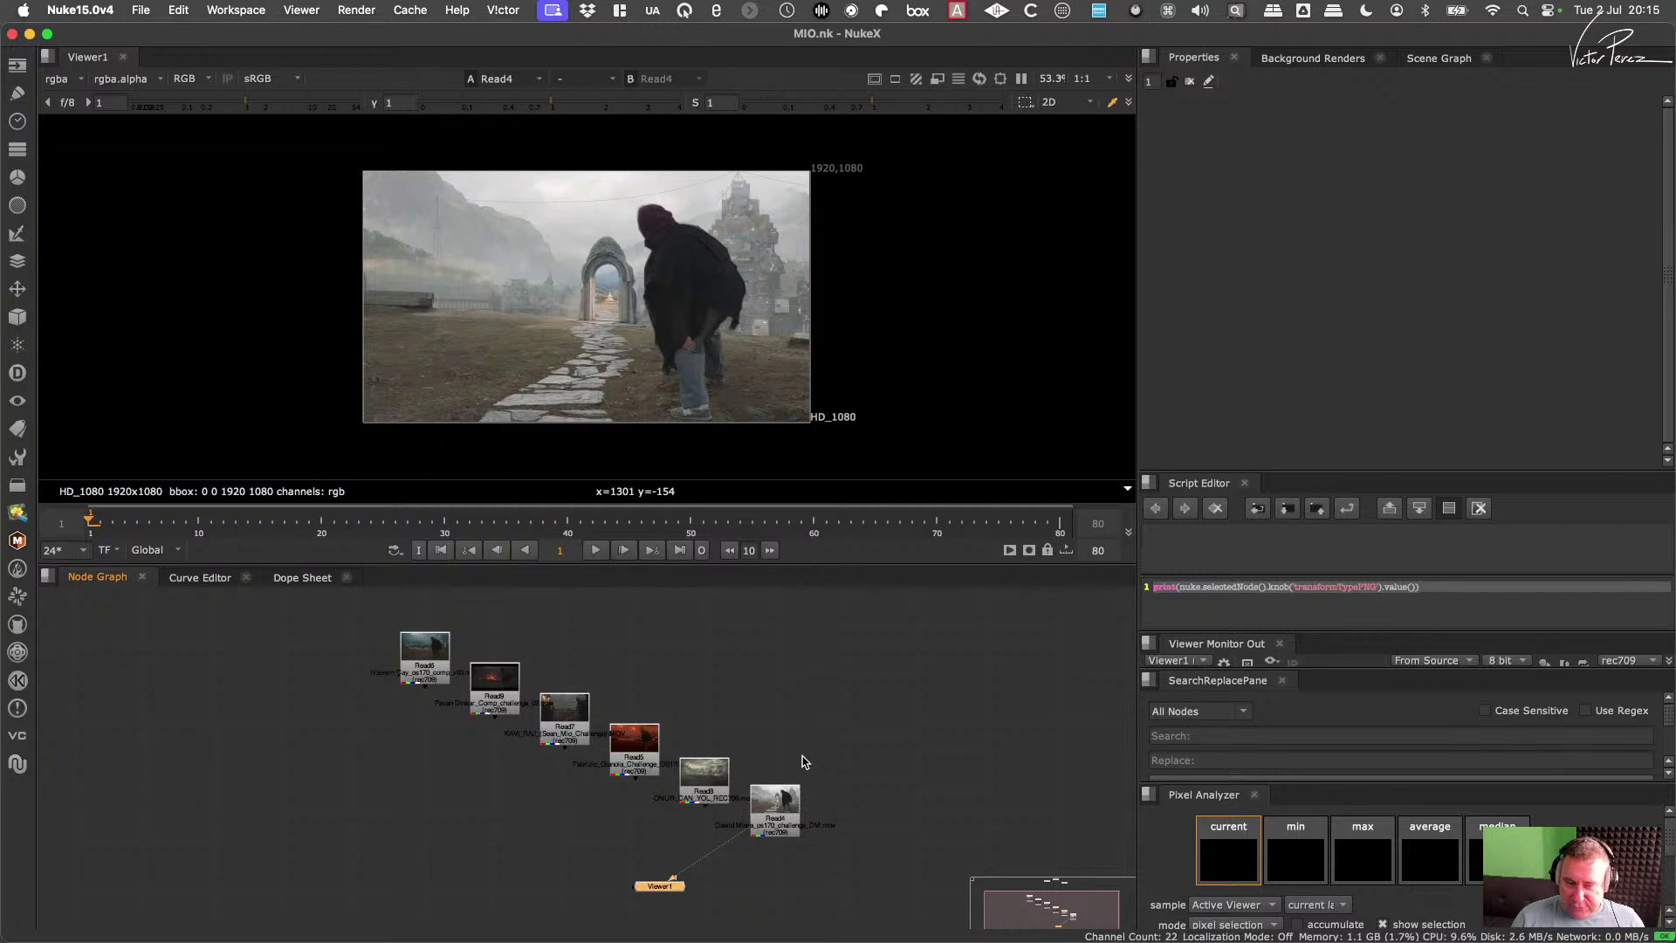
key(f)
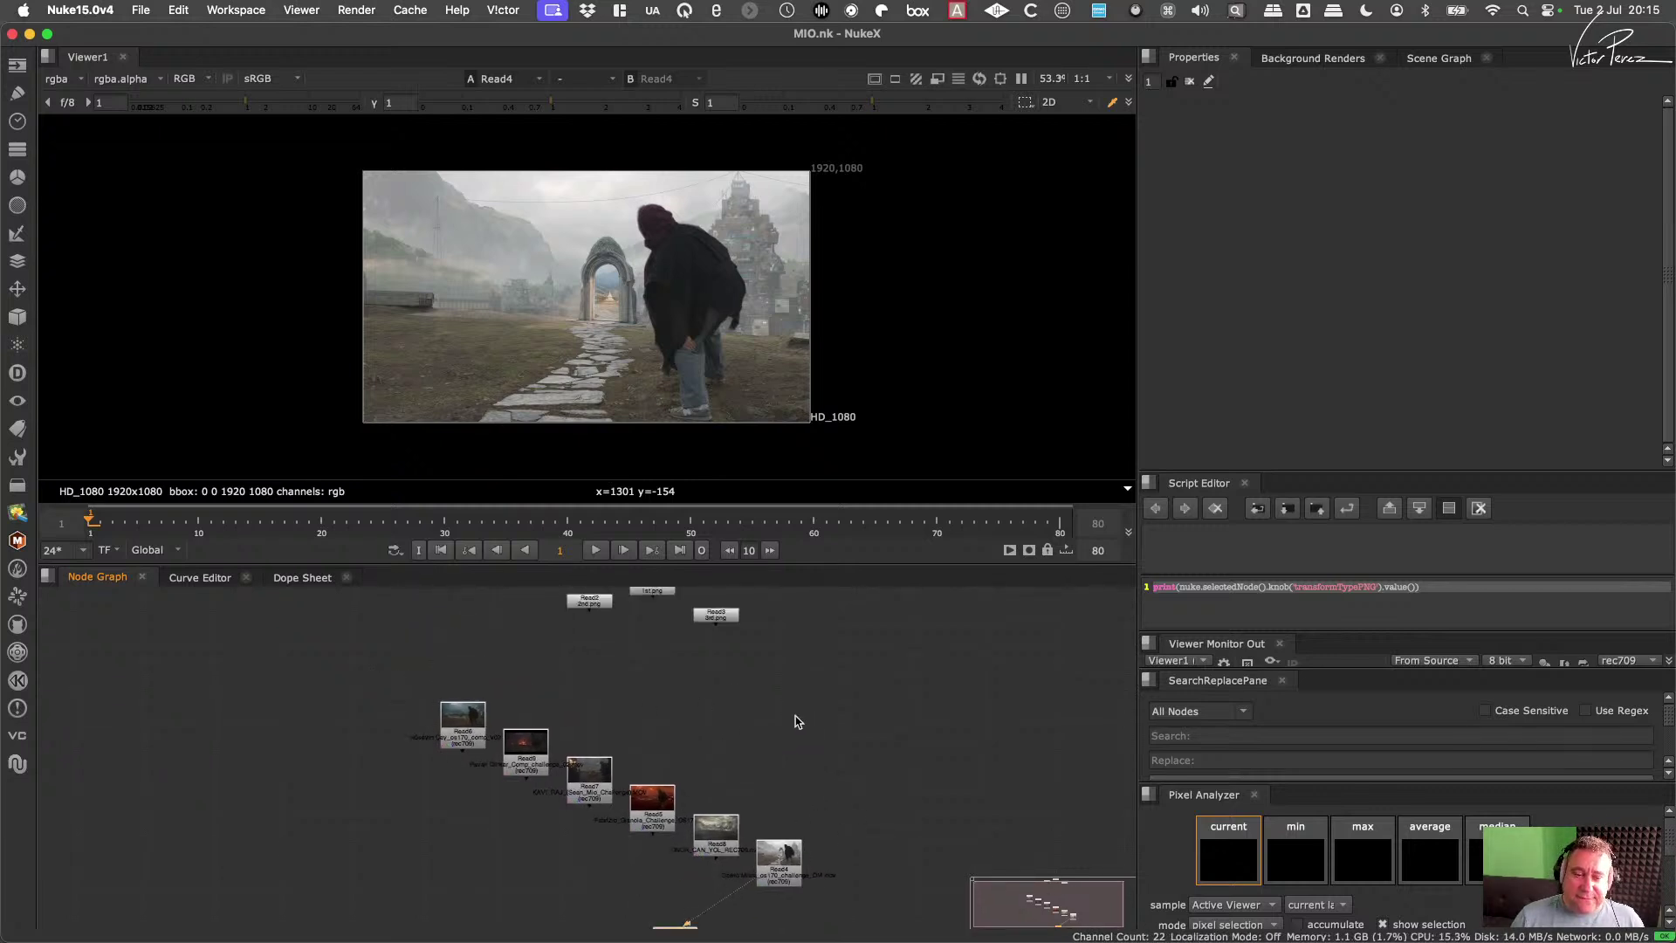
middle_drag(795, 721, 767, 774)
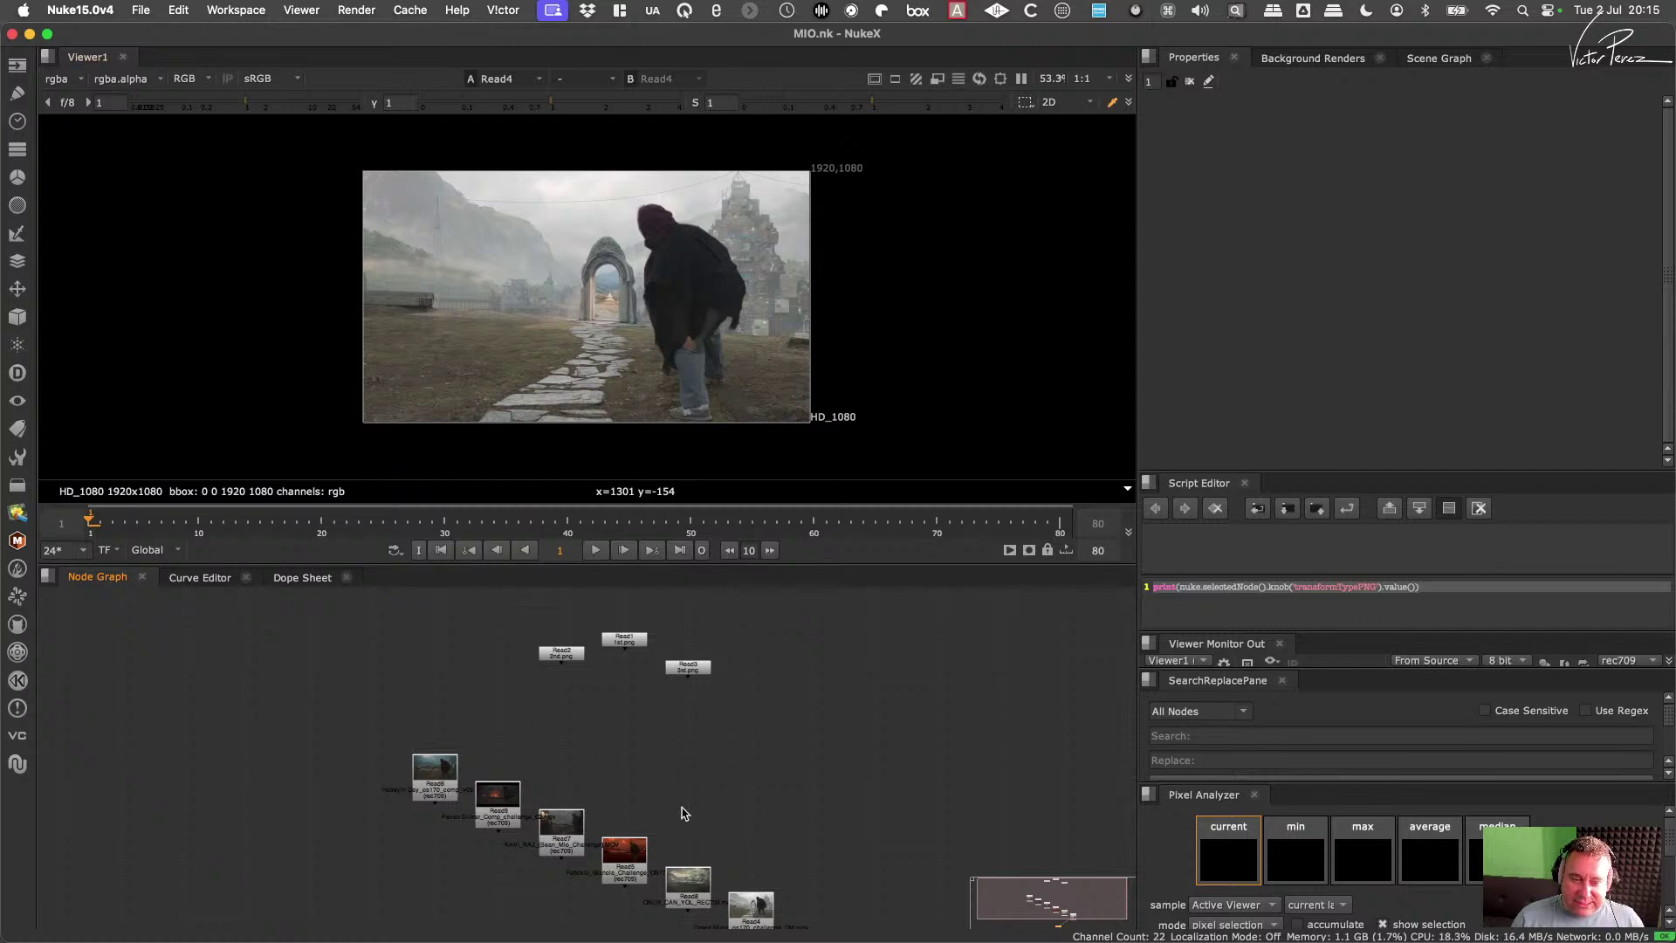
middle_drag(713, 829, 707, 782)
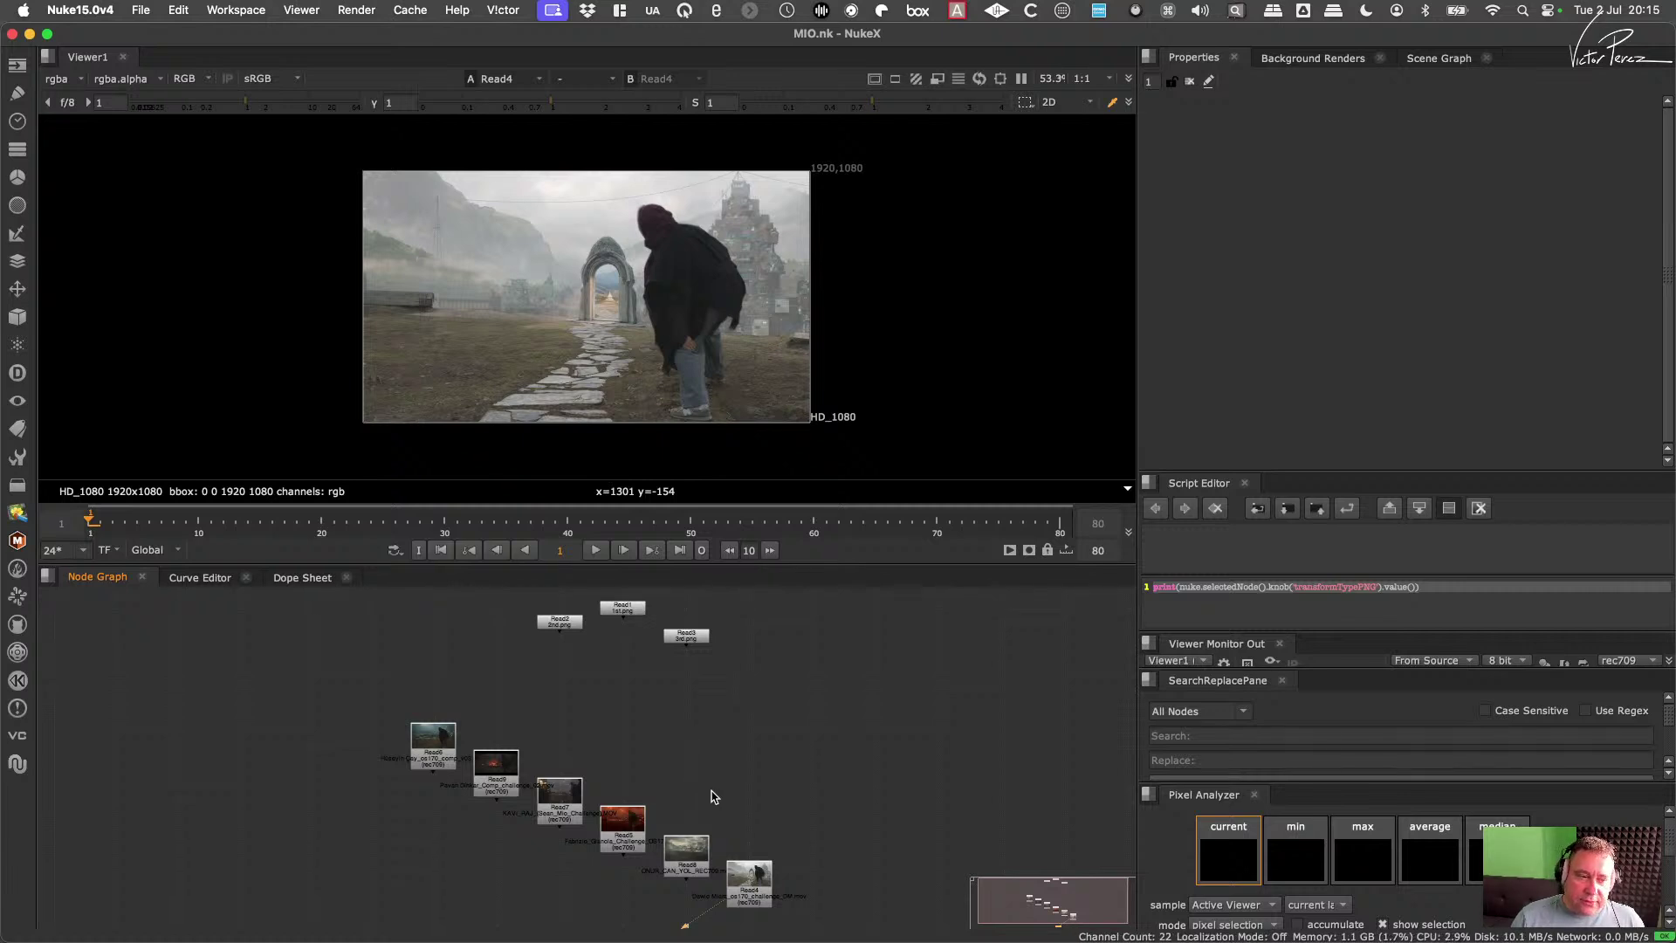
middle_drag(748, 818, 756, 748)
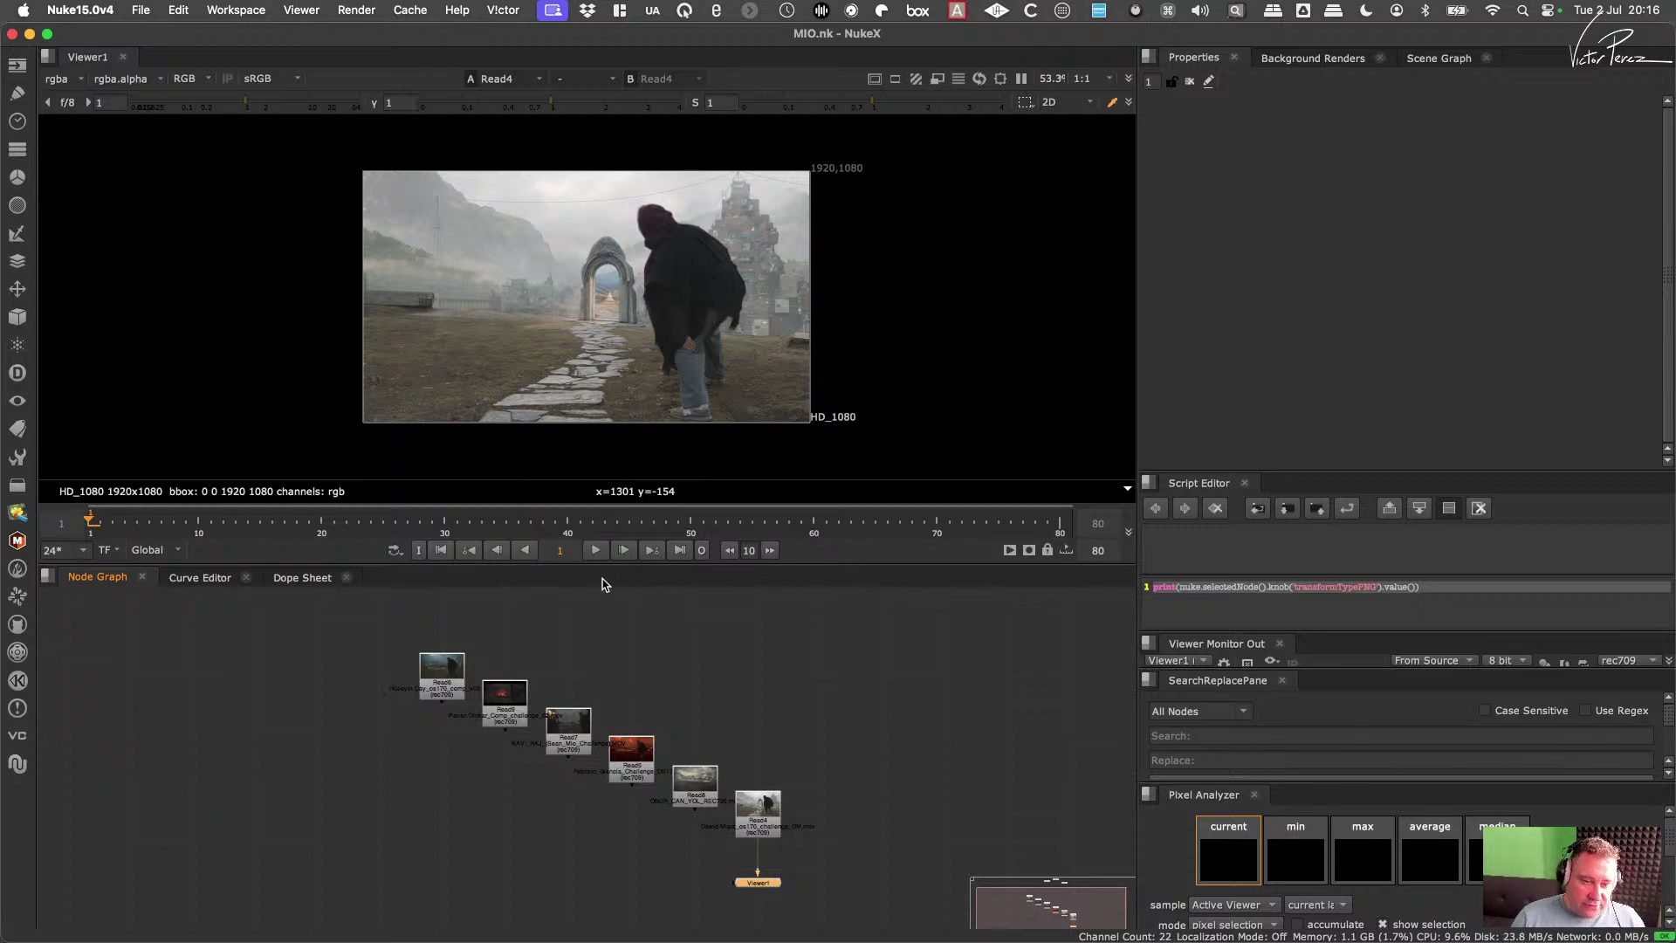
Step: Play the Read4 challenge clip and review it in the enlarged viewer
scroll(740, 819, up, 10)
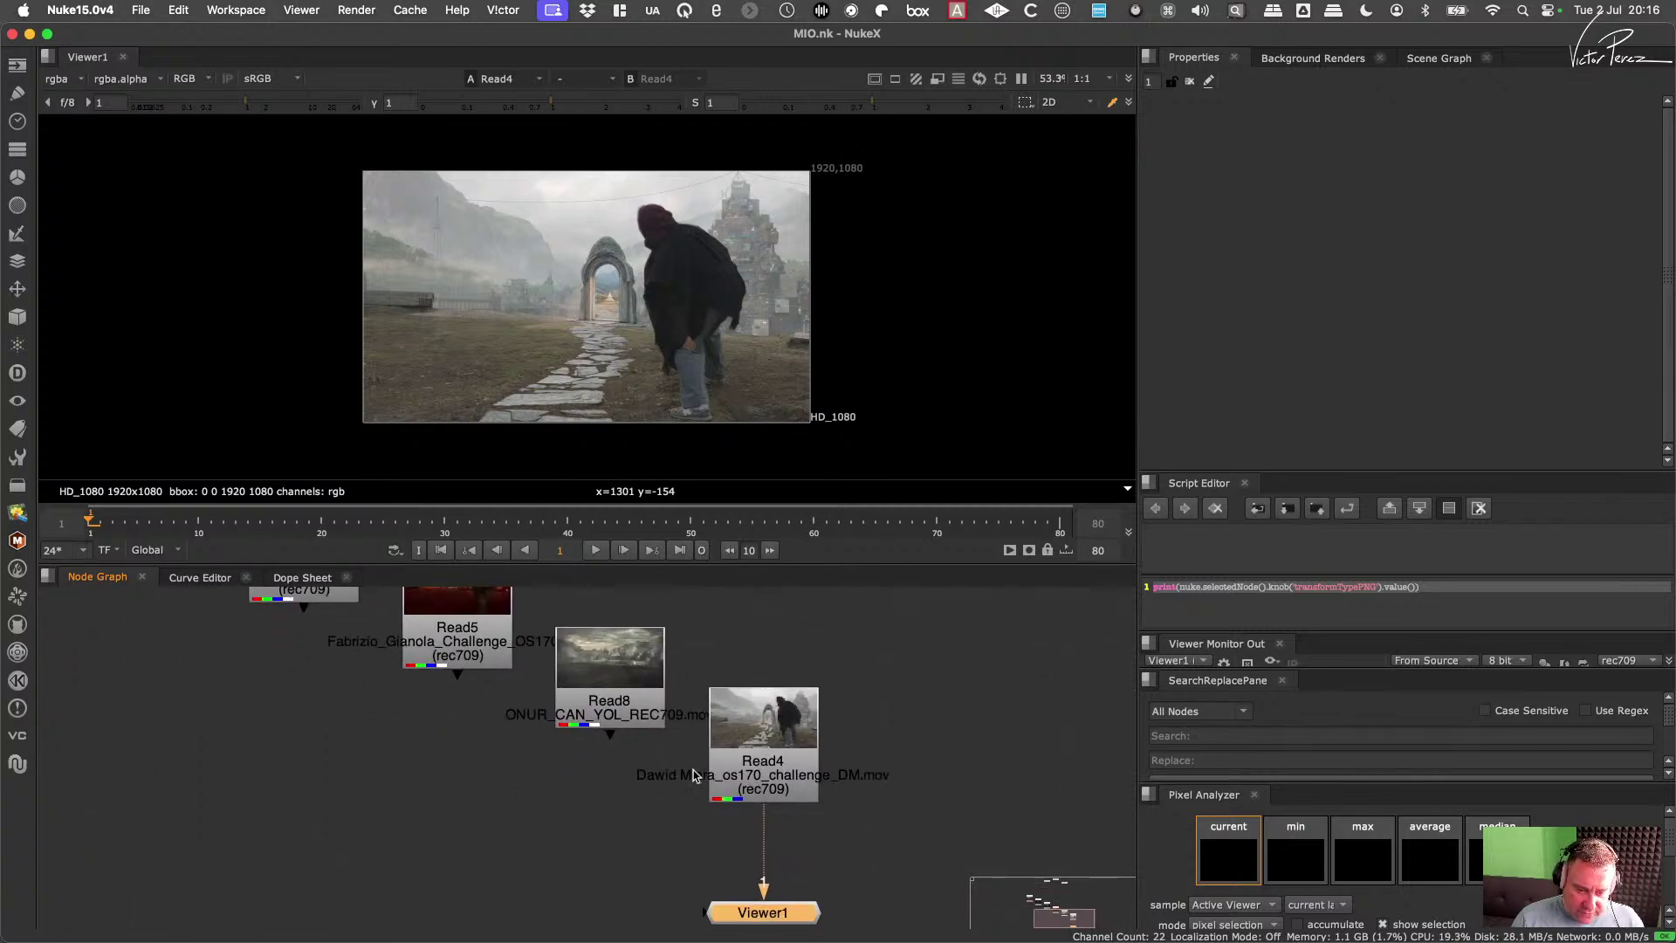
scroll(693, 775, up, 2)
scroll(763, 733, down, 8)
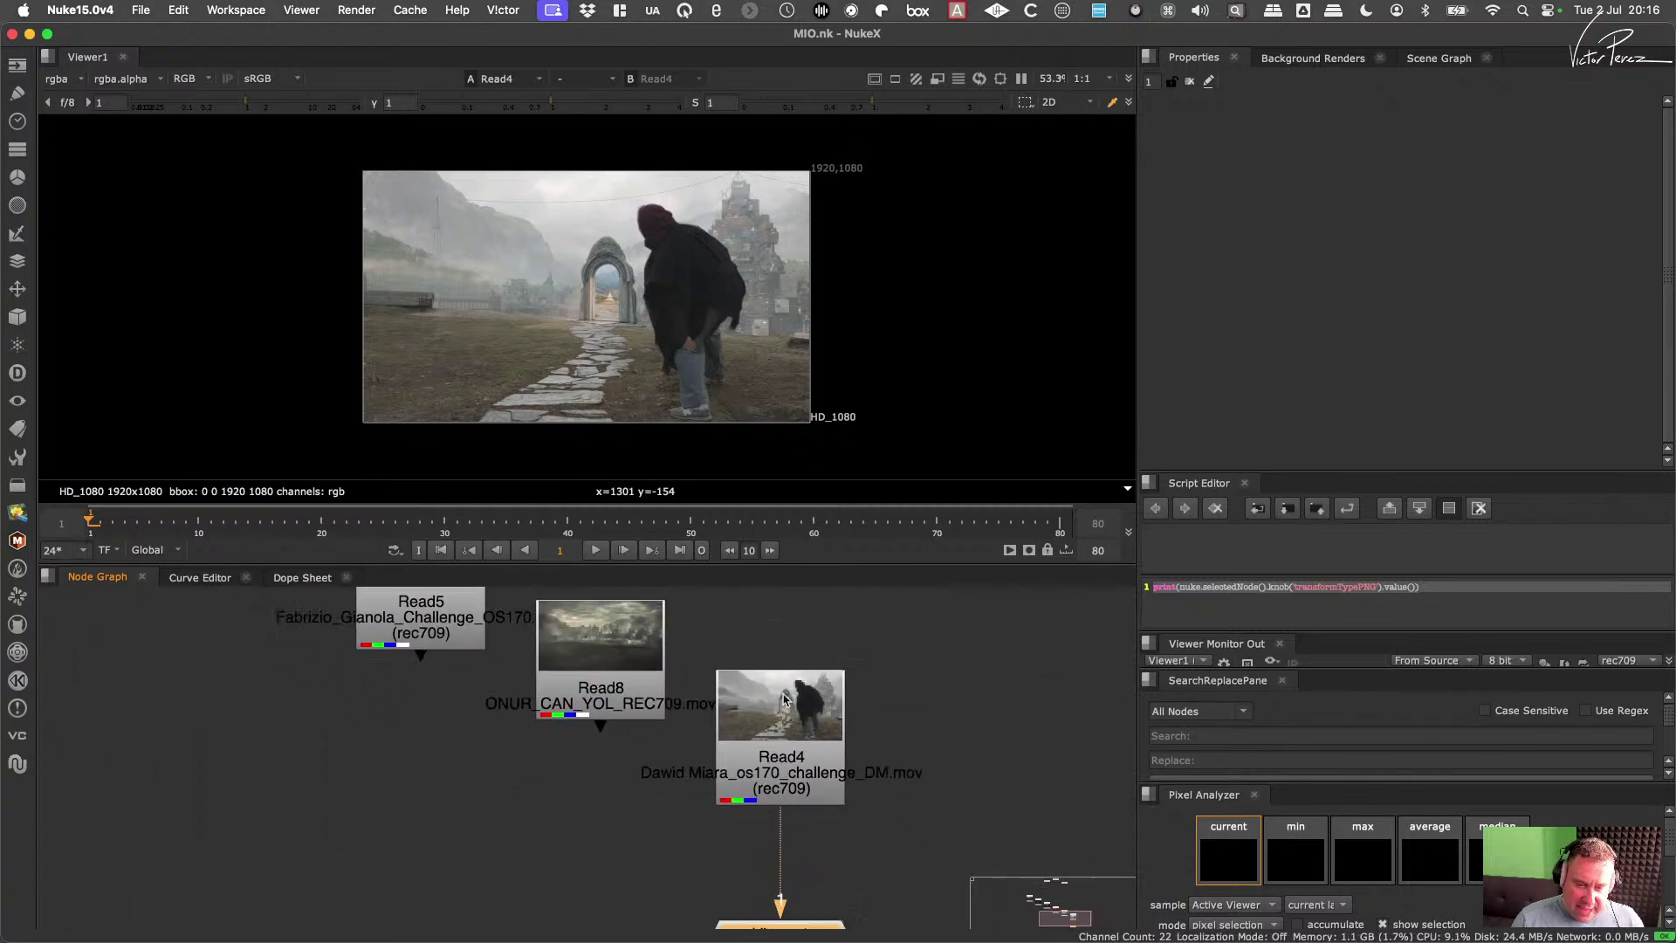
click(593, 551)
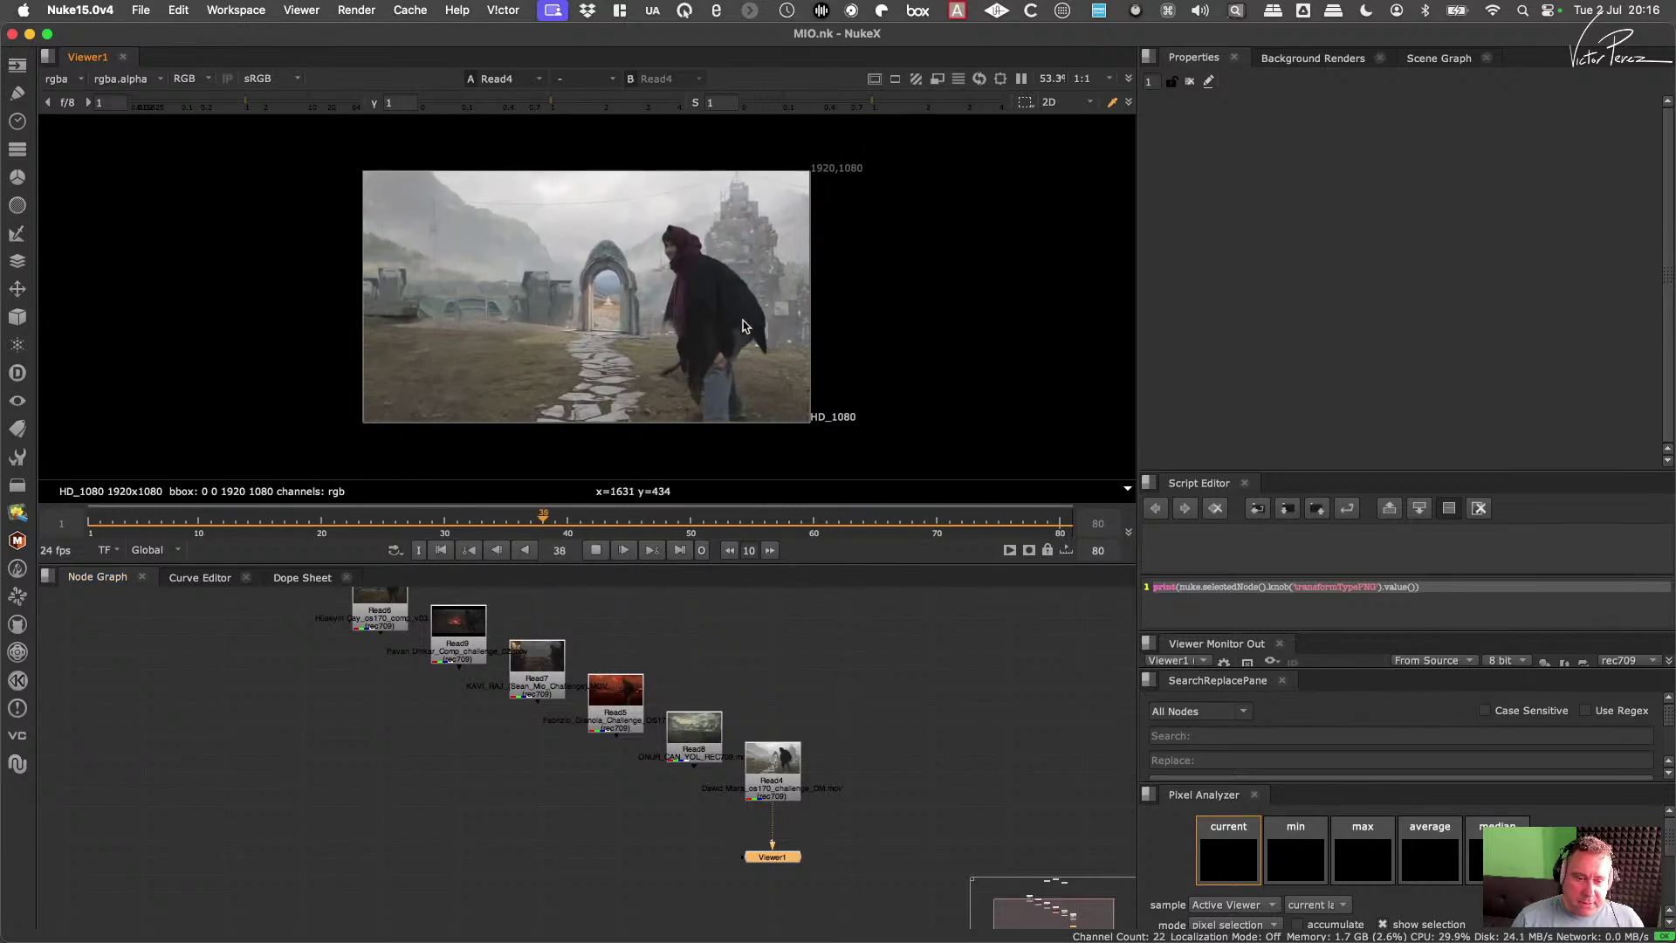
key(space)
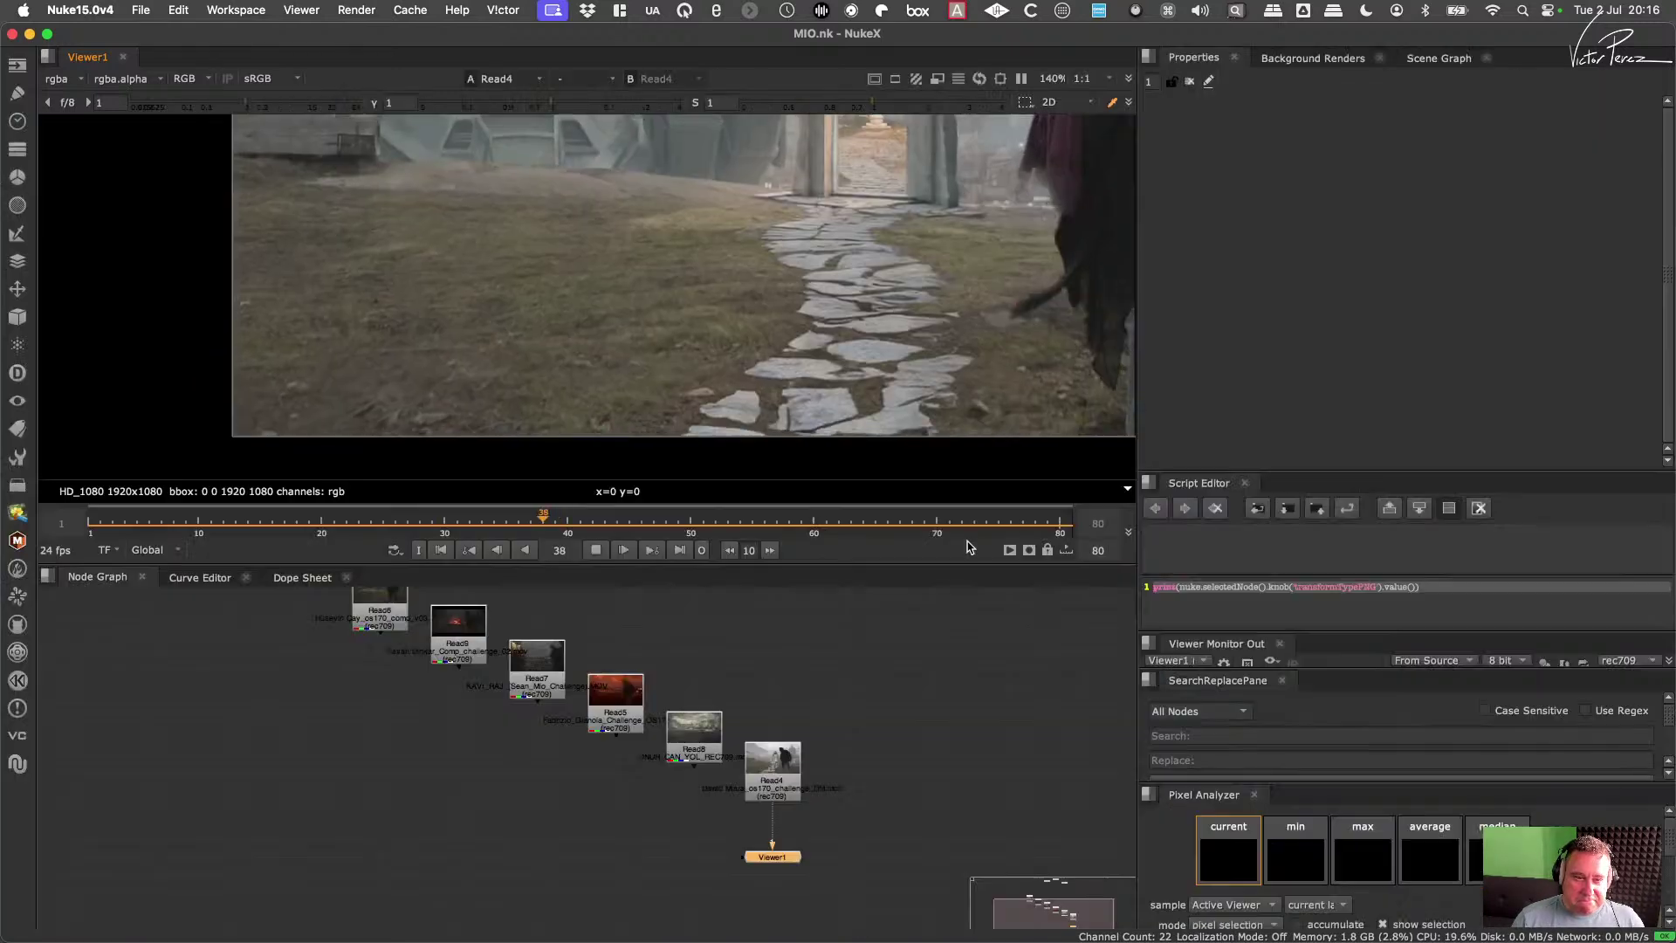
key(space)
Step: Connect Viewer1 to the Read8 clip, place the viewer node beneath it, and review the full frame in the enlarged viewer
scroll(950, 300, down, 2)
scroll(682, 741, up, 3)
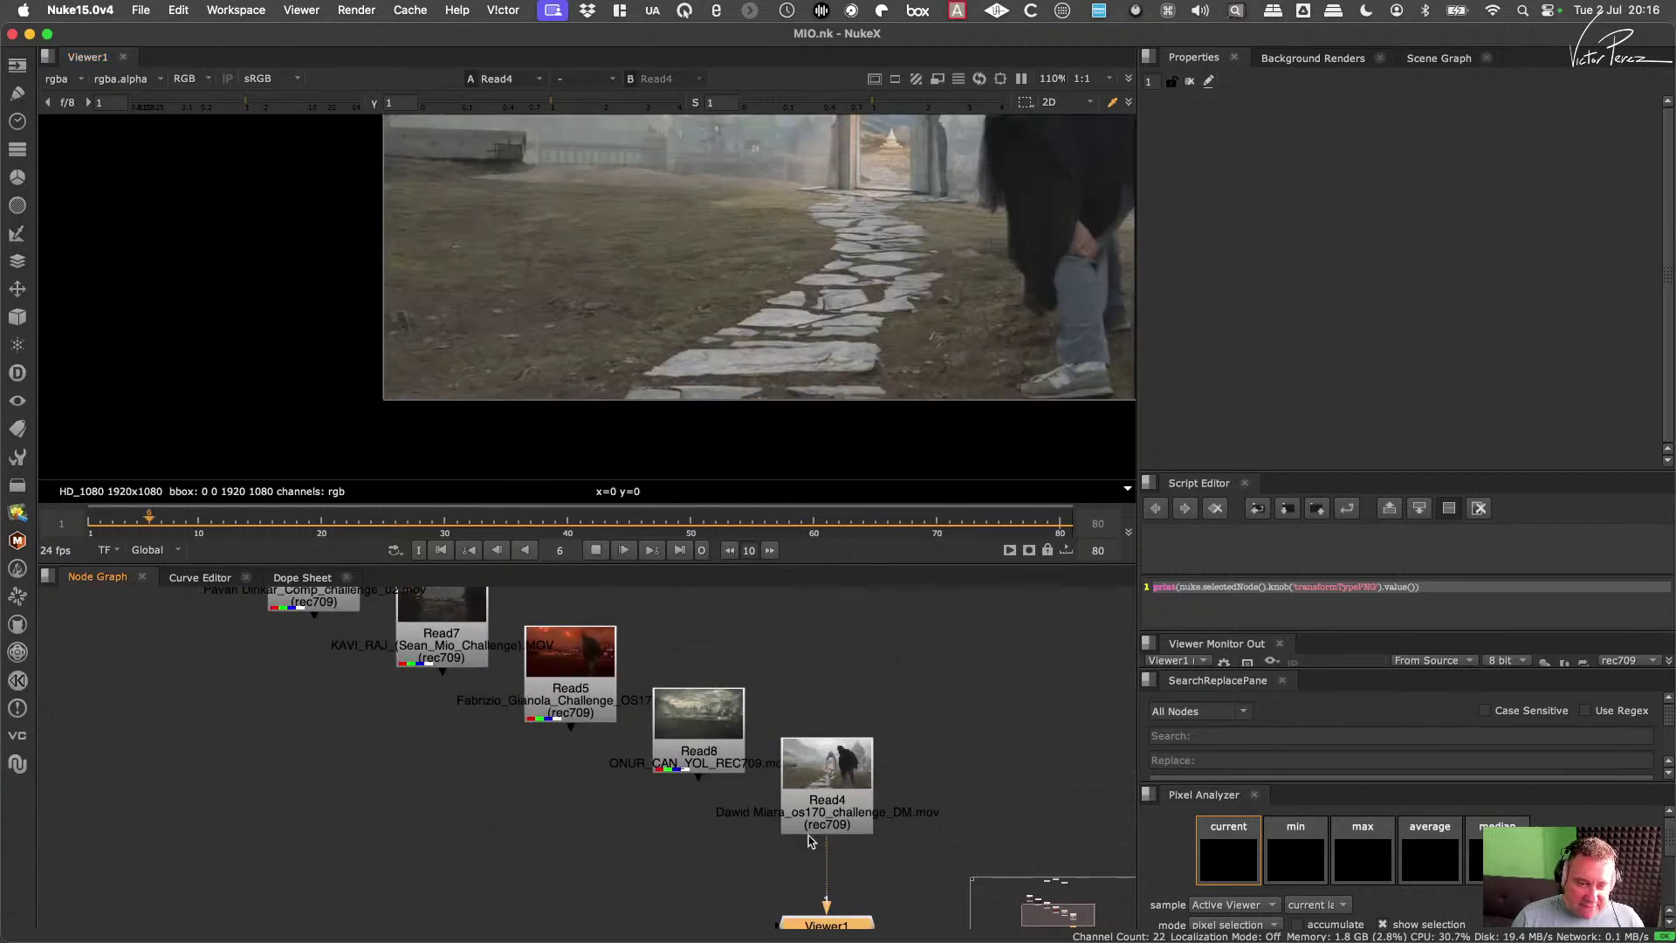
drag(807, 840, 707, 748)
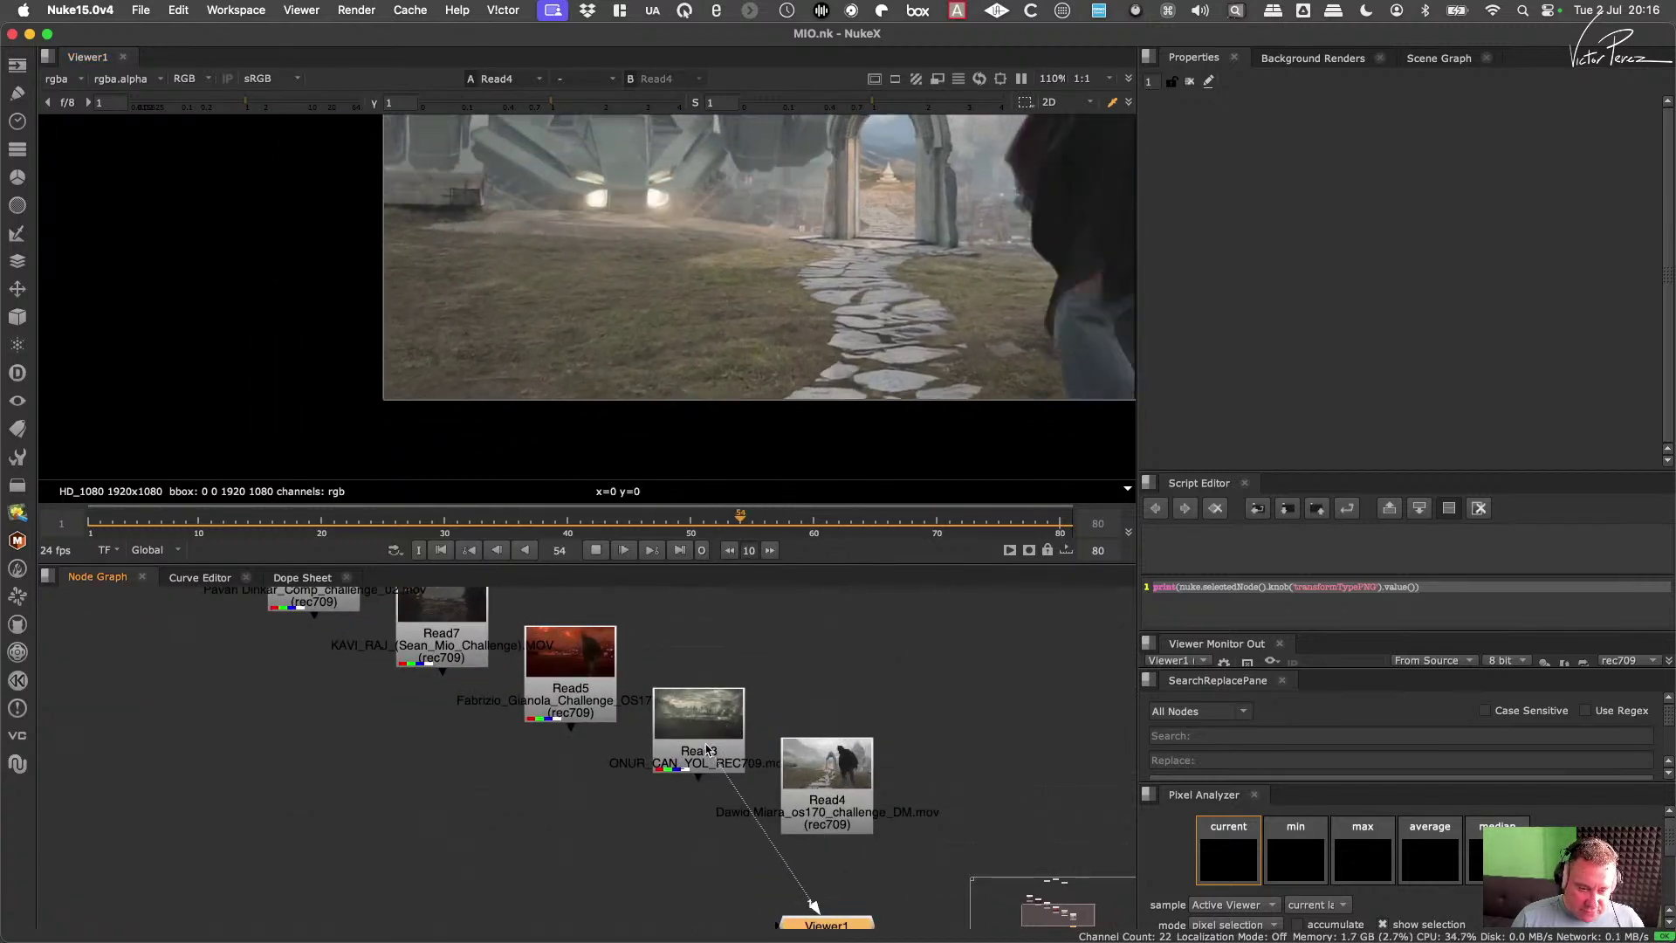
scroll(707, 748, down, 3)
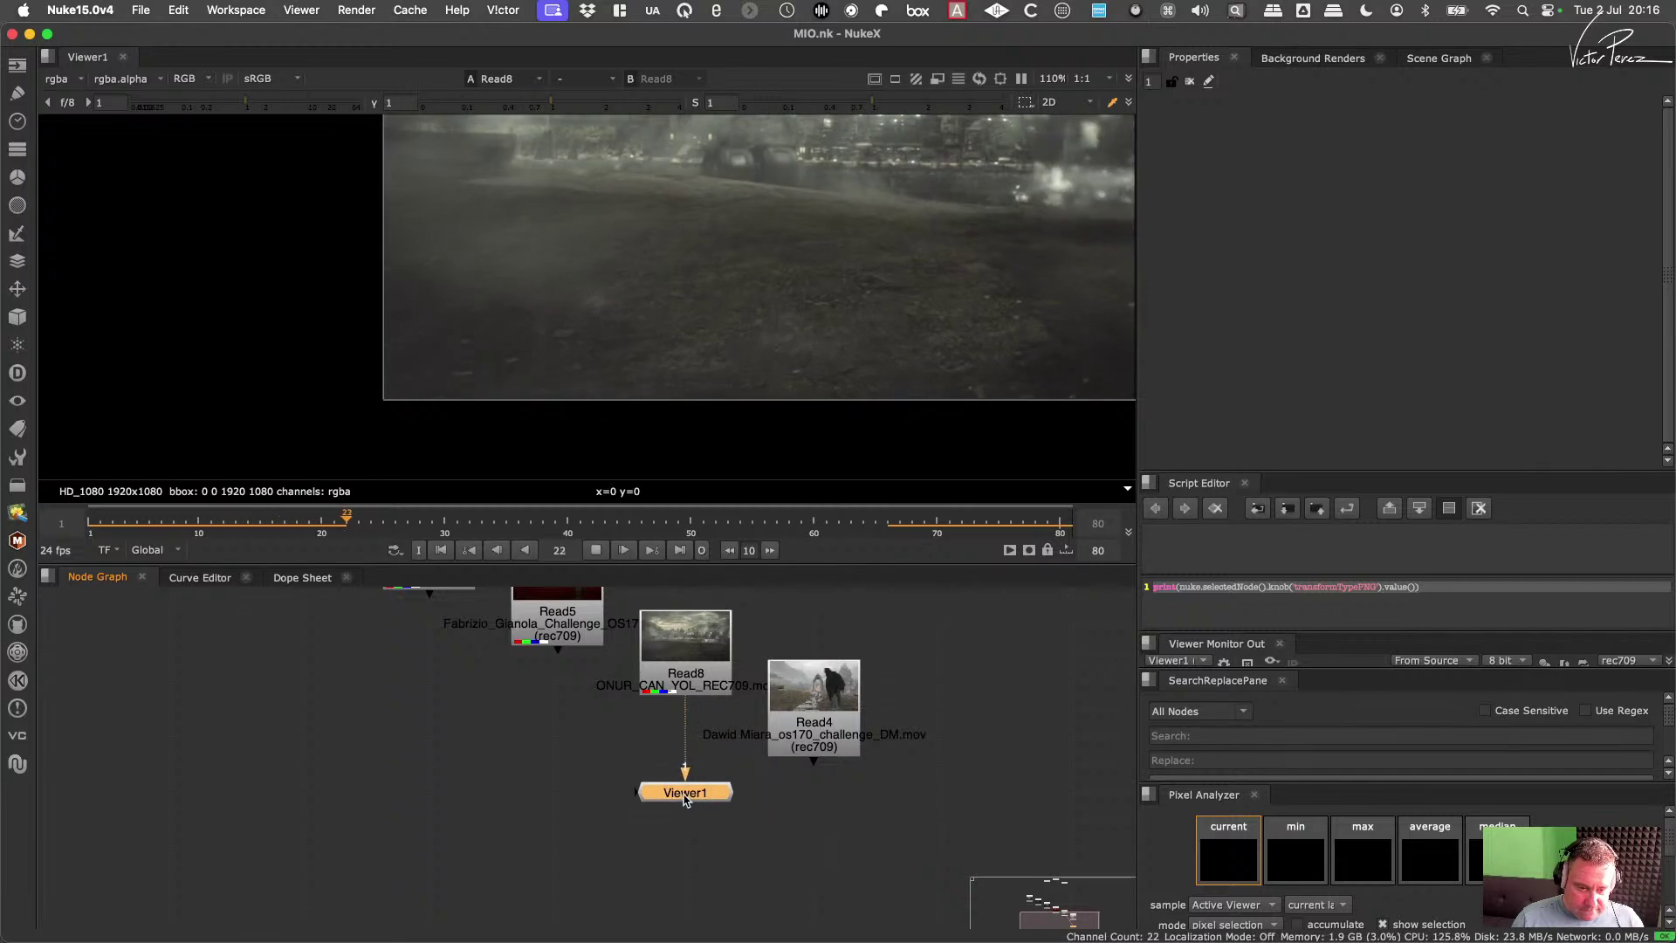
middle_drag(872, 288, 777, 288)
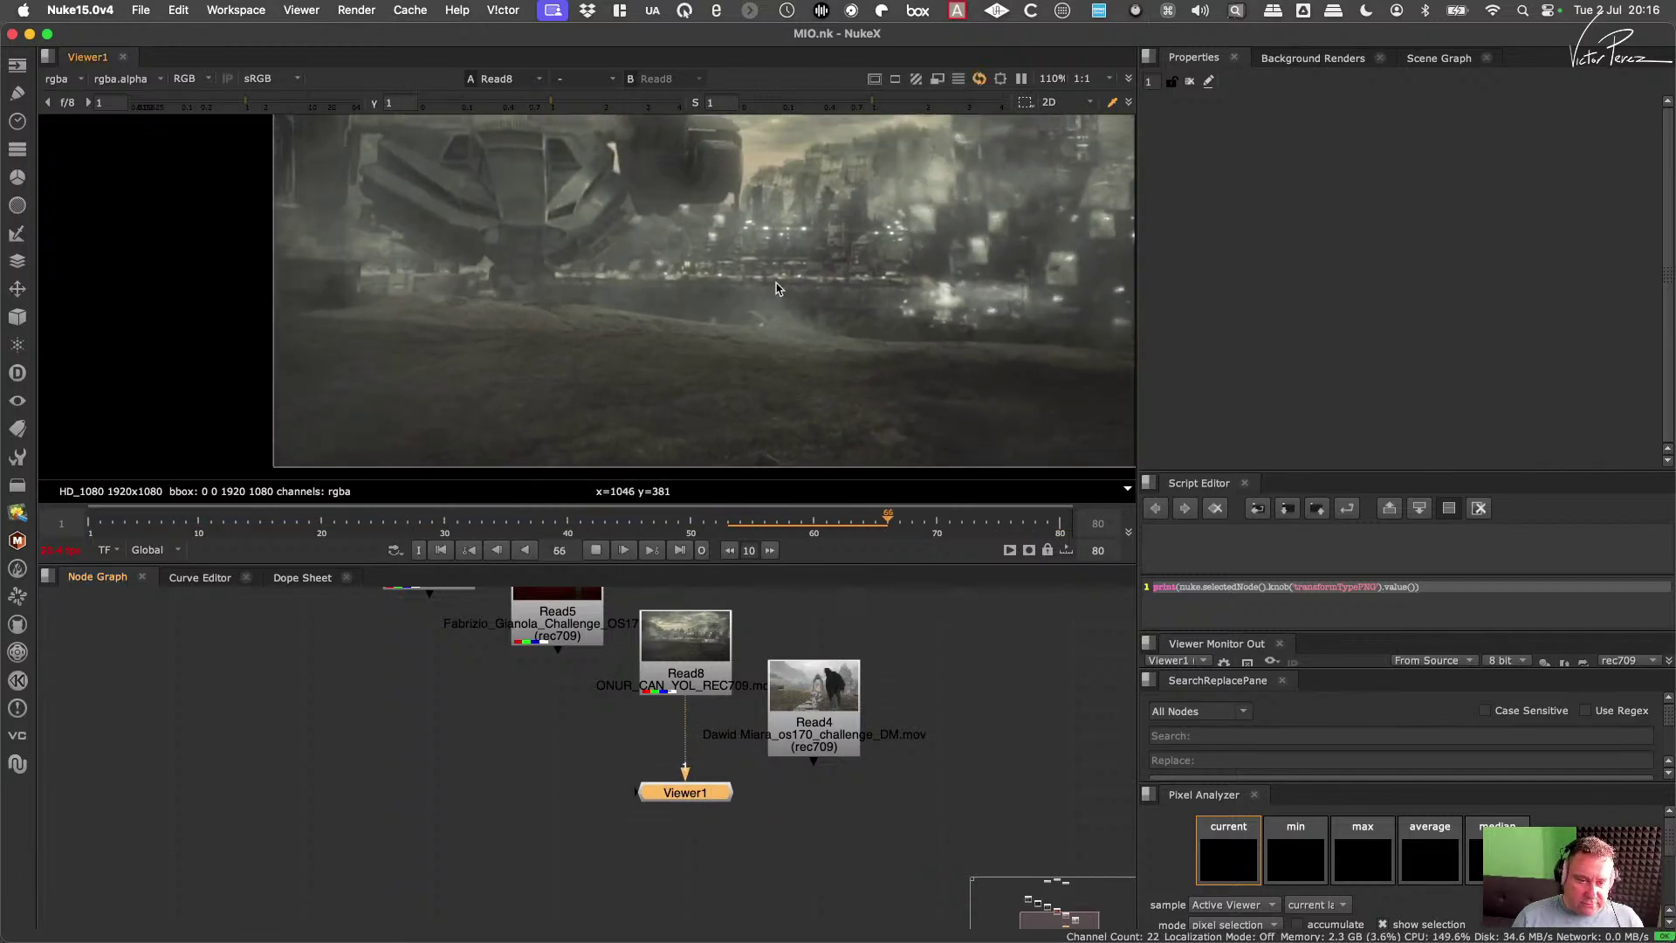
key(space)
scroll(945, 500, up, 1)
middle_drag(945, 499, 1038, 432)
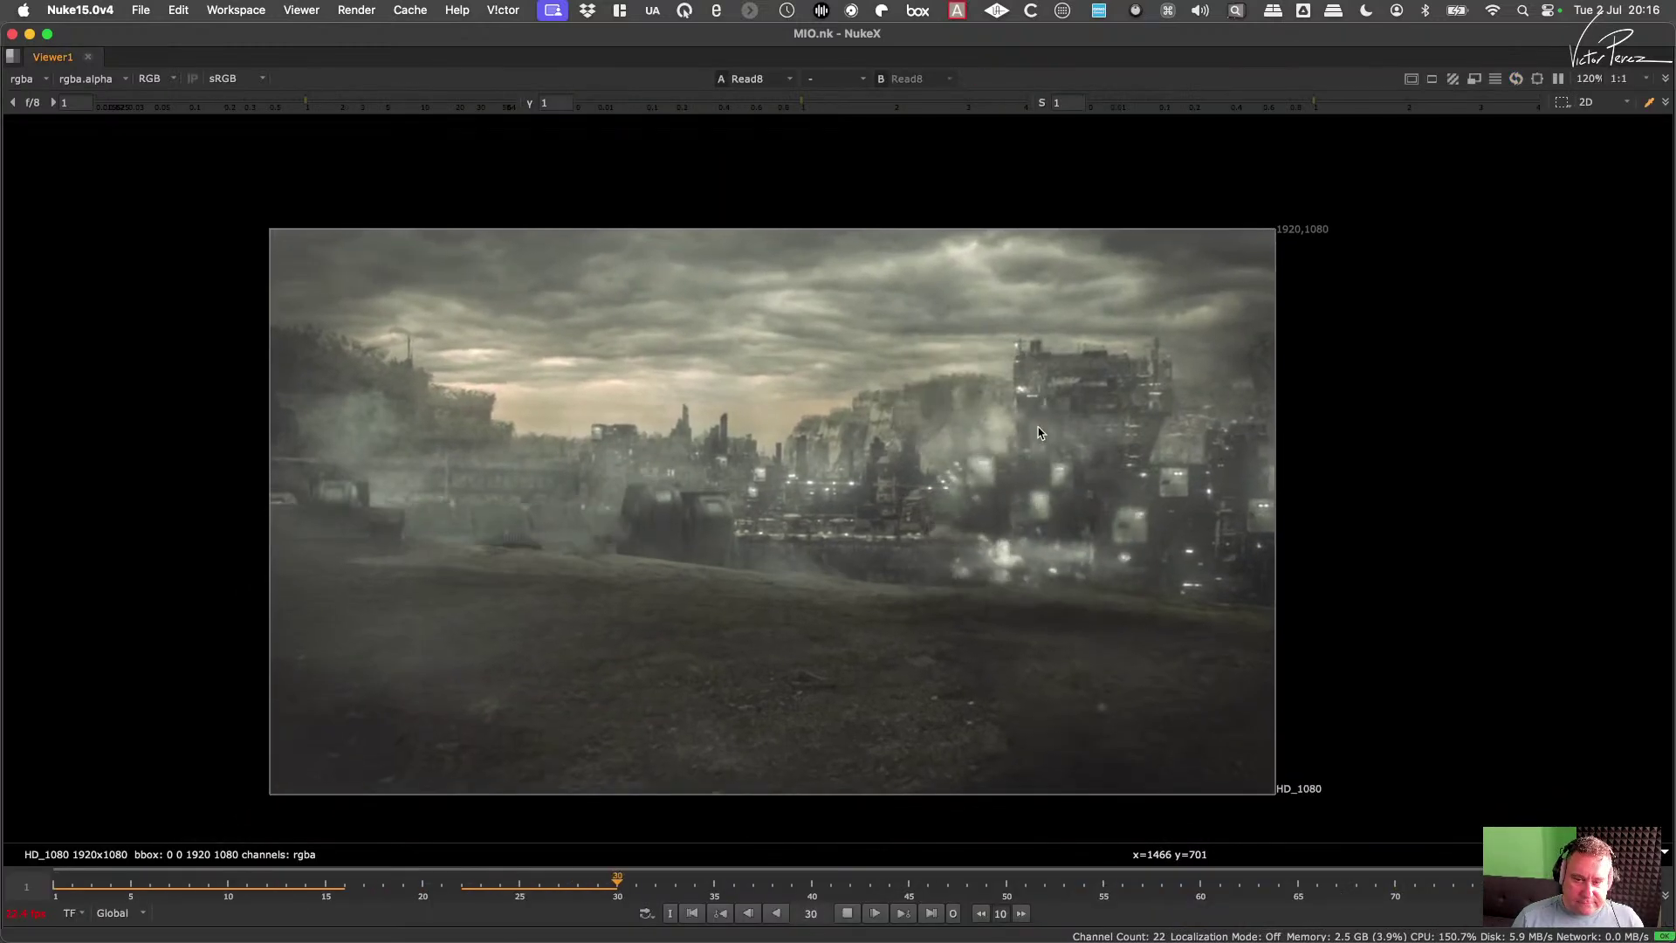
scroll(1038, 432, up, 1)
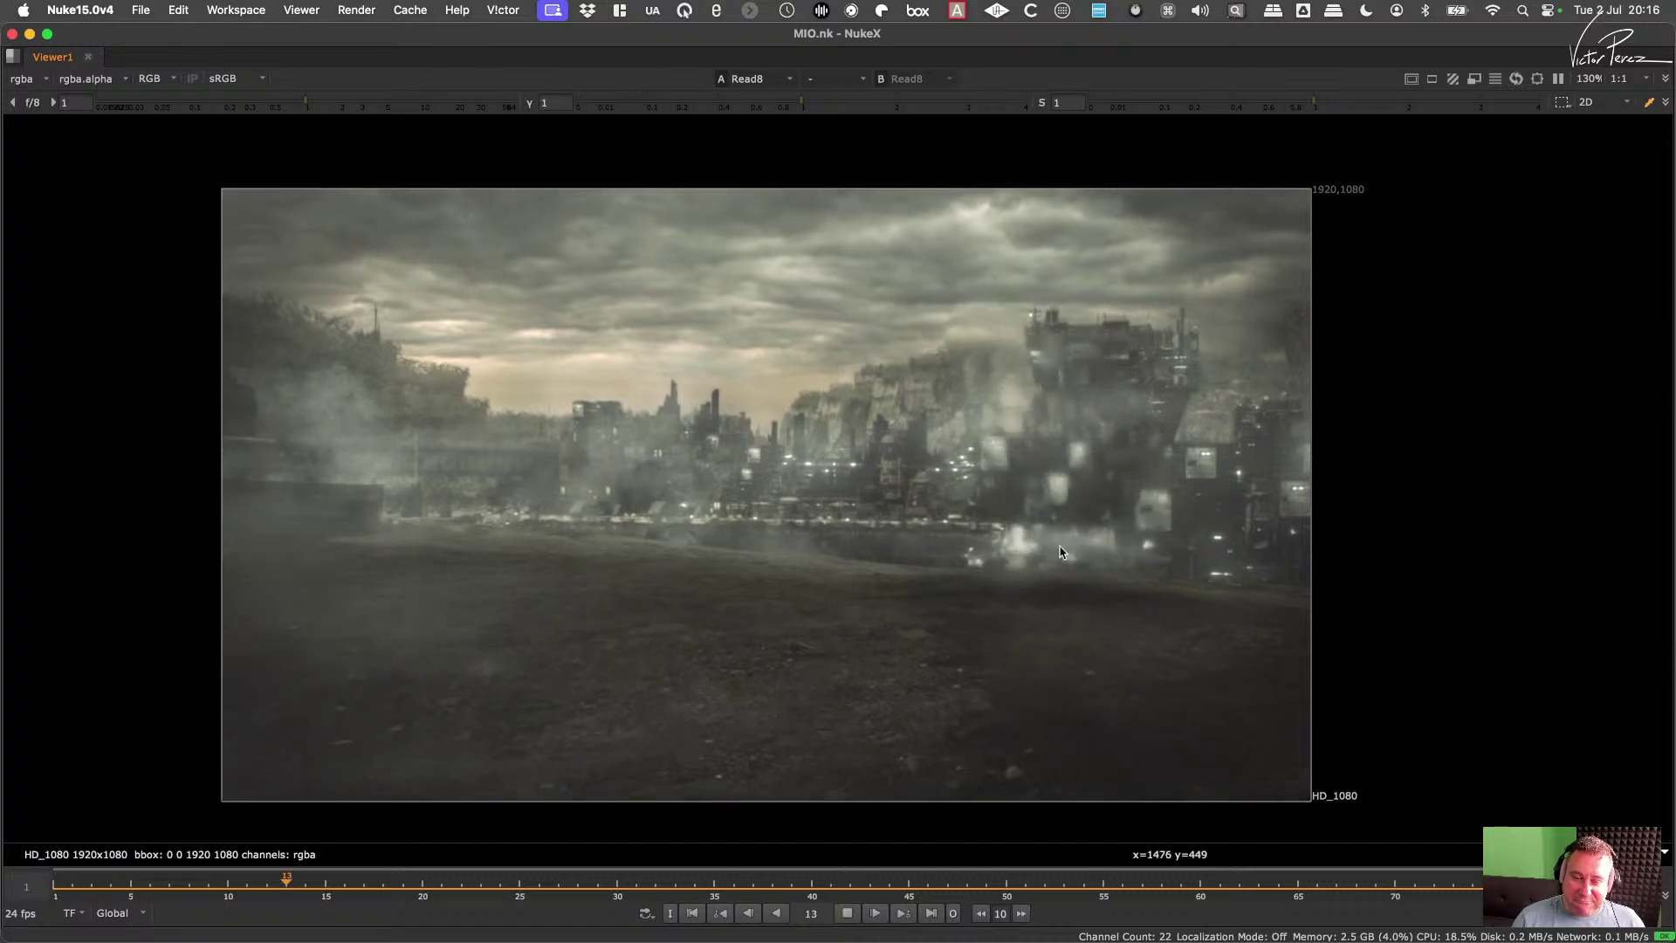
key(space)
Step: Connect Viewer1 to the red-toned Read5 clip, place the viewer node beneath it, and review the playback full size
middle_drag(635, 721, 616, 824)
drag(668, 826, 560, 737)
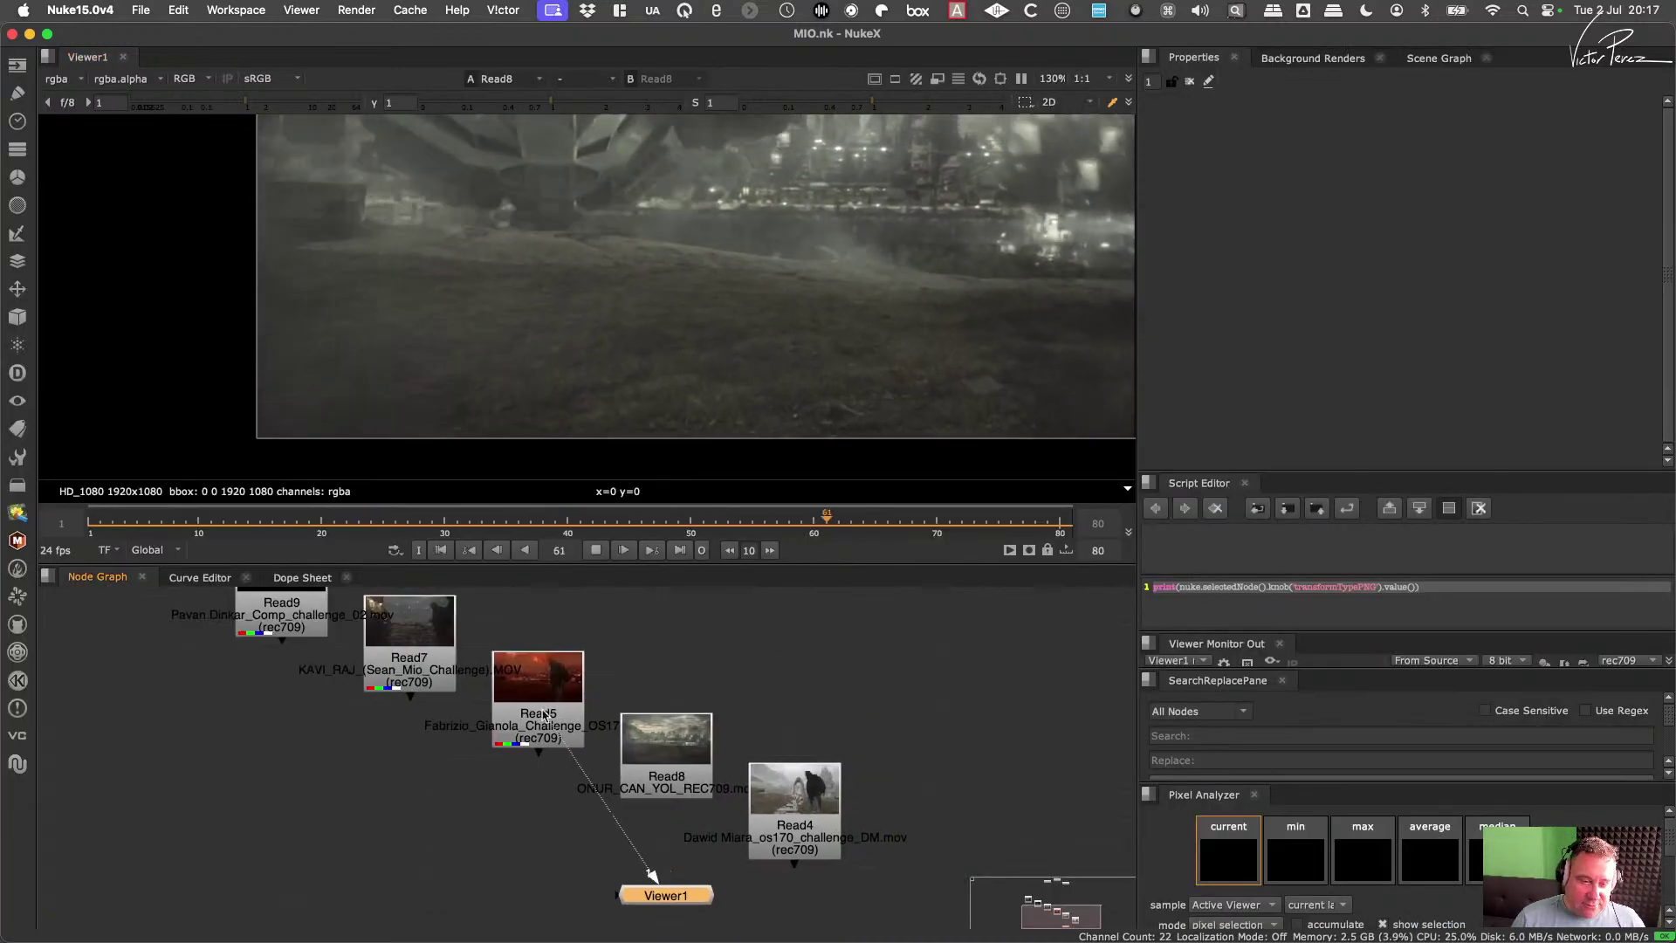
drag(666, 898, 553, 864)
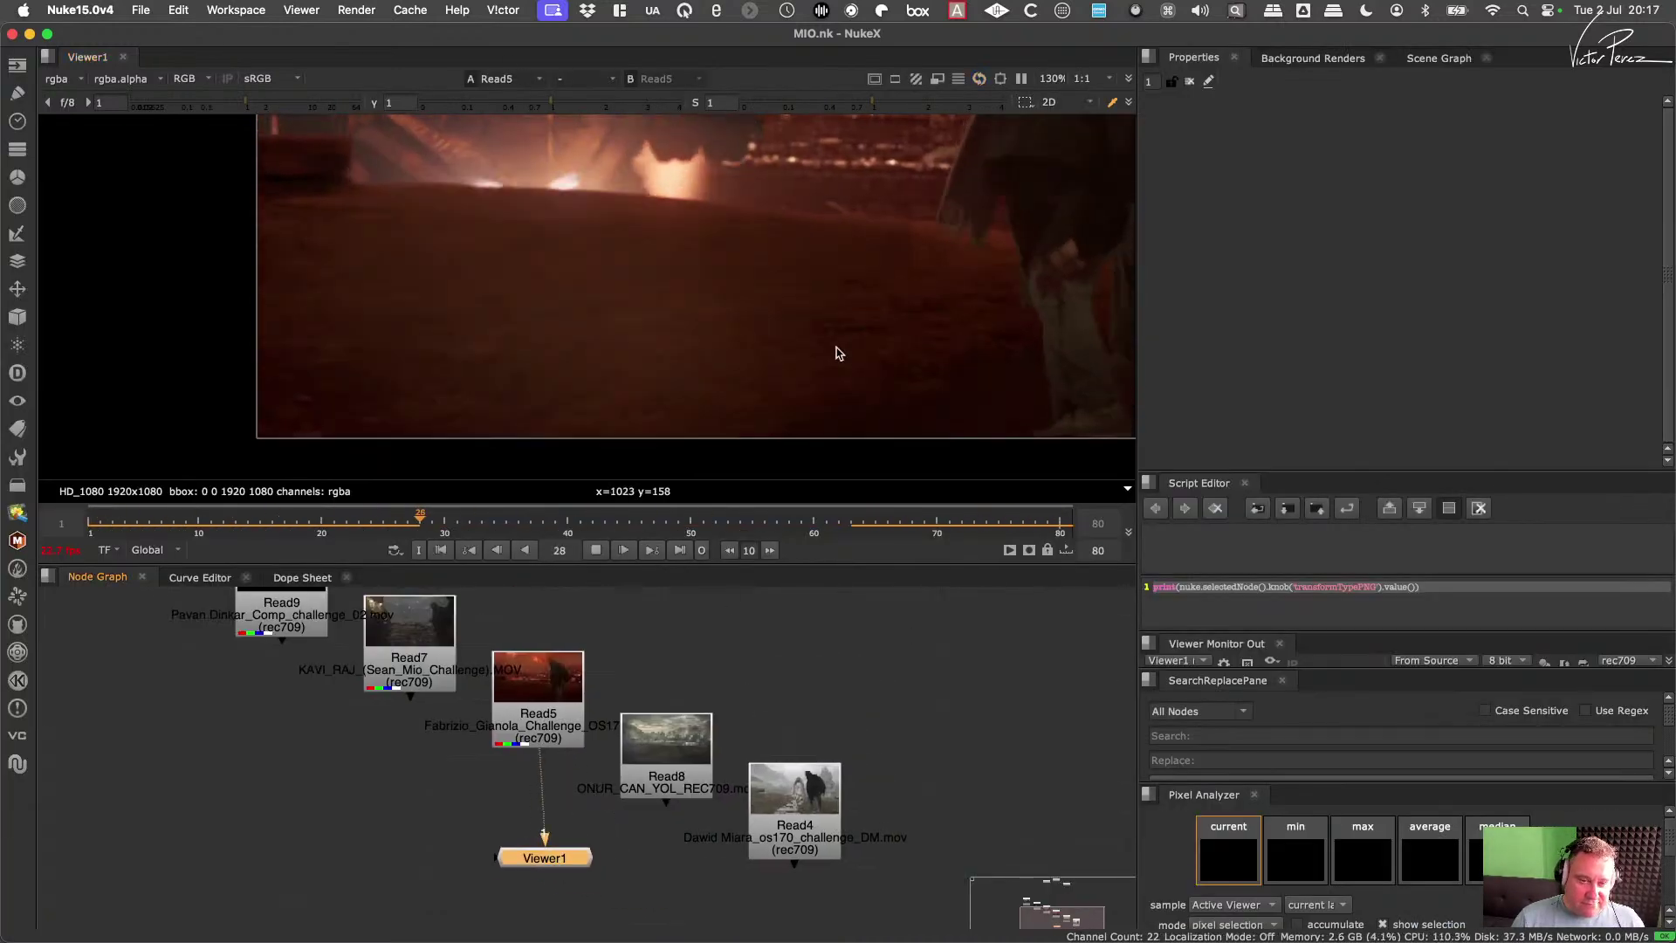
key(space)
scroll(873, 493, up, 5)
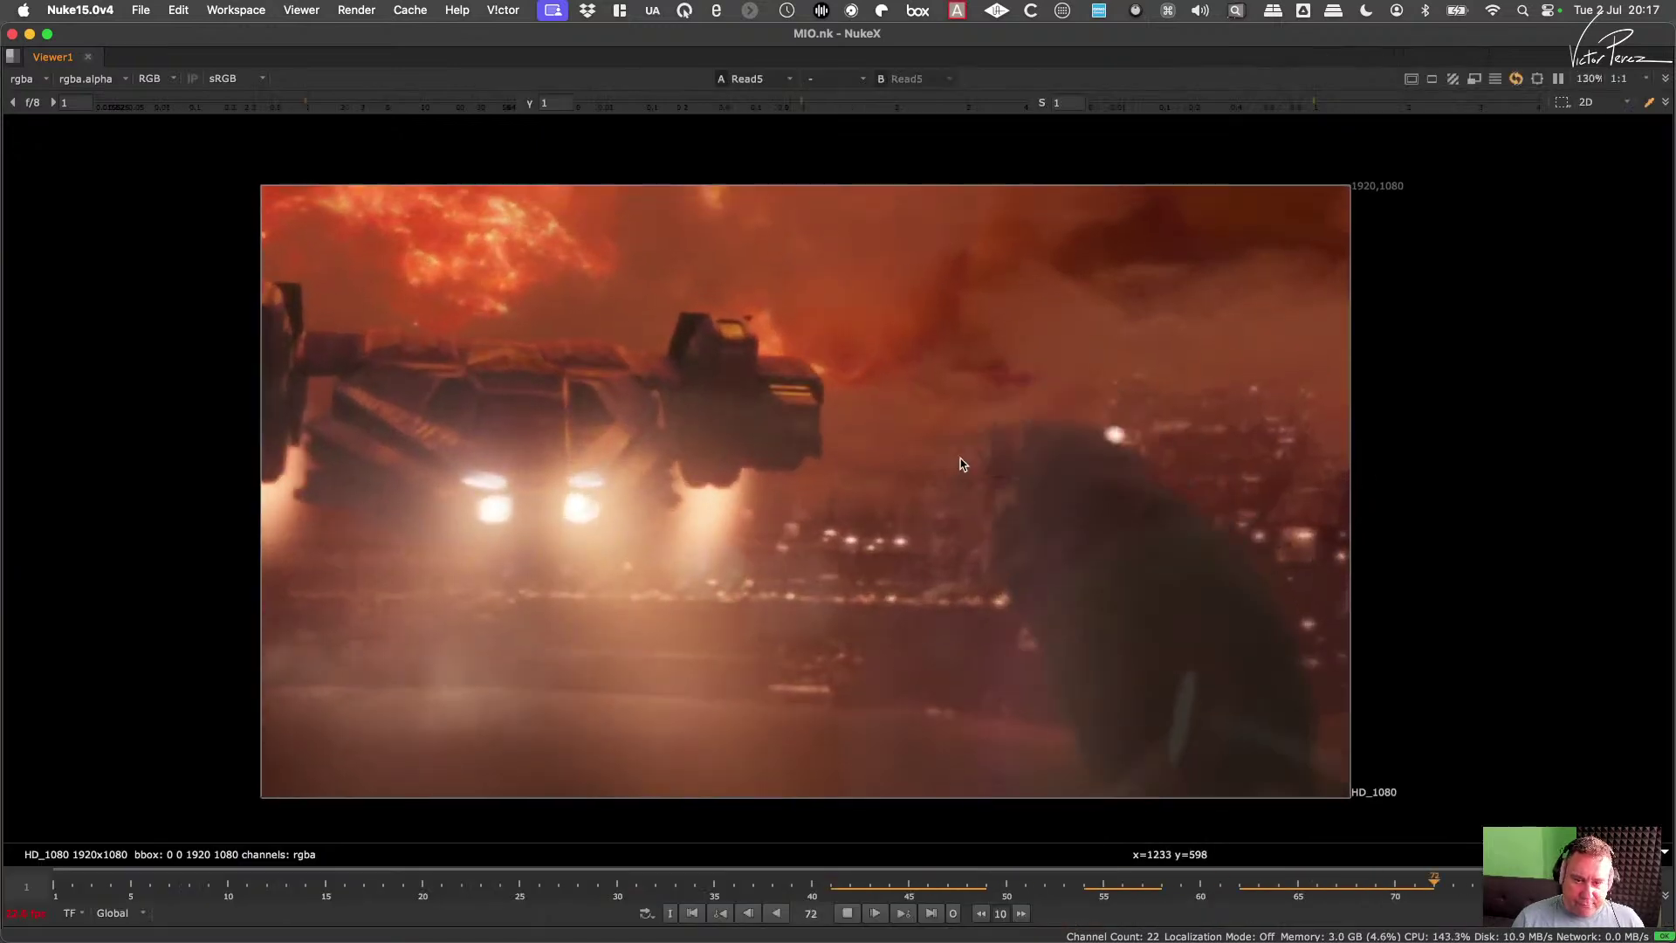
key(space)
scroll(536, 779, up, 2)
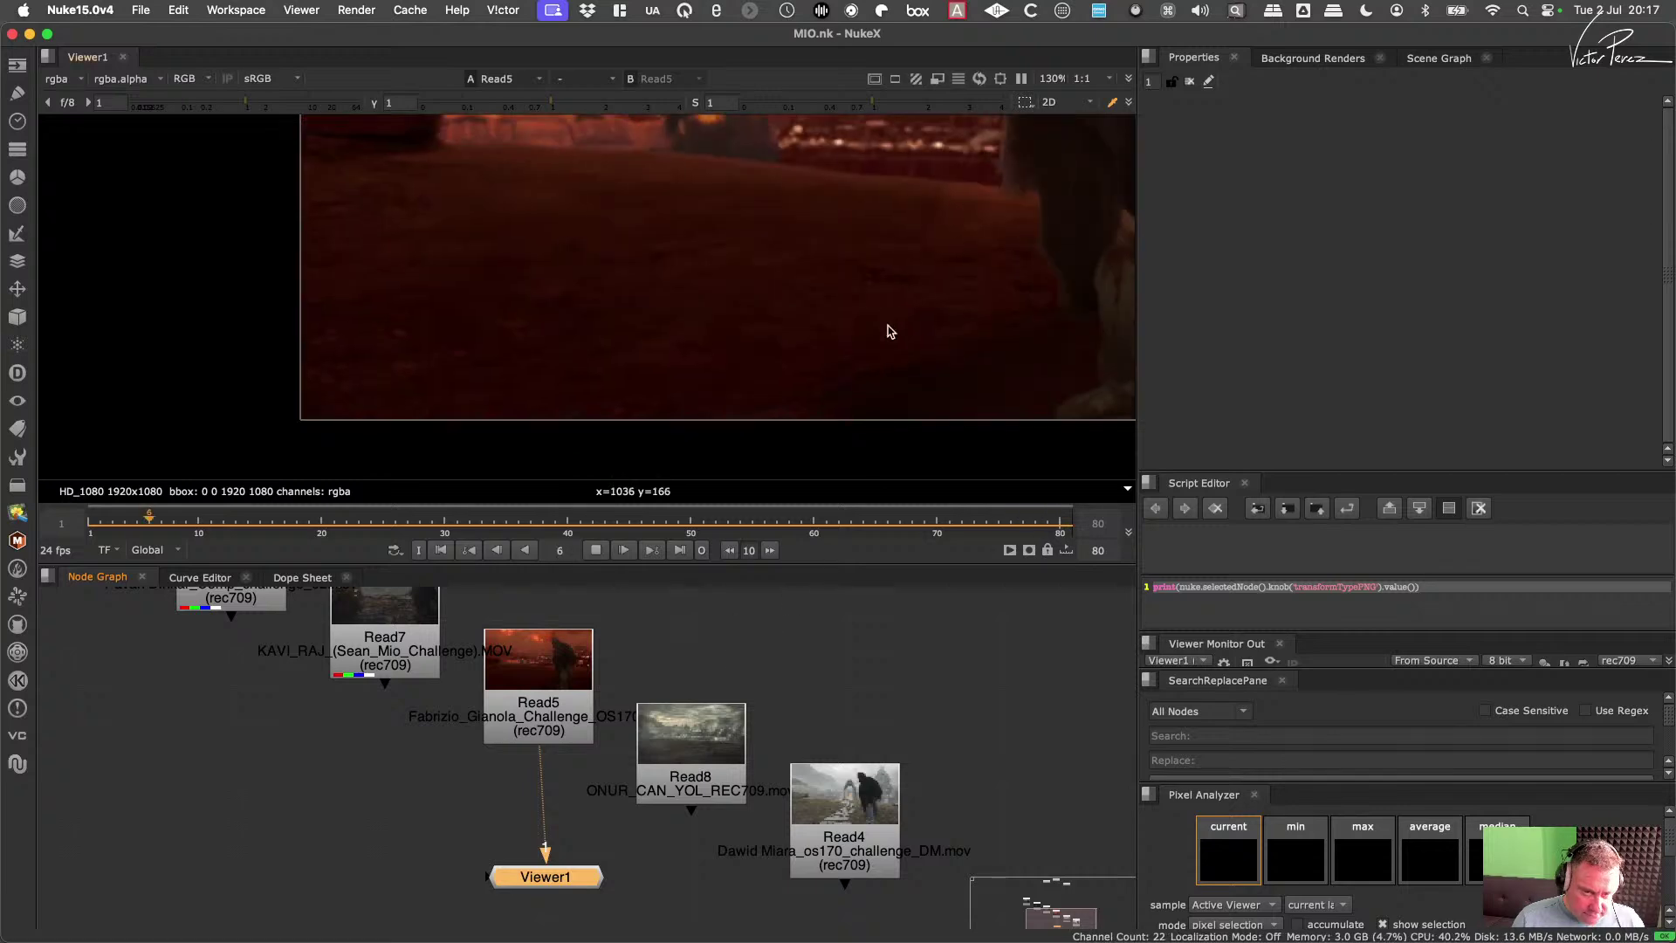
key(space)
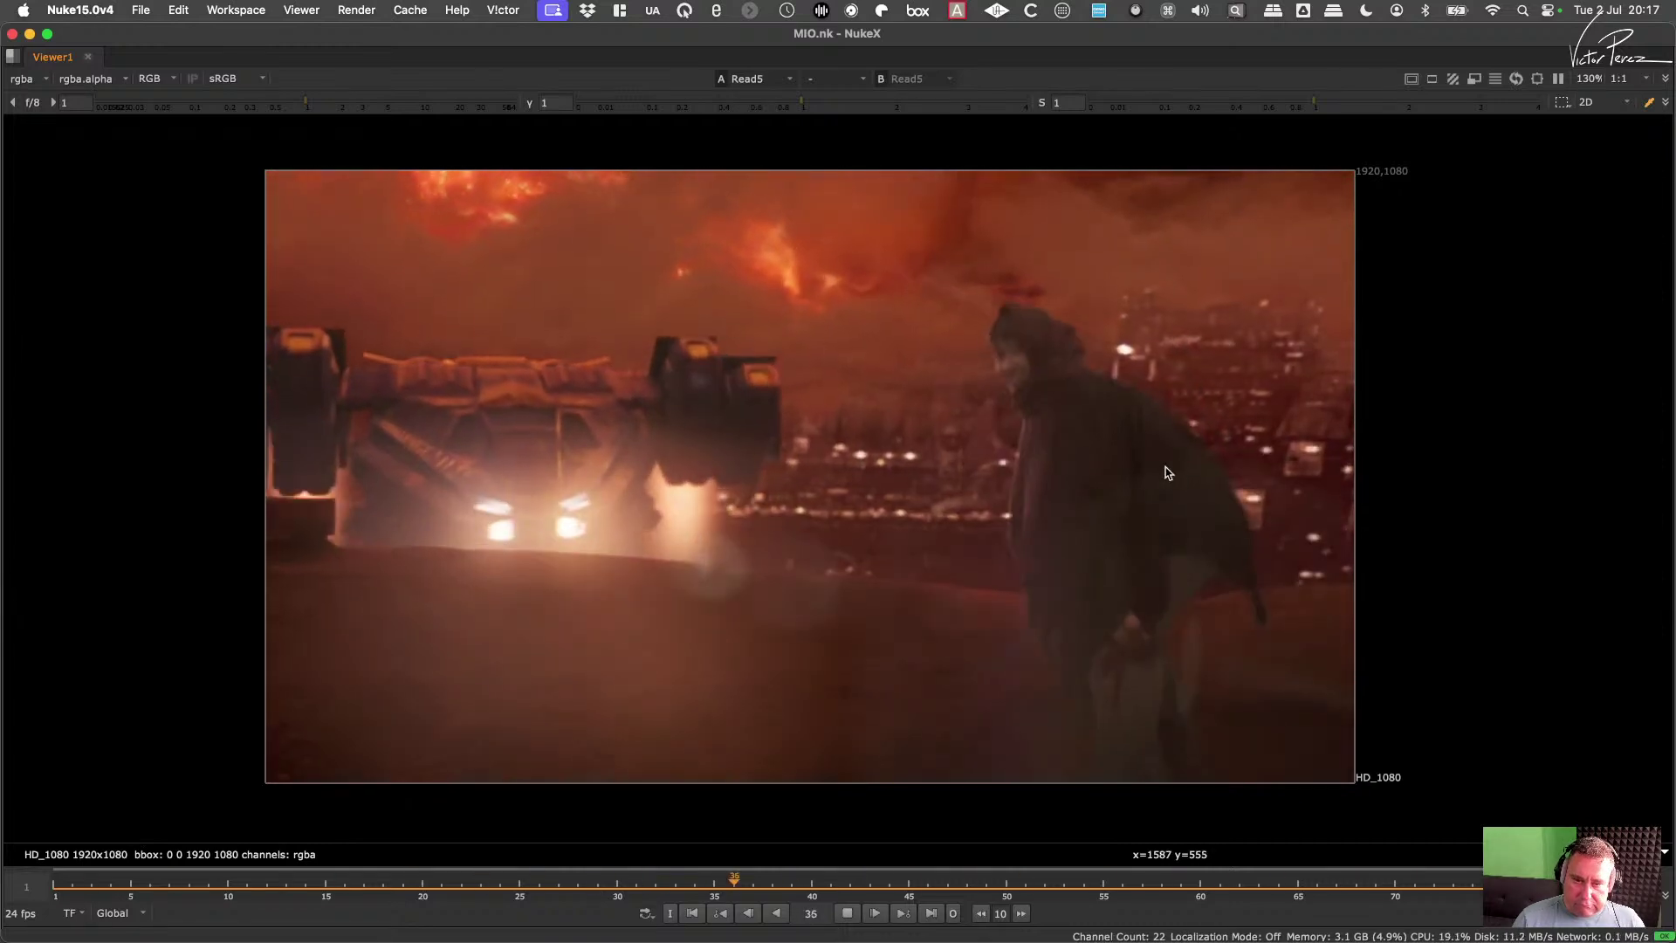
key(space)
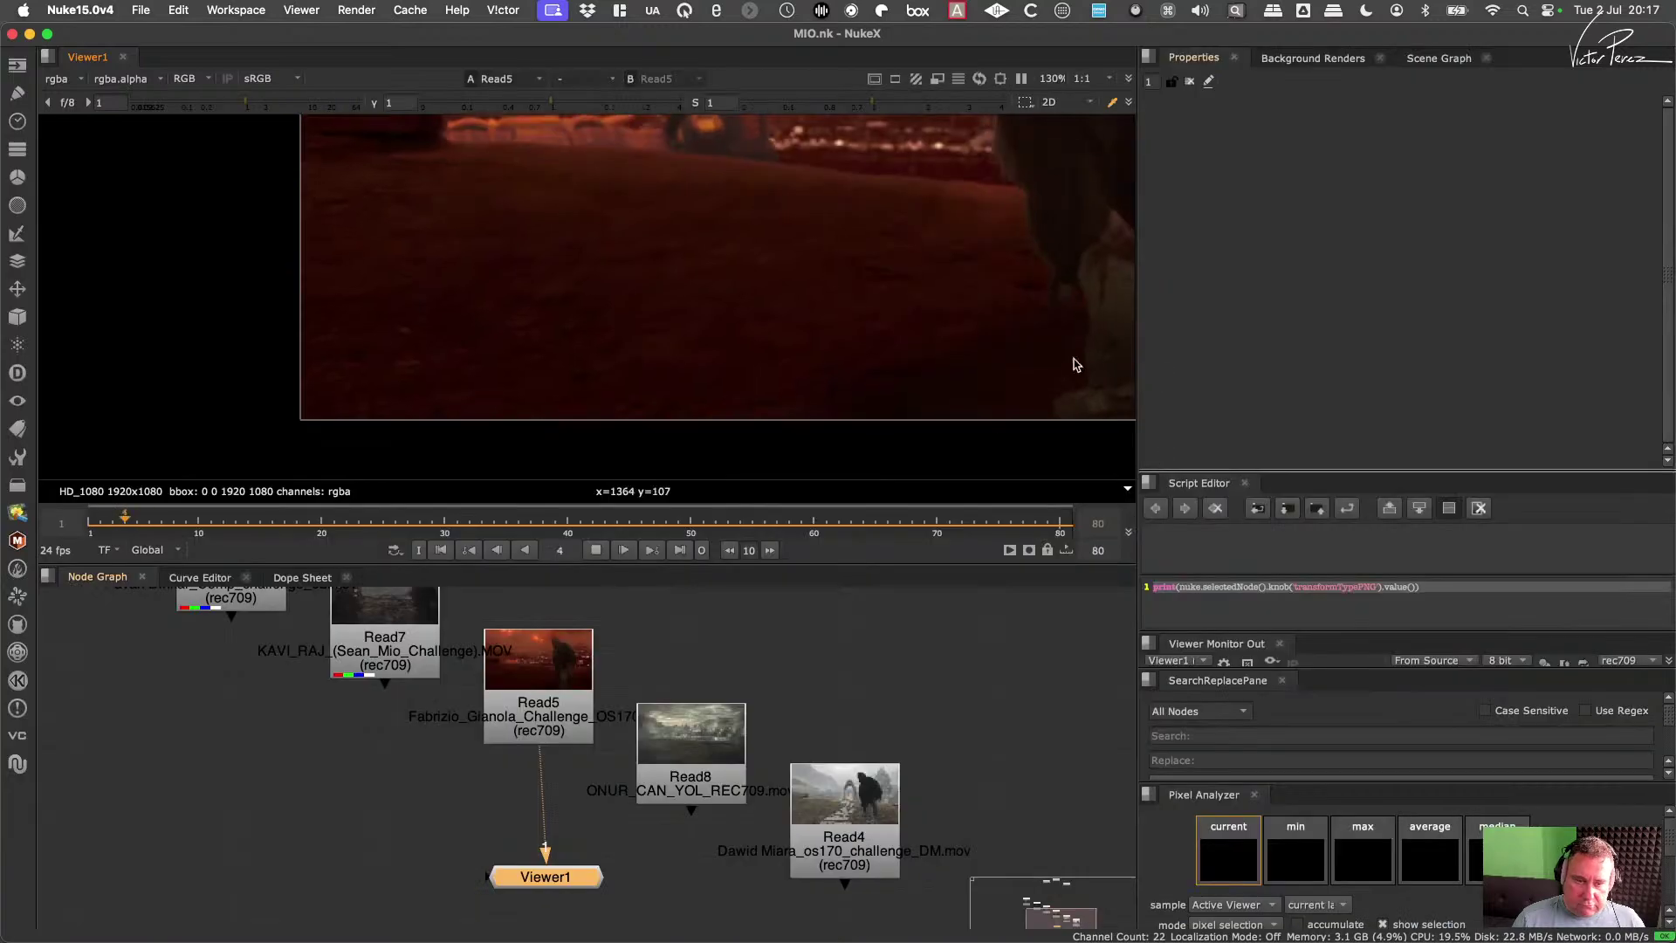
Step: Switch Viewer1 to the Read7 clip, place the viewer node beneath it, and review the playback full size
middle_drag(395, 634, 659, 766)
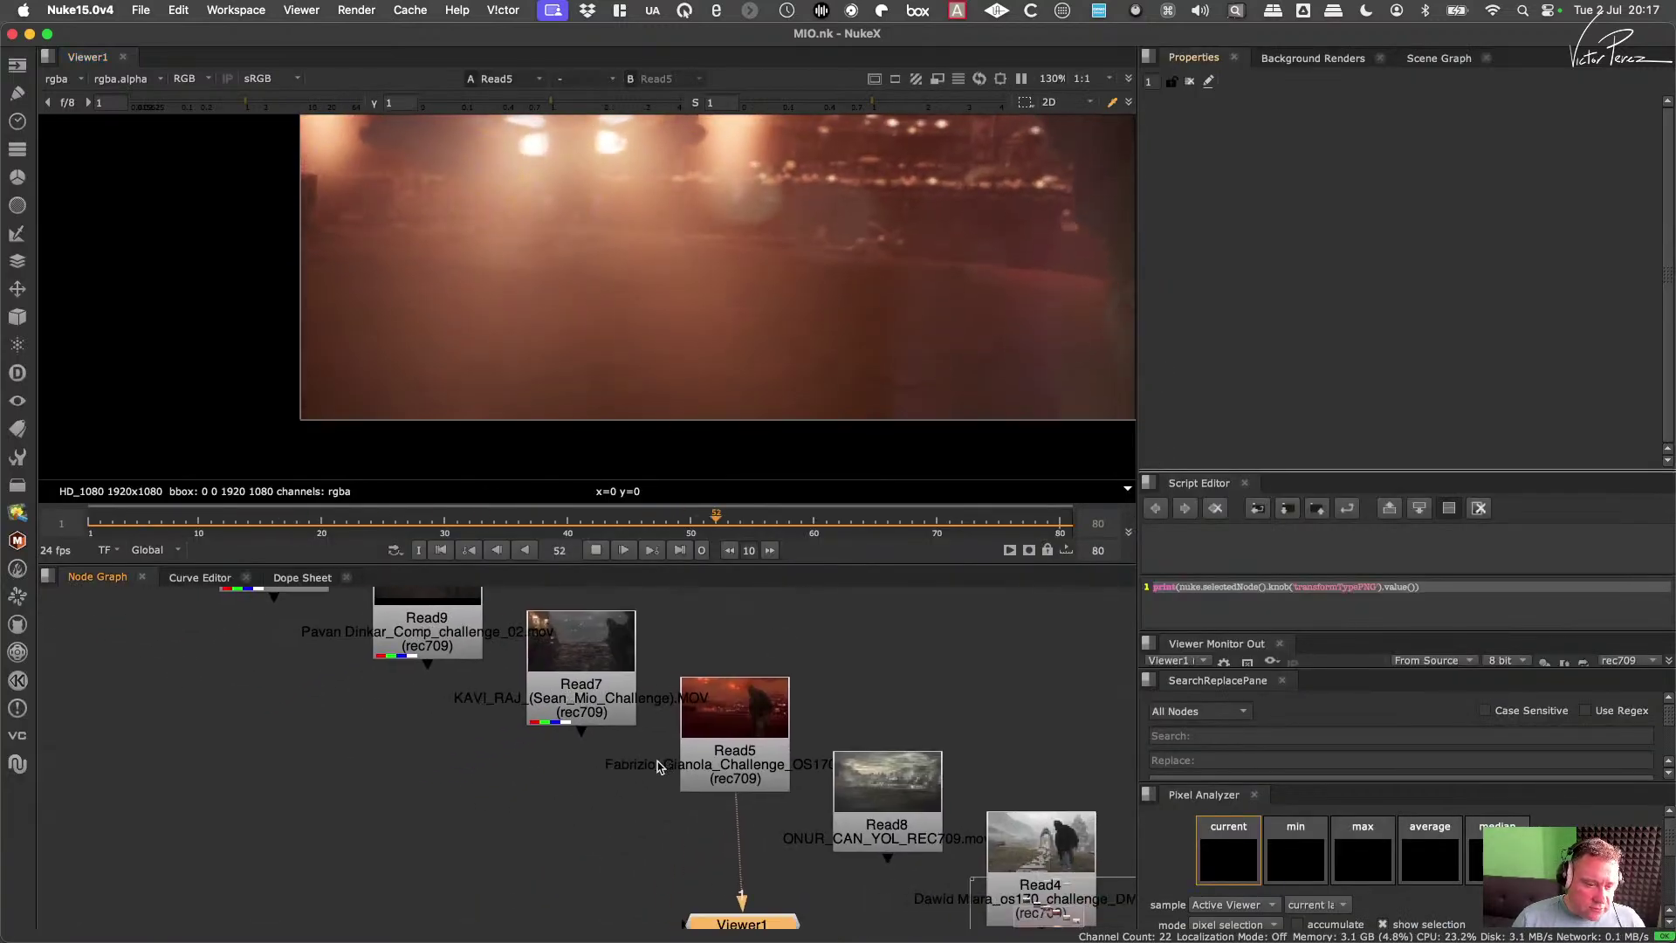
drag(712, 791, 593, 707)
middle_drag(715, 864, 682, 785)
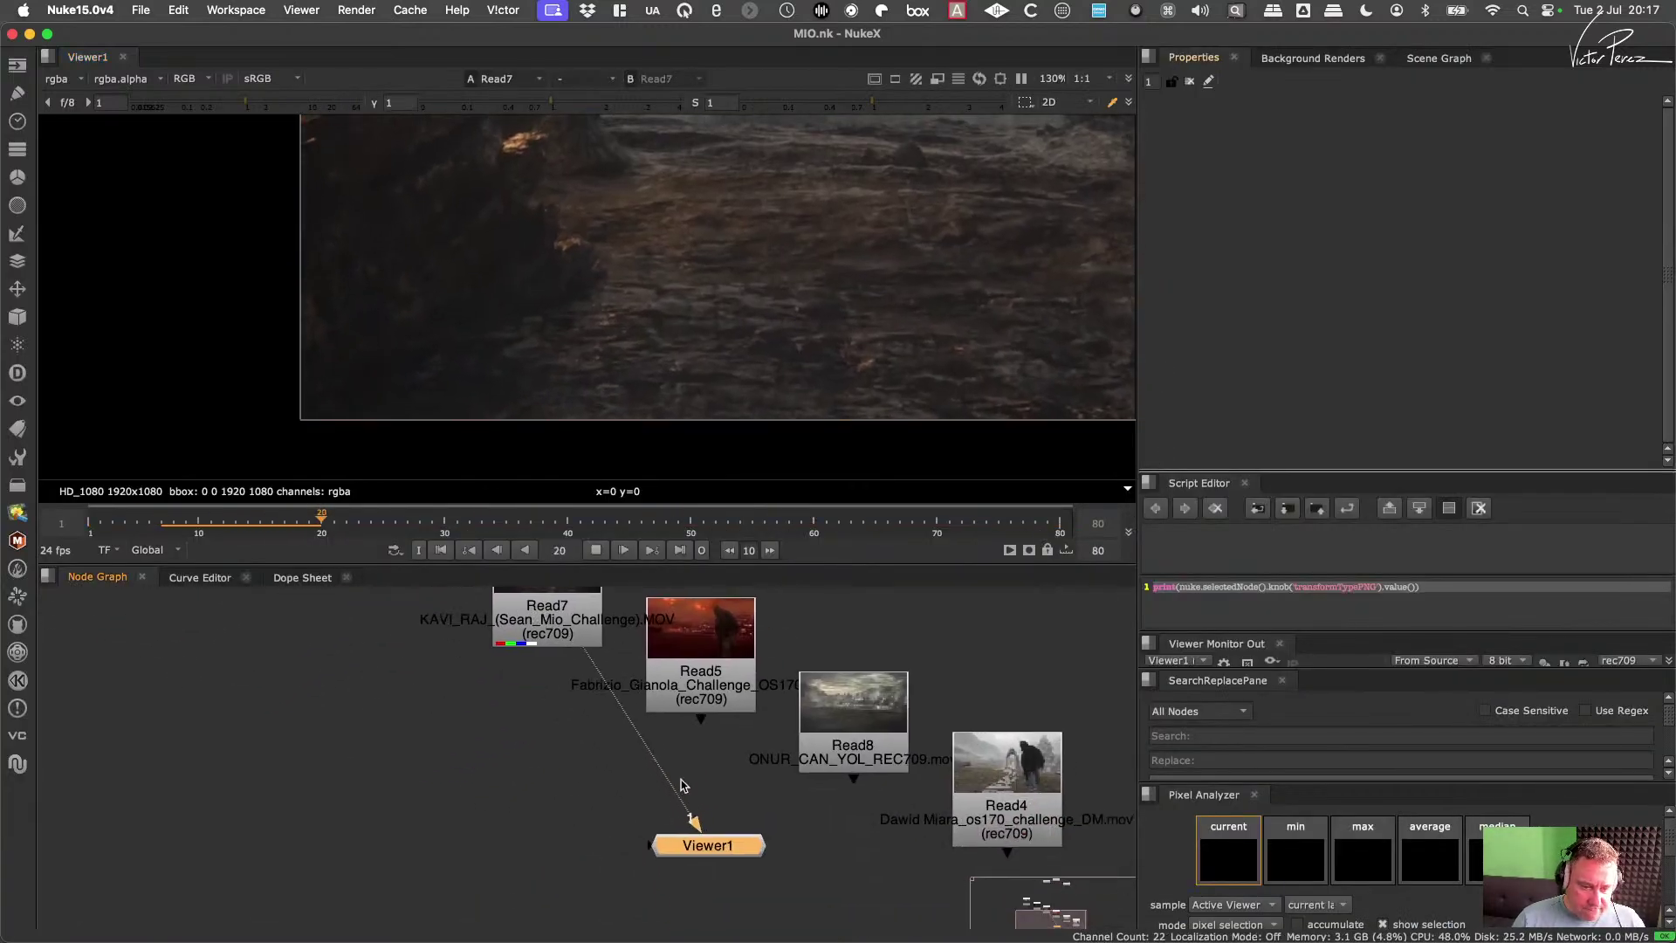
drag(703, 842, 555, 748)
key(space)
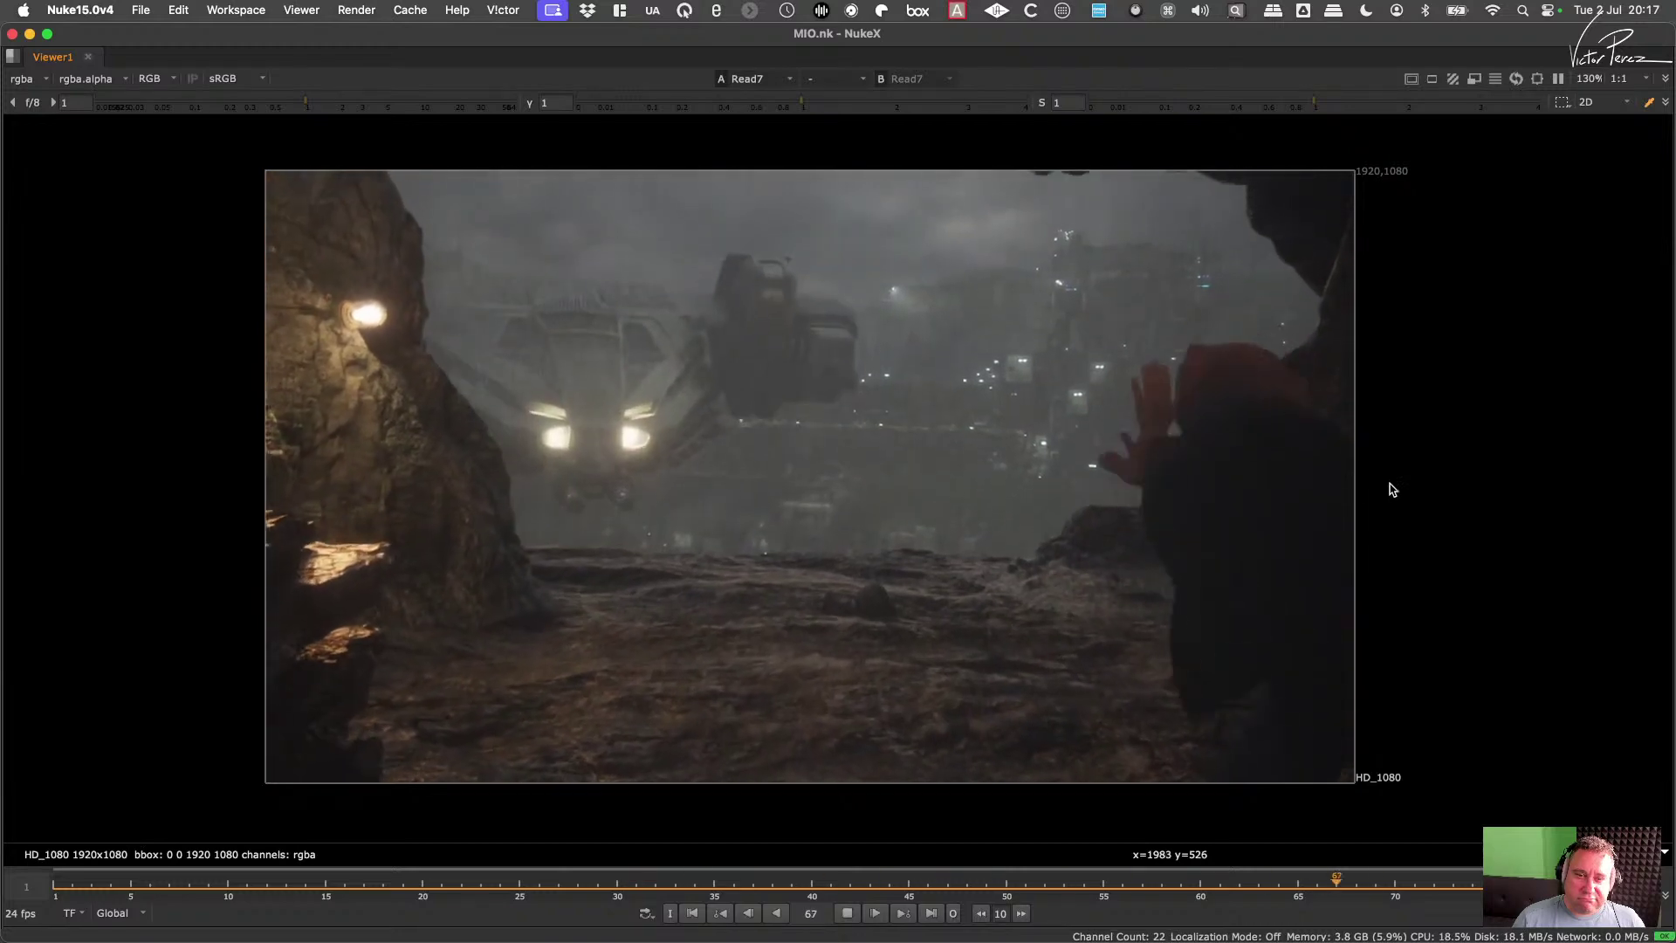
key(space)
Step: Route the Read9 clip into Viewer1, move the viewer node below it, and watch the shot in the enlarged viewer
middle_drag(515, 722, 556, 873)
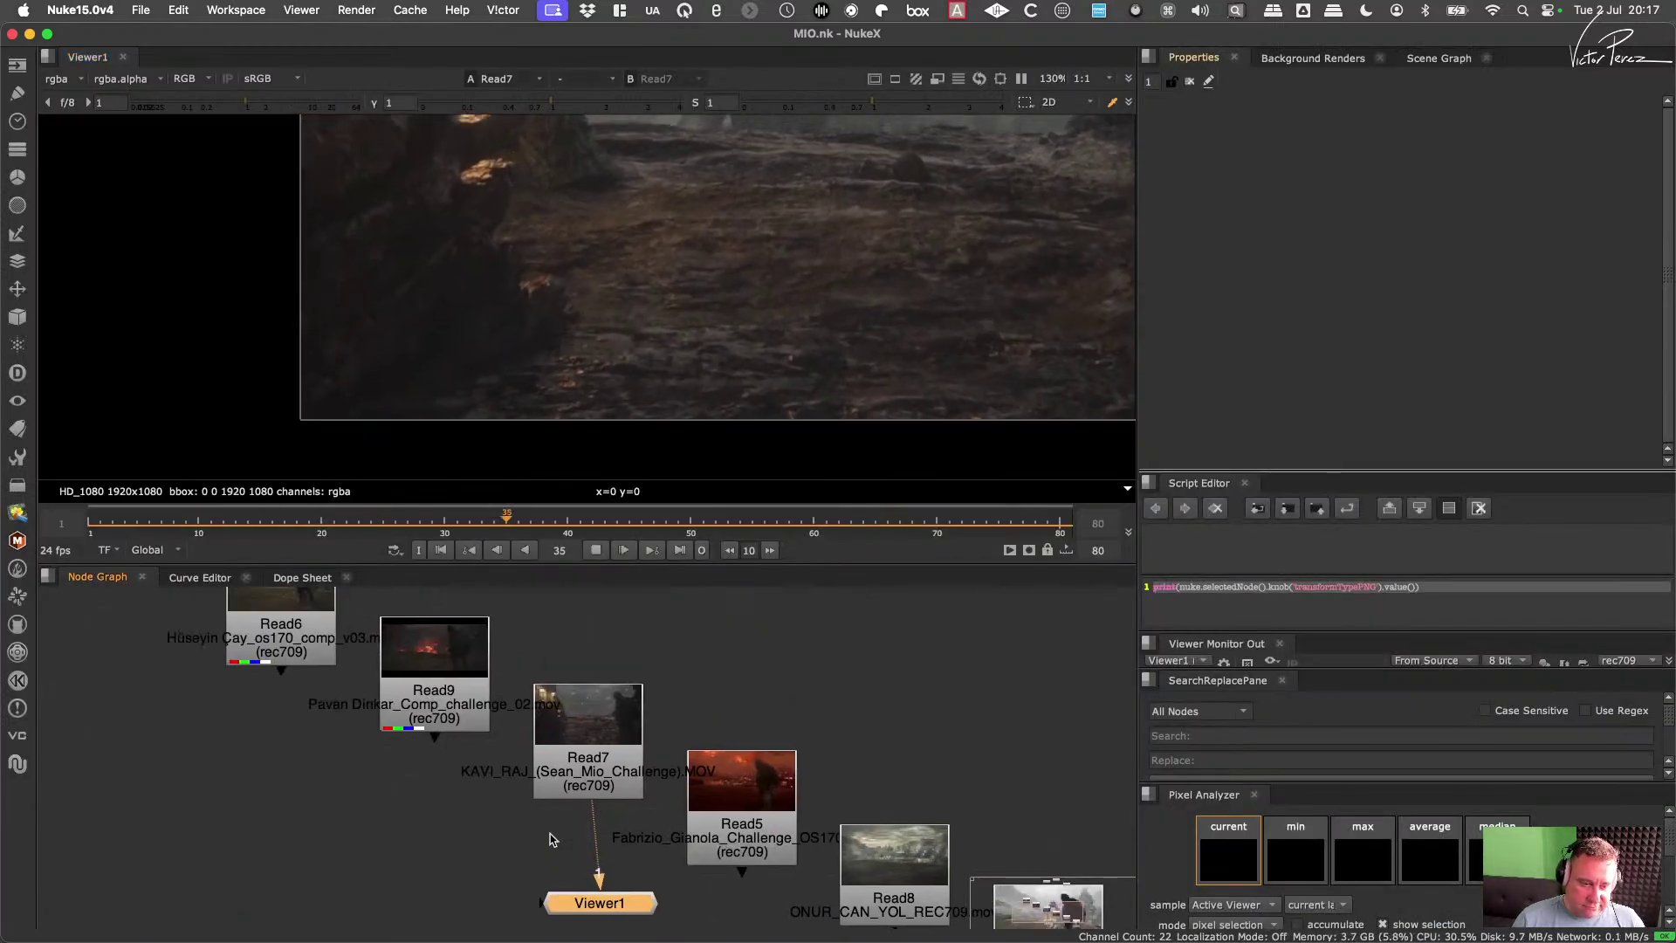
drag(593, 820, 444, 709)
middle_drag(559, 846, 599, 767)
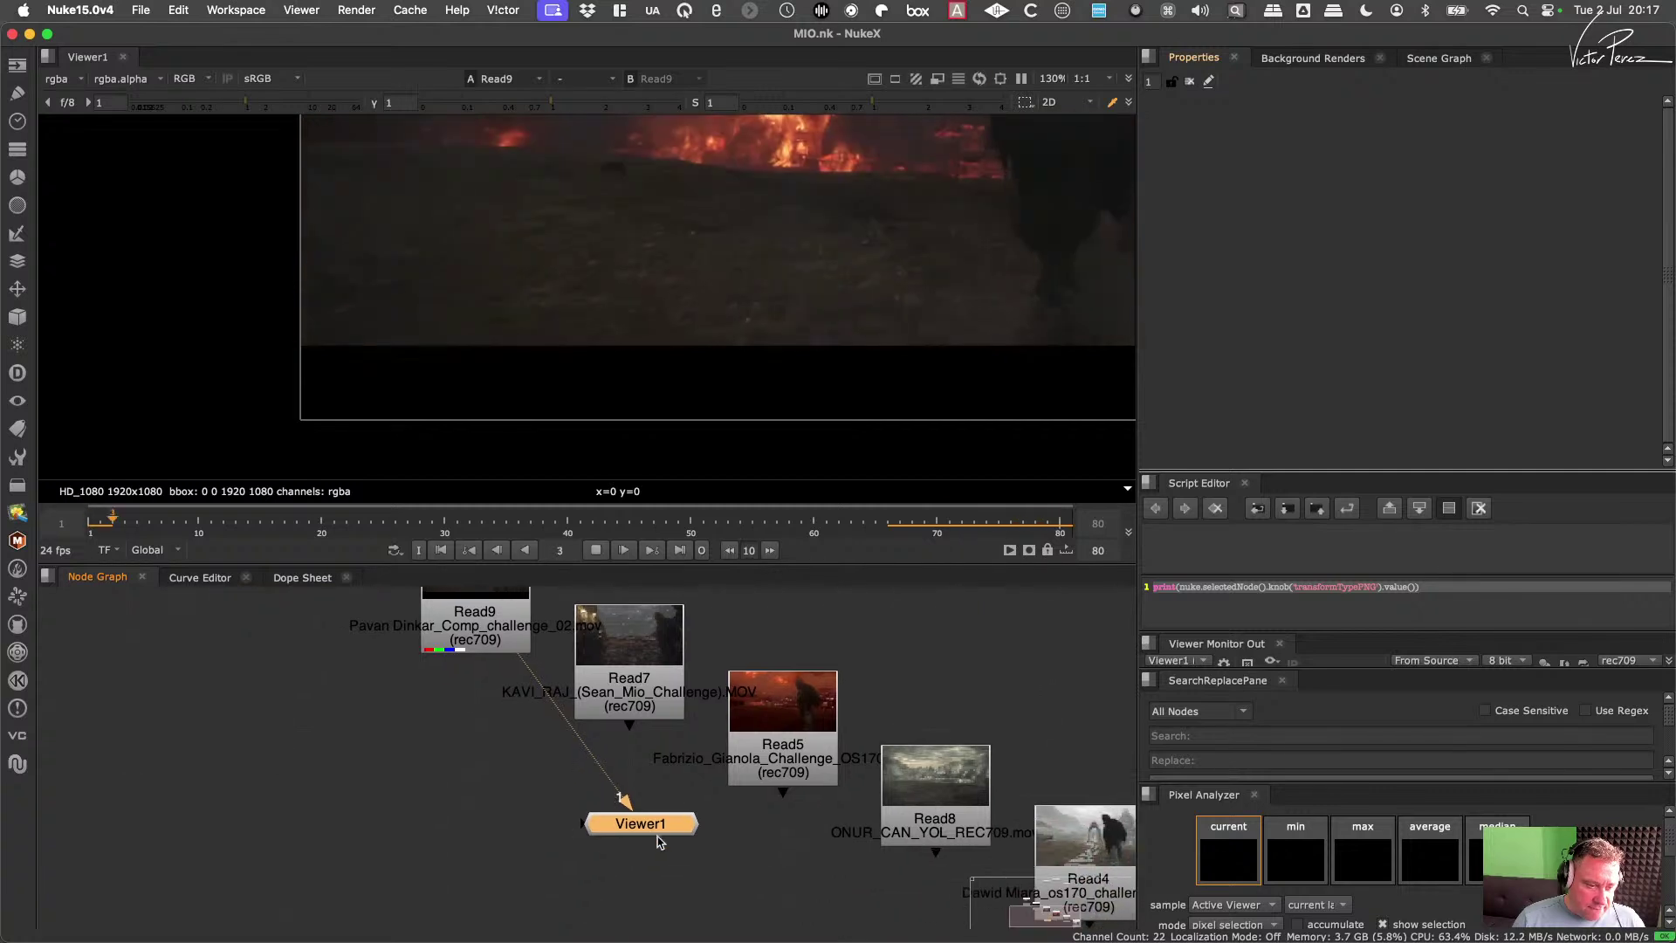
drag(654, 829, 497, 739)
middle_drag(507, 682, 542, 804)
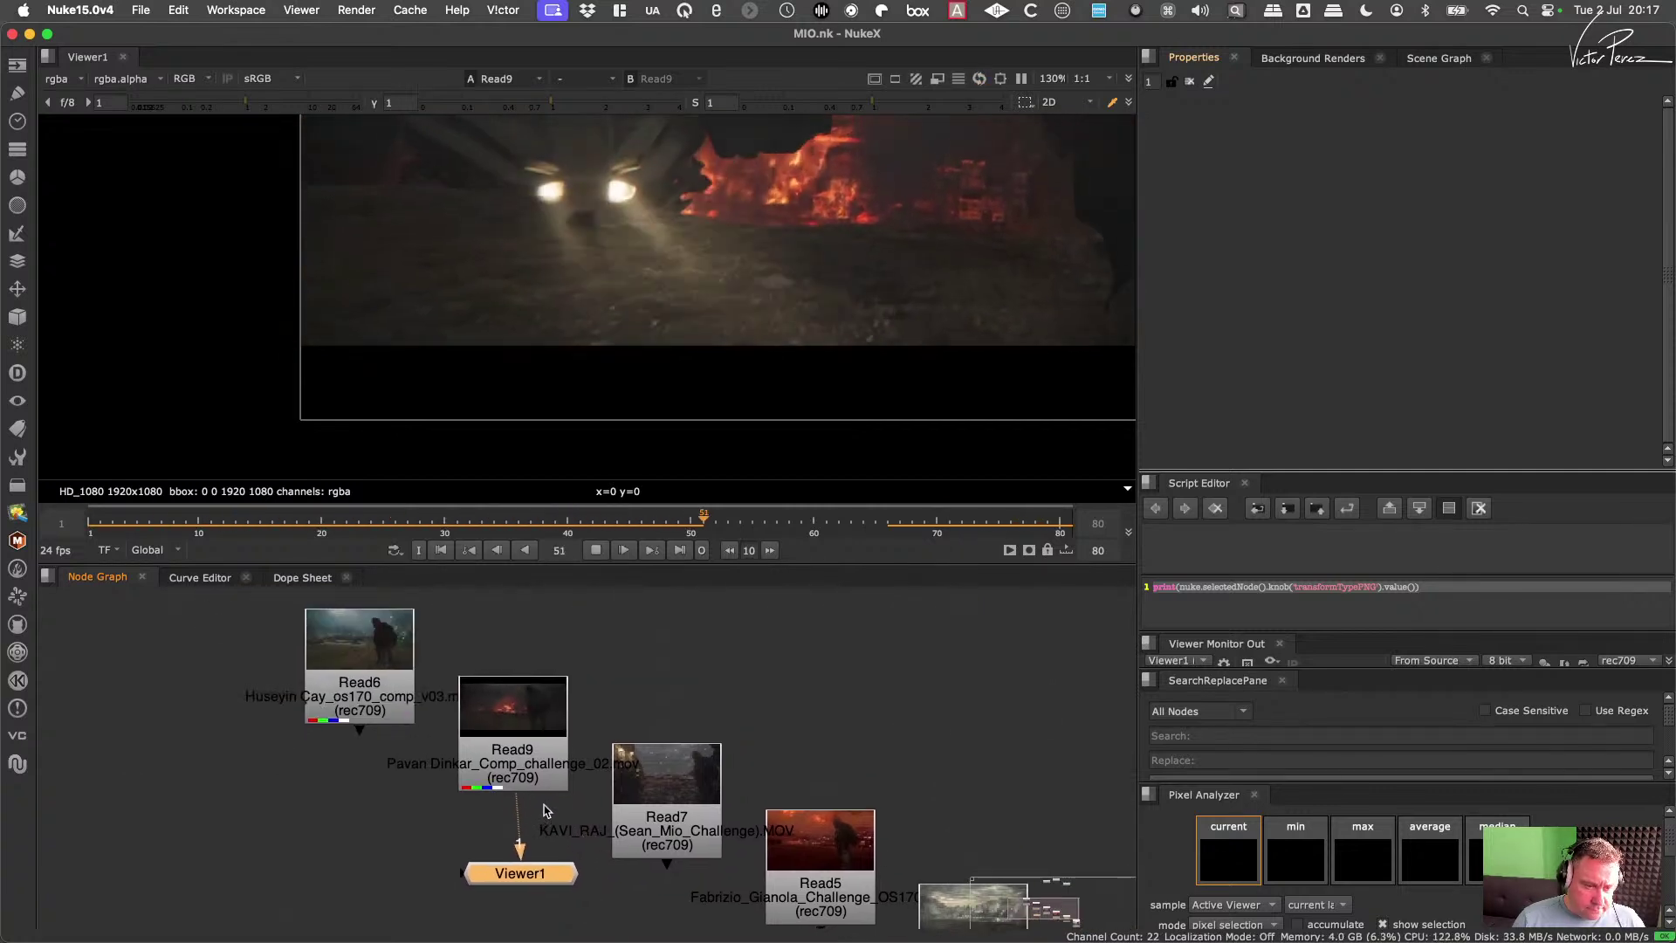
key(space)
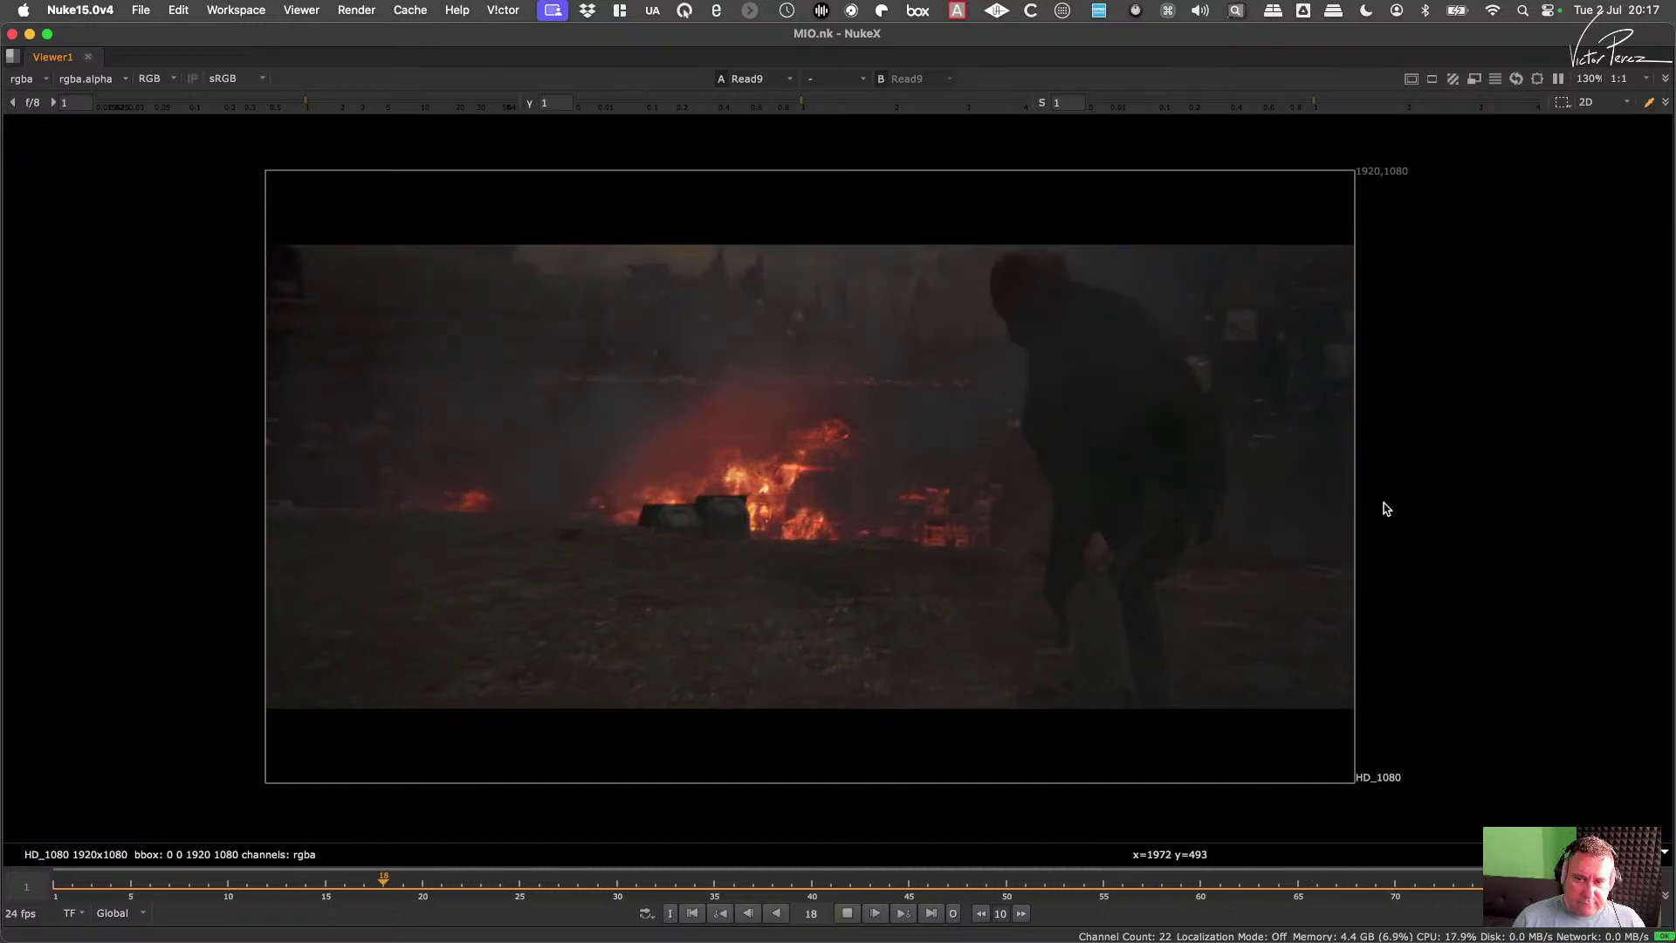
key(space)
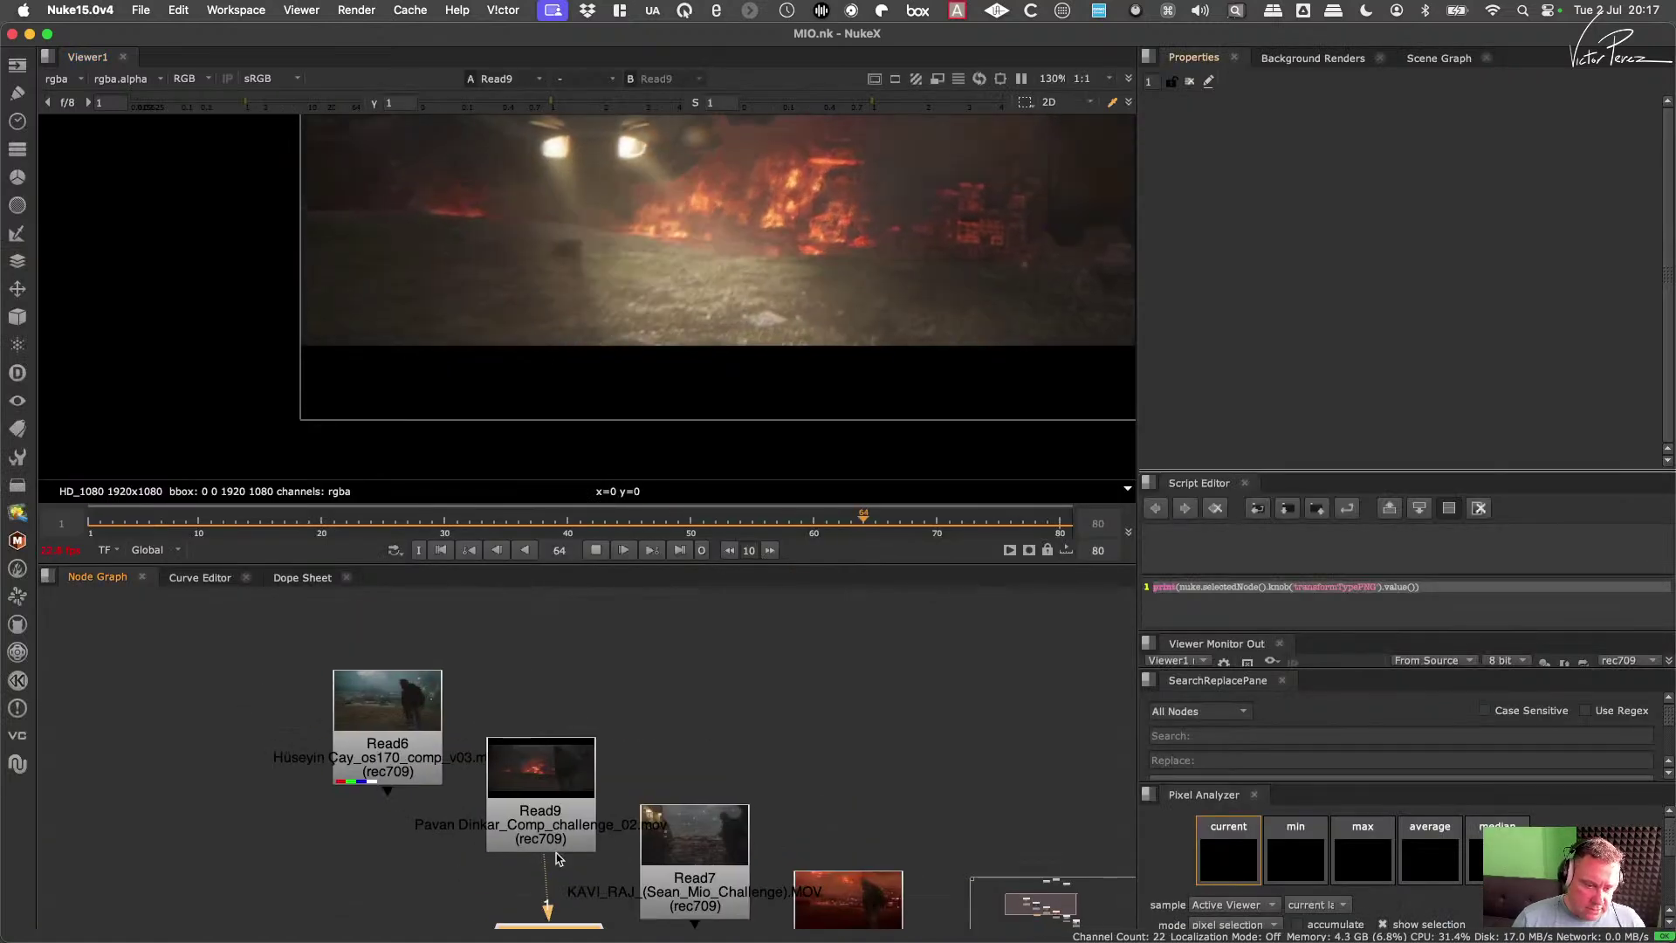
Step: Route the Read6 clip into Viewer1, move the viewer node below it, and watch the shot in the enlarged viewer
drag(545, 864, 419, 790)
middle_drag(392, 751, 544, 694)
drag(714, 881, 560, 813)
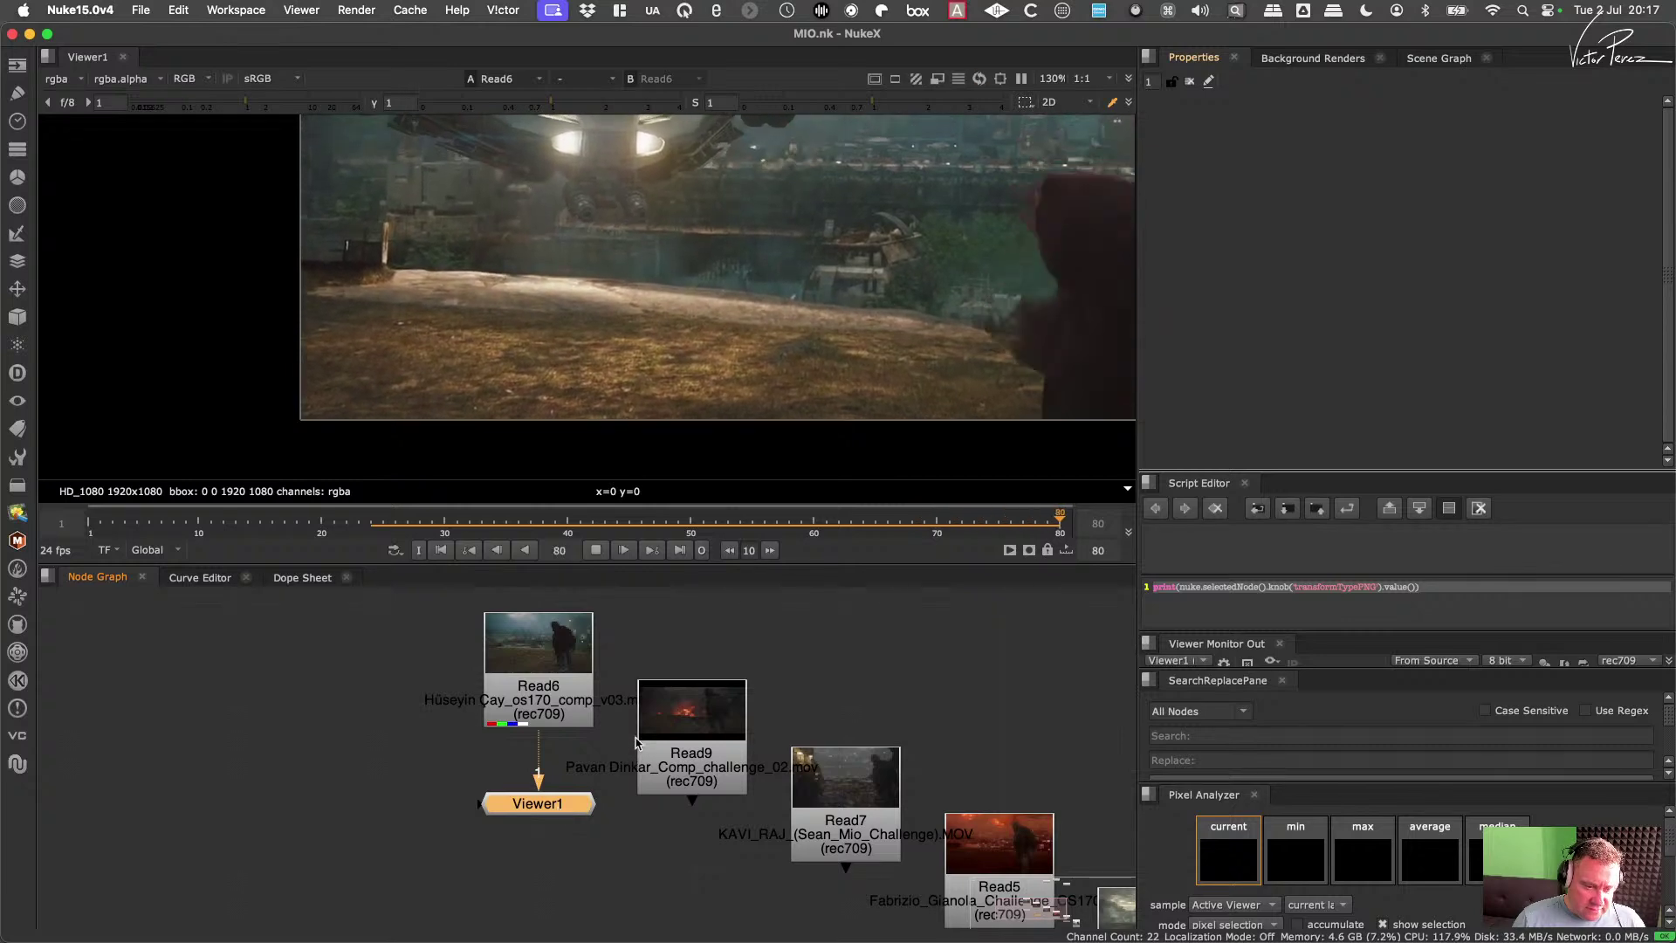
middle_drag(632, 632, 633, 774)
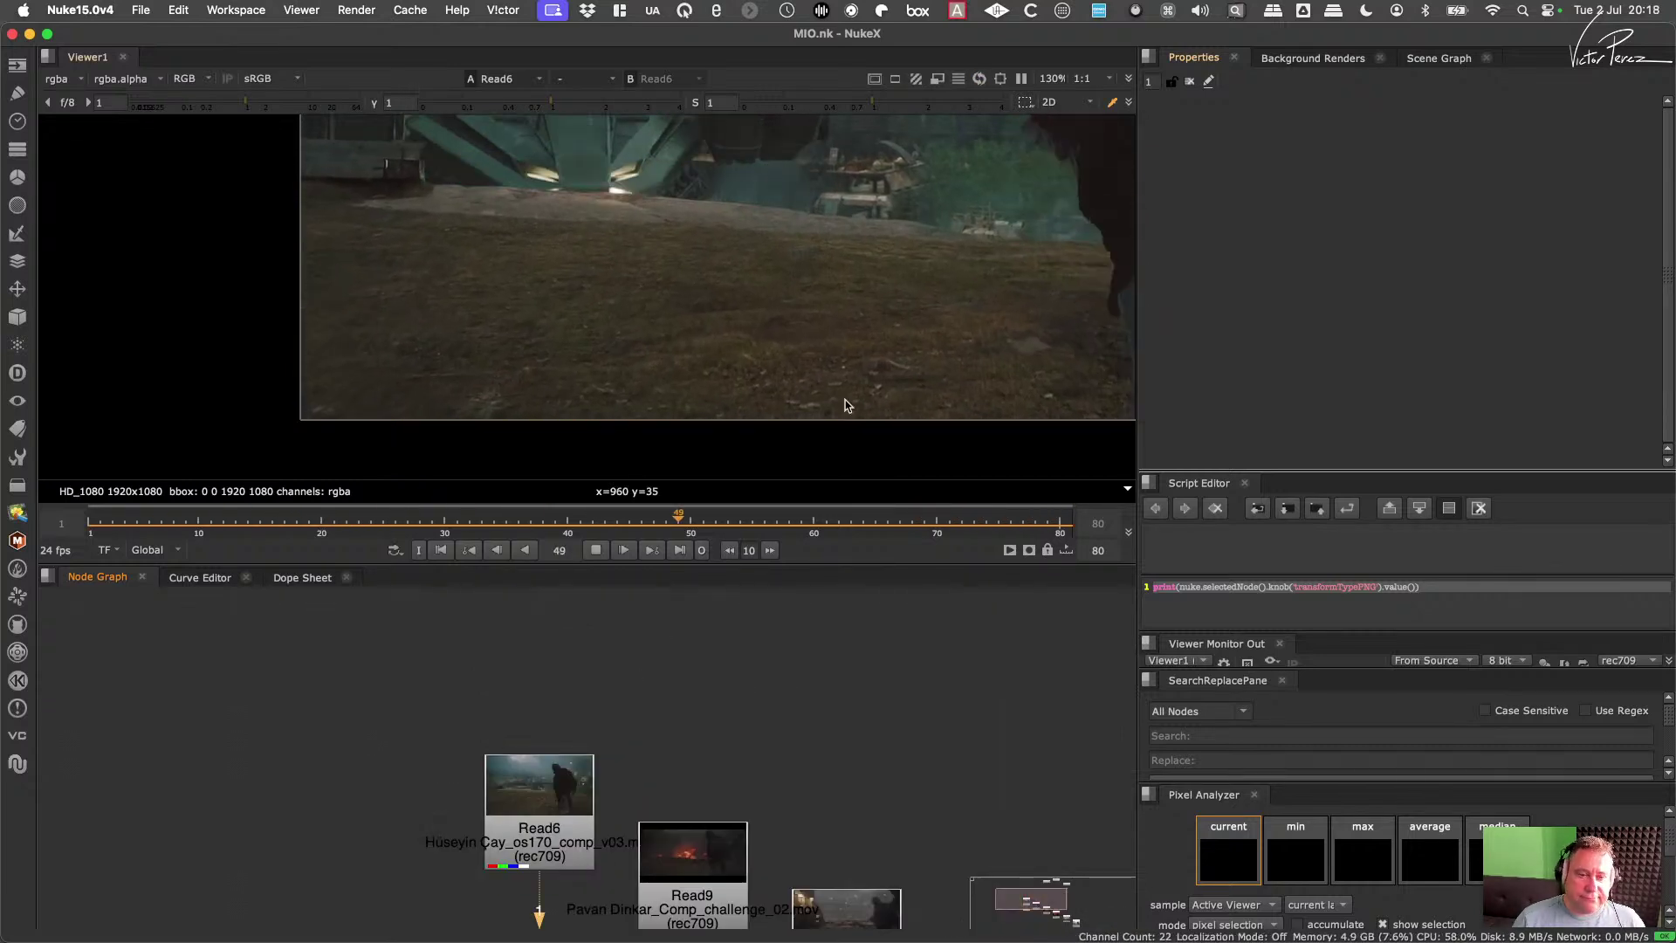
key(space)
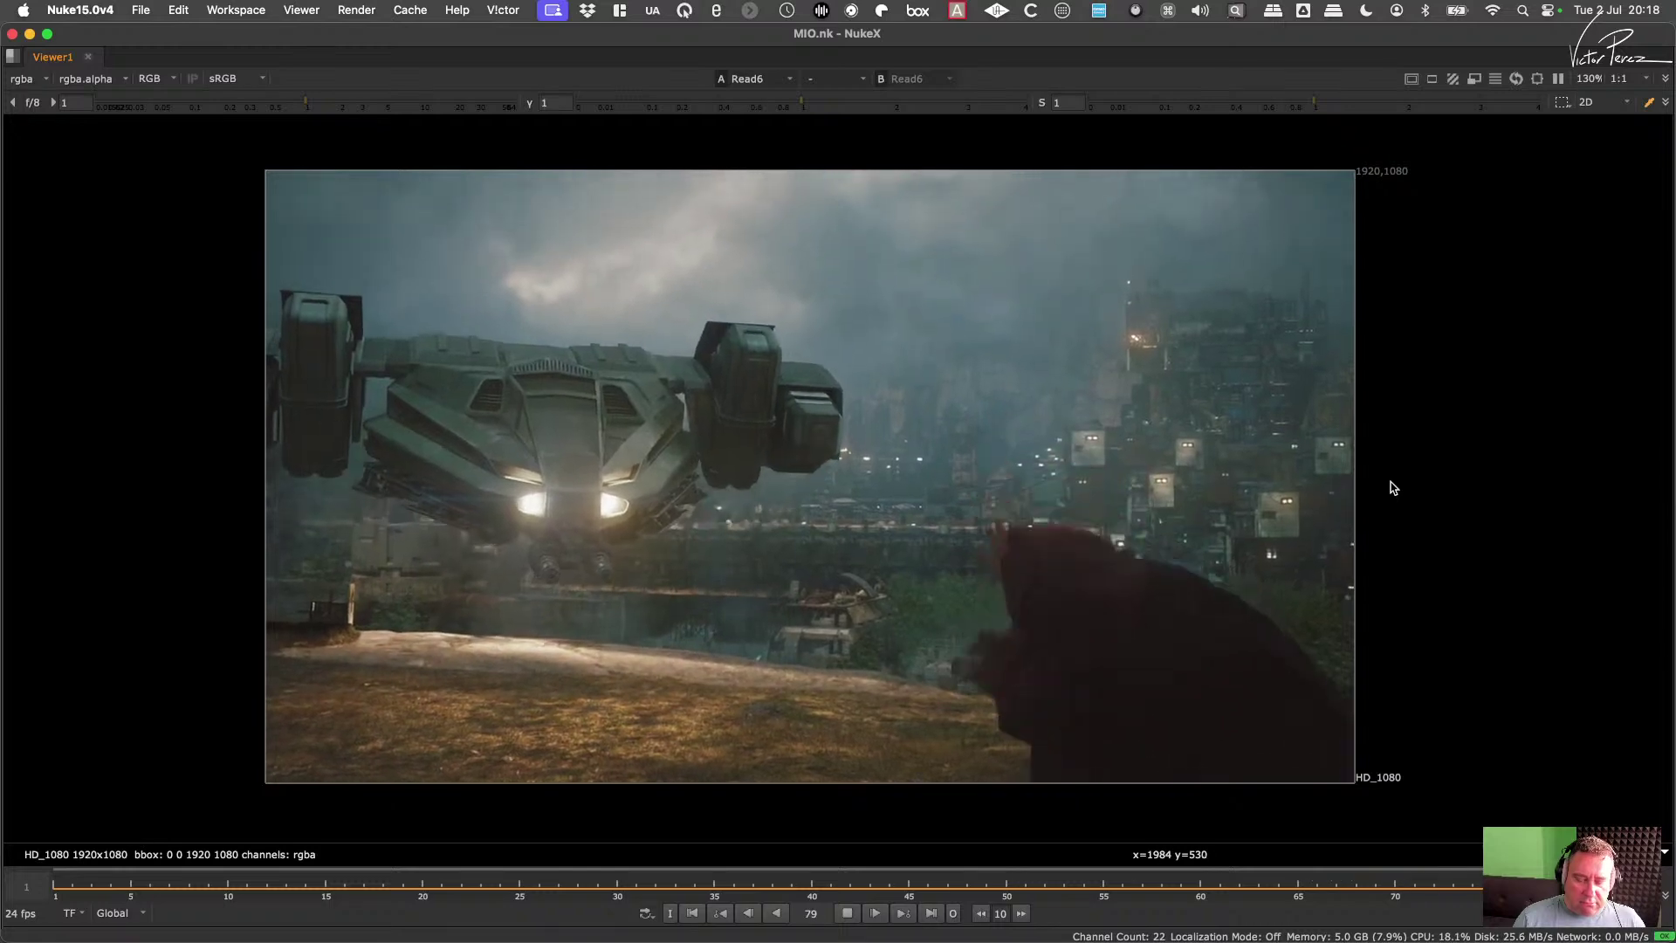
key(space)
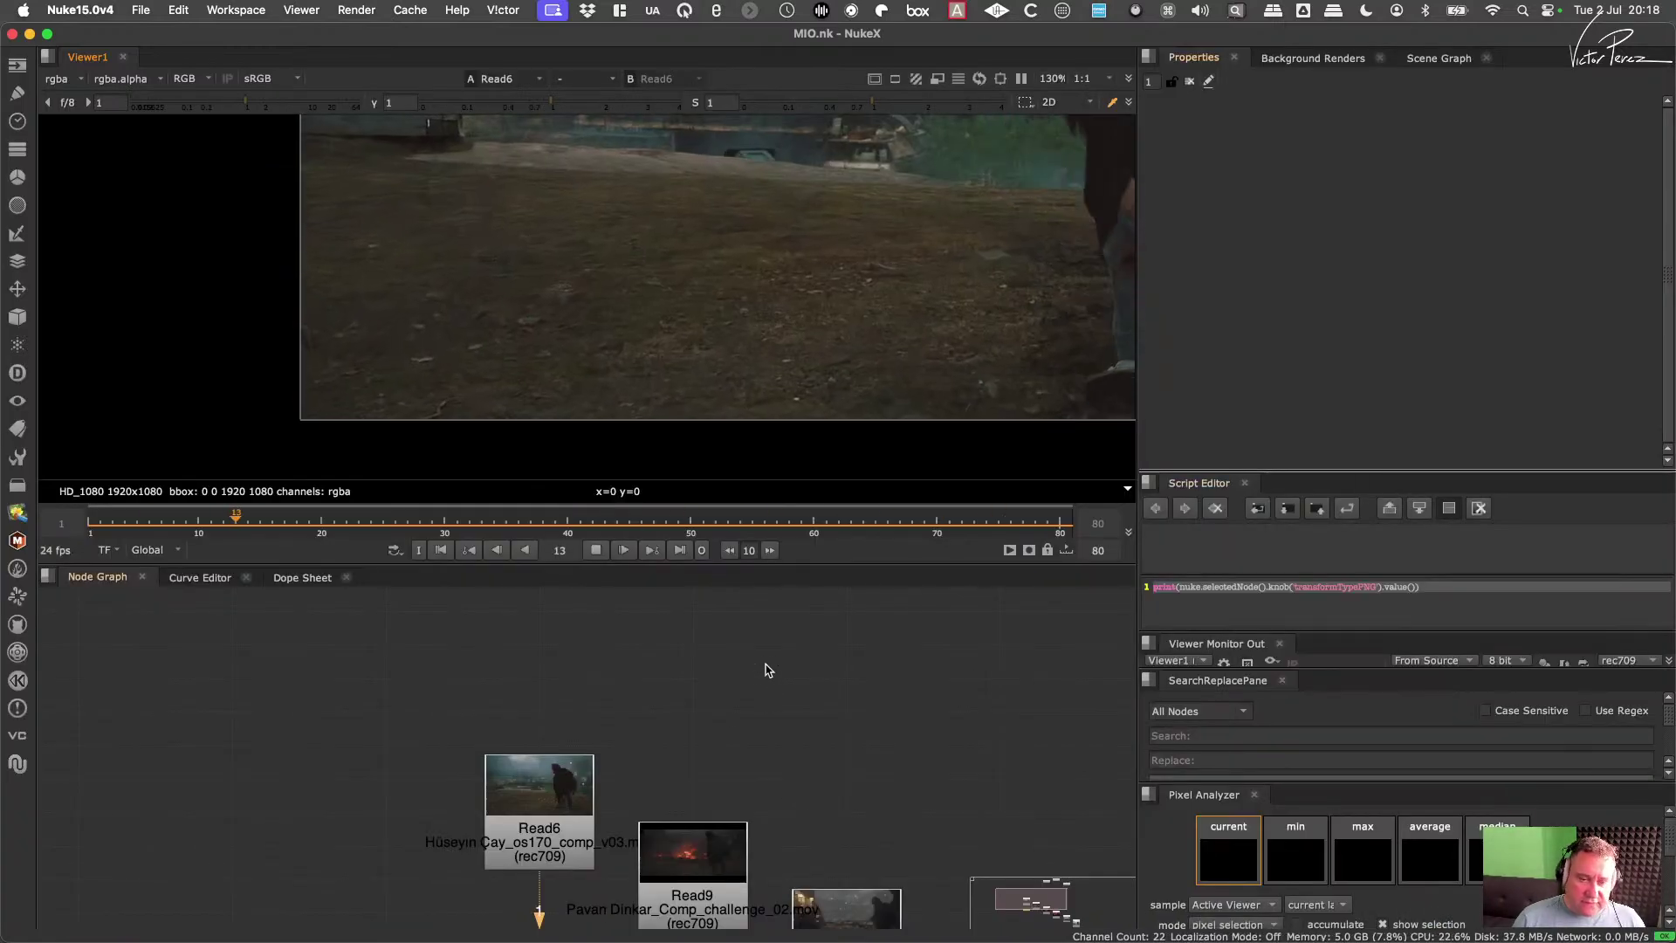
Step: Locate the Read1, Read2 and Read3 image nodes above the clips and stop the playback at frame 36
middle_drag(768, 666, 675, 738)
scroll(853, 742, down, 2)
middle_drag(864, 723, 752, 754)
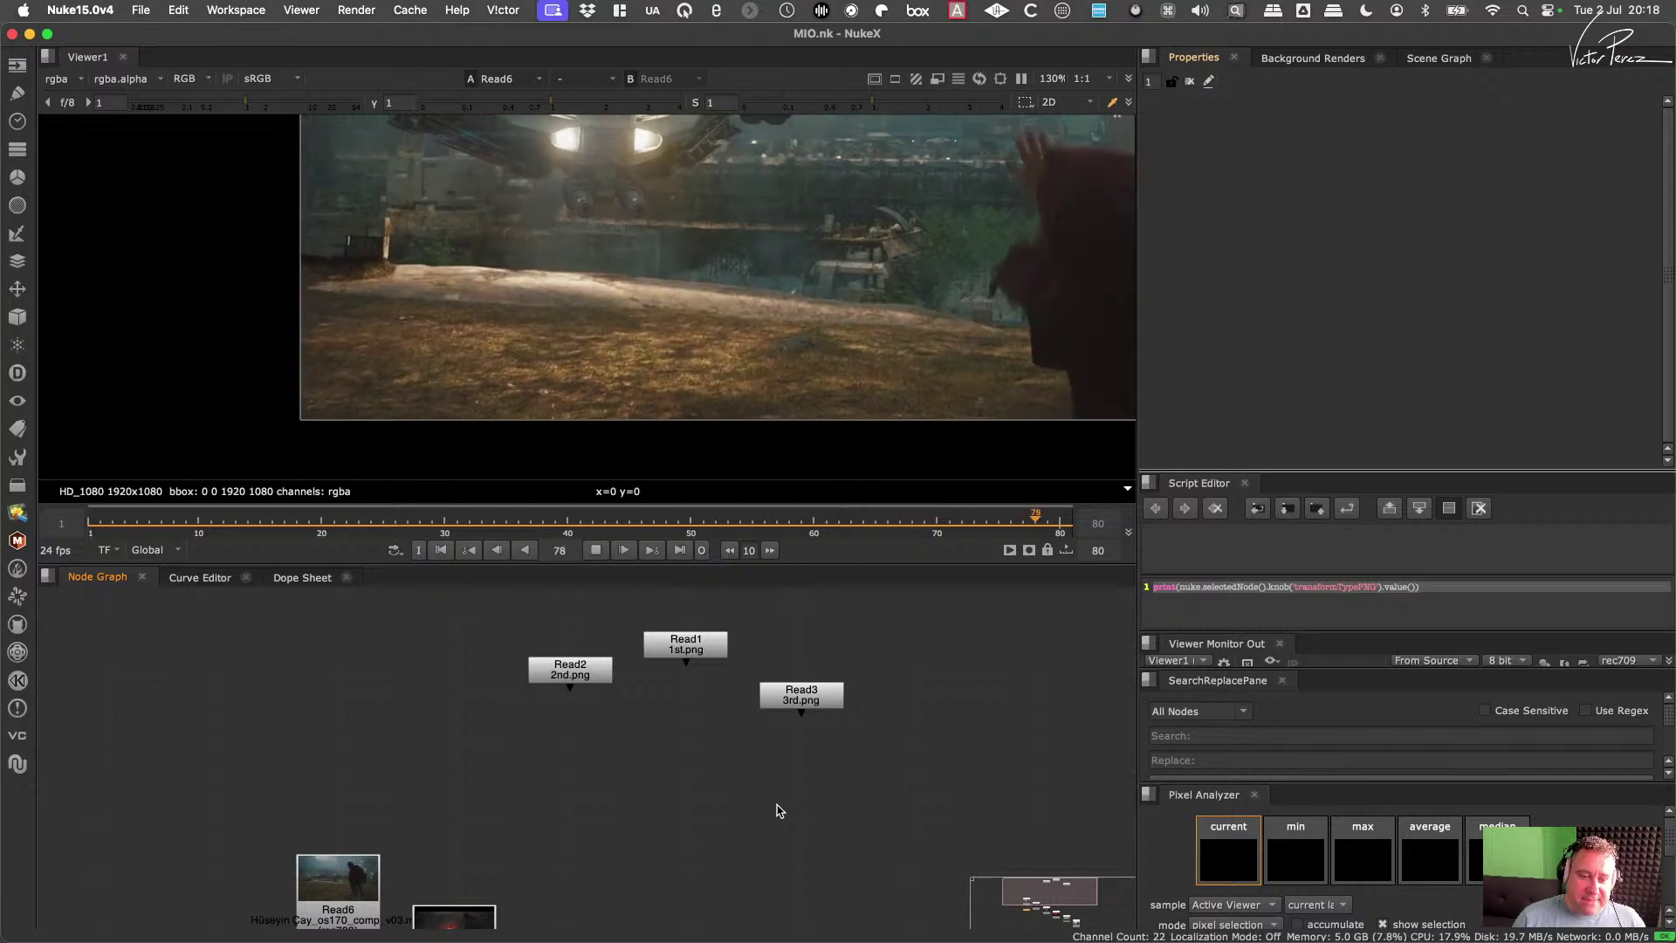
click(595, 550)
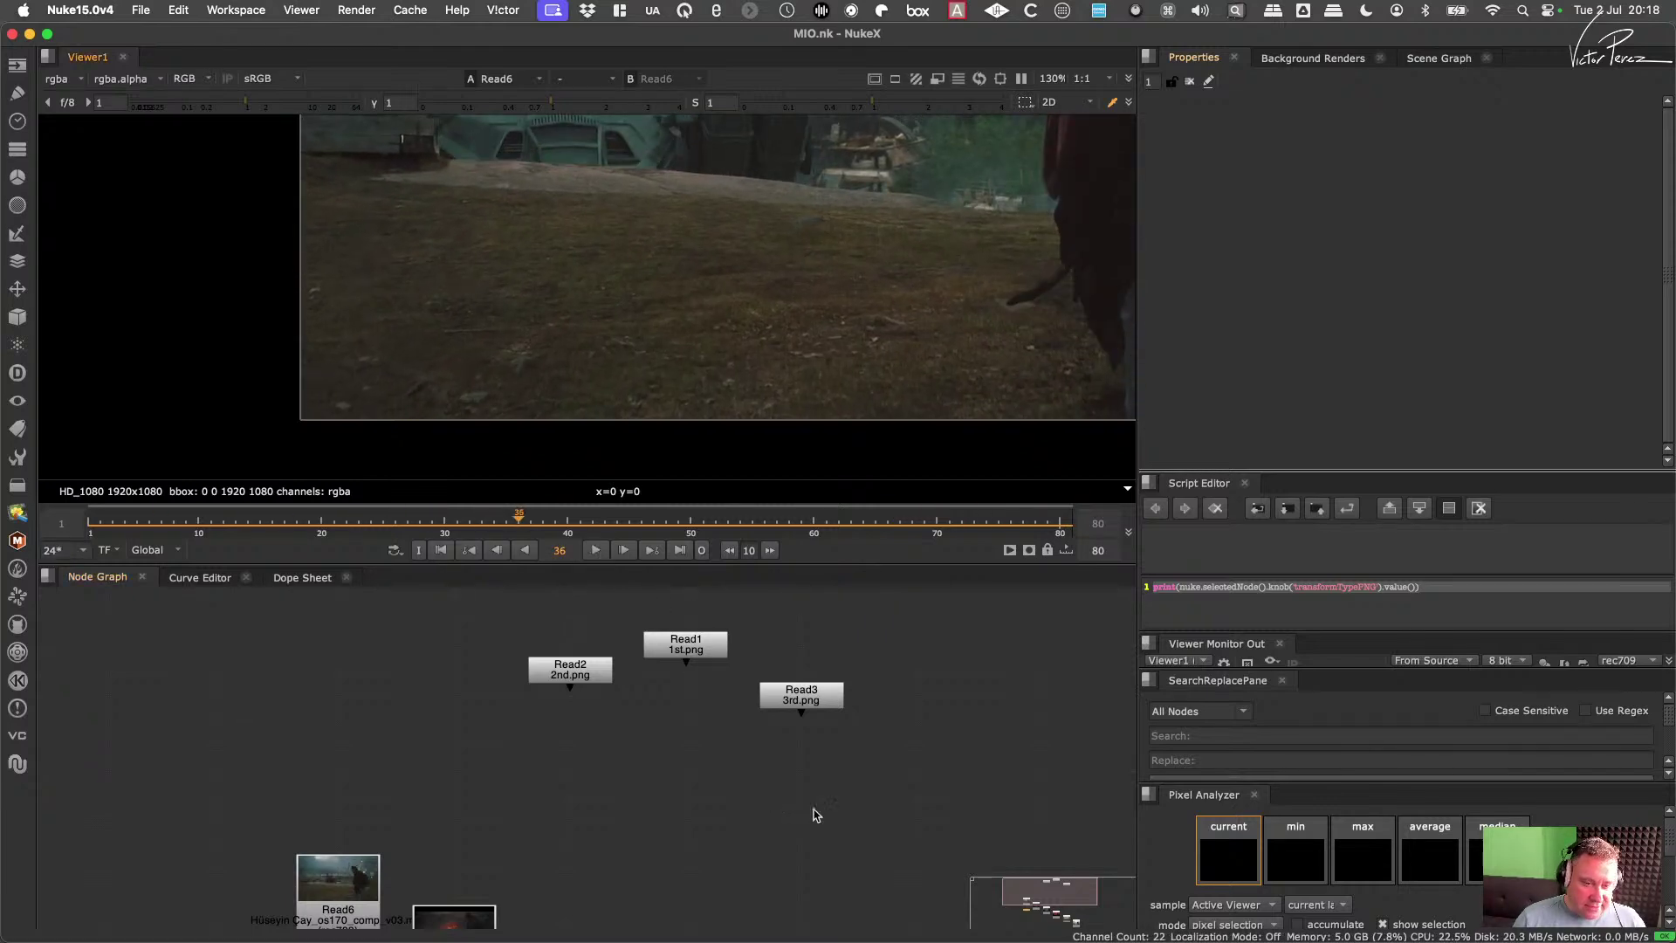
middle_drag(811, 811, 808, 707)
scroll(826, 770, down, 2)
mouse_move(827, 770)
middle_down()
mouse_move(783, 762)
mouse_move(804, 816)
mouse_move(801, 774)
middle_up()
scroll(783, 761, down, 1)
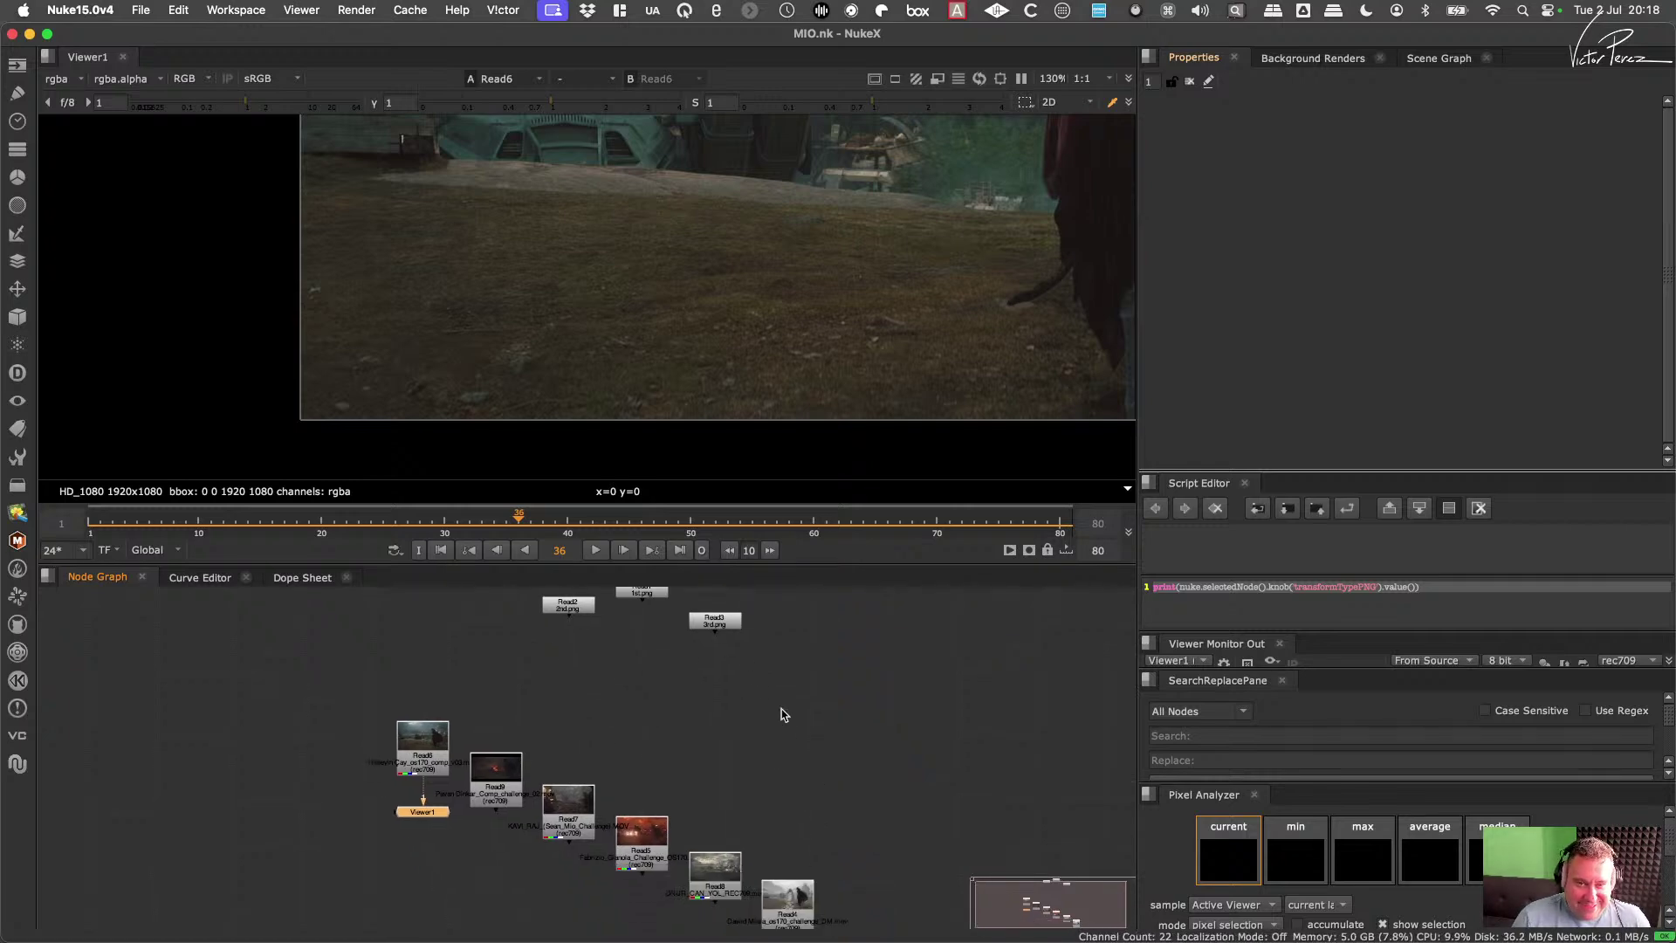
Step: Route the third-place image node Read3 into Viewer1 and show its full frame
middle_drag(758, 666, 758, 747)
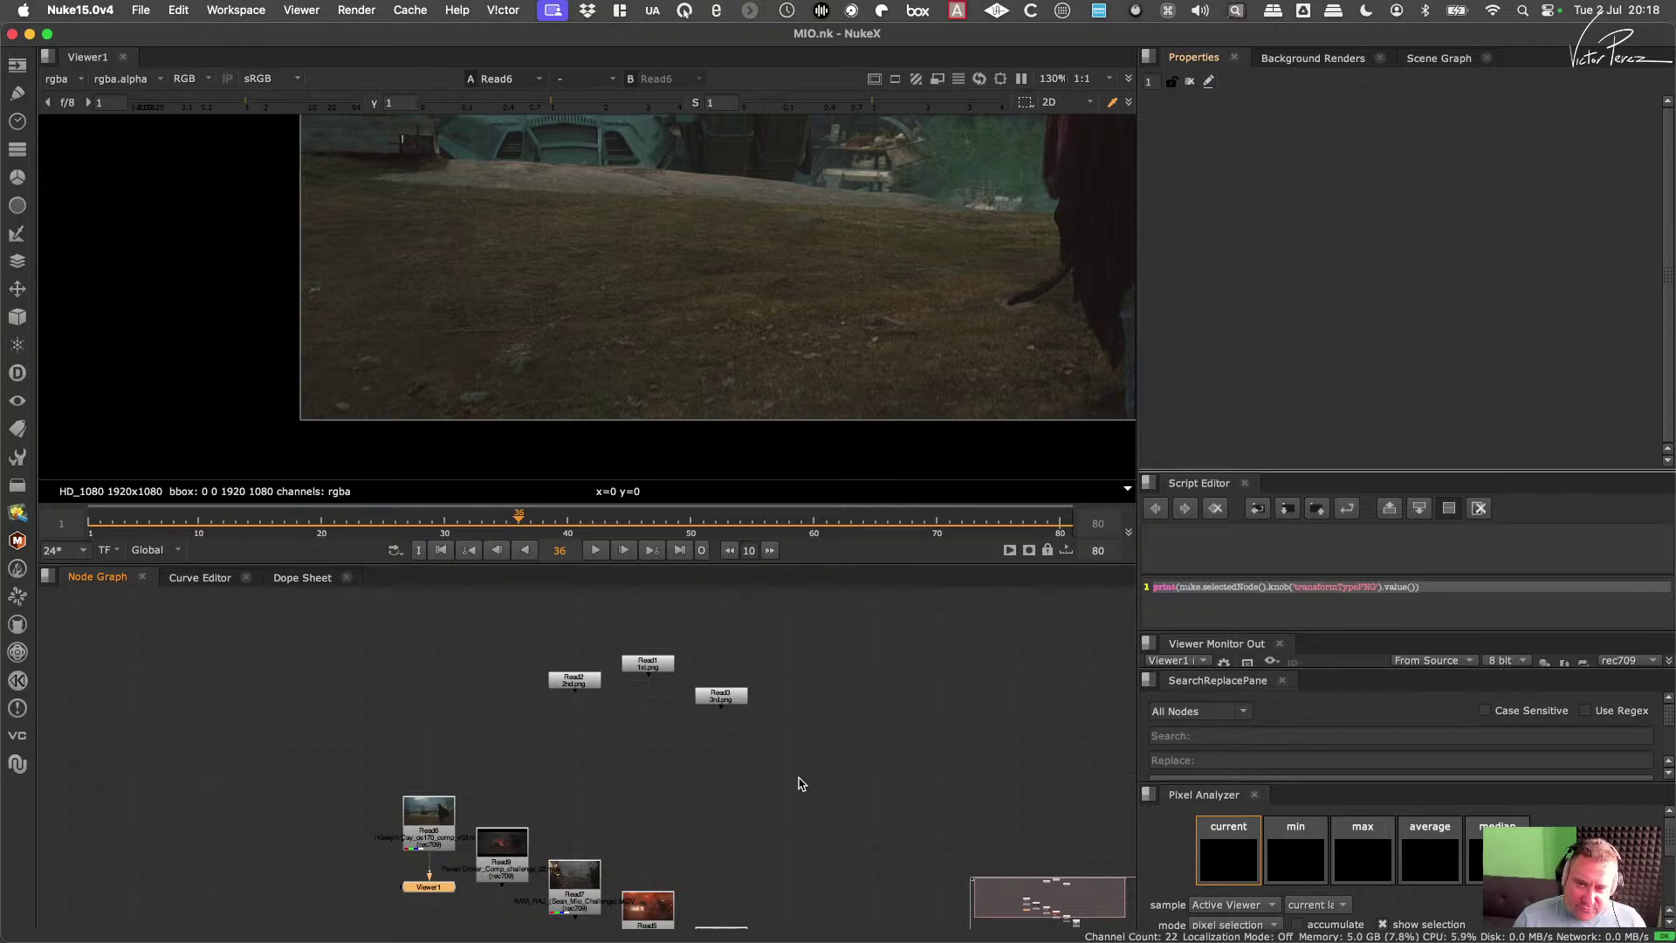
middle_drag(789, 665, 782, 735)
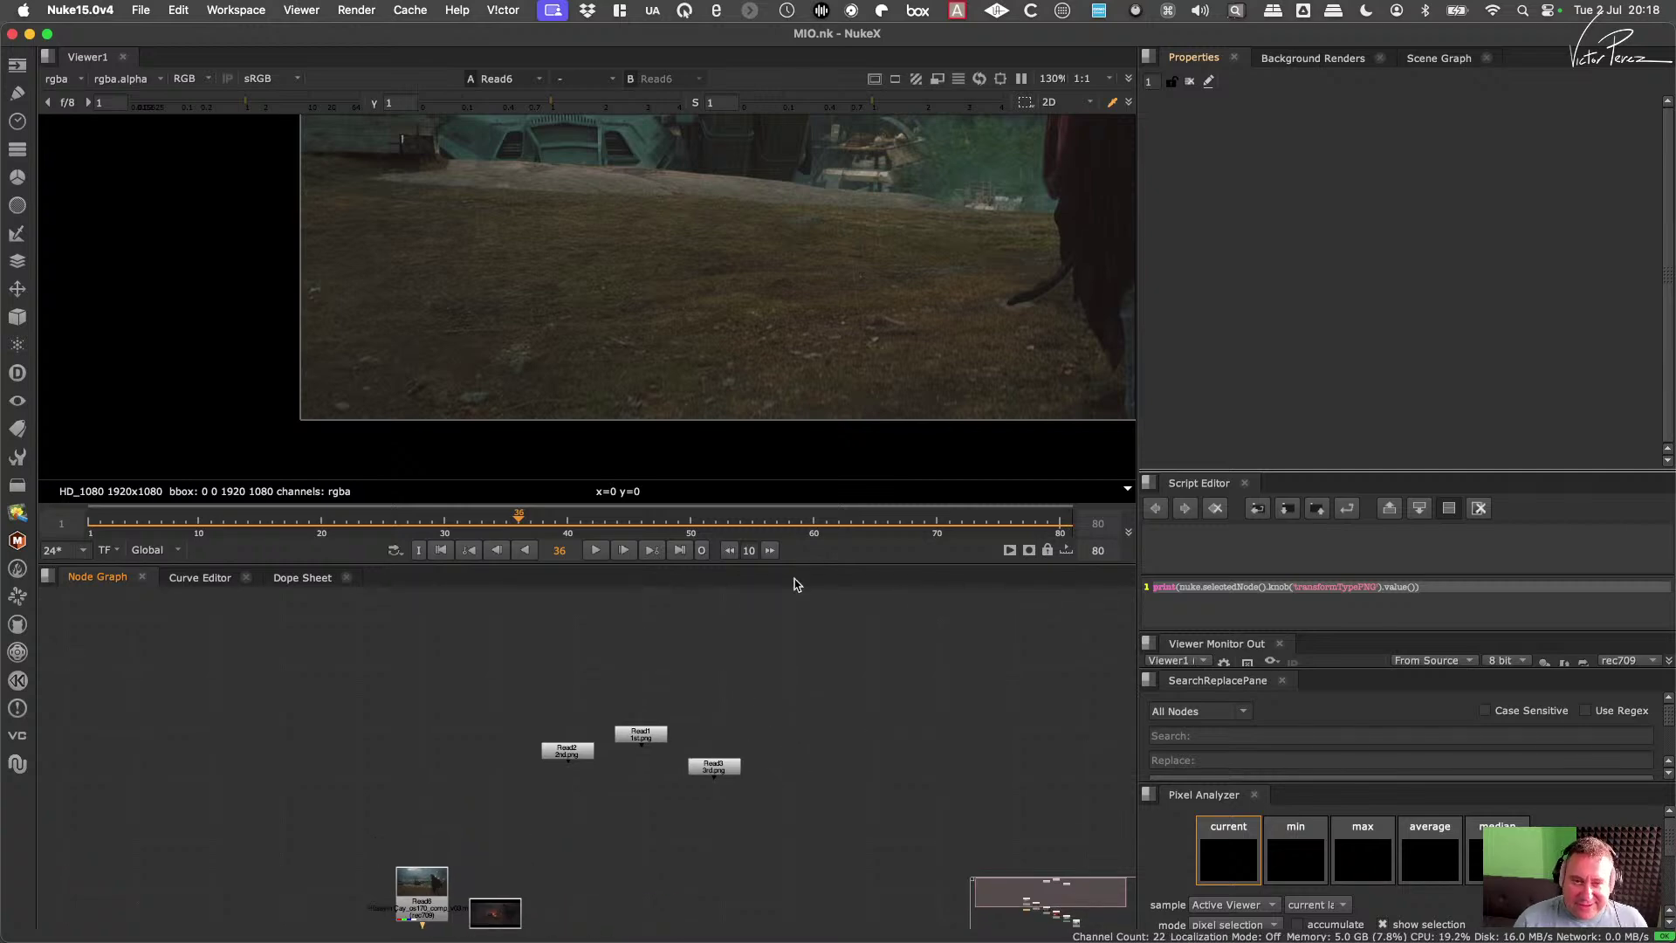
scroll(901, 320, down, 5)
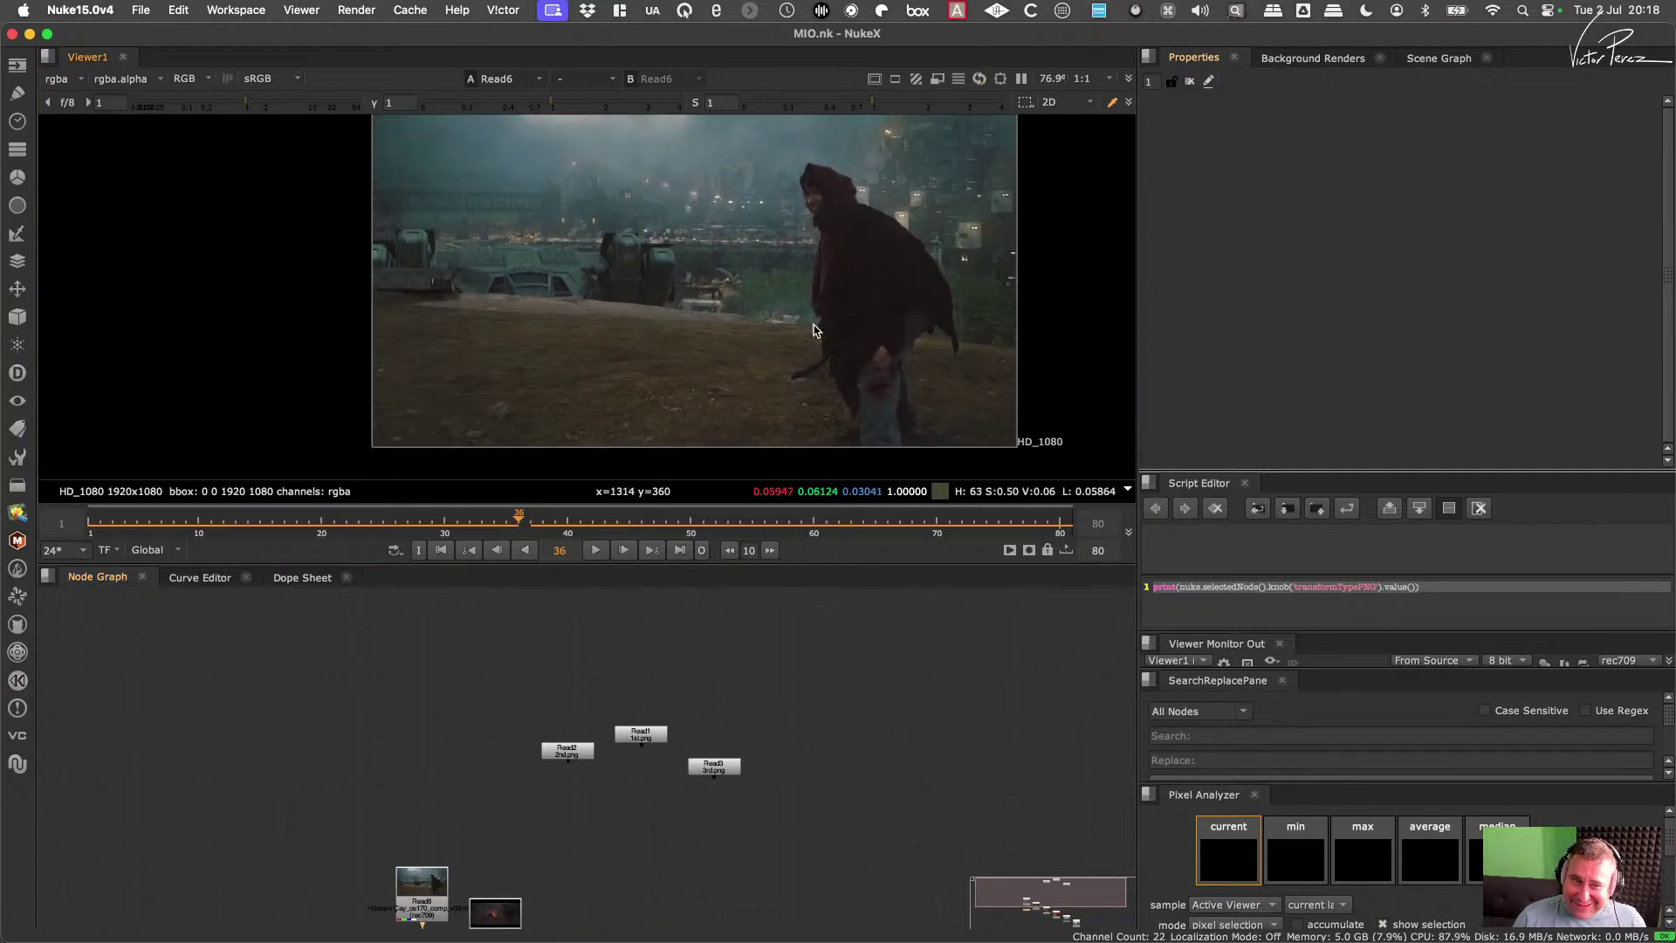
scroll(835, 308, up, 2)
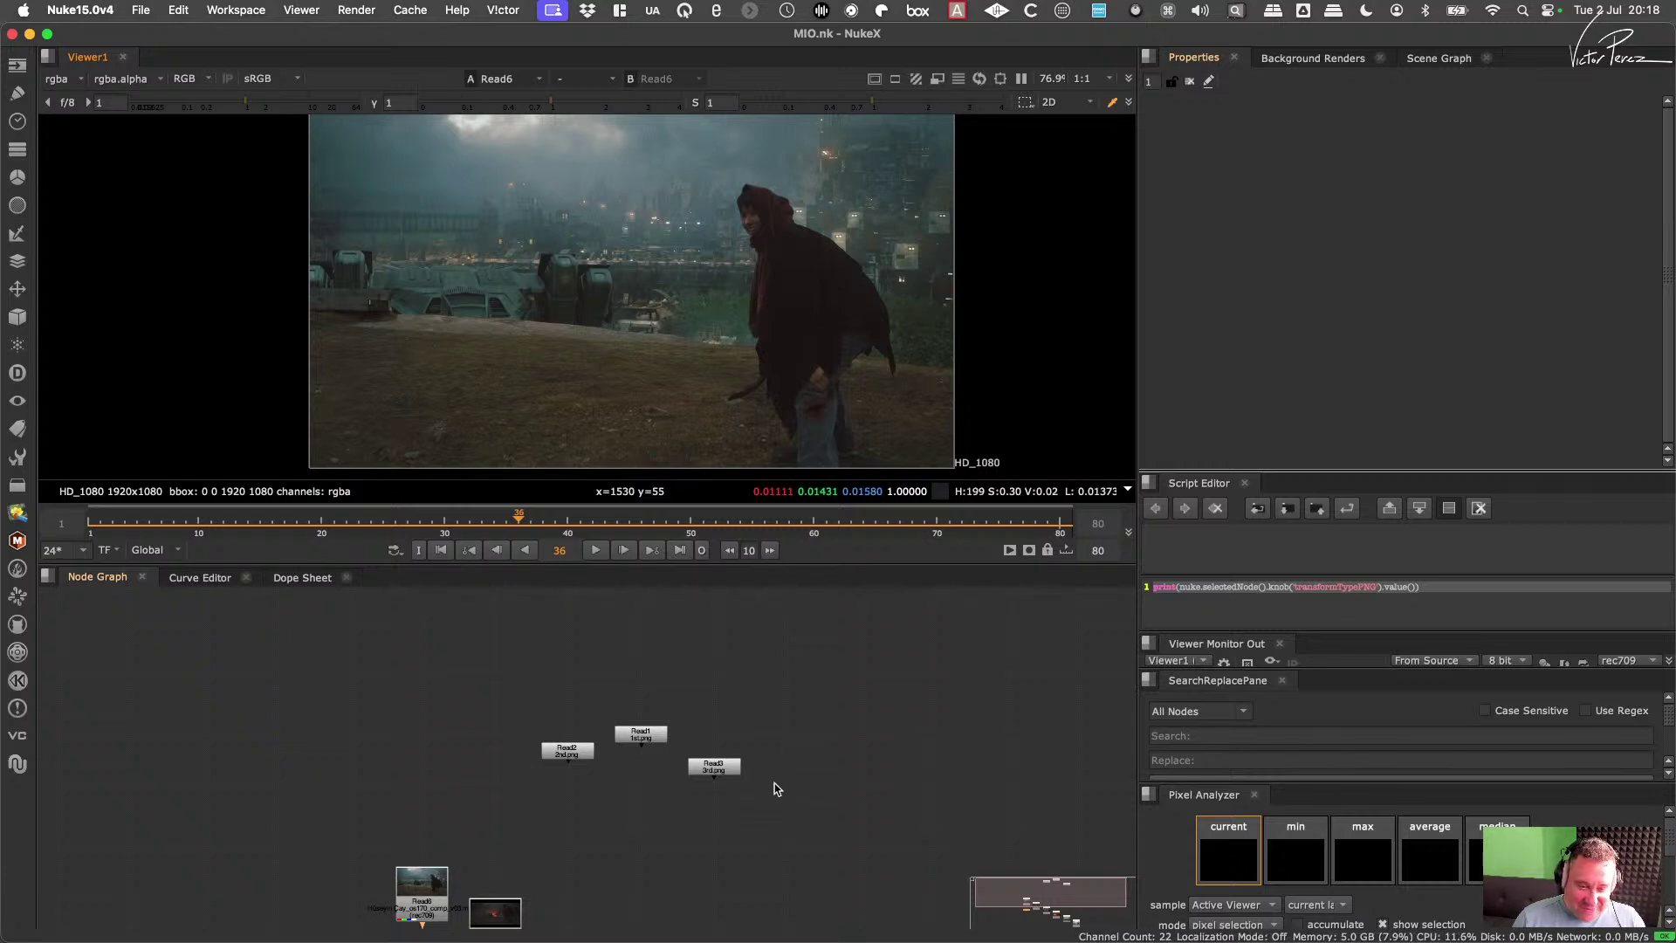
drag(710, 790, 712, 838)
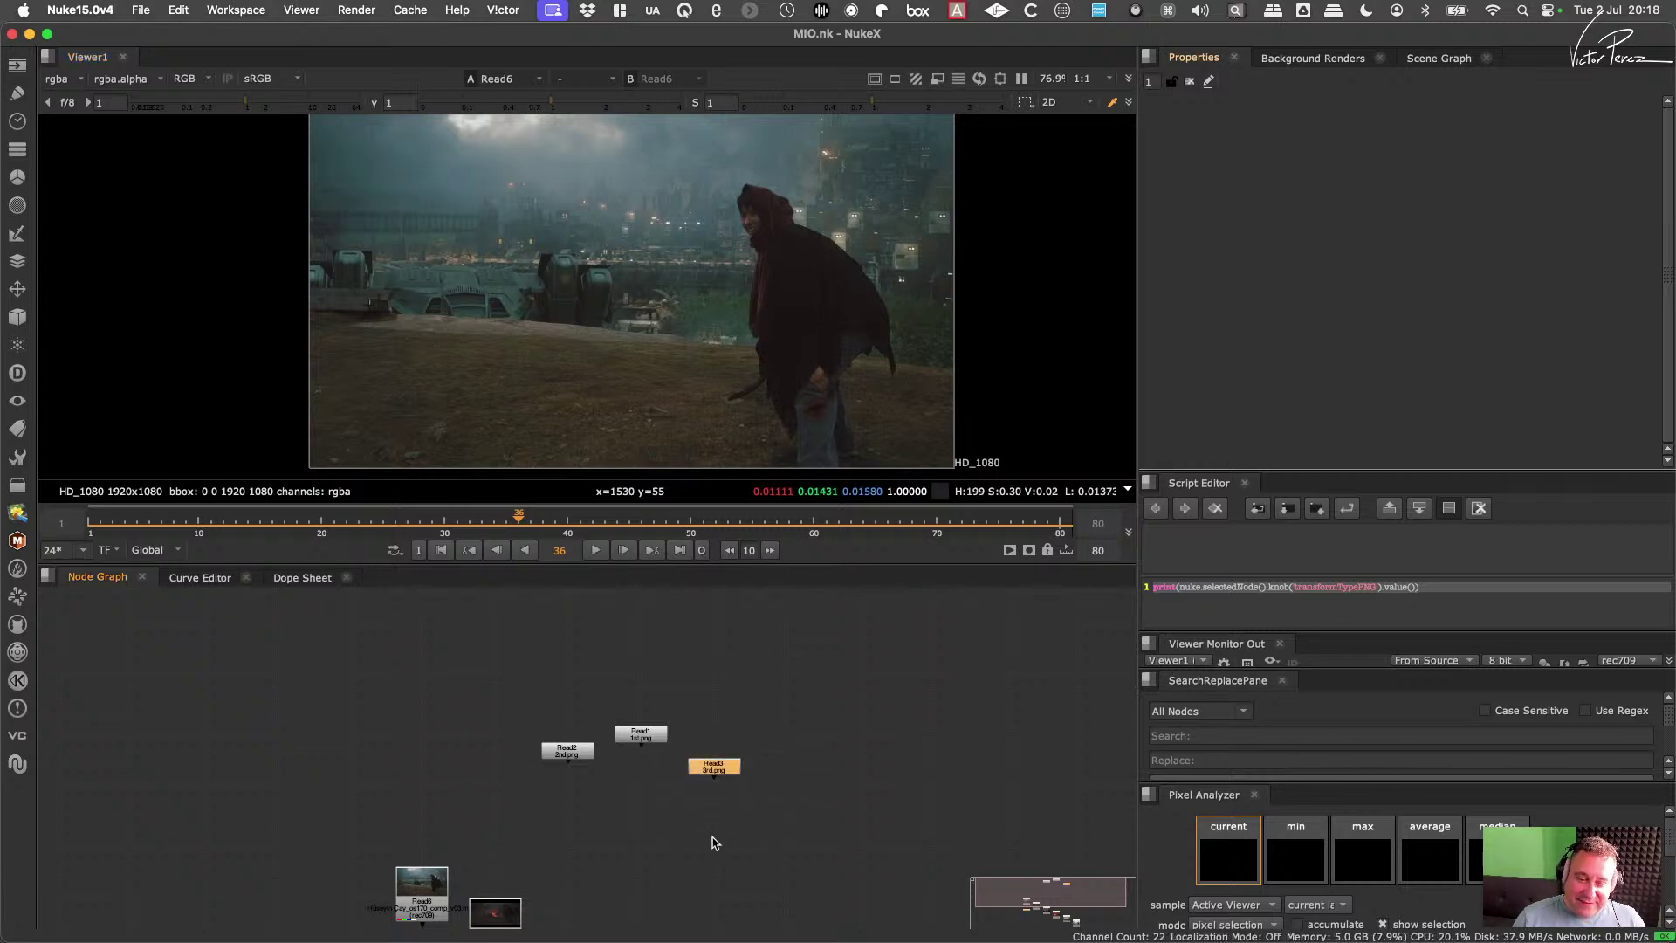
key(1)
click(720, 851)
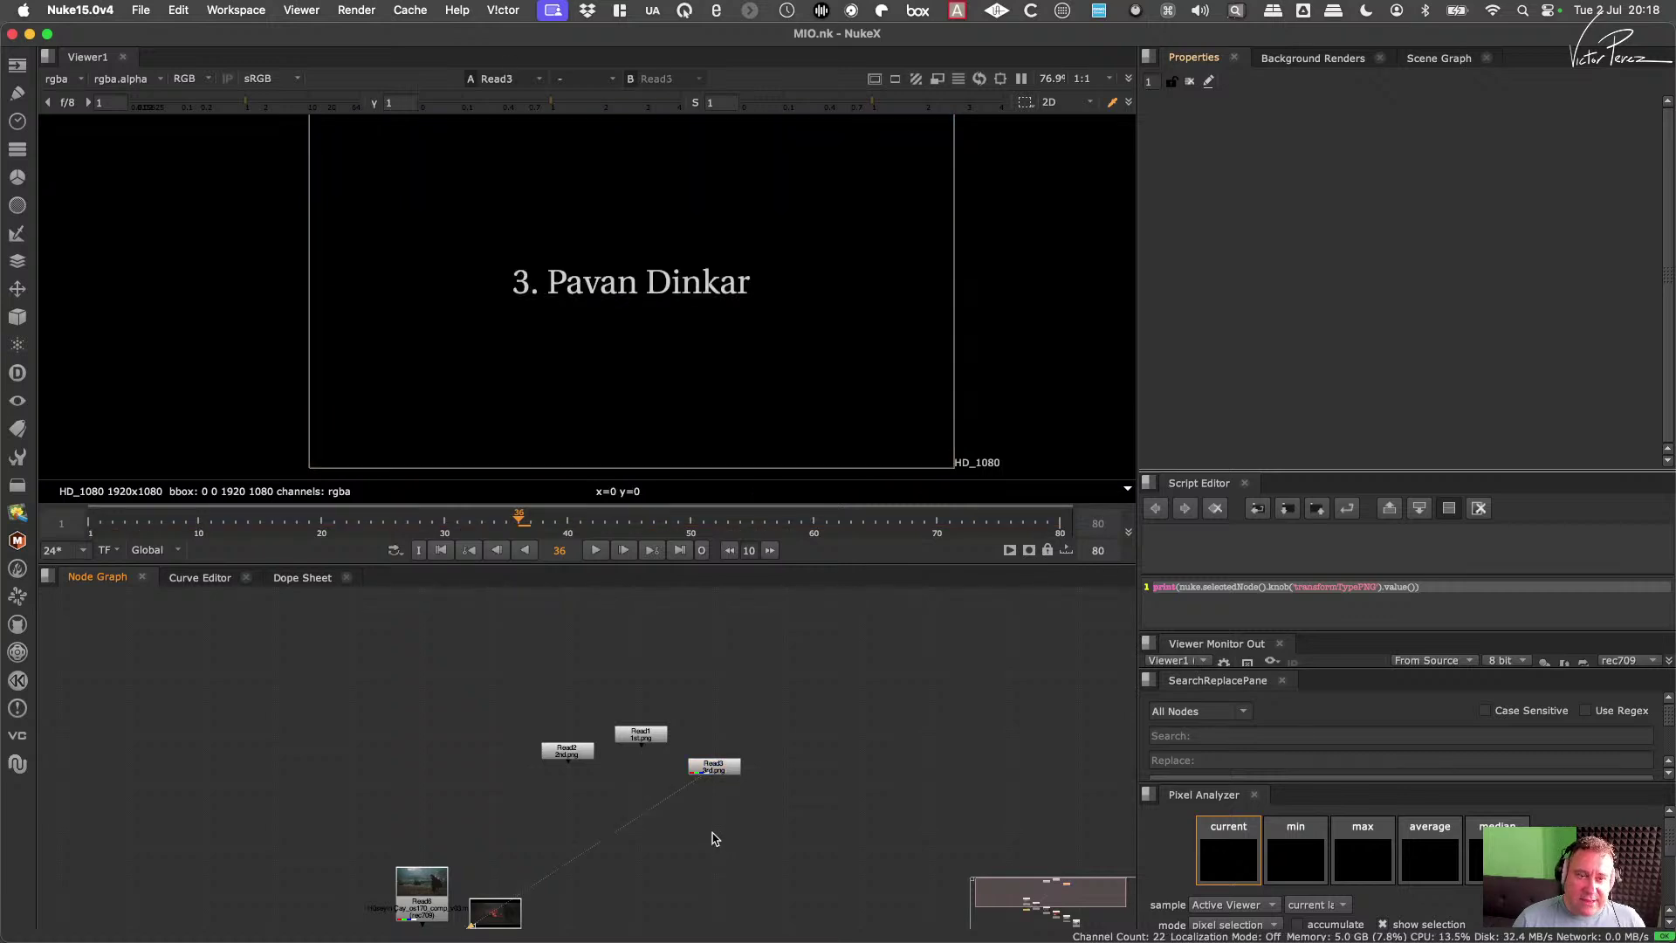
Step: Move the Read9 clip directly above the Read3 image node and play it in Viewer1
scroll(754, 809, down, 5)
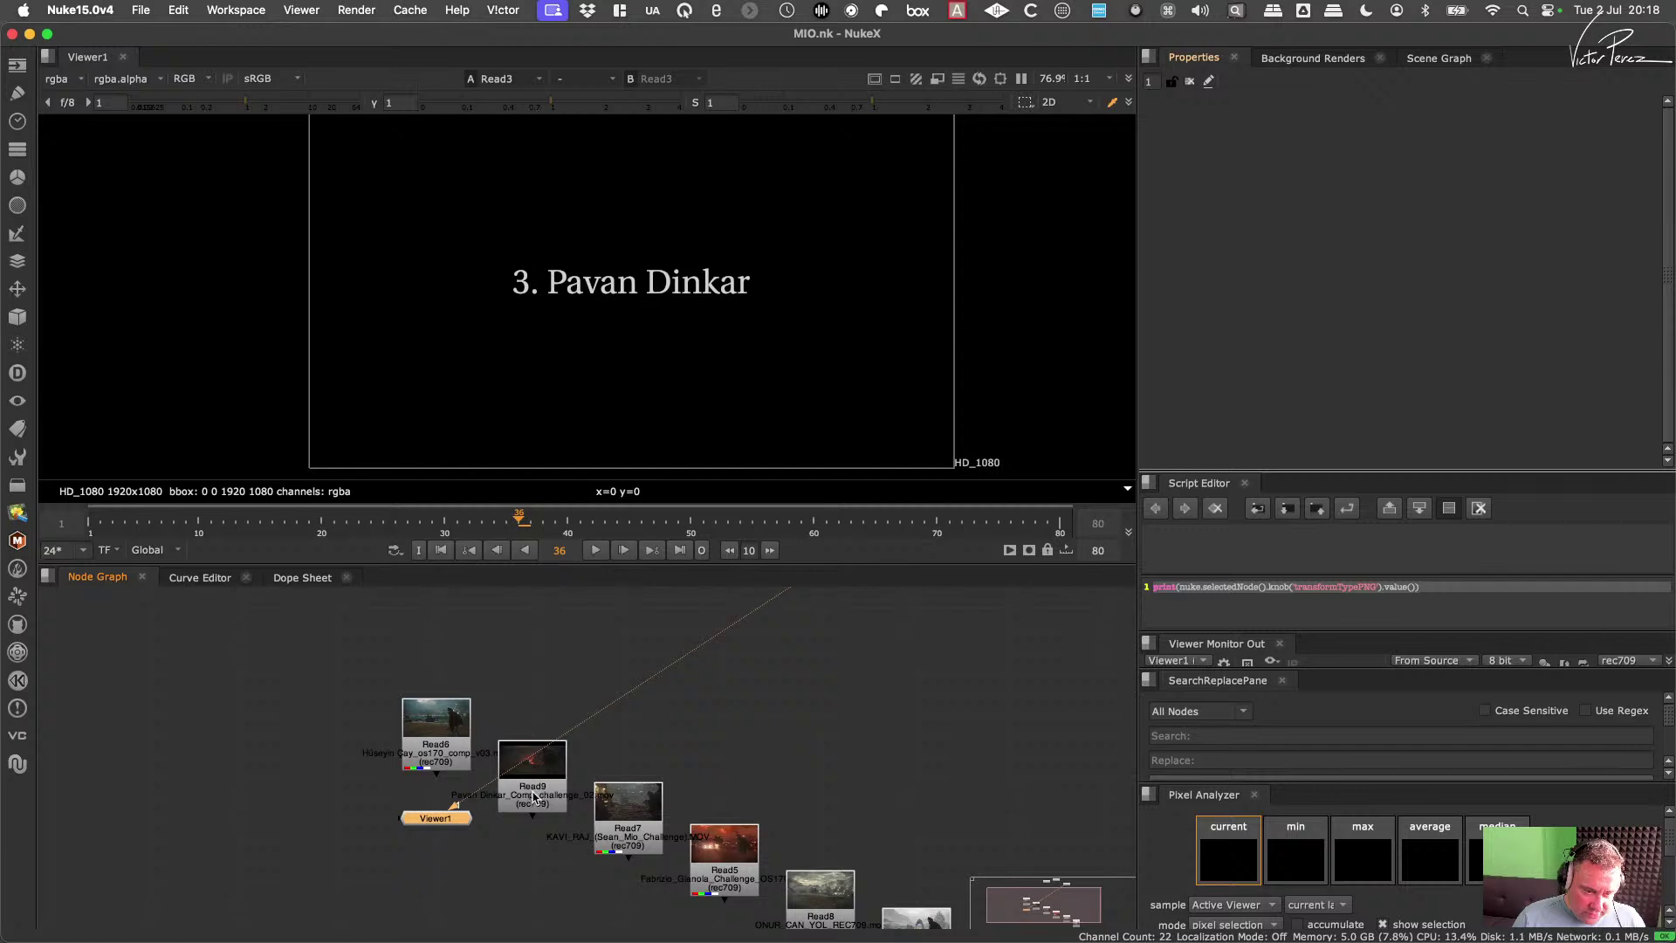
drag(534, 796, 770, 698)
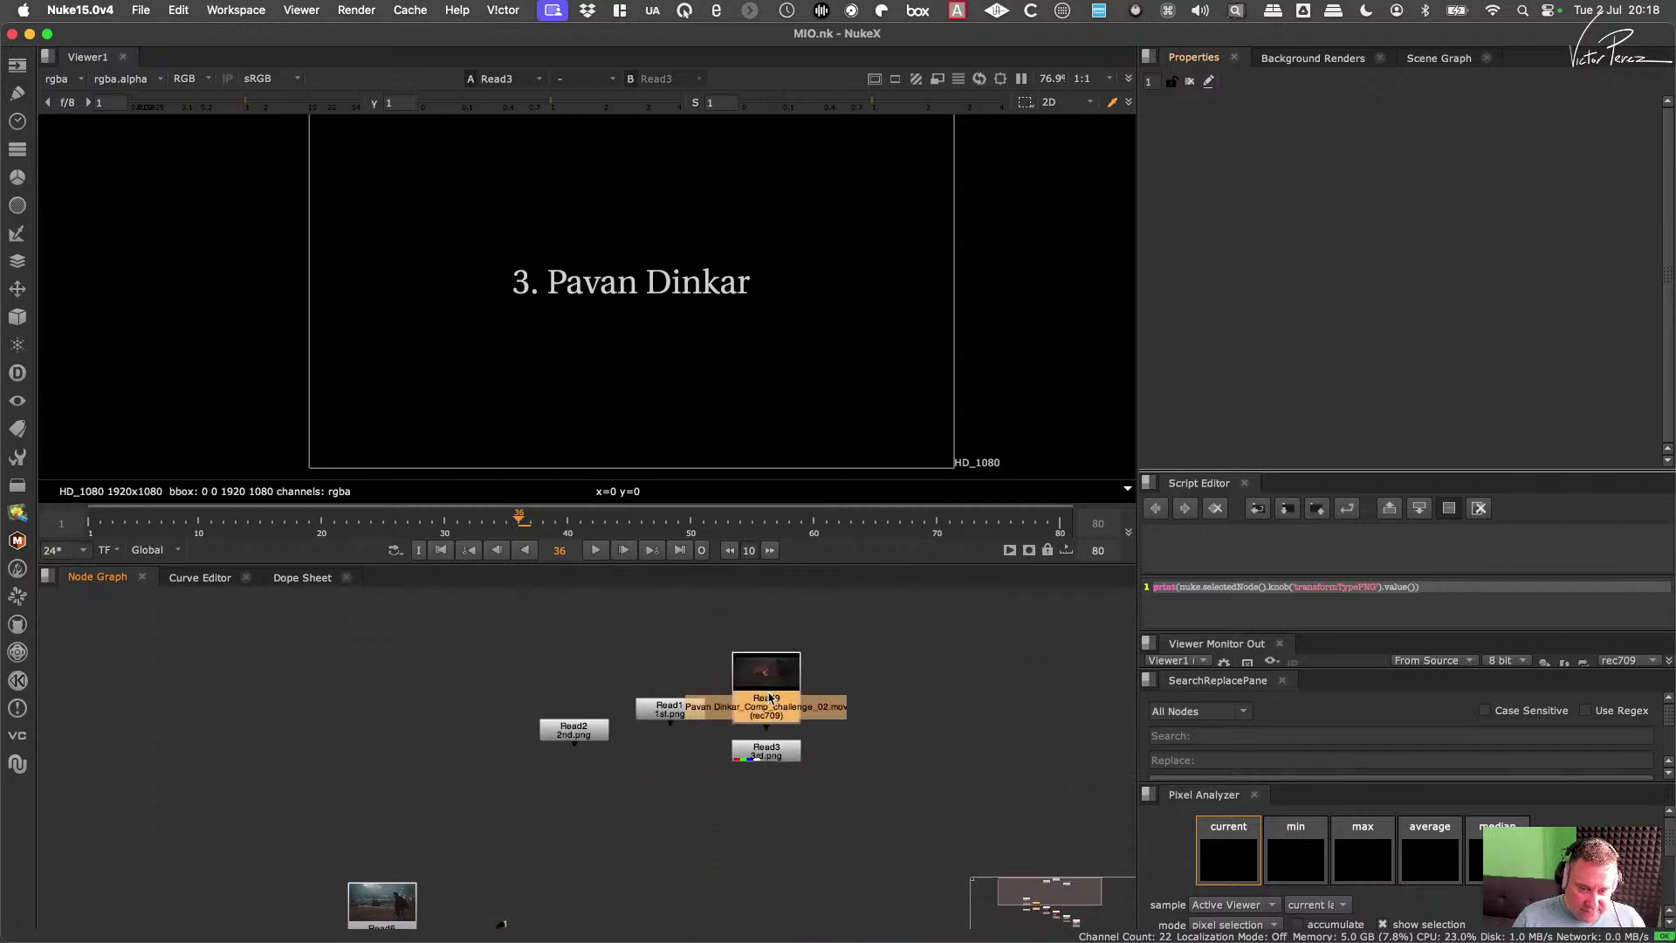
key(1)
key(l)
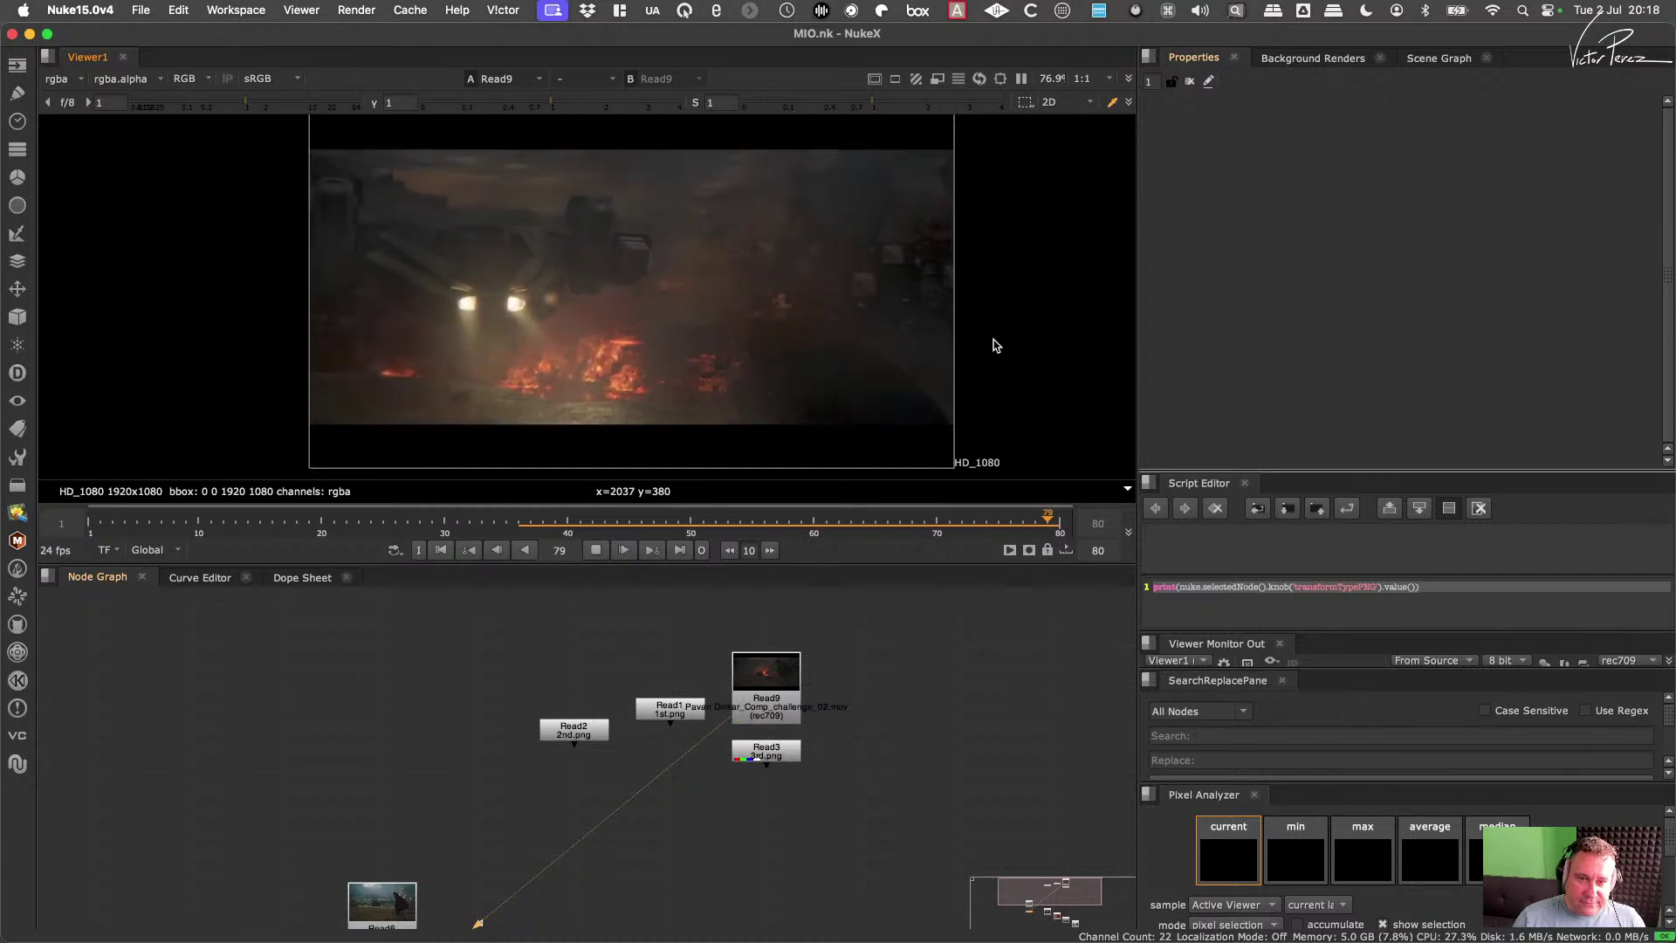
Step: Review the Read9 playback with the viewer enlarged, then restore the normal layout
key(space)
scroll(1082, 439, up, 4)
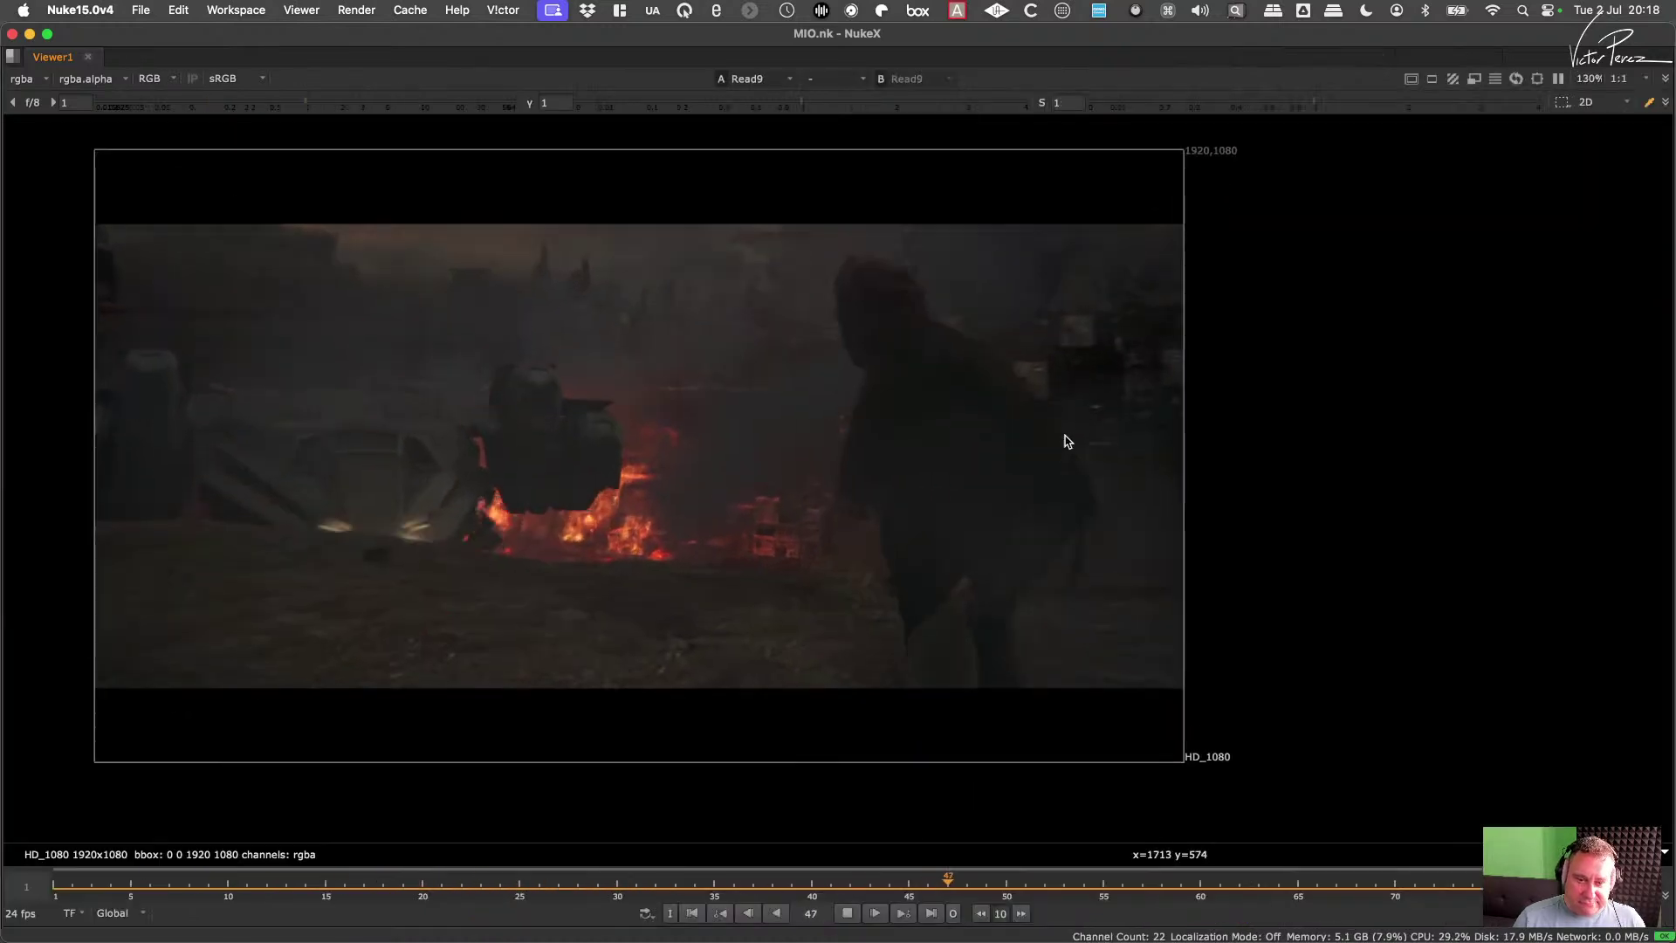
middle_drag(1065, 442, 1171, 467)
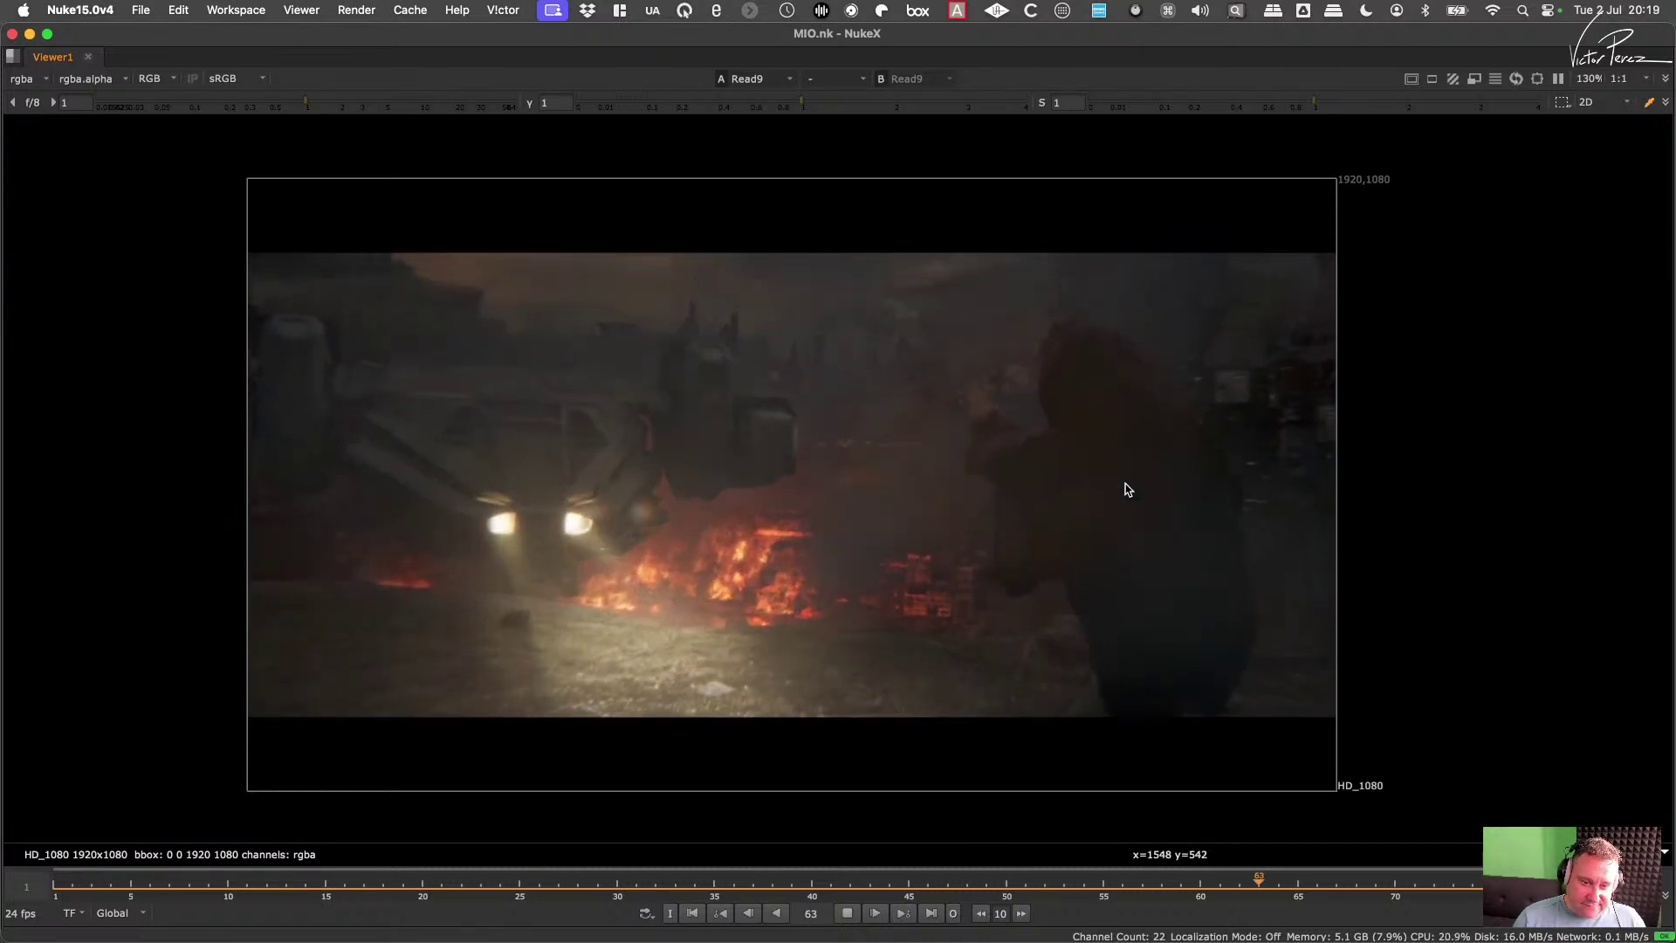
key(space)
Step: Route the second-place image node Read2 into Viewer1 and show its name card
scroll(786, 855, down, 2)
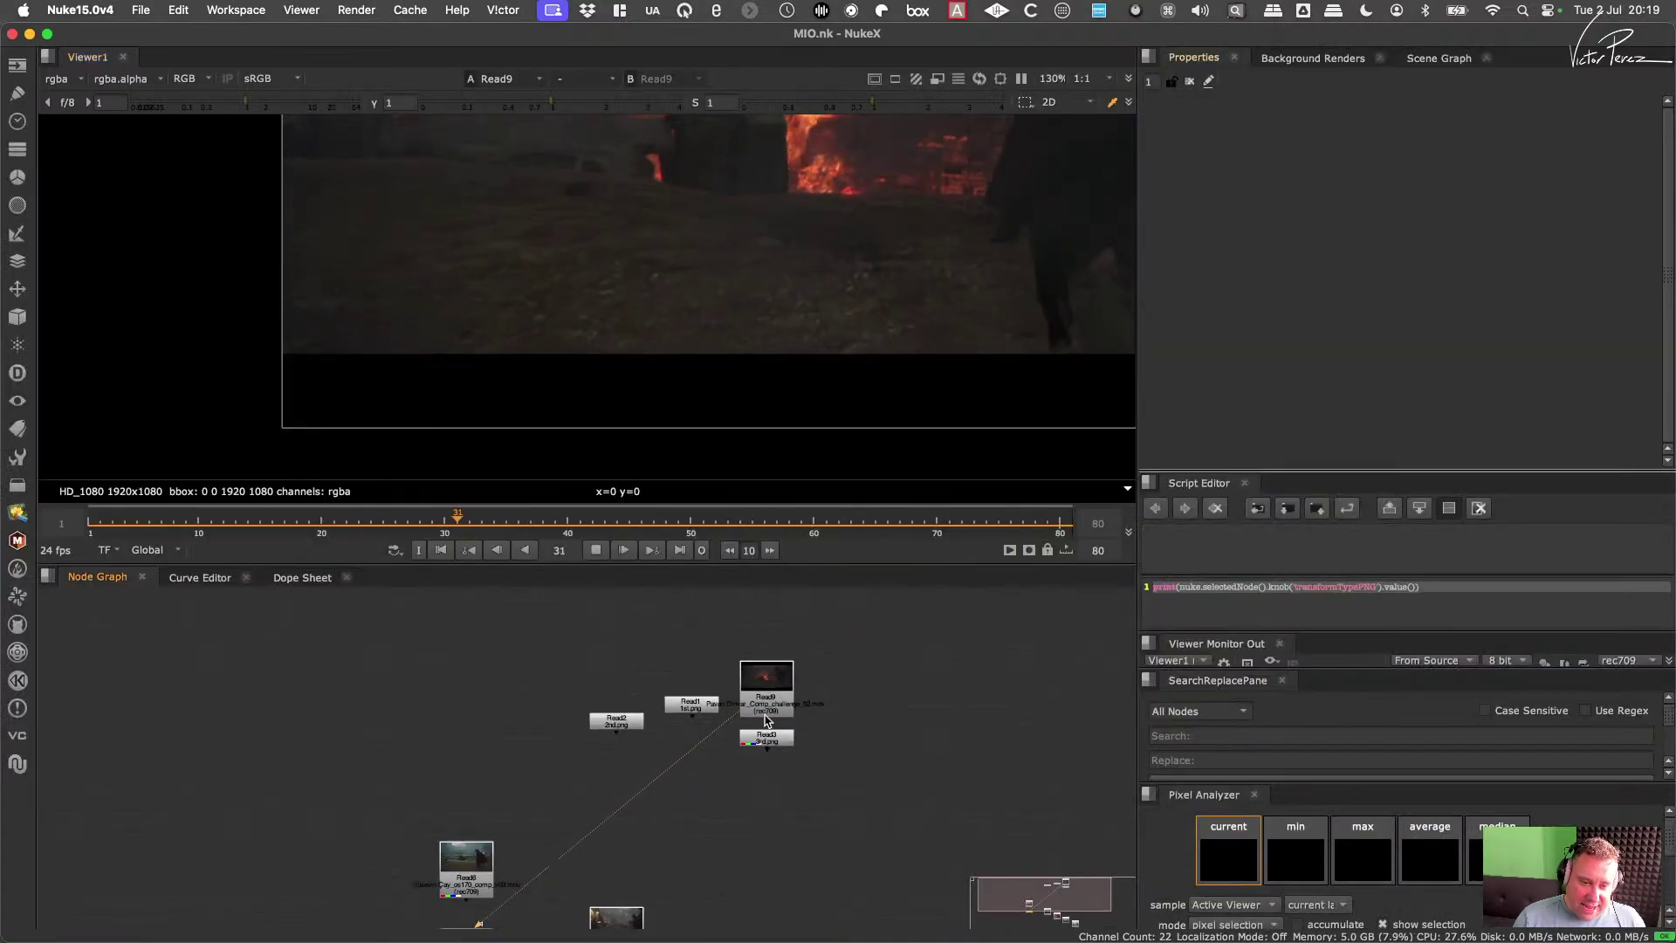
drag(574, 766, 677, 845)
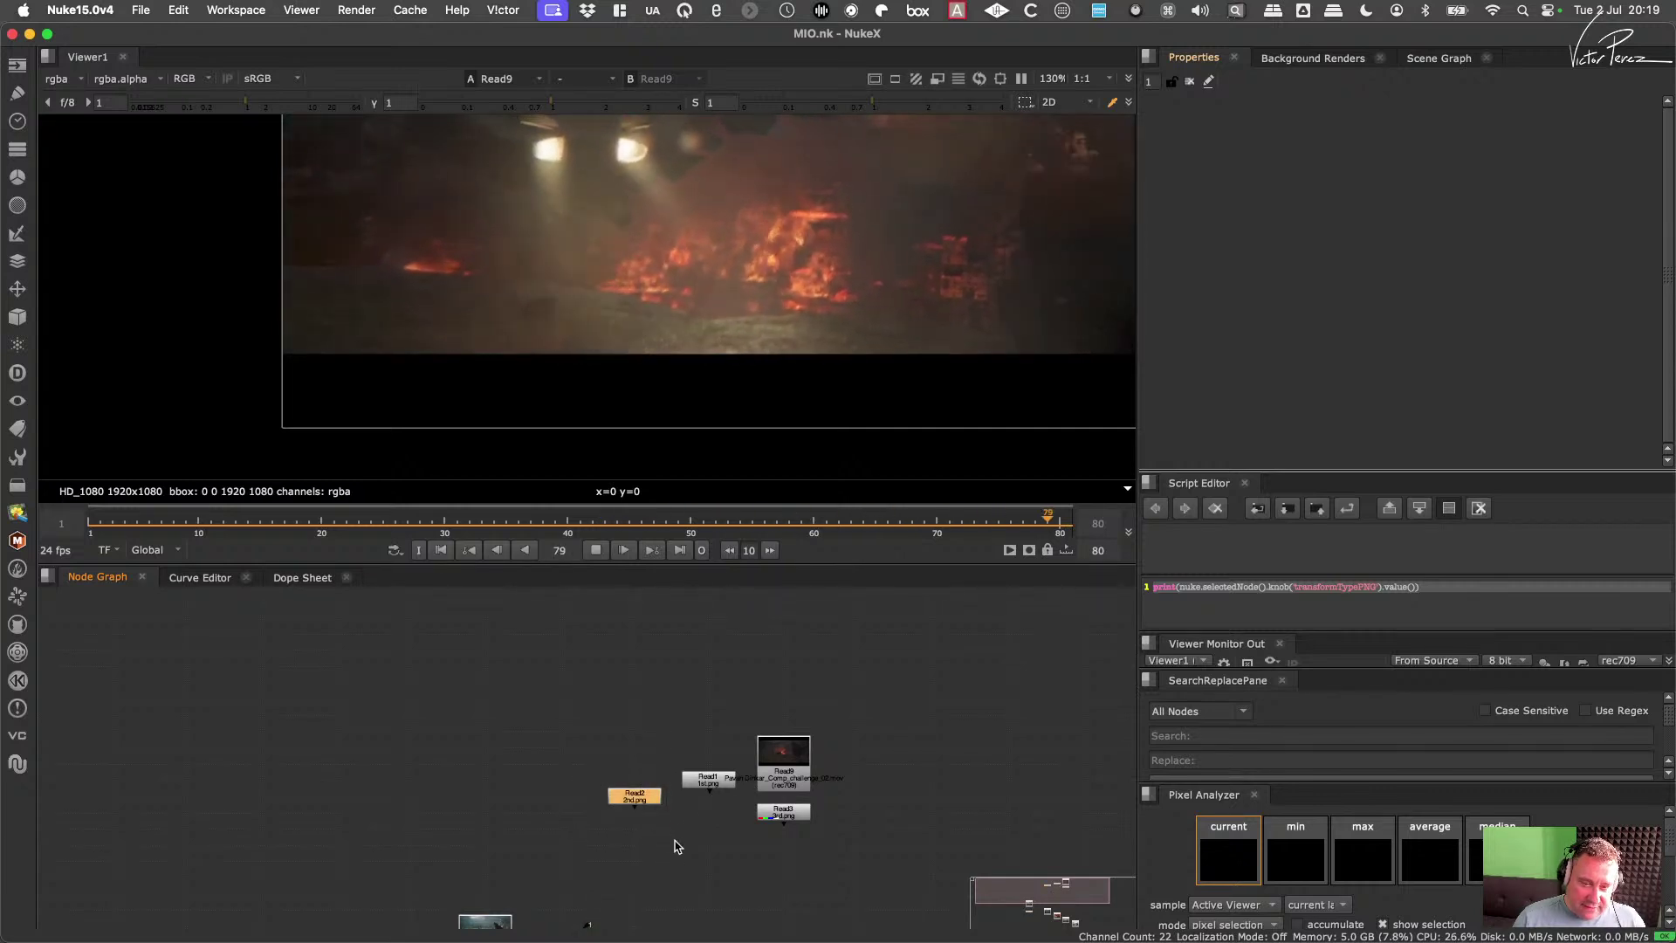
key(1)
middle_drag(801, 347, 773, 360)
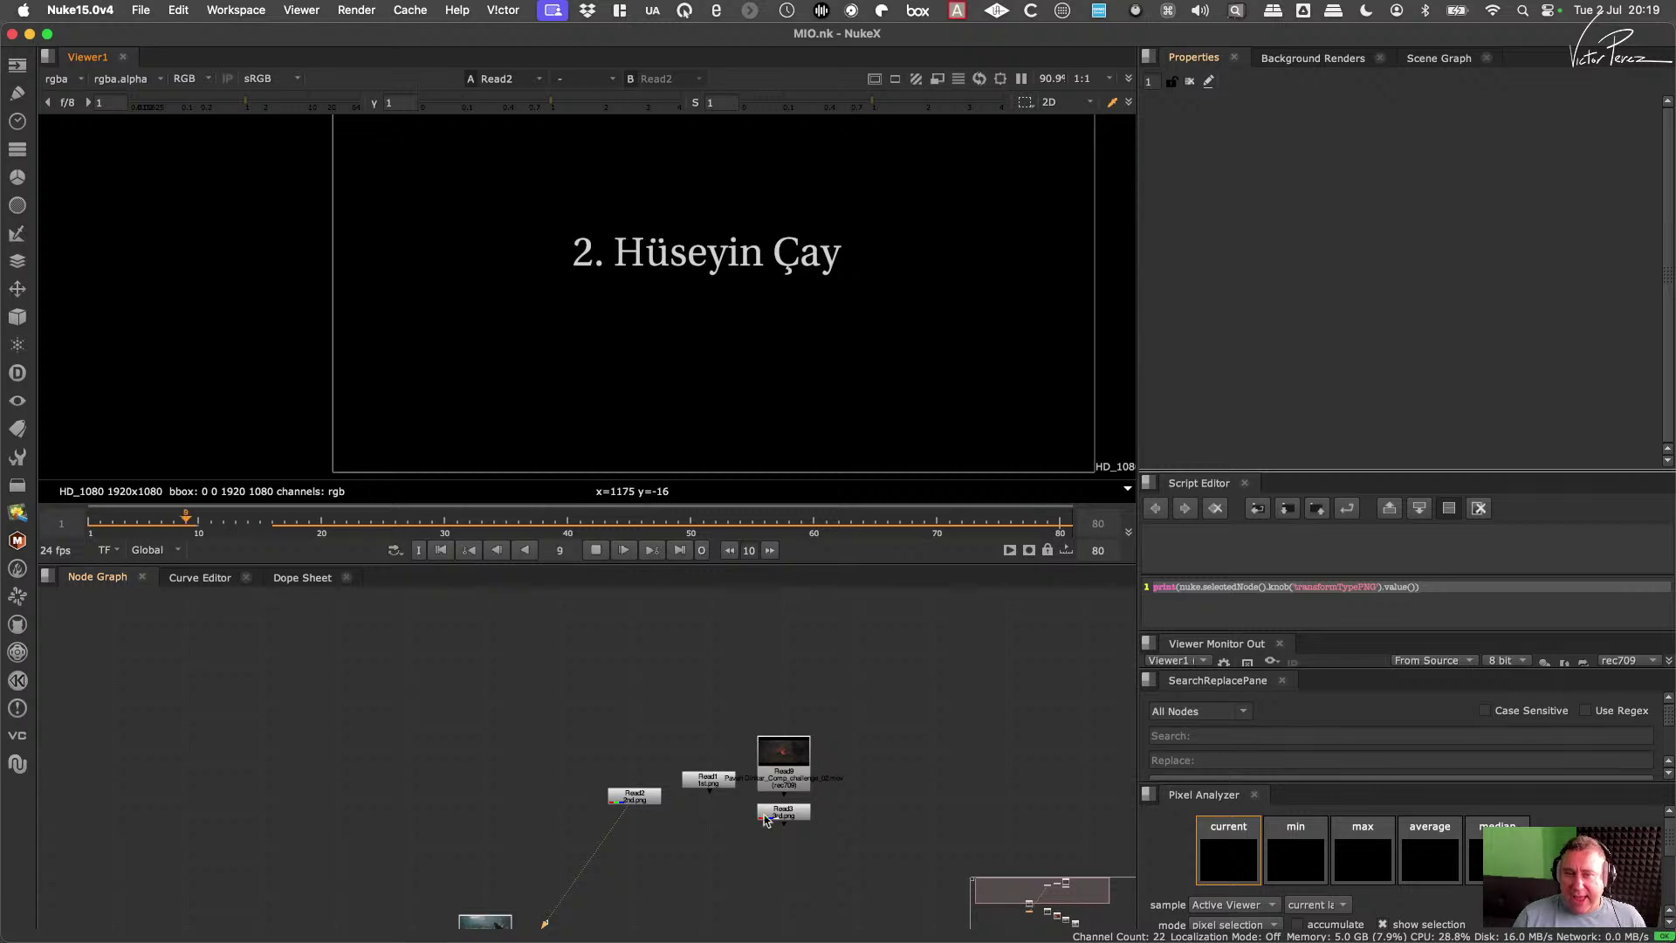
Step: Play the Read6 clip in Viewer1 and move its node directly above the Read2 image node
scroll(764, 818, down, 2)
scroll(712, 768, up, 3)
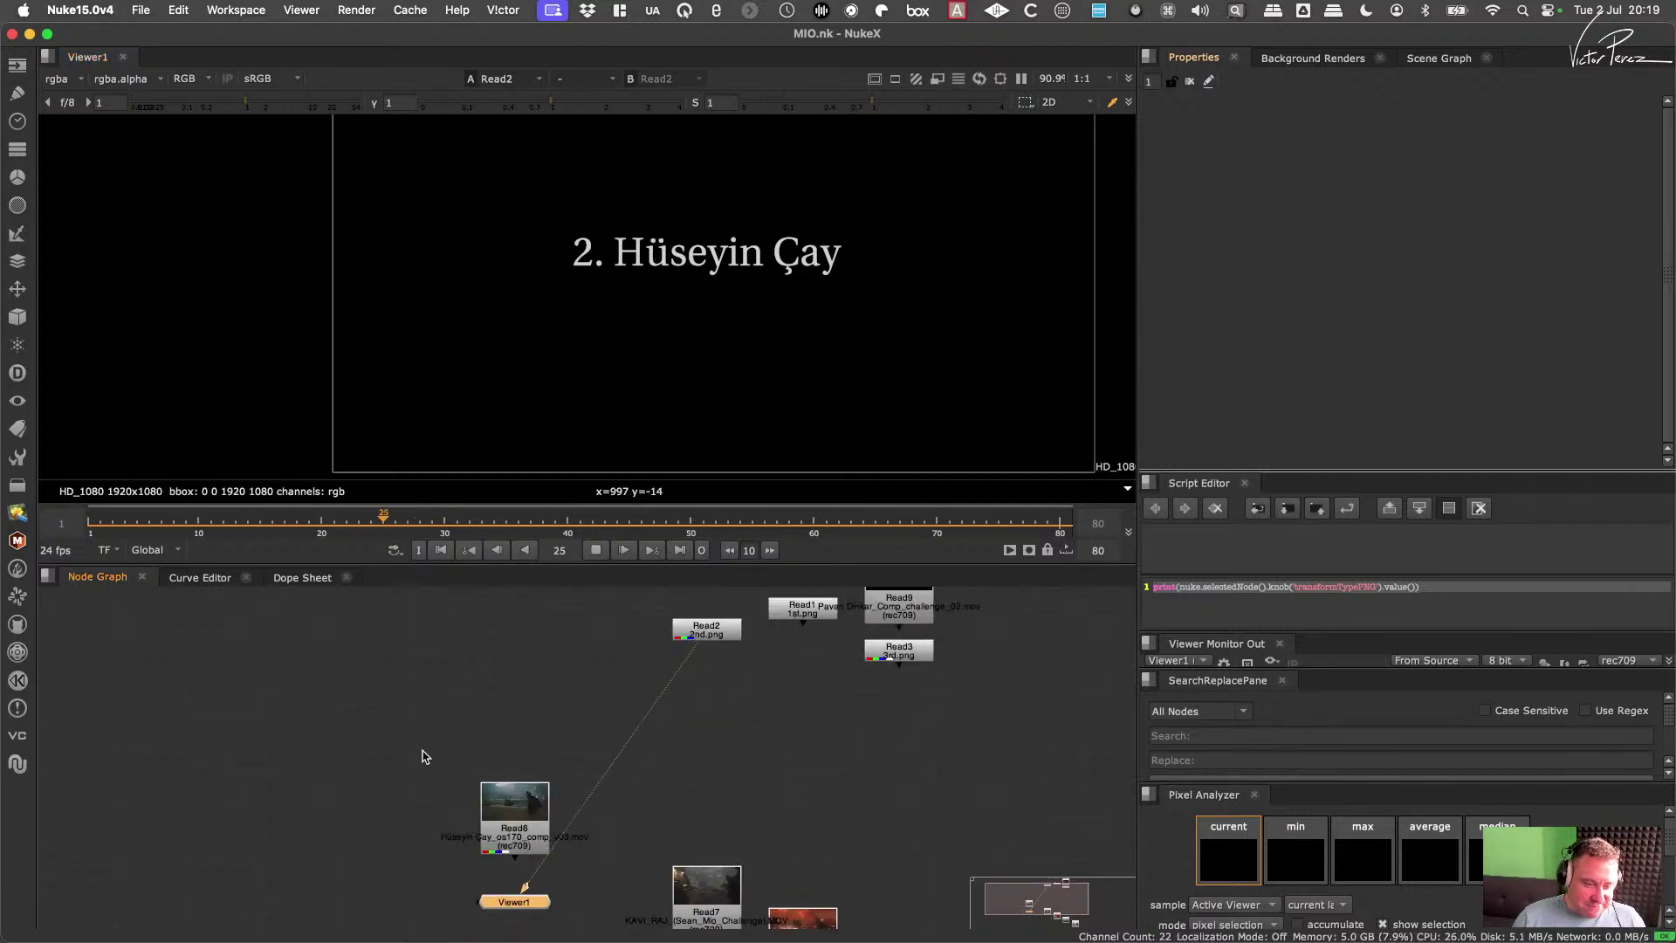
scroll(453, 765, up, 2)
click(535, 799)
key(1)
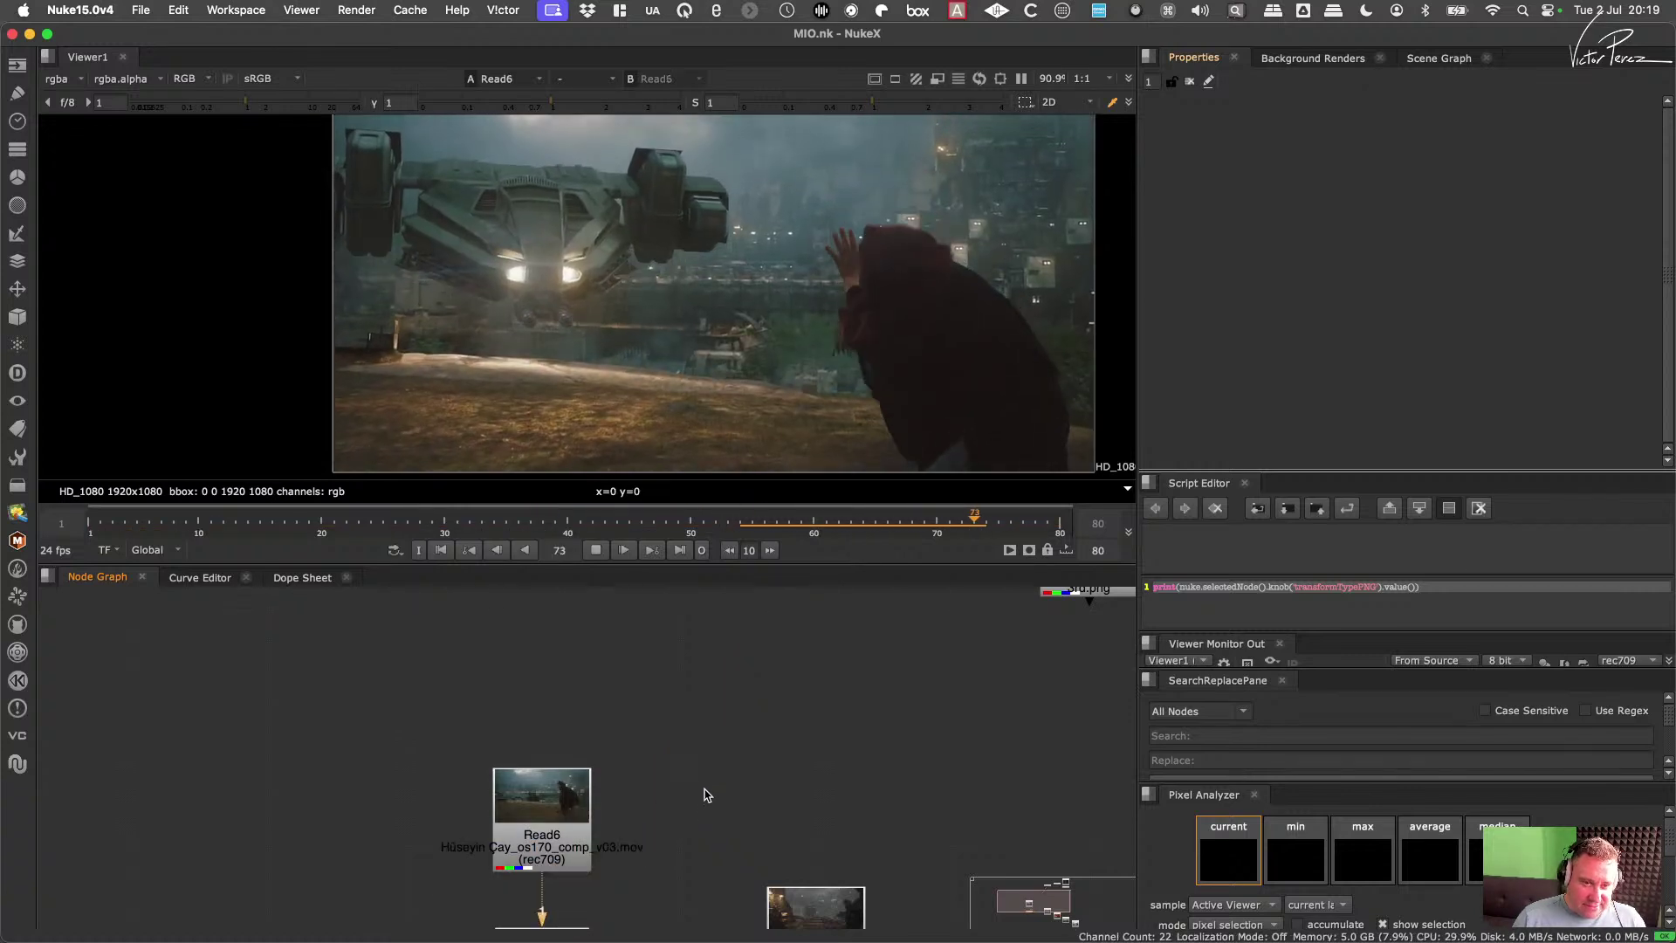
scroll(707, 794, down, 3)
drag(624, 801, 766, 626)
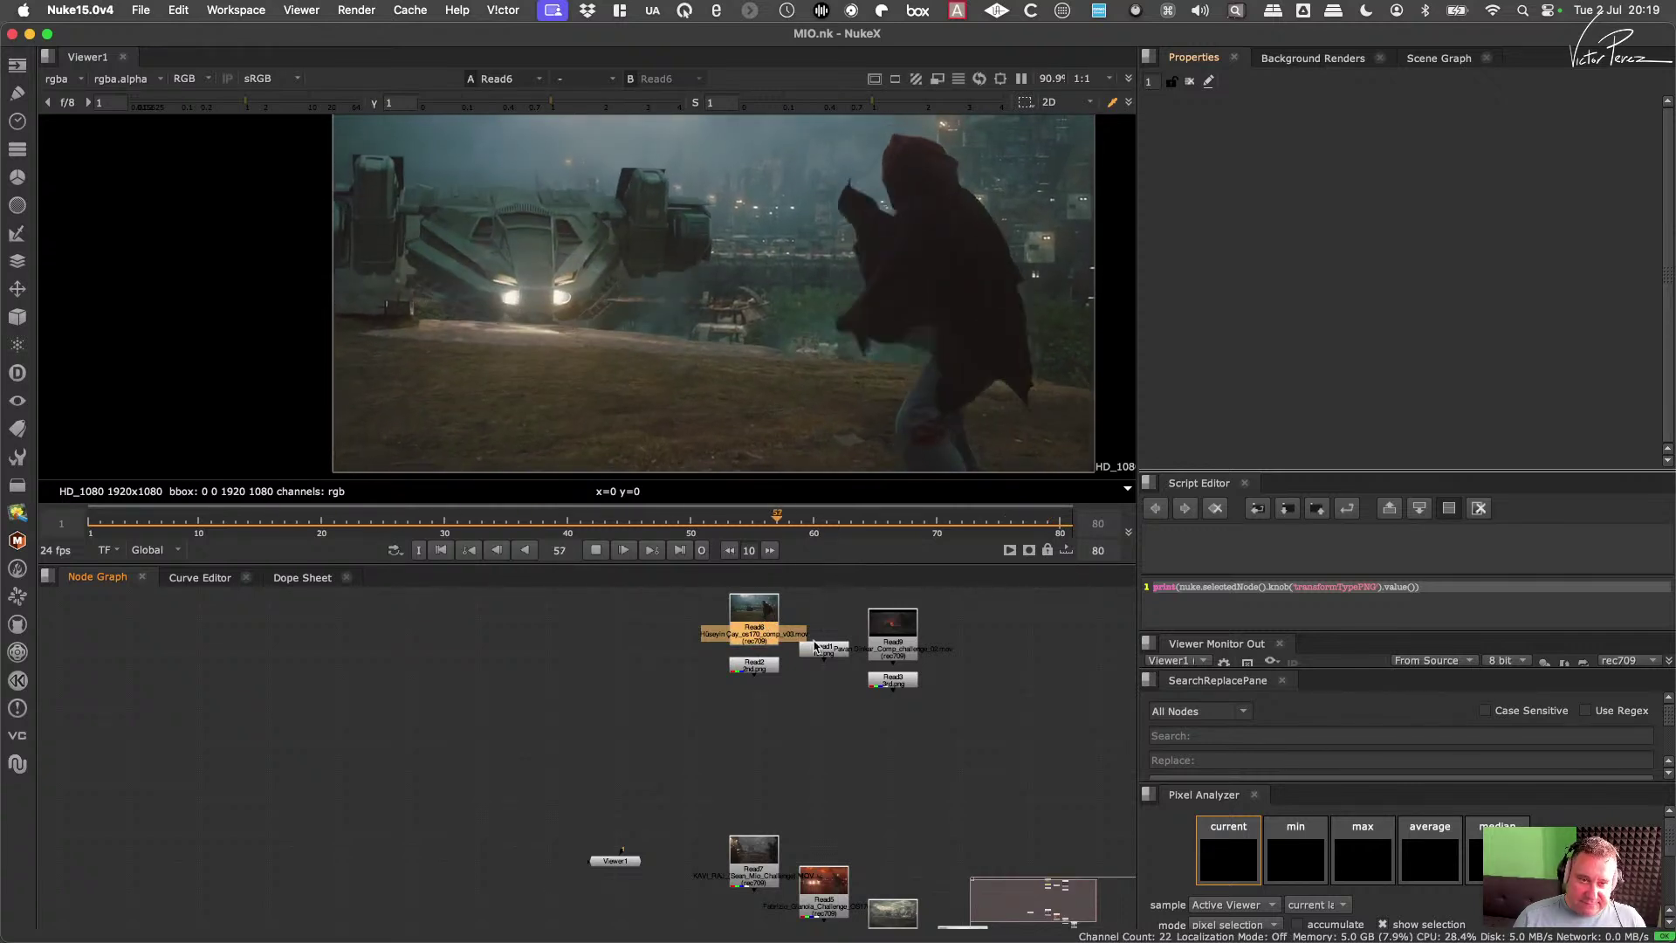
Step: Fit the whole frame in Viewer1 and show the first-place image node Read1 there
scroll(820, 366, down, 1)
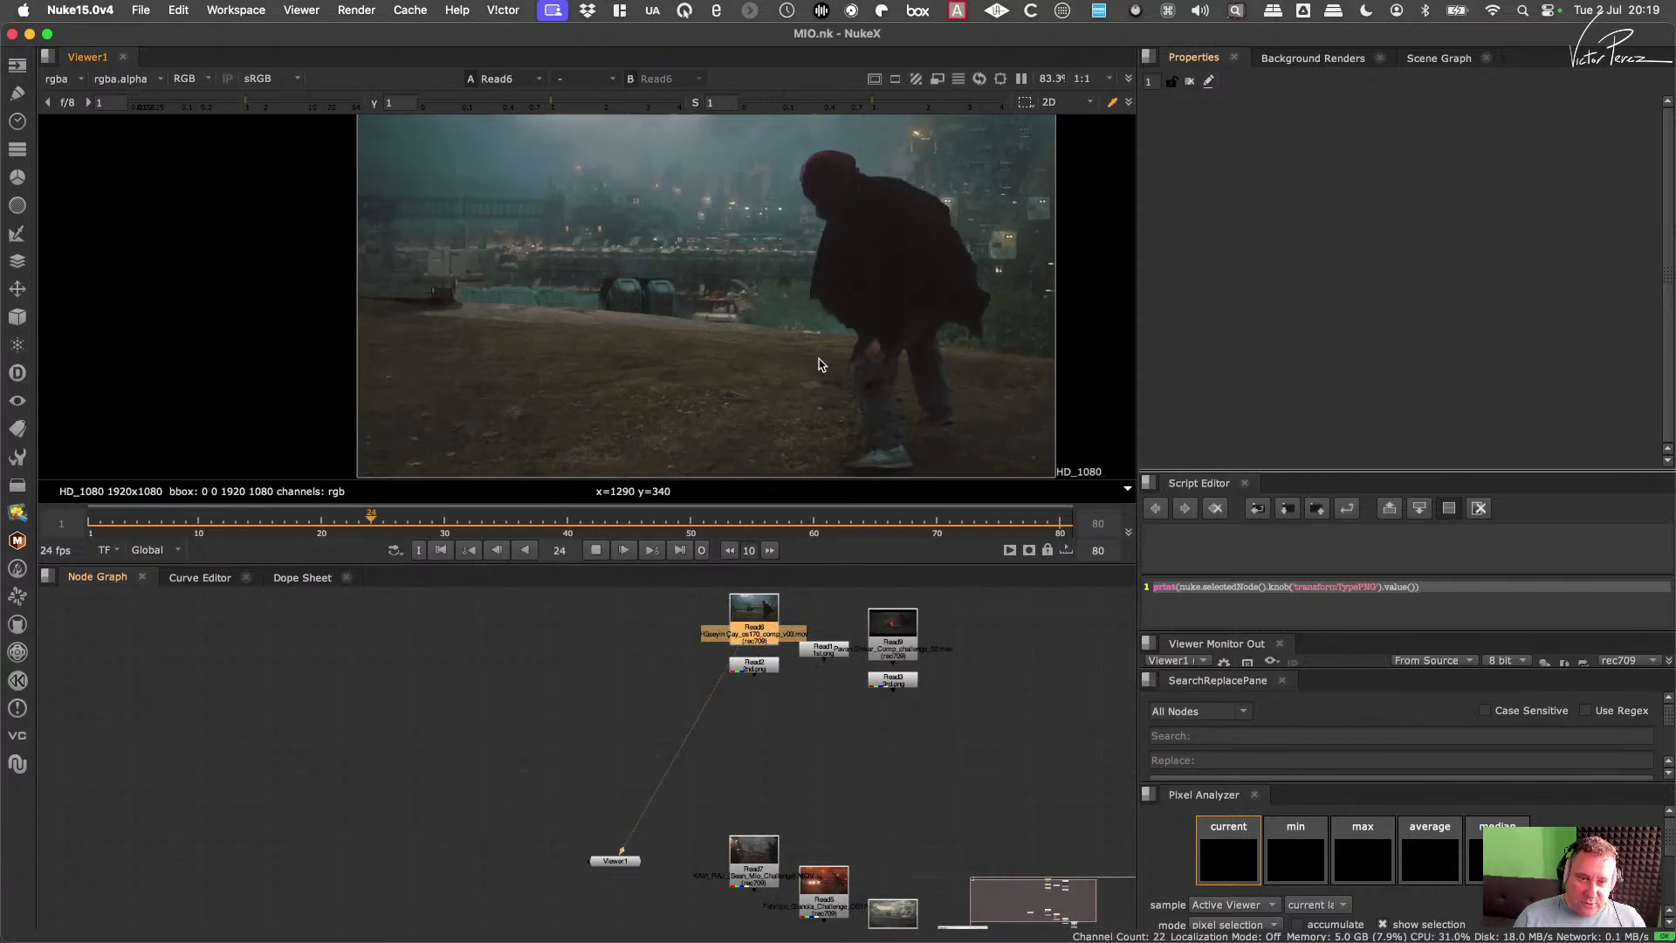
scroll(797, 355, up, 1)
scroll(797, 355, down, 4)
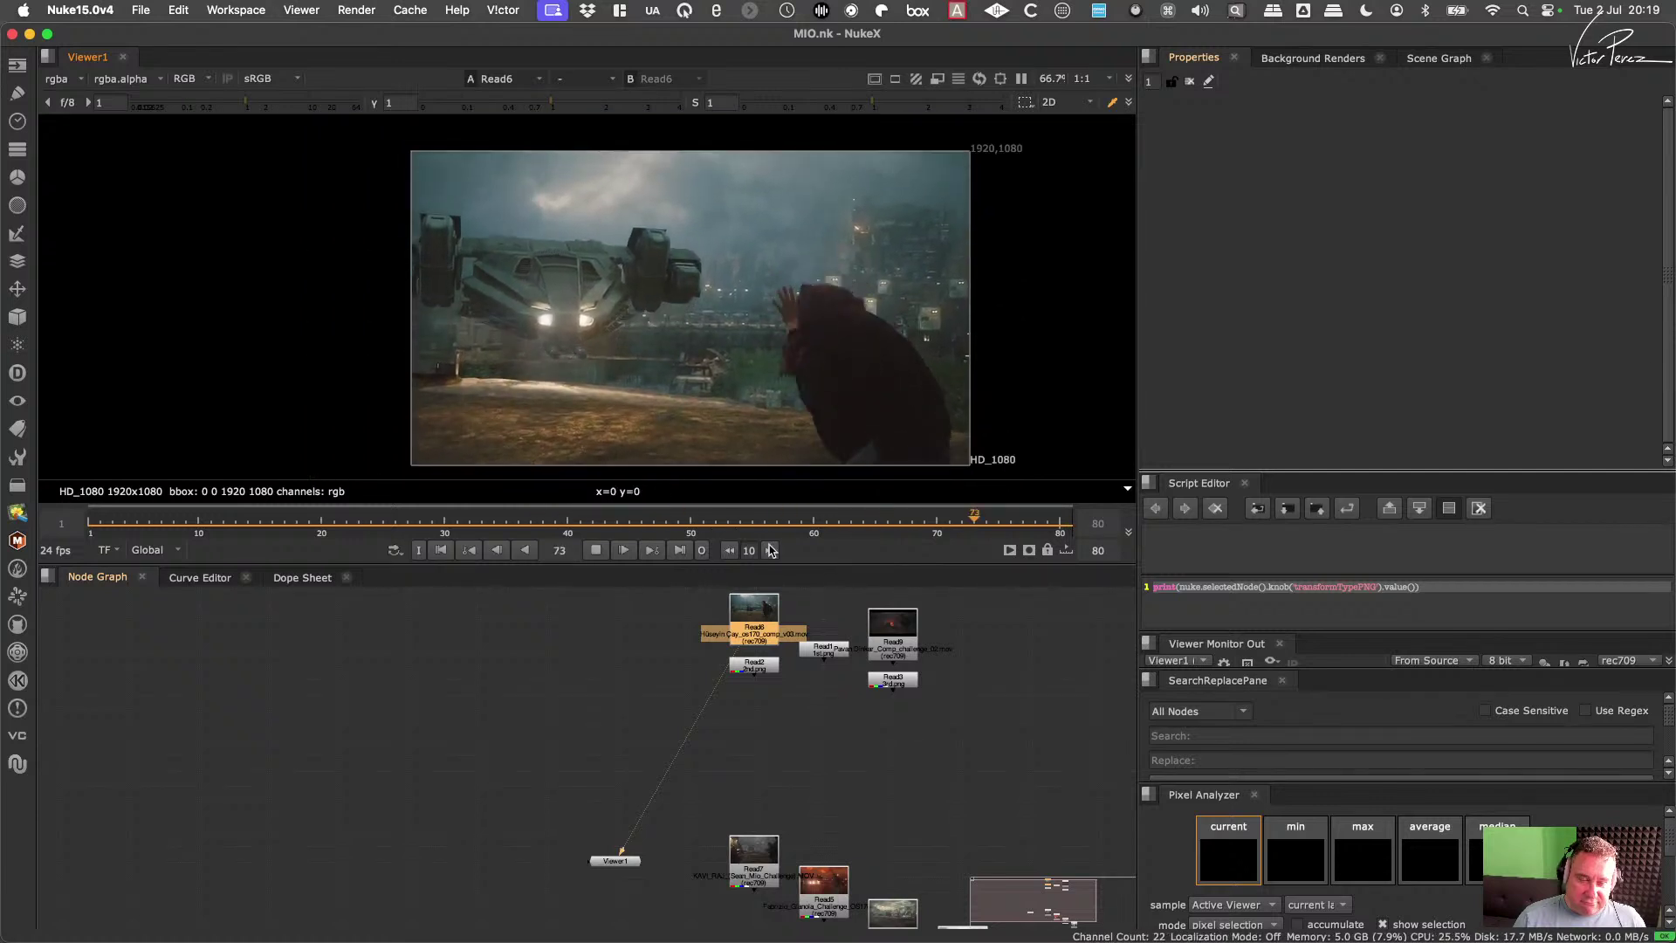
middle_drag(768, 611, 655, 703)
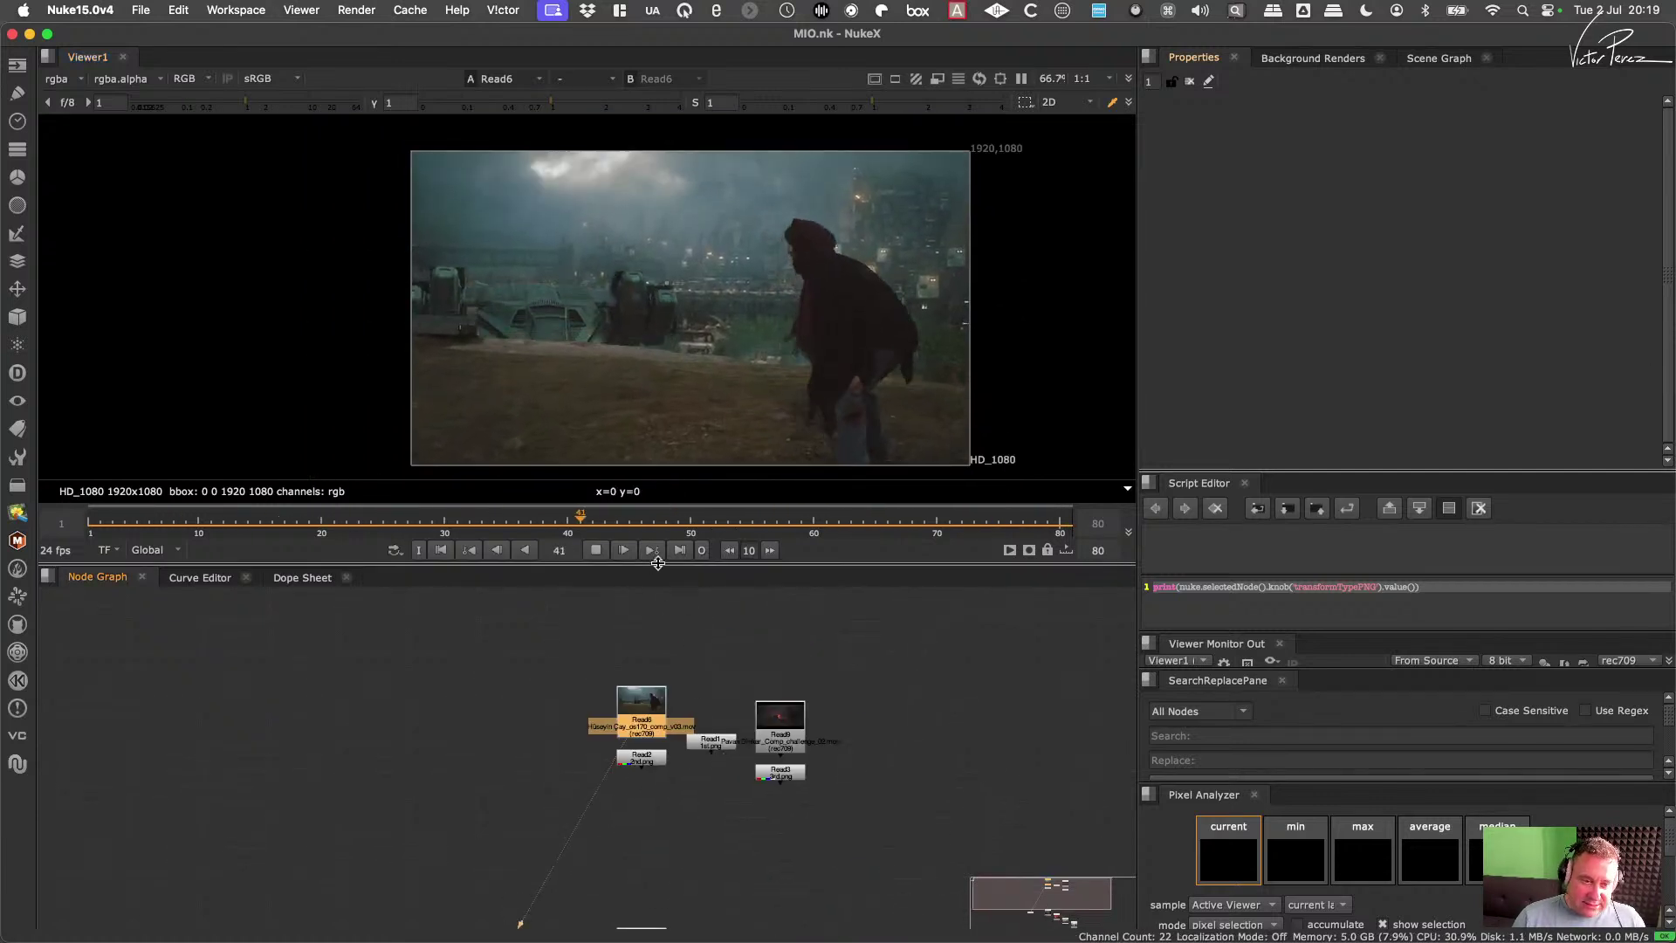
drag(742, 714, 686, 791)
key(1)
click(690, 796)
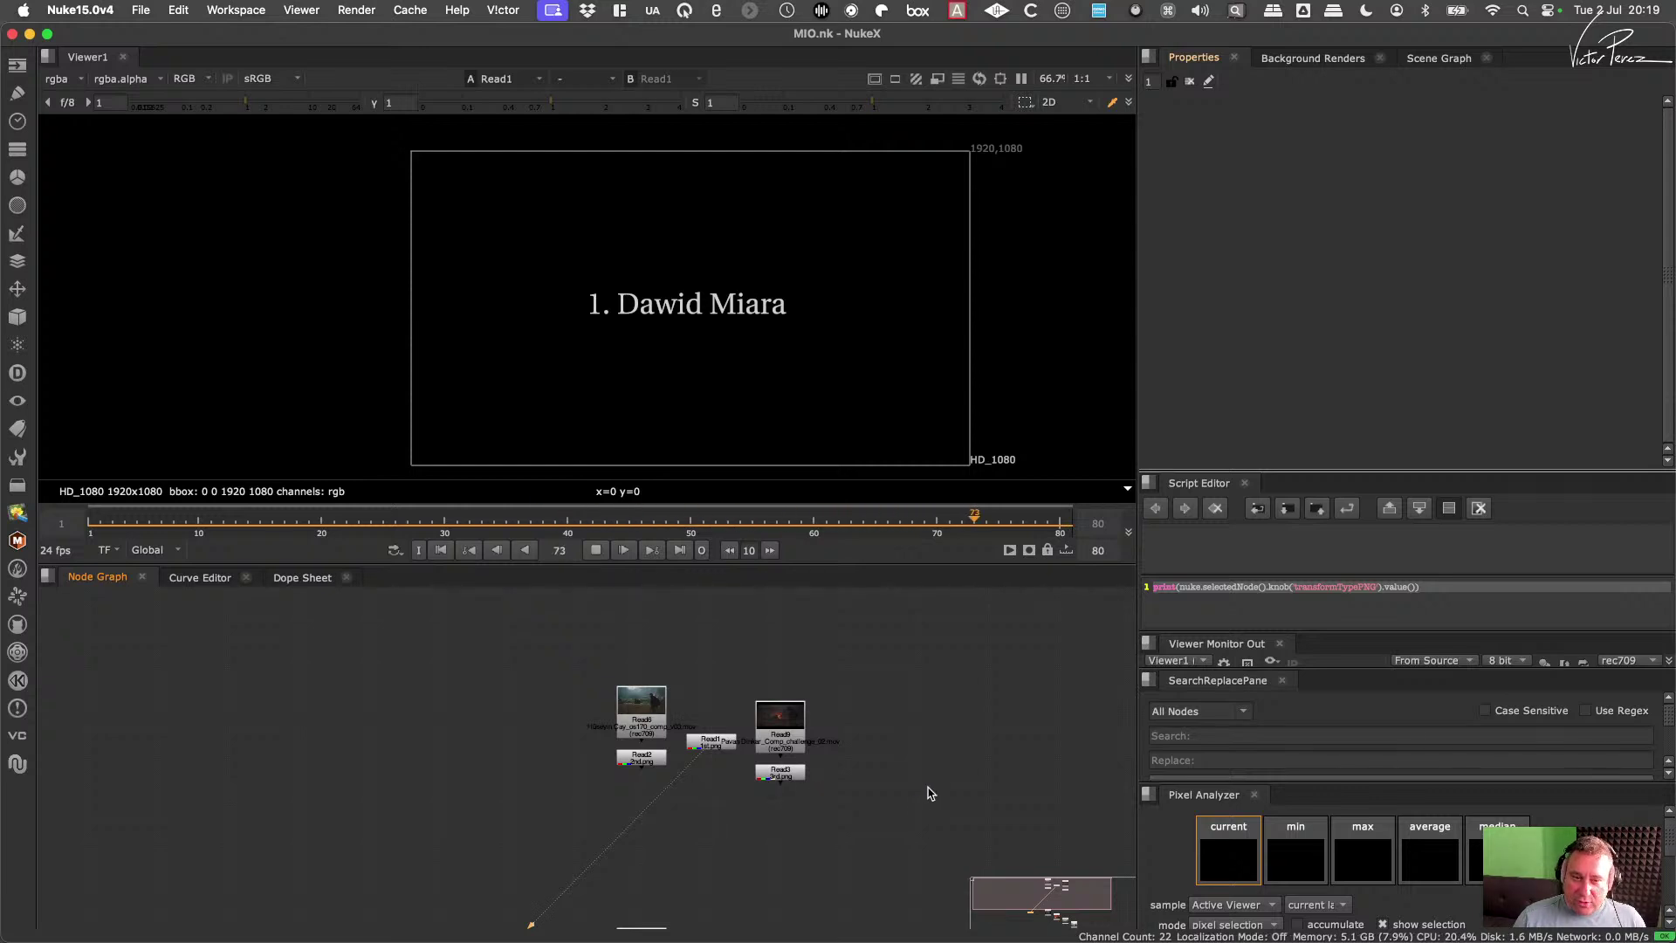
Step: Move the Read4 clip directly above the Read1 image node and review its playback in Viewer1
scroll(927, 789, down, 5)
scroll(768, 774, up, 3)
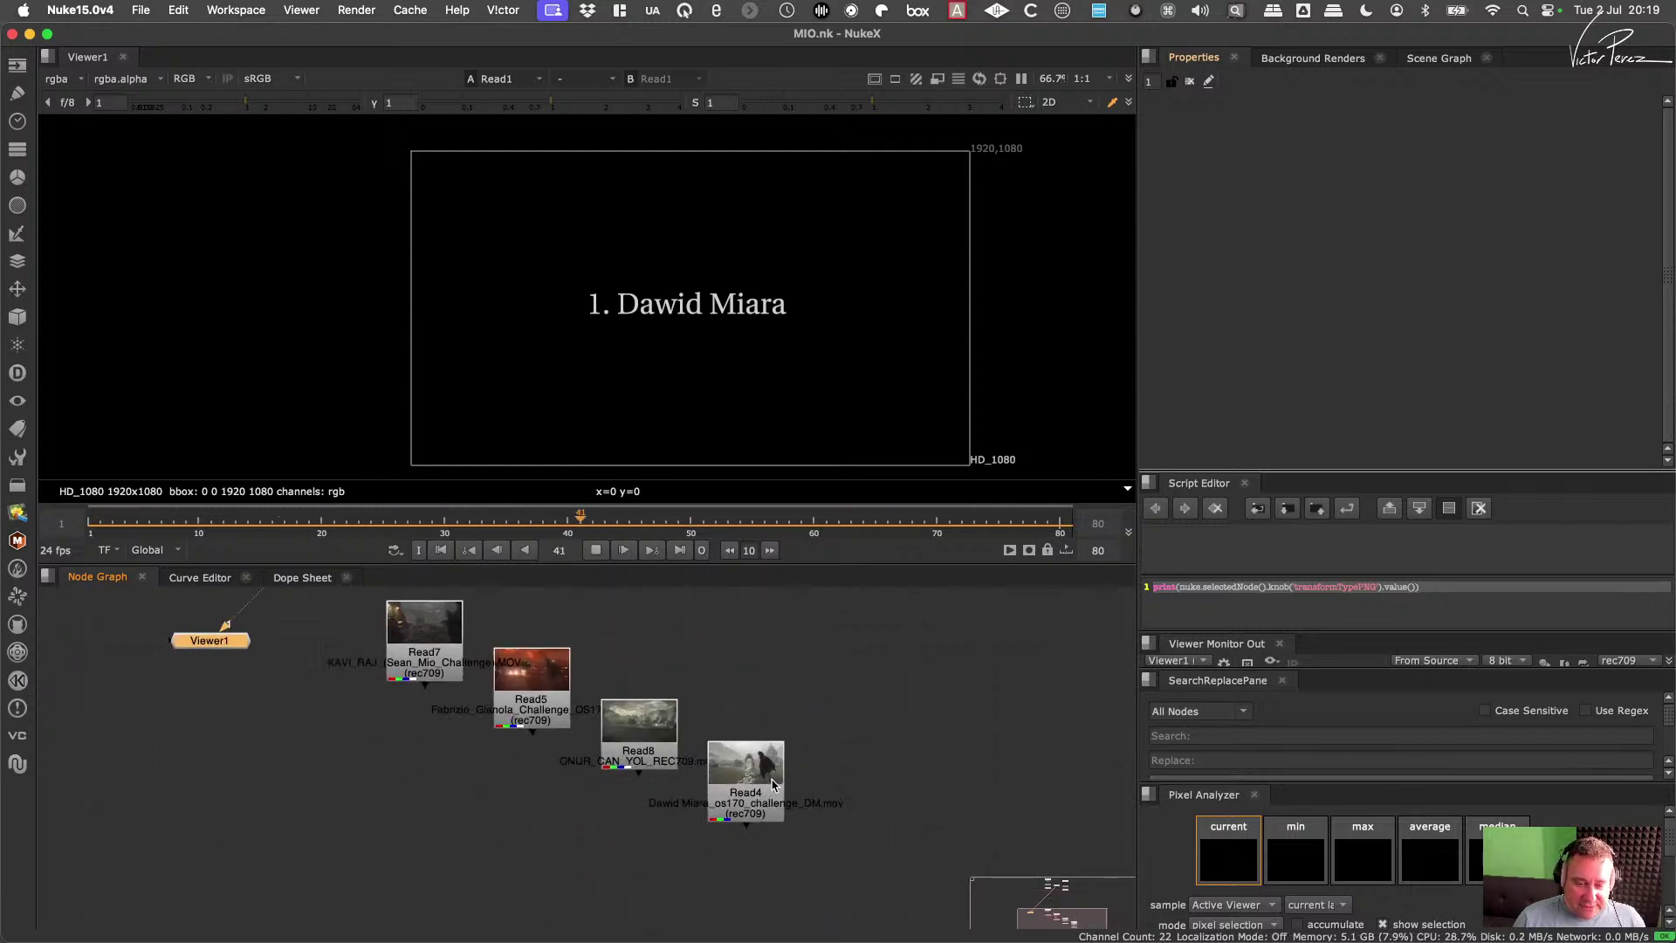
scroll(773, 793, down, 3)
drag(767, 782, 708, 606)
middle_drag(709, 606, 720, 823)
drag(720, 823, 633, 625)
key(1)
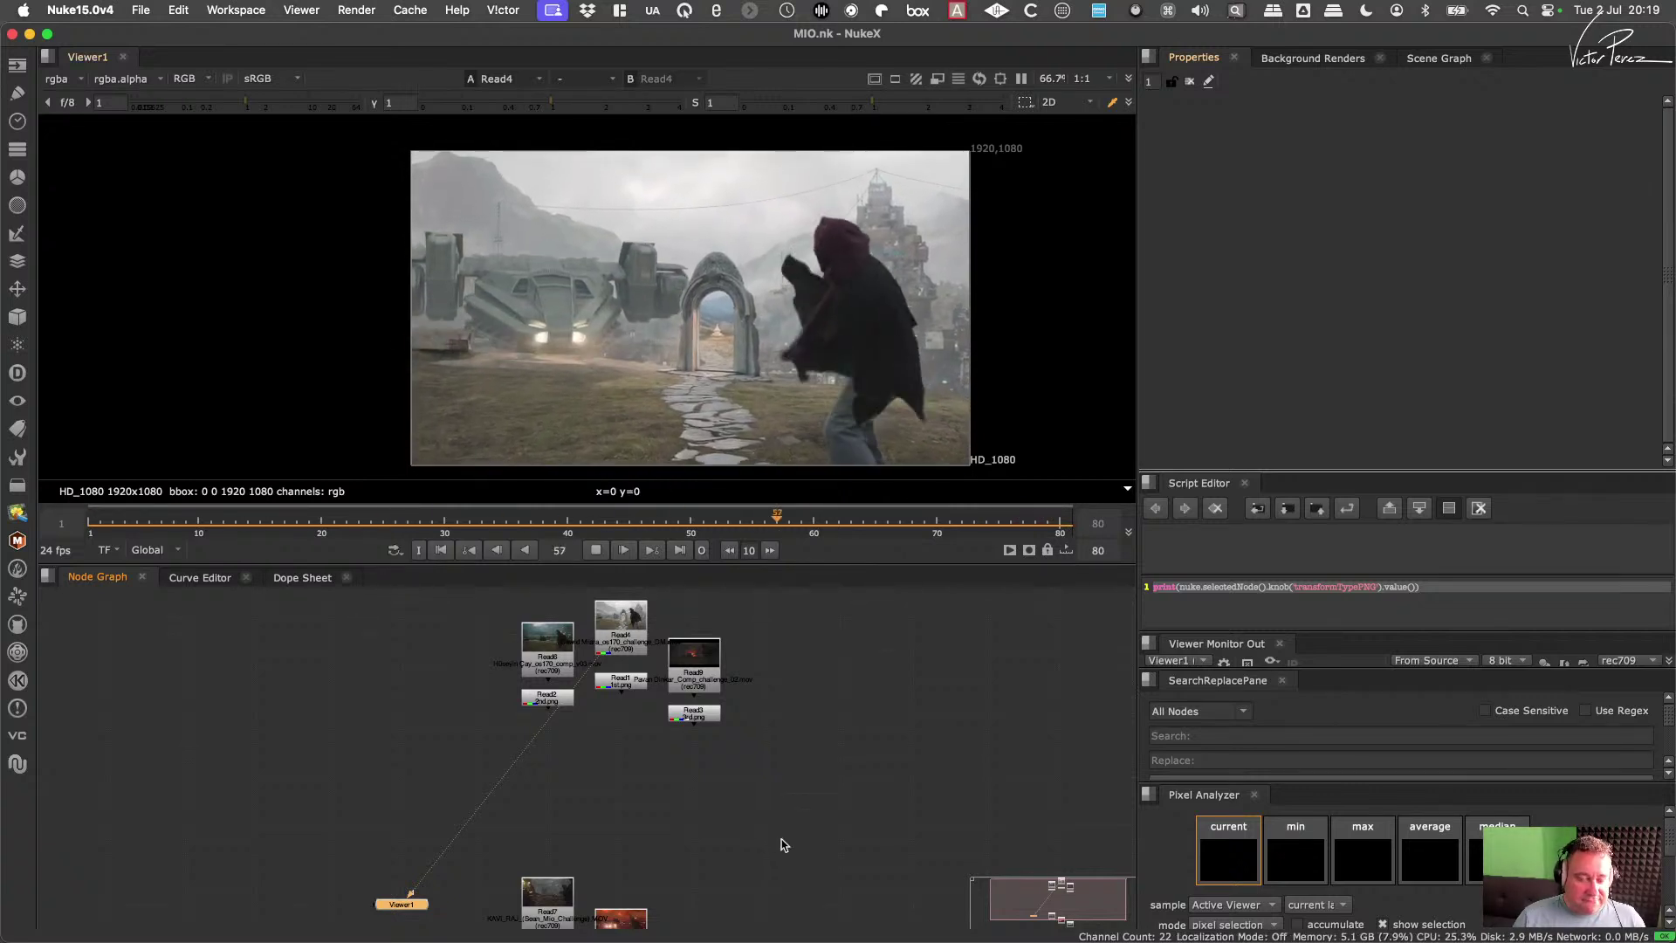
middle_drag(763, 681, 765, 742)
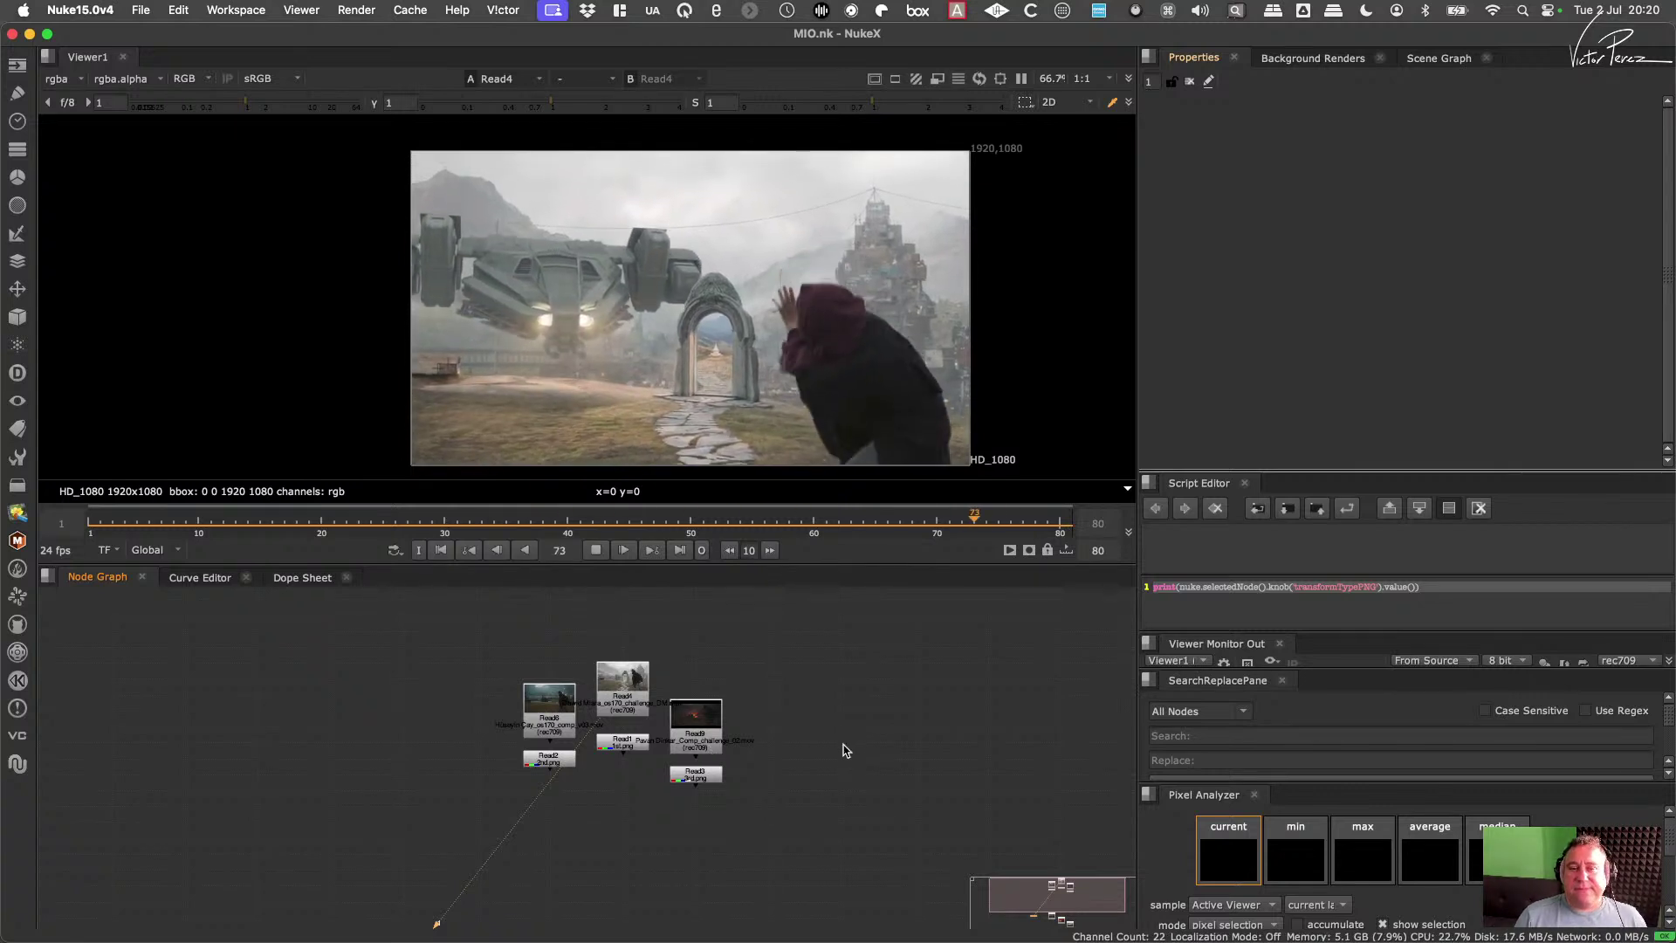
middle_drag(806, 350, 726, 346)
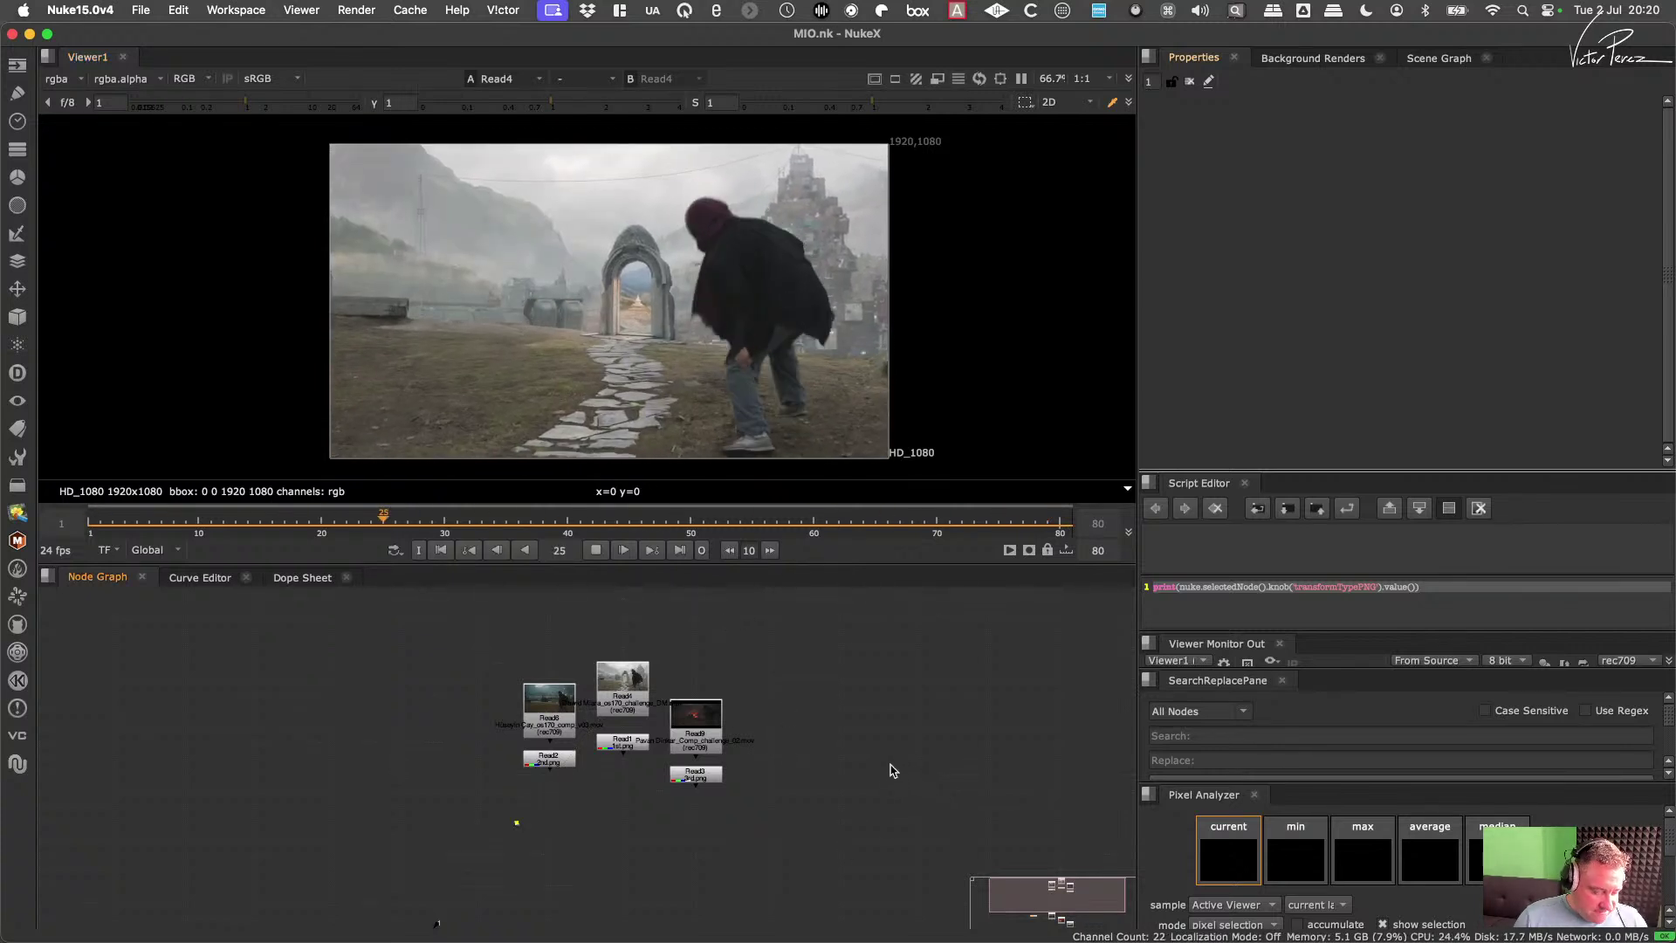
Step: Put away the MIO.nk script and close the Stream Deck window
key(super+m)
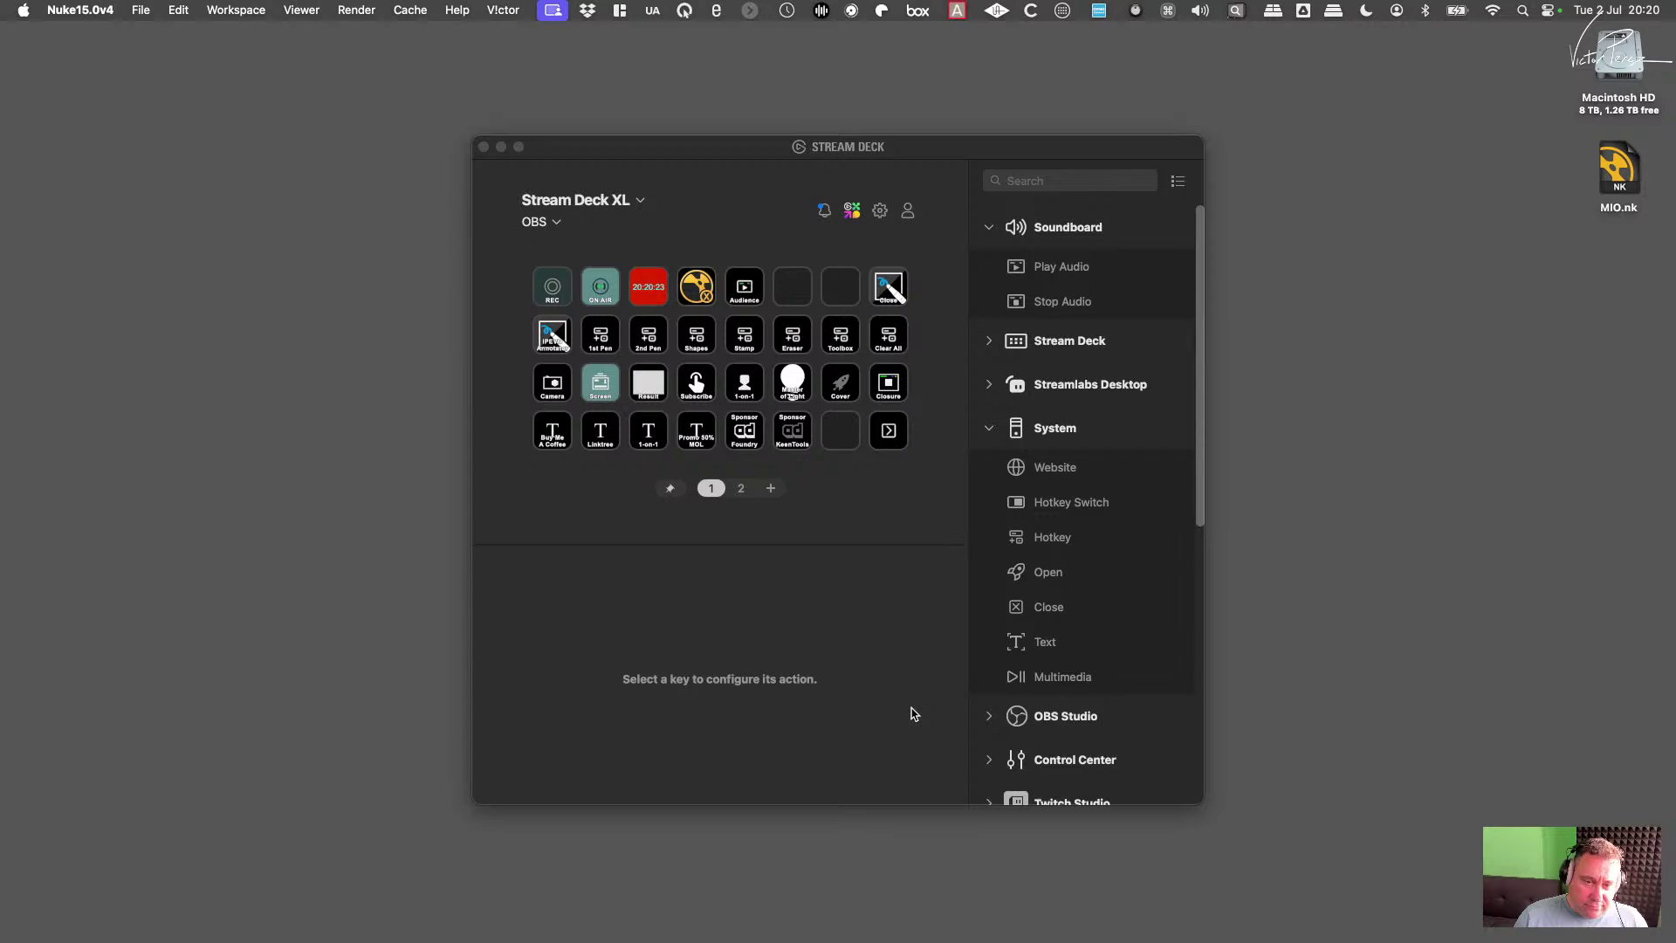
click(483, 148)
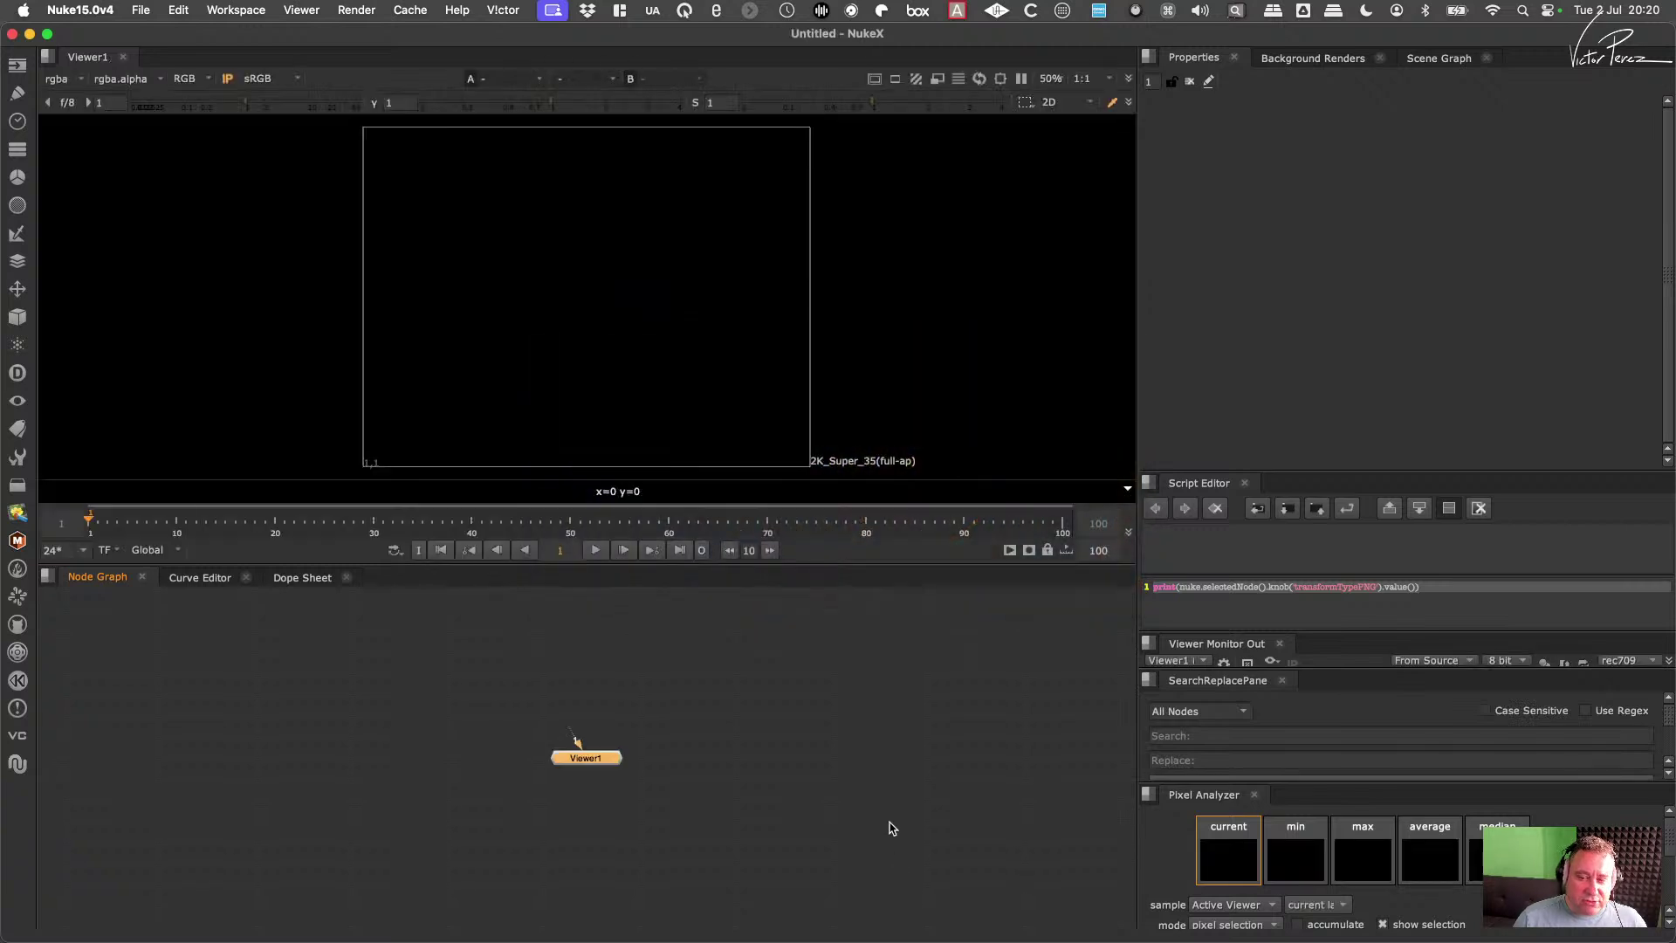
Step: Switch the untitled comp to the Streaming workspace and move the Viewer1 node lower in the node graph
click(251, 12)
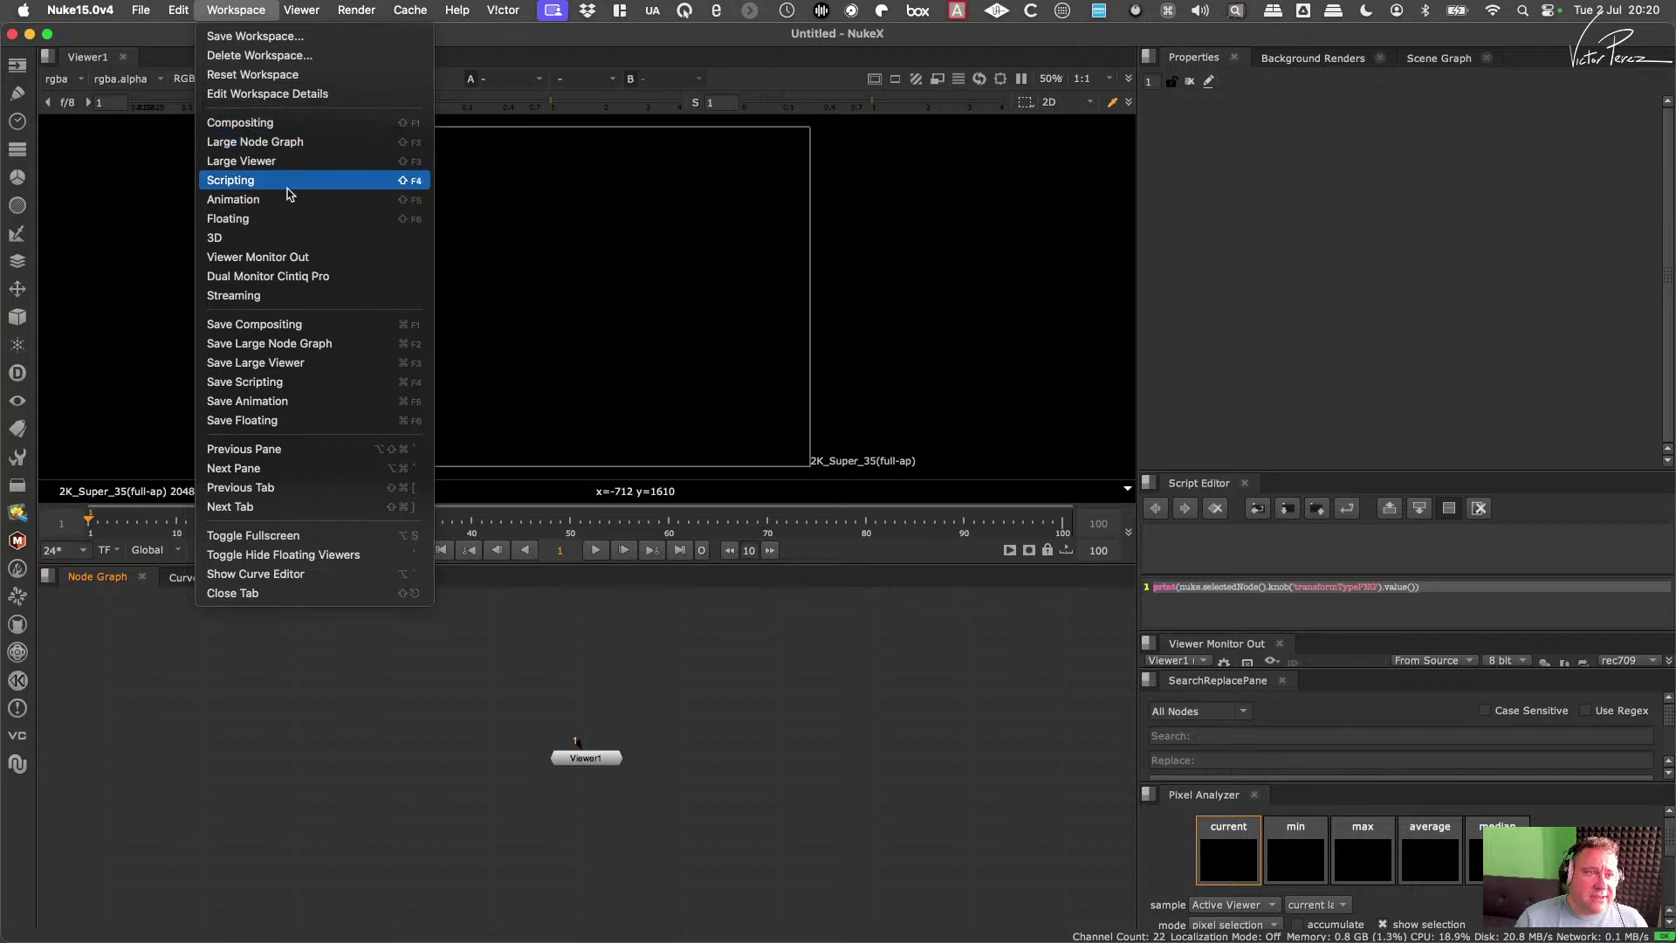
click(262, 300)
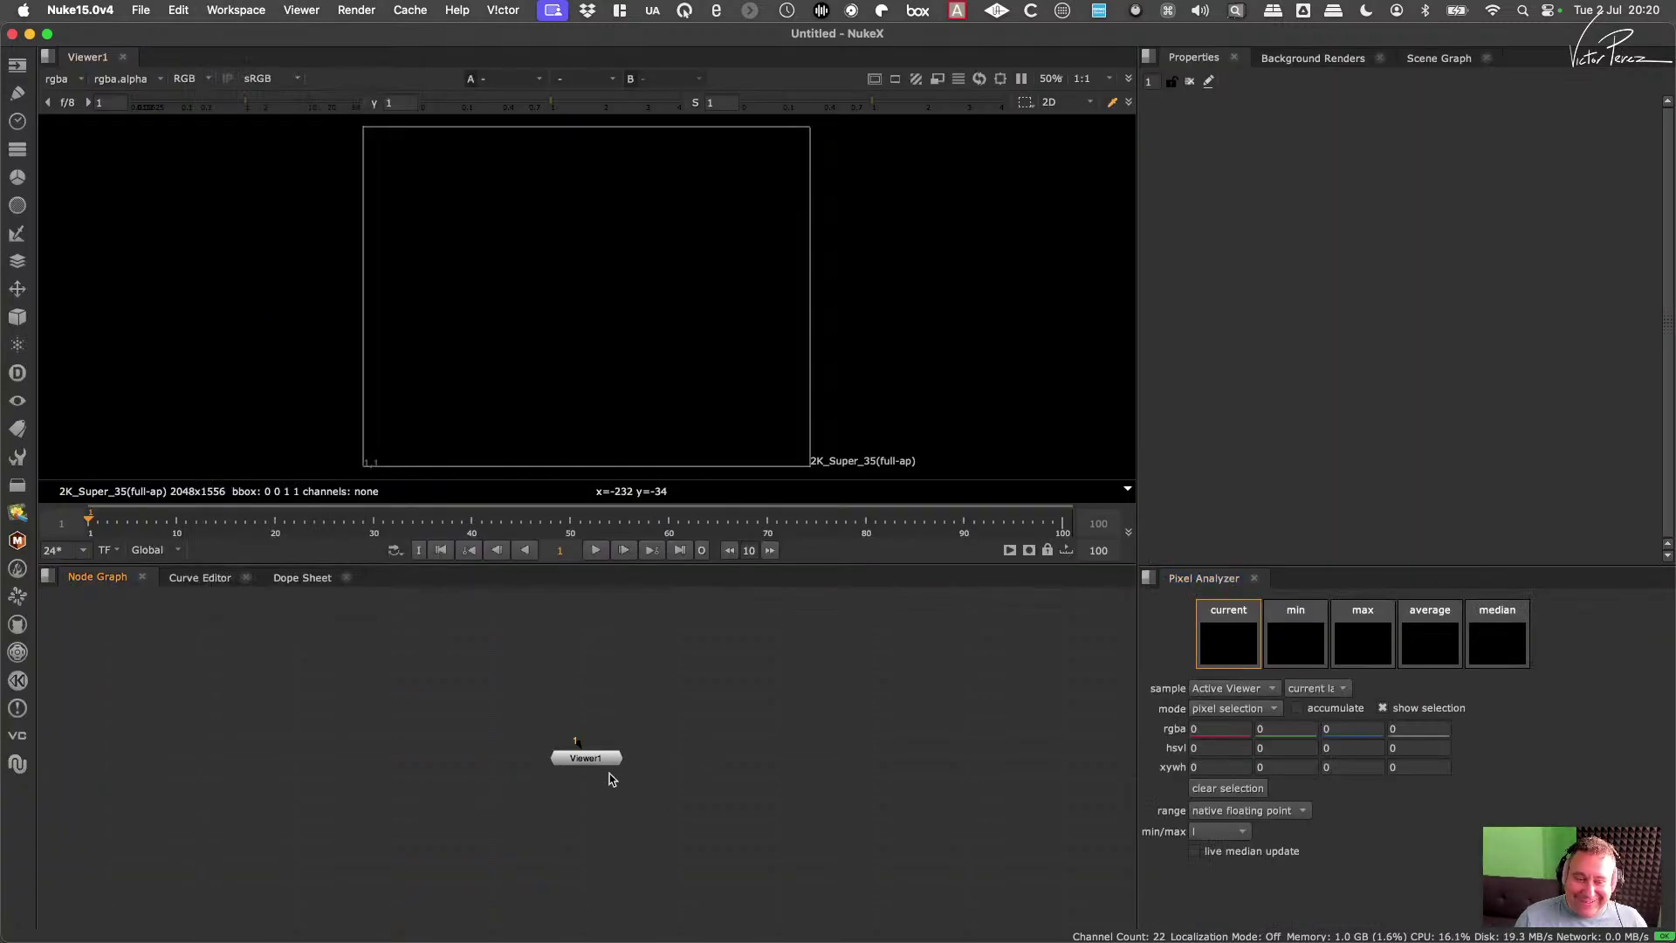
drag(602, 751, 602, 832)
click(643, 762)
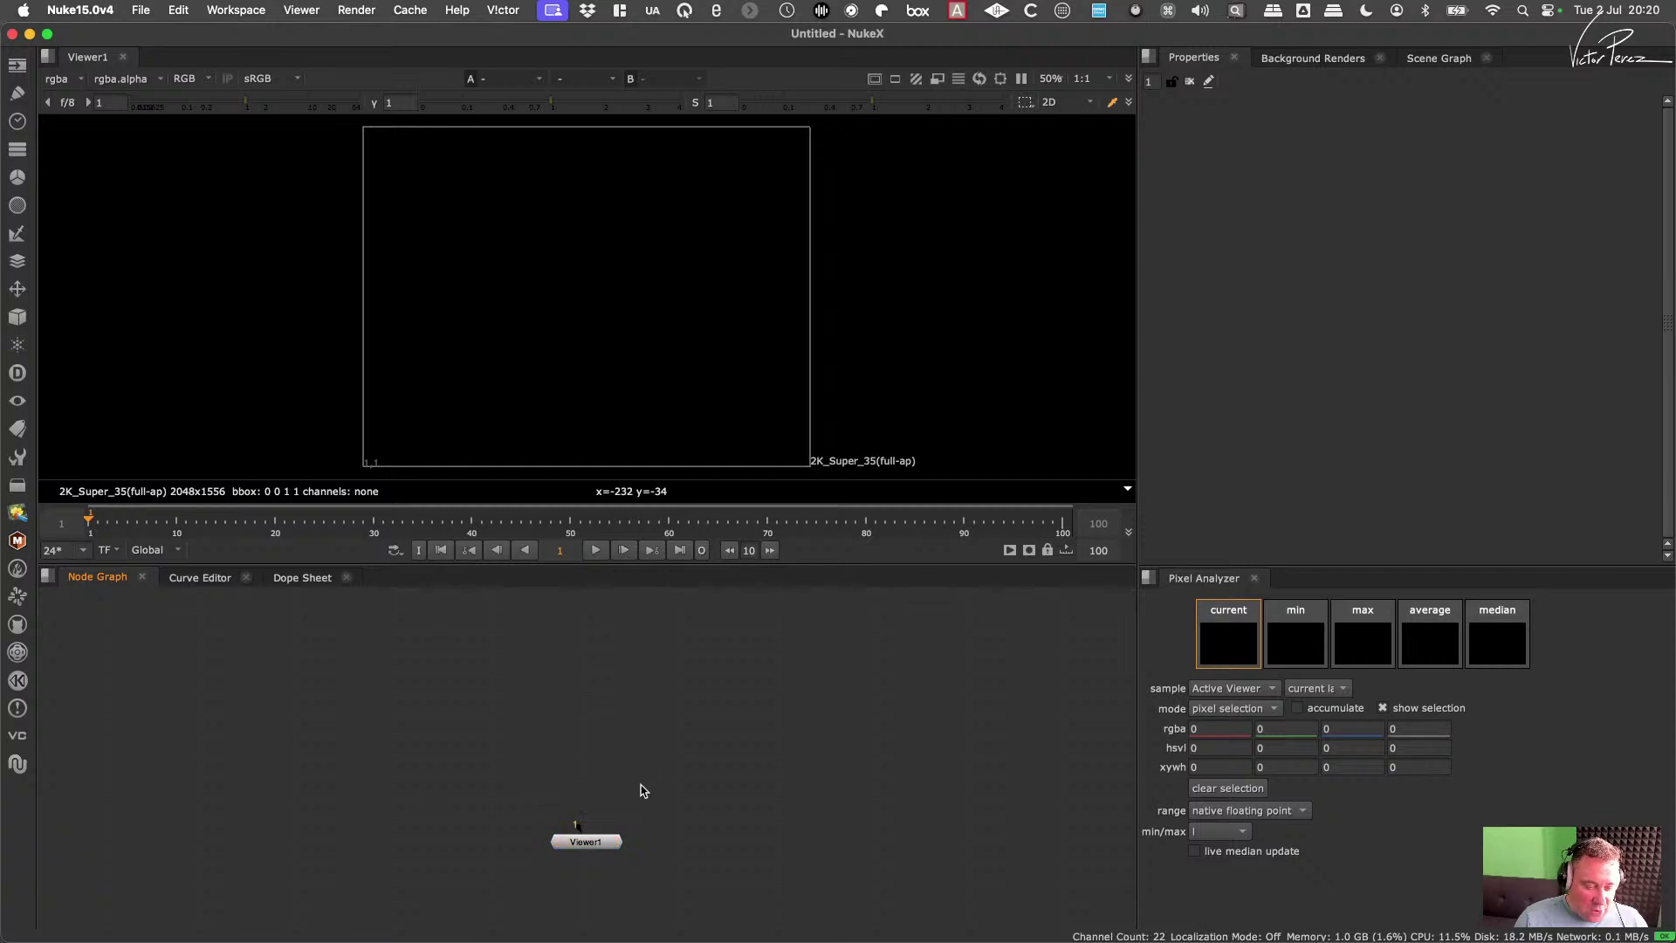
Step: Open the recent comp NXN_photoIssue_comp_v08.nk
click(140, 9)
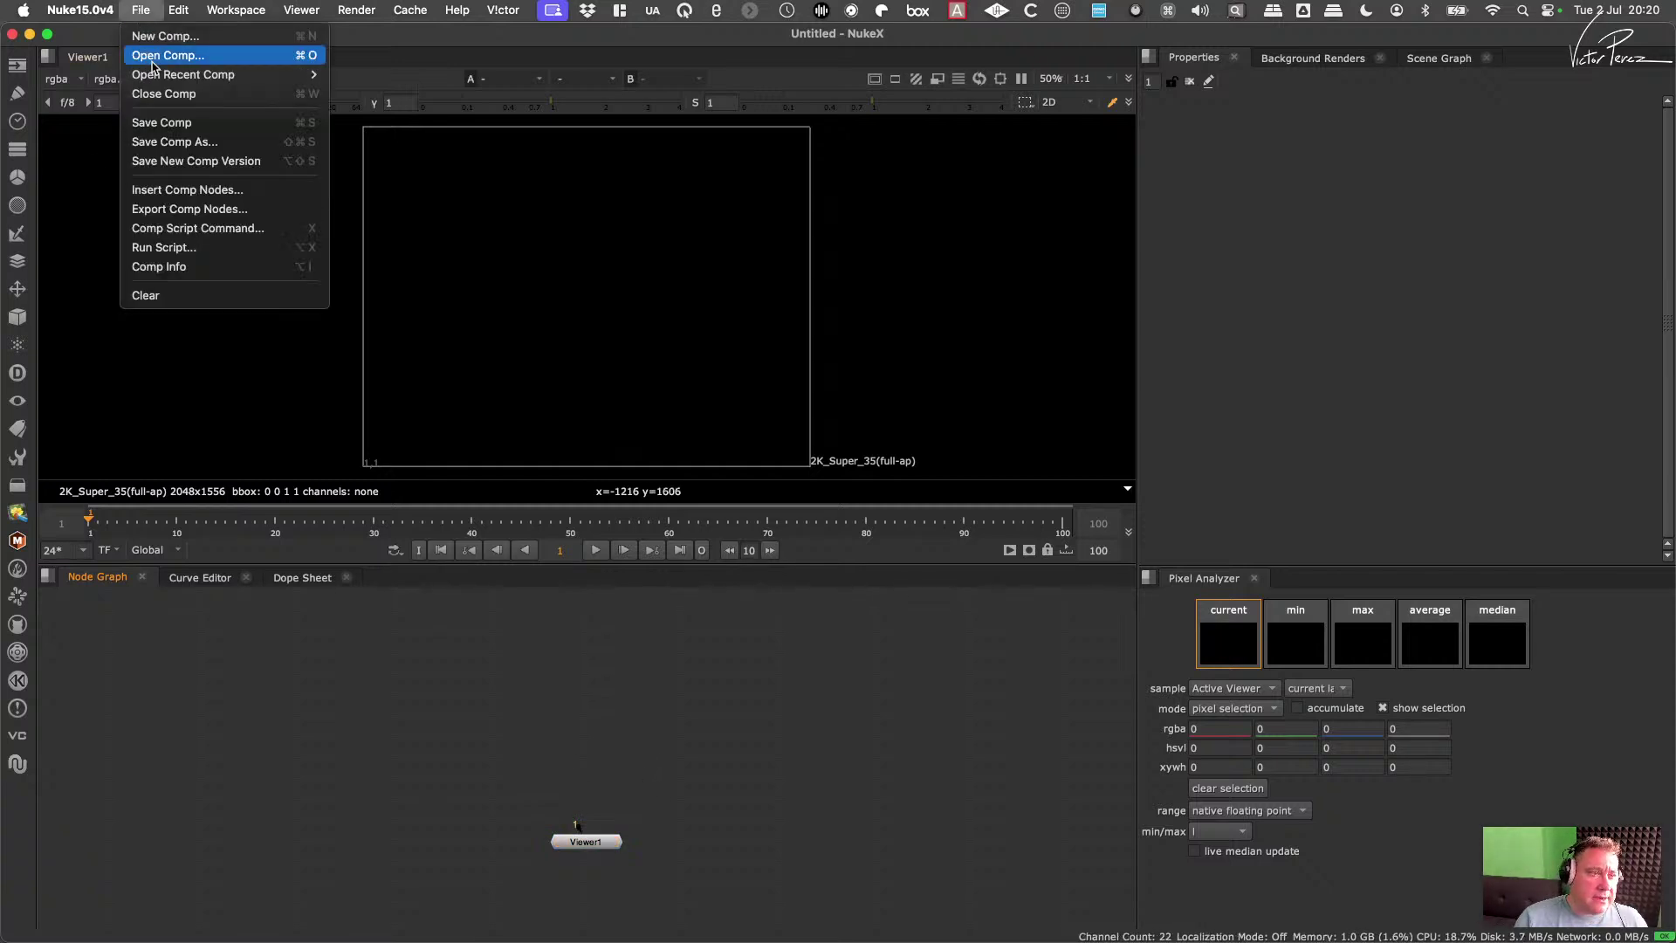
mouse_move(247, 73)
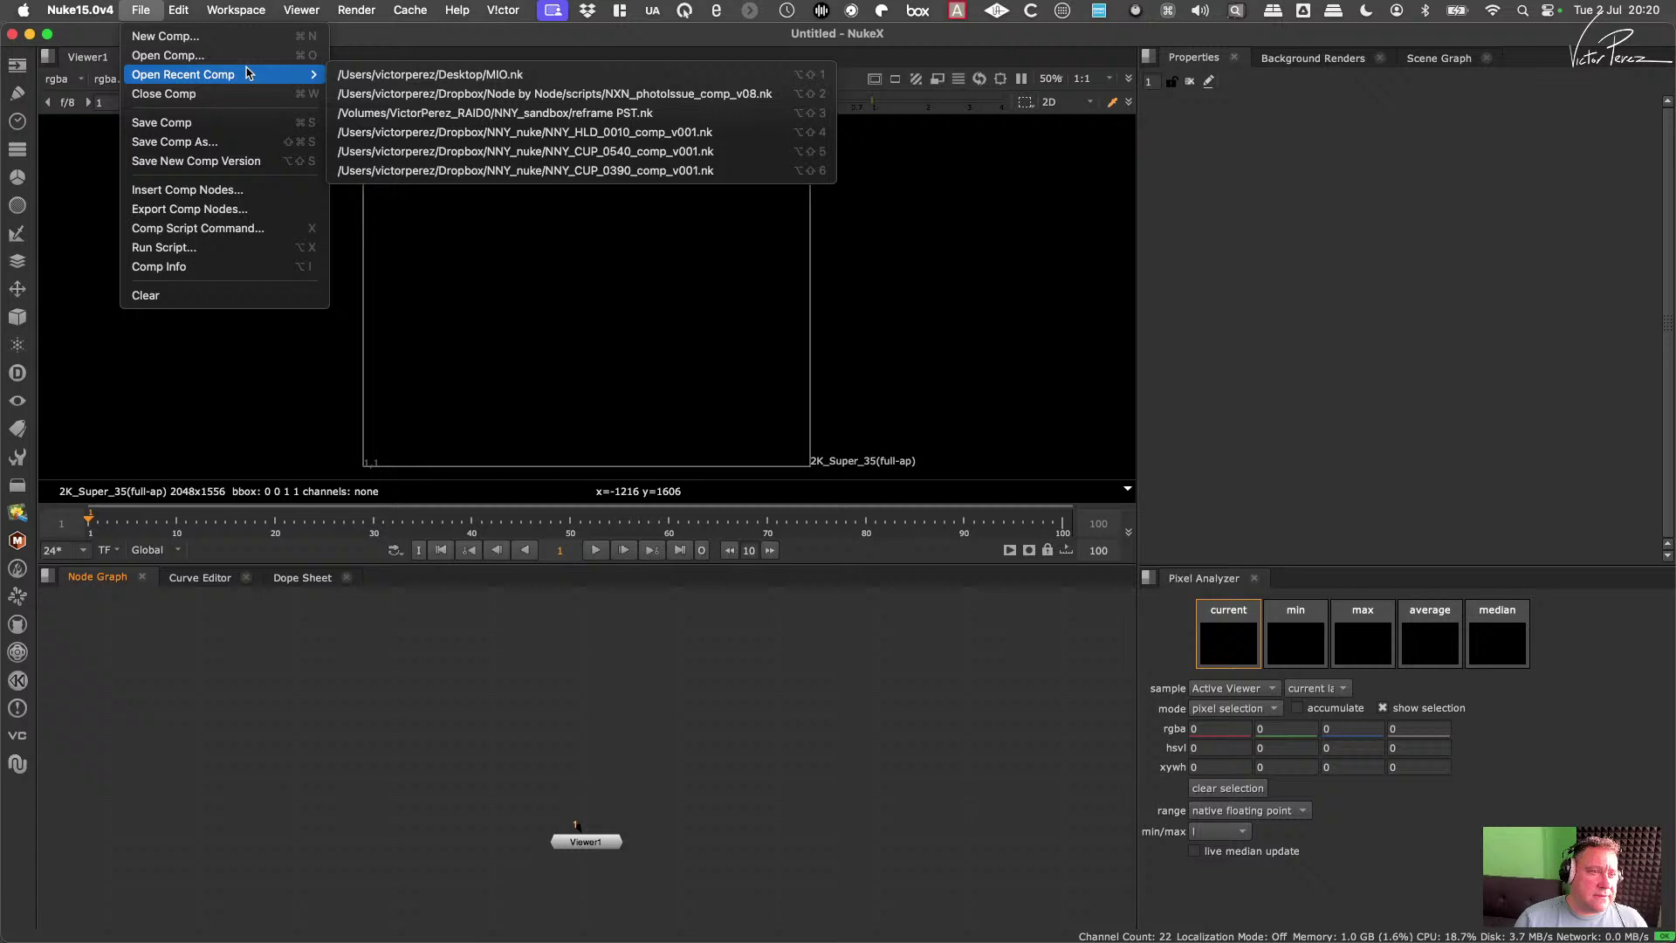
click(485, 96)
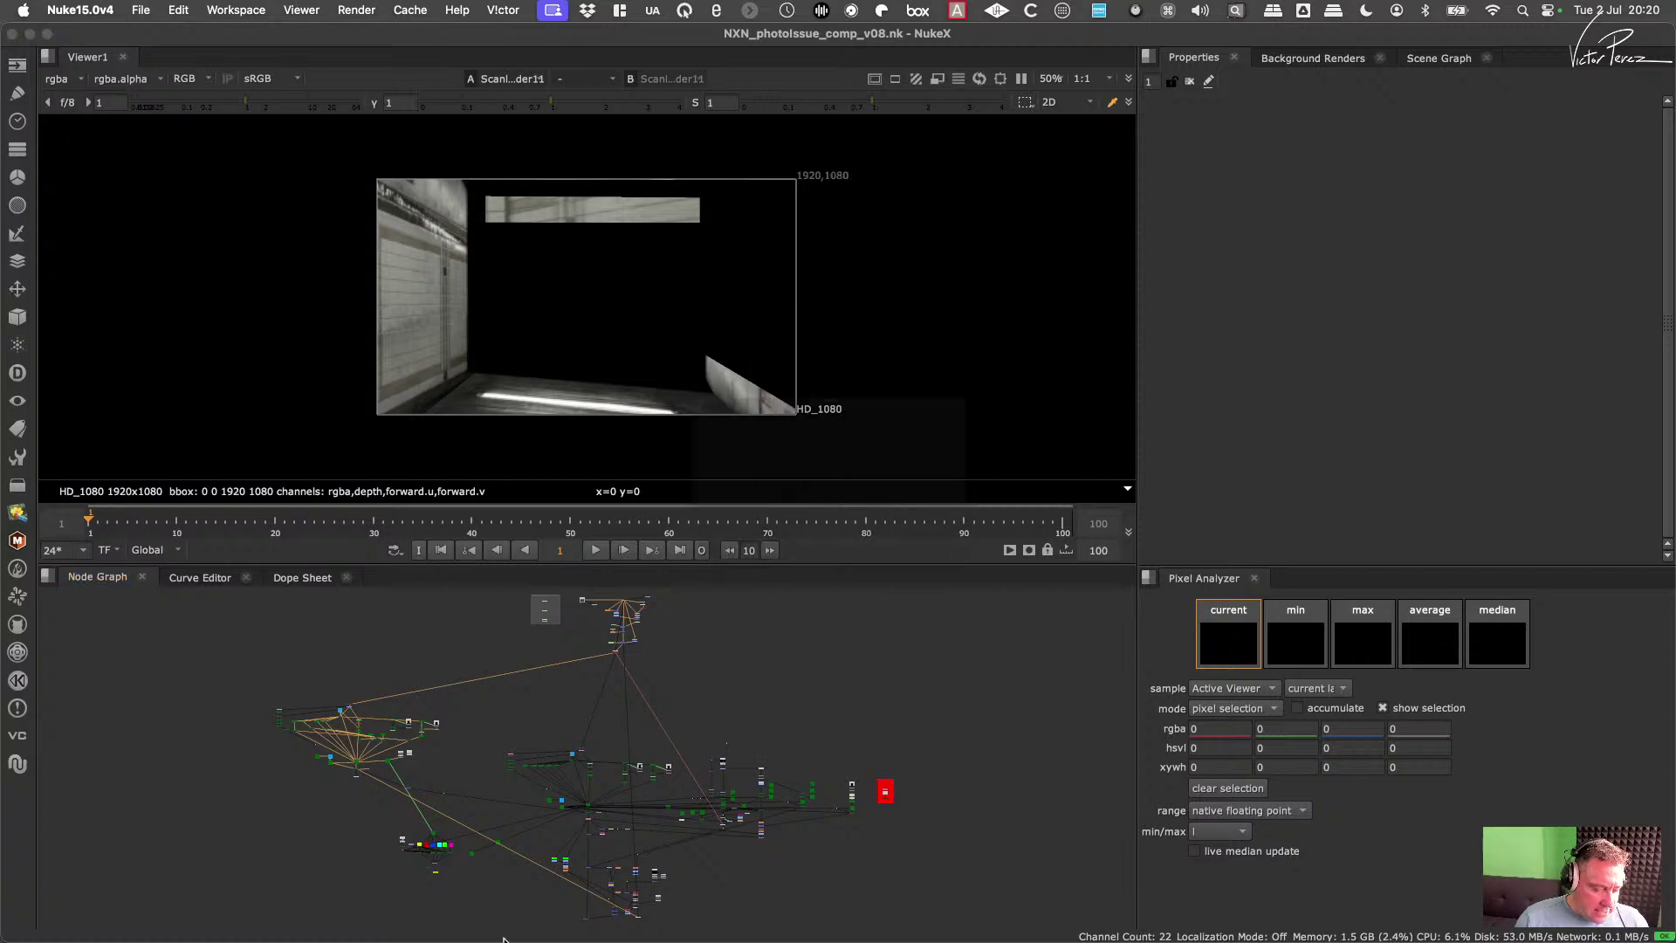
Step: Save the comp as a new version named NXN_photoIssue_comp_v09.nk in the same scripts folder
key(super+shift+s)
key(Right)
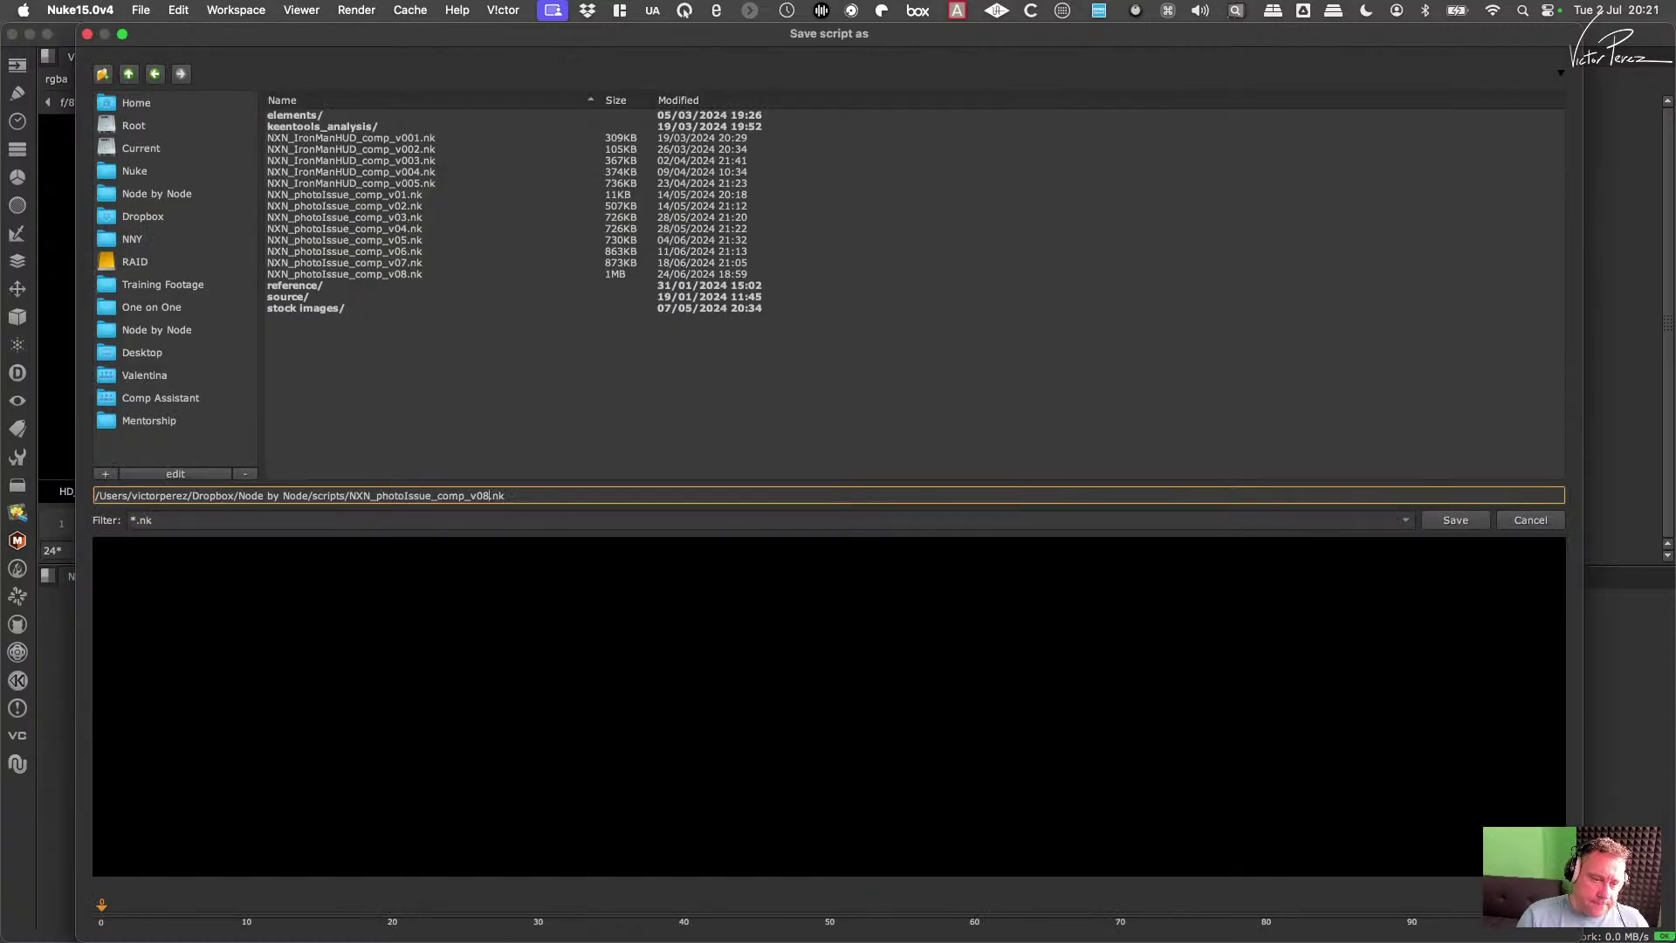
text(9)
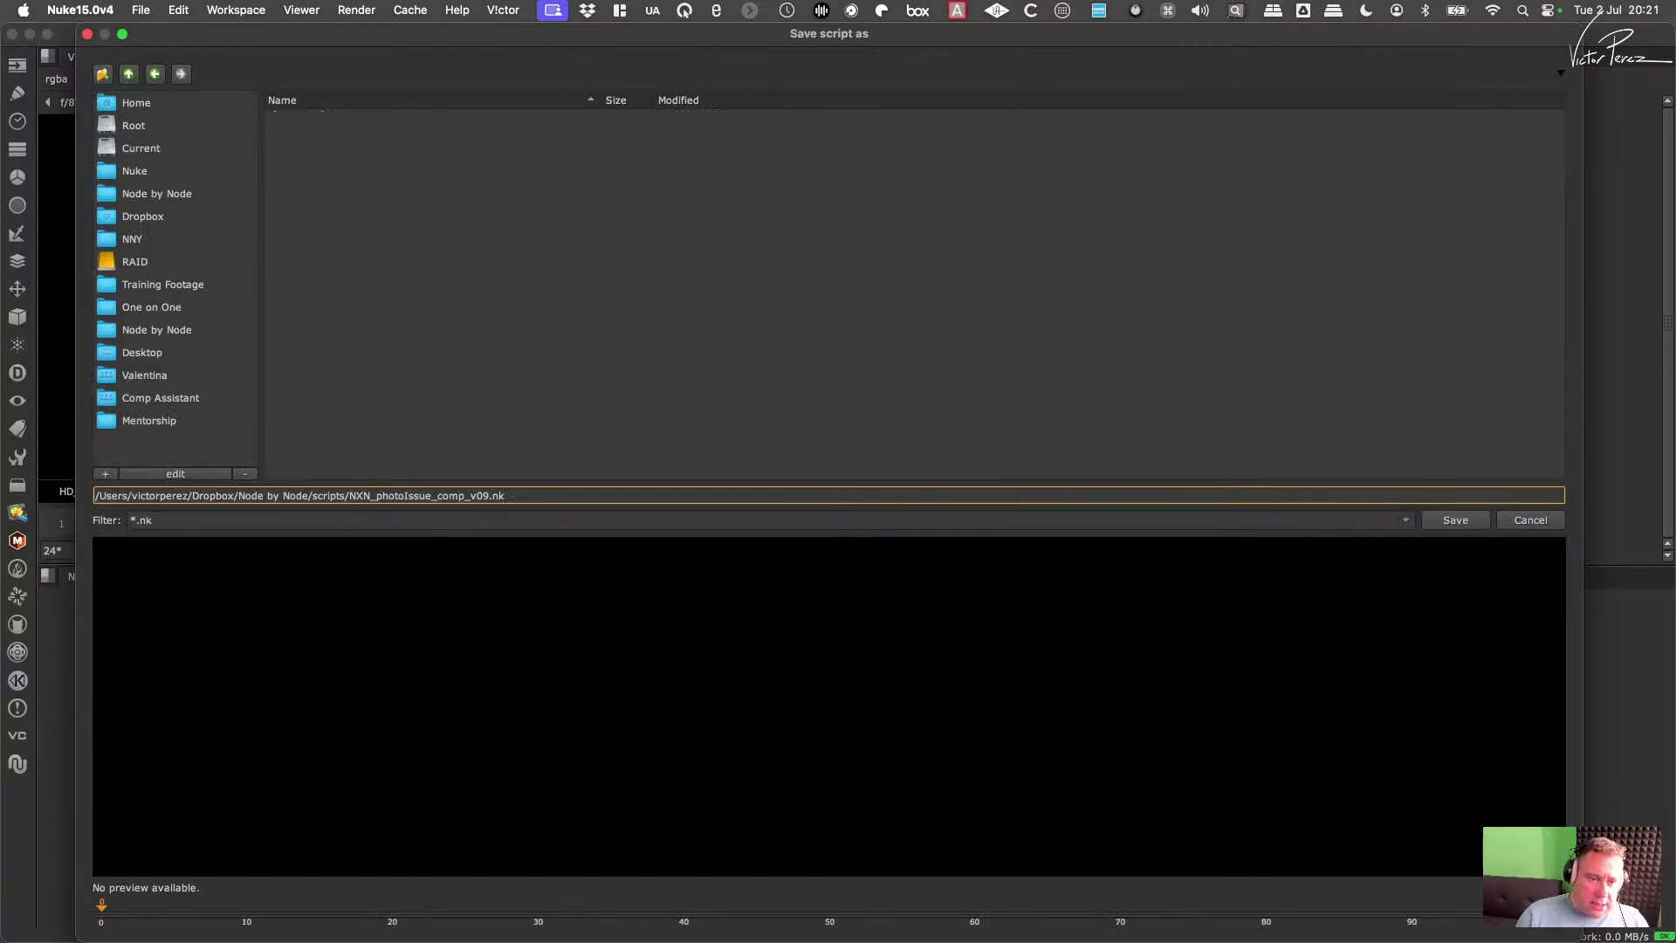
key(Return)
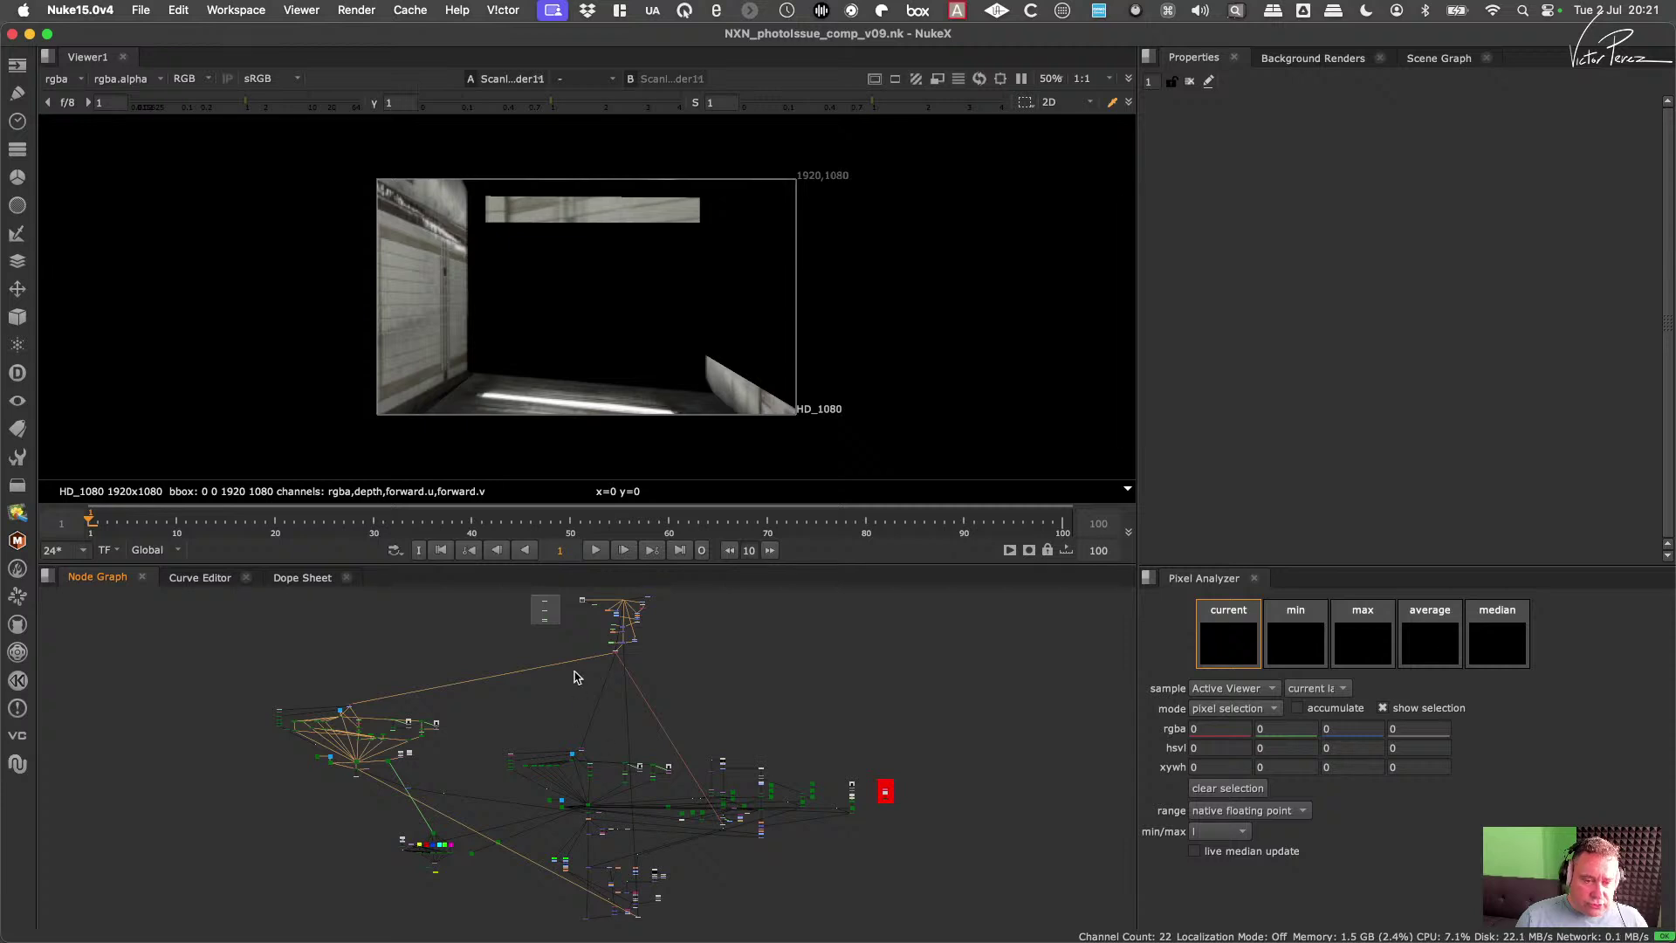
Step: Display the output of the final merge, Merge6, at the bottom of the node tree in Viewer1
scroll(611, 816, up, 10)
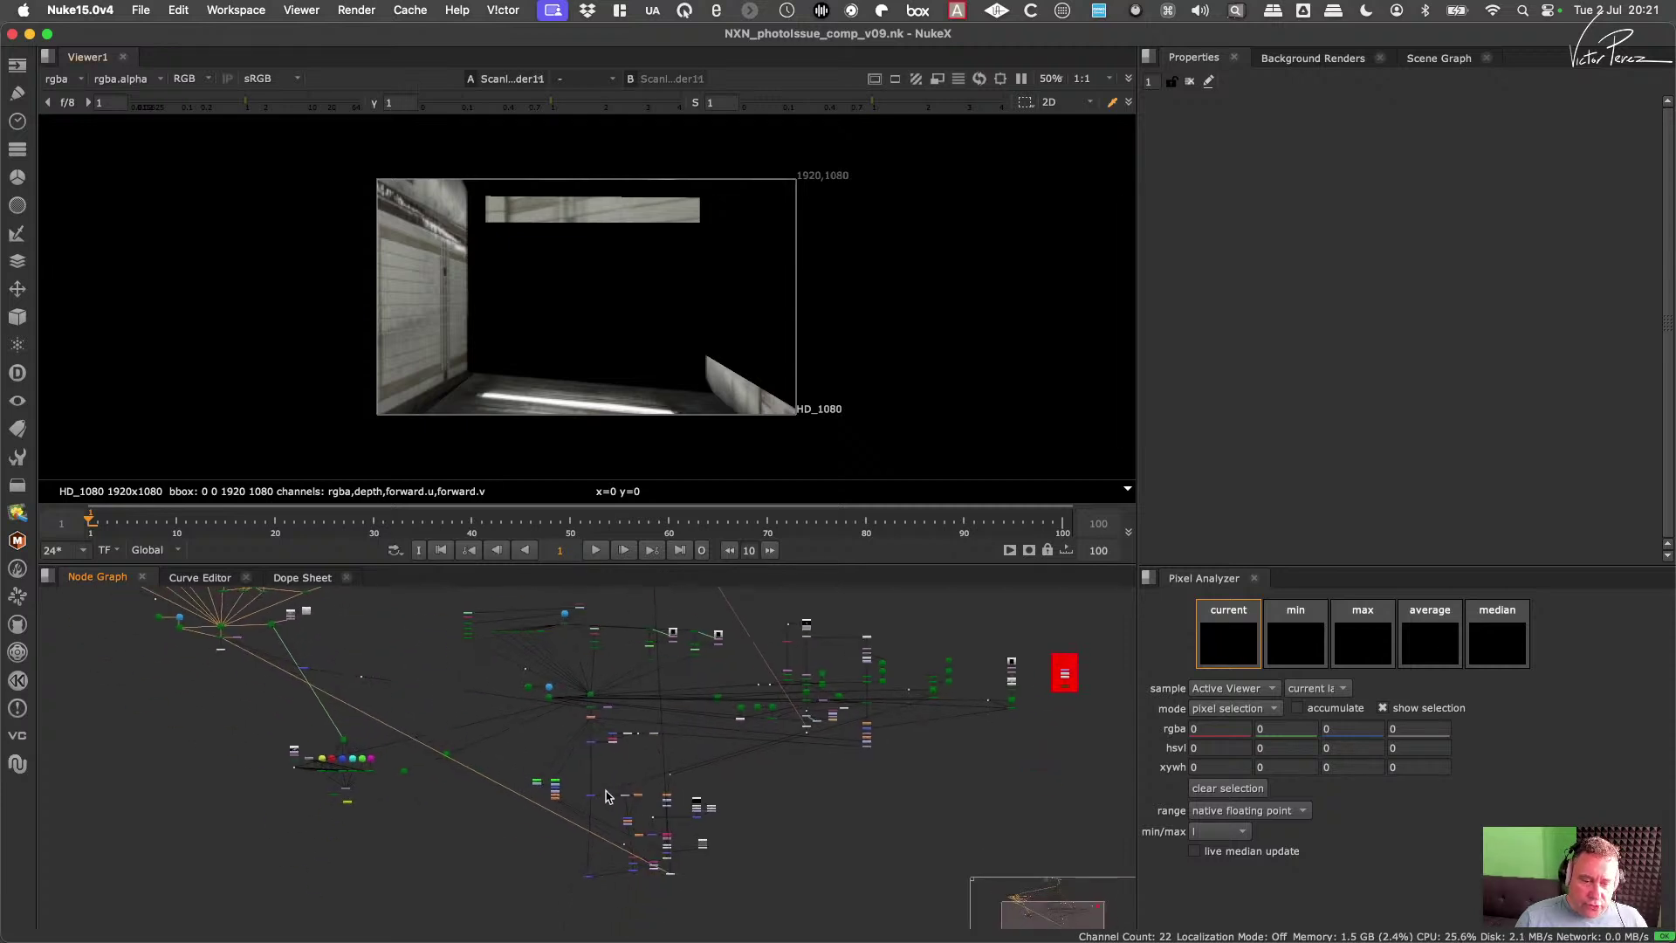
drag(555, 768, 622, 838)
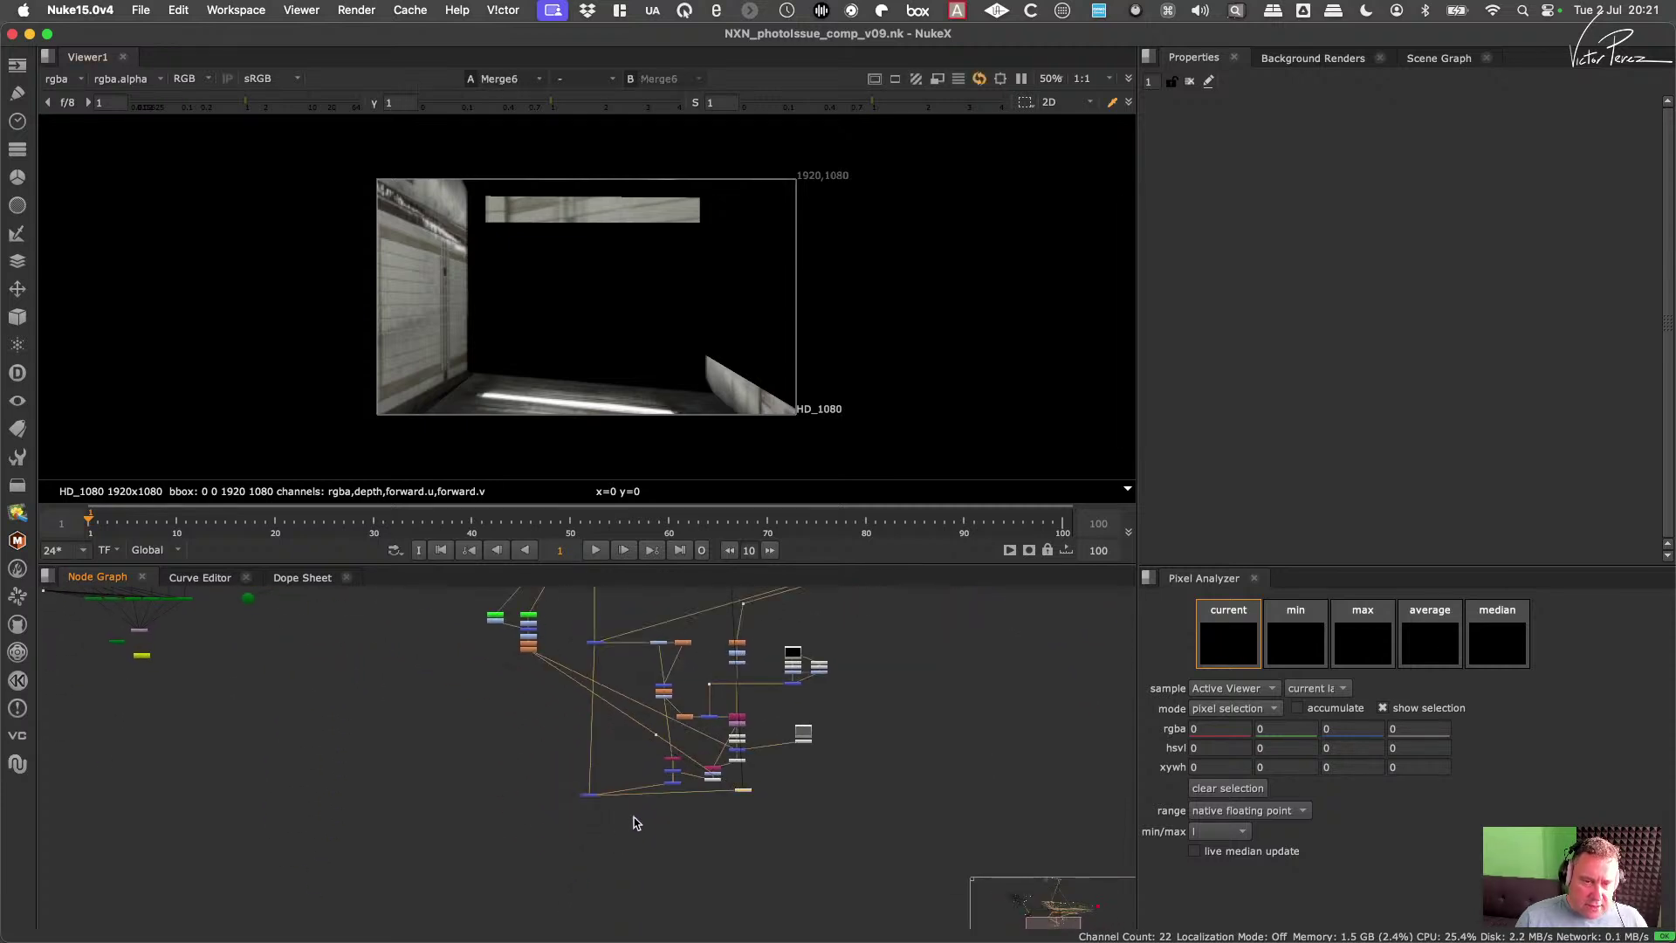
key(1)
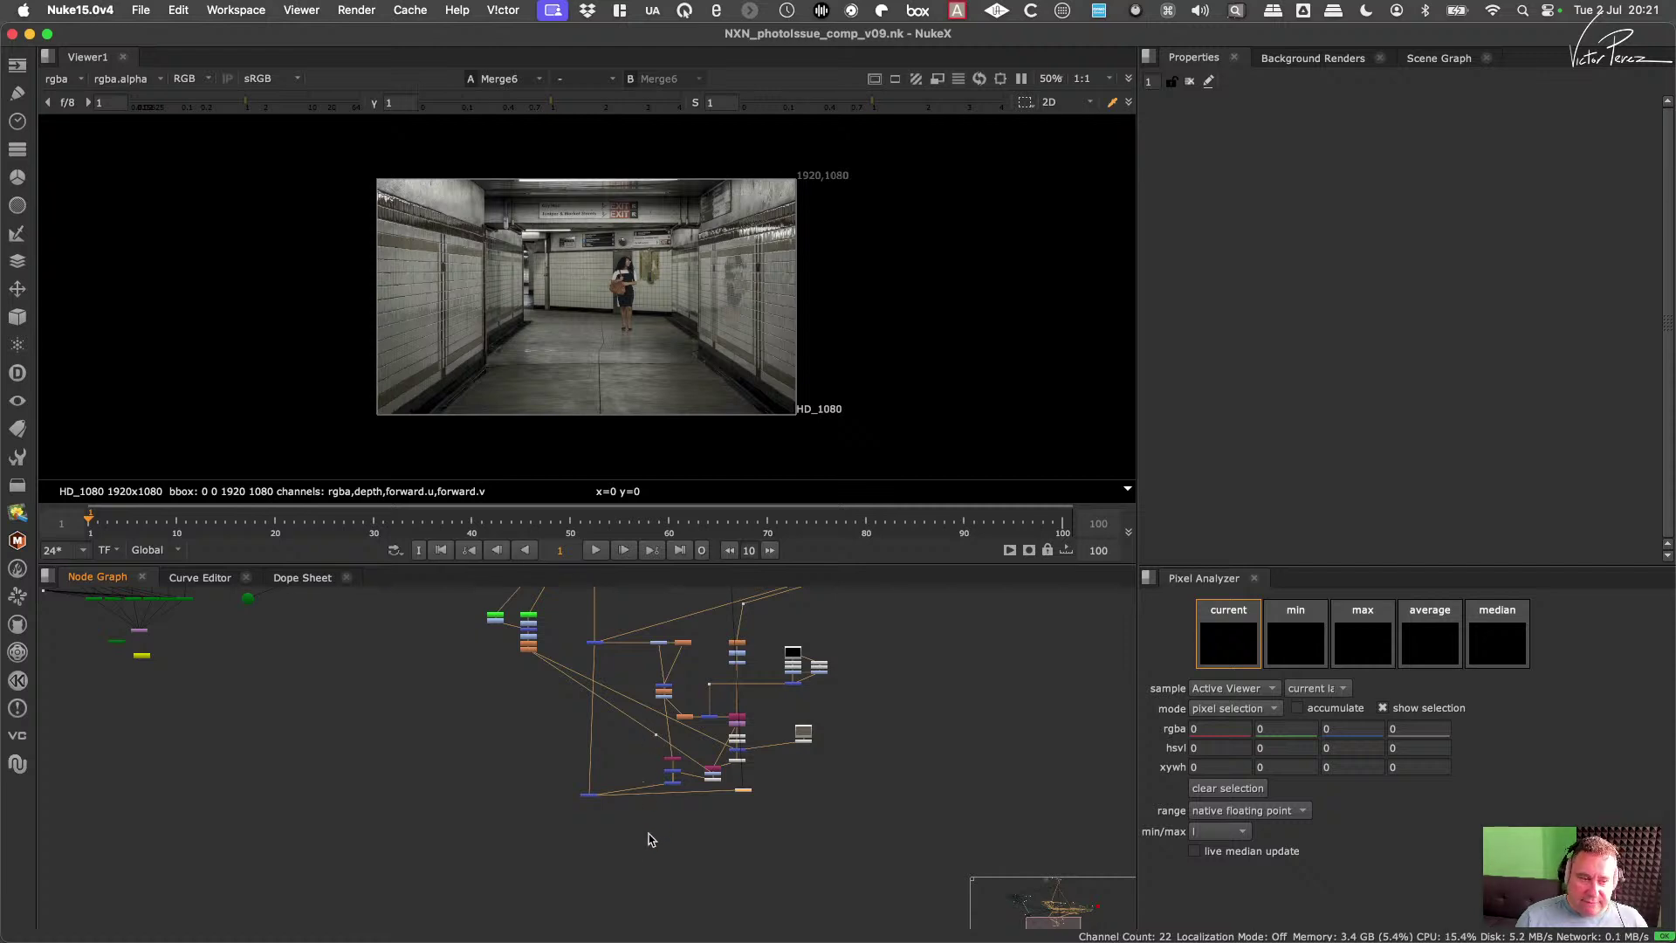
Step: Show Scene1, where the projected geometry of the main 3D setup comes together, in Viewer1
scroll(643, 772, up, 5)
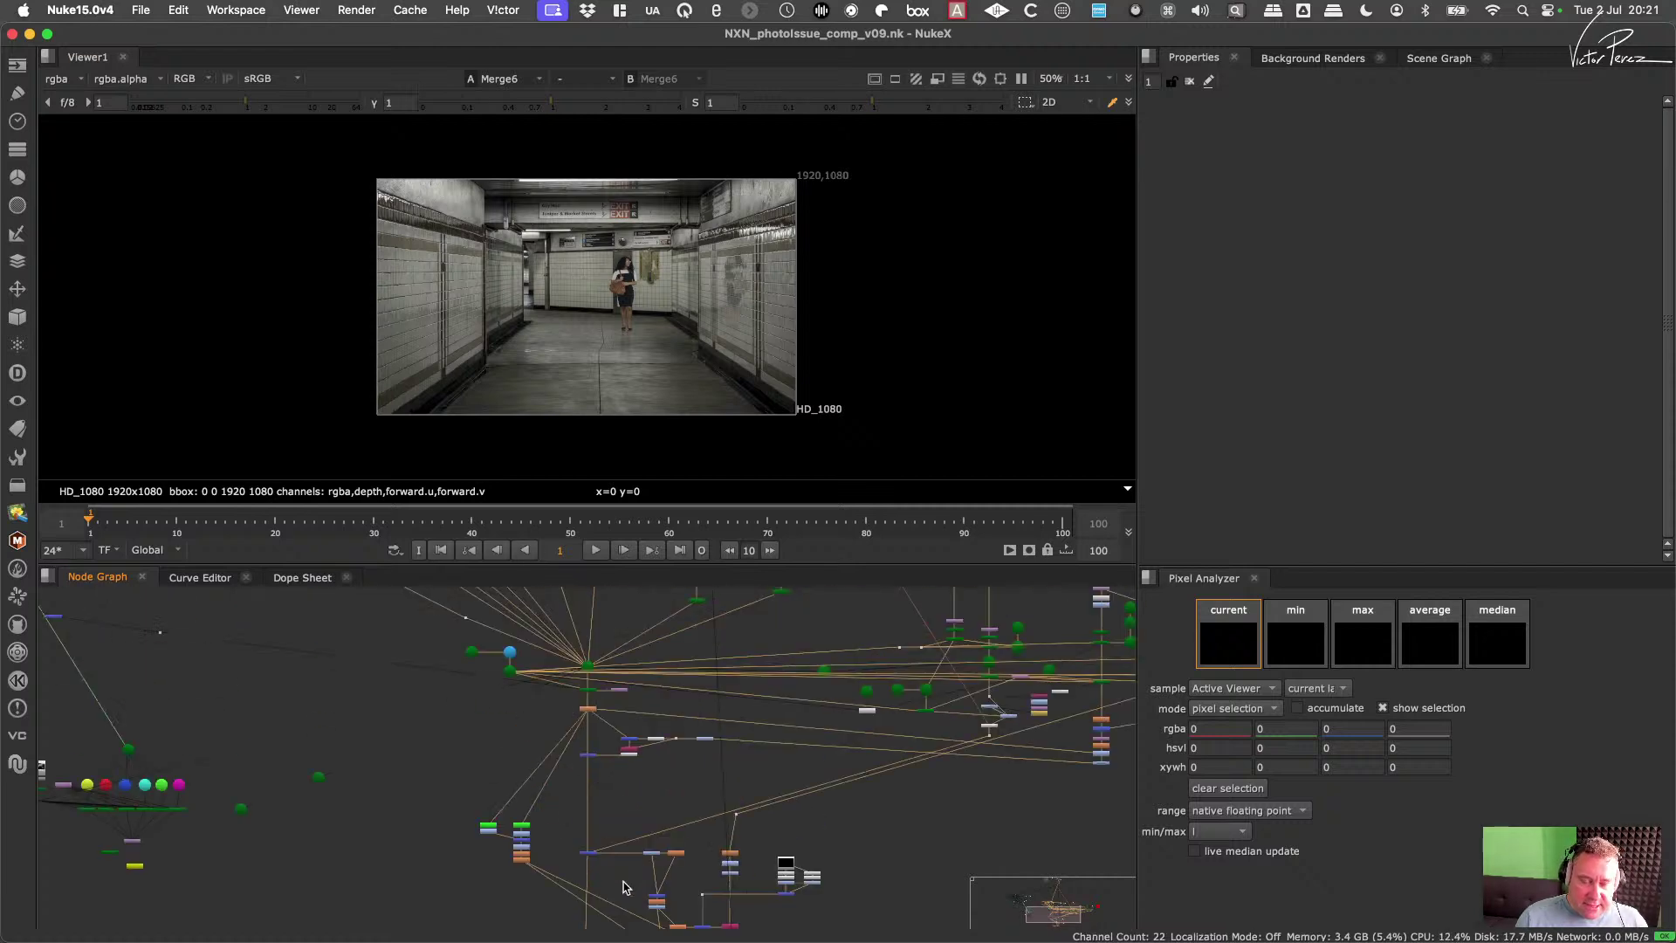
scroll(649, 796, down, 2)
scroll(636, 666, left, 5)
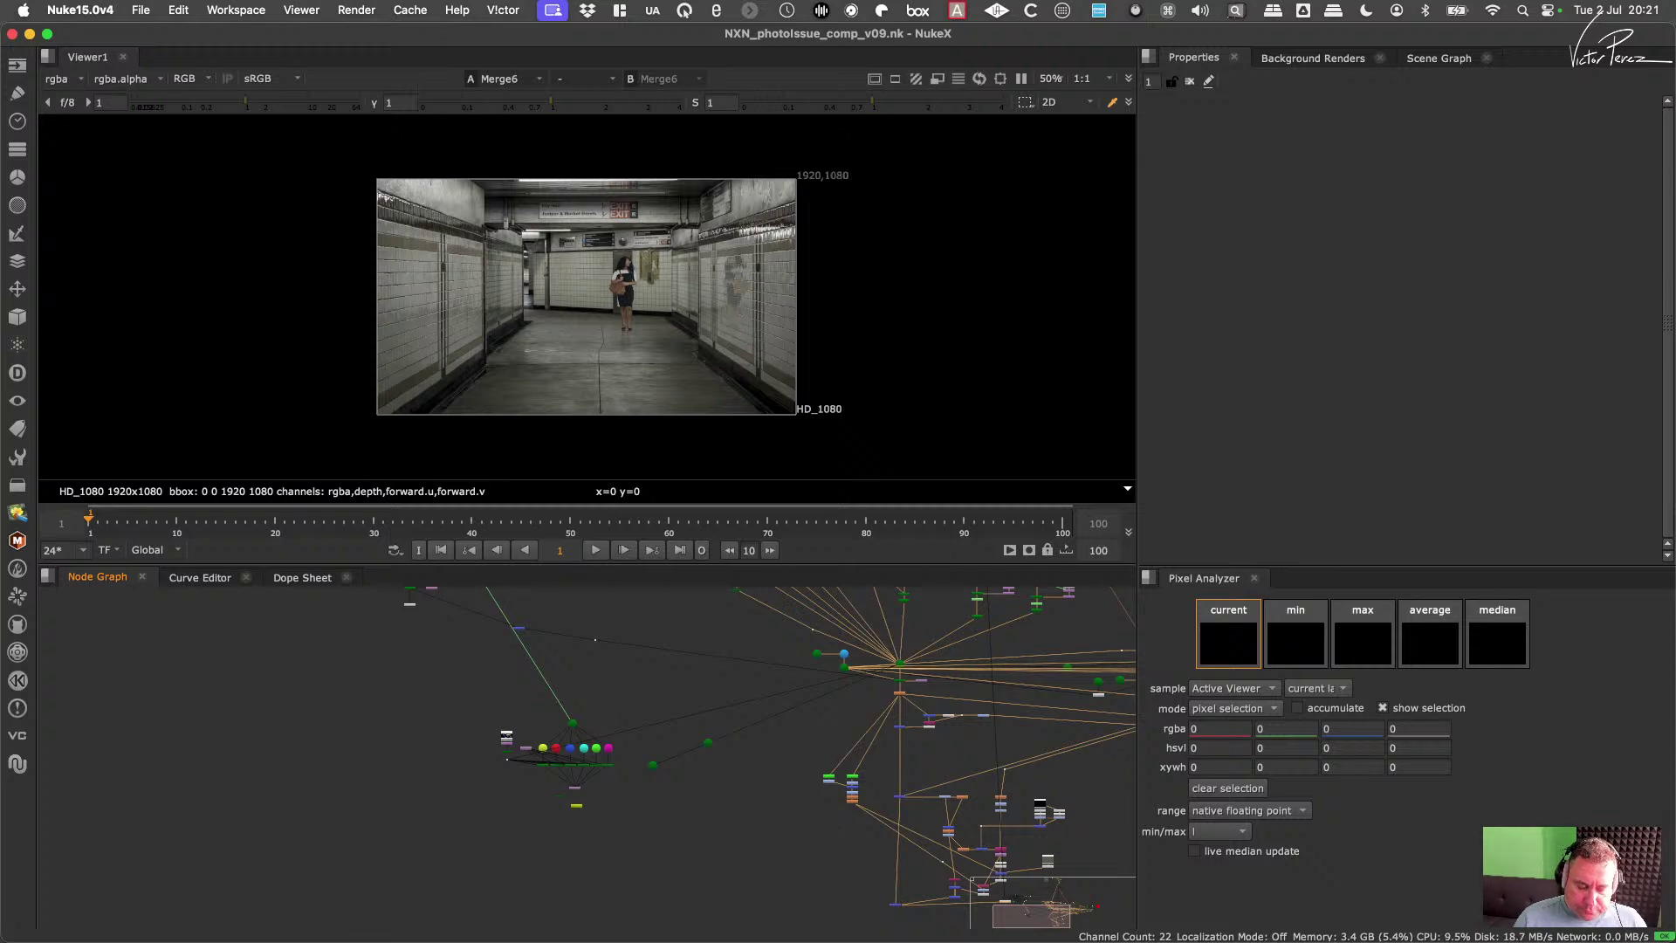
scroll(733, 772, right, 5)
scroll(733, 771, up, 2)
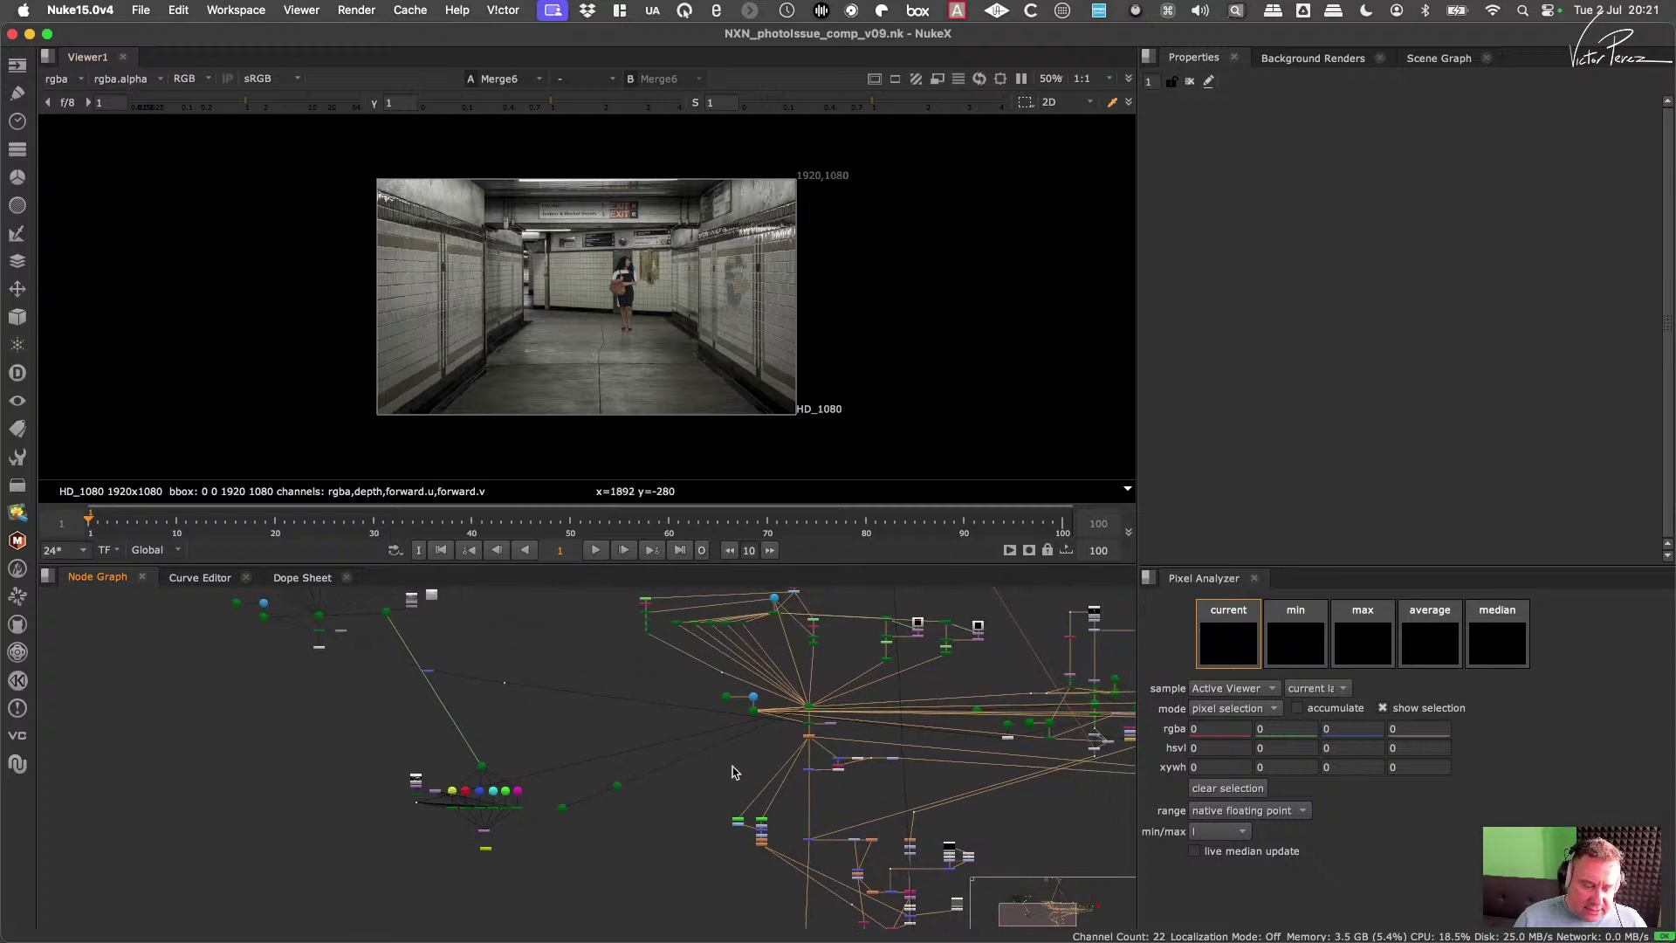
scroll(804, 707, up, 5)
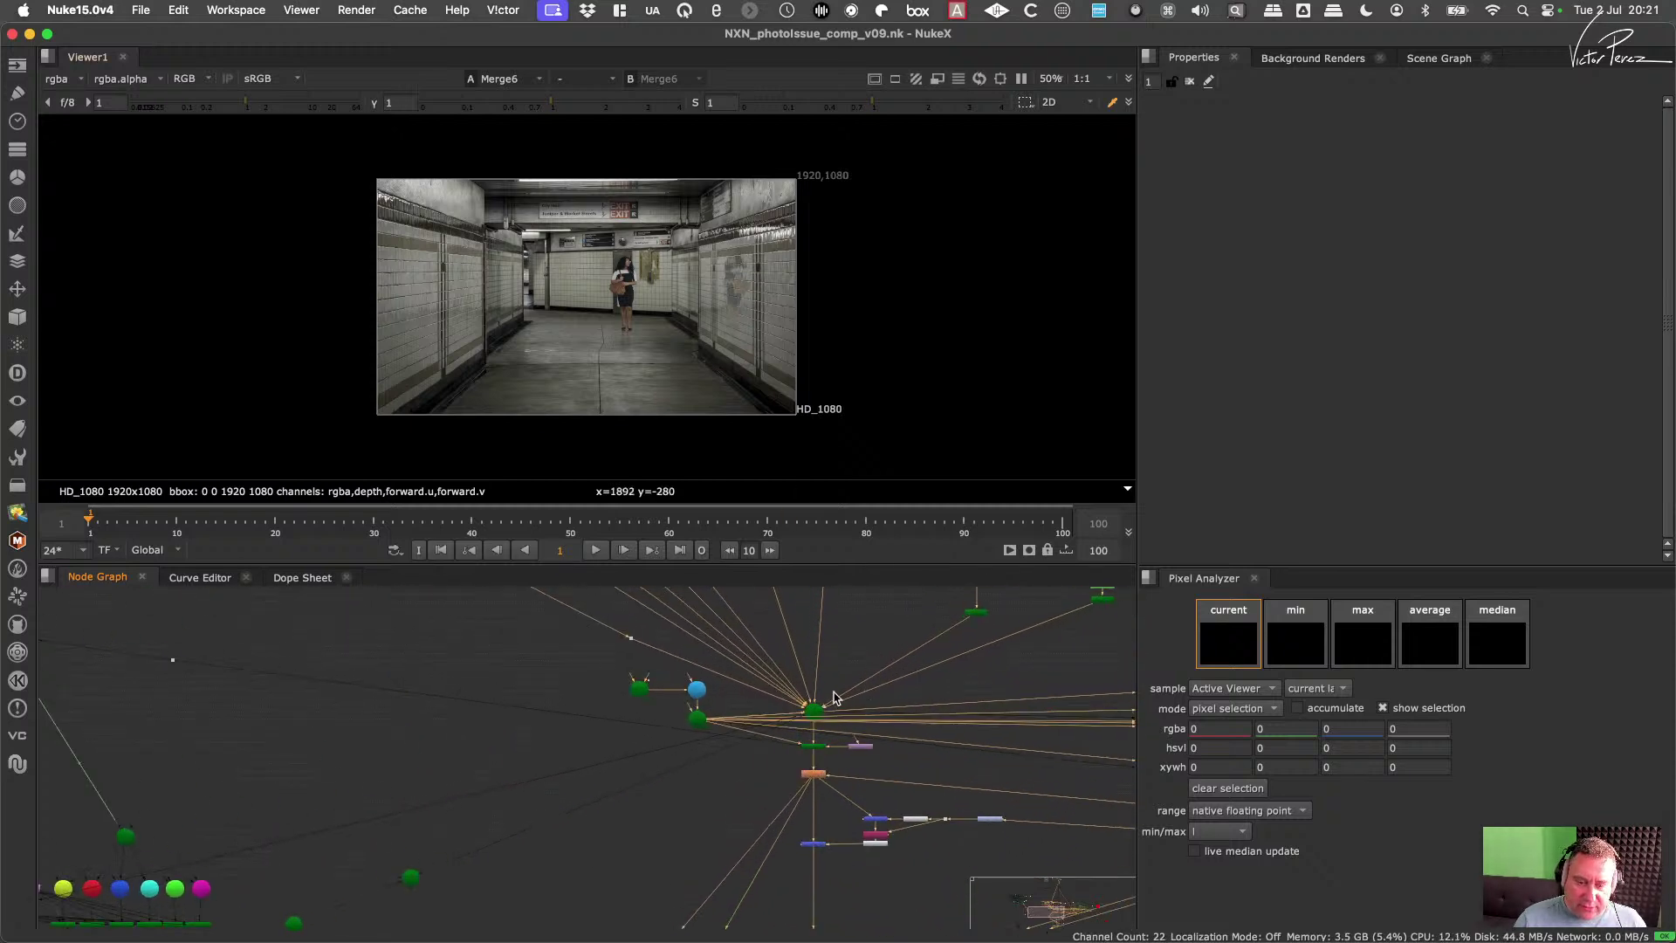
key(1)
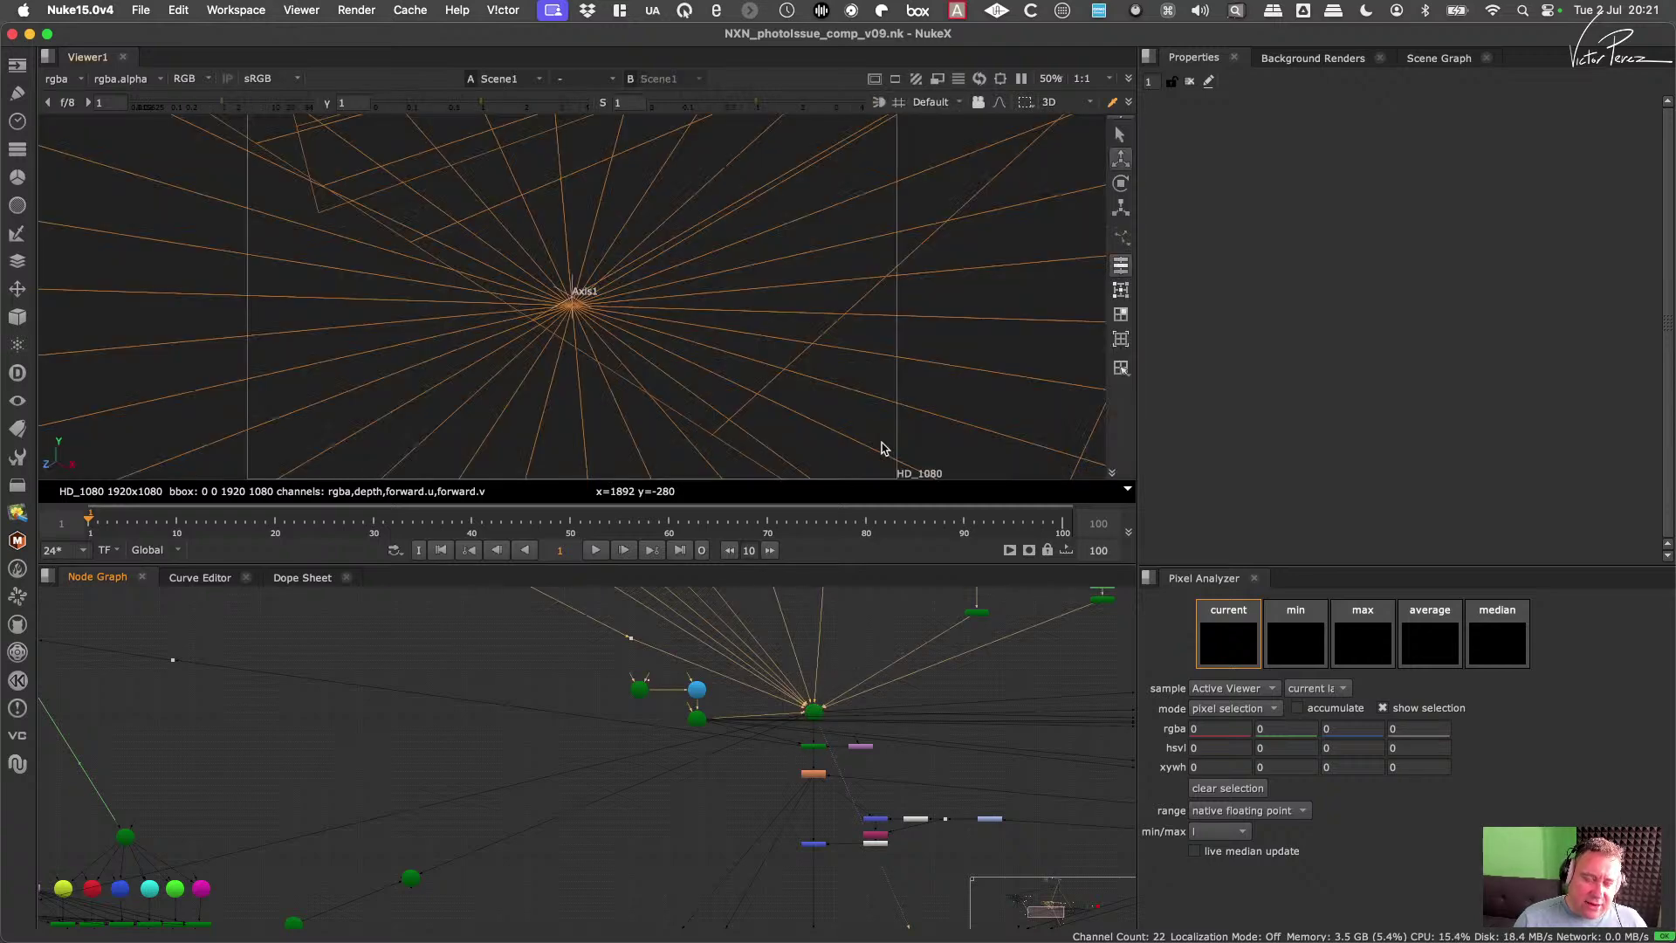
Step: Examine the Camera2 and Project3D1 projection setup that feeds the wall cards above Scene1
scroll(727, 740, down, 8)
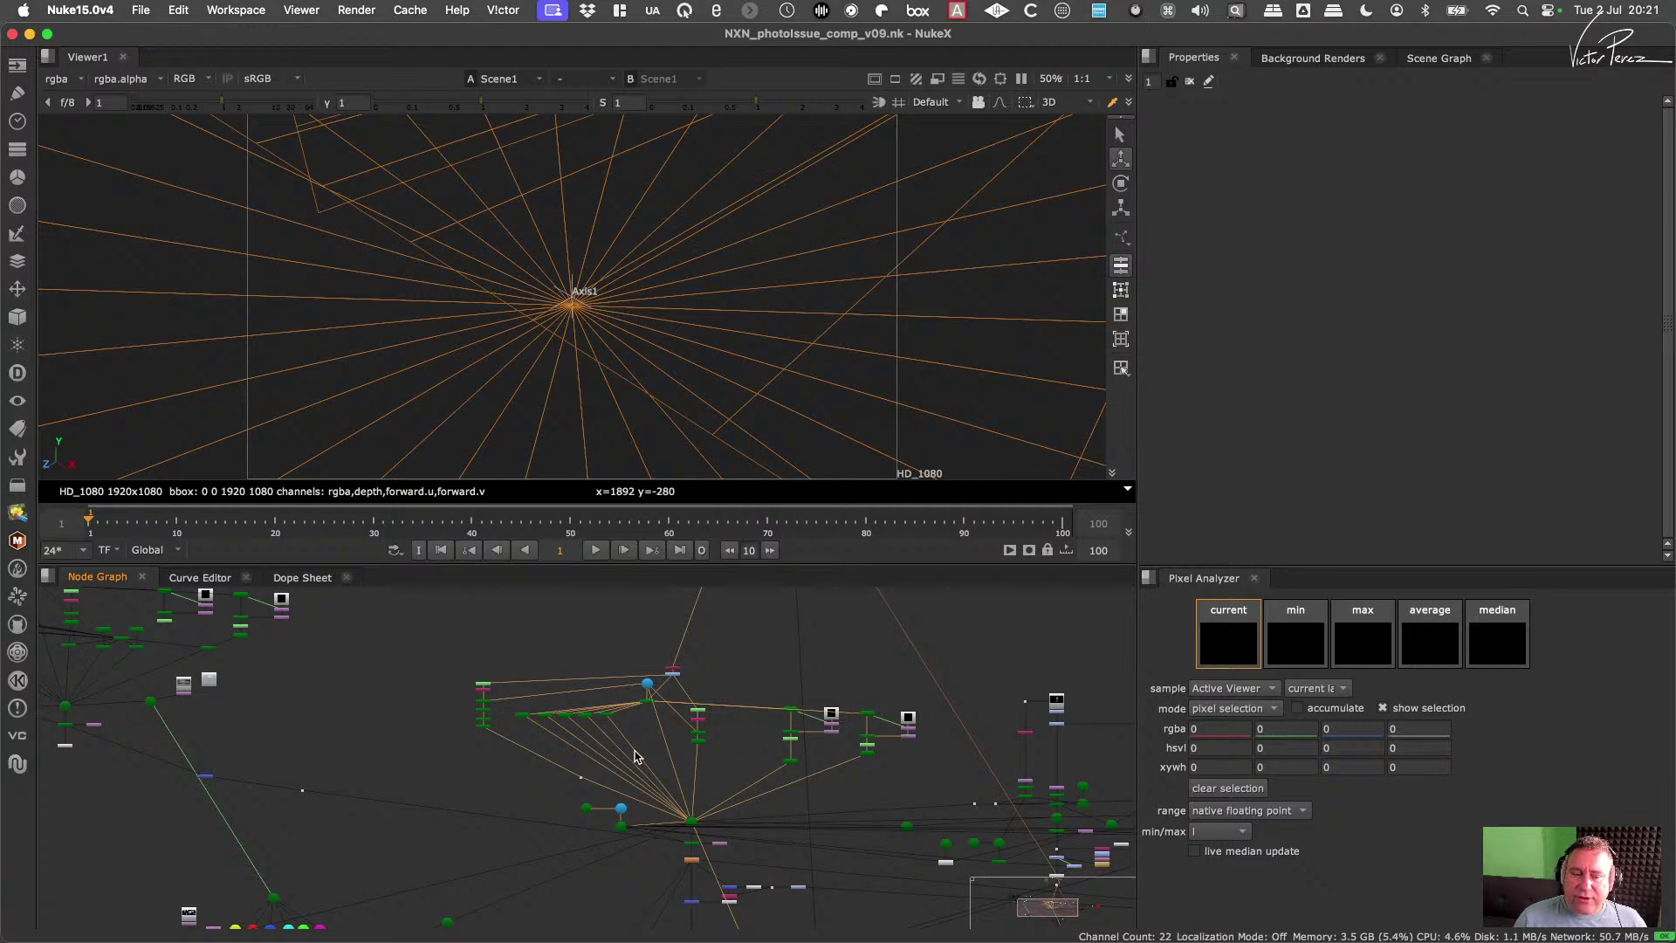
scroll(616, 773, up, 2)
scroll(742, 793, up, 5)
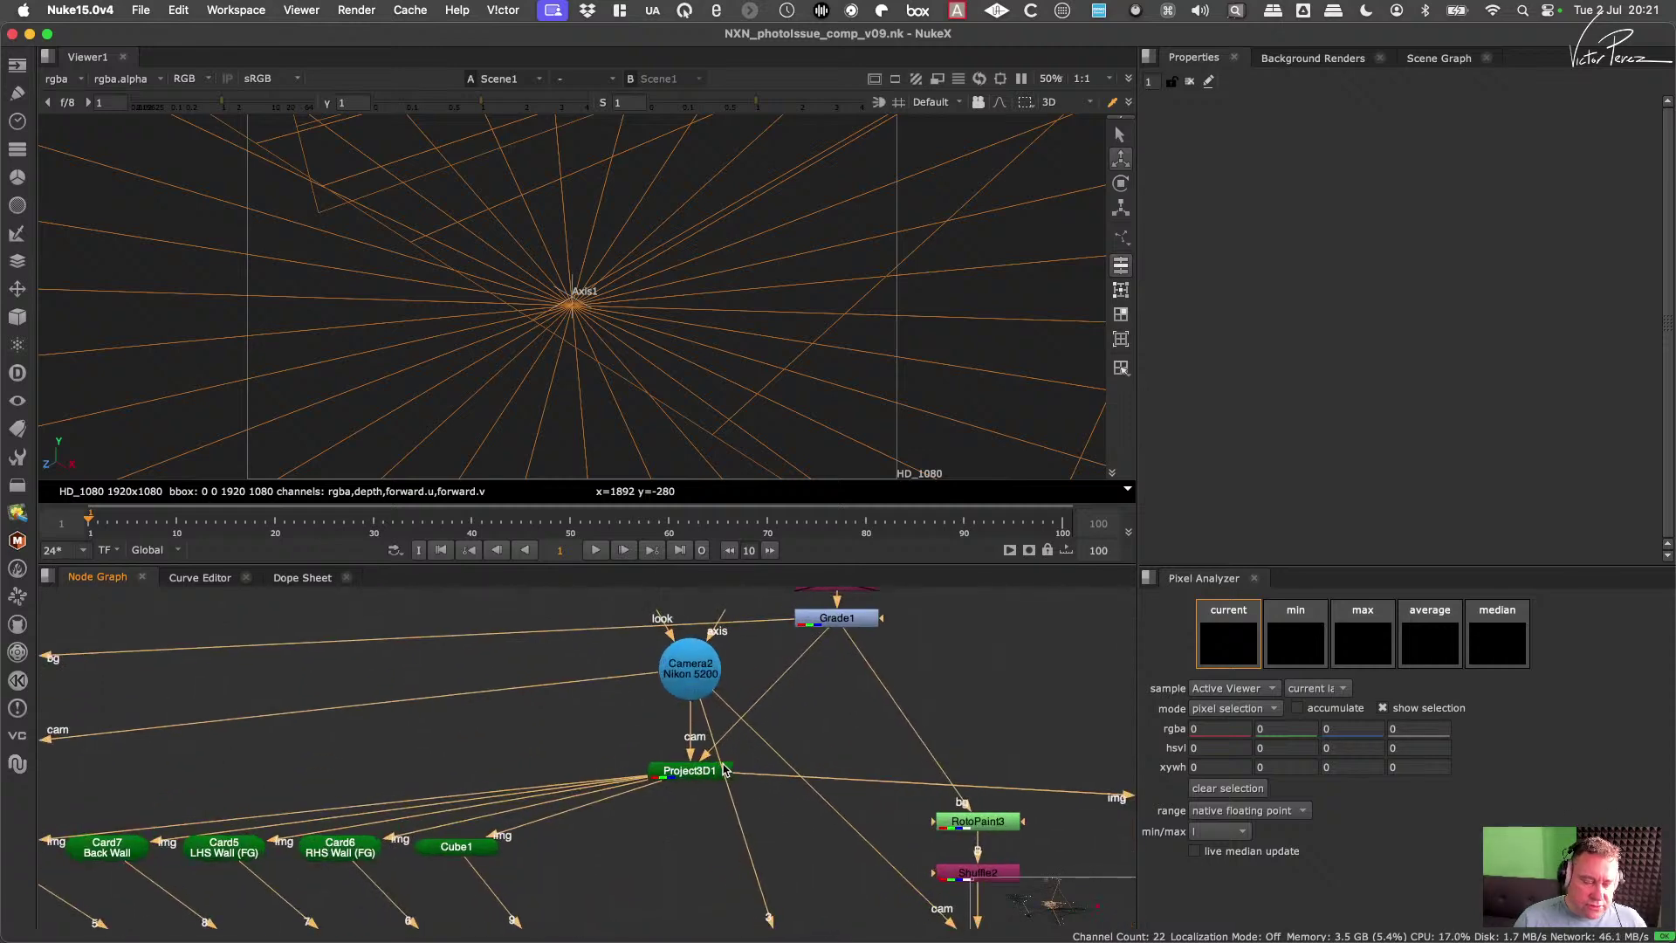
Step: Display the ScanlineRender directly below Scene1 in Viewer1 and switch the viewer to 2D
scroll(722, 791, down, 5)
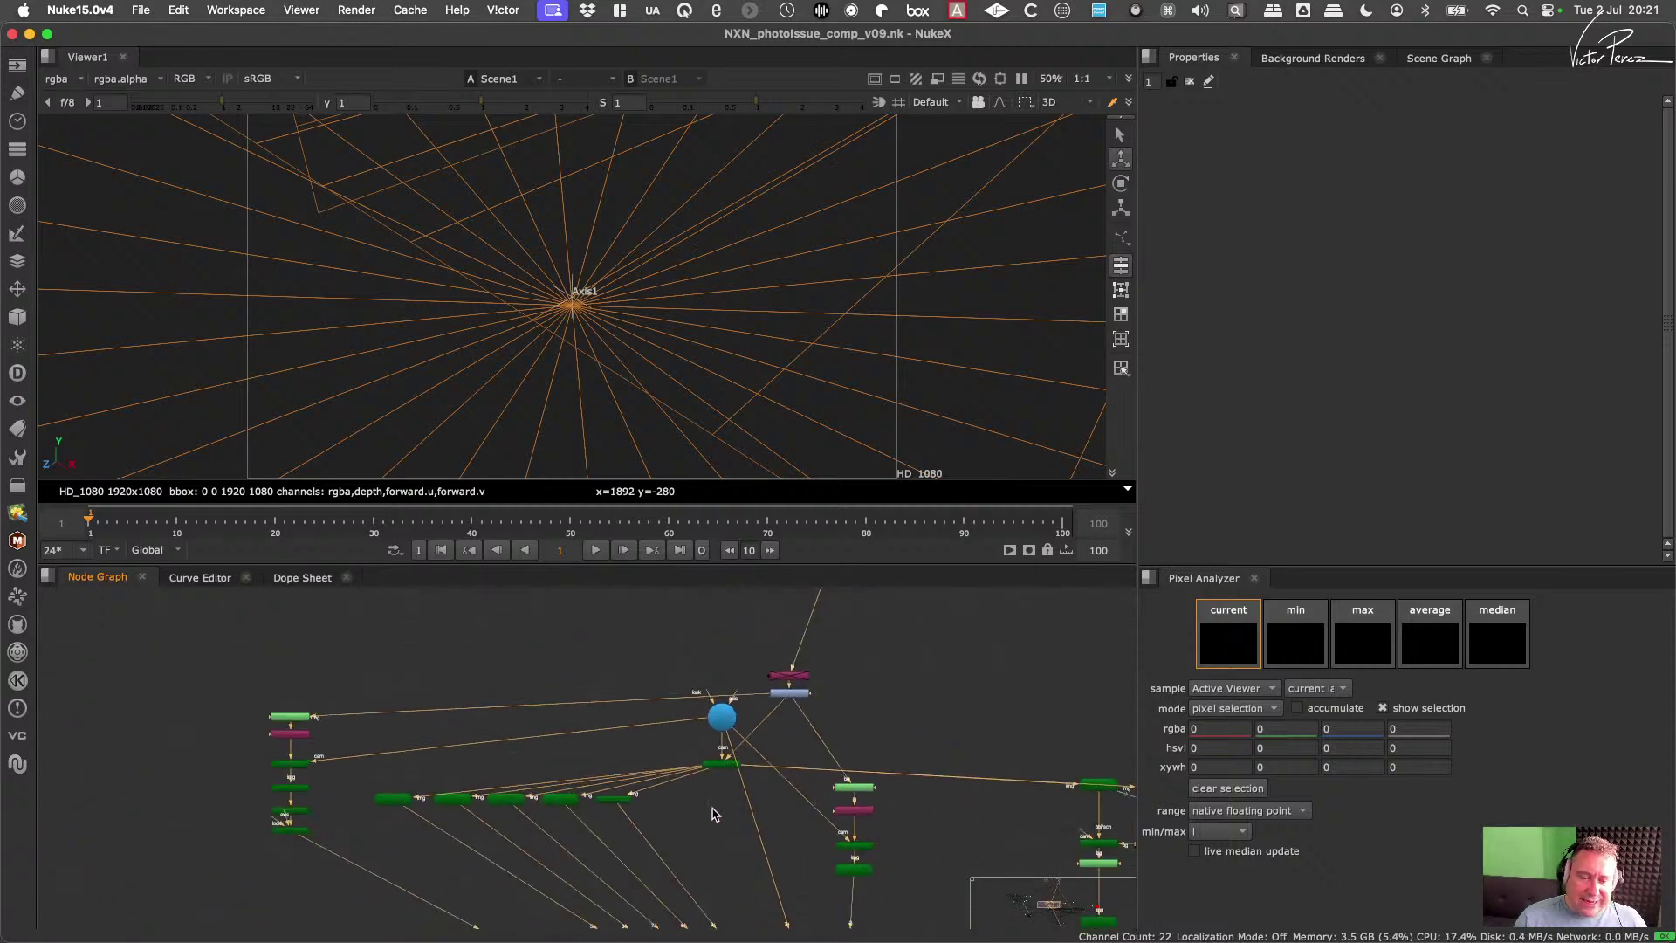
middle_drag(714, 812, 721, 719)
scroll(766, 784, down, 3)
middle_drag(780, 899, 736, 750)
scroll(737, 755, up, 2)
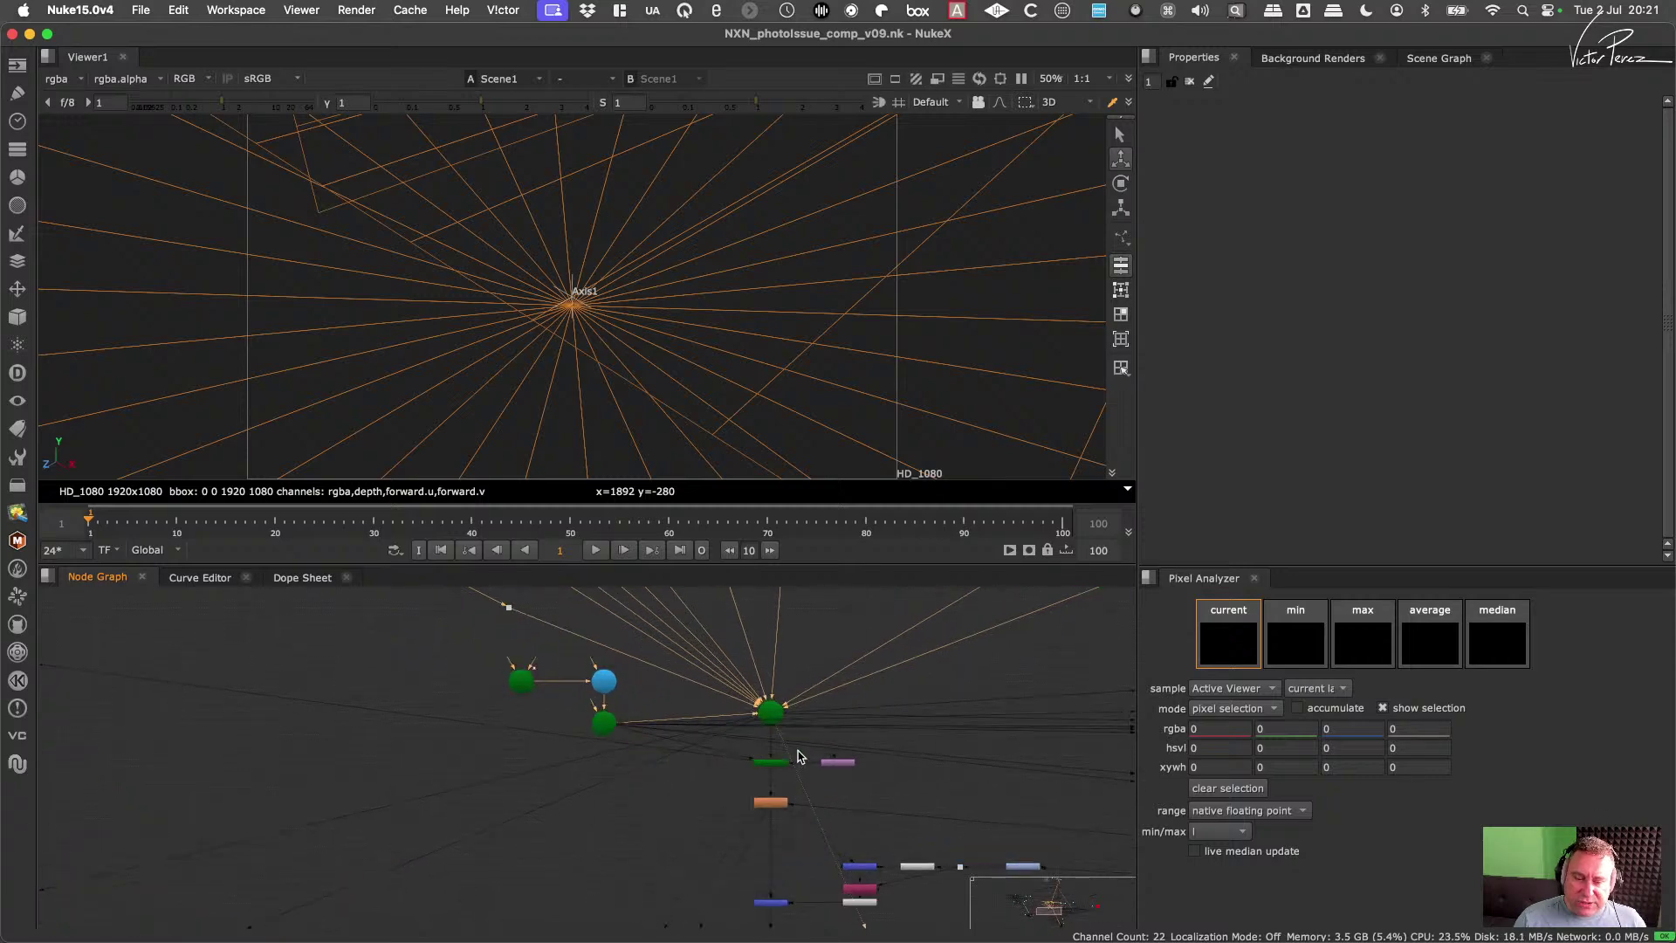
key(1)
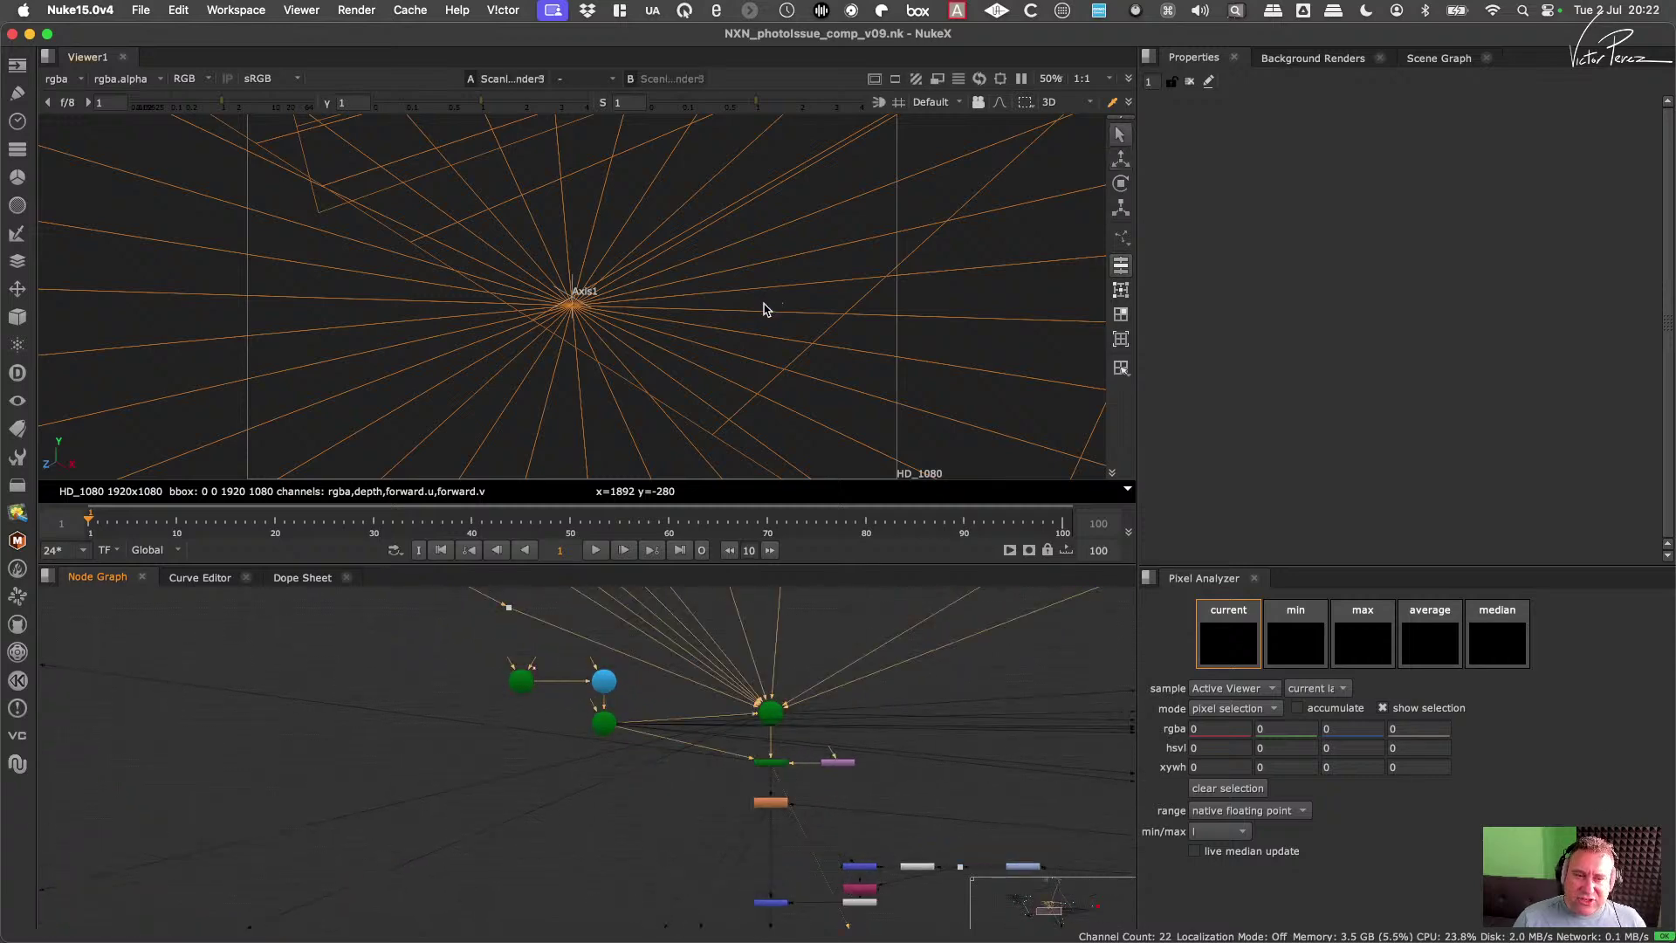
key(Tab)
Step: Show the ScanlineRender of the separate 3D setup above the coloured spheres in Viewer1
scroll(711, 774, down, 4)
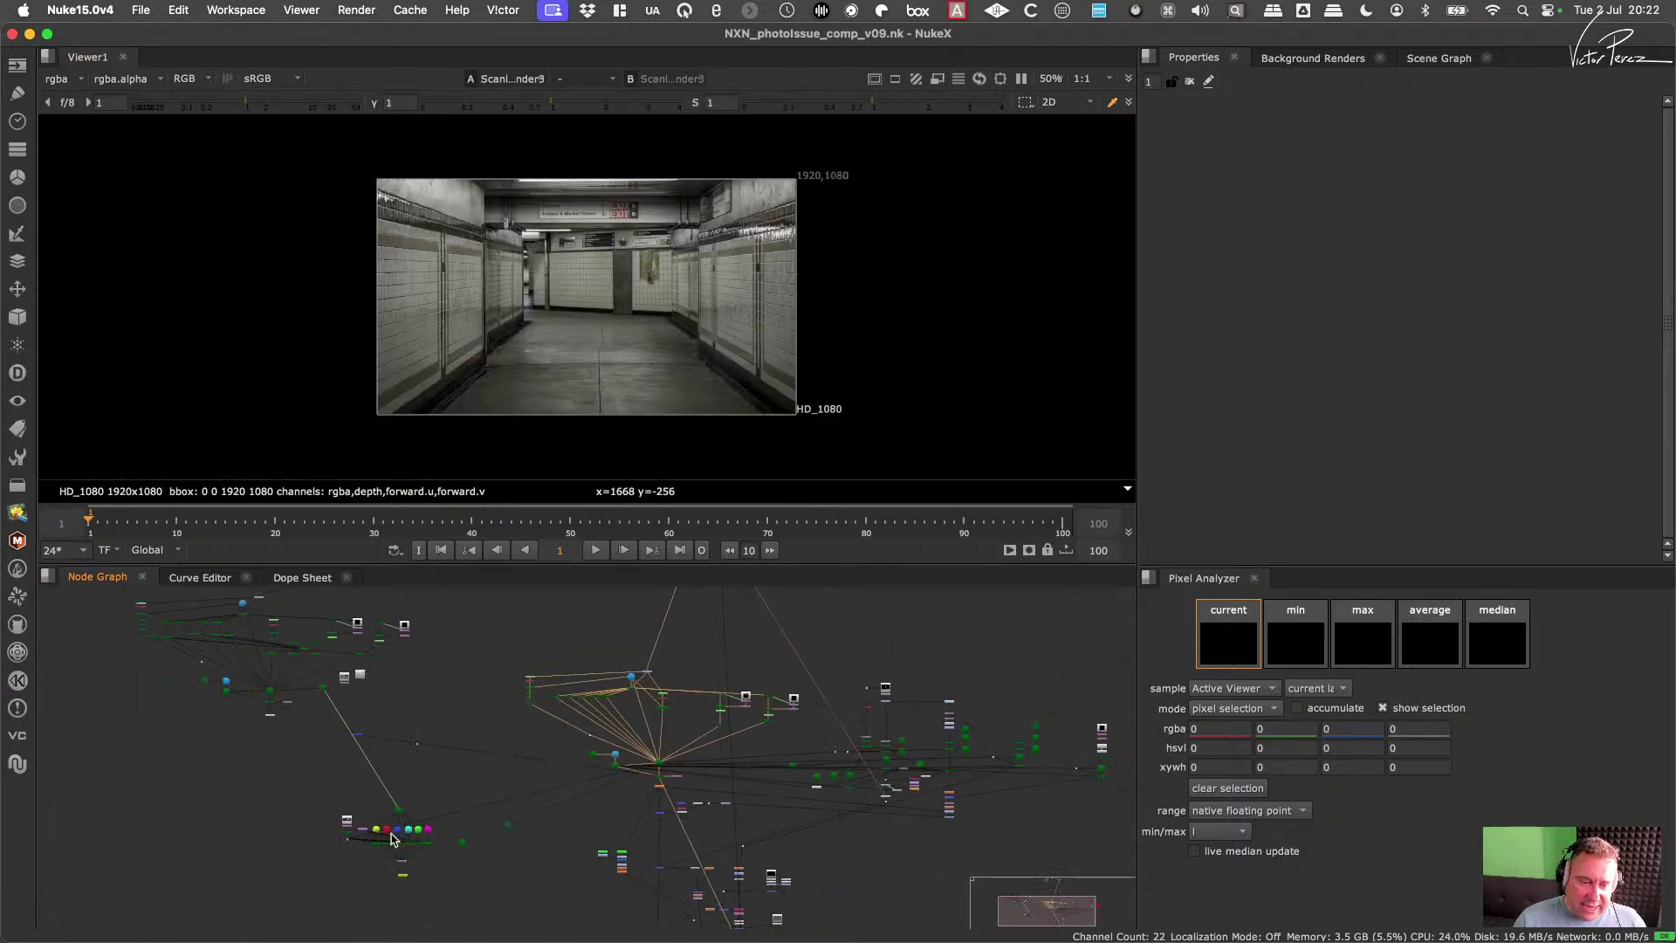
scroll(471, 759, up, 4)
scroll(456, 845, up, 3)
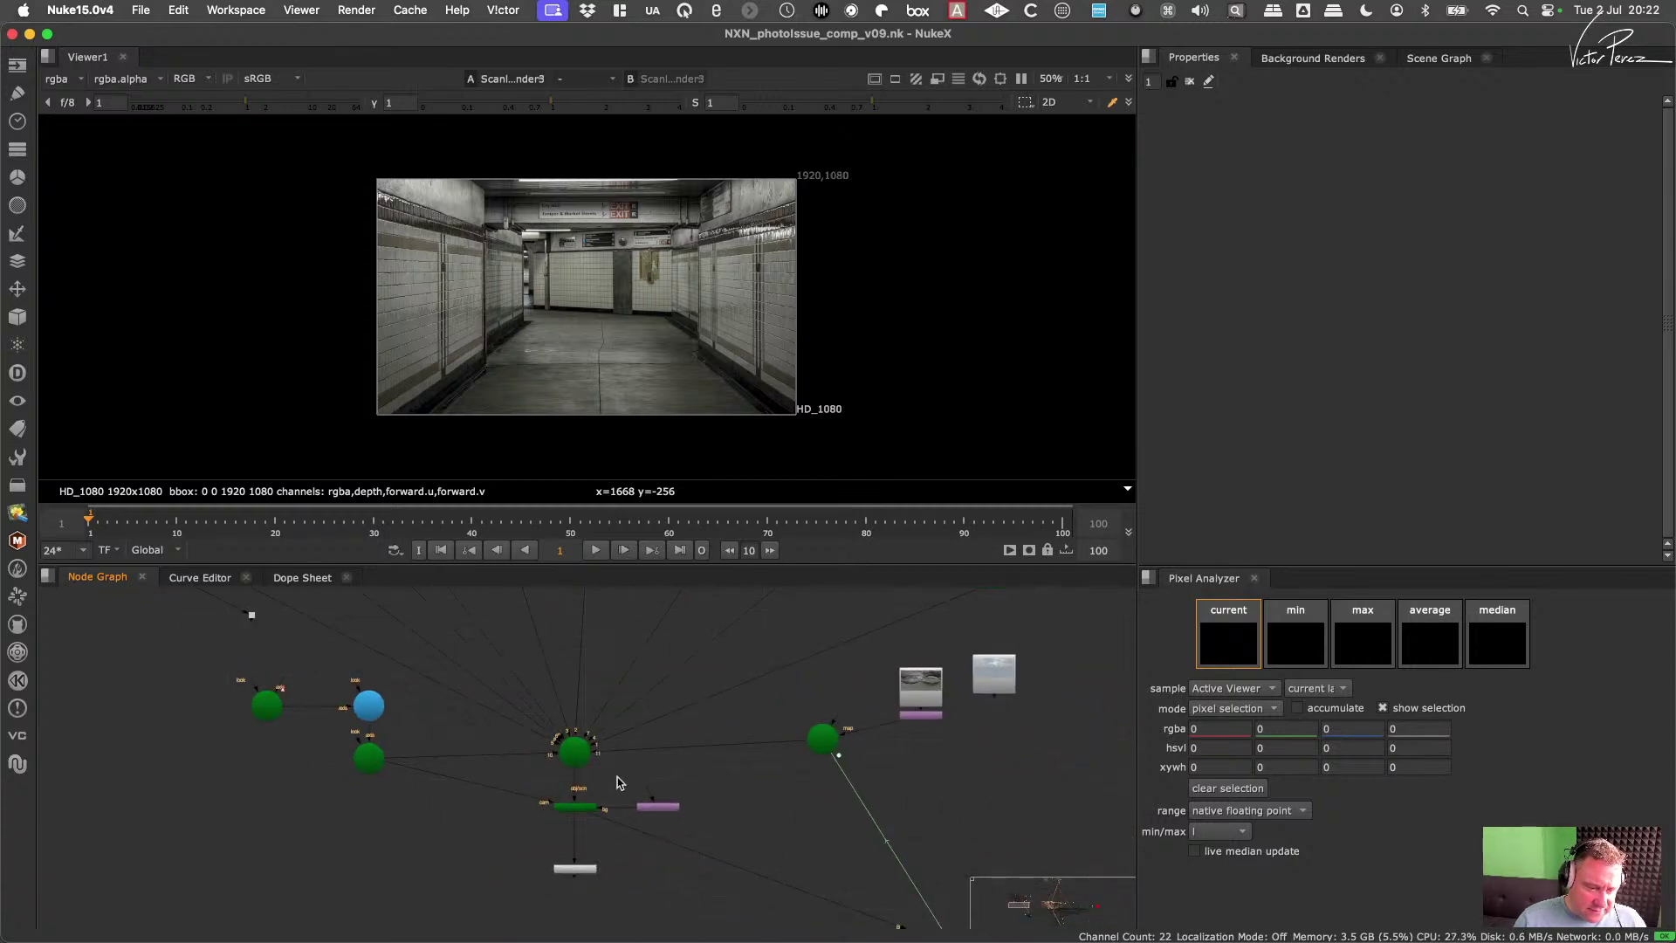
key(1)
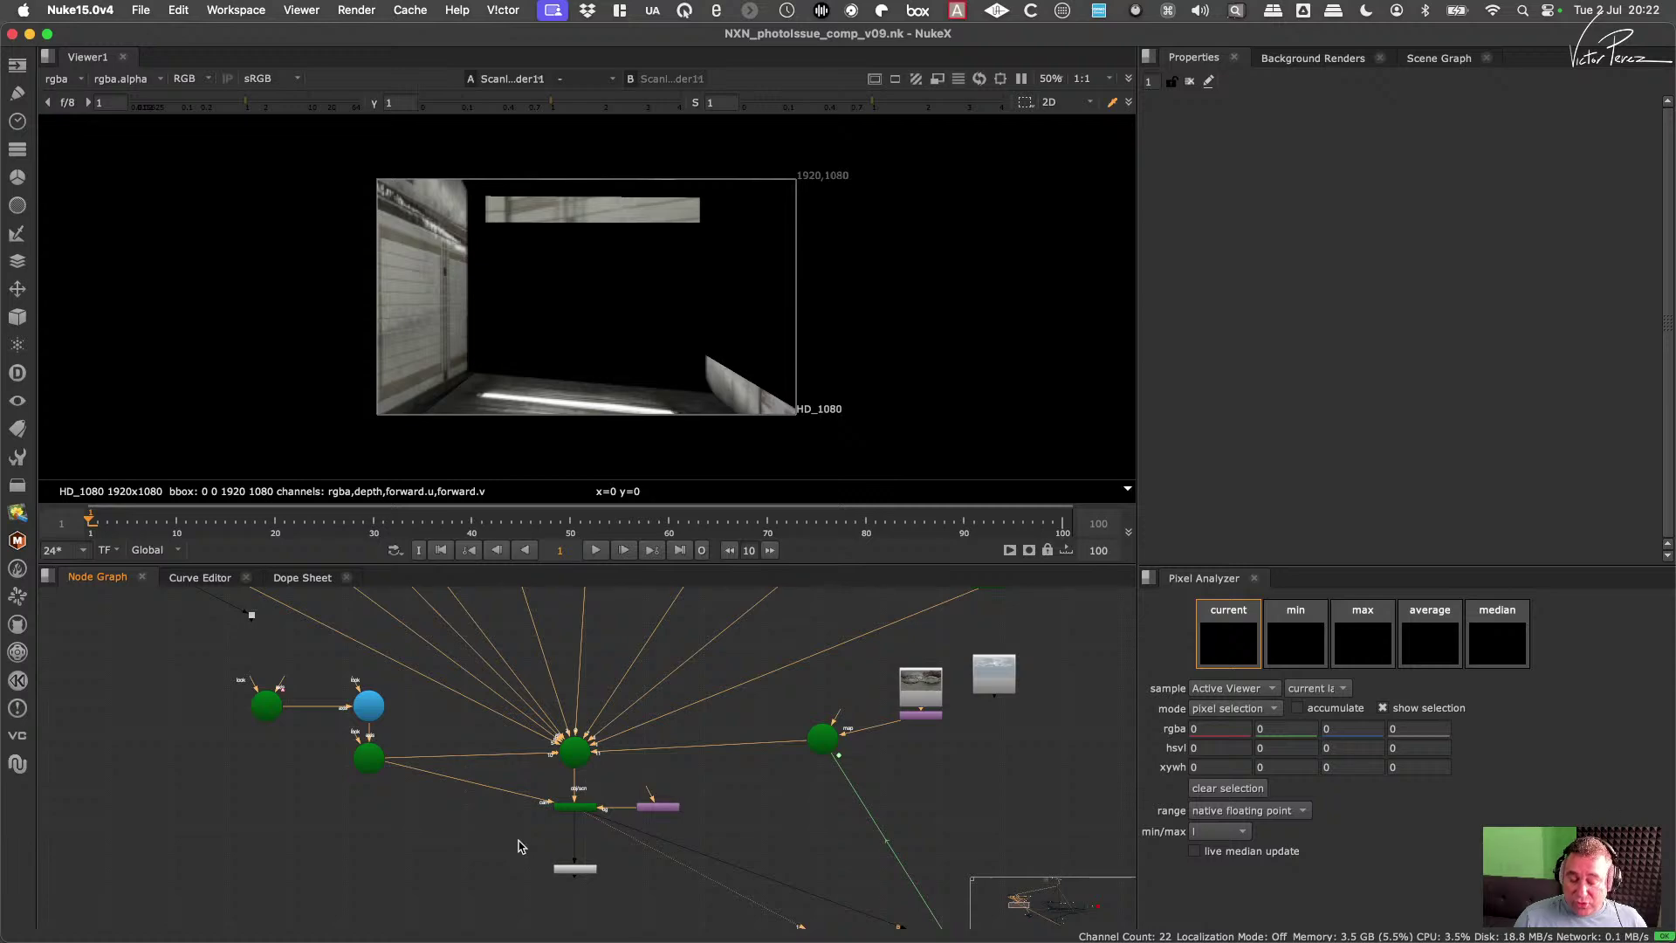
Step: Examine how Camera6, Project3D4, the wall cards, the ApplyMaterial nodes and BasicMaterial1 are connected in the second 3D setup
scroll(521, 840, up, 6)
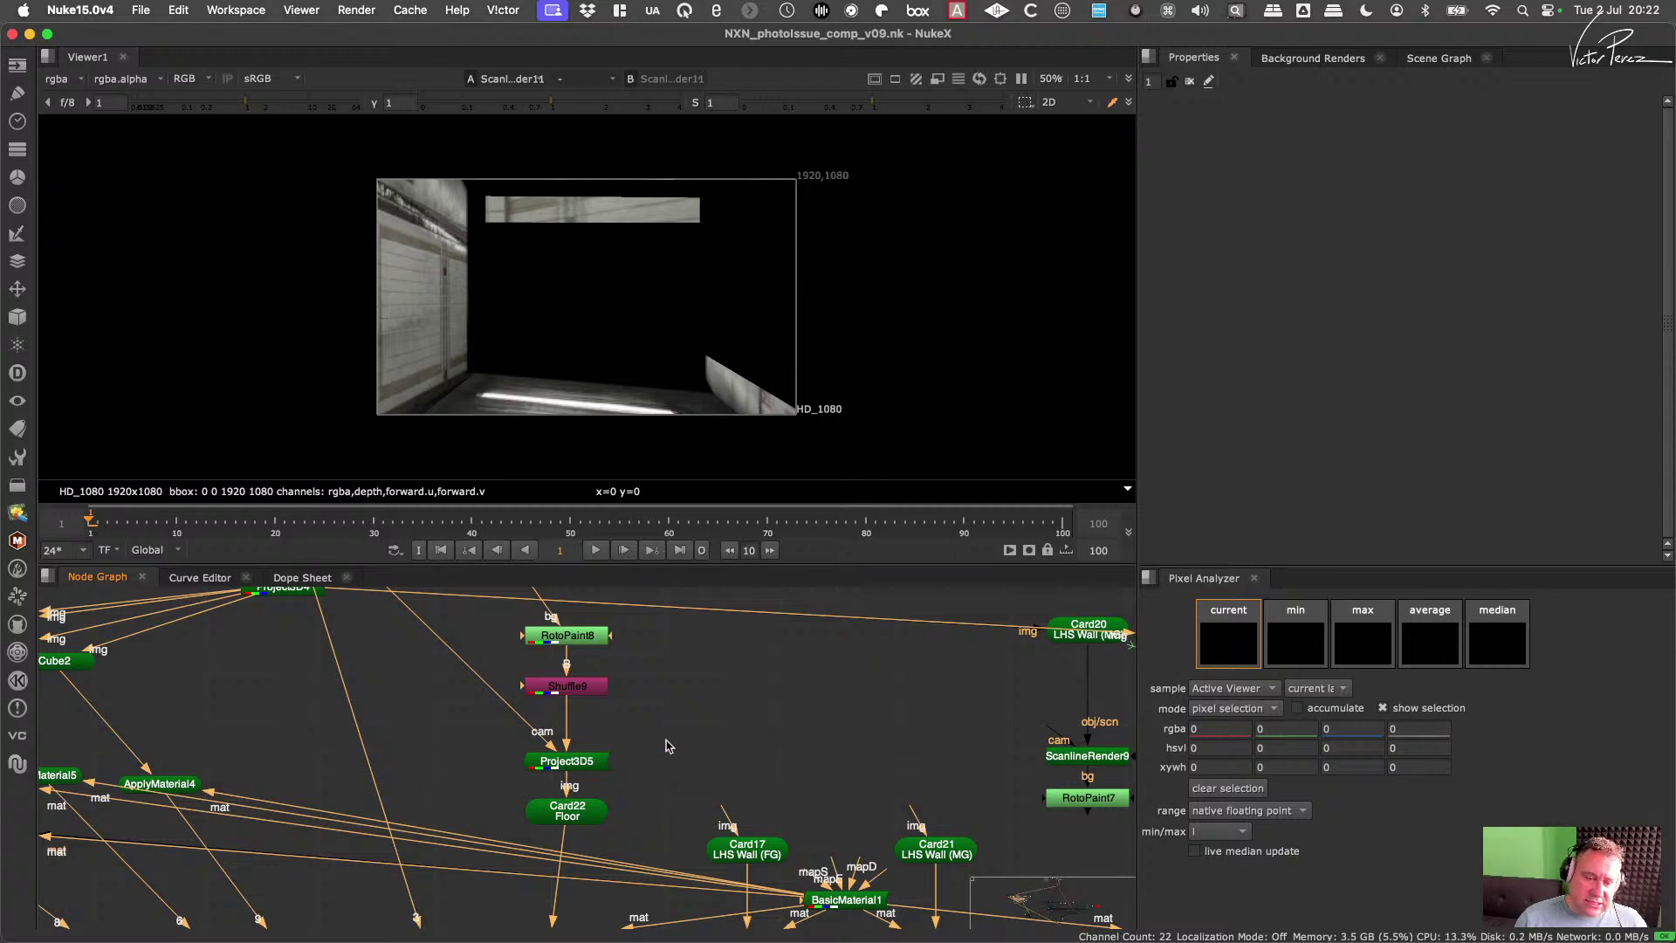
scroll(657, 740, down, 2)
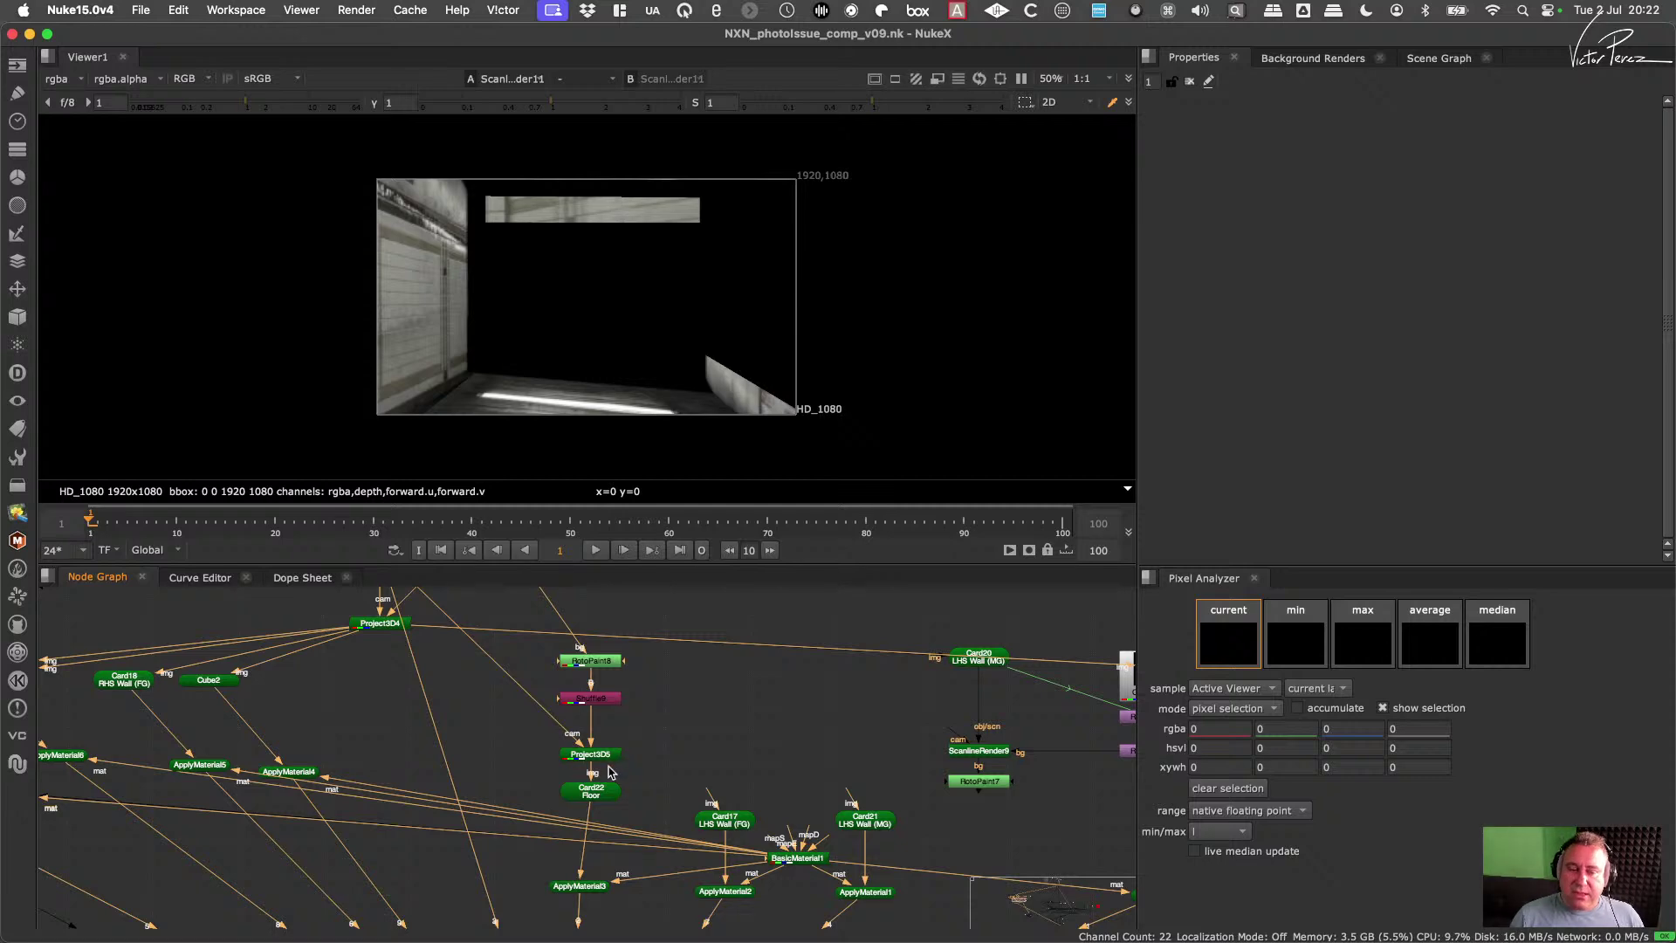
scroll(573, 787, down, 2)
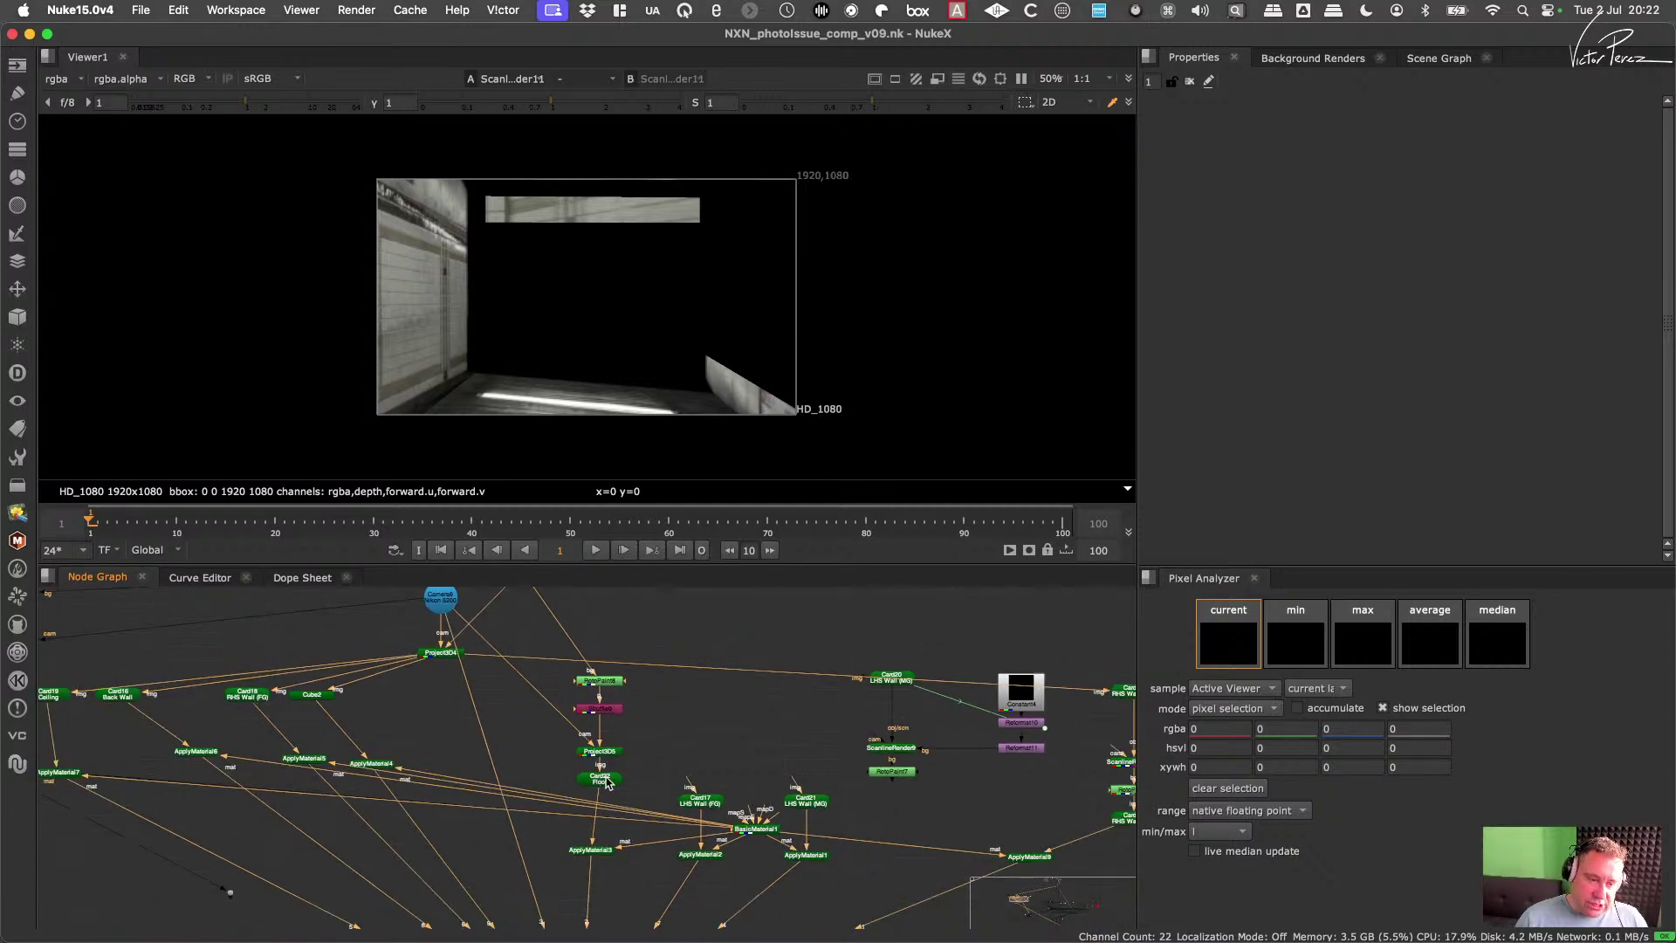
scroll(576, 750, up, 3)
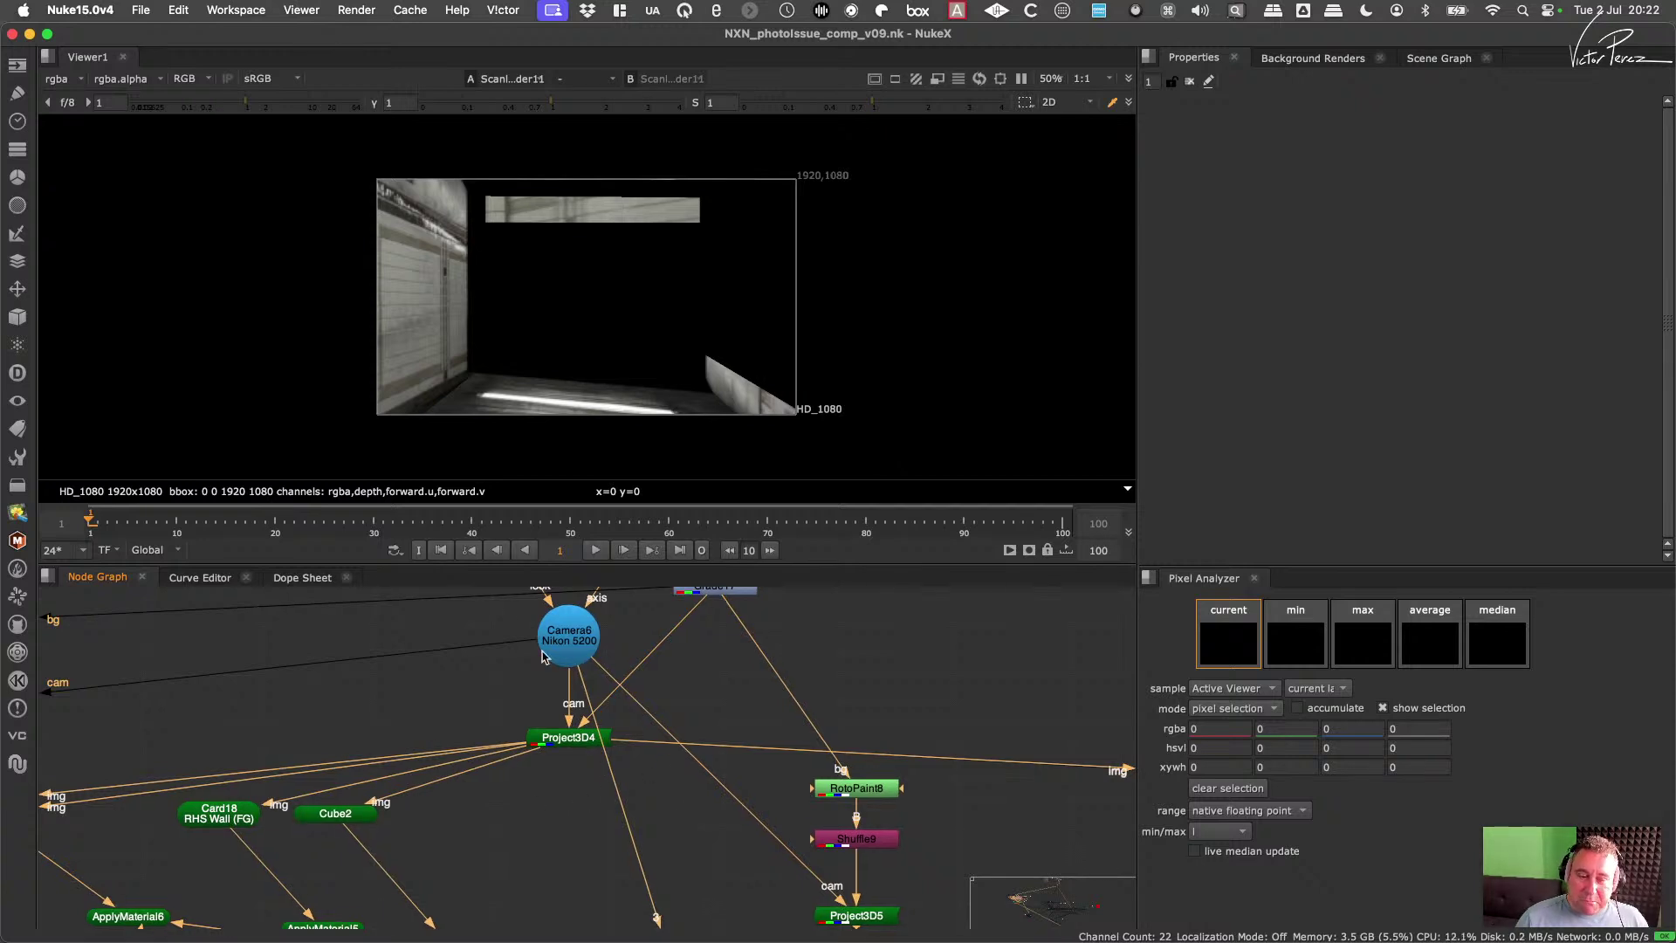
scroll(585, 813, down, 3)
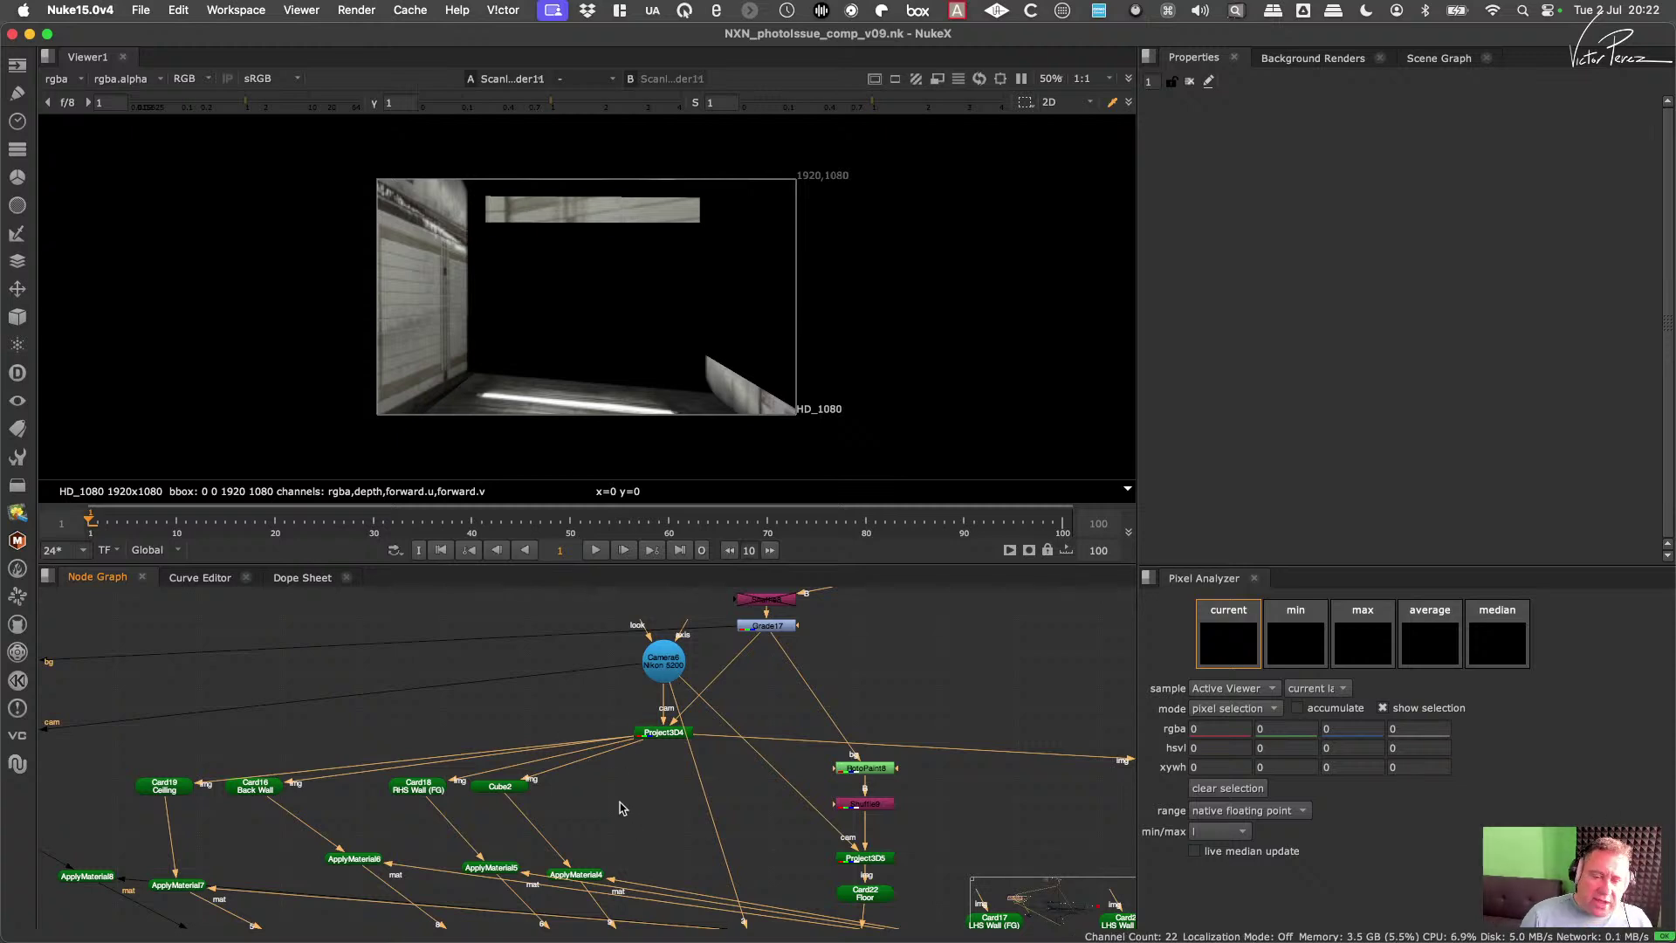
scroll(618, 820, down, 3)
scroll(614, 830, right, 3)
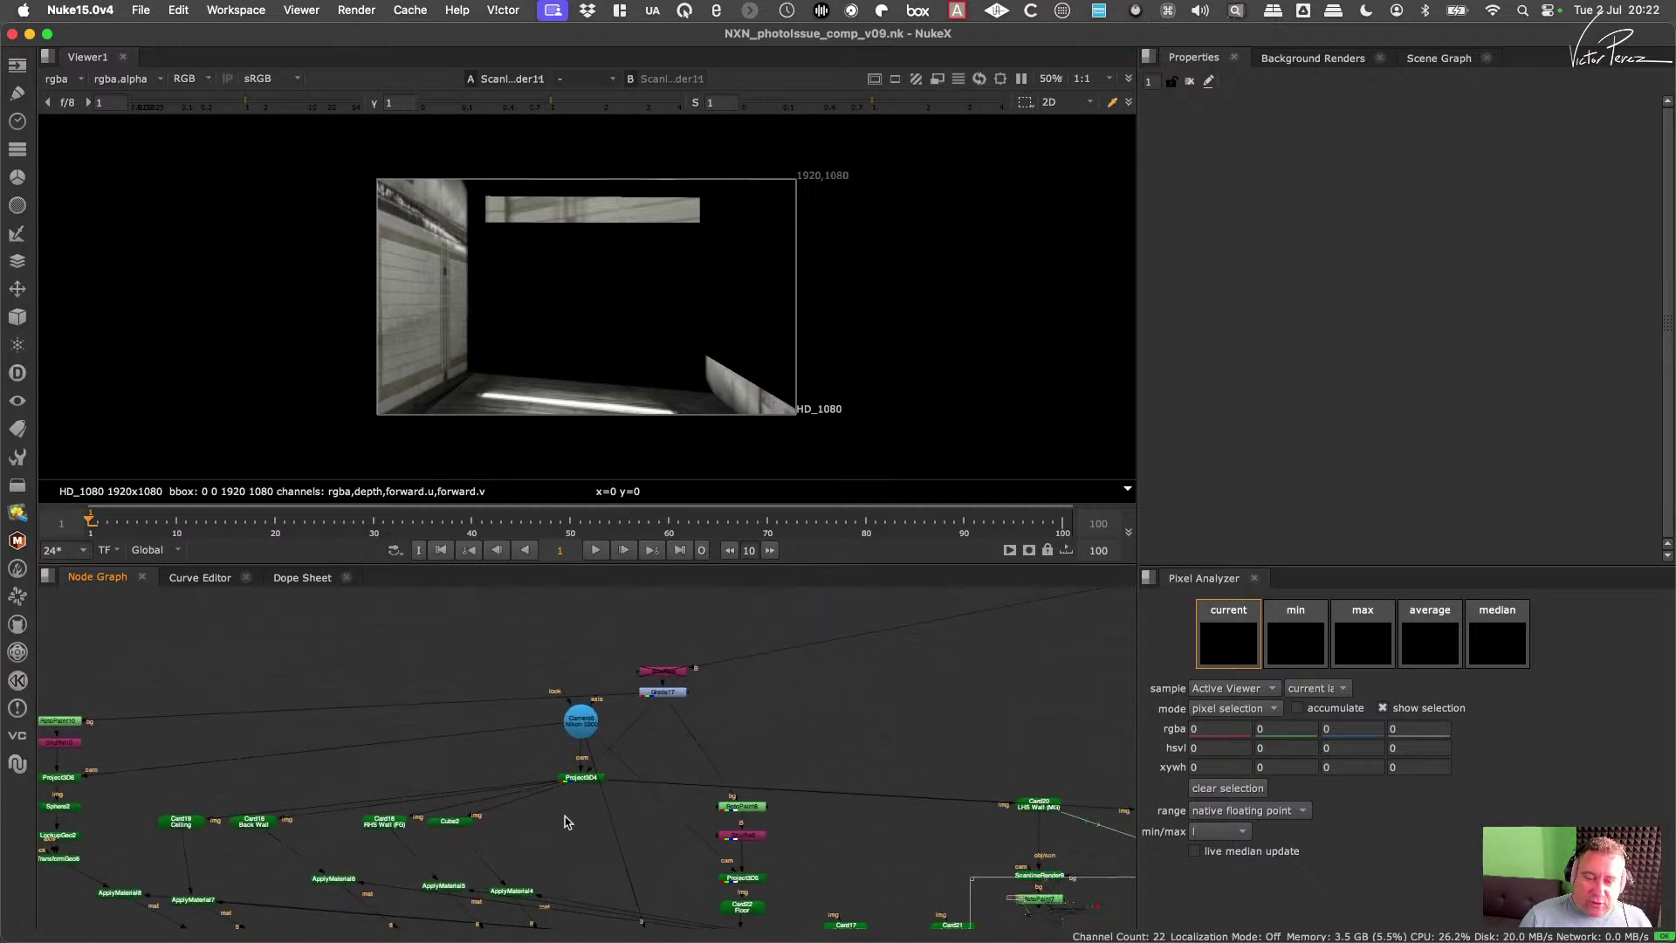
Step: Add a classic 3D UVProject node and place it below Project3D4, beside Cube2
click(18, 319)
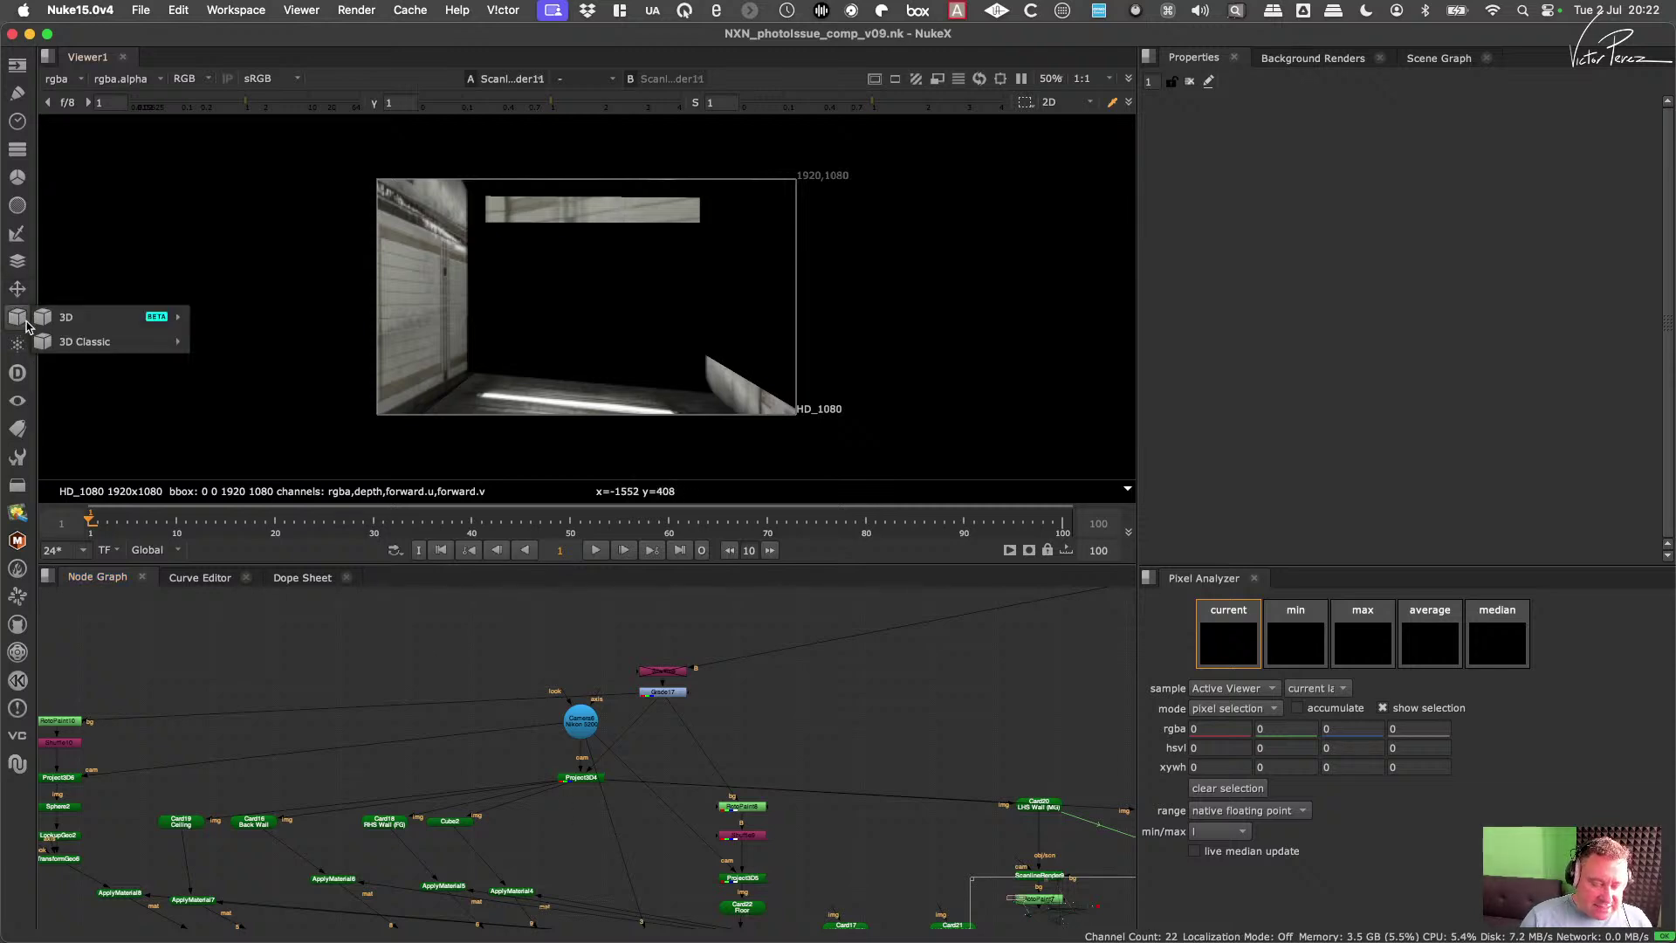
mouse_move(34, 325)
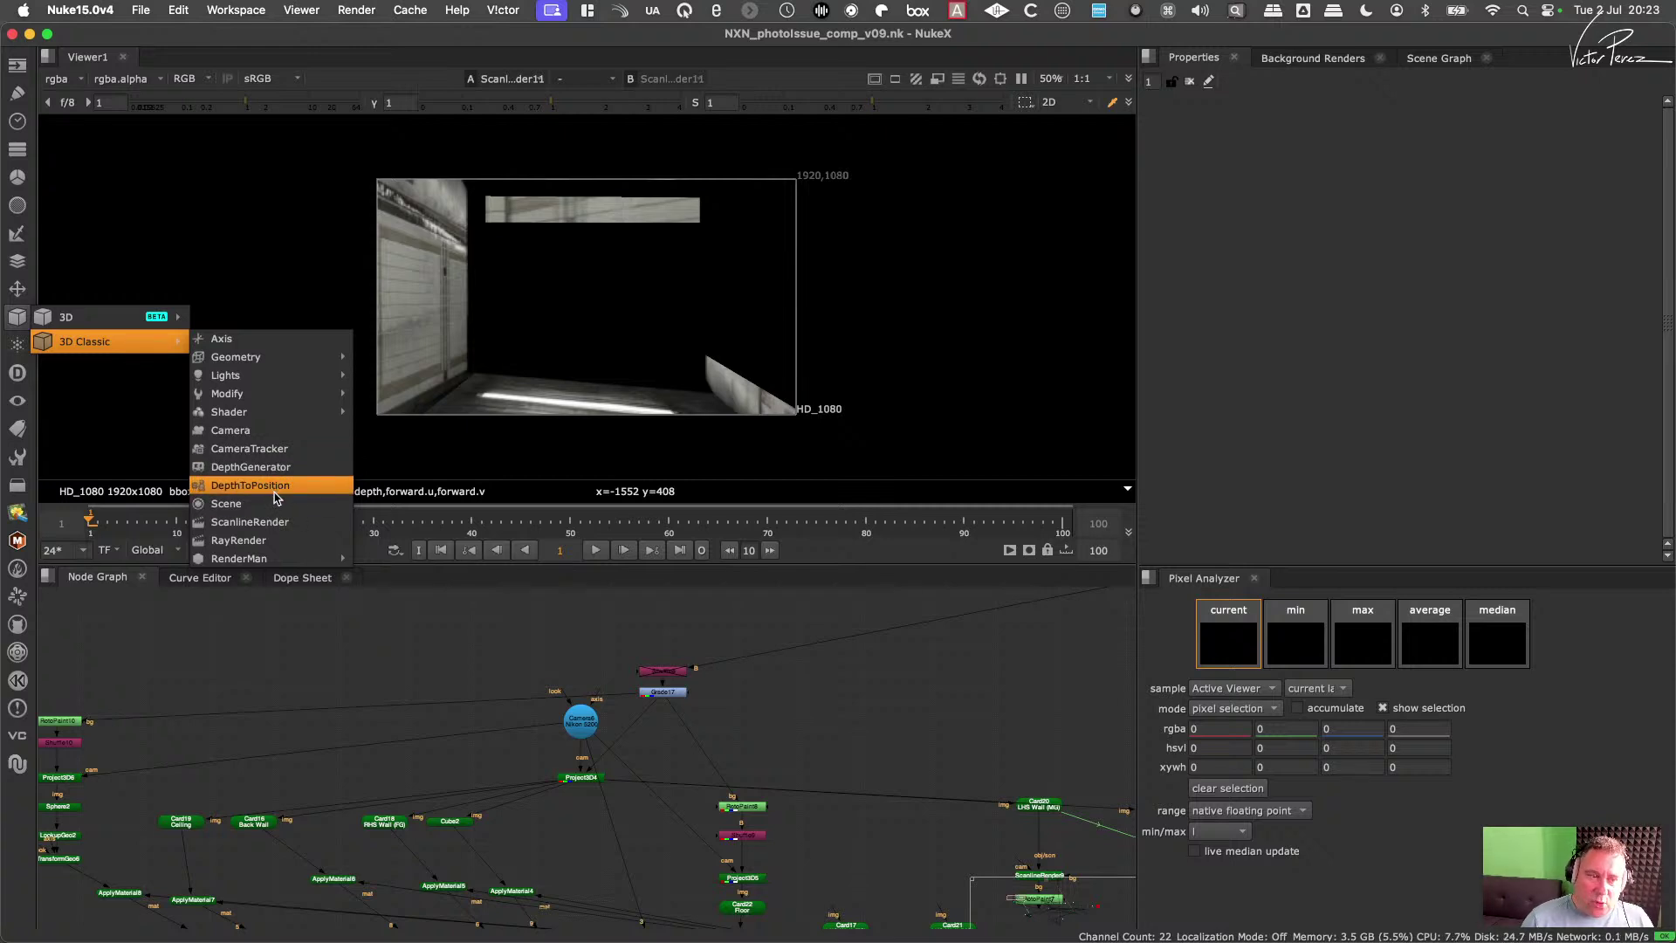
mouse_move(272, 357)
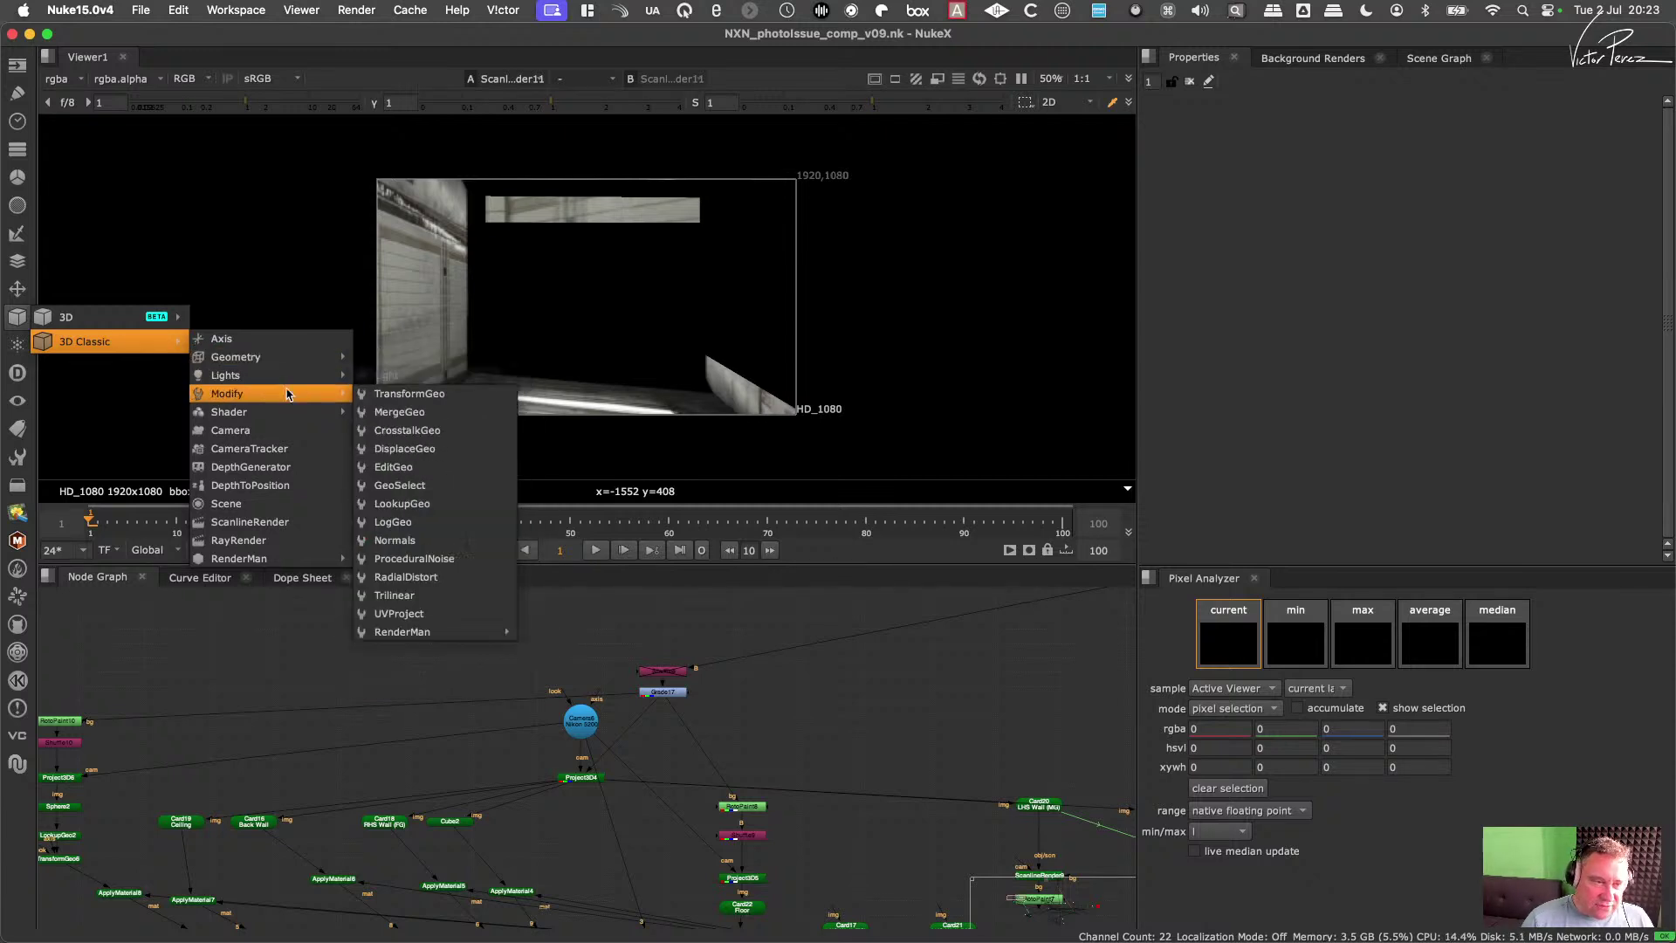
mouse_move(280, 395)
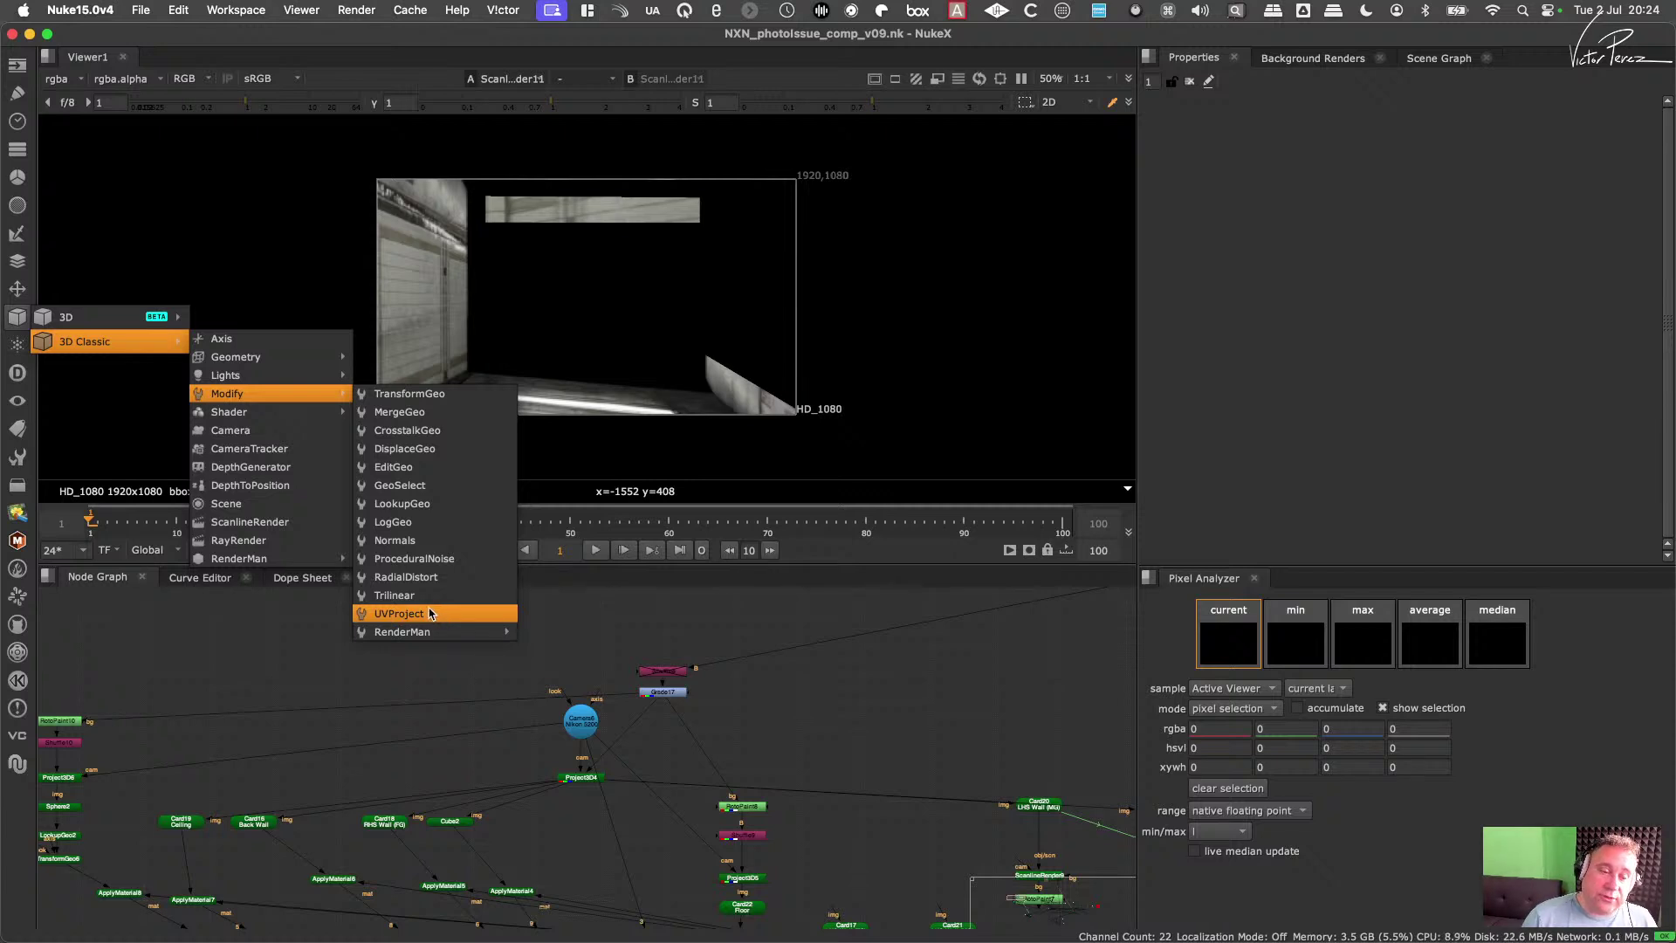
click(410, 613)
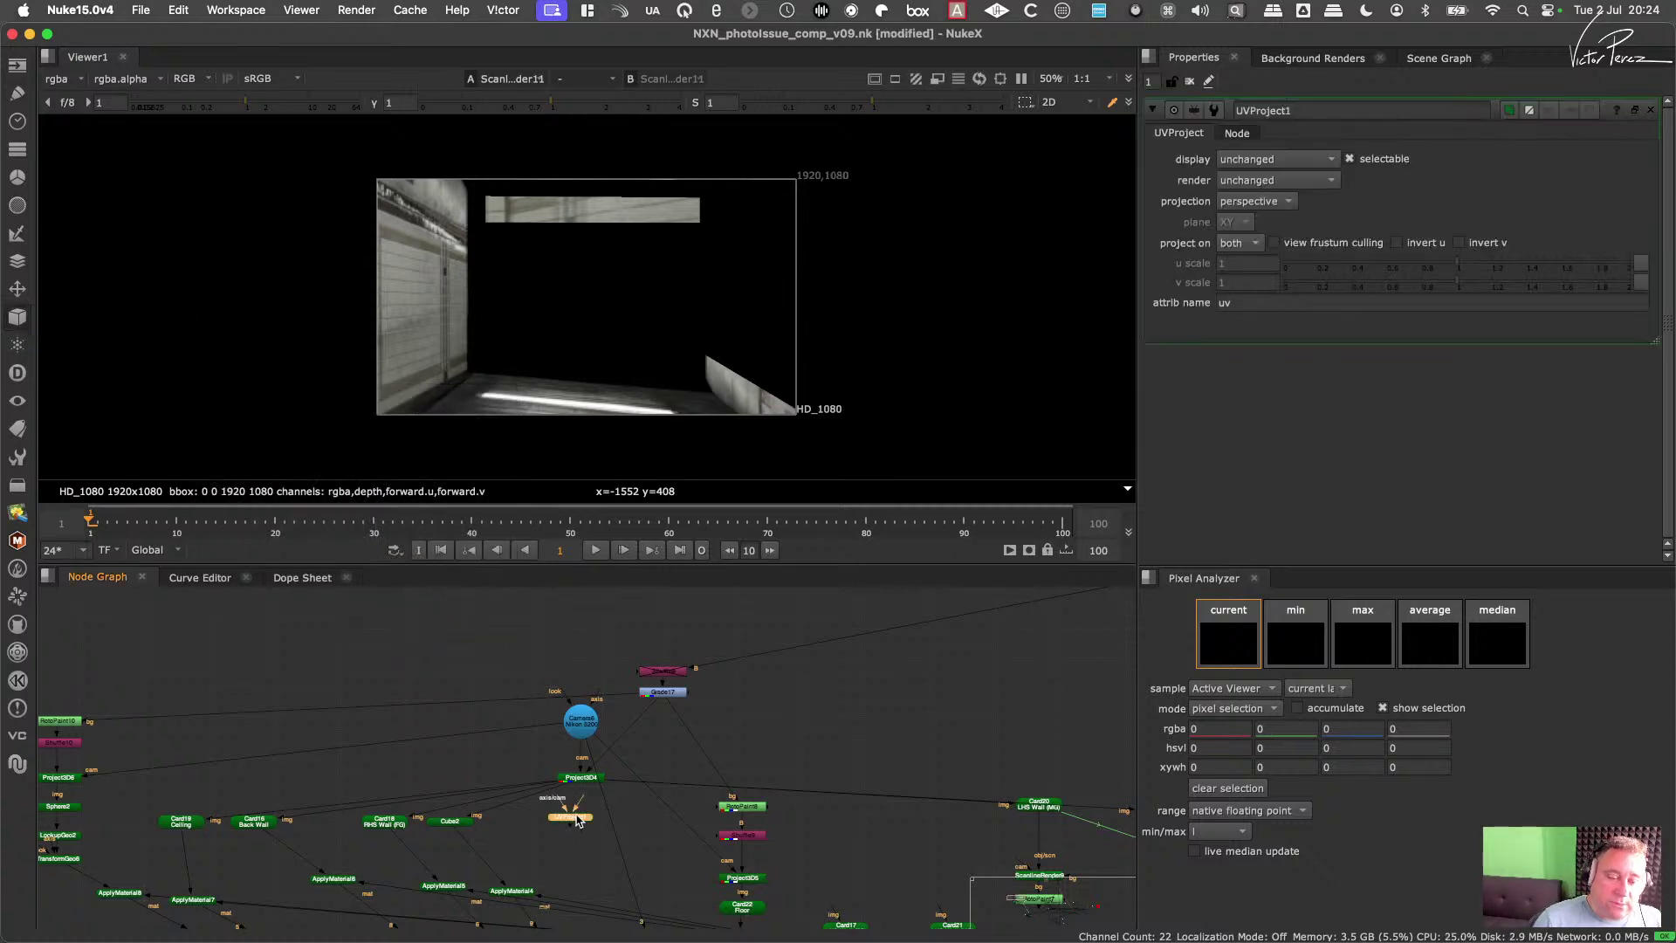
scroll(532, 847, up, 2)
middle_drag(617, 803, 634, 768)
drag(621, 773, 600, 796)
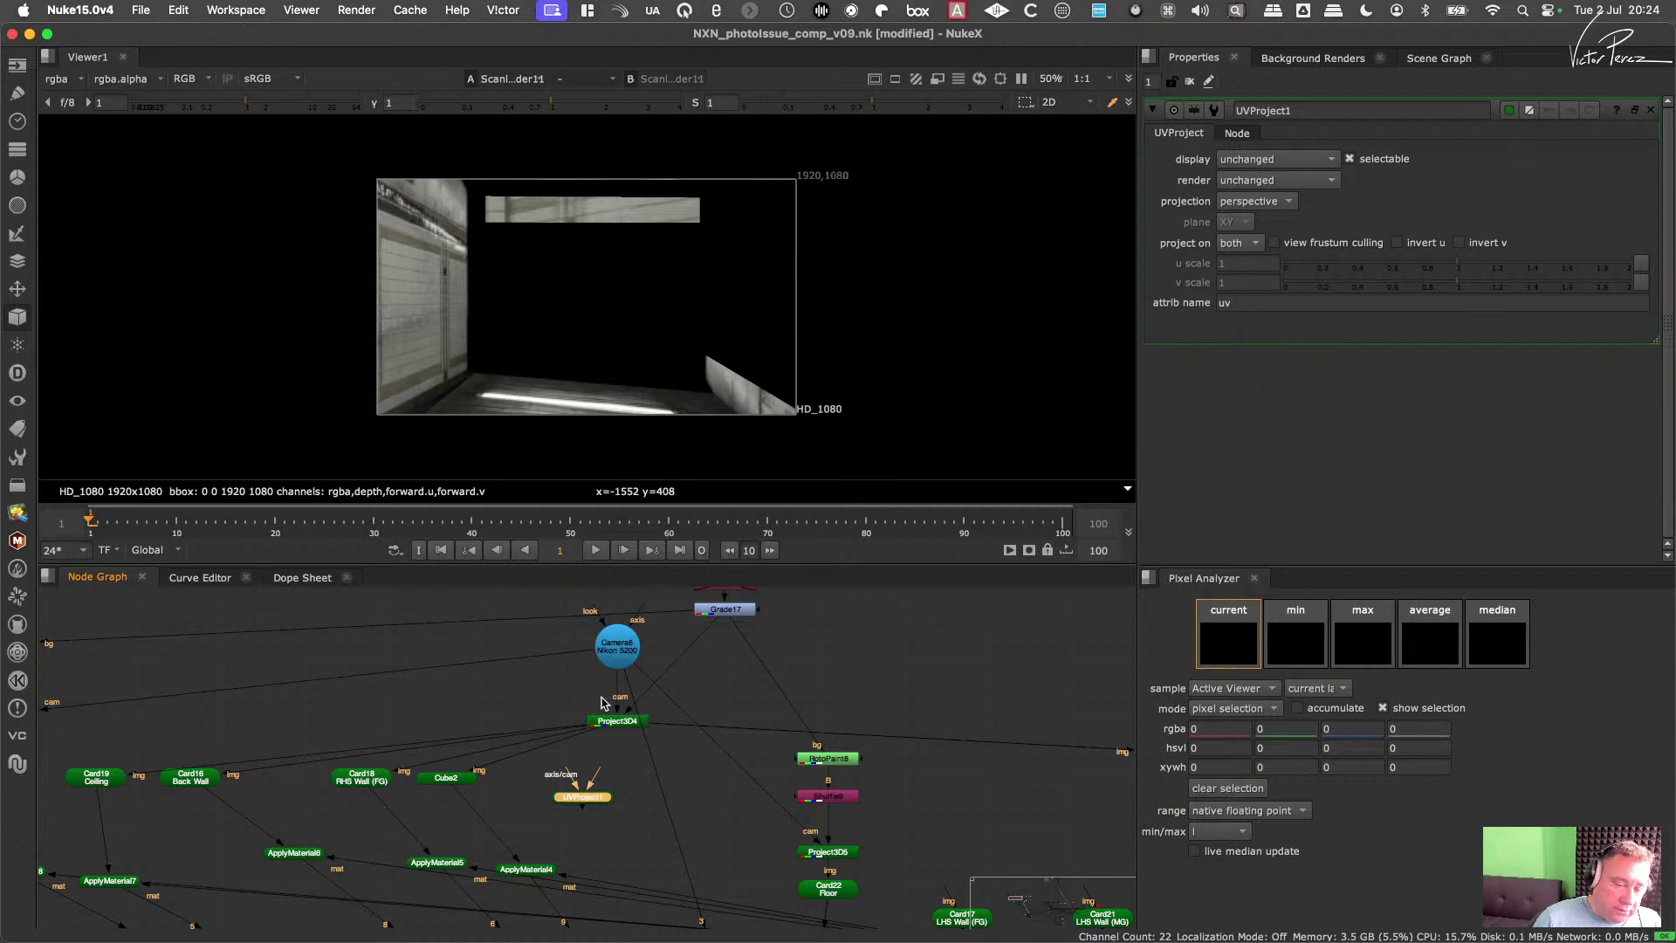
Step: Select the ApplyMaterial4 node below Cube2 and trace its material connection to BasicMaterial1
scroll(622, 802, down, 2)
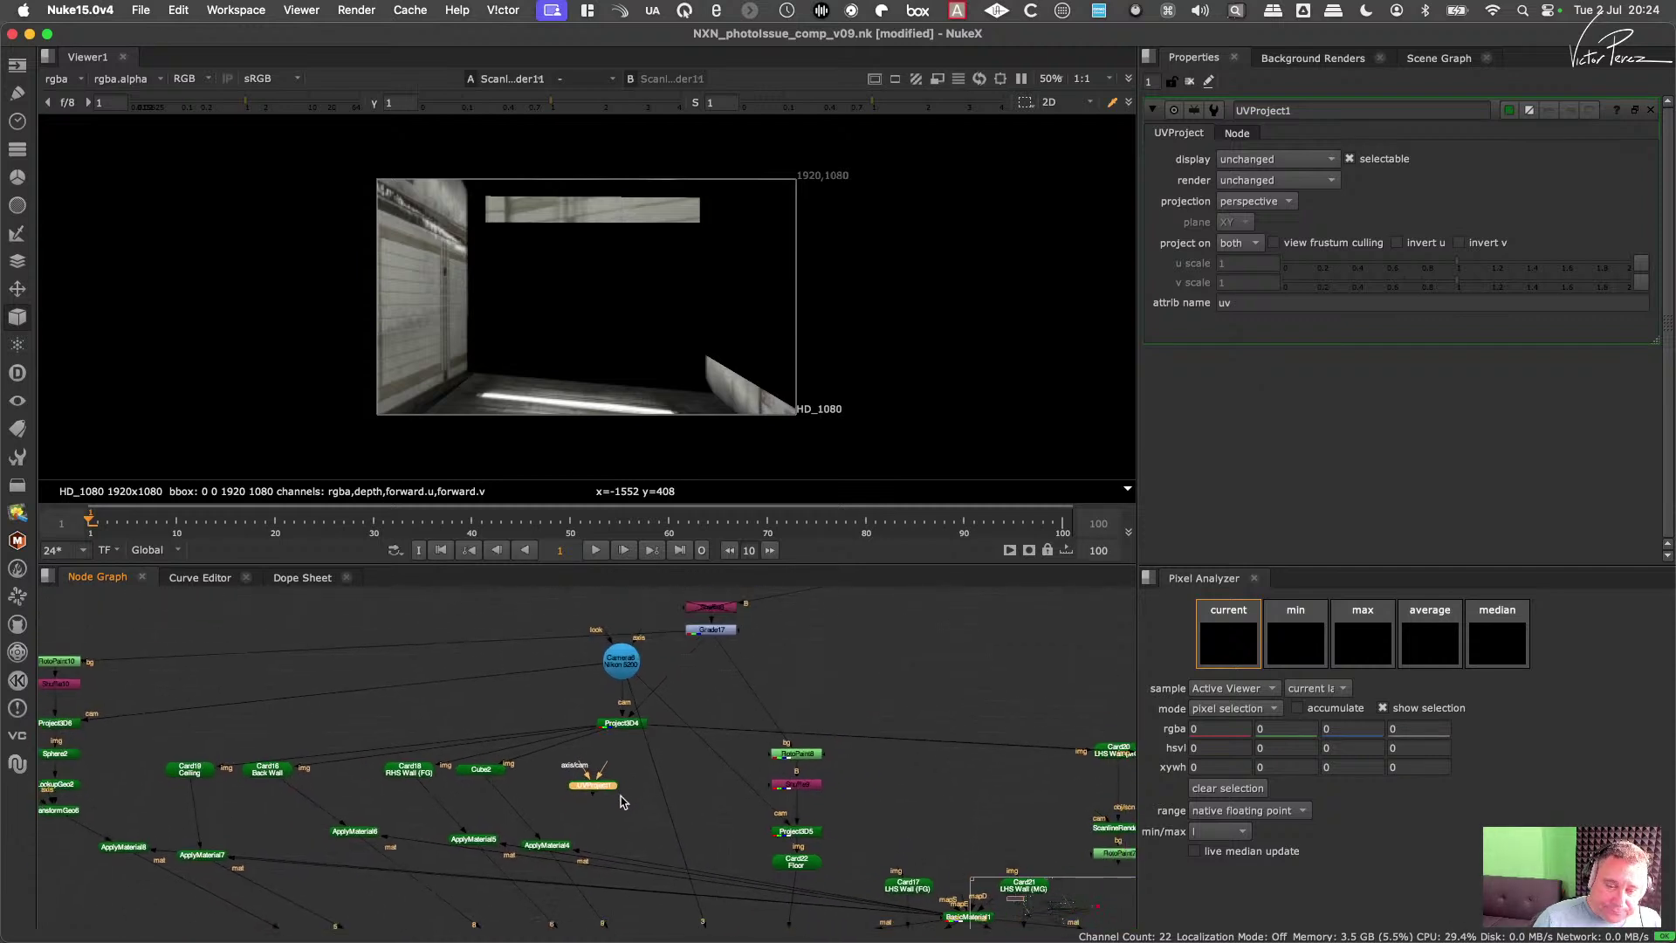
click(560, 847)
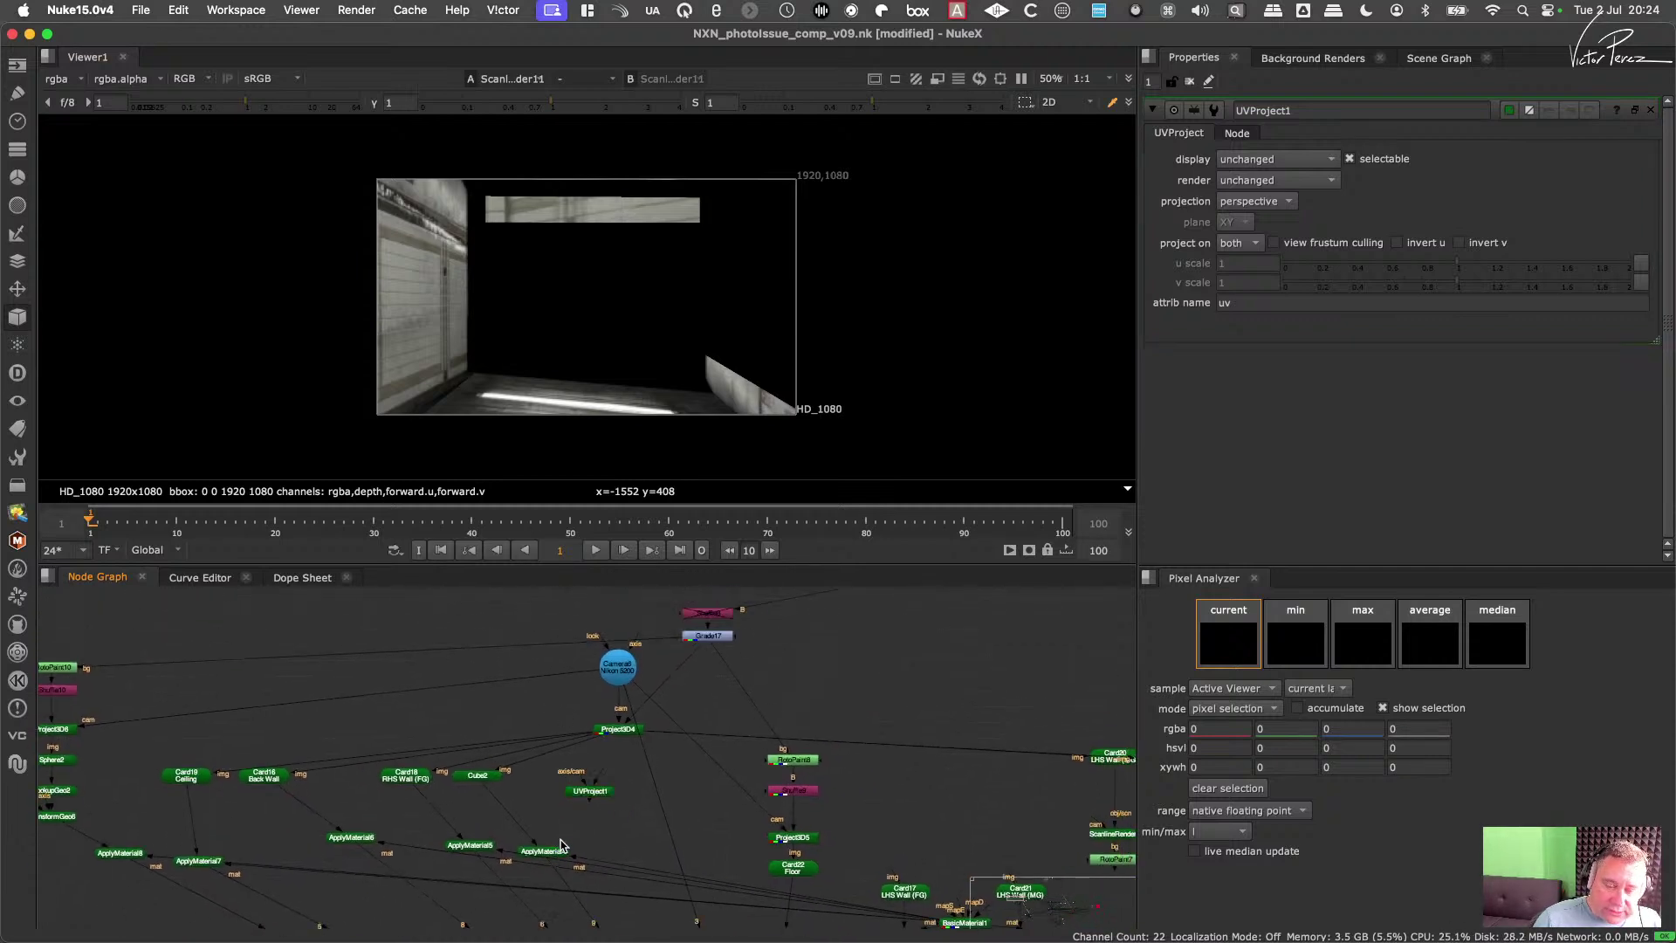
click(559, 847)
scroll(881, 821, up, 2)
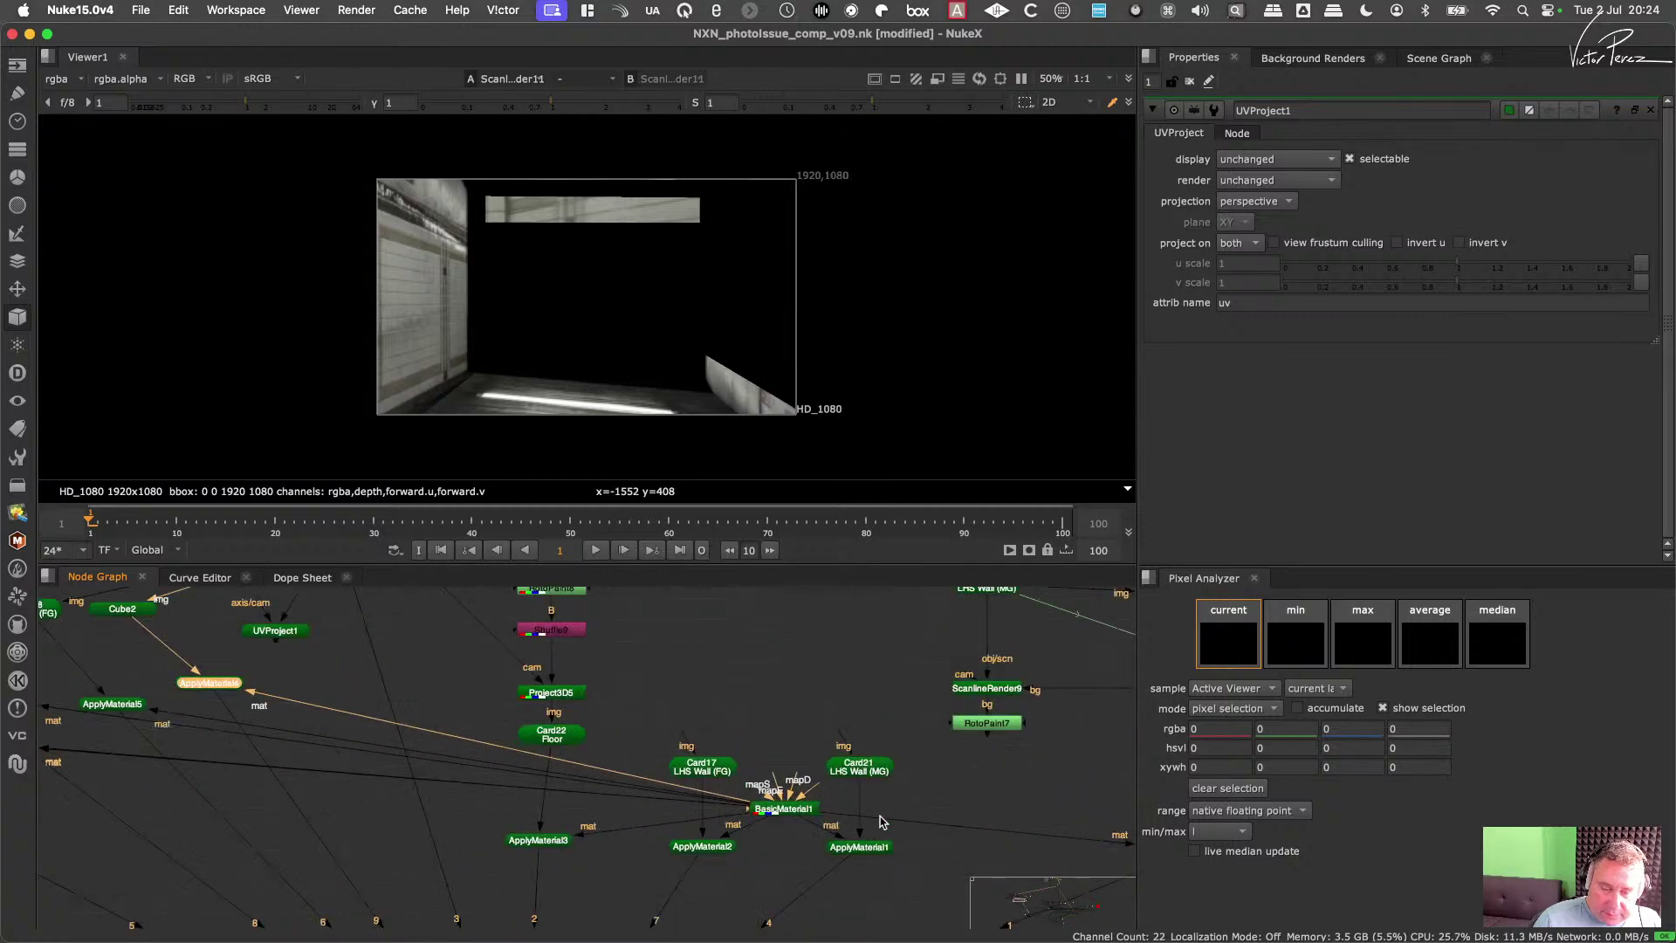
scroll(880, 820, down, 2)
middle_drag(456, 696, 534, 789)
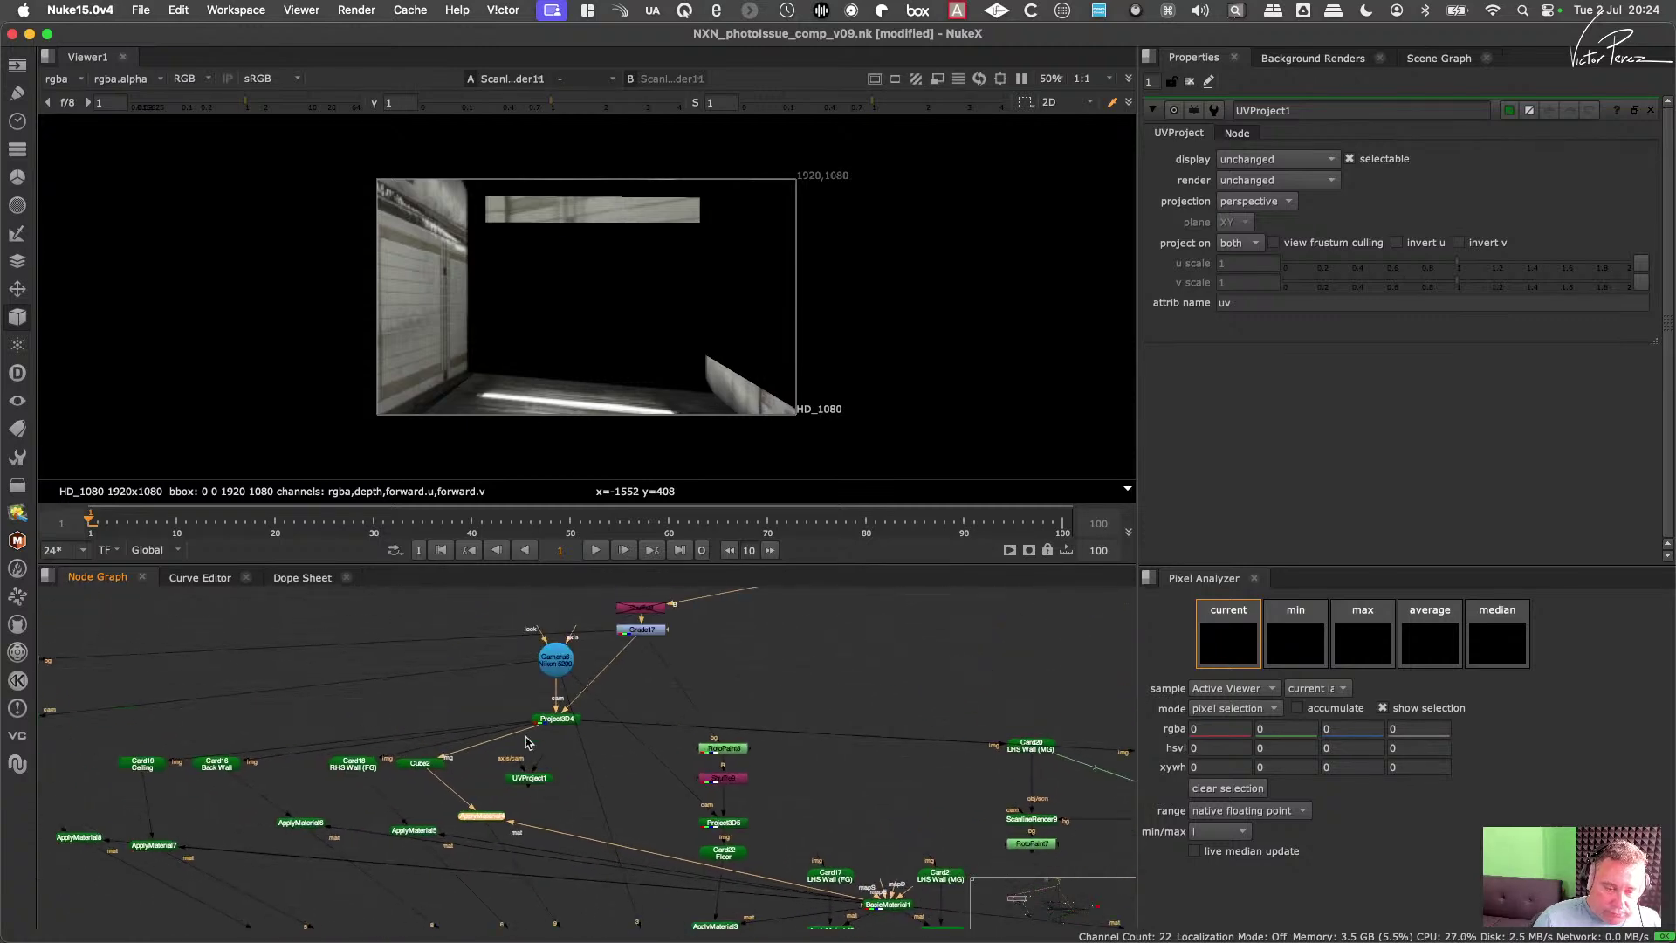
Step: Try to replace ApplyMaterial4 with UVProject1 below Cube2, connect it to Camera6, and show the projection in Viewer1
drag(536, 777, 554, 660)
drag(534, 727, 491, 824)
click(484, 786)
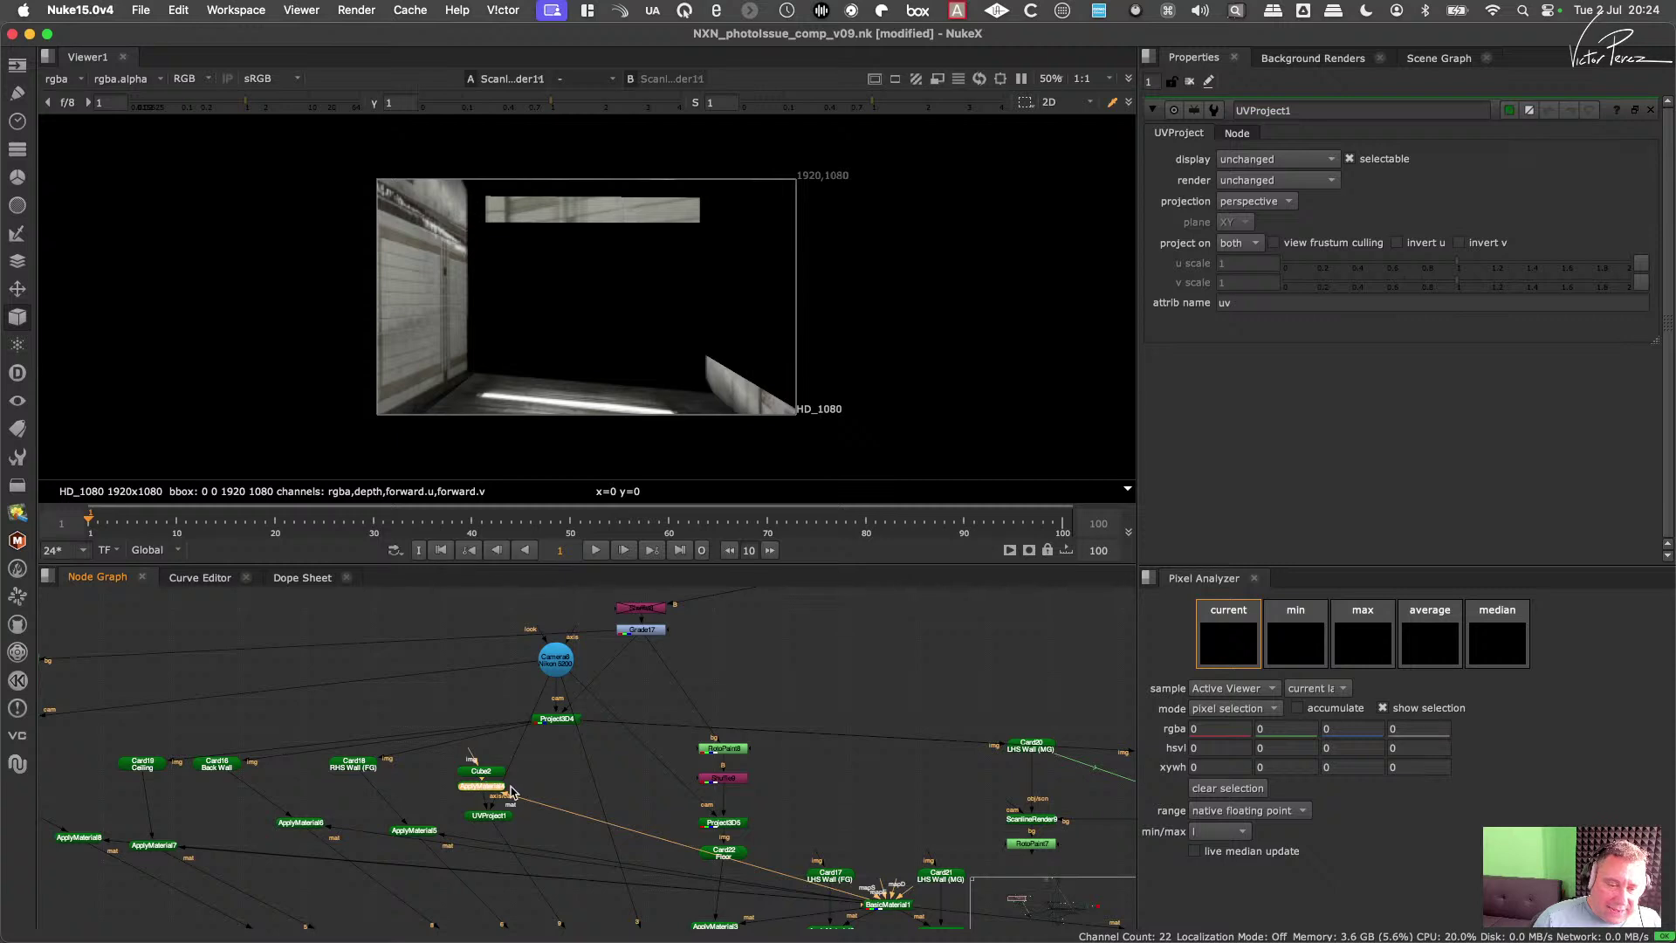
key(Delete)
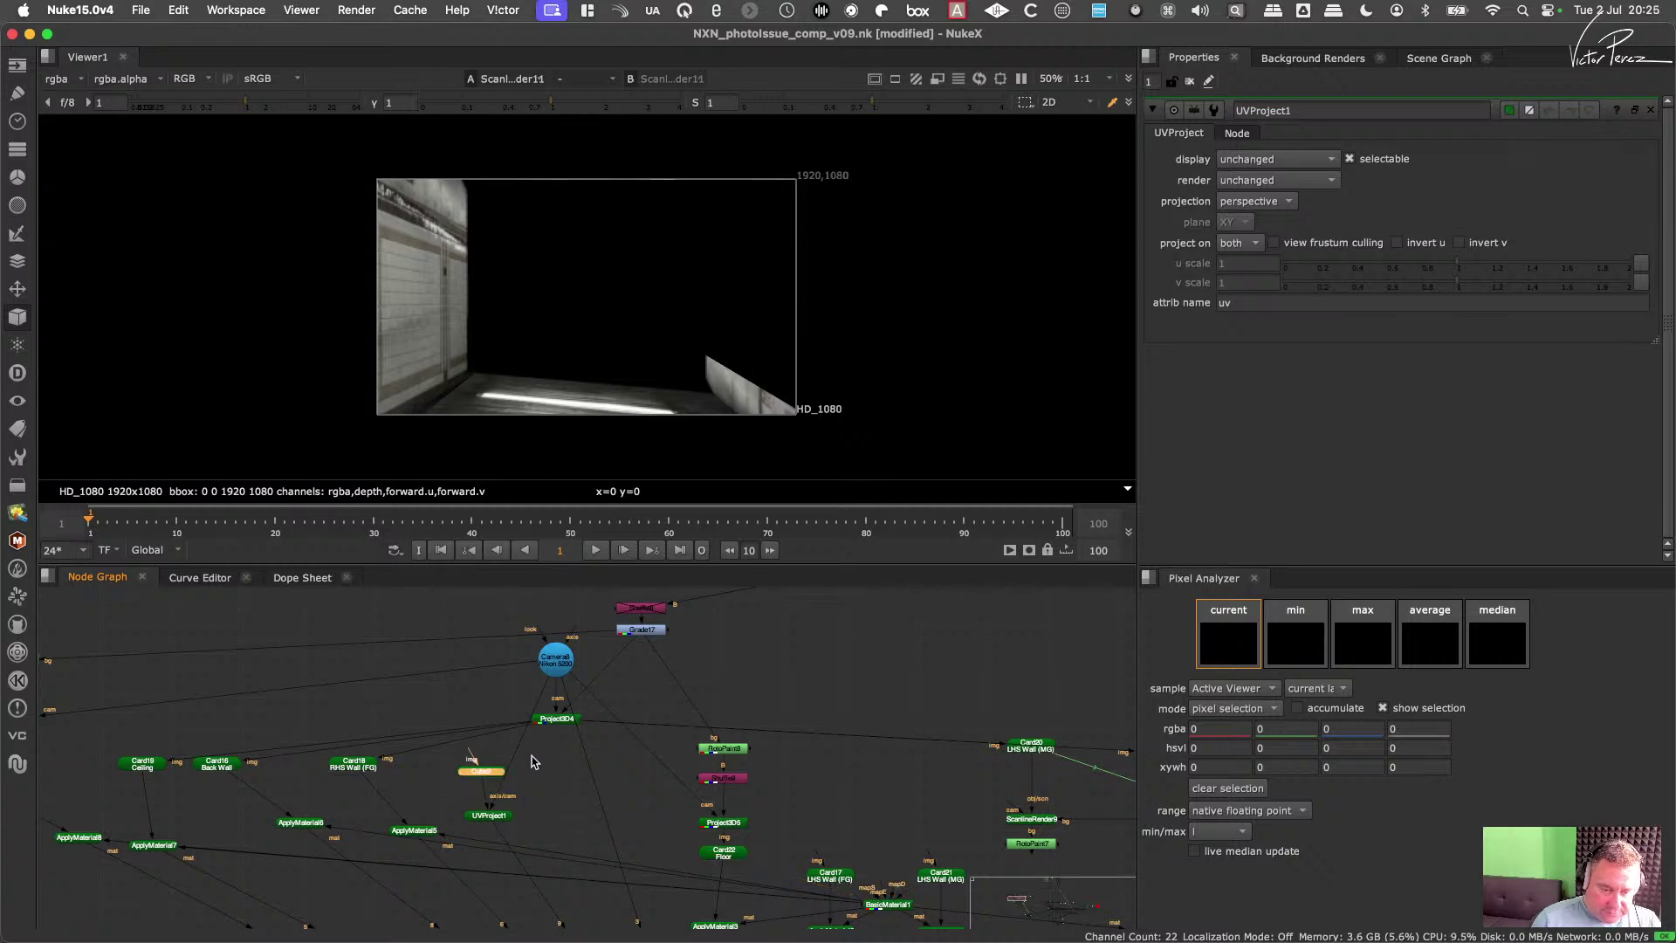
drag(494, 822, 495, 812)
key(ctrl)
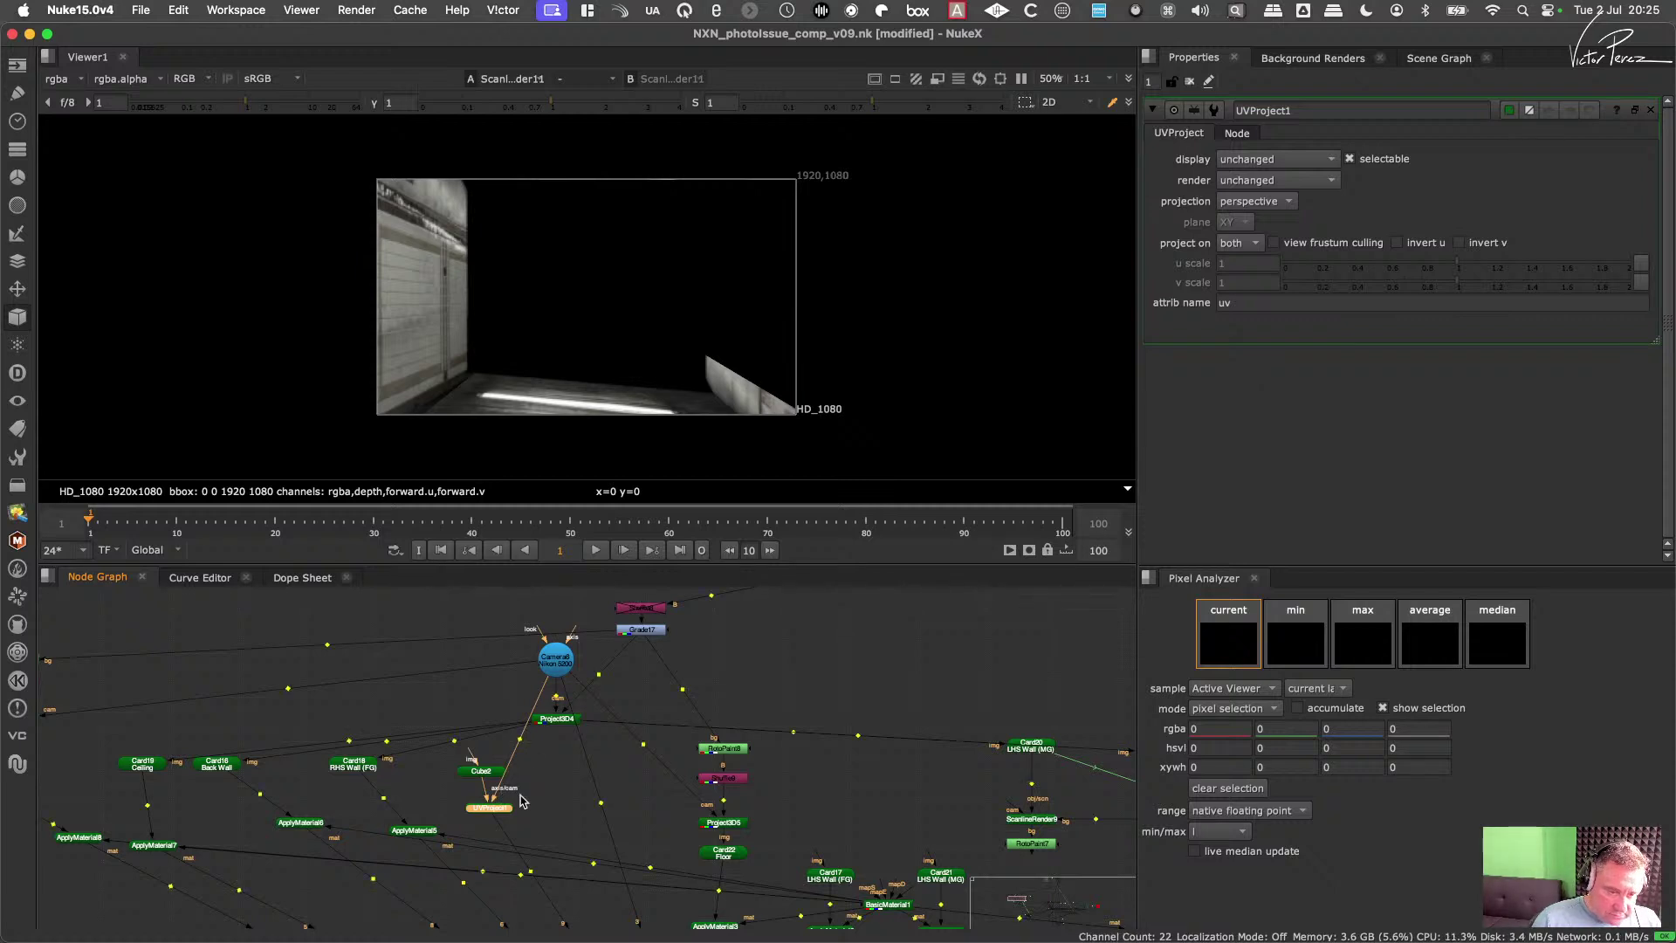
key(1)
click(513, 732)
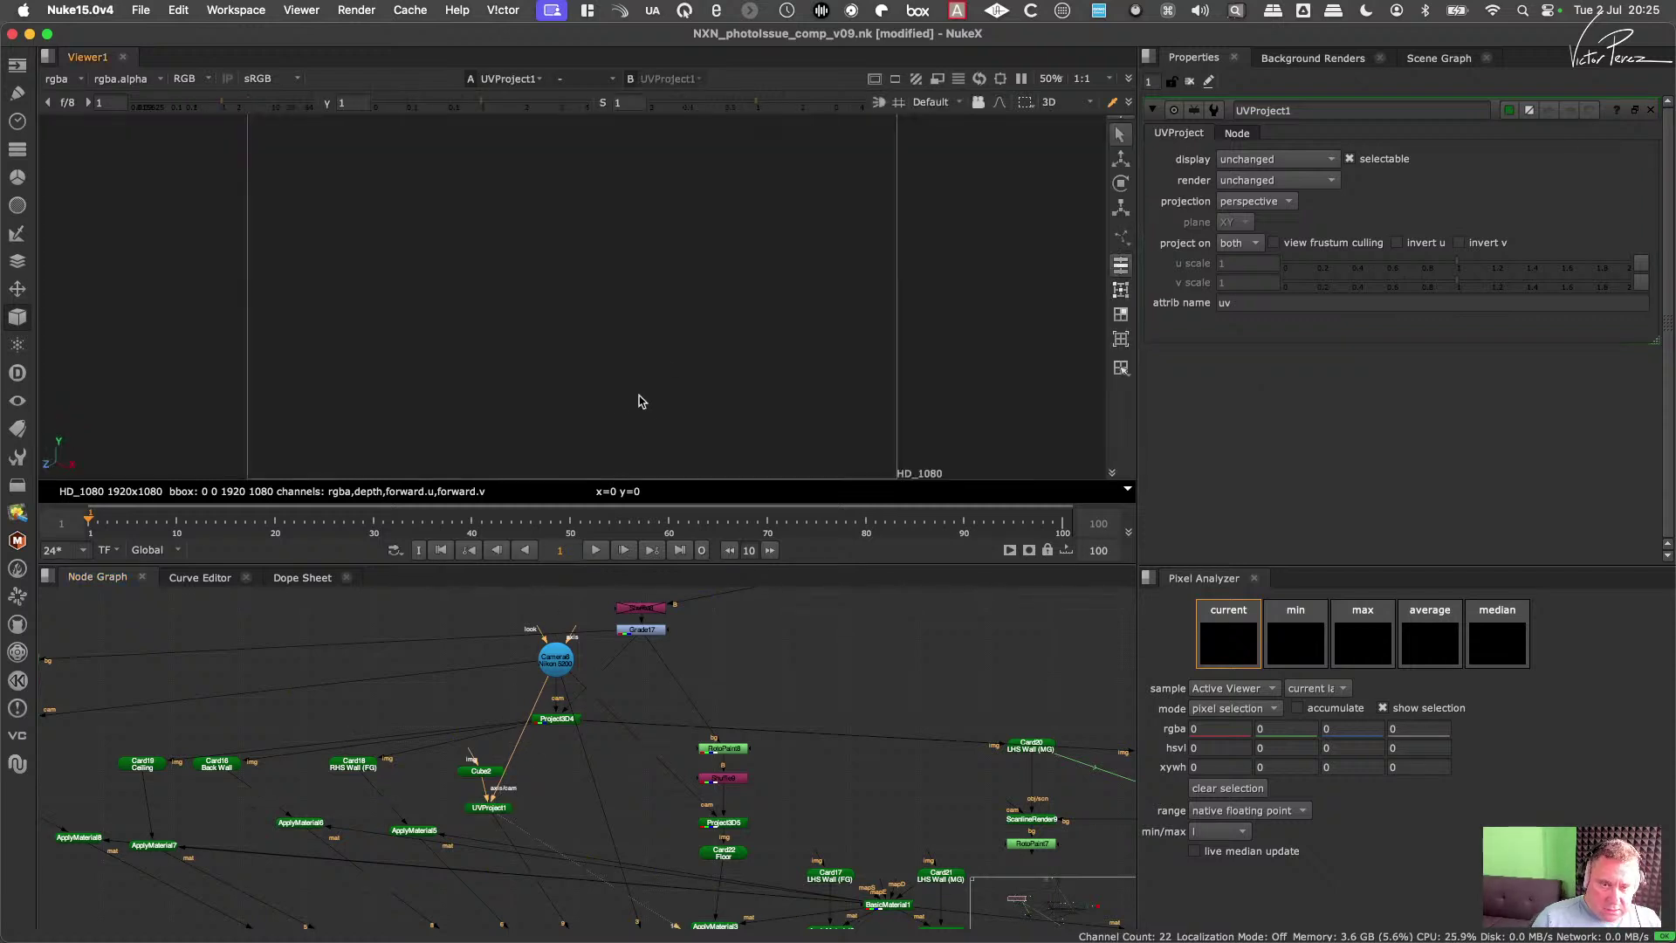
scroll(628, 358, down, 3)
scroll(611, 297, up, 5)
super+drag(738, 410, 621, 253)
Step: Undo the rewiring of Cube2 and UVProject1, including the deletion of ApplyMaterial4
key(super+z)
key(super+z)
key(super+z)
key(super+z)
key(super+z)
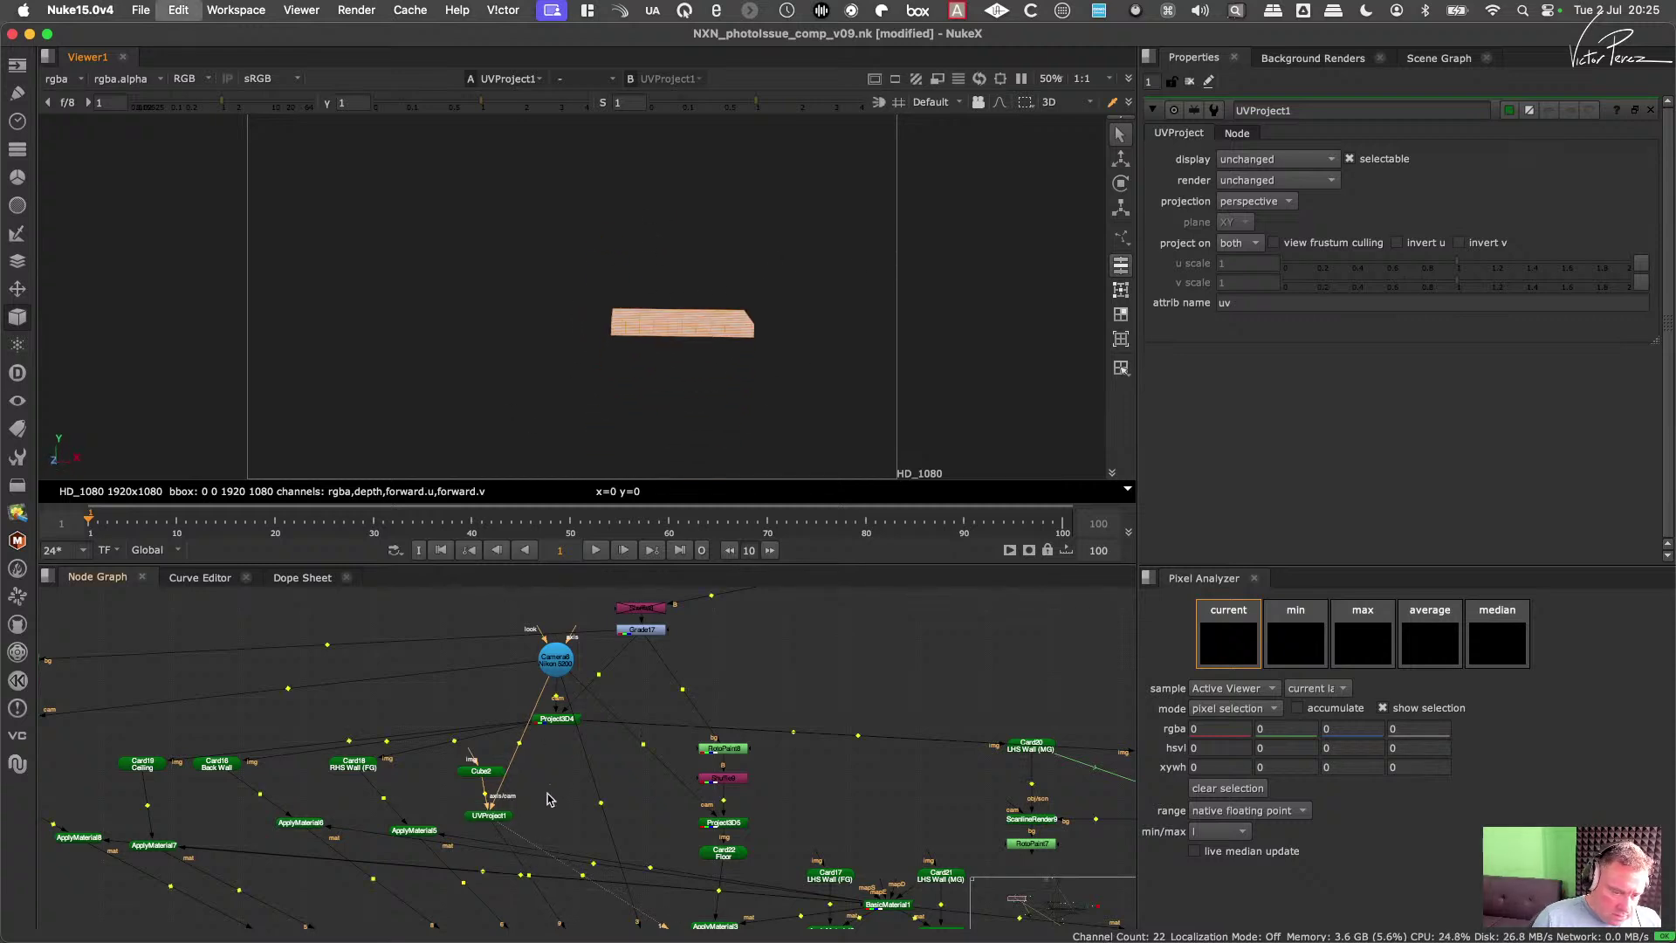
key(super+z)
key(super+z)
key(super+z)
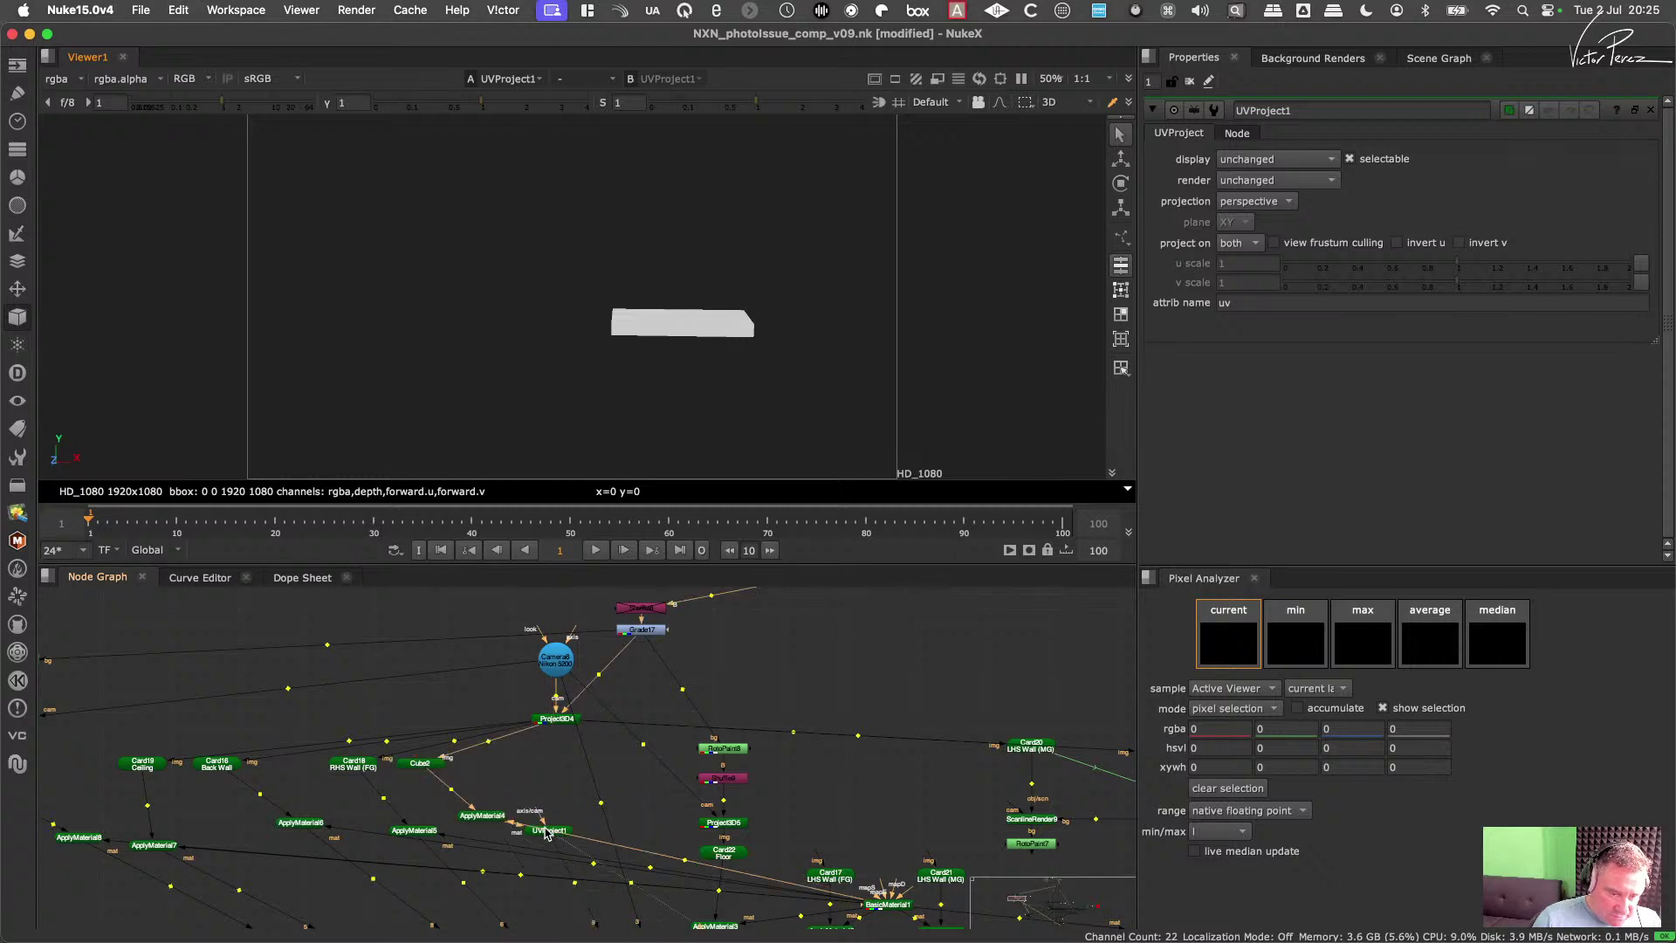
key(super+z)
key(super+z)
key(super+z)
Step: Insert UVProject1 directly below Card16 Back Wall, ahead of ApplyMaterial6
middle_drag(535, 779, 751, 743)
drag(751, 742, 440, 774)
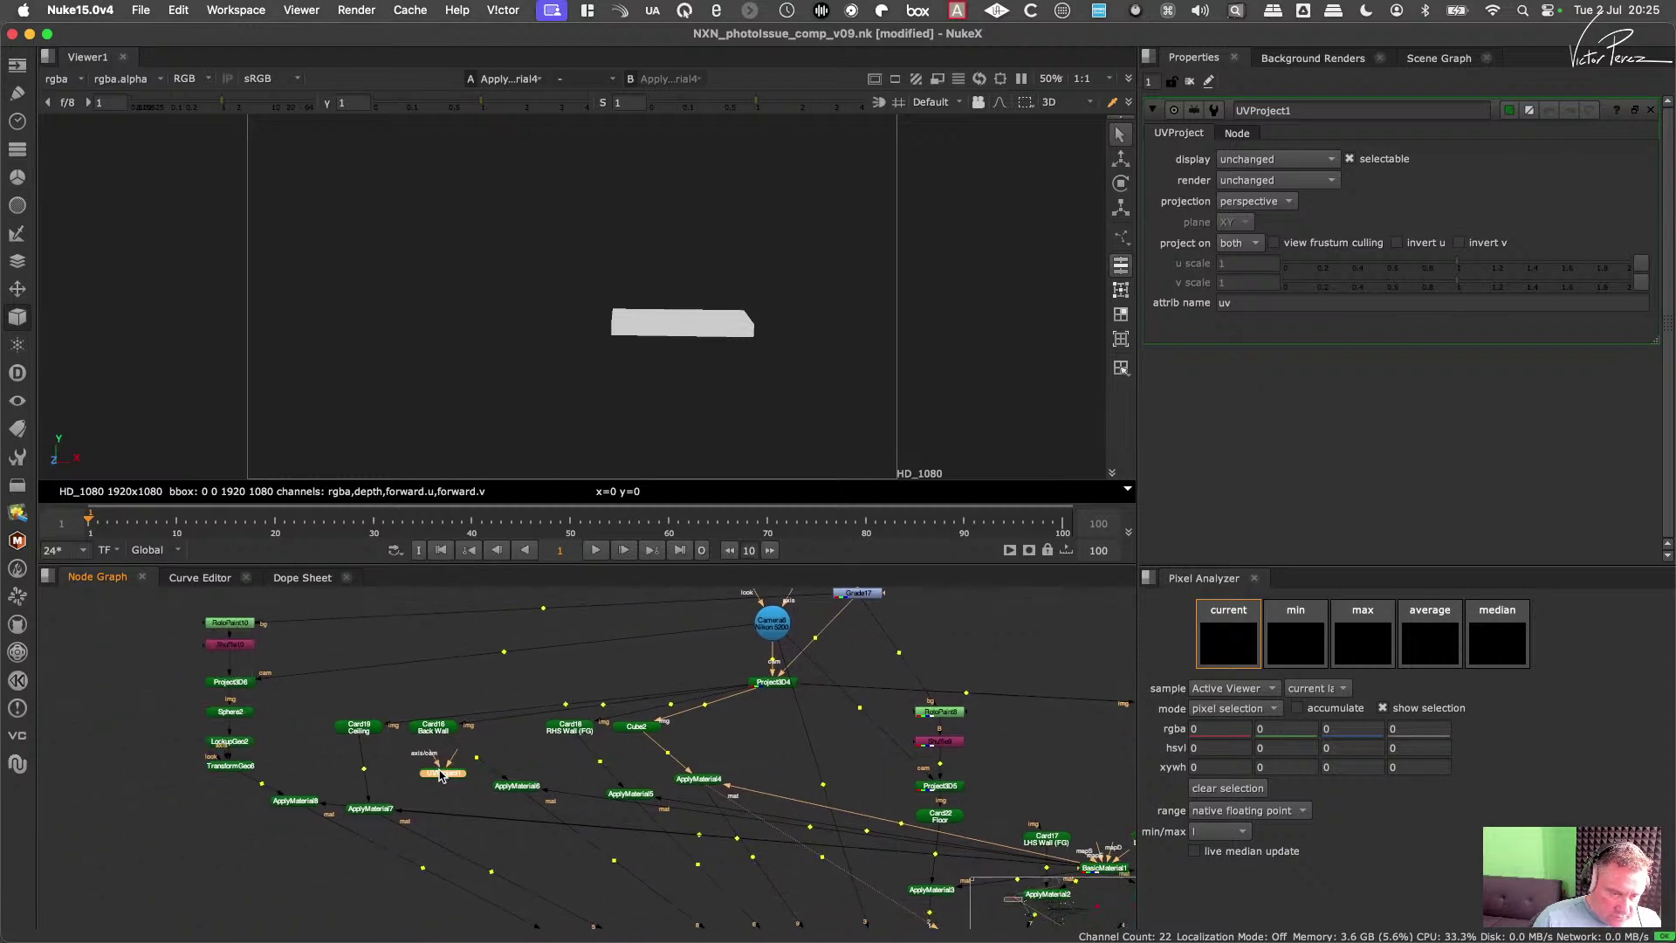
middle_drag(487, 798, 466, 842)
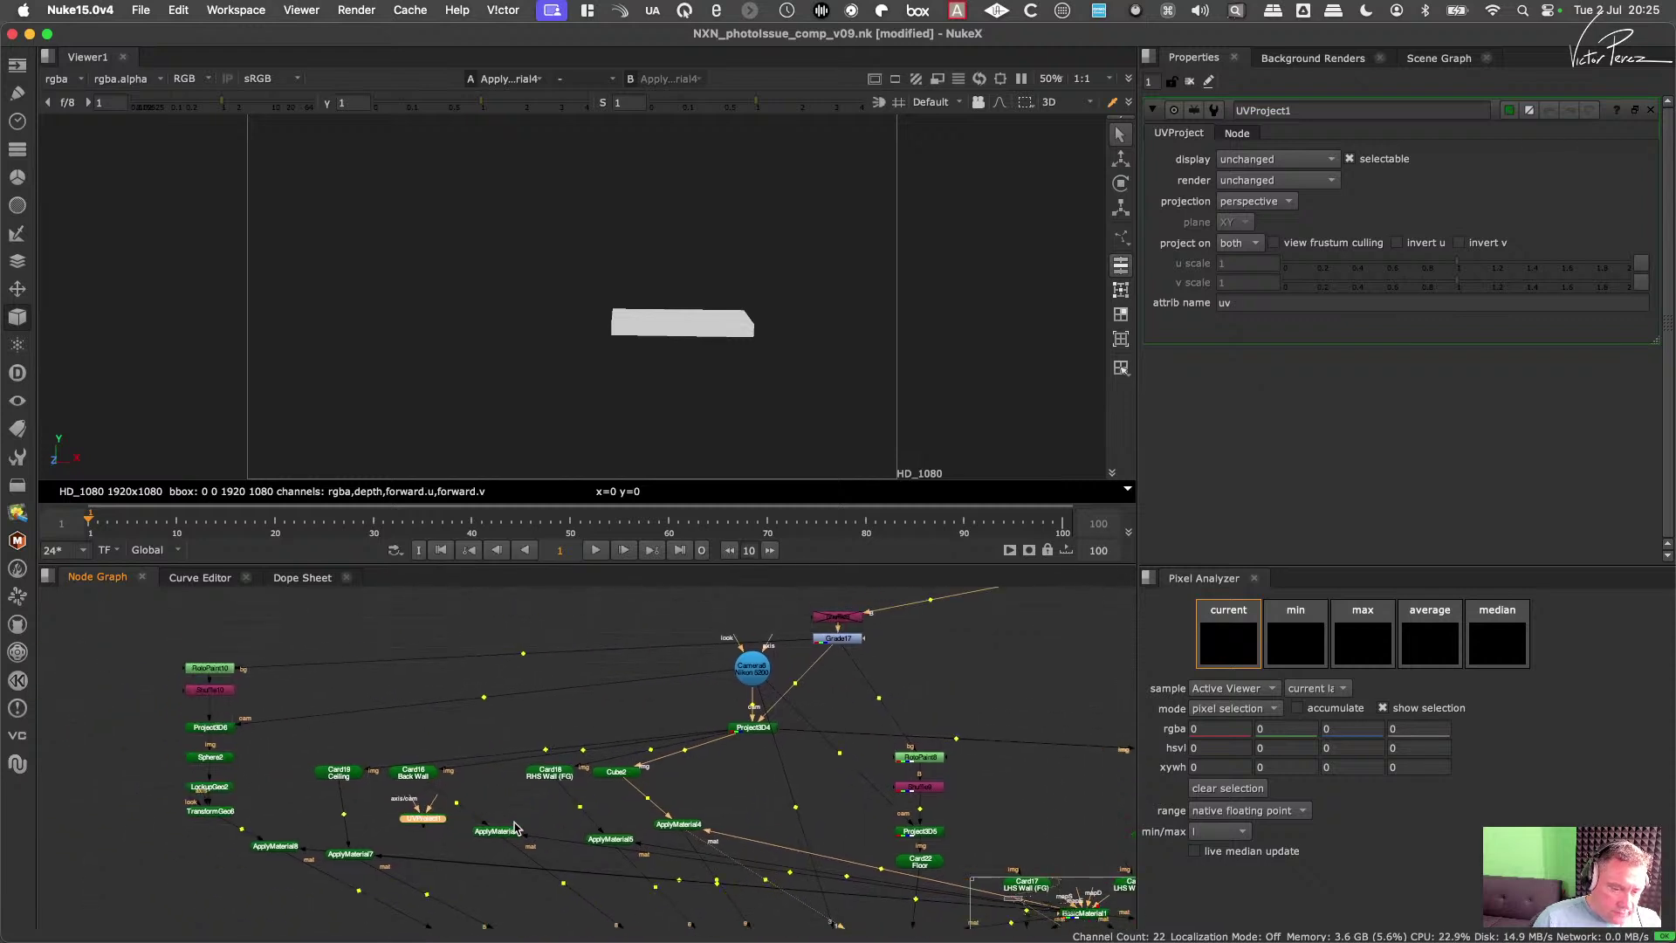
mouse_move(430, 824)
mouse_down()
mouse_move(452, 819)
mouse_move(420, 819)
mouse_up()
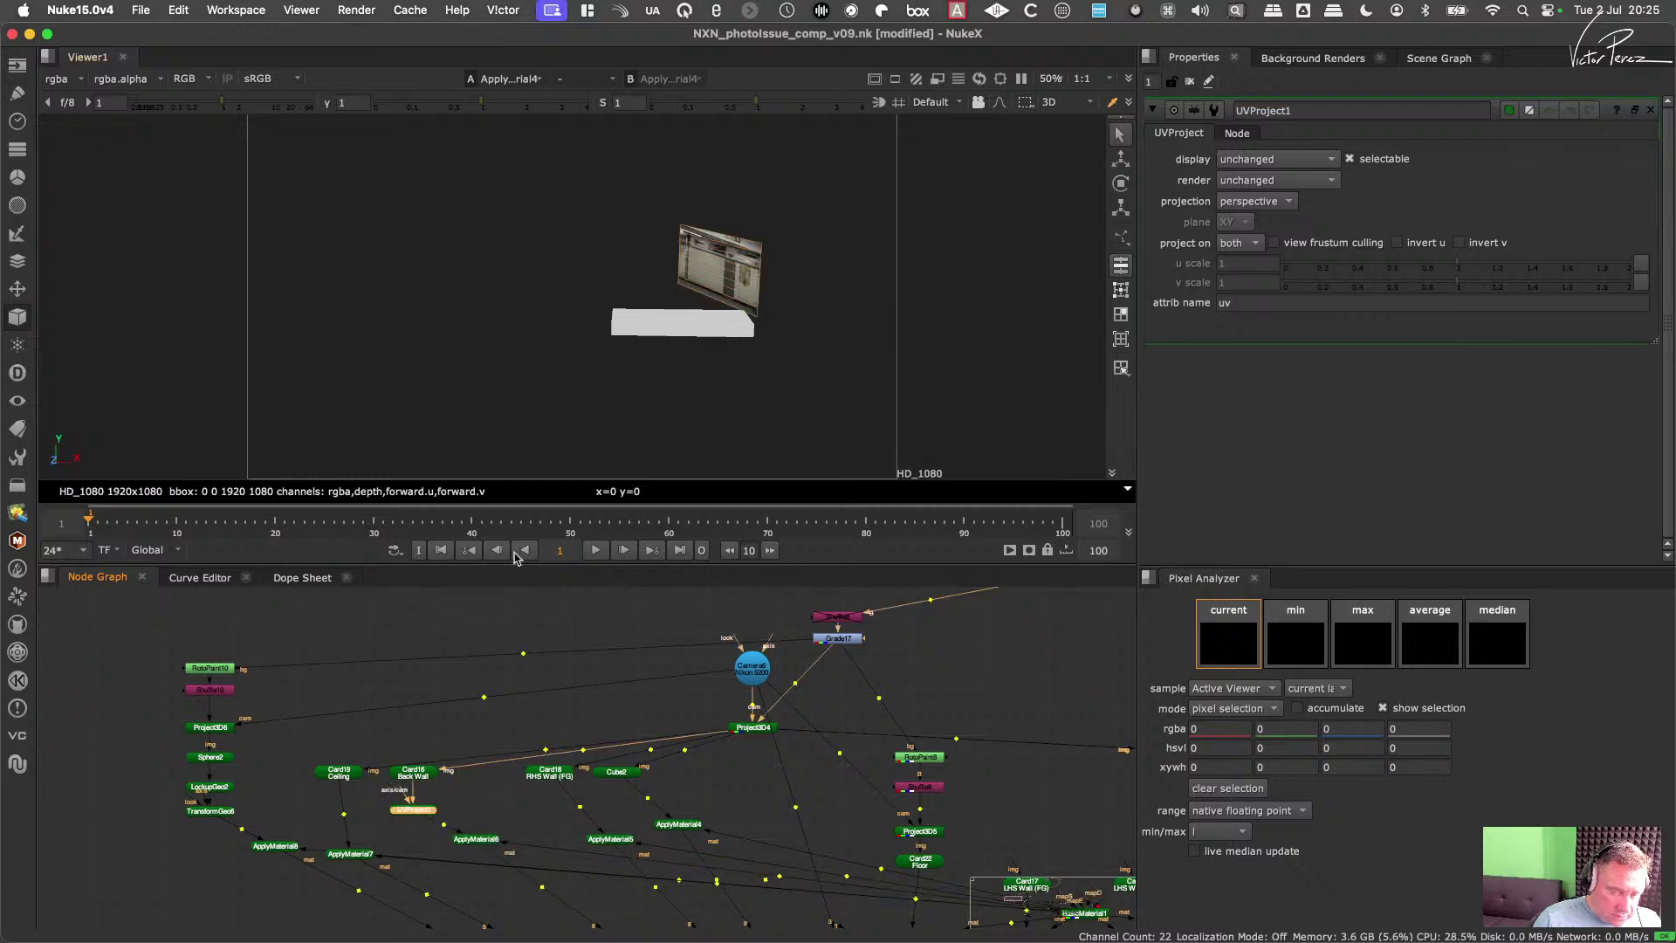
Step: Connect UVProject1's axis/cam input to Camera6 and reroute Card16's image input from Project3D4 to the upstream photo branch
click(419, 780)
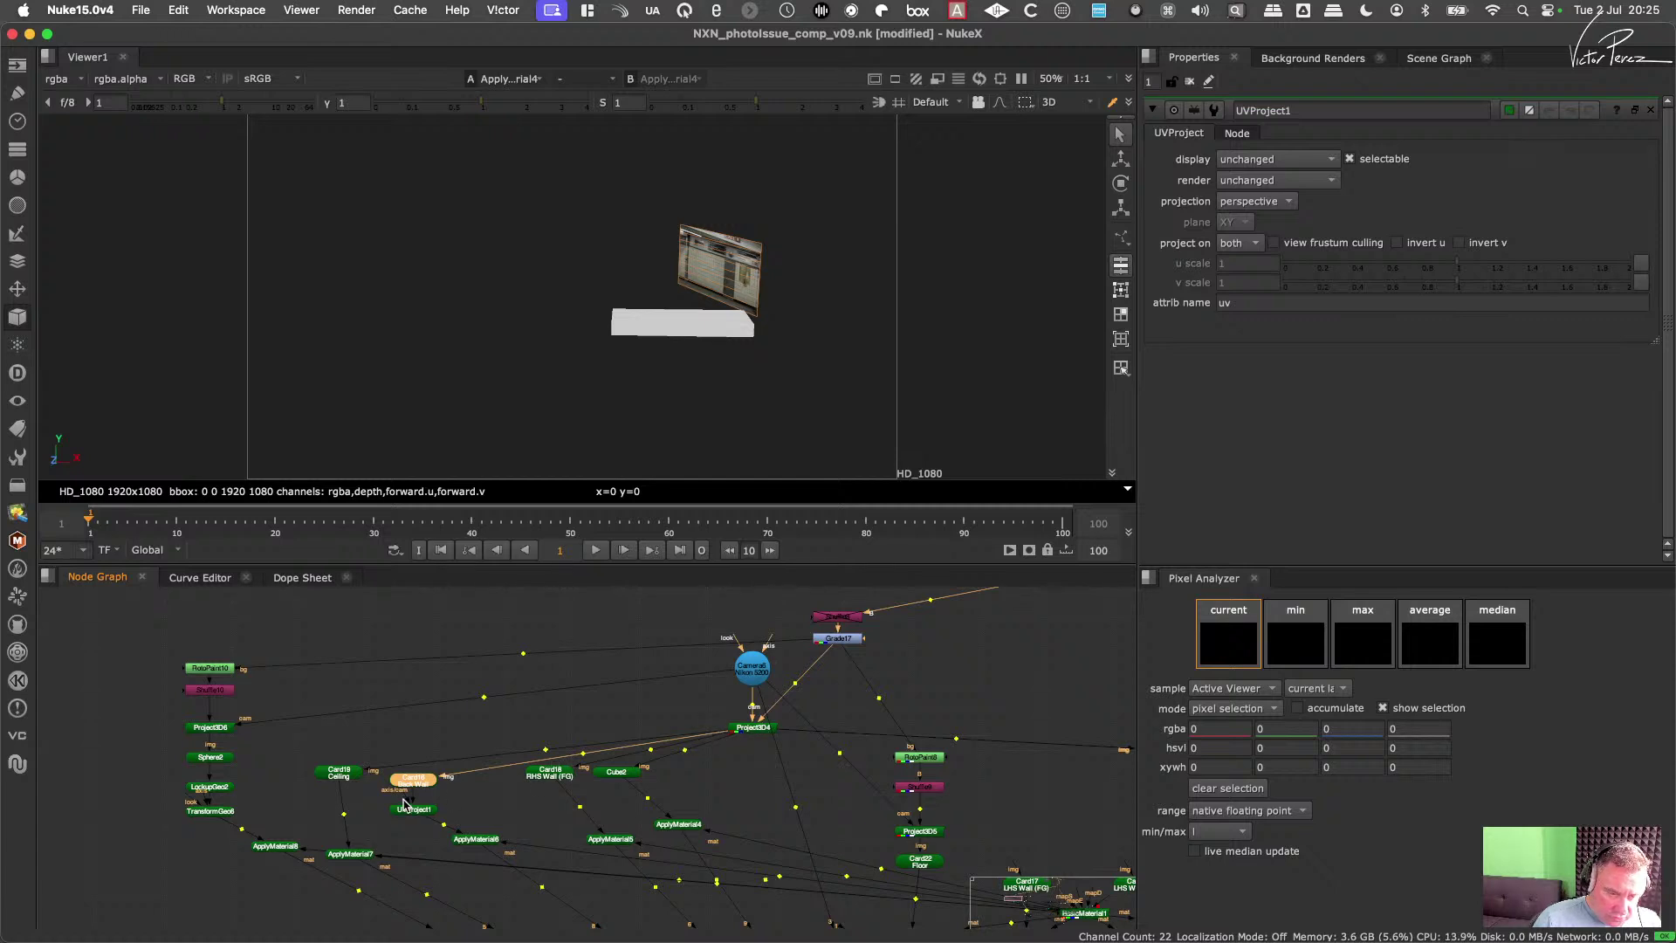
drag(404, 803, 831, 760)
scroll(602, 800, down, 5)
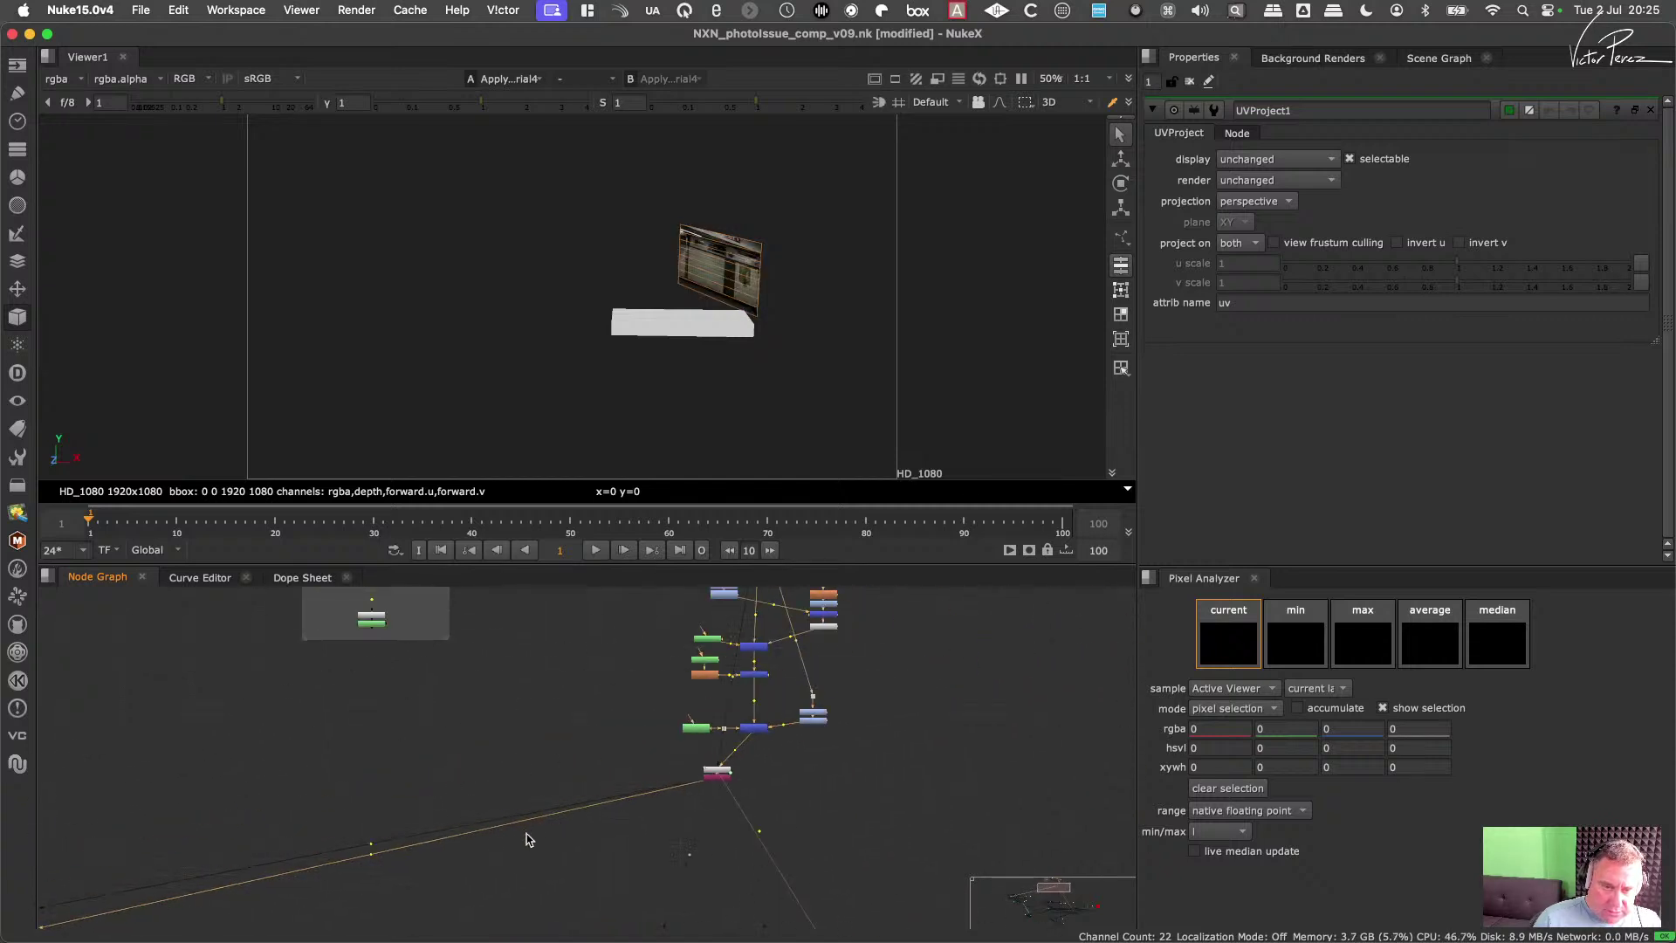
middle_drag(258, 914, 1126, 671)
middle_drag(336, 797, 572, 773)
scroll(611, 786, up, 3)
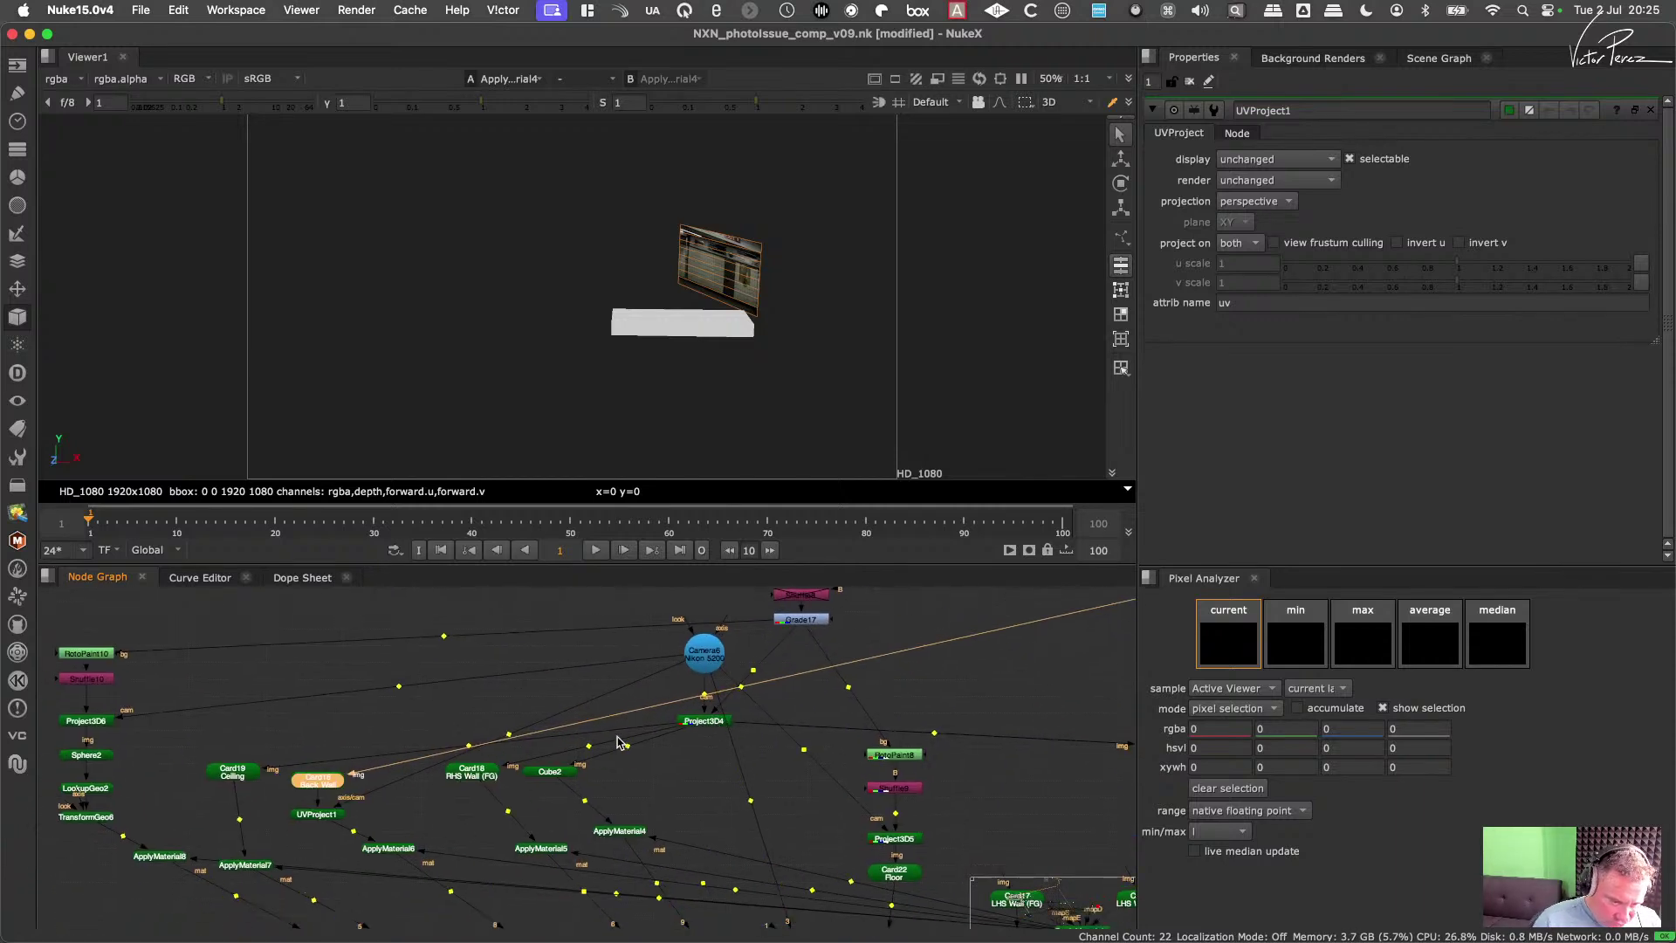
Step: Delete Project3D4 so the cards take their image directly from Grade17
click(706, 721)
key(BackSpace)
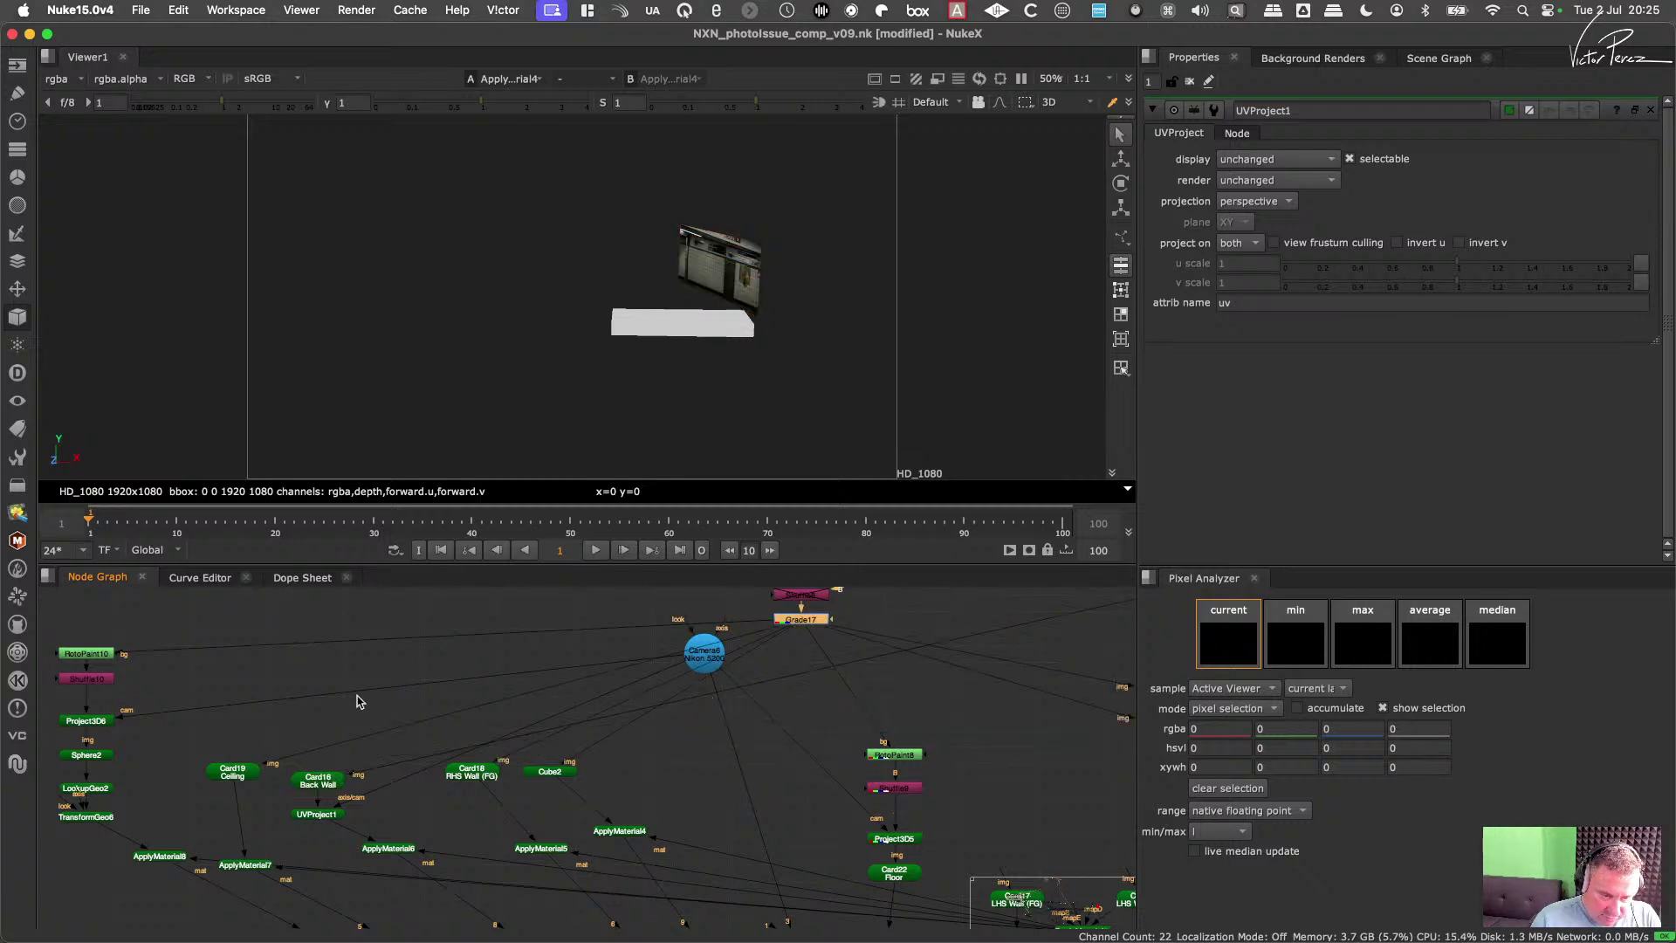
scroll(698, 701, down, 5)
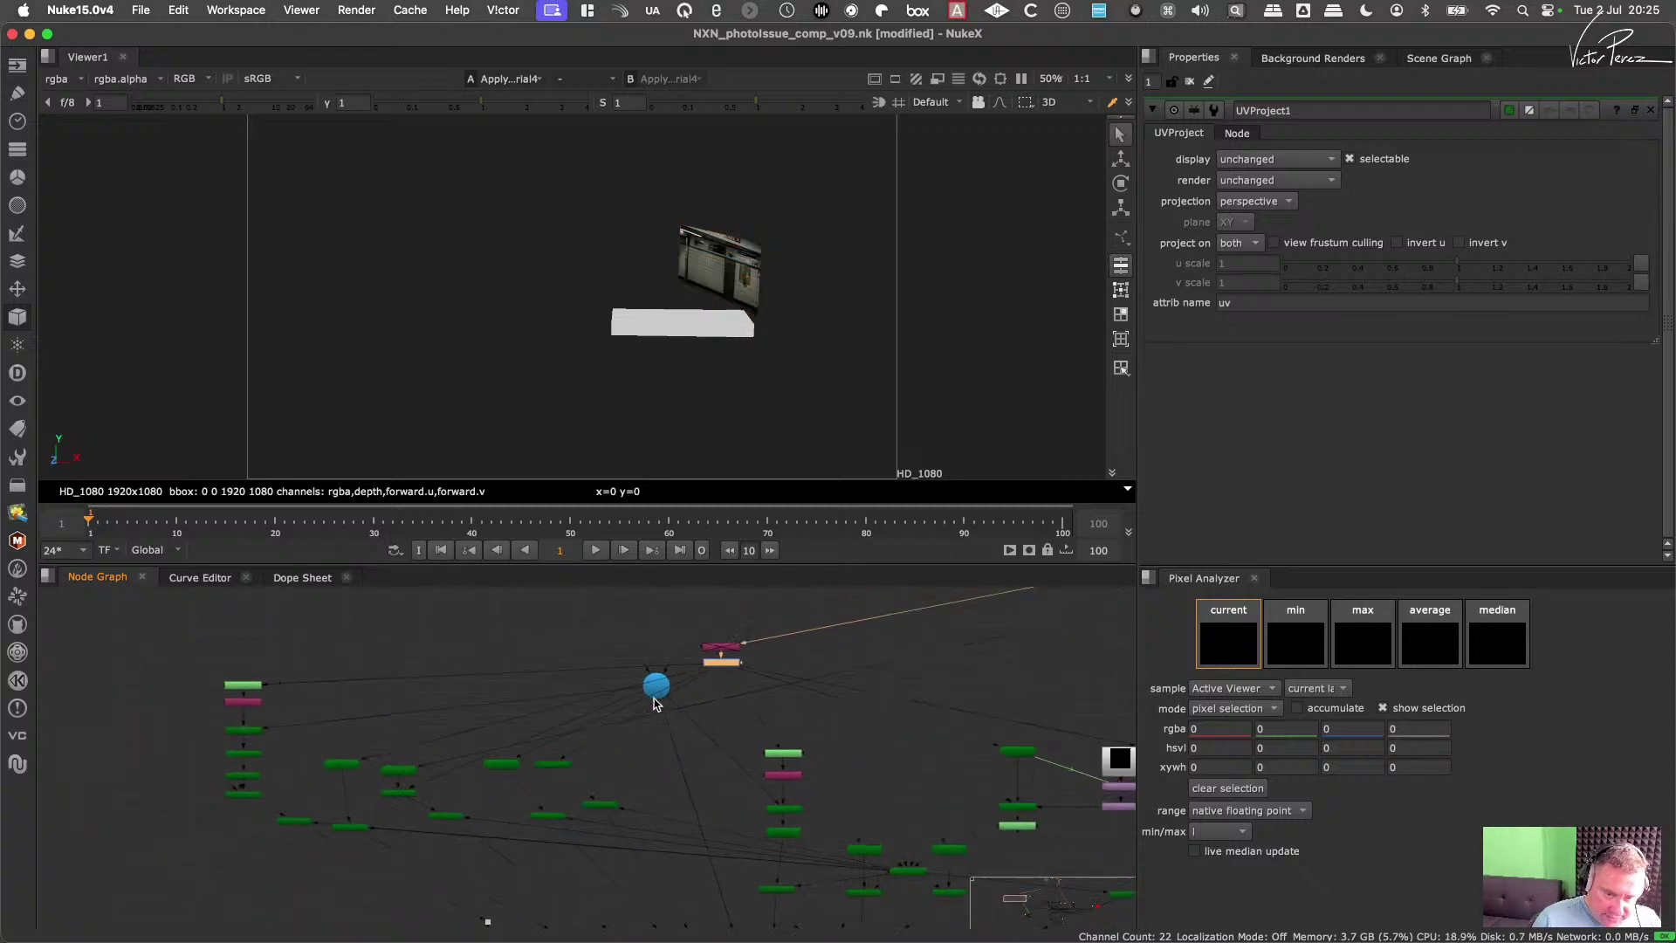
scroll(808, 711, up, 6)
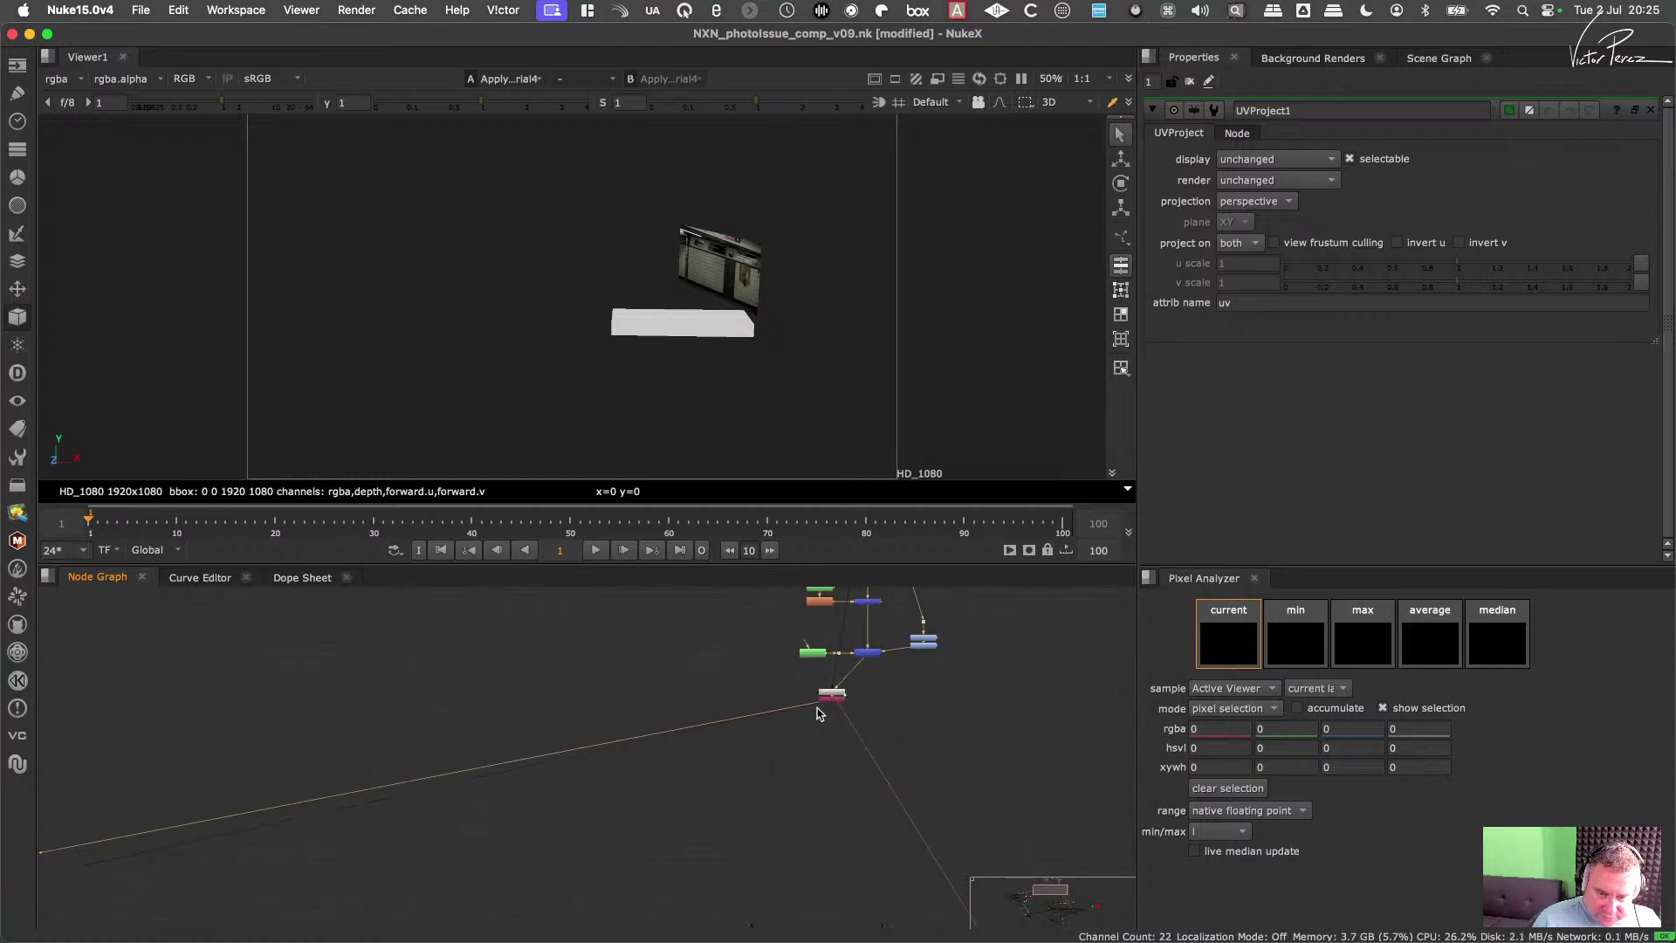
Step: Show Grade17 in Viewer1 and connect Card16 Back Wall's image input to it
middle_drag(344, 838, 601, 727)
scroll(600, 727, up, 4)
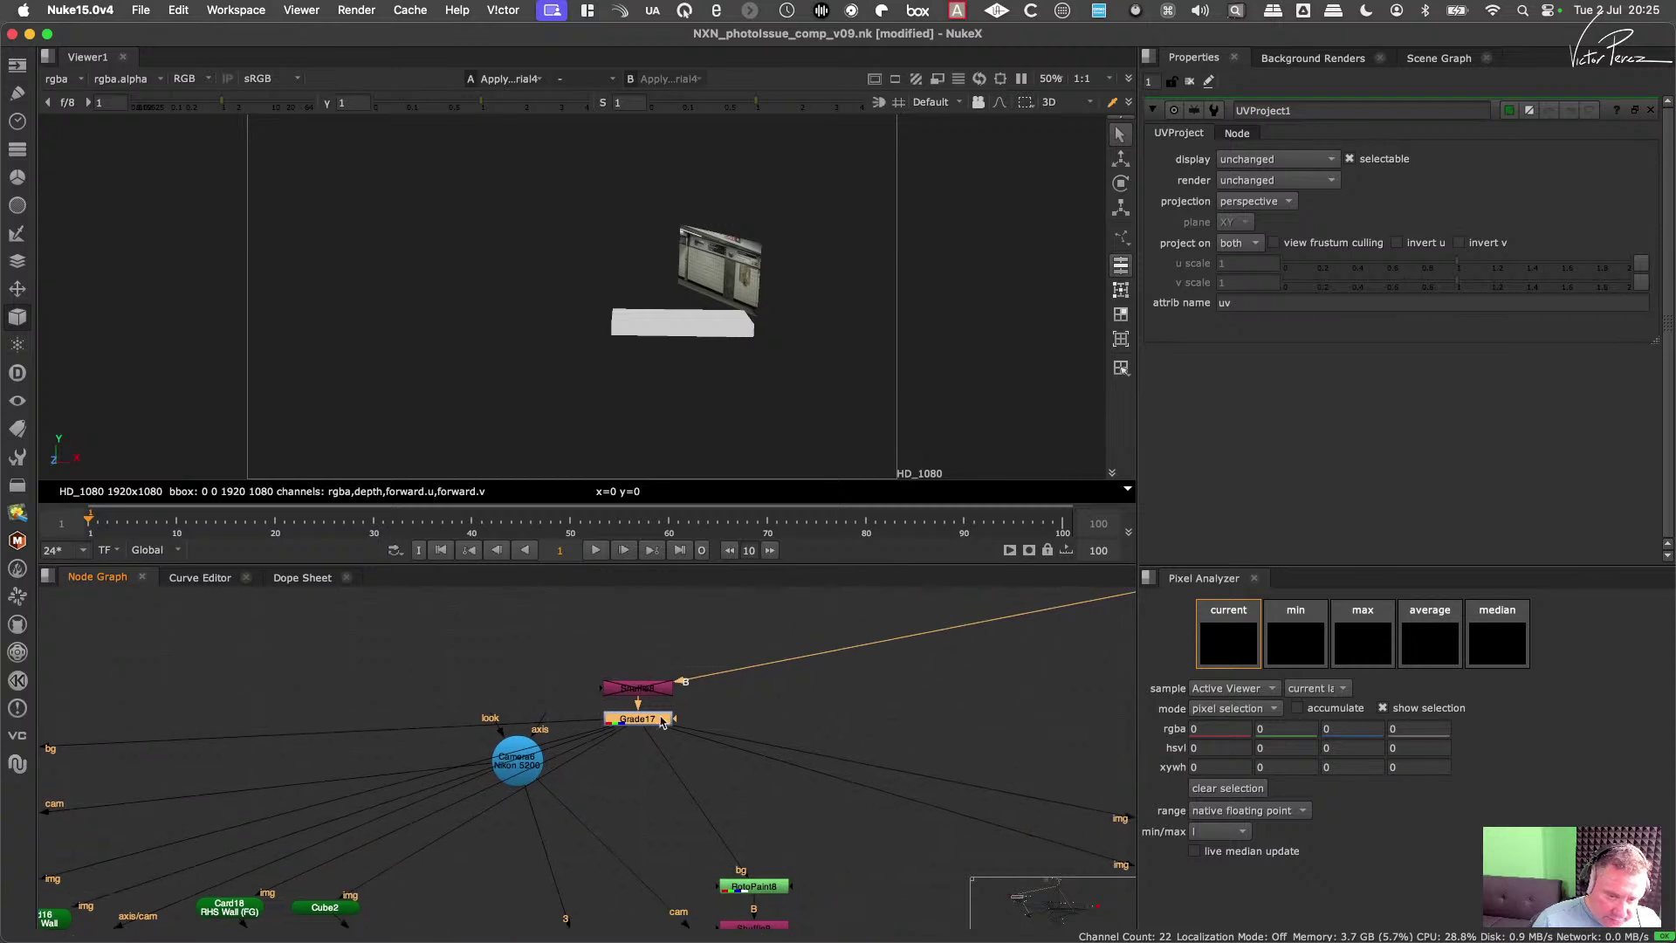
key(1)
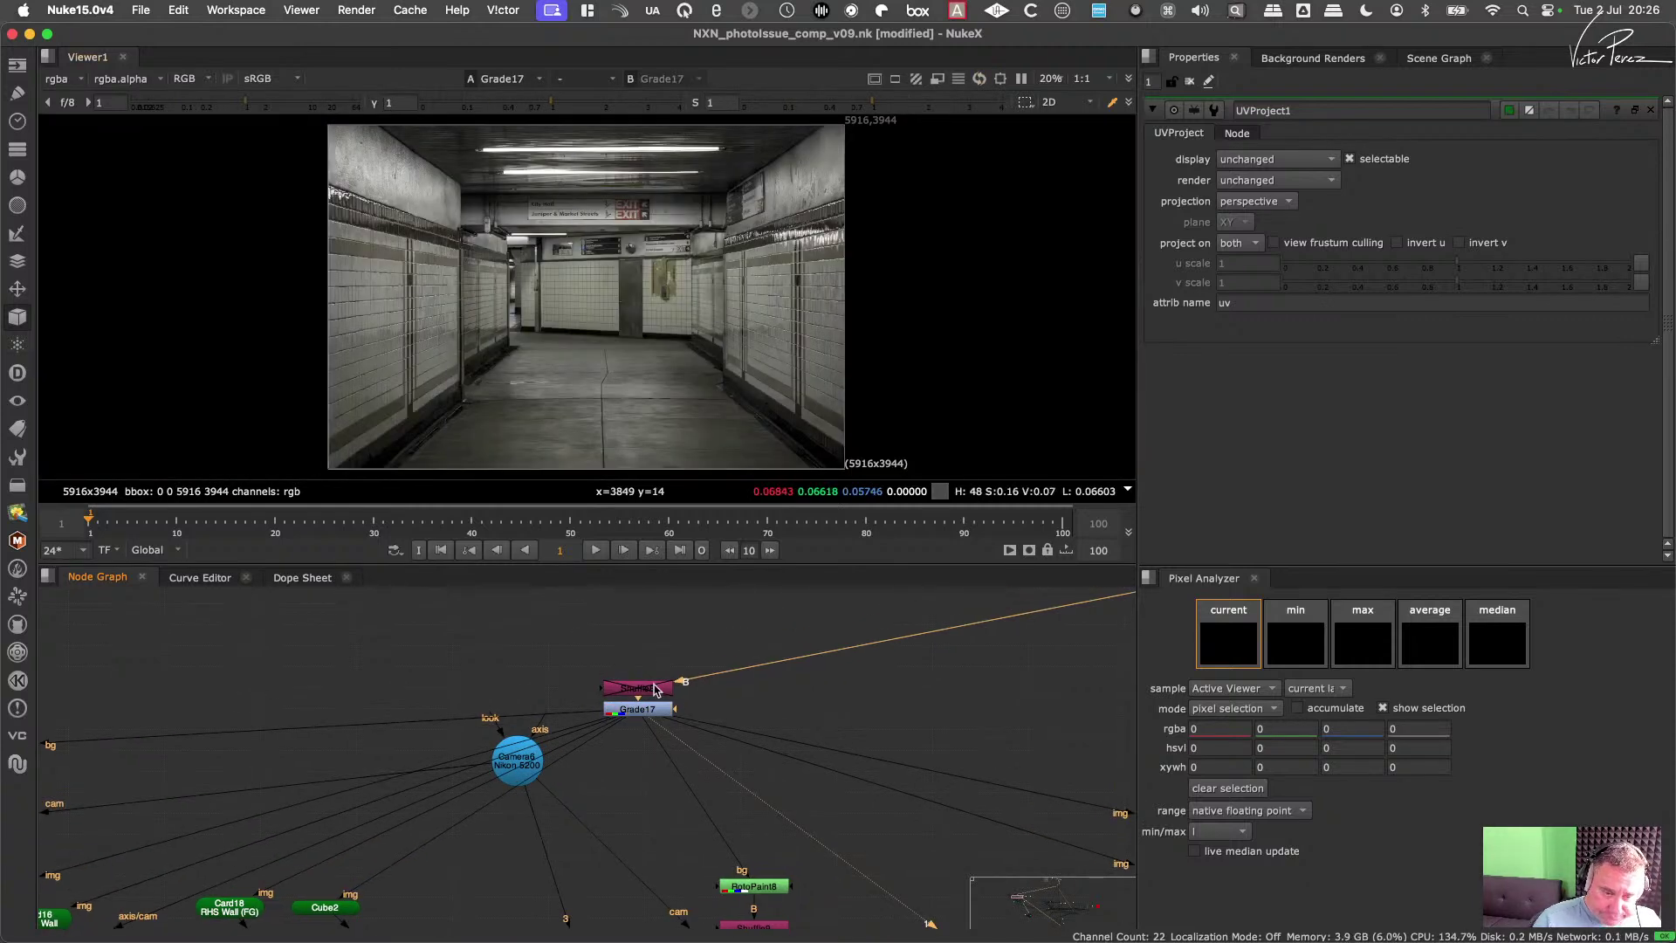
drag(724, 620, 641, 647)
middle_drag(334, 791, 713, 648)
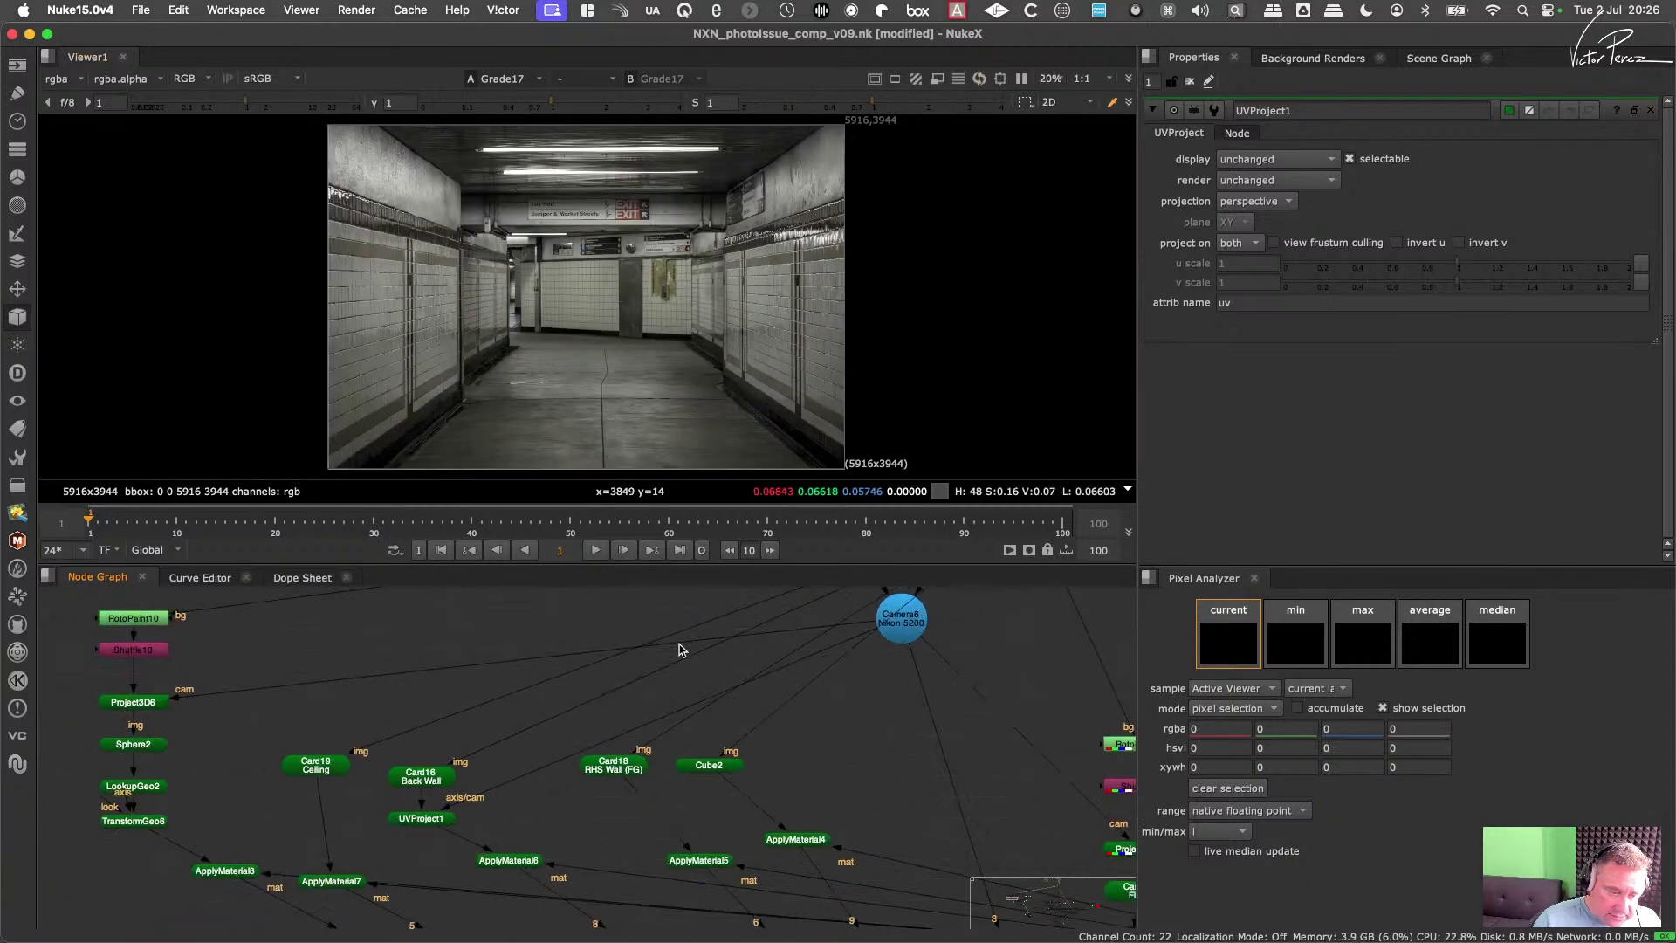
Step: Show Card16 Back Wall and UVProject1 one after the other in Viewer1 to compare the projected texture
click(428, 770)
key(1)
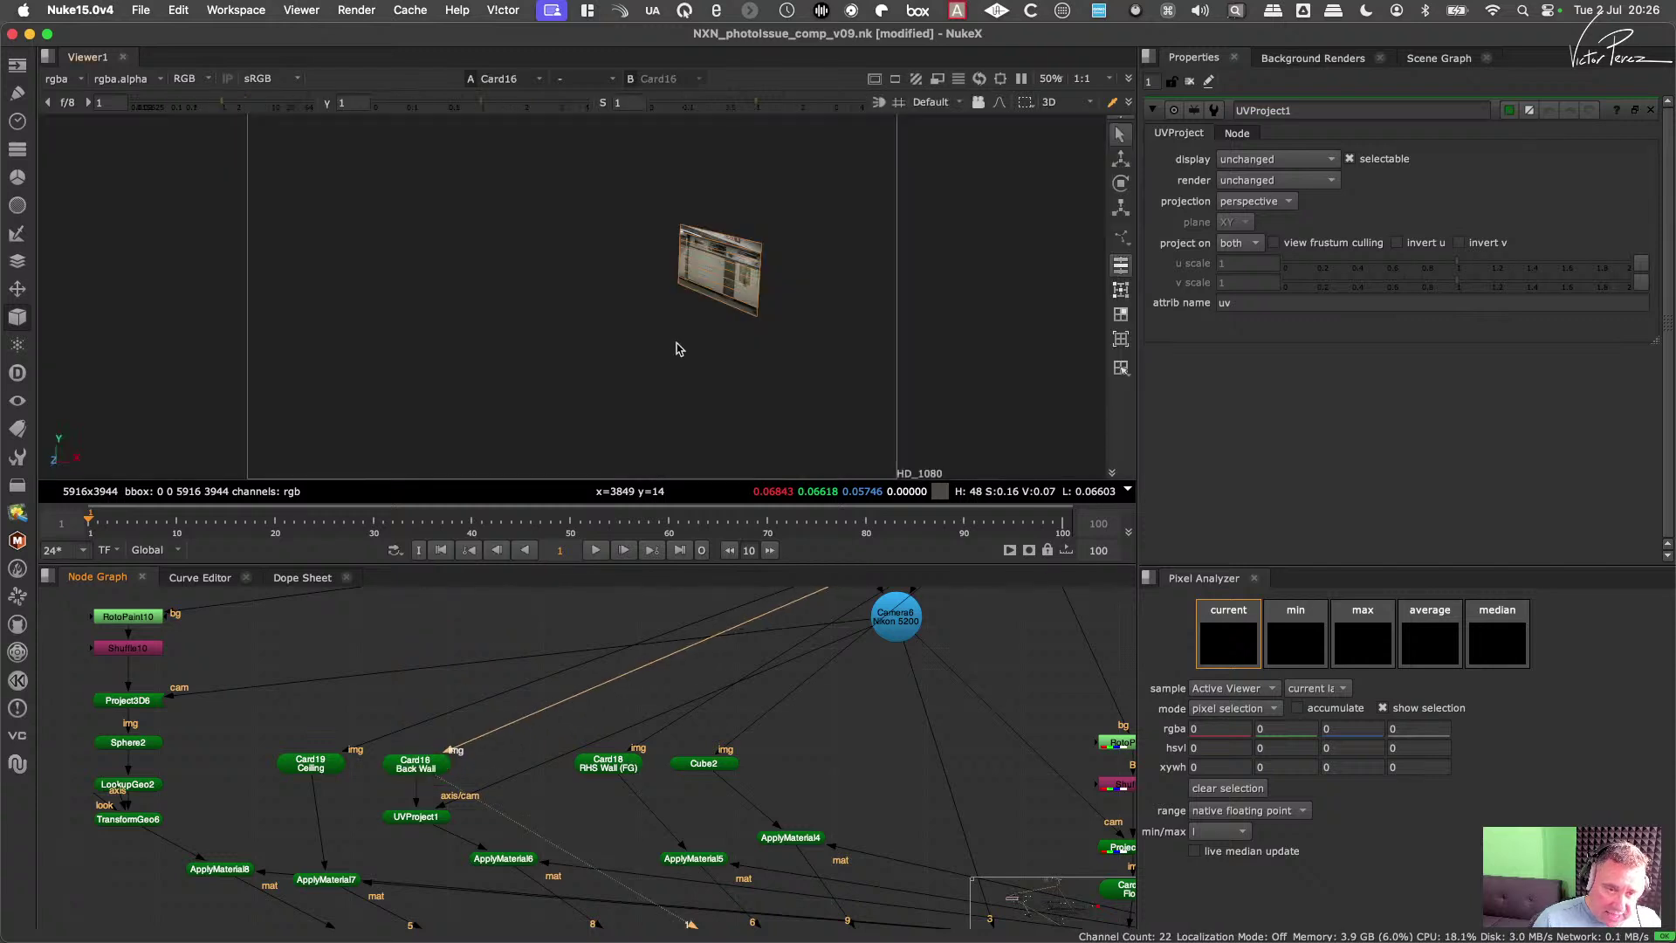
drag(442, 821, 442, 810)
key(1)
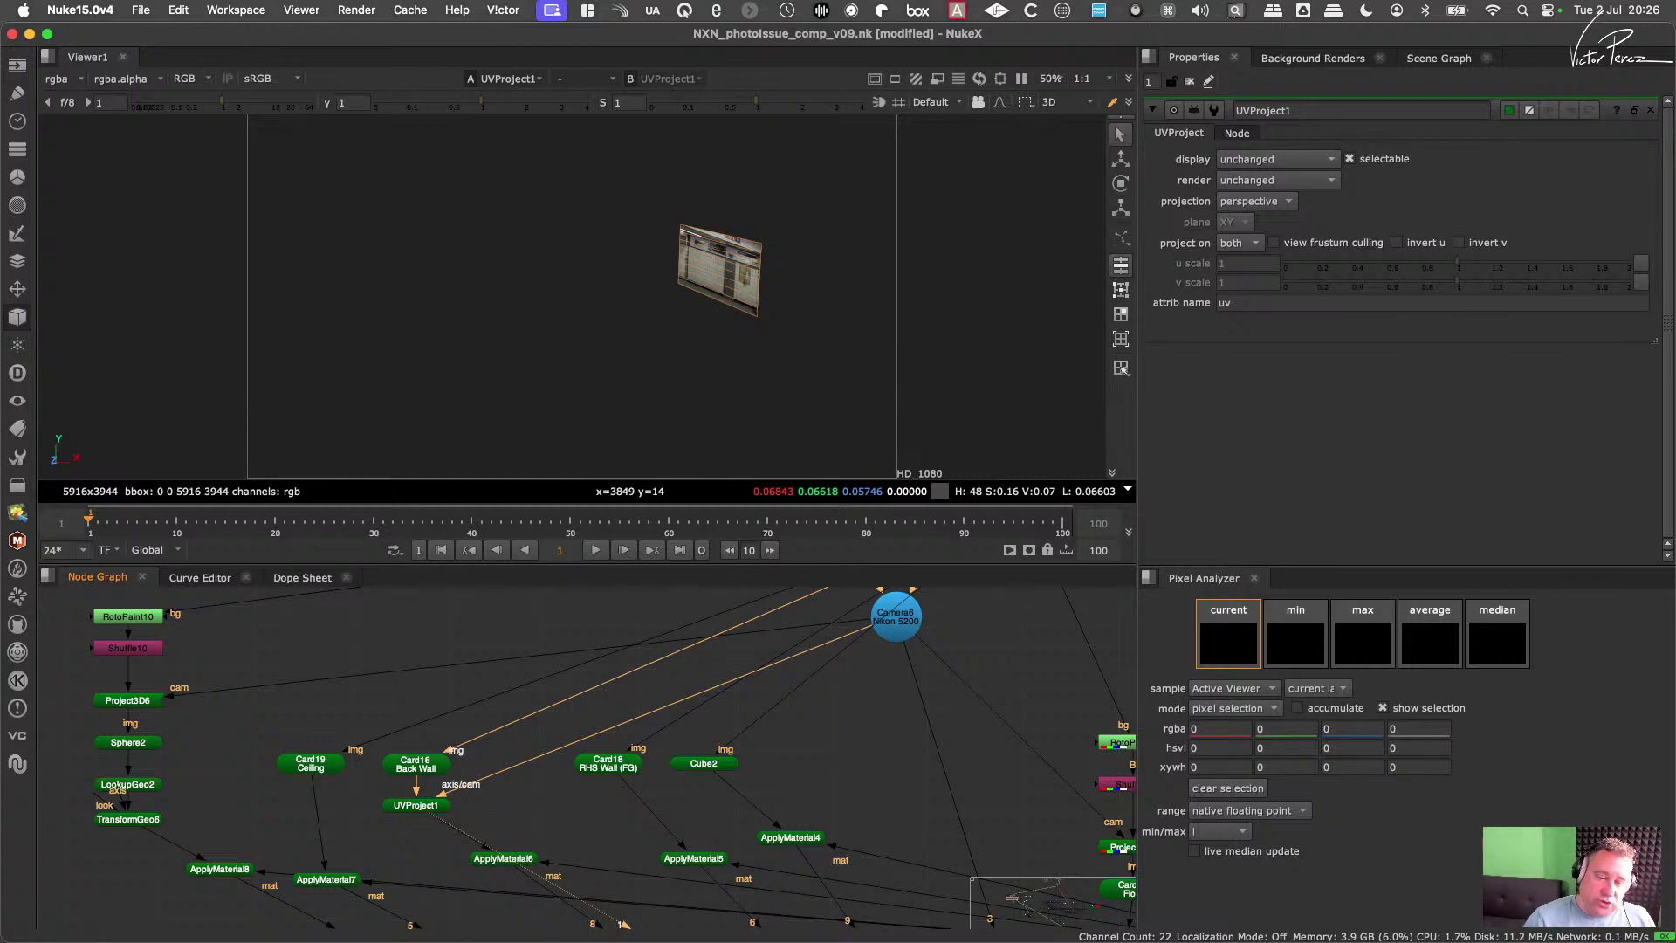
click(478, 823)
click(432, 810)
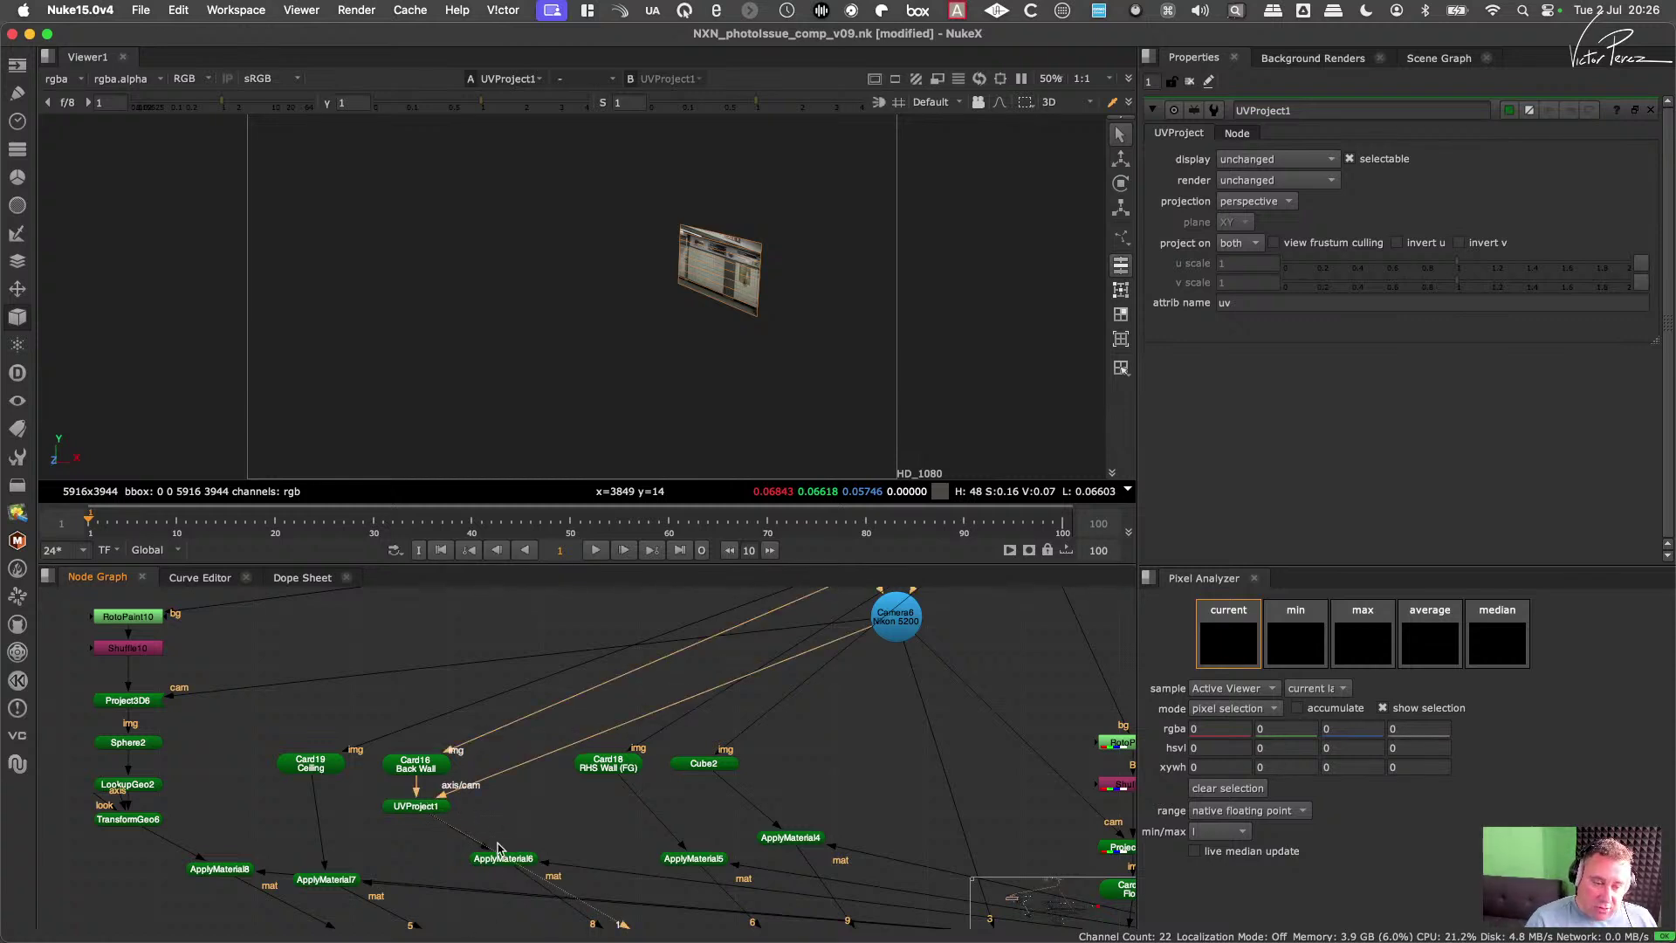
Step: Place ApplyMaterial6 closer below UVProject1, check it in Viewer1, and delete it from the back wall branch
mouse_move(499, 851)
mouse_down()
mouse_move(453, 848)
mouse_move(511, 799)
mouse_move(472, 835)
mouse_up()
key(1)
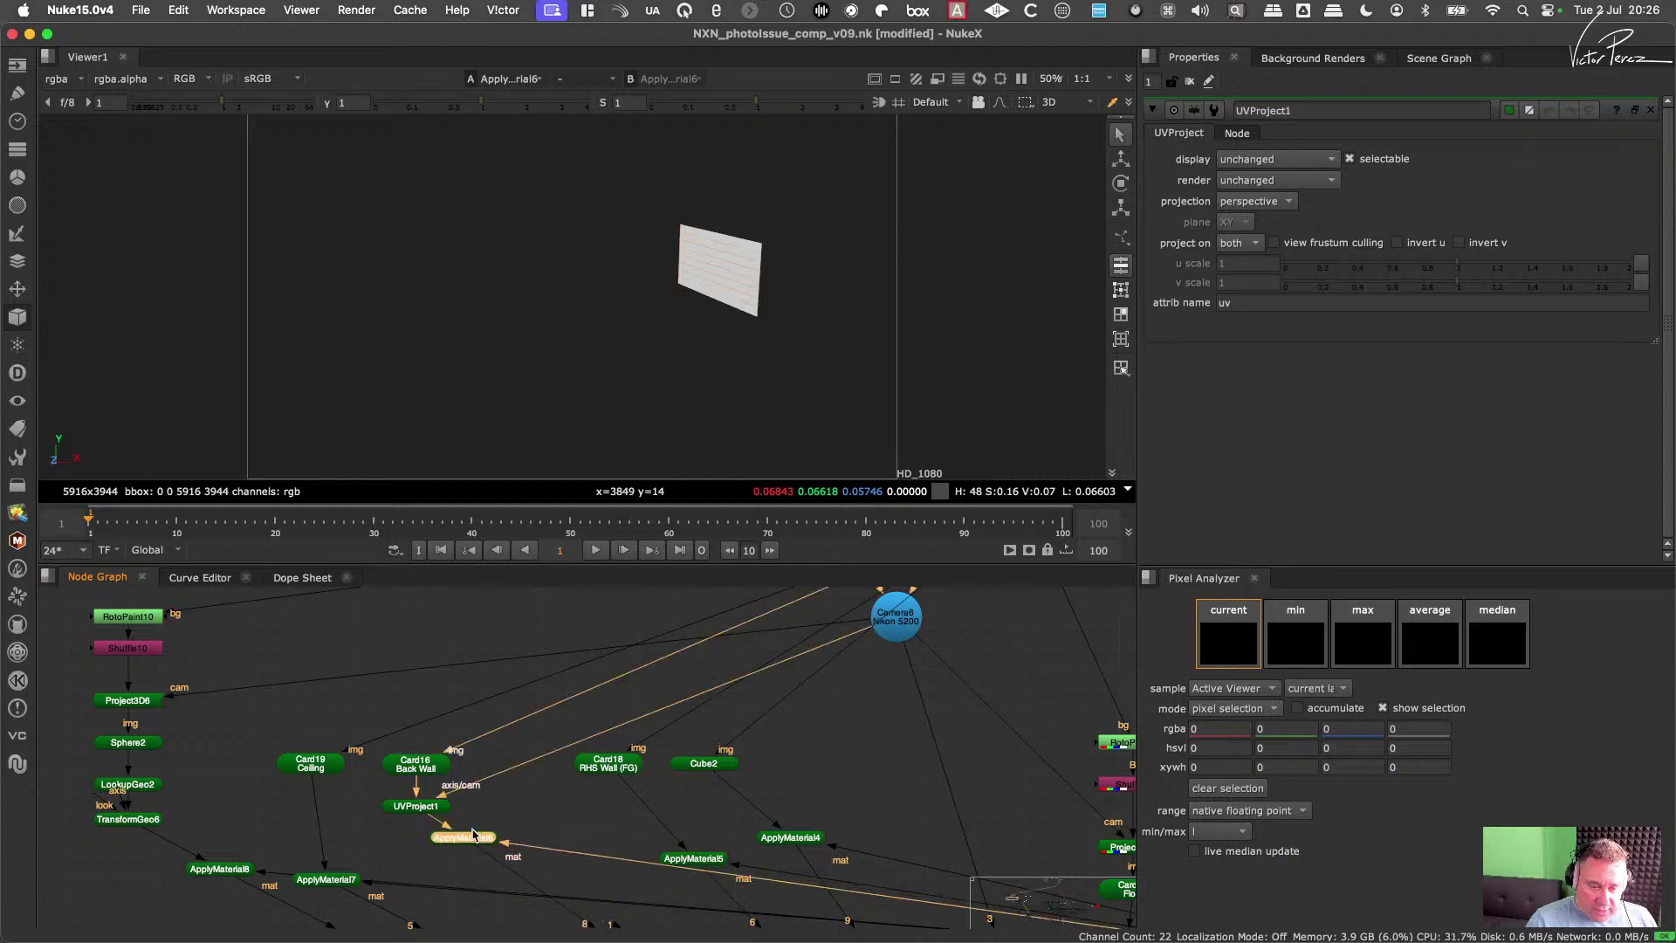
key(Delete)
scroll(573, 839, down, 3)
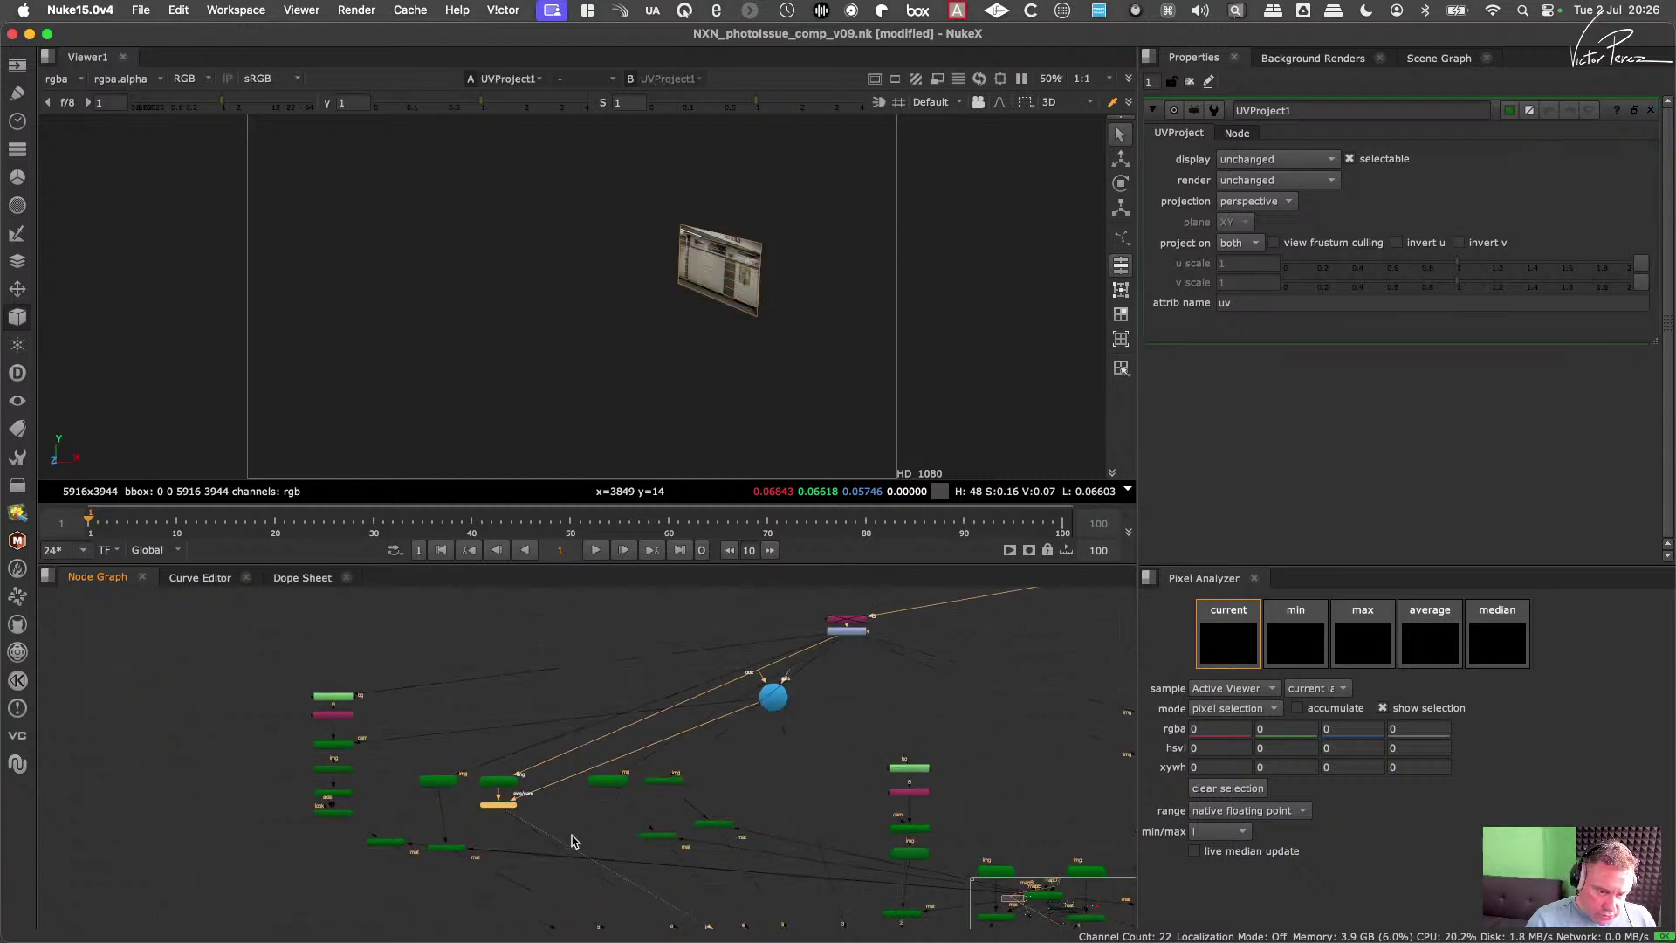
scroll(569, 727, up, 2)
scroll(590, 791, up, 5)
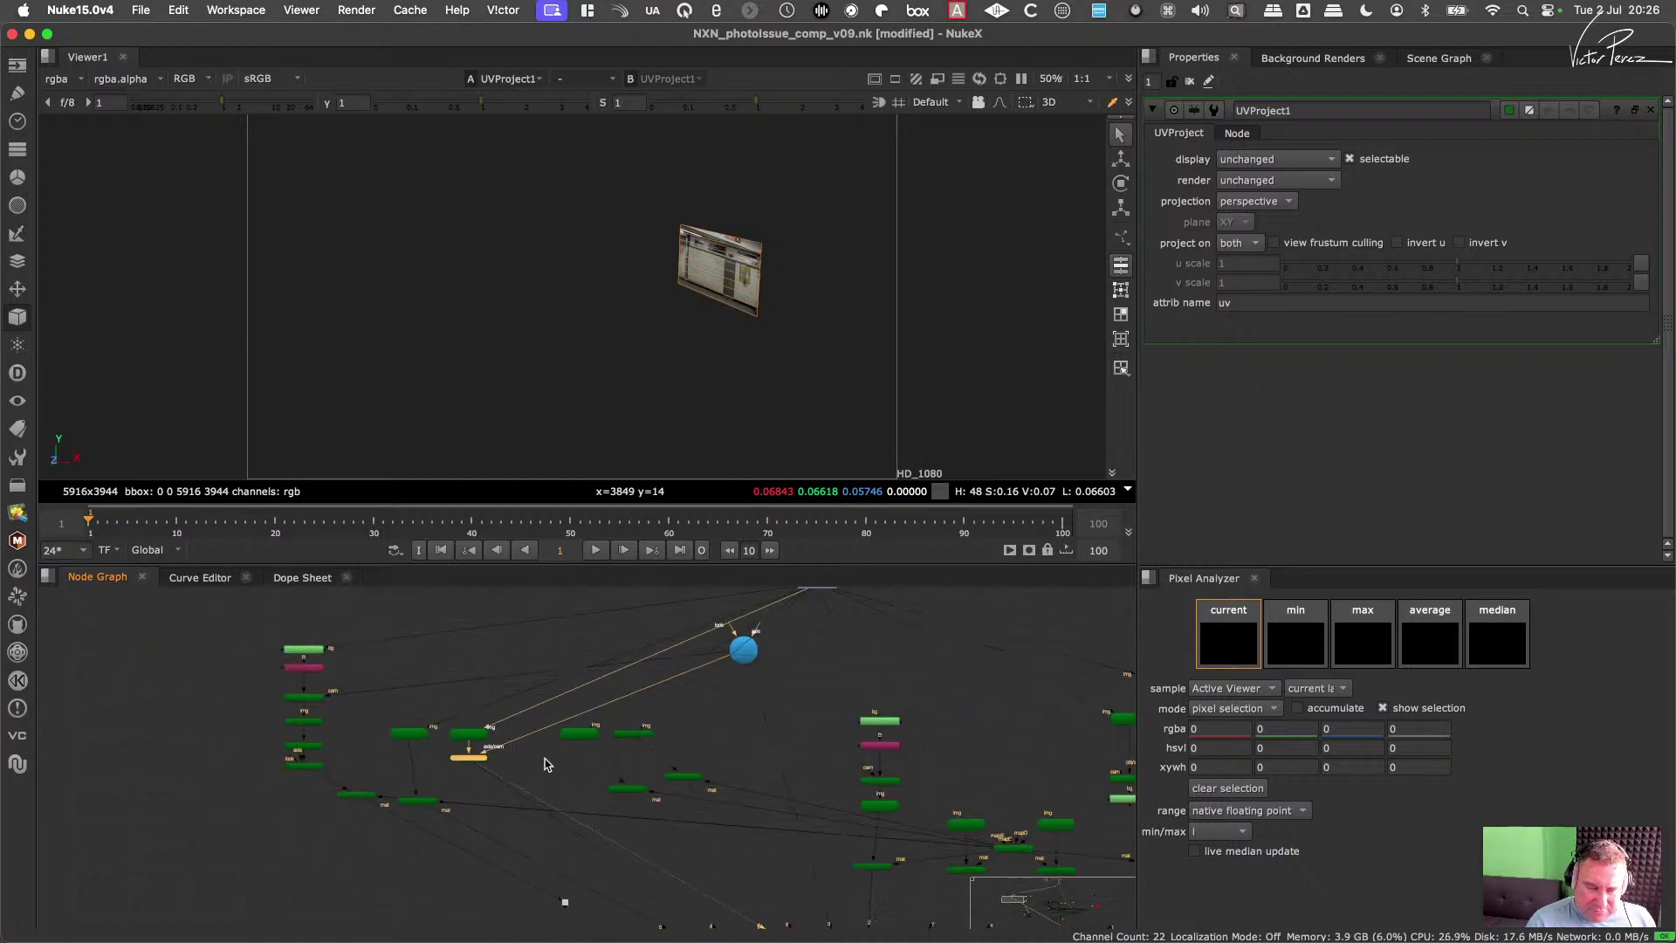
scroll(569, 727, up, 1)
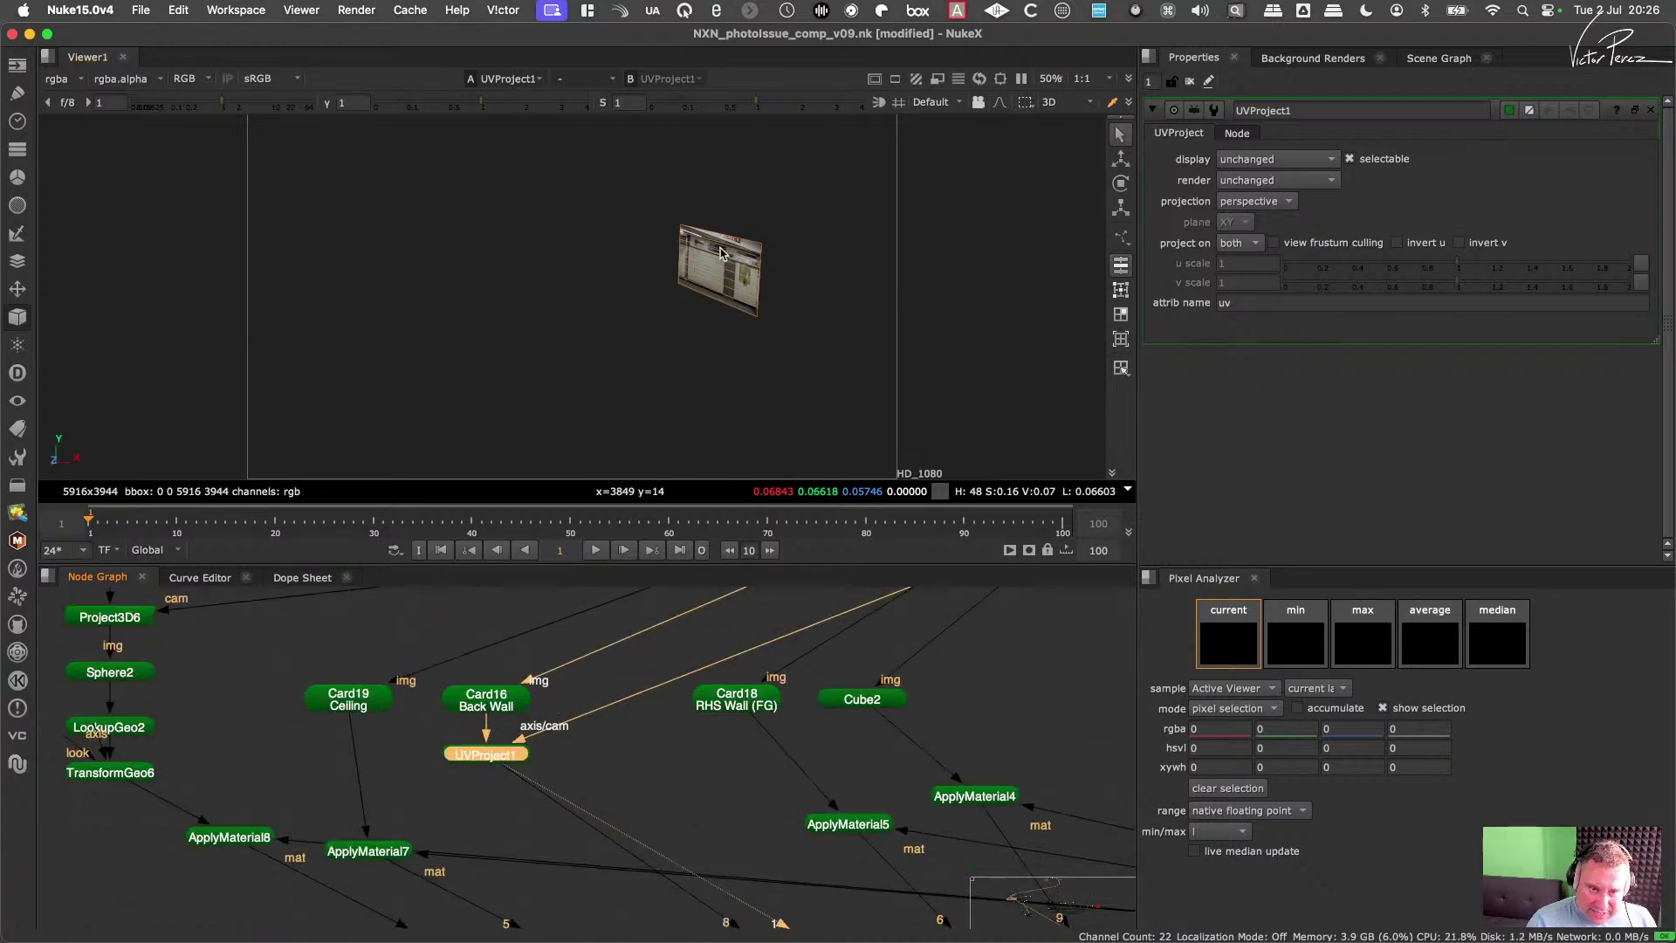
Step: Add a TransformGeo node directly below UVProject1
drag(493, 761, 494, 763)
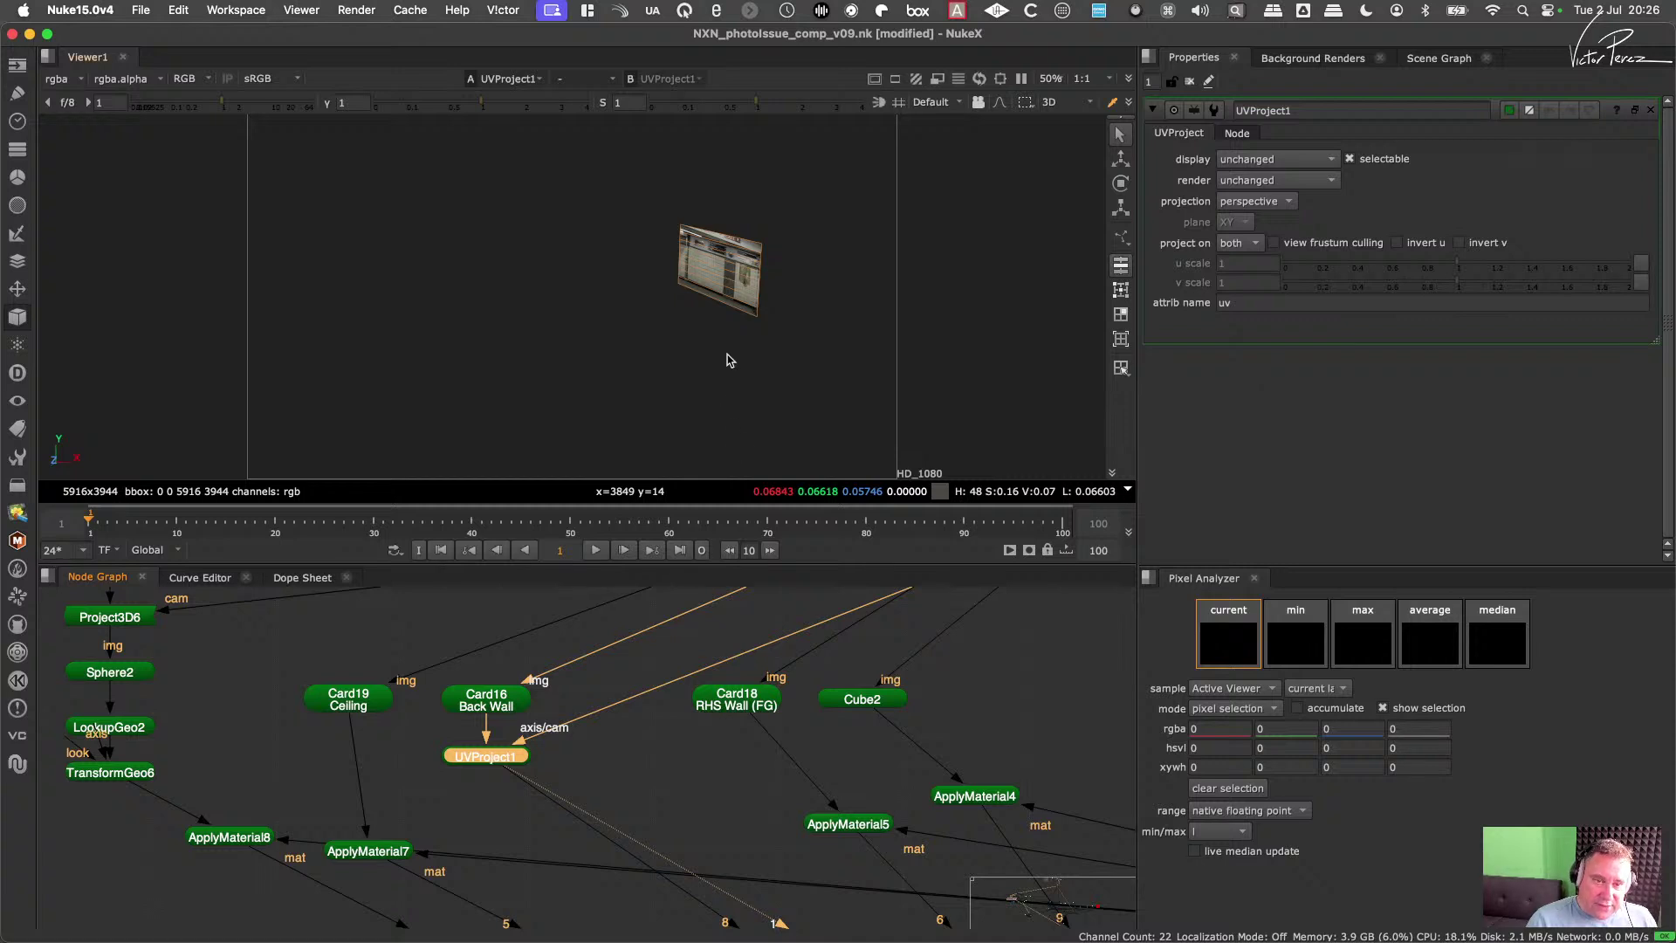
ctrl+drag(730, 360, 1007, 358)
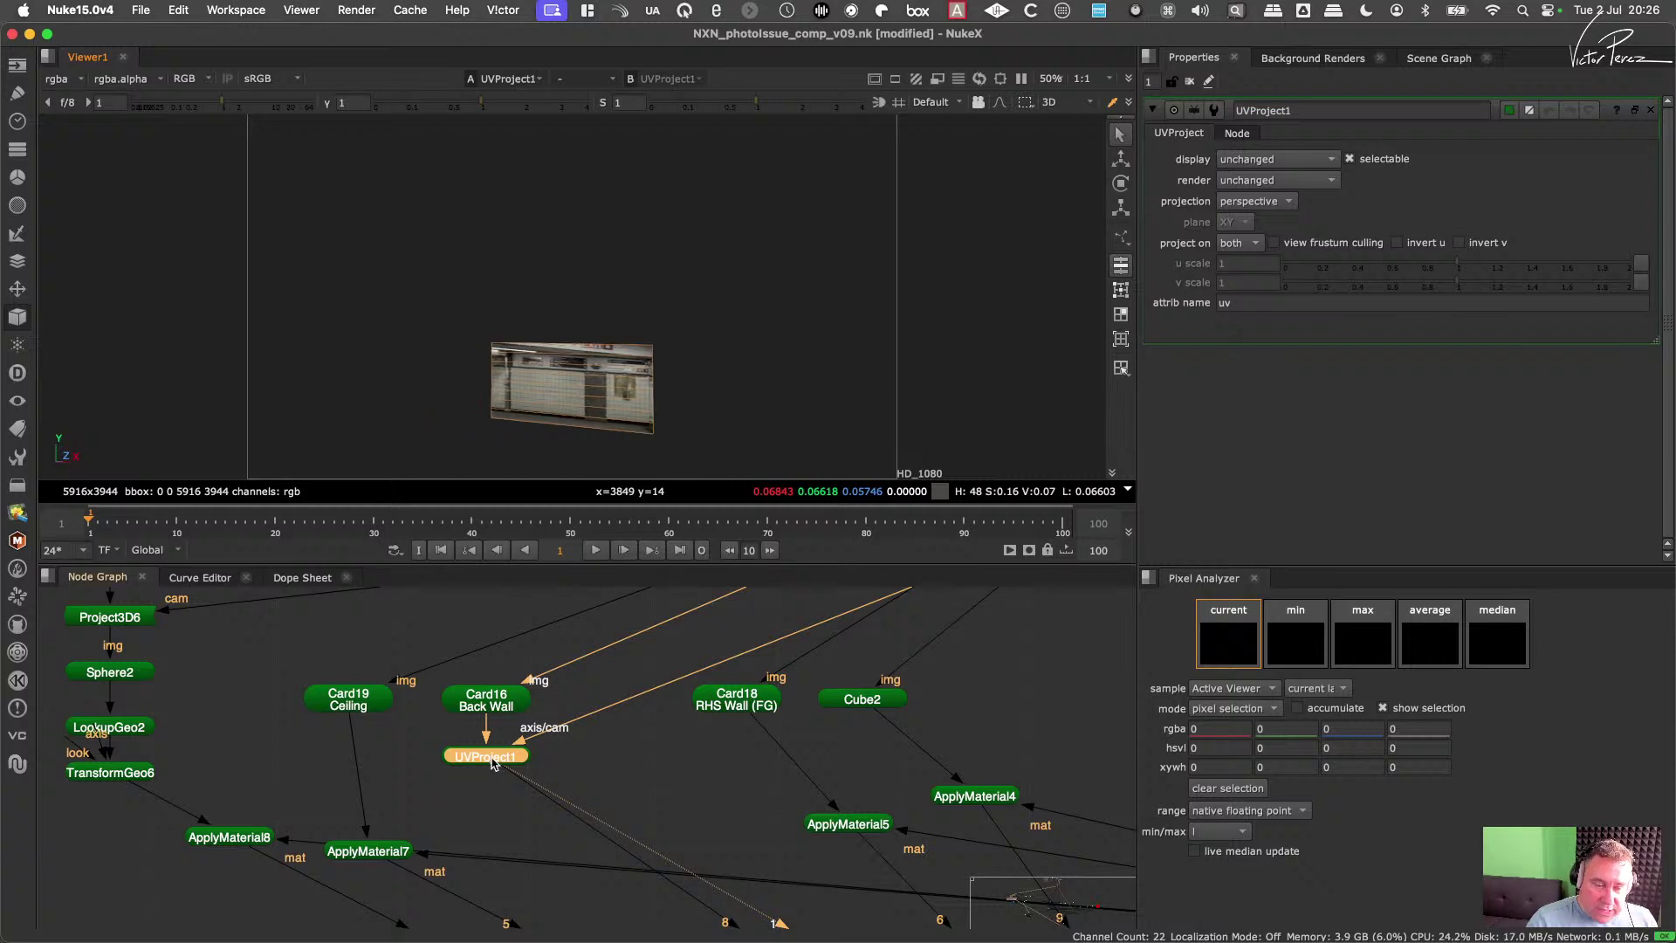
key(Tab)
text(tr)
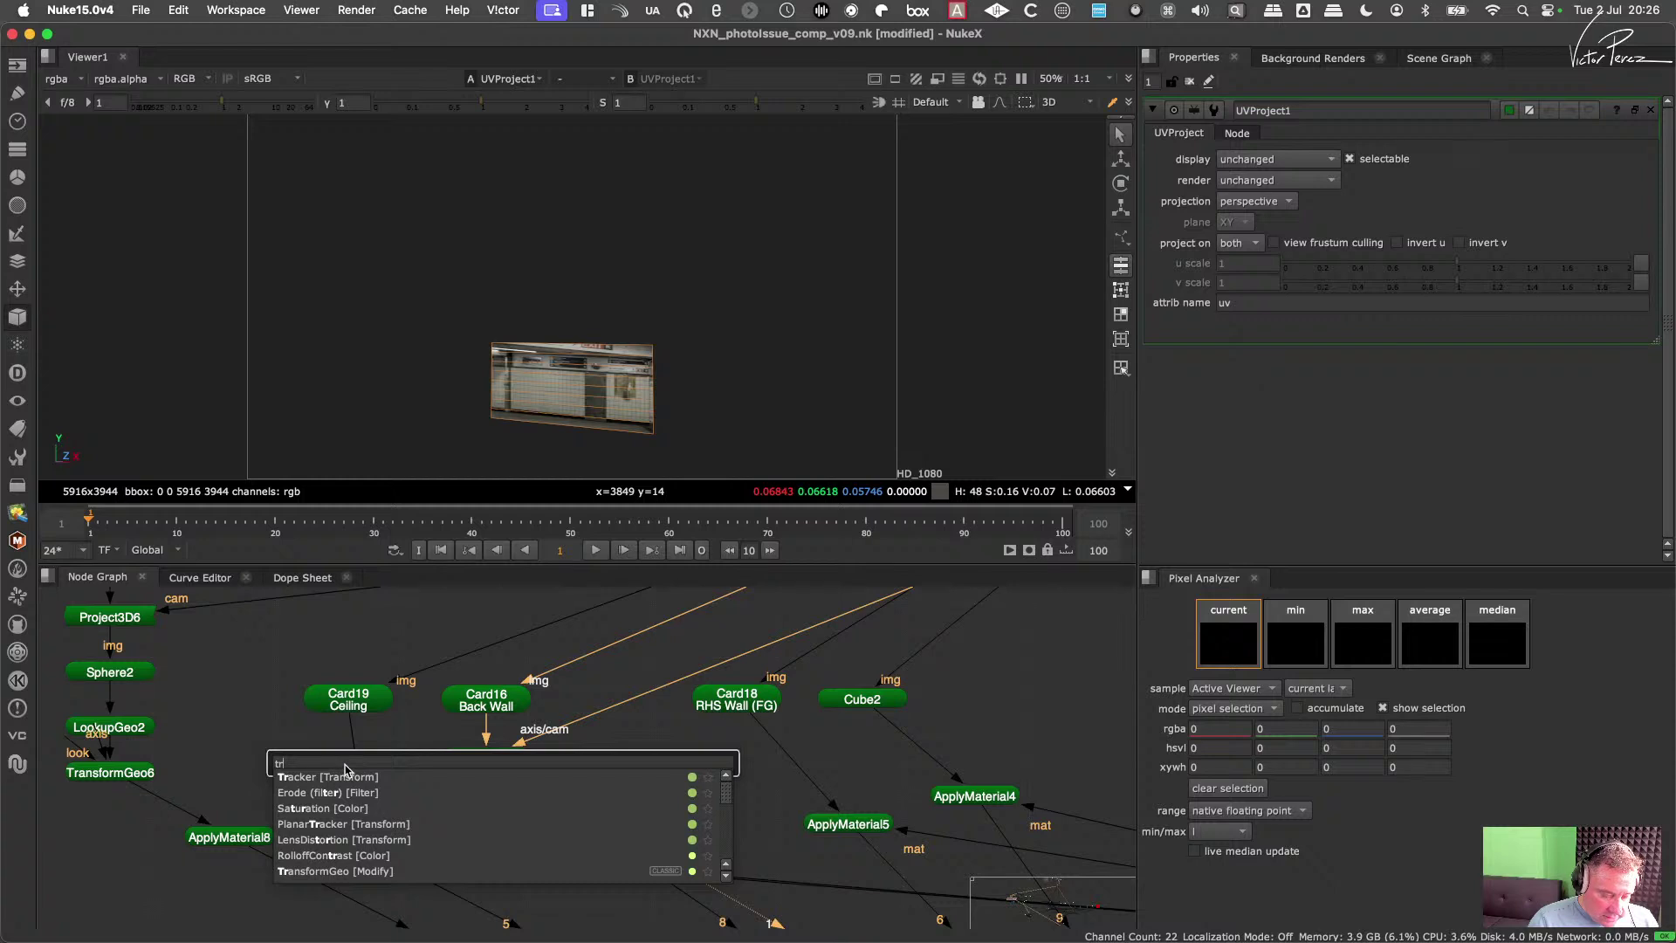
text(a)
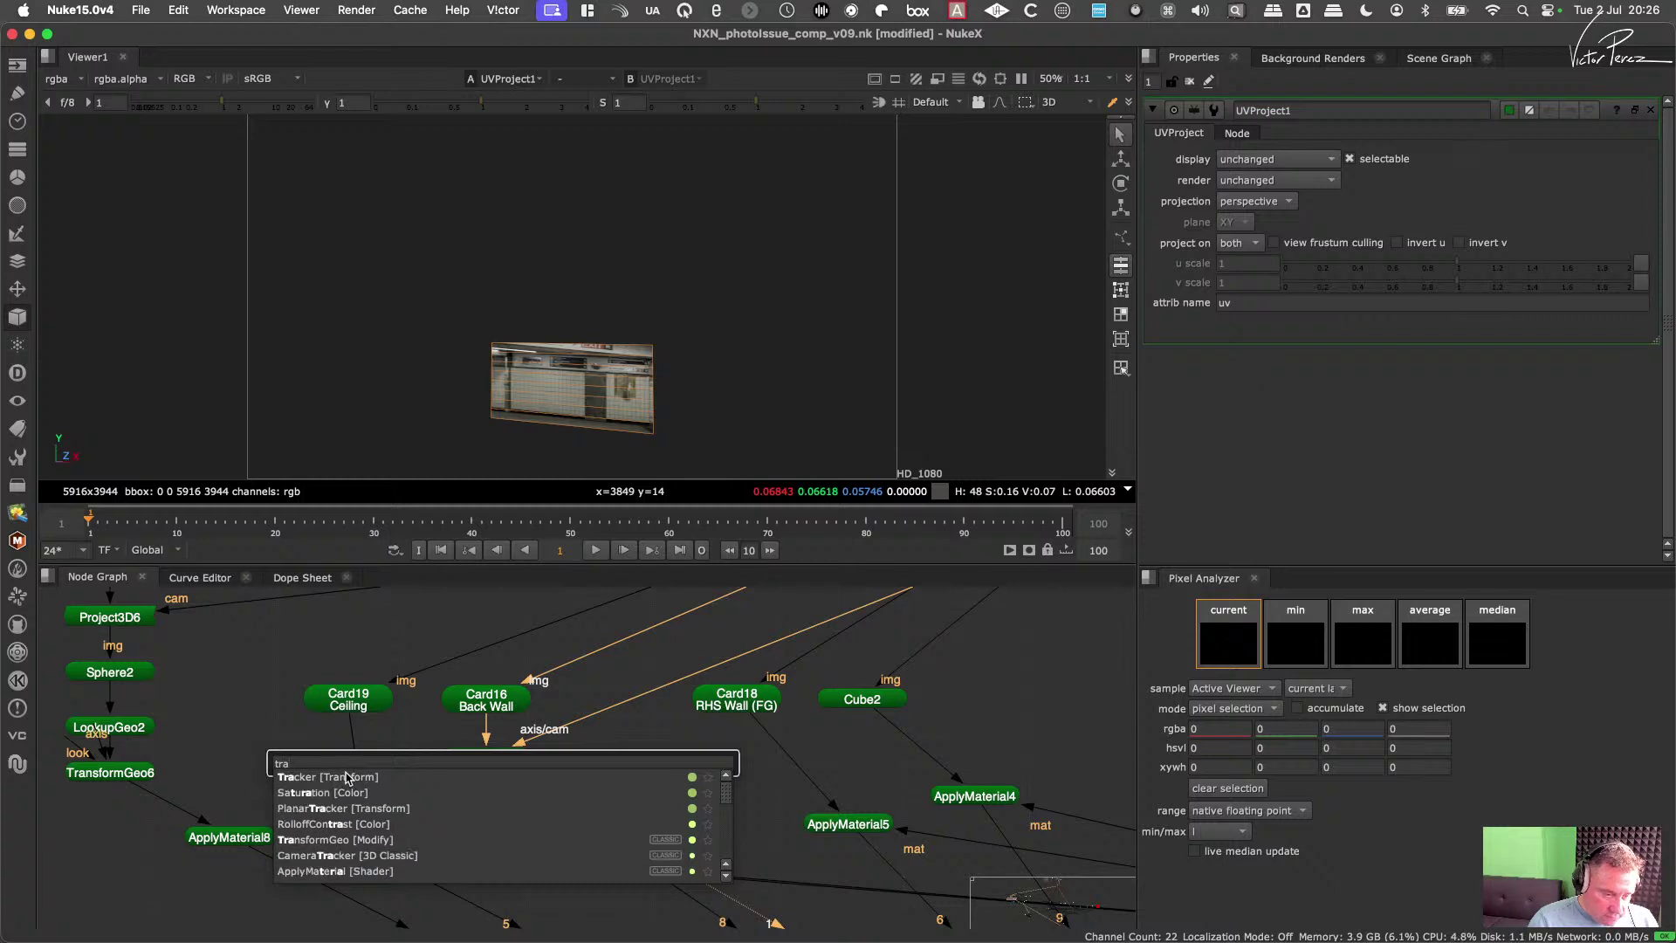
click(334, 839)
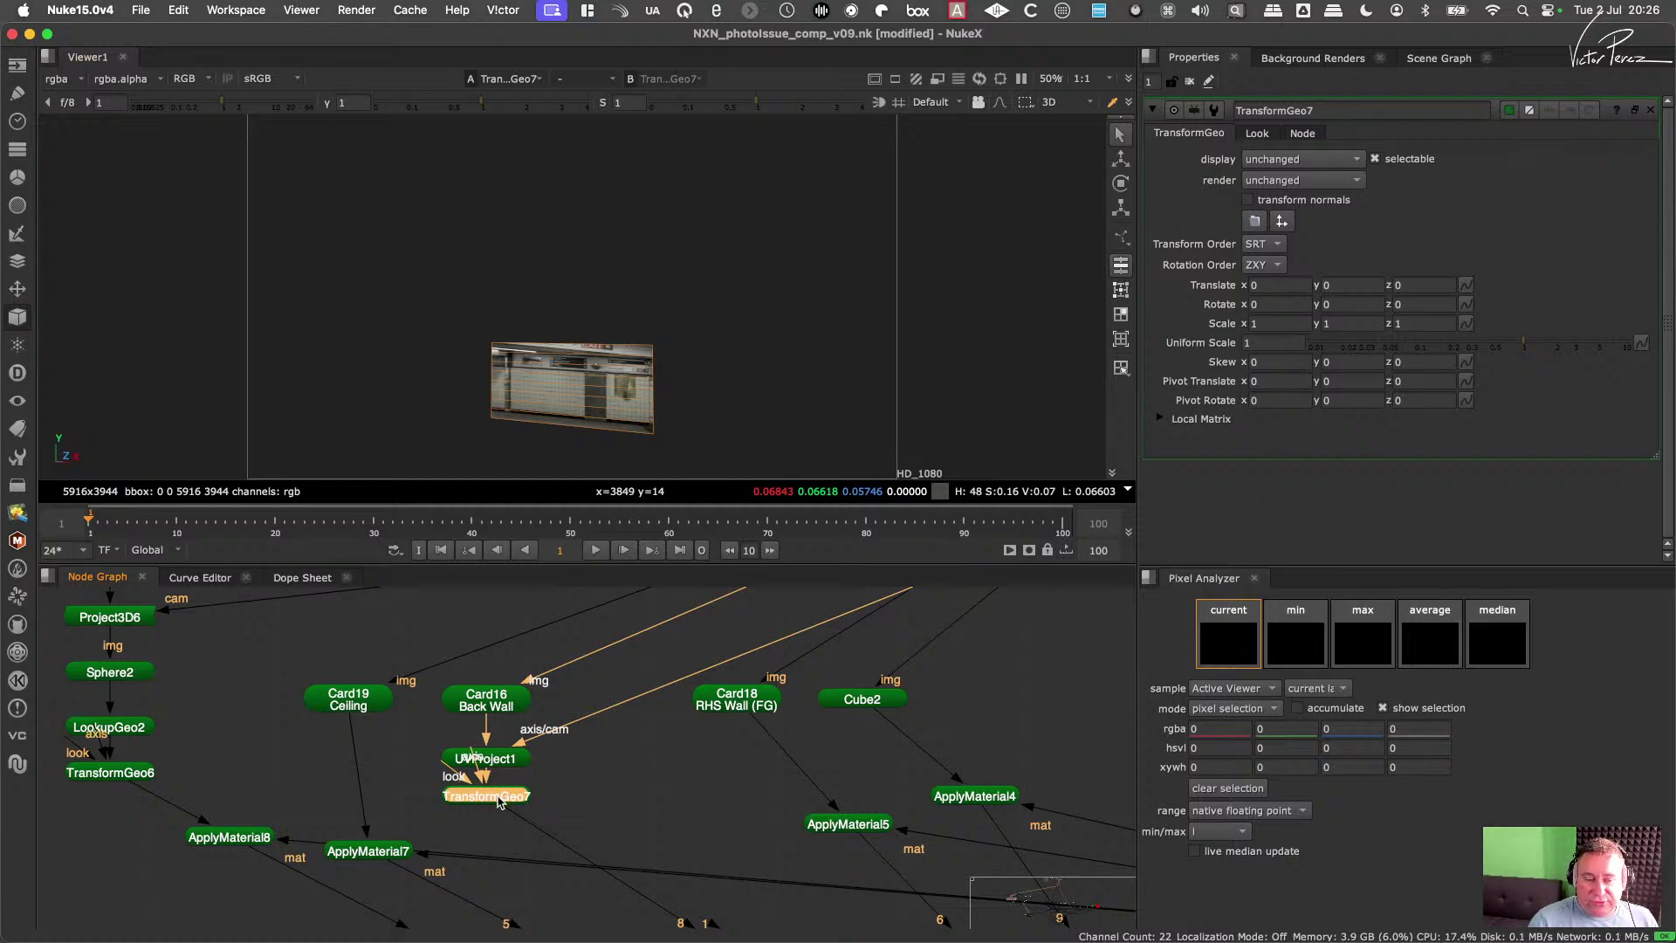
drag(499, 801, 503, 810)
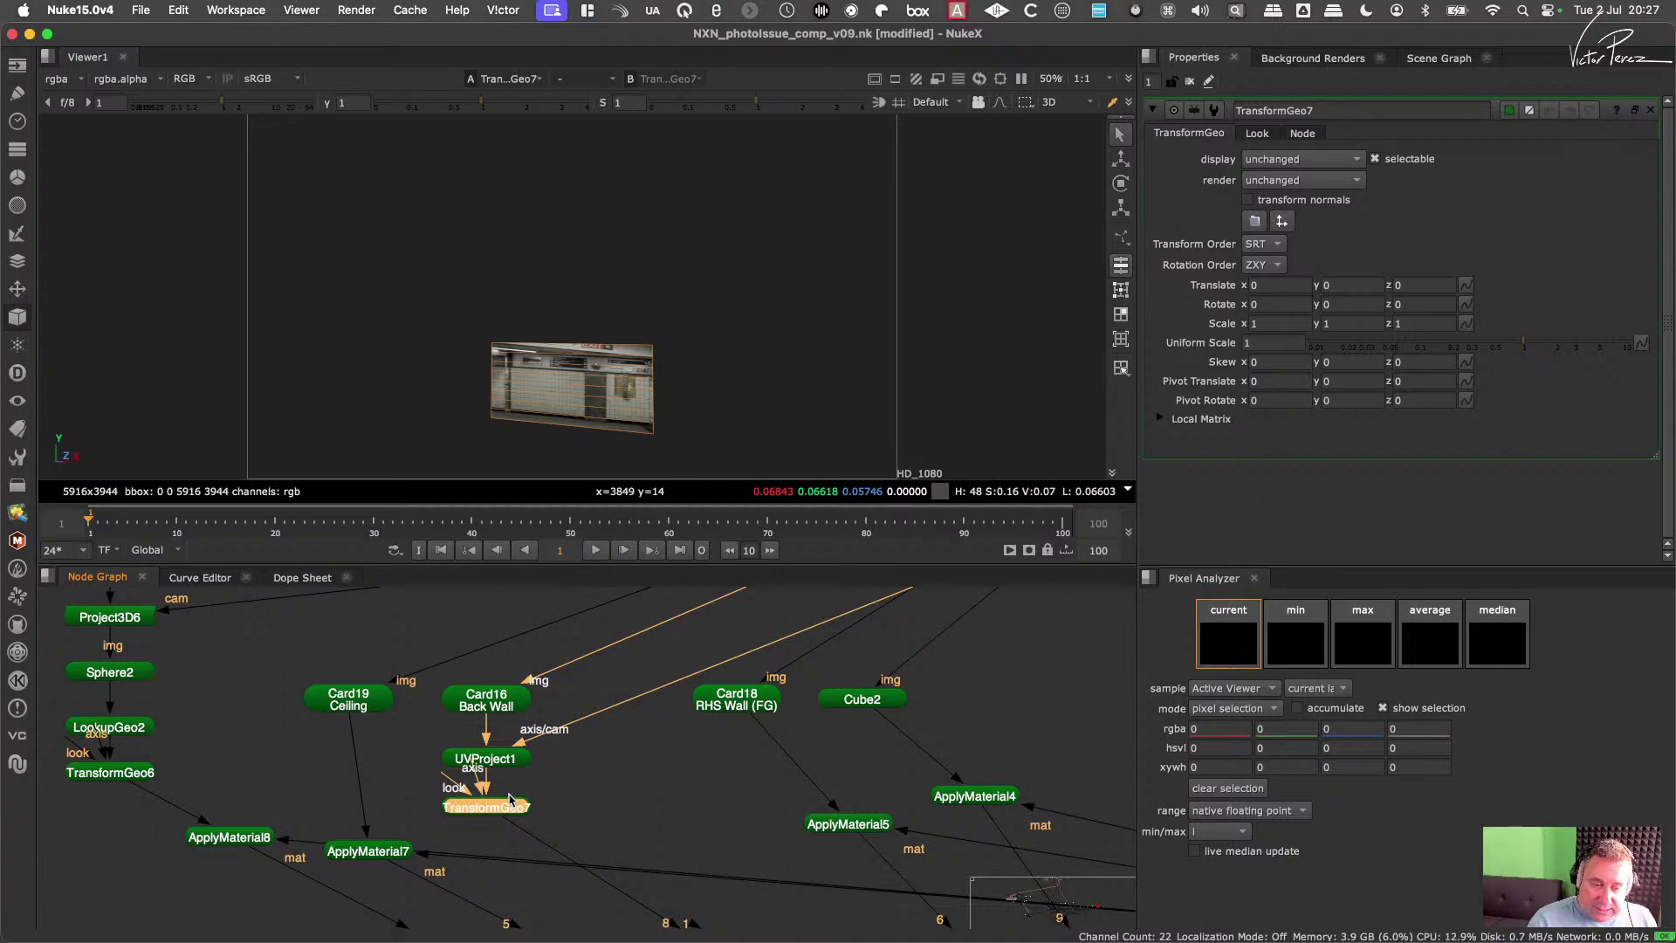
Step: Increase TransformGeo7's X translation in steps to slide the textured back wall card sideways
click(1276, 286)
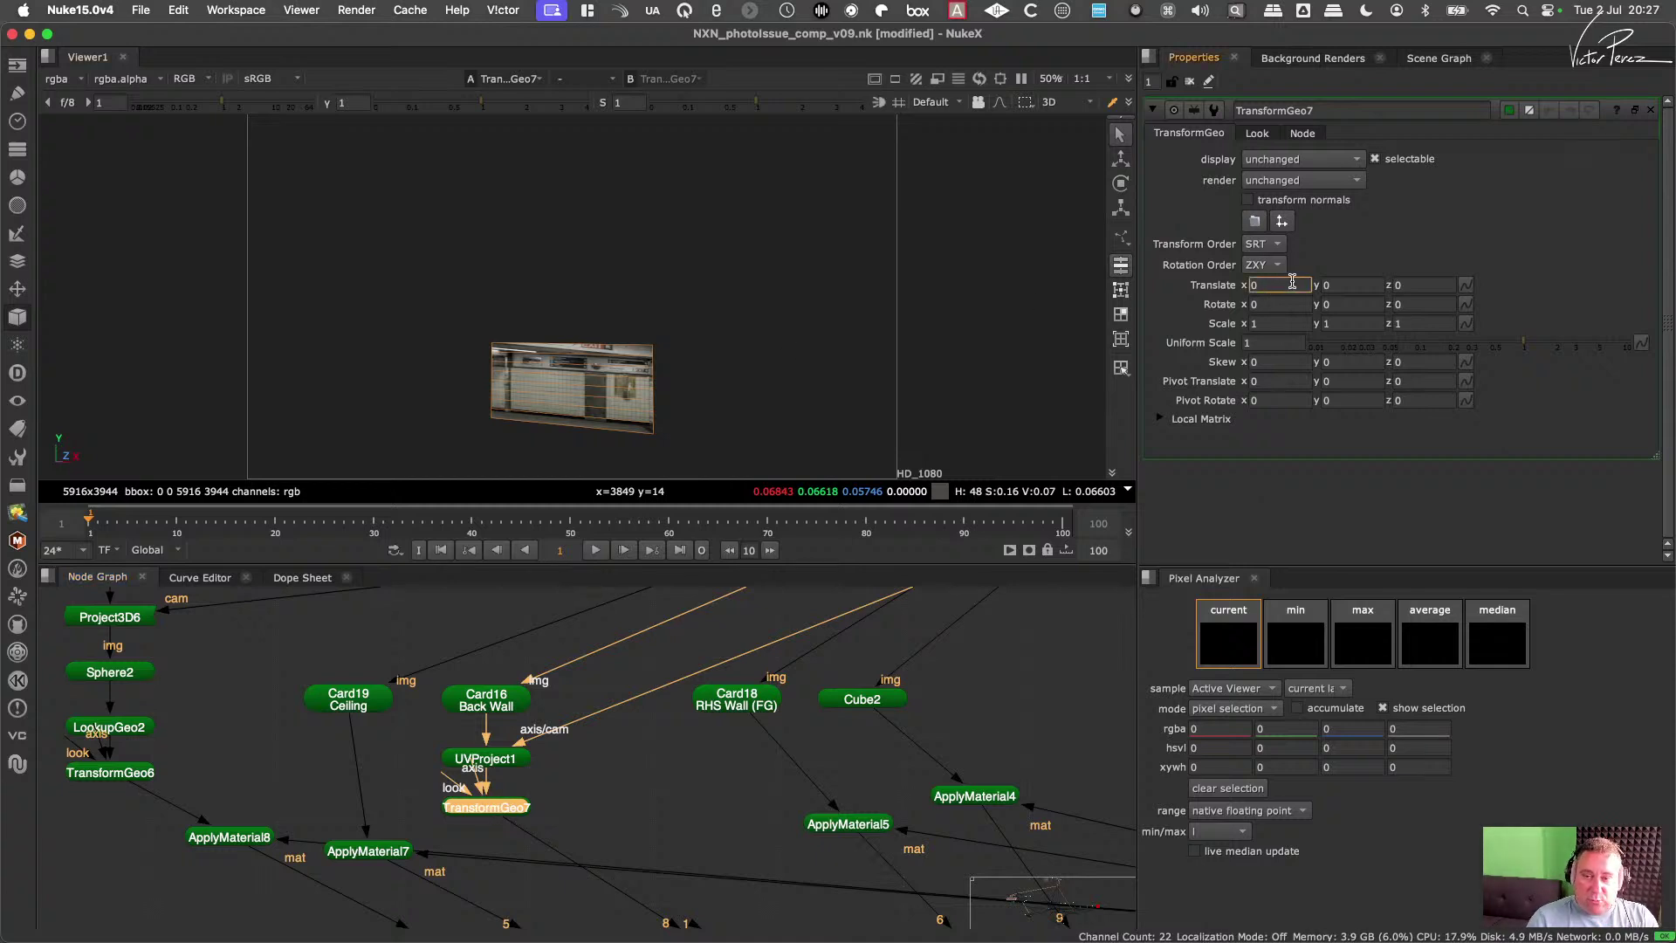
key(Up)
key(Up)
key(Up)
key(Up)
key(Up)
key(Up)
key(Up)
key(Up)
key(Up)
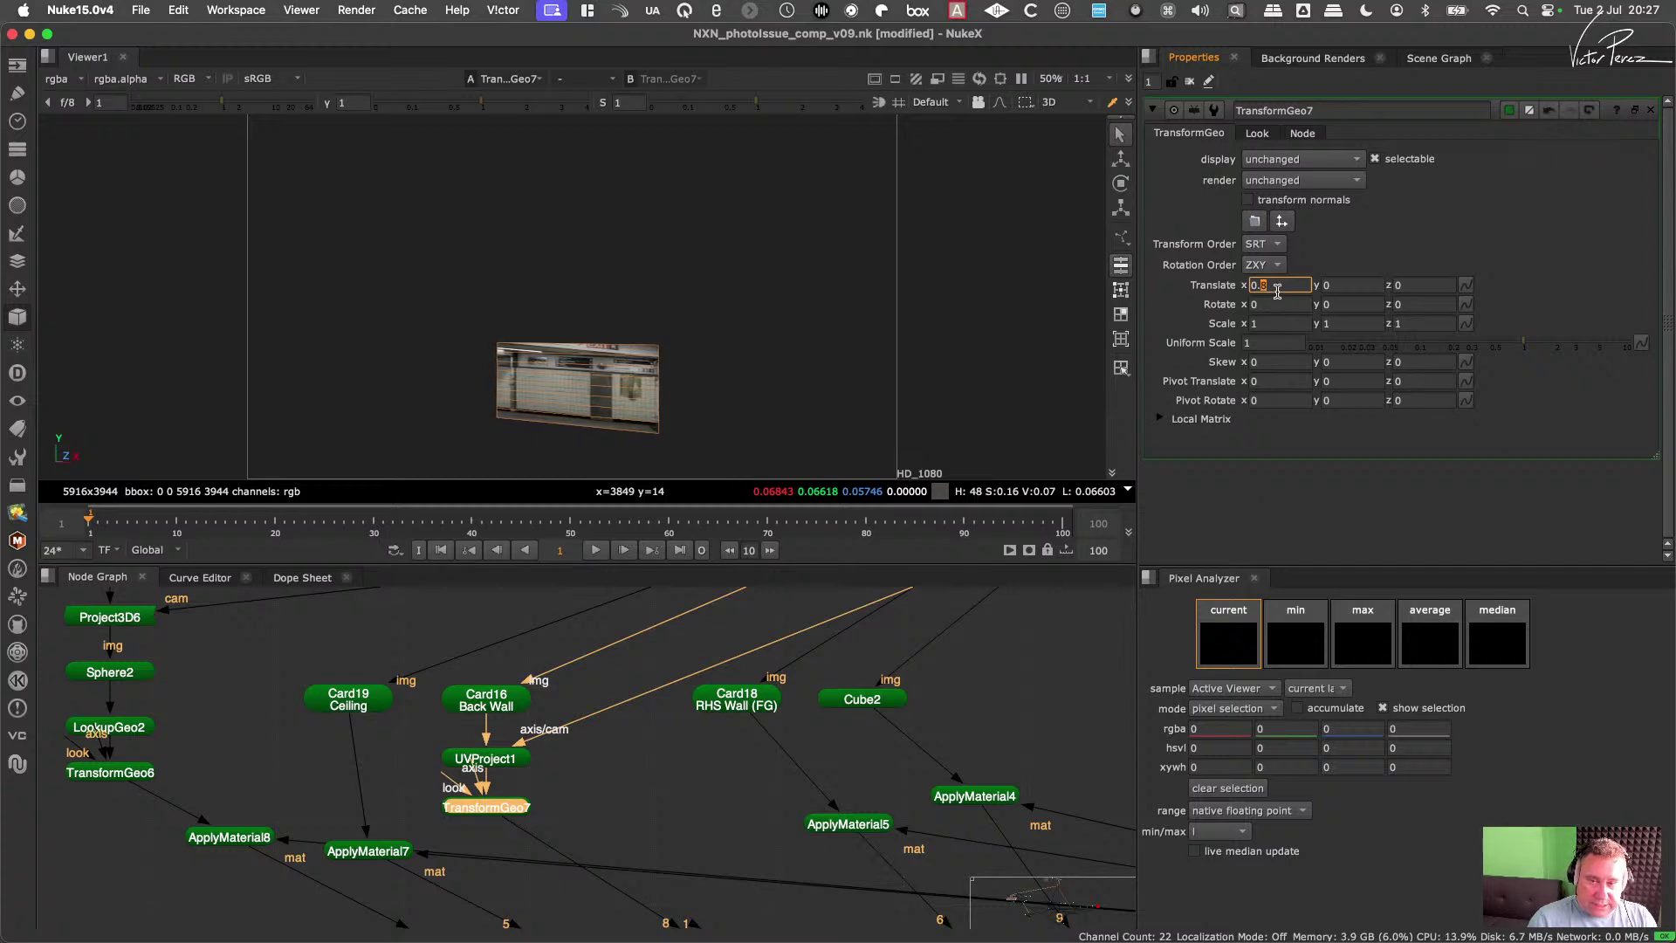
key(Up)
key(Up)
key(Up)
key(Up)
key(Up)
key(Up)
key(Up)
key(Up)
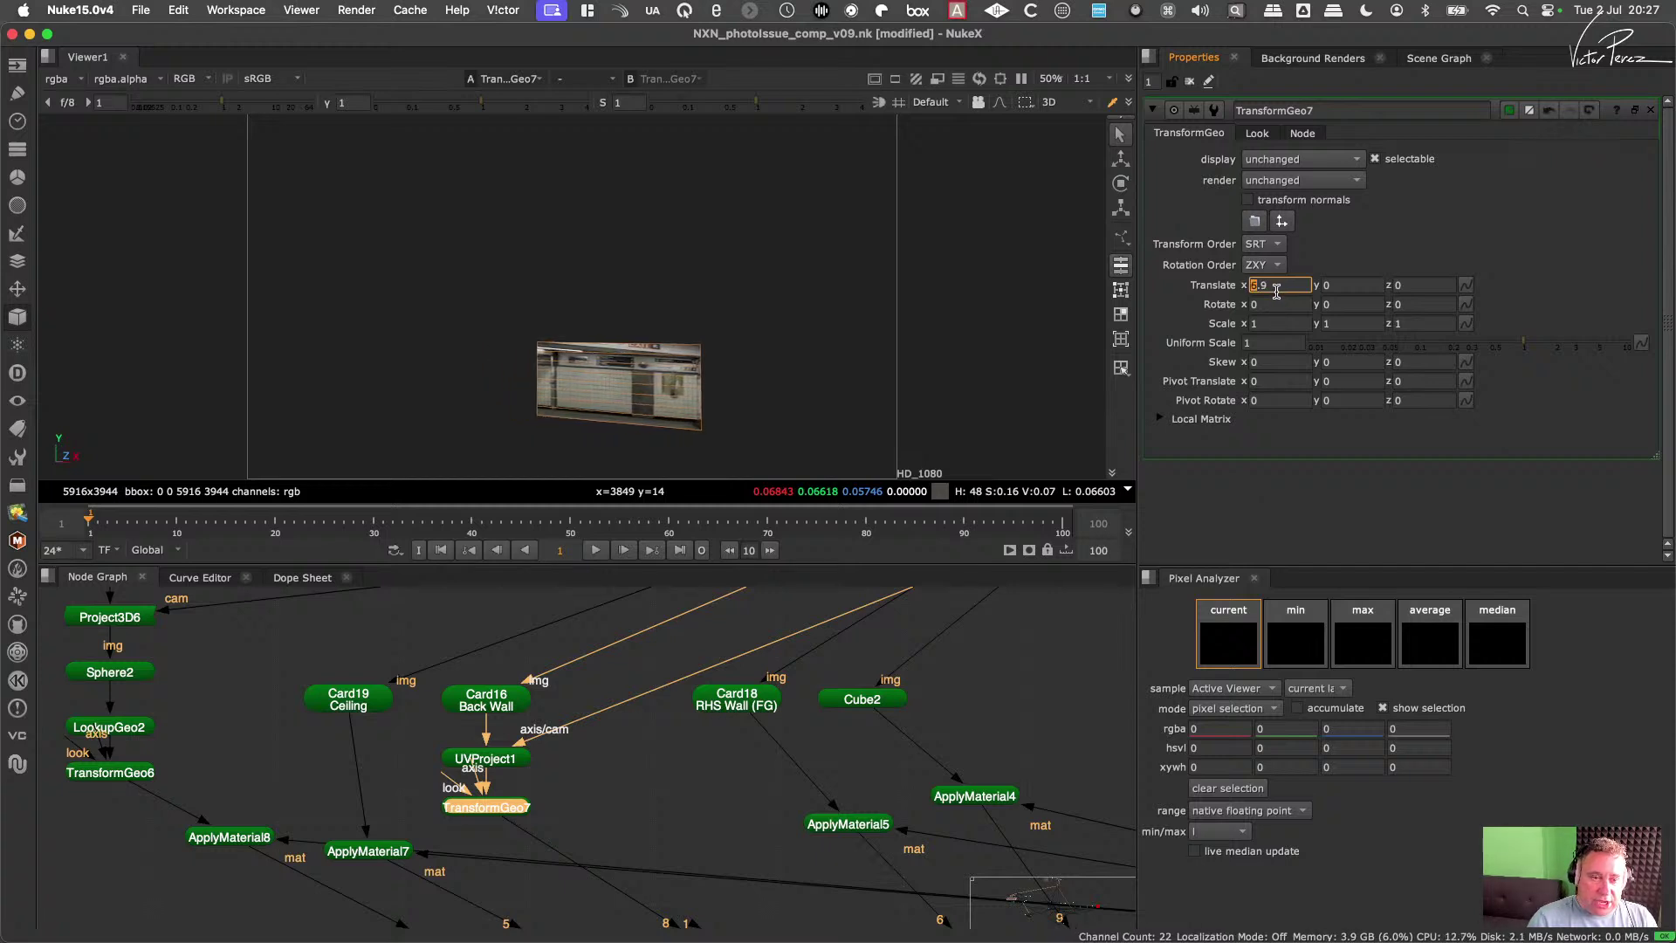
key(Up)
key(Up)
key(Up)
key(Up)
key(Up)
key(Up)
key(Up)
key(Up)
key(Up)
key(Up)
key(Up)
key(Up)
key(Up)
key(Up)
key(Up)
key(Up)
key(Up)
key(Up)
key(Up)
key(Up)
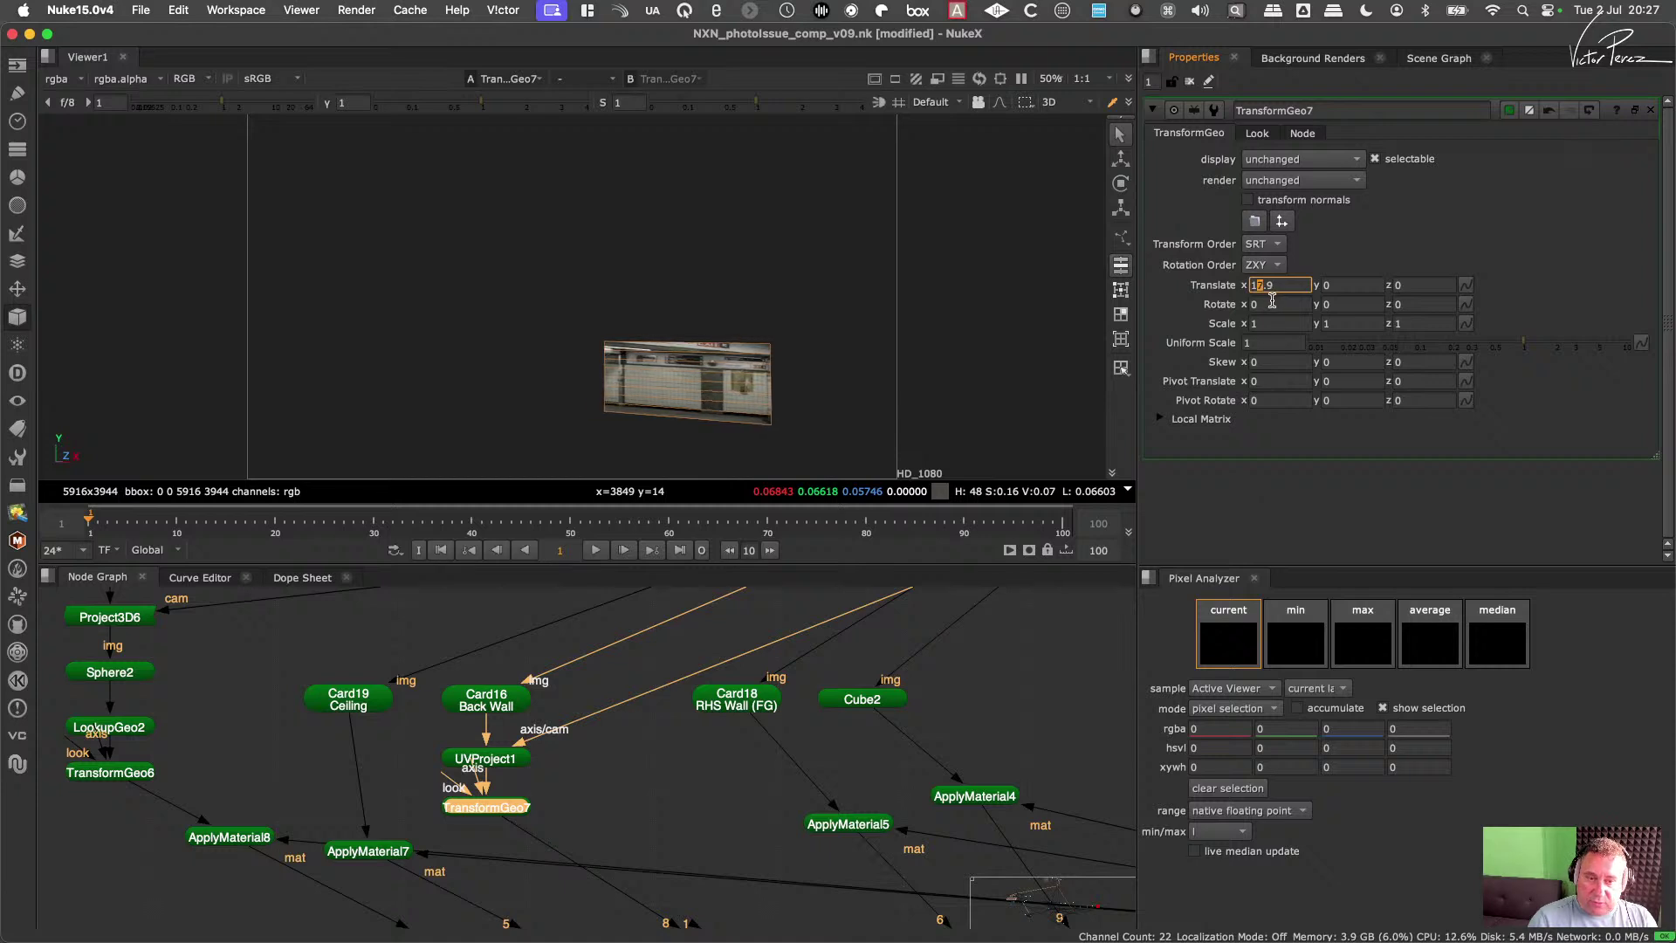
Step: Decrease TransformGeo7's X translation in steps until it is negative, sliding the textured back wall card back across the frame
key(Down)
key(Down)
key(Down)
key(Down)
key(Down)
key(Down)
key(Down)
key(Down)
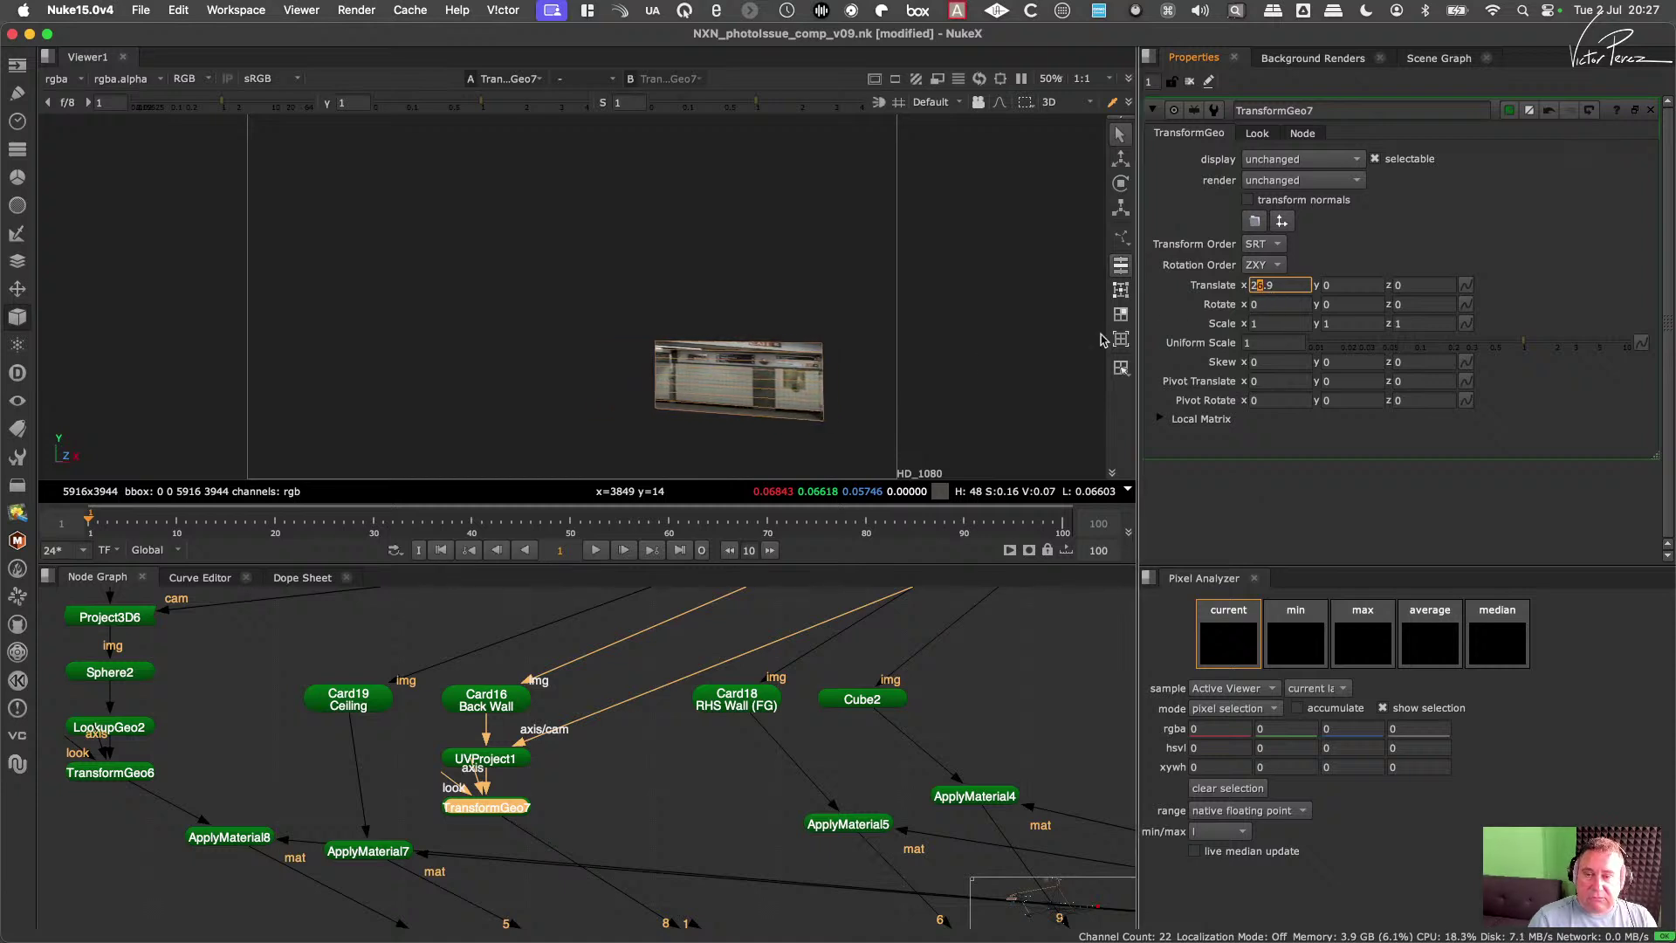
key(Down)
key(Down)
key(Down)
key(Down)
key(Down)
key(Down)
key(Down)
key(Down)
key(Down)
key(Down)
key(Down)
key(Down)
key(Down)
key(Down)
key(Down)
key(Down)
key(Down)
key(Down)
key(Down)
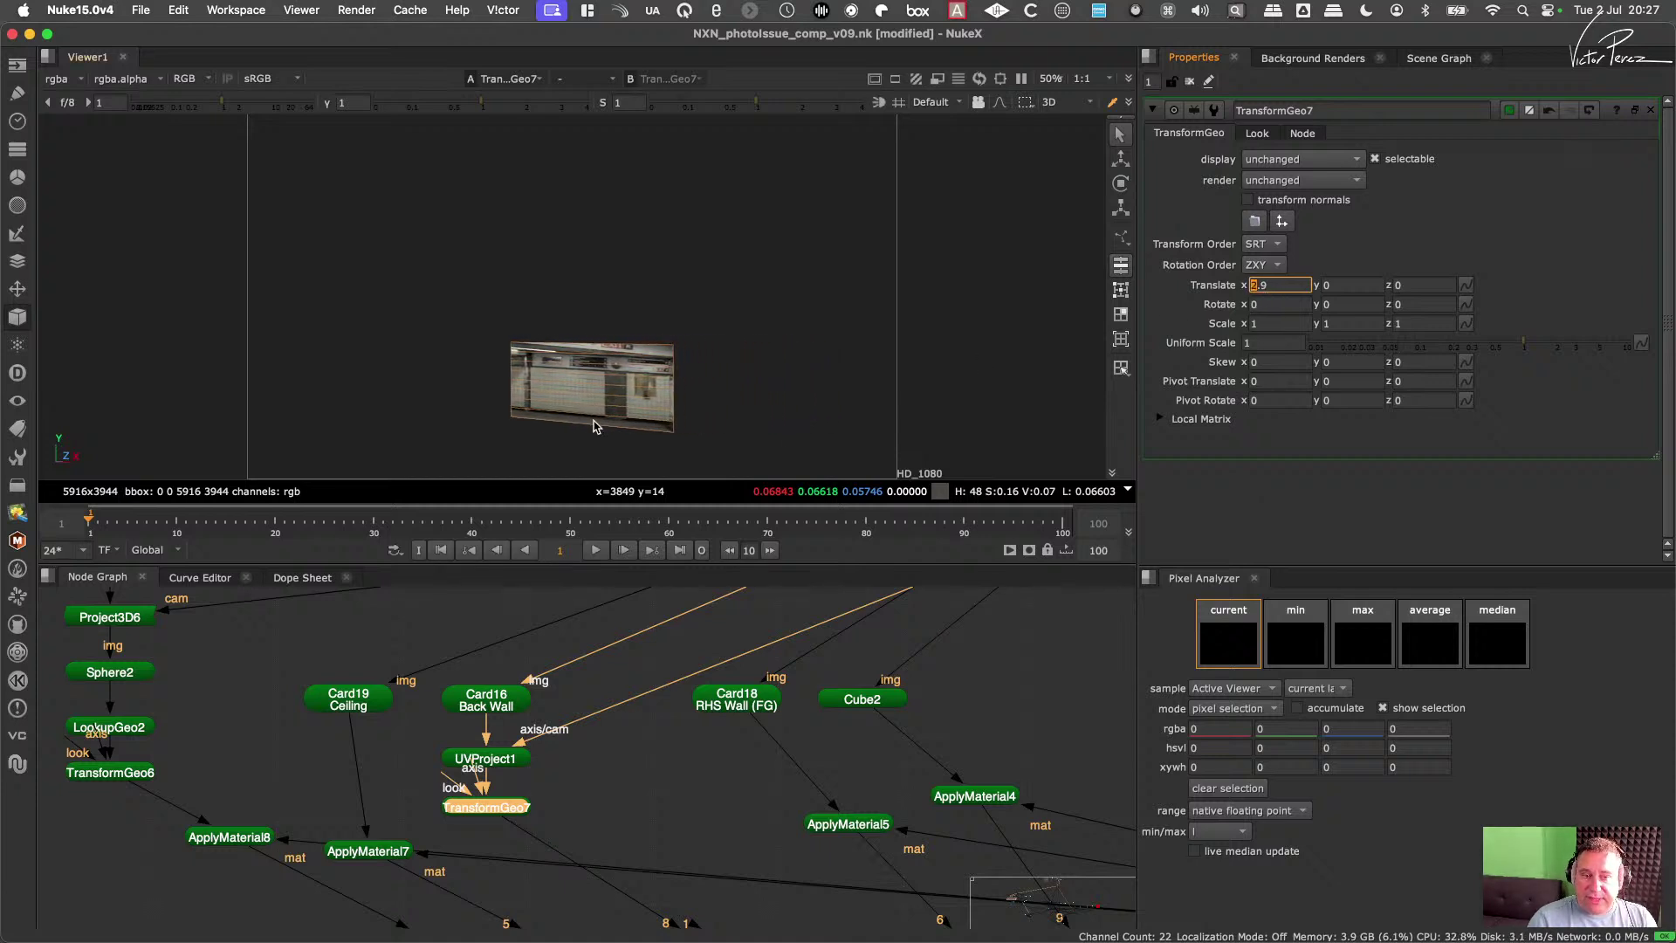
key(Down)
key(Down)
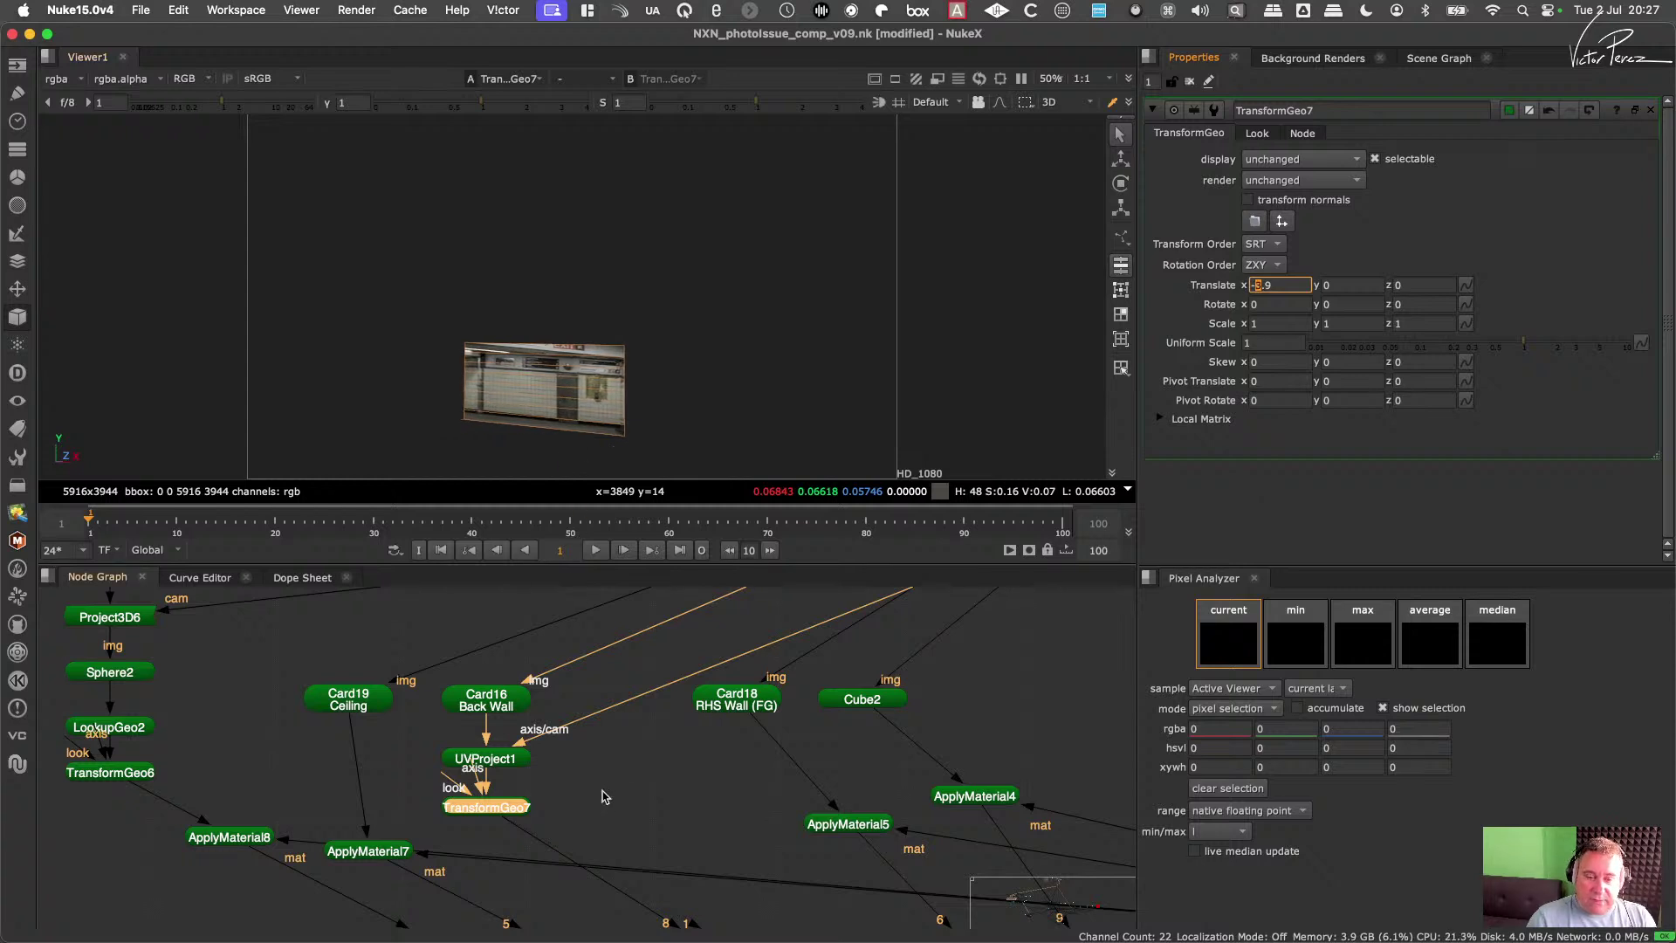
Step: Delete TransformGeo7, then undo the recent edits until ApplyMaterial6 and the cards' connections to Project3D4 are restored
drag(608, 790, 415, 846)
key(Delete)
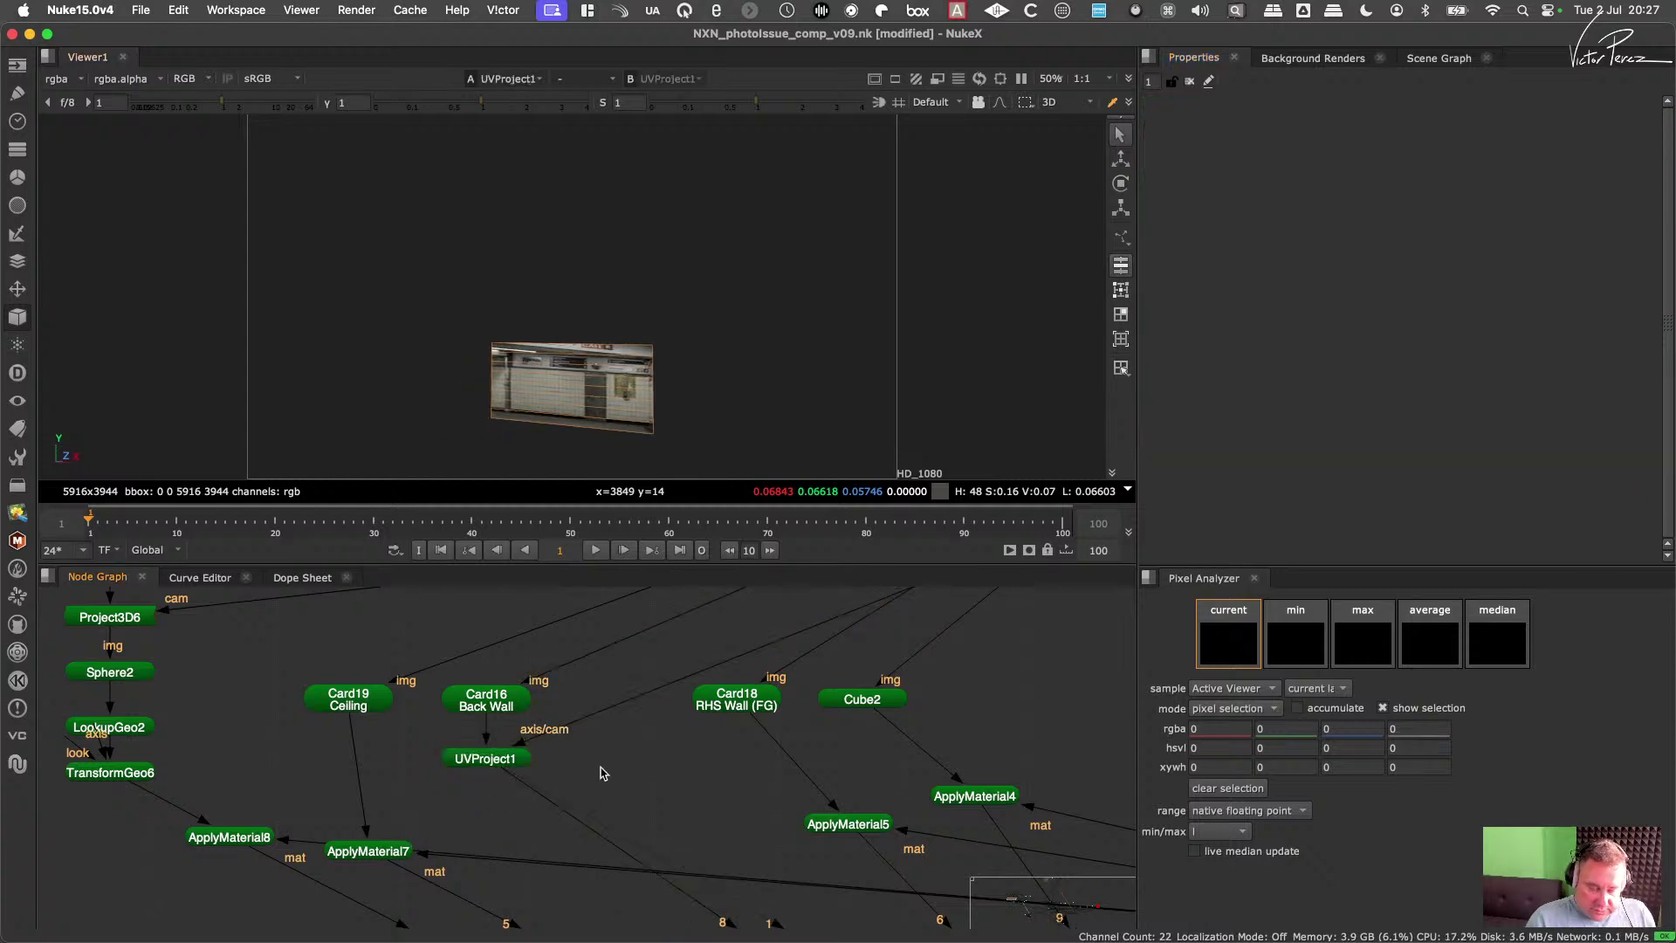
key(super+z)
key(super+z)
key(super+z)
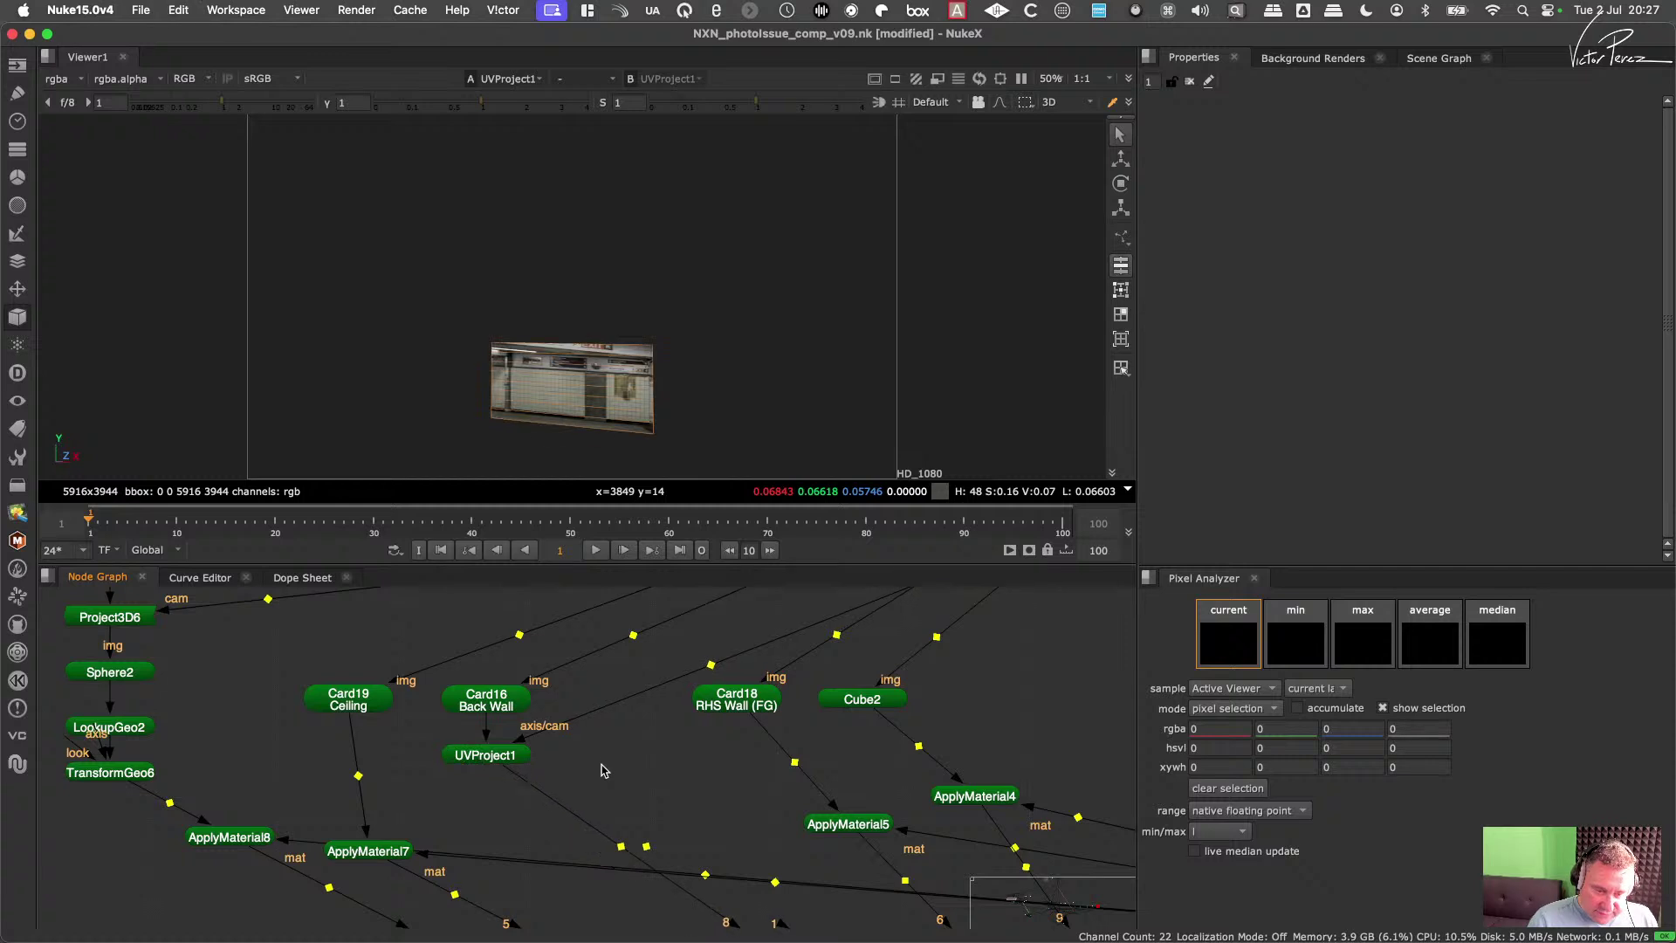
scroll(676, 745, up, 5)
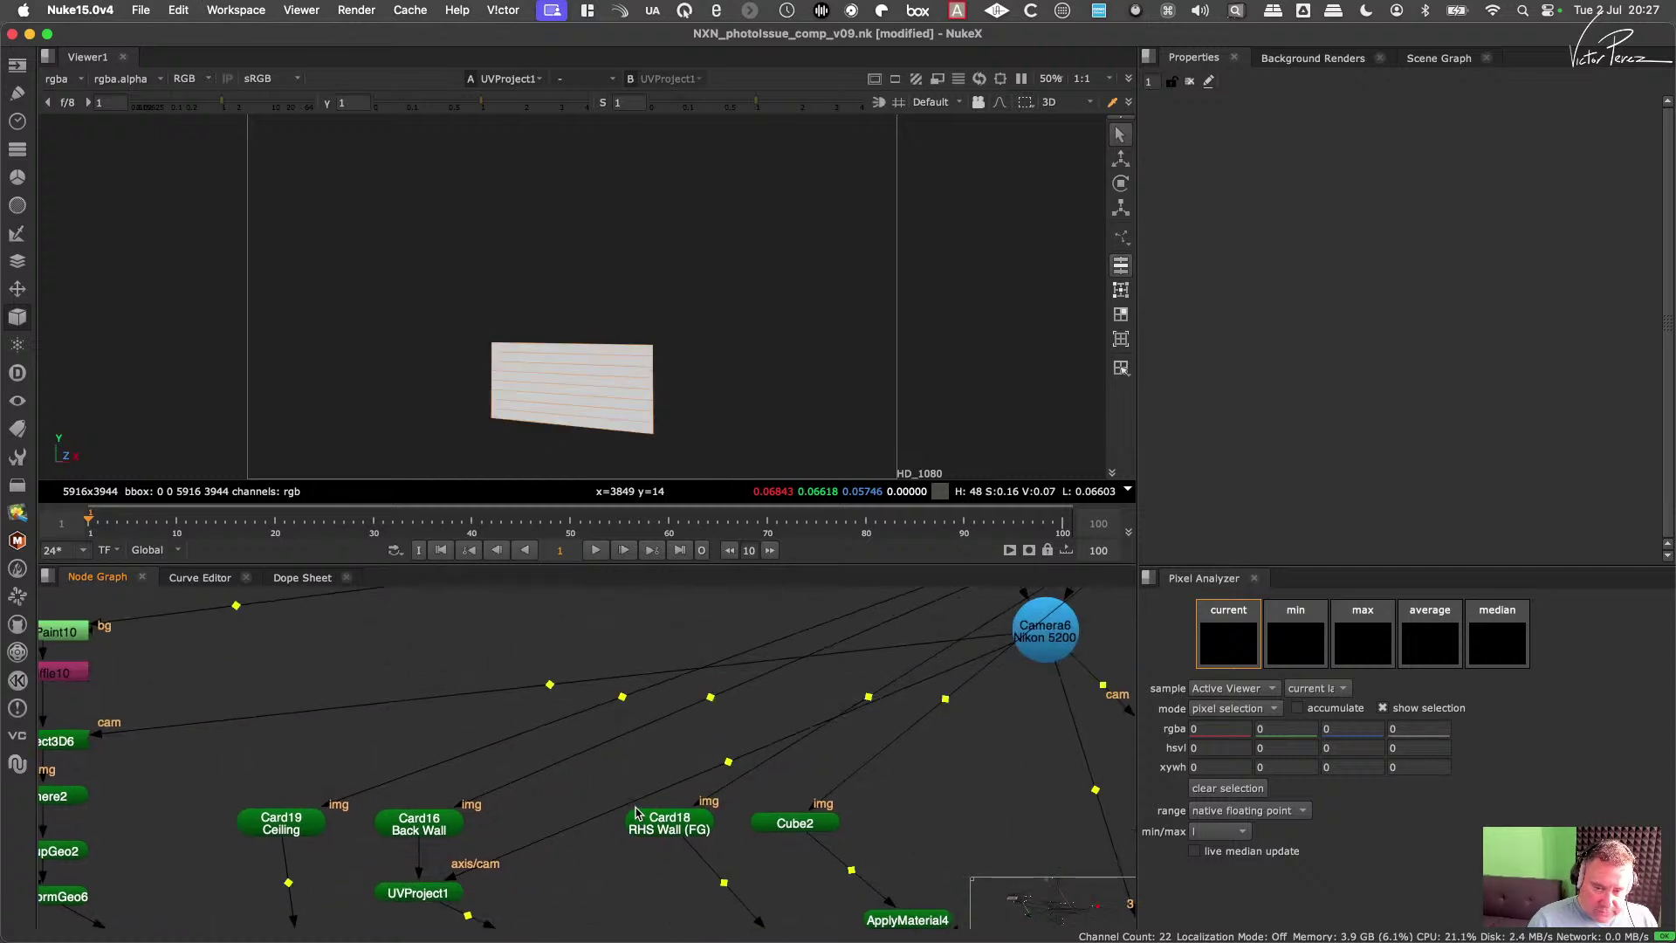
key(super+z)
key(super+z)
key(super+z)
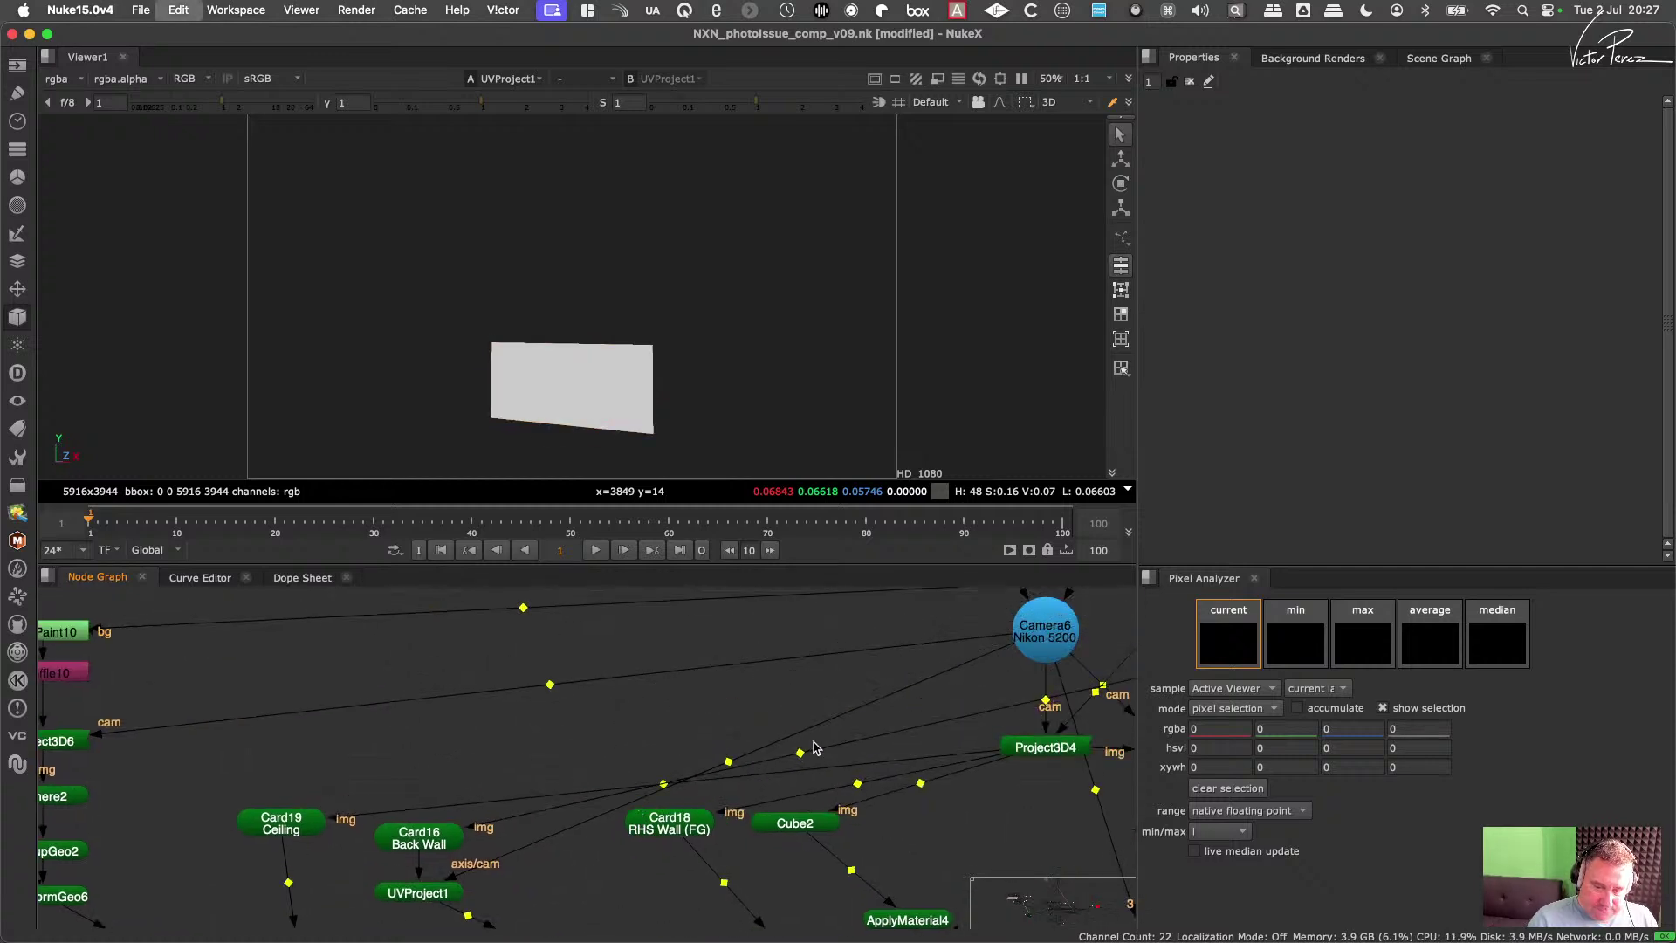
scroll(811, 750, down, 5)
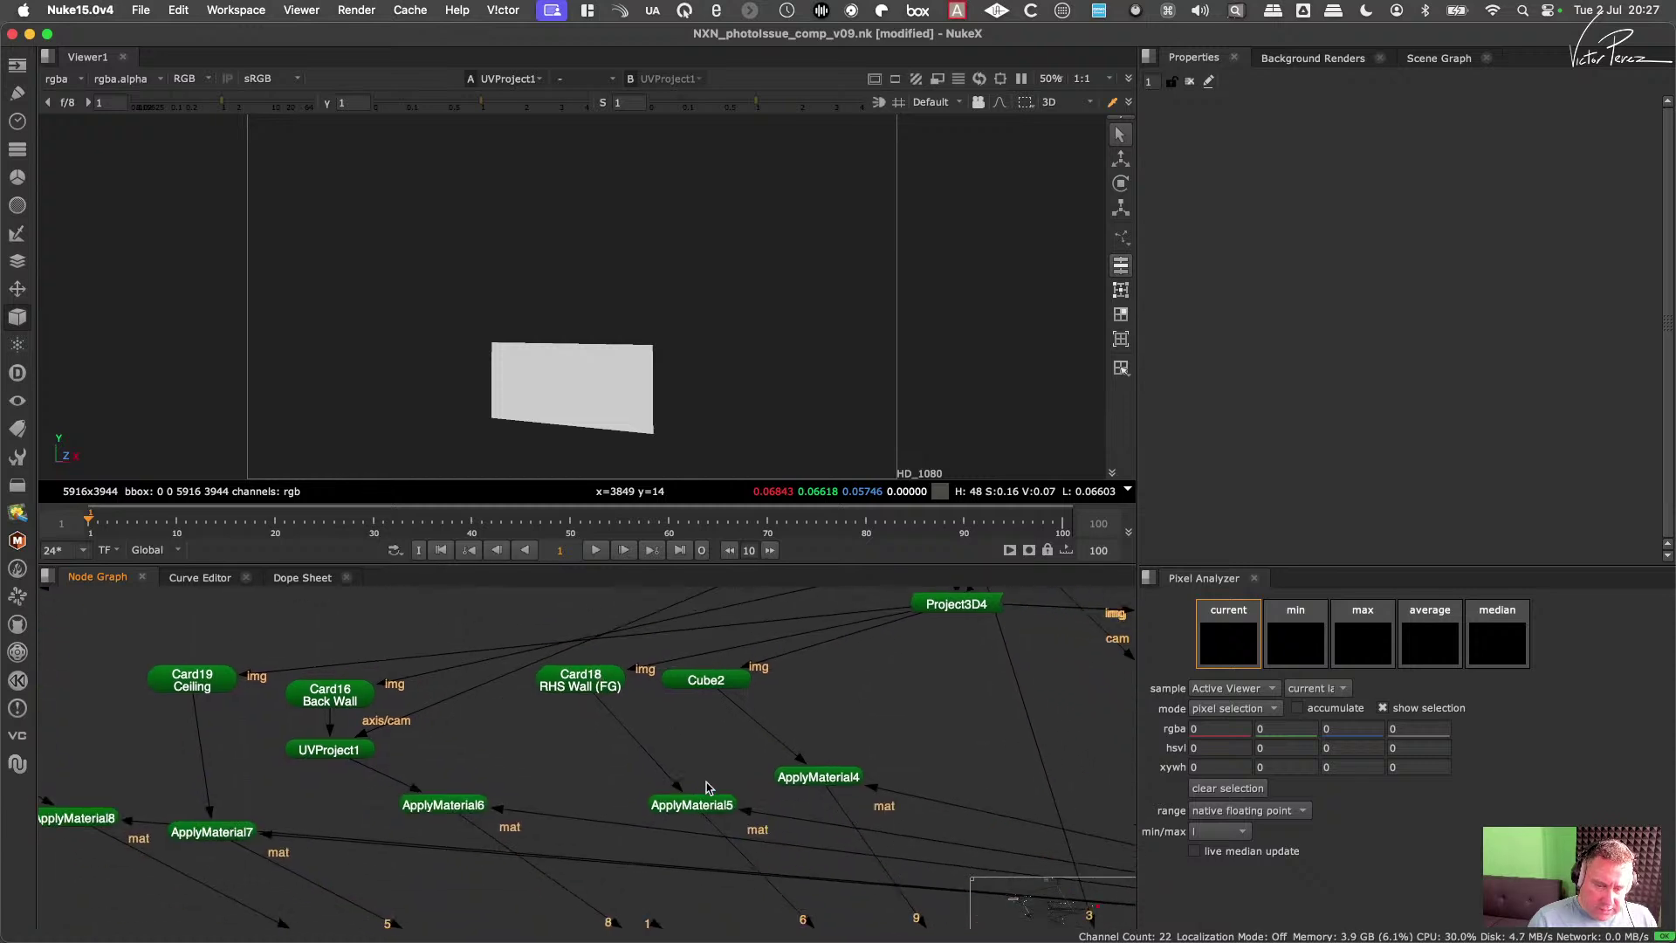
Step: Show Card18 RHS Wall (FG) with its Project3D4 texture in Viewer1
scroll(709, 778, up, 3)
drag(617, 765, 619, 774)
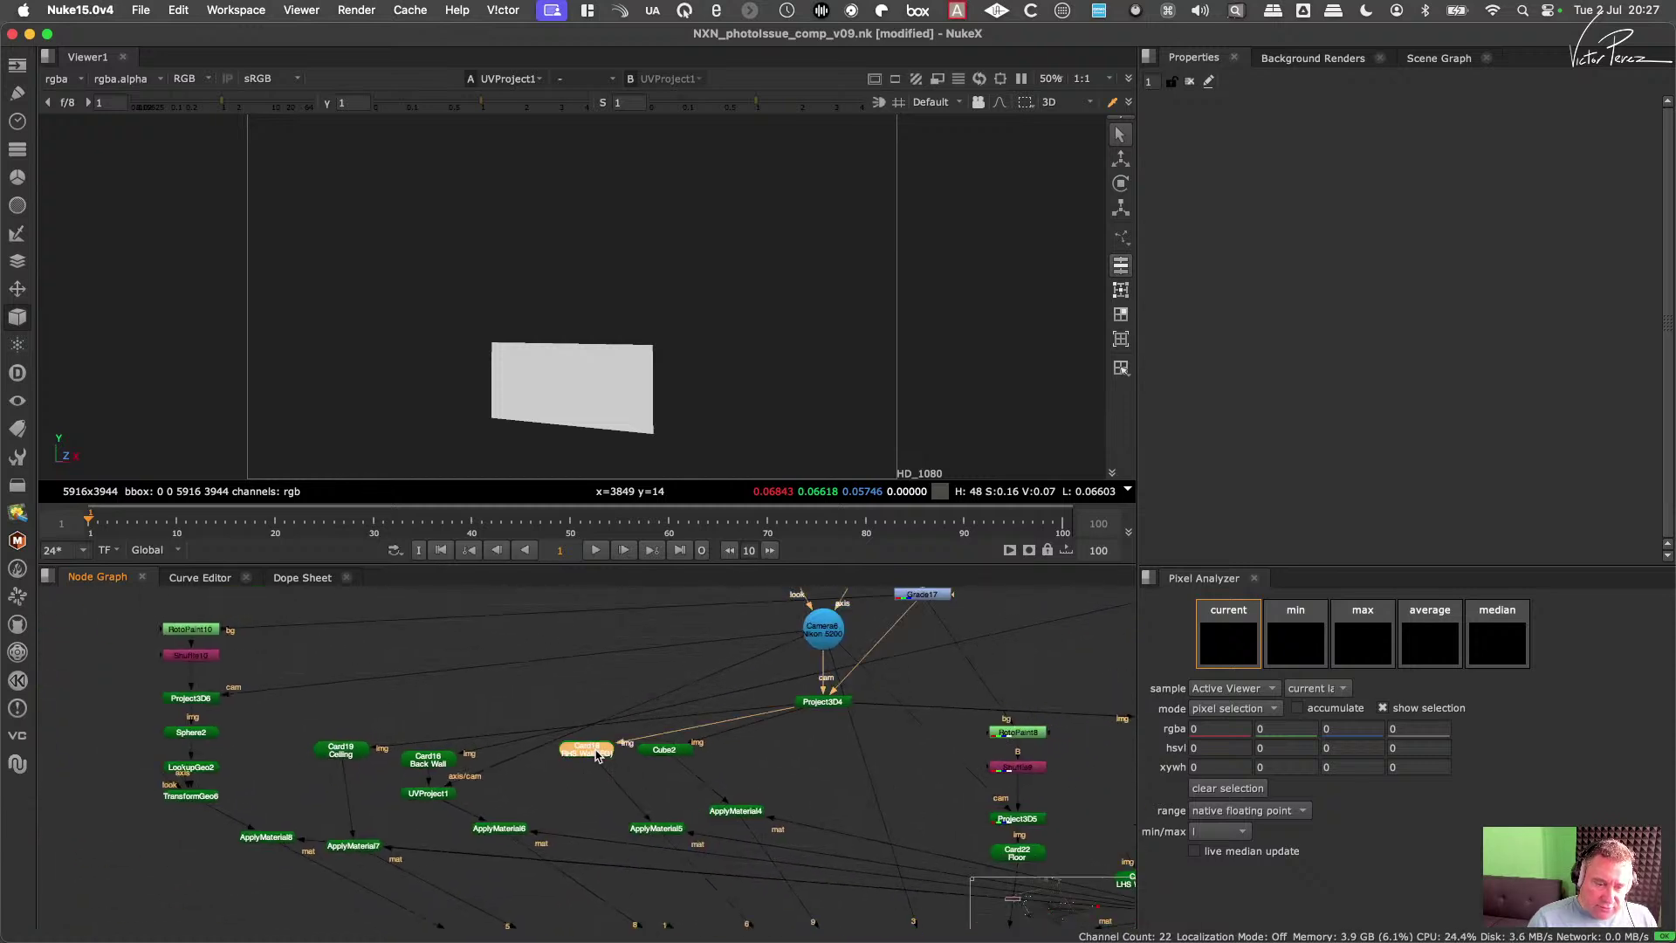
key(1)
middle_drag(903, 404, 681, 404)
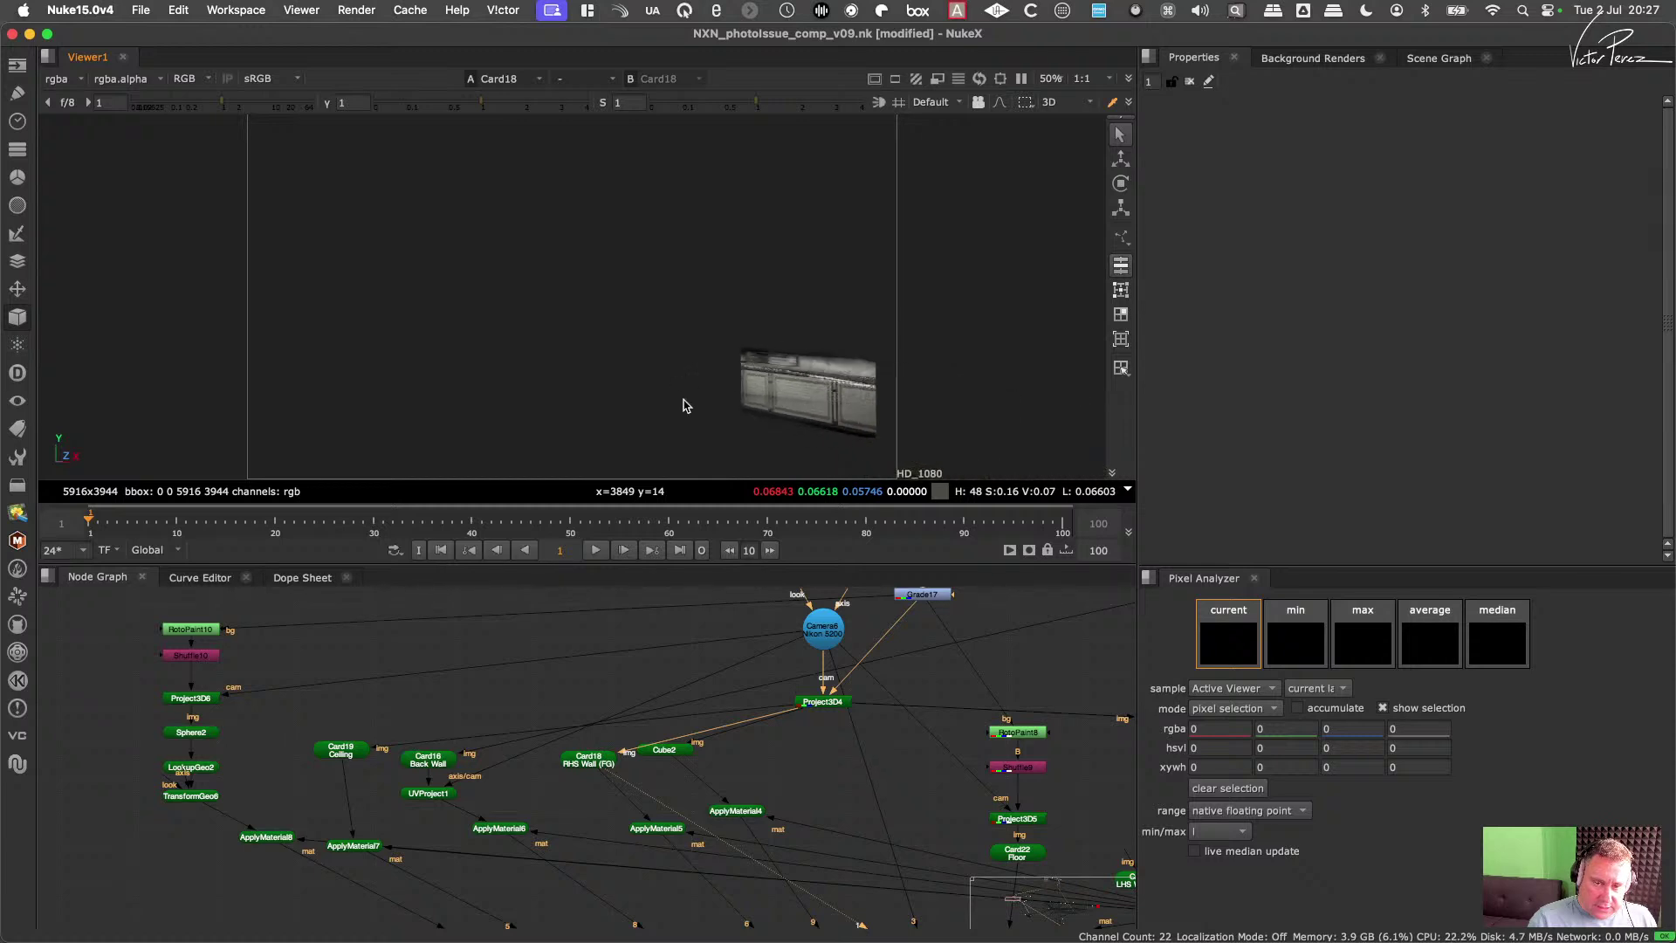
scroll(613, 784, up, 3)
Step: Add a TransformGeo node directly below Card18 RHS Wall (FG) and line it up under the card
click(600, 805)
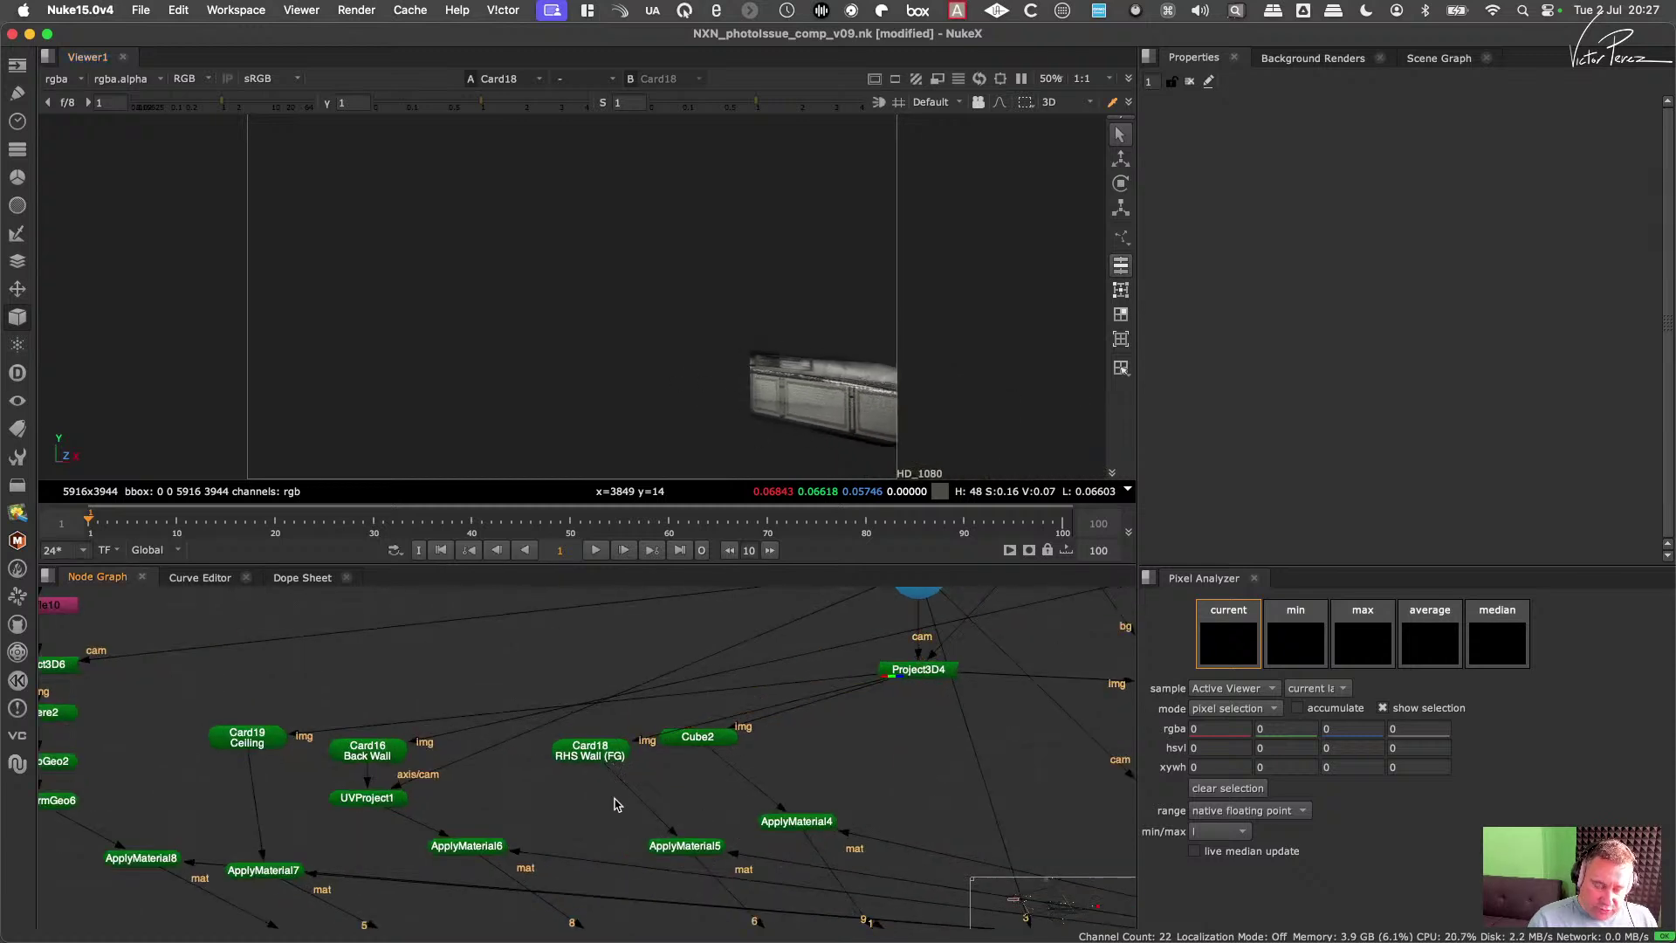
key(Tab)
text(trans)
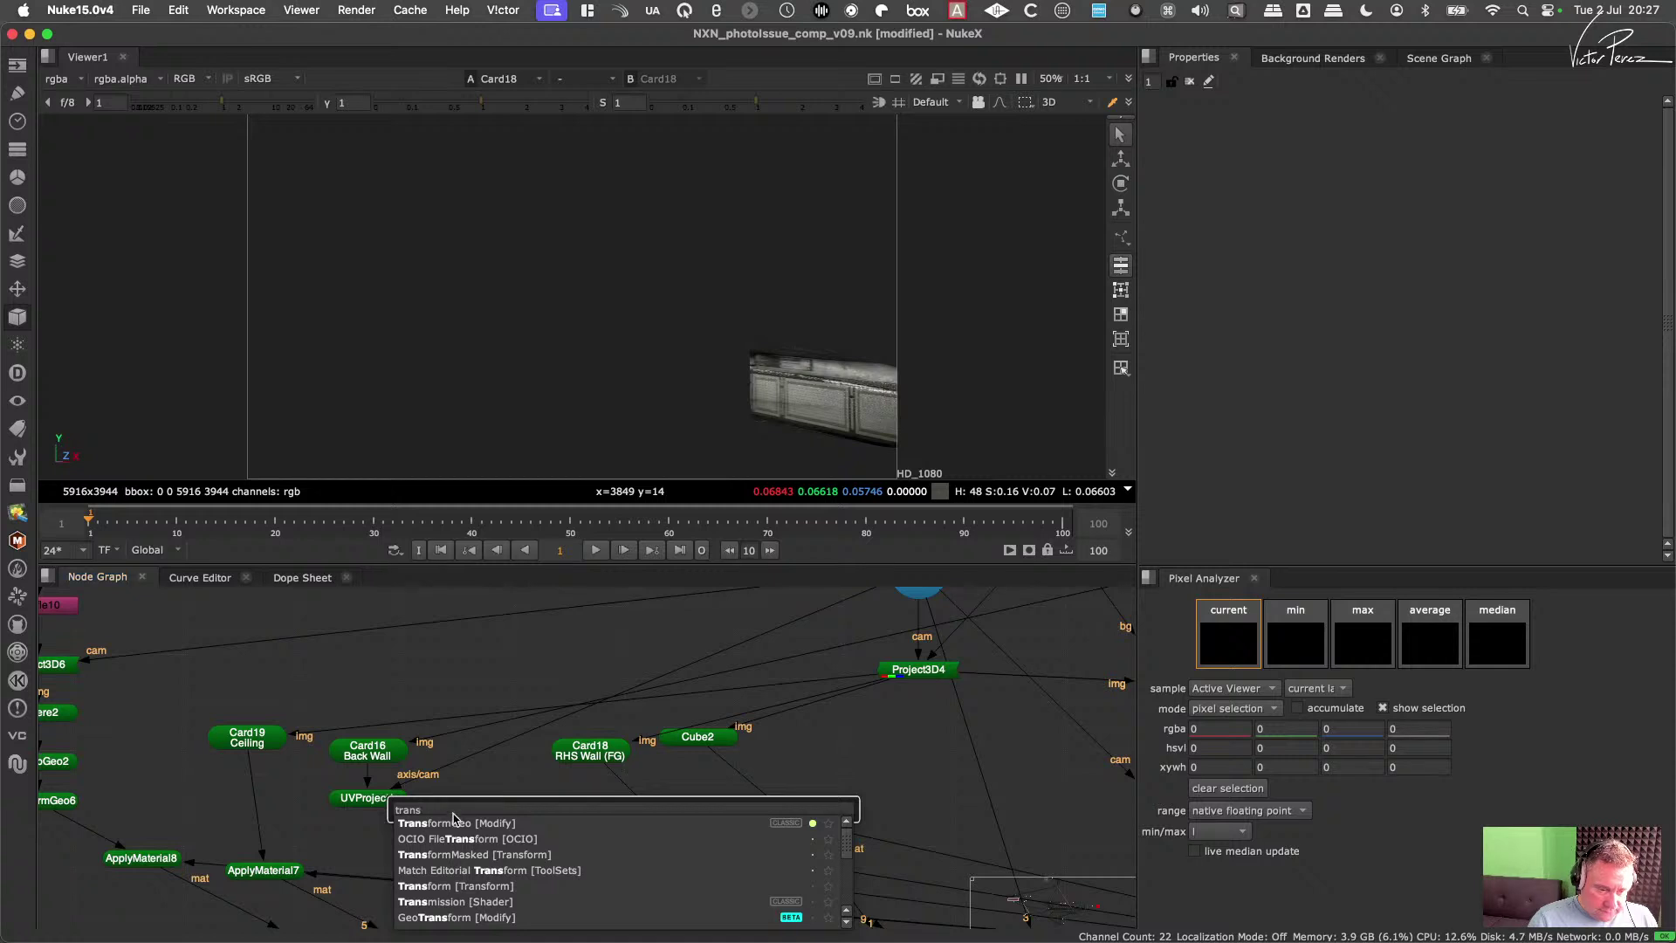
key(Return)
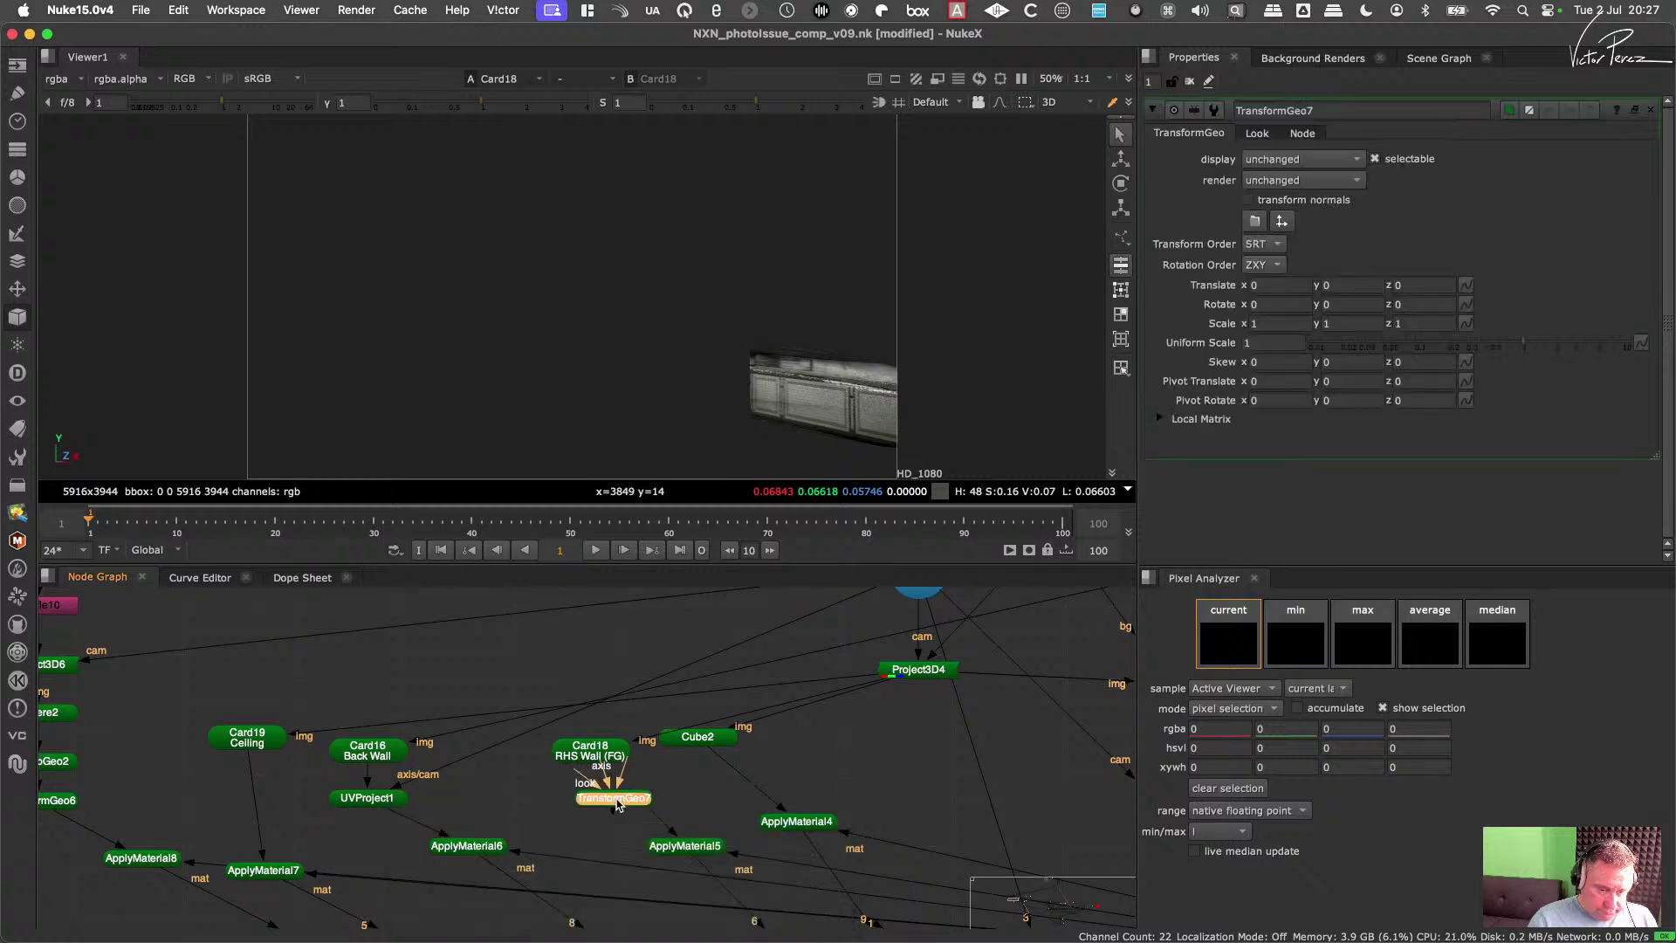
drag(601, 804, 594, 802)
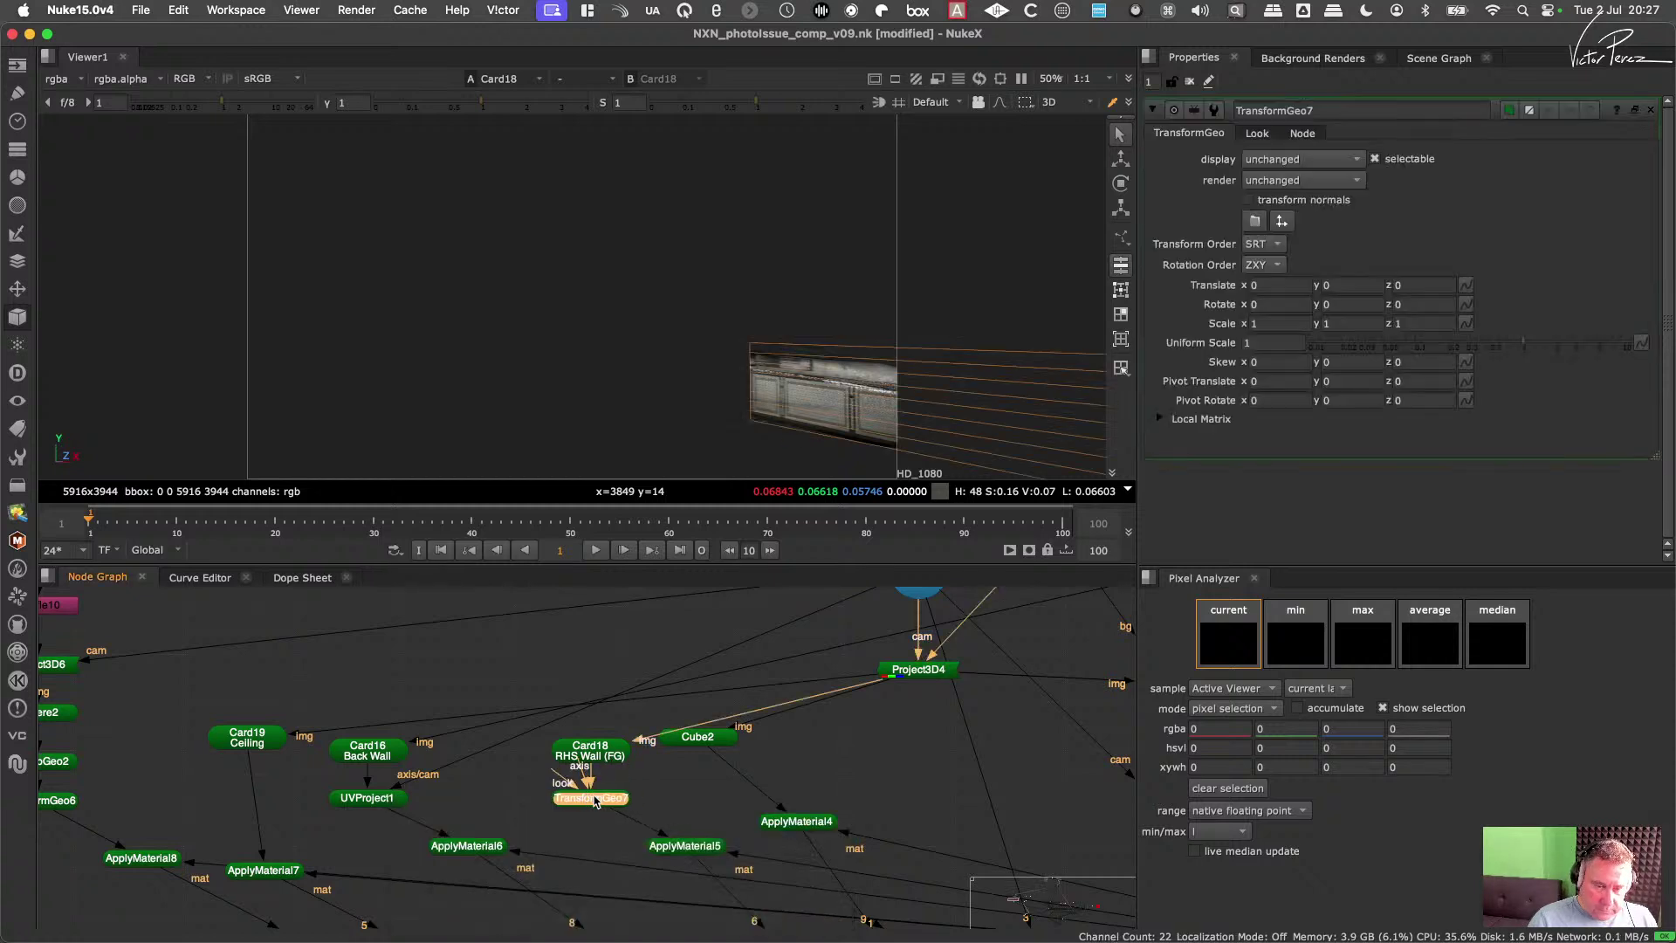
Step: Enter 0.0 as TransformGeo7's X translation, and toggle TransformGeo7 and Card18 RHS Wall (FG) off and on
click(1295, 285)
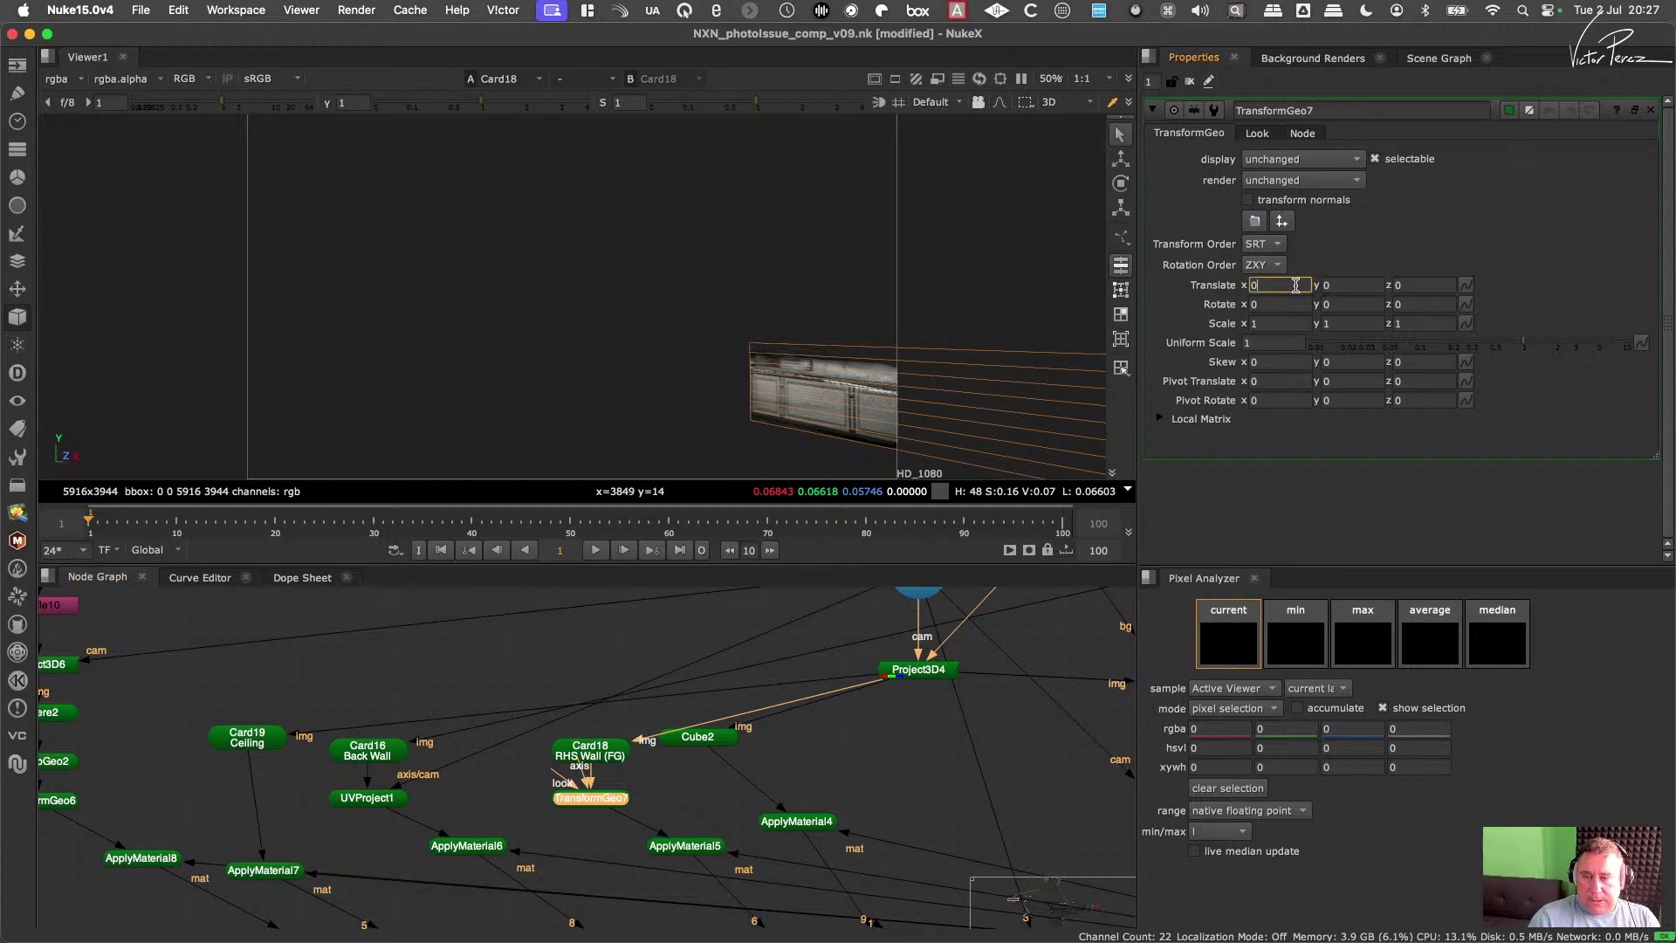
text(.0)
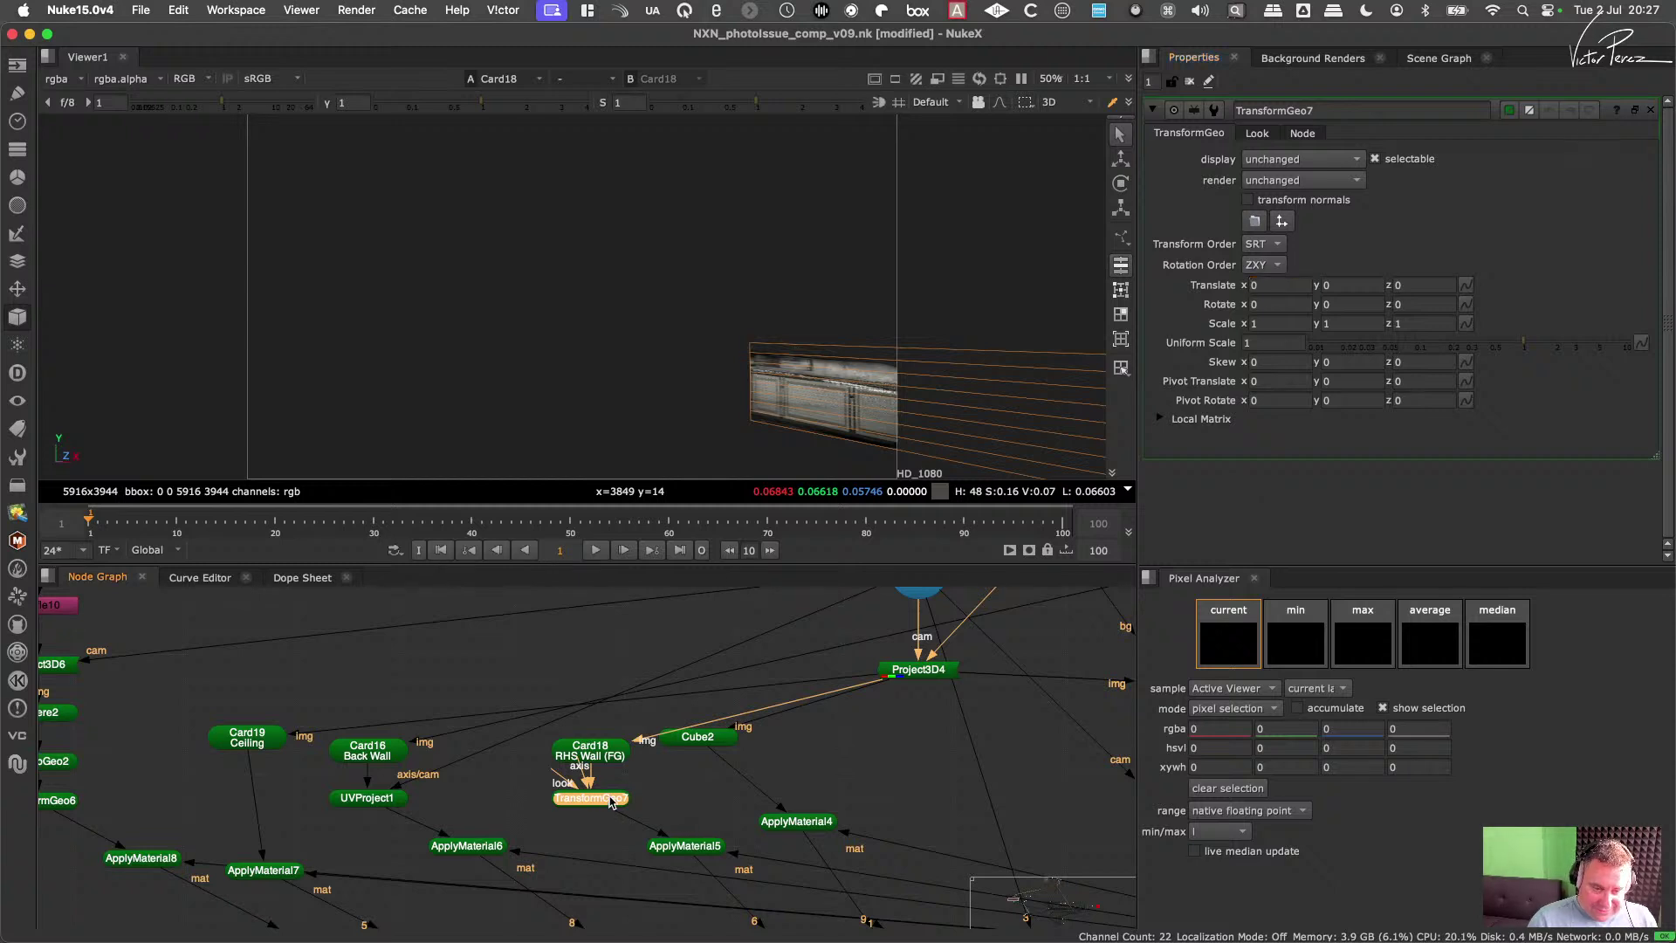
key(d)
key(d)
click(605, 753)
key(d)
key(d)
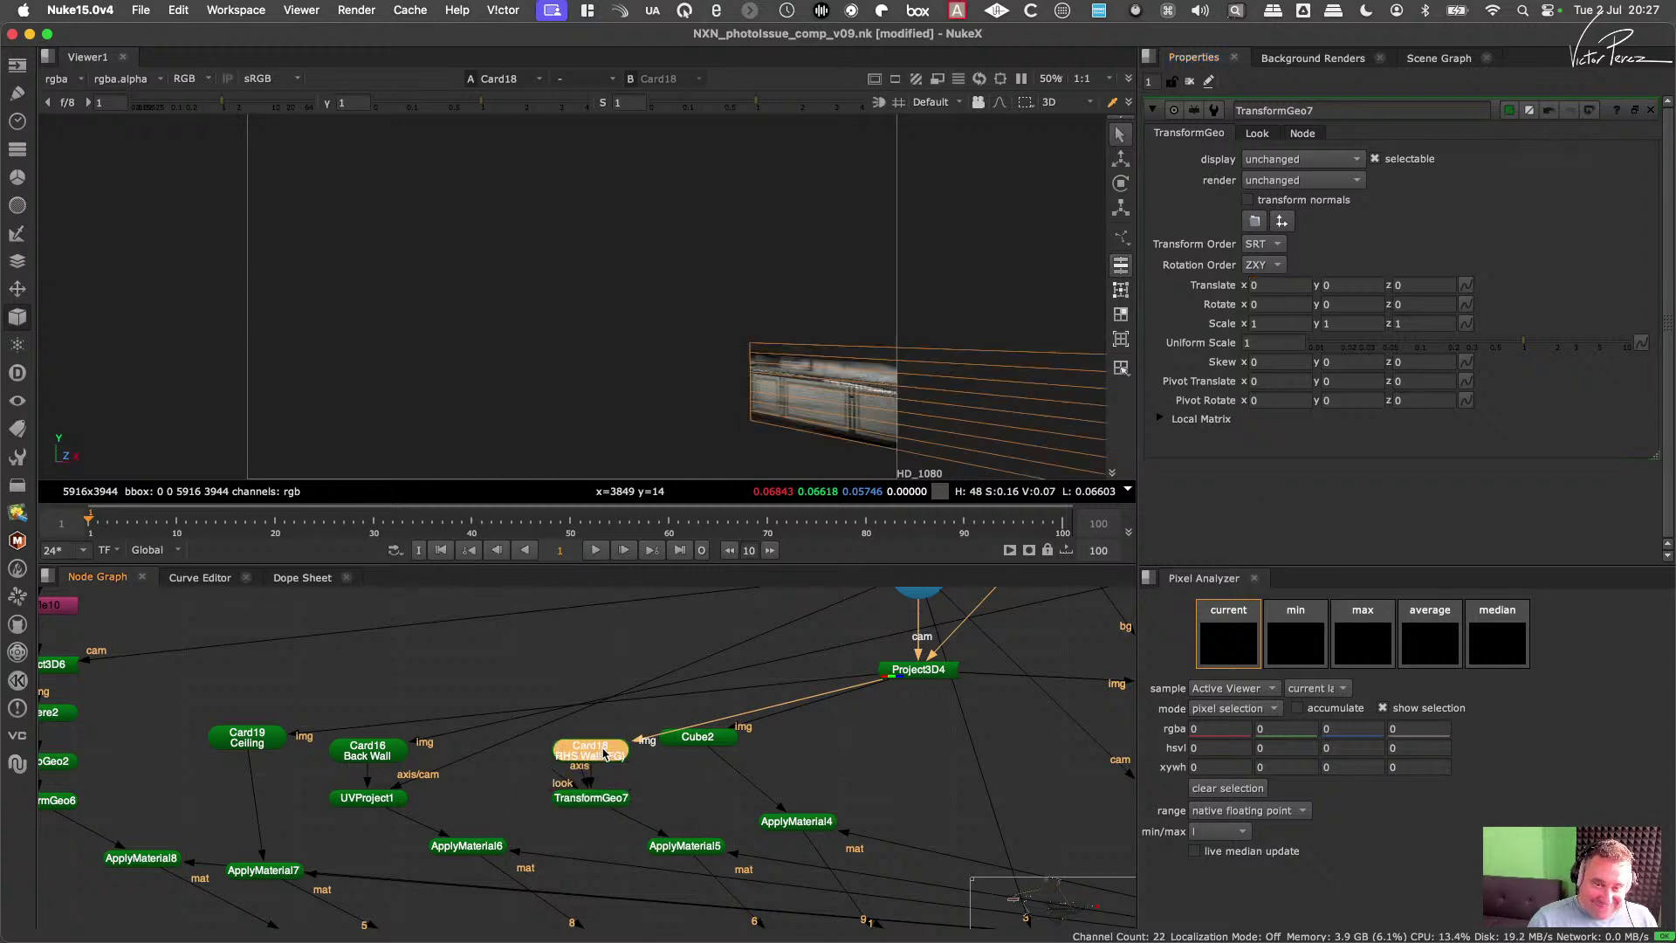
Step: Step TransformGeo7's Y translation up and down repeatedly, ending at -3, to move the RHS wall card against its projection
click(594, 800)
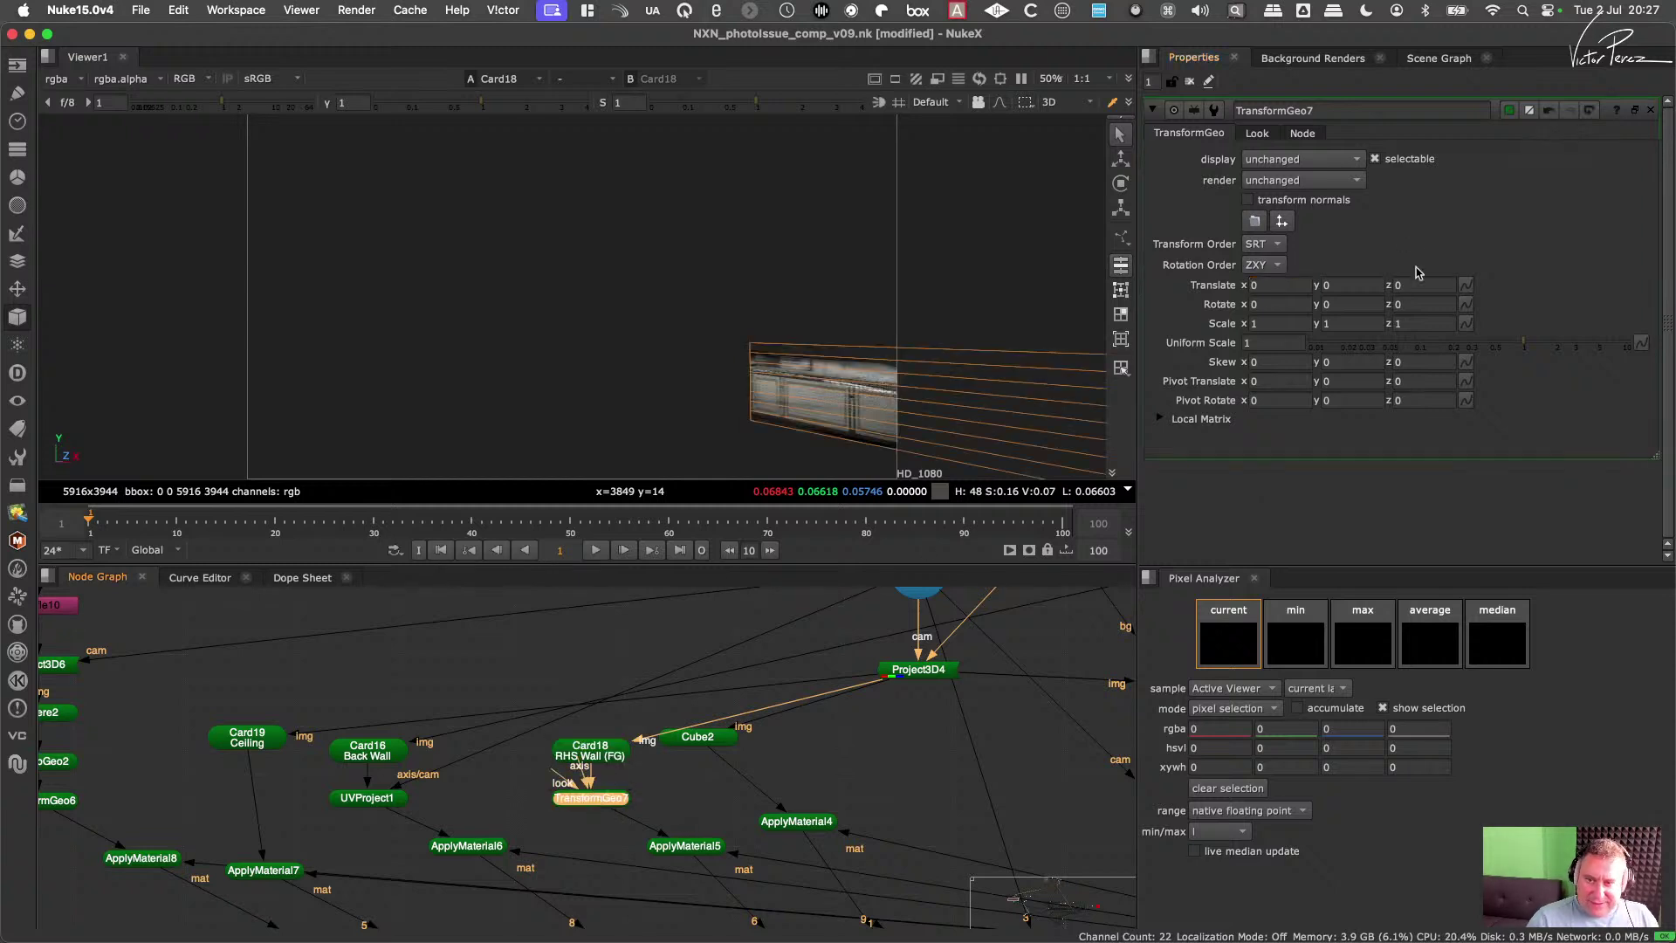
click(1356, 292)
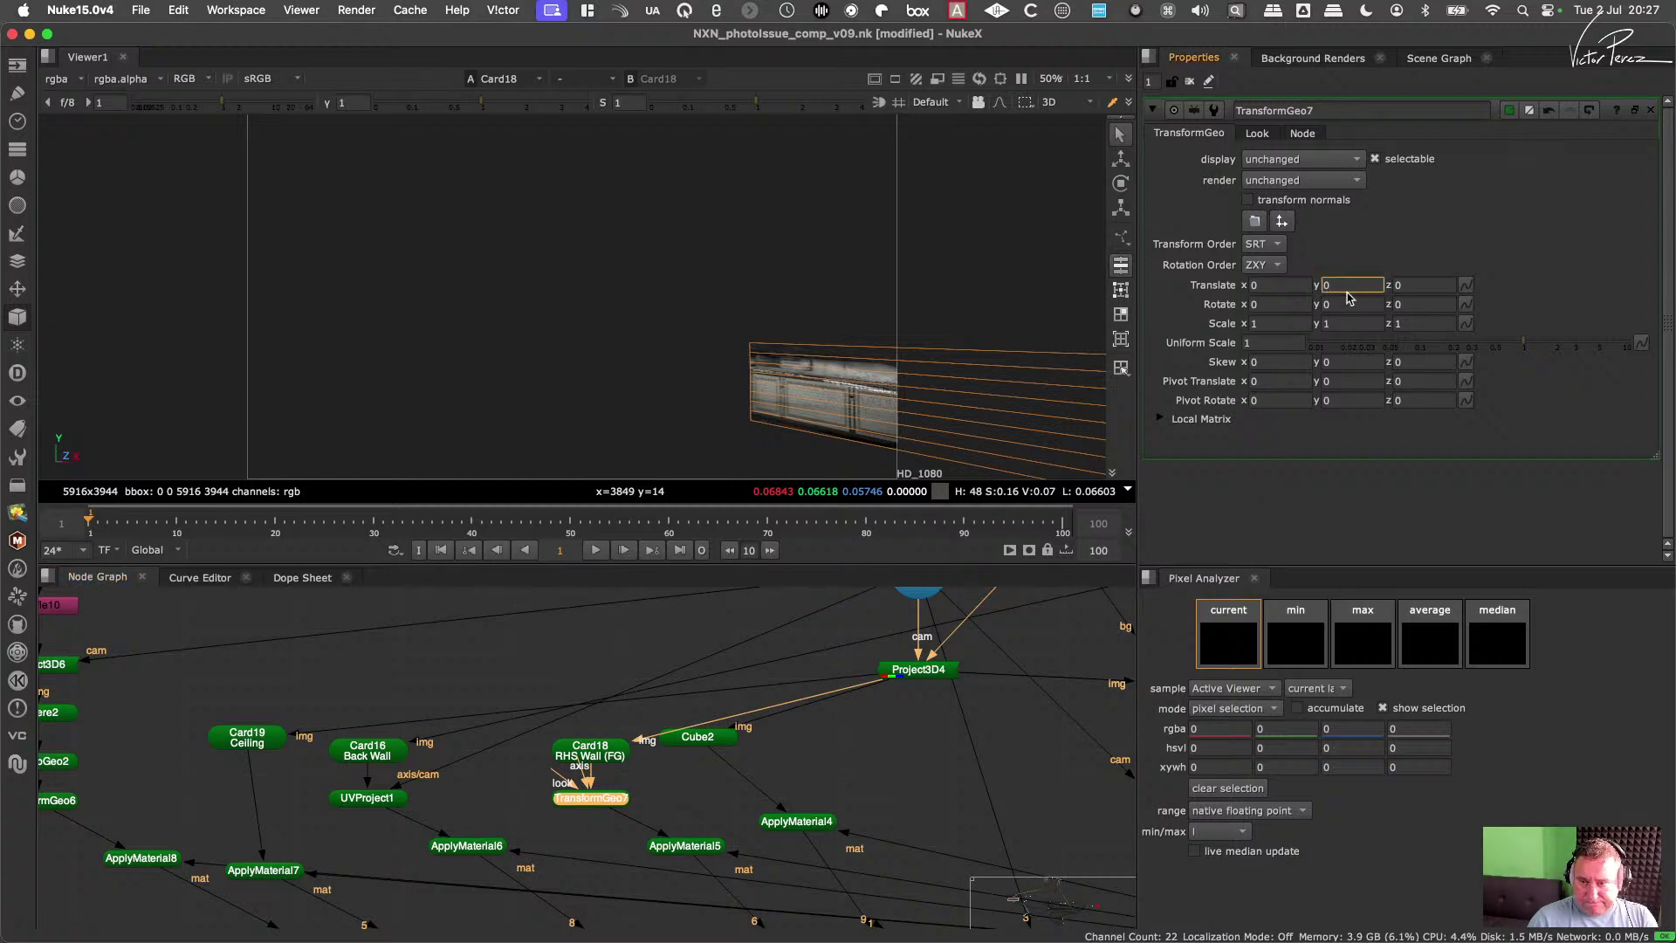
key(Up)
key(Up)
key(Up)
key(Up)
key(Up)
key(Up)
key(Up)
key(Up)
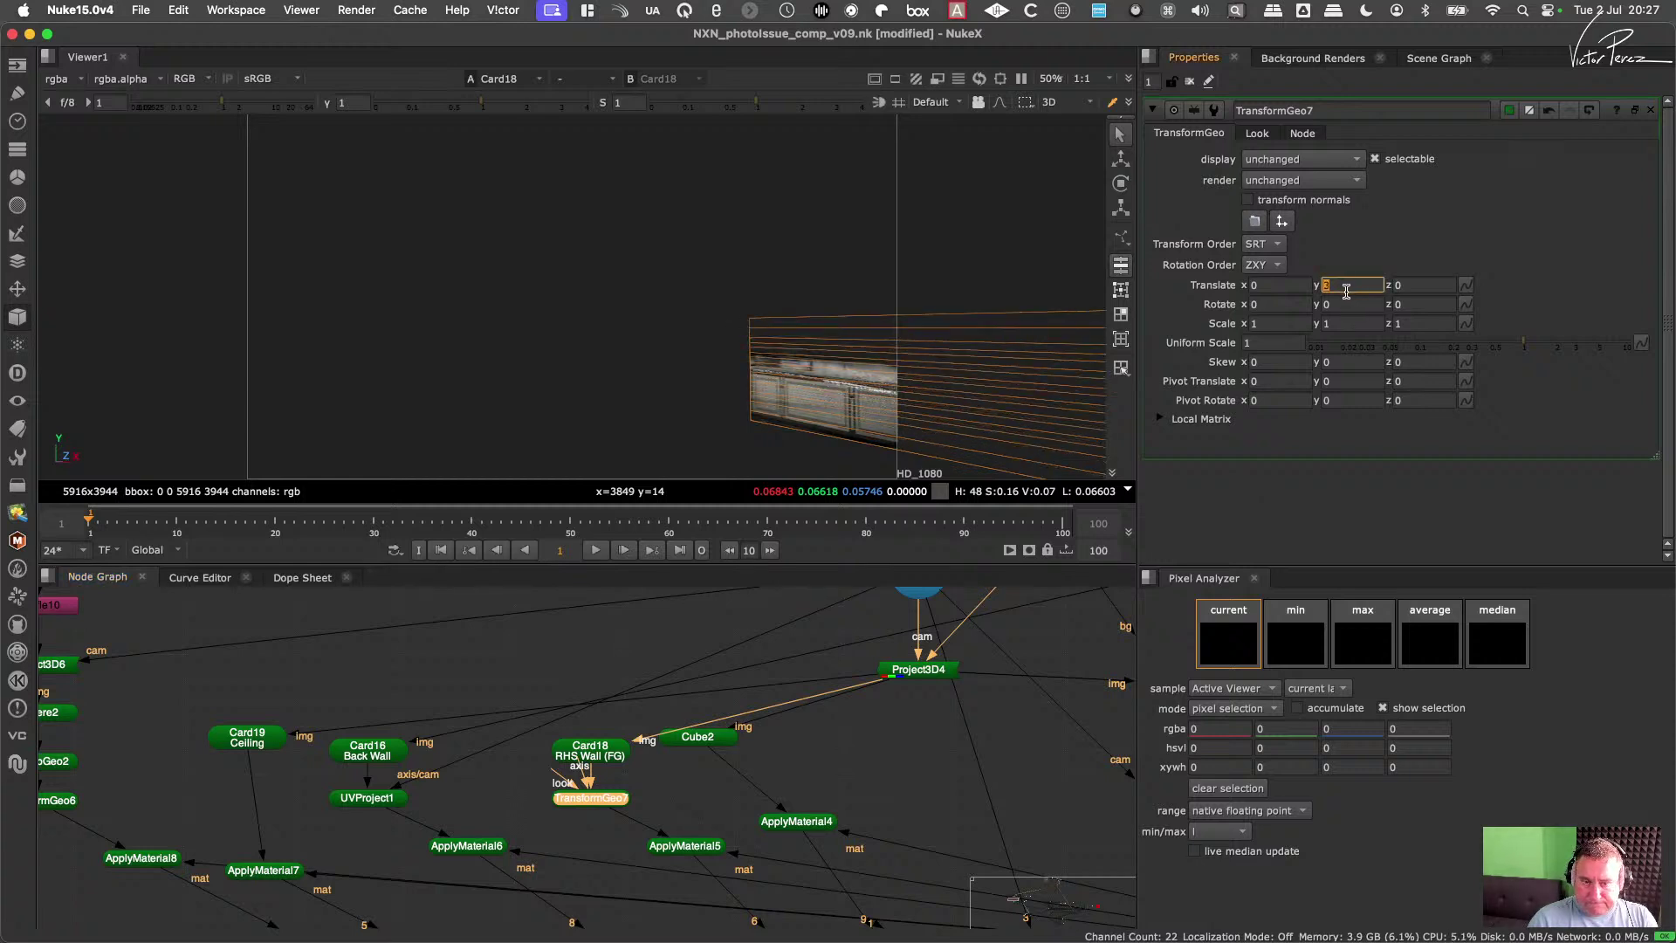
key(Down)
key(Down)
key(Down)
key(Down)
key(Down)
key(Down)
key(Down)
key(Down)
key(Down)
key(Down)
key(Down)
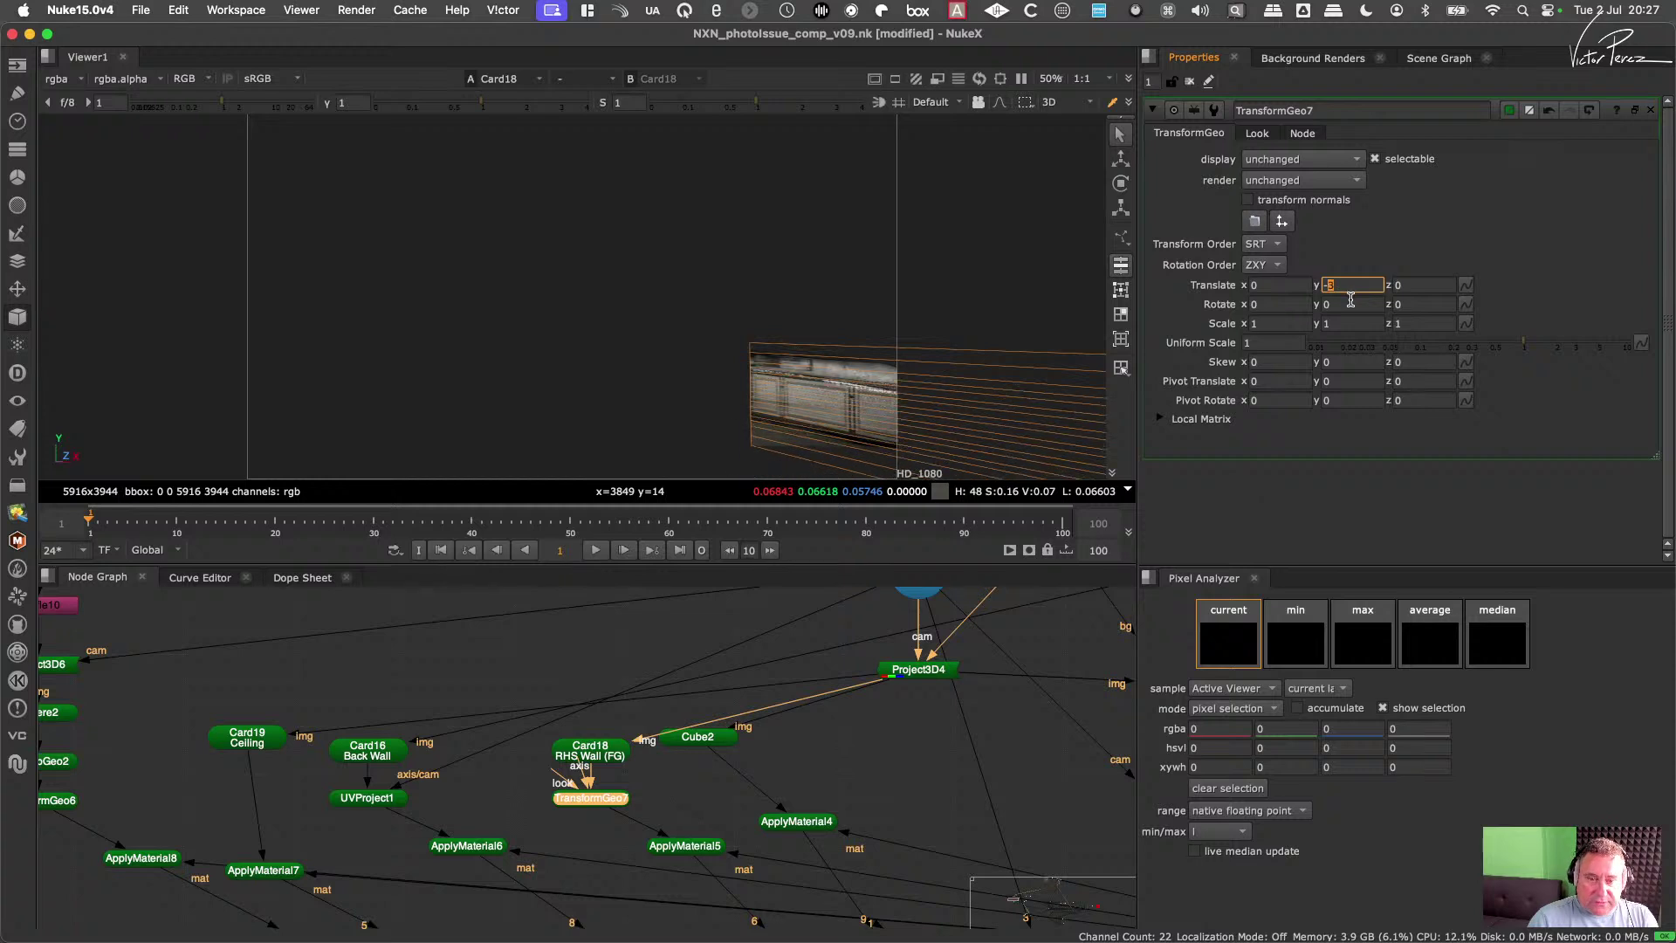
key(Up)
key(Up)
key(Up)
key(Up)
key(Up)
key(Up)
key(Up)
key(Up)
key(Down)
key(Down)
key(Down)
key(Down)
key(Down)
key(Down)
key(Down)
key(Down)
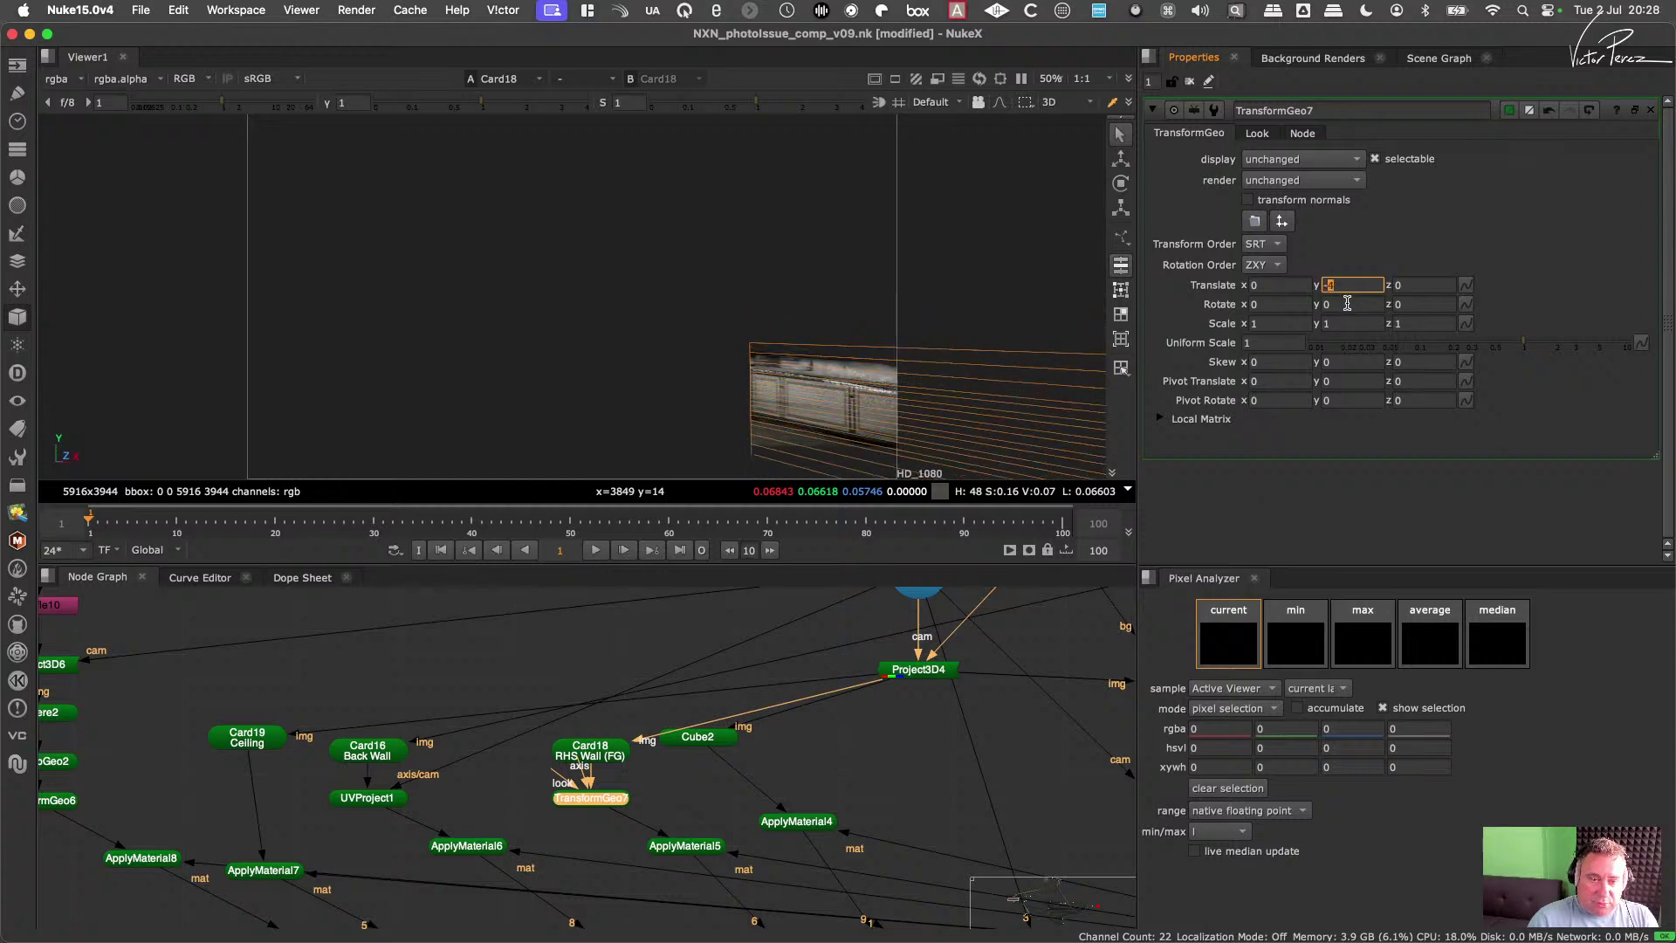
key(Up)
key(Up)
key(Up)
key(Up)
key(Up)
key(Up)
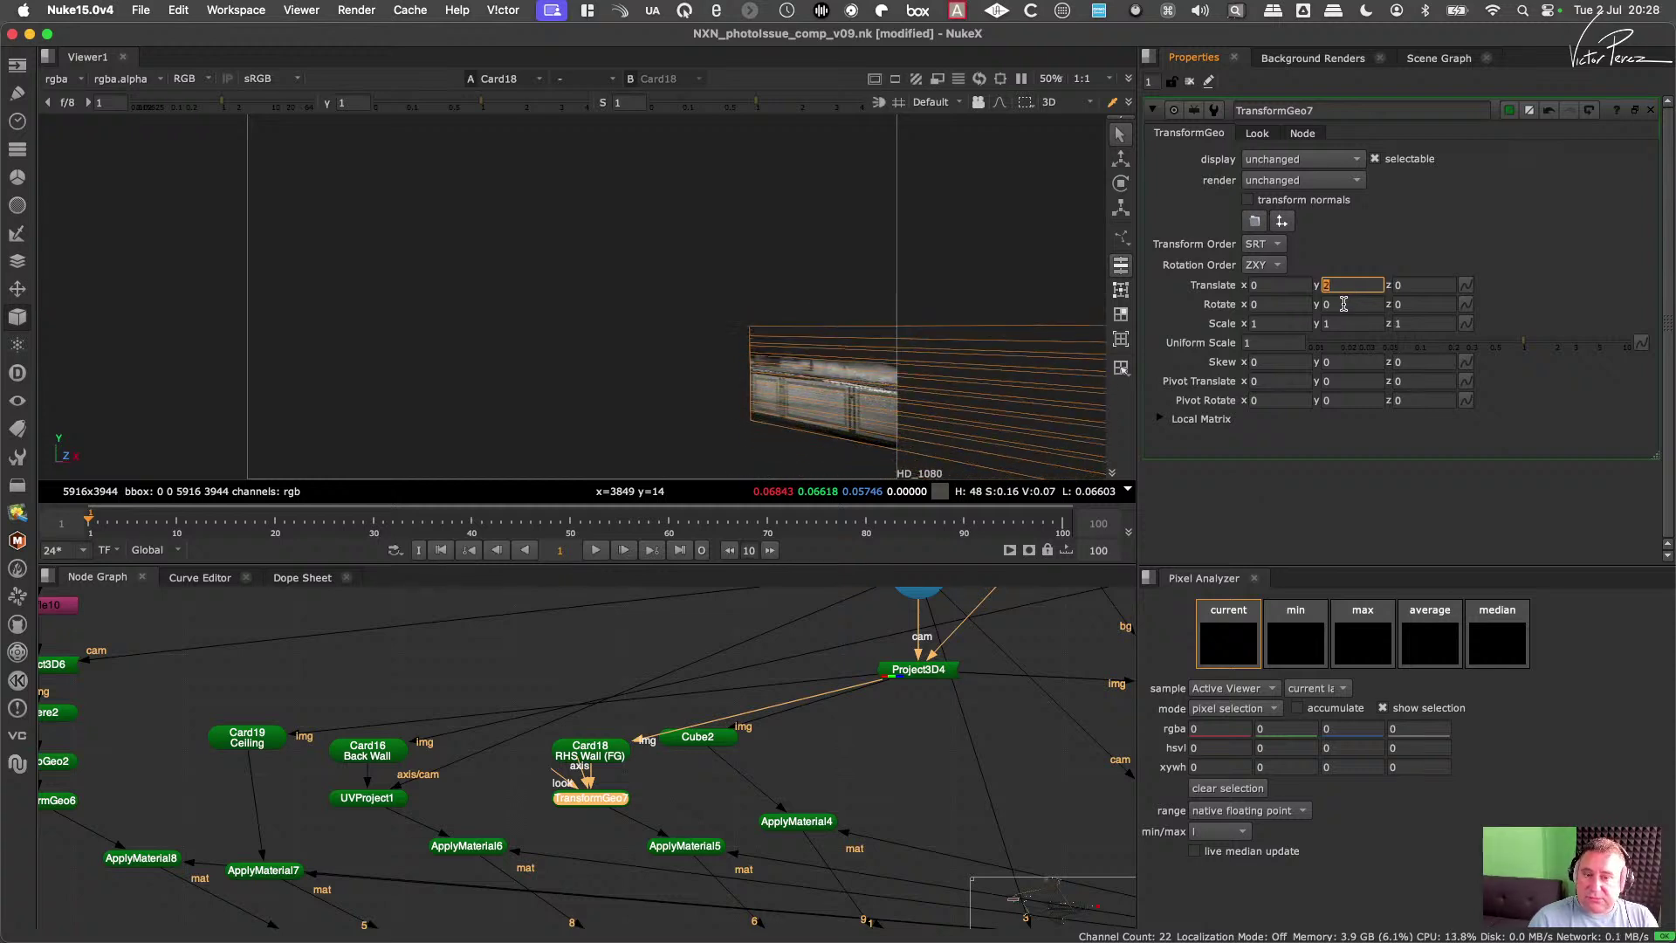
key(Down)
key(Down)
key(Down)
key(Down)
key(Down)
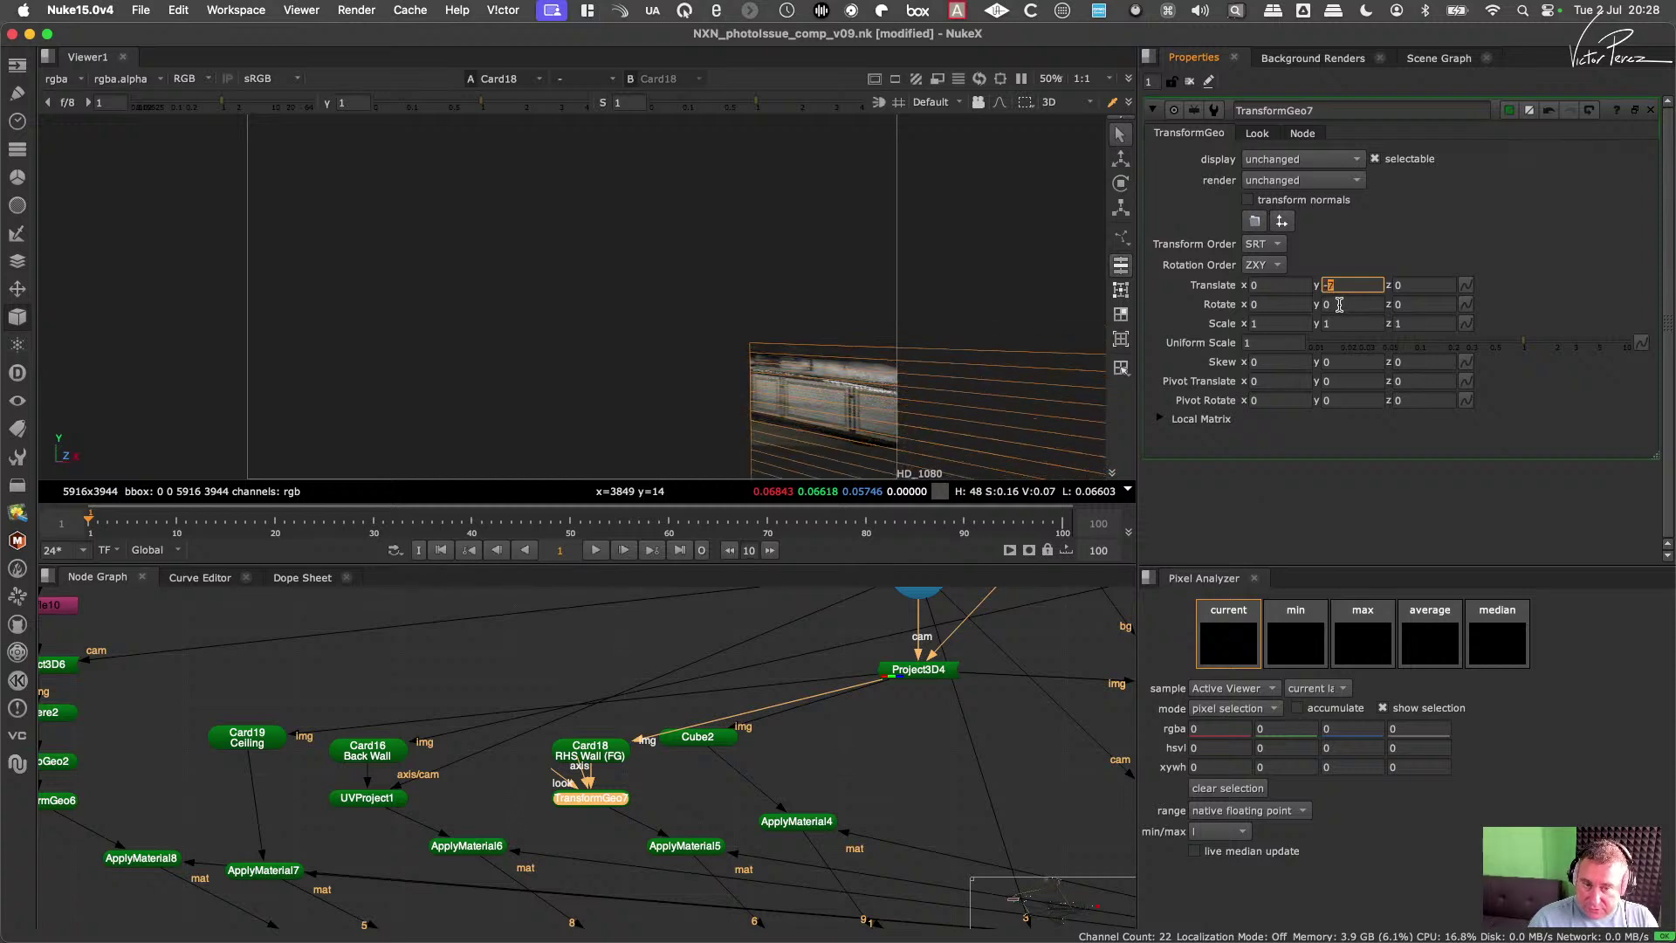
key(Up)
key(Up)
key(Up)
key(Up)
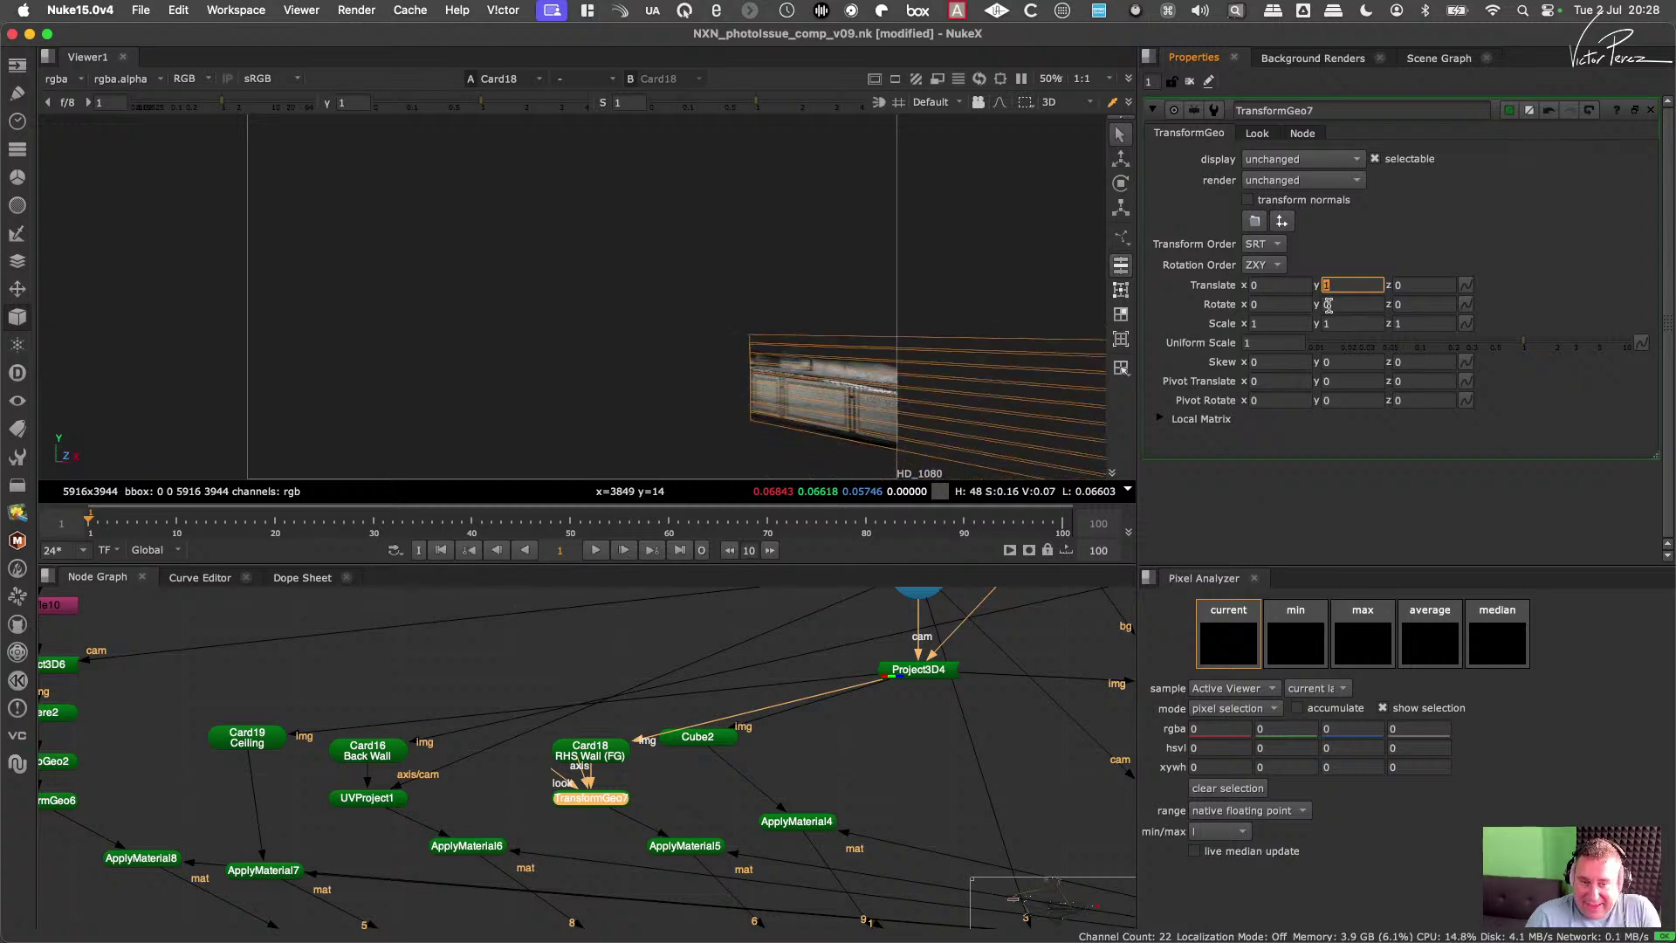
key(Down)
key(Down)
key(Down)
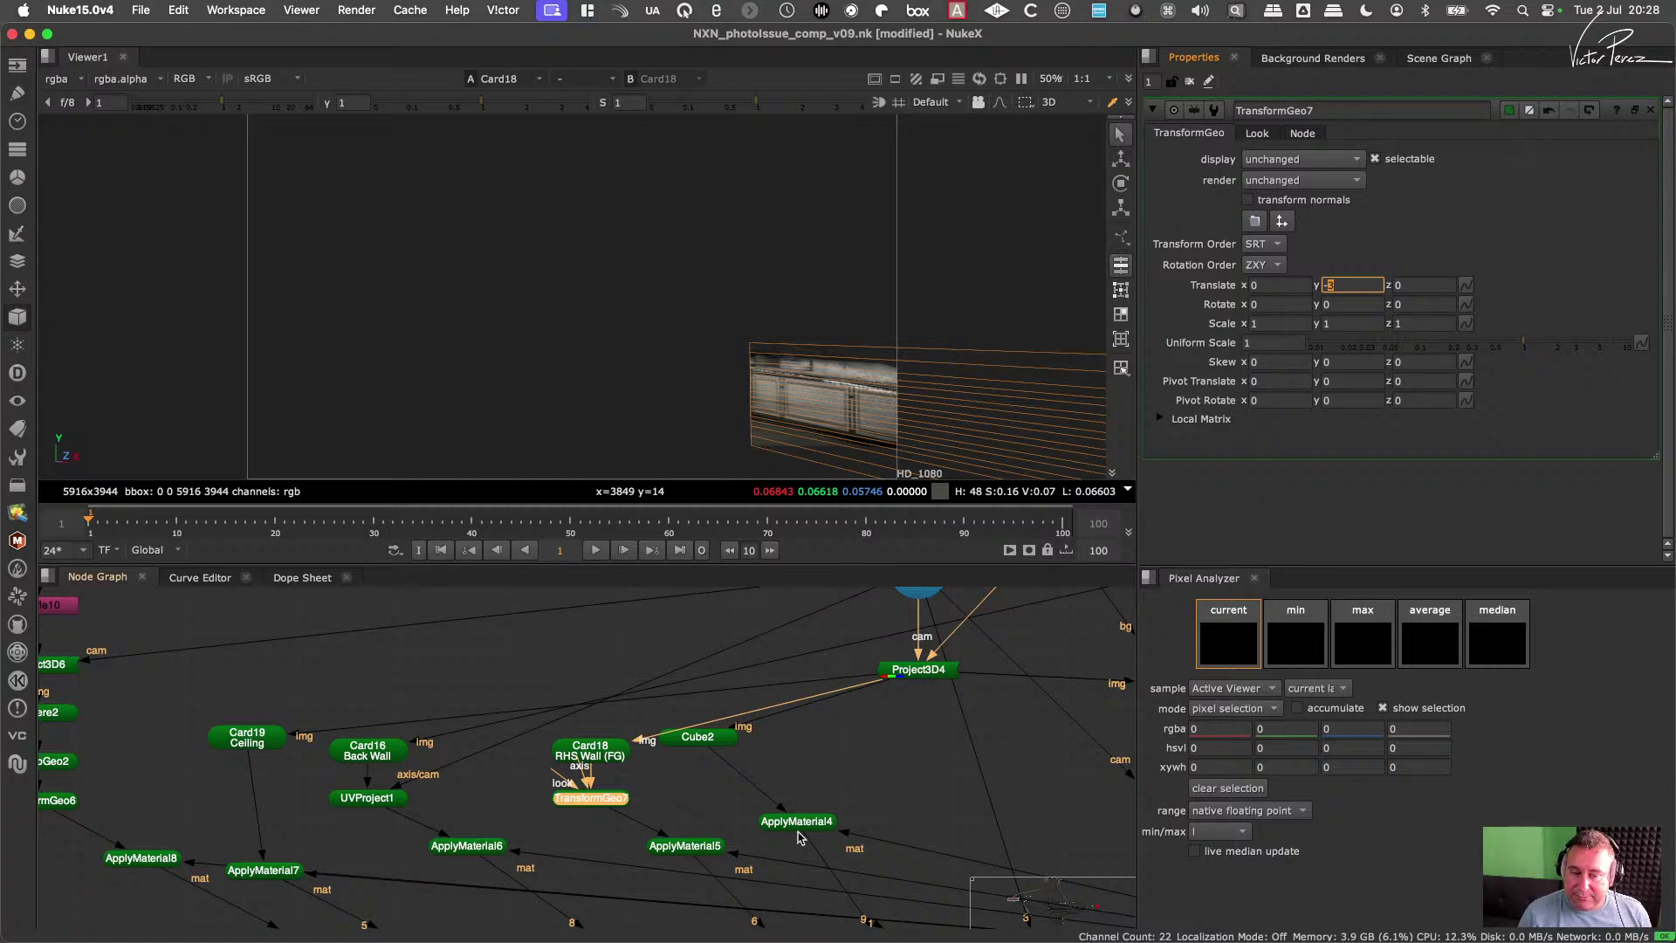
Step: Delete TransformGeo7 from below Card18 RHS Wall (FG)
drag(686, 767, 533, 825)
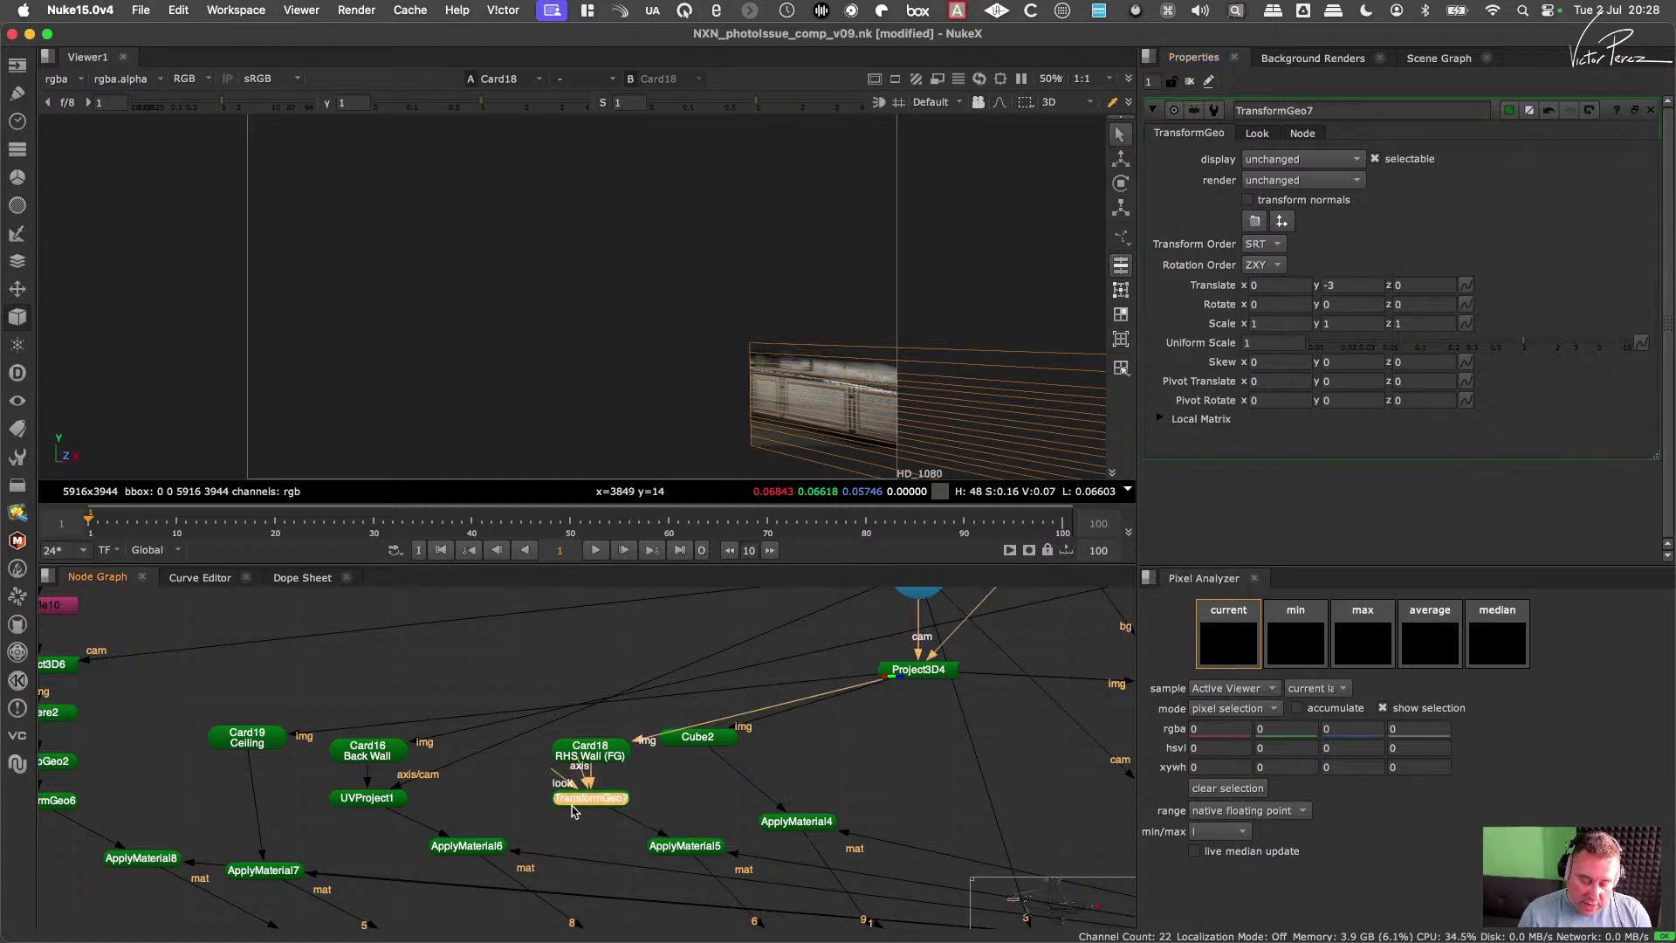
key(Delete)
scroll(562, 827, up, 5)
scroll(562, 827, left, 4)
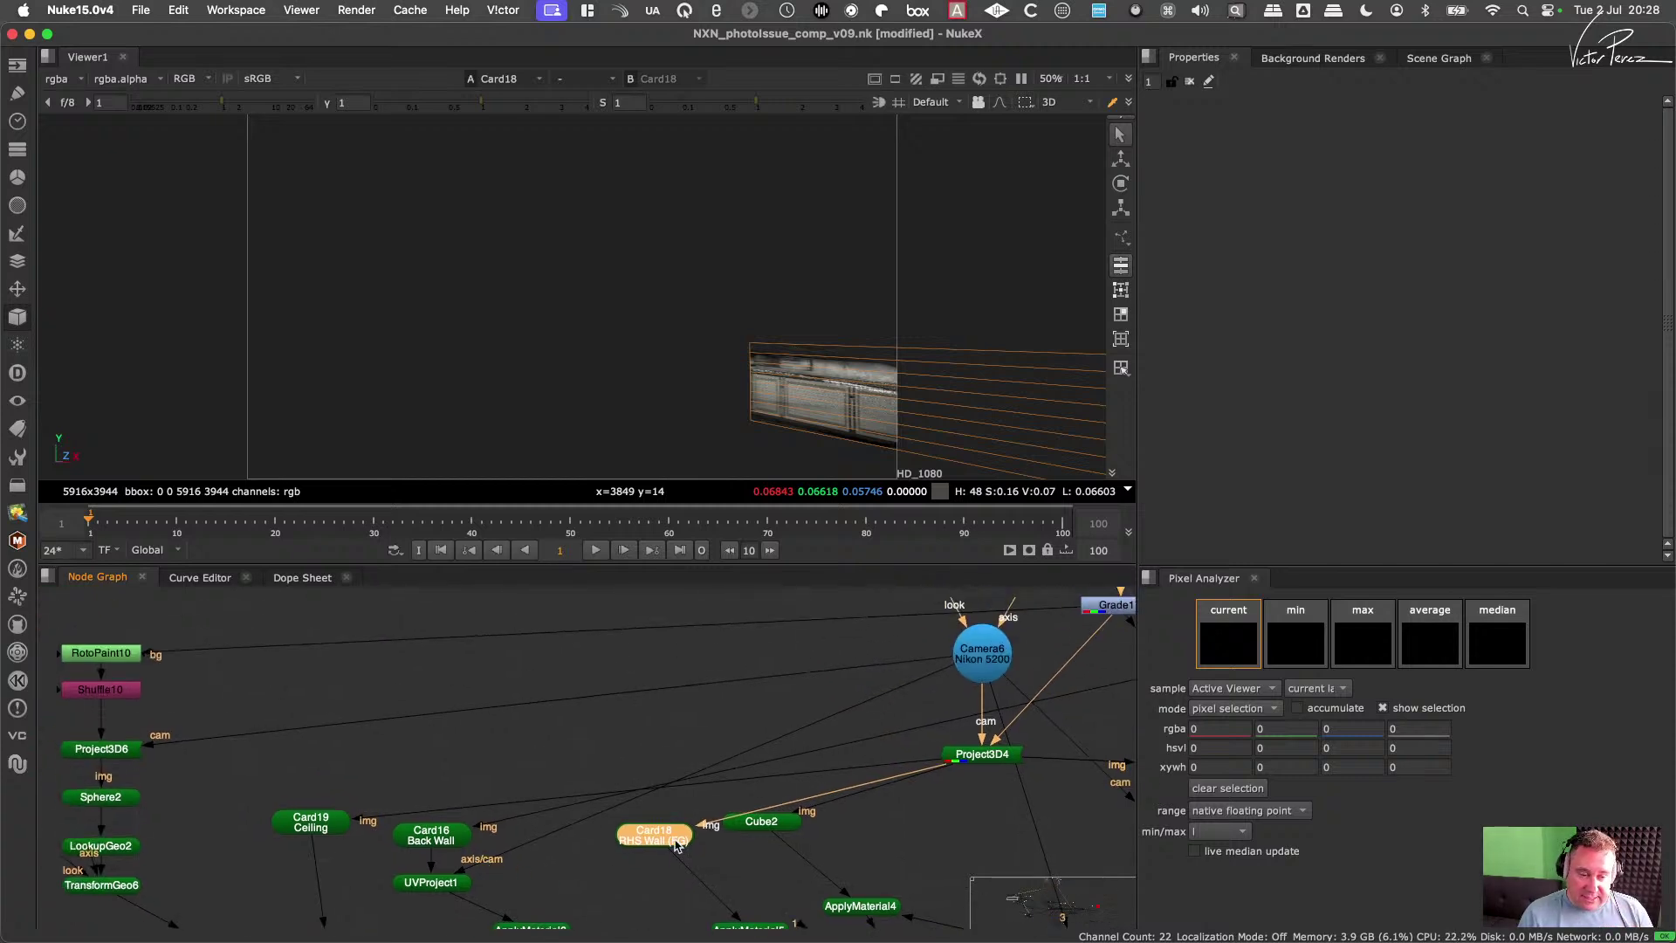
scroll(813, 785, down, 5)
scroll(813, 785, left, 4)
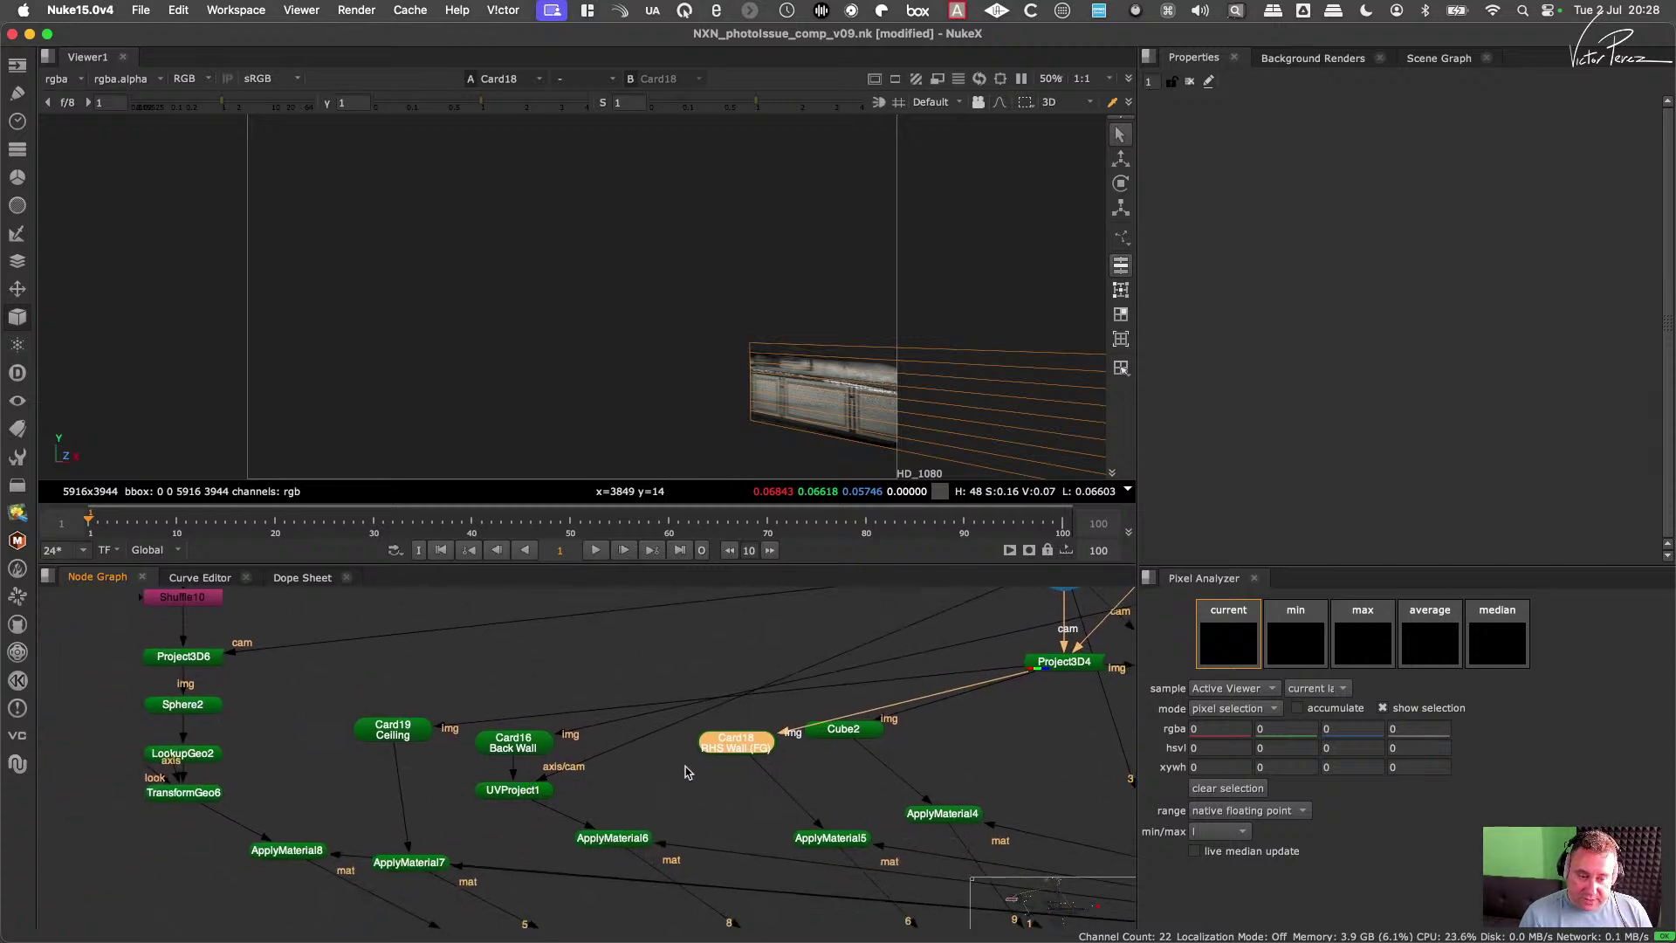
scroll(685, 771, up, 2)
scroll(685, 772, right, 3)
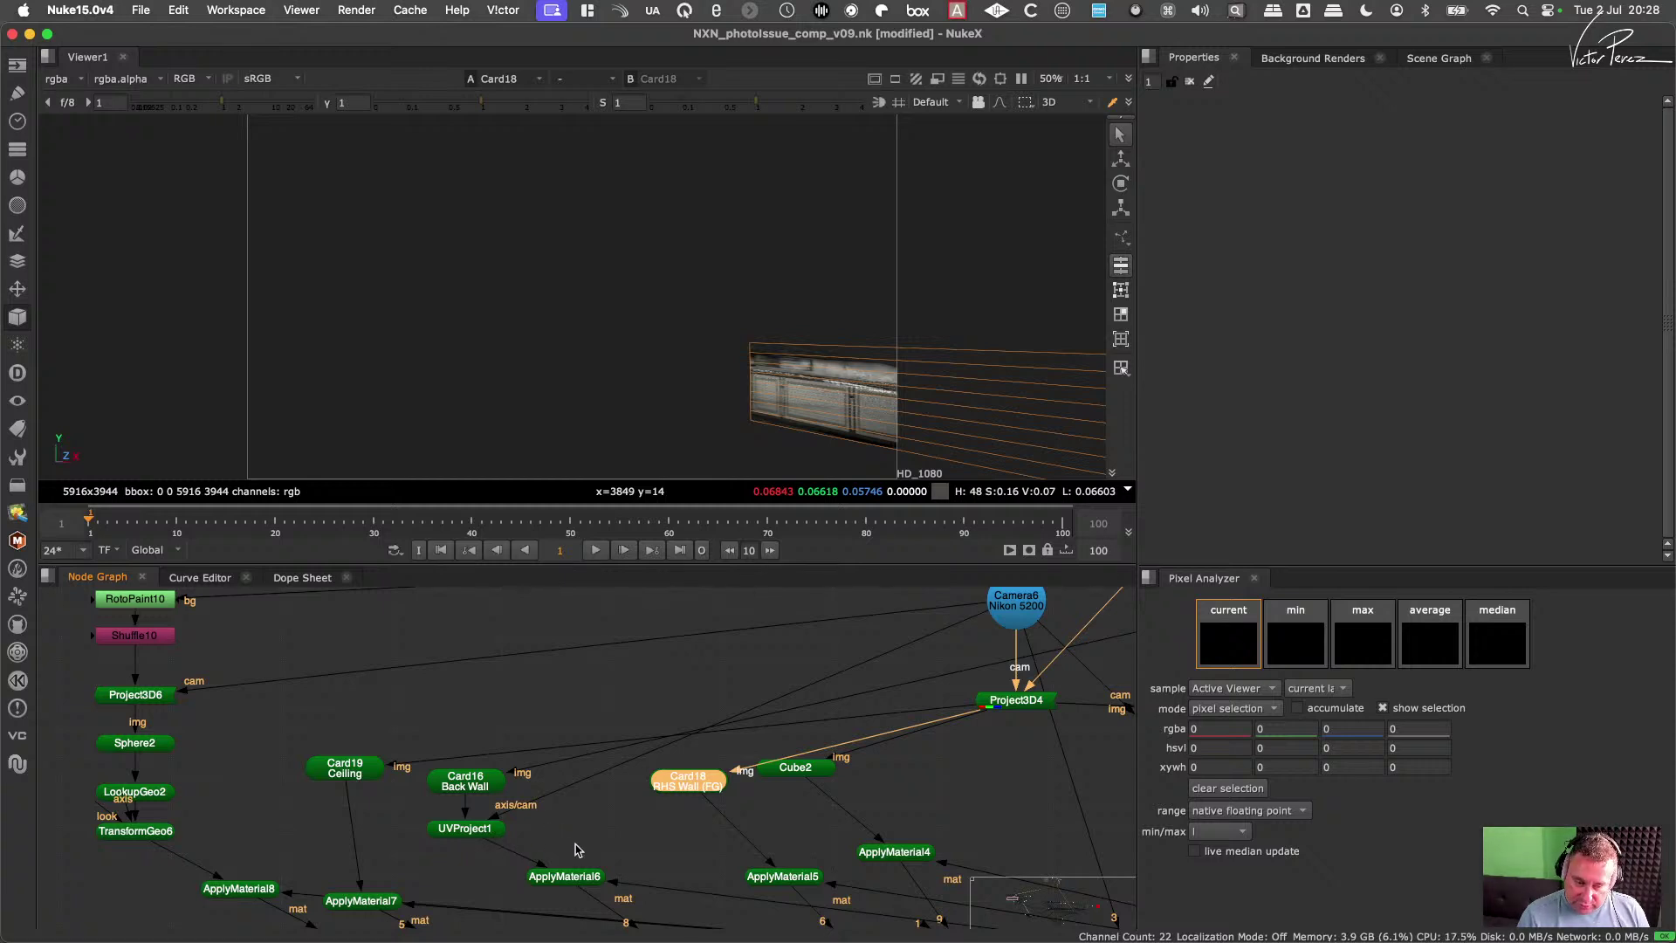
Step: Delete the ApplyMaterial nodes 4 to 8 below the sphere, ceiling, back wall, RHS wall and Cube2 branches
scroll(578, 846, down, 3)
click(585, 824)
scroll(567, 633, down, 3)
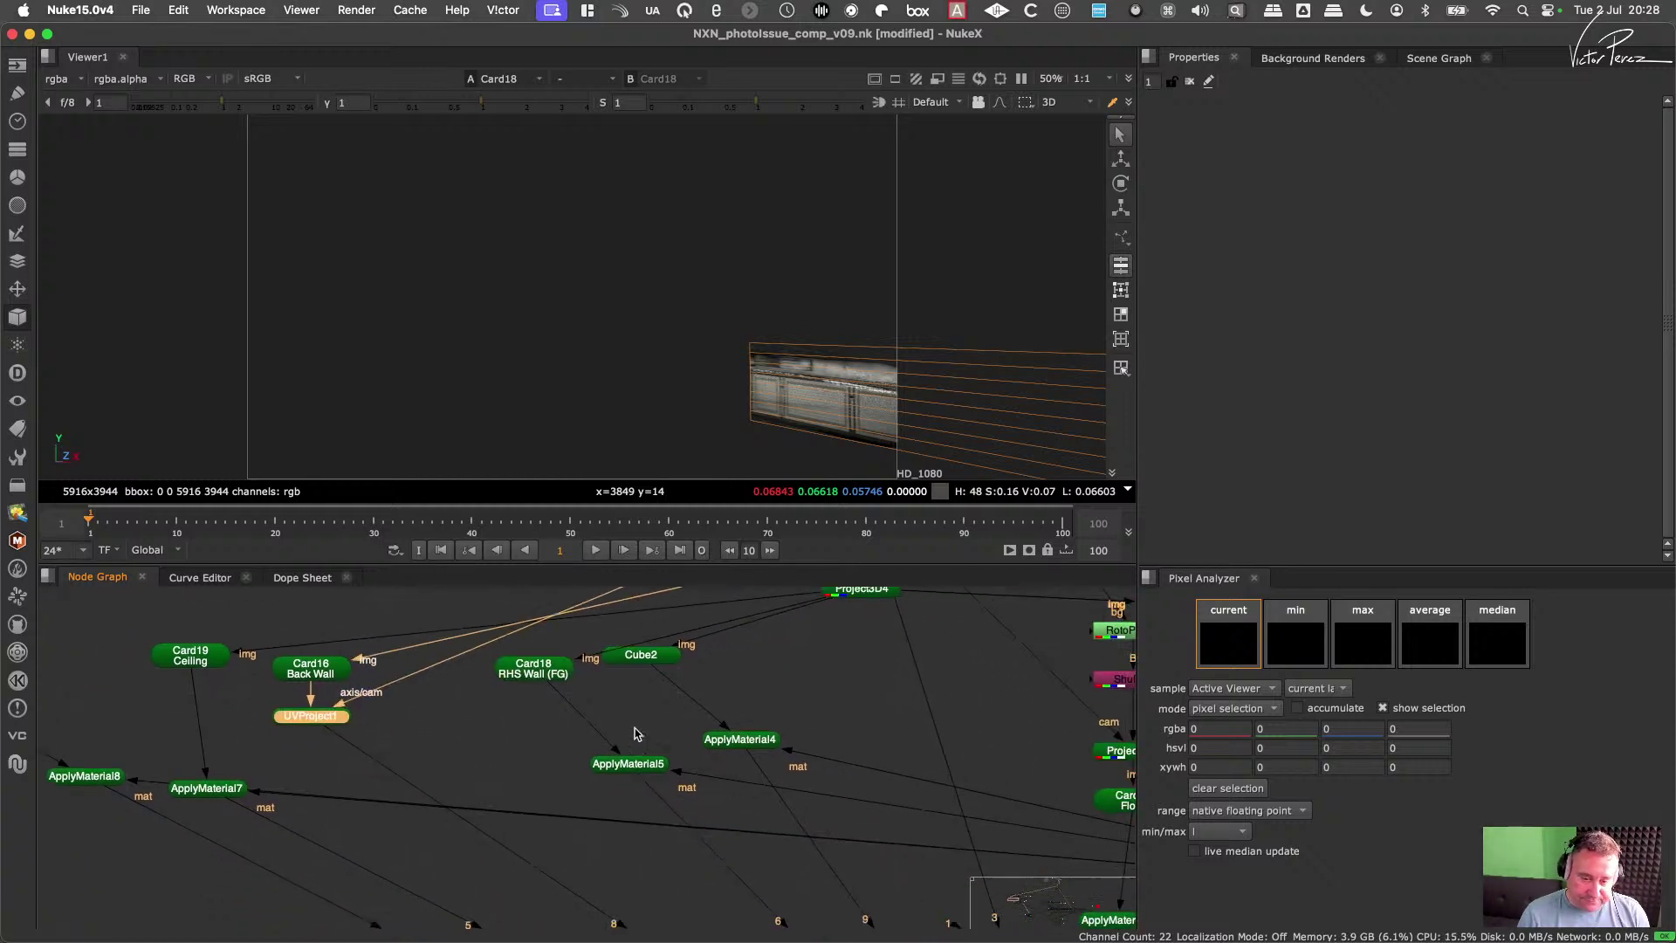
drag(866, 685, 652, 791)
key(Delete)
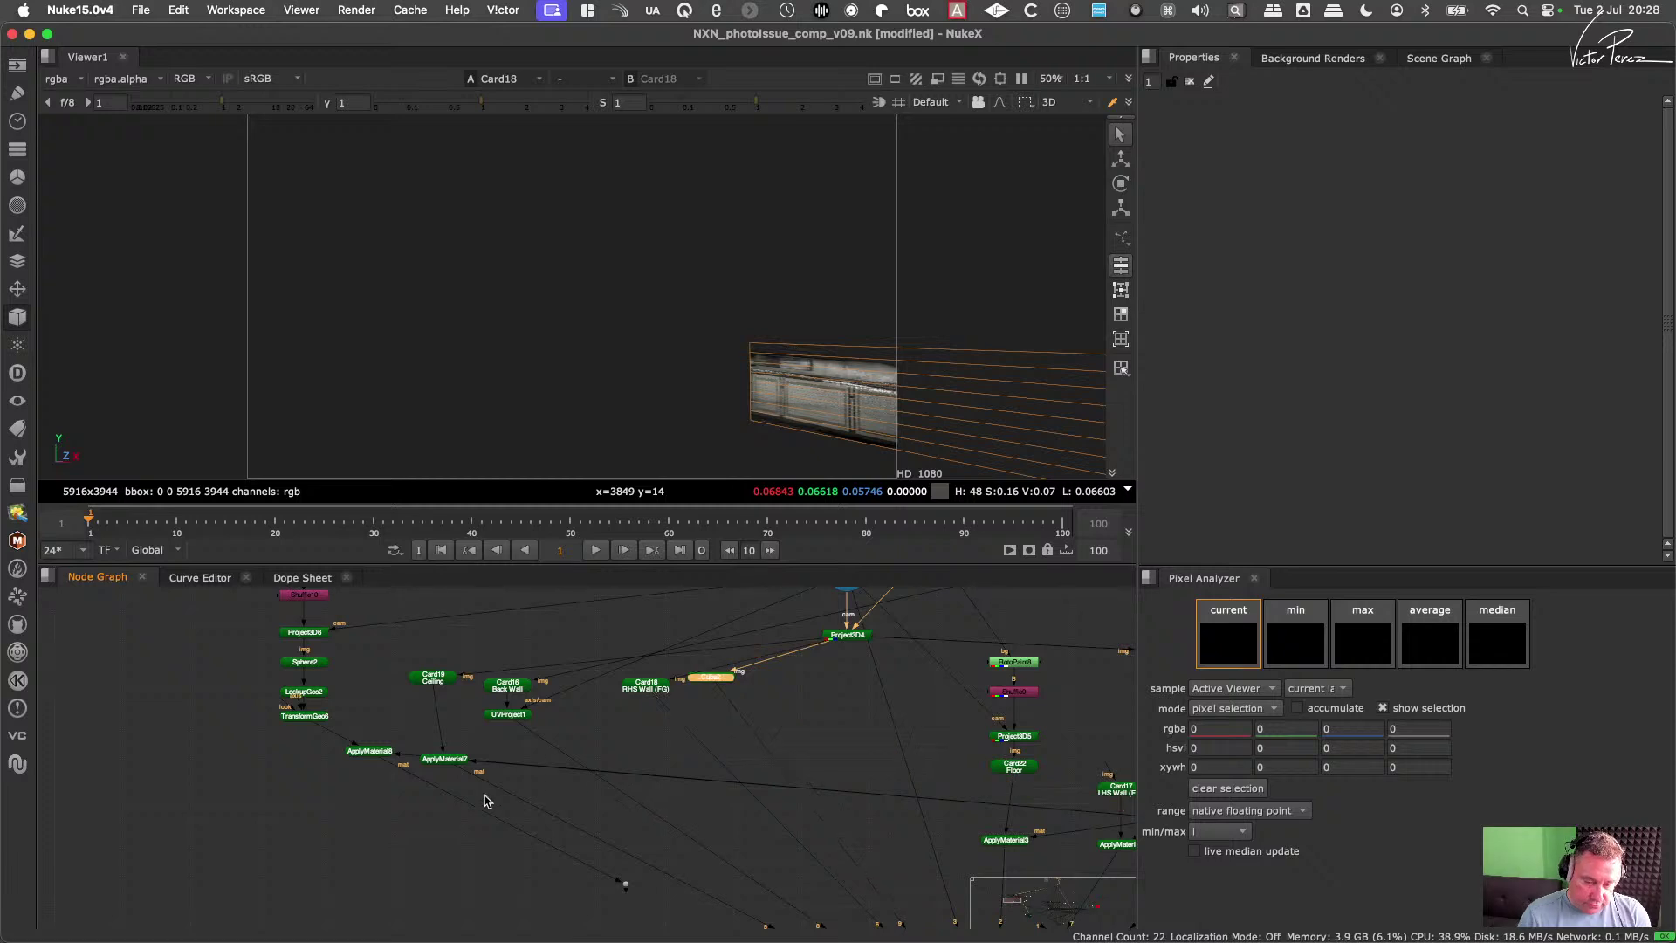
drag(489, 743, 325, 794)
key(Delete)
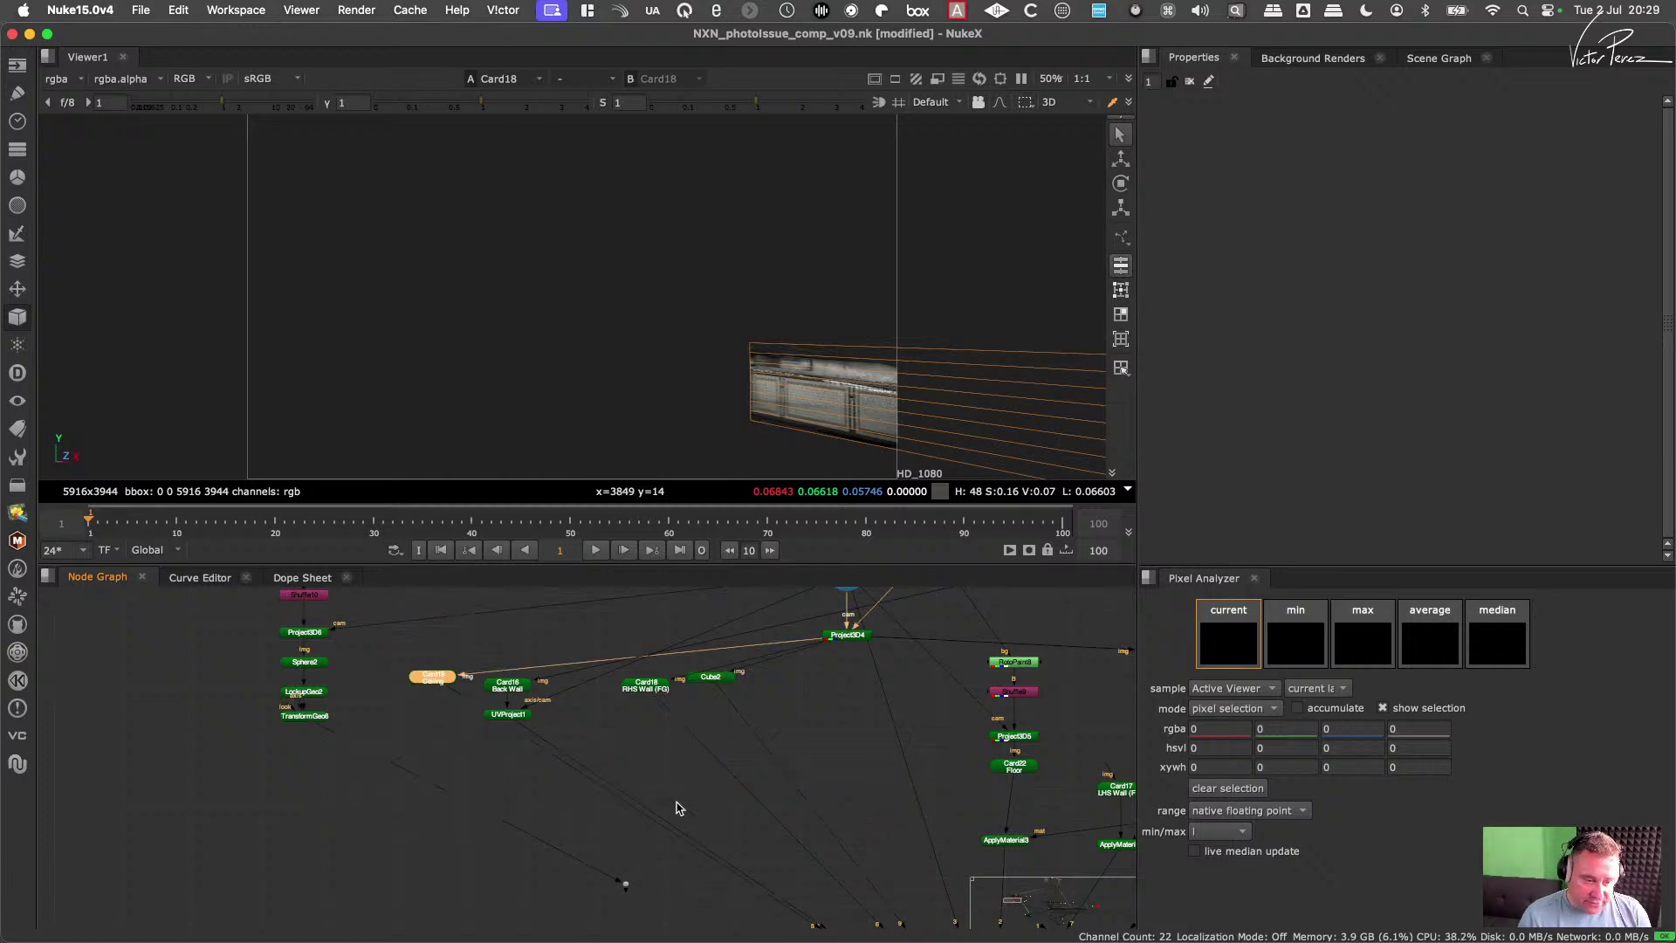
Step: Delete BasicMaterial1 and the remaining ApplyMaterial nodes from the floor and LHS wall branches and the branch farther along
scroll(742, 790, right, 10)
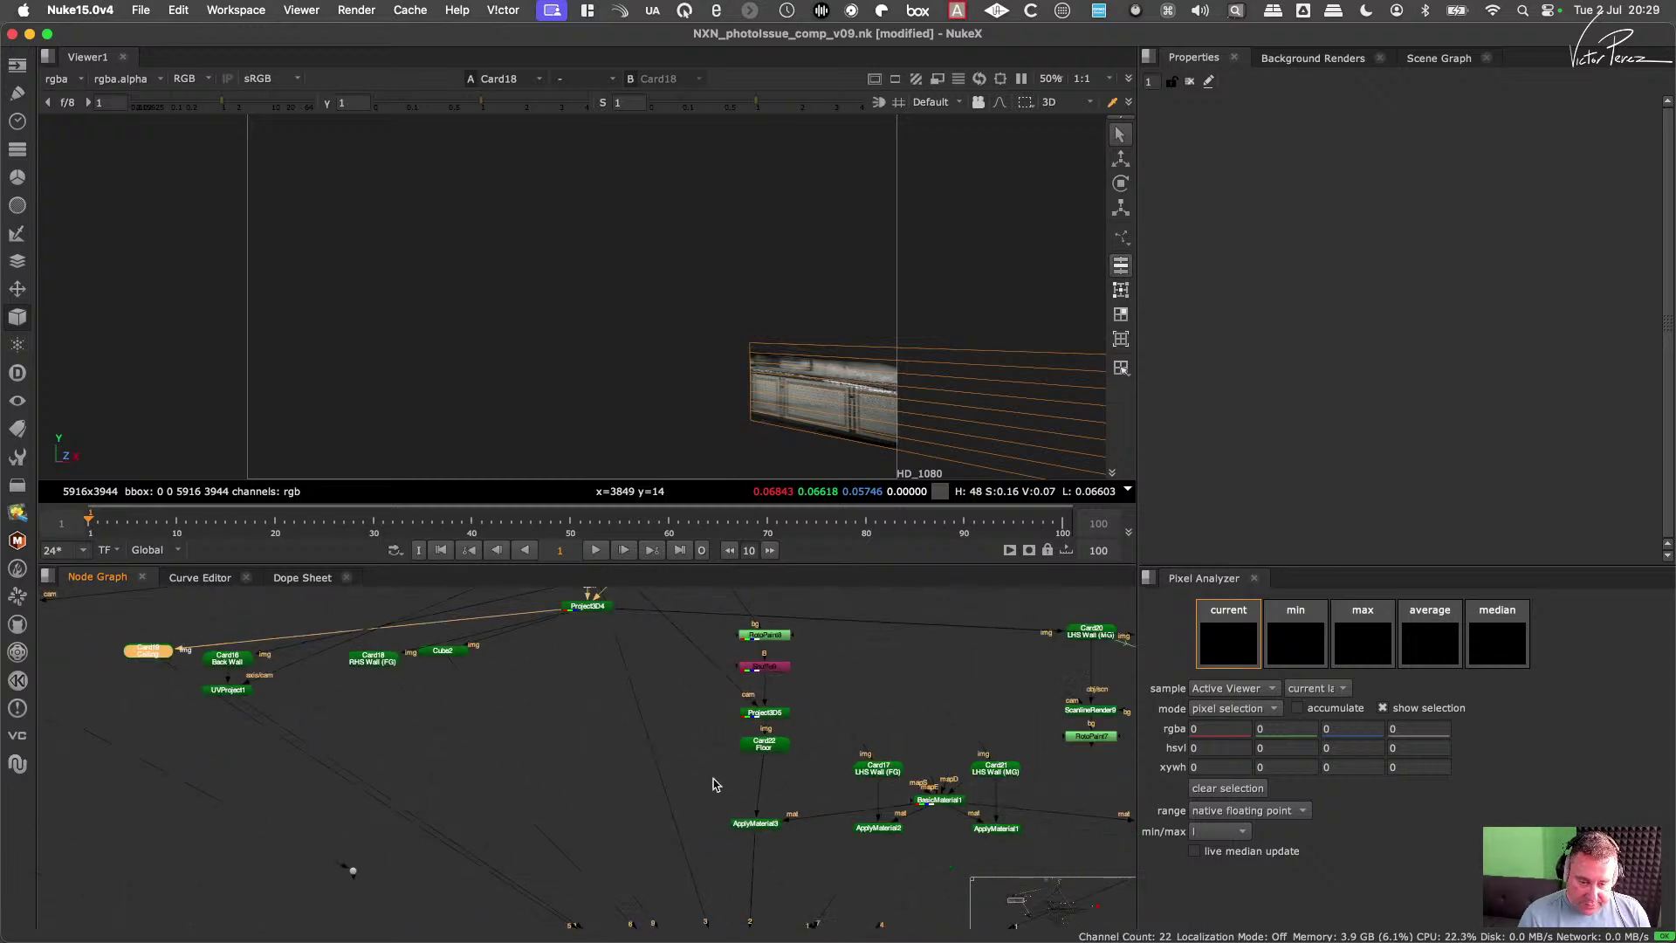
drag(712, 784, 799, 857)
key(Delete)
drag(820, 777, 1052, 868)
key(Delete)
drag(998, 797, 1037, 850)
key(Delete)
scroll(785, 802, right, 8)
key(Delete)
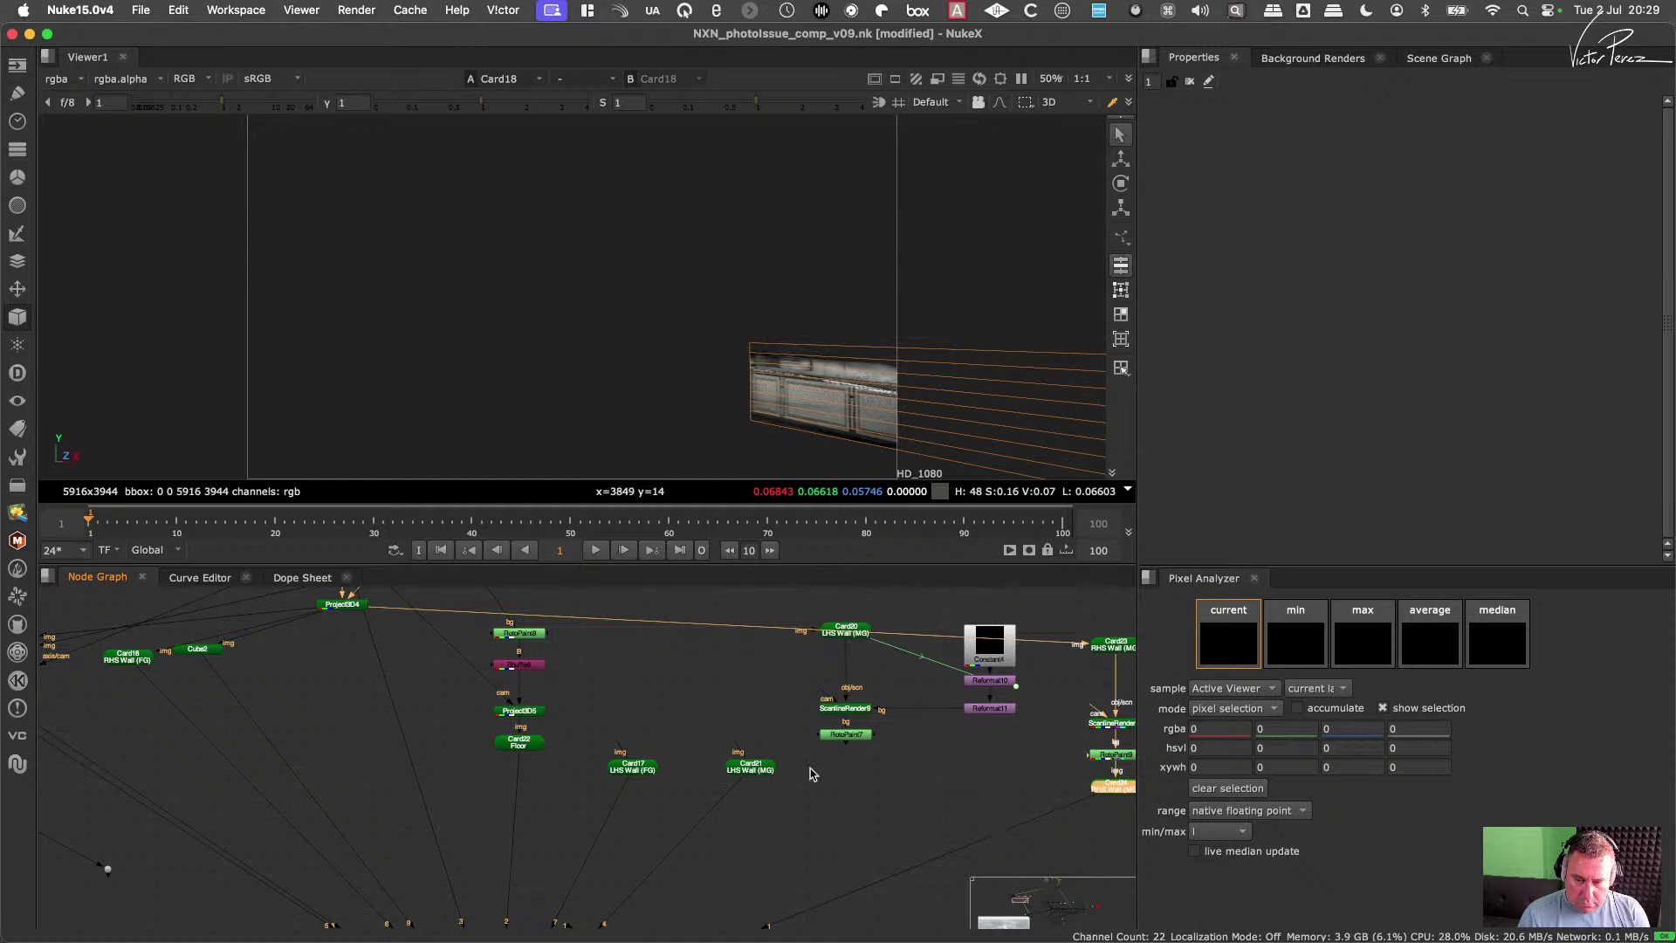
Step: Display the UVProject1 node below Card16 Back Wall in the viewer
scroll(878, 792, down, 5)
middle_drag(734, 777, 927, 816)
scroll(681, 750, up, 5)
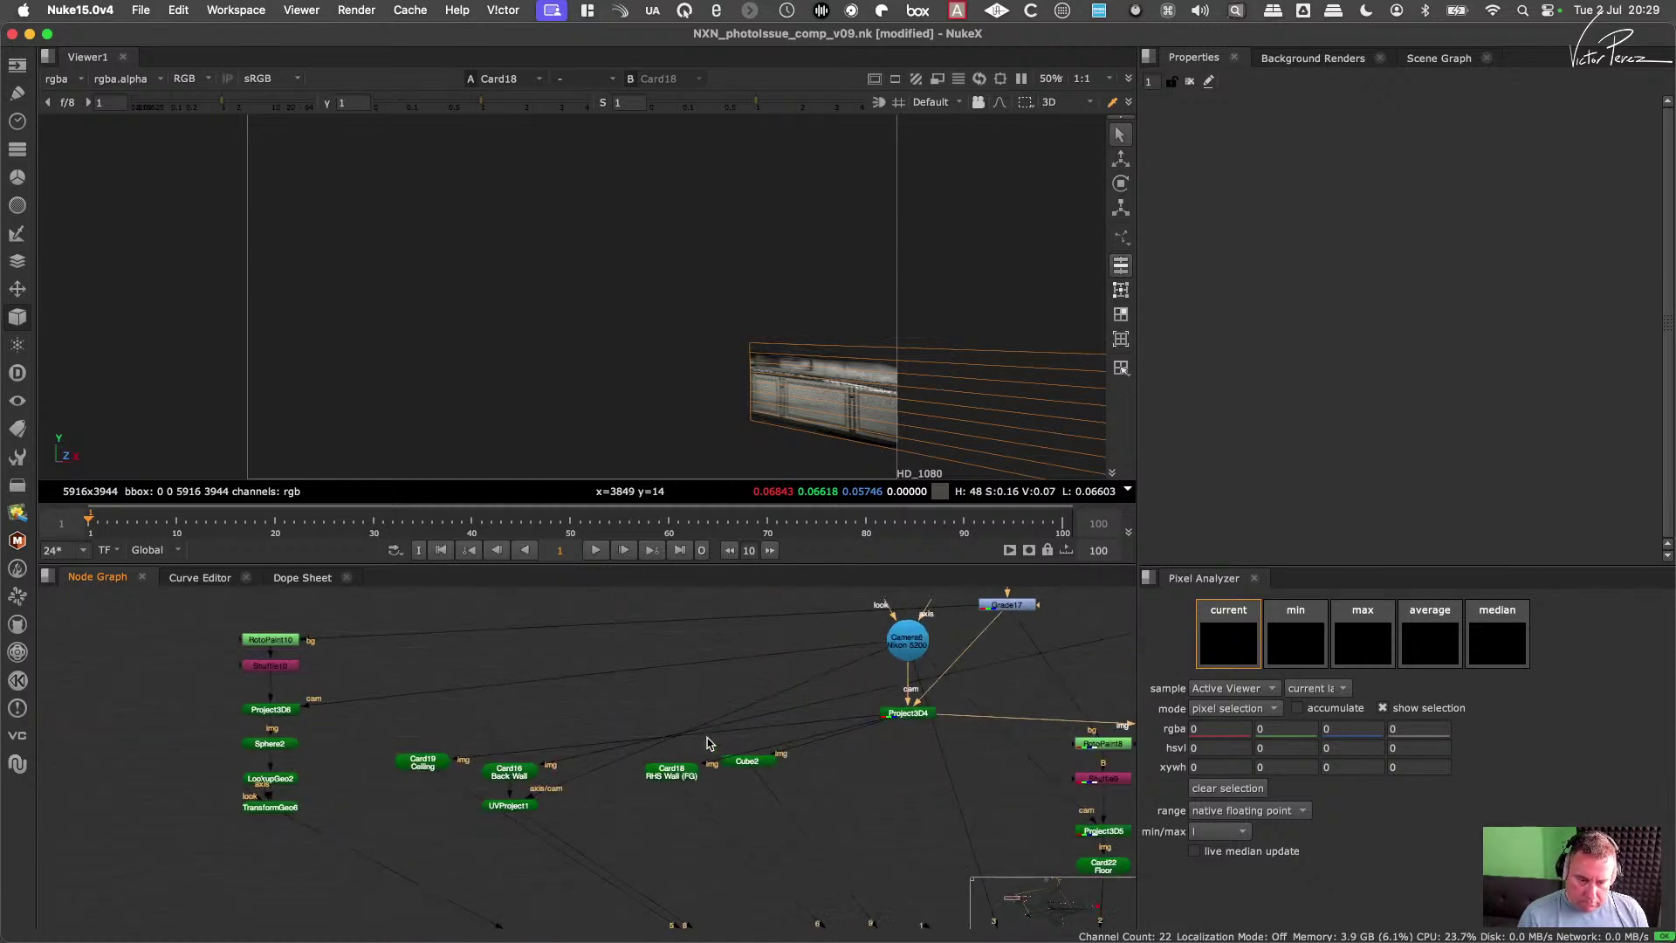
click(516, 798)
key(1)
click(645, 703)
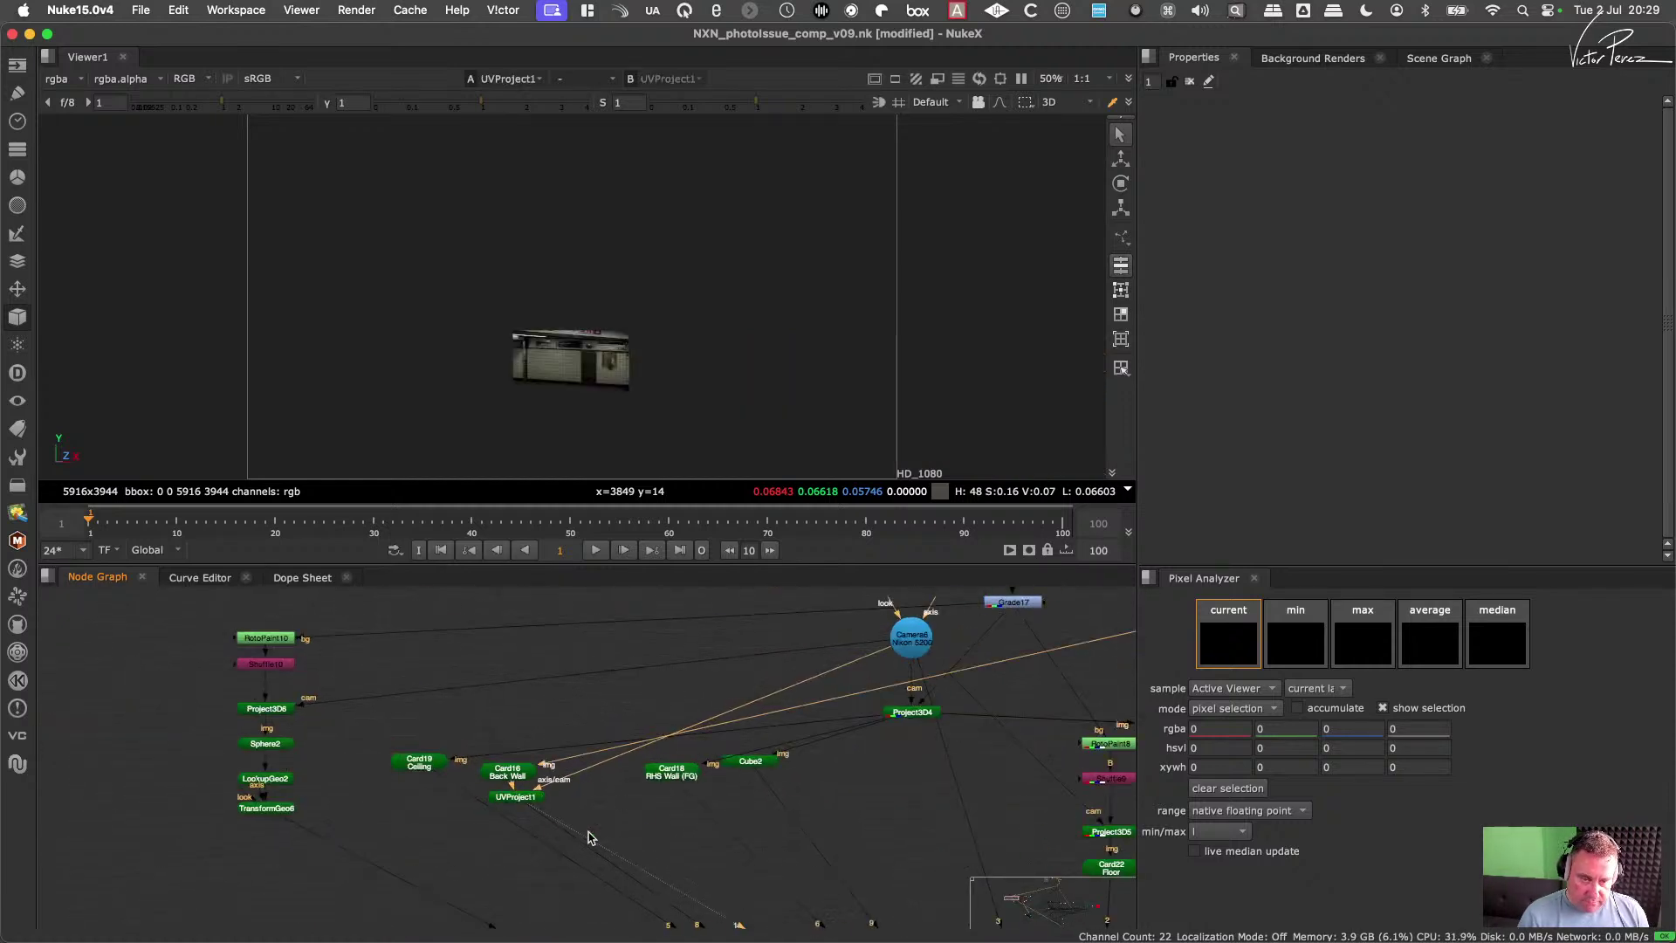
Step: Duplicate UVProject1 below Card19 Ceiling and connect the copy's axis/cam input to Camera6
scroll(522, 805, up, 2)
click(531, 798)
key(ctrl+c)
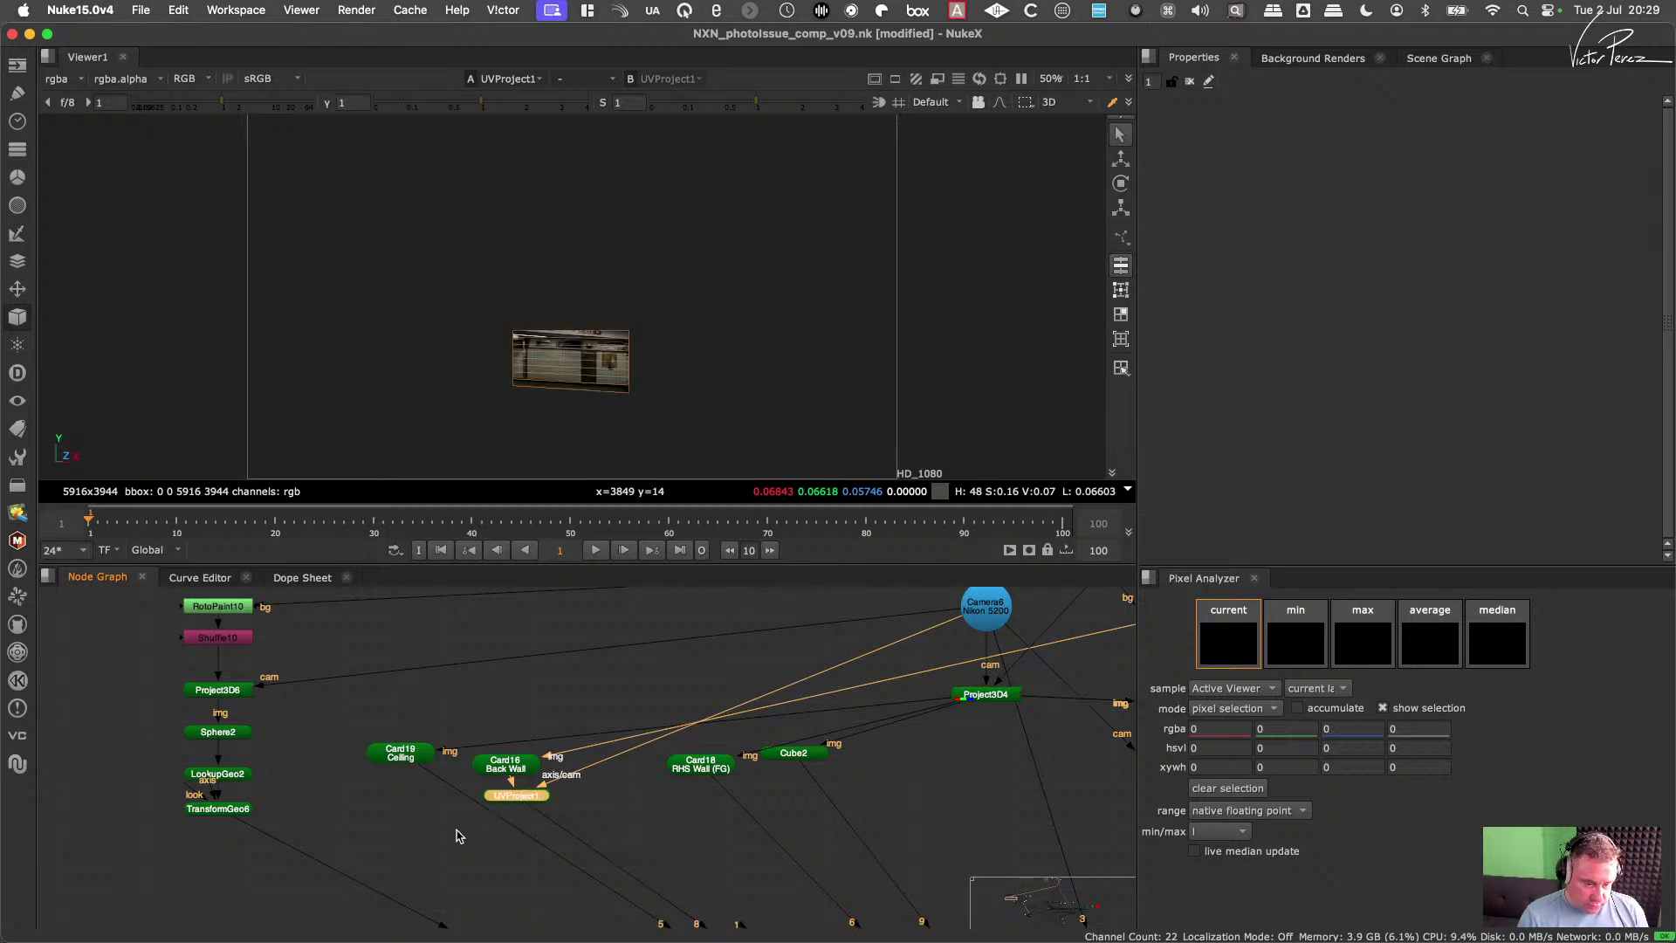
key(ctrl+v)
drag(448, 799, 390, 789)
drag(557, 758, 966, 620)
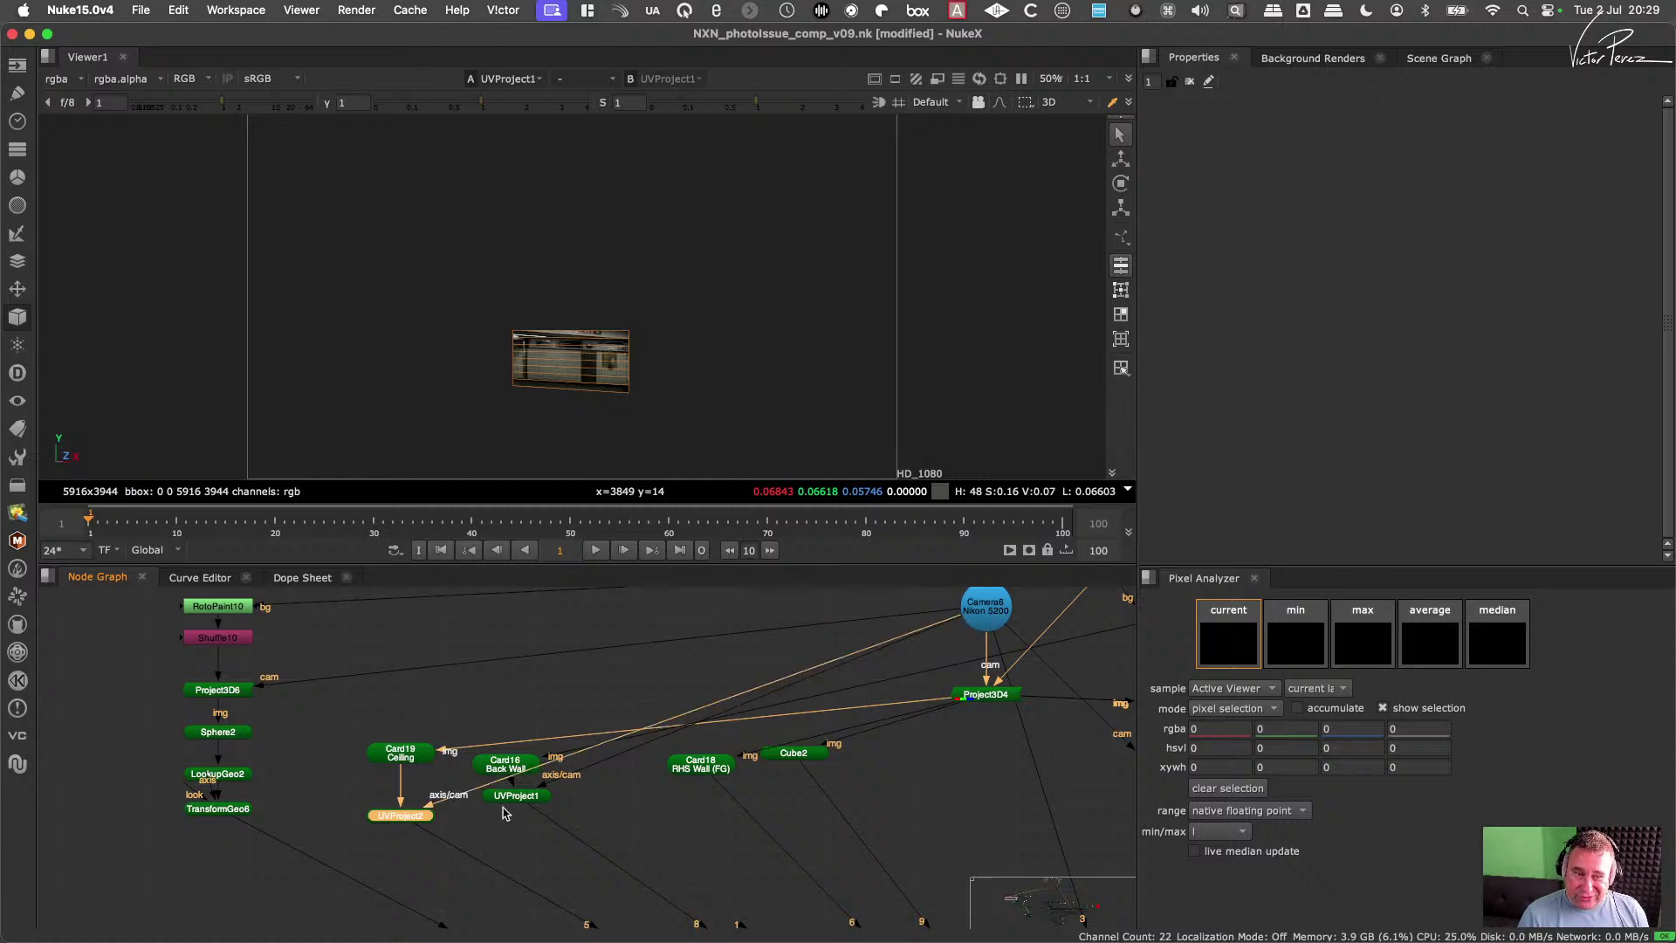
Step: Line up UVProject2 and UVProject1 at the same height below the ceiling and back wall cards
drag(412, 818, 411, 802)
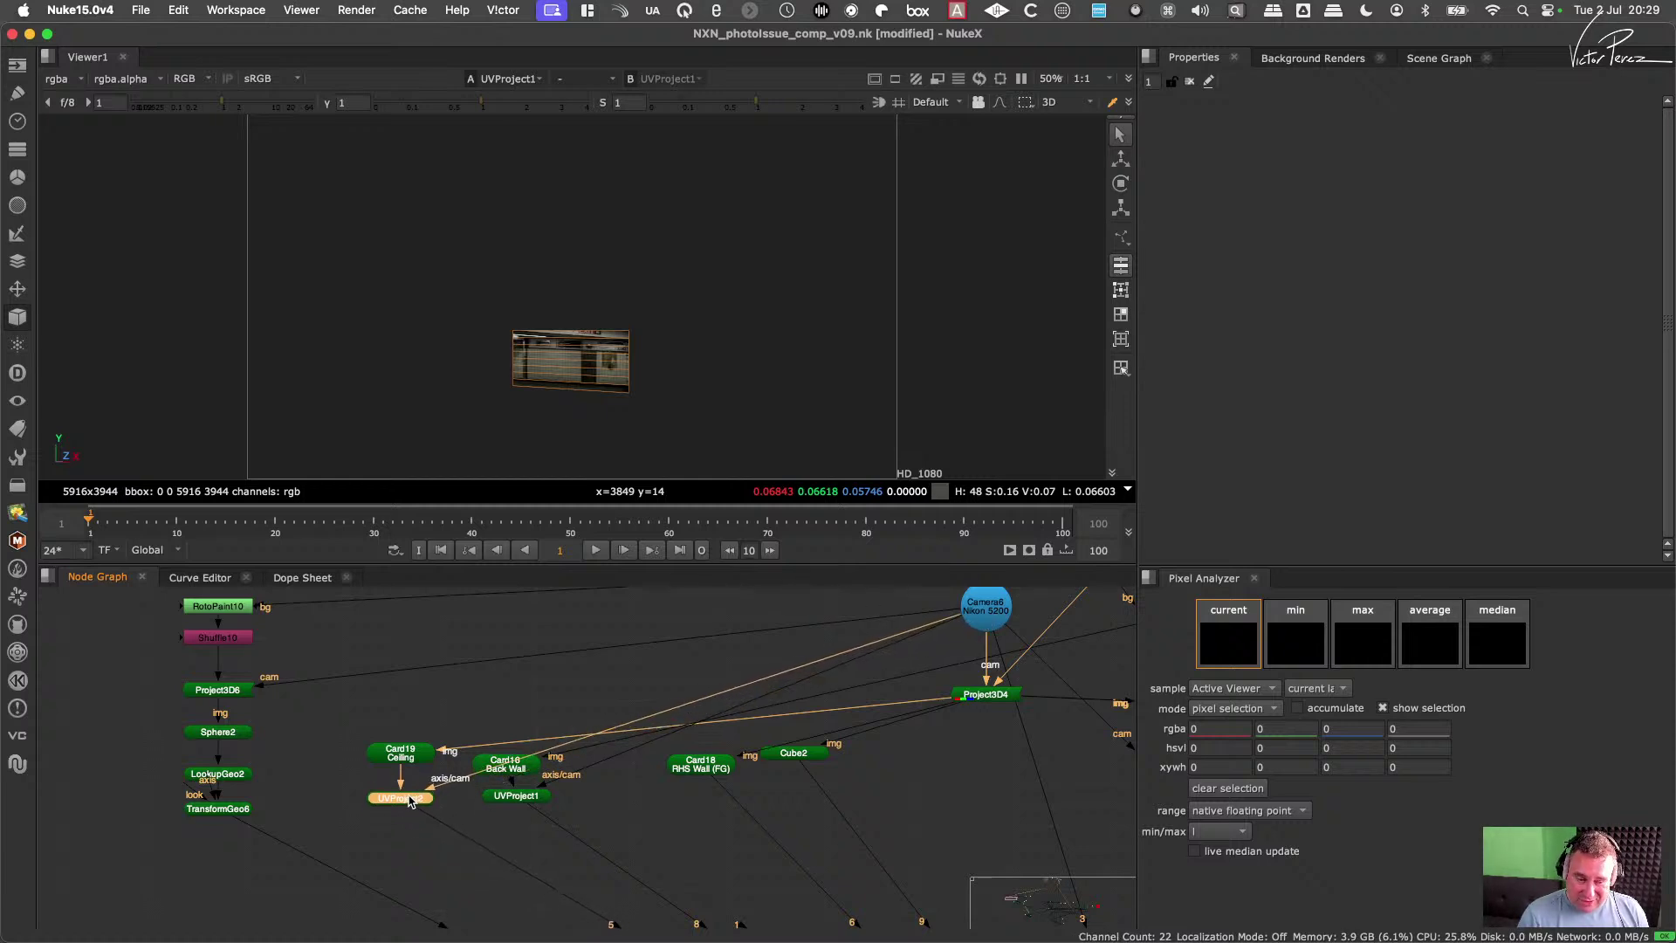
drag(530, 800, 519, 808)
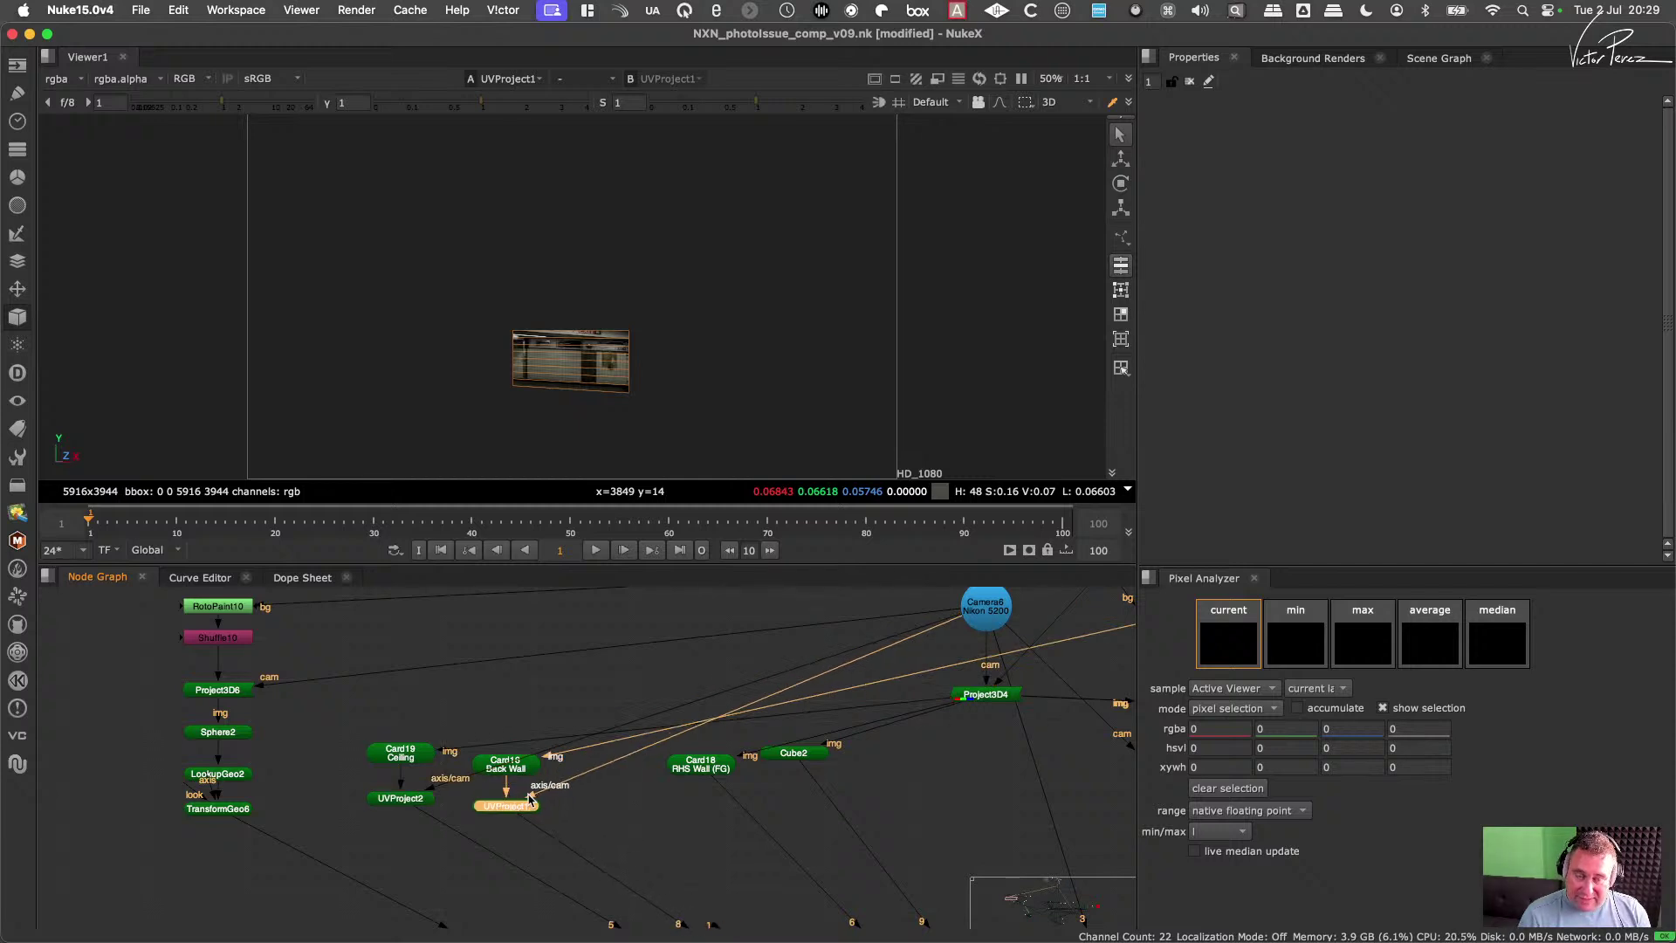
drag(411, 809, 422, 811)
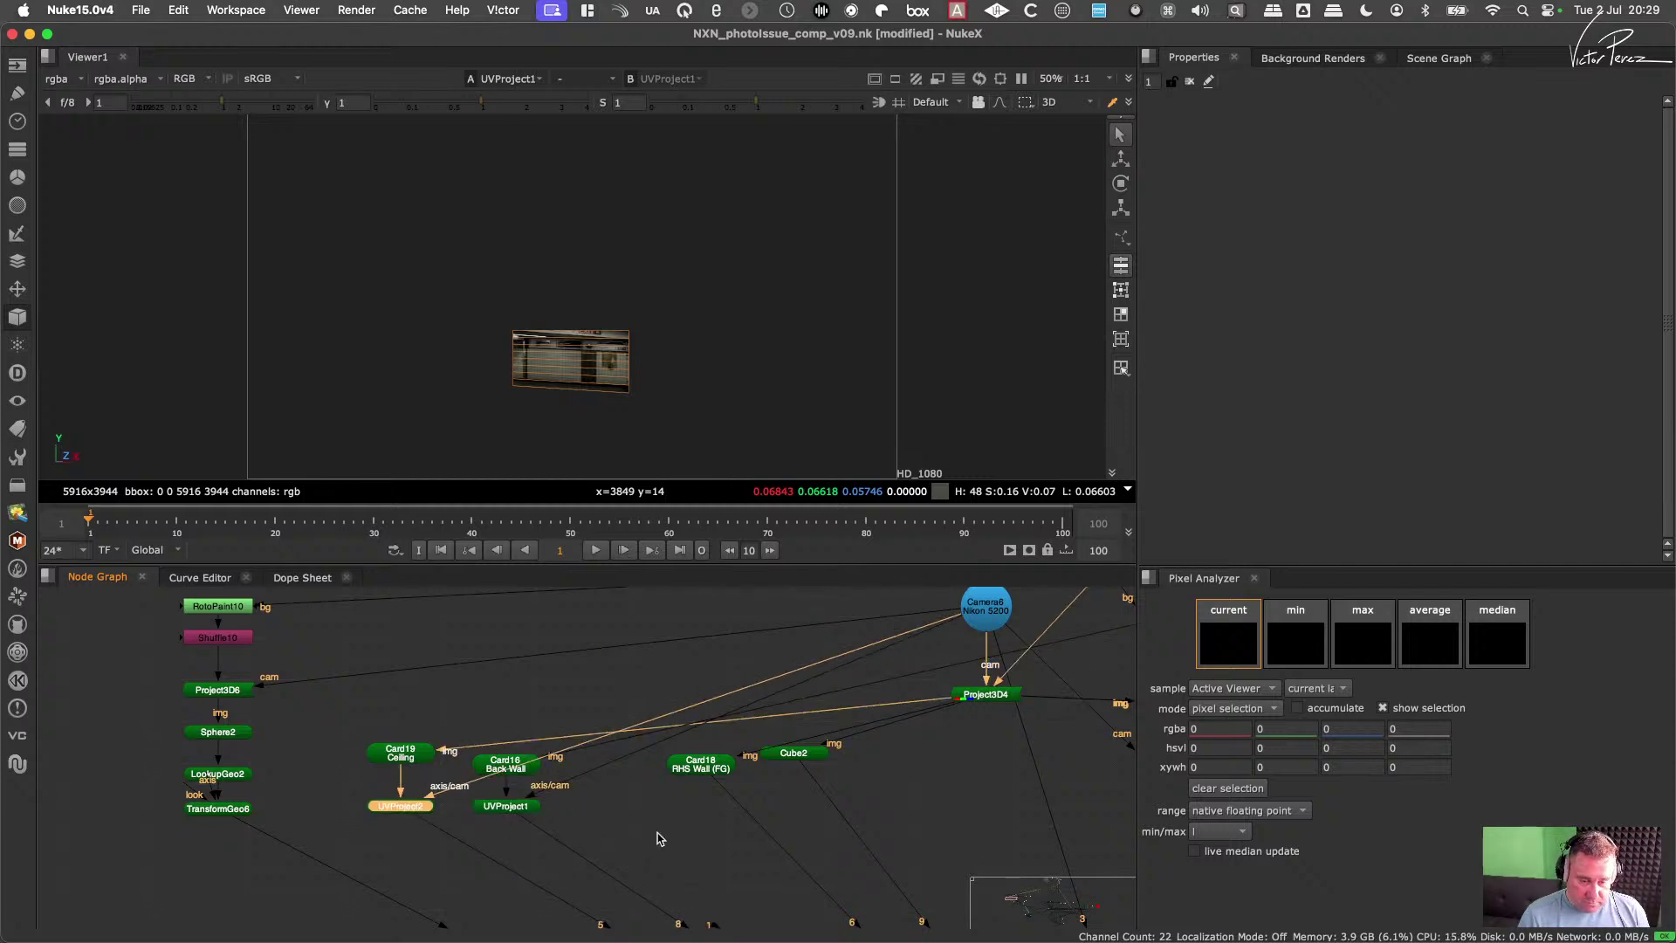
Step: Insert copies of UVProject2 below Card18 RHS Wall (FG) and Cube2, connecting each axis/cam input to Camera6
key(super+c)
key(super+v)
drag(659, 838, 876, 694)
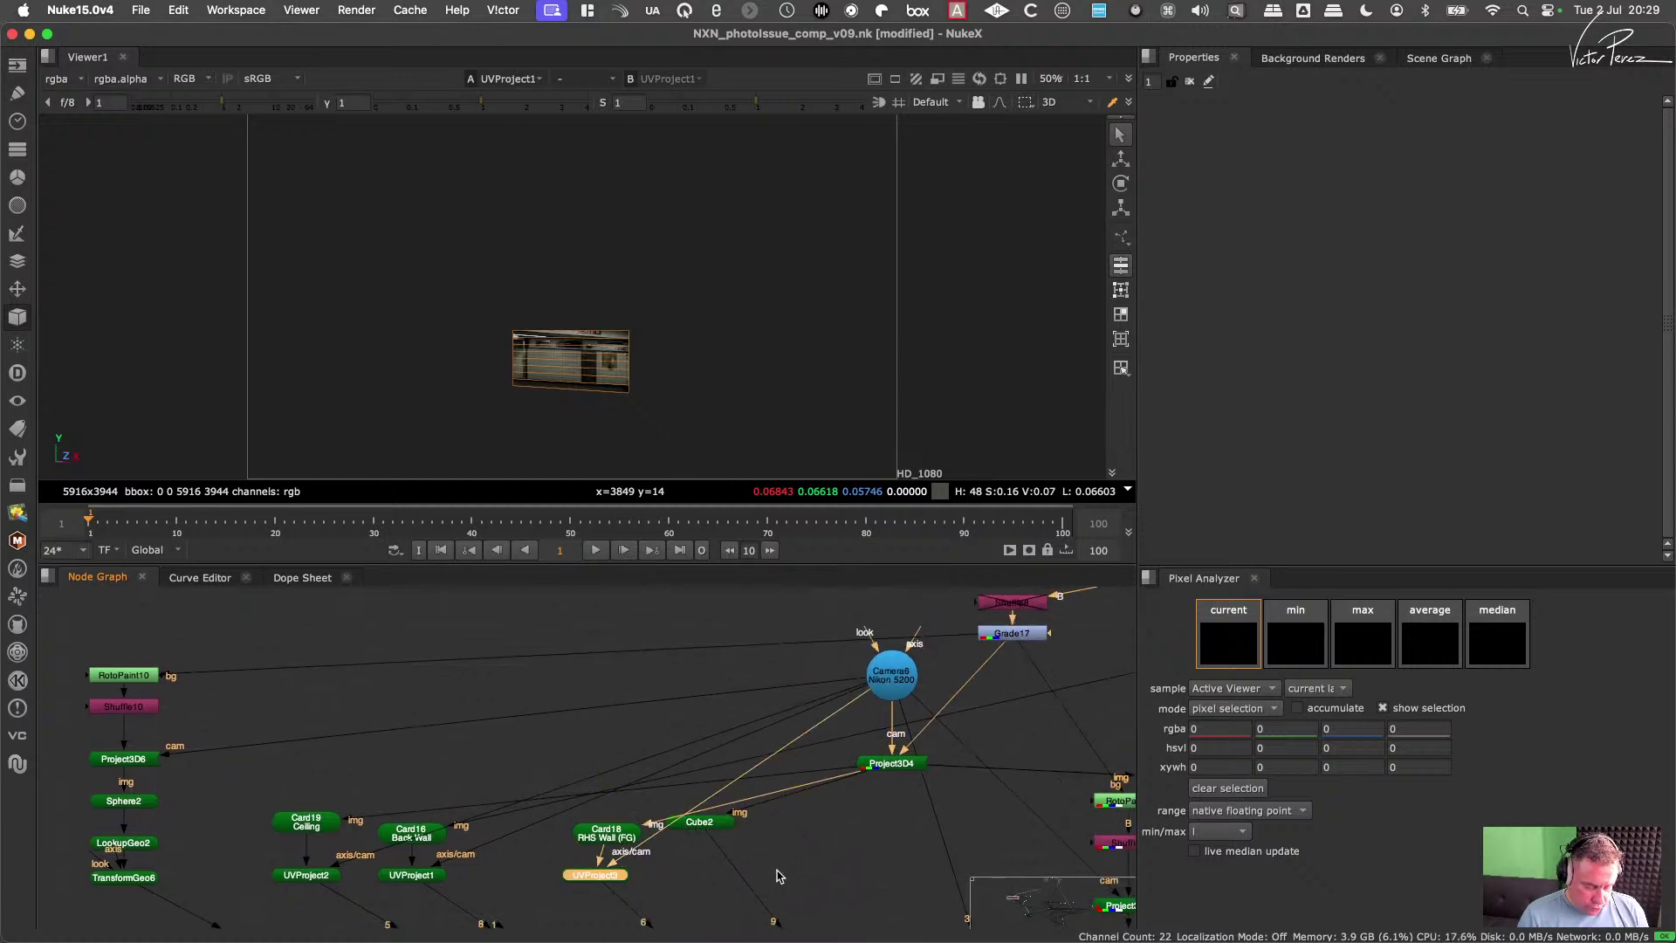
key(super+v)
drag(768, 864, 703, 864)
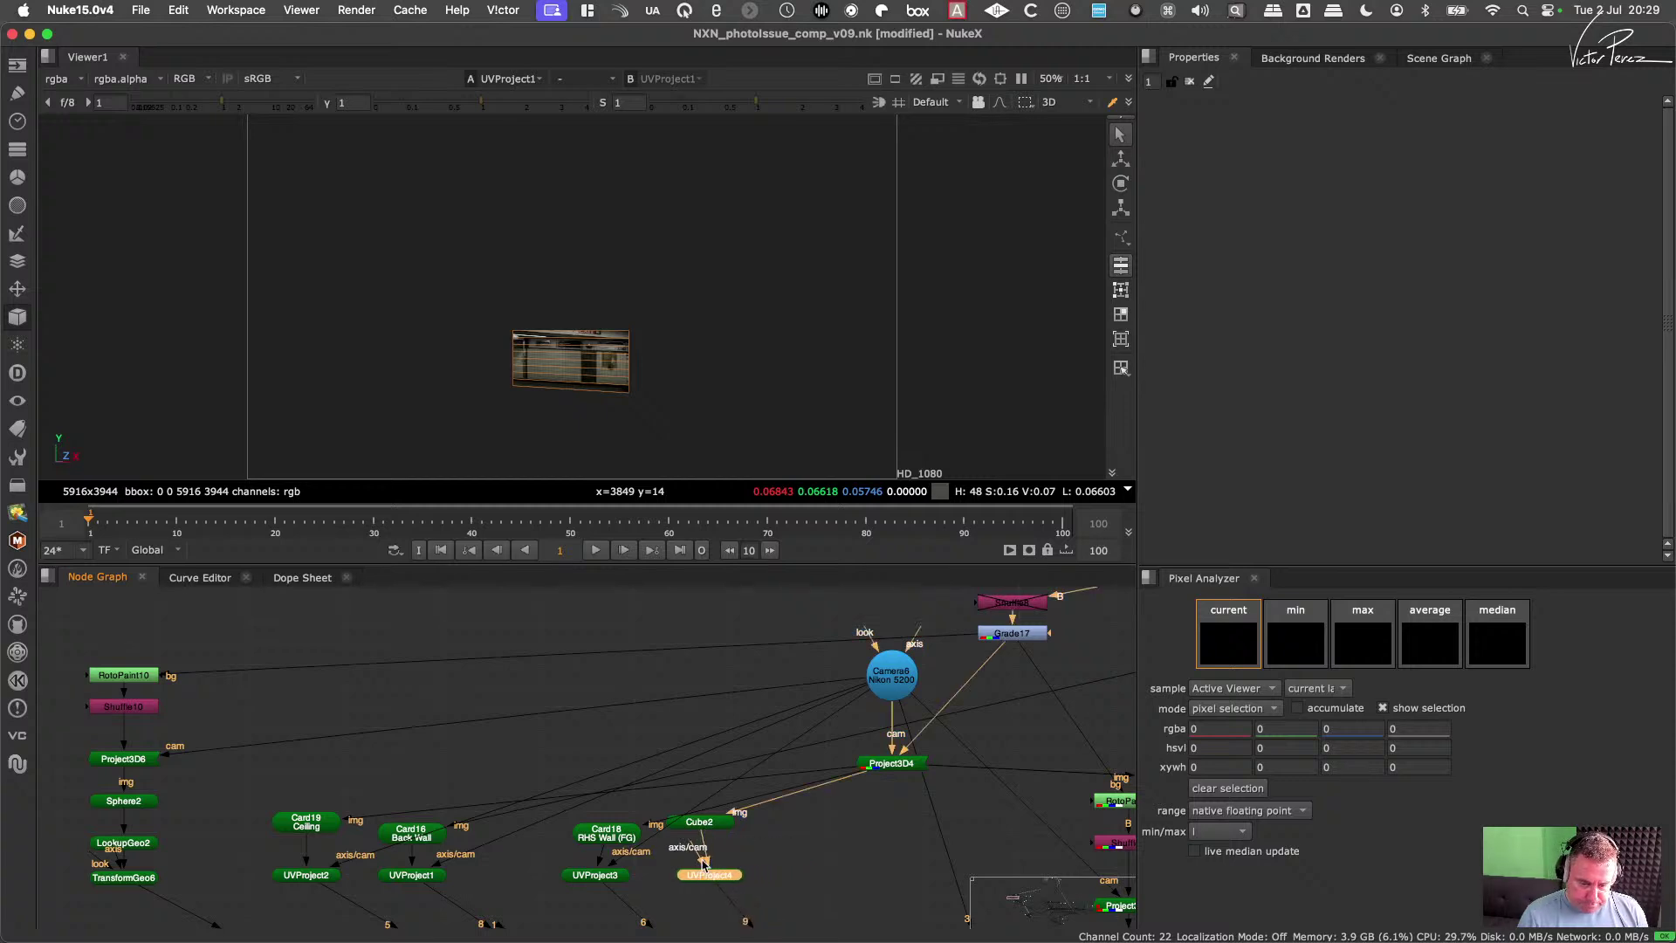
drag(775, 780, 869, 698)
Step: Insert a copy of UVProject2 below TransformGeo6 in the sphere branch and connect its axis/cam input to Camera6
scroll(698, 816, left, 5)
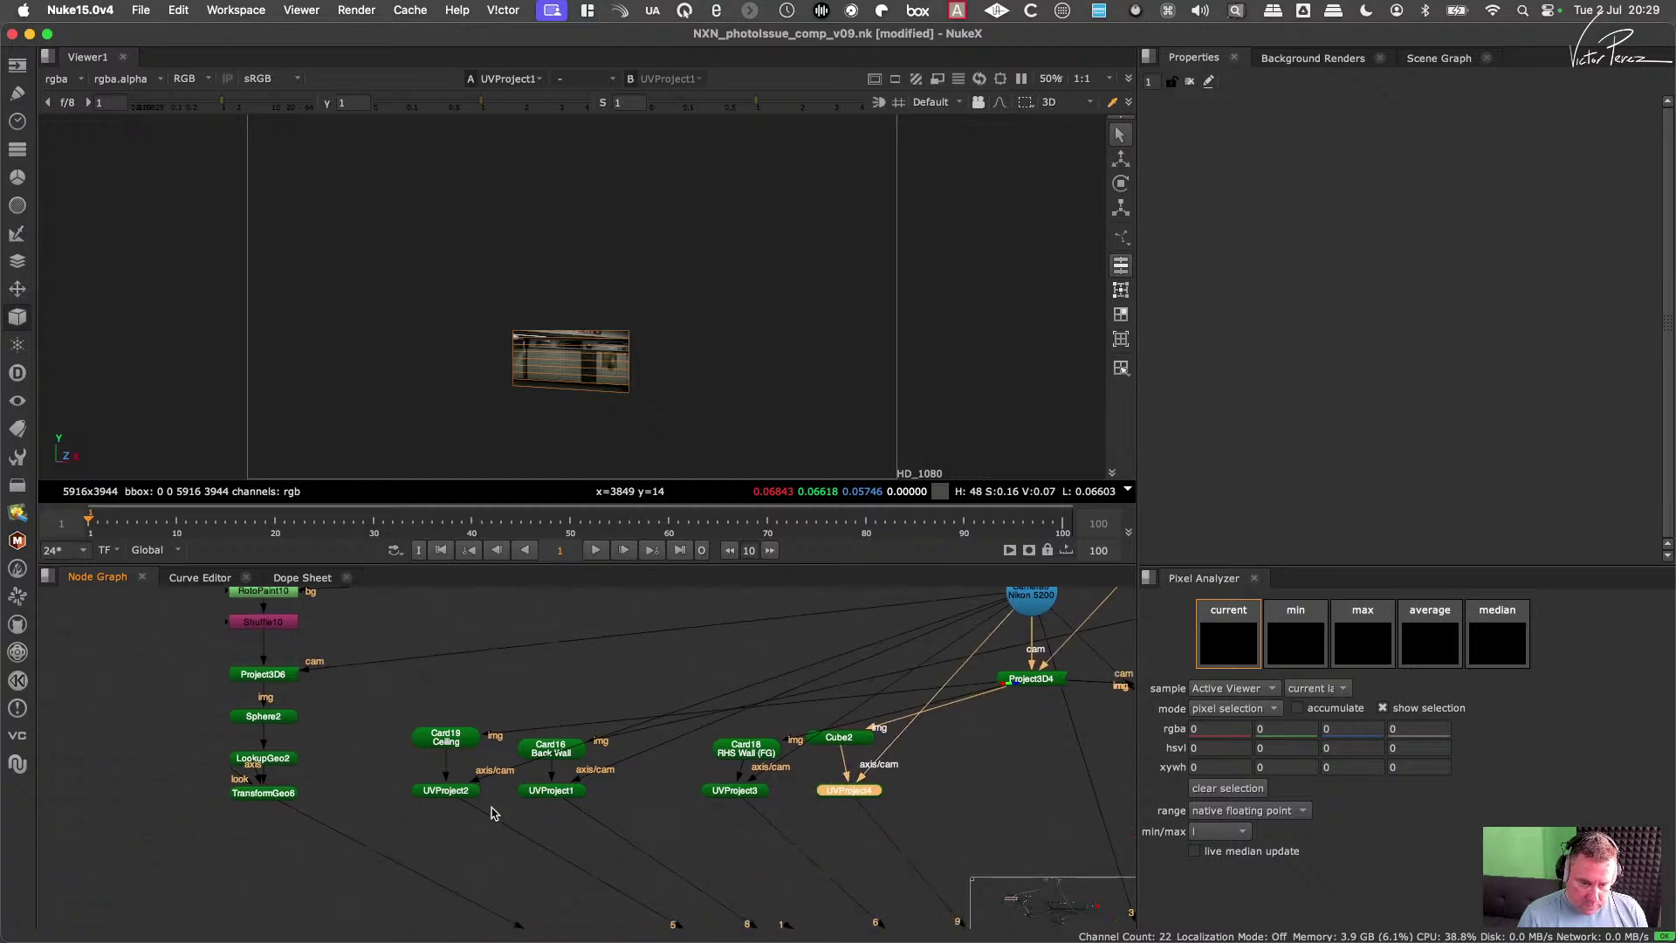
click(416, 784)
key(super+c)
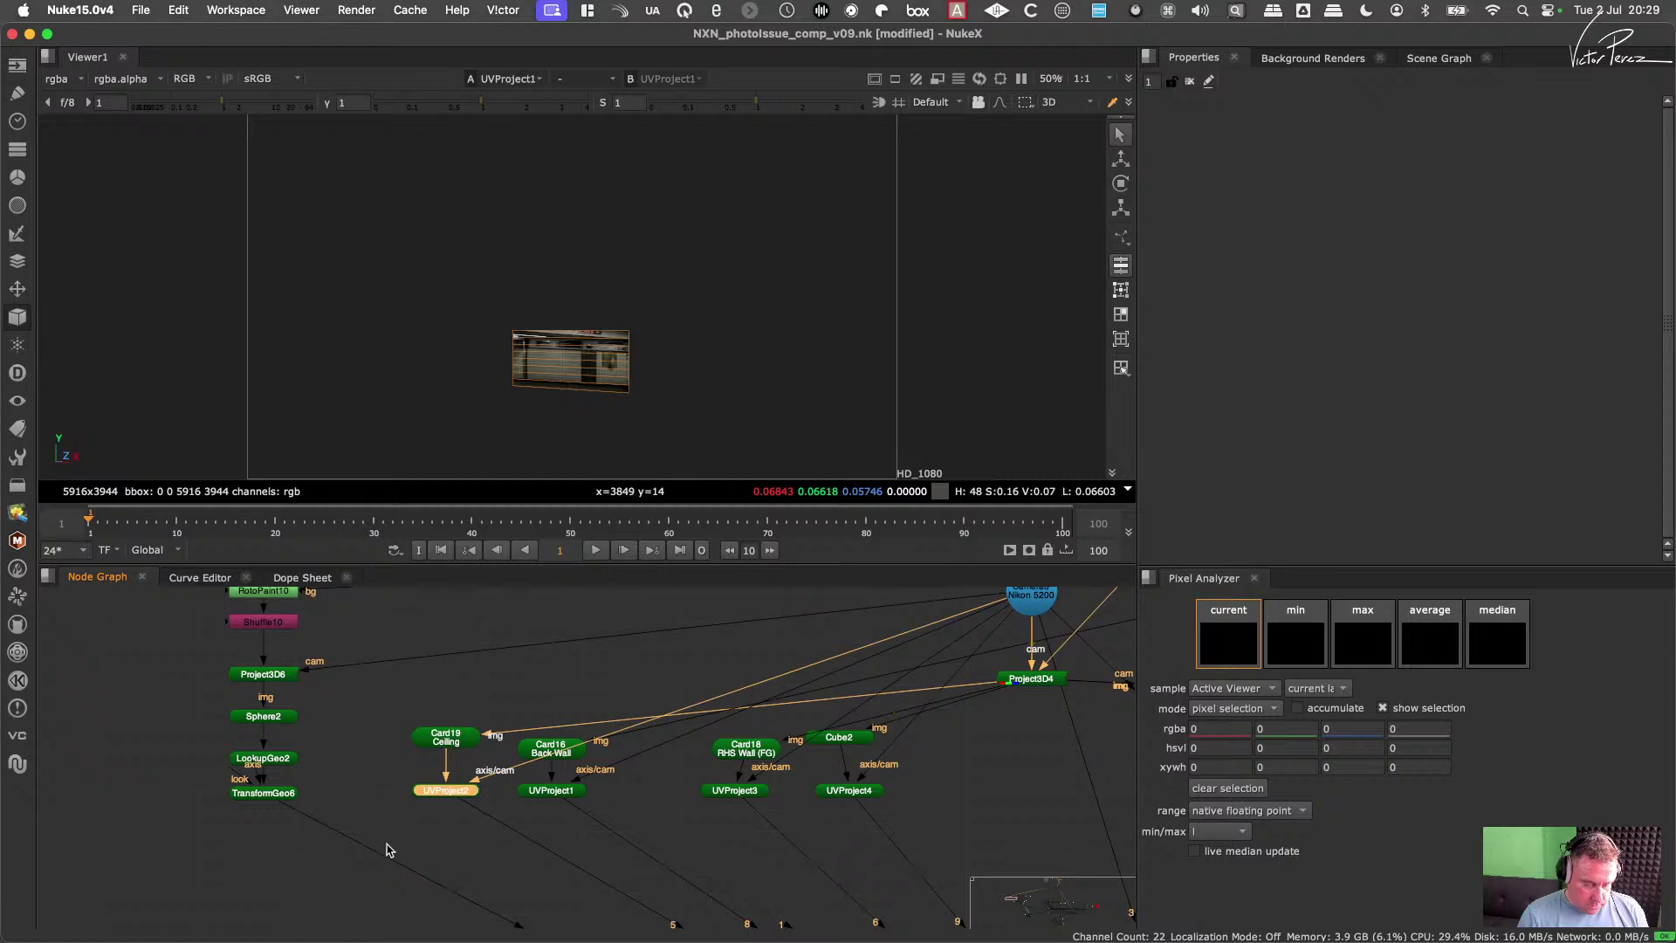
key(super+v)
drag(381, 836, 1032, 602)
Step: Delete the Project3D4 node so Grade17 feeds the cards directly
scroll(631, 792, down, 3)
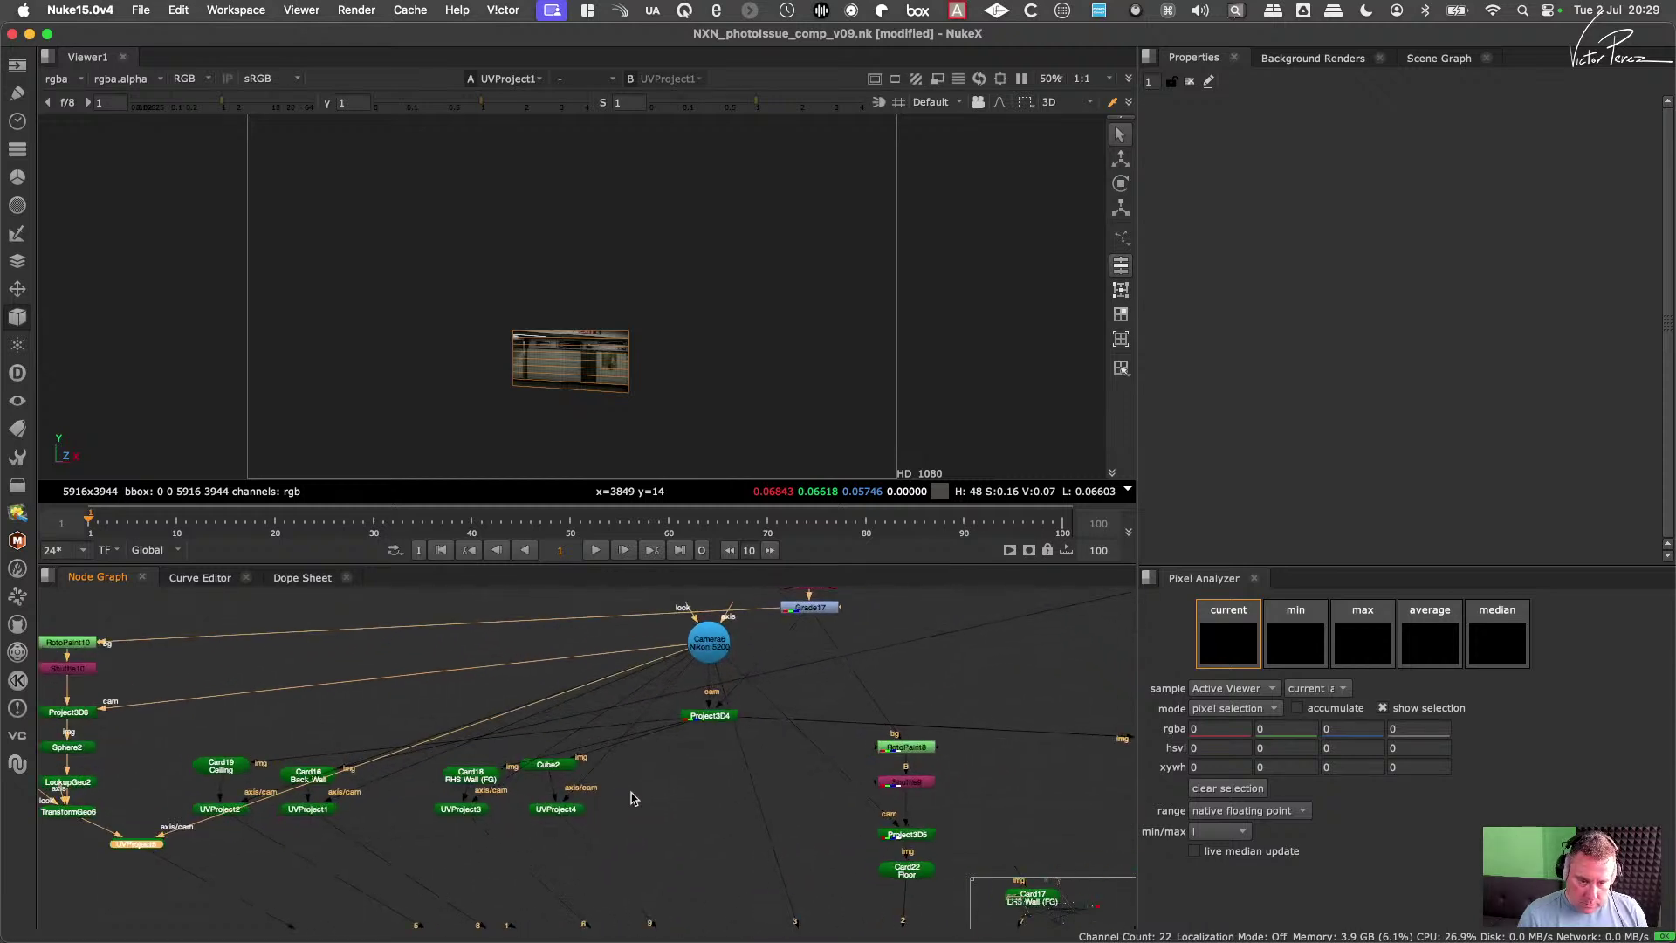
drag(638, 788, 540, 824)
click(722, 715)
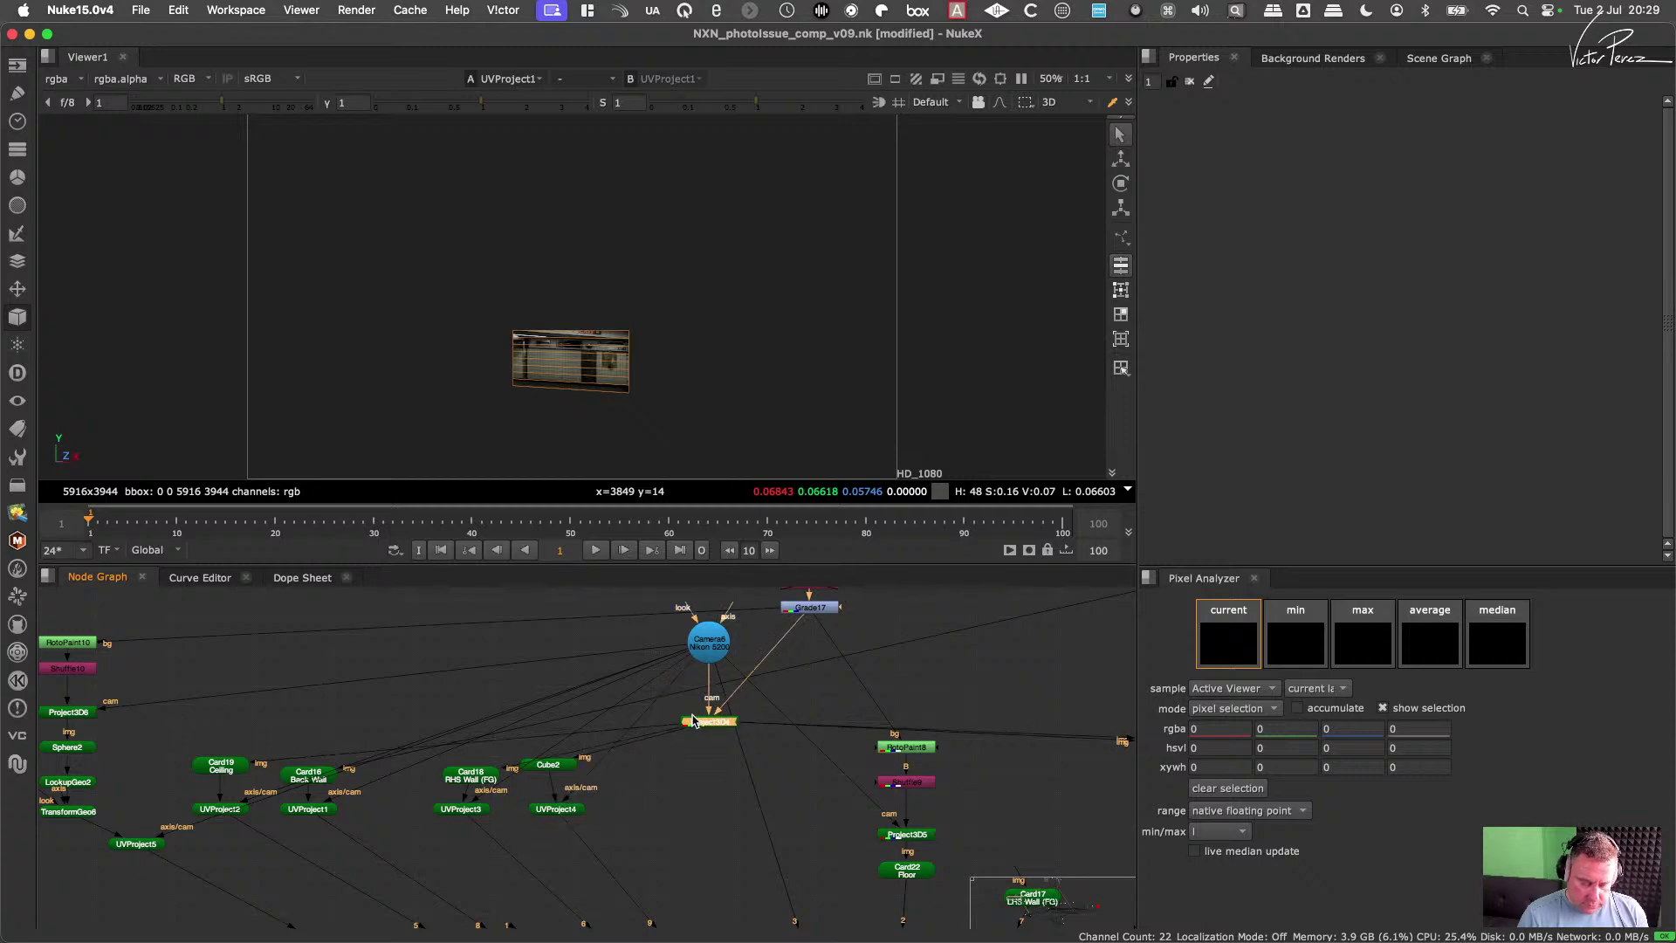
key(Delete)
Step: Move Camera6 away from Grade17 to sit centrally above the UVProject branches
scroll(755, 763, down, 1)
middle_drag(754, 762, 717, 819)
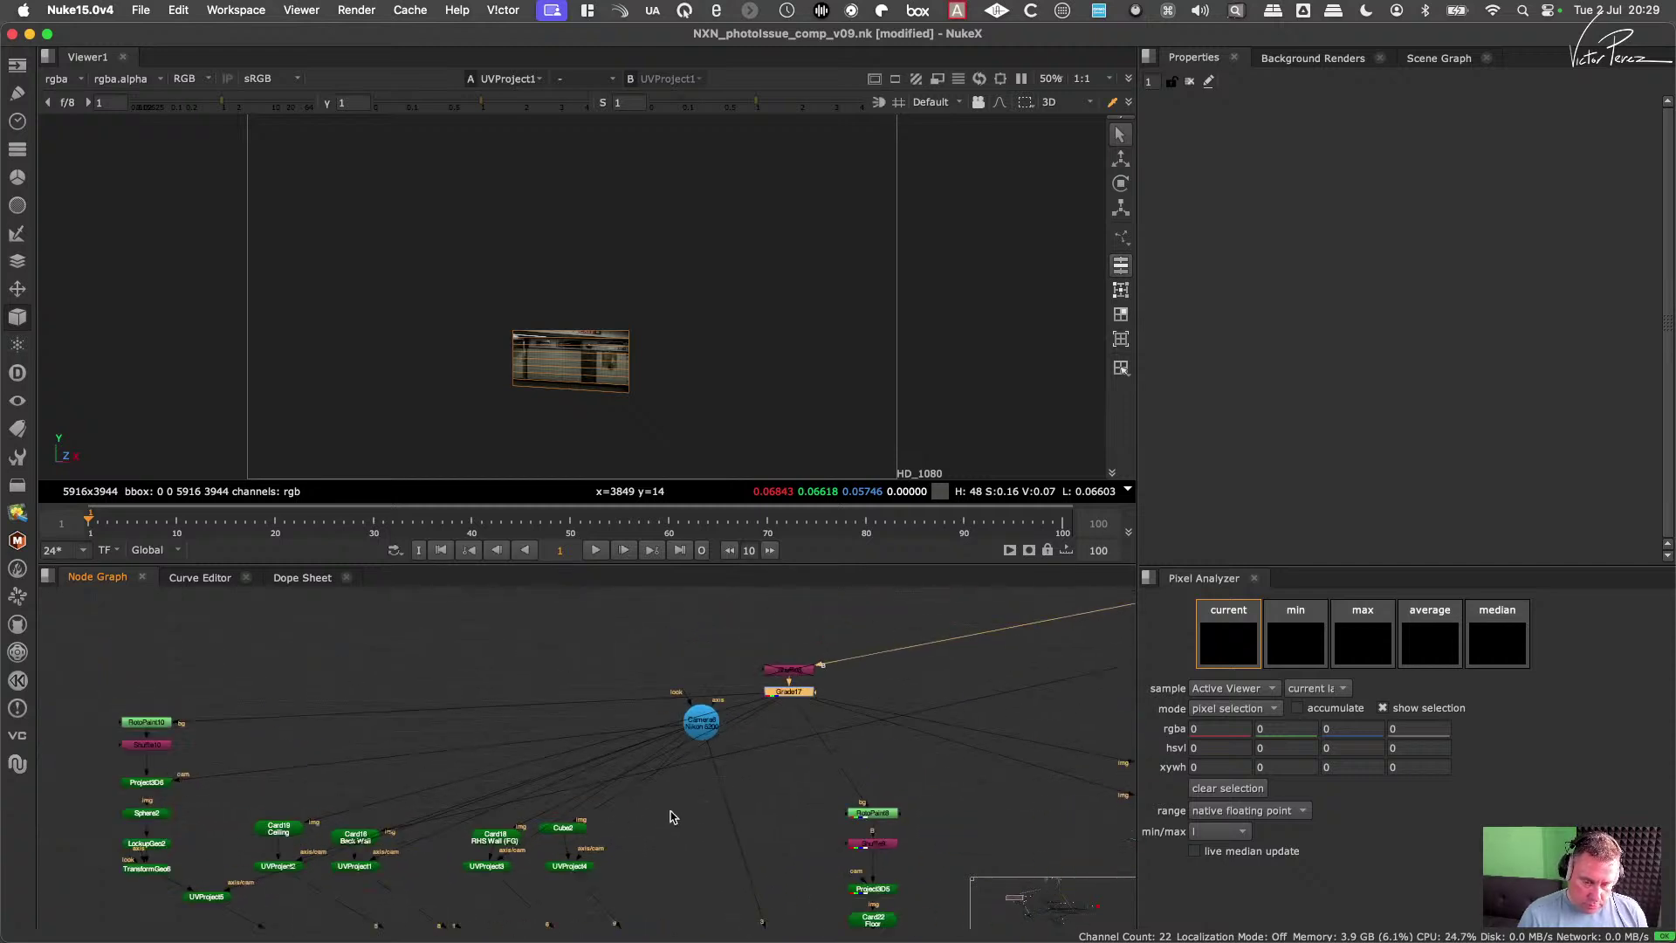
click(561, 873)
scroll(714, 725, down, 2)
drag(714, 724, 524, 620)
scroll(632, 826, up, 1)
middle_drag(633, 827, 535, 817)
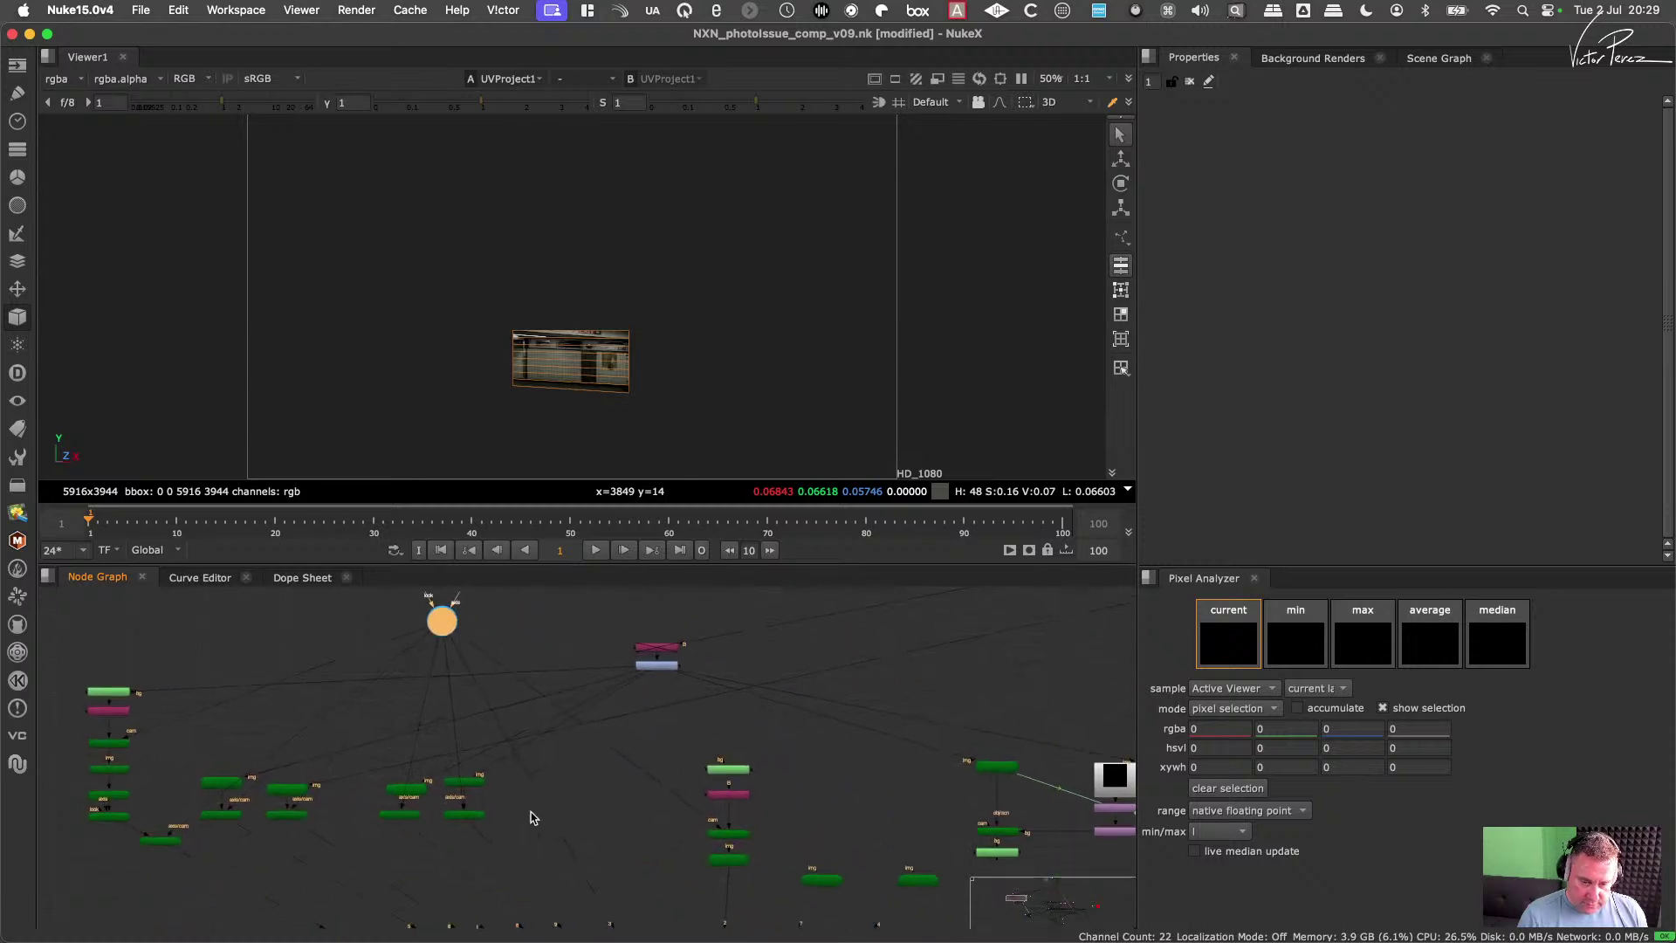
Step: Insert a UVProject copy below Card22 Floor and connect its axis/cam input to Camera6
click(470, 815)
scroll(766, 811, up, 3)
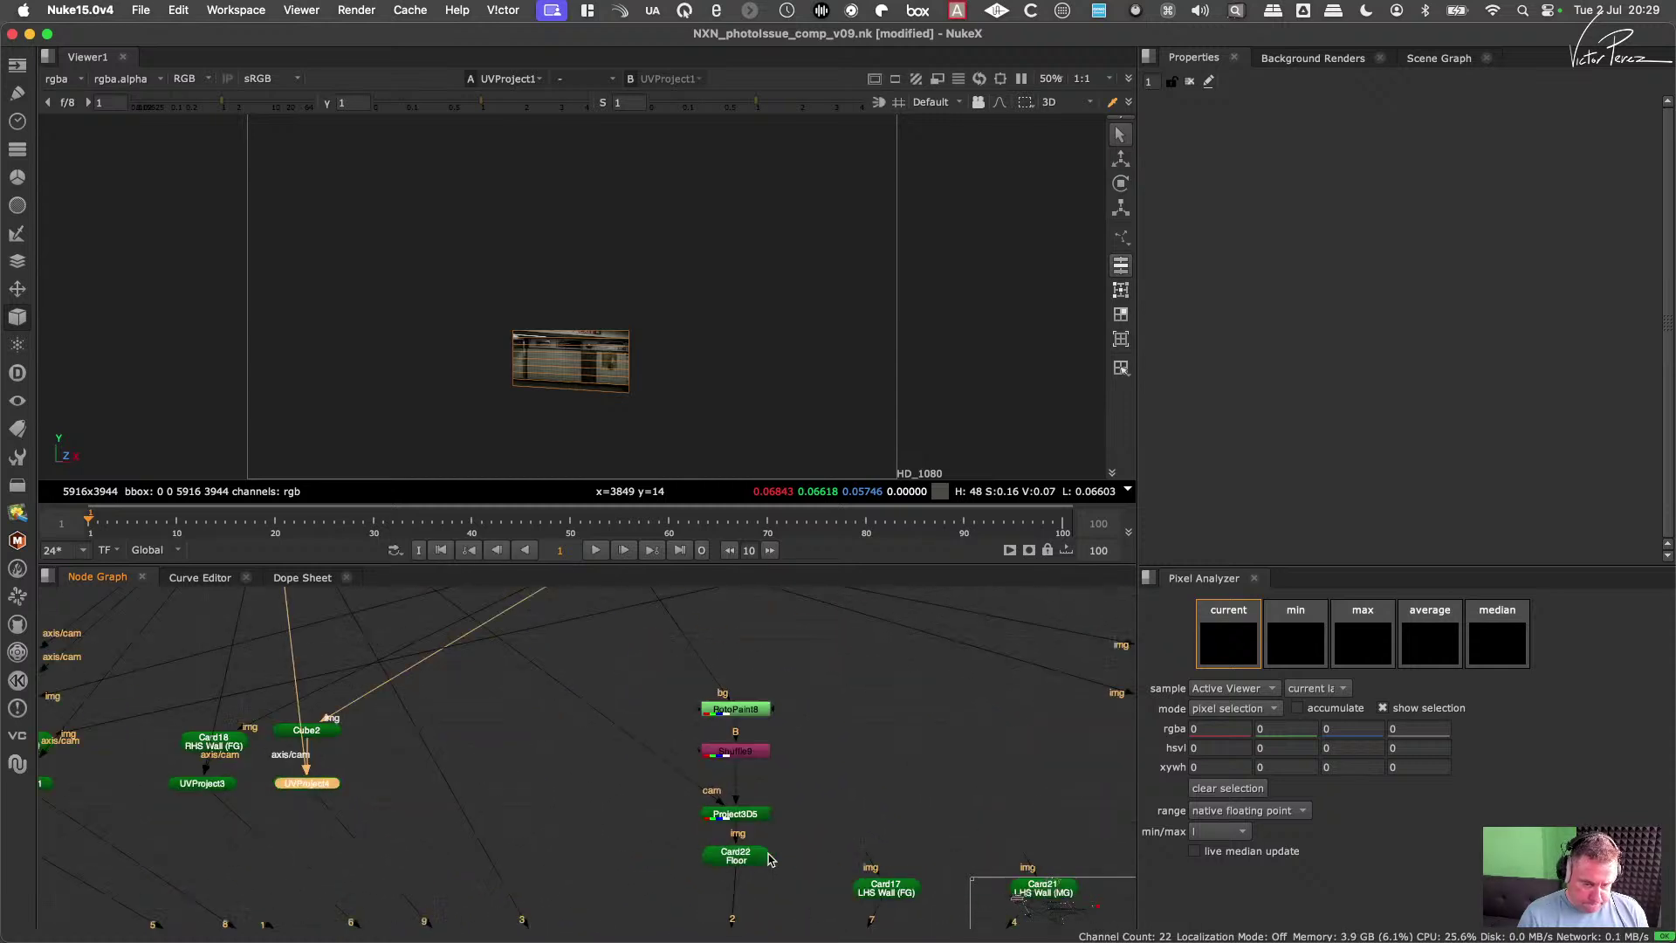
scroll(766, 811, down, 2)
click(743, 756)
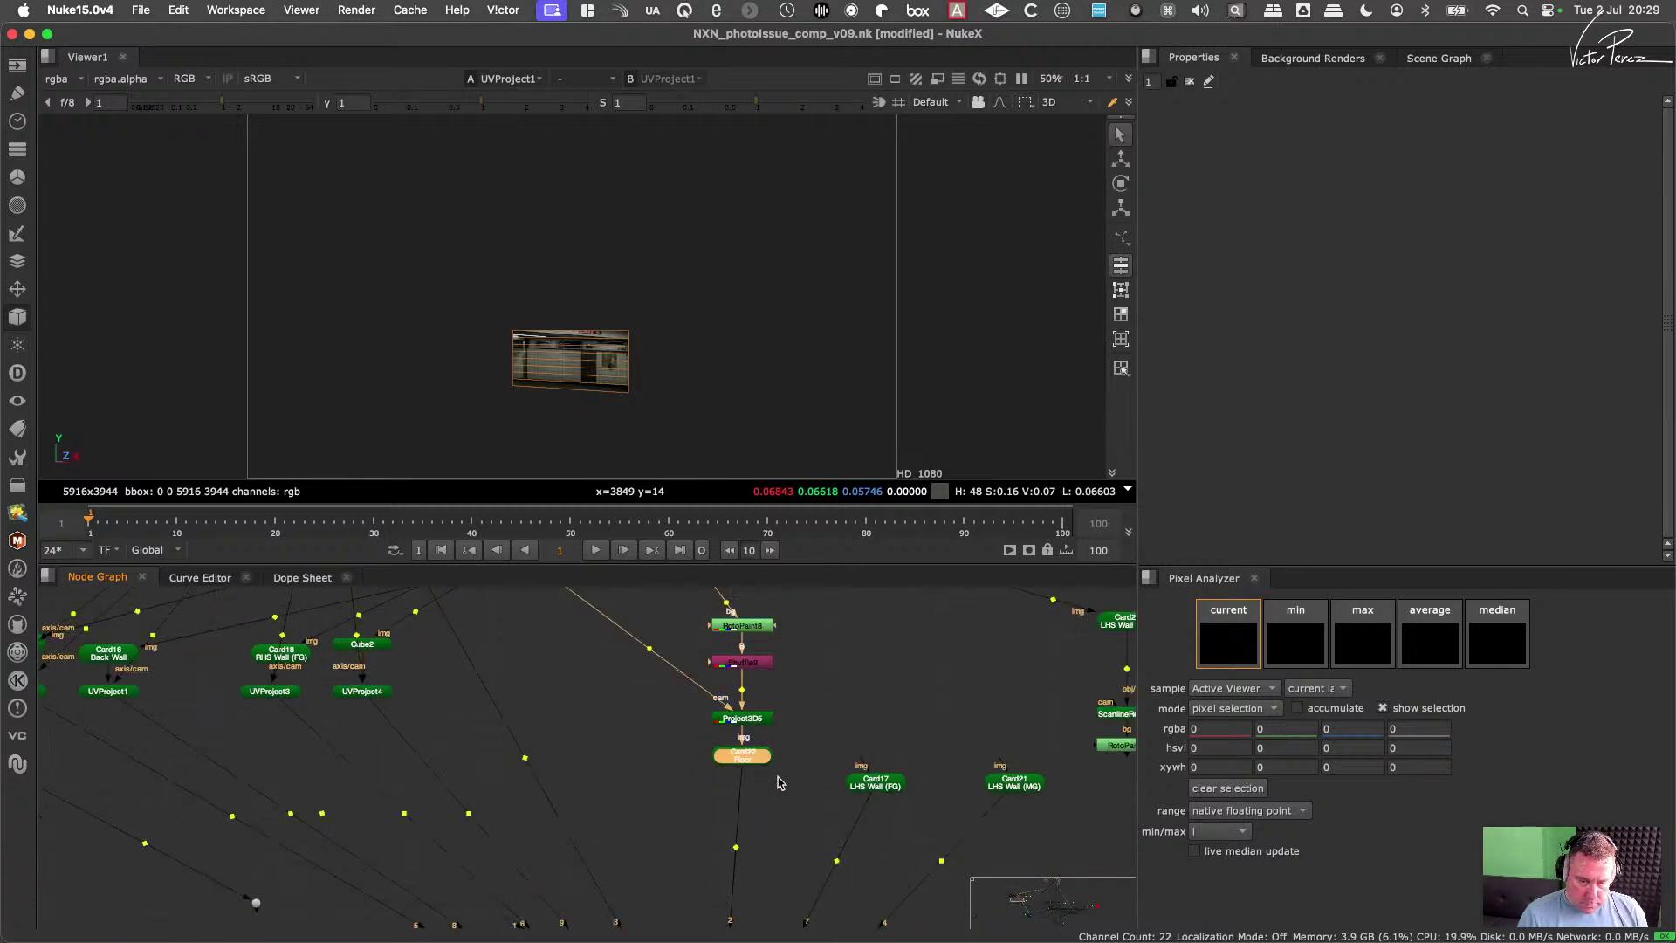
scroll(862, 790, down, 3)
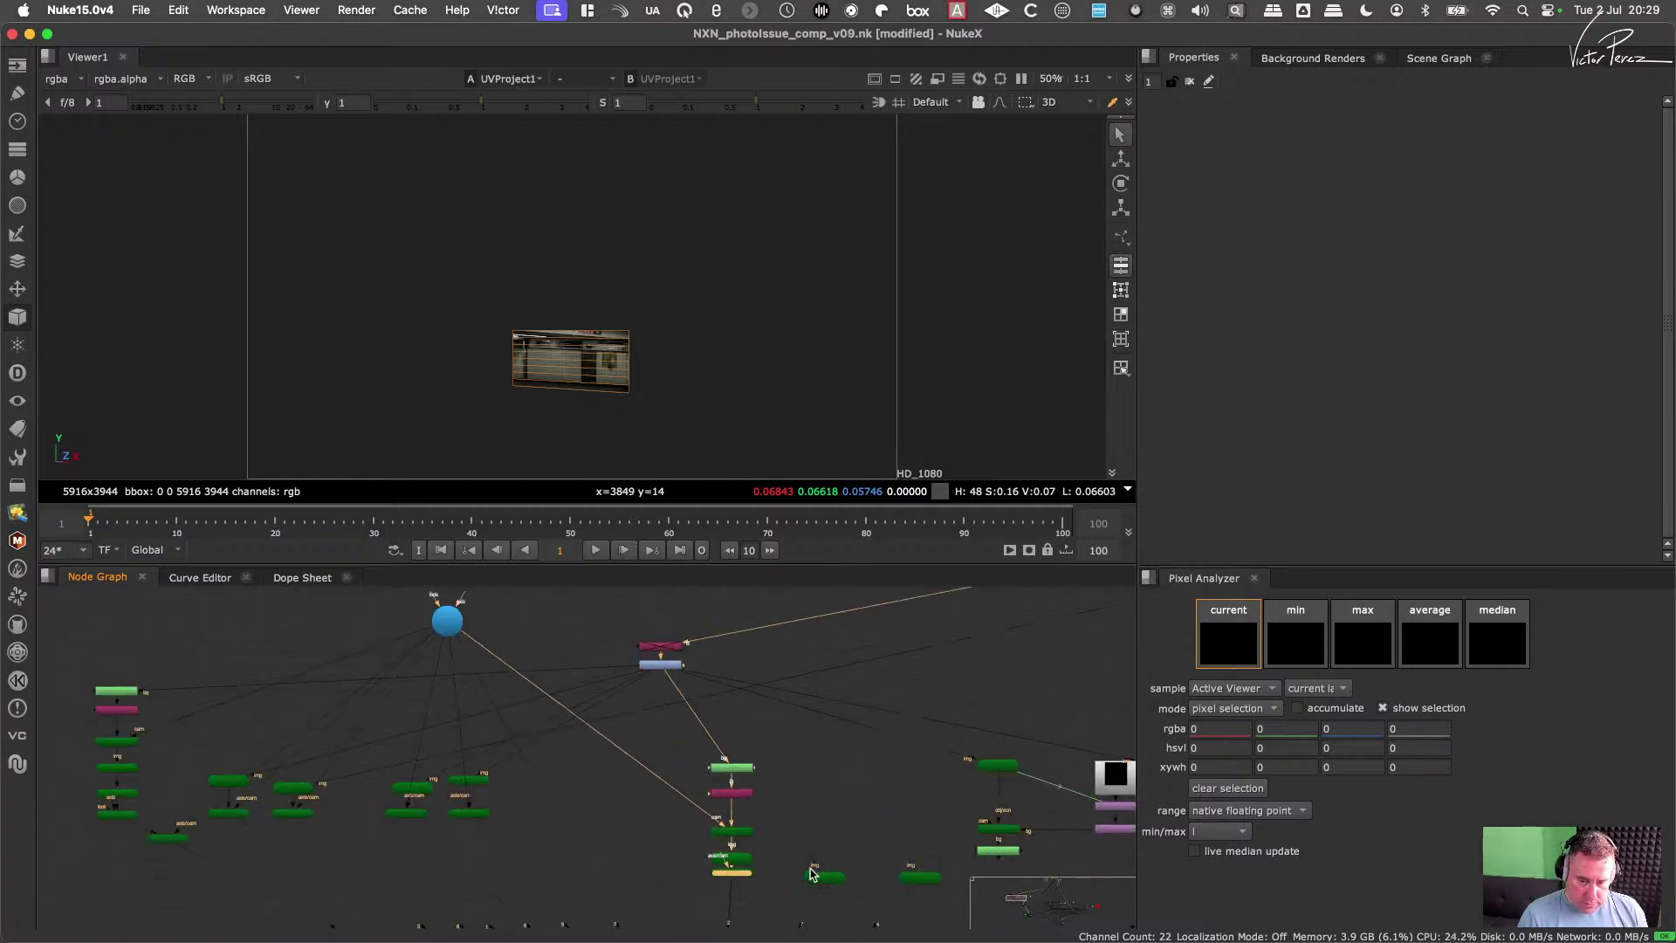
middle_drag(863, 790, 802, 868)
scroll(818, 868, up, 1)
scroll(856, 842, up, 1)
middle_drag(736, 783, 743, 880)
drag(736, 783, 577, 723)
middle_drag(808, 871, 723, 751)
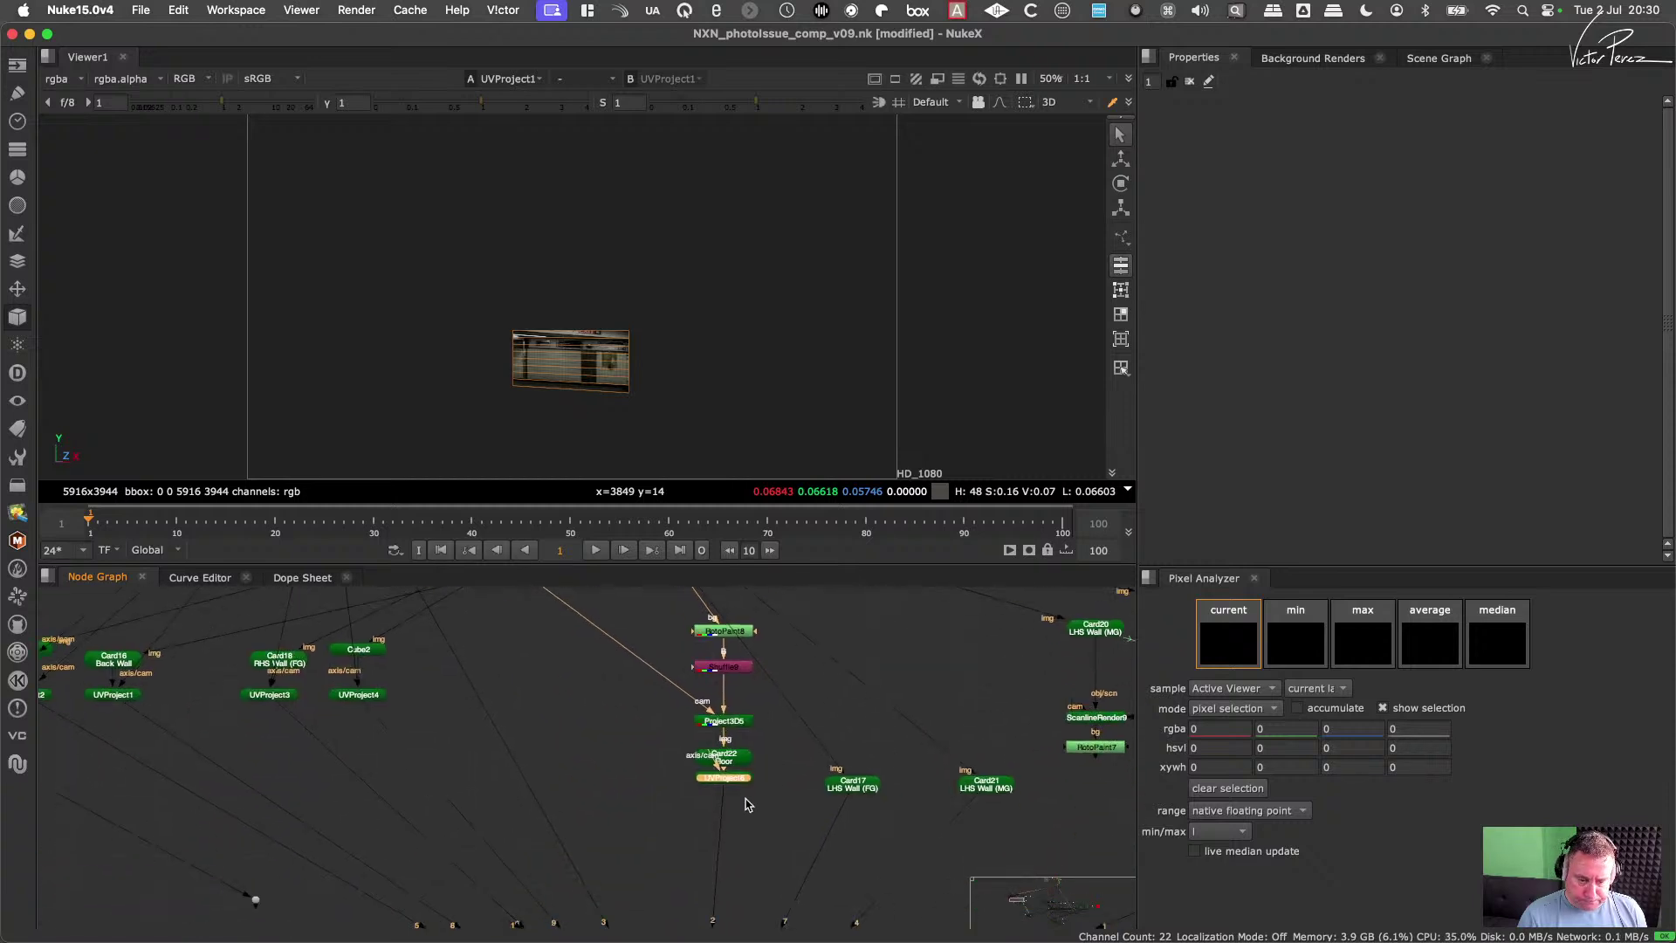
middle_drag(579, 733, 640, 870)
drag(640, 870, 426, 671)
middle_drag(426, 671, 445, 806)
drag(444, 807, 412, 709)
middle_drag(590, 833, 535, 671)
Step: Insert a UVProject copy below Card17 LHS Wall (FG) and connect its axis/cam input to Camera6
scroll(699, 819, down, 3)
scroll(699, 819, up, 1)
middle_drag(699, 819, 589, 720)
click(728, 809)
key(super+v)
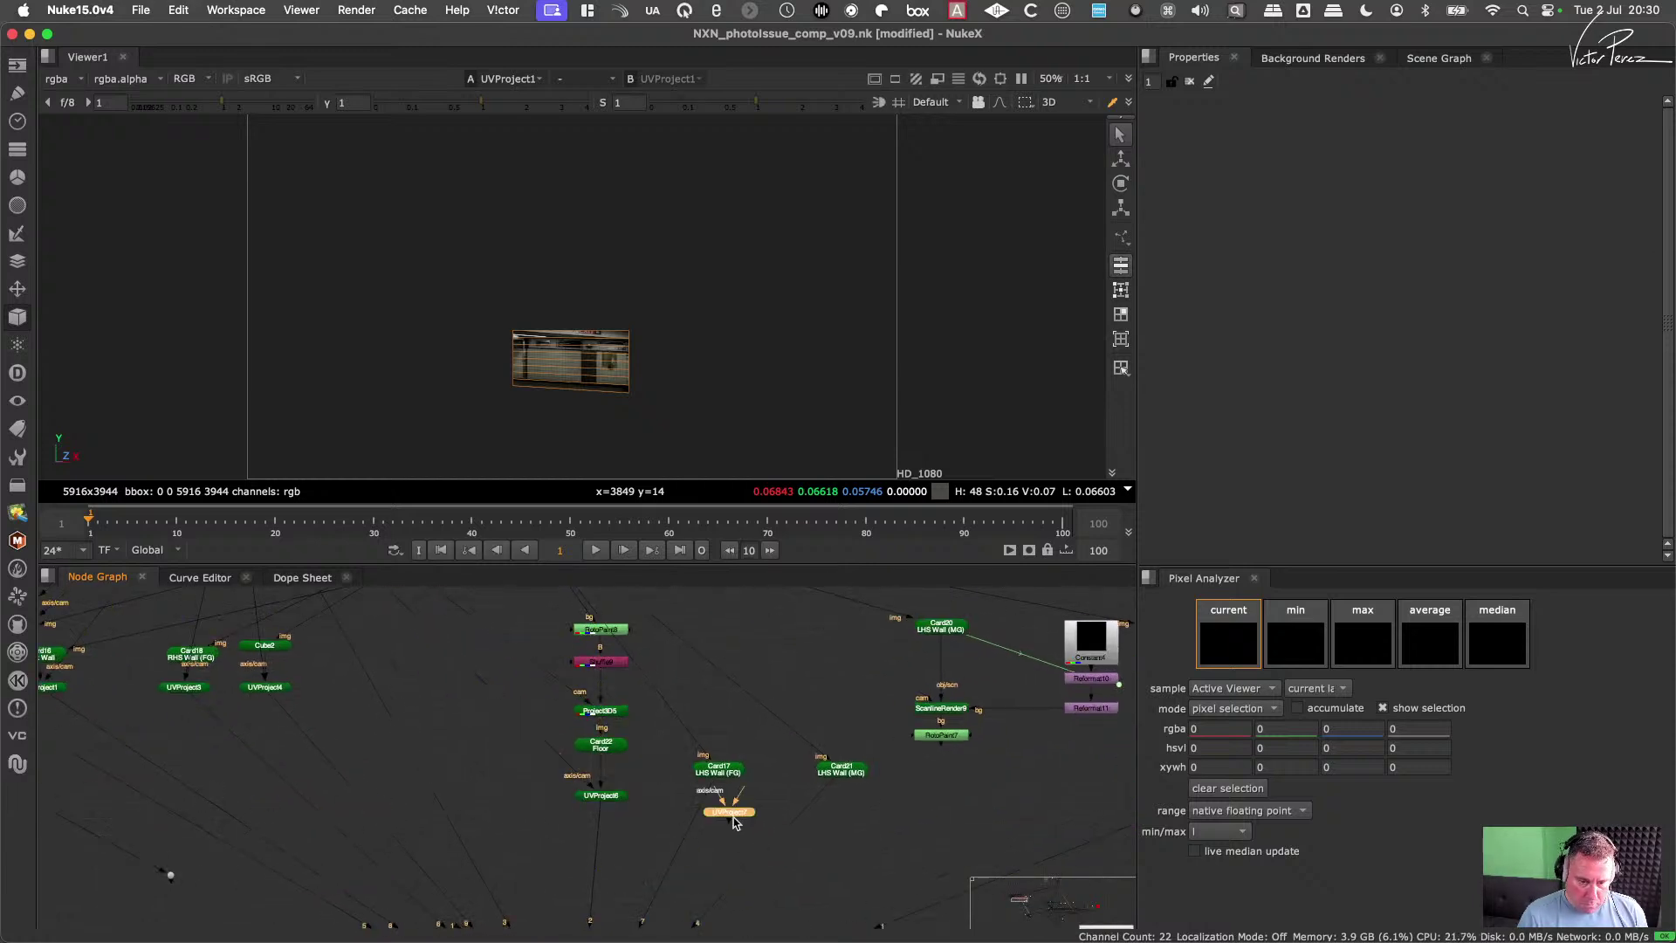
drag(731, 810, 602, 750)
middle_drag(603, 750, 627, 804)
drag(627, 804, 399, 628)
middle_drag(399, 628, 347, 611)
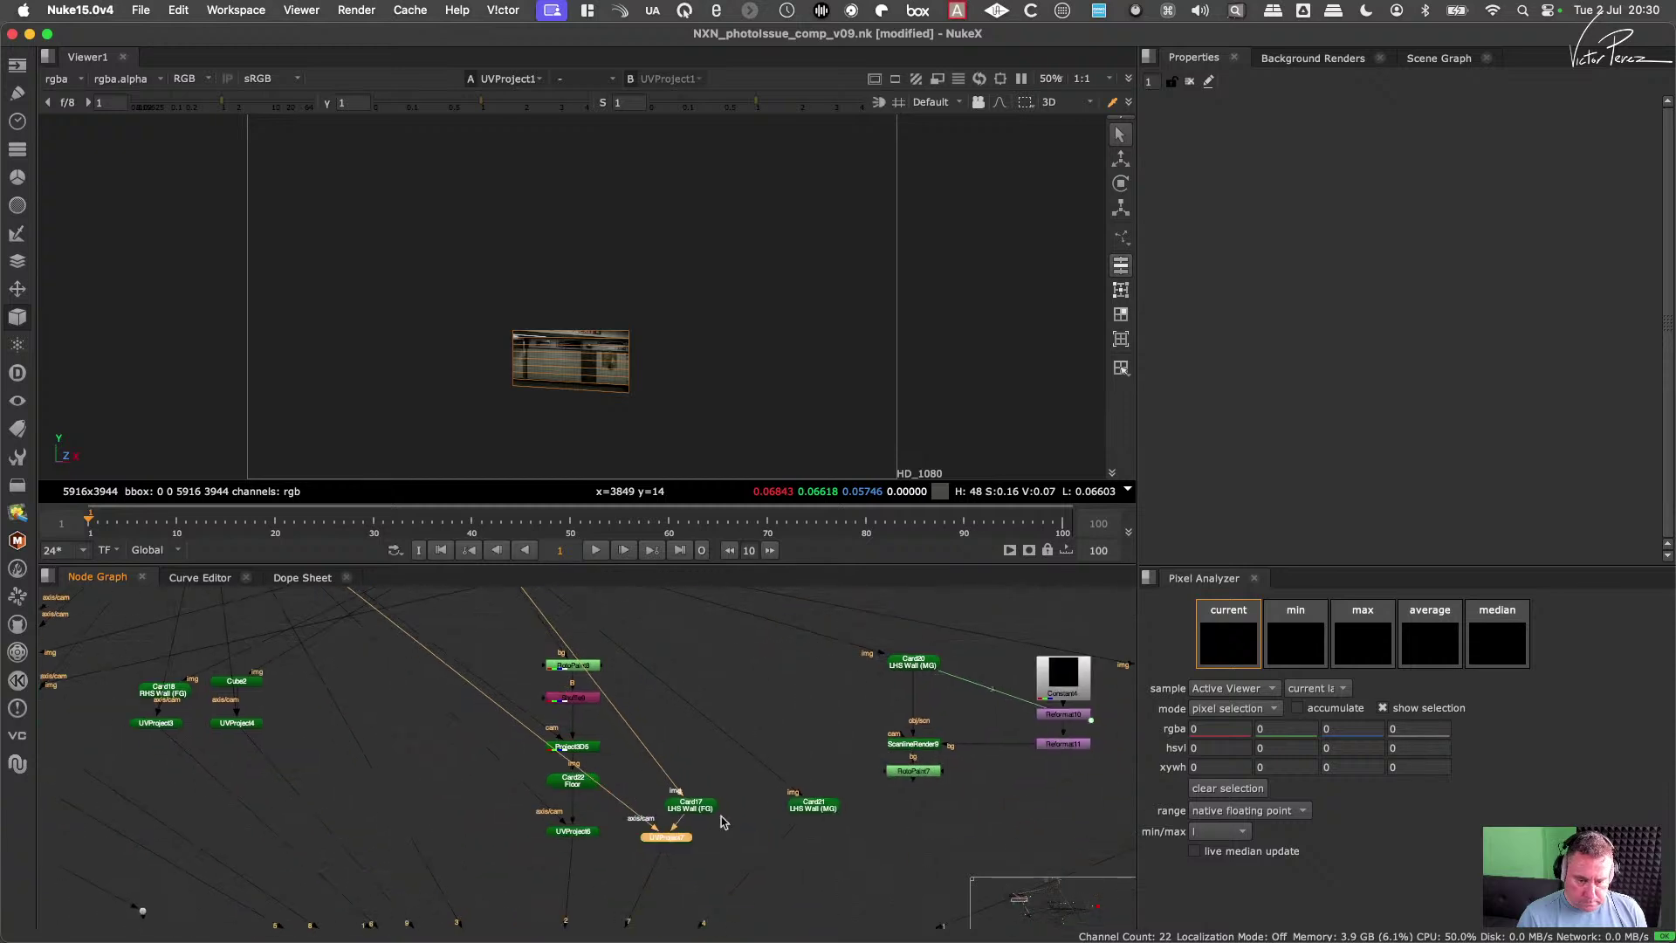
Step: Insert a UVProject copy below Card21 LHS Wall (MG) and connect its axis/cam input to Camera6
click(811, 862)
key(super+v)
drag(816, 860, 681, 782)
middle_drag(681, 782, 828, 899)
drag(829, 899, 527, 767)
middle_drag(527, 768, 702, 921)
drag(702, 921, 535, 757)
Step: Display the combined Scene8 in the viewer
scroll(670, 854, down, 5)
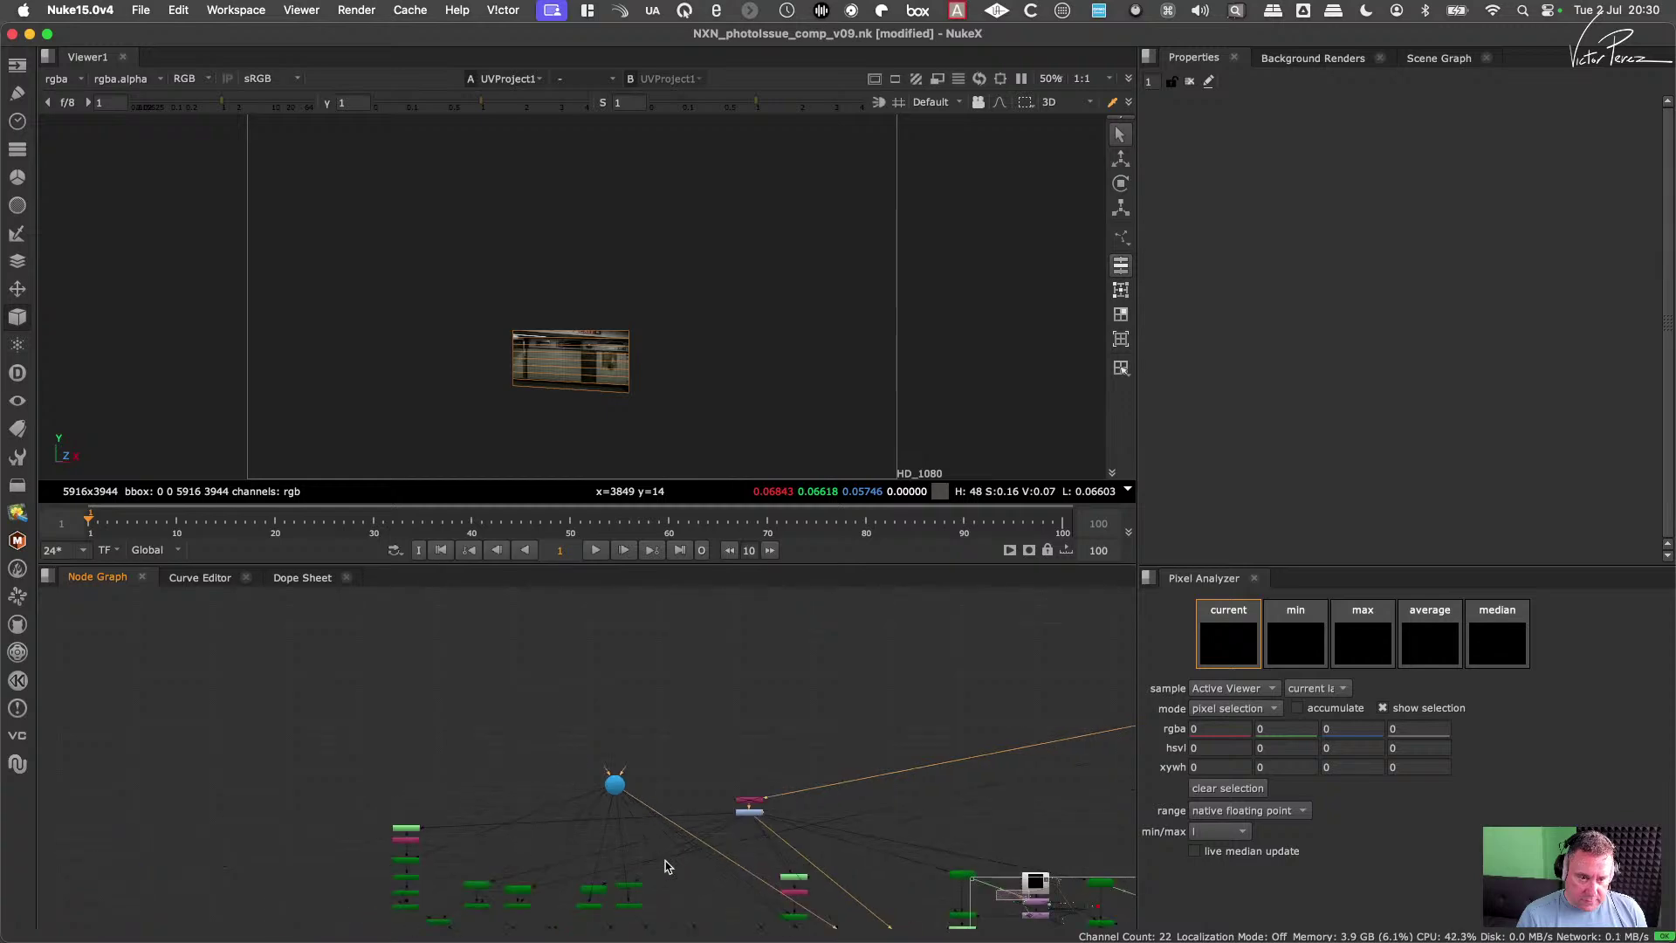
middle_drag(664, 867, 673, 777)
scroll(799, 752, up, 4)
click(740, 722)
key(1)
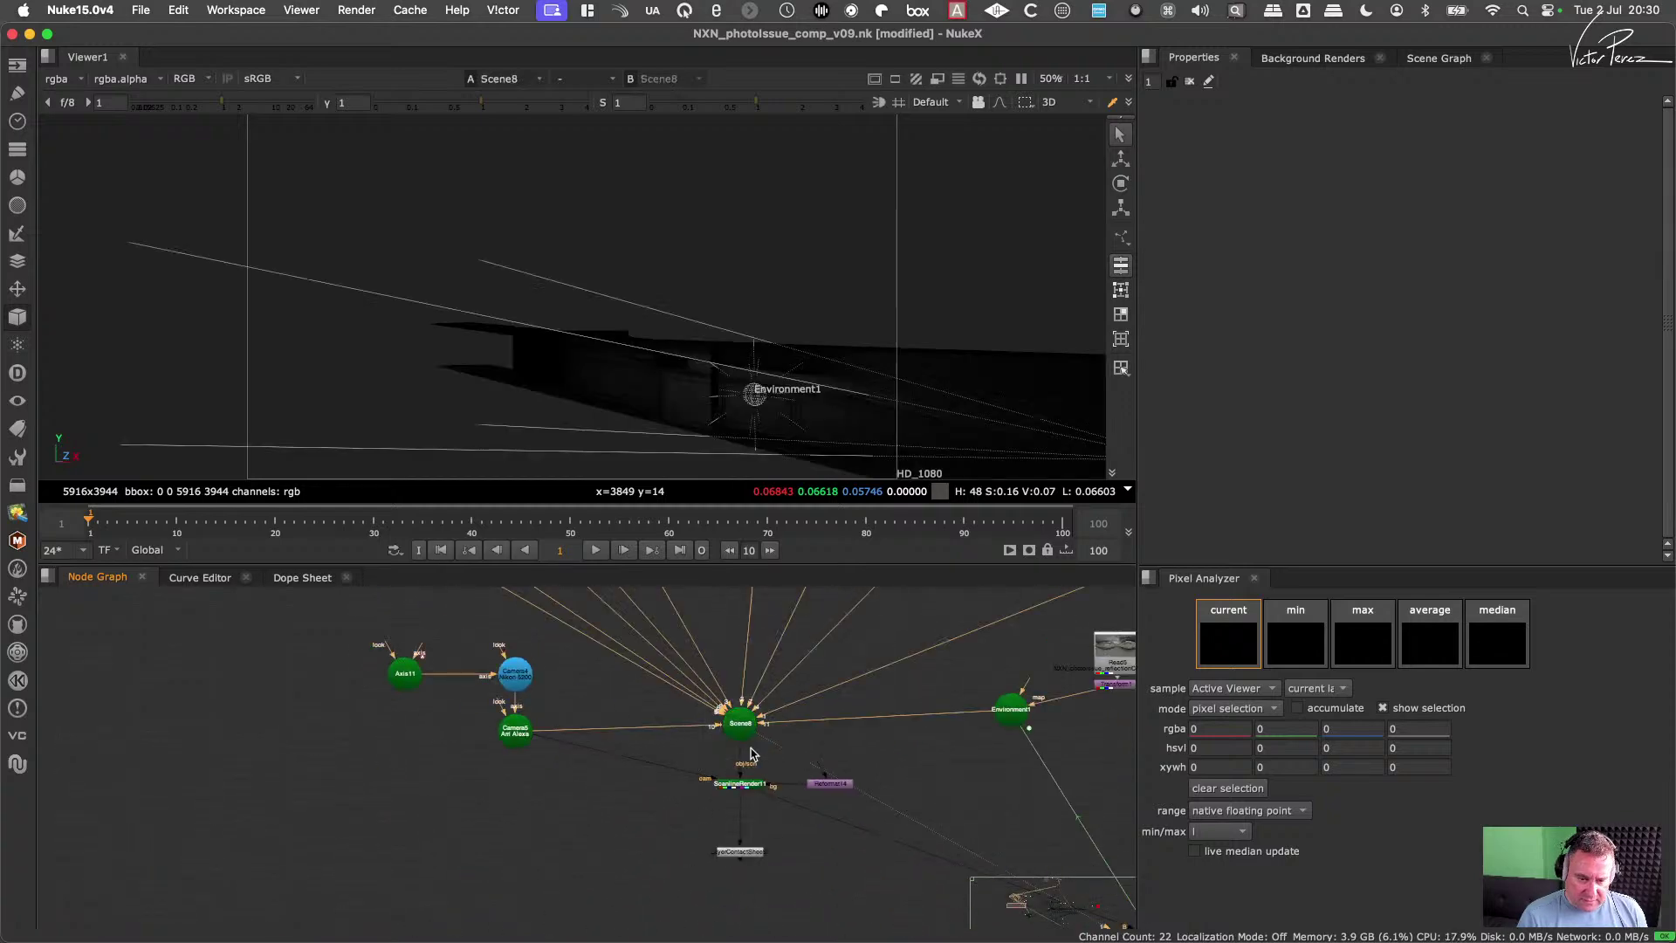
Step: Display Card24 RHS Wall (MG) on its own in the viewer
middle_drag(785, 698, 709, 757)
scroll(843, 838, up, 3)
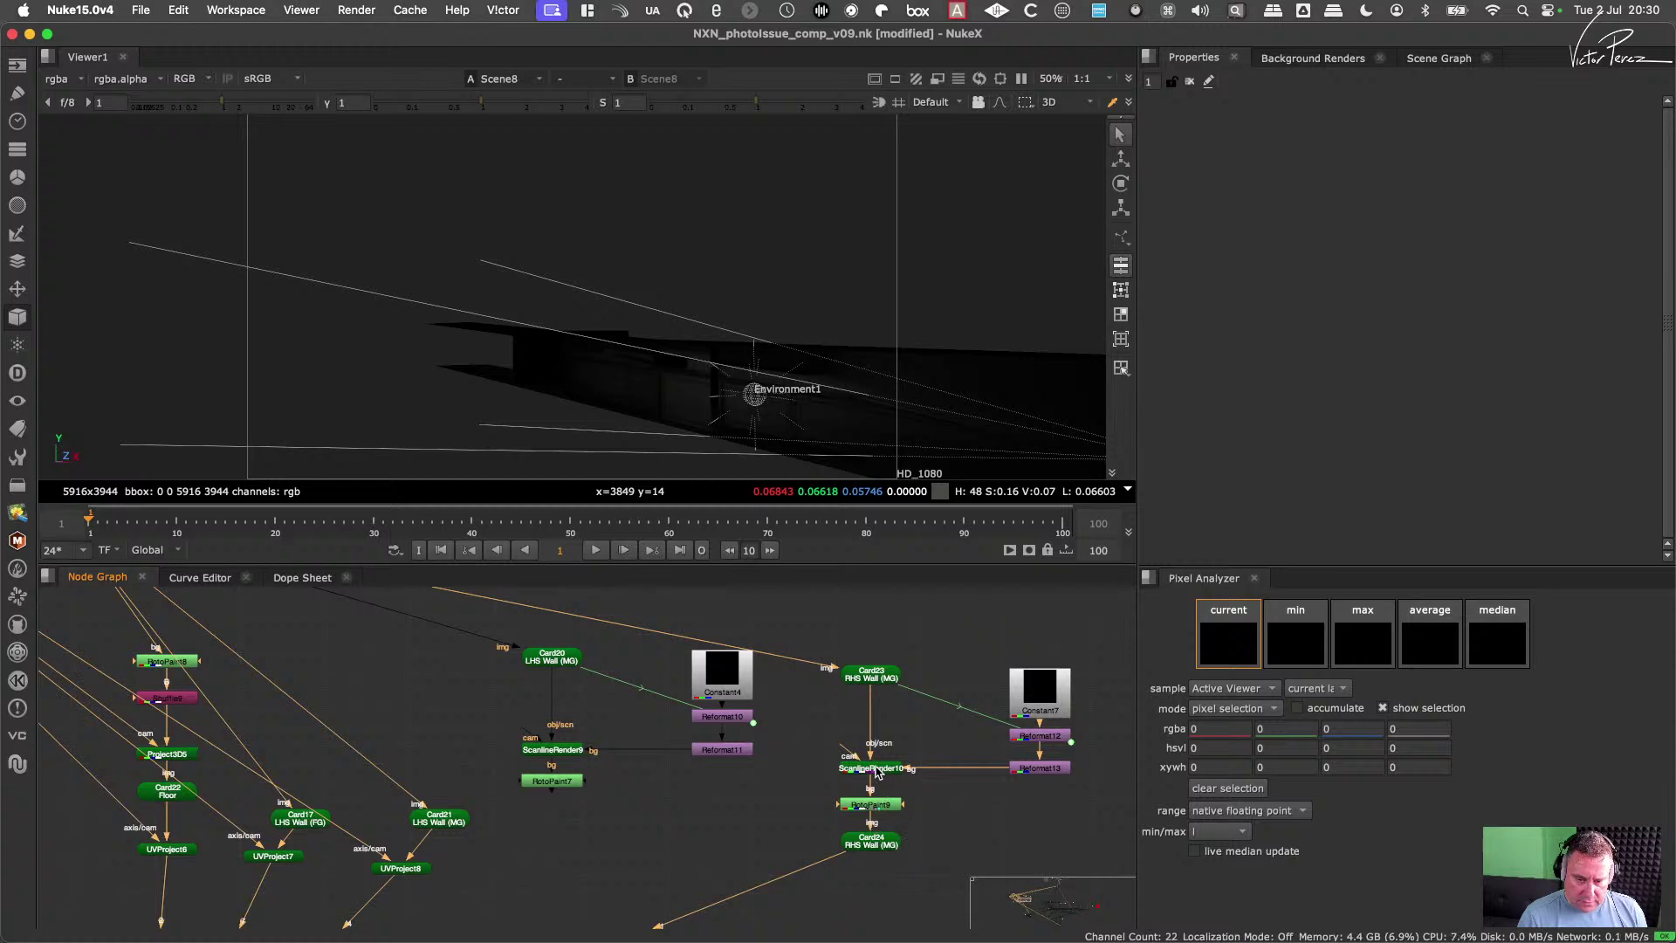
click(872, 842)
key(1)
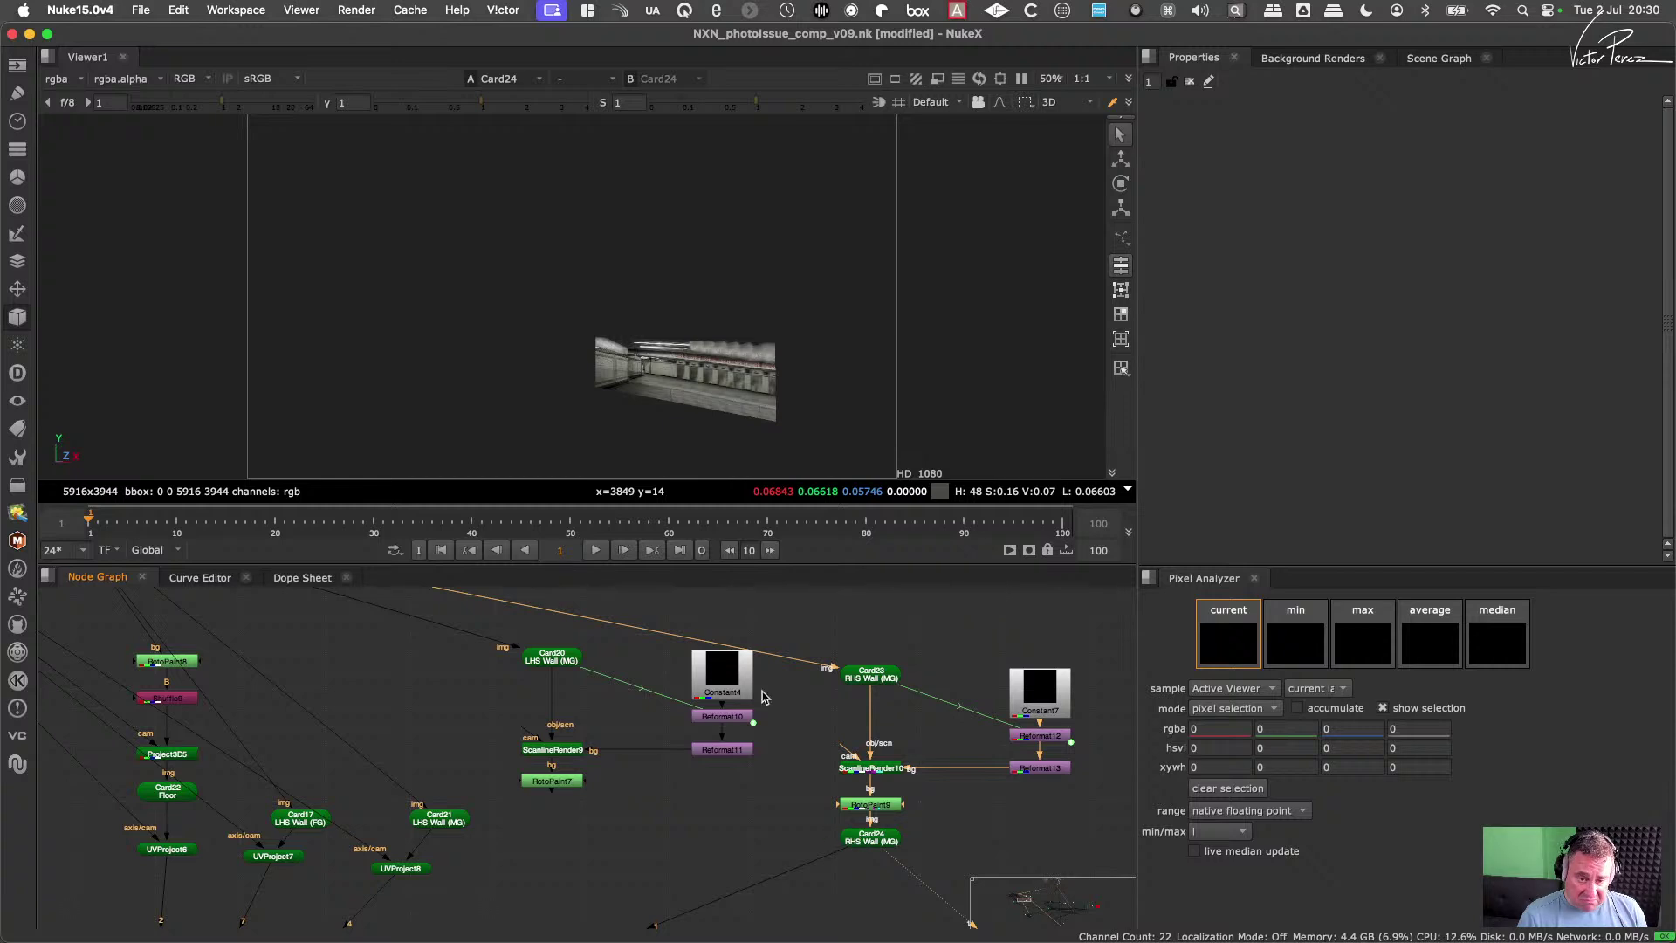
Step: Switch the viewer back to Scene8 and on to ScanlineRender11, checking the shading of the geometry
scroll(882, 844, down, 5)
middle_drag(606, 902, 695, 763)
scroll(611, 807, up, 3)
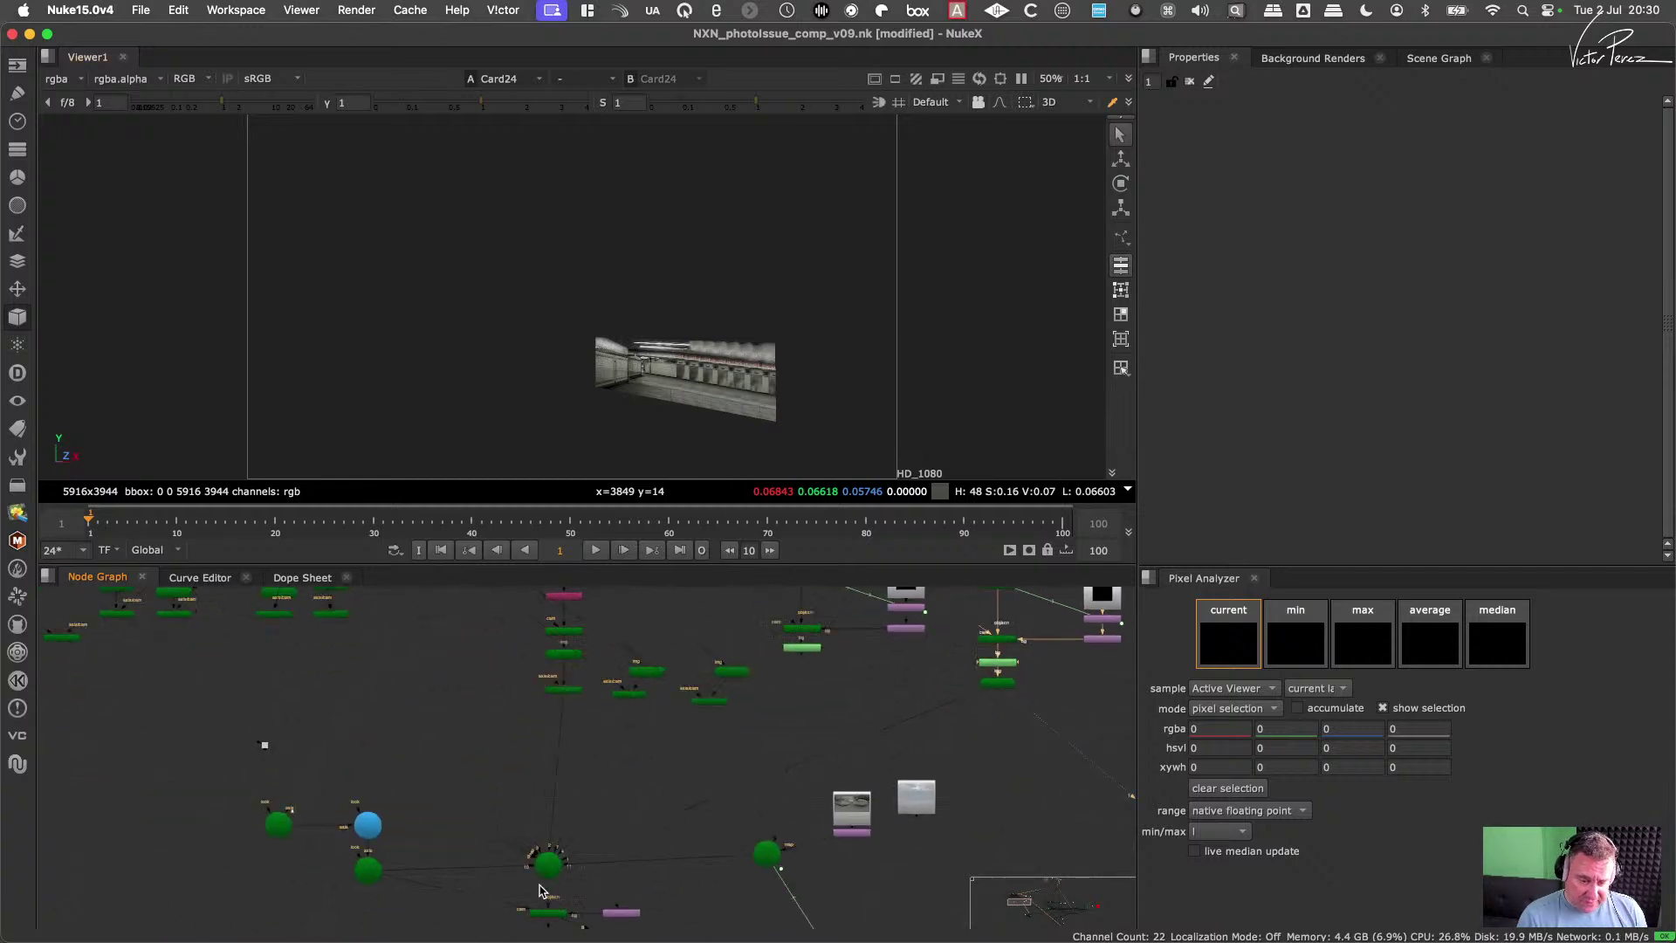
middle_drag(562, 894, 614, 829)
scroll(611, 828, up, 3)
click(583, 787)
key(1)
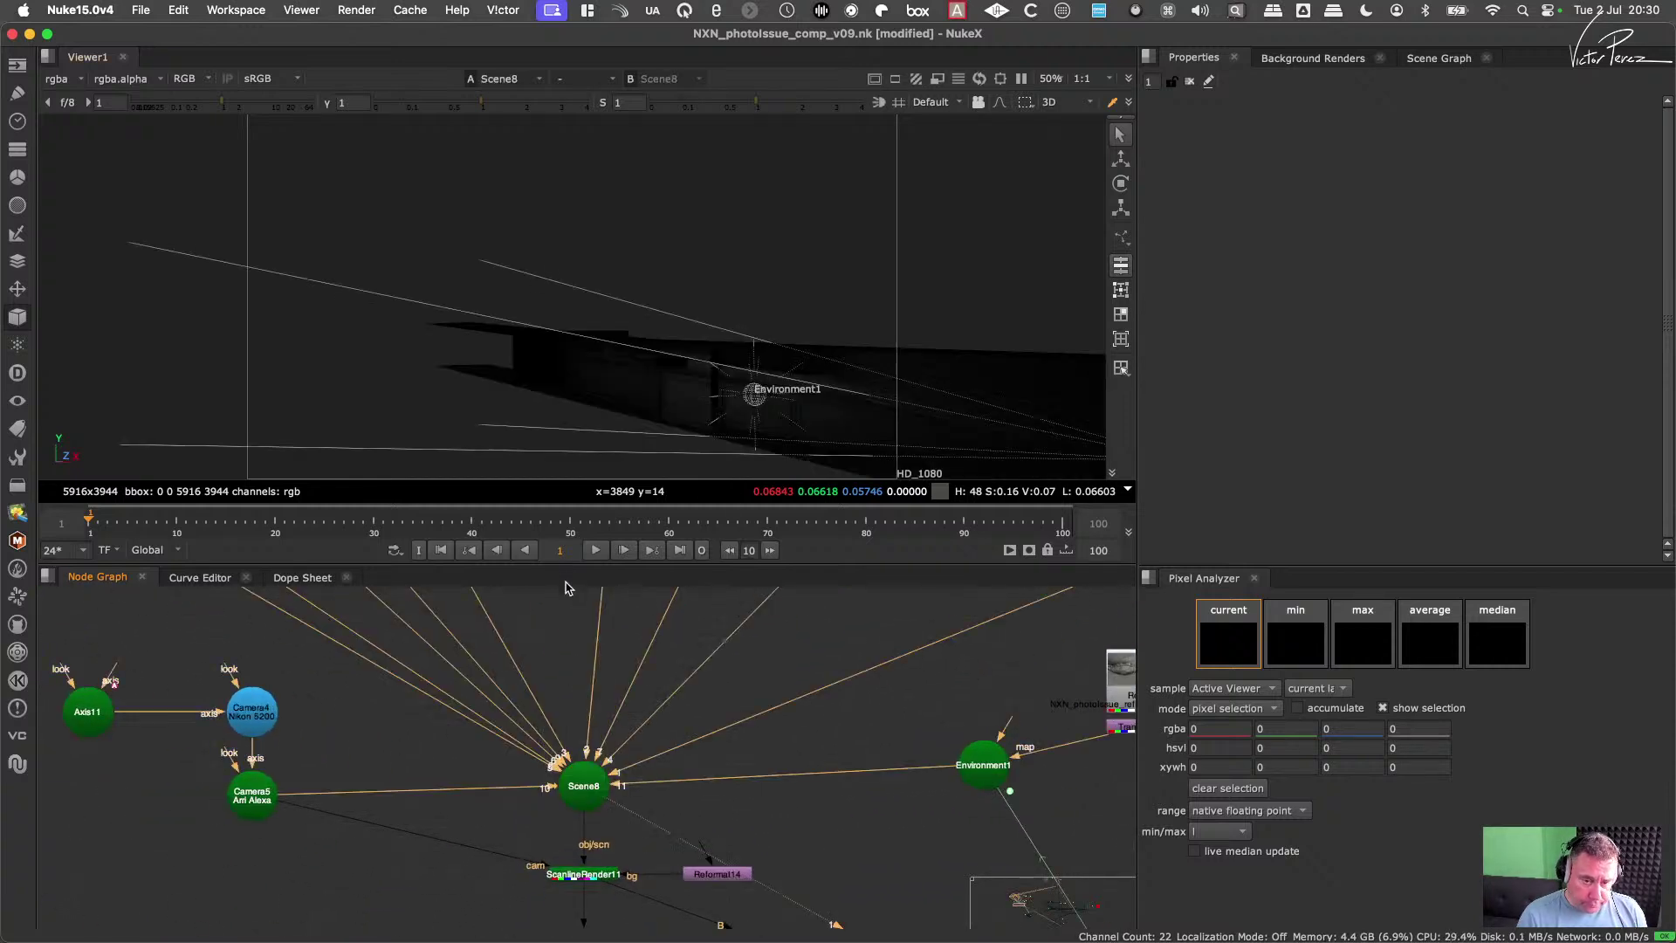
click(606, 873)
key(1)
mouse_move(829, 362)
ctrl+mouse_down()
mouse_move(811, 363)
mouse_move(859, 360)
mouse_move(812, 366)
ctrl+mouse_up()
Step: Disconnect the Environment1 light from Scene8
scroll(546, 785, down, 3)
middle_drag(821, 770, 659, 839)
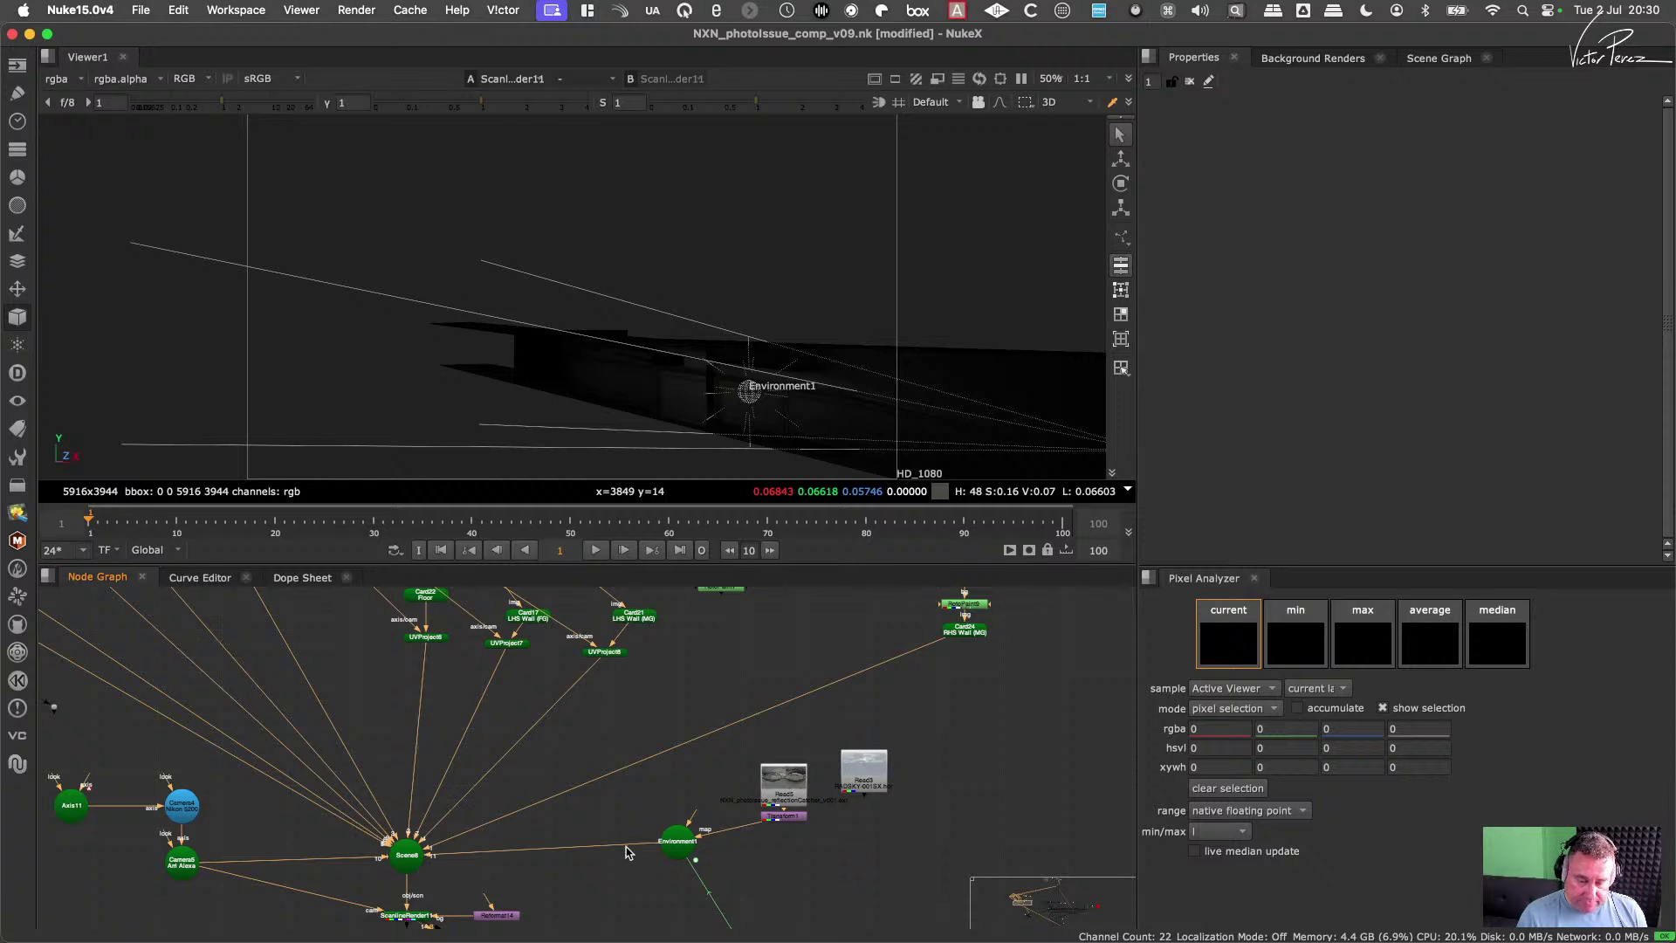
scroll(625, 851, up, 1)
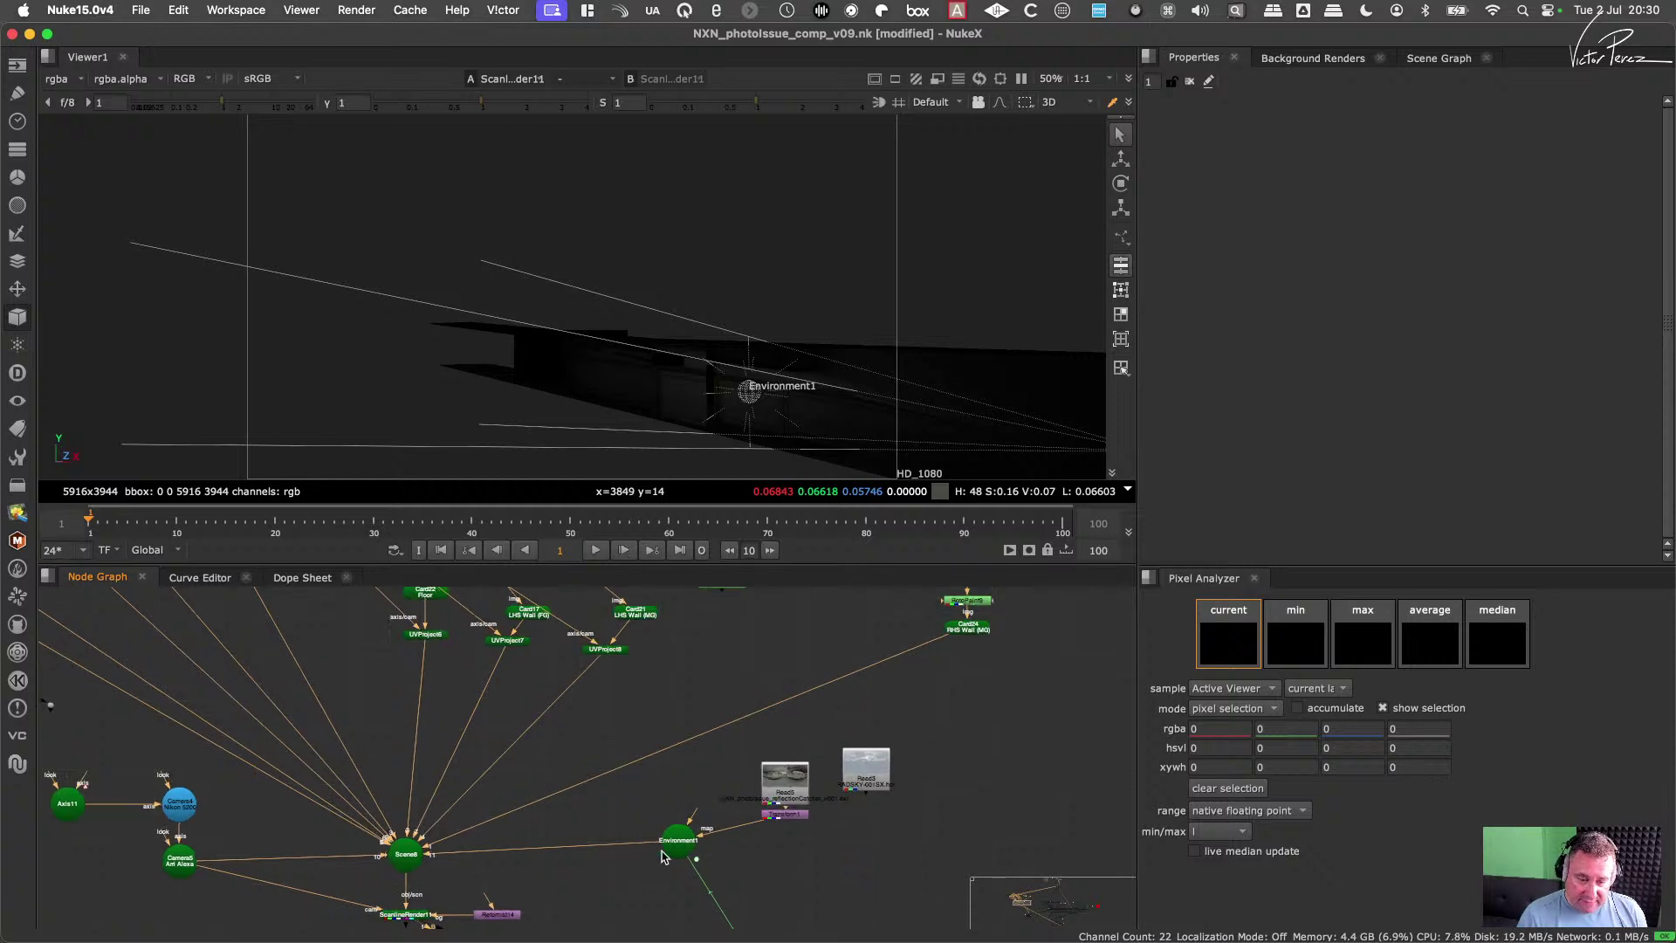
click(662, 857)
Step: Orbit and zoom around the 3D corridor to examine the projections on its walls, floor and ceiling
ctrl+drag(788, 366, 617, 405)
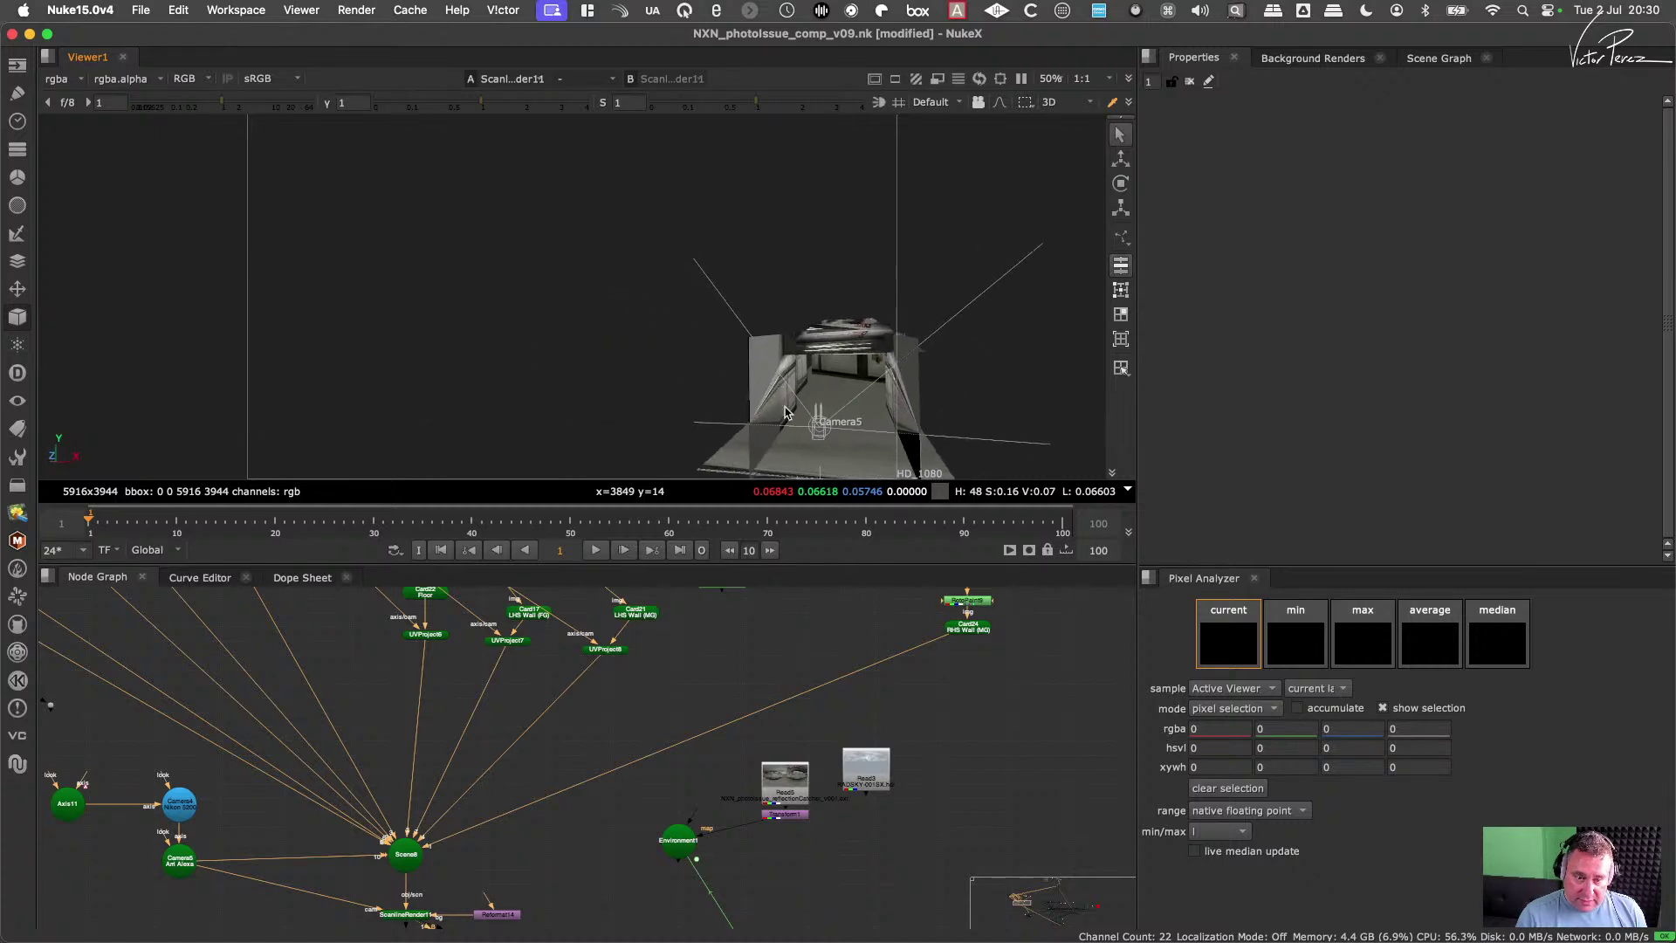
ctrl+drag(816, 395, 649, 398)
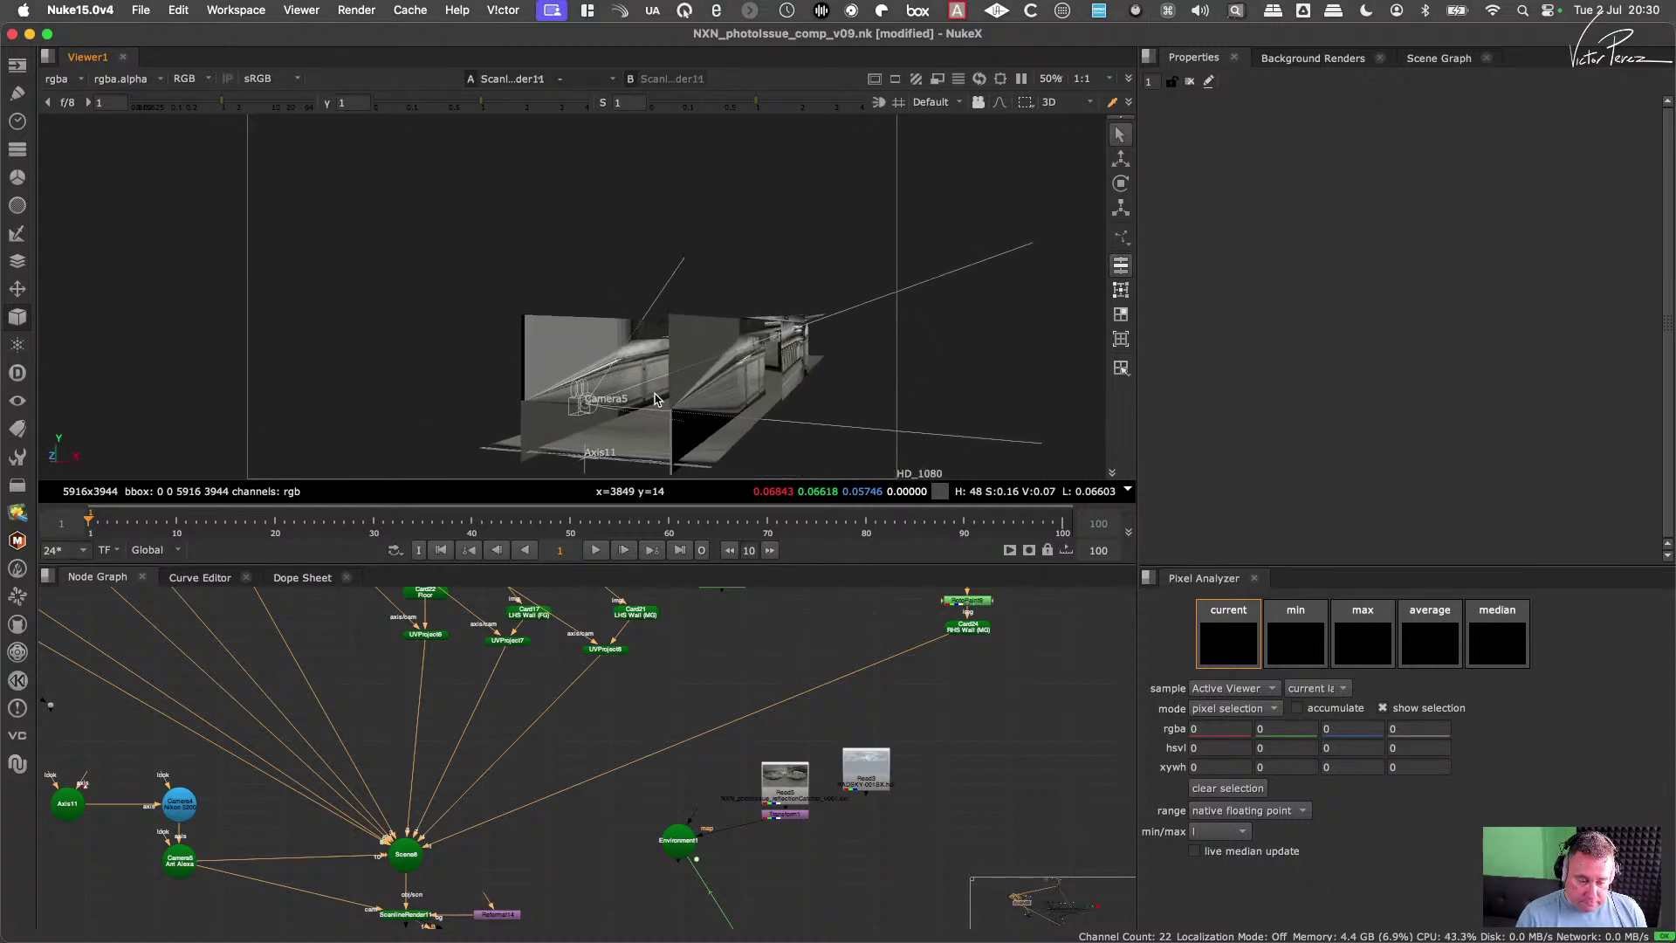
scroll(655, 398, up, 10)
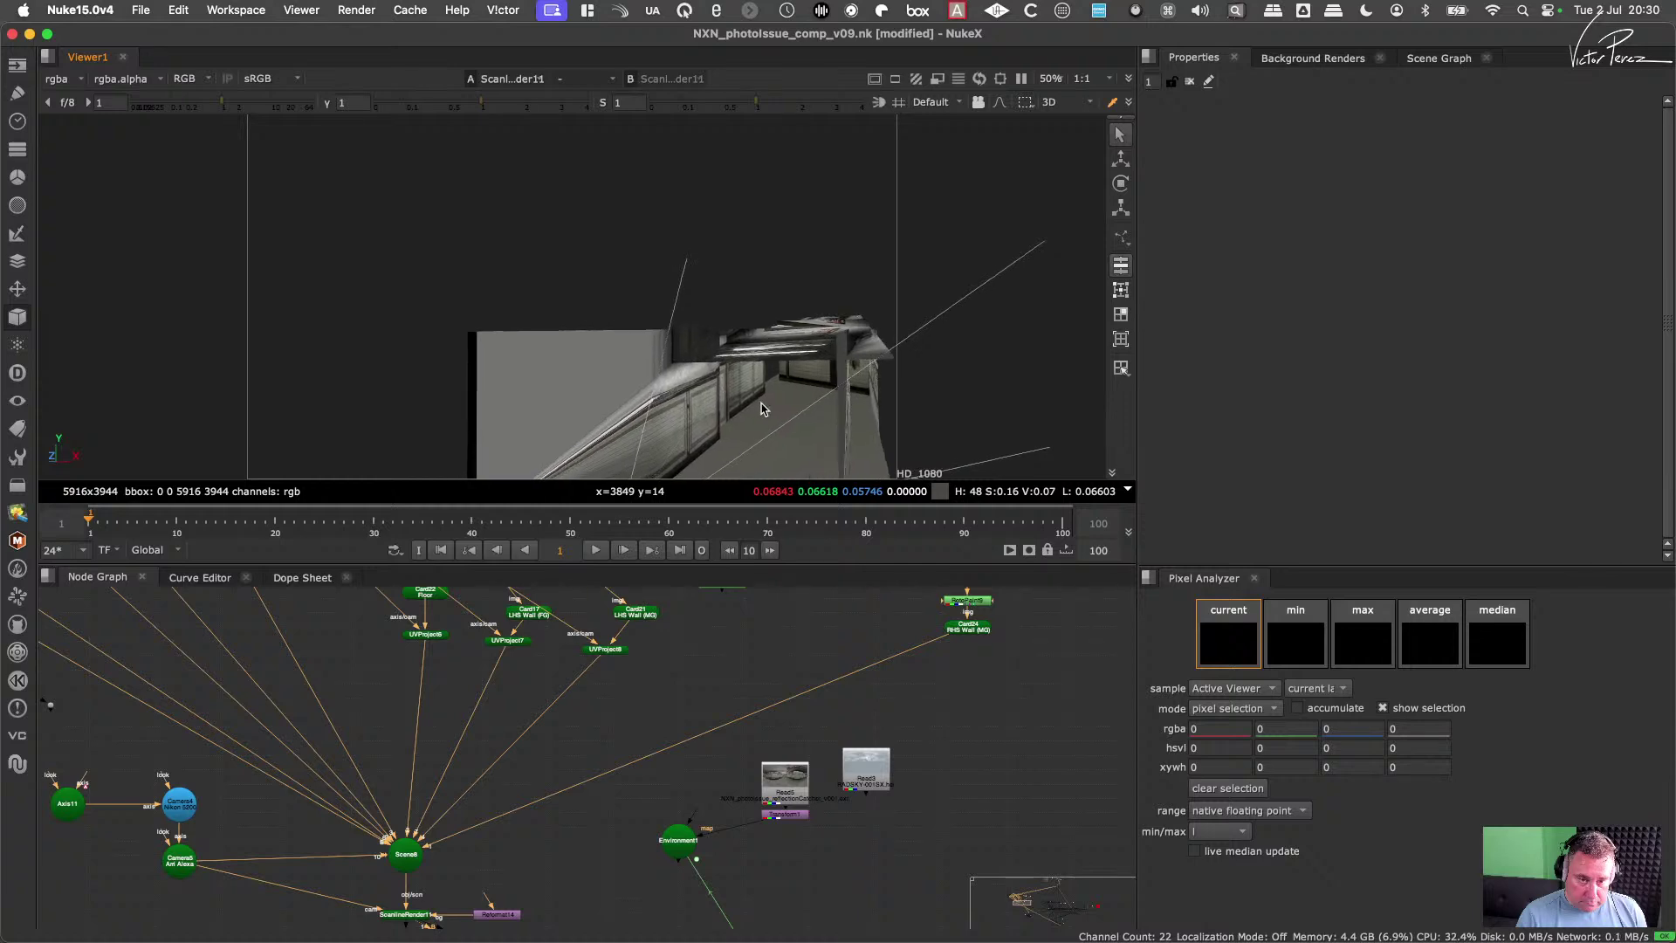
ctrl+drag(761, 408, 812, 391)
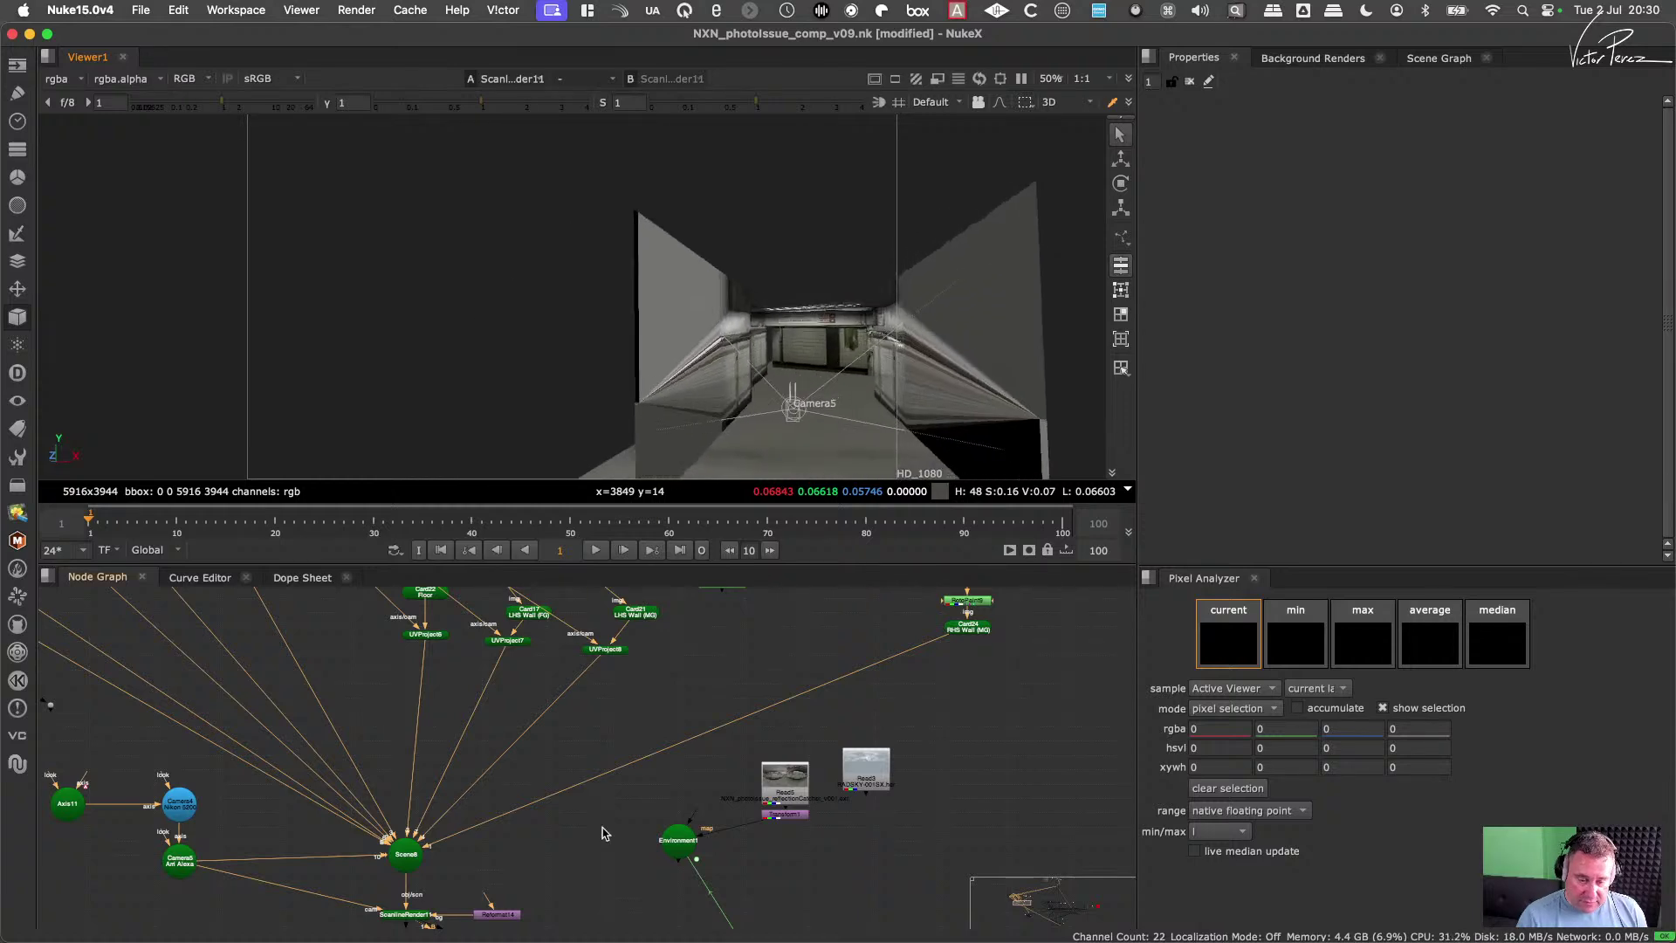
Step: Examine the floor, LHS wall, RHS wall and ceiling branches in the node graph
scroll(603, 834, down, 4)
middle_drag(550, 740, 626, 830)
scroll(640, 805, up, 4)
scroll(817, 806, up, 2)
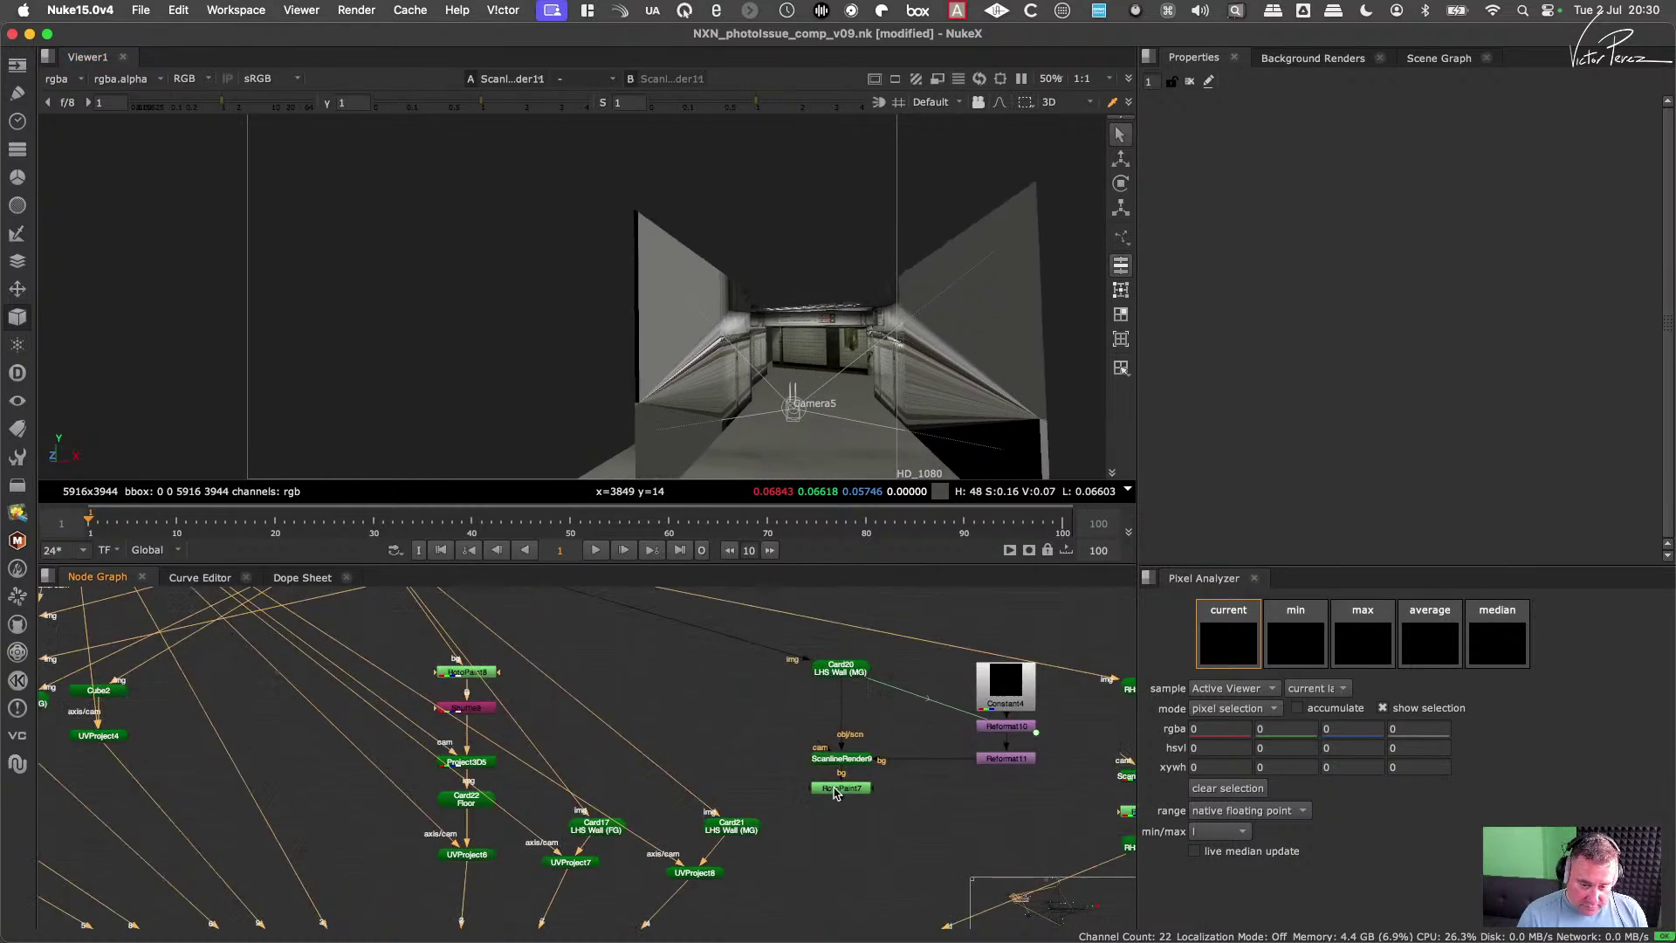
scroll(834, 794, down, 1)
middle_drag(490, 814, 833, 802)
scroll(853, 843, up, 2)
scroll(820, 838, down, 4)
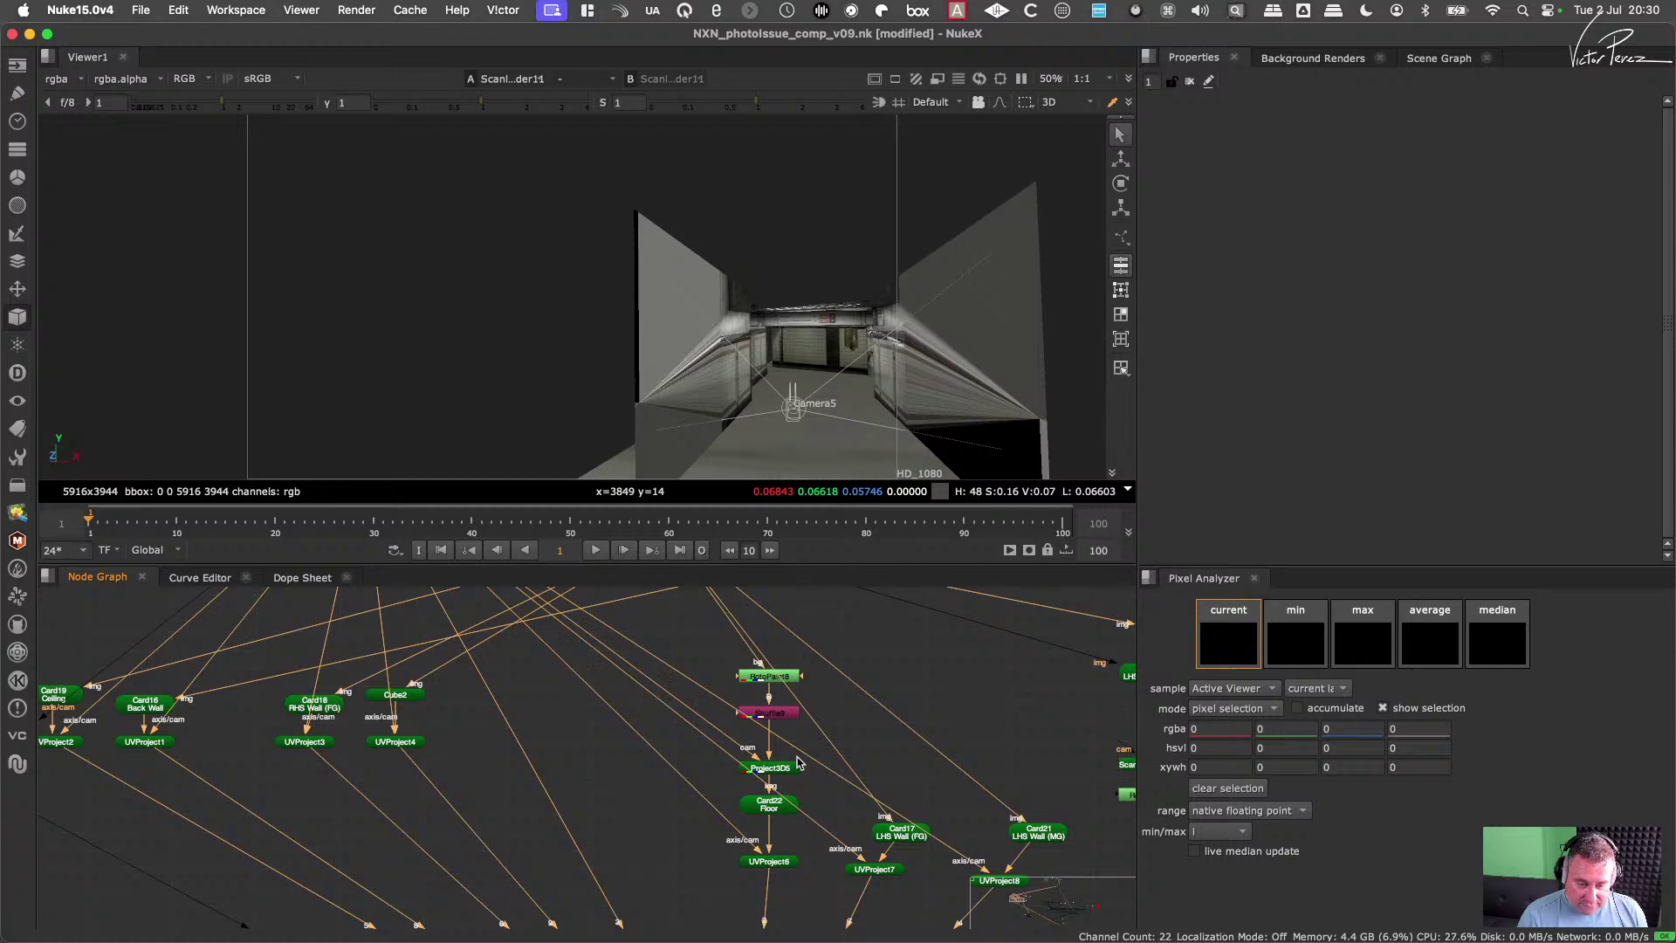
Step: Delete the Project3D5 node above the Card22 floor card and check the floor's projection in the 3D view
click(781, 769)
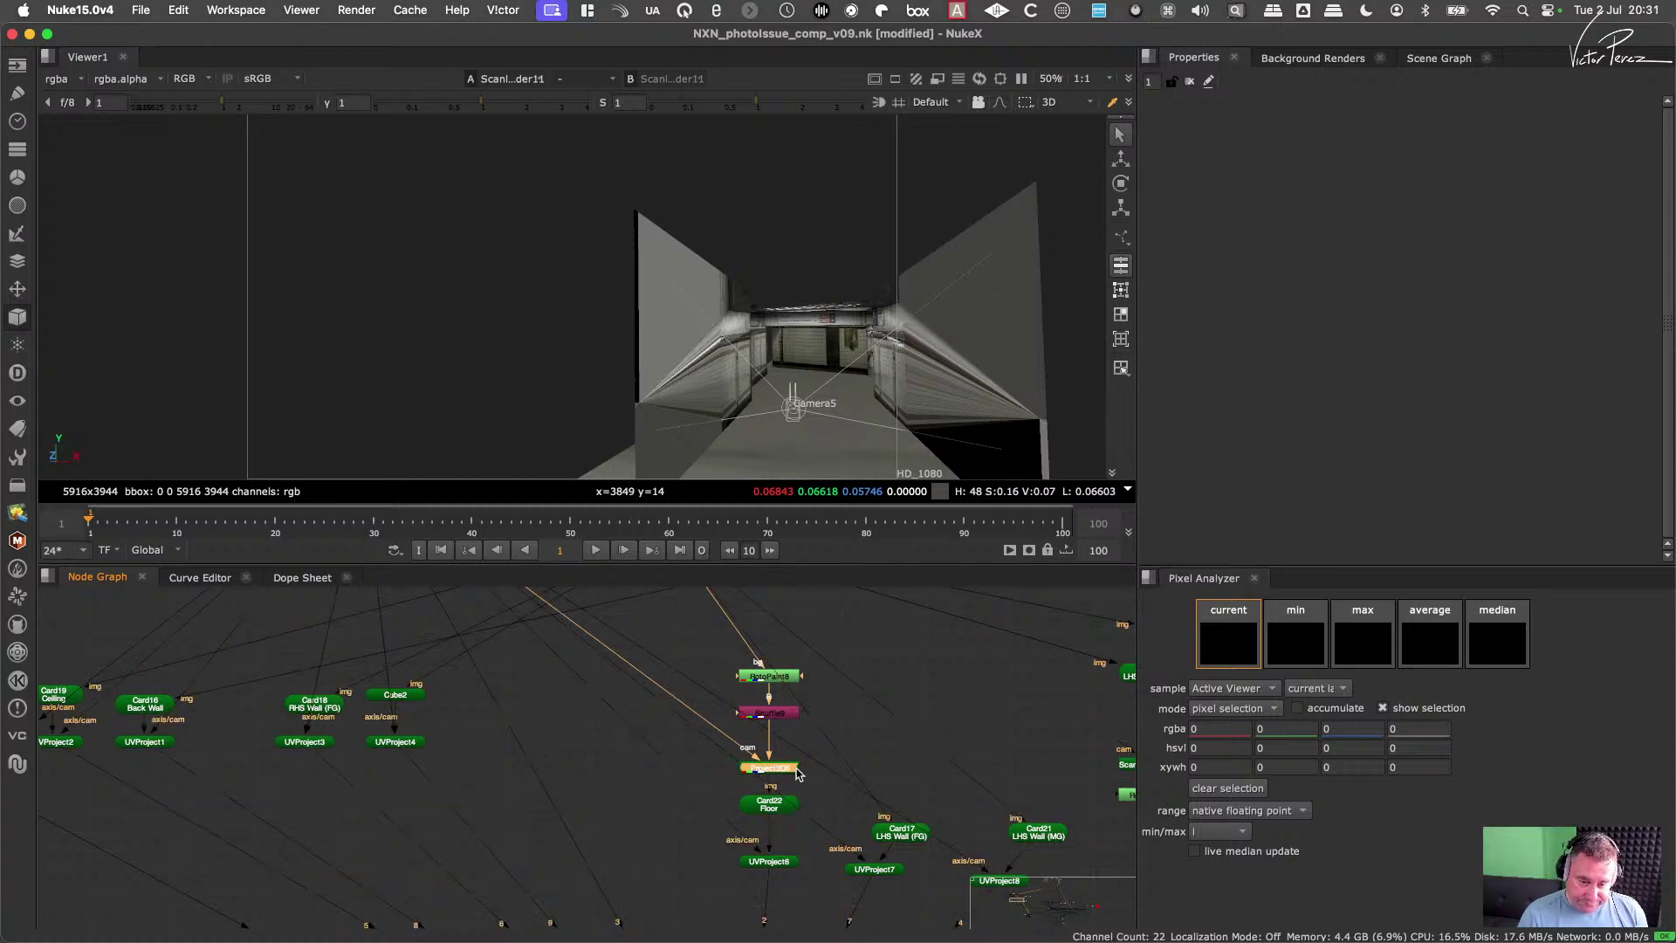
key(Delete)
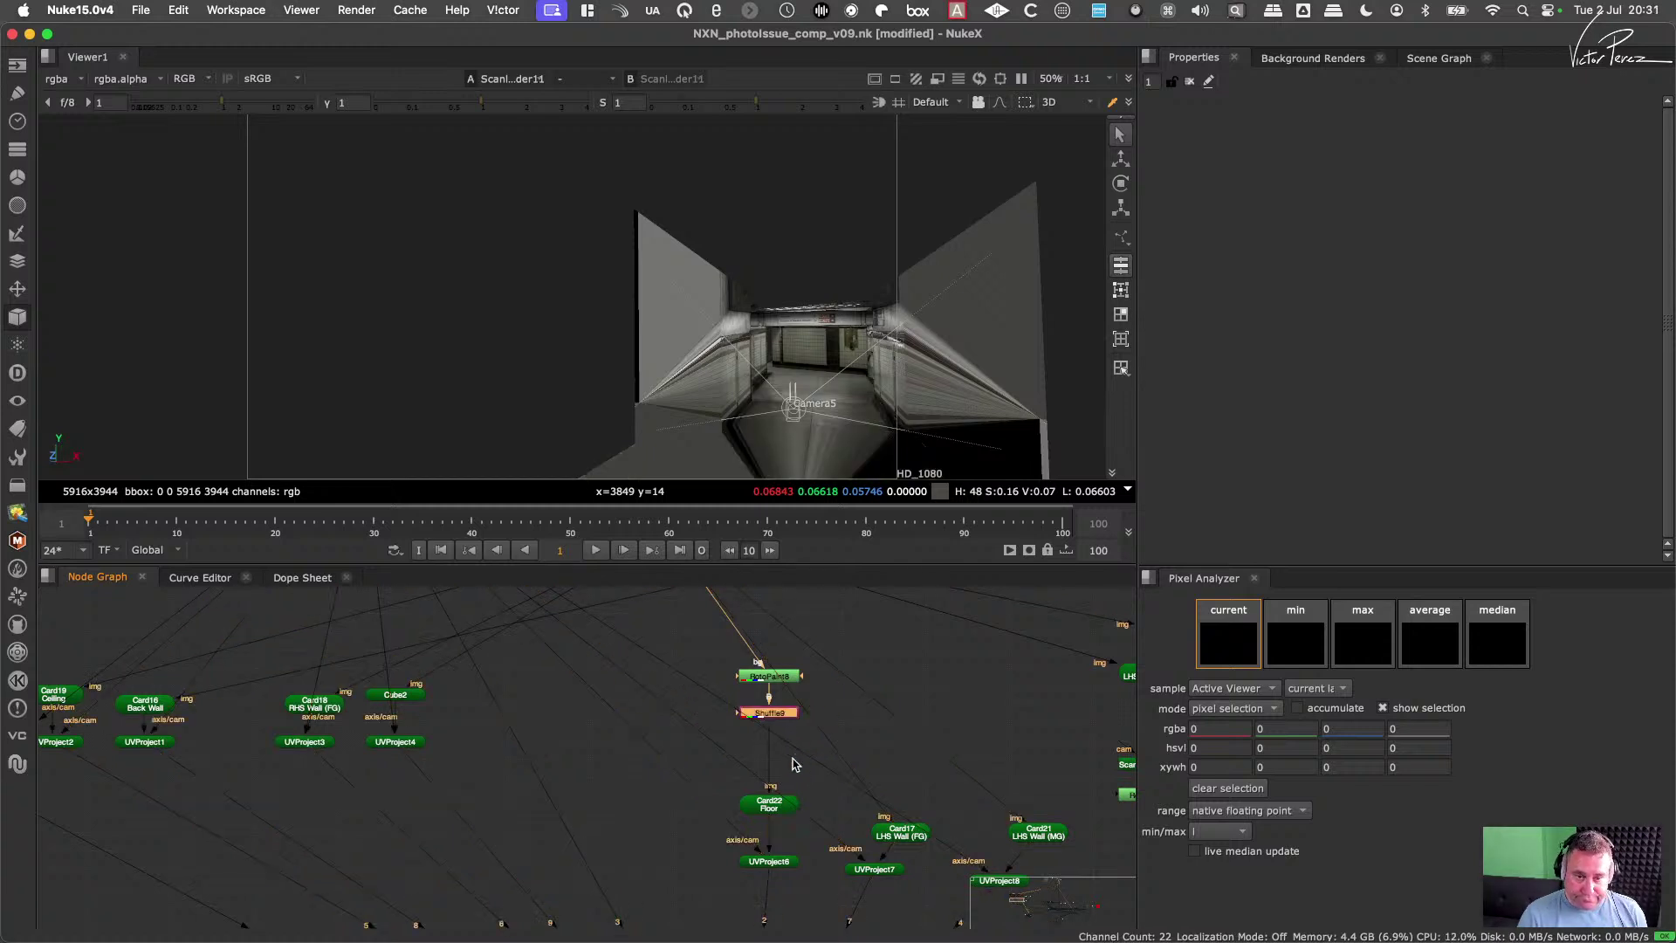
scroll(806, 354, up, 10)
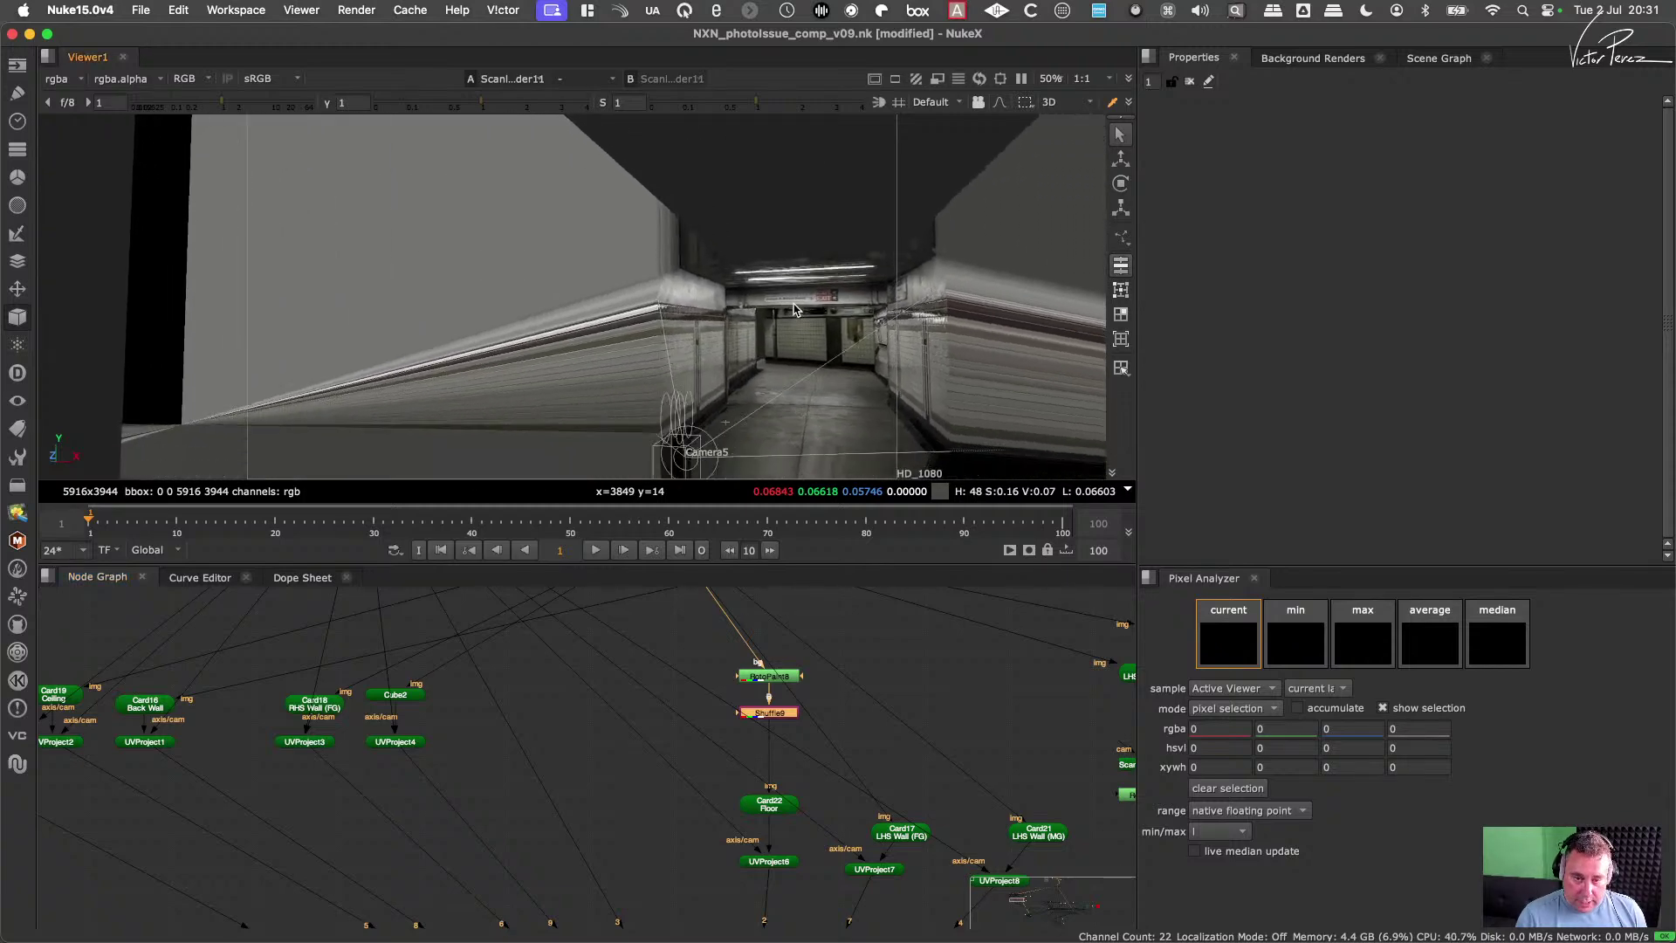
scroll(790, 351, up, 10)
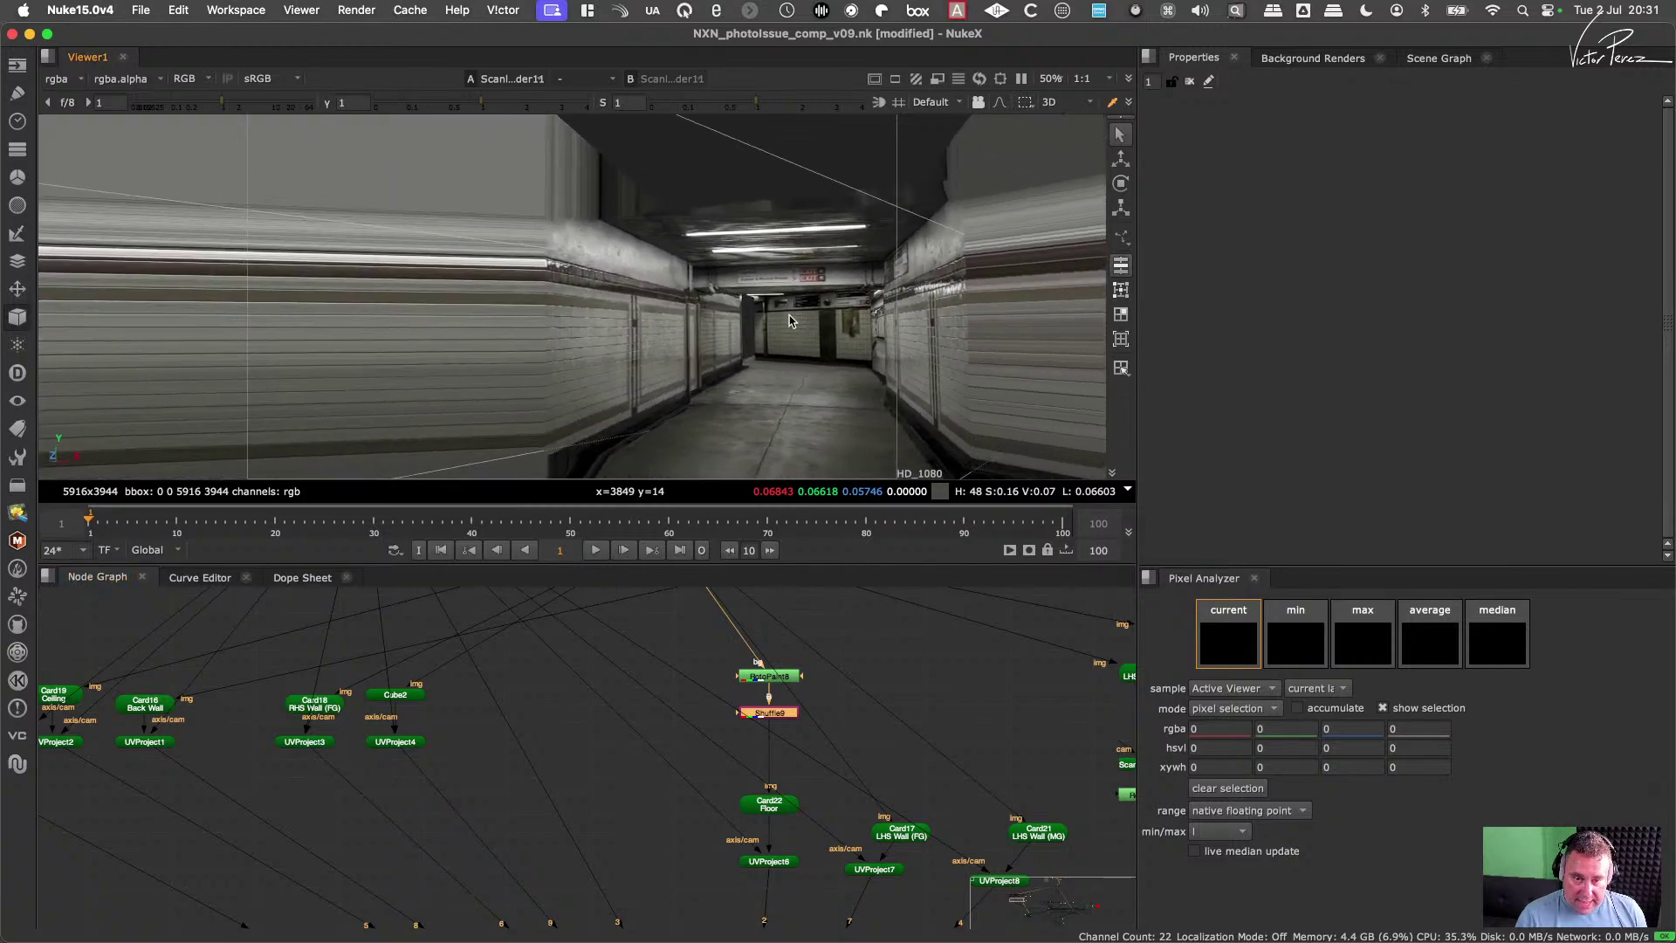
scroll(911, 349, up, 5)
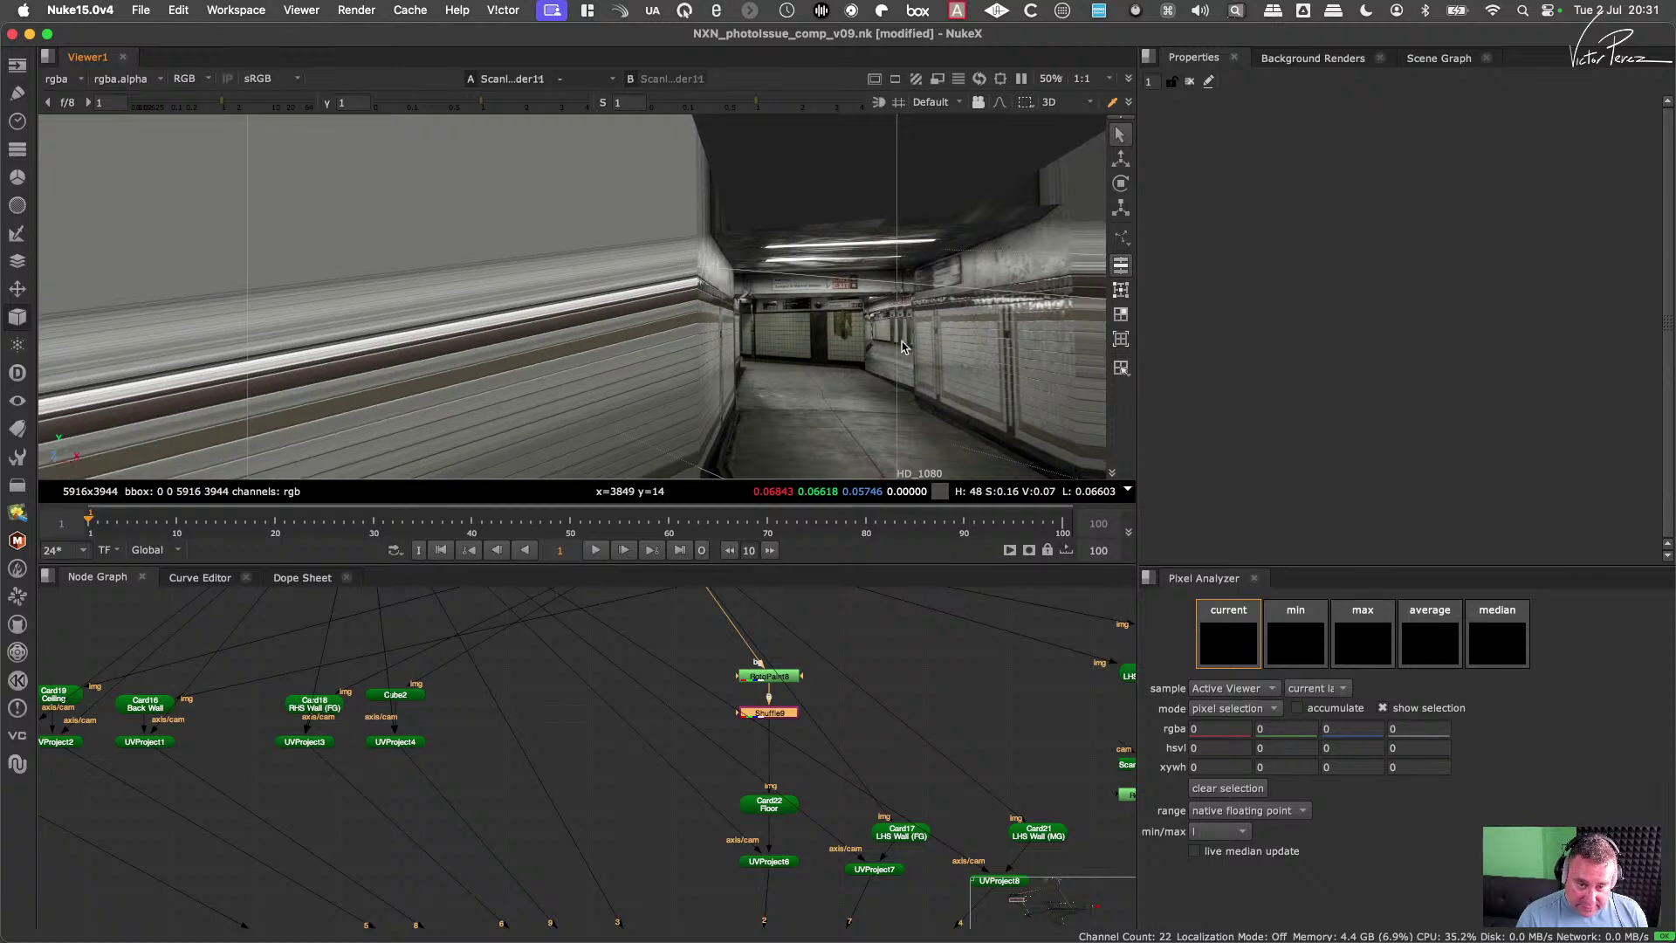
Step: Align the UVProject8 node directly below the Card21 LHS Wall (MG) node
scroll(769, 812, right, 10)
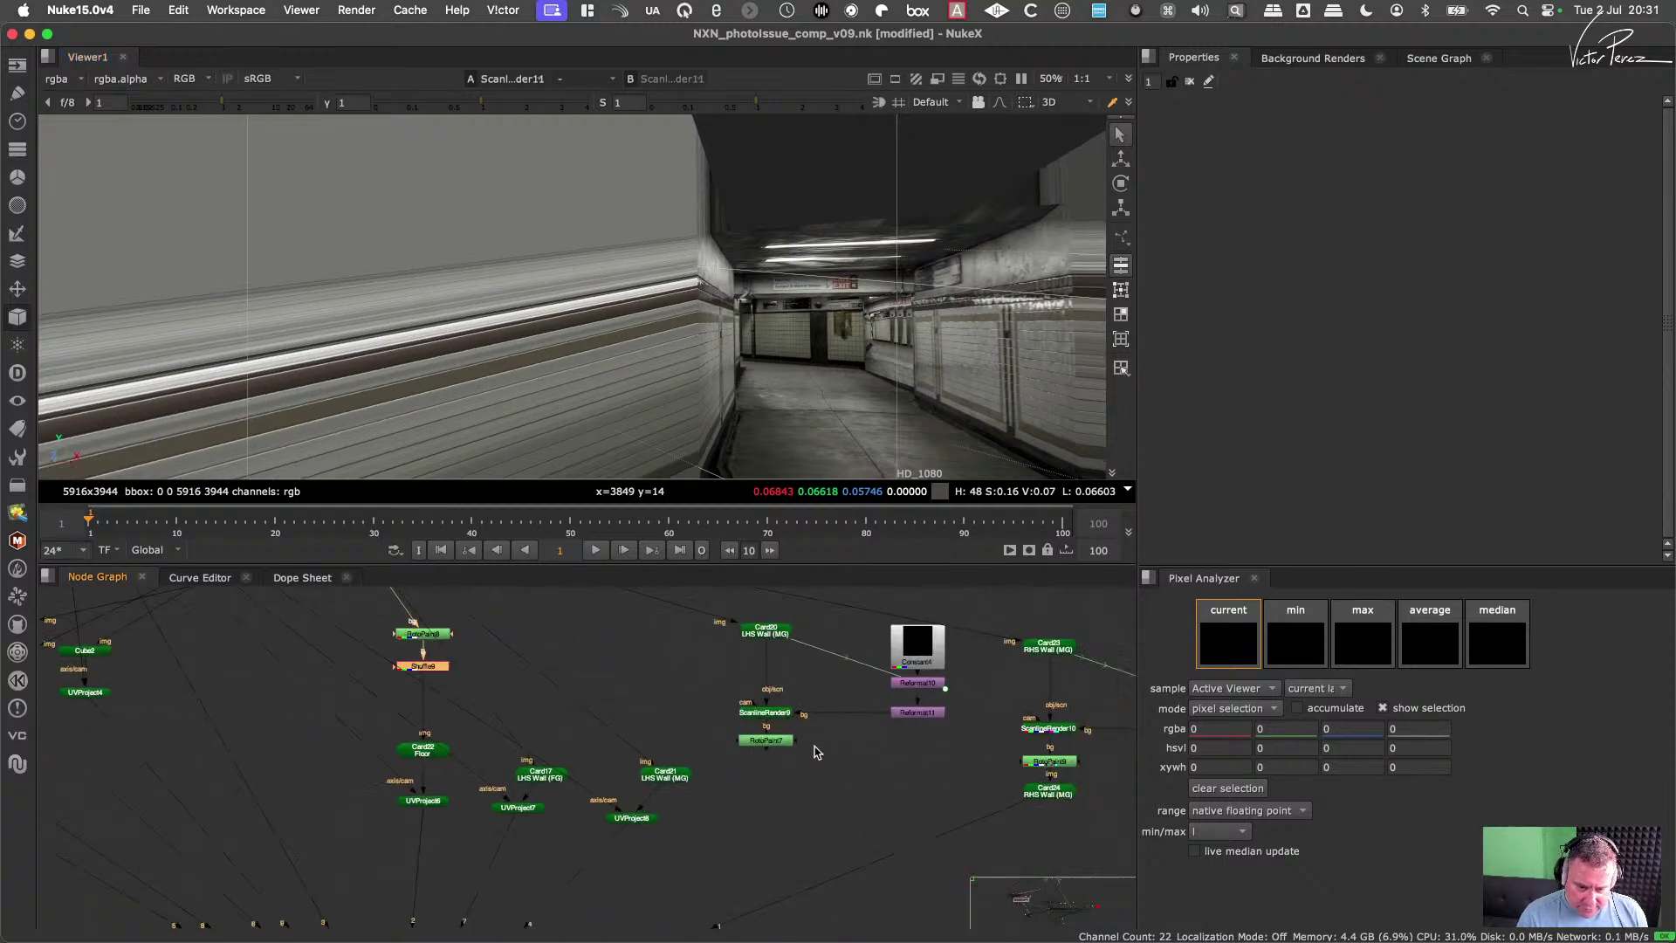
scroll(932, 792, up, 5)
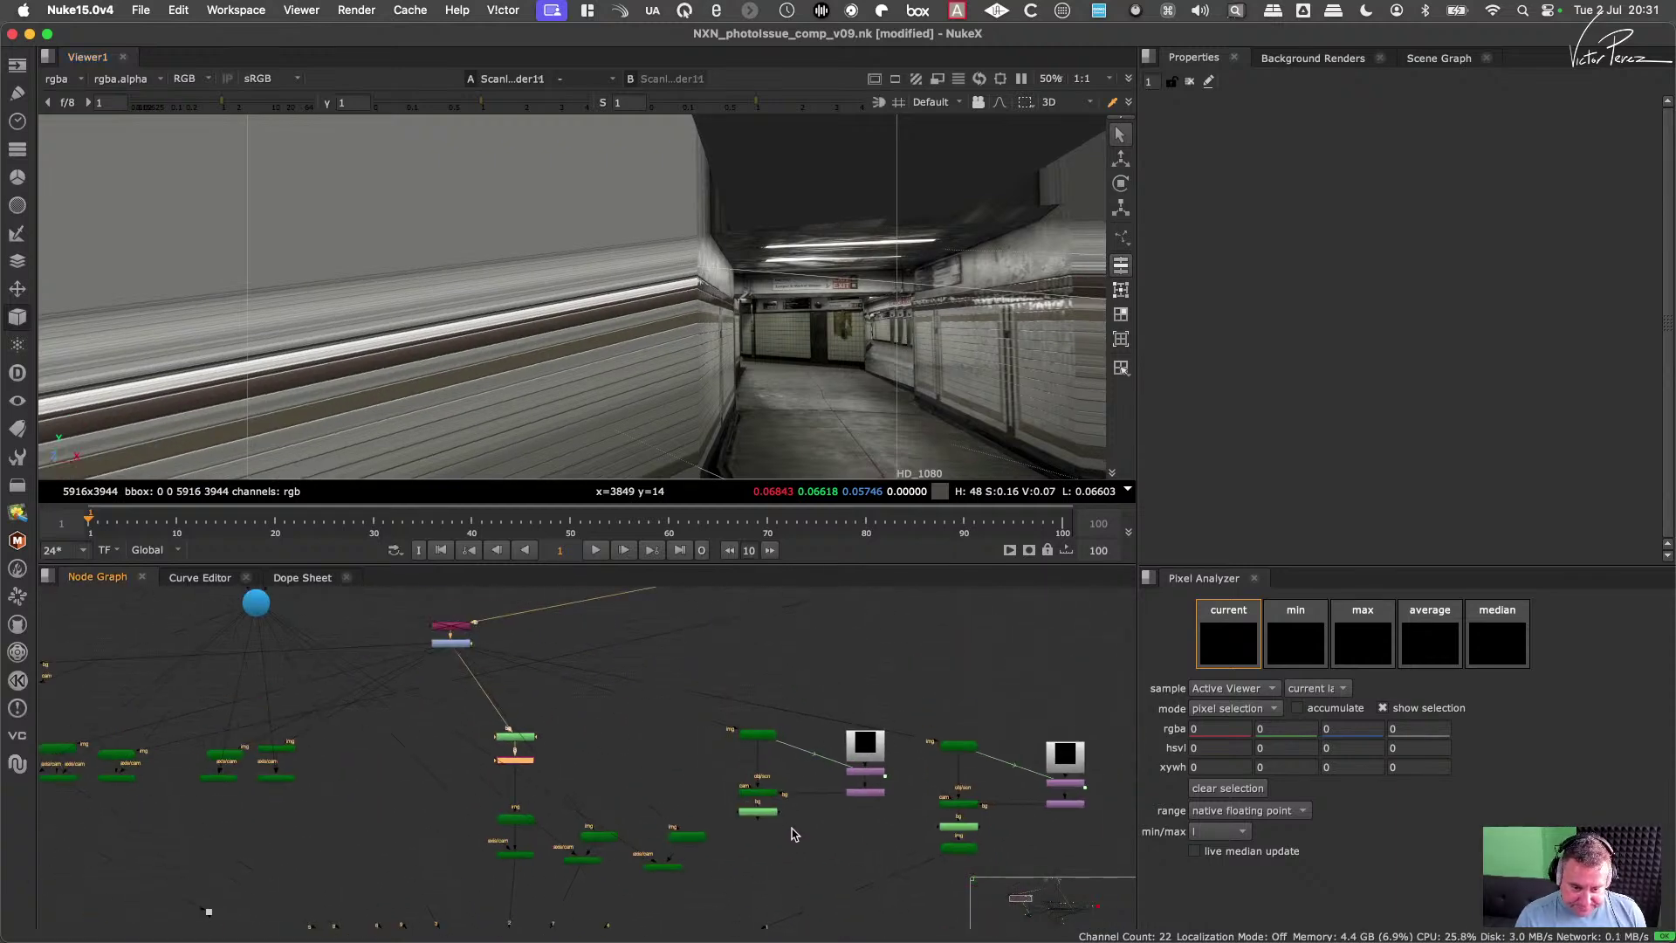
scroll(825, 864, up, 4)
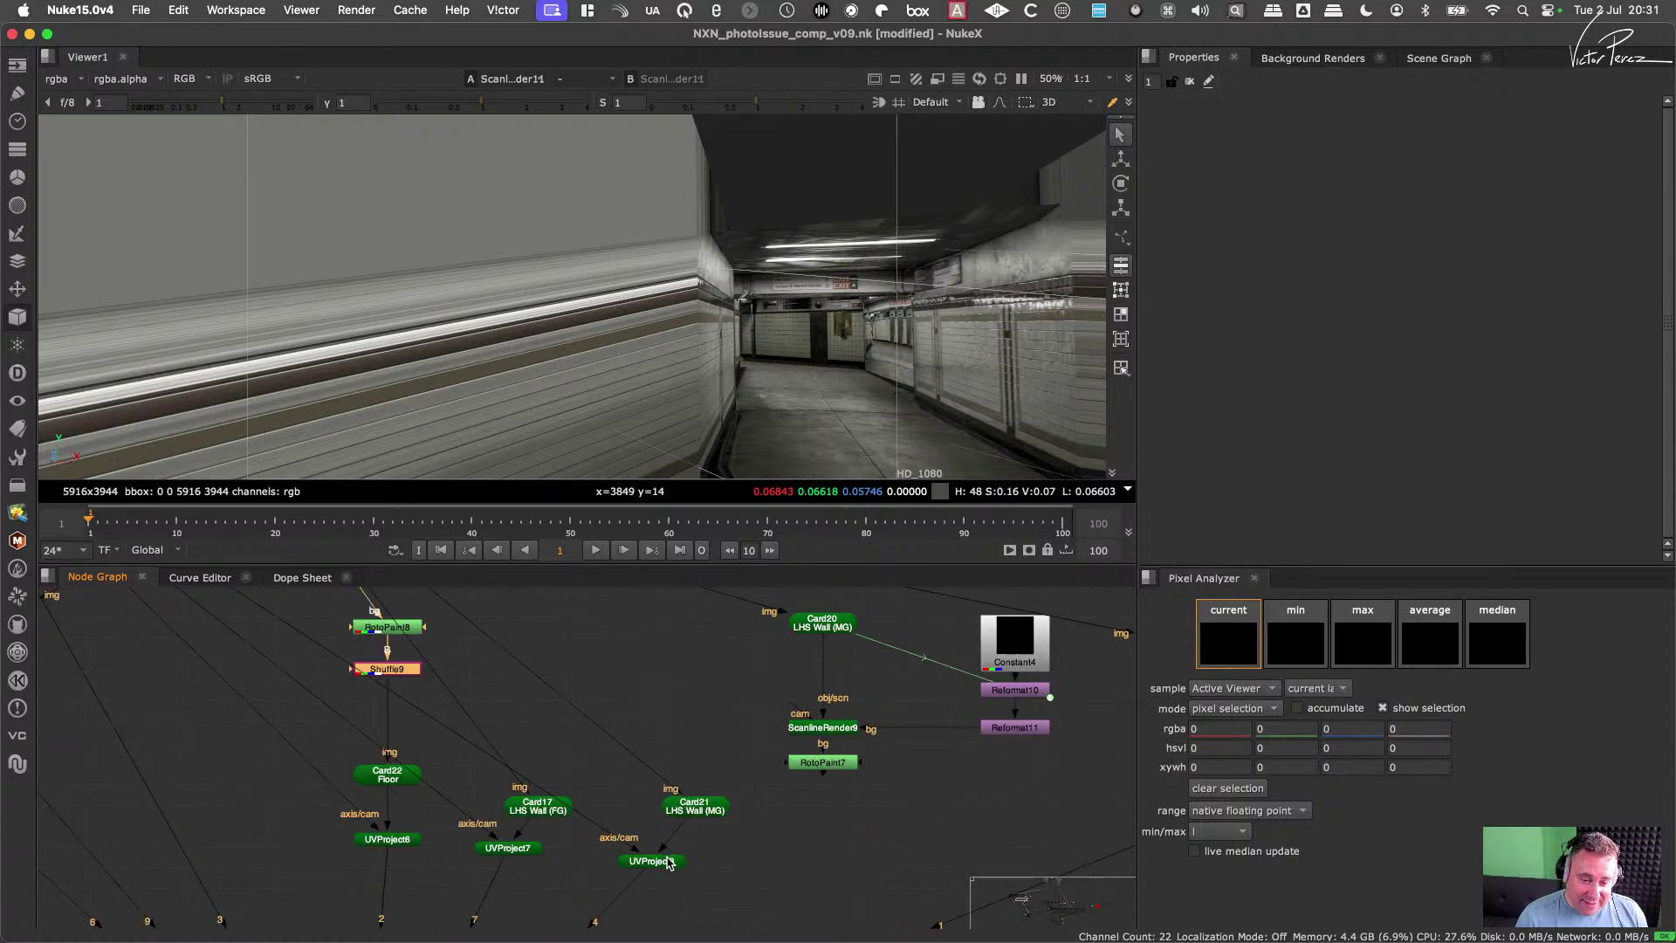
drag(668, 862, 714, 850)
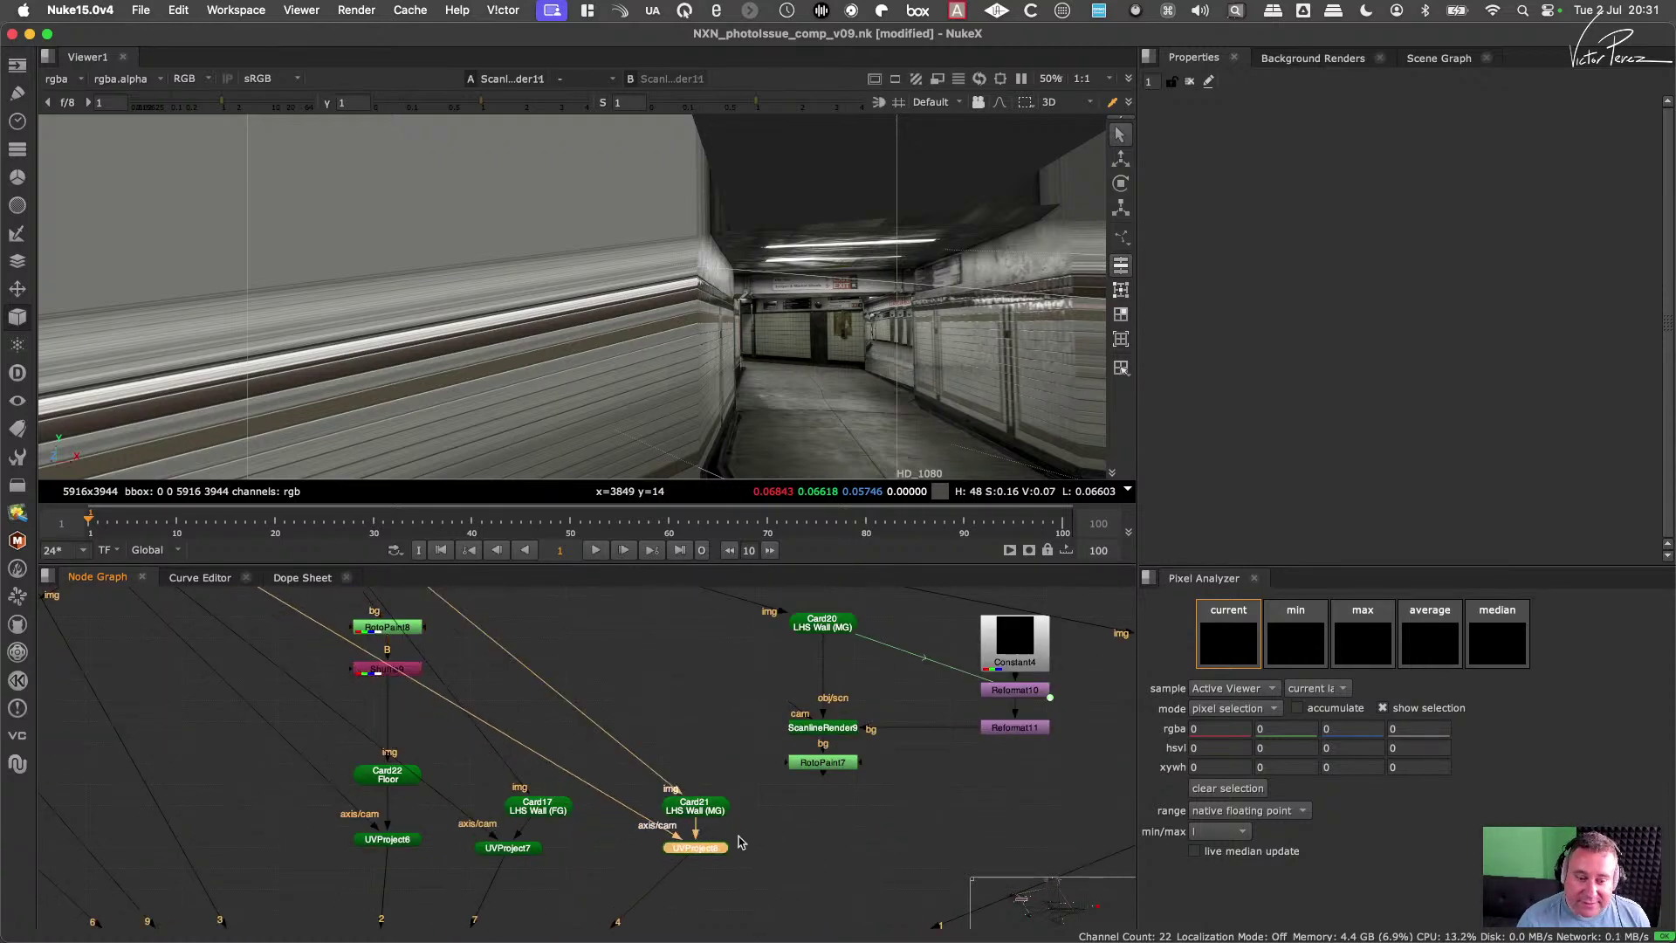
key(ctrl)
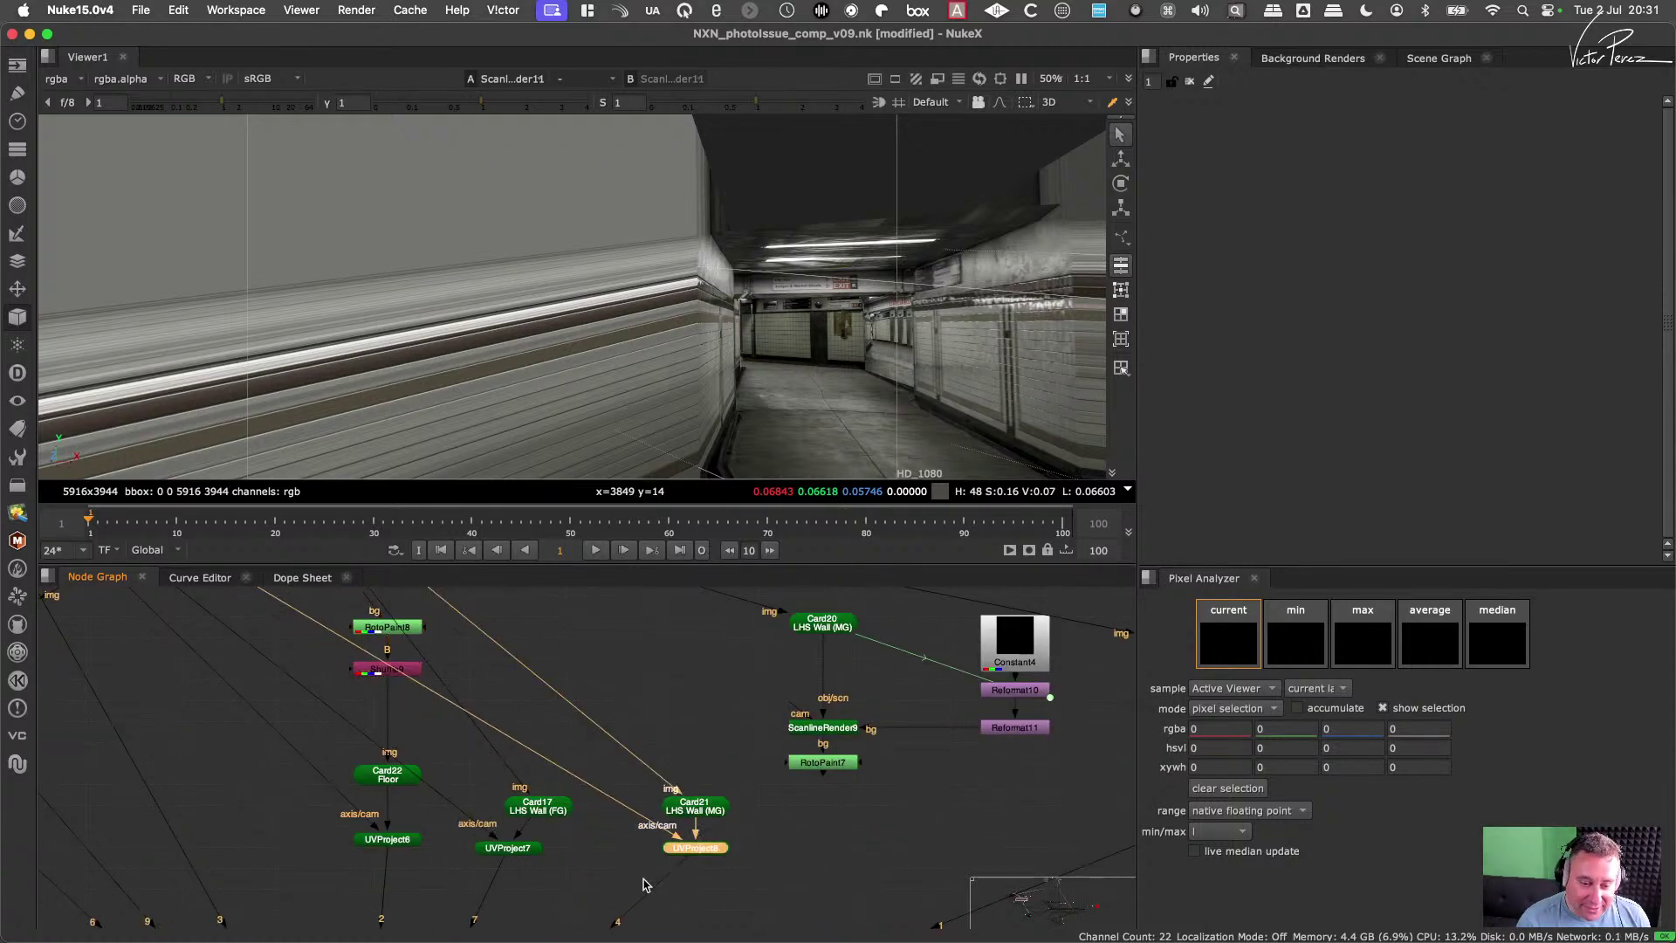
click(824, 849)
key(ctrl)
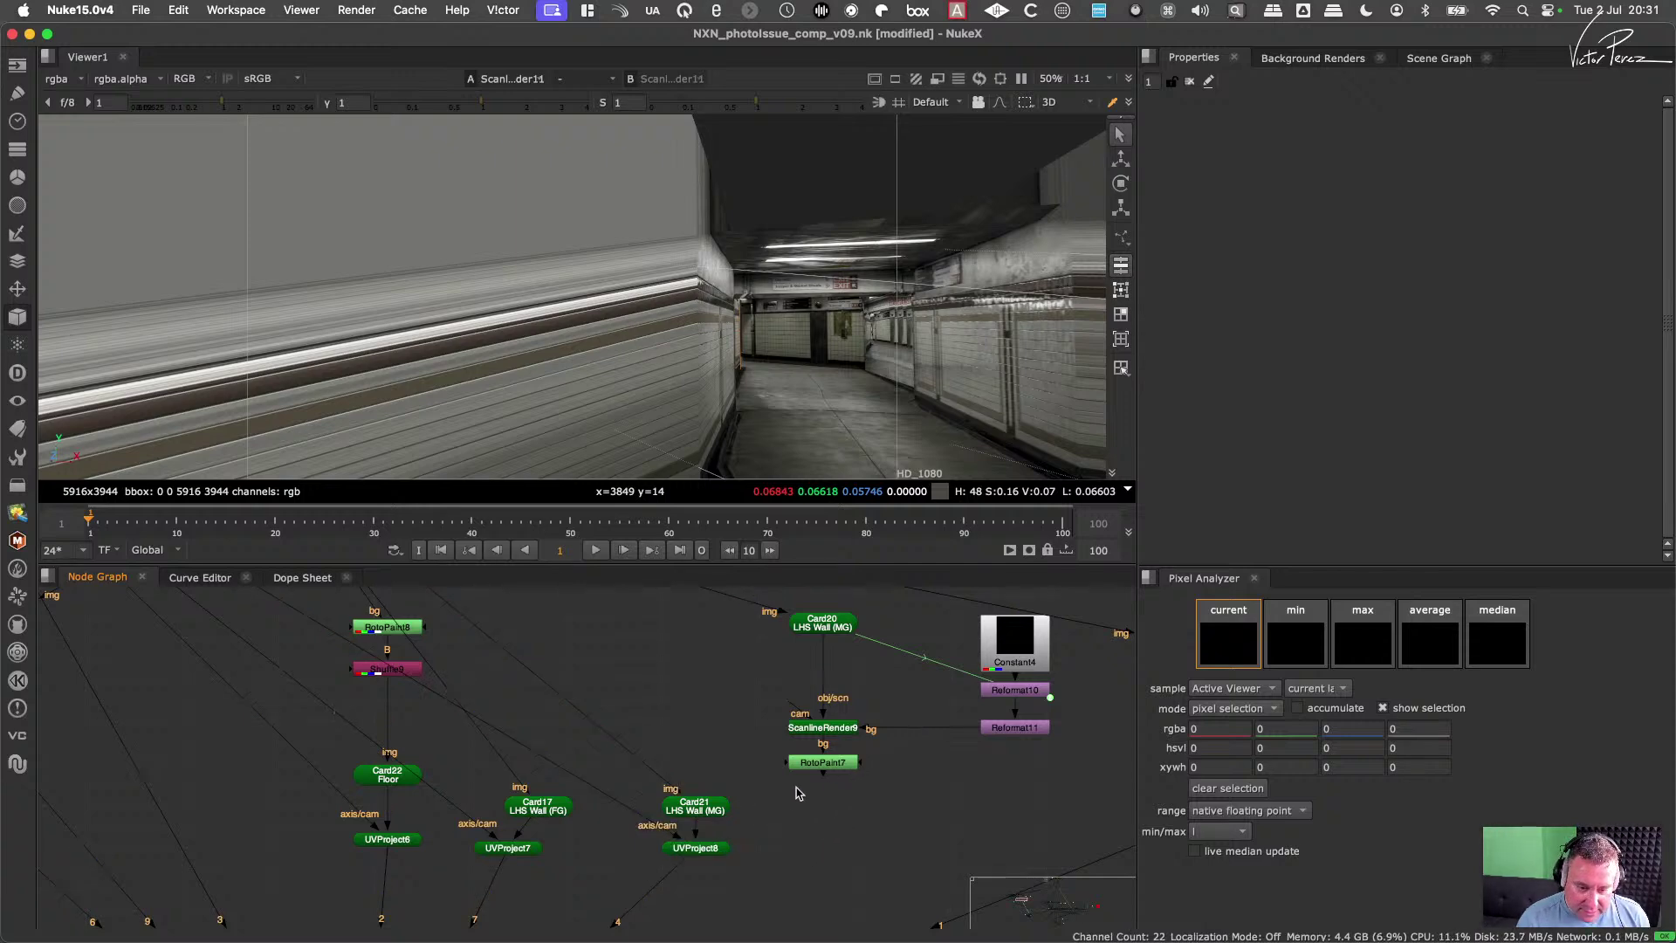
Step: Duplicate the Card20 LHS Wall (MG) card and connect the copy's img input to RotoPaint7
scroll(814, 758, up, 3)
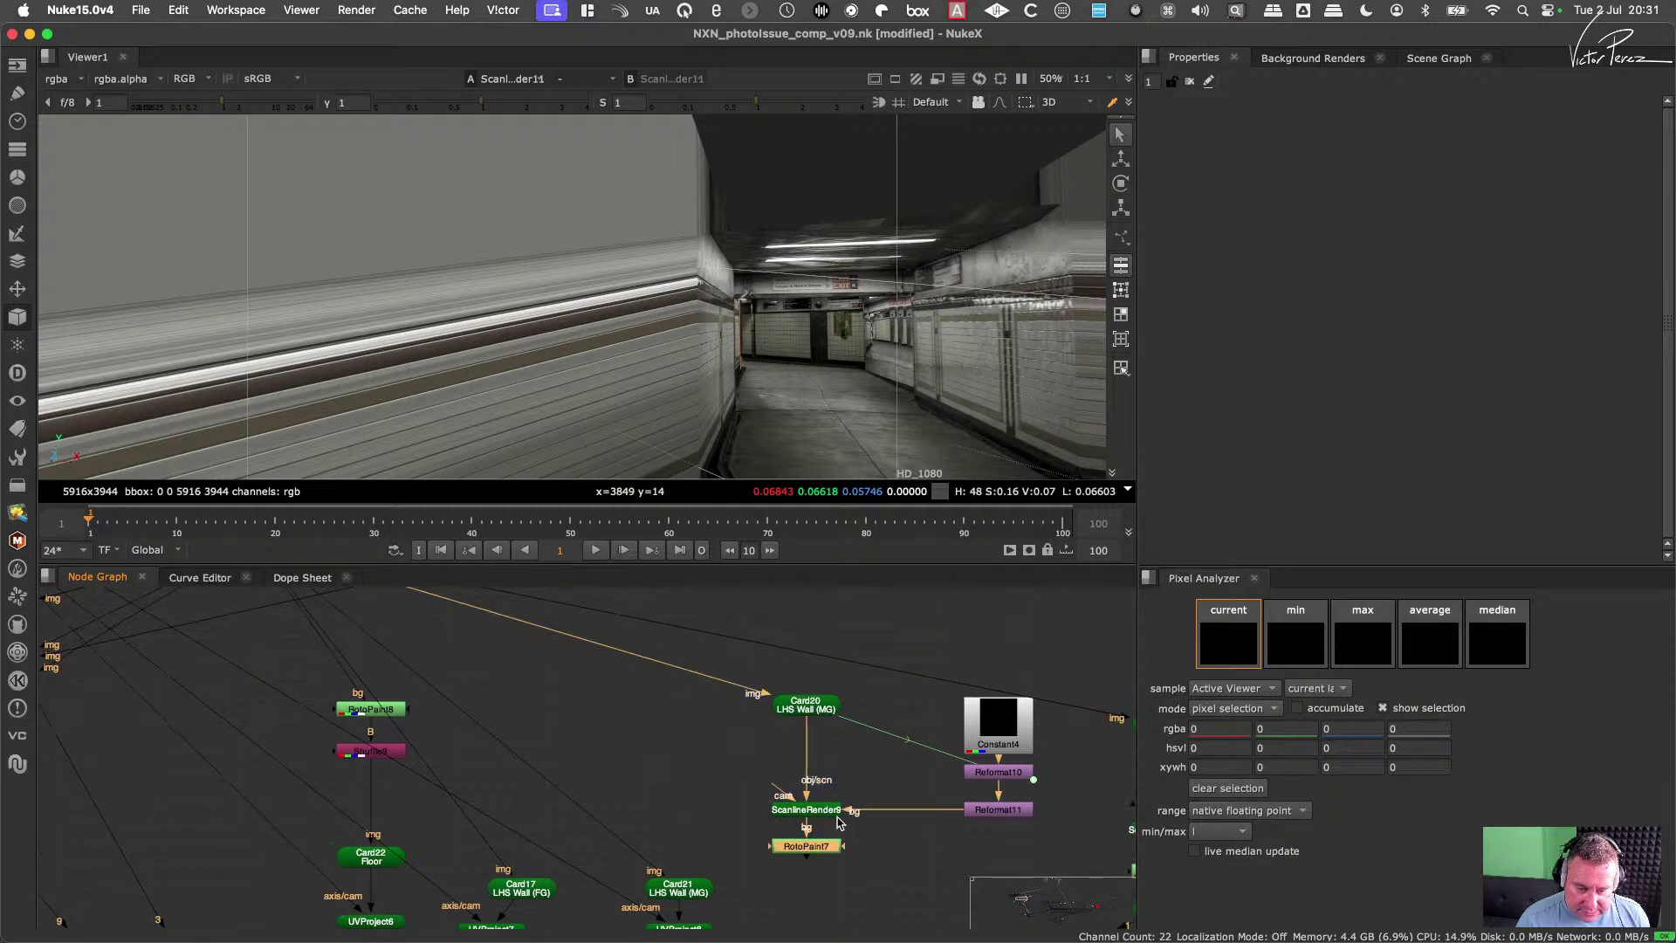
click(806, 704)
click(798, 879)
key(super+v)
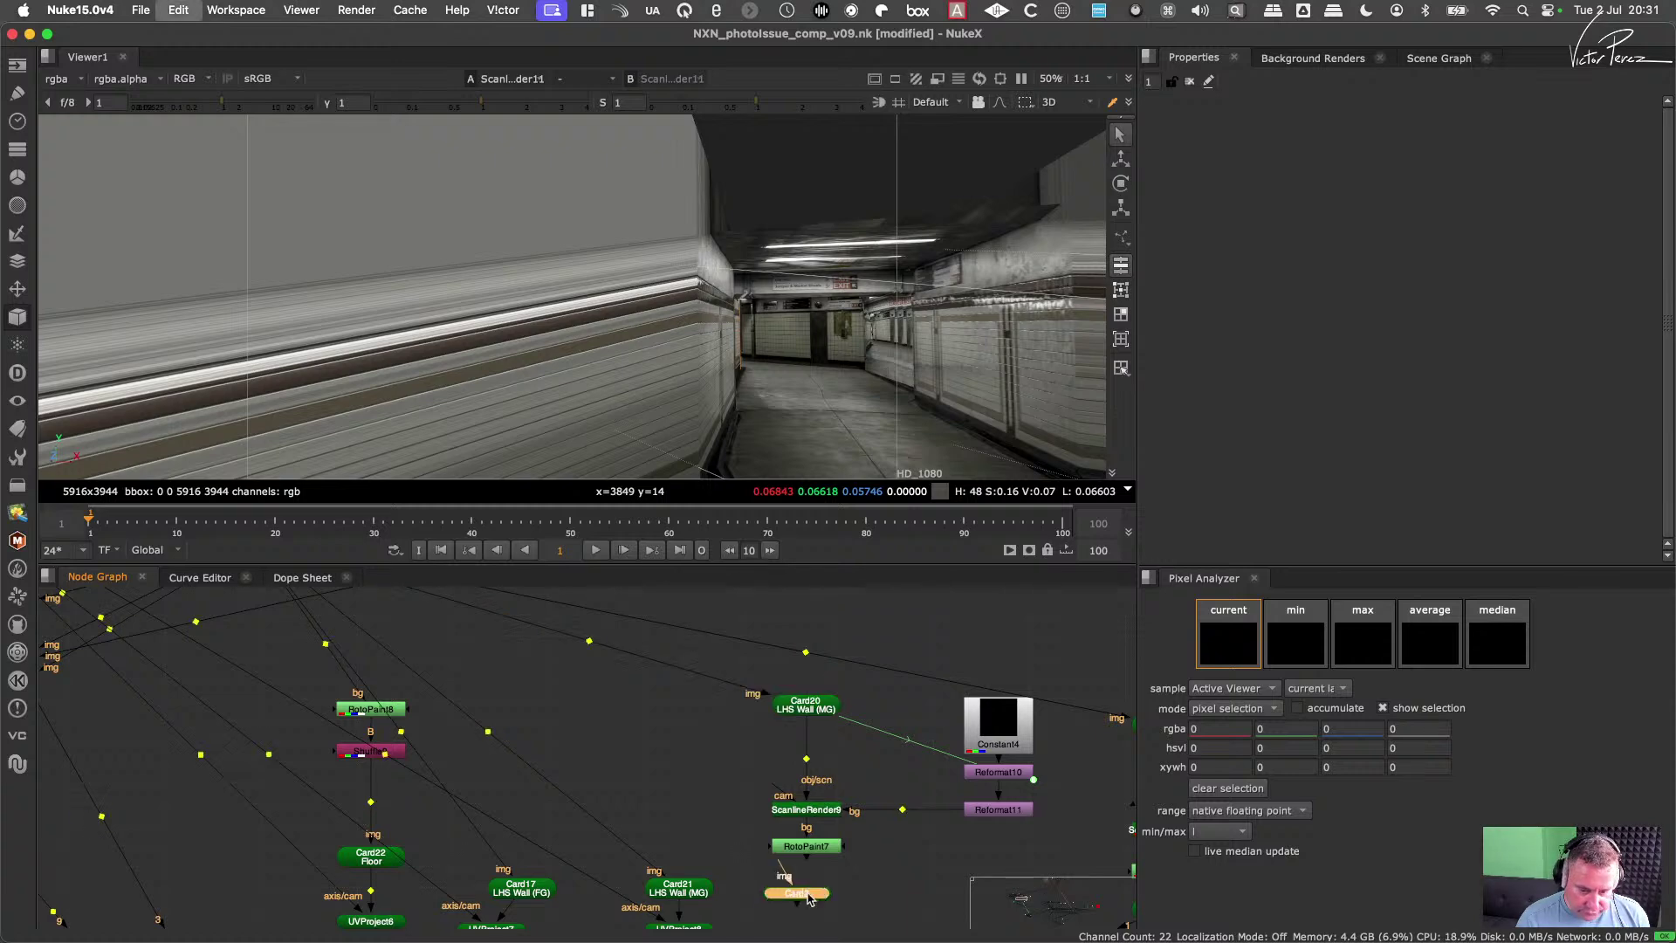
drag(782, 875, 805, 848)
scroll(805, 901, down, 4)
middle_drag(805, 901, 807, 754)
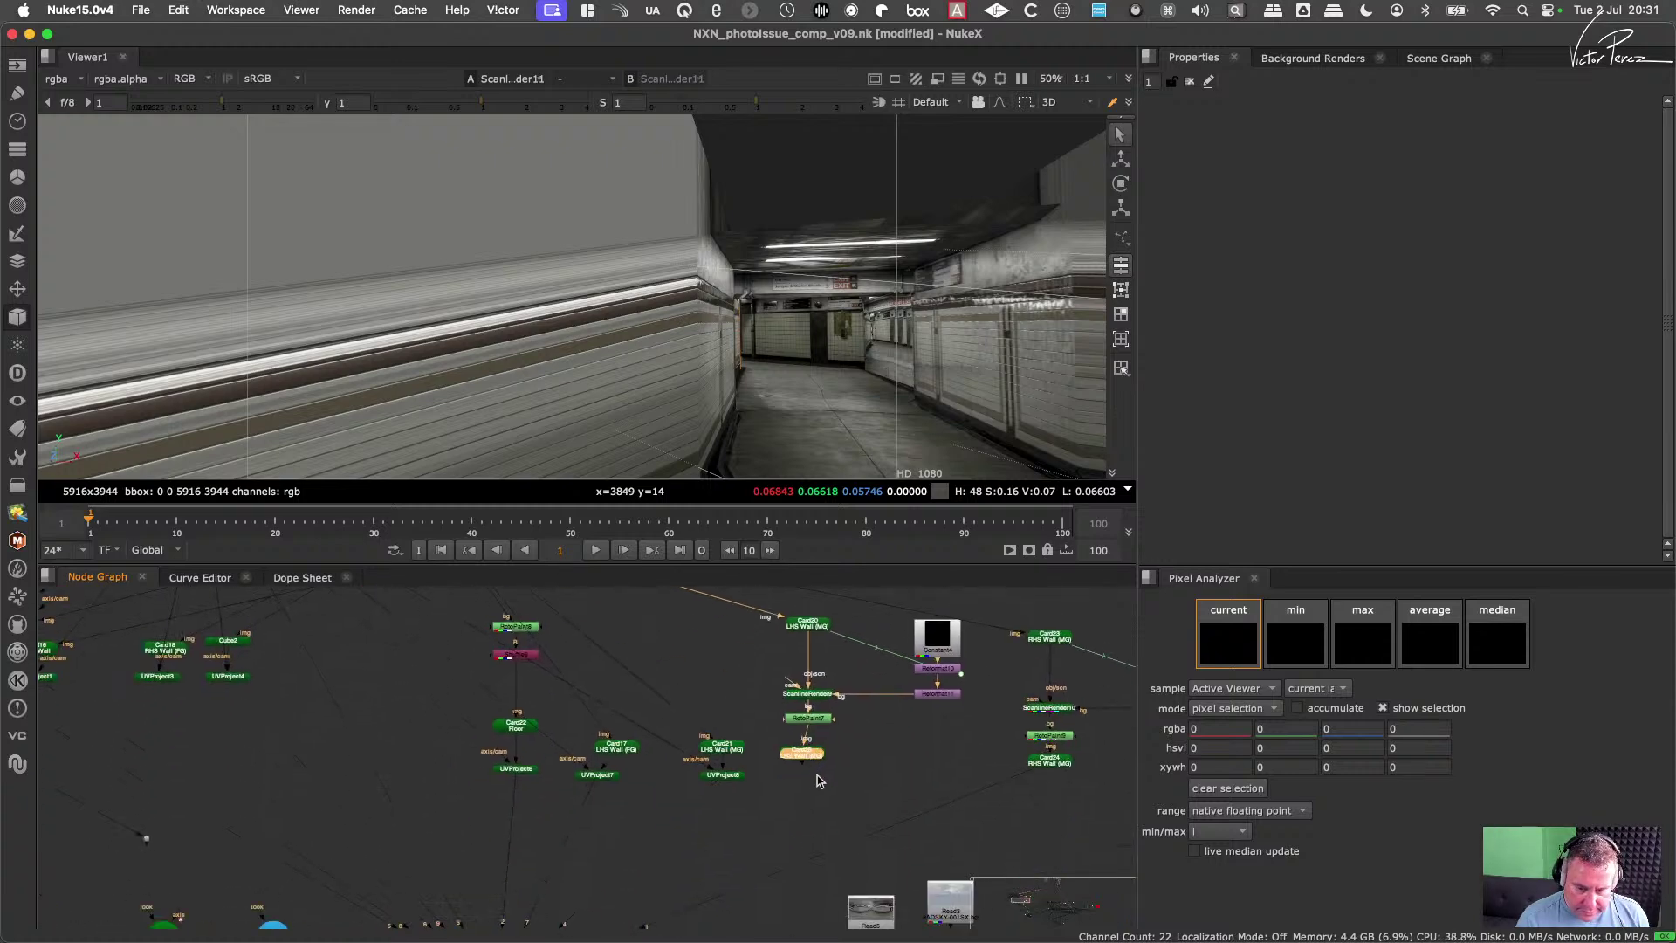
Step: Connect the duplicated LHS Wall (MG) card to Scene8, check the wall in the 3D view and align the card beneath RotoPaint7
middle_drag(707, 851, 807, 740)
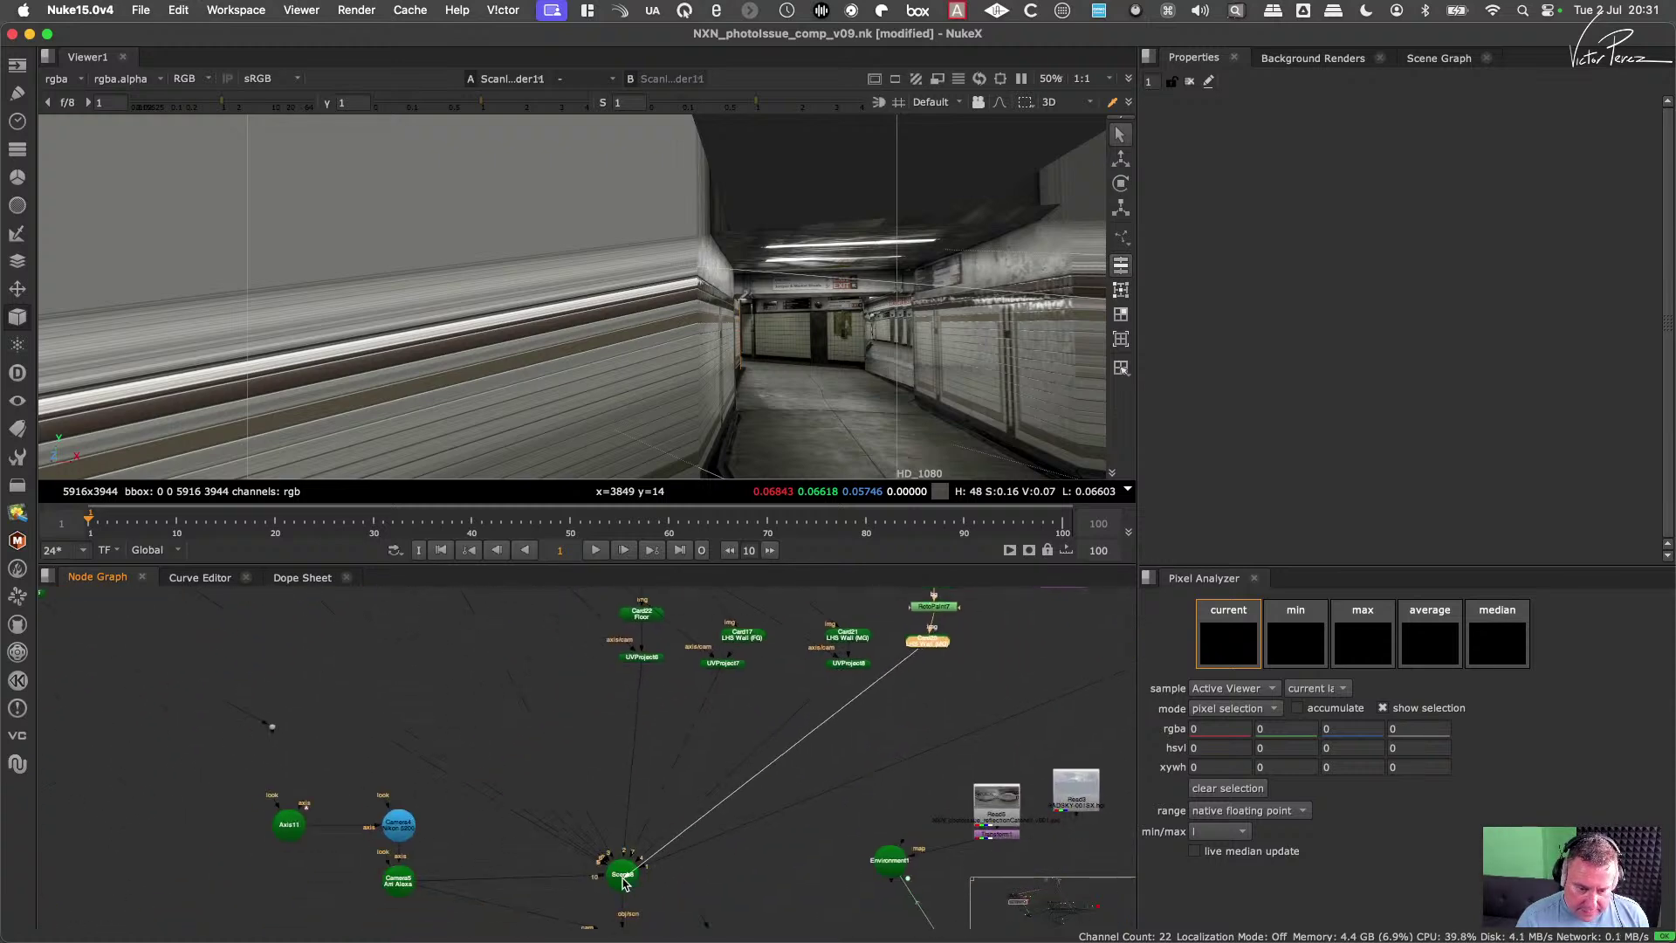
middle_drag(911, 711, 851, 794)
scroll(856, 752, up, 3)
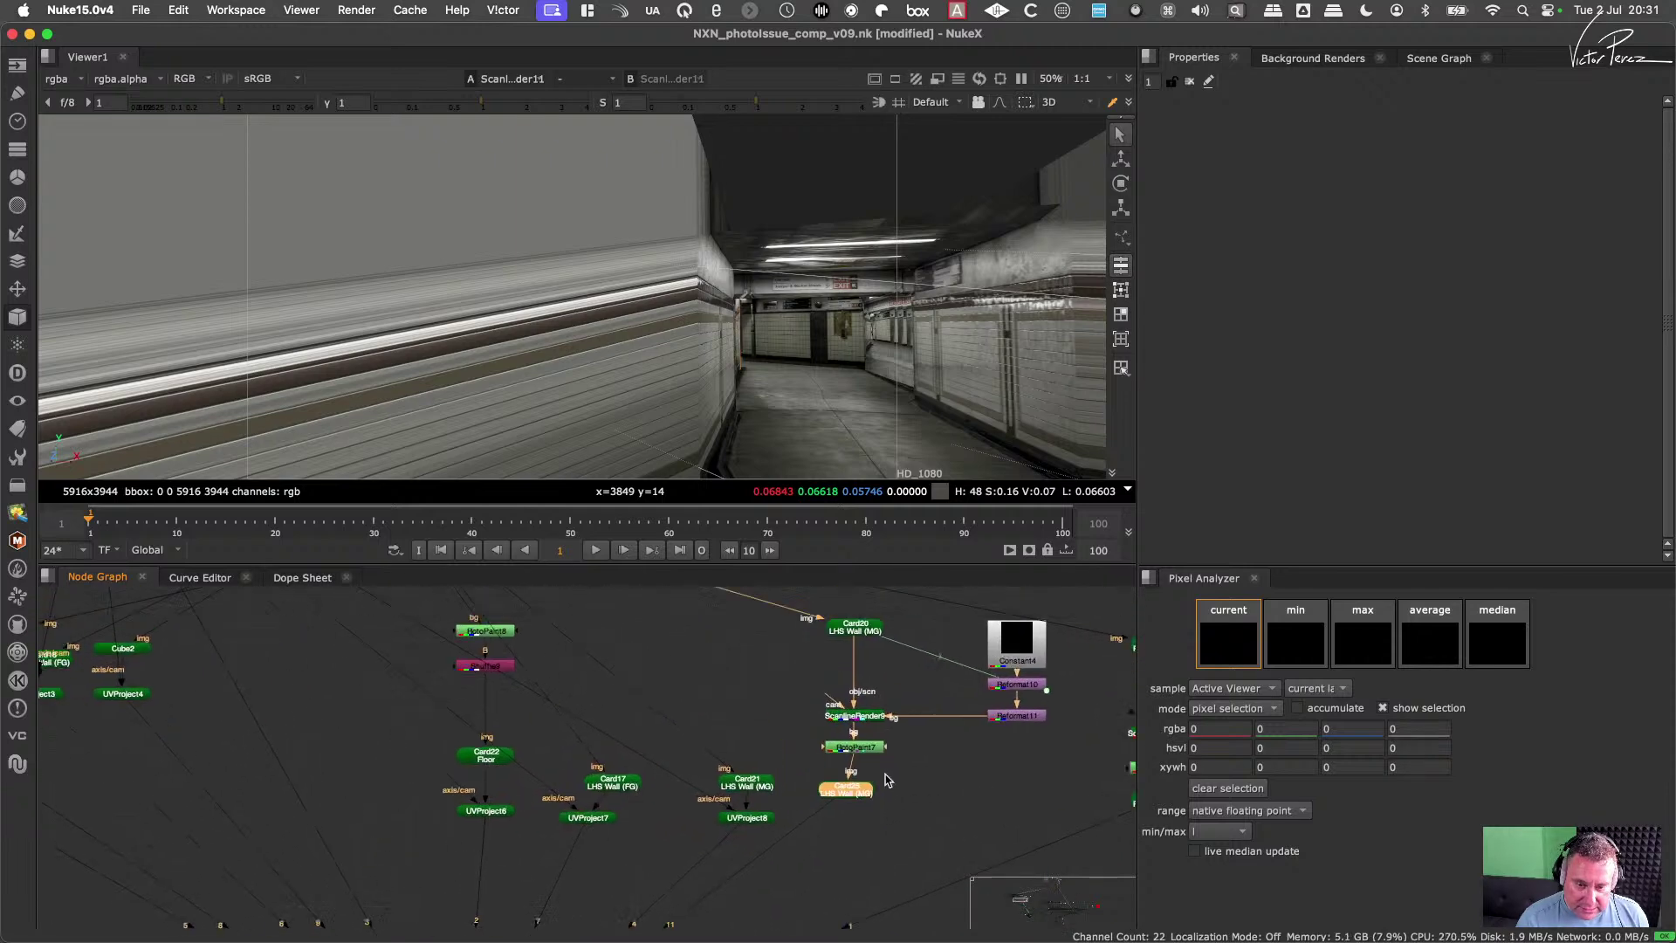
super+drag(839, 406, 803, 407)
scroll(869, 809, down, 3)
middle_drag(848, 831, 857, 856)
scroll(859, 796, up, 2)
middle_drag(861, 692, 844, 743)
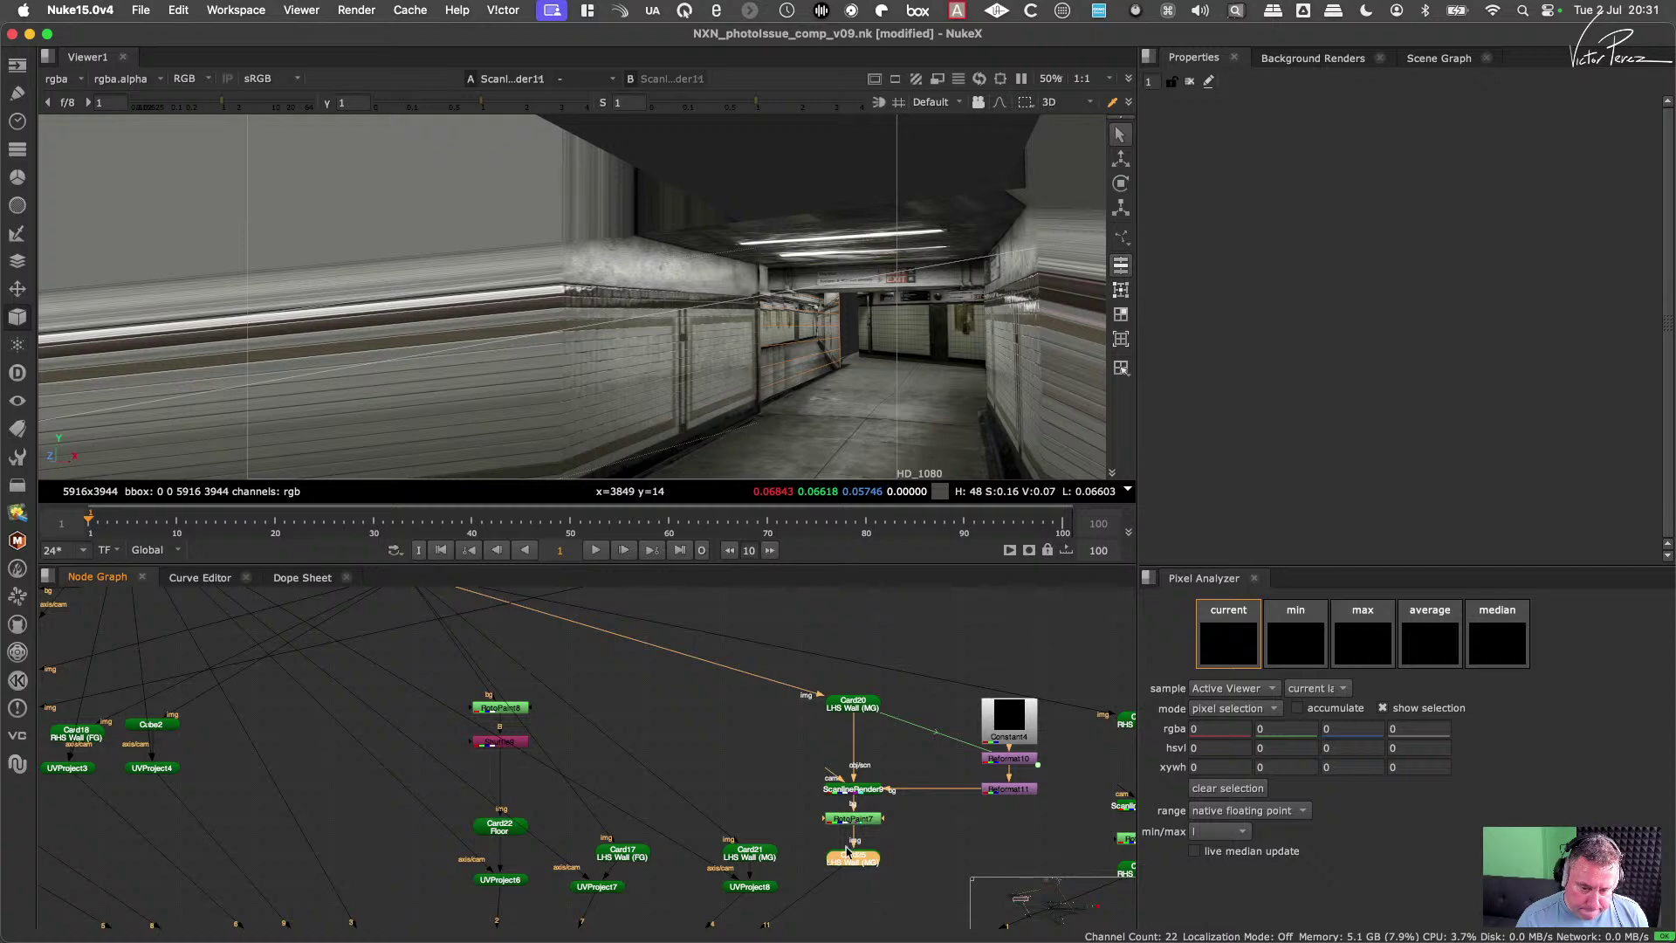
Step: Insert a copy of UVProject8 between Card20 and ScanlineRender9, with its axis/cam input connected to Camera6
mouse_move(717, 742)
middle_down()
mouse_move(718, 853)
mouse_move(711, 762)
middle_up()
middle_drag(773, 855, 769, 786)
click(746, 840)
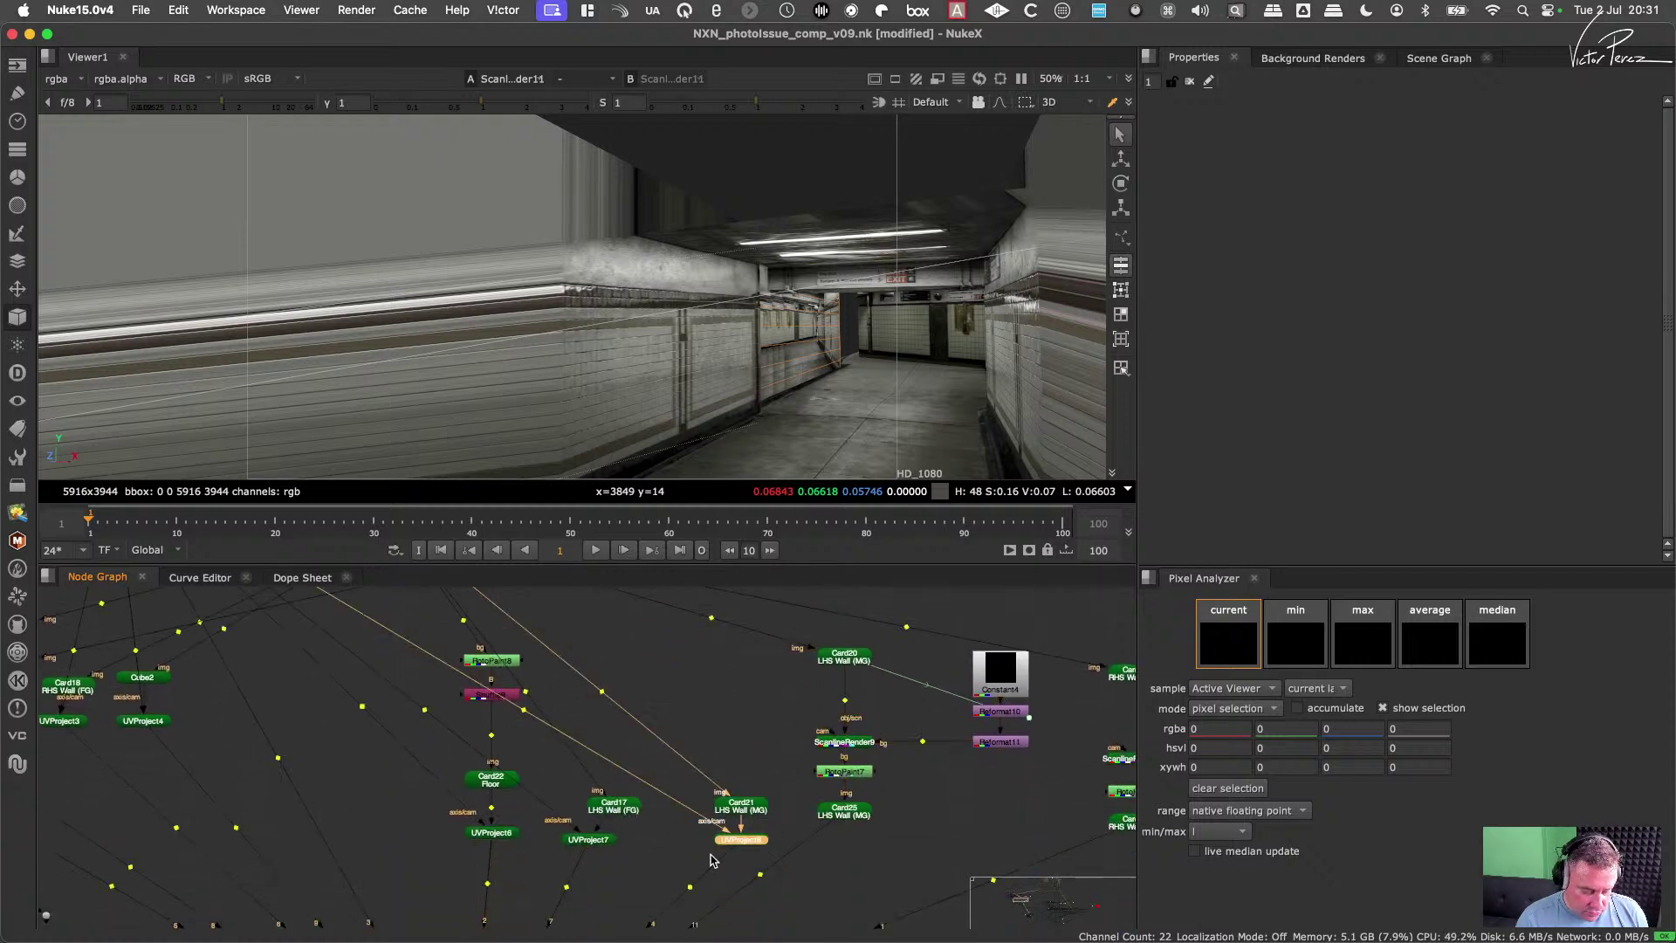
click(758, 710)
key(super+v)
drag(762, 706, 848, 703)
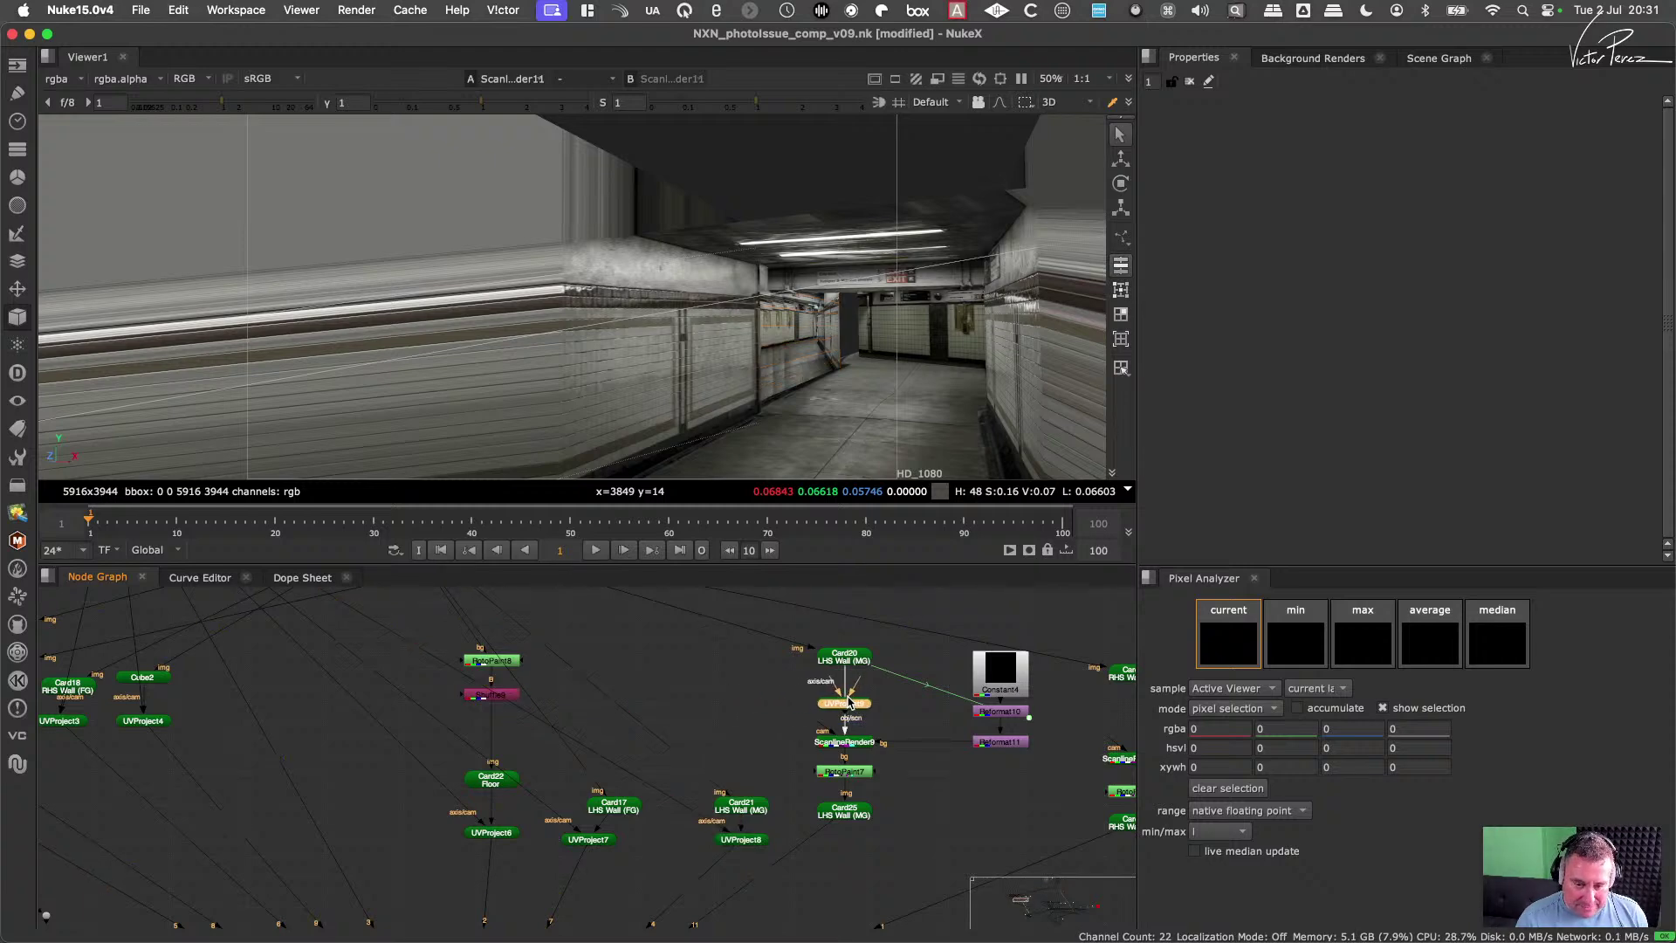
middle_drag(831, 685, 910, 784)
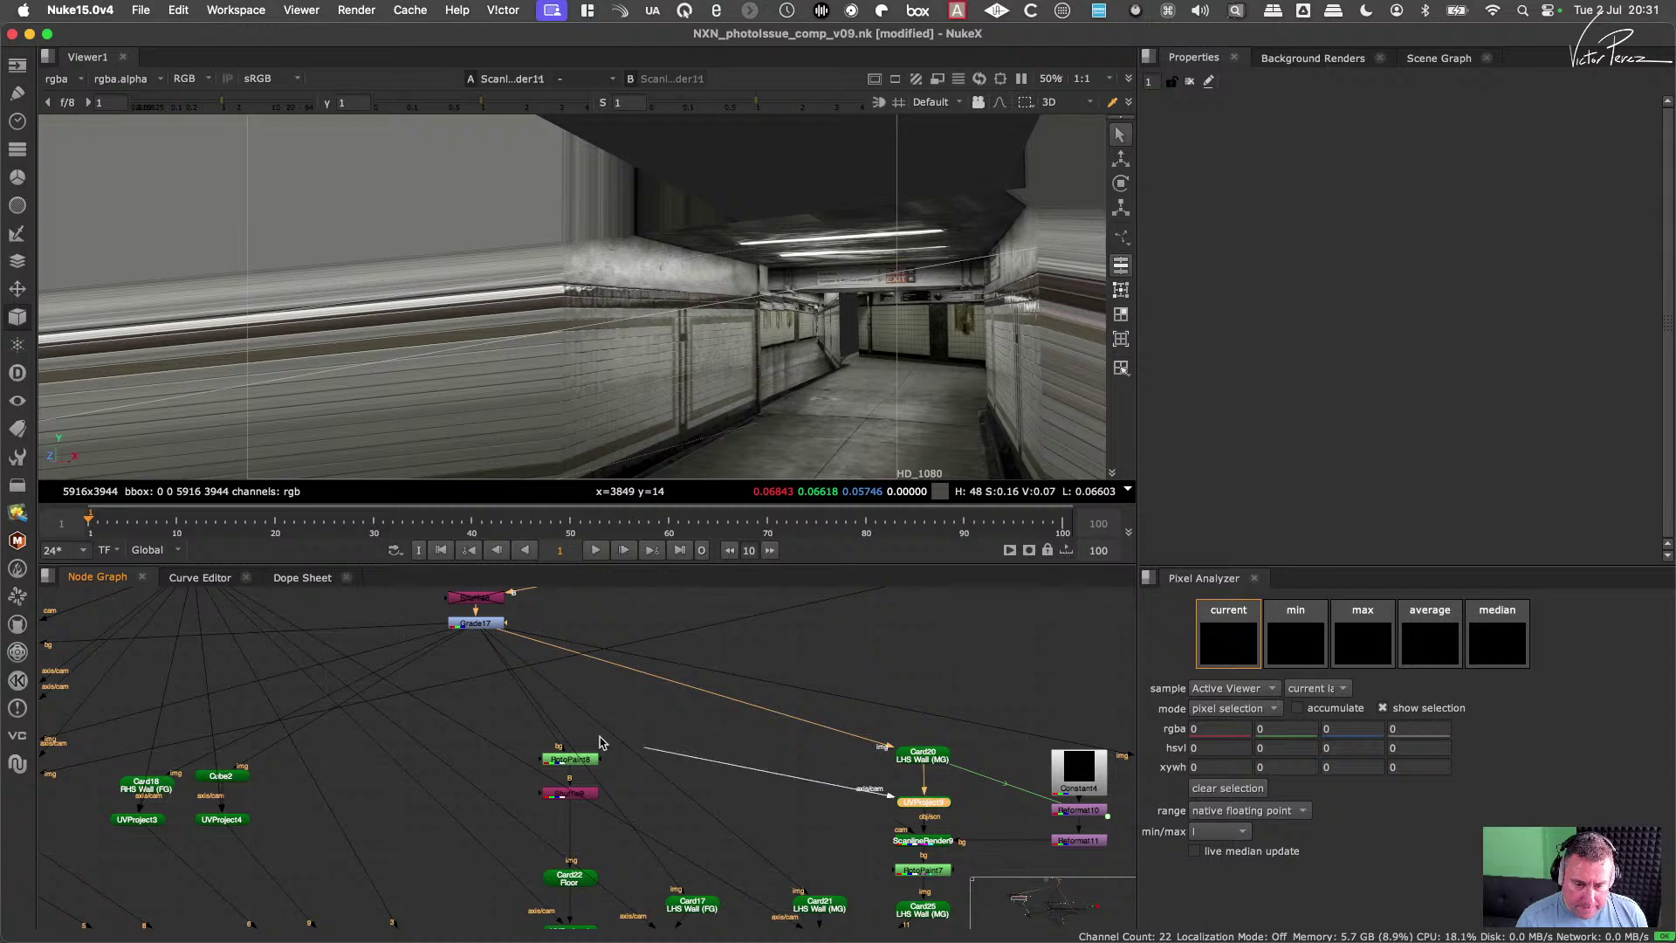
middle_drag(633, 712, 750, 746)
middle_drag(908, 796, 761, 758)
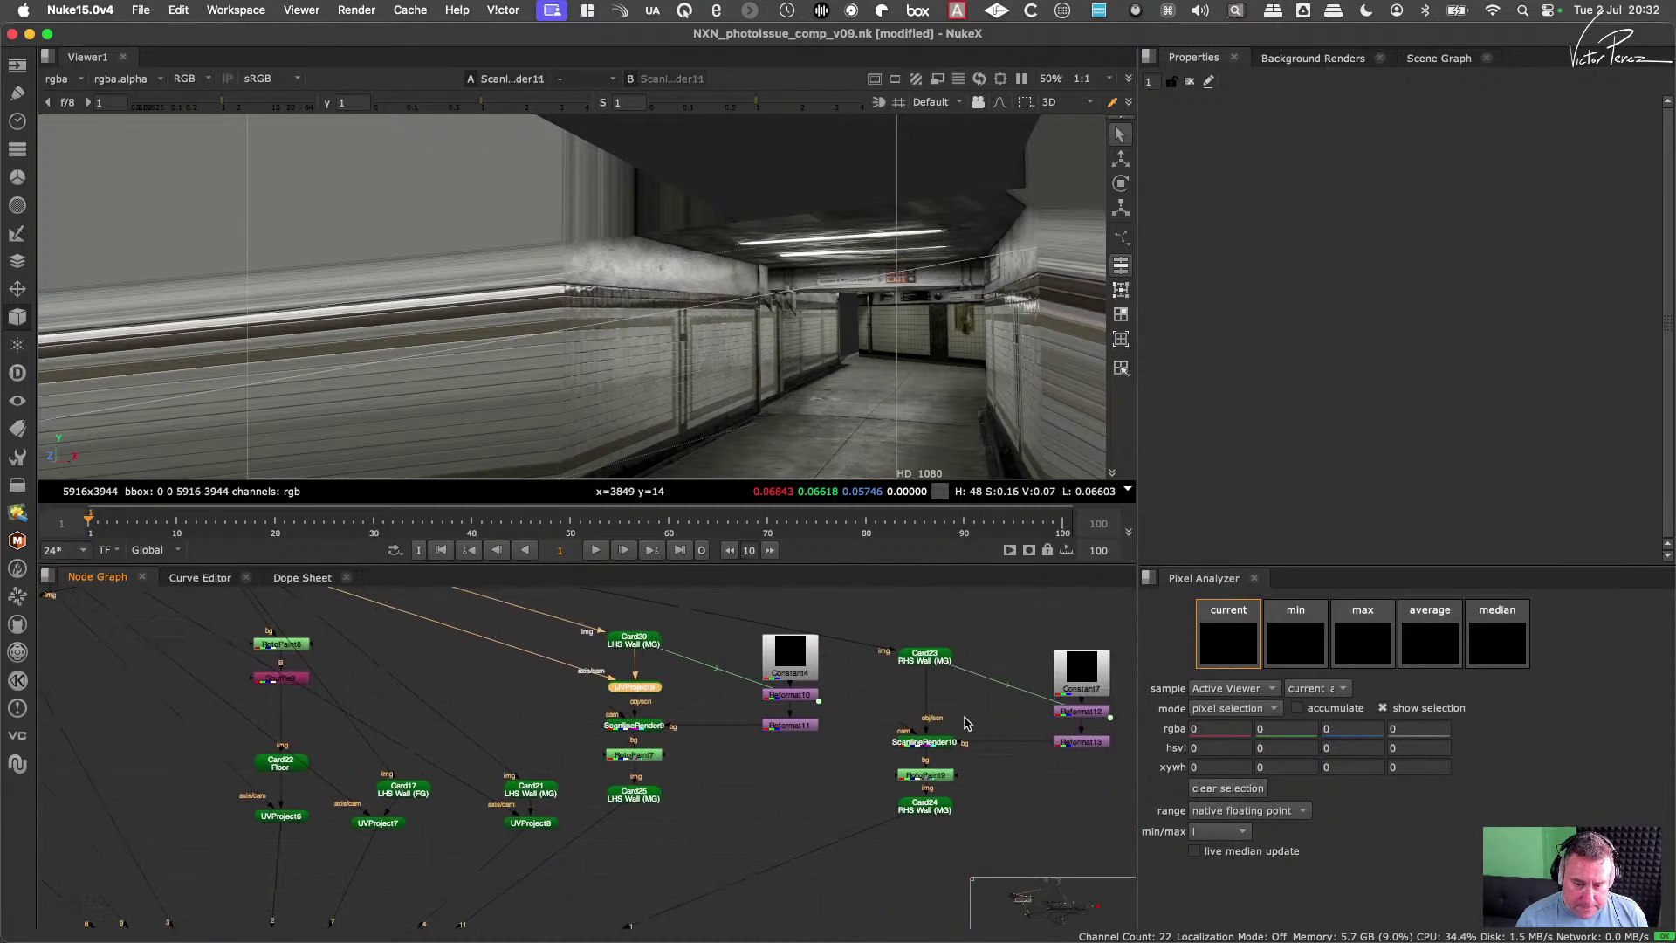
Step: Insert another UVProject copy between Card23 and ScanlineRender10 on the RHS Wall (MG) branch, and connect its axis/cam input to Camera6
key(super+c)
key(super+v)
drag(903, 694, 942, 708)
middle_drag(675, 629, 820, 766)
drag(602, 804, 340, 698)
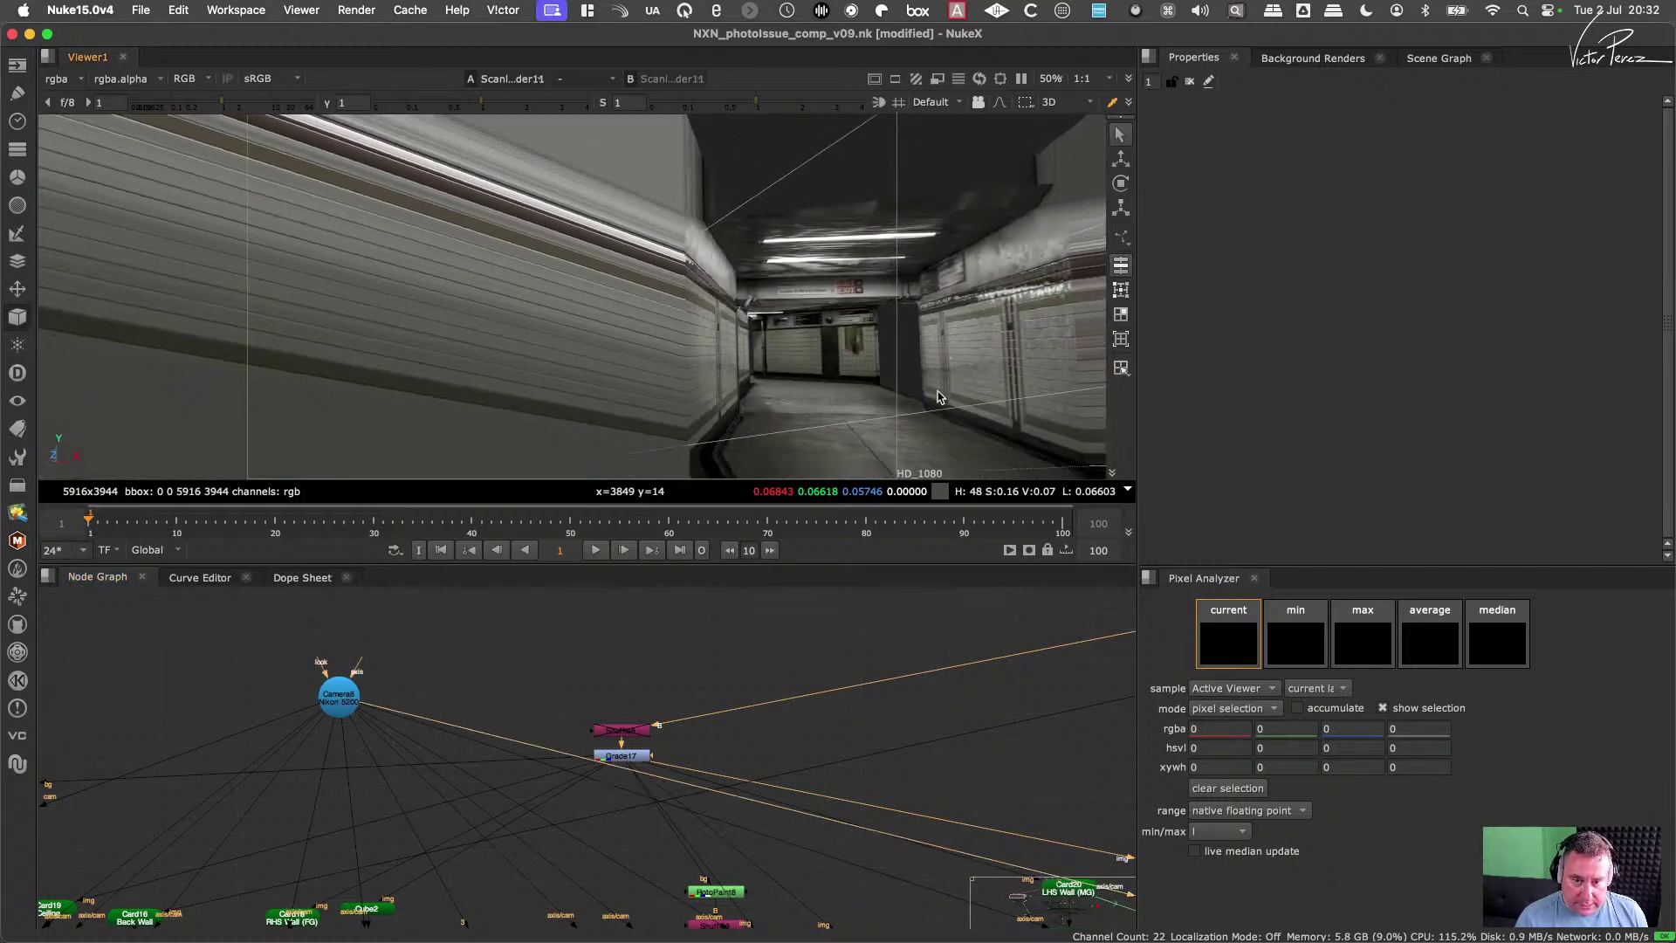
Step: Examine the connections from Grade17 and Camera6 into Card20 and UVProject9
middle_drag(939, 830, 722, 701)
middle_drag(944, 796, 818, 779)
scroll(730, 799, up, 2)
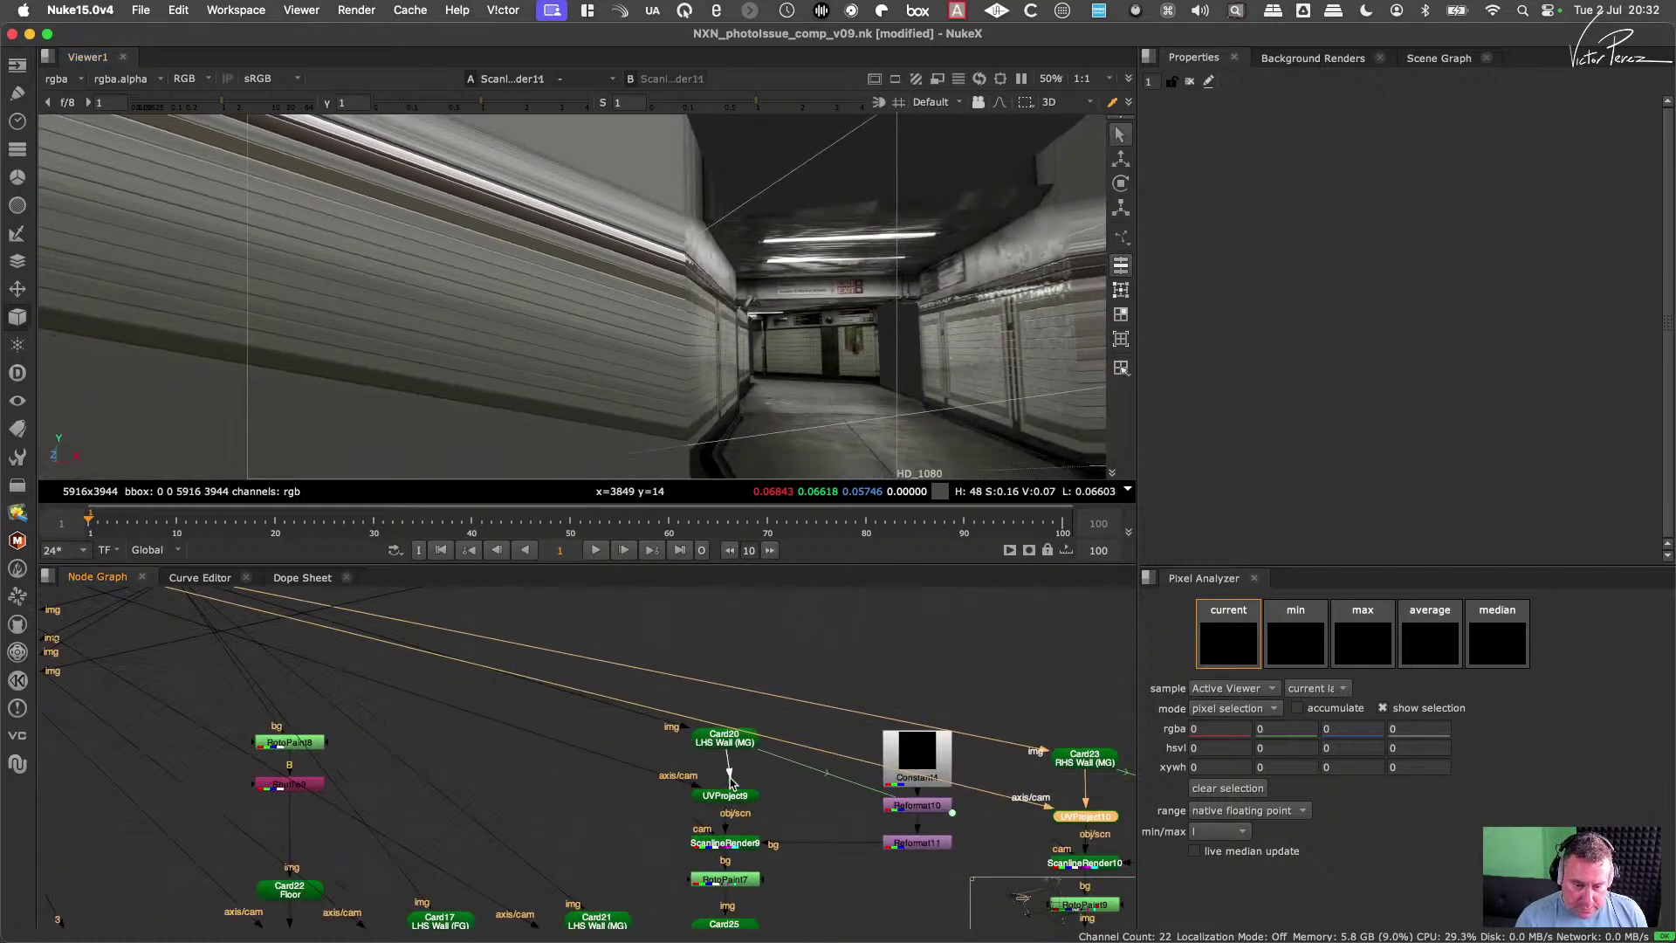
scroll(721, 740, down, 2)
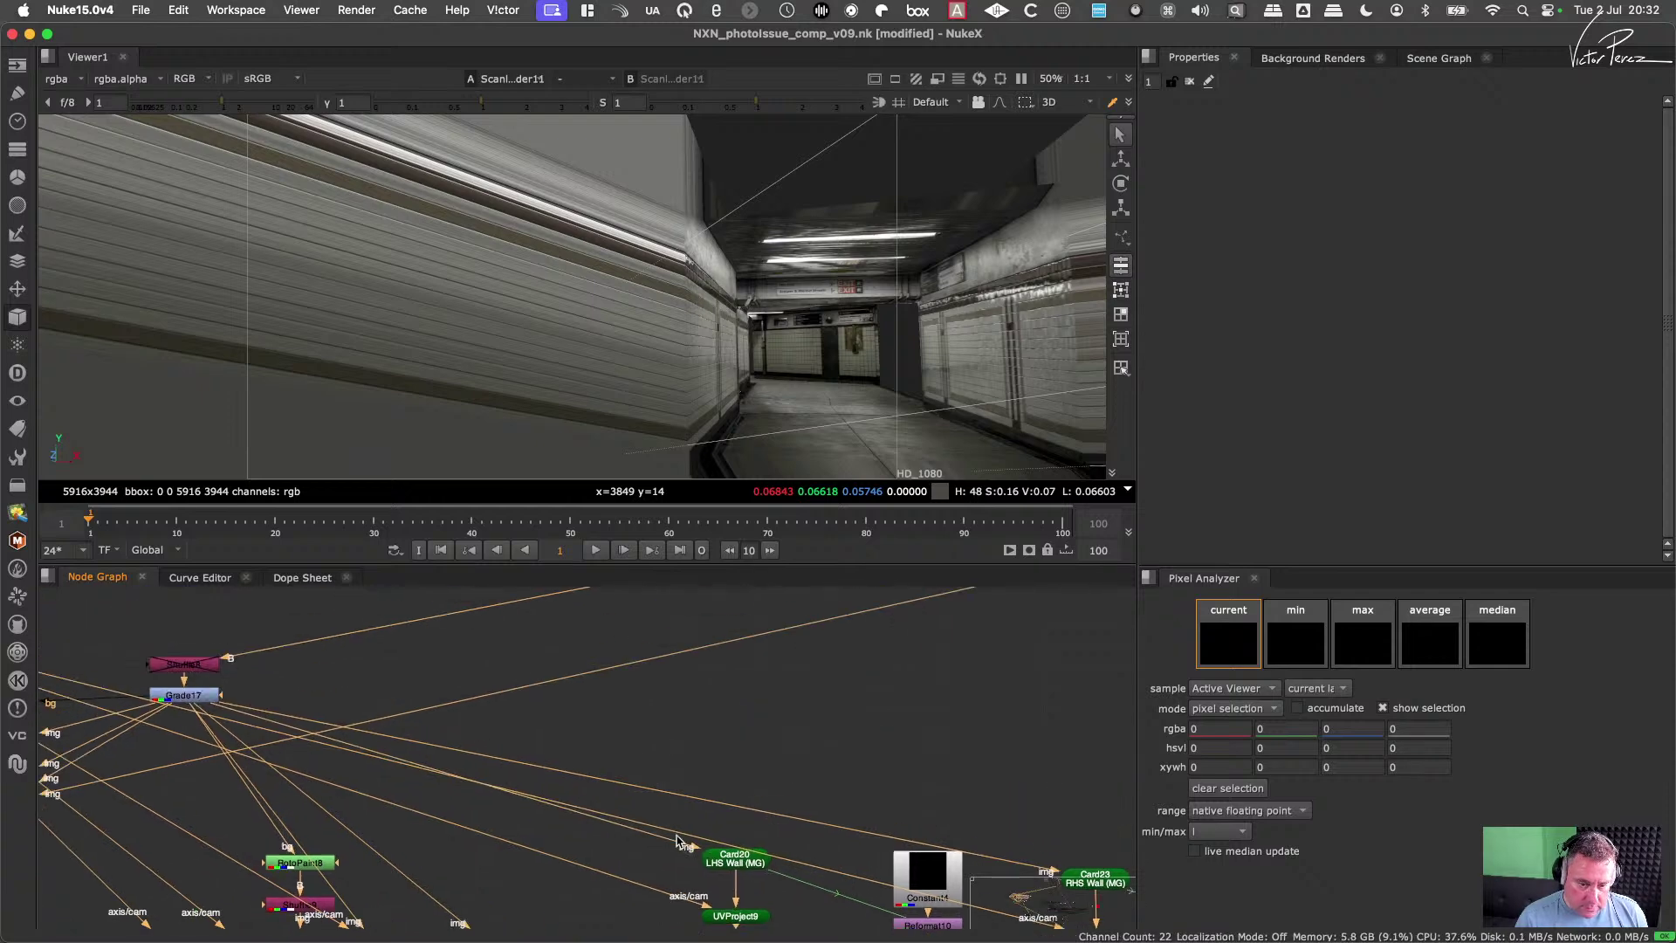
middle_drag(651, 720, 702, 790)
drag(701, 791, 781, 824)
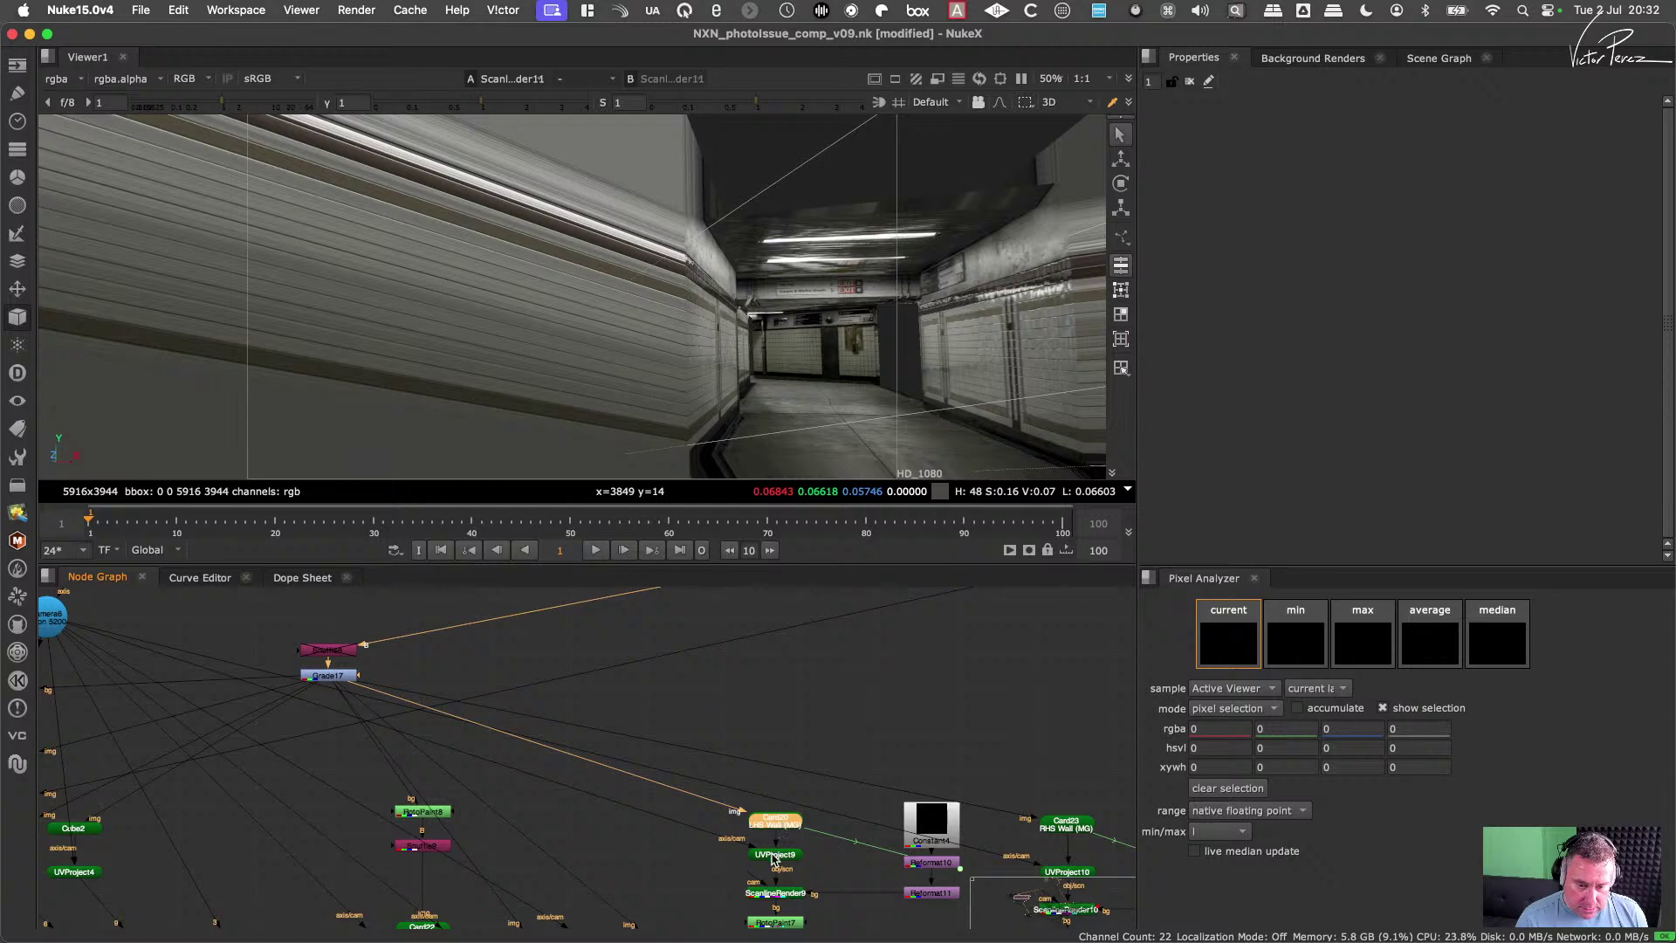
click(773, 855)
scroll(773, 844, up, 2)
middle_drag(777, 903, 760, 804)
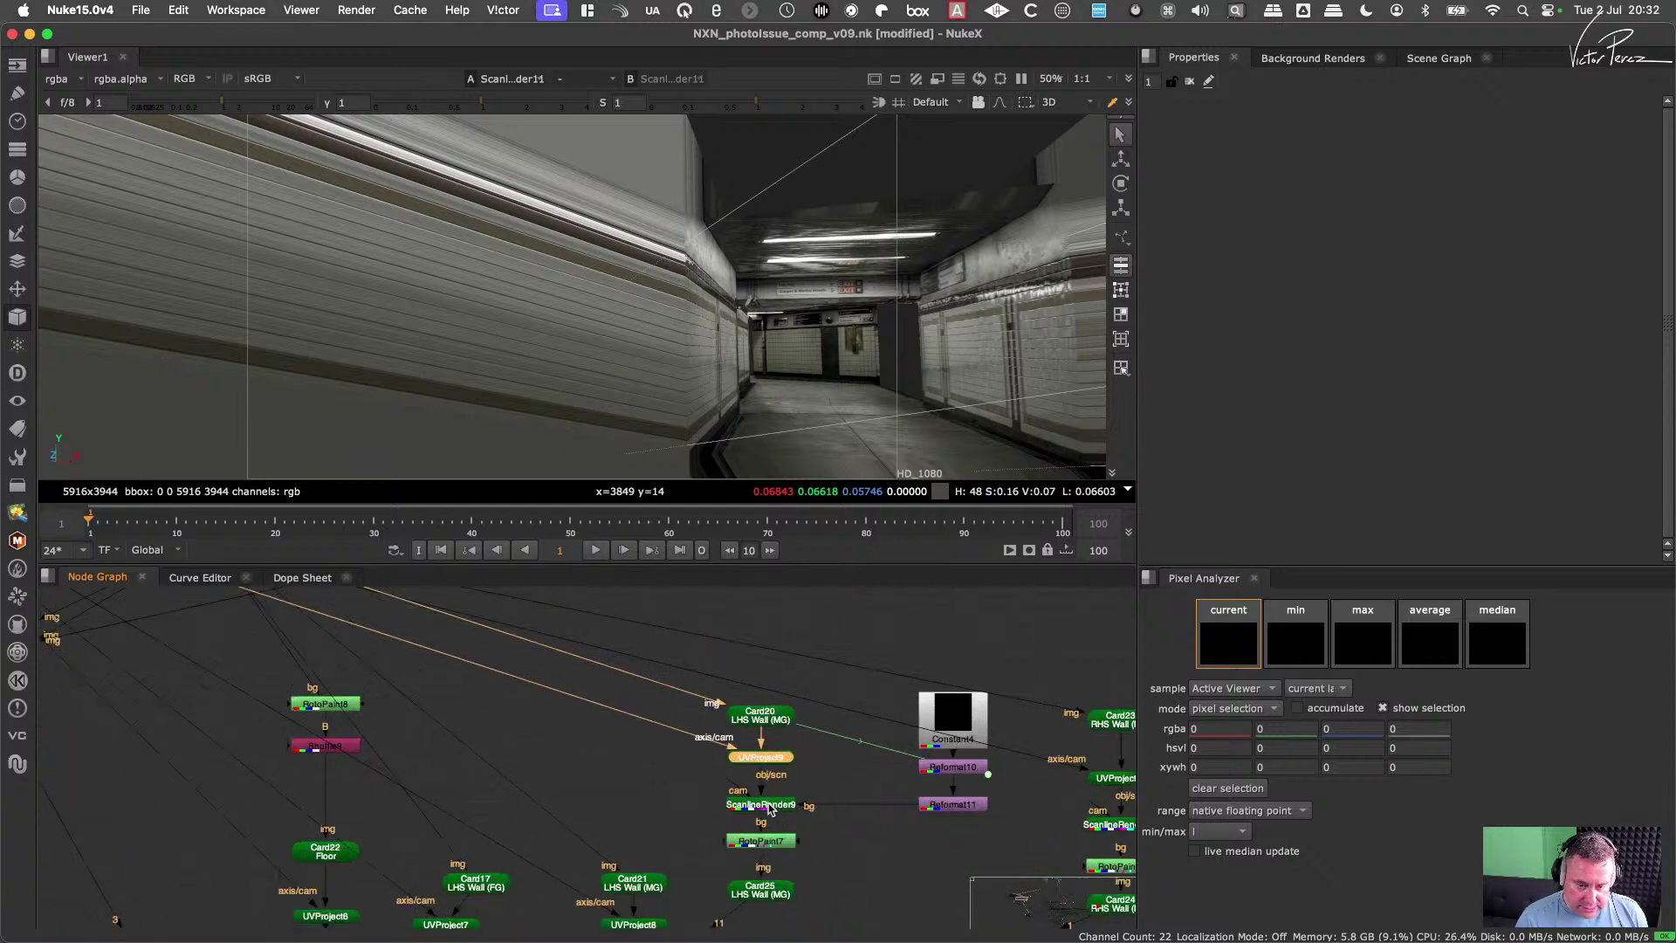
Step: View ScanlineRender9, RotoPaint7 and Card25 one after another to check the LHS Wall (MG) render
click(760, 804)
key(1)
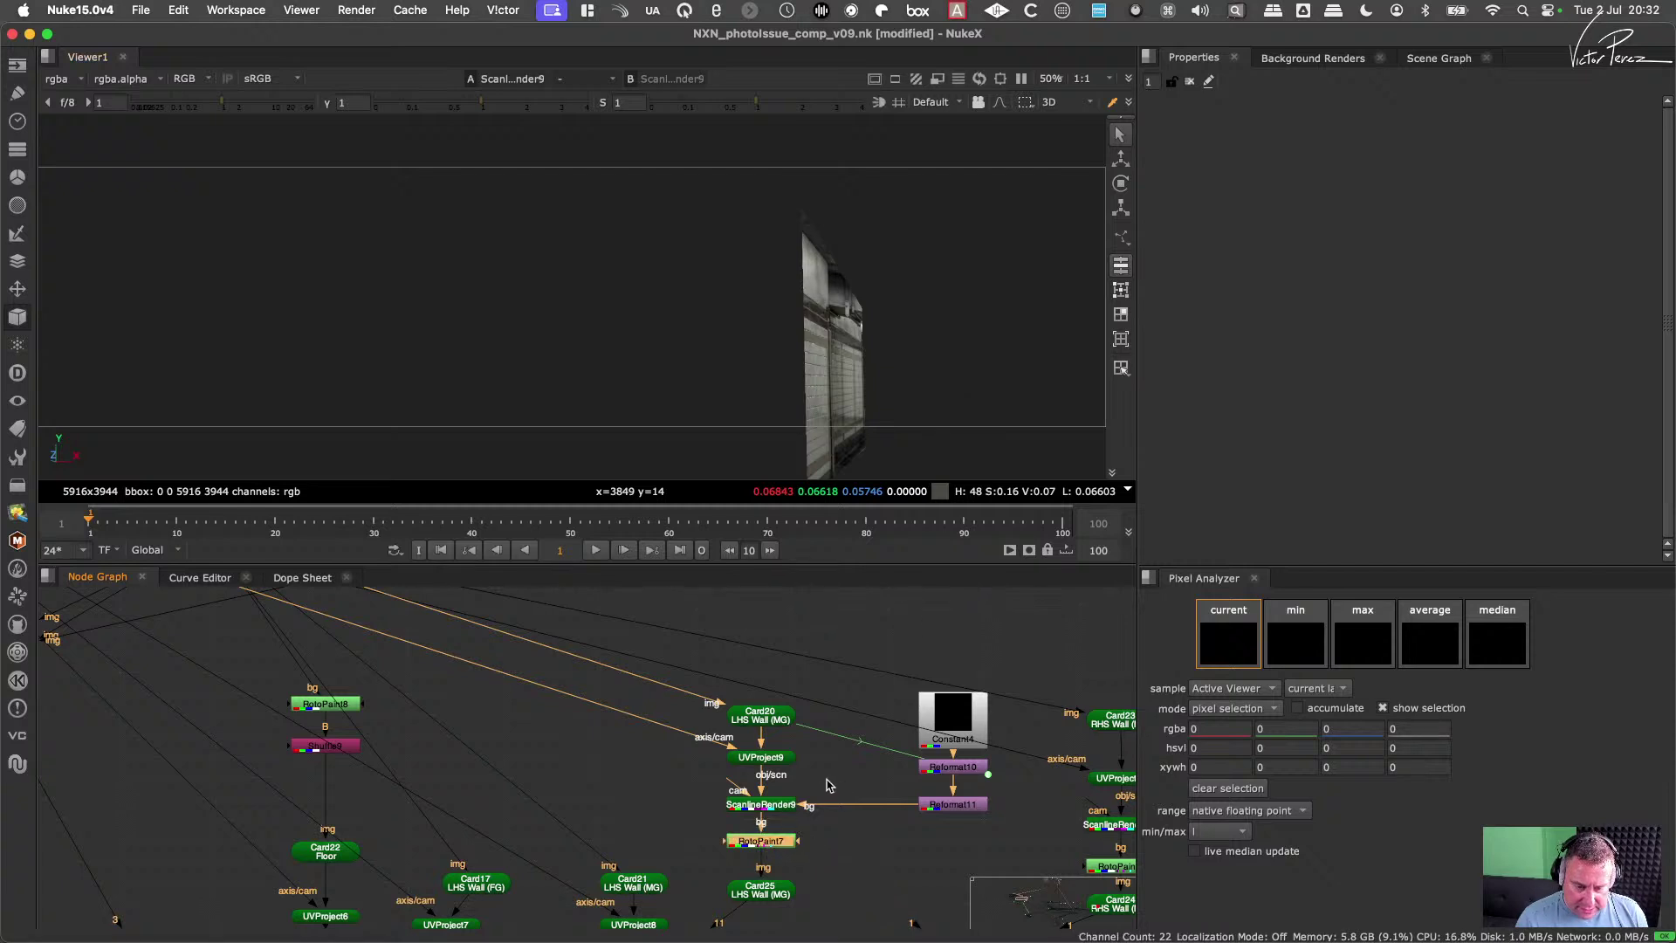
drag(825, 781, 717, 813)
ctrl+drag(966, 434, 883, 441)
middle_drag(818, 808, 697, 764)
click(640, 797)
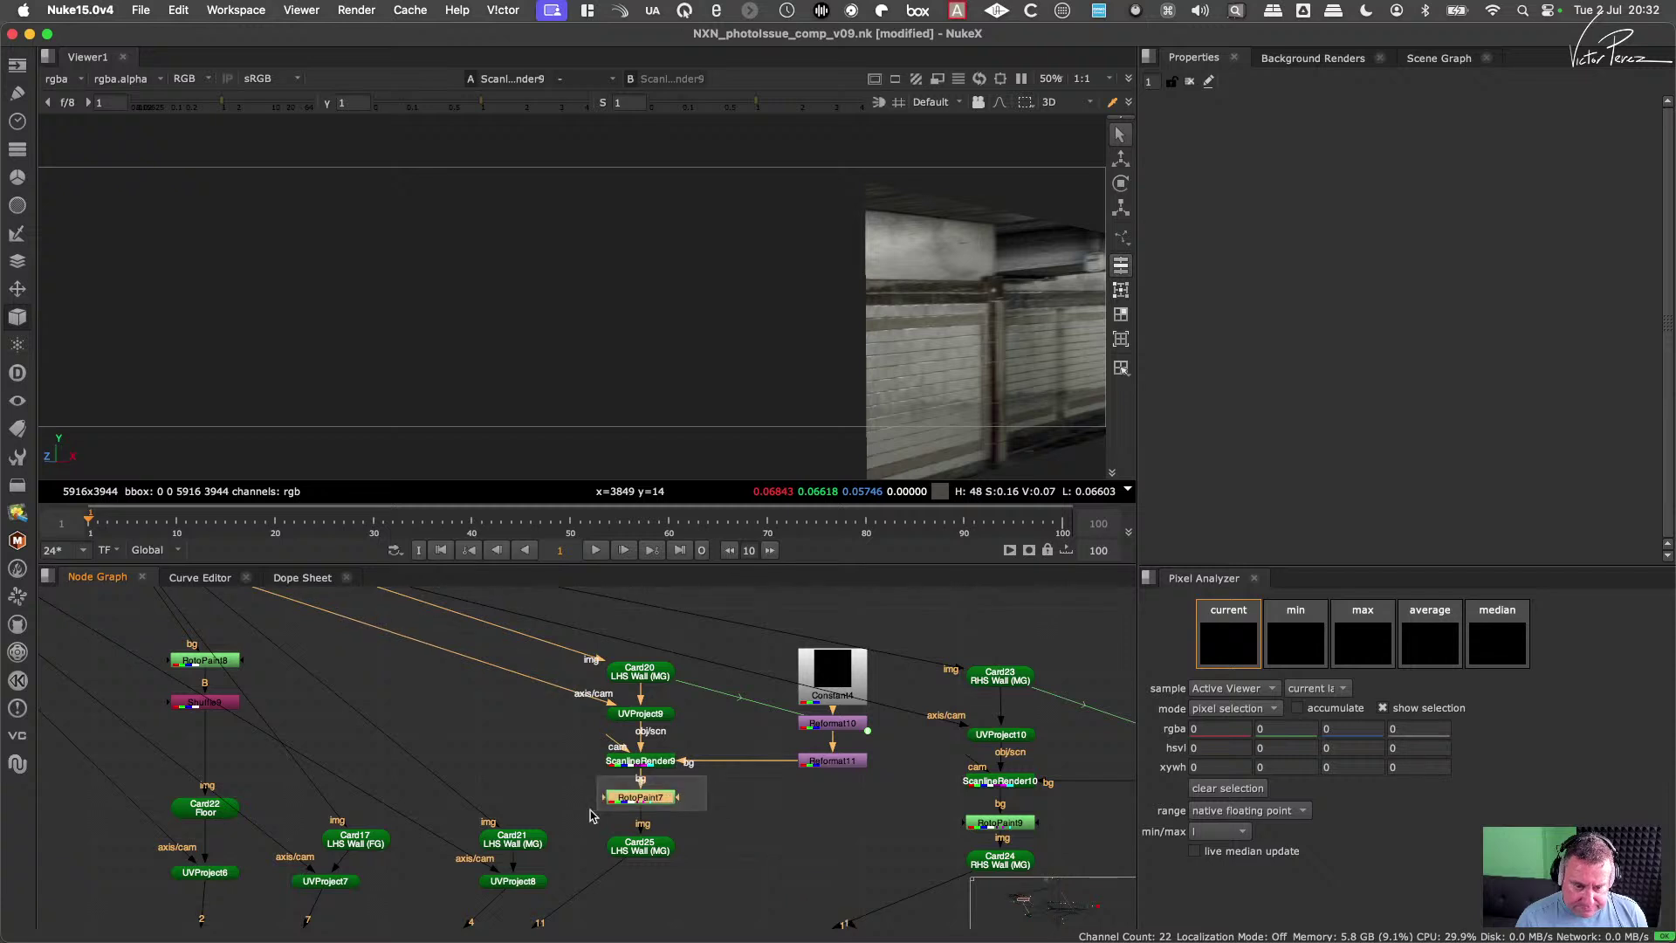
key(1)
click(640, 846)
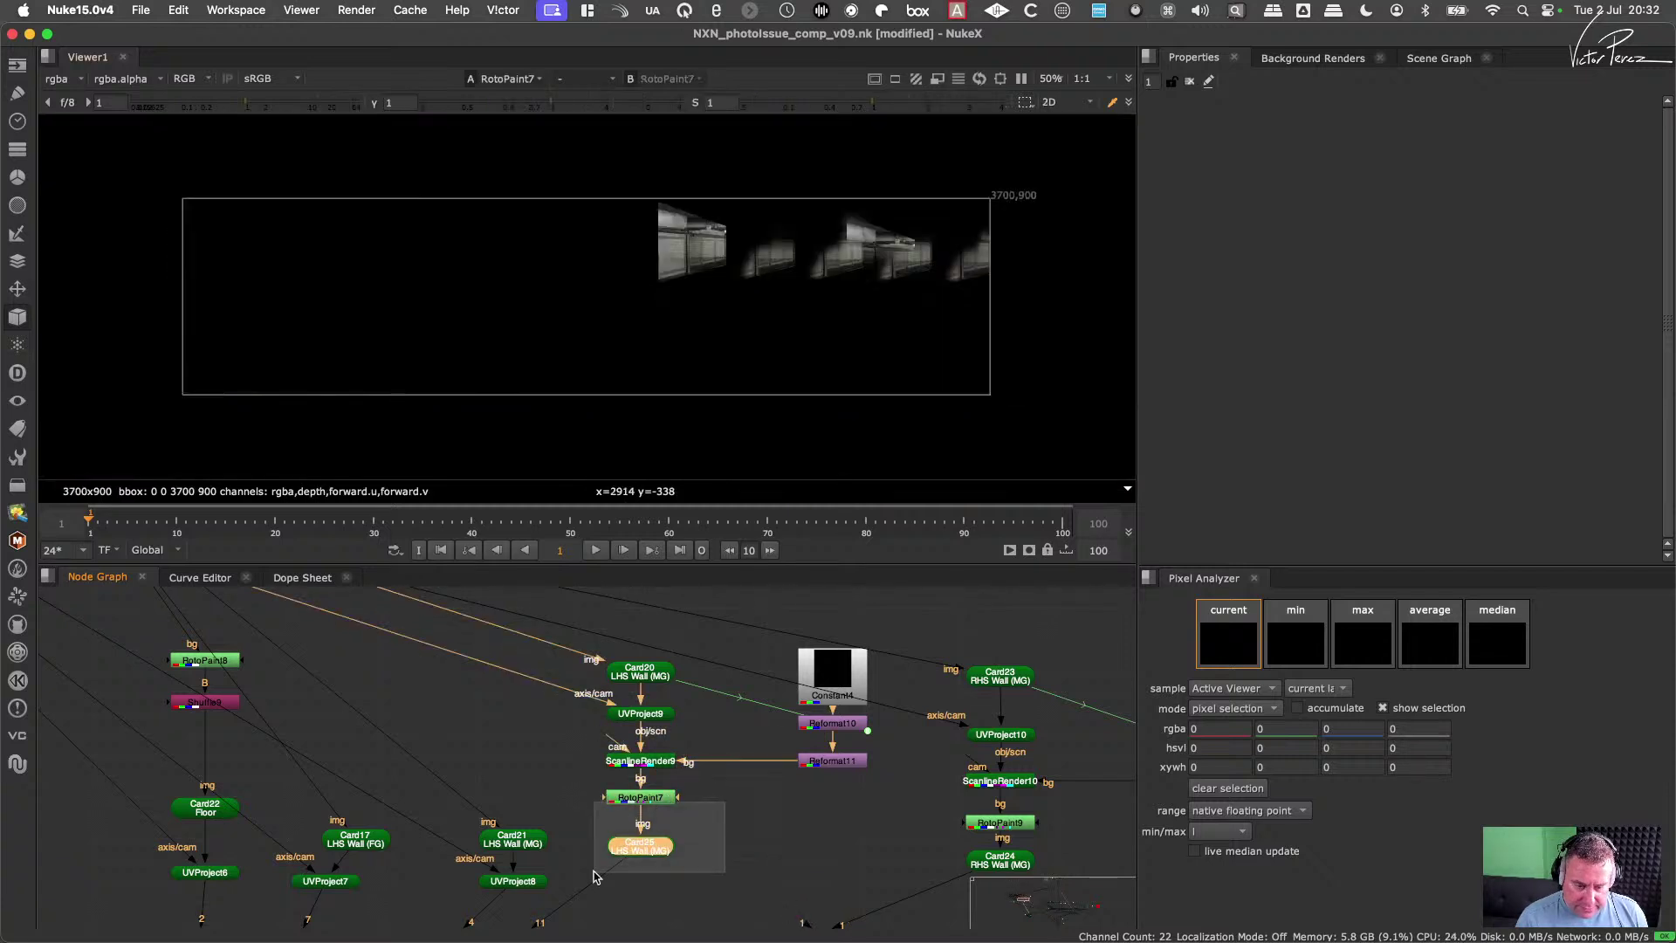
key(1)
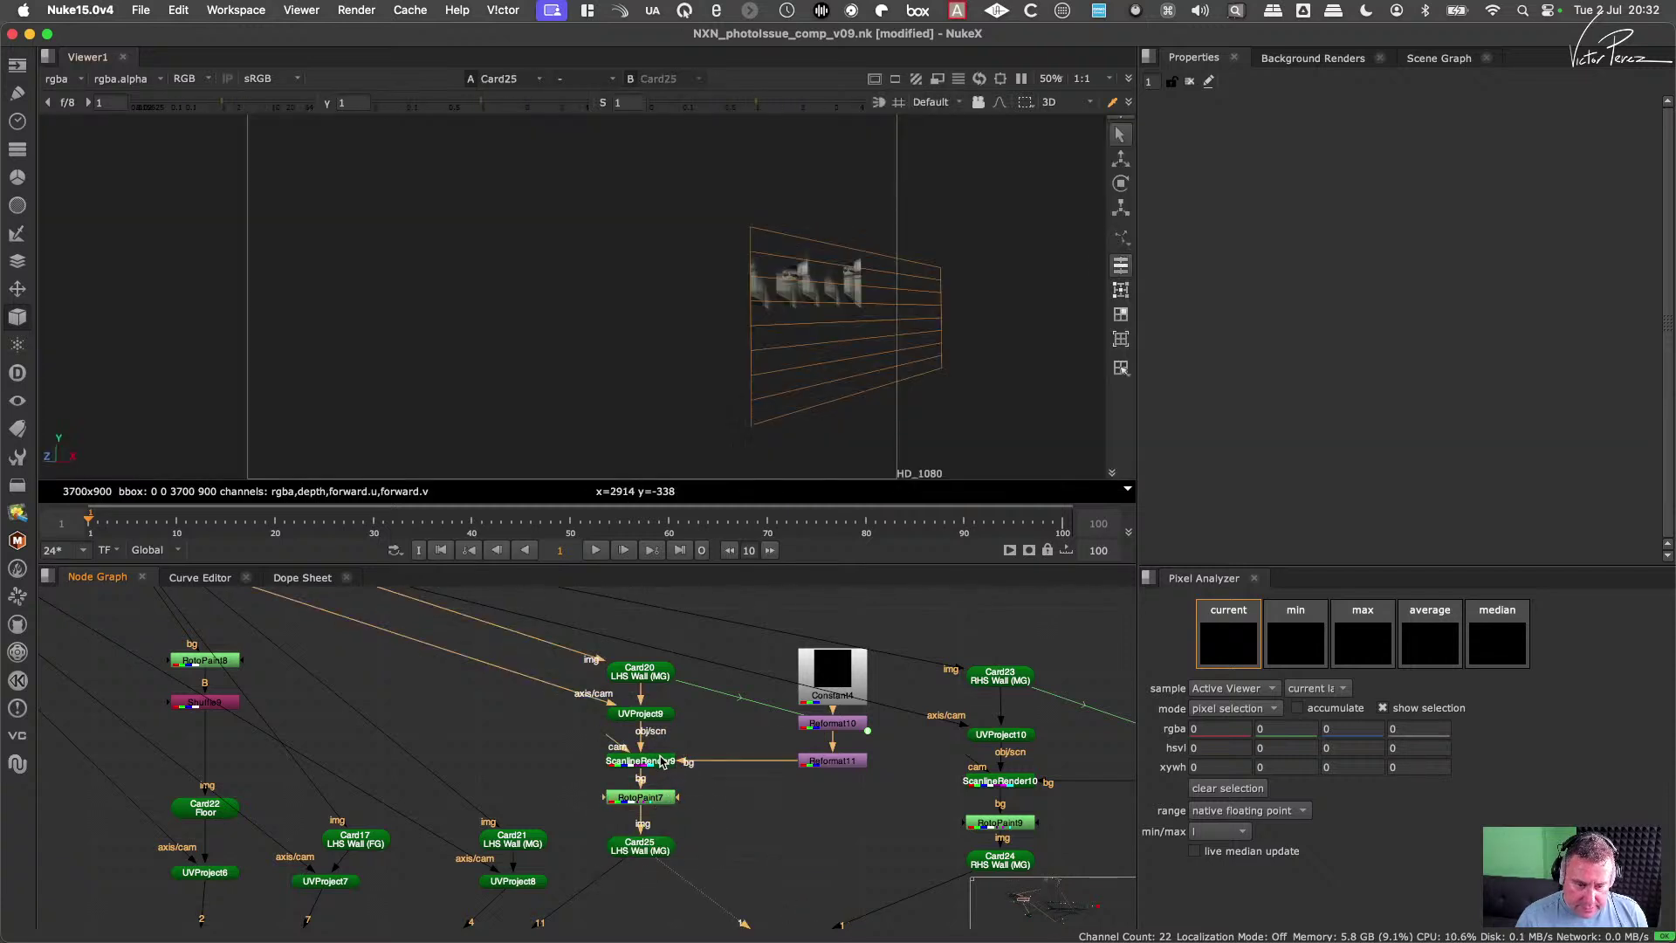
Step: Move ScanlineRender9 and RotoPaint7 aside, and reconnect the Scene8 input from Card25 to UVProject9
drag(709, 740, 589, 826)
key(d)
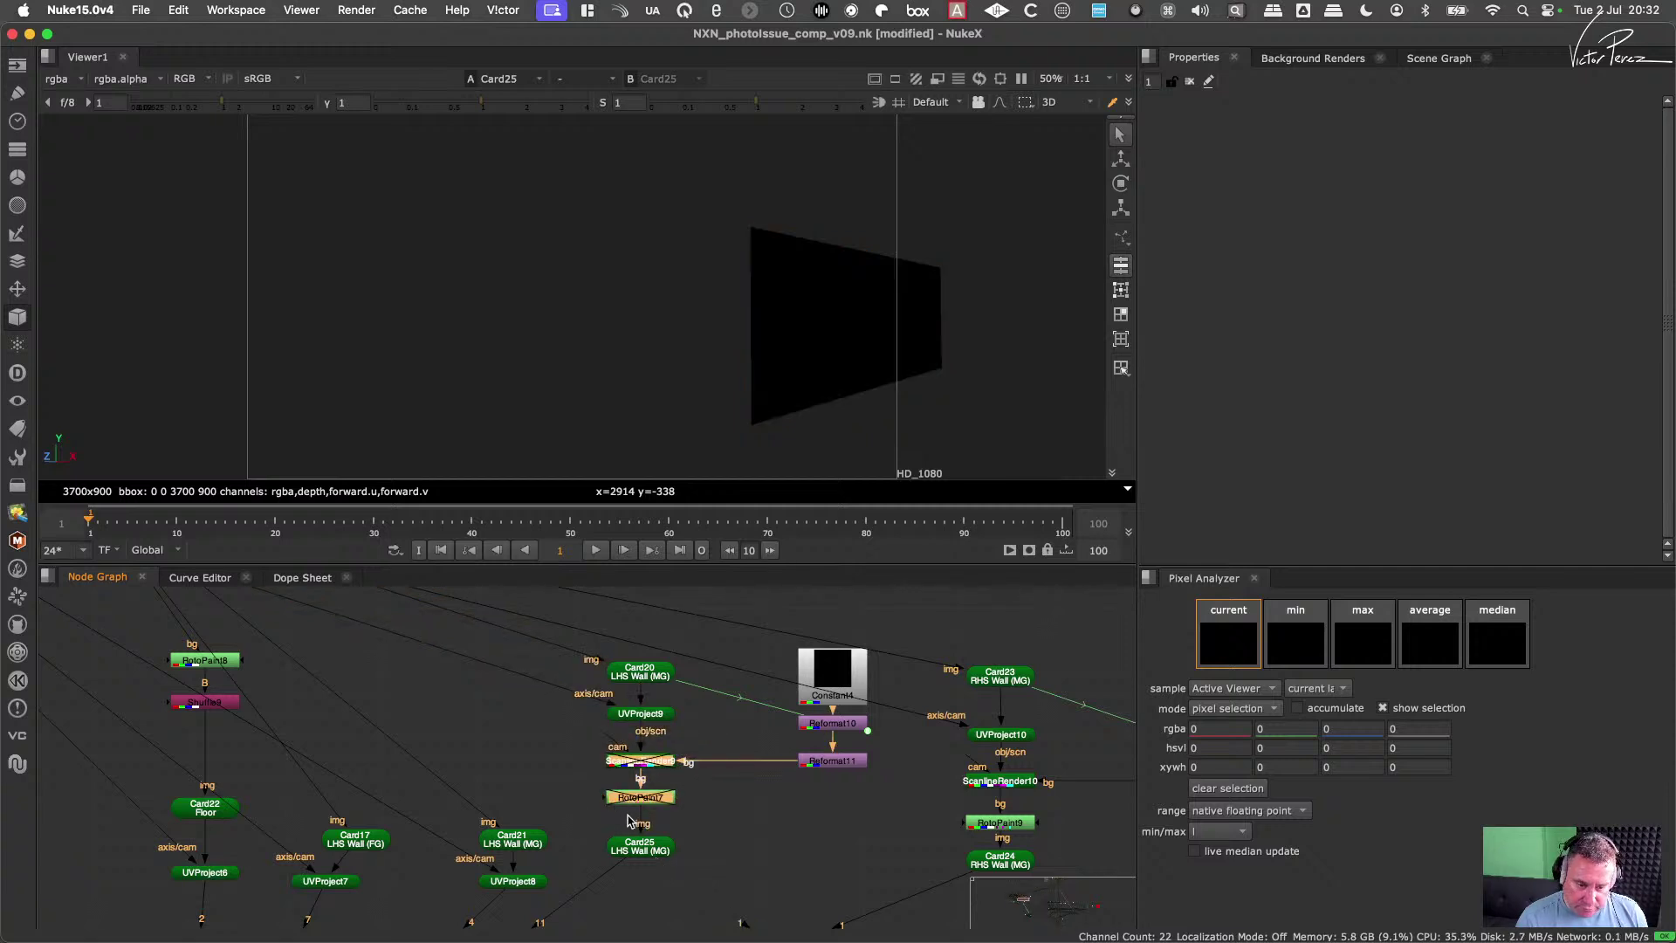
mouse_move(678, 790)
mouse_down()
mouse_move(756, 786)
mouse_move(646, 721)
mouse_move(654, 768)
mouse_move(711, 792)
mouse_up()
drag(623, 865, 641, 729)
Step: View Card20 in the viewer and inspect its image from another angle
middle_drag(641, 705, 712, 849)
scroll(760, 813, up, 1)
click(759, 814)
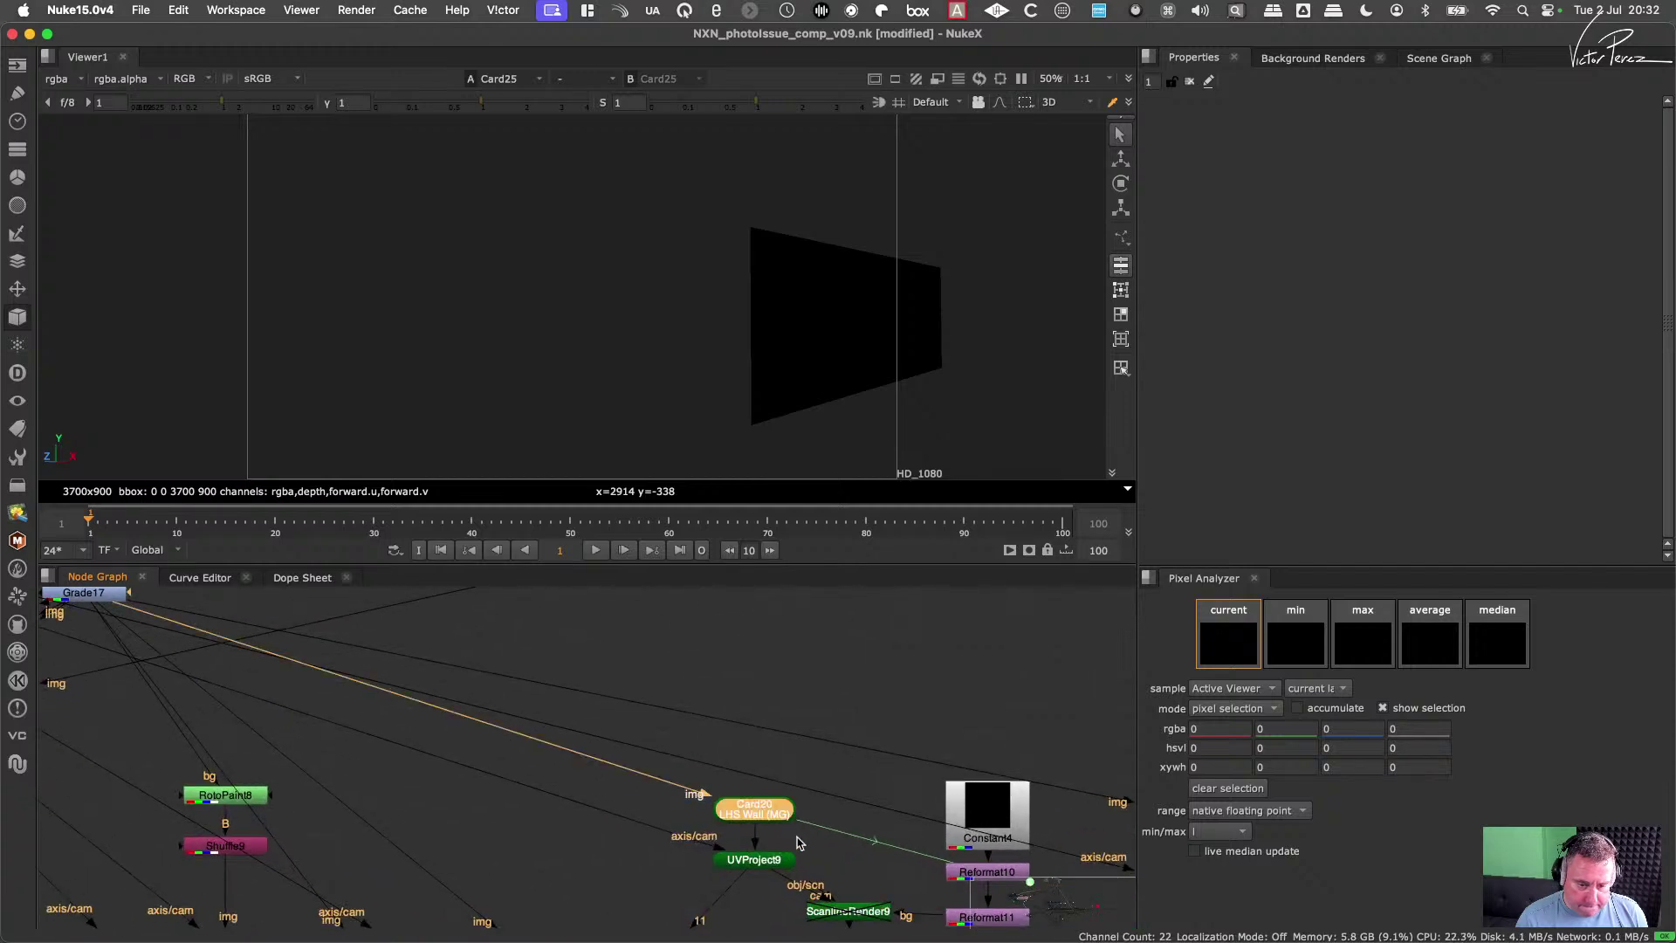
key(1)
alt+right_drag(960, 366, 751, 454)
scroll(778, 390, up, 3)
middle_drag(754, 836, 788, 694)
Step: View Scene8 and examine the projected corridor from inside to find wall cards that look wrong
scroll(833, 711, down, 2)
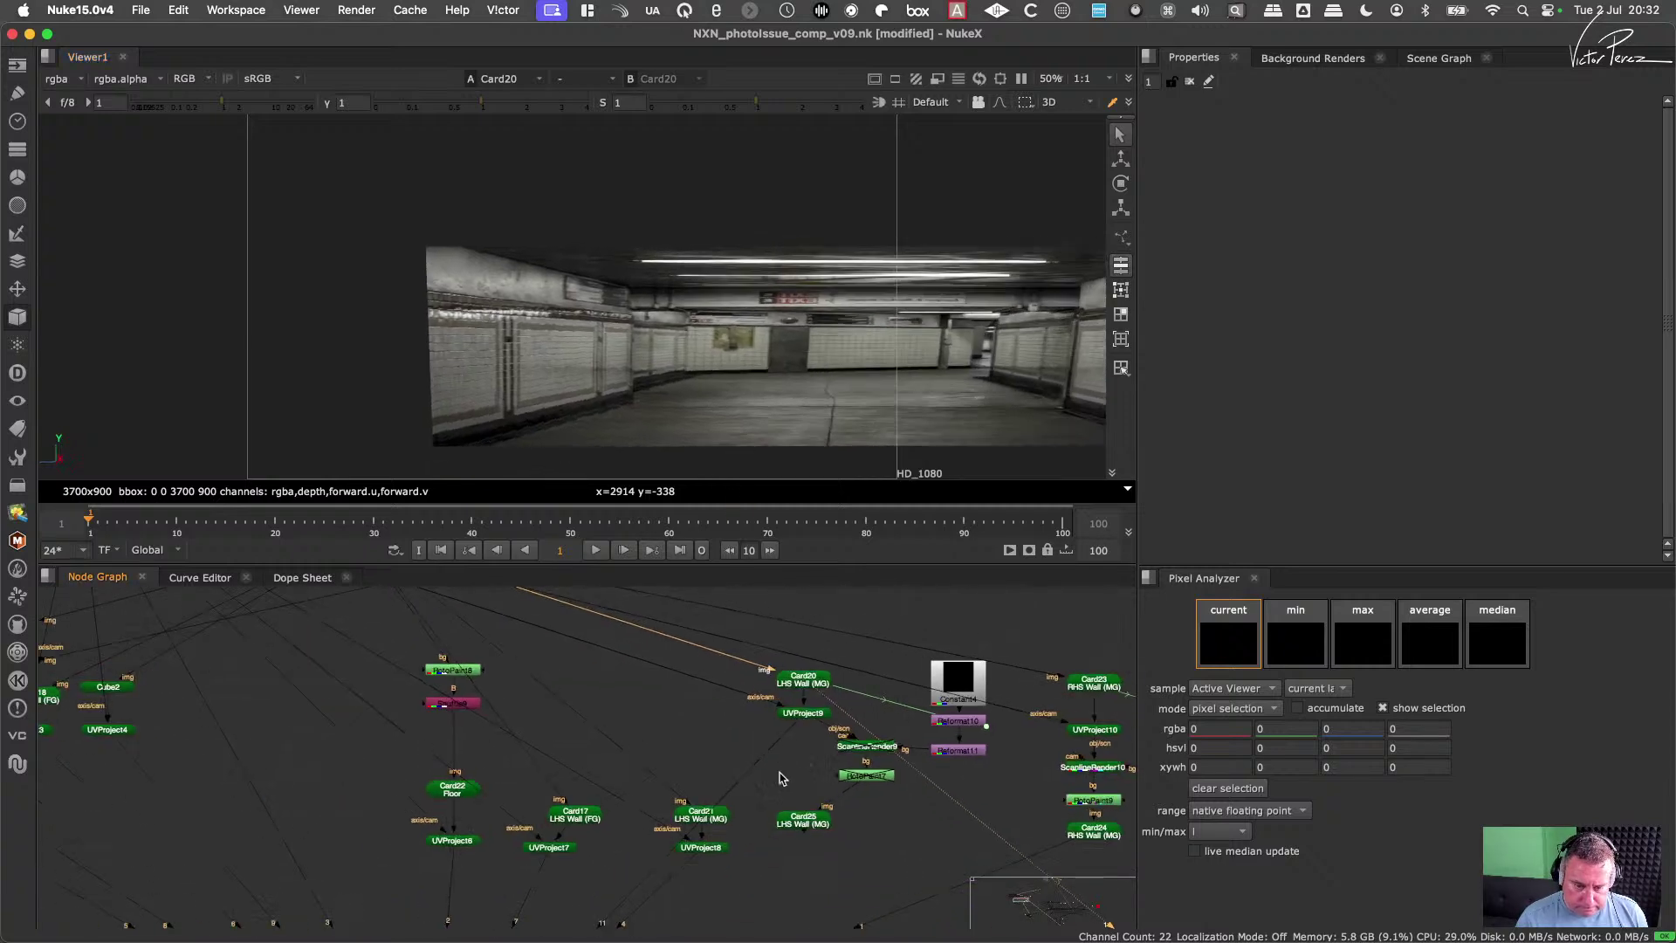
scroll(785, 738, down, 3)
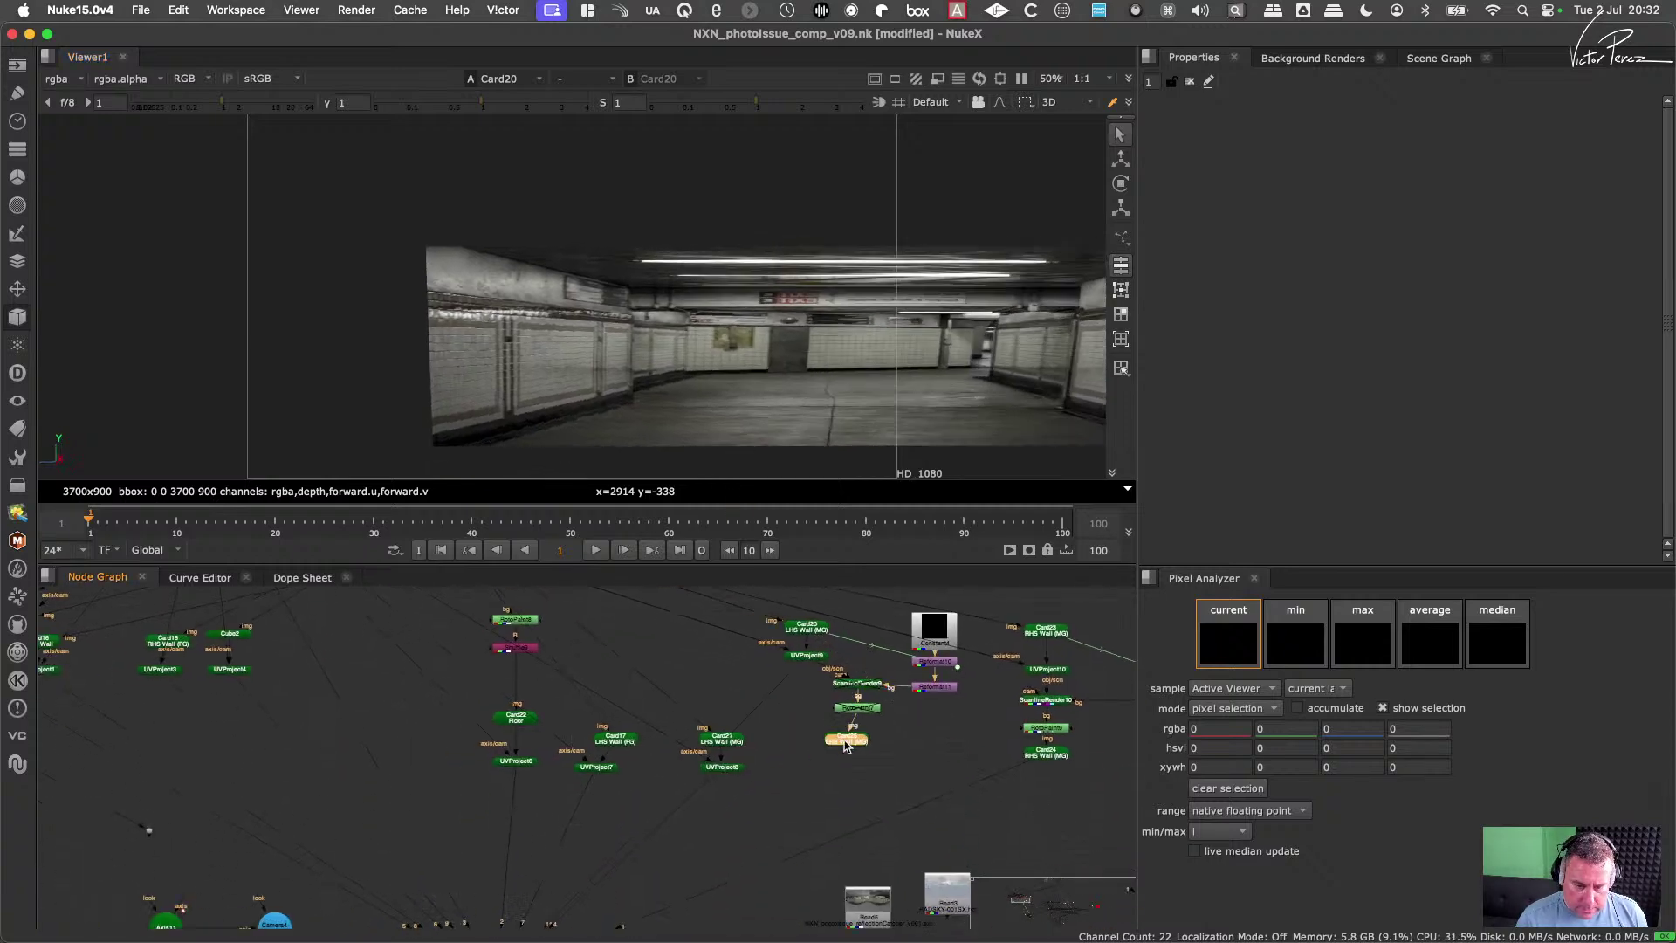
scroll(755, 732, down, 3)
scroll(583, 814, down, 3)
scroll(788, 724, down, 3)
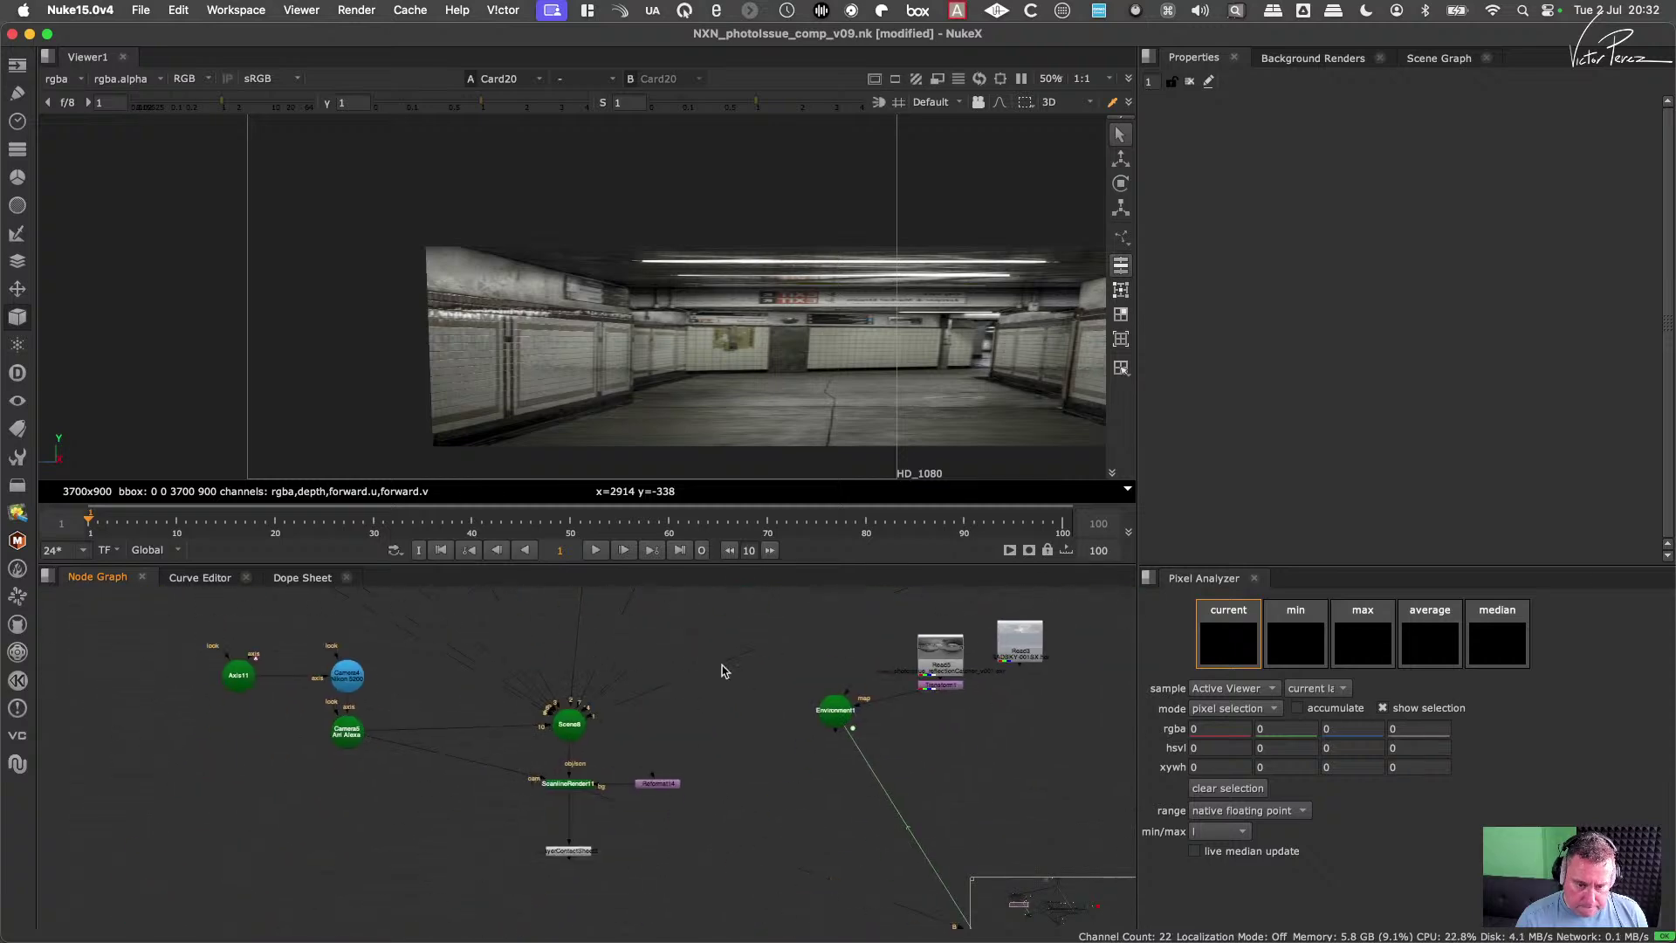
click(566, 728)
key(1)
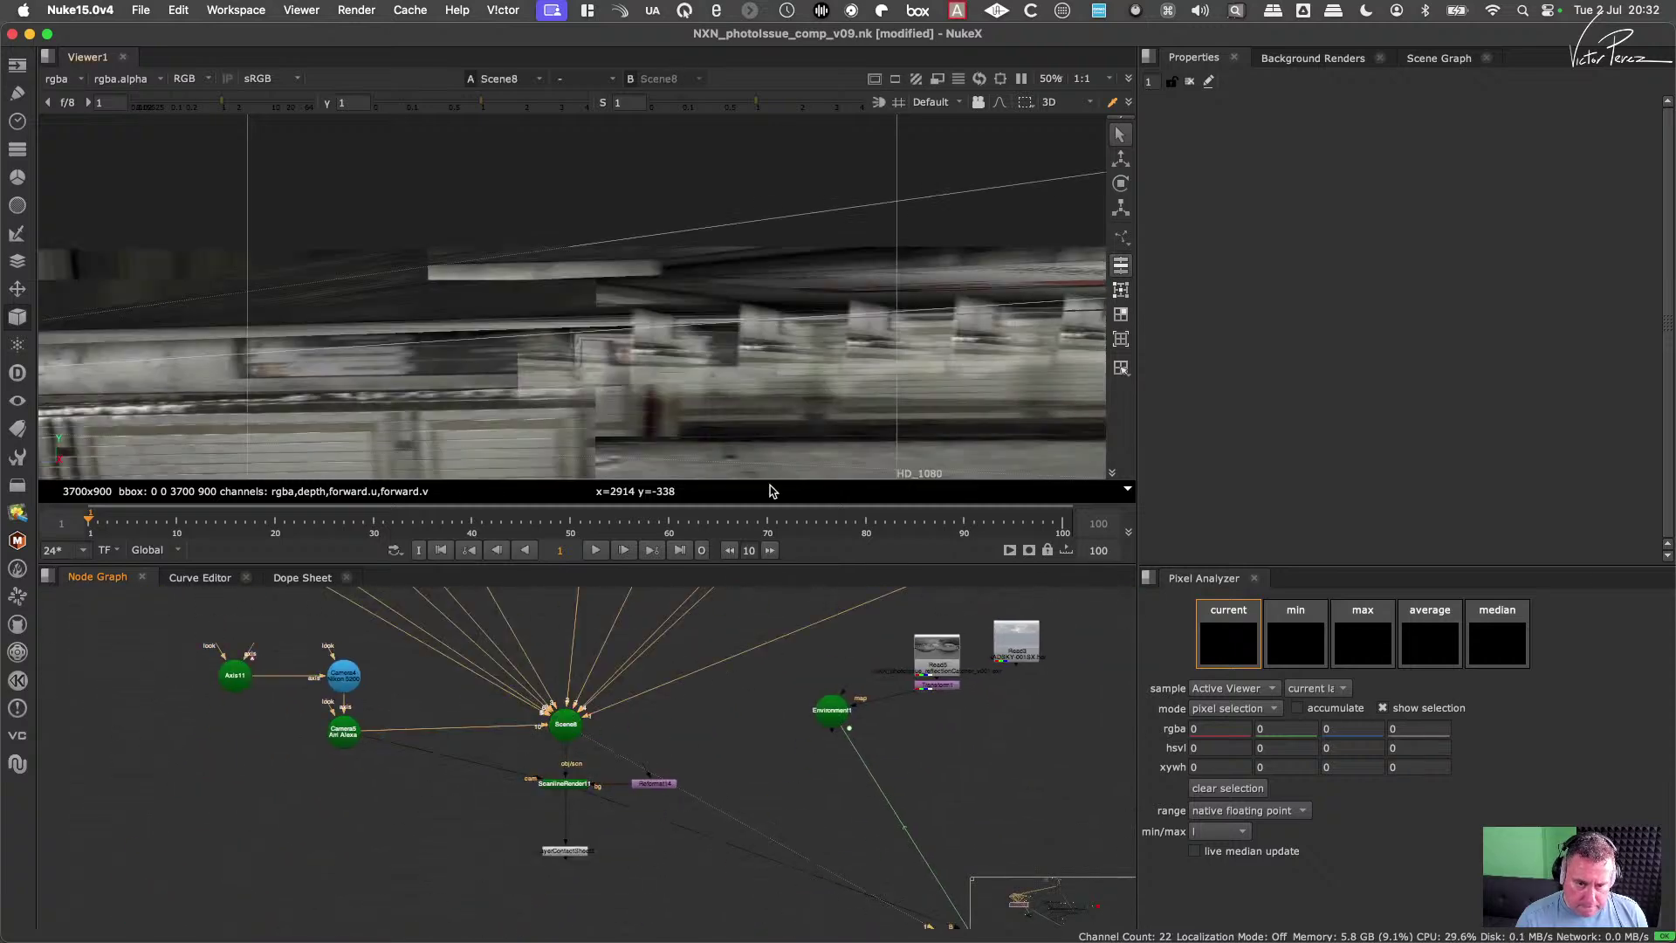
ctrl+drag(831, 392, 551, 316)
scroll(551, 316, up, 15)
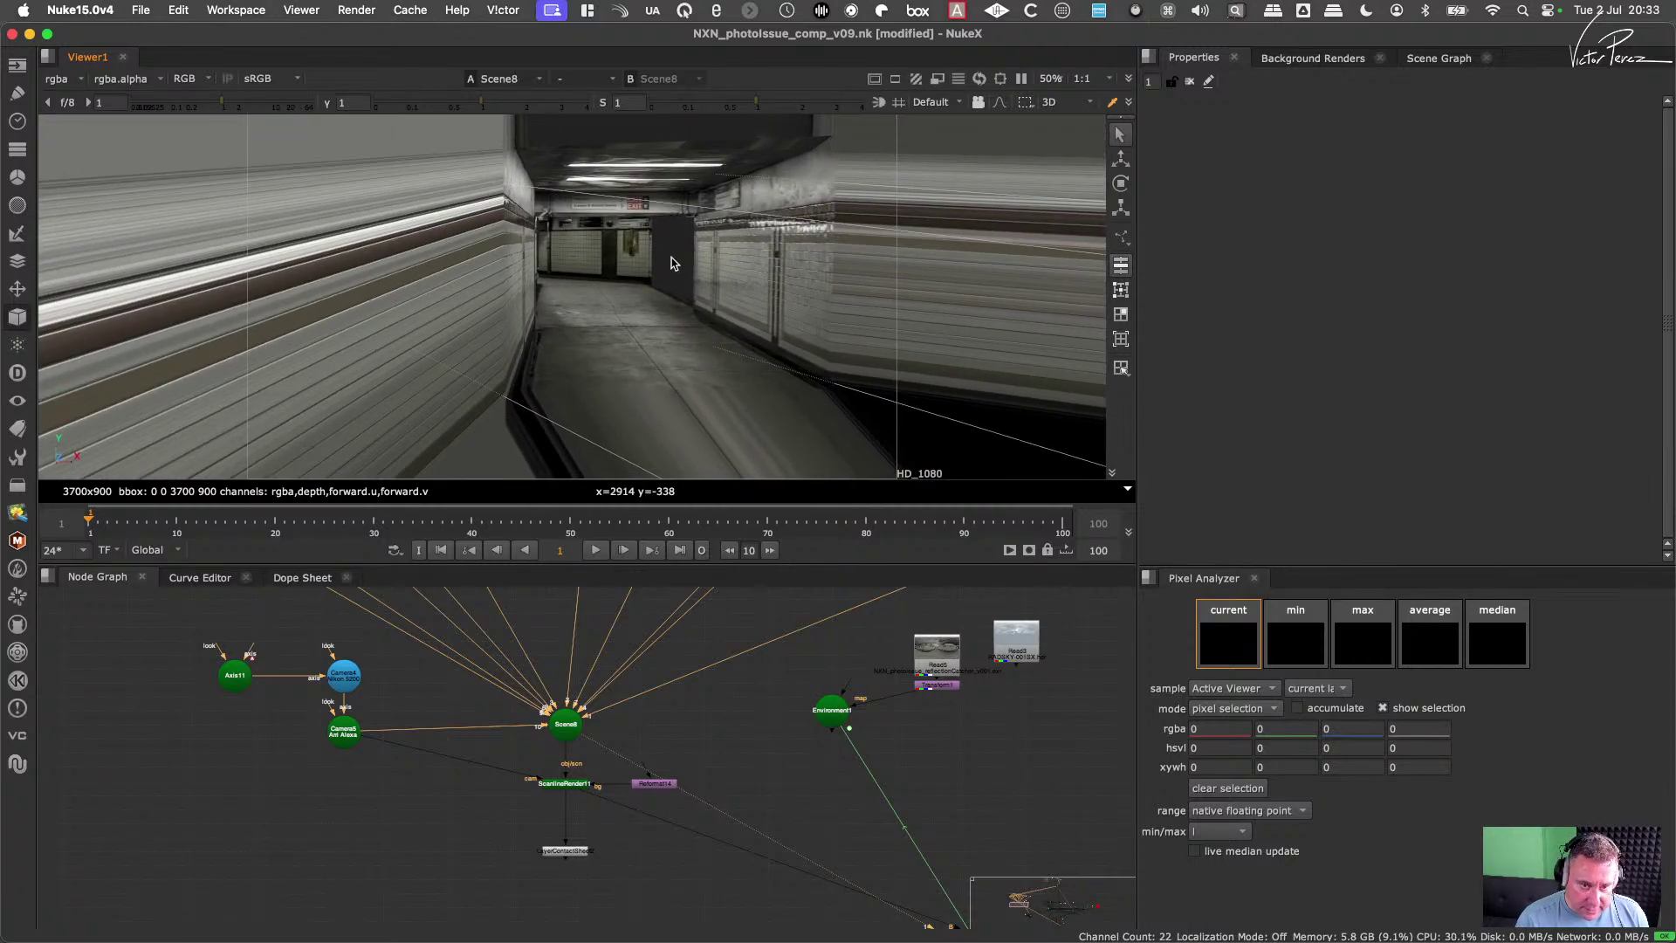
Step: Move ScanlineRender10, RotoPaint9 and Card24 aside, and reconnect the Scene8 input from Card24 to UVProject10
click(673, 261)
scroll(846, 677, up, 10)
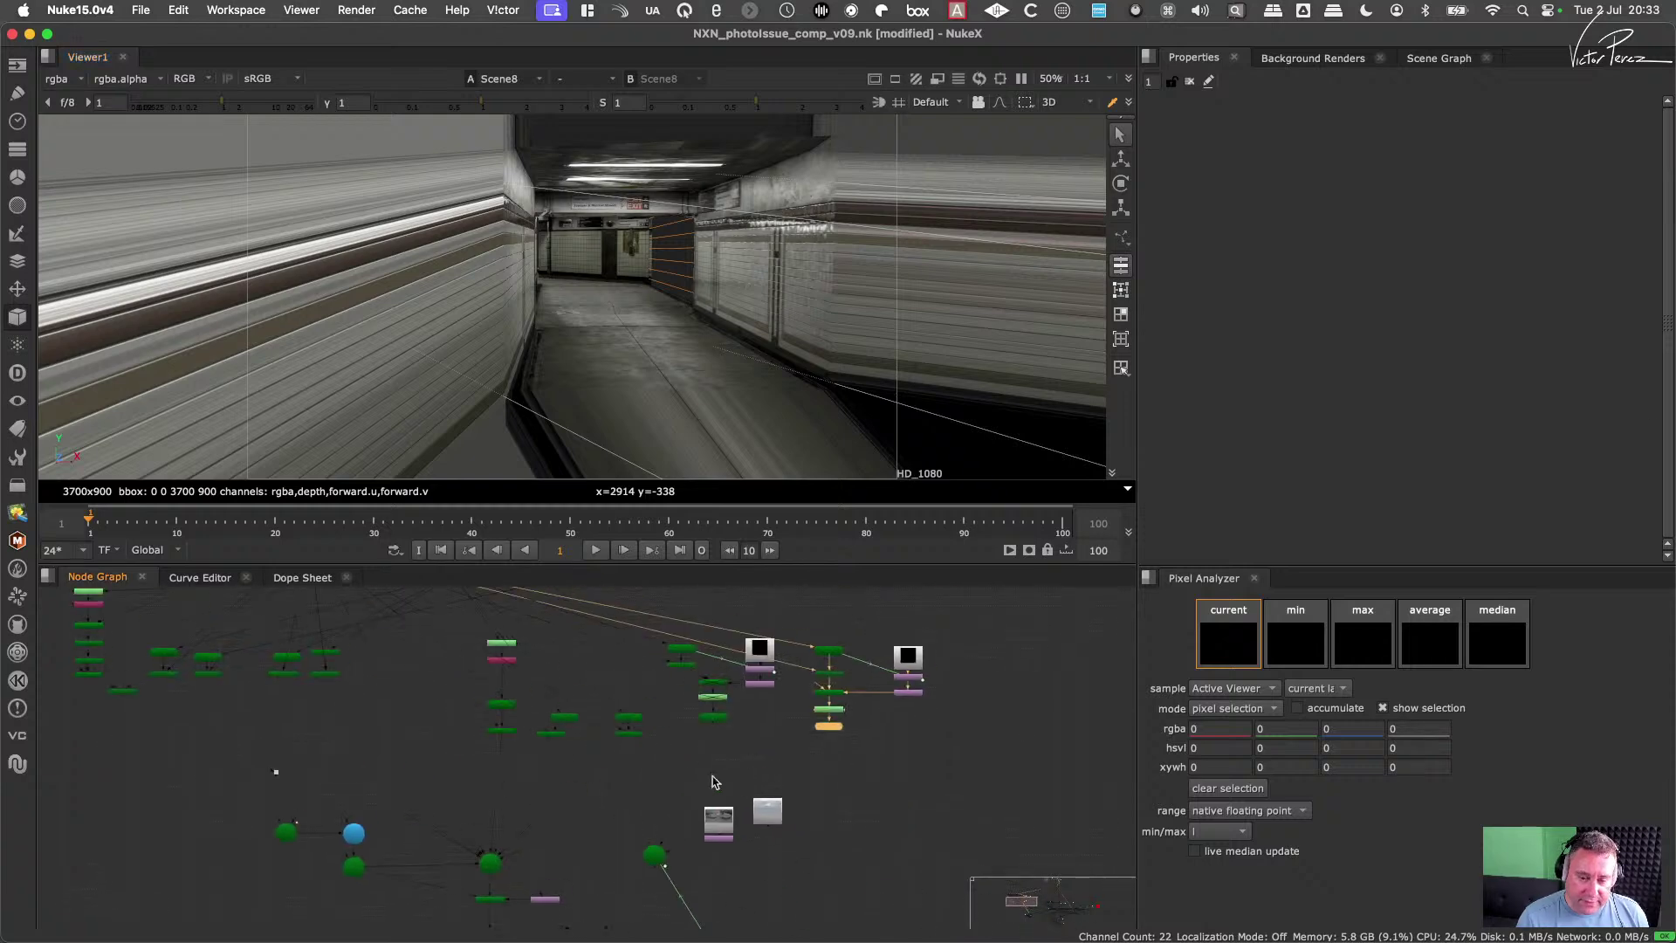
click(851, 755)
scroll(851, 754, up, 2)
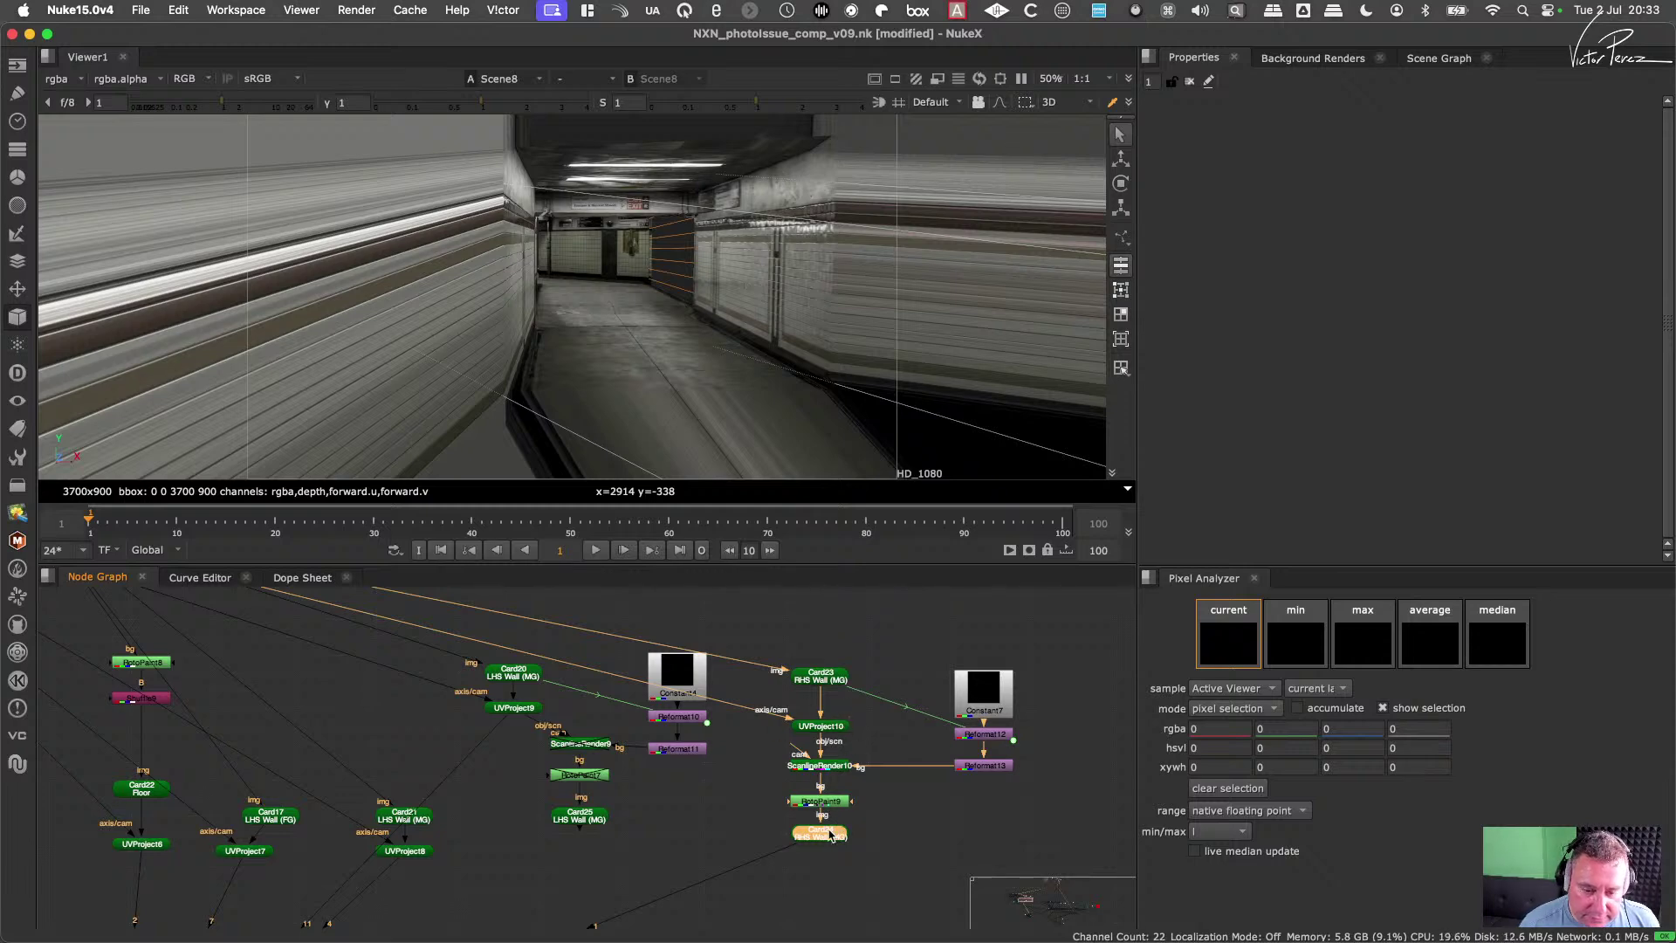
drag(820, 765, 895, 773)
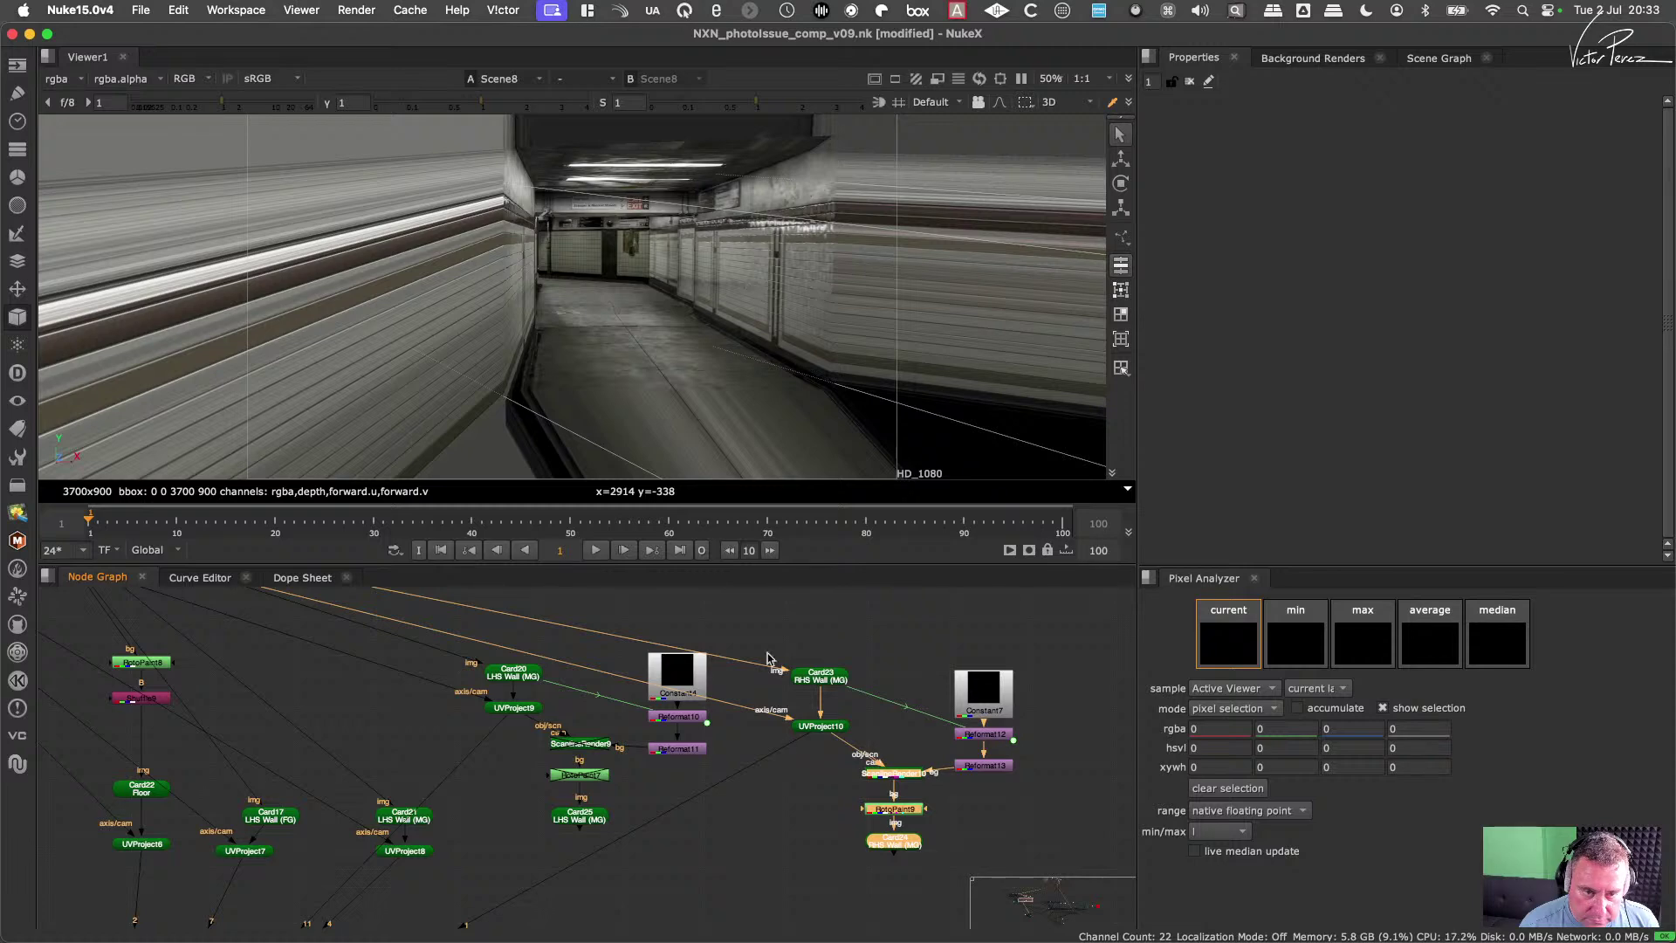
mouse_move(632, 273)
ctrl+mouse_down()
mouse_move(703, 273)
mouse_move(649, 277)
ctrl+mouse_up()
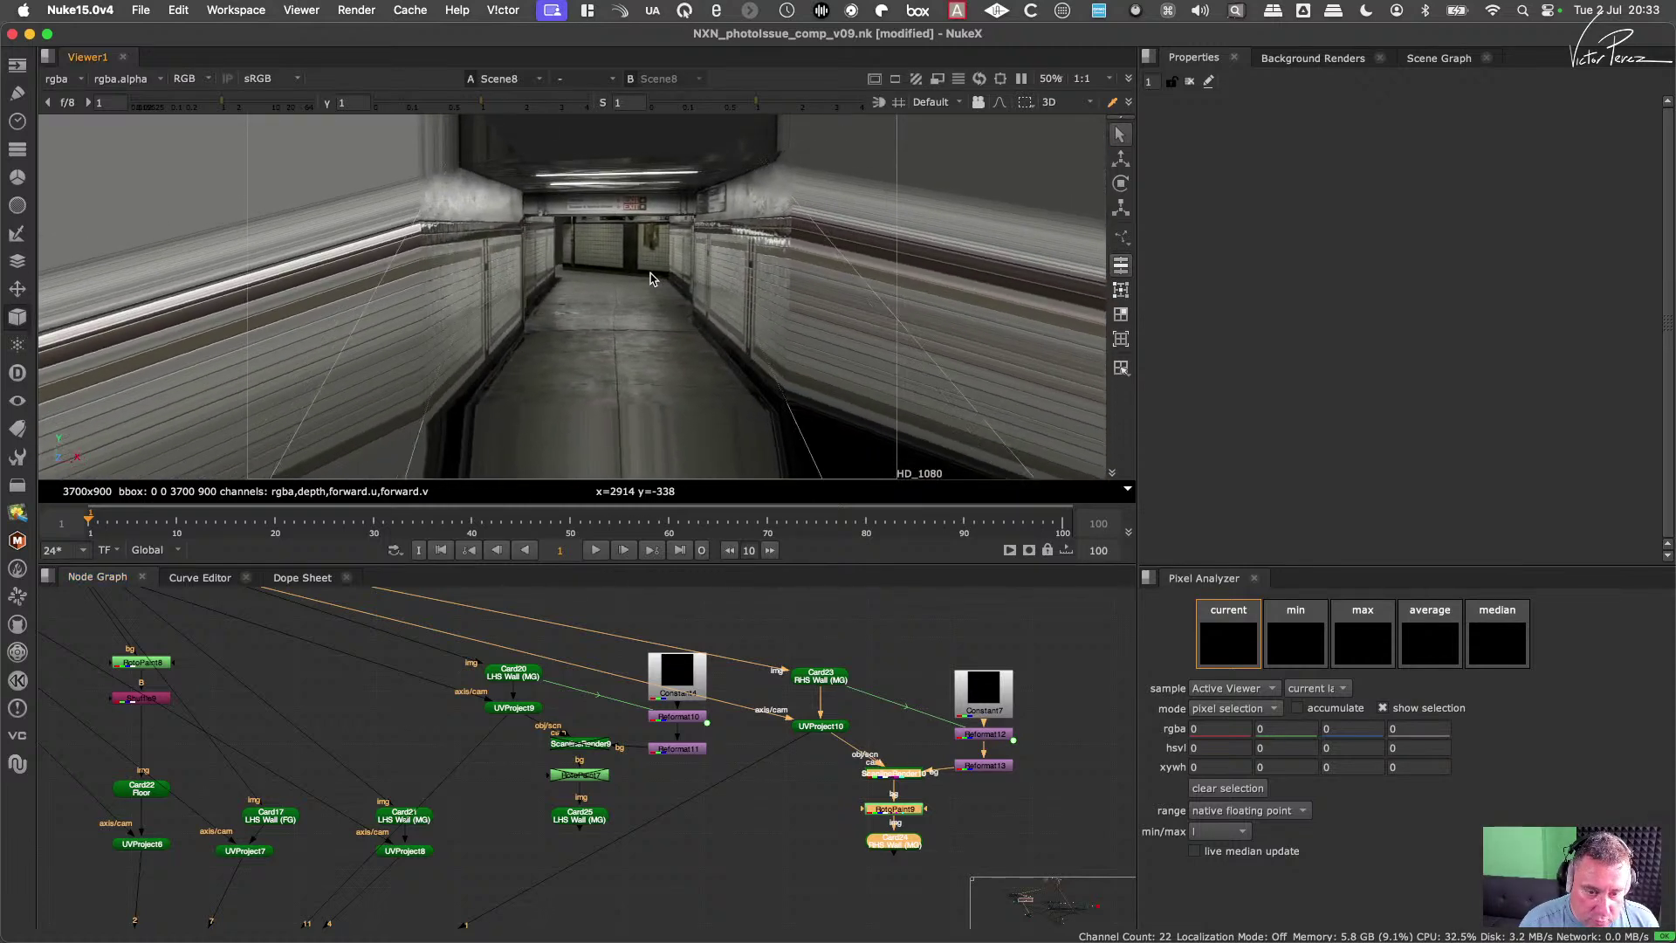
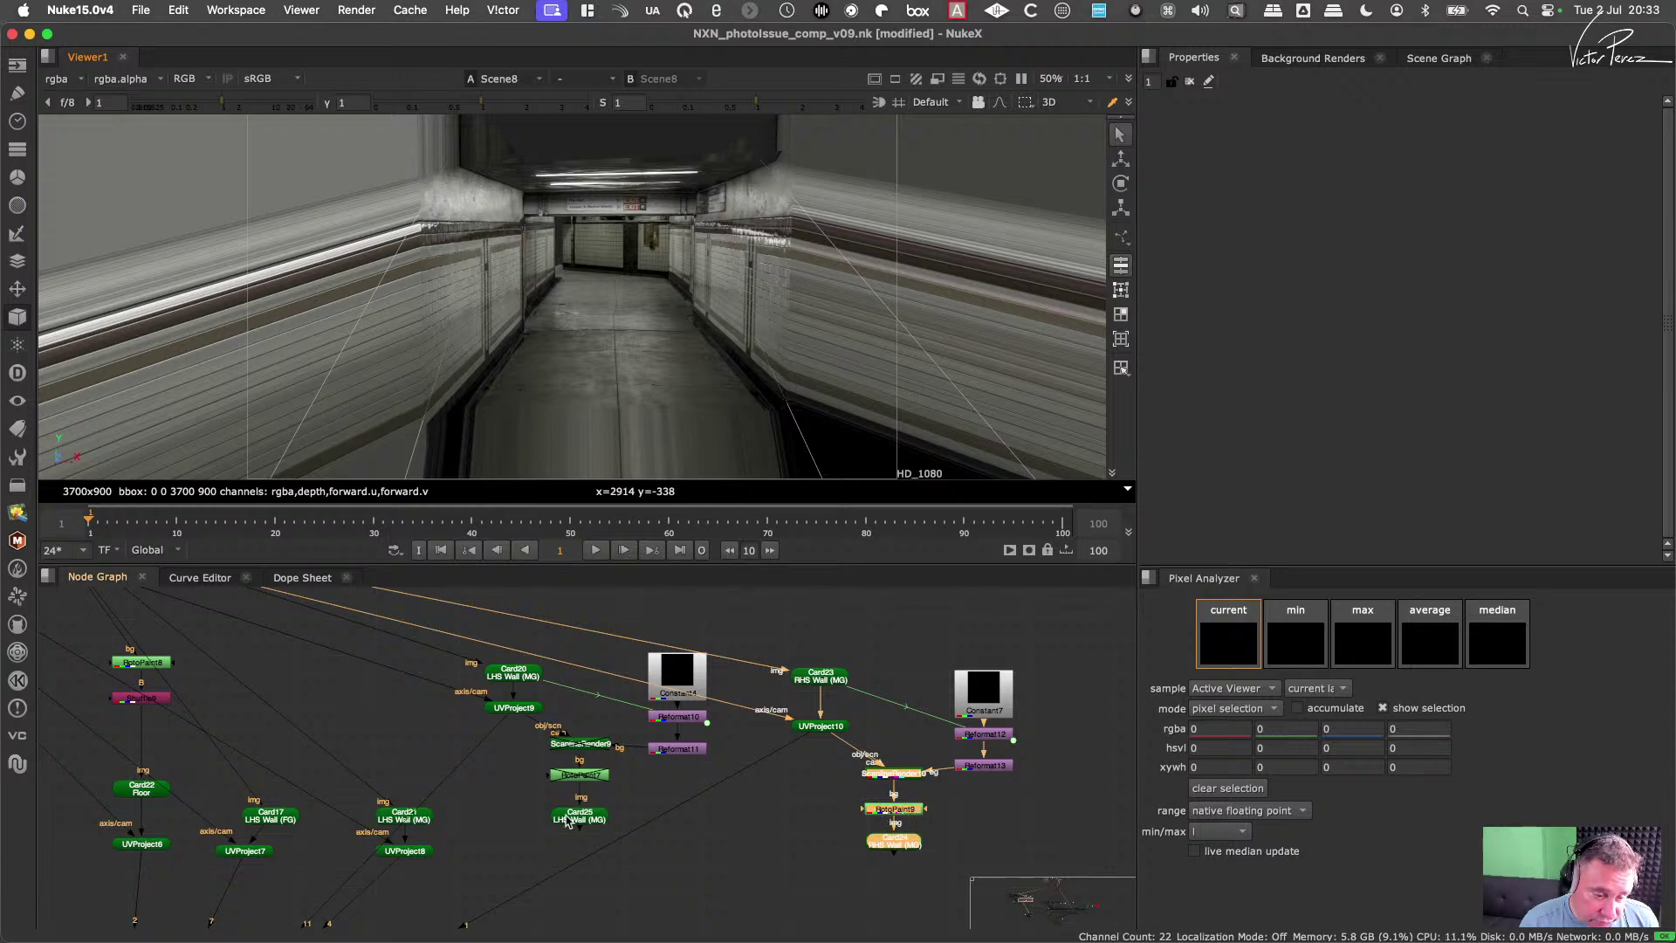
Step: Line up ScanlineRender9, RotoPaint7 and Card25 beneath UVProject9 and re-enable them
scroll(784, 761, left, 5)
drag(784, 761, 678, 891)
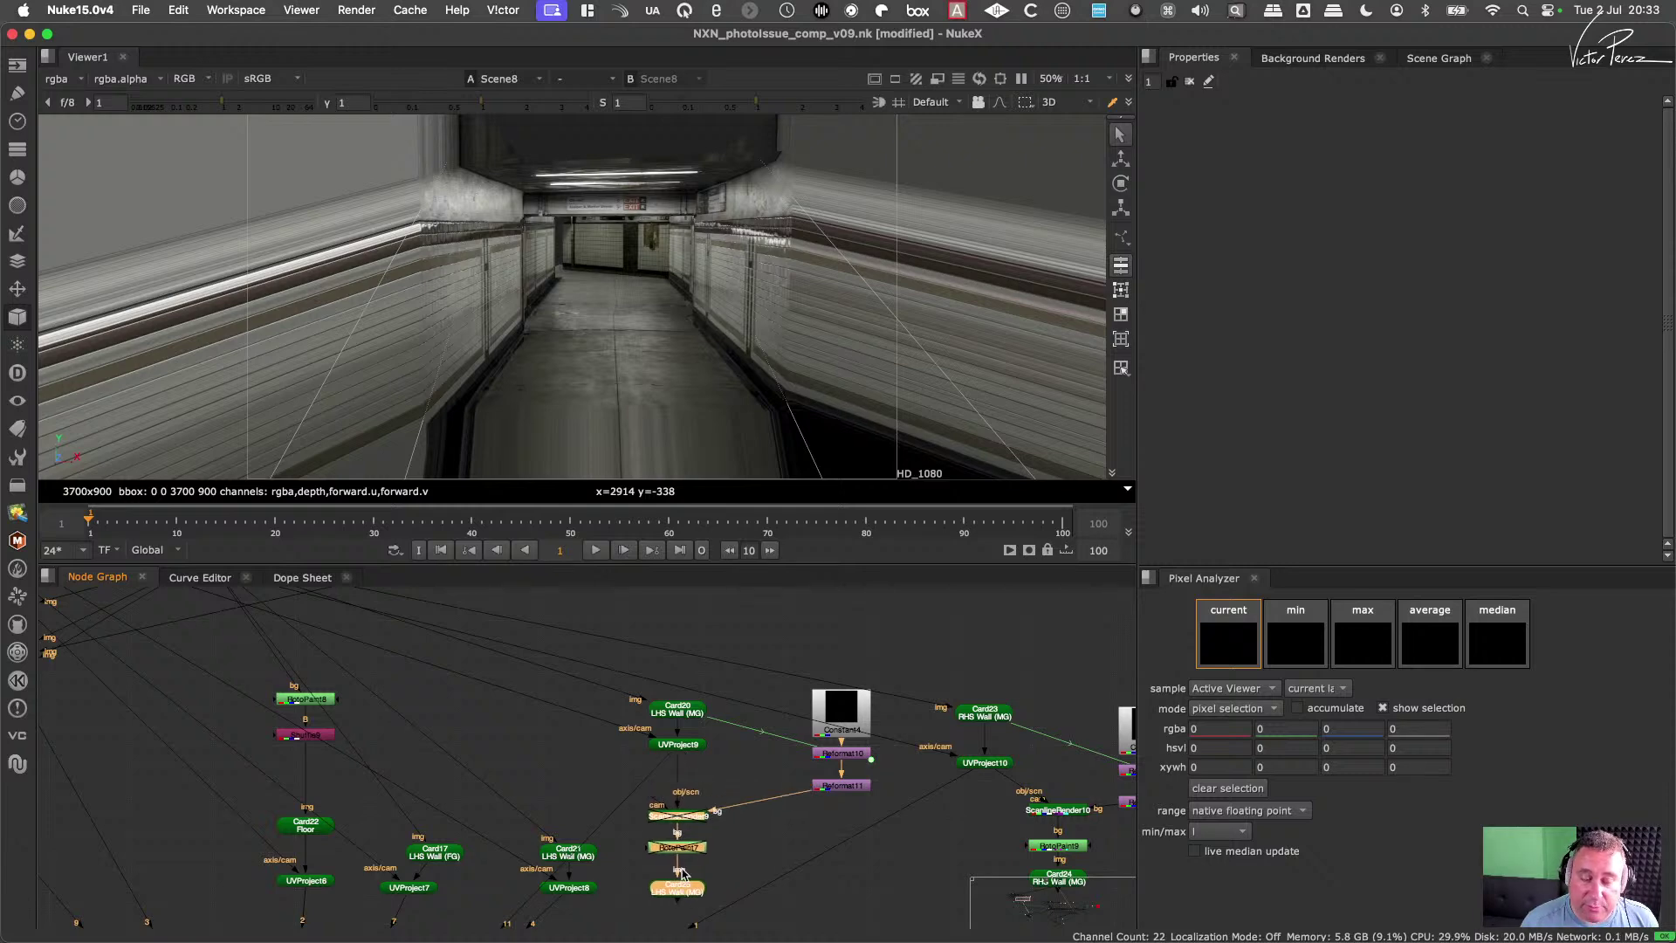
scroll(673, 819, up, 2)
drag(762, 763, 658, 868)
key(d)
scroll(674, 837, left, 2)
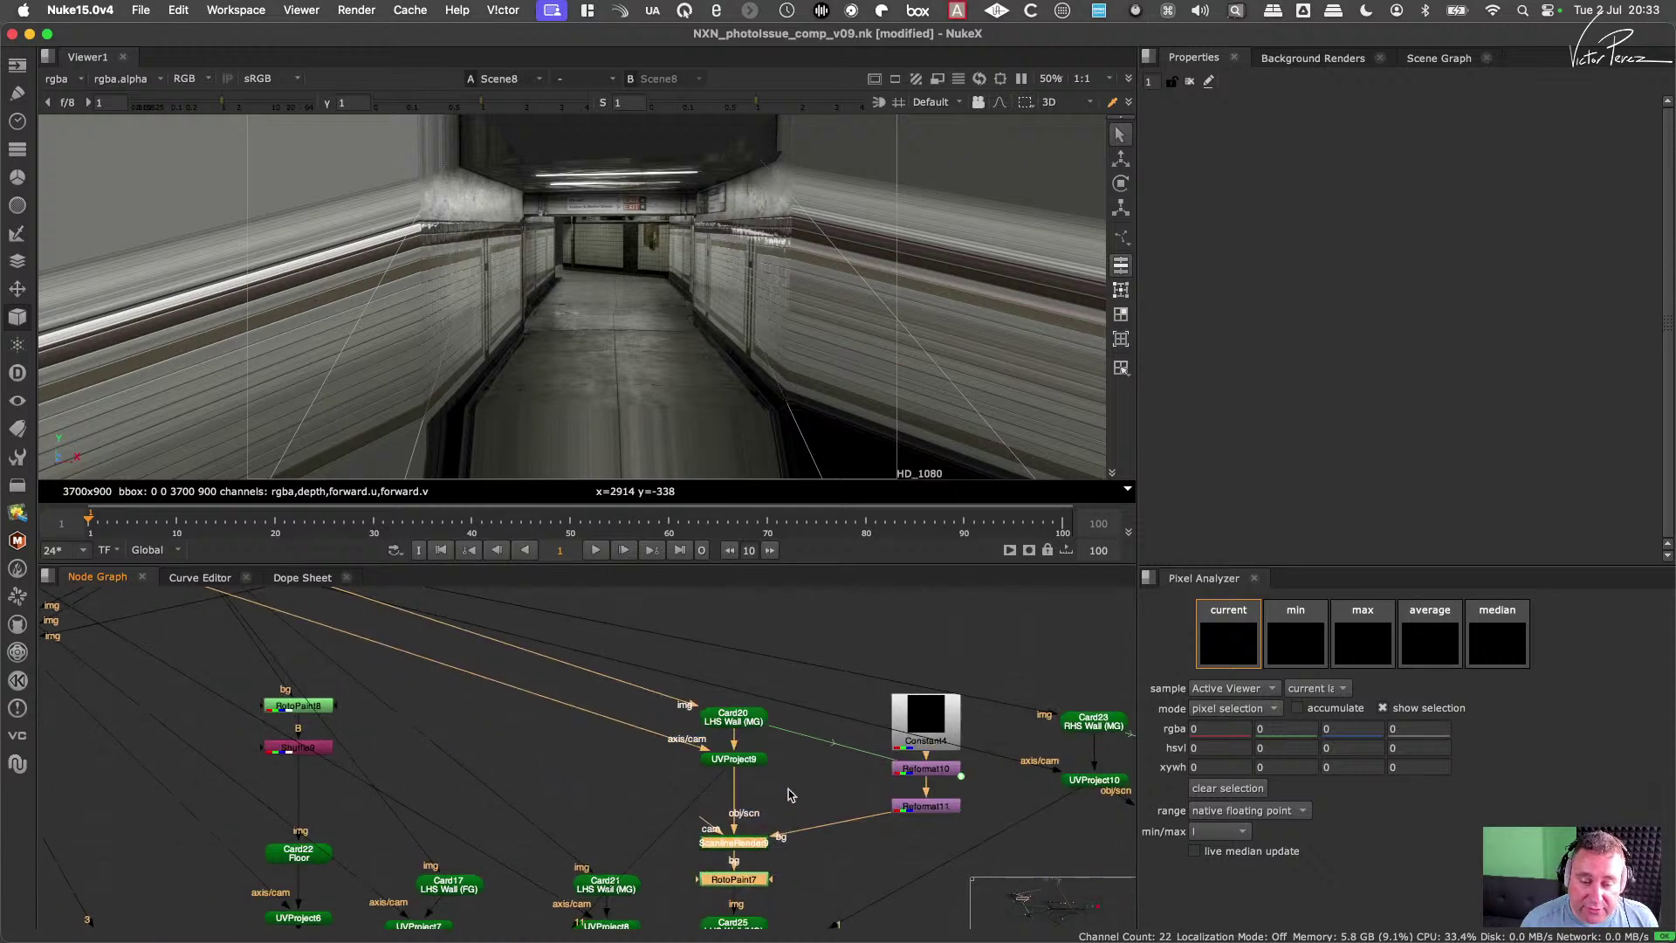
Step: Add a Project3D node and place it beside UVProject9
key(Tab)
text(pri)
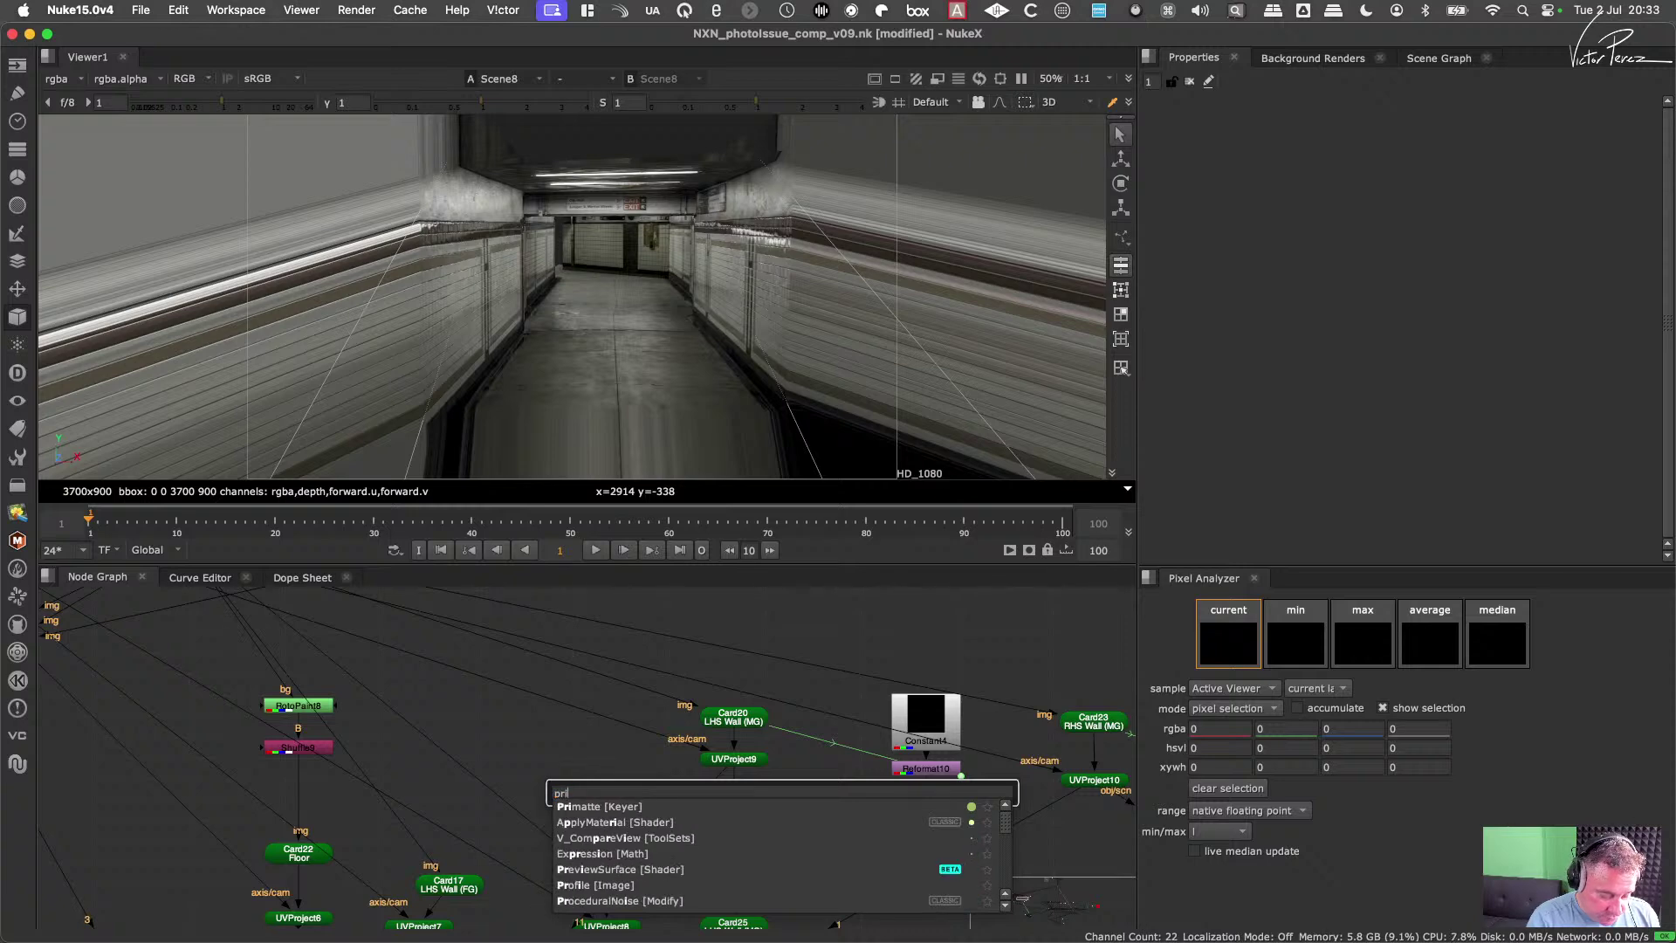
key(BackSpace)
text(oject3D [Shader)
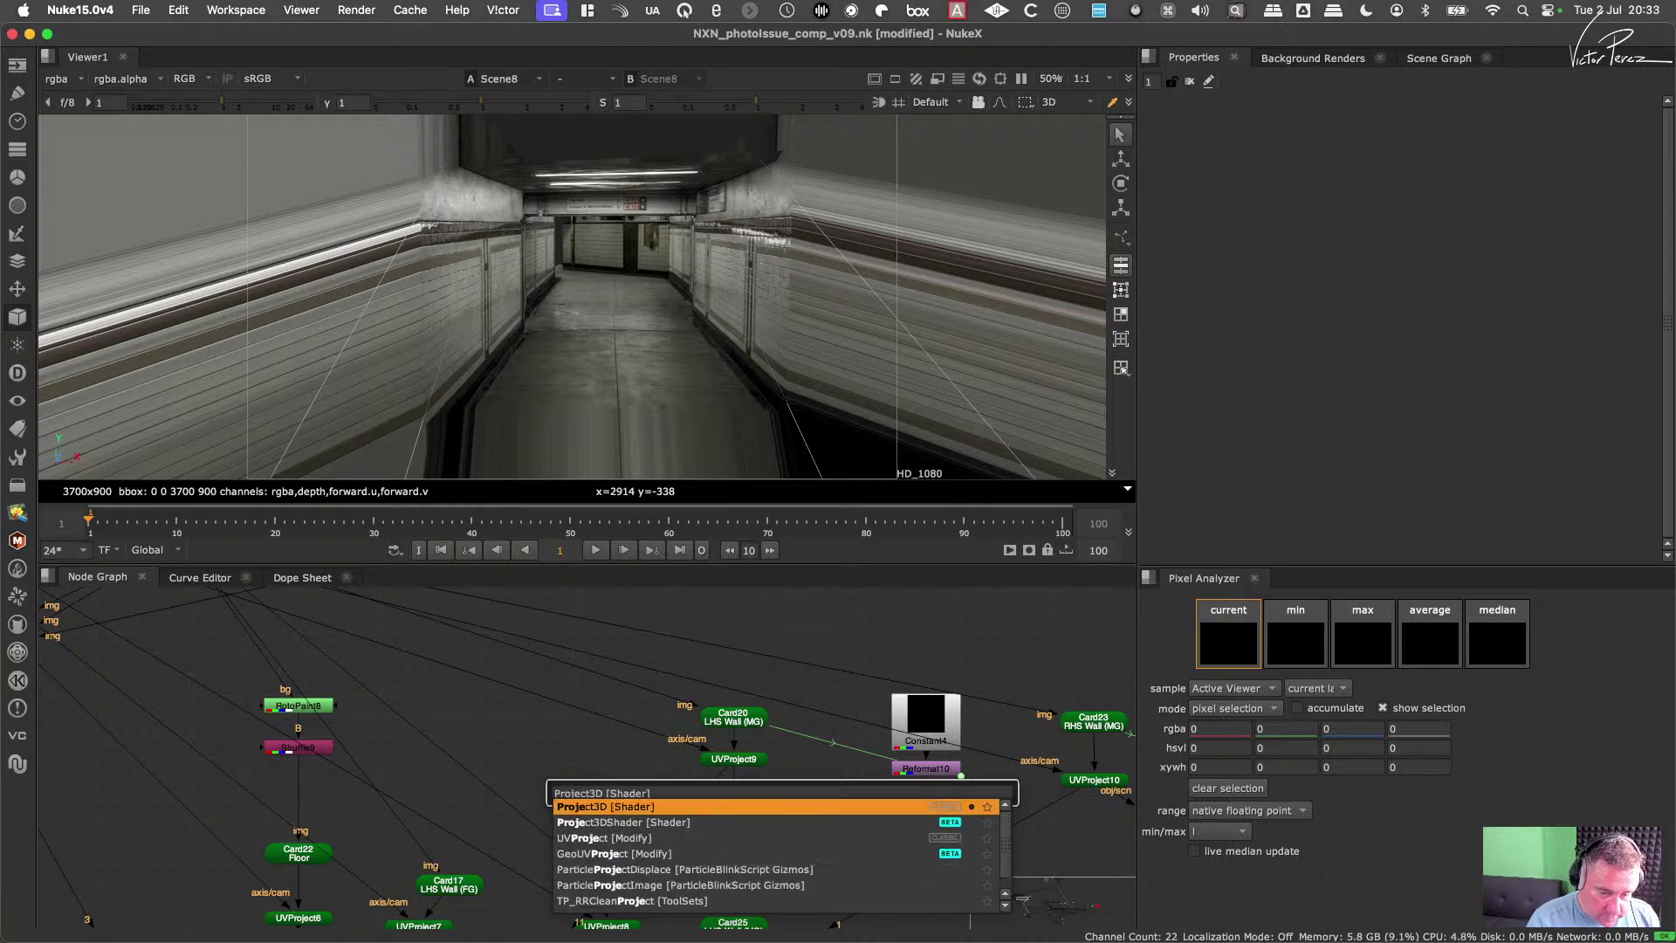
key(Return)
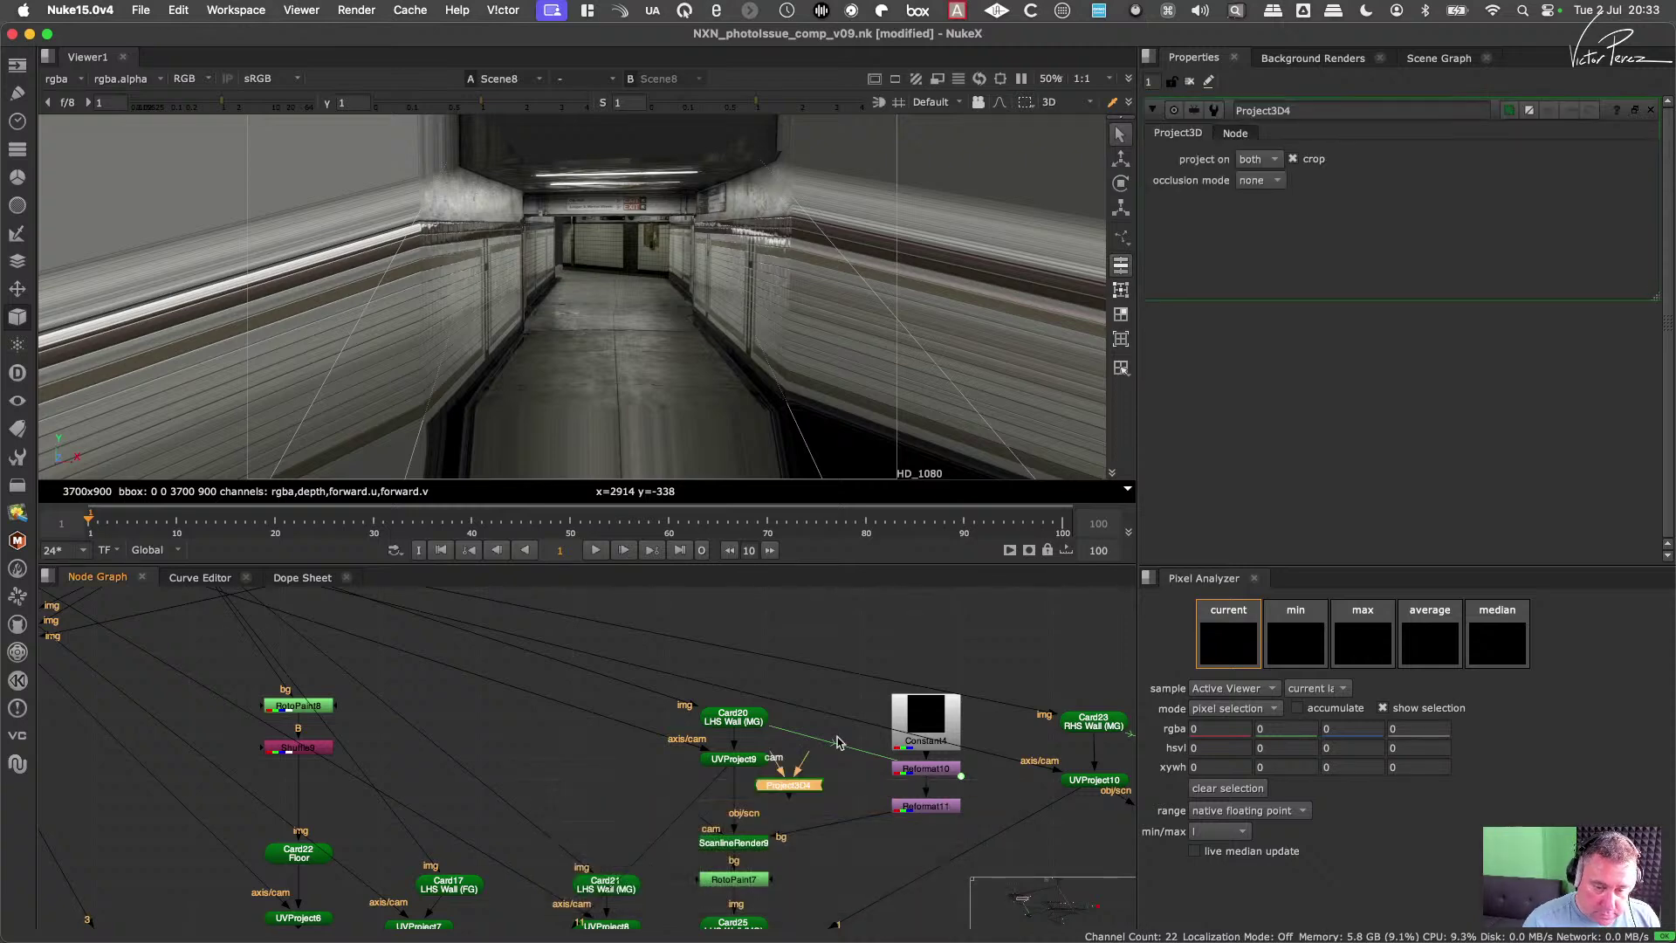
drag(790, 783, 632, 801)
Step: Connect the new Project3D node's image input to Grade17 and its cam input to Camera6
middle_drag(491, 699, 632, 800)
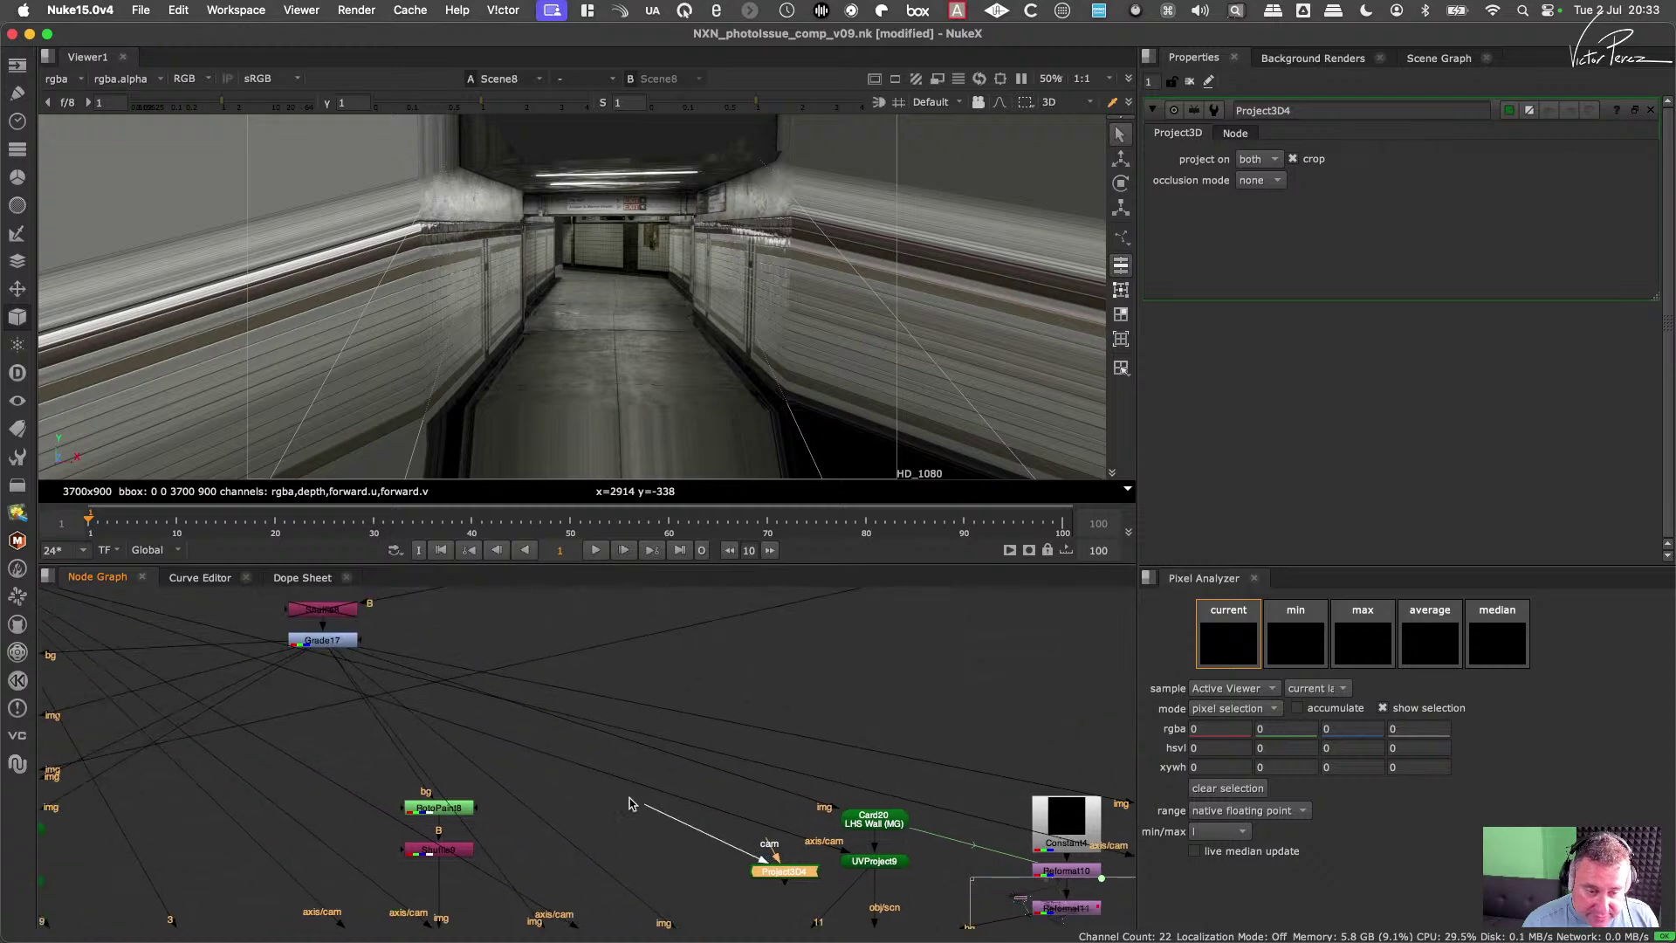
drag(632, 800, 329, 644)
drag(767, 841, 447, 744)
middle_drag(447, 745, 809, 787)
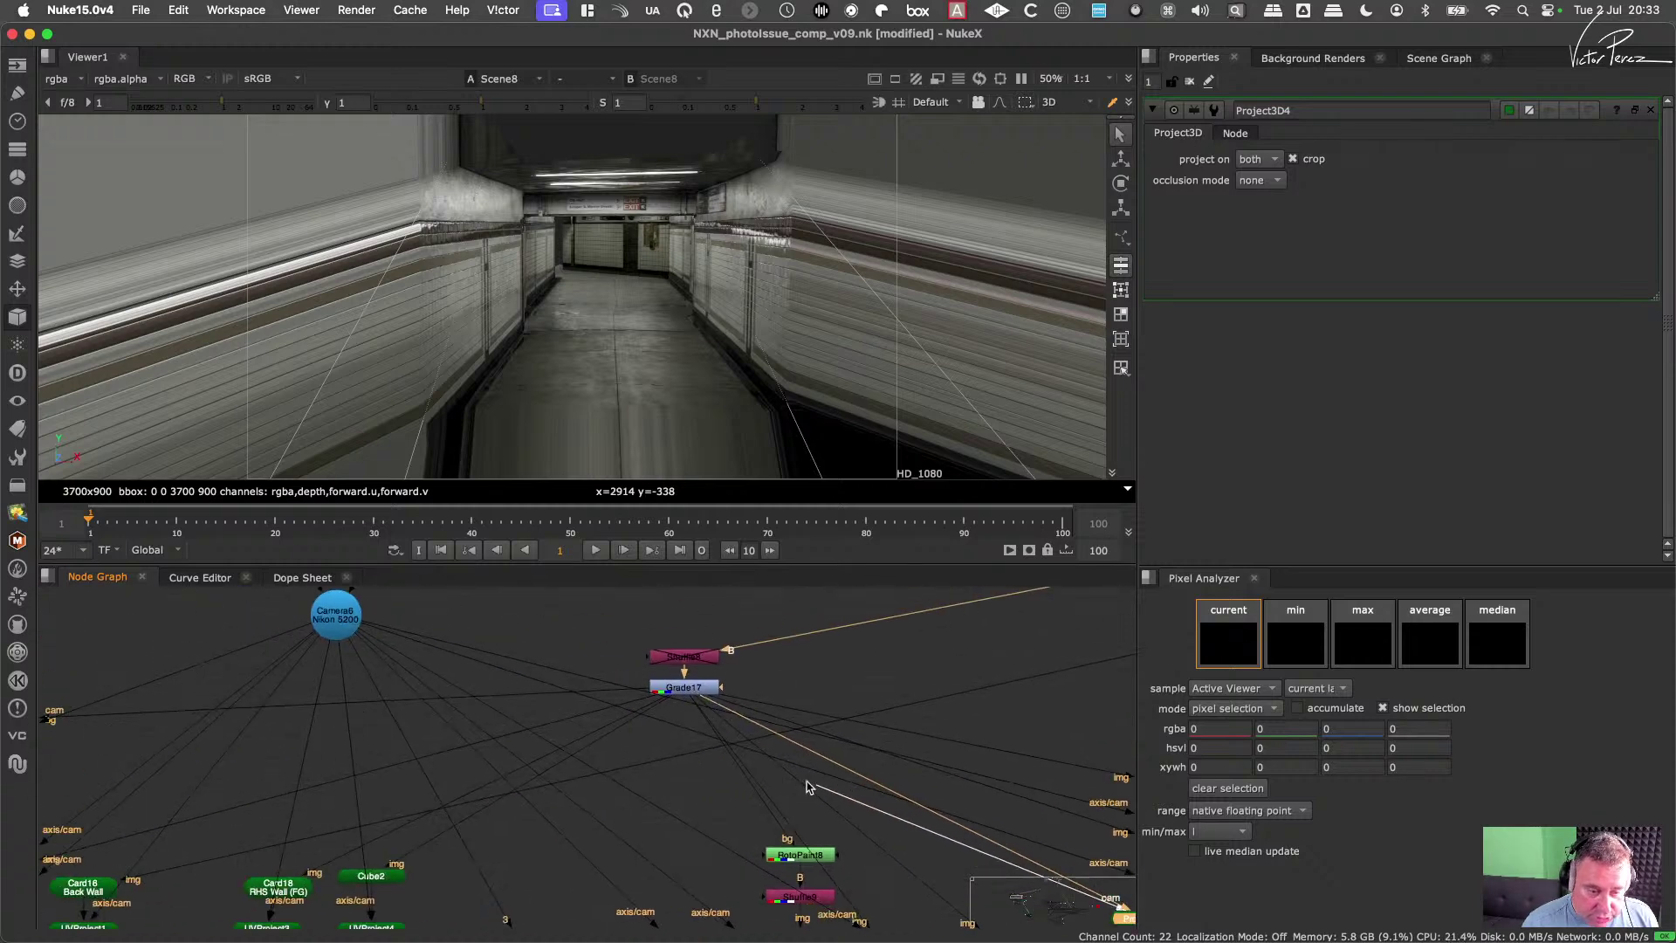
drag(808, 787, 357, 622)
middle_drag(850, 756, 830, 741)
middle_drag(945, 814, 653, 683)
scroll(915, 790, up, 3)
middle_drag(967, 756, 885, 766)
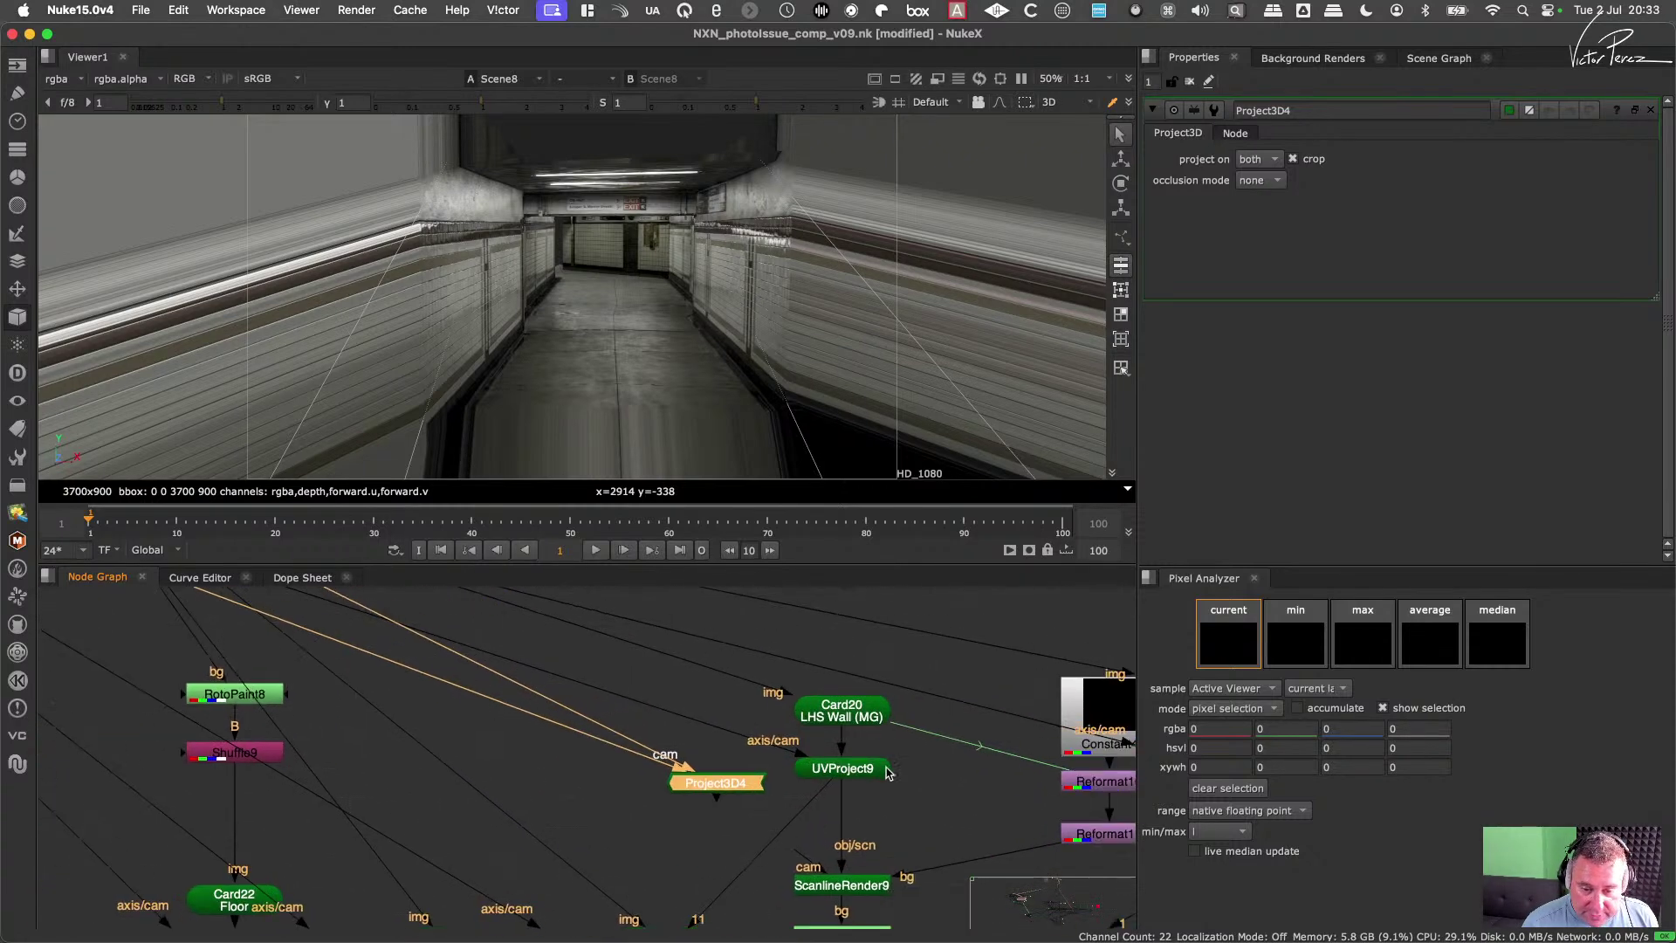
Step: Delete UVProject9 and insert an ApplyMaterial node between Card20 and ScanlineRender9
drag(916, 751, 779, 791)
key(Delete)
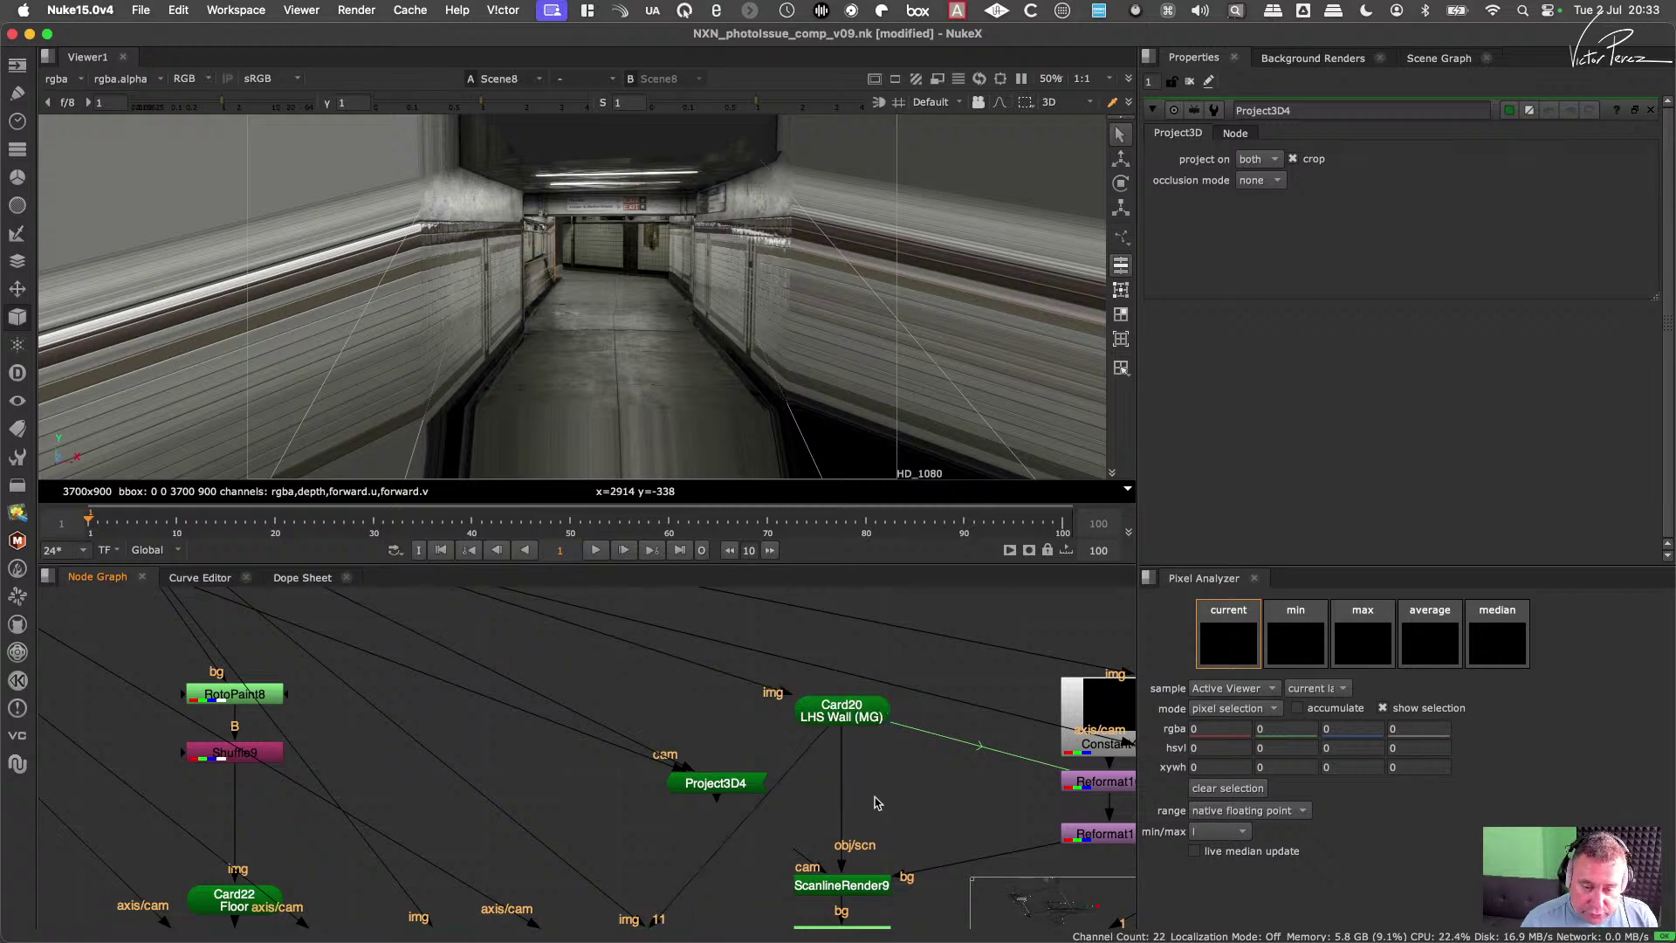
key(Tab)
text(apply)
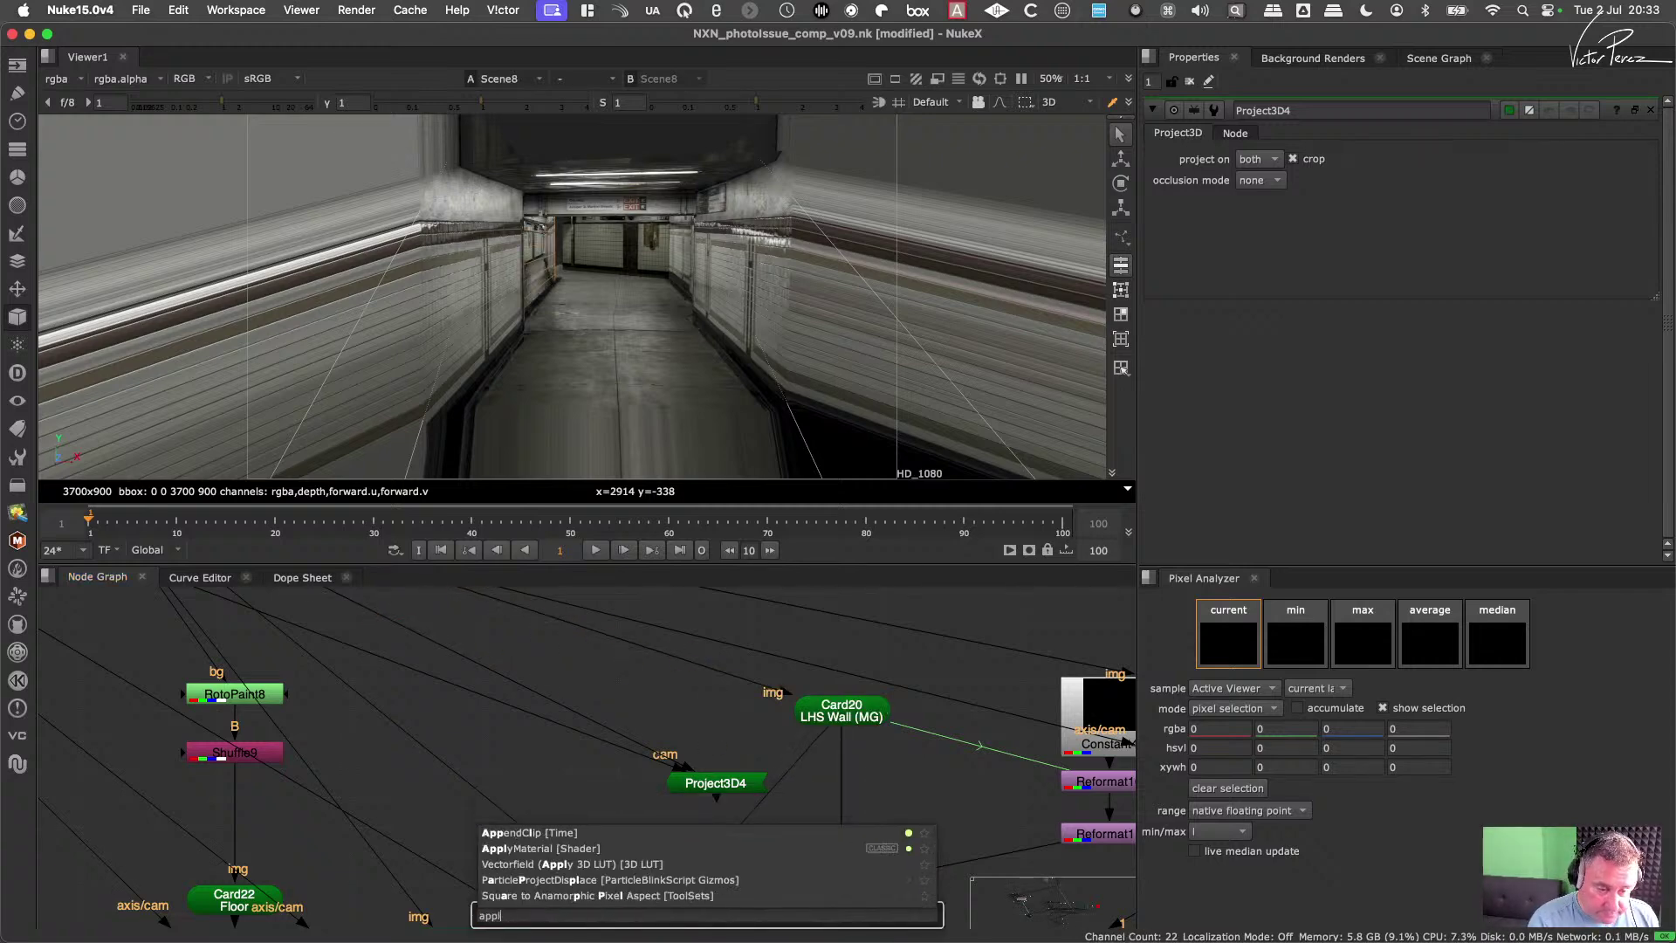
key(Down)
key(Down)
key(Return)
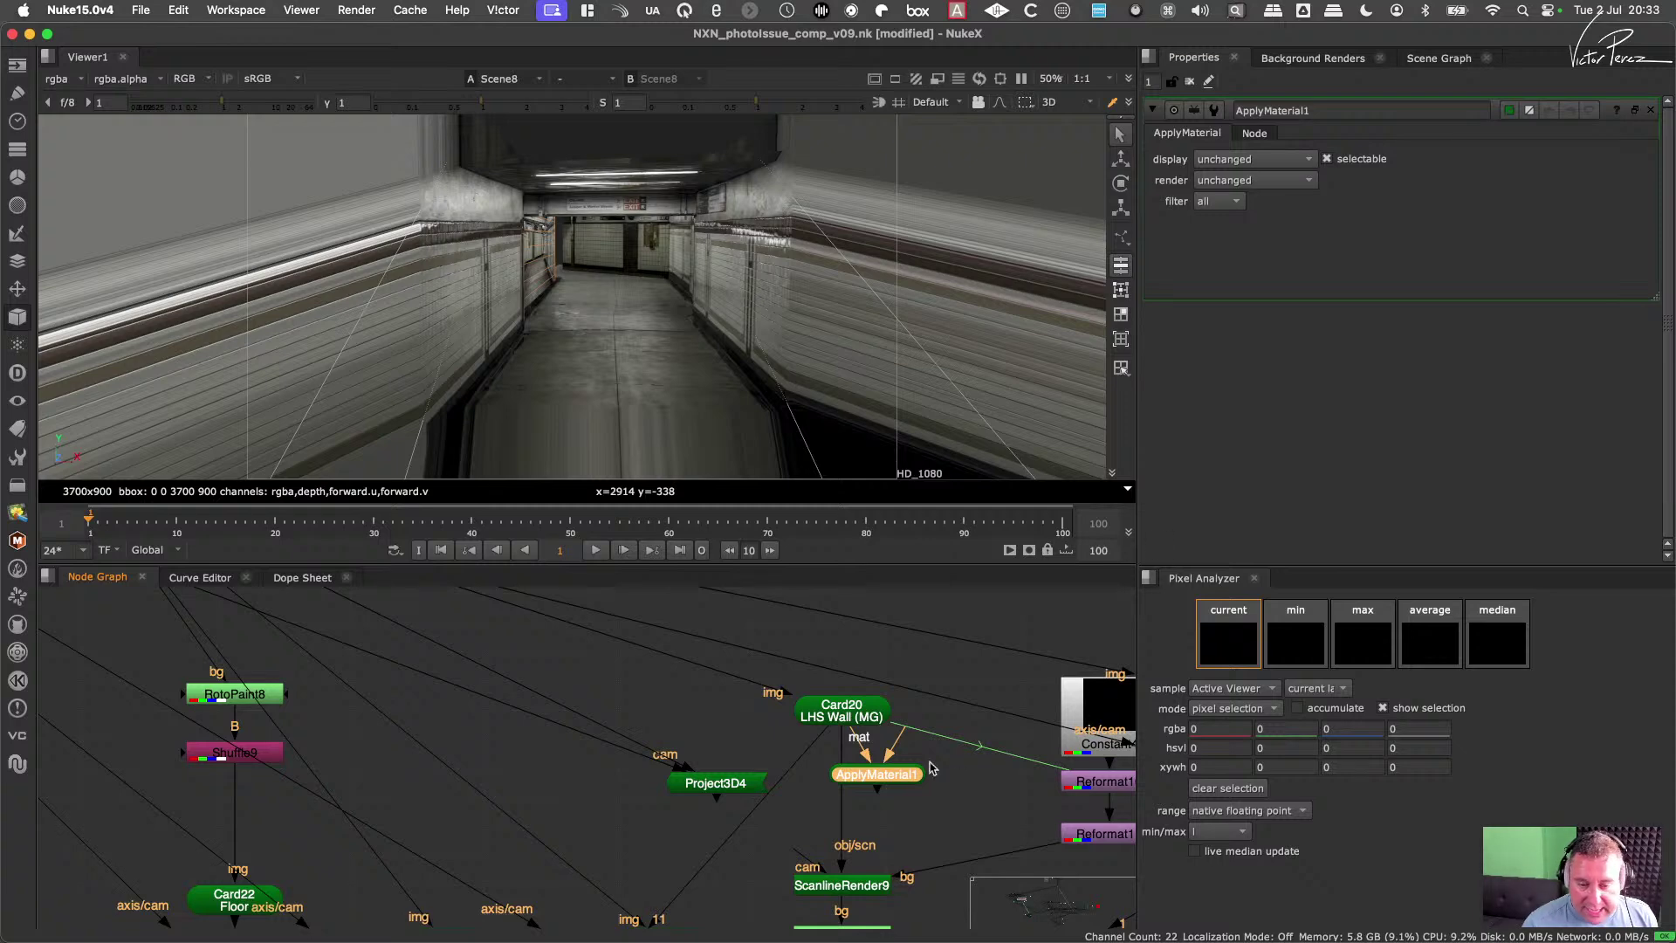
drag(889, 767, 846, 777)
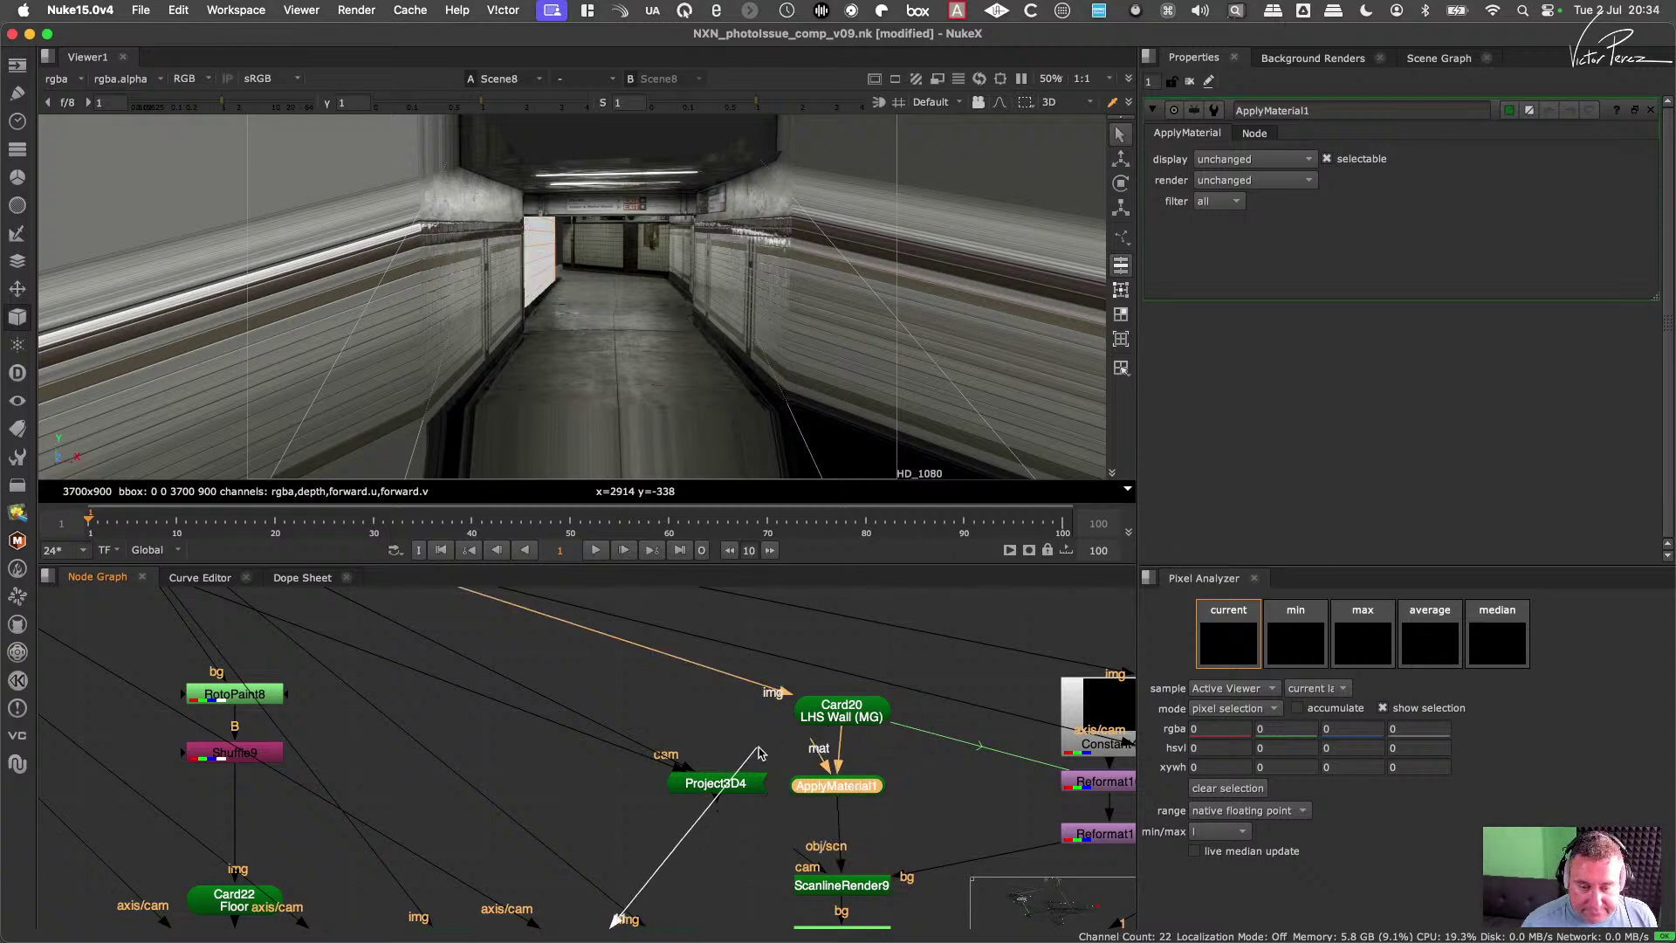
Step: Connect the ApplyMaterial node's mat input to Project3D4 and align the two nodes
drag(809, 755, 716, 783)
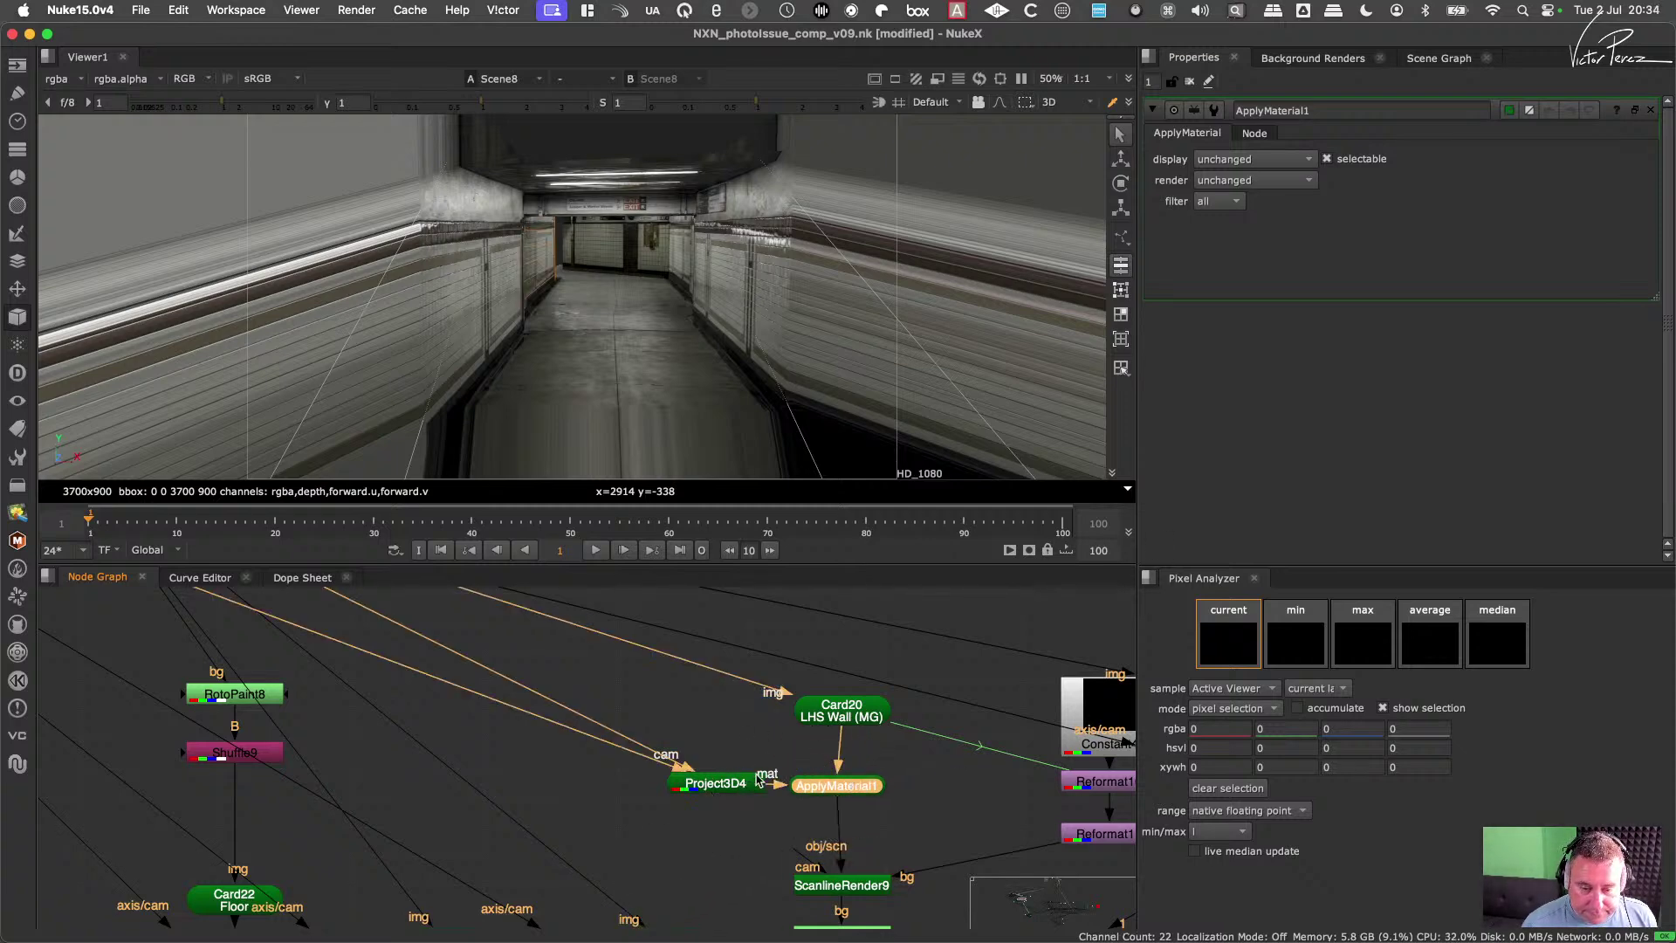
drag(838, 797, 842, 794)
drag(710, 785, 718, 785)
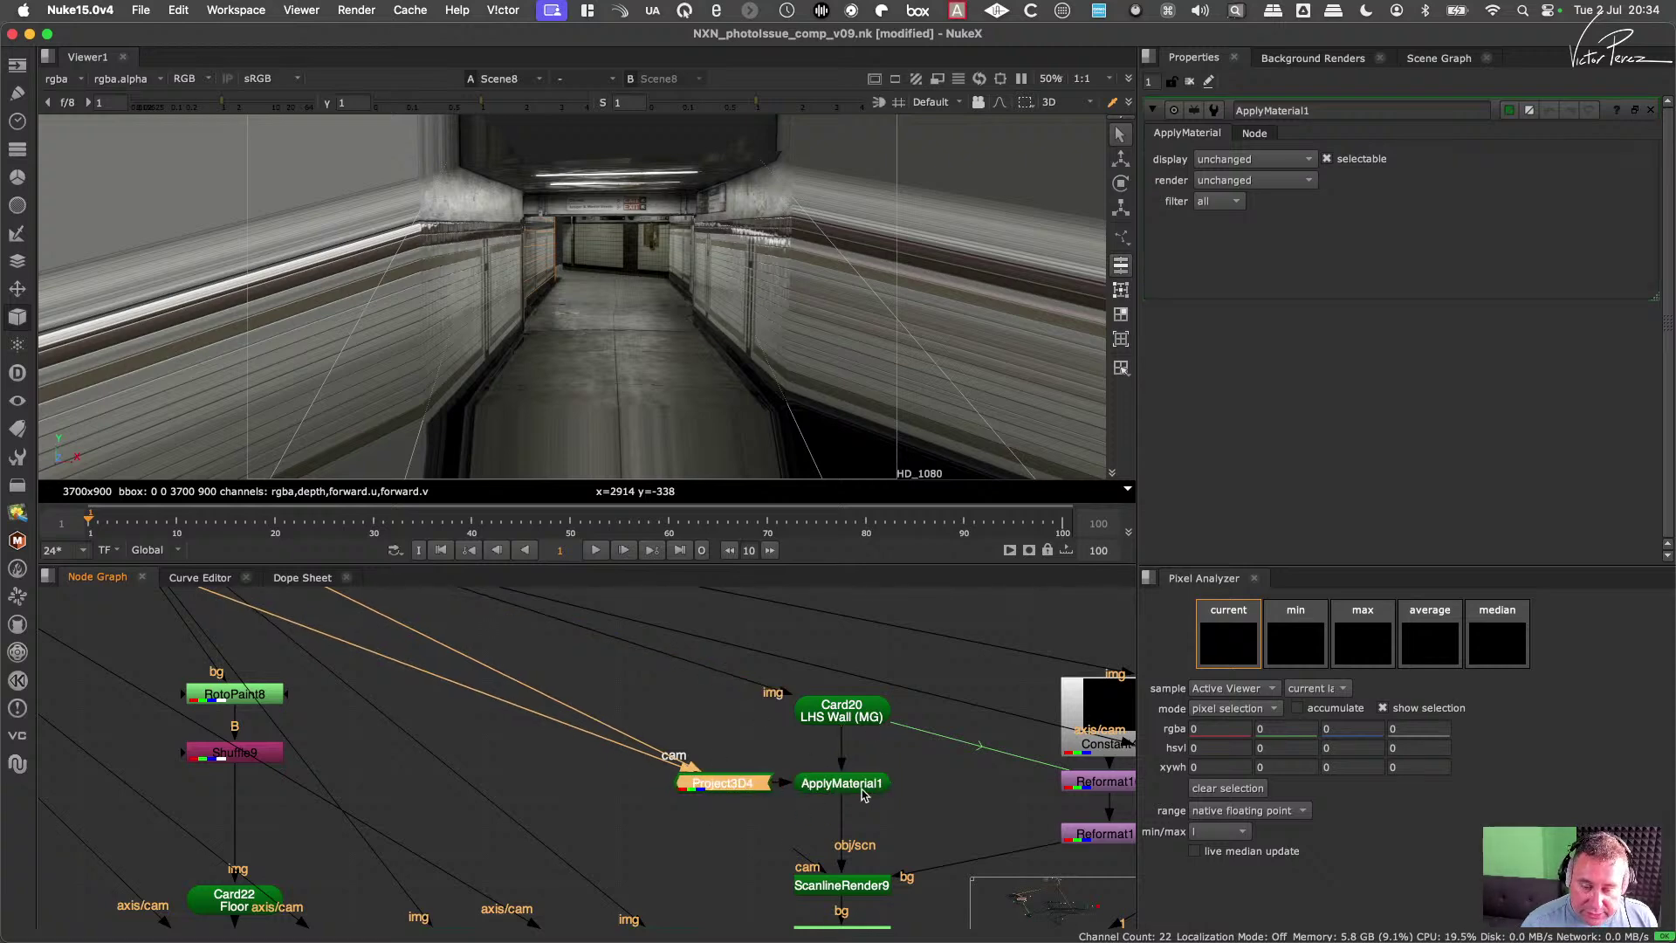
Step: Check the Project3D version of the LHS Wall (MG) by viewing ScanlineRender9, RotoPaint7 and Card25 in turn
scroll(851, 785, down, 5)
click(838, 780)
key(1)
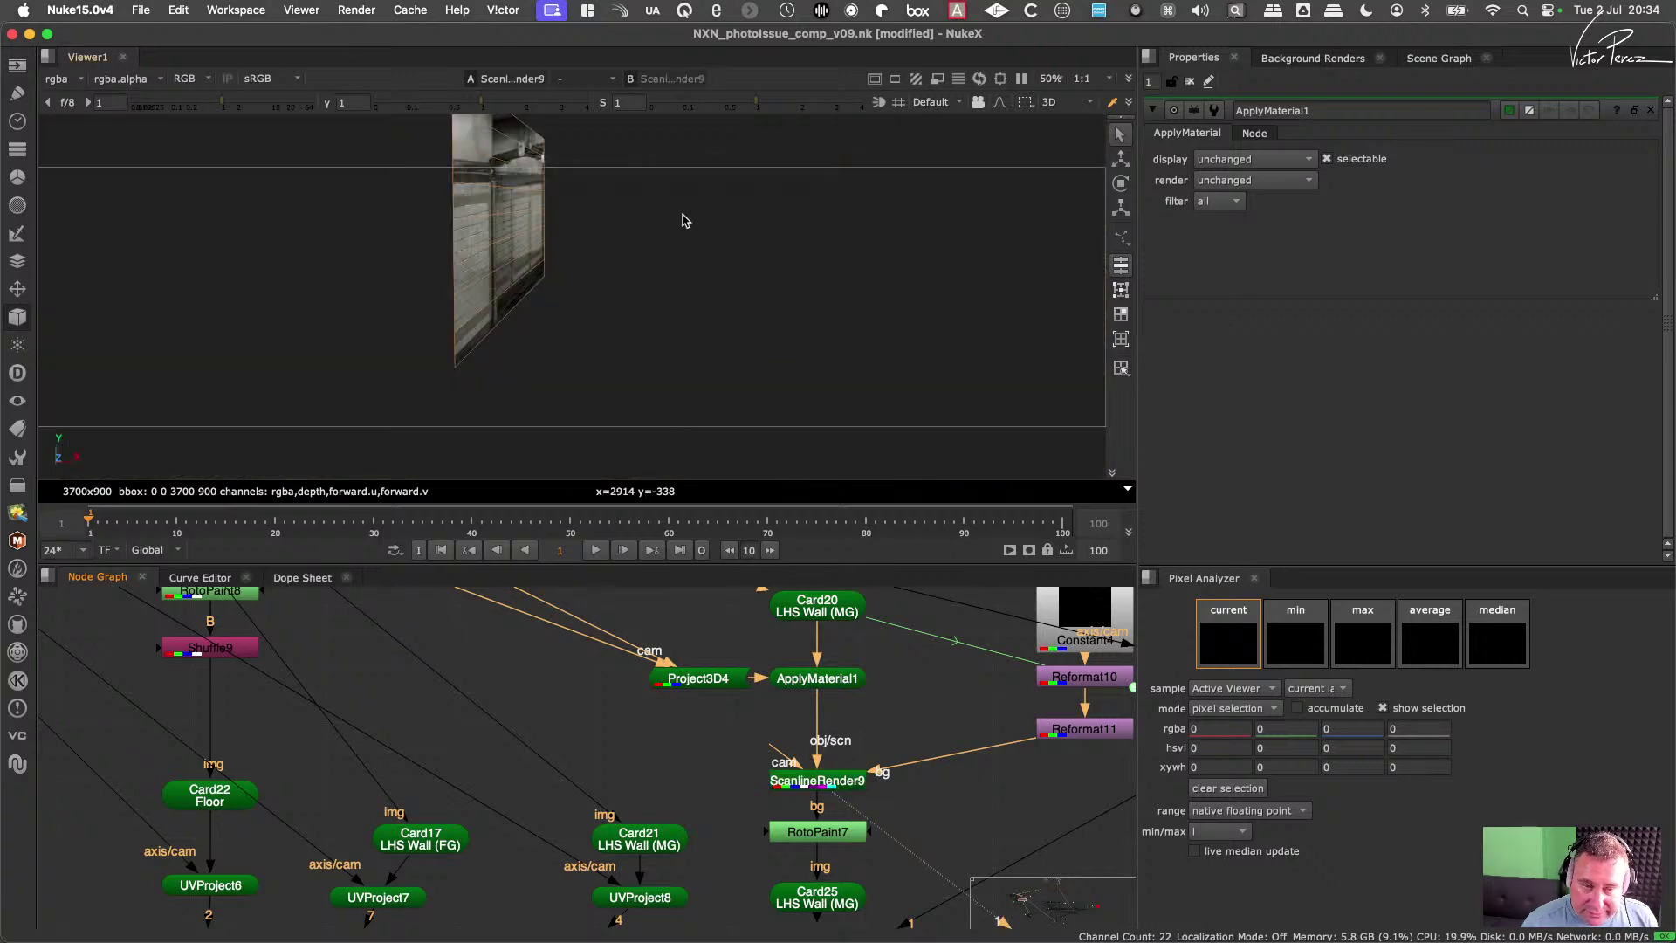
click(812, 833)
key(1)
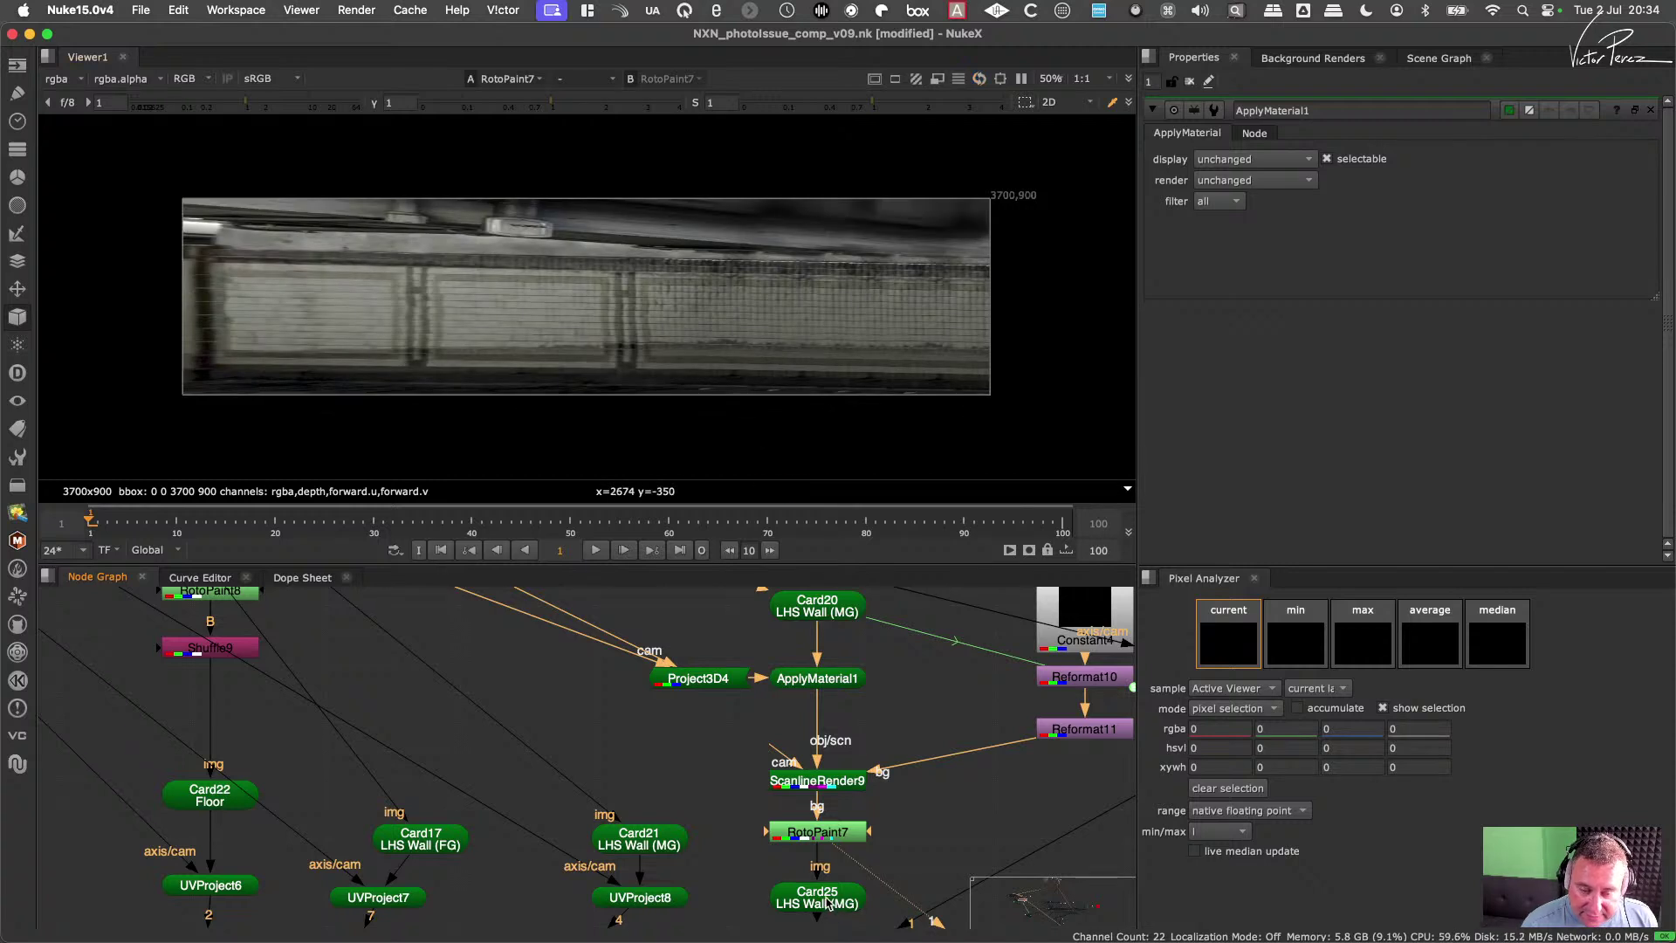
key(1)
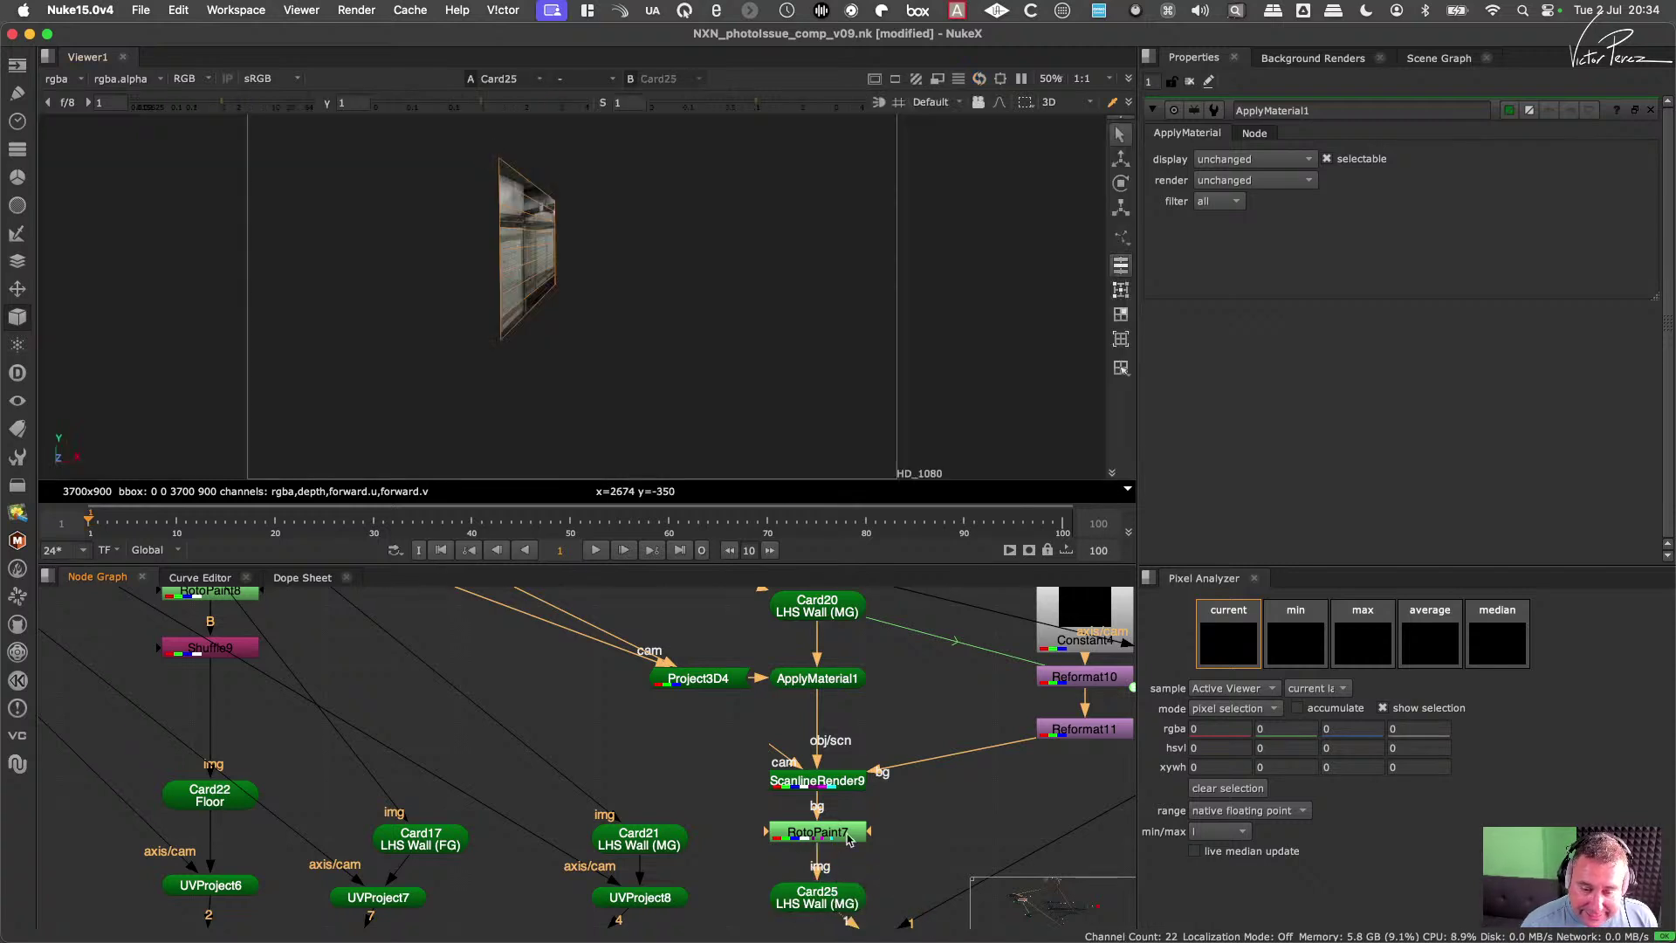
Step: Adjust Card25's spacing below RotoPaint7 and select ScanlineRender9 together with RotoPaint7
drag(826, 897, 826, 912)
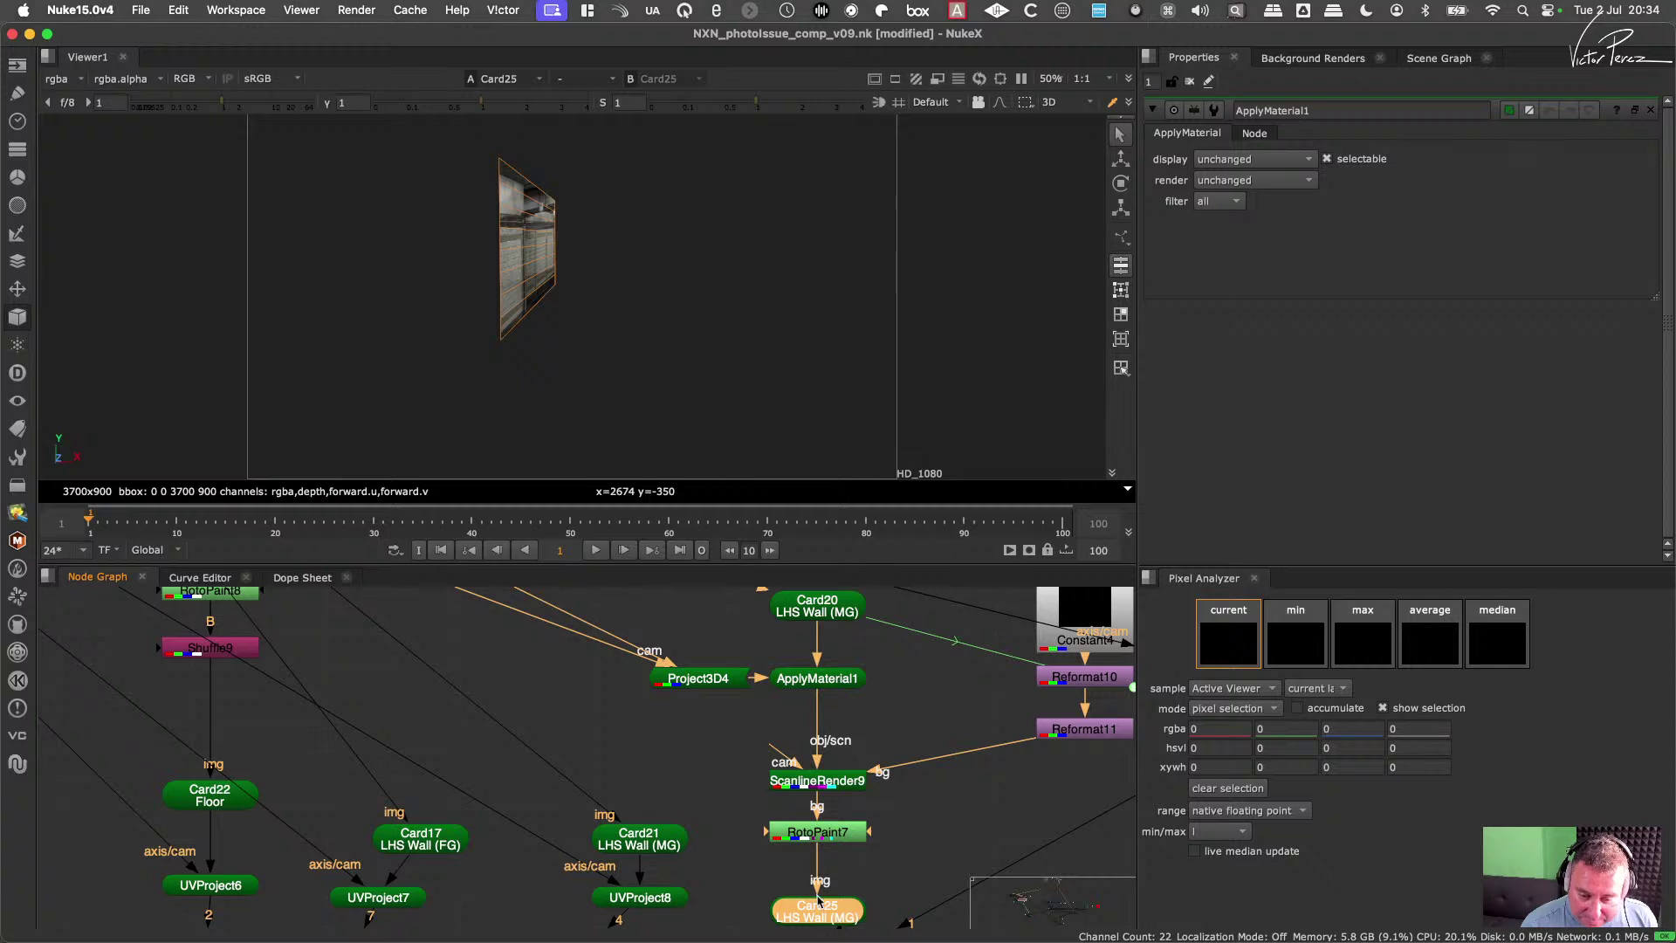
scroll(817, 899, down, 3)
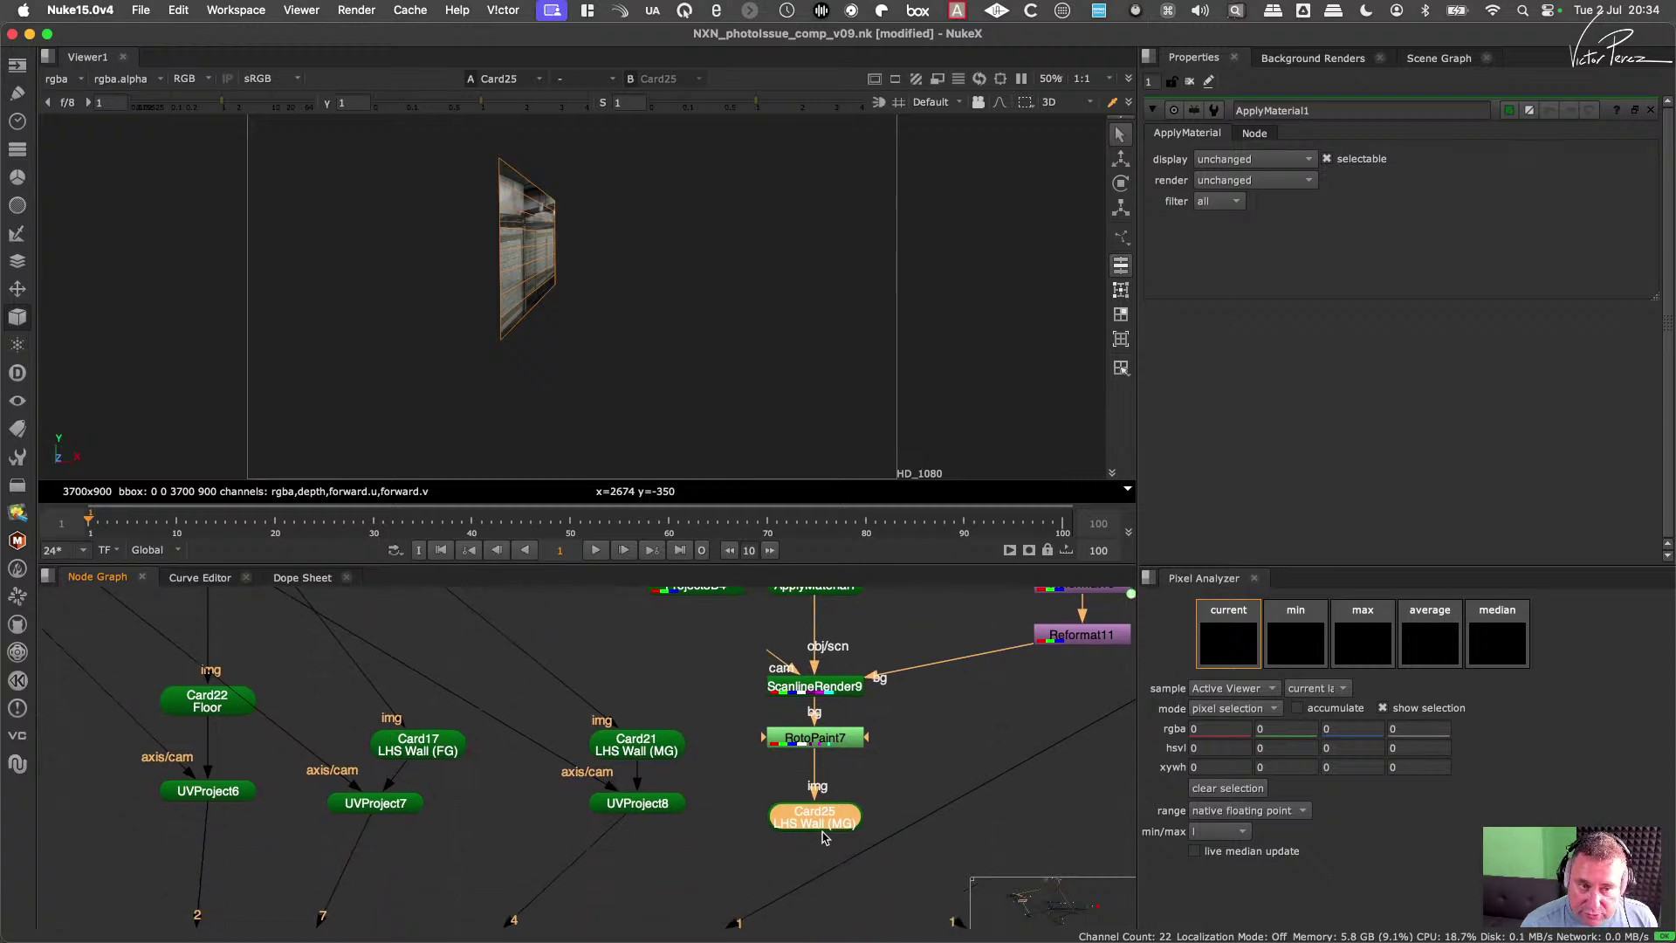
drag(828, 823, 827, 810)
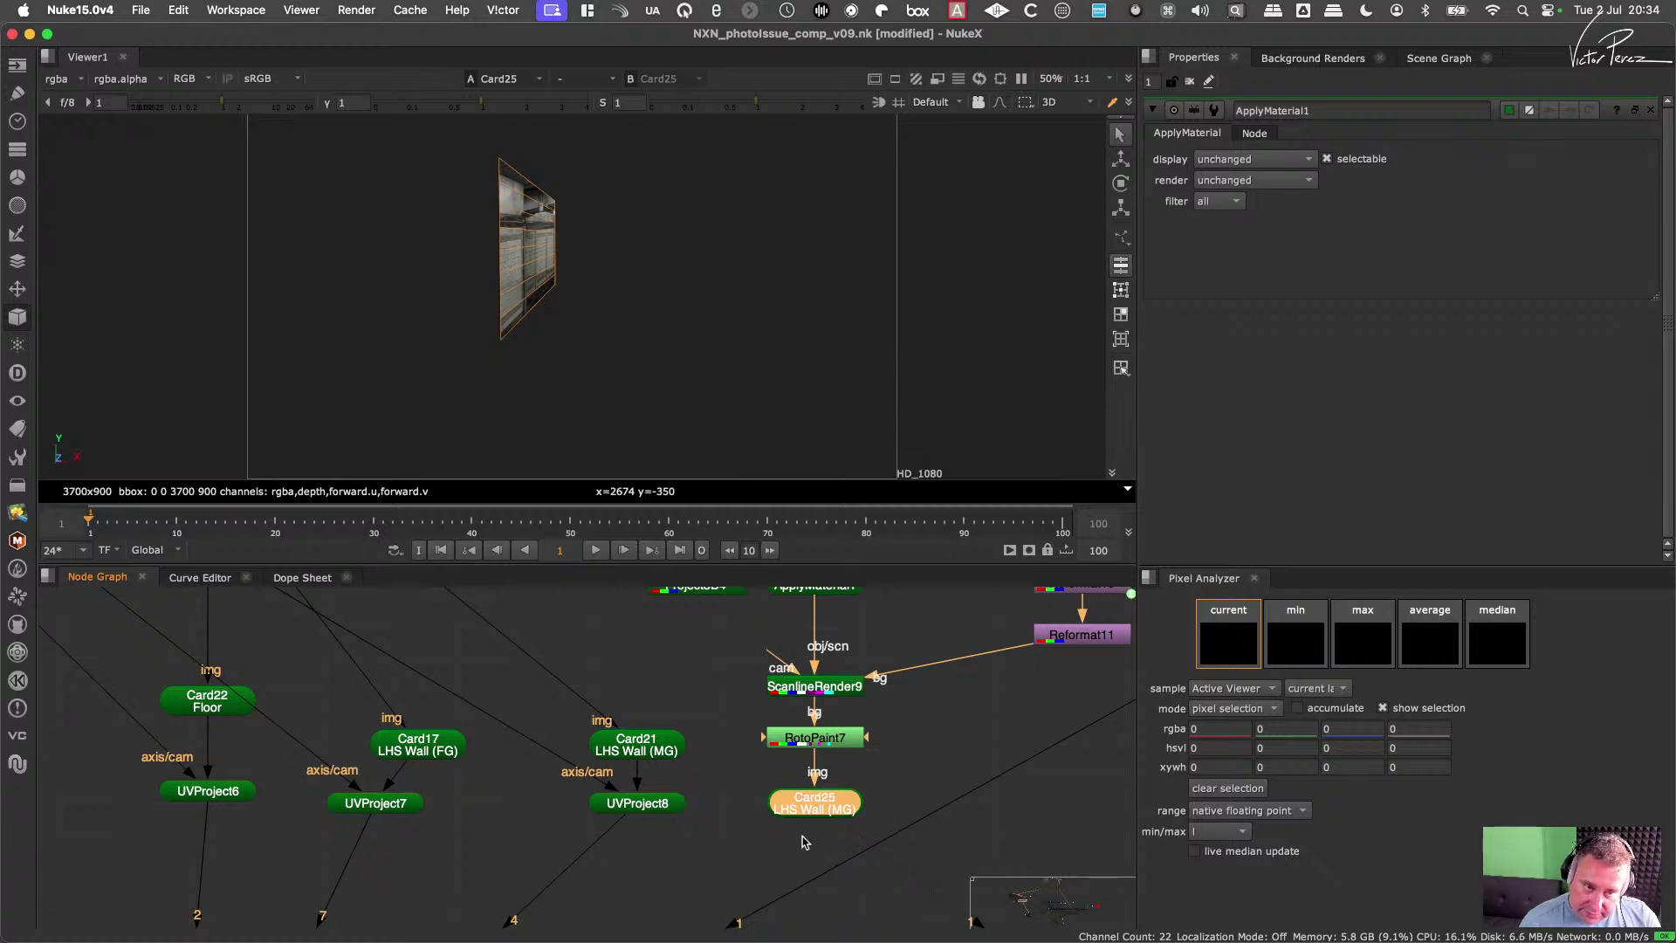
scroll(855, 721, up, 4)
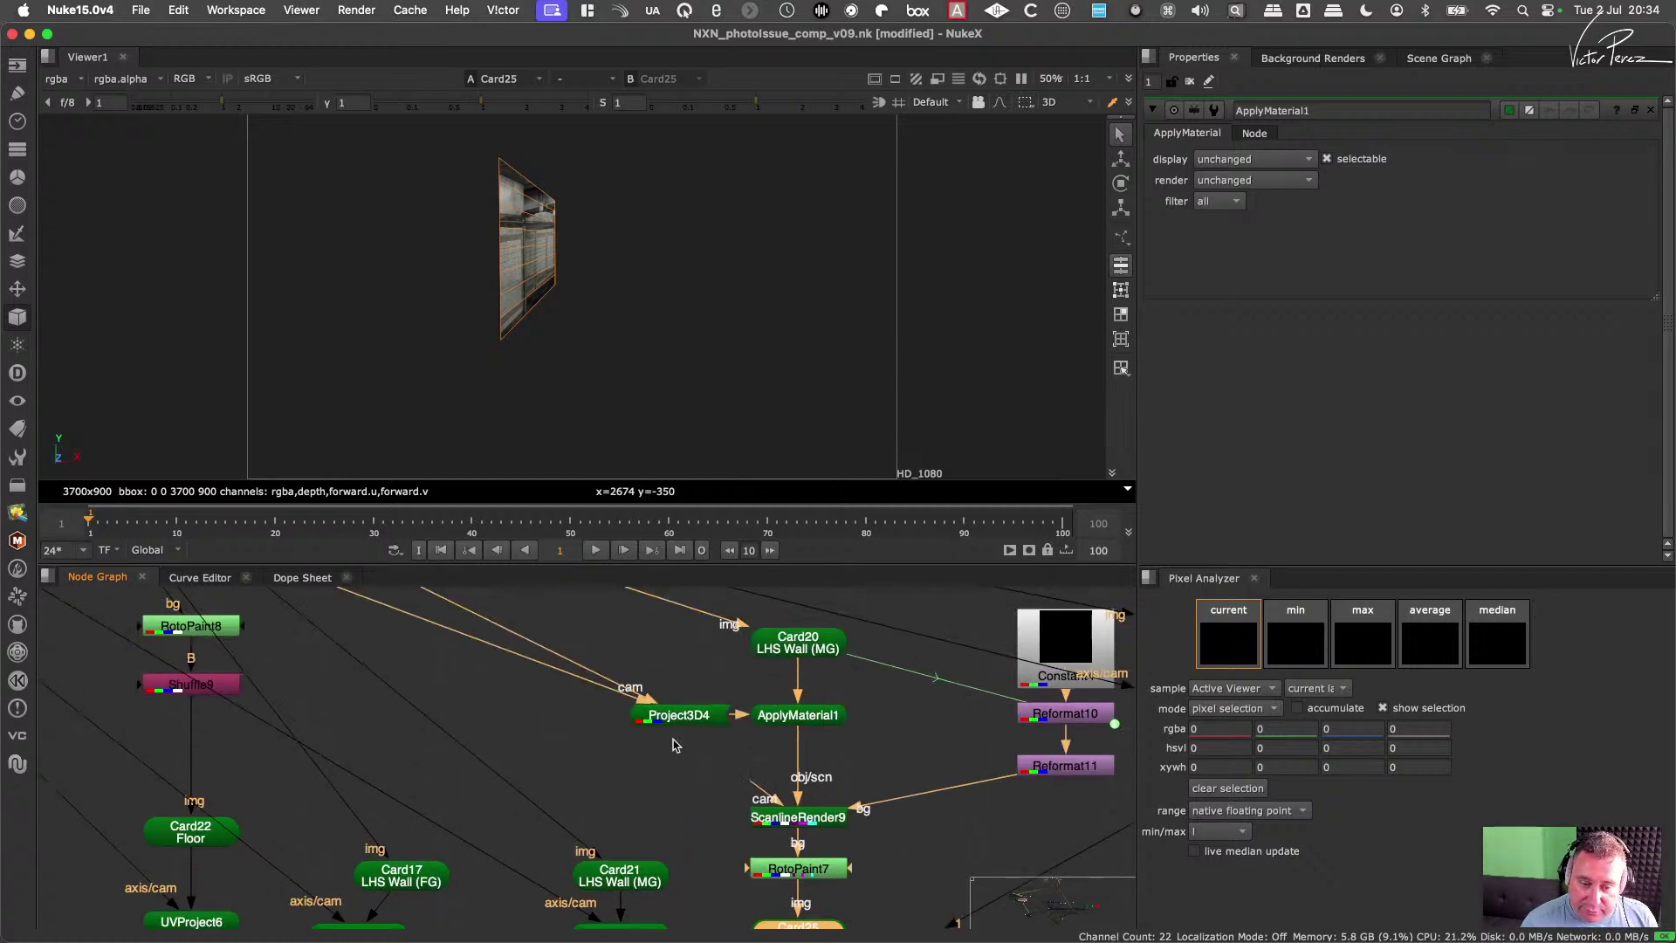
scroll(789, 787, down, 3)
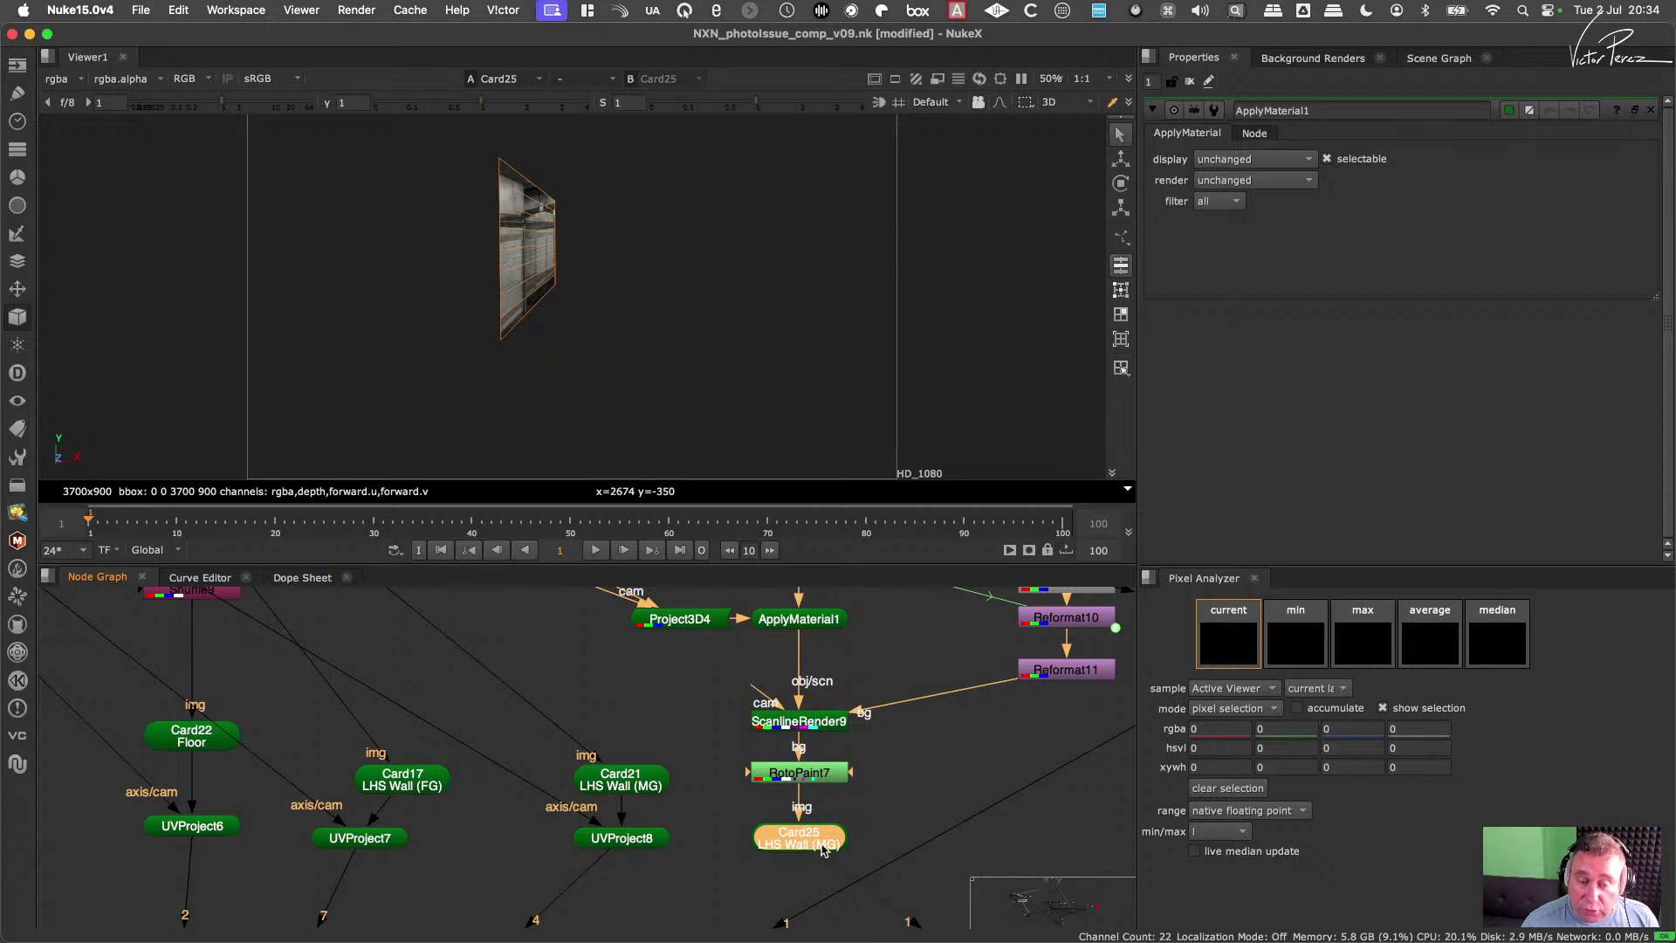
drag(724, 685, 860, 790)
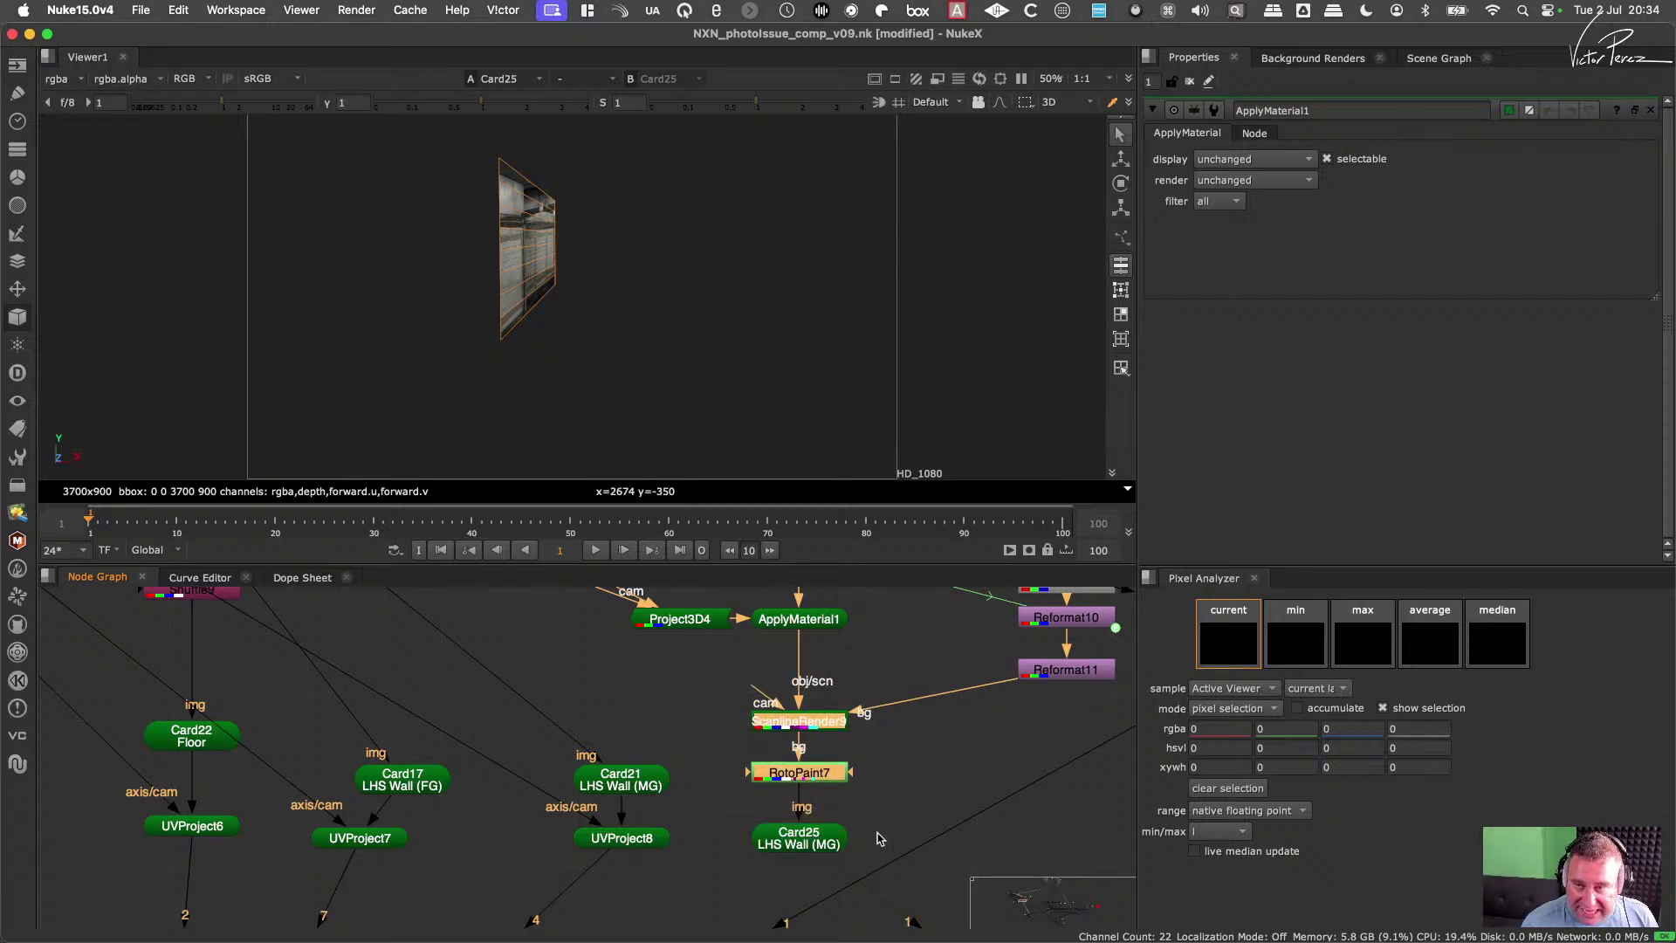
scroll(864, 777, left, 6)
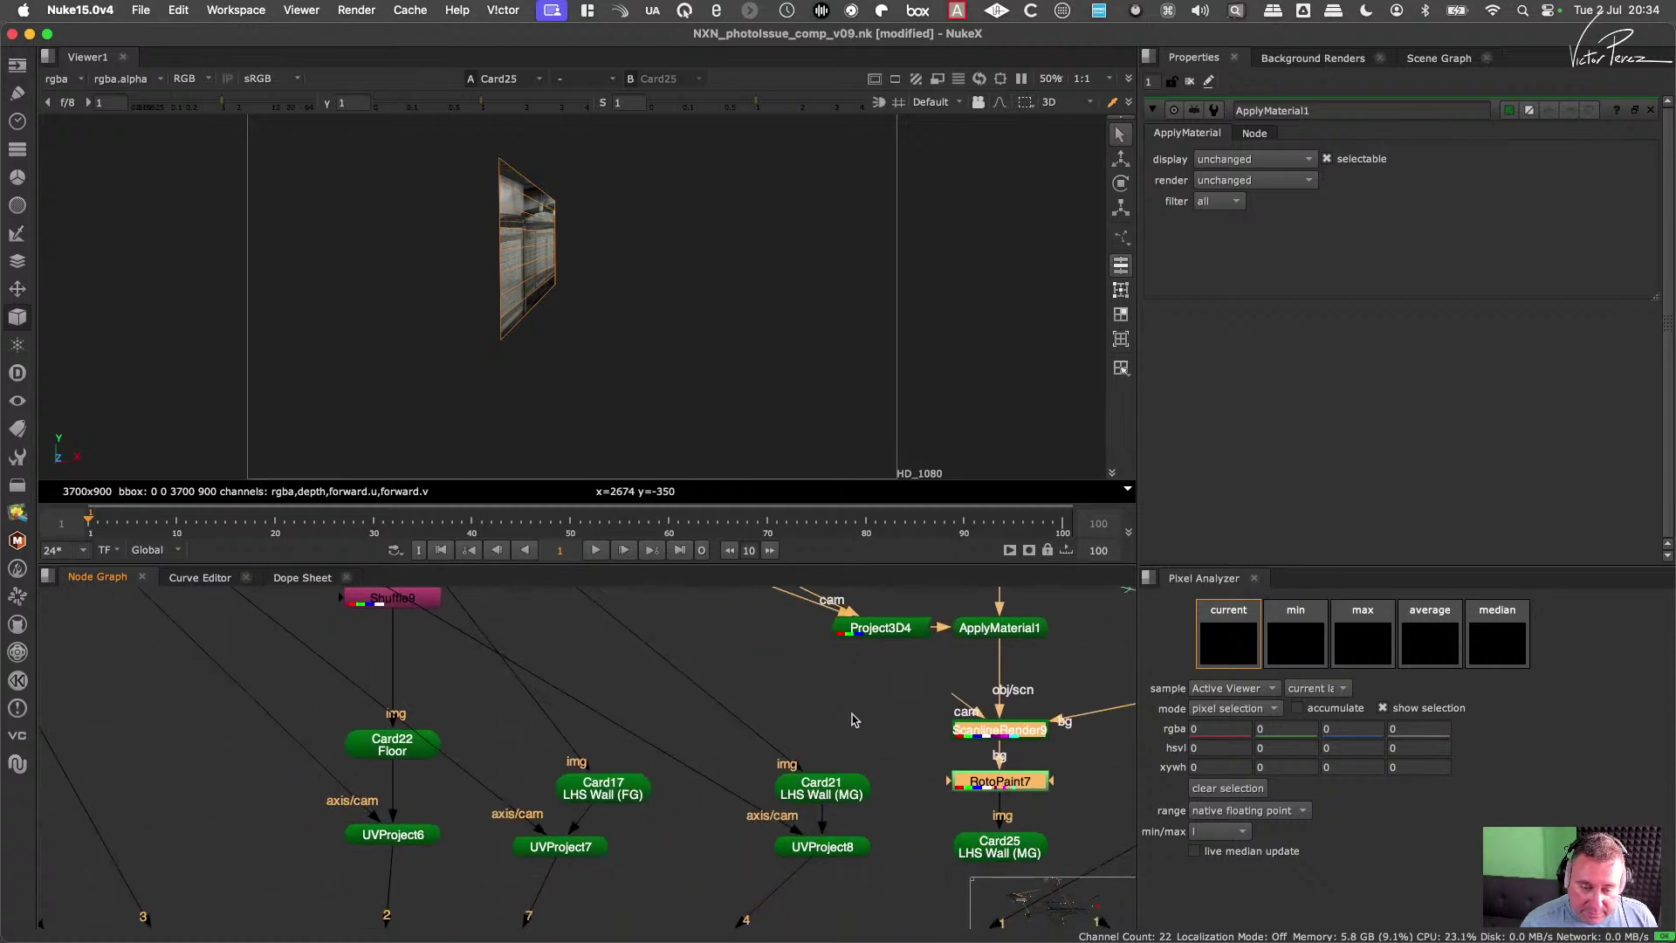
scroll(820, 808, right, 3)
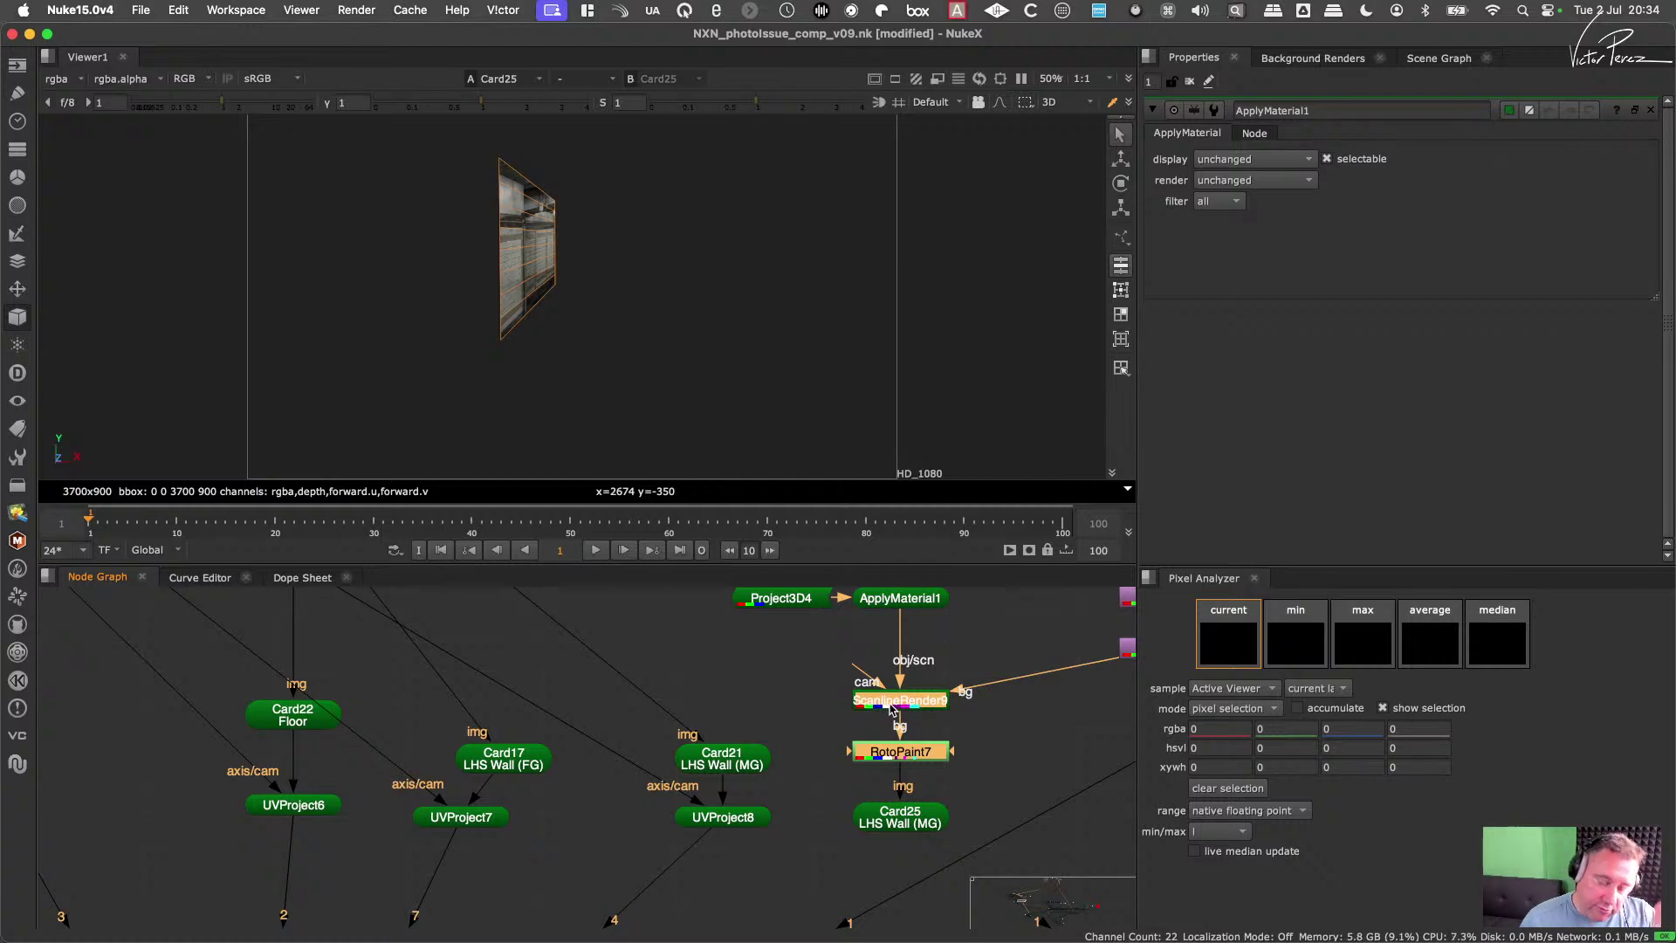
Step: Move ScanlineRender9 and RotoPaint7 closer beneath ApplyMaterial1, viewing ScanlineRender9, RotoPaint7 and Card25 in turn
scroll(872, 690, up, 5)
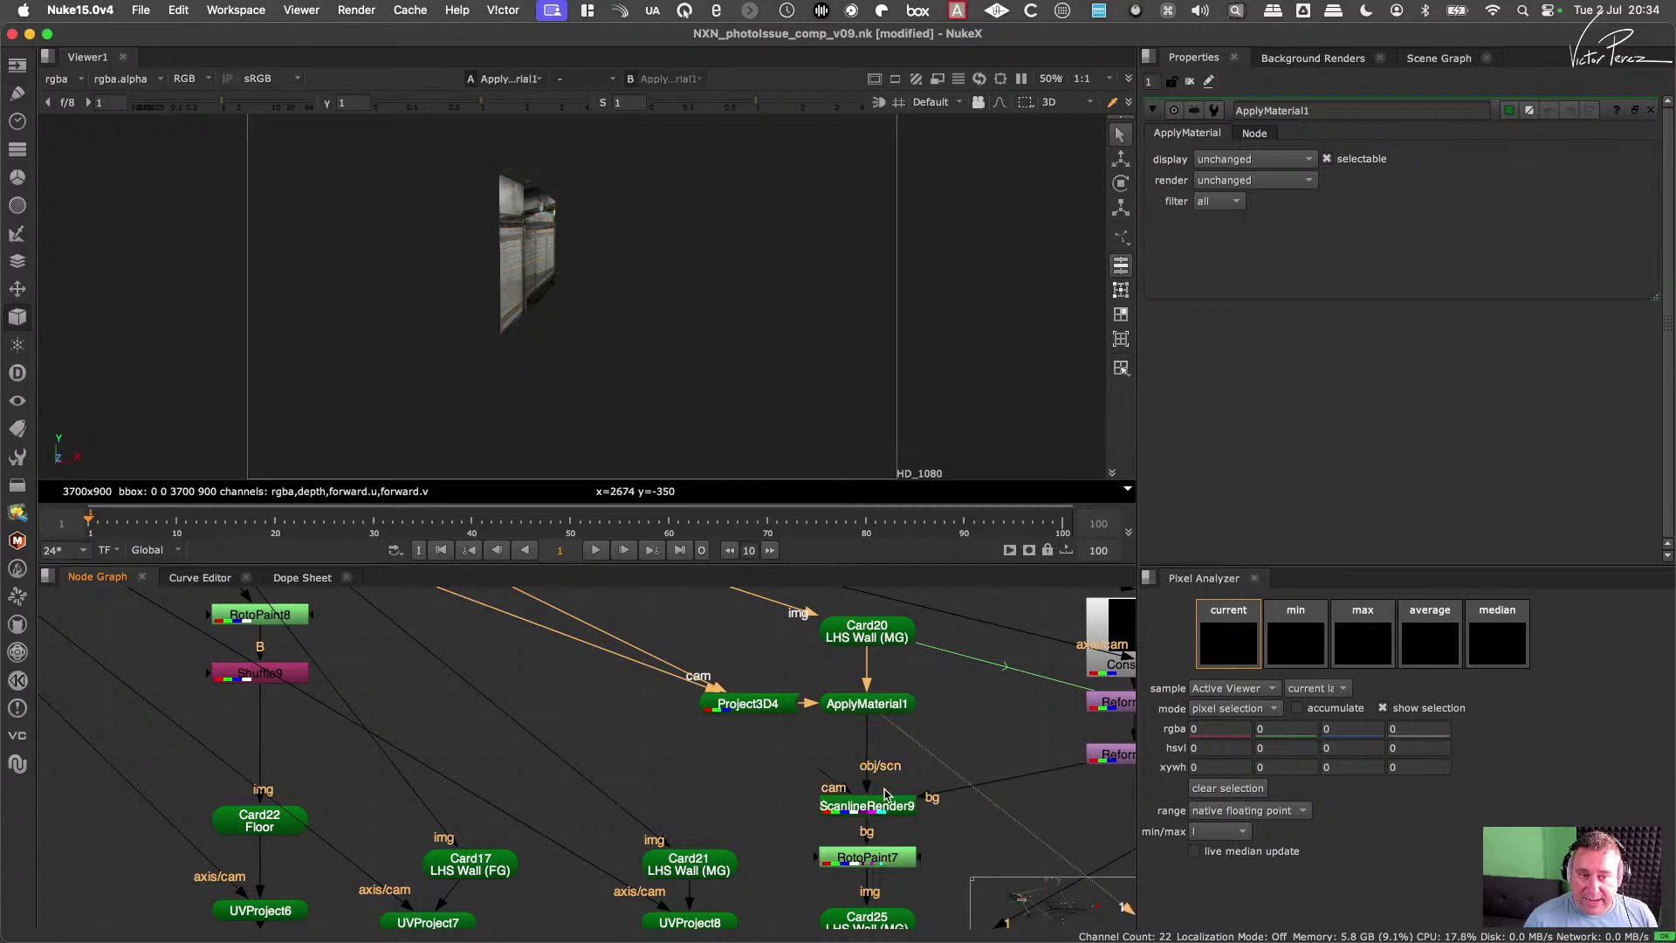
key(1)
key(Tab)
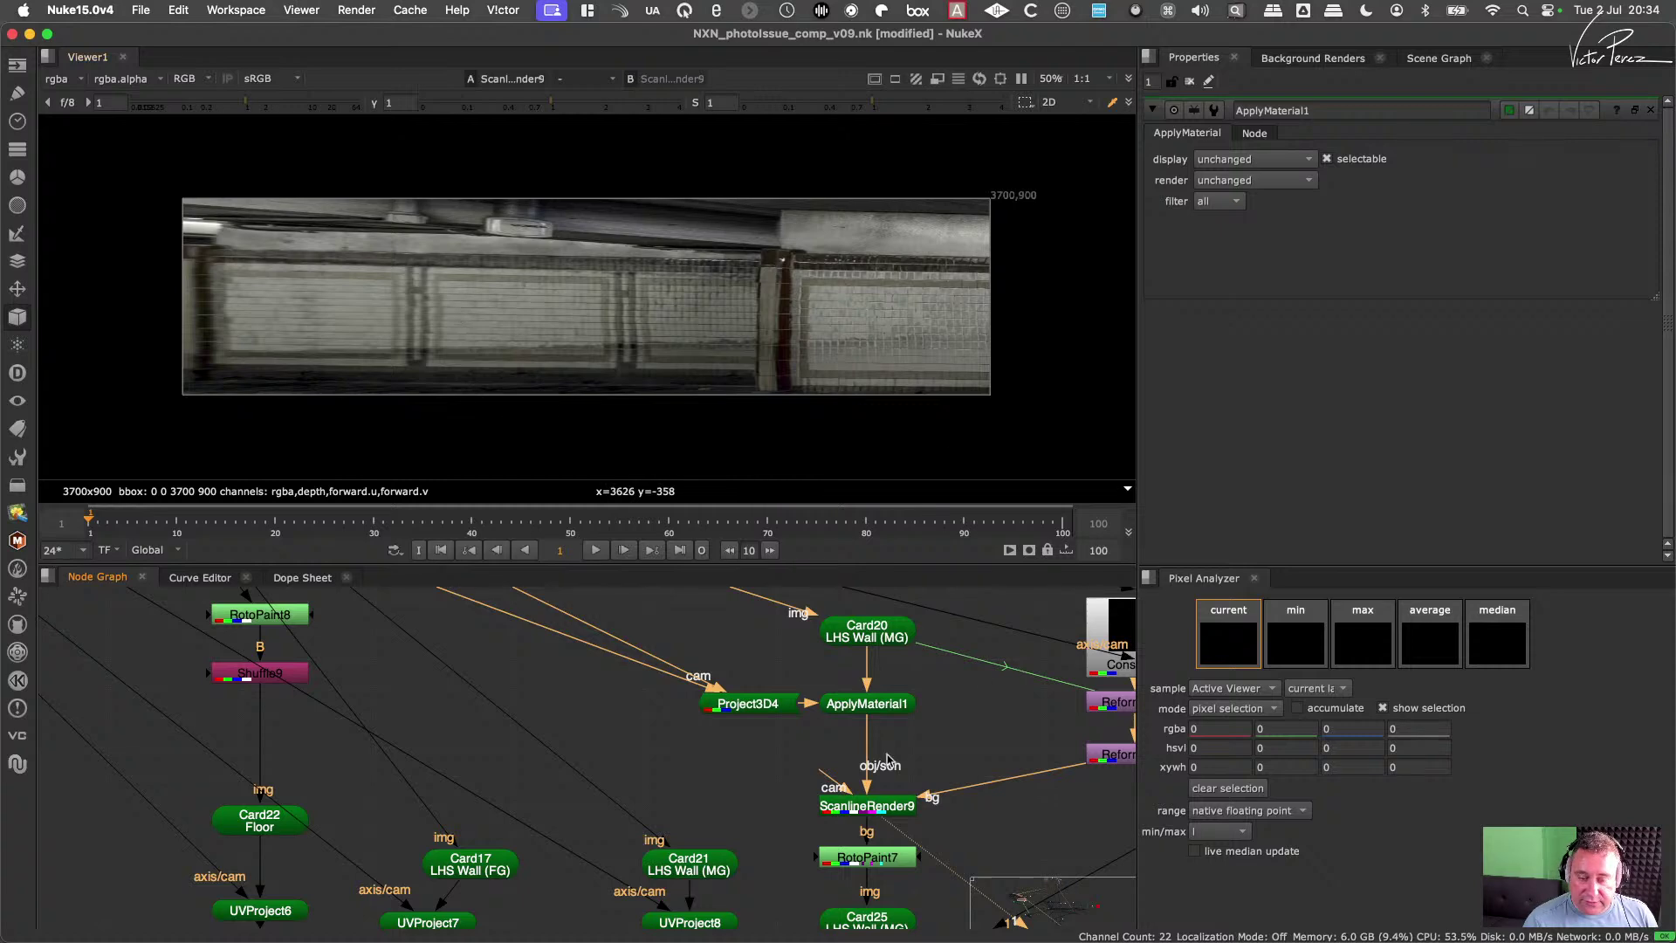
drag(882, 814, 886, 788)
drag(878, 860, 878, 836)
key(1)
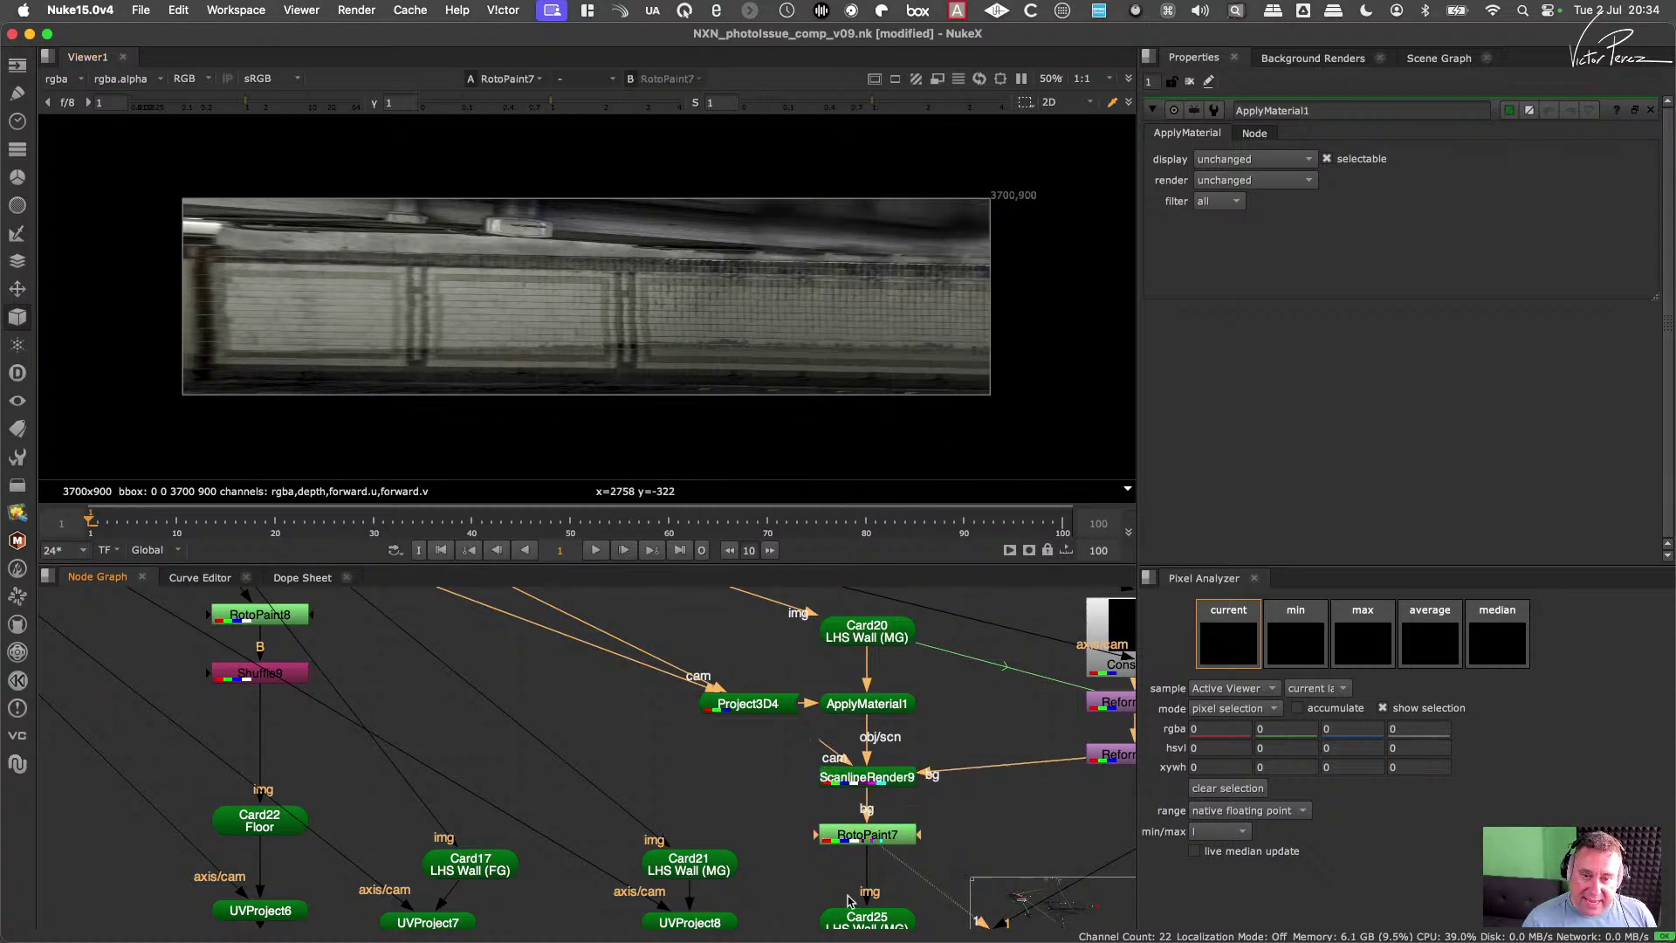
middle_drag(846, 890, 849, 772)
click(871, 812)
key(1)
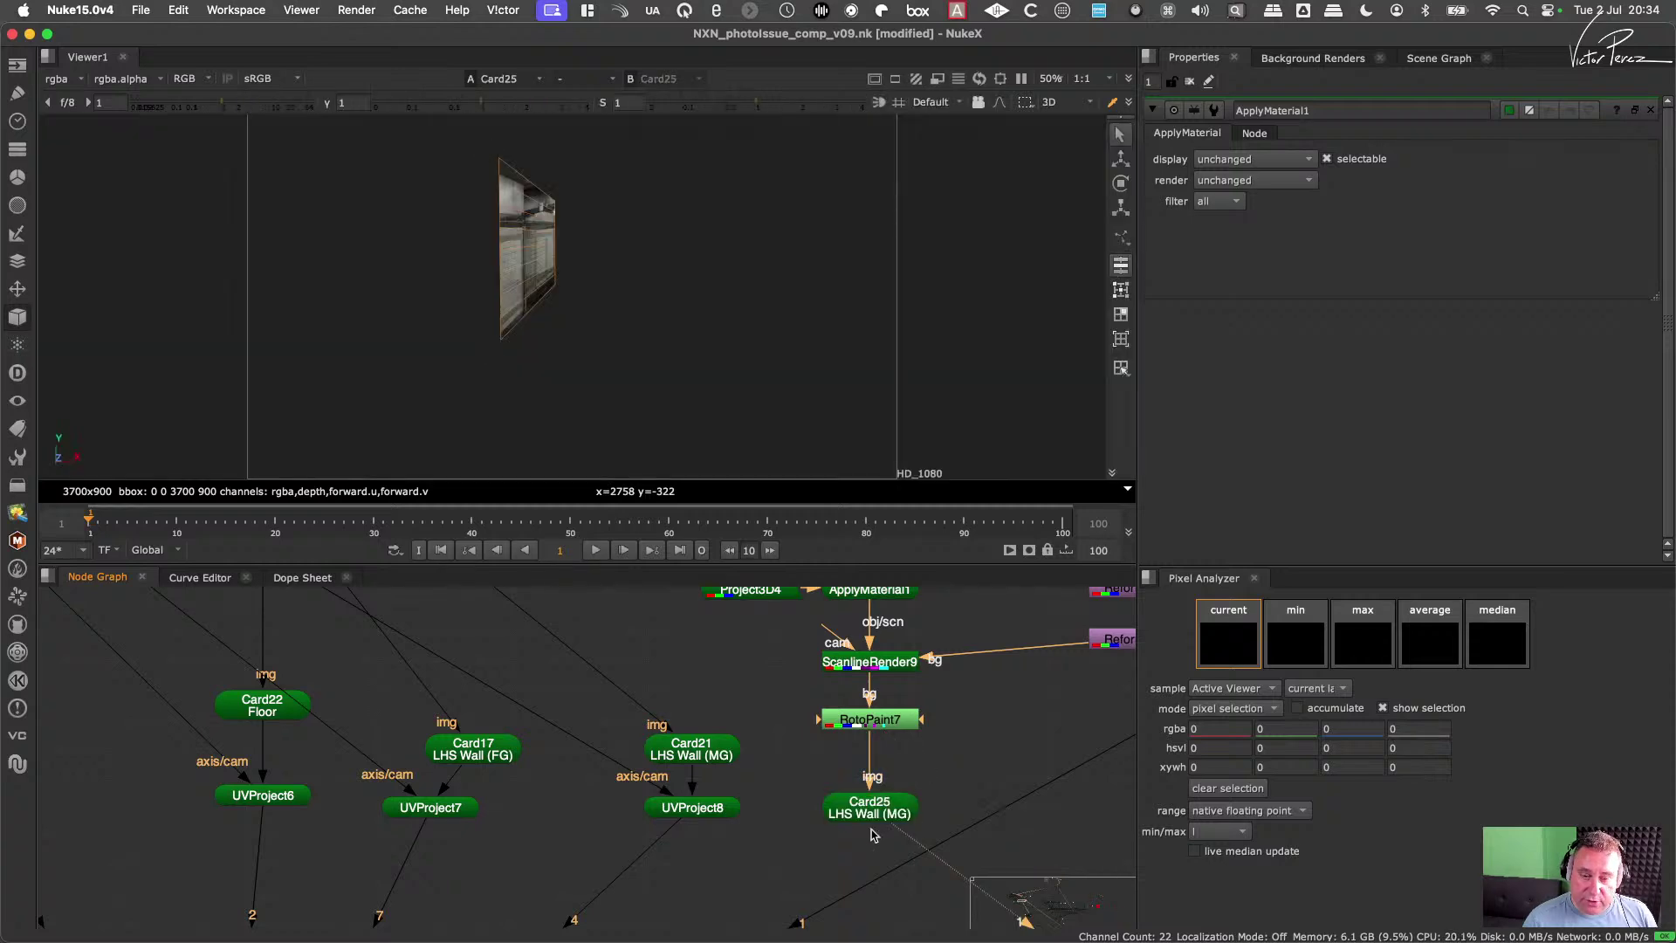
scroll(860, 845, down, 5)
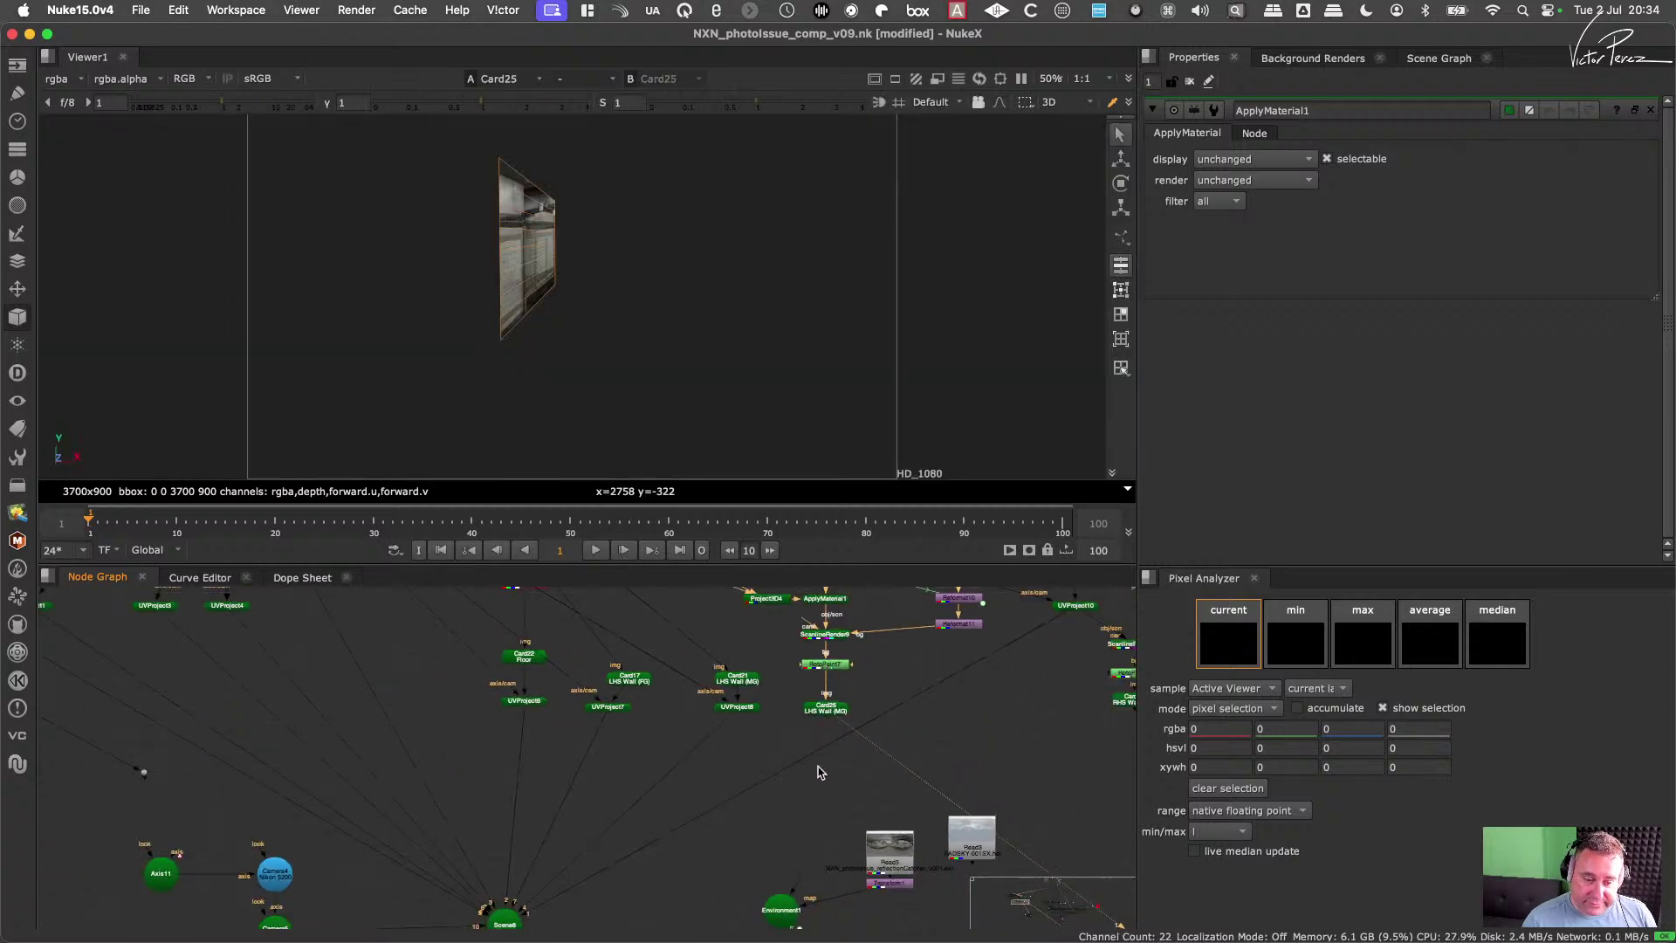
Step: Duplicate Project3D4 and ApplyMaterial1, and insert the copied ApplyMaterial between Card23 and UVProject10 for the RHS Wall (MG)
drag(880, 772, 594, 897)
middle_drag(884, 735, 731, 925)
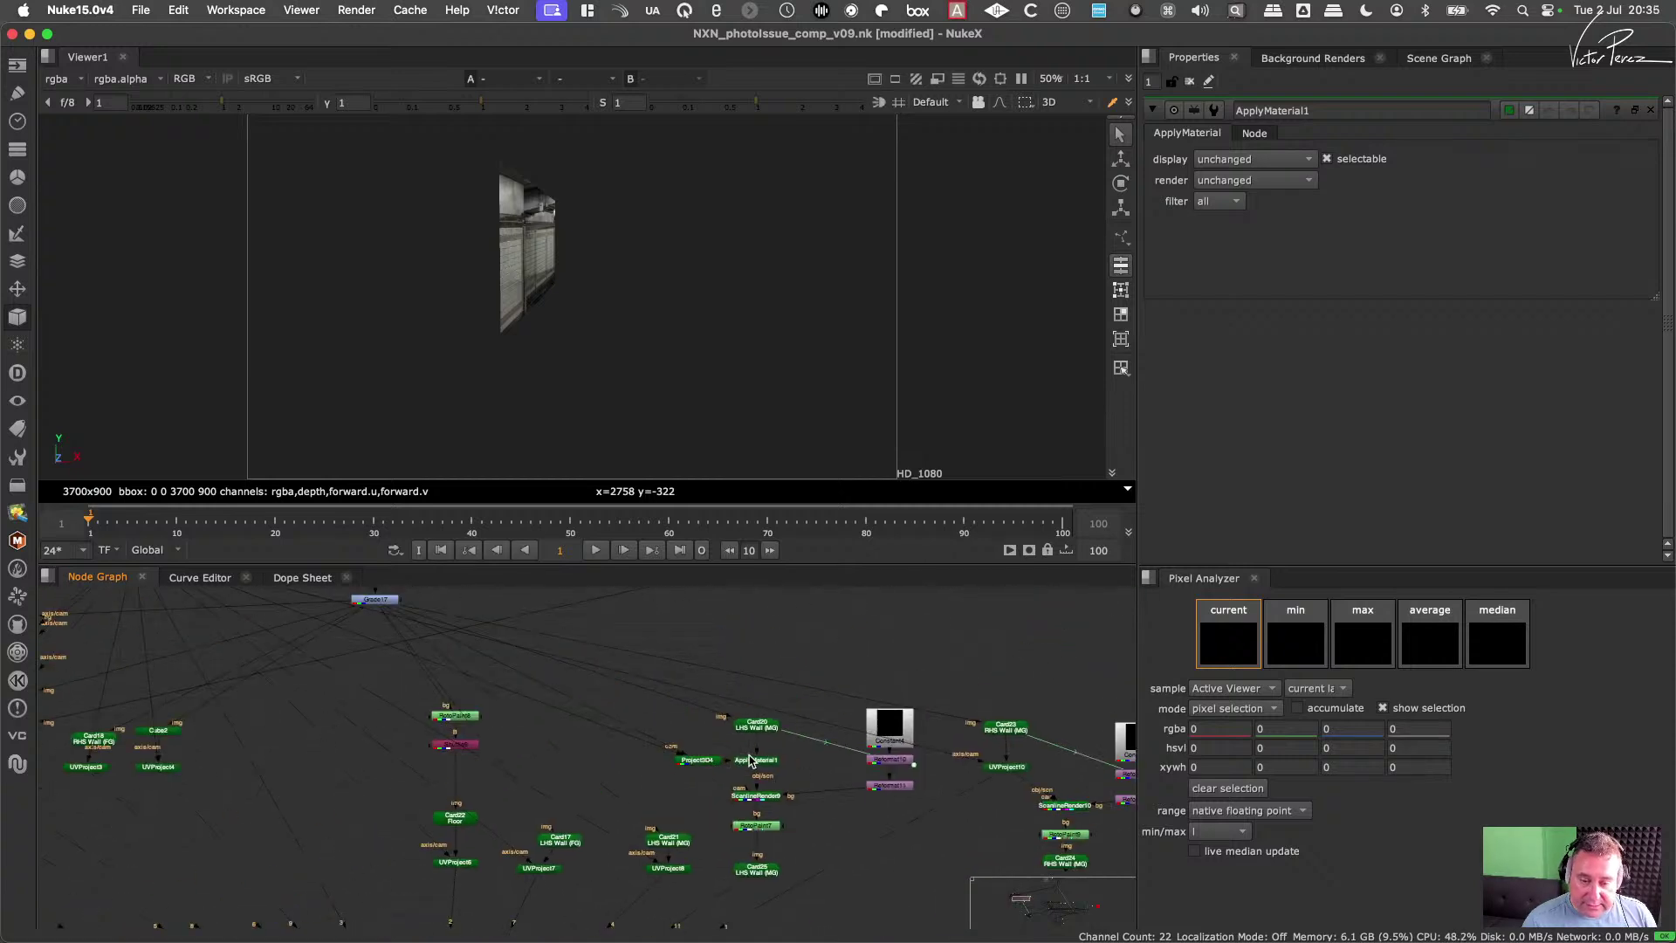
middle_drag(768, 836, 776, 795)
scroll(754, 719, up, 2)
drag(834, 698, 646, 731)
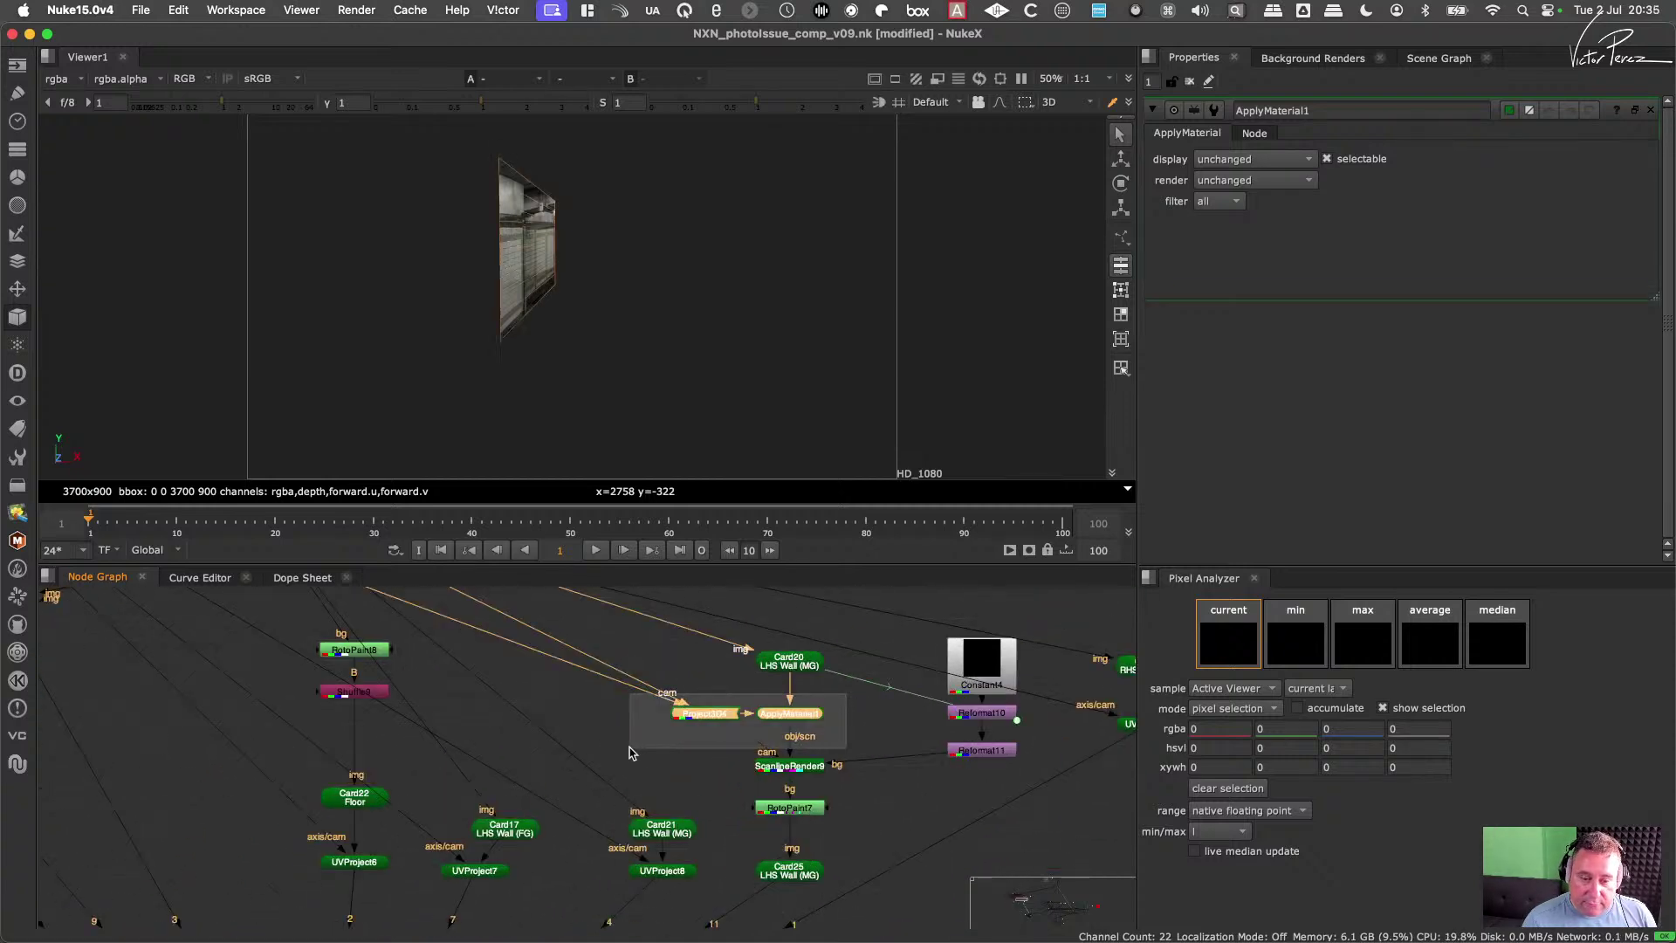
middle_drag(1074, 739, 817, 751)
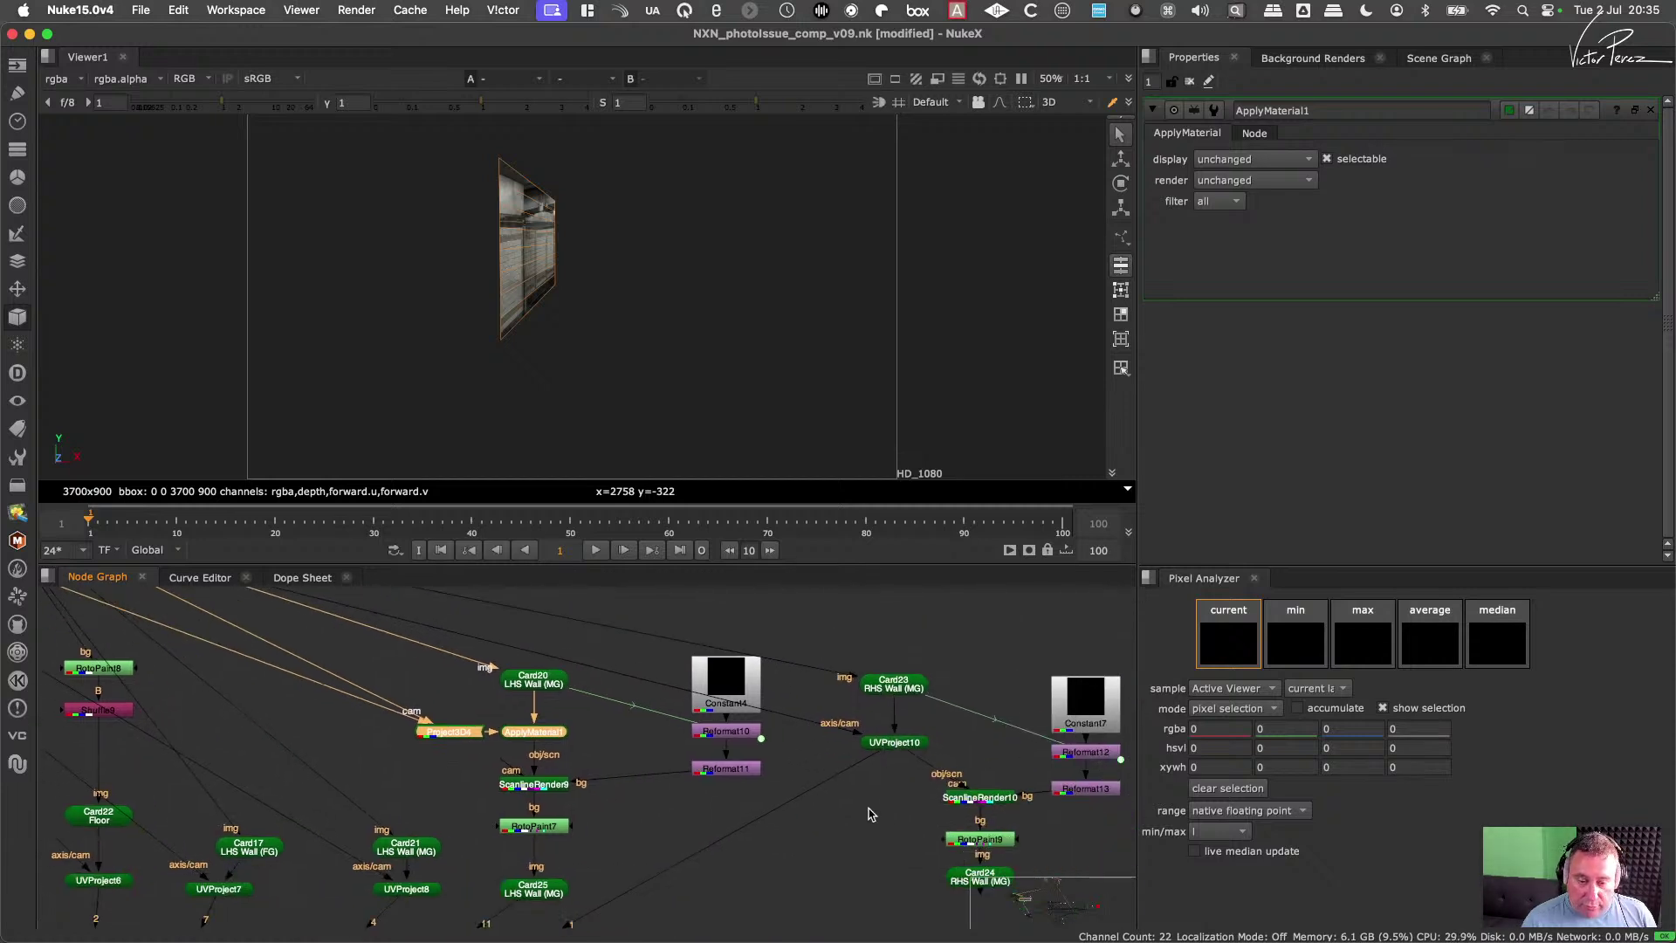
key(super+v)
drag(932, 839, 887, 715)
Step: Move UVProject10's camera link and Card23's img link onto Project3D5, and delete UVProject10
click(897, 741)
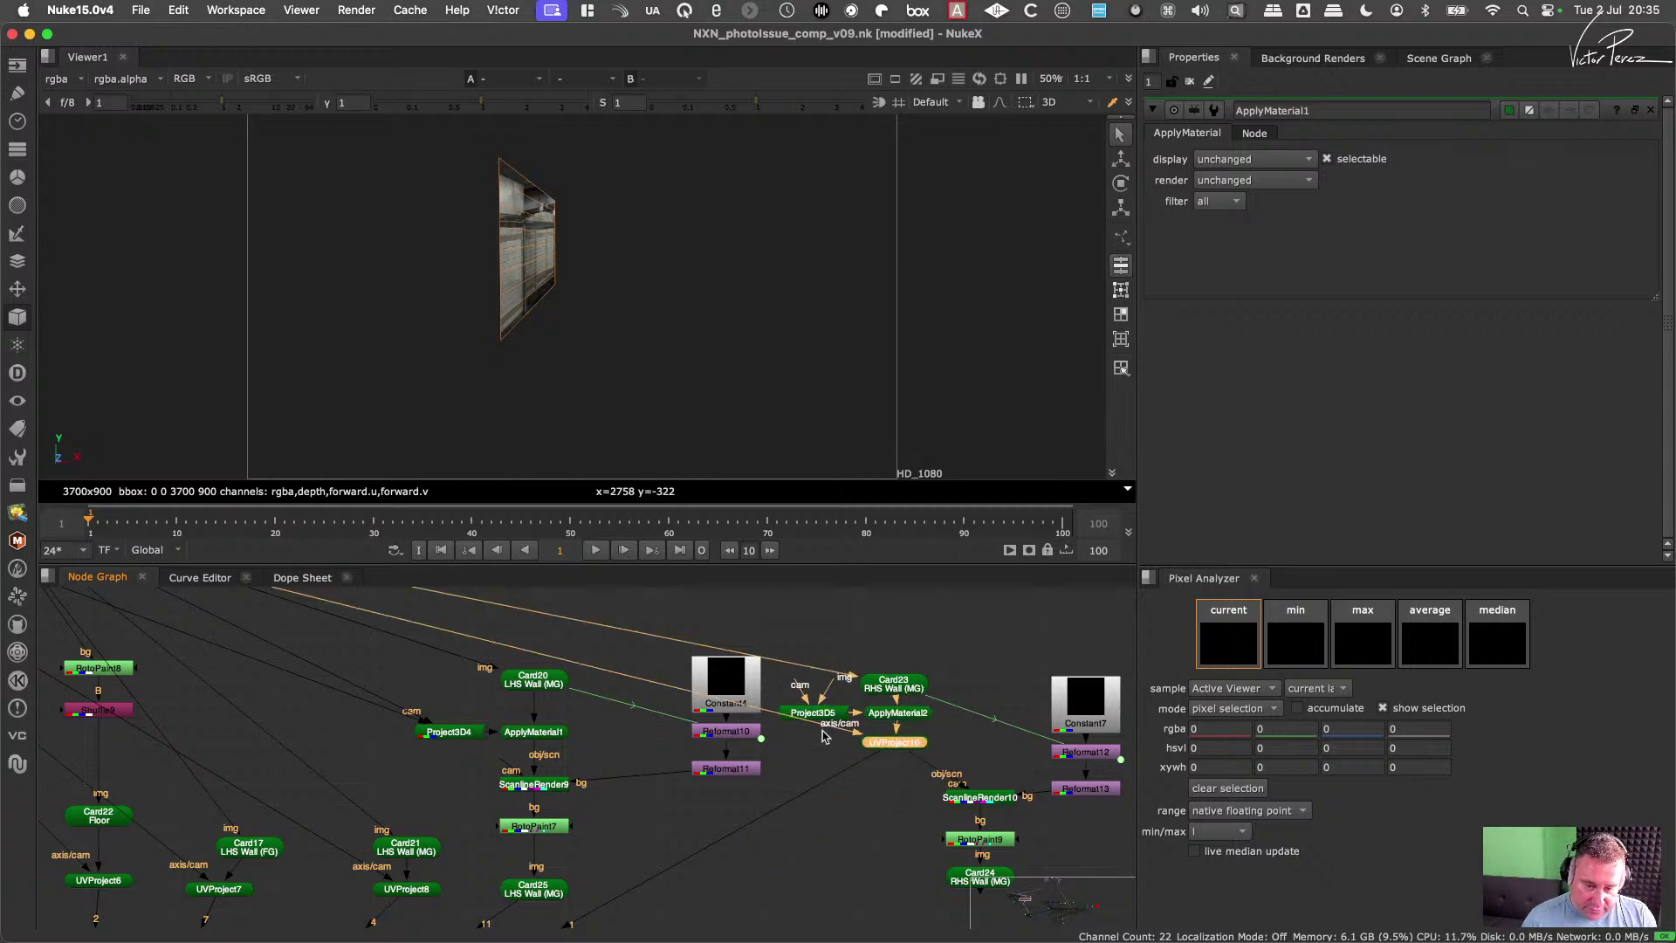
drag(851, 732, 808, 709)
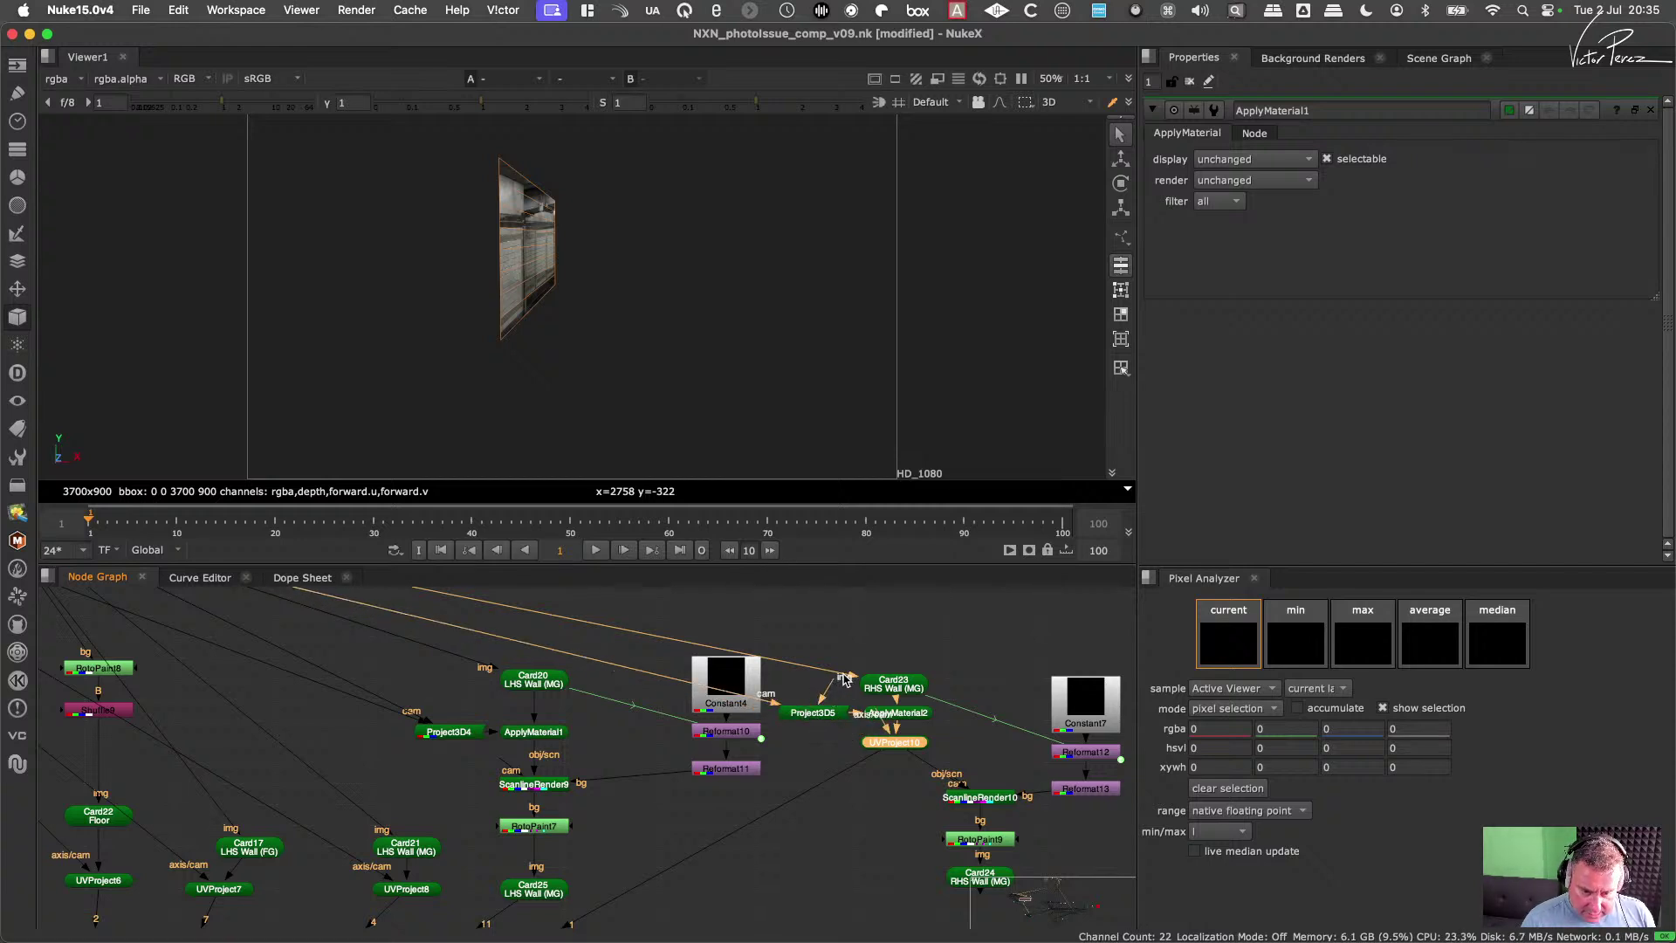
middle_drag(873, 685, 867, 737)
mouse_move(843, 726)
mouse_down()
mouse_move(840, 708)
mouse_move(825, 770)
mouse_up()
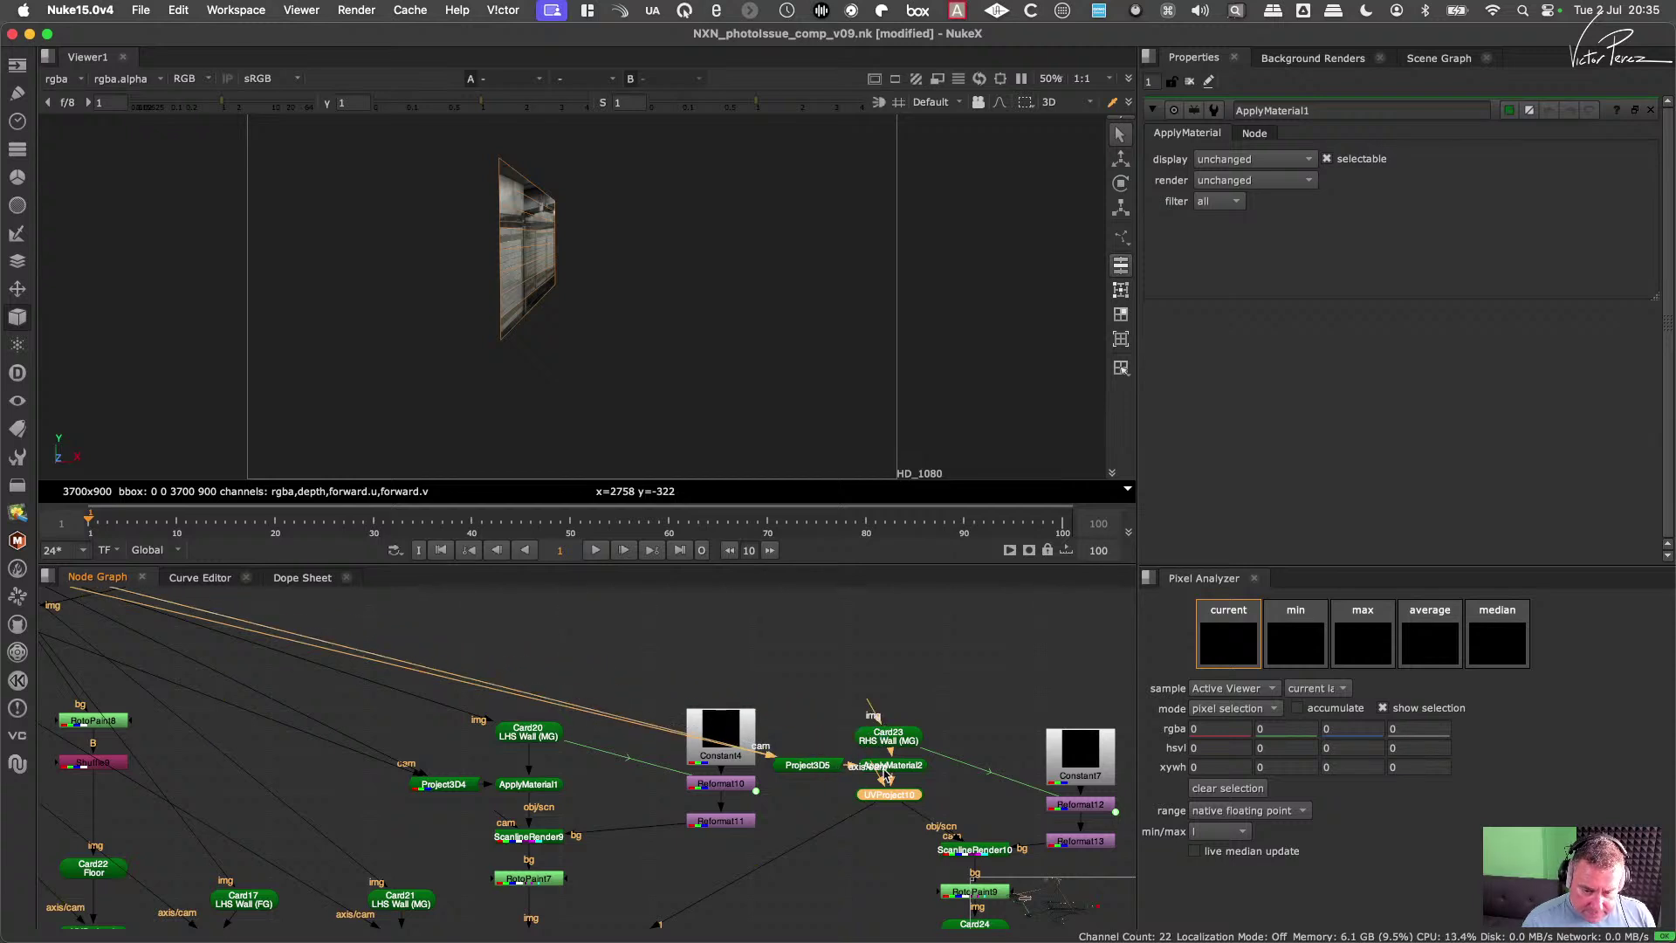
mouse_move(895, 797)
mouse_down()
mouse_move(899, 818)
mouse_move(898, 765)
mouse_up()
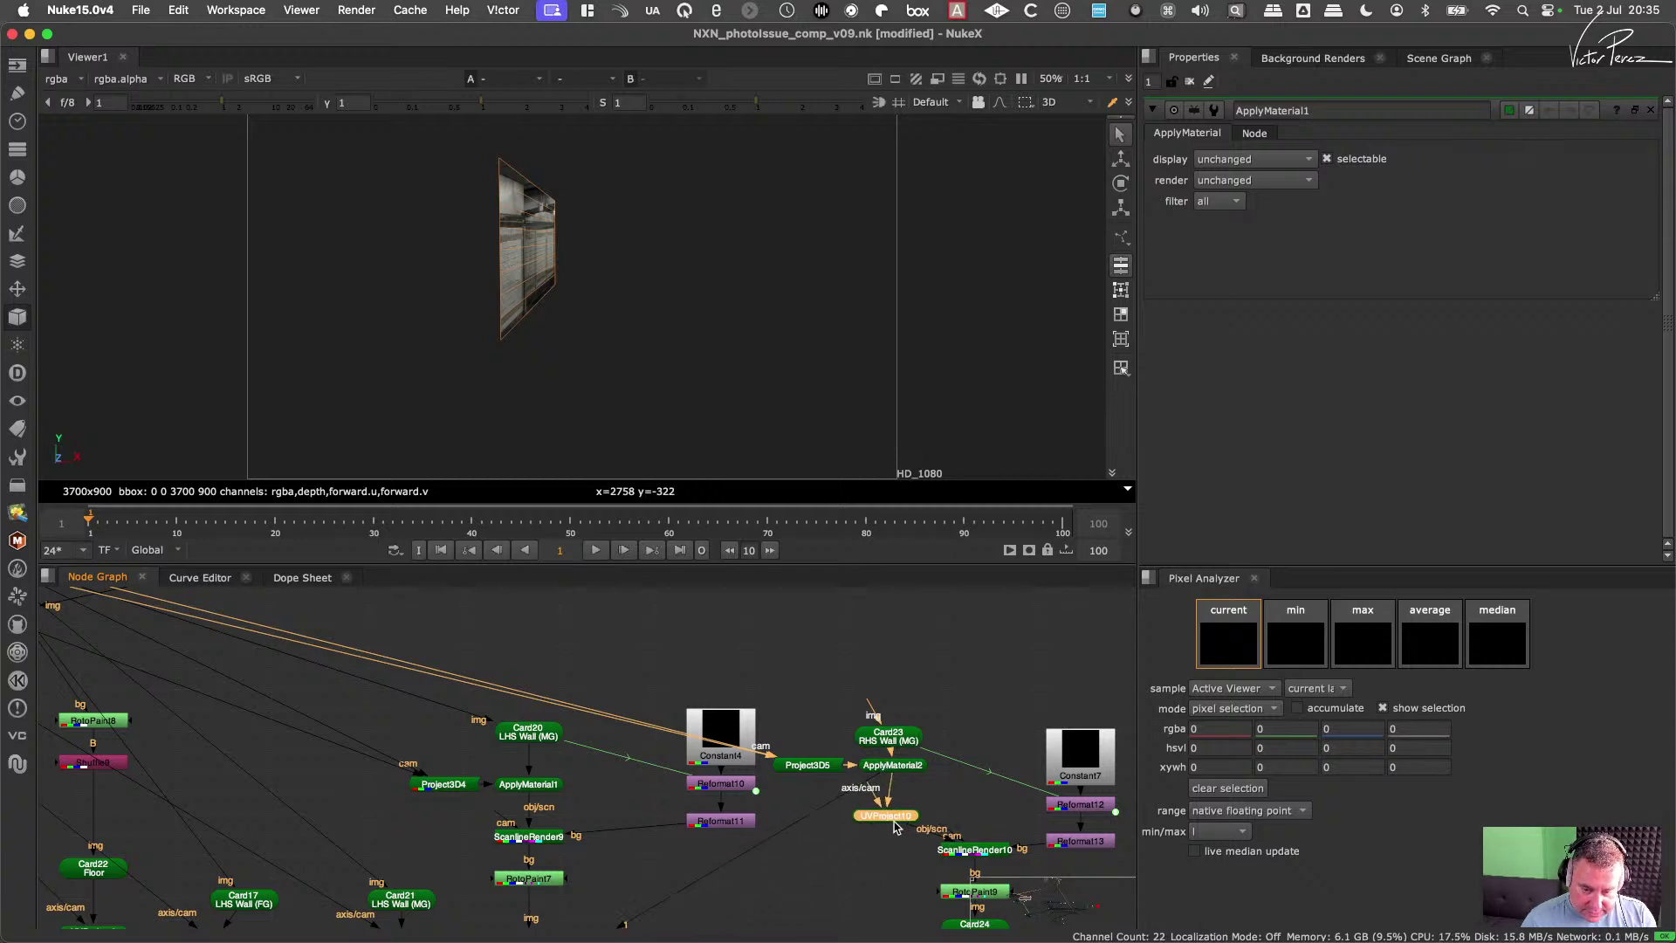
key(Delete)
Step: Reconnect the Scene8 input to Card24 and align ScanlineRender10, RotoPaint9 and Card24 beneath ApplyMaterial2
middle_drag(898, 851, 871, 767)
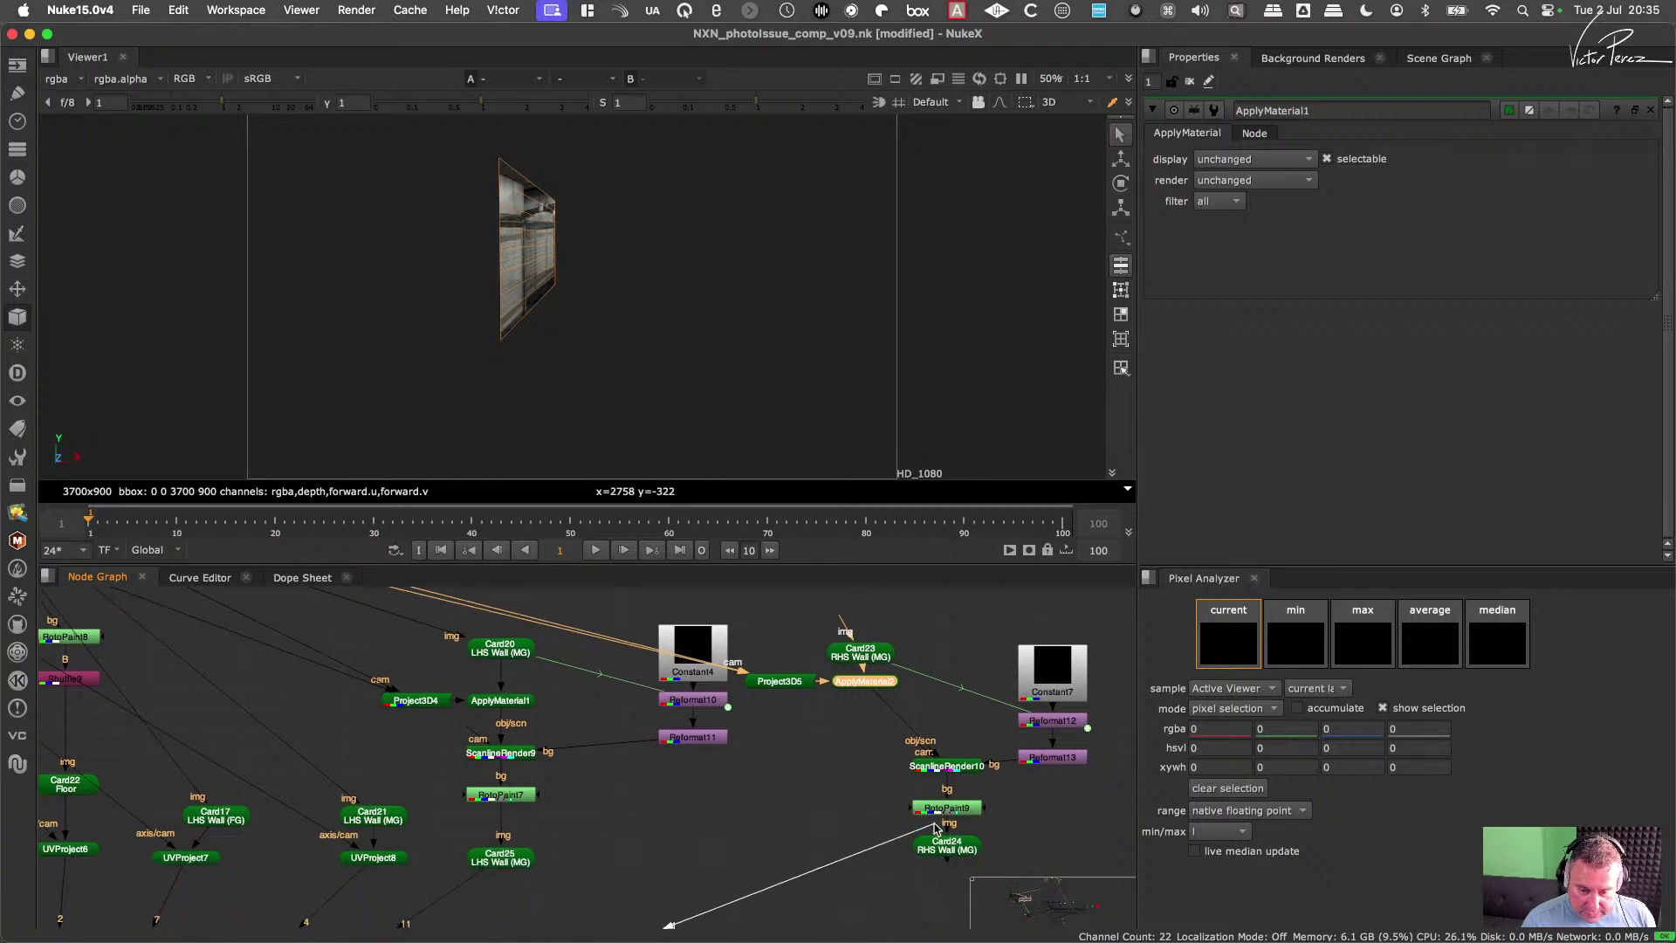
drag(895, 738, 883, 857)
click(869, 764)
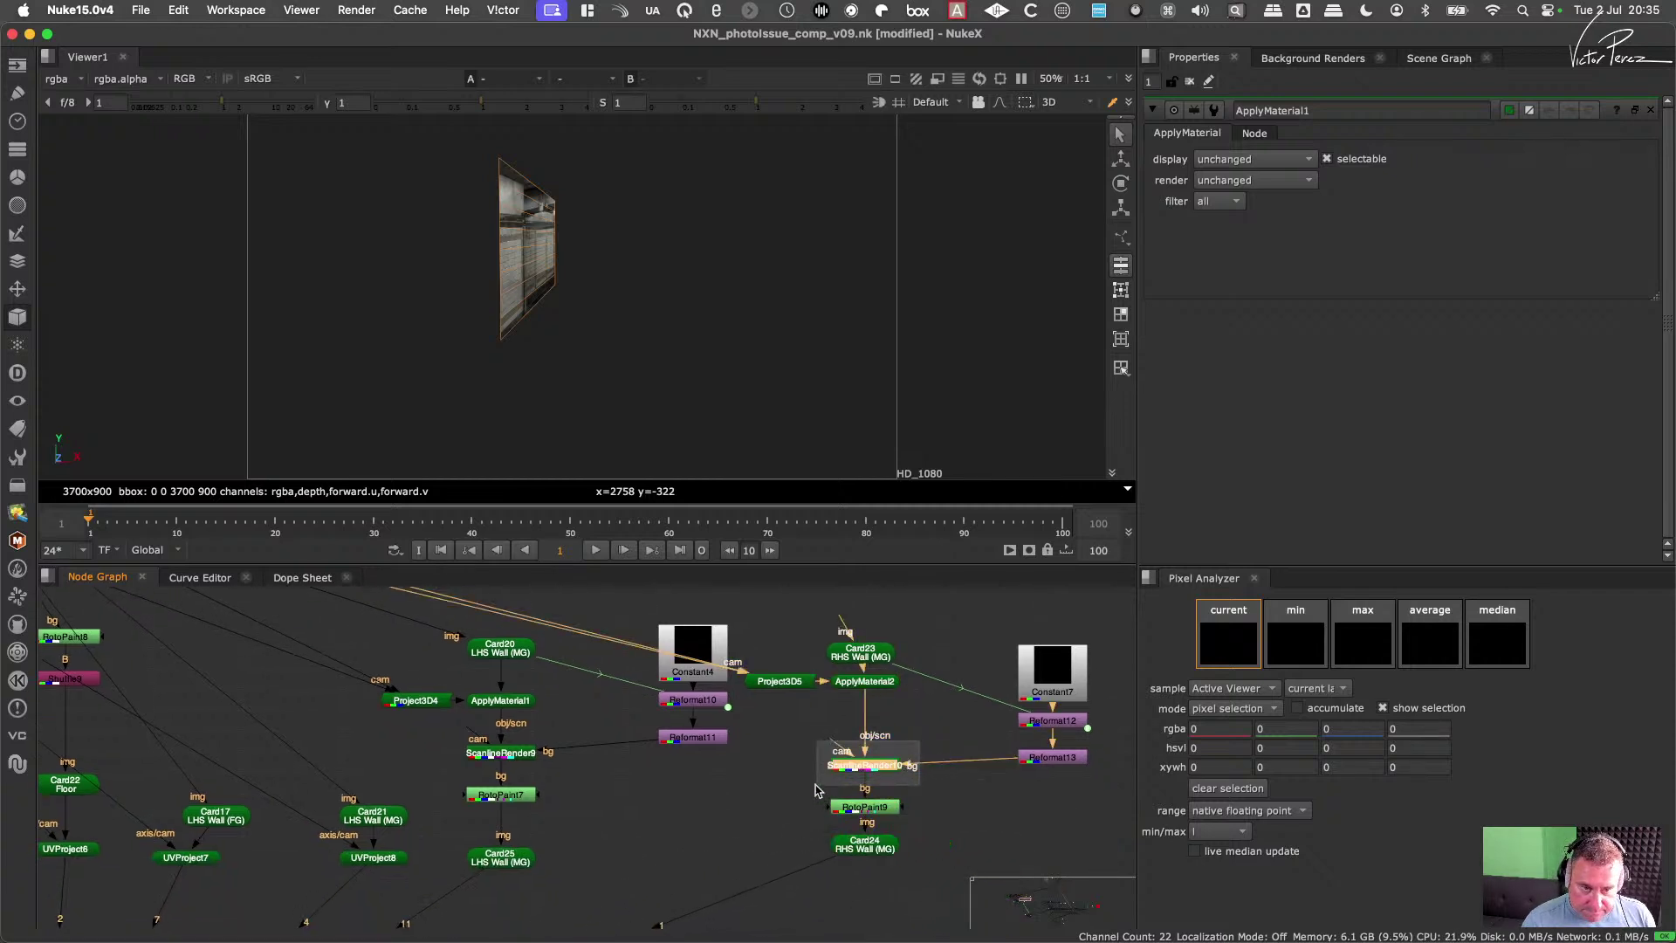
Step: Check the RHS Wall (MG) projection by viewing ScanlineRender10, RotoPaint9 and Card24 in turn
key(1)
click(892, 809)
key(1)
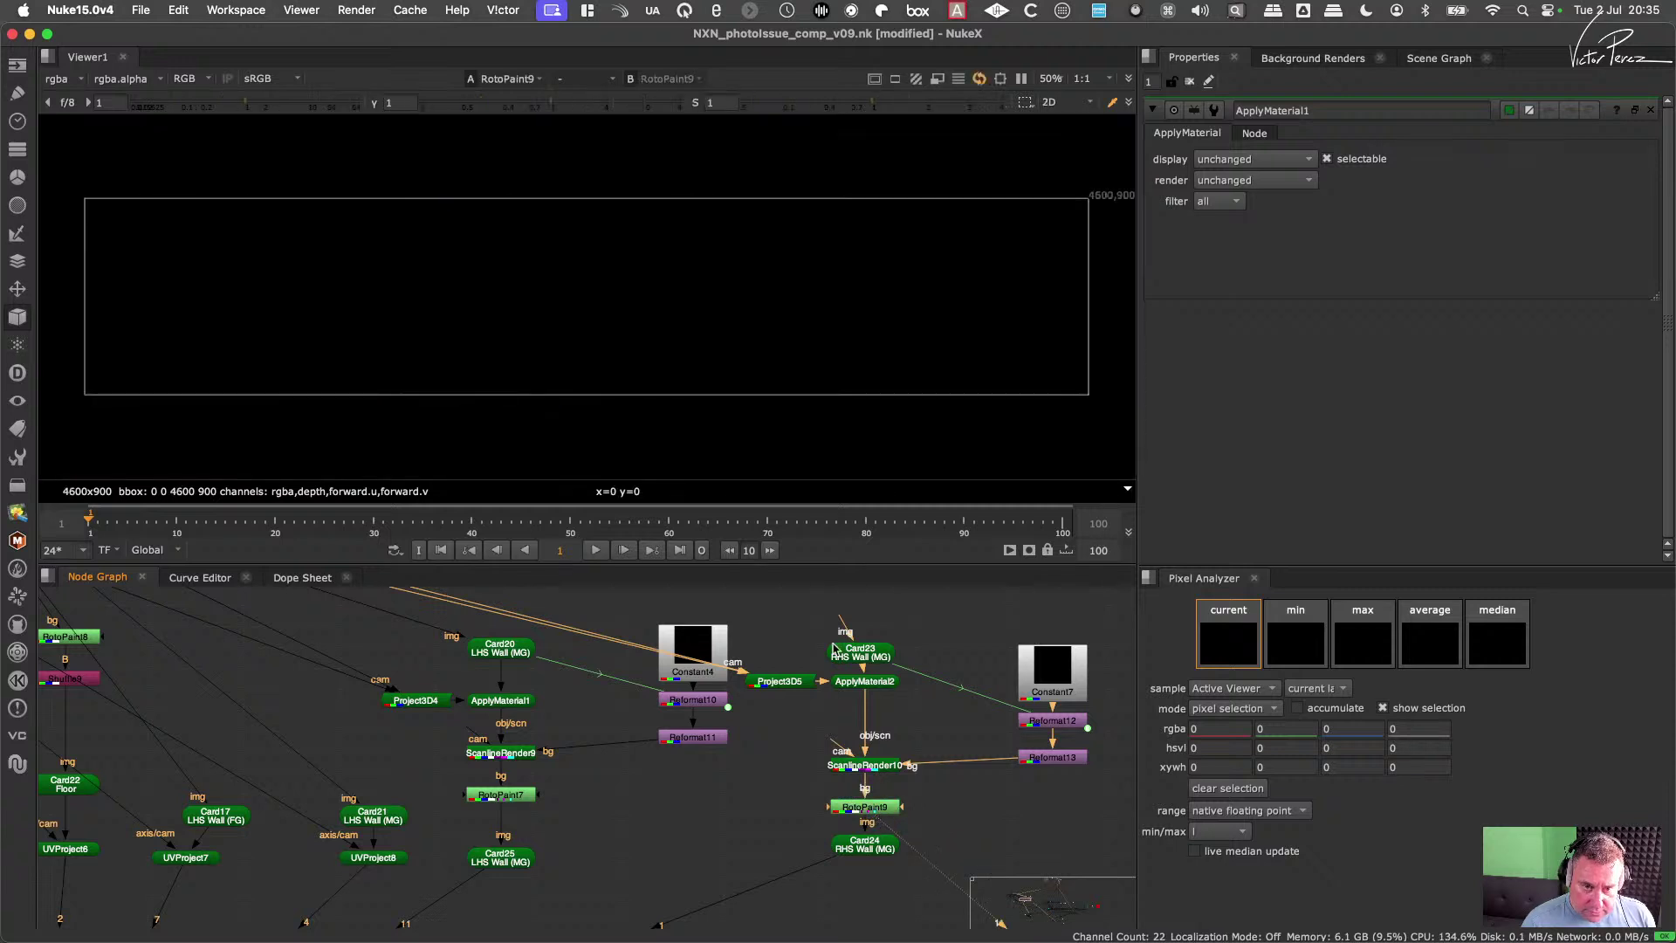
click(864, 809)
click(882, 843)
key(1)
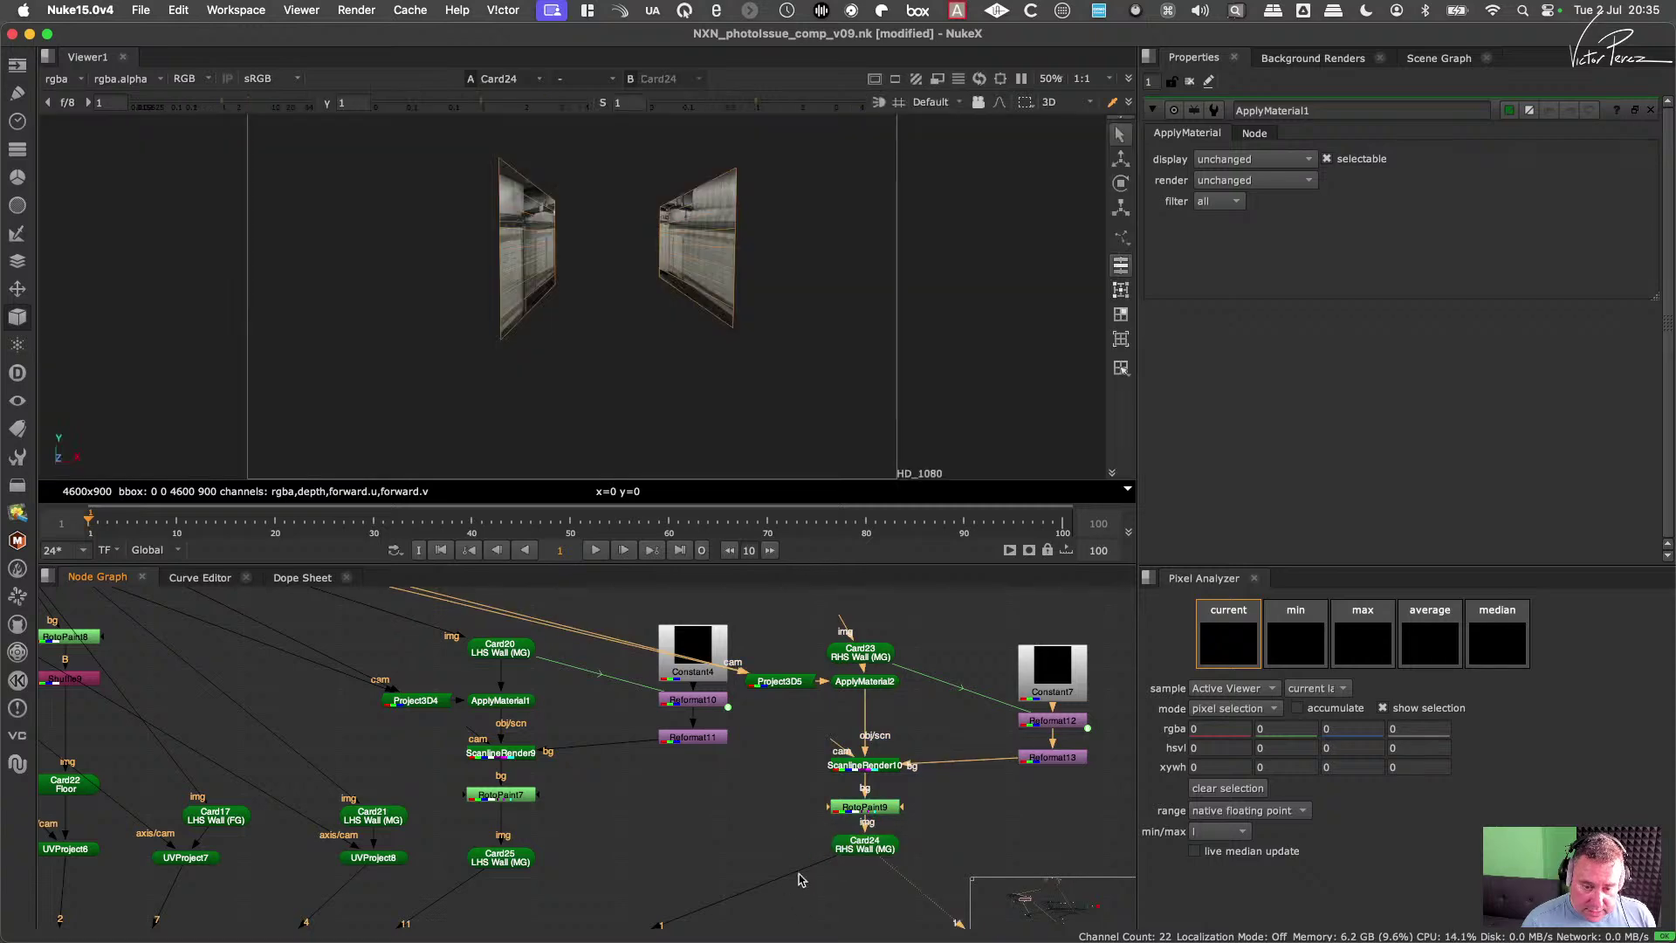
Step: View Scene8 in 3D and inspect the projected corridor walls and floor
middle_drag(868, 862, 573, 783)
click(576, 790)
key(1)
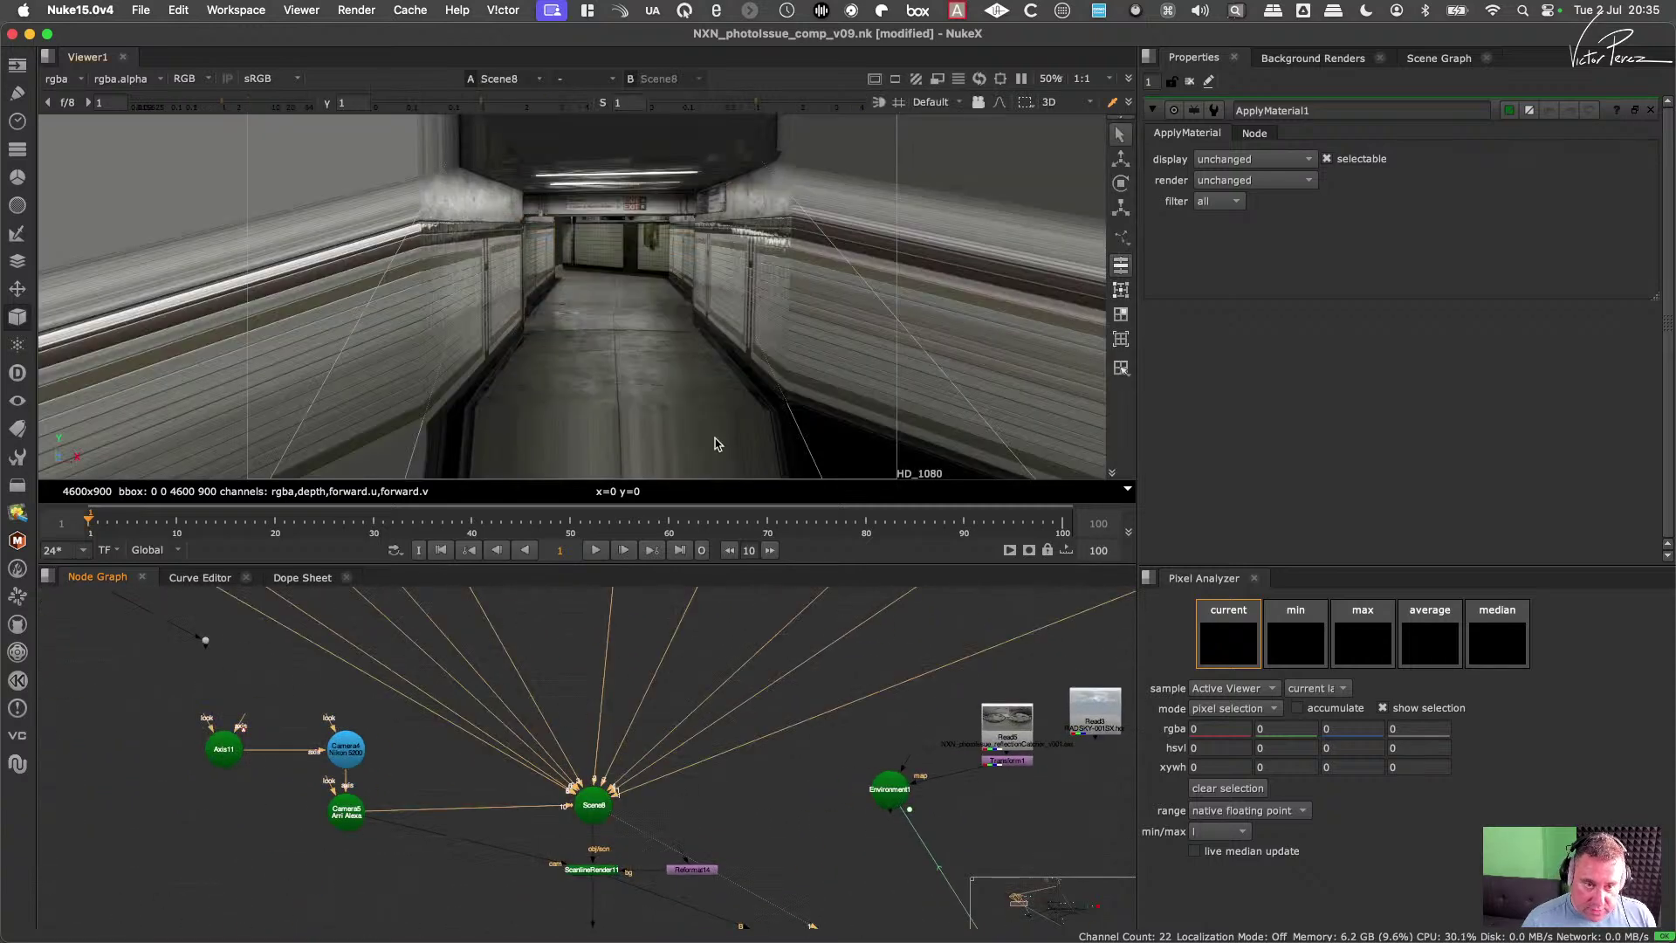
scroll(702, 292, up, 3)
super+drag(702, 292, 768, 350)
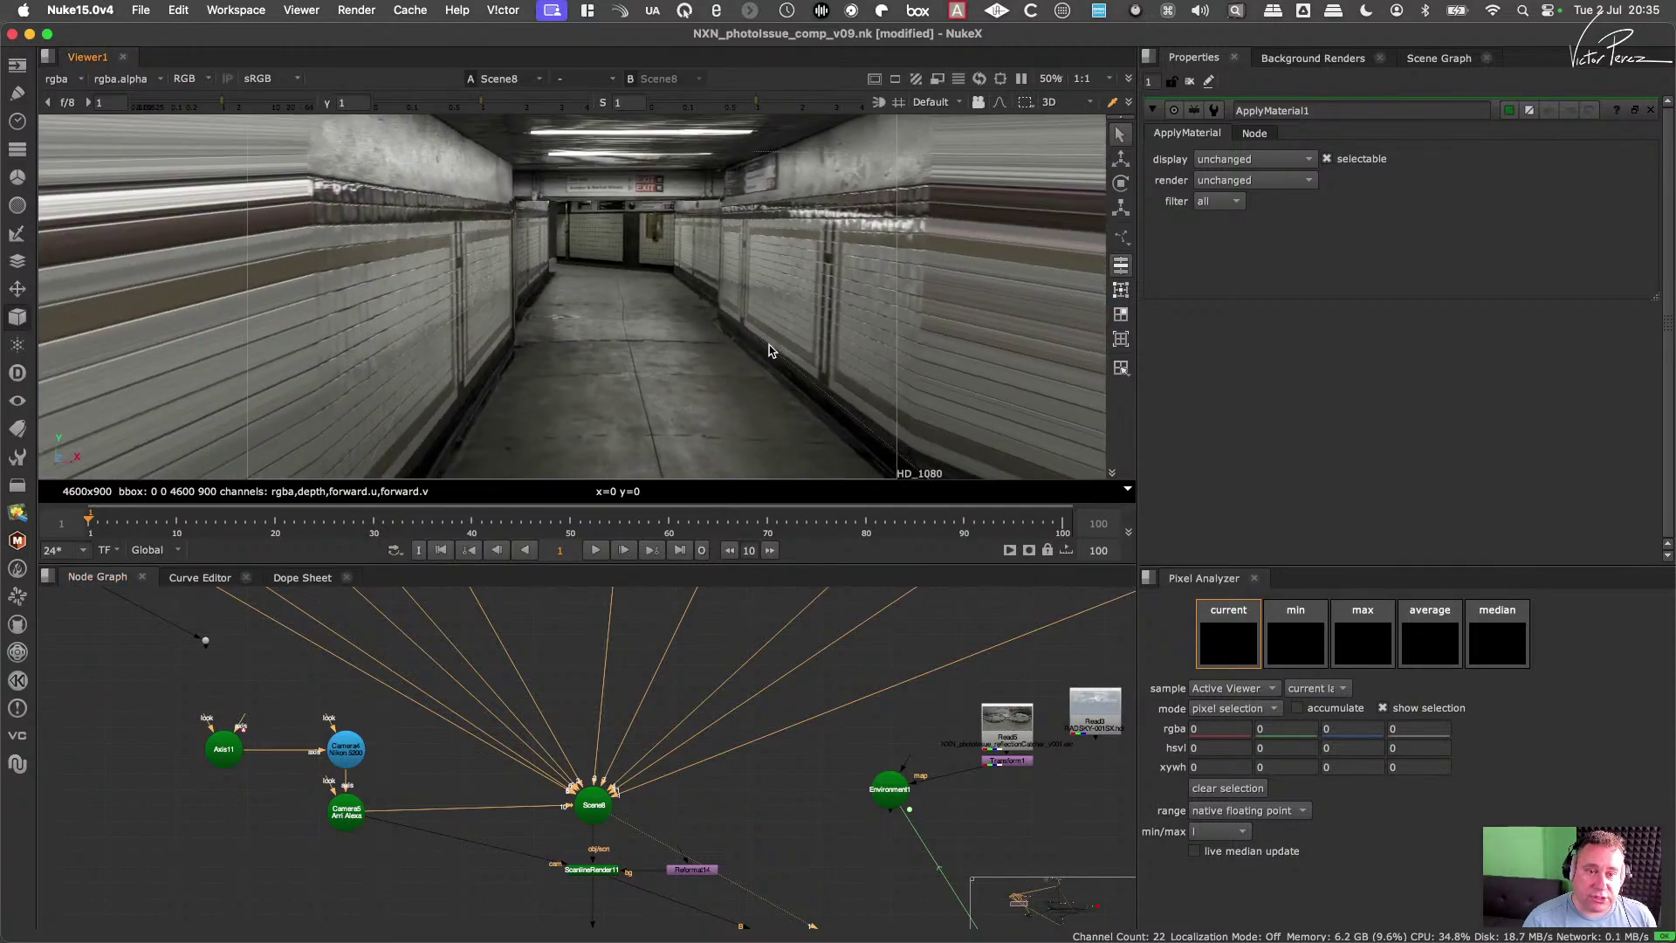
scroll(829, 758, down, 5)
scroll(744, 849, up, 5)
Step: Insert a TransformGeo node between Scene8 and ScanlineRender11
click(730, 842)
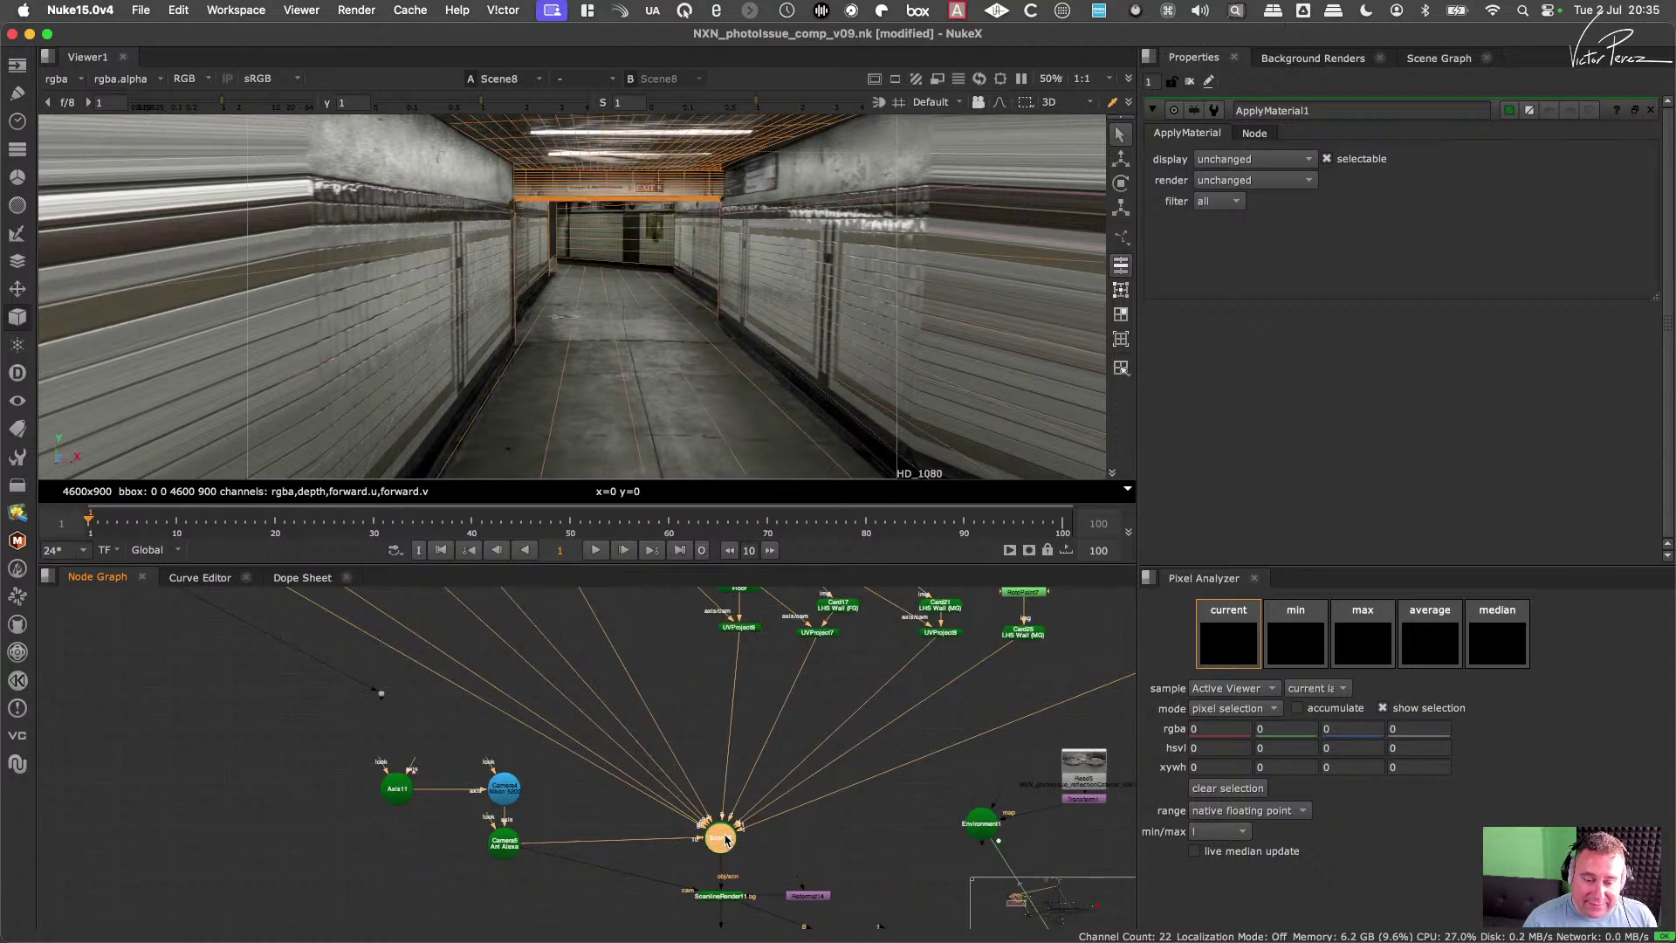
click(740, 831)
scroll(736, 857, up, 2)
middle_drag(736, 850, 714, 775)
click(714, 772)
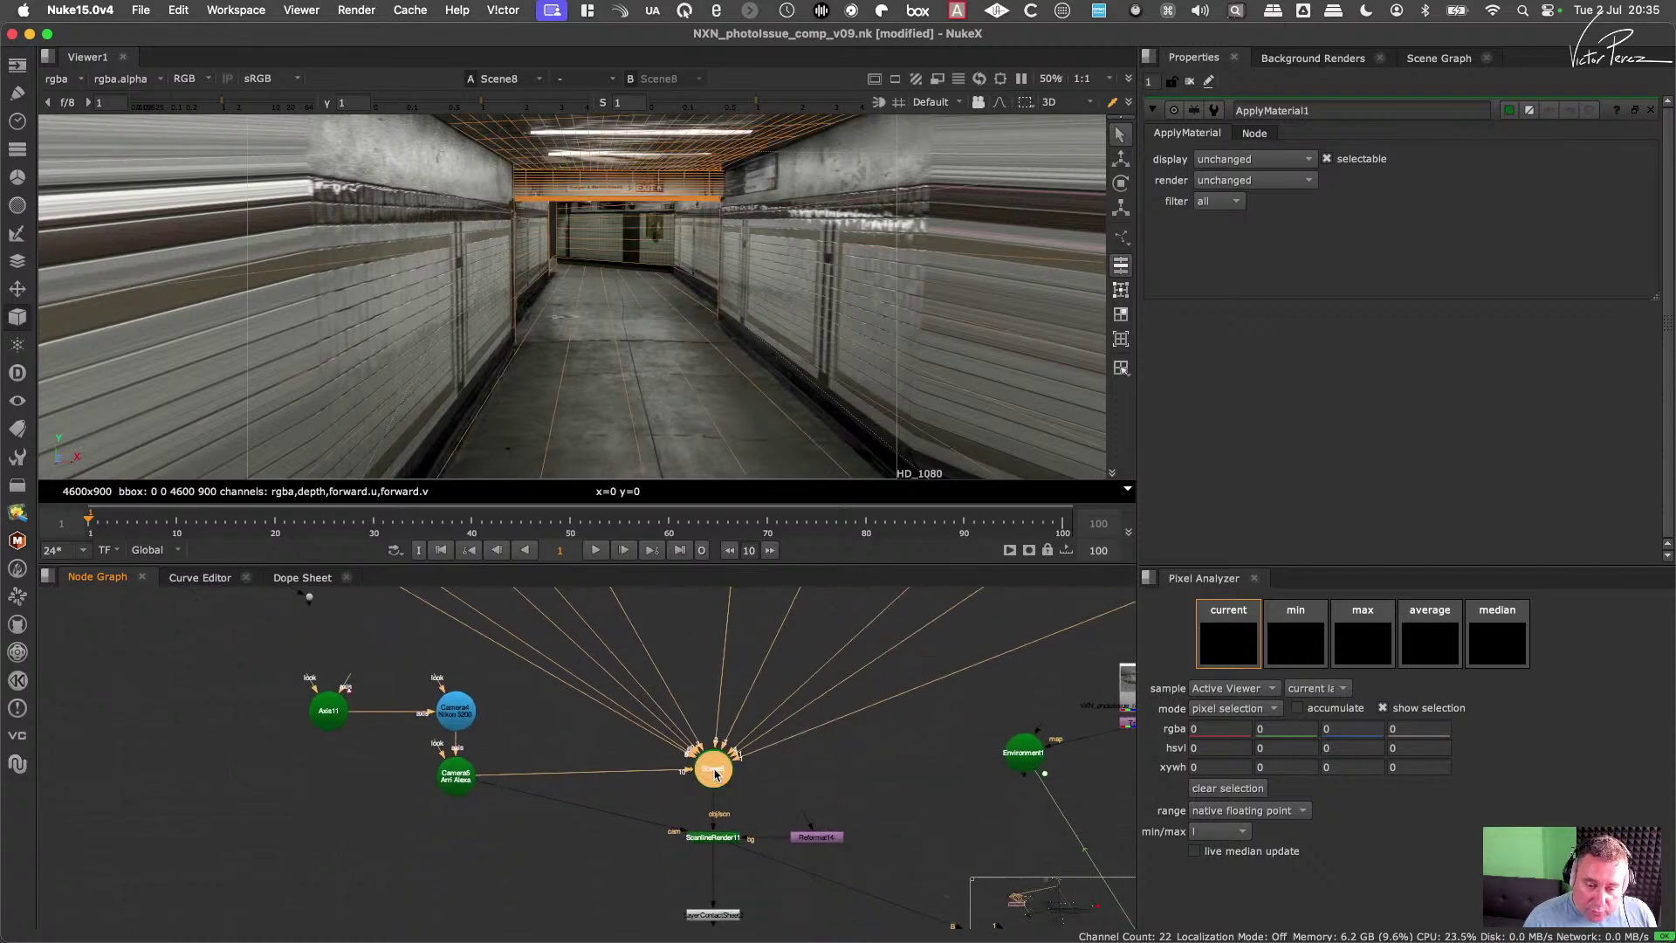
key(Tab)
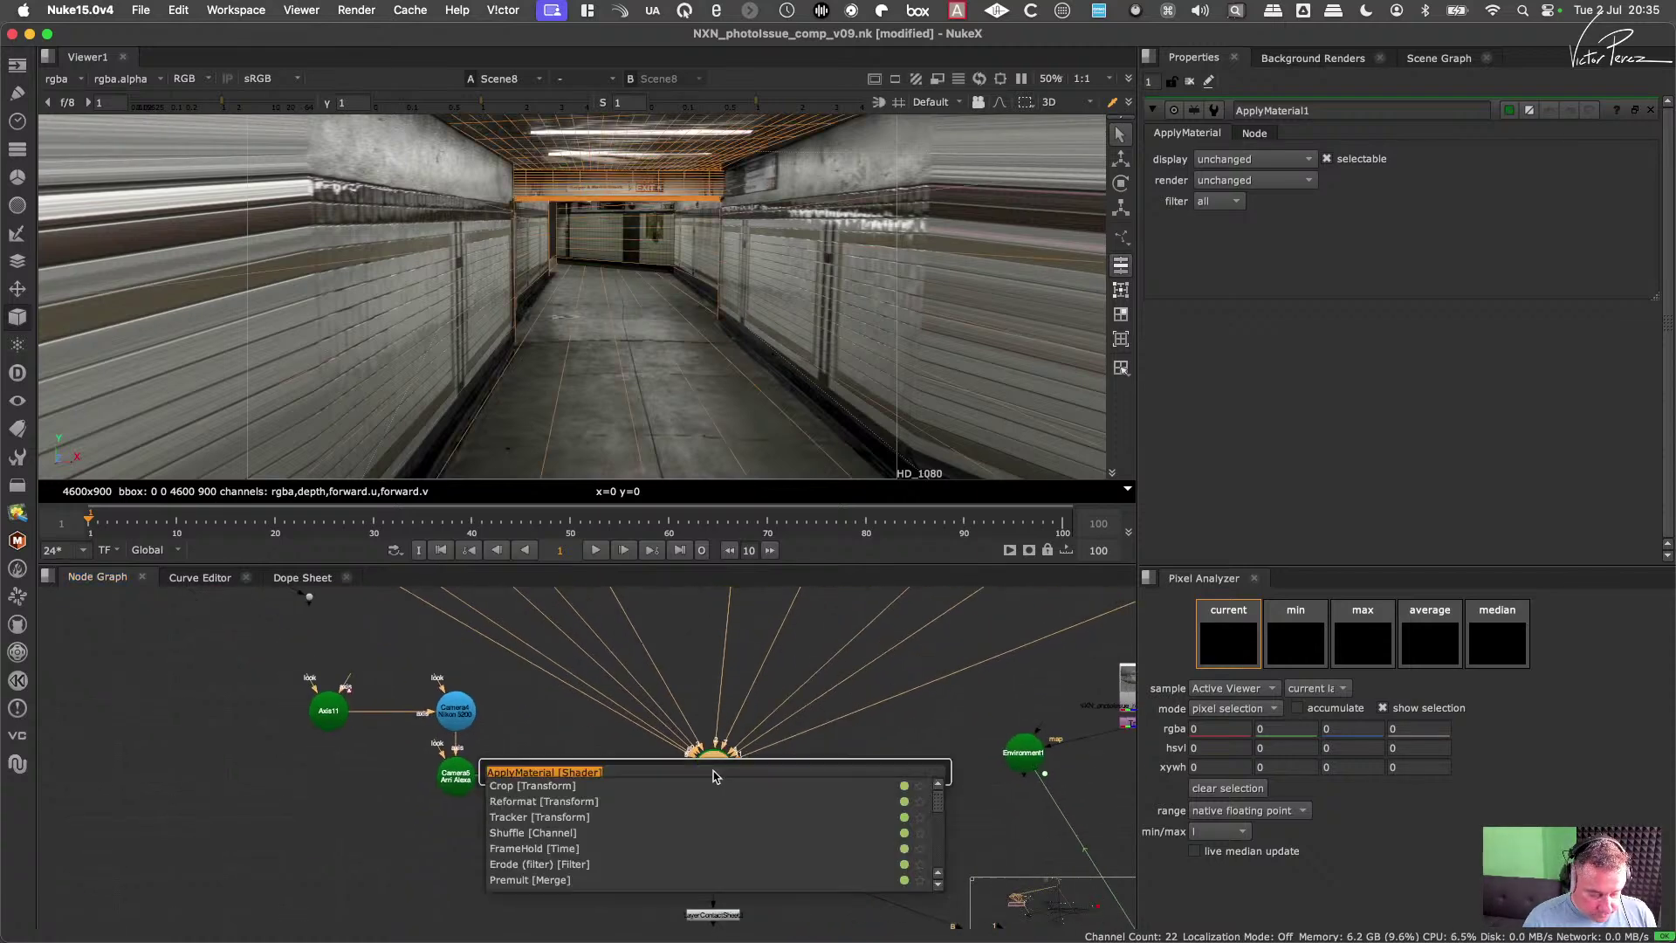
text(transf)
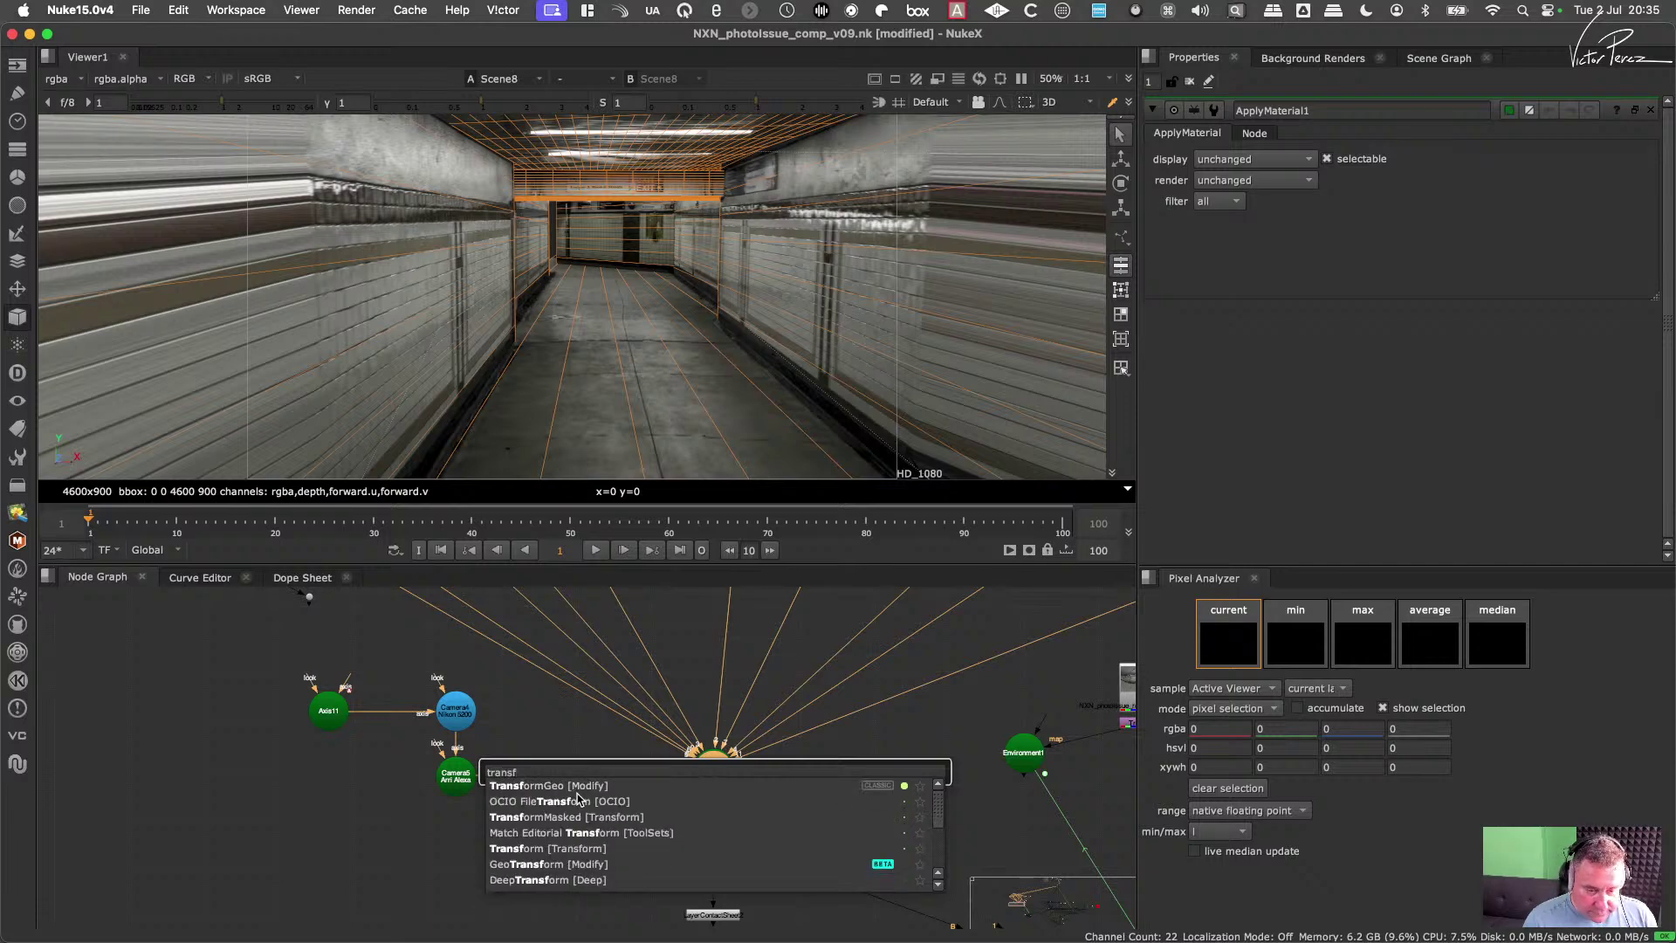
click(663, 784)
Step: Try shifting the corridor sideways in both directions with TransformGeo7's X translation, settling on 2
click(1278, 285)
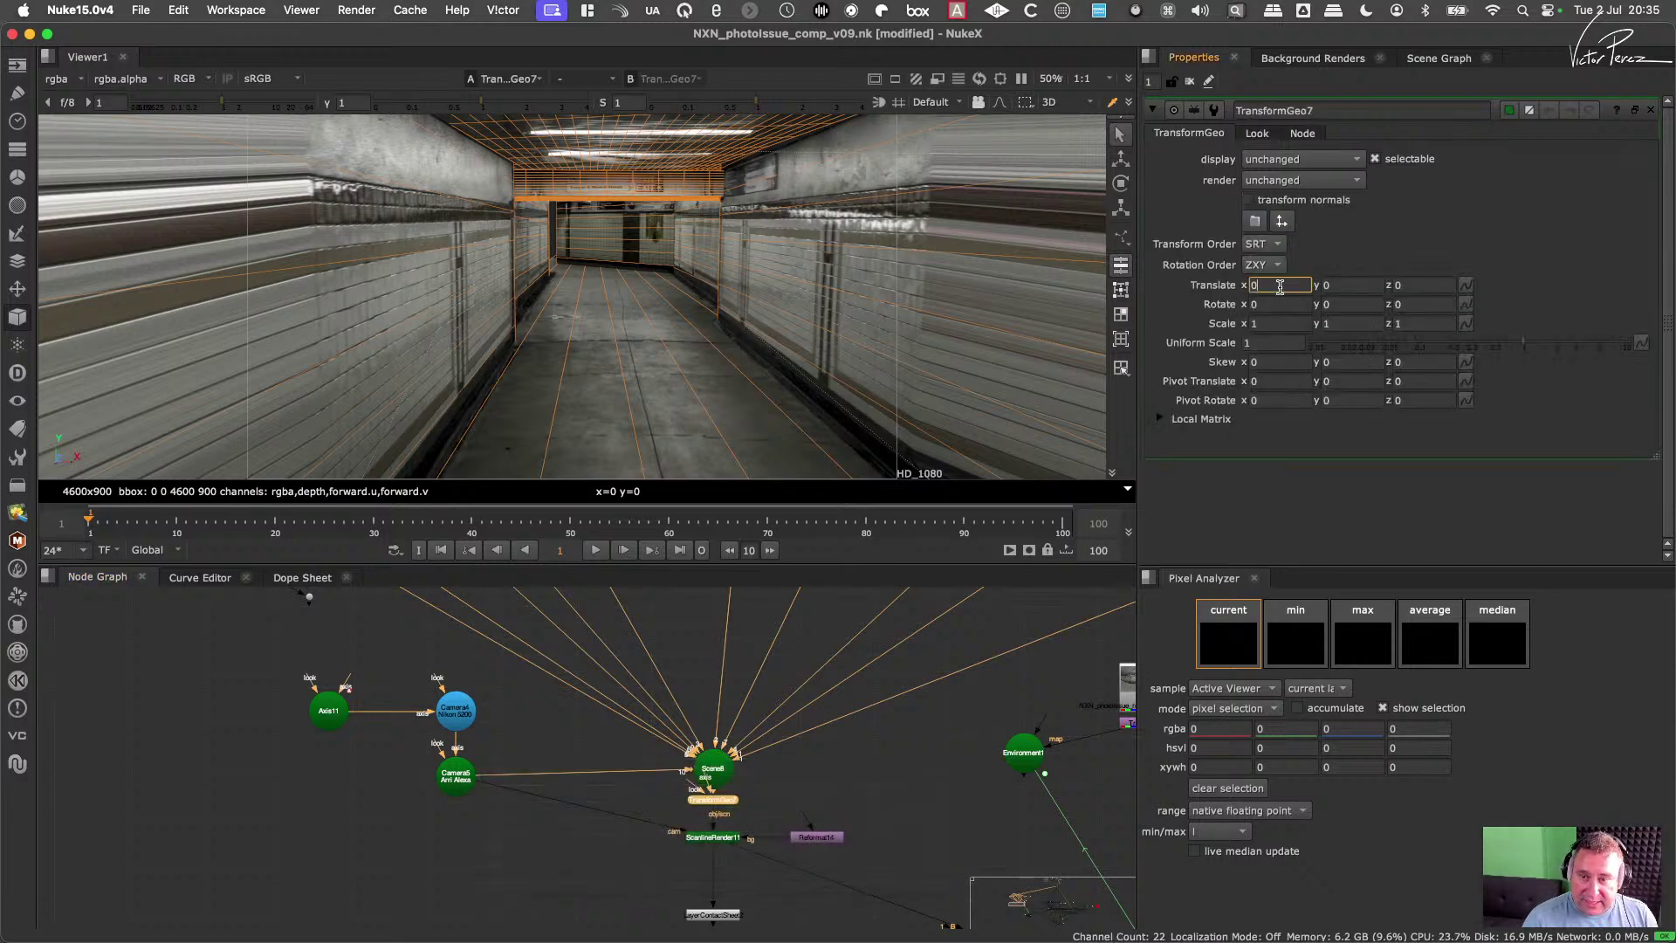
key(Up)
key(Up)
key(Up)
key(Up)
key(Up)
key(Up)
key(Up)
key(Up)
key(Up)
key(Up)
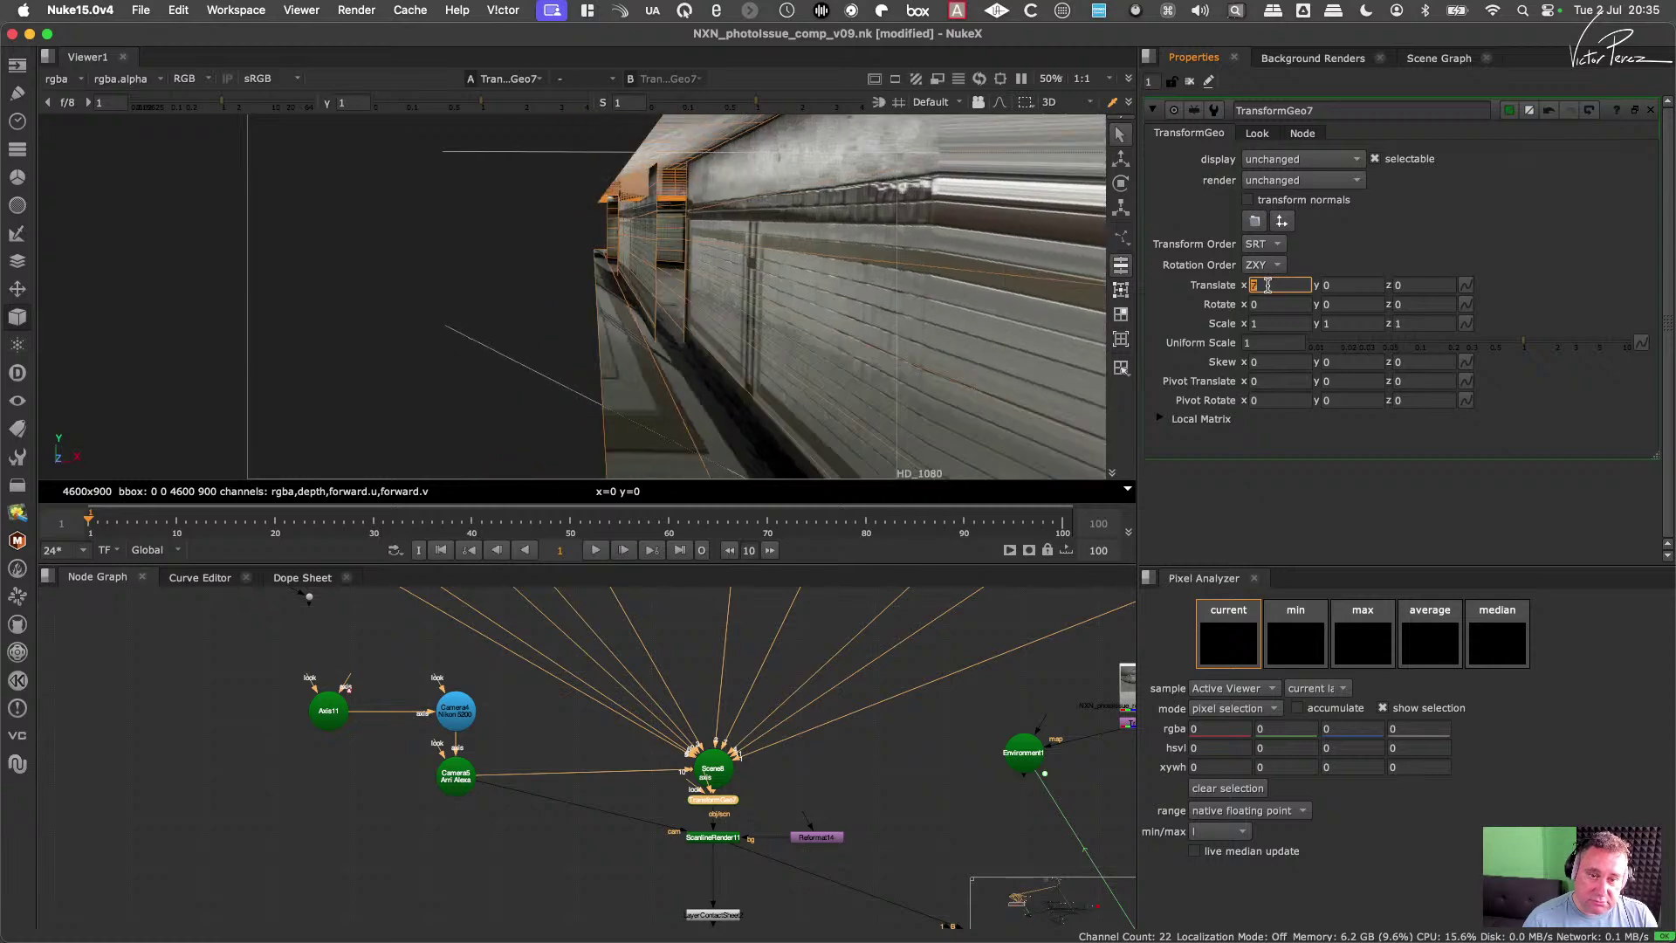
key(Down)
key(Down)
key(Down)
key(Down)
key(Down)
key(Down)
key(Down)
key(Down)
key(Down)
key(Down)
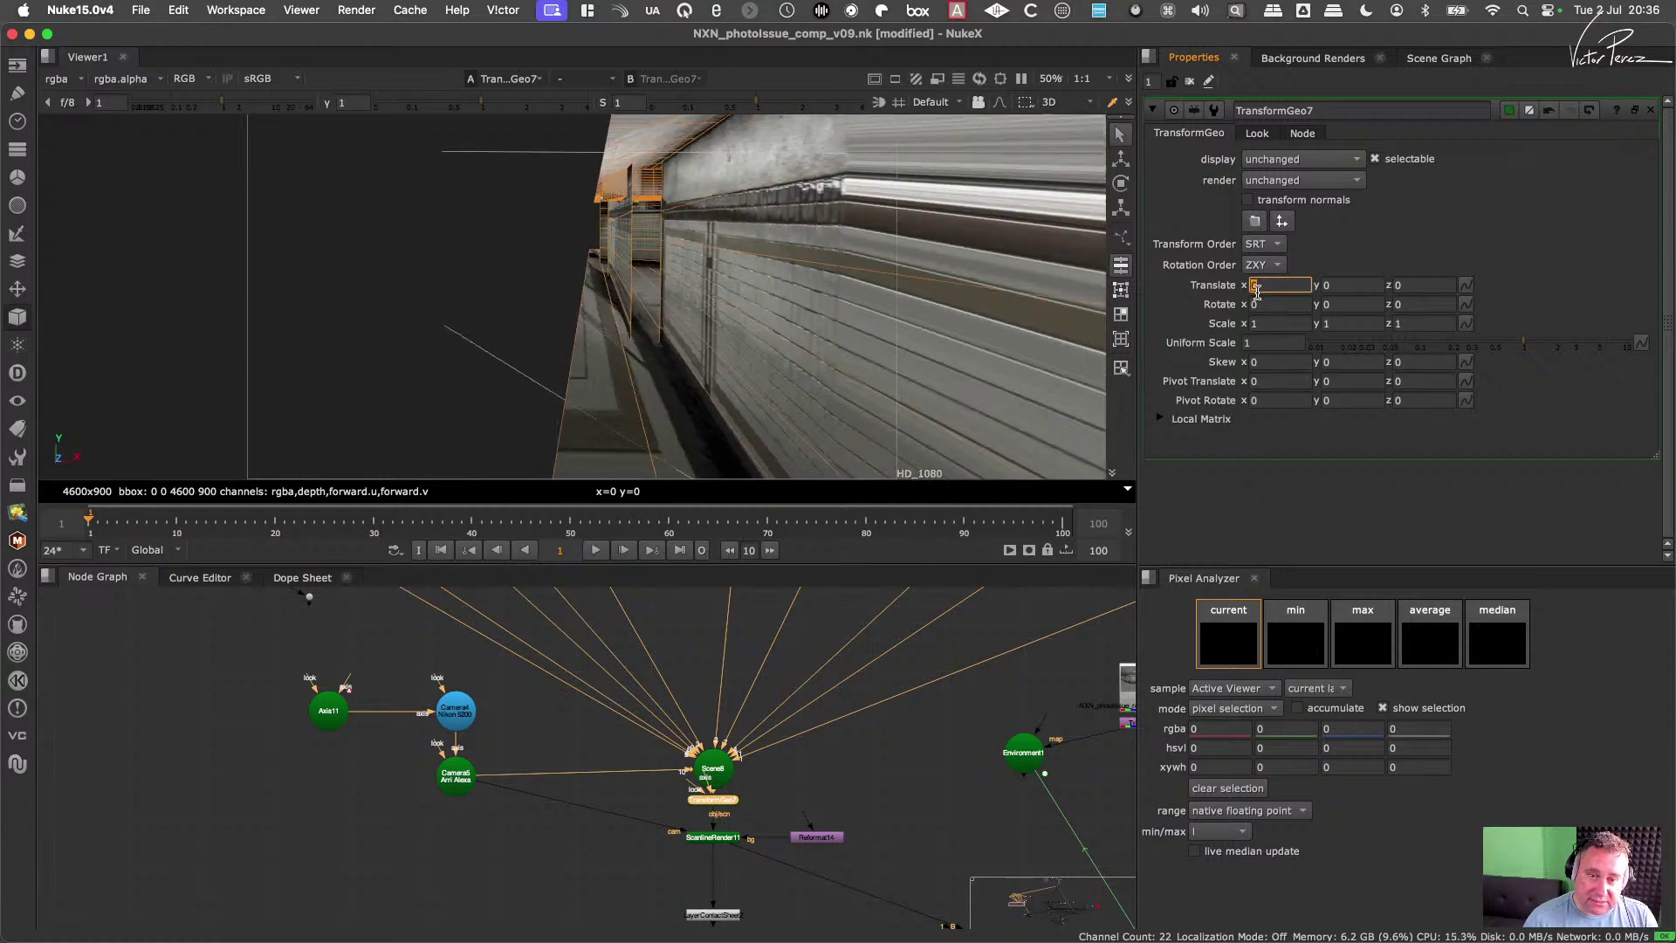
key(Down)
key(Down)
key(Down)
key(Down)
key(Down)
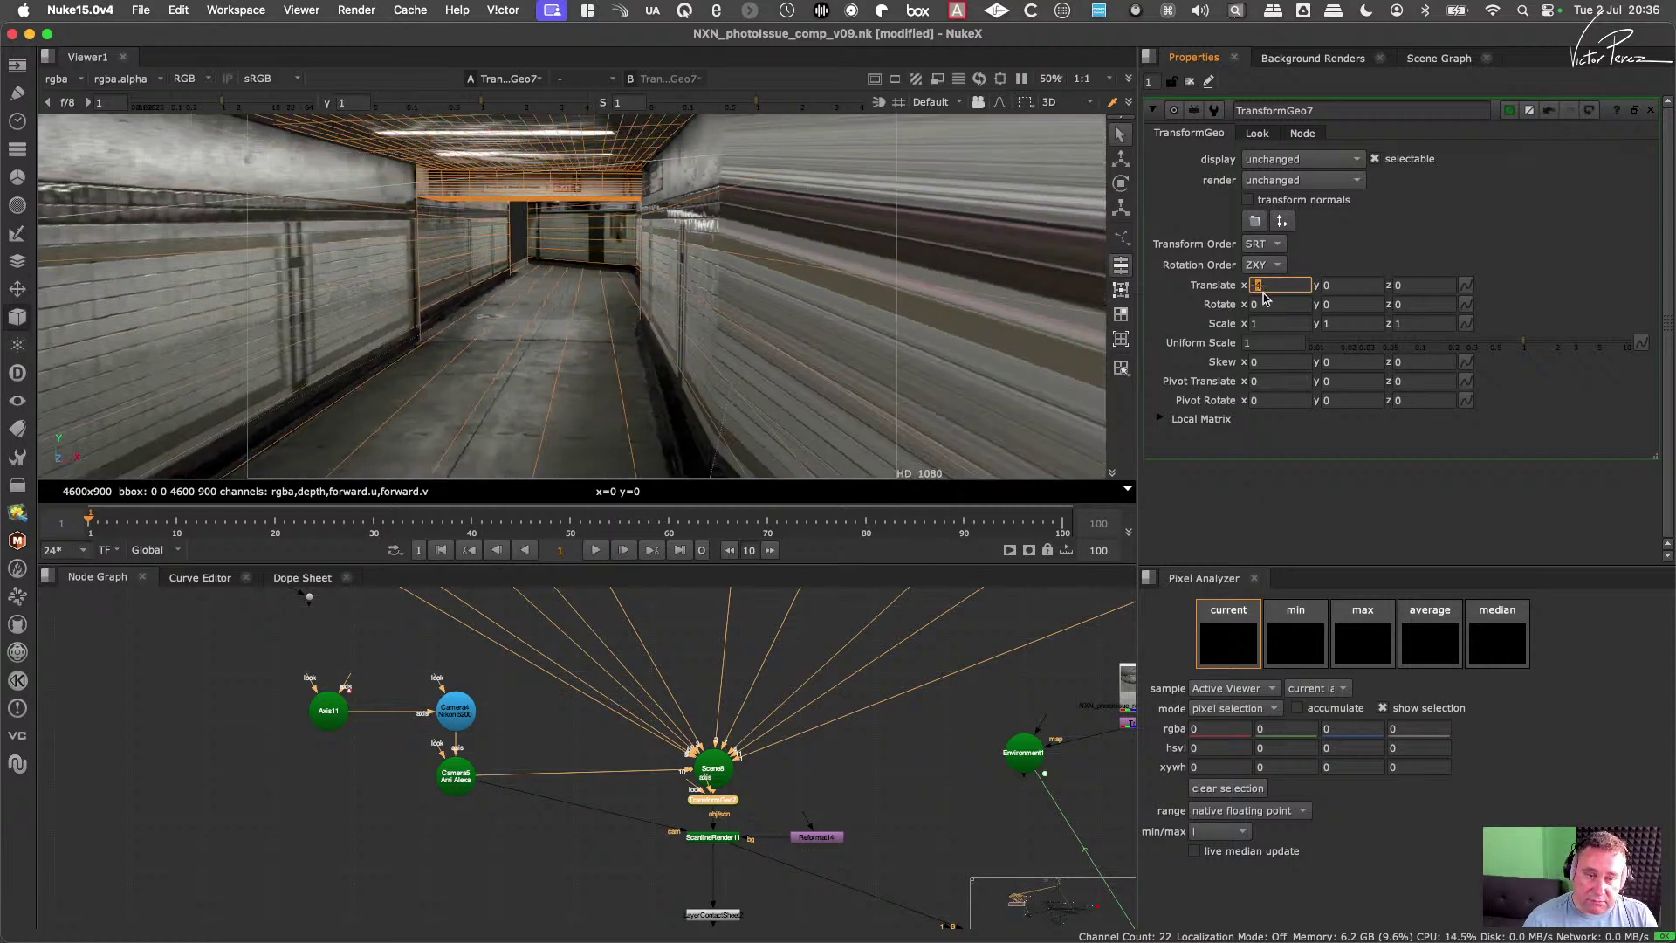
key(Up)
key(Up)
key(Up)
key(Up)
key(Up)
key(Up)
key(Up)
key(Up)
key(Up)
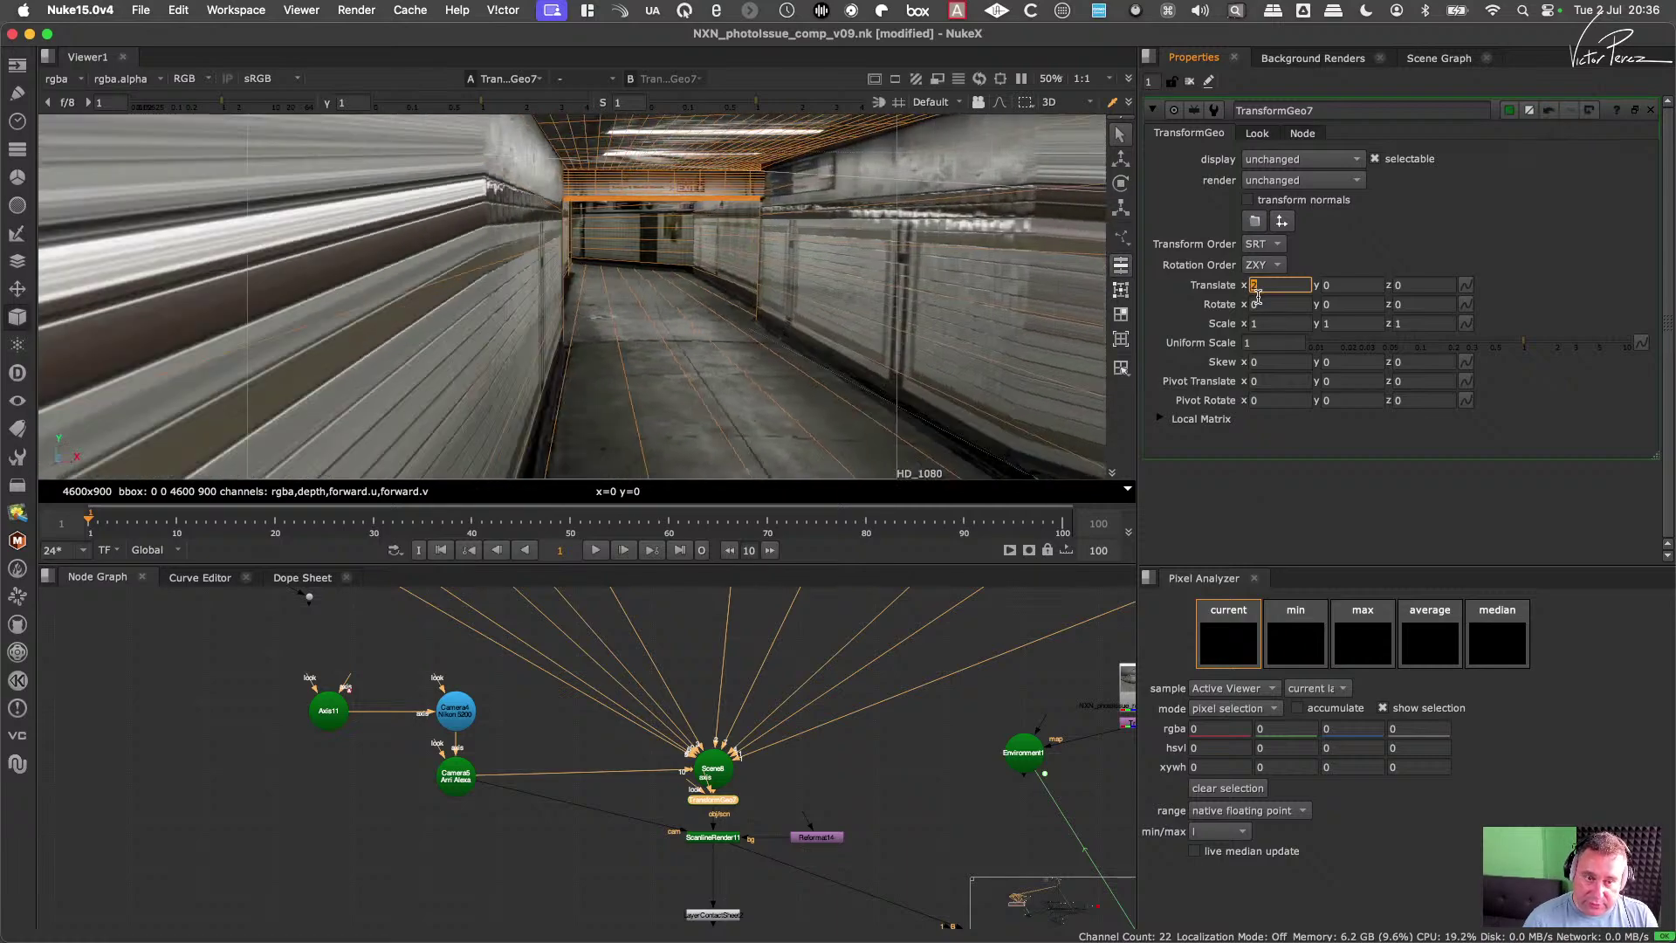
key(Down)
key(Down)
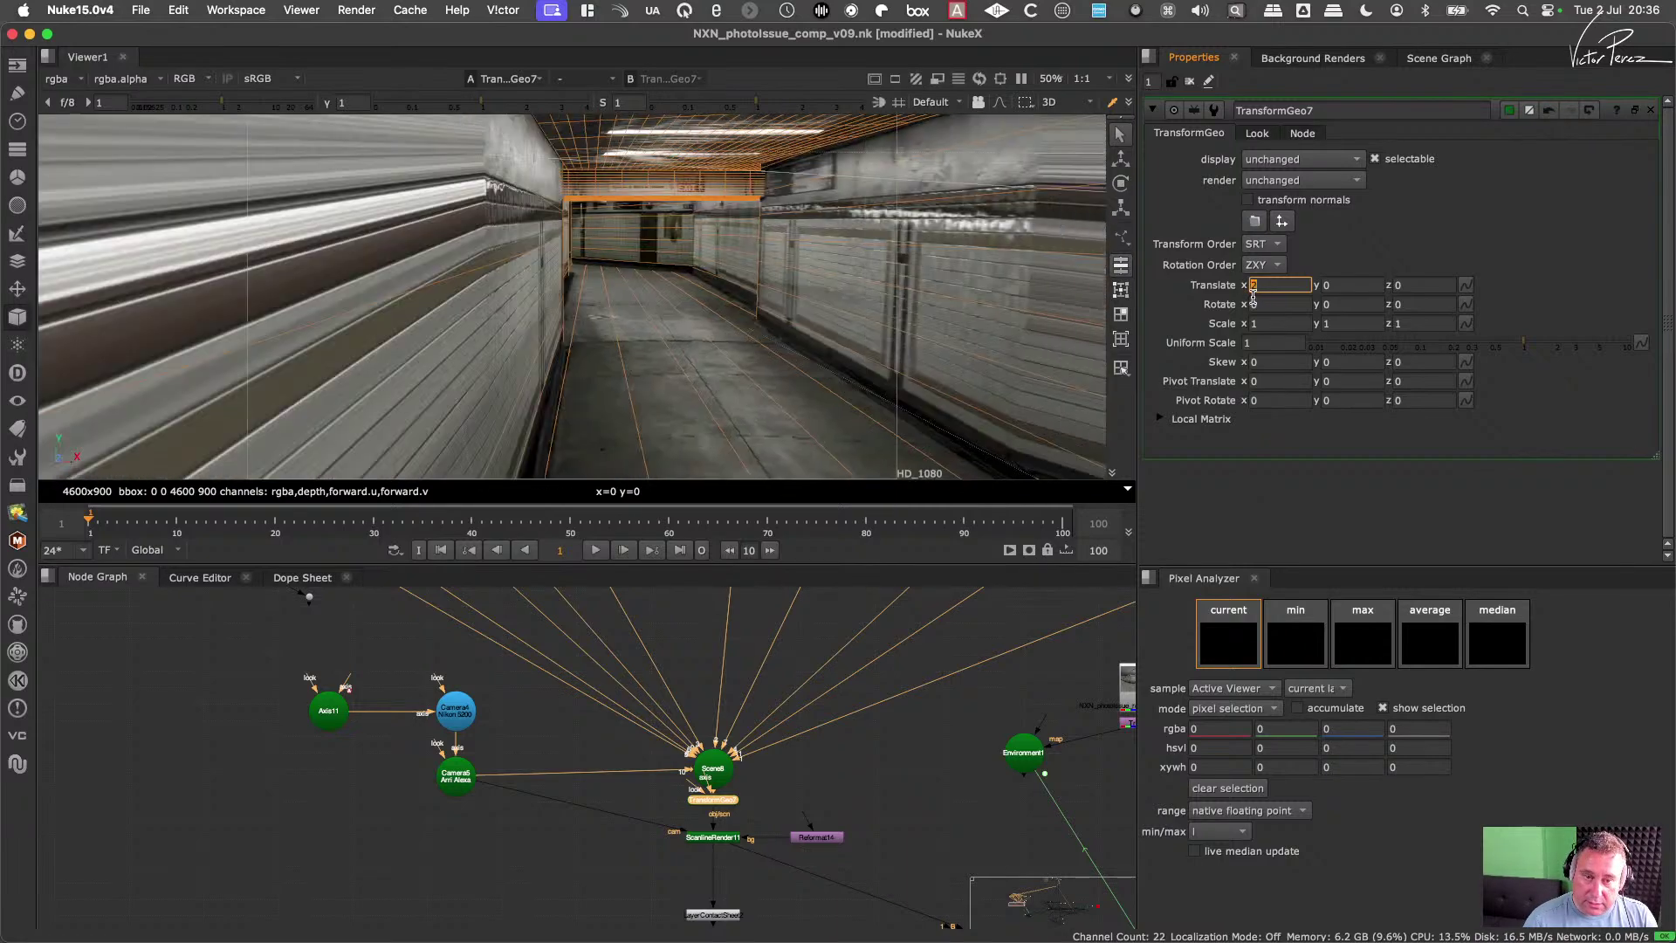
key(Tab)
Step: Raise TransformGeo7's X translation to 22 while viewing the corridor geometry from outside
ctrl+drag(825, 357, 801, 455)
click(1279, 285)
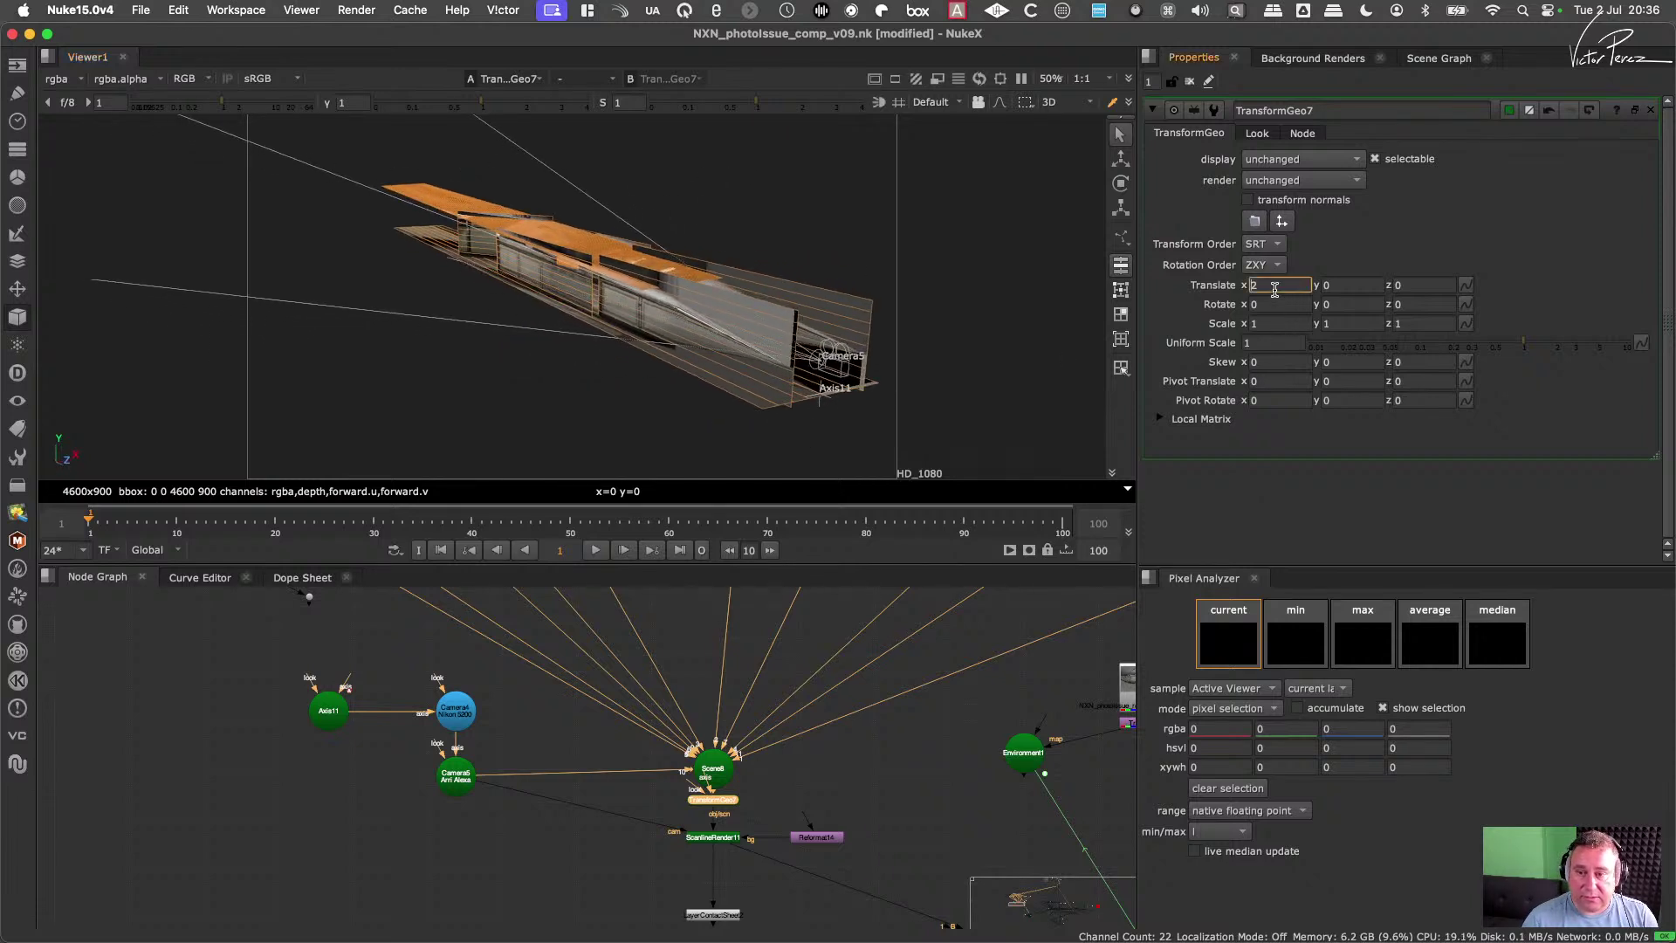
key(Up)
key(Up)
key(Up)
key(Up)
key(Up)
key(Up)
key(Up)
key(Up)
key(Up)
key(Up)
key(Up)
key(Up)
key(Up)
key(Up)
key(Up)
key(Up)
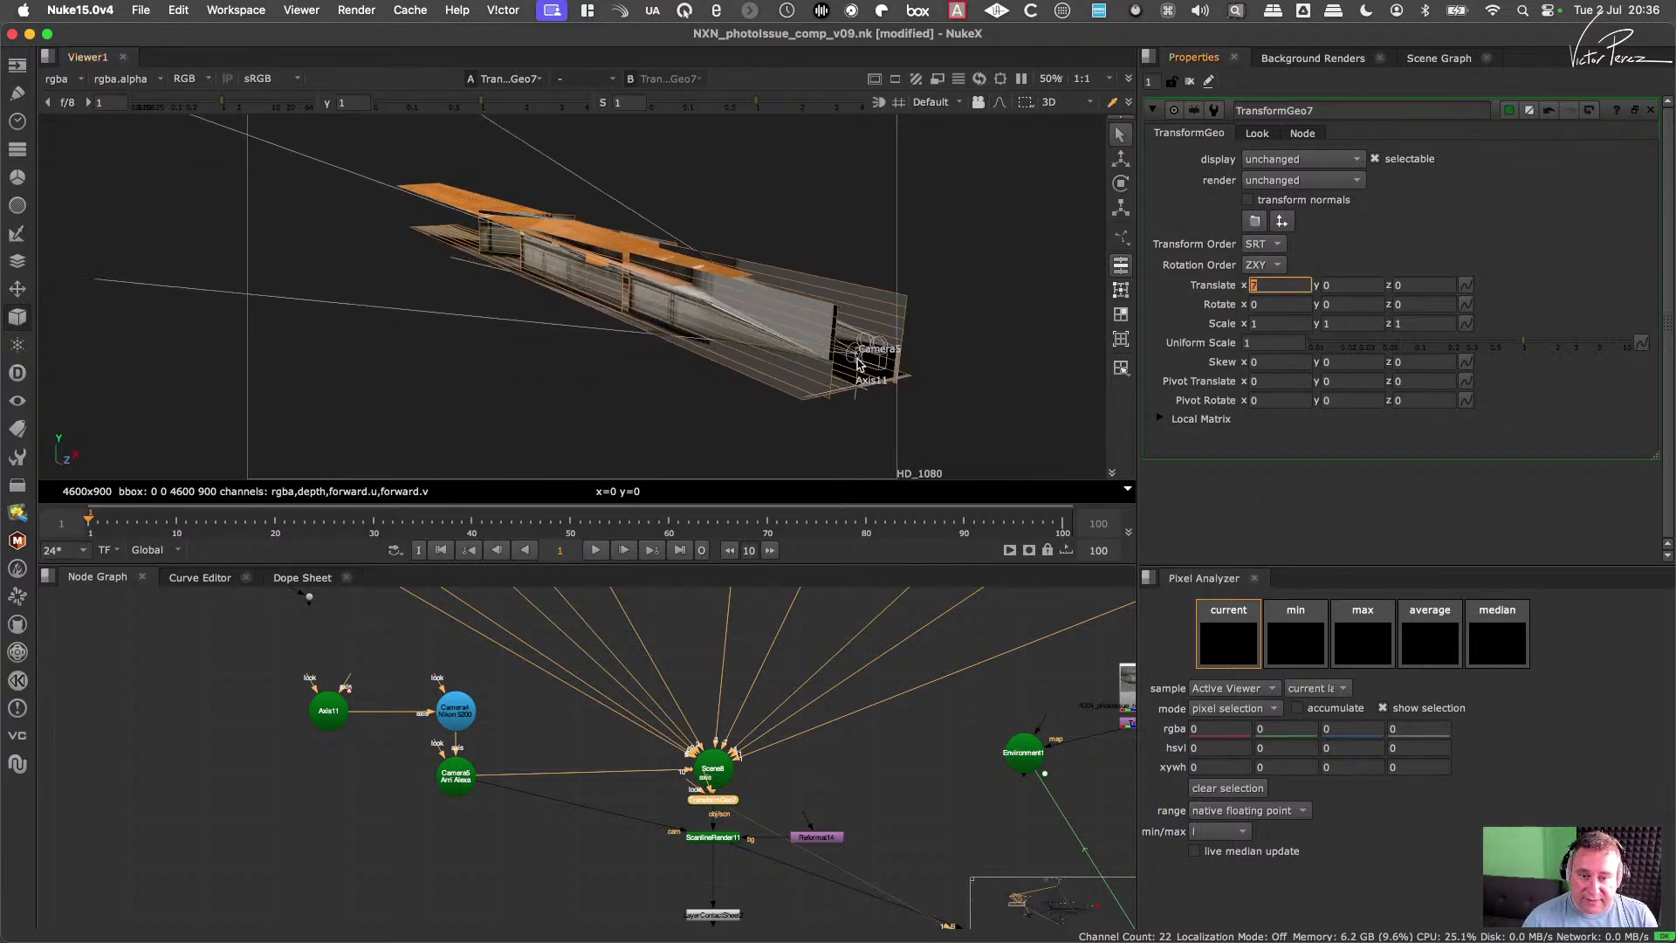
key(Up)
key(Up)
key(Up)
key(Up)
Step: Locate the Camera5 node in the graph by selecting all nodes whose name contains Camera5
middle_drag(685, 602, 685, 775)
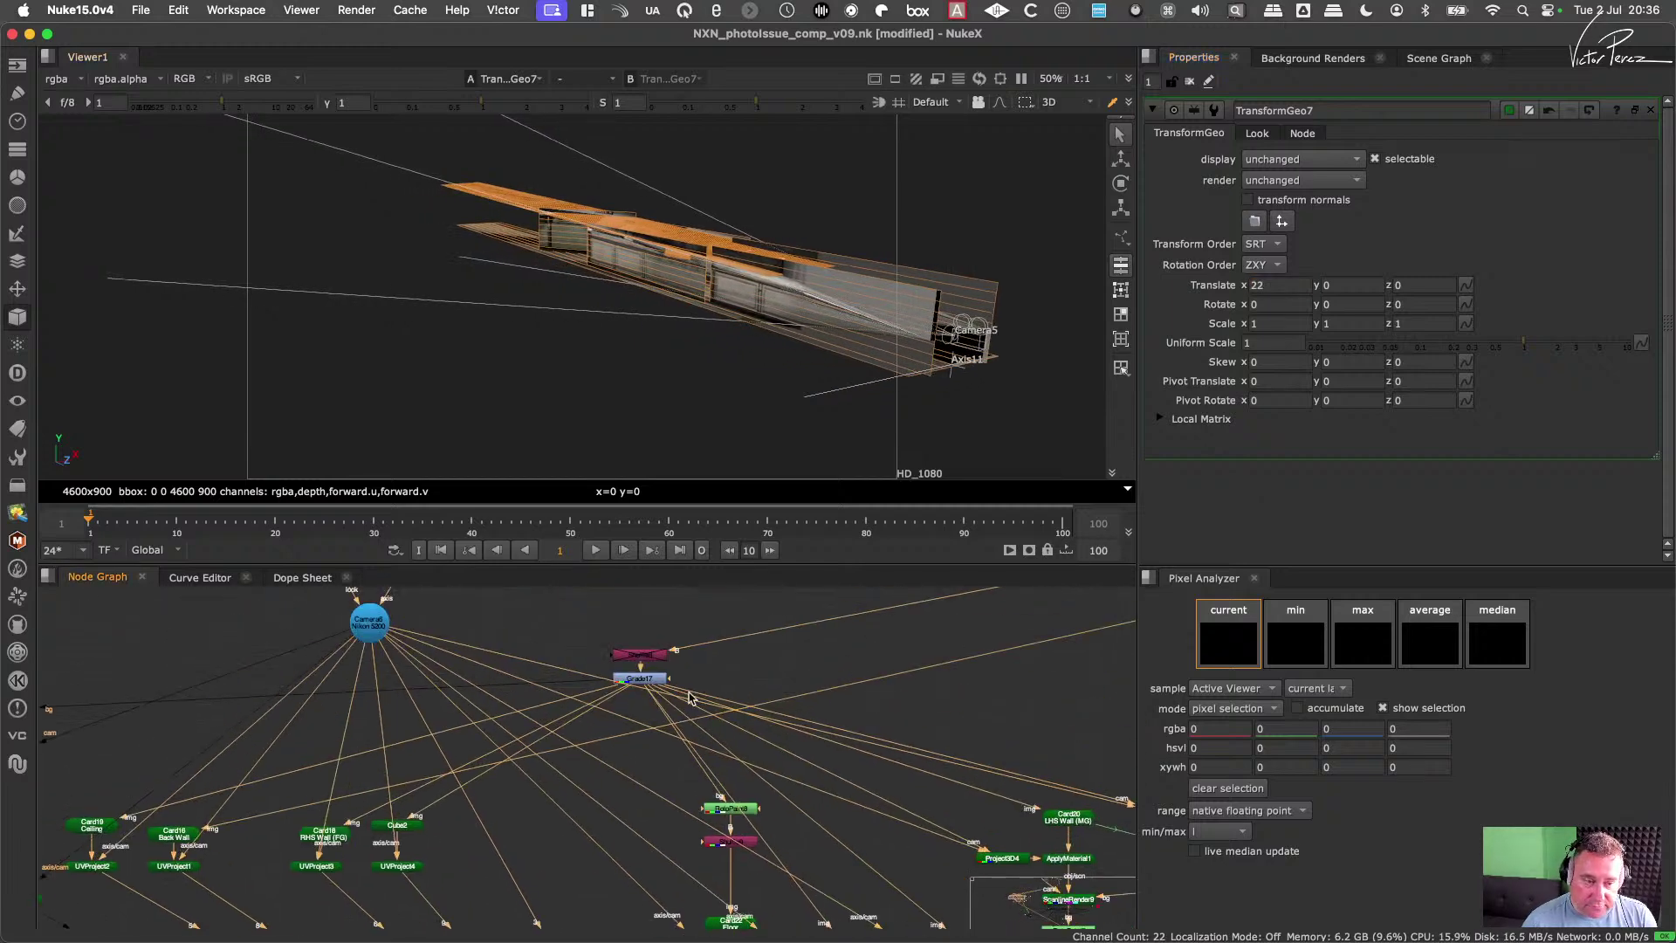
scroll(692, 698, down, 3)
middle_drag(716, 720, 650, 823)
scroll(698, 768, down, 3)
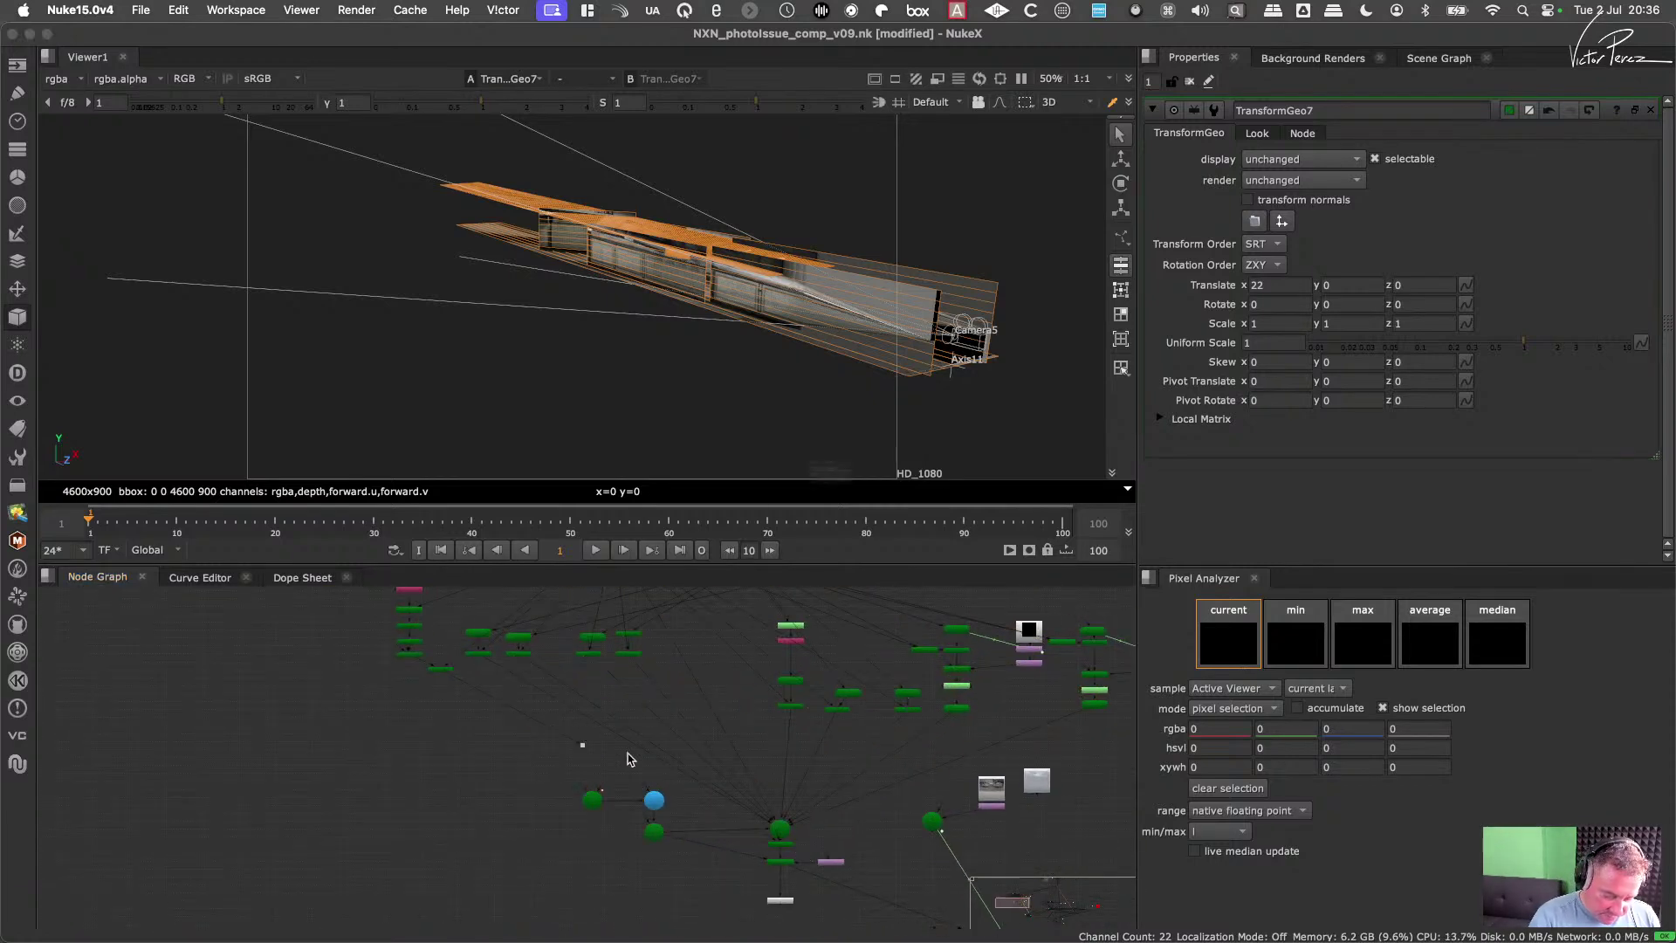
key(slash)
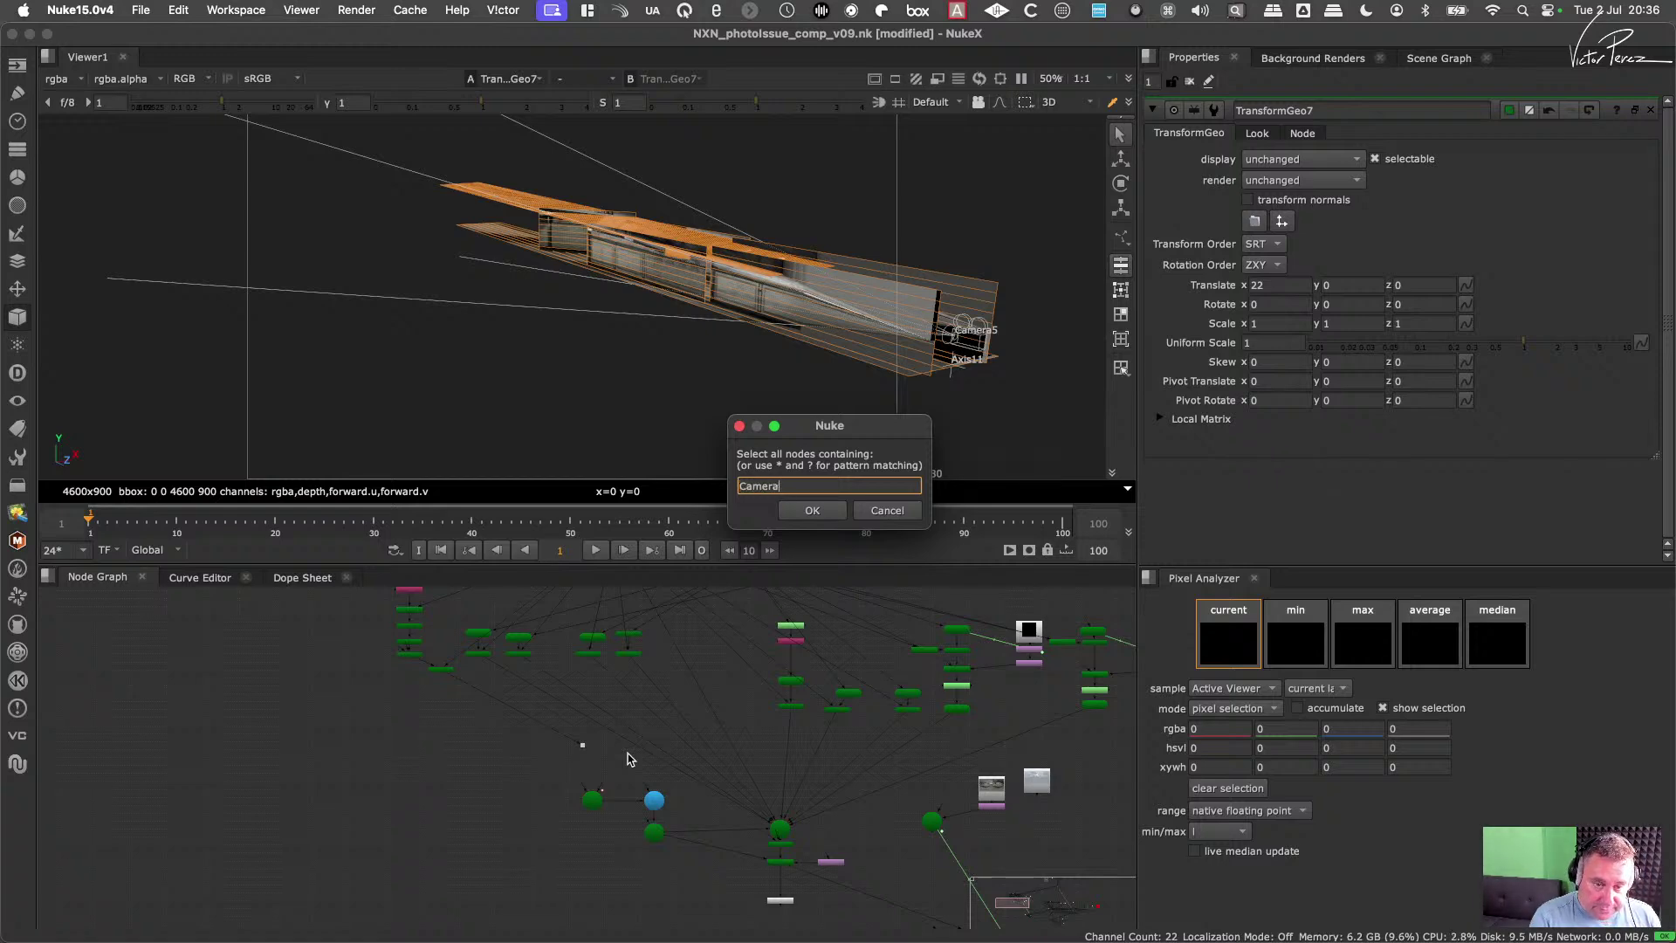
text(Camera5)
key(Return)
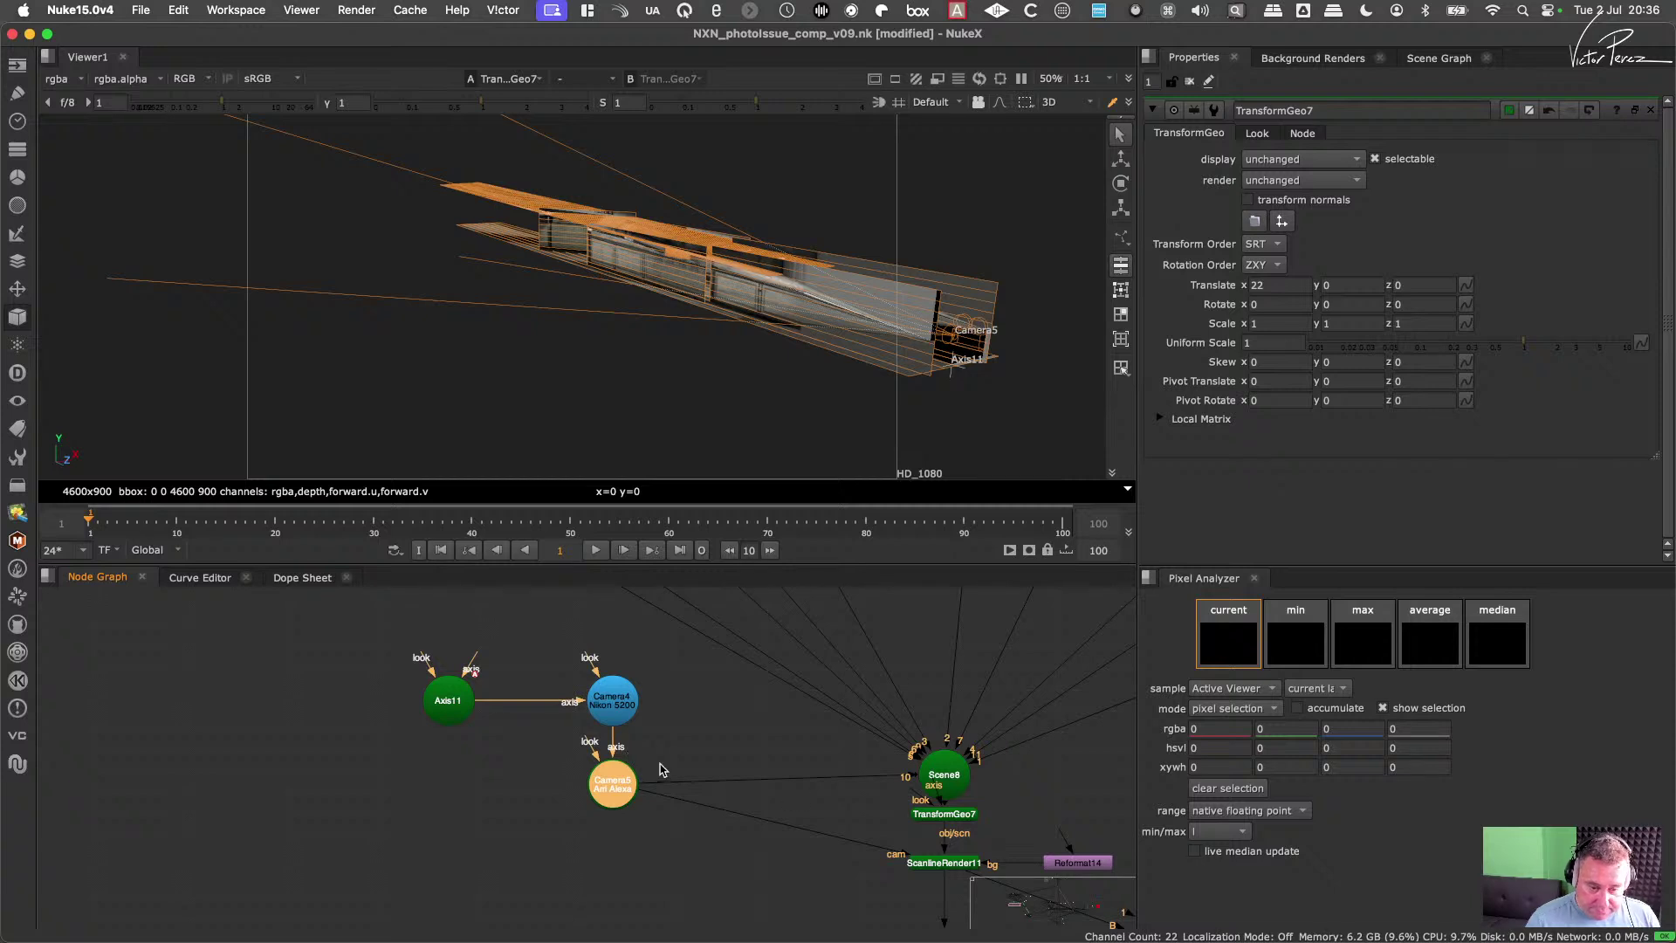
scroll(608, 850, down, 3)
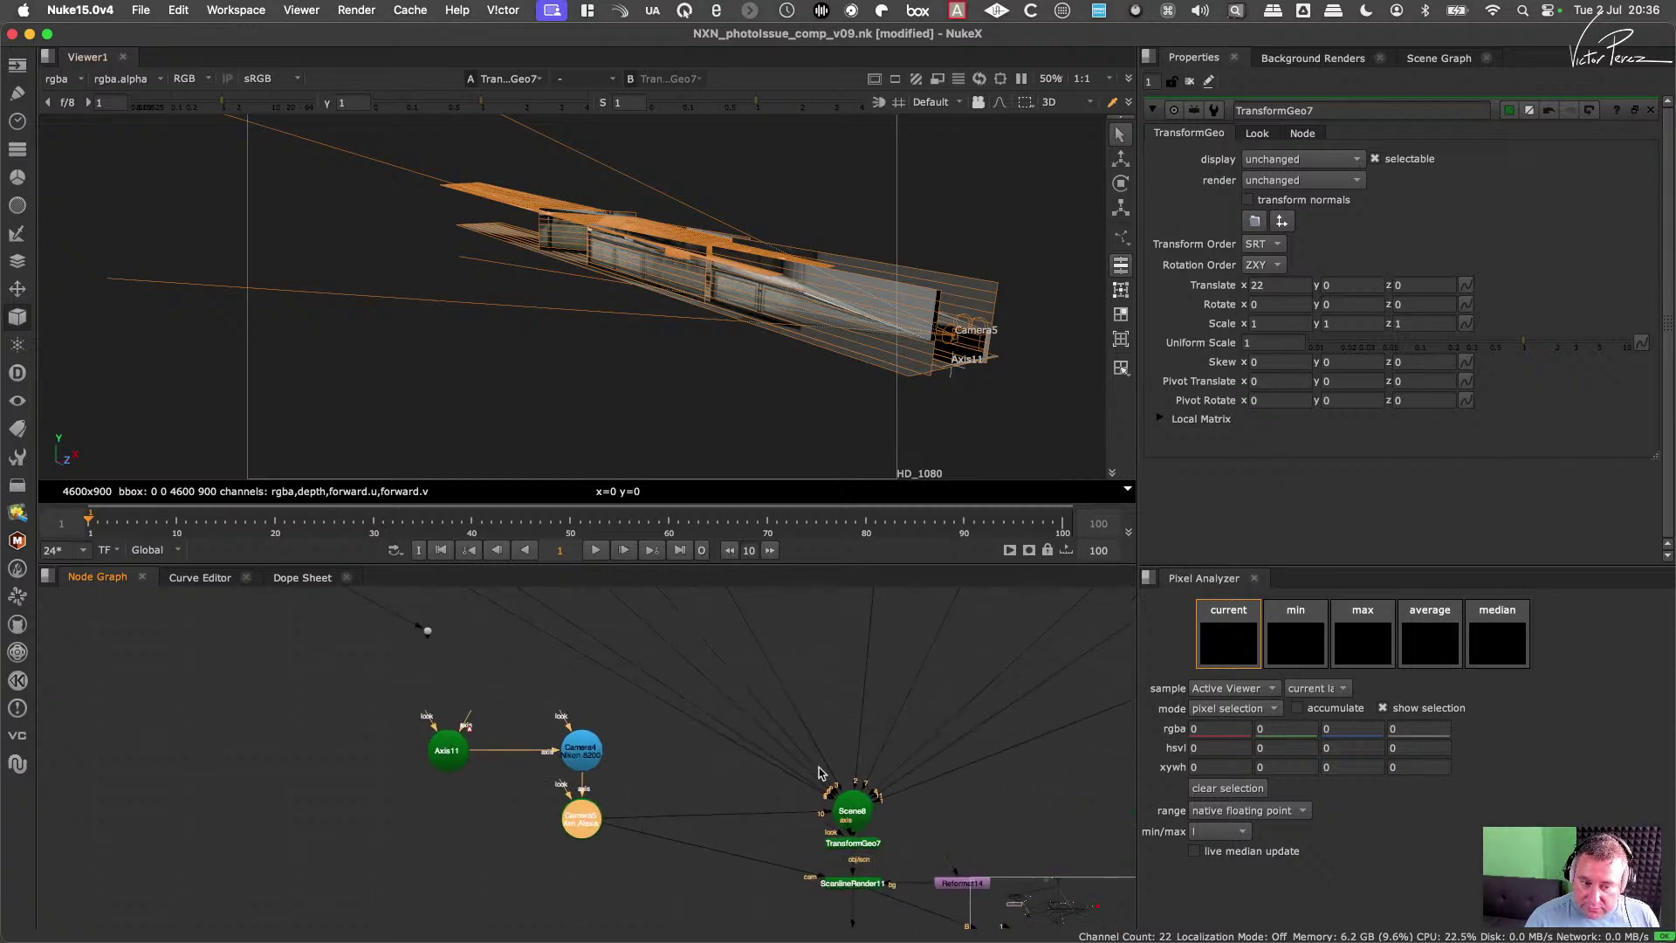
Step: Pull TransformGeo7 out of the stream between Scene8 and ScanlineRender11, leaving those two nodes directly connected
scroll(820, 854, down, 3)
middle_drag(816, 853, 656, 869)
scroll(696, 866, up, 4)
drag(697, 864, 827, 835)
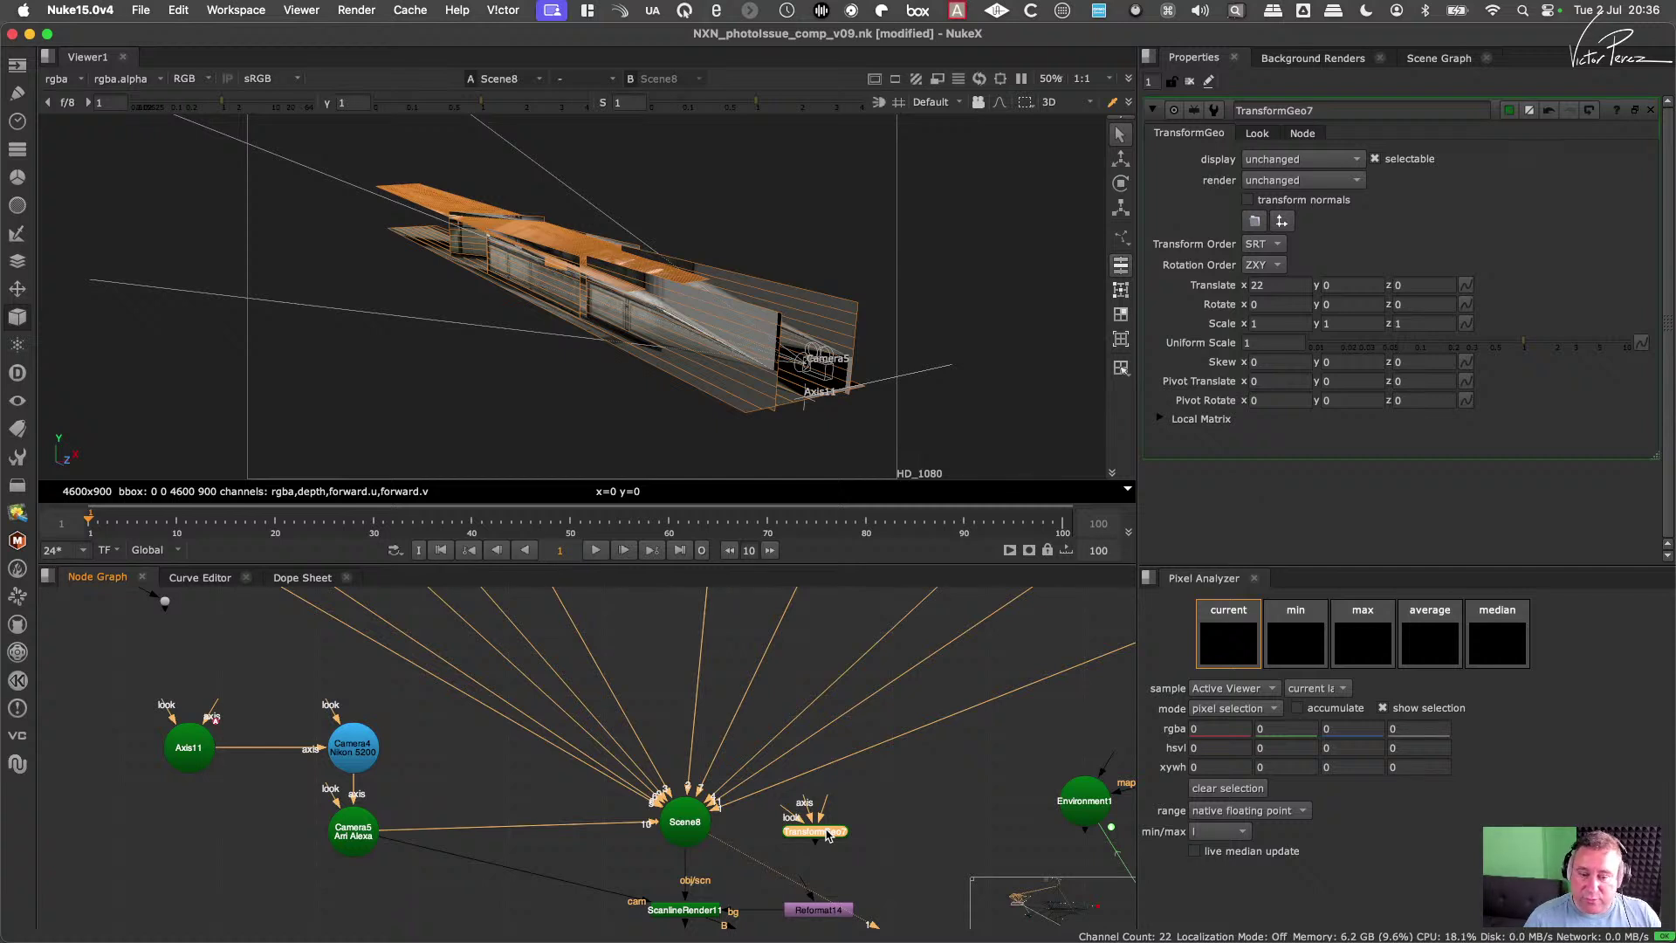
Step: Insert TransformGeo7 between UVProject7 of the LHS Wall (FG) card and Scene8 to test shifting only that wall
scroll(826, 825, down, 4)
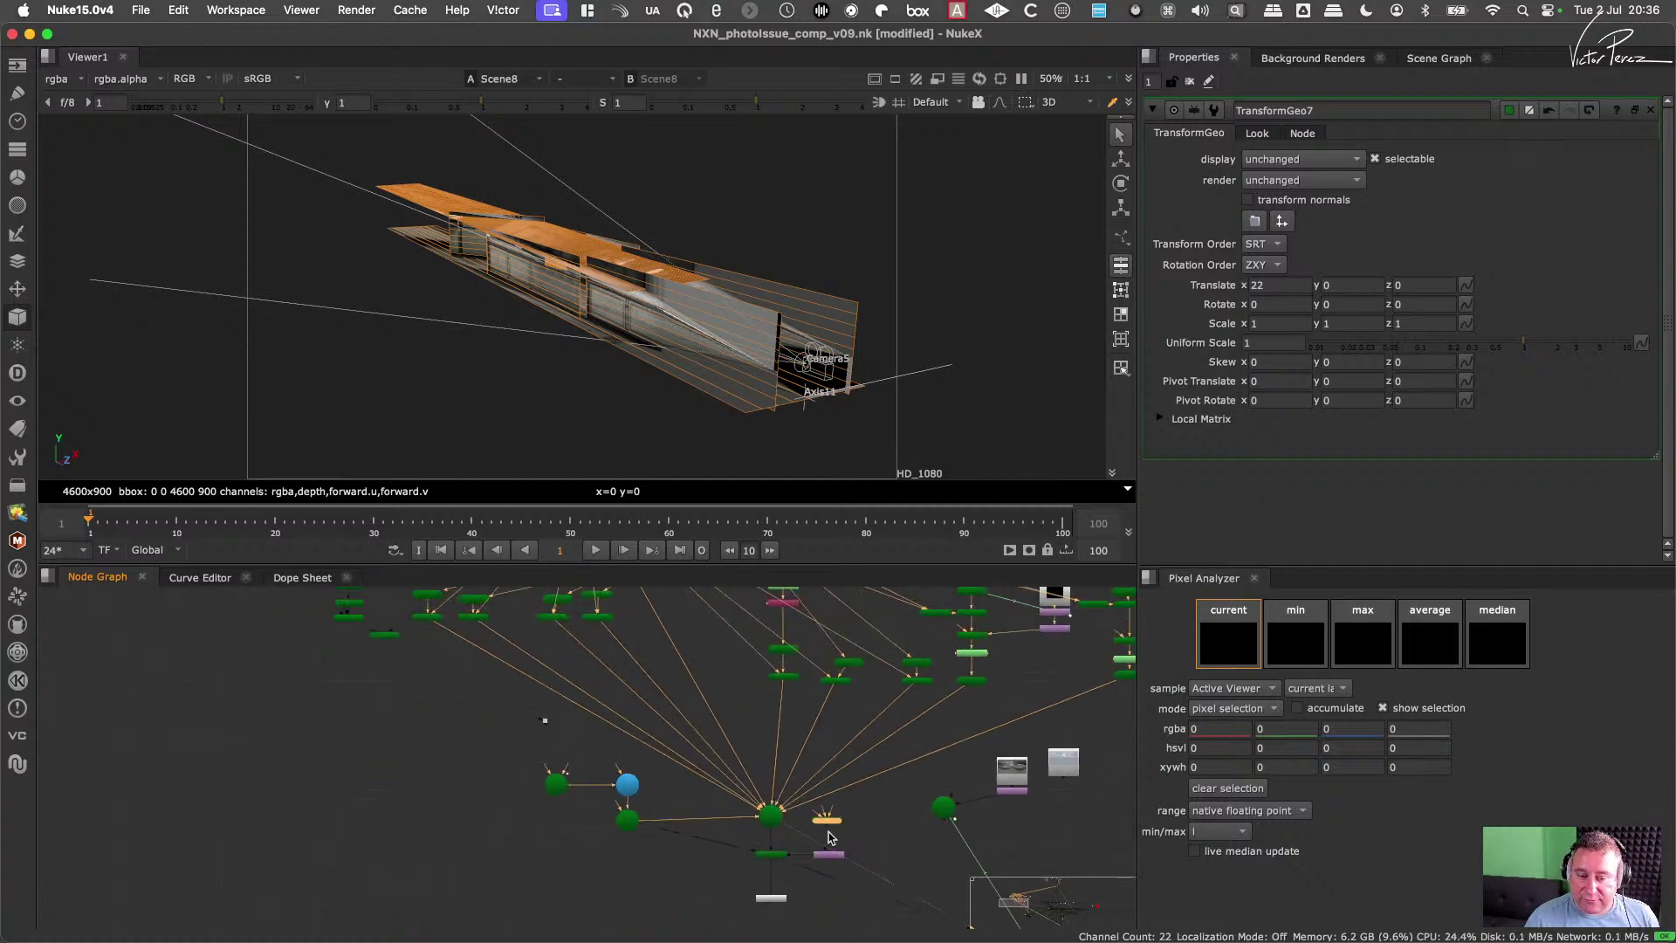
scroll(829, 826, up, 3)
scroll(834, 786, up, 4)
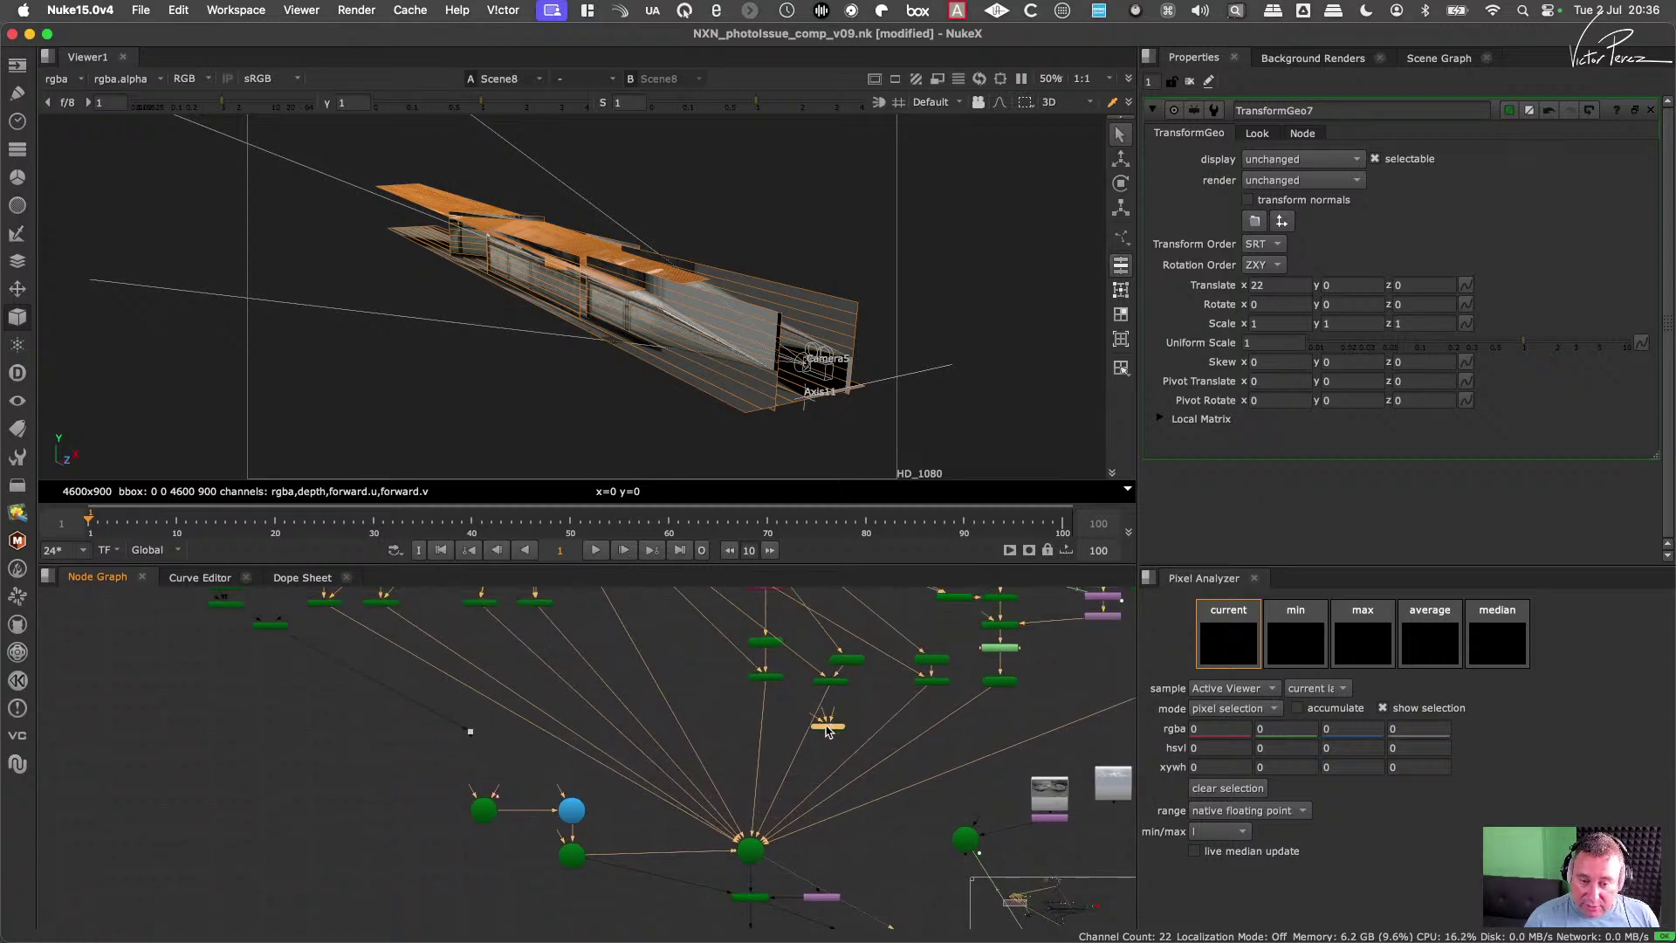
drag(843, 754, 810, 722)
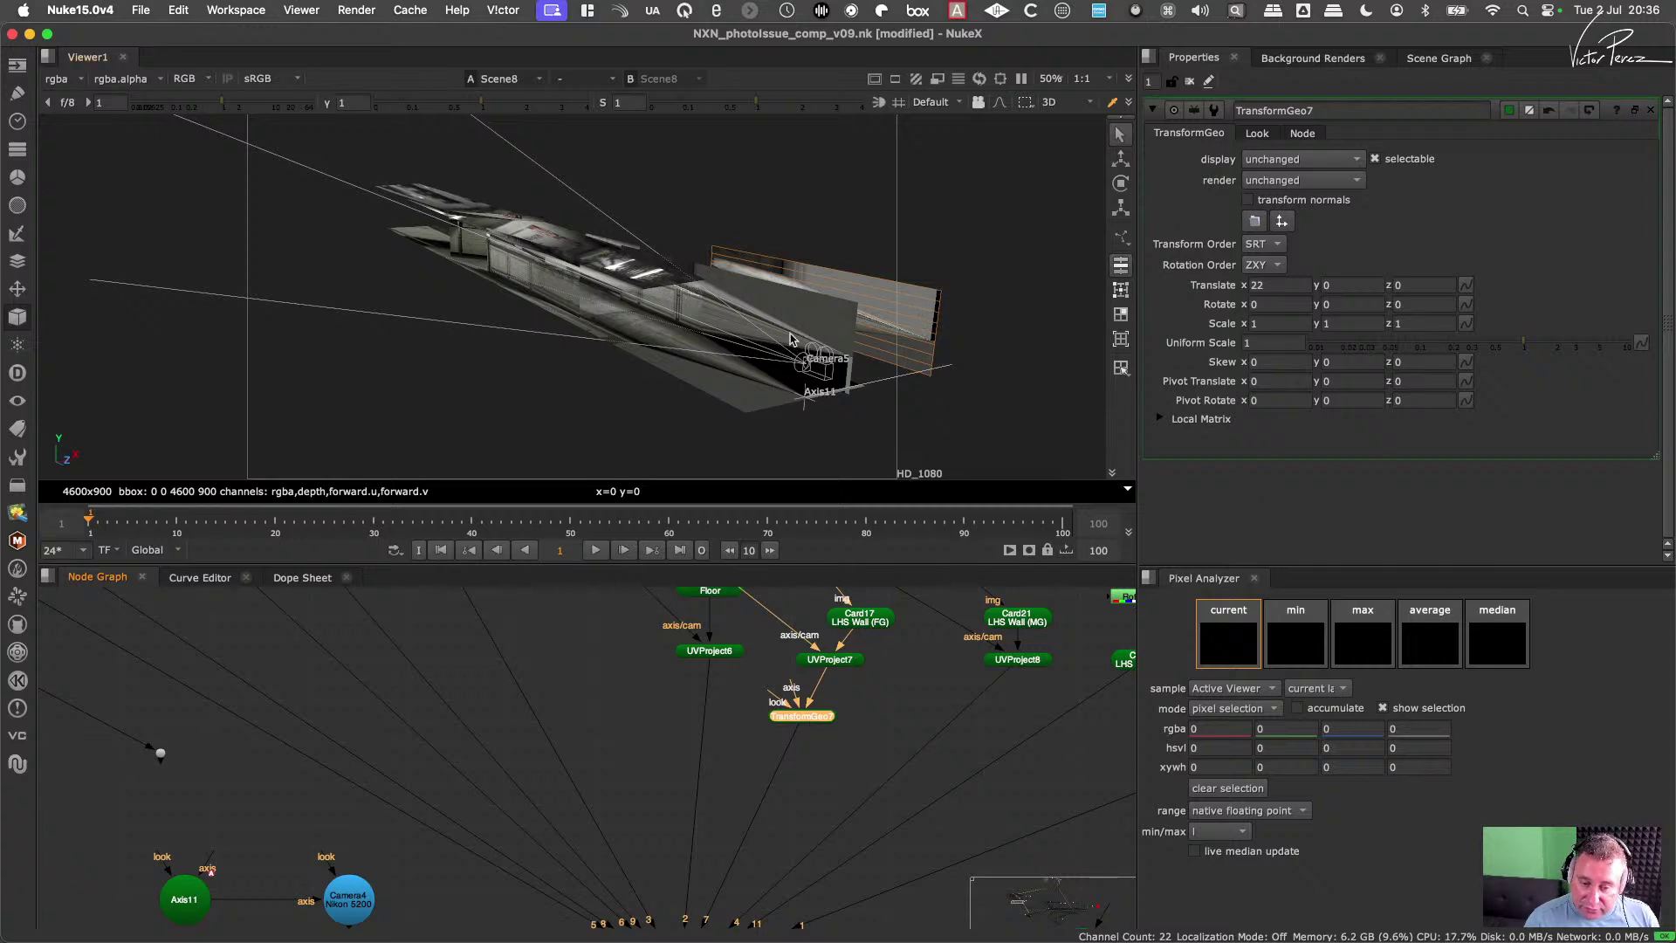
middle_drag(830, 727, 774, 832)
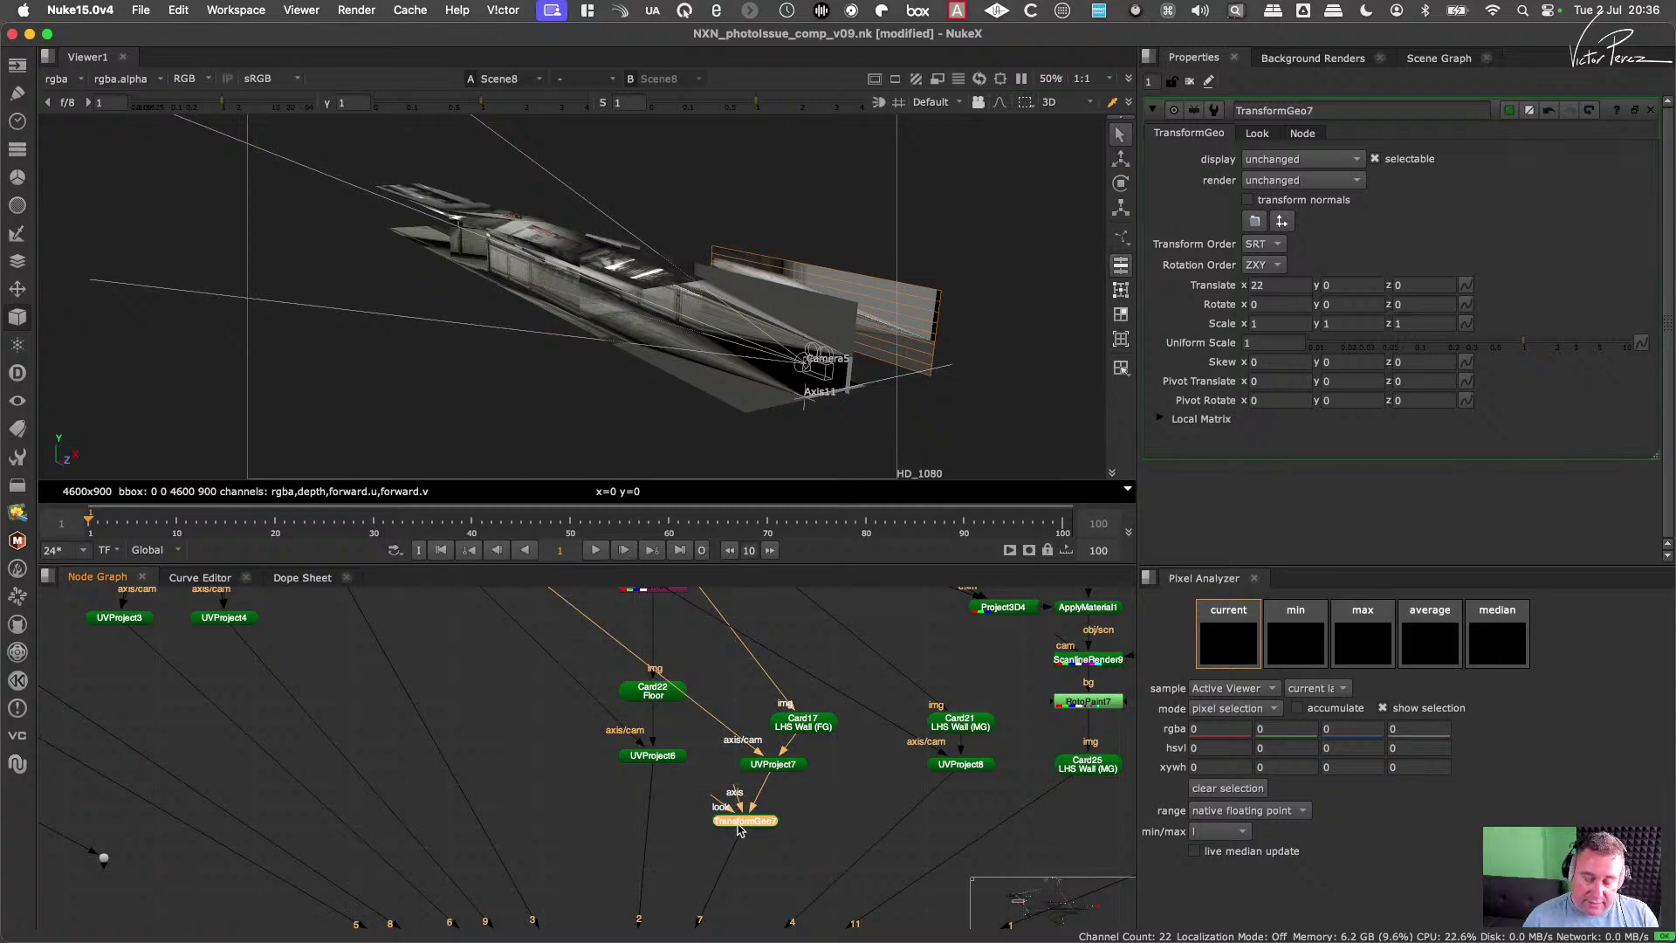
Step: Delete TransformGeo7 from the LHS Wall (FG) branch and shift Project3D4 slightly farther from ApplyMaterial1
key(Delete)
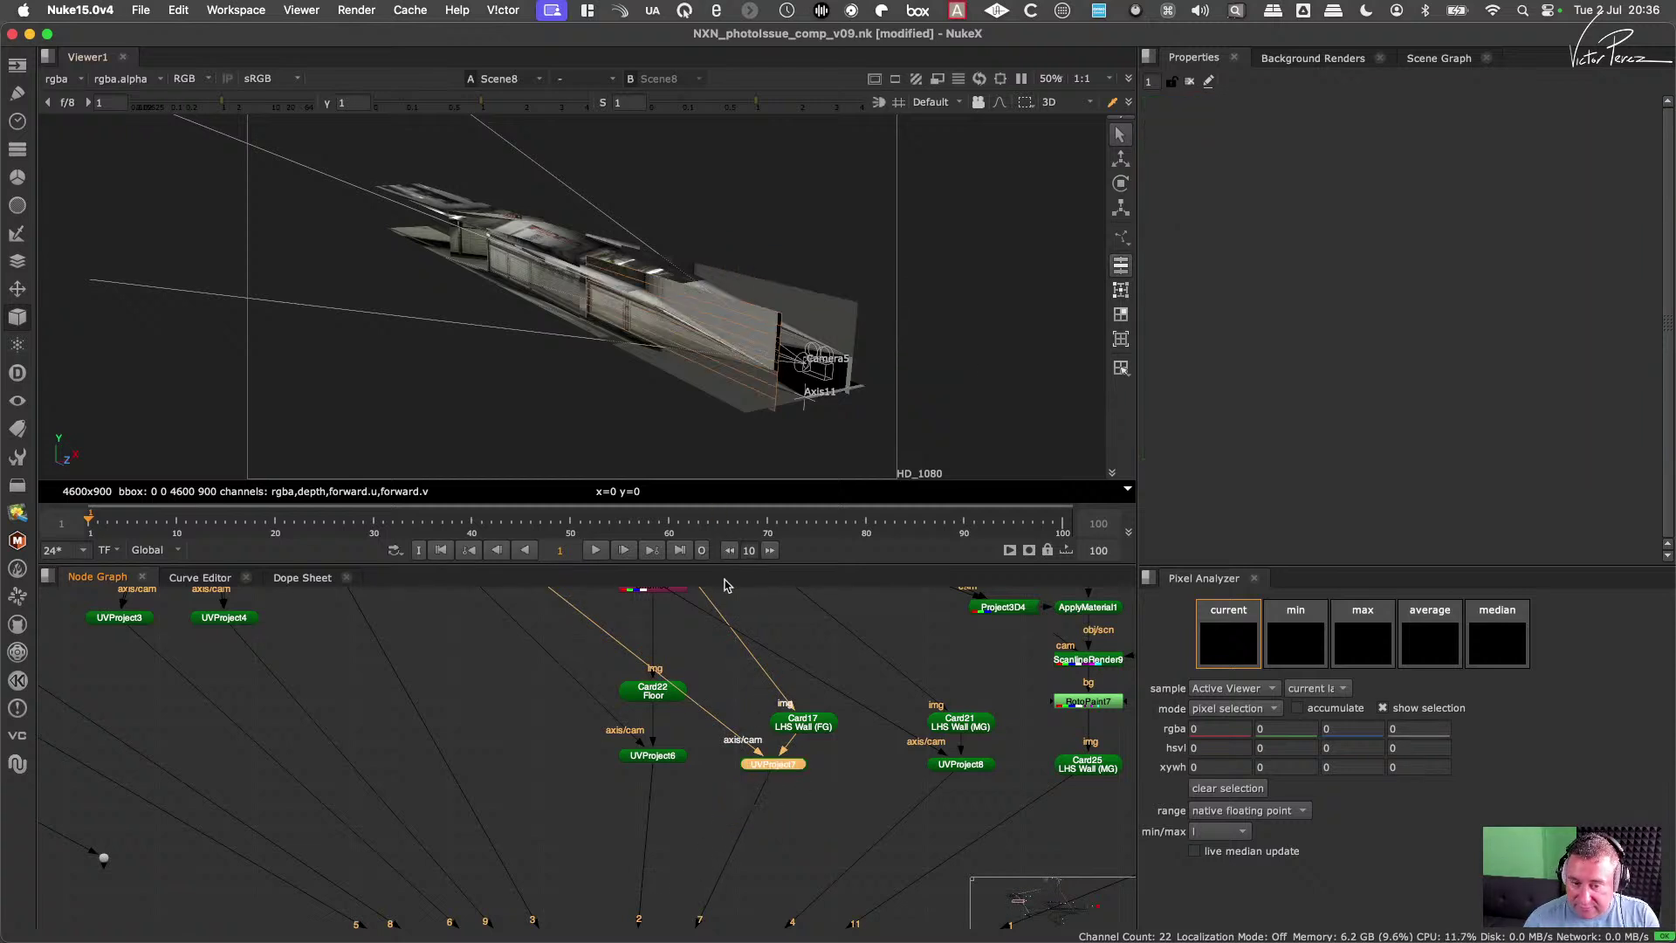
scroll(810, 824, down, 3)
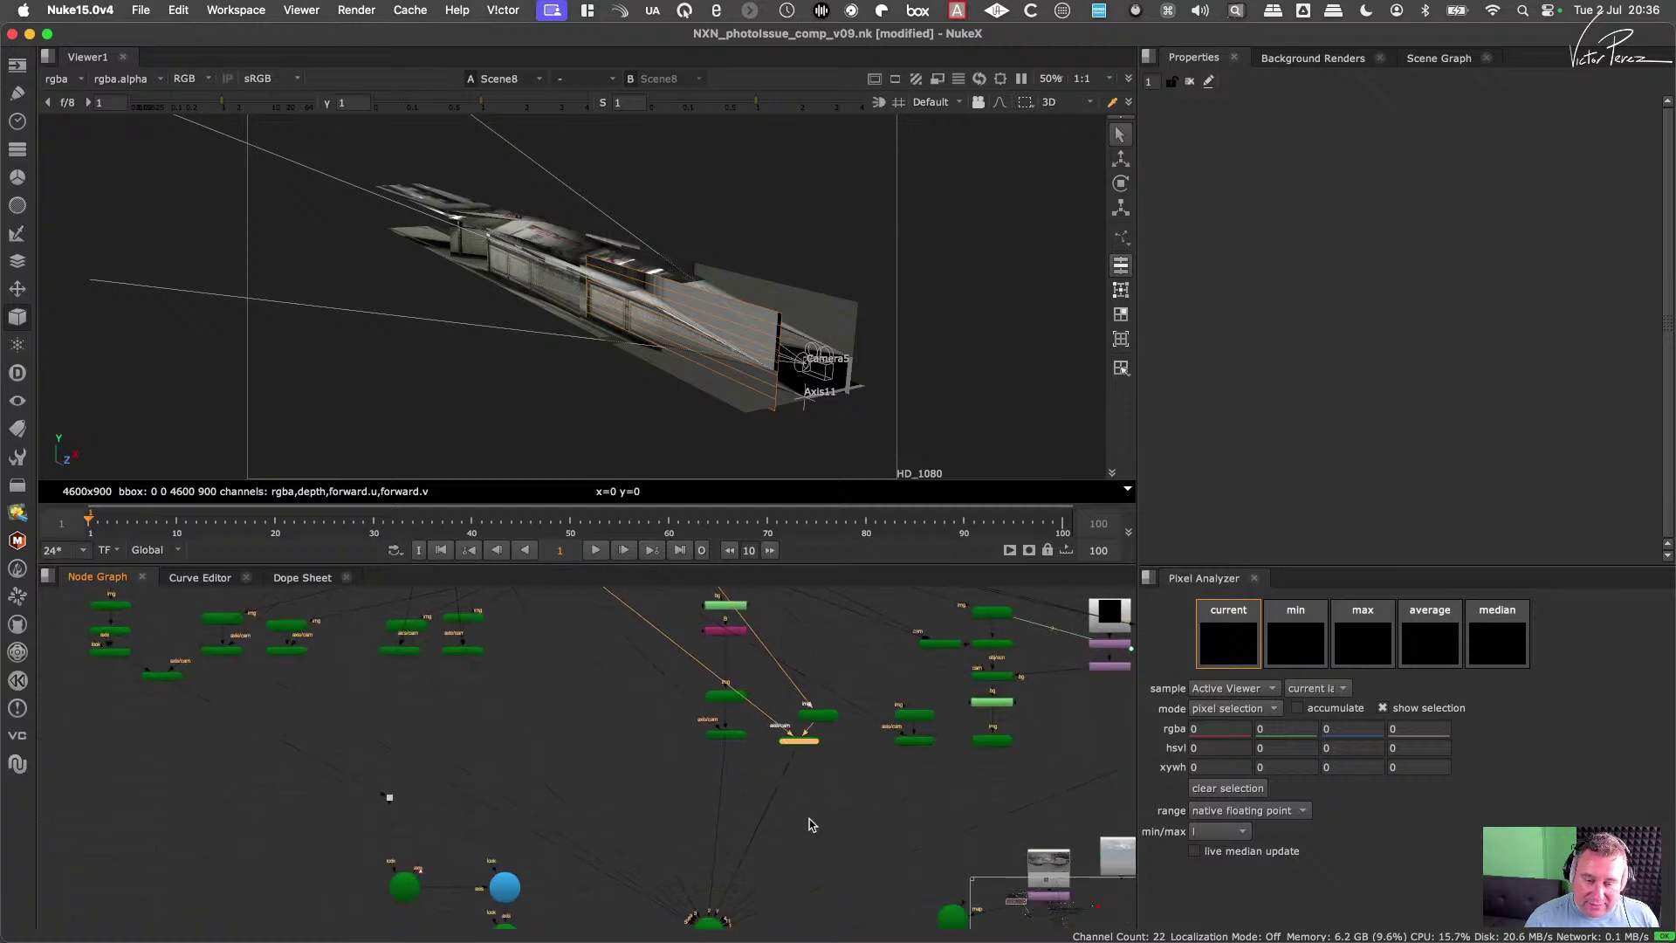
scroll(780, 831, up, 10)
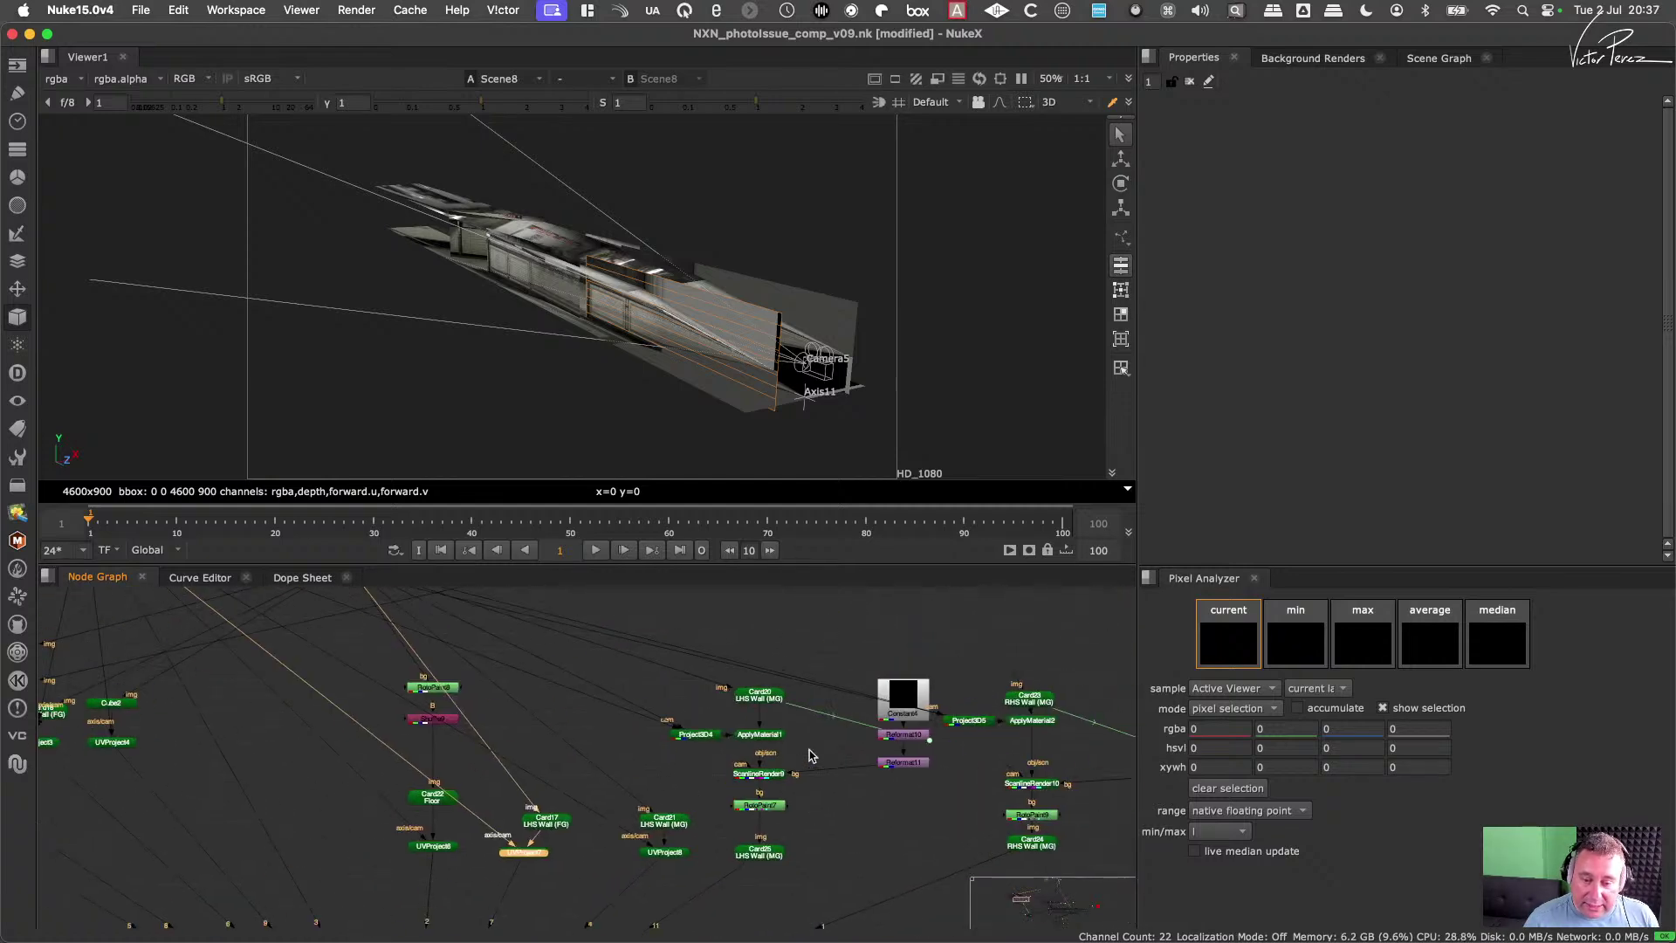
drag(661, 731, 640, 733)
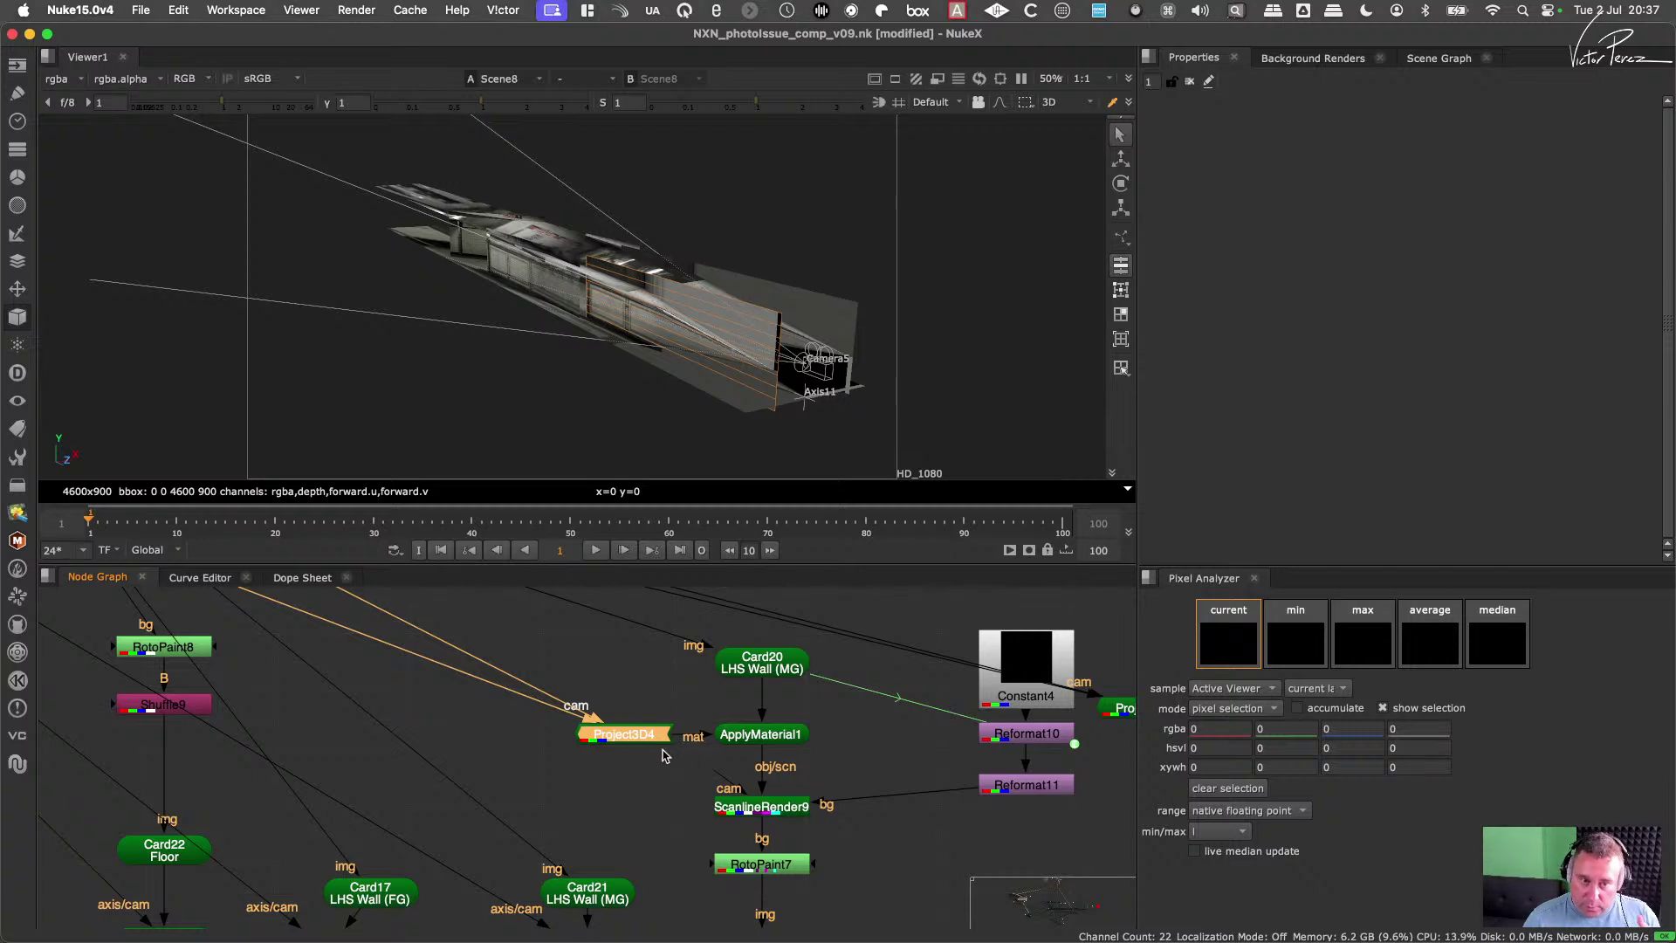
Step: Show the output of ScanlineRender11 in the viewer as a 2D image
scroll(816, 804, down, 5)
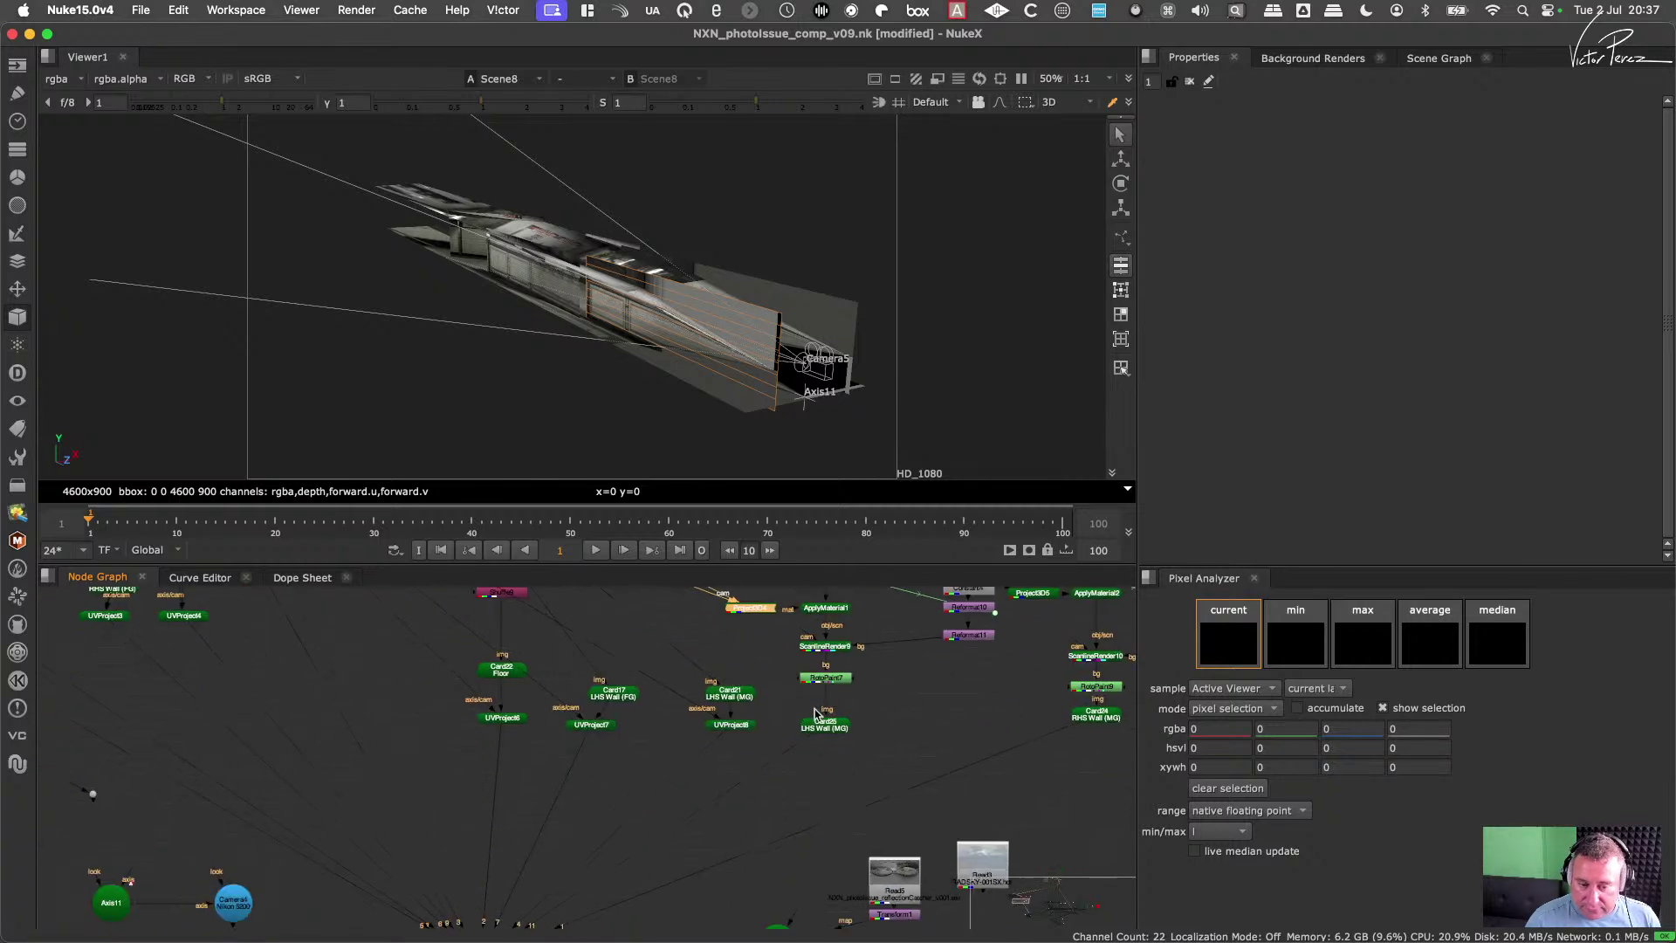
scroll(795, 729, up, 3)
drag(842, 690, 716, 765)
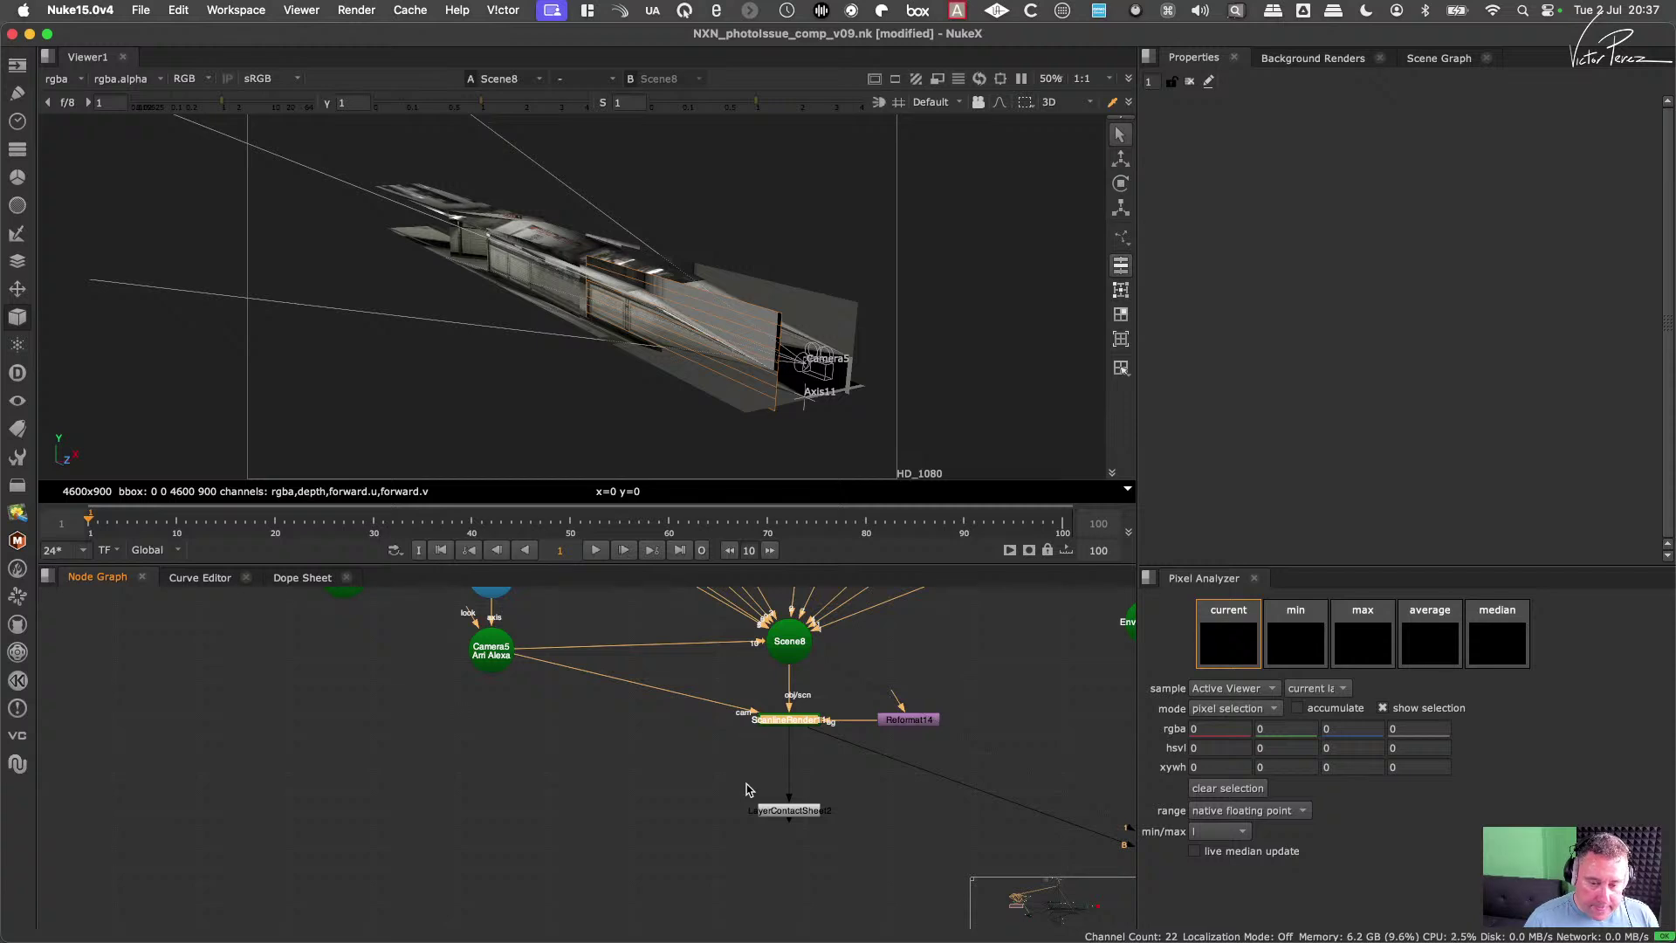
key(1)
key(Tab)
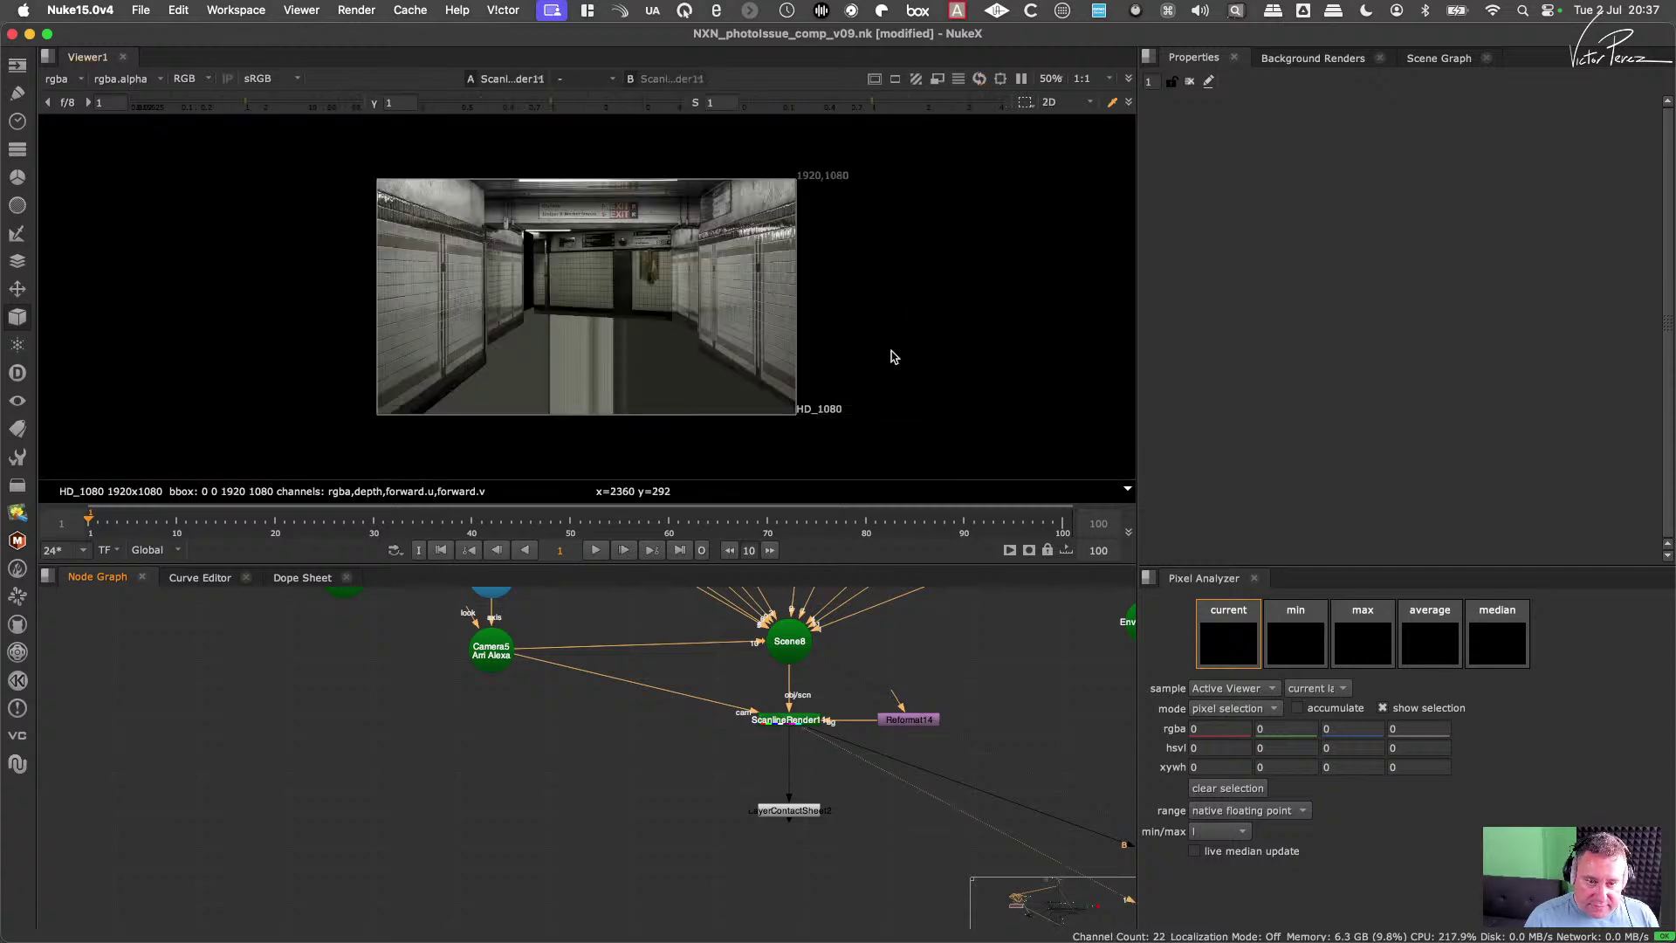
Step: Trace the floor and LHS wall projection branches upstream from Scene8 to the Grade17 node
scroll(836, 839, down, 5)
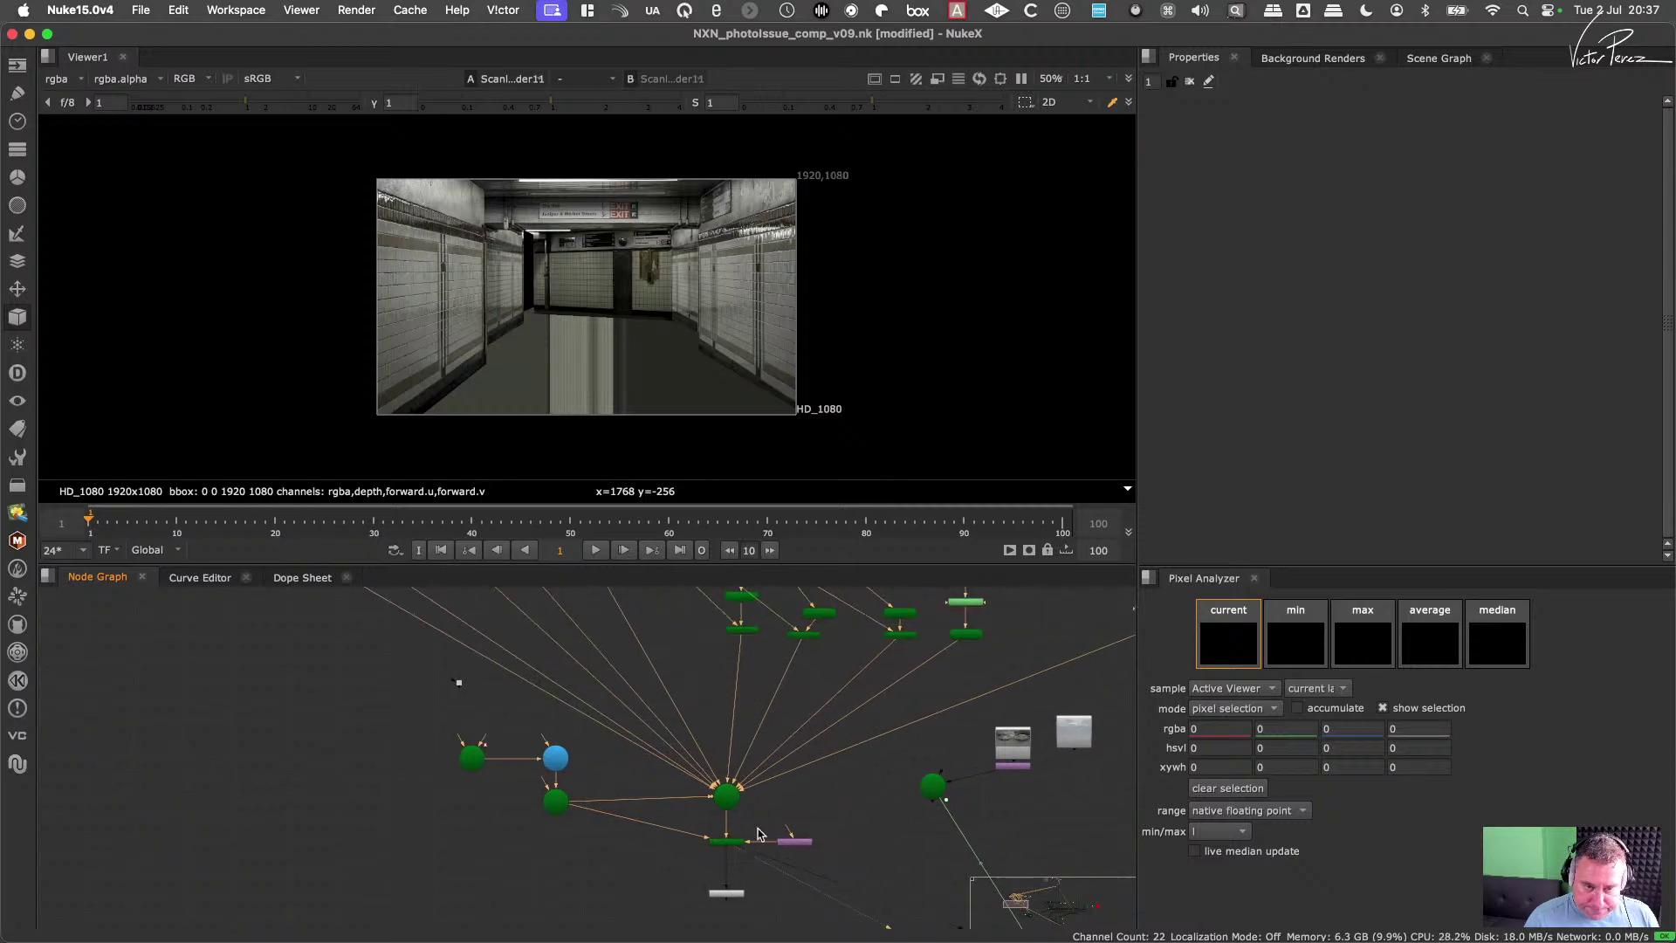
scroll(895, 777, up, 8)
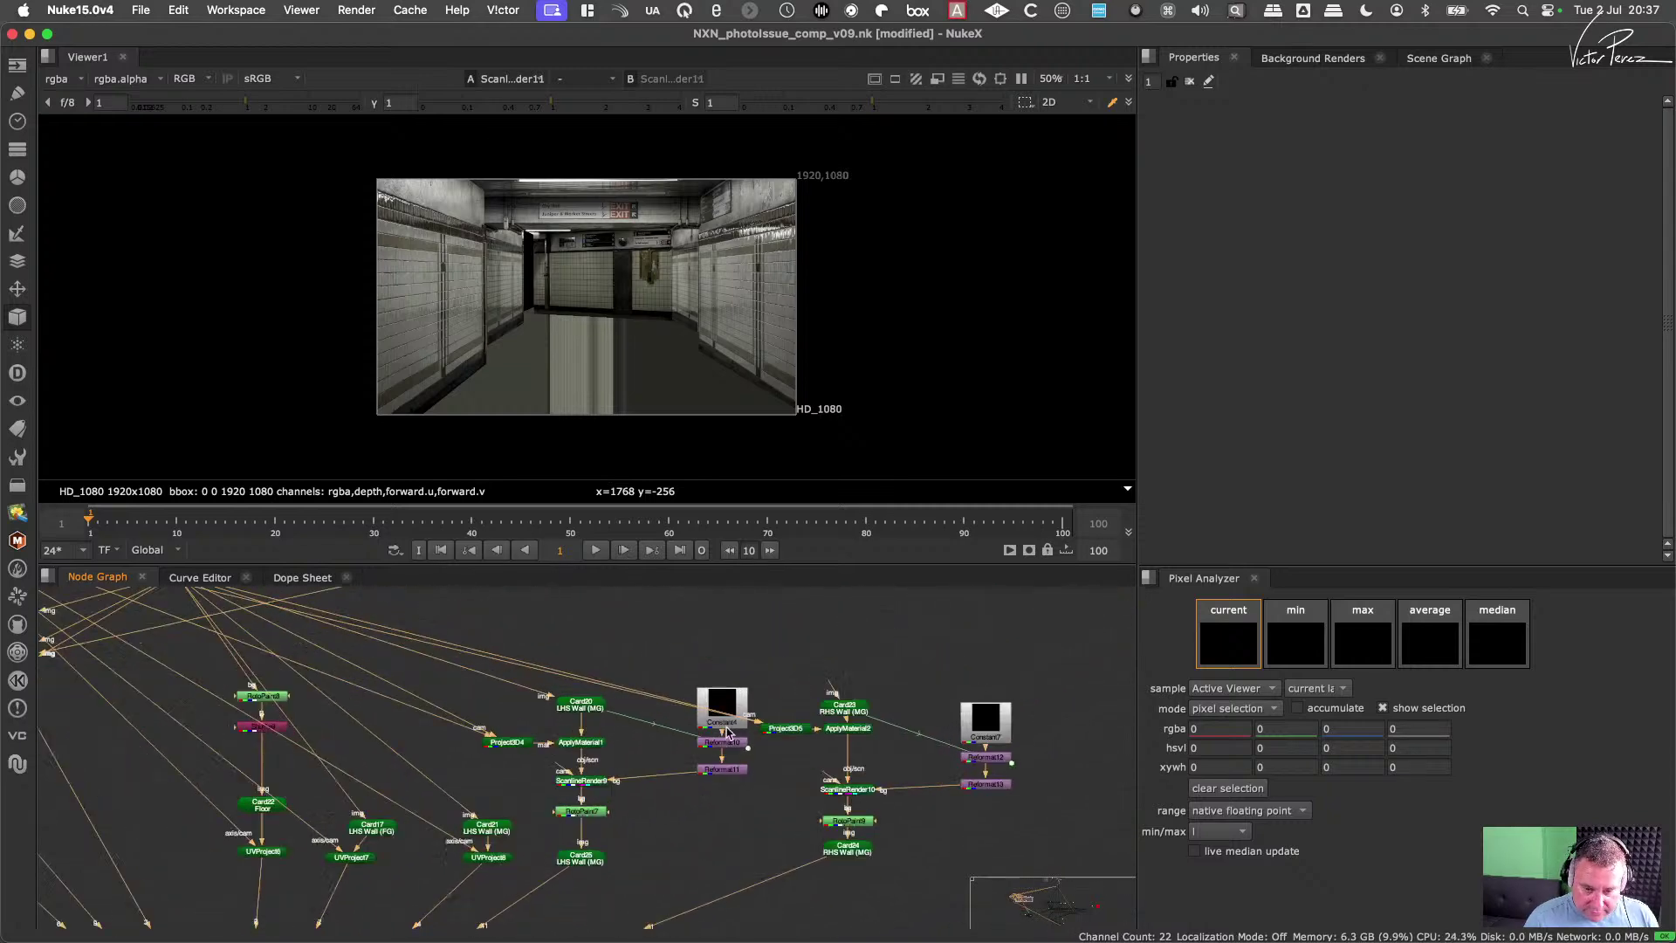
scroll(479, 740, left, 10)
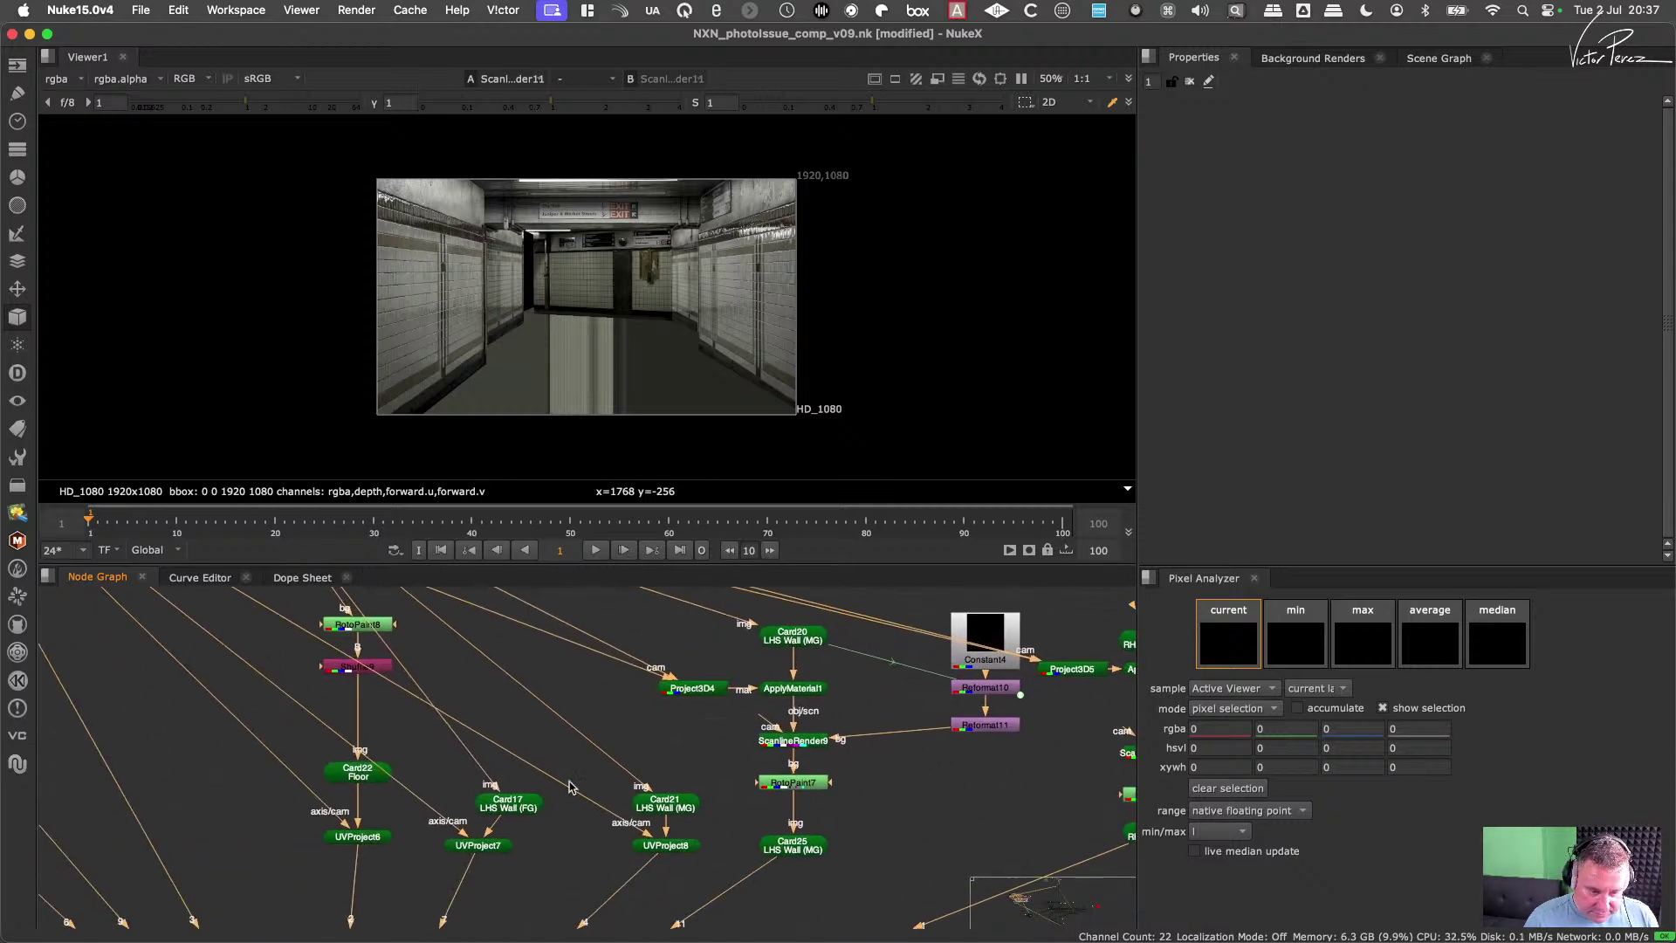
scroll(491, 731, up, 3)
scroll(515, 777, left, 1)
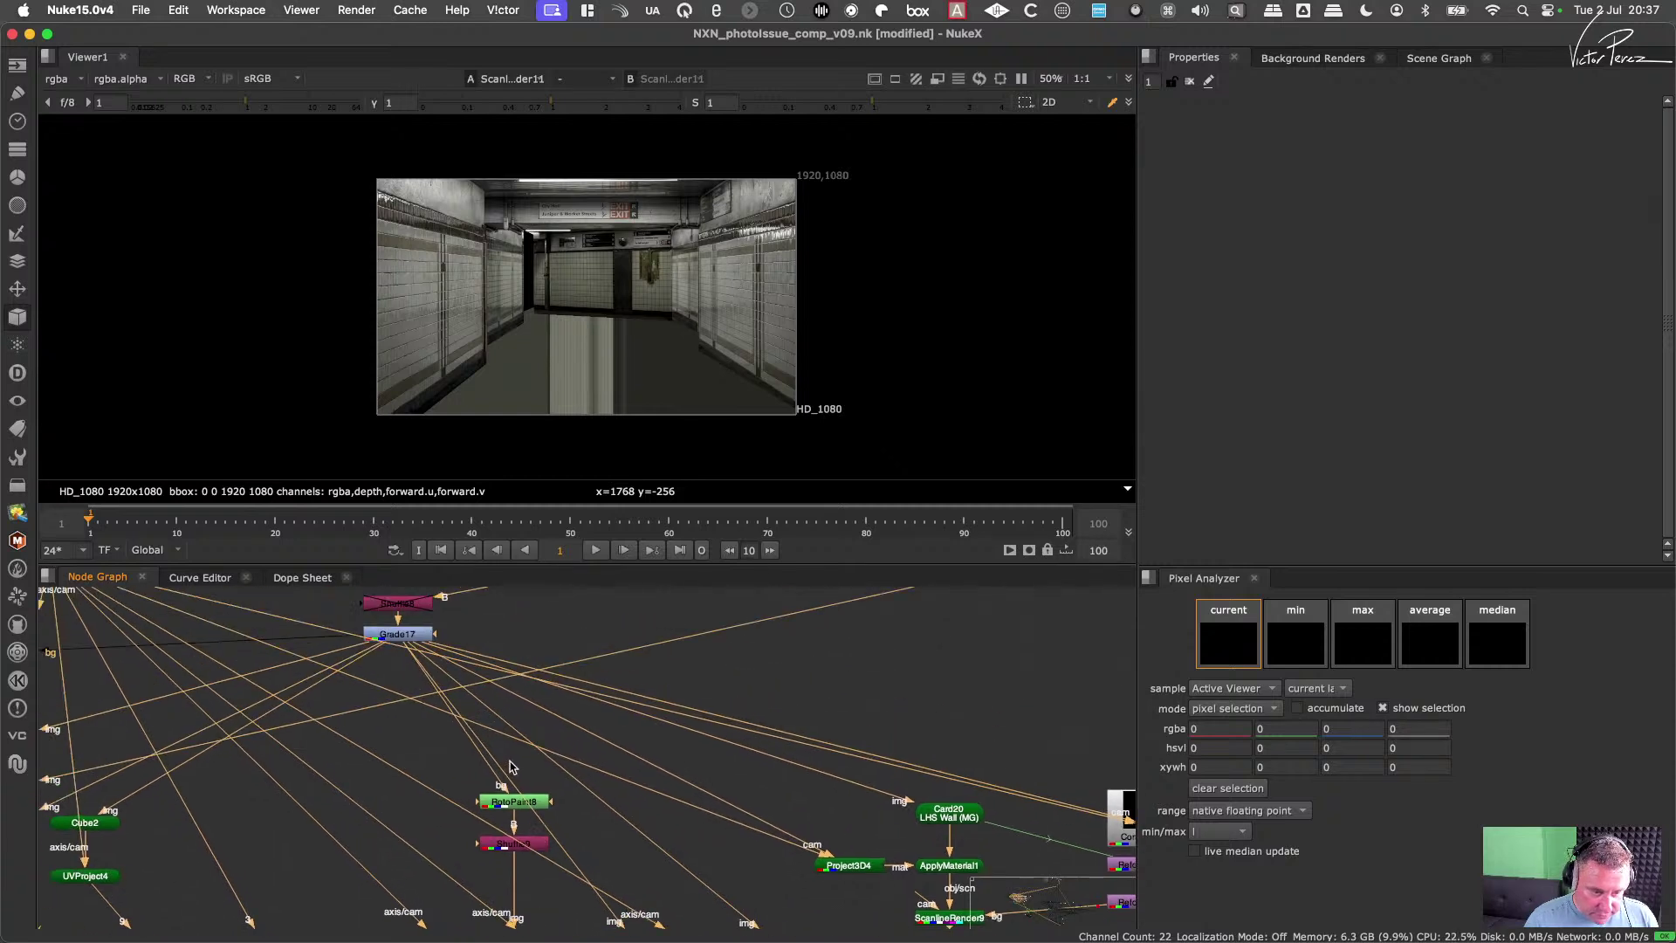
Step: Duplicate the Project3D4 and ApplyMaterial1 nodes from the LHS Wall (MG) branch and place the copies beside the floor's RotoPaint8
scroll(510, 766, down, 5)
scroll(515, 758, up, 3)
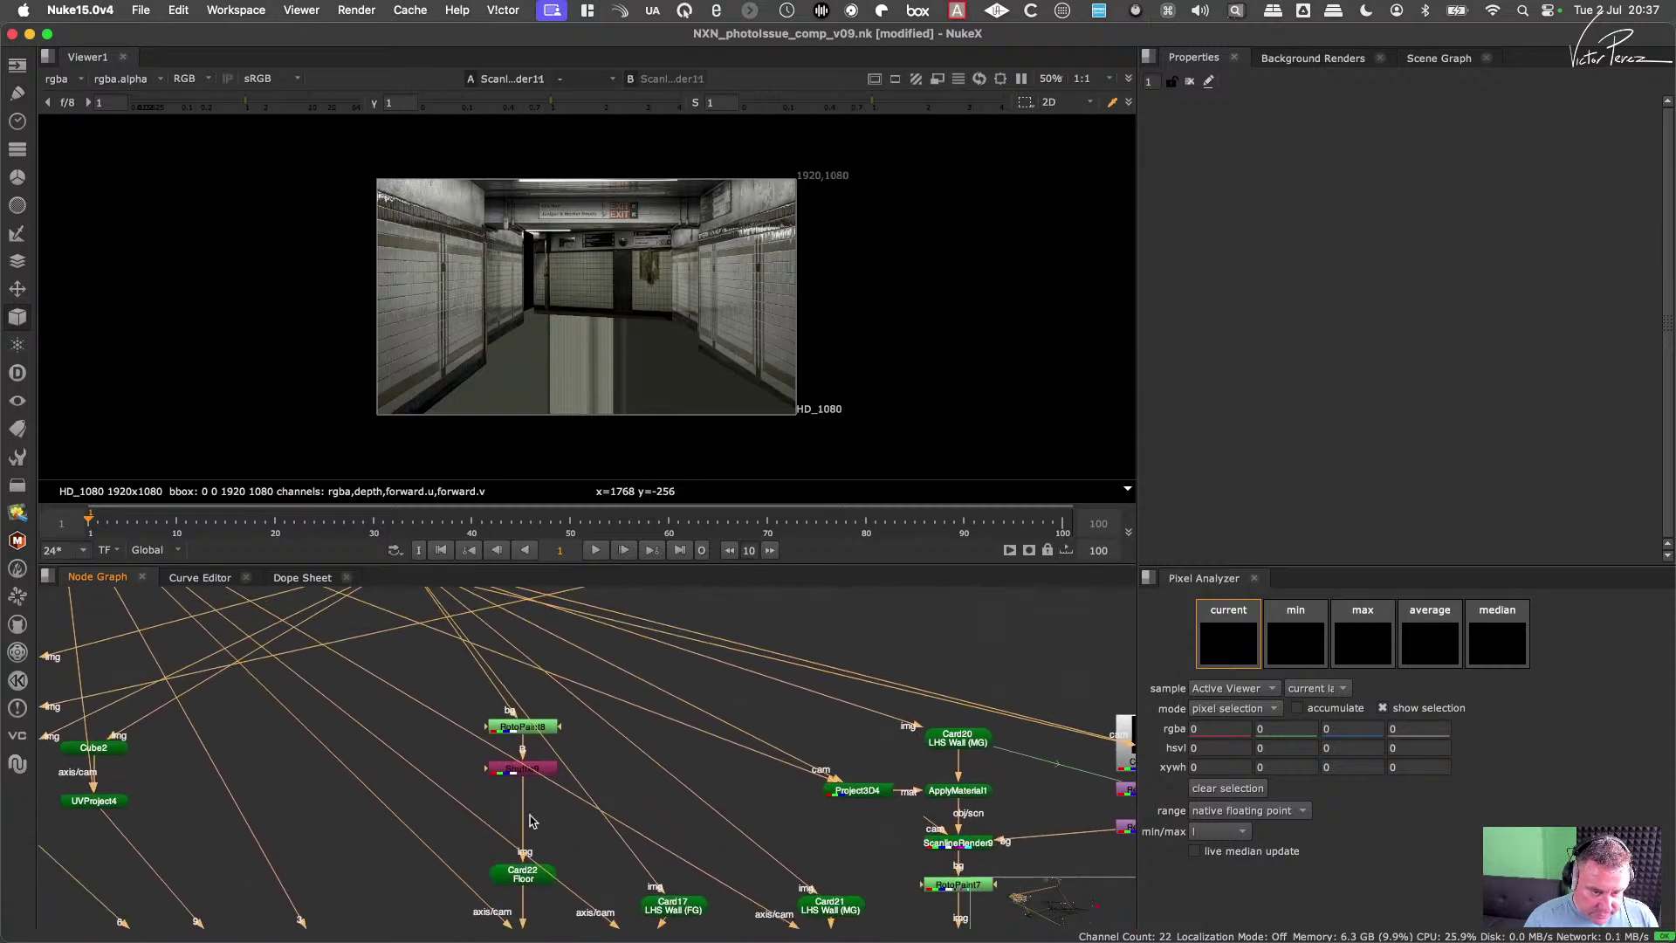
scroll(565, 863, right, 2)
scroll(566, 862, up, 1)
drag(941, 789, 726, 836)
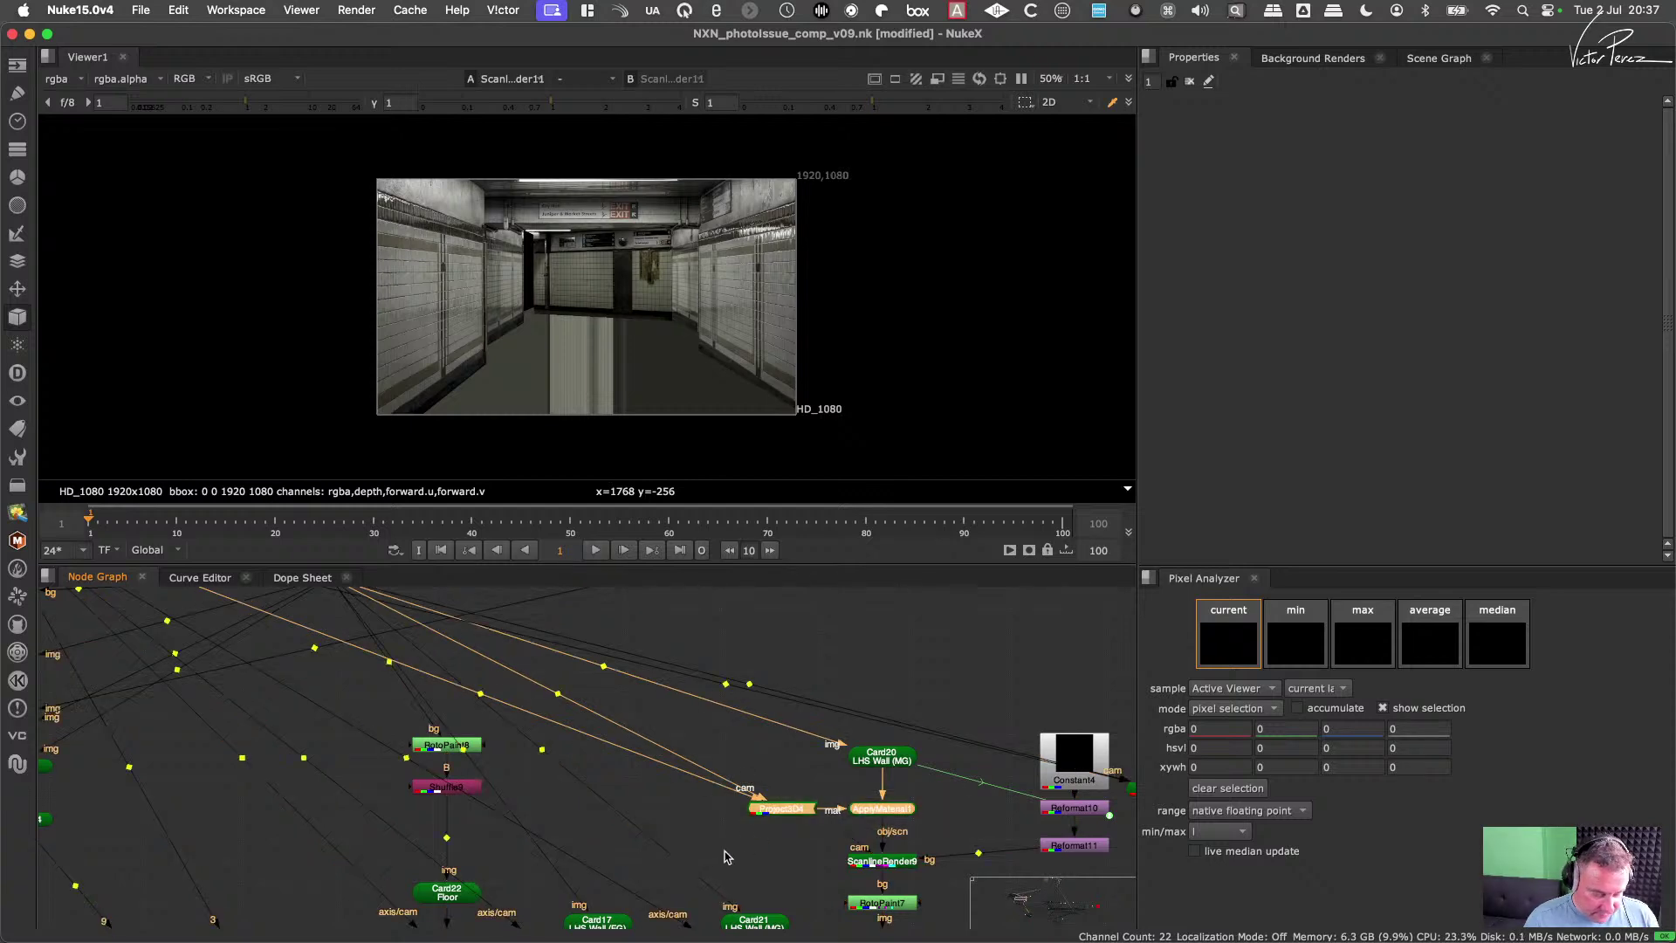
scroll(776, 833, left, 7)
scroll(777, 833, up, 2)
key(super+v)
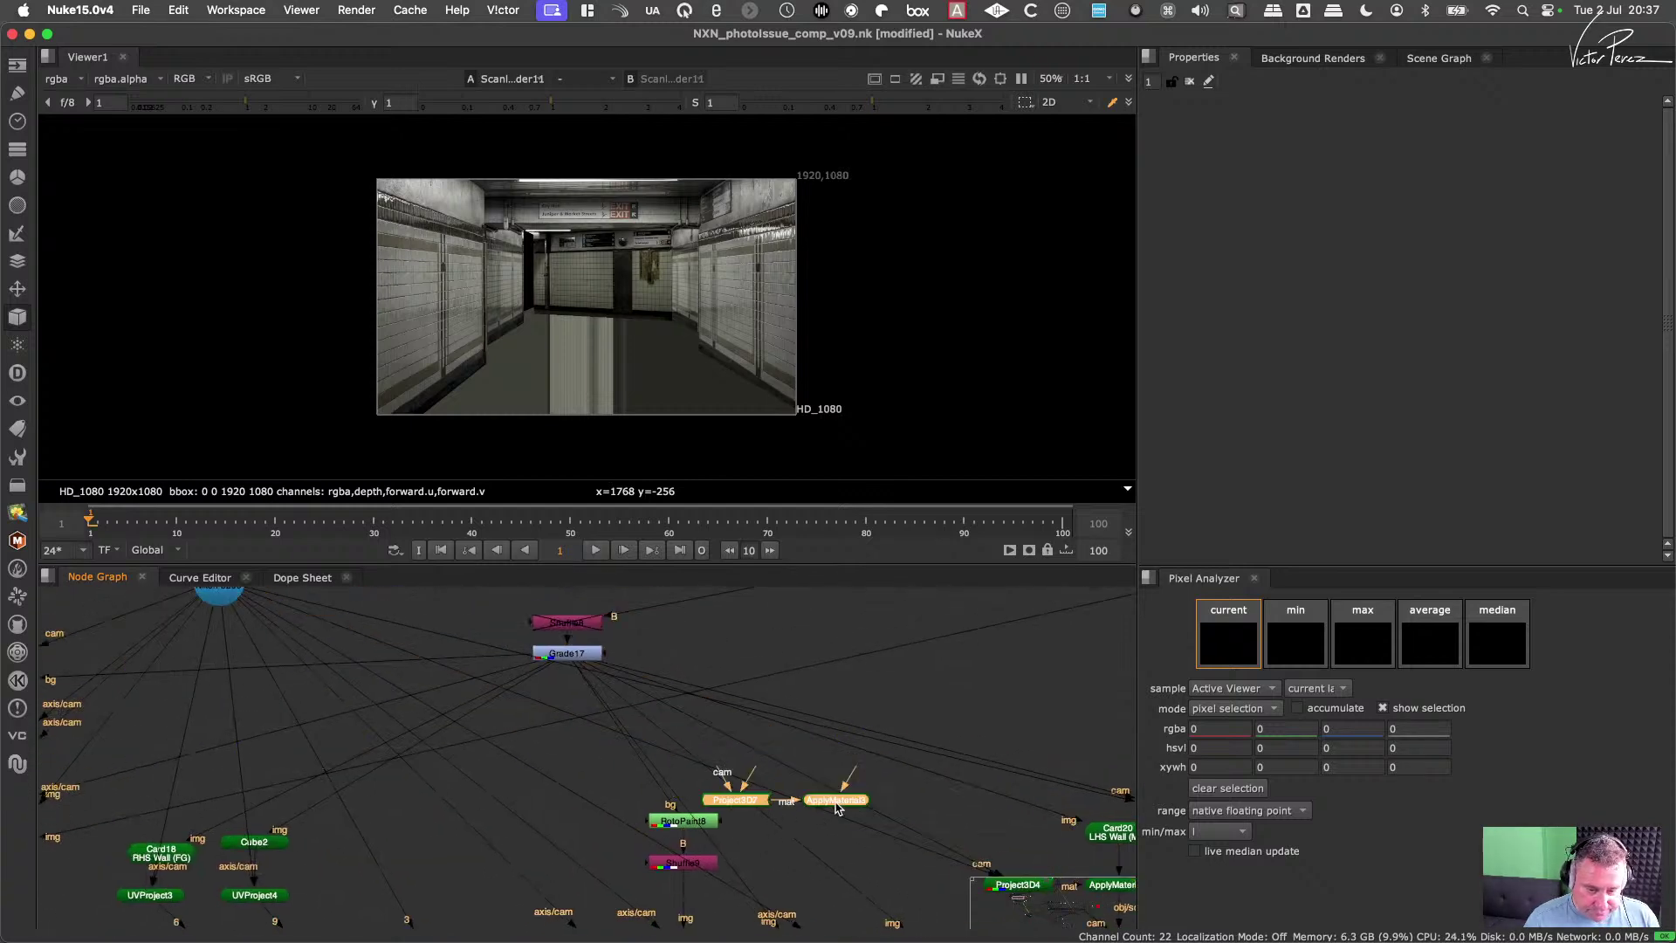
drag(836, 808, 673, 798)
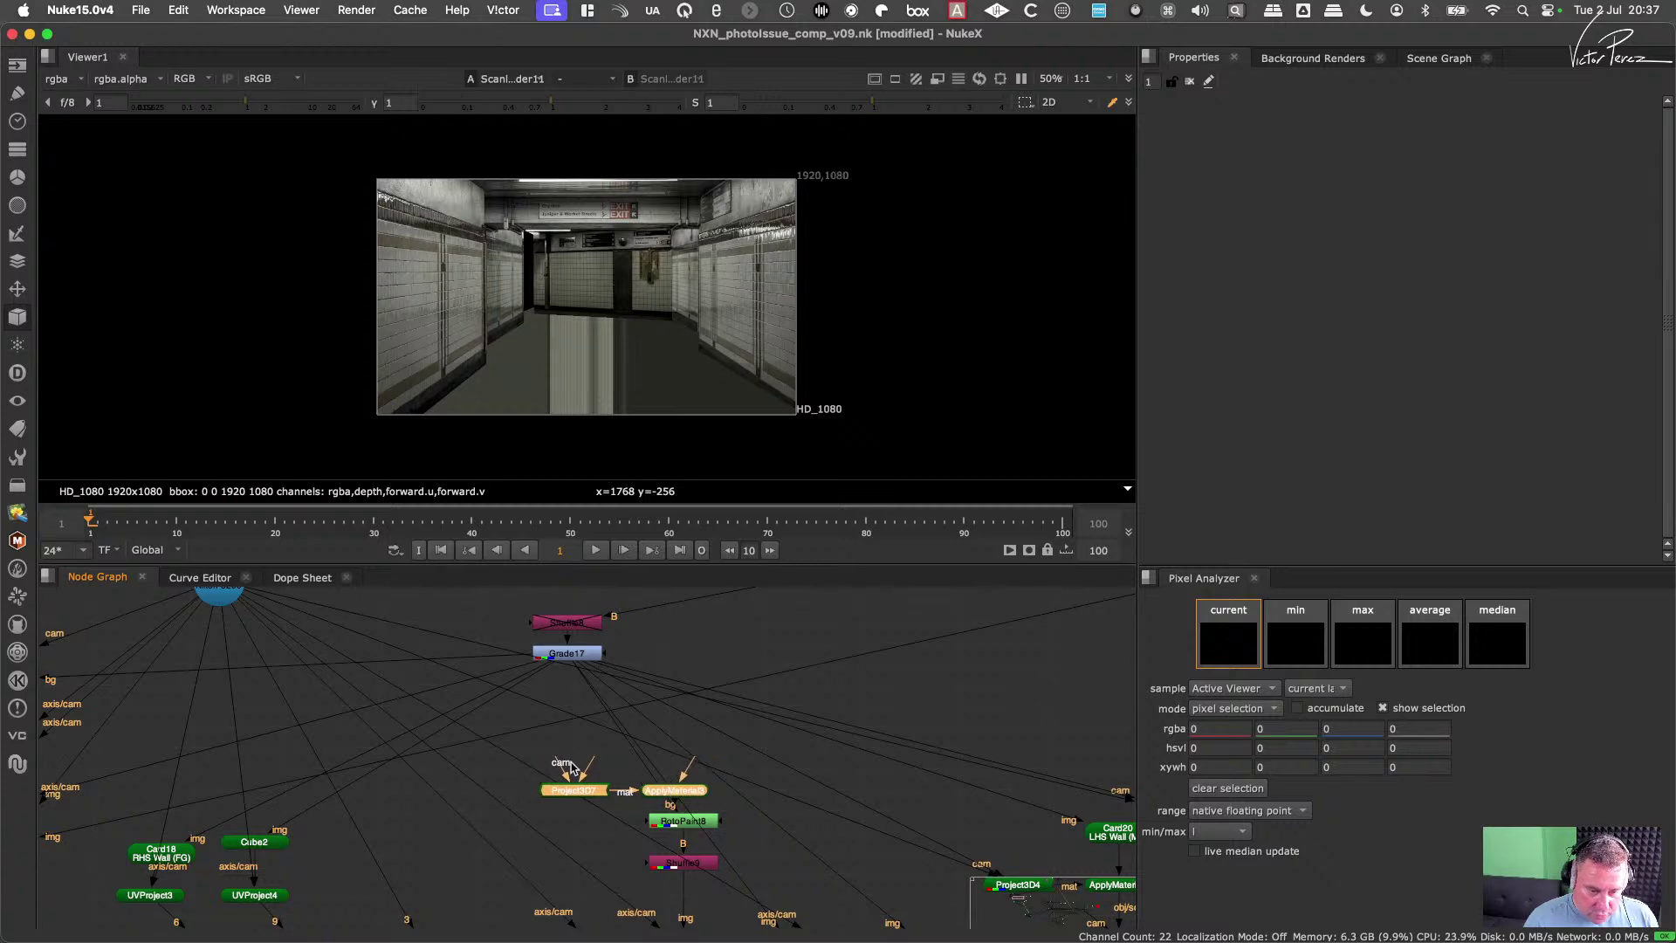
Step: Connect the copied Project3D node's cam input to the blue projection camera and its image input to Grade17
drag(572, 768, 219, 606)
drag(593, 790, 576, 694)
scroll(668, 829, down, 3)
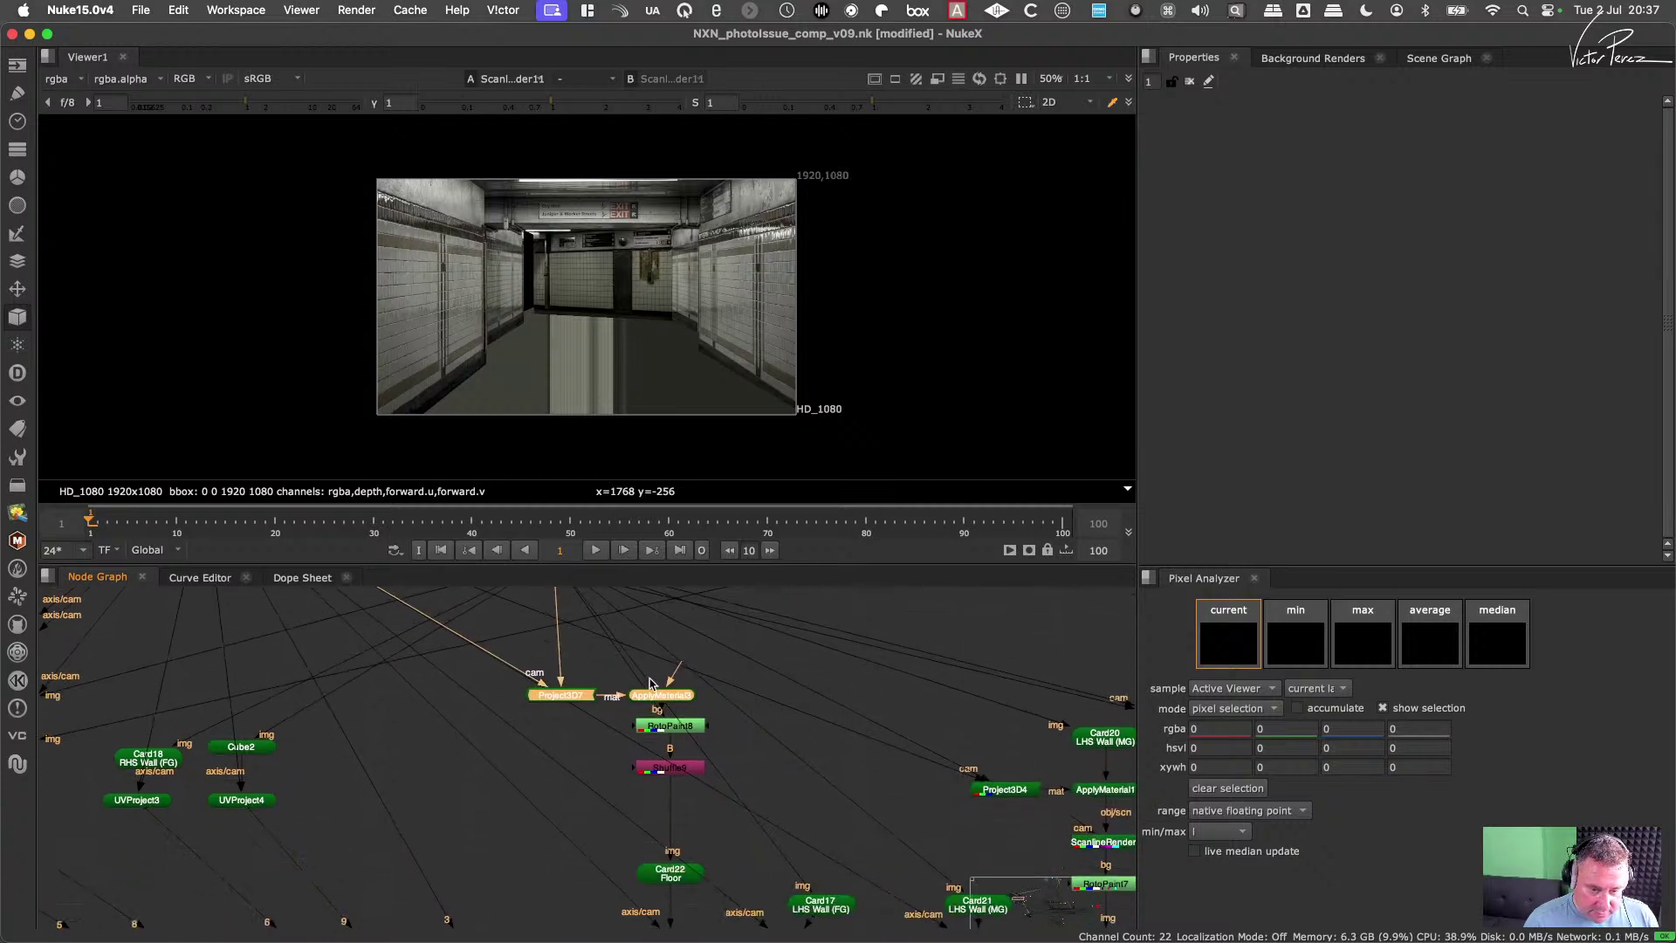
Step: Duplicate the Floor card and attach the copy to the new ApplyMaterial3 node's input
click(682, 879)
scroll(642, 743, up, 2)
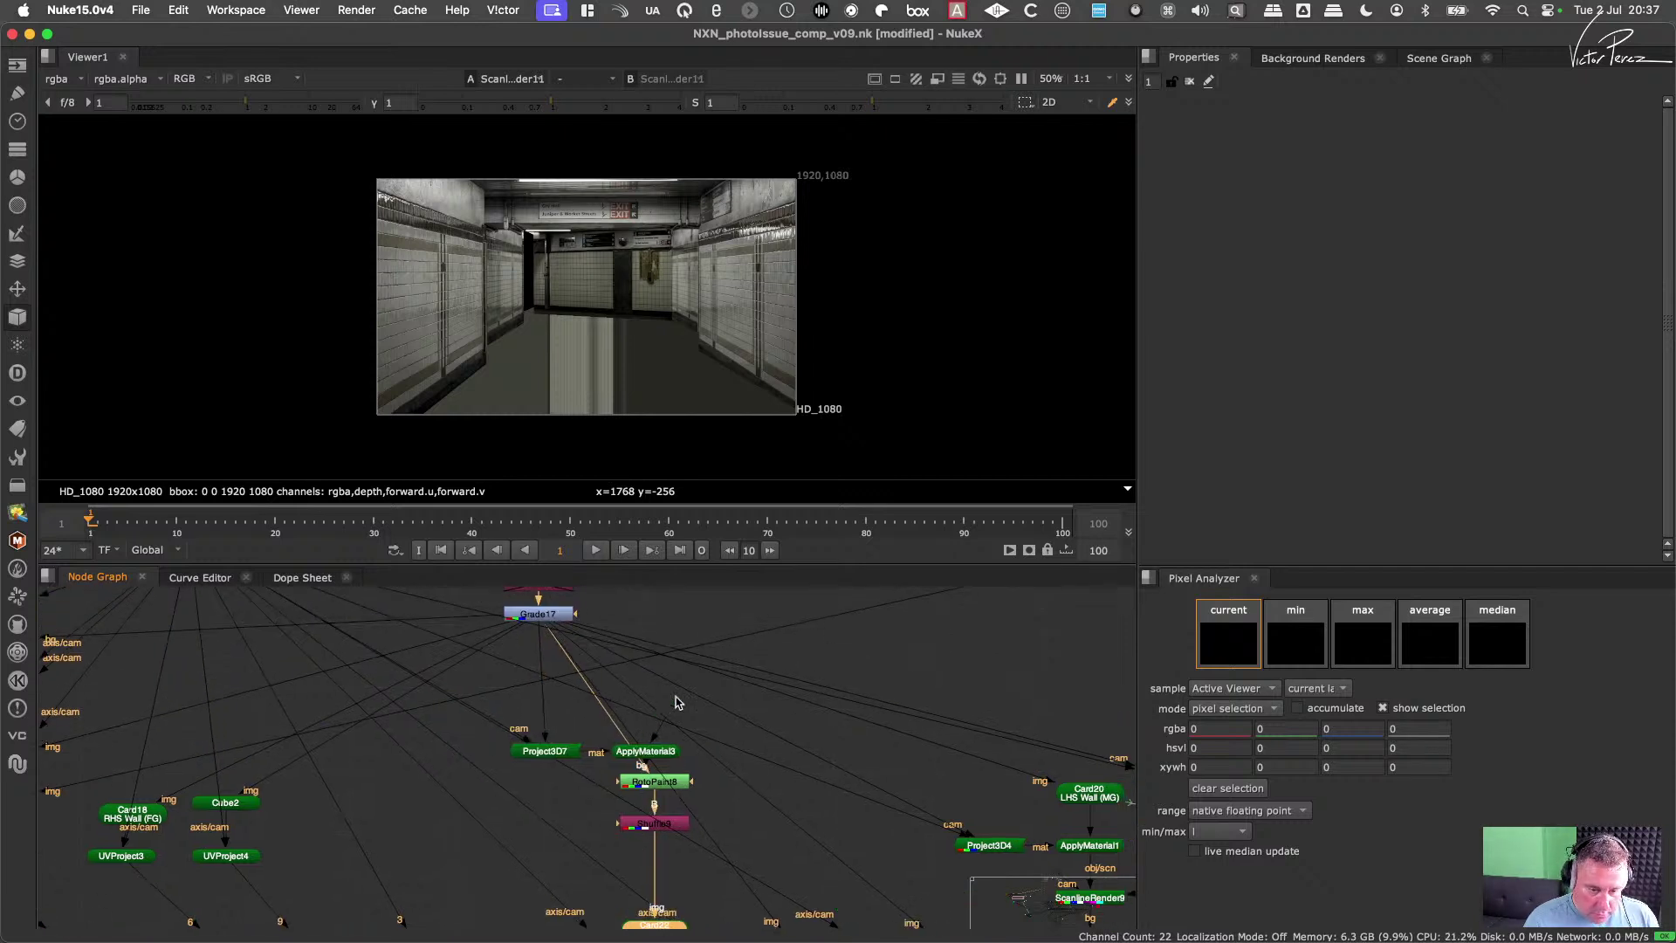
key(ctrl+v)
drag(682, 707, 648, 724)
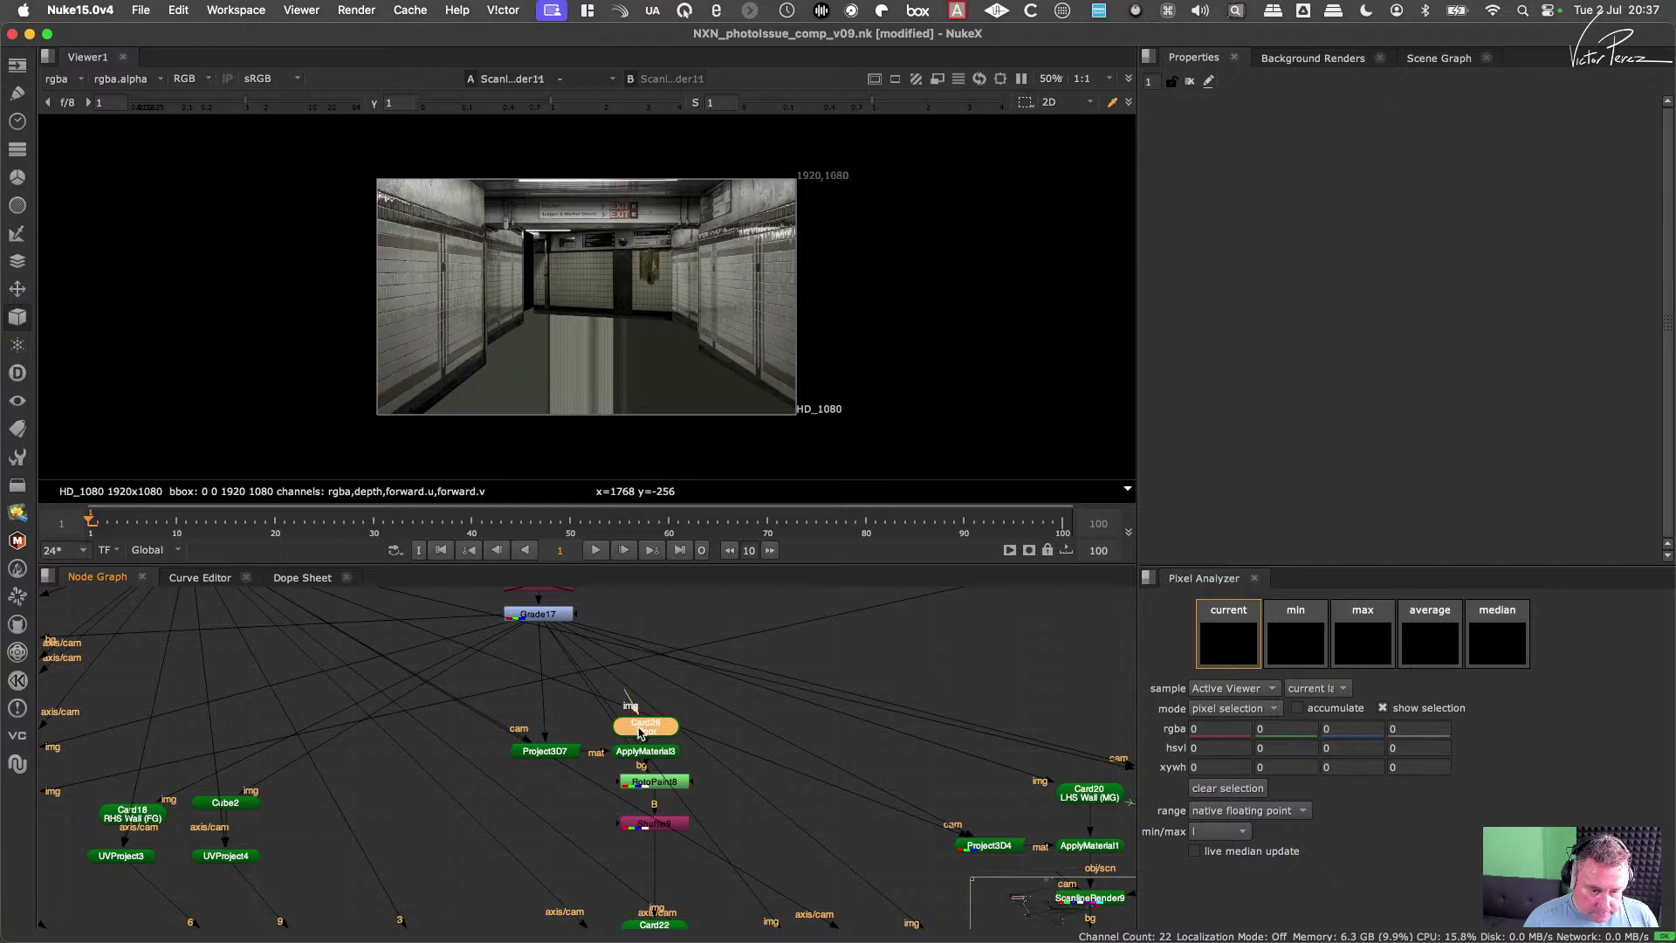
Step: View the output of the floor's UVProject6 node in the 3D viewer
drag(657, 790, 648, 868)
key(1)
scroll(661, 873, down, 3)
key(1)
middle_drag(651, 870, 651, 756)
drag(667, 801, 653, 801)
key(1)
scroll(660, 821, down, 10)
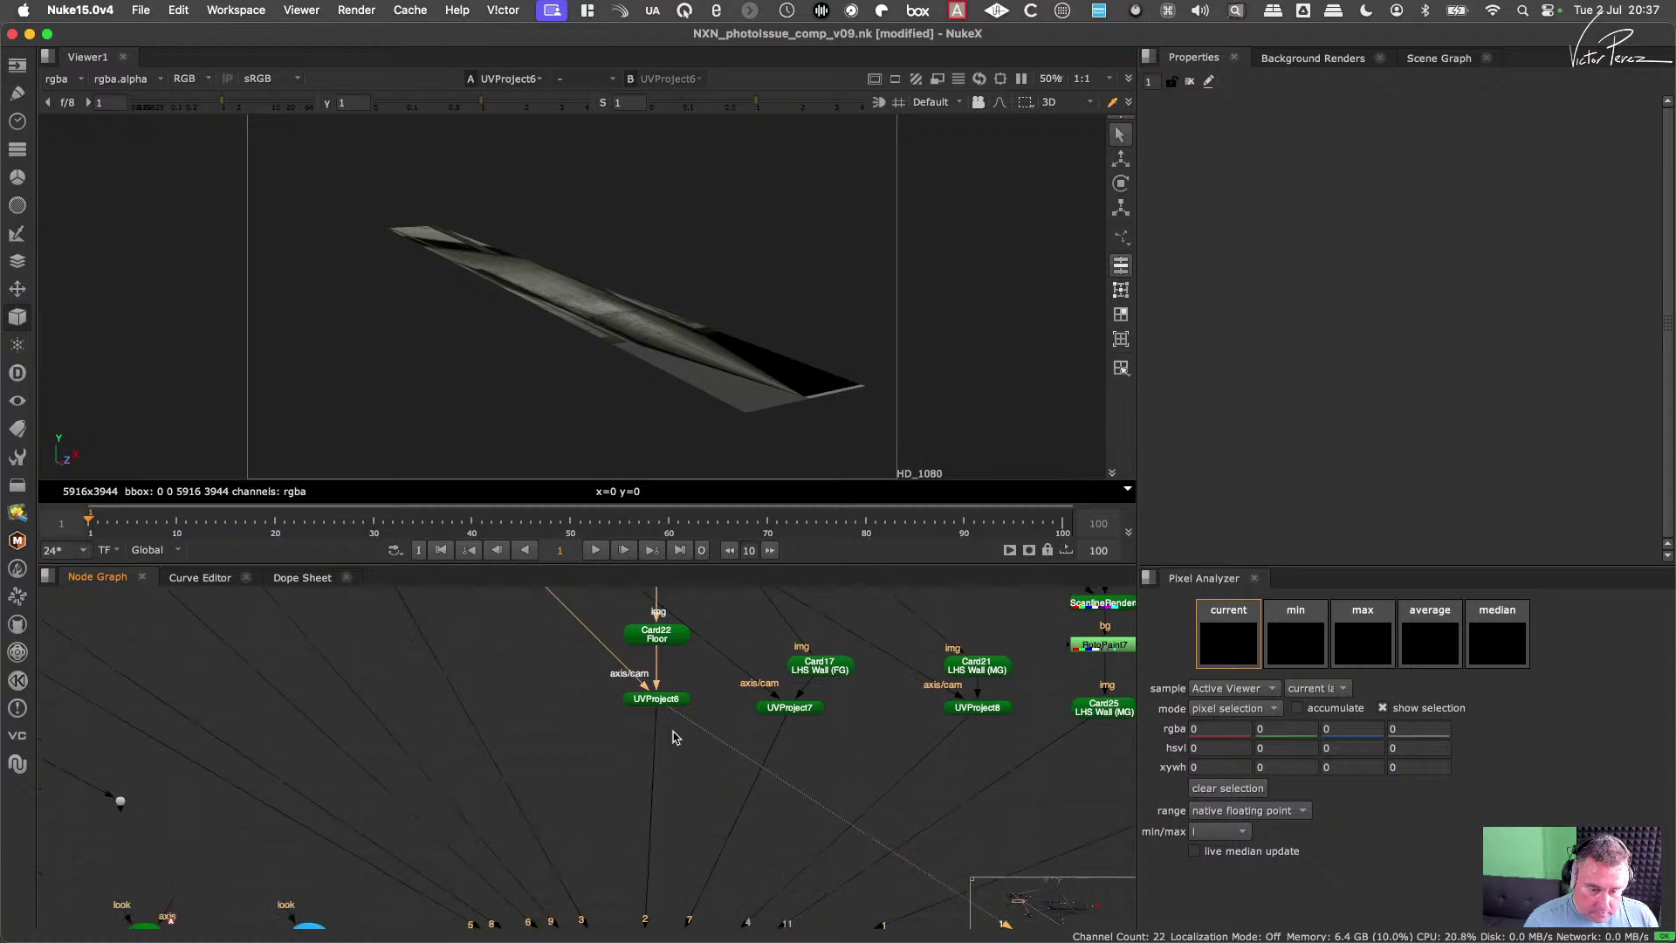
Step: Inspect the full Scene geometry from another angle, then view the rendered output of the ScanlineRender below it
click(654, 798)
key(1)
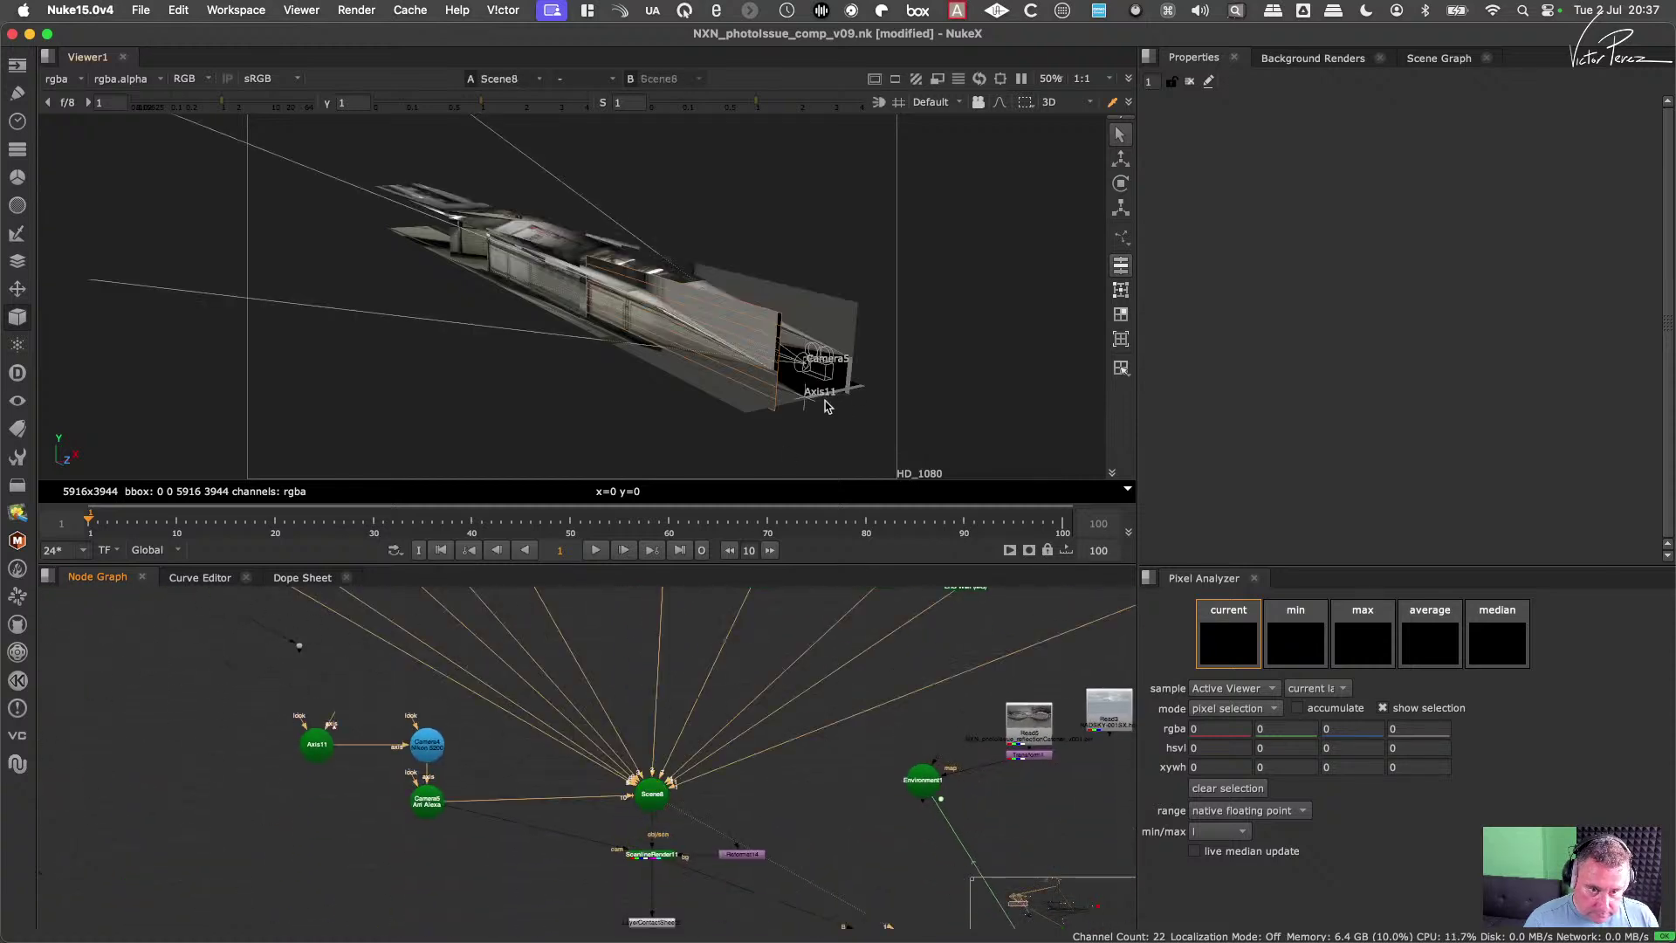
ctrl+drag(825, 405, 733, 411)
scroll(689, 809, down, 2)
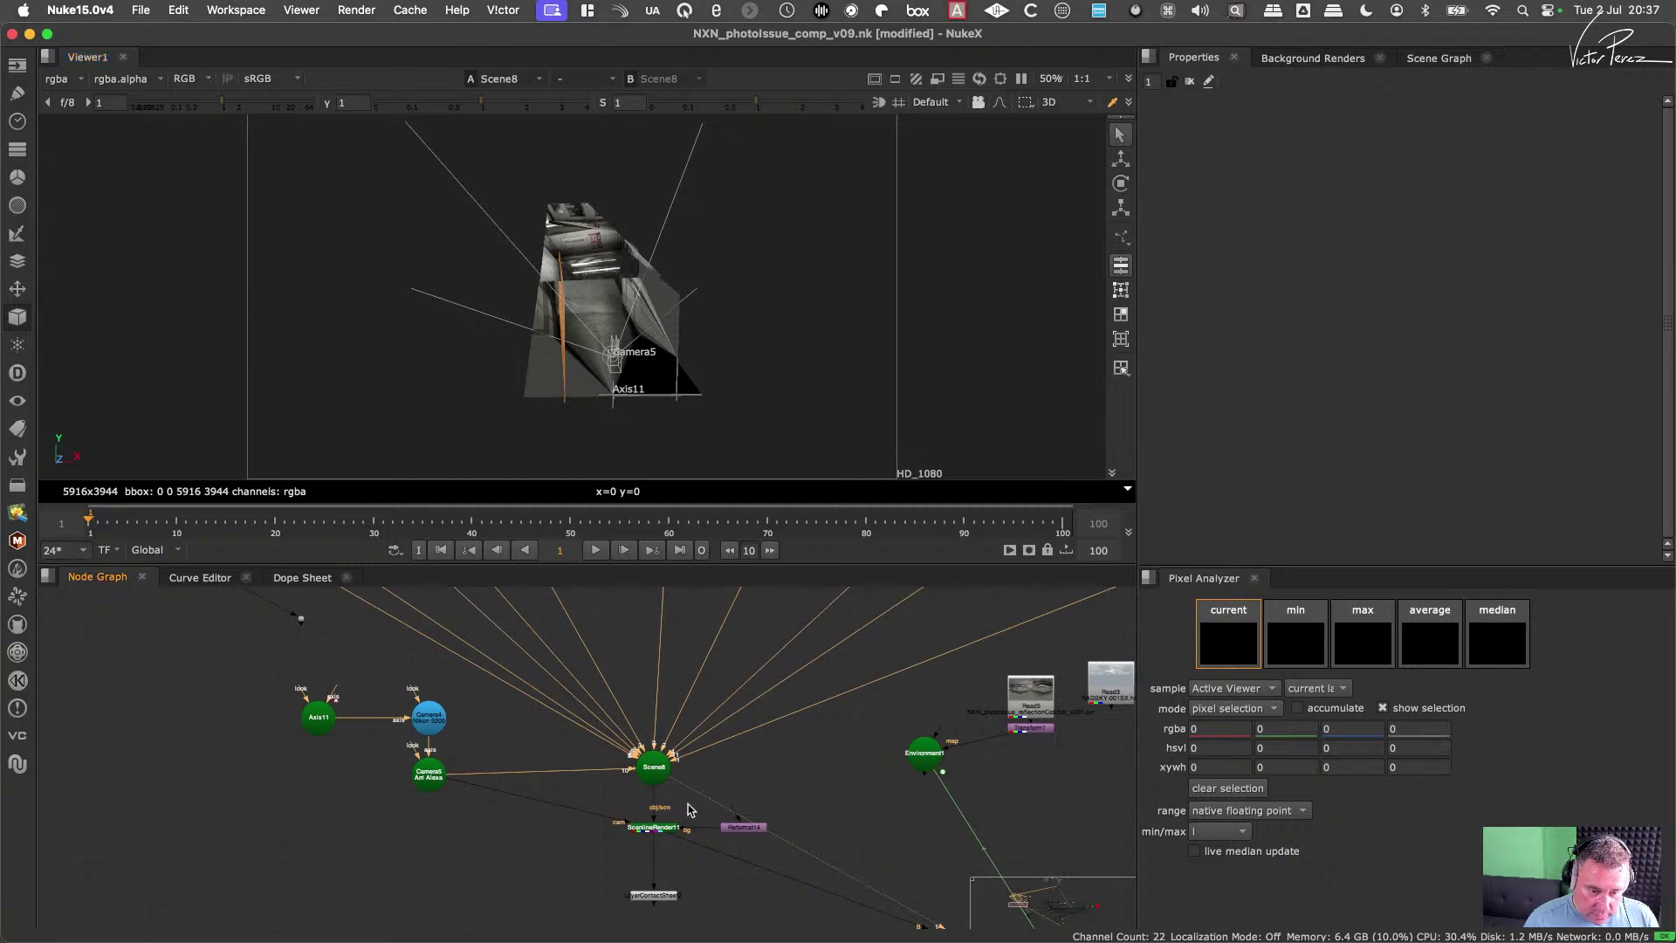
click(654, 827)
key(1)
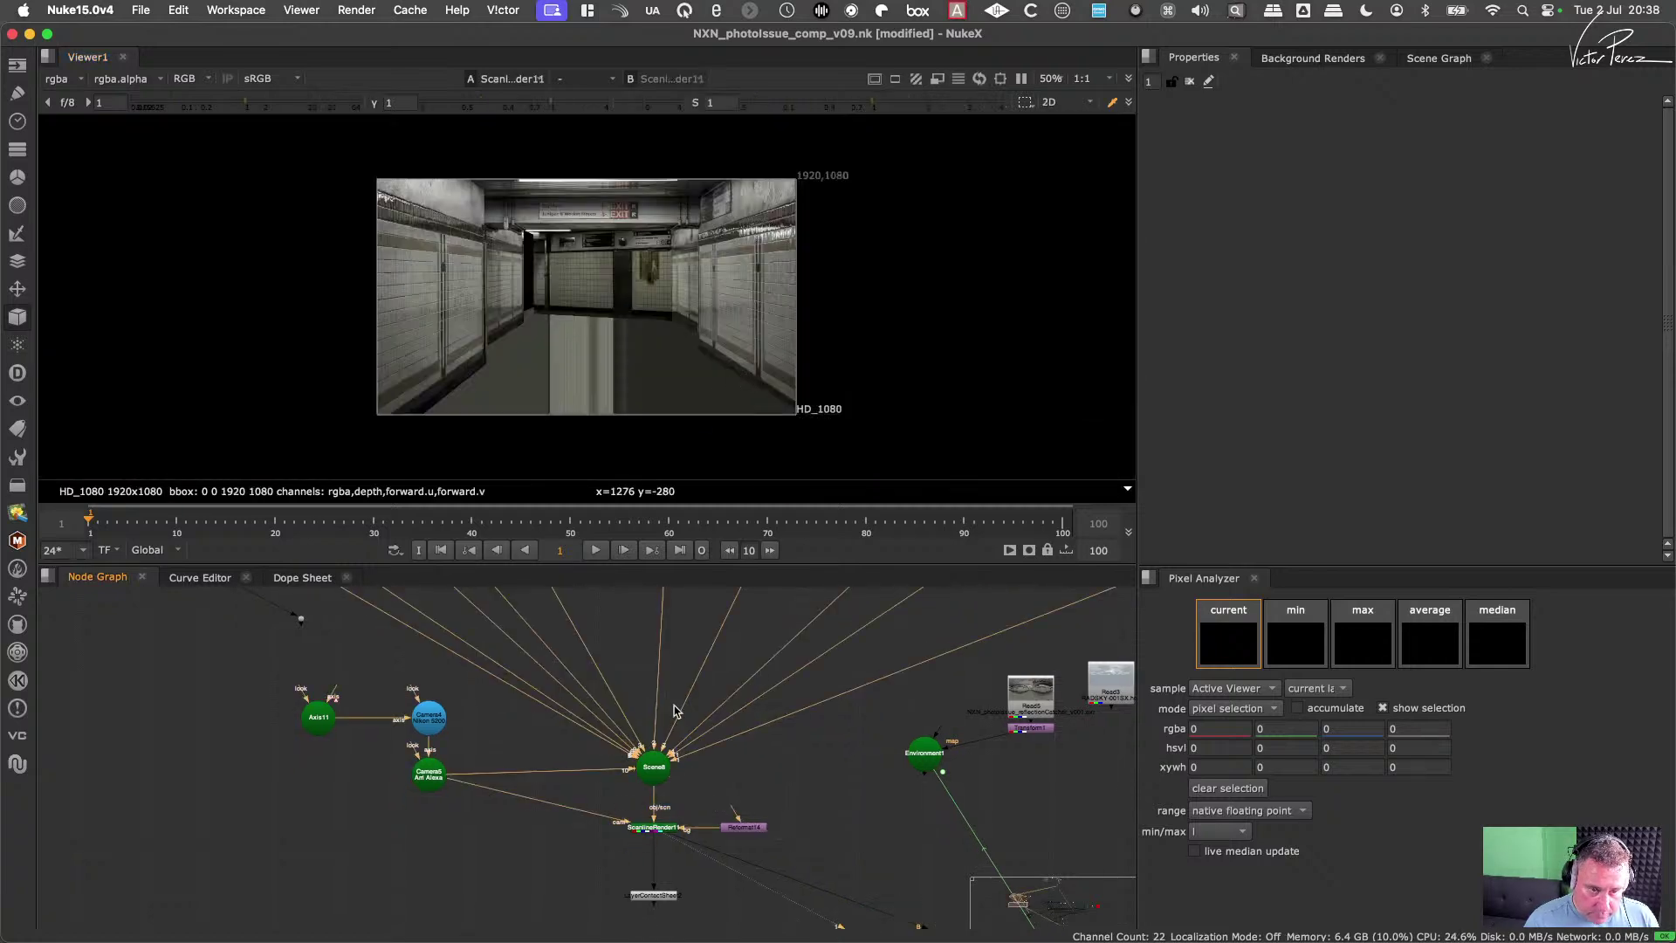
Step: Move the original Floor card up beneath Shuffle9 and shift RotoPaint8 slightly down, away from ApplyMaterial3
middle_drag(674, 602, 637, 878)
middle_drag(635, 706, 614, 828)
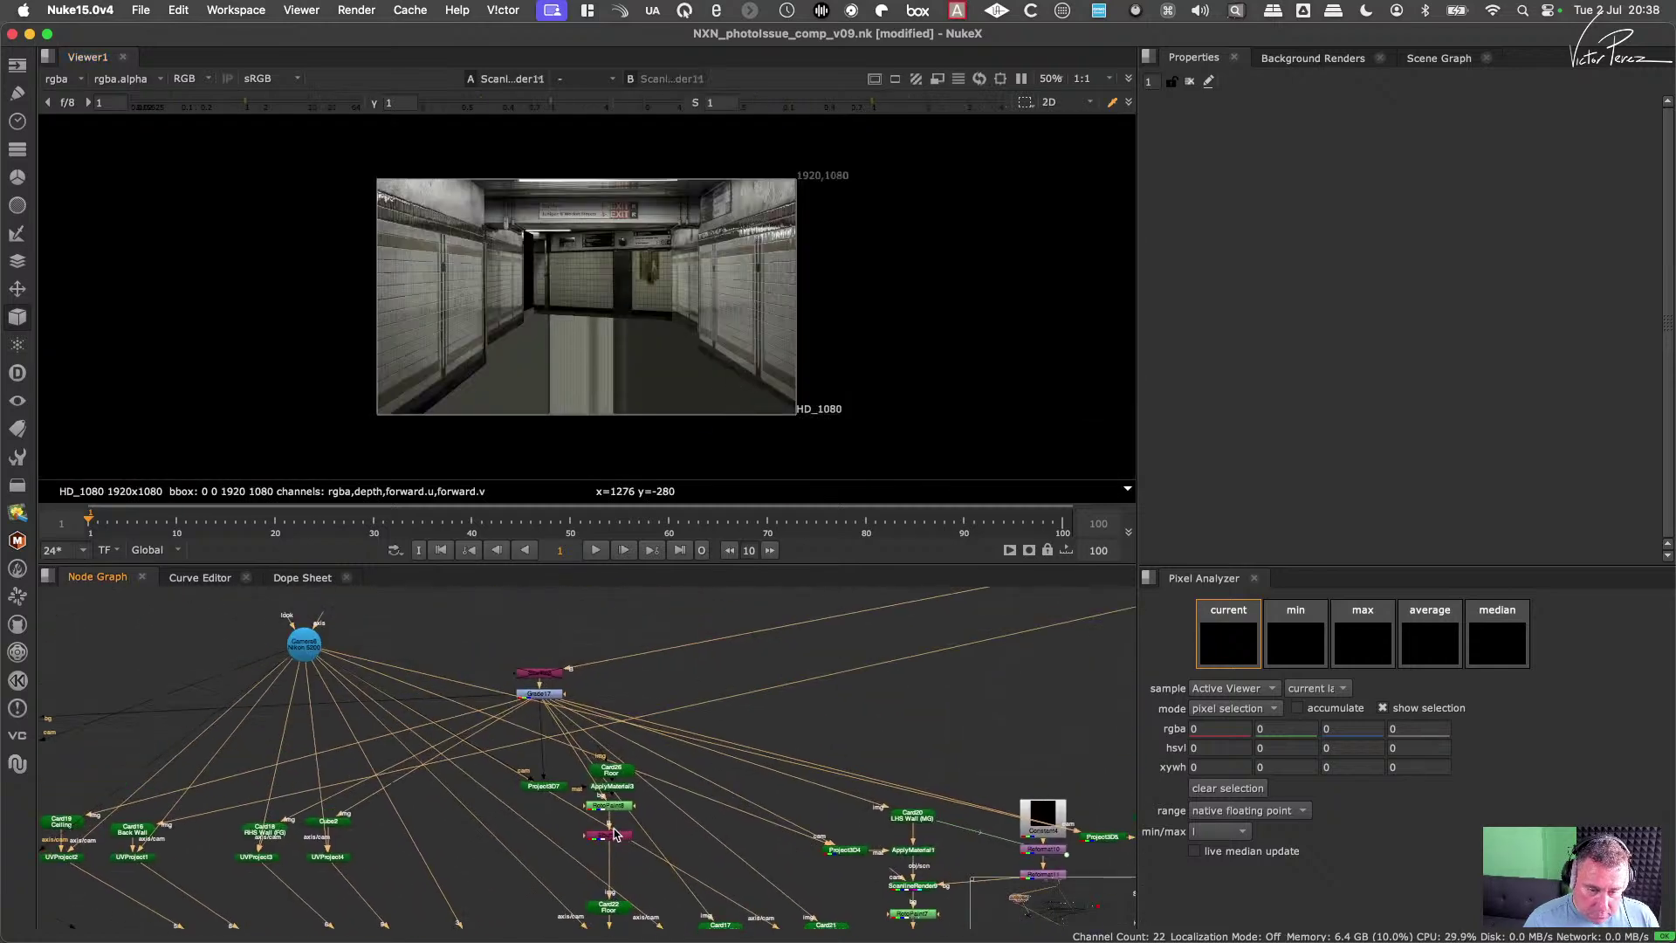
scroll(613, 834, up, 3)
click(599, 840)
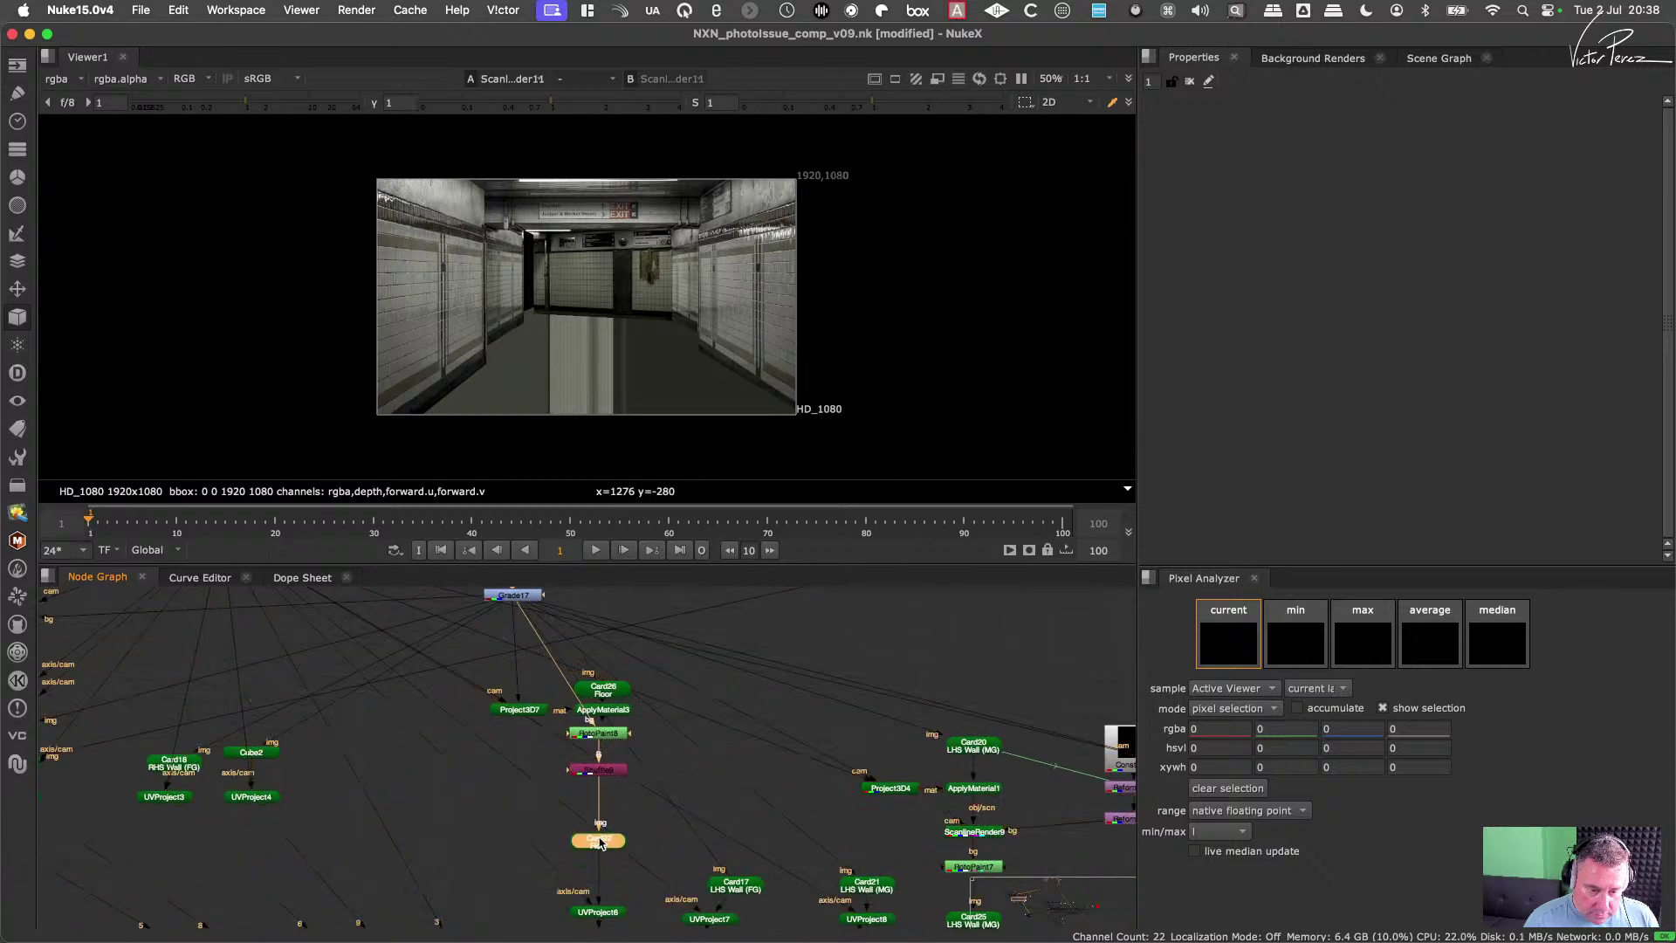
drag(599, 842, 601, 819)
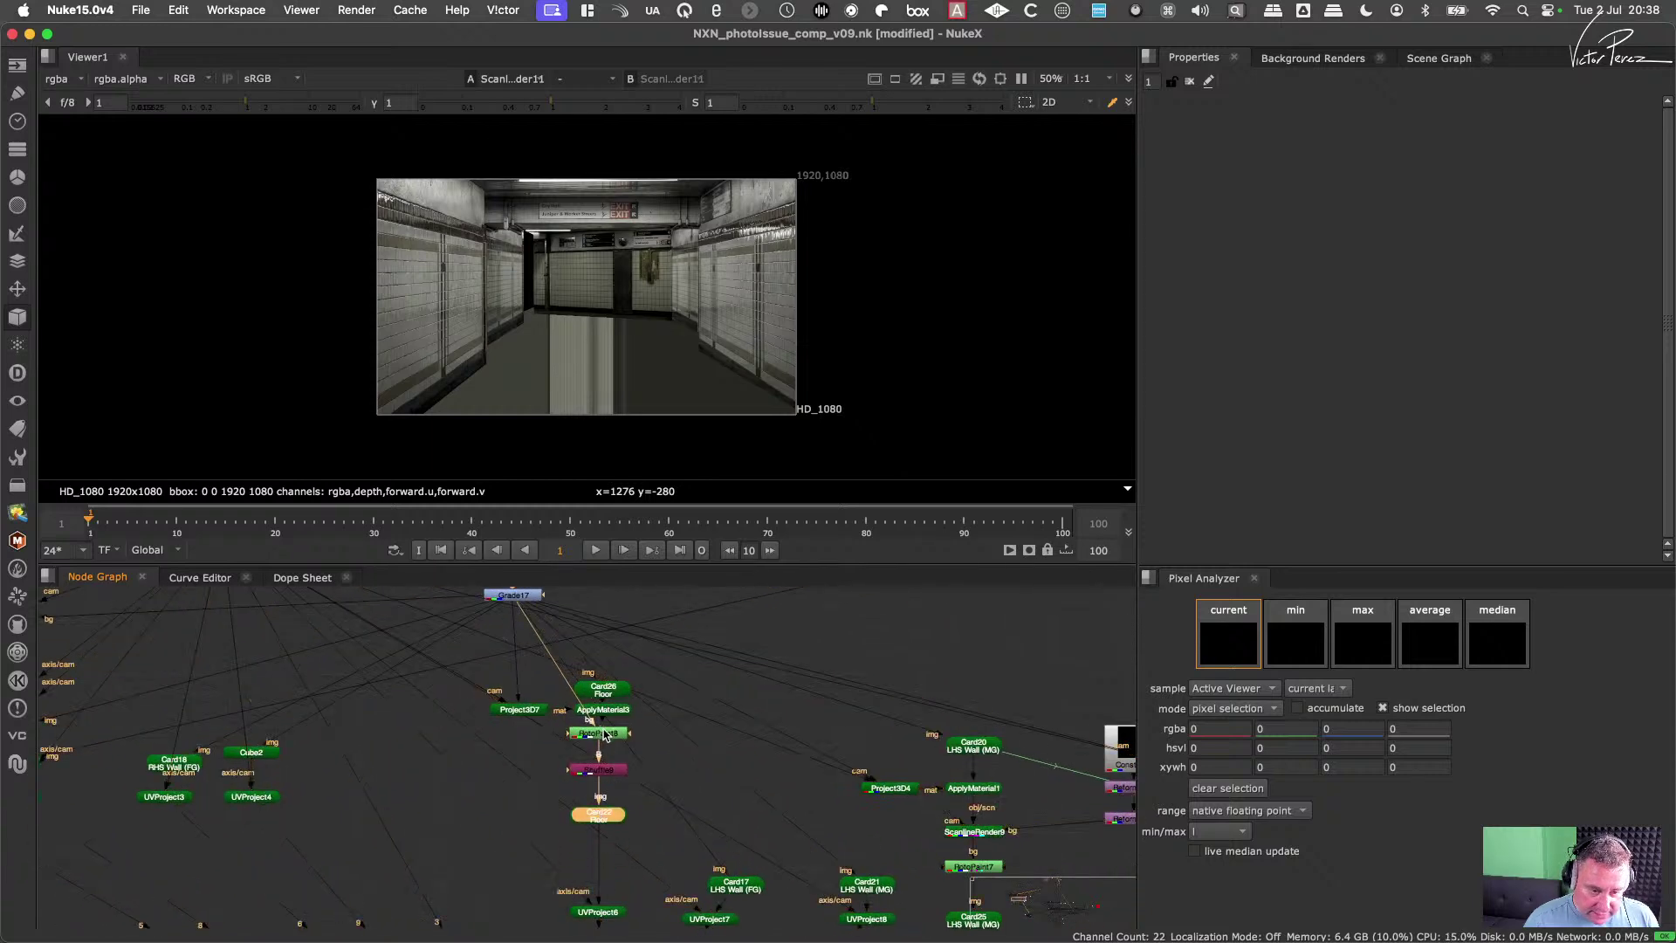
drag(604, 735, 604, 746)
drag(530, 626, 541, 654)
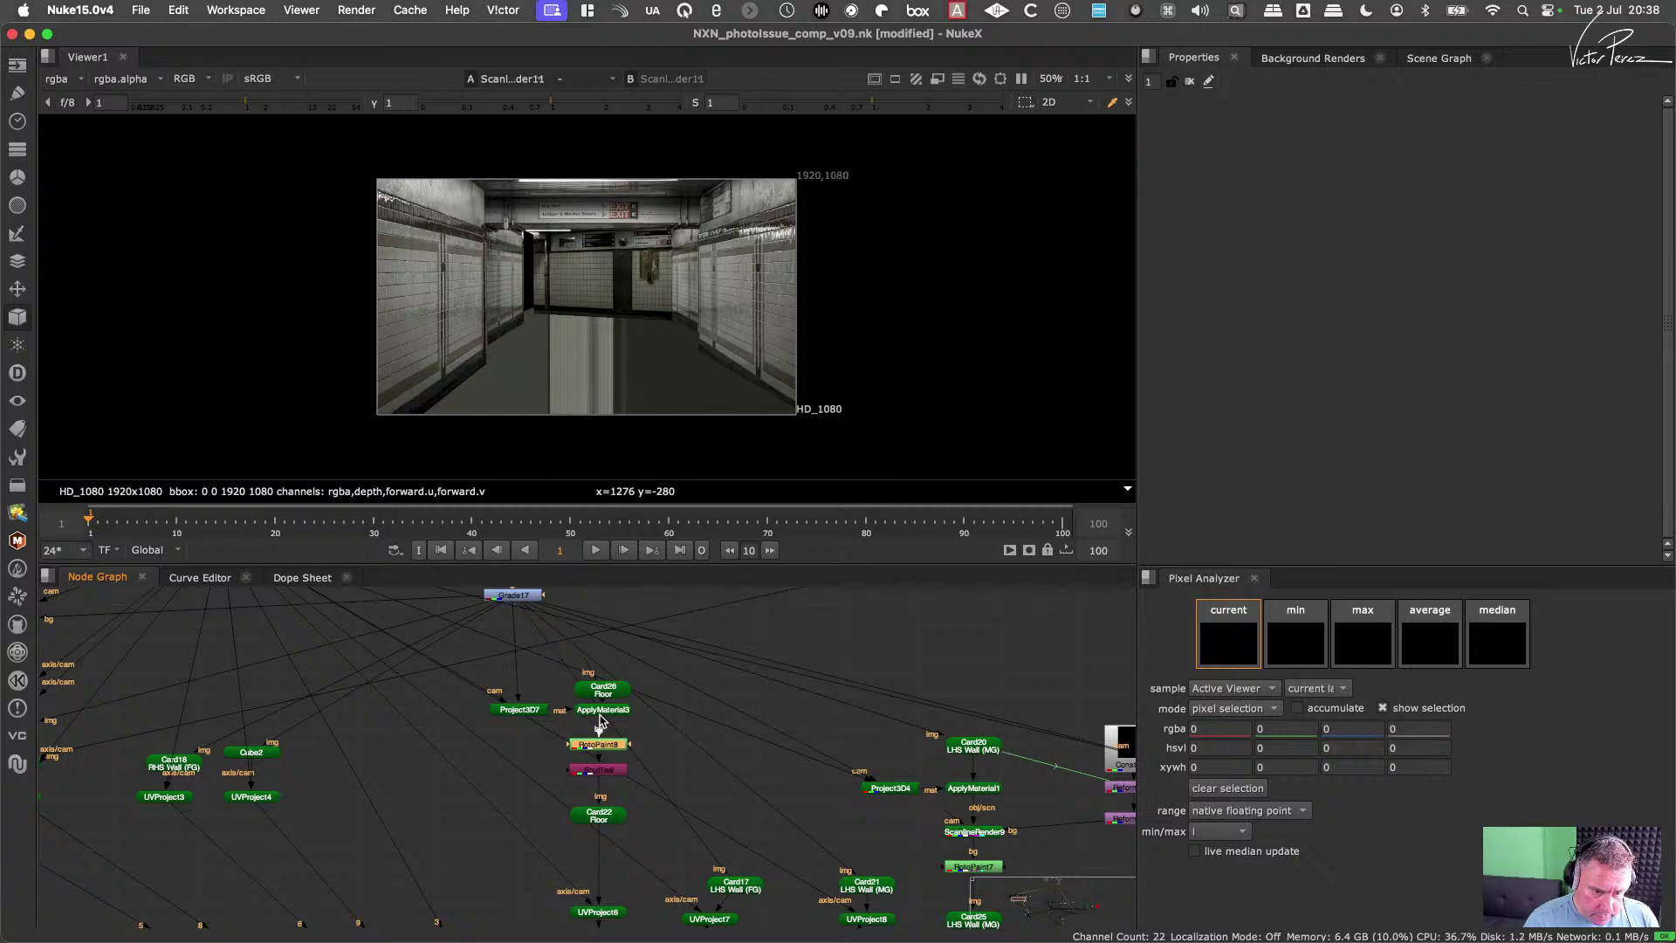
Step: Examine how the earlier projection setup wires its floor RotoPaint, Shuffle, Project3D and Card, comparing it with the current floor branch
click(973, 831)
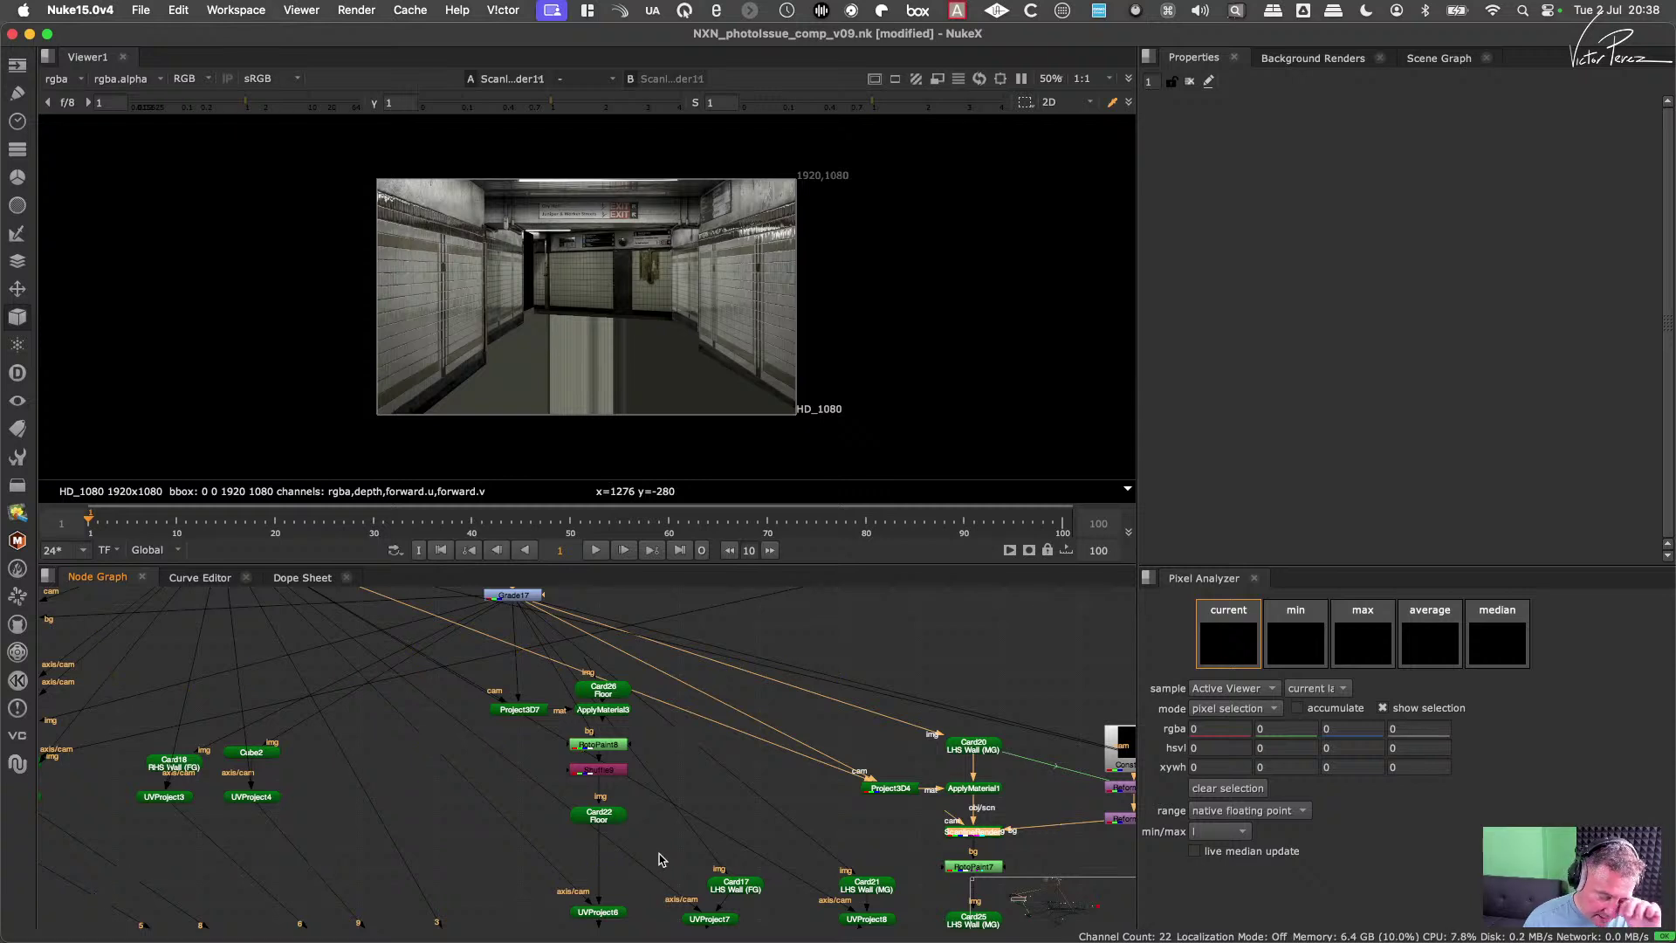
drag(660, 725, 570, 777)
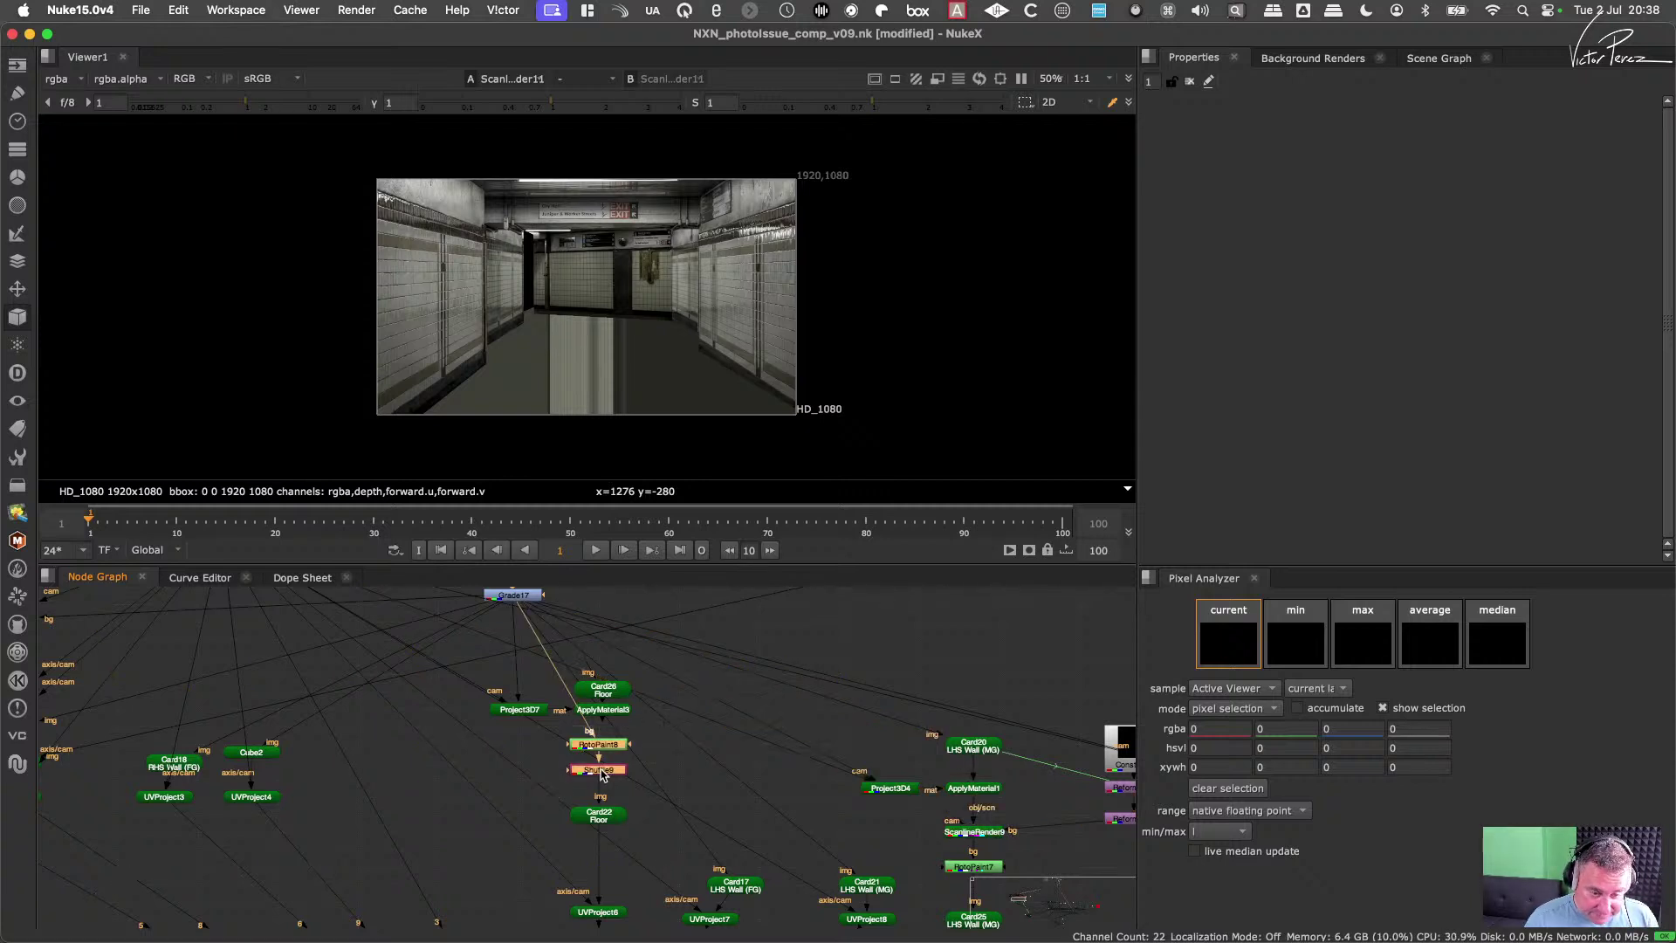
scroll(692, 815, down, 5)
scroll(679, 781, up, 6)
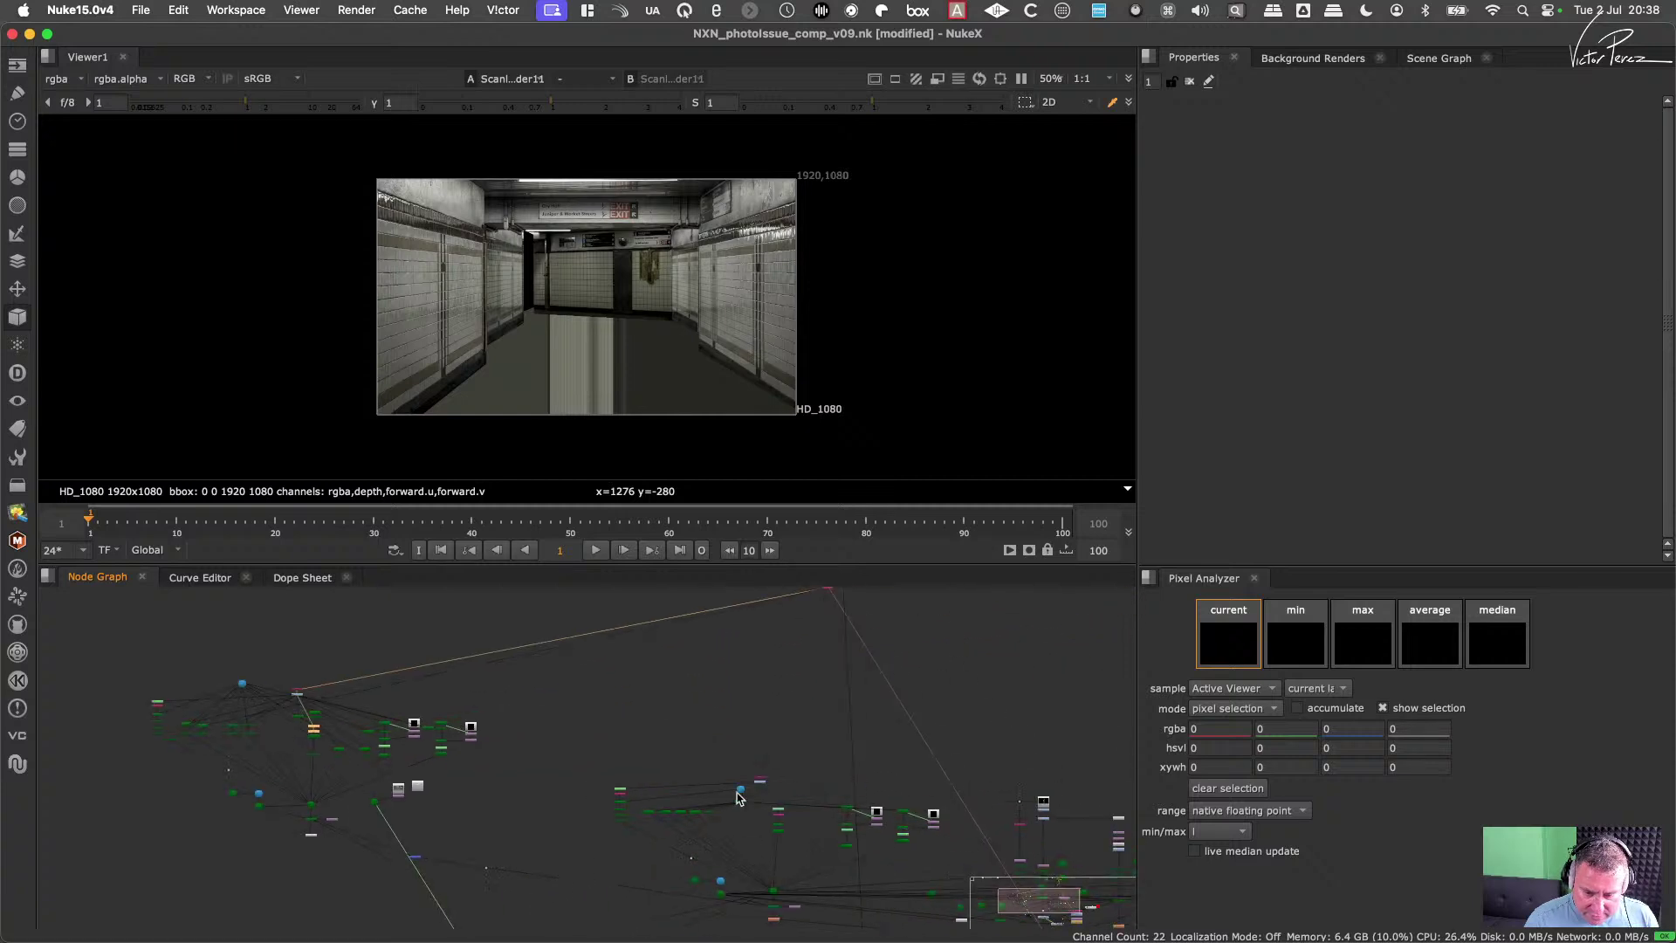
scroll(559, 798, up, 5)
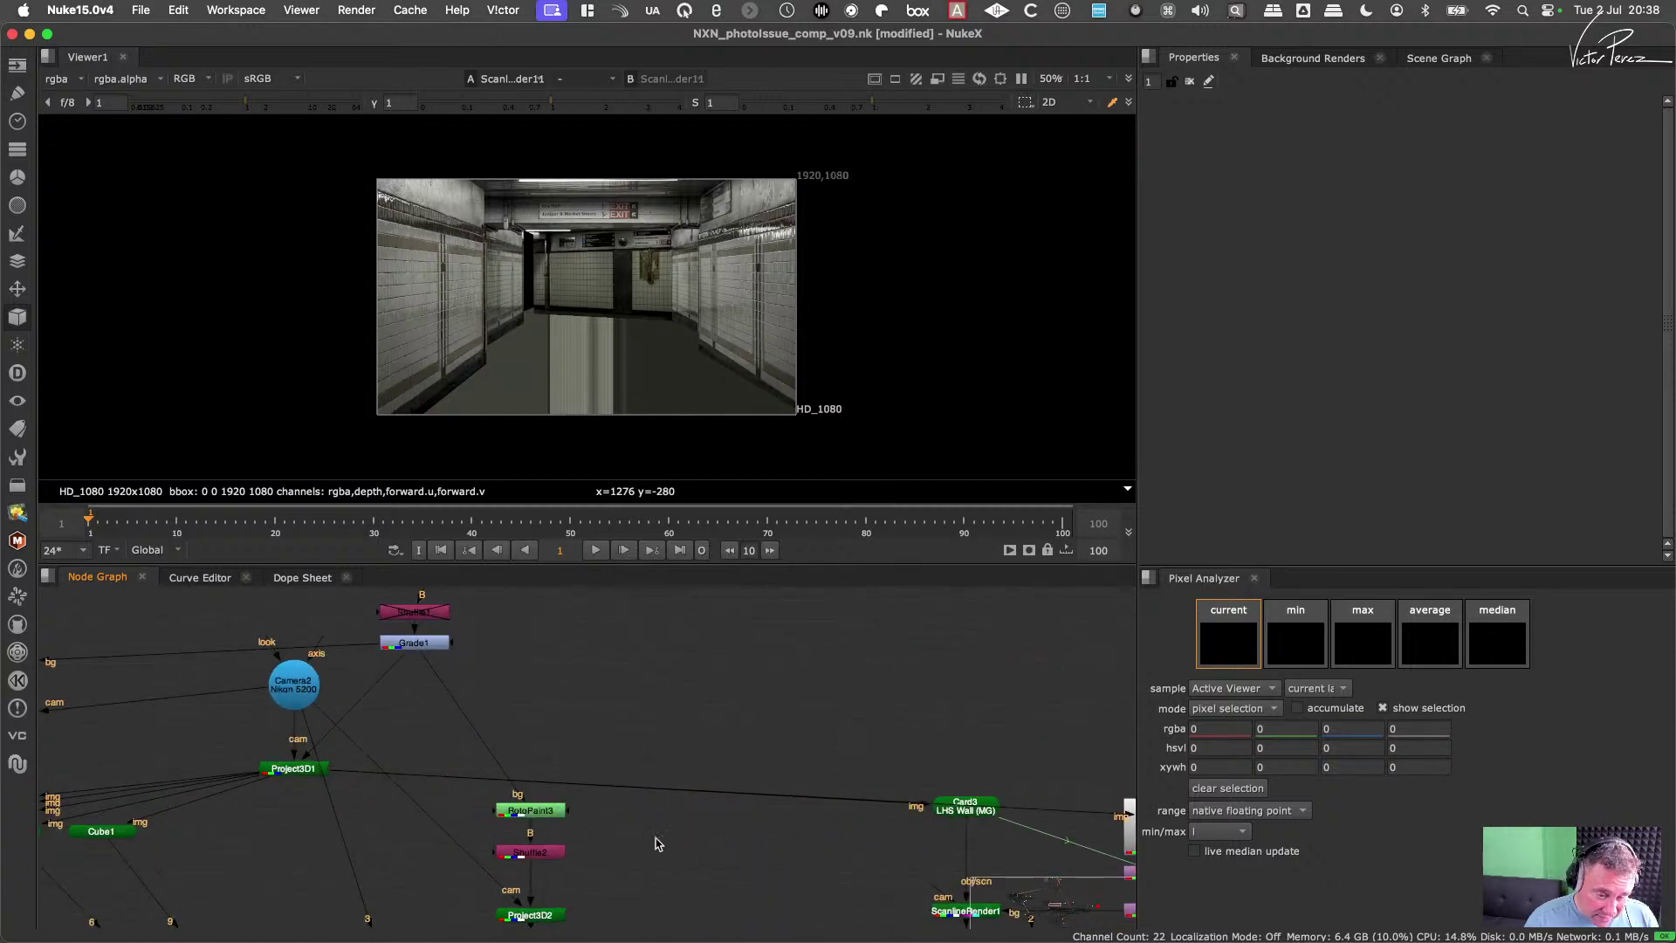
scroll(656, 842, down, 3)
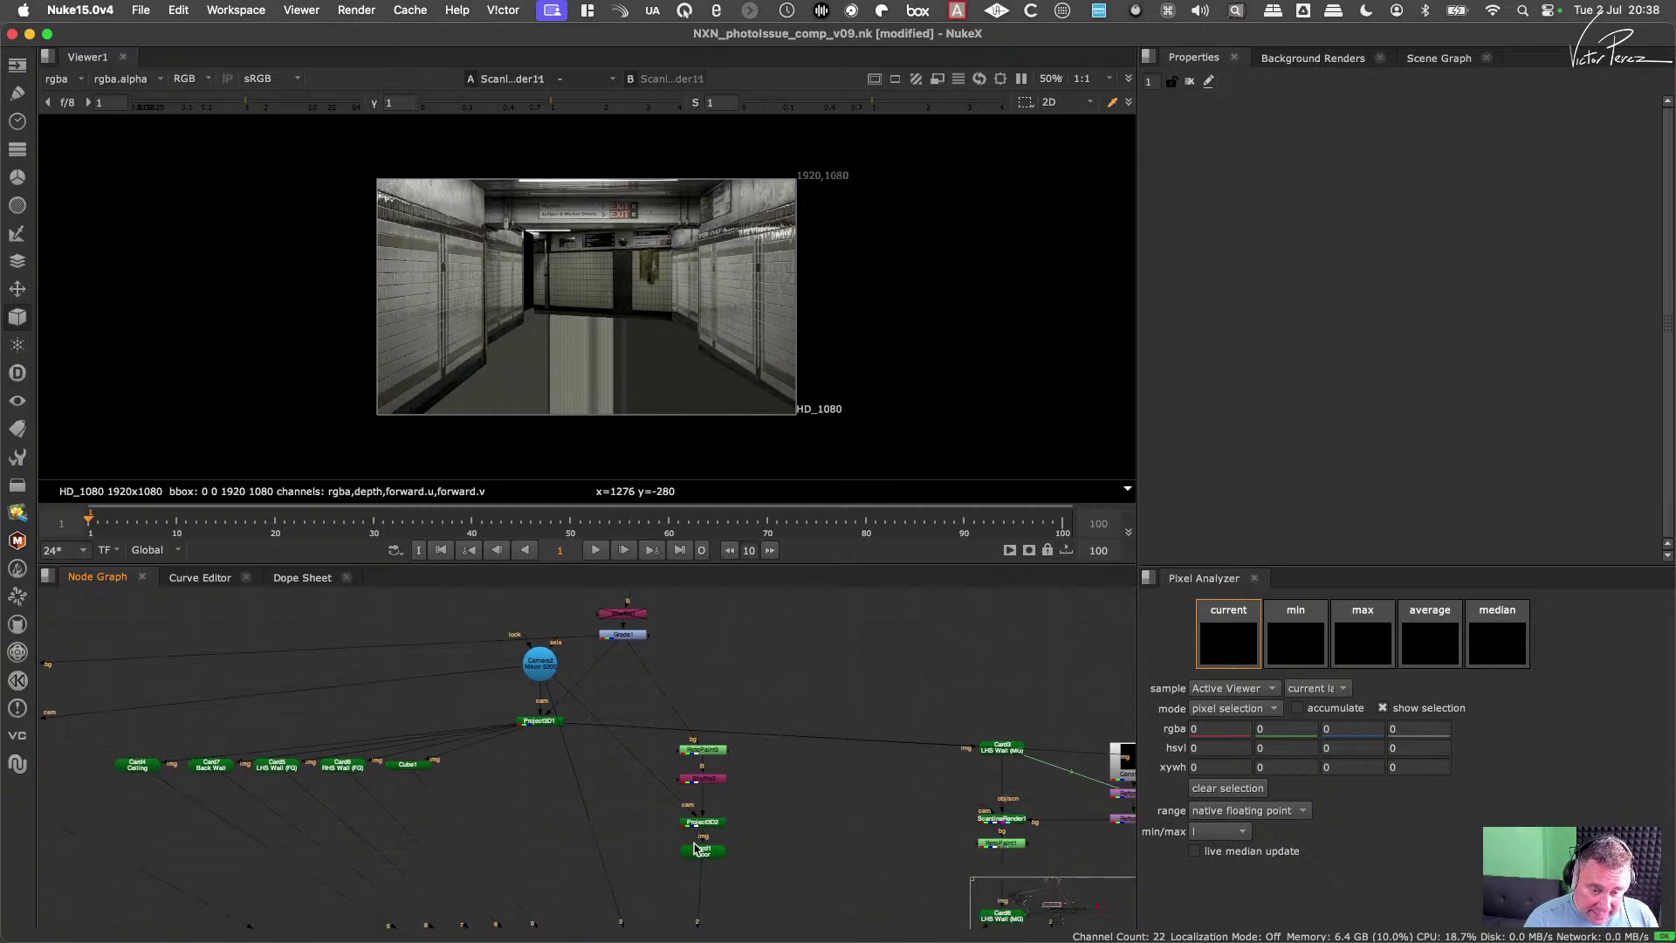
scroll(697, 762, down, 4)
scroll(685, 758, up, 5)
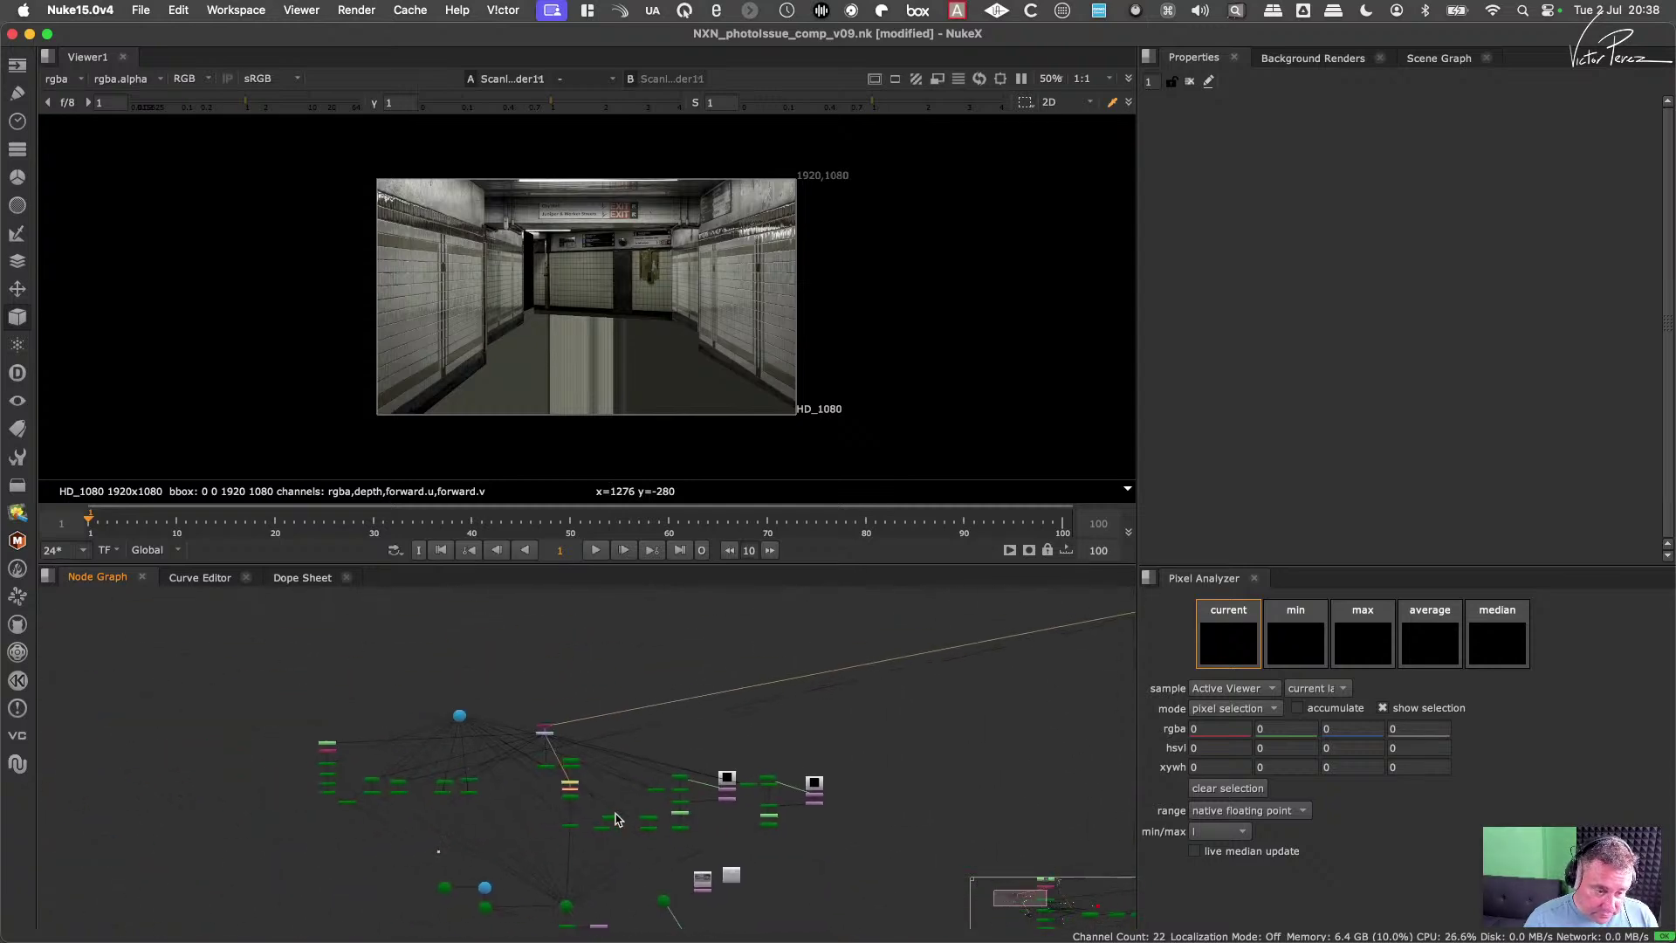
scroll(615, 764, up, 3)
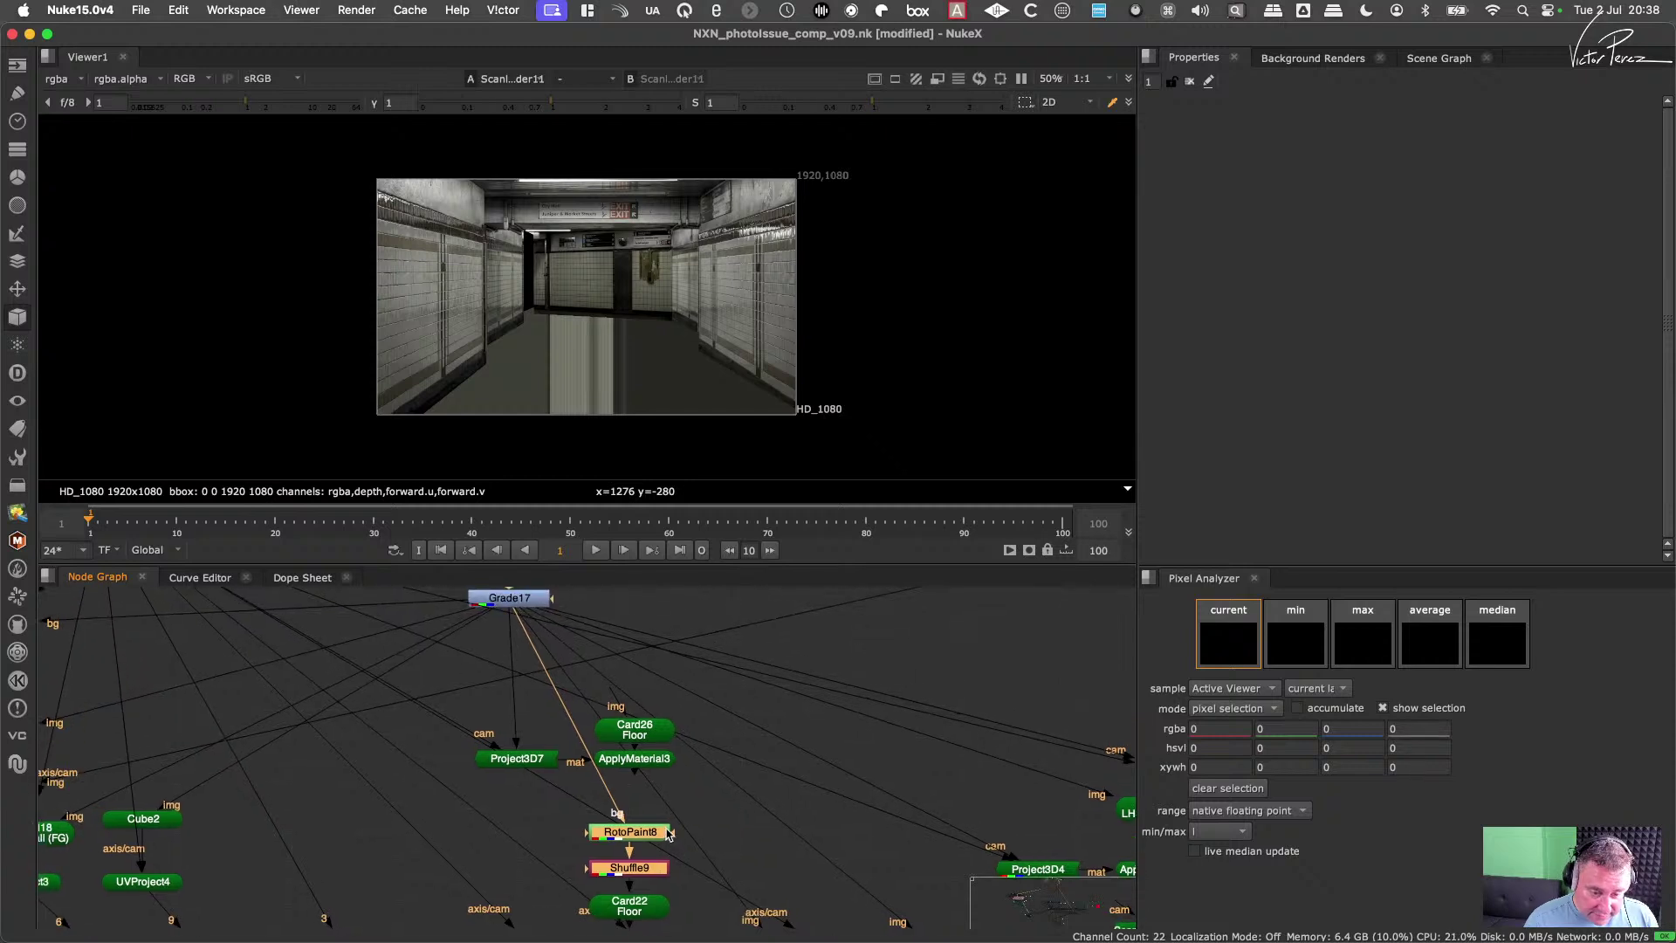
Step: Delete the duplicate Floor card and insert ApplyMaterial3 directly below the original Card22 Floor
middle_drag(639, 889, 655, 836)
click(668, 708)
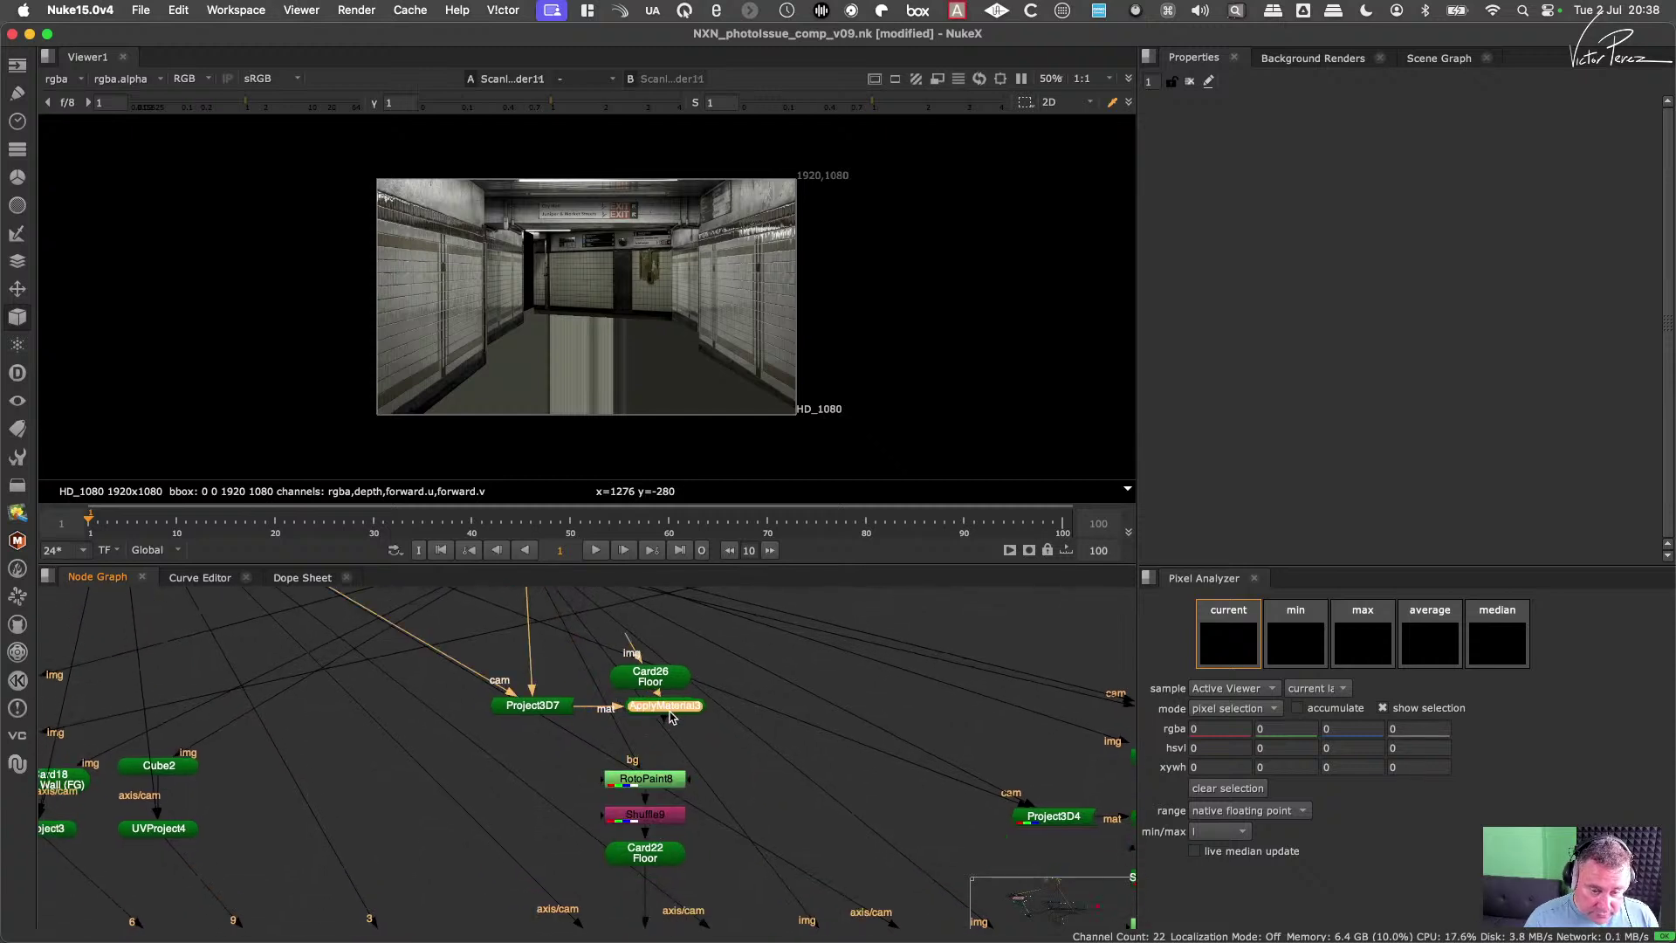
click(656, 684)
key(Delete)
drag(671, 711, 649, 906)
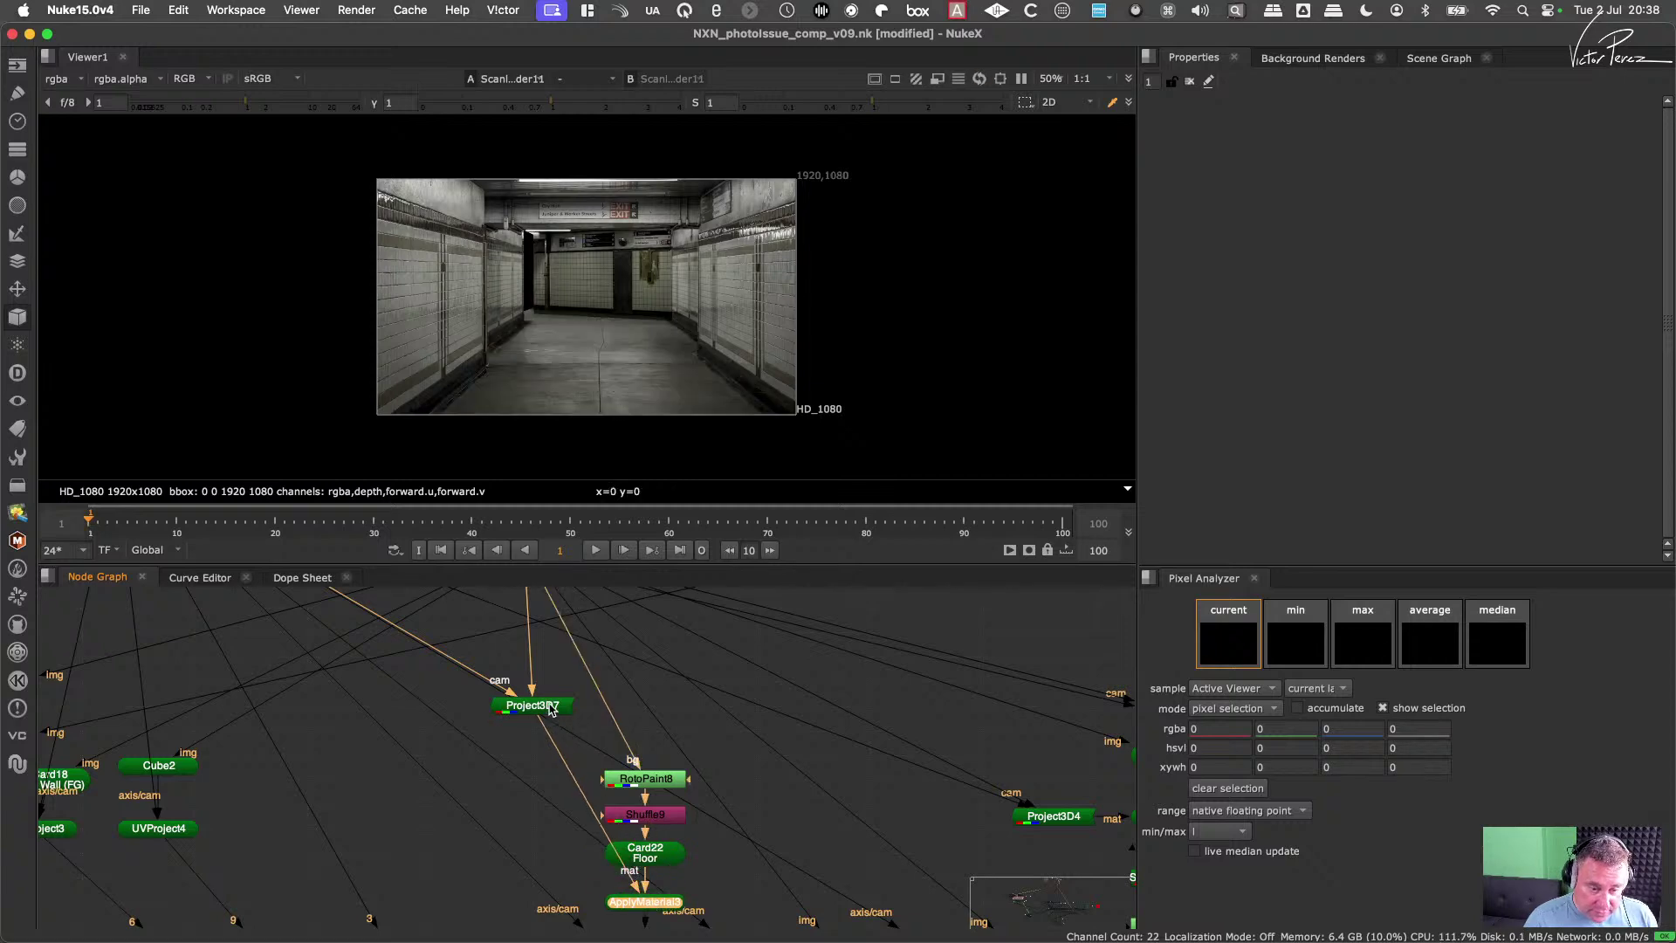
Step: Reroute Shuffle9's output from the Floor card into Project3D7, lining these nodes up beside Card22 and ApplyMaterial3
drag(551, 709, 574, 884)
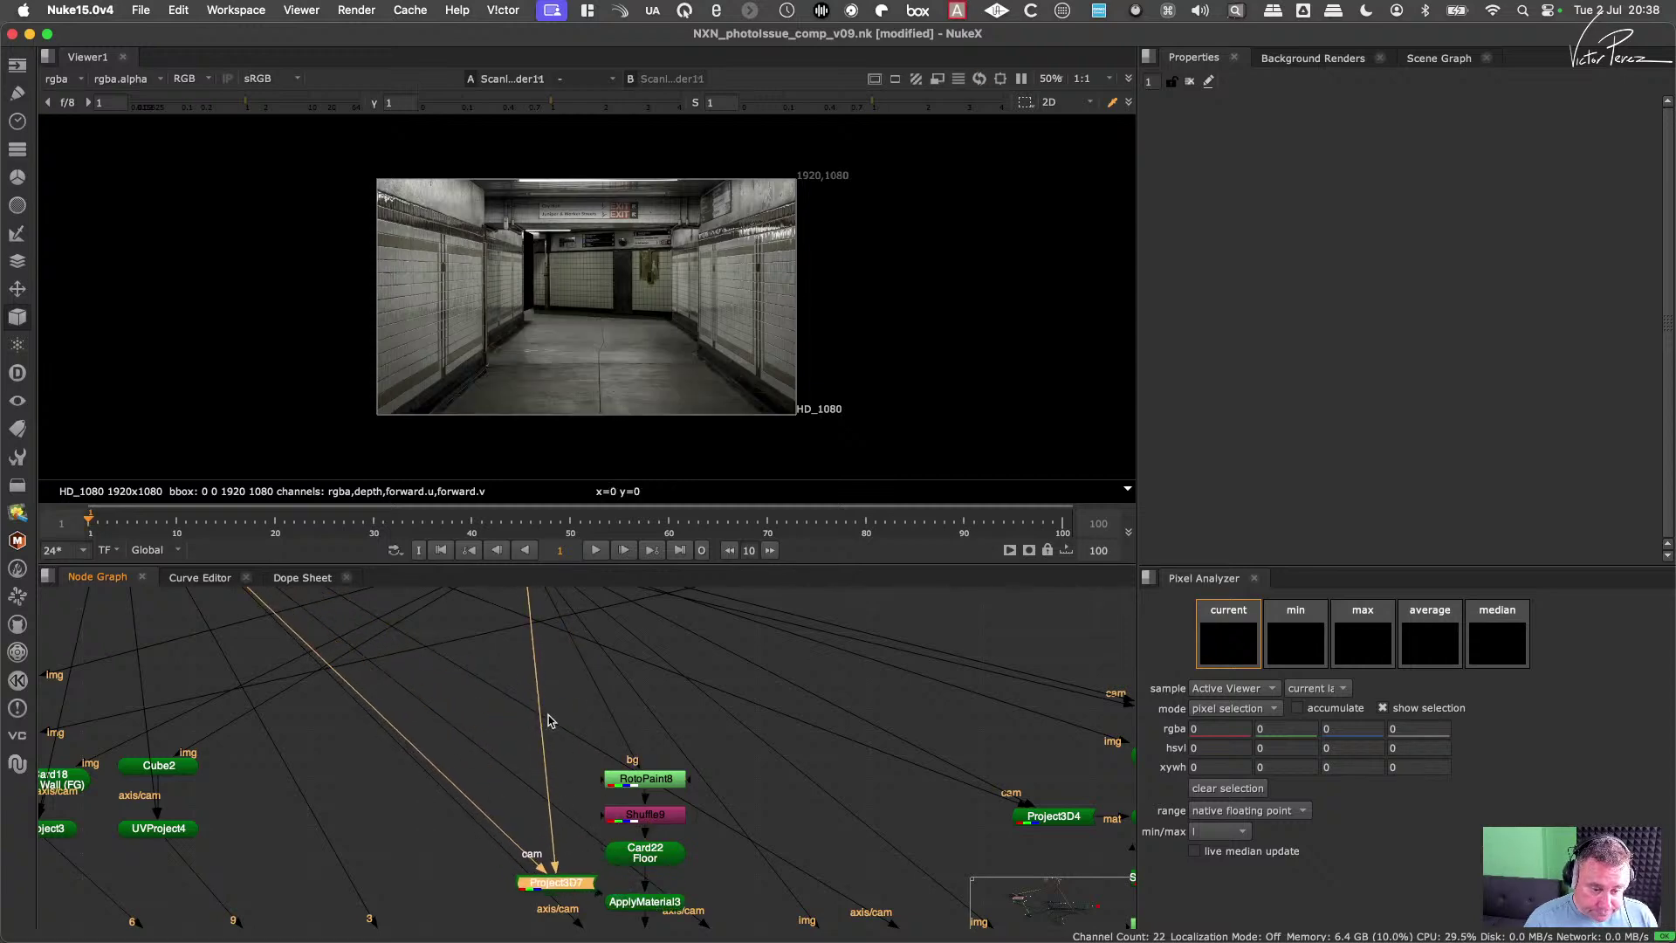
middle_drag(541, 661, 539, 793)
drag(525, 720, 574, 862)
middle_drag(573, 861, 572, 700)
drag(572, 700, 602, 785)
drag(722, 726, 557, 742)
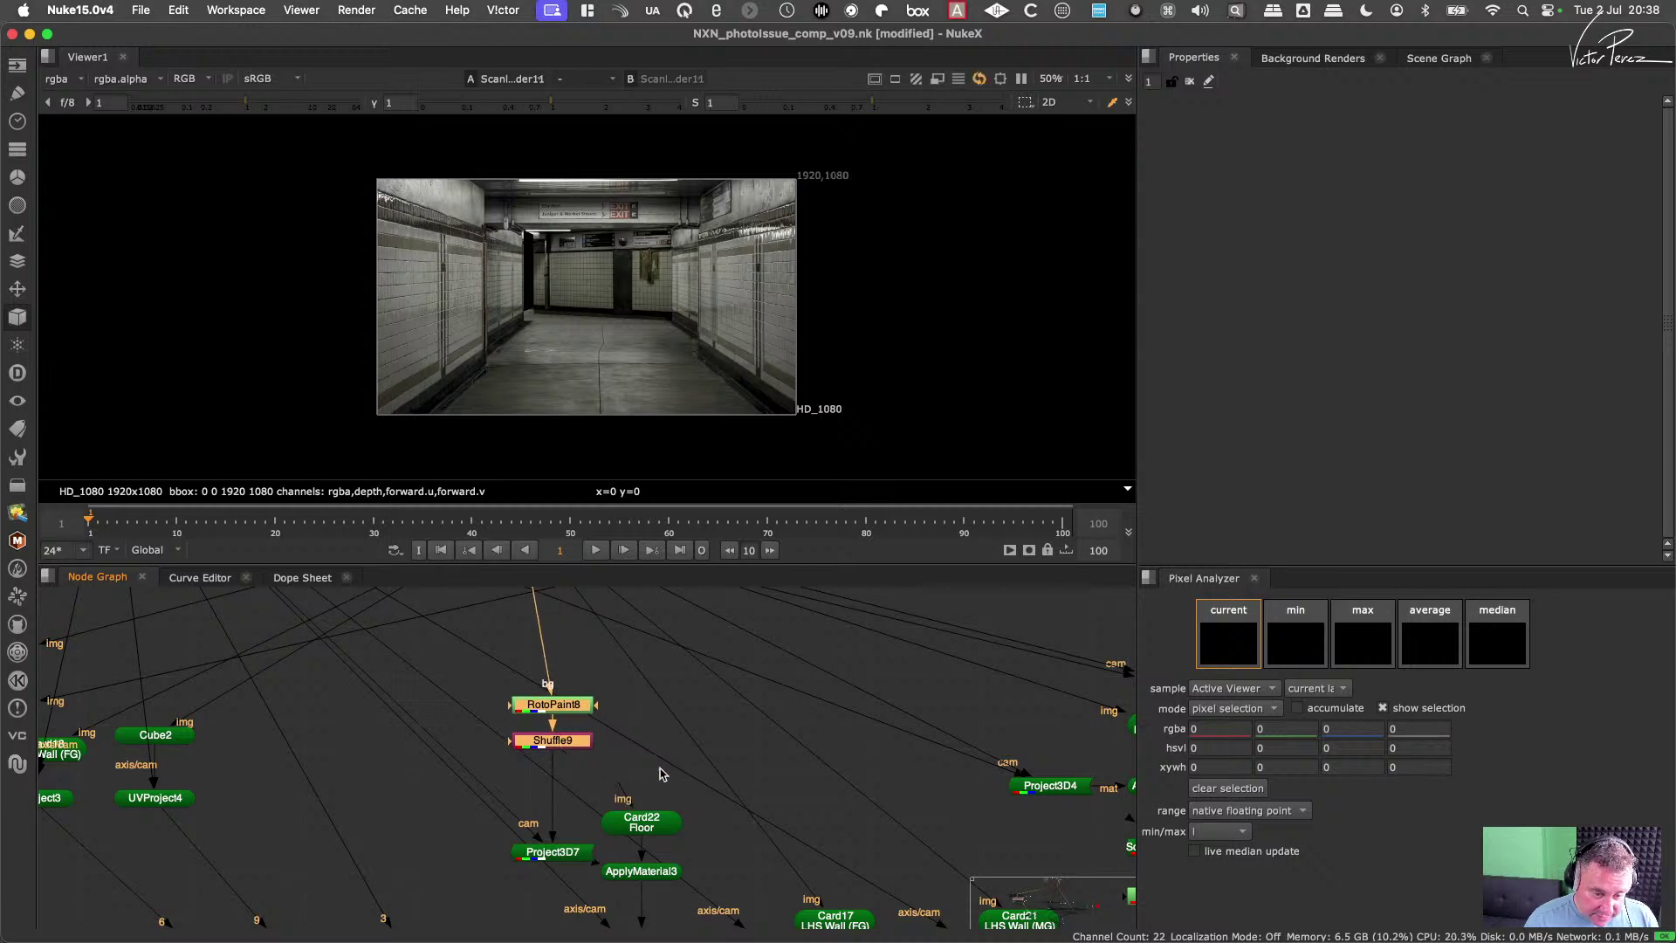
drag(659, 866, 648, 810)
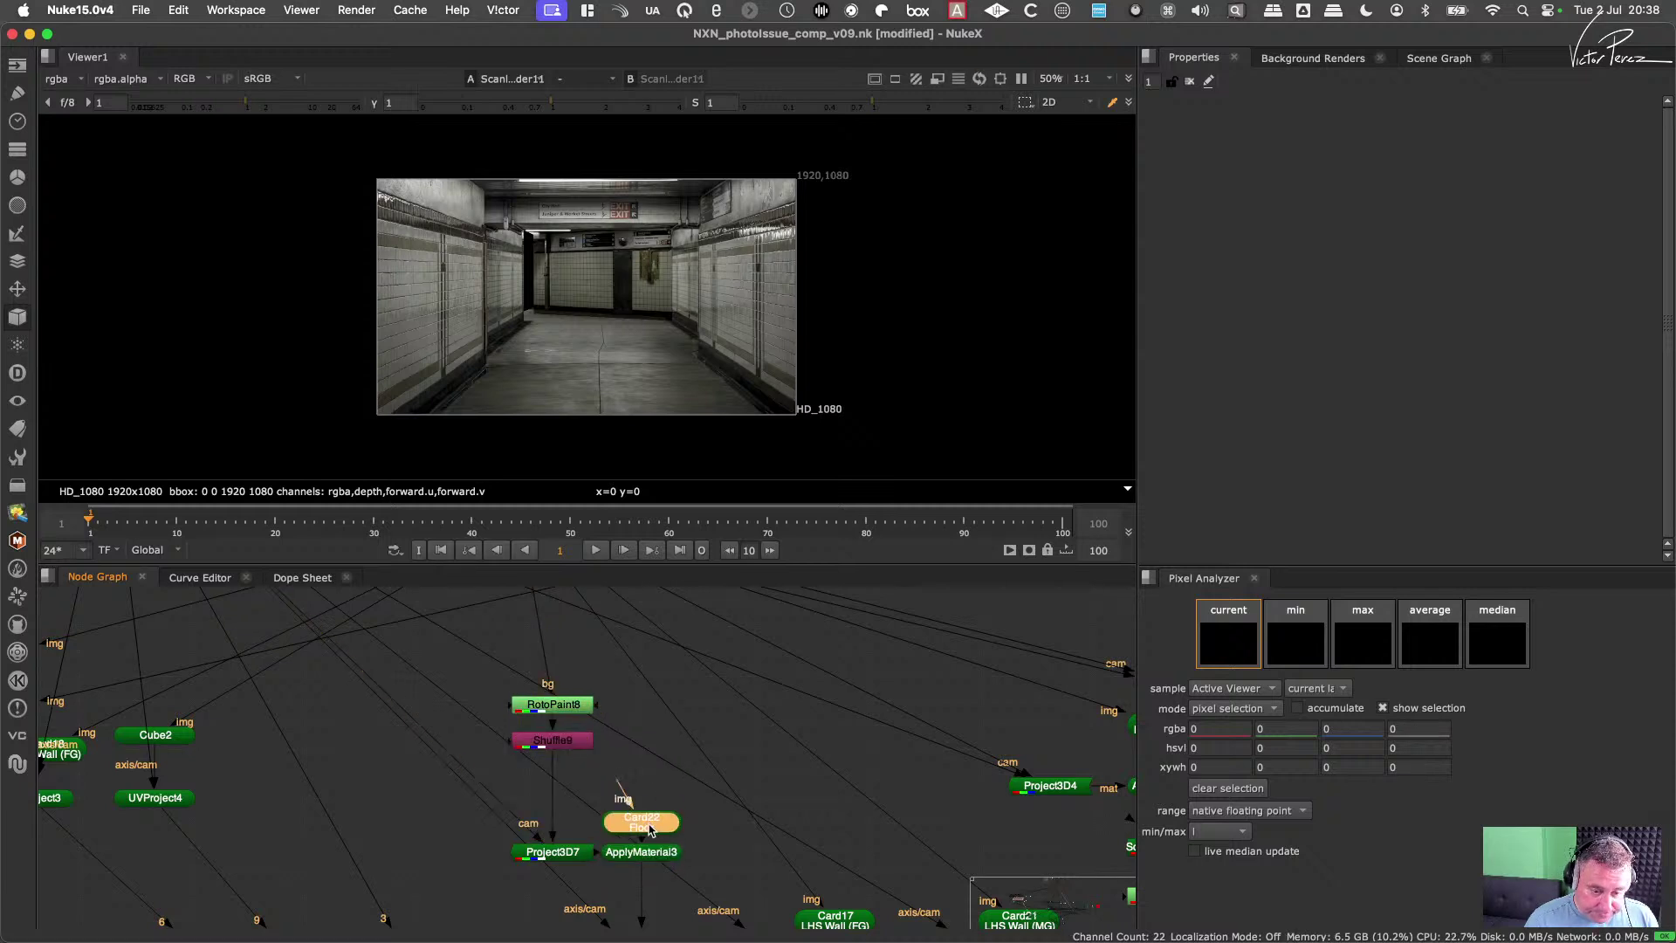
Step: Move Grade17 and the disabled node above it farther right of the projection camera
scroll(648, 809, down, 3)
scroll(628, 772, up, 5)
drag(583, 760, 708, 716)
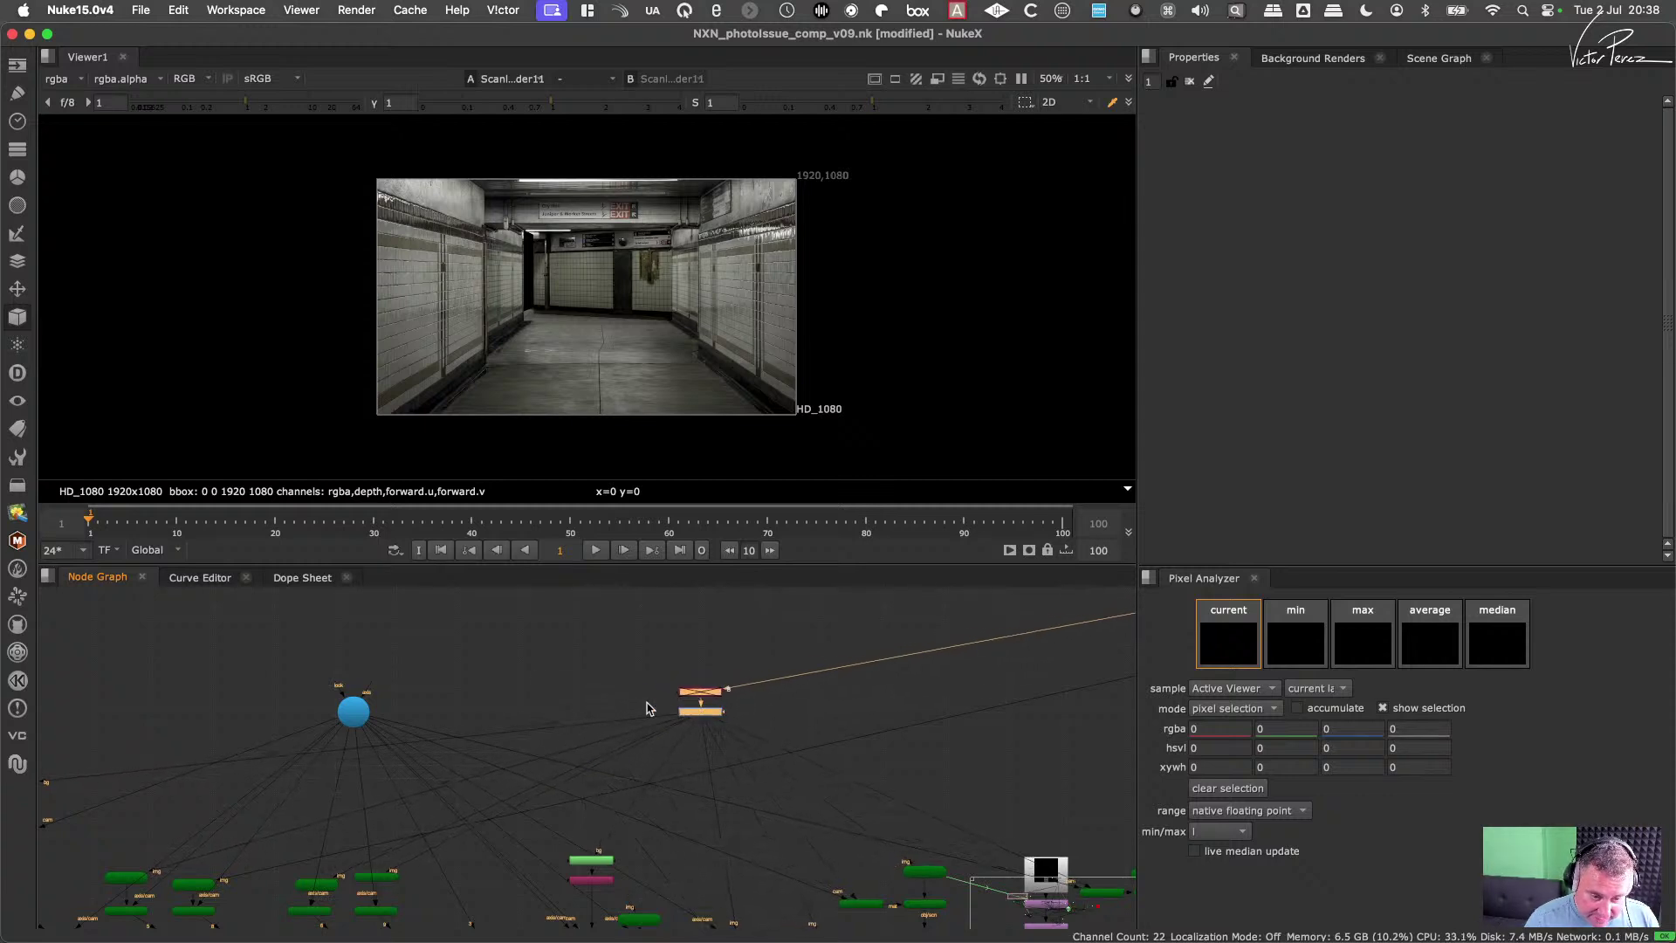
Step: Line up the LHS Wall (FG) card and its UVProject7 vertically
scroll(648, 707, down, 4)
scroll(646, 709, down, 4)
scroll(639, 713, right, 2)
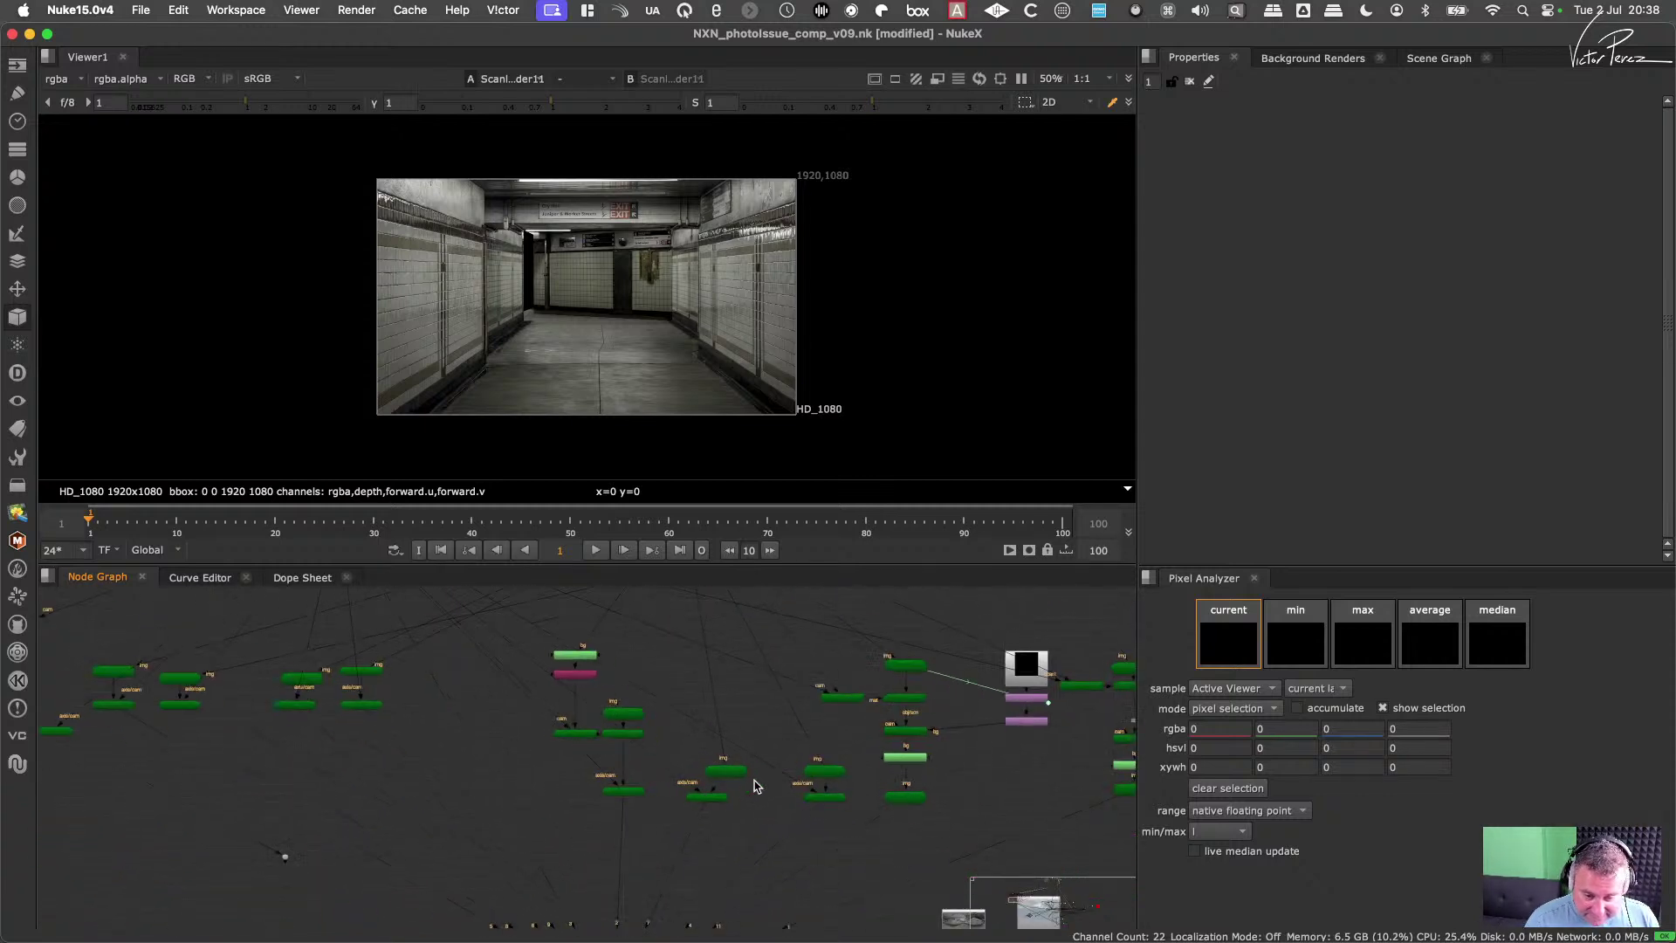
click(720, 776)
scroll(695, 810, down, 1)
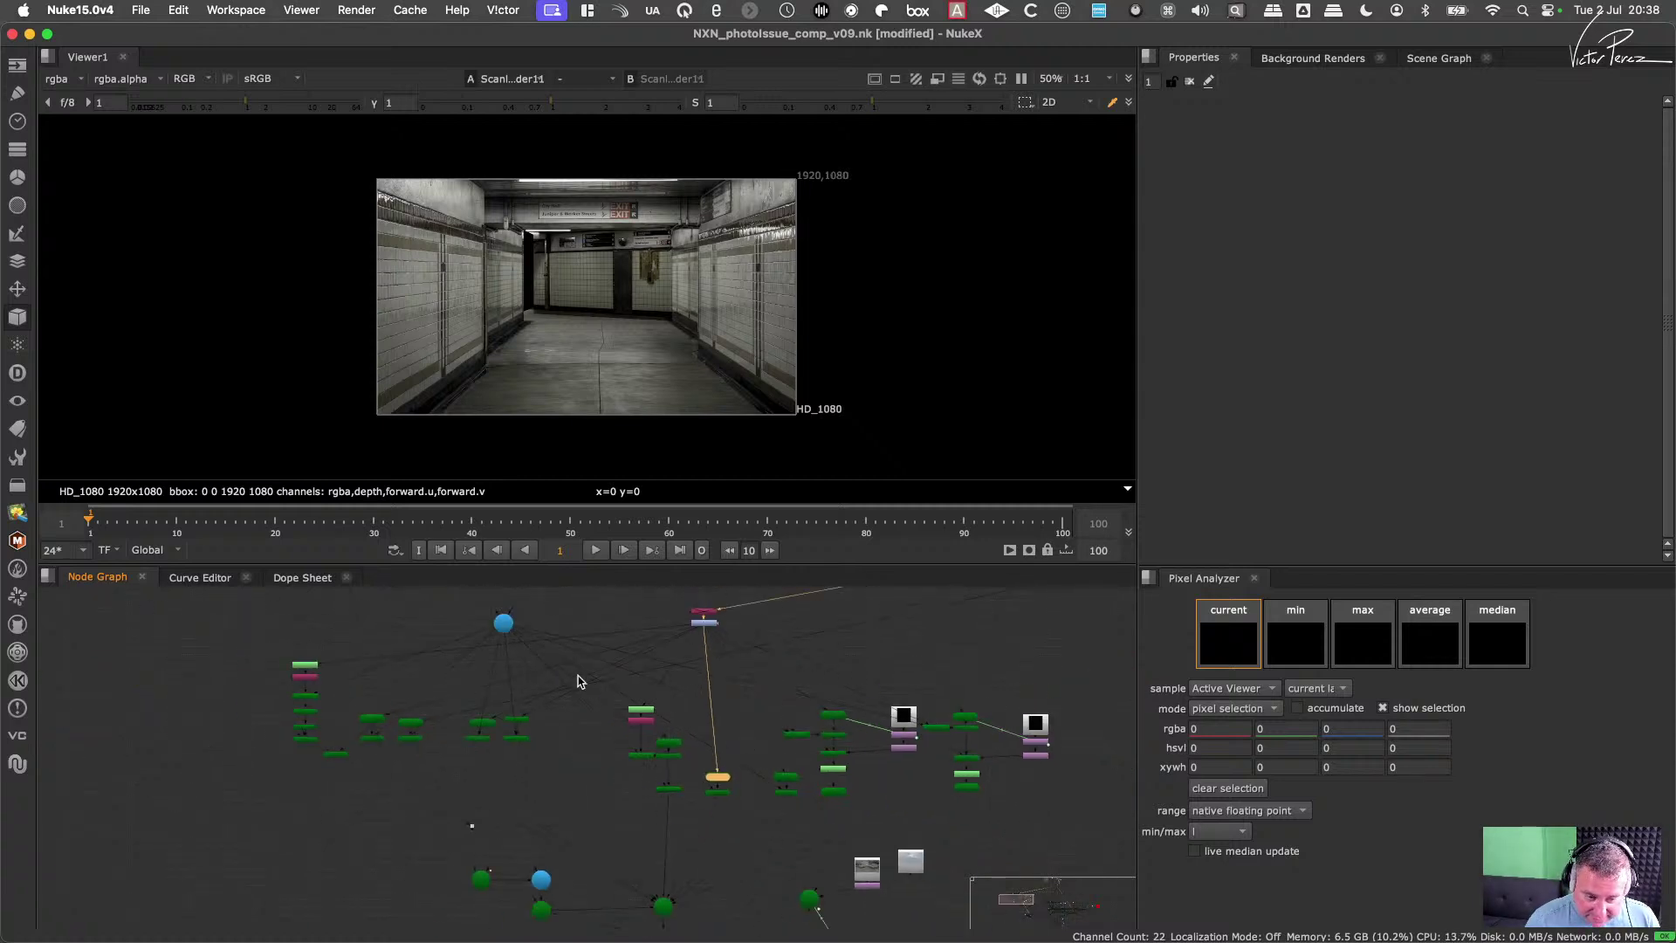
scroll(679, 781, up, 2)
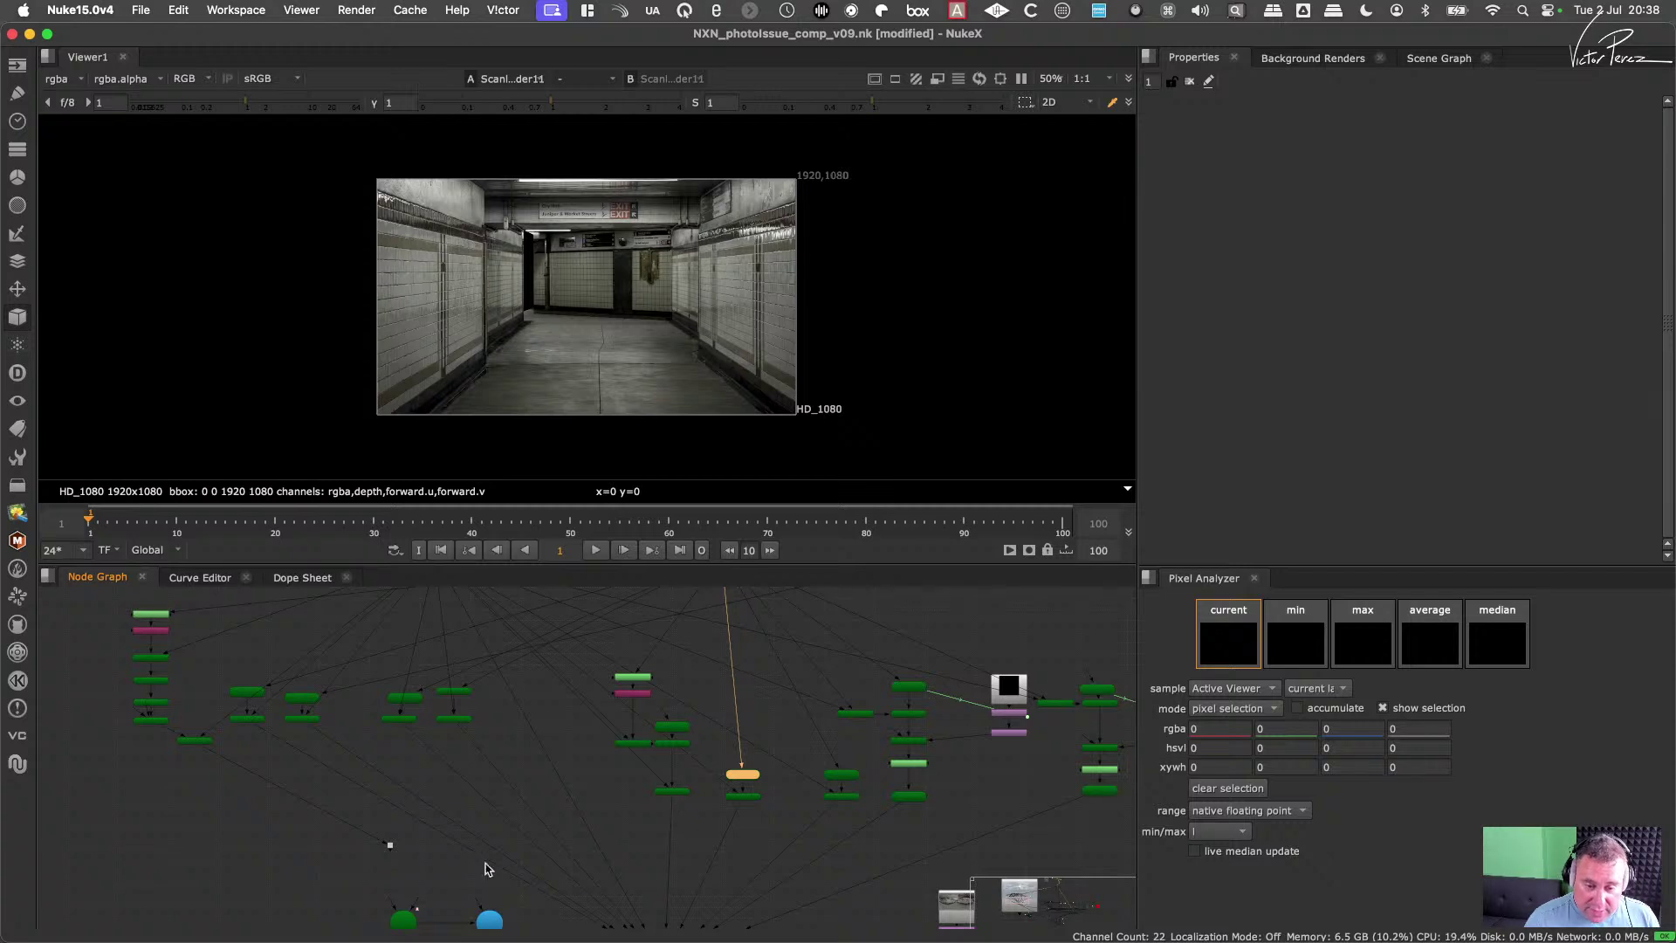
Step: Move the rightmost wall projection branch, including its Constant and Reformat nodes, farther right to open space between branches
scroll(499, 777, down, 2)
scroll(668, 799, up, 3)
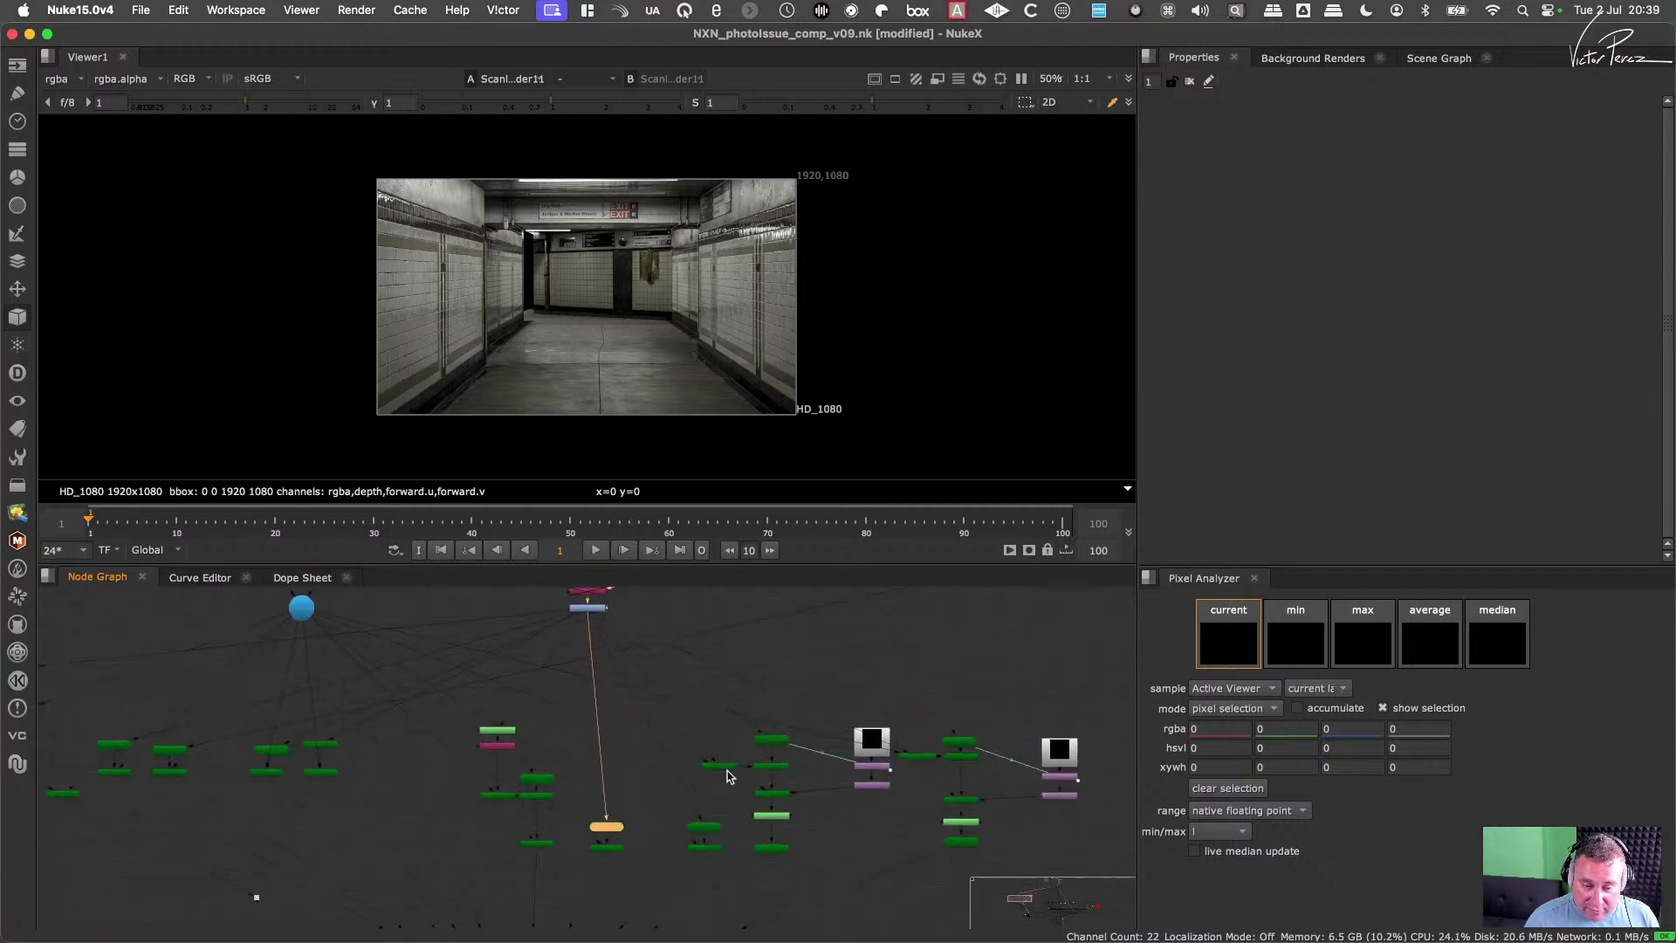
click(705, 827)
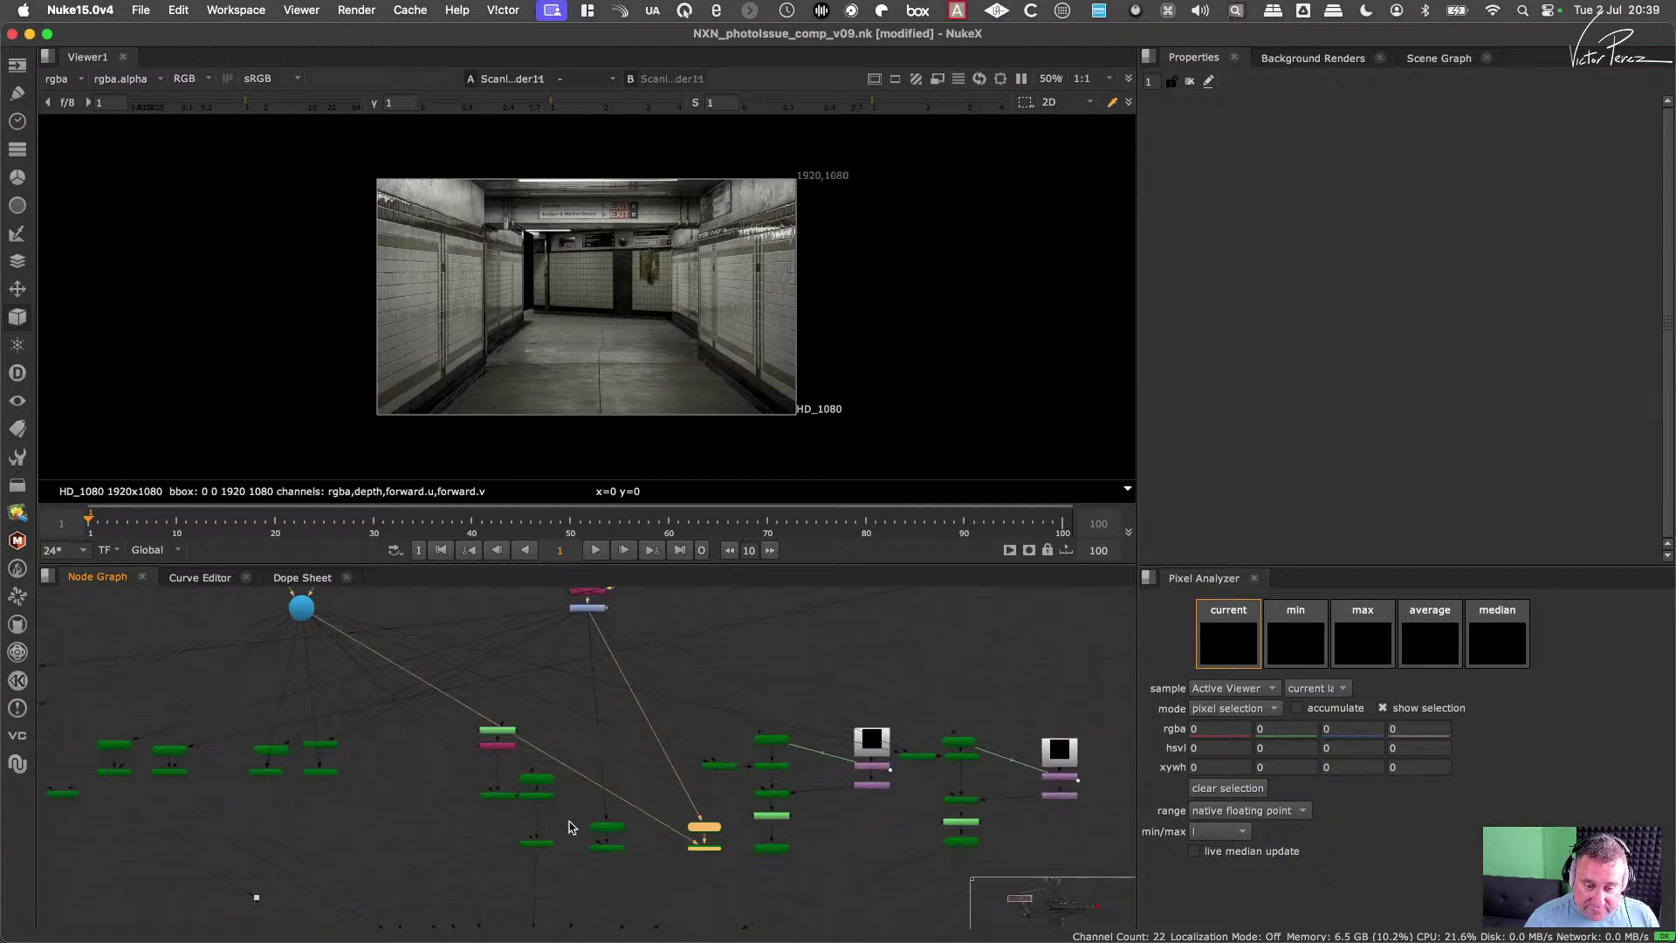
scroll(955, 770, down, 2)
scroll(873, 785, up, 3)
scroll(873, 786, down, 2)
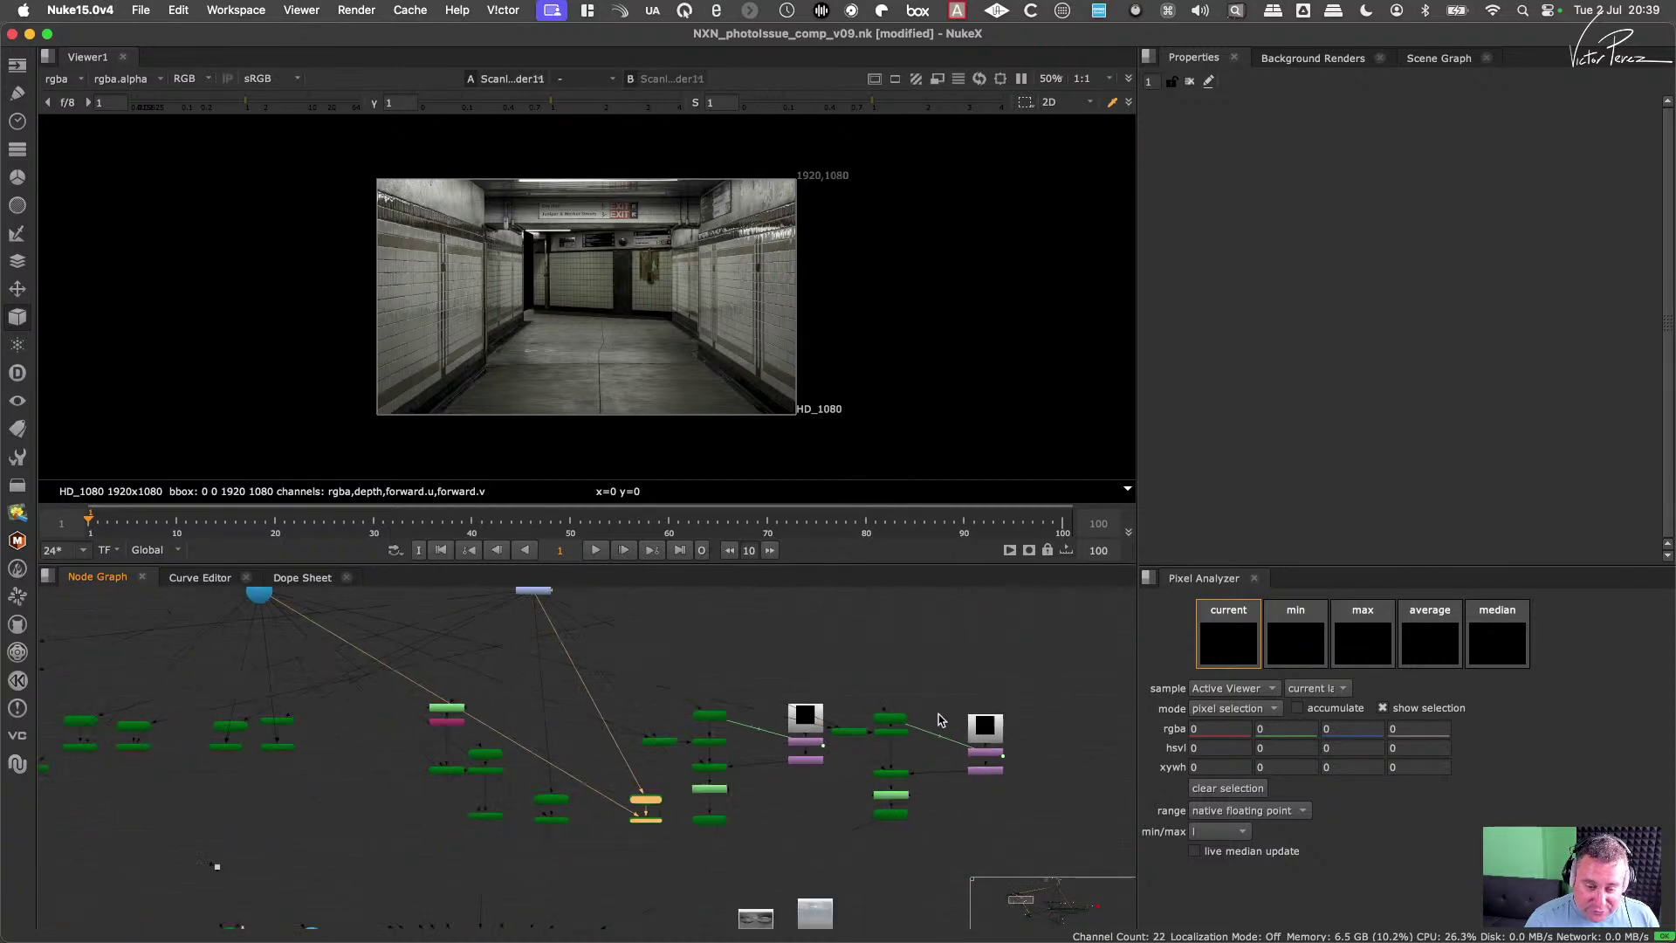
drag(1031, 674, 961, 816)
scroll(733, 783, down, 3)
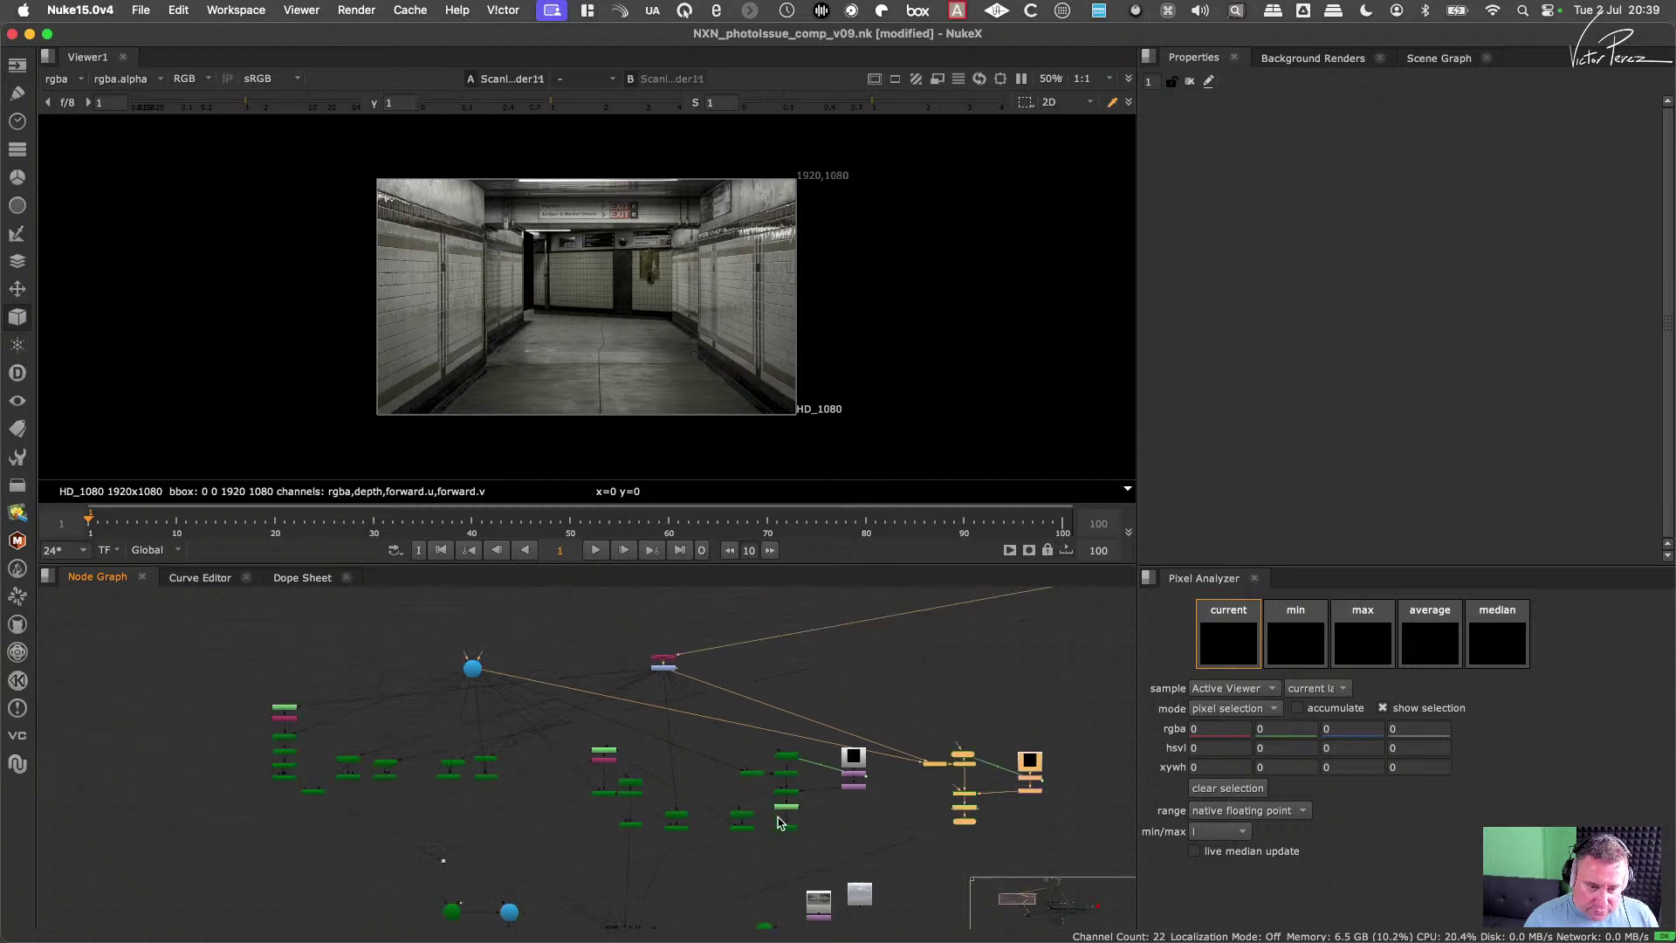
Step: Line up the leftmost branch's UVProject node directly beneath its TransformGeo node
scroll(471, 829, up, 3)
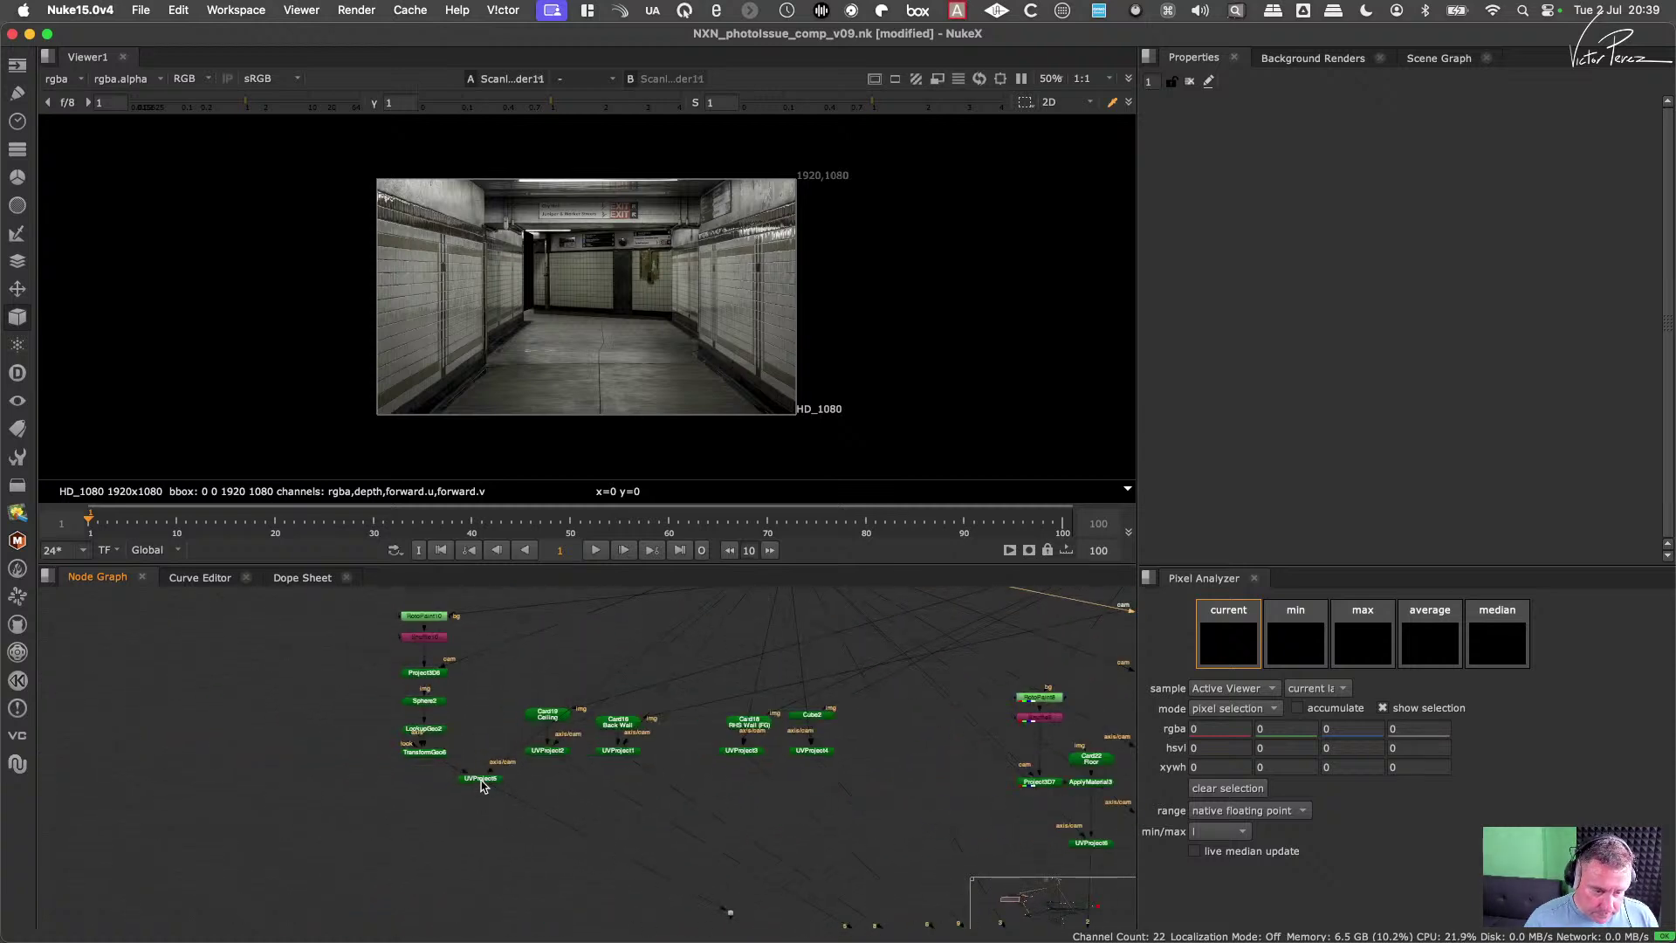
click(432, 777)
scroll(587, 841, down, 3)
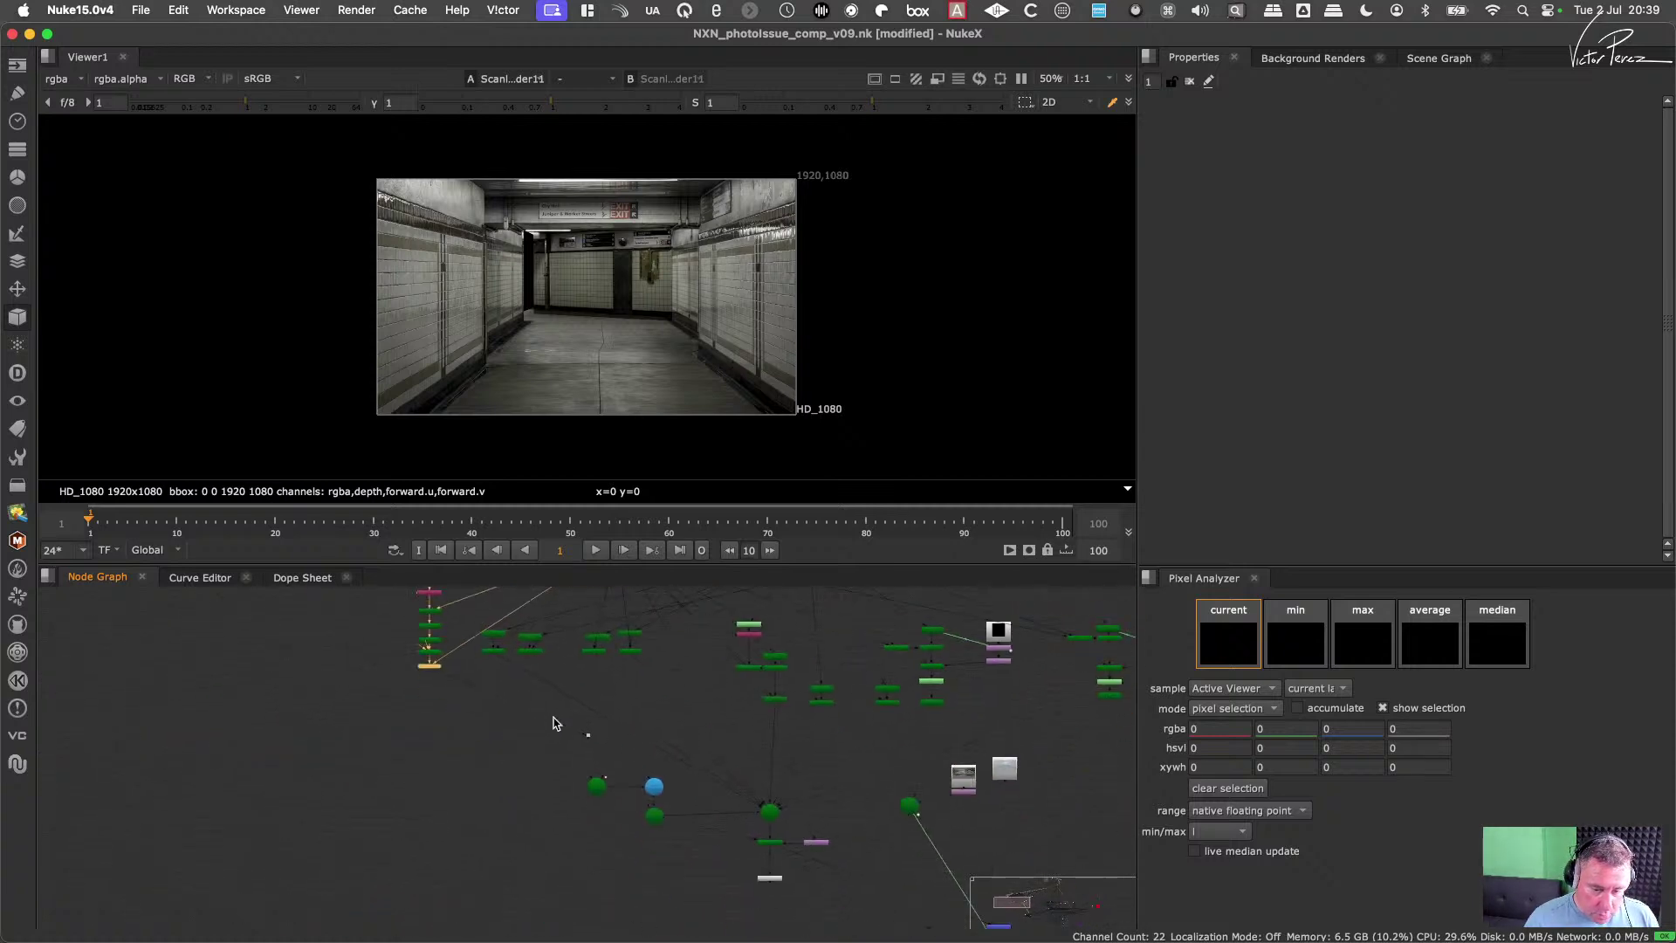
Step: Show Scene8 in the viewer to look at the corridor geometry in 3D
scroll(606, 829, up, 2)
middle_drag(683, 871, 682, 766)
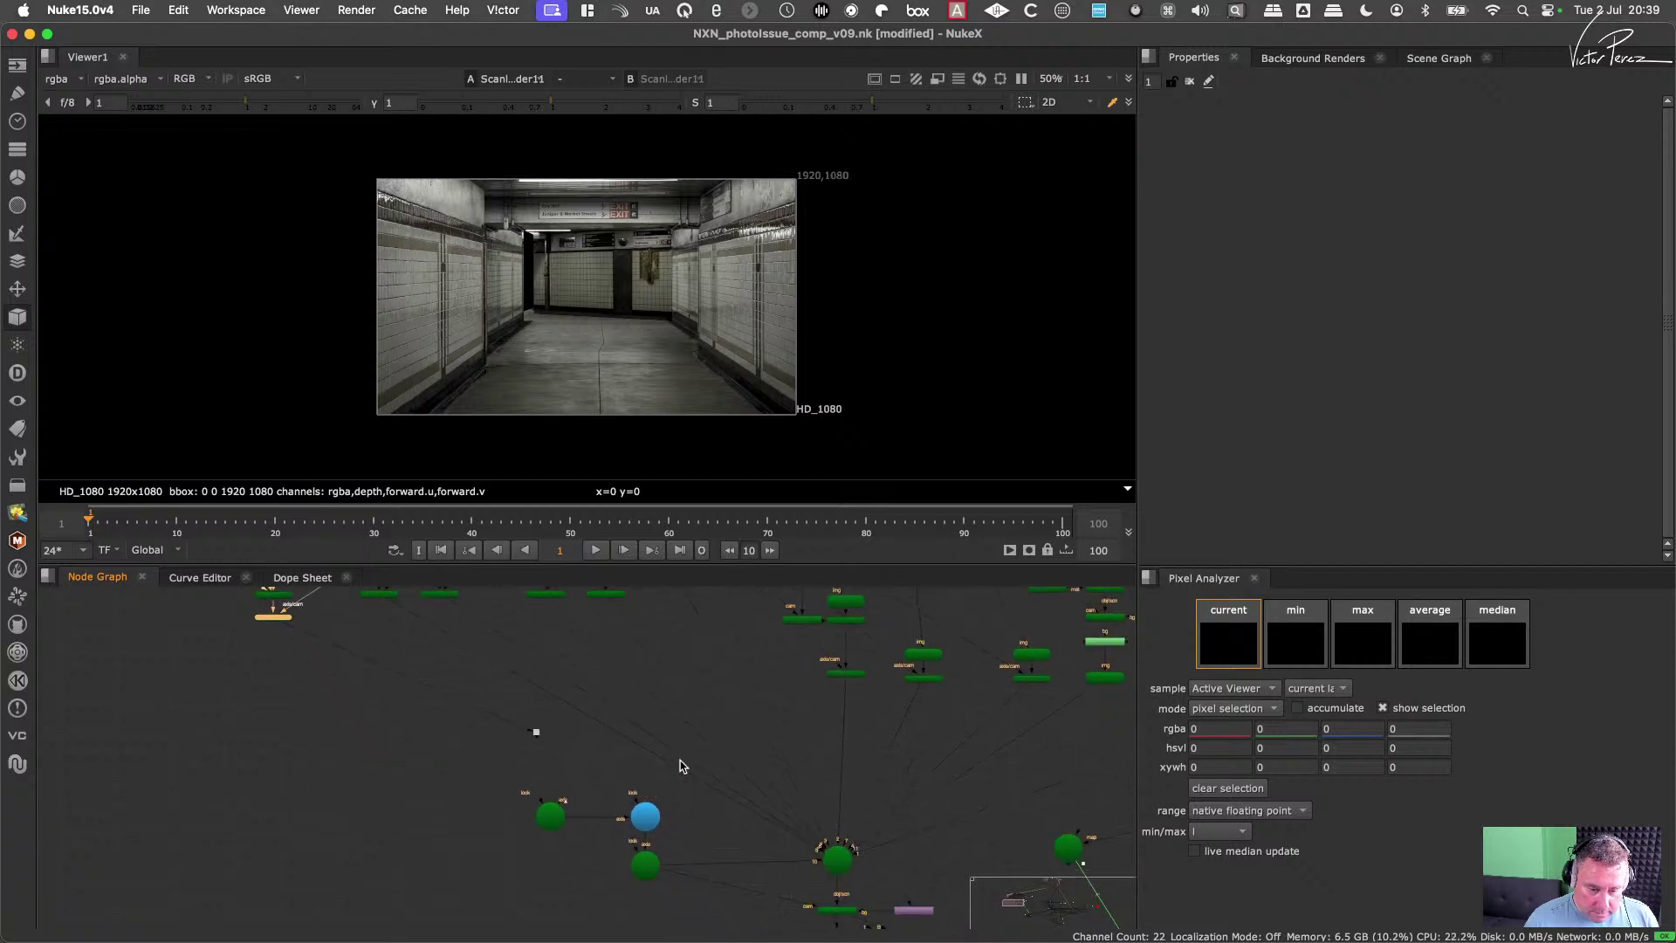
click(836, 864)
key(1)
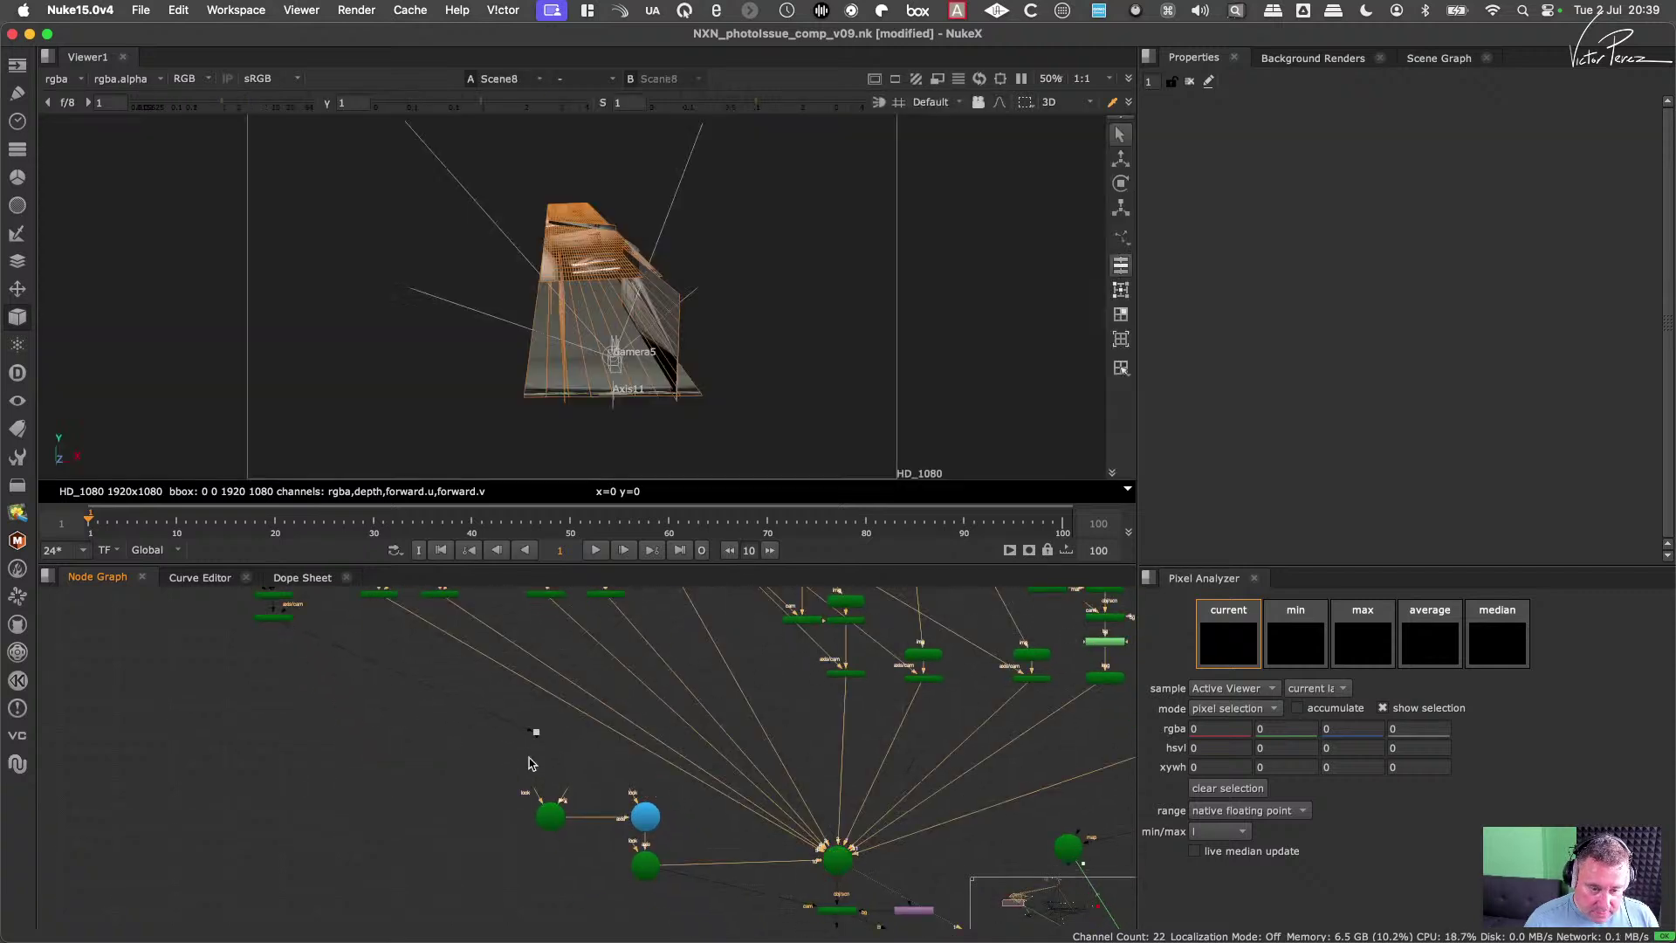
Step: Try connecting the loose dot from the leftmost sphere branch to Scene8 and inspect the corridor in 3D
scroll(528, 763, up, 2)
drag(536, 726, 968, 914)
middle_drag(968, 914, 704, 830)
alt+right_drag(753, 370, 766, 281)
scroll(676, 324, up, 6)
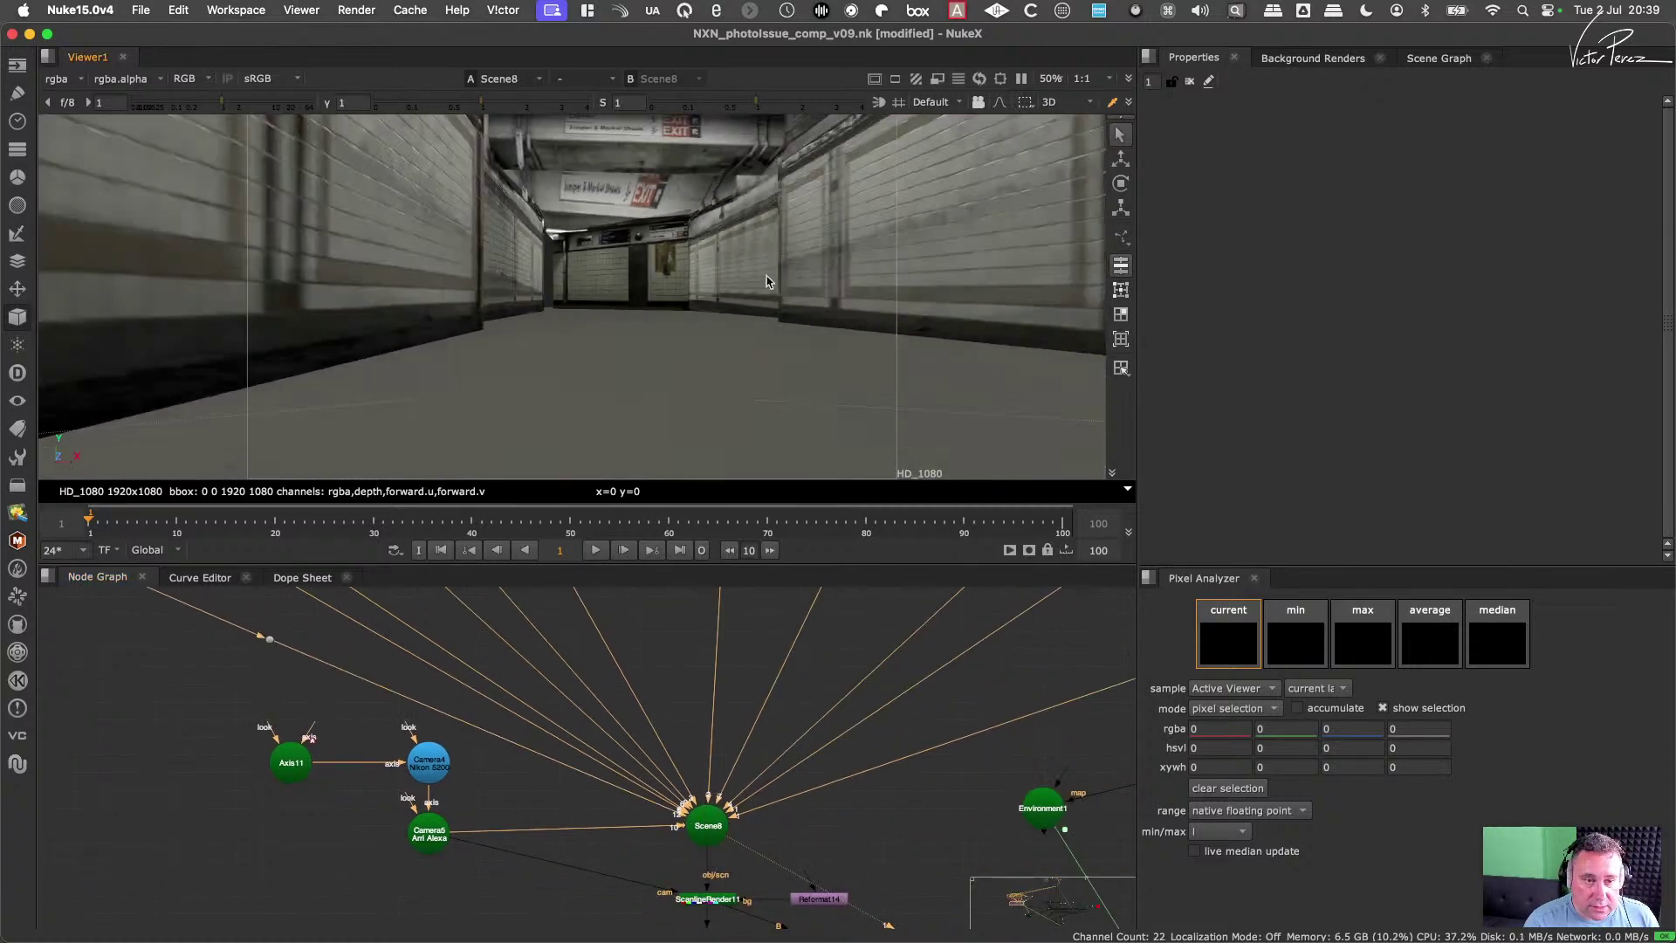
scroll(649, 335, down, 6)
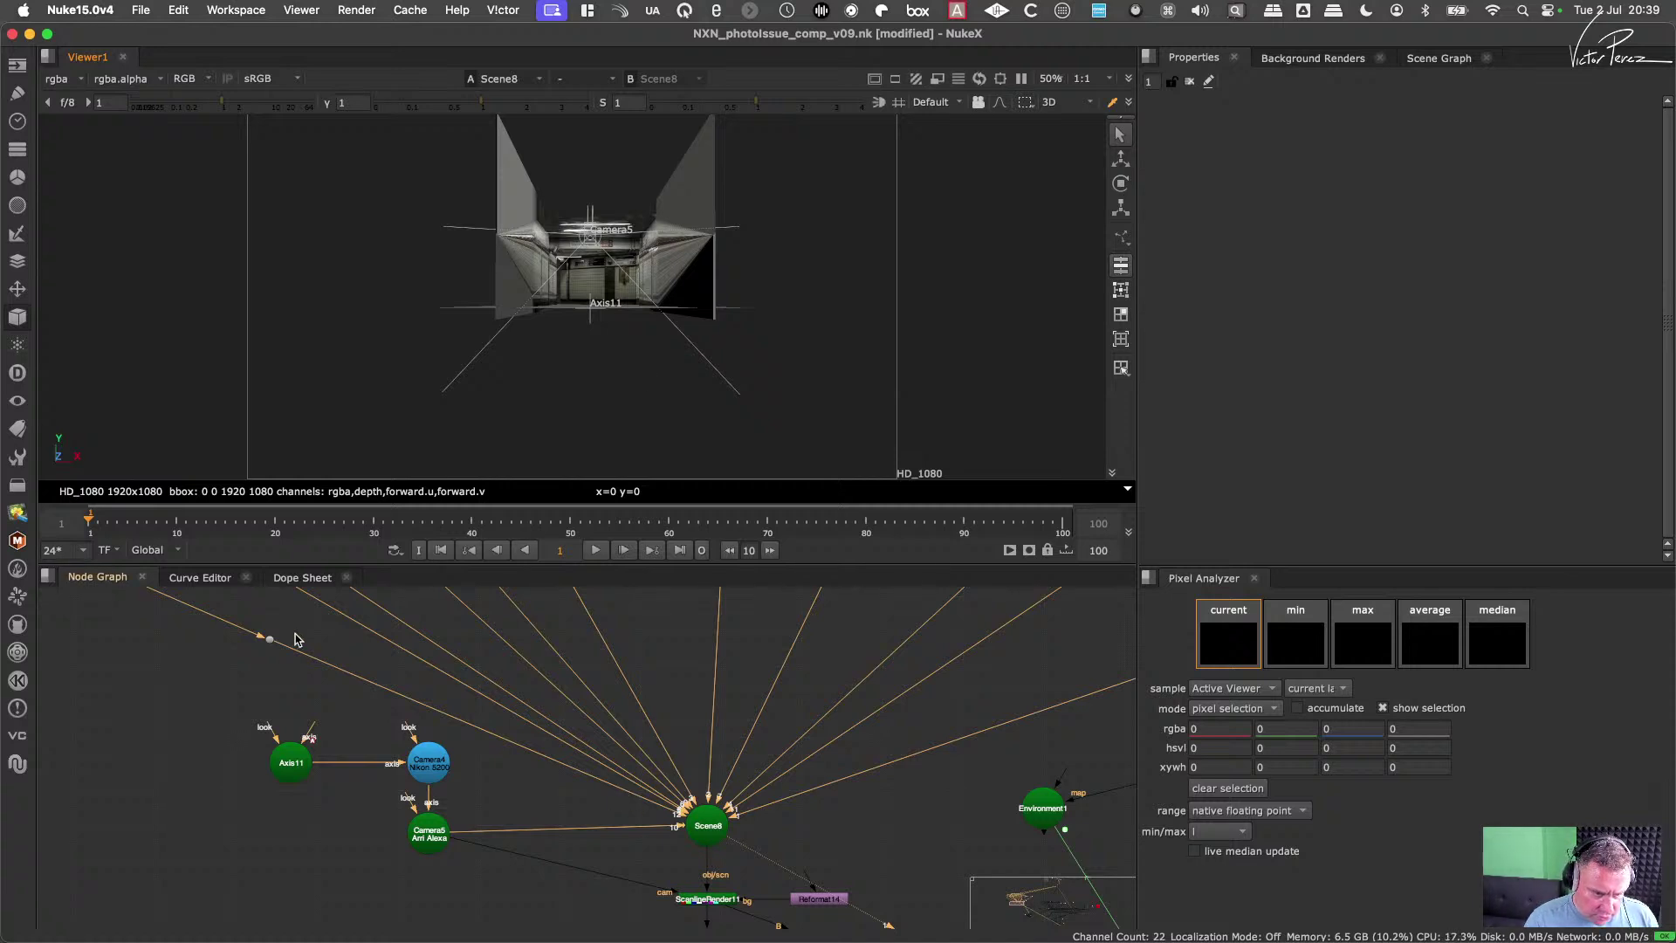
Step: Disconnect the leftmost sphere branch's dot from Scene8 and check the 3D corridor without it
middle_drag(295, 639, 375, 733)
scroll(538, 727, up, 2)
drag(389, 738, 445, 794)
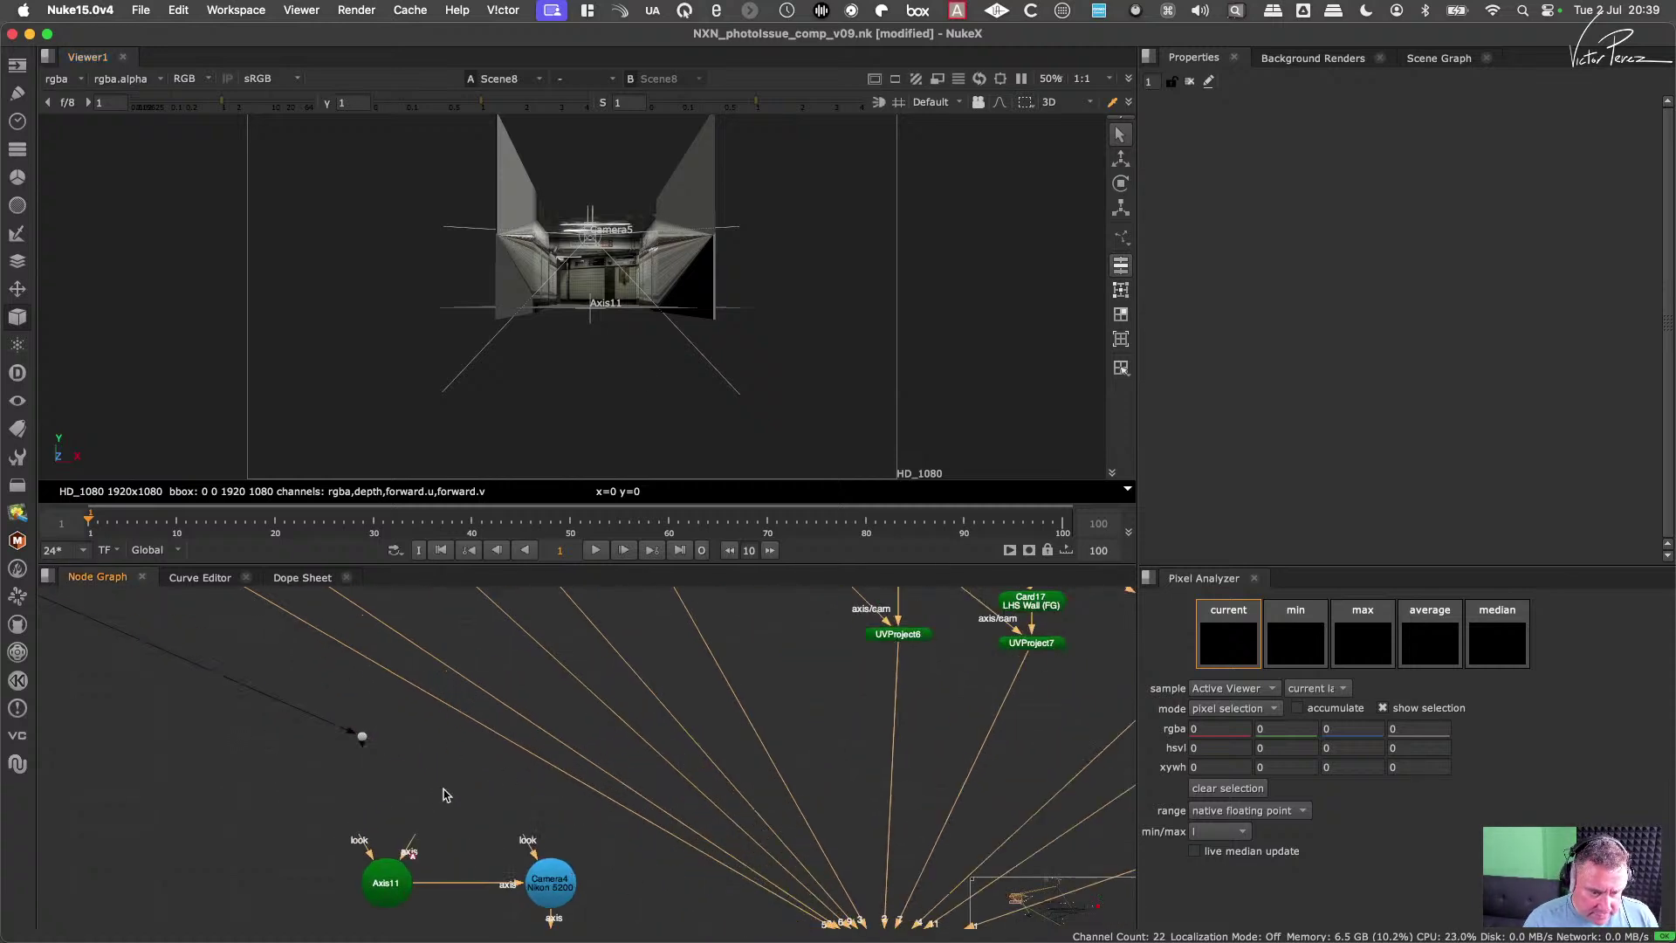
scroll(642, 292, up, 2)
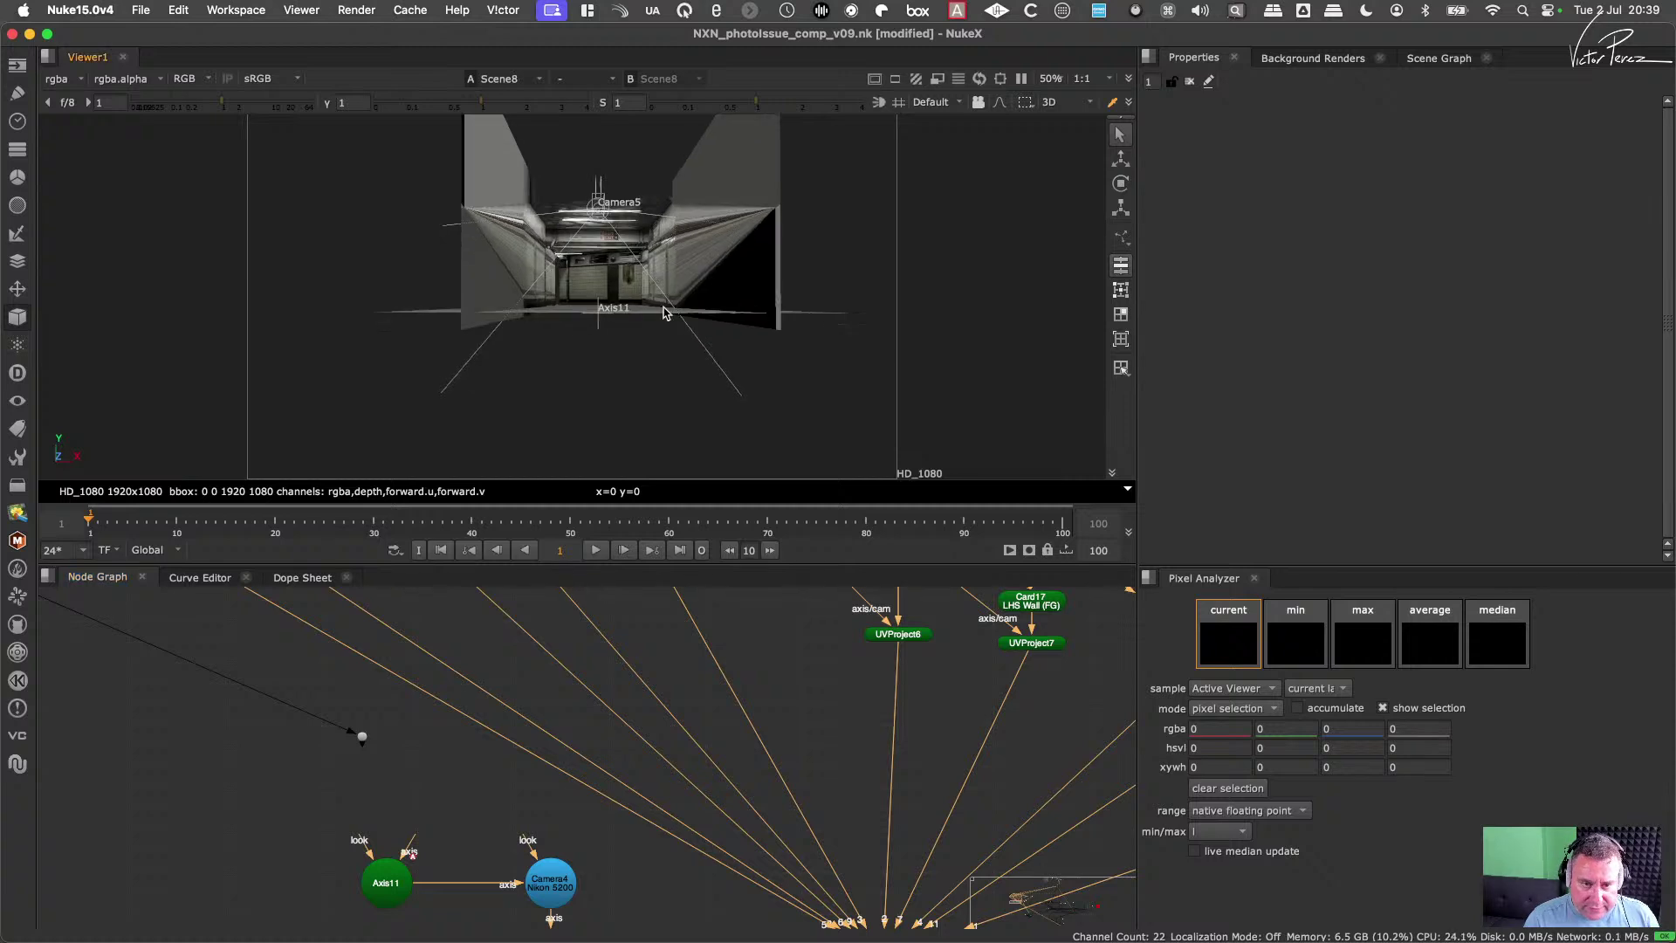
scroll(982, 890, down, 3)
scroll(875, 768, up, 3)
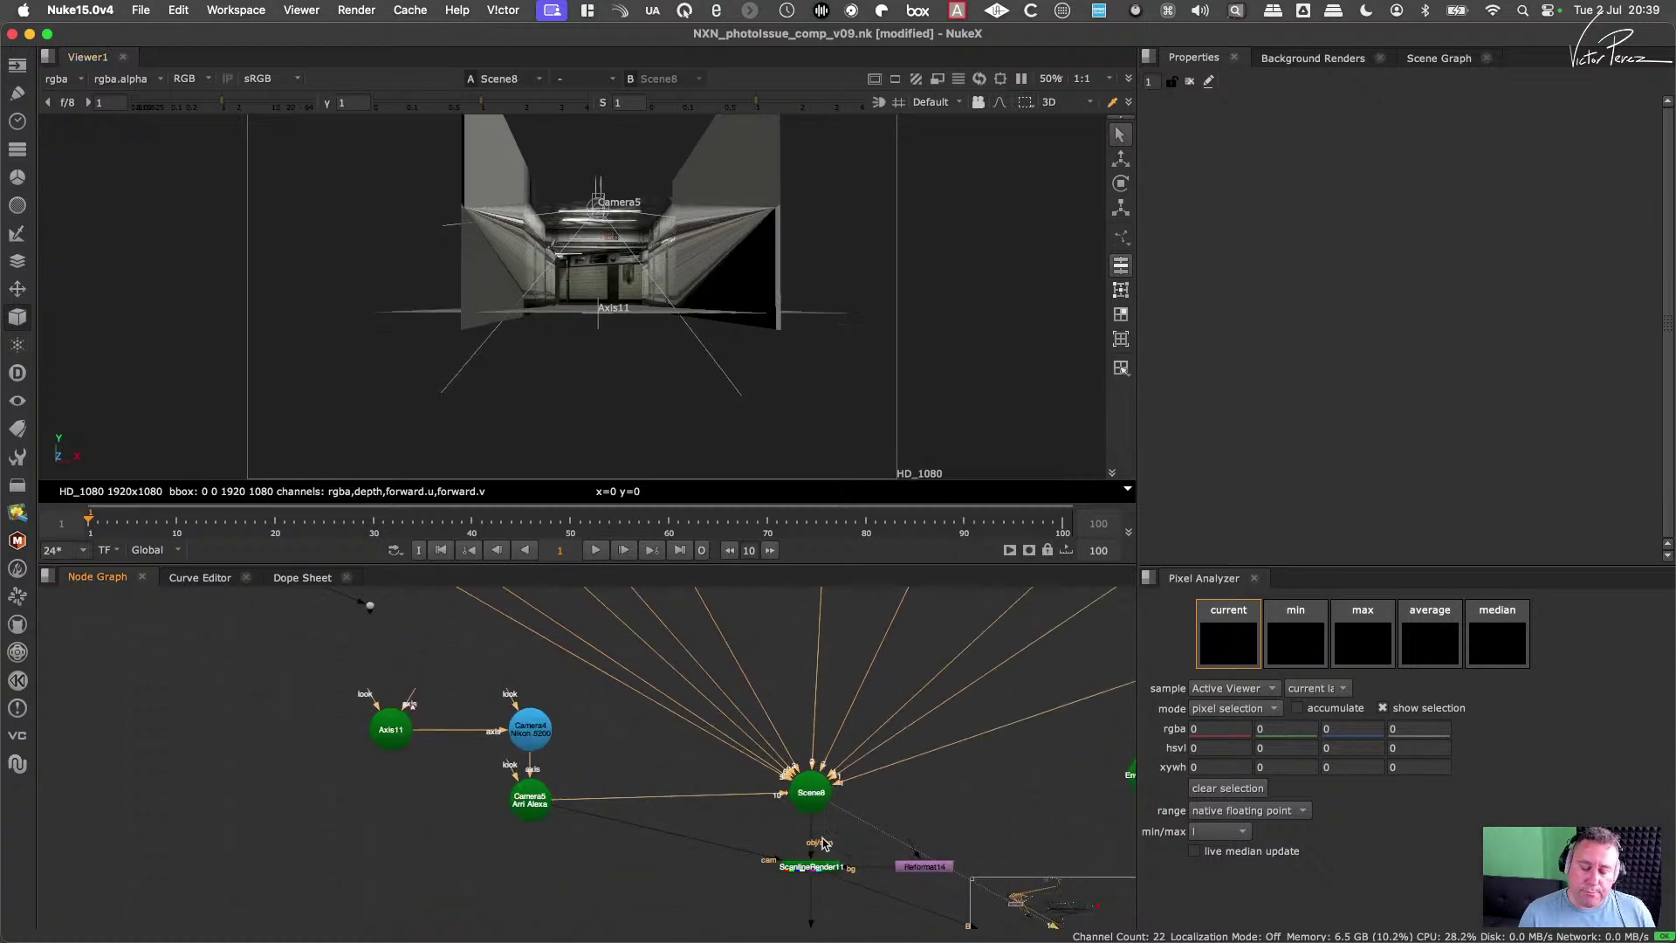
Step: View the ScanlineRender11 output in 2D and scrub through the frames, stopping at frame 21
click(806, 882)
key(1)
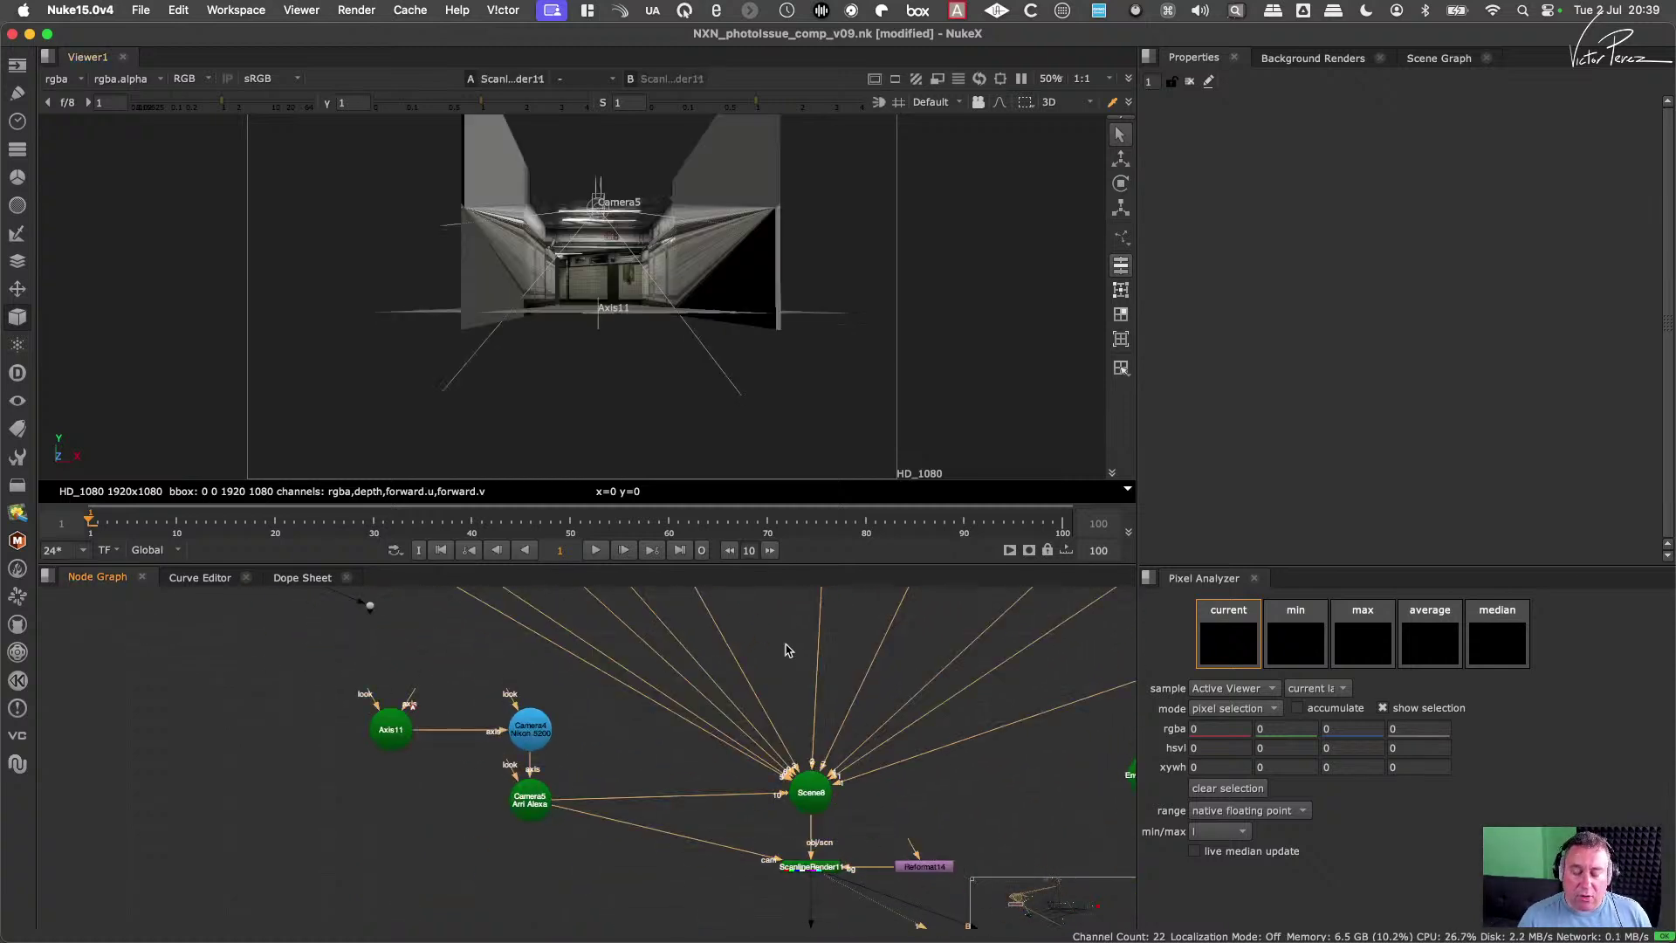
key(Tab)
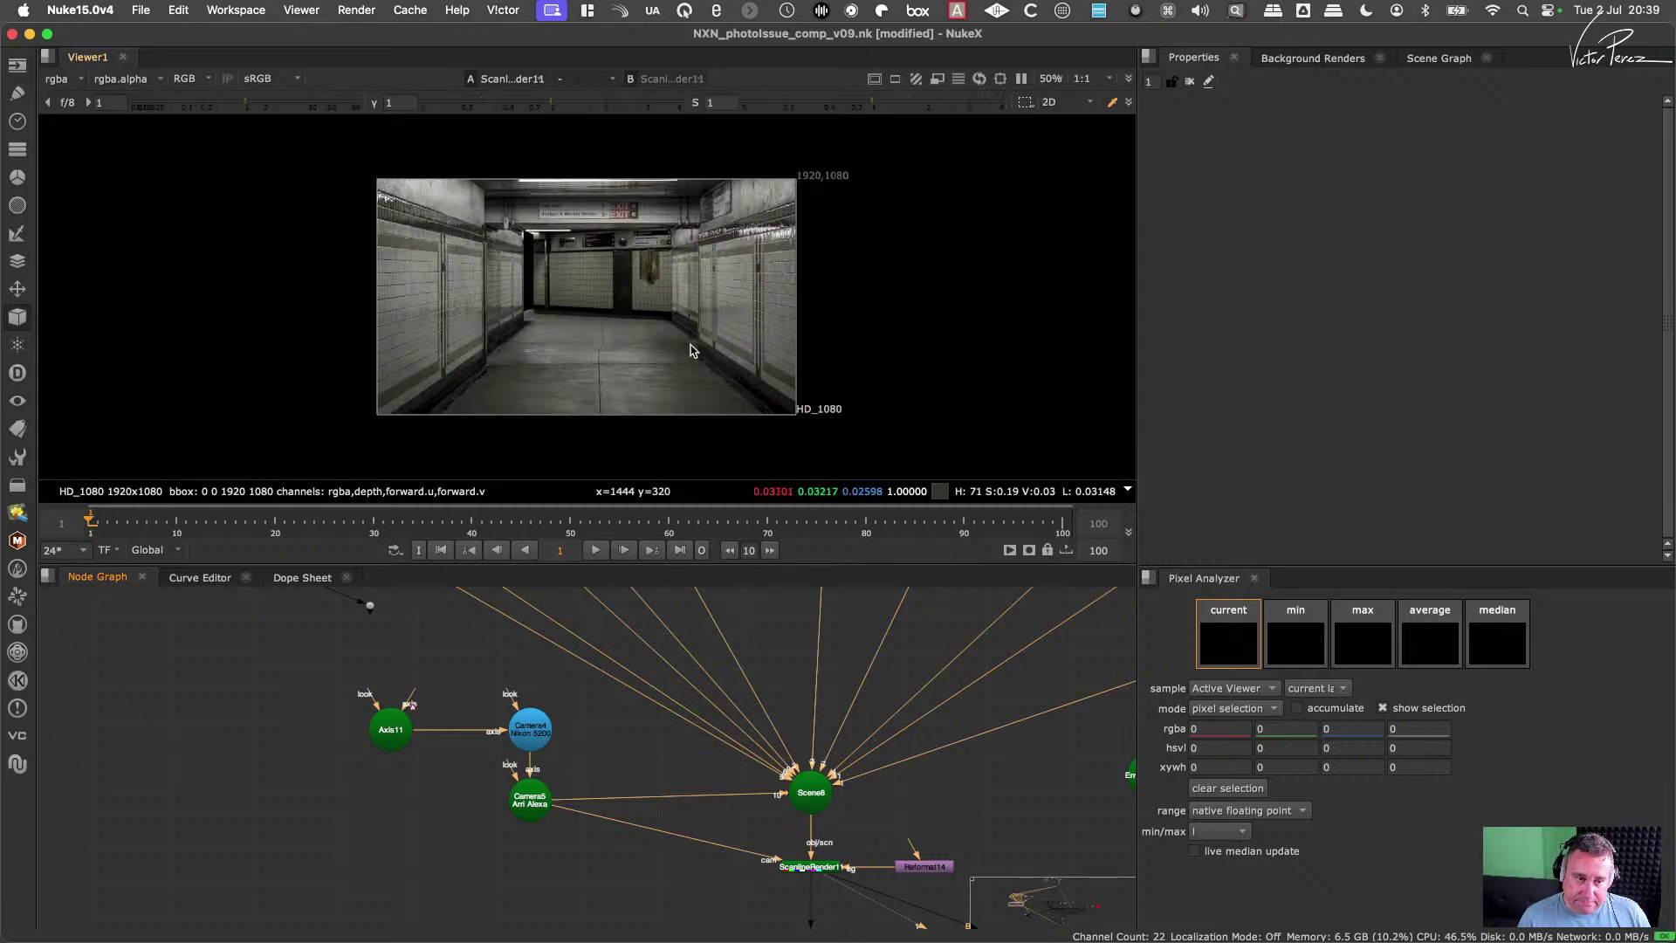
drag(636, 534, 291, 560)
key(Right)
key(Right)
key(Right)
Step: Save the current Nuke script
scroll(746, 751, down, 2)
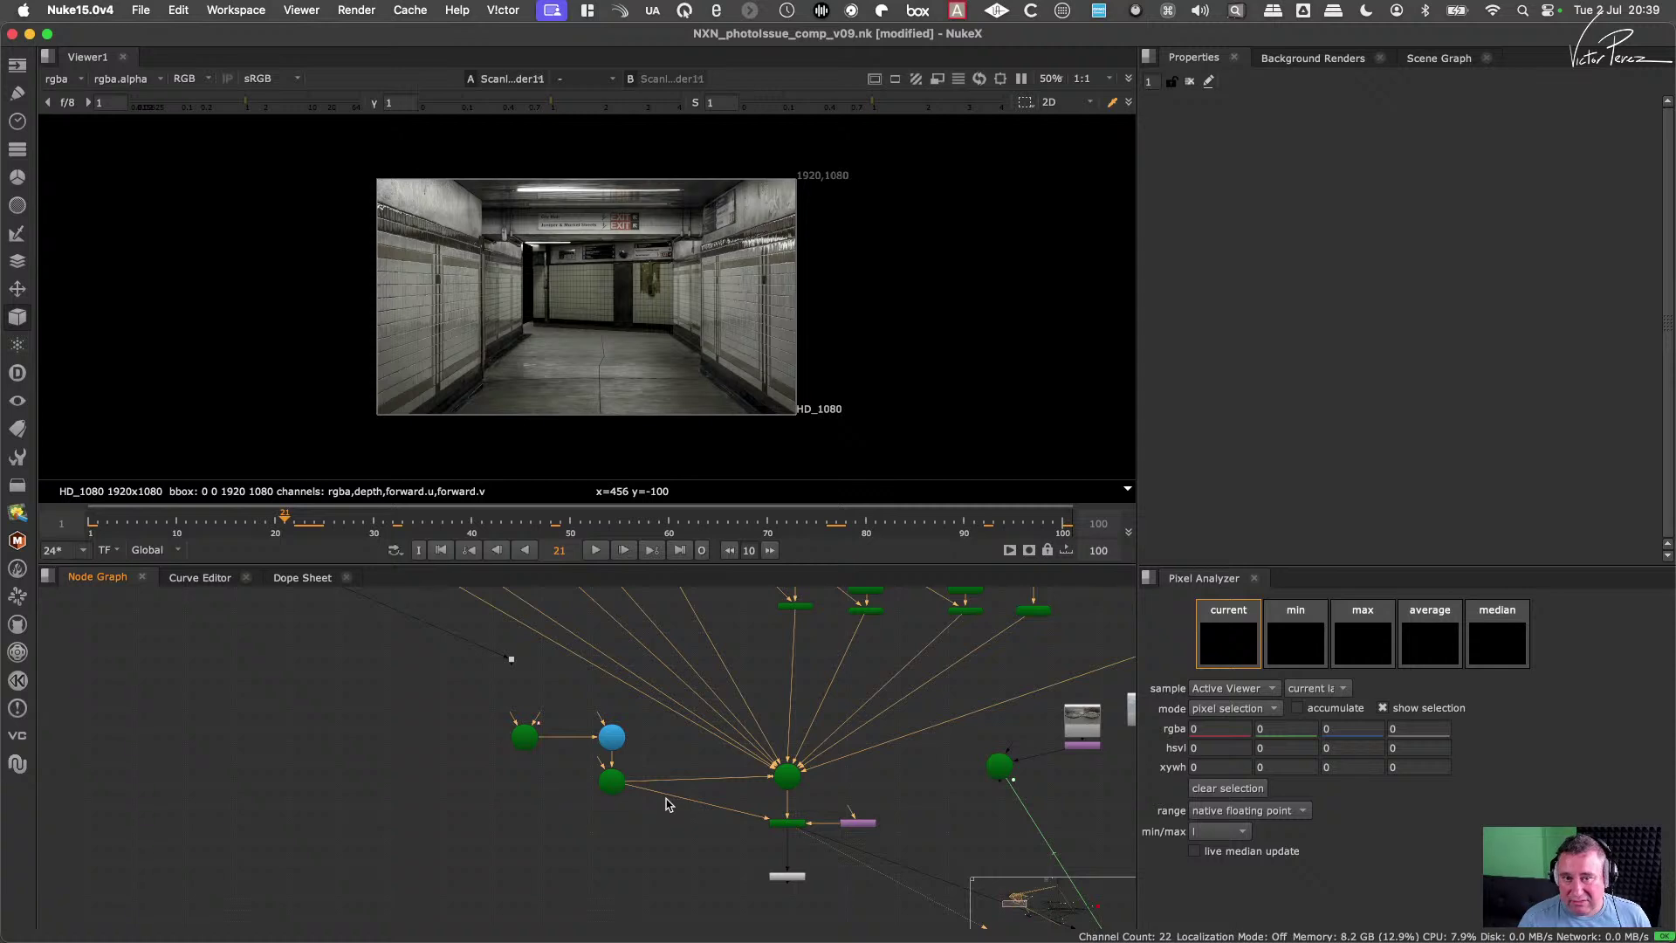
key(ctrl)
key(ctrl+s)
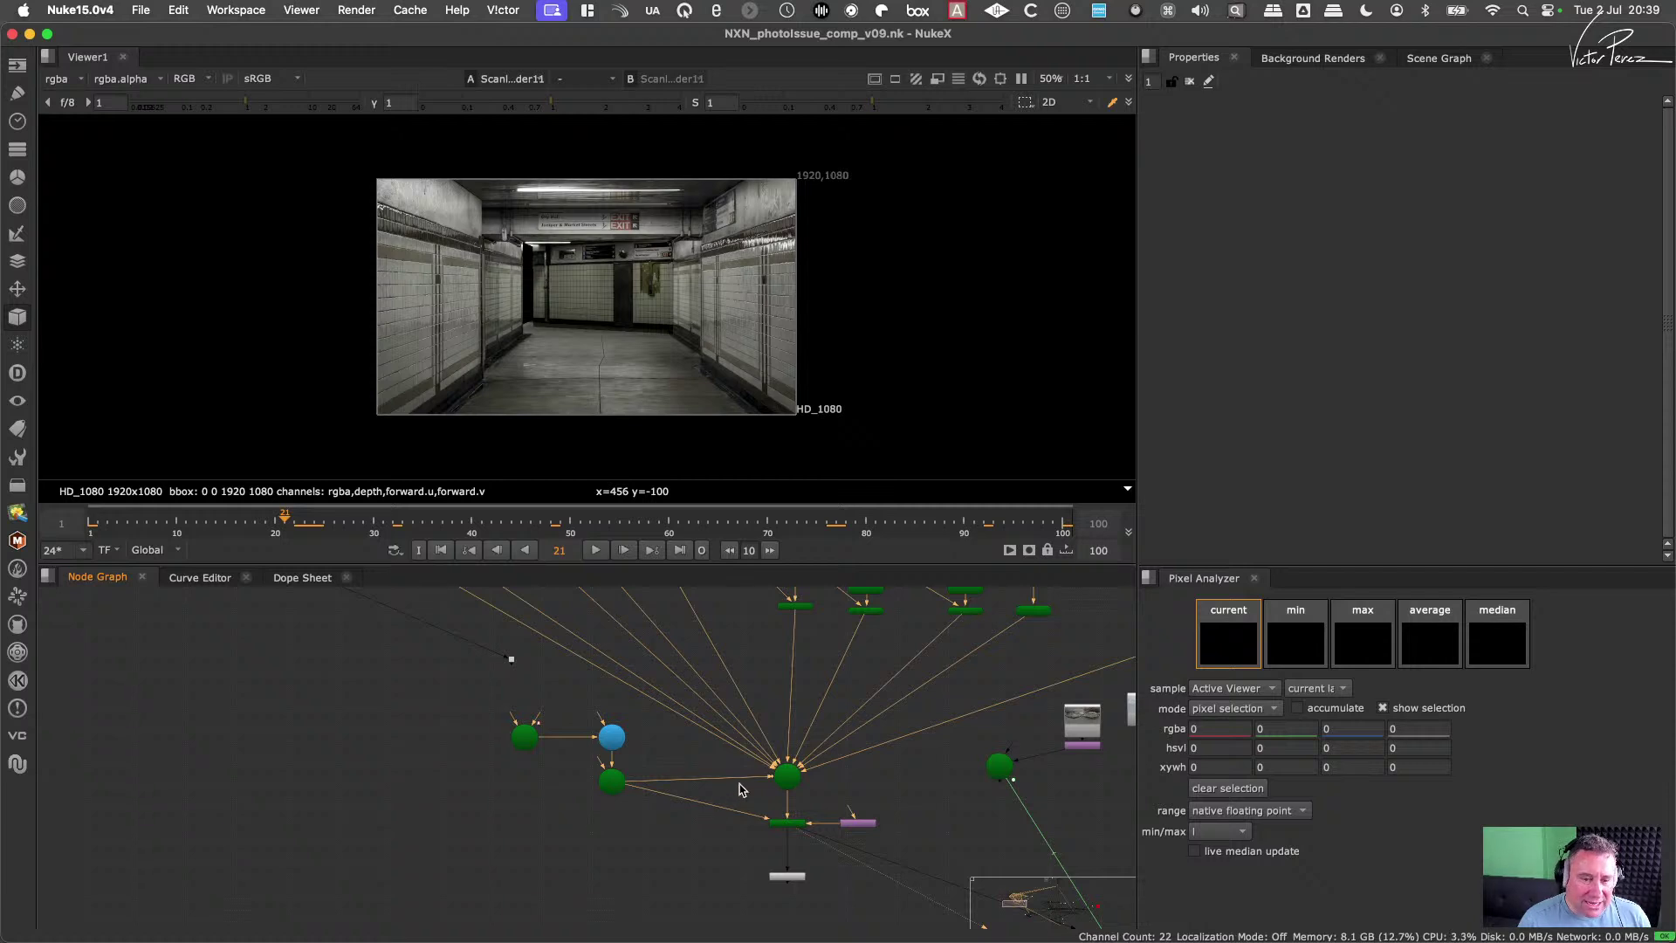
Step: Add a Sphere geometry node in the free space between Camera5 and ScanlineRender11
scroll(742, 790, up, 3)
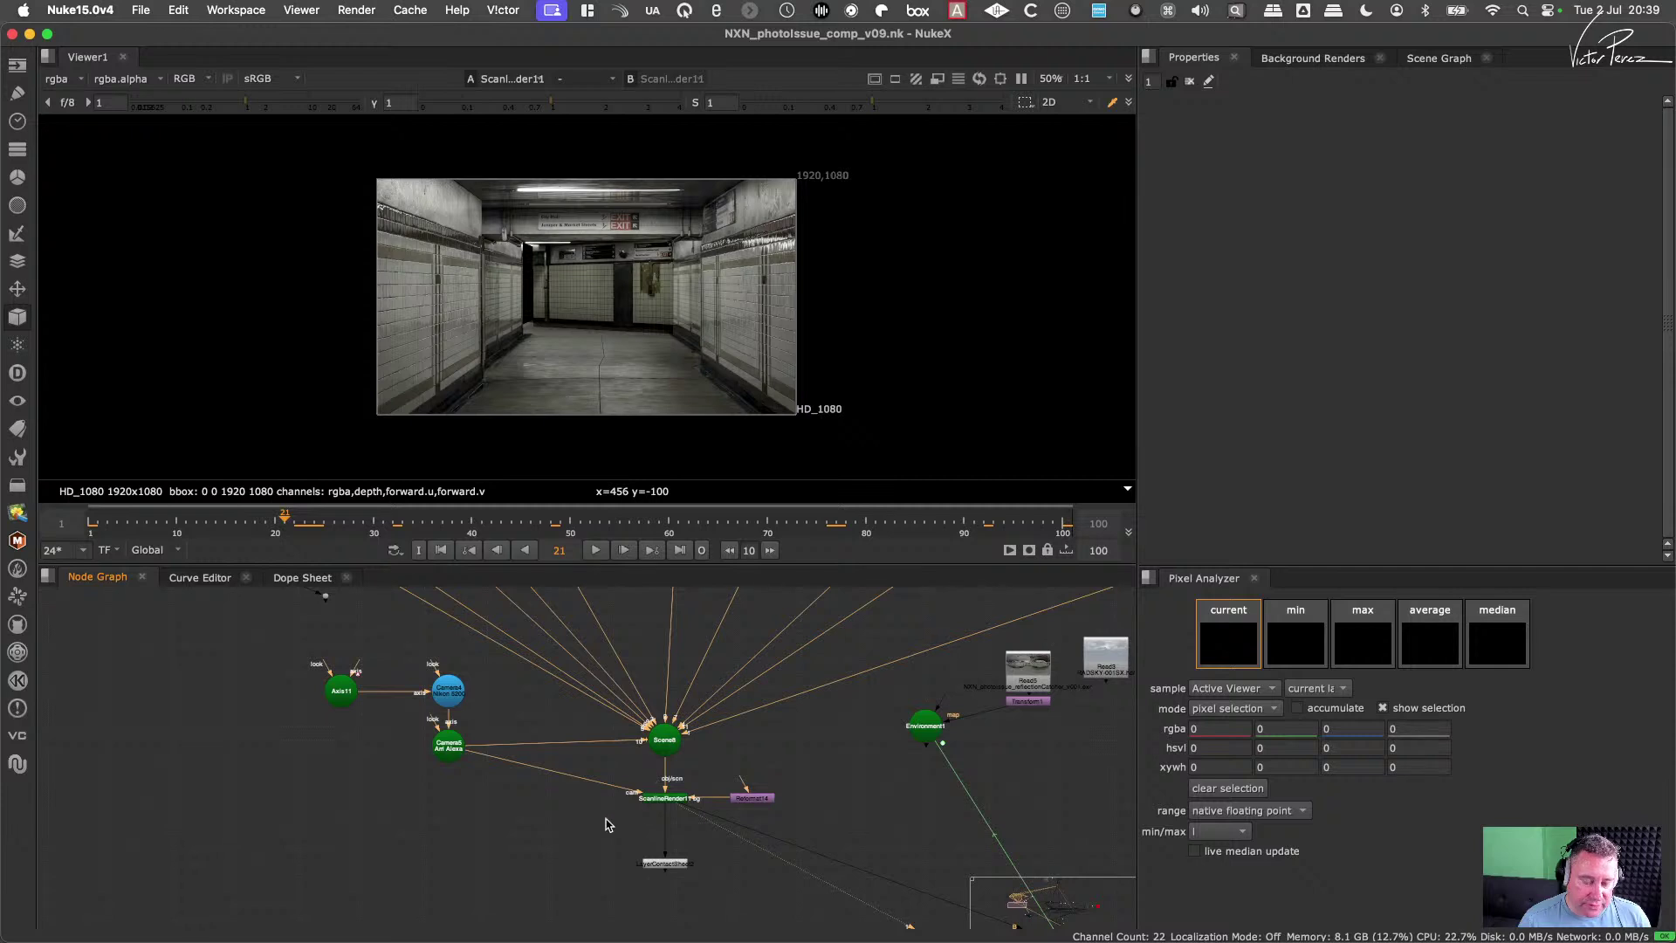
click(569, 873)
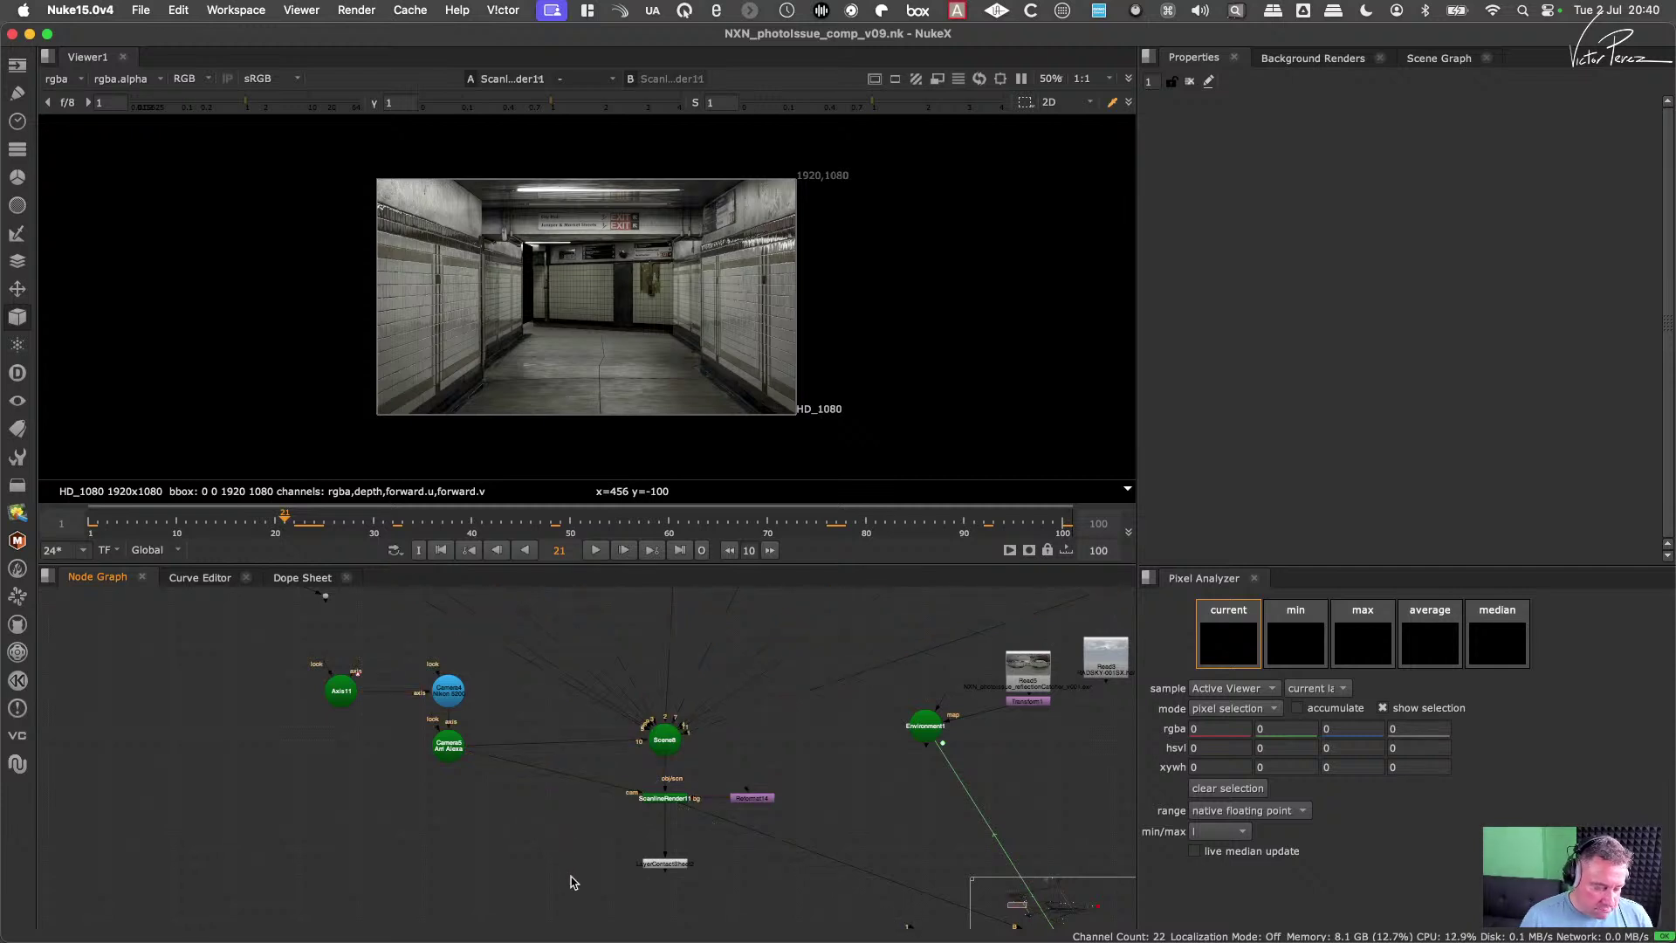
key(Tab)
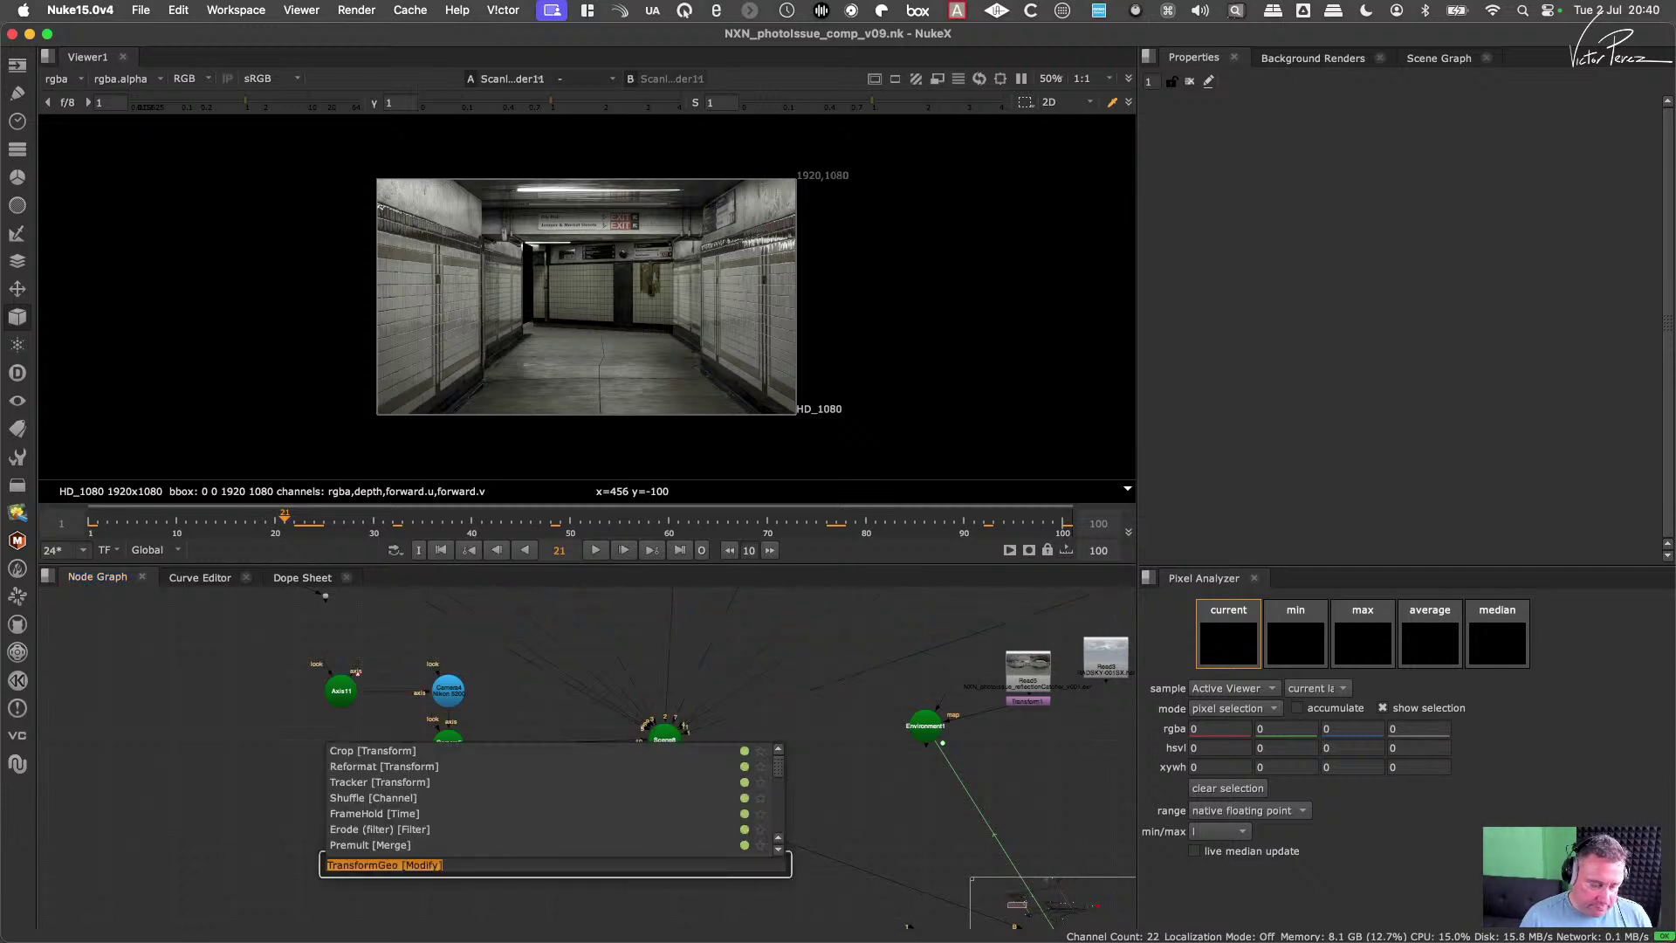
text(sphe)
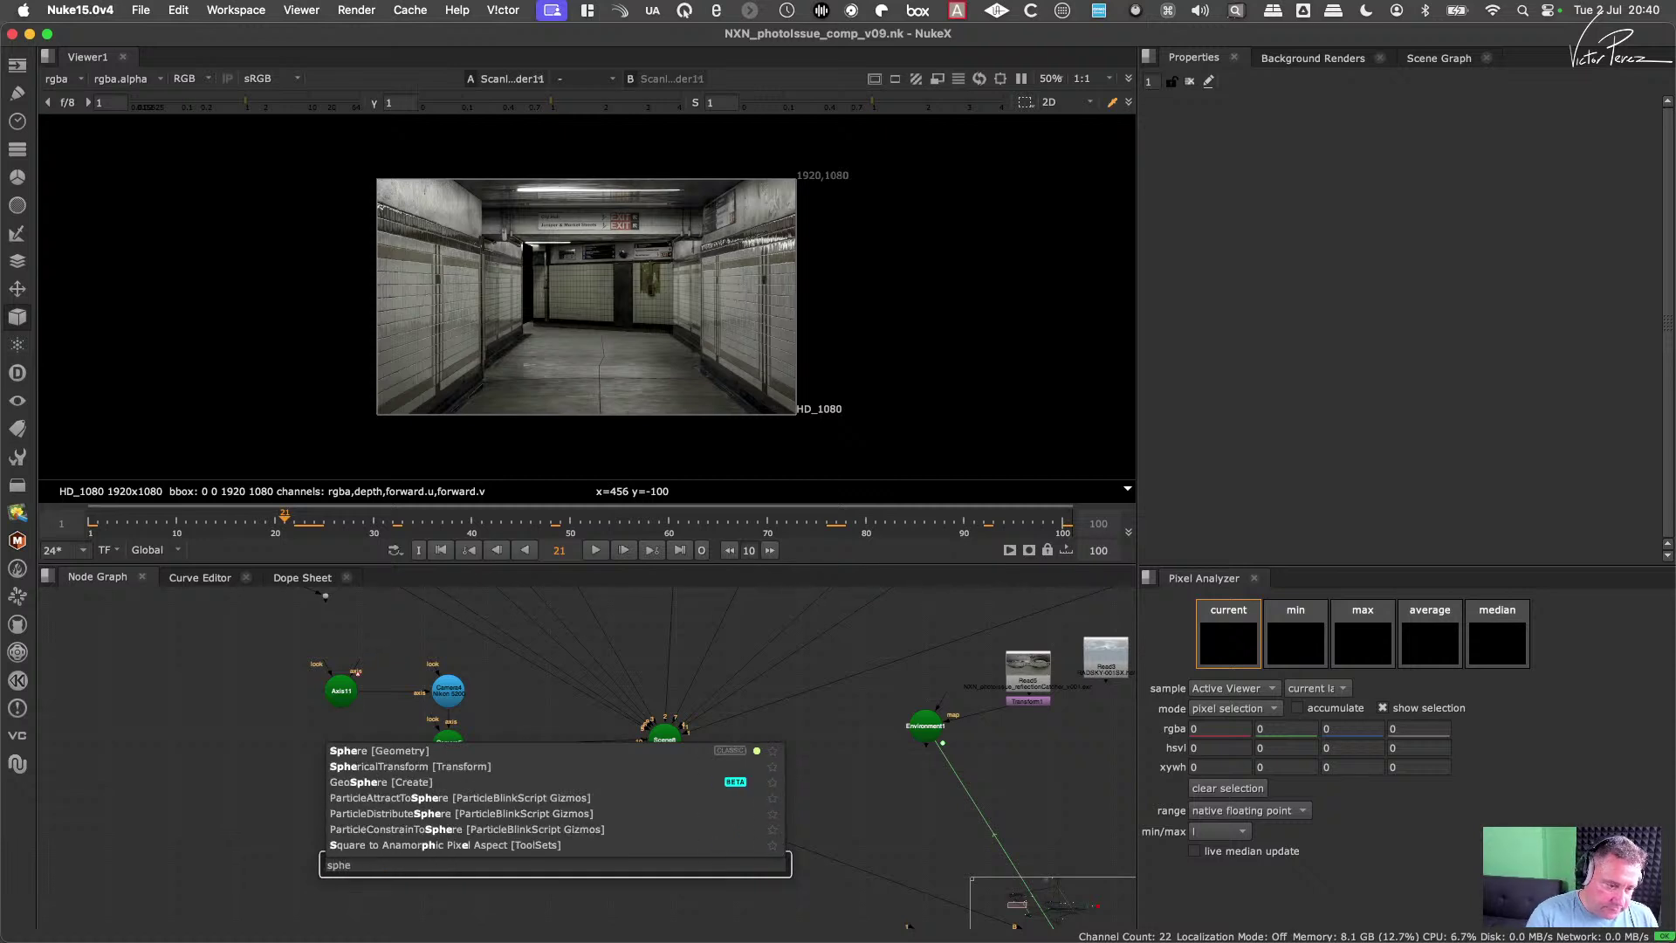
key(Return)
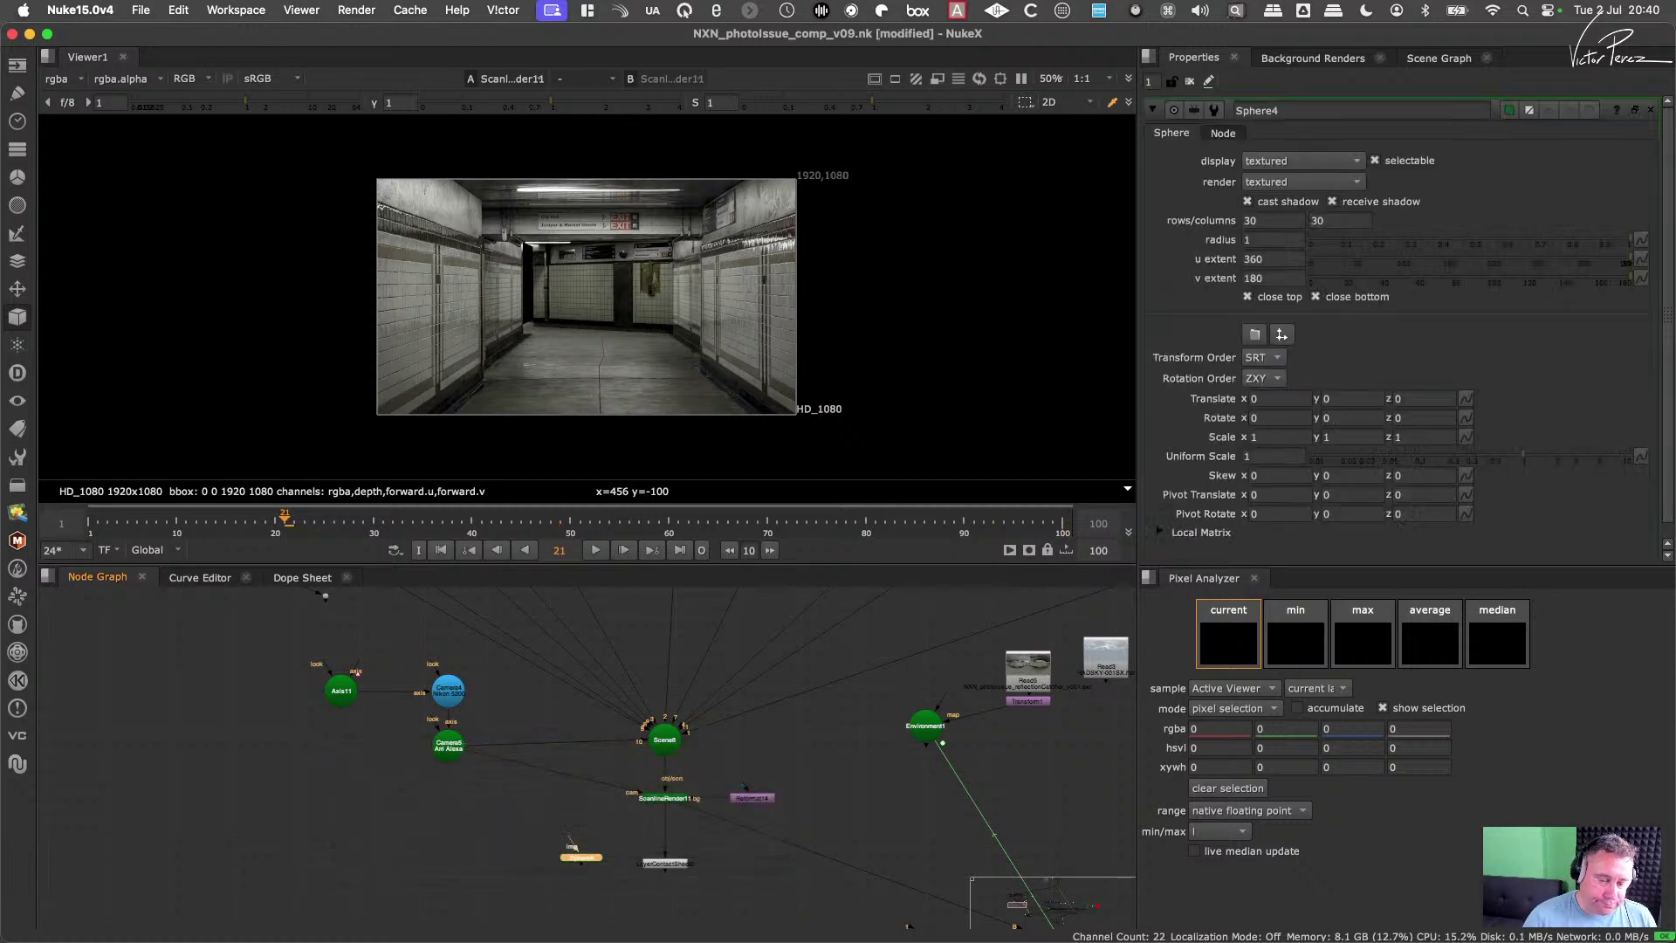
scroll(594, 849, up, 3)
drag(589, 858, 539, 794)
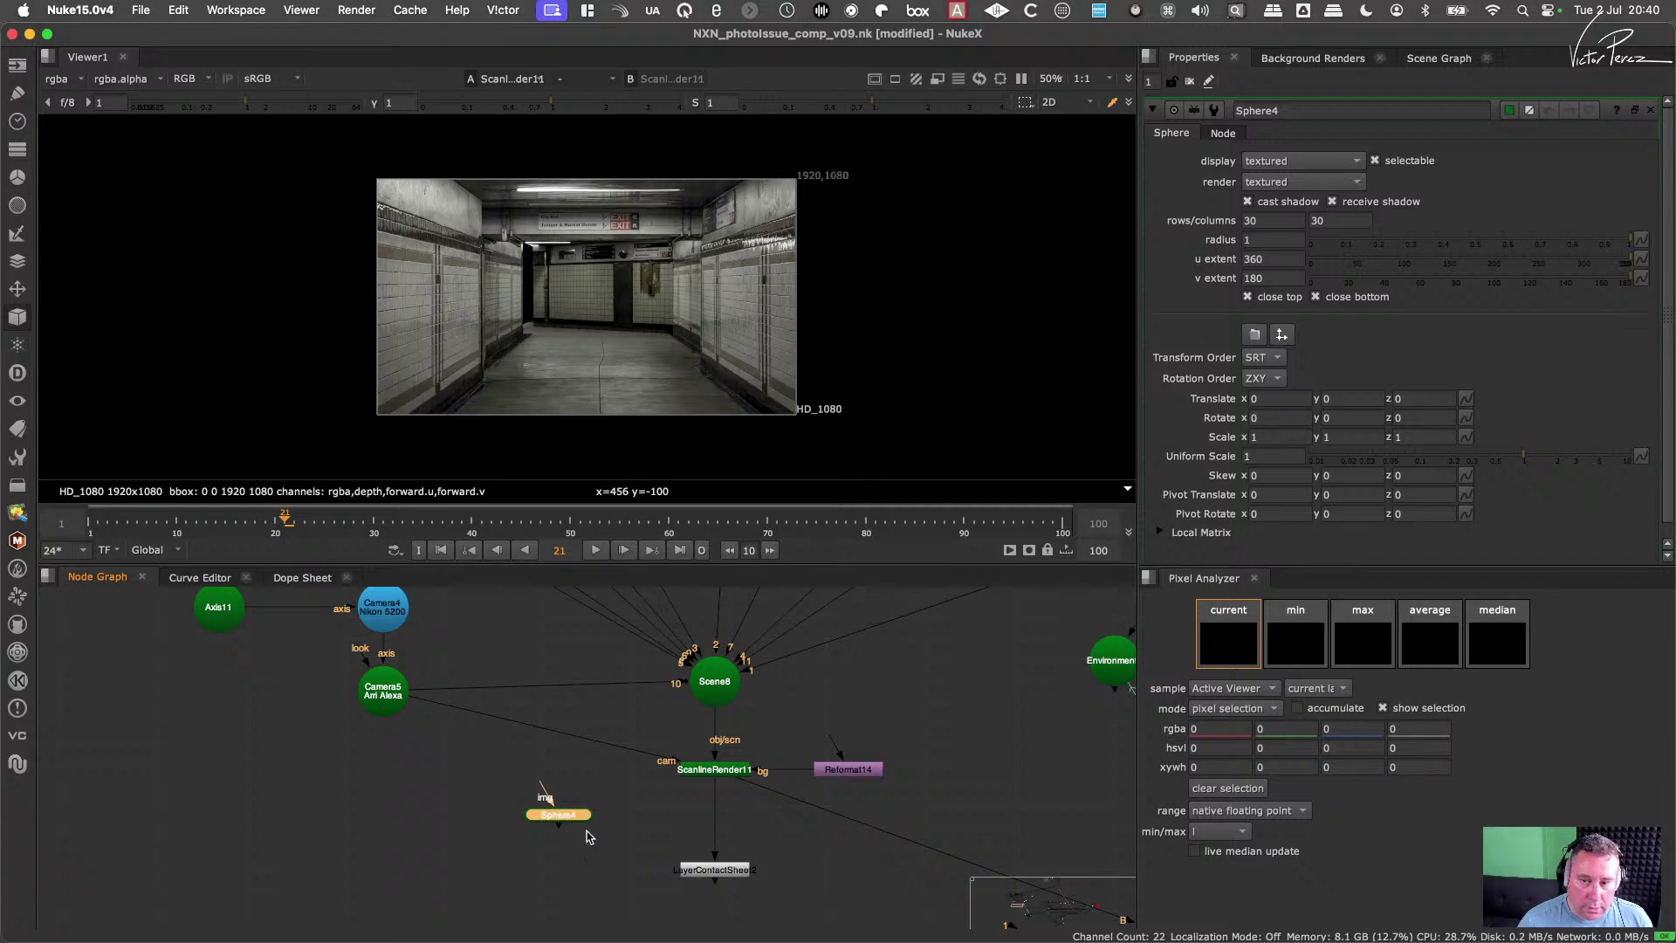
Step: Add a BasicMaterial node and connect it to the img input of the new sphere, placing the sphere beneath it
scroll(538, 794, up, 2)
click(448, 814)
key(Tab)
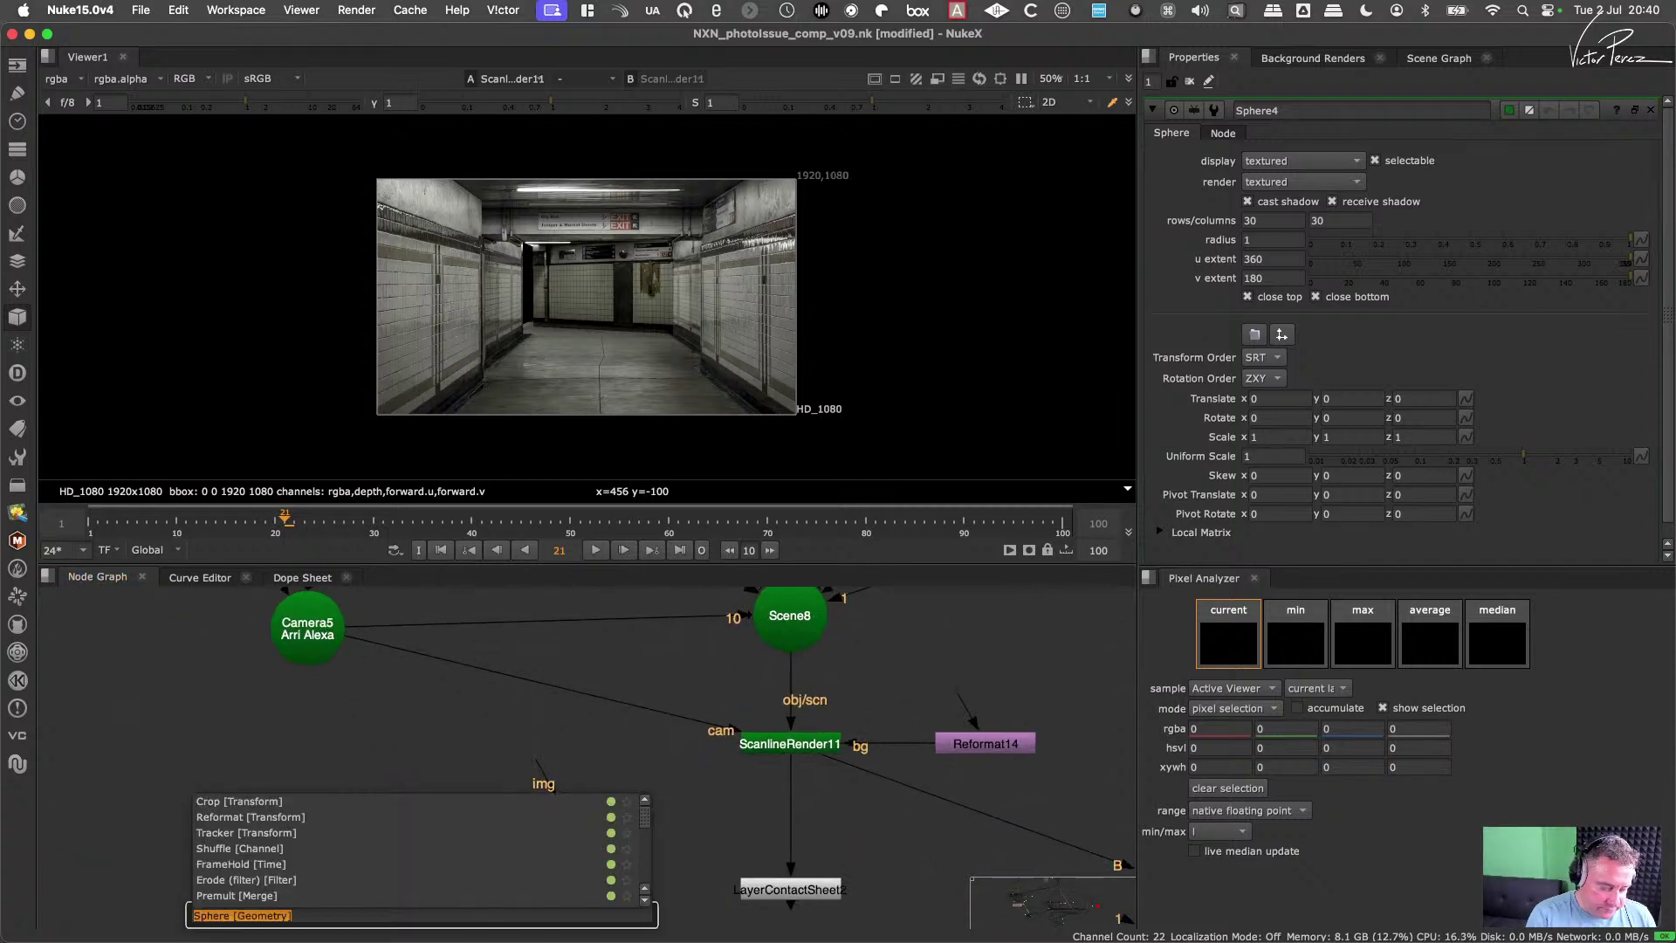
text(basic)
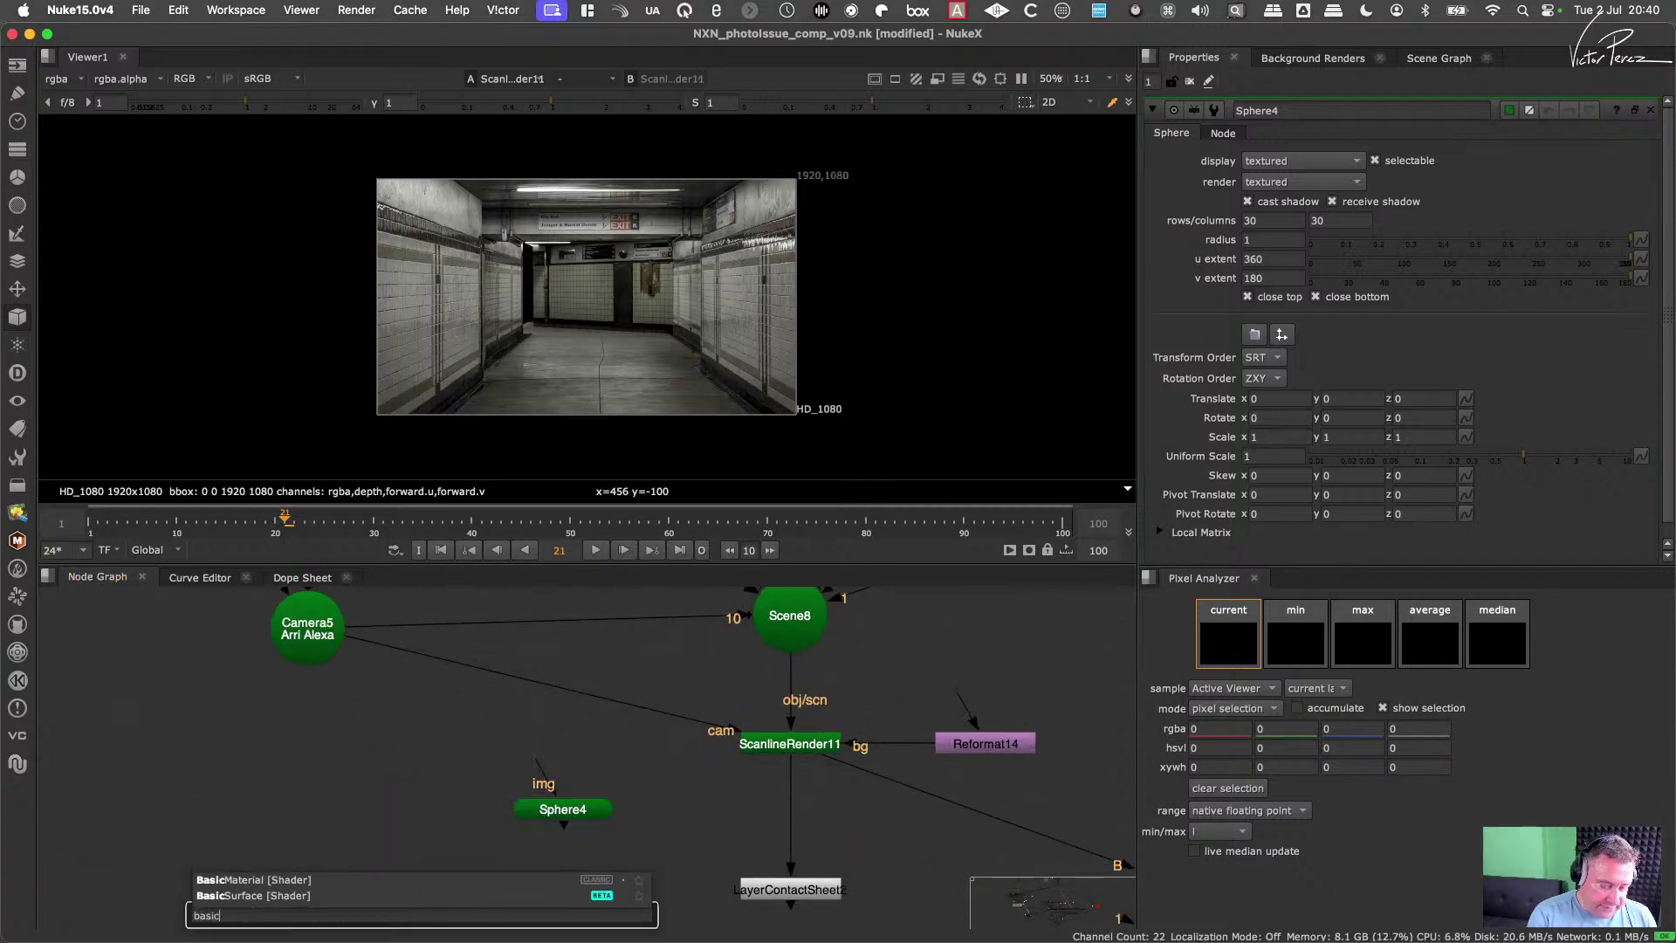
key(Return)
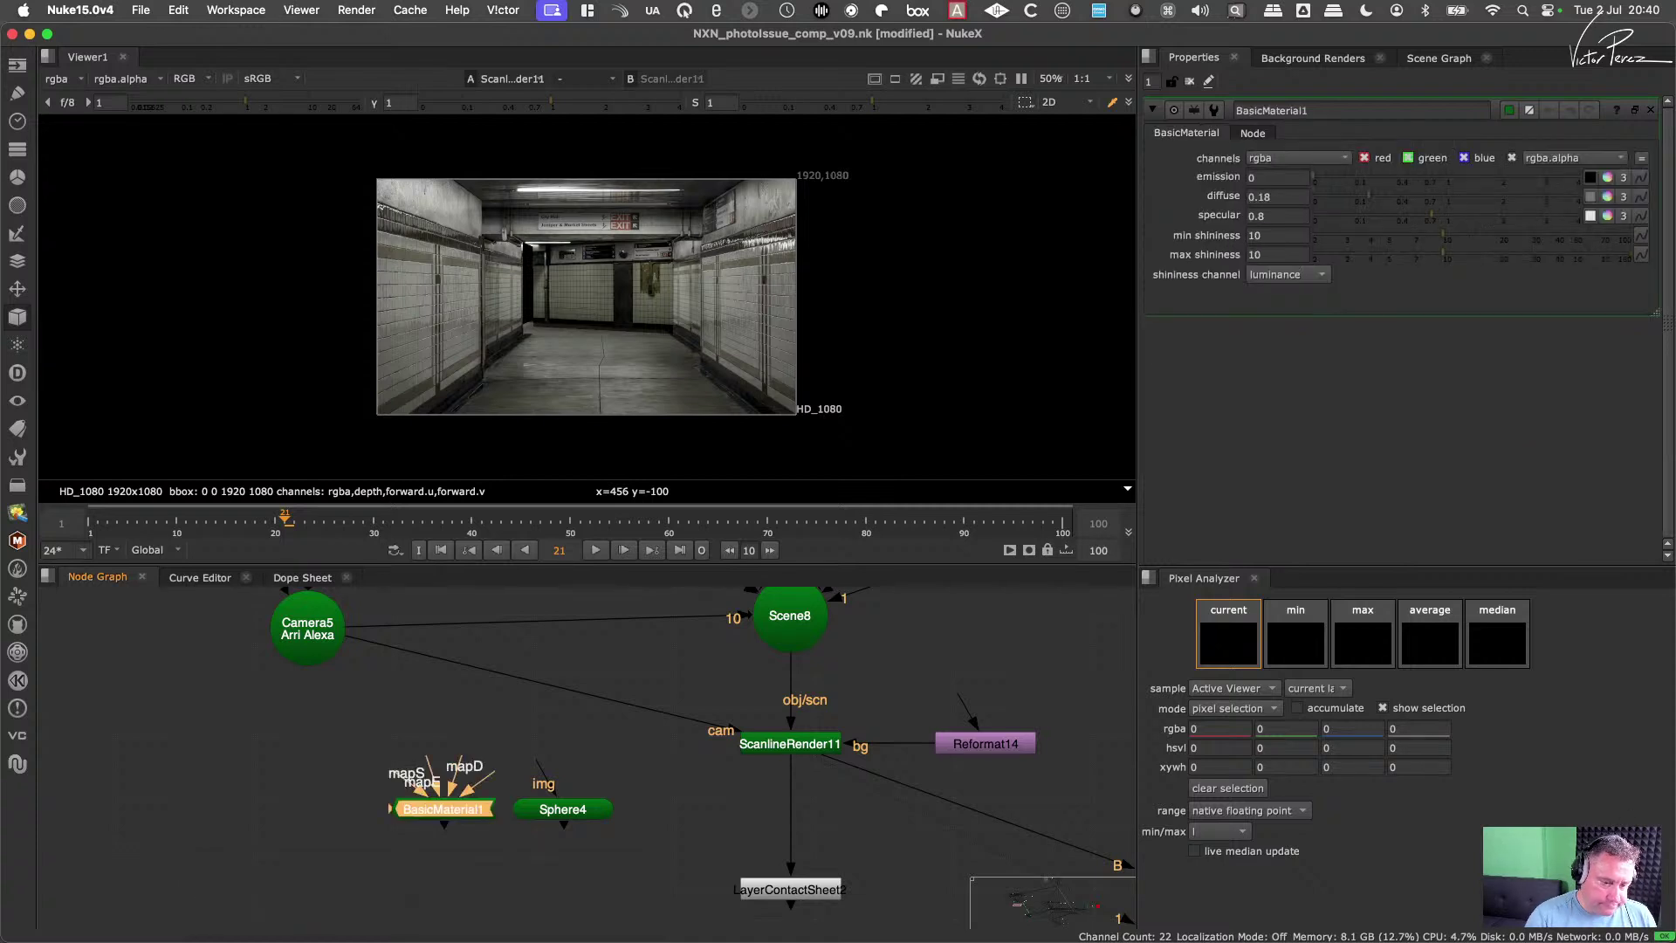
drag(559, 812, 460, 822)
click(460, 813)
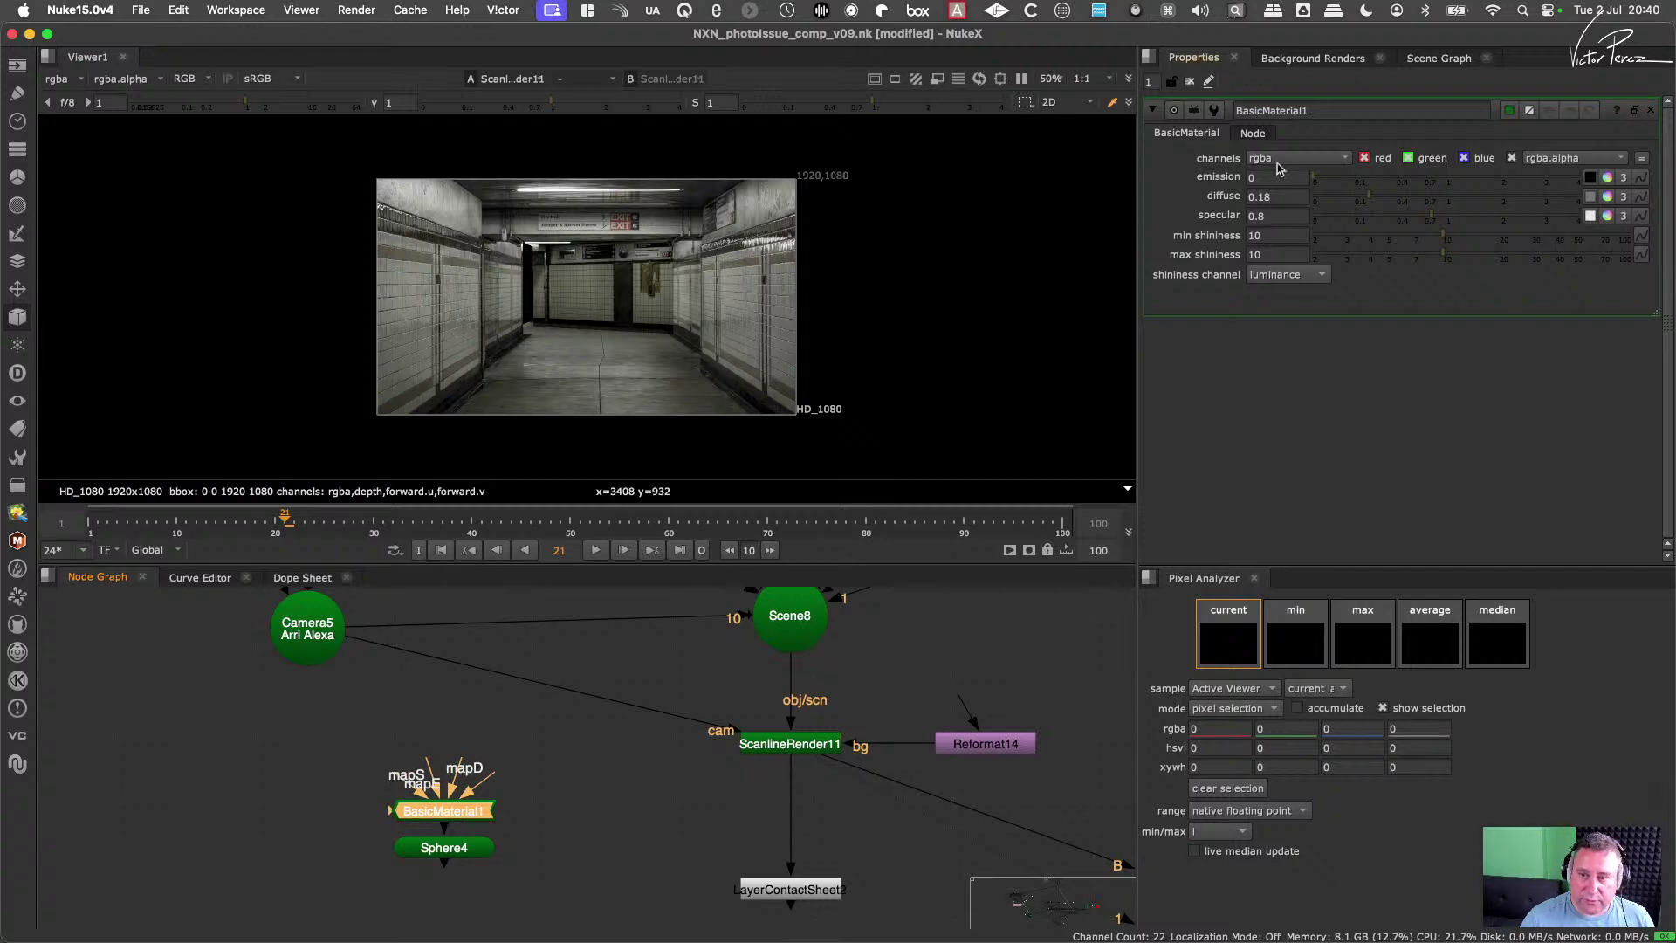
Step: Set the BasicMaterial's specular to 1 and its diffuse to 0
double_click(1308, 216)
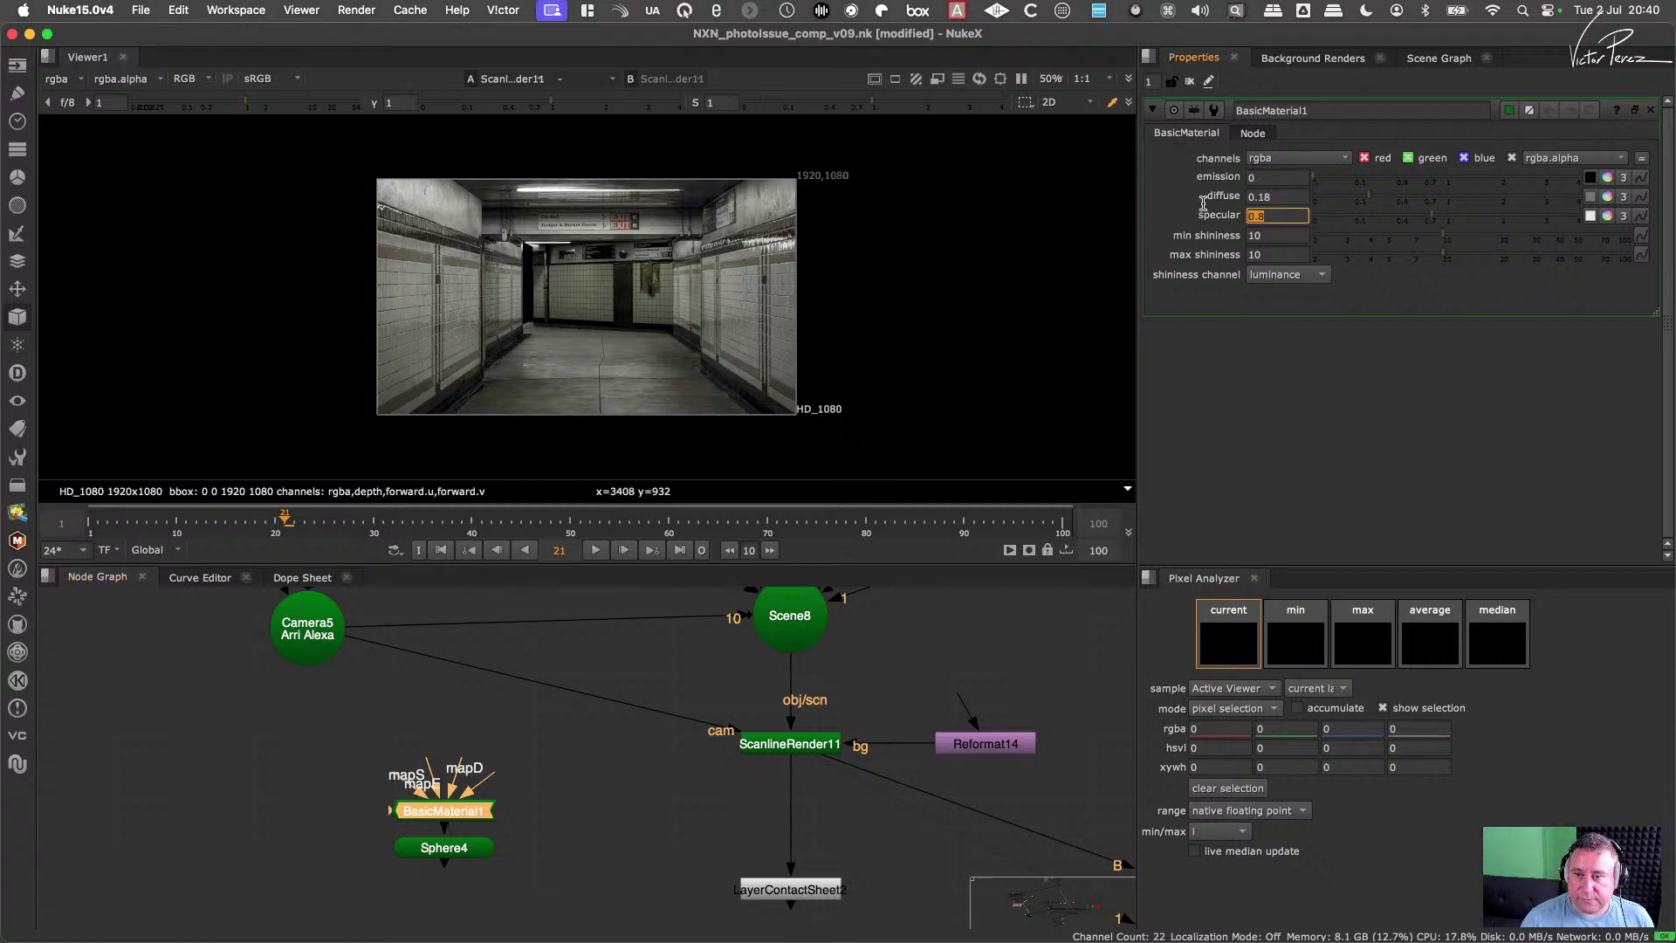
text(1)
key(Tab)
drag(1368, 200, 1189, 260)
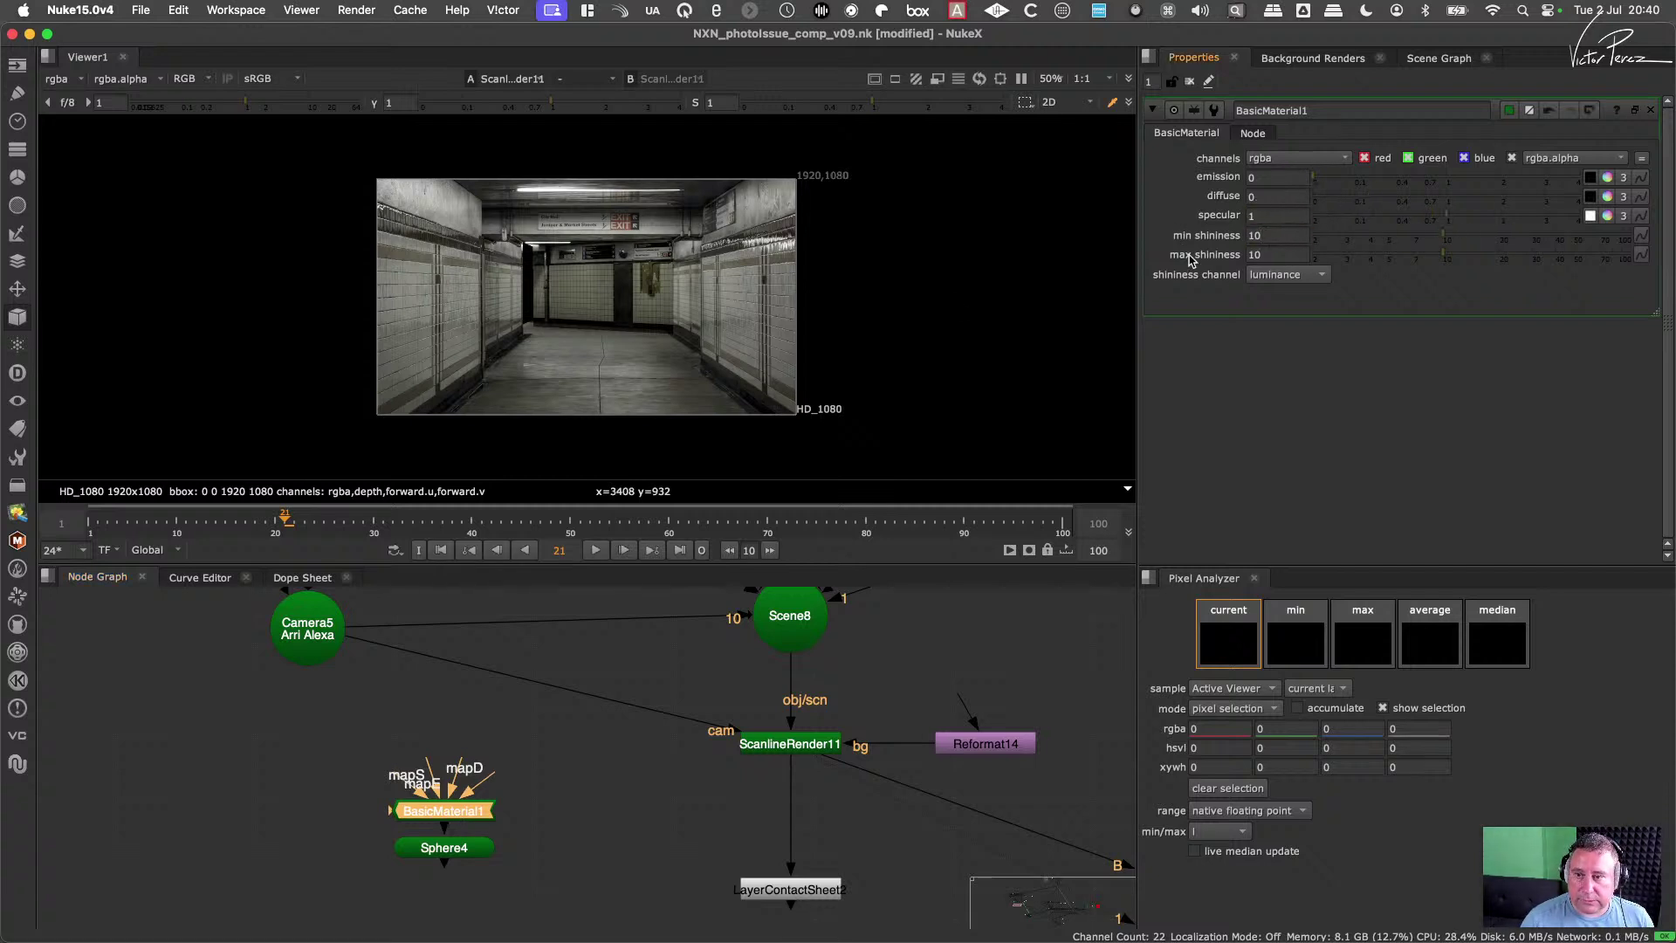
Step: Set the BasicMaterial's minimum and maximum shininess to 0
click(1317, 238)
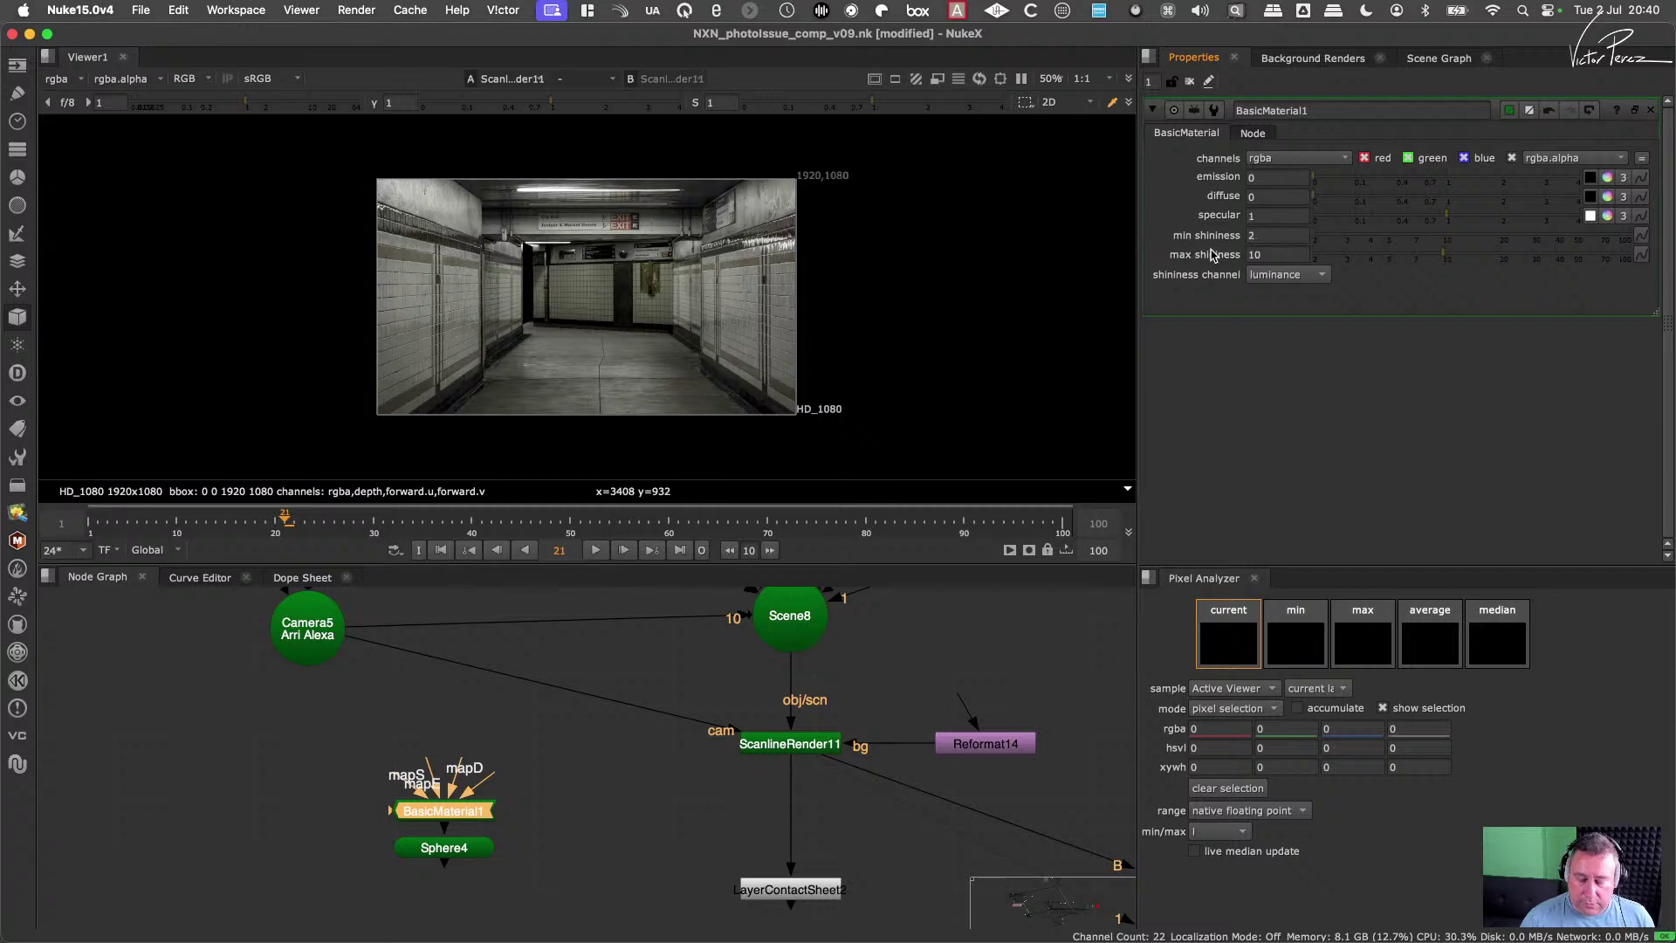
double_click(1285, 237)
text(0)
key(Tab)
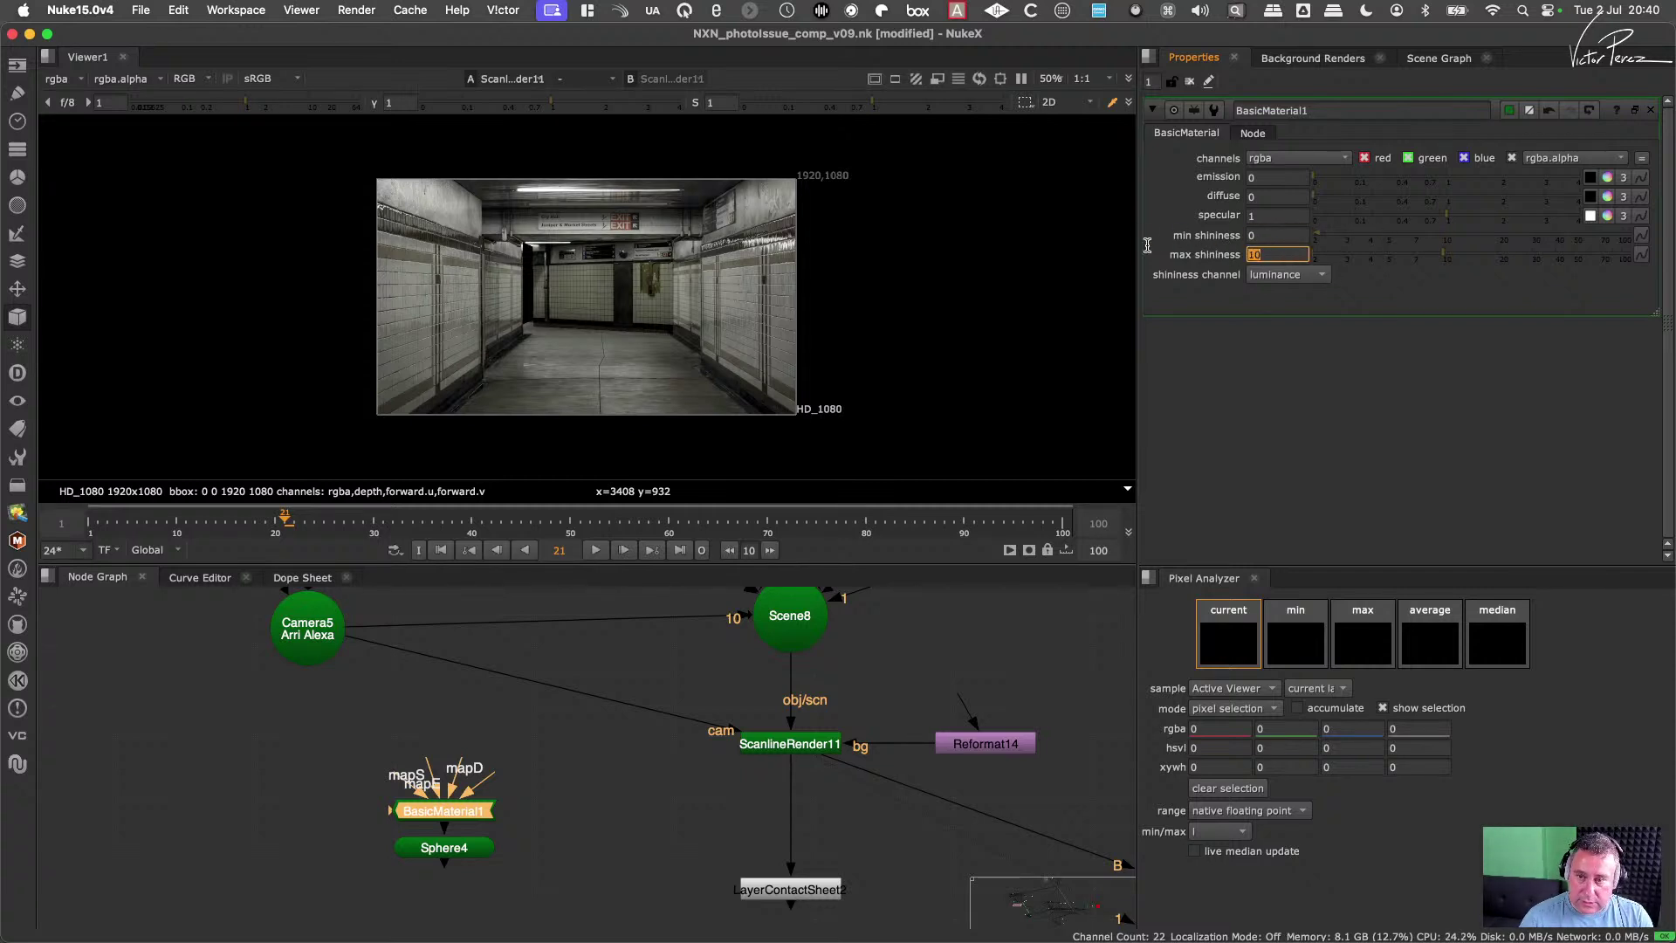
text(0)
key(Return)
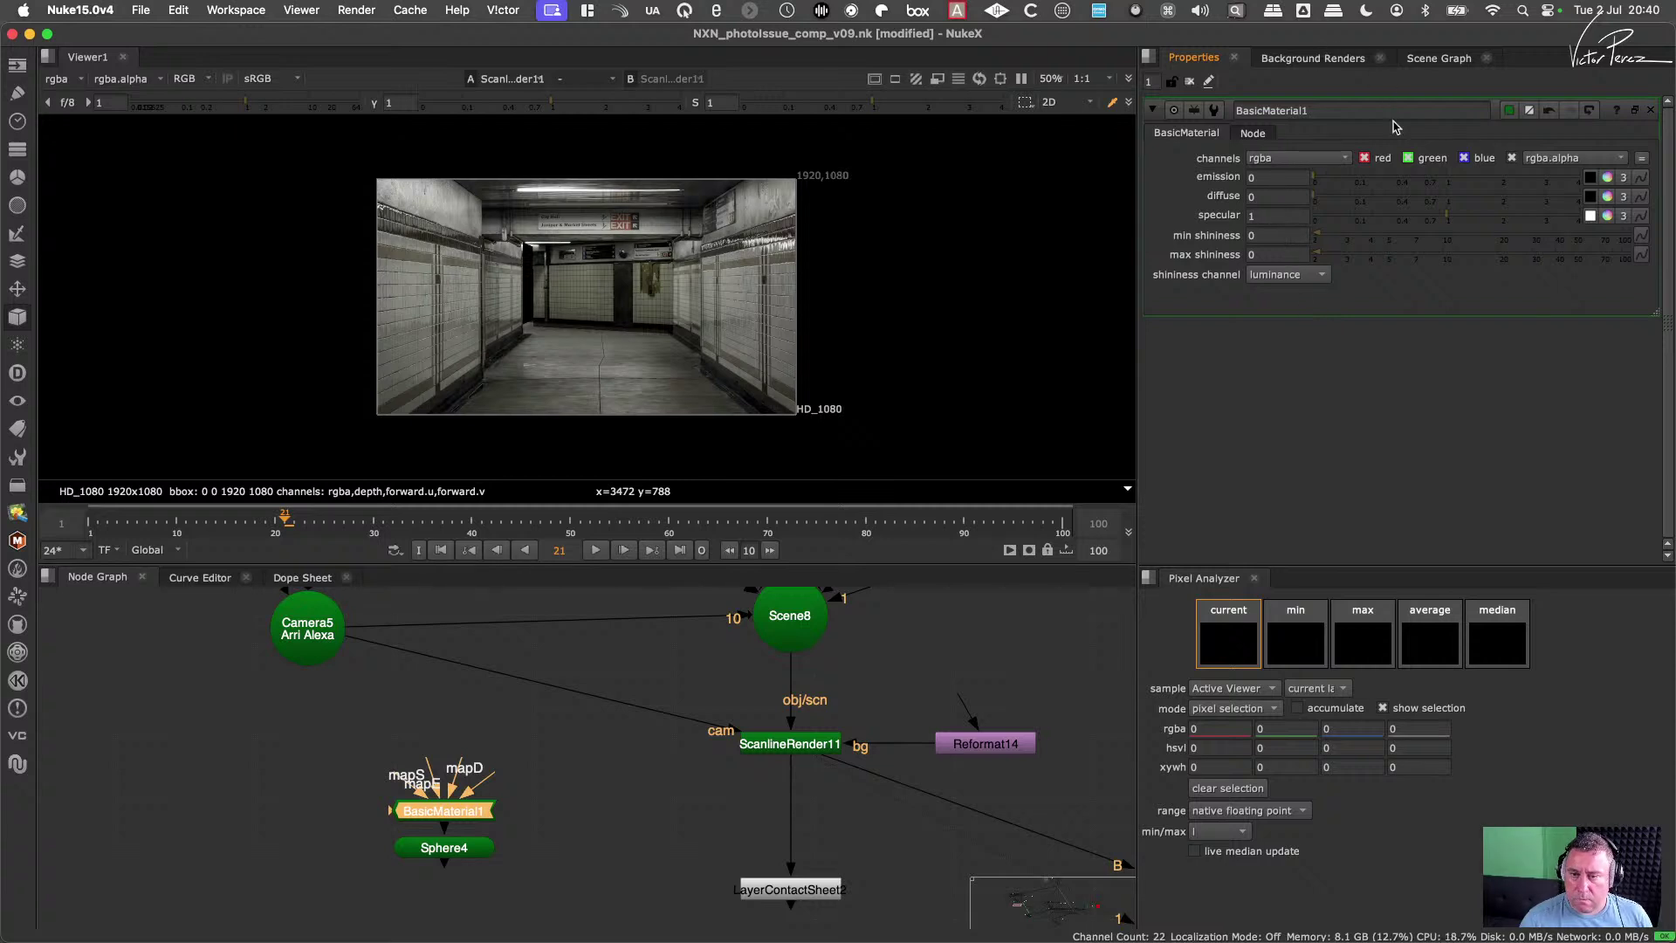
Step: Move the BasicMaterial and sphere up beside the cameras and connect the sphere to Scene8
drag(464, 856, 464, 860)
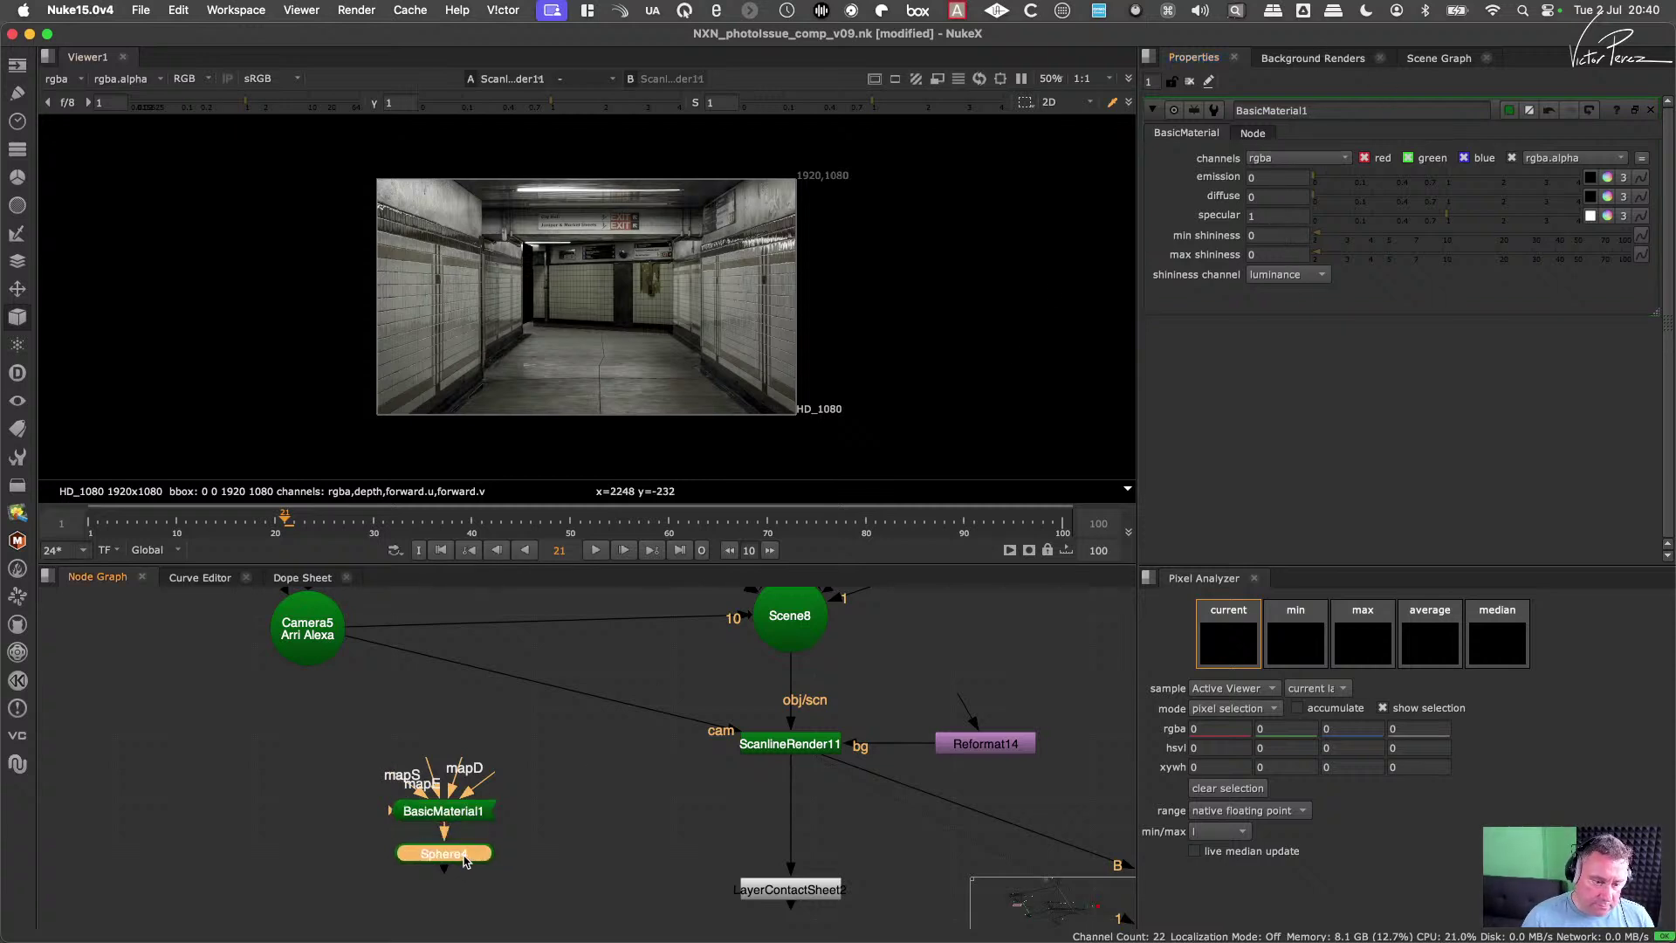
scroll(530, 811, down, 3)
drag(543, 768, 500, 679)
middle_drag(500, 679, 499, 770)
drag(499, 770, 708, 776)
click(522, 744)
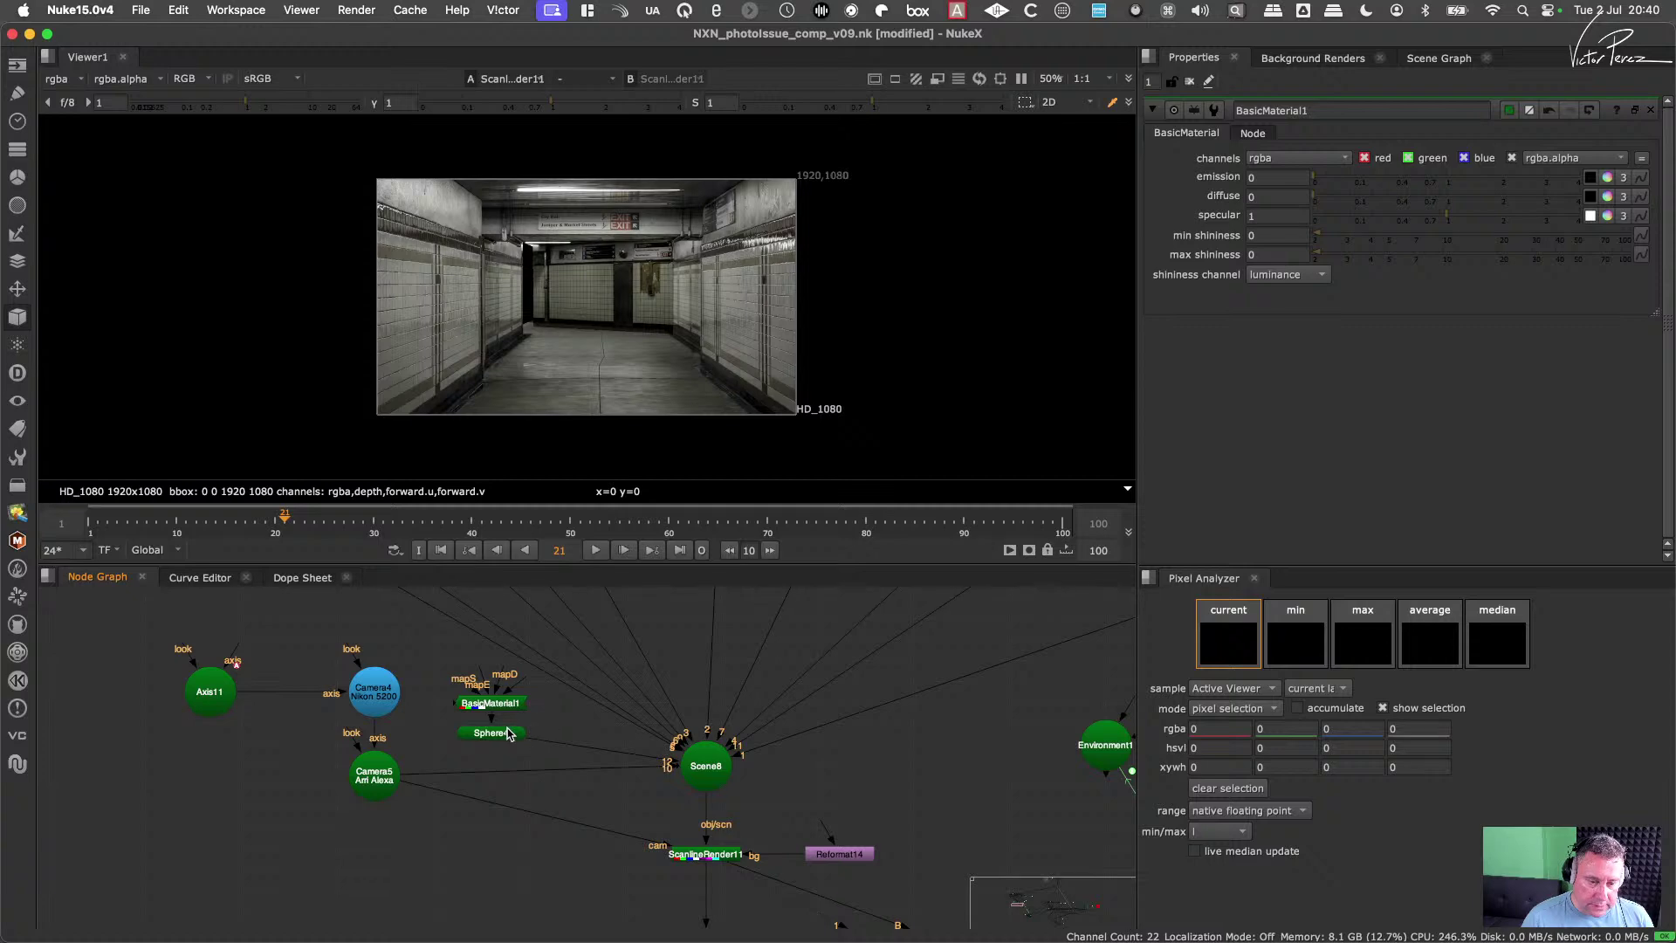
Step: Show Scene8 in the viewer and examine the sphere's position in the corridor from the side
click(723, 767)
key(1)
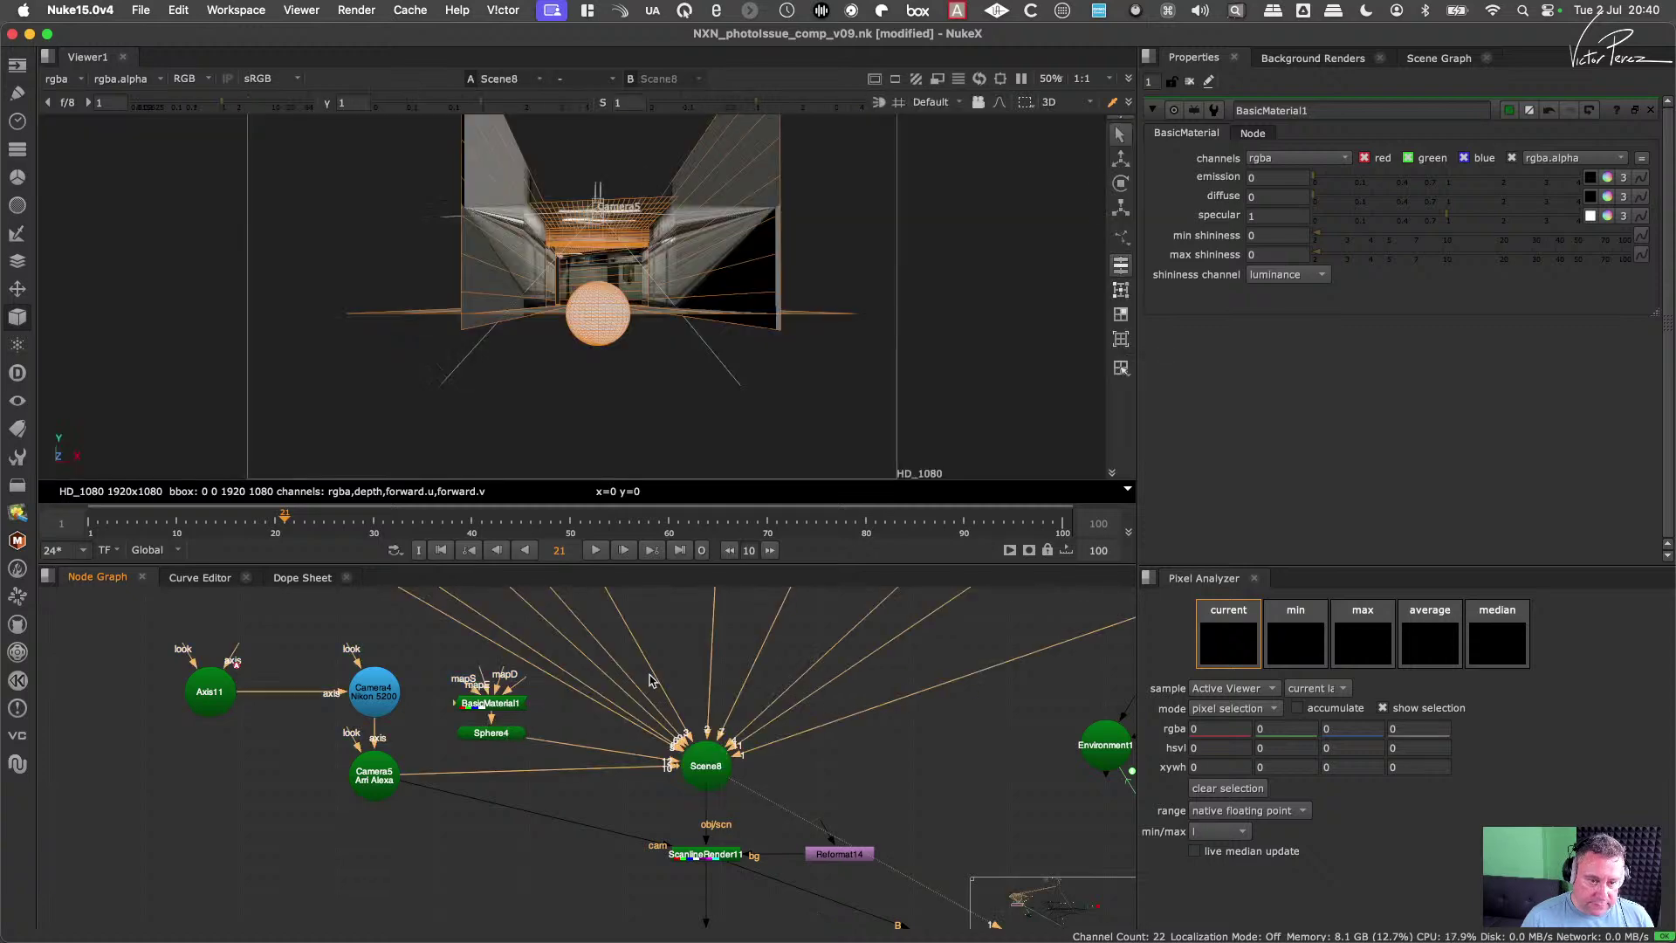
click(609, 345)
drag(699, 362, 544, 431)
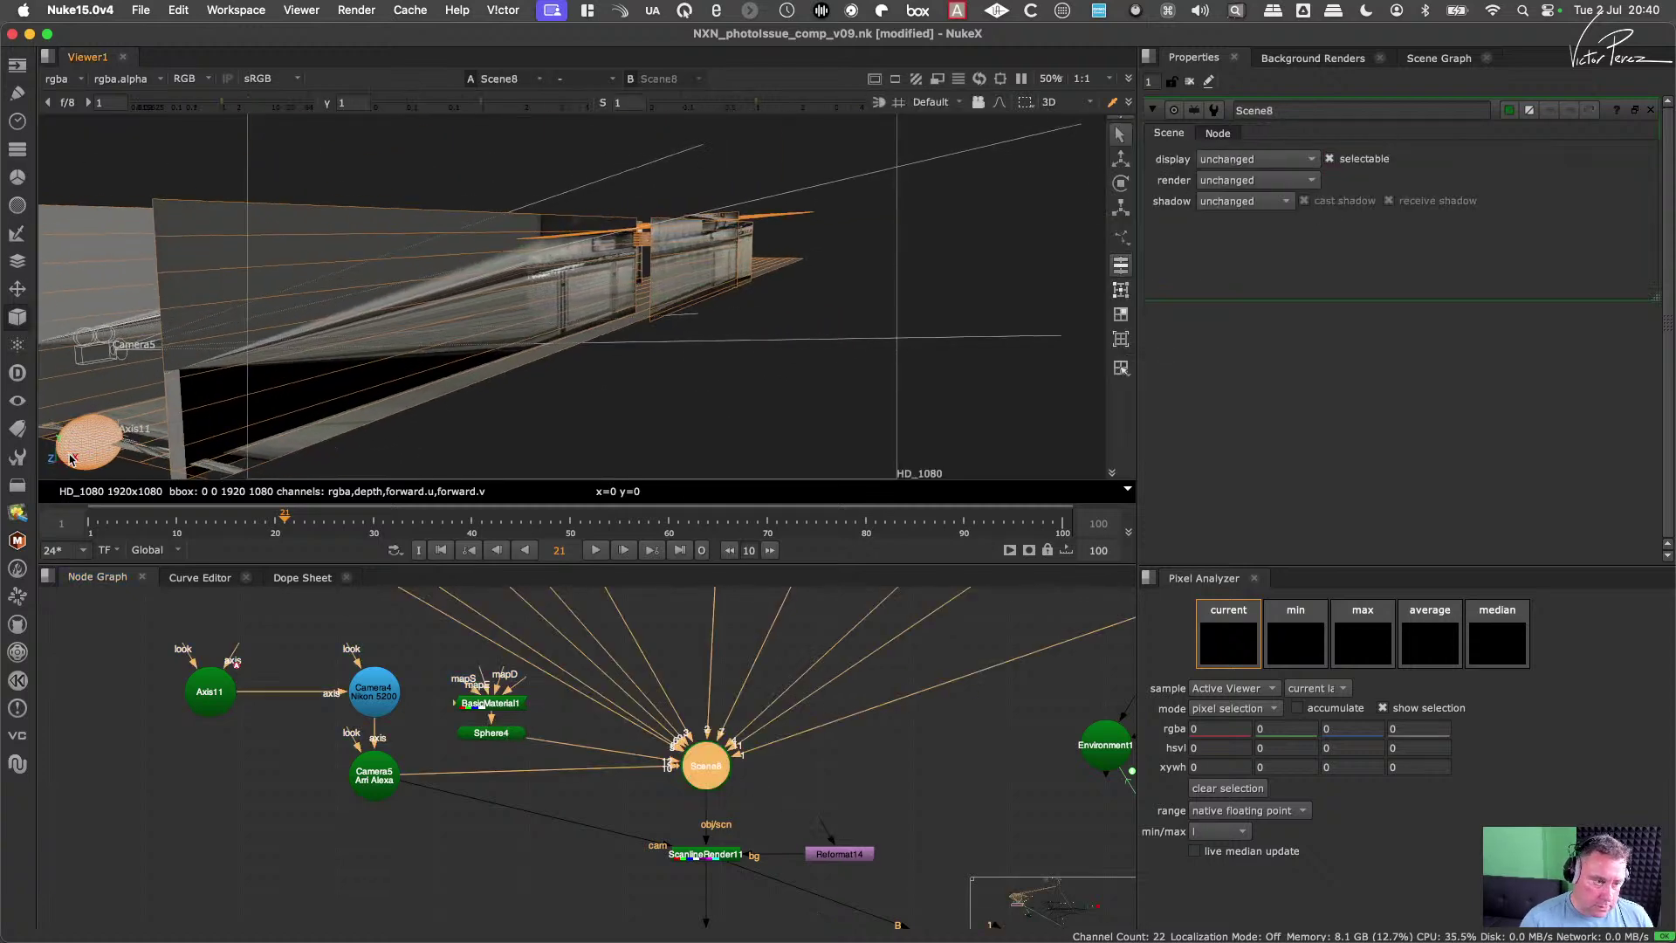
right_click(127, 433)
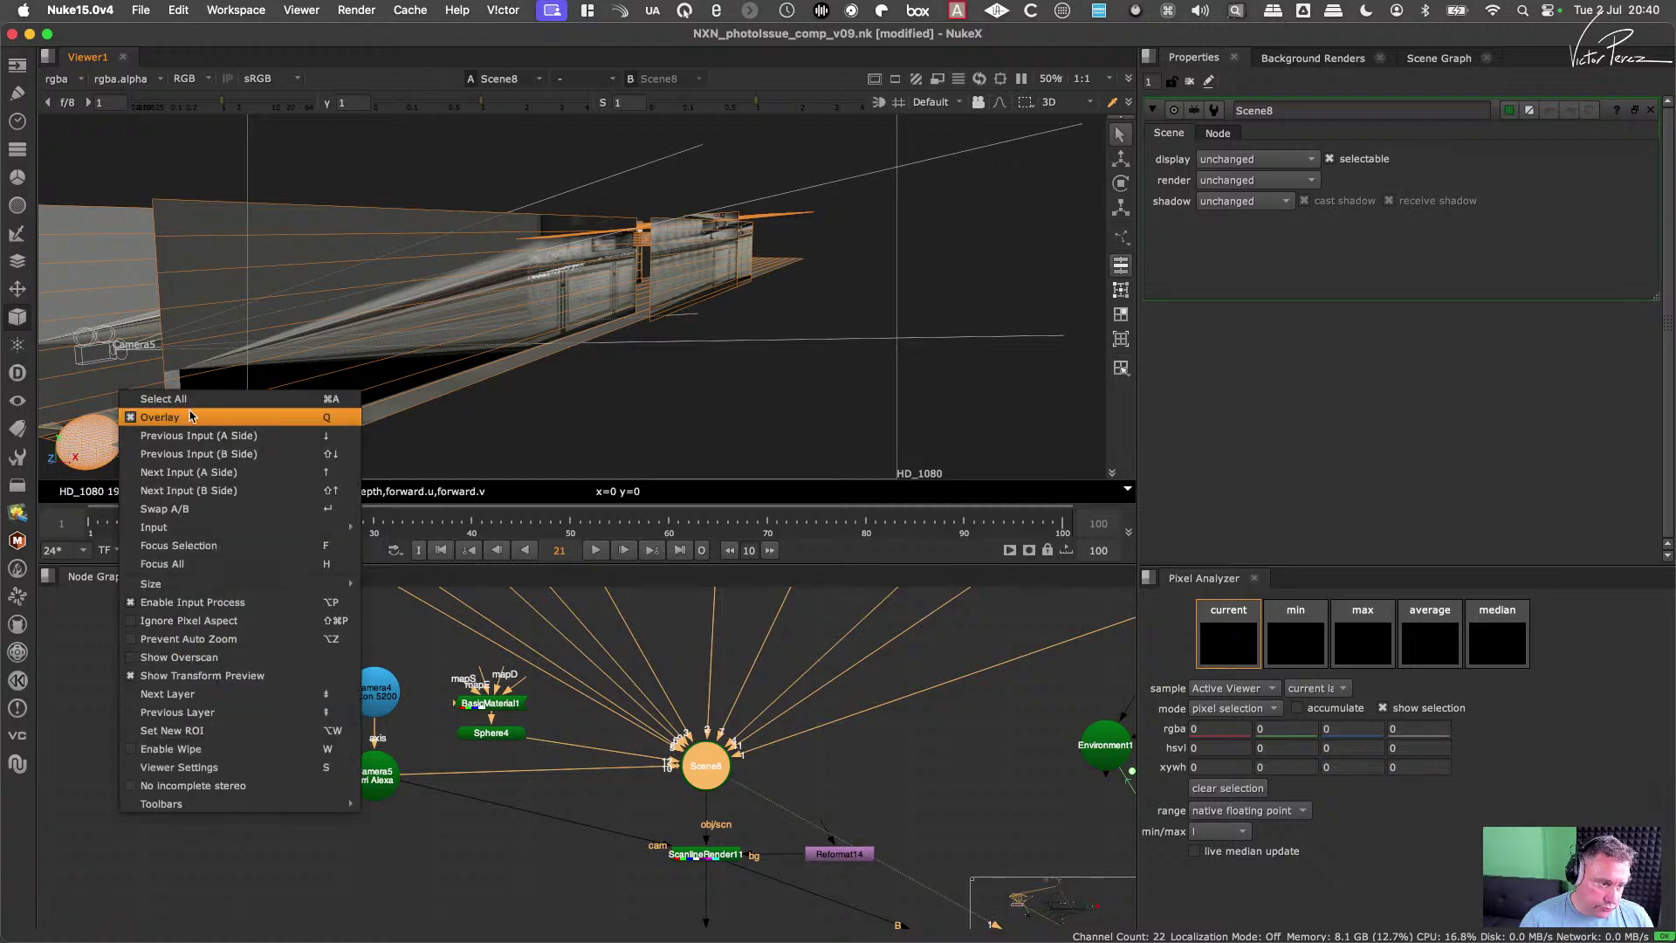
click(698, 344)
super+drag(539, 375, 720, 368)
click(552, 353)
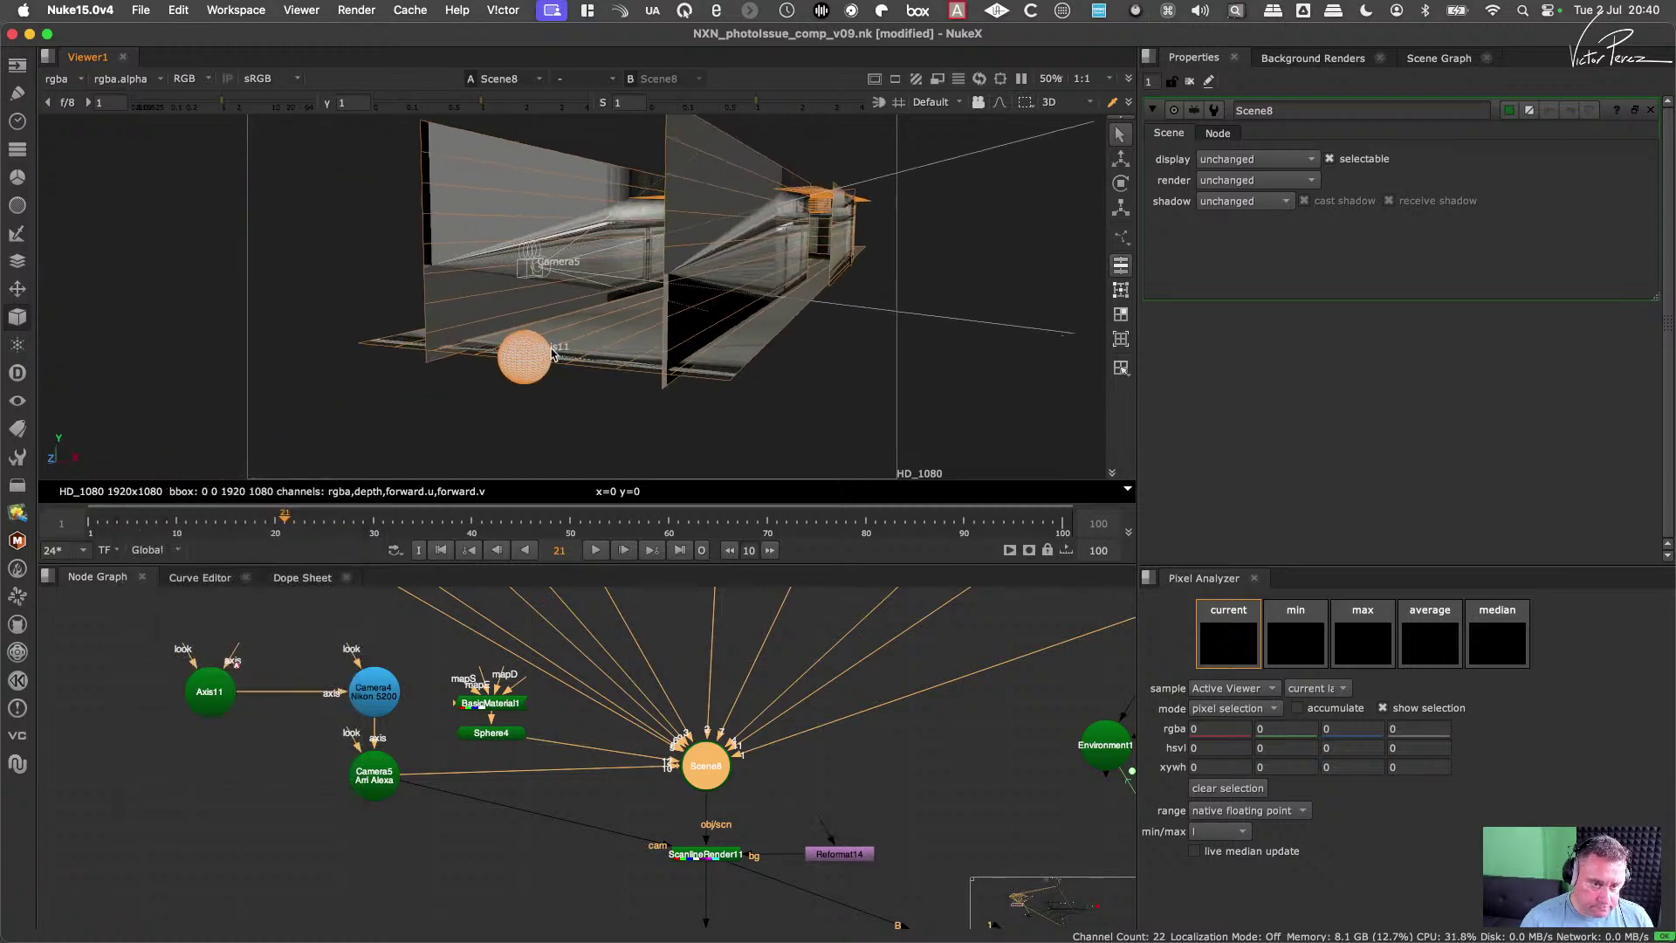
Step: Move the sphere into the corridor by setting its translate y to 2 and z to -26
double_click(493, 735)
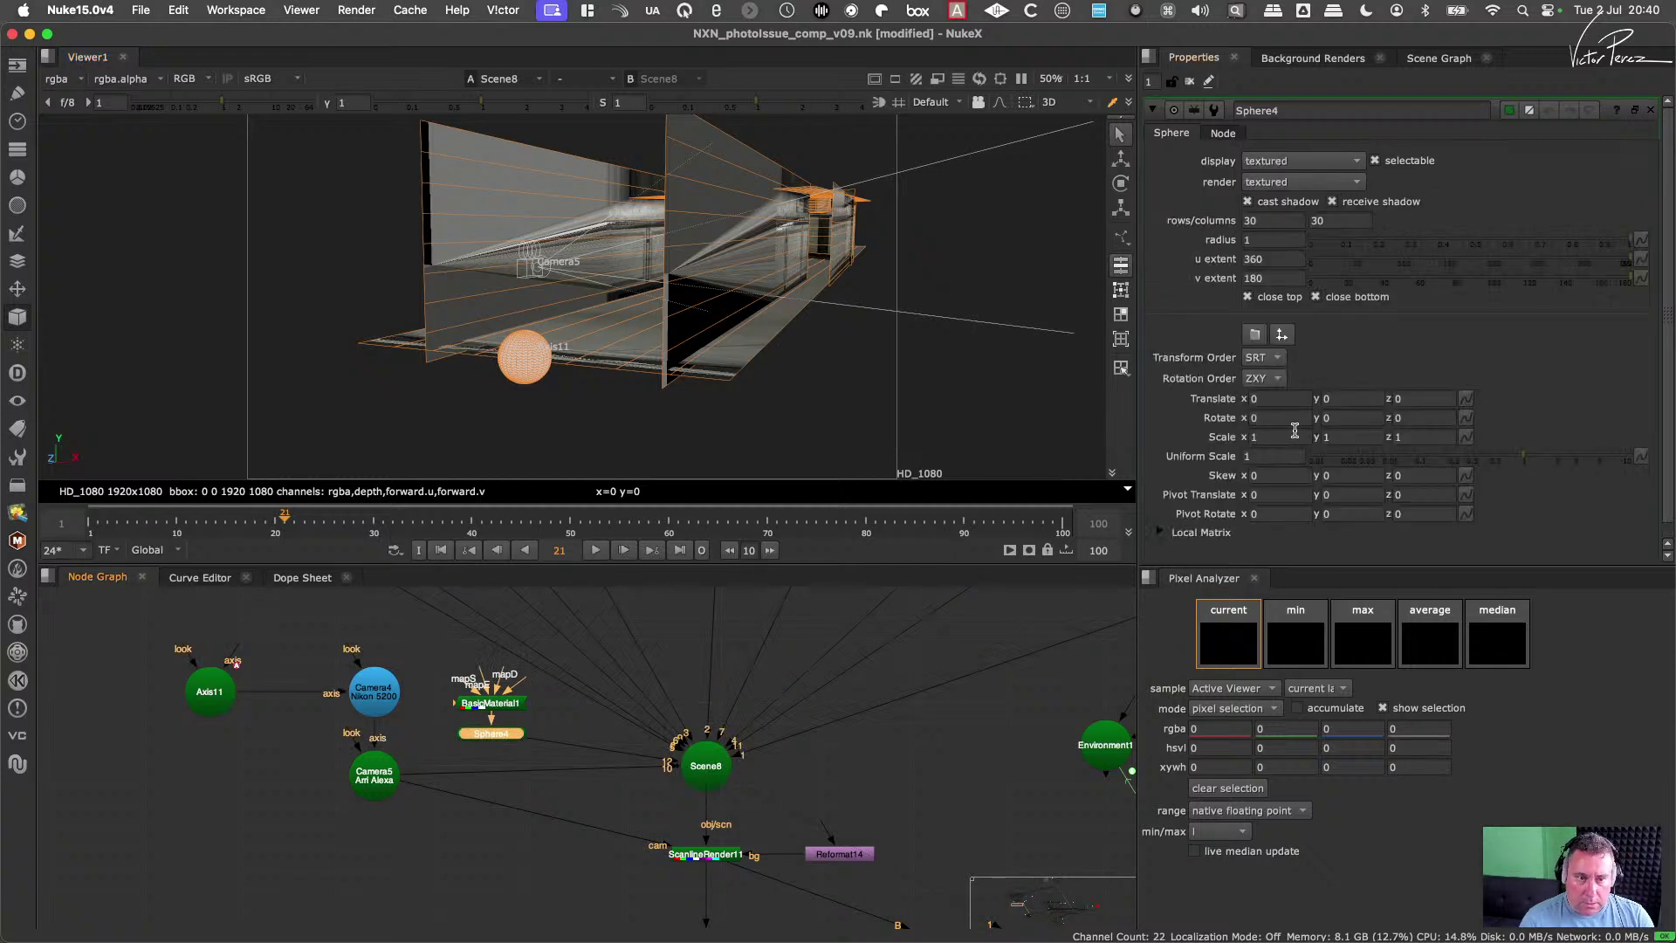
click(1281, 398)
text(0.1)
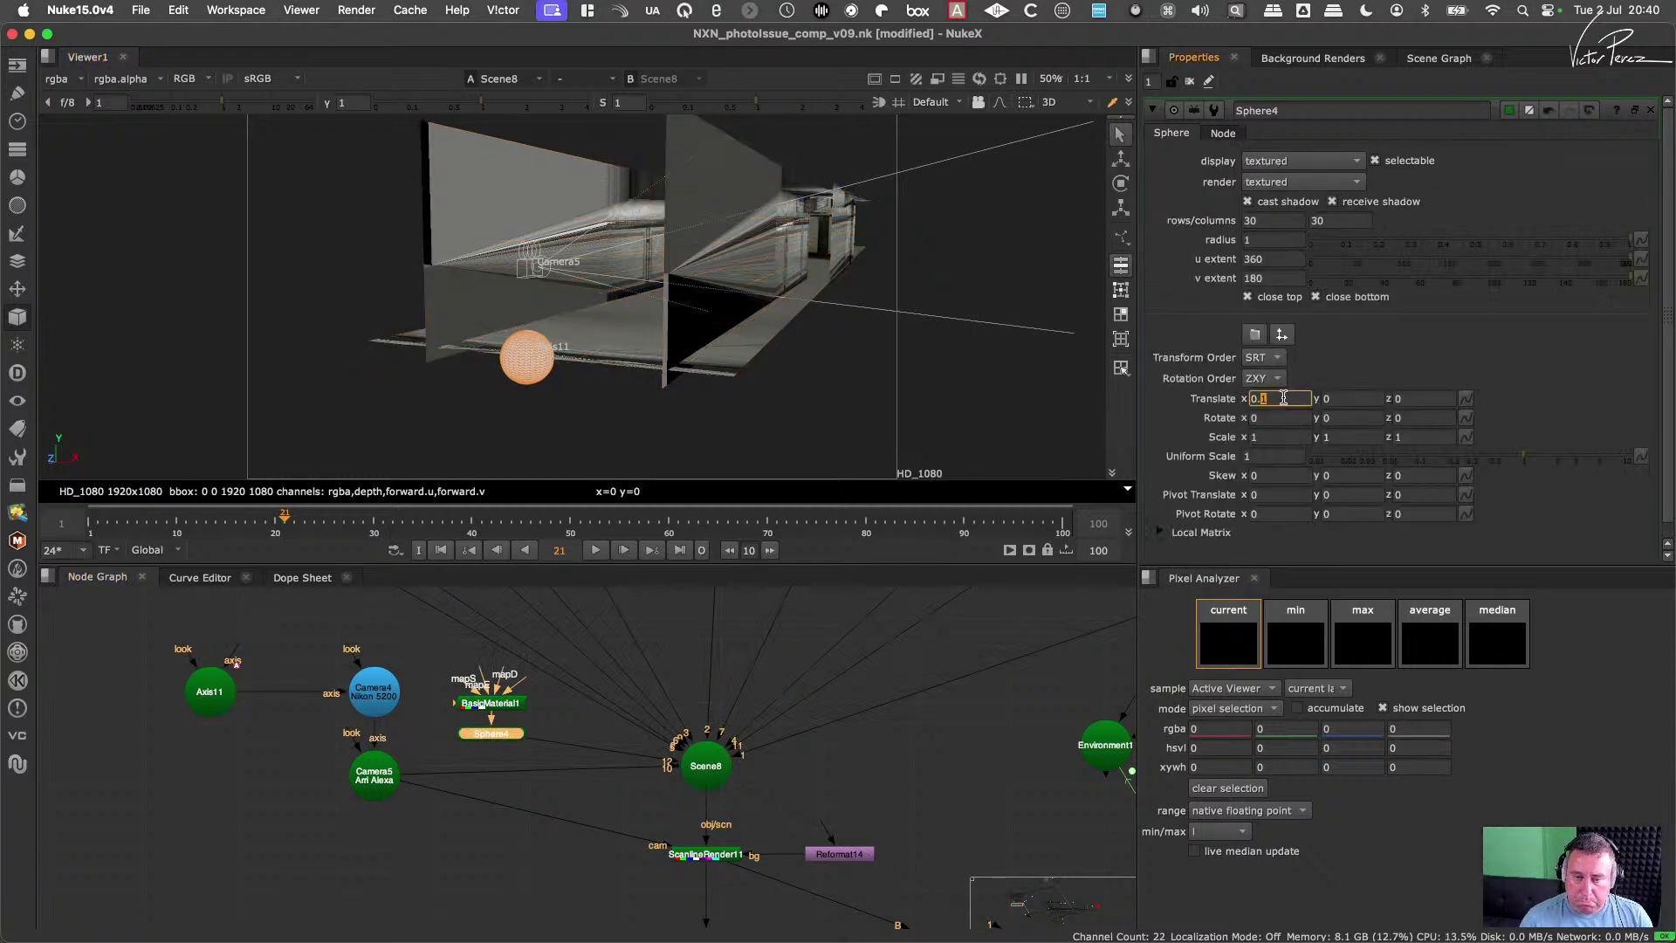
text(0)
click(1343, 398)
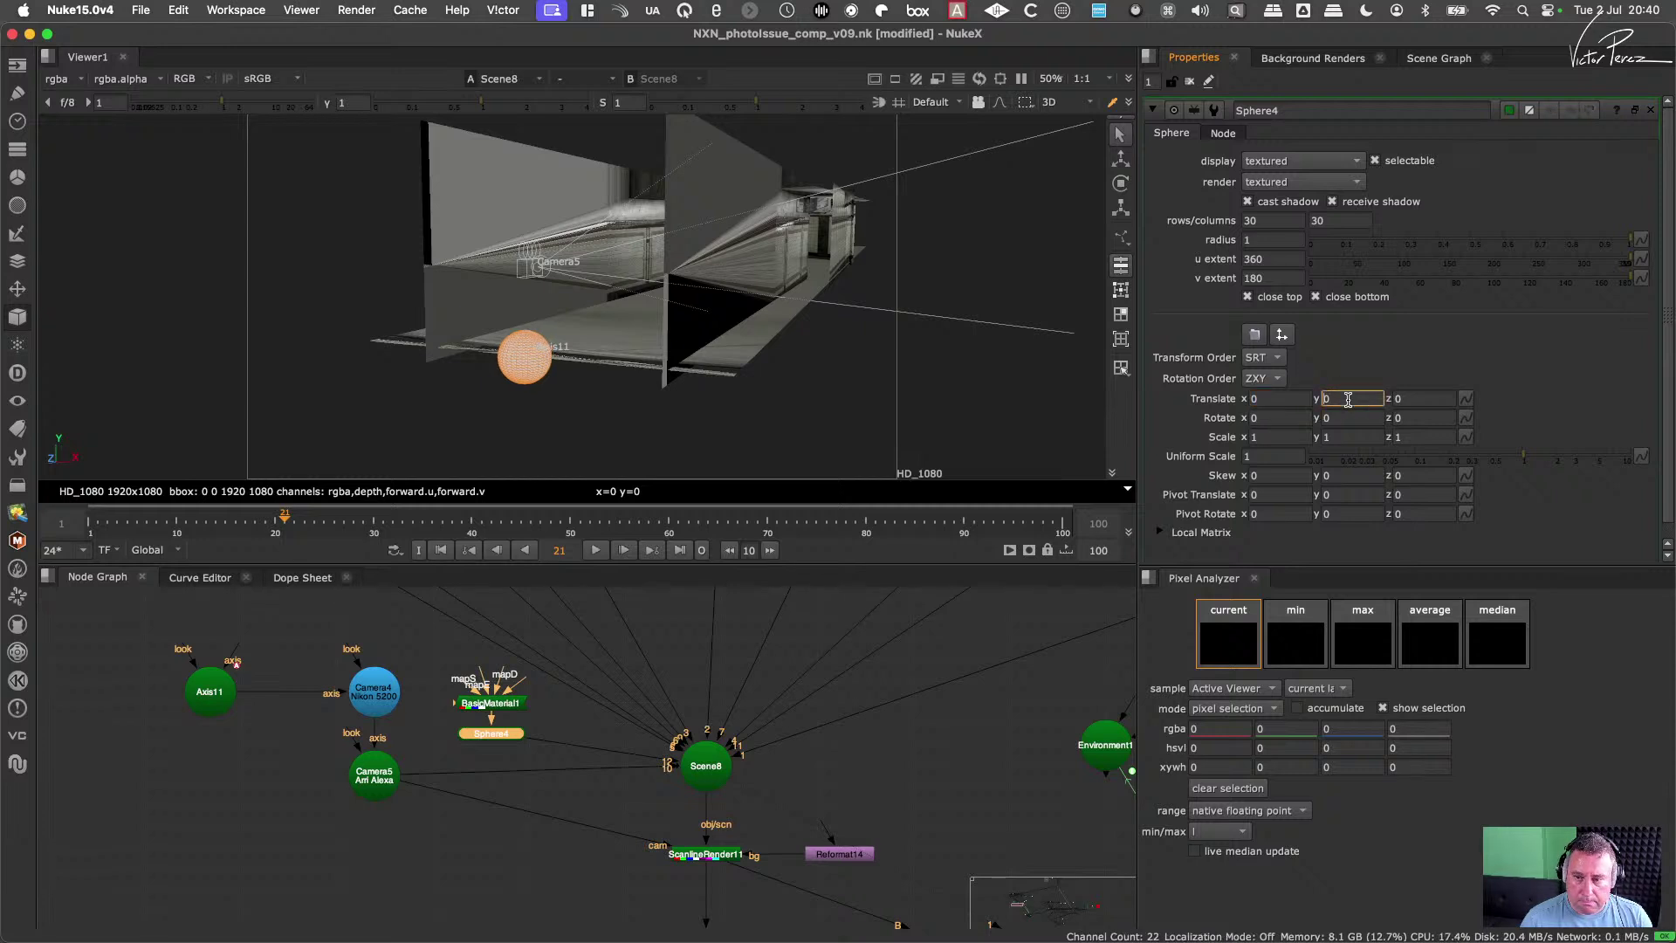
text(1)
key(Up)
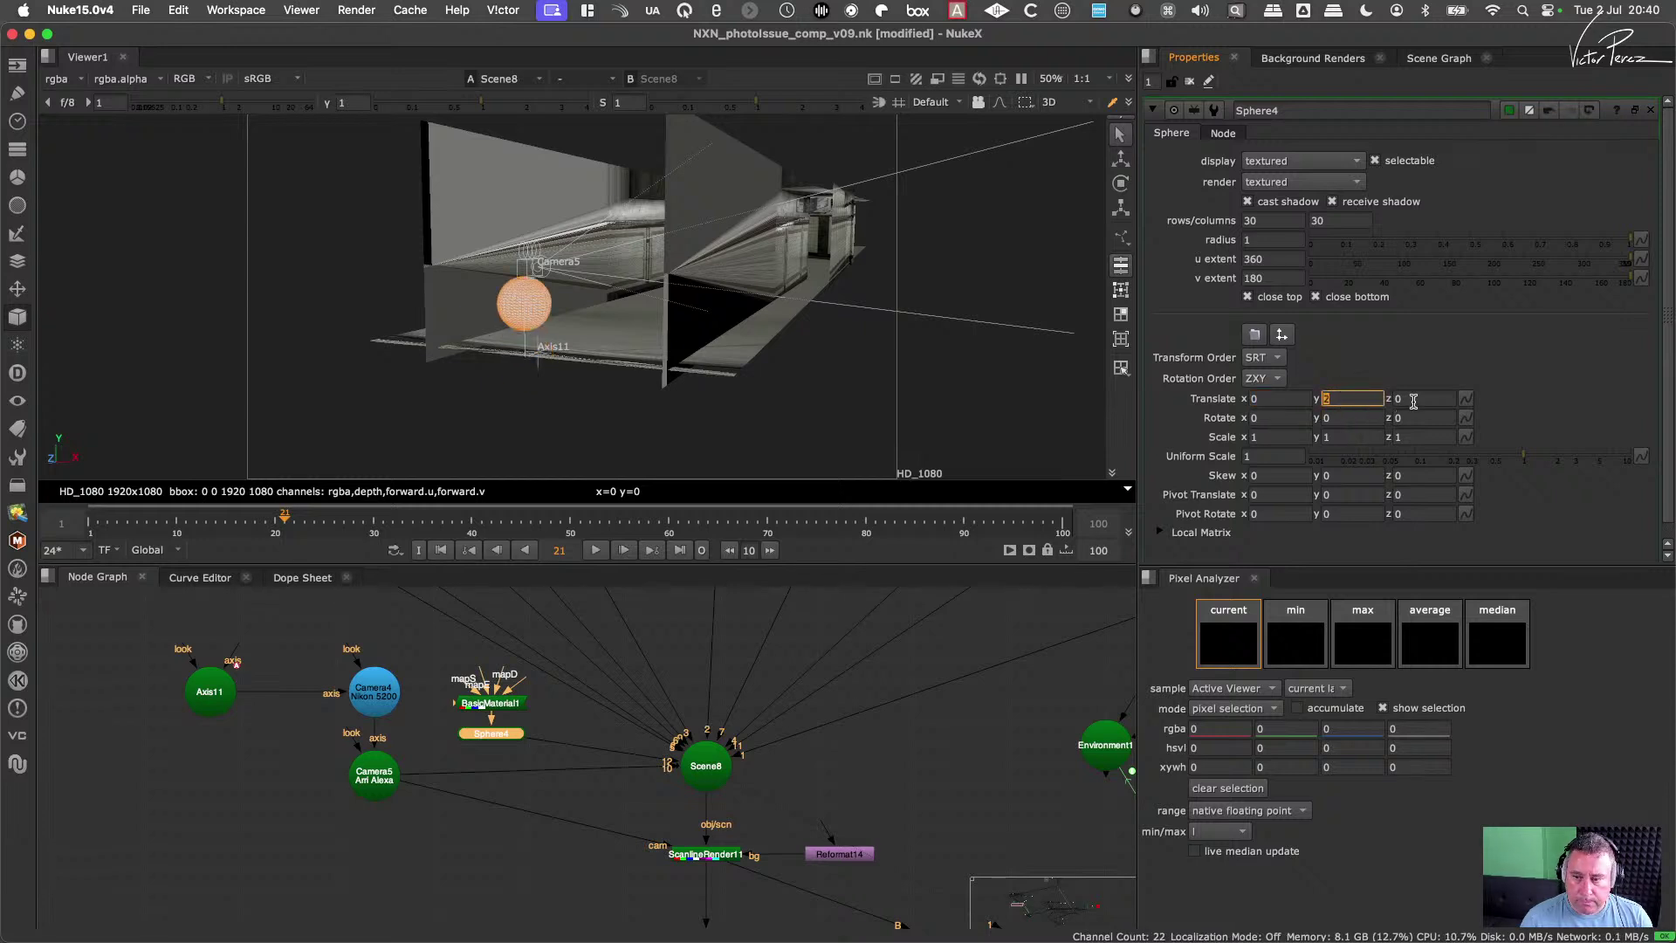
middle_drag(1415, 400, 1114, 410)
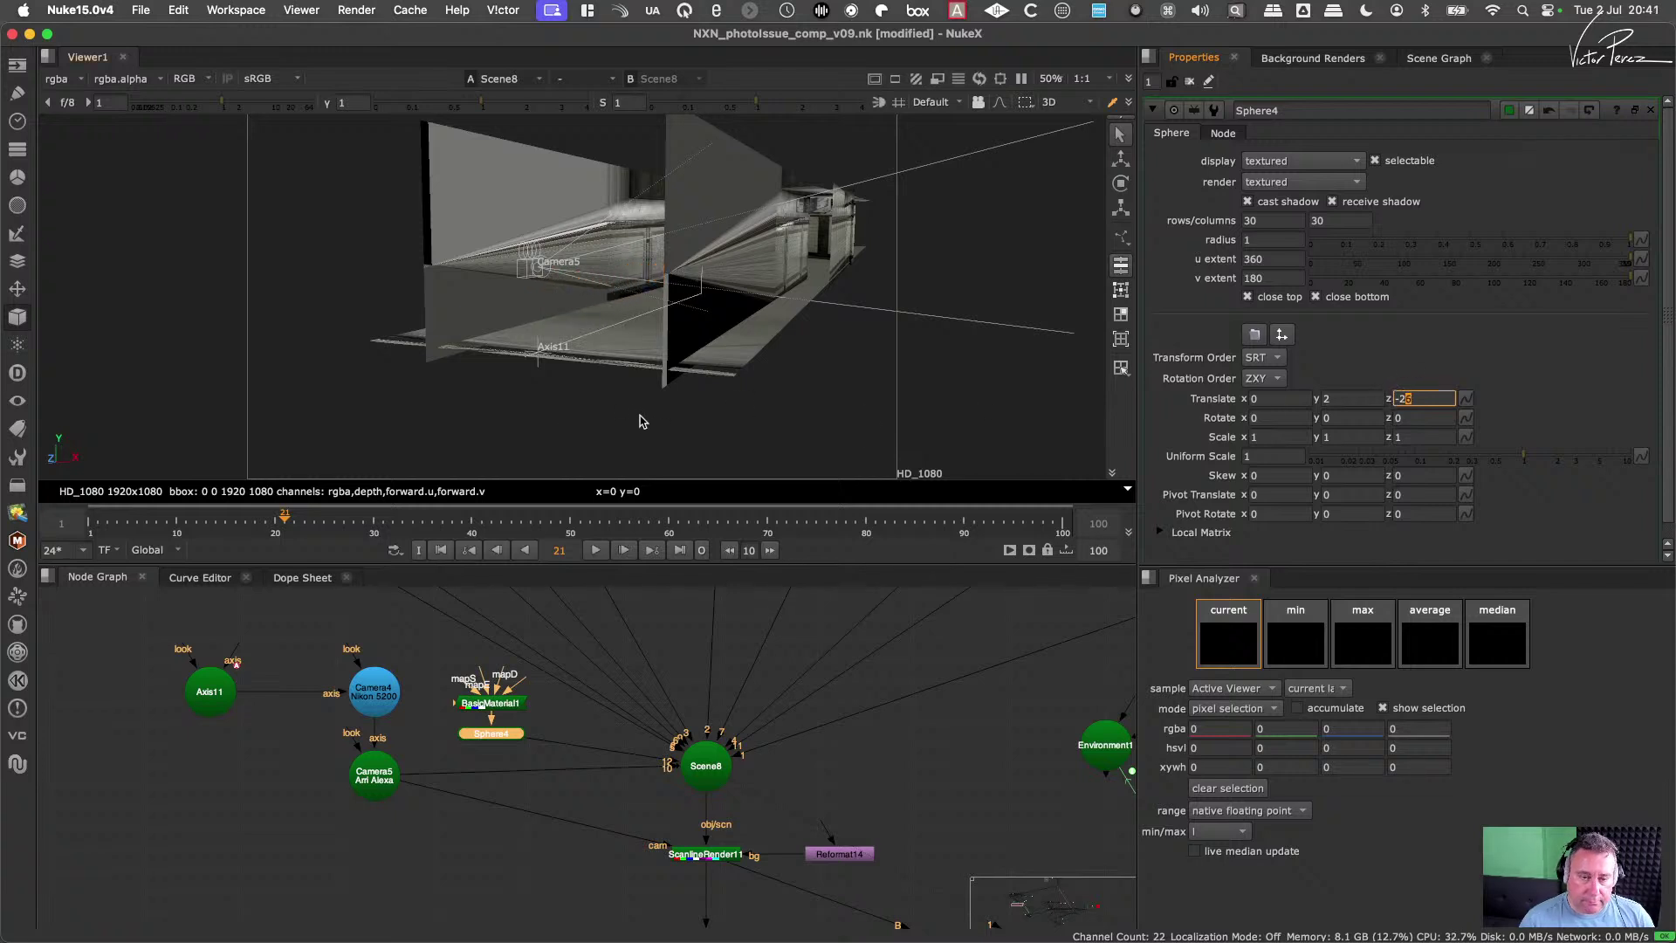
ctrl+drag(640, 422, 679, 356)
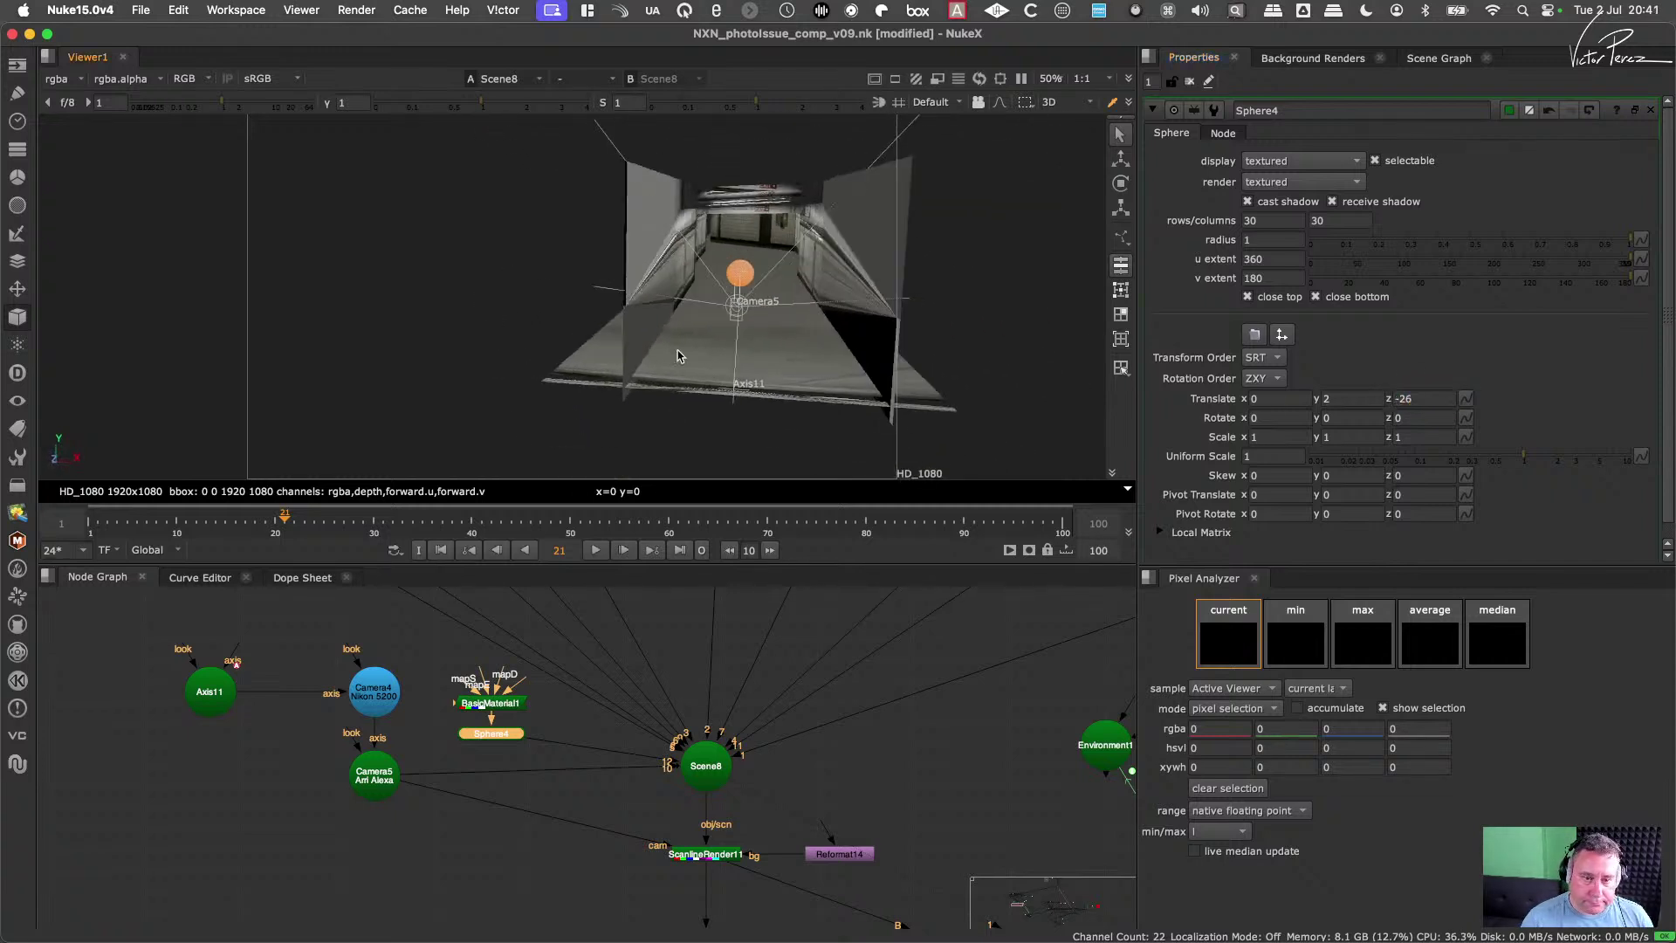
Step: Show the ScanlineRender11 output in the 2D viewer to check the sphere's render
drag(509, 744, 509, 734)
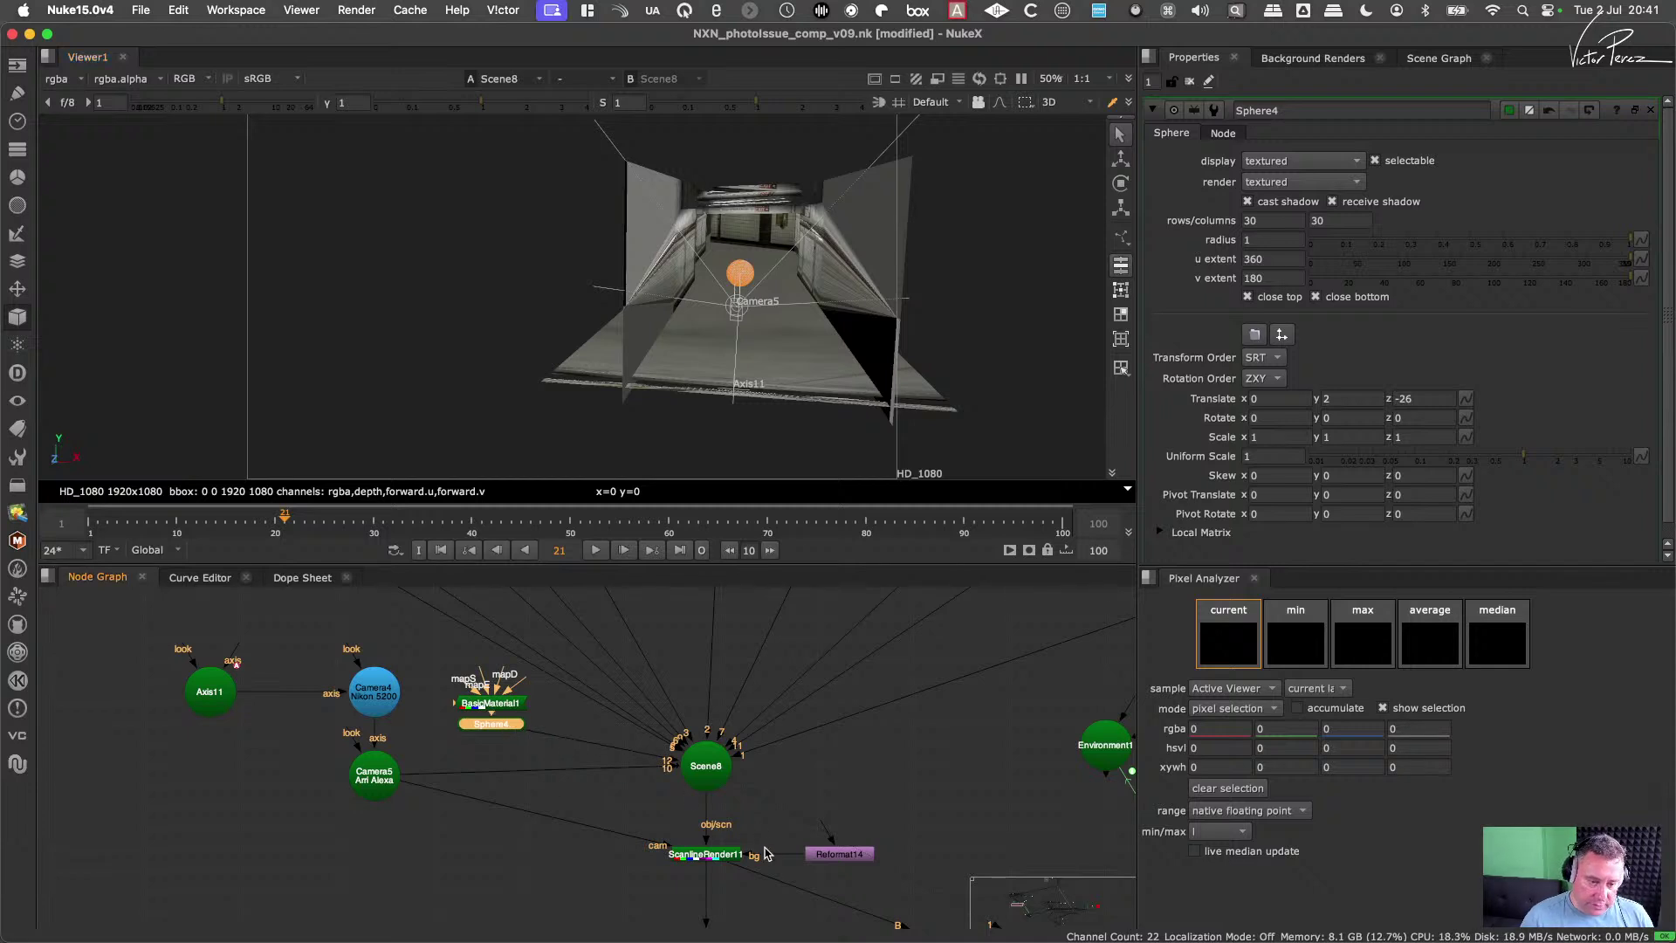
drag(778, 822, 649, 882)
key(1)
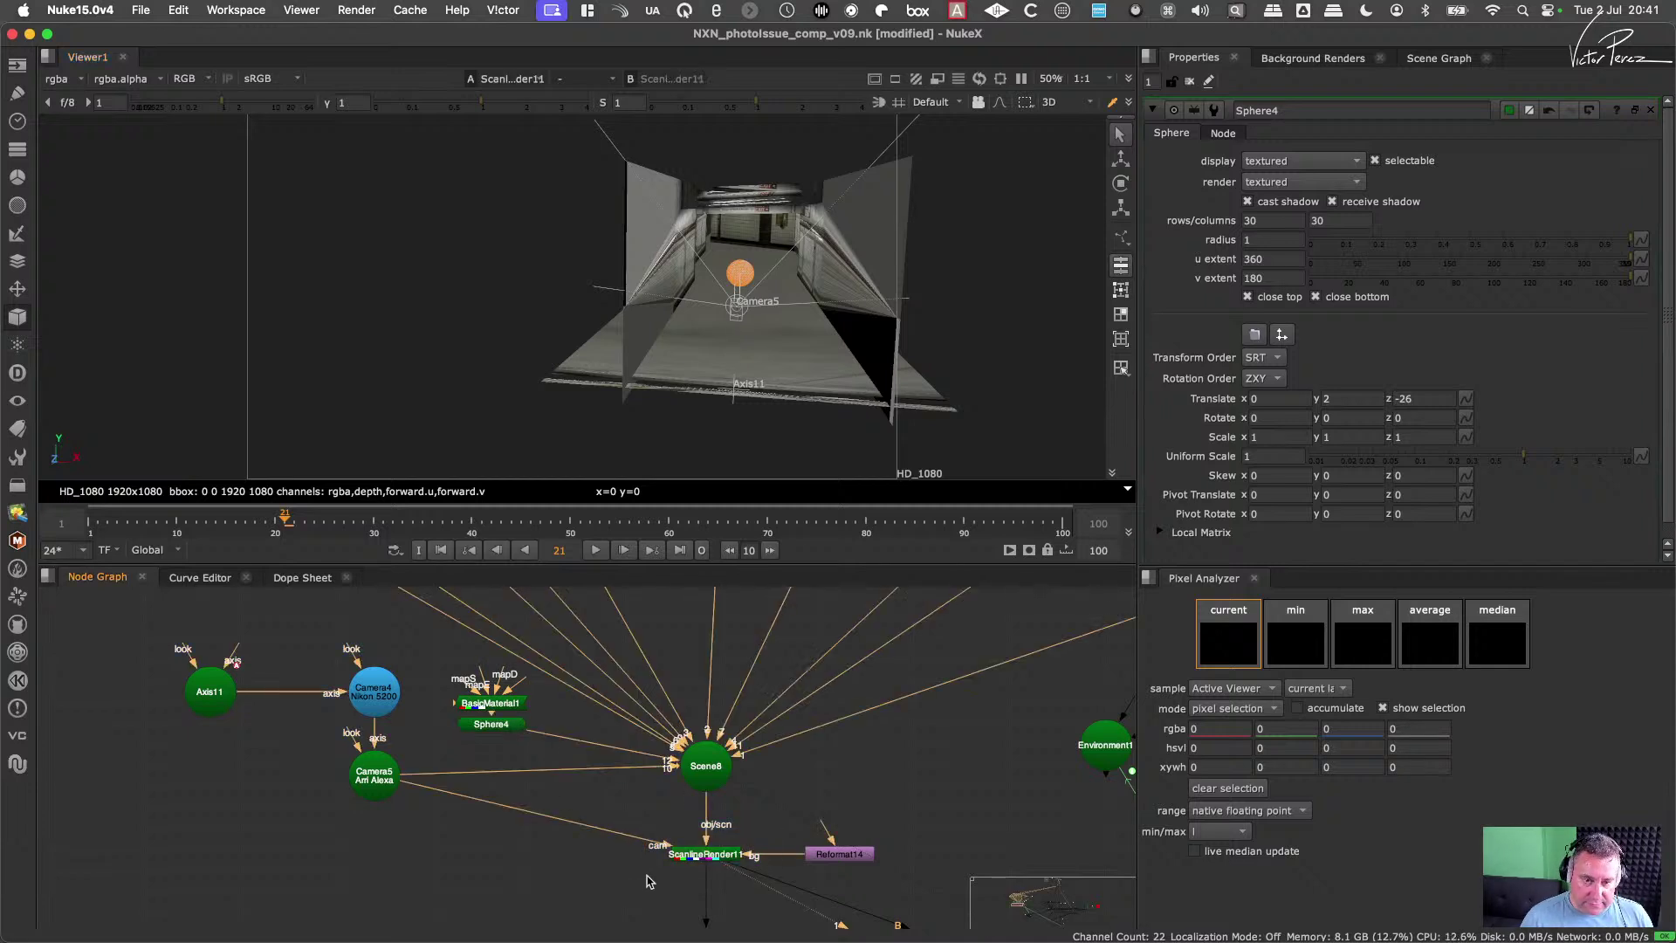
key(Tab)
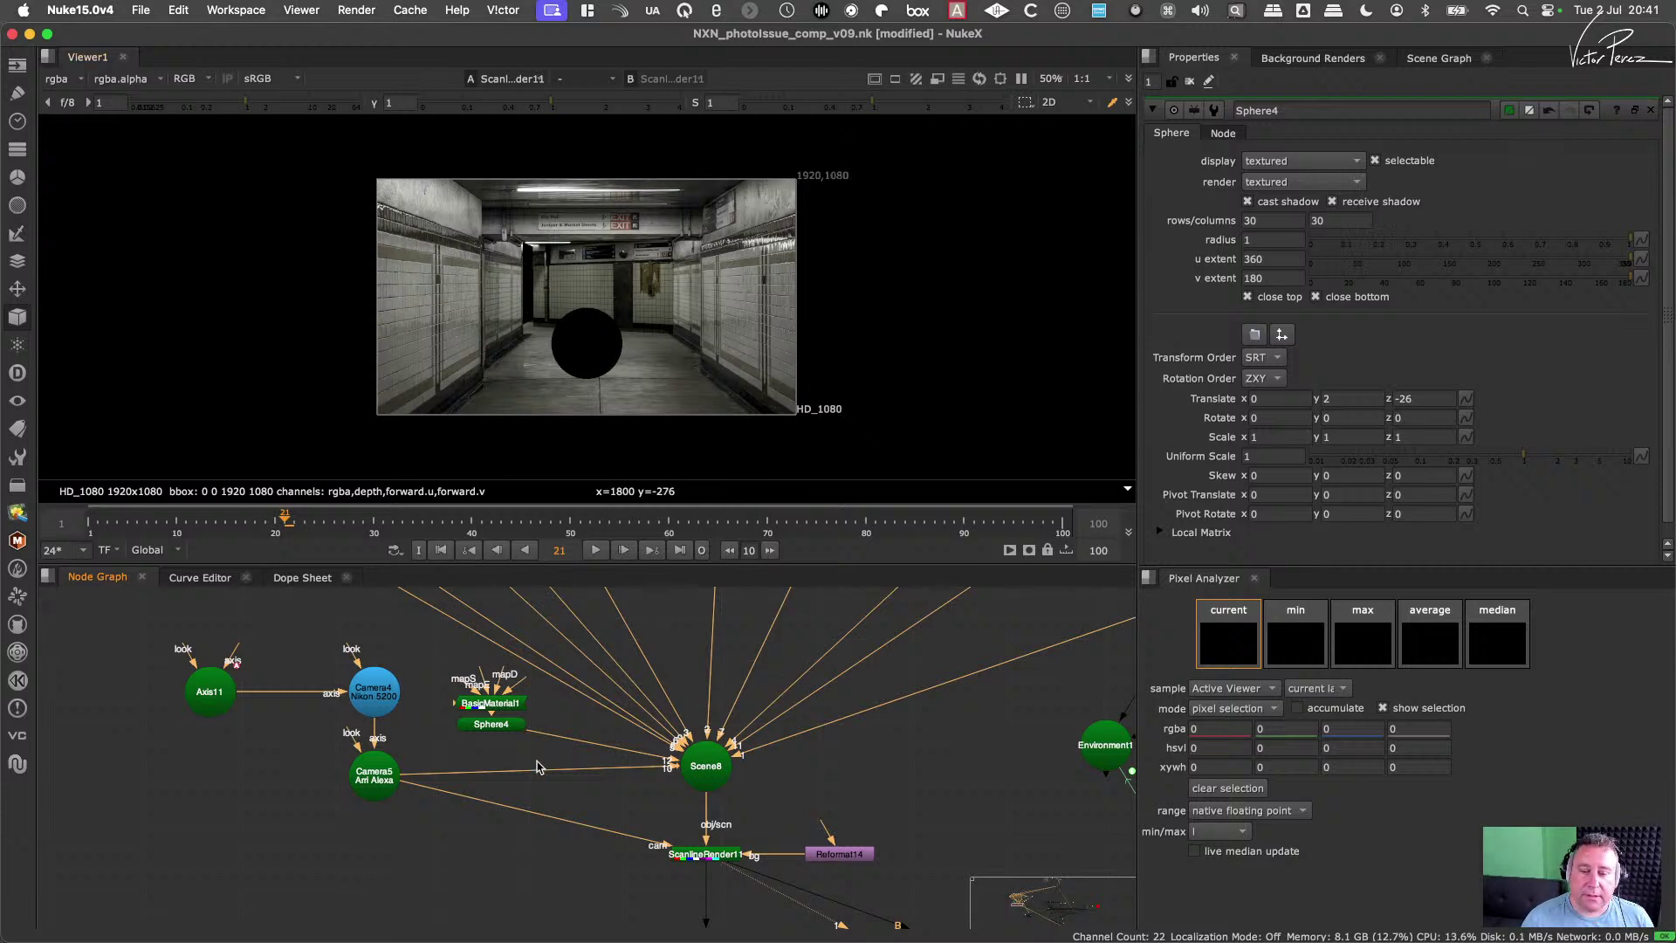
Step: Add a classic RayRender node, connect it to Reformat14, Camera5 and Scene8, and show its output in the viewer
click(572, 890)
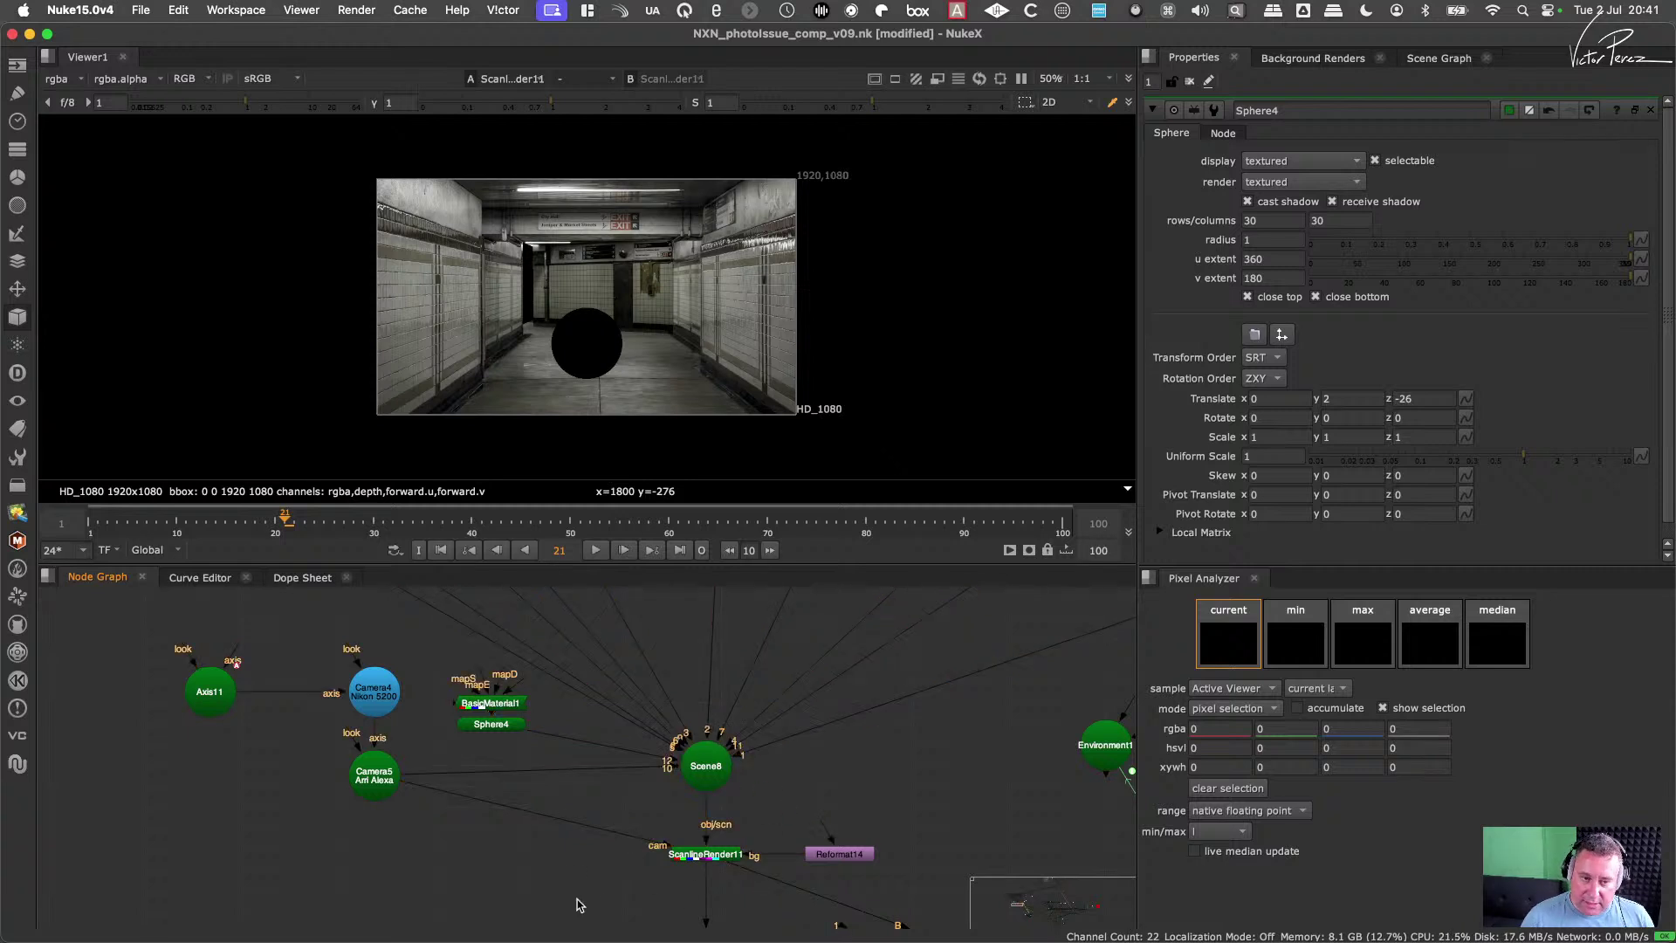
click(21, 317)
mouse_move(96, 341)
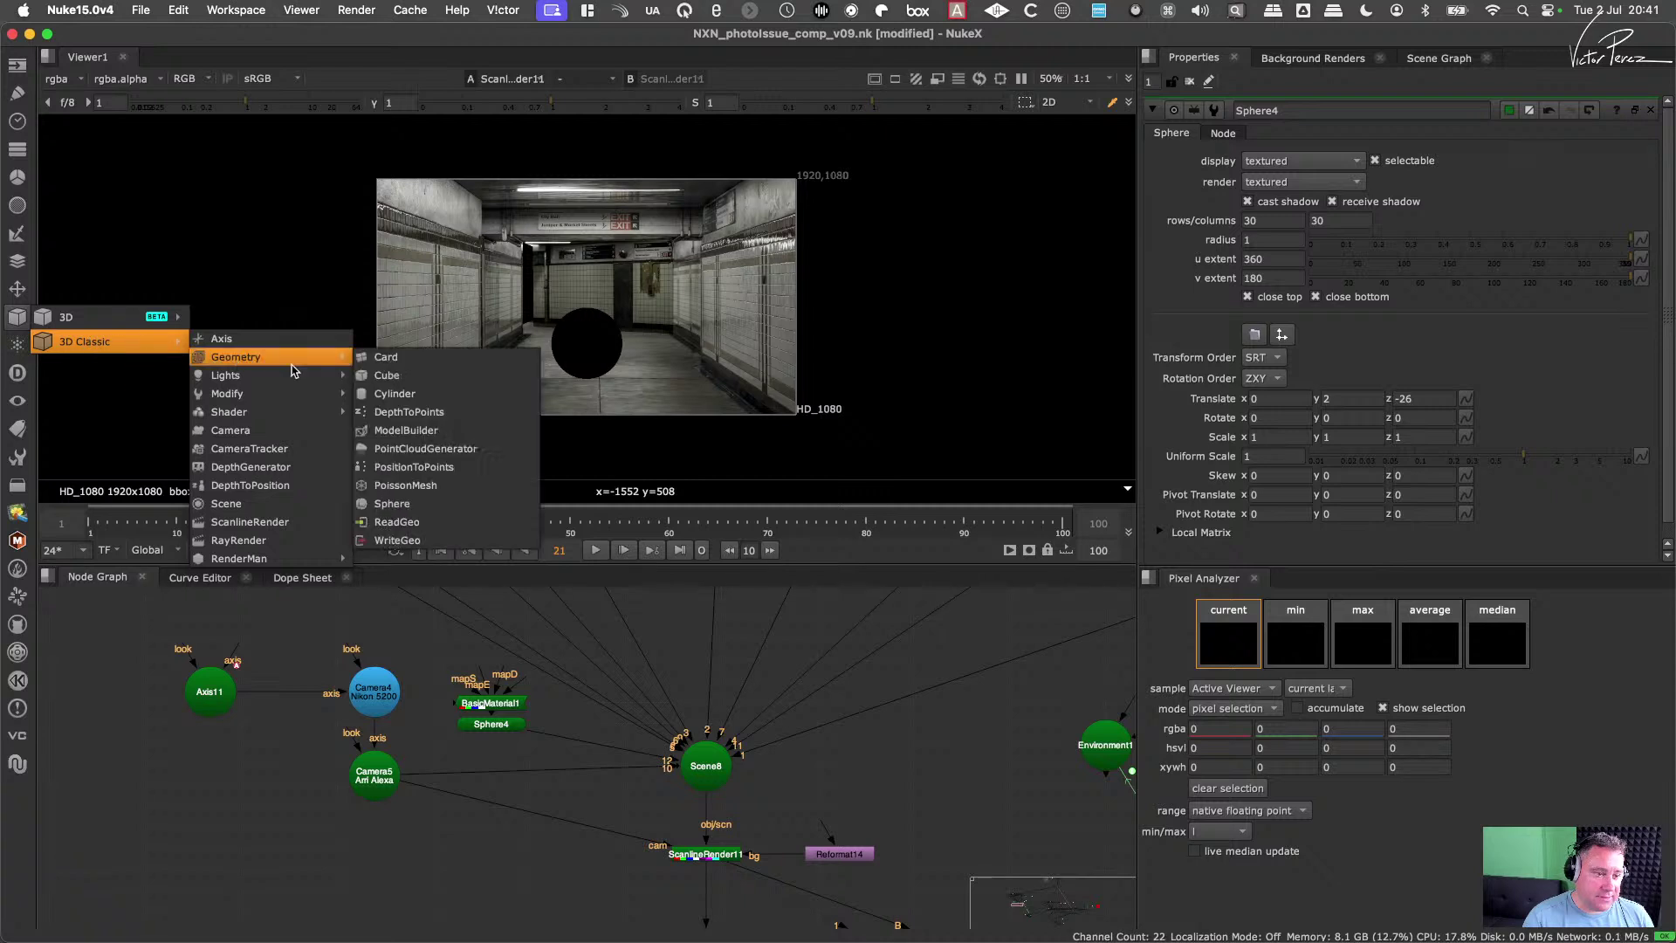
click(239, 540)
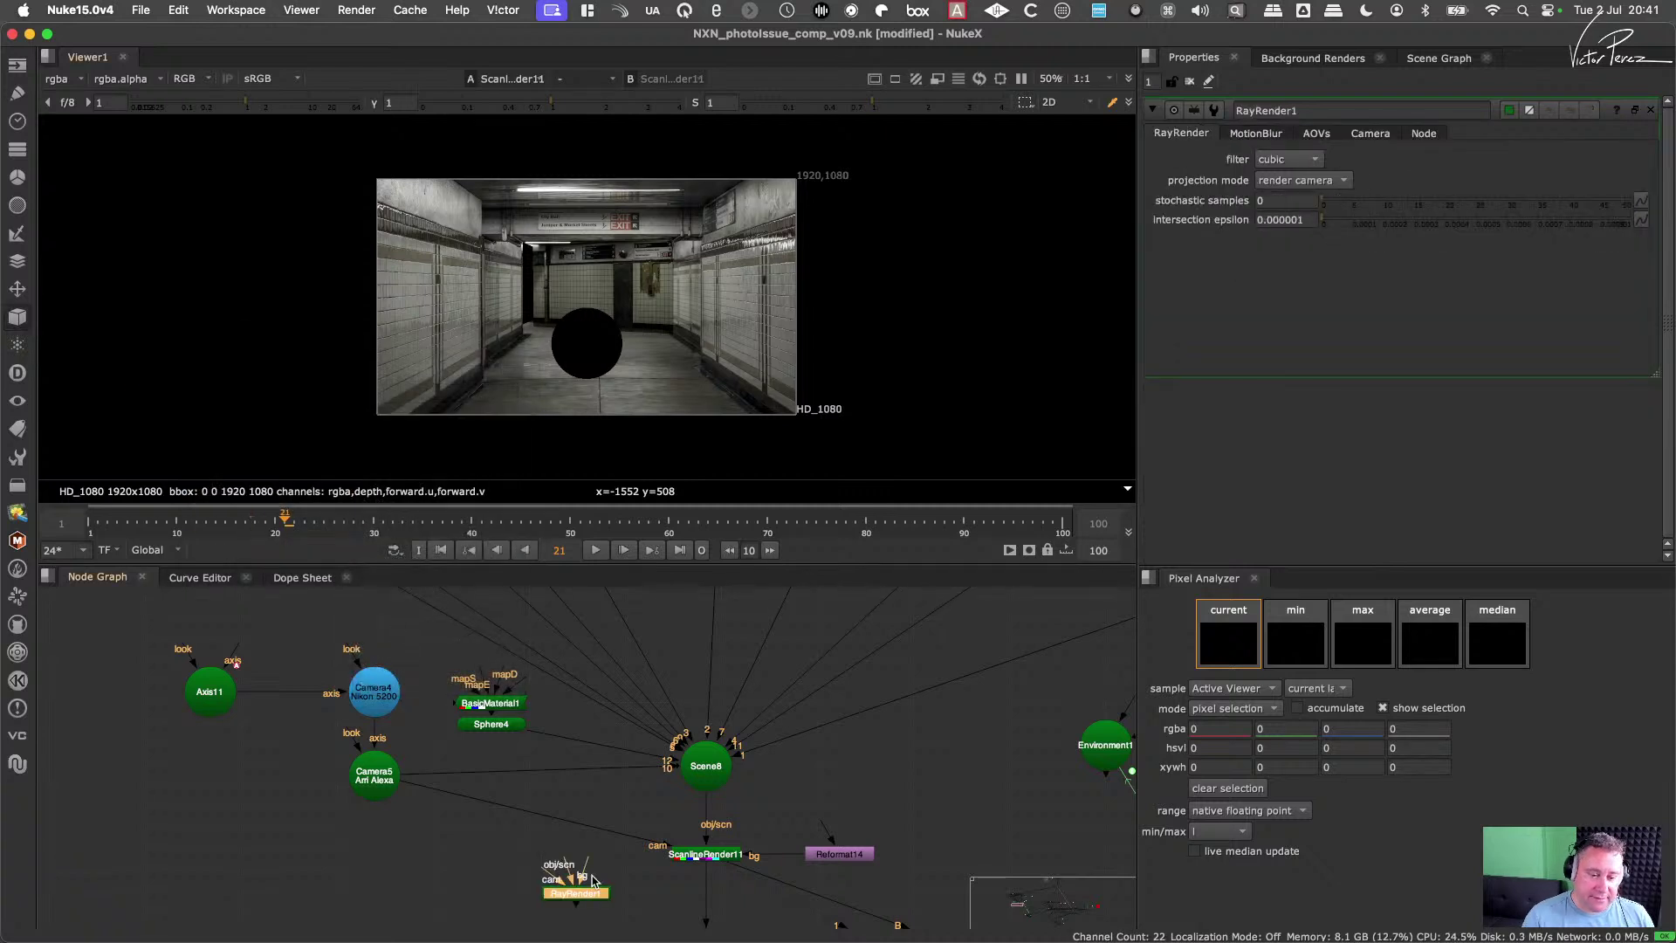
drag(589, 871, 833, 854)
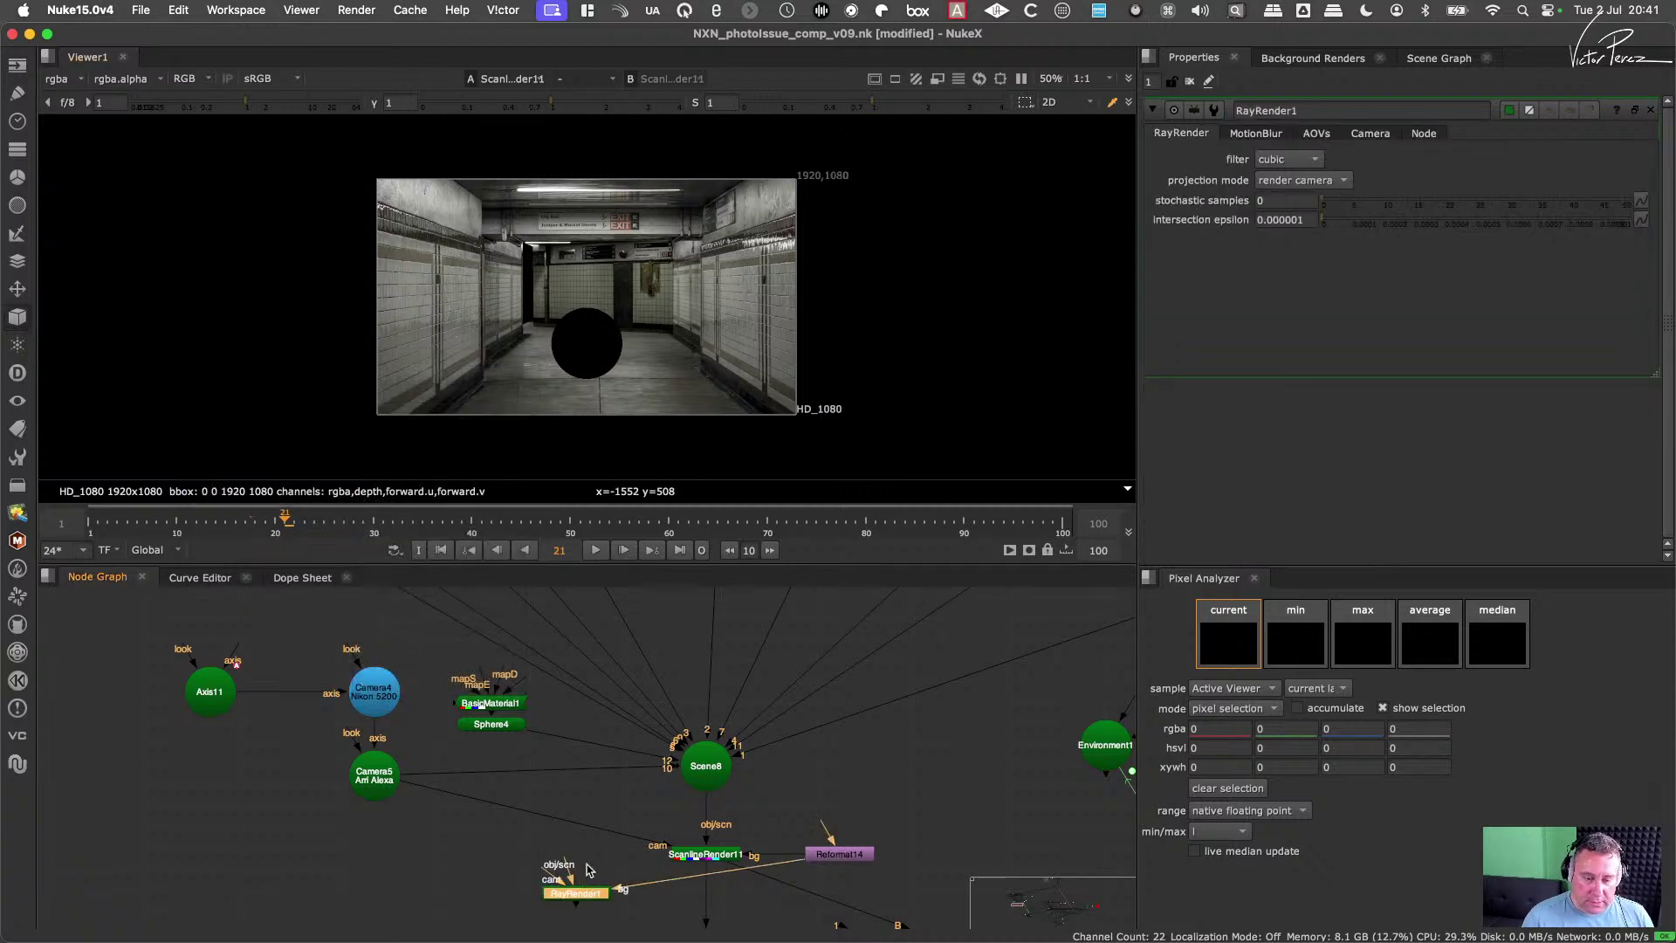
drag(578, 873, 378, 773)
key(1)
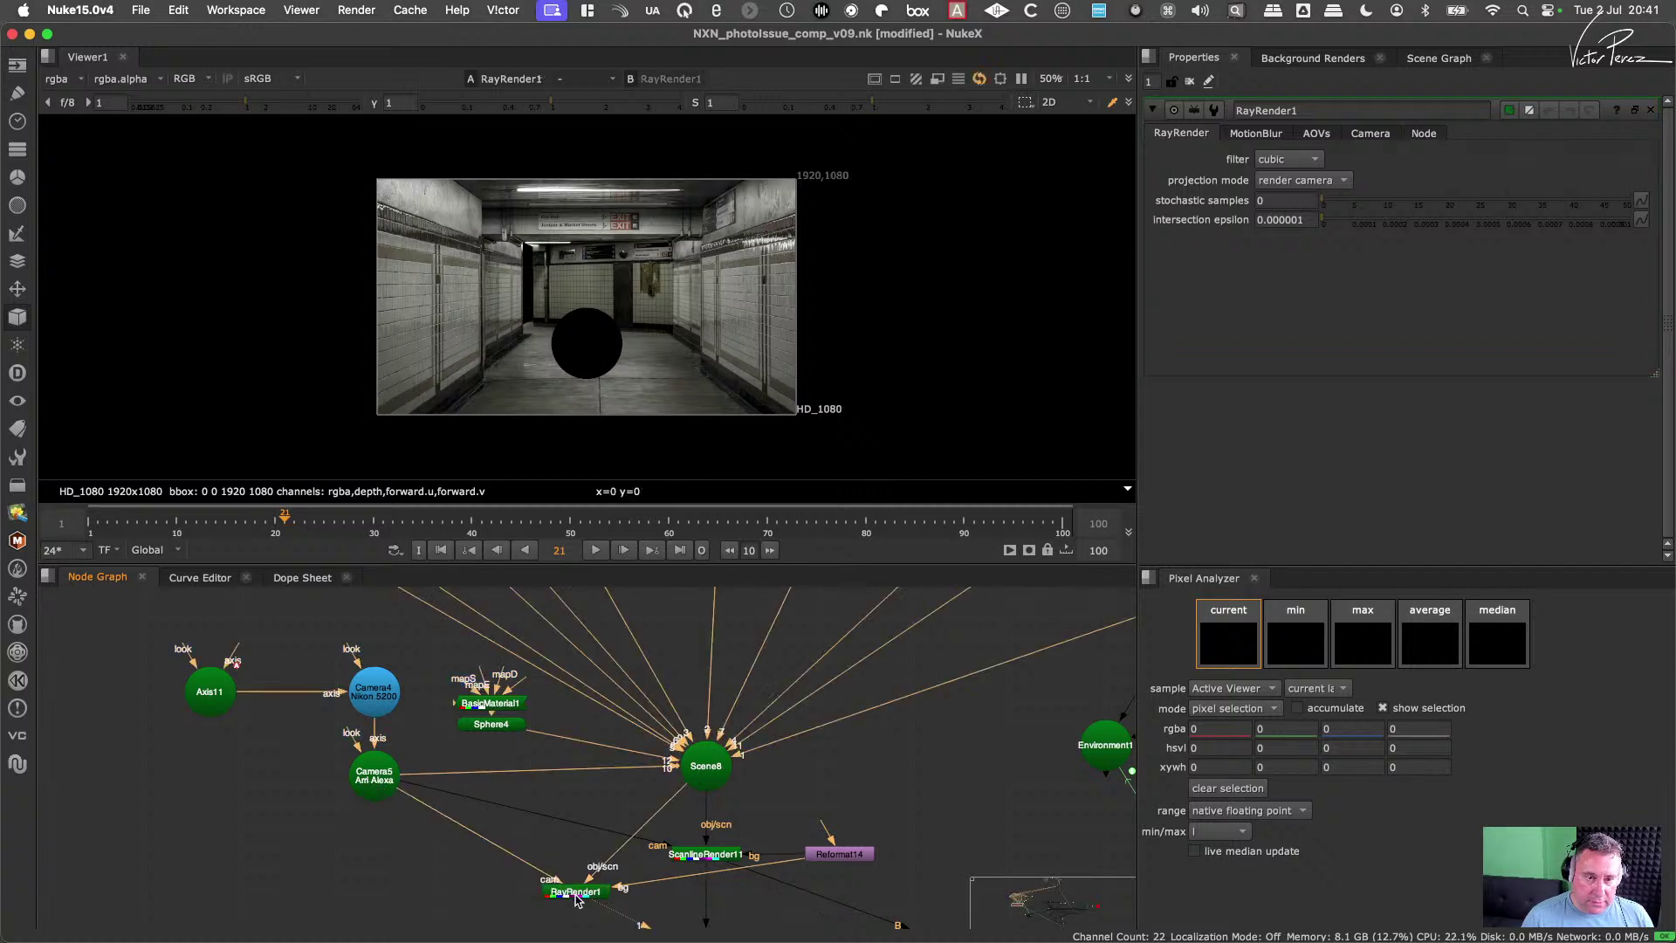
mouse_move(576, 896)
mouse_down()
mouse_move(569, 864)
mouse_move(576, 876)
mouse_up()
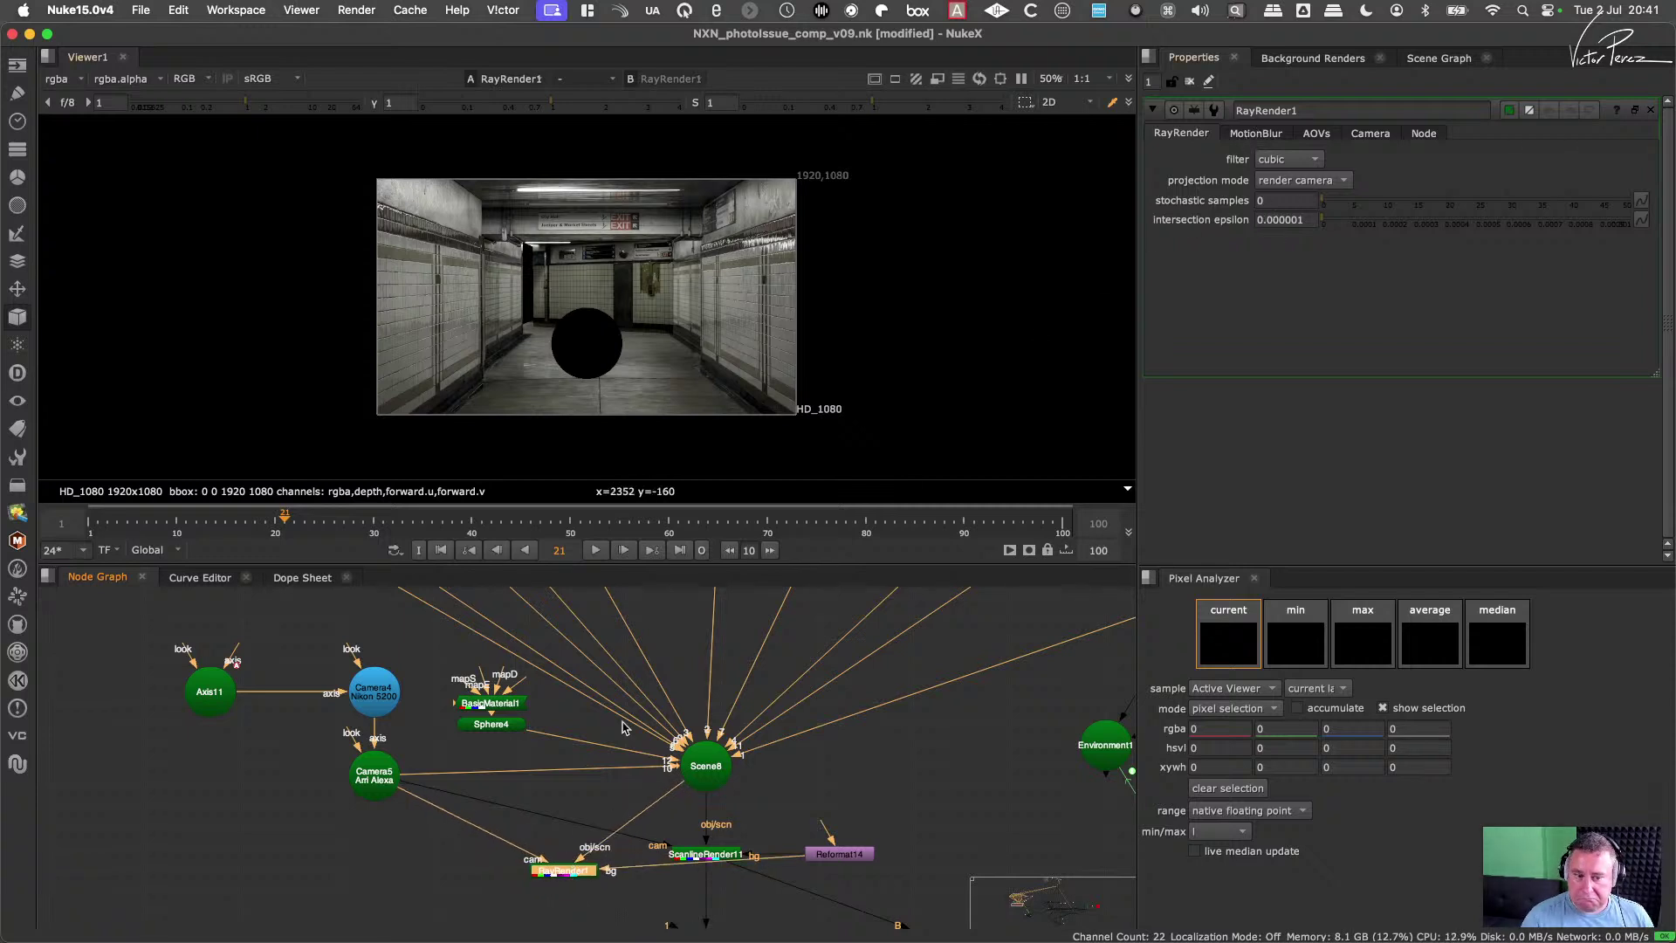
Step: Compare the ScanlineRender11 and RayRender1 outputs in the viewer, looking closely at the sphere
click(701, 855)
key(1)
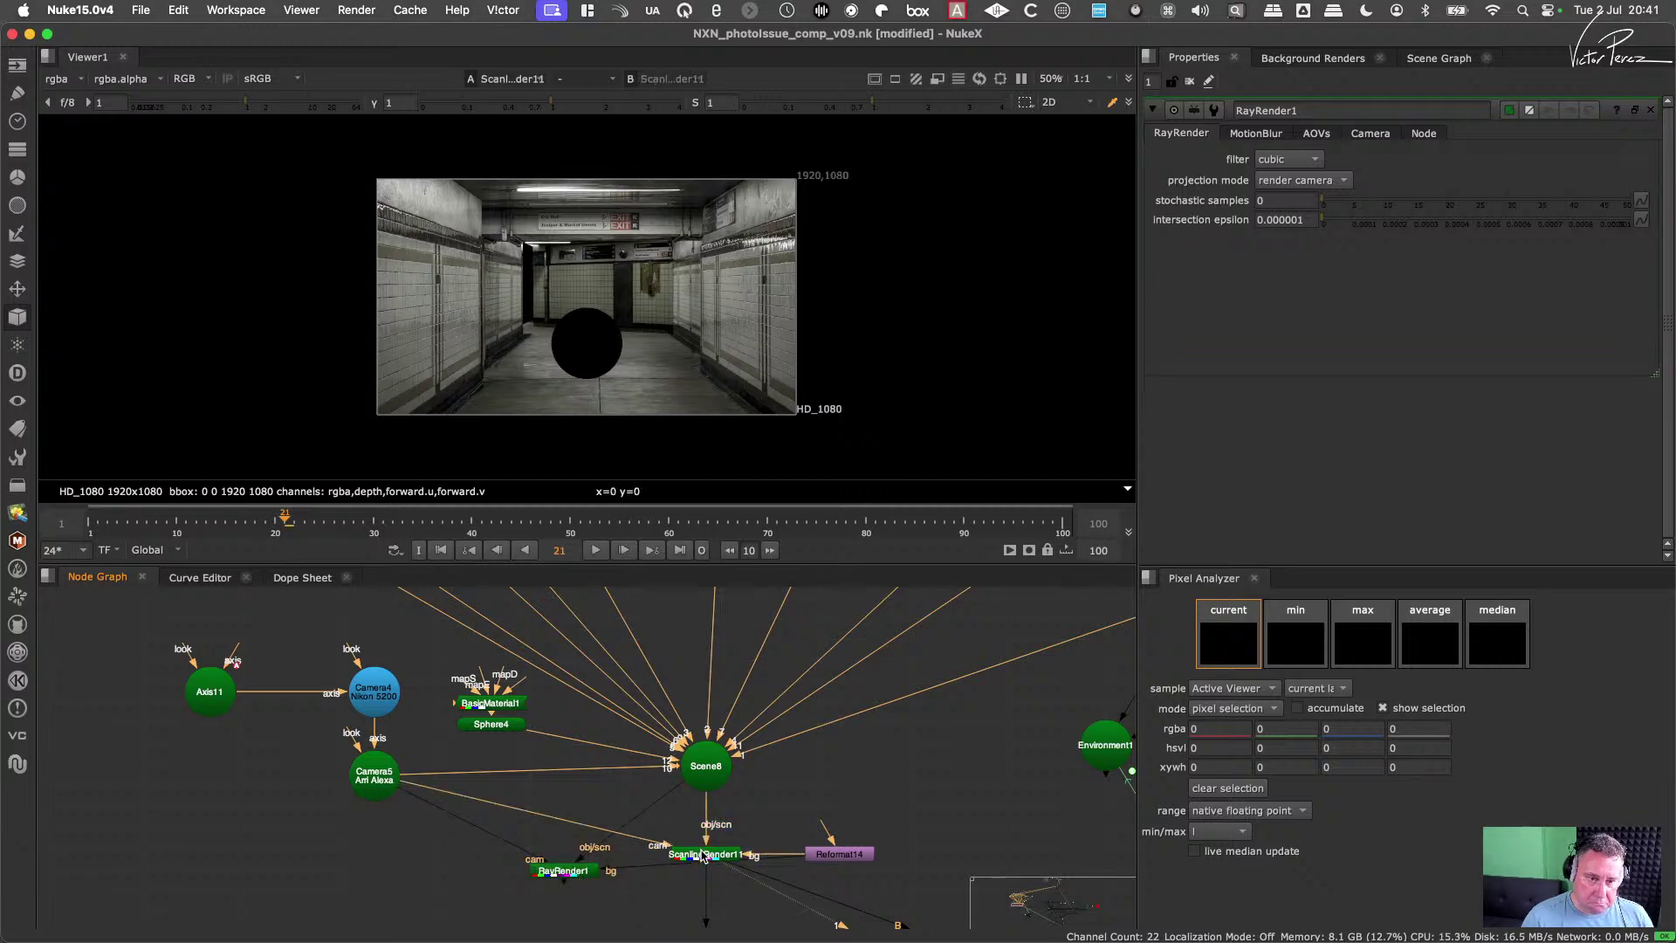
click(562, 870)
key(1)
scroll(635, 328, up, 6)
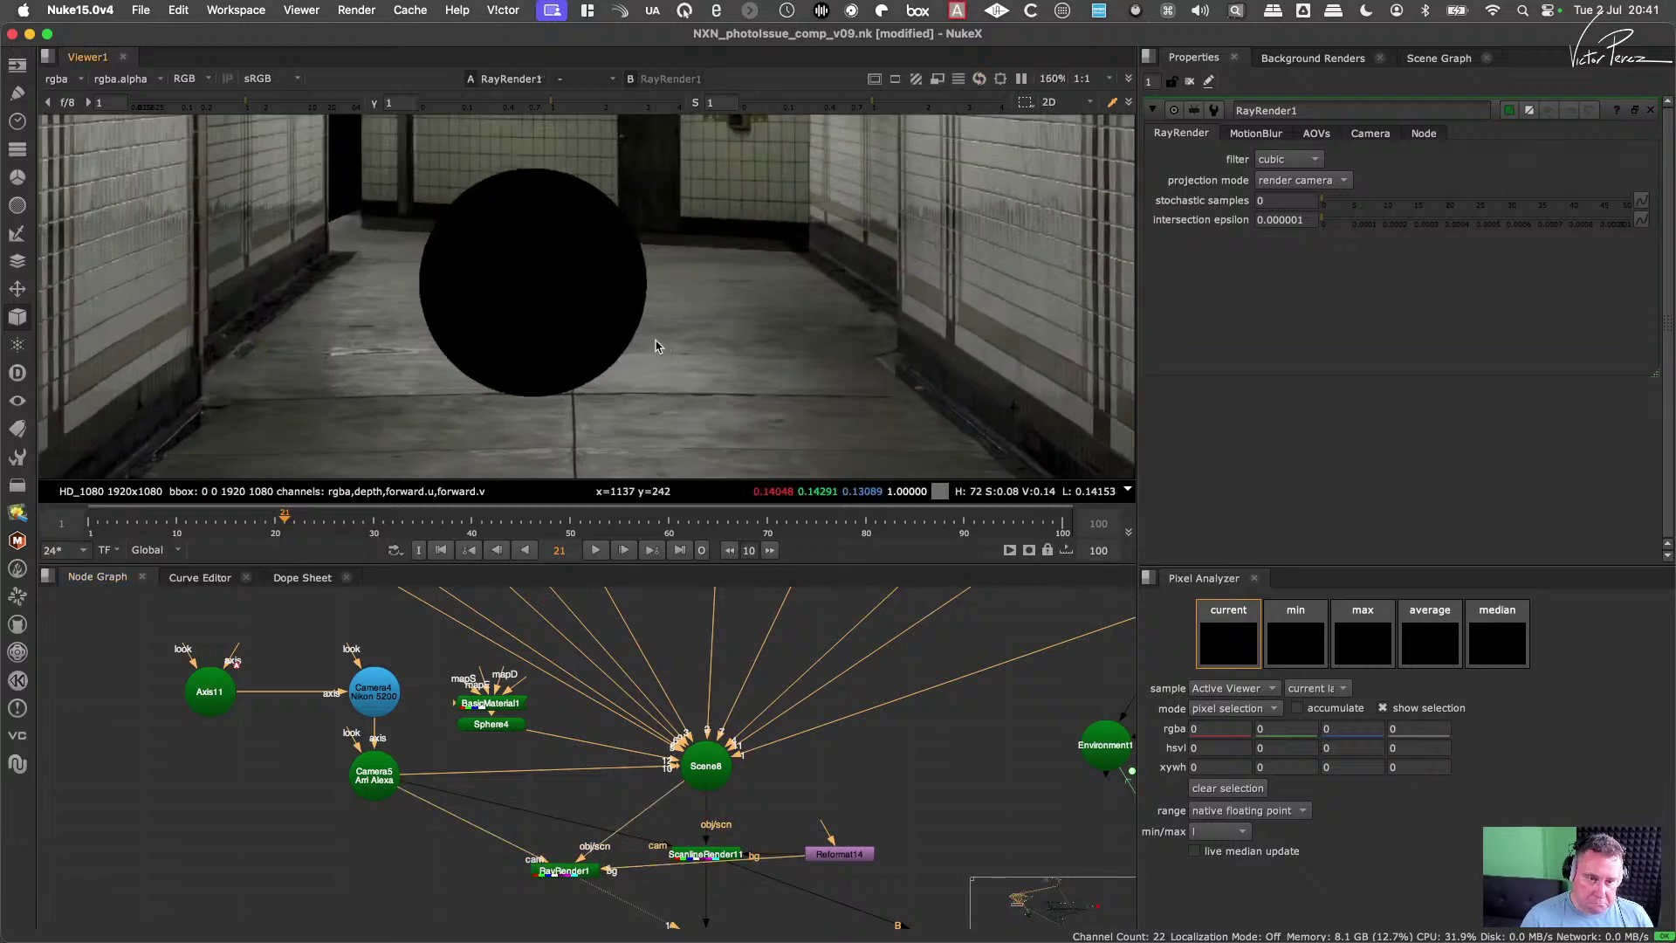
key(f)
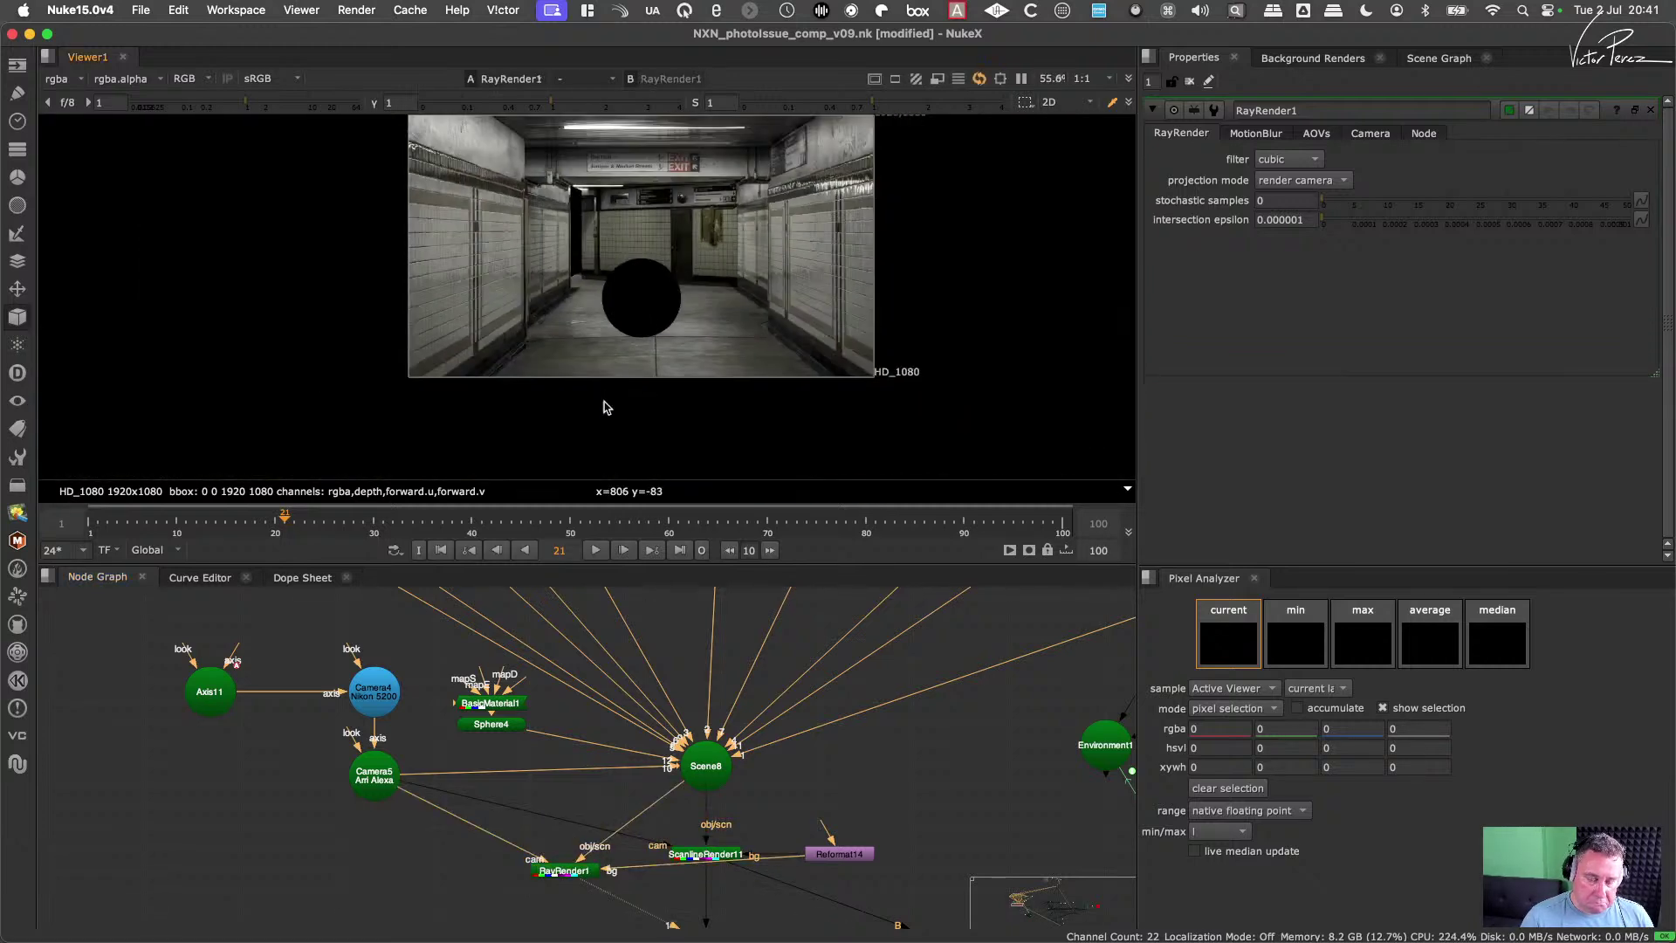
Step: Set the BasicMaterial's specular to 4 and its minimum and maximum shininess to 100
click(572, 871)
drag(512, 725, 504, 741)
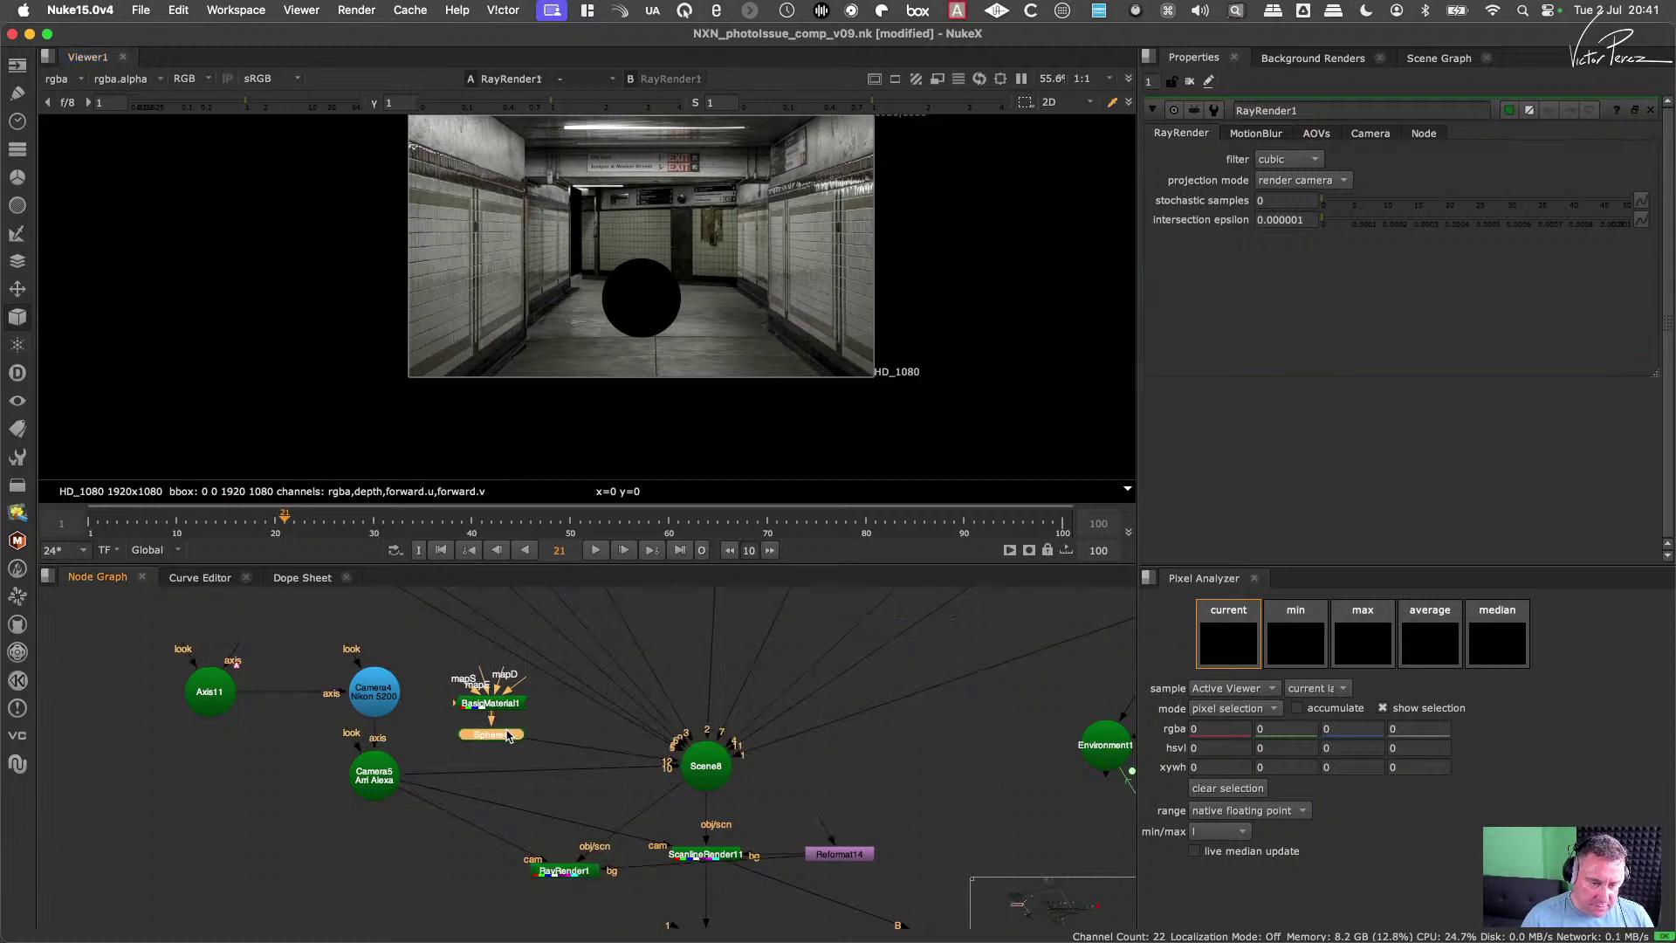
drag(506, 742, 506, 731)
click(501, 707)
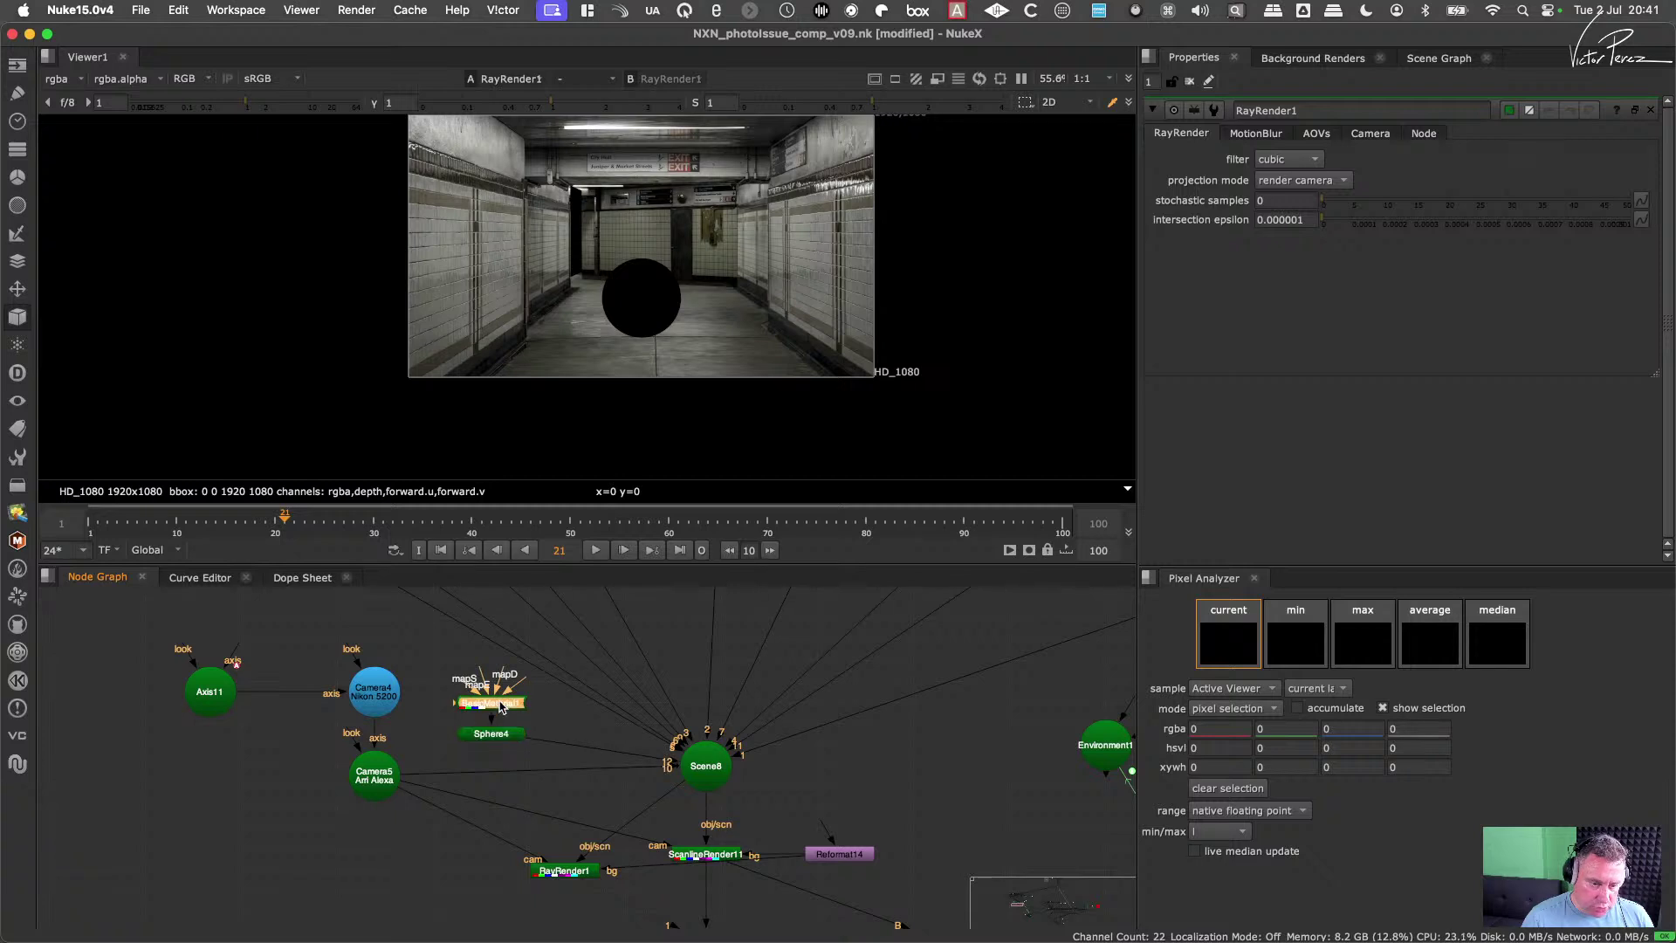
key(Return)
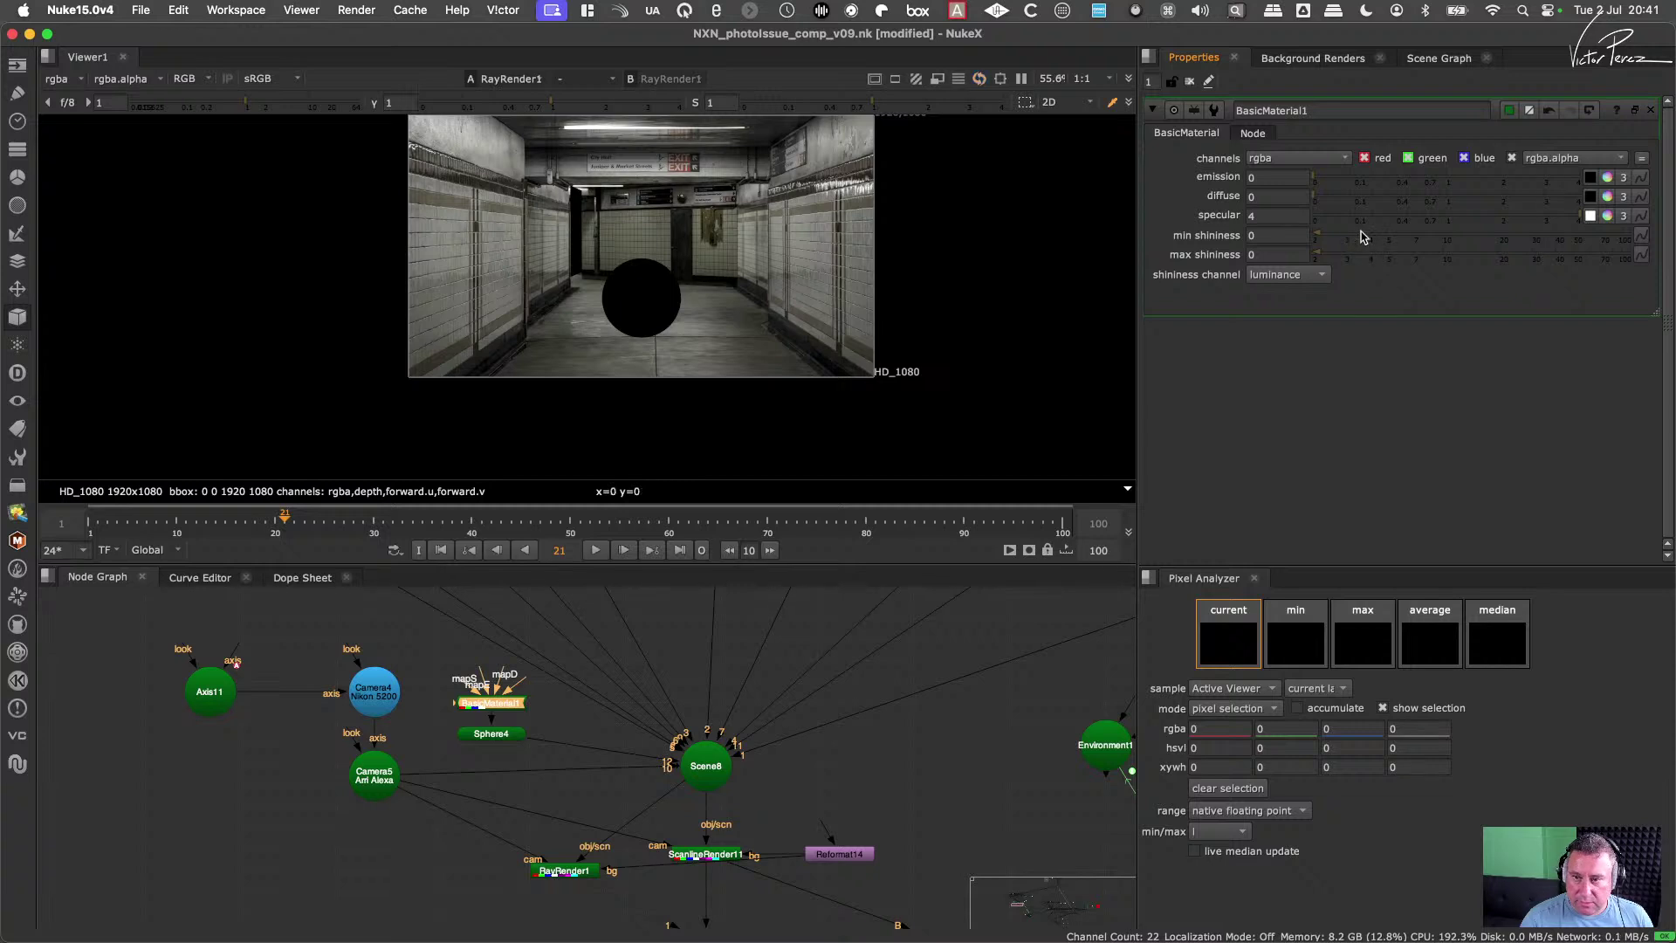
drag(1390, 260, 1463, 257)
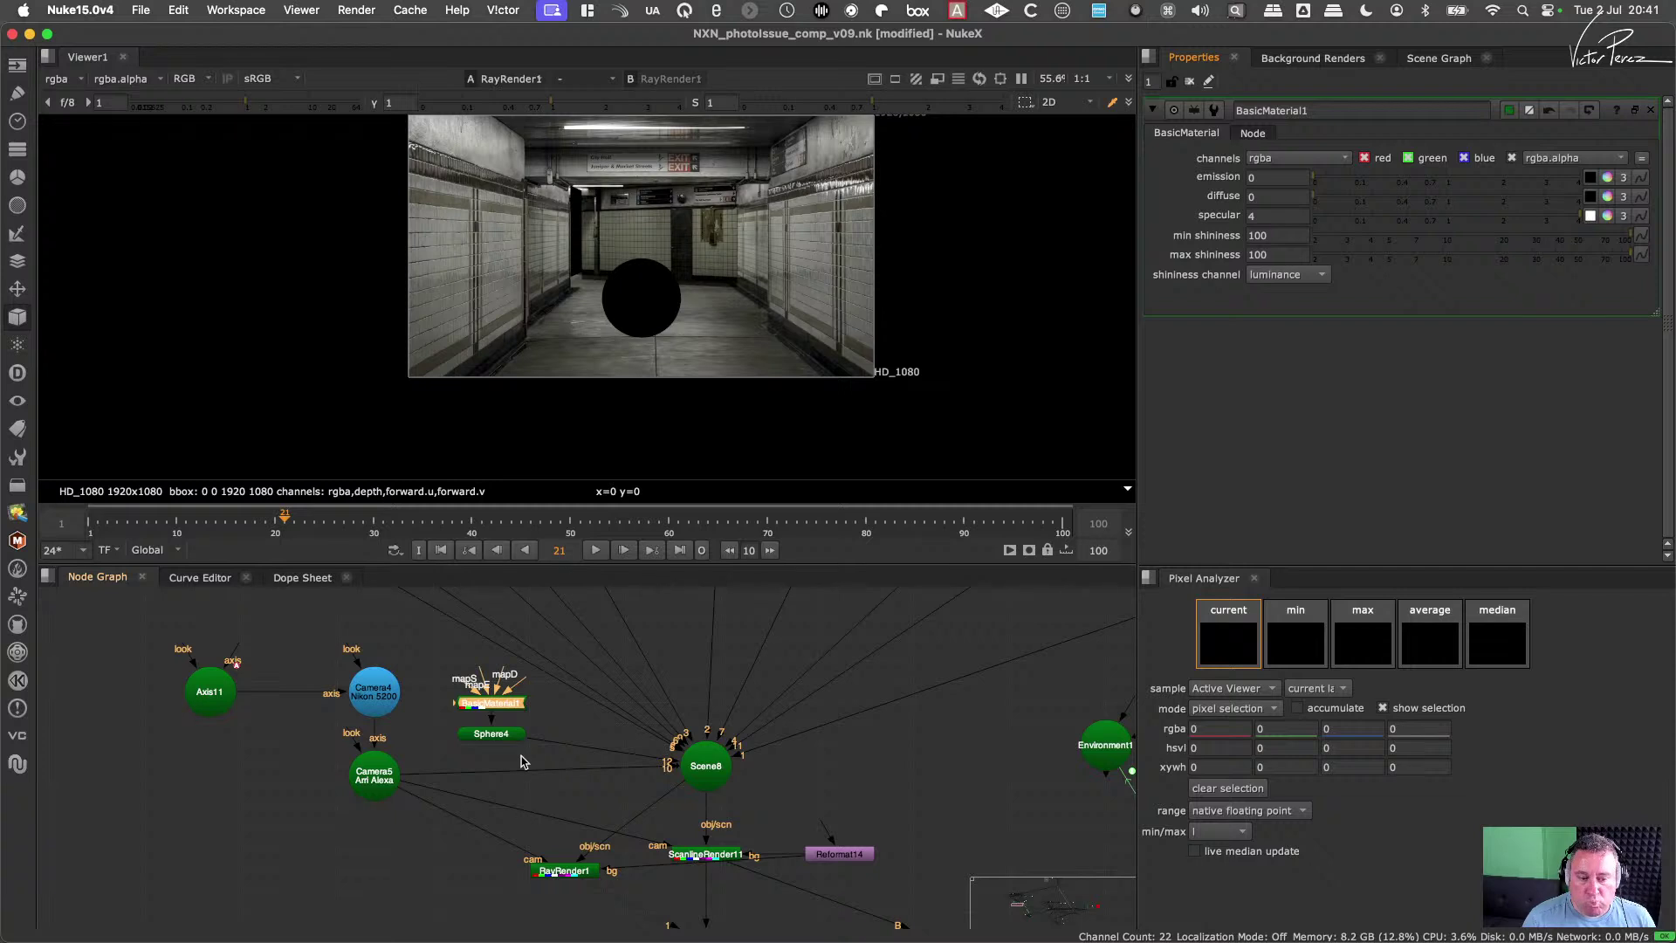
Step: Place the sphere node directly beneath the BasicMaterial and set the material's minimum and maximum shininess to 0
drag(499, 740, 494, 730)
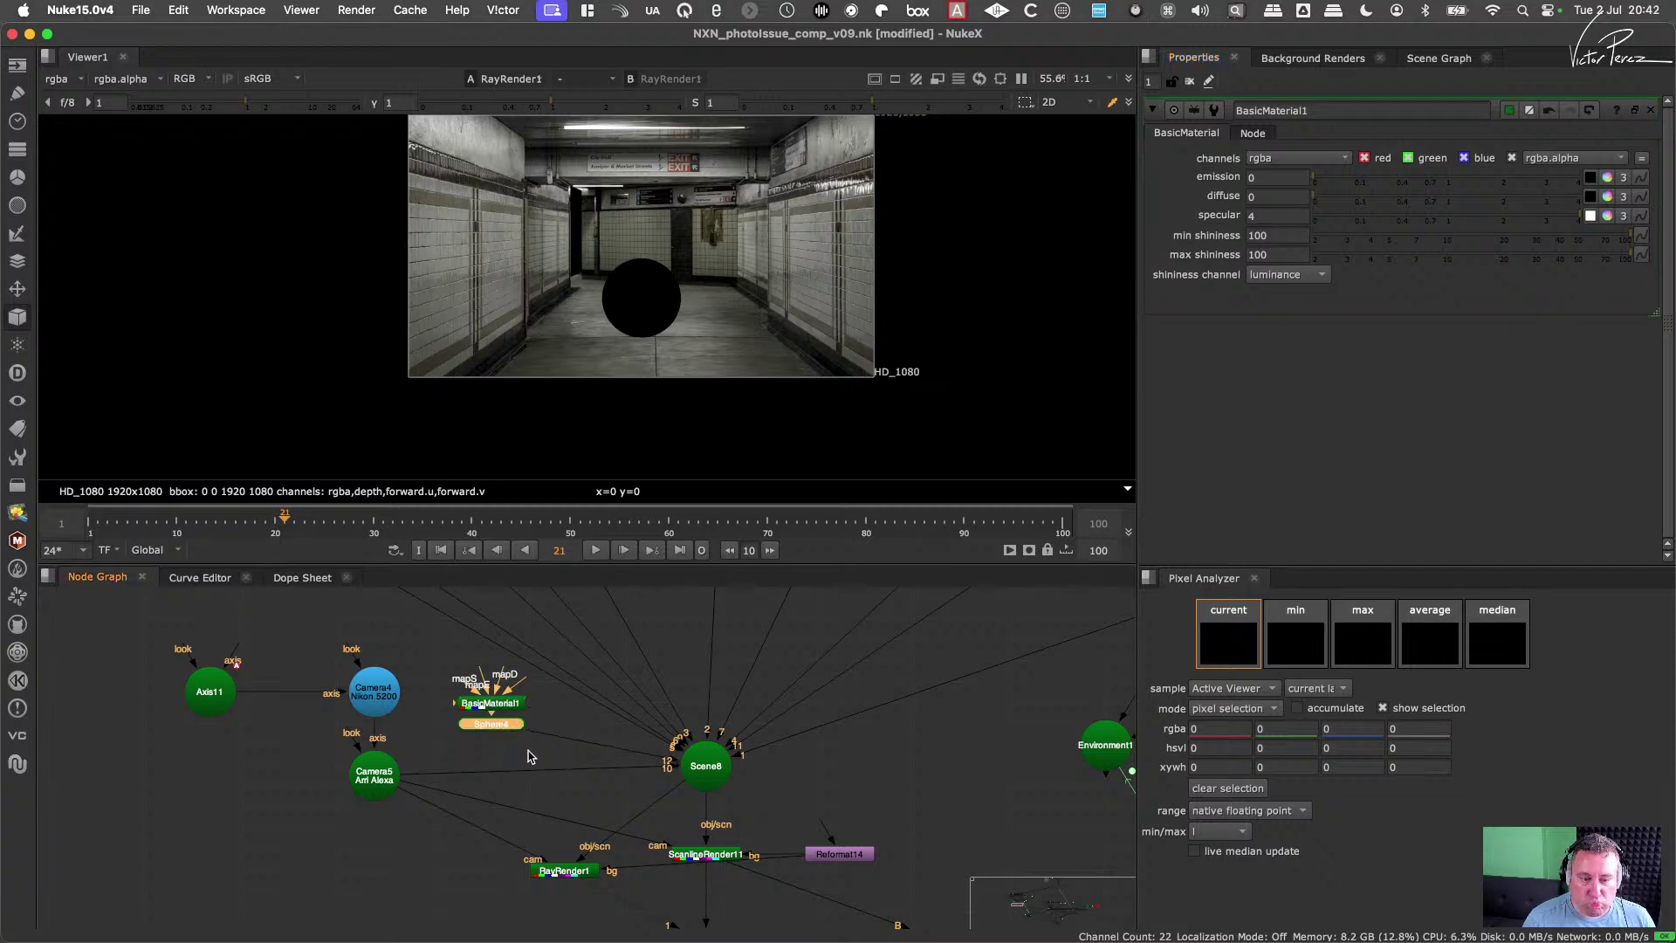
double_click(496, 726)
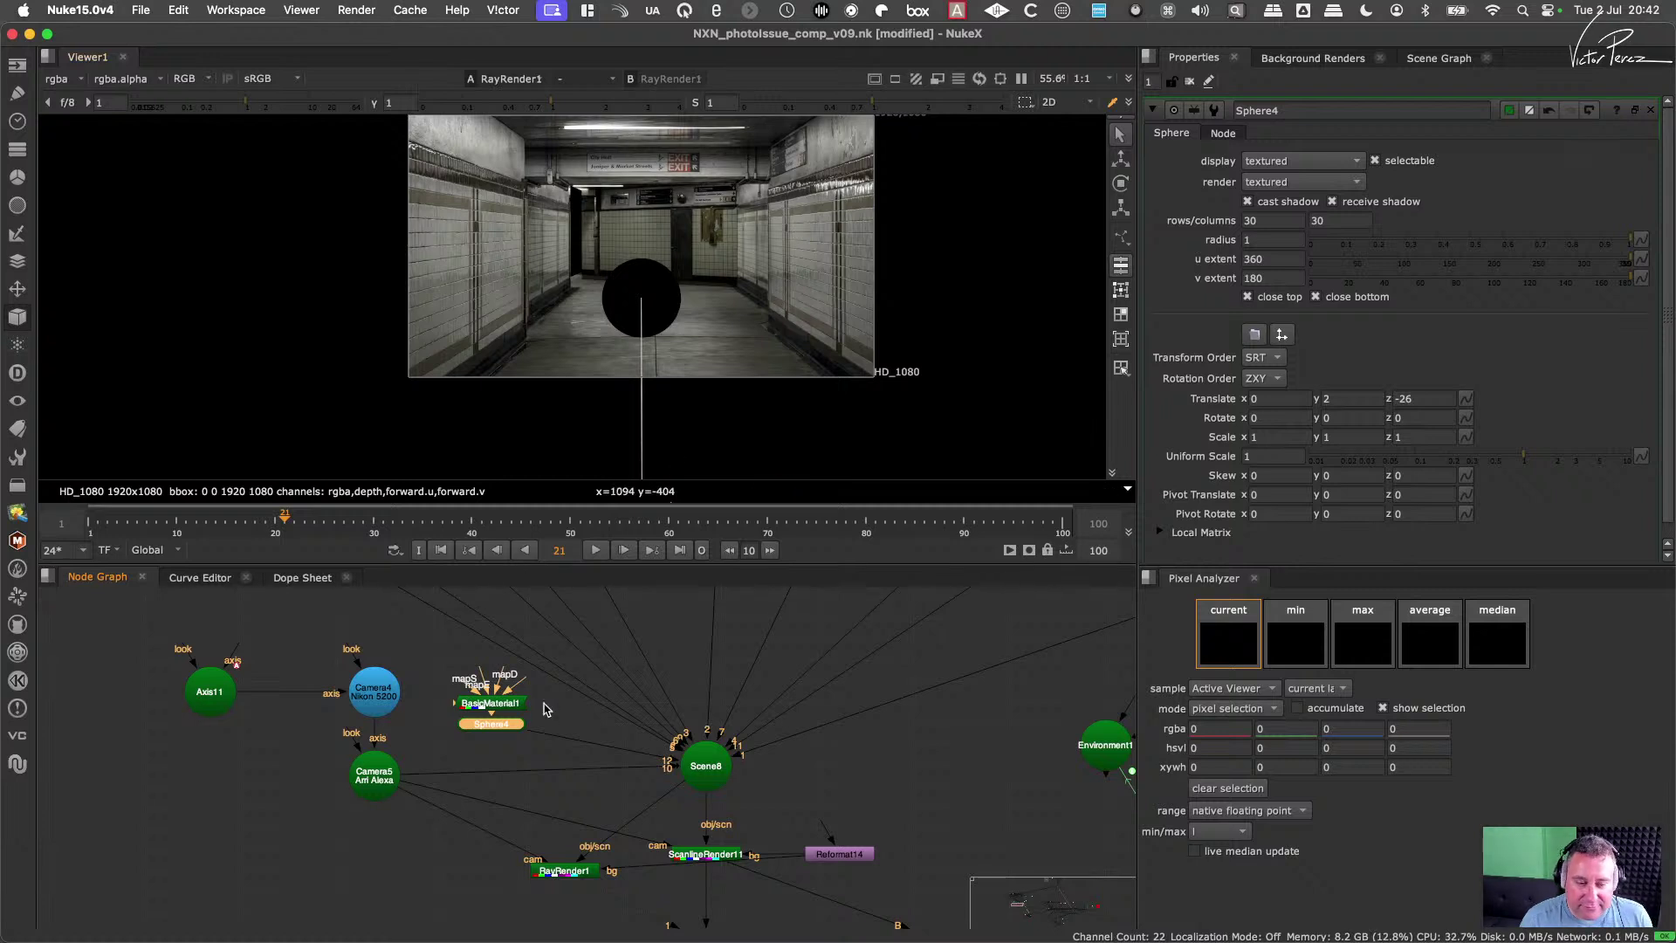
click(508, 707)
double_click(507, 706)
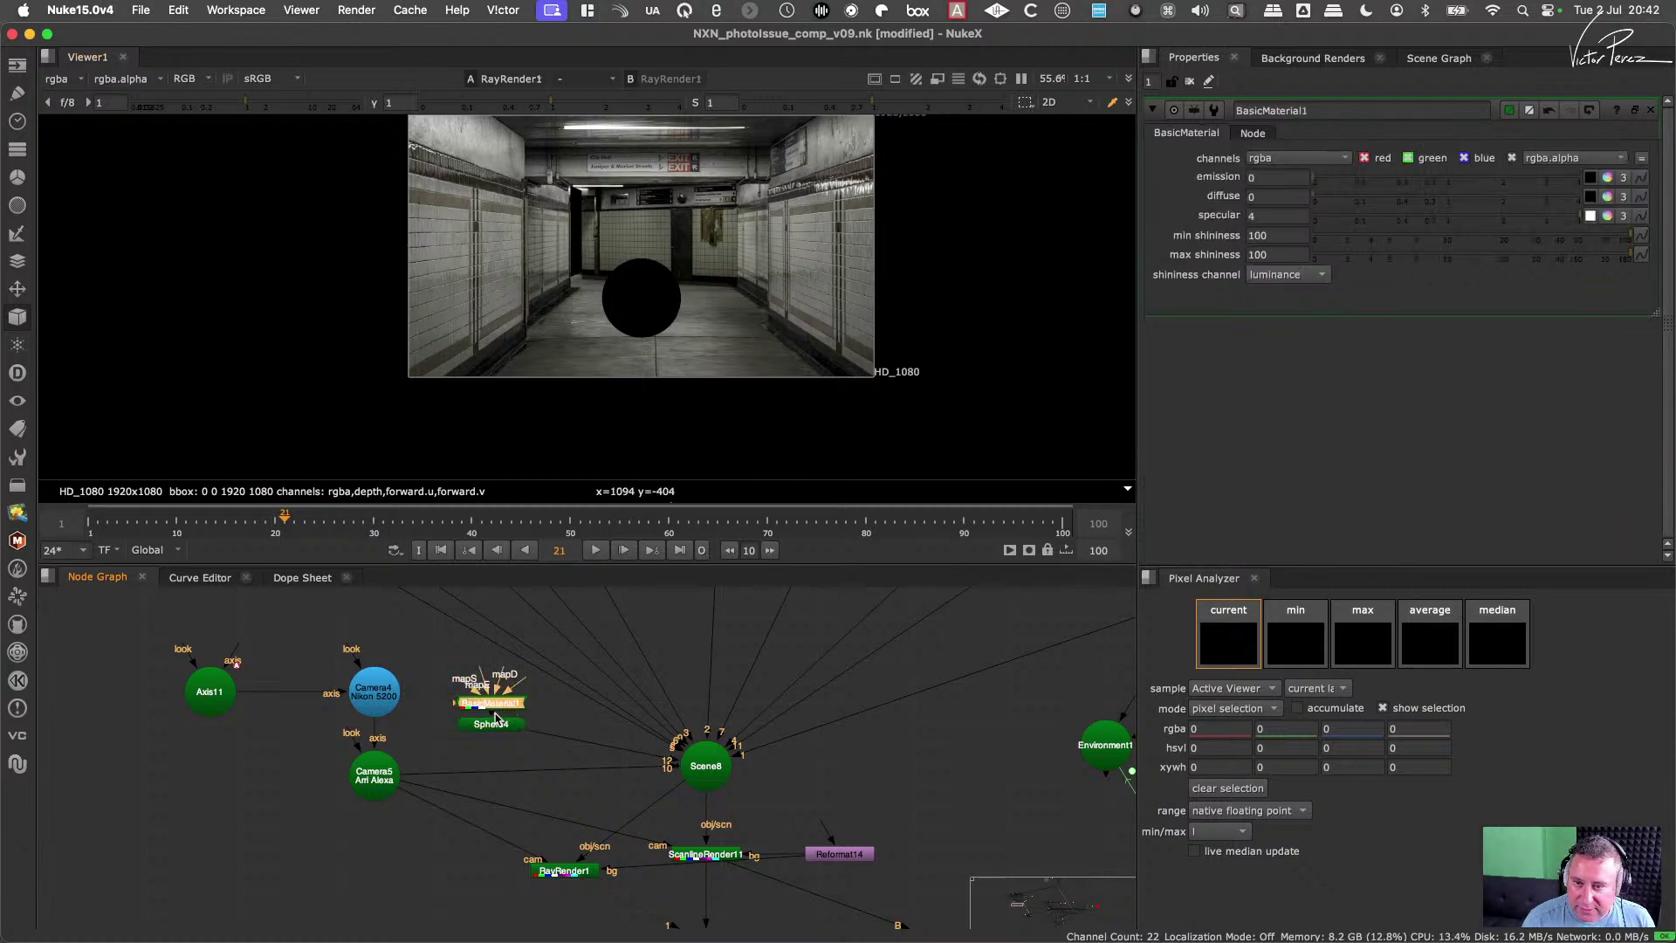
click(492, 725)
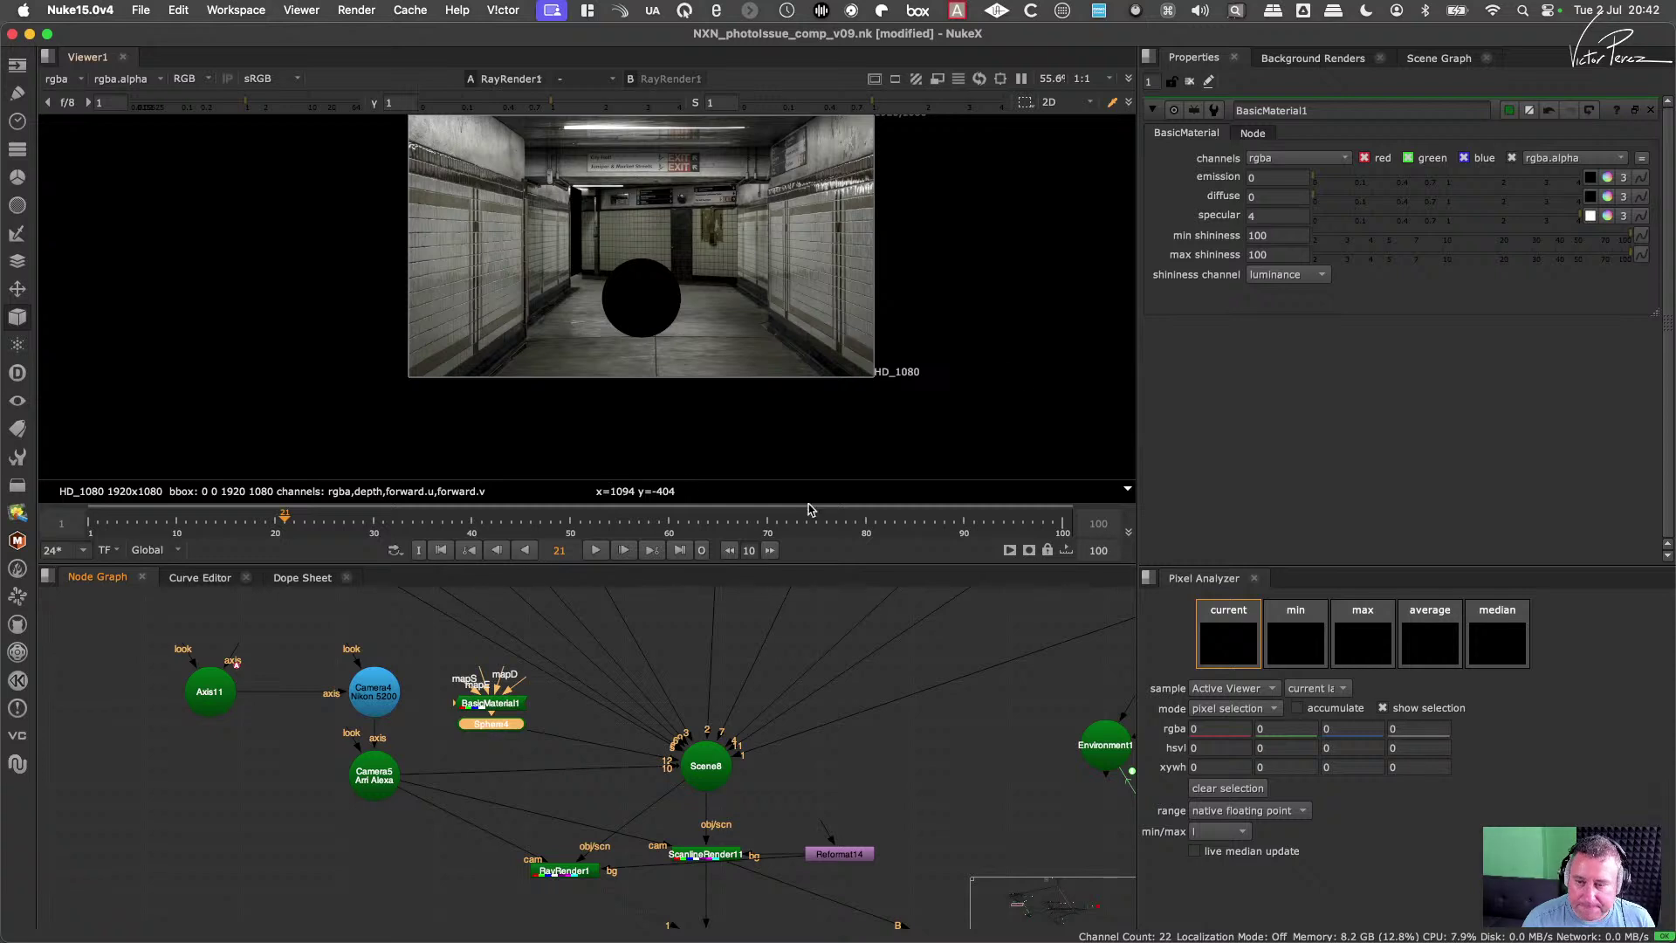
click(1279, 235)
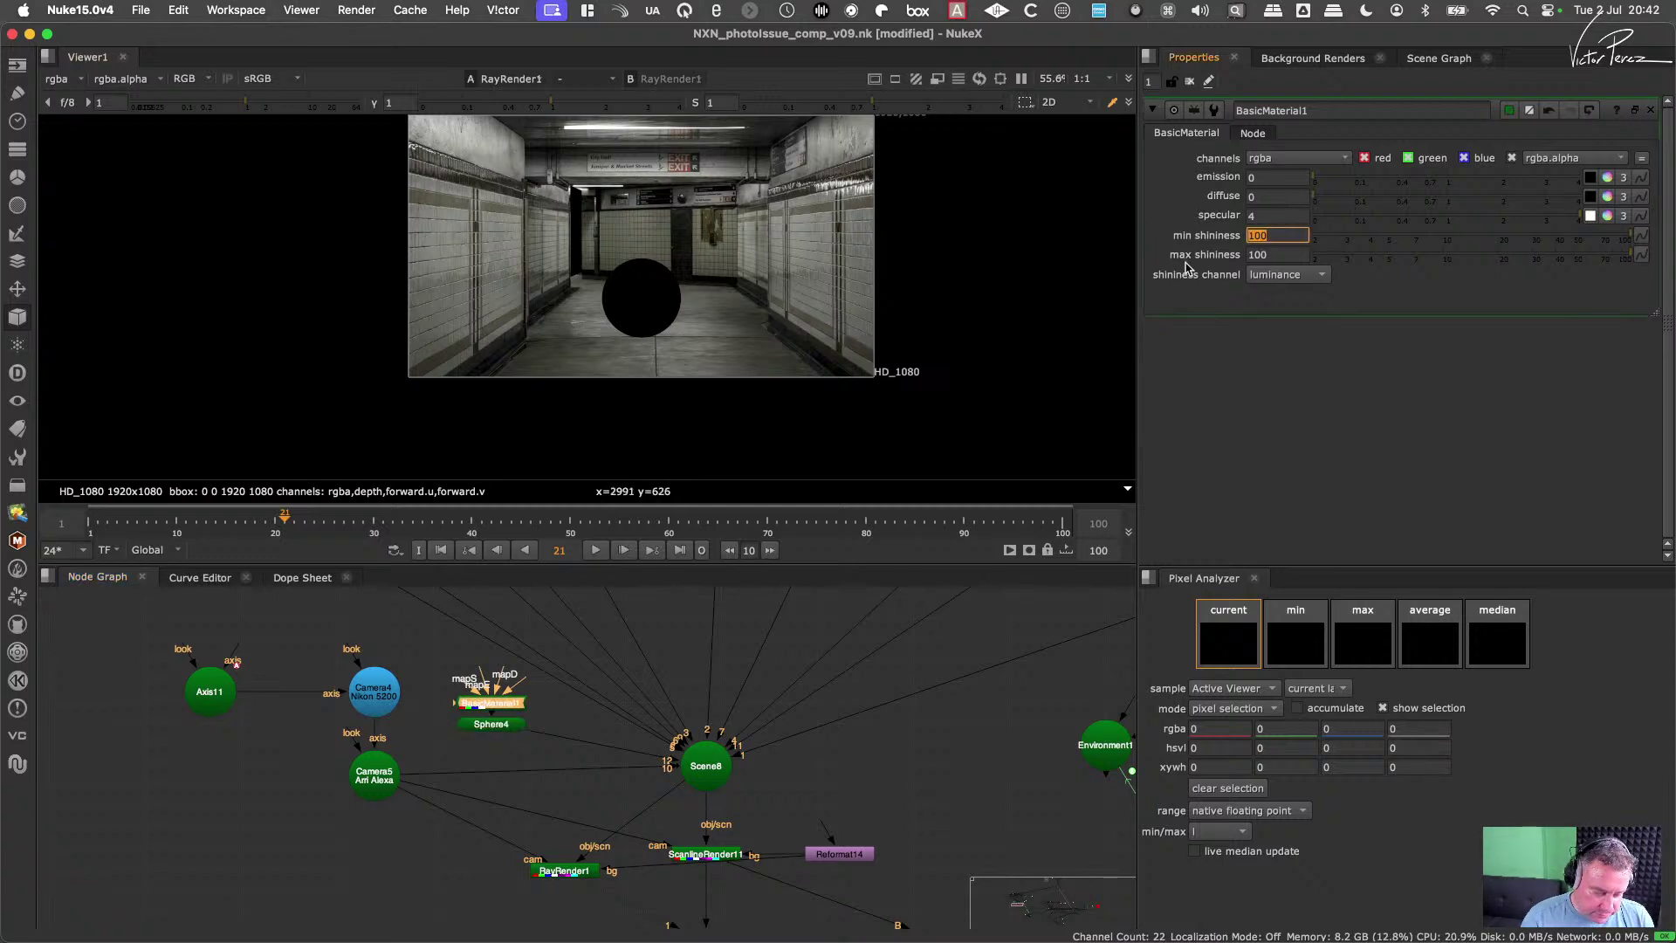
text(1)
key(Tab)
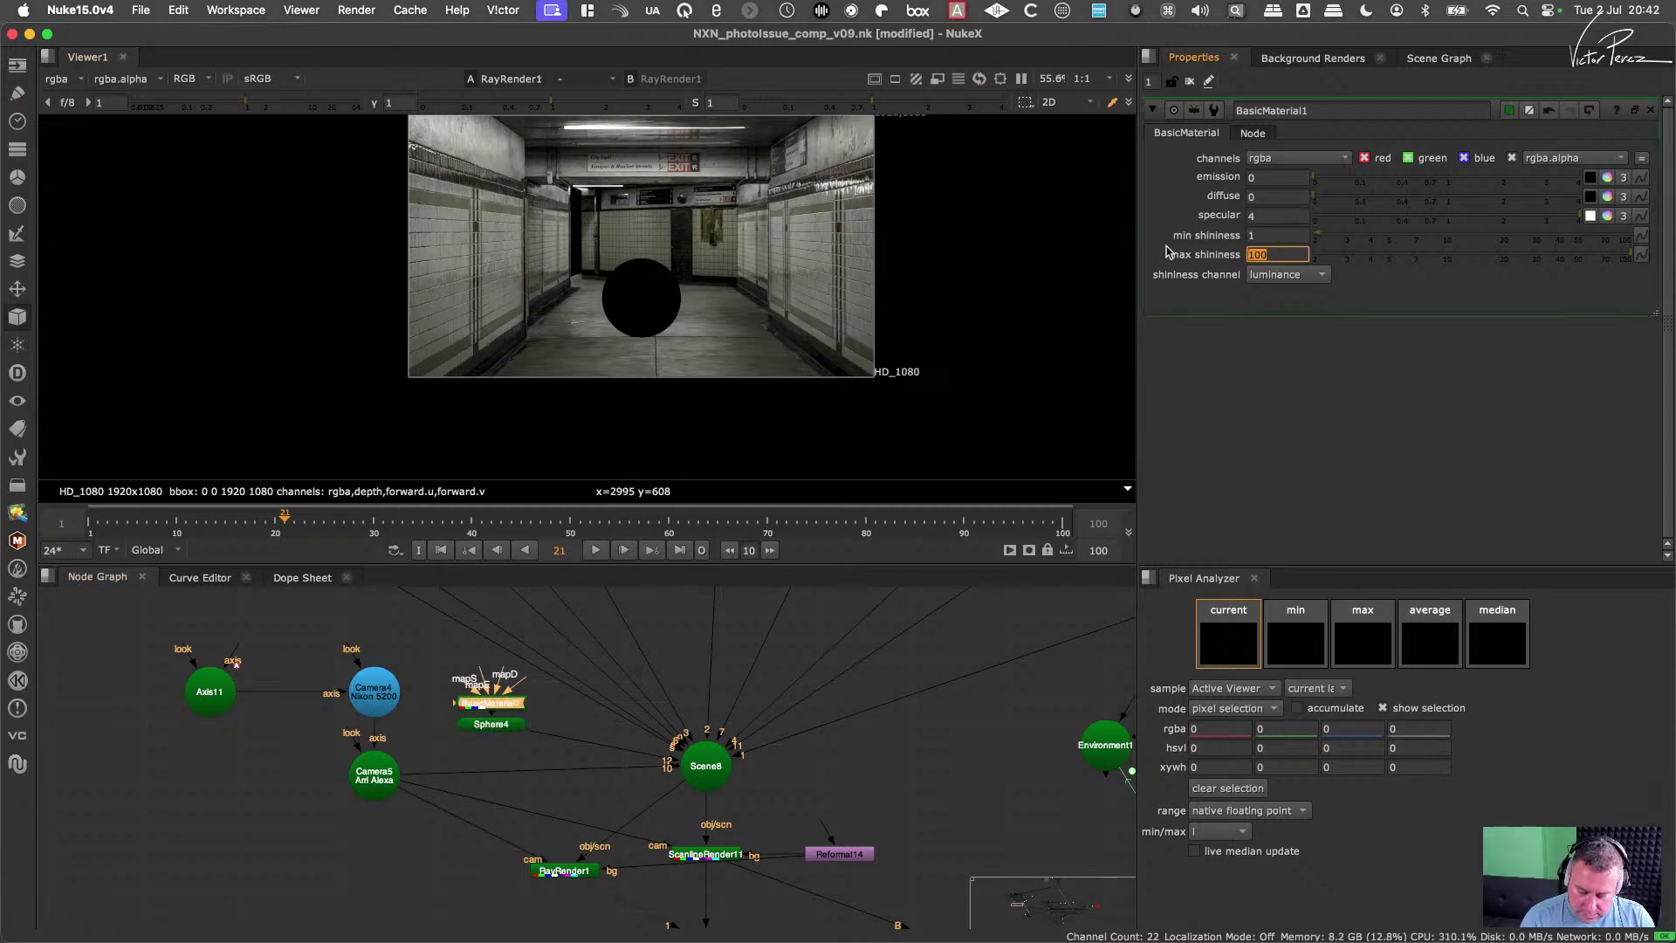
text(0)
key(shift+Tab)
text(0)
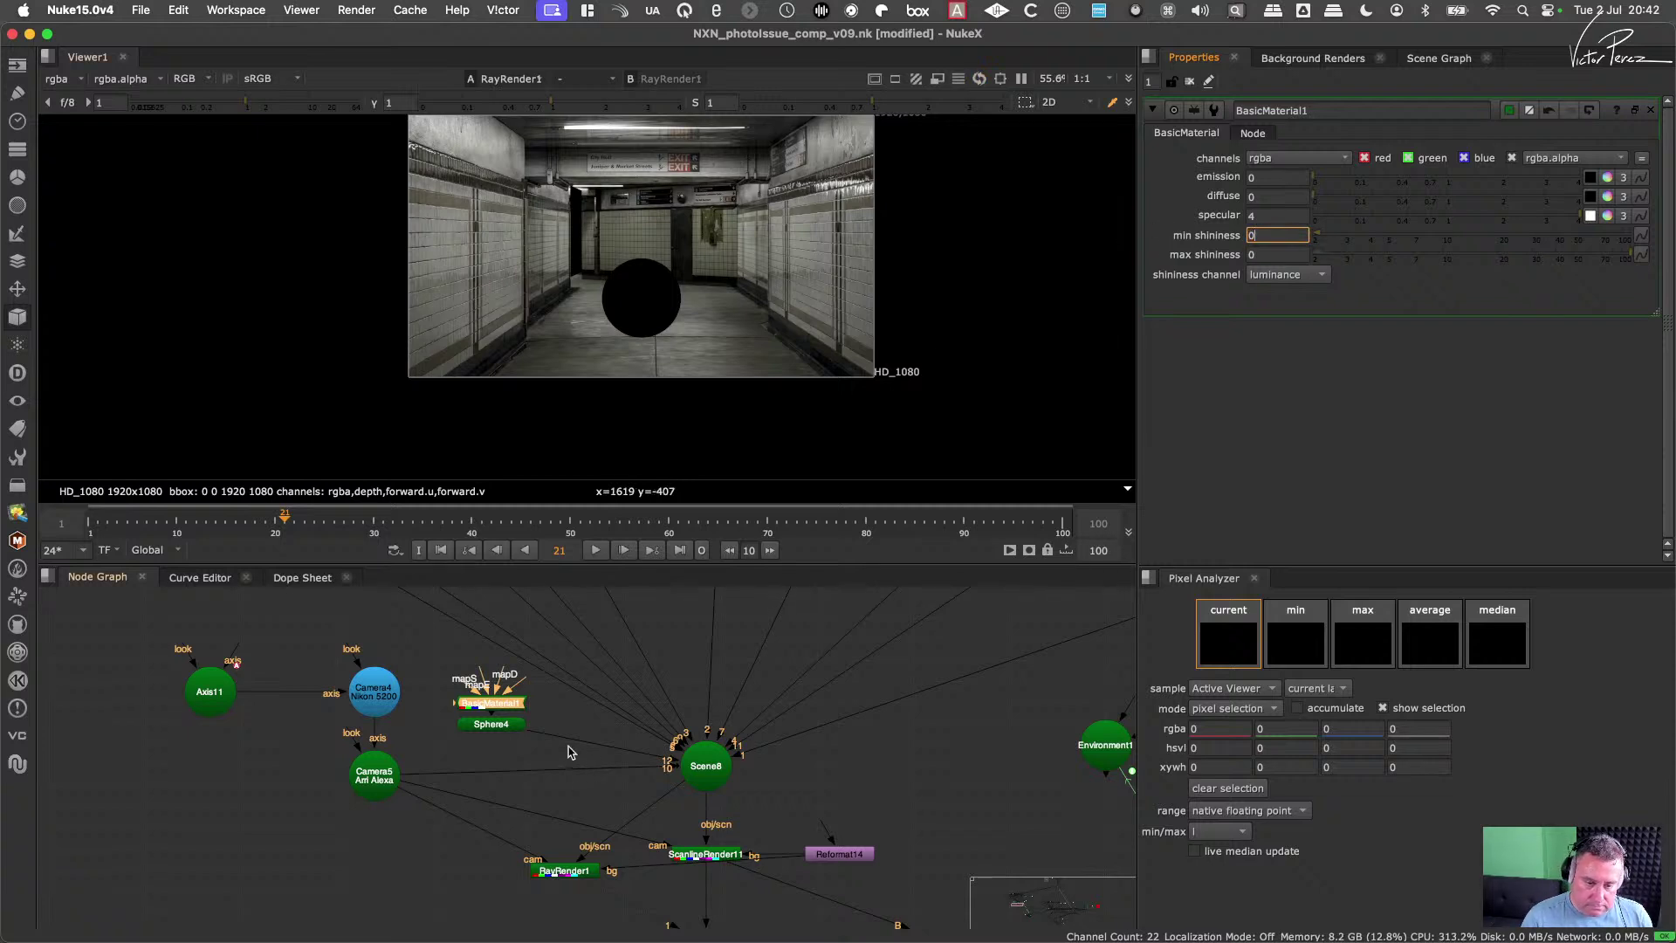
Step: Connect the Environment1 light to Scene8
click(569, 752)
scroll(563, 764, down, 2)
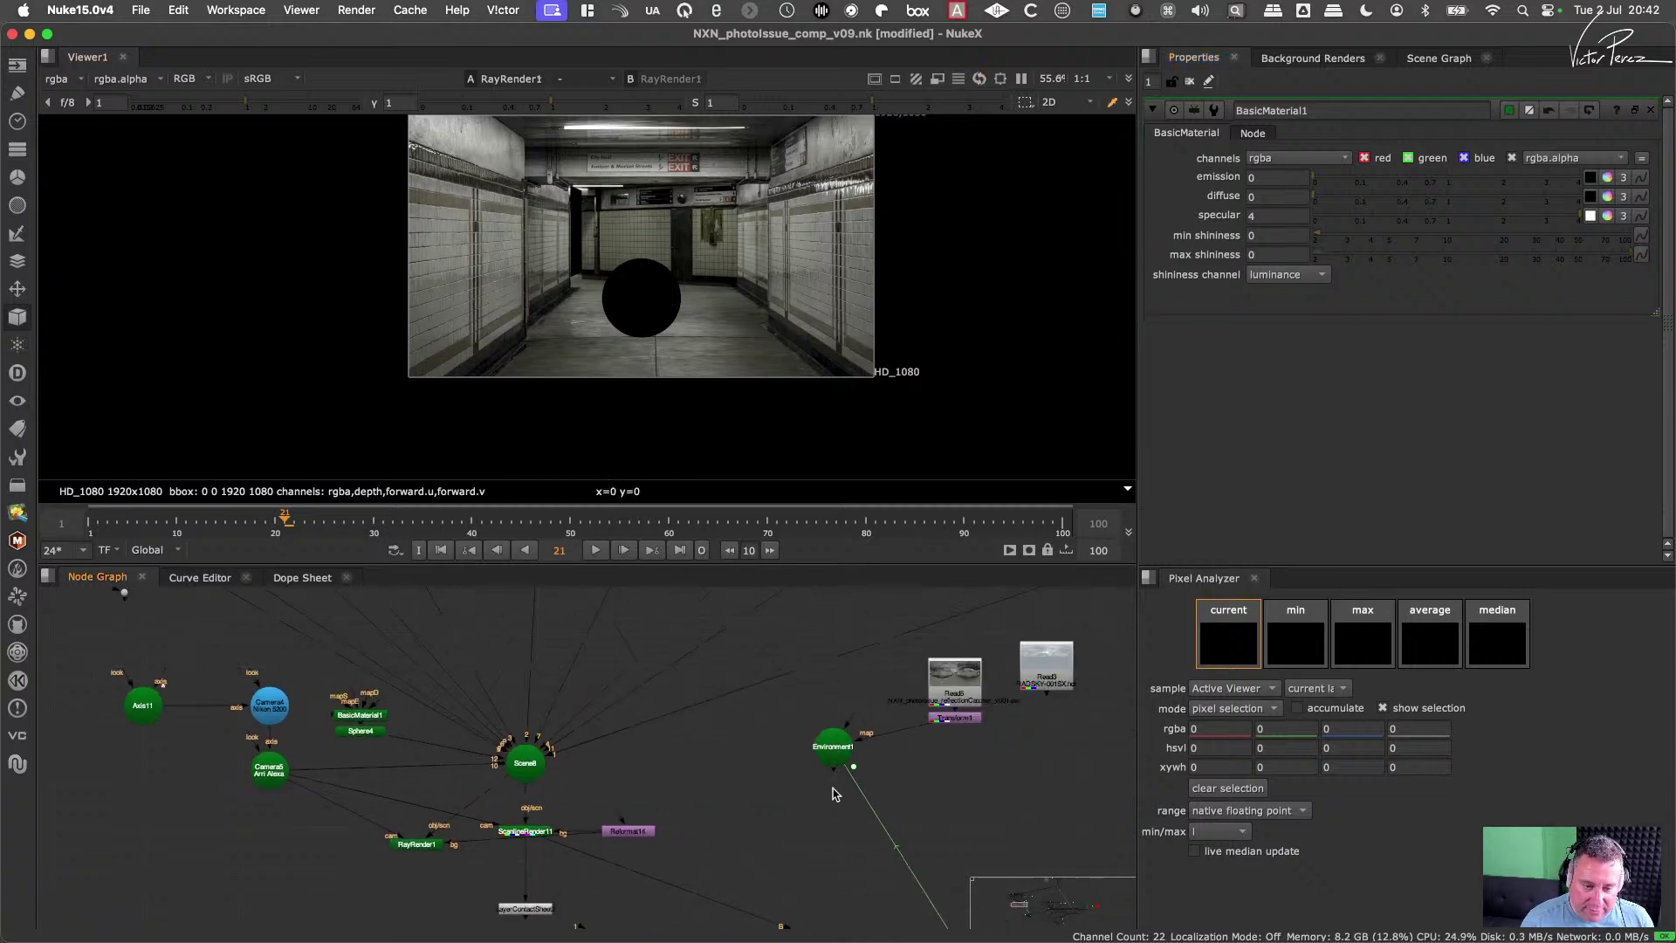
drag(833, 776, 536, 772)
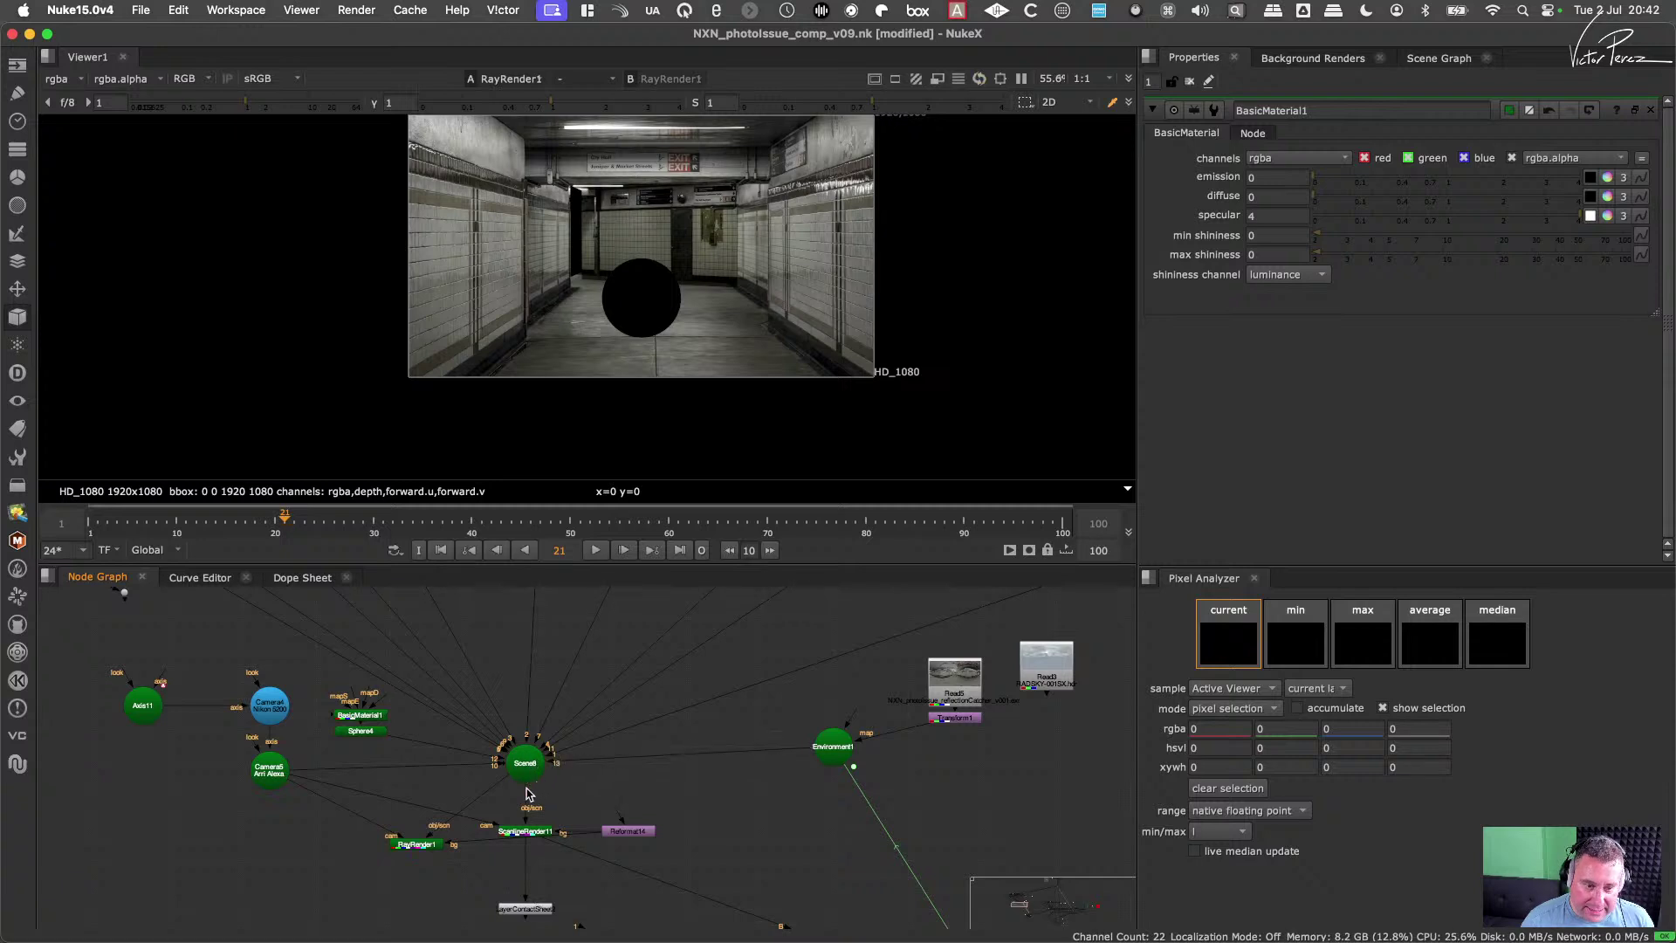
Step: Duplicate the BasicMaterial and sphere nodes and place the copies beside the Environment1 light
drag(404, 762, 333, 691)
key(ctrl+c)
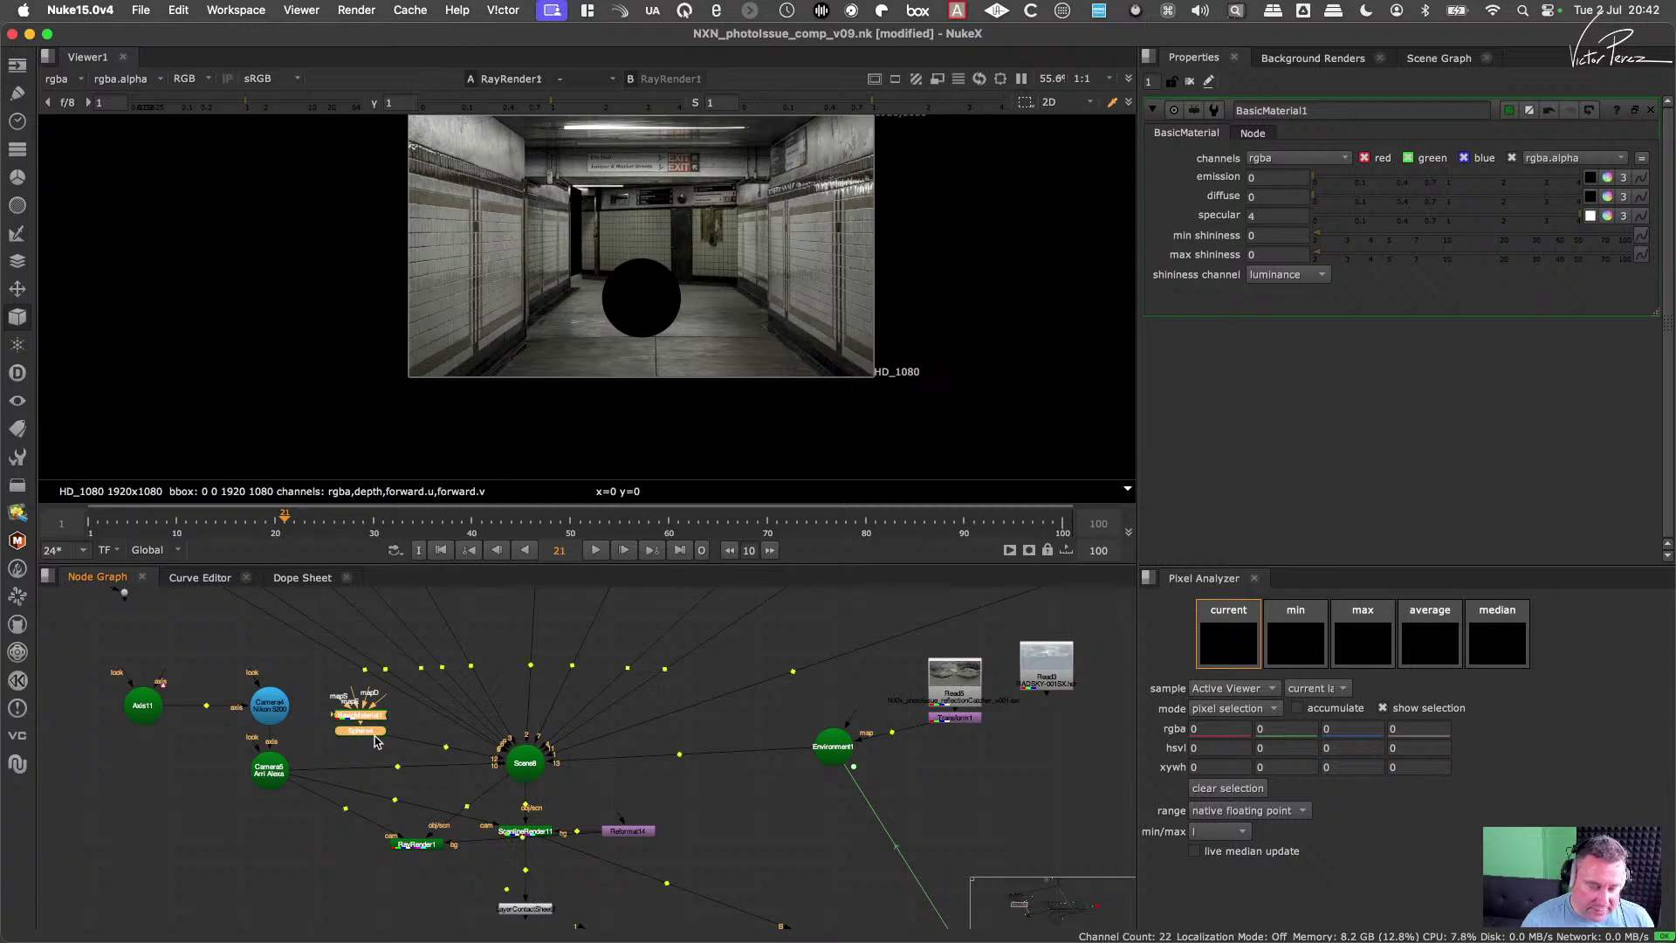
scroll(611, 750, right, 5)
key(ctrl+v)
drag(796, 760, 840, 744)
Step: Add a new Scene node near the duplicated sphere and connect the Environment1 light to it
click(704, 748)
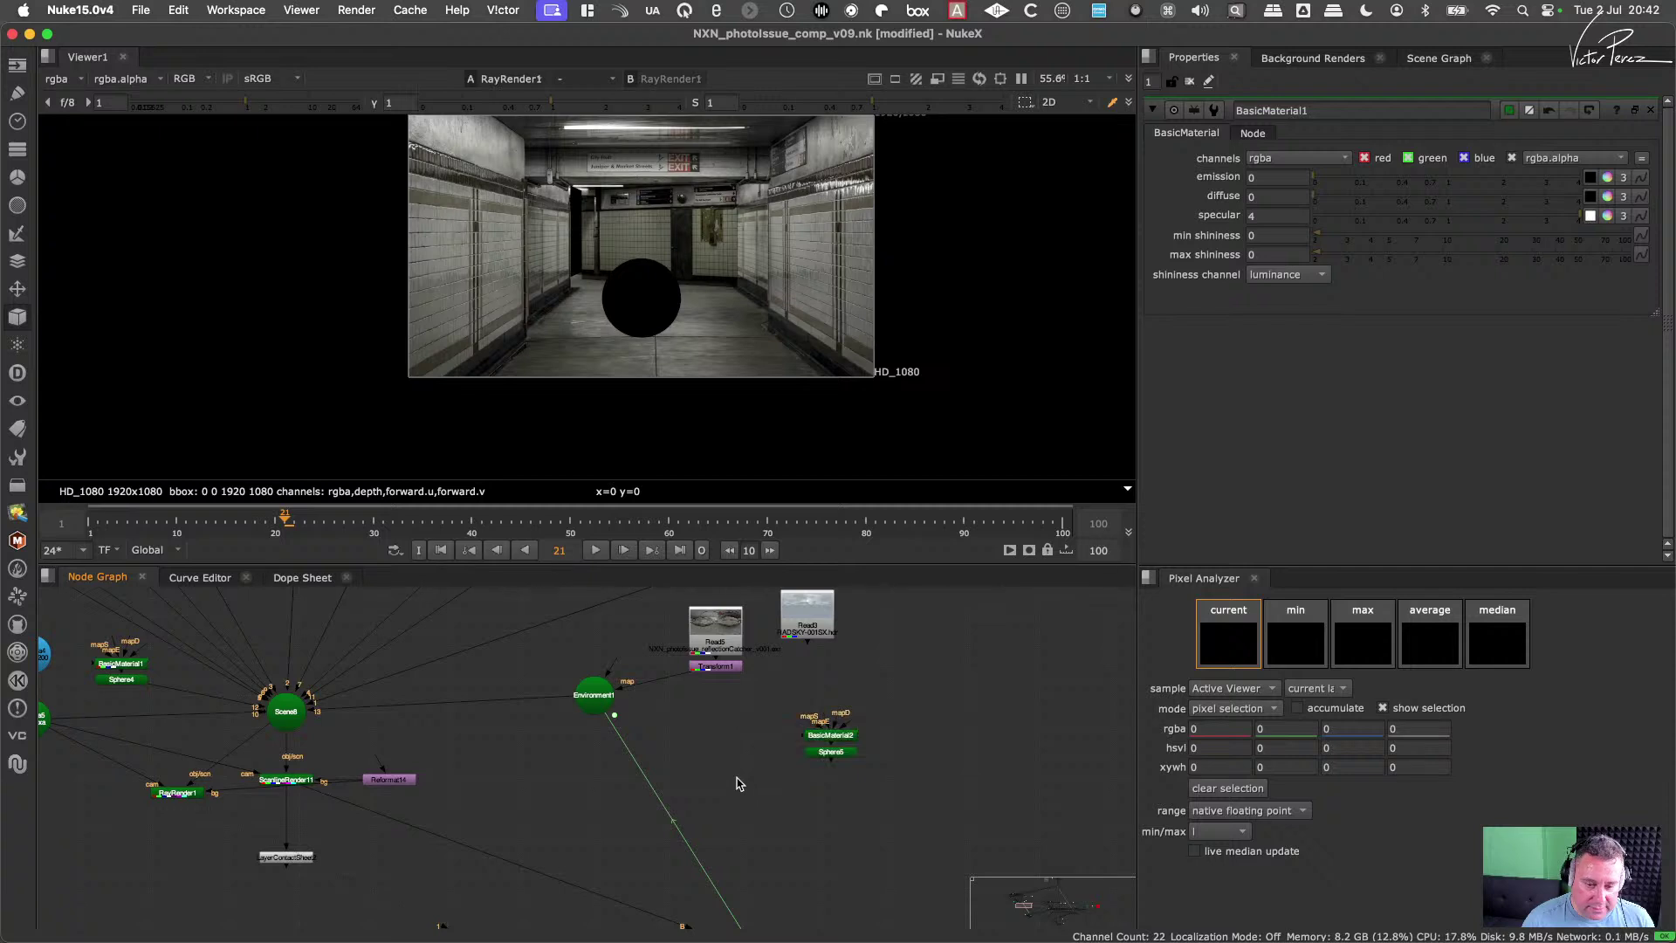
key(Tab)
text(sce)
click(546, 793)
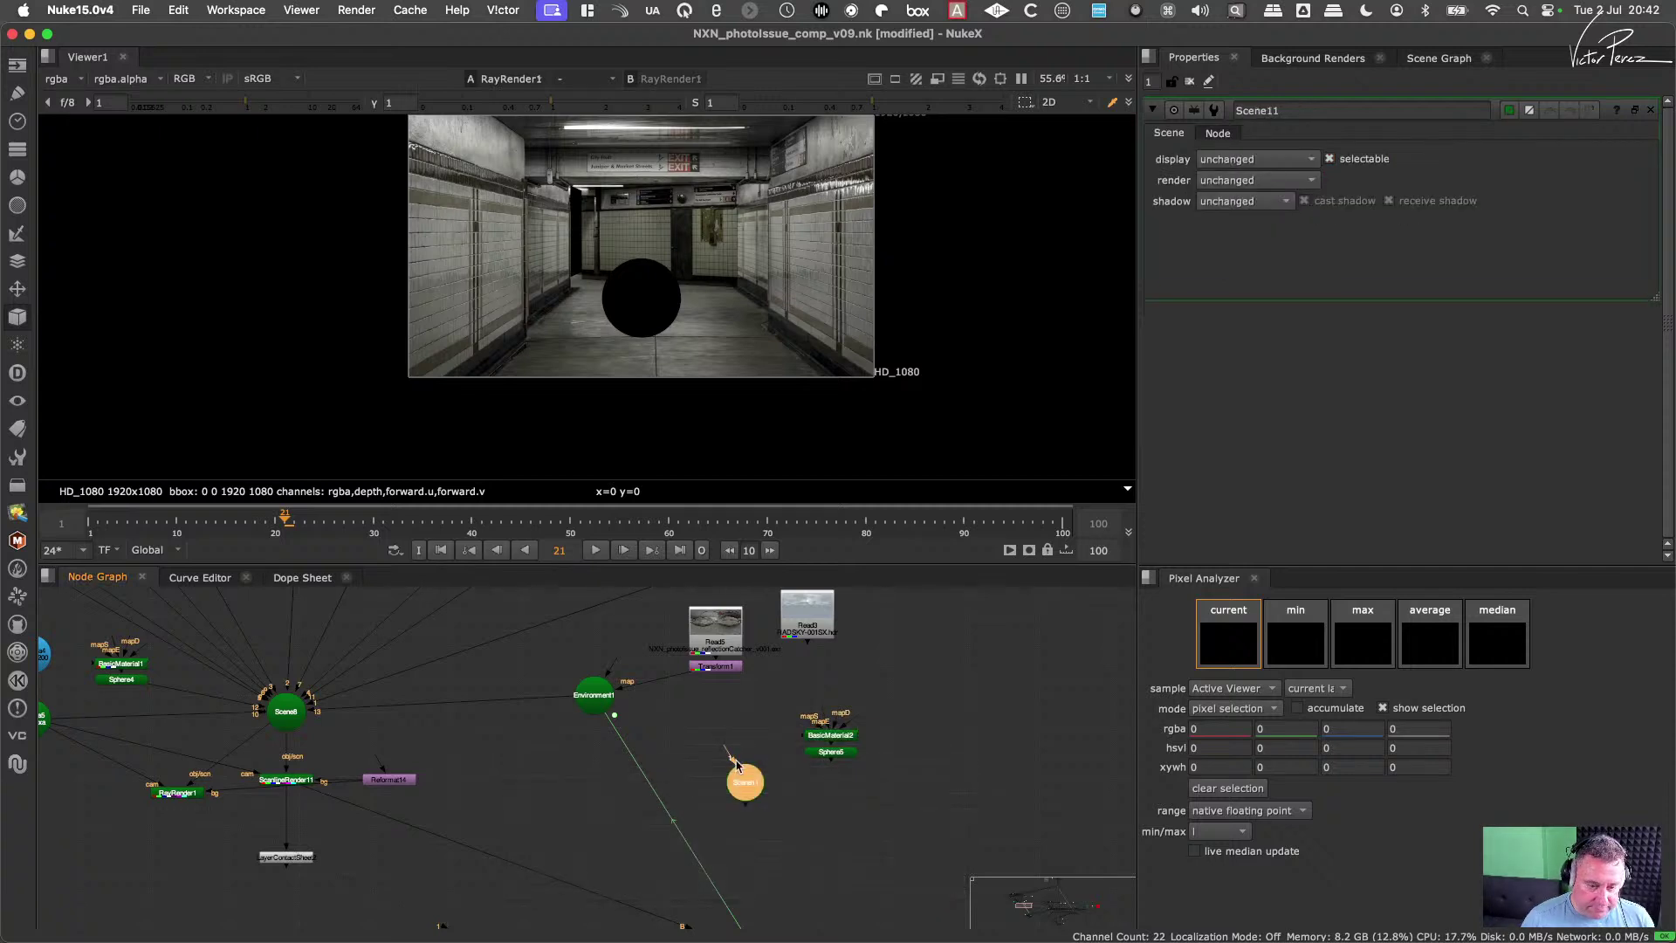
drag(722, 763, 615, 704)
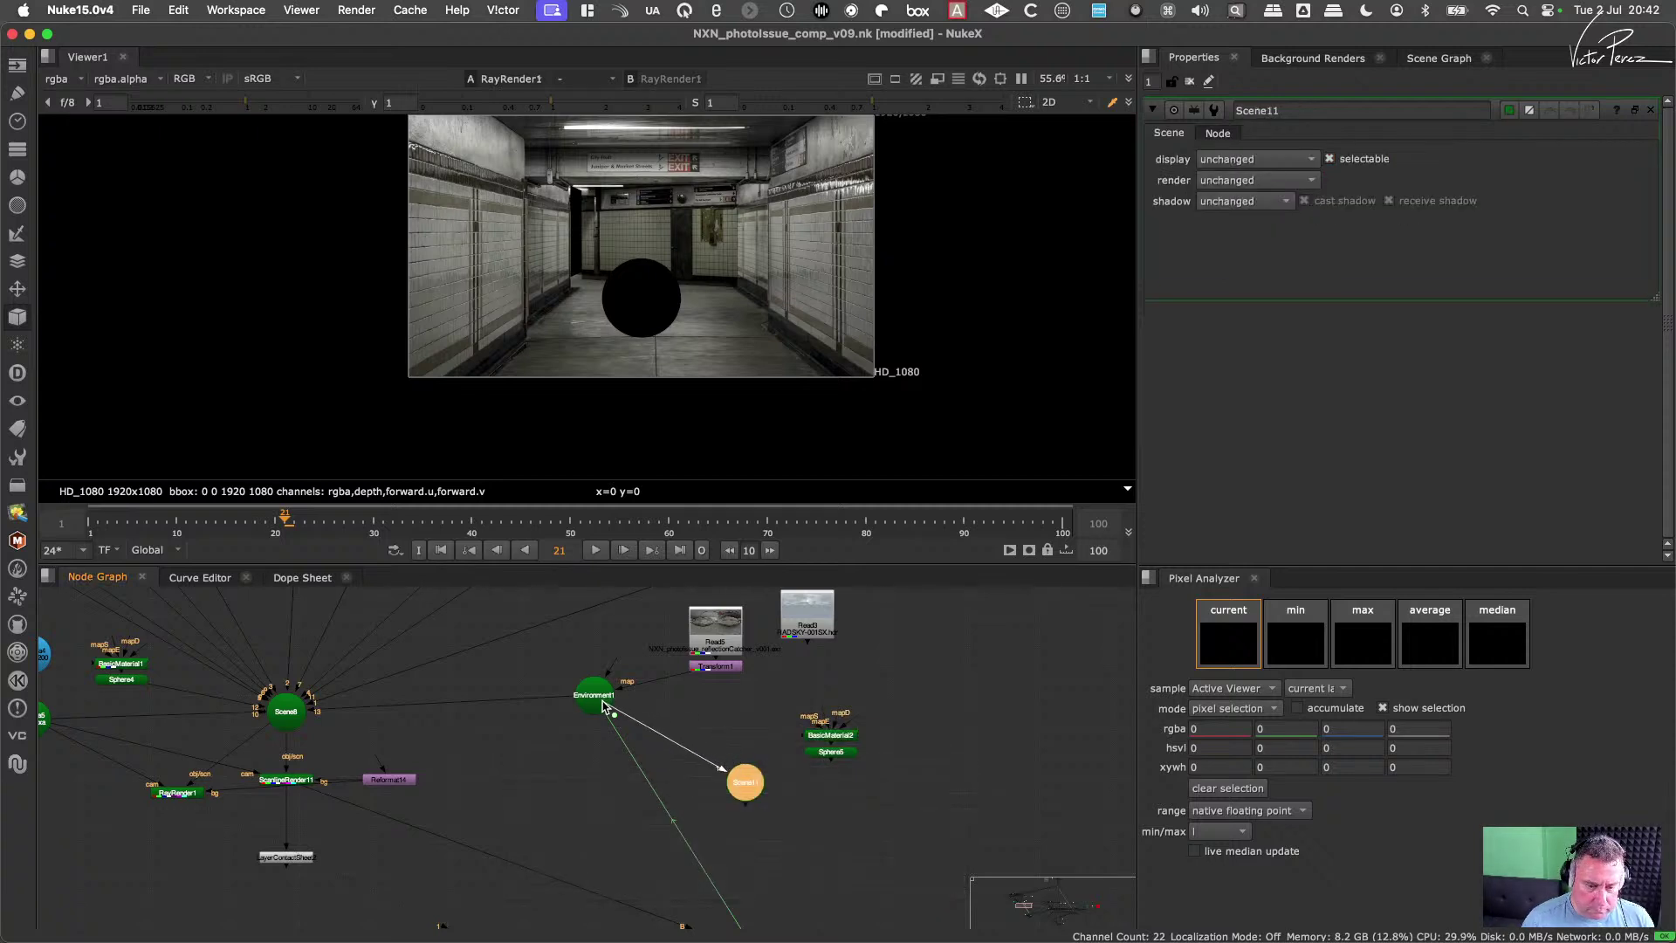
Step: Connect the duplicated sphere to the new Scene node and inspect it alongside the environment light in the 3D view
drag(721, 785, 866, 717)
key(1)
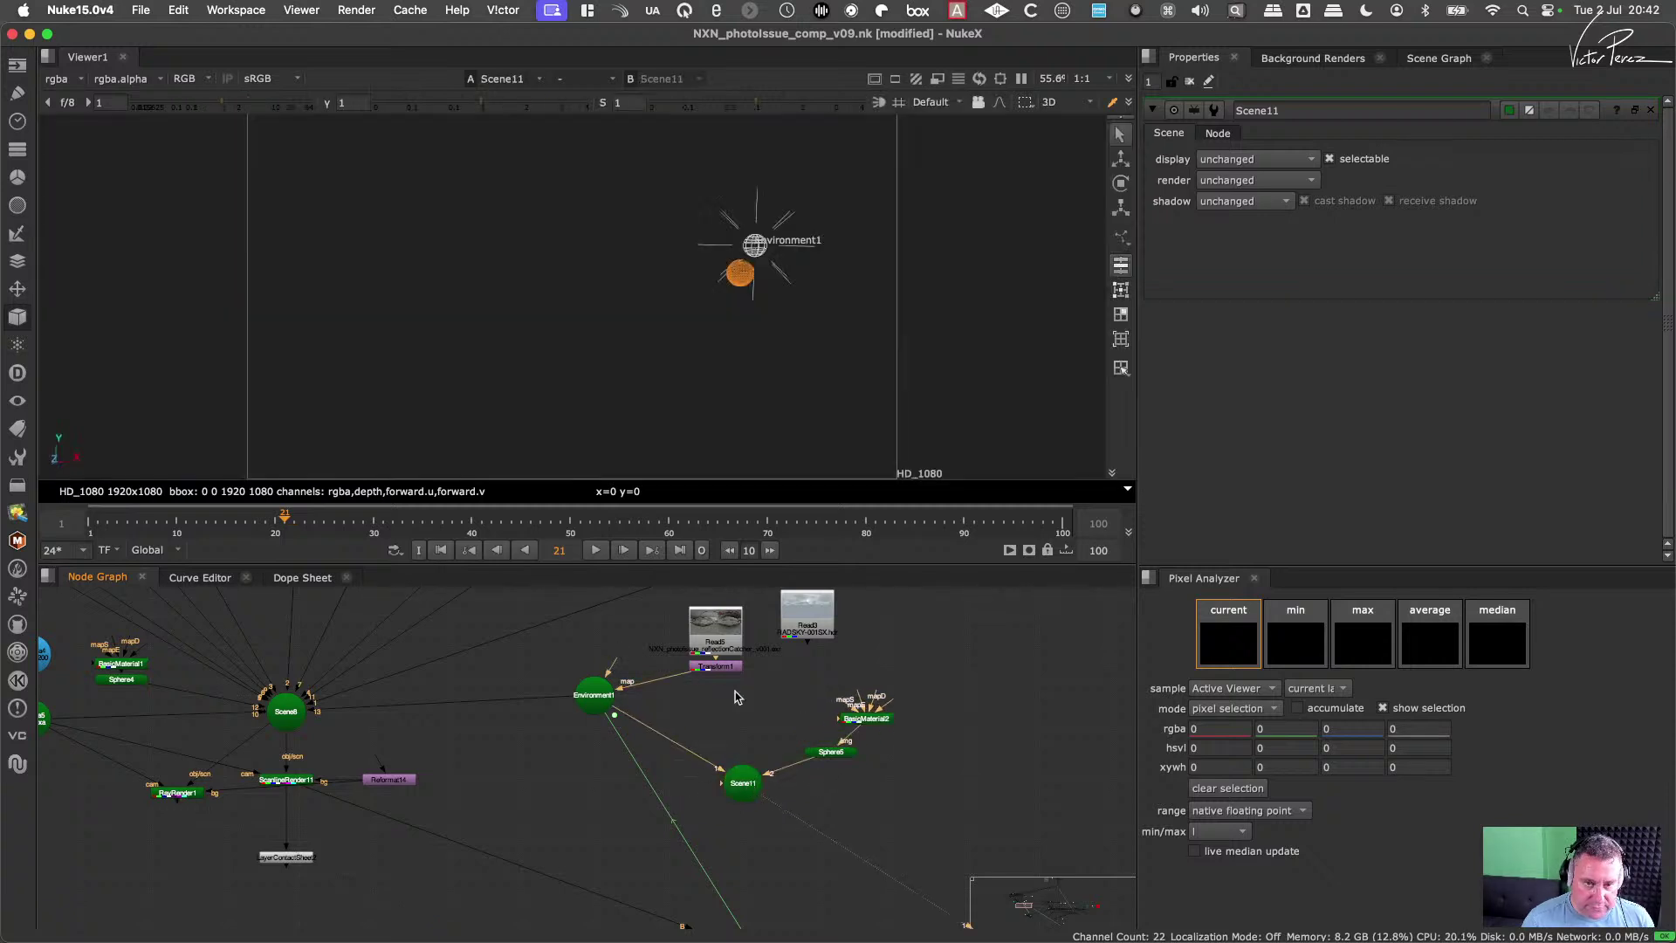
ctrl+drag(742, 297, 841, 422)
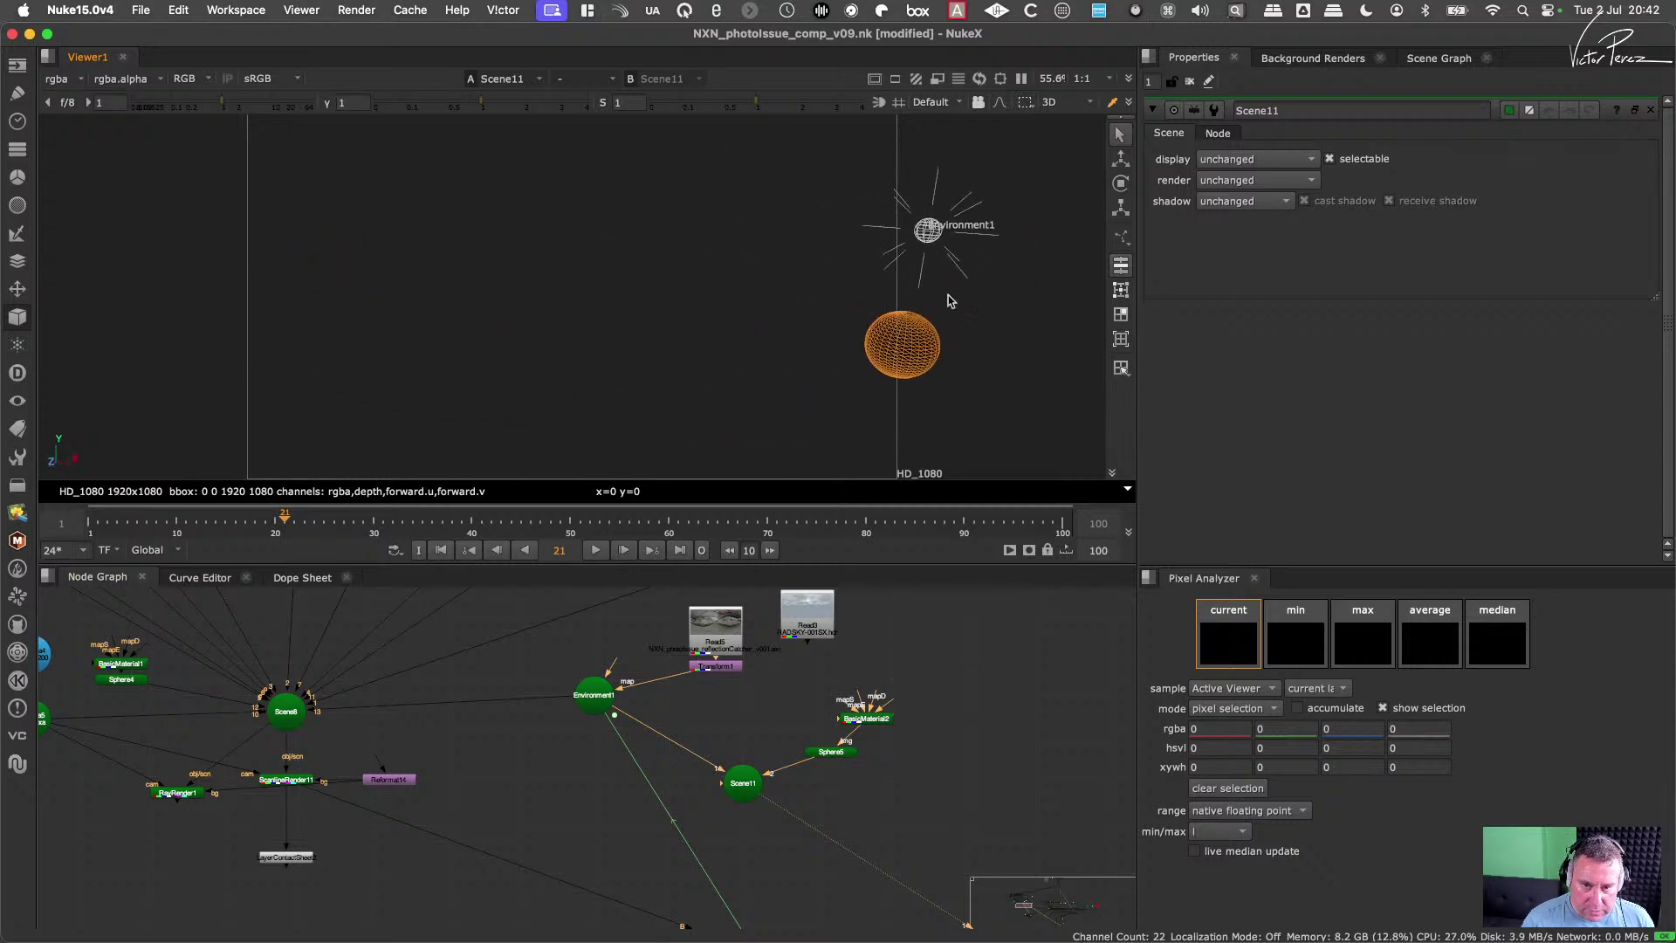
ctrl+drag(947, 300, 786, 293)
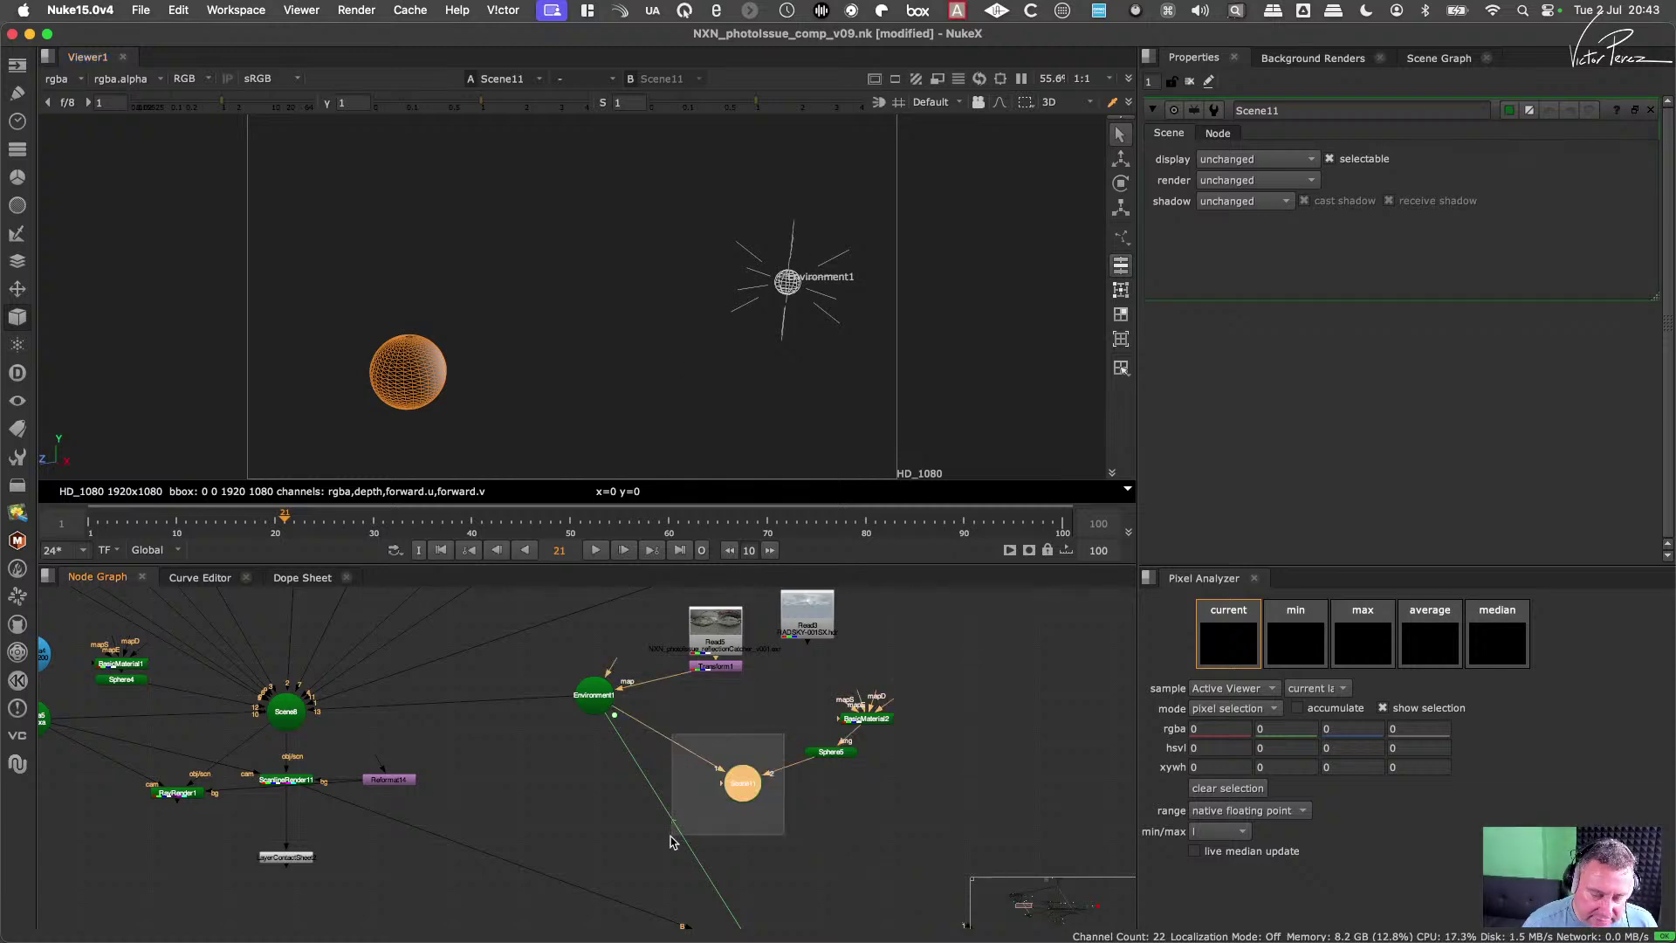
Step: Paste a copy of the ScanlineRender under Scene11 and connect its camera input to the Arri Alexa camera
key(Tab)
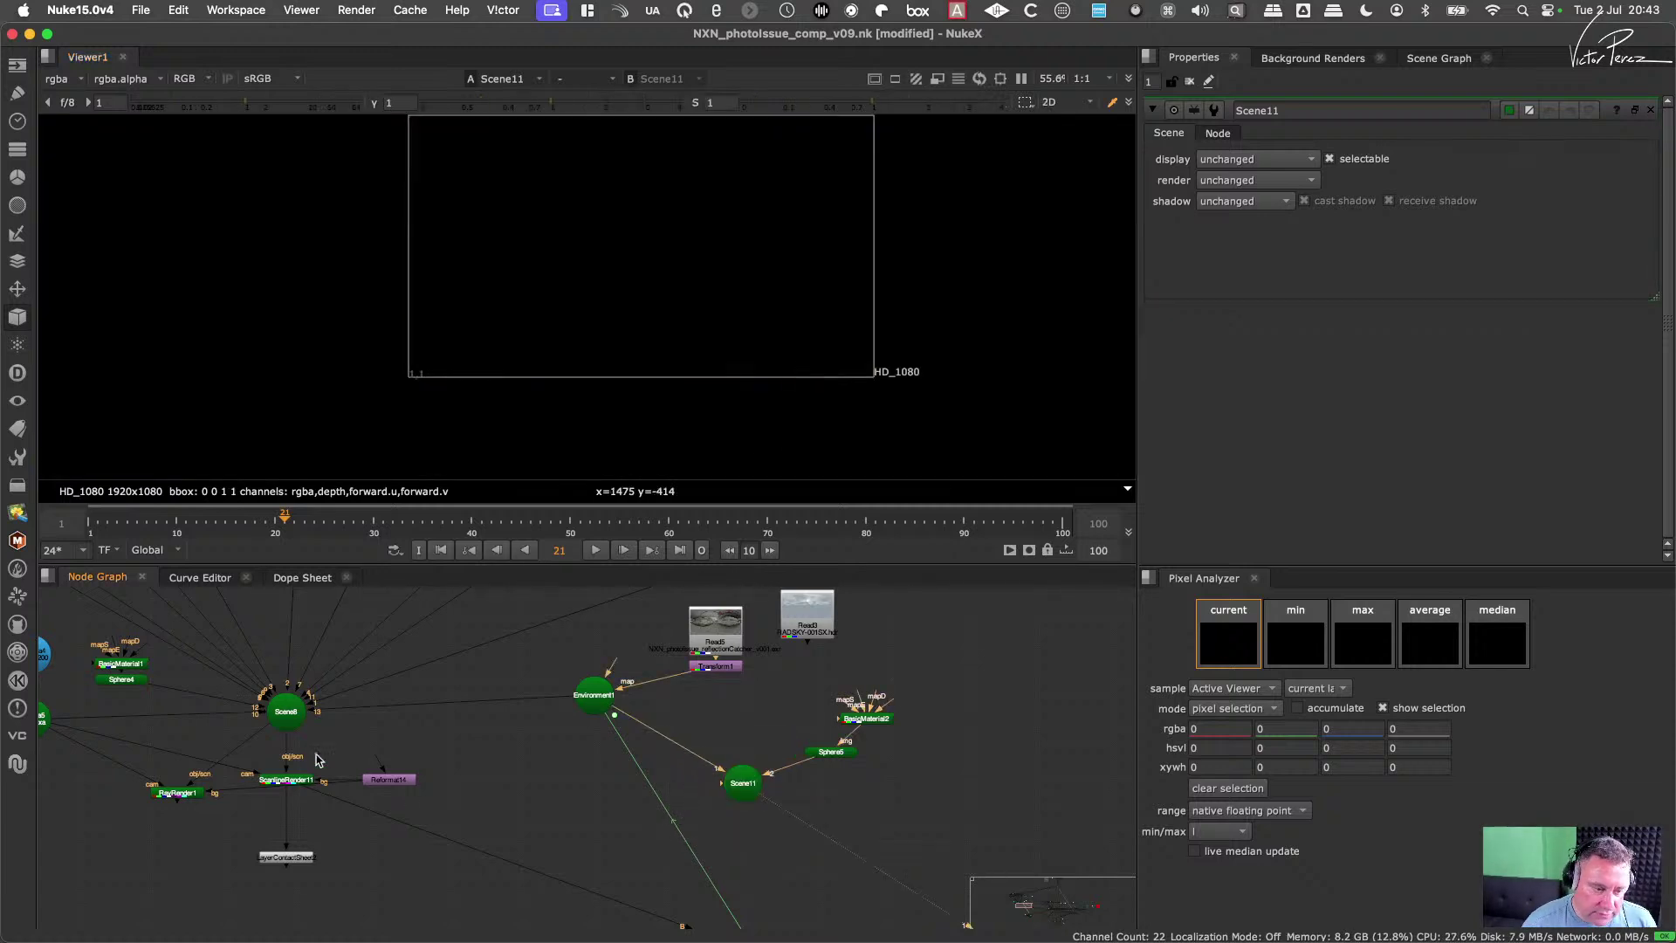
drag(316, 760, 238, 819)
key(ctrl+v)
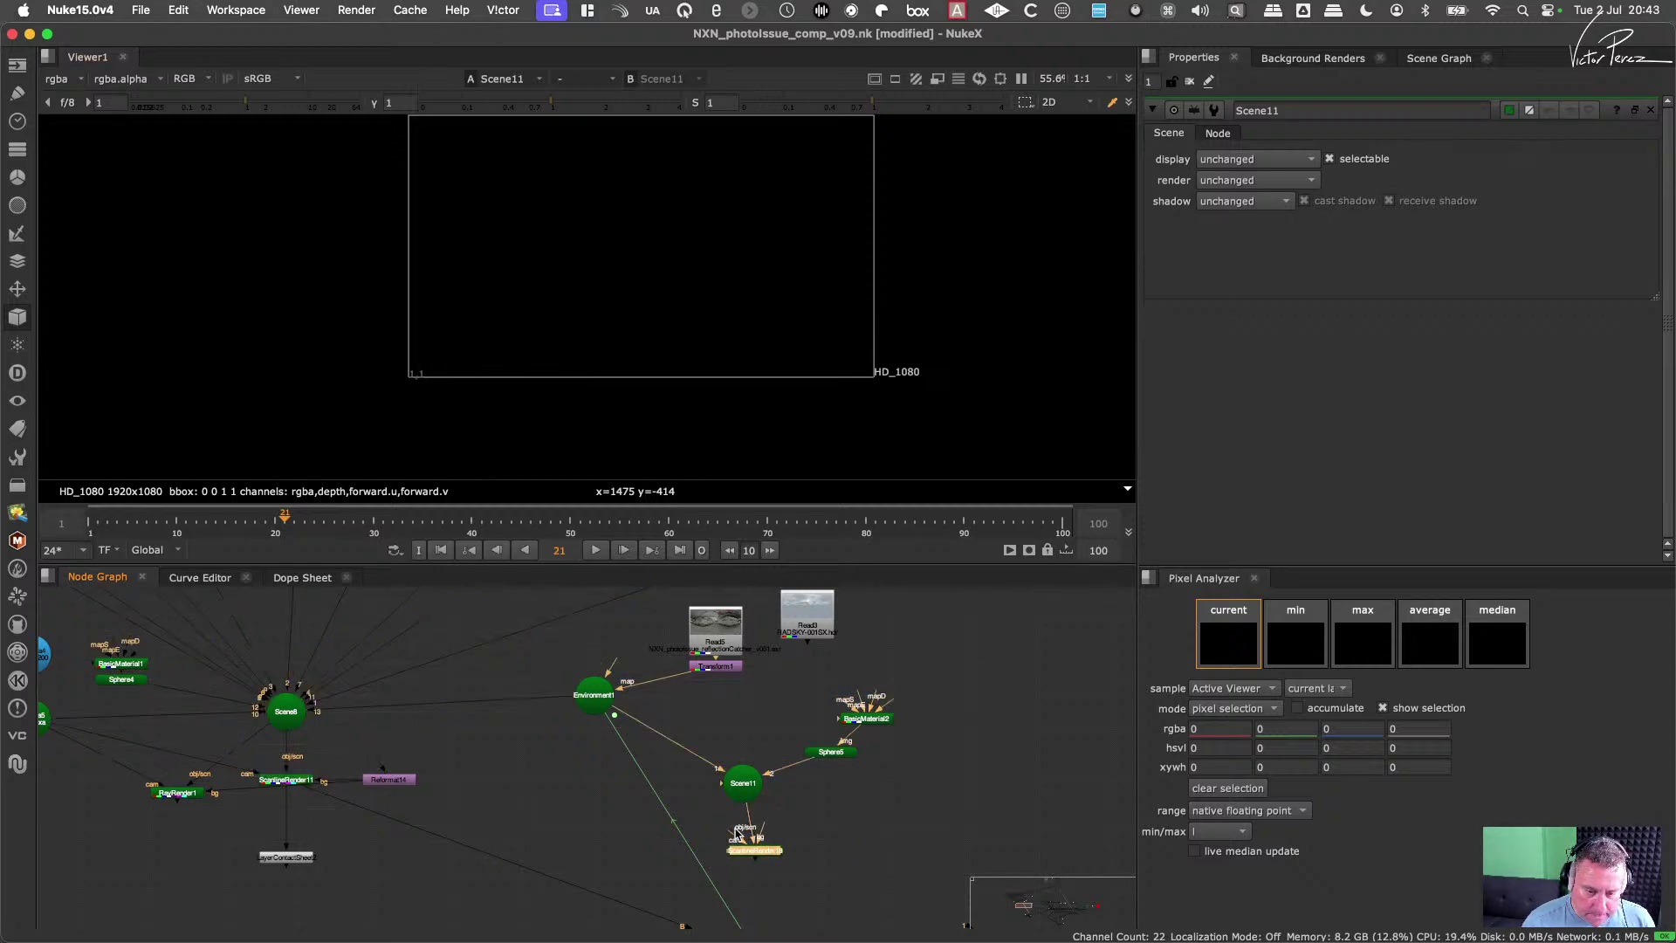
drag(744, 836, 327, 692)
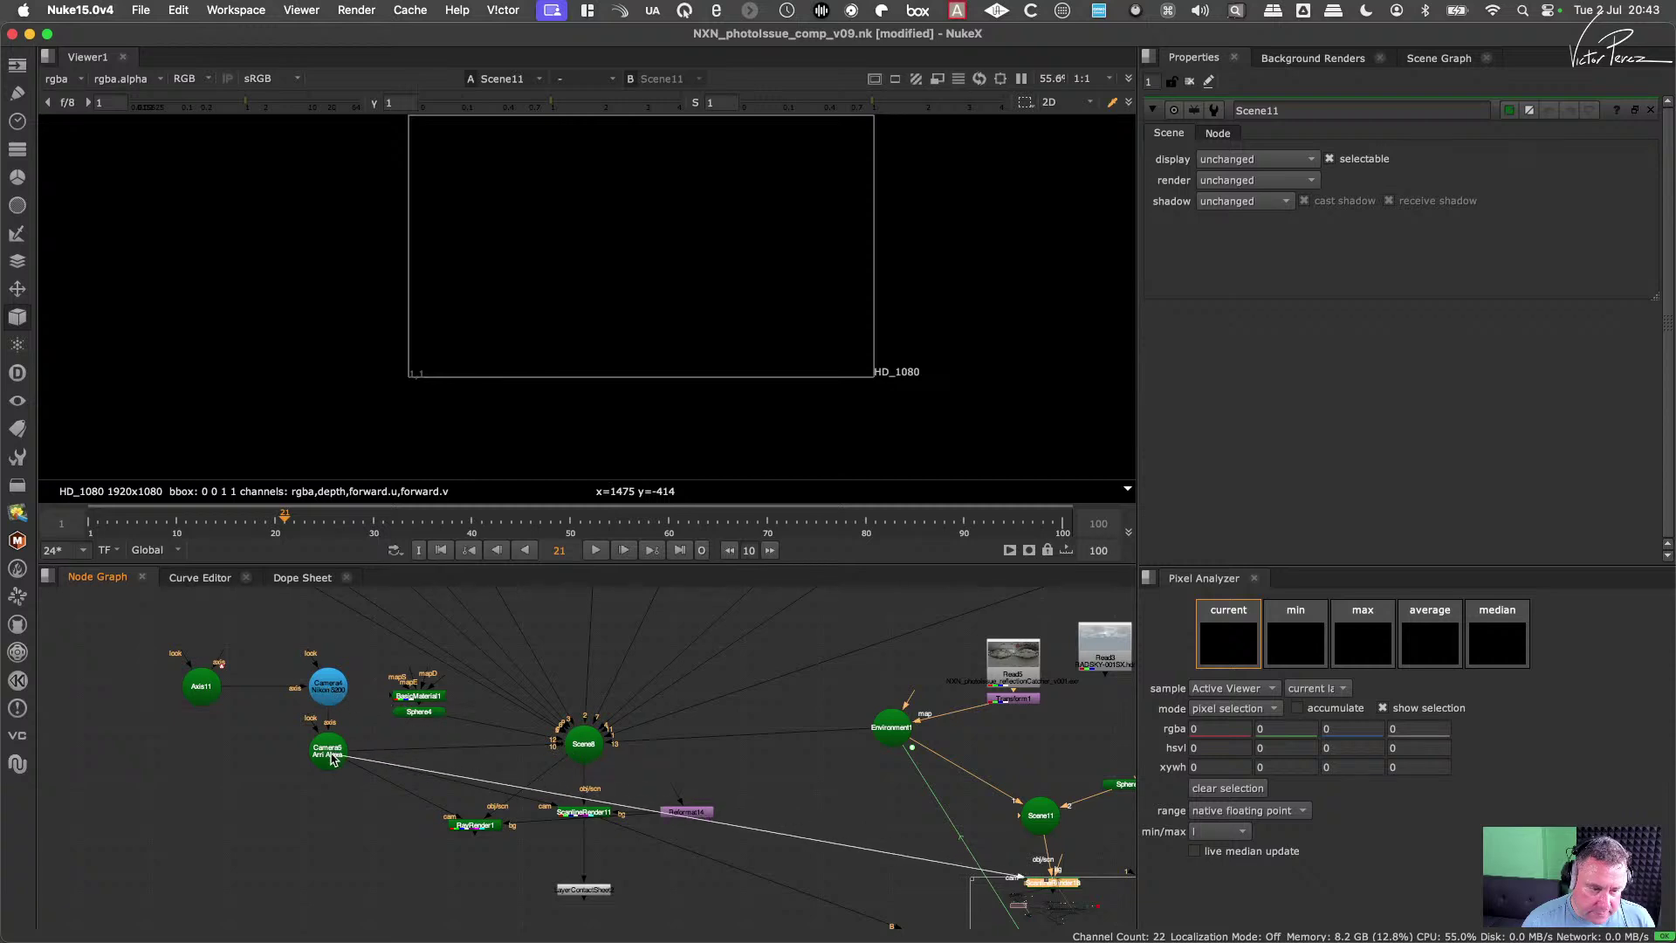
Step: Duplicate the Reformat node beside the new ScanlineRender and connect it to the render's bg input
middle_drag(1110, 864, 805, 826)
drag(456, 729, 345, 812)
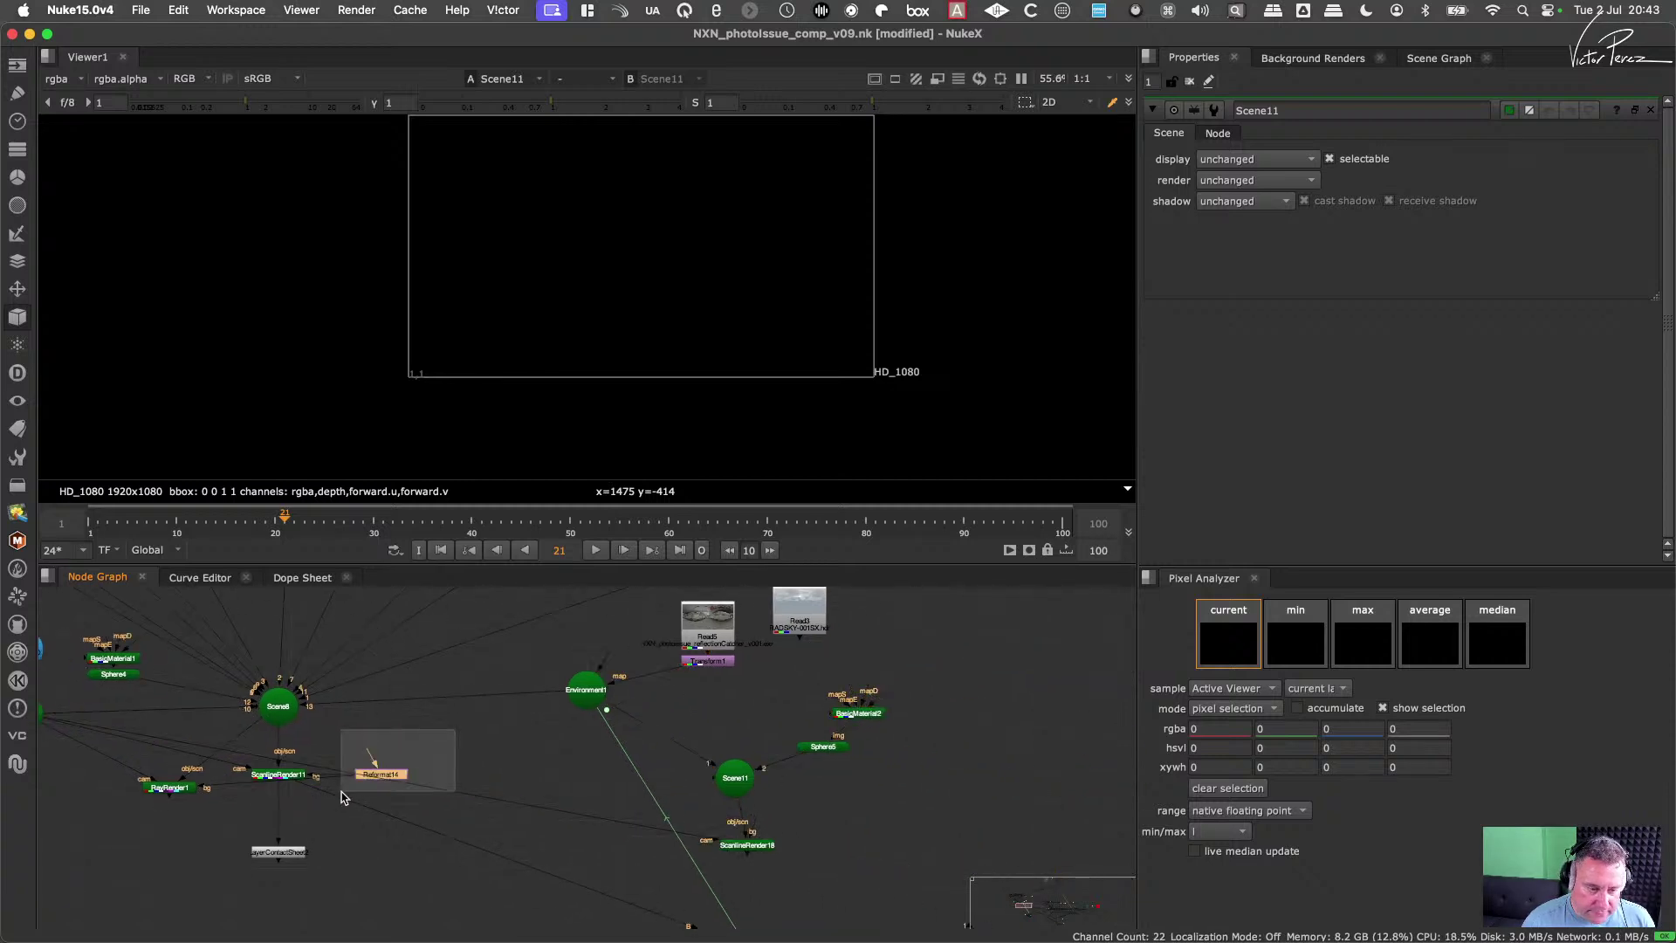
key(ctrl)
key(ctrl+v)
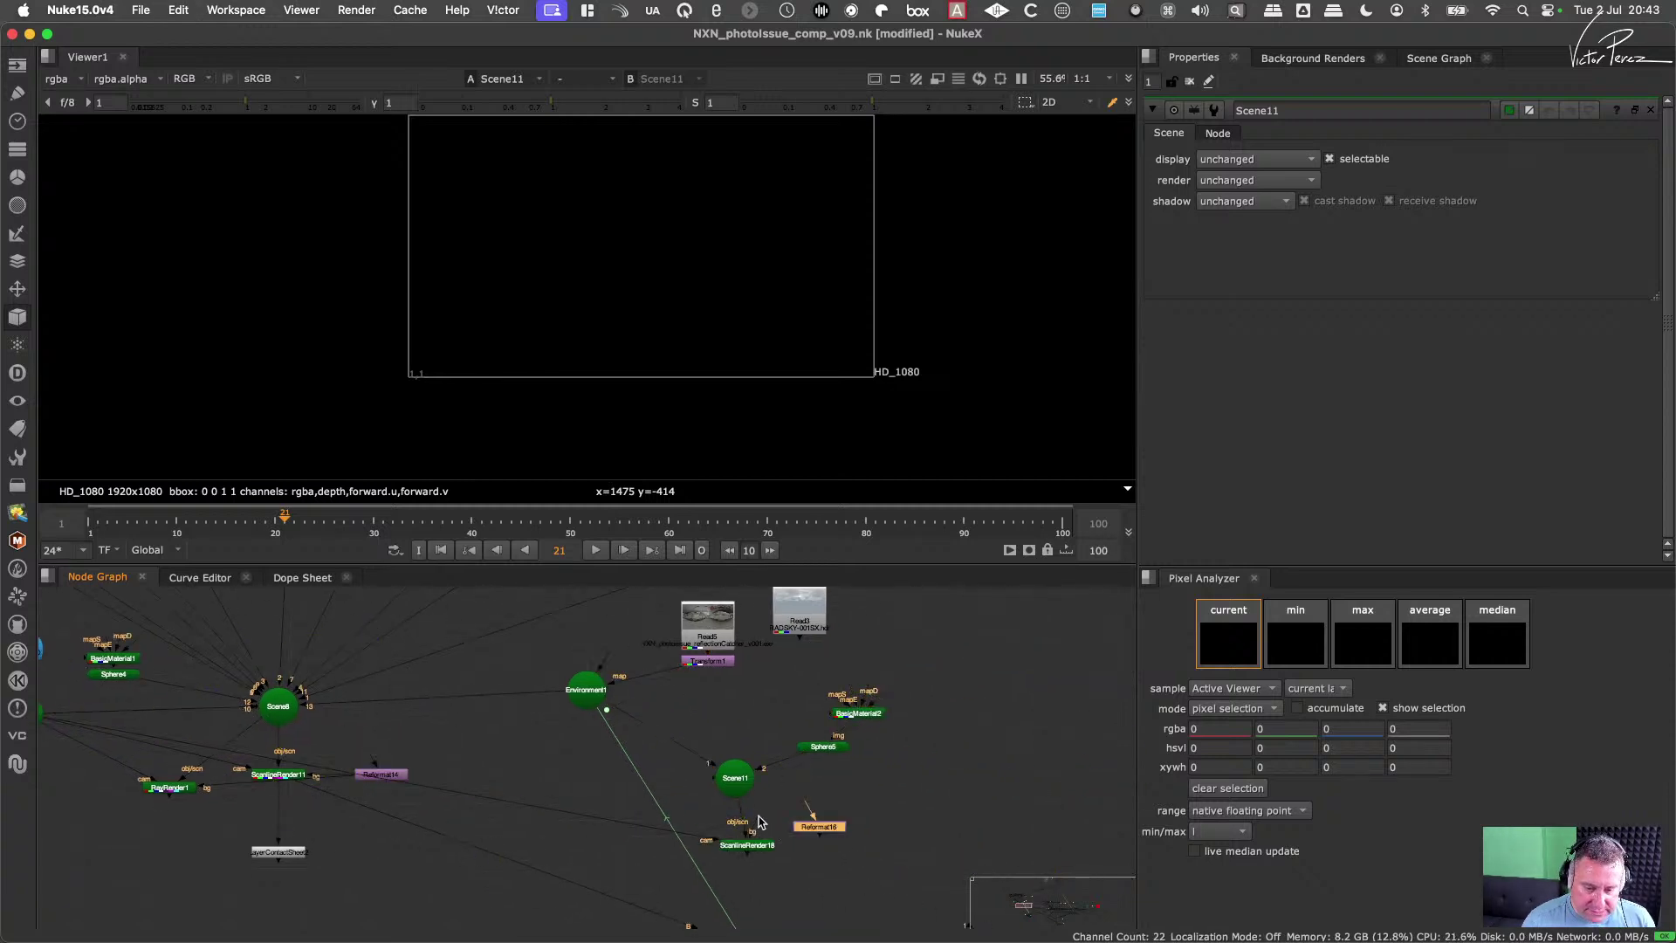
drag(758, 834, 817, 825)
Step: Display the new ScanlineRender's sphere up close and align the BasicMaterial2 node above its sphere node
click(759, 844)
key(1)
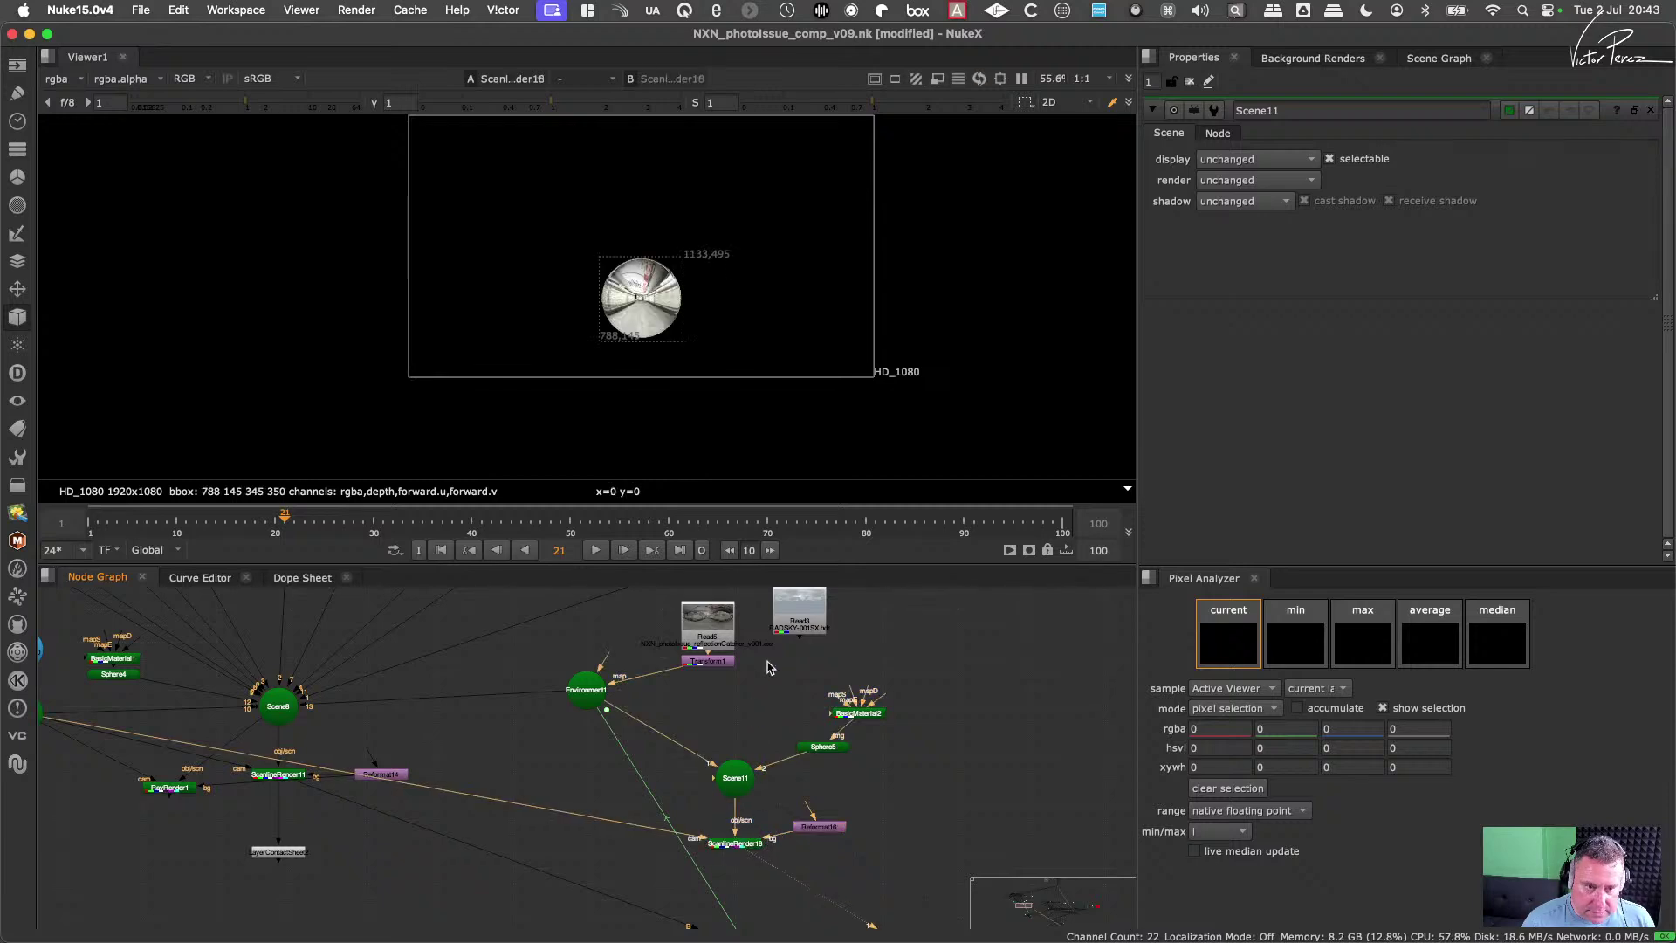
middle_drag(643, 294, 663, 296)
scroll(663, 297, up, 8)
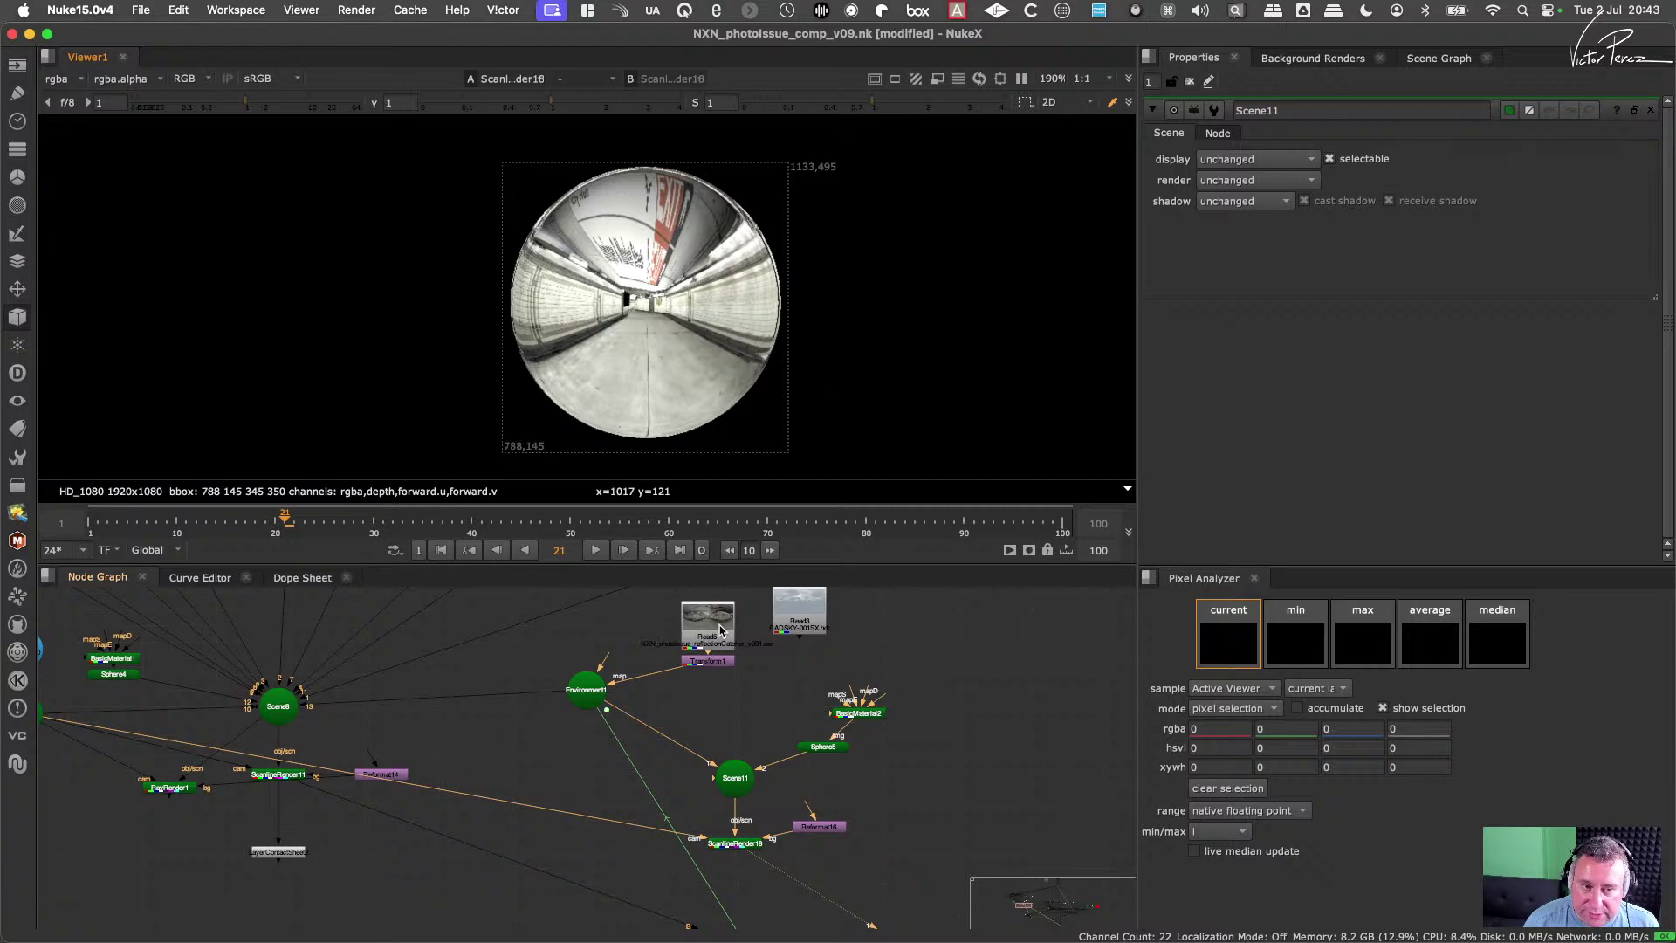
scroll(611, 750, right, 3)
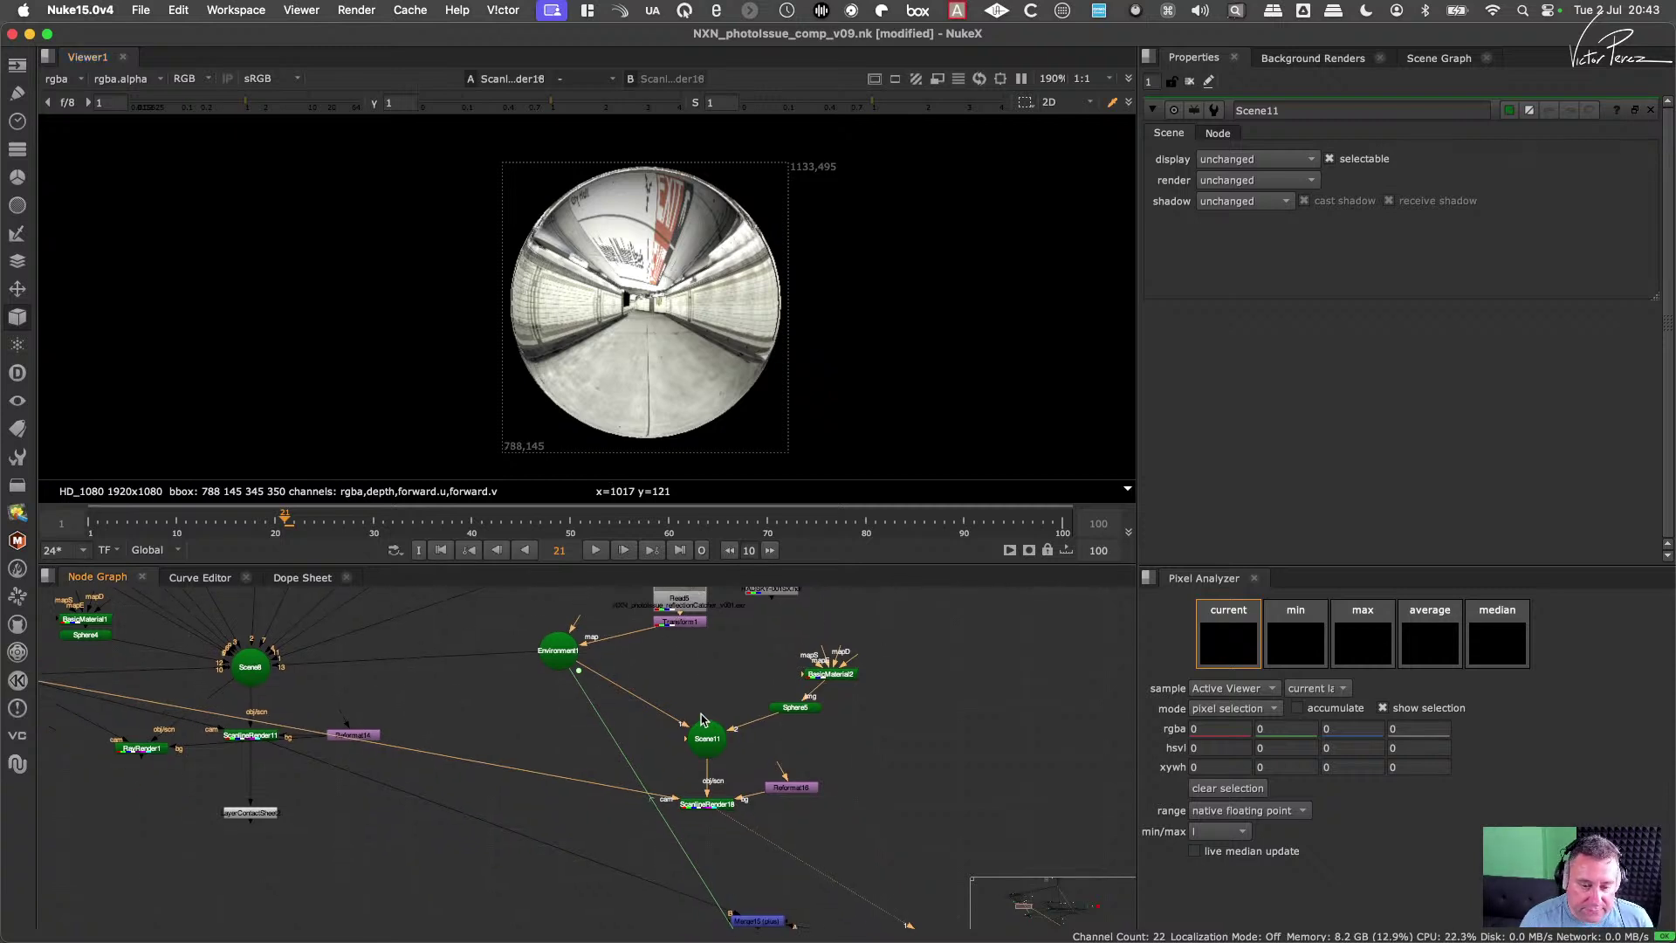
drag(771, 705, 739, 717)
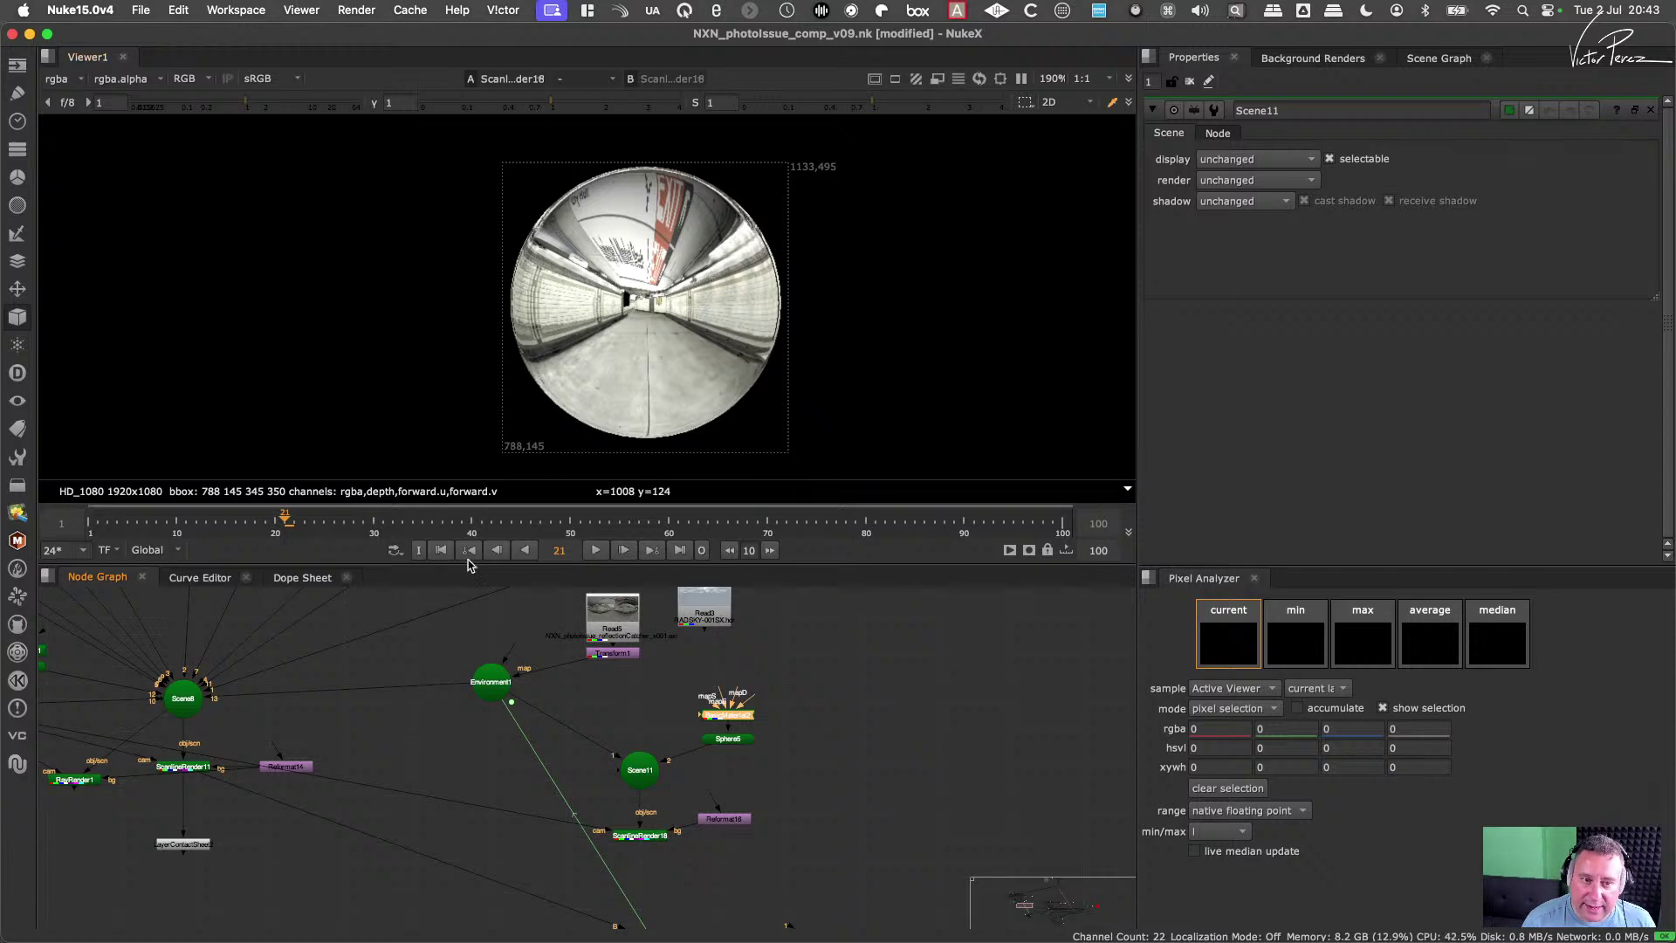
Step: Display the ScanlineRender11 output of Scene8 and examine the sphere up close and within the full frame
middle_drag(209, 734, 455, 738)
click(407, 700)
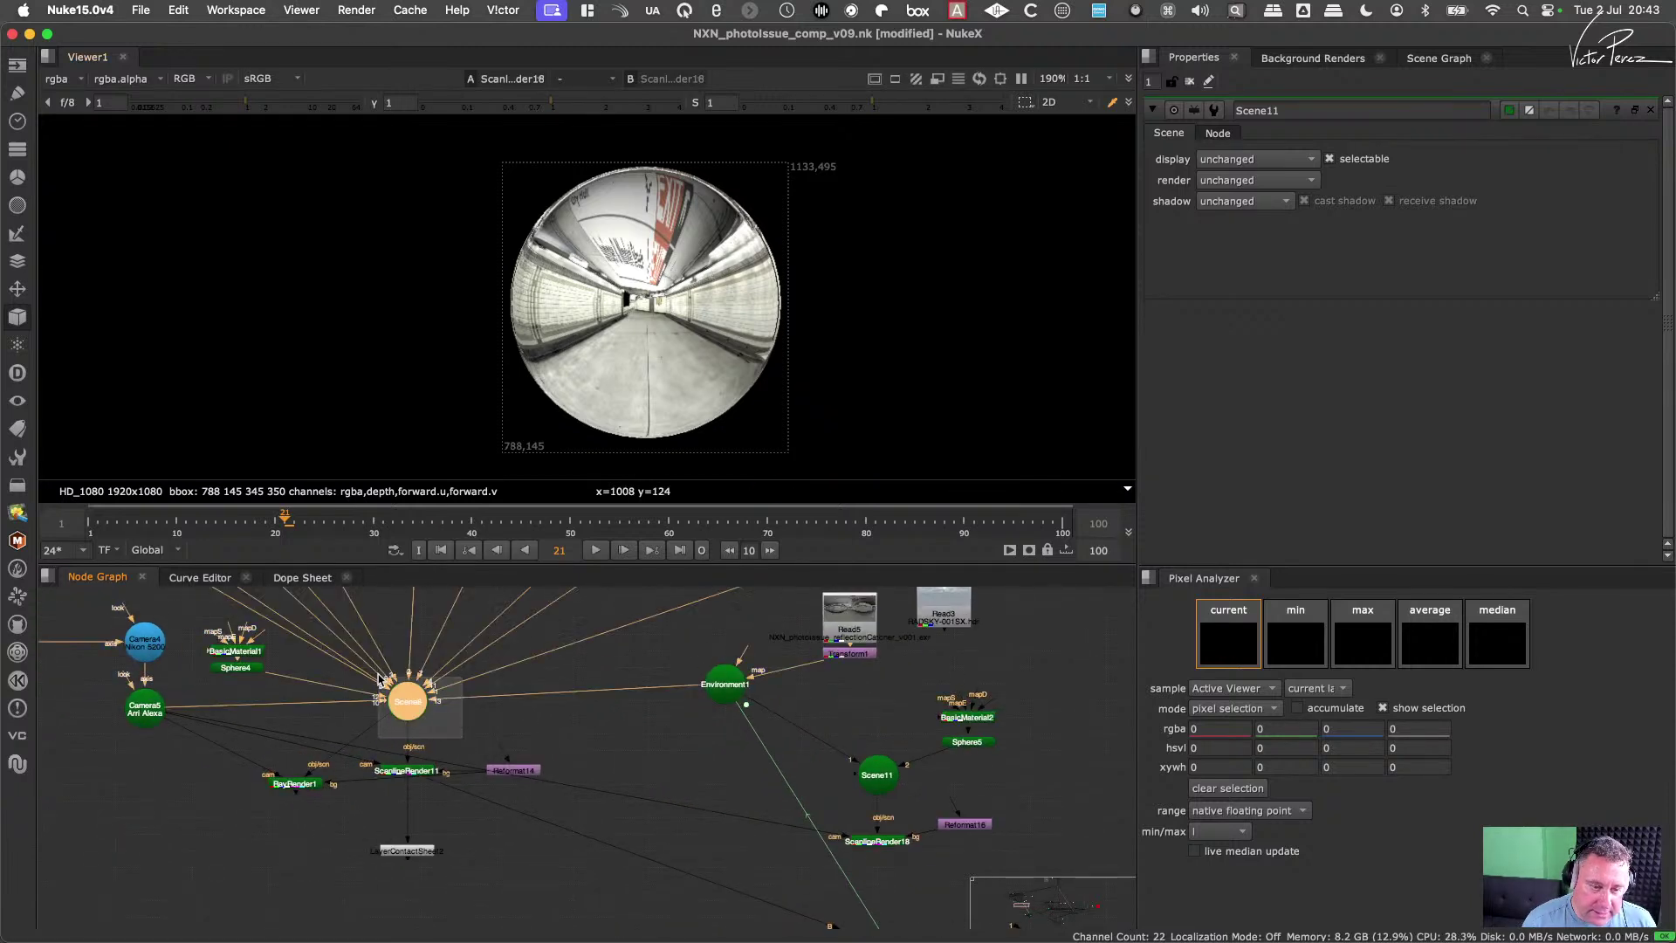
click(412, 767)
key(1)
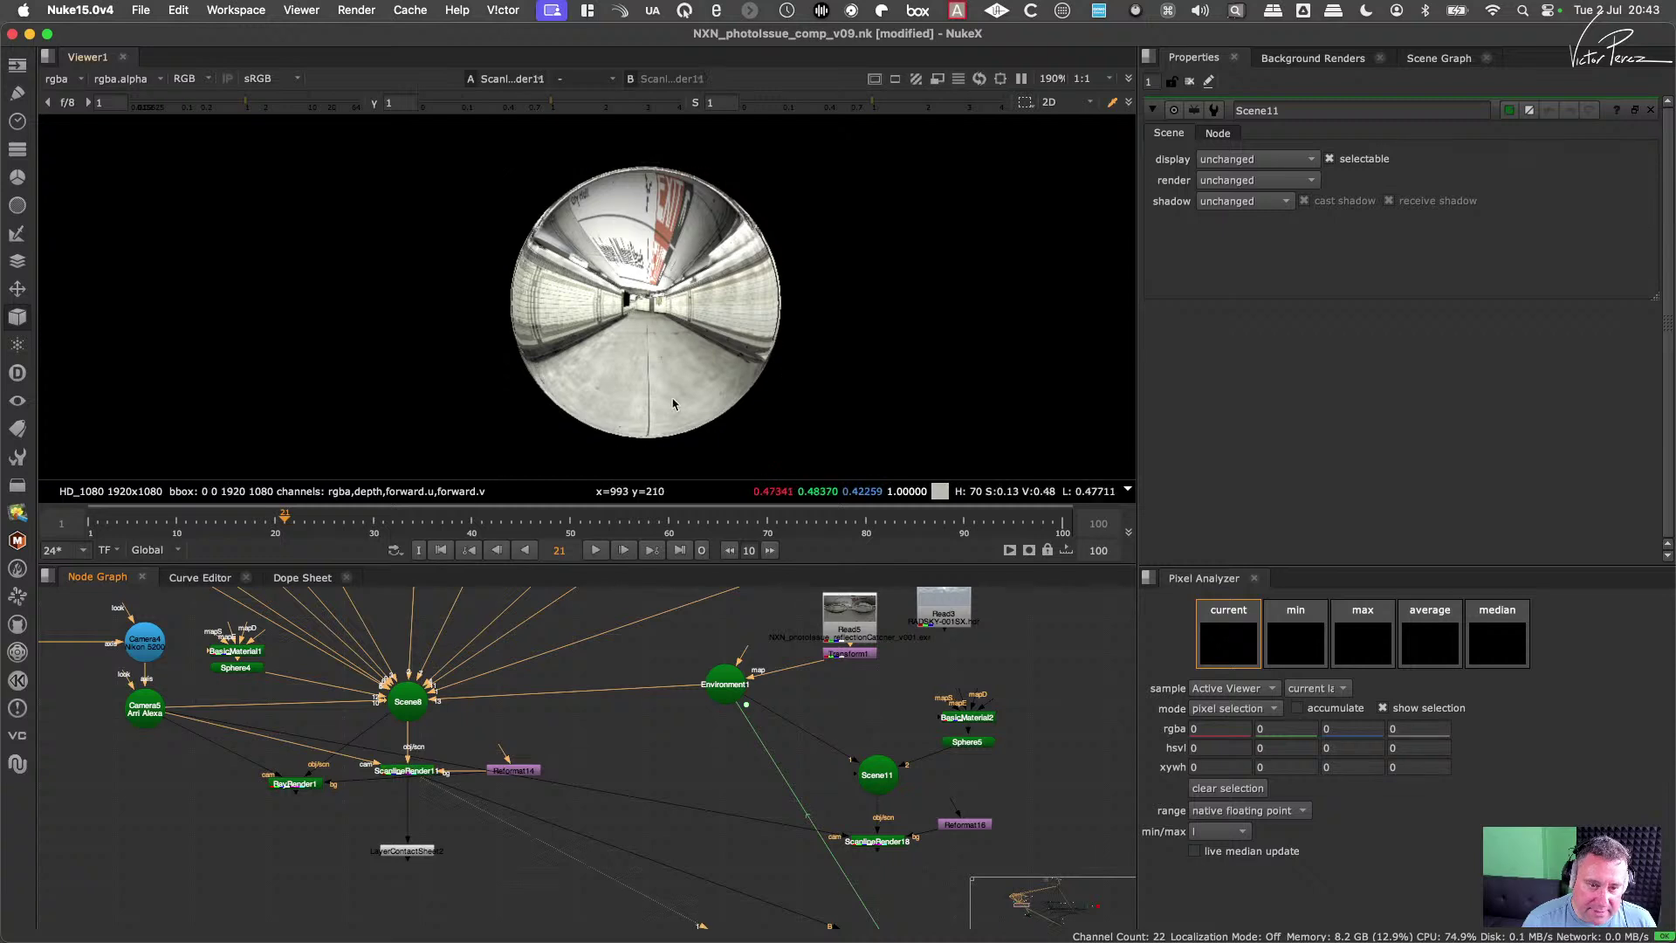
key(Tab)
key(Tab)
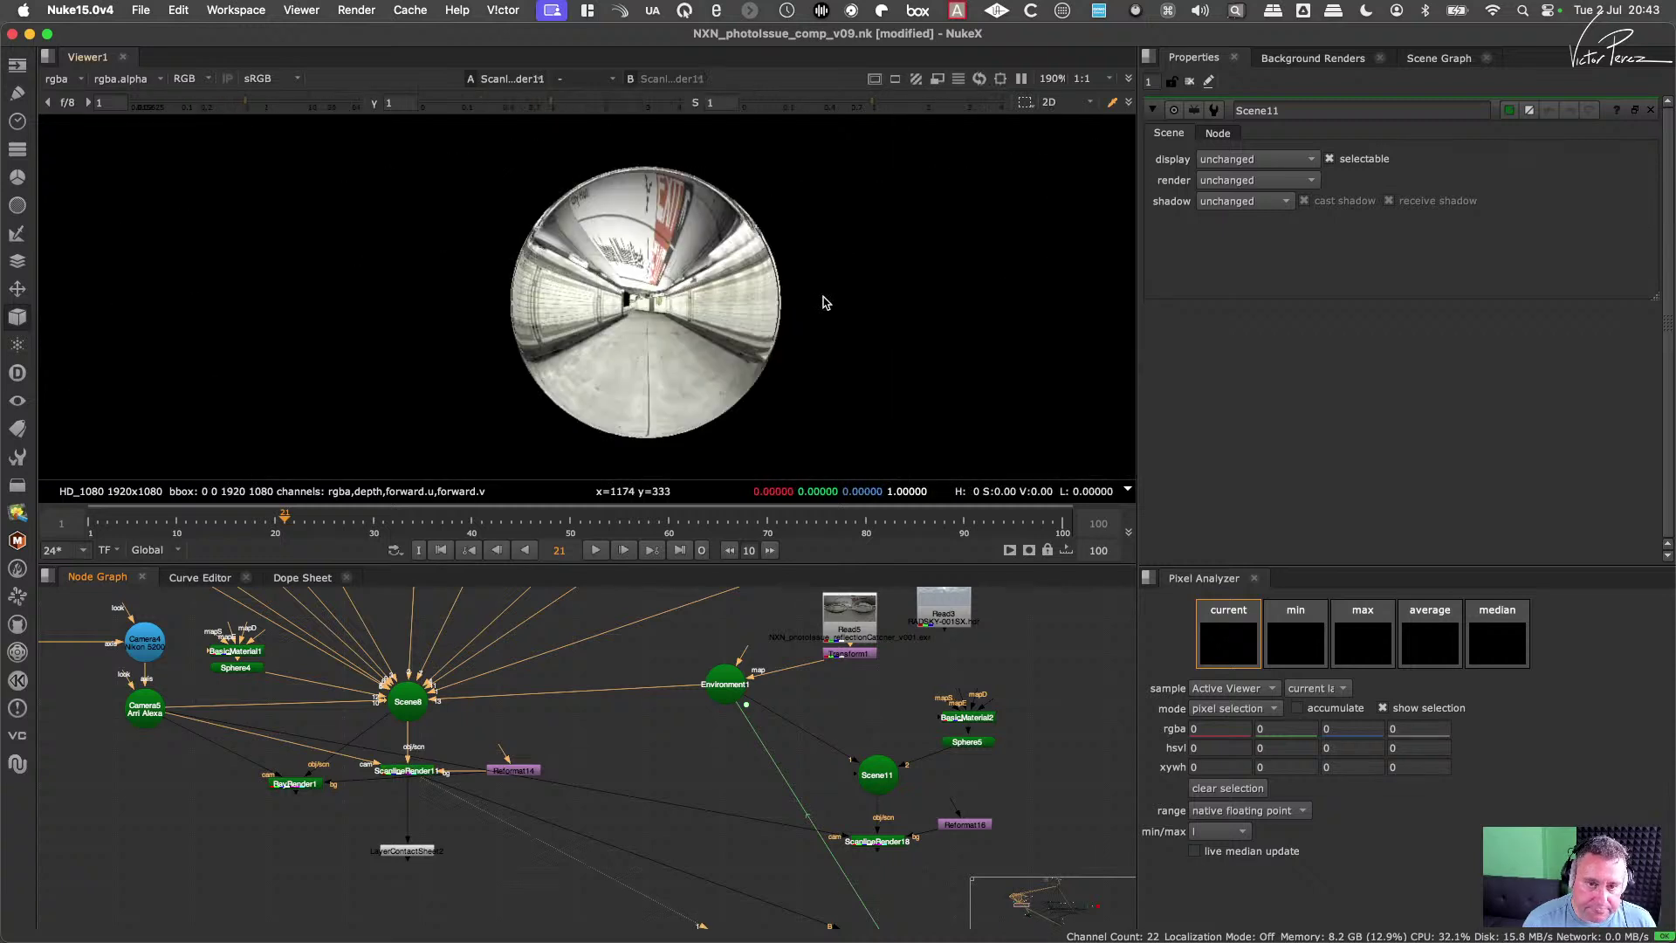
scroll(777, 362, down, 8)
scroll(752, 364, up, 3)
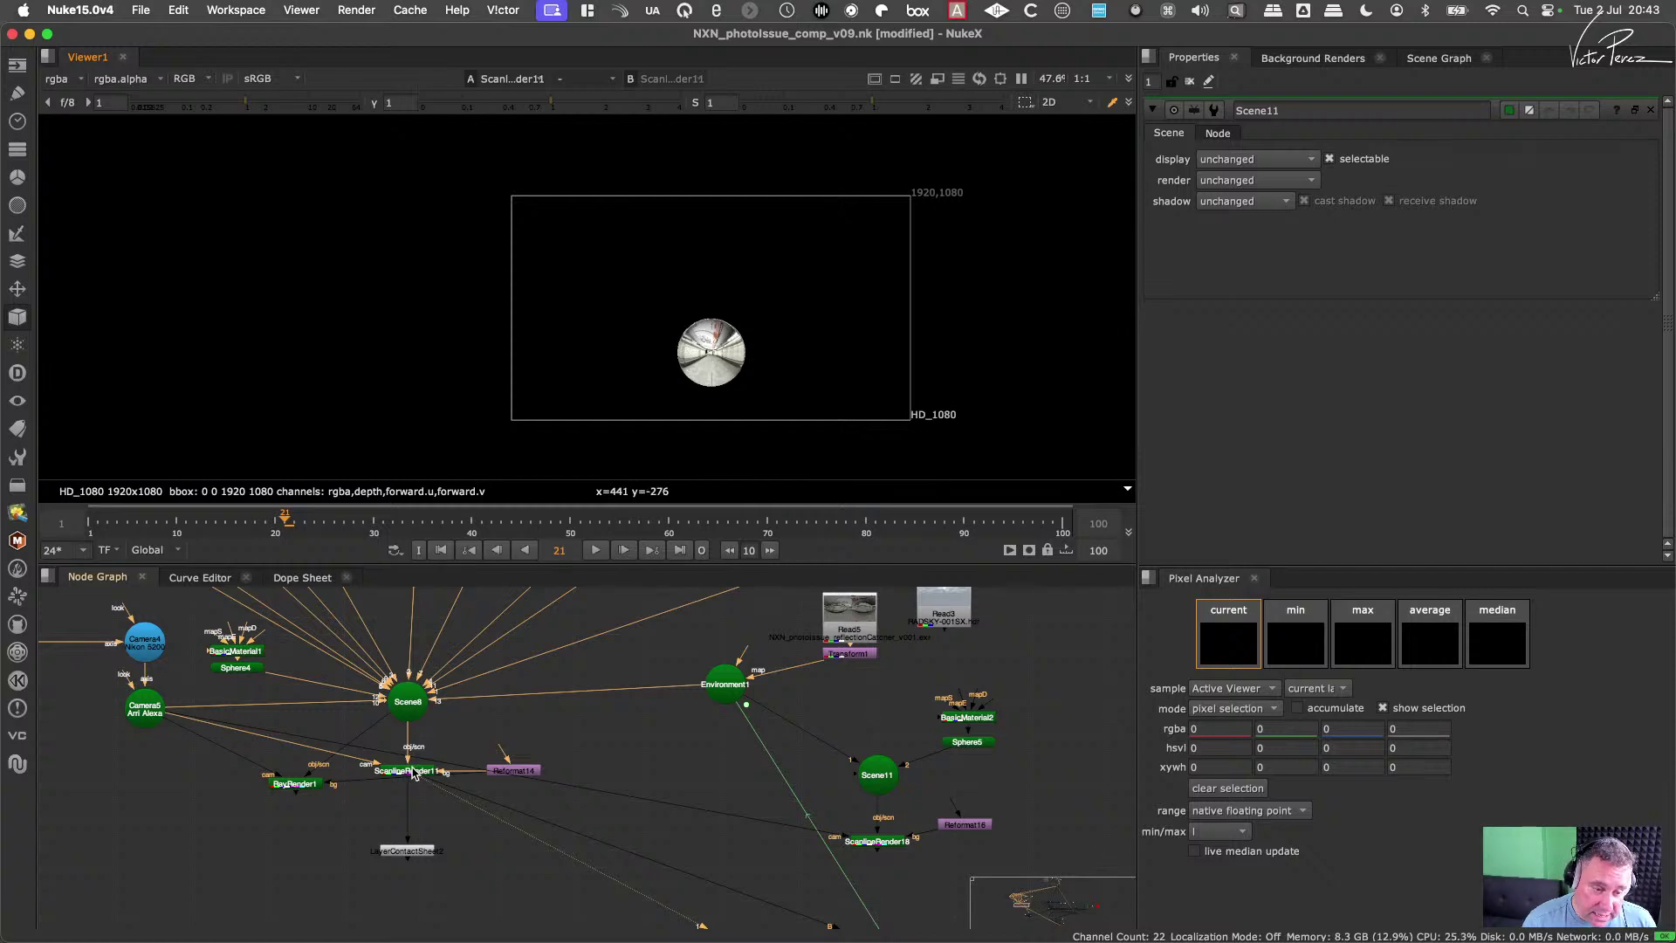
Step: Disconnect the Environment1 light from Scene8 and compare the RayRender1 and ScanlineRender11 outputs
drag(418, 773, 413, 771)
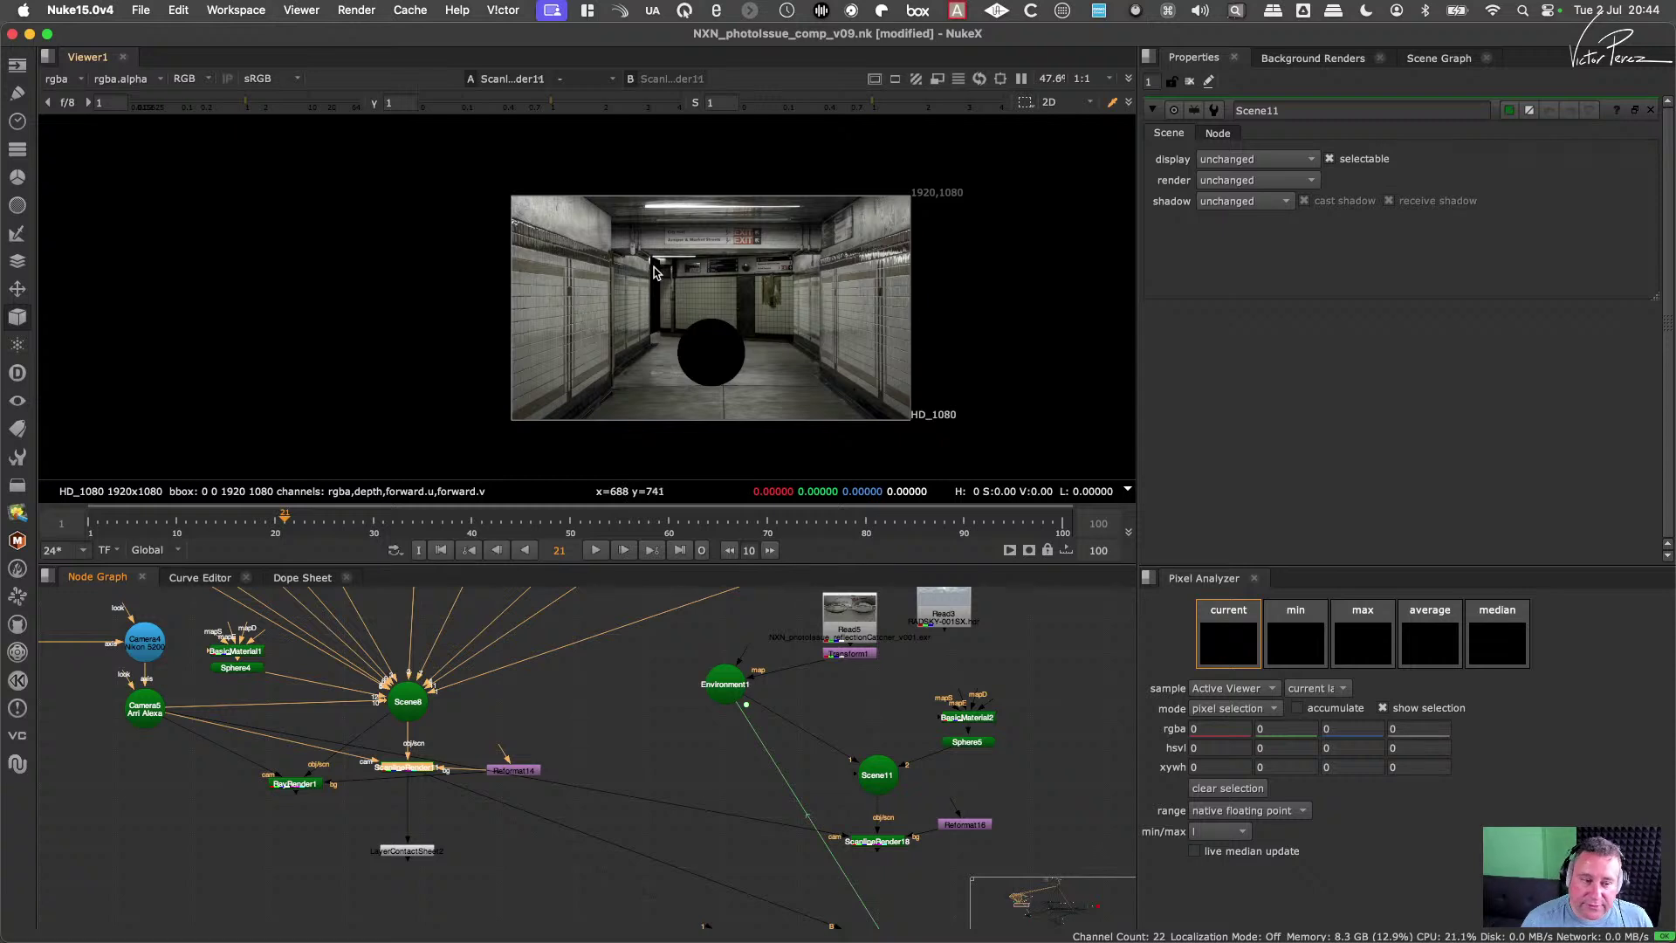
drag(353, 810, 251, 742)
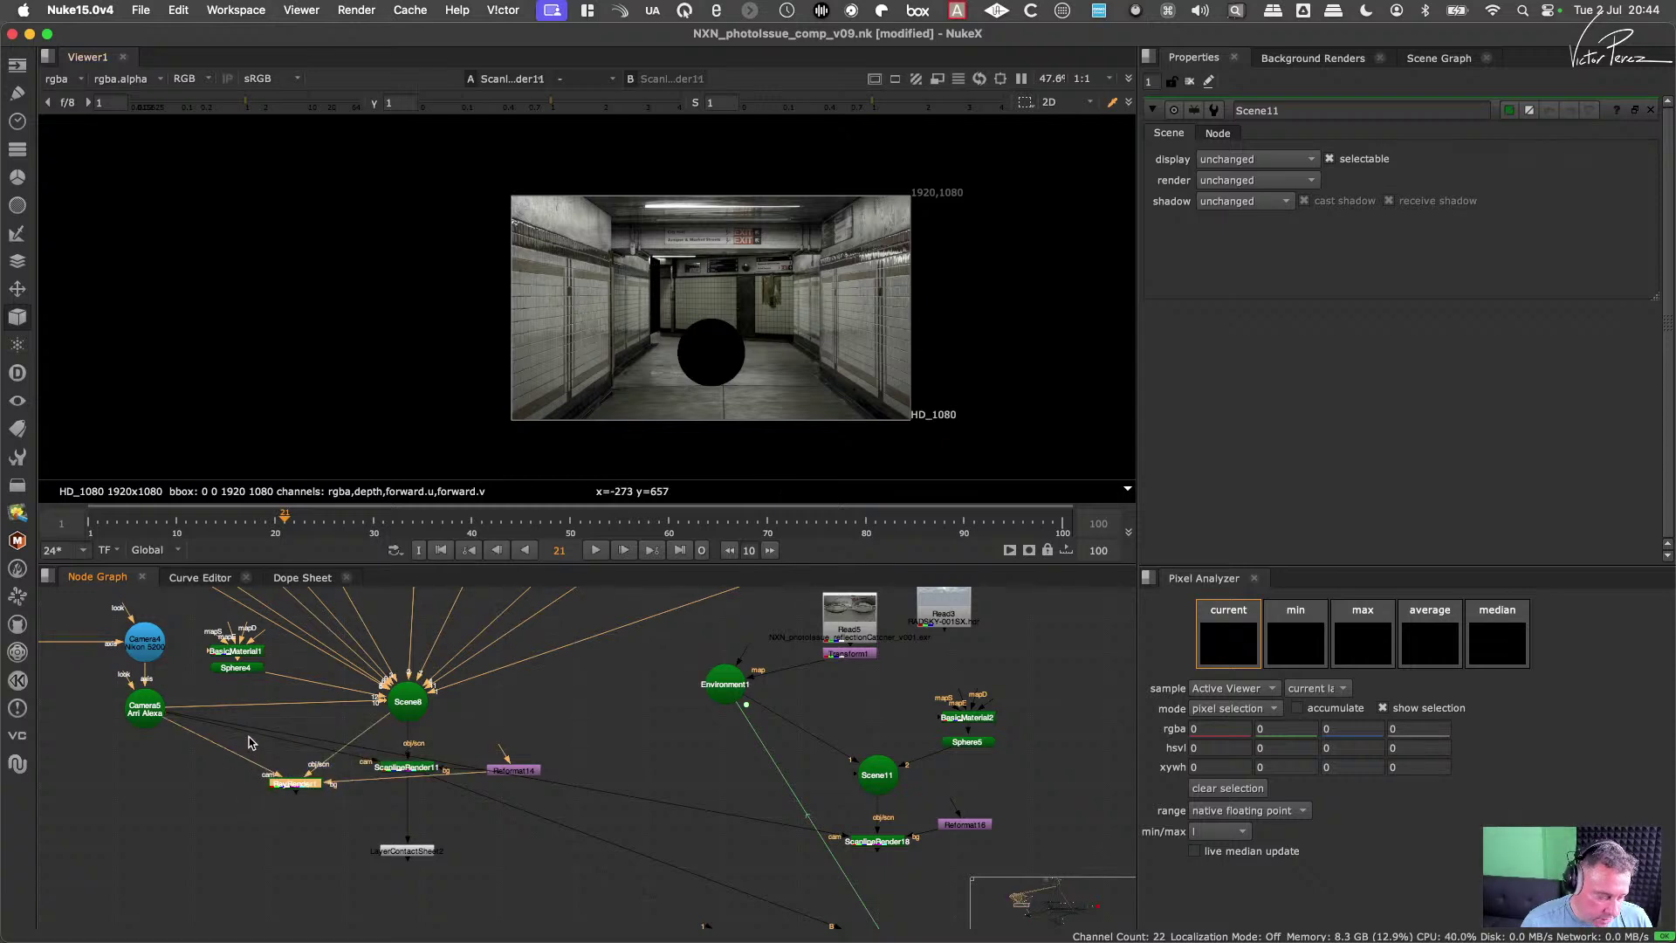
key(1)
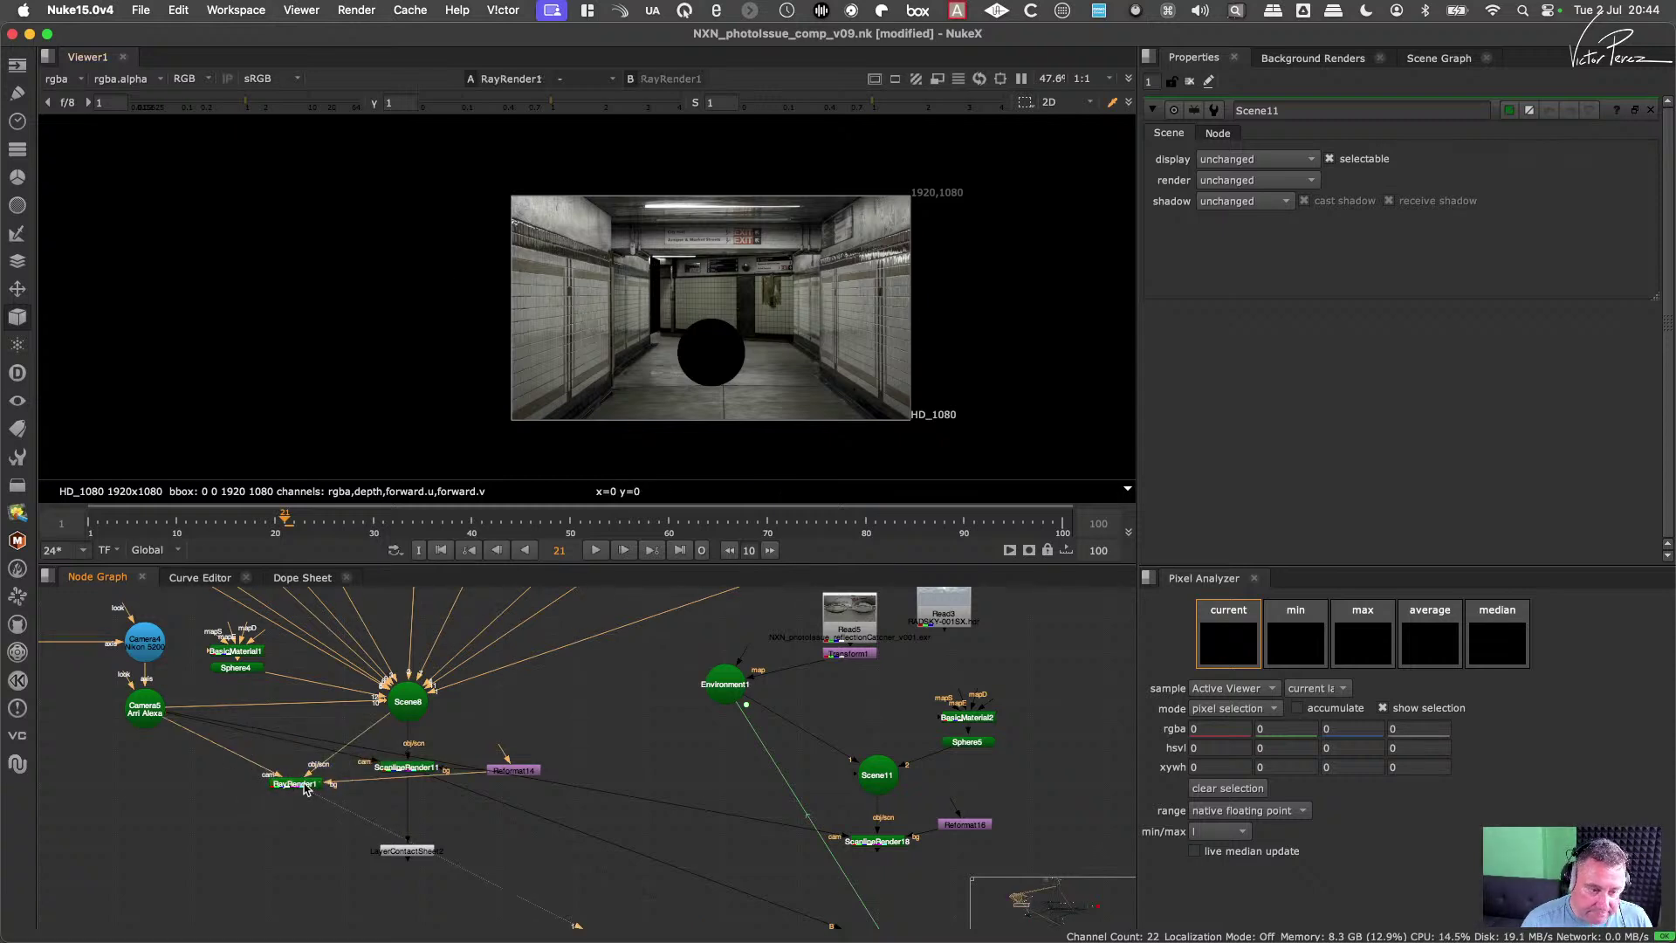
click(407, 767)
key(1)
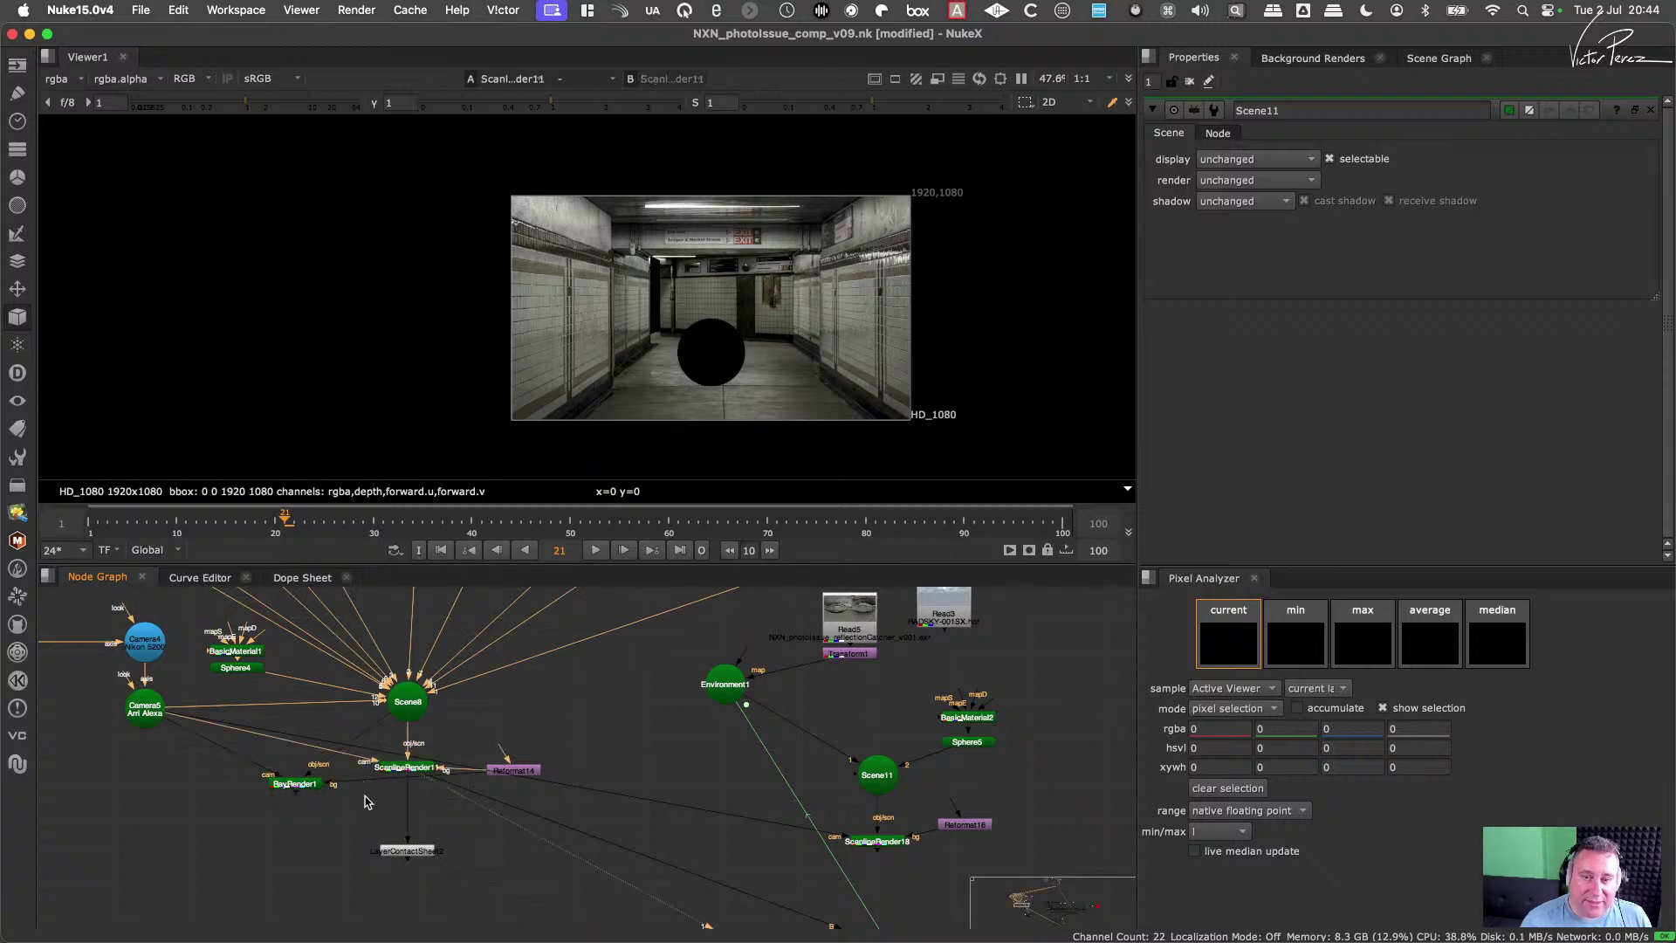
Step: Look through the available 3D Classic and 3D beta nodes, covering shaders, lights, geometry and the RenderMan PrmanRender
click(15, 315)
mouse_move(67, 318)
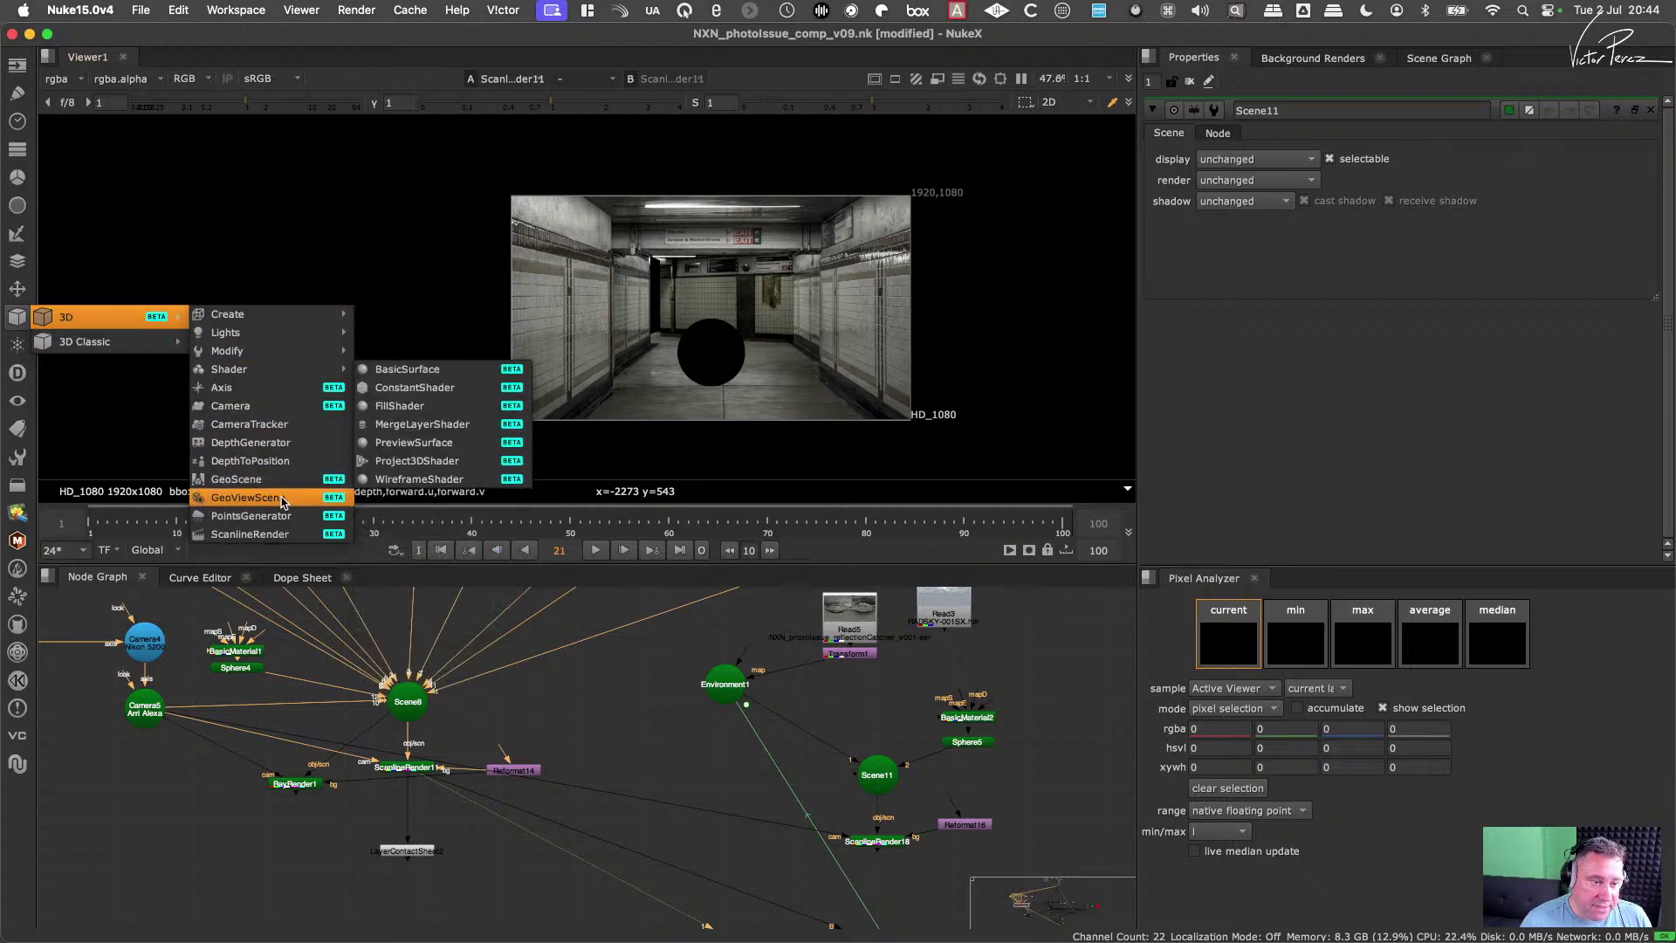
mouse_move(98, 351)
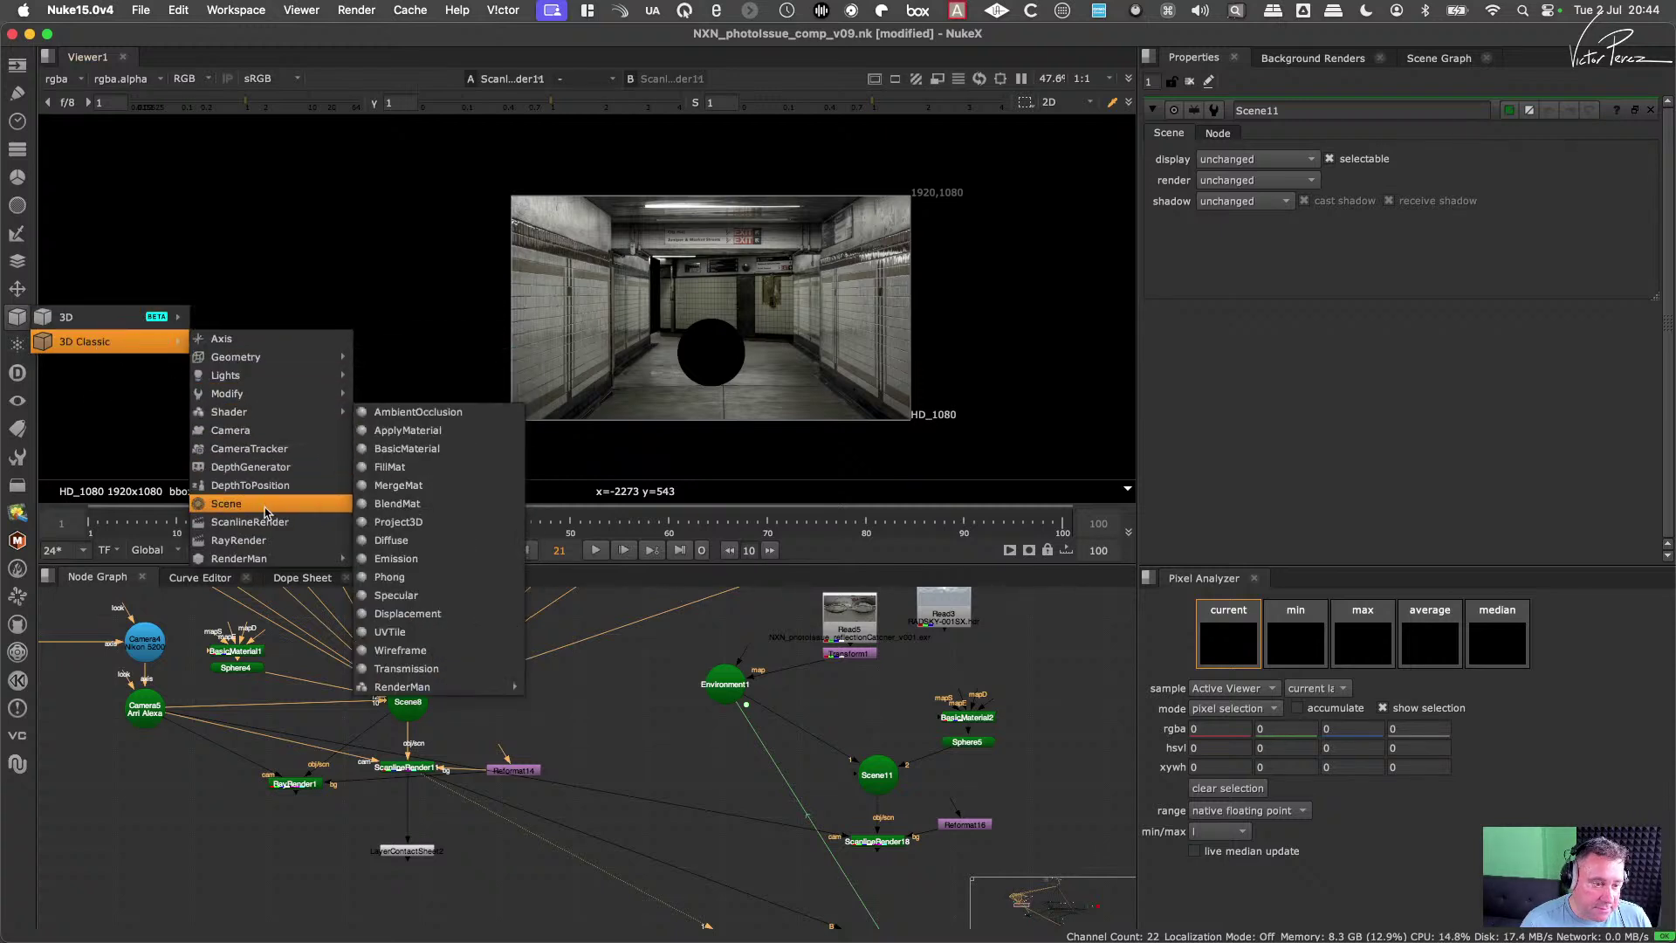
mouse_move(266, 558)
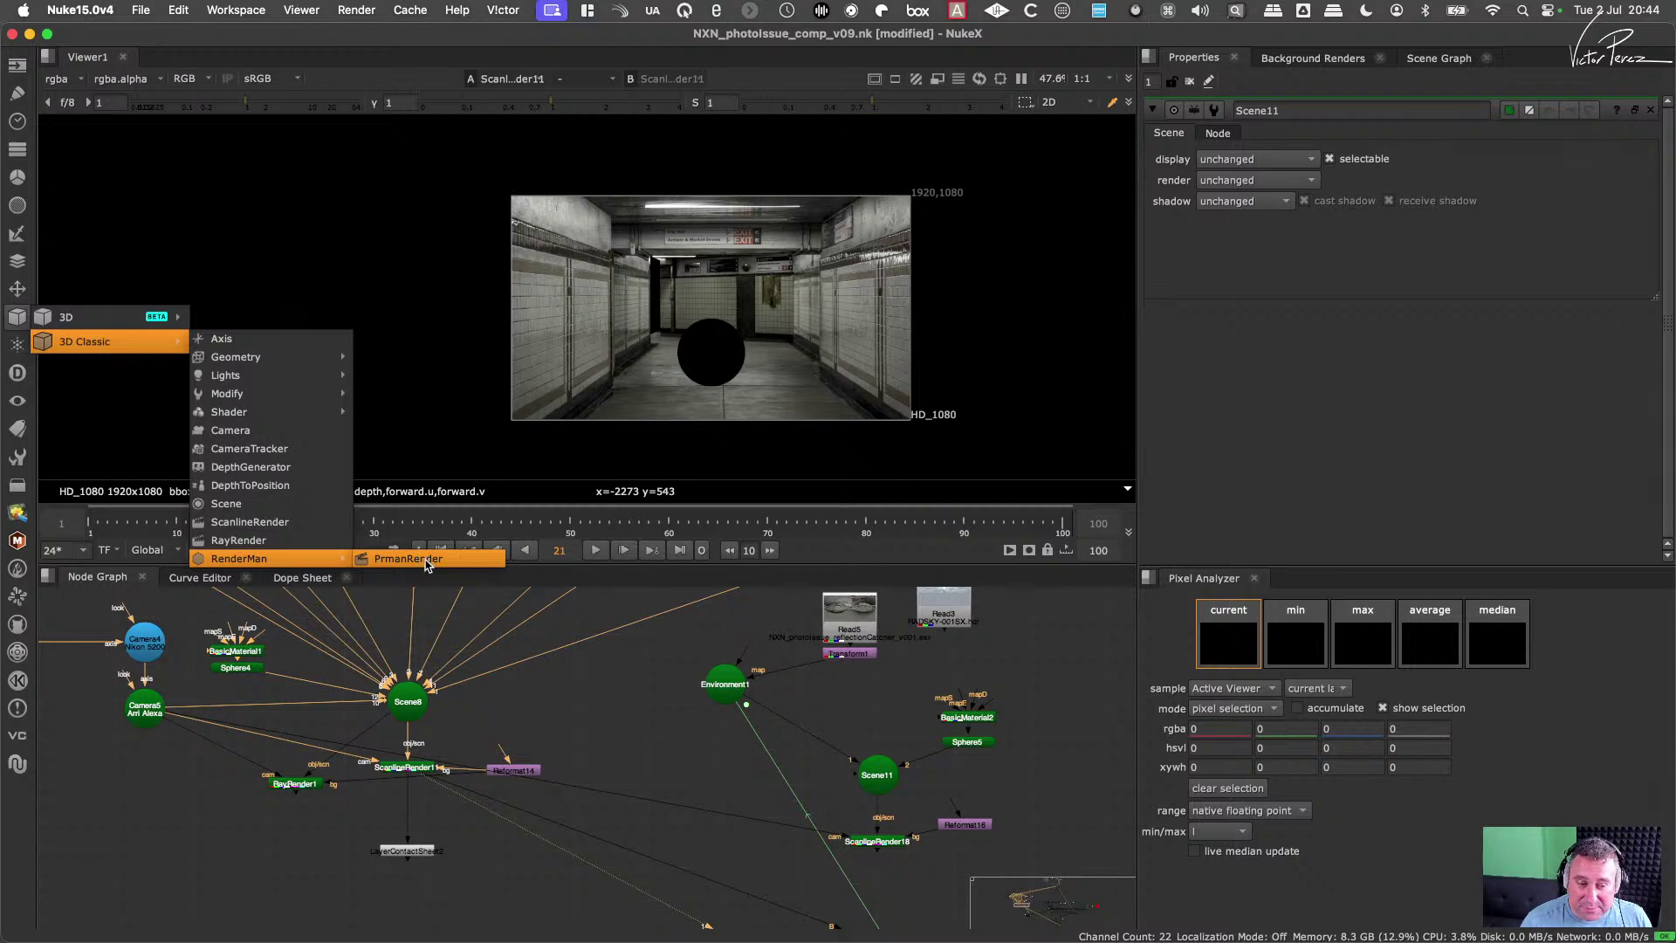
click(377, 563)
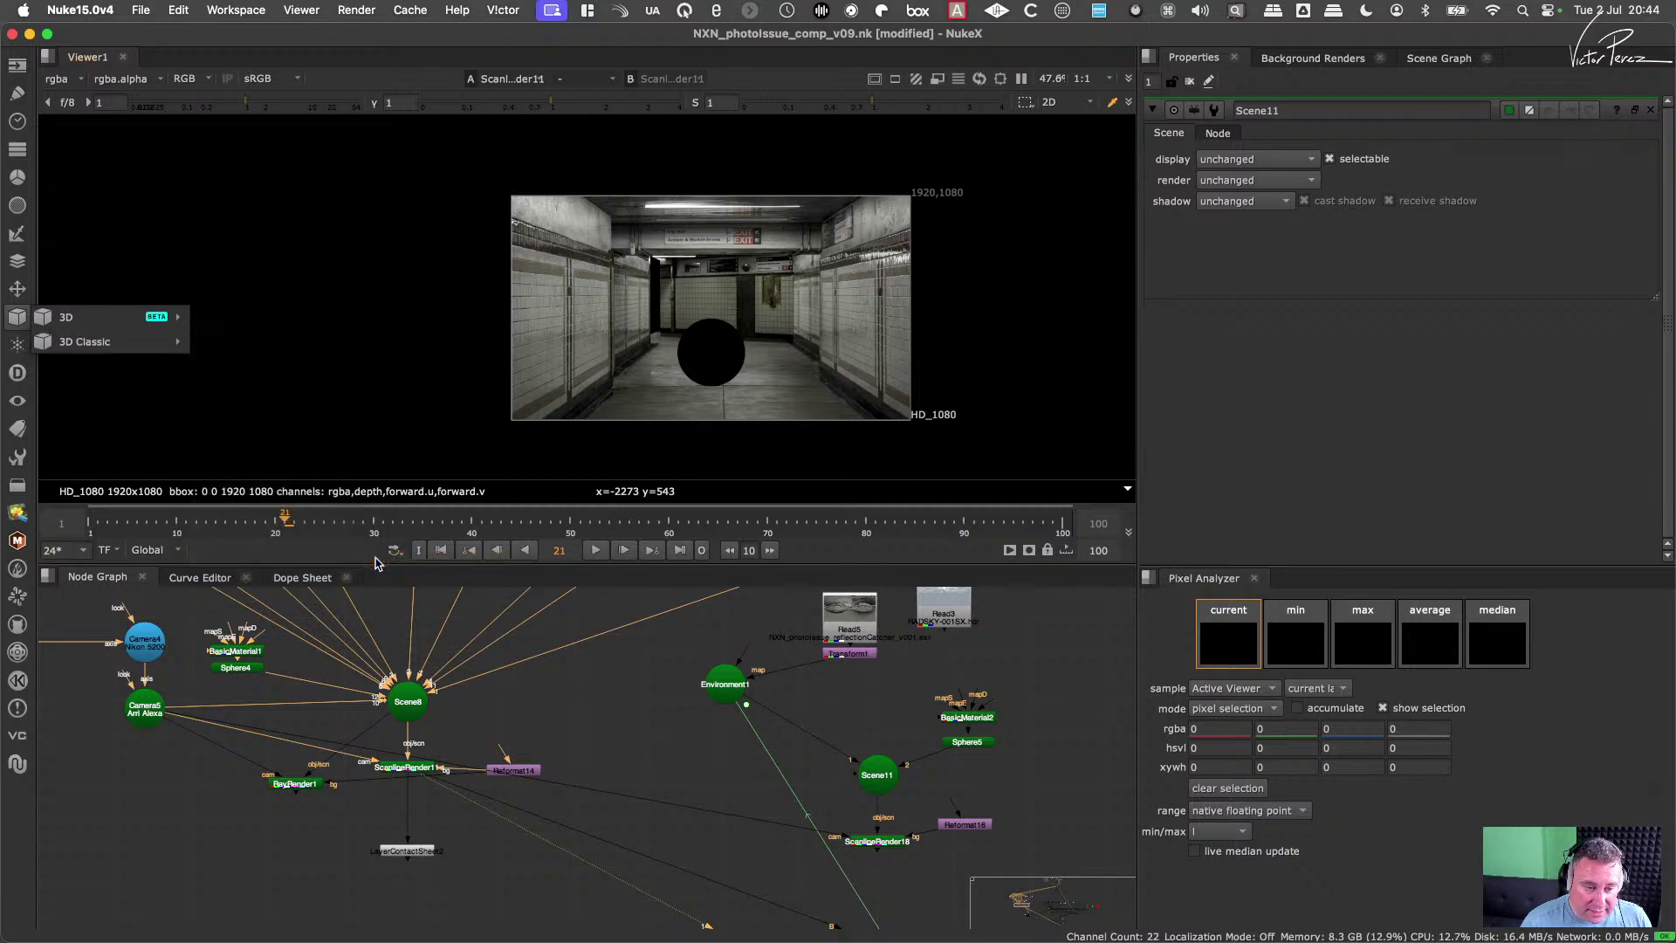
click(545, 744)
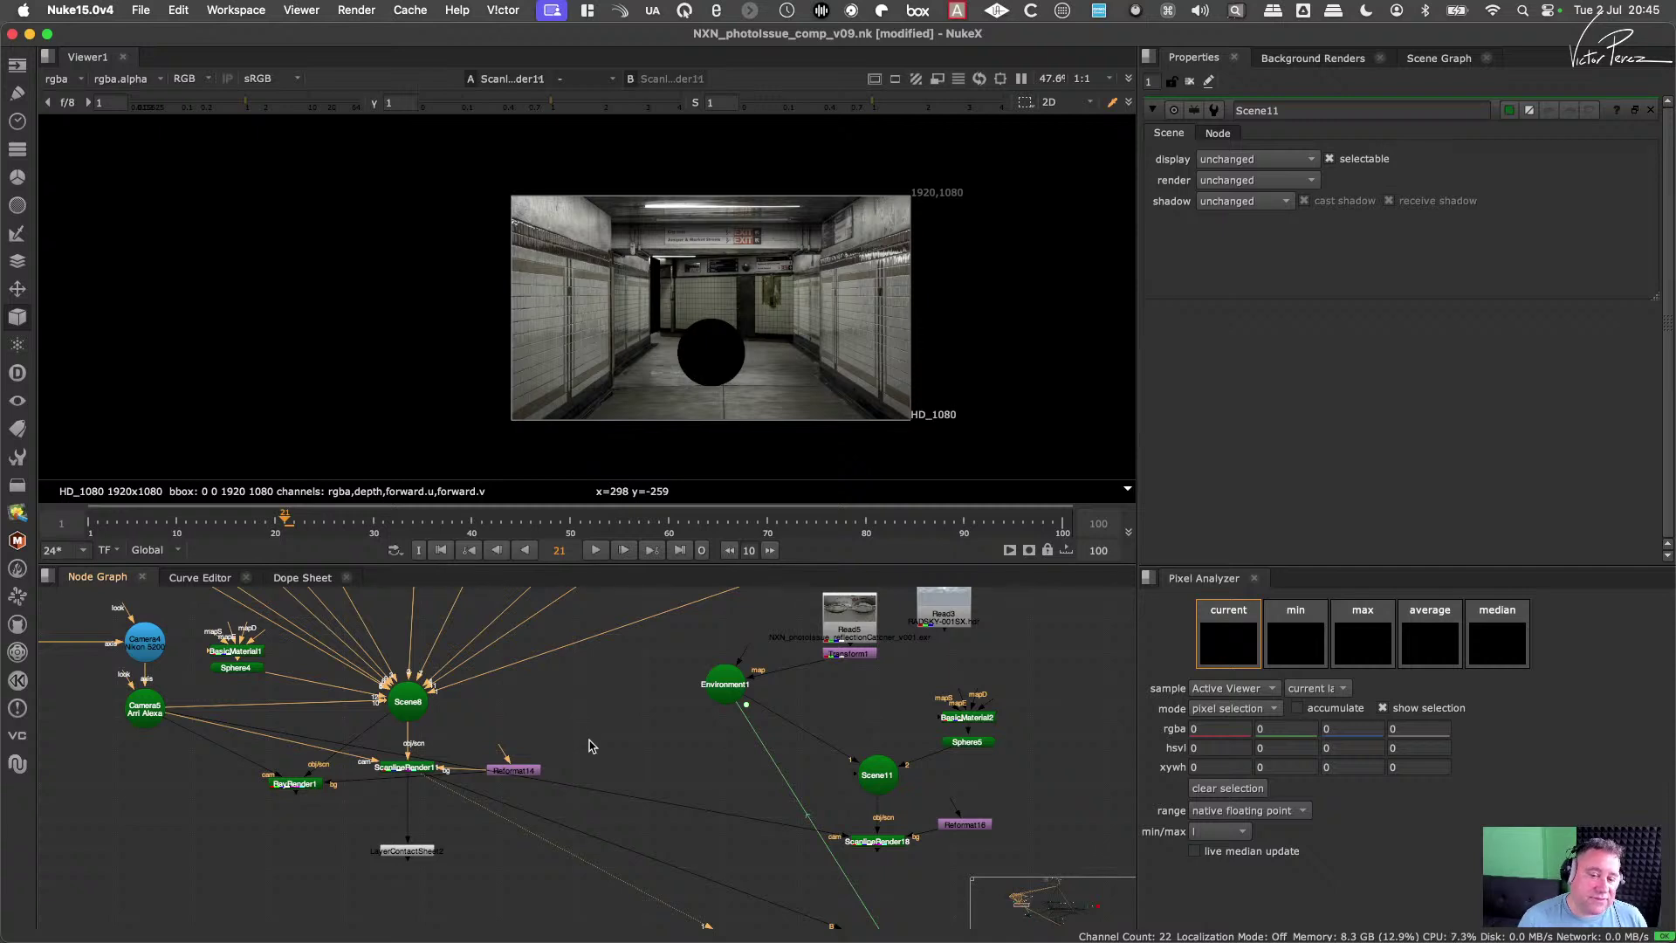
click(589, 694)
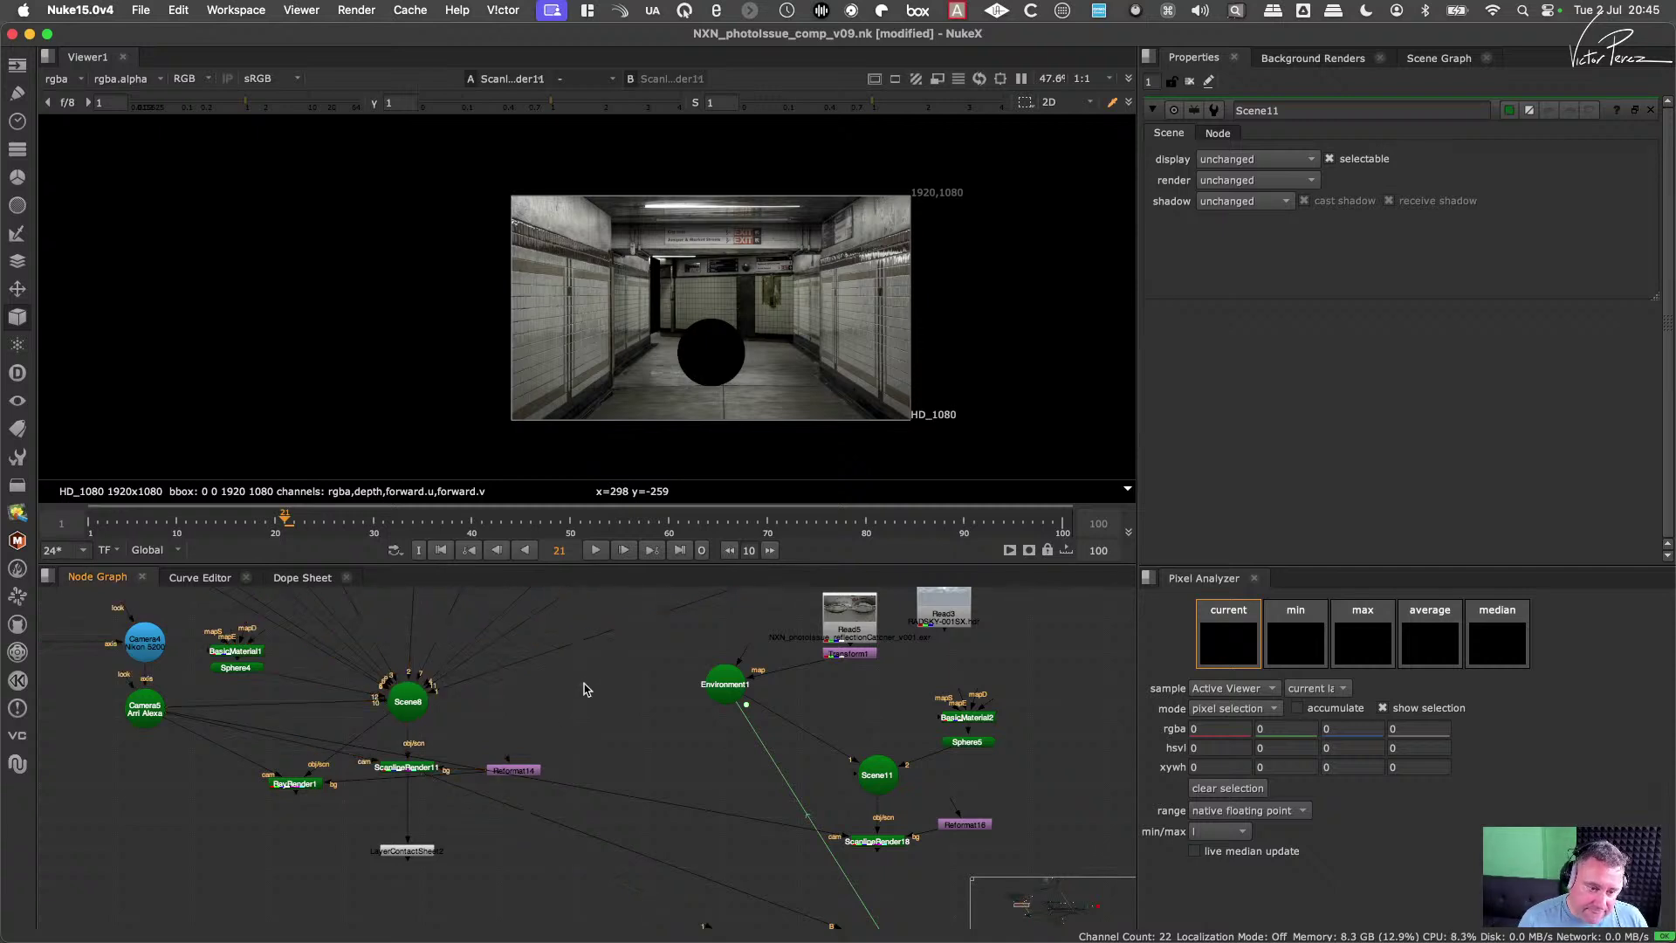
click(15, 315)
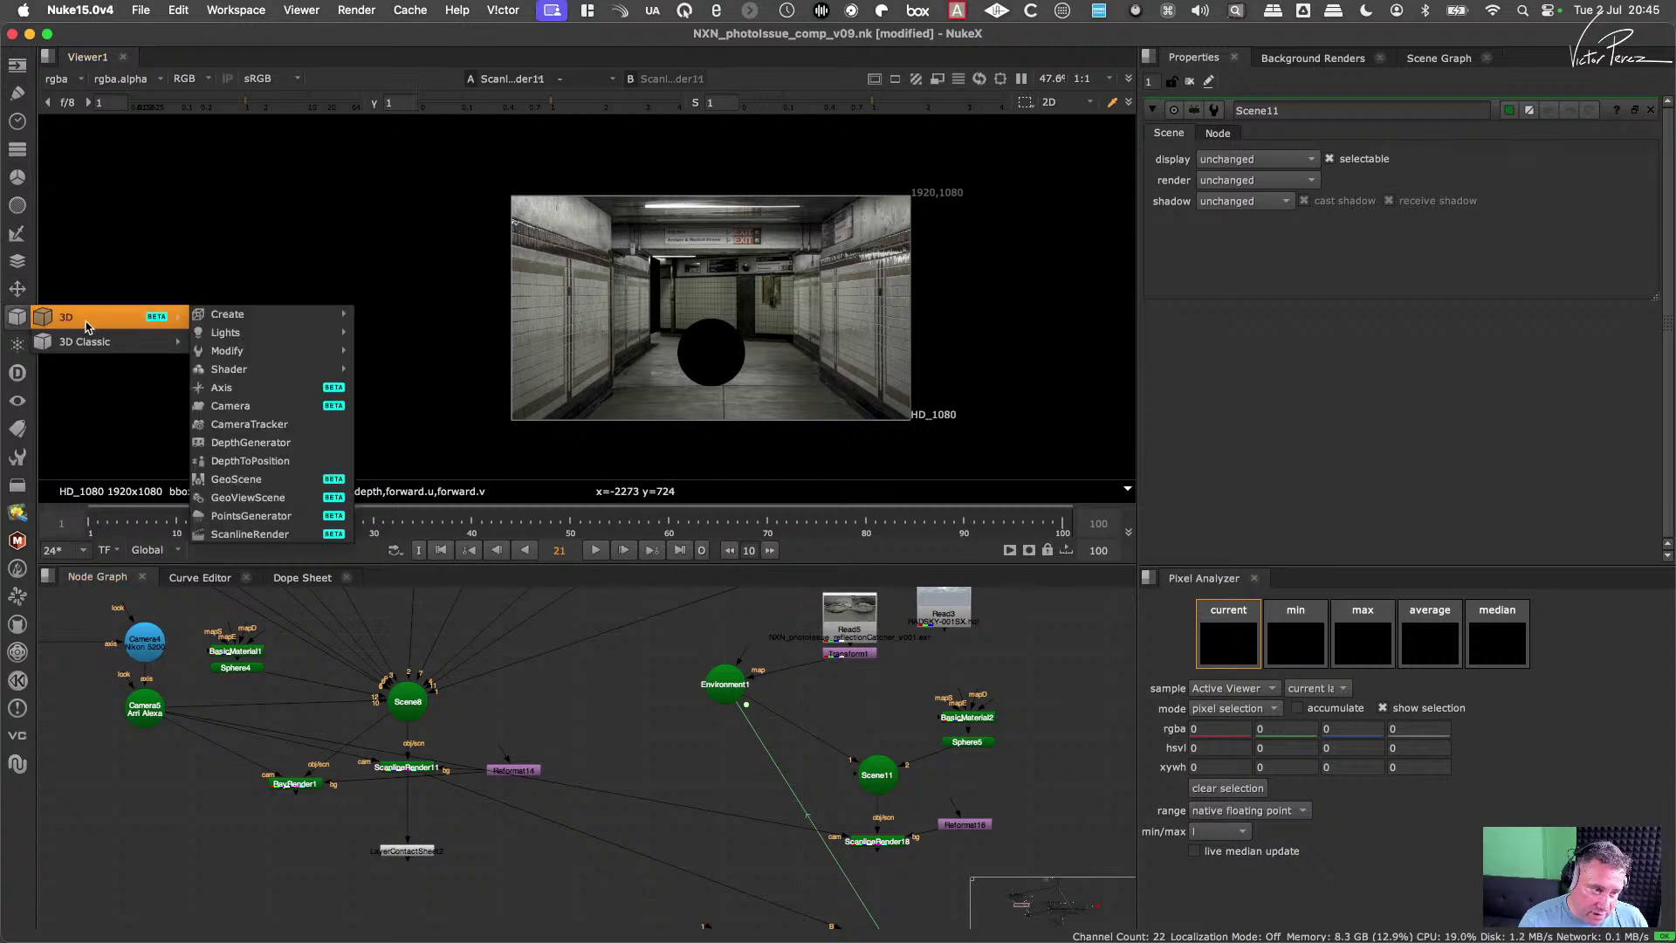
mouse_move(106, 322)
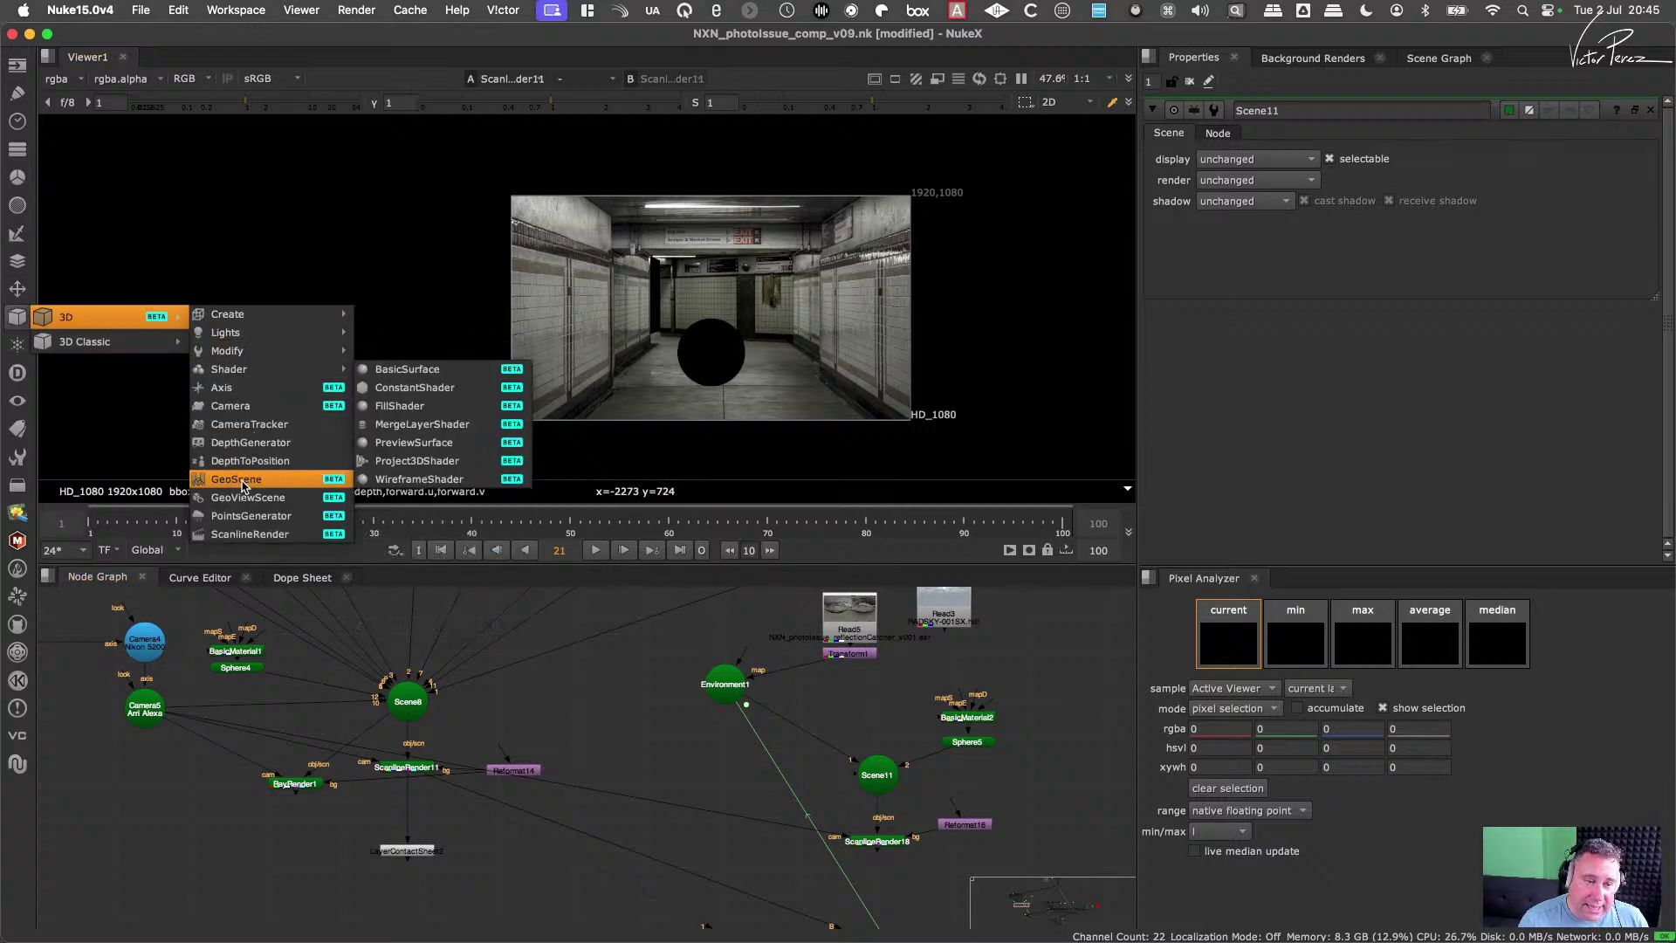
mouse_move(266, 340)
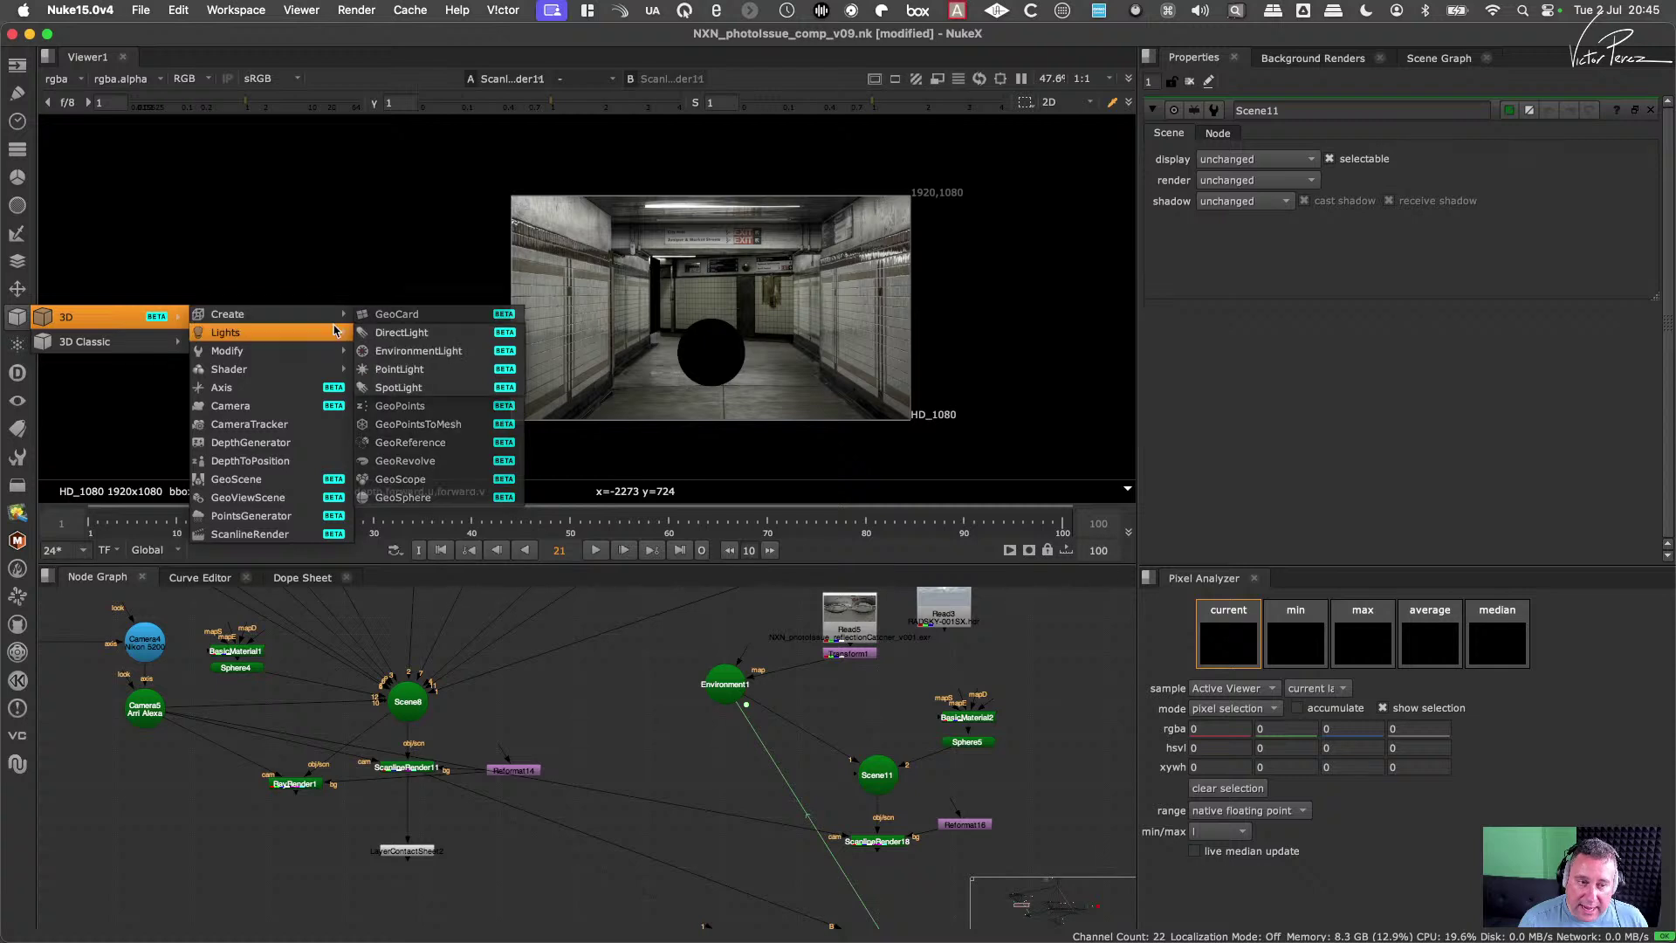
mouse_move(308, 318)
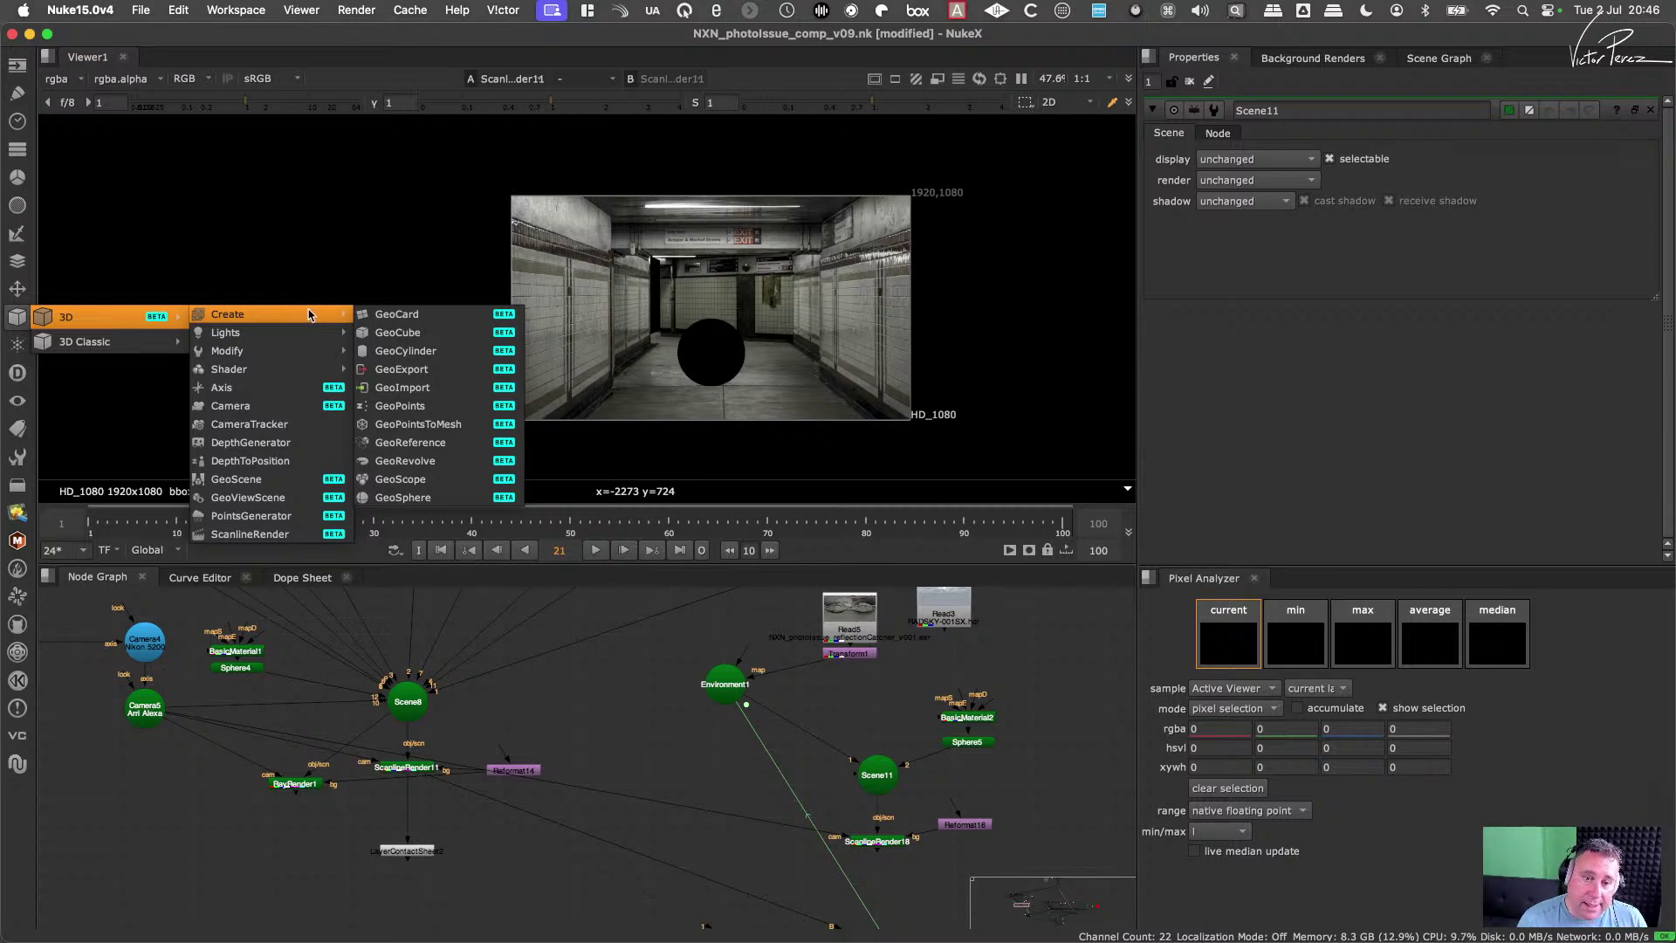
click(817, 218)
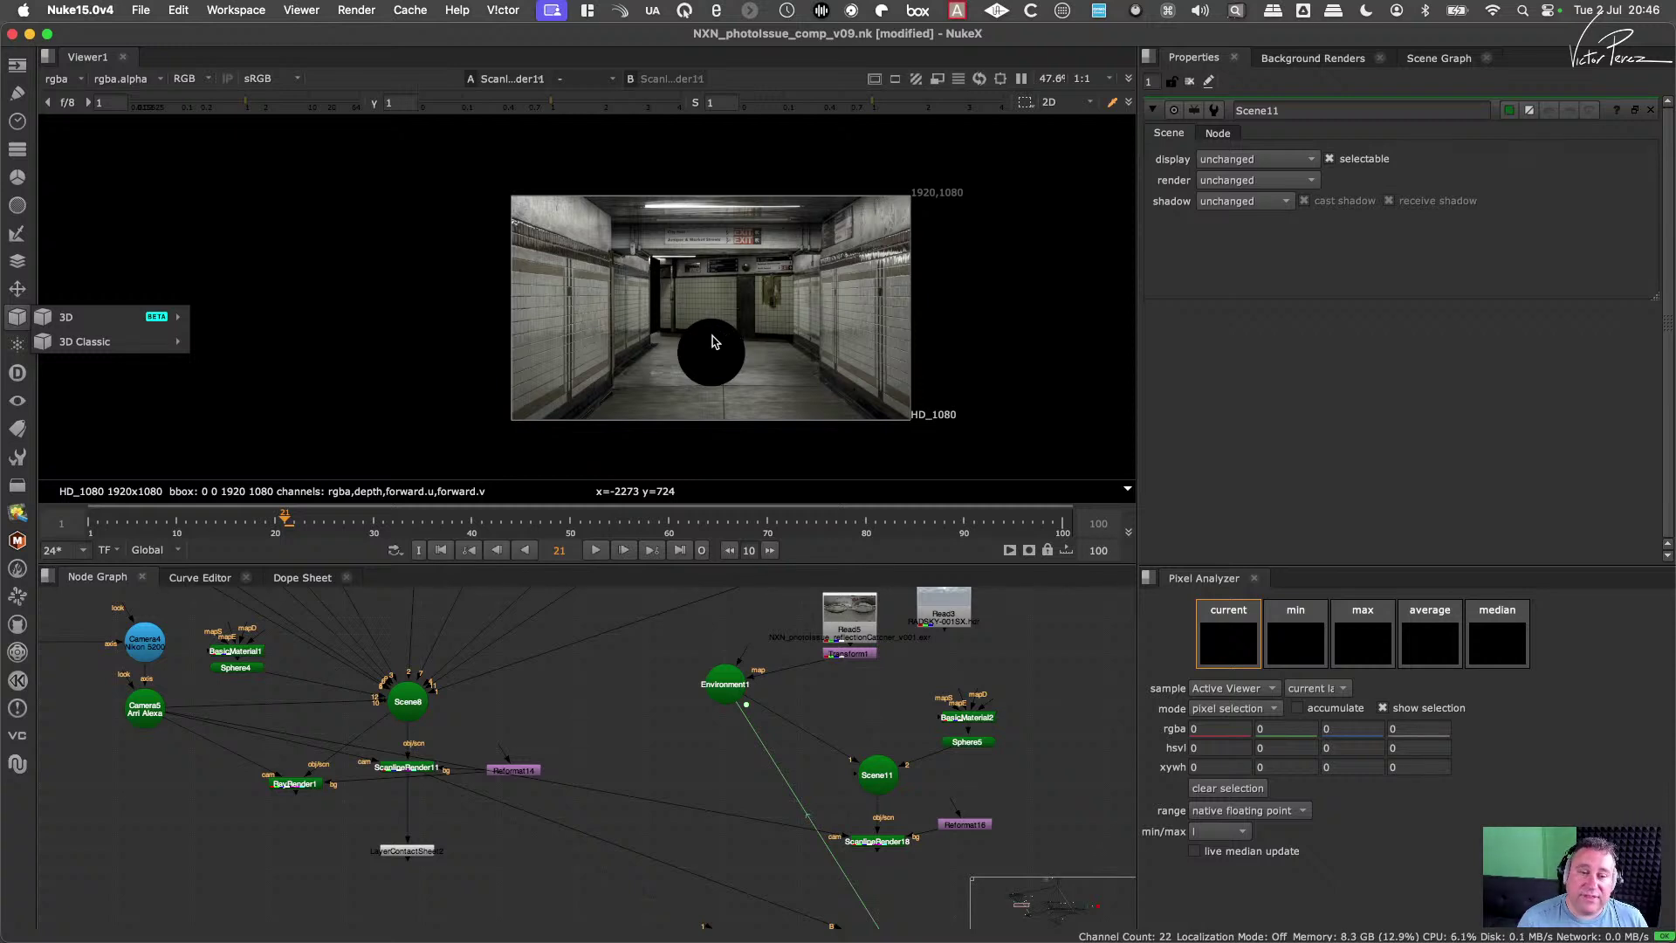
click(446, 336)
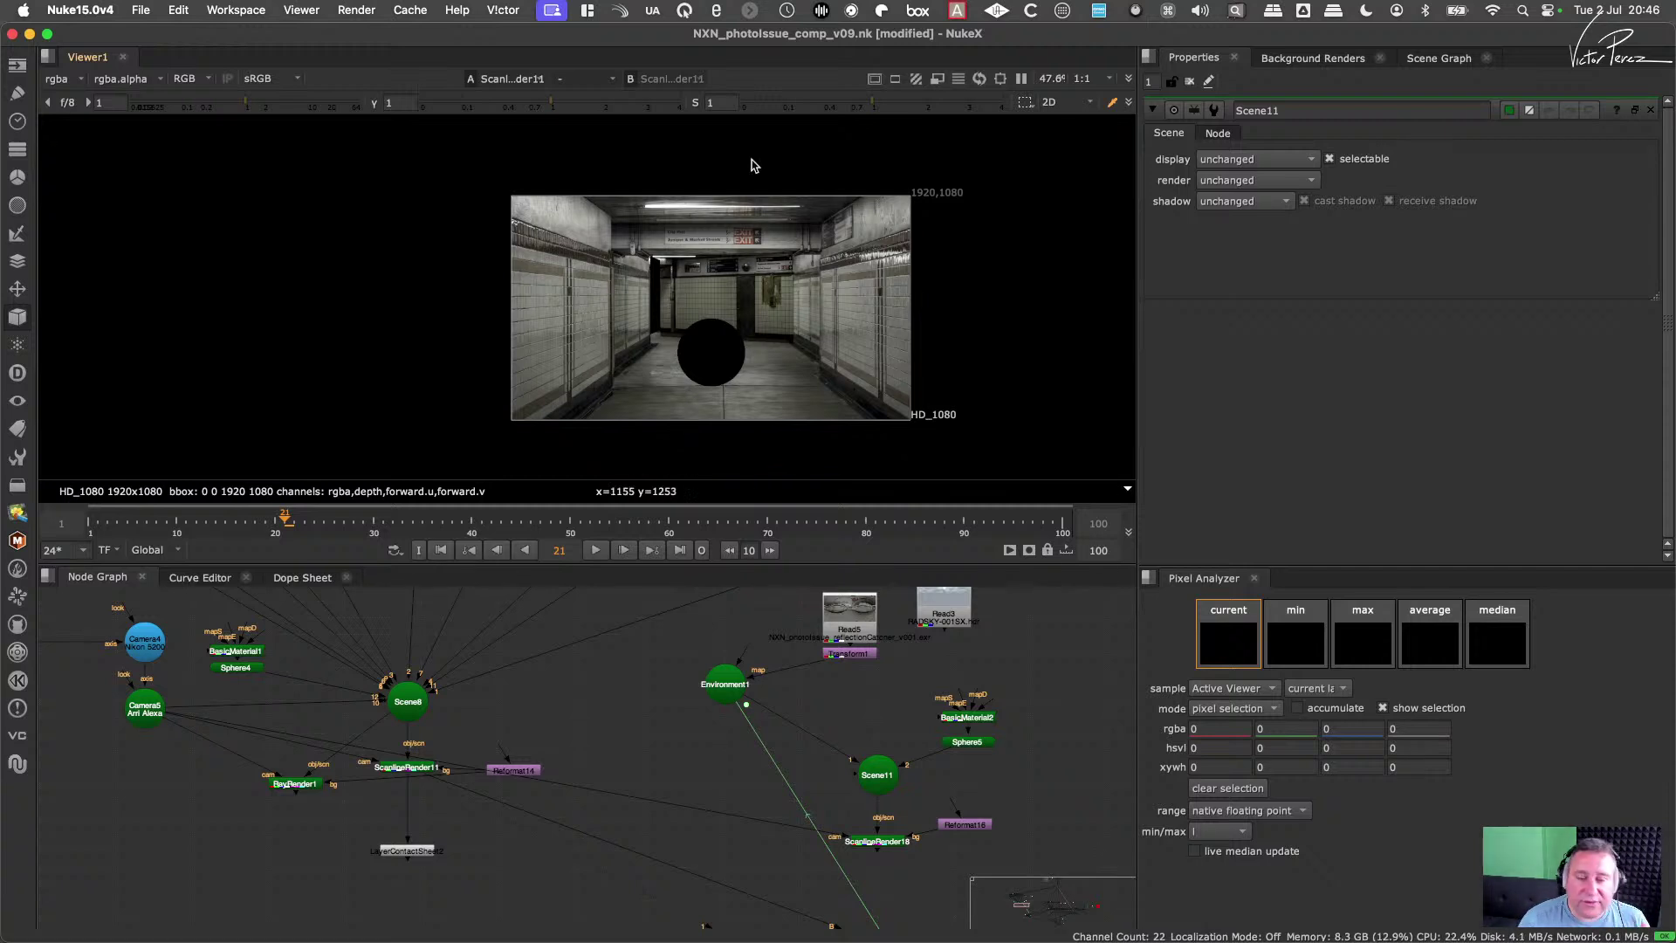
Step: View the Scene11 setup in 3D and switch the viewer to its ScanlineRender
scroll(785, 710, right, 5)
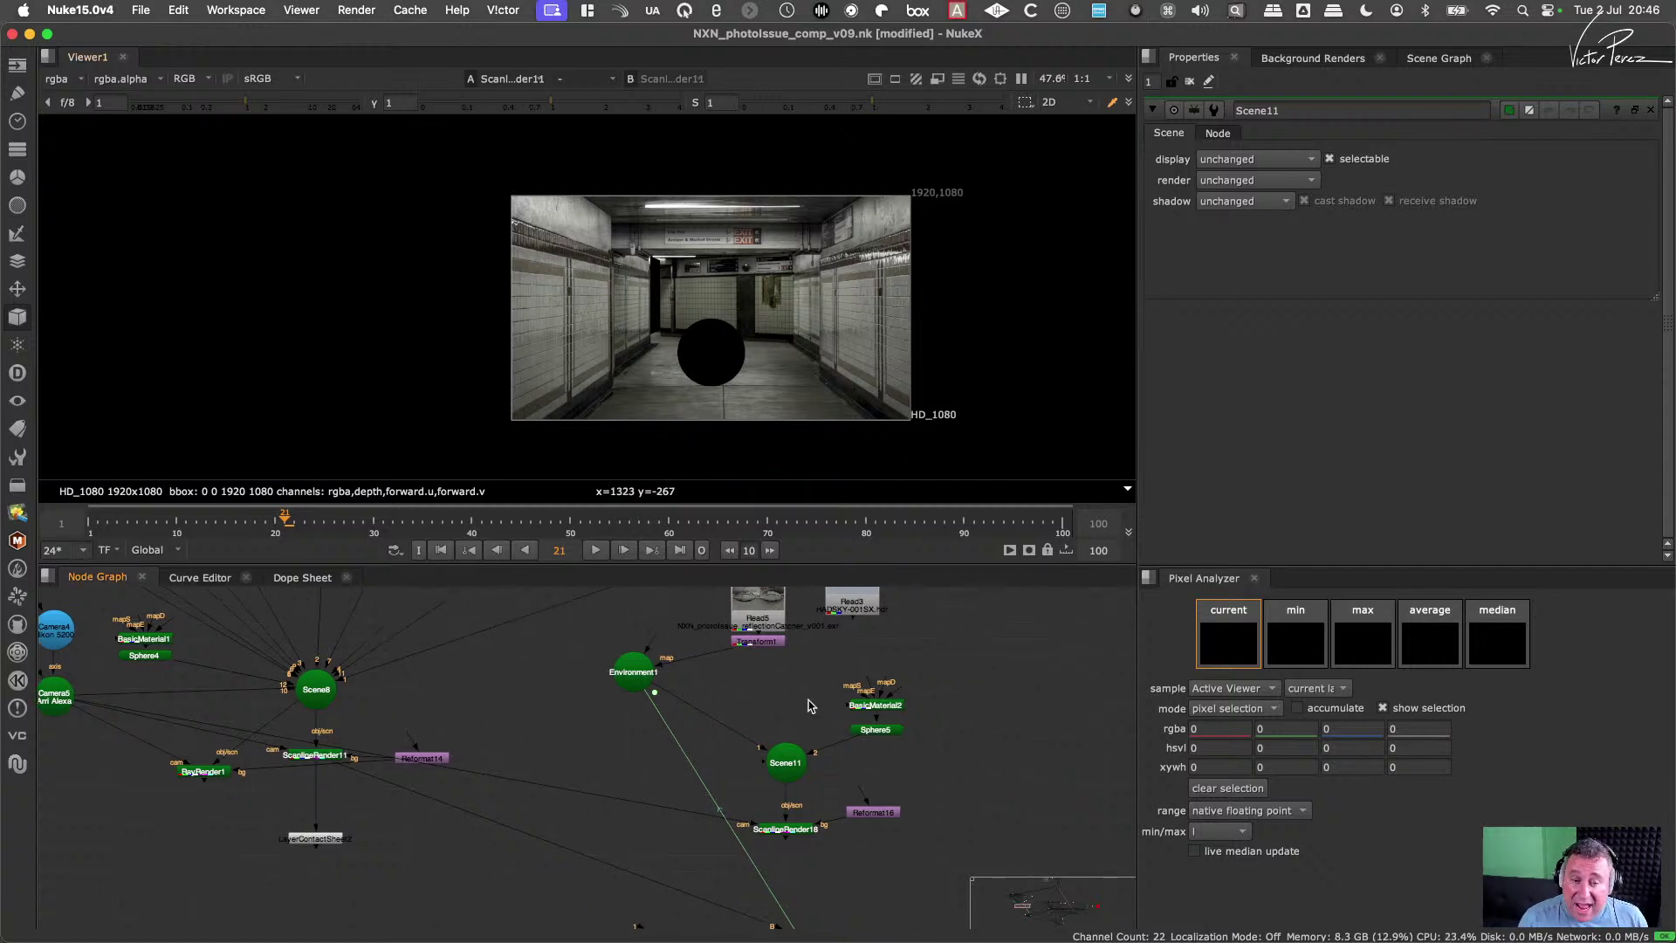
click(788, 761)
key(1)
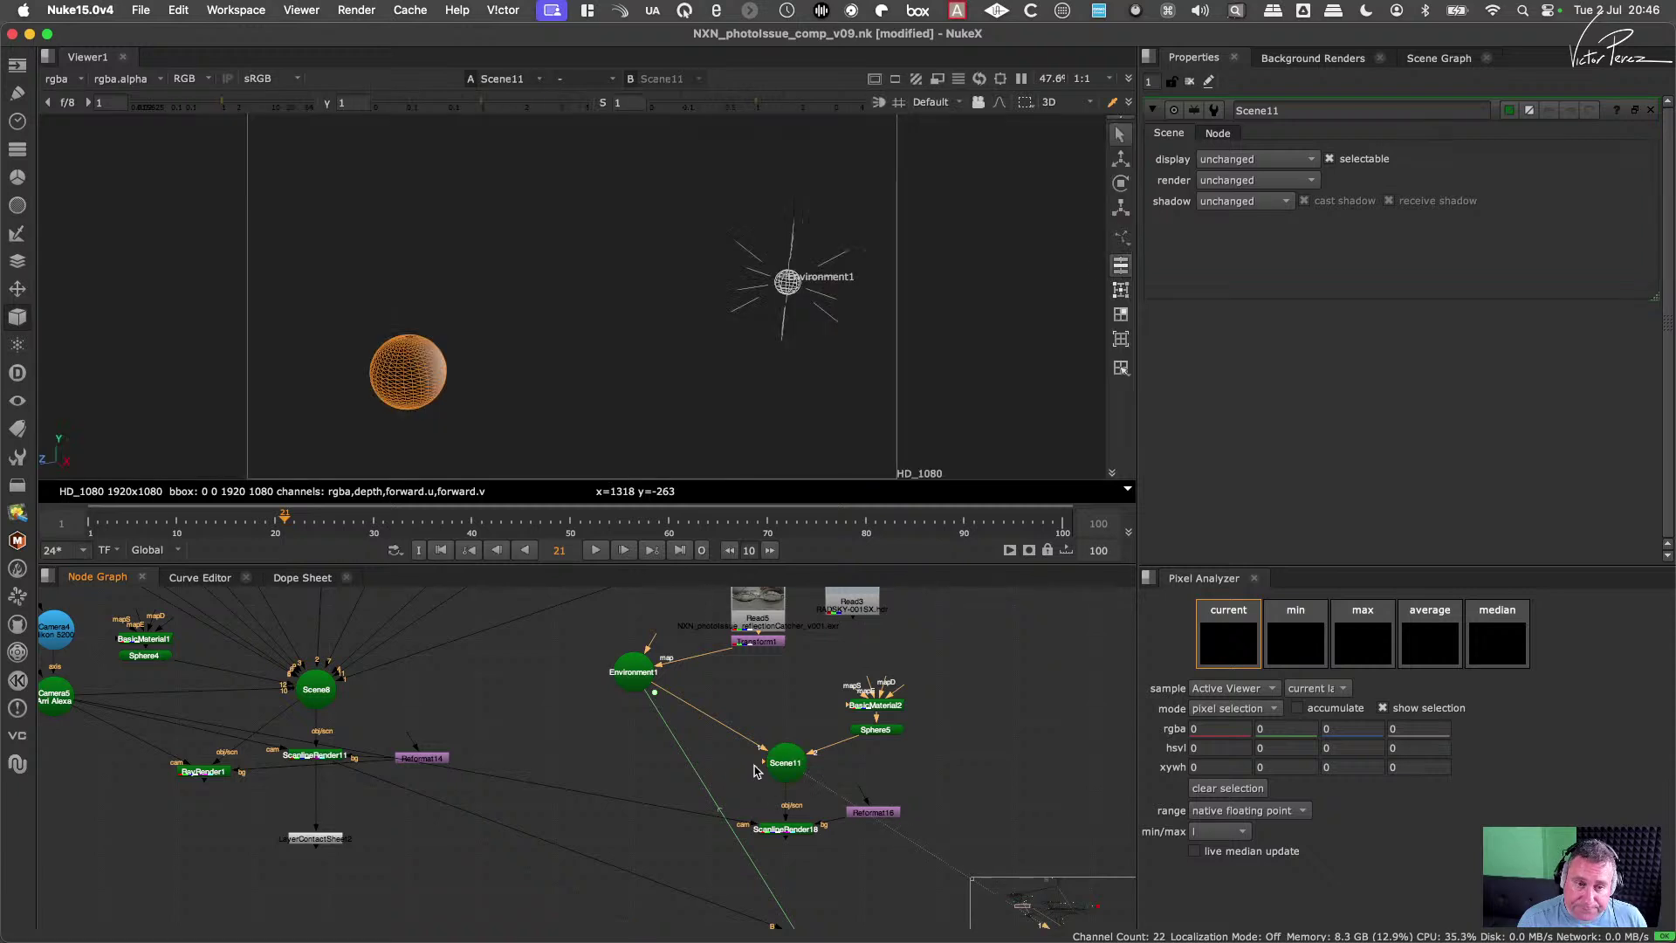
click(772, 828)
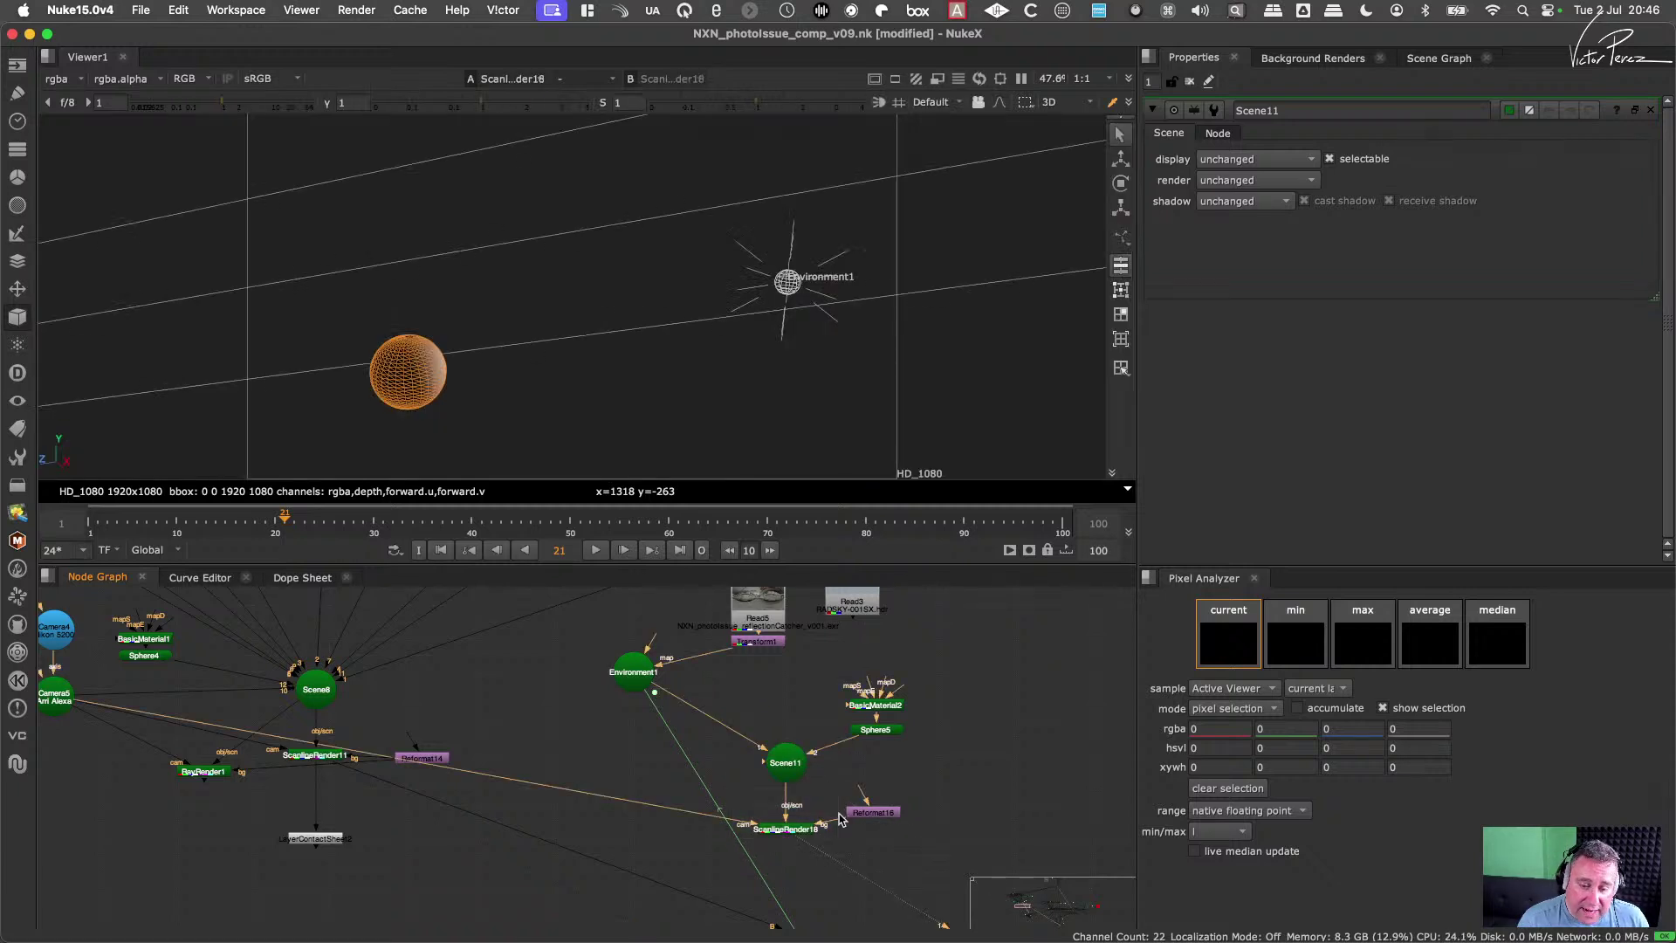
Step: View the rendered sphere from Scene11's ScanlineRender in 2D
key(1)
key(Tab)
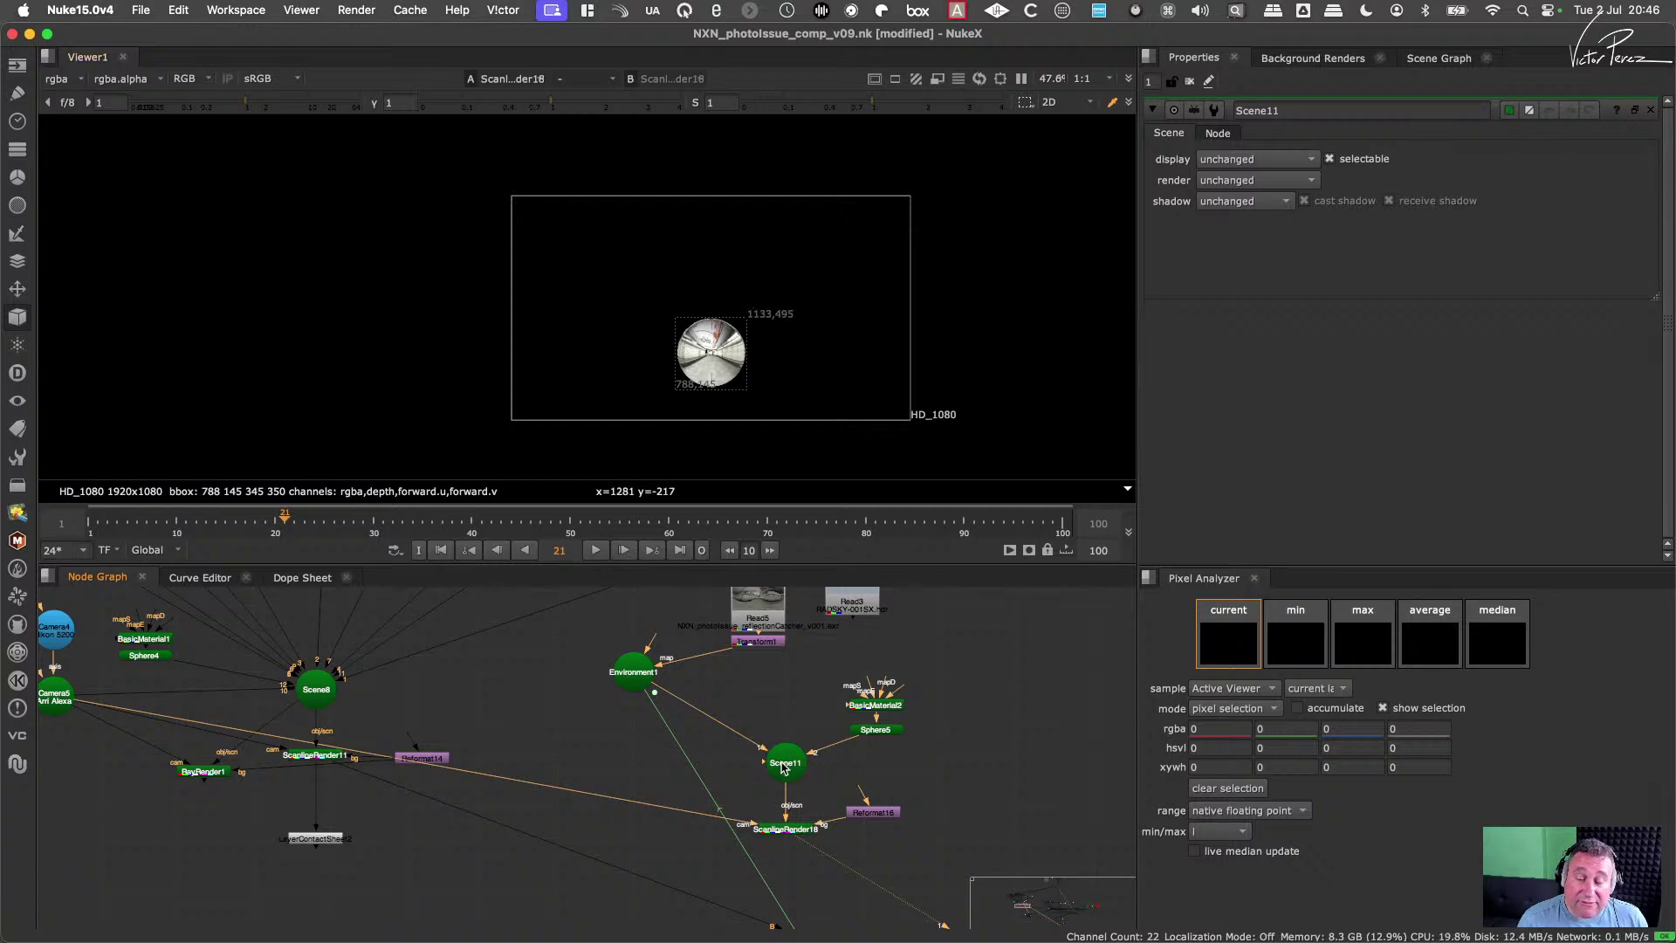
scroll(733, 742, up, 3)
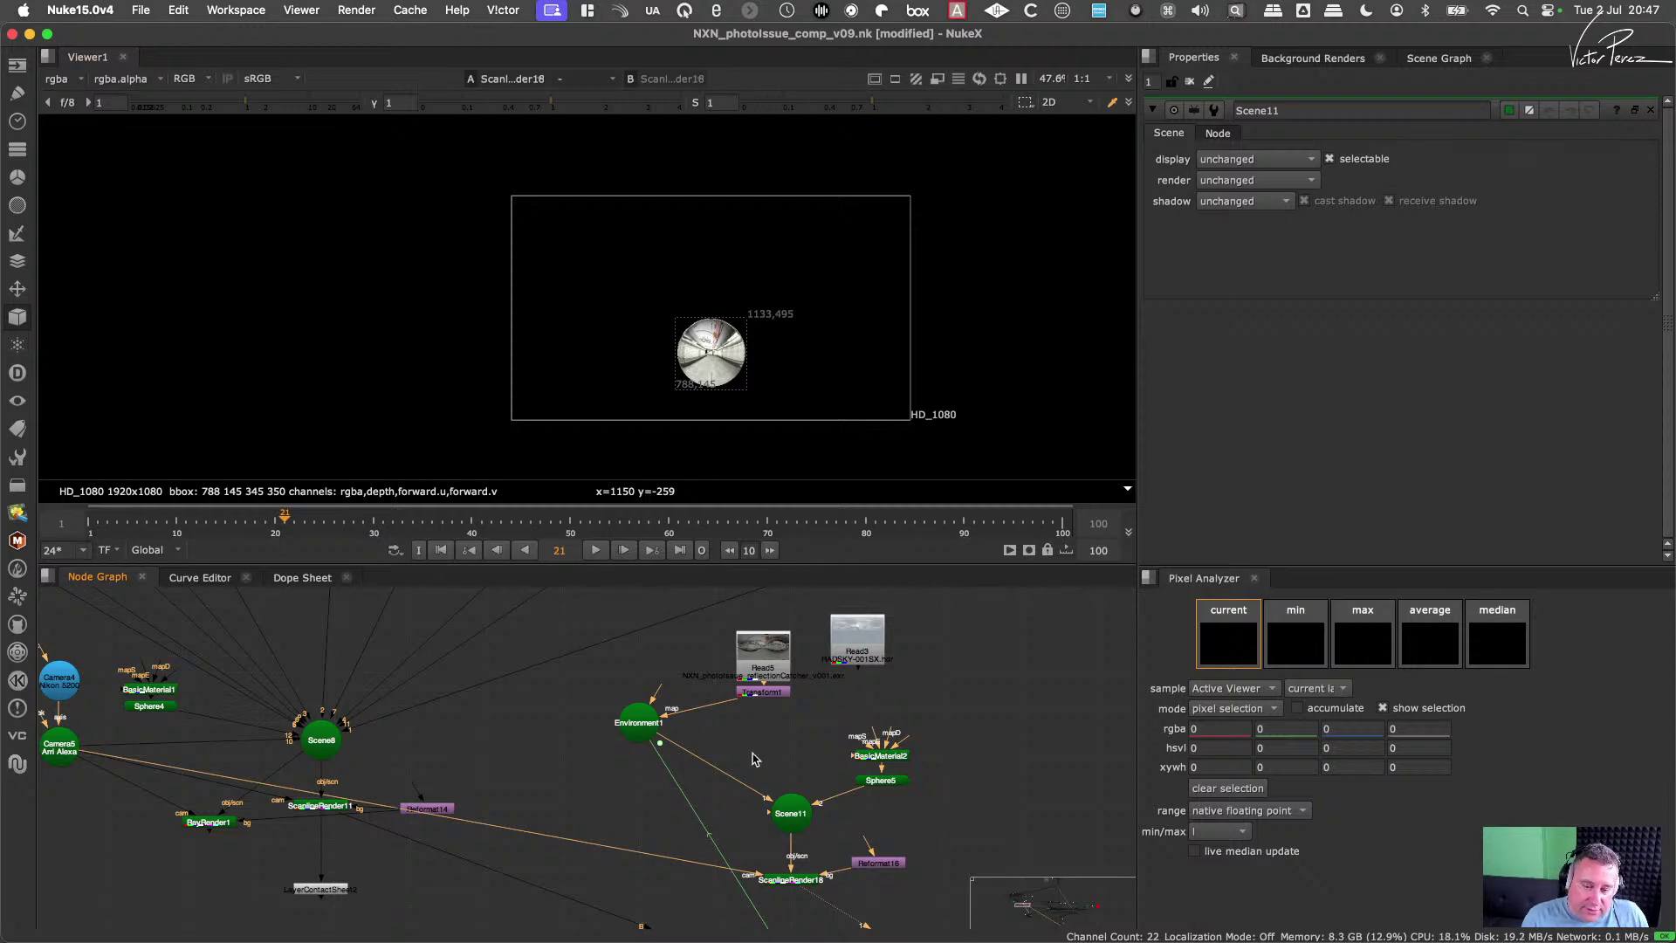
Step: Display the UVProject7 foreground wall projection and look over the node tree of projections feeding the scenes
scroll(710, 768, down, 2)
middle_drag(710, 768, 783, 895)
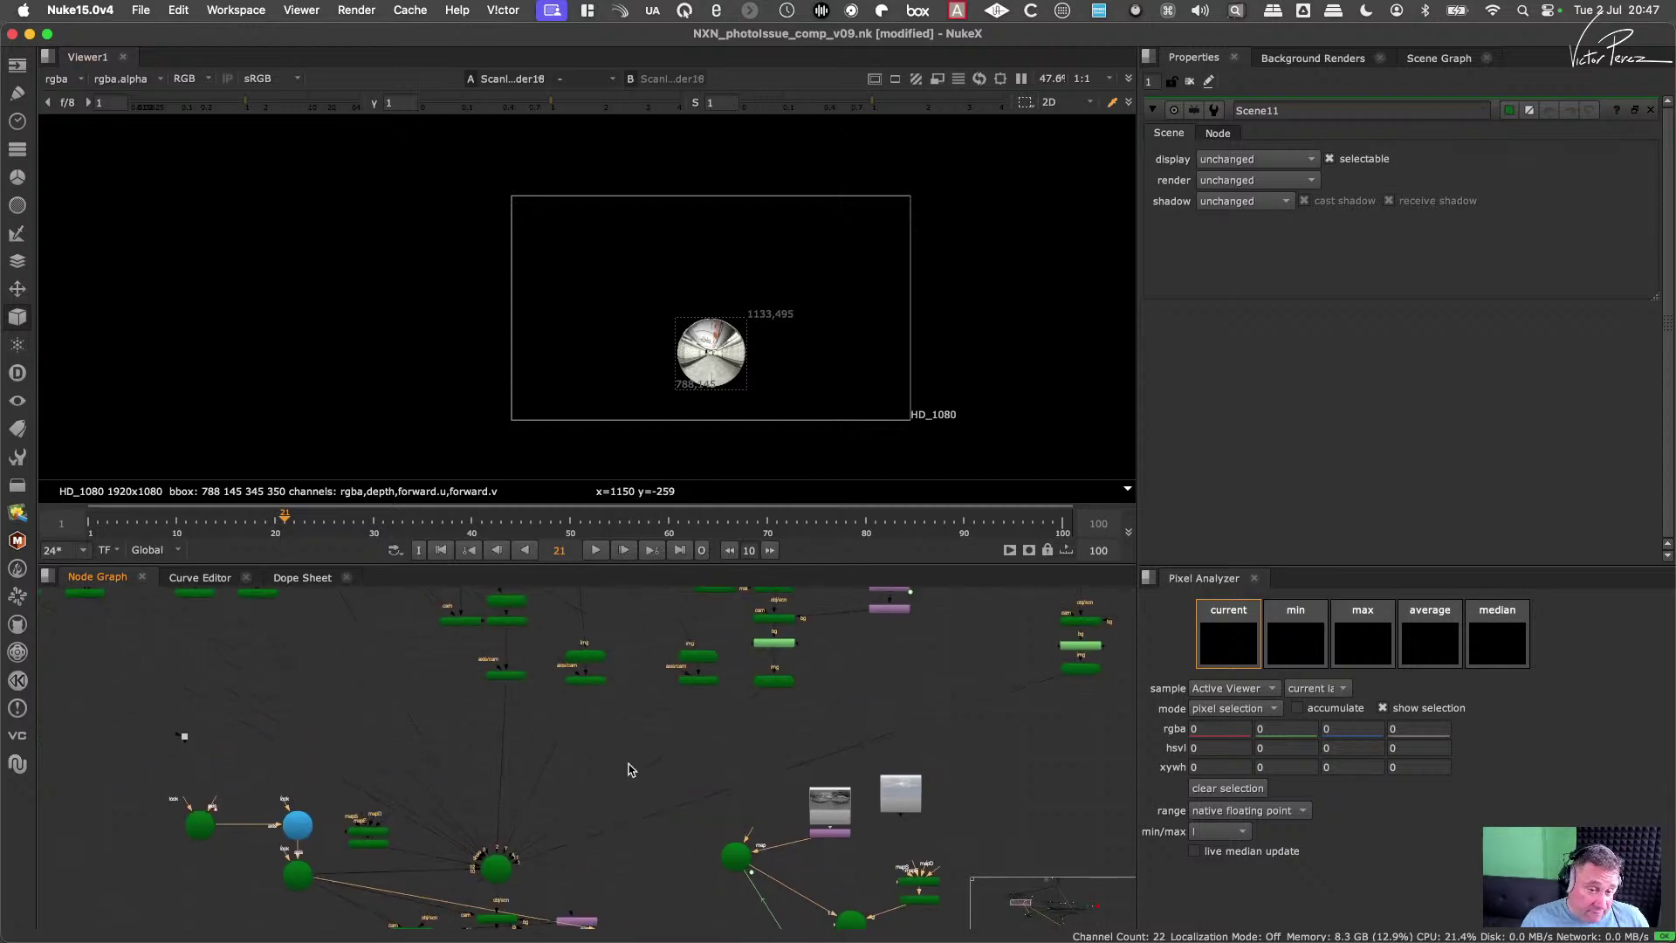
scroll(631, 769, down, 3)
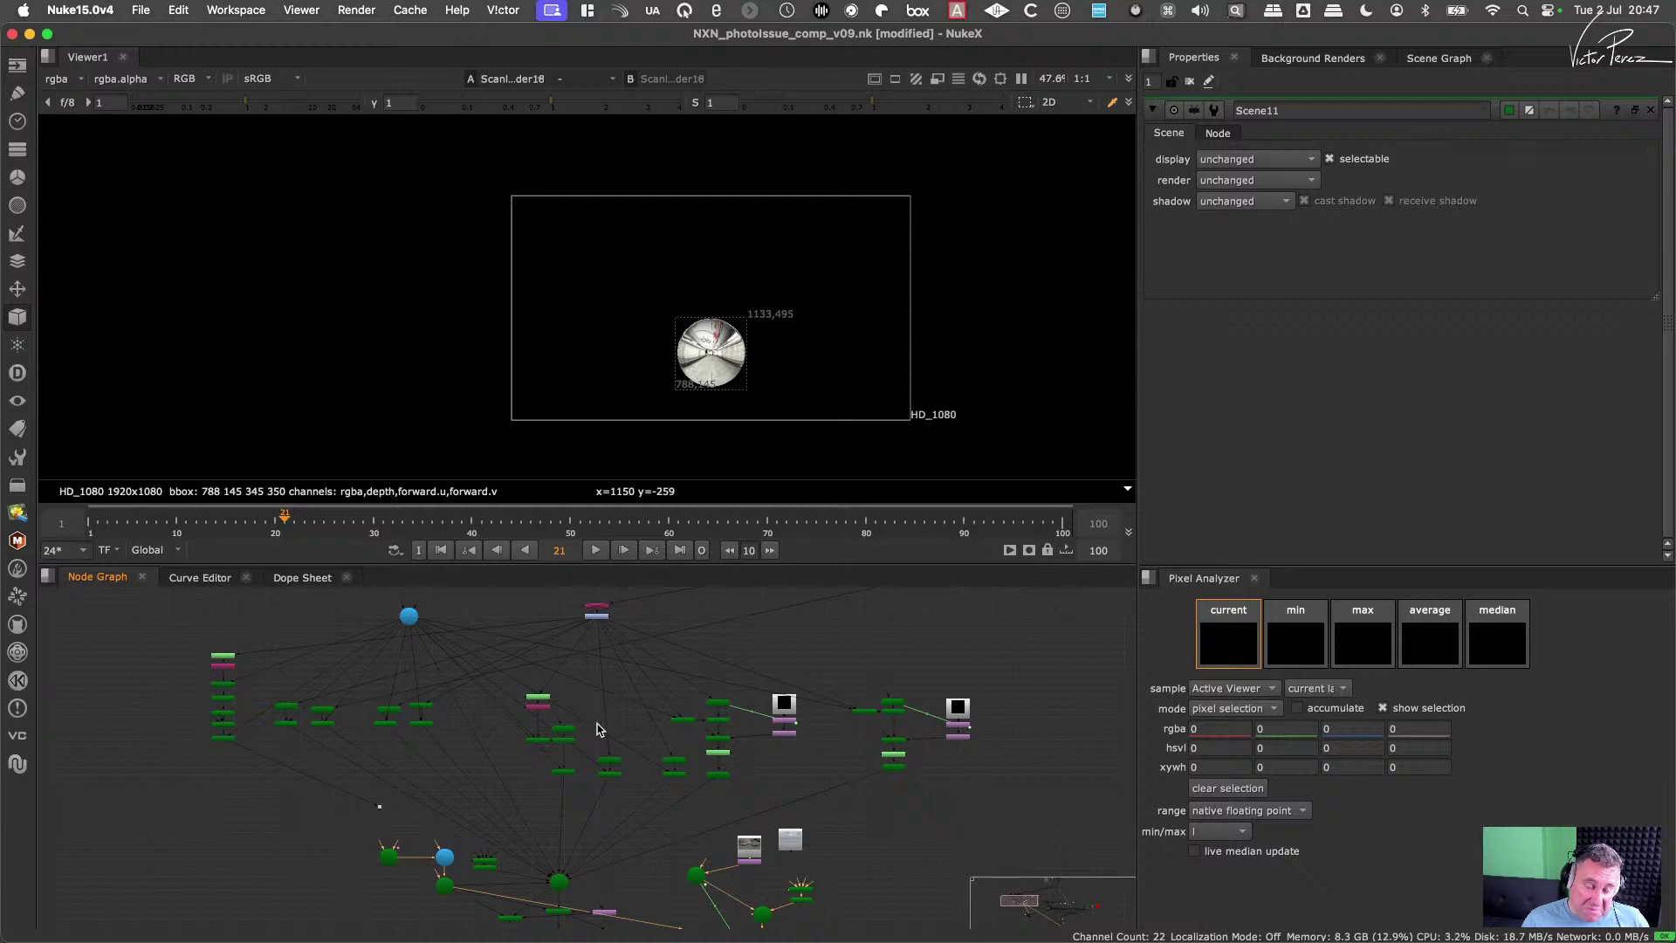
mouse_move(622, 782)
alt+middle_down()
mouse_move(664, 757)
mouse_move(647, 780)
alt+middle_up()
click(606, 772)
key(1)
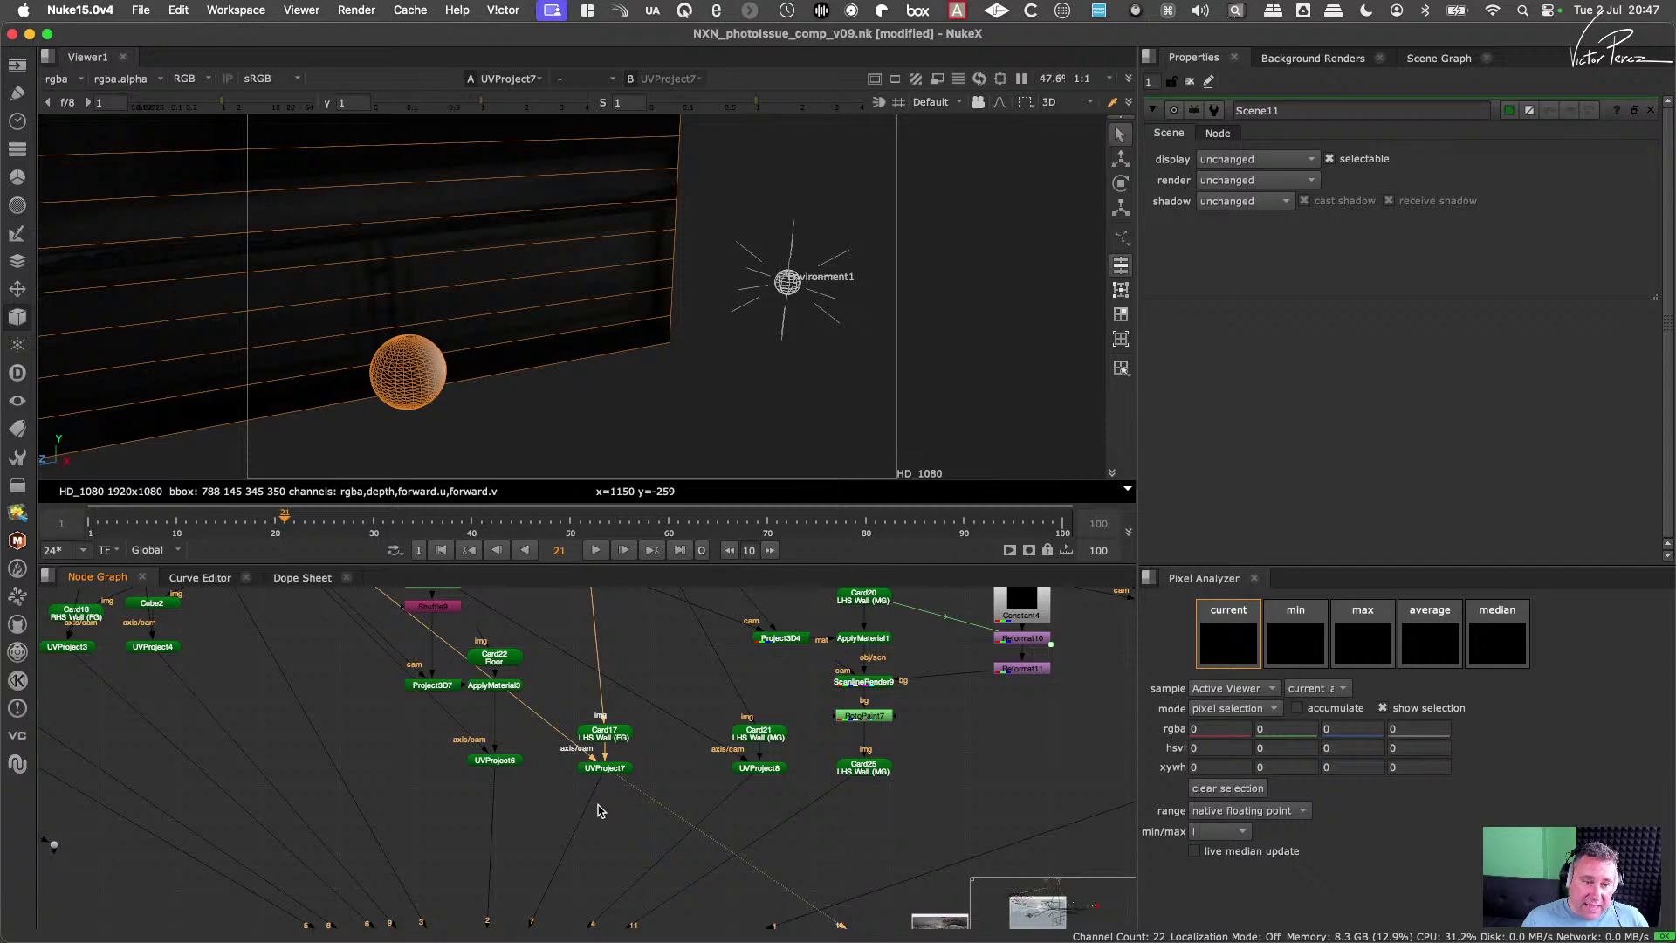
alt+middle_drag(714, 825, 614, 845)
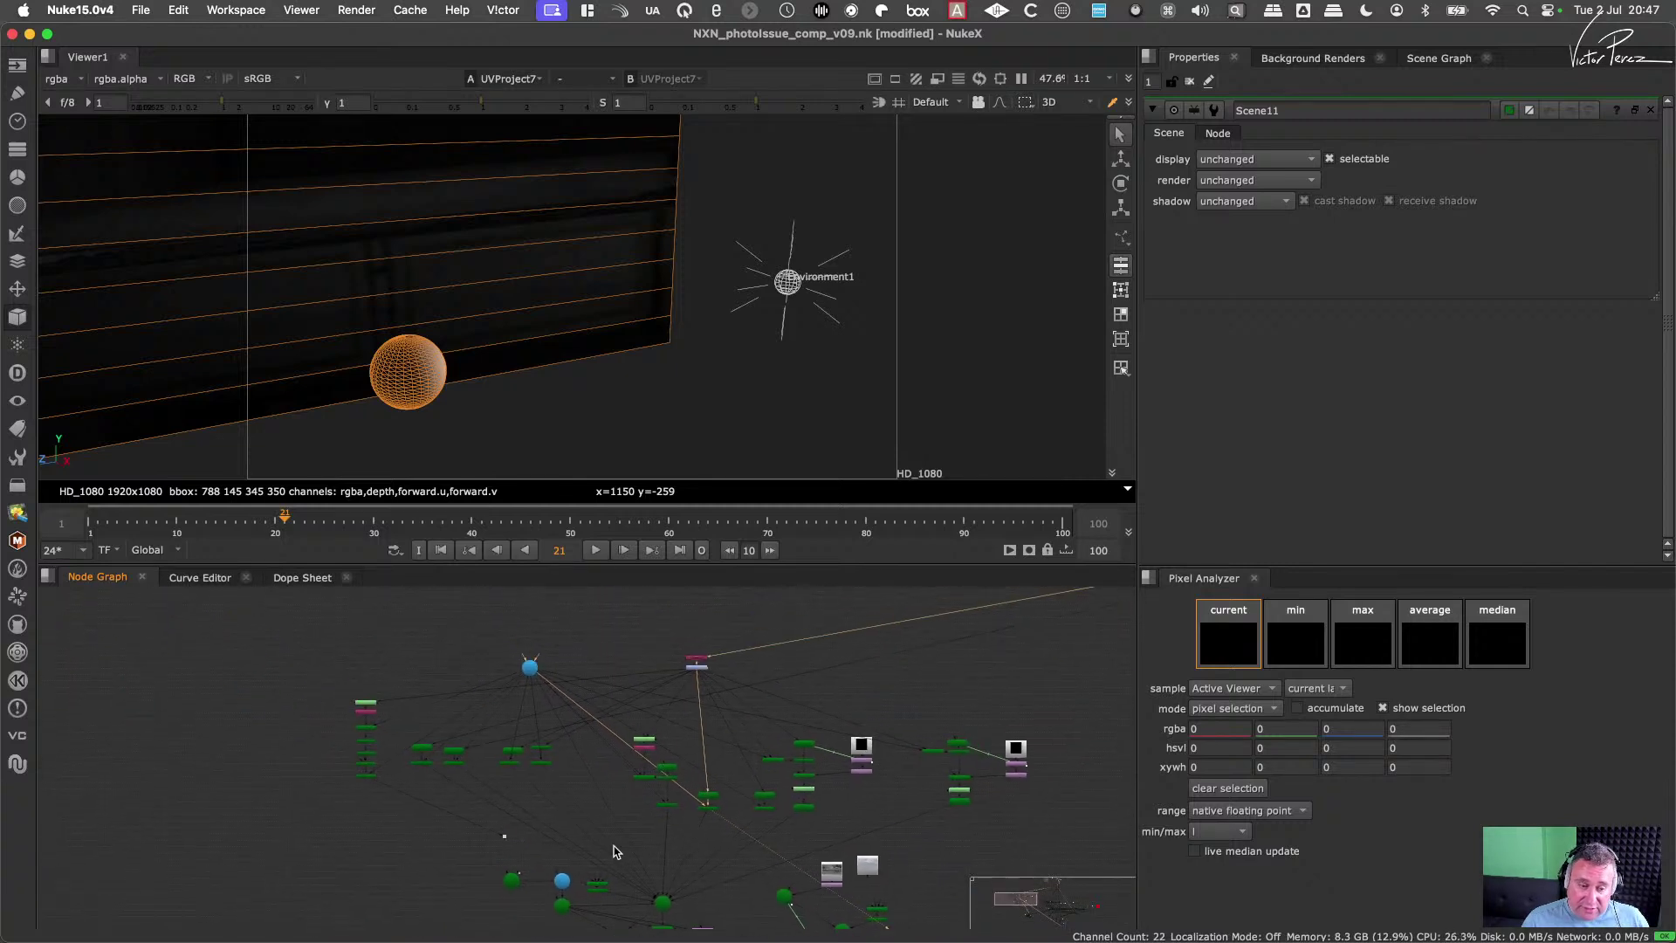
alt+middle_drag(499, 818, 544, 781)
scroll(559, 786, up, 3)
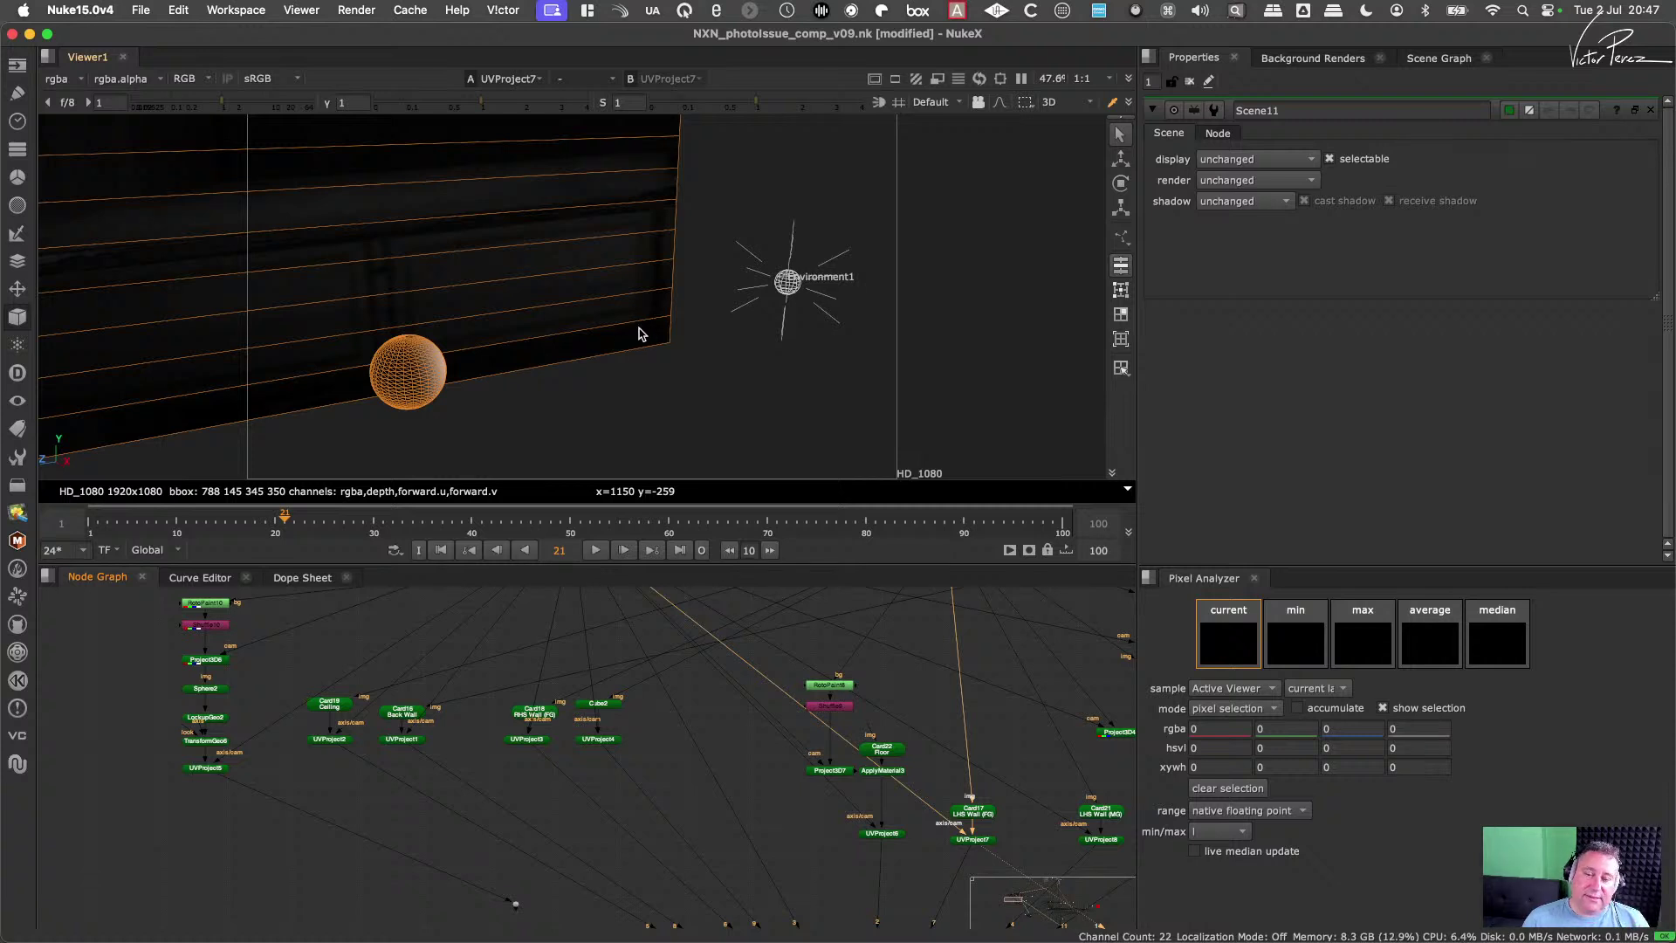
scroll(819, 740, down, 5)
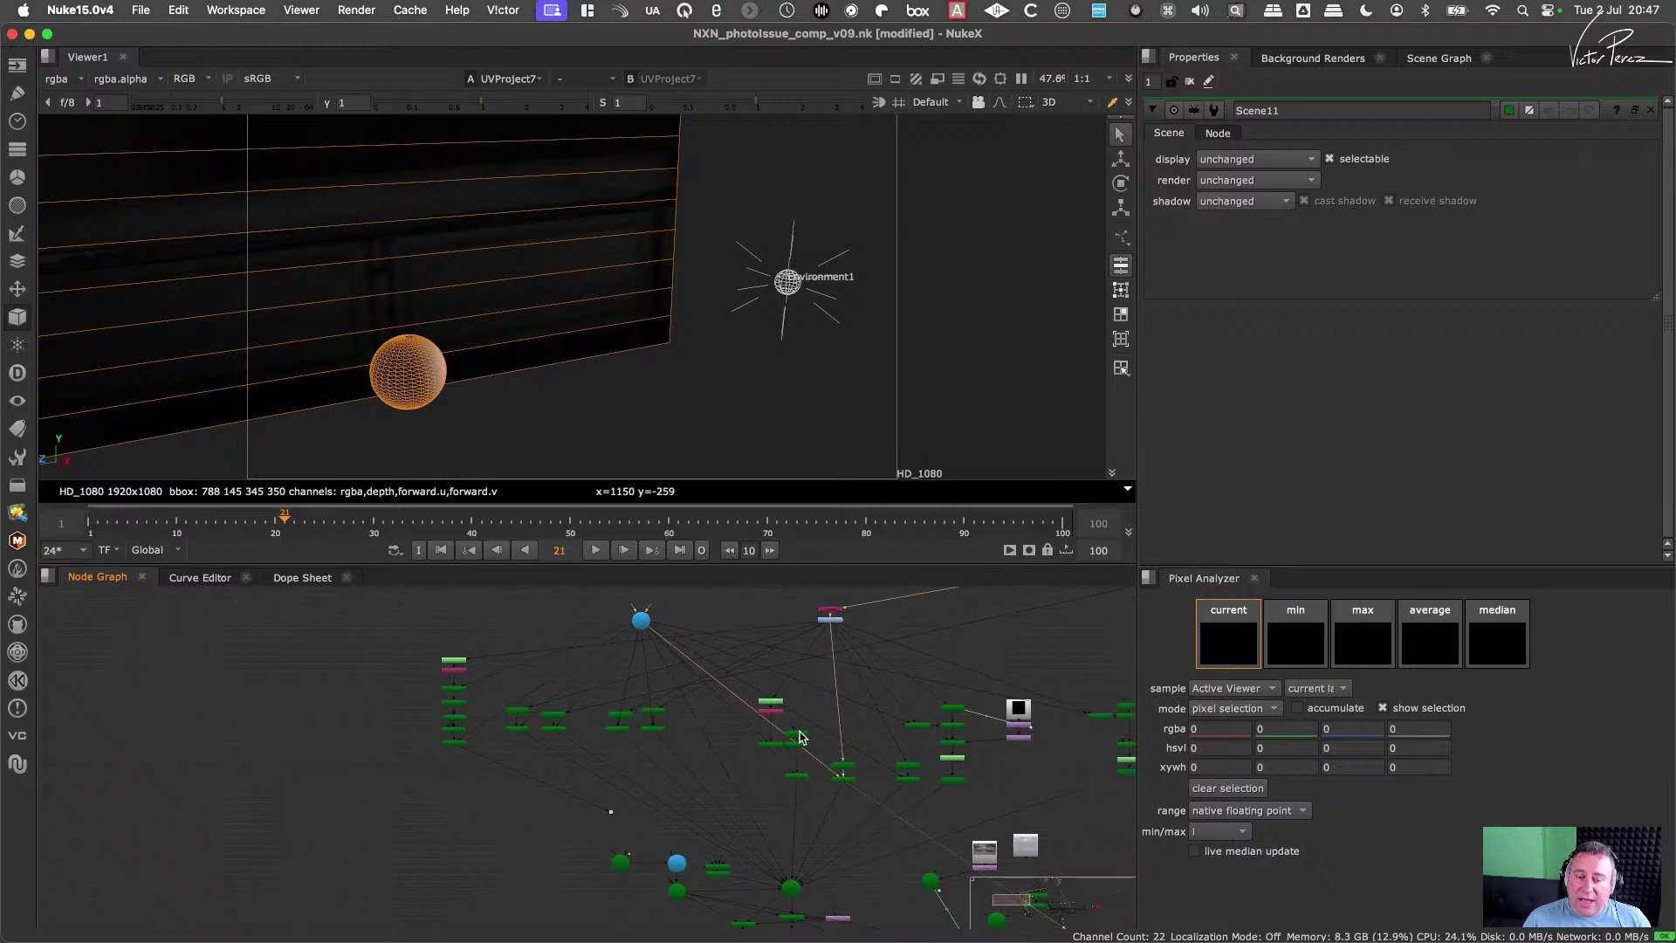
scroll(848, 763, up, 4)
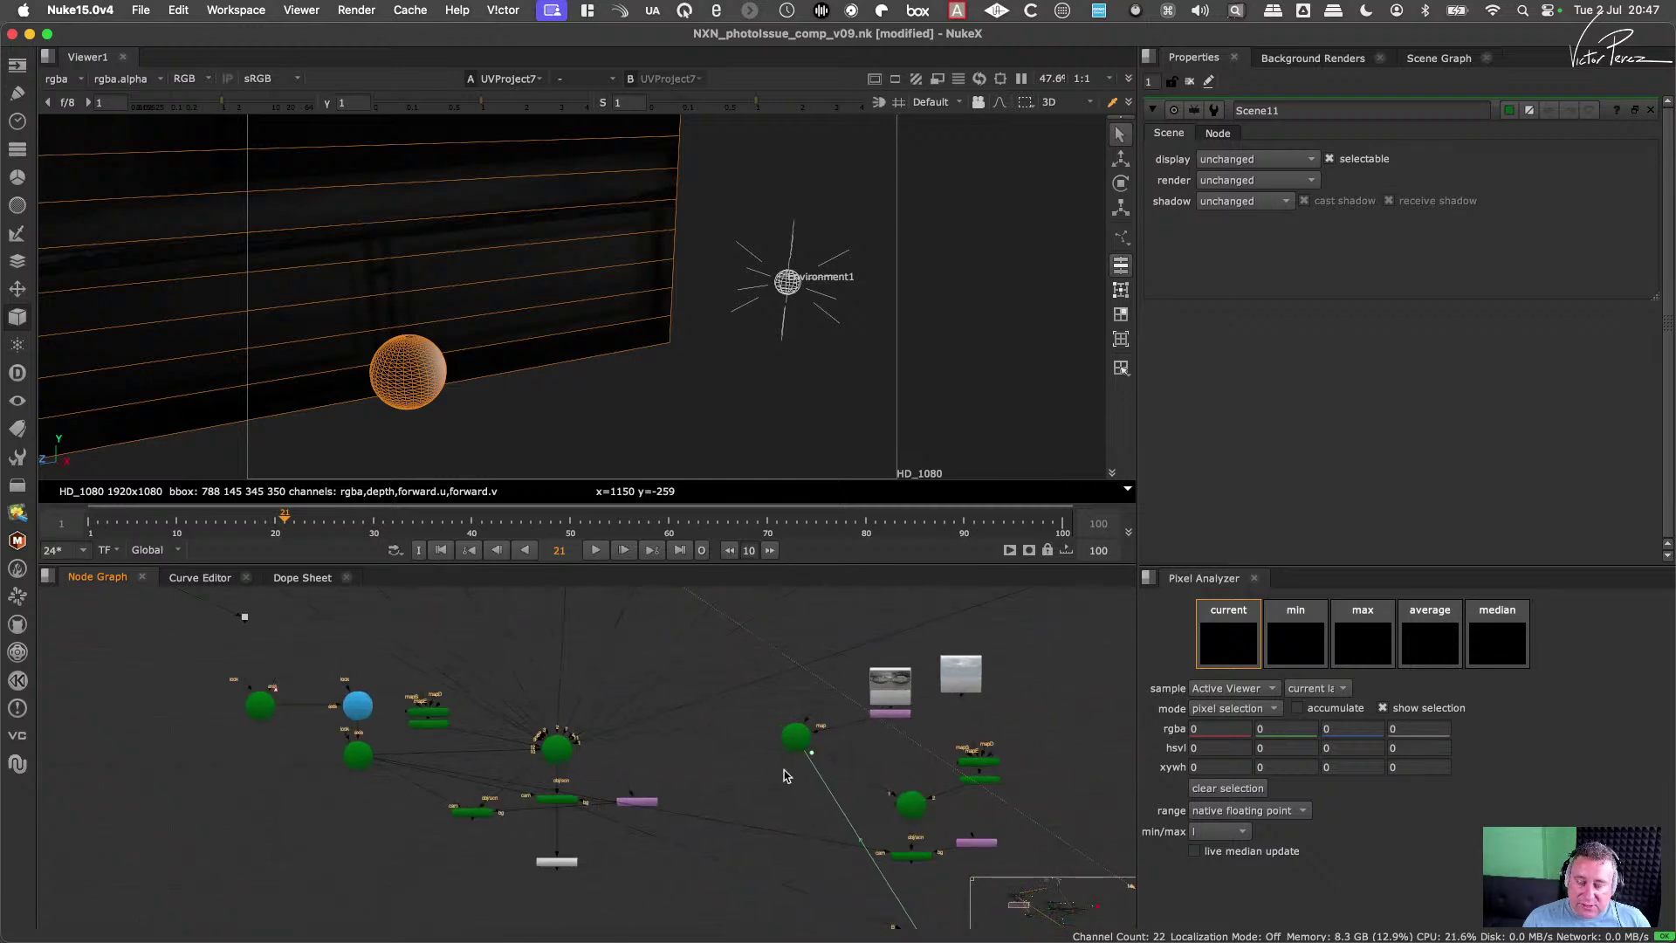
scroll(728, 782, down, 5)
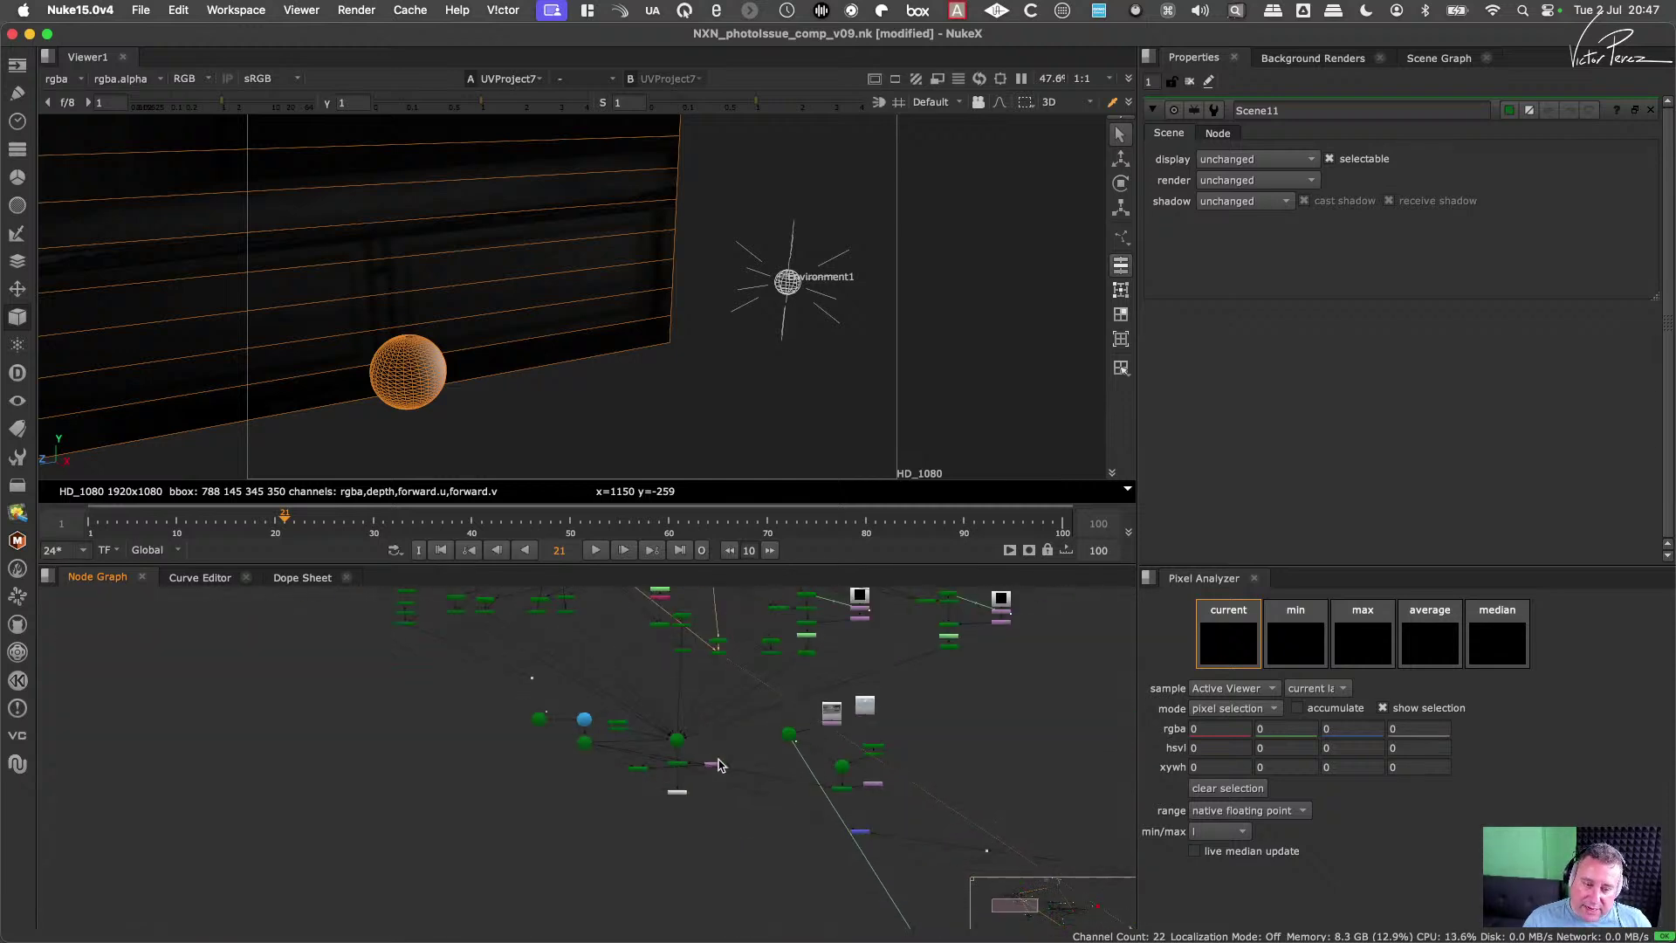
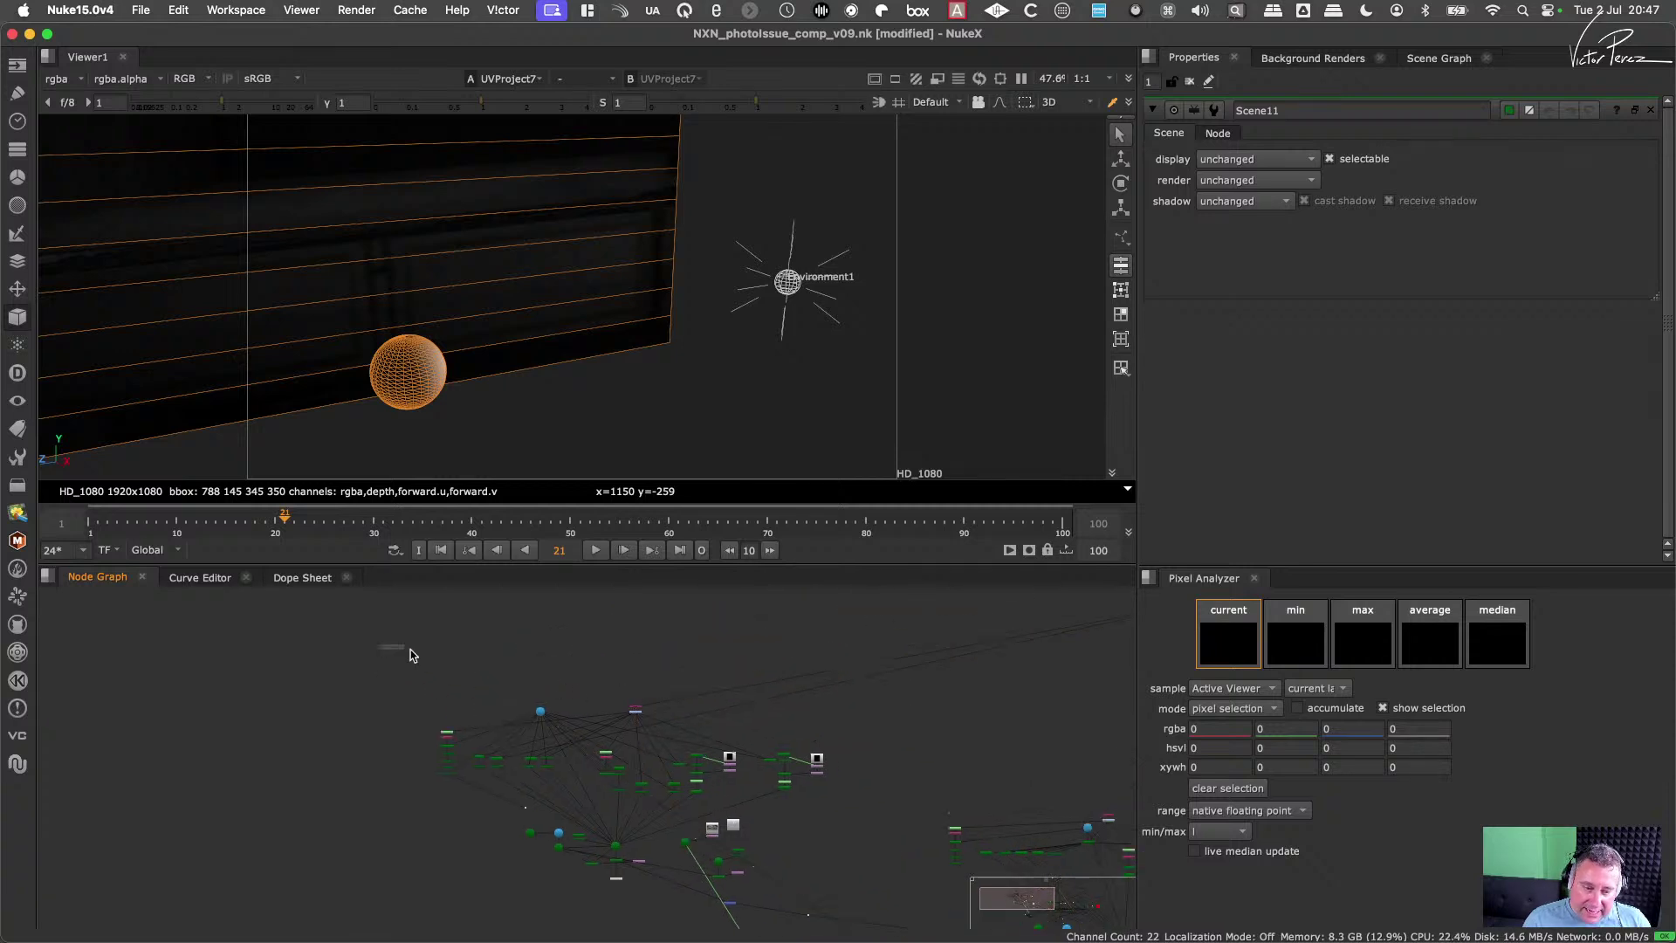
Step: Save the script and paste a duplicate of the whole corridor projection setup in an empty area away from the original
drag(485, 644, 879, 748)
key(f)
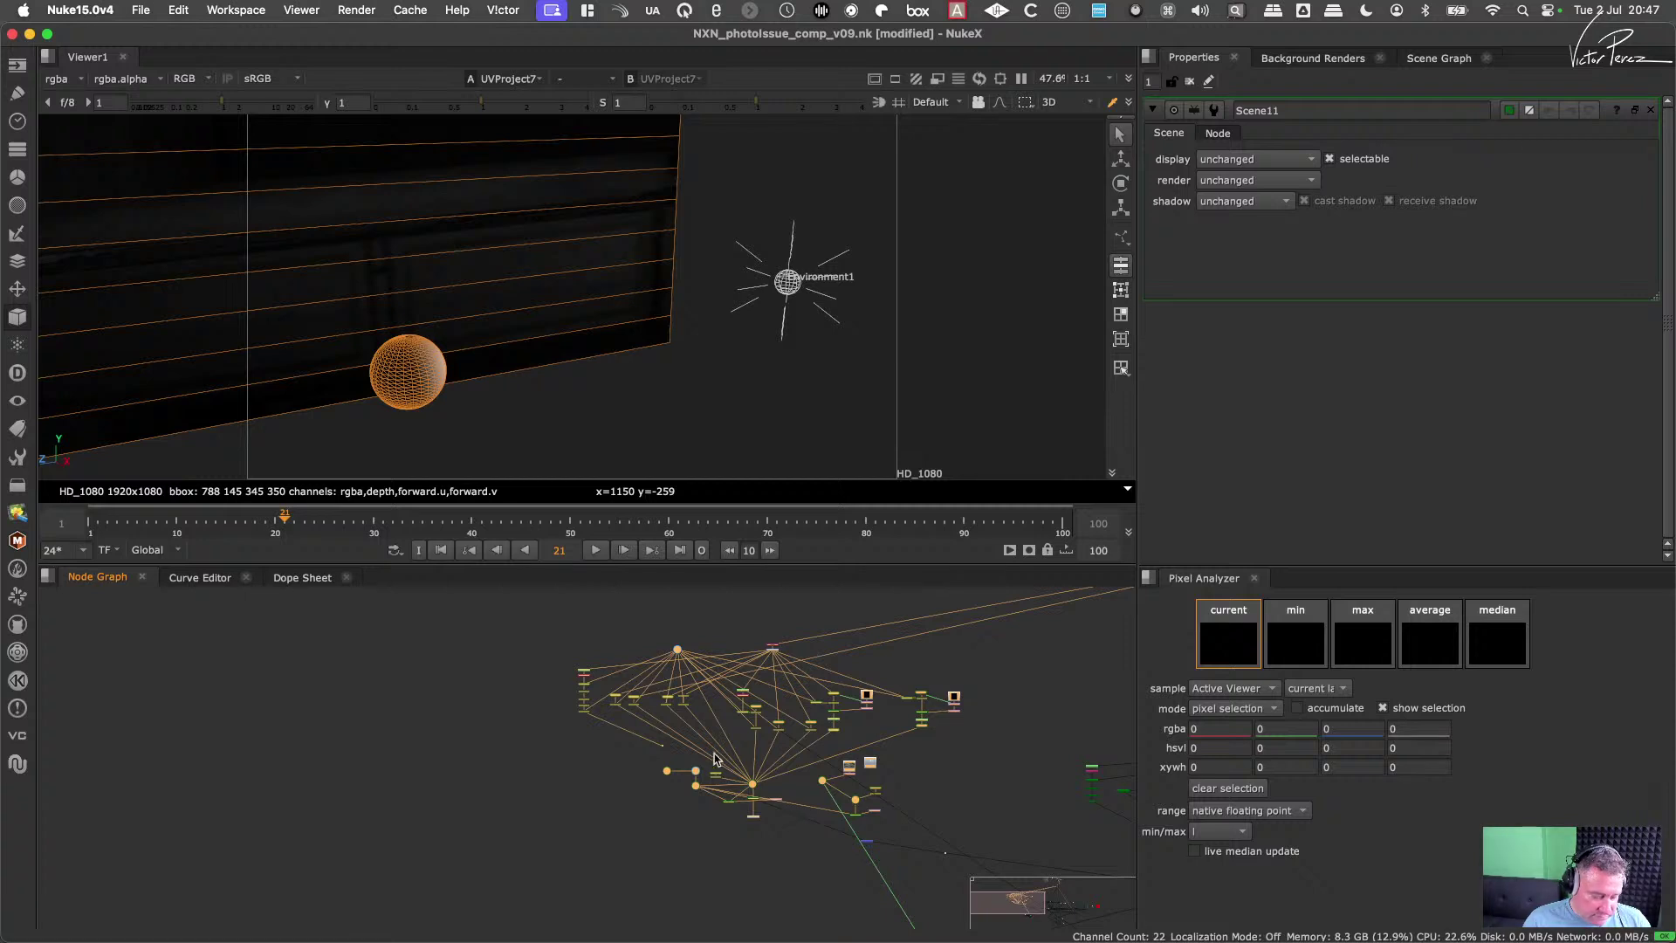
key(super+s)
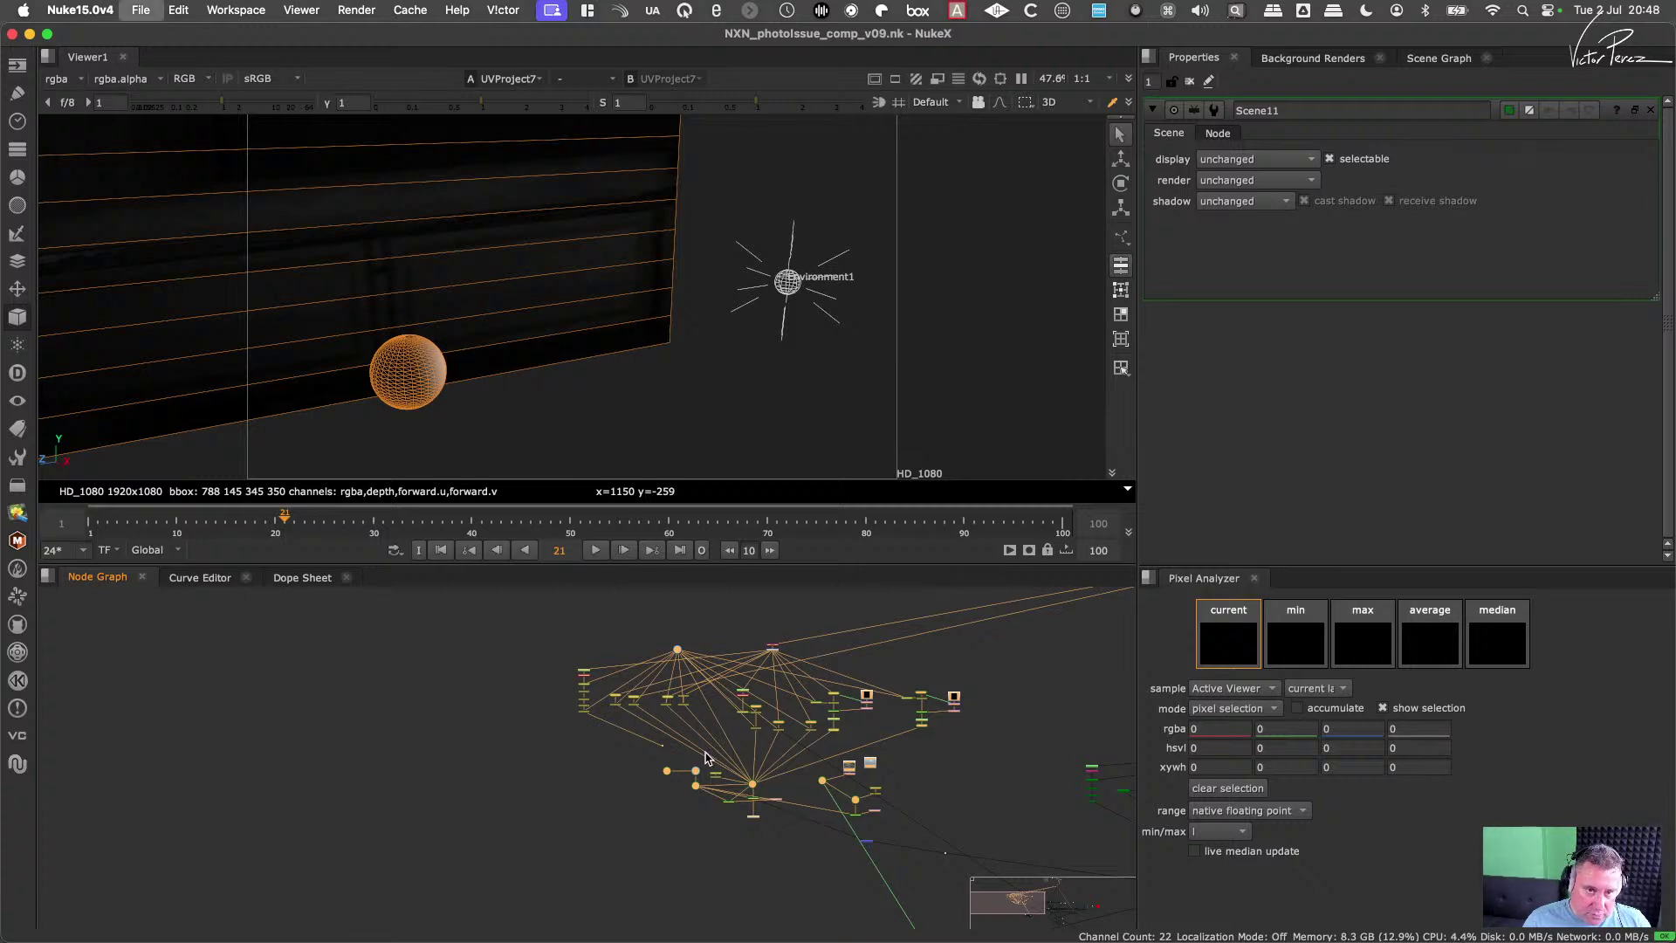
middle_drag(585, 748, 777, 767)
key(super+x)
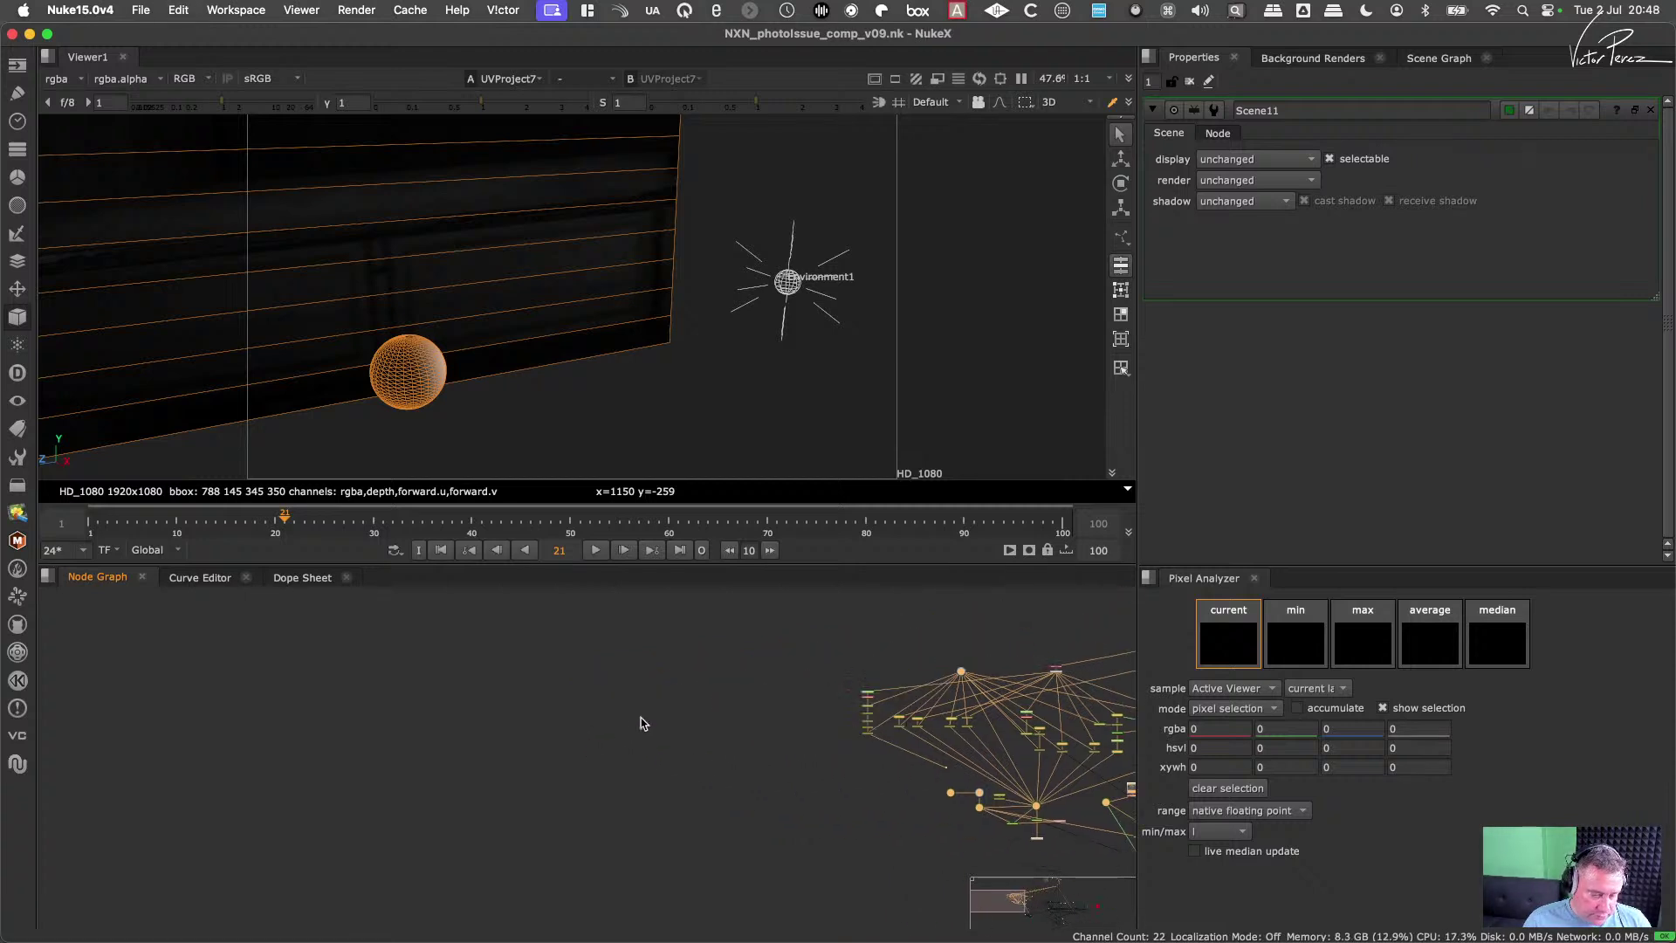
key(super+v)
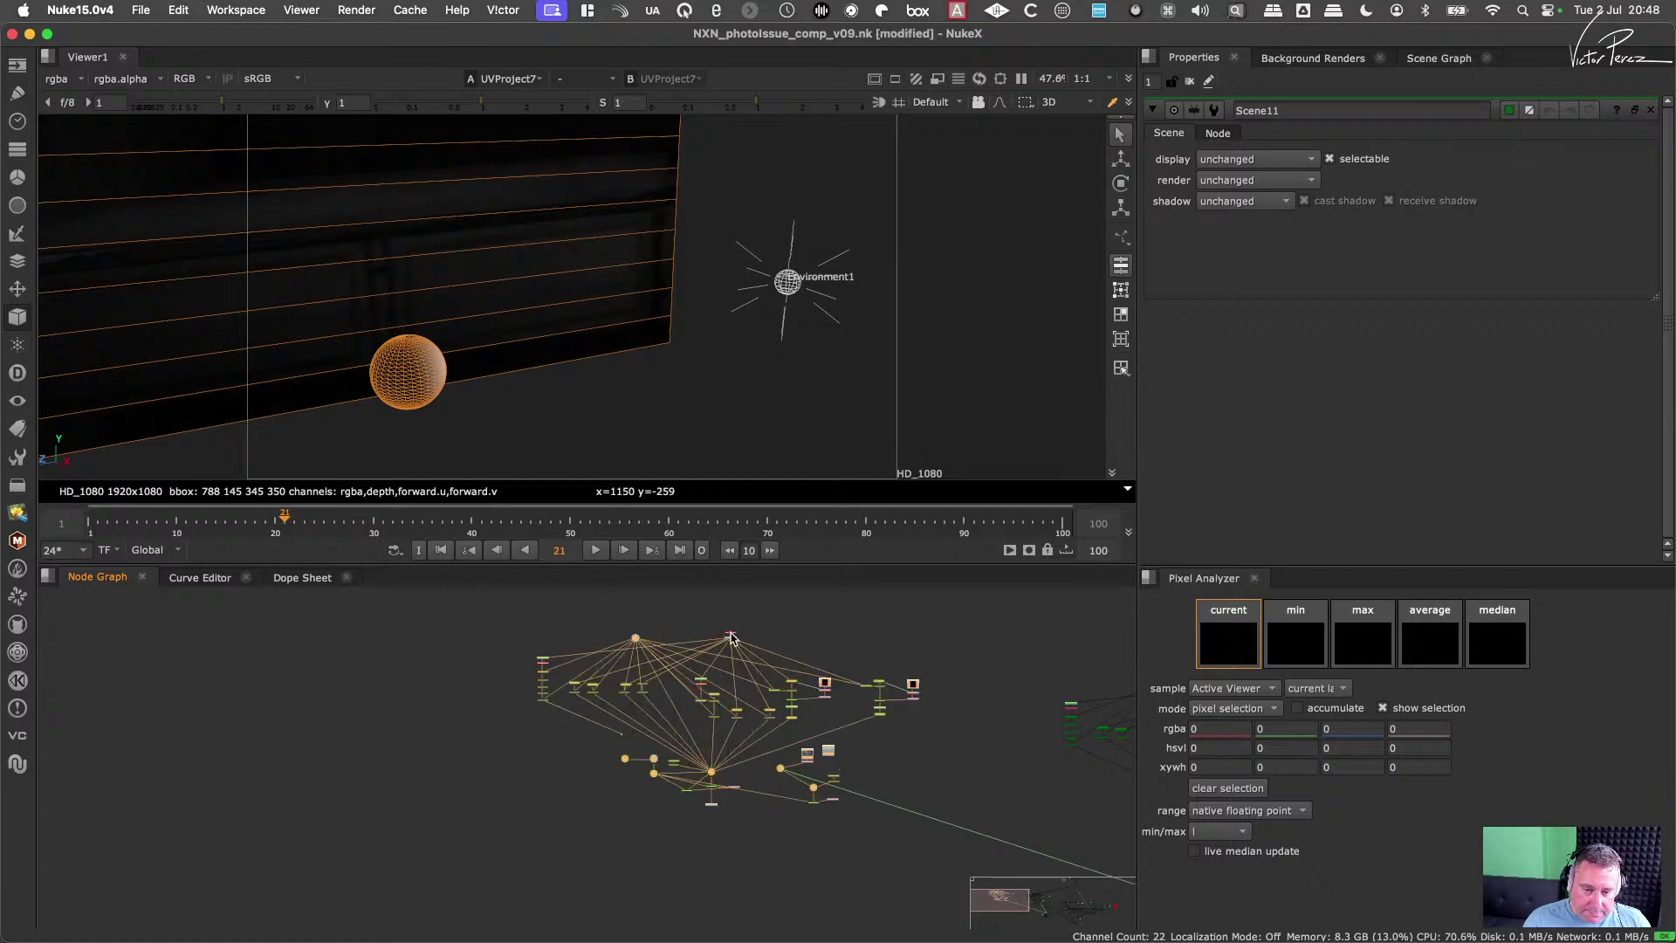
drag(733, 635, 515, 716)
scroll(635, 759, up, 8)
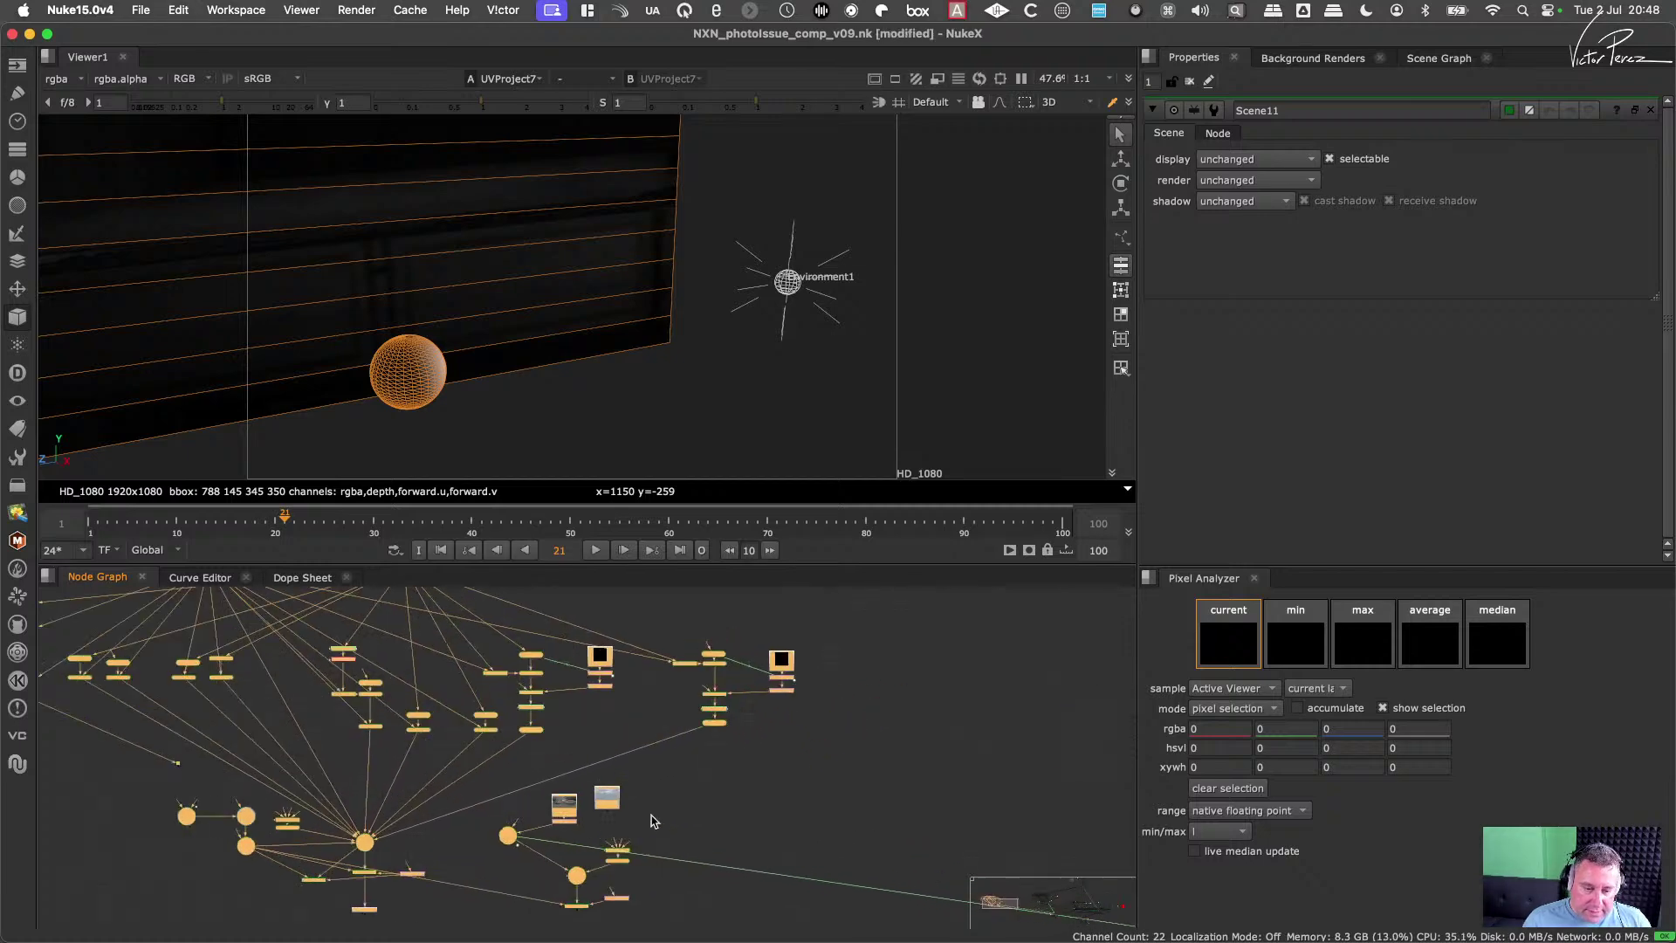
Step: Look over the duplicated setup, from its scene and environment nodes across to the sphere projection branch
scroll(782, 841, down, 3)
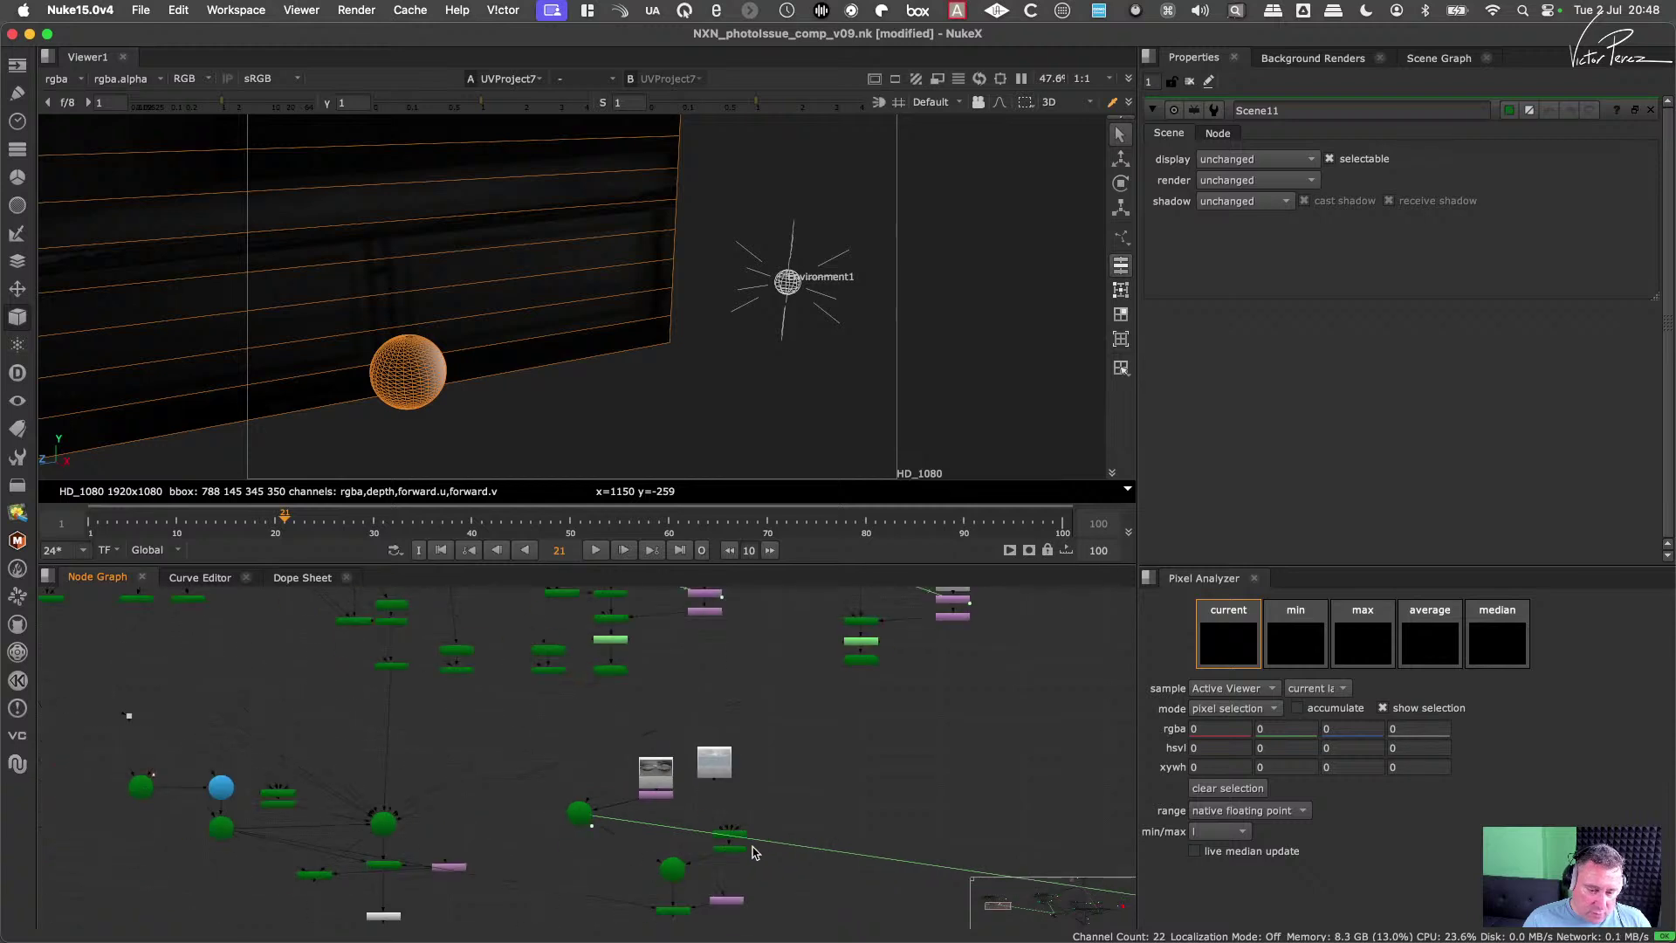
scroll(599, 765, up, 3)
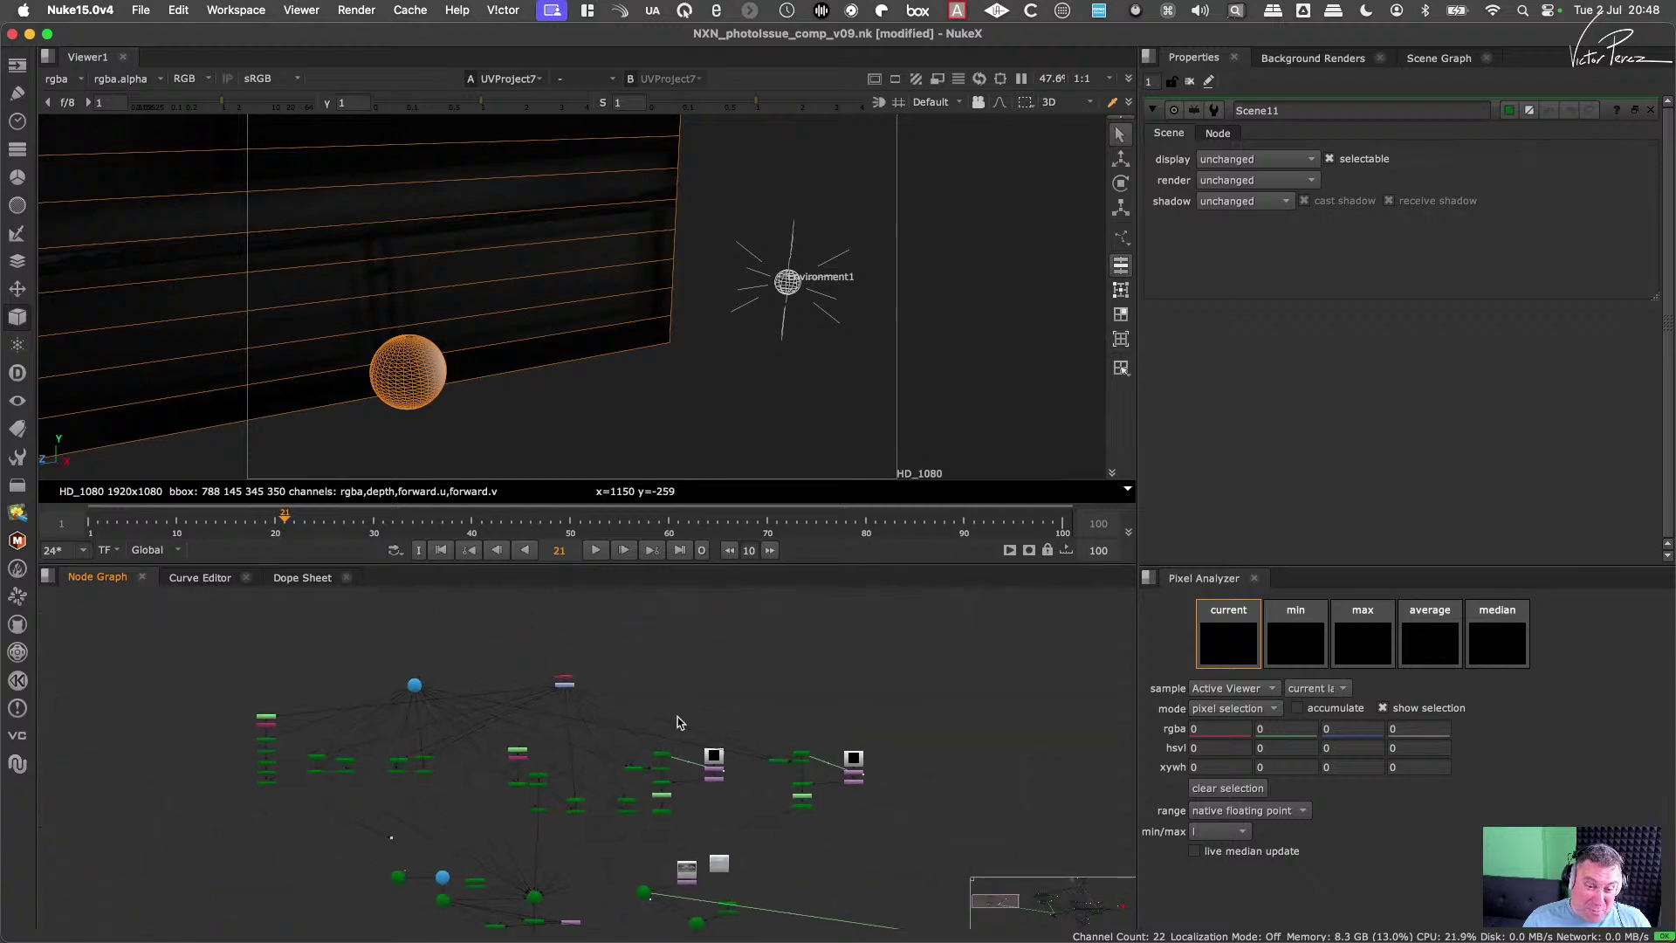
drag(569, 801, 757, 740)
scroll(269, 742, down, 5)
middle_drag(269, 742, 801, 728)
middle_drag(1027, 745, 626, 794)
scroll(576, 731, up, 6)
scroll(724, 737, down, 3)
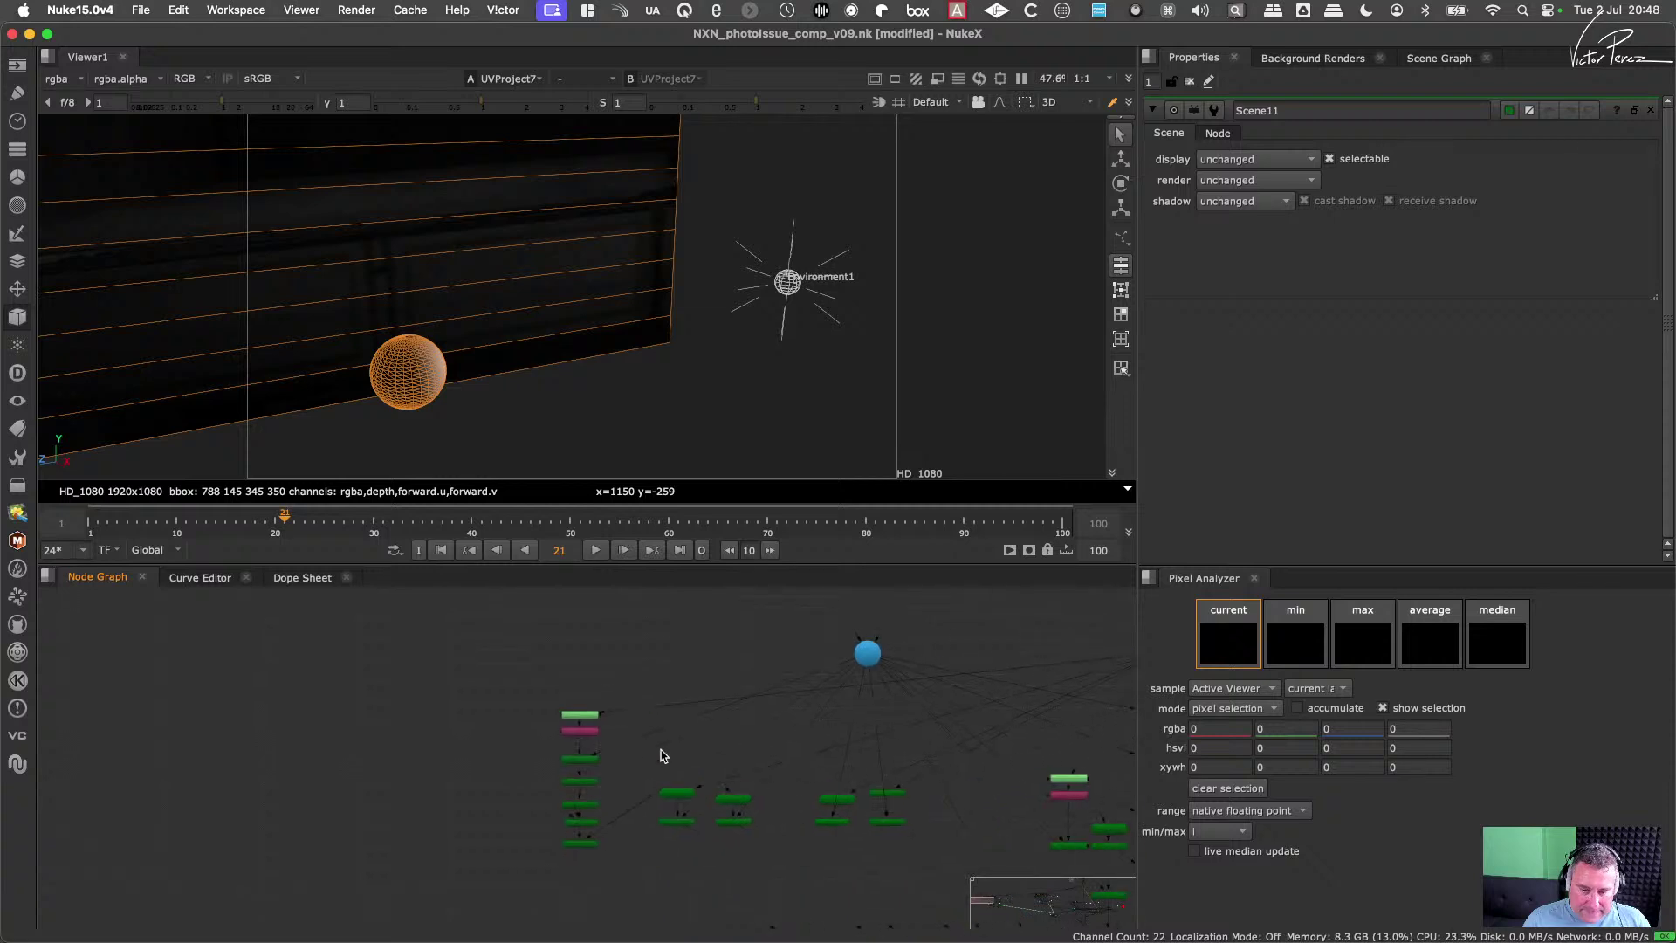
scroll(663, 756, up, 6)
scroll(590, 752, down, 3)
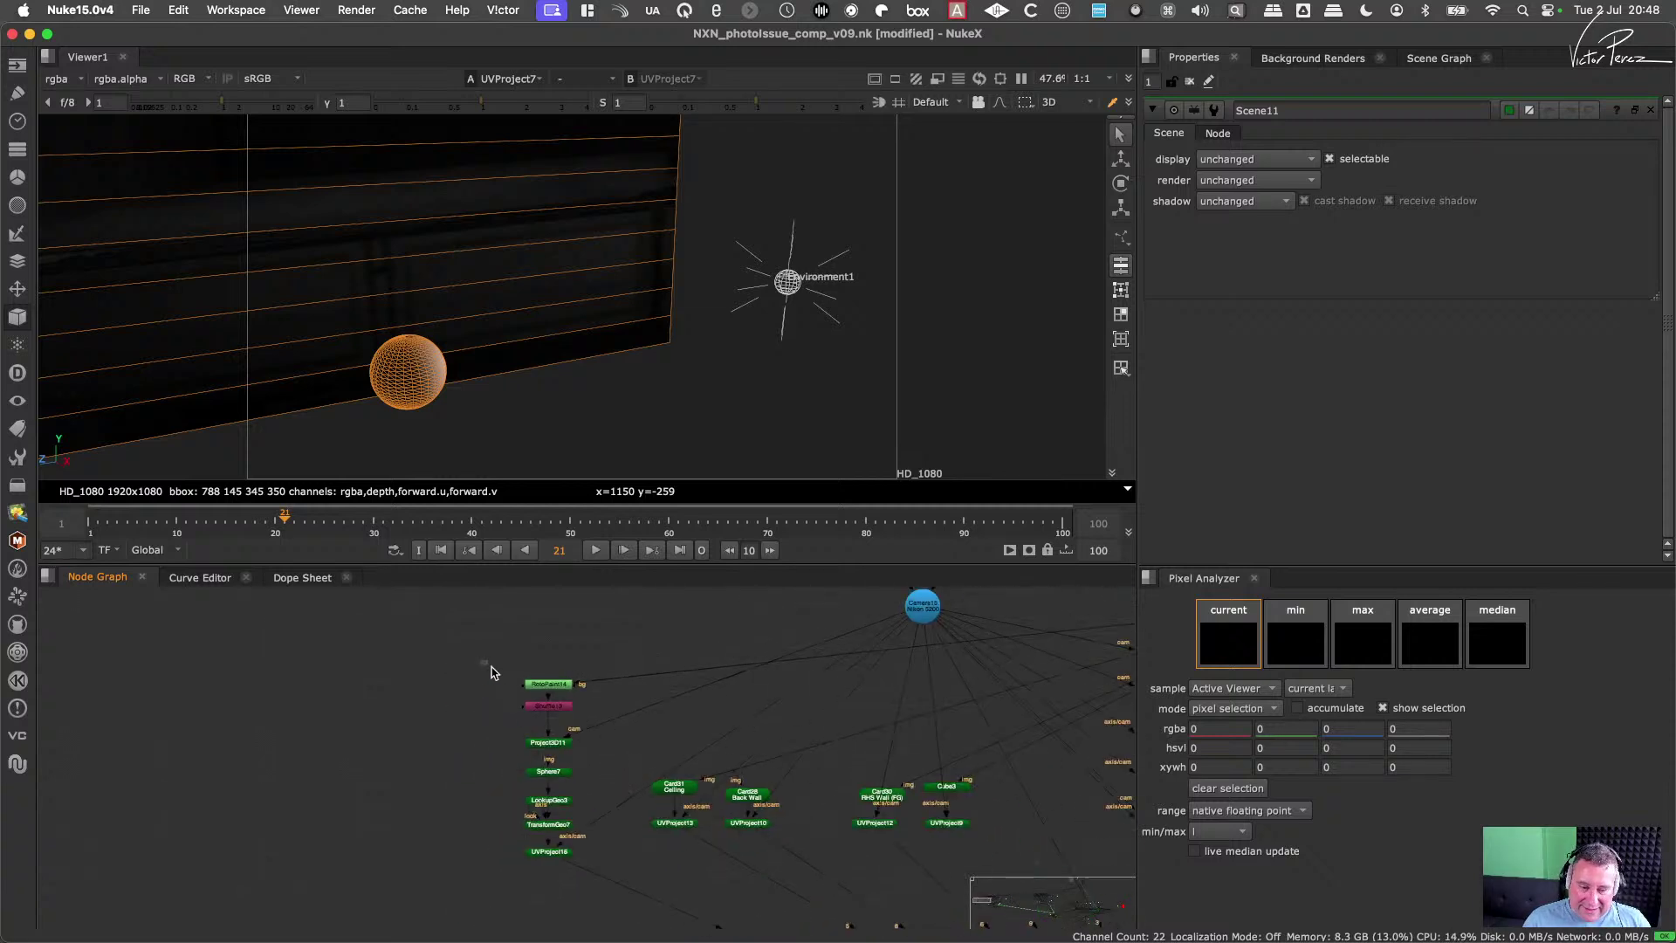
Step: Display UVProject16 at the end of the duplicated sphere branch in the viewer
drag(480, 661, 591, 731)
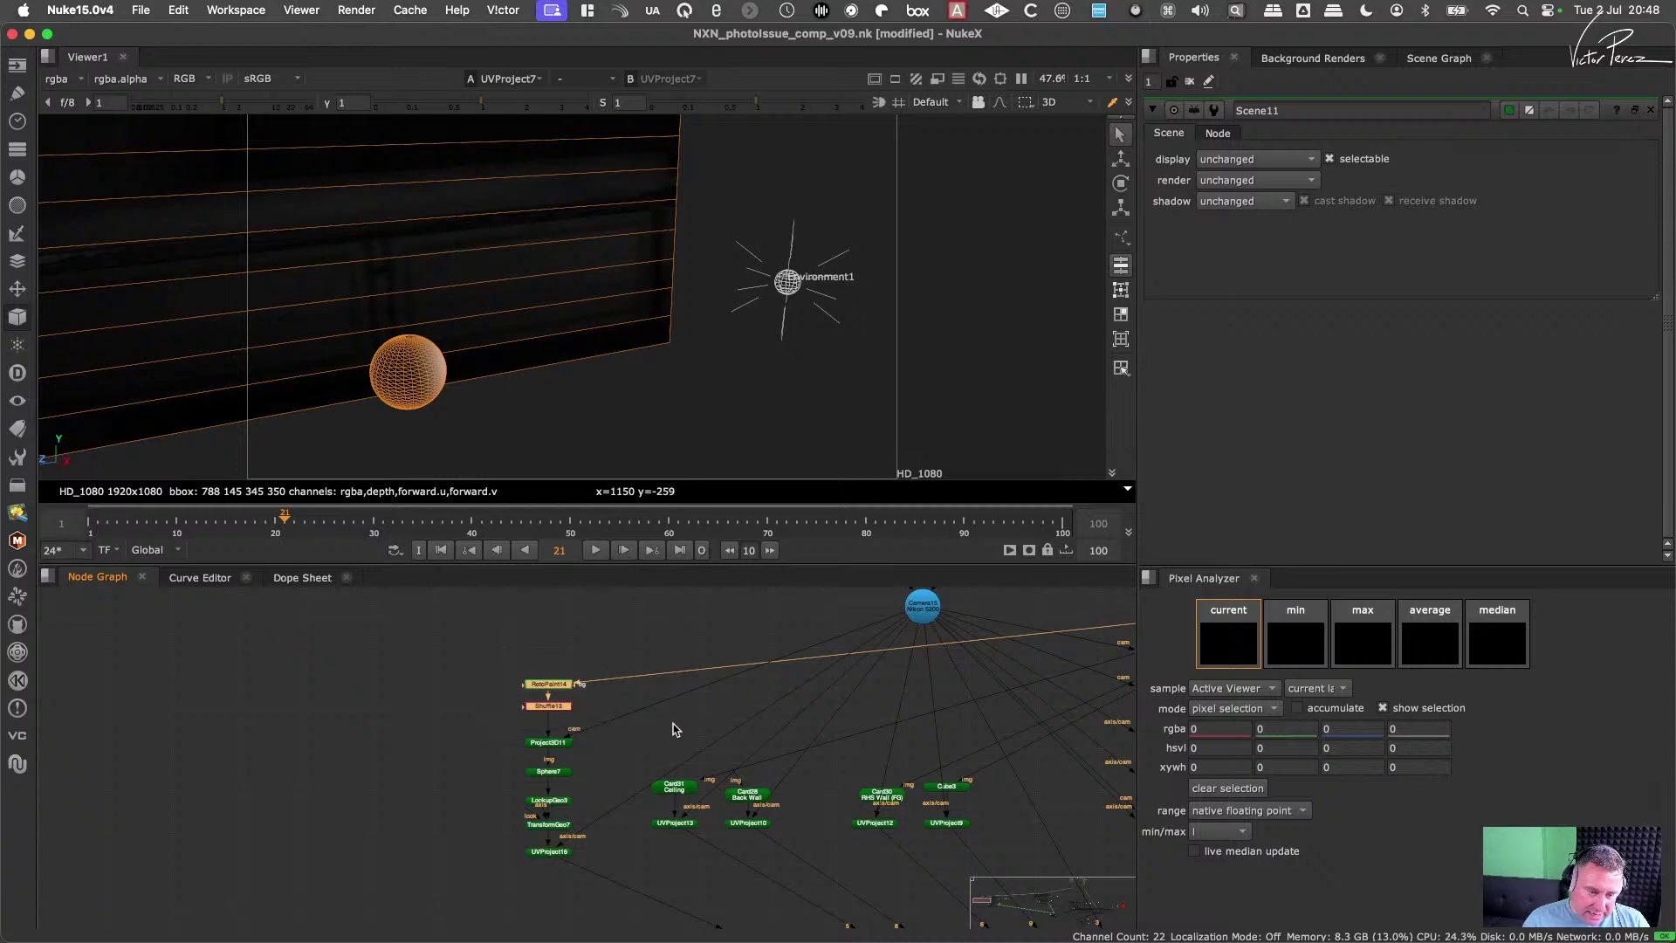
drag(498, 653, 625, 775)
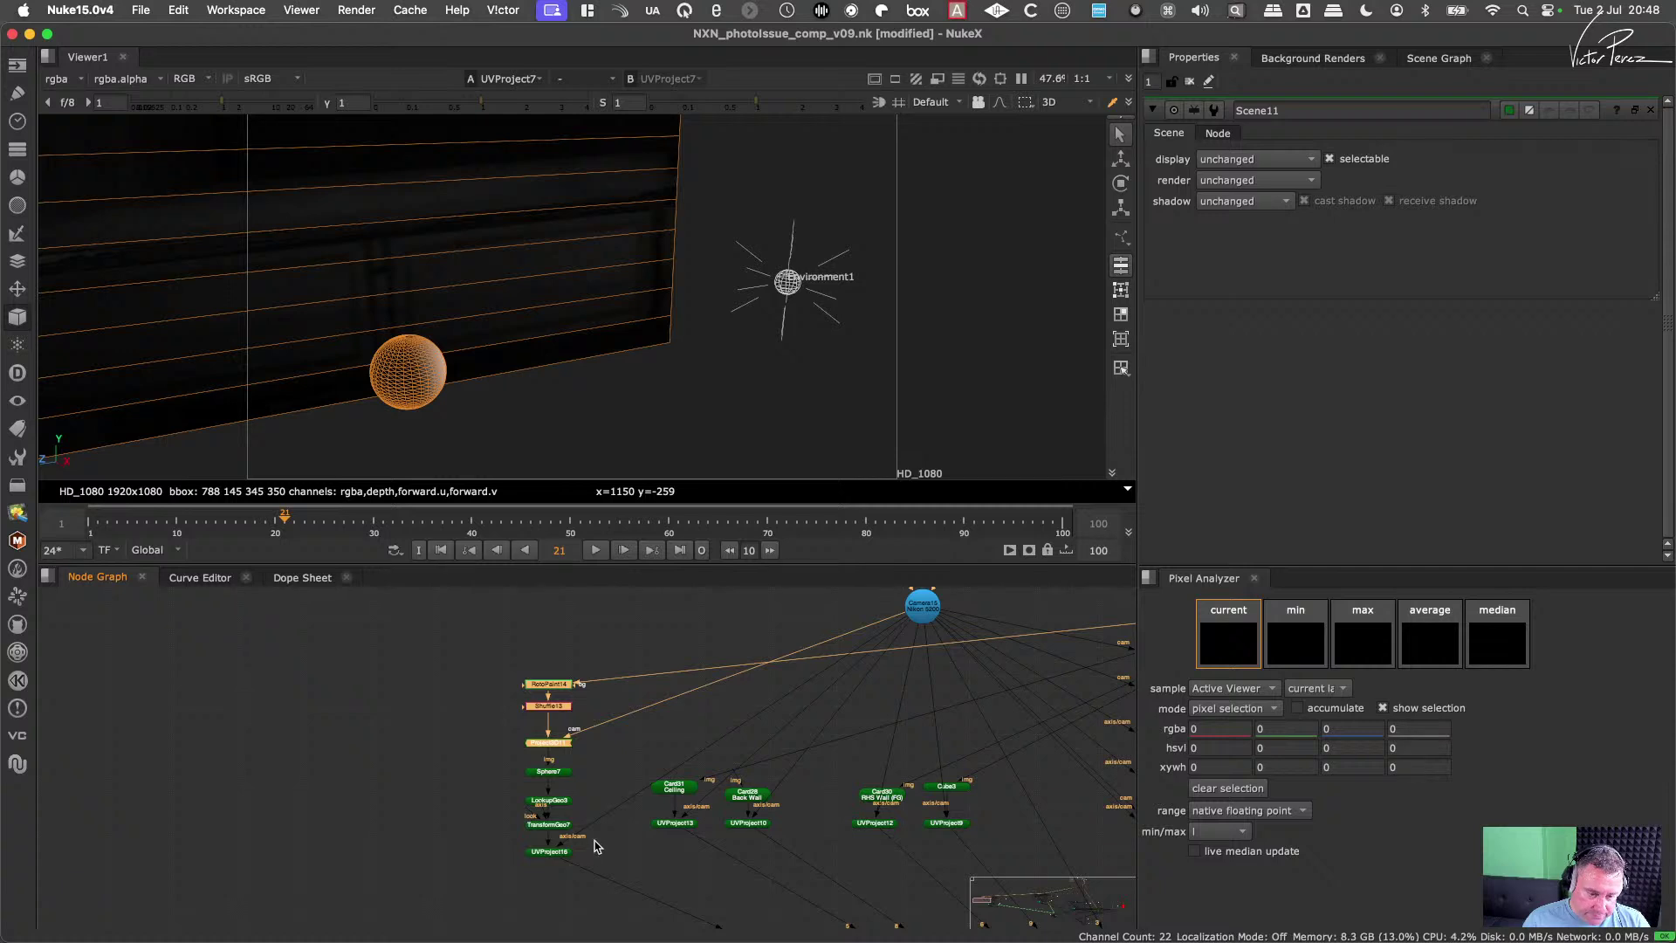
click(559, 850)
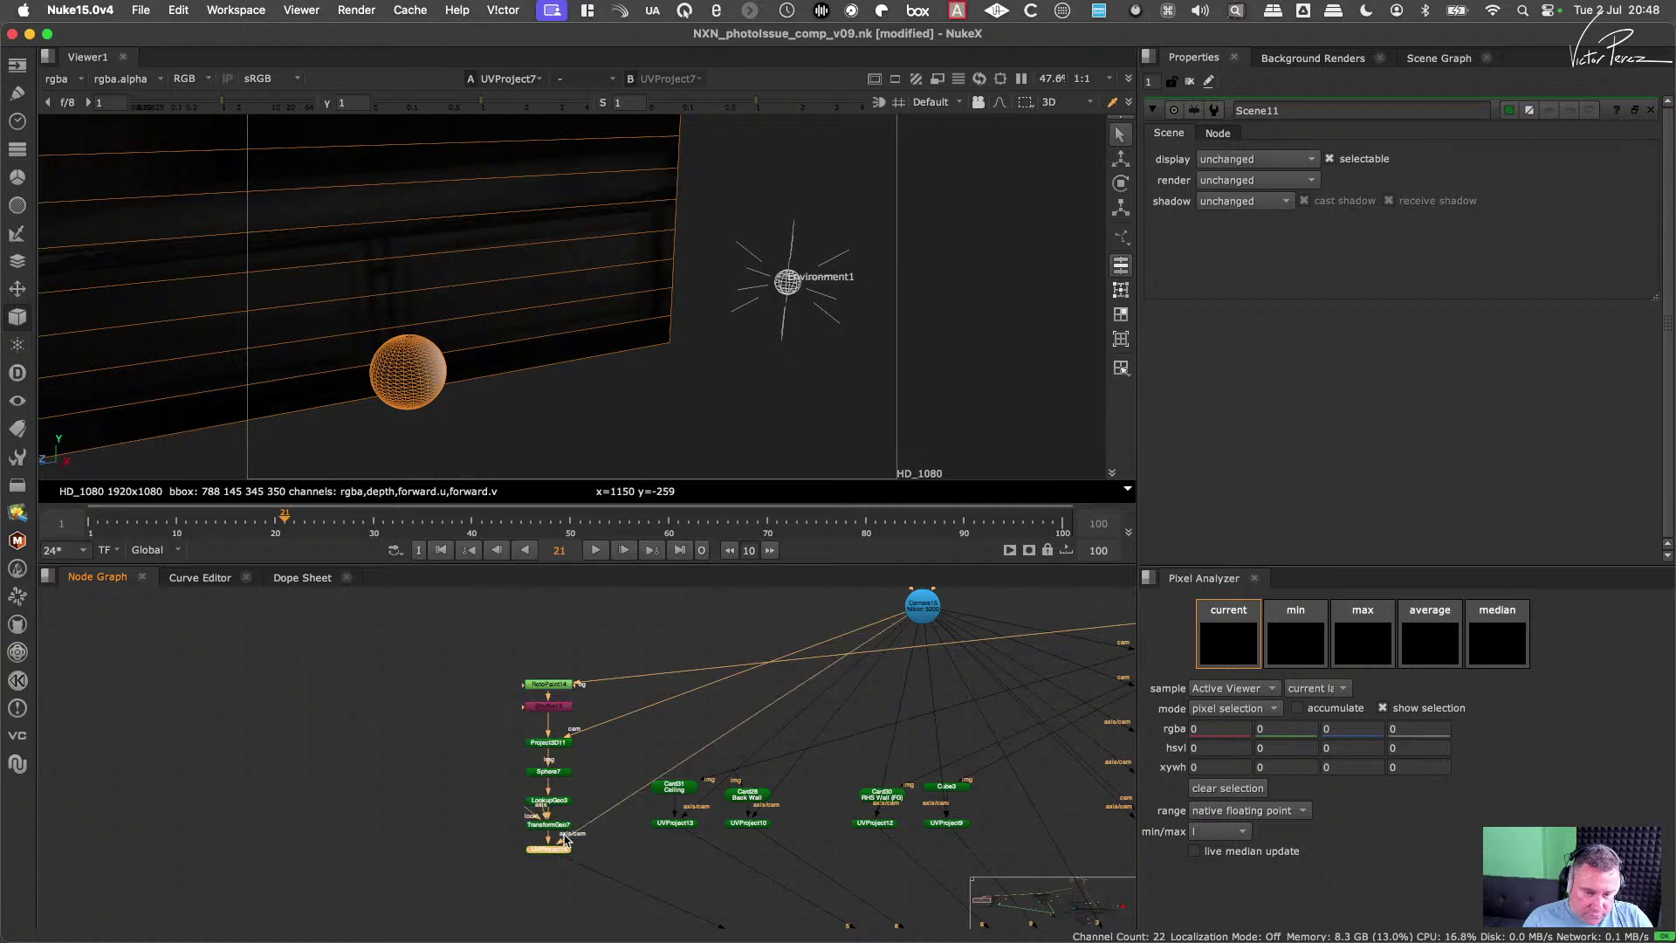
key(1)
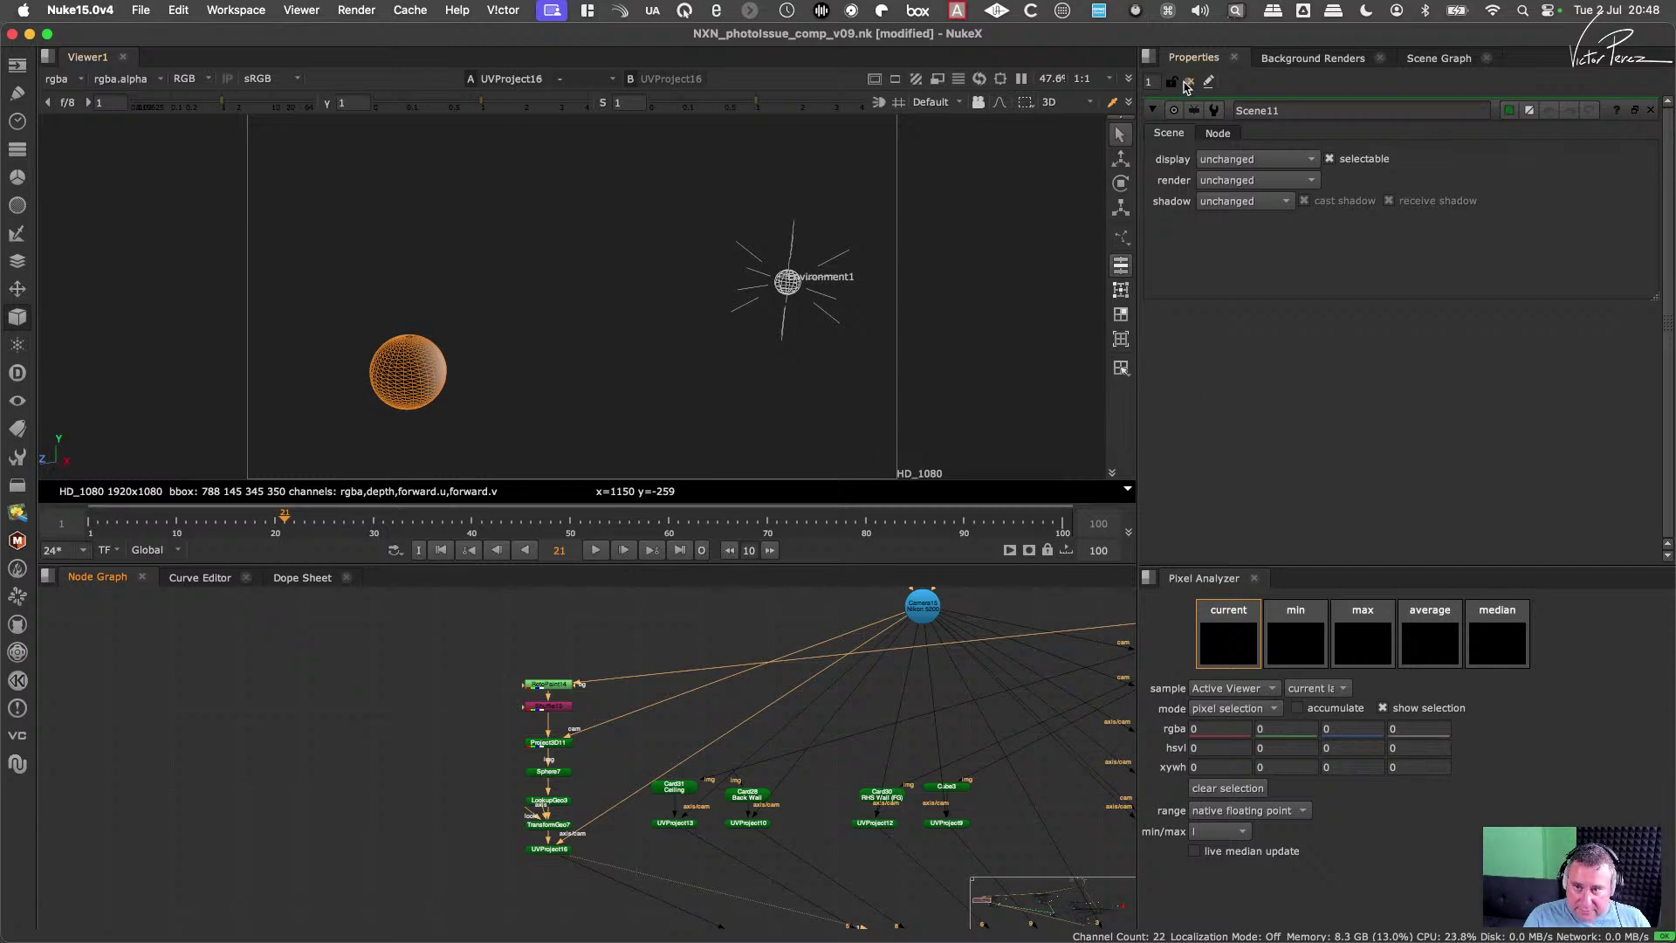
Step: Clear the open node properties, open the Sphere7 properties and examine the sphere's geometry in 3D
click(1189, 82)
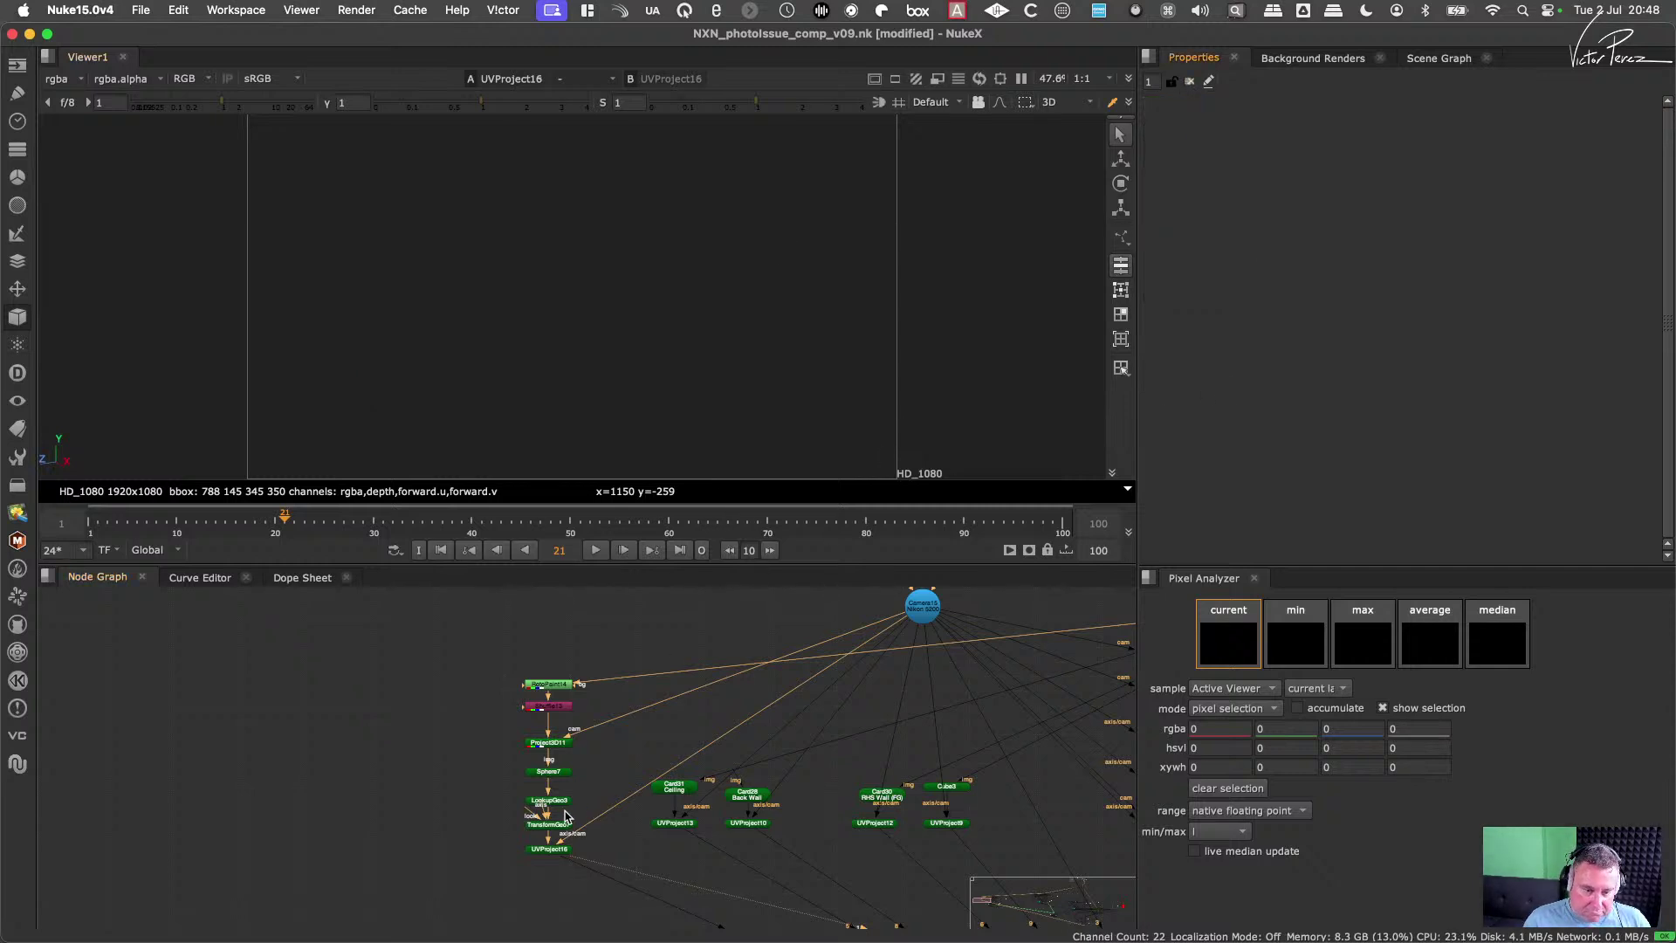
double_click(549, 776)
super+drag(800, 365, 348, 515)
scroll(755, 427, down, 10)
scroll(782, 366, up, 6)
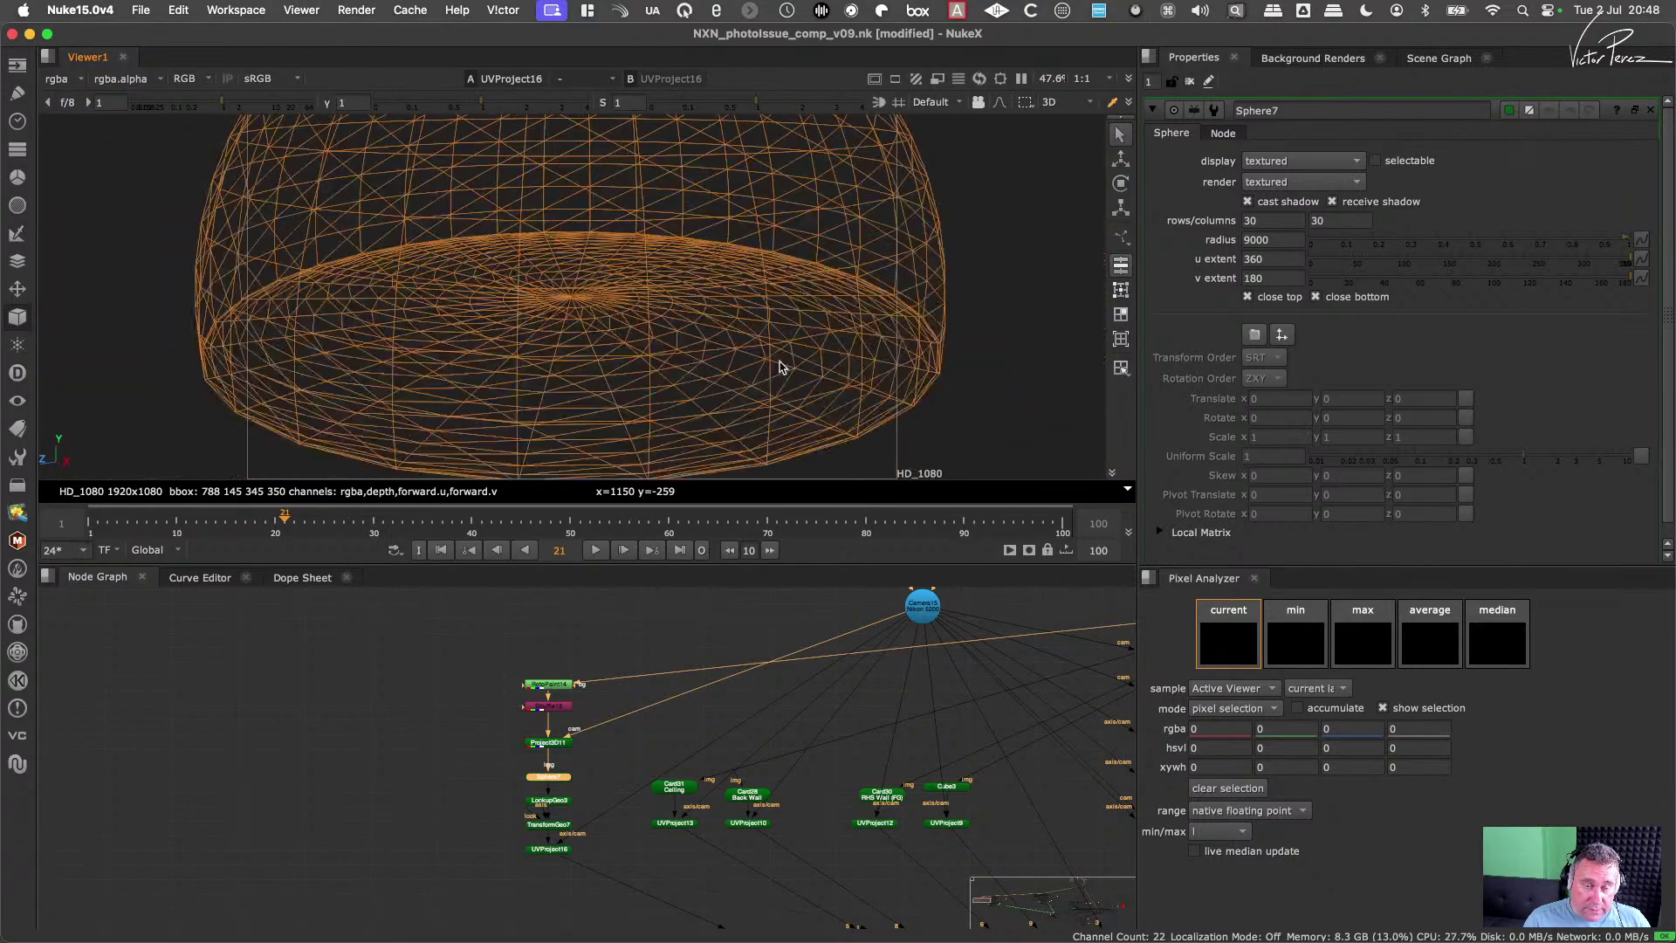
scroll(785, 353, up, 3)
scroll(611, 772, up, 2)
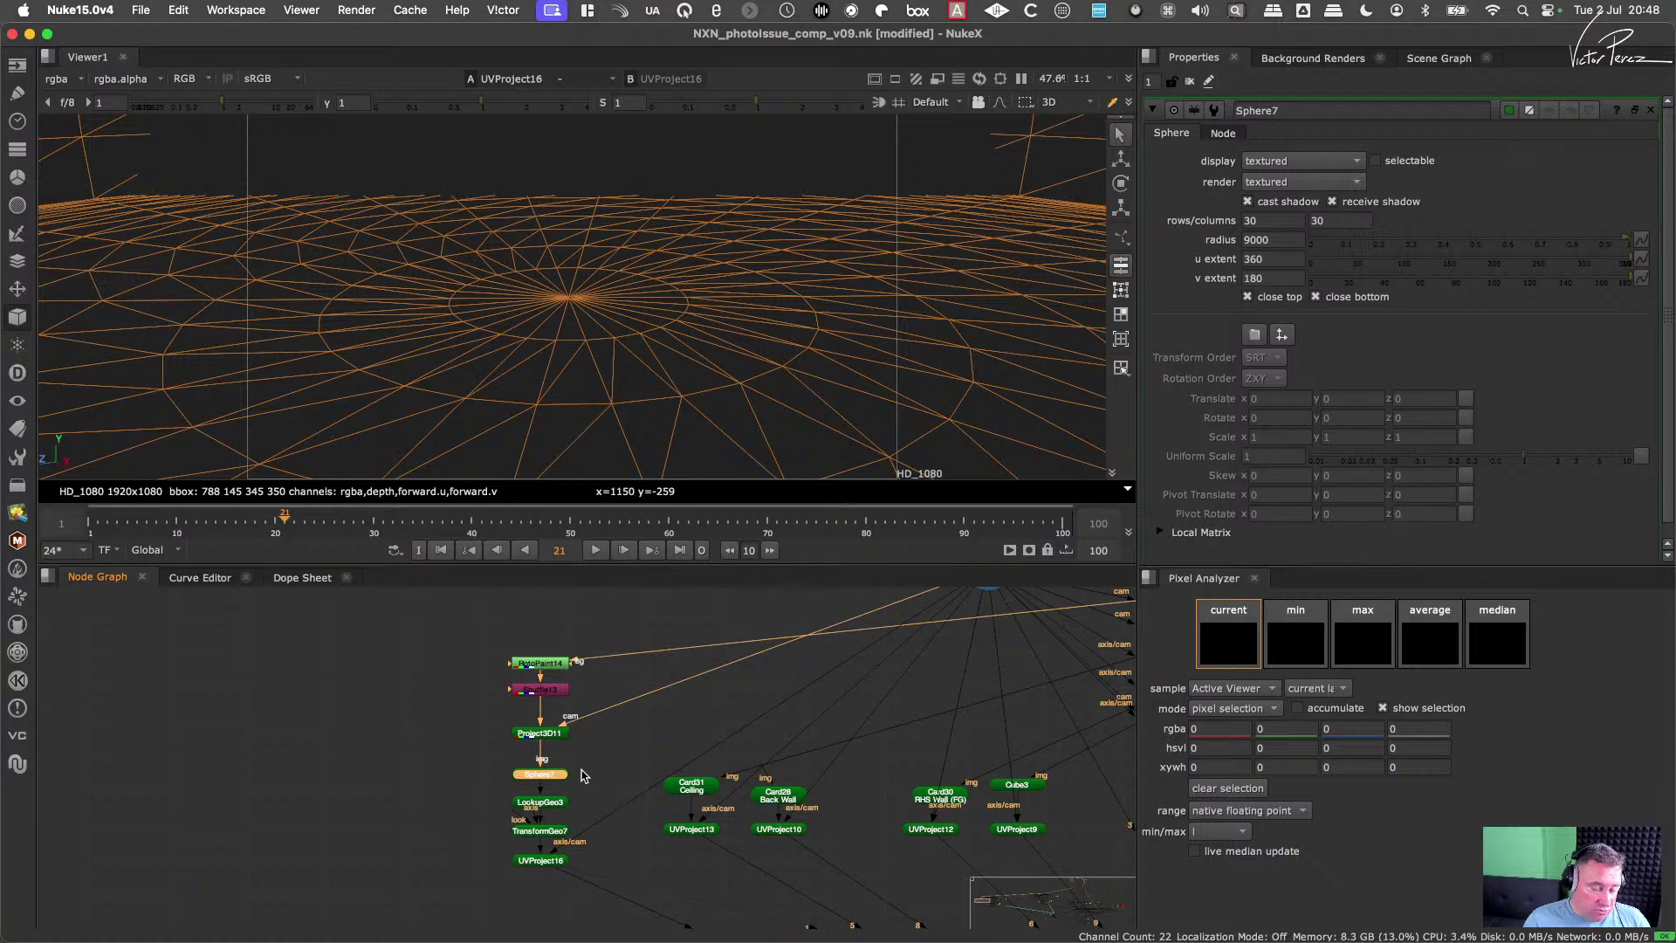
Step: Delete the entire duplicated sphere projection branch, from RotoPaint14 down to UVProject16
scroll(629, 777, down, 3)
drag(489, 643, 606, 869)
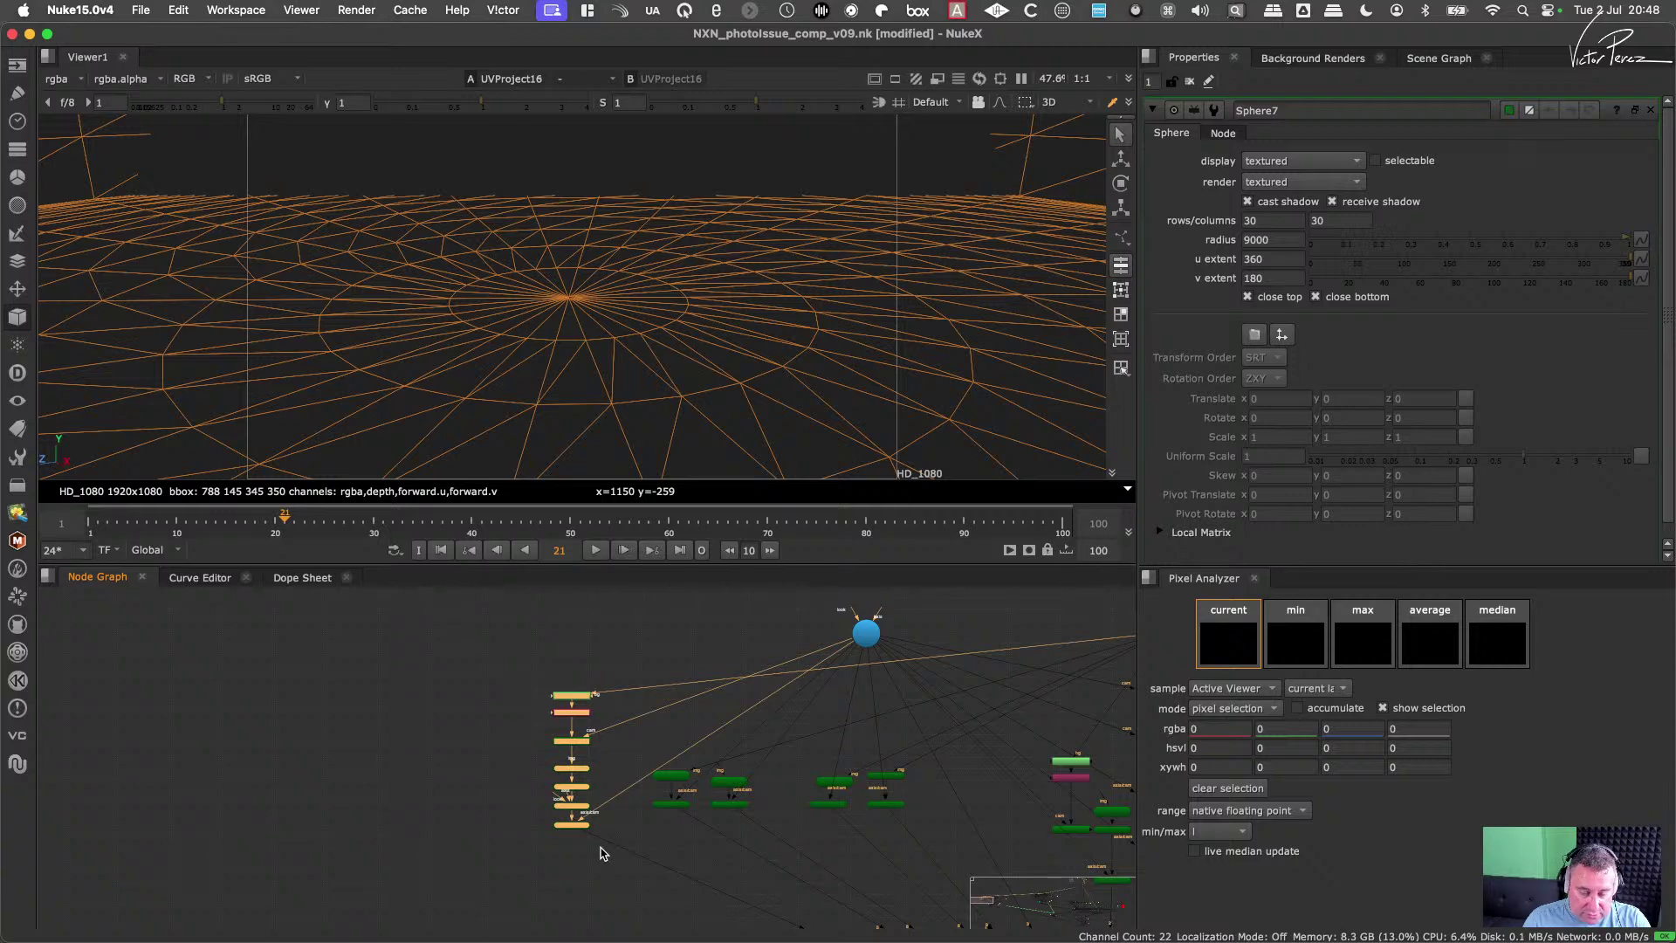
key(Delete)
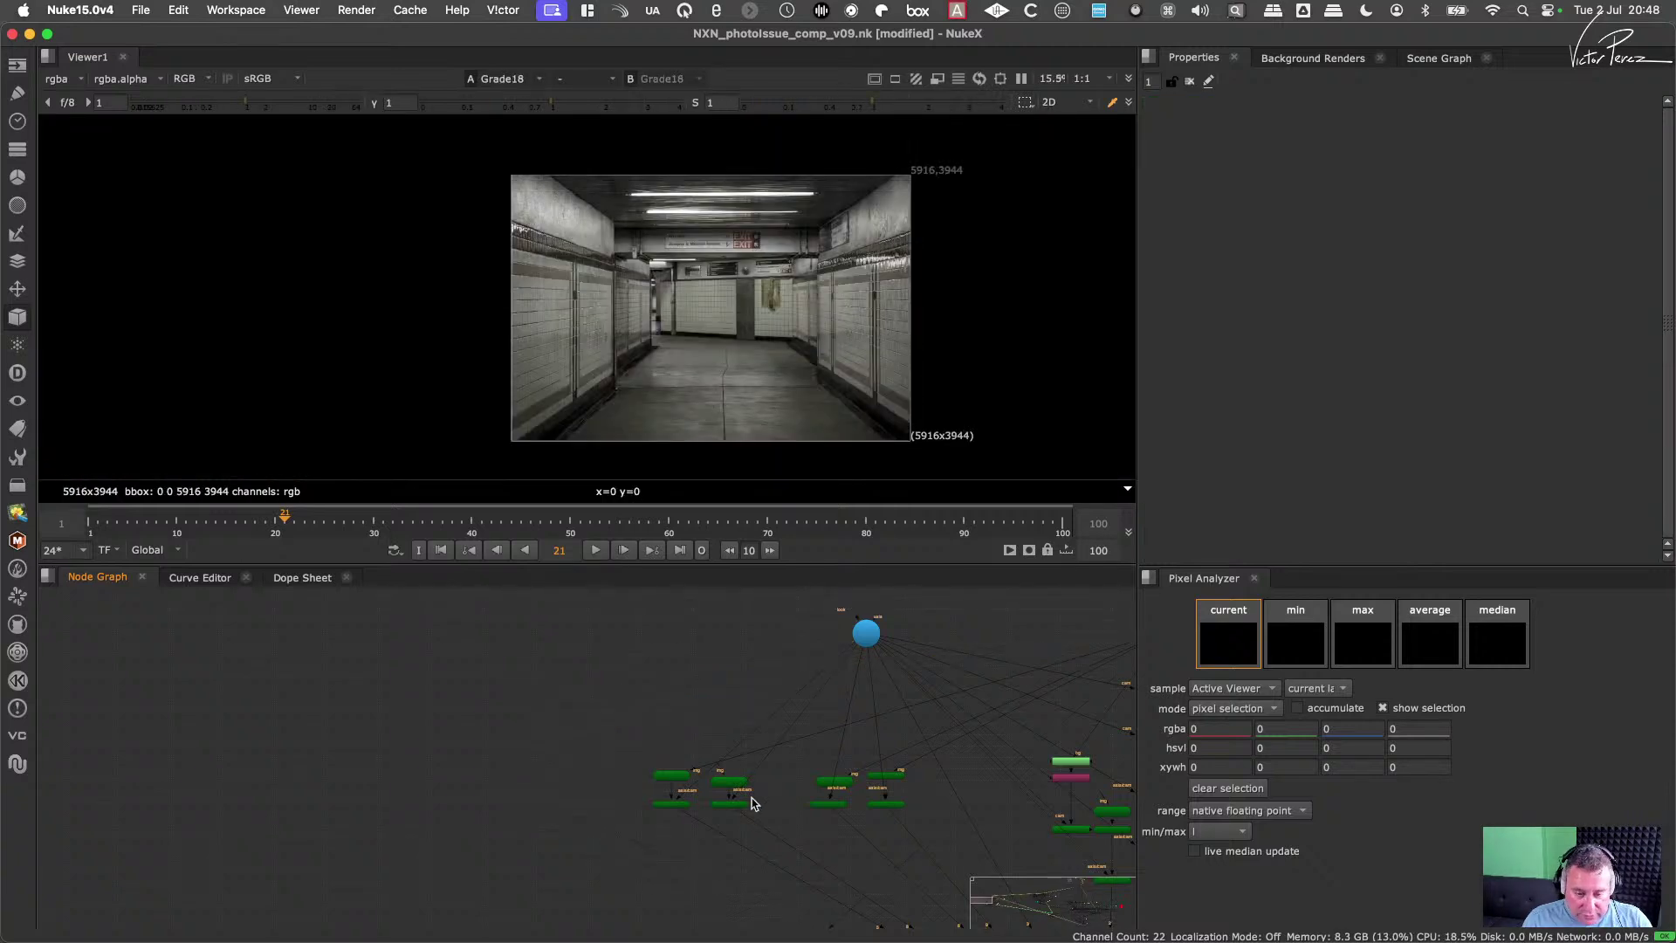
Step: Delete the UVProject nodes beneath the duplicated ceiling, back wall and foreground right wall cards and Cube3
alt+middle_drag(677, 807, 623, 747)
drag(453, 725, 812, 854)
middle_drag(812, 854, 598, 804)
key(Delete)
Step: Delete the projection nodes feeding the duplicated floor material, along with ApplyMaterial5 below Card33
click(673, 719)
middle_drag(673, 719, 175, 707)
drag(810, 609, 643, 817)
key(Delete)
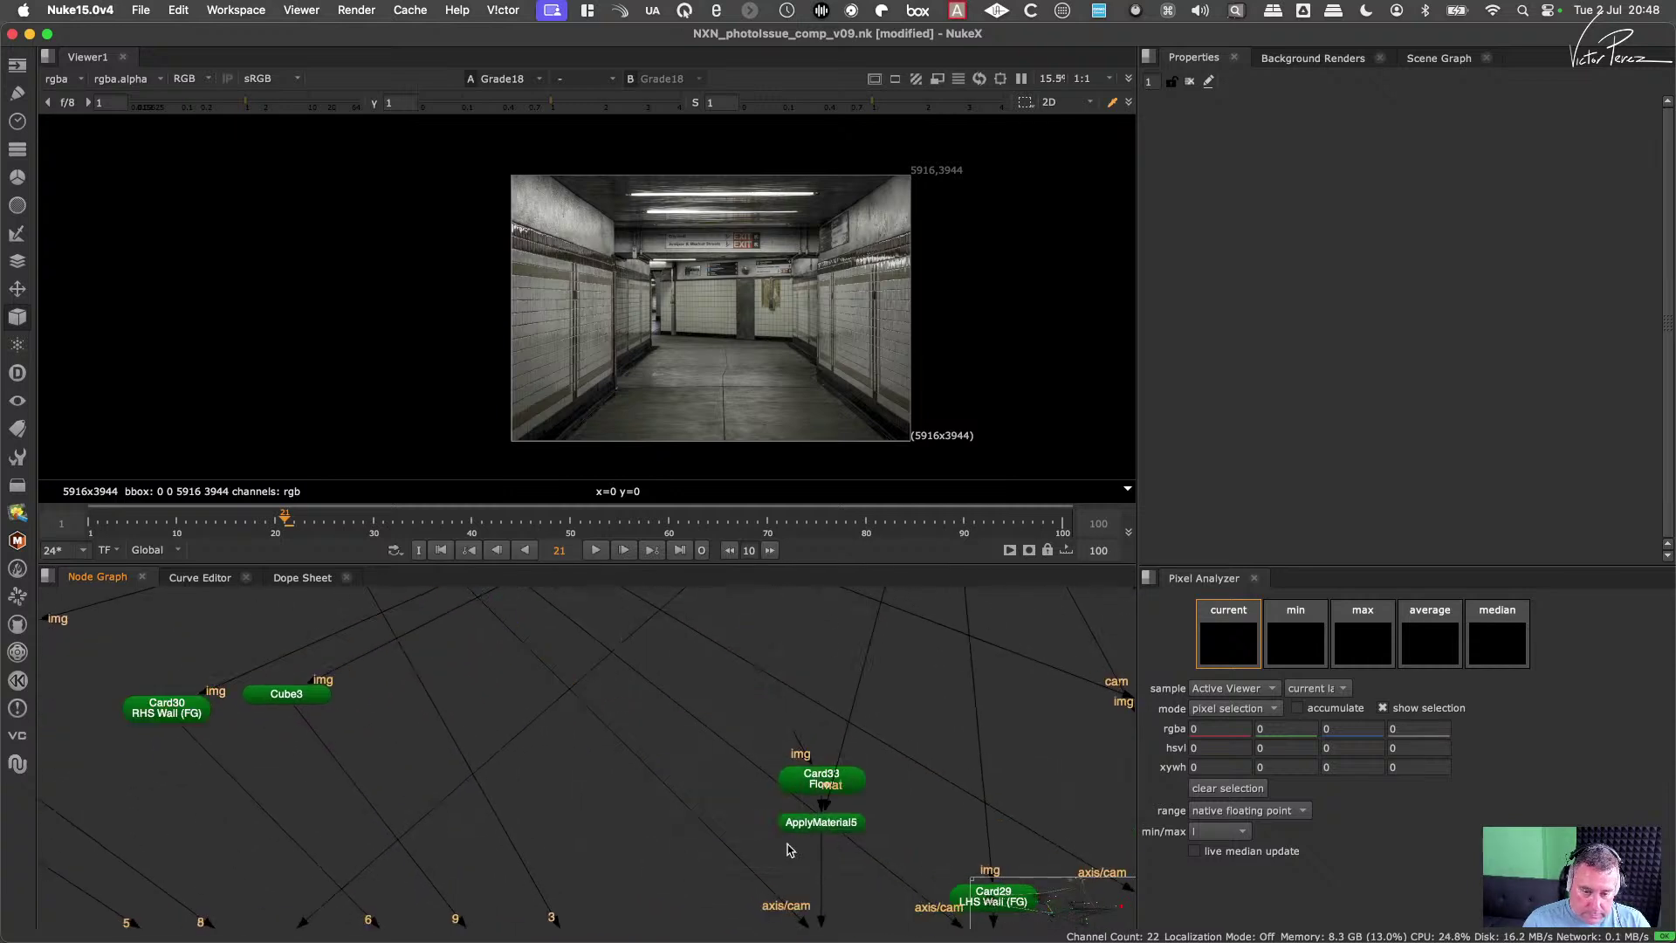
click(821, 821)
key(Delete)
Step: Delete the UVProject nodes beneath Card33 Floor, Card29 LHS Wall (FG) and Card32 LHS Wall (MG)
middle_drag(792, 838, 601, 691)
drag(482, 729, 738, 869)
key(Delete)
click(803, 802)
key(Delete)
middle_drag(804, 802, 520, 784)
click(762, 785)
key(Delete)
Step: Delete Project3D8, ApplyMaterial4, ScanlineRender19 and RotoPaint11 from the duplicated middle-ground left wall branch
middle_drag(967, 791, 834, 900)
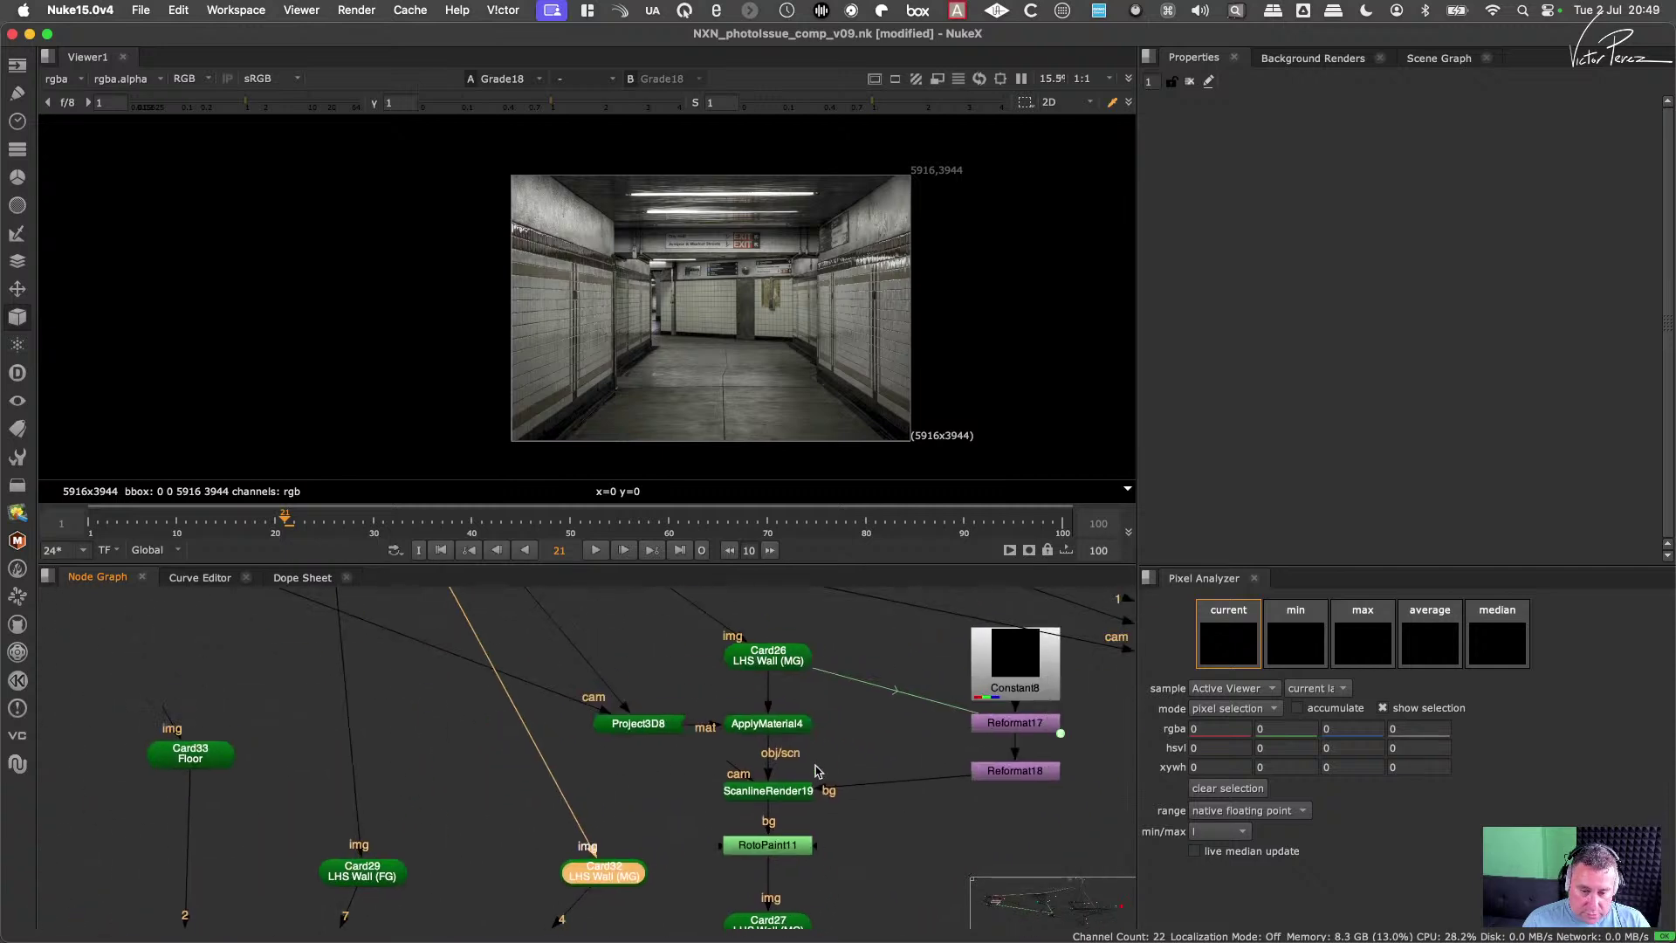
drag(549, 716, 890, 890)
key(Delete)
Step: Delete Card27 LHS Wall (MG) and the Constant node with its Reformat17 and Reformat18
middle_drag(857, 832, 826, 723)
drag(675, 739, 867, 899)
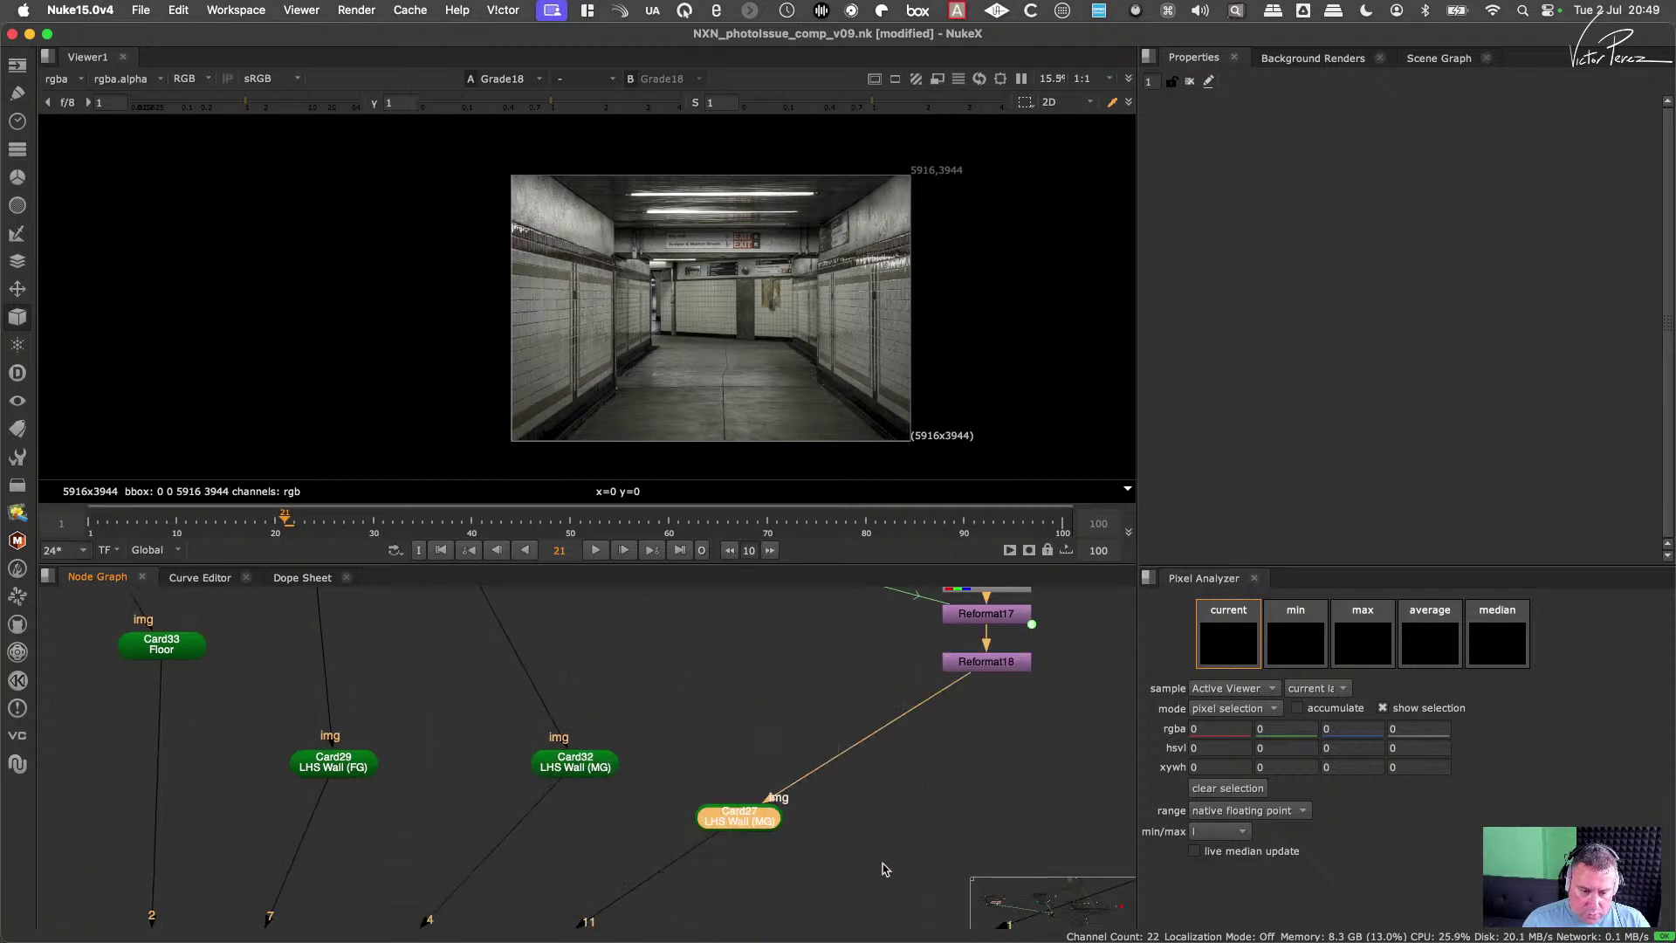
key(Delete)
middle_drag(932, 725, 788, 888)
drag(924, 900, 763, 641)
key(Delete)
Step: Delete Project3D10, ApplyMaterial6, ScanlineRender20 and RotoPaint13 from the duplicated middle-ground right wall branch
middle_drag(1044, 730, 673, 776)
middle_drag(867, 783, 828, 742)
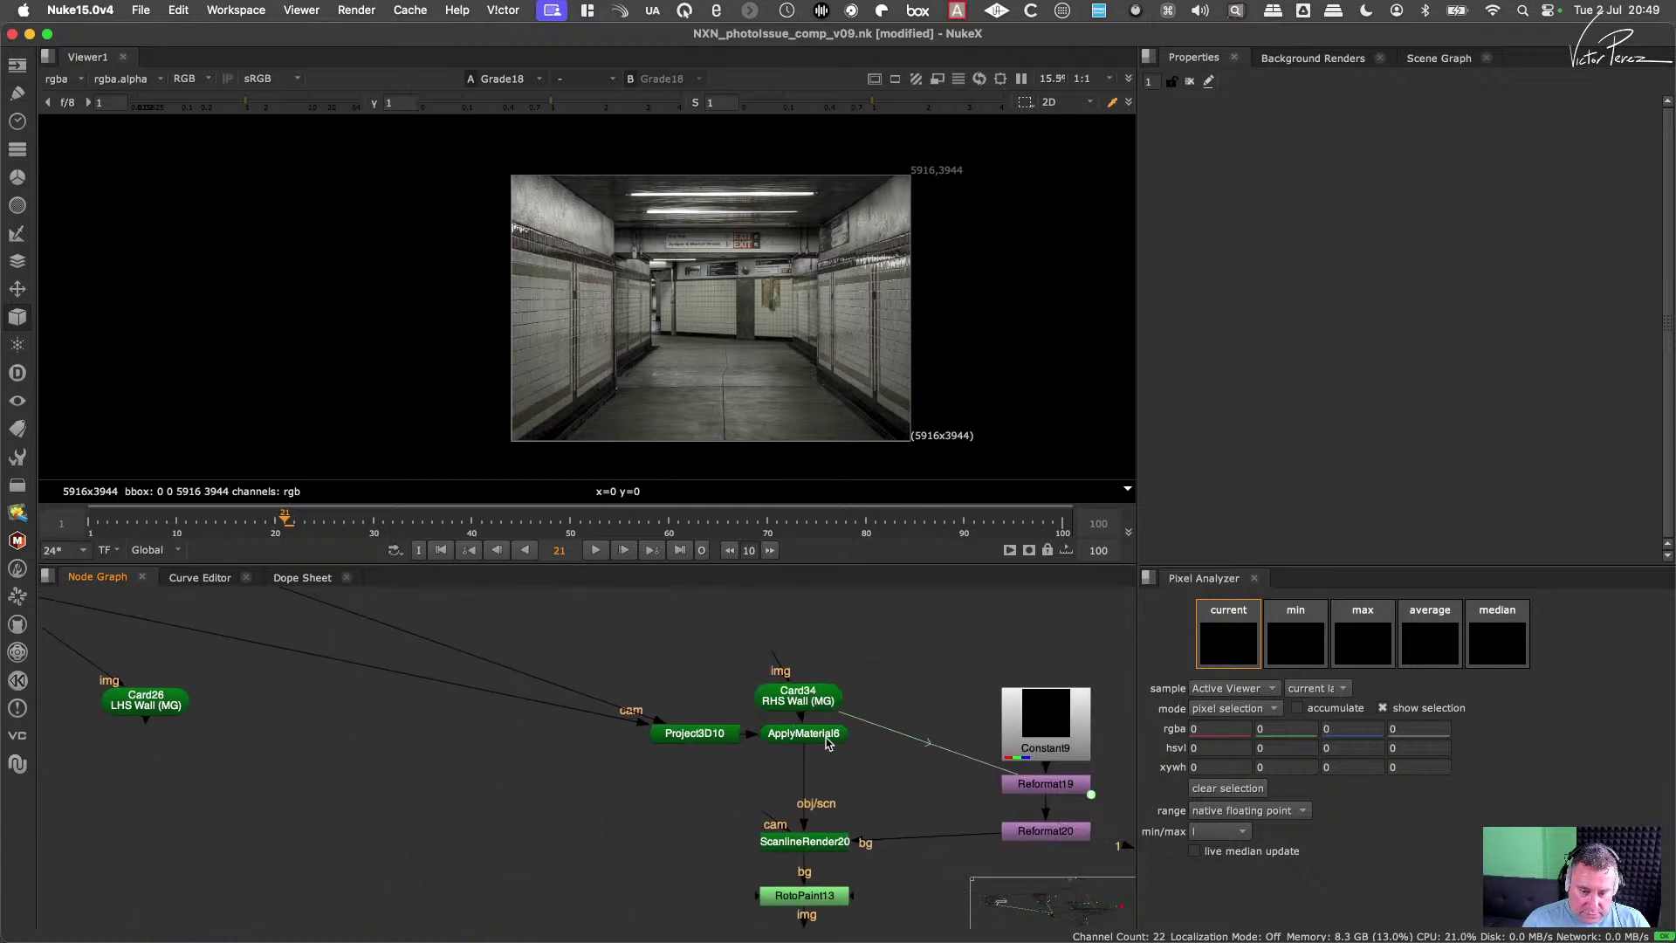
drag(887, 721, 629, 925)
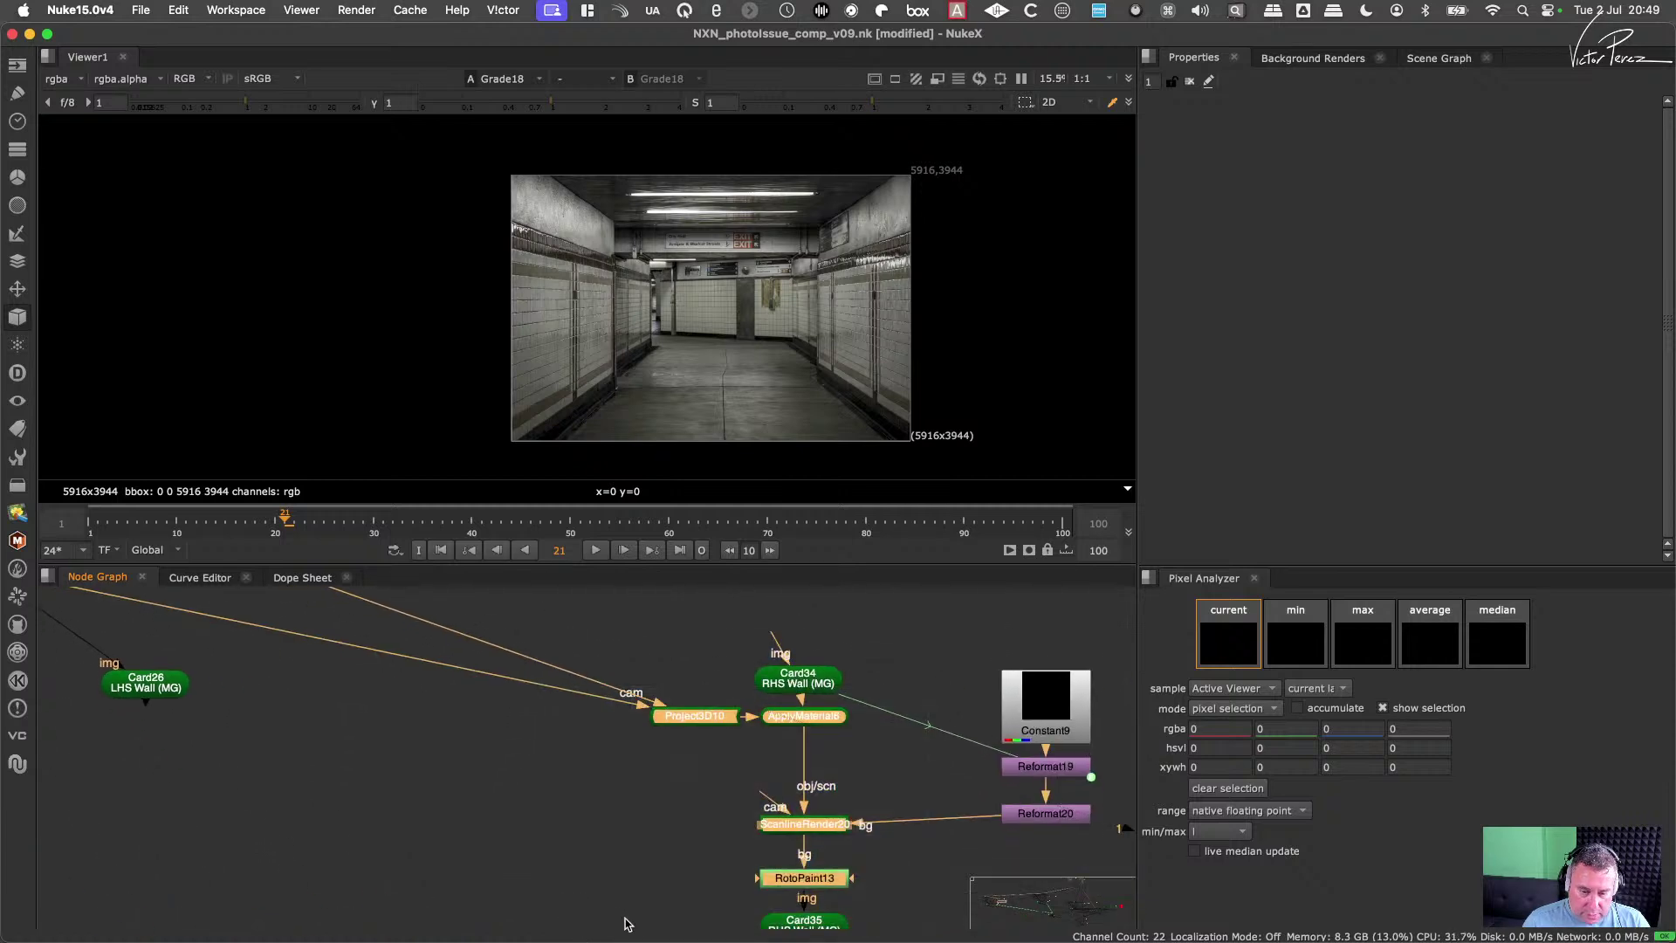
key(Delete)
Step: Delete Card34 RHS Wall (MG) and Constant9 with its Reformat19 and Reformat20, accepting the expression dependency
middle_drag(732, 836, 622, 925)
drag(600, 676, 1013, 937)
key(Delete)
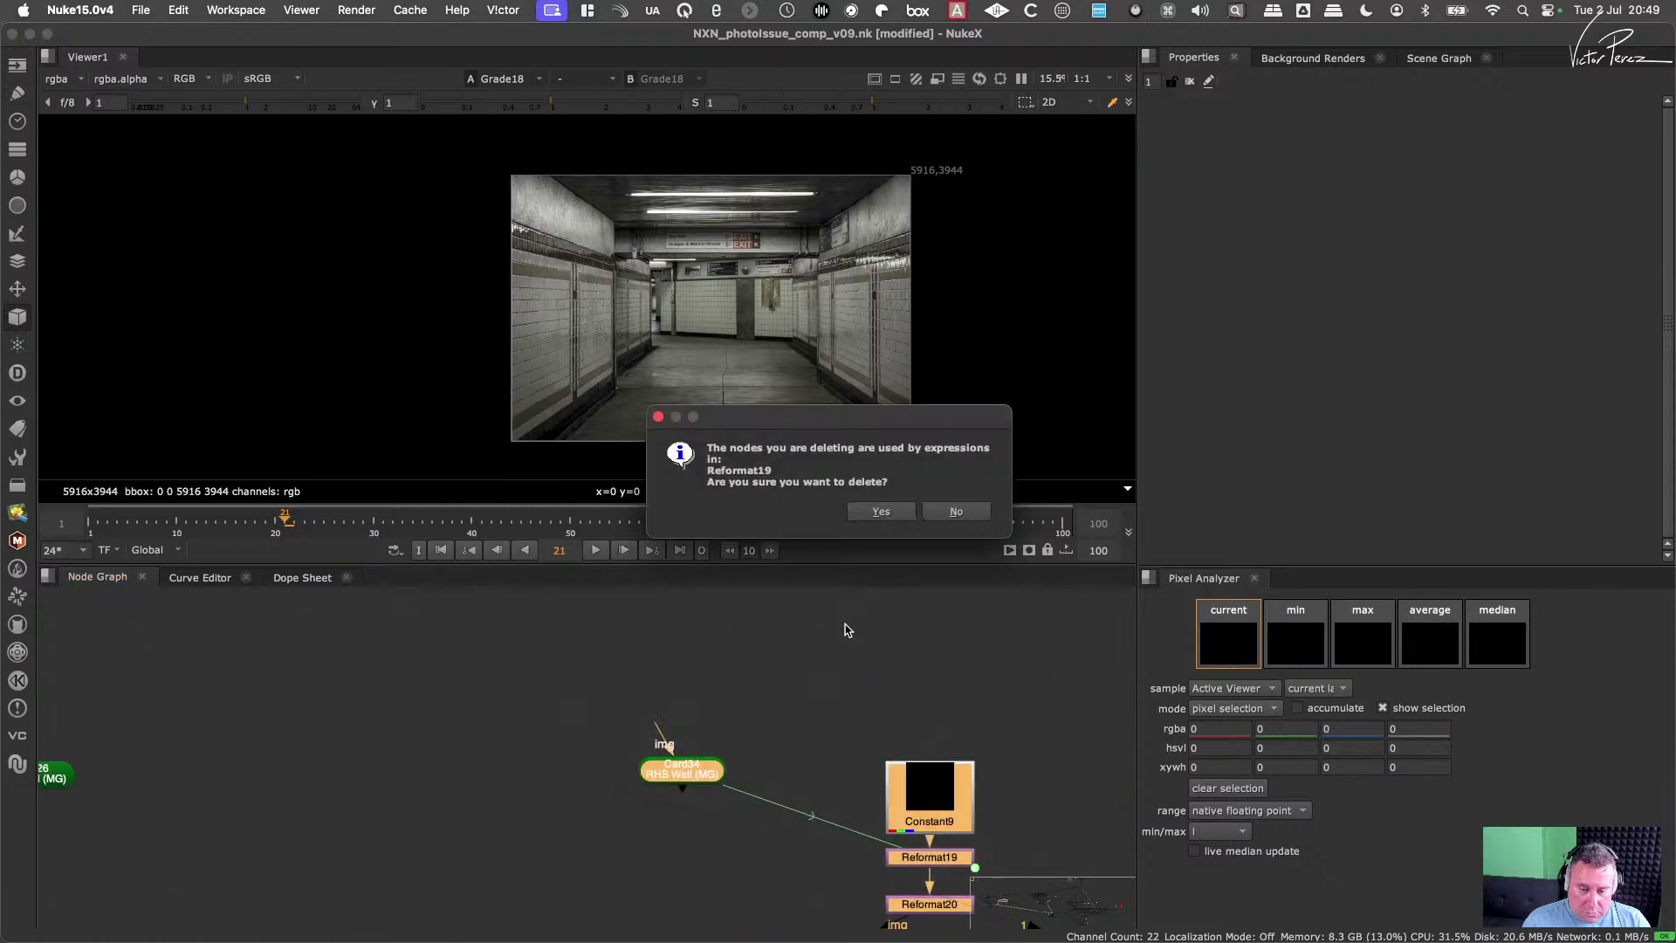
click(877, 511)
Step: Delete the unconnected Read node beside Read7 in the duplicated environment setup
scroll(821, 768, down, 3)
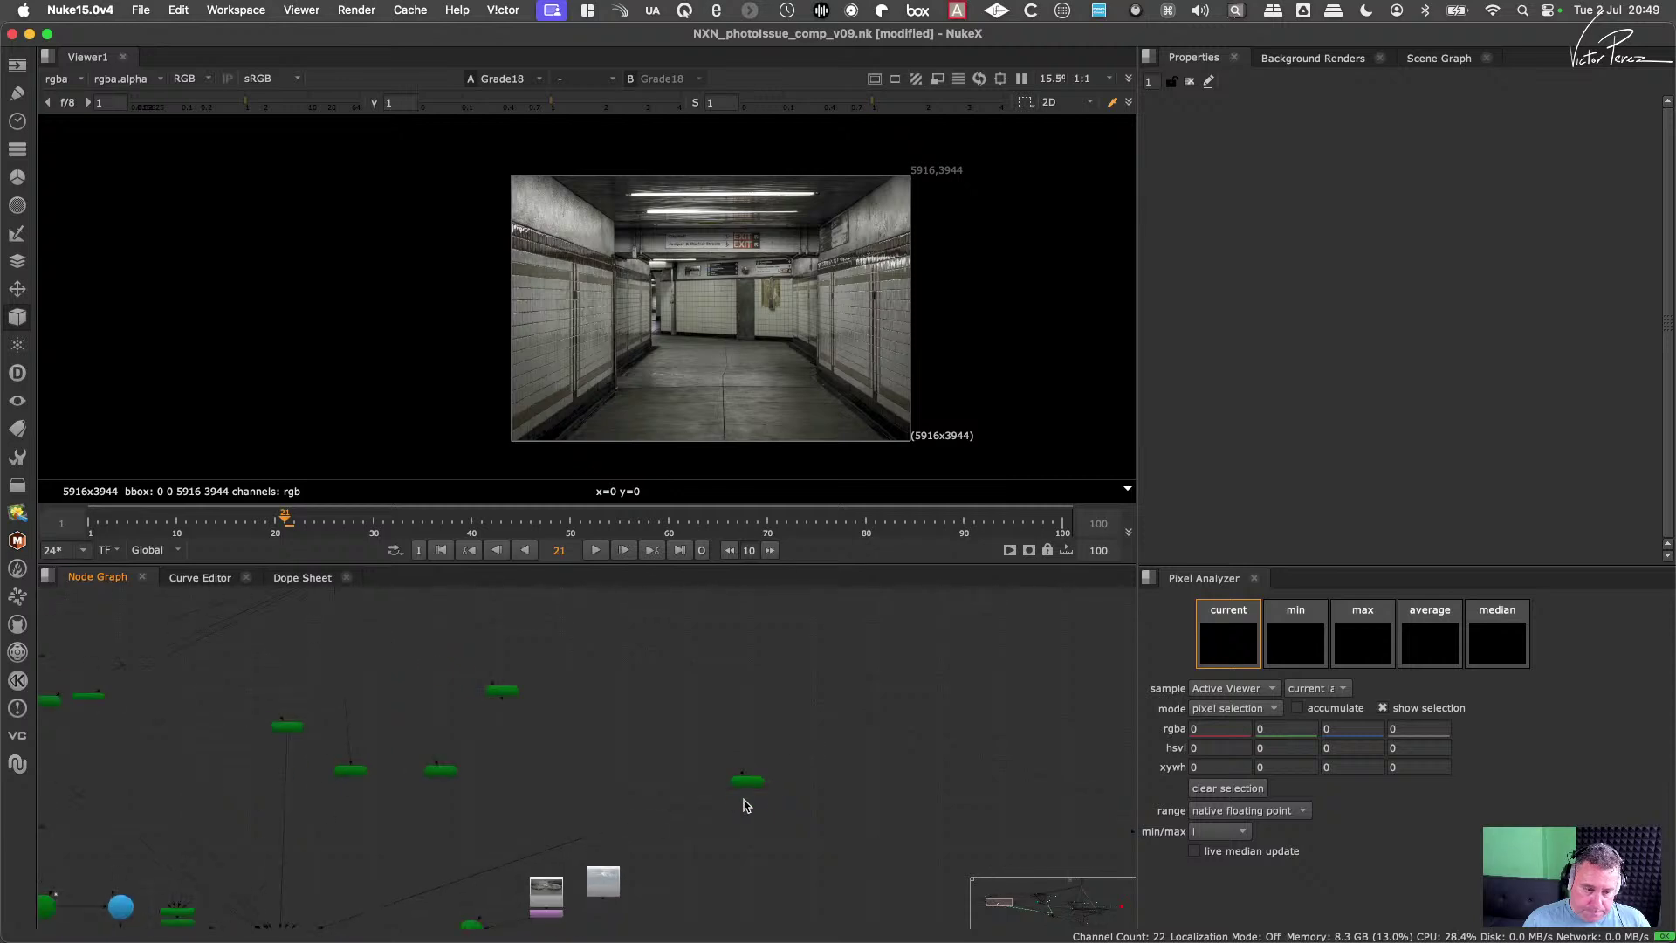
scroll(612, 889, up, 5)
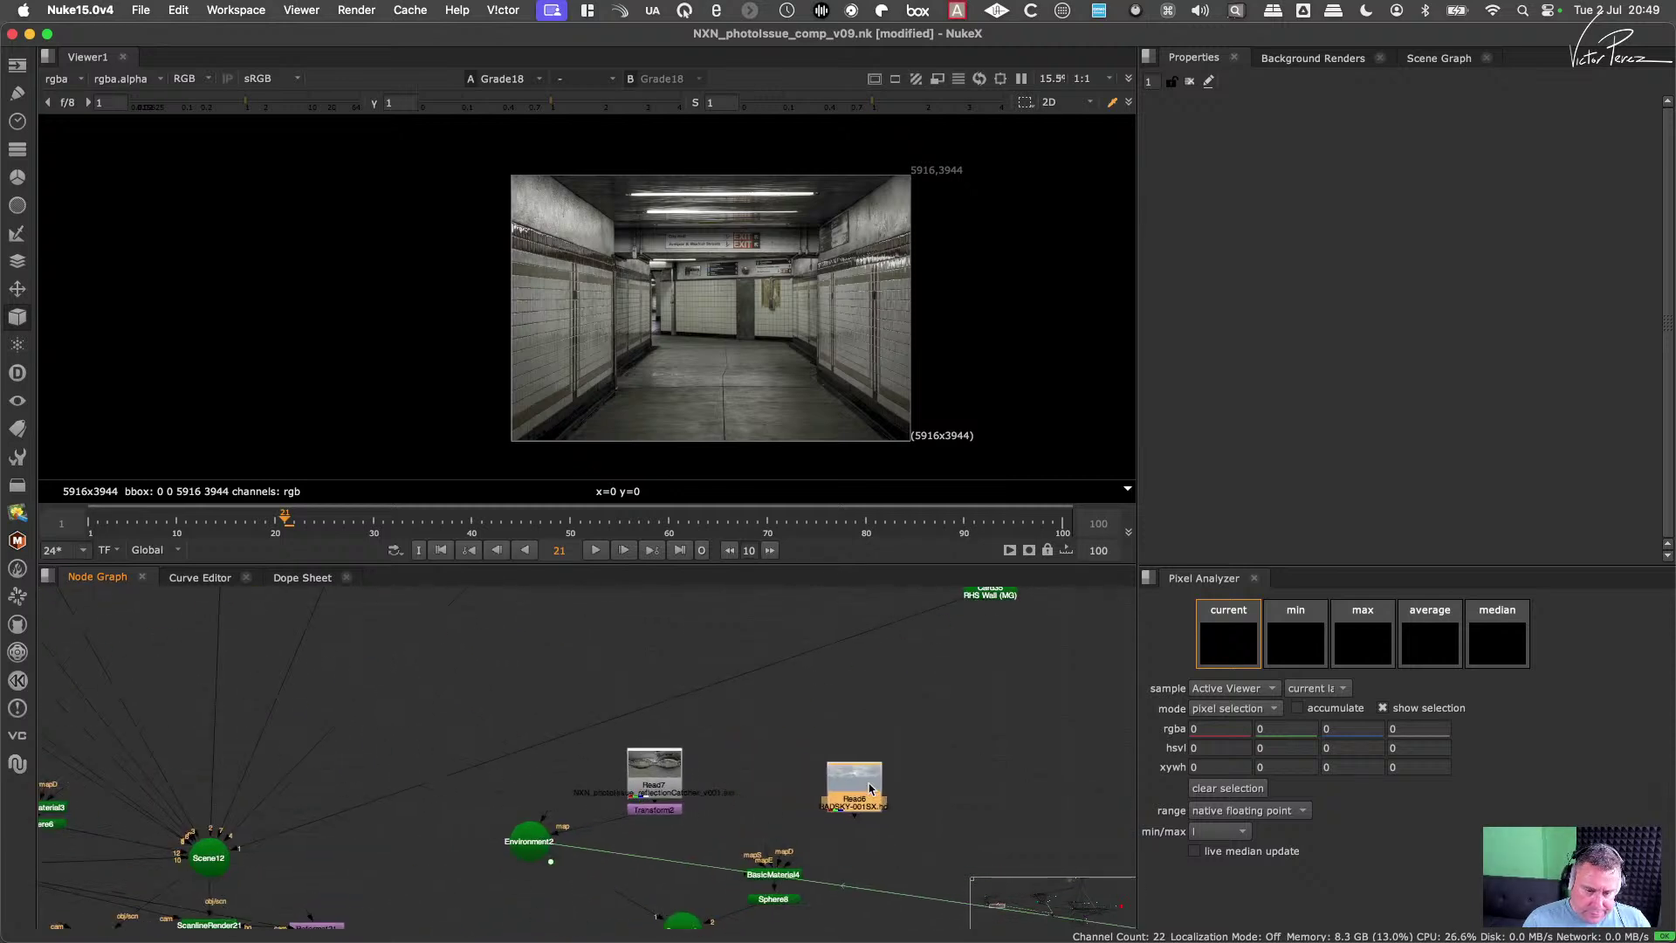
key(Delete)
Step: Delete the duplicated reflection sphere render setup: BasicMaterial4 and its sphere, Scene13, ScanlineRender22 and Reformat22
scroll(842, 766, down, 3)
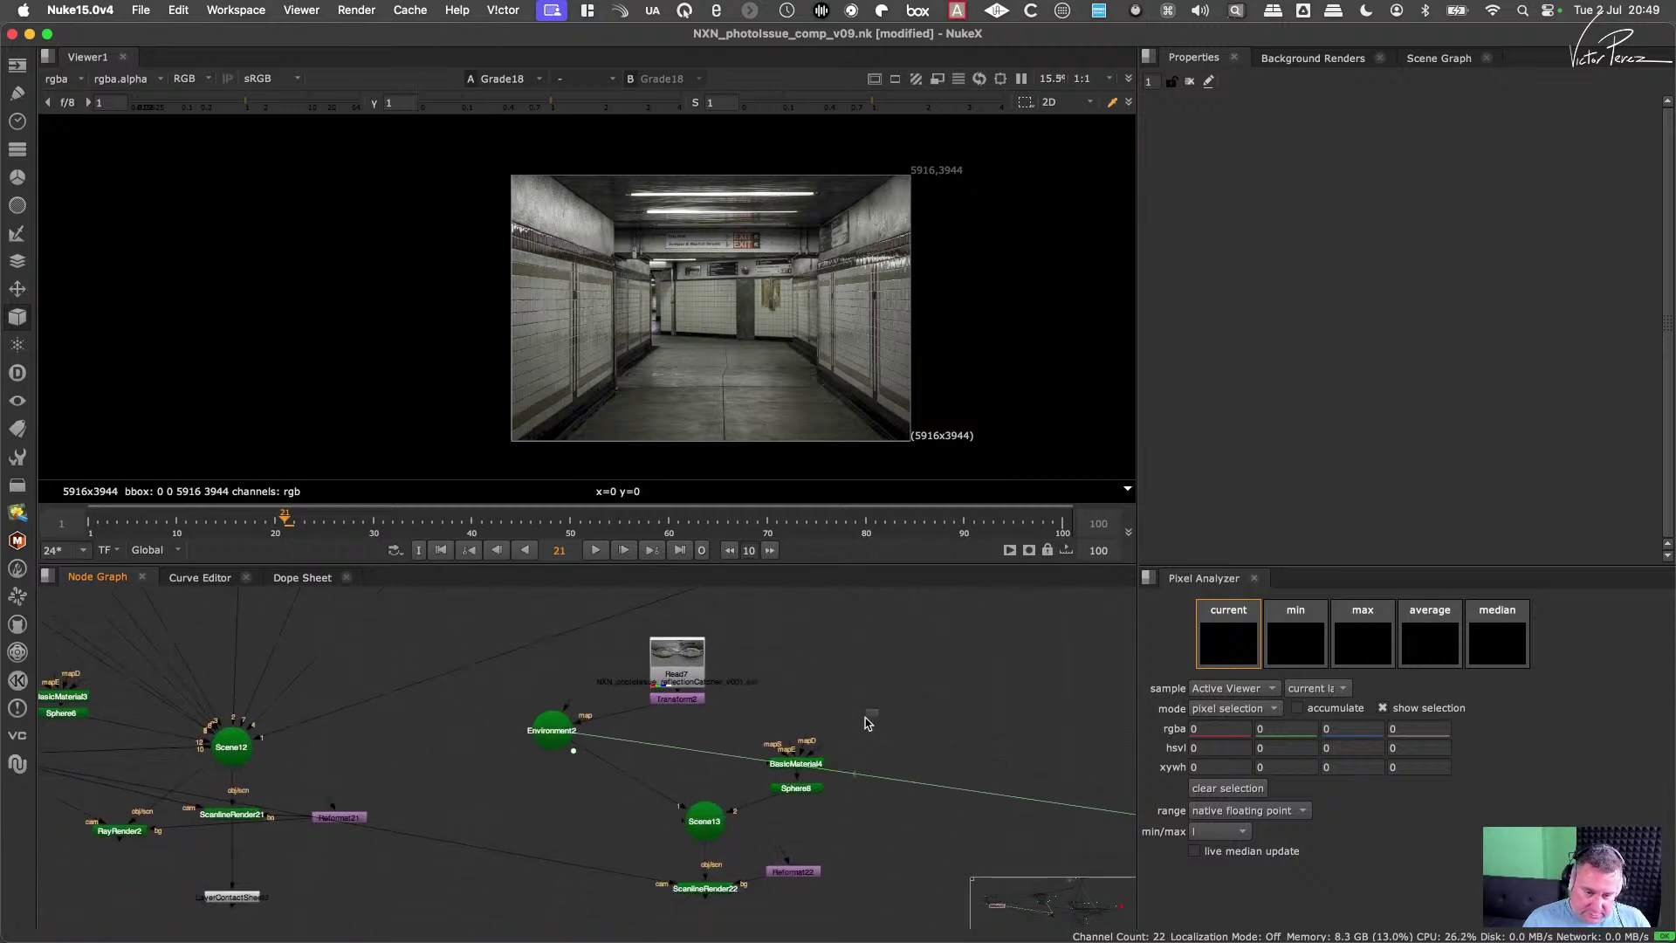
drag(866, 718, 751, 815)
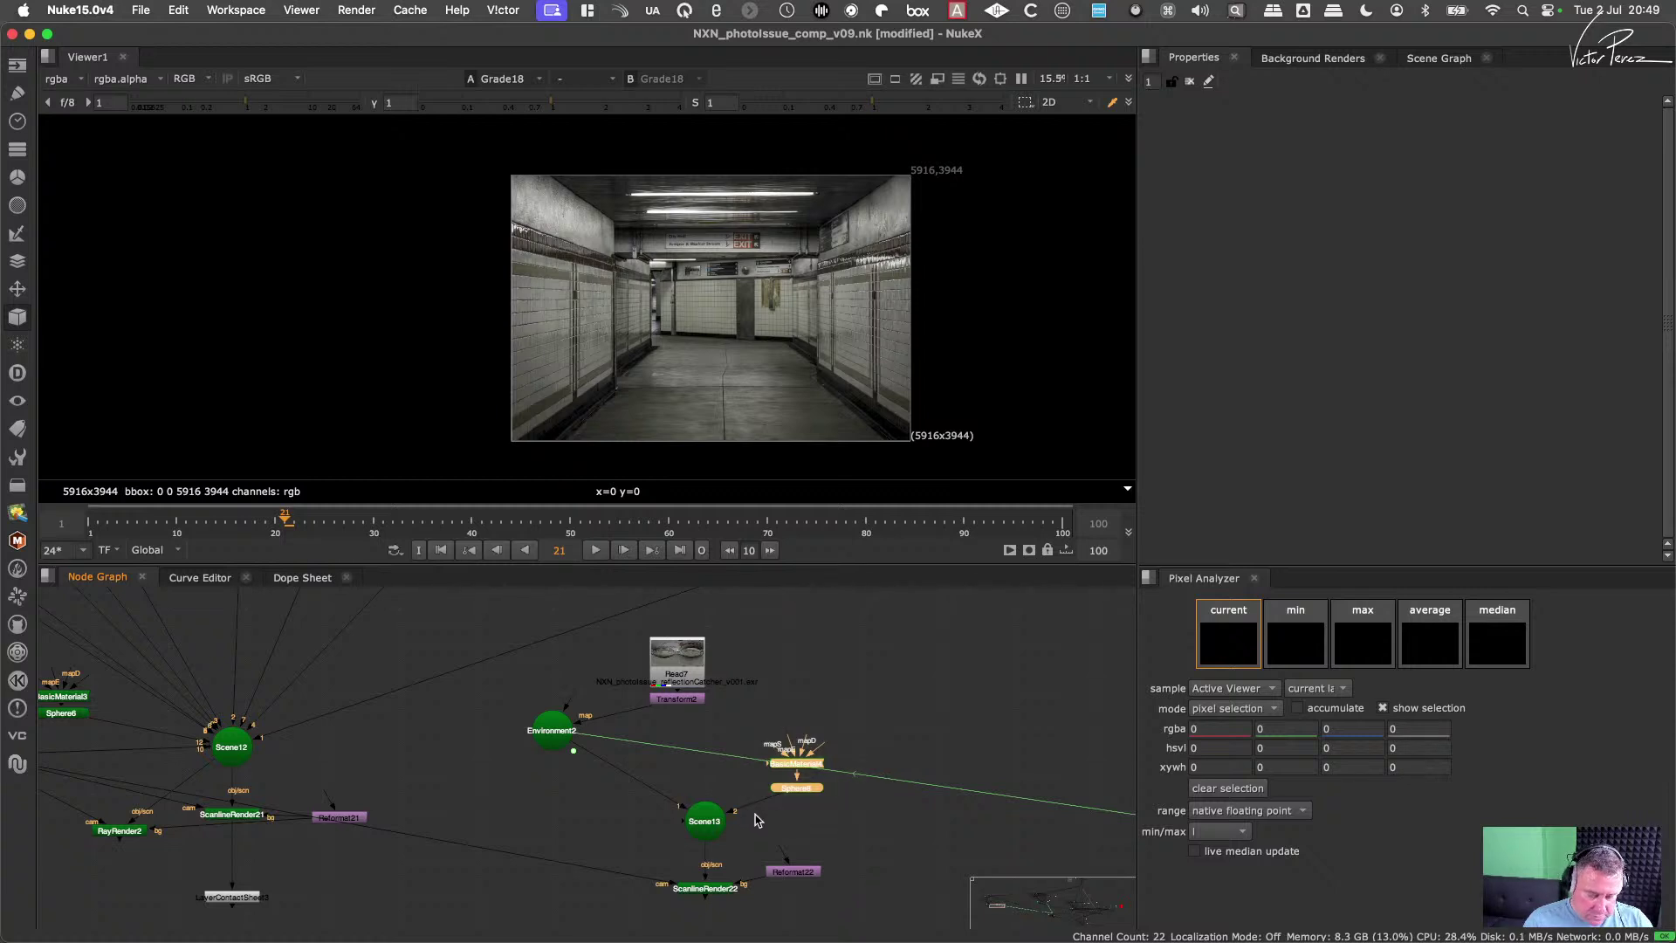
key(Delete)
click(712, 827)
key(Delete)
drag(803, 907, 654, 785)
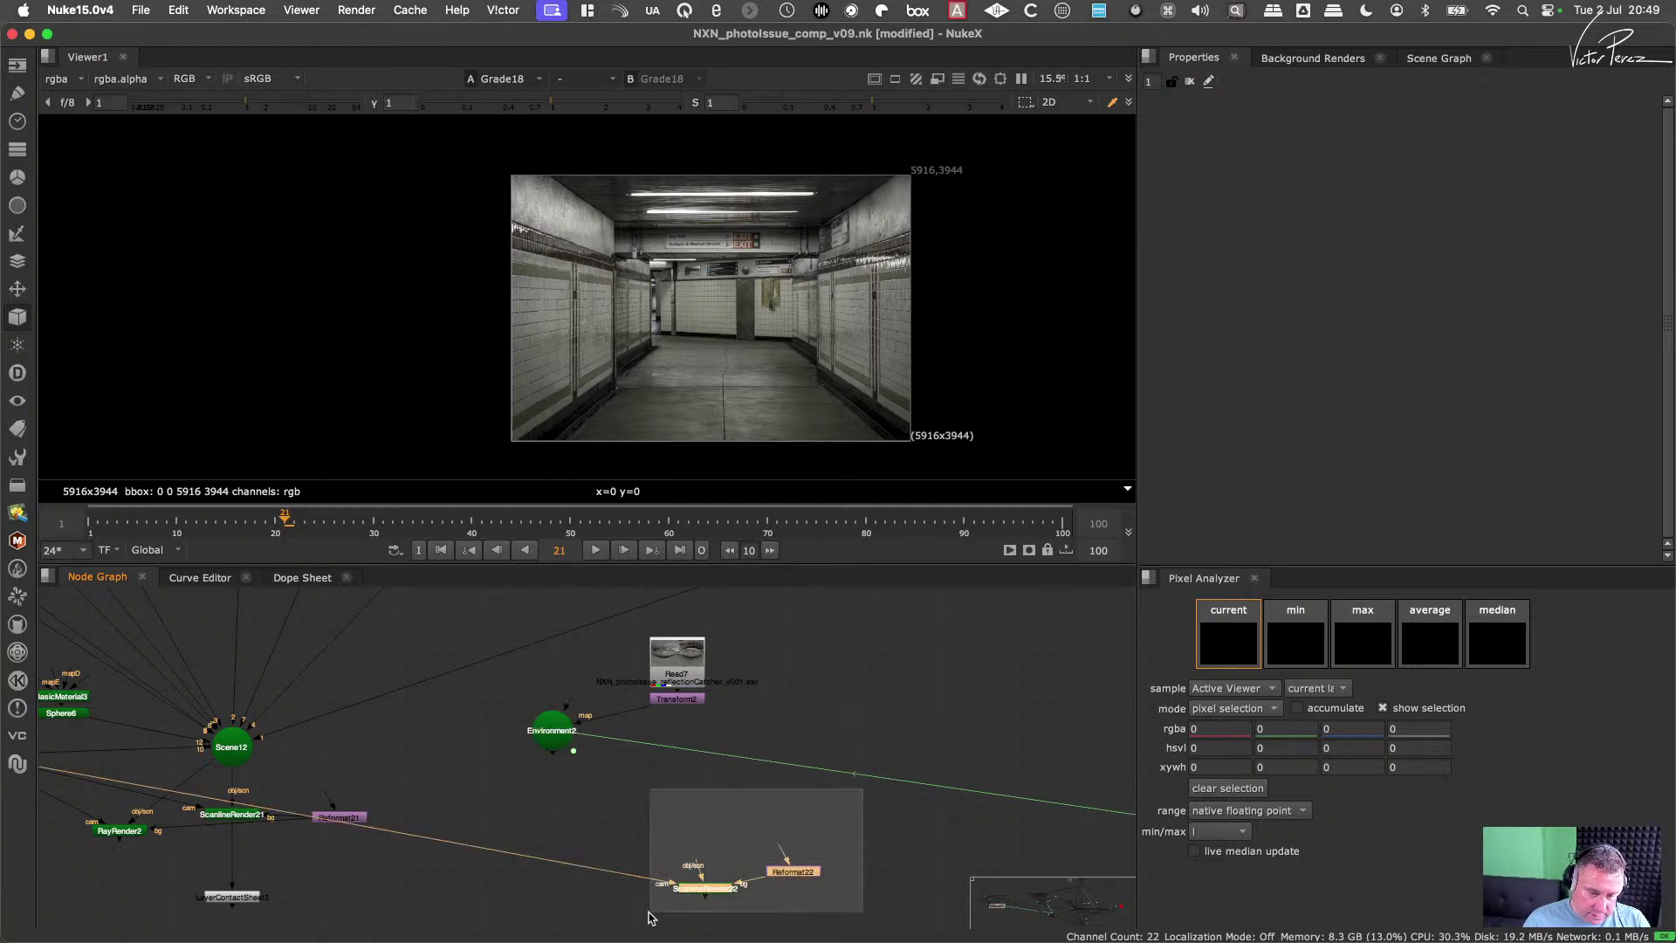
key(Delete)
Step: Delete the RayRender node beside ScanlineRender21 and BasicMaterial3 with its sphere
middle_drag(213, 834, 464, 838)
click(373, 835)
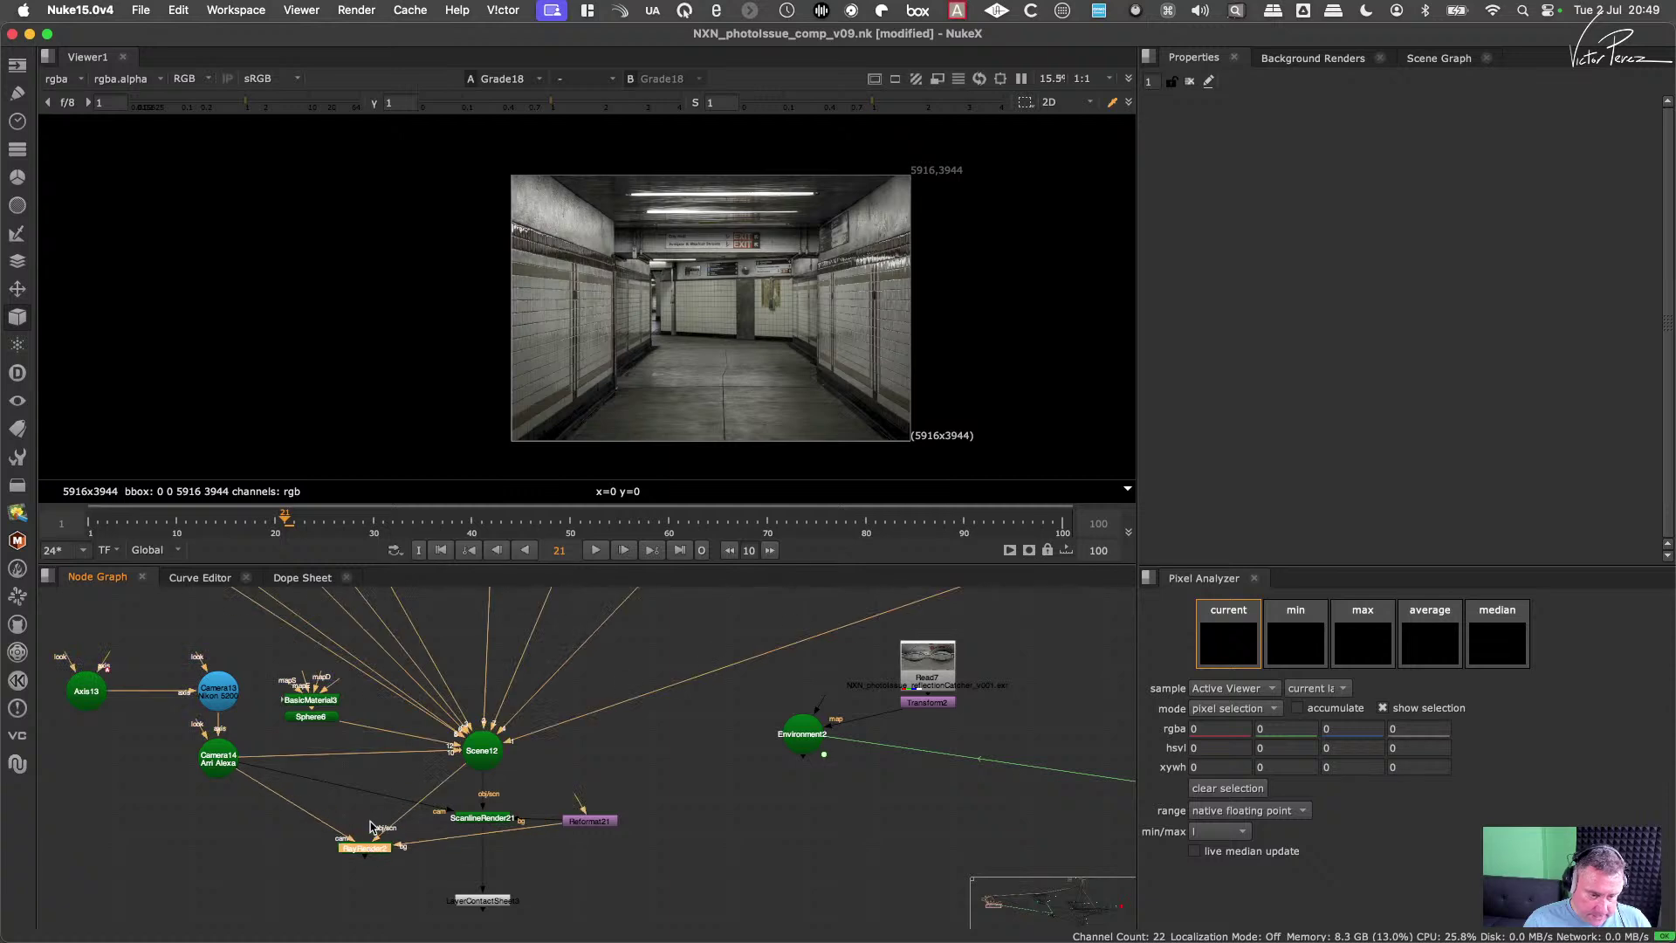
key(Delete)
middle_drag(337, 796, 574, 881)
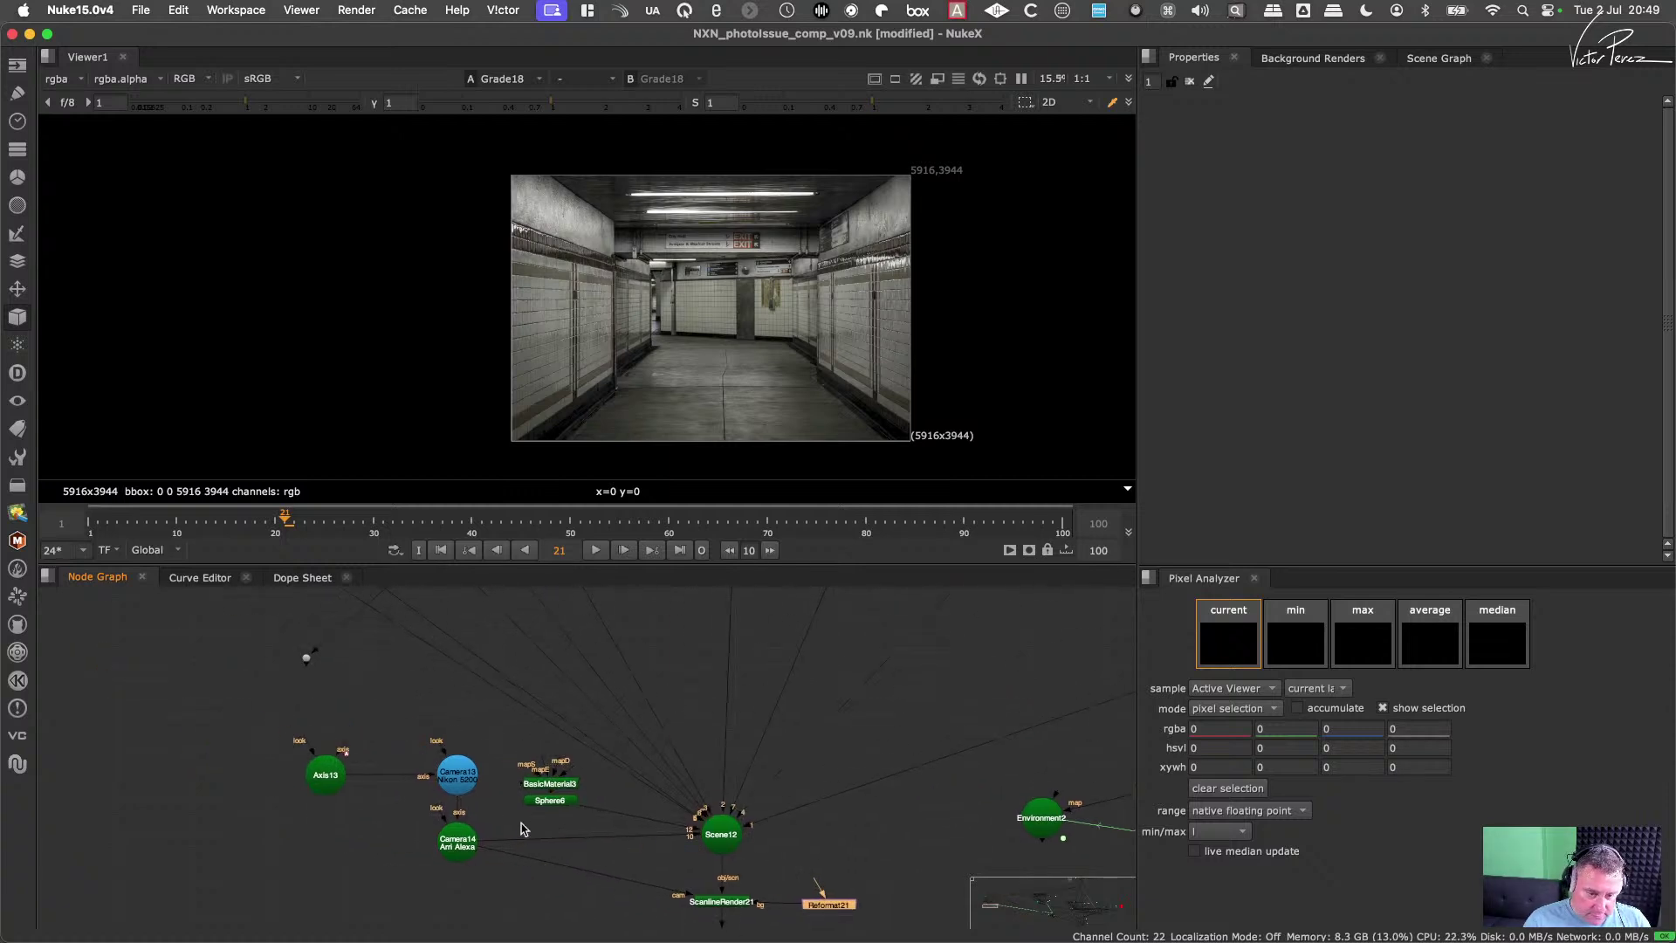
drag(522, 829, 604, 766)
key(Delete)
Step: Delete the loose dot above Axis13 and the duplicated Nikon projection camera above the cards
middle_drag(316, 674, 453, 796)
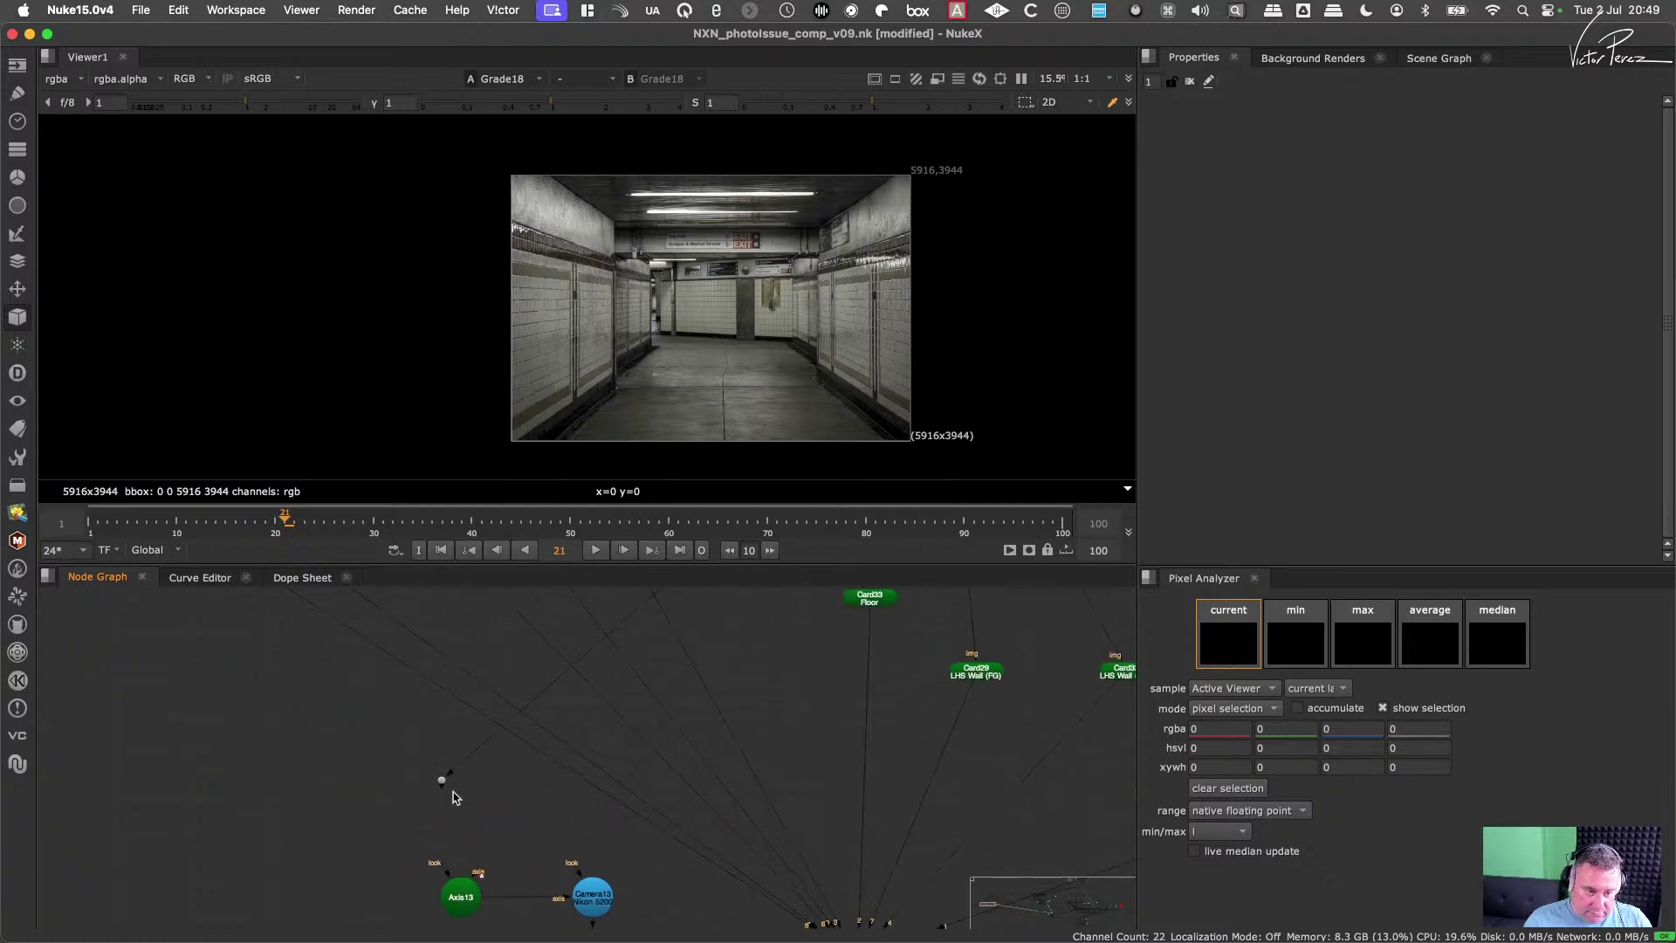
scroll(452, 796, down, 3)
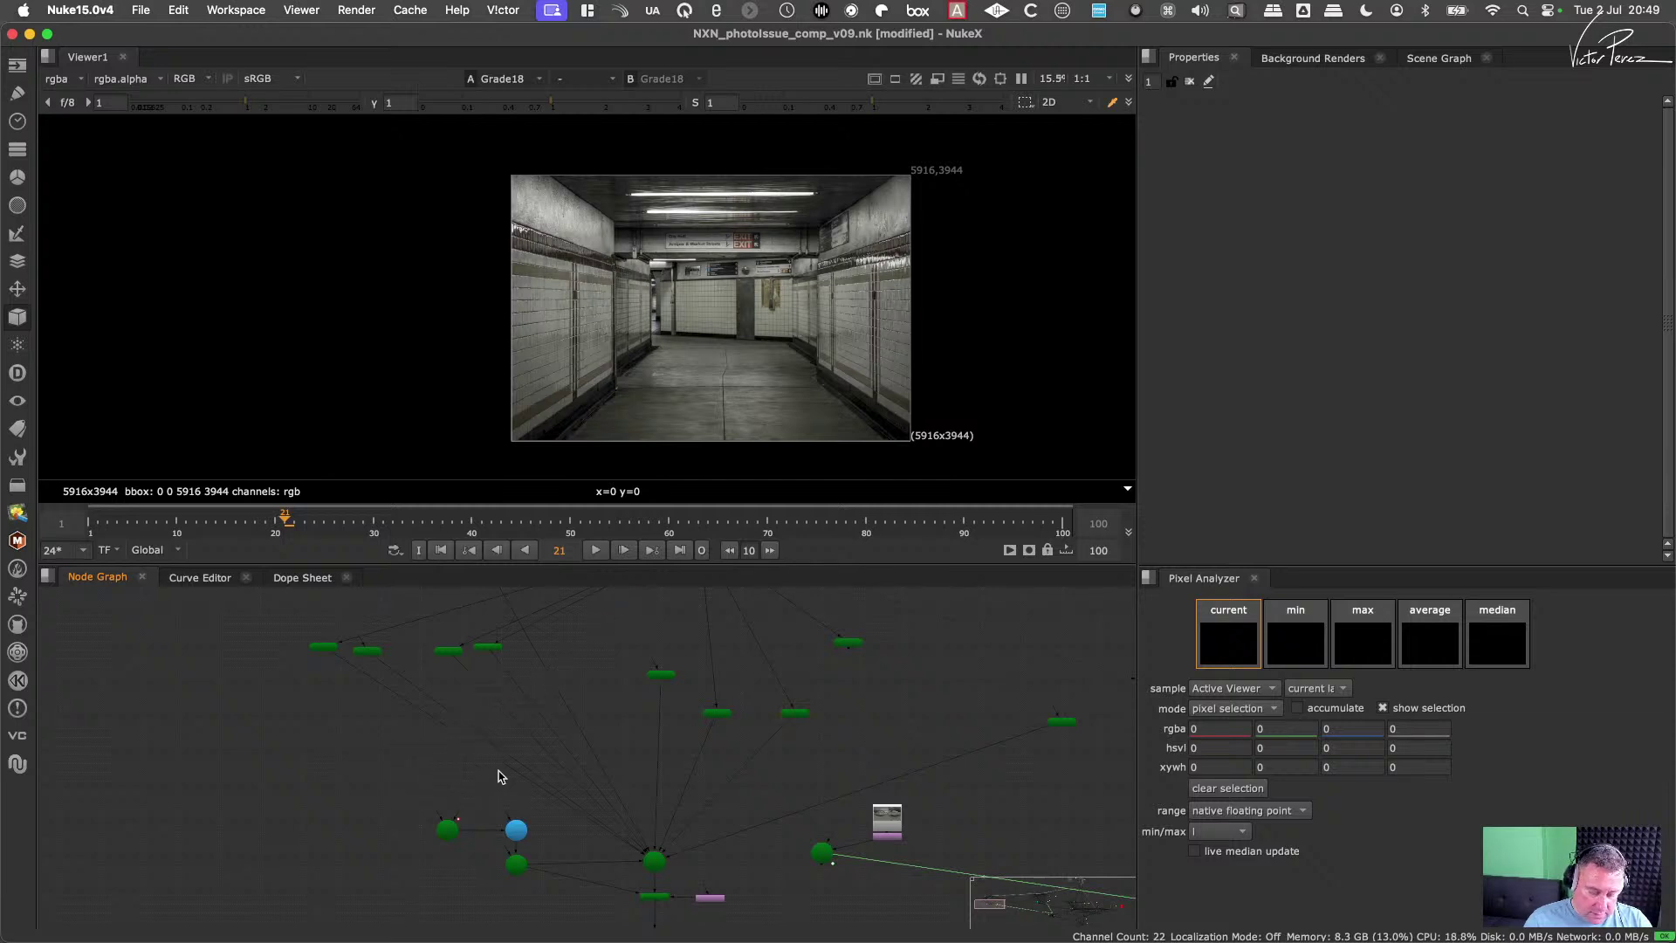
middle_drag(476, 653, 516, 803)
scroll(489, 698, up, 2)
drag(514, 692, 810, 656)
middle_drag(835, 714, 665, 655)
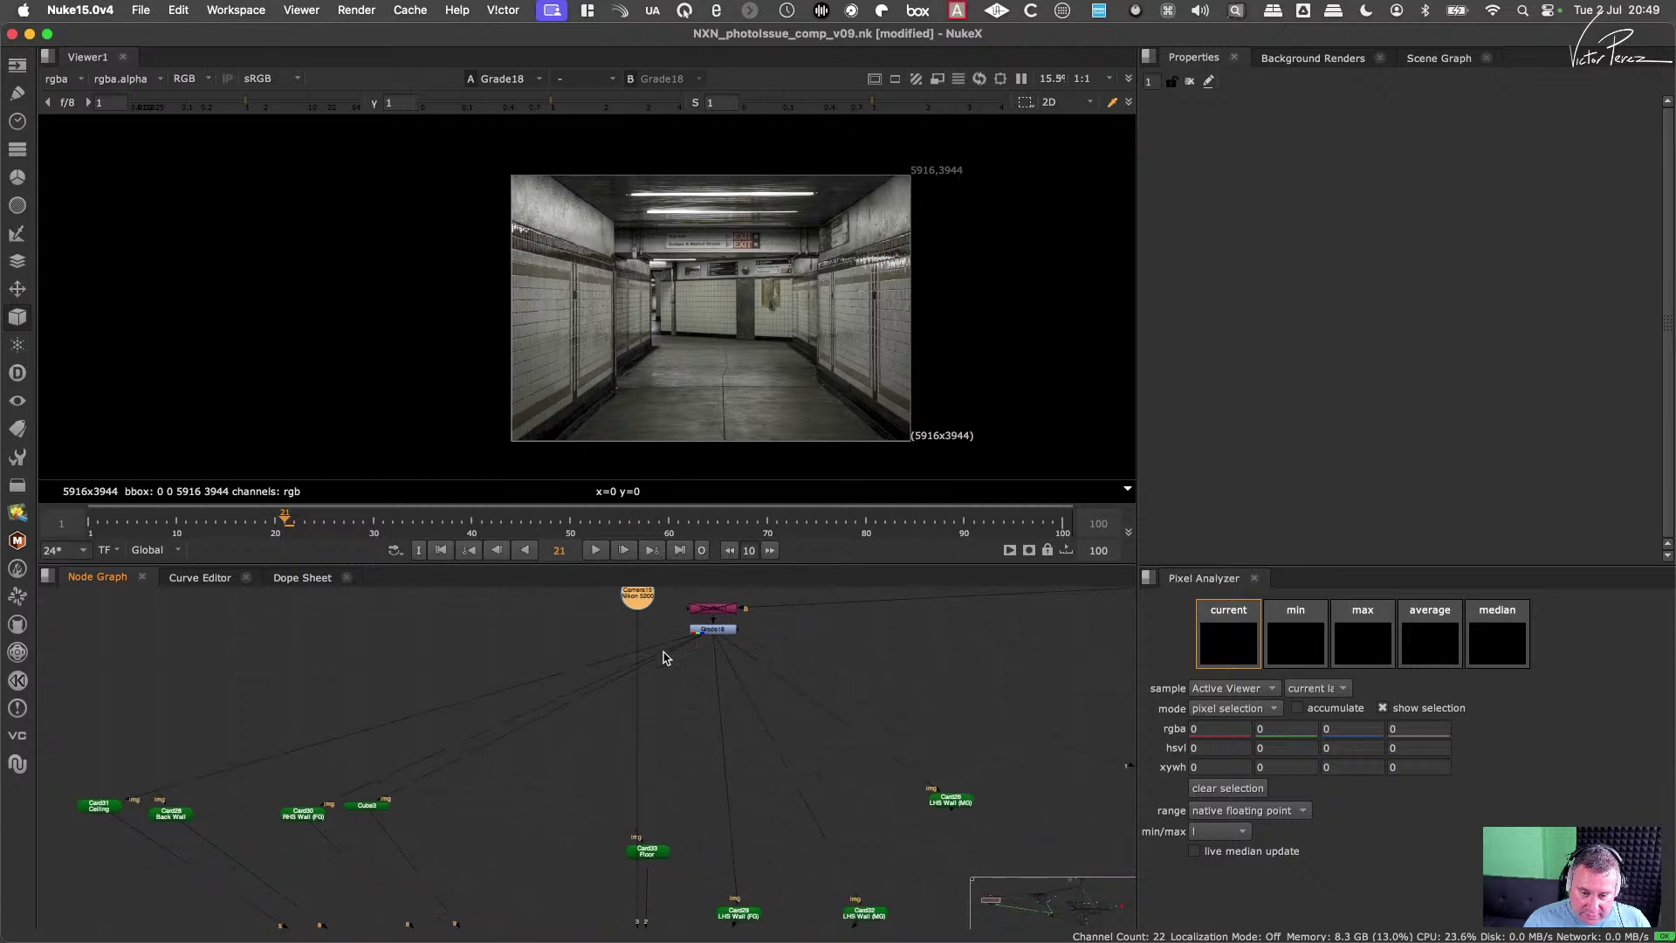
scroll(684, 747, down, 2)
middle_drag(699, 729, 650, 781)
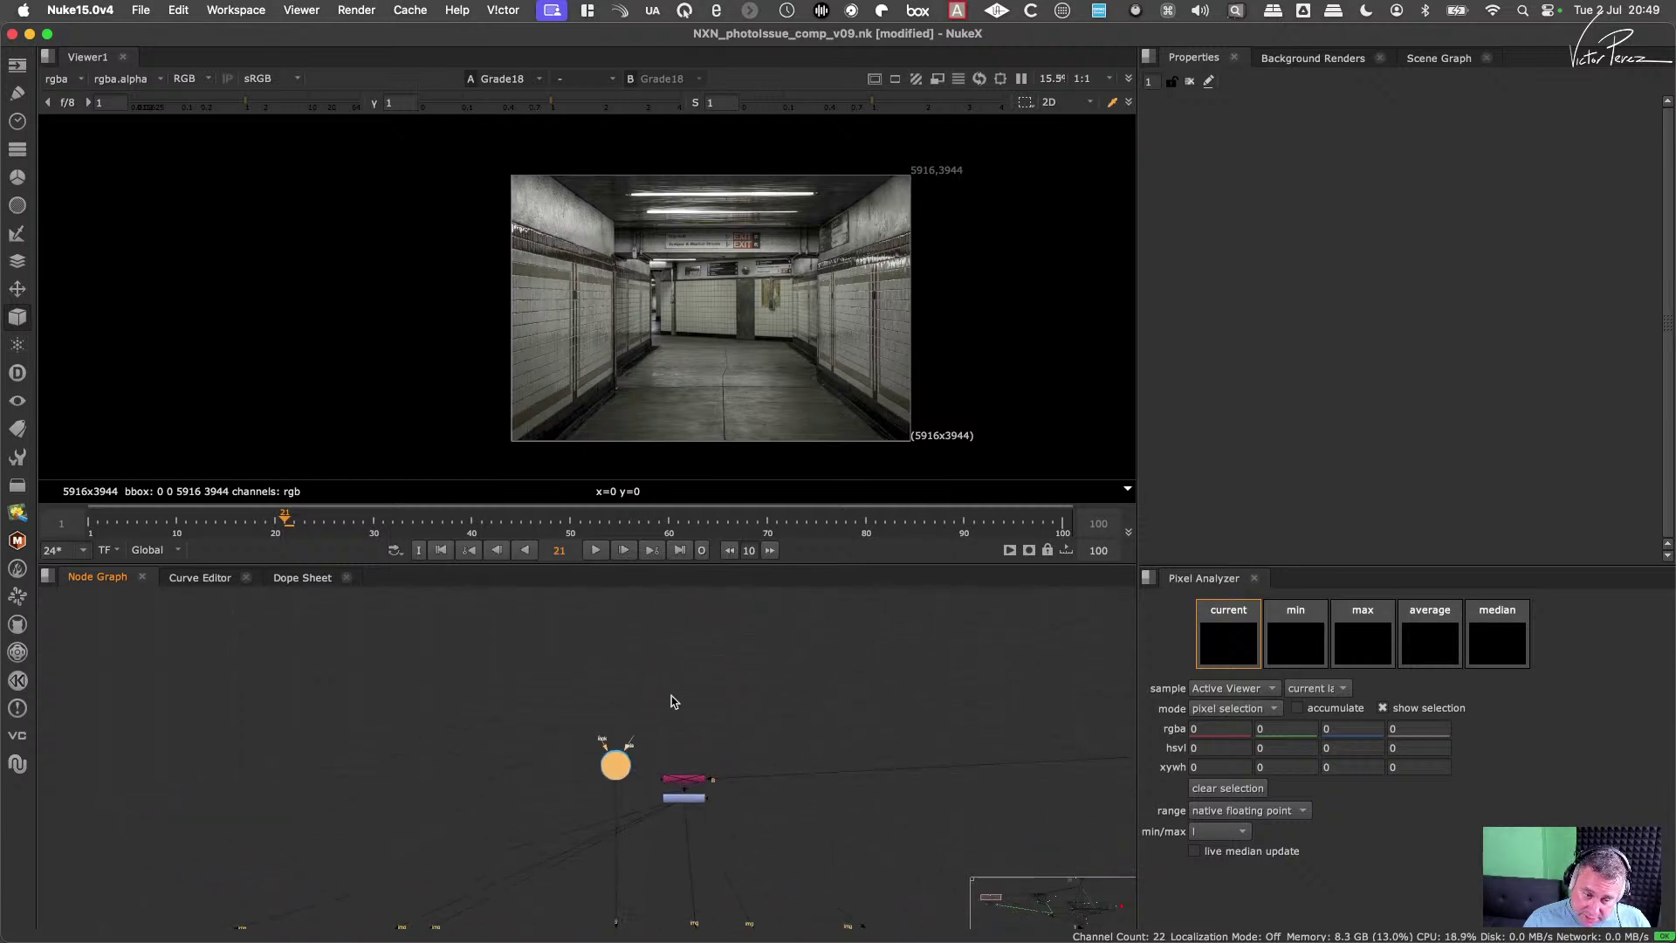
click(614, 765)
key(Delete)
Step: Delete Grade18 and the pink node above it that feed the image into the duplicated cards
scroll(695, 836, down, 2)
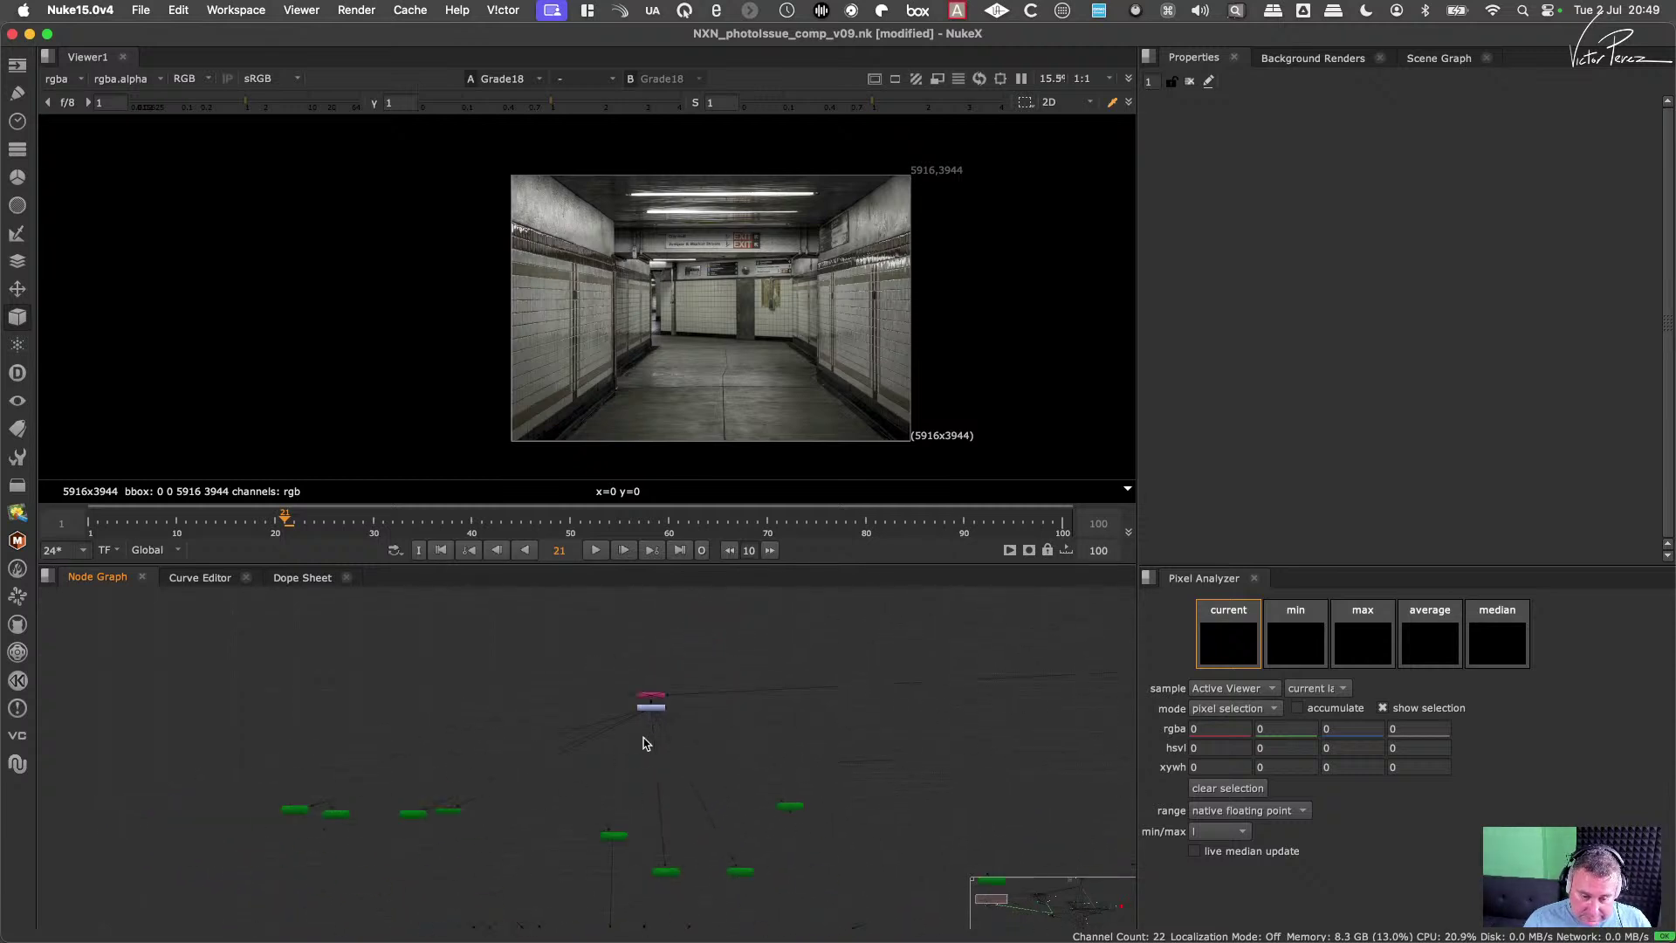
scroll(663, 803, up, 2)
scroll(710, 789, down, 2)
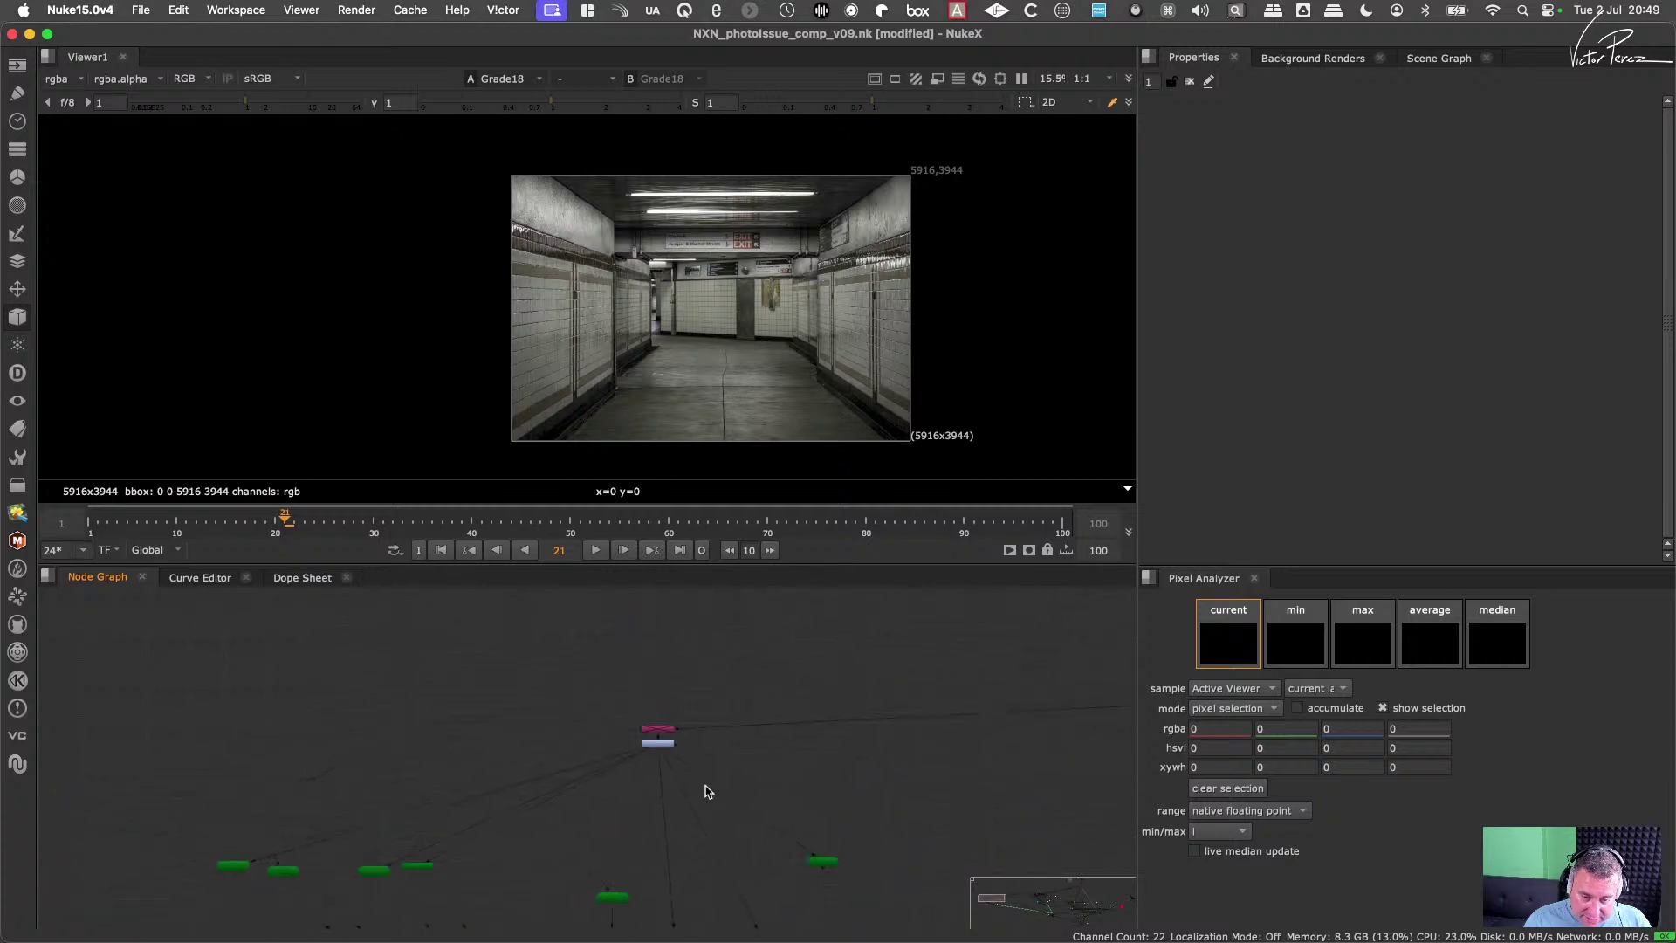
middle_drag(711, 789, 615, 756)
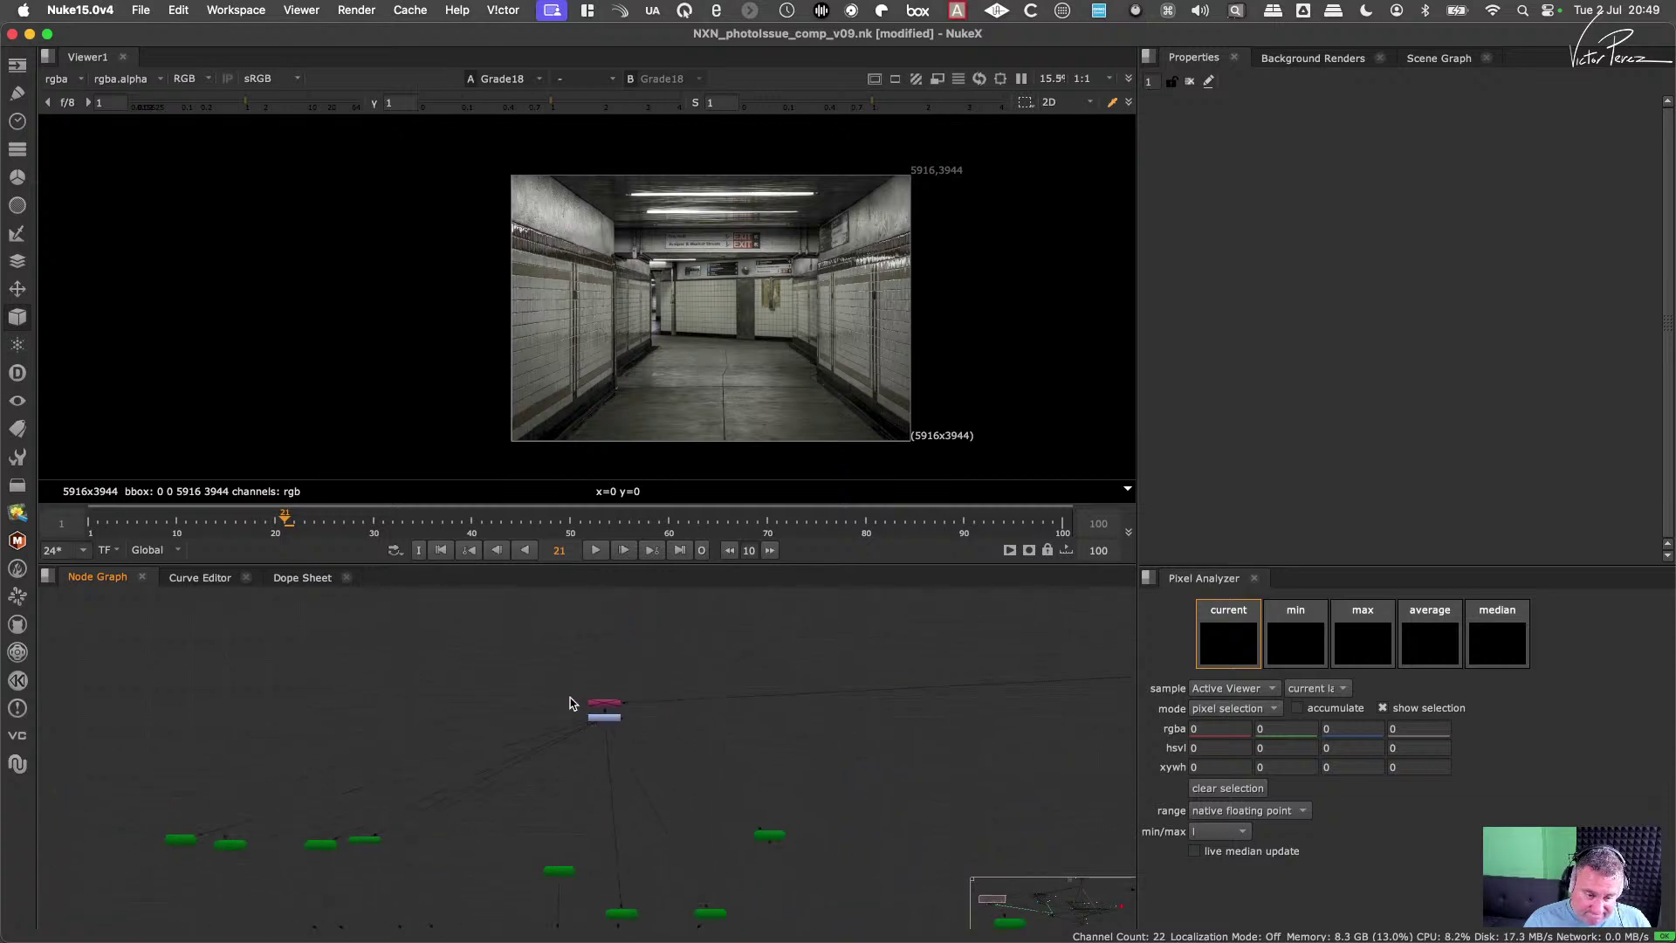
drag(552, 679, 654, 779)
key(Delete)
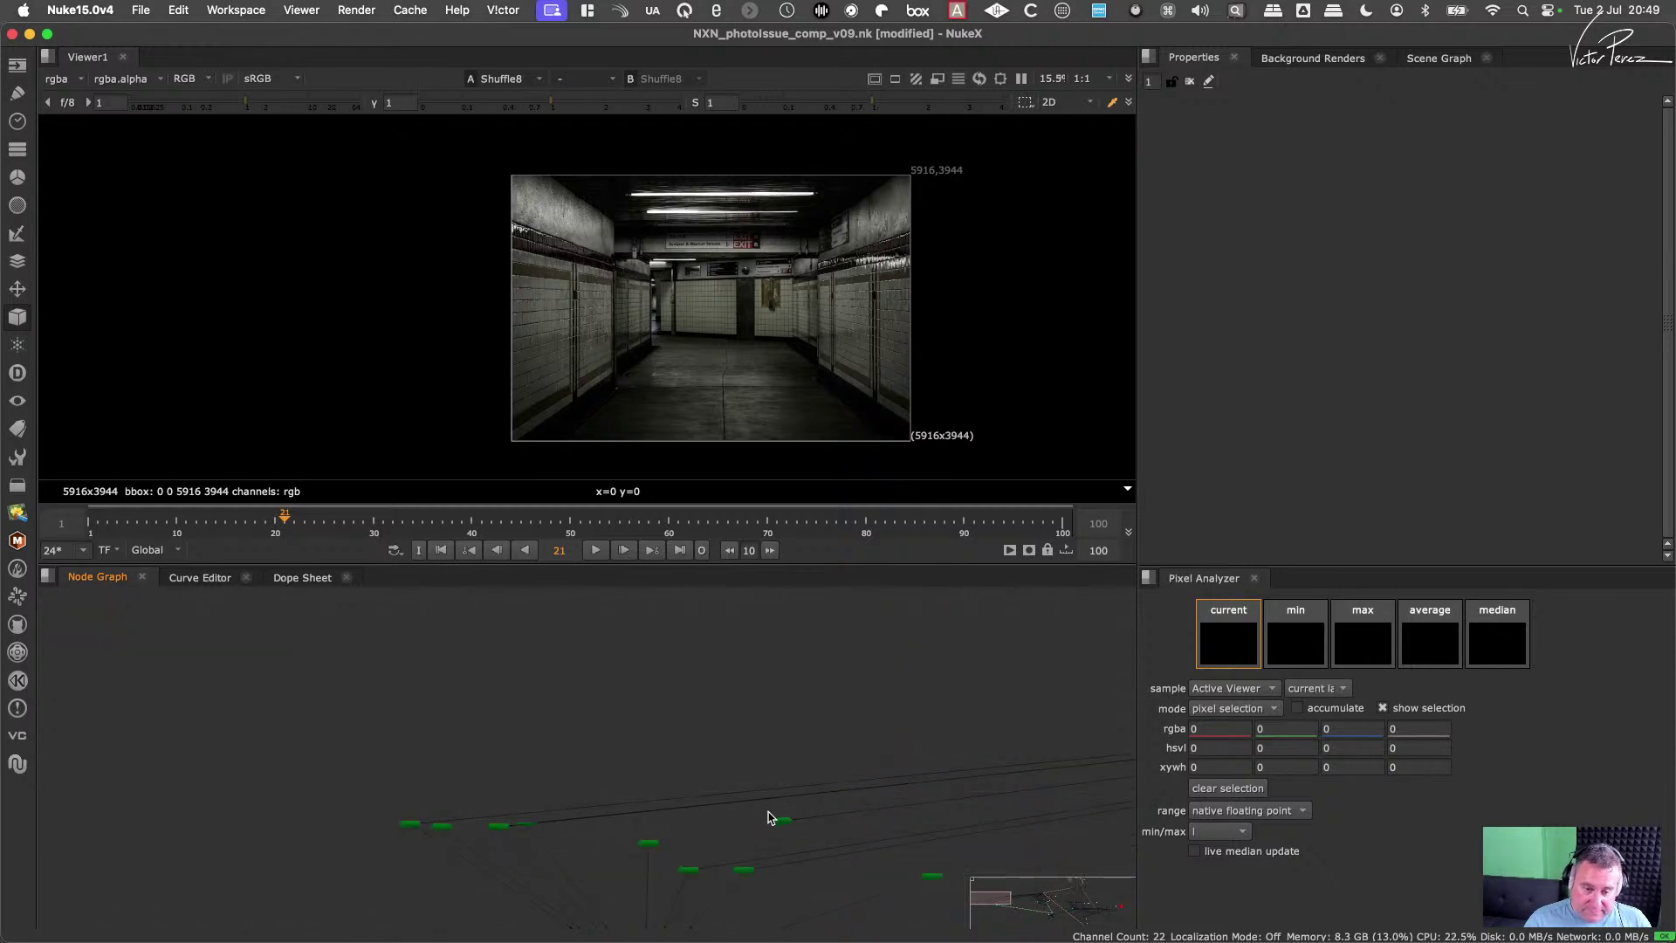
Step: Delete the leftover LHS Wall (MG) card that is not connected to the scene
scroll(678, 784, up, 5)
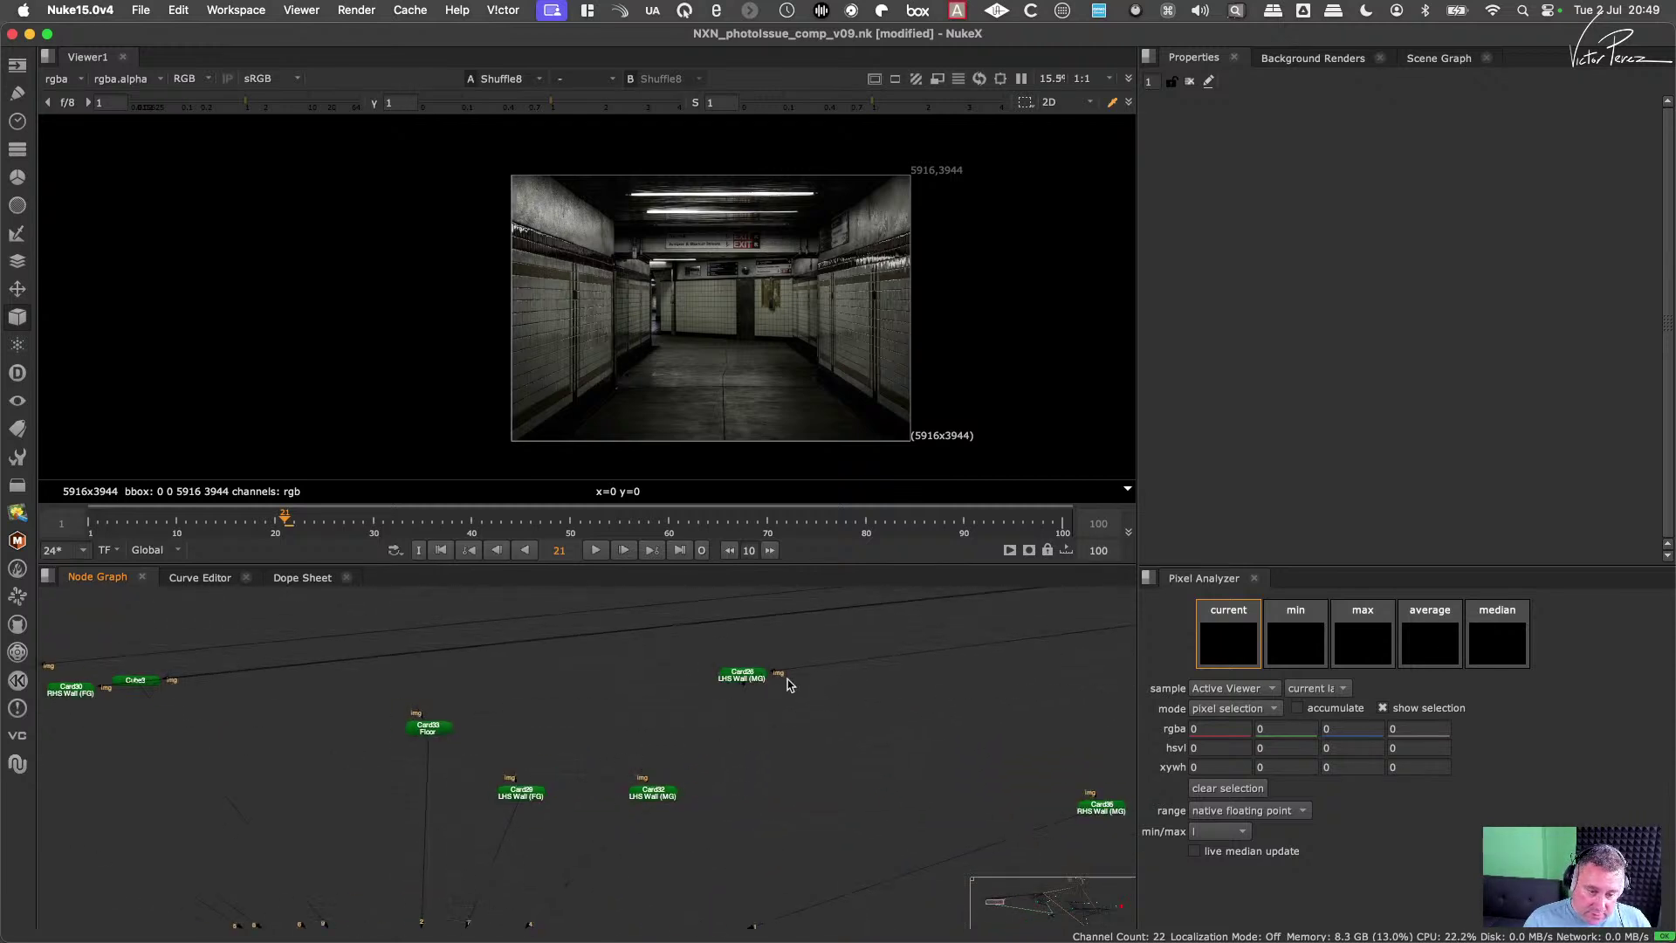
middle_drag(350, 708, 722, 740)
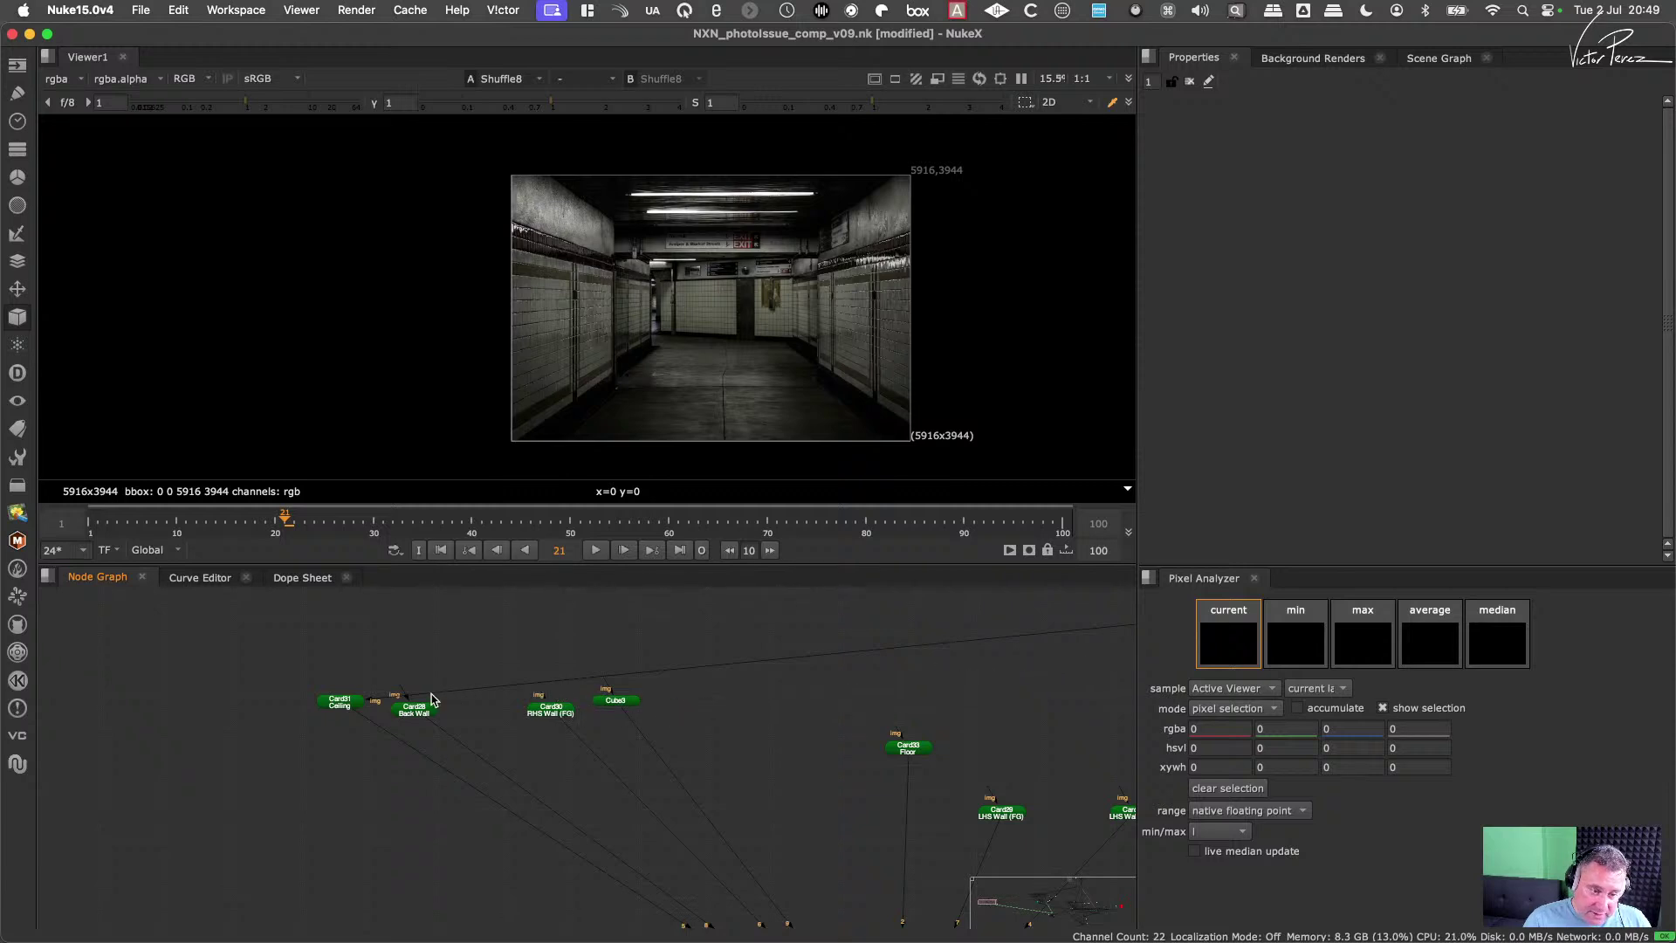
scroll(860, 733, down, 4)
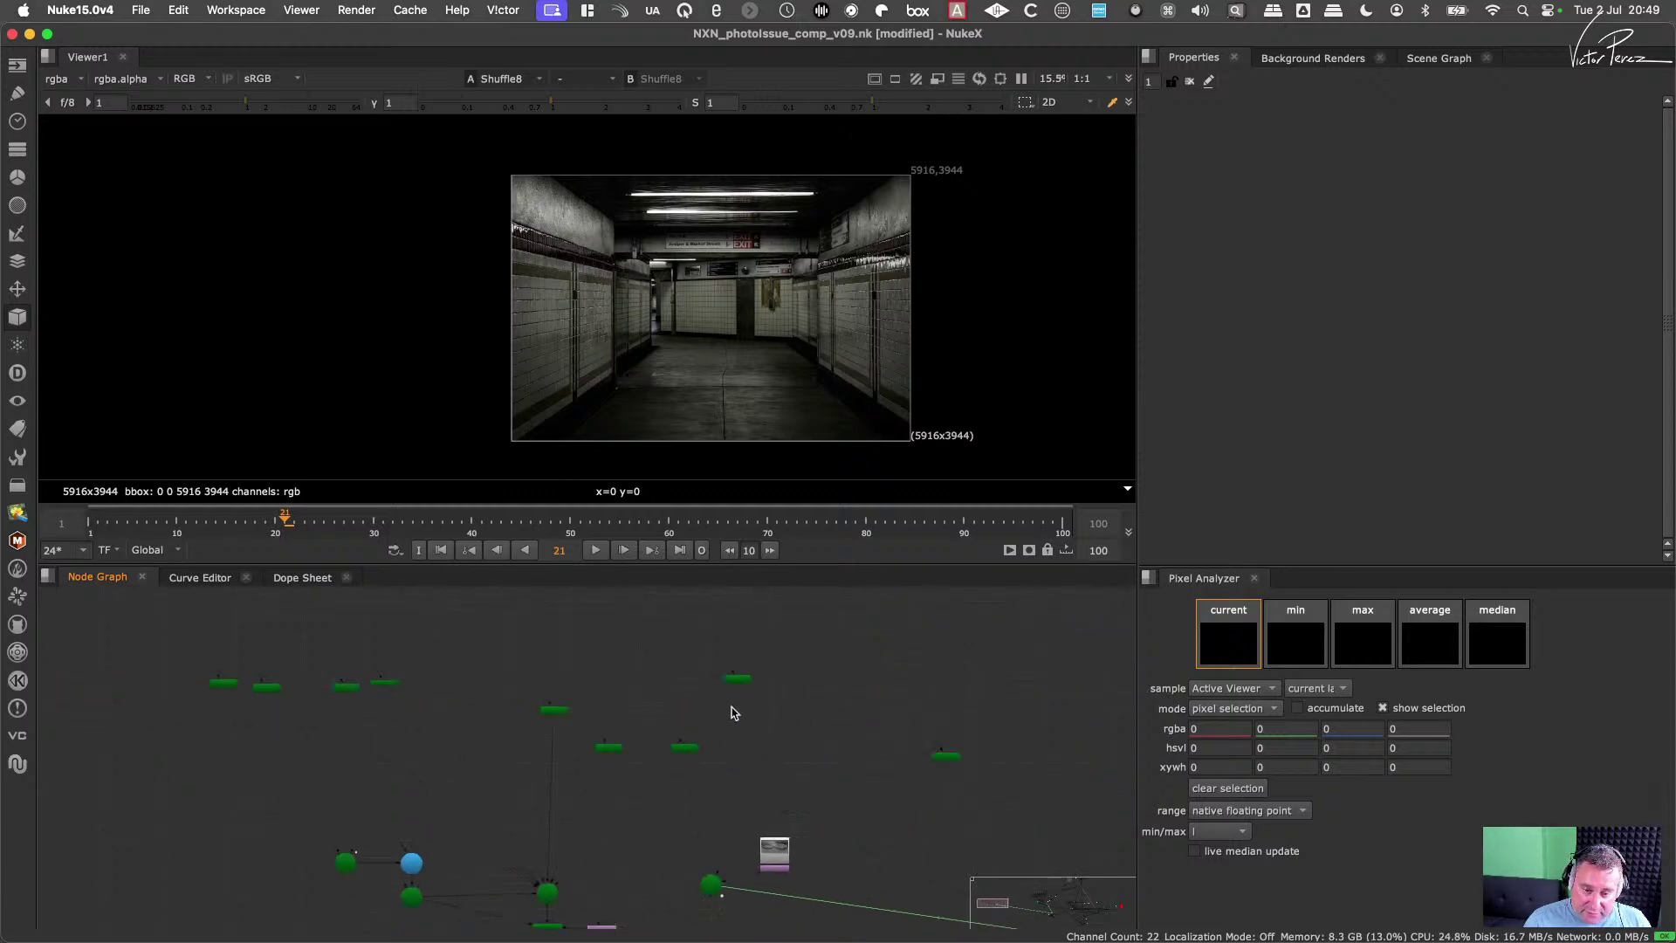
drag(672, 687, 690, 761)
scroll(716, 764, up, 4)
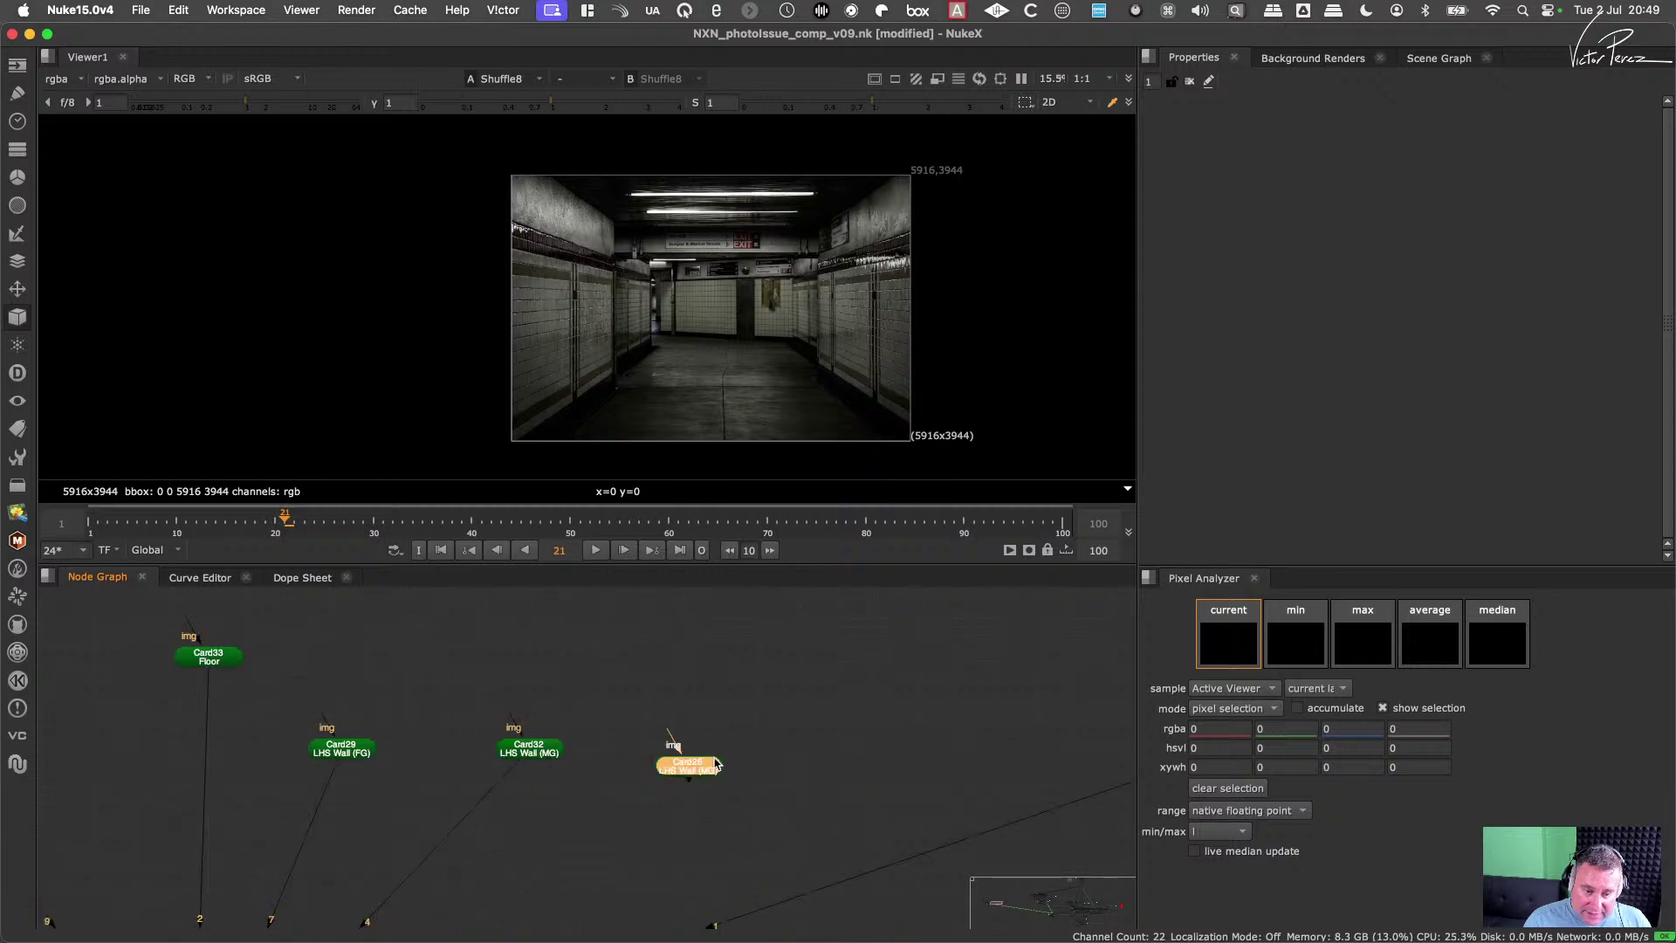
scroll(715, 764, down, 2)
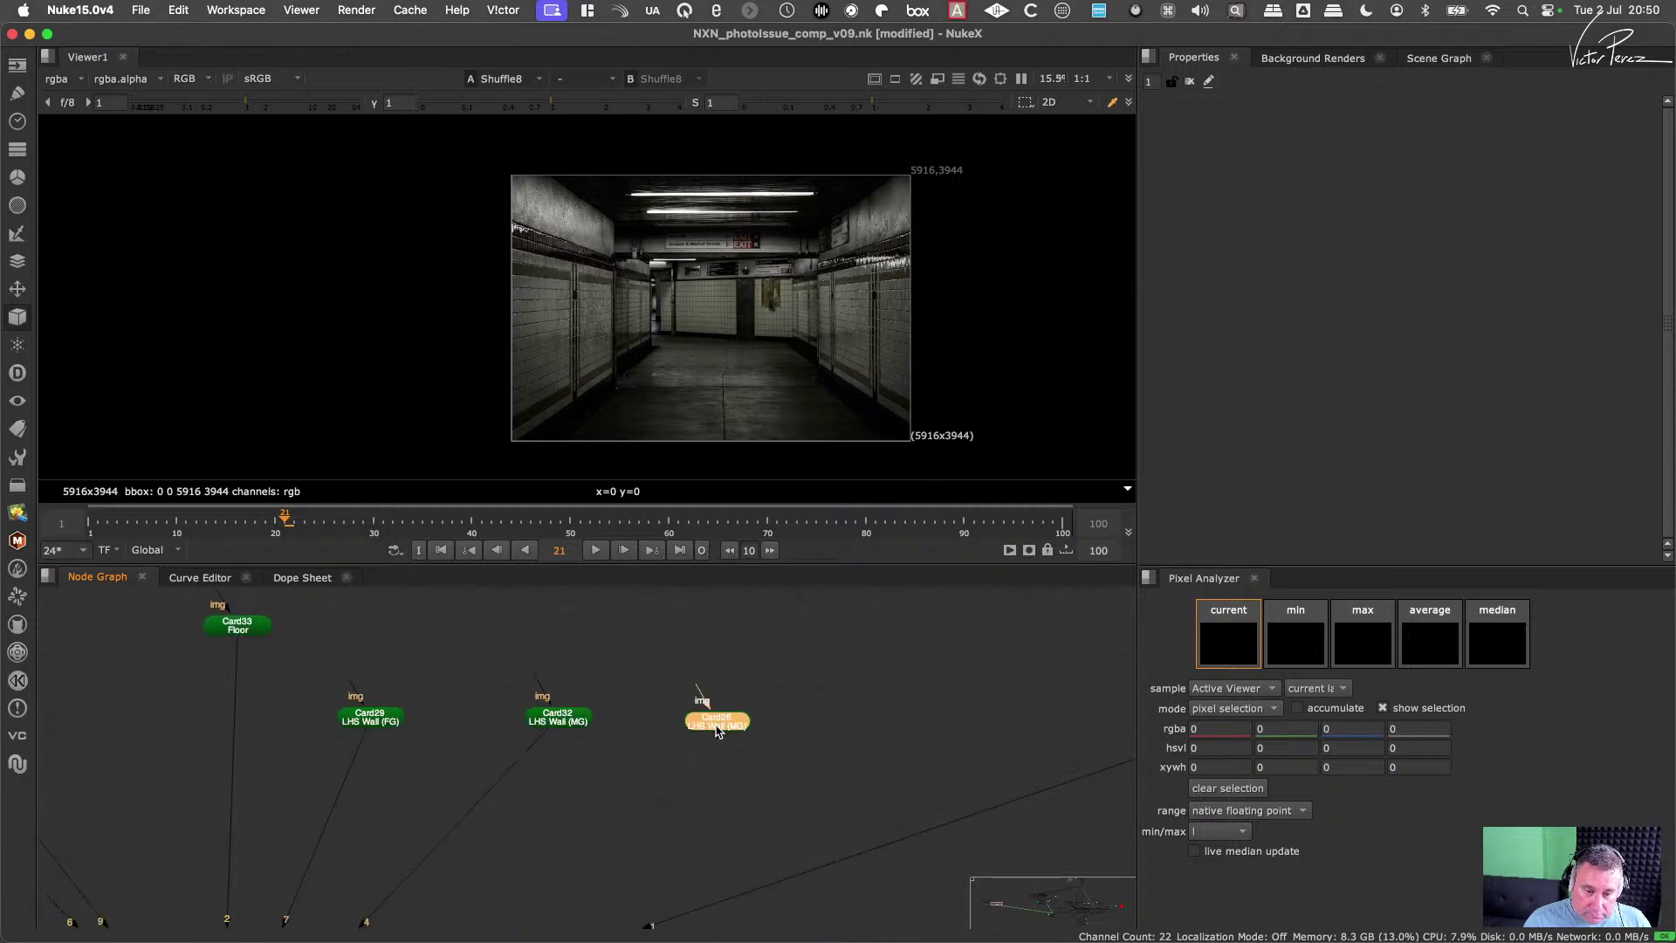
key(Delete)
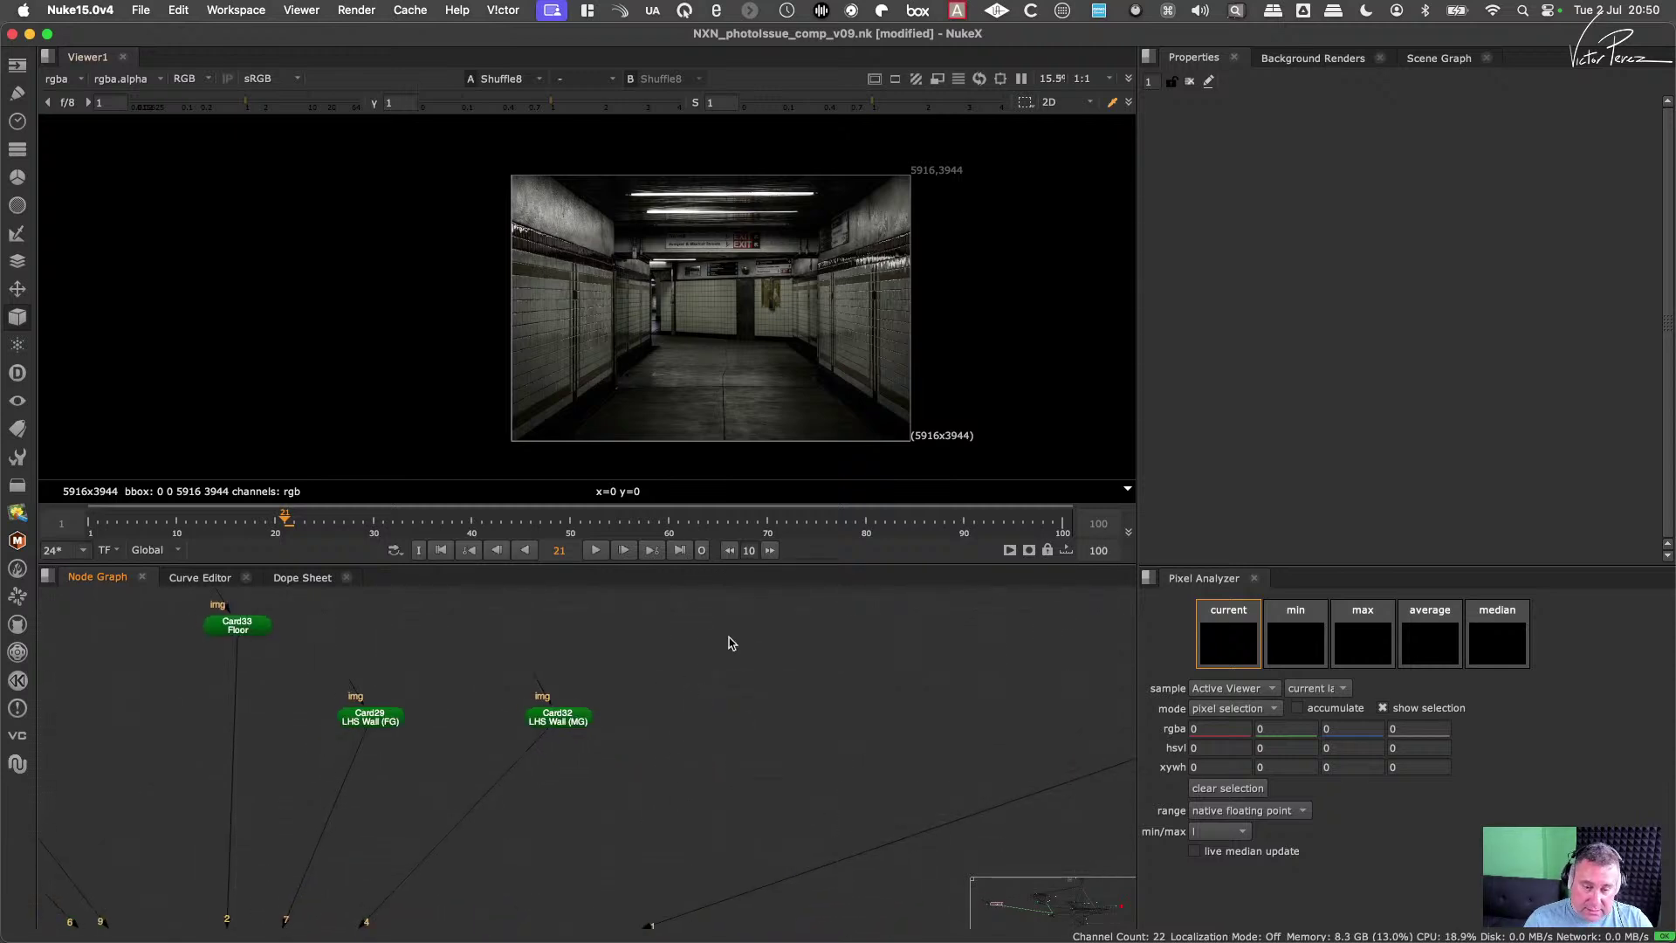
Step: Arrange the remaining wall, floor and ceiling cards and the cube close together in one row above the scene
scroll(746, 774, down, 5)
scroll(856, 759, up, 5)
drag(1026, 656, 705, 642)
middle_drag(705, 641, 828, 806)
drag(563, 743, 578, 804)
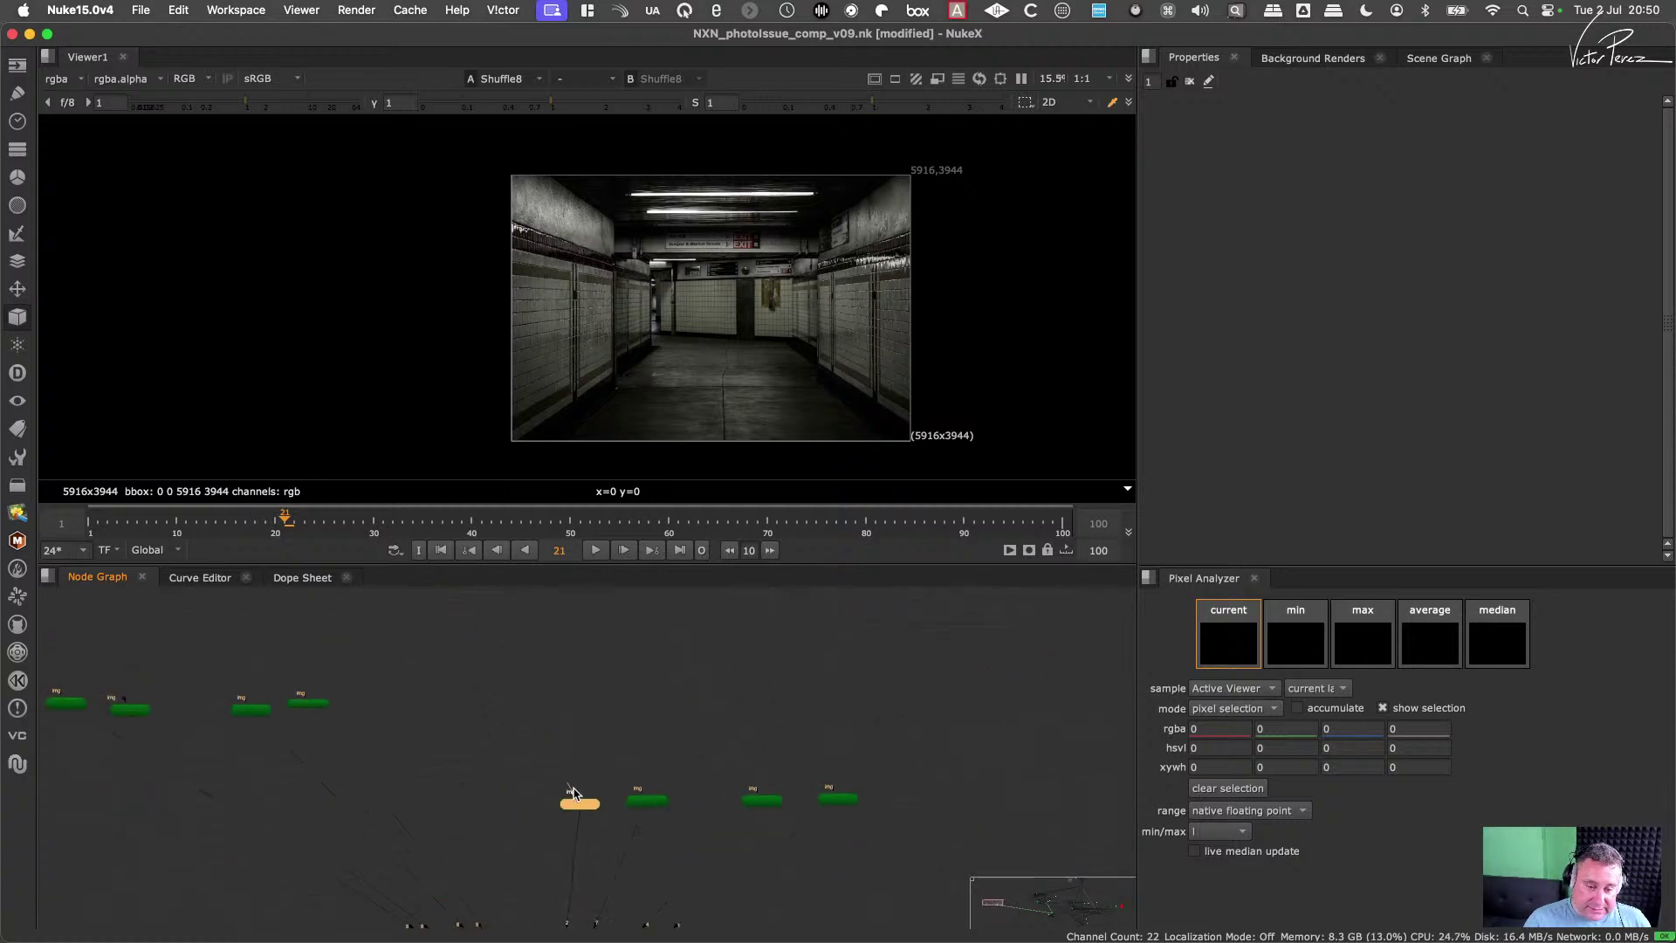
drag(938, 705, 524, 875)
mouse_move(583, 814)
mouse_down()
mouse_move(358, 711)
mouse_move(607, 811)
mouse_up()
scroll(555, 756, down, 2)
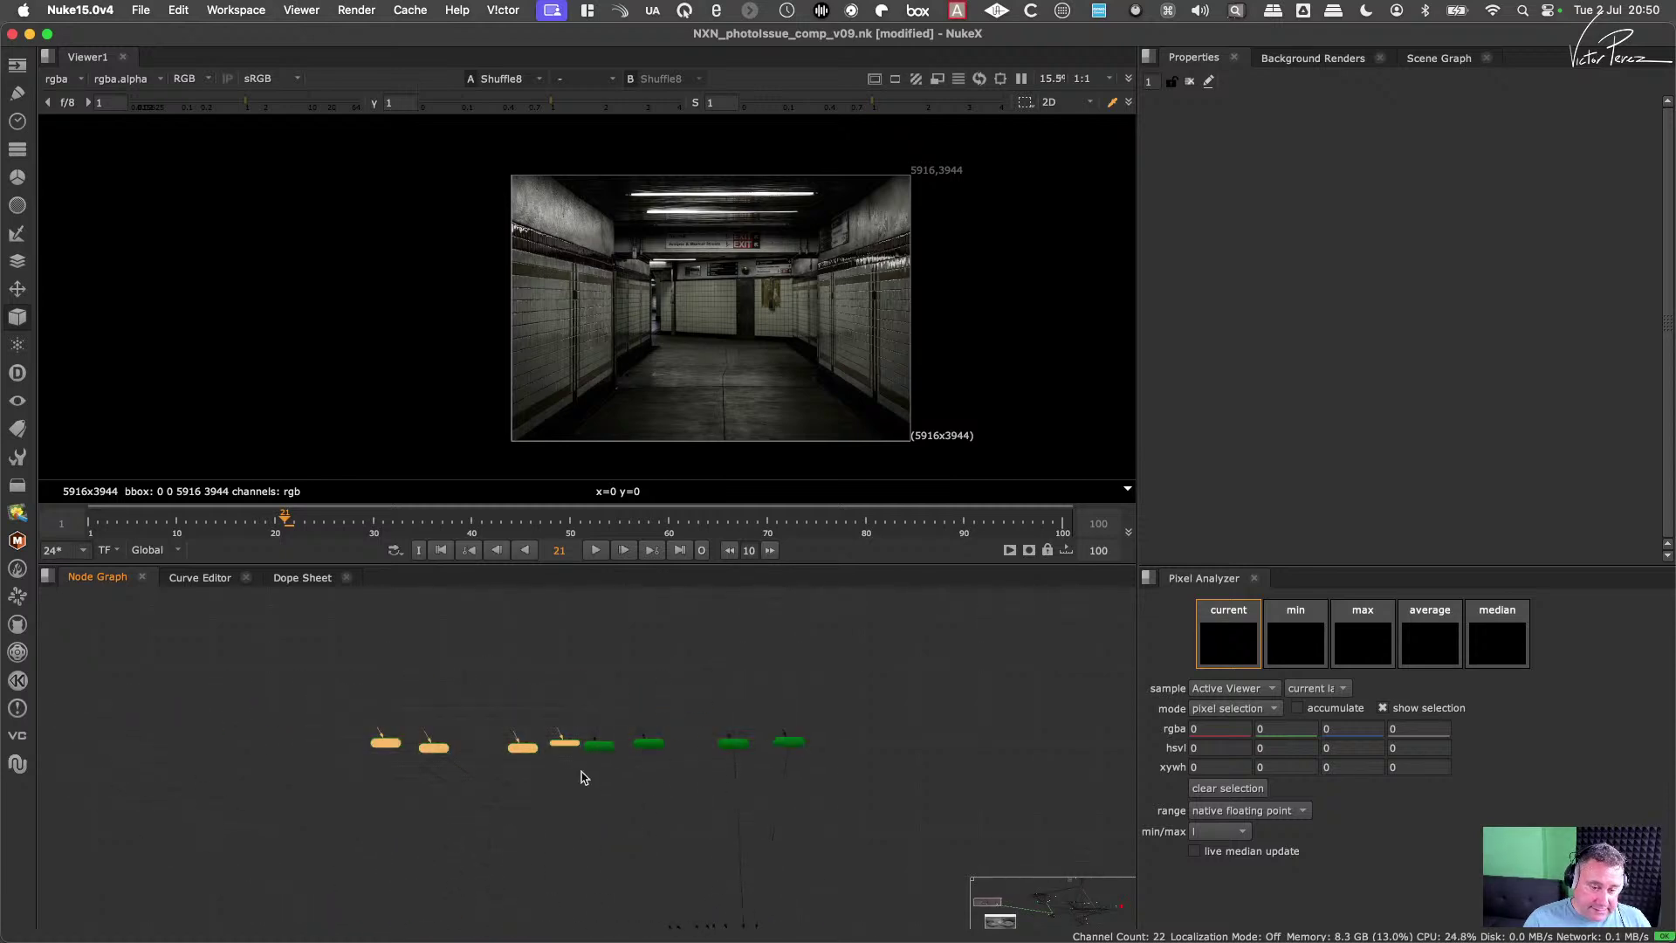
Step: Detach all seven cards and the cube from Scene12
scroll(576, 755, up, 5)
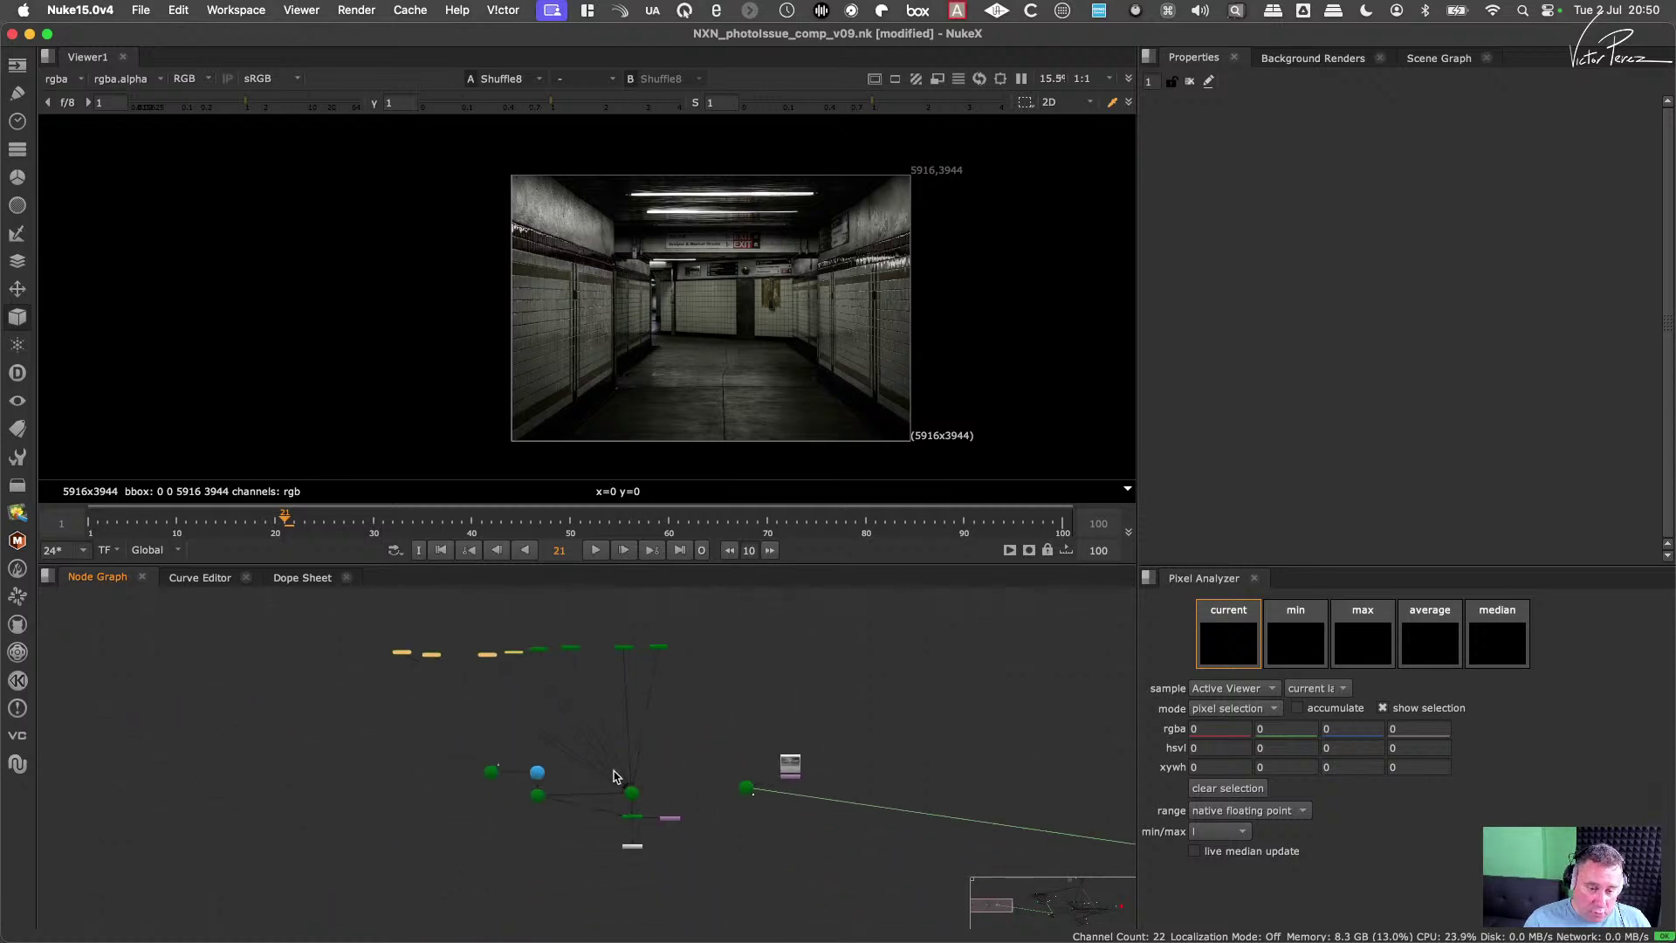
middle_drag(672, 790, 663, 881)
scroll(657, 903, up, 2)
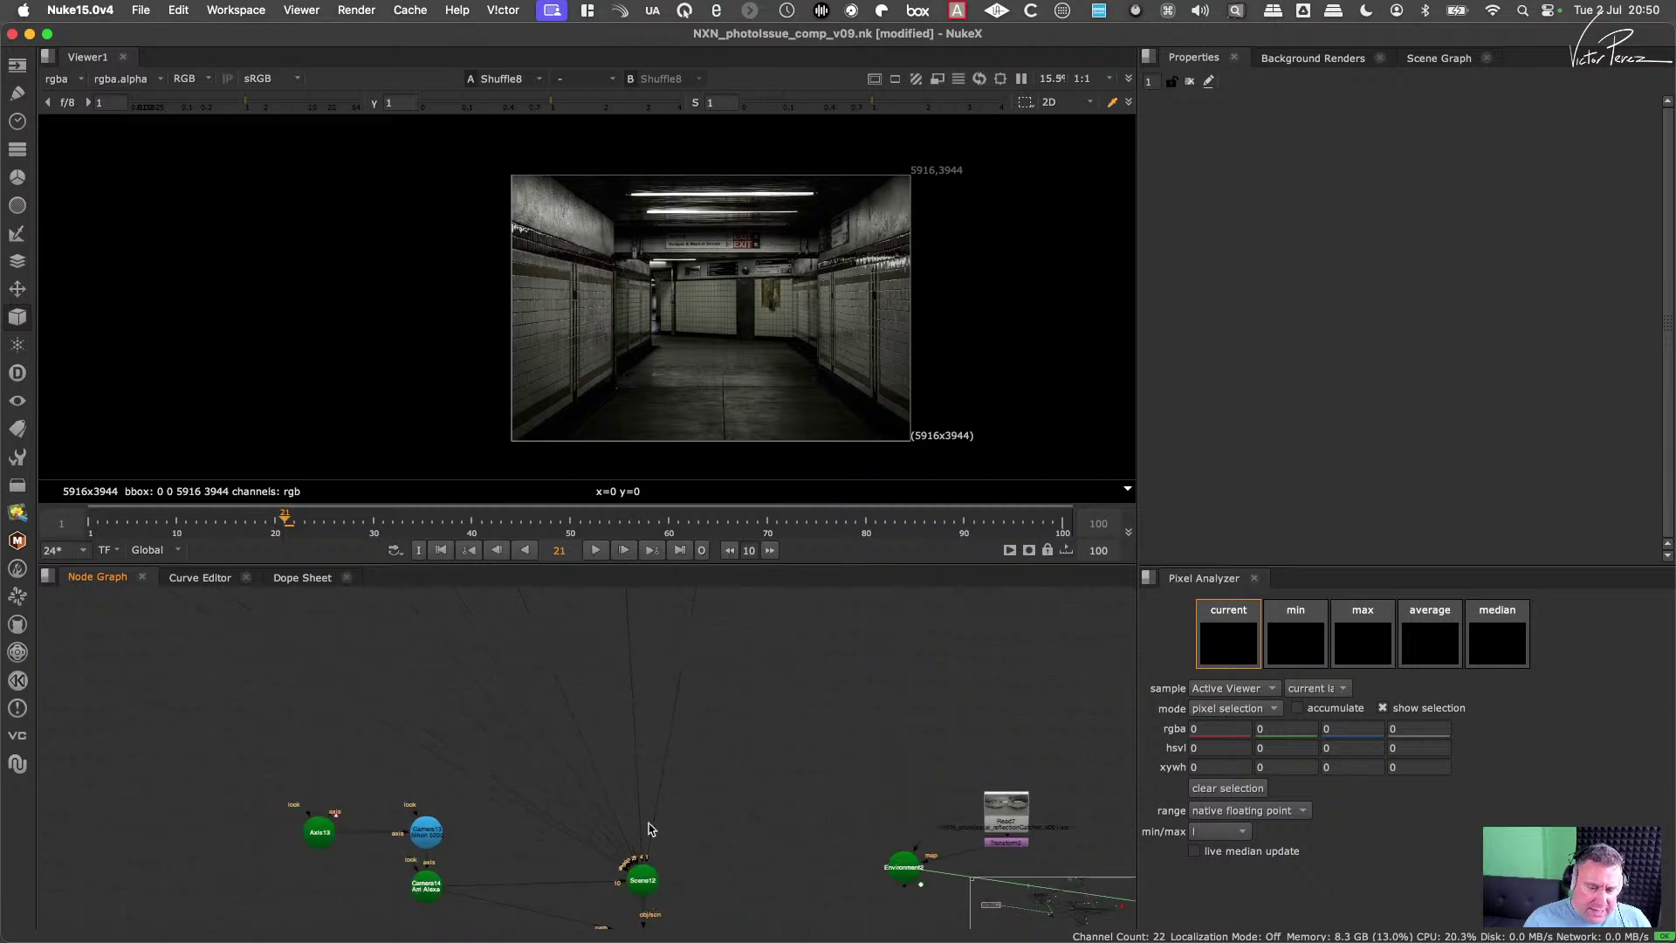
scroll(648, 824, down, 3)
middle_drag(647, 734, 651, 784)
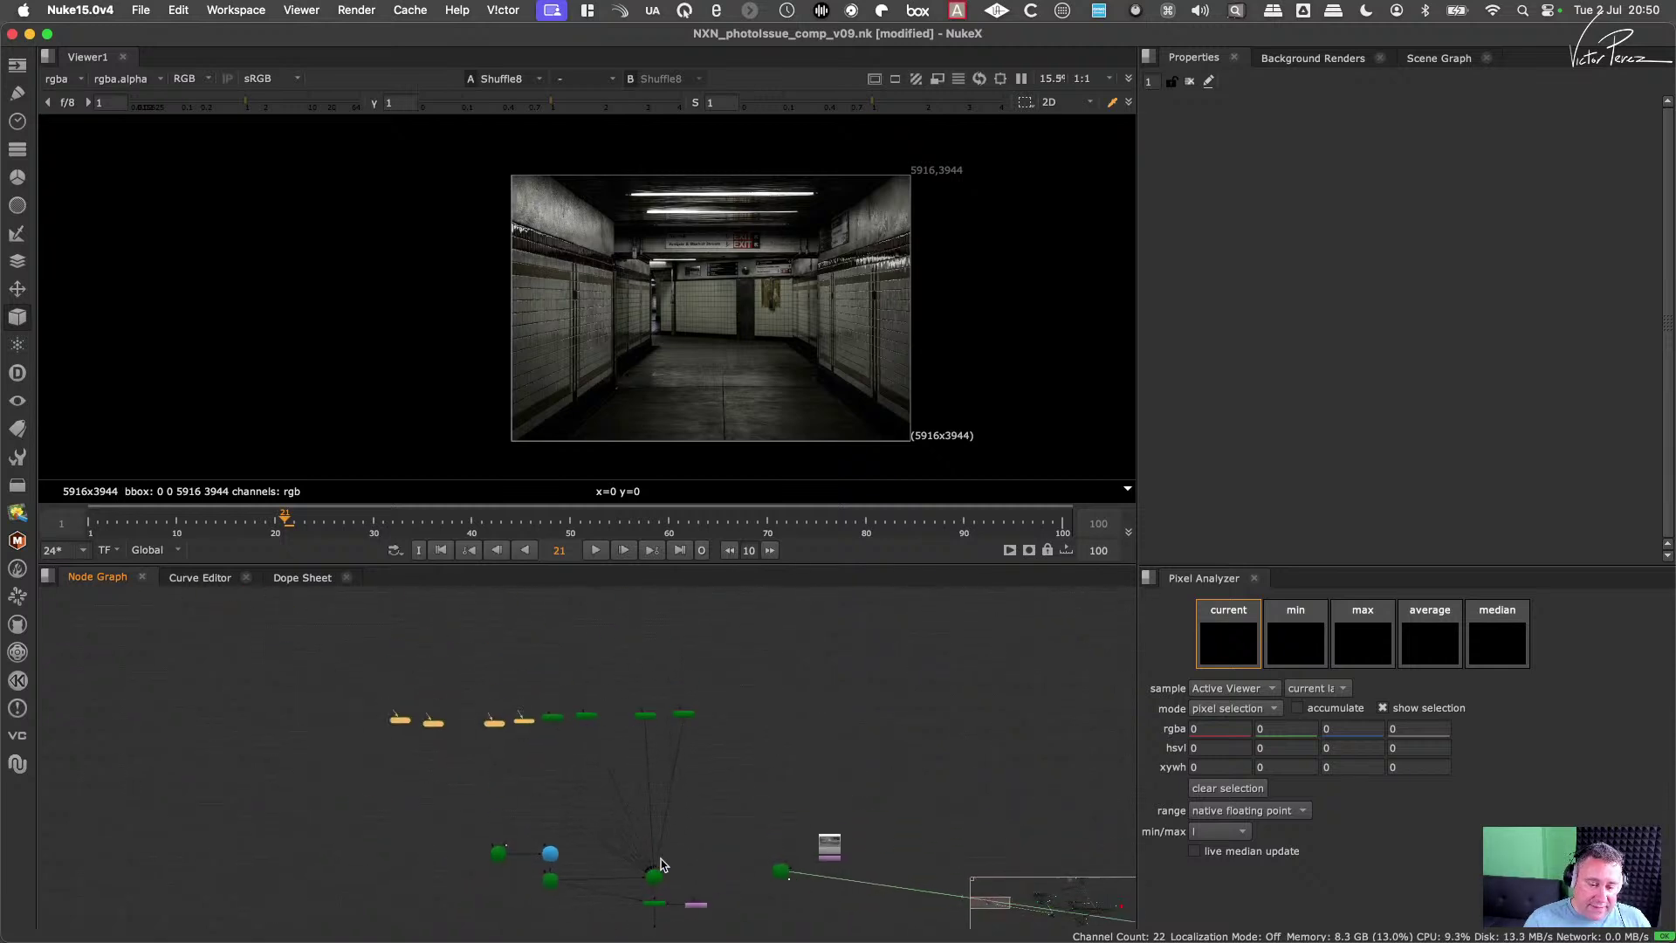
scroll(659, 875, up, 4)
scroll(690, 776, down, 3)
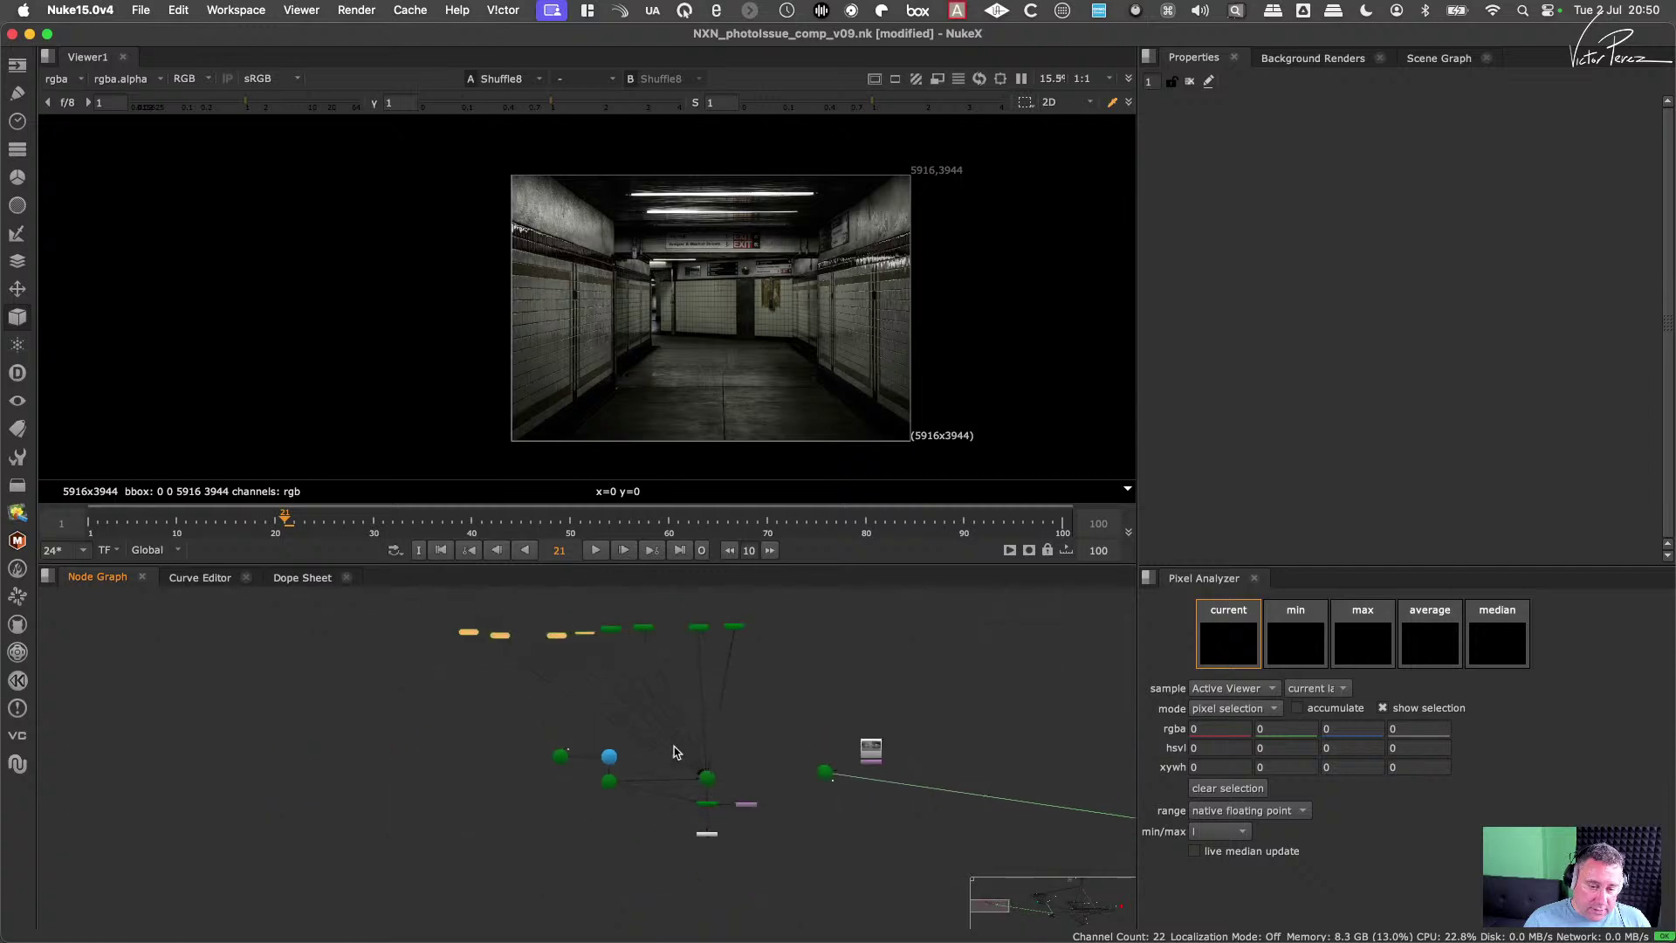
middle_drag(684, 747, 706, 839)
drag(422, 663, 834, 796)
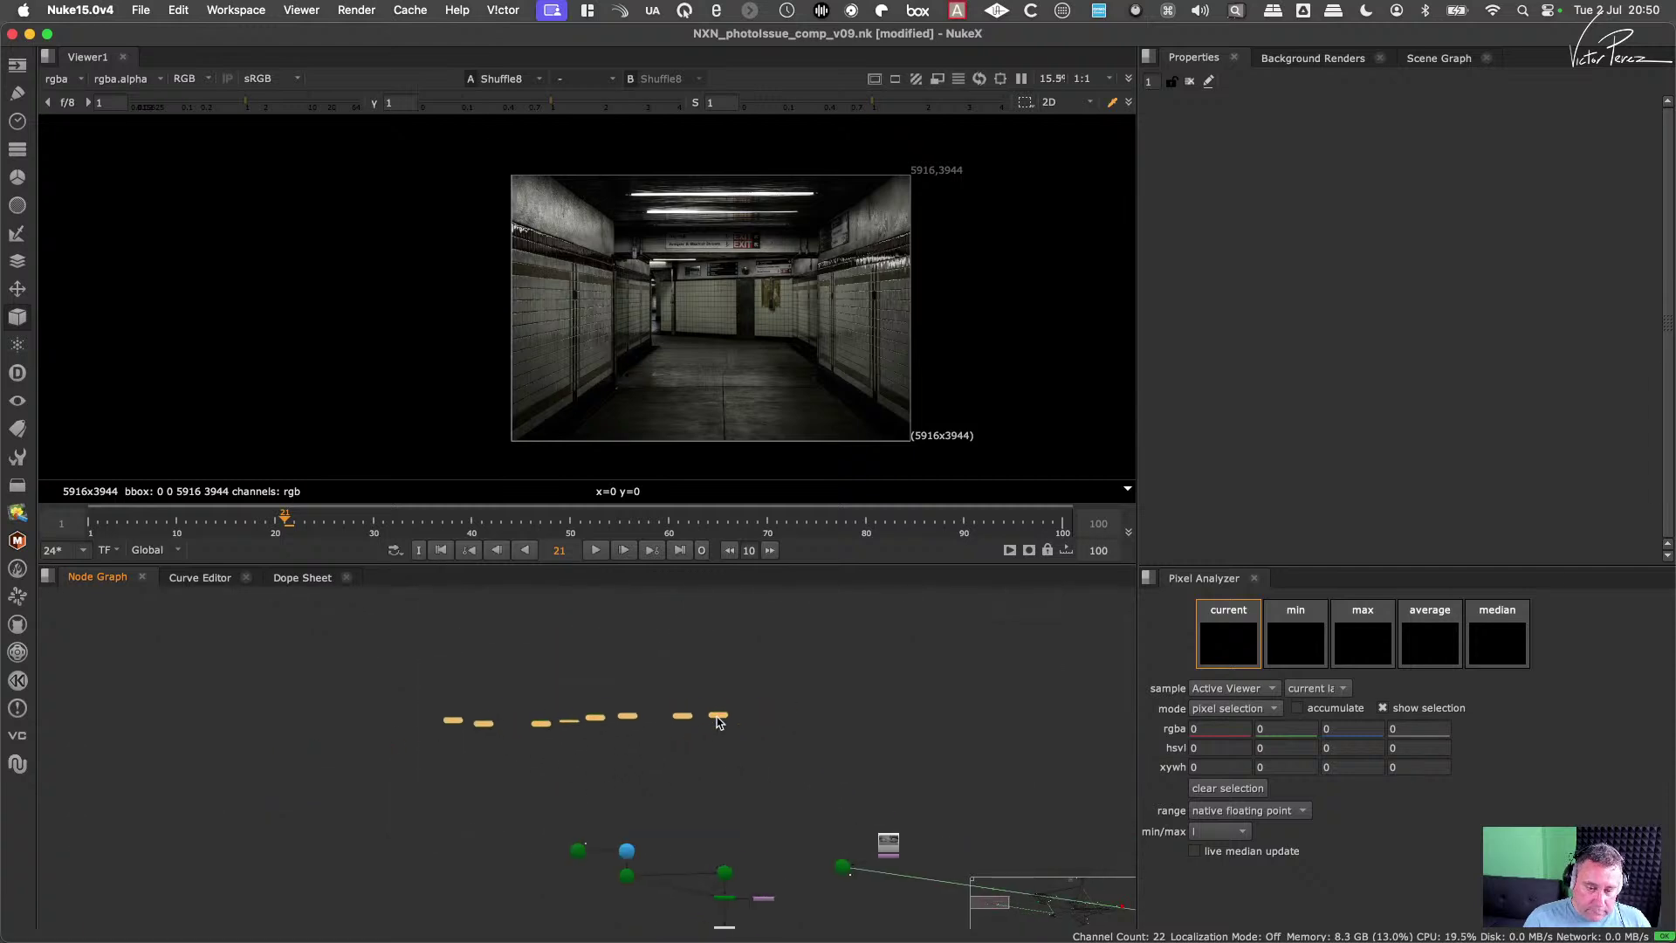
scroll(733, 751, up, 3)
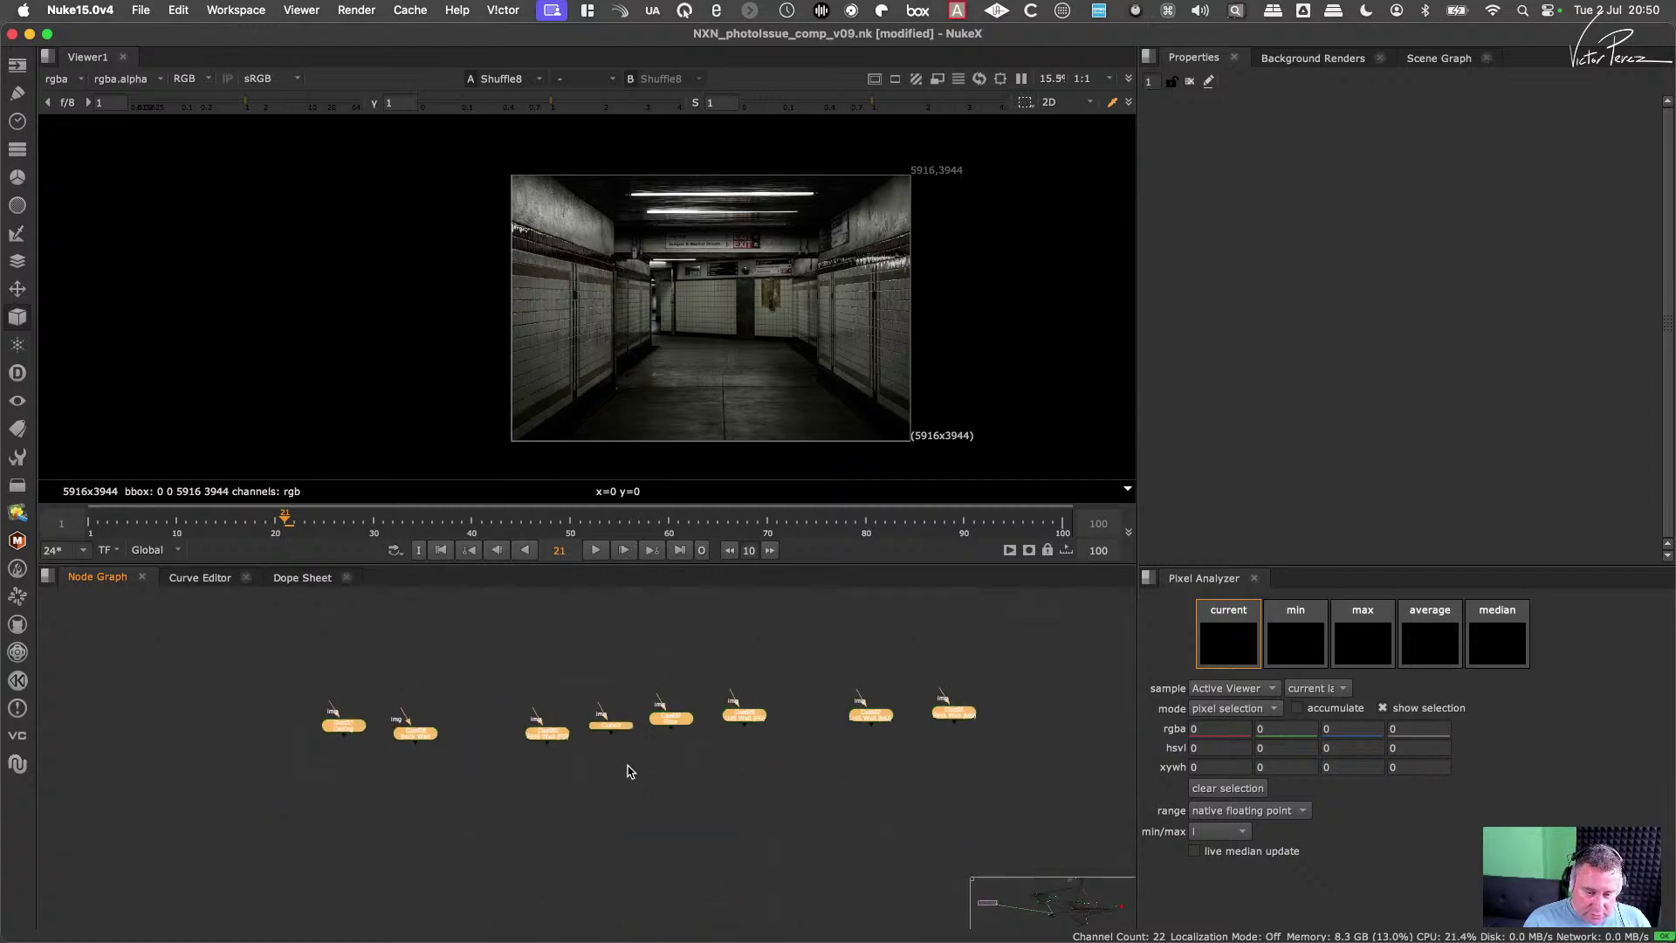
scroll(621, 759, down, 2)
Step: Merge the seven cards and the cube with a classic 3D MergeGeo node and place it centrally beneath their row
drag(385, 681, 925, 816)
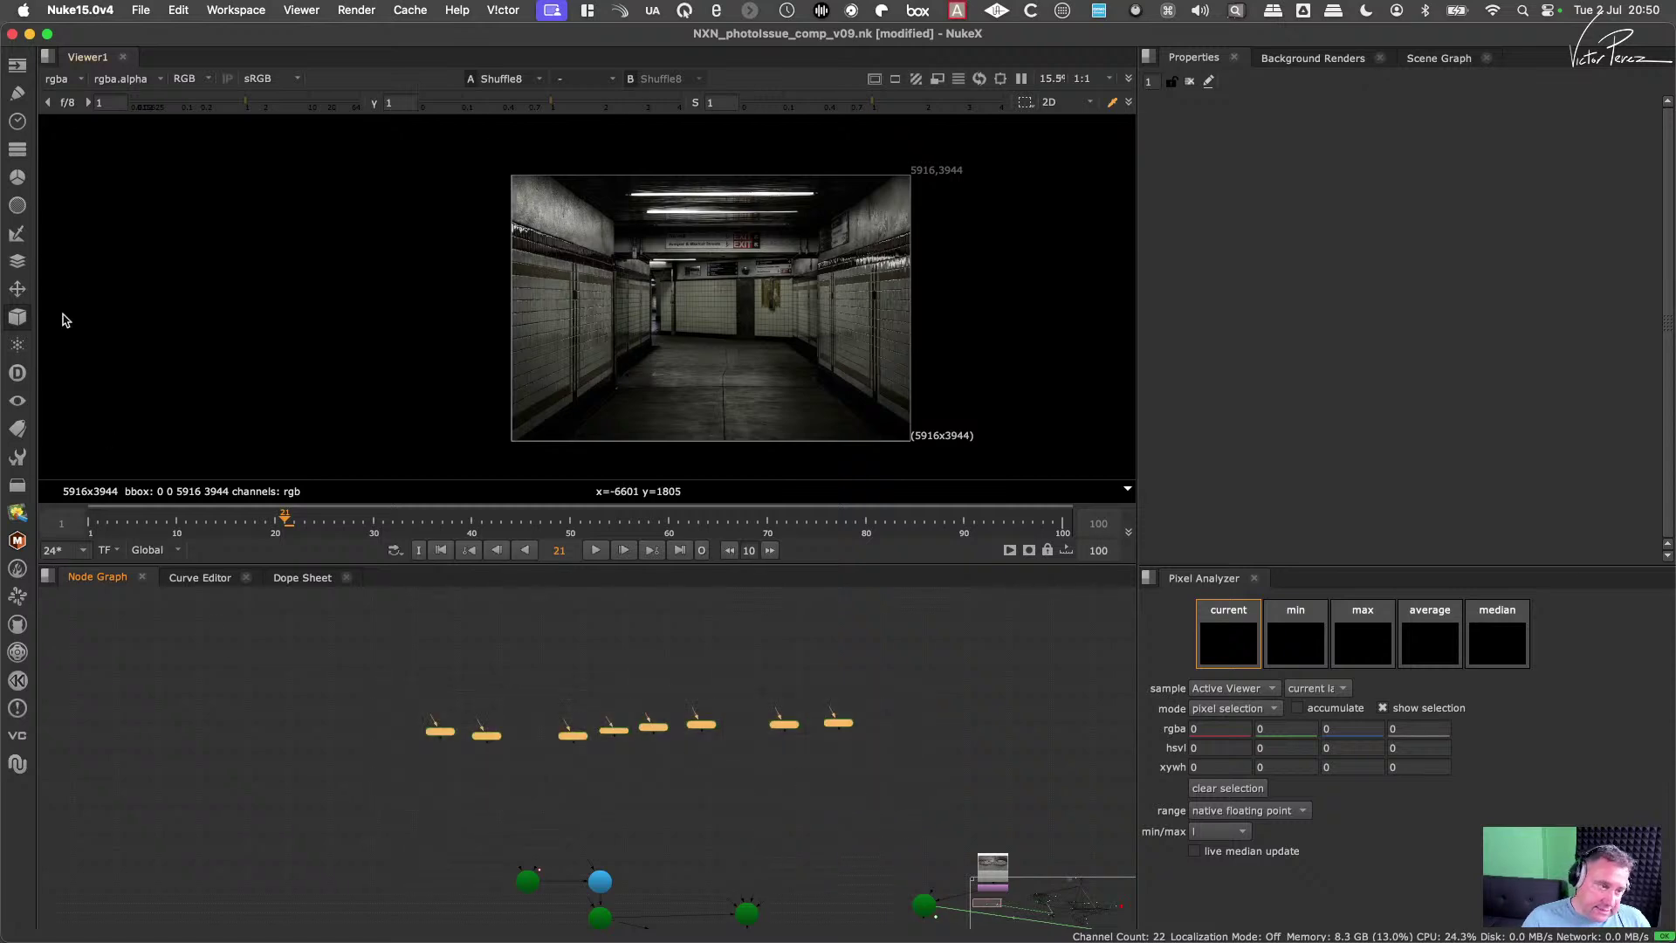
click(18, 319)
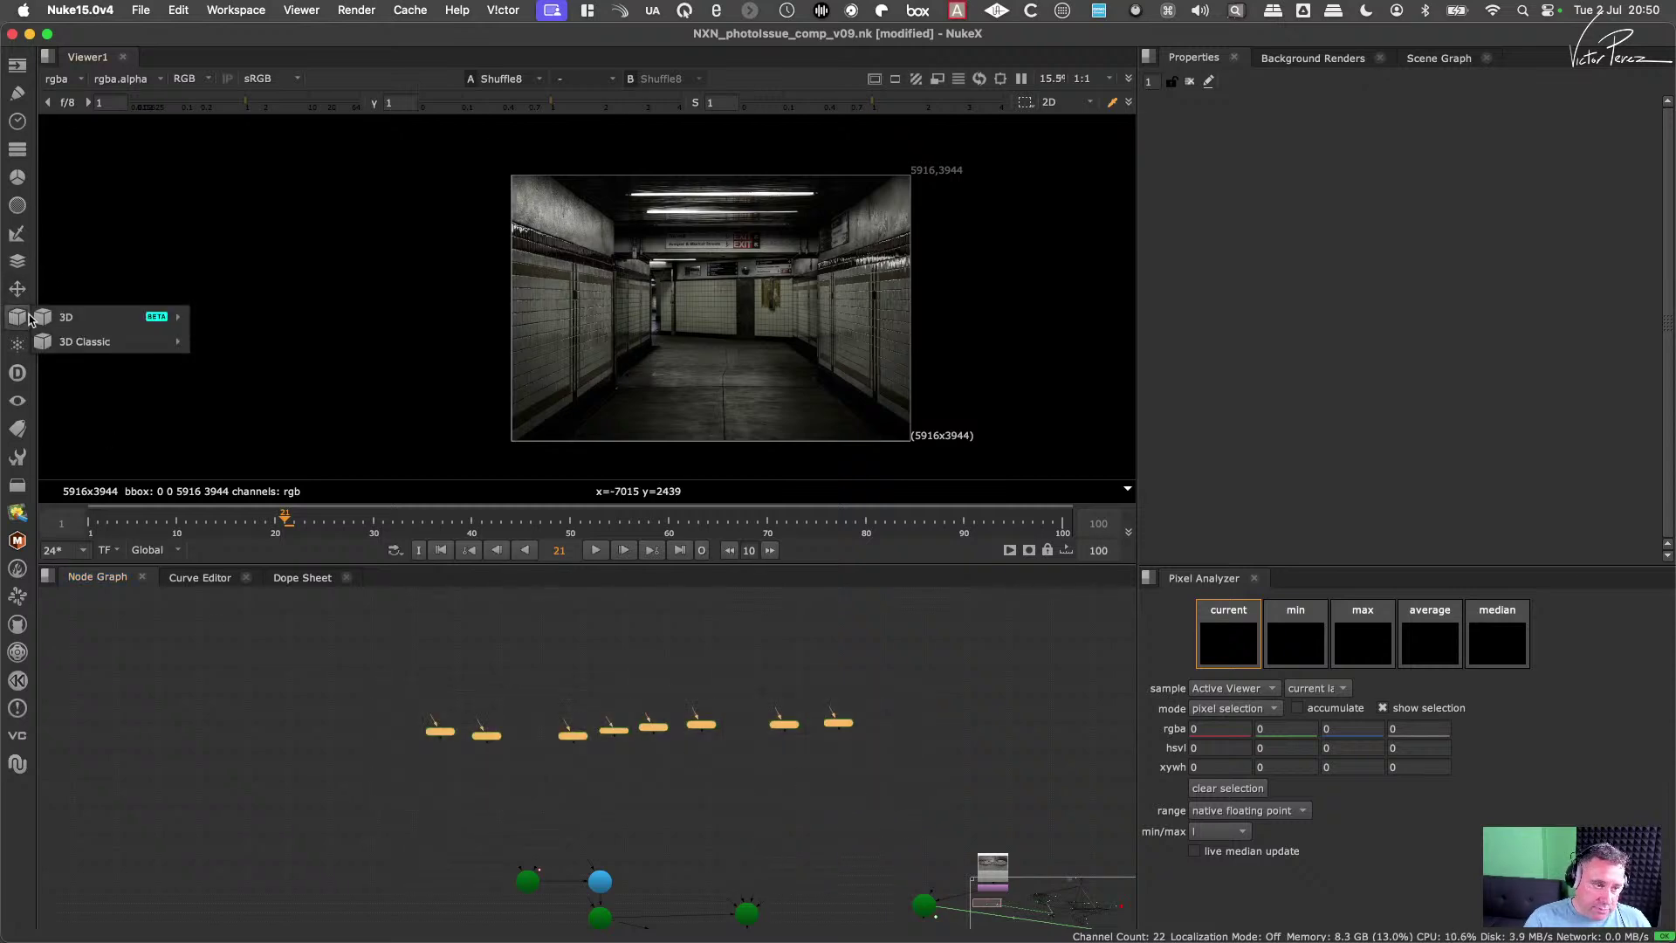
mouse_move(153, 344)
mouse_move(286, 407)
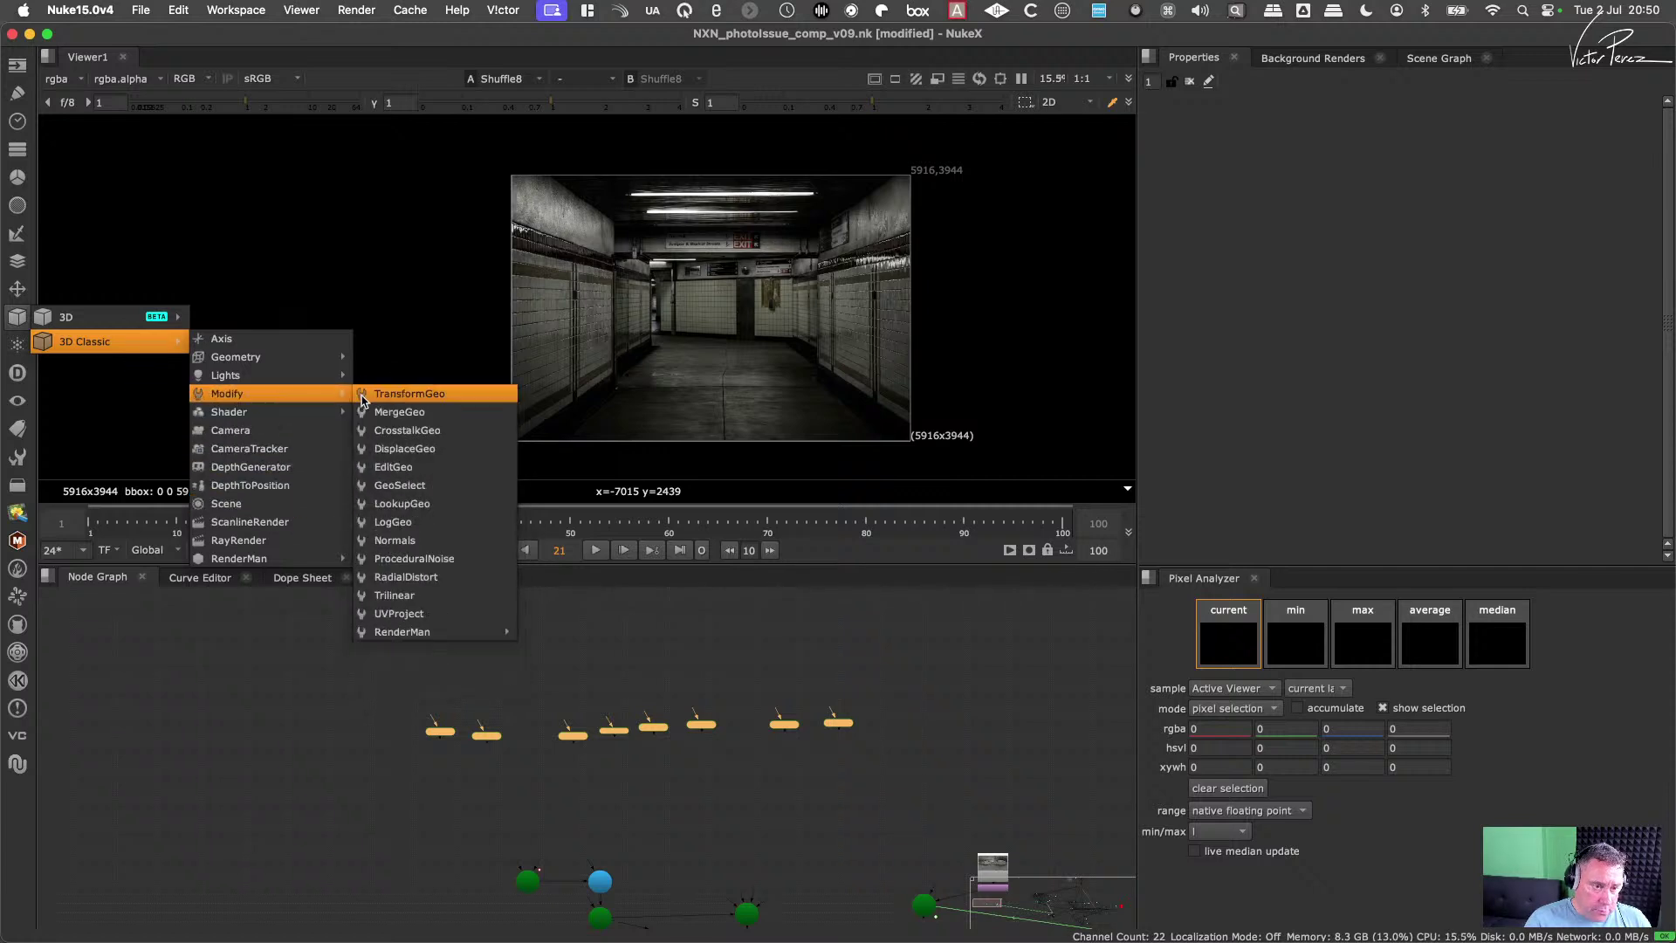
click(399, 412)
scroll(880, 763, up, 2)
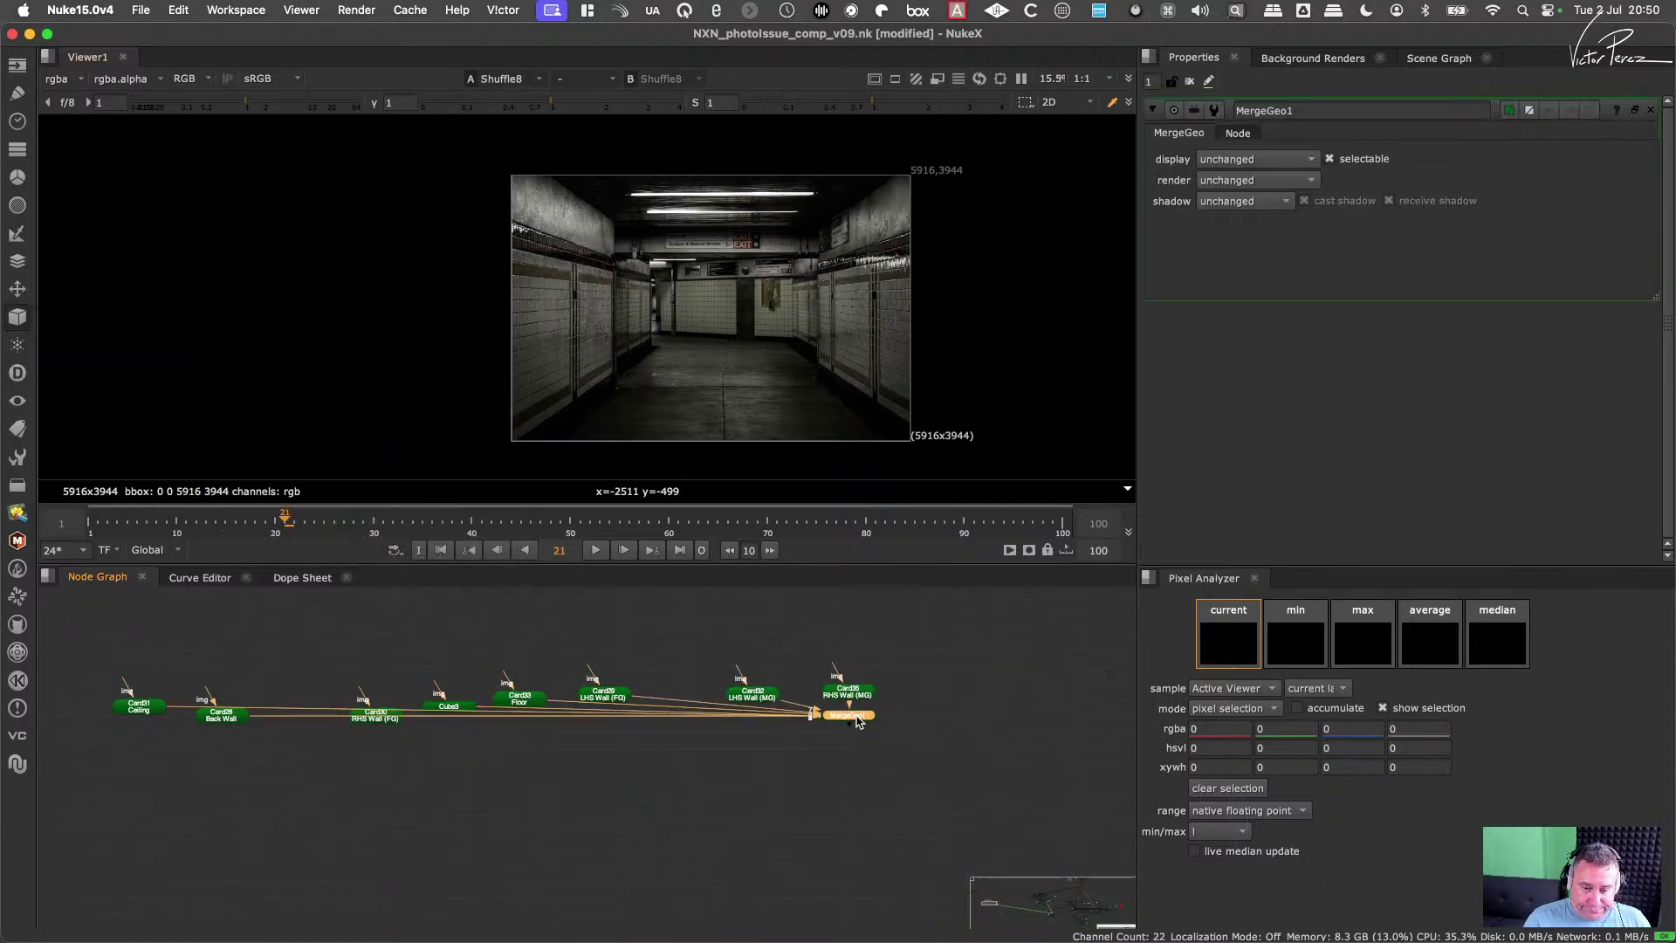
drag(841, 716, 536, 816)
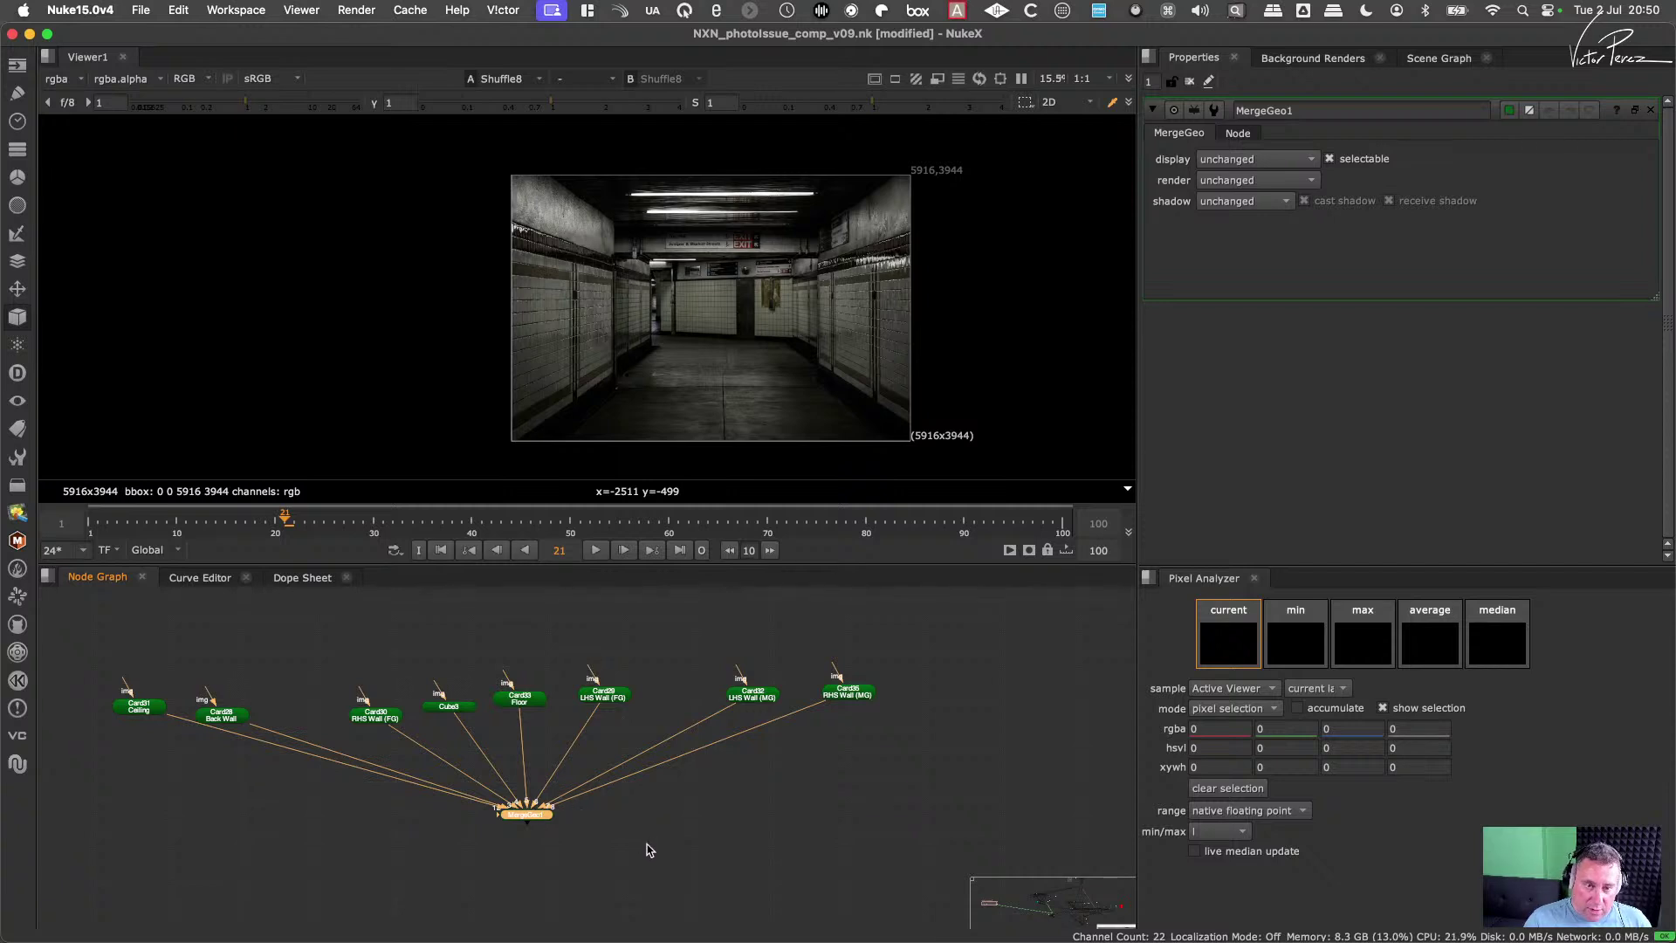
Step: Add a classic BasicMaterial shader node below the MergeGeo1 node
middle_drag(641, 861, 737, 774)
scroll(731, 784, down, 3)
scroll(750, 772, up, 5)
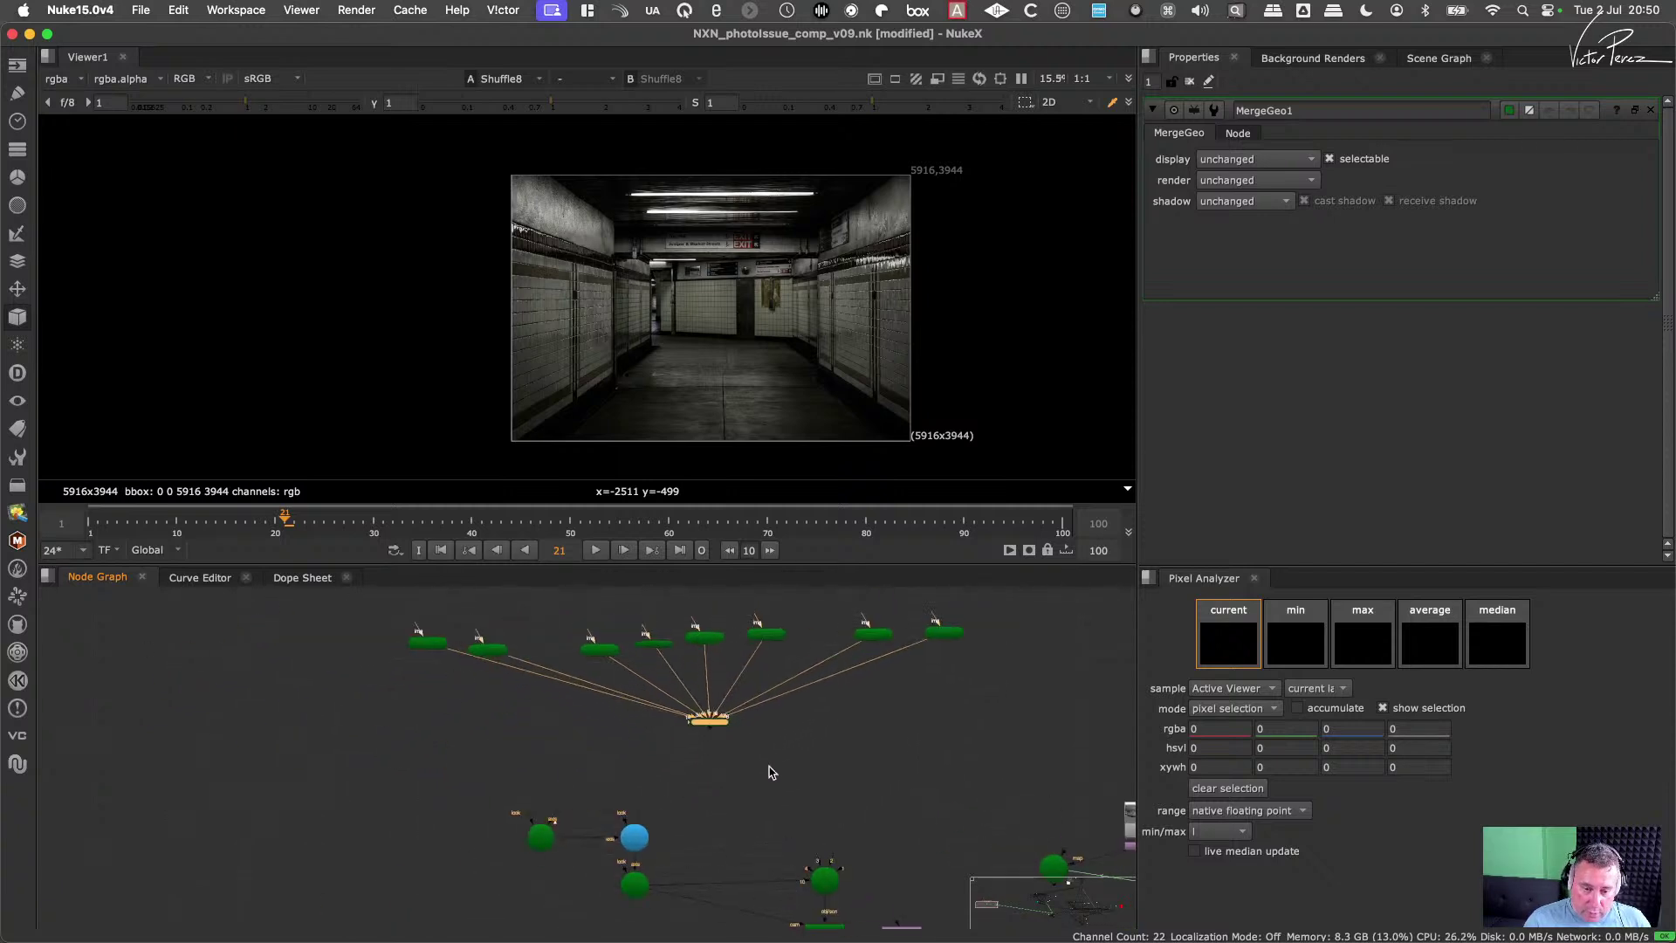
click(734, 744)
key(Tab)
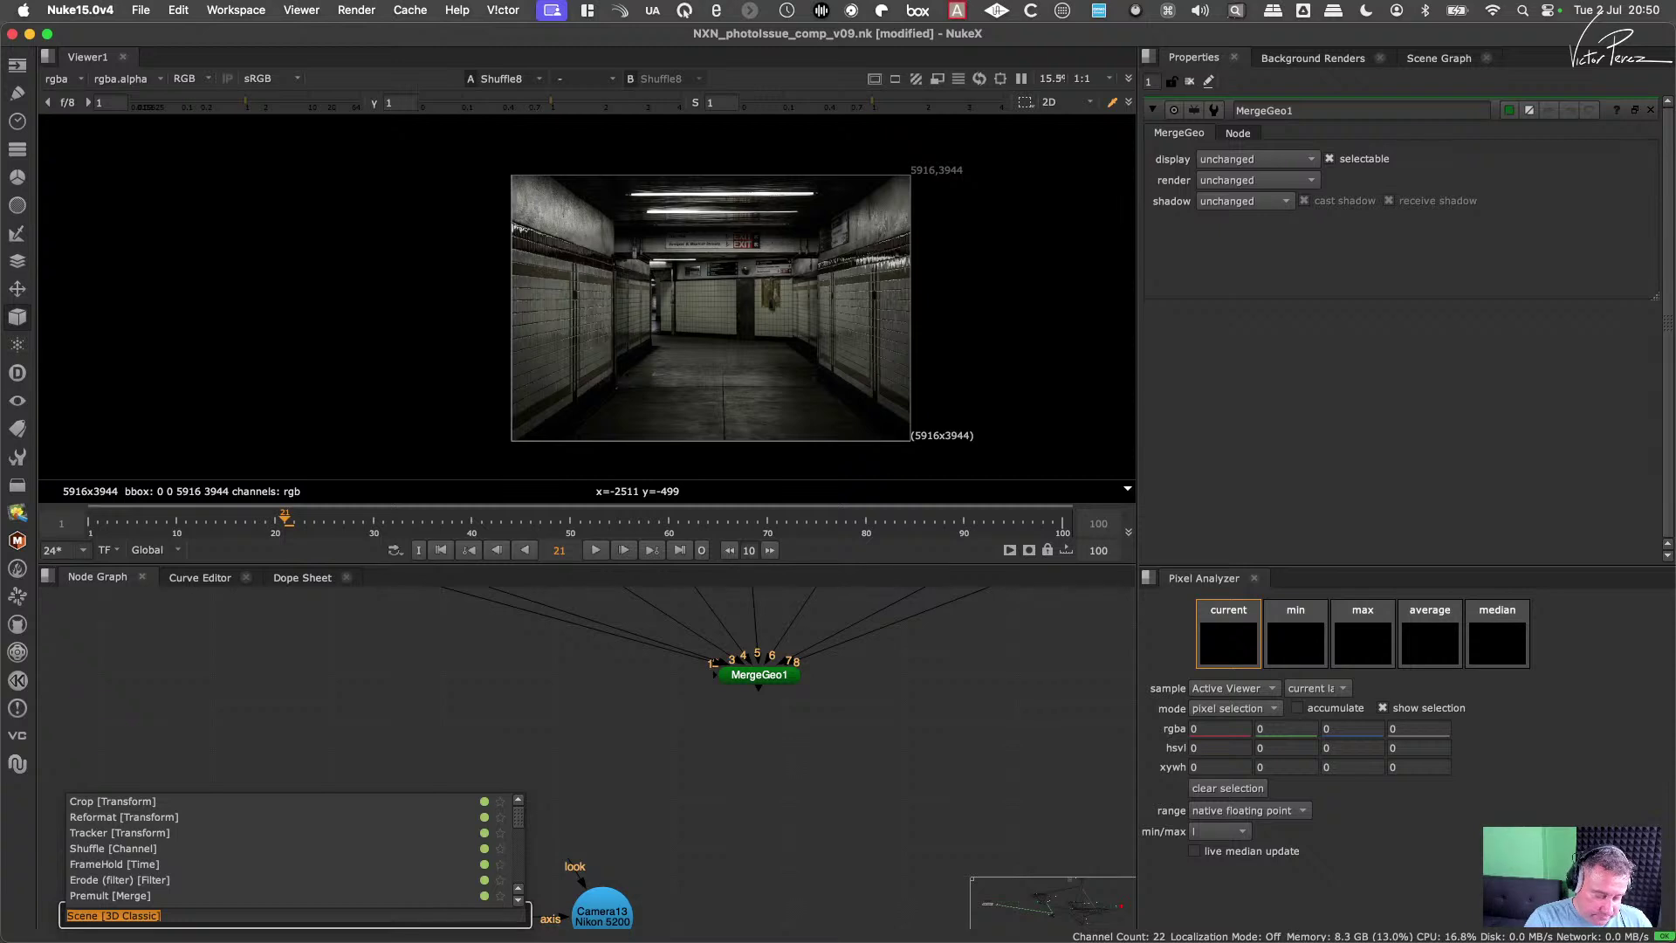
text(ax)
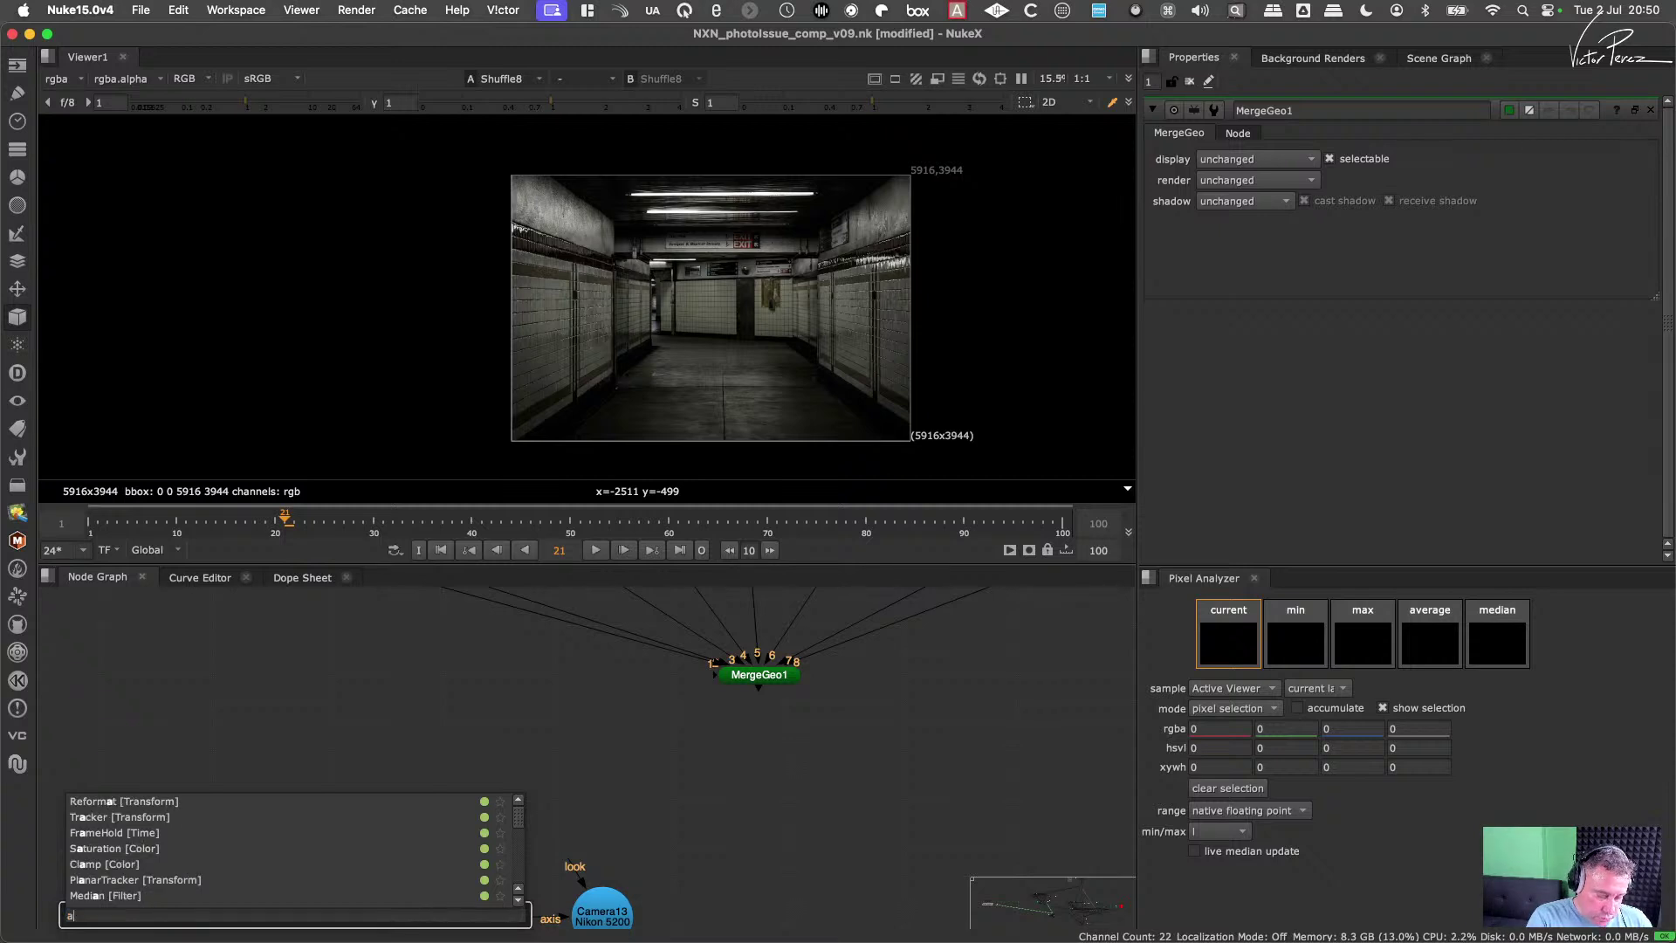
key(BackSpace)
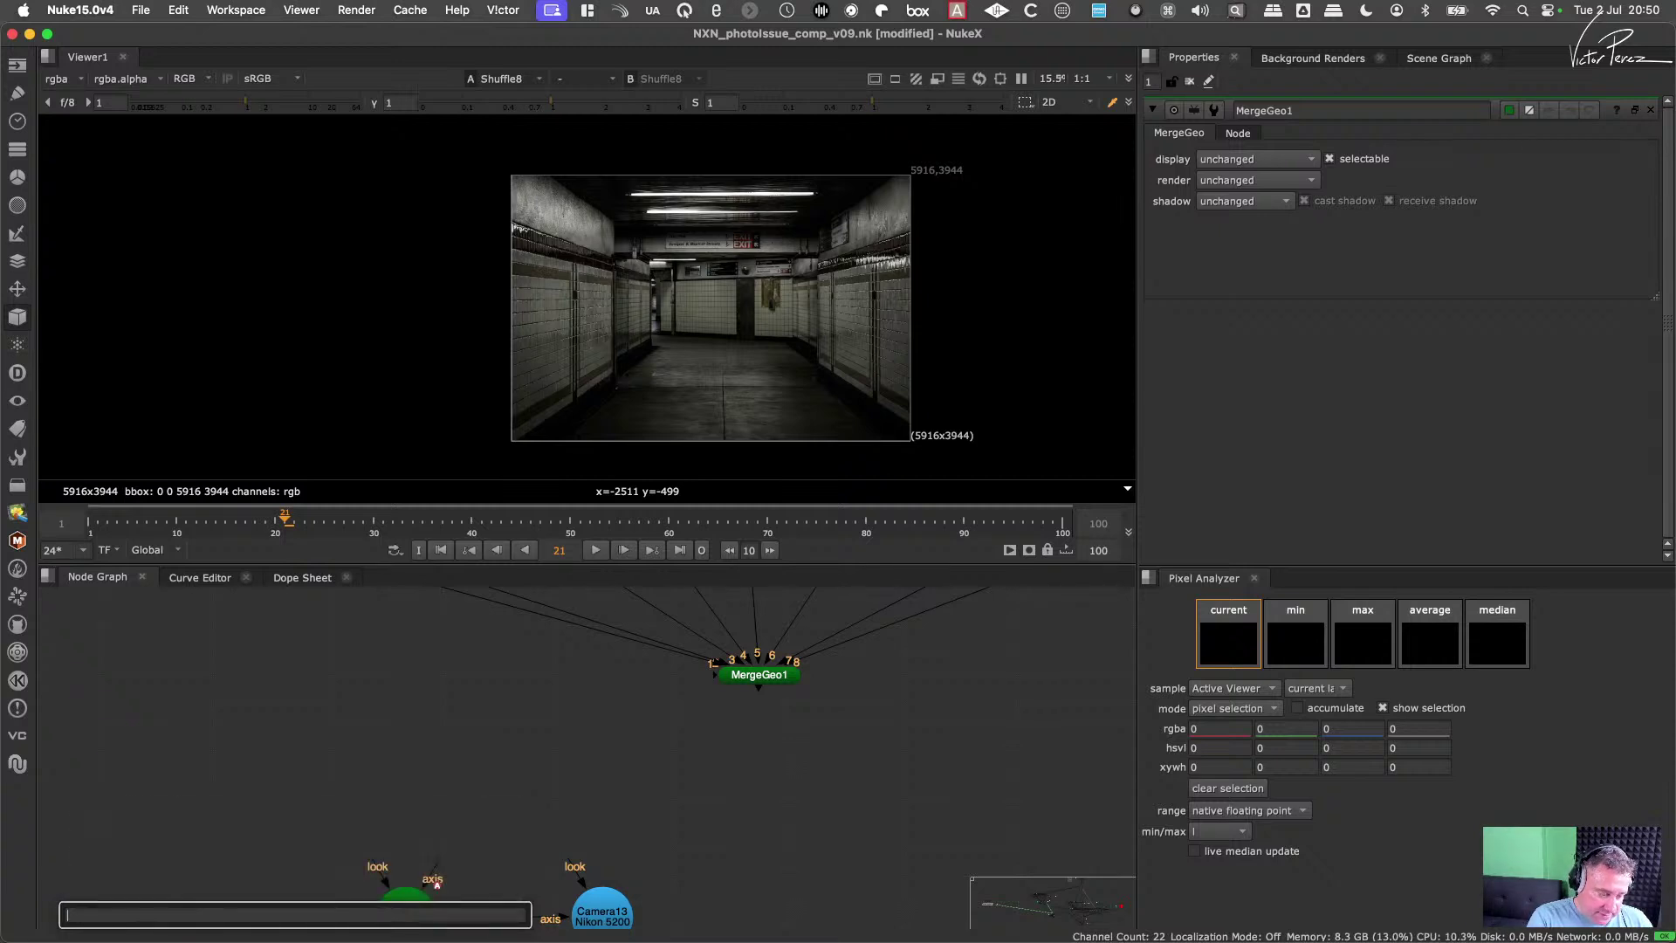
text(bas)
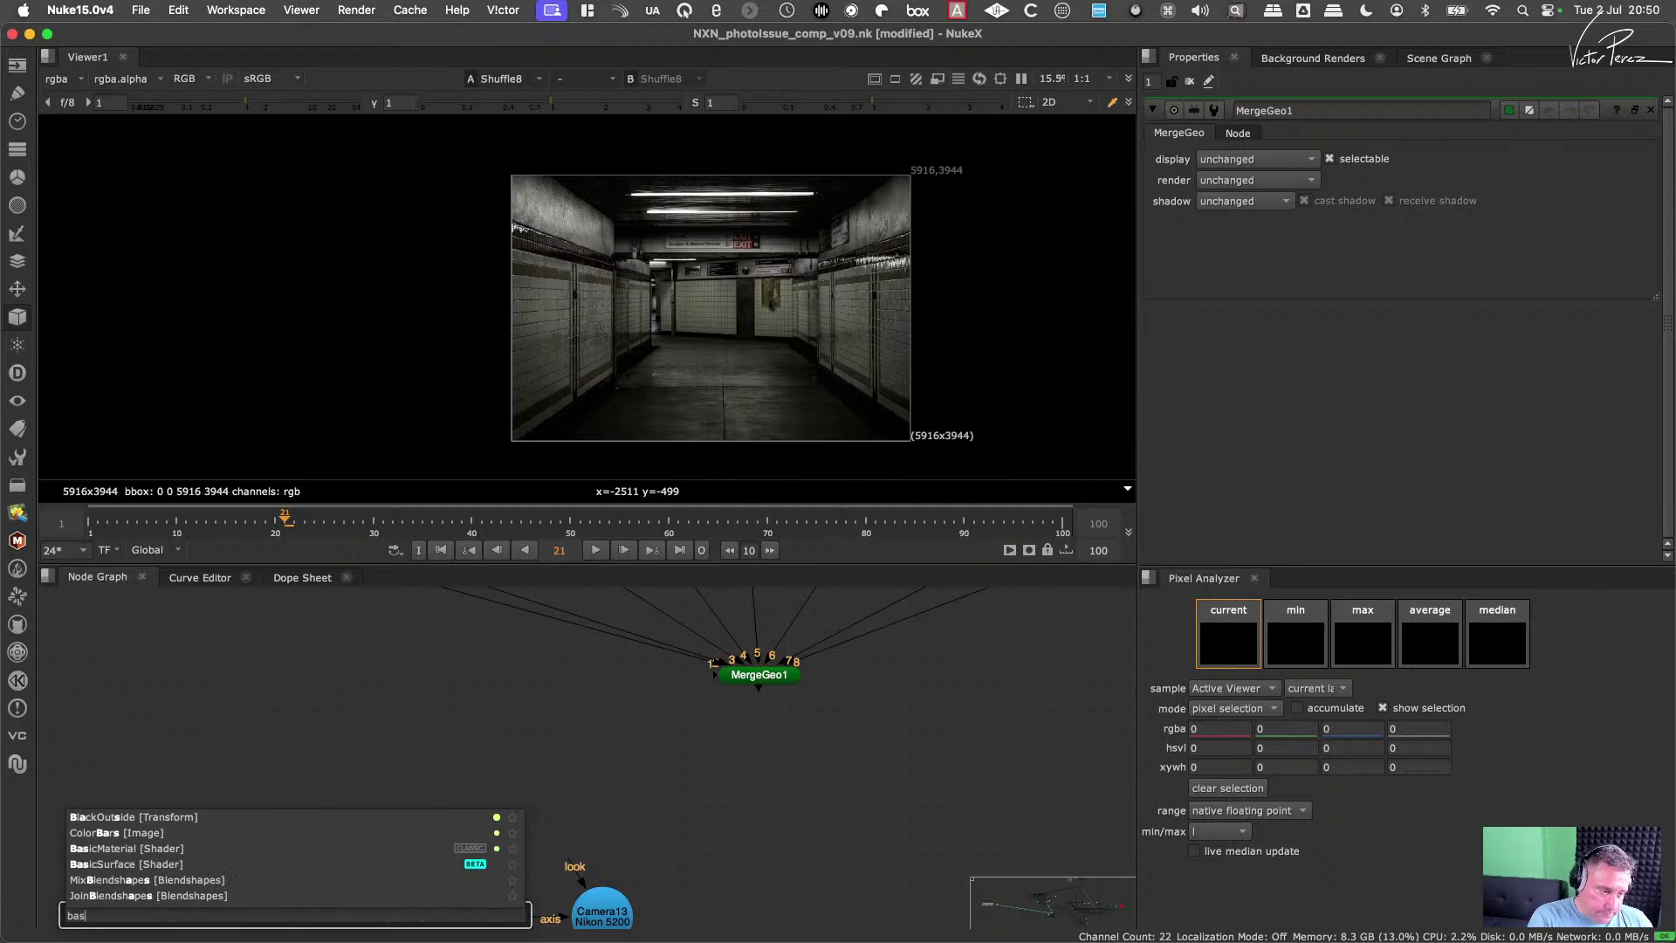
key(Down)
key(Down)
key(Down)
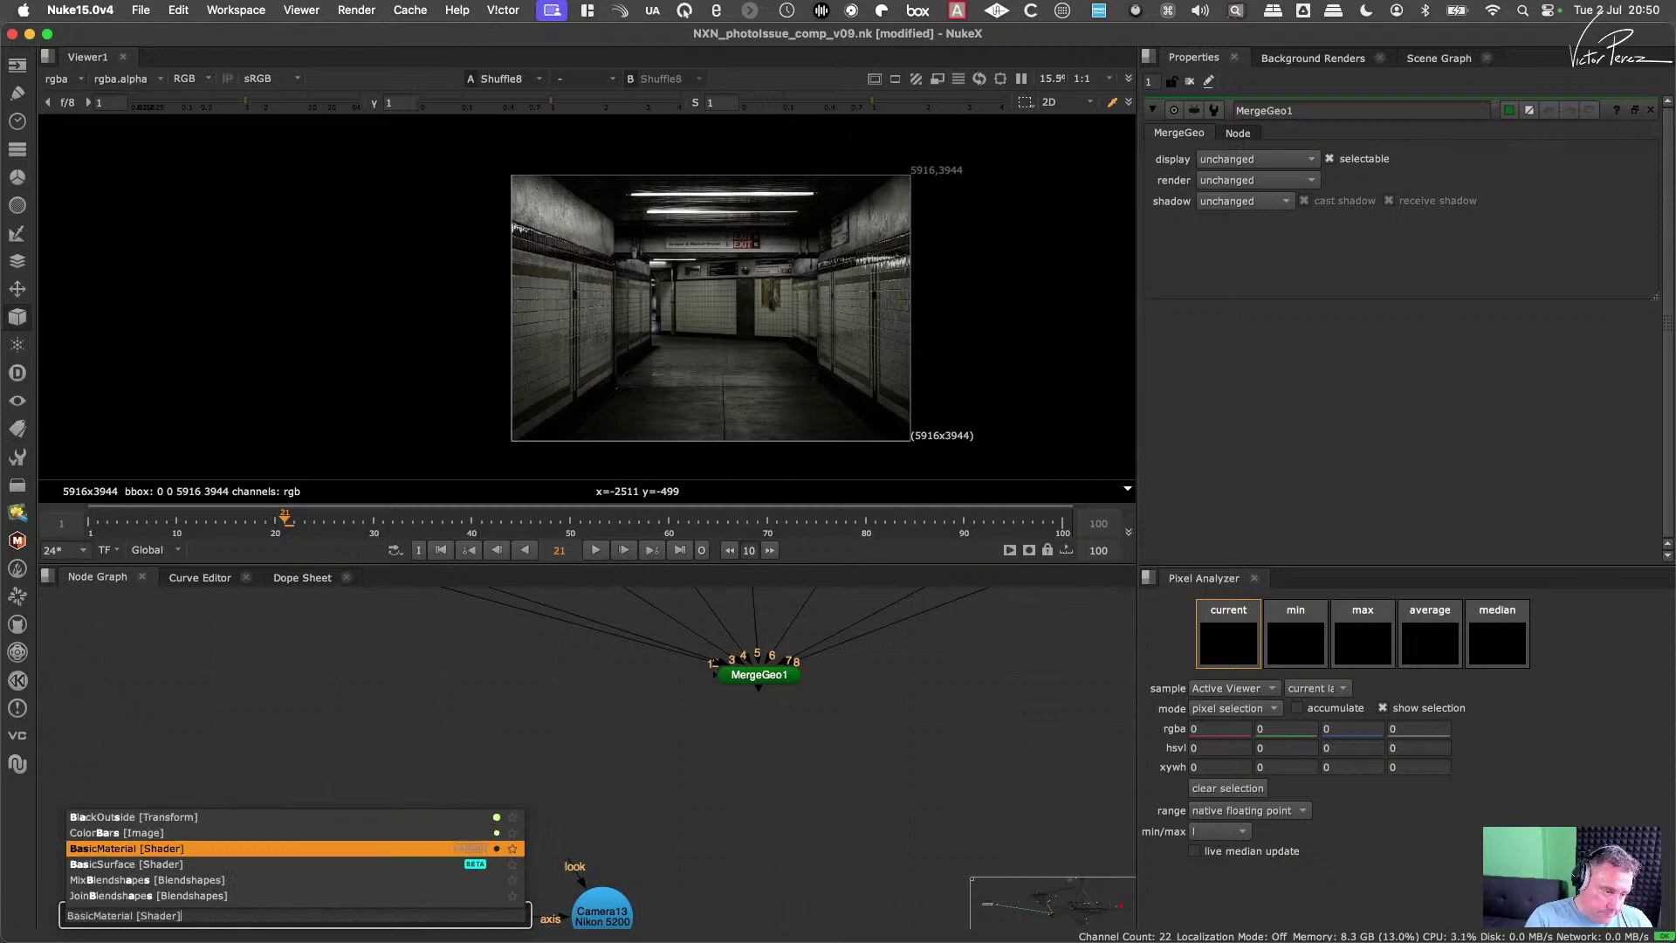
key(Return)
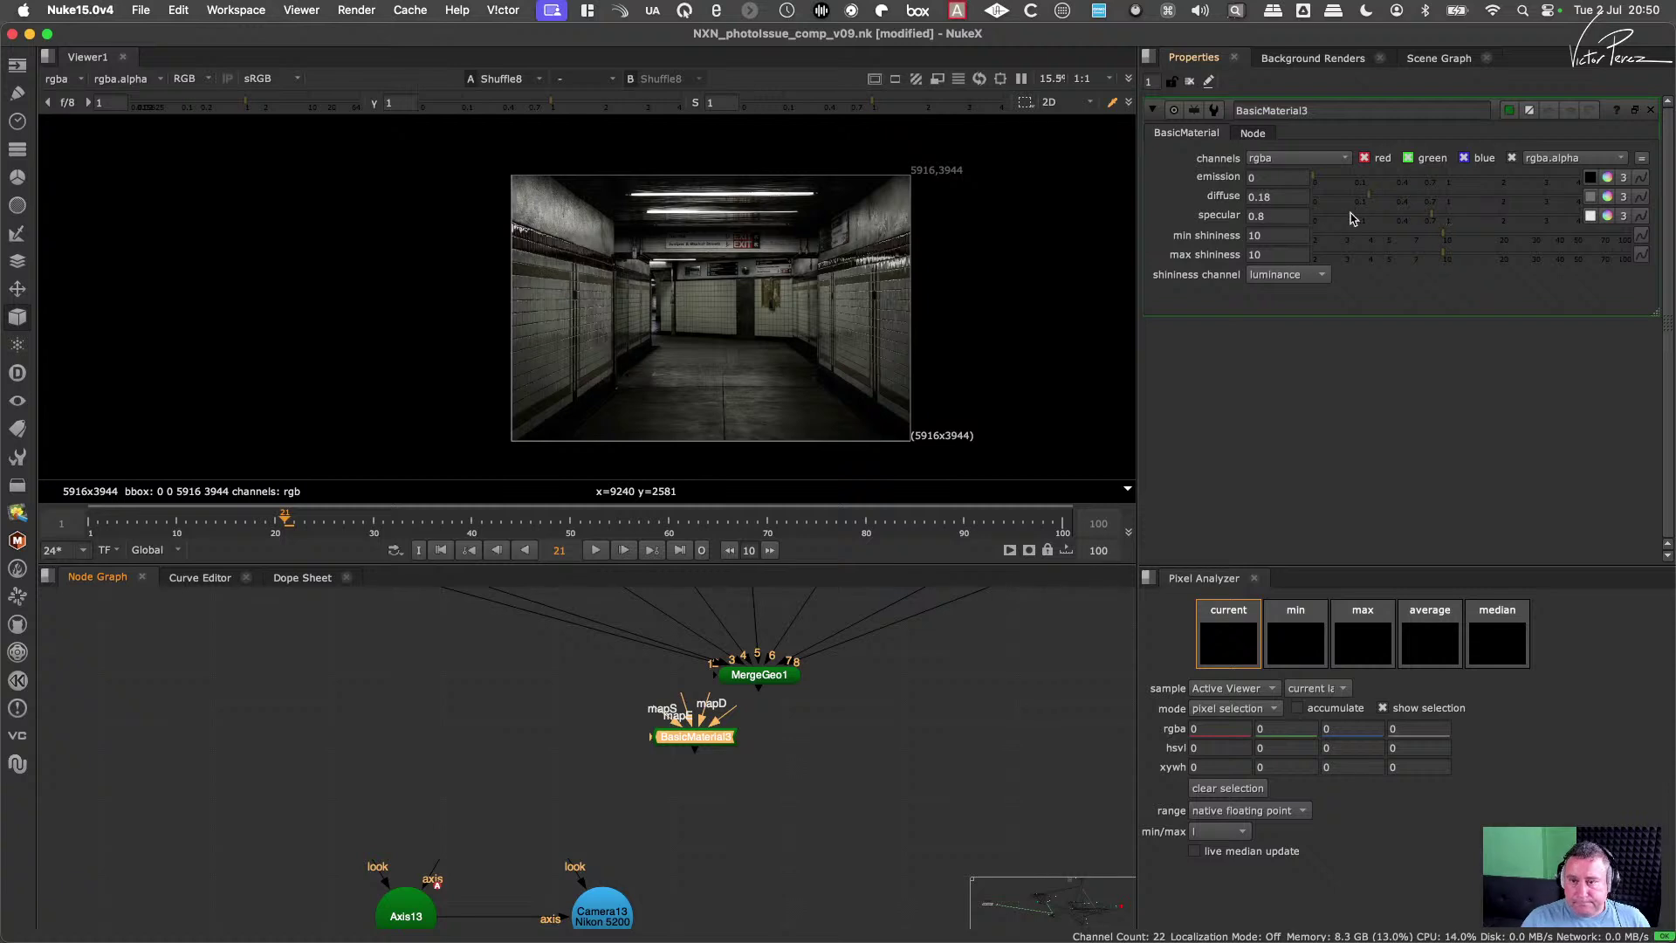
Step: Set the BasicMaterial's diffuse to 0, specular to 1 and both min and max shininess to 0, and place it beside the merge branch
double_click(1294, 192)
text(0)
key(Tab)
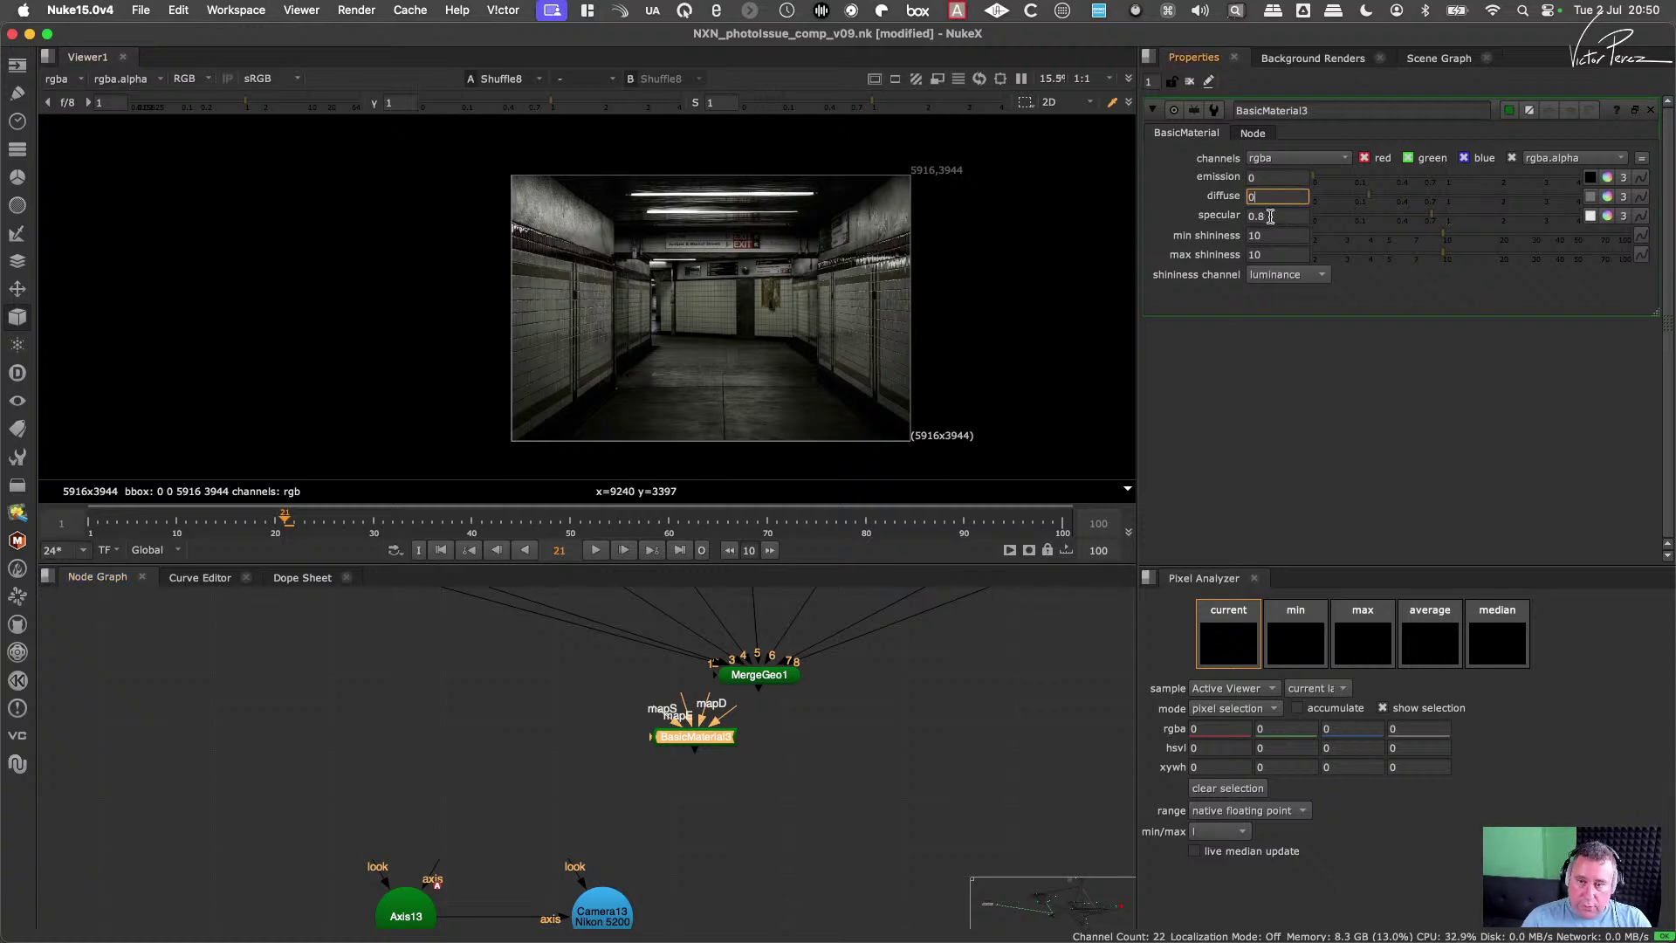
text(1)
key(Tab)
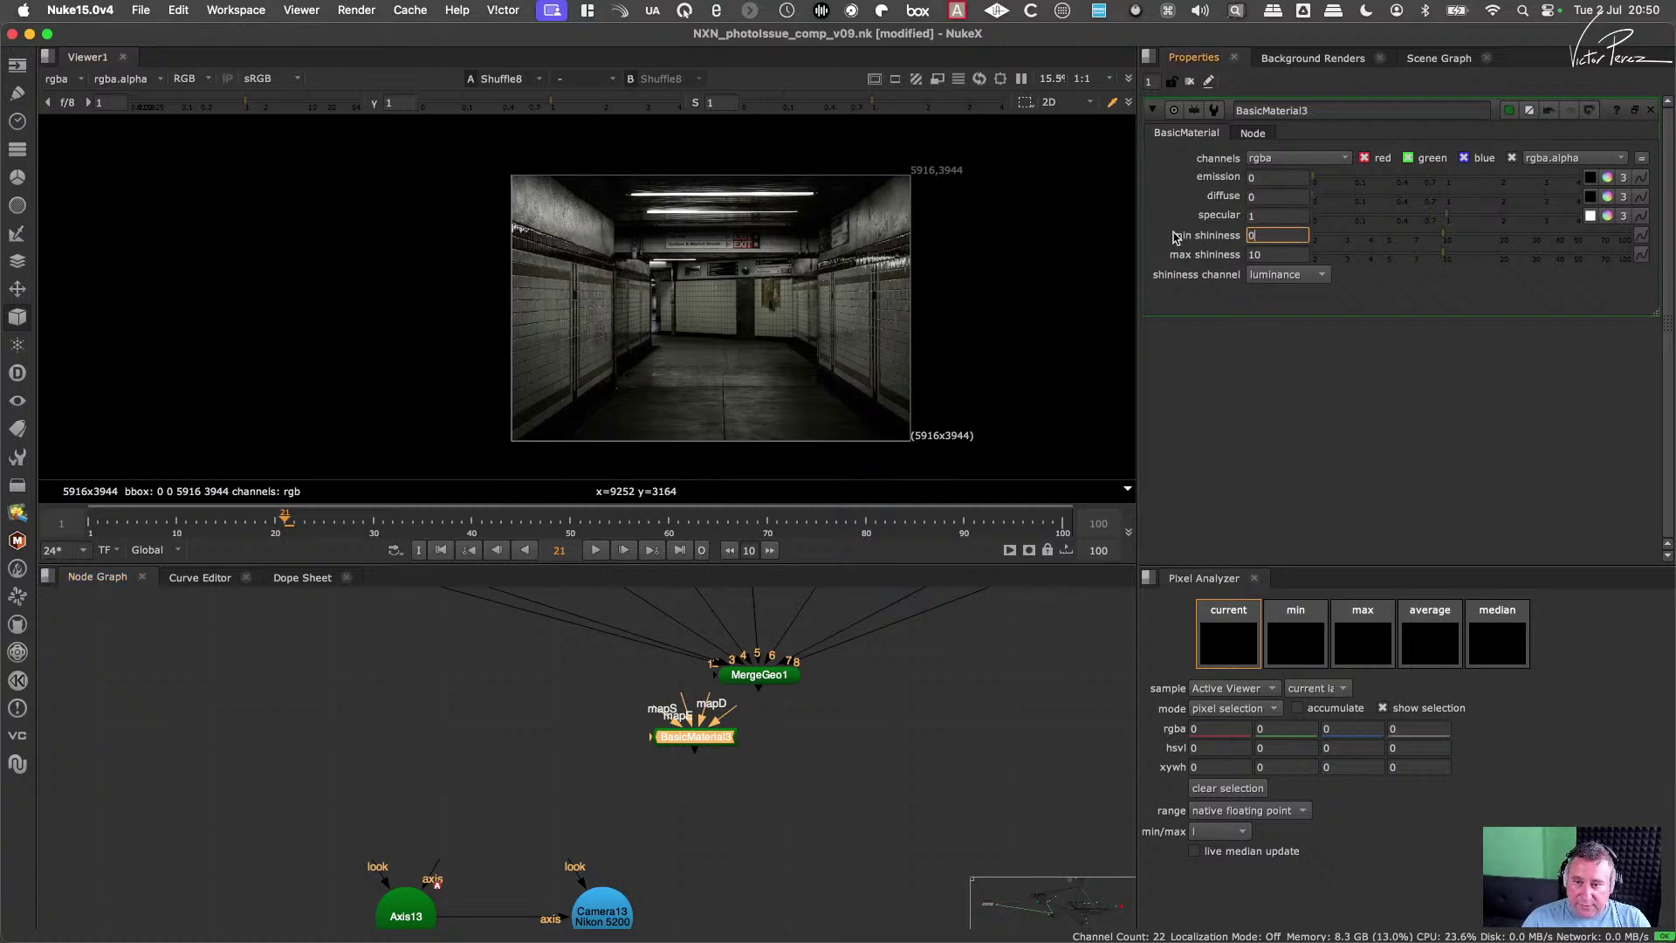
text(0)
key(Tab)
text(0)
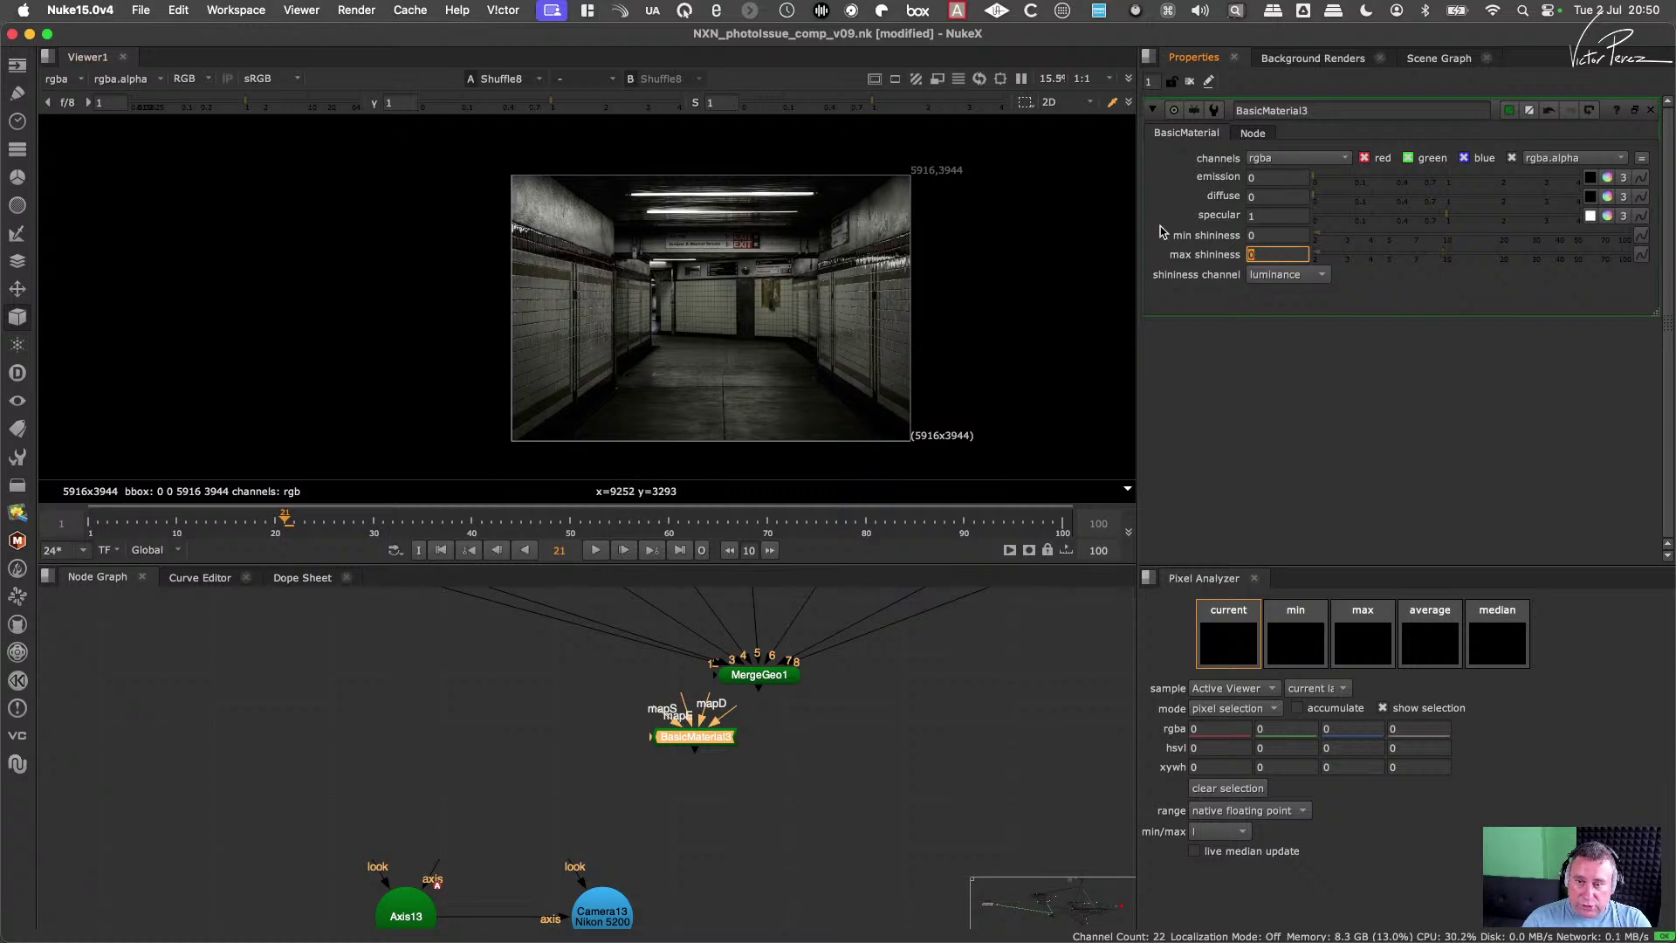
drag(734, 729, 638, 724)
click(746, 736)
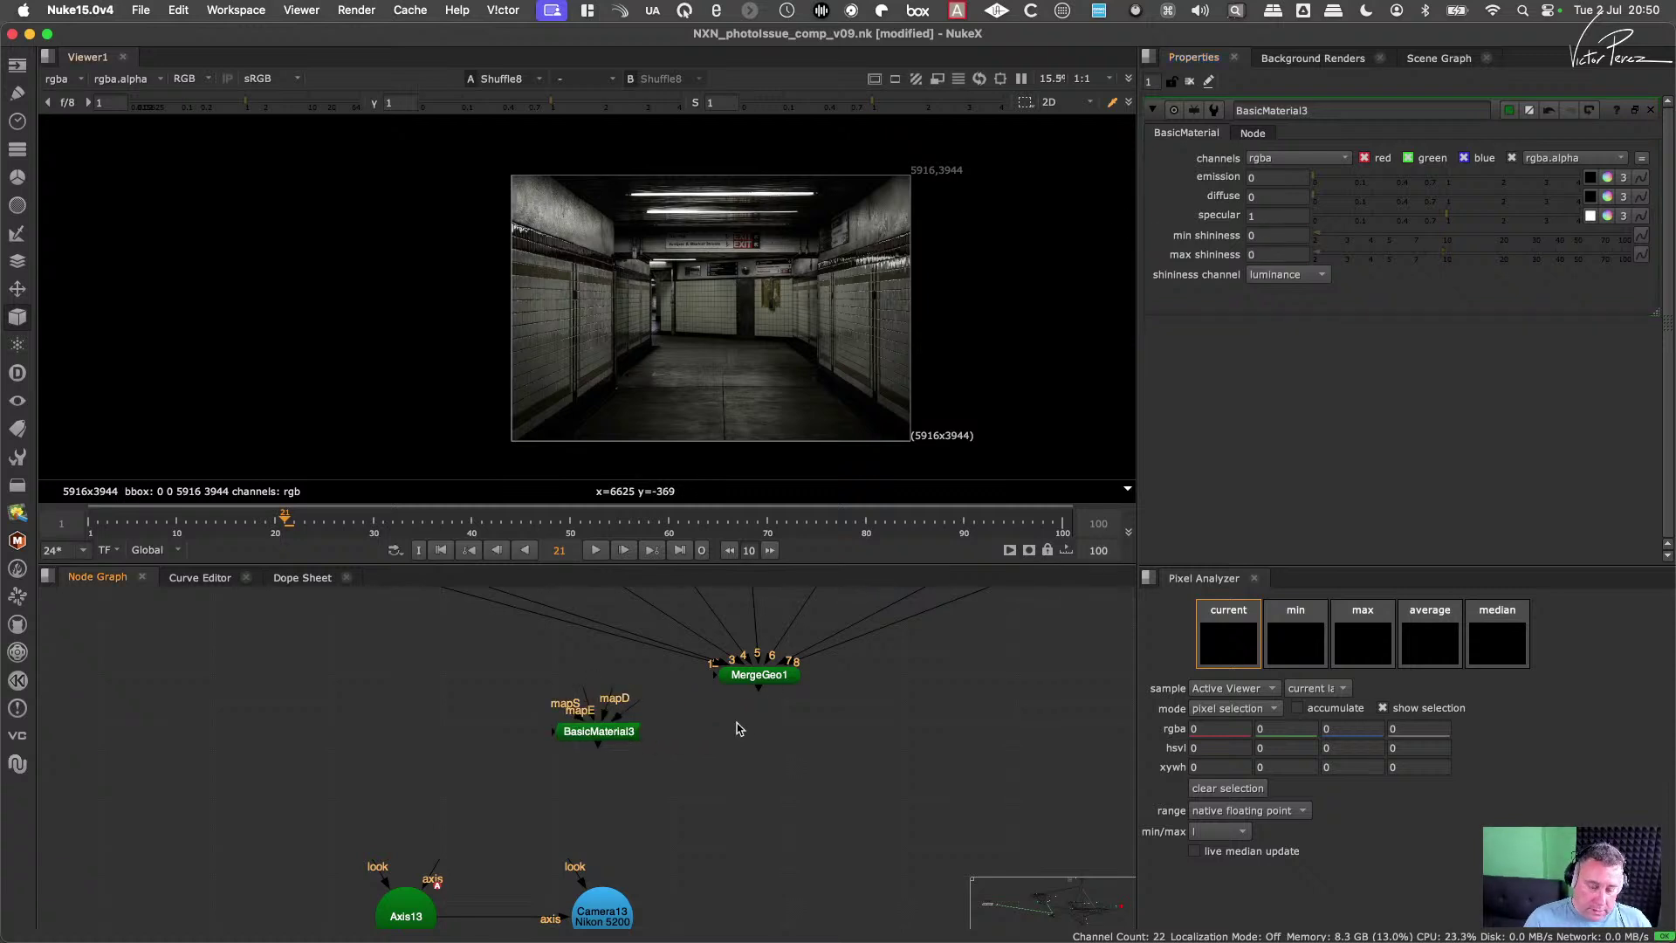
key(p)
key(p)
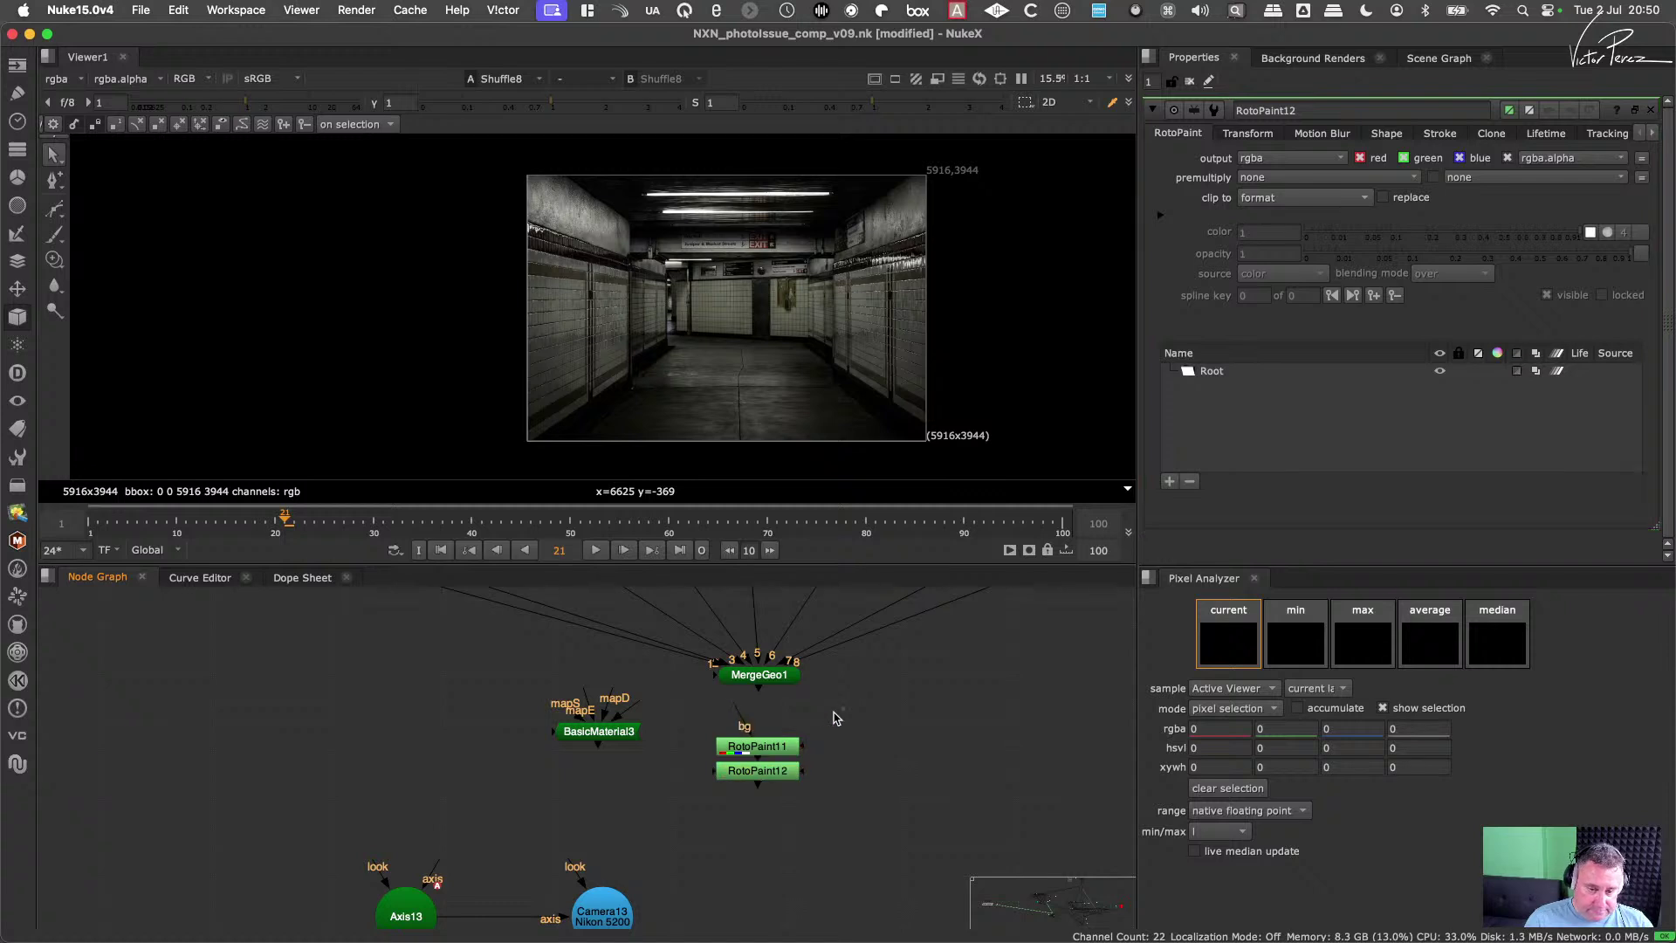
key(Delete)
Step: Add an ApplyMaterial node directly below MergeGeo1, feeding it the merged geometry and BasicMaterial3 as its material
key(Tab)
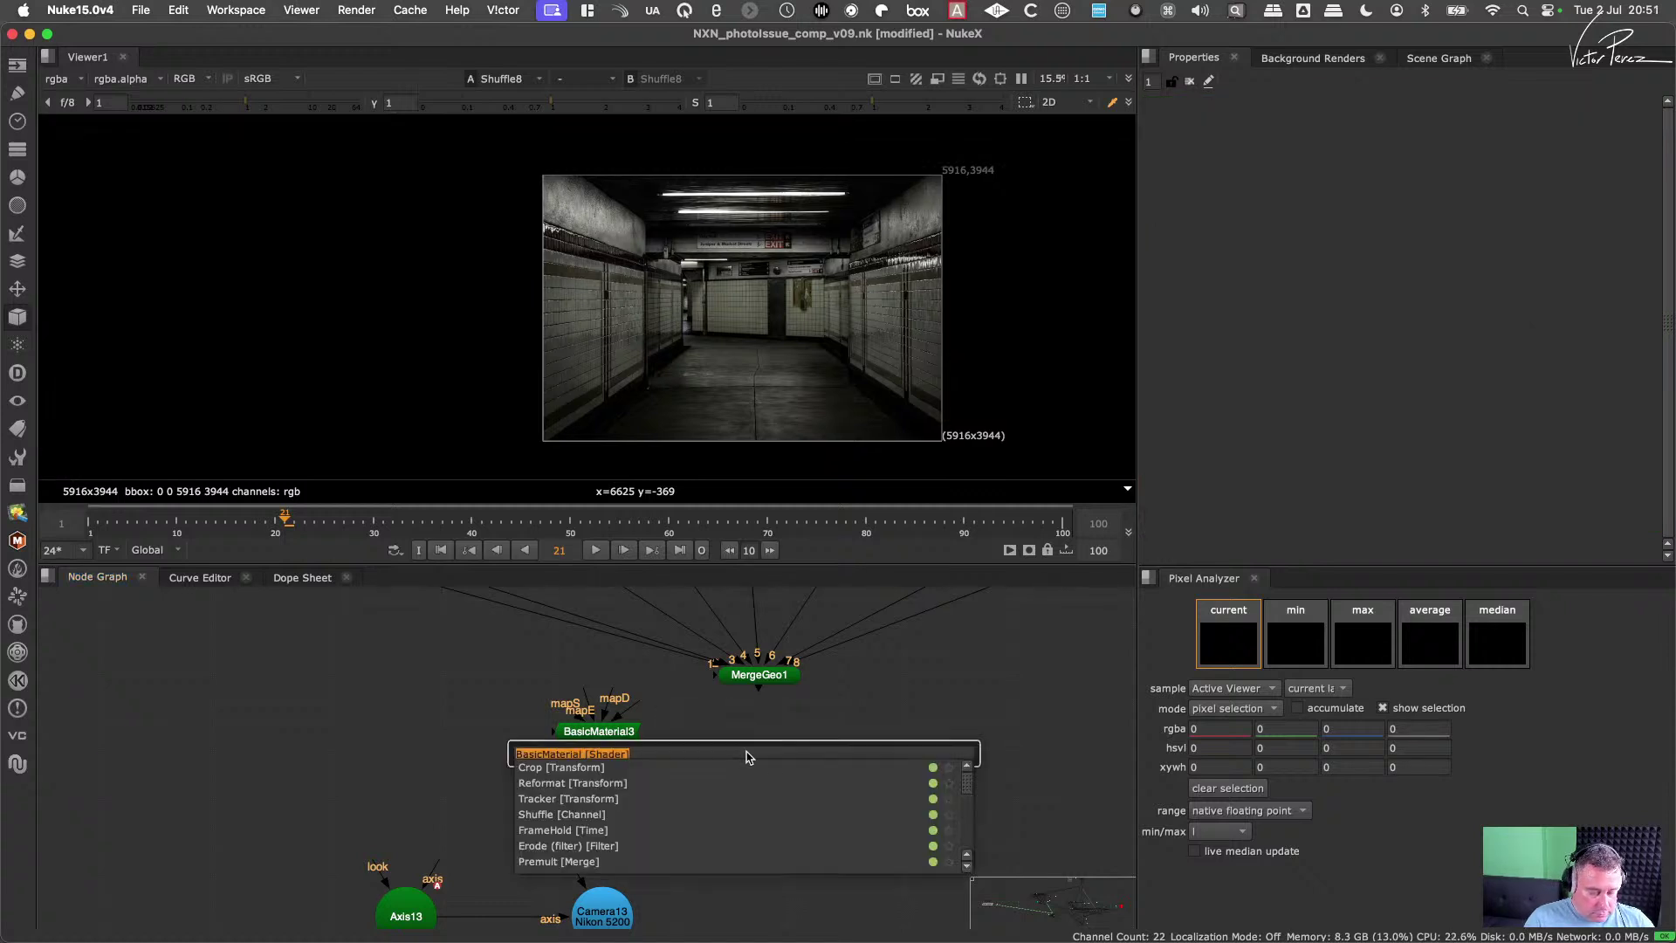
text(appl)
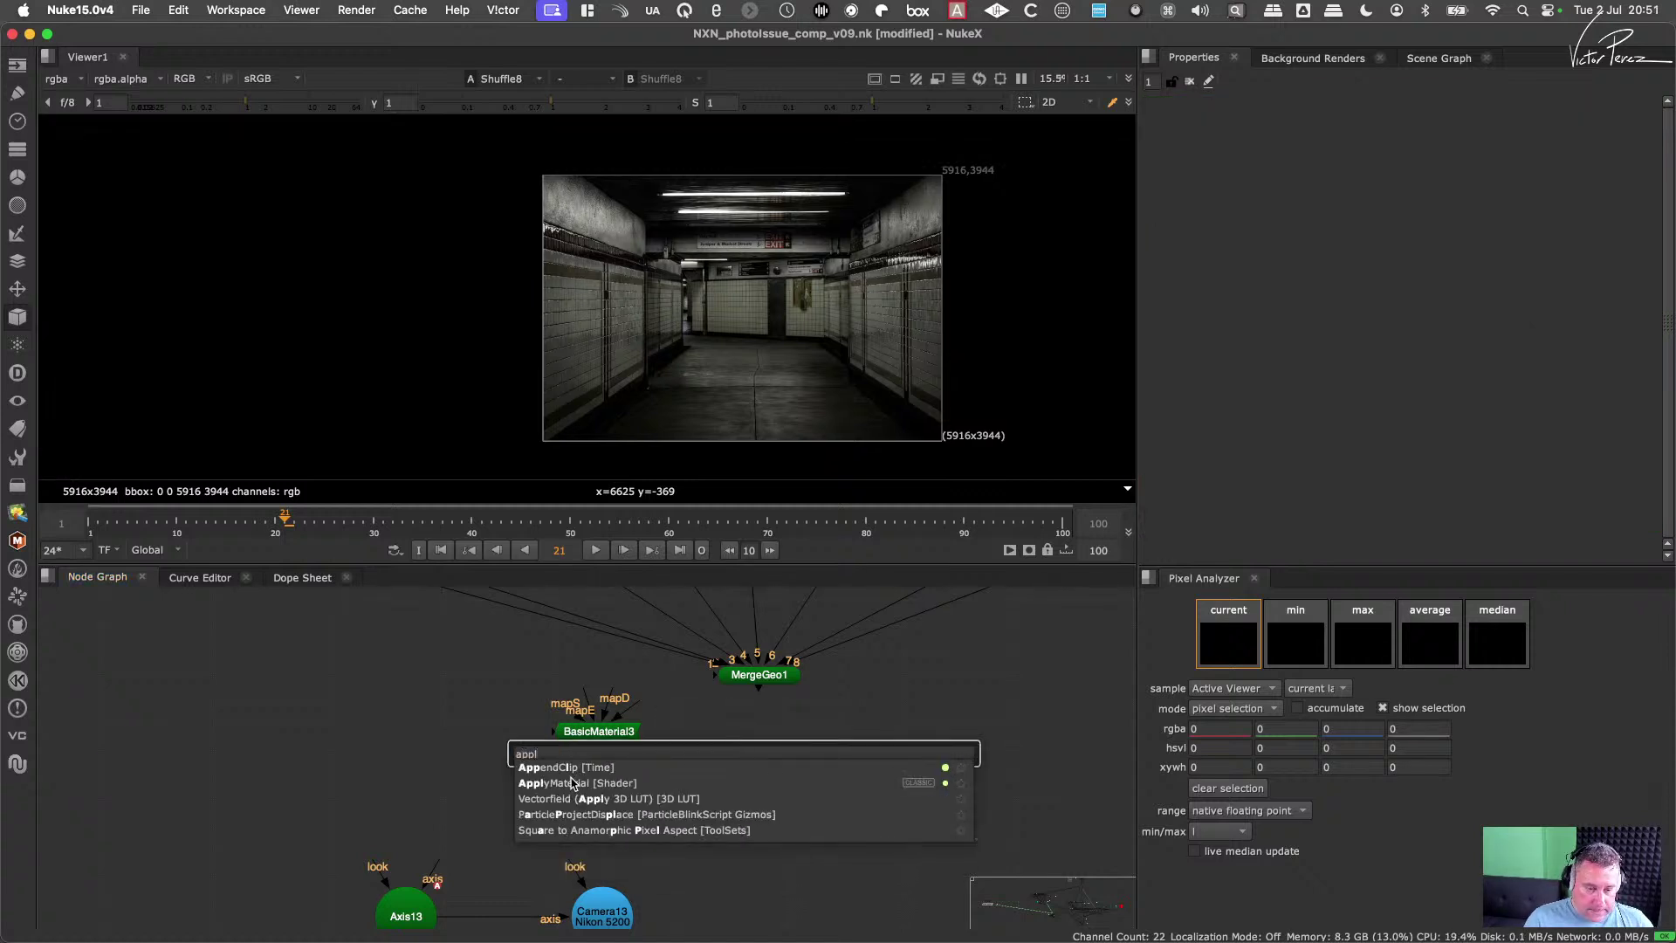
click(572, 782)
drag(757, 740, 602, 730)
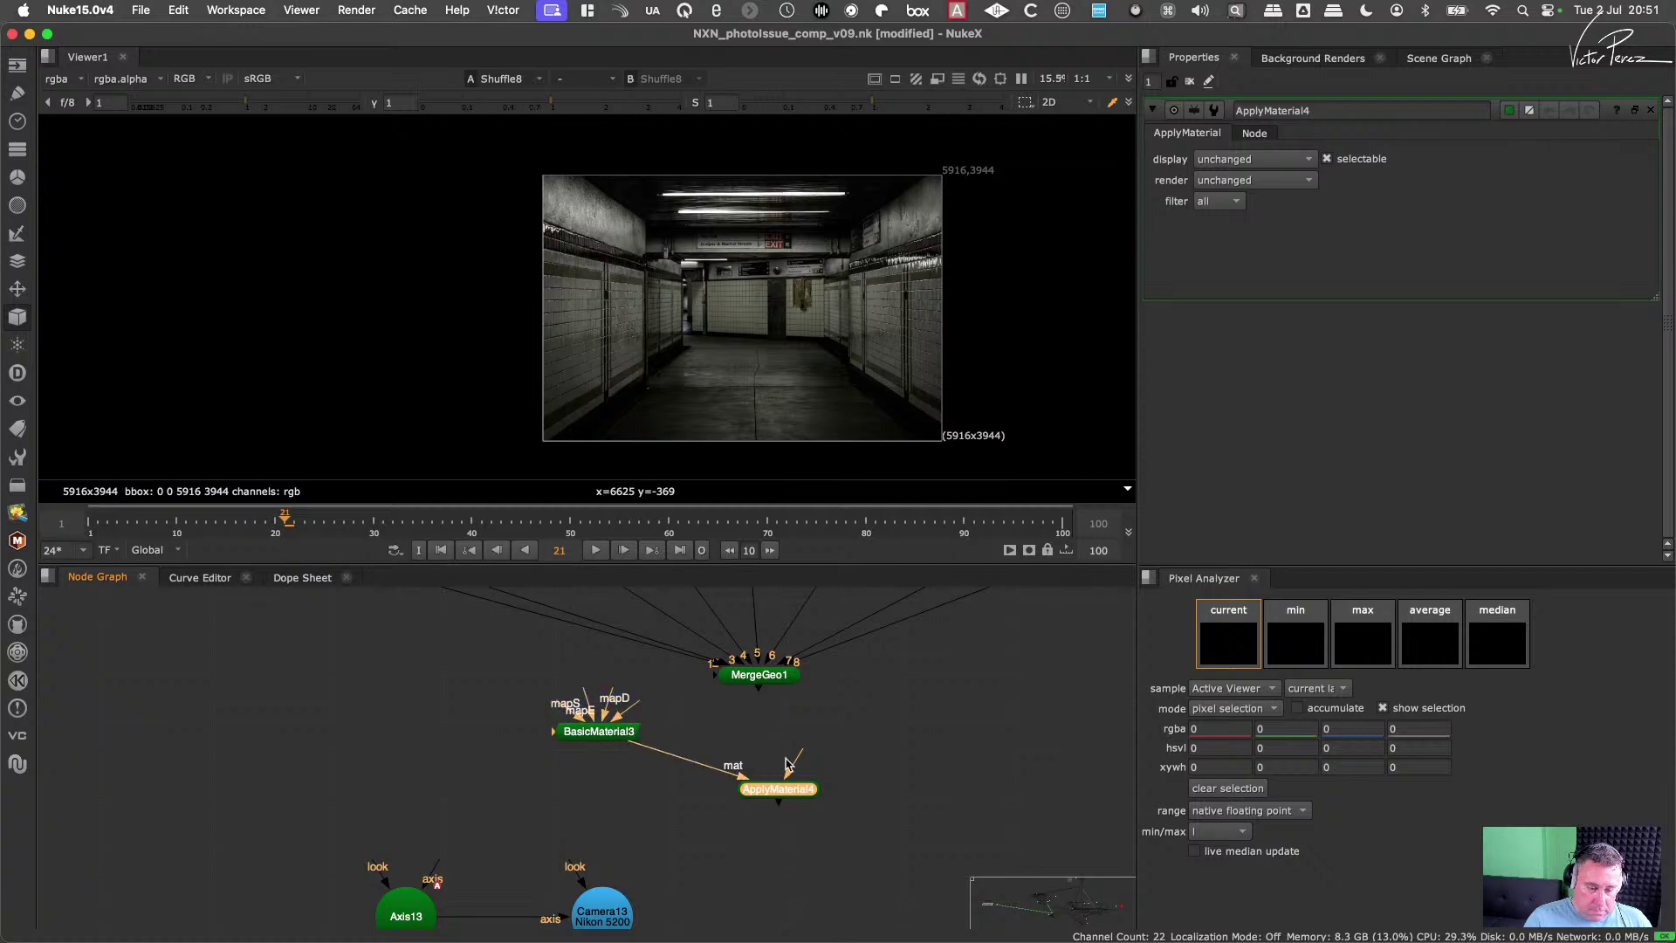
drag(800, 753, 759, 683)
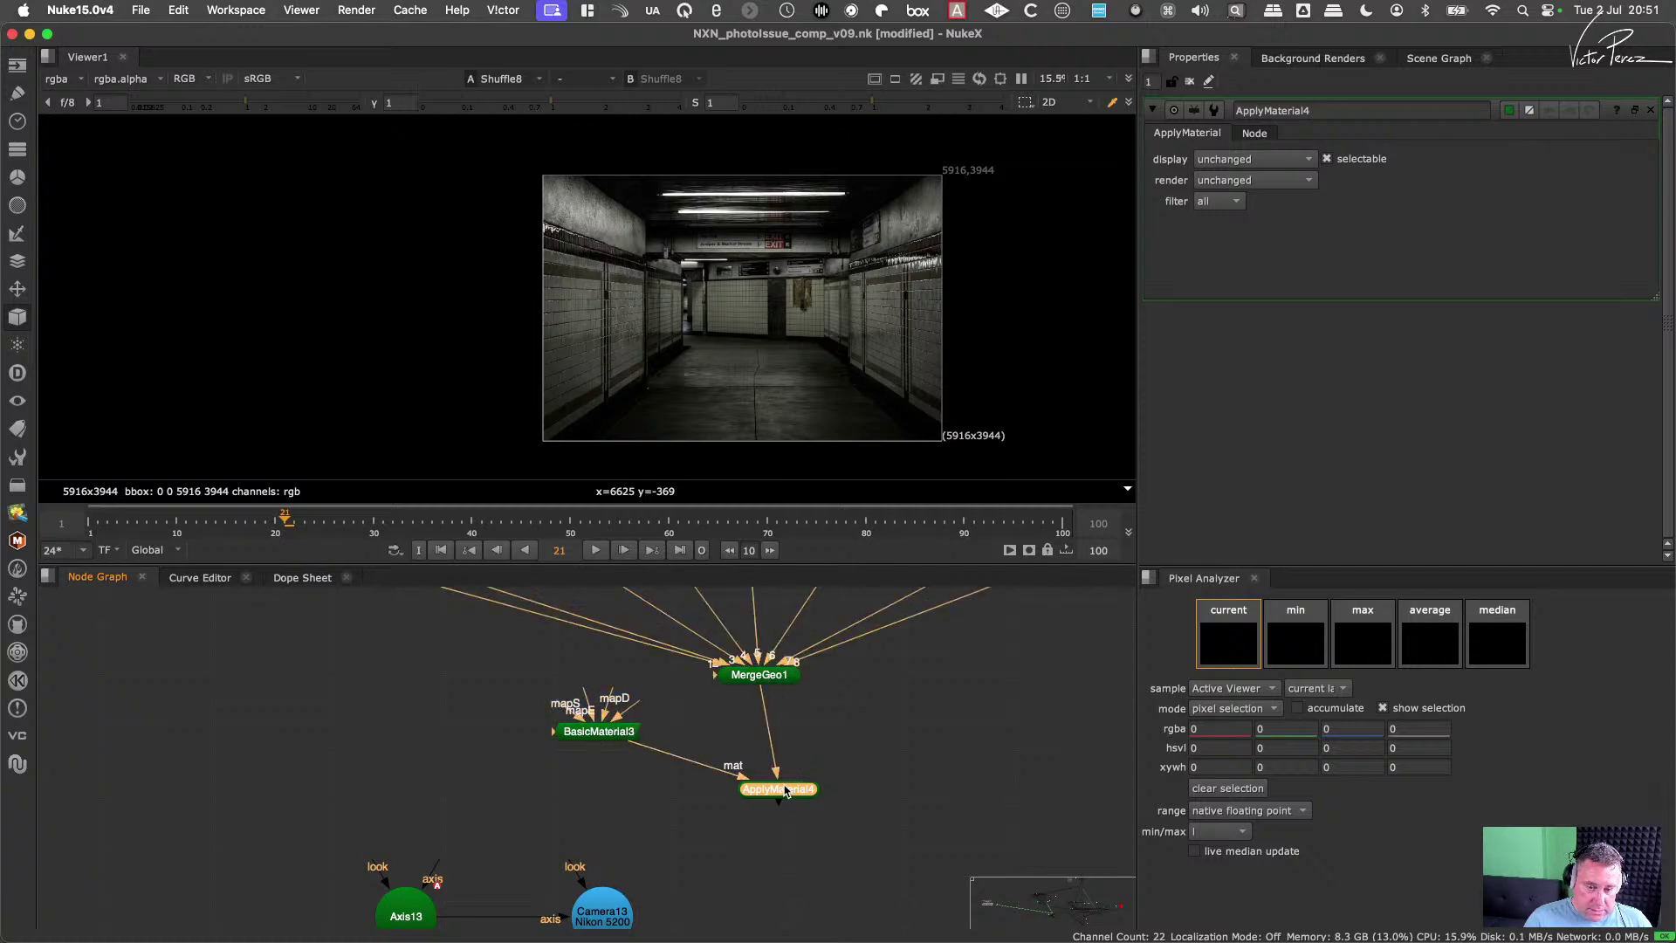
drag(780, 791, 761, 737)
Step: View the ApplyMaterial4 geometry in the 3D viewer, framed and seen from the front
key(1)
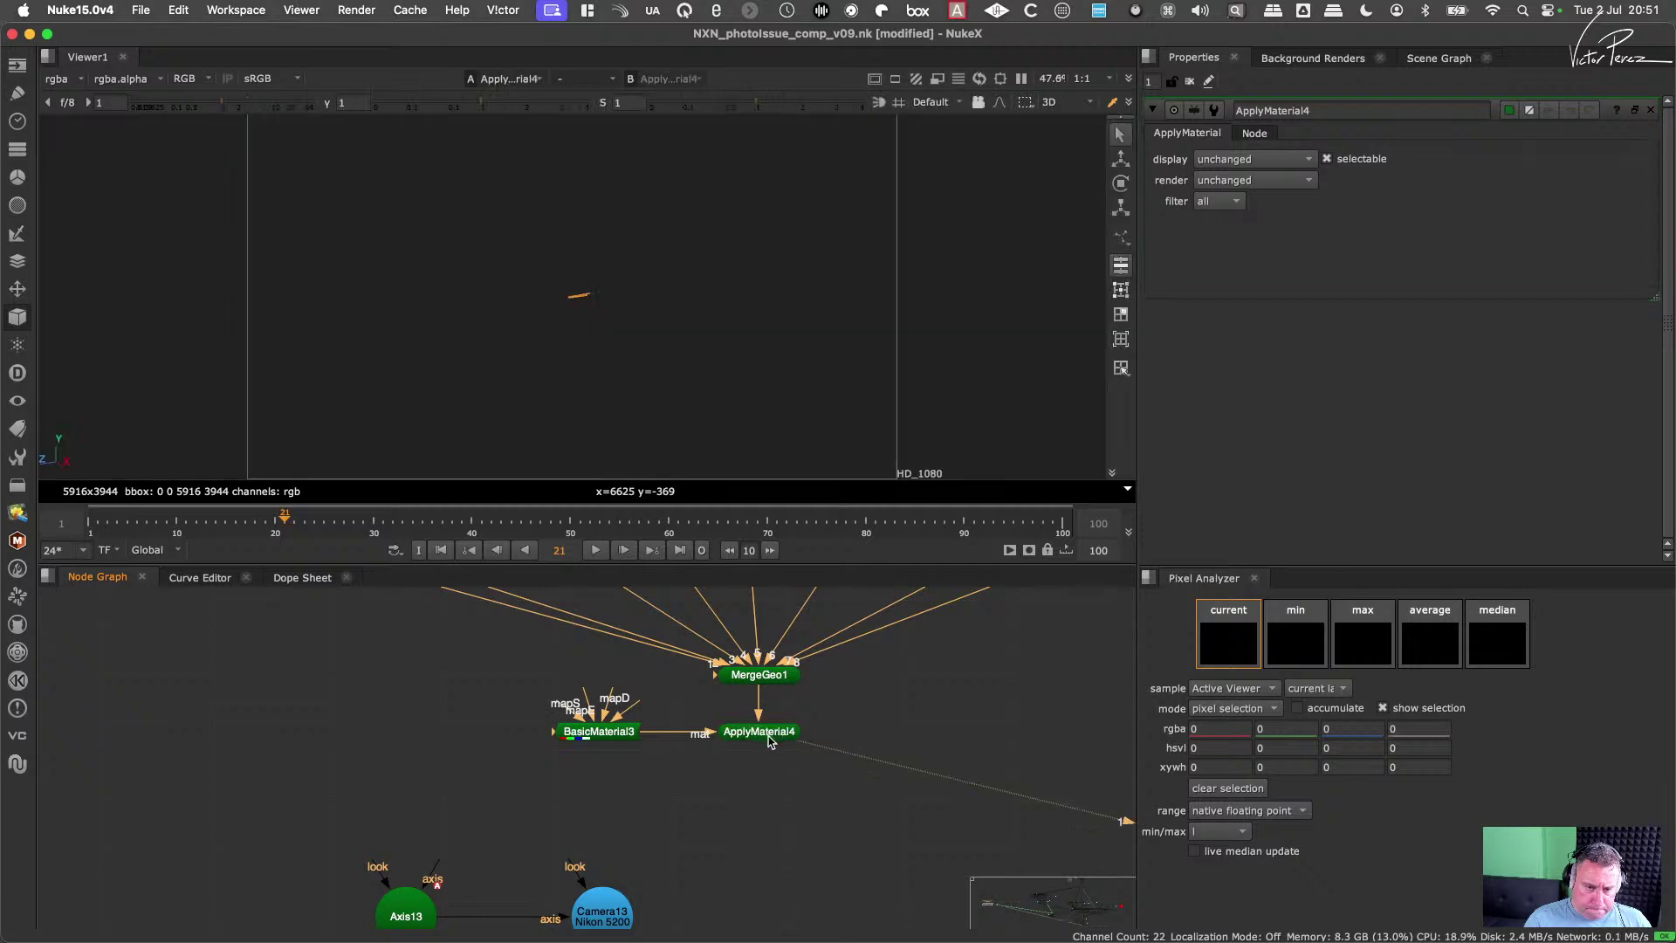
key(f)
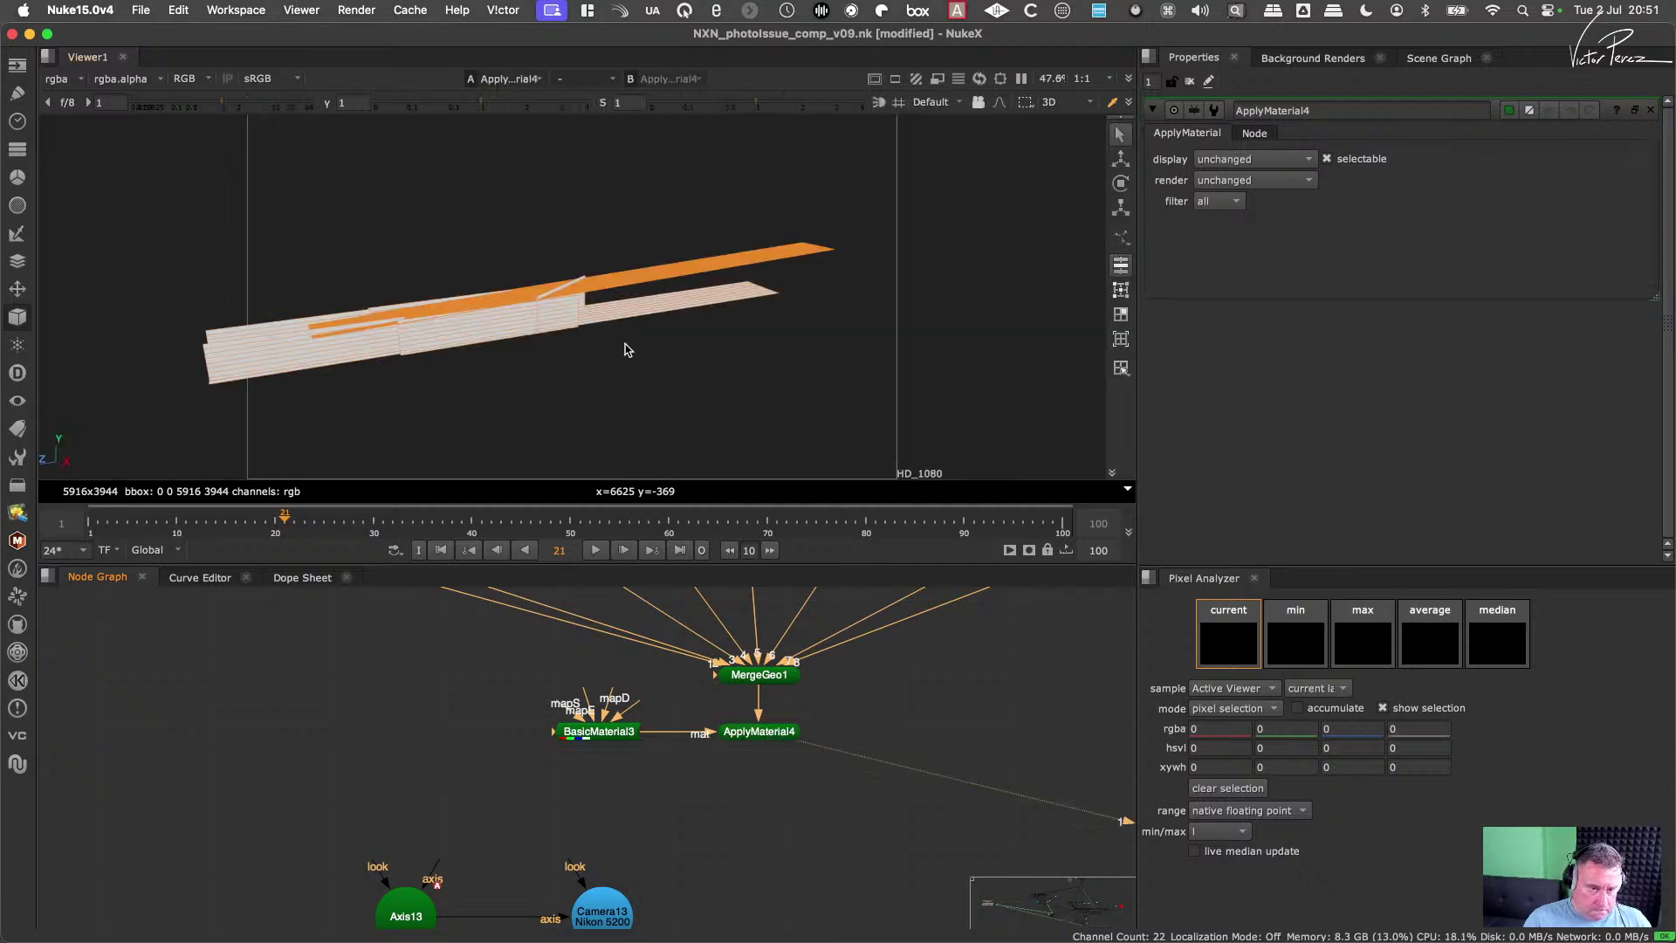
ctrl+drag(628, 348, 754, 382)
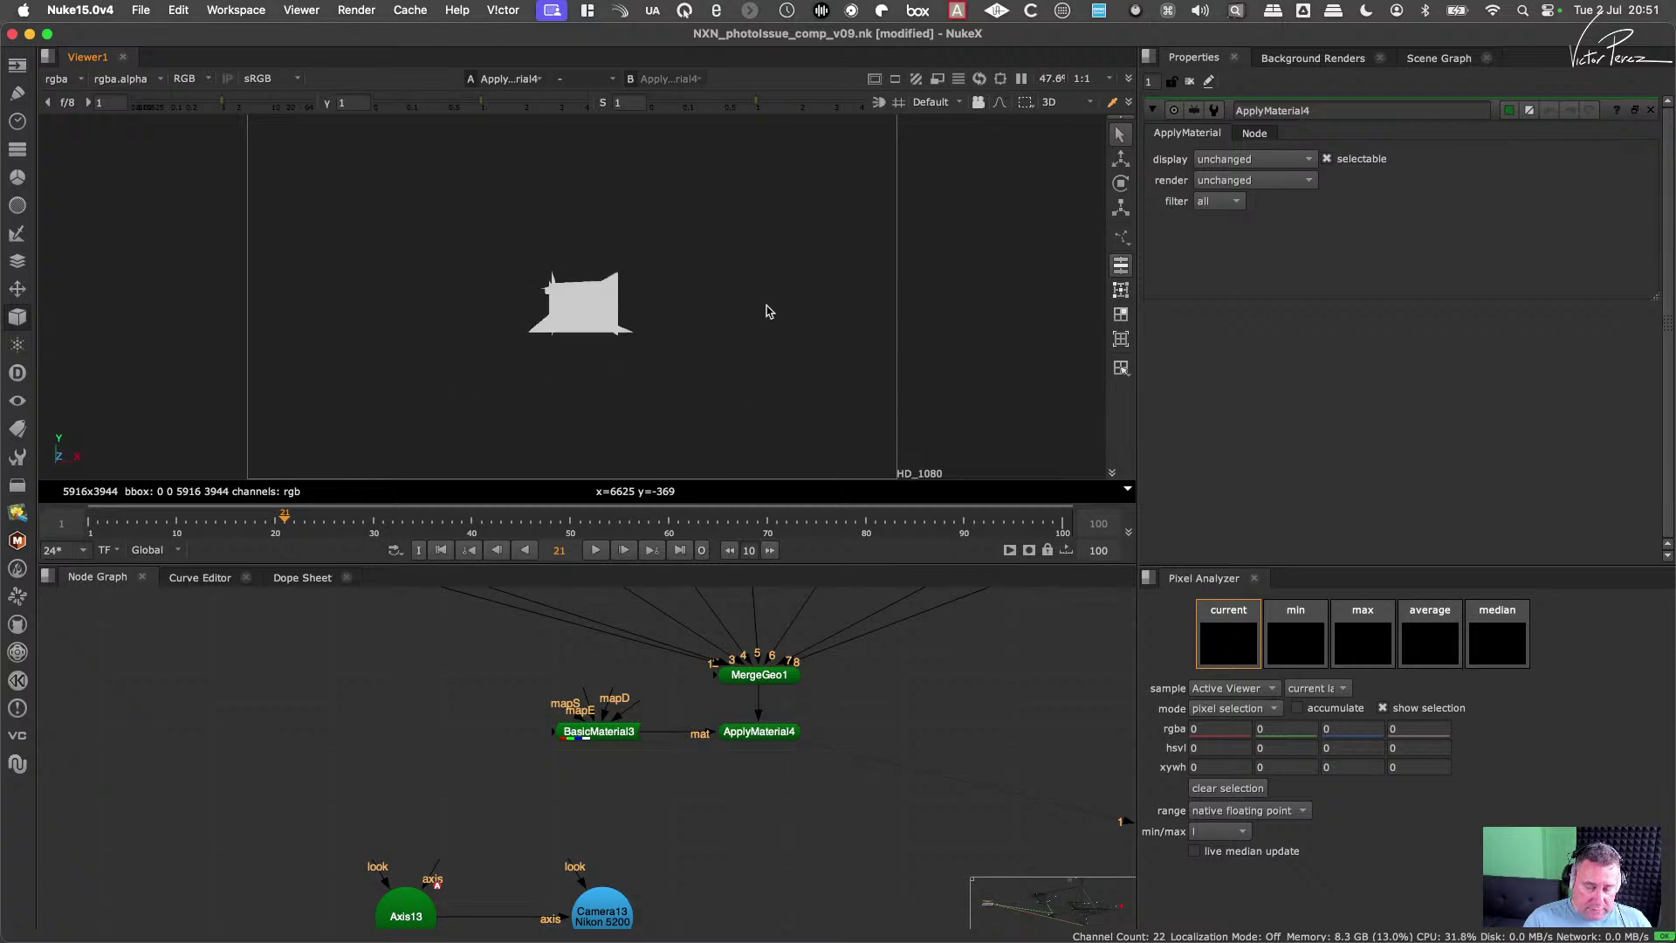
Step: Move the Environment2 light with its Read7 and Transform nodes close to Scene12, on the opposite side from the cameras
scroll(833, 757, down, 3)
middle_drag(811, 783, 730, 703)
scroll(761, 742, down, 3)
middle_drag(1031, 800, 882, 803)
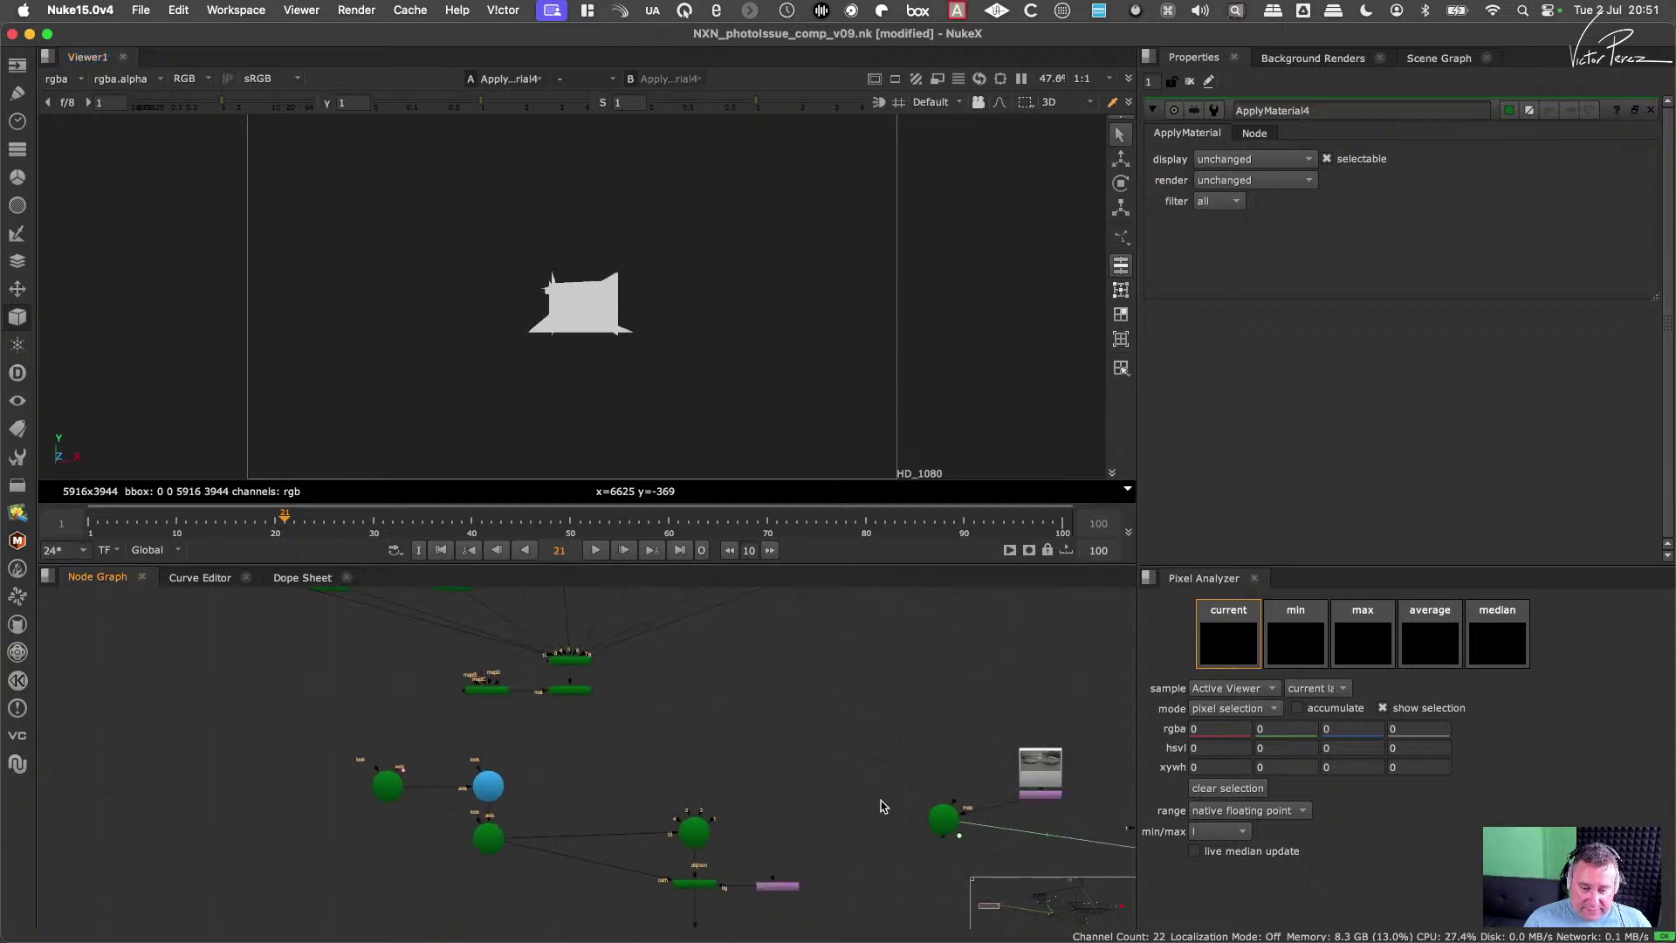
scroll(880, 803, up, 3)
middle_drag(1126, 728, 1023, 720)
drag(1093, 659, 430, 698)
middle_drag(430, 698, 666, 751)
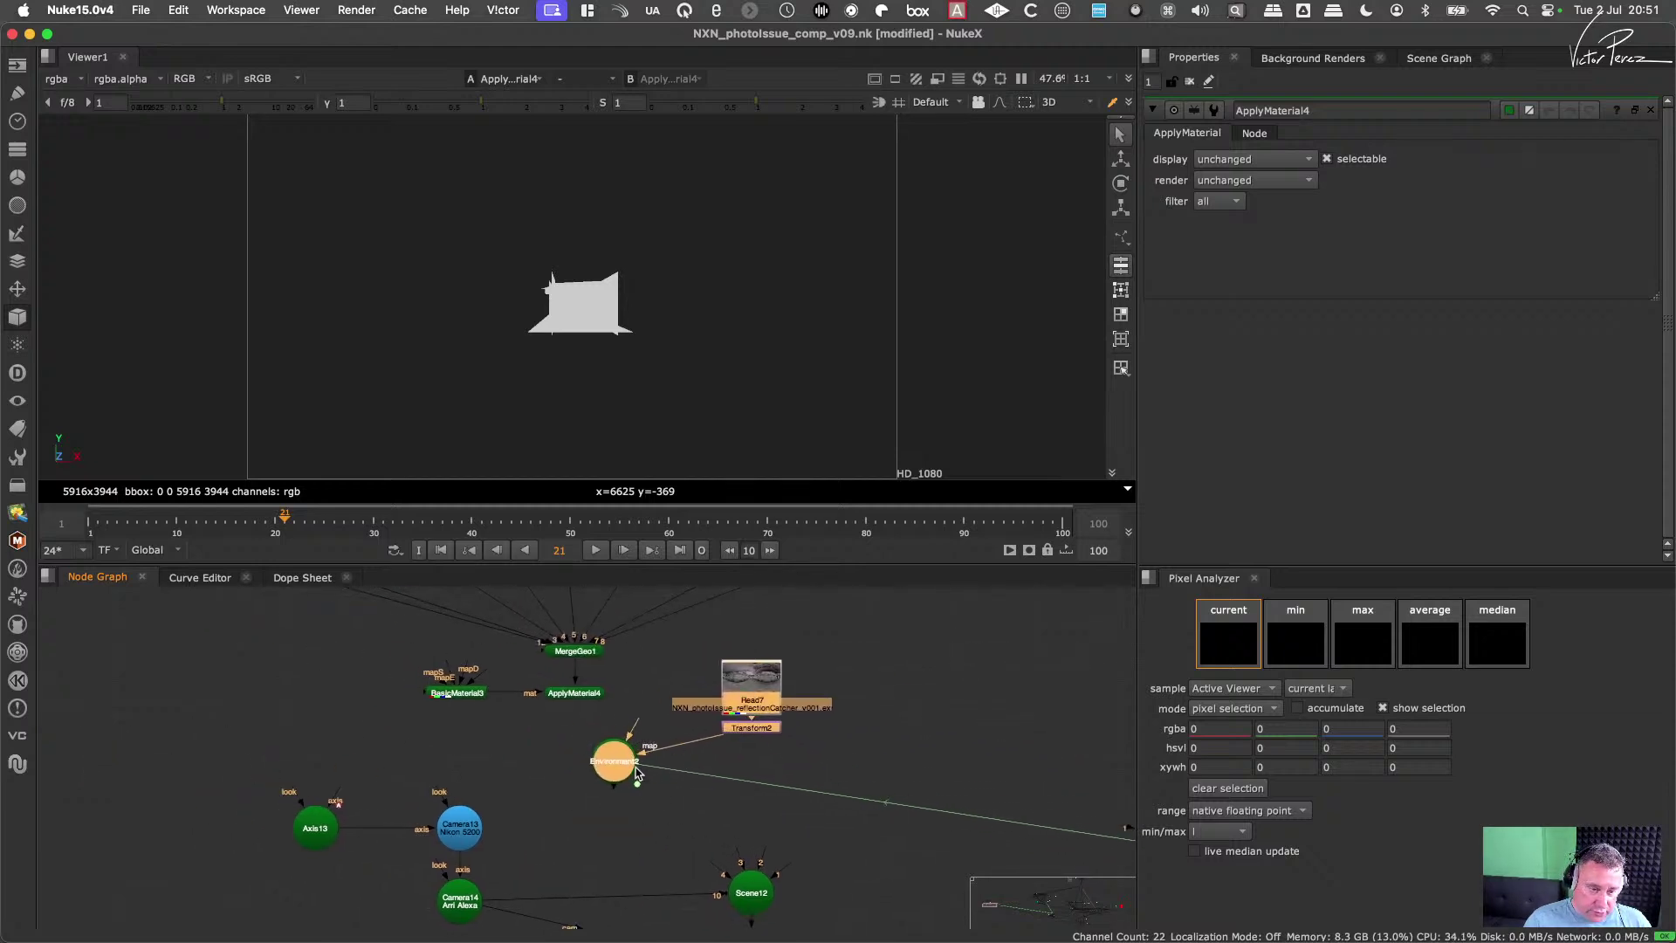
drag(625, 768, 969, 752)
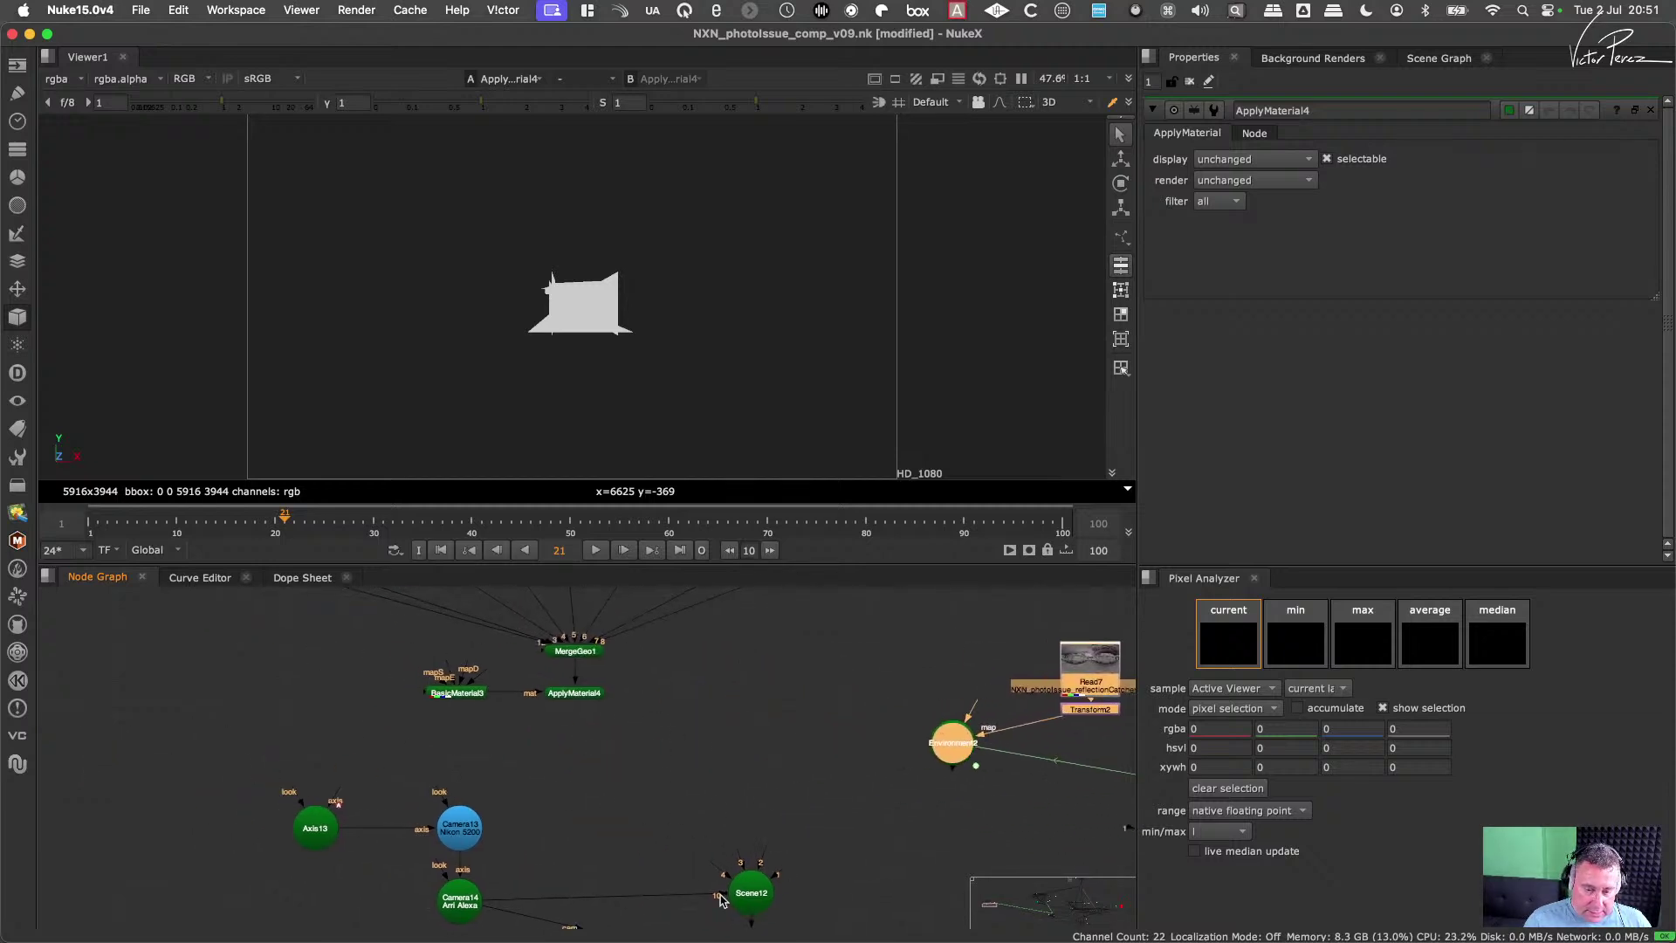
Step: Connect the ApplyMaterial4 geometry and the Environment2 light to Scene12 alongside the Arri Alexa camera
drag(721, 900, 656, 869)
middle_drag(637, 853, 652, 787)
drag(749, 804, 591, 631)
drag(736, 761, 775, 844)
middle_drag(775, 844, 767, 774)
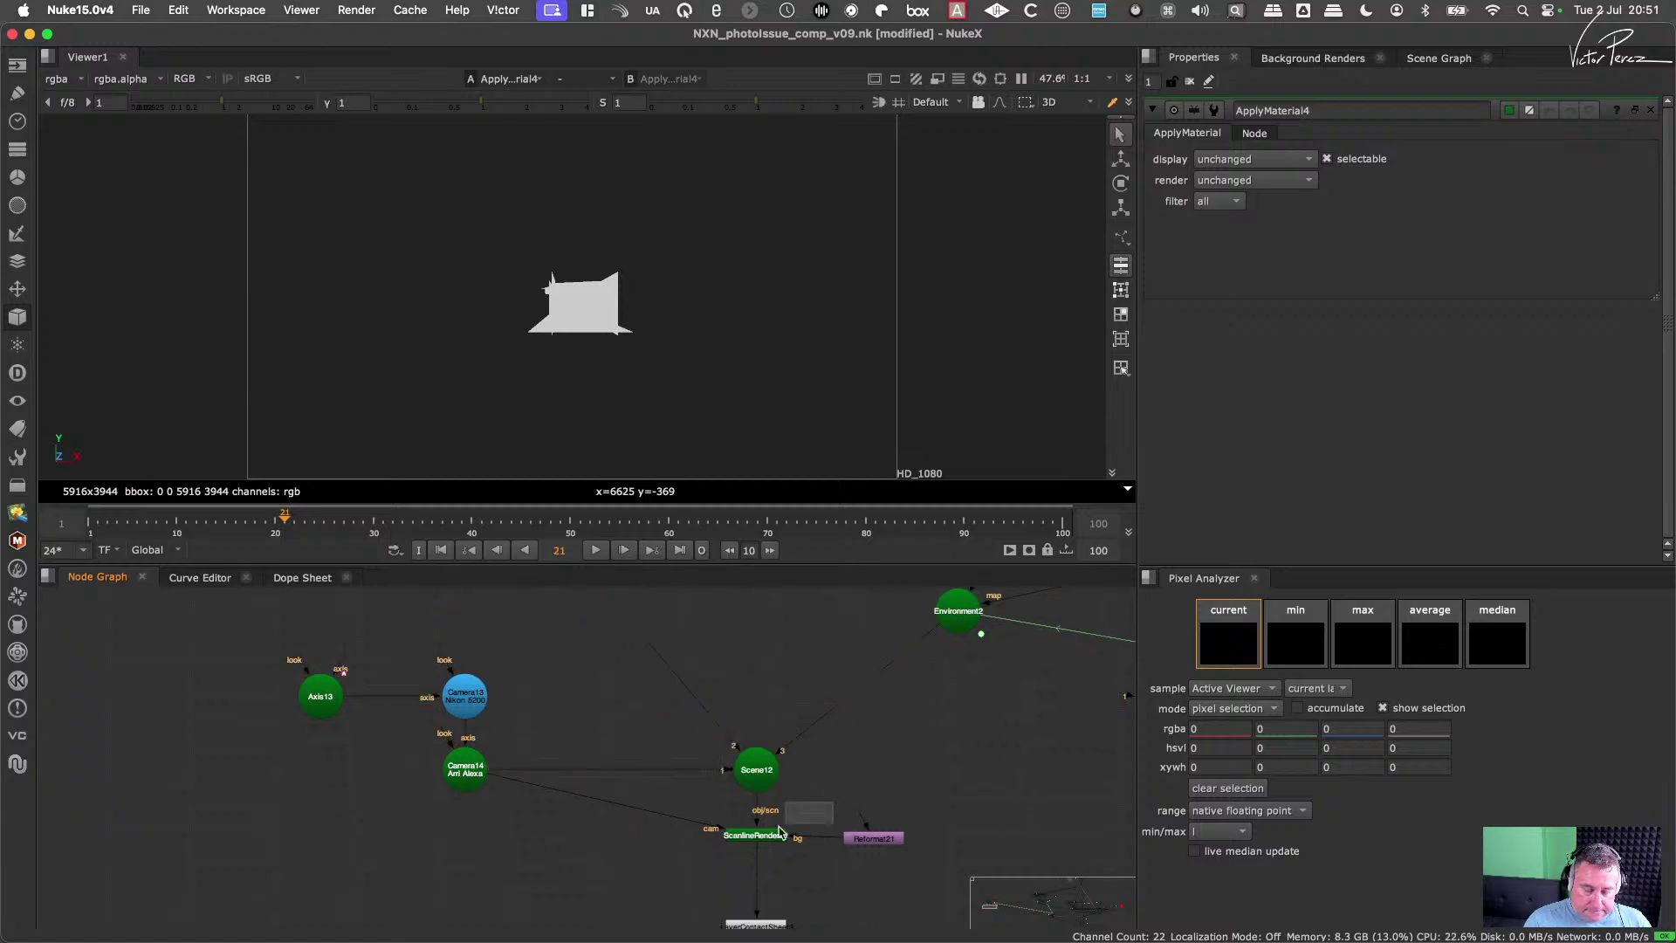
middle_drag(988, 608, 826, 766)
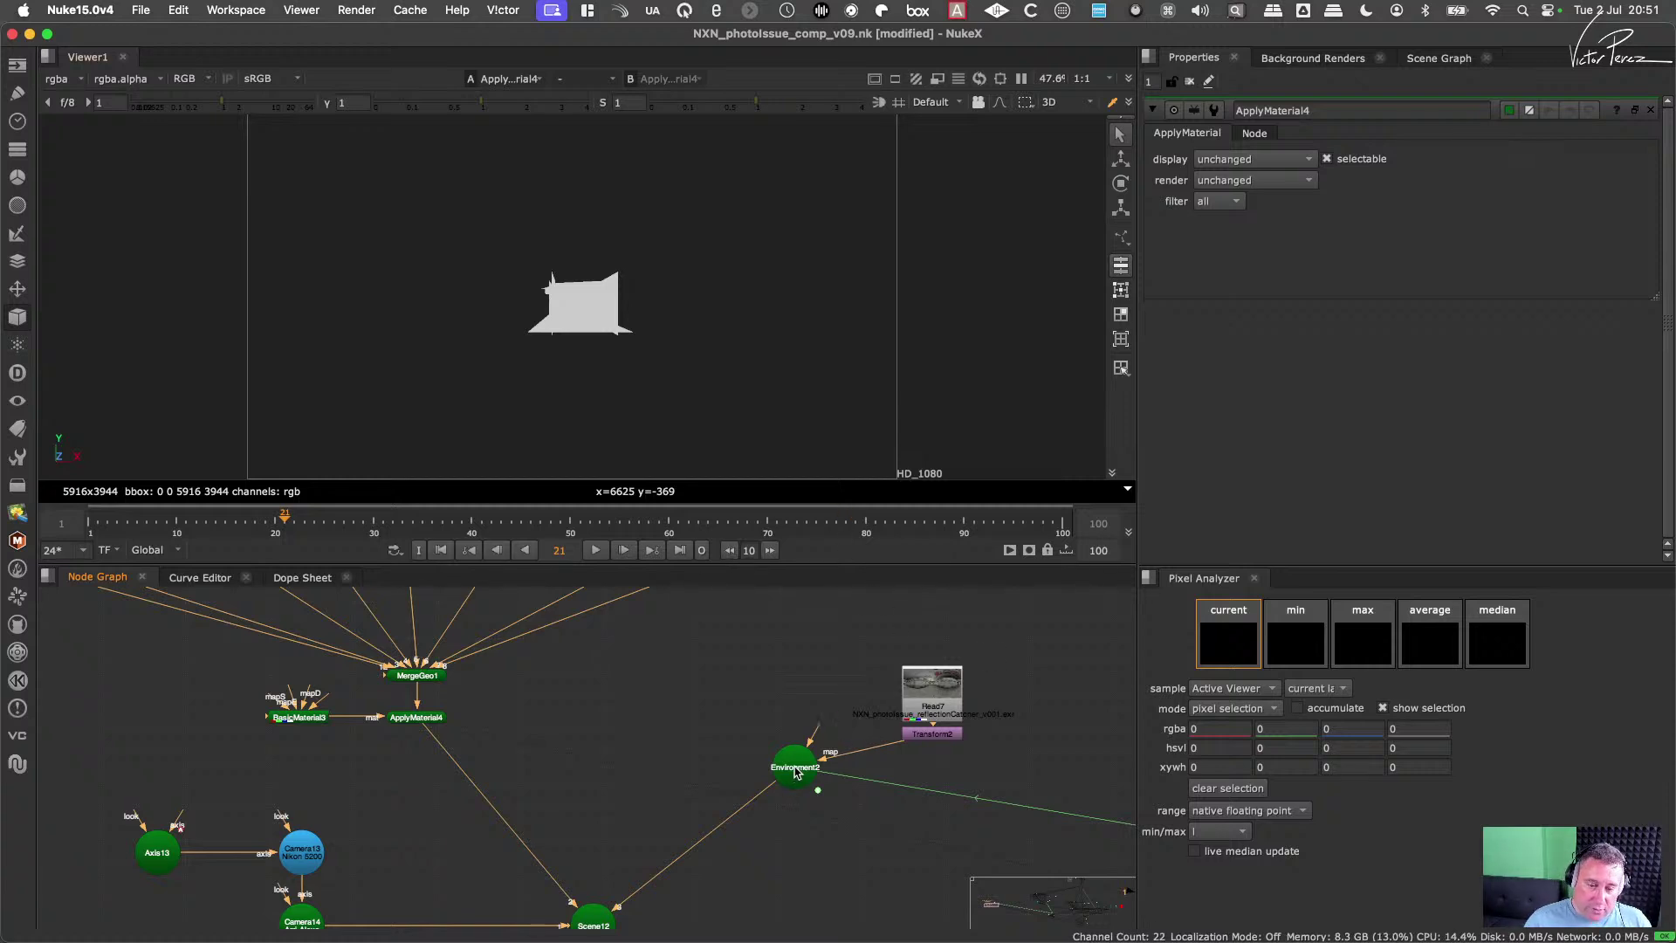
Step: Shift the Environment2 light node slightly closer to Scene12
drag(807, 777, 817, 796)
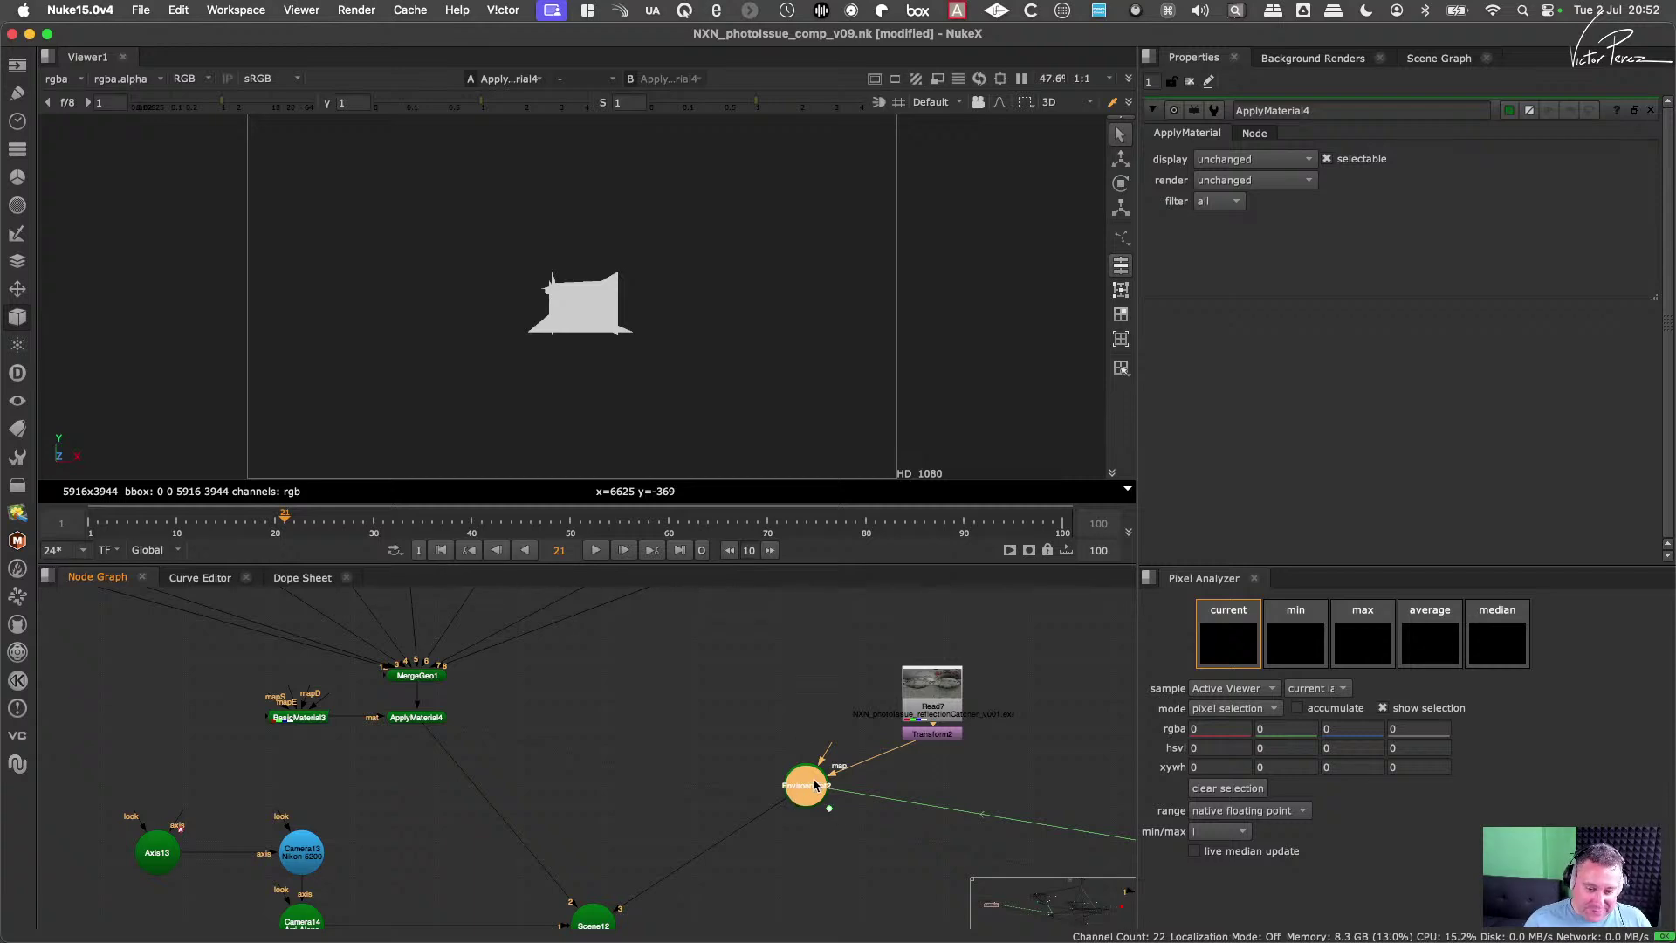
scroll(806, 788, down, 2)
mouse_move(788, 731)
mouse_down()
mouse_move(749, 722)
mouse_move(780, 714)
mouse_up()
middle_drag(643, 836, 699, 761)
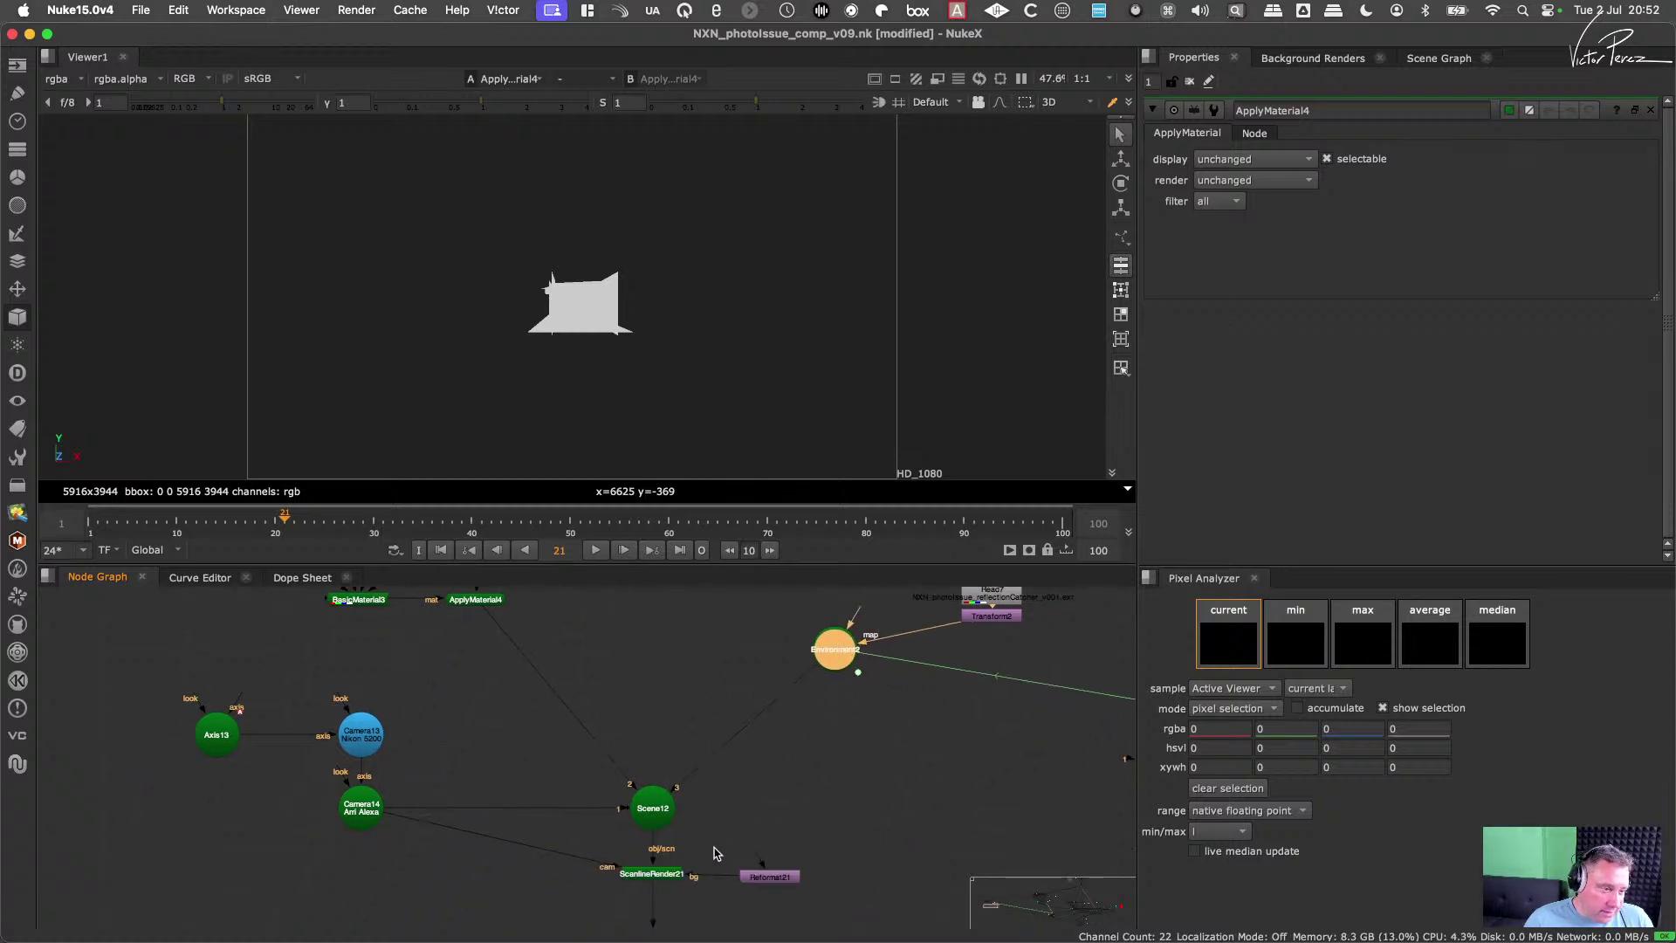
Step: View Scene12 in the 3D viewer to check the corridor geometry with the environment light and camera
click(653, 808)
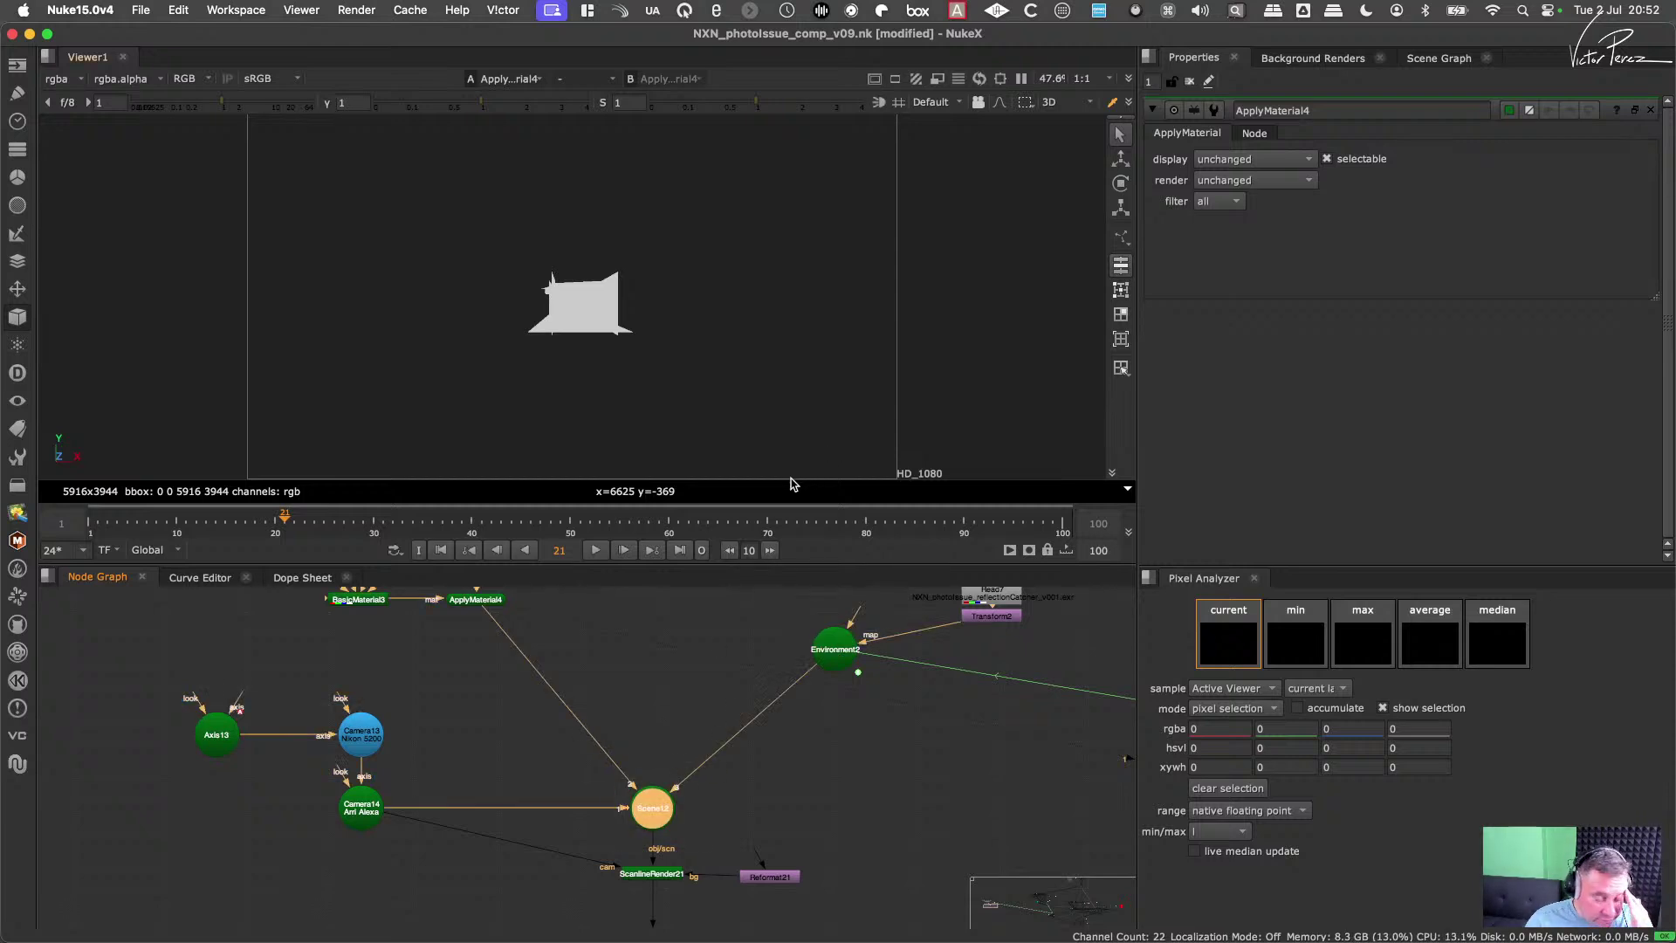
drag(707, 843, 608, 742)
key(1)
click(656, 718)
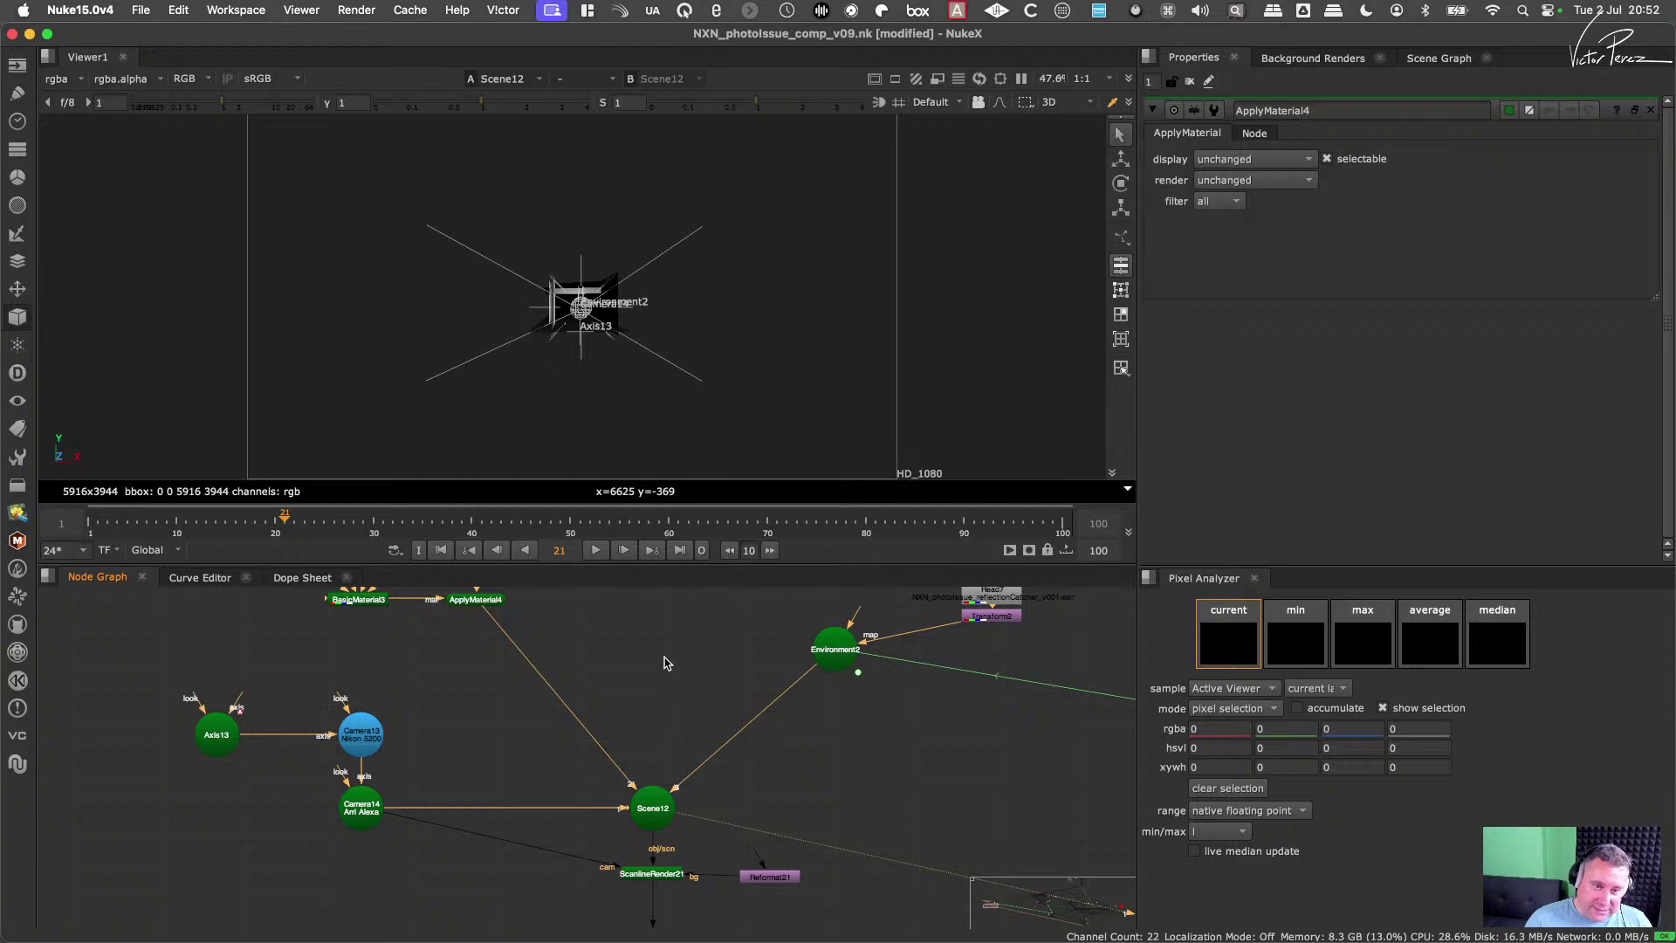
scroll(860, 673, up, 5)
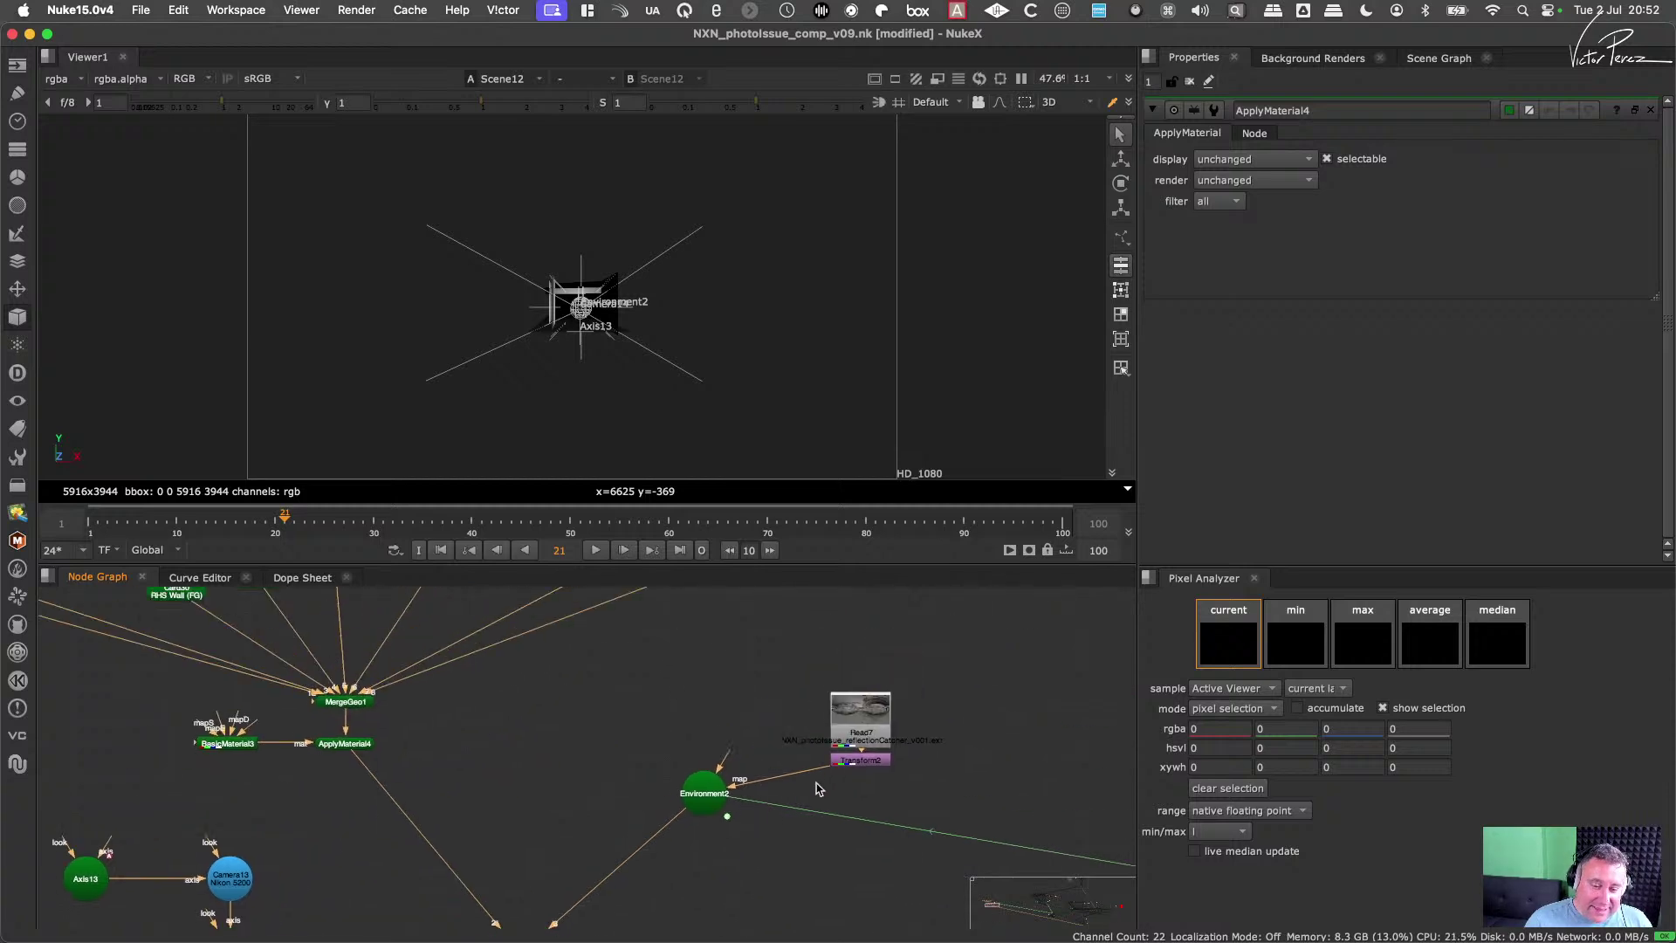
scroll(713, 817, down, 5)
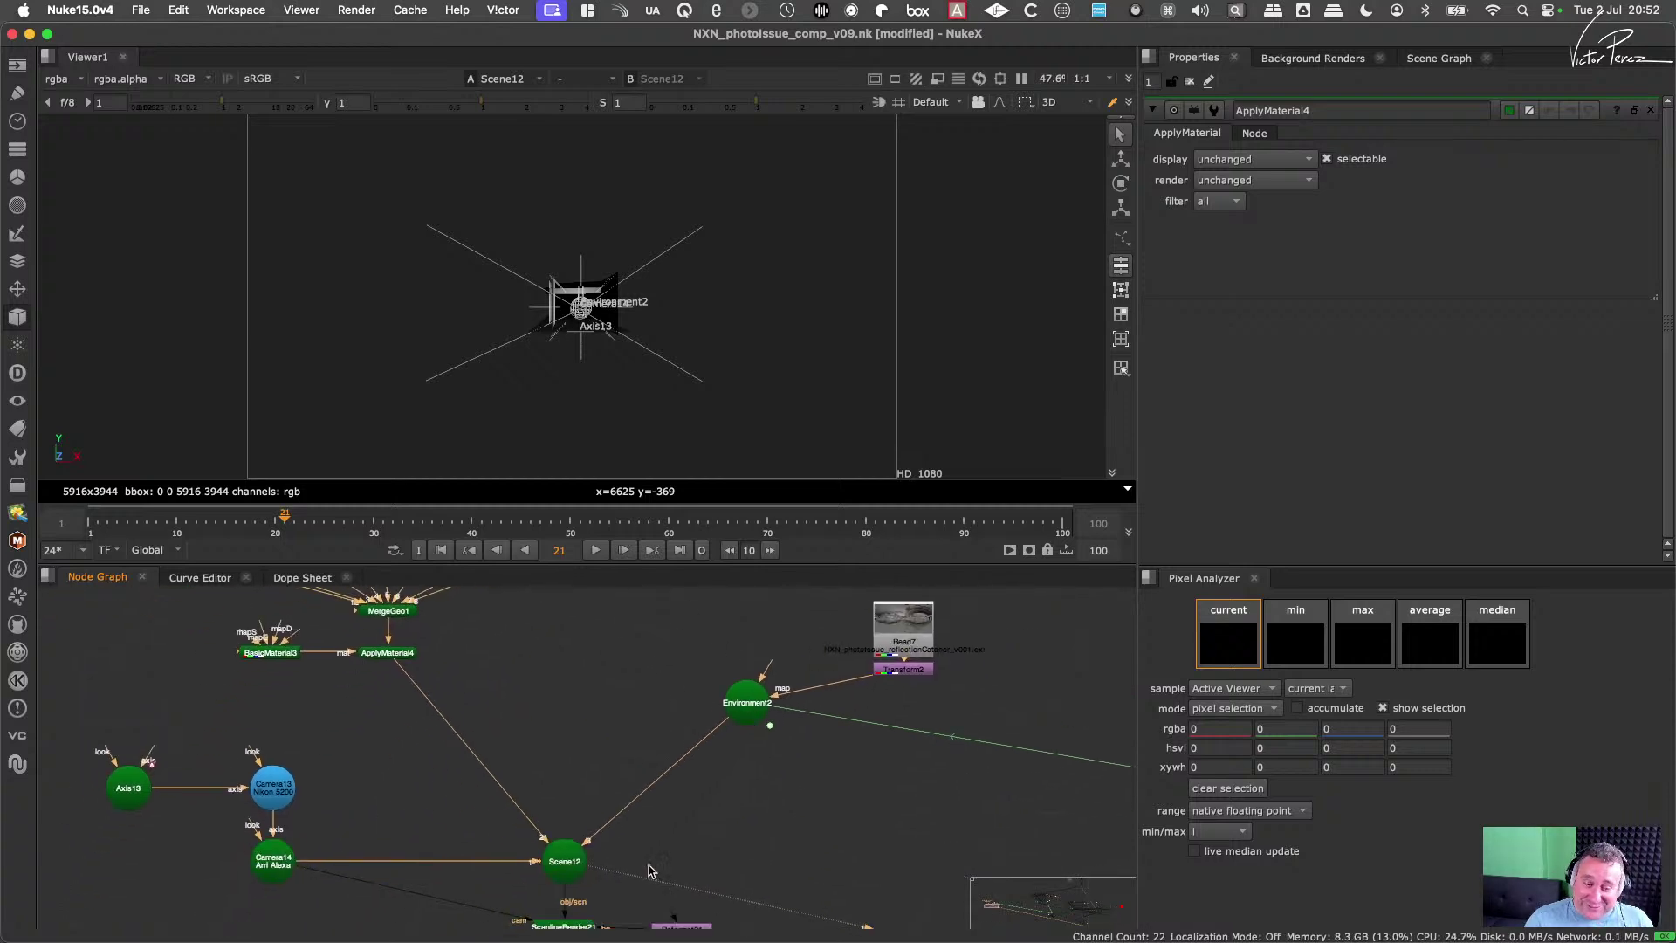
Step: Keep Scene12 aligned above ScanlineRender21 and view the ScanlineRender21 output in the viewer
click(614, 791)
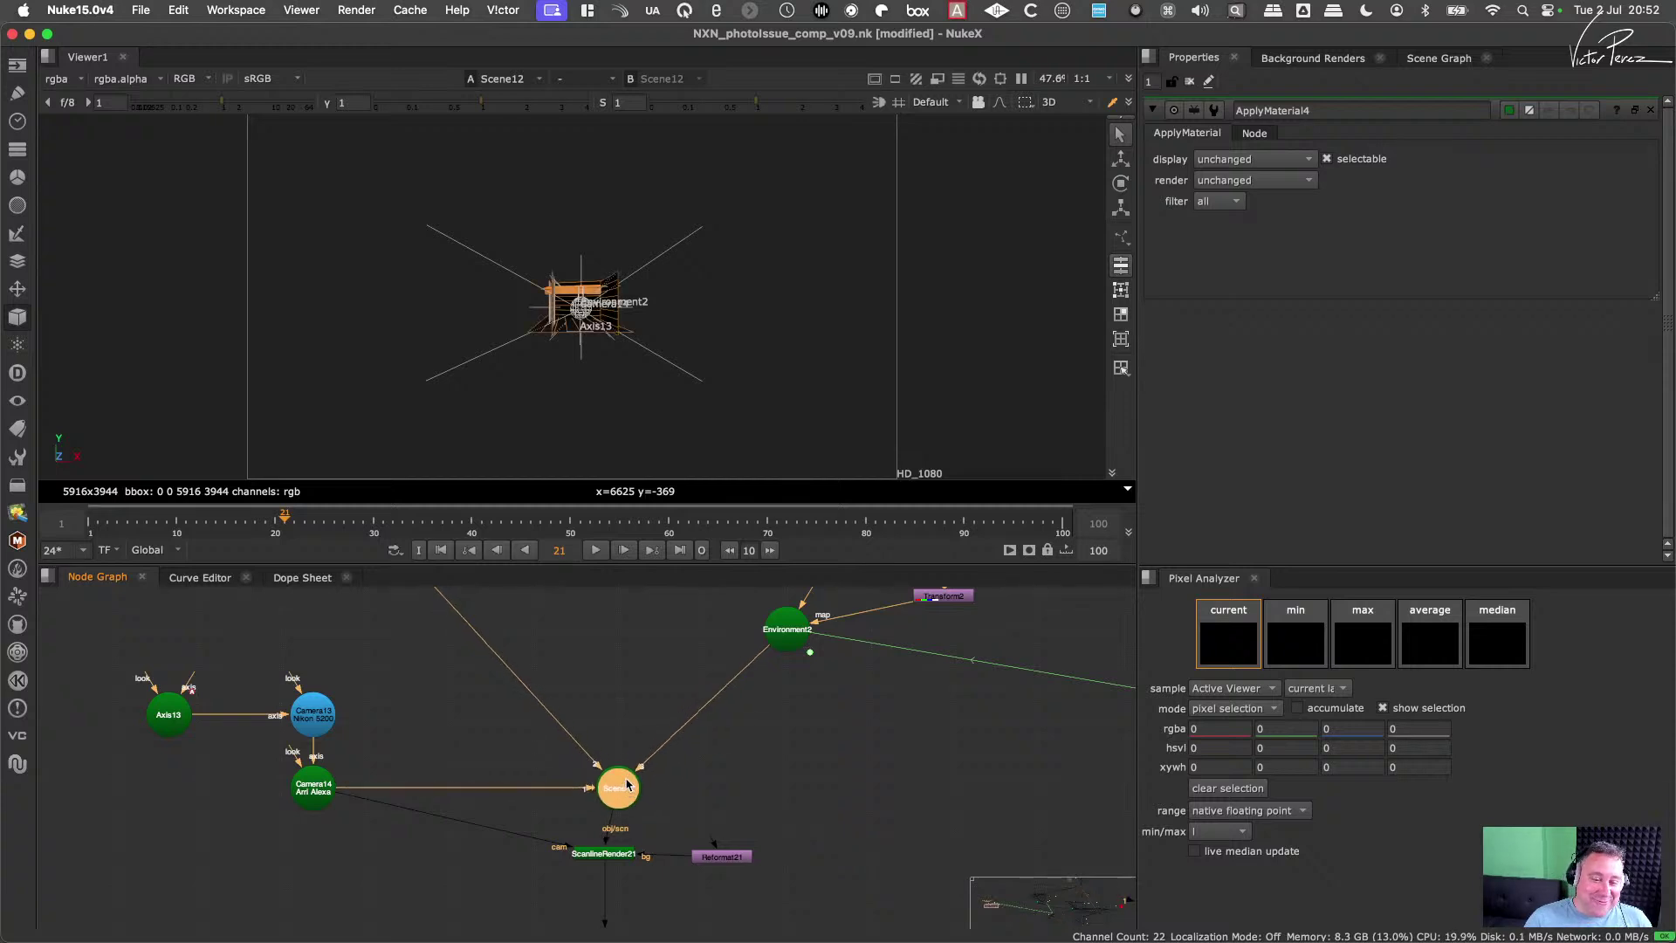
drag(663, 822, 507, 903)
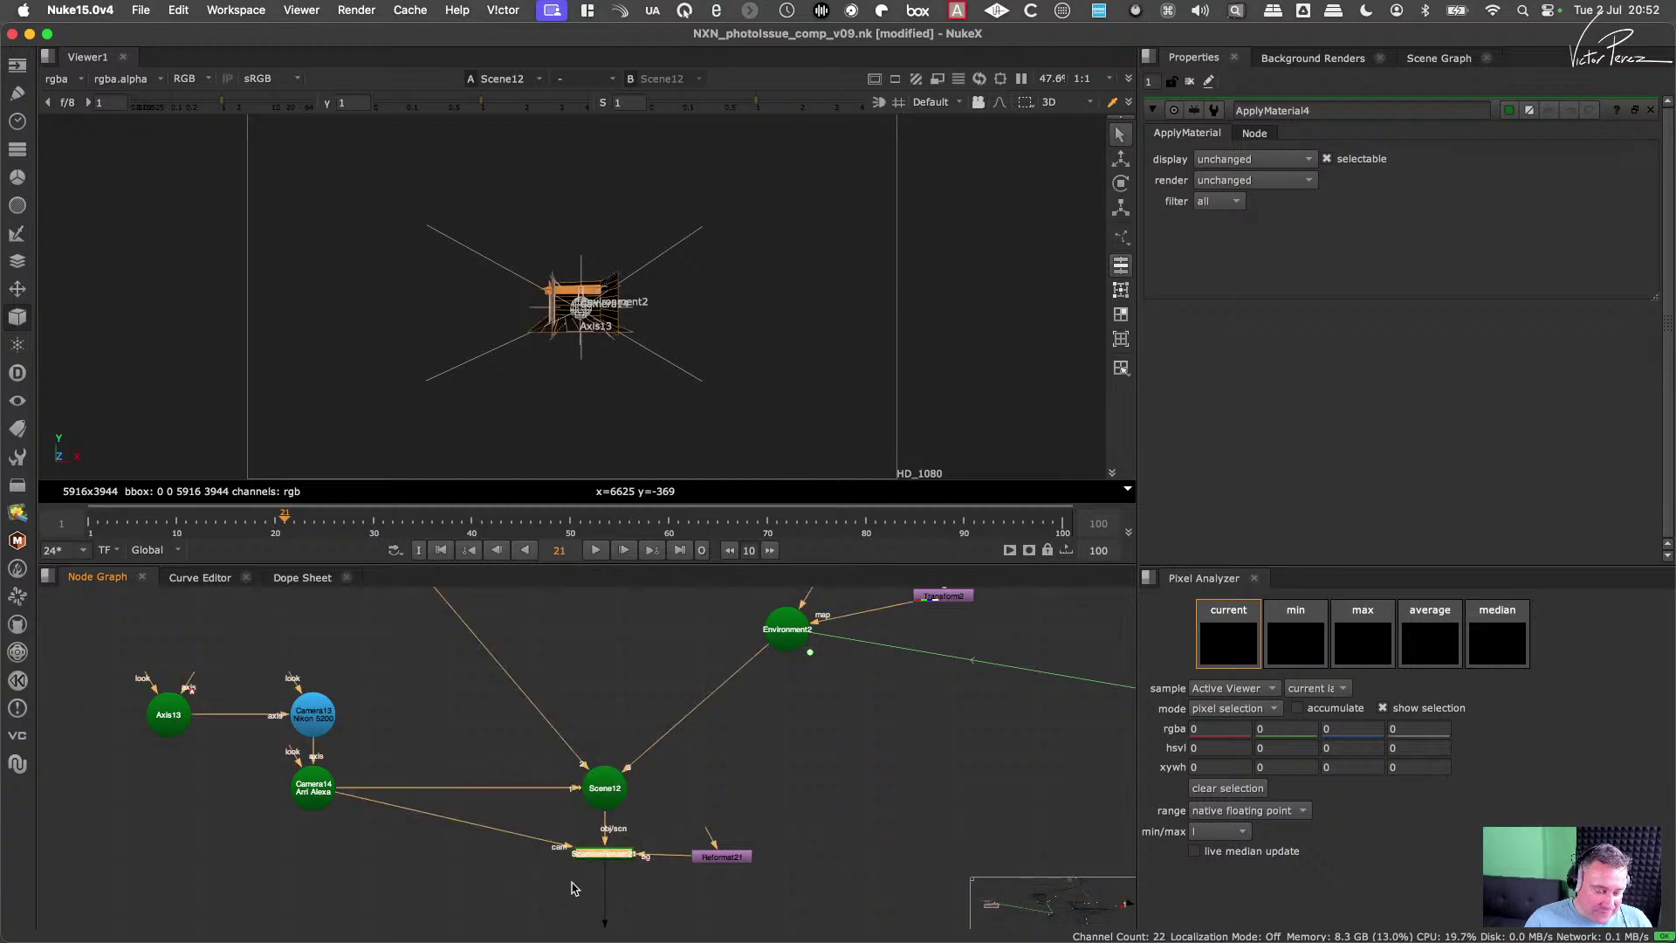
key(1)
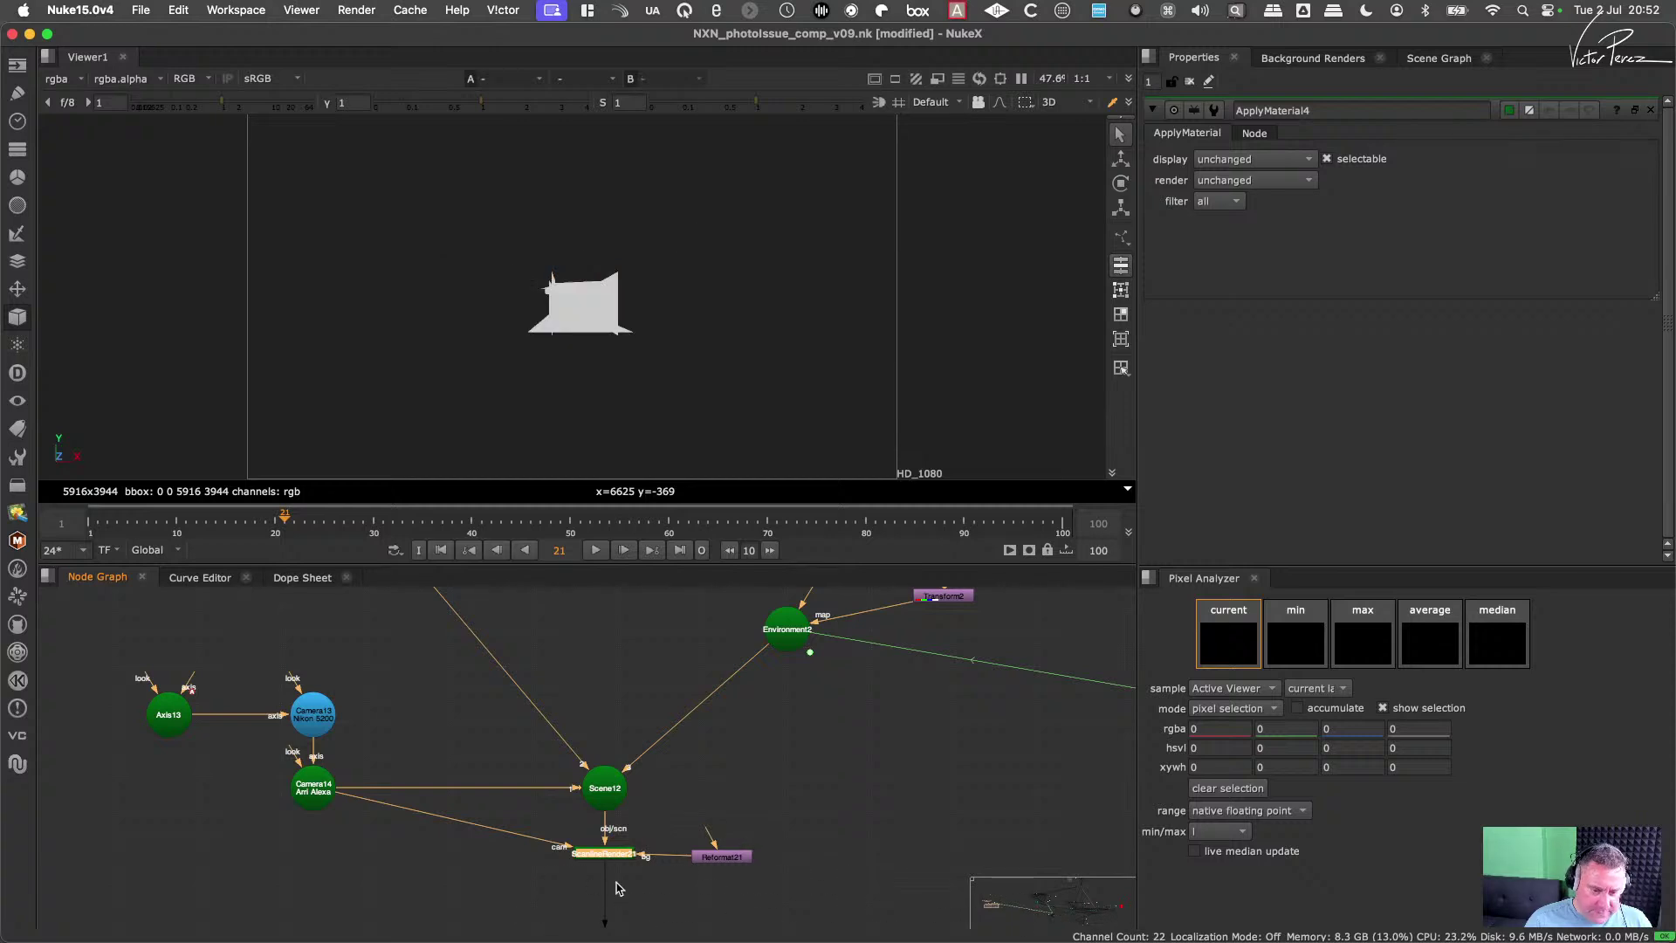
click(559, 899)
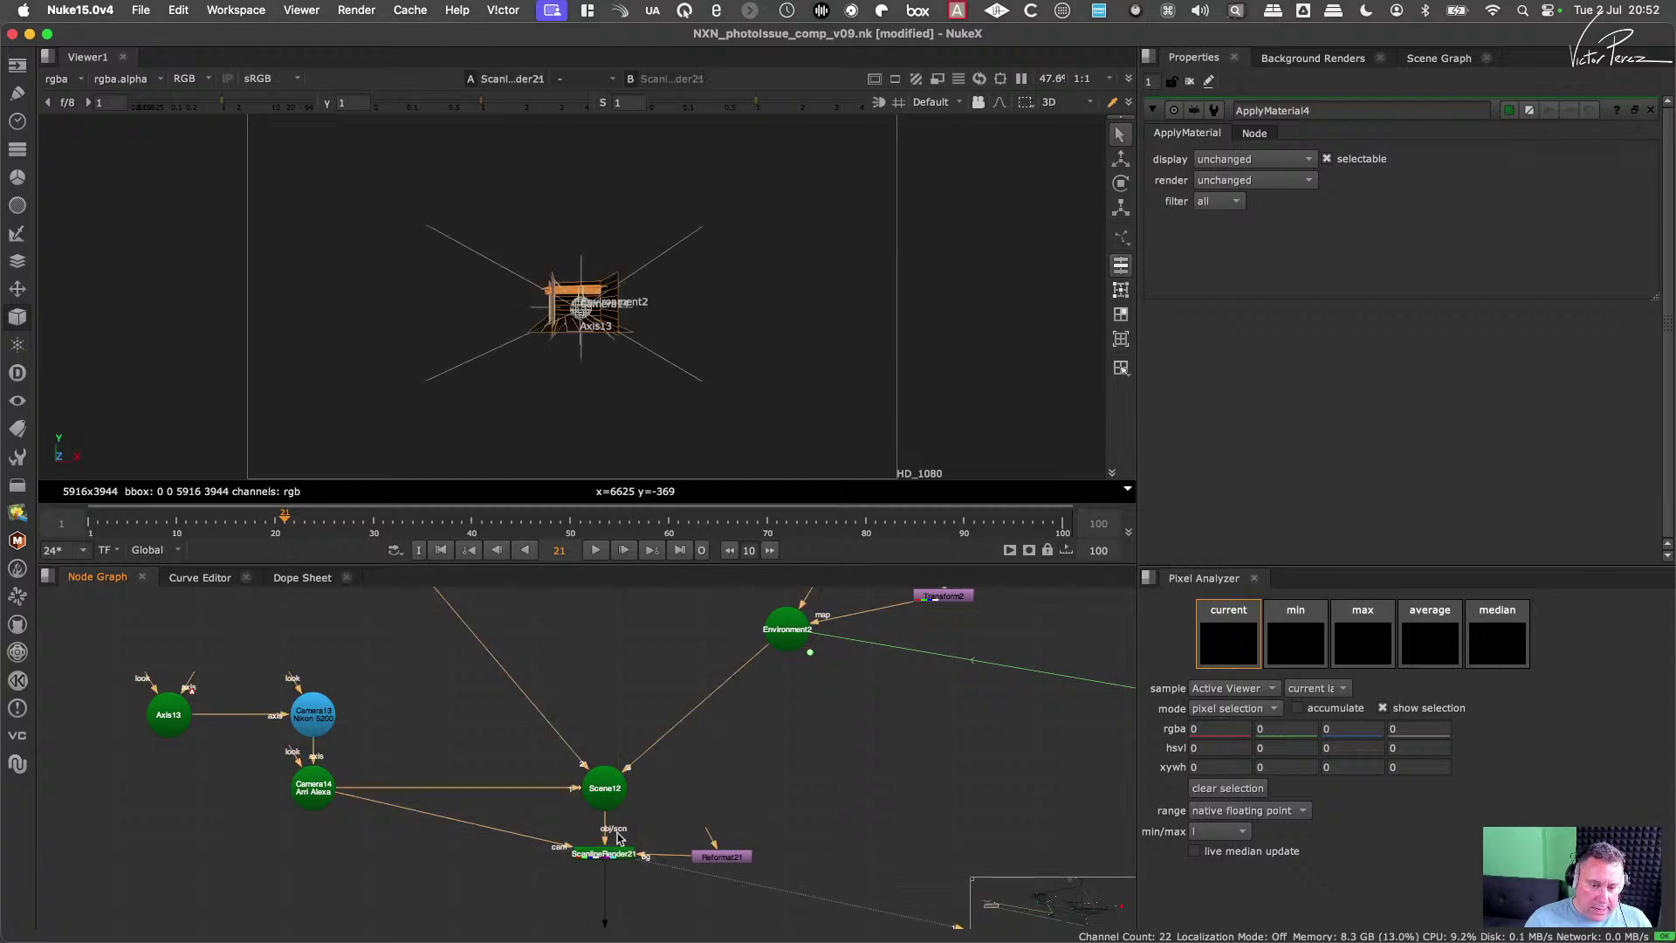
click(613, 789)
key(1)
drag(664, 824, 572, 883)
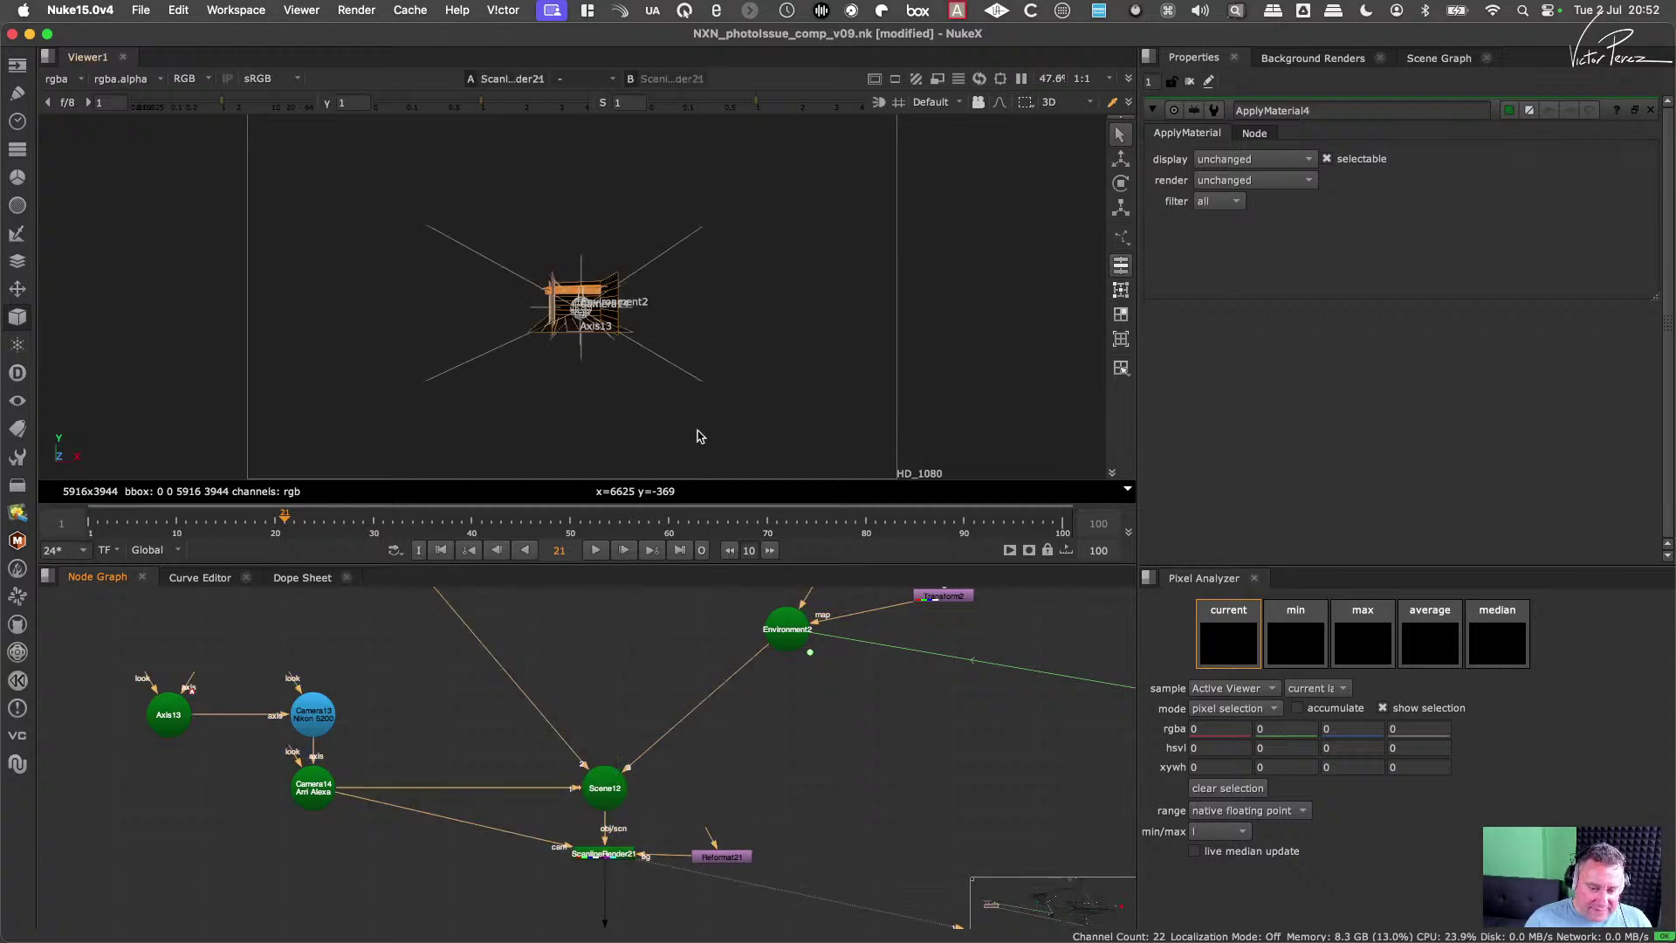
Step: View the ScanlineRender21 render and toggle the LHS Wall (FG) card off and on to compare its reflection
key(1)
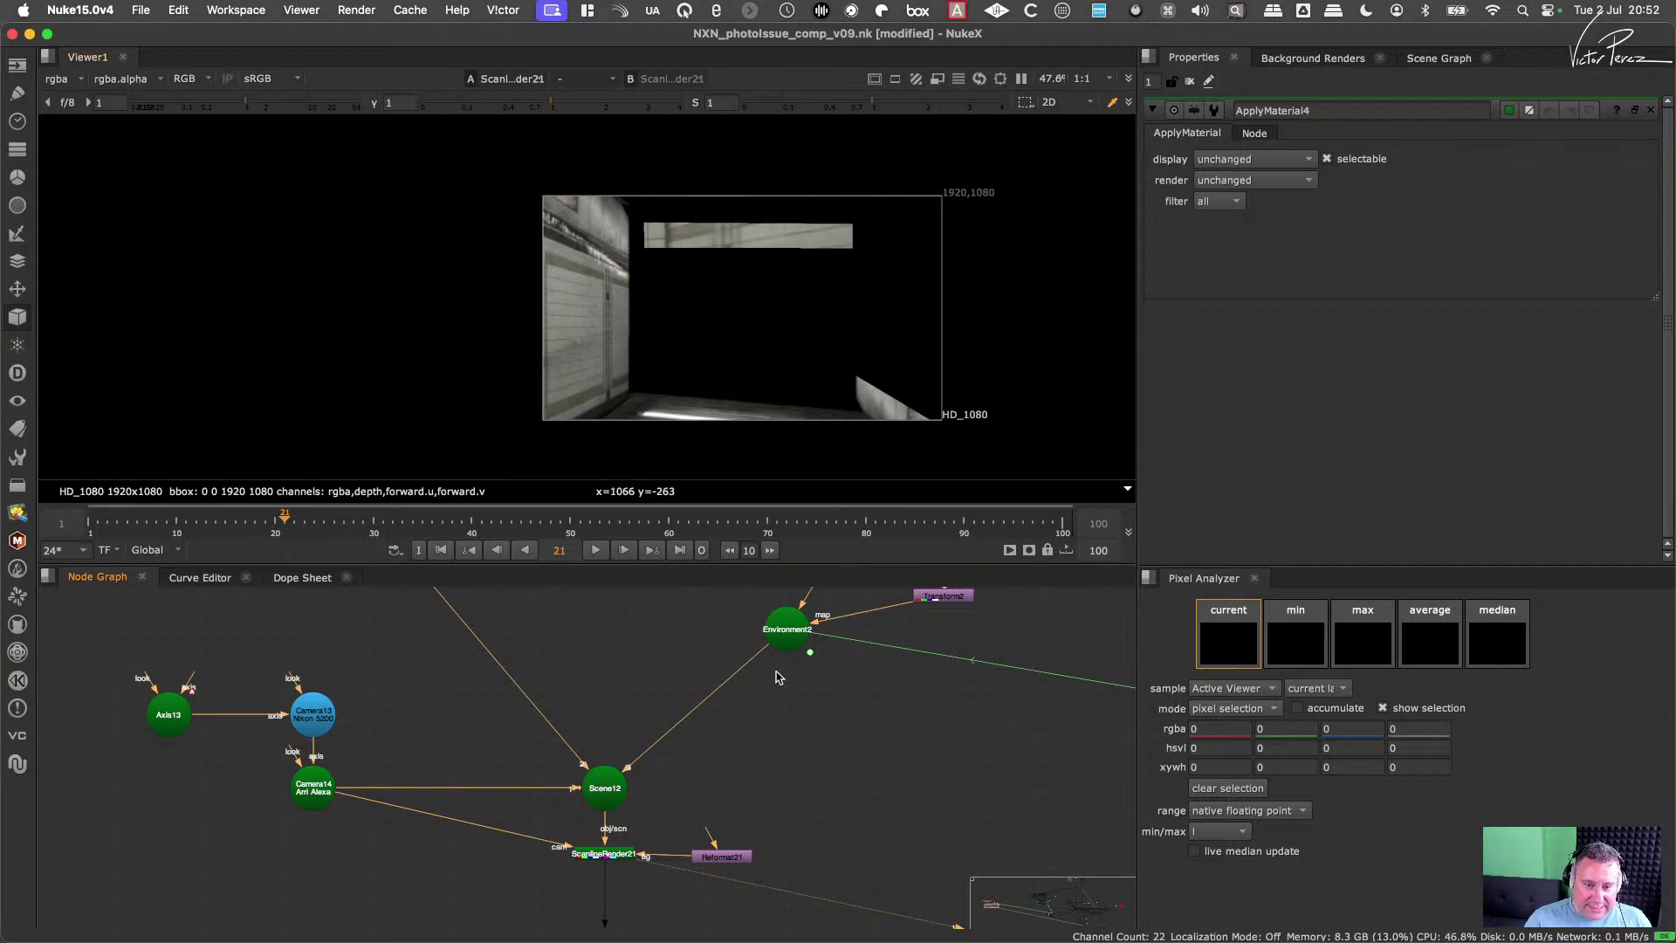
scroll(647, 633, up, 5)
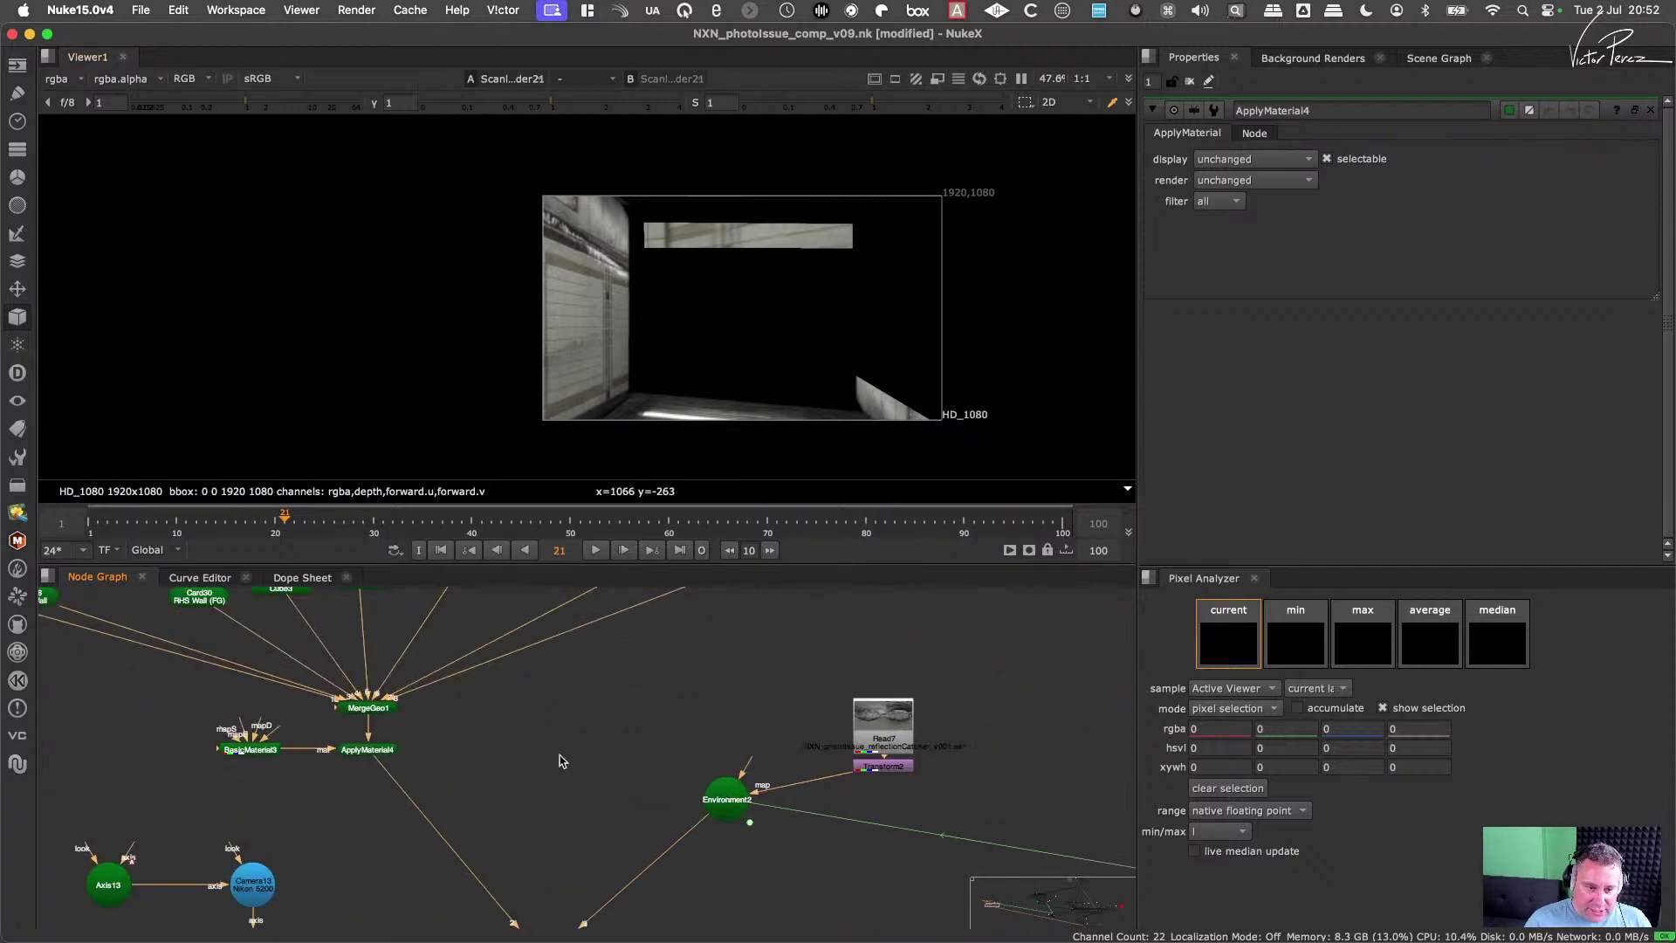
scroll(511, 785, up, 5)
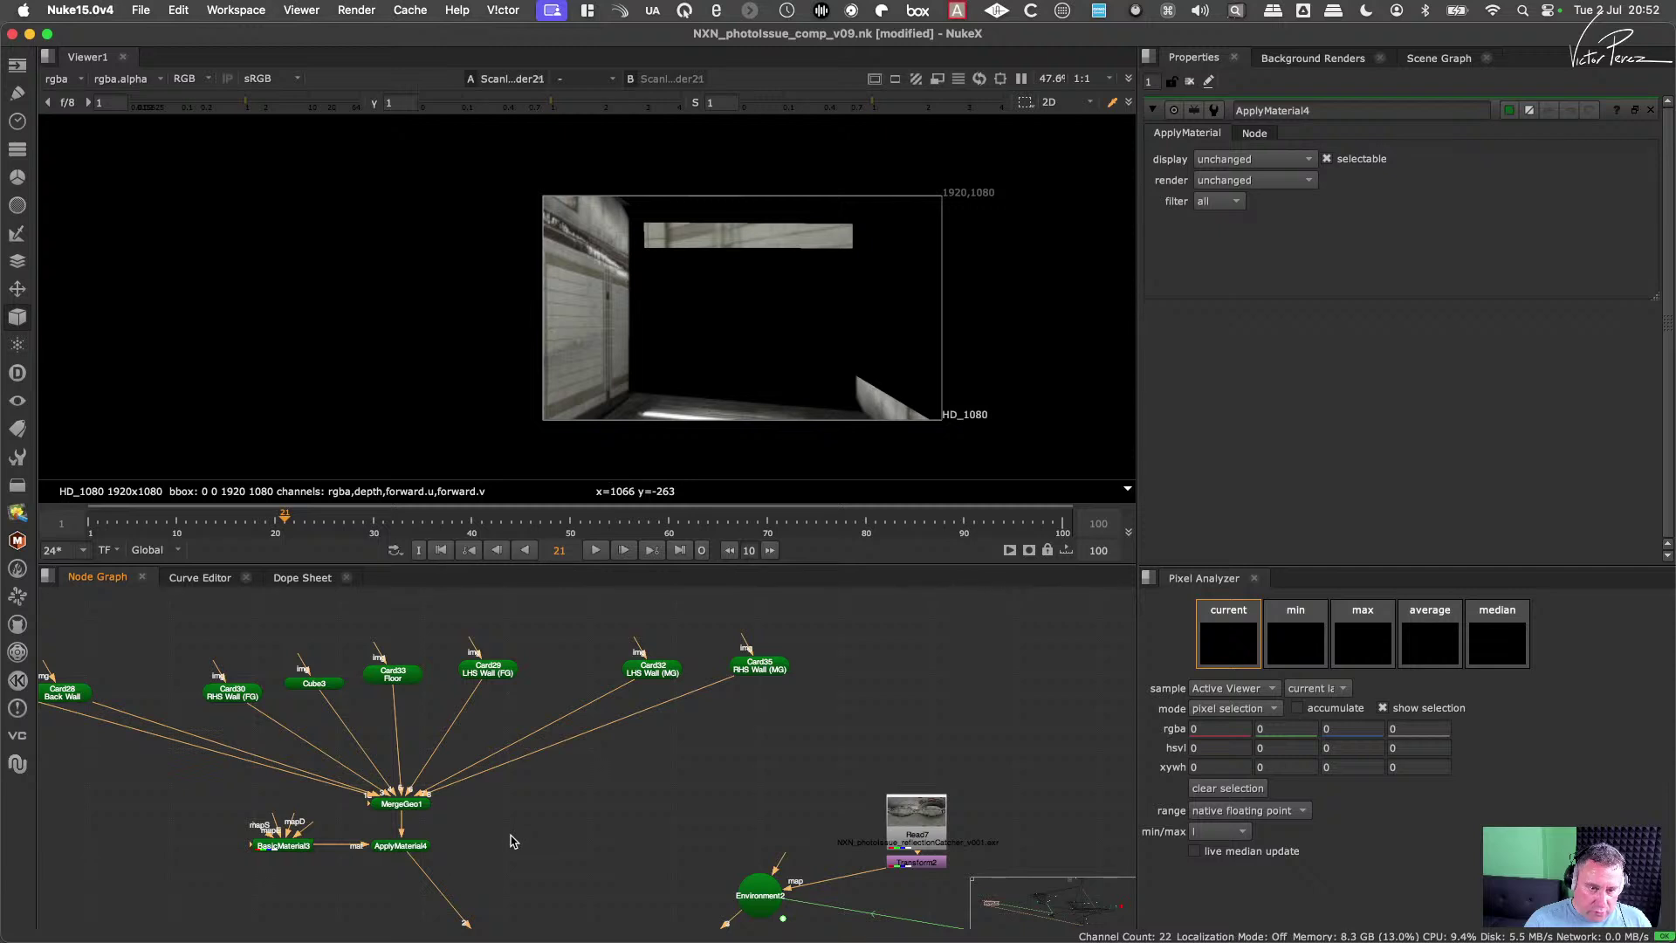
drag(551, 621, 445, 720)
key(d)
key(d)
key(d)
key(d)
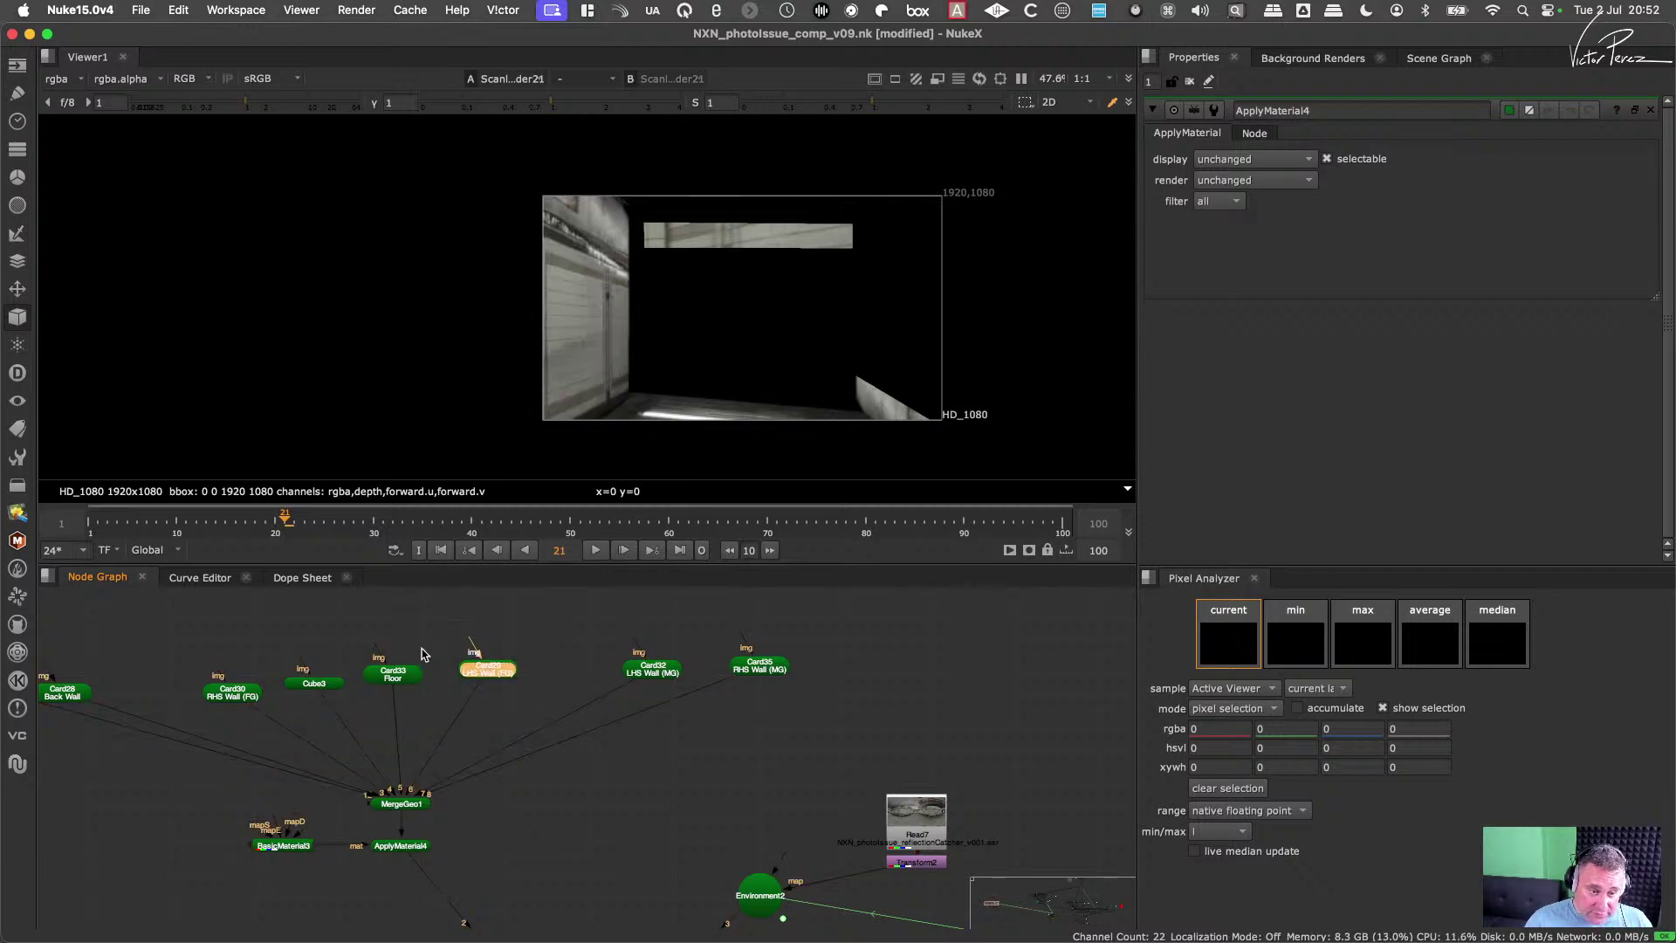
Step: Toggle the Floor card off and on, and check the LHS Wall (MG) and RHS Wall (MG) cards against the render
drag(452, 616, 374, 716)
key(d)
key(d)
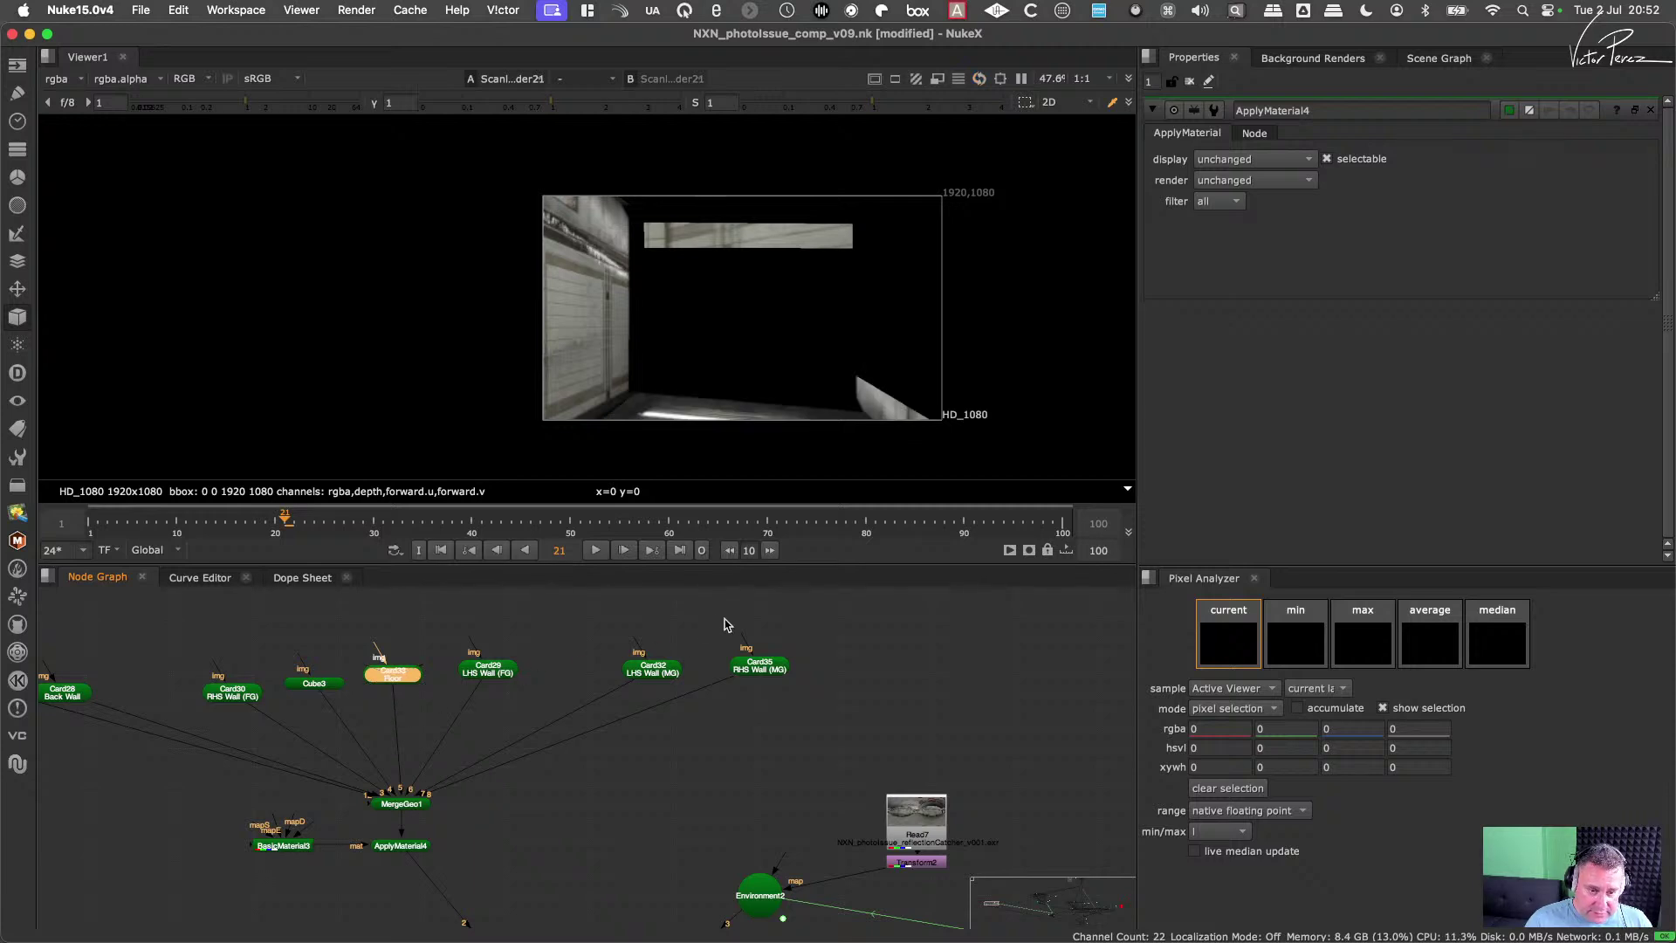
drag(726, 618, 611, 698)
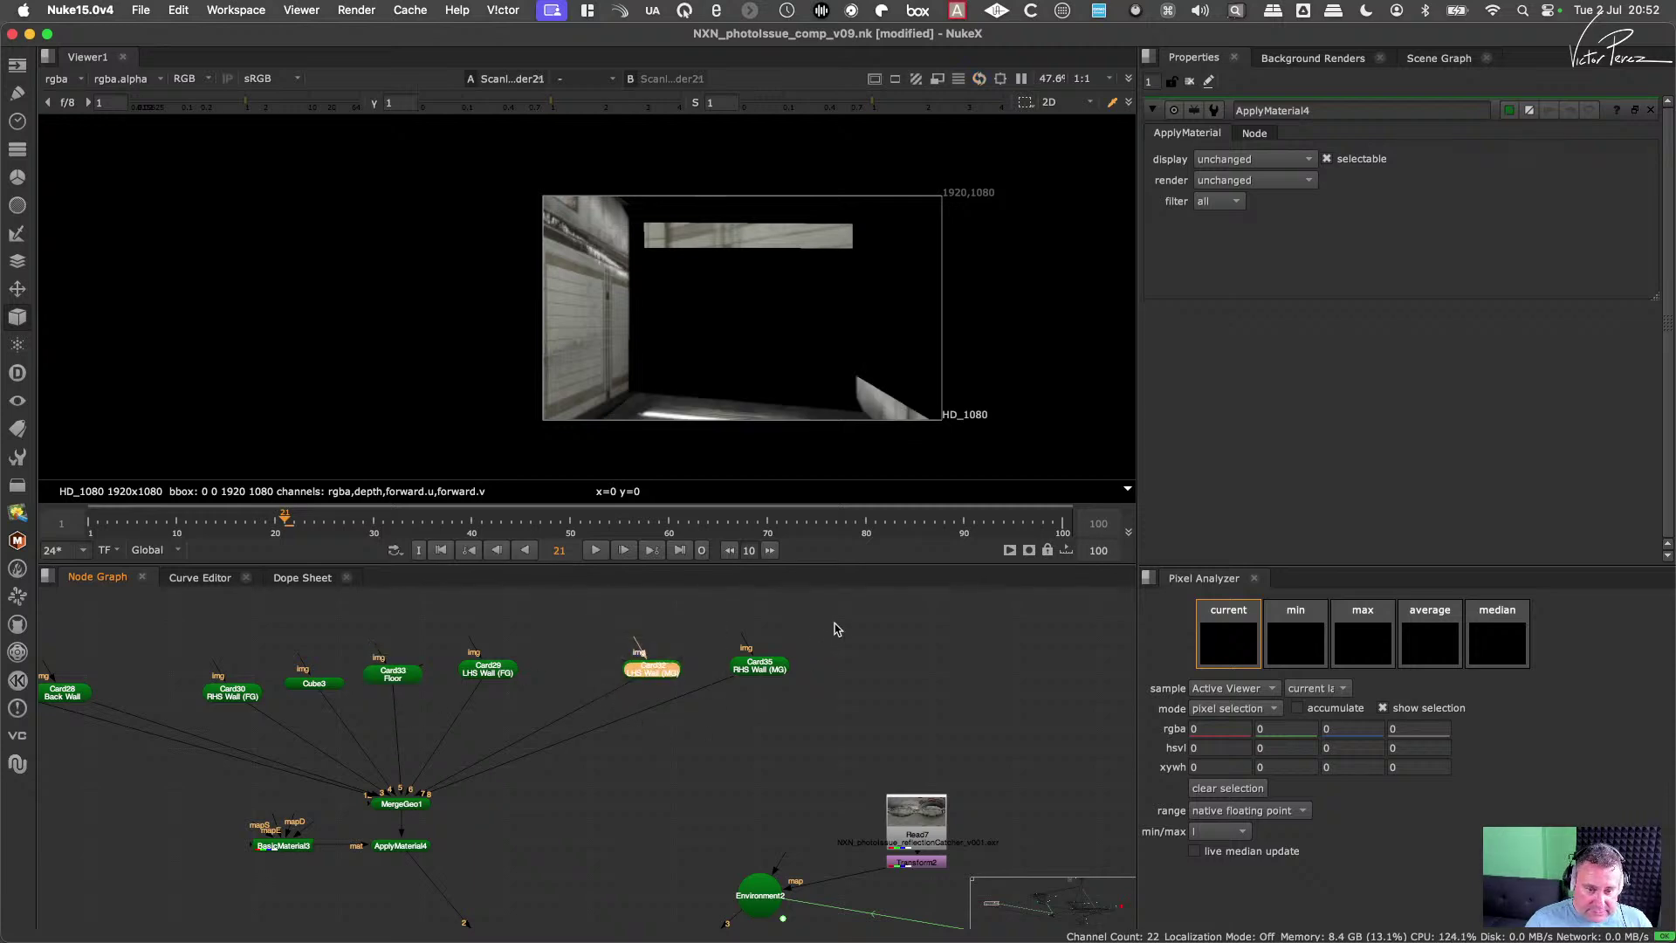
drag(835, 623, 673, 718)
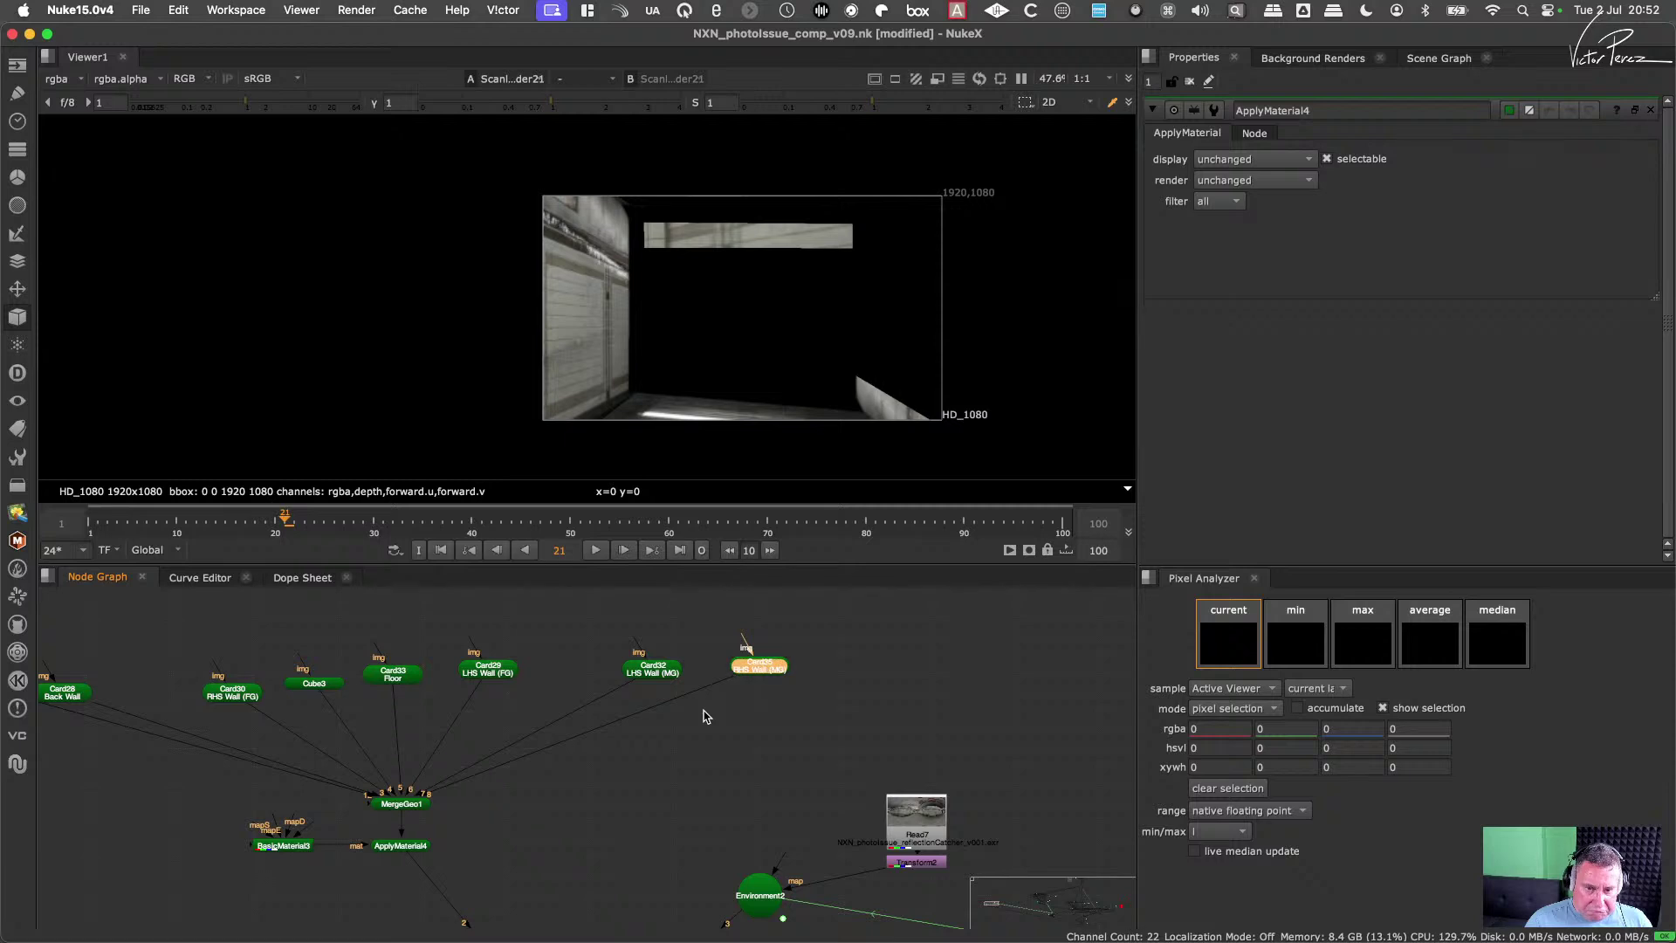
Step: Try rotating the RHS Wall (MG) card 180 degrees around Y and reset its Y rotation to 0
double_click(764, 673)
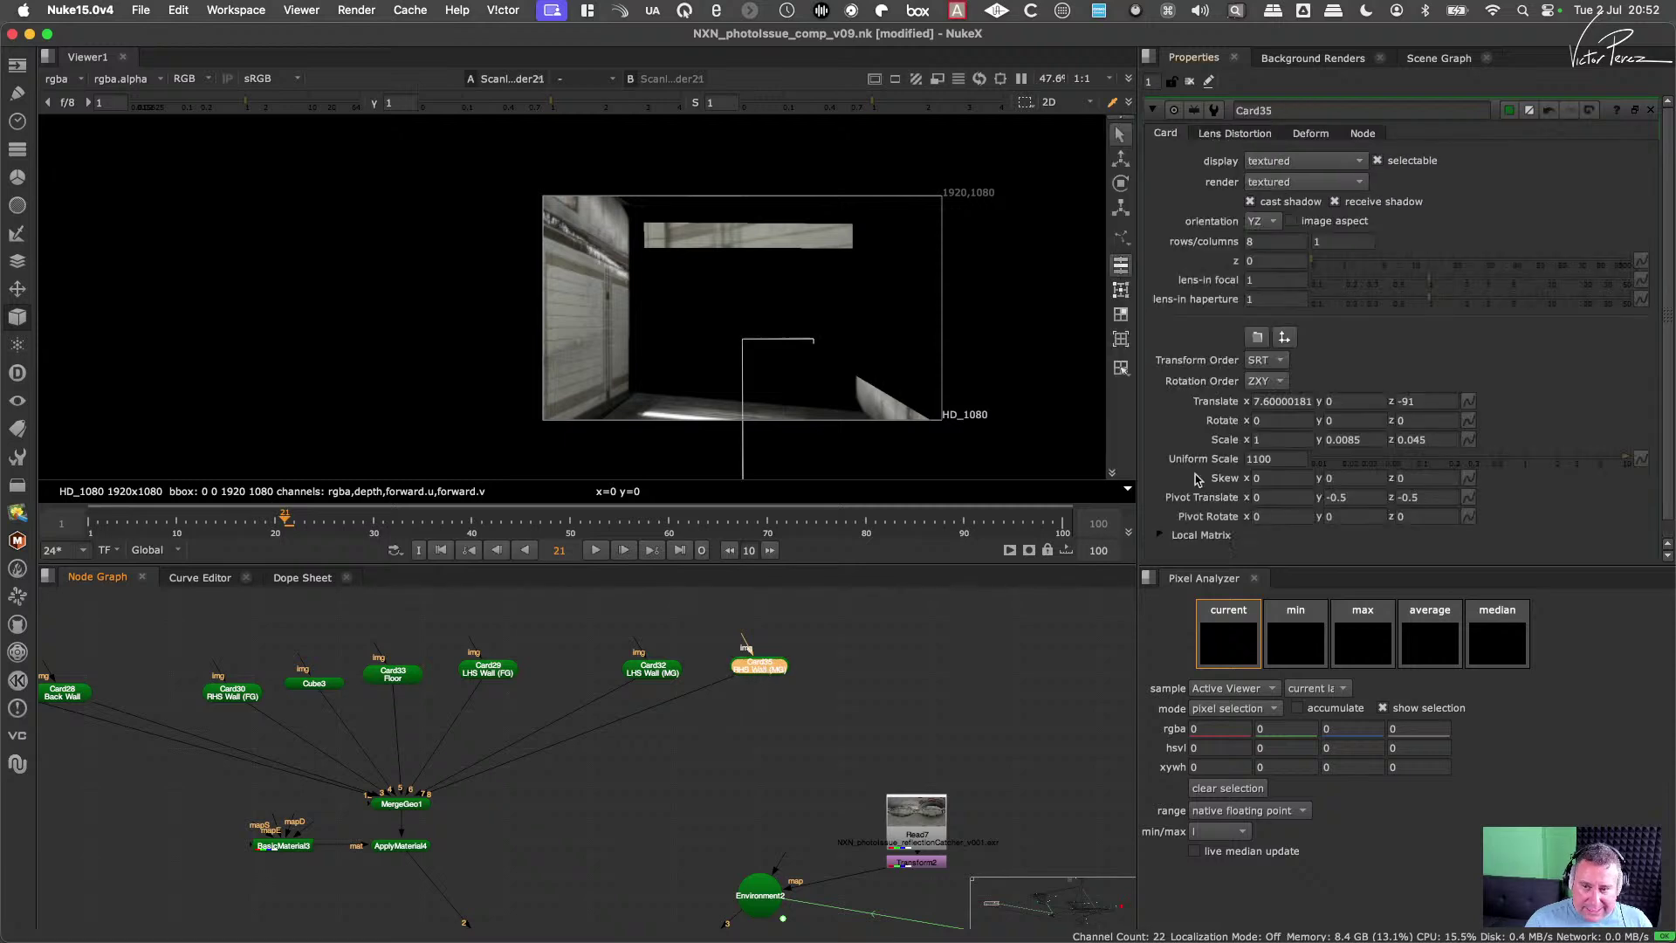
click(1368, 420)
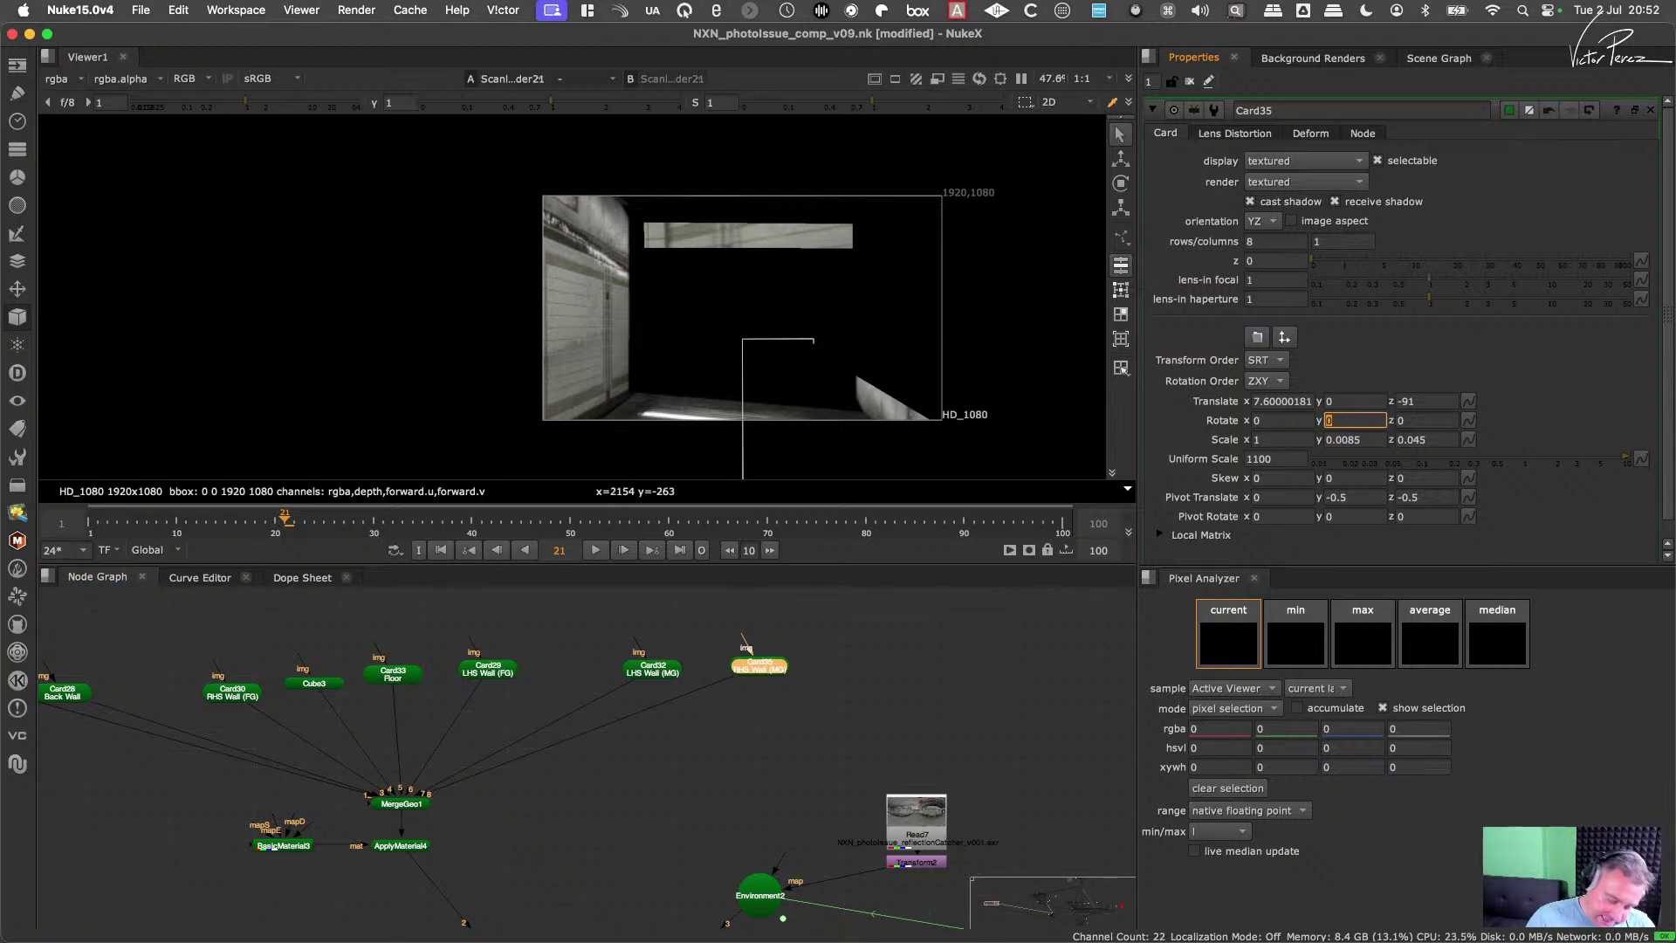
text(180)
key(Return)
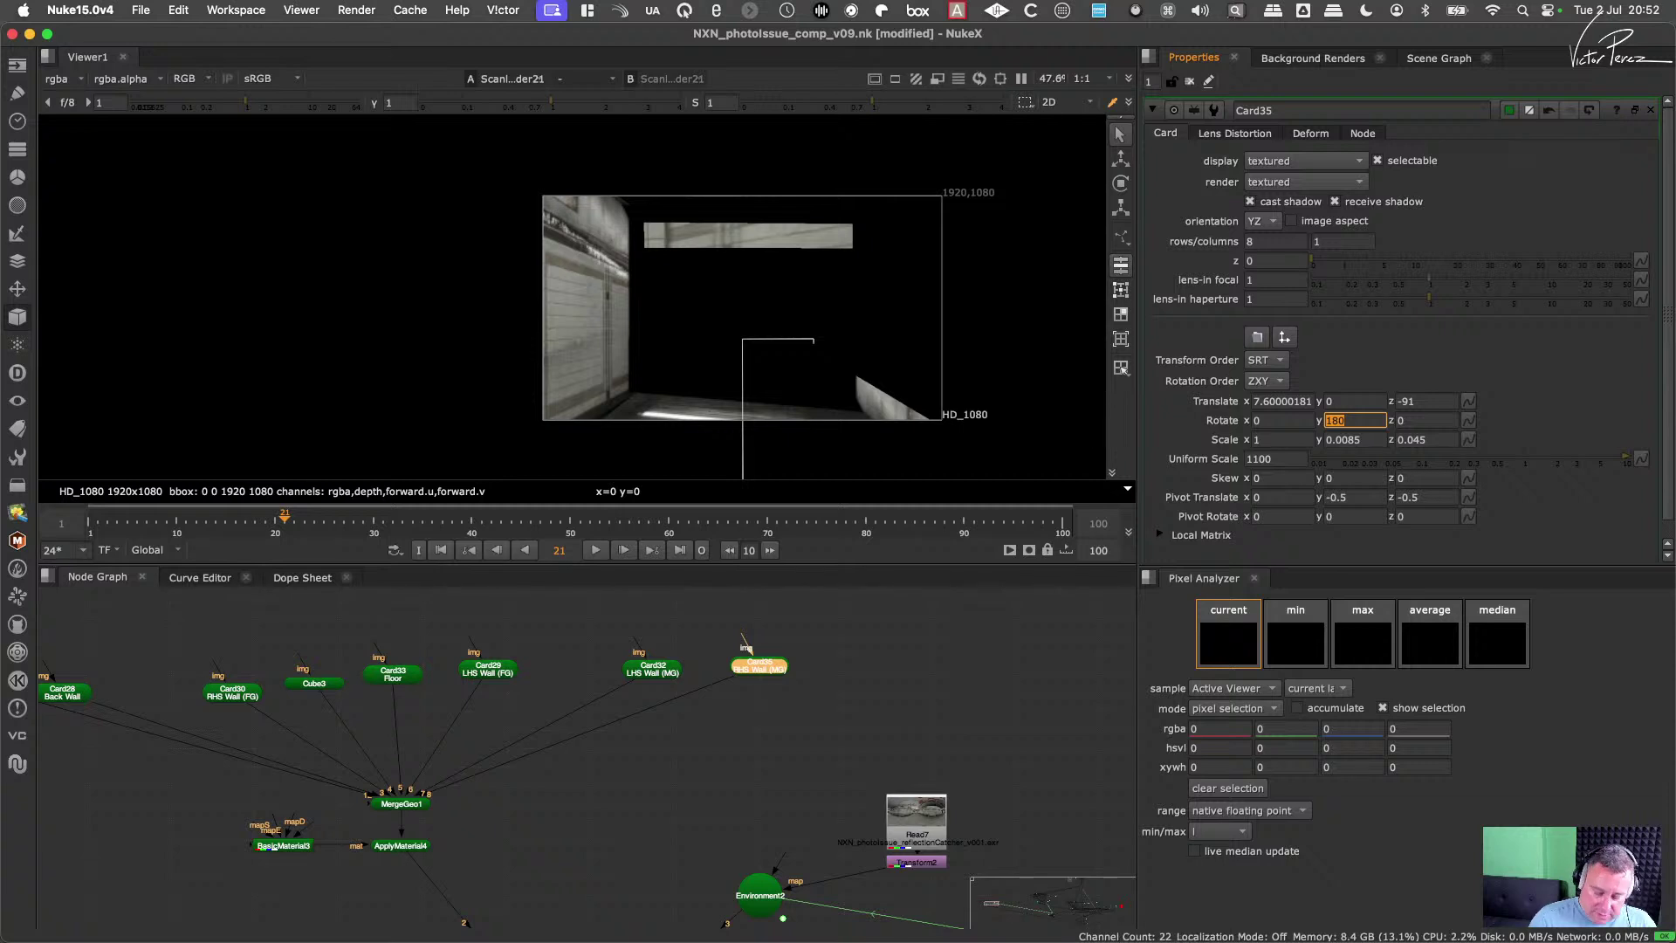
text(0)
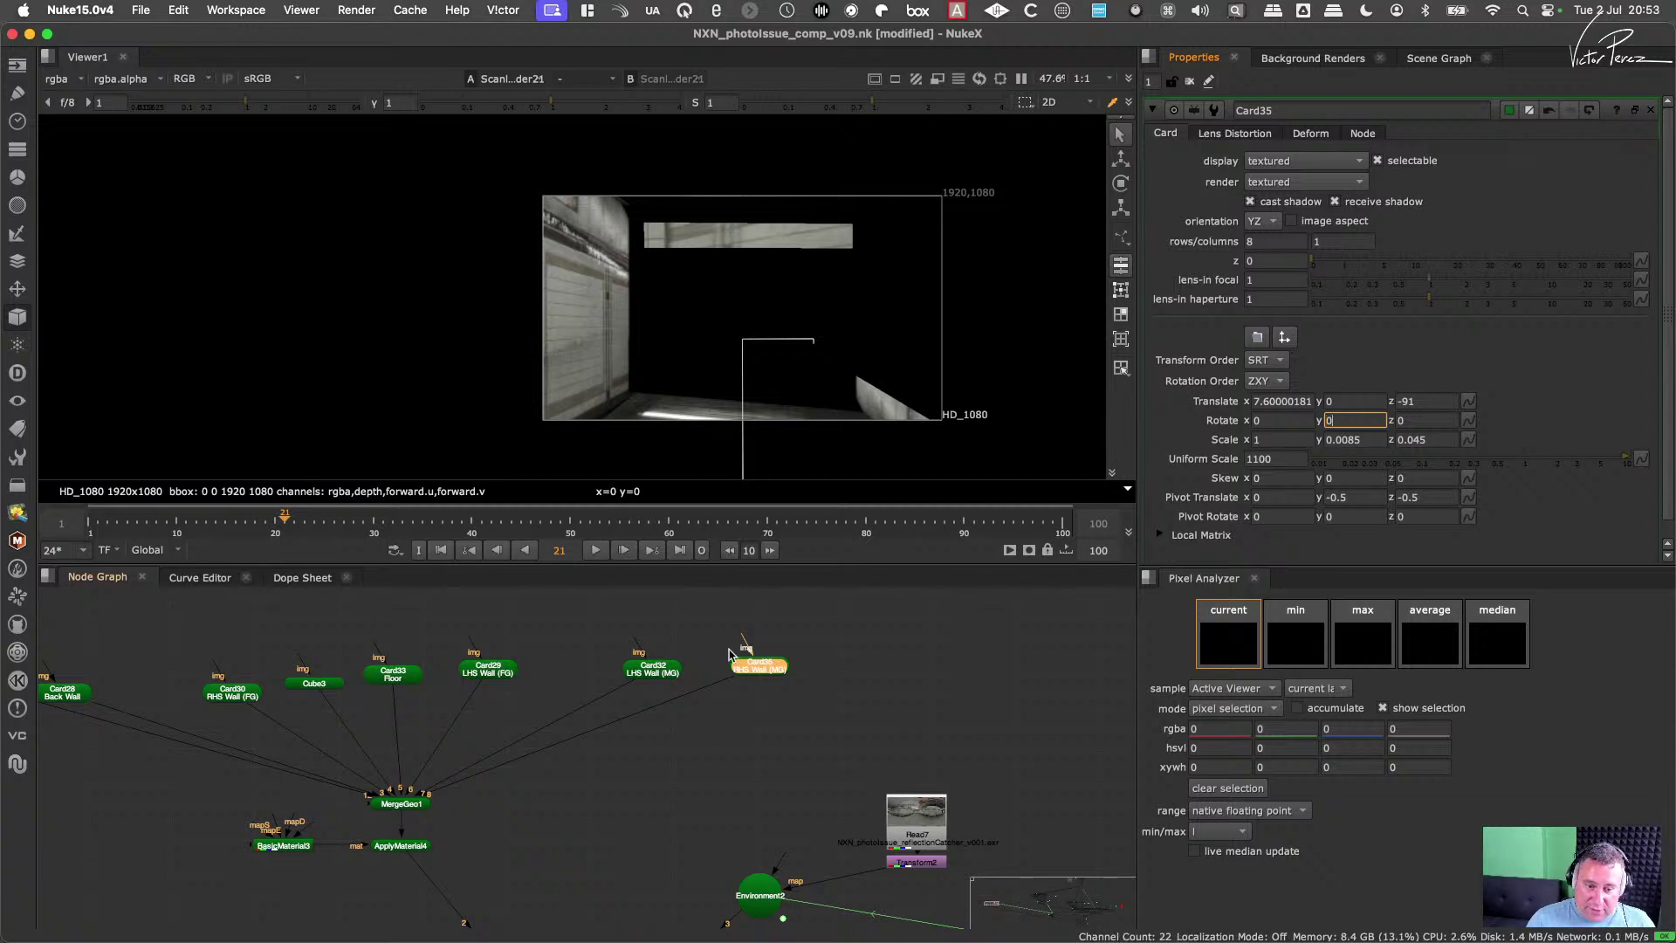
click(853, 739)
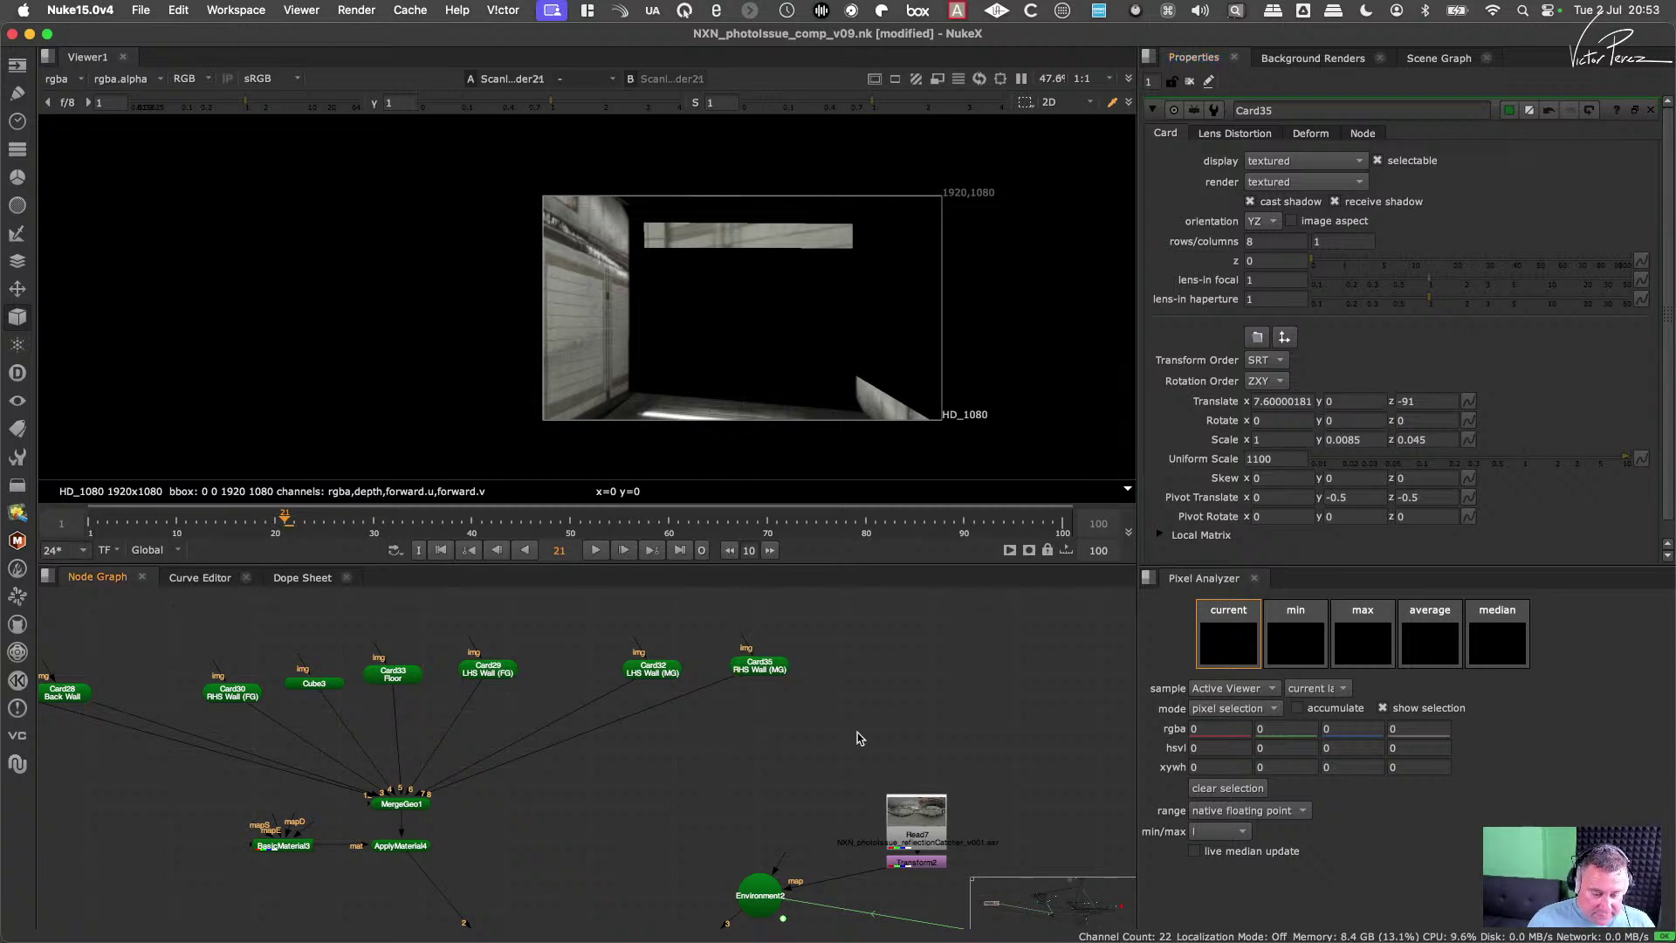
Step: Try feeding ApplyMaterial4 directly from the RHS Wall (MG) card instead of MergeGeo1 to render that wall alone
scroll(885, 721, left, 3)
scroll(818, 771, down, 4)
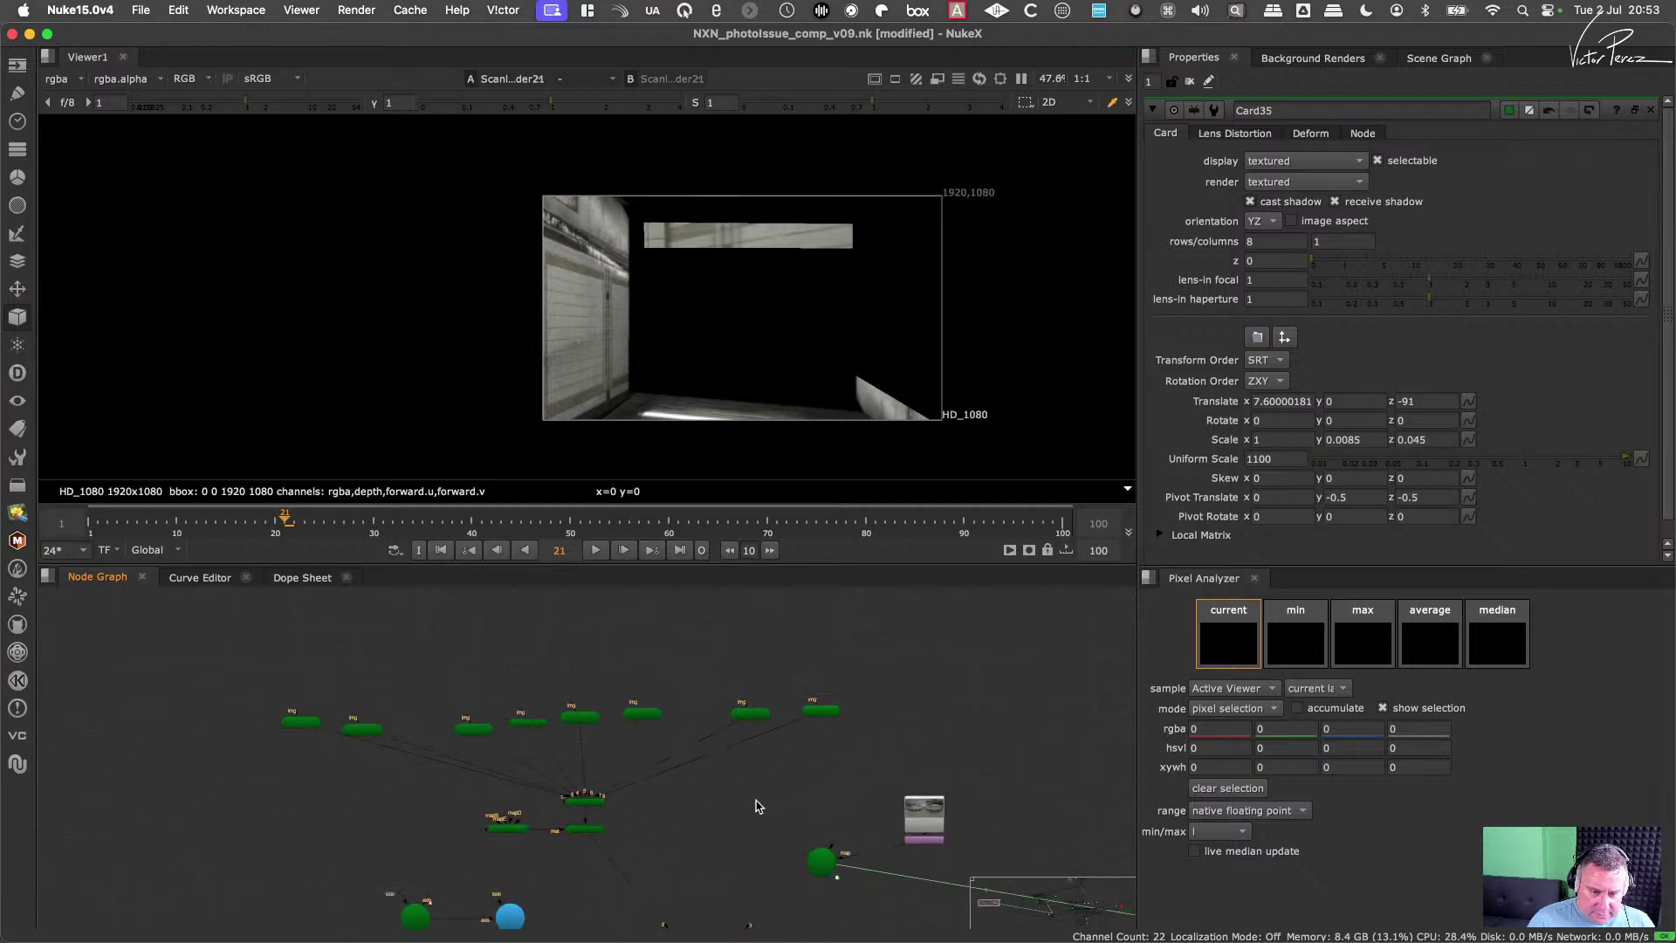
middle_drag(756, 798, 879, 740)
scroll(684, 757, up, 5)
scroll(878, 744, down, 4)
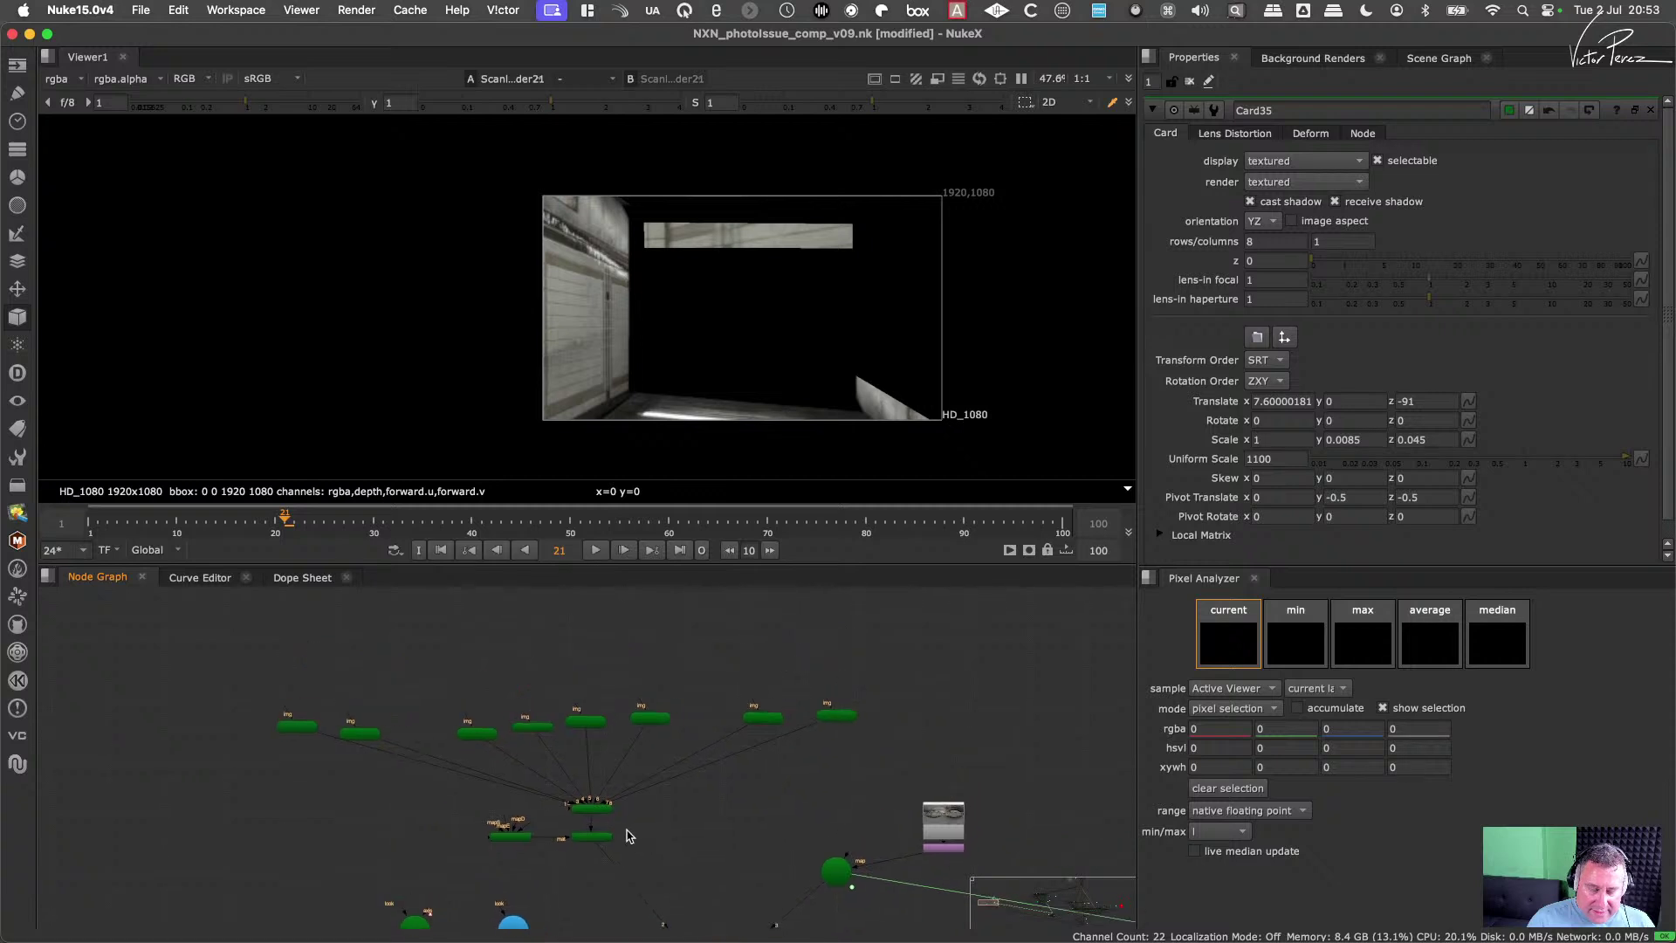
scroll(646, 795, up, 3)
drag(402, 898, 923, 679)
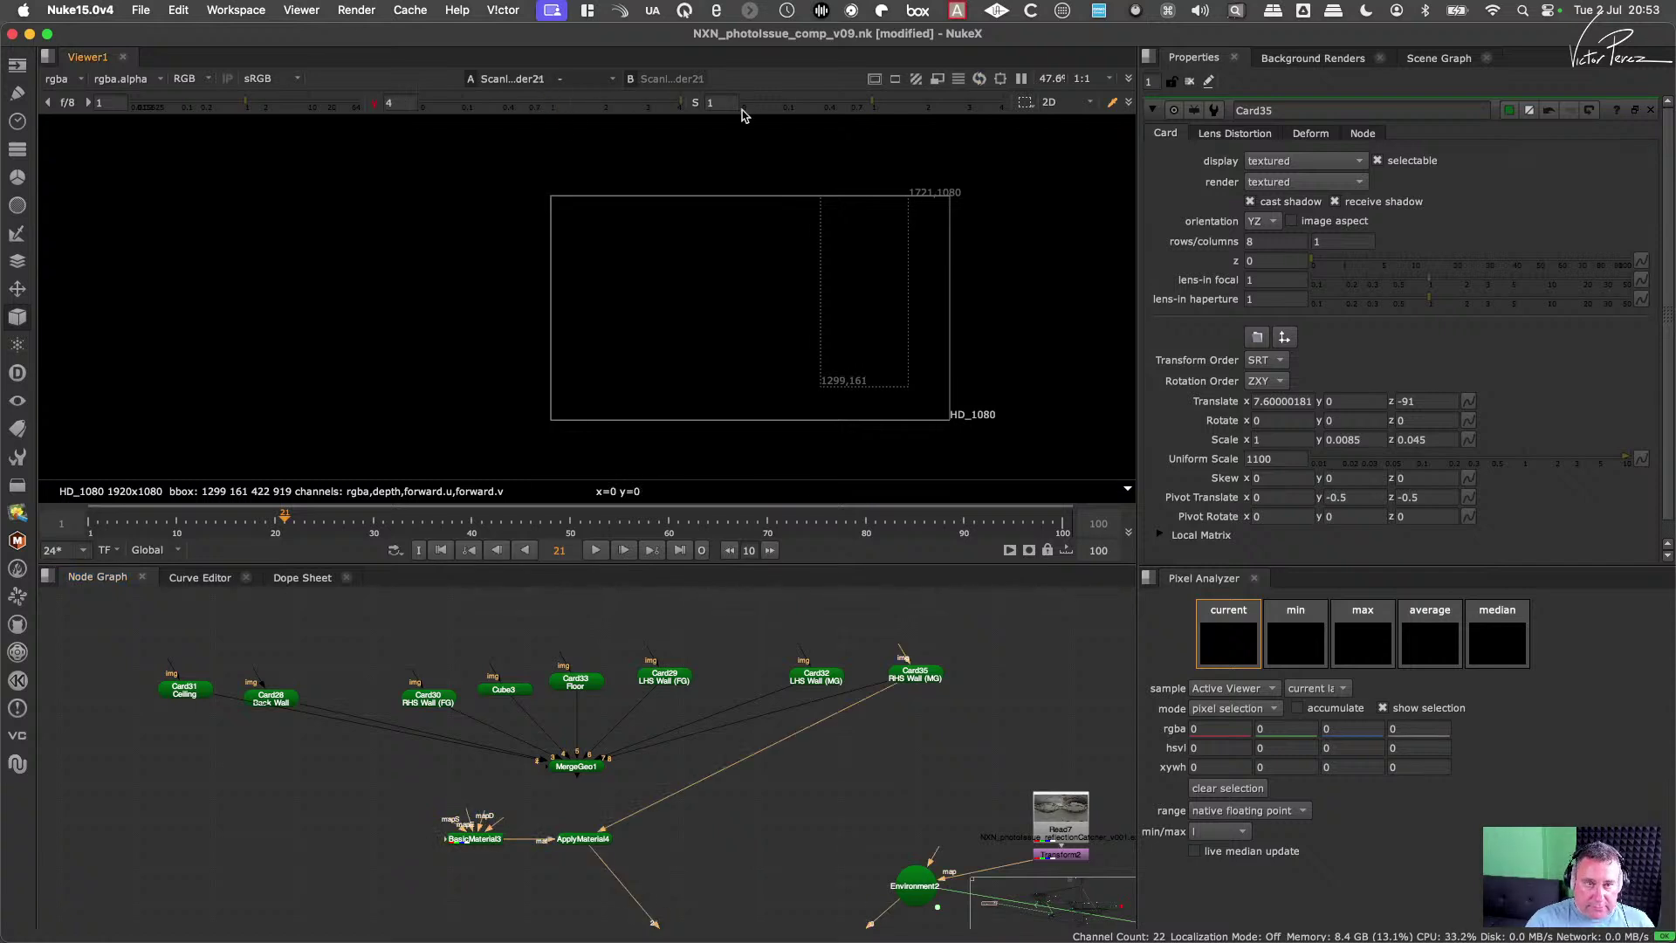
scroll(960, 803, down, 3)
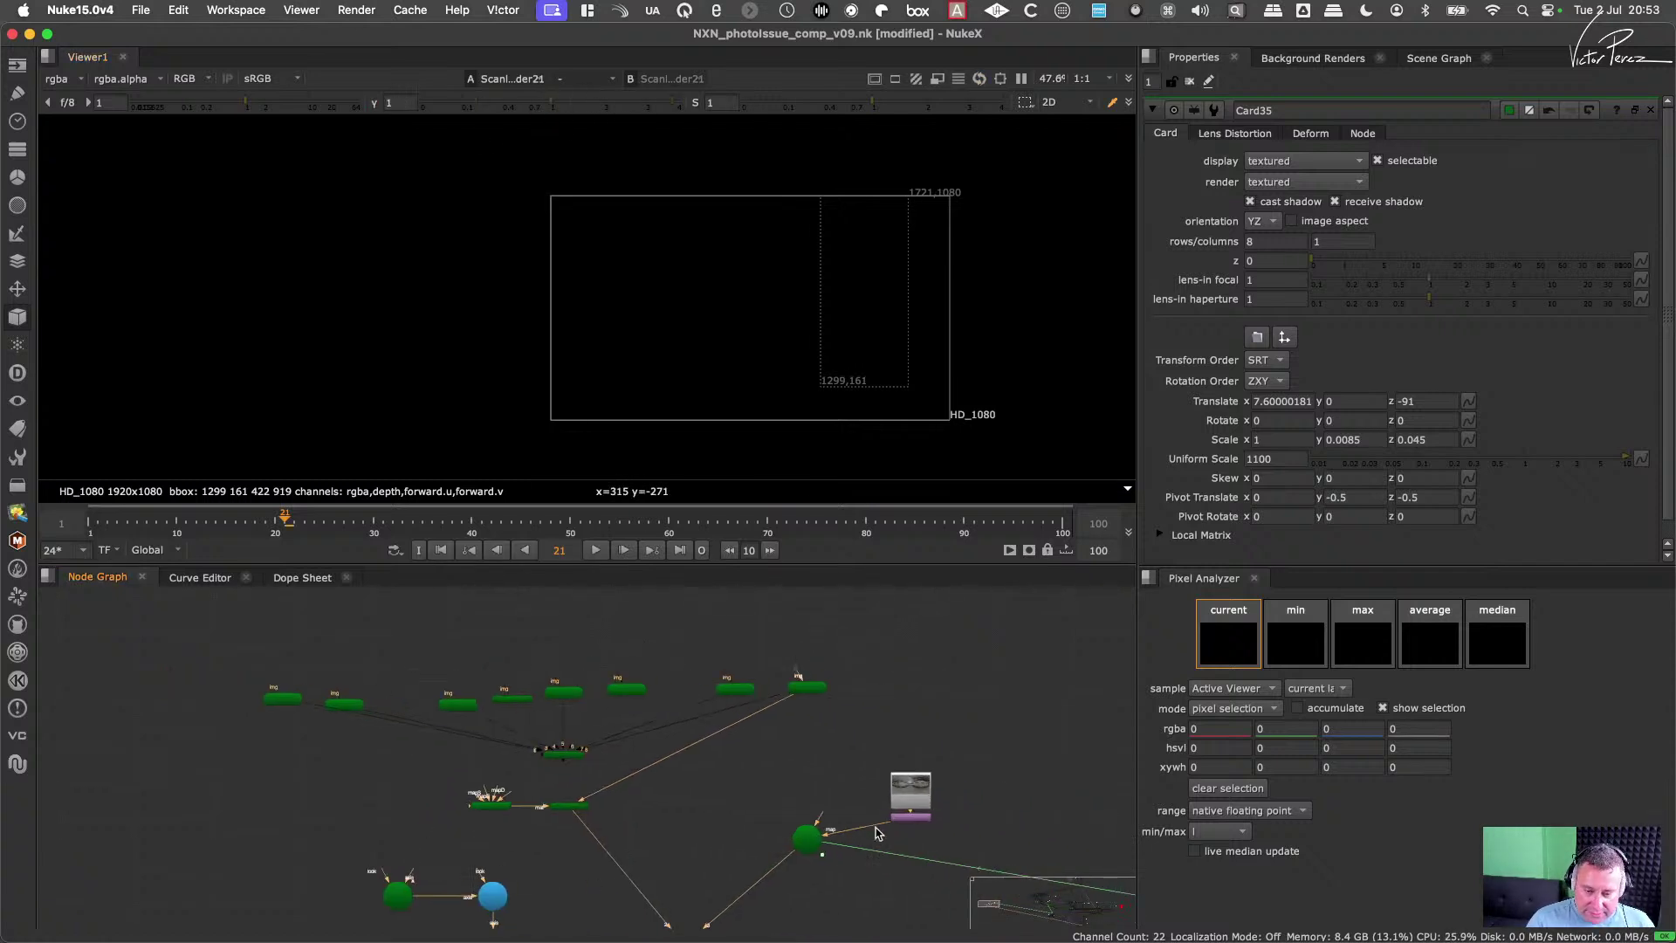
Step: Try rotating the Environment2 light around Y to 631 to test its effect on the isolated wall
double_click(812, 838)
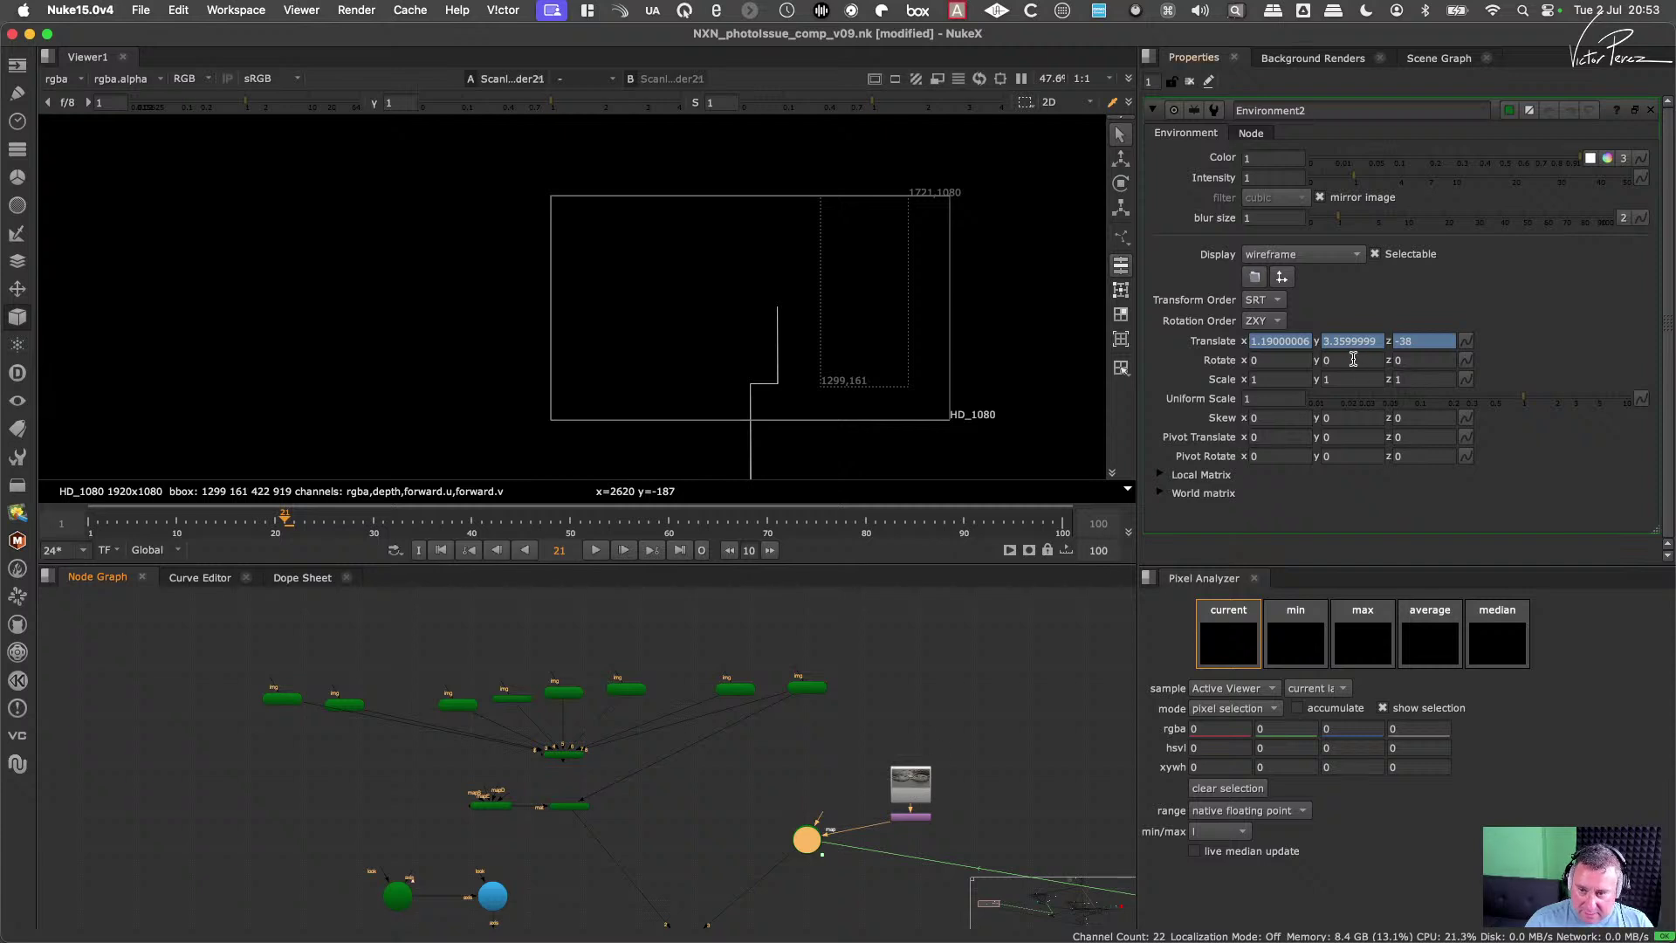
click(1353, 359)
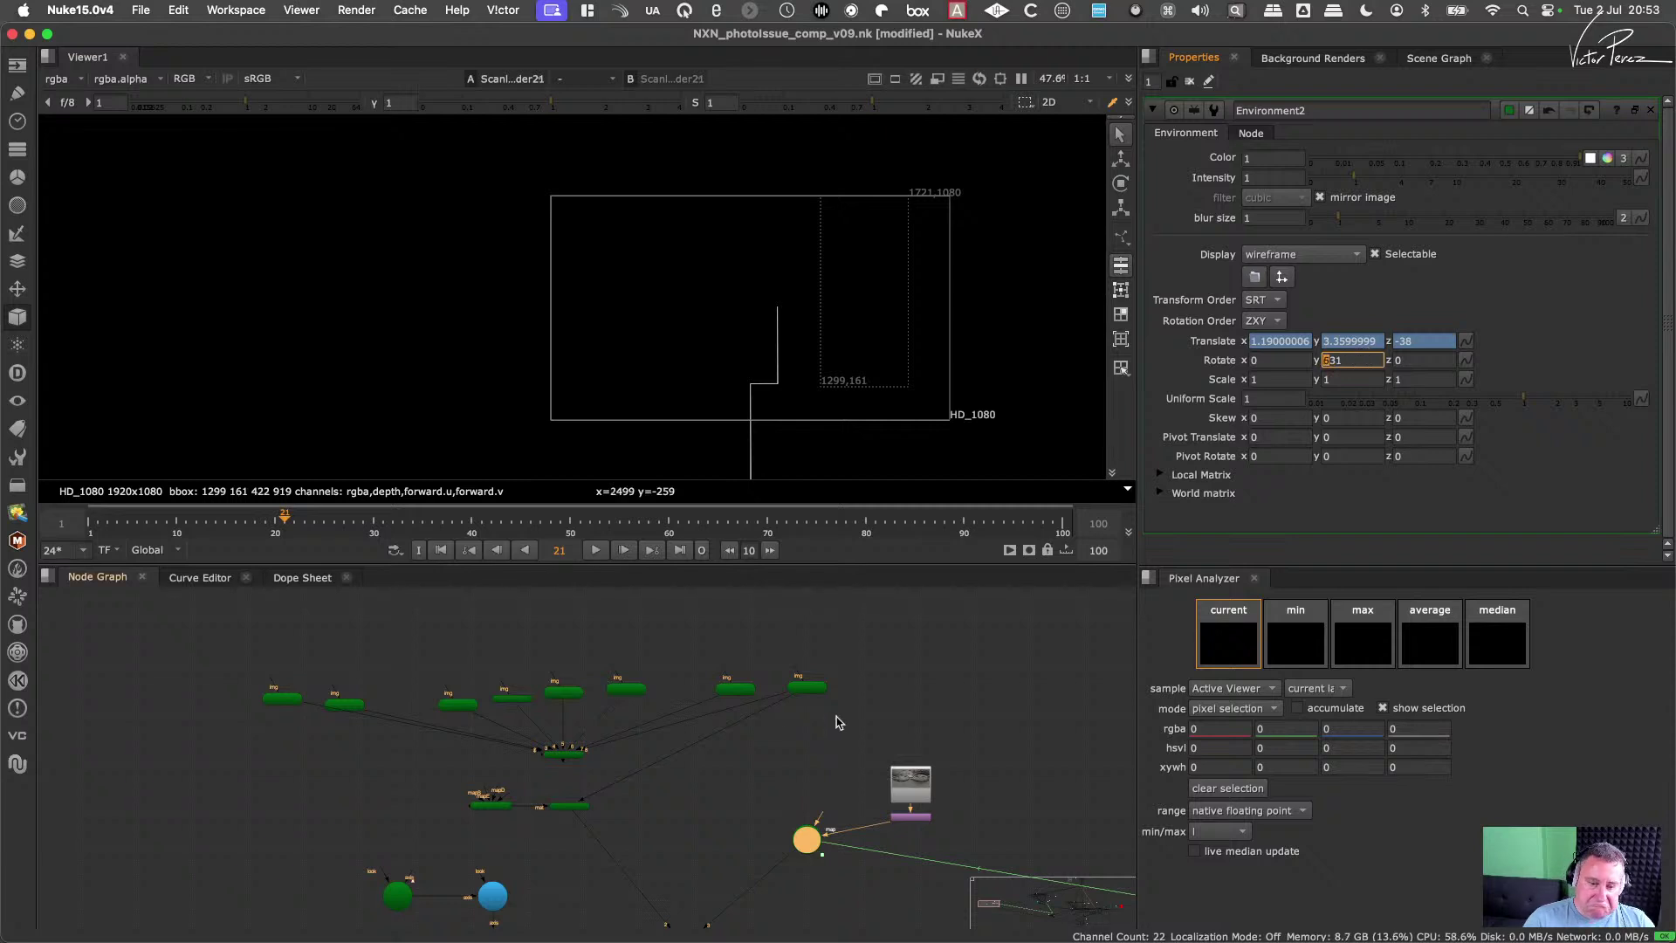
scroll(784, 721, up, 3)
scroll(785, 721, down, 2)
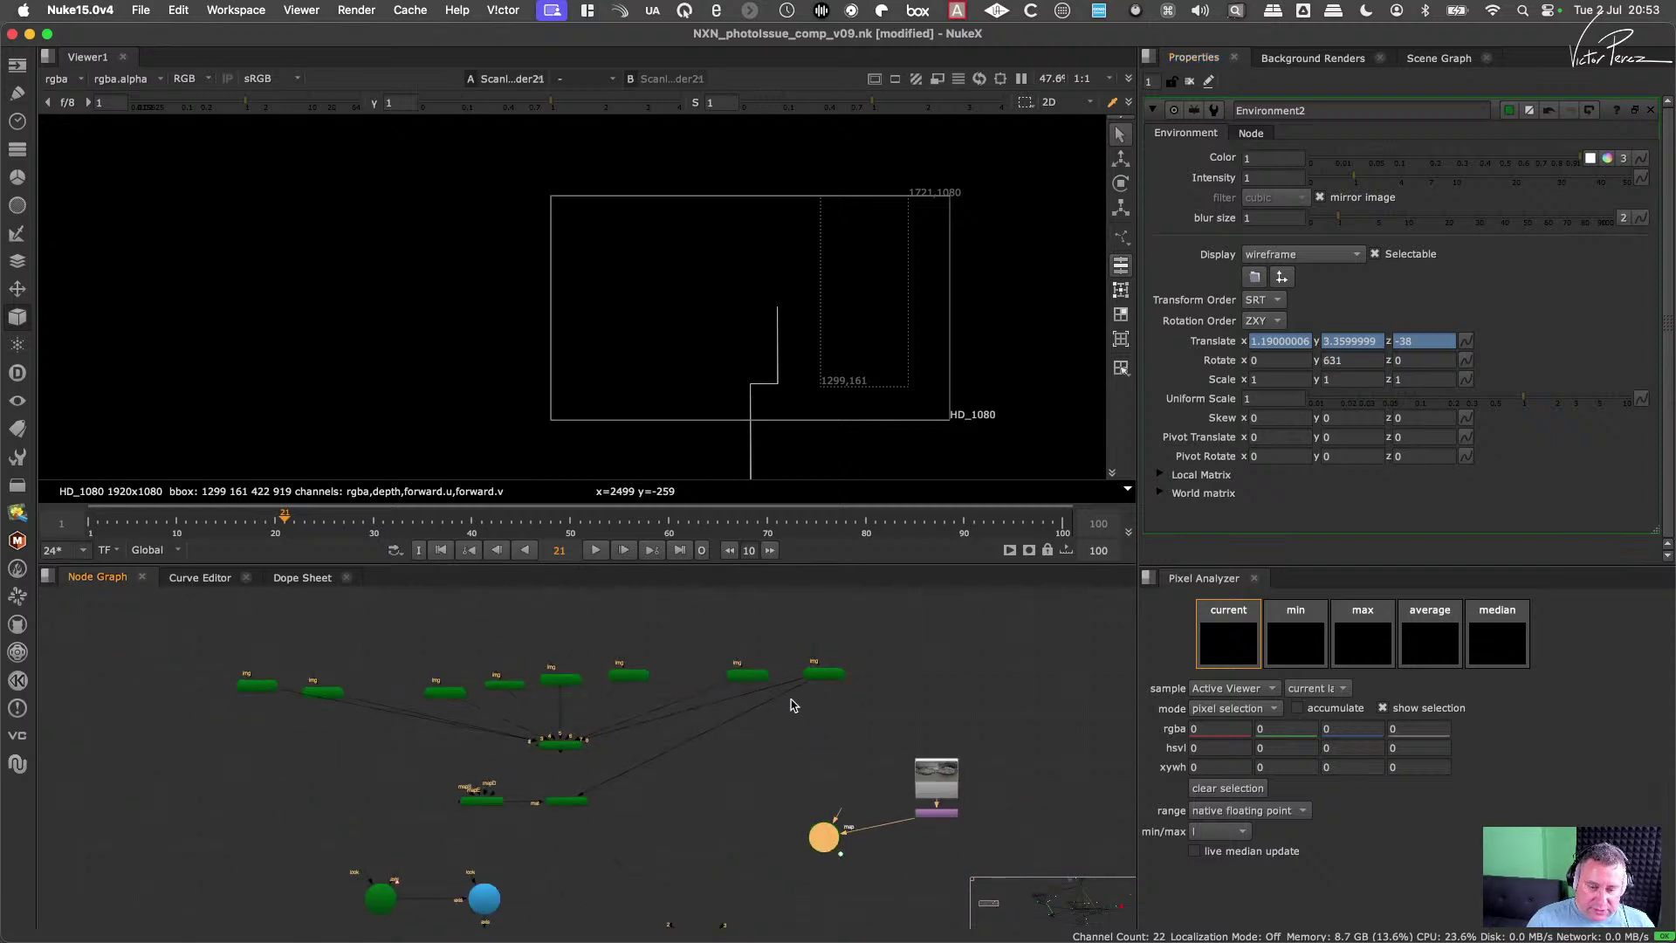
Step: Reconnect ApplyMaterial4 to MergeGeo1 and reset the Y rotation of the Environment2 light to 0
drag(791, 695, 561, 751)
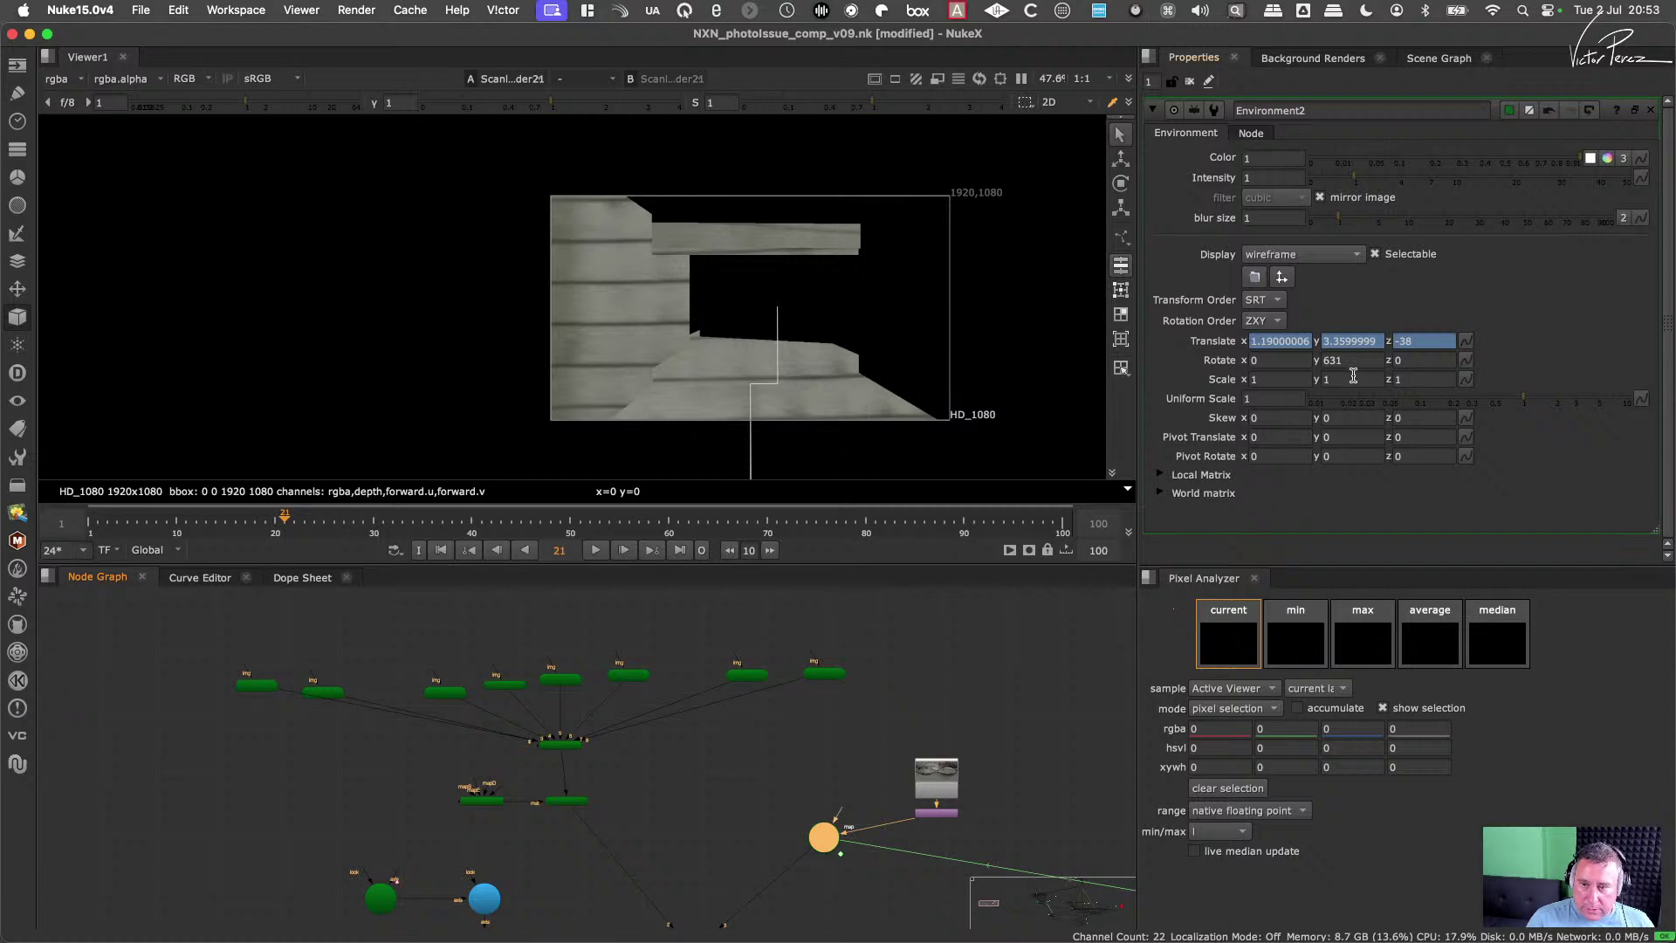
click(1362, 360)
text(0)
key(Return)
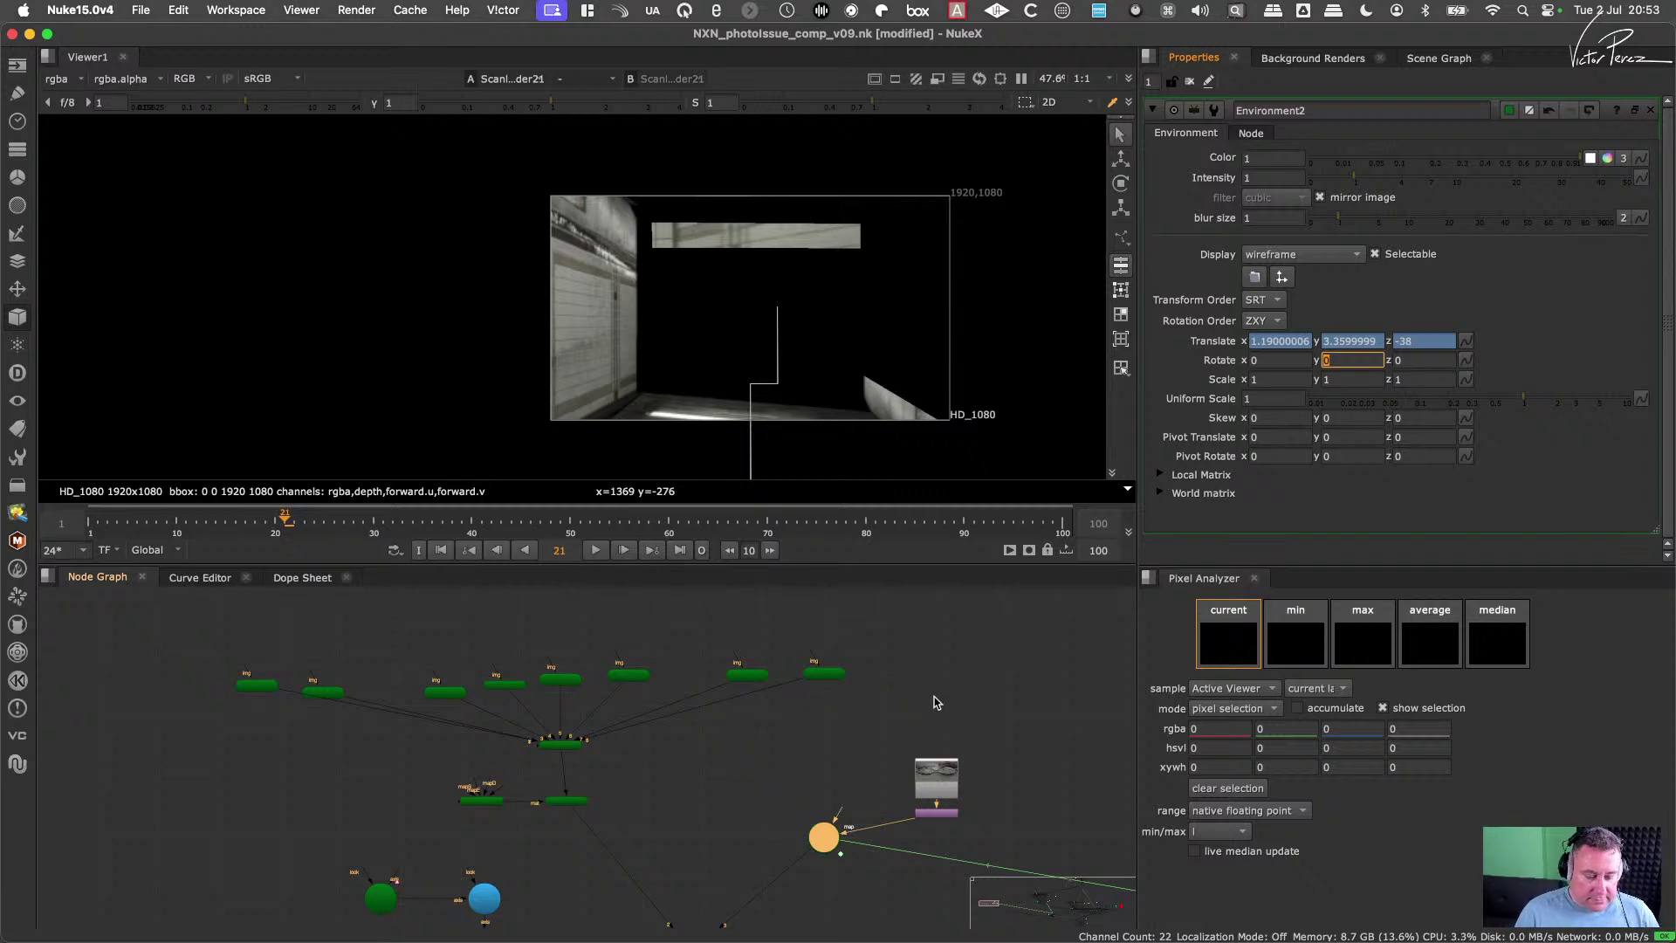
Step: View the Ceiling card on its own in the 3D viewer to check its position against the environment light
scroll(733, 681, up, 4)
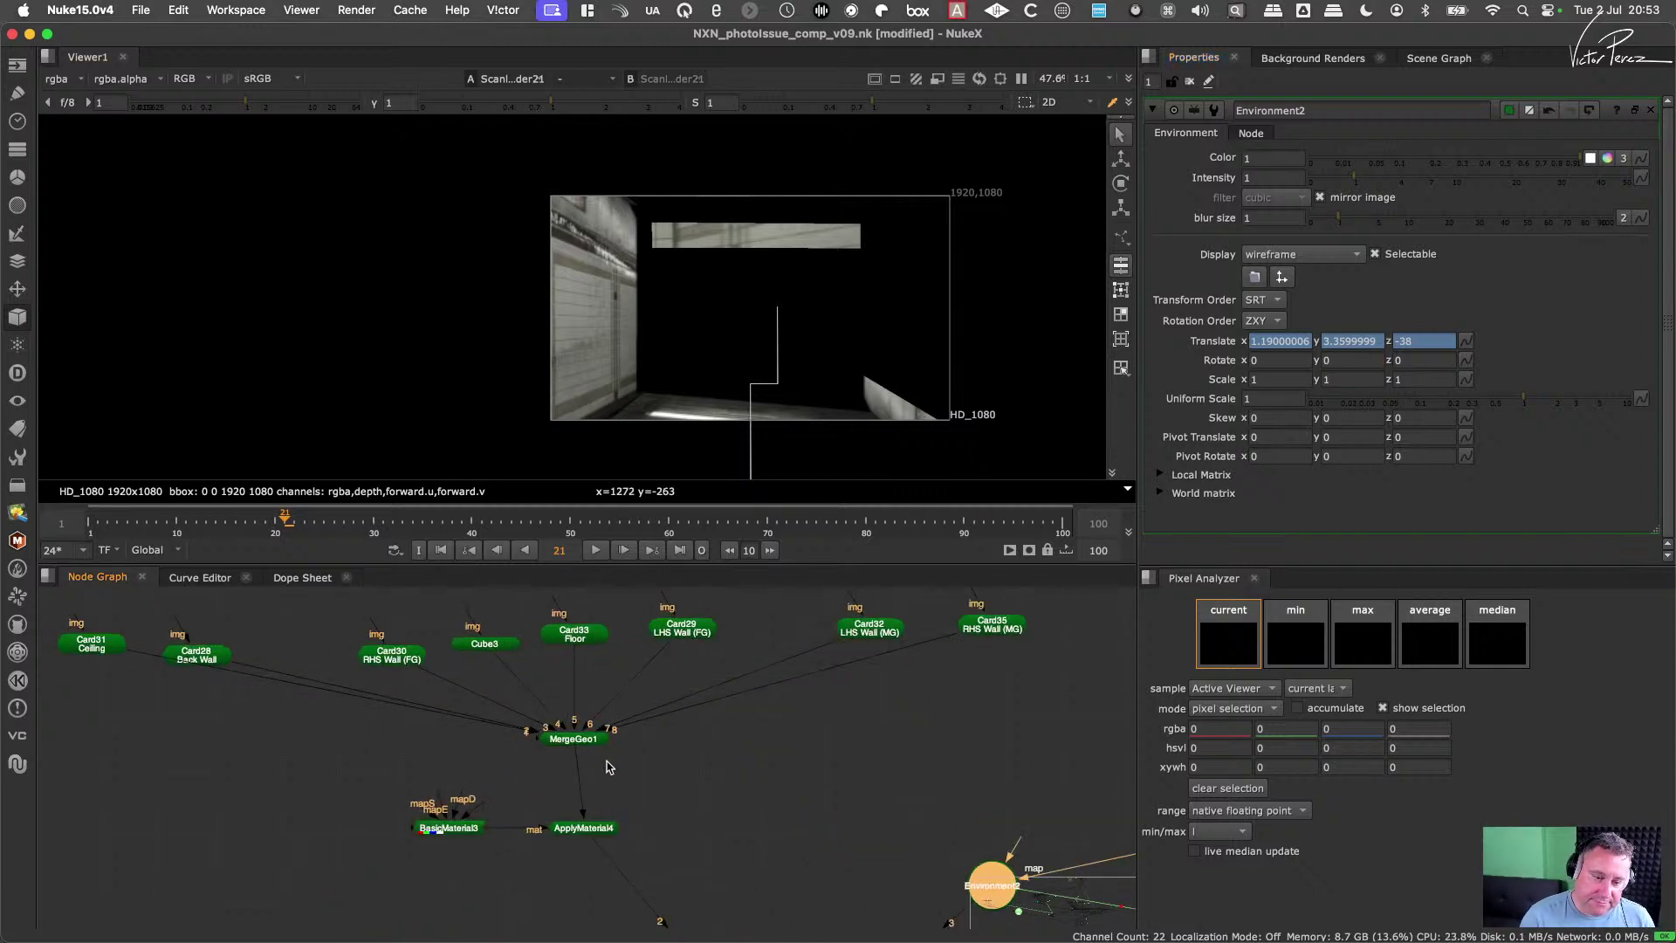
middle_drag(733, 681, 748, 775)
middle_drag(375, 745, 697, 728)
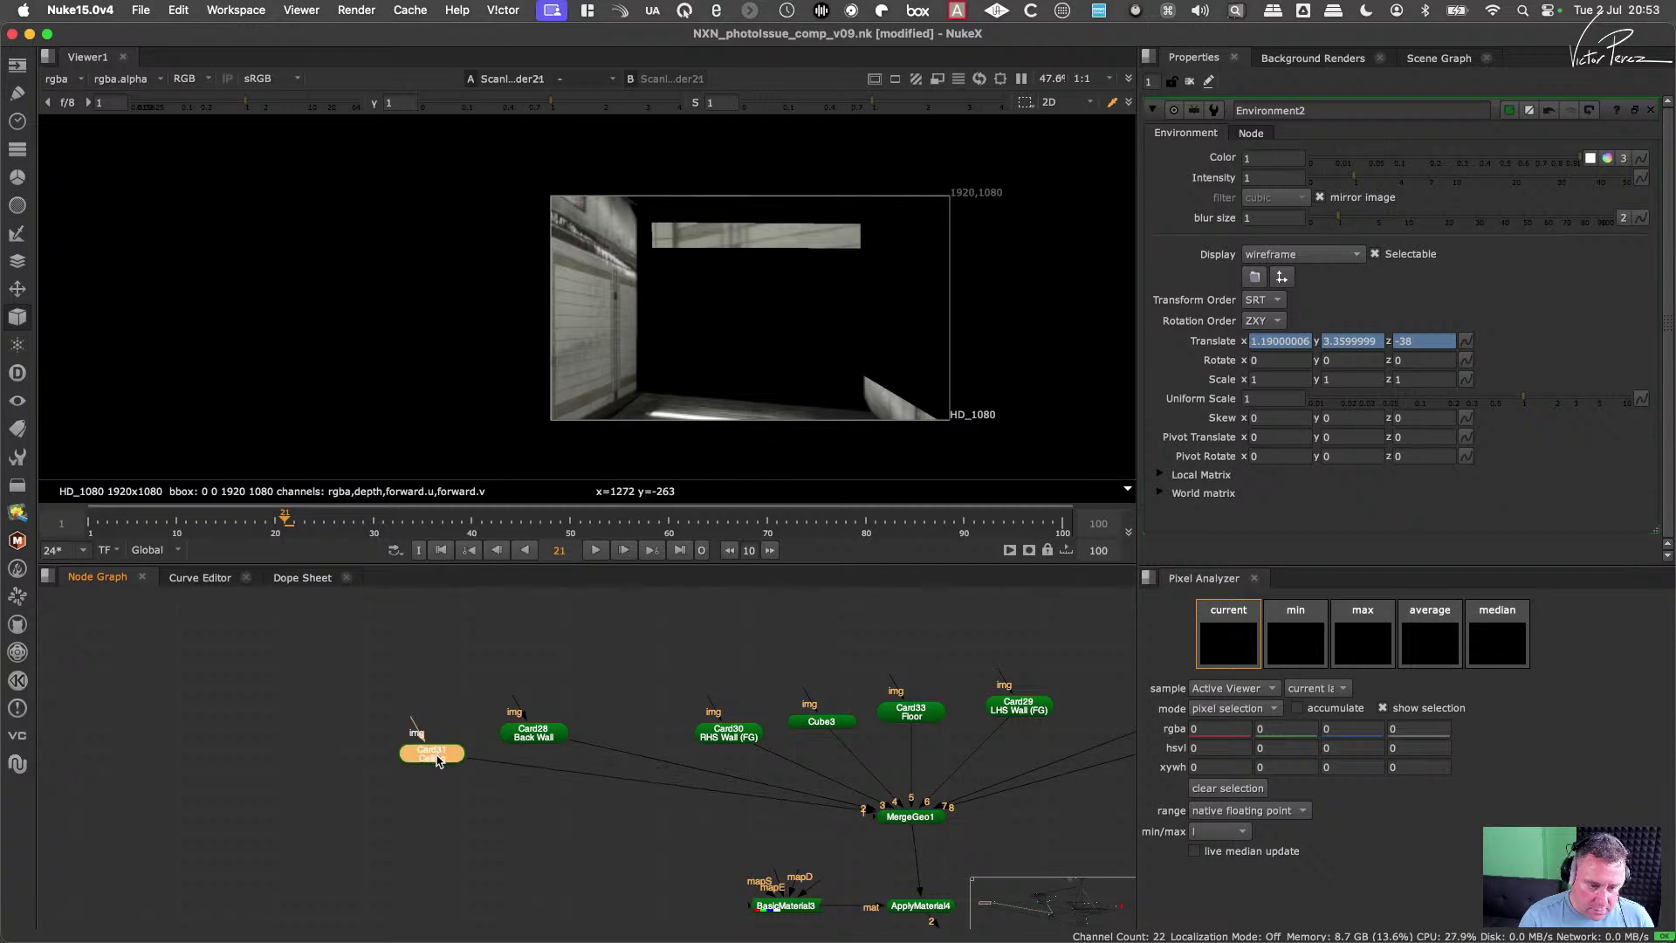
drag(430, 722, 499, 795)
key(1)
scroll(663, 799, down, 5)
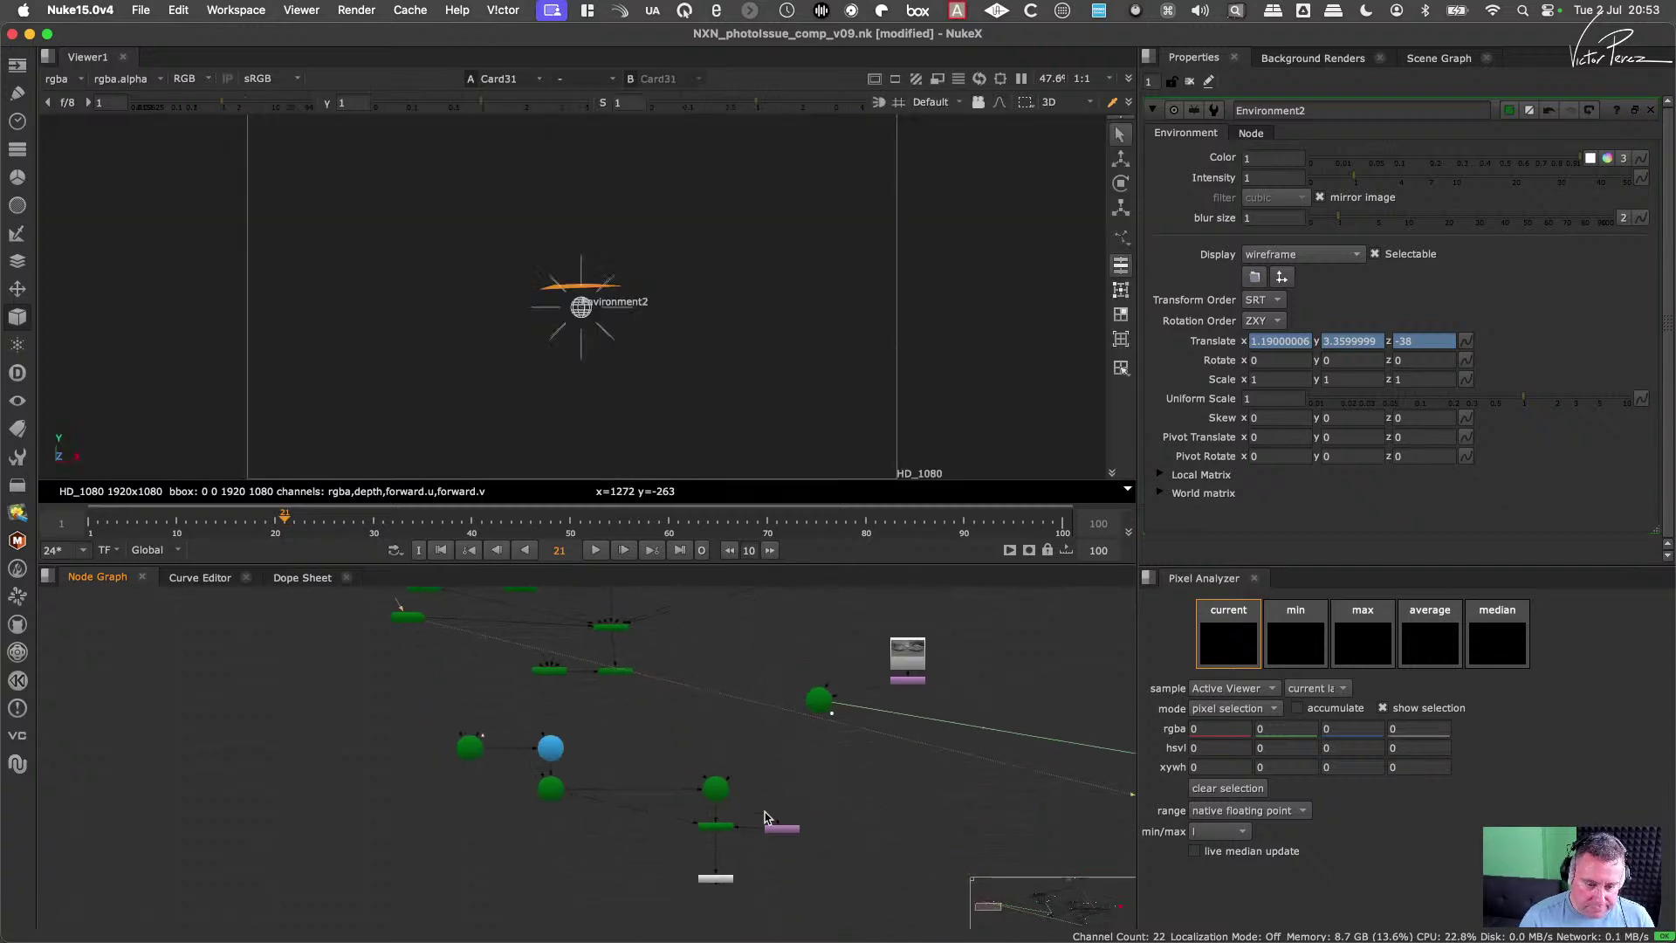
Step: View ScanlineRender21, orbit around the corridor scene in 3D and return to its 2D render
click(715, 825)
key(1)
middle_drag(548, 630, 574, 778)
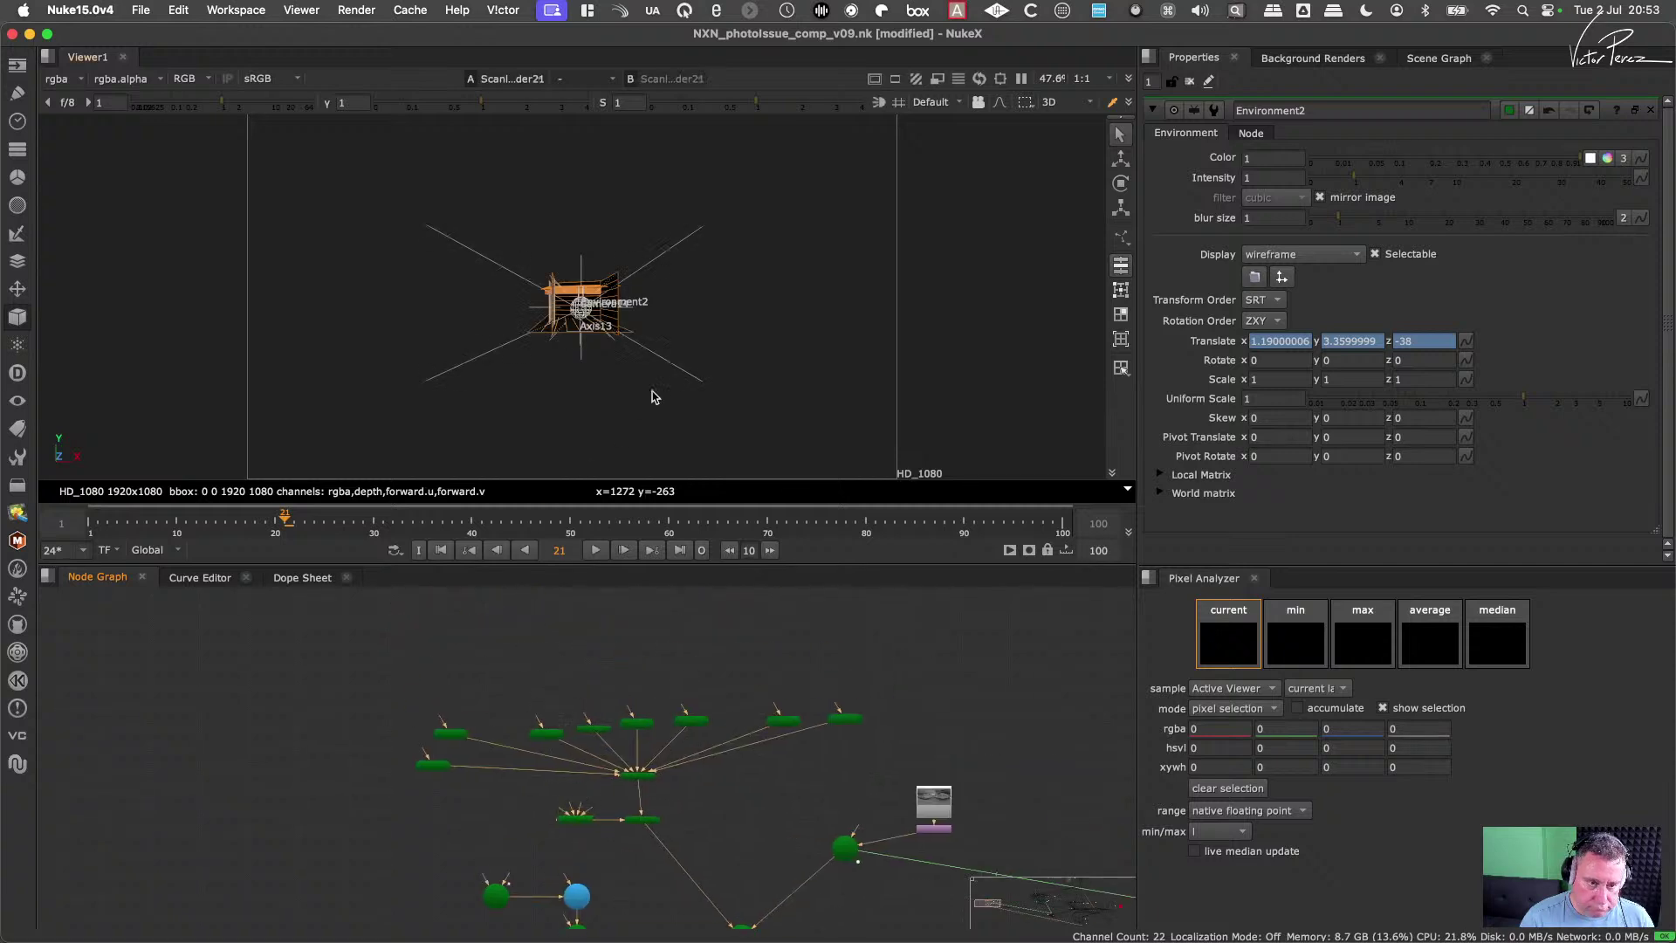
ctrl+drag(655, 397, 723, 312)
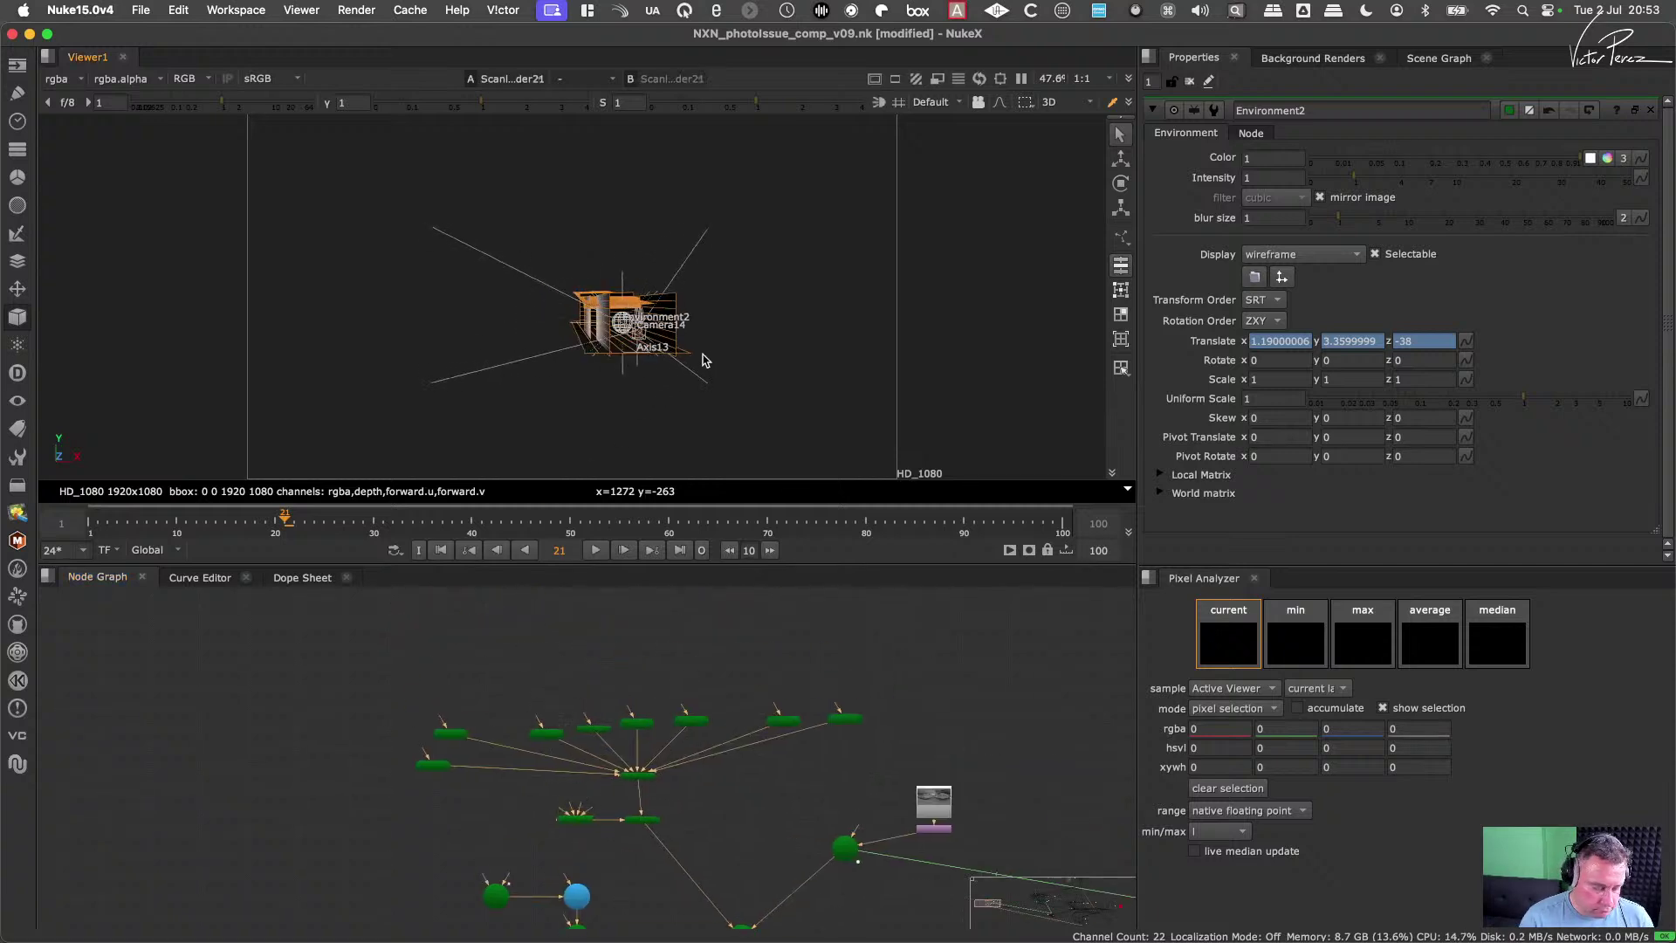
key(Tab)
Step: Align the Ceiling card node in a row with the Back Wall card node
scroll(493, 756, up, 1)
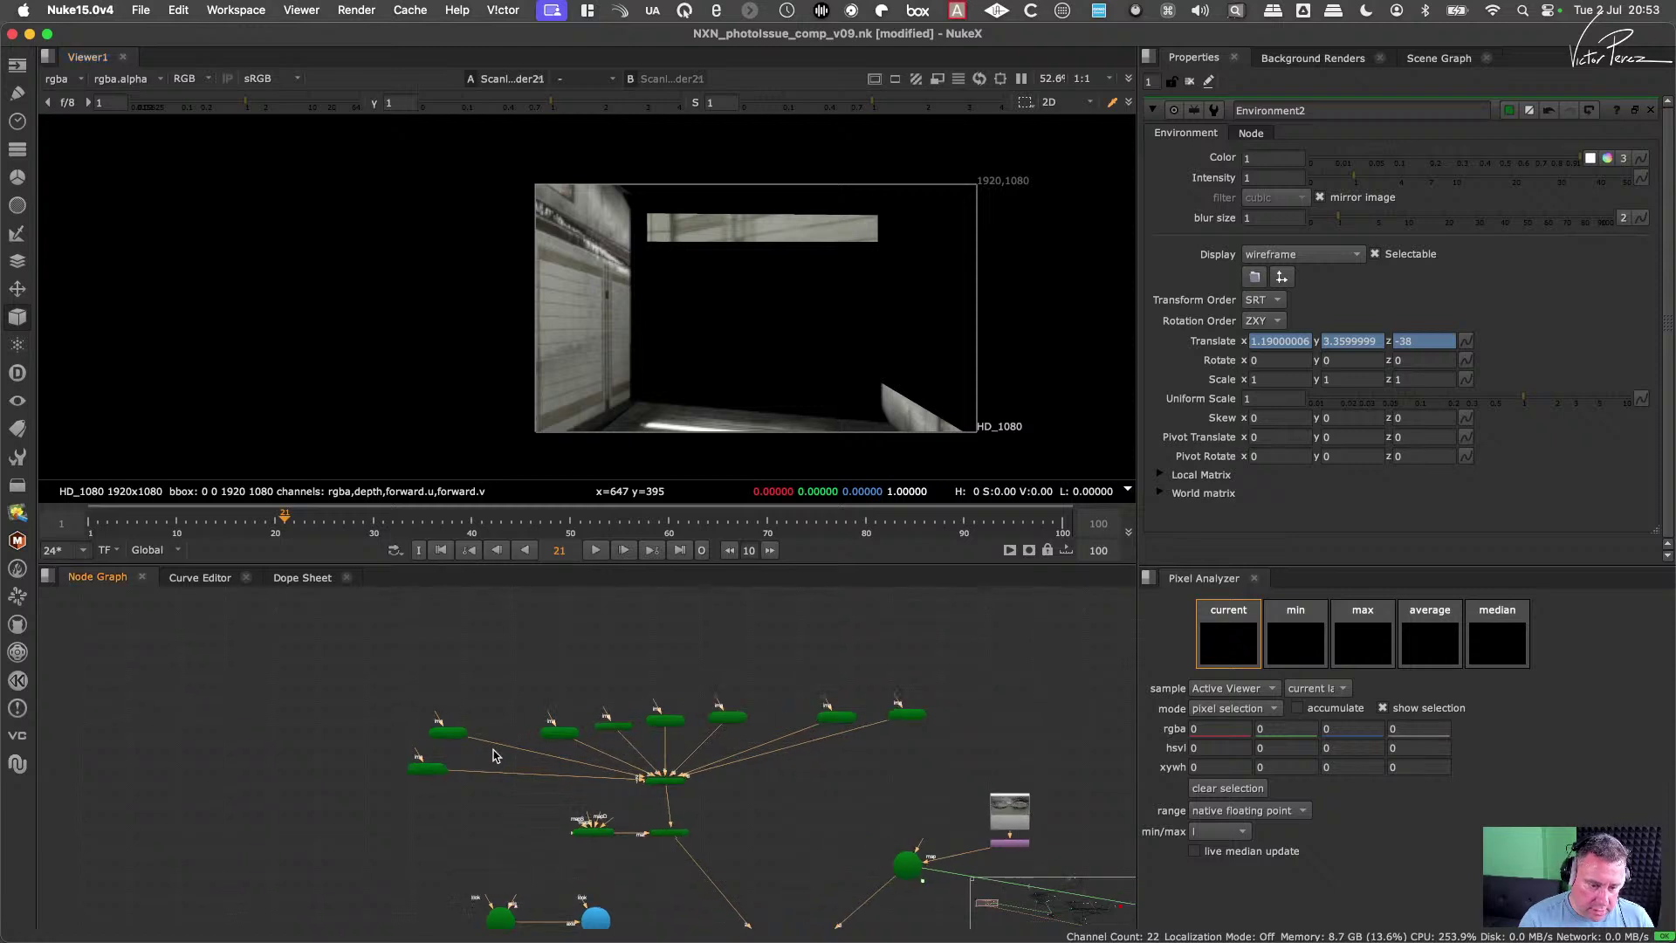
scroll(493, 756, up, 4)
click(633, 726)
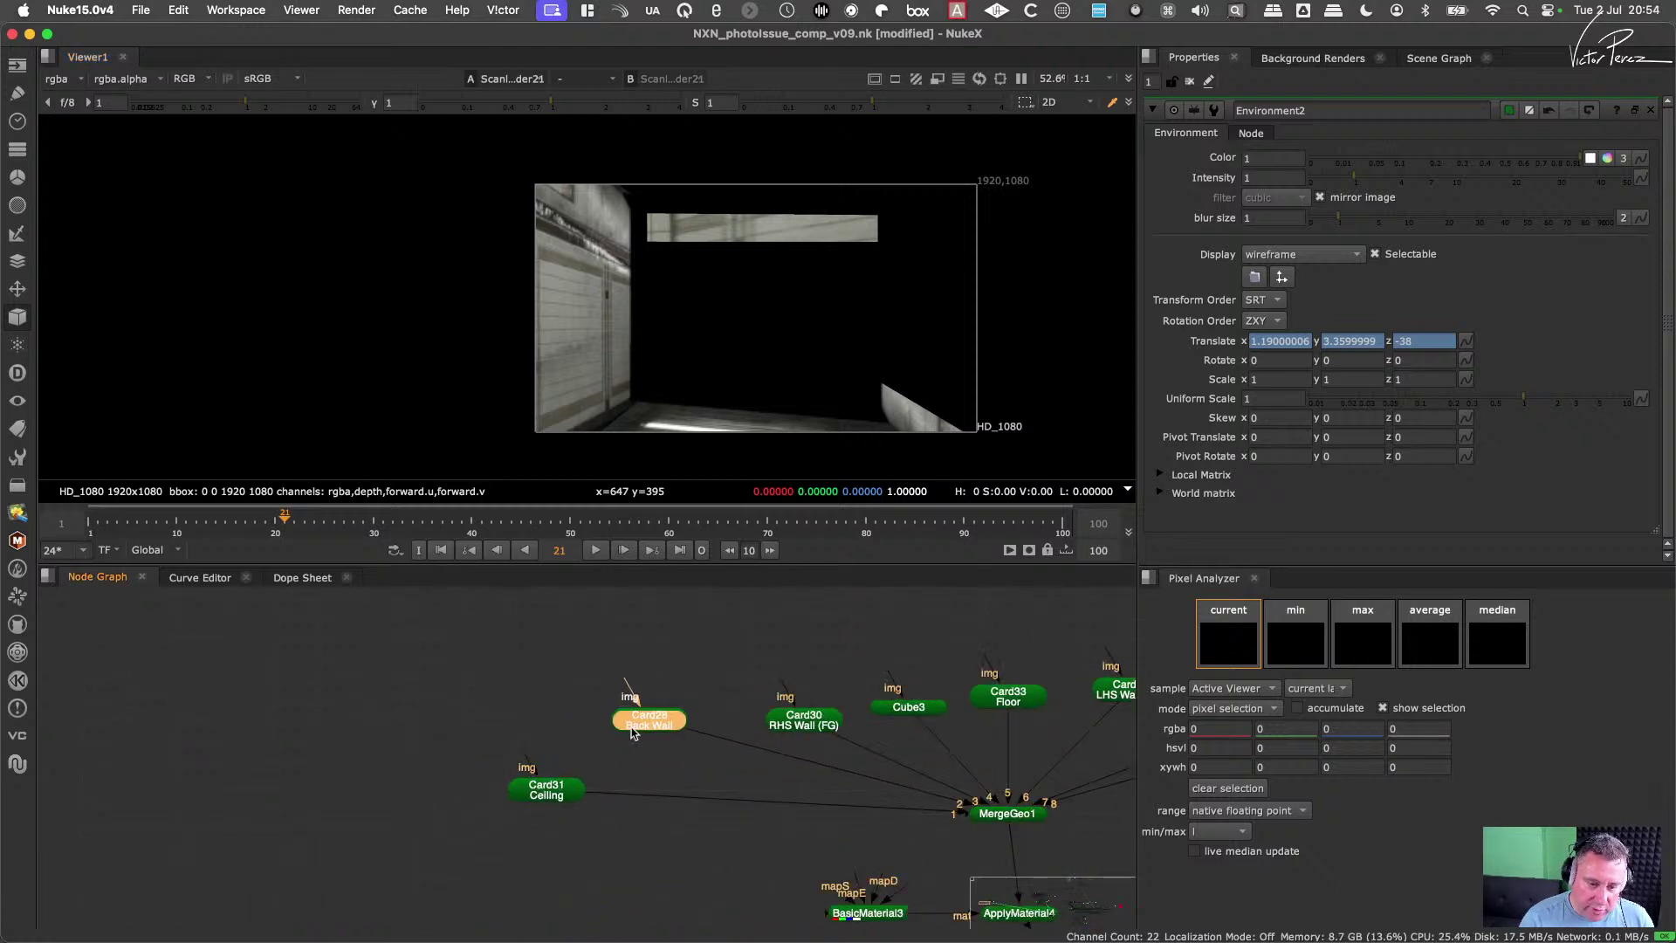
drag(557, 791, 517, 723)
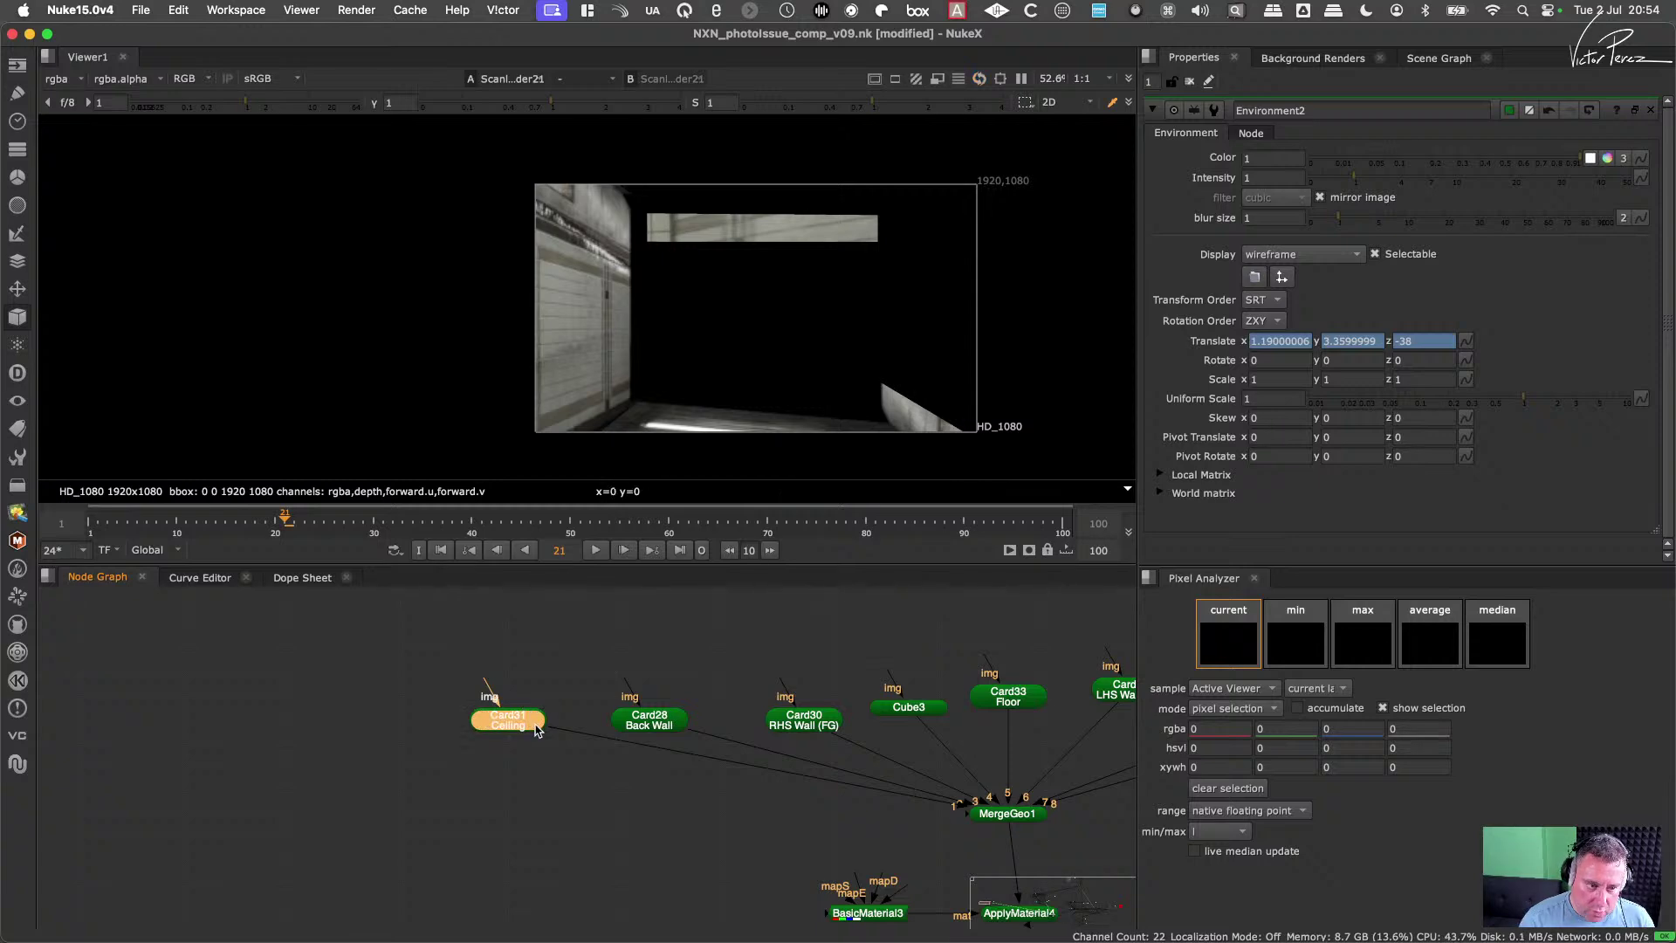
Step: Inspect the Ceiling card from below in 3D, and the full ScanlineRender21 scene from inside the corridor
key(1)
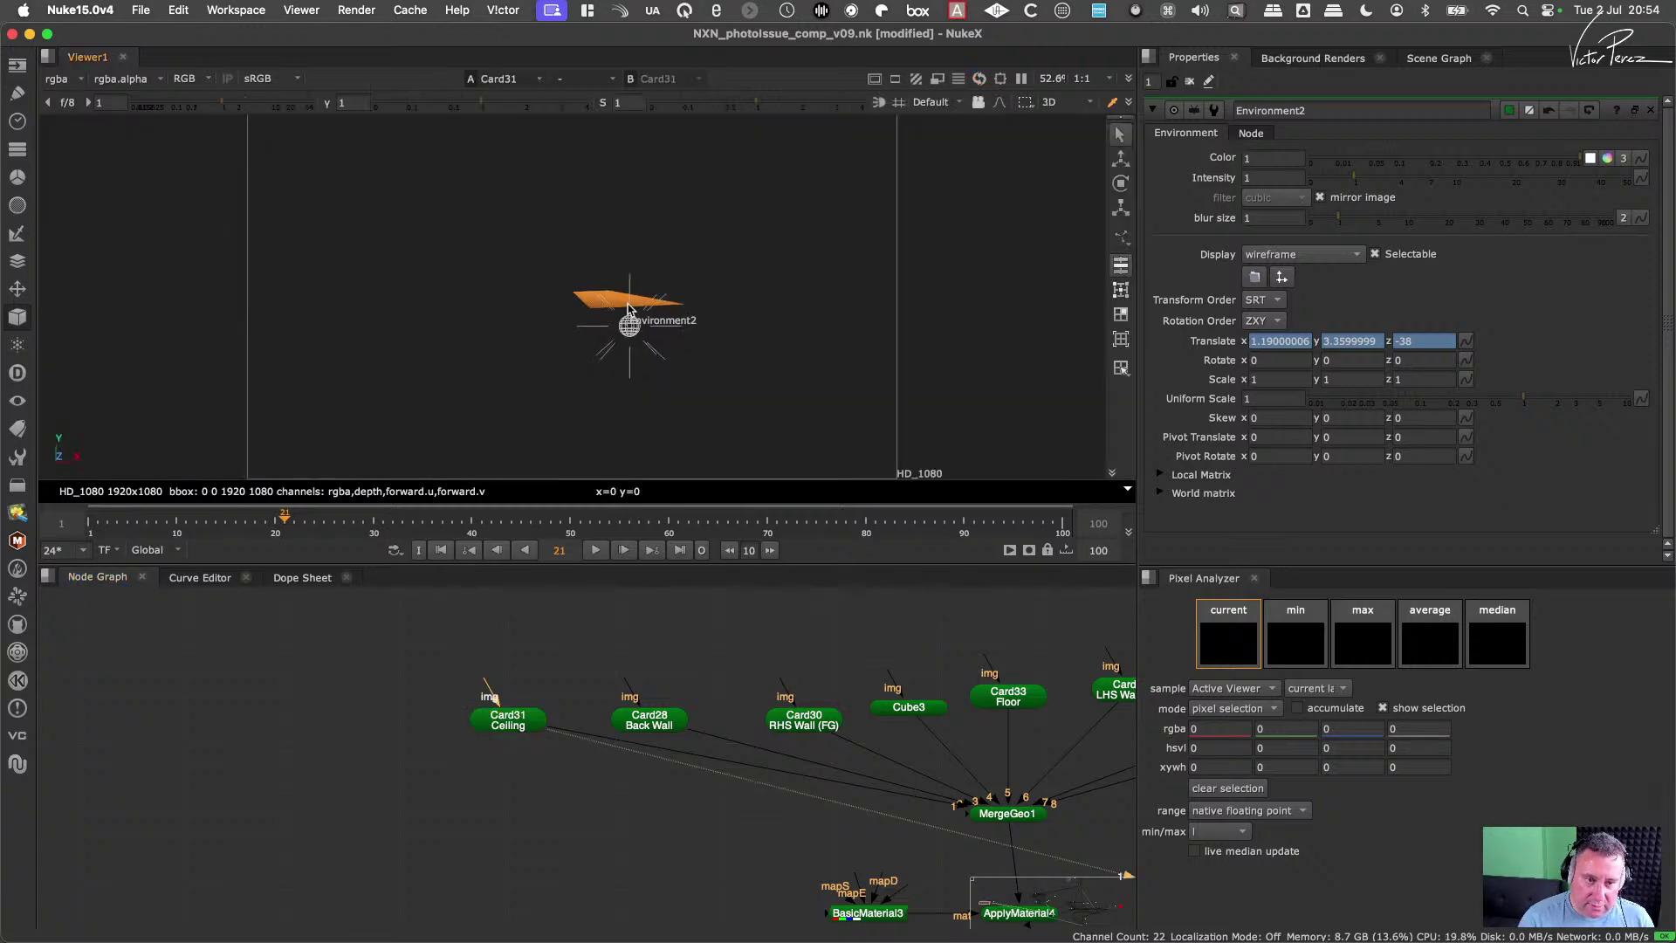
ctrl+drag(627, 307, 735, 387)
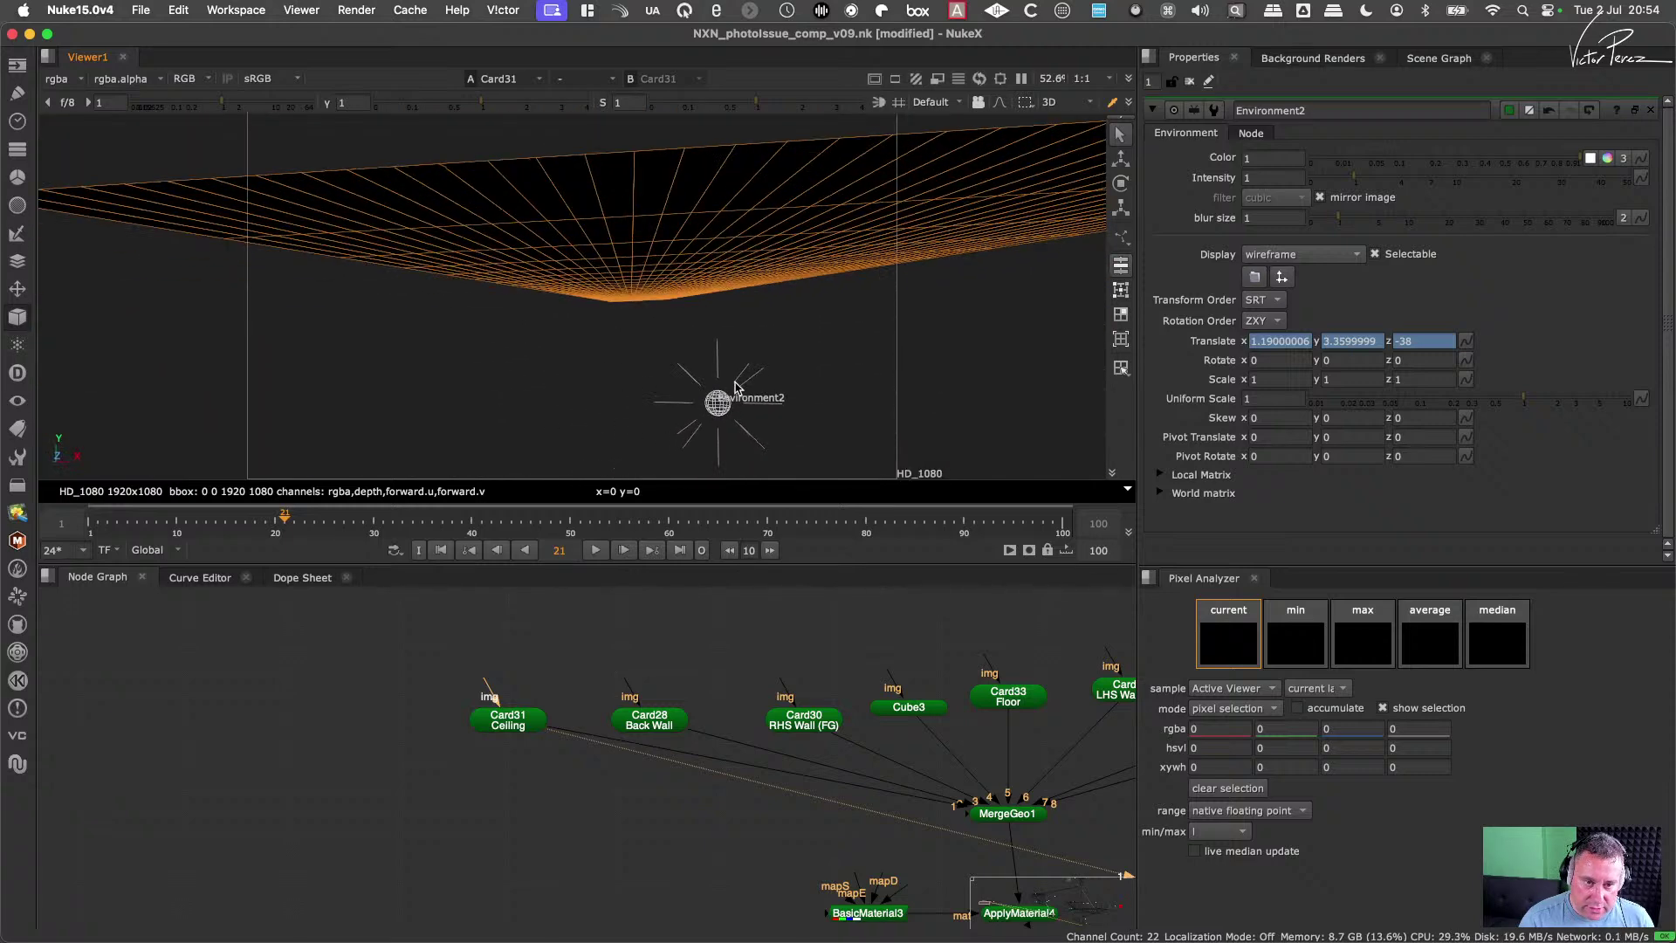
scroll(899, 753, down, 5)
middle_drag(982, 855, 781, 811)
scroll(785, 813, up, 5)
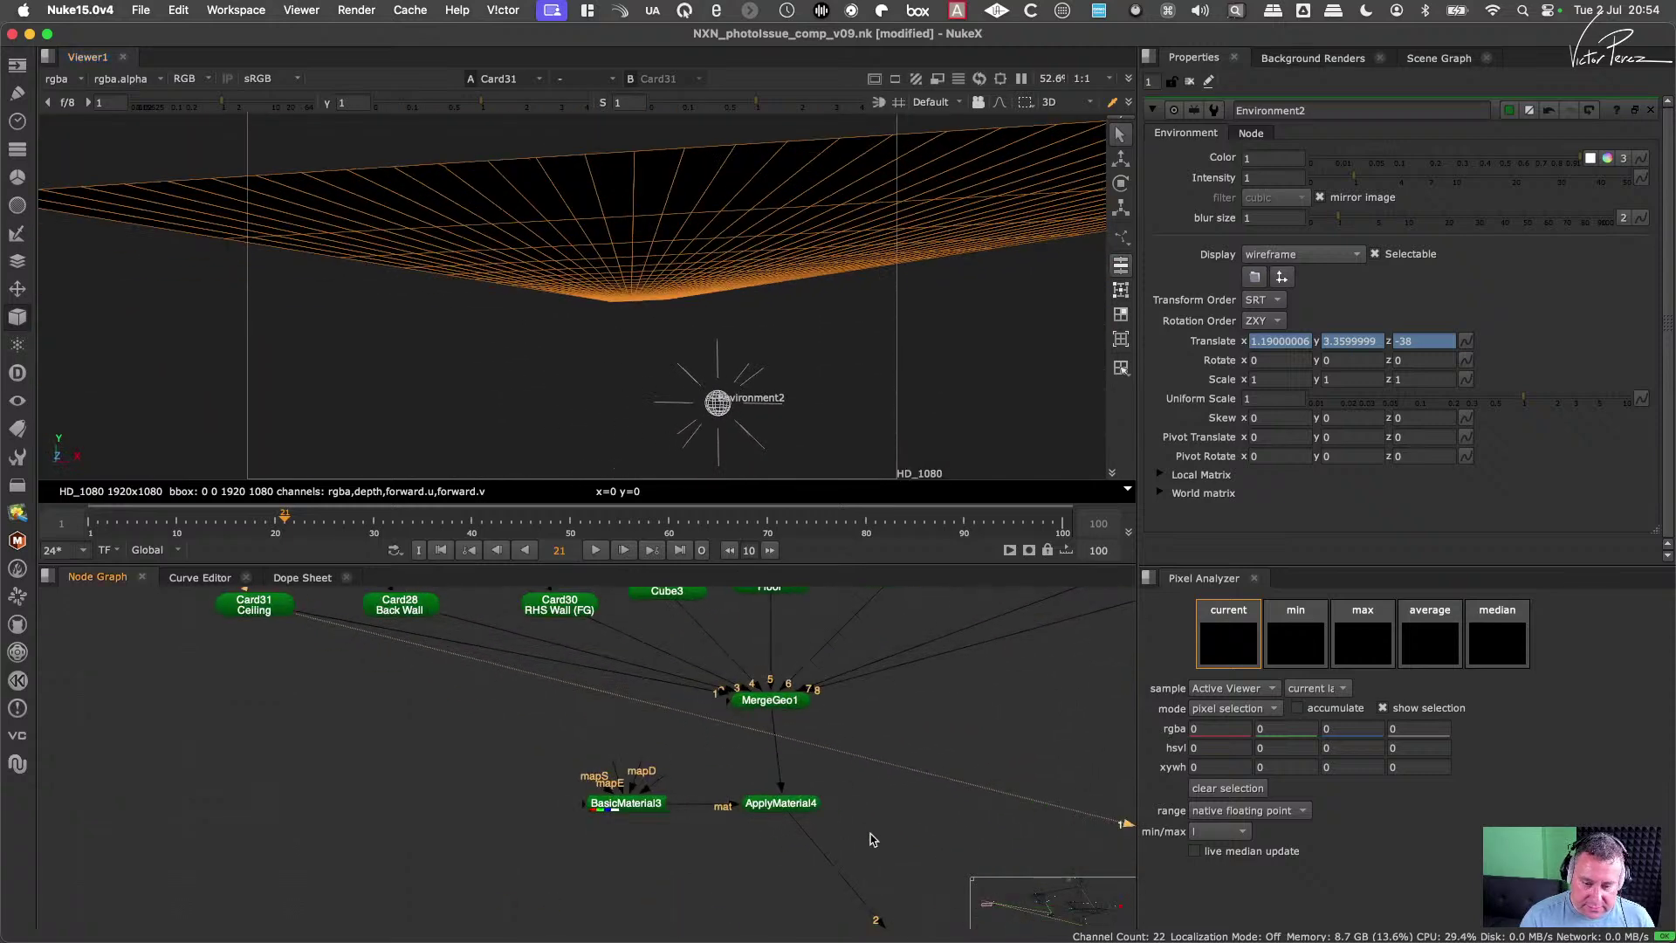
scroll(675, 761, down, 4)
click(795, 898)
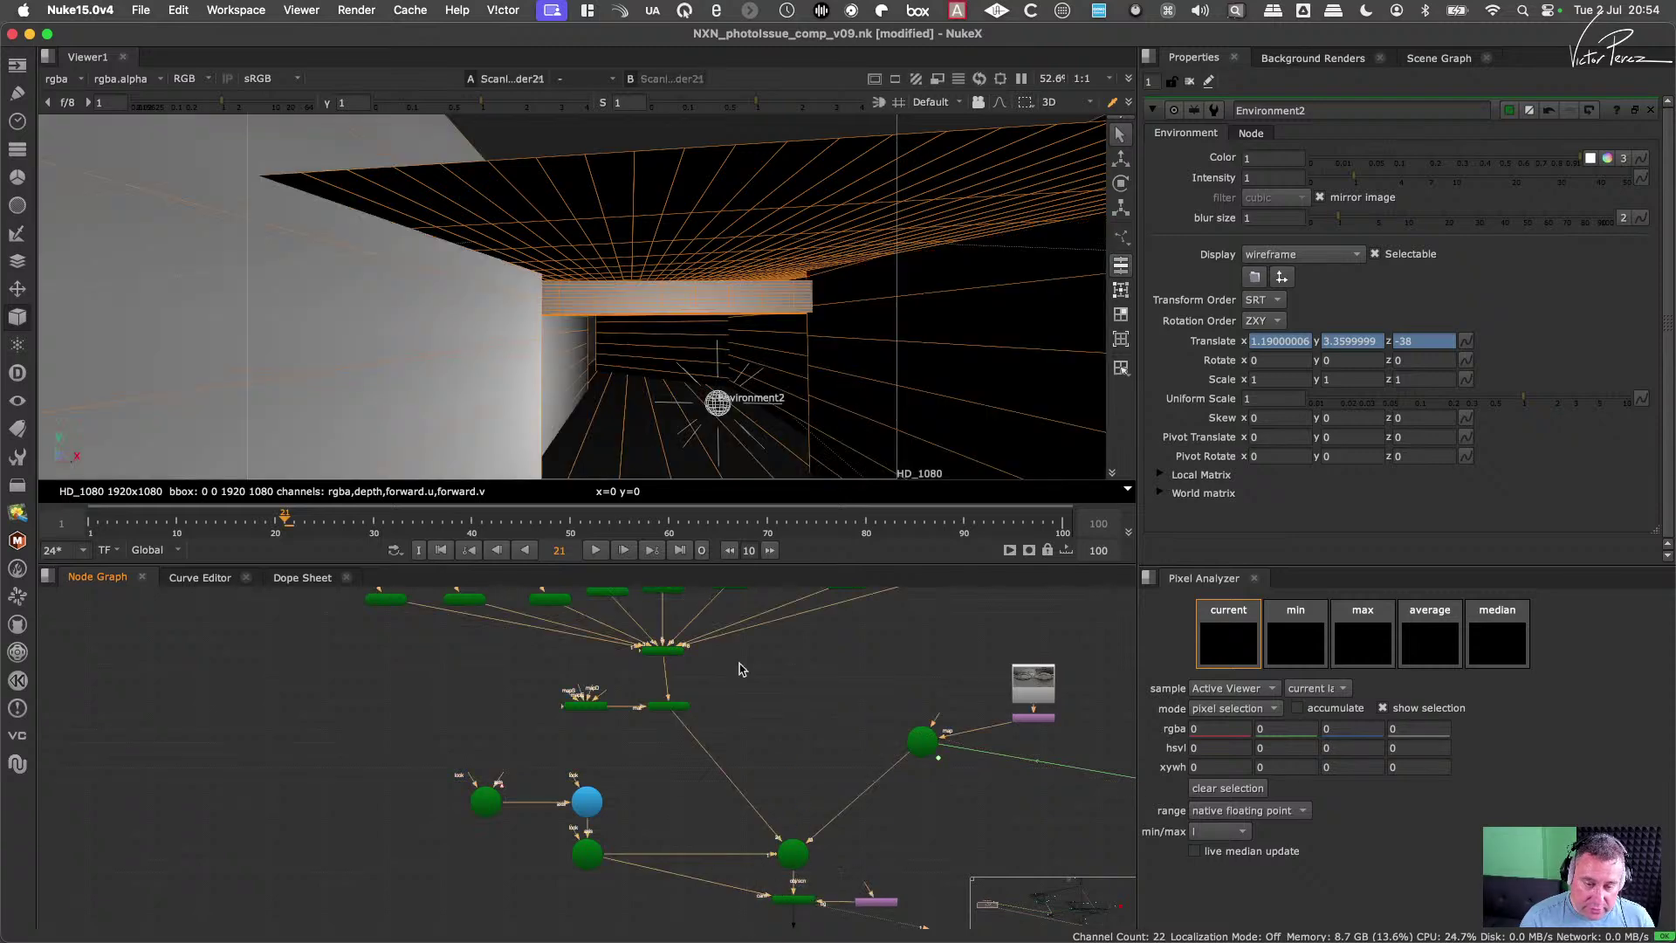
key(1)
ctrl+drag(728, 358, 728, 392)
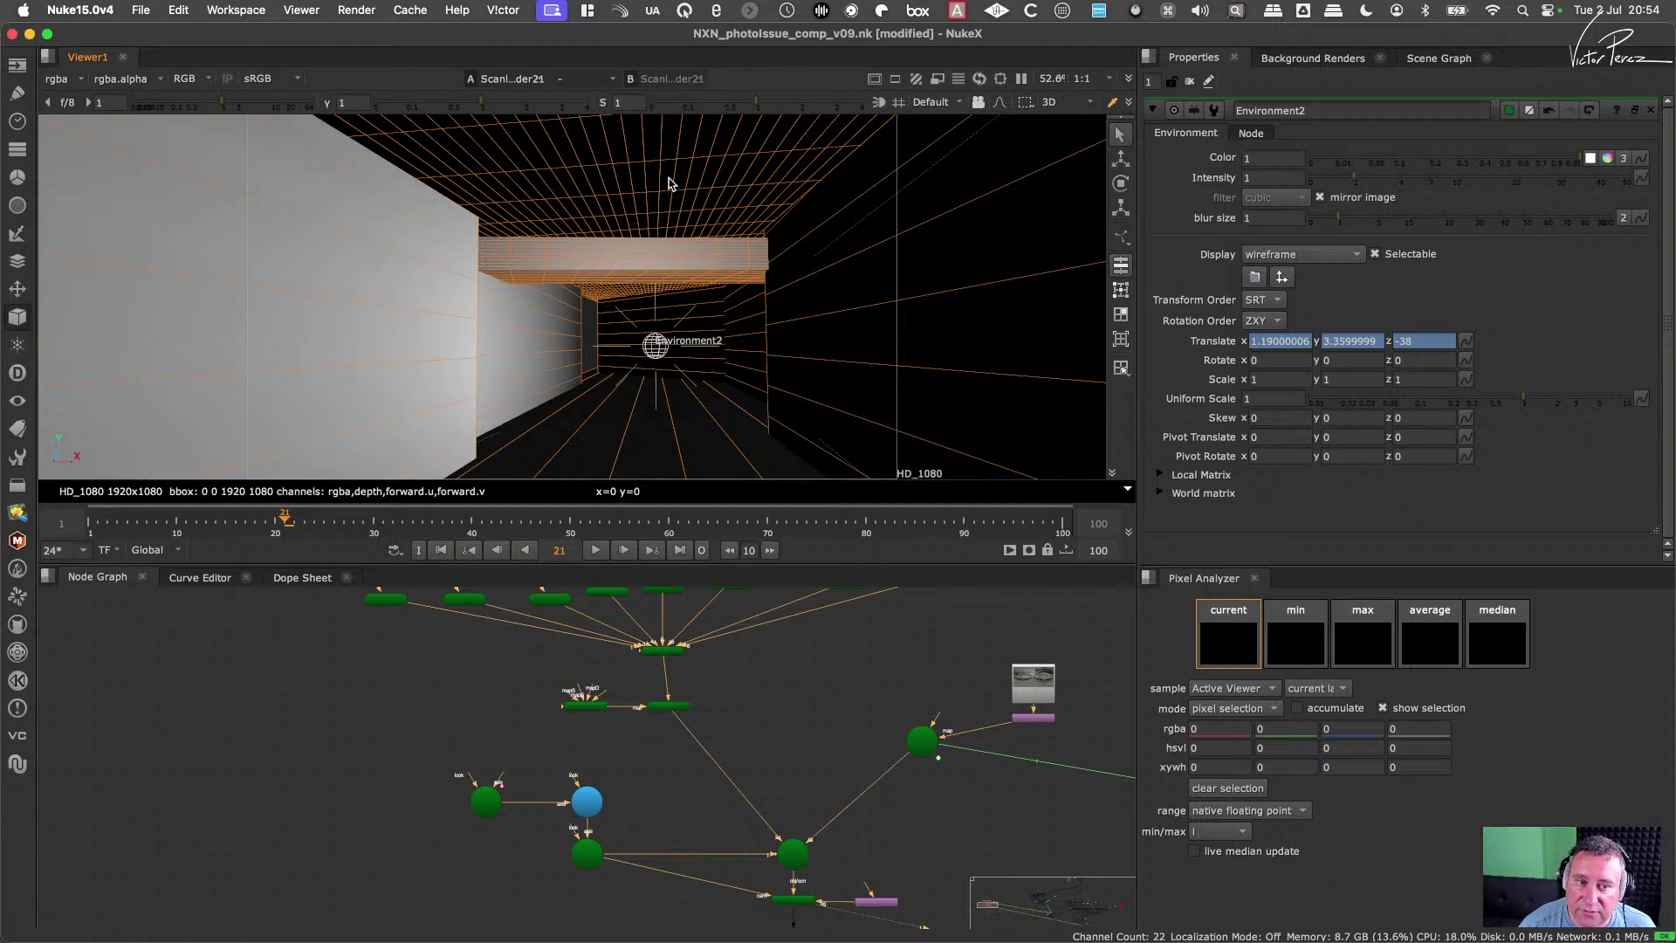
middle_drag(633, 680, 667, 765)
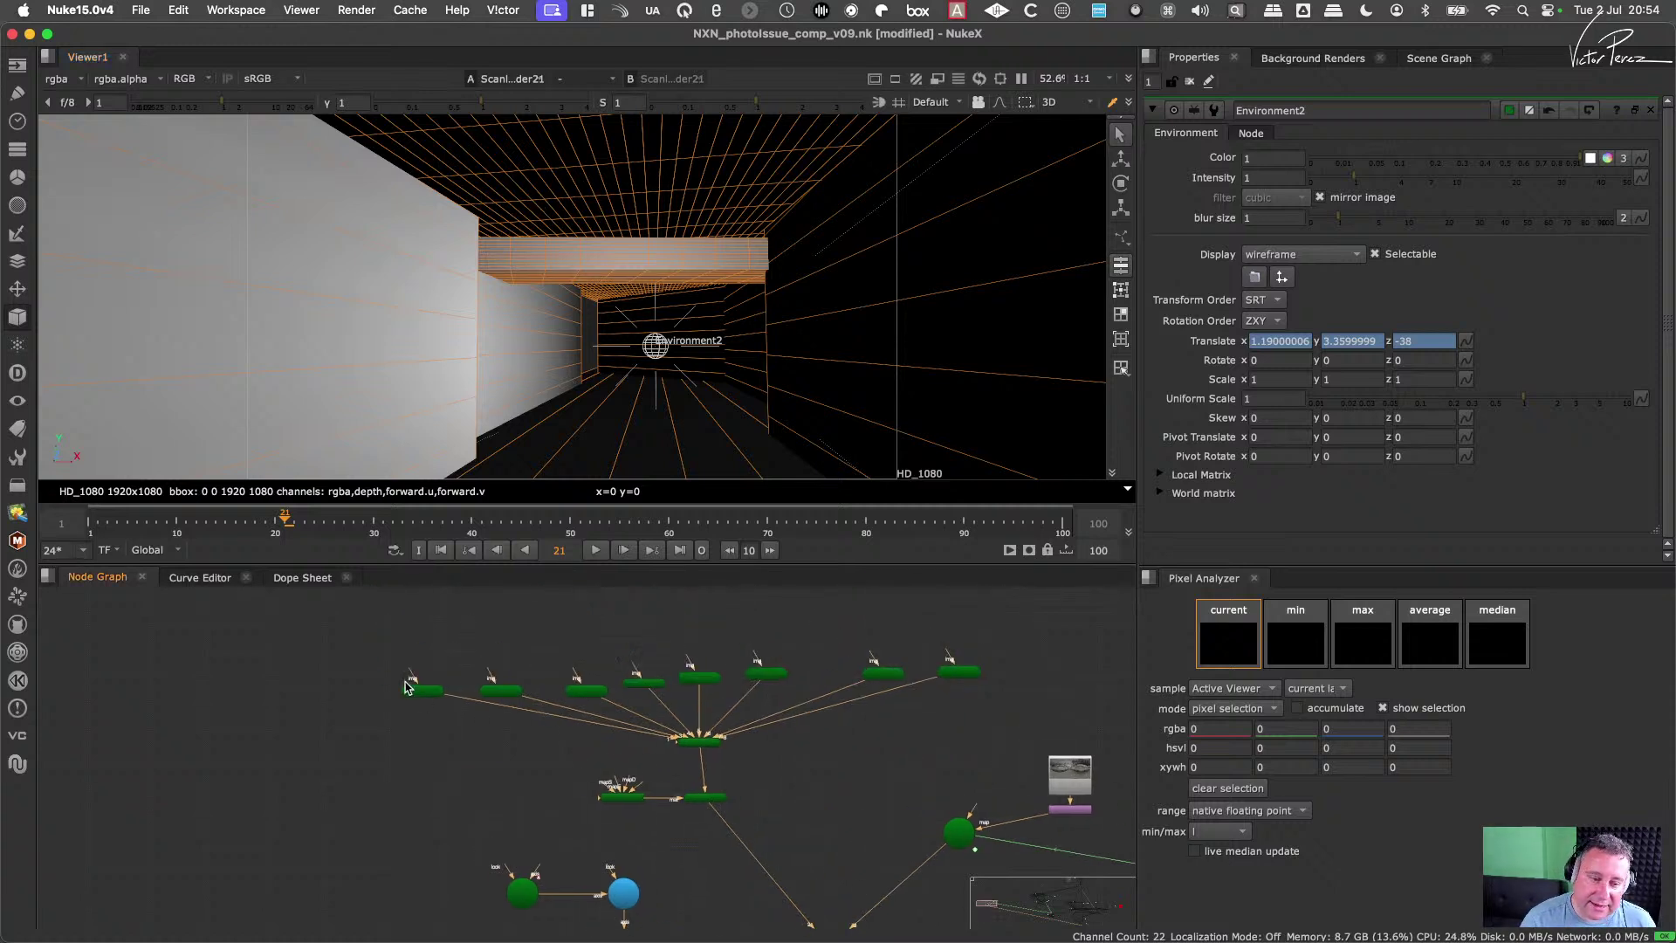
Step: Toggle the Ceiling card off and on repeatedly to identify it among the corridor surfaces in 3D
scroll(407, 680, up, 3)
drag(492, 644, 356, 742)
key(d)
key(d)
key(d)
key(d)
key(d)
key(d)
key(d)
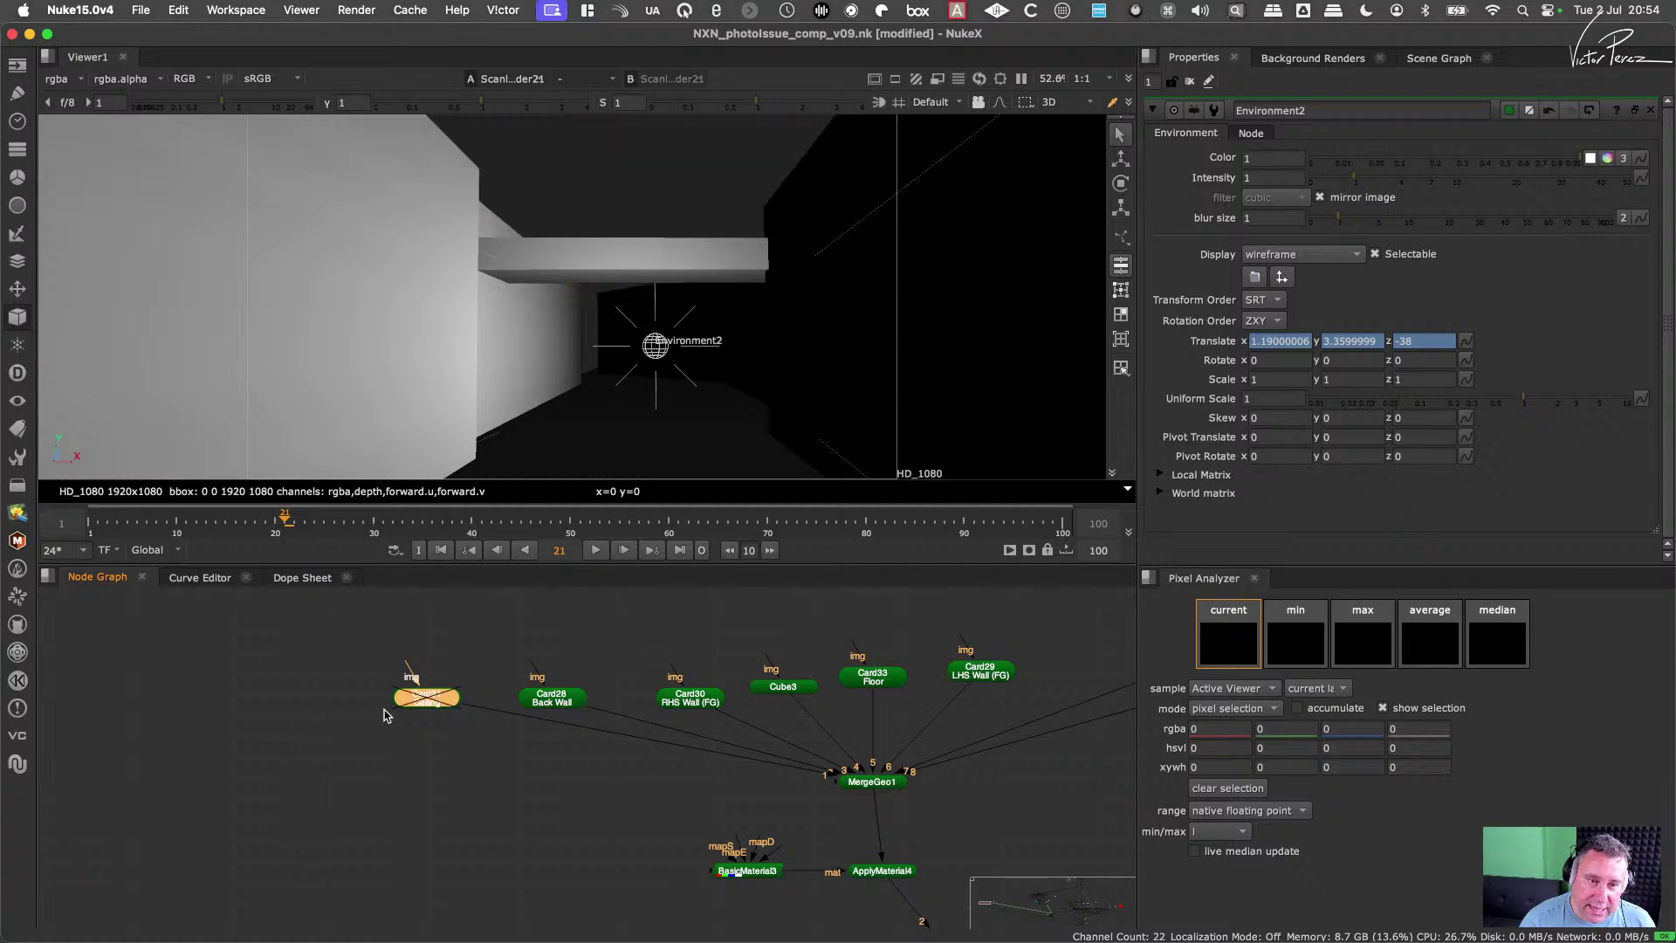
Step: Try tilting the Ceiling card by gradually raising its Z rotation to about 66 degrees
double_click(425, 701)
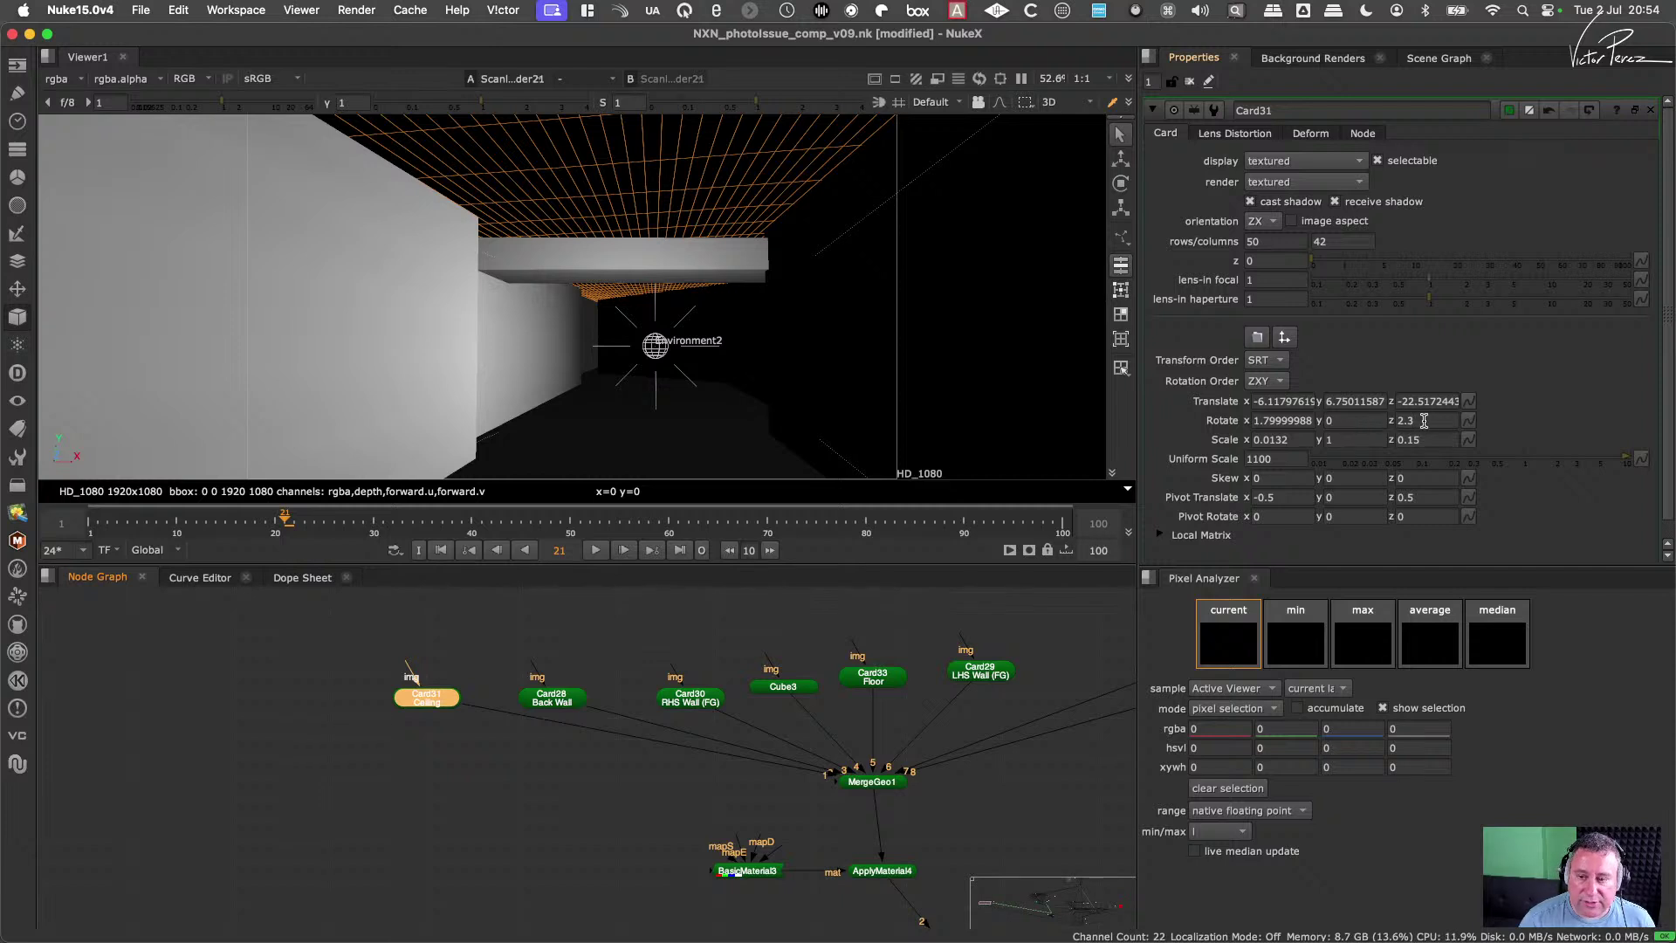
click(1427, 422)
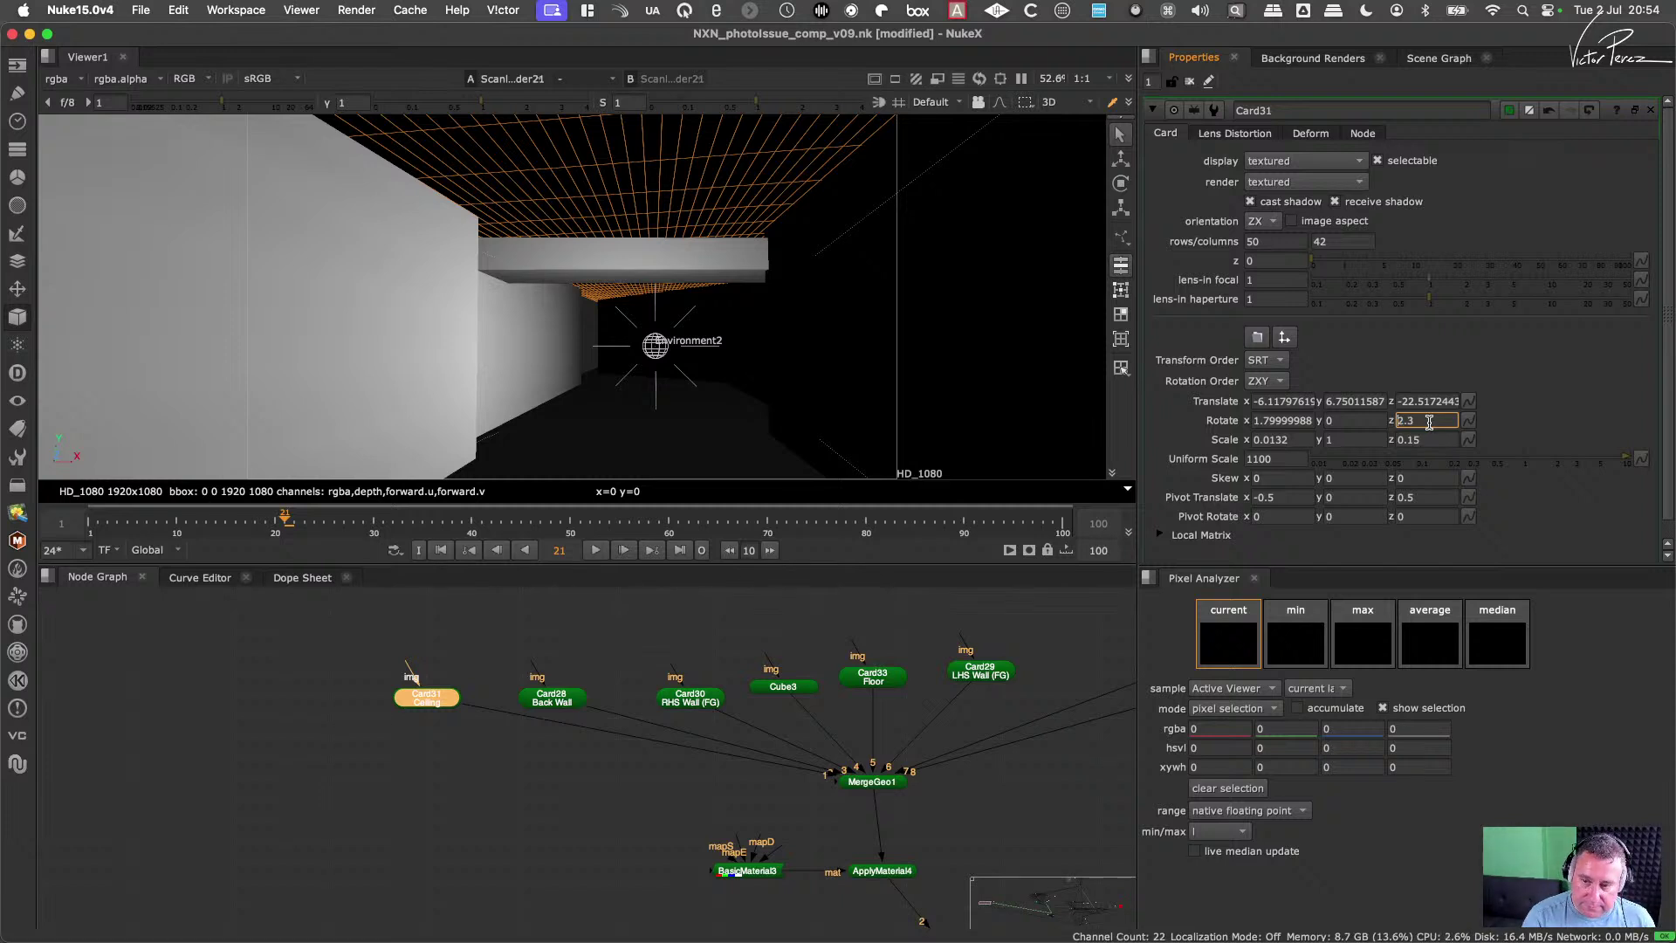
key(Up)
key(Up)
key(Up)
key(Up)
key(Up)
key(Up)
key(Up)
key(Up)
key(Up)
key(Up)
key(Up)
key(Up)
key(Up)
key(Up)
key(Up)
key(Up)
key(Up)
key(Up)
key(Up)
key(Up)
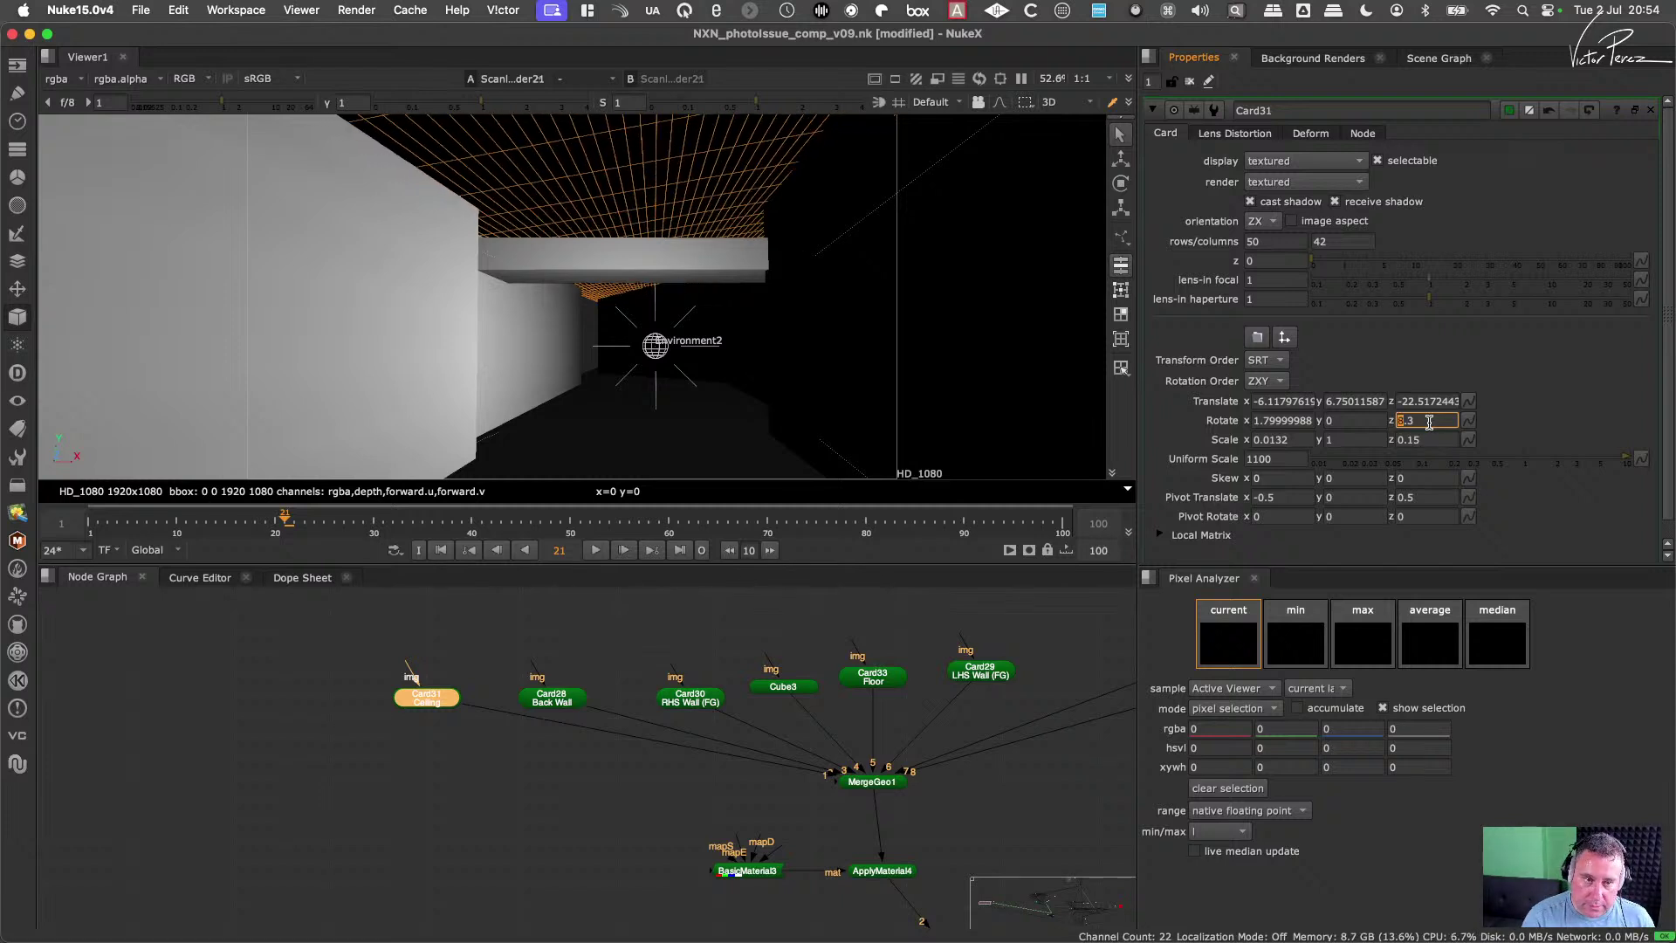
key(Up)
key(Up)
key(Up)
key(Up)
key(Up)
key(Up)
key(Up)
key(Up)
key(Up)
key(Up)
key(Up)
key(Up)
key(Up)
key(Up)
key(Up)
key(Up)
key(Up)
key(Up)
key(Up)
key(Up)
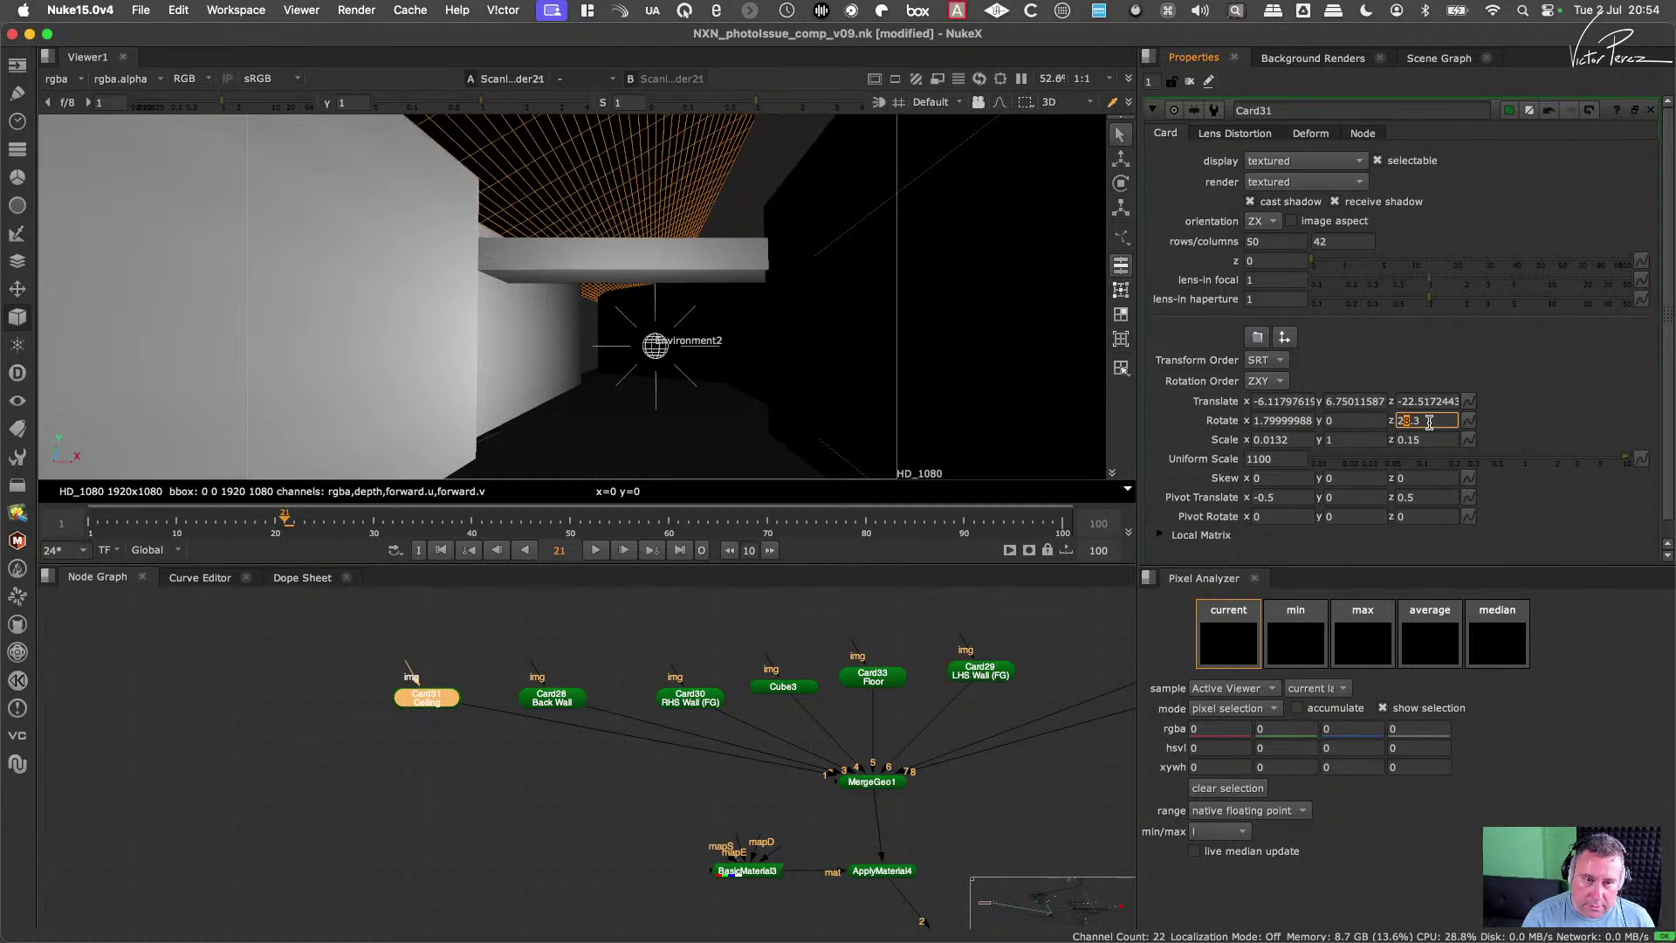
key(Up)
key(Up)
key(Up)
key(Up)
key(Up)
key(Up)
key(Up)
key(Up)
key(Up)
key(Up)
key(Up)
key(Up)
key(Up)
key(Up)
key(Up)
key(Up)
key(Up)
key(Up)
key(Up)
key(Up)
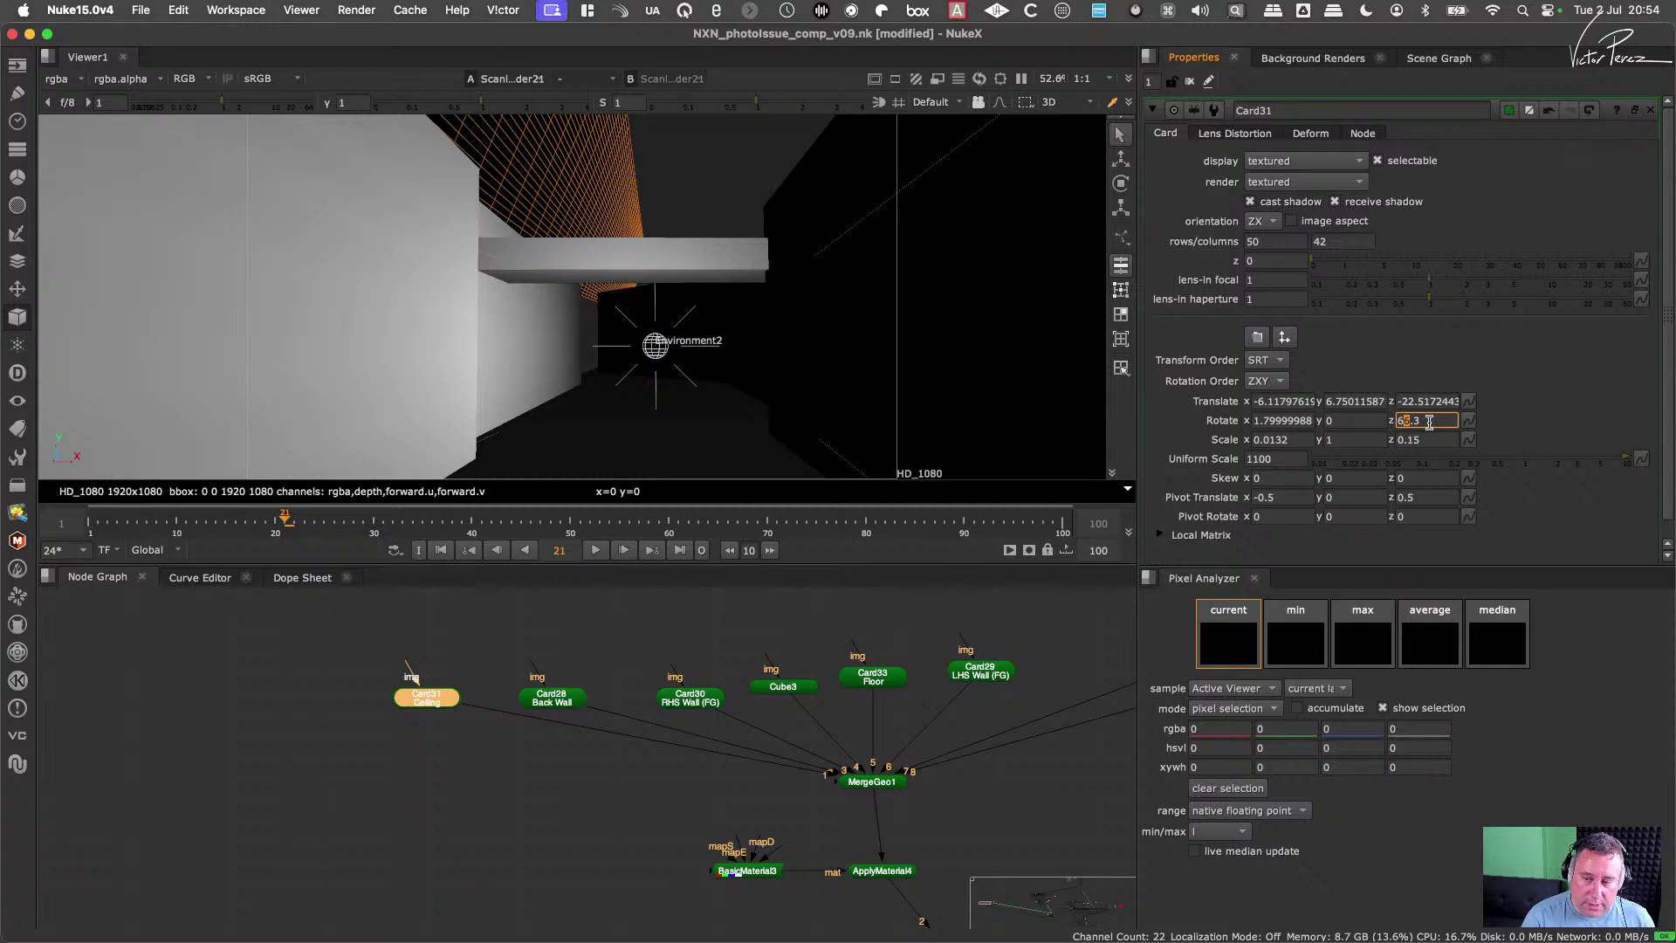
key(Up)
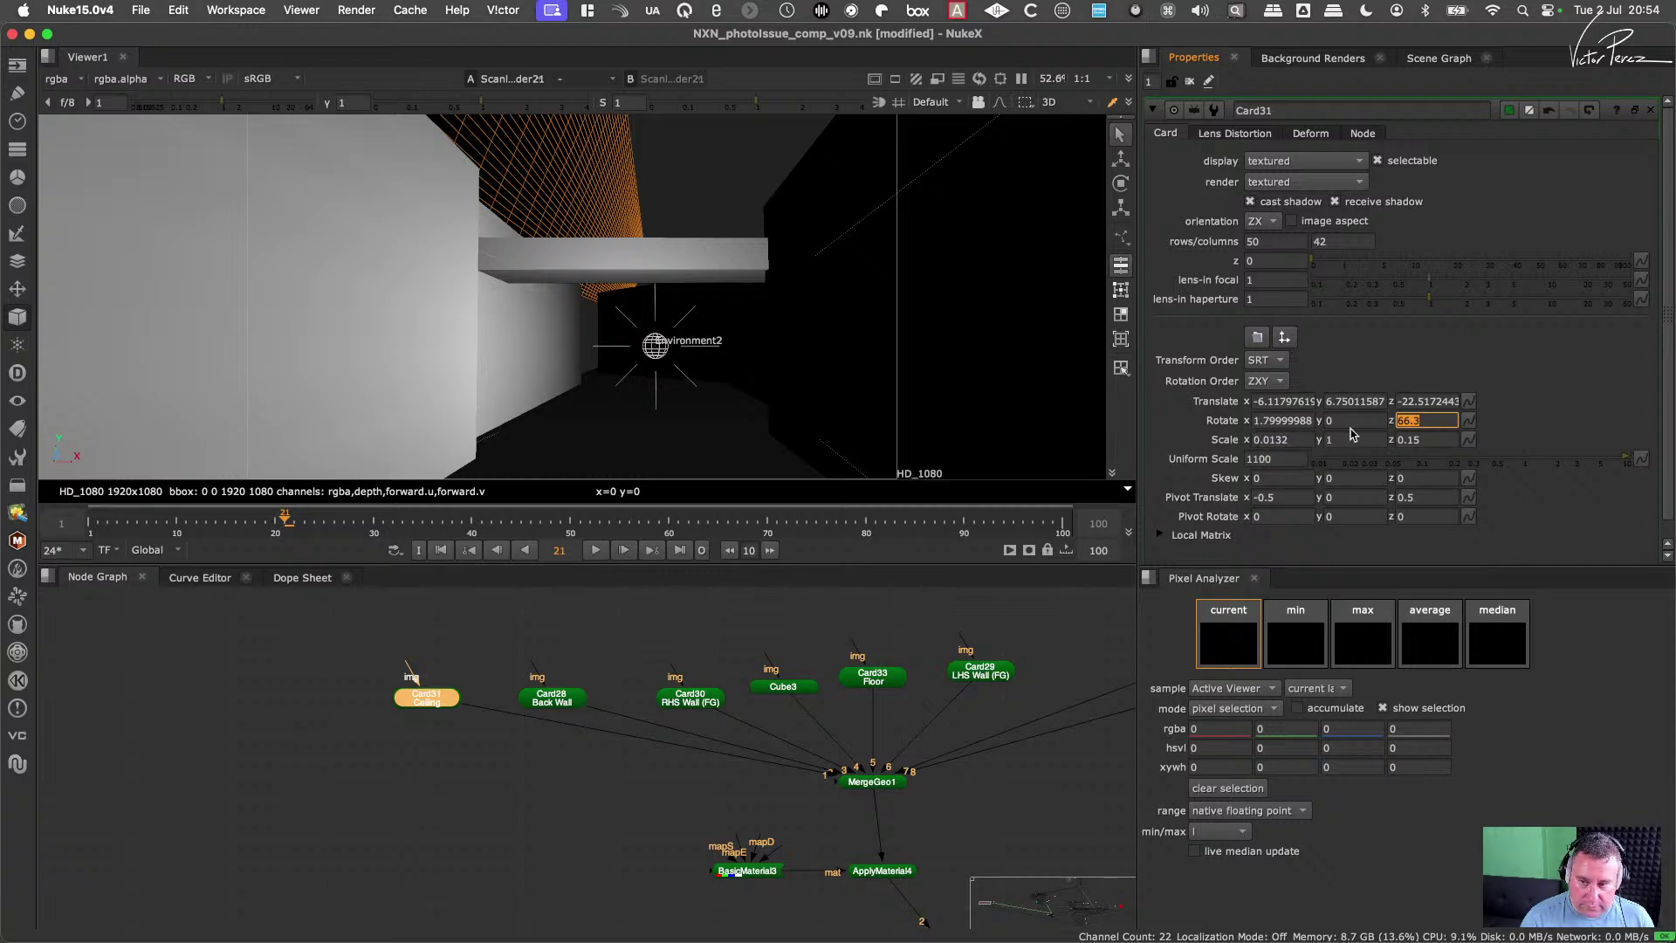
Step: Try flipping the Ceiling card over with a Z rotation of 2.3+180 and an X translation of 9.11797619
text(2.3)
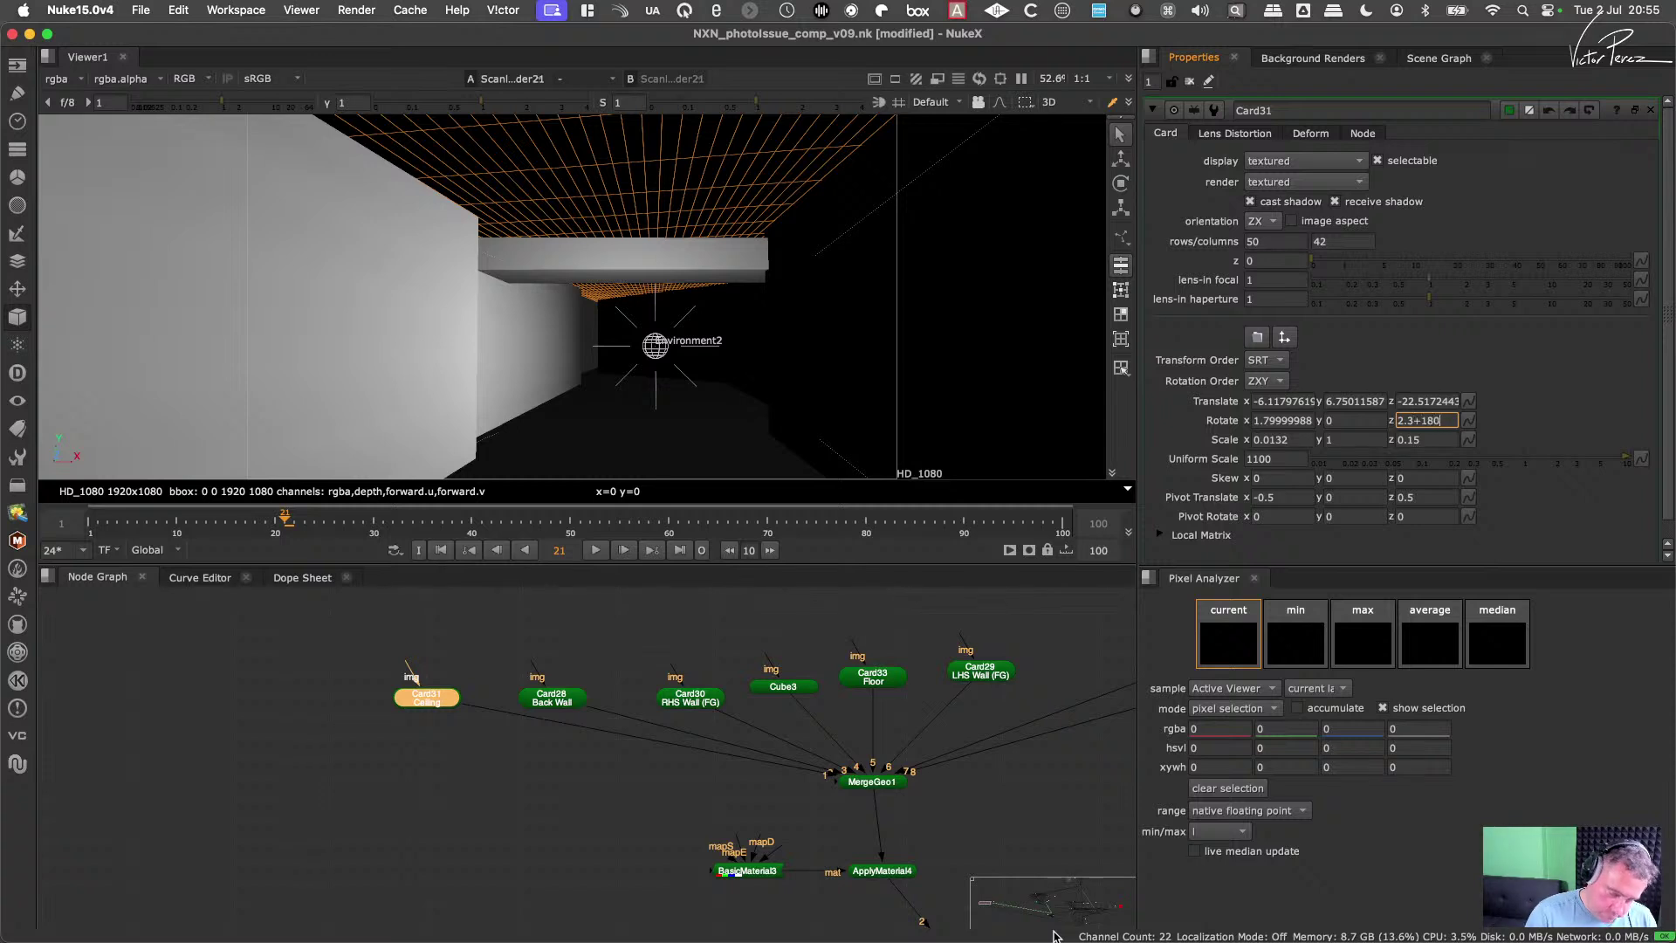
key(Return)
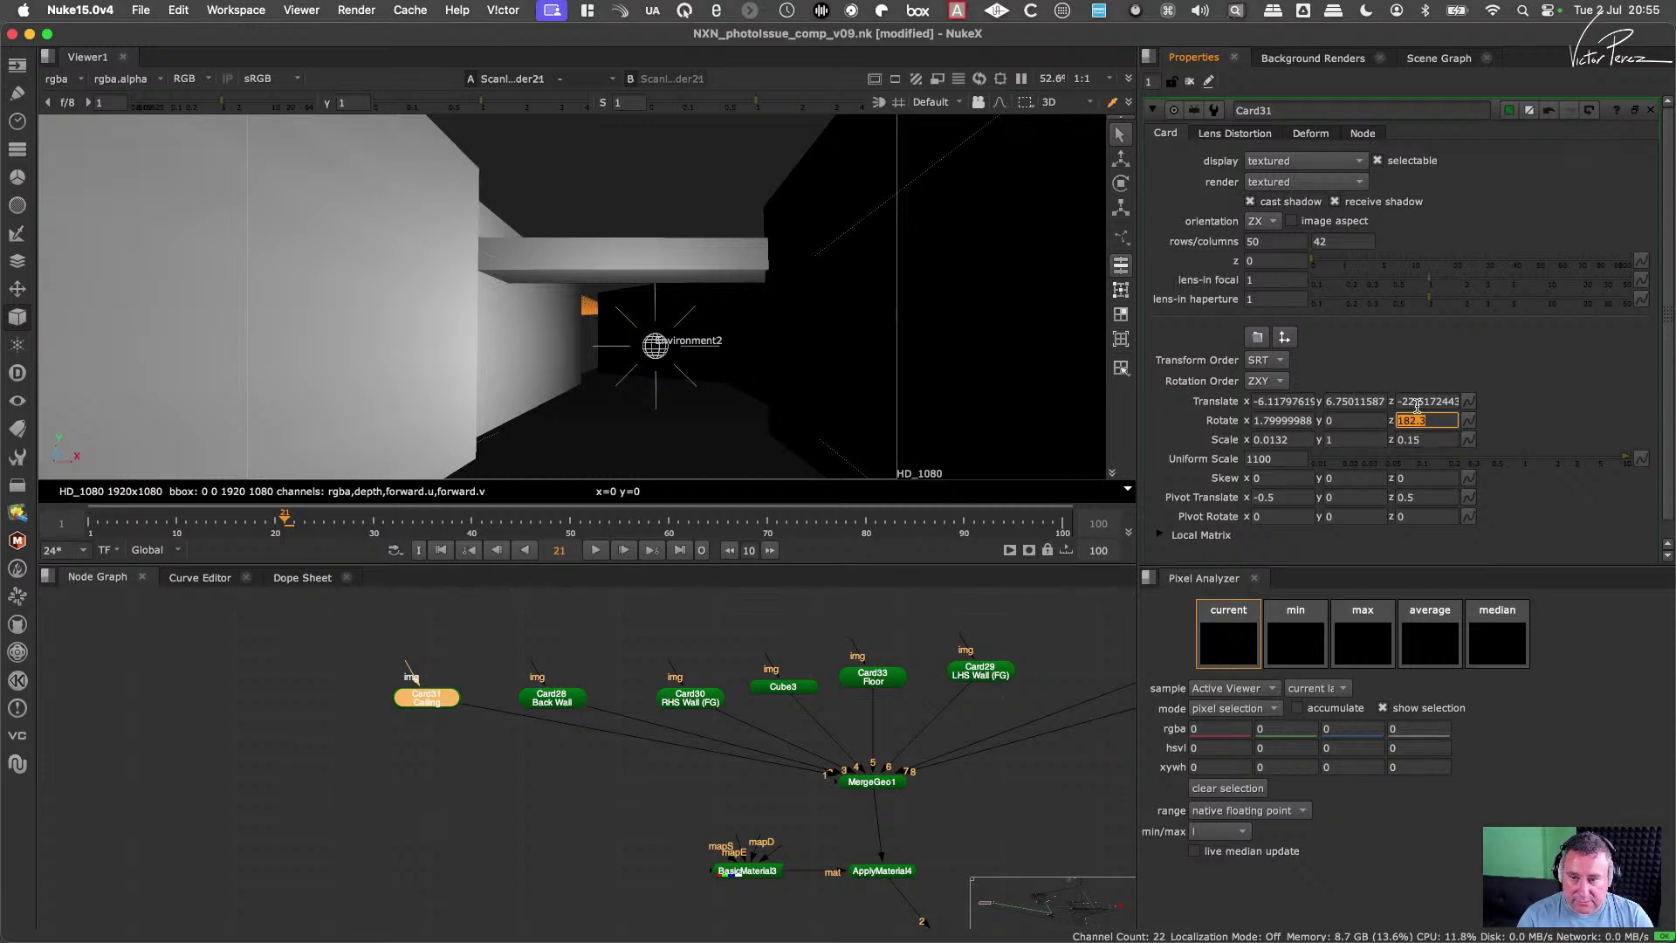
click(1284, 401)
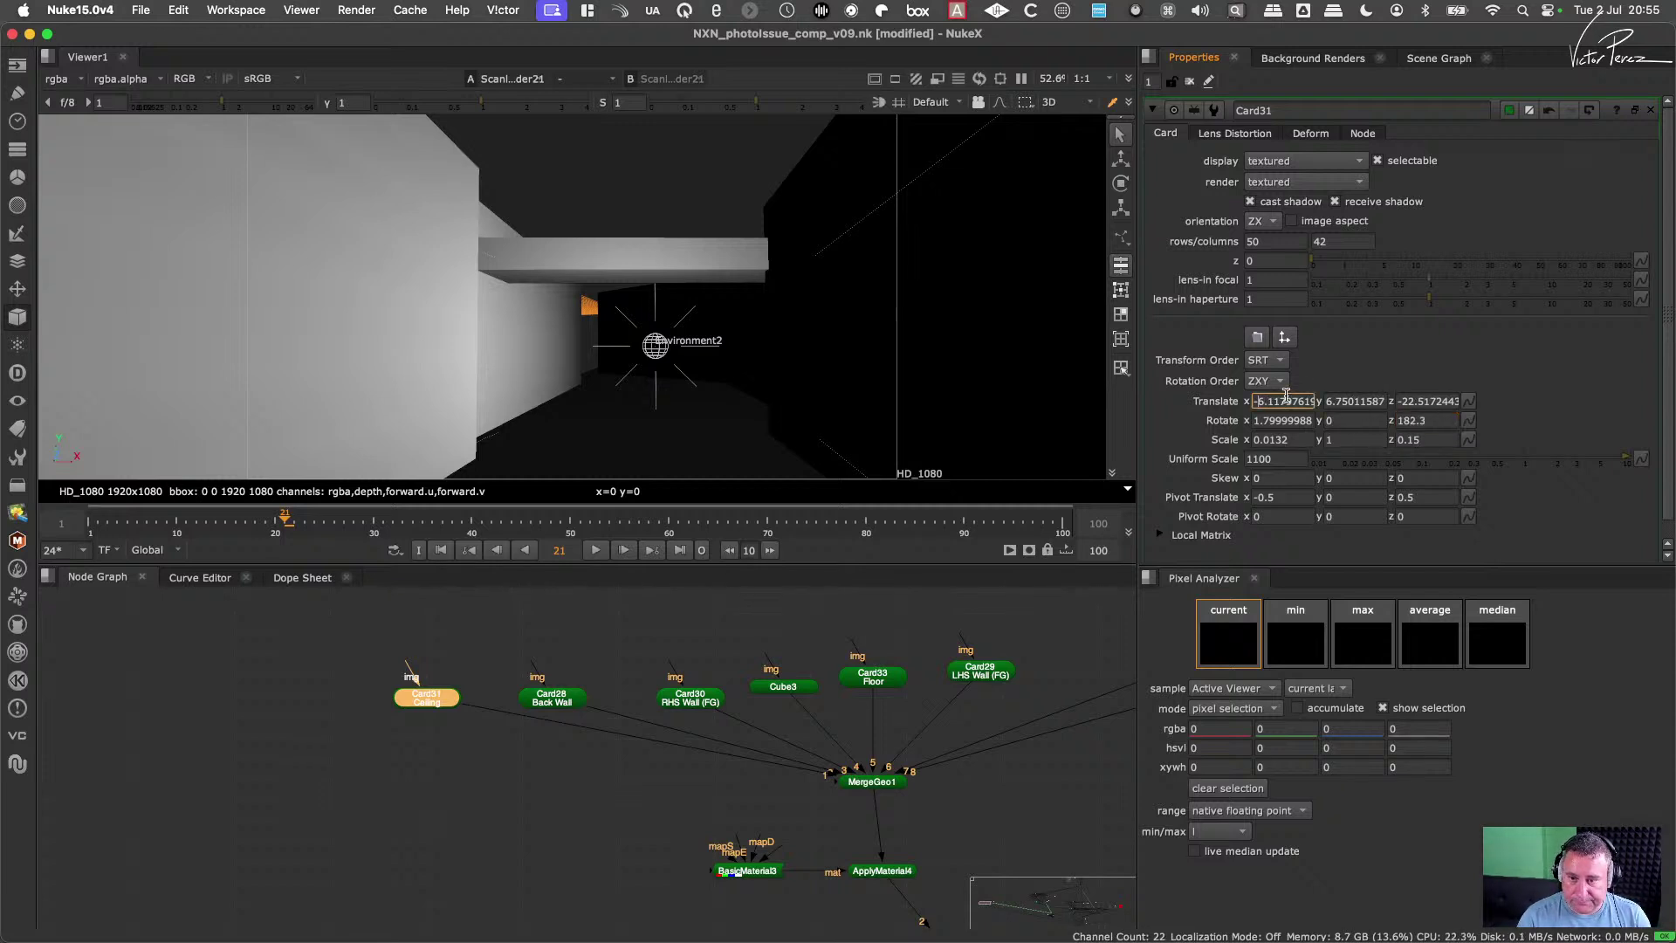
key(Up)
key(Up)
key(Up)
key(Up)
key(Up)
key(Up)
key(Up)
key(Up)
key(Up)
key(Up)
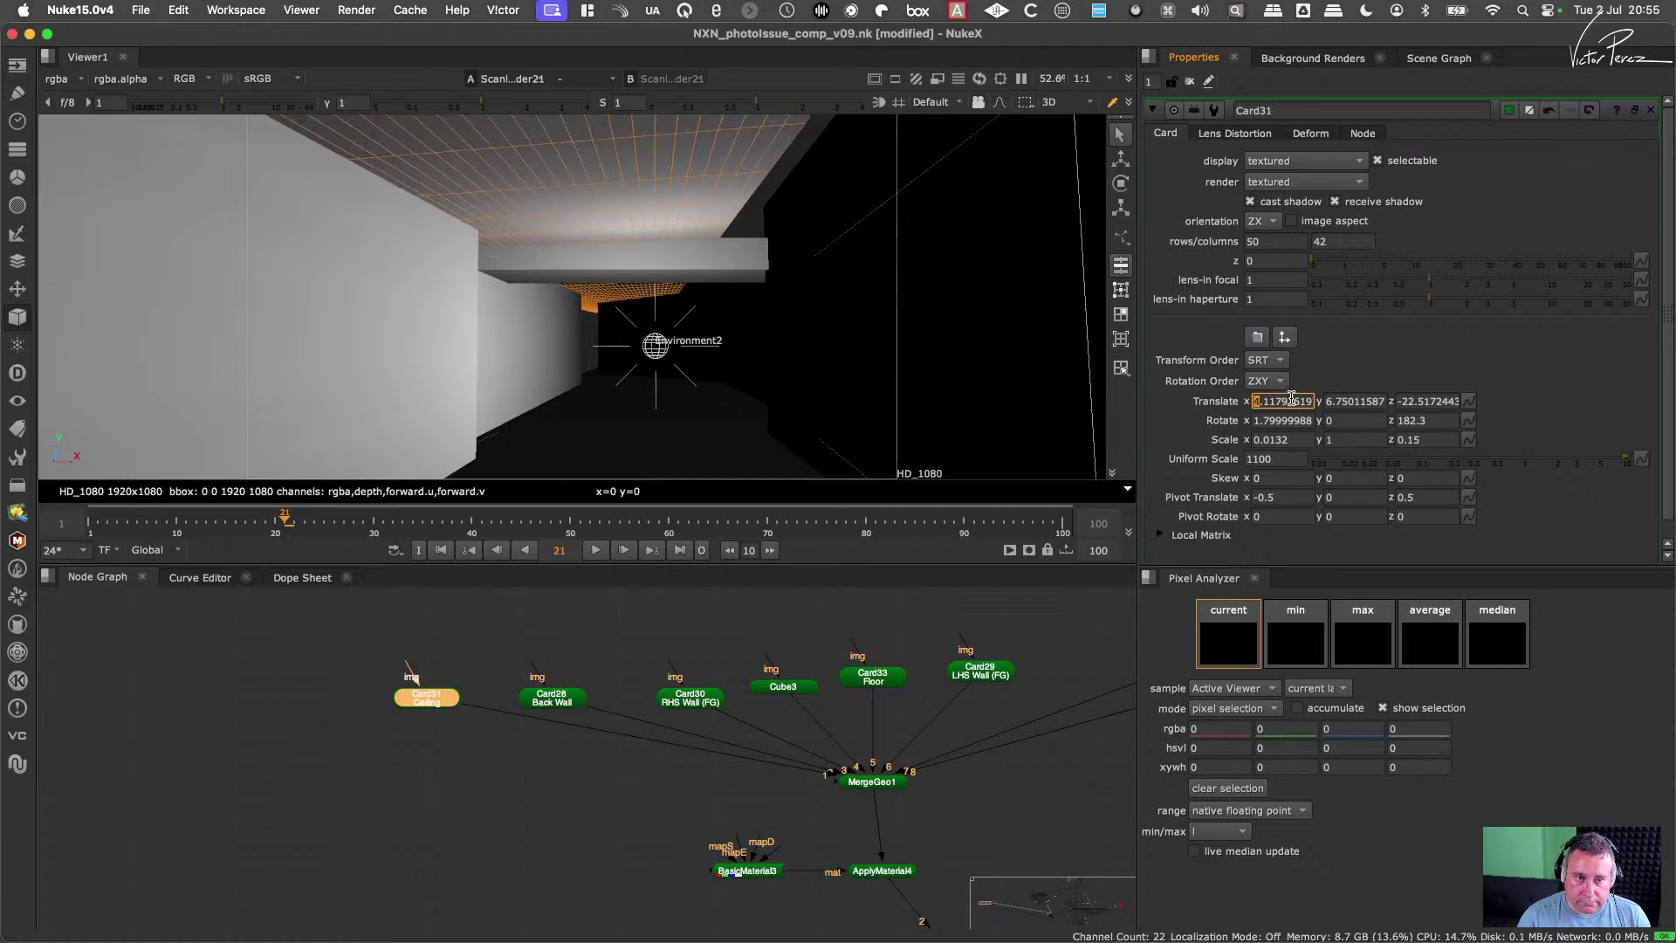
key(Up)
key(Up)
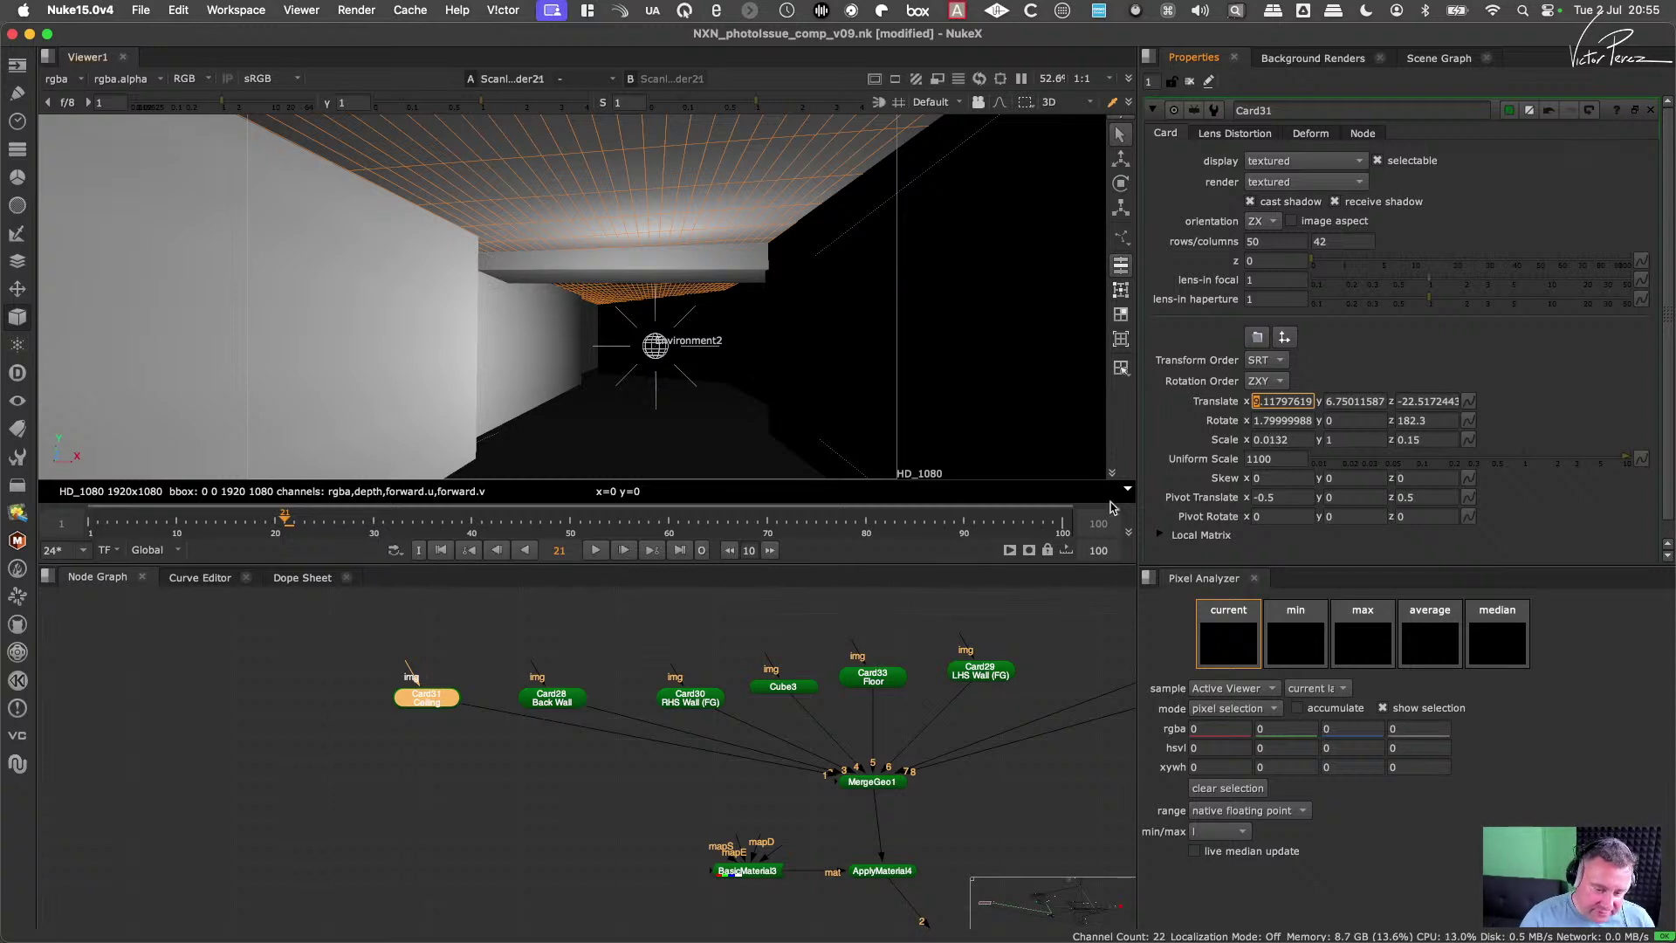
Step: Examine the flipped ceiling's reflections in the 2D render and scrub the timeline to frame 97
scroll(816, 802, down, 5)
scroll(815, 803, up, 3)
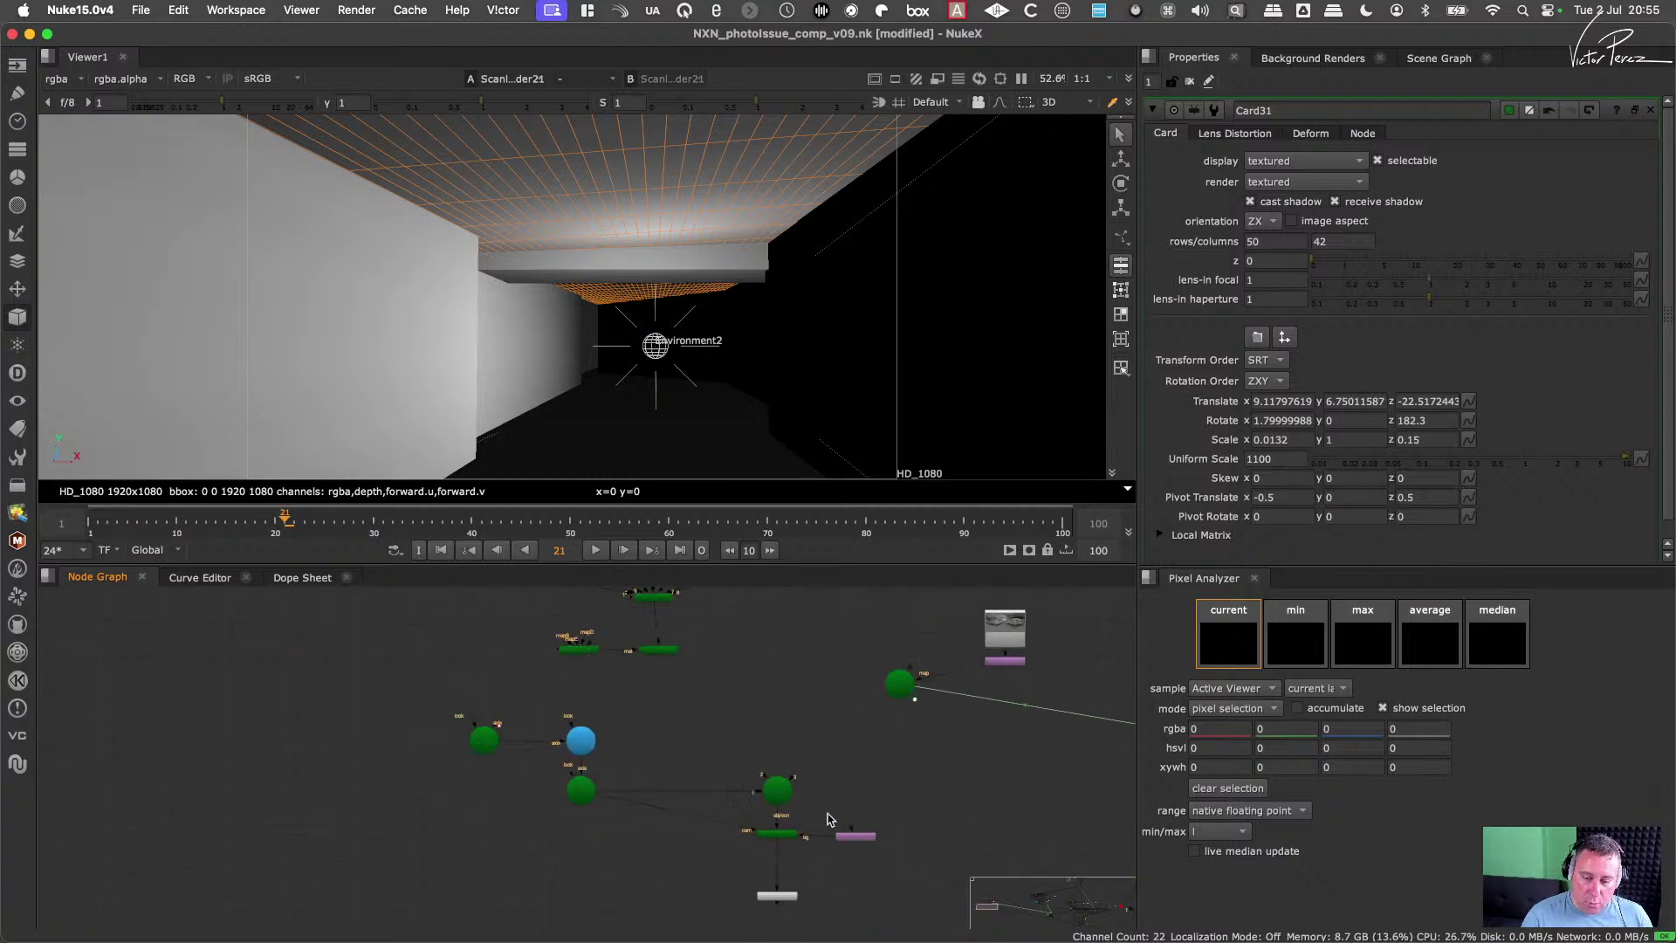
key(Tab)
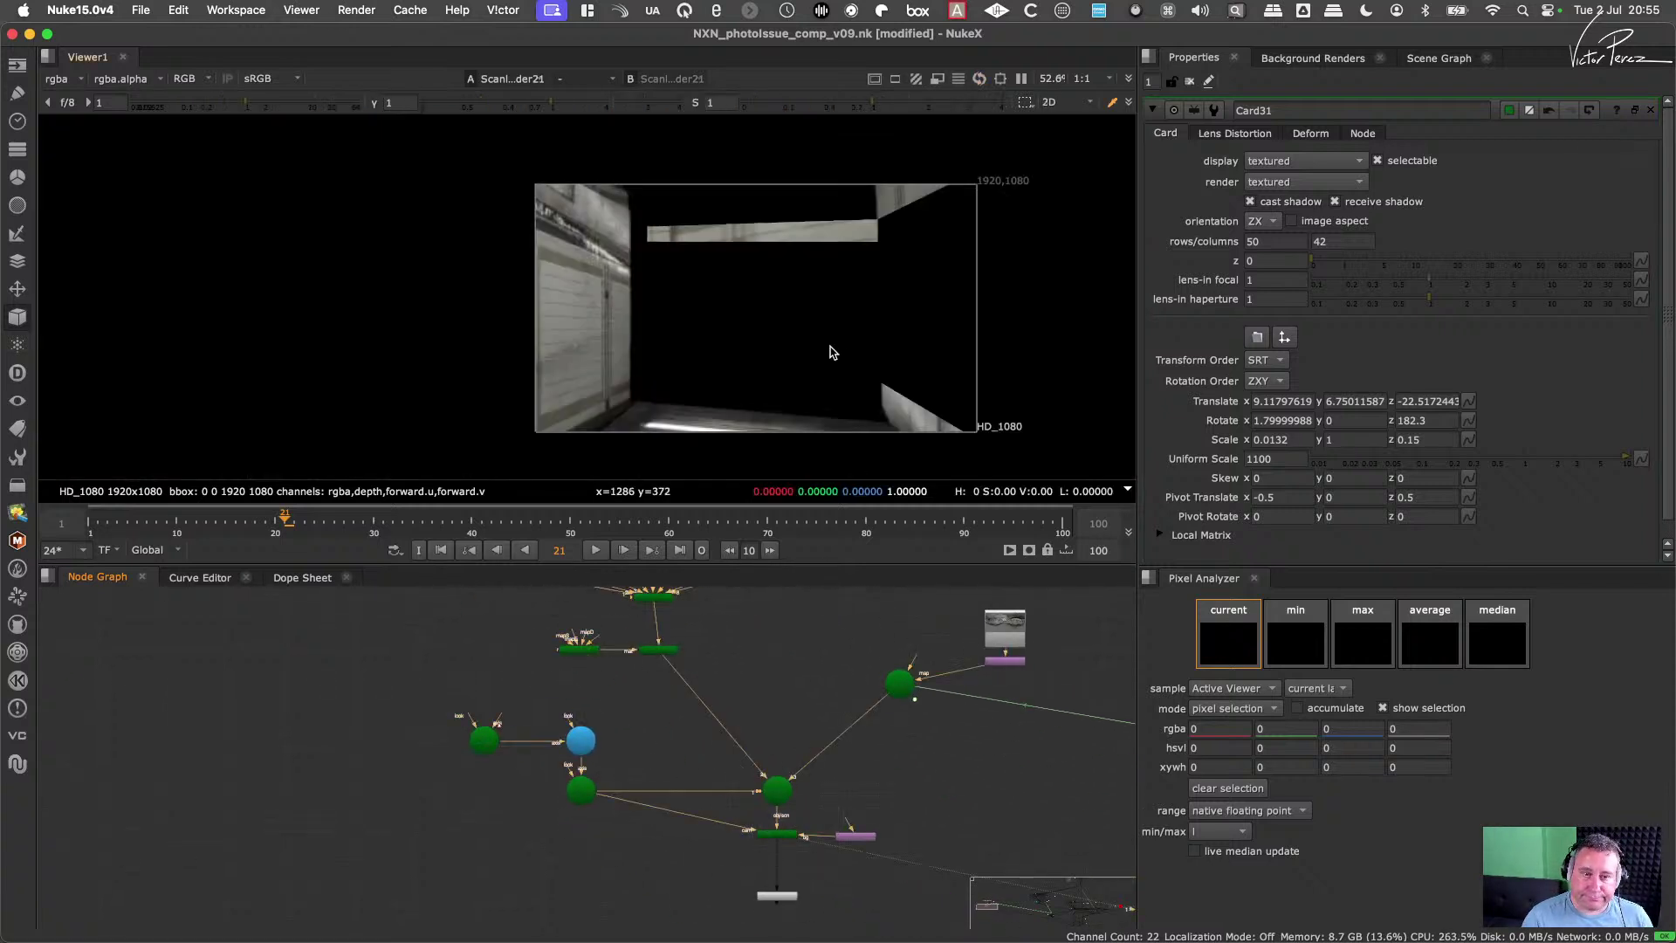
scroll(804, 254, up, 5)
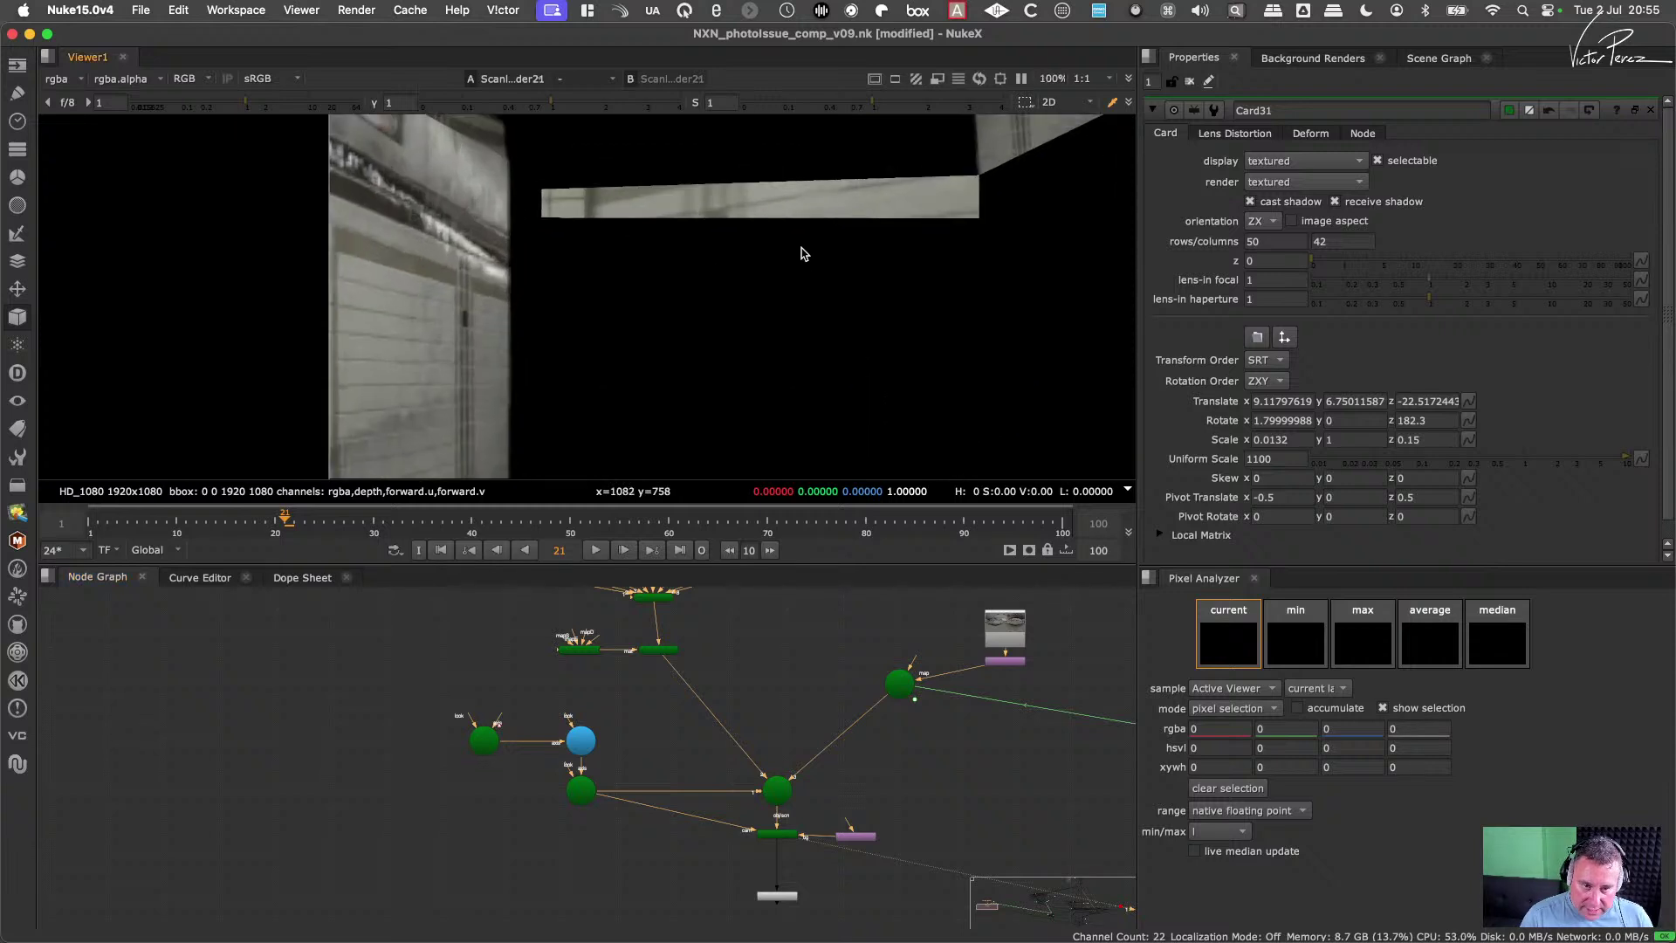
scroll(766, 253, down, 7)
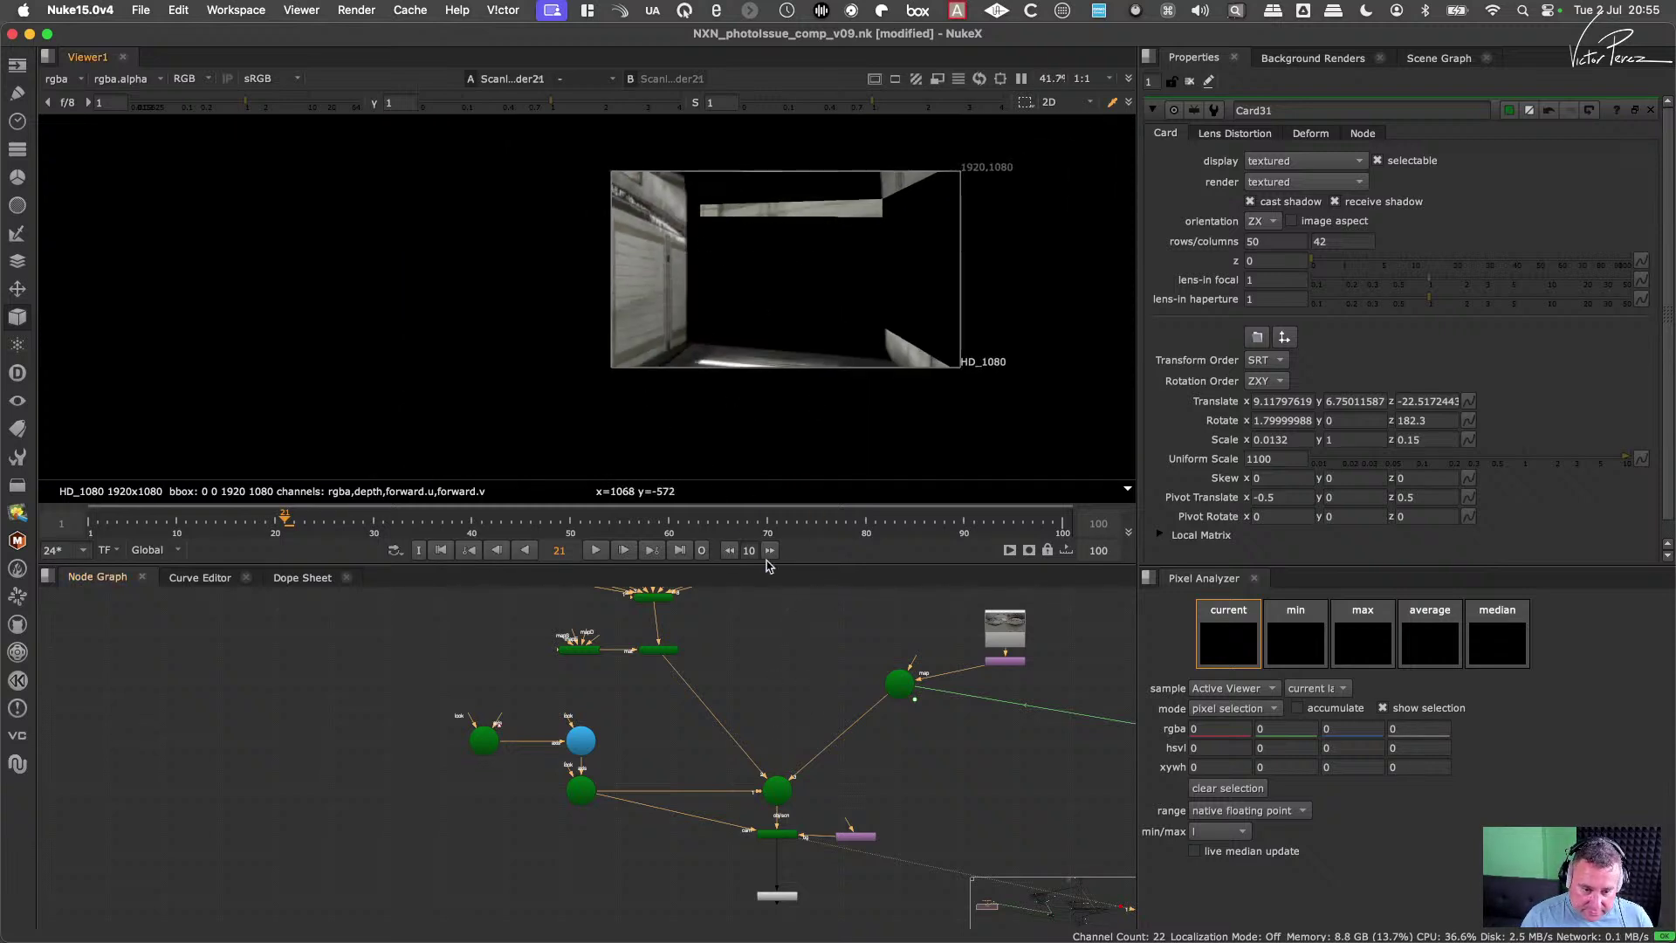
click(337, 521)
drag(337, 521, 1032, 521)
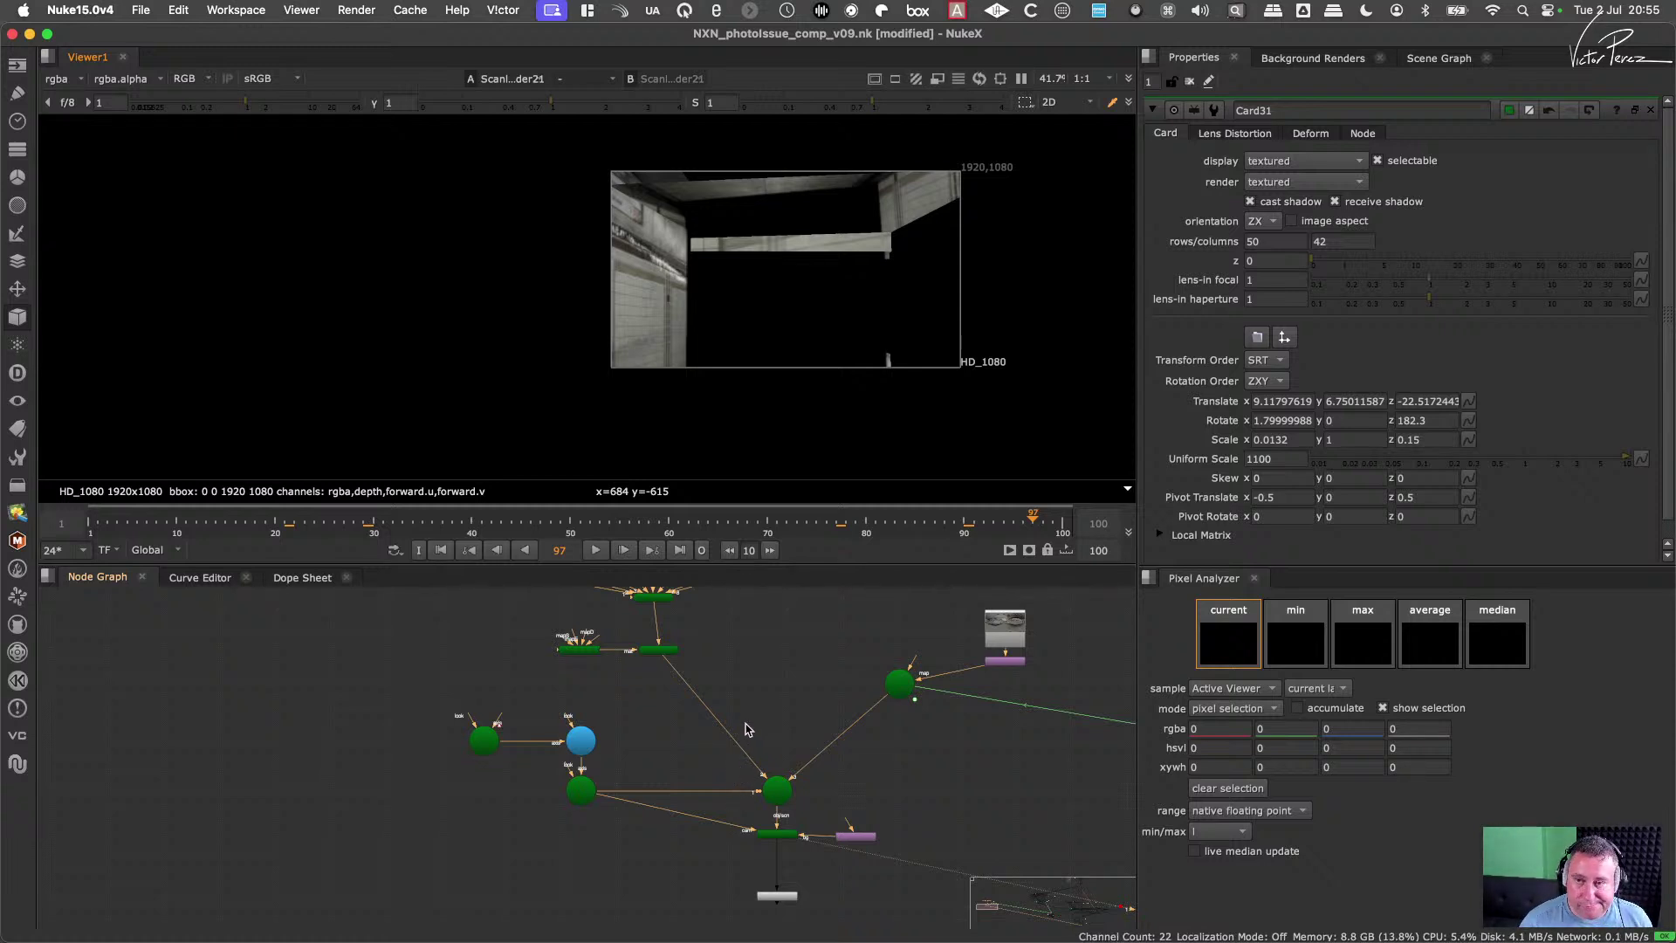
Step: Move the Environment2 light node directly beneath its reflection map's Transform node
scroll(780, 768, up, 5)
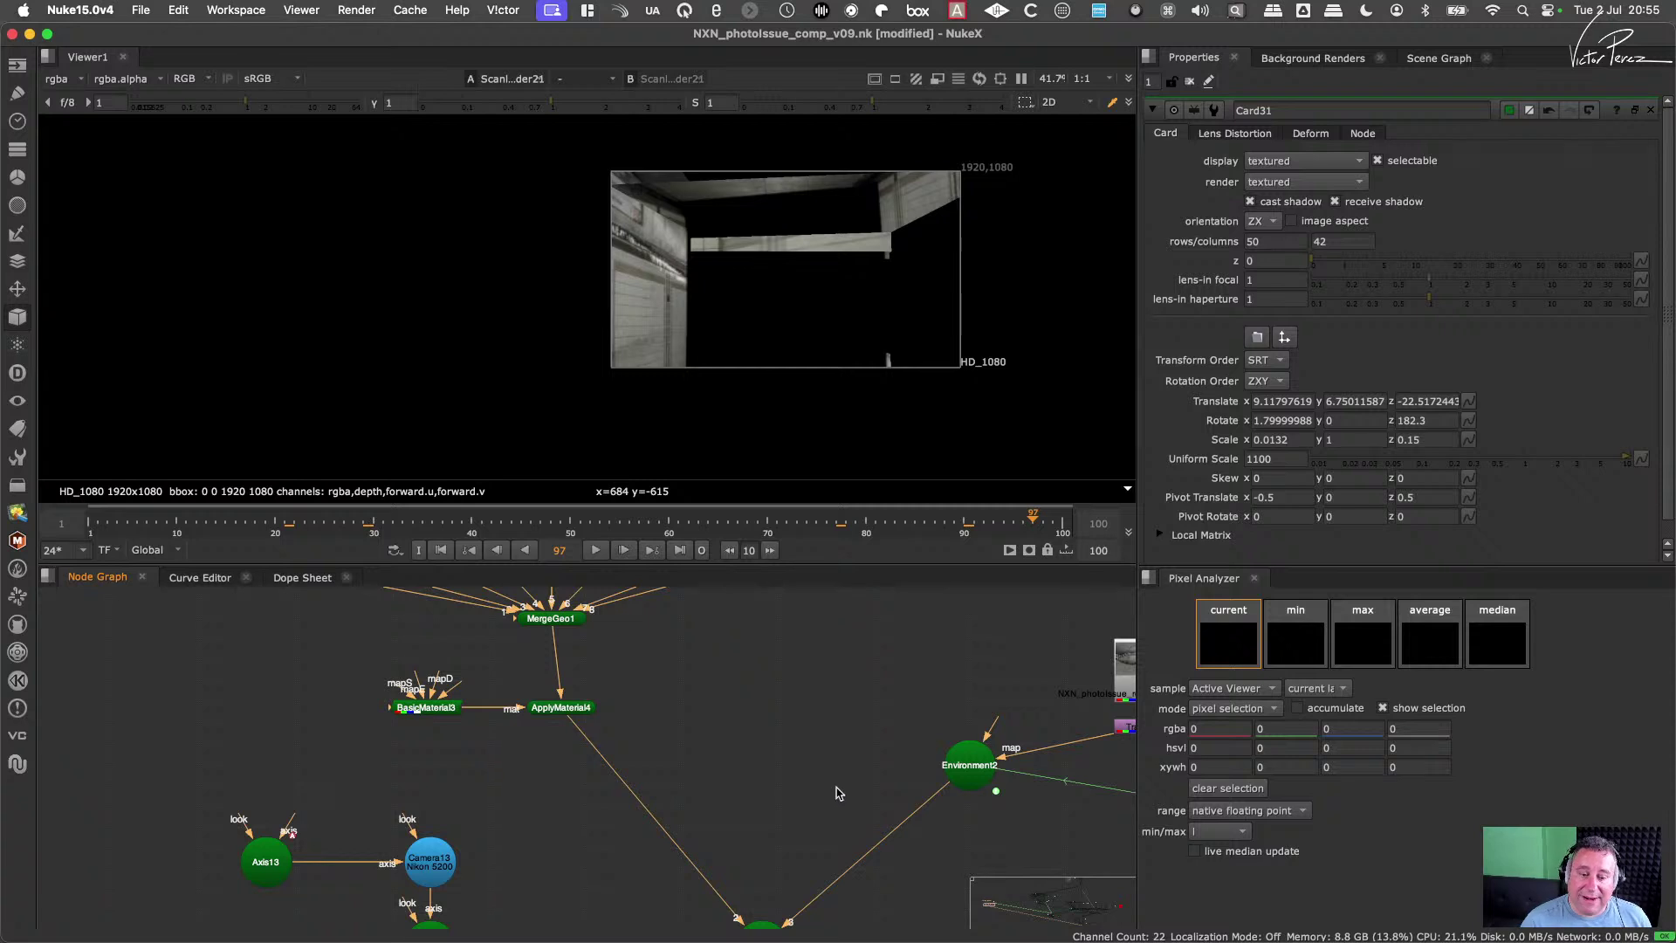
scroll(812, 786, down, 3)
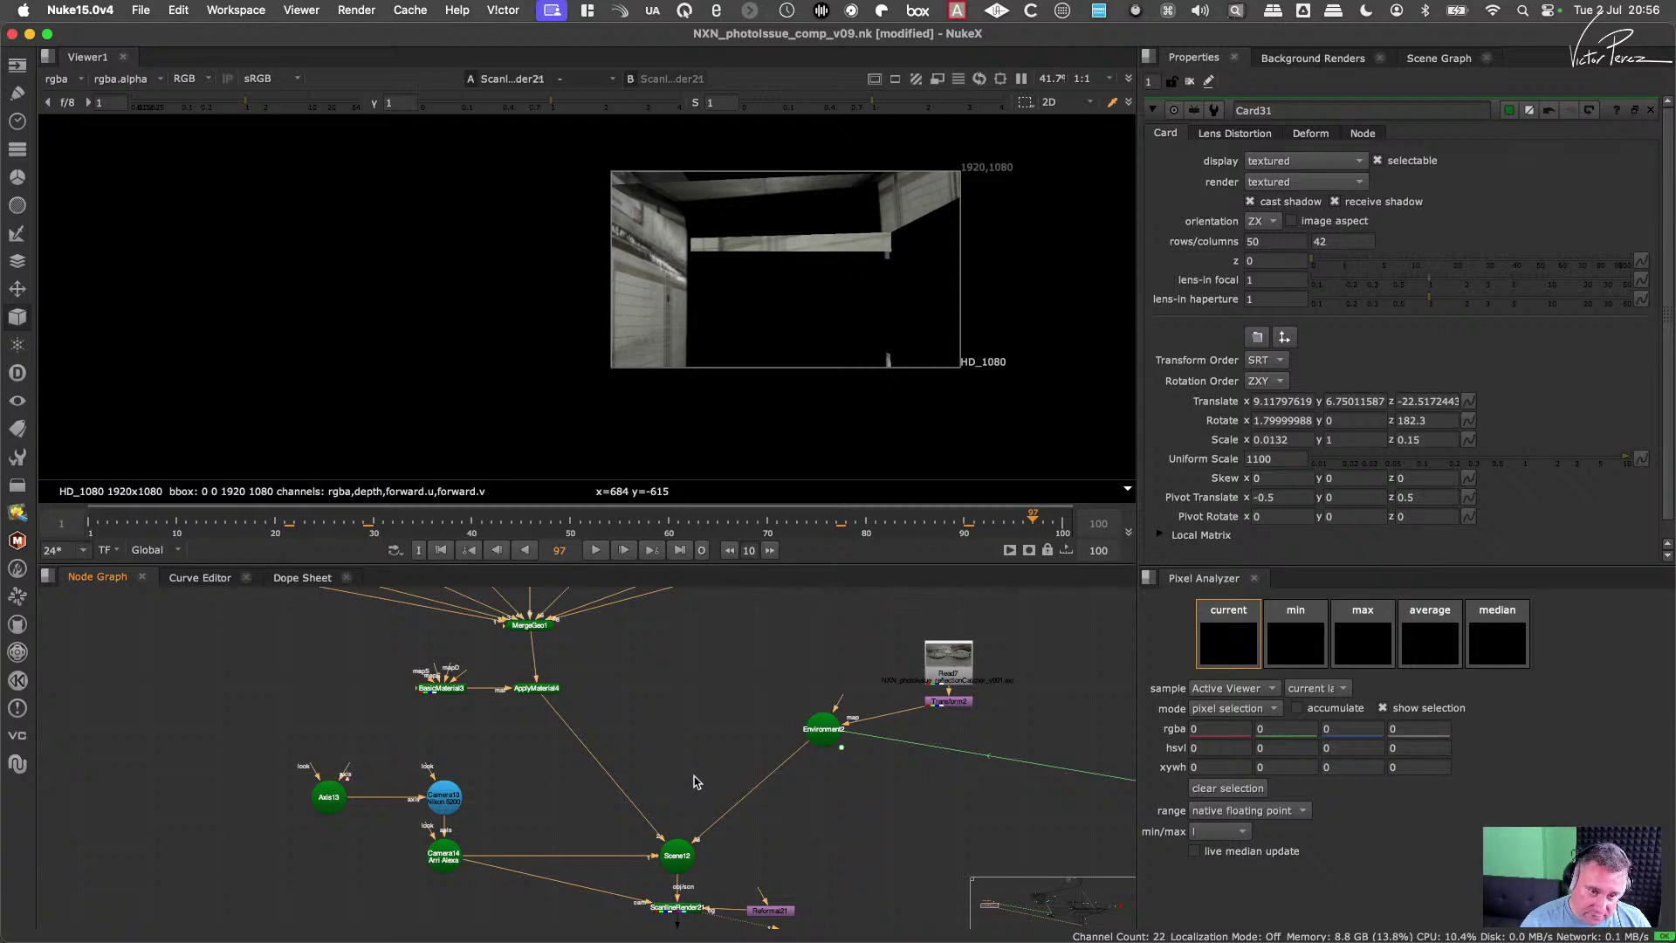
scroll(789, 724, down, 3)
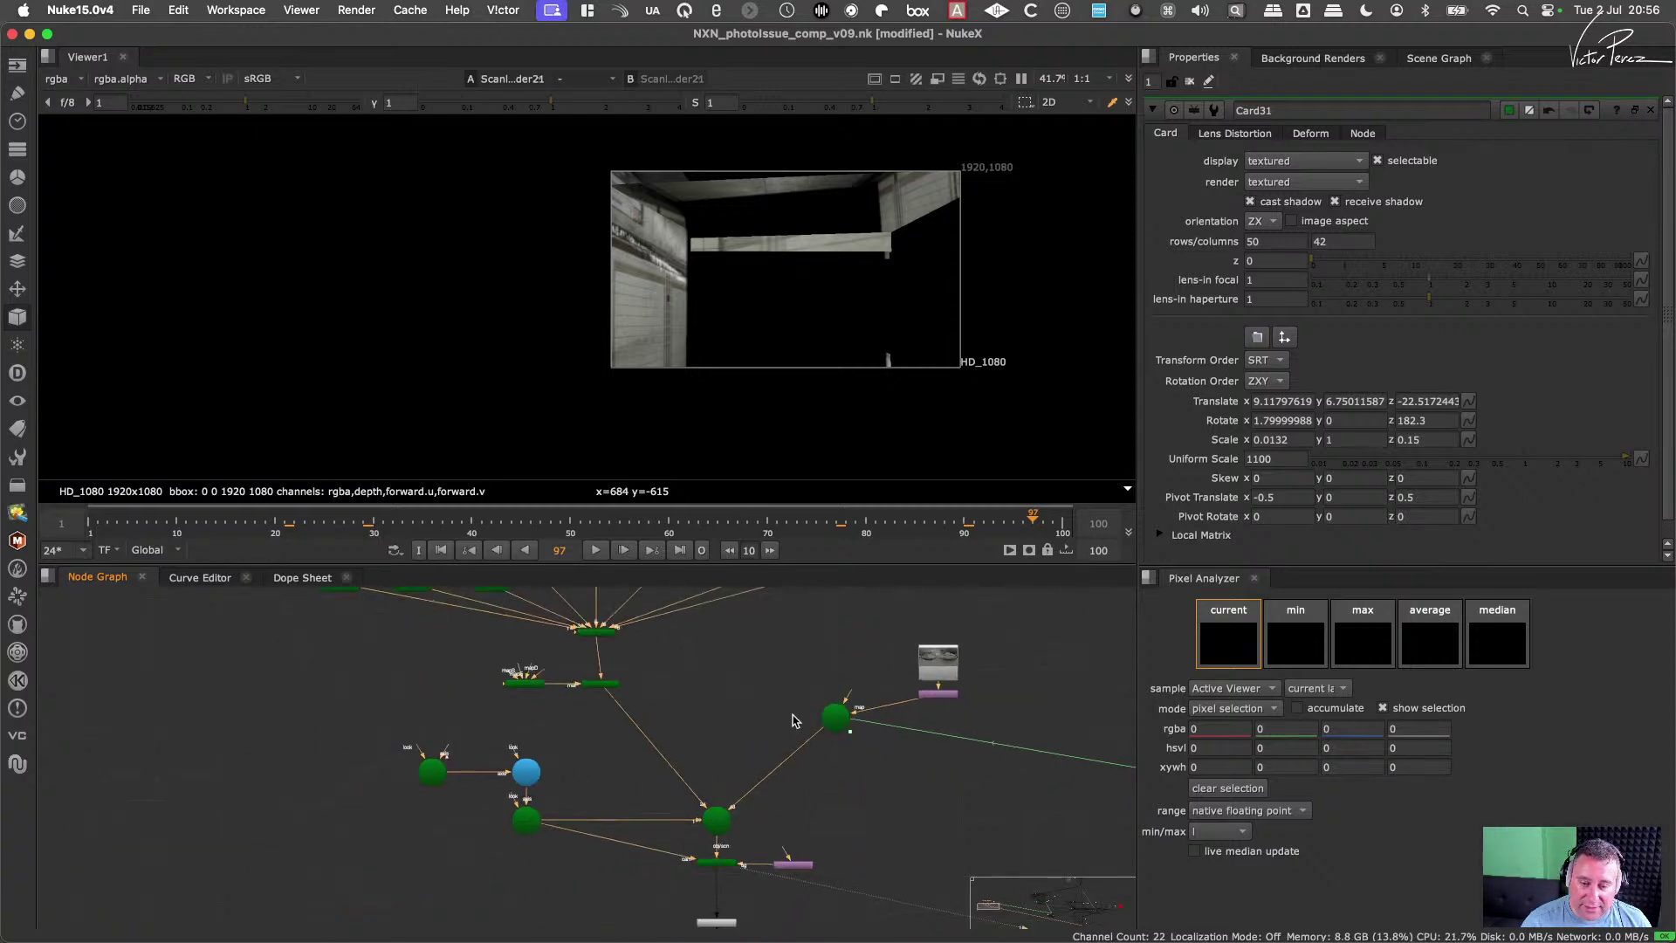
click(744, 737)
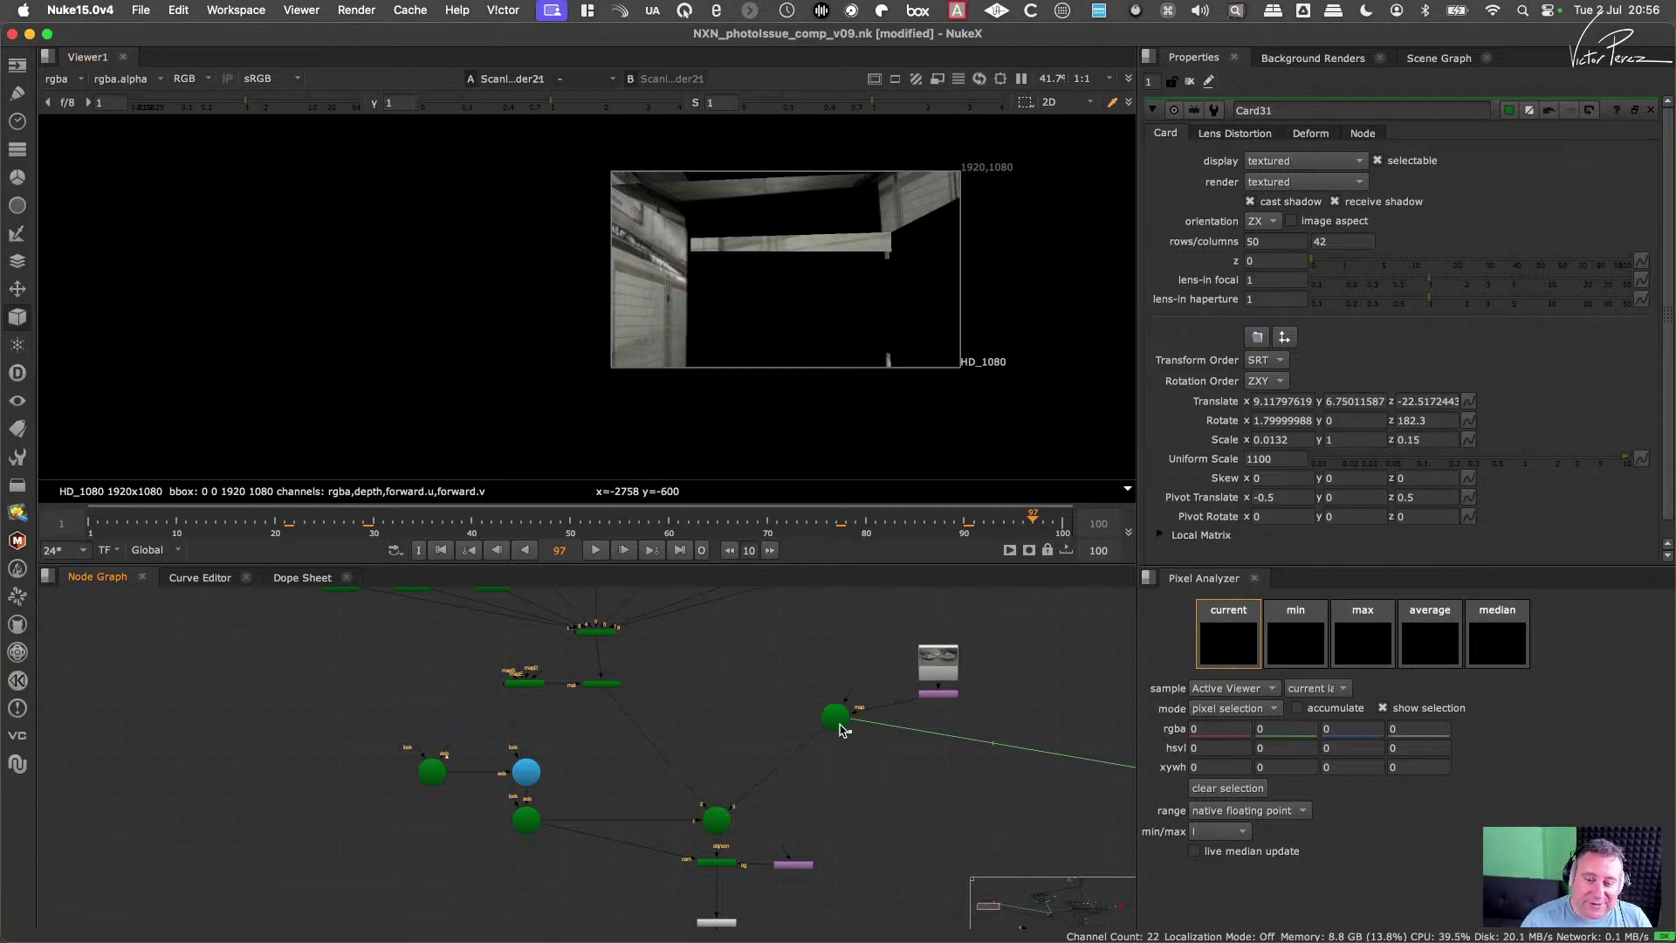
drag(840, 724, 920, 738)
click(746, 789)
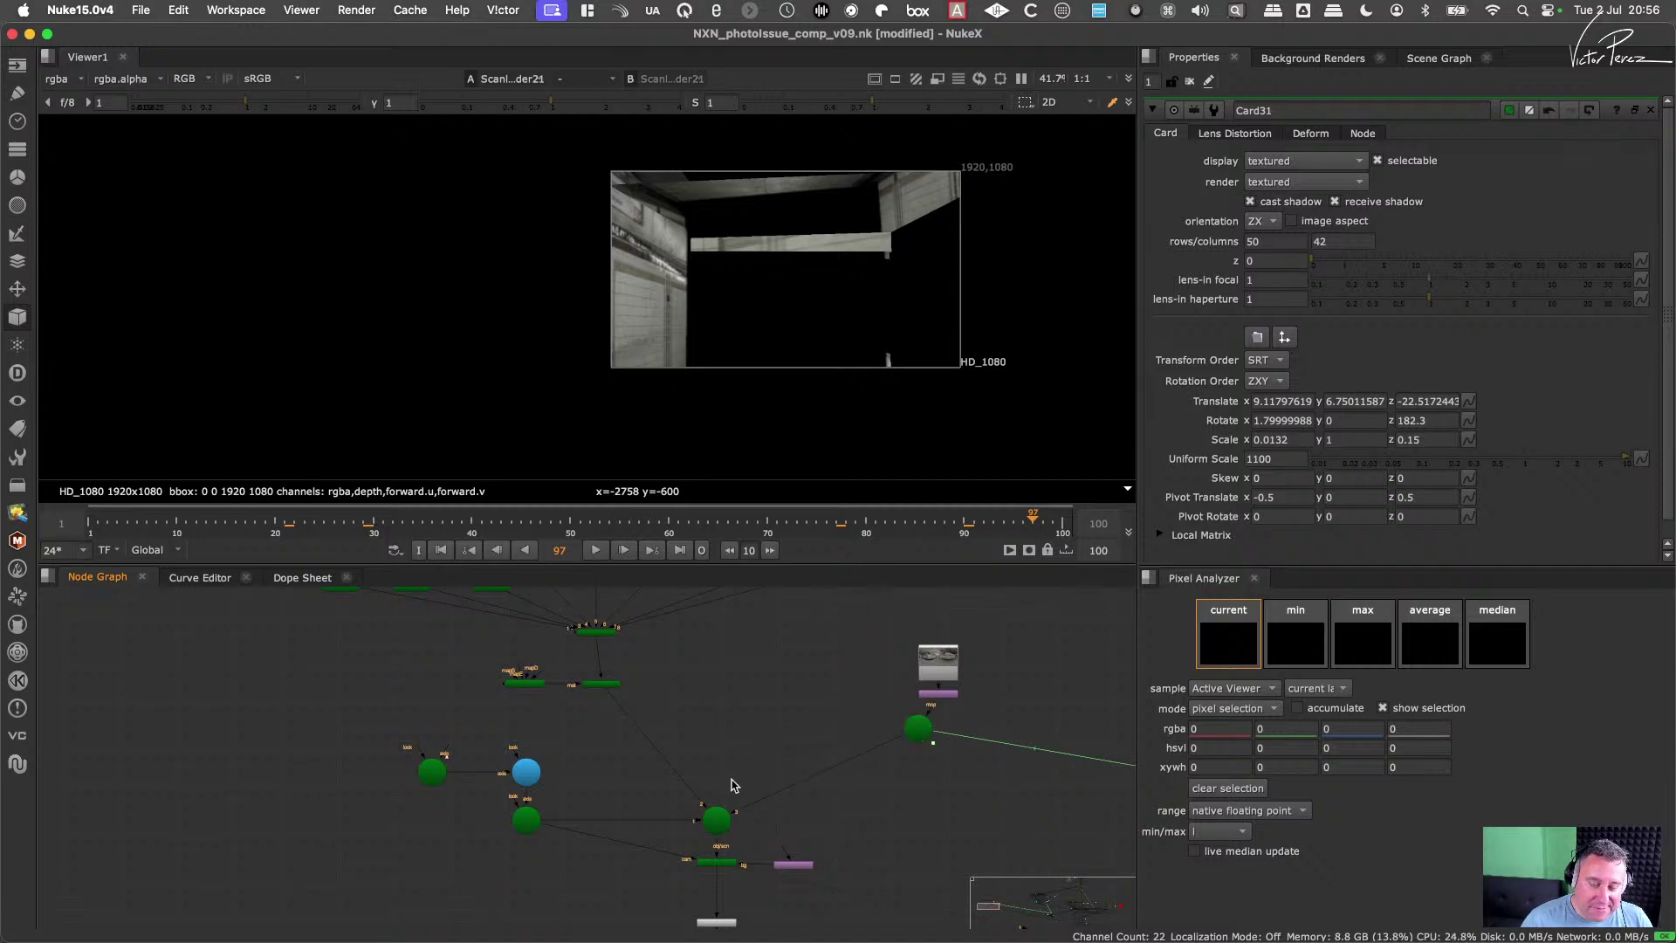
scroll(733, 785, up, 5)
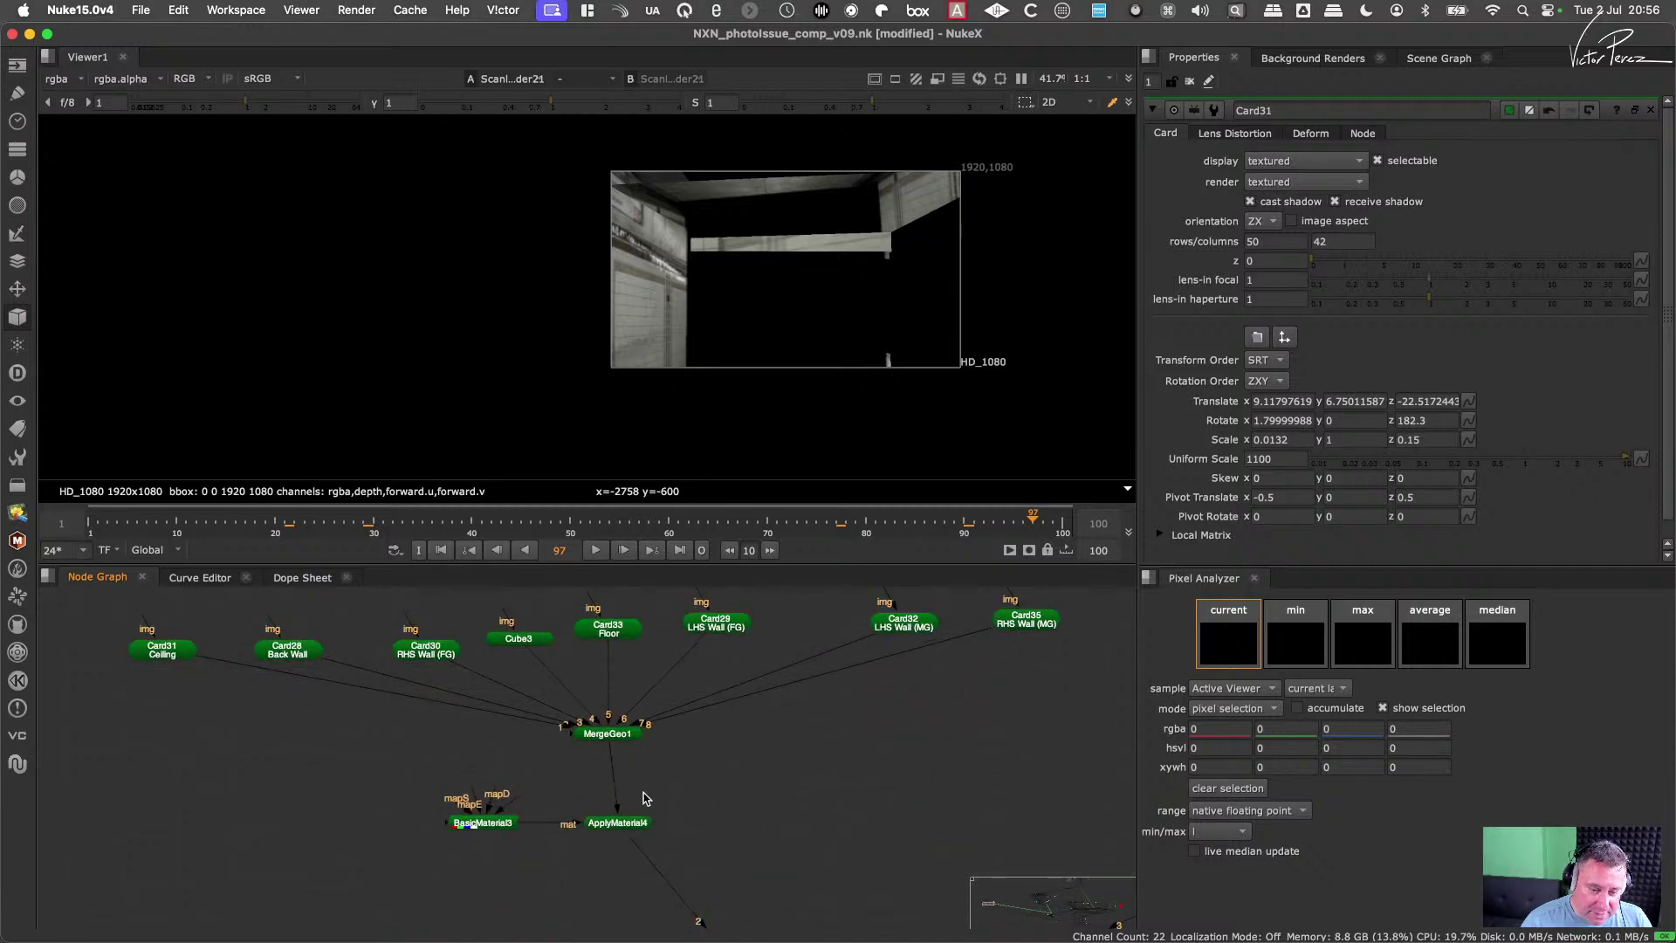
click(17, 319)
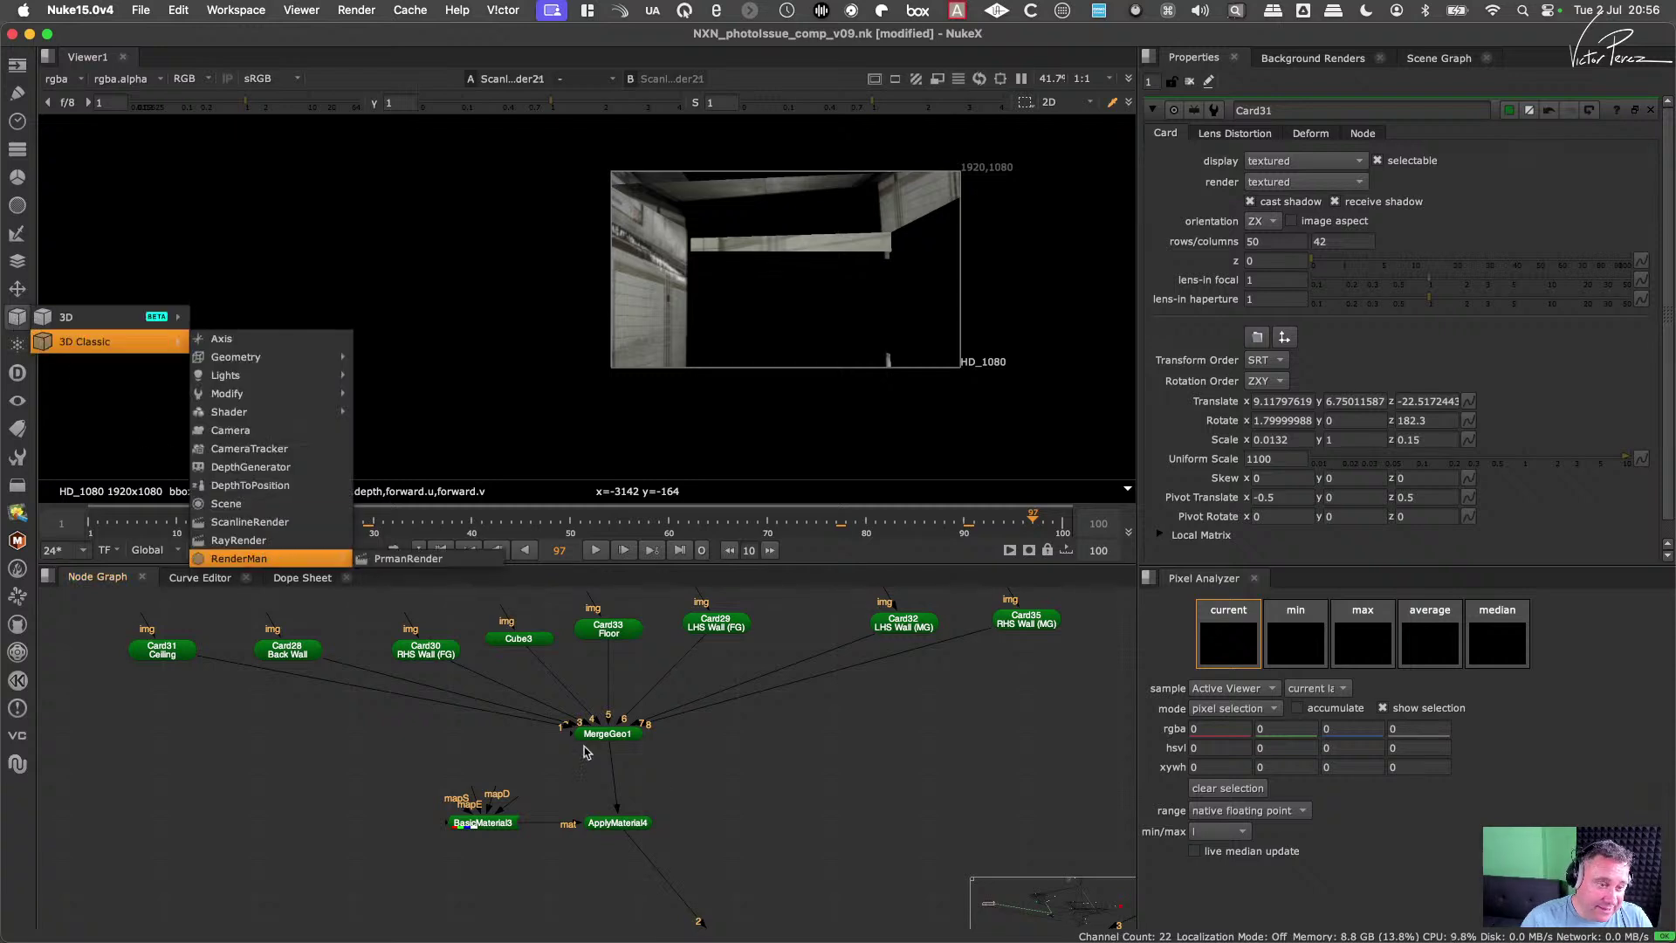
click(799, 704)
scroll(811, 697, down, 2)
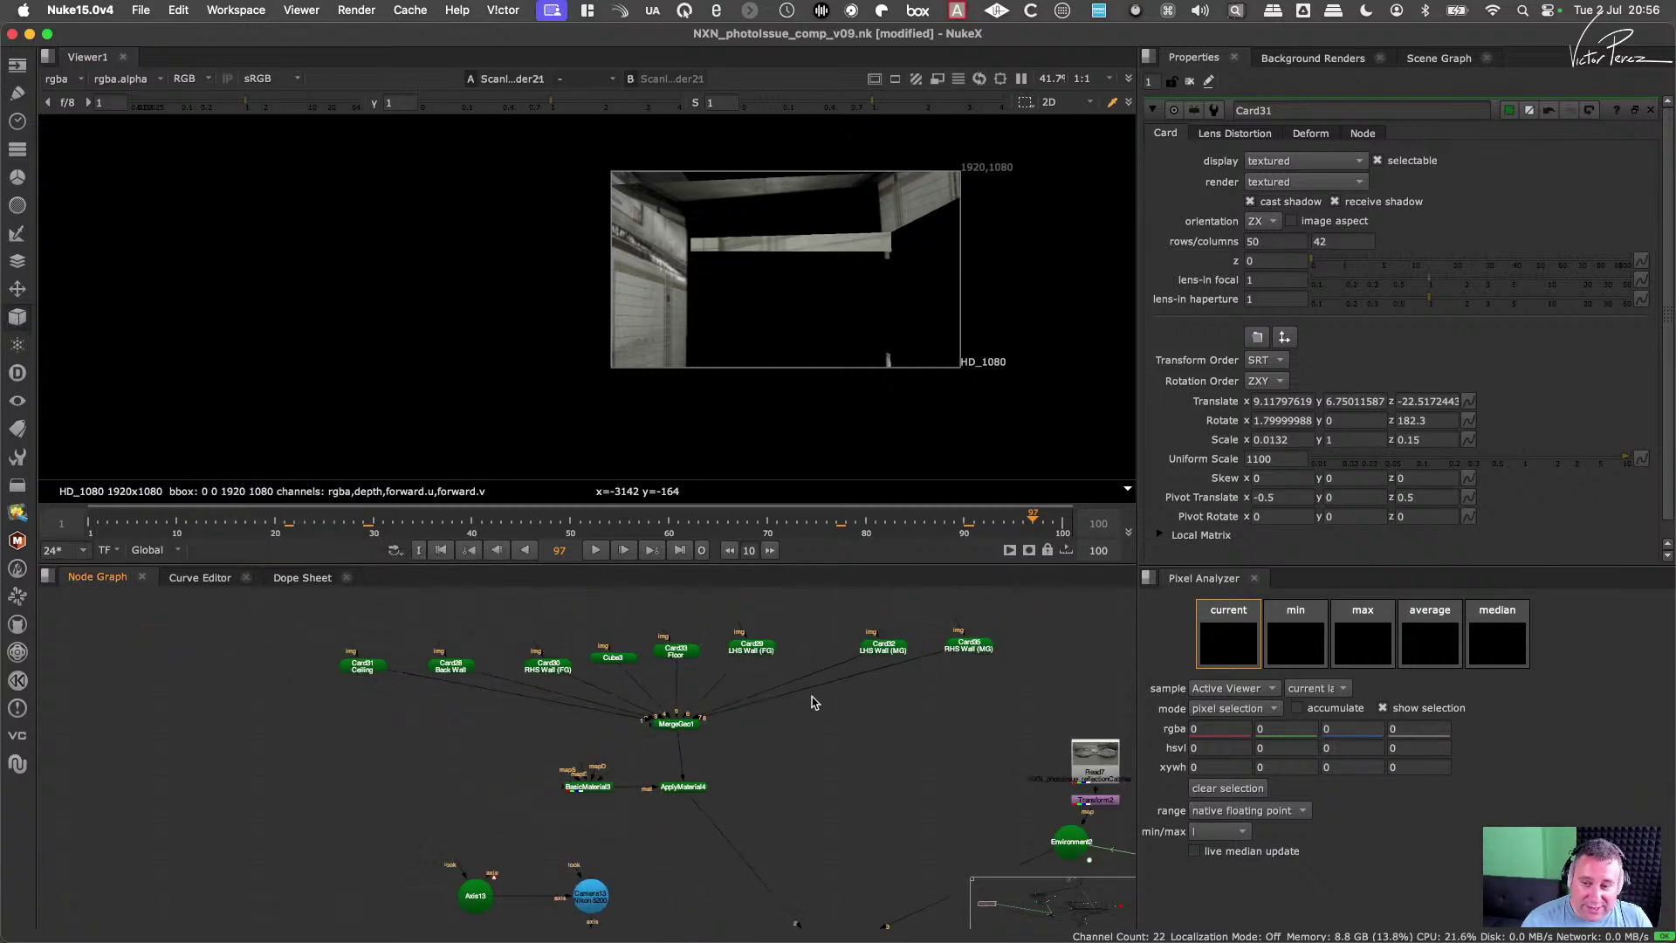
Step: Revert the Ceiling card's rotation and translation changes and inspect the corridor from inside in 3D
click(1588, 110)
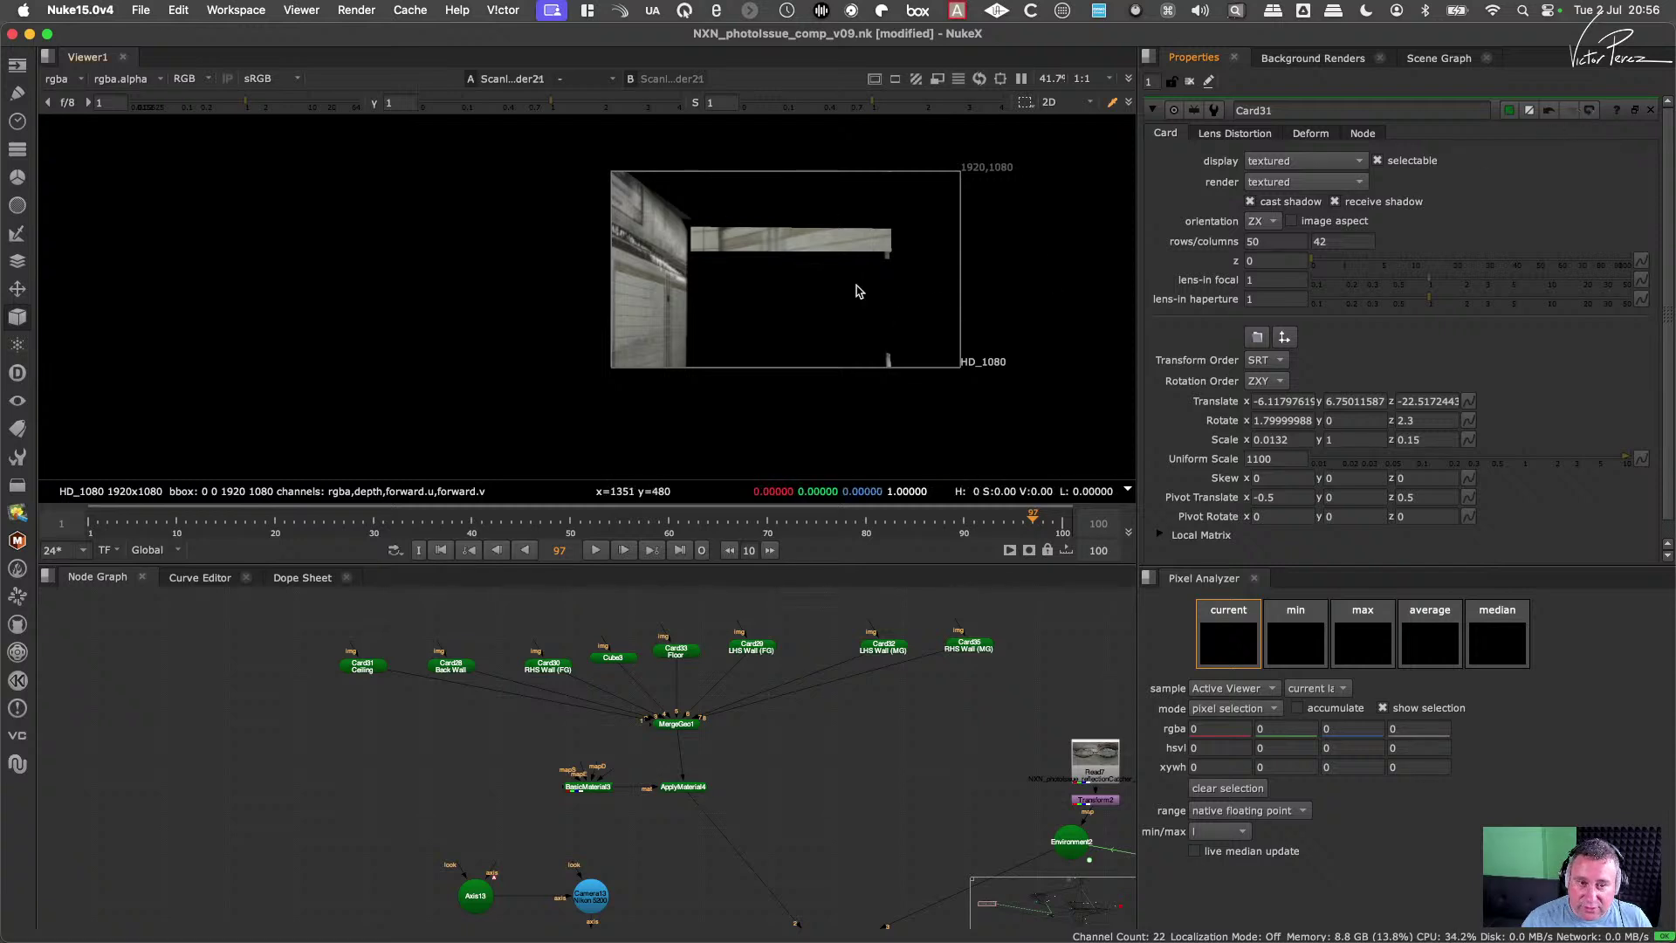
scroll(705, 709, down, 2)
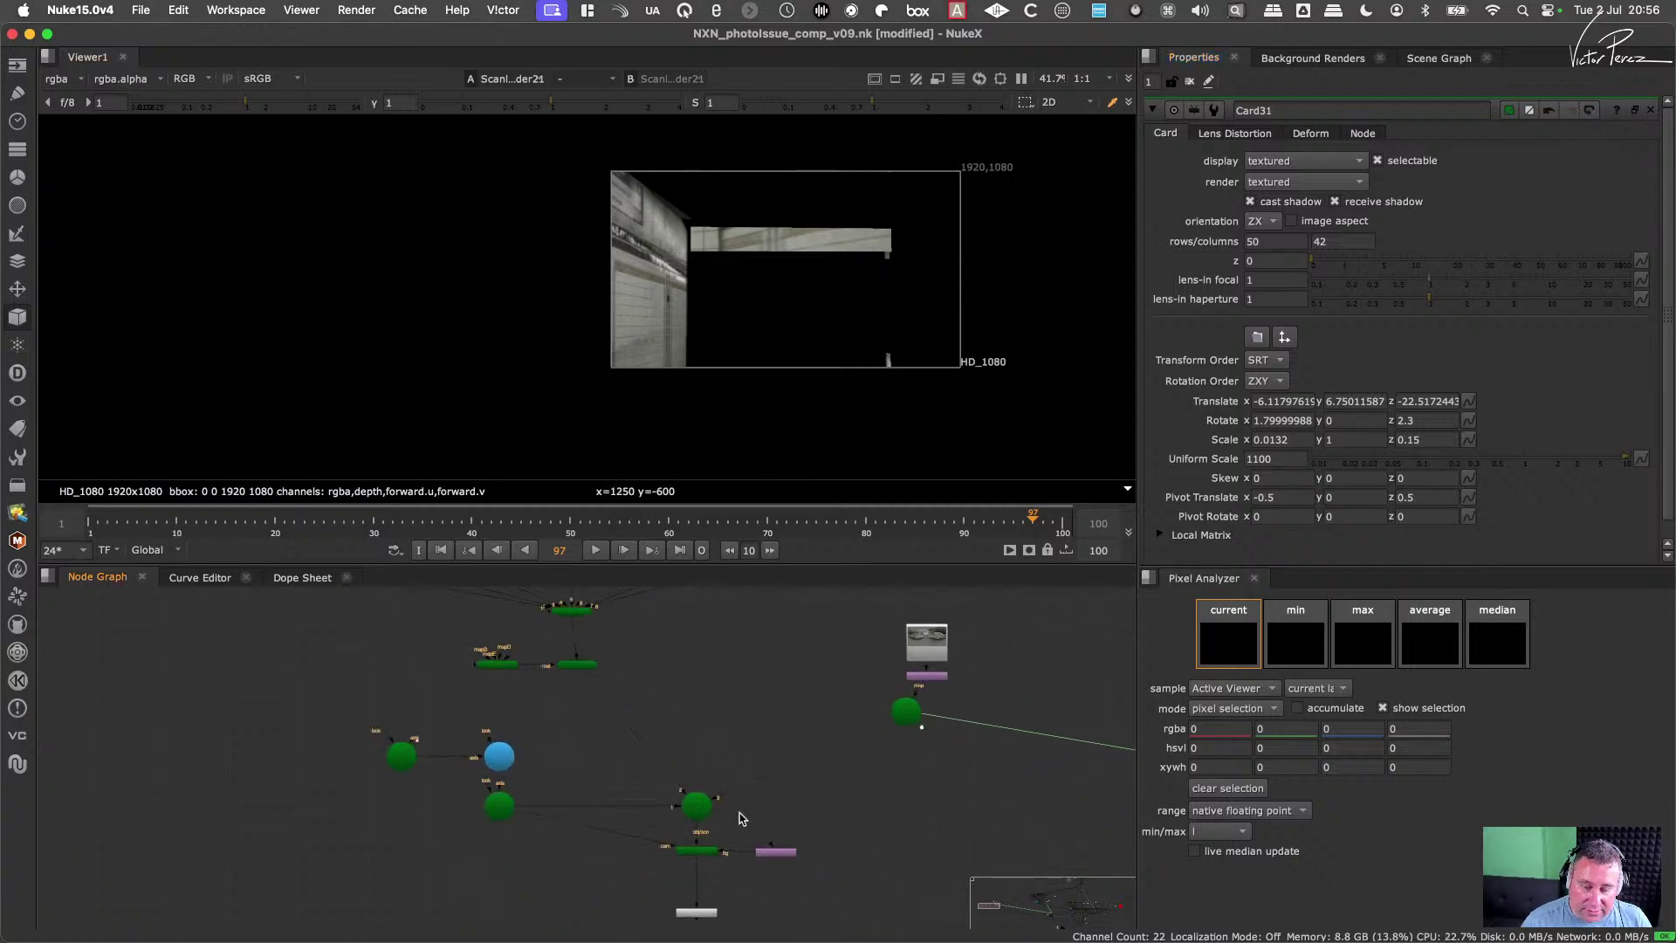
drag(752, 742, 688, 820)
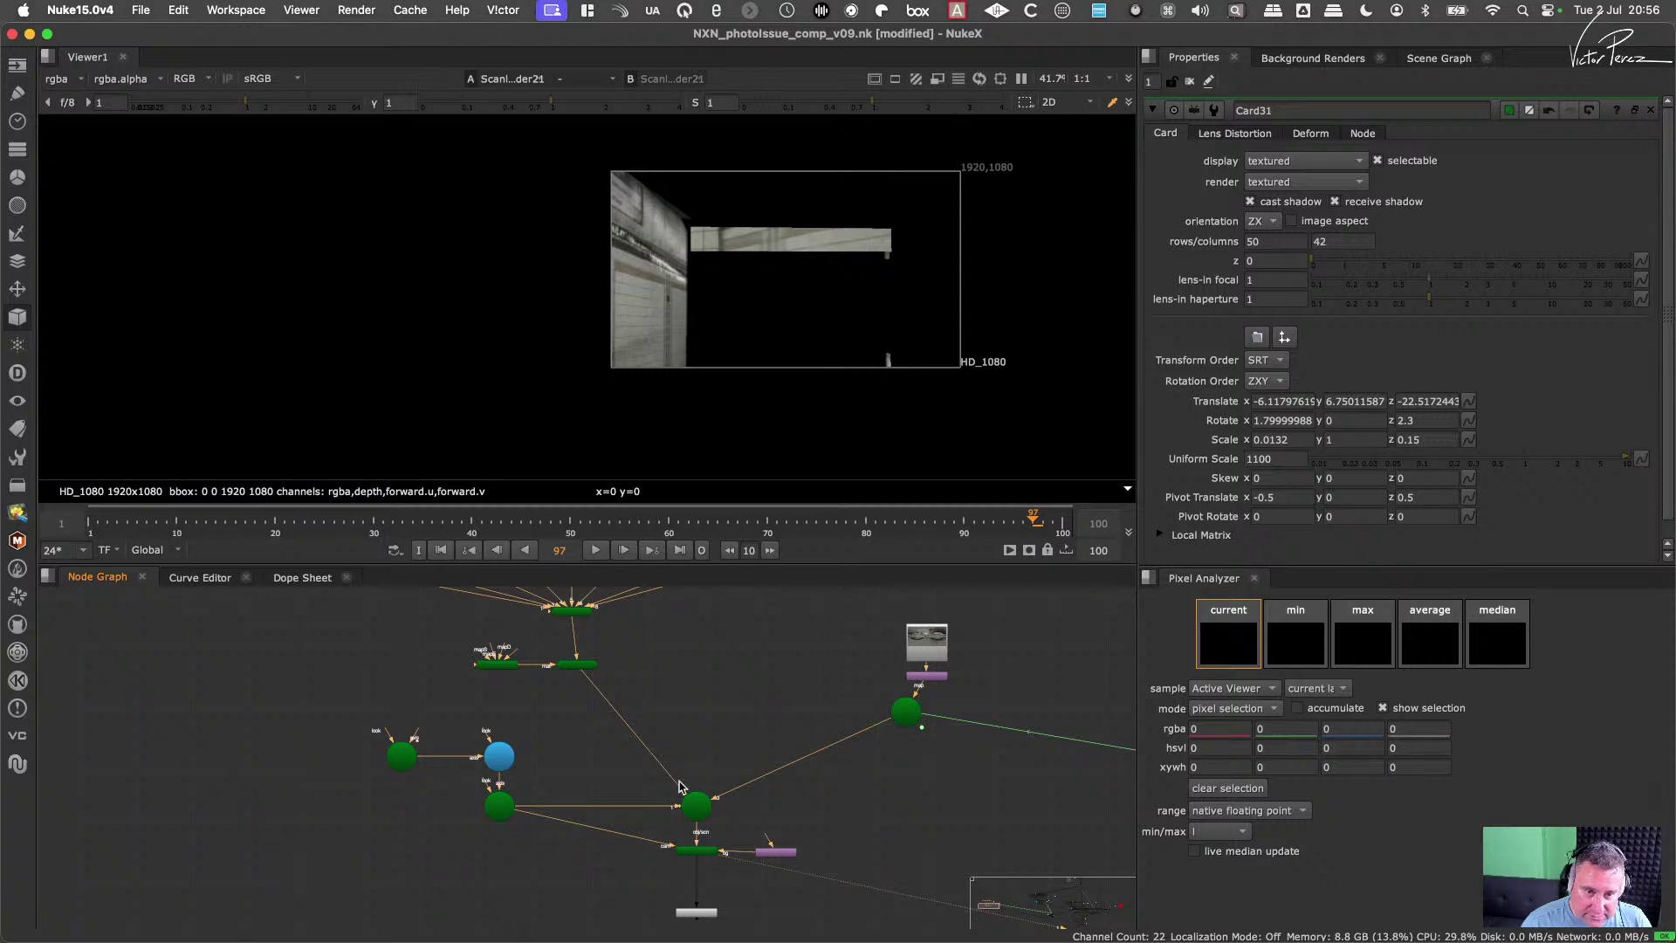
key(Tab)
ctrl+drag(782, 416, 823, 407)
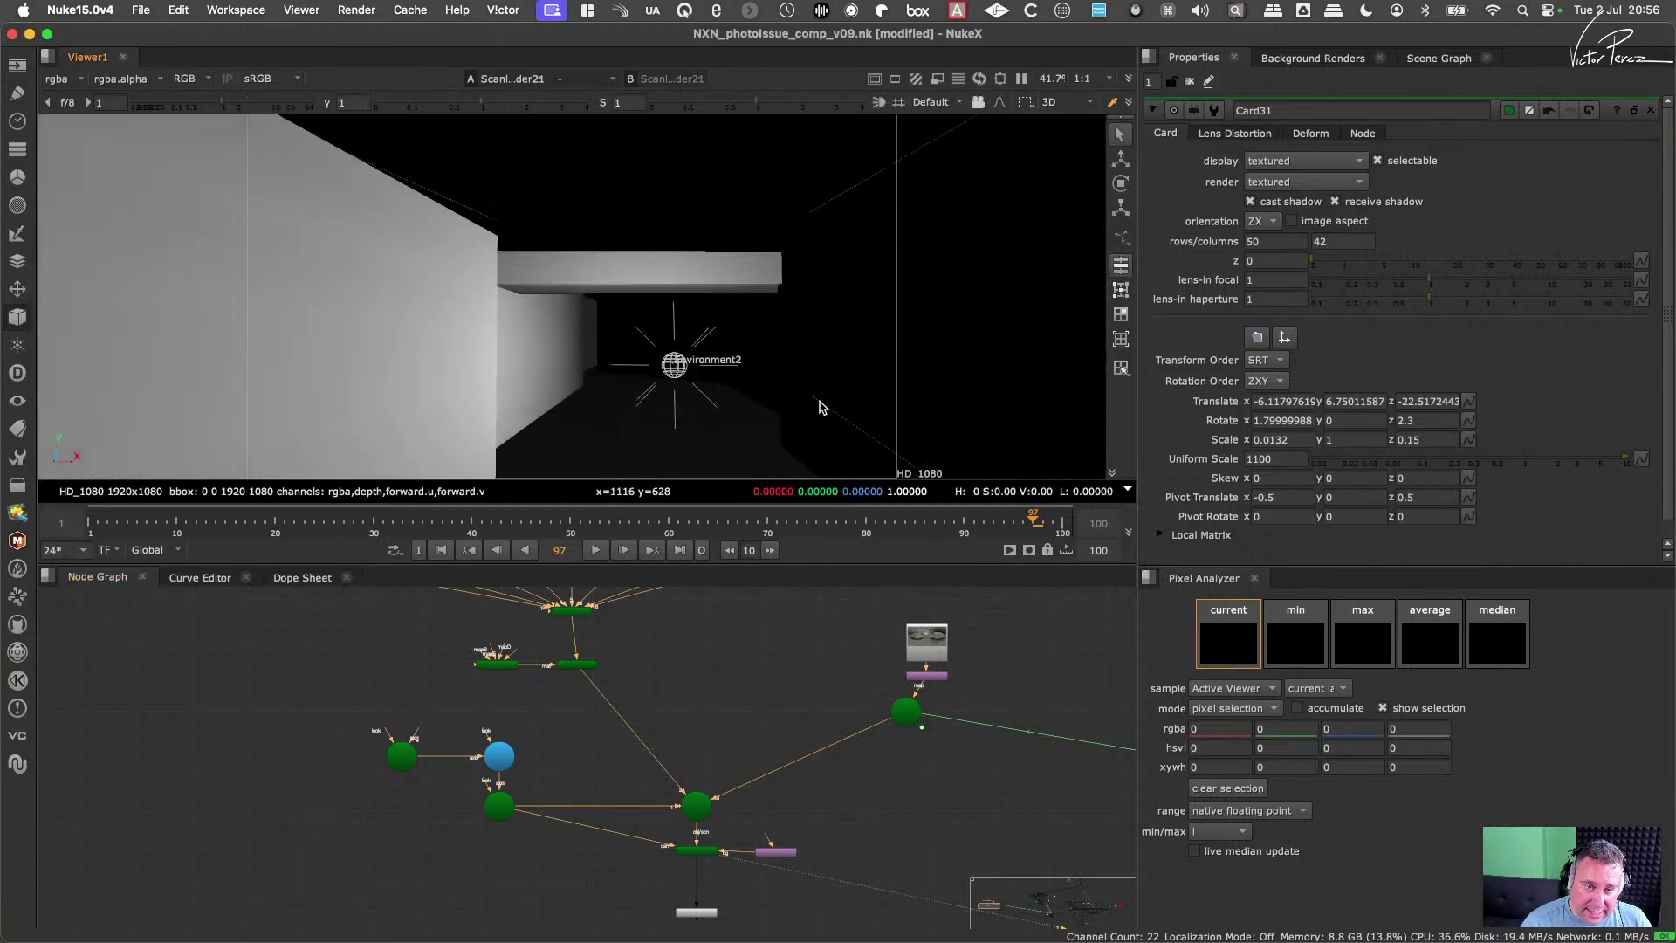
Step: Add a TransformGeo node connected to the output of the Ceiling card
scroll(661, 796, up, 5)
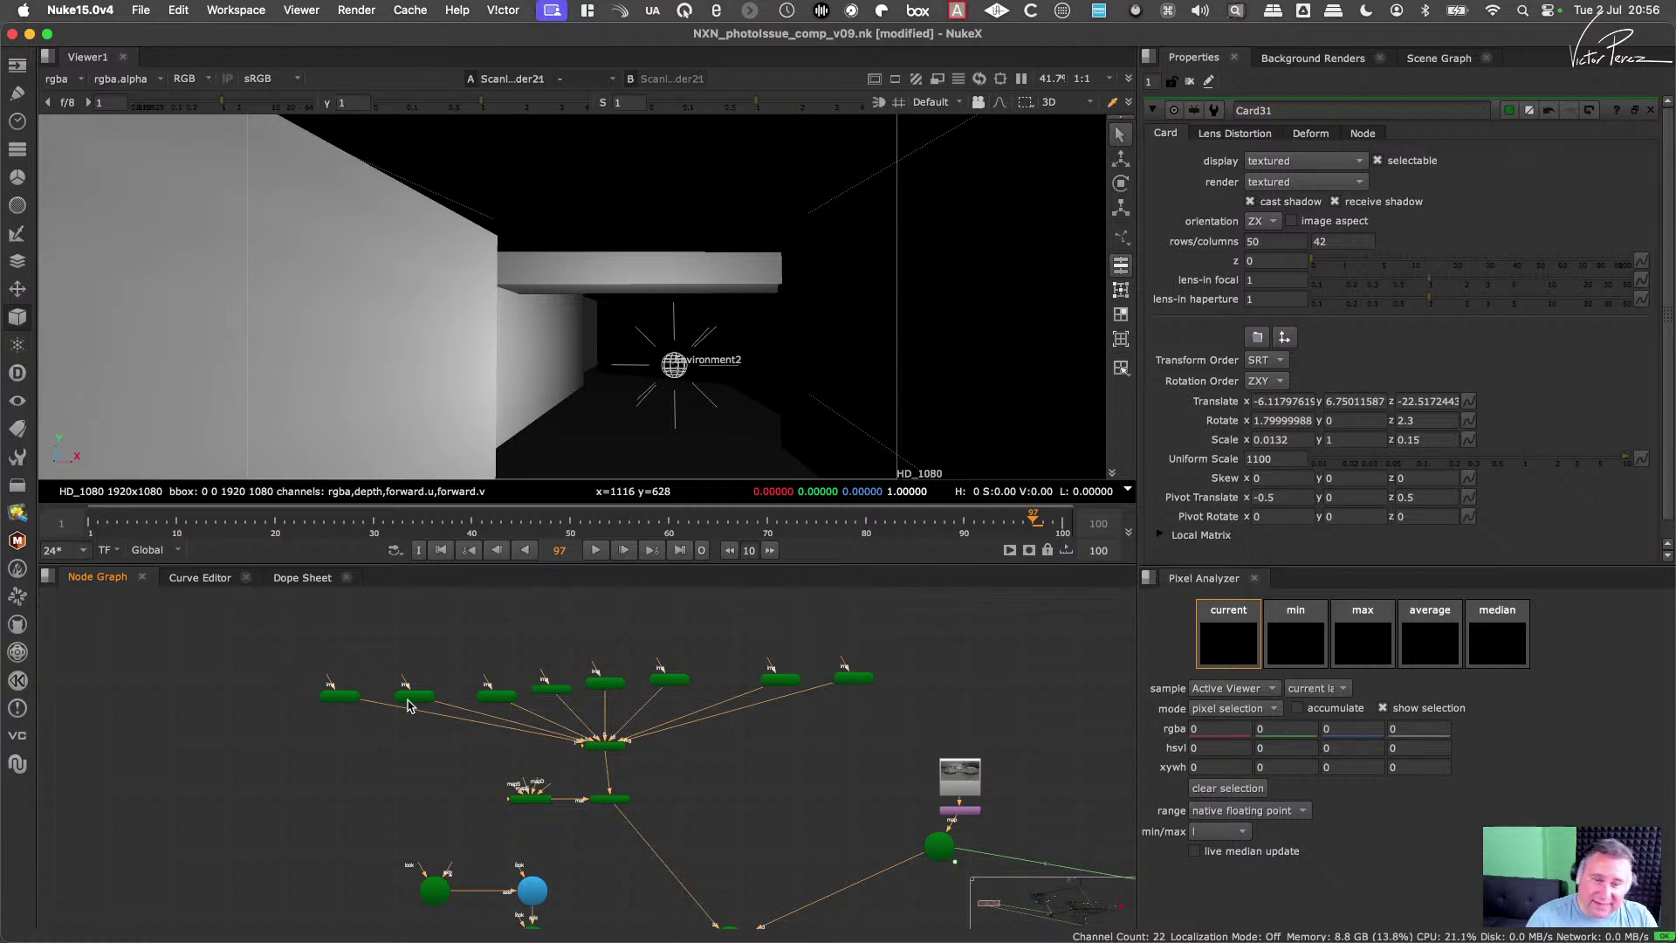
scroll(408, 677, up, 5)
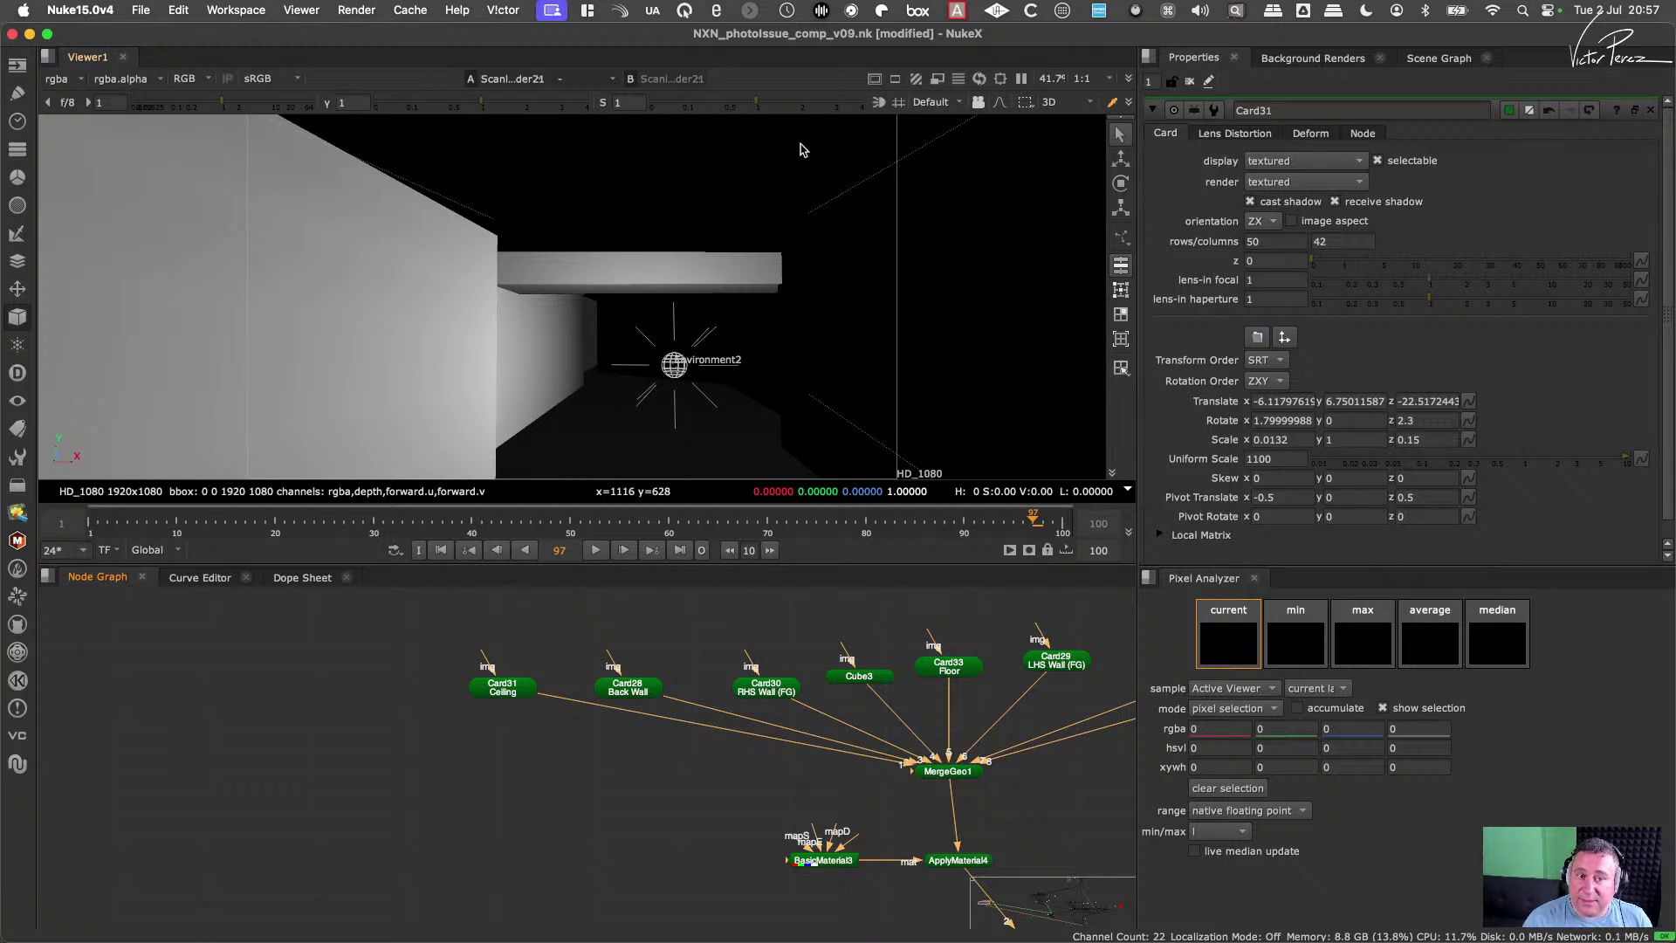
click(538, 708)
key(Tab)
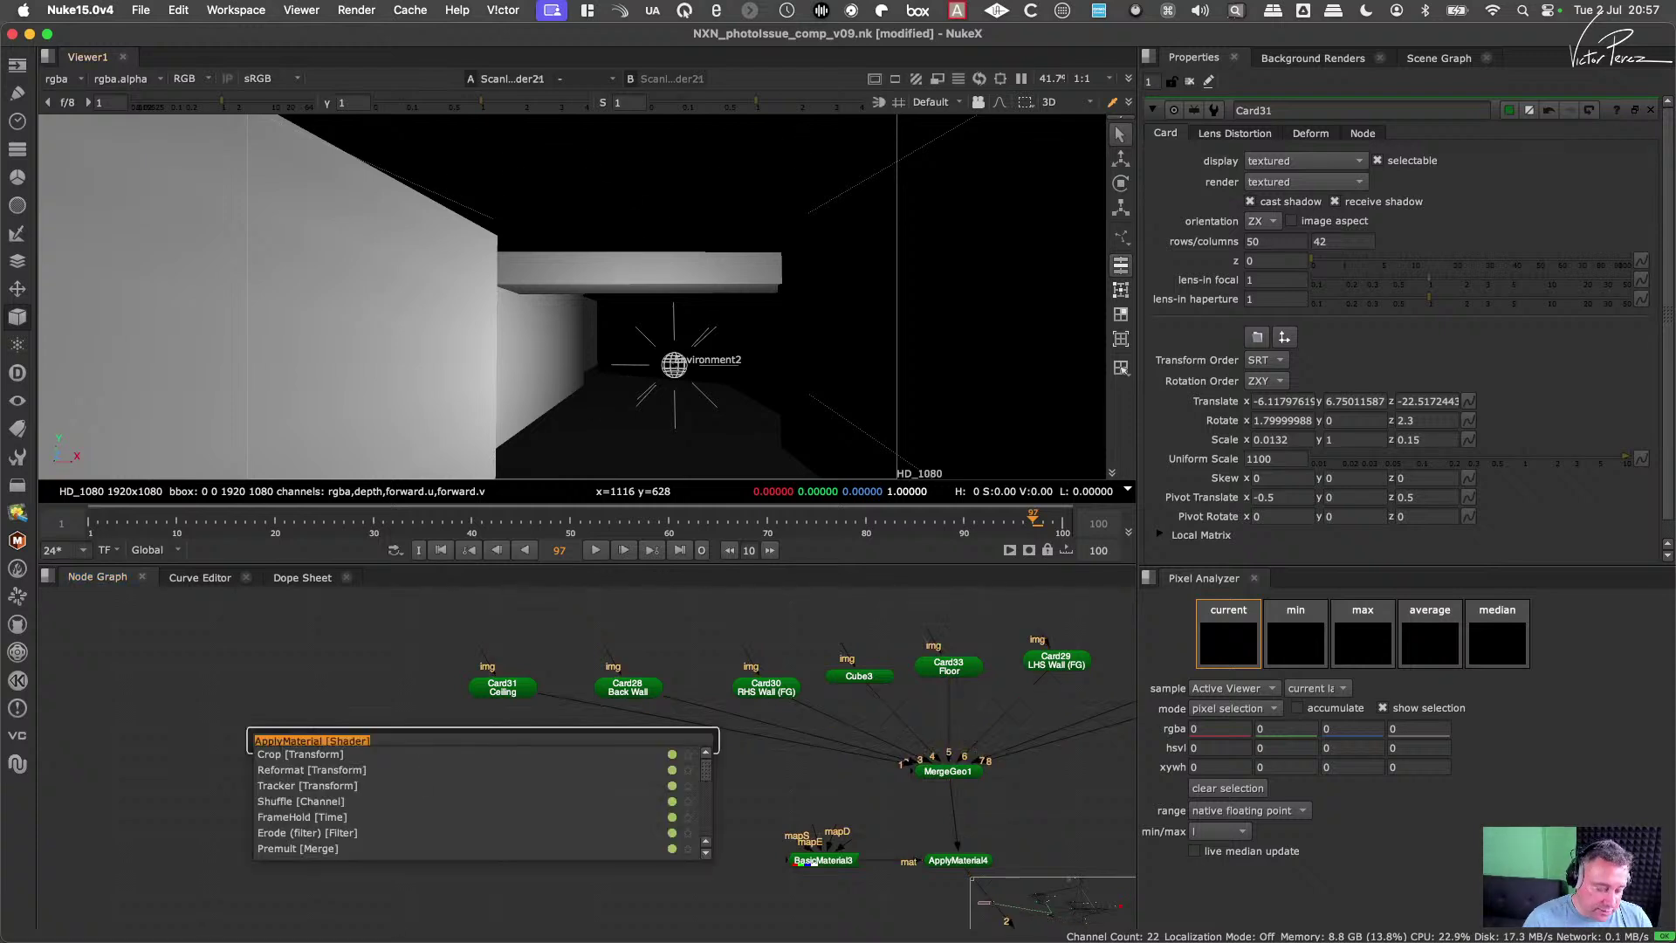
text(tral)
key(BackSpace)
text(n)
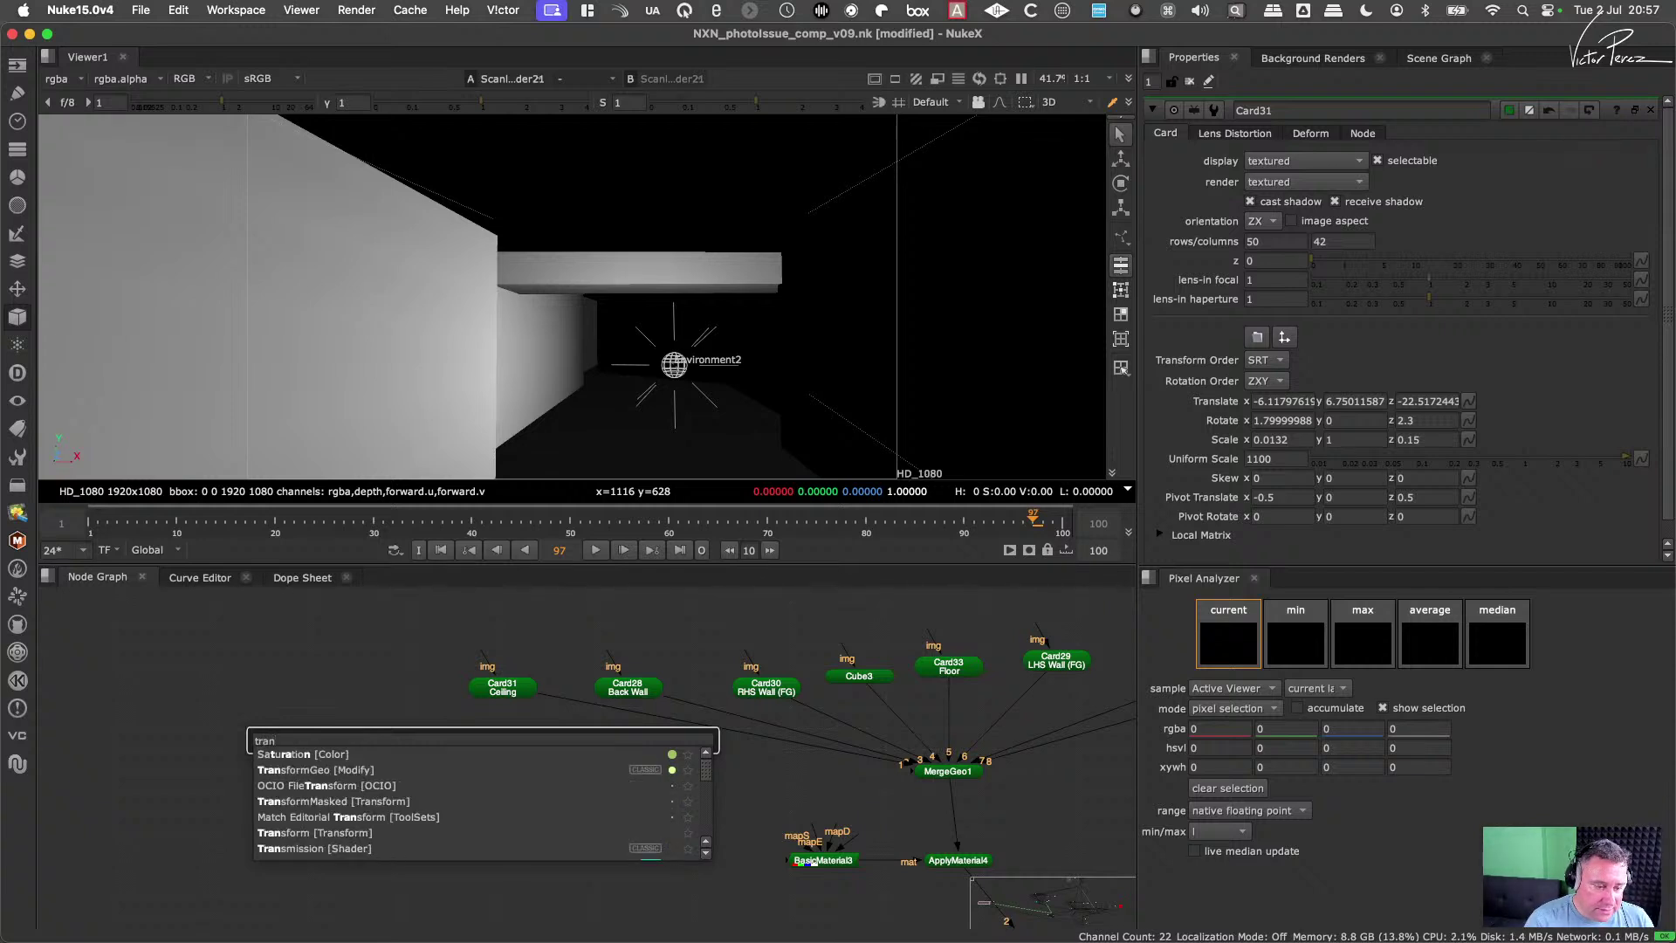
key(Down)
key(Down)
key(Down)
key(Down)
key(Down)
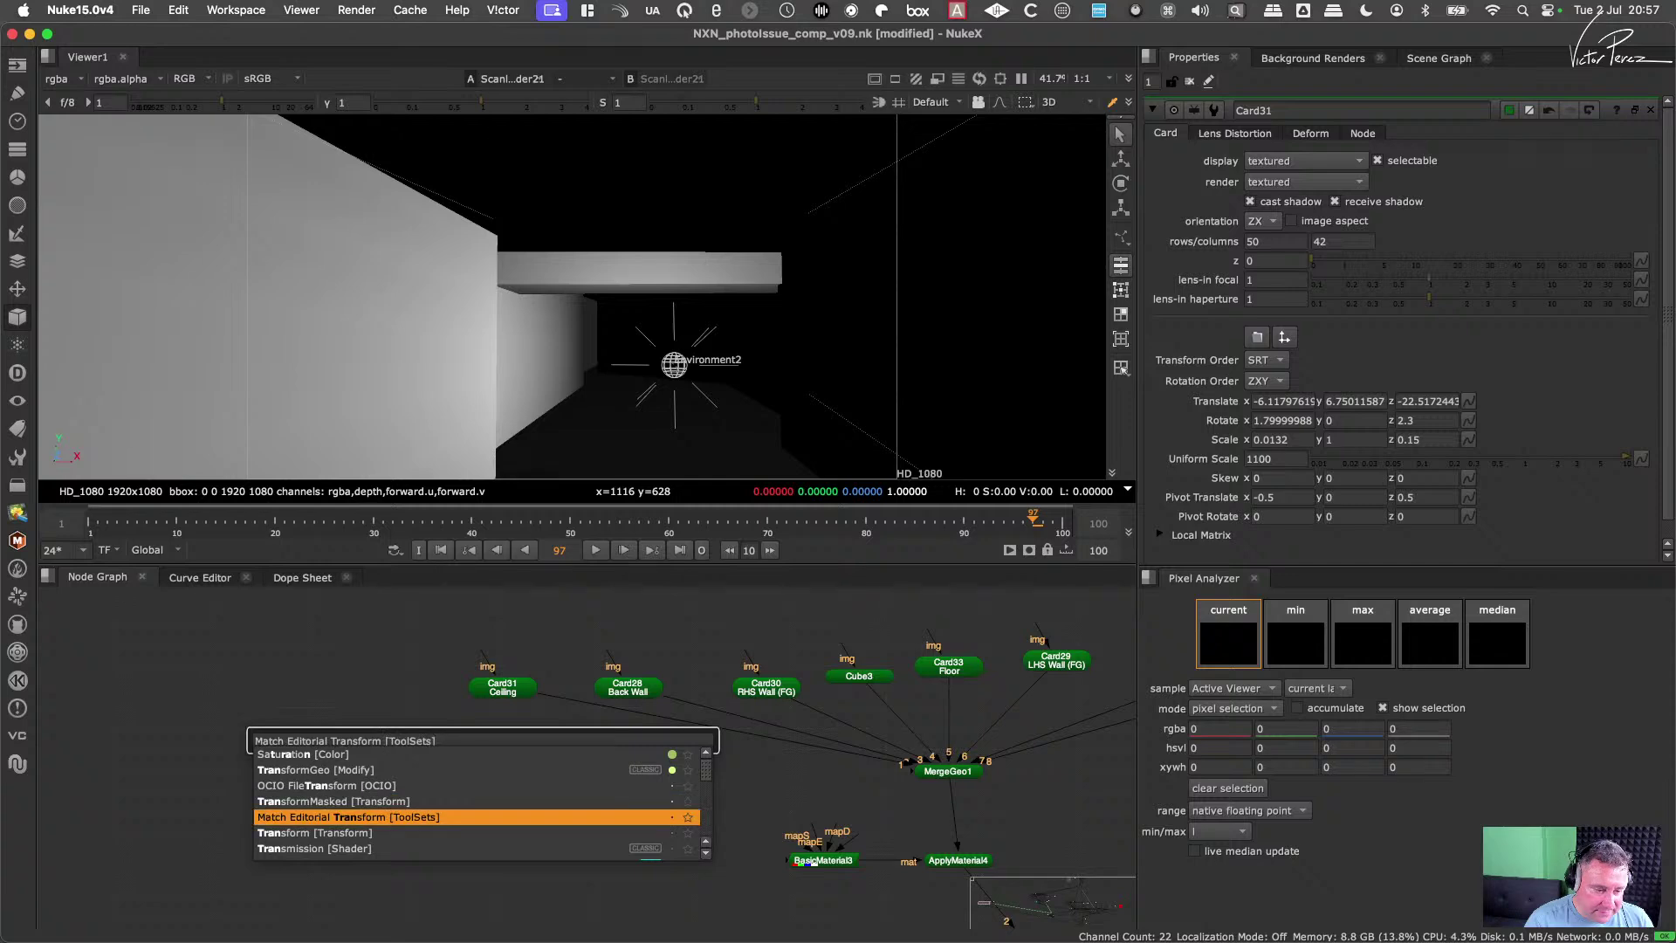
key(Up)
key(Up)
key(Up)
key(Return)
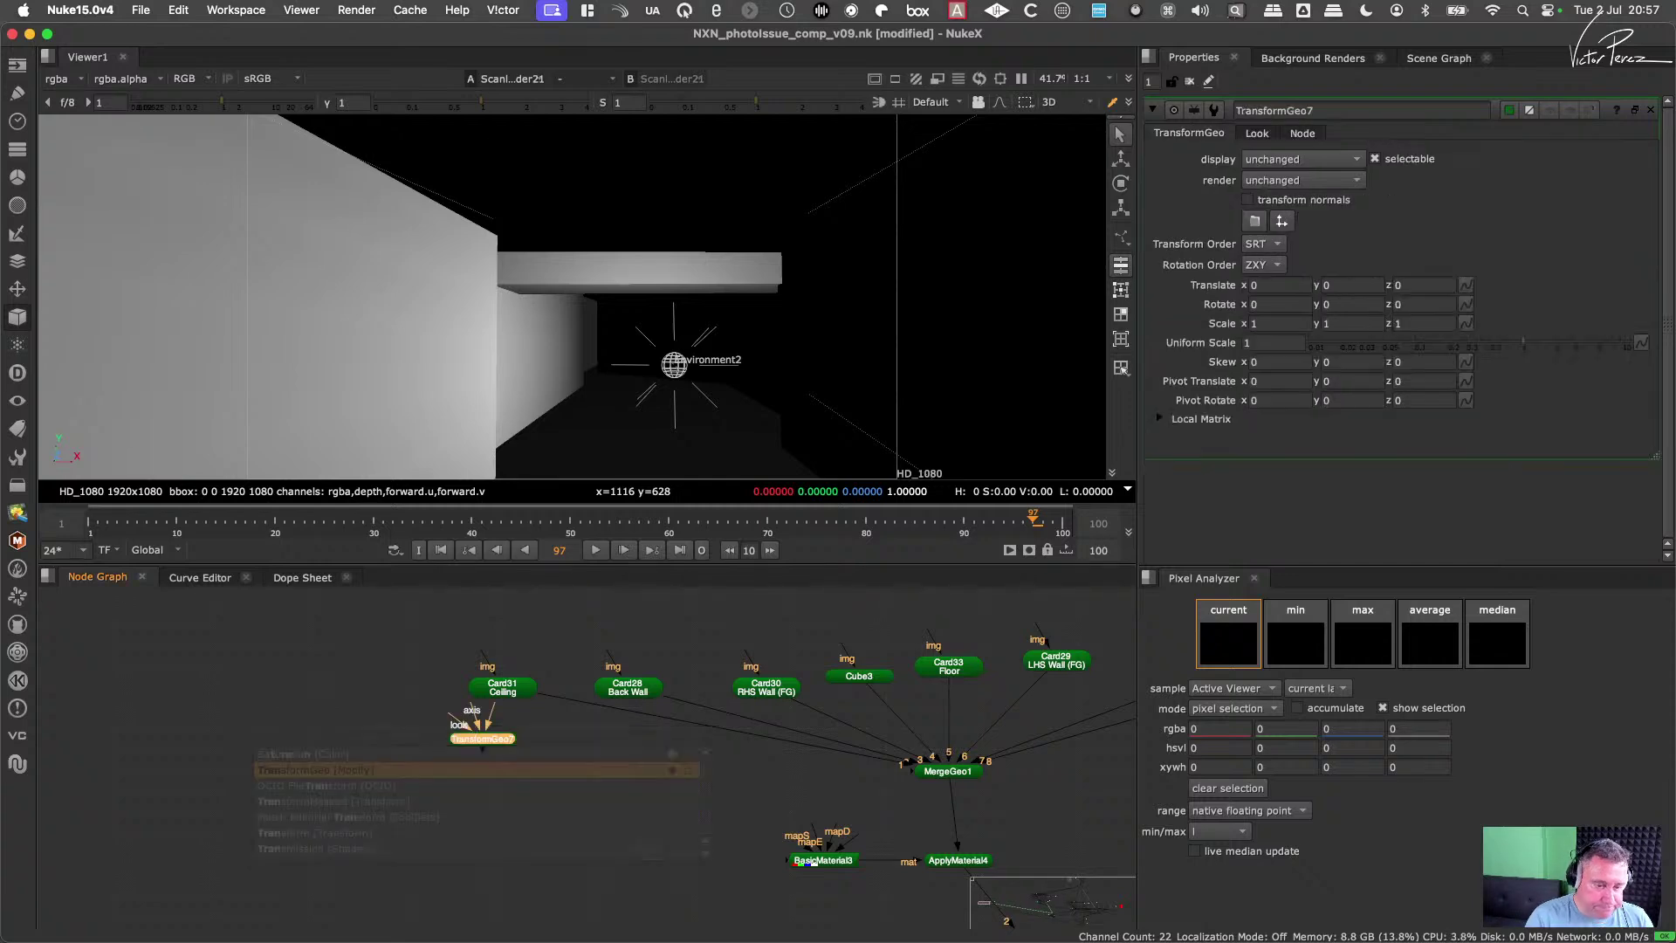
Step: Open the Ceiling card's and the TransformGeo's properties in floating windows and arrange them side by side
double_click(506, 691)
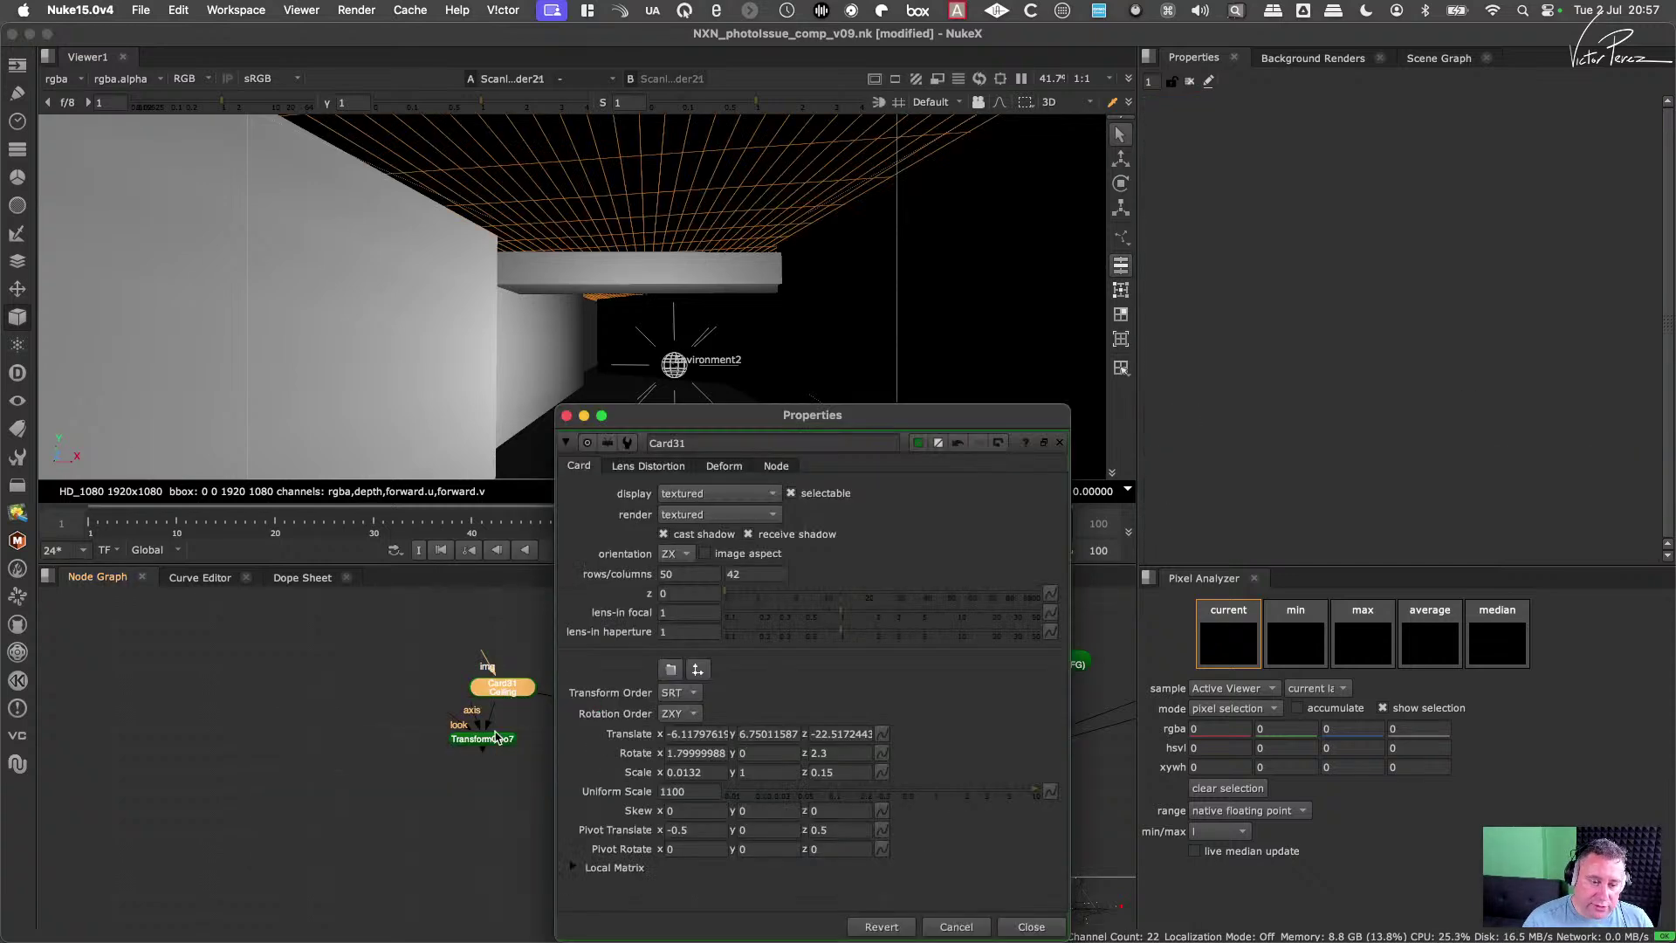
double_click(496, 738)
drag(741, 530, 255, 242)
drag(807, 415, 915, 165)
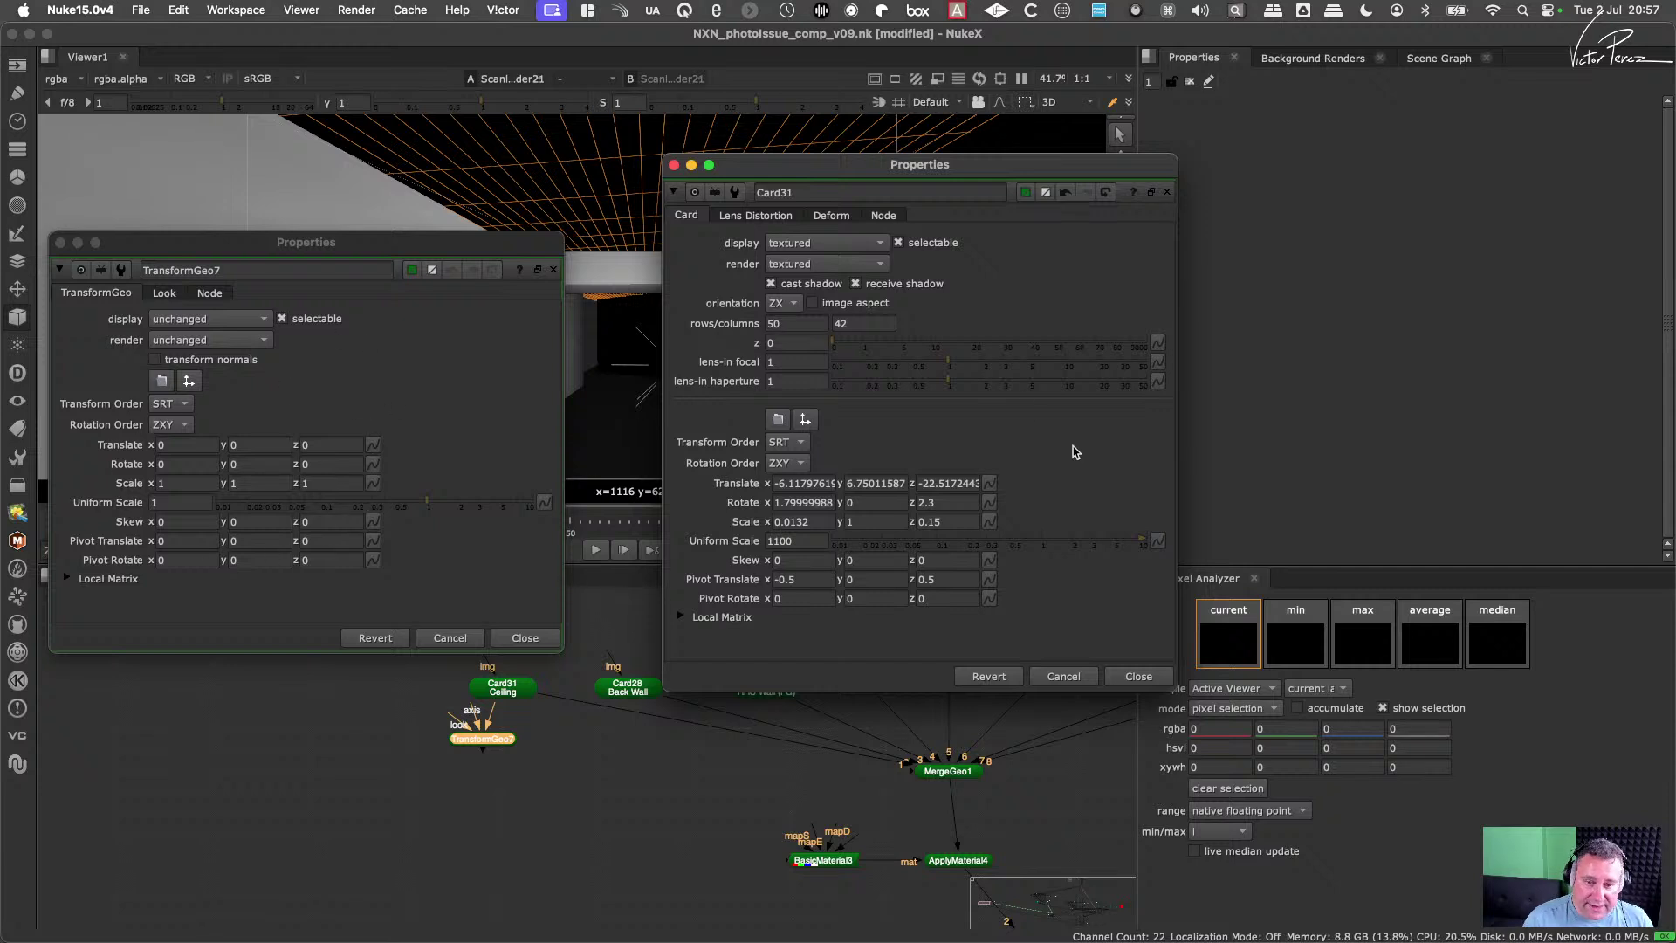
click(1022, 482)
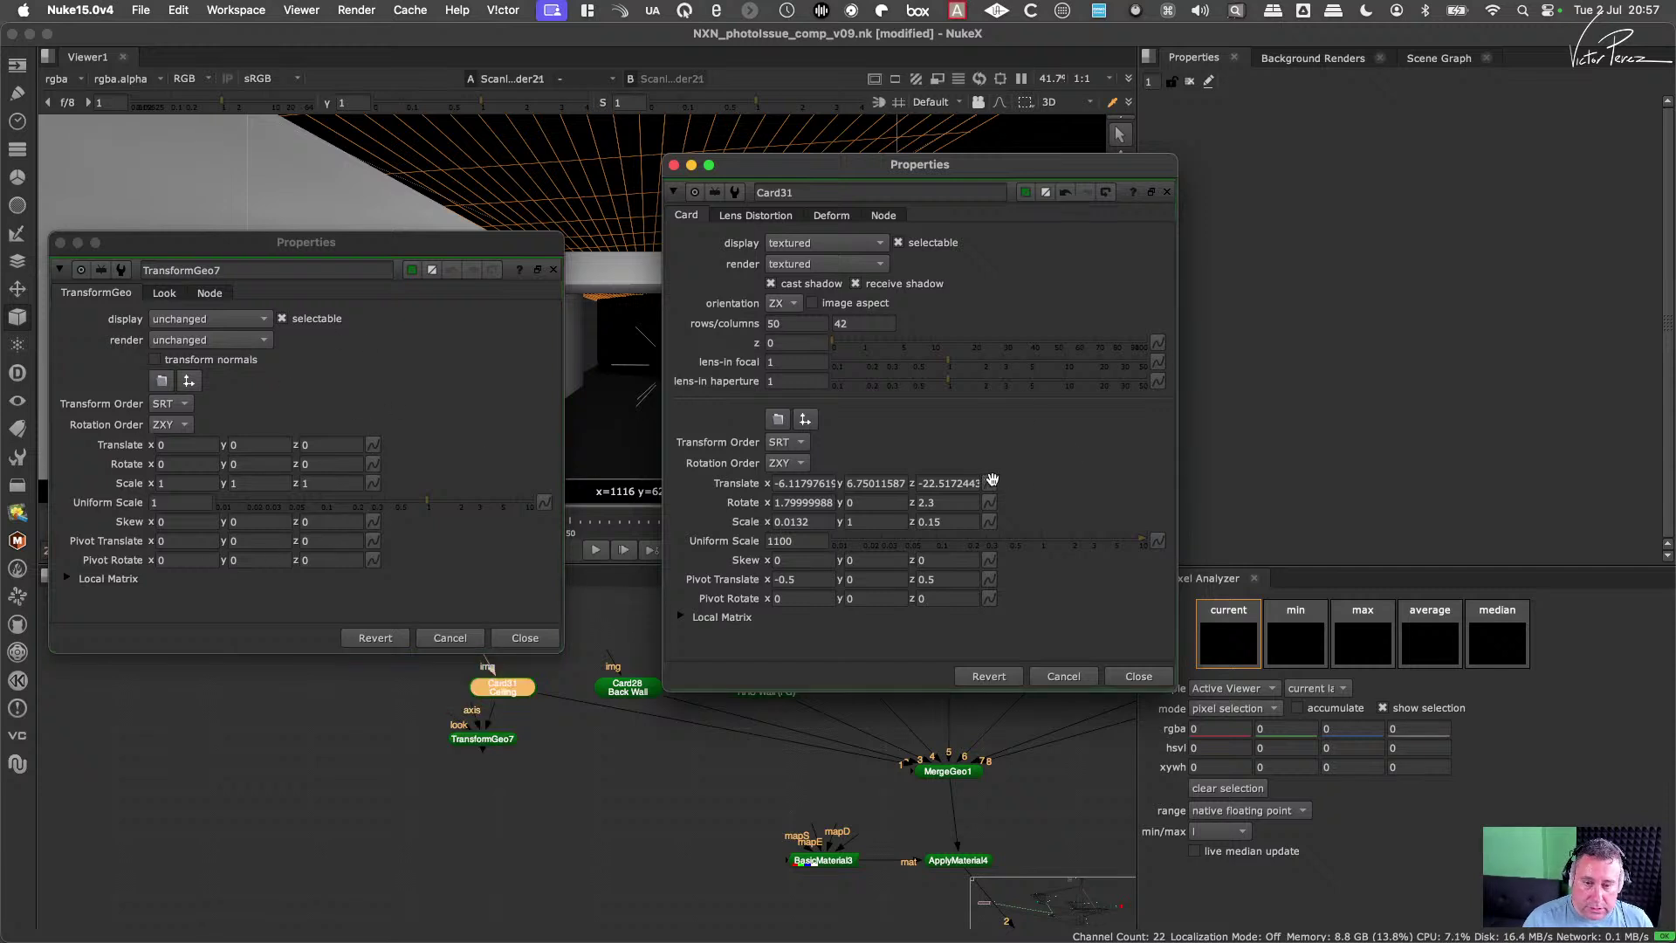
Step: Copy the Ceiling card's translate, rotate, scale, uniform scale and pivot translate values to the TransformGeo and insert it before MergeGeo1
drag(990, 482, 188, 444)
drag(988, 502, 386, 470)
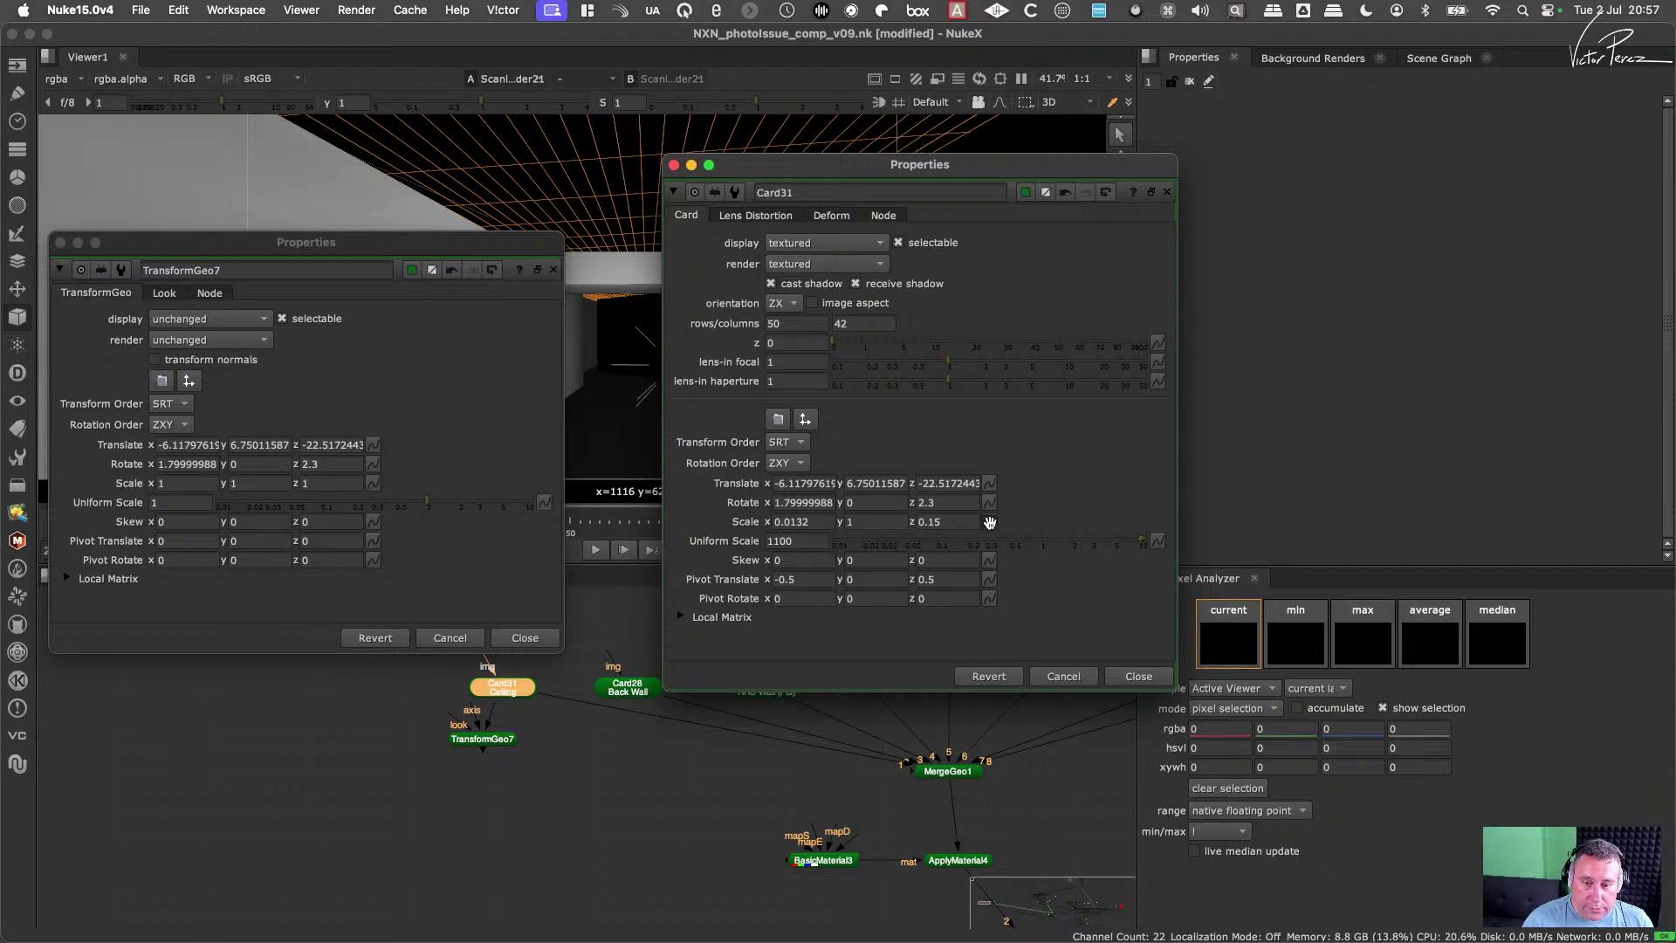
drag(989, 521, 374, 483)
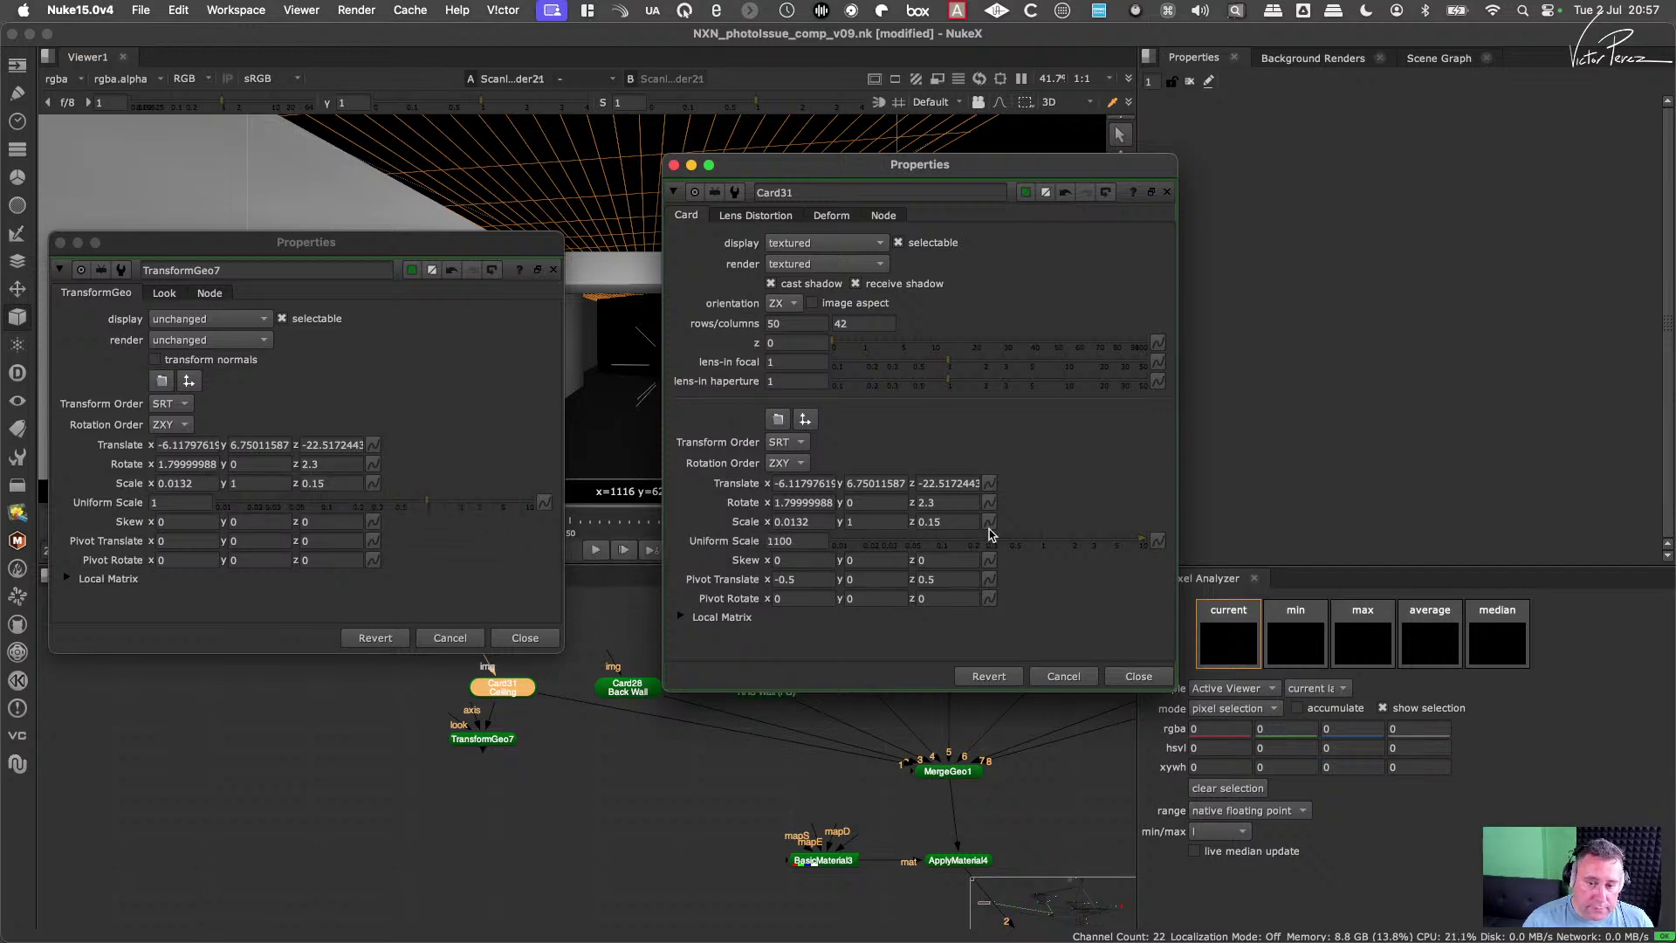
drag(1157, 541, 549, 510)
drag(988, 579, 377, 541)
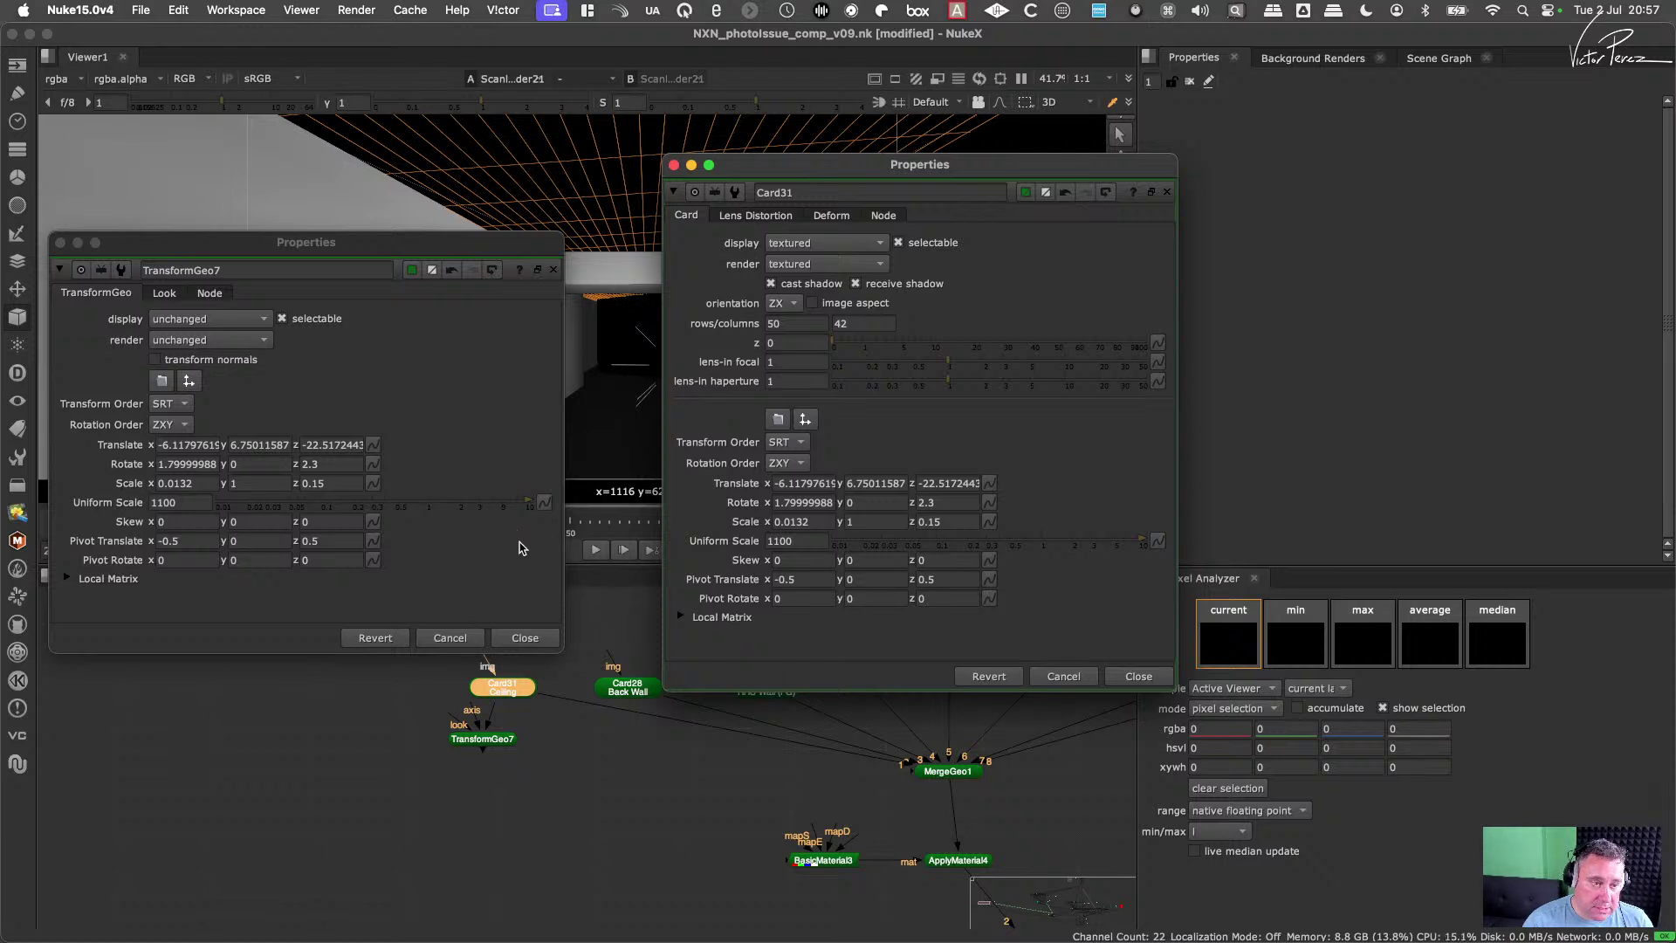
mouse_move(499, 742)
mouse_down()
mouse_move(582, 719)
mouse_move(569, 709)
mouse_move(514, 756)
mouse_up()
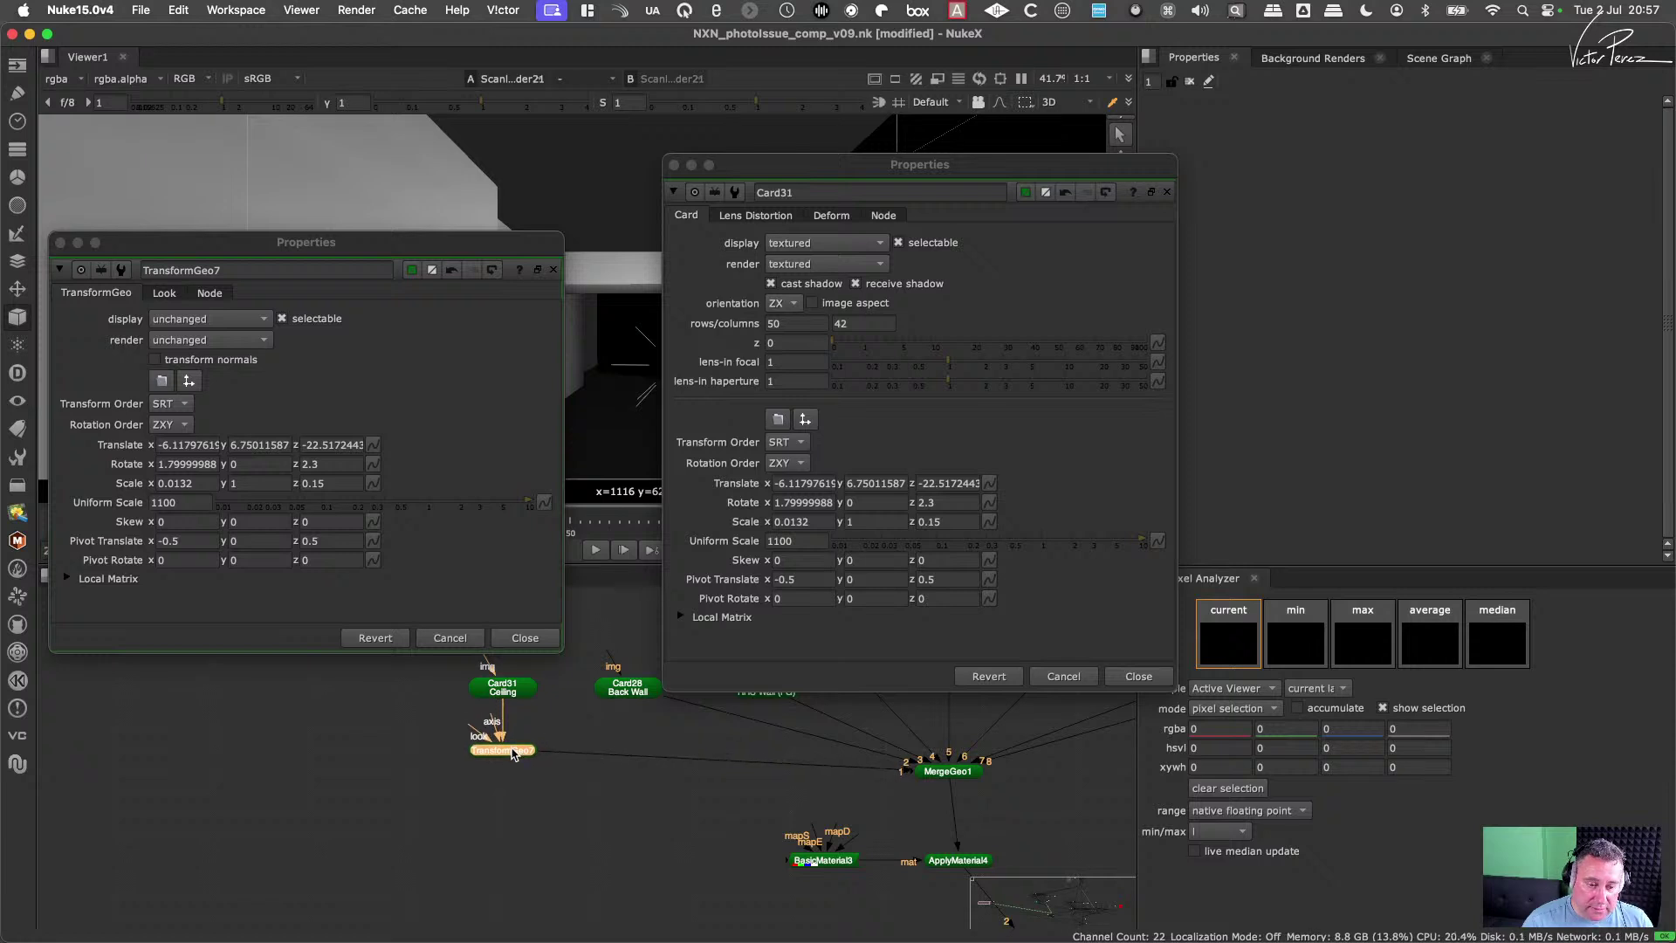
Step: Reset the Ceiling card's translate, rotate, scale, uniform scale and pivot translate to their defaults
click(989, 483)
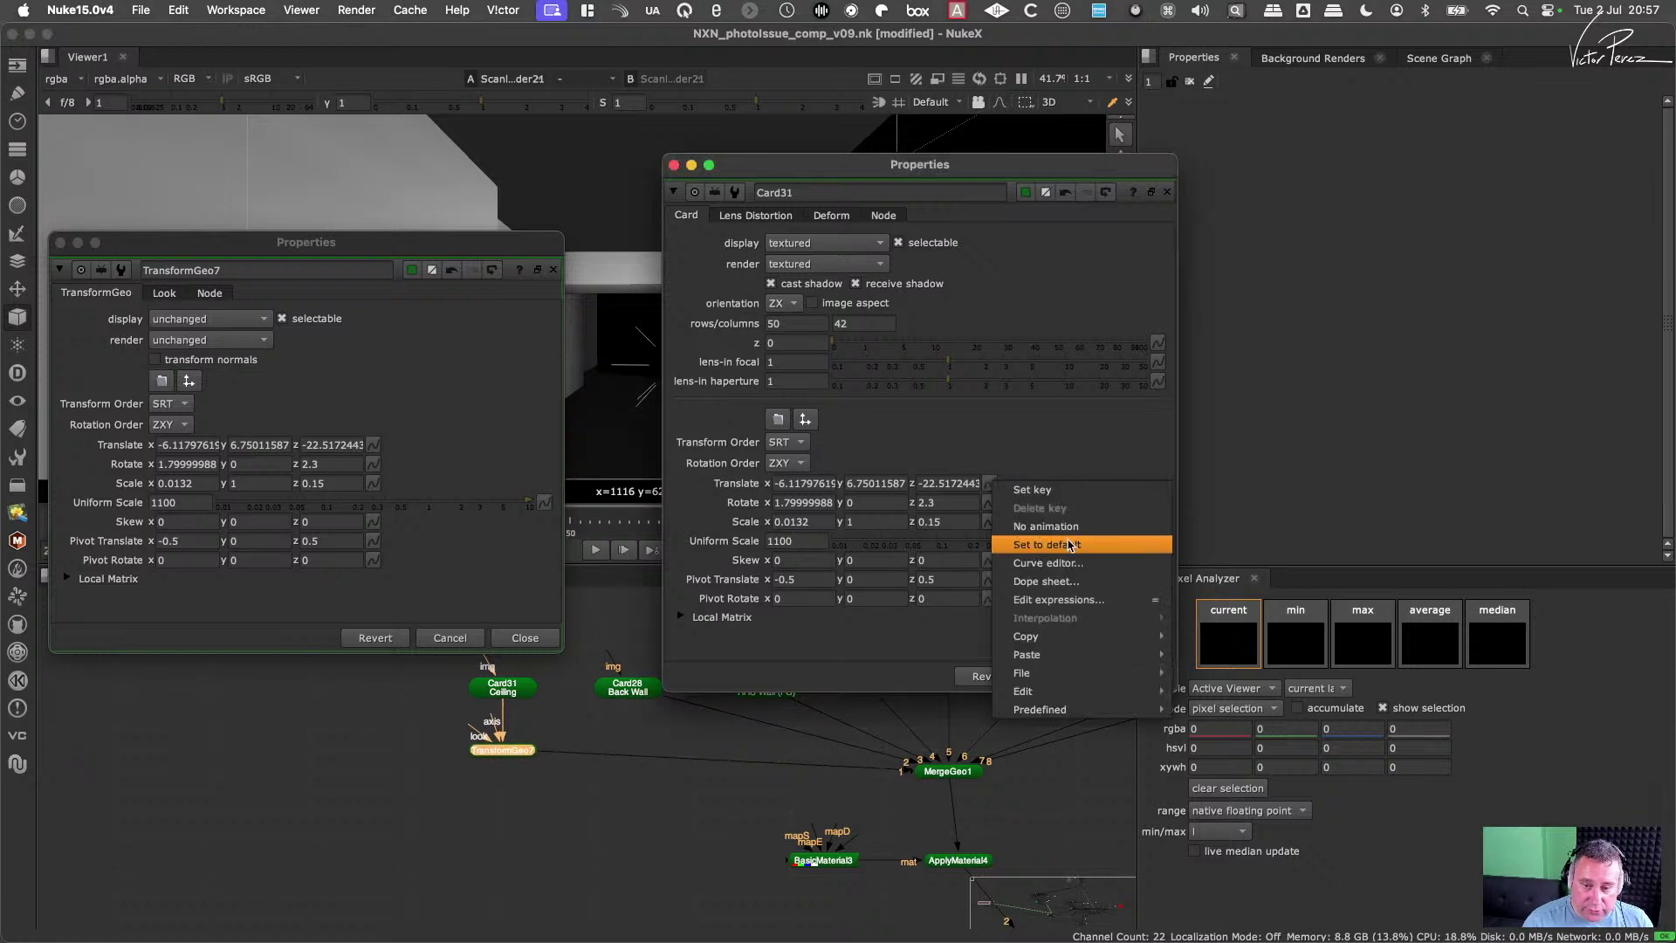
click(1084, 544)
click(988, 502)
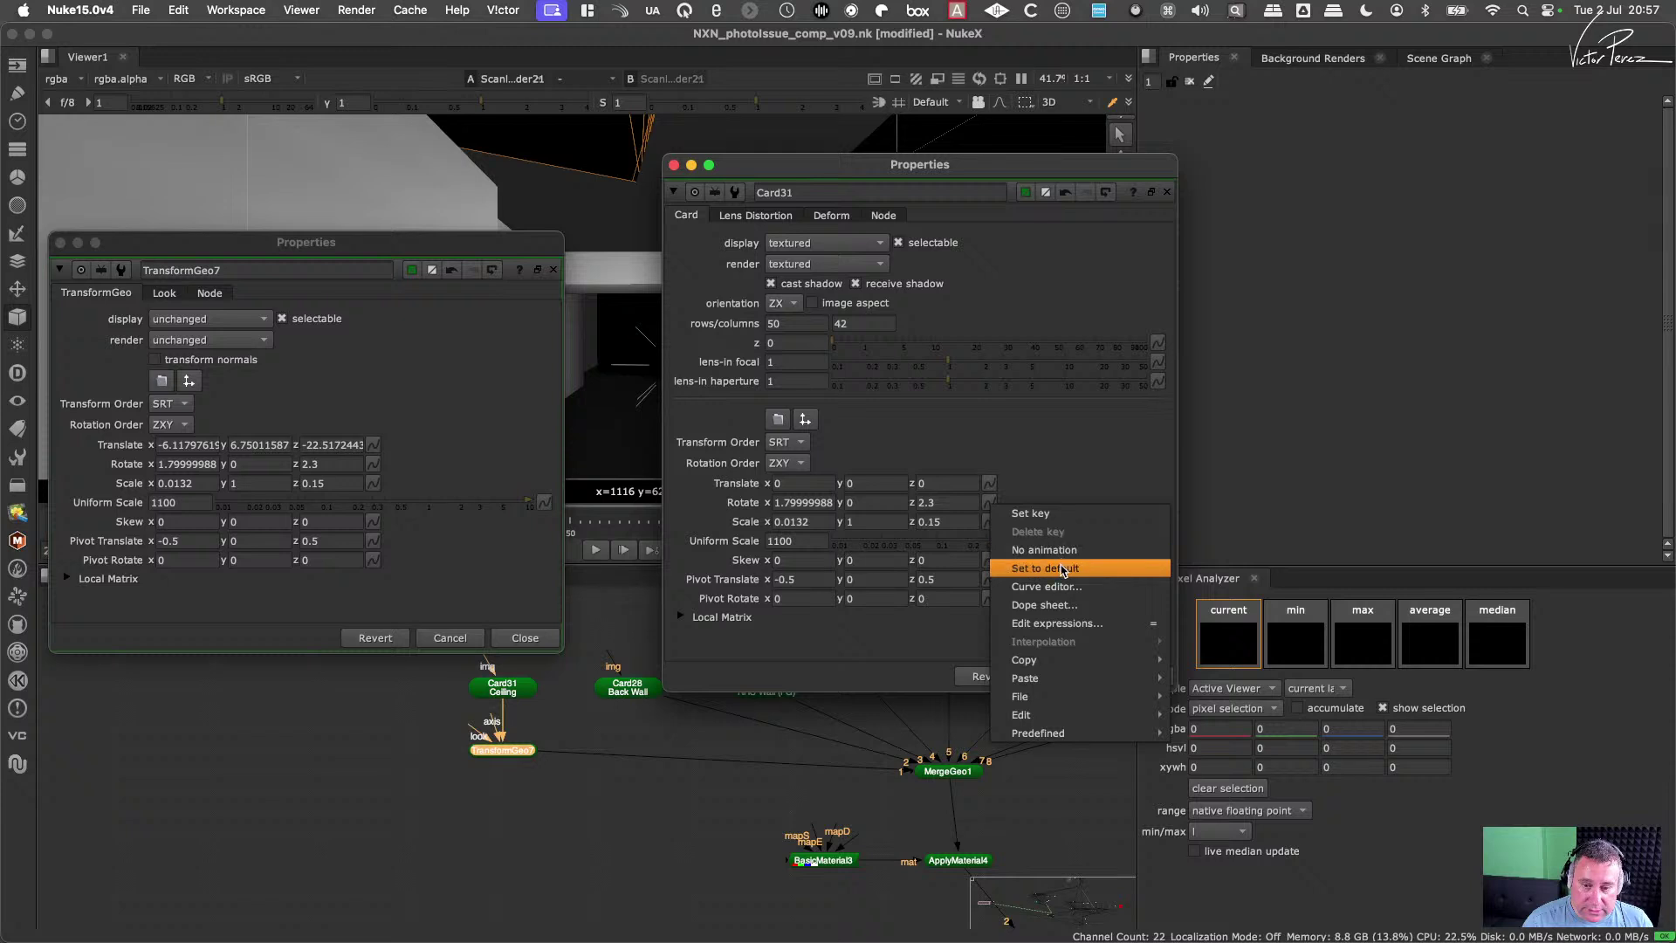
click(1065, 568)
click(988, 521)
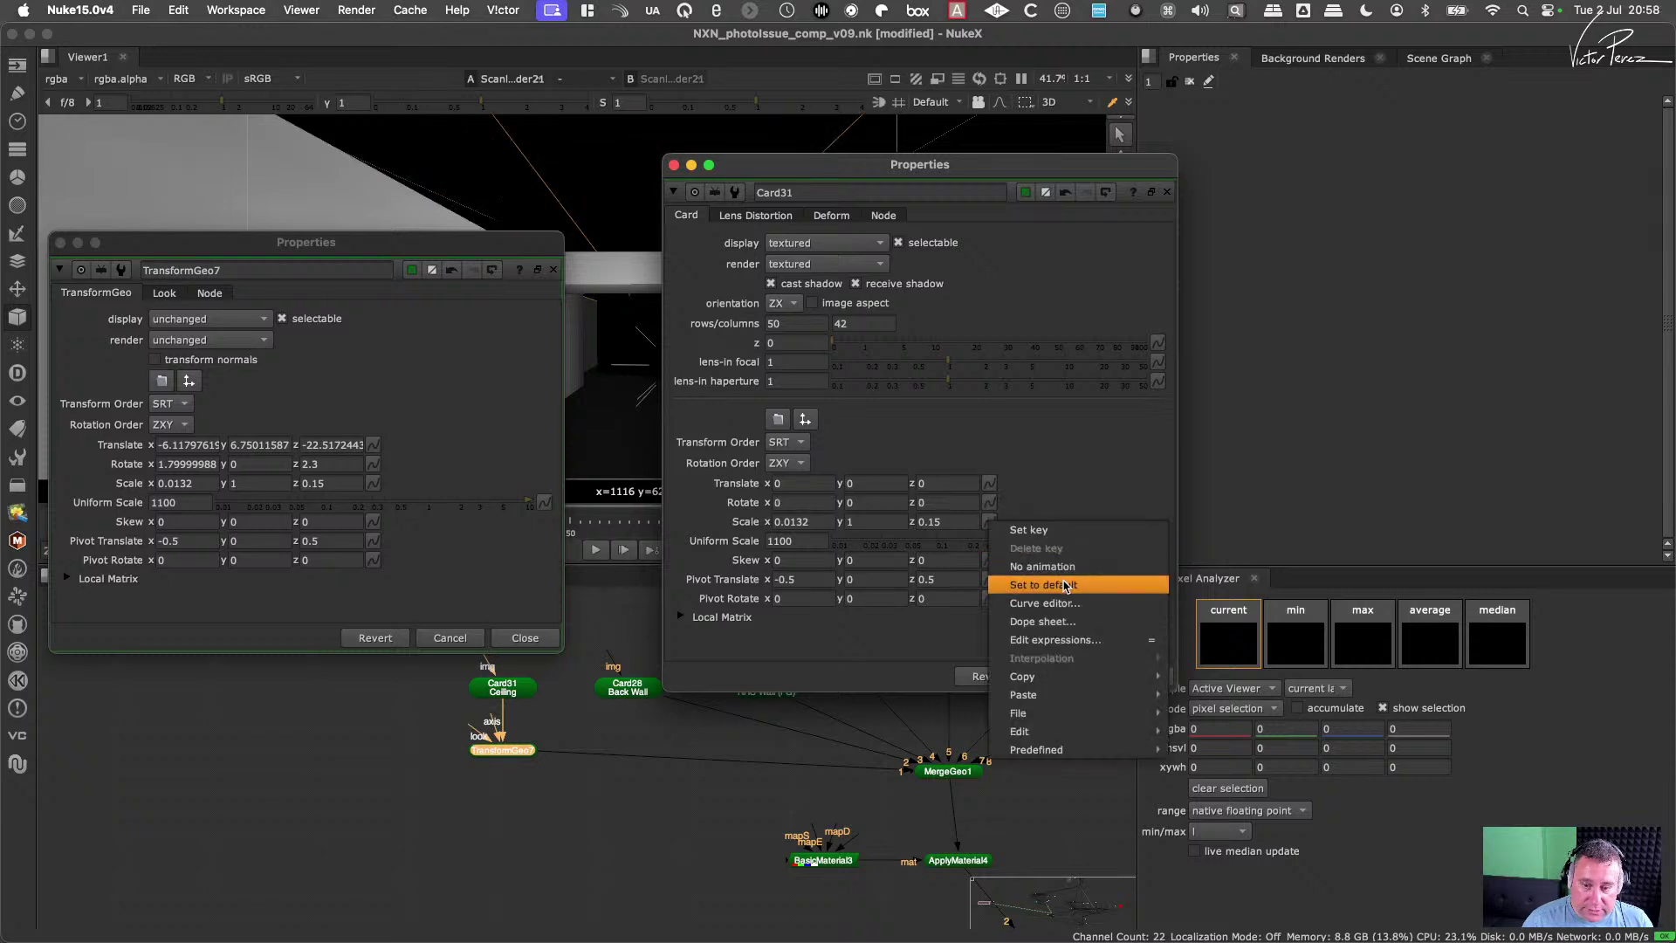
click(1065, 579)
click(1157, 541)
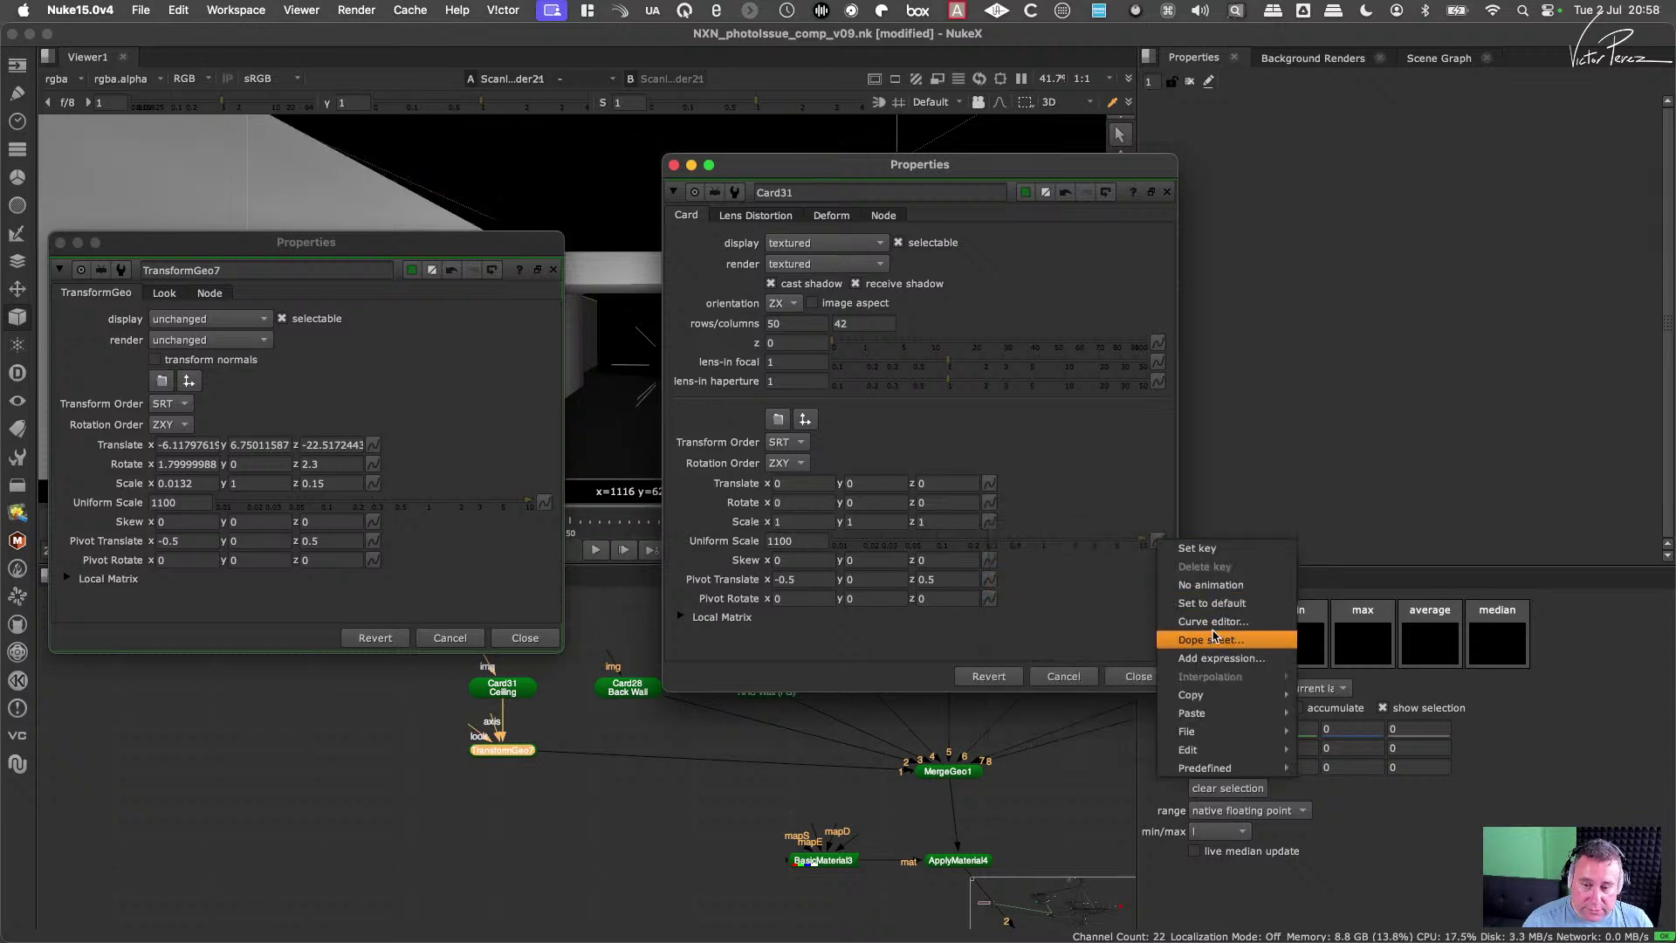
click(1225, 603)
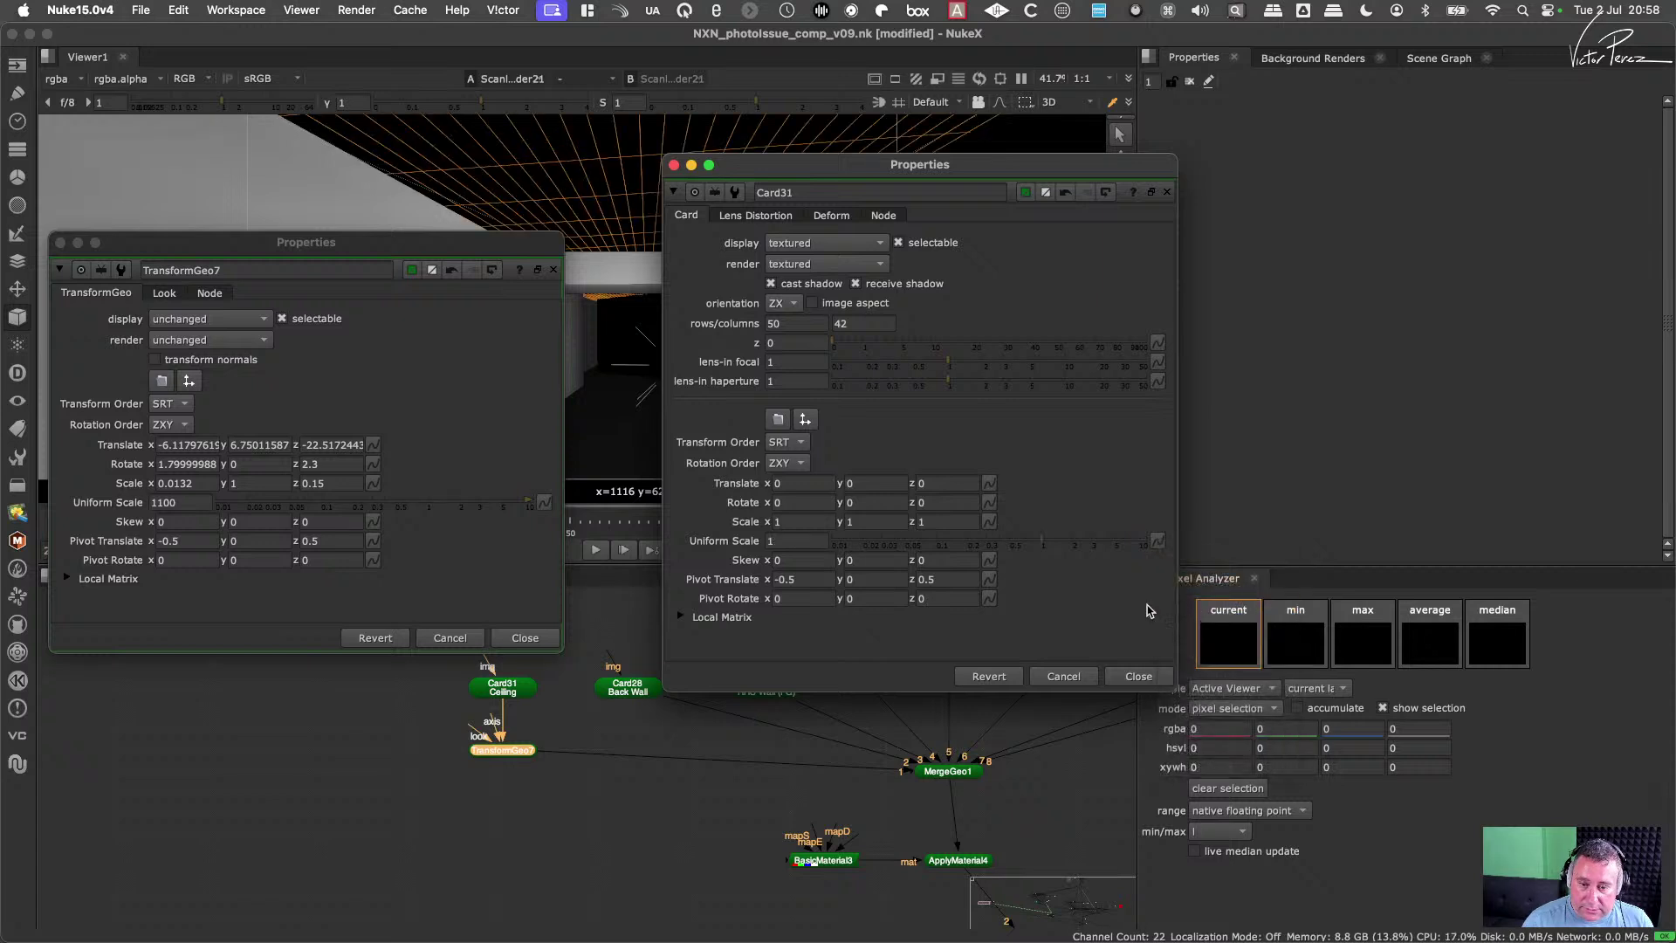
click(989, 579)
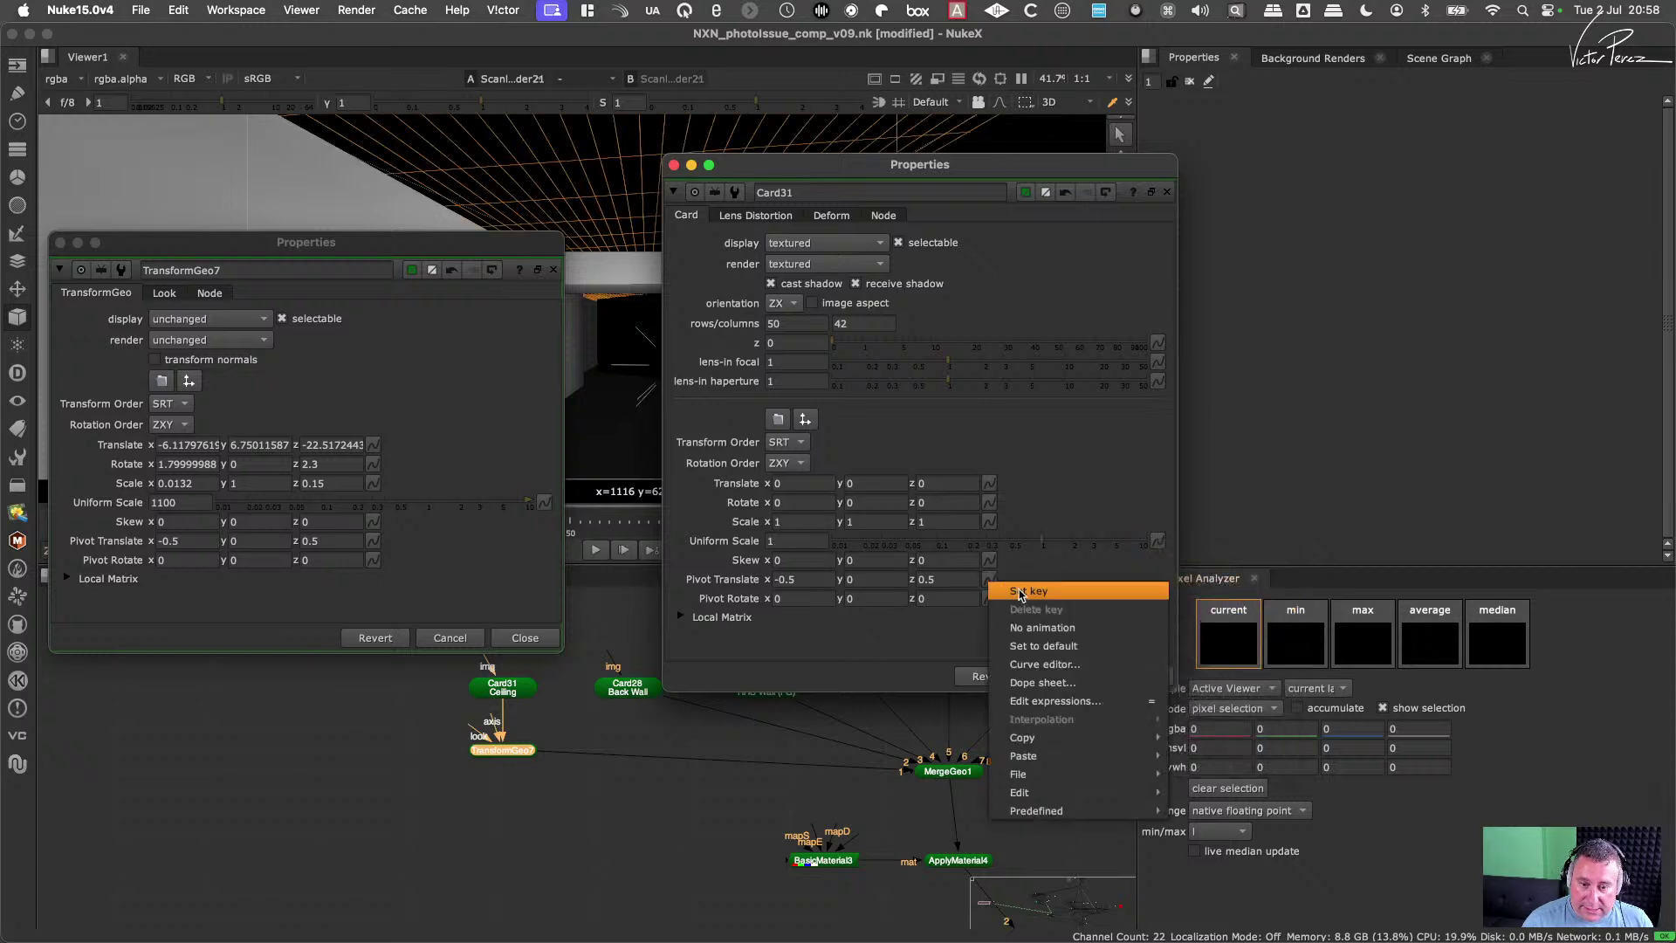
click(1047, 645)
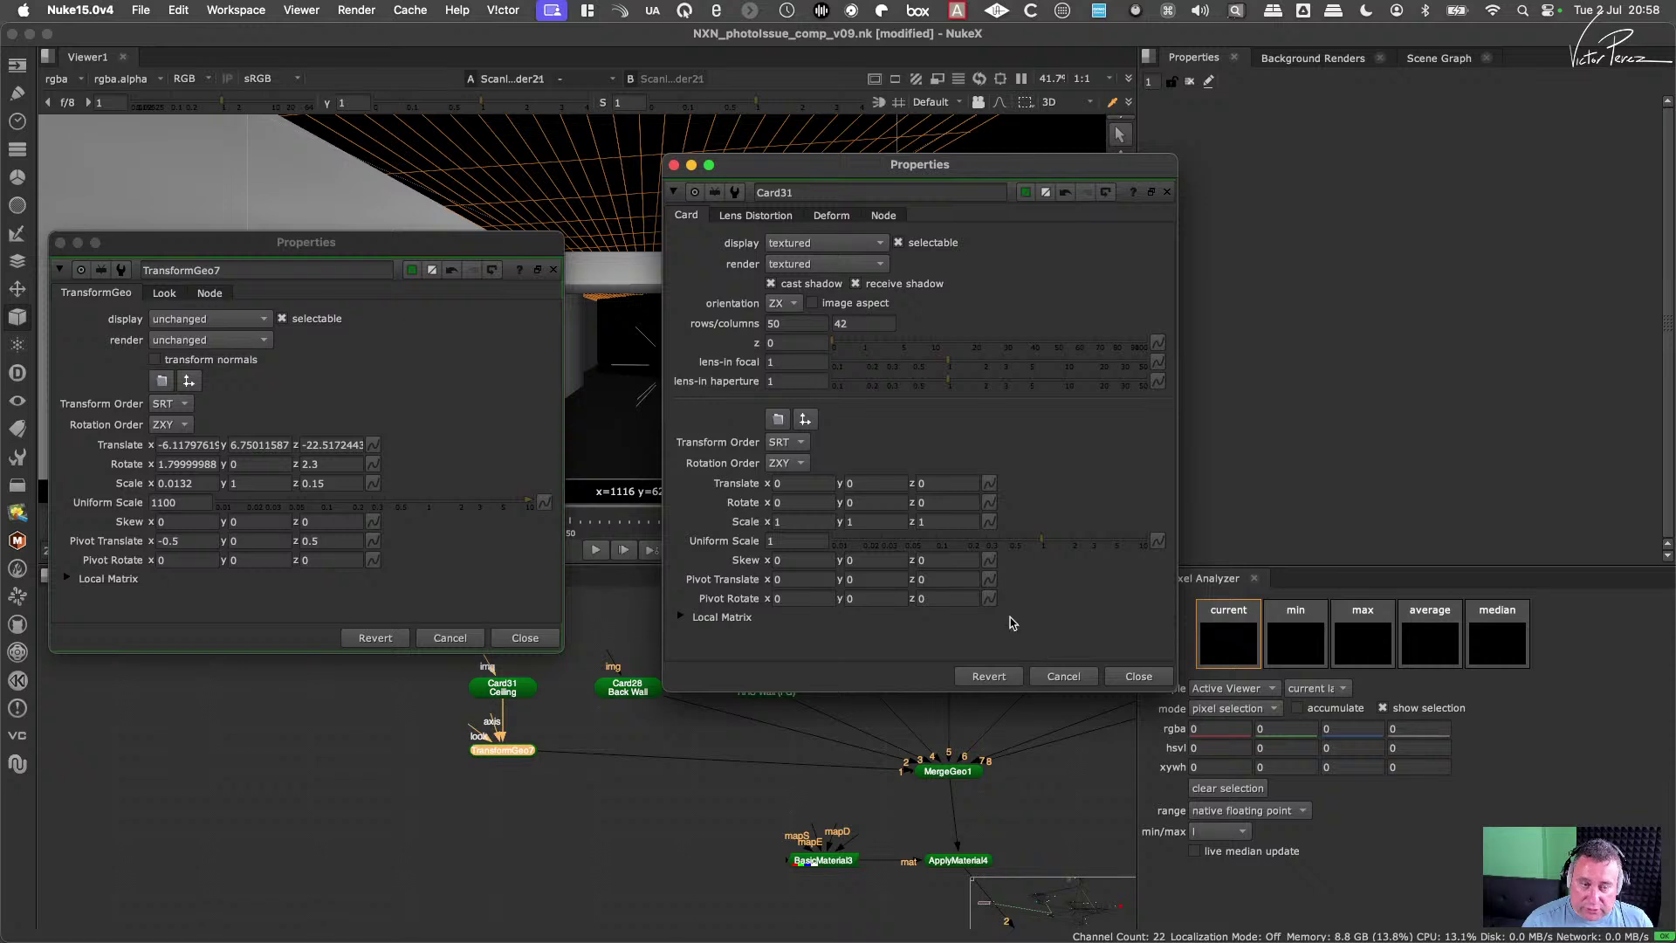
Step: Close the floating properties of the ceiling card (Card31) and TransformGeo7
click(1158, 674)
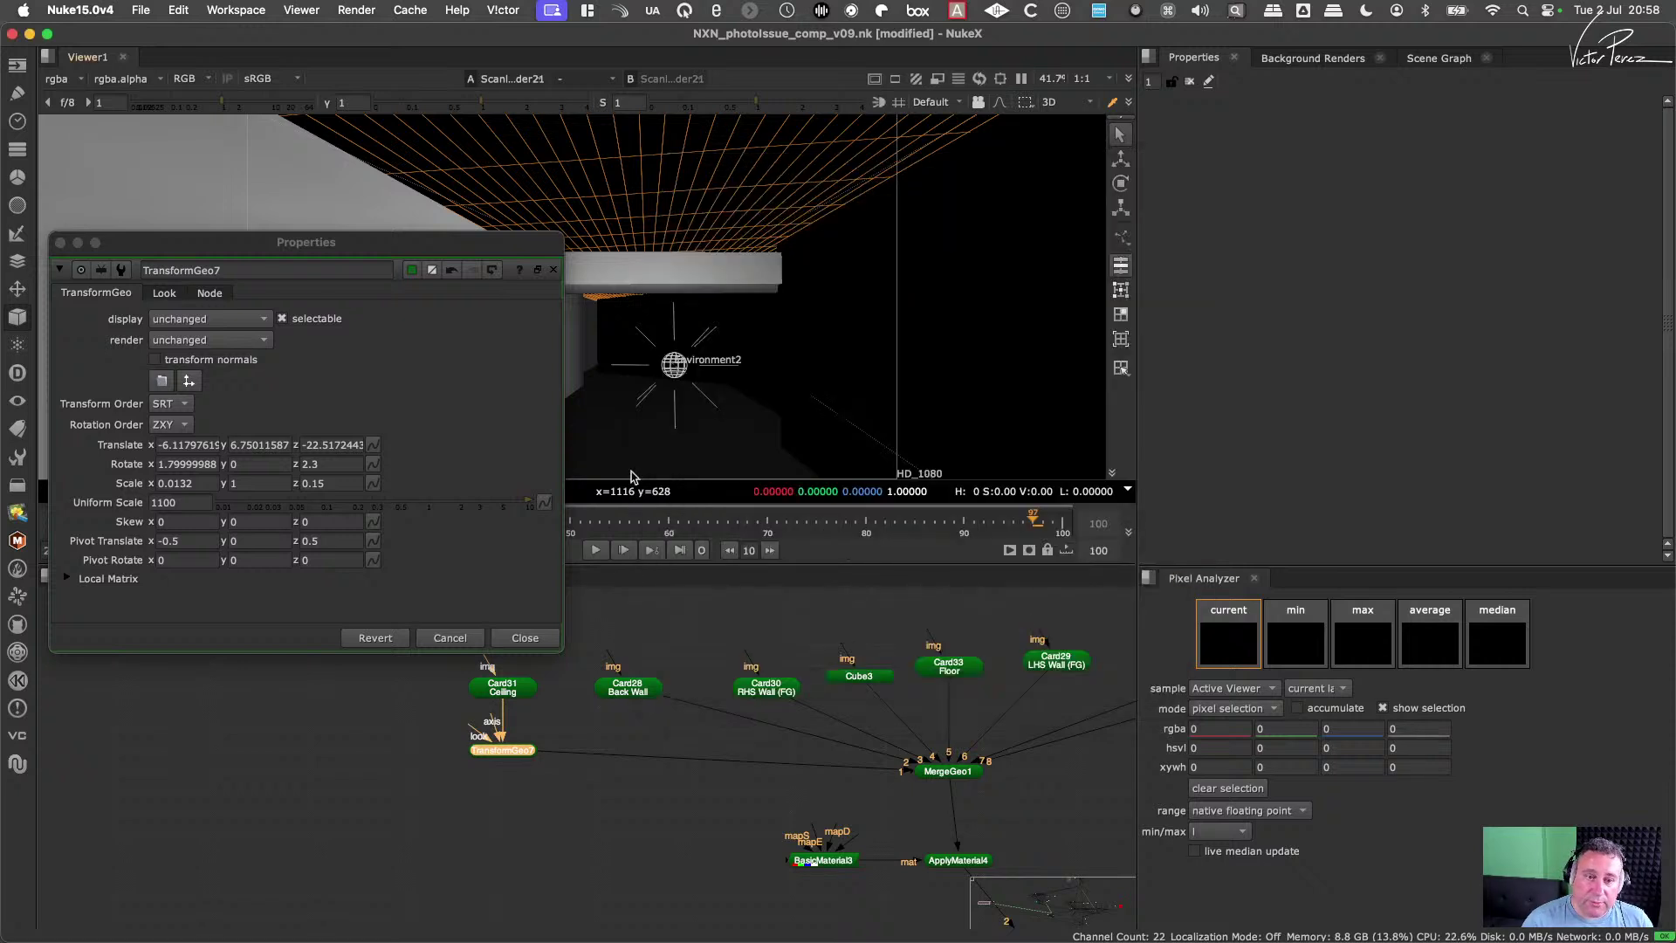
click(535, 631)
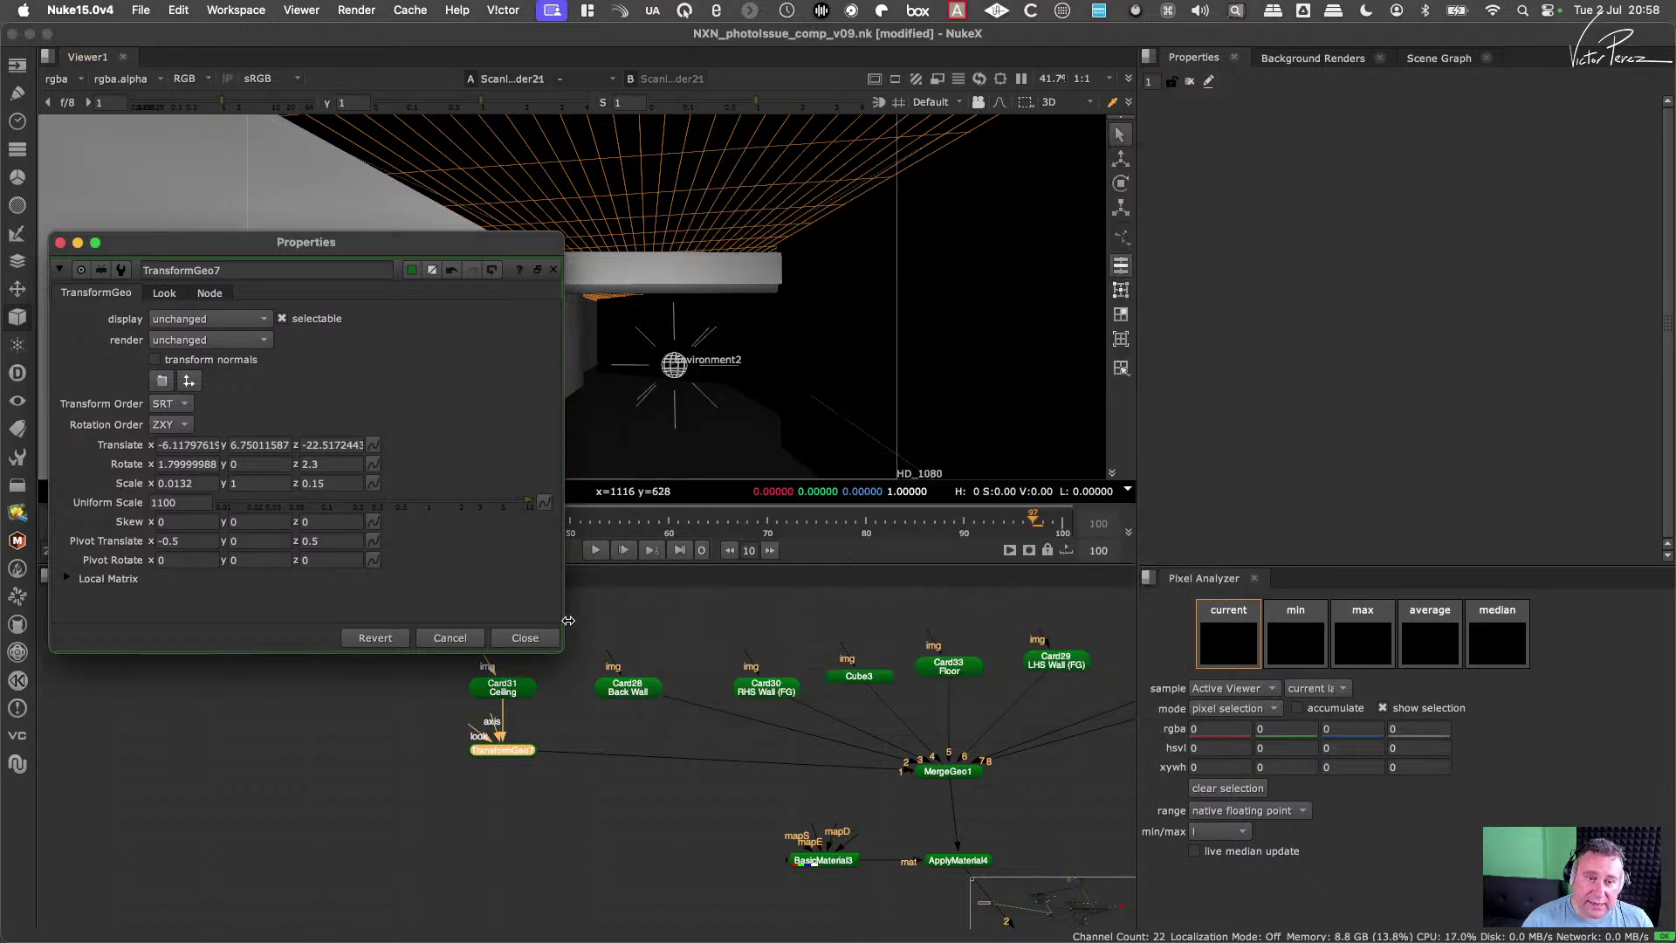
click(524, 637)
Step: Open the properties of the ceiling card (Card31) above TransformGeo7 in the node graph
scroll(775, 314, down, 5)
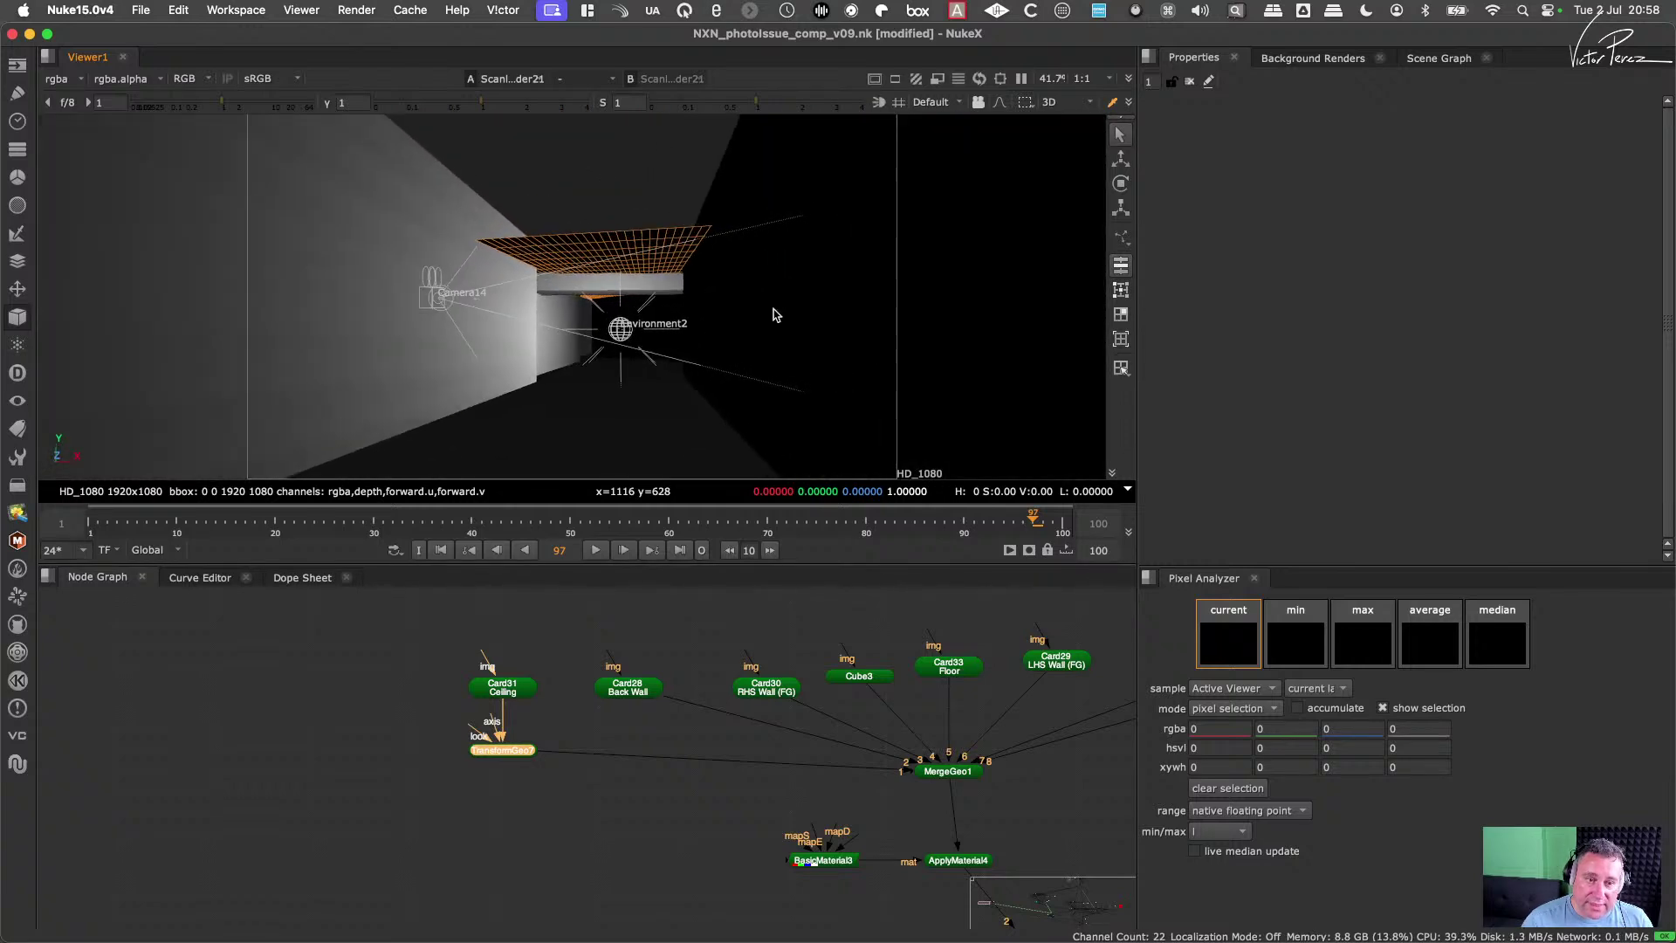
scroll(788, 360, up, 5)
scroll(788, 360, down, 5)
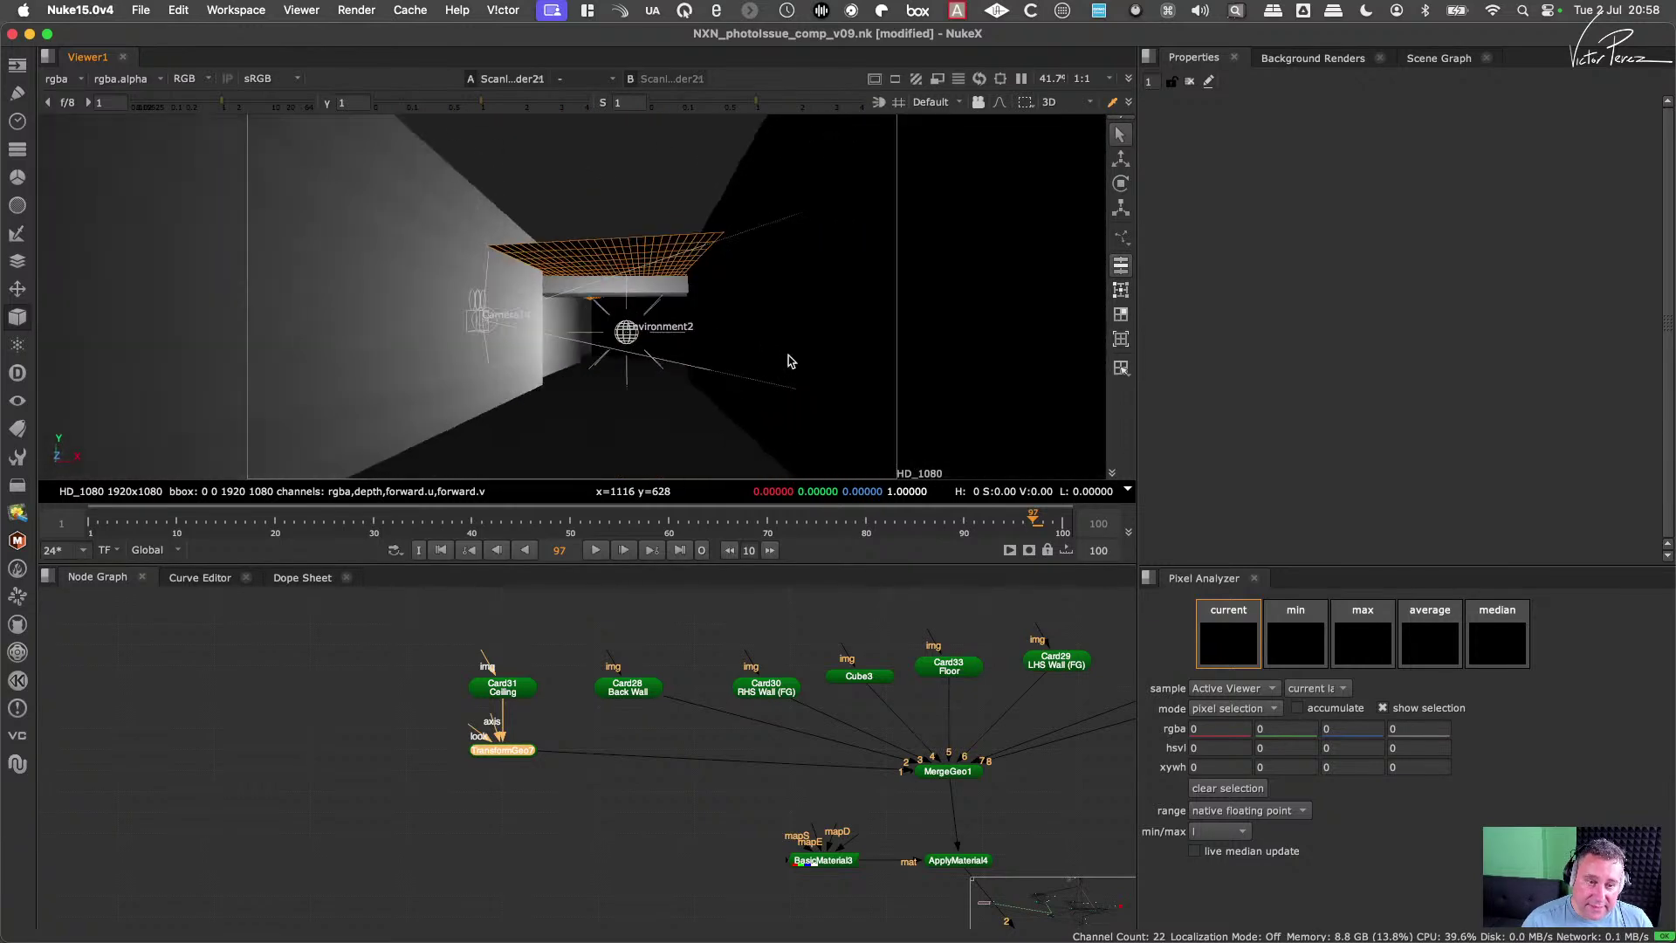
scroll(677, 254, up, 3)
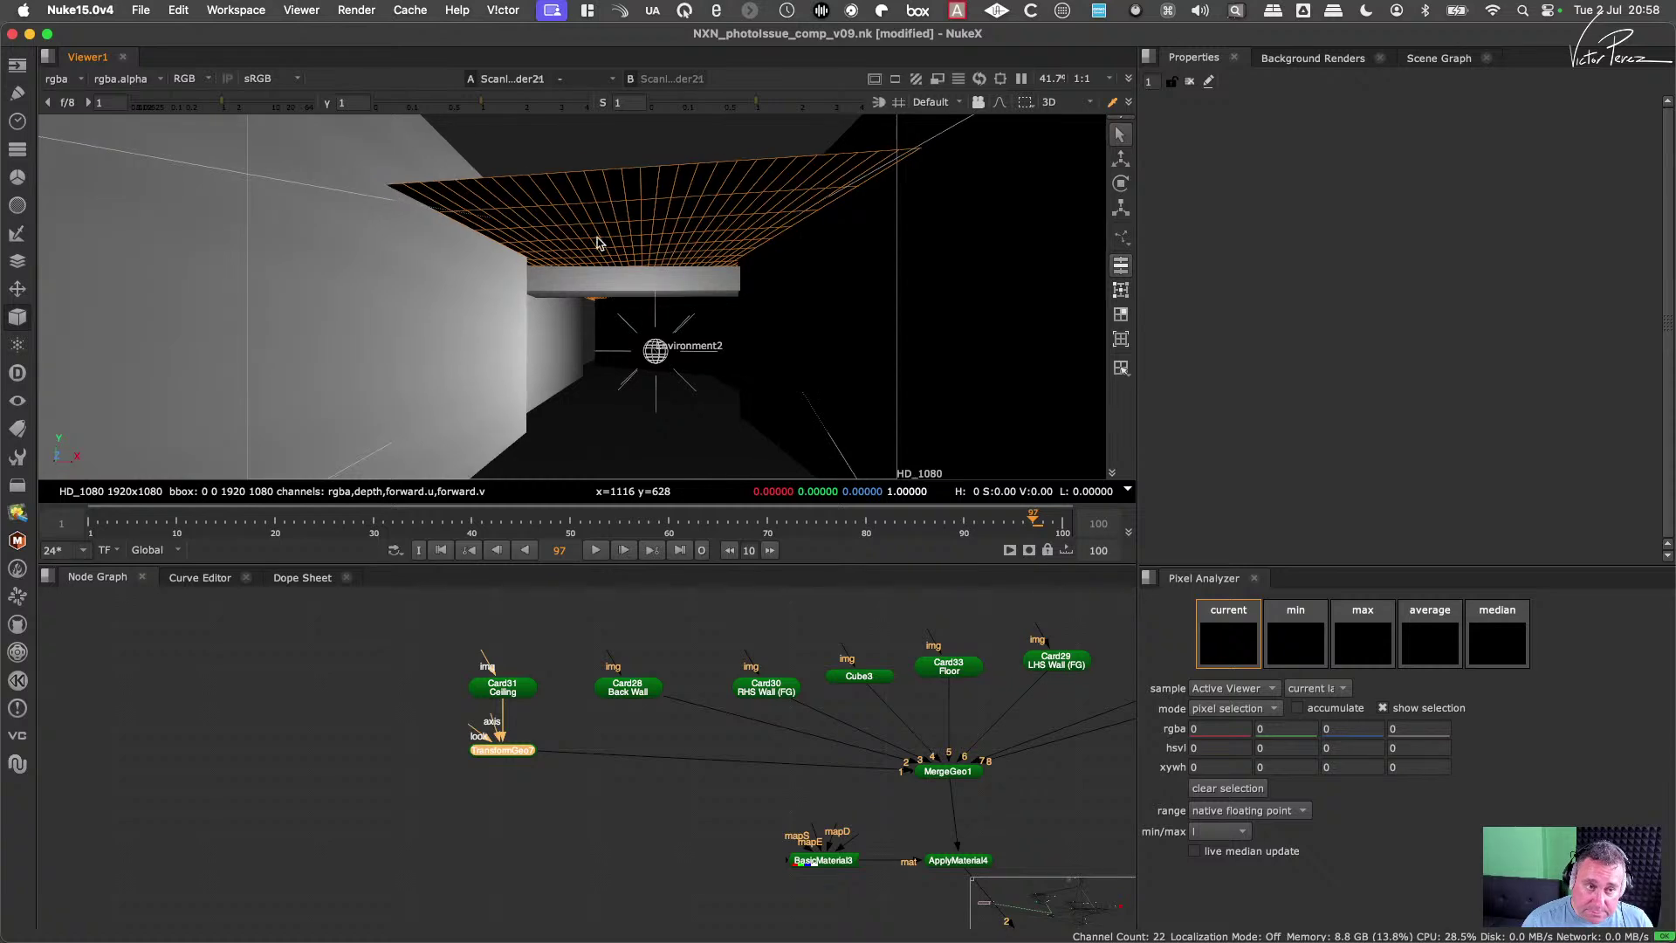
middle_drag(677, 272, 671, 271)
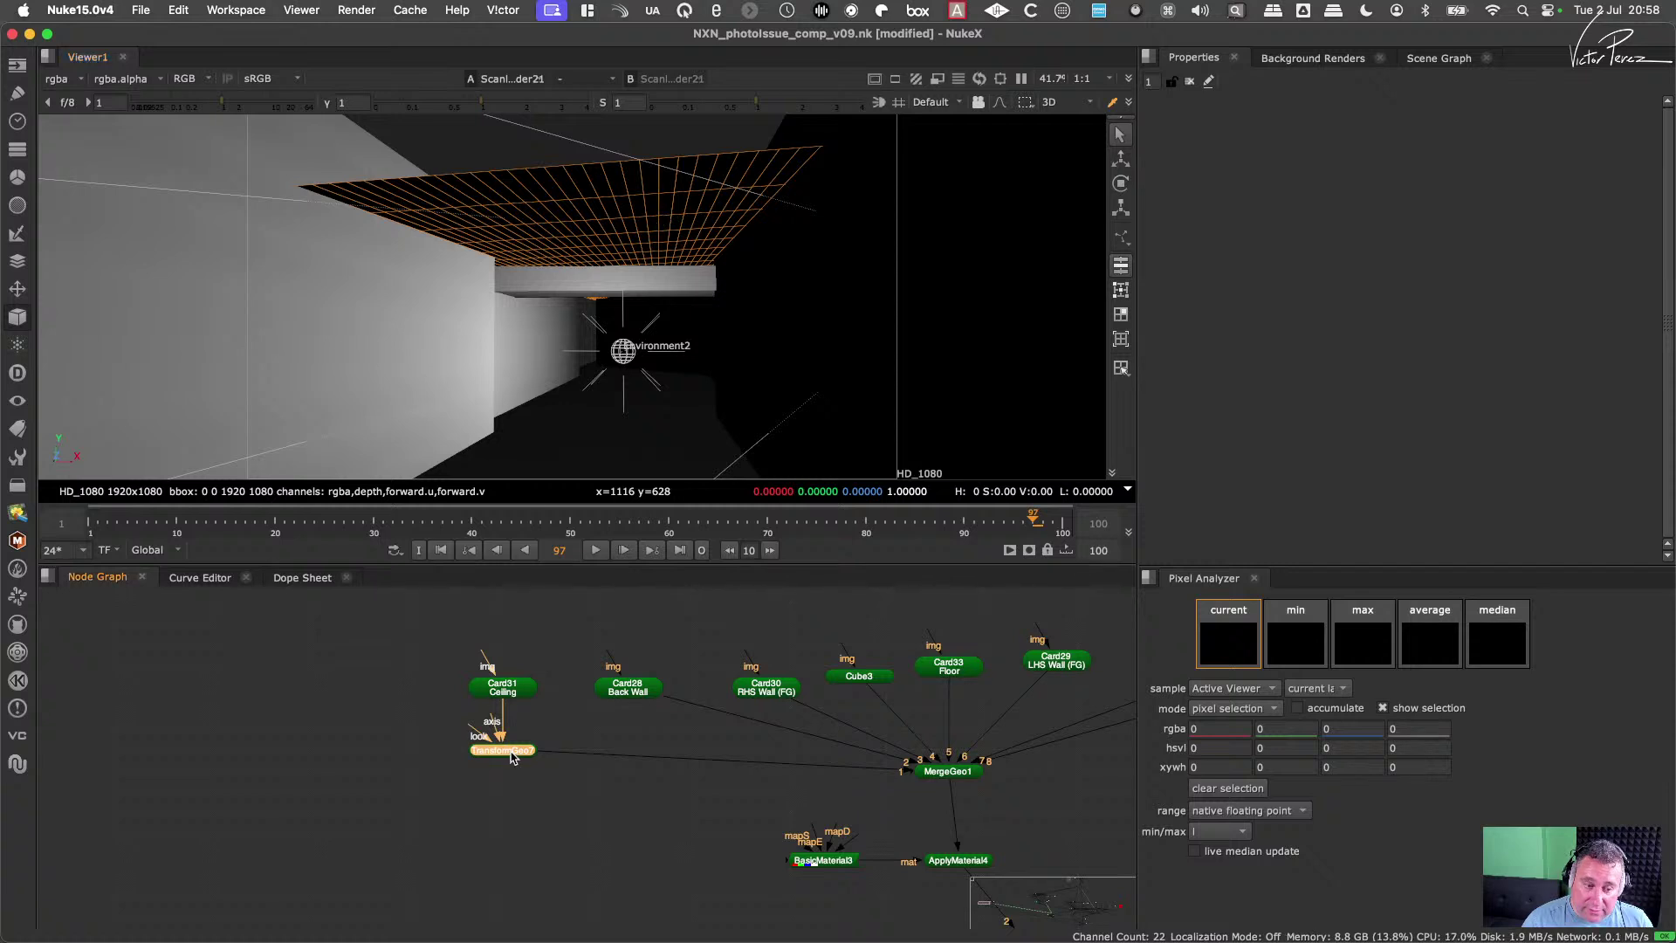
drag(512, 756, 516, 765)
double_click(507, 689)
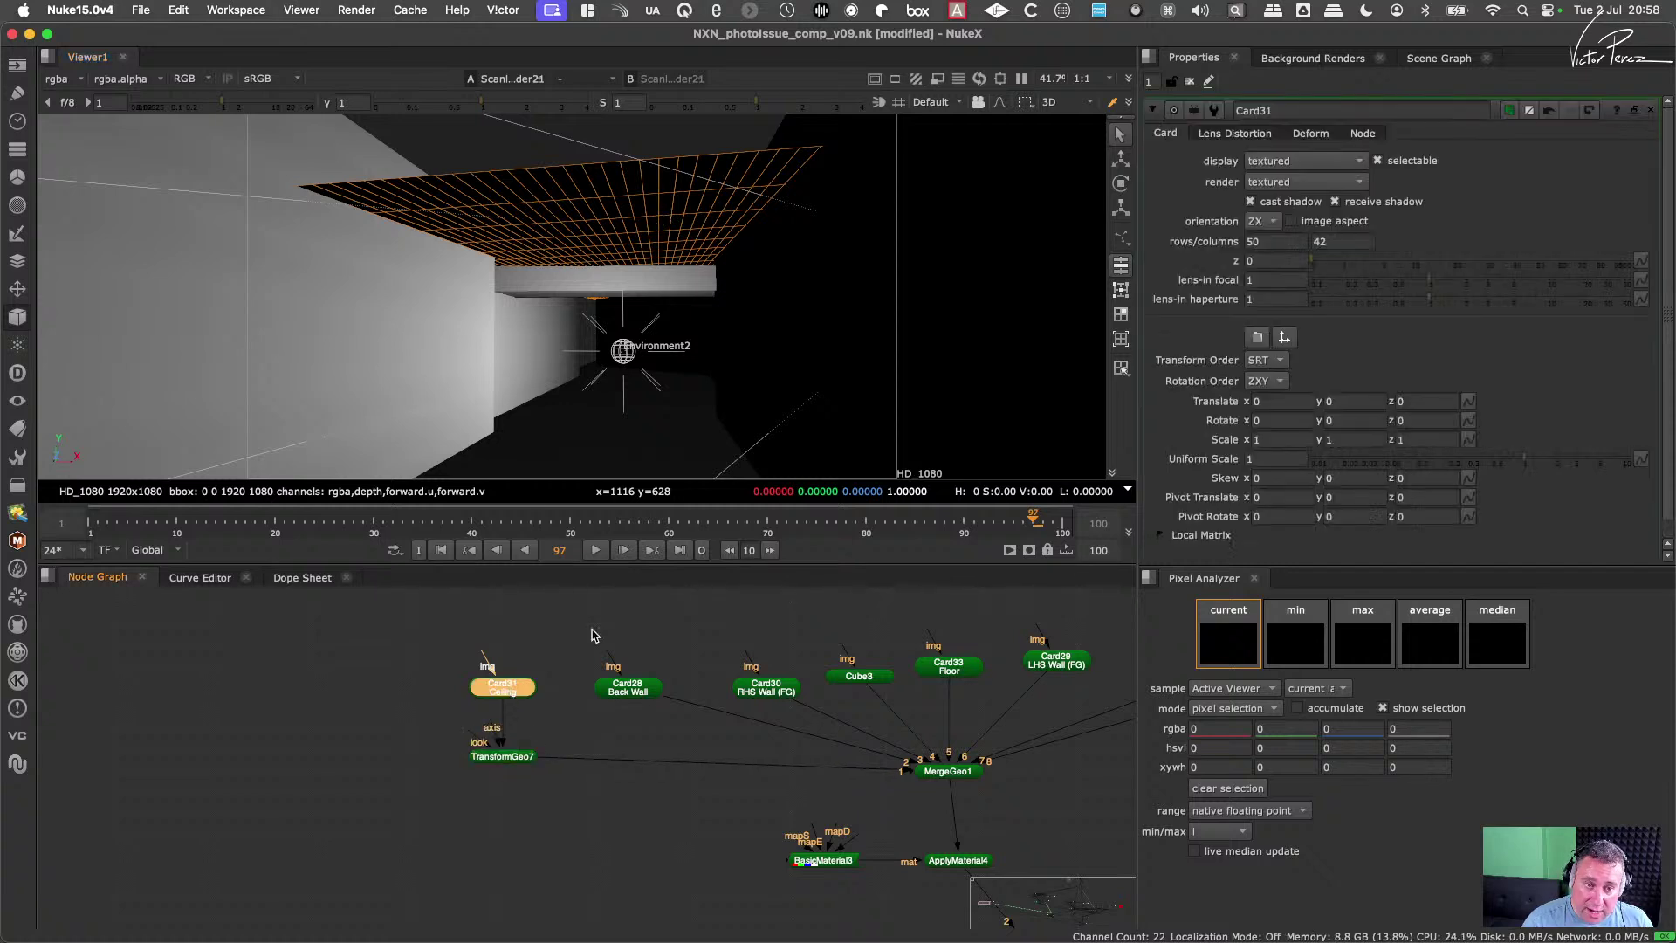
Step: Try rotating the ceiling card incrementally about its Z axis
key(Tab)
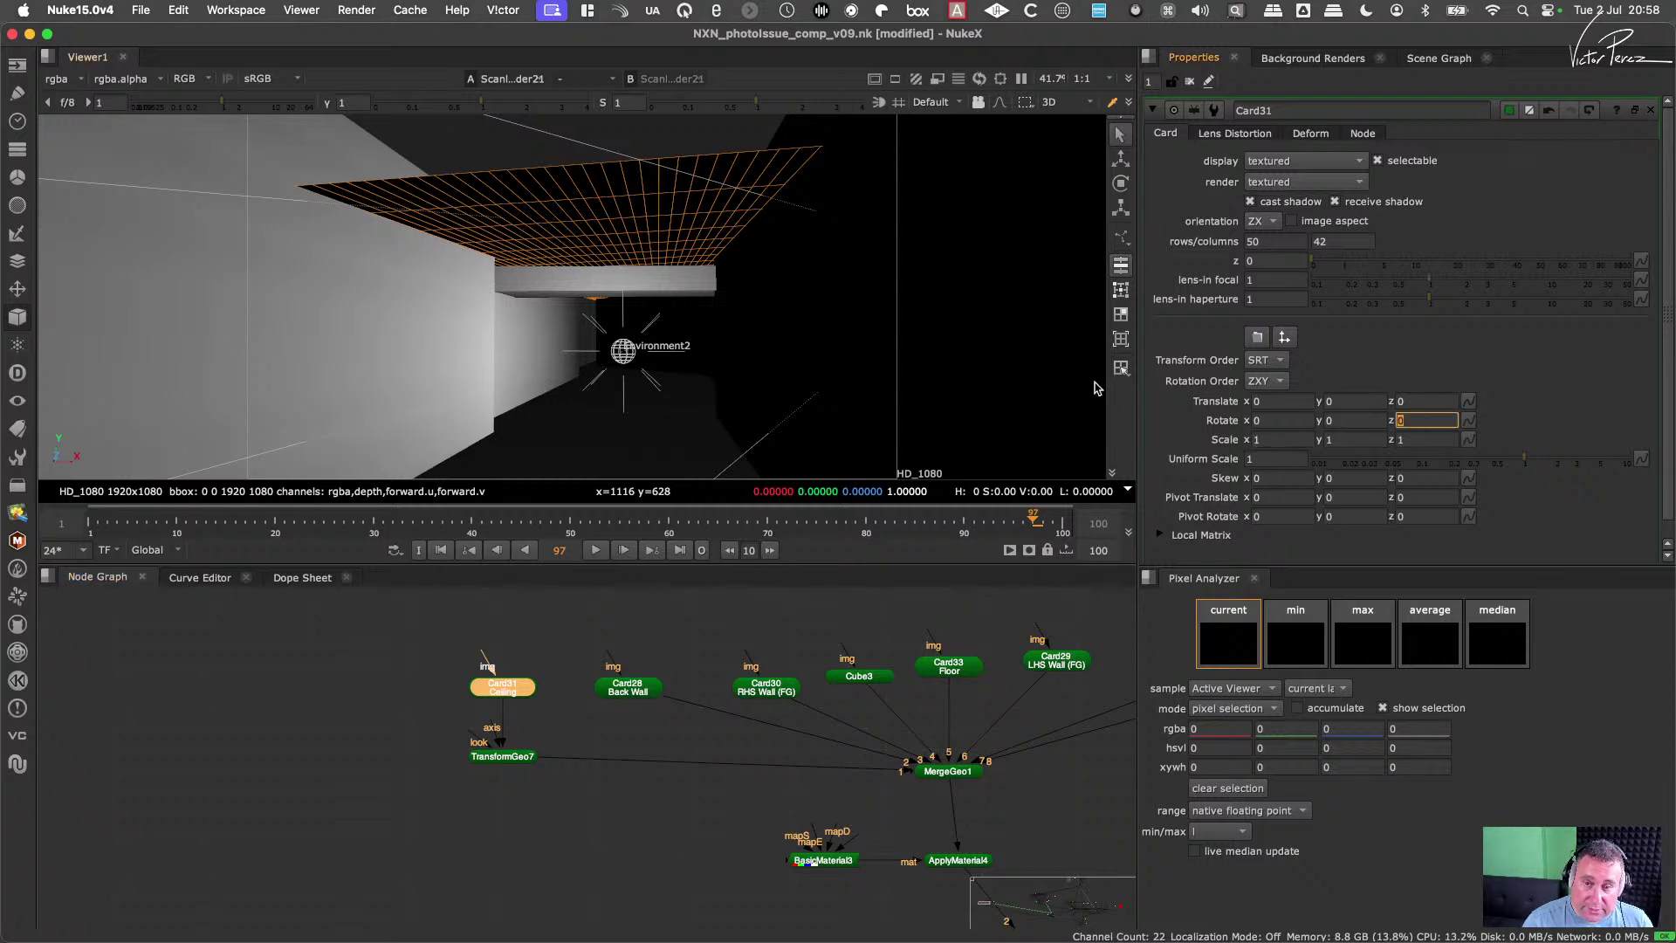
key(Up)
key(Up)
key(Up)
key(Up)
key(Up)
key(Up)
key(Up)
key(Up)
key(Up)
key(Up)
key(Up)
key(Up)
key(Up)
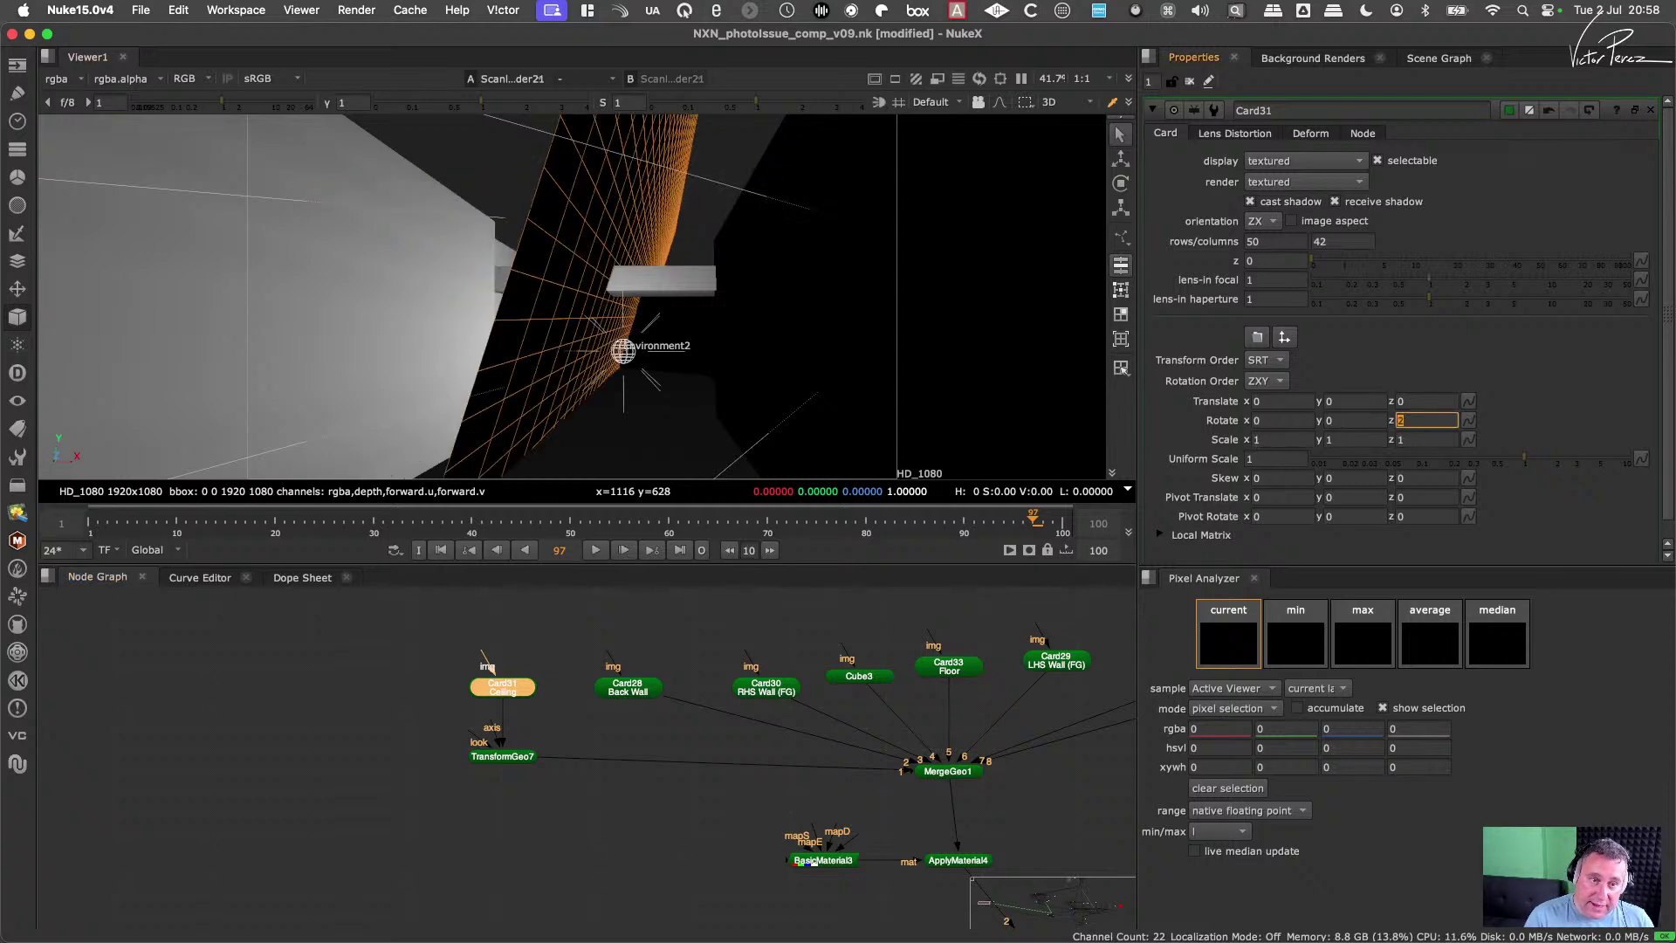
key(Up)
key(Up)
key(Up)
key(Up)
key(Up)
key(Up)
key(Up)
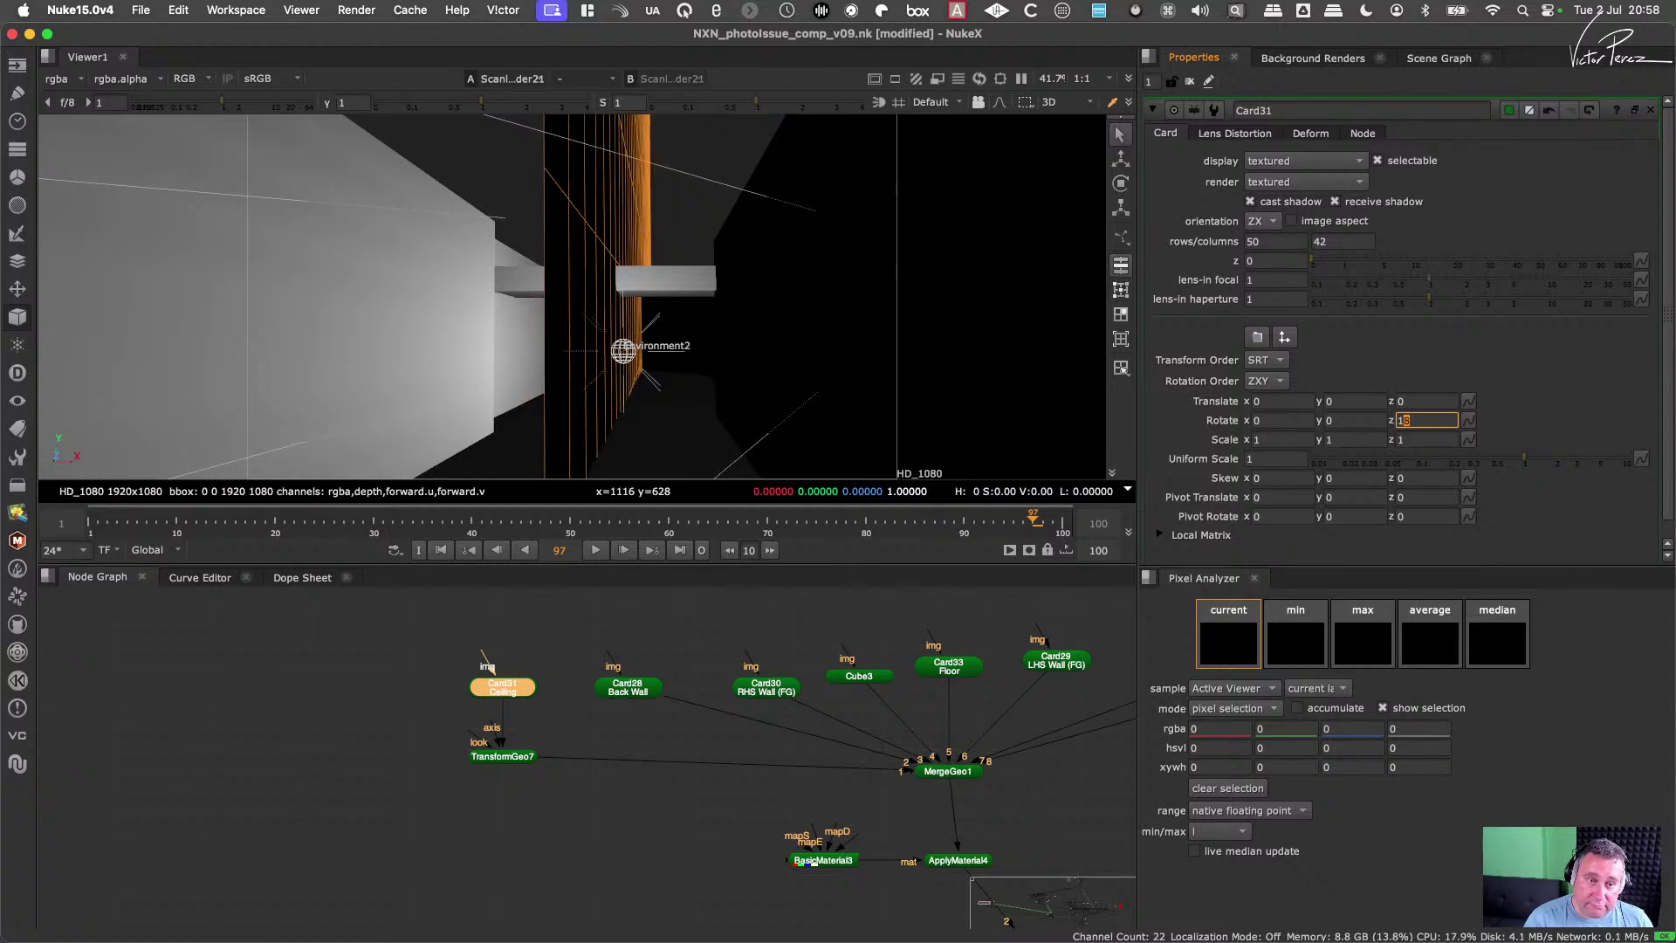
key(shift+Left)
key(shift+Left)
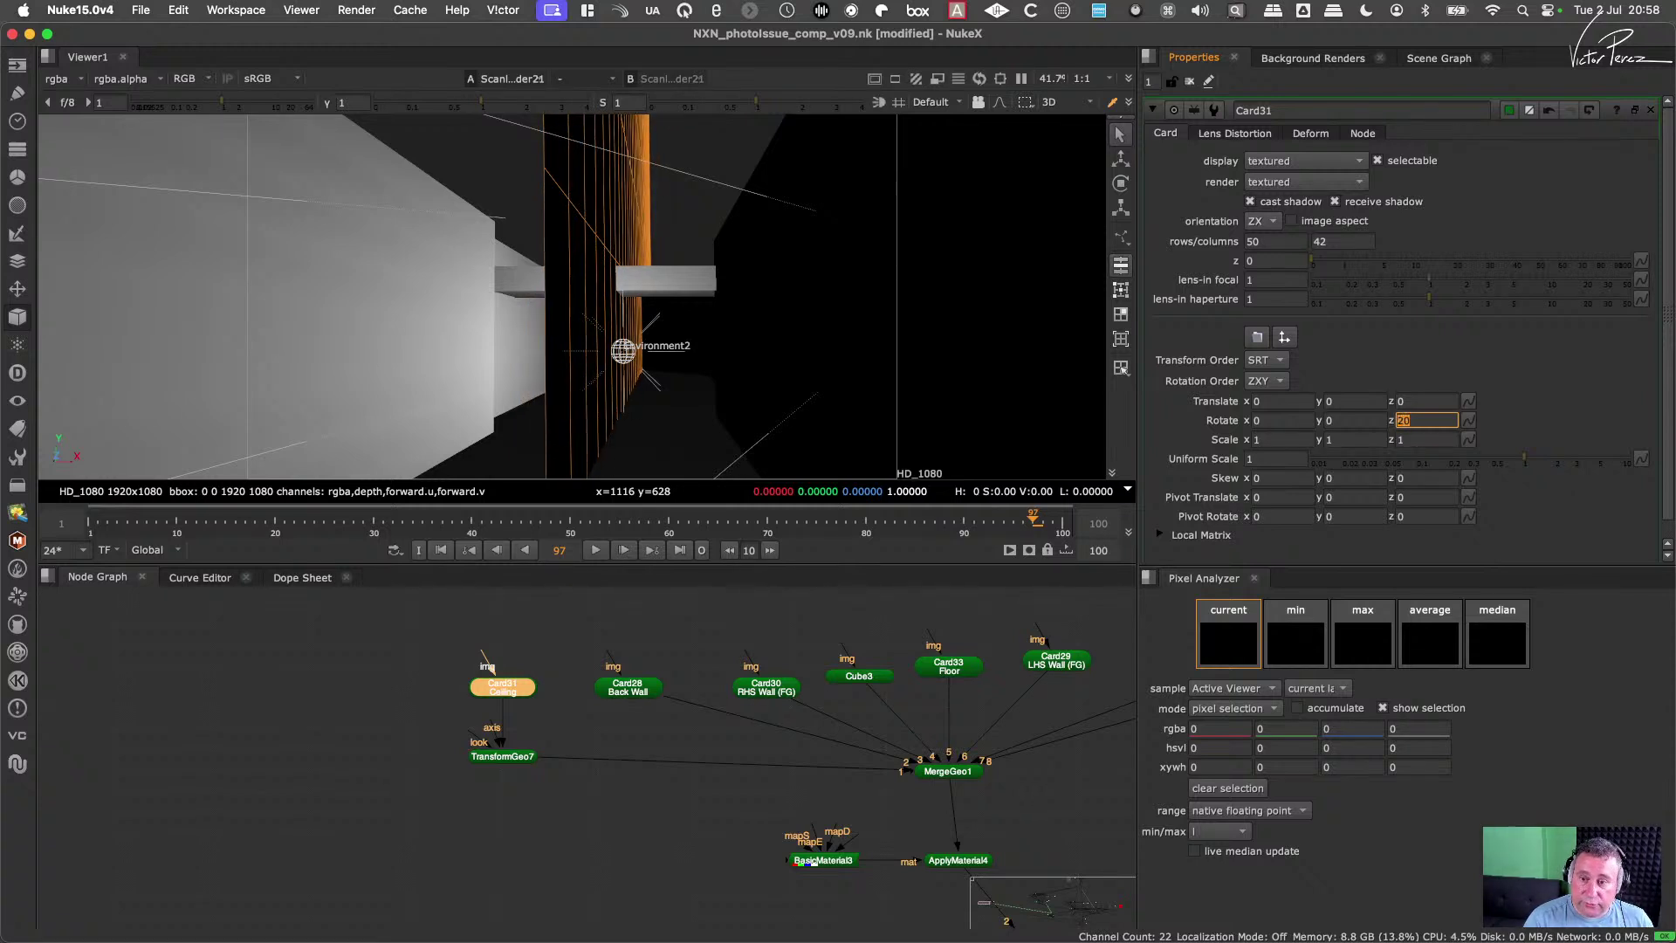
Step: Flip the ceiling card by setting its Z rotation to 180, comparing the shading against a rotation of 0
text(180)
key(Return)
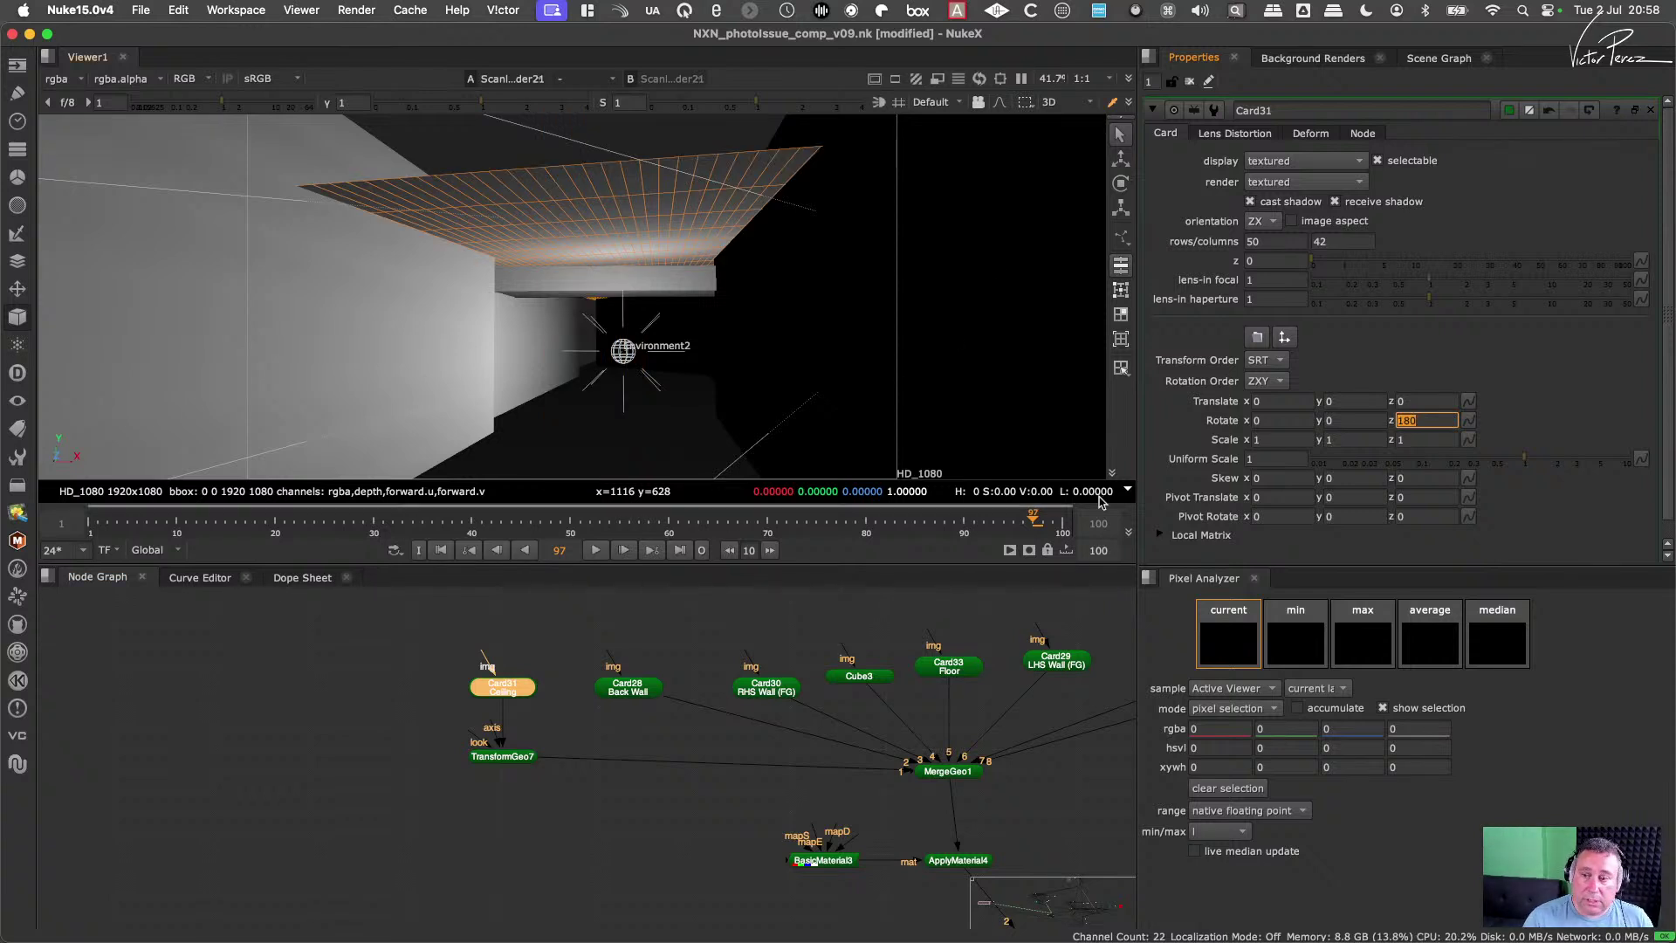
text(0)
key(Return)
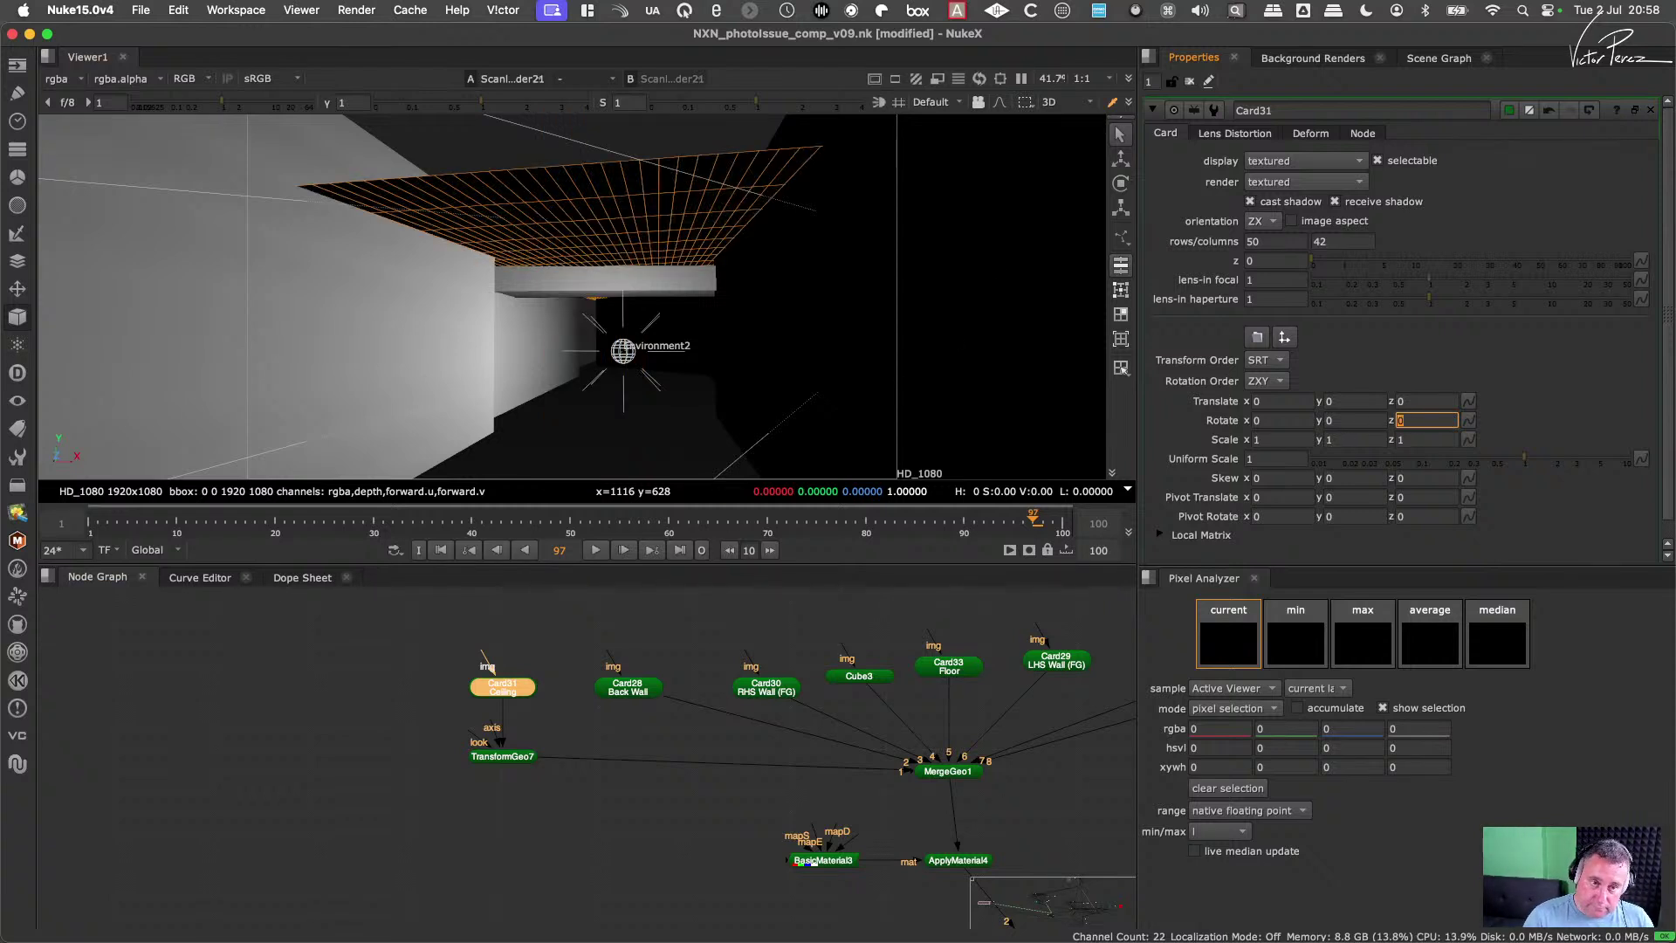
text(180)
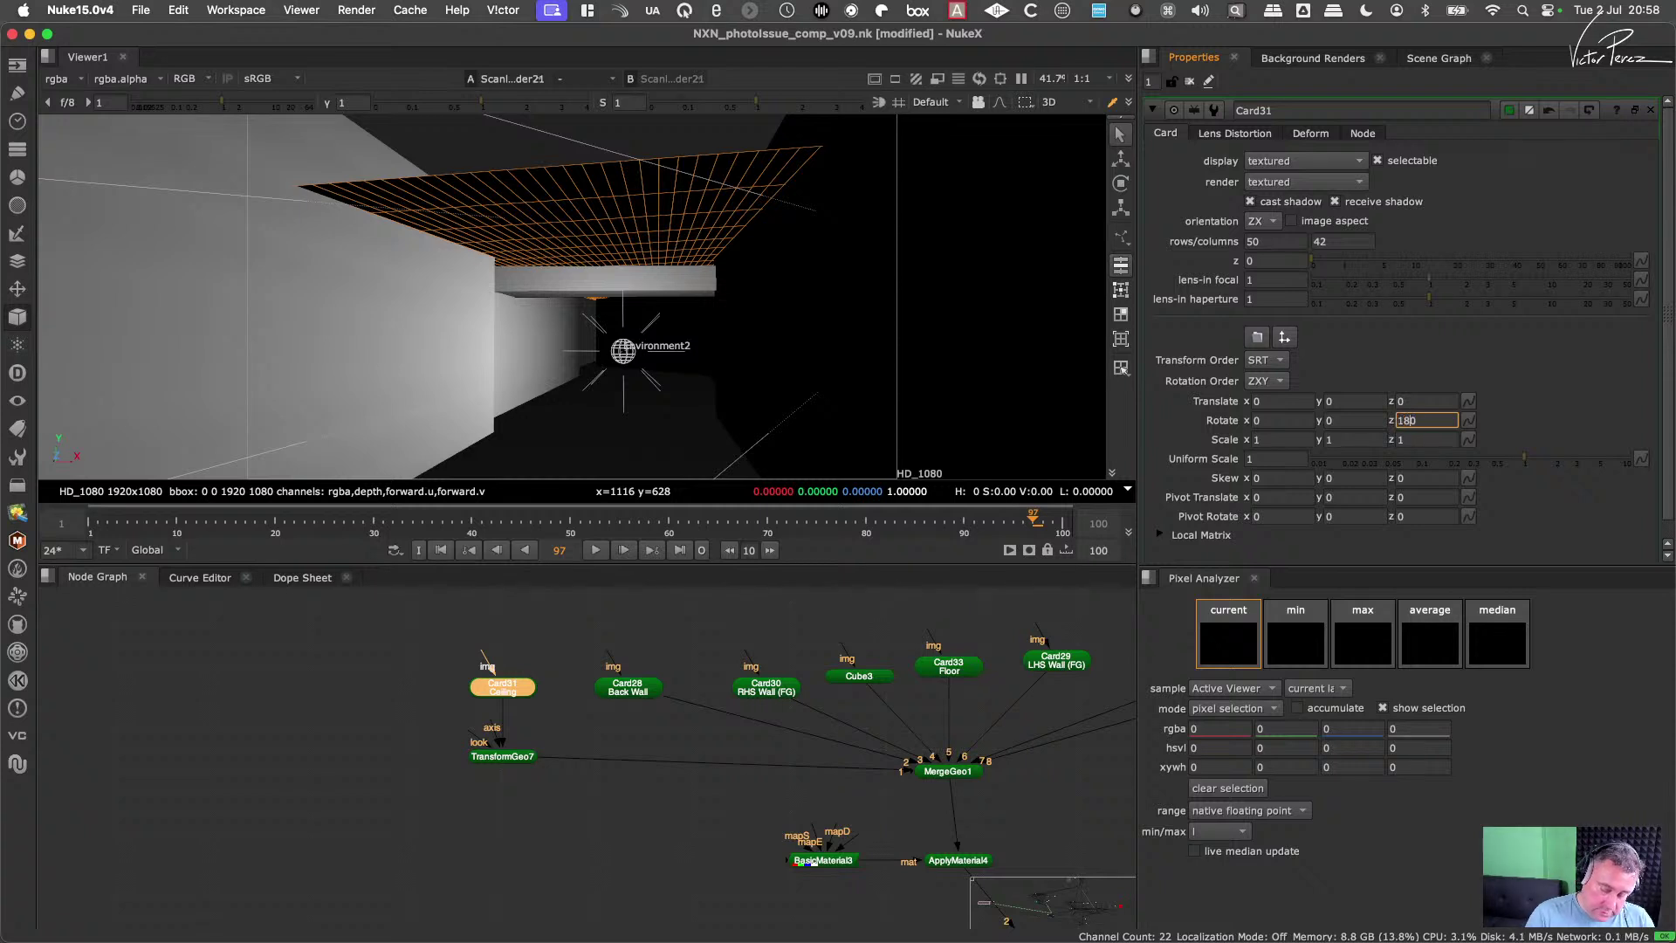
key(Return)
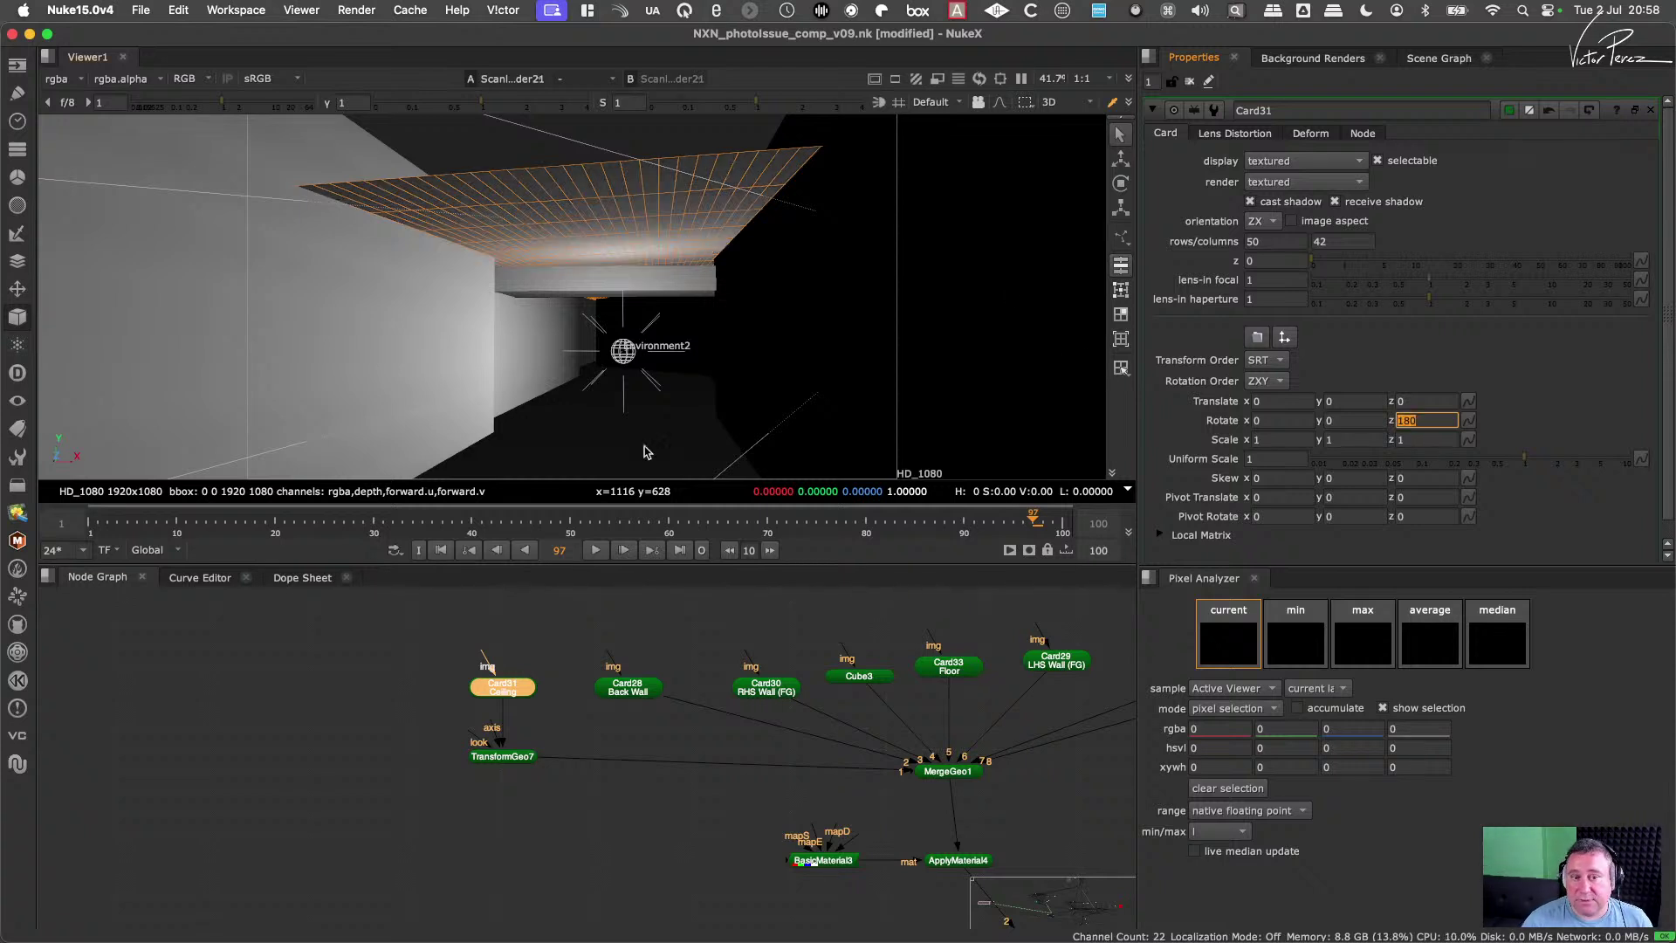
drag(751, 363, 609, 295)
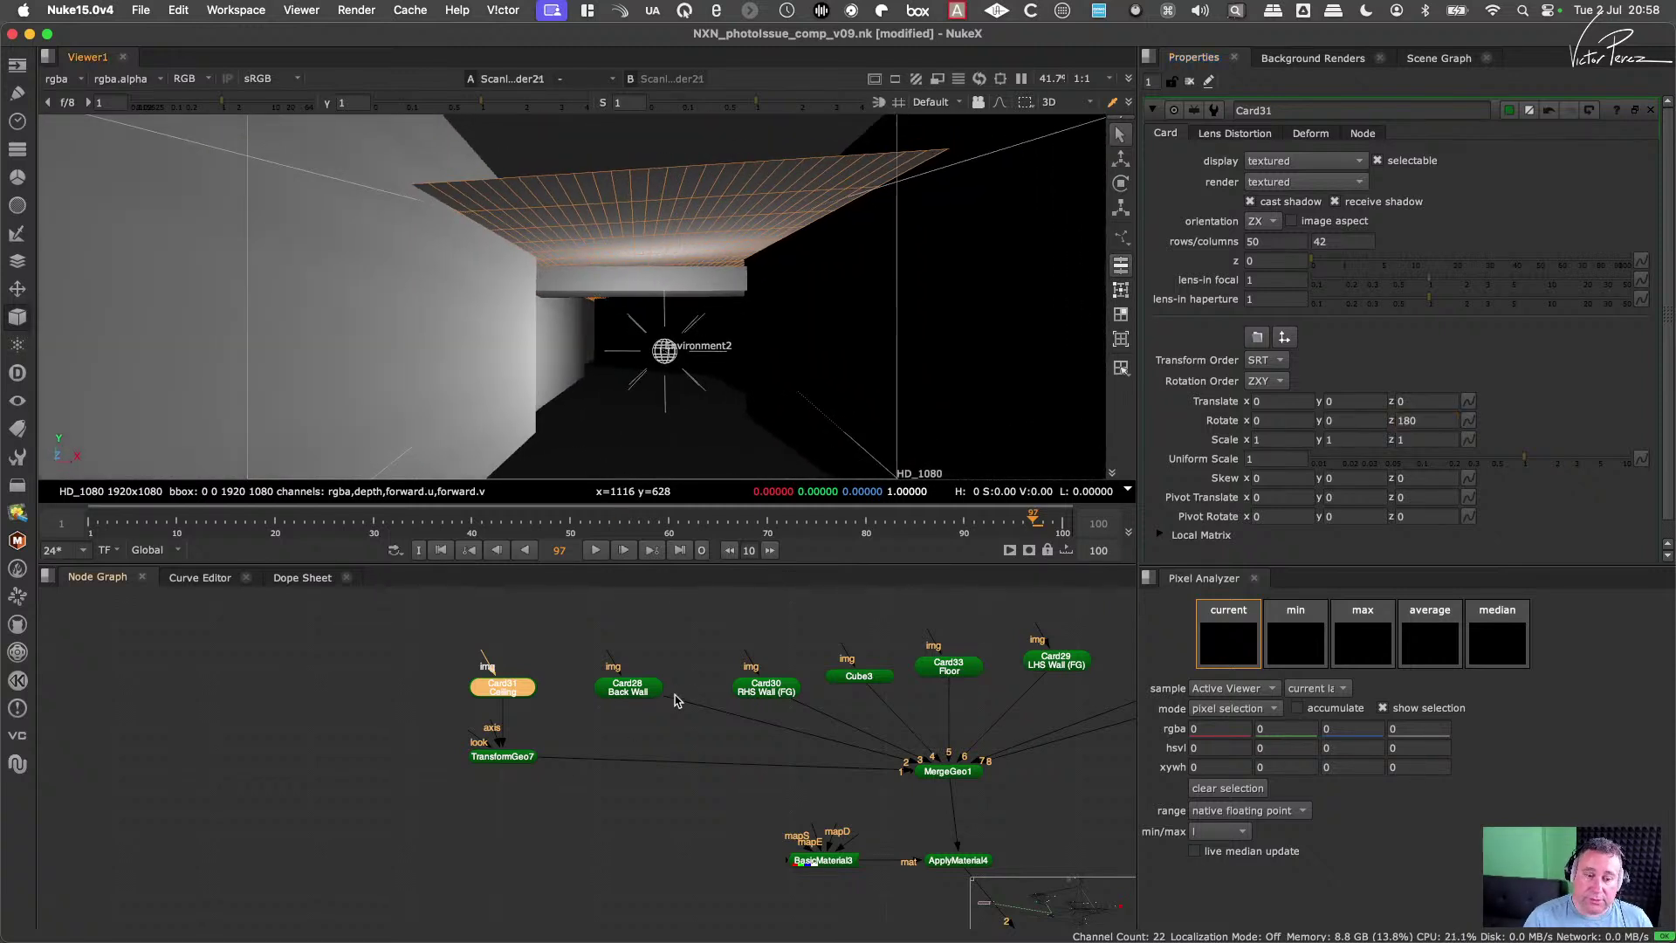
Step: Add a TransformGeo node below the Back Wall card (Card28), connected between the card and MergeGeo1
click(630, 687)
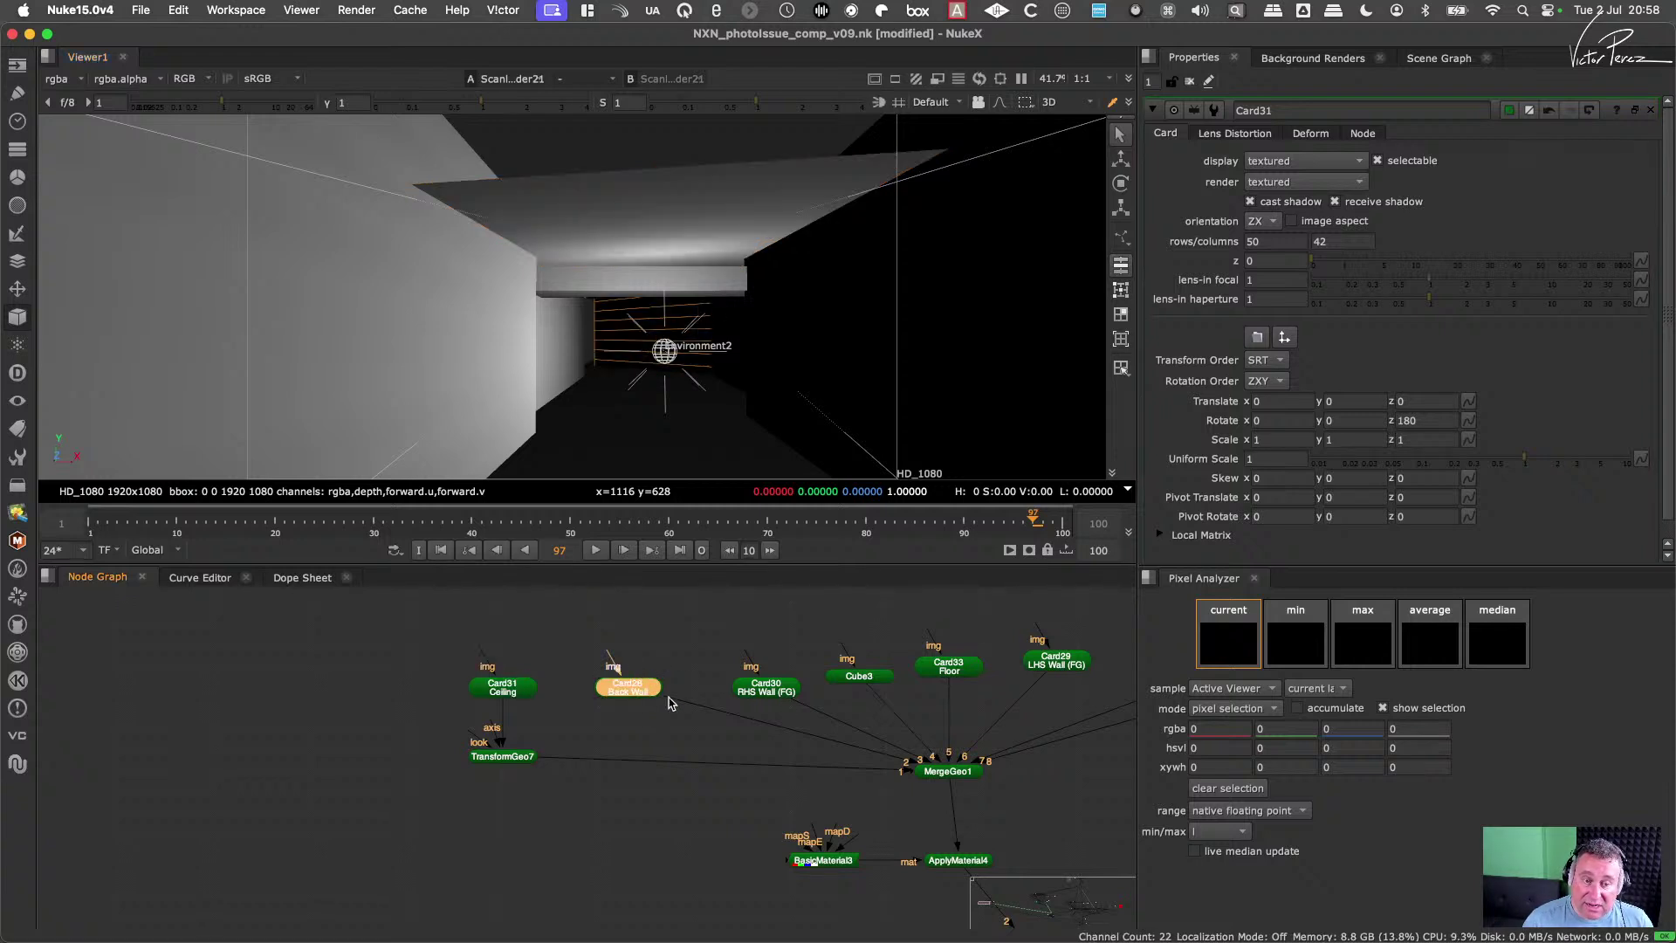
click(682, 659)
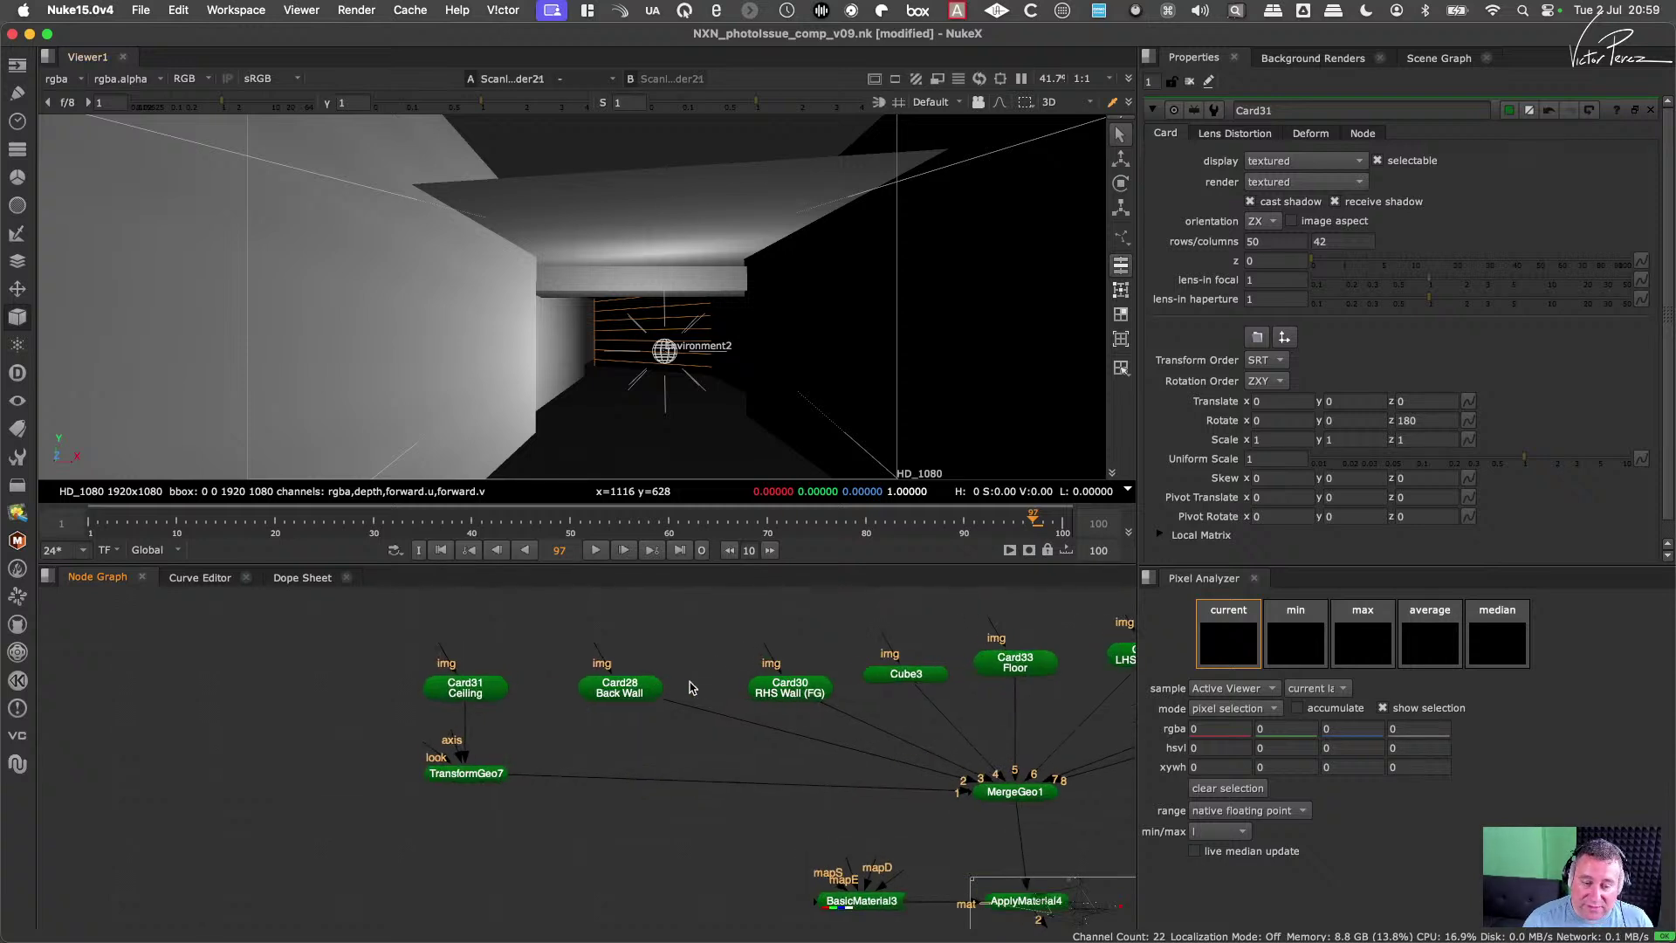
scroll(682, 680, up, 2)
key(Tab)
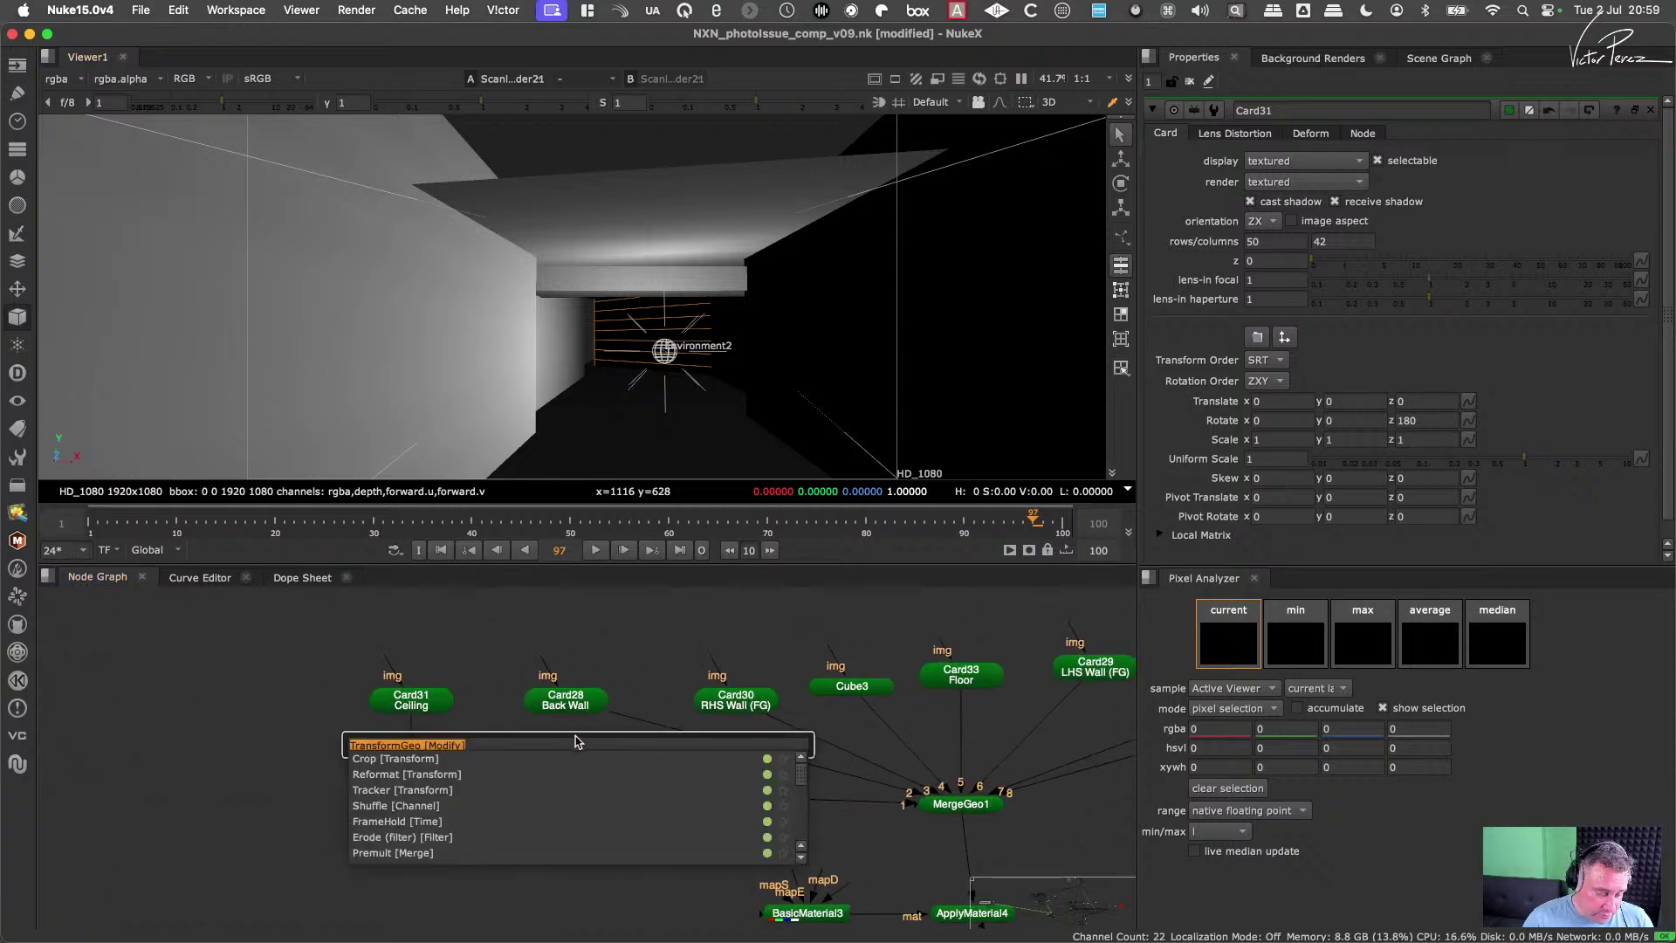
text(tranf)
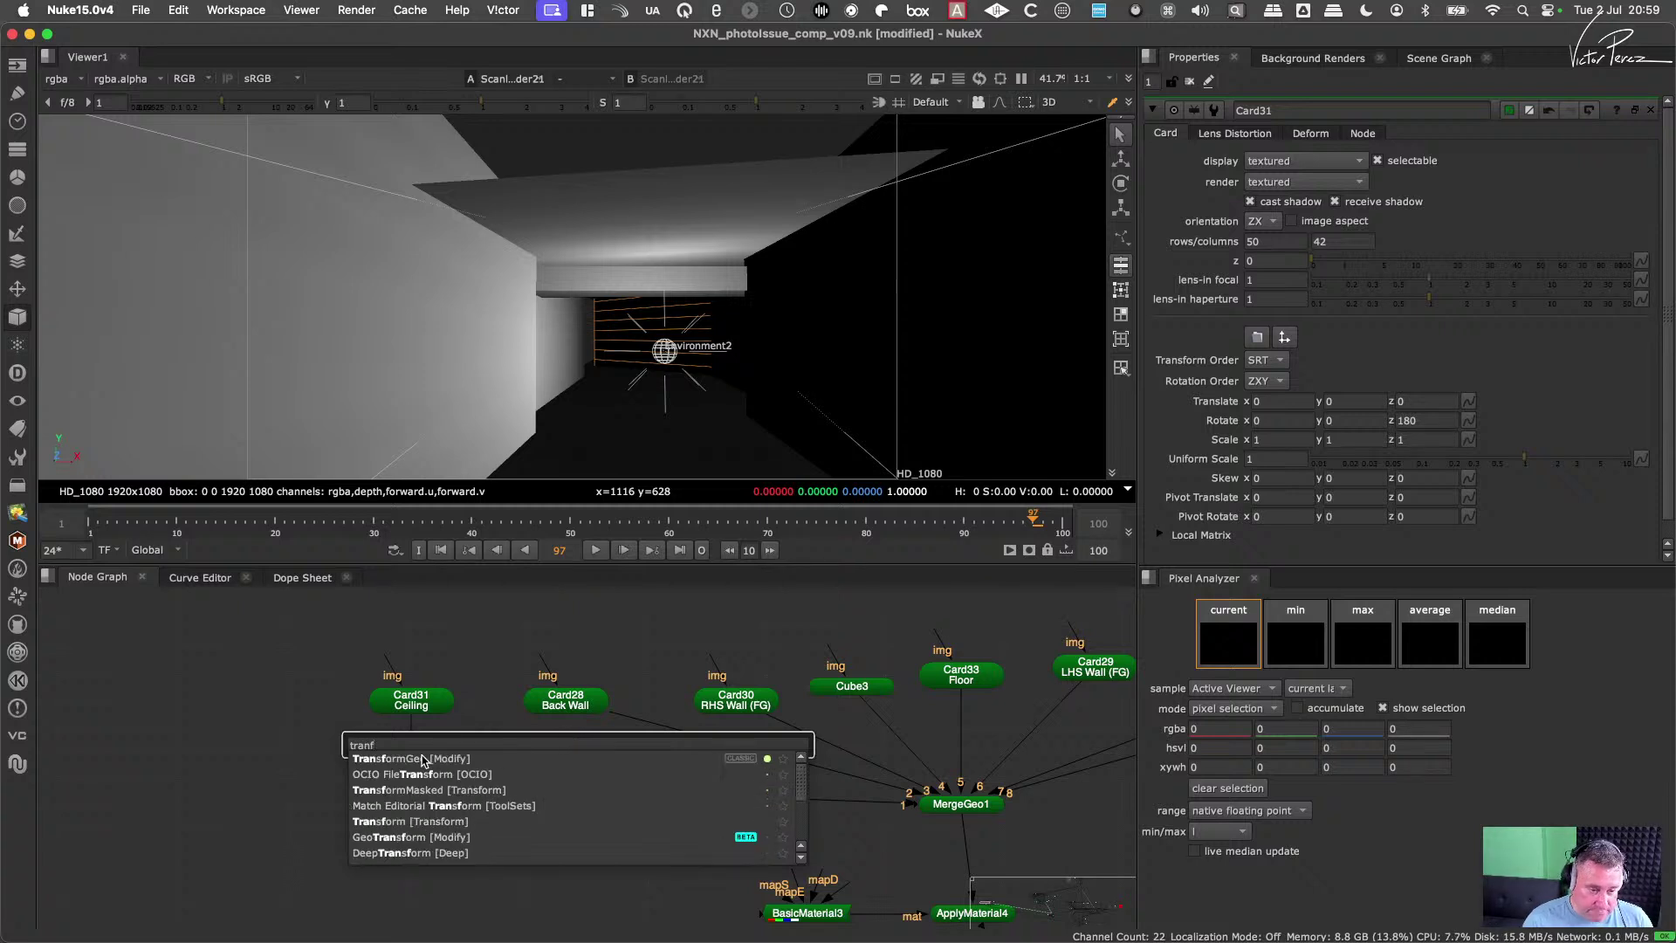
key(Return)
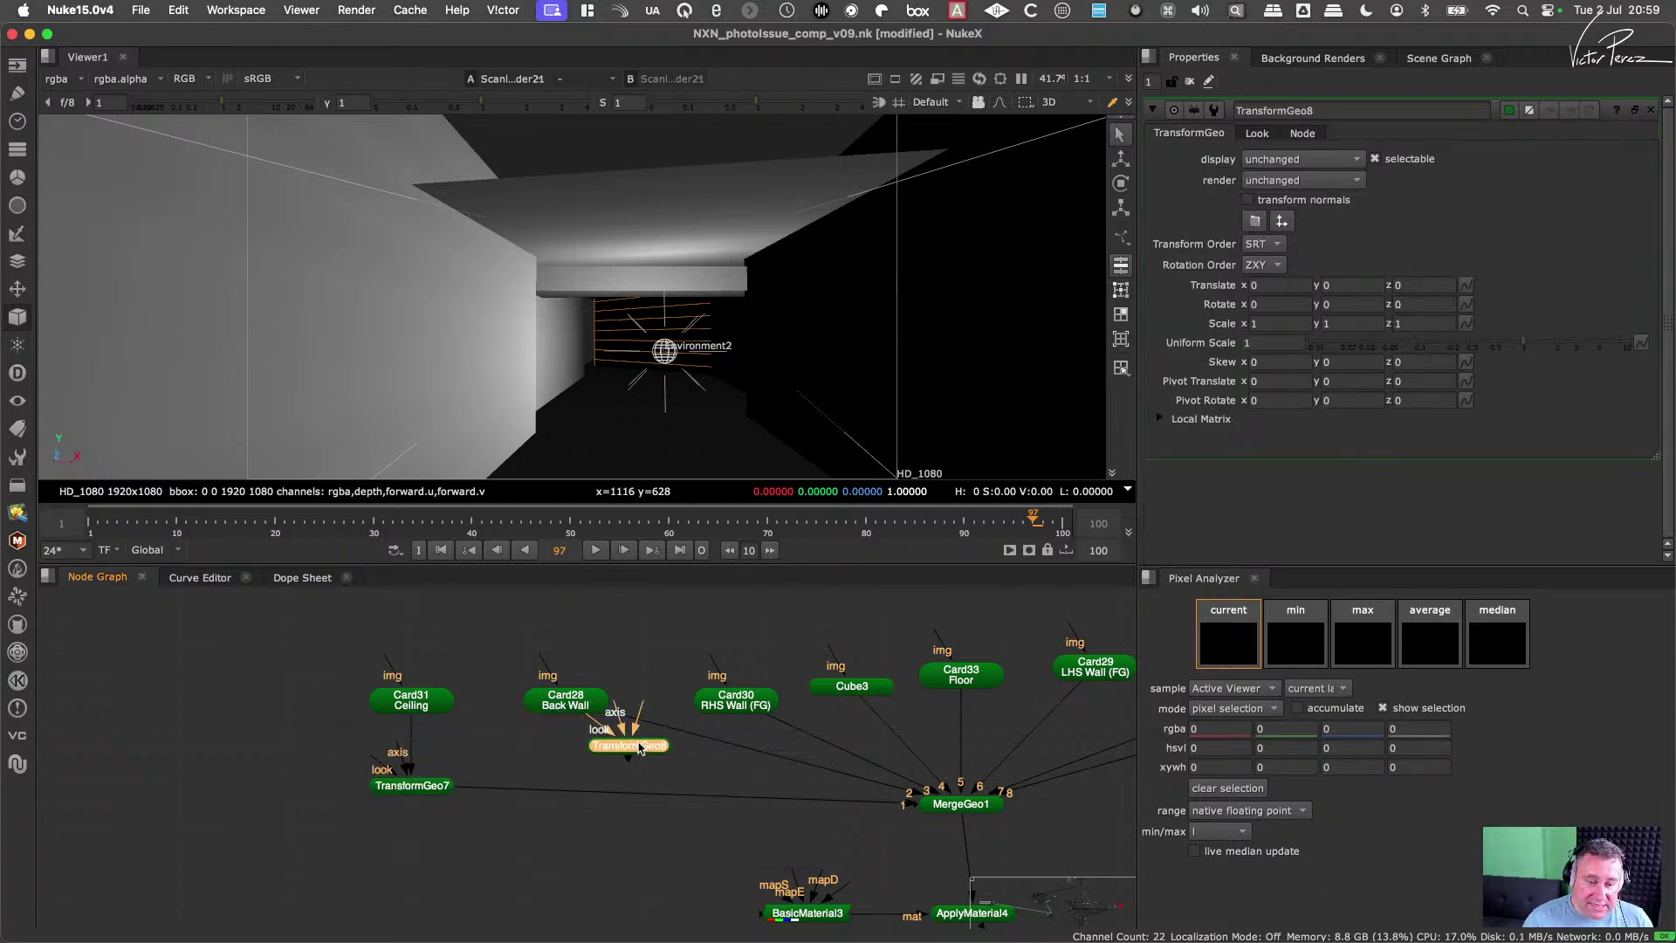
drag(579, 743, 568, 756)
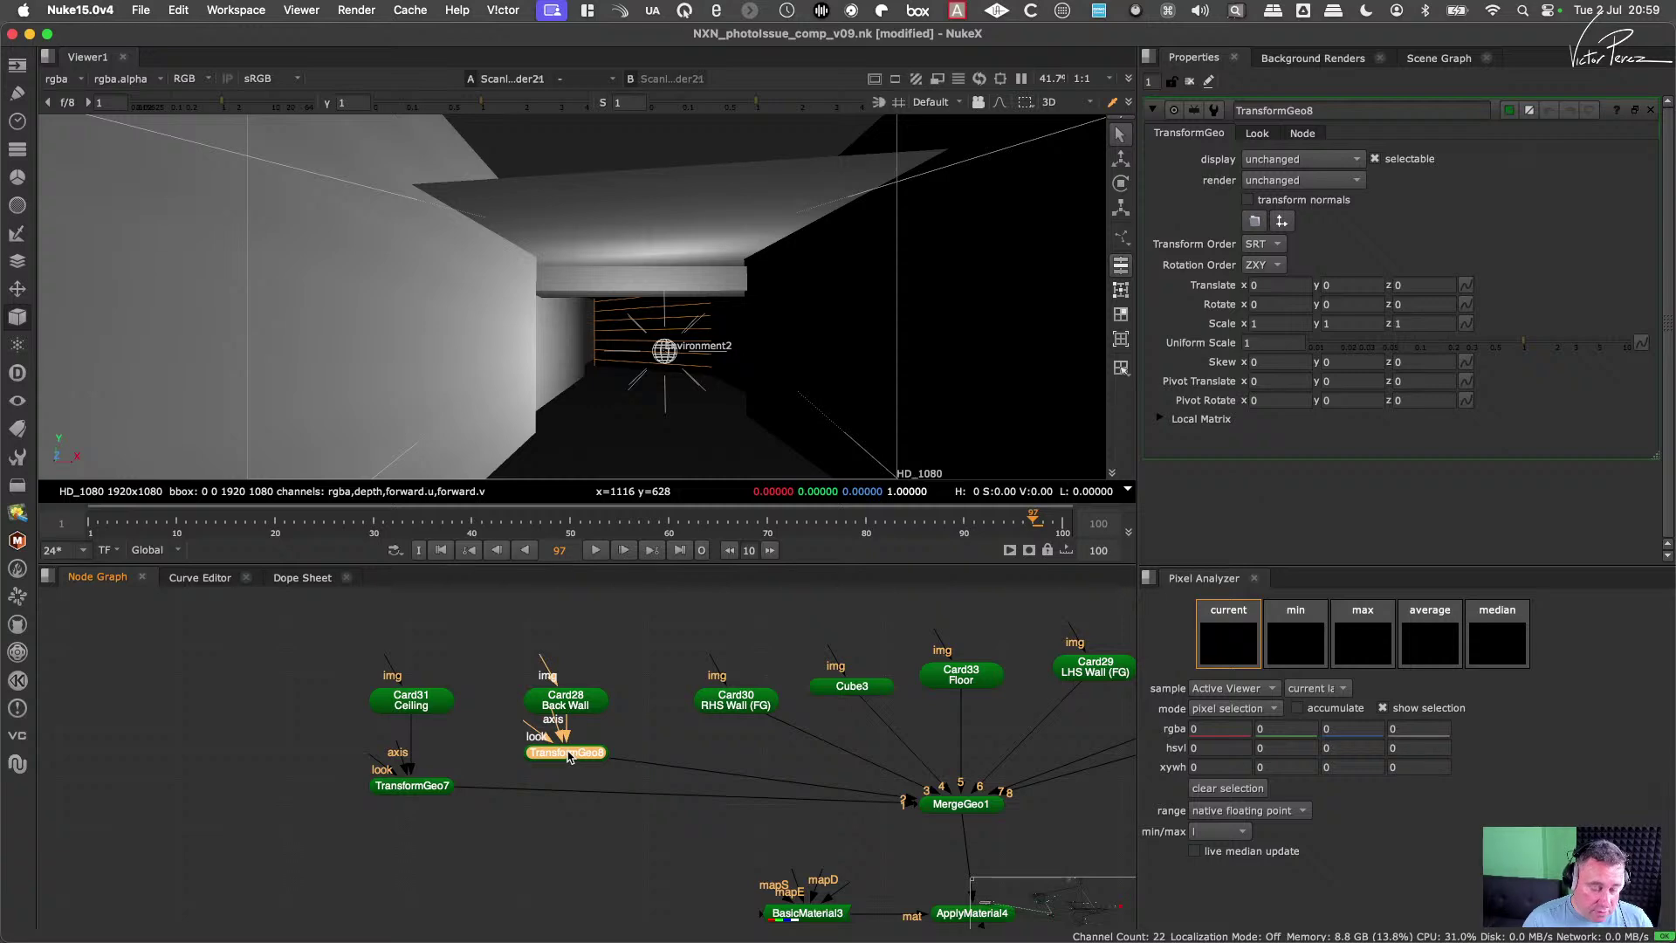
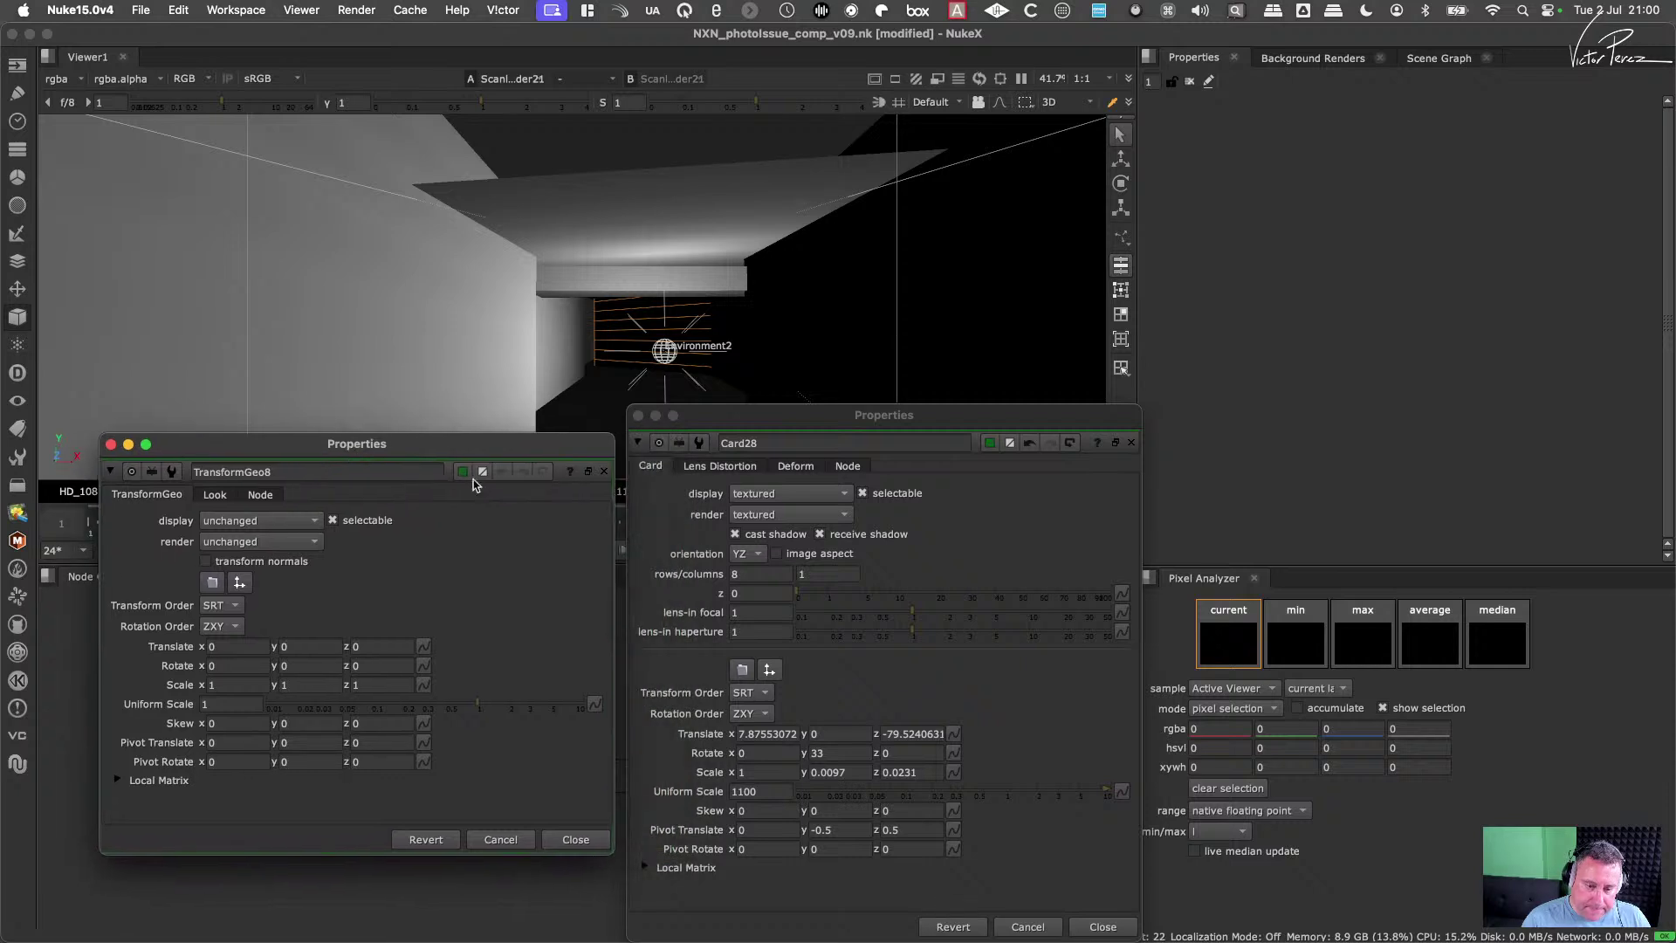
Step: Copy Card28's translate, rotate (Y 33) and scale (1, 0.0097, 0.0231) values onto TransformGeo8
drag(953, 733, 429, 654)
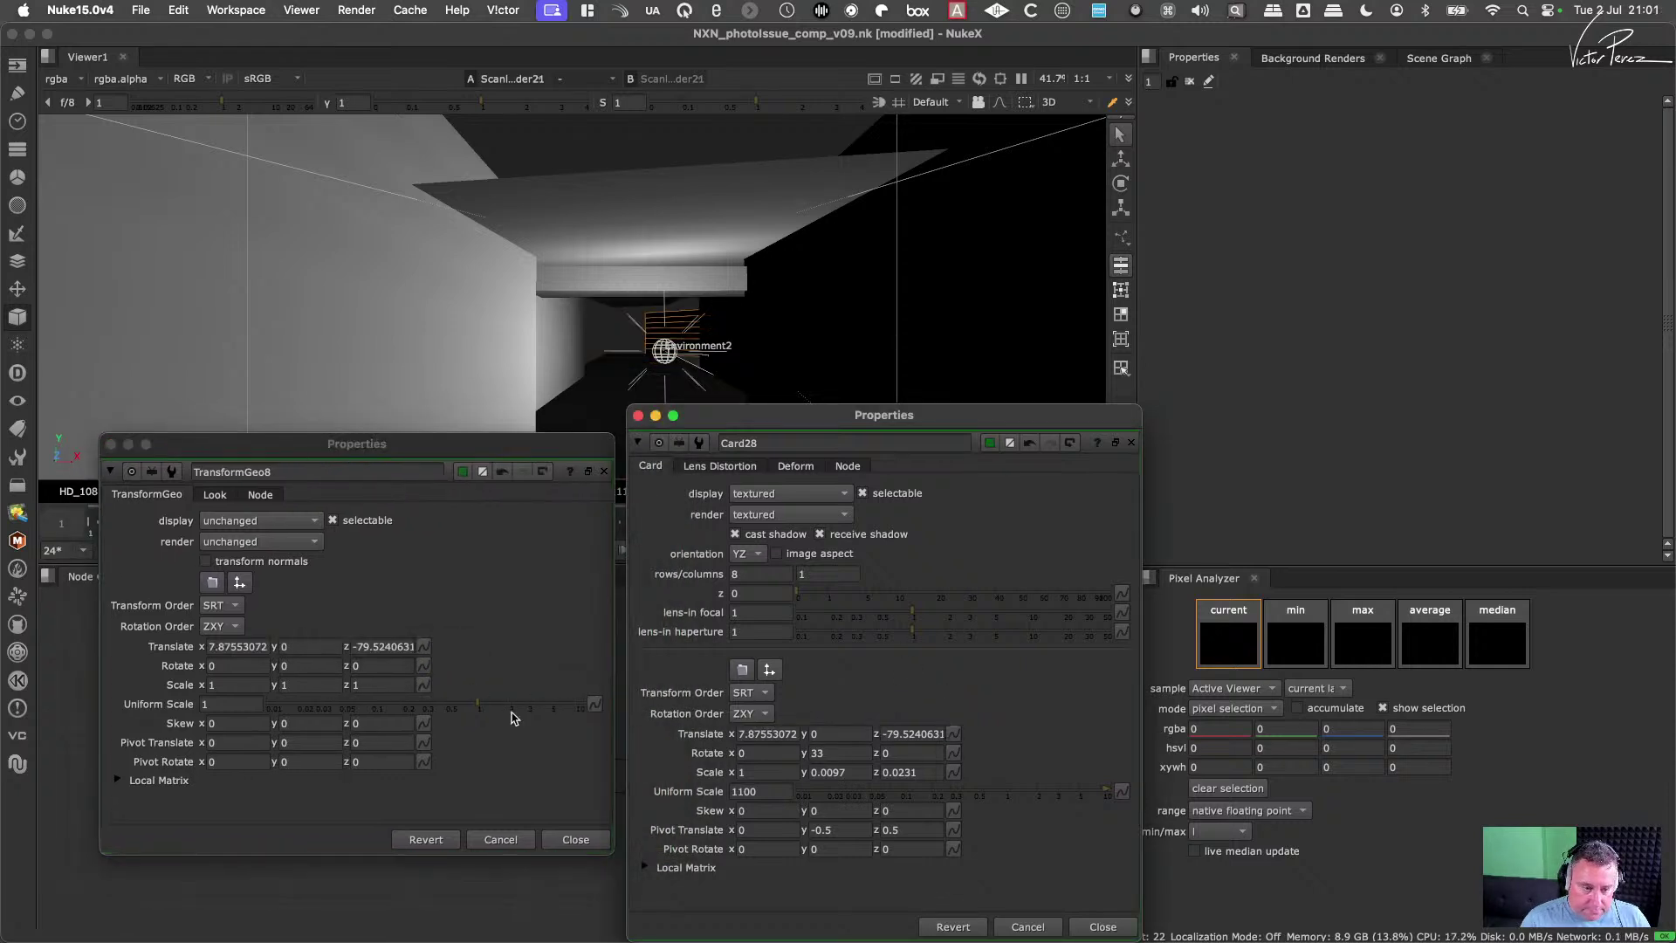
drag(953, 754, 428, 667)
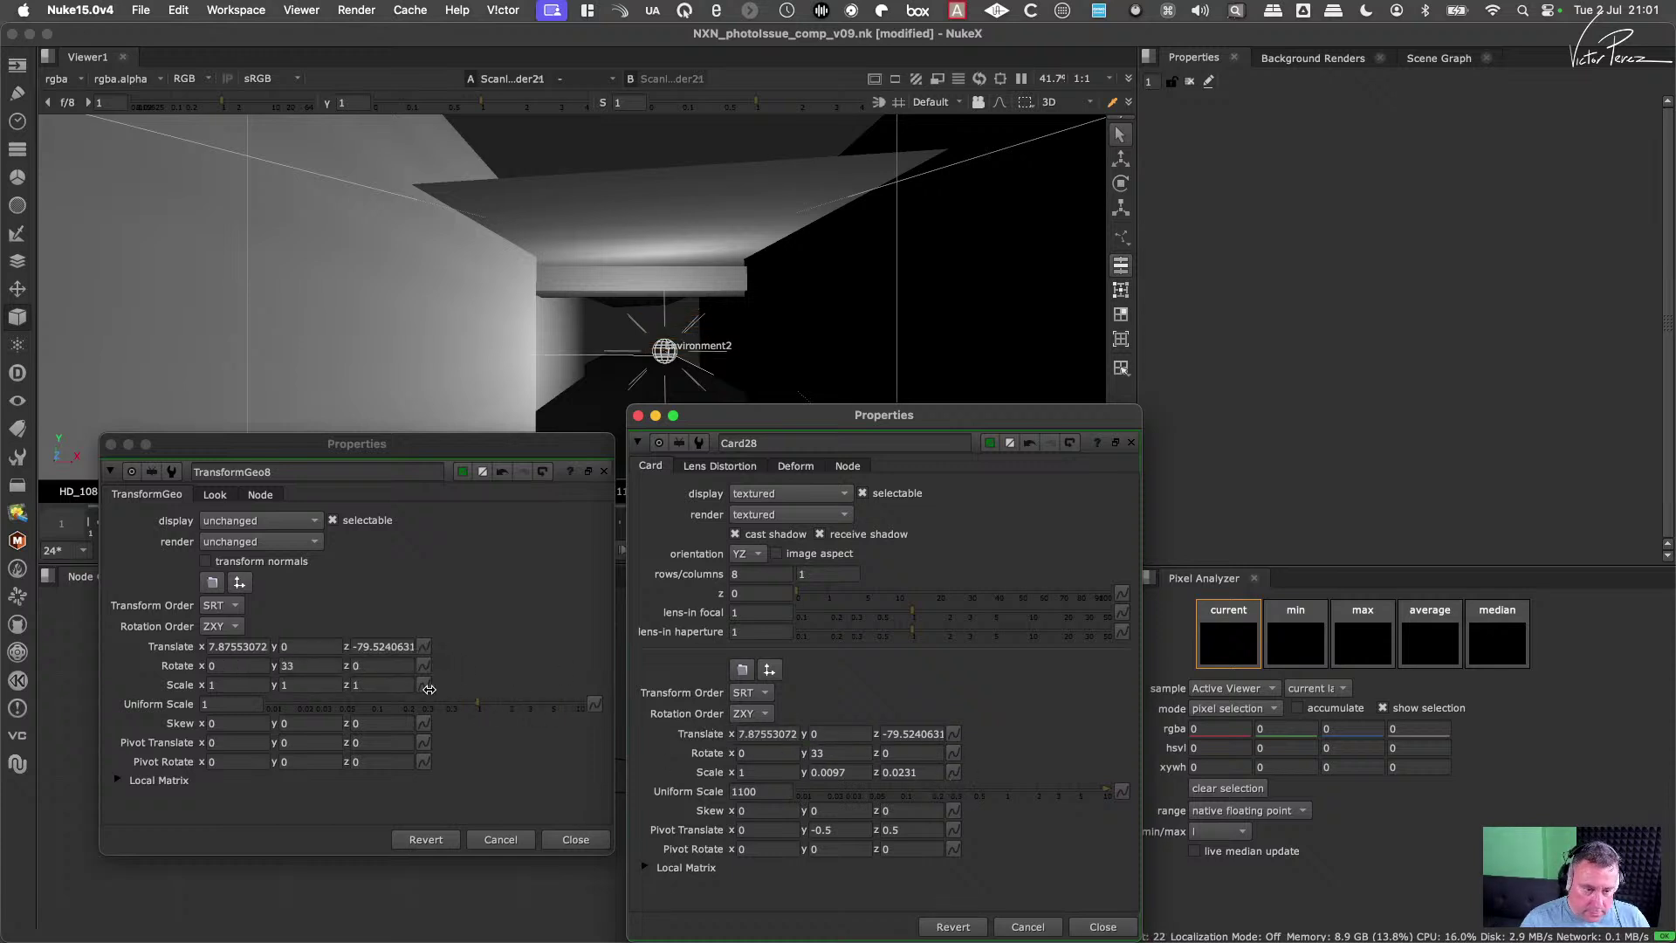
drag(953, 771, 426, 689)
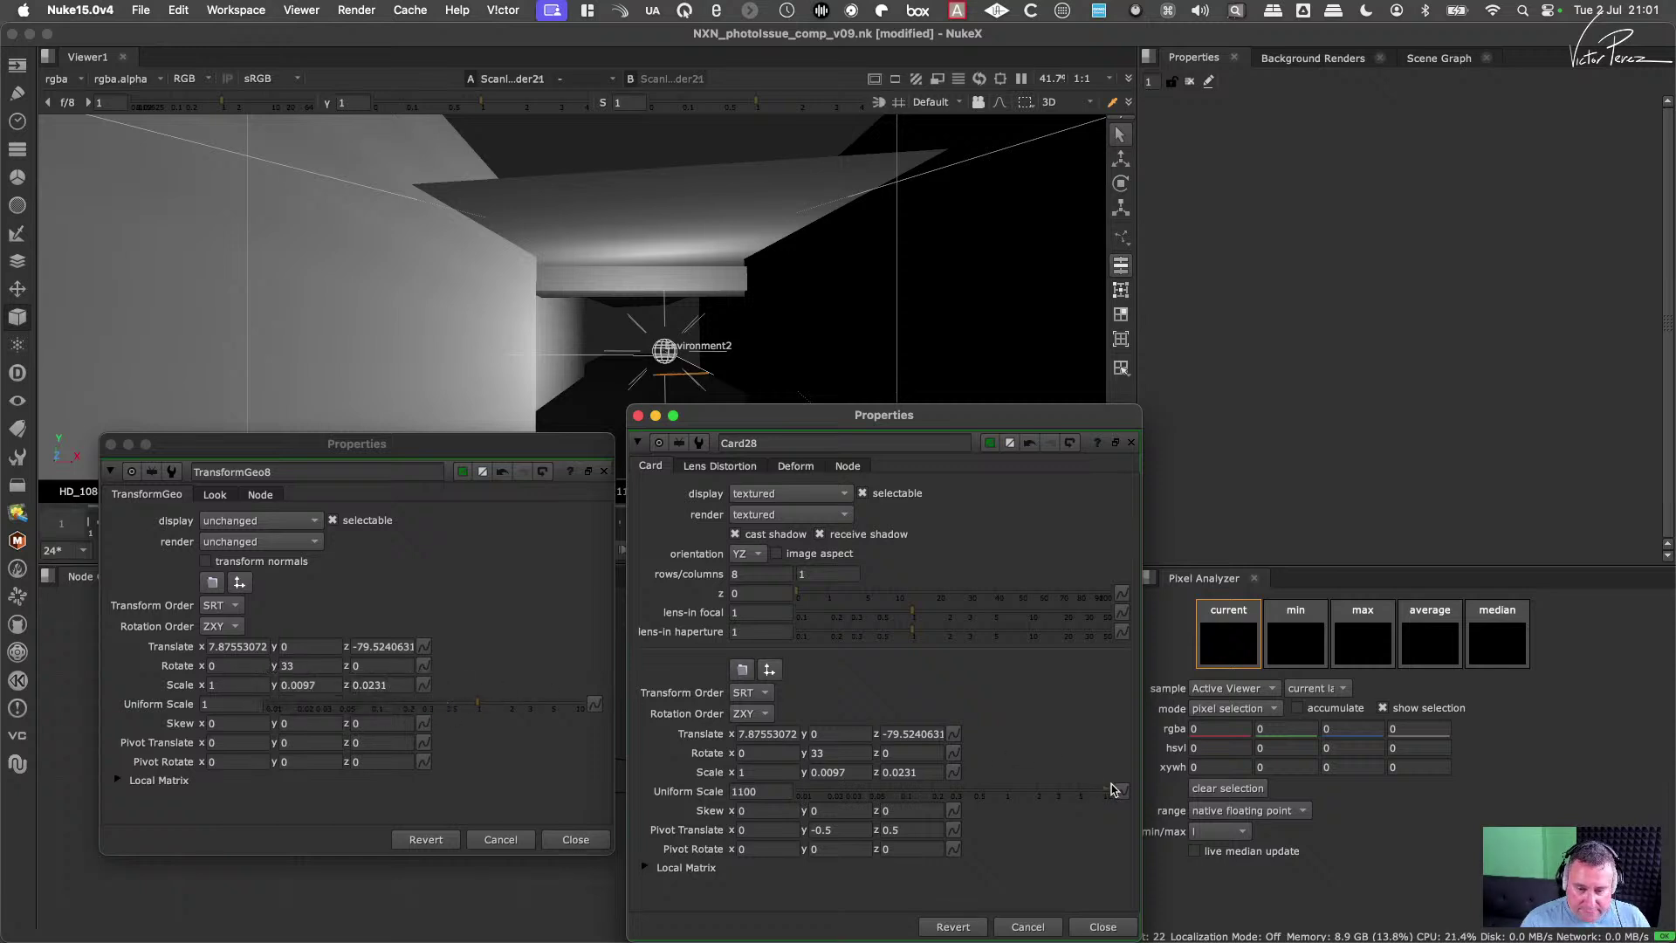
Step: Copy Card28's uniform scale of 1100 and pivot translate (Y -0.5, Z 0.5) onto TransformGeo8, and close its properties
drag(1120, 791, 406, 704)
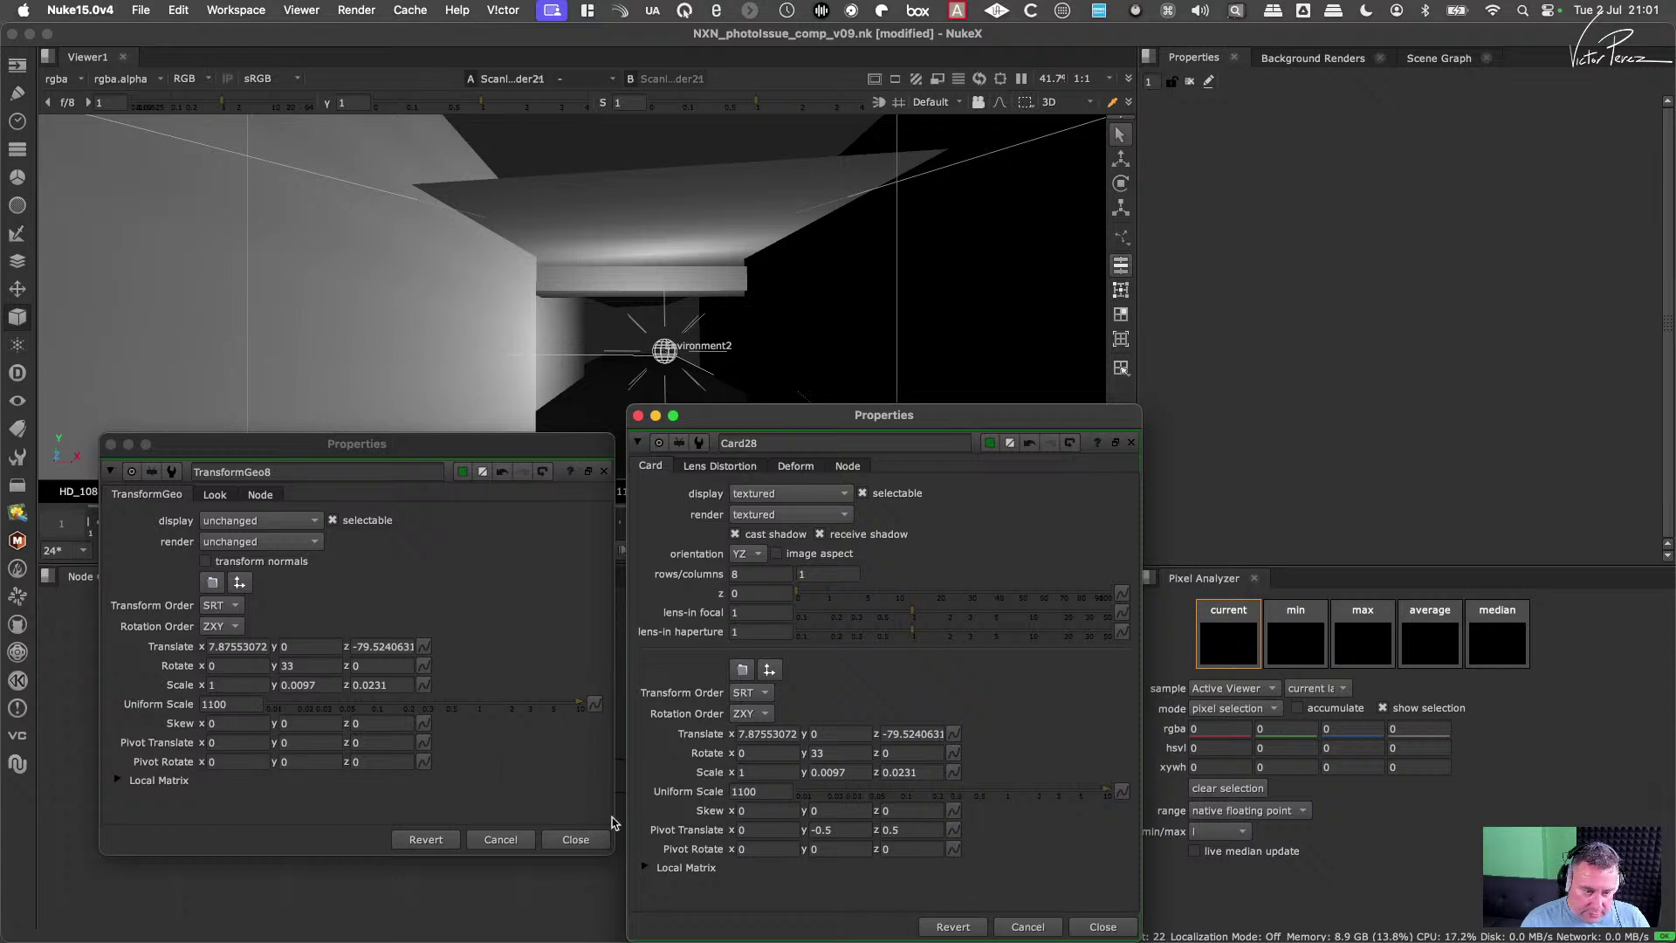
drag(956, 831, 323, 742)
click(586, 840)
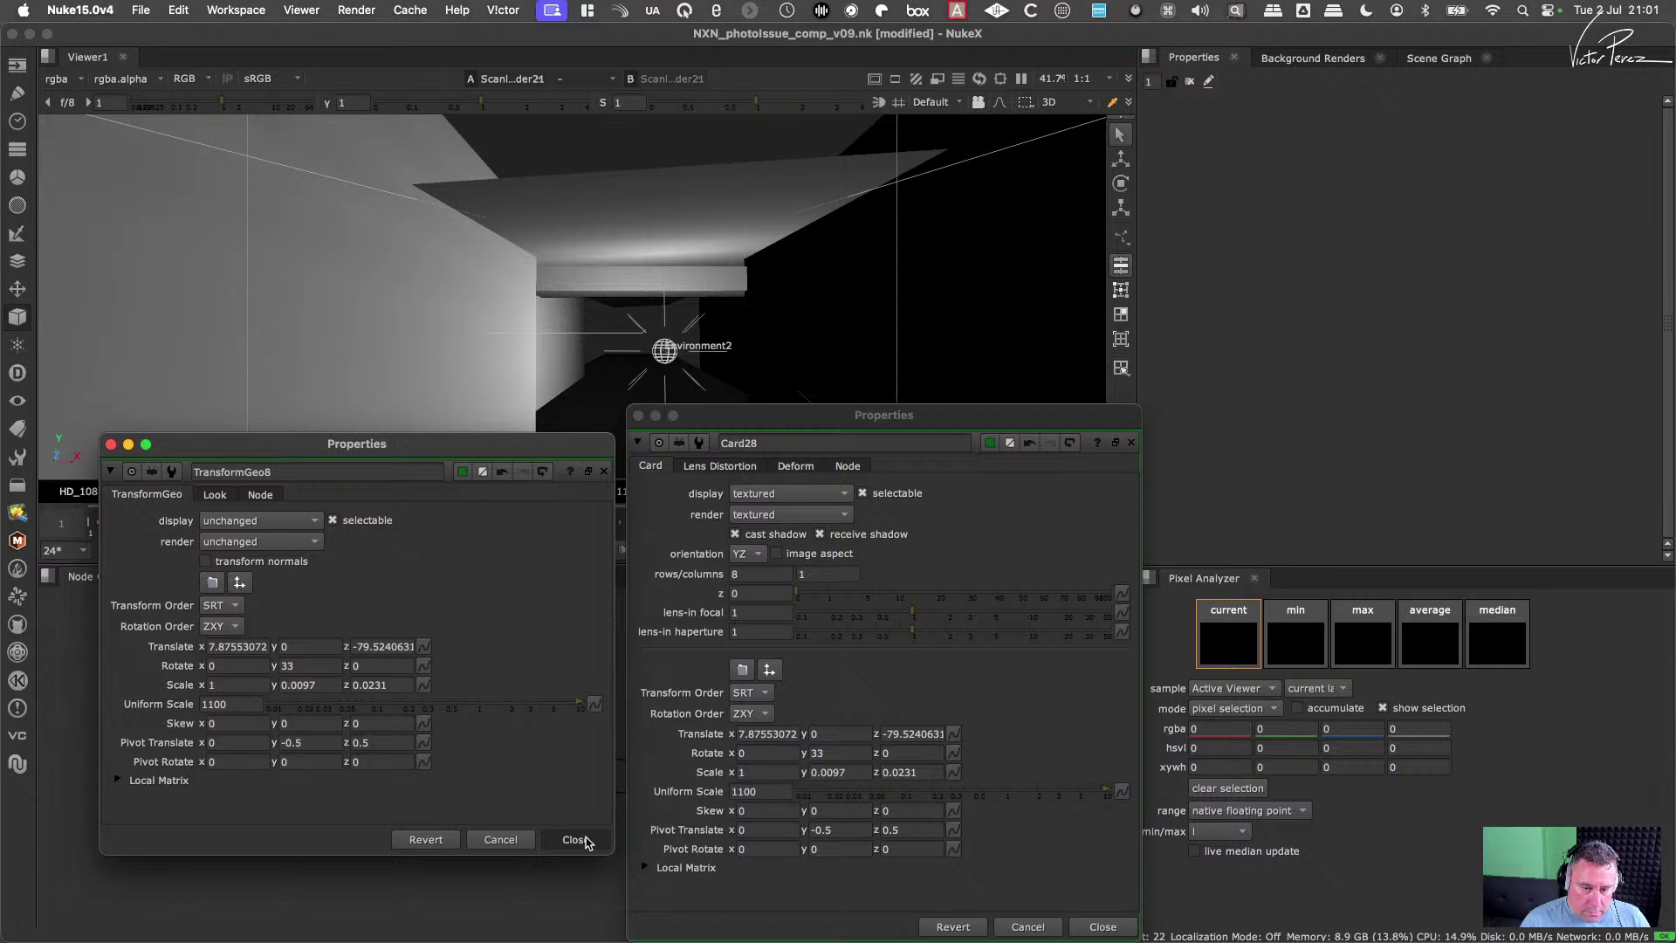
click(586, 840)
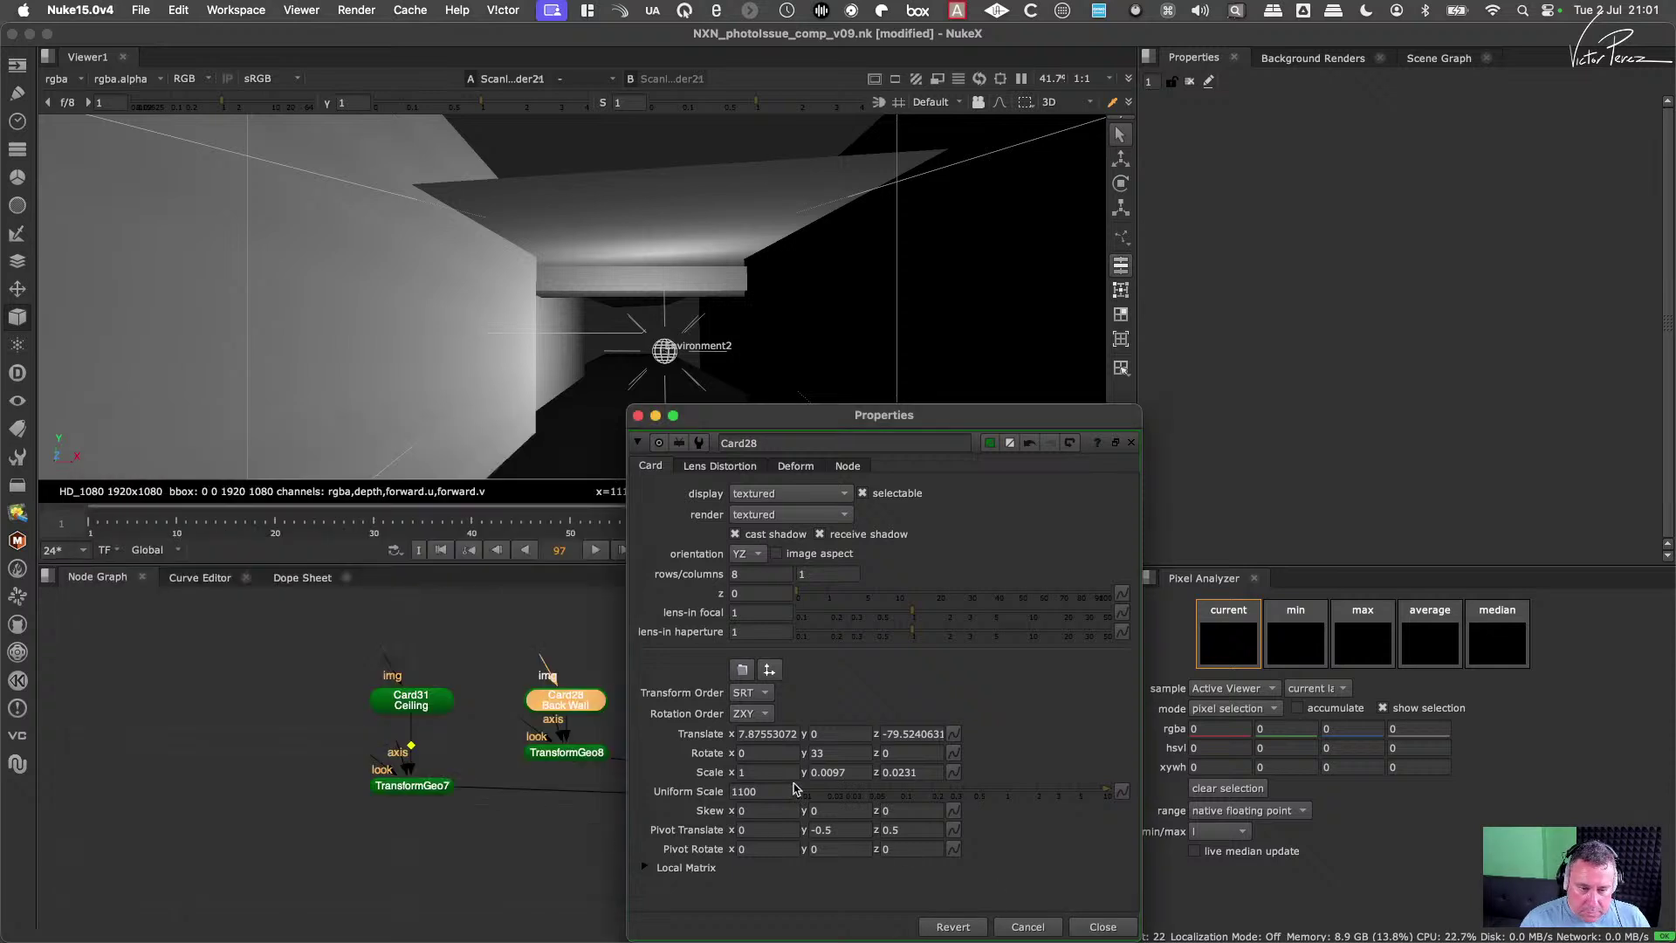
Step: Reset Card28's translate, rotate, scale and uniform scale to their default values
click(953, 733)
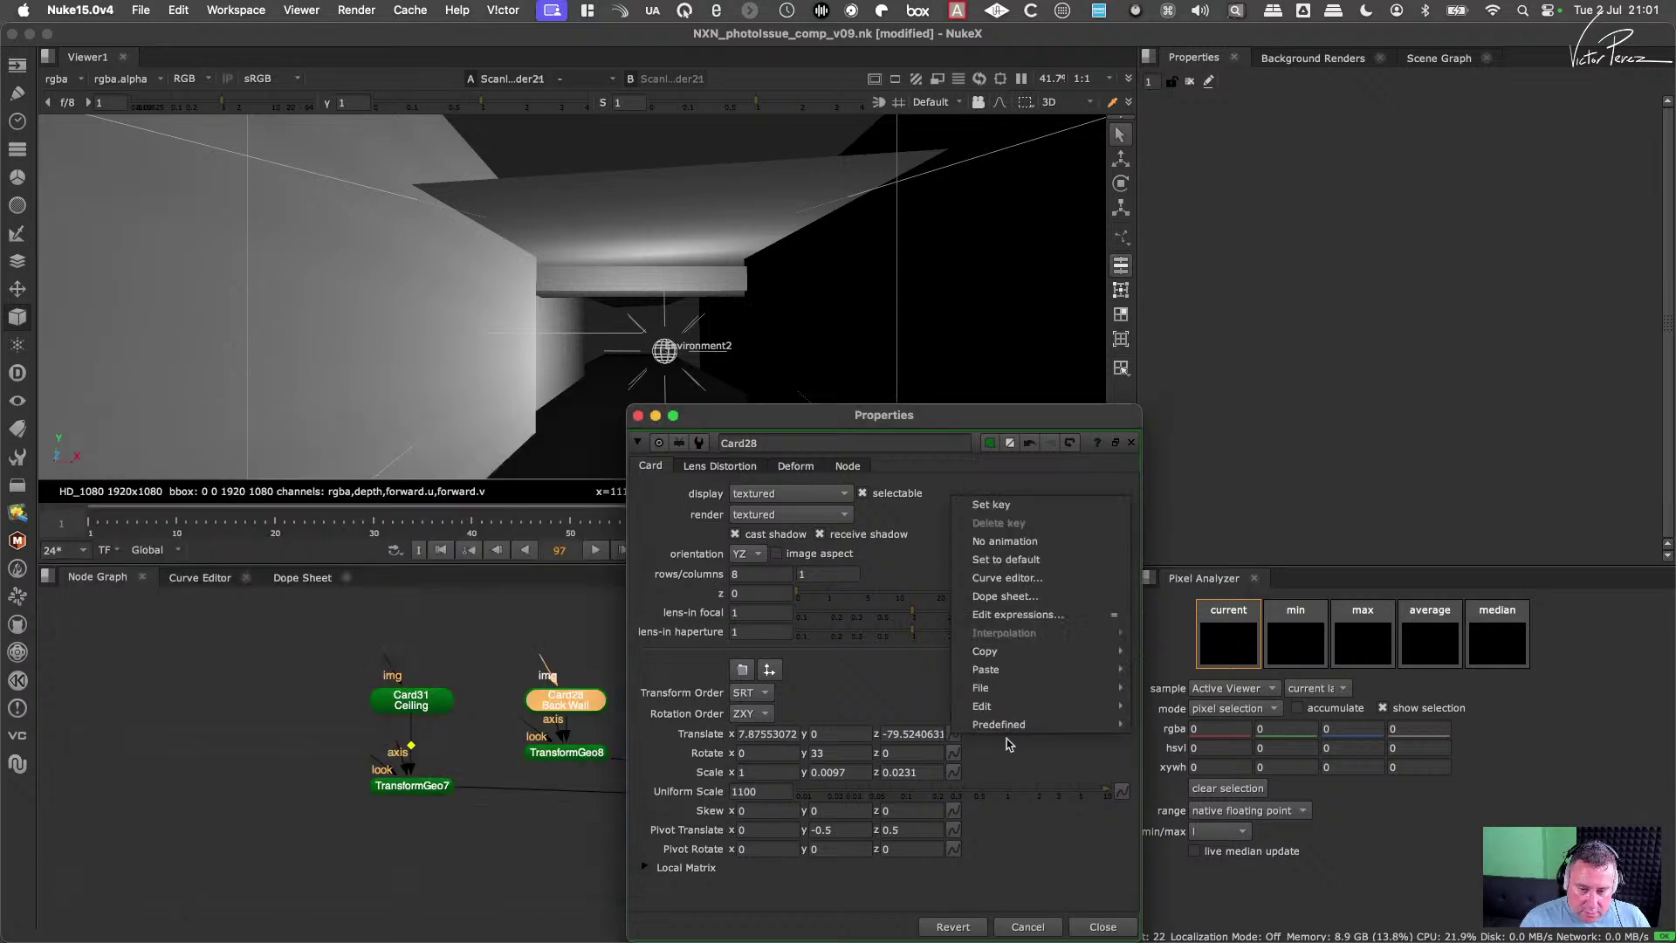
click(1027, 565)
click(953, 733)
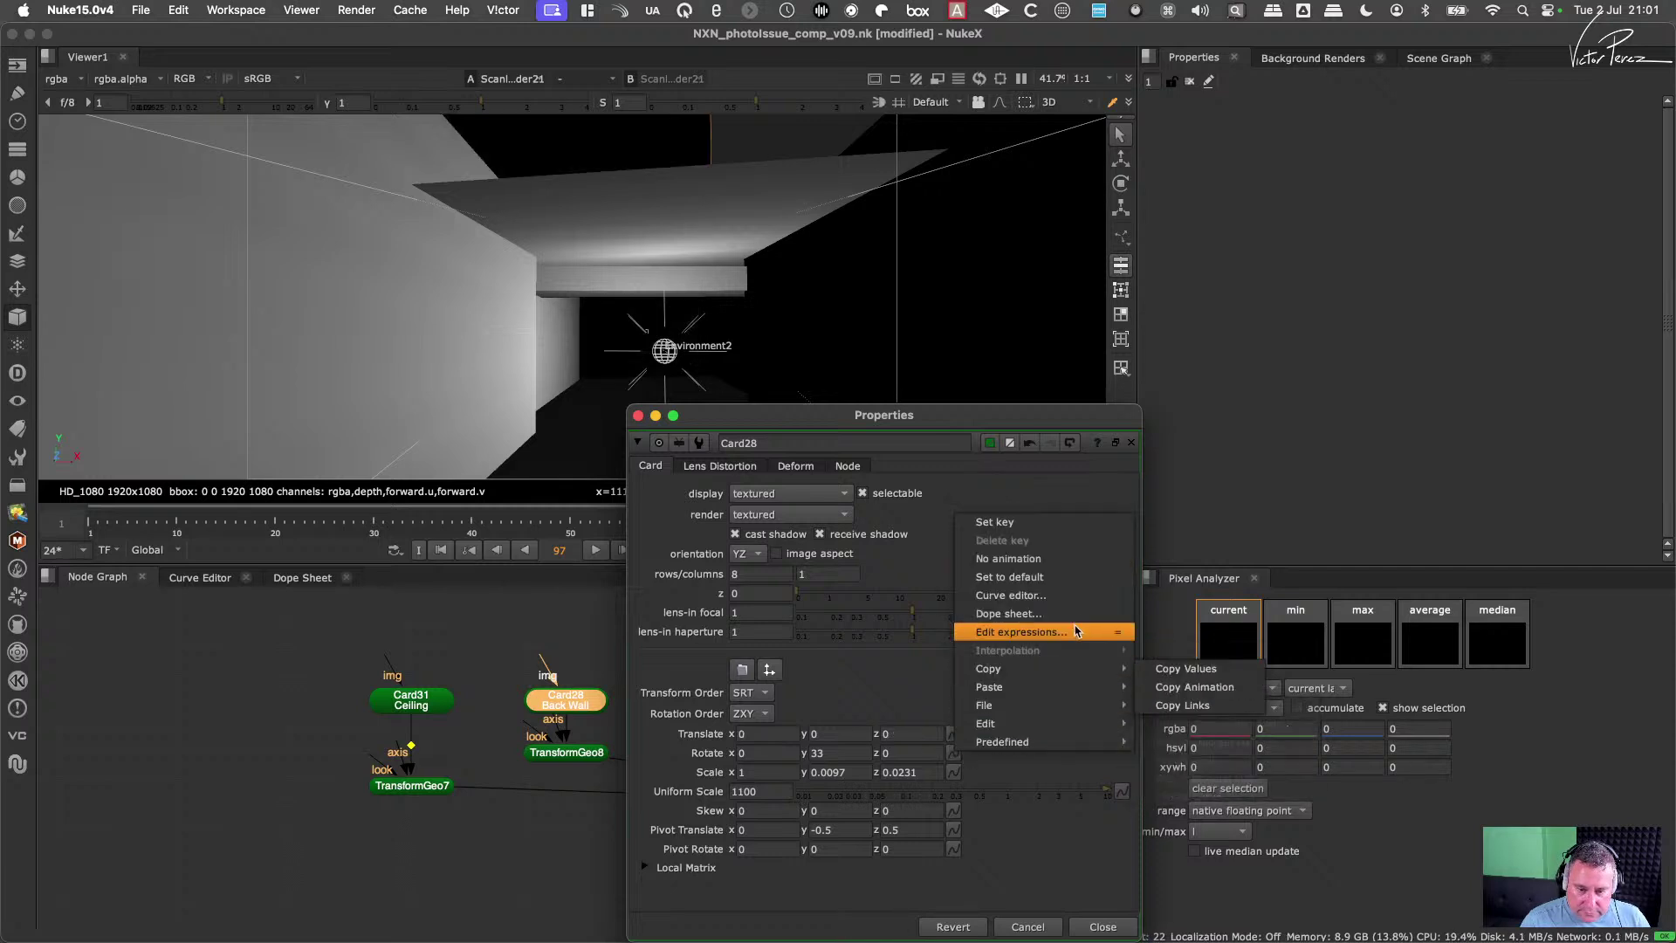
click(1062, 578)
click(953, 752)
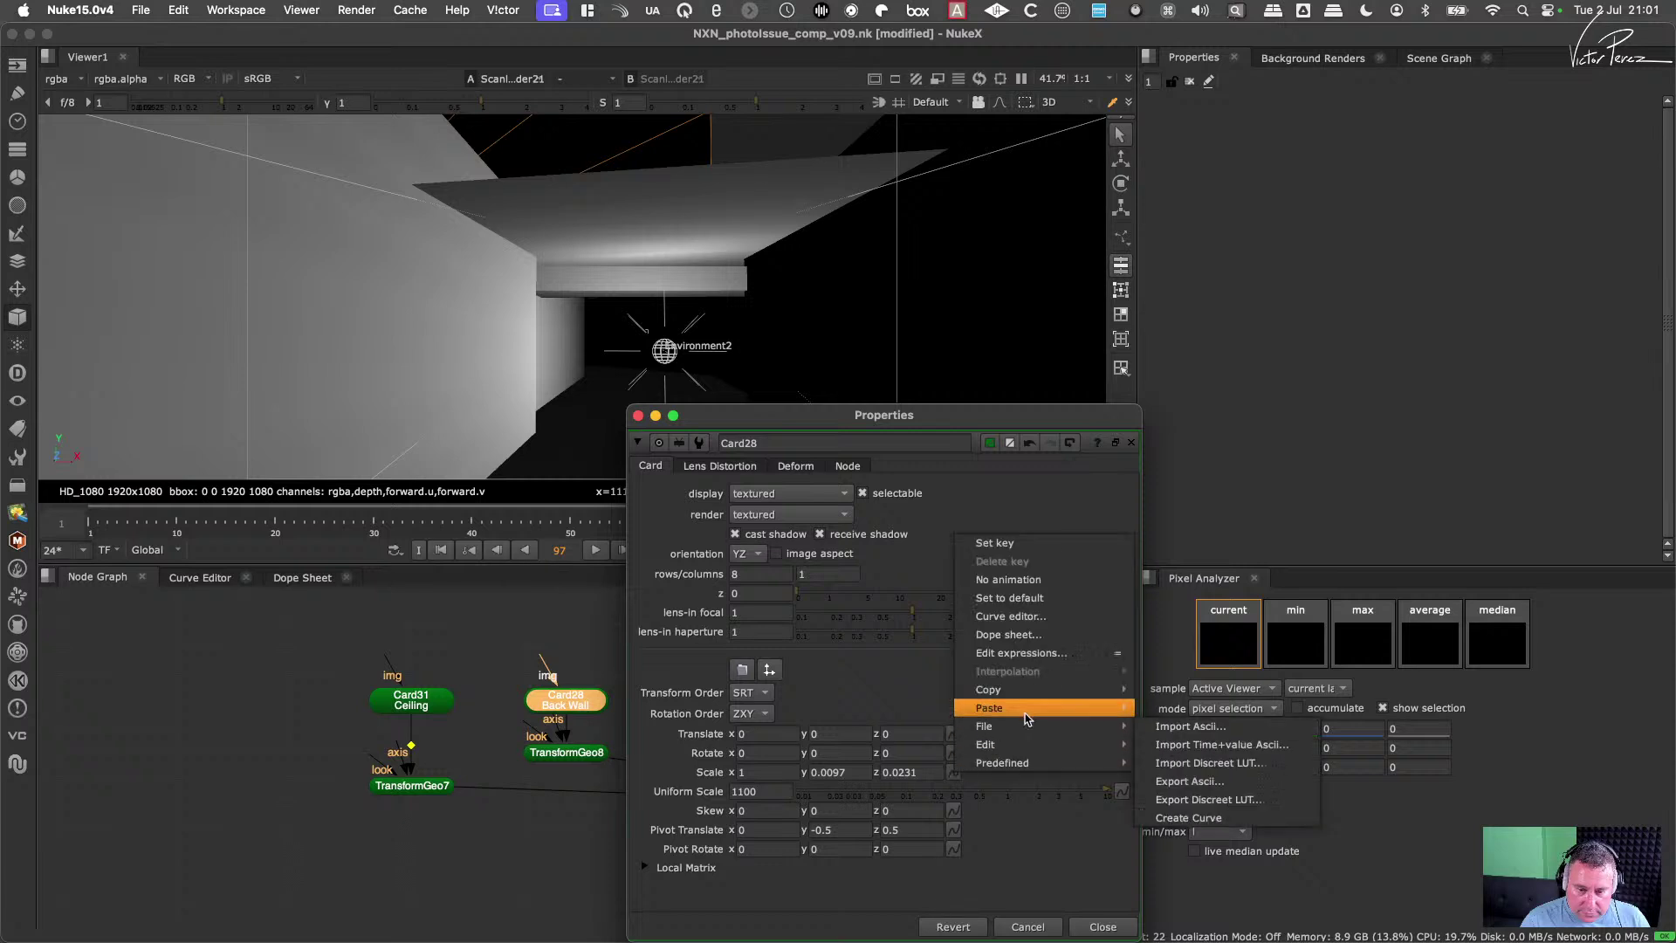
click(1012, 598)
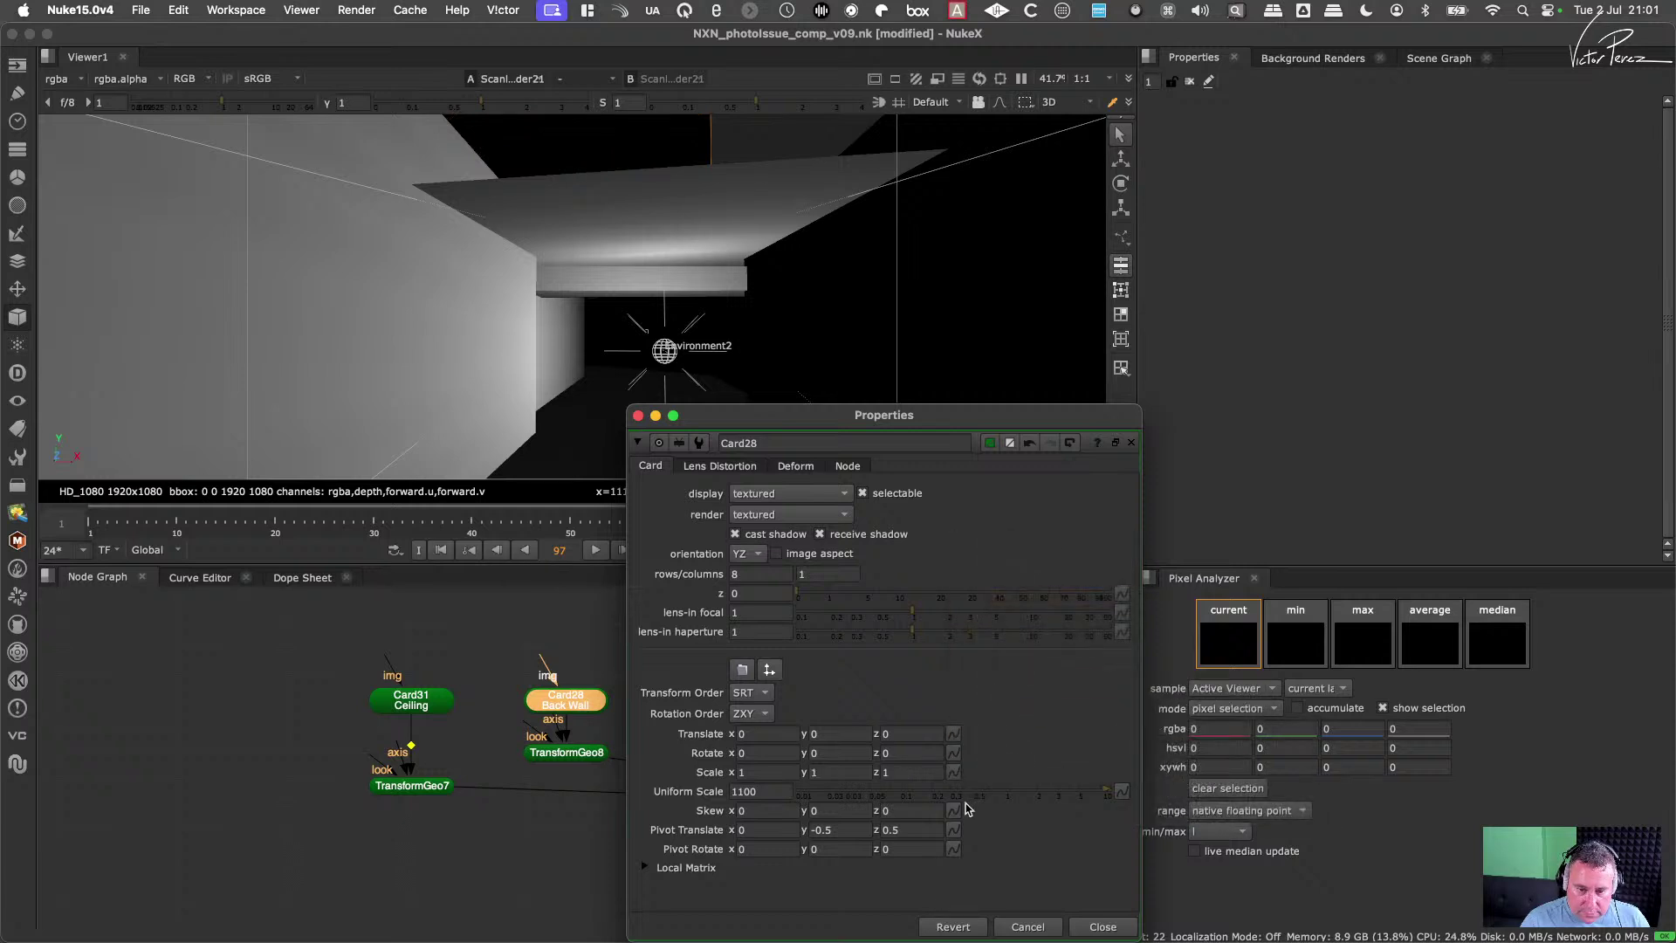
click(1121, 790)
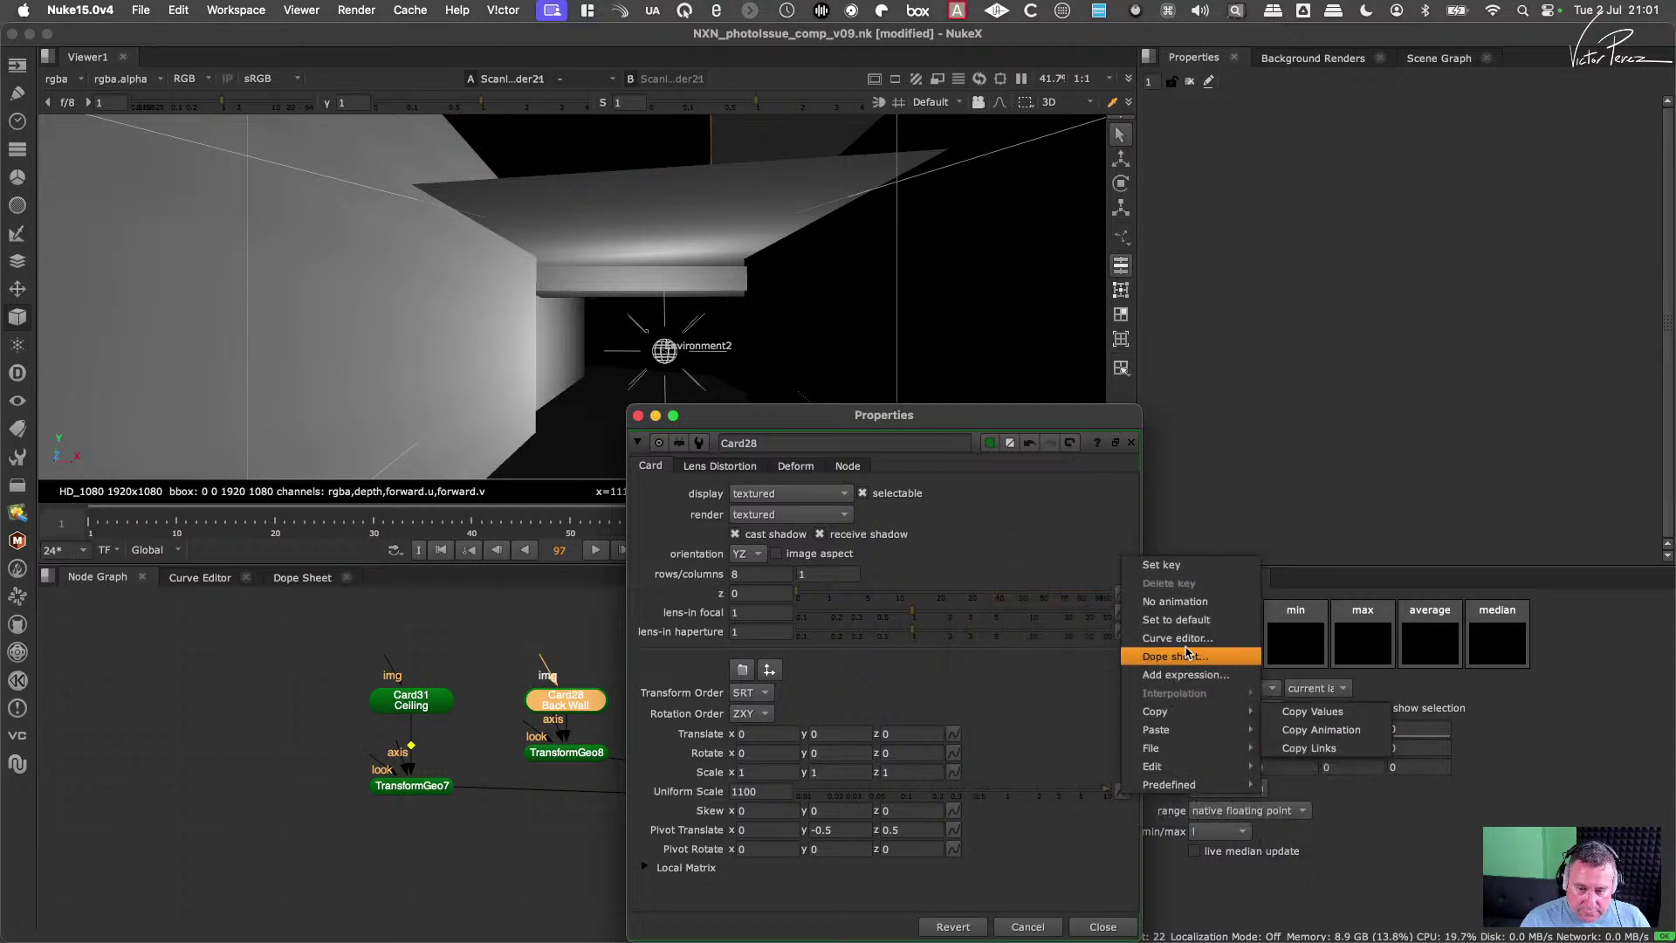
click(1174, 619)
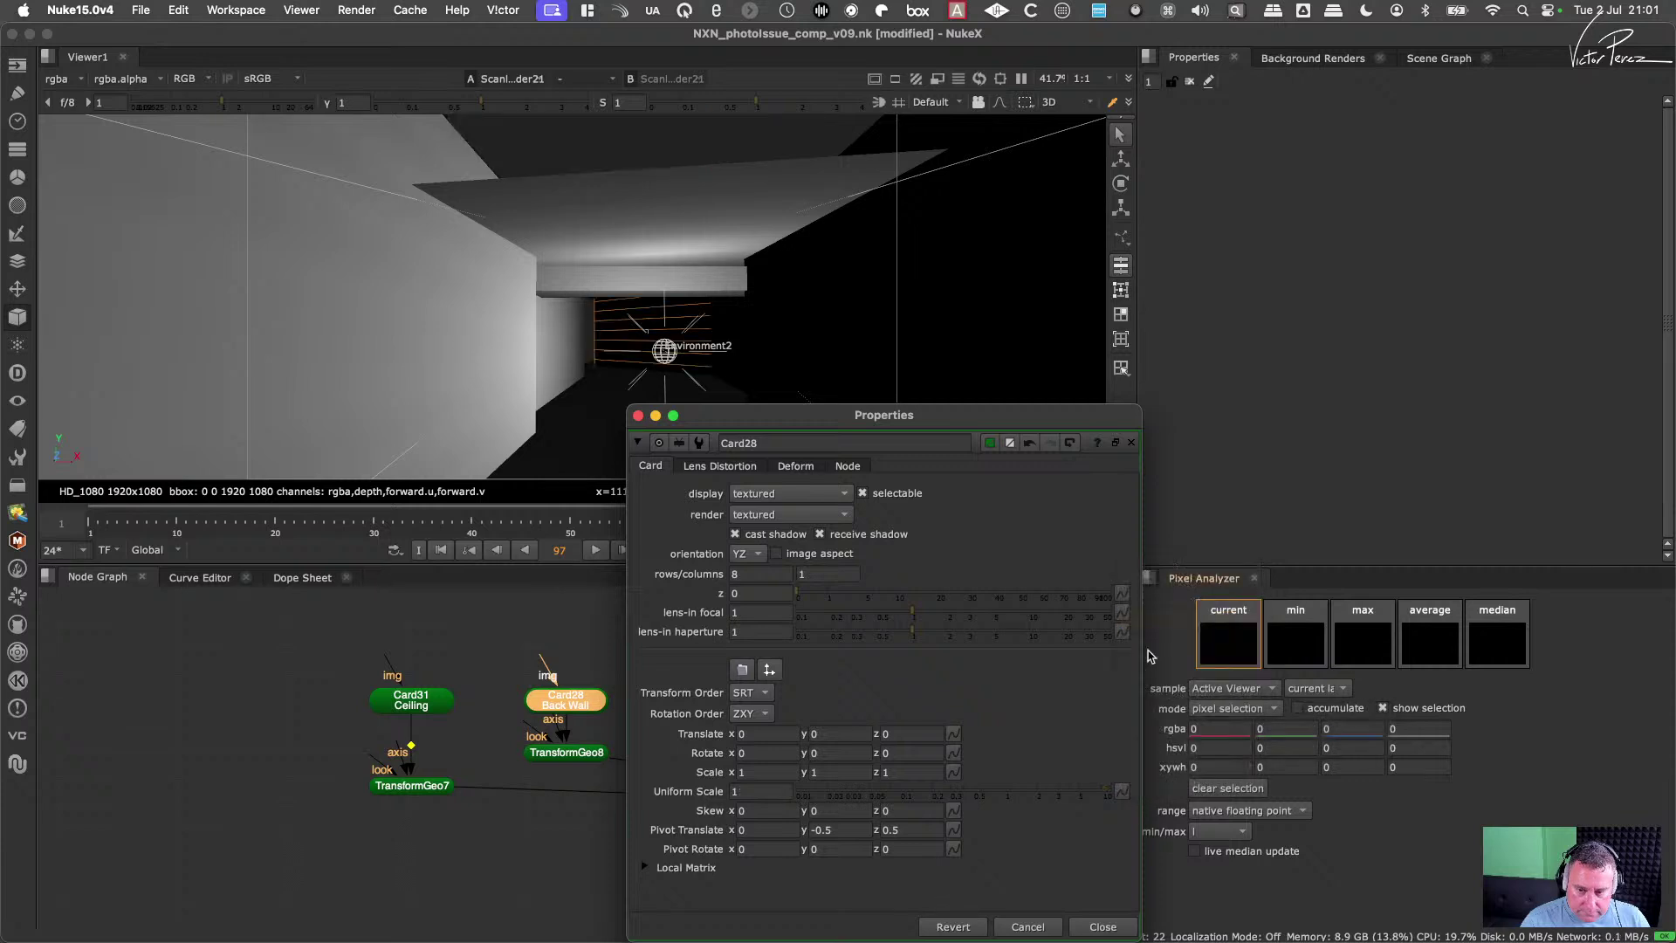
Step: Reset Card28's pivot translate to default, set its Z rotation to 180 to flip the Back Wall, and close its properties
click(953, 830)
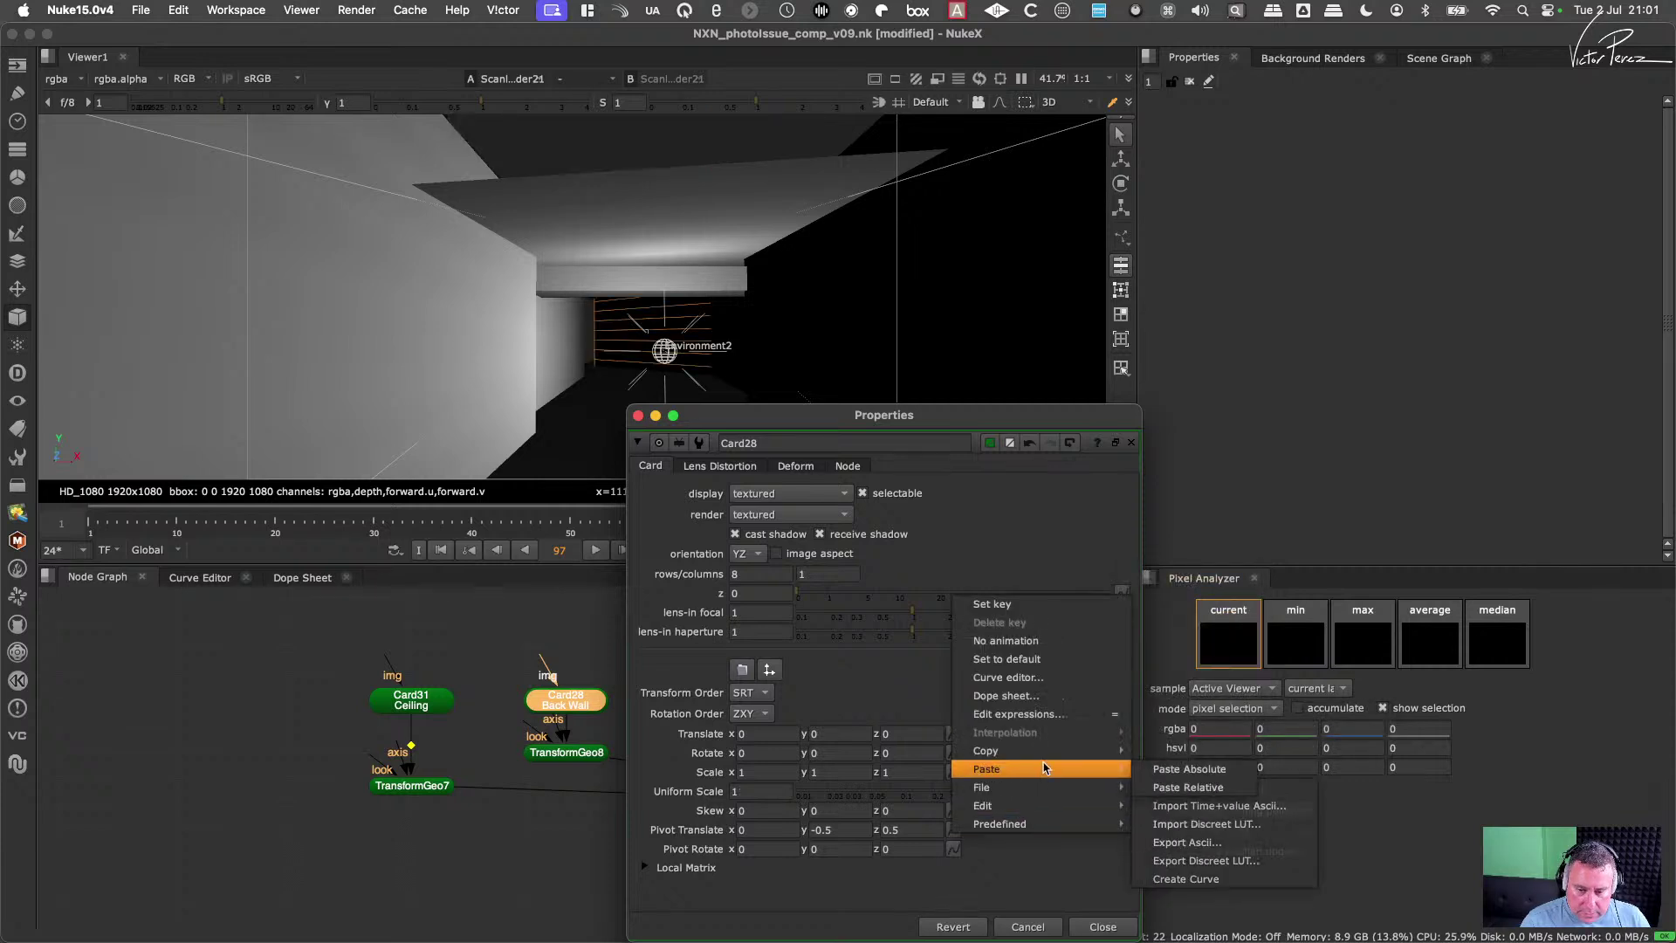
click(1013, 658)
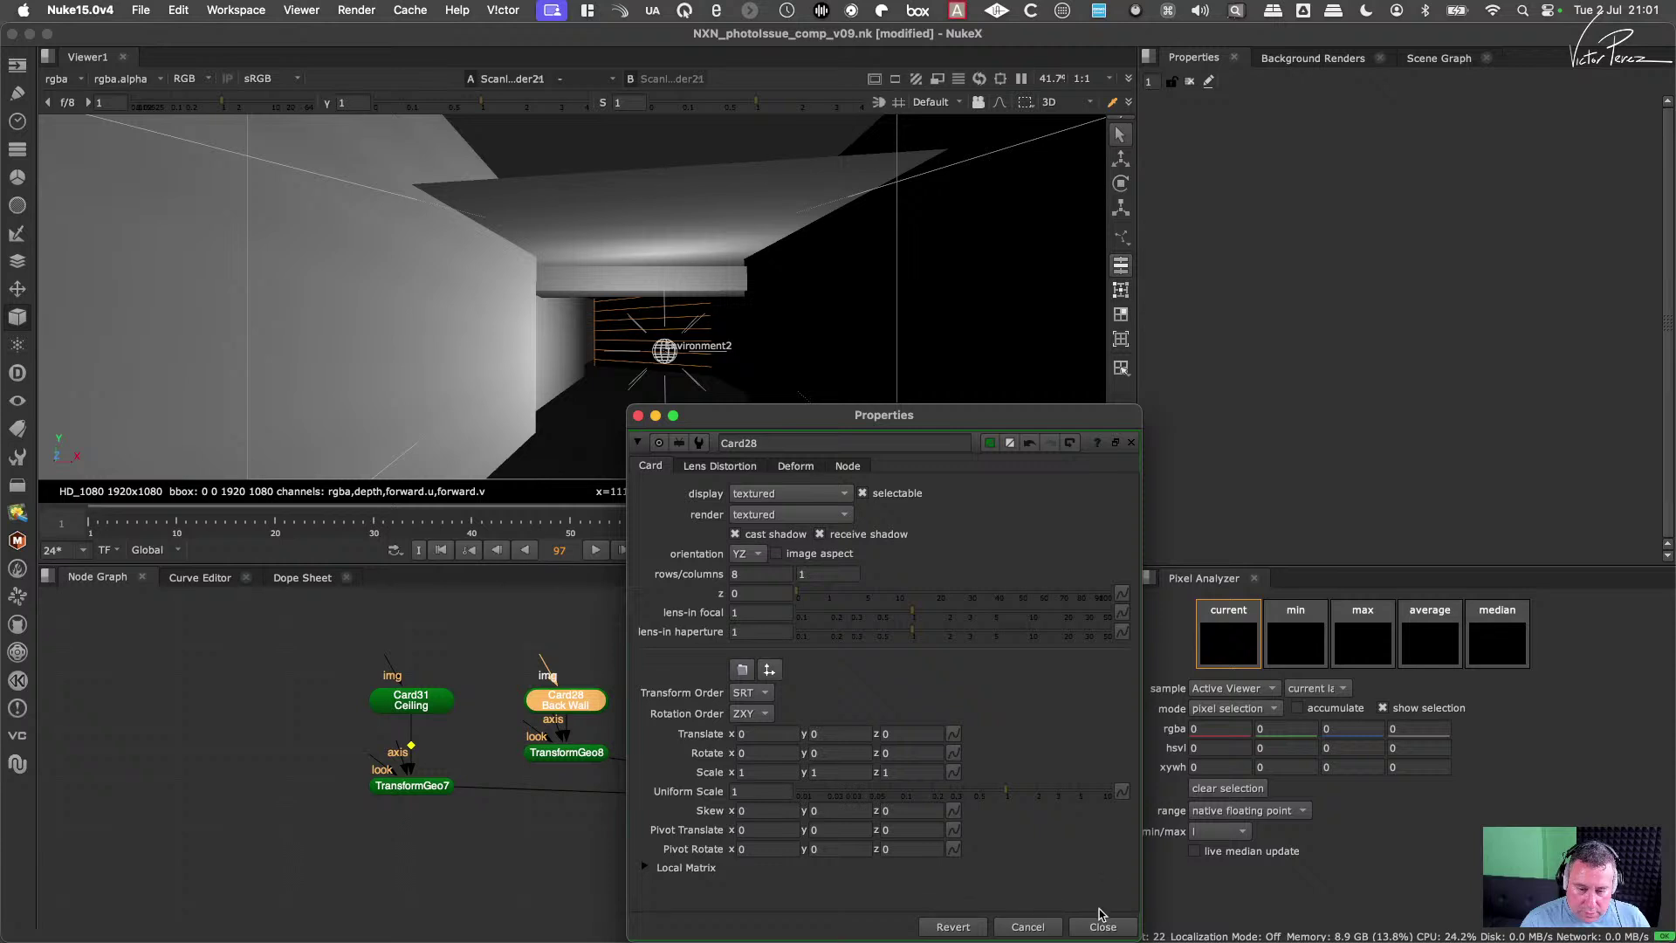
click(880, 751)
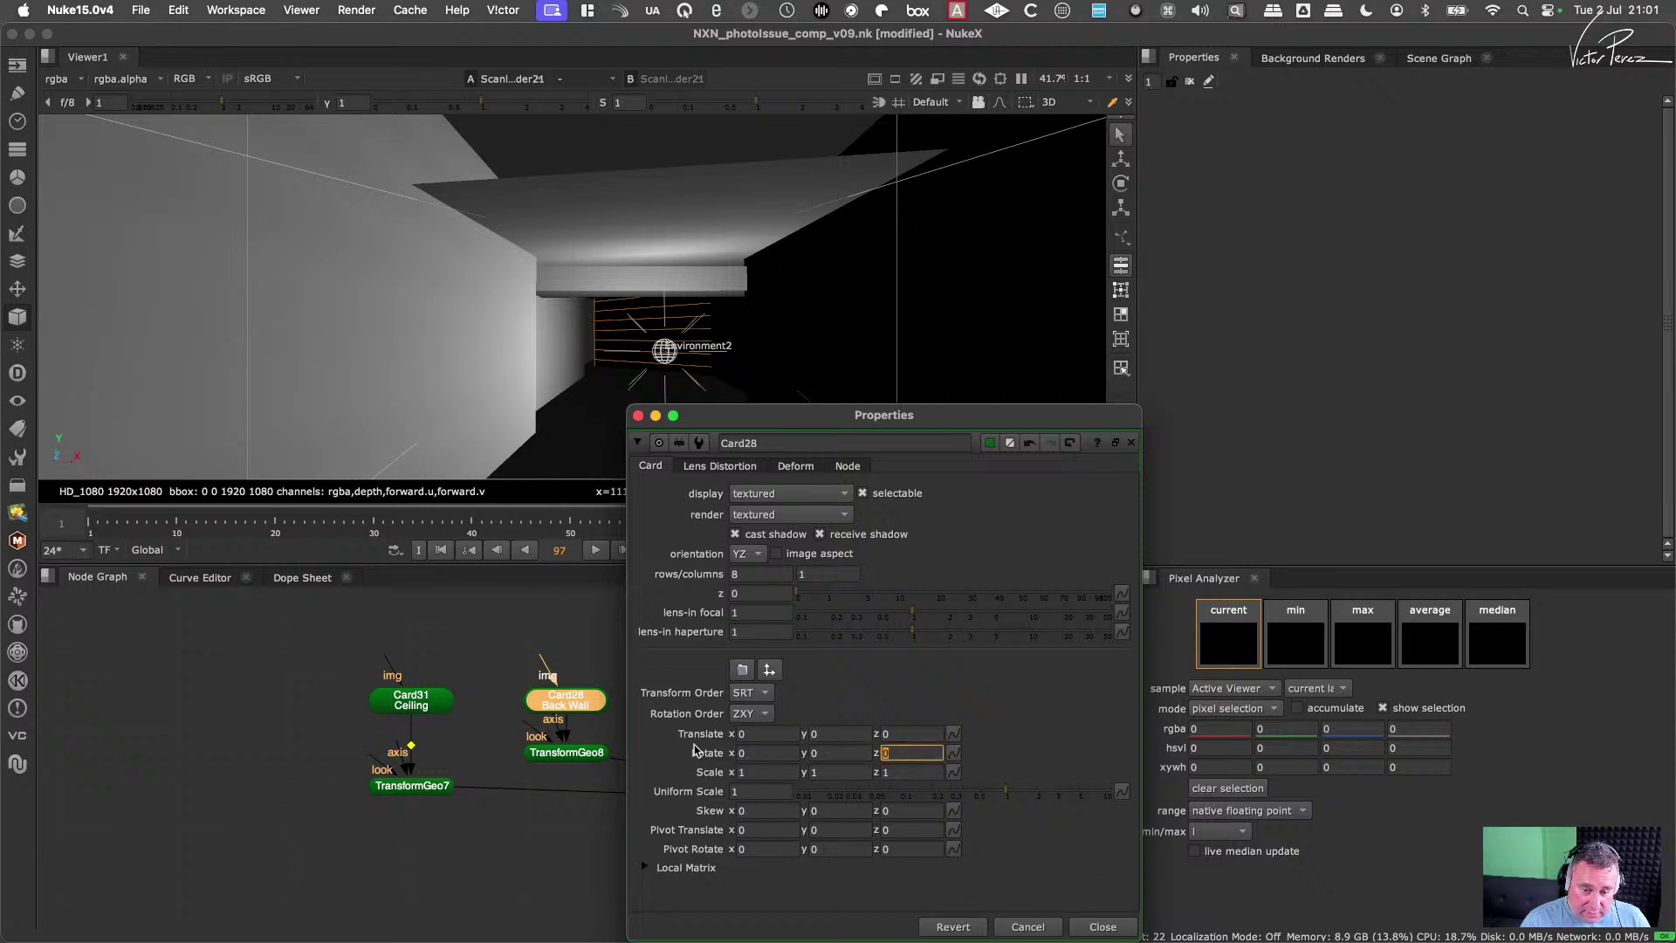
text(180)
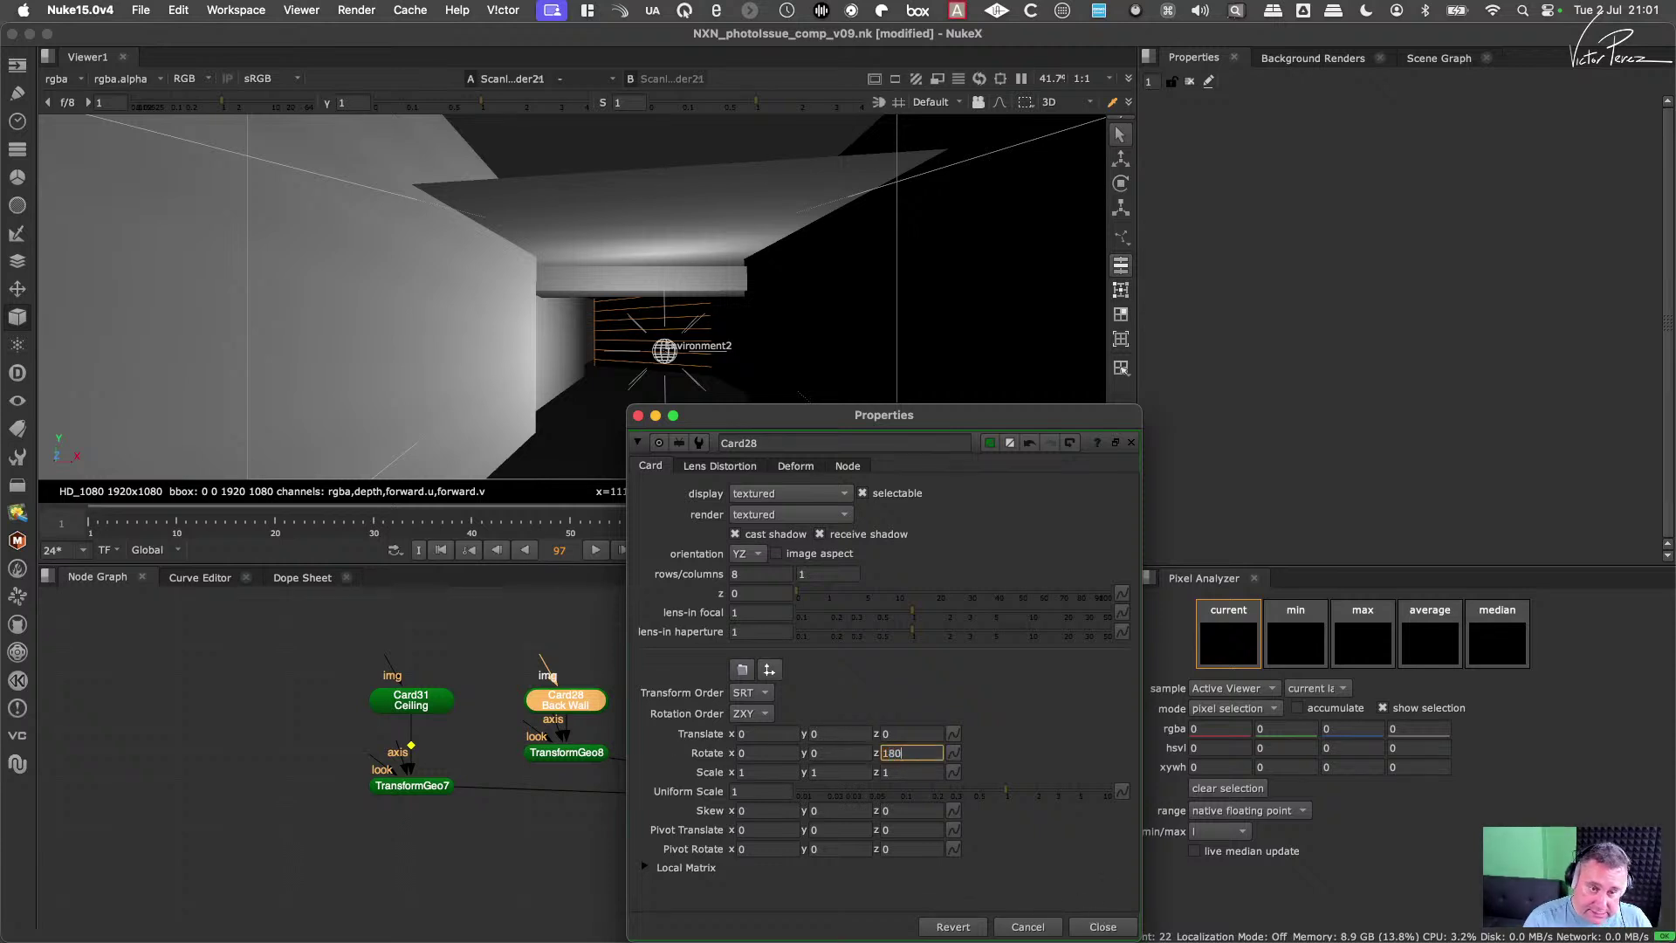
key(Return)
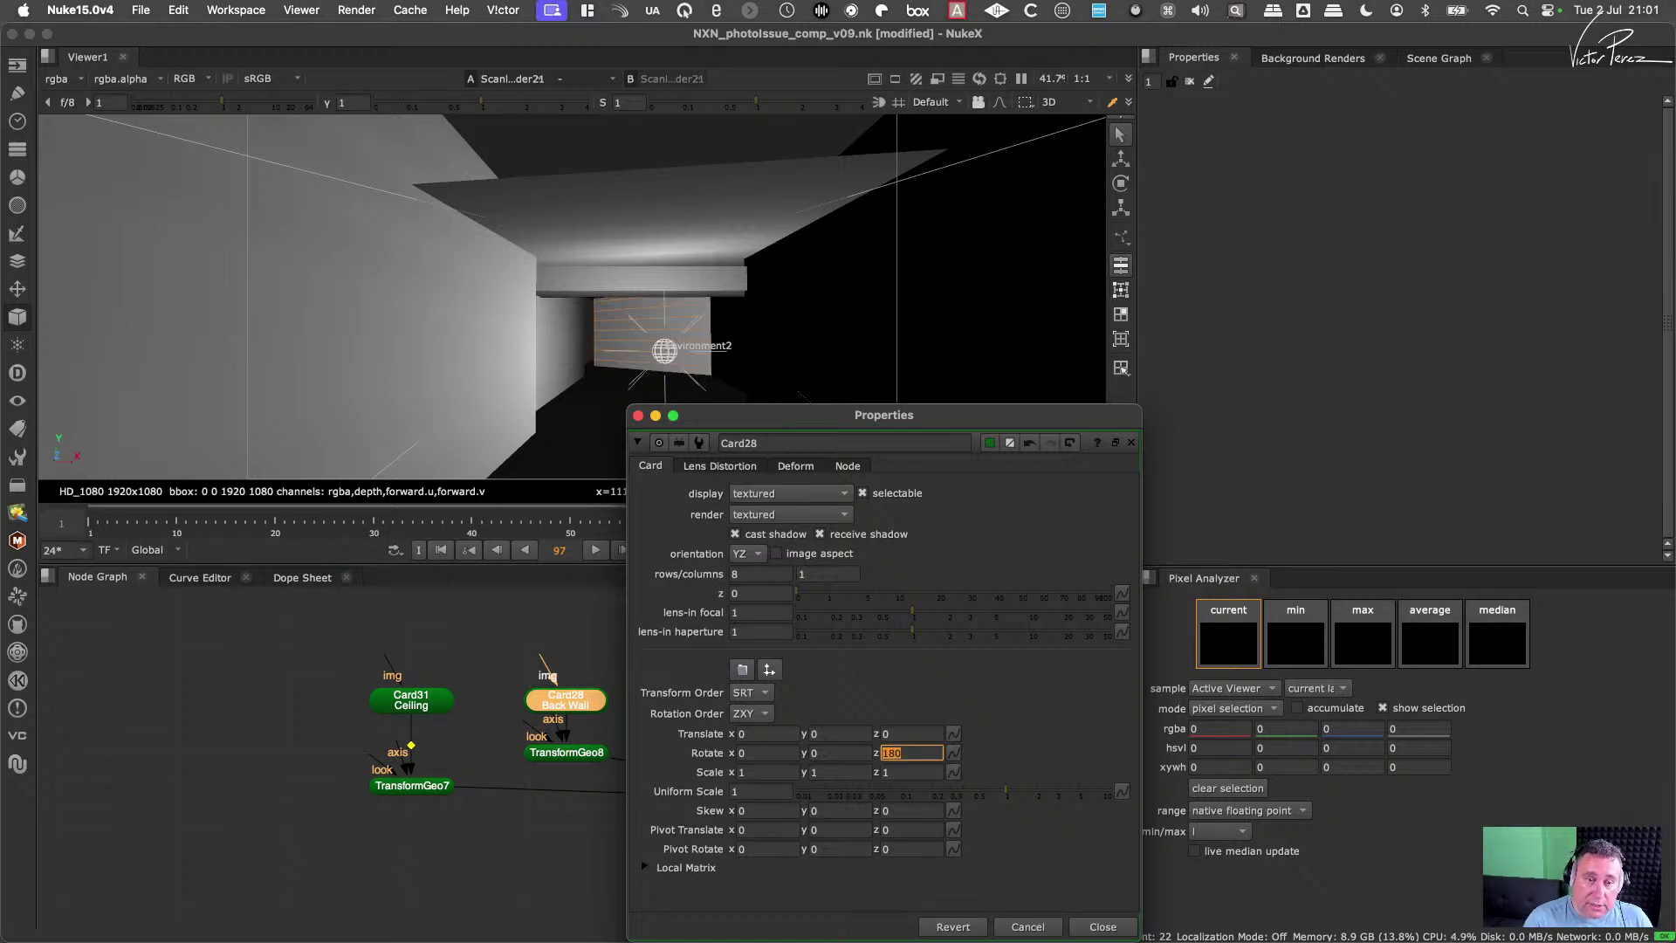
key(Escape)
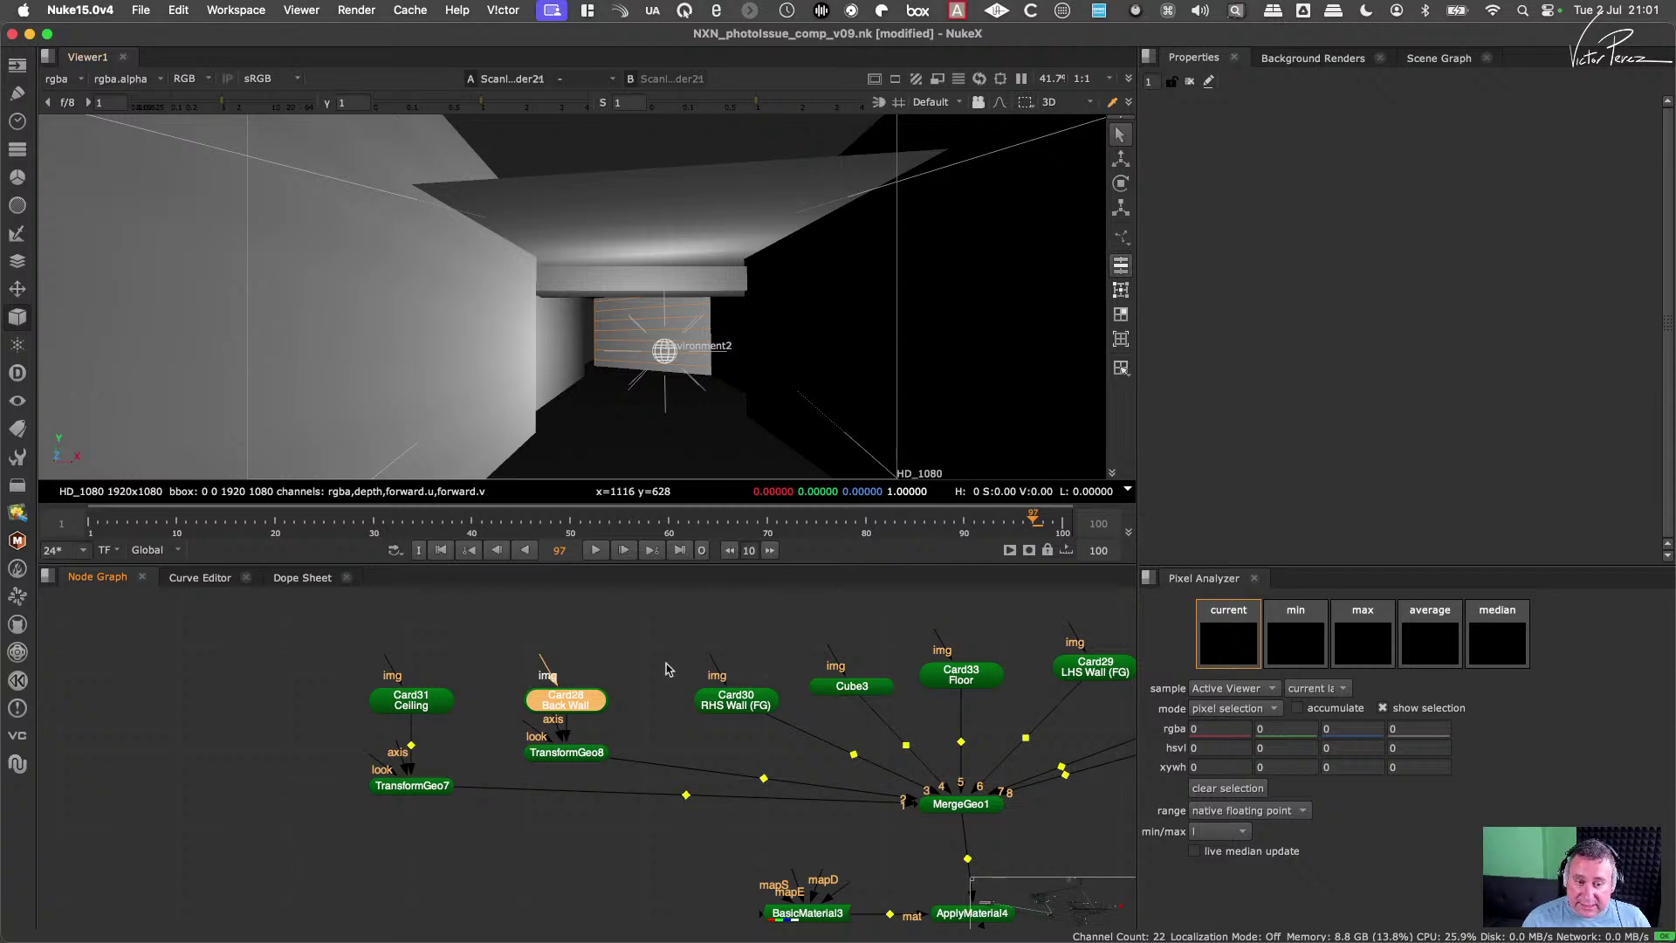
Step: Add a TransformGeo node below the RHS Wall (FG) card (Card30), connected between the card and MergeGeo1
middle_drag(689, 731, 564, 749)
click(637, 725)
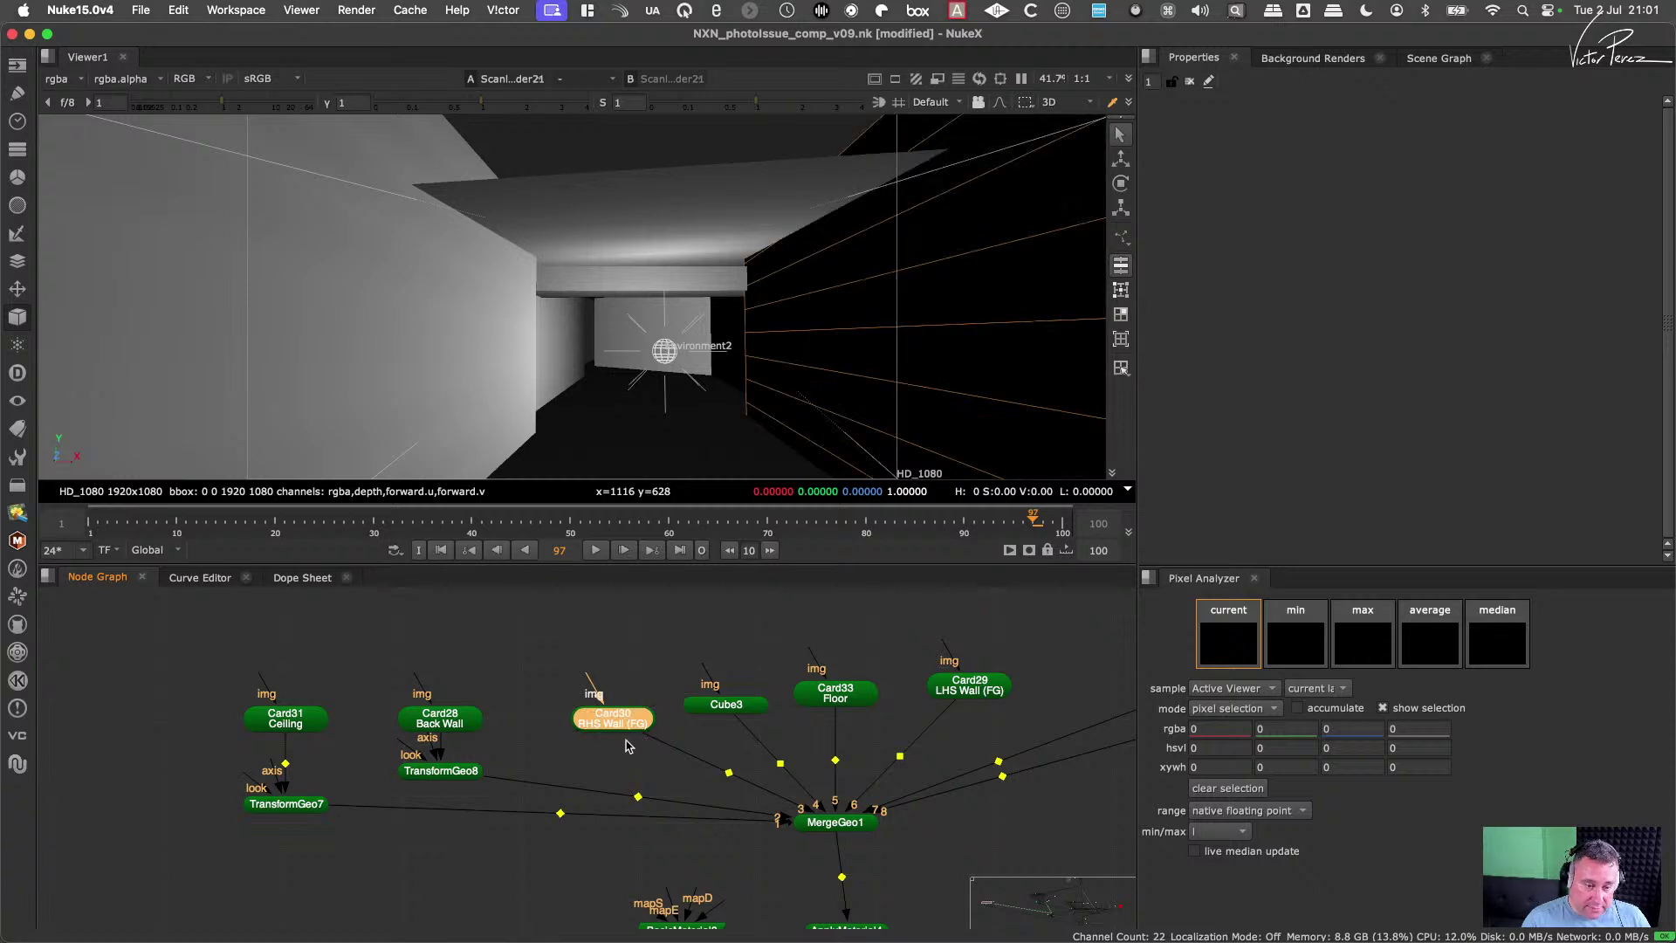
key(Tab)
text(tranf)
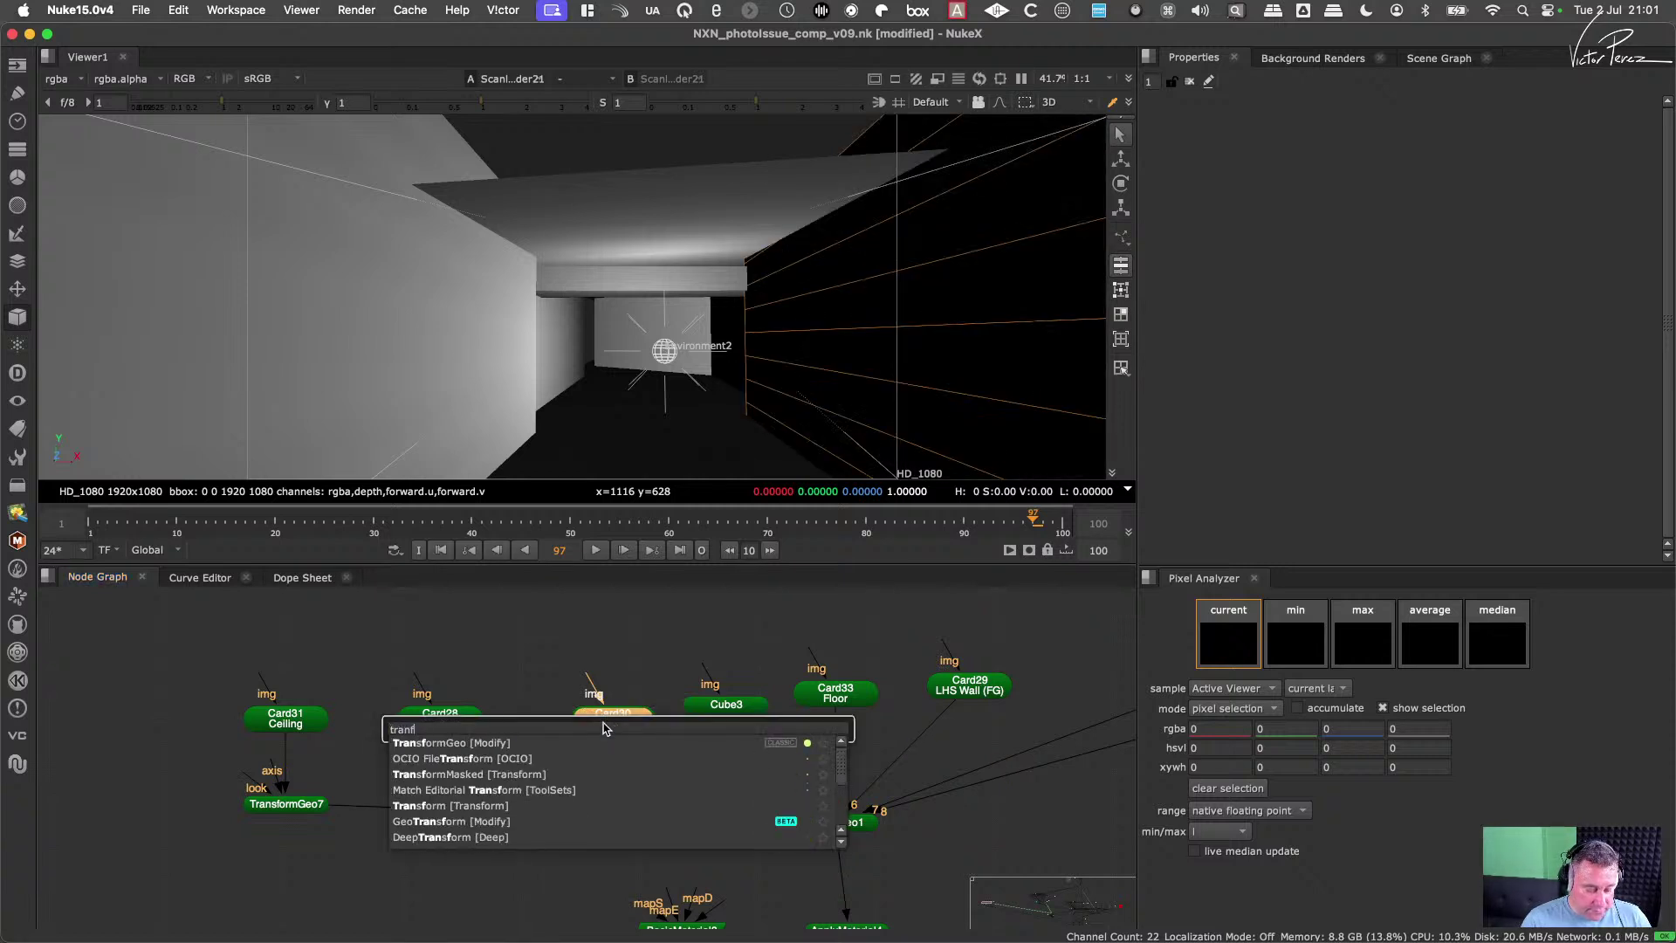
click(458, 744)
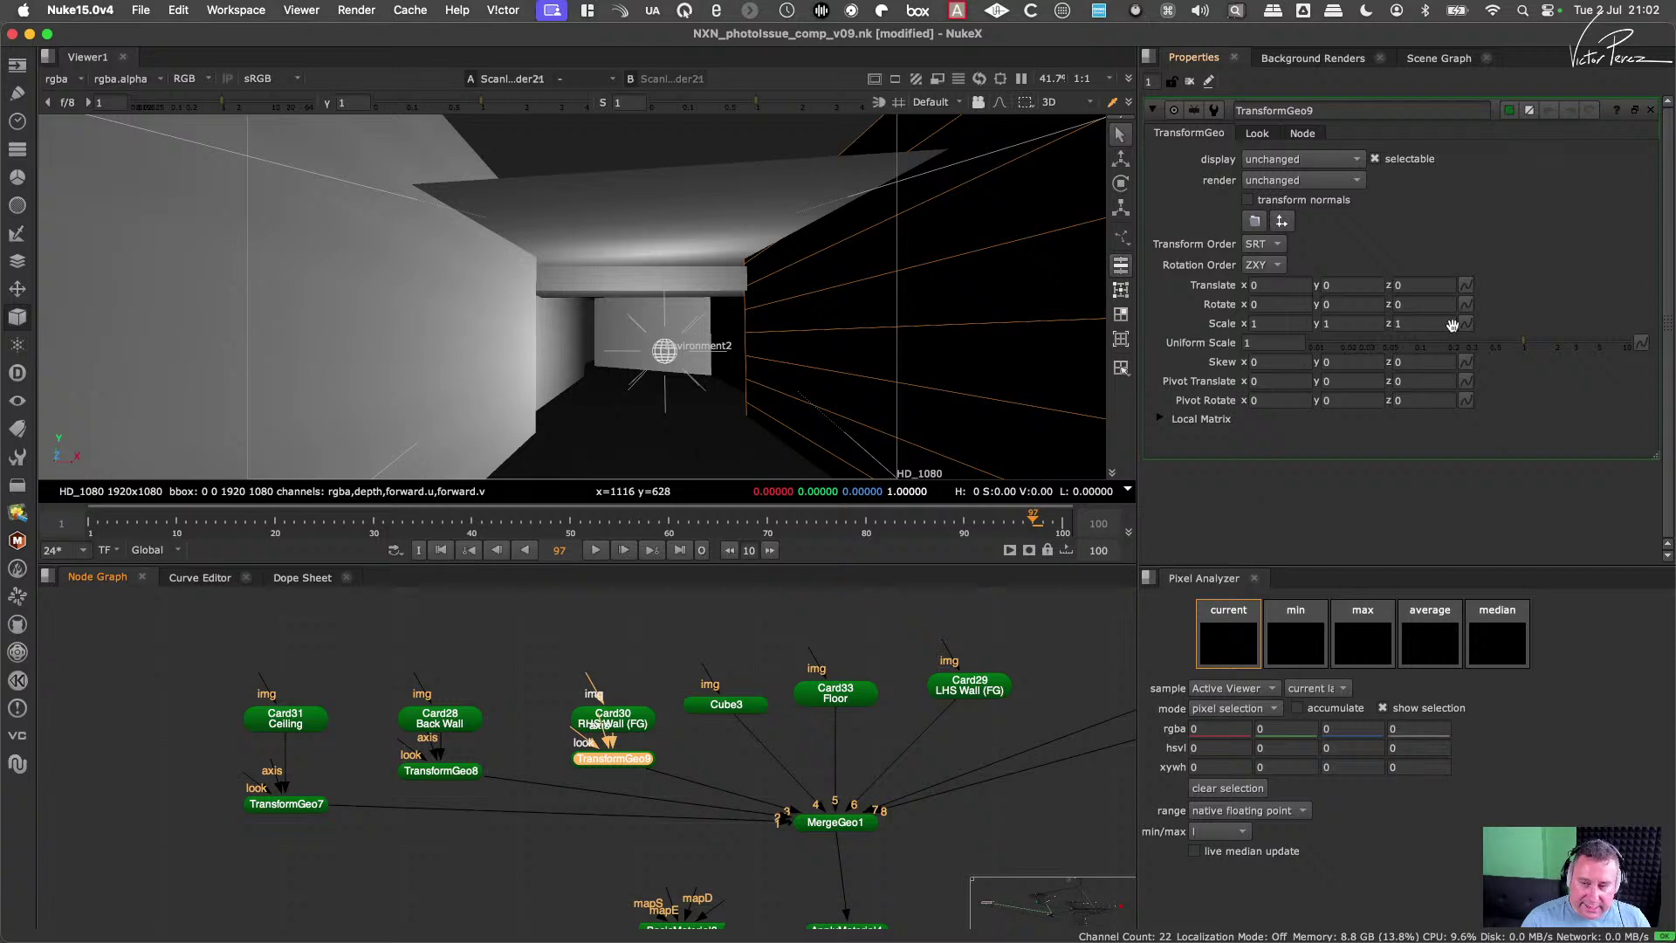
Step: Open Card30 and TransformGeo9 in separate floating properties windows and copy Card30's translate values onto TransformGeo9
key(ctrl)
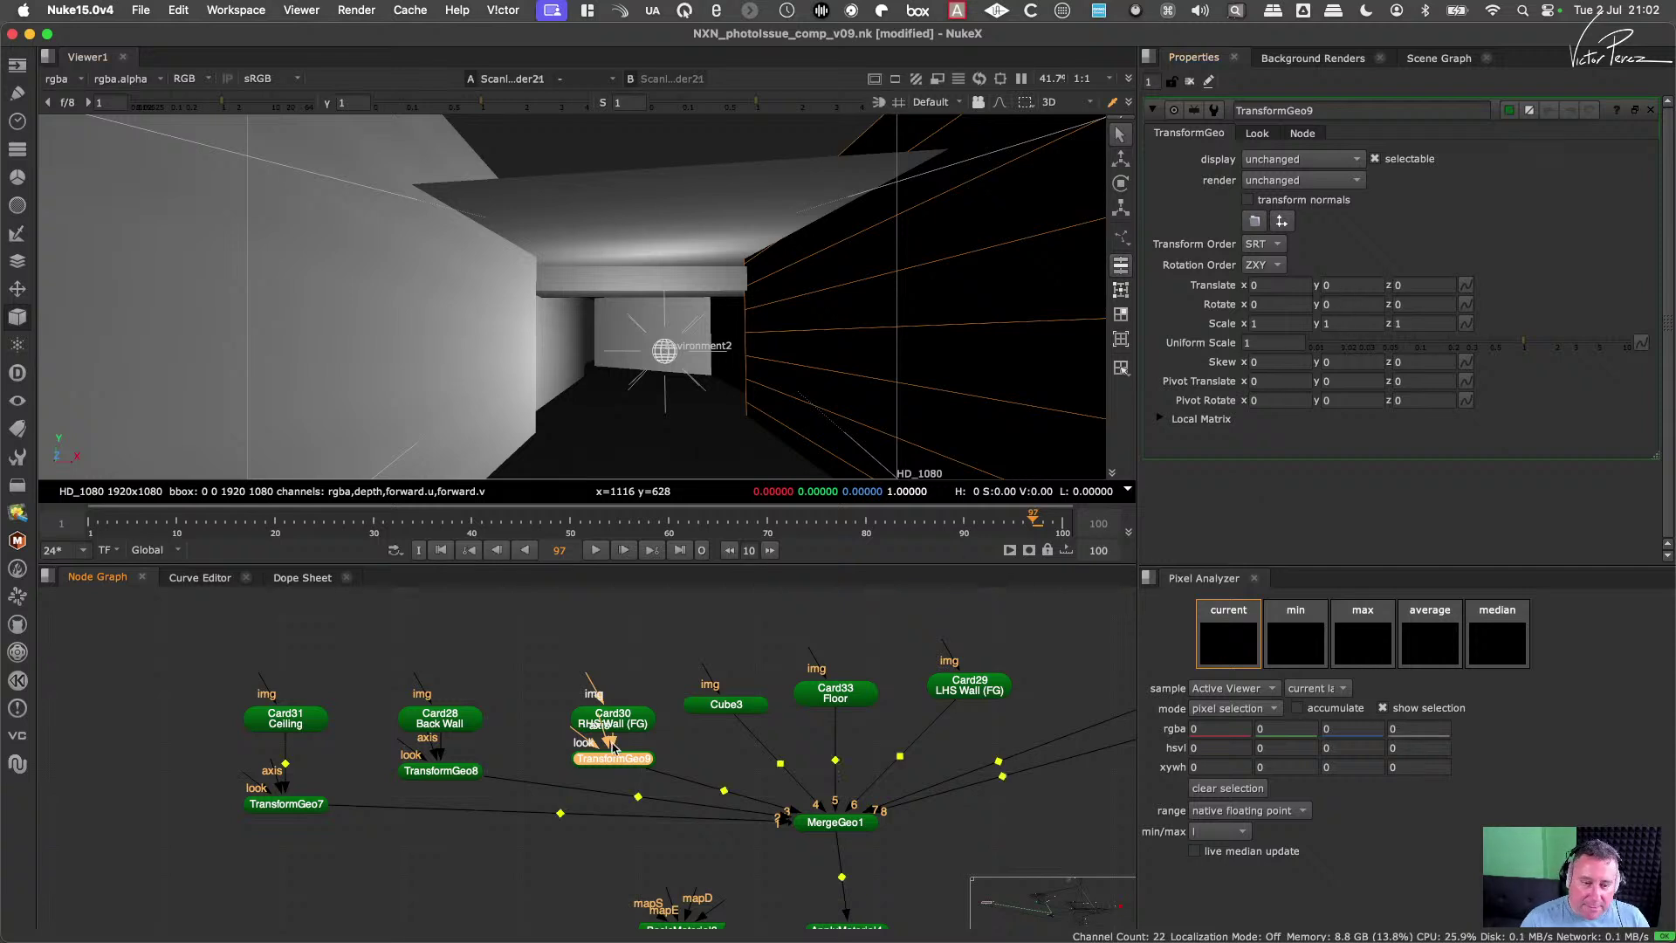
ctrl+double_click(617, 722)
ctrl+double_click(628, 757)
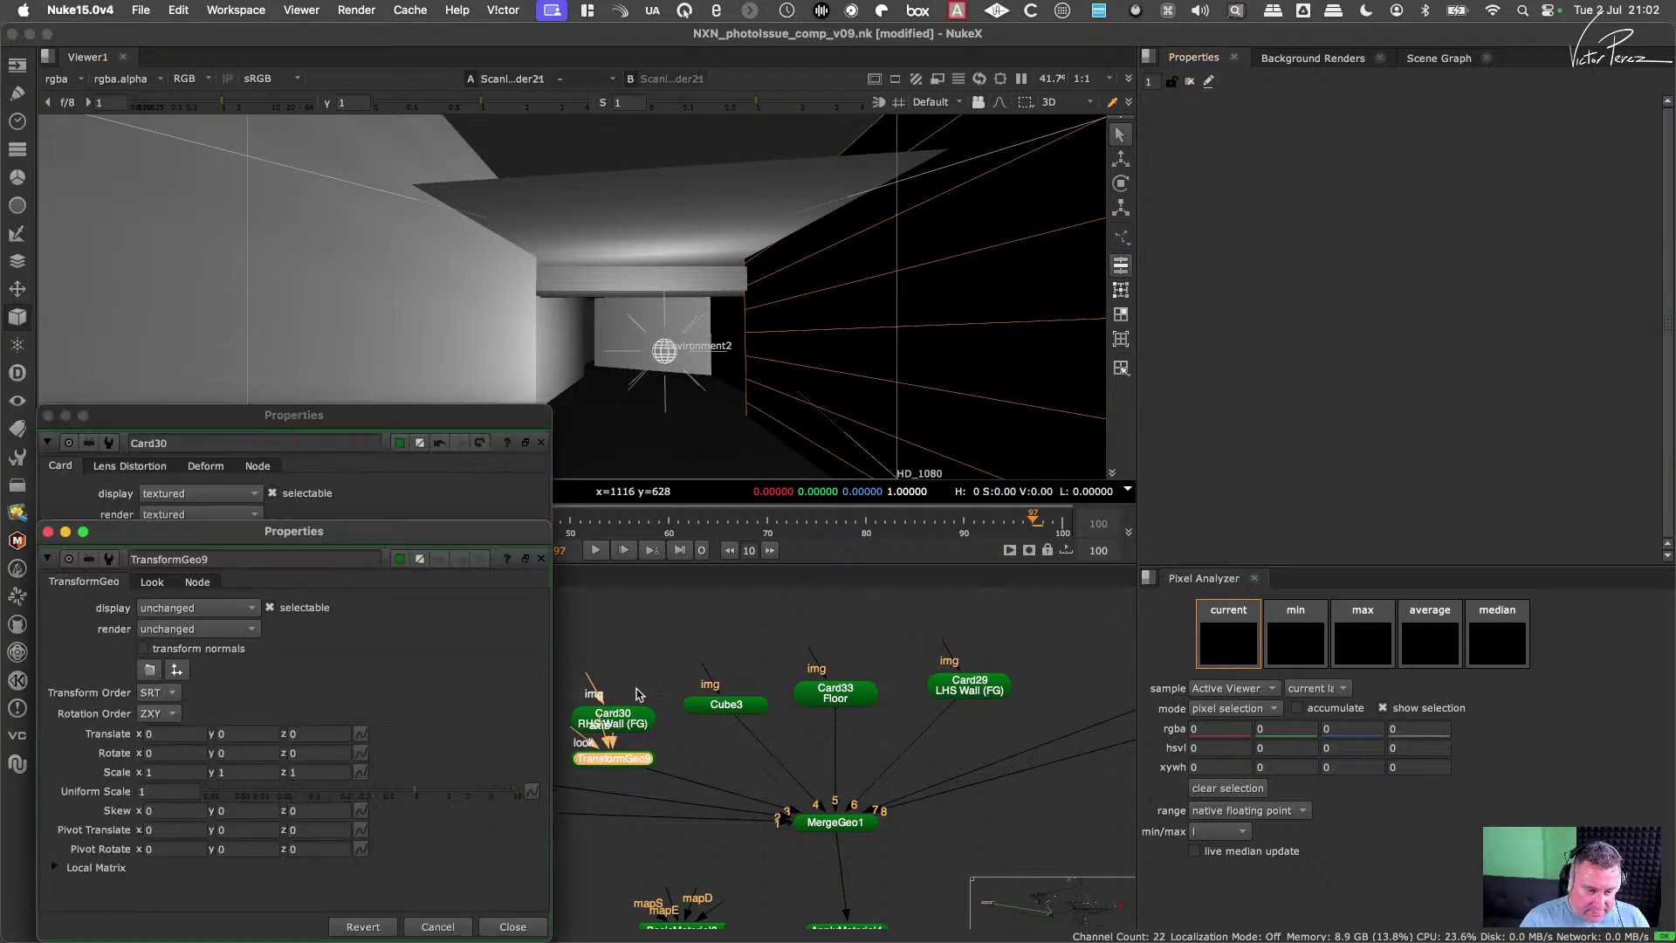
drag(452, 517, 1022, 441)
click(371, 731)
drag(364, 731, 741, 641)
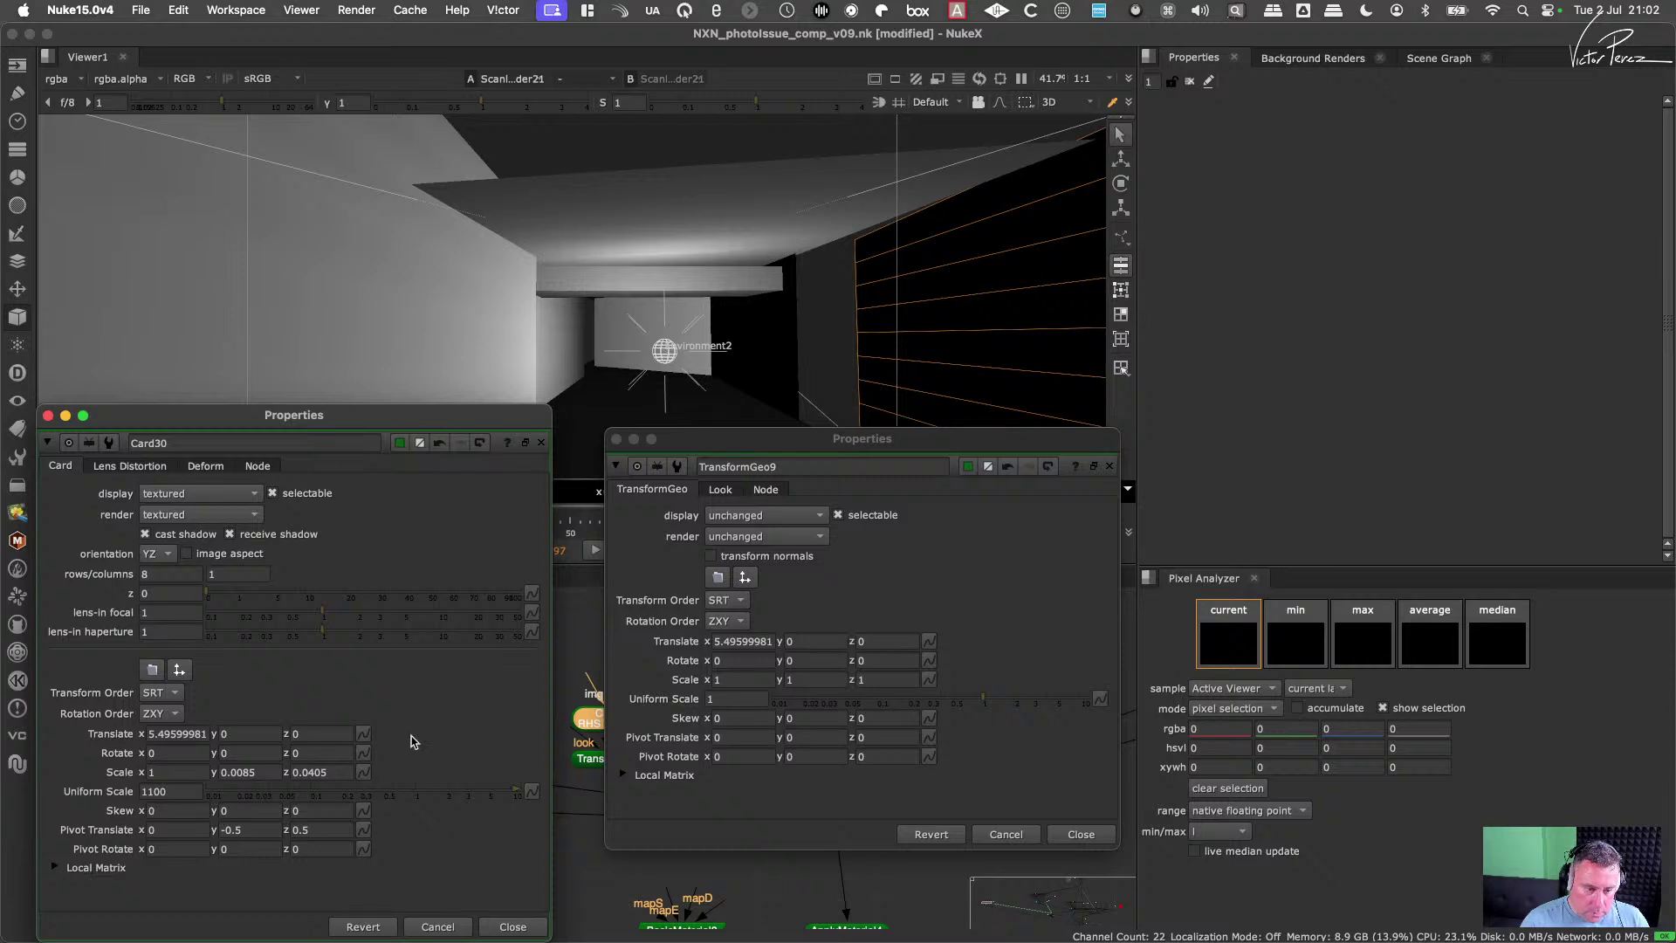
Step: Copy Card30's scale (1, 0.0085, 0.0405), uniform scale of 1100 and pivot translate (Y -0.5, Z 0.5) onto TransformGeo9
drag(357, 771, 926, 681)
drag(537, 788, 962, 703)
click(389, 791)
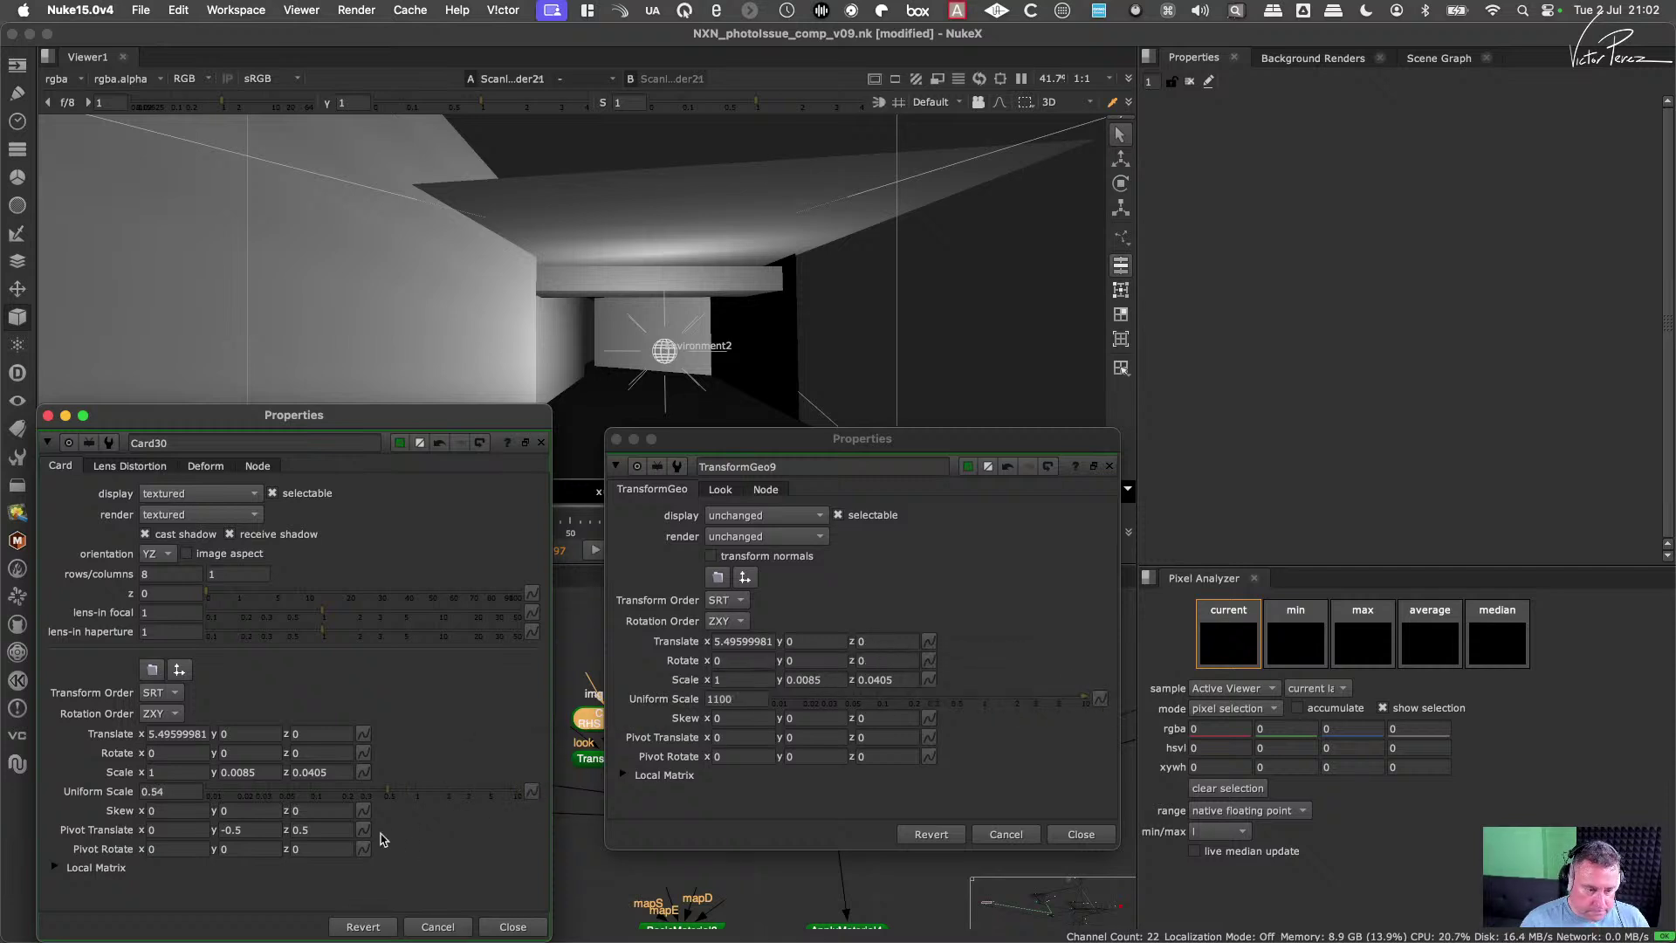
click(420, 793)
drag(366, 829, 928, 737)
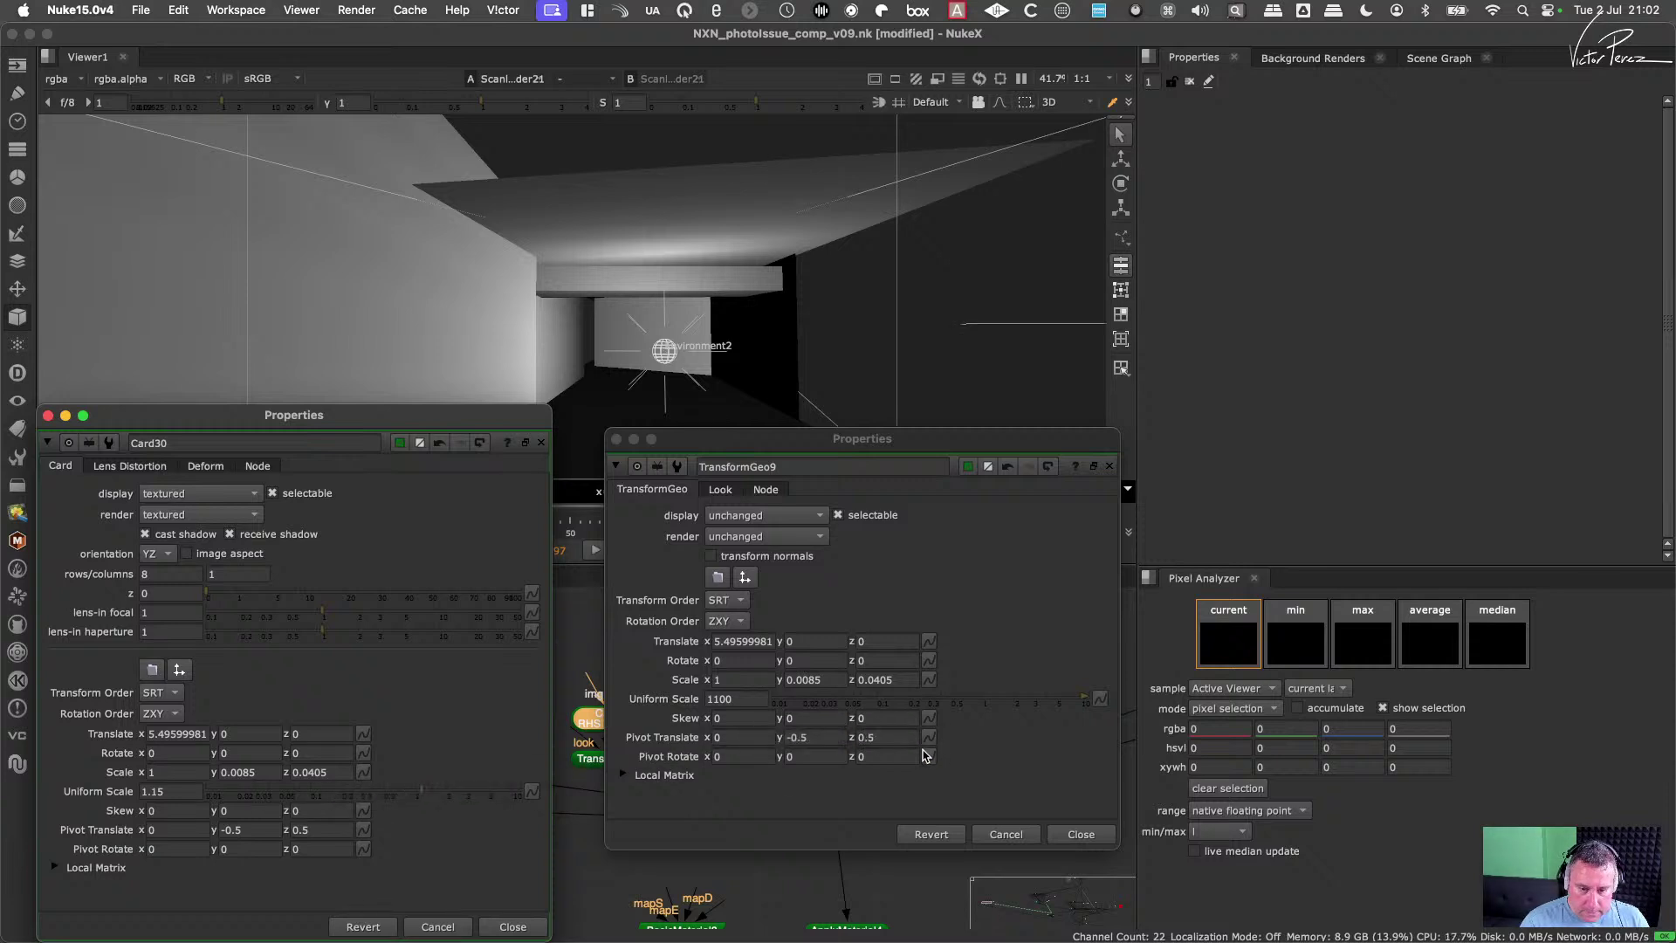
Step: Reset Card30's translate and scale to their default values
click(362, 733)
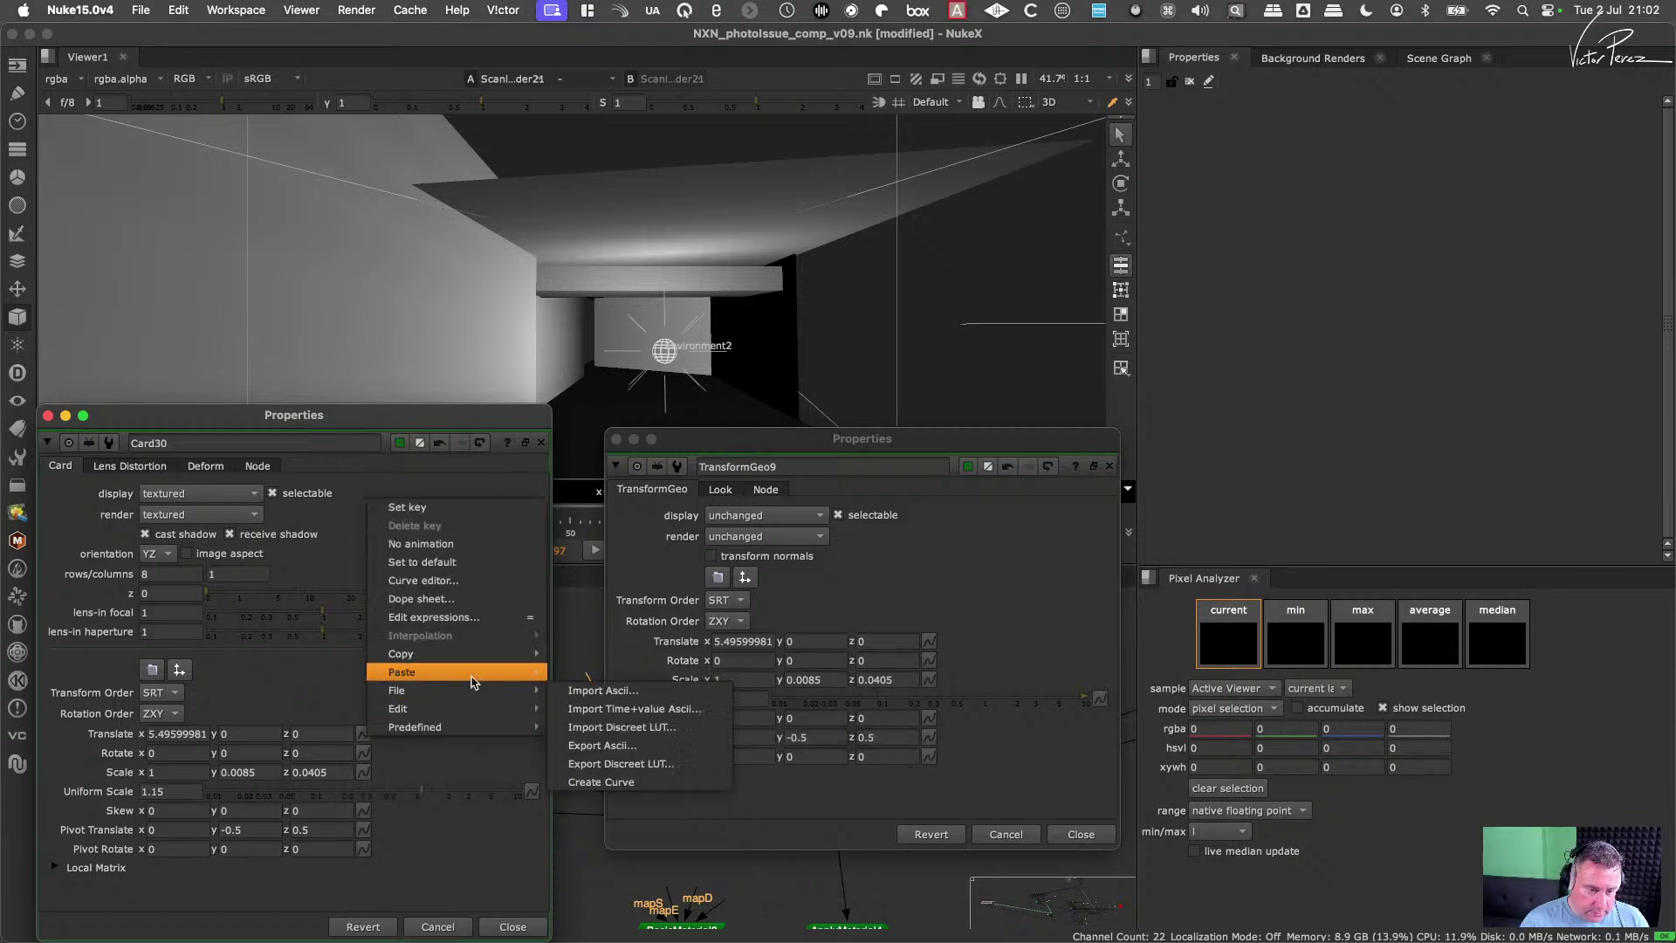
click(449, 562)
click(362, 772)
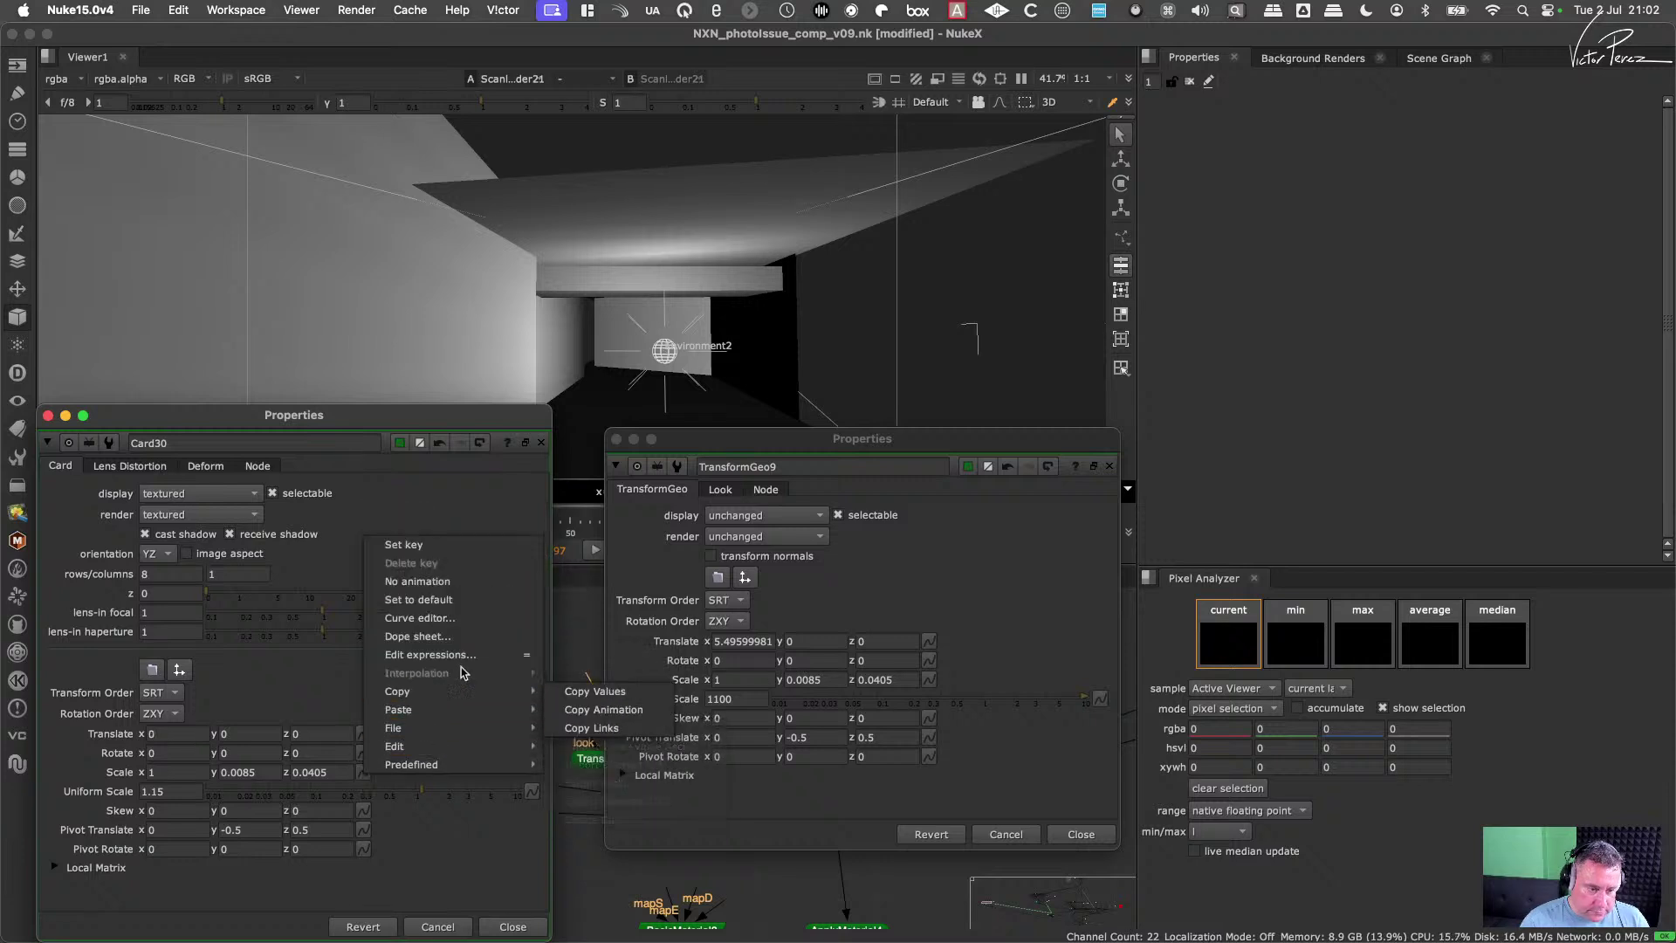
click(457, 600)
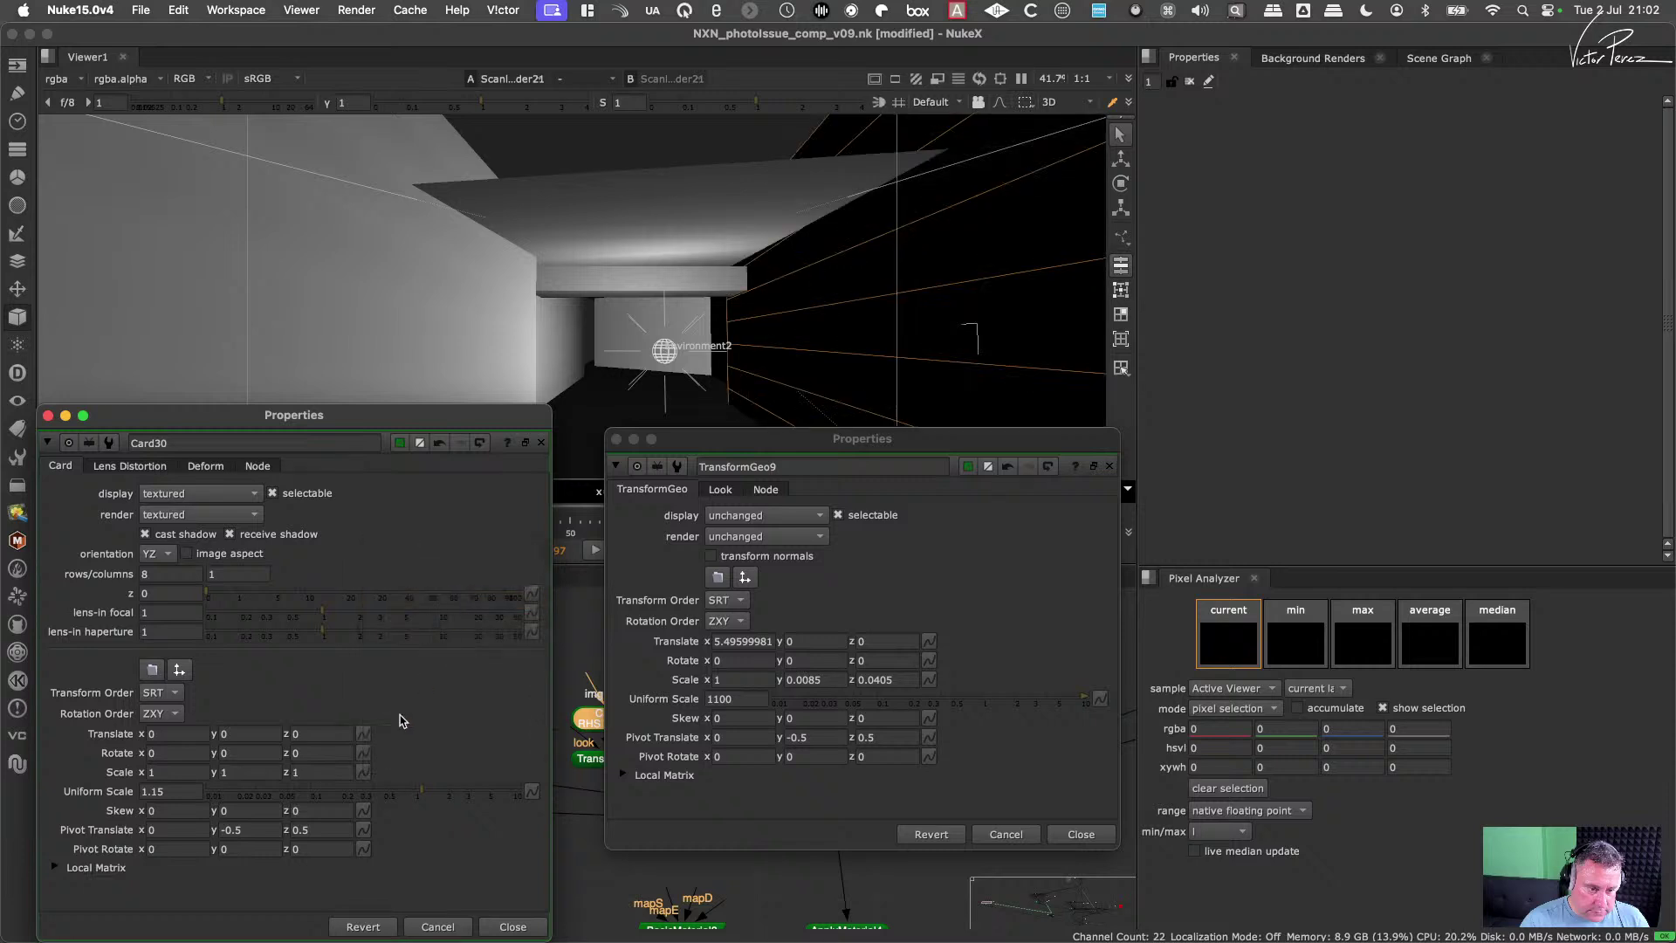
click(529, 788)
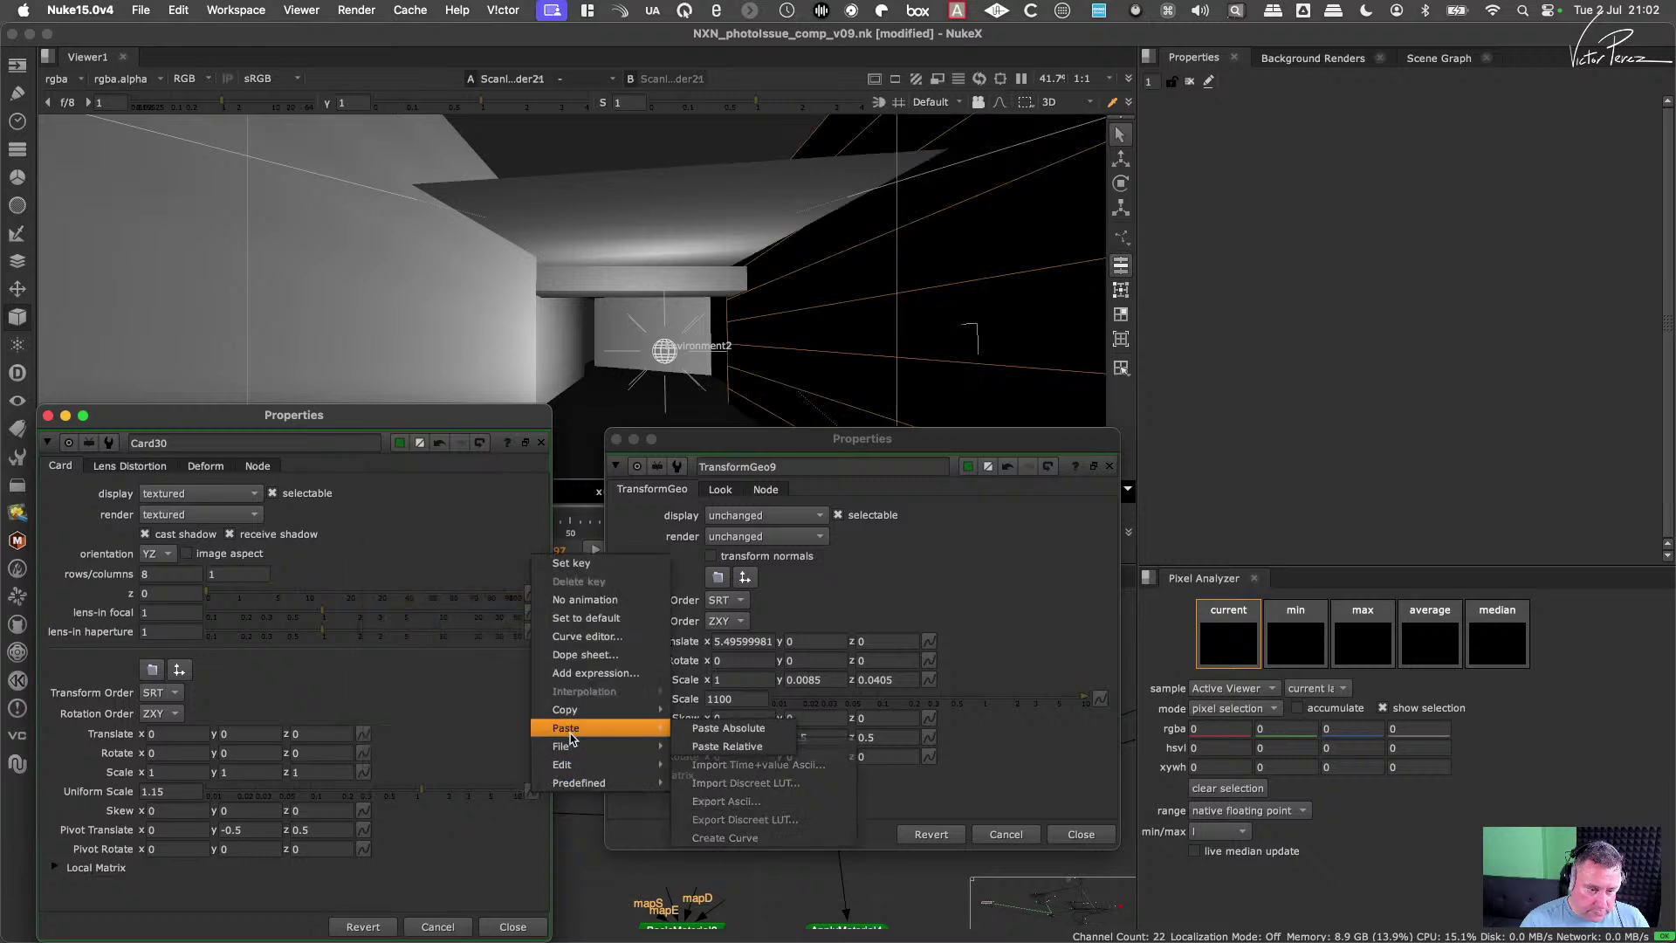
click(444, 705)
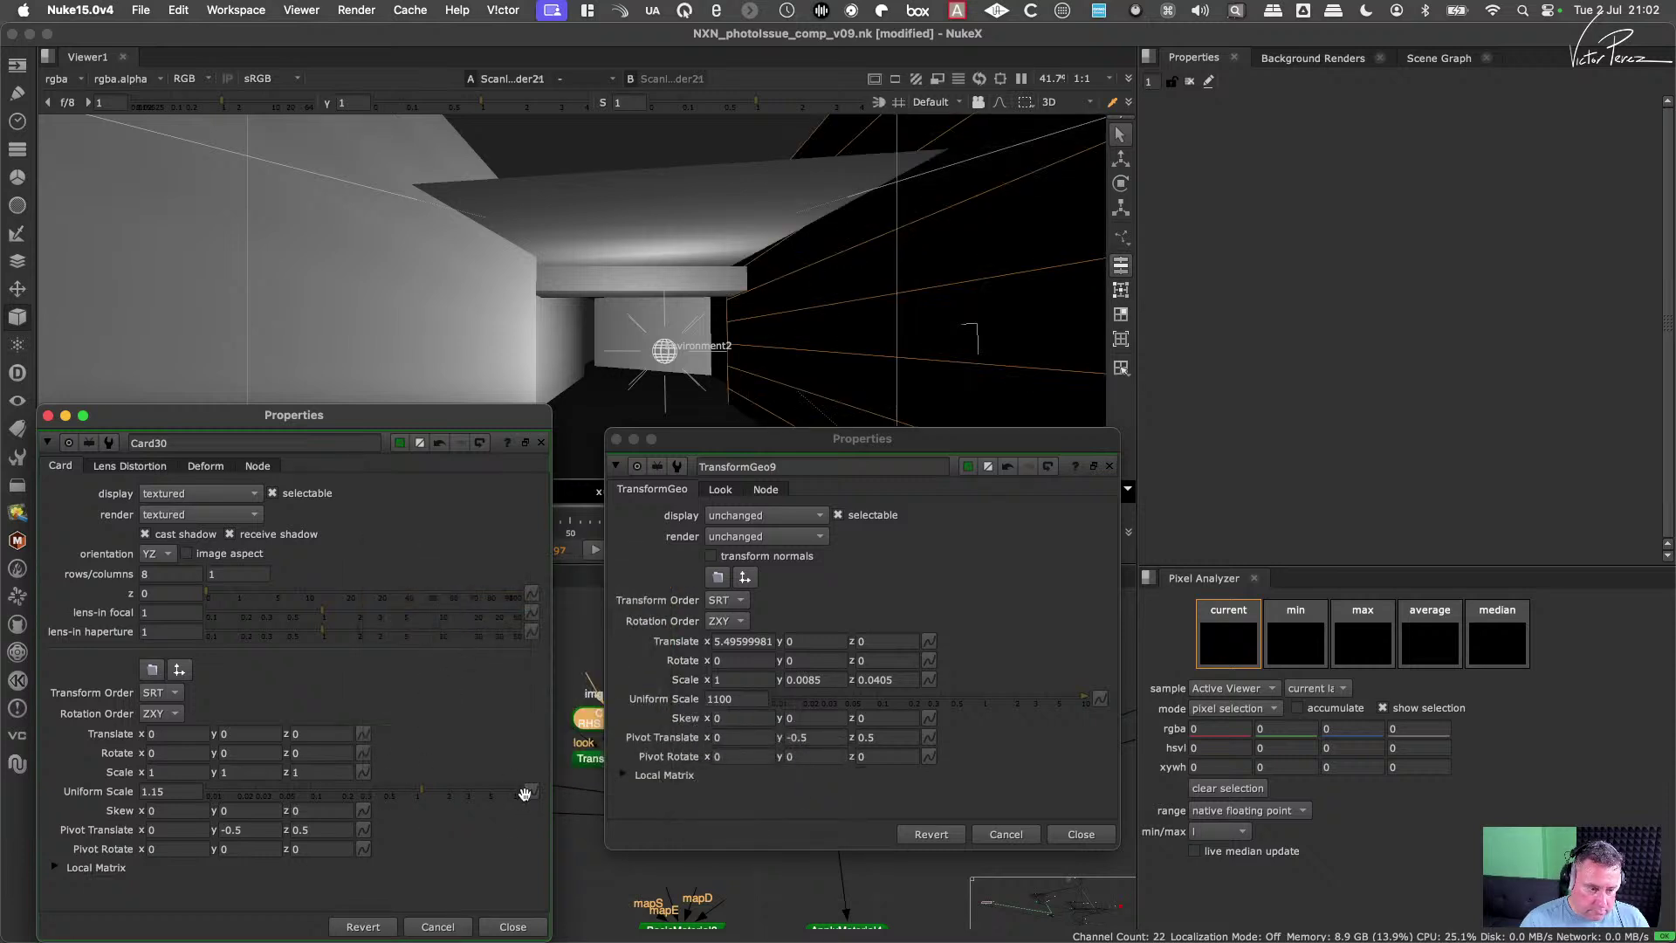
Step: Copy Card30's uniform scale of 1.15 onto TransformGeo9 and try to restore the node's previous uniform scale
drag(528, 792, 1098, 712)
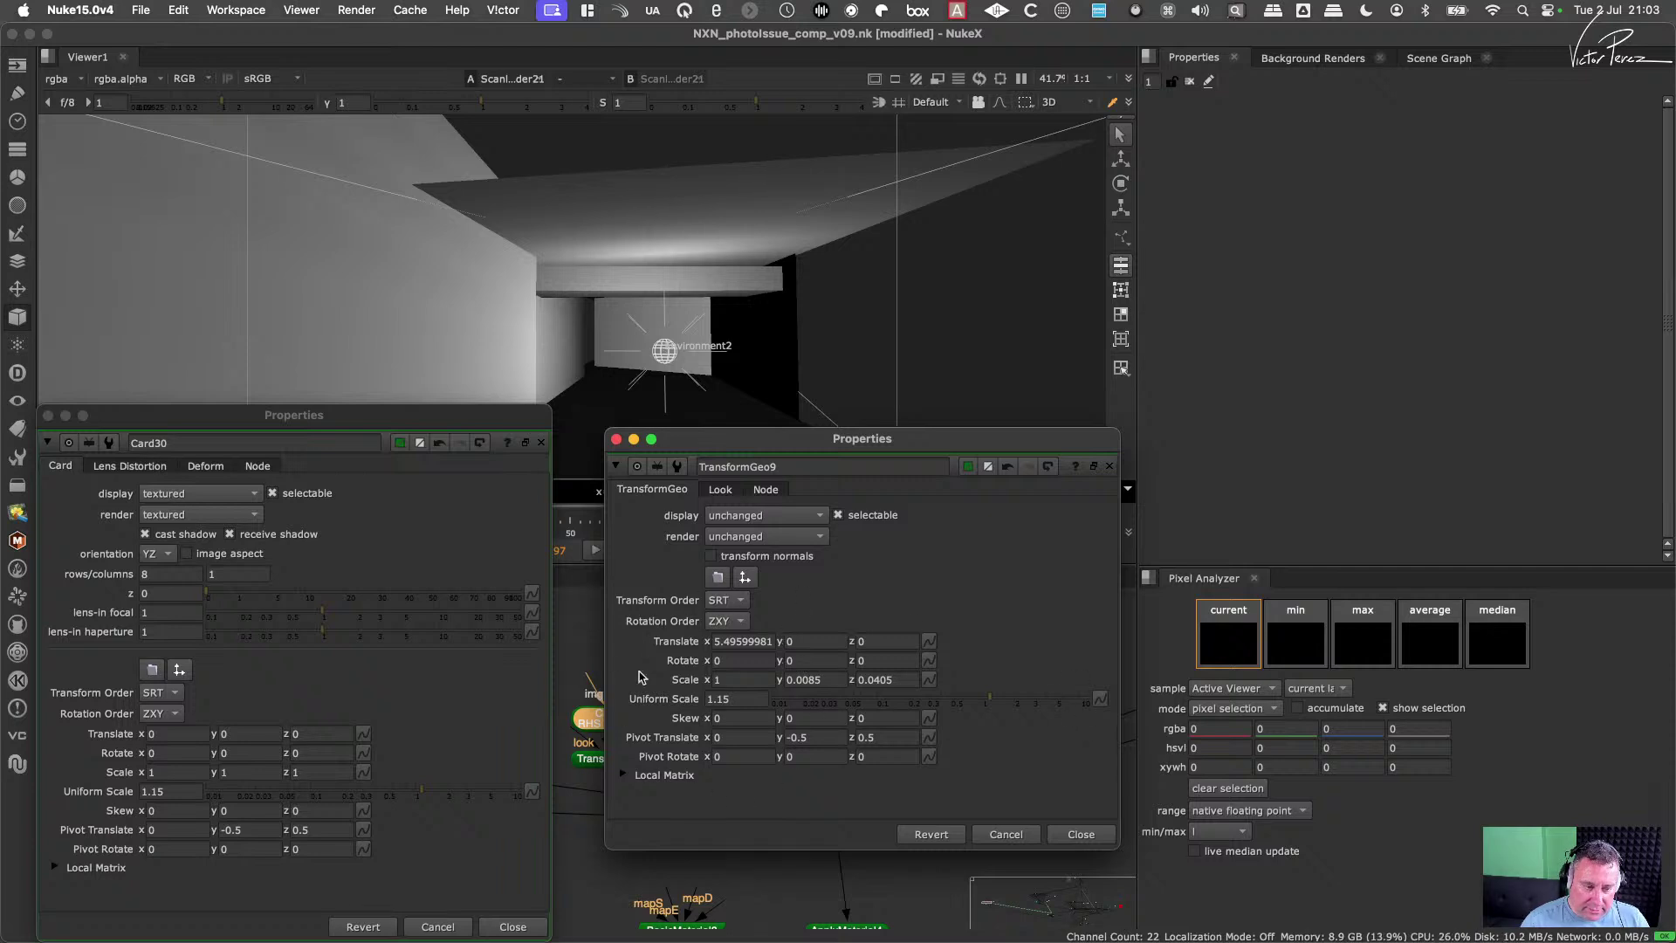
double_click(733, 698)
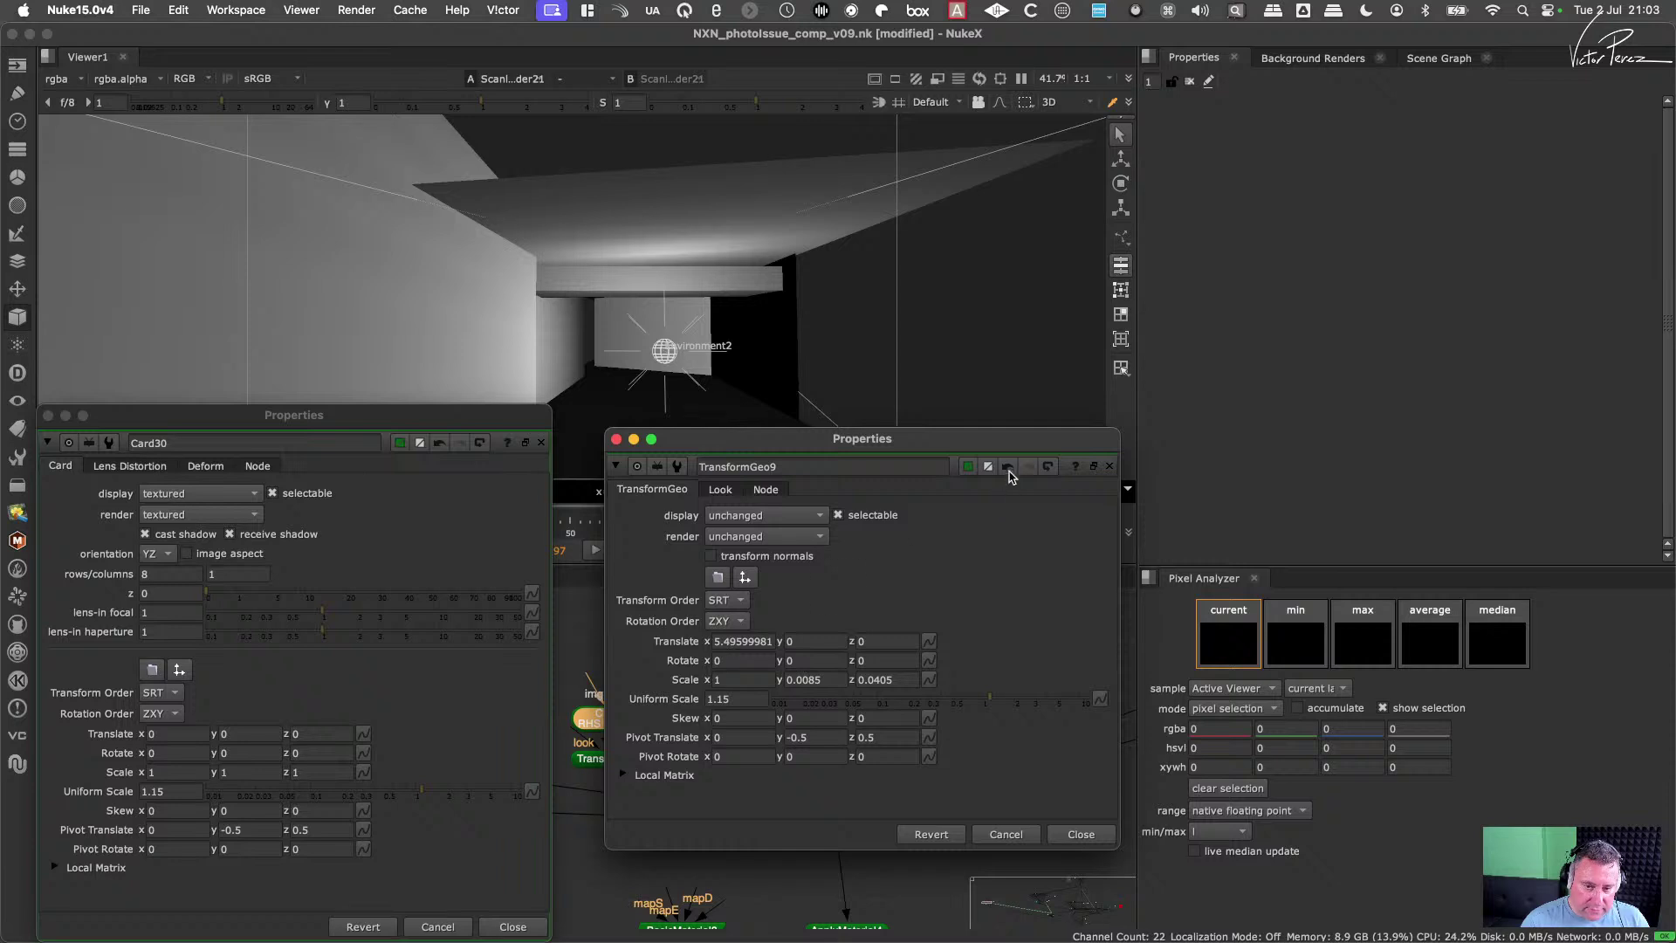
text(1100)
key(Return)
click(1028, 466)
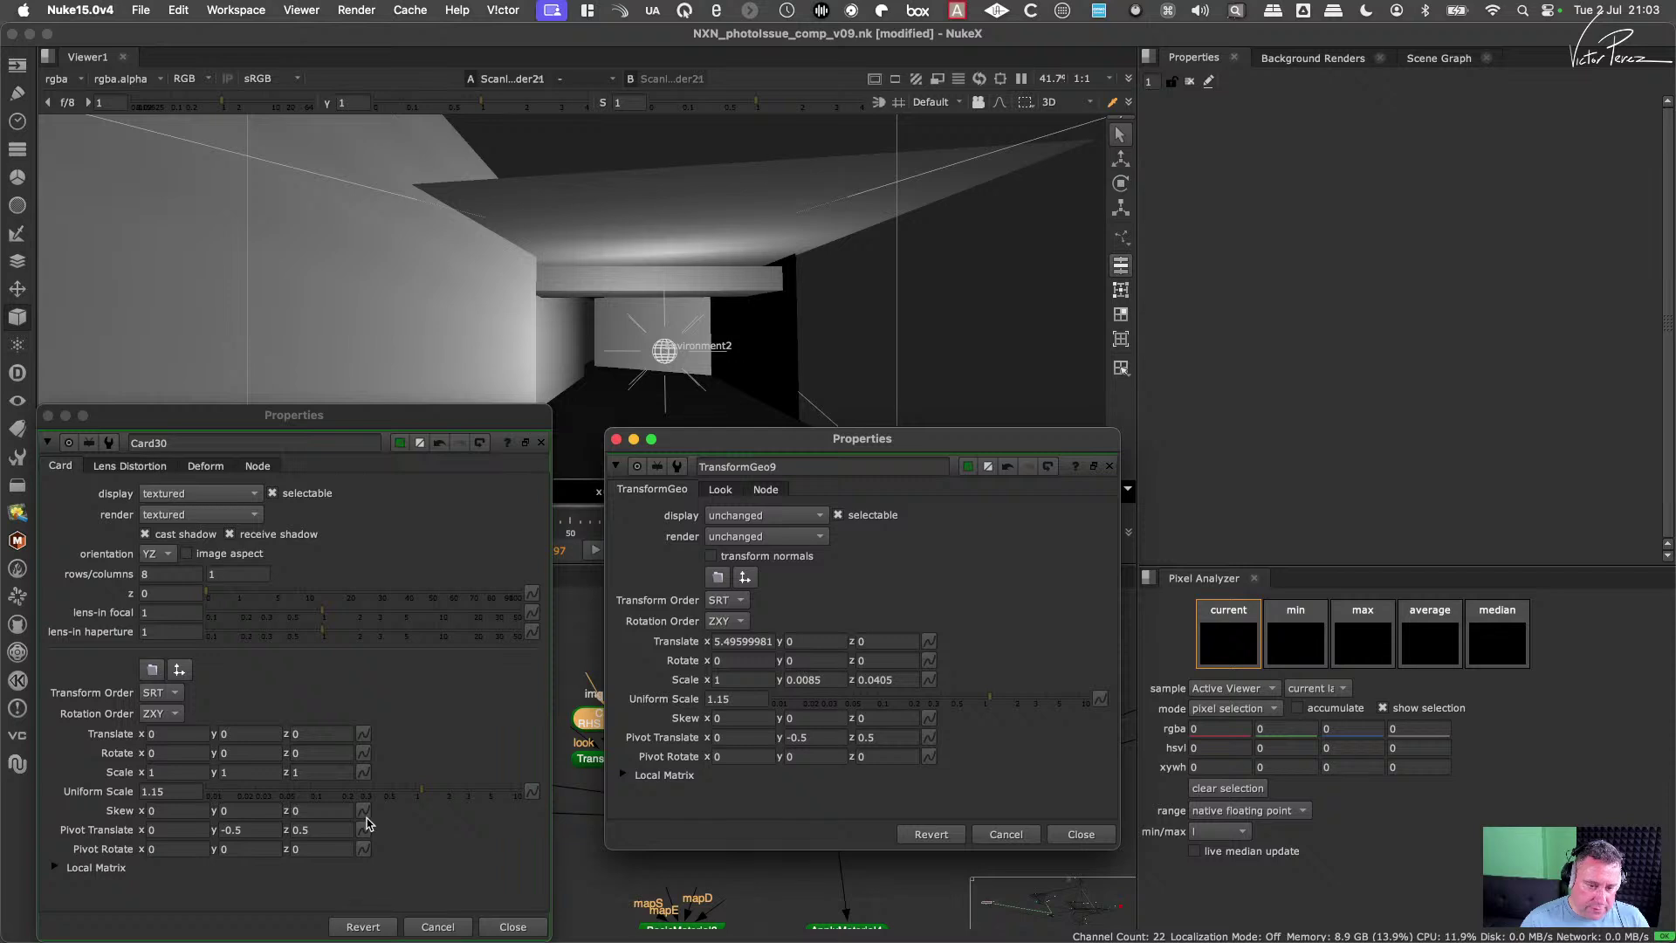
Step: Reset Card30's uniform scale and pivot translate to their default values, and close both nodes' properties
click(531, 791)
click(531, 791)
mouse_move(670, 703)
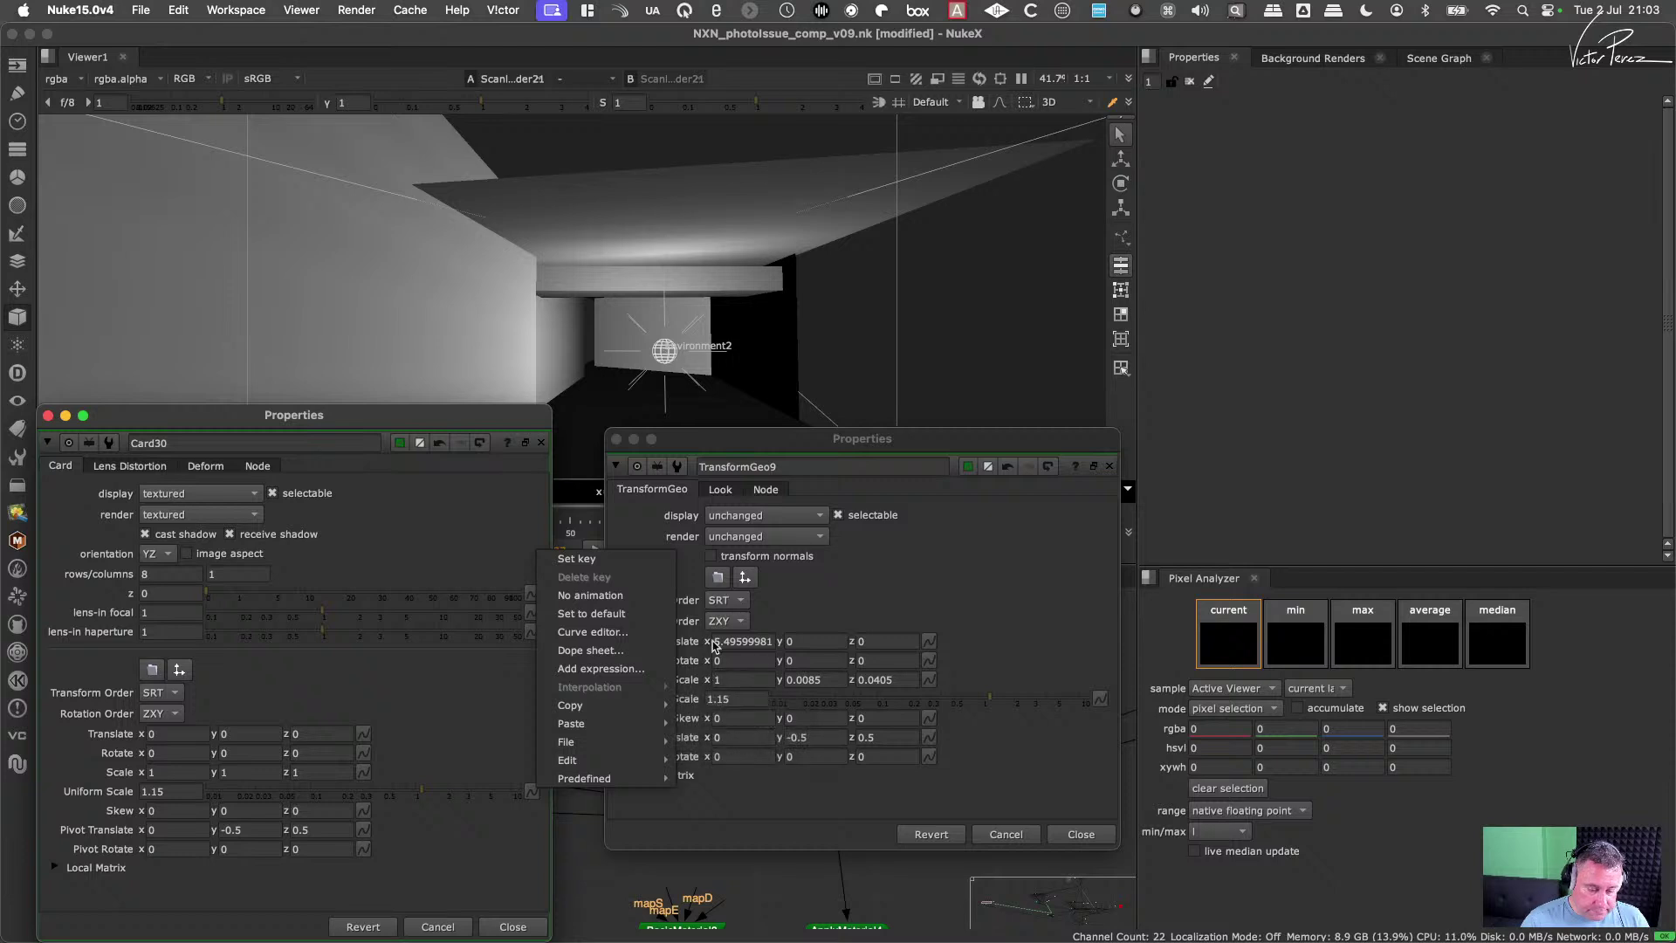
click(622, 617)
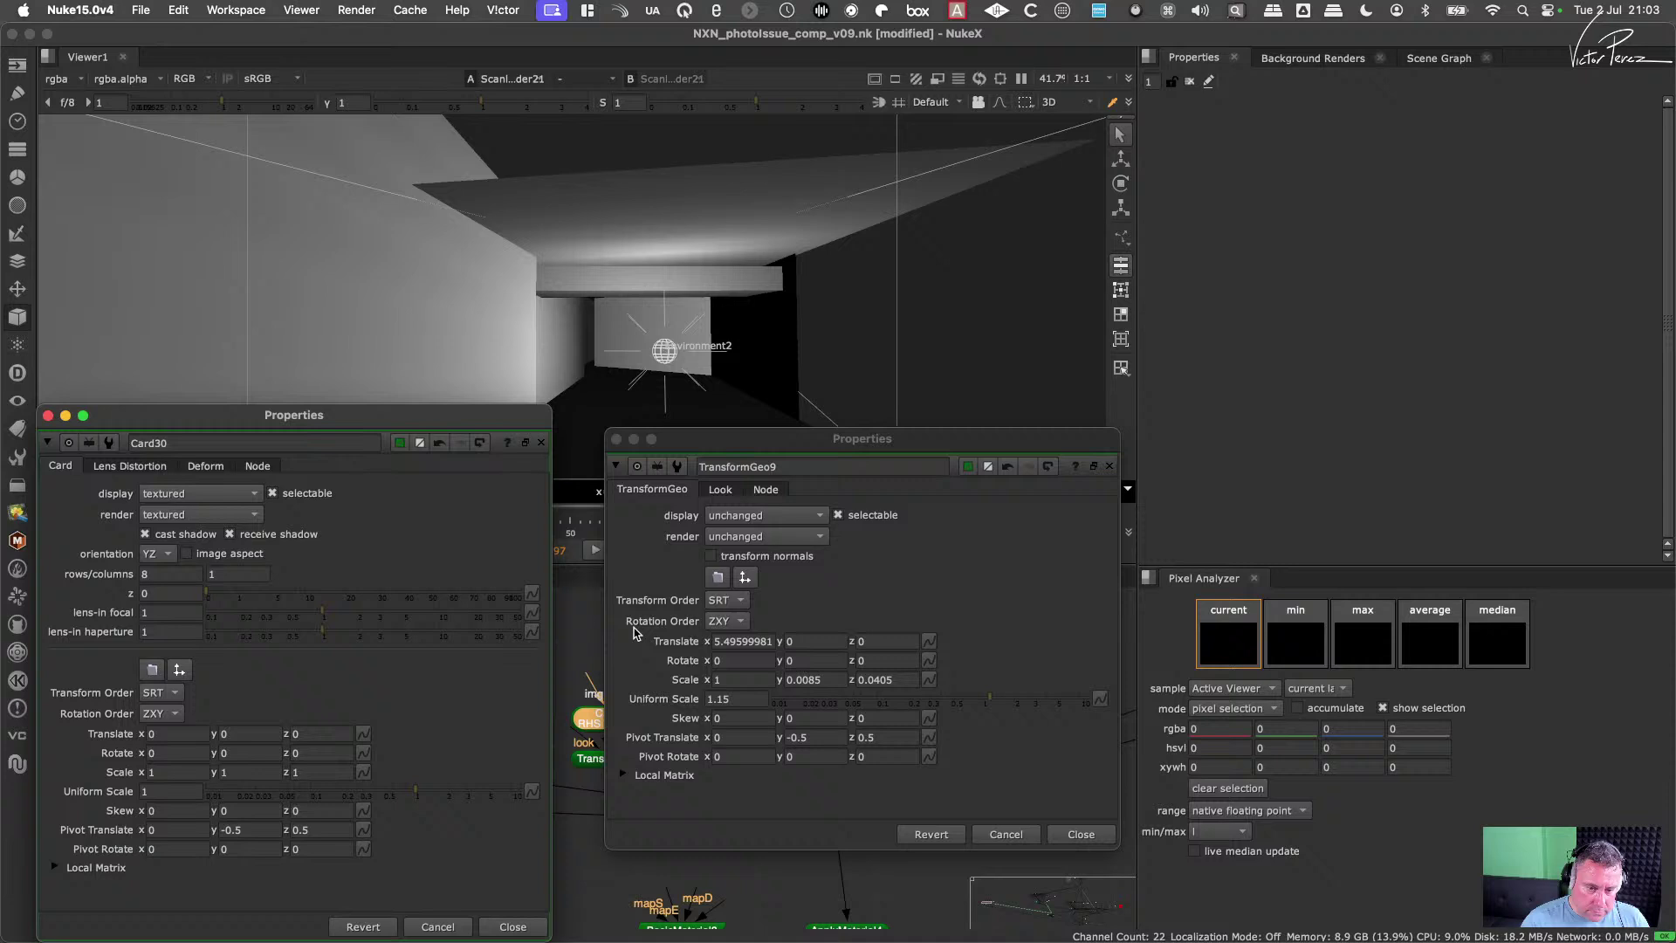
click(362, 829)
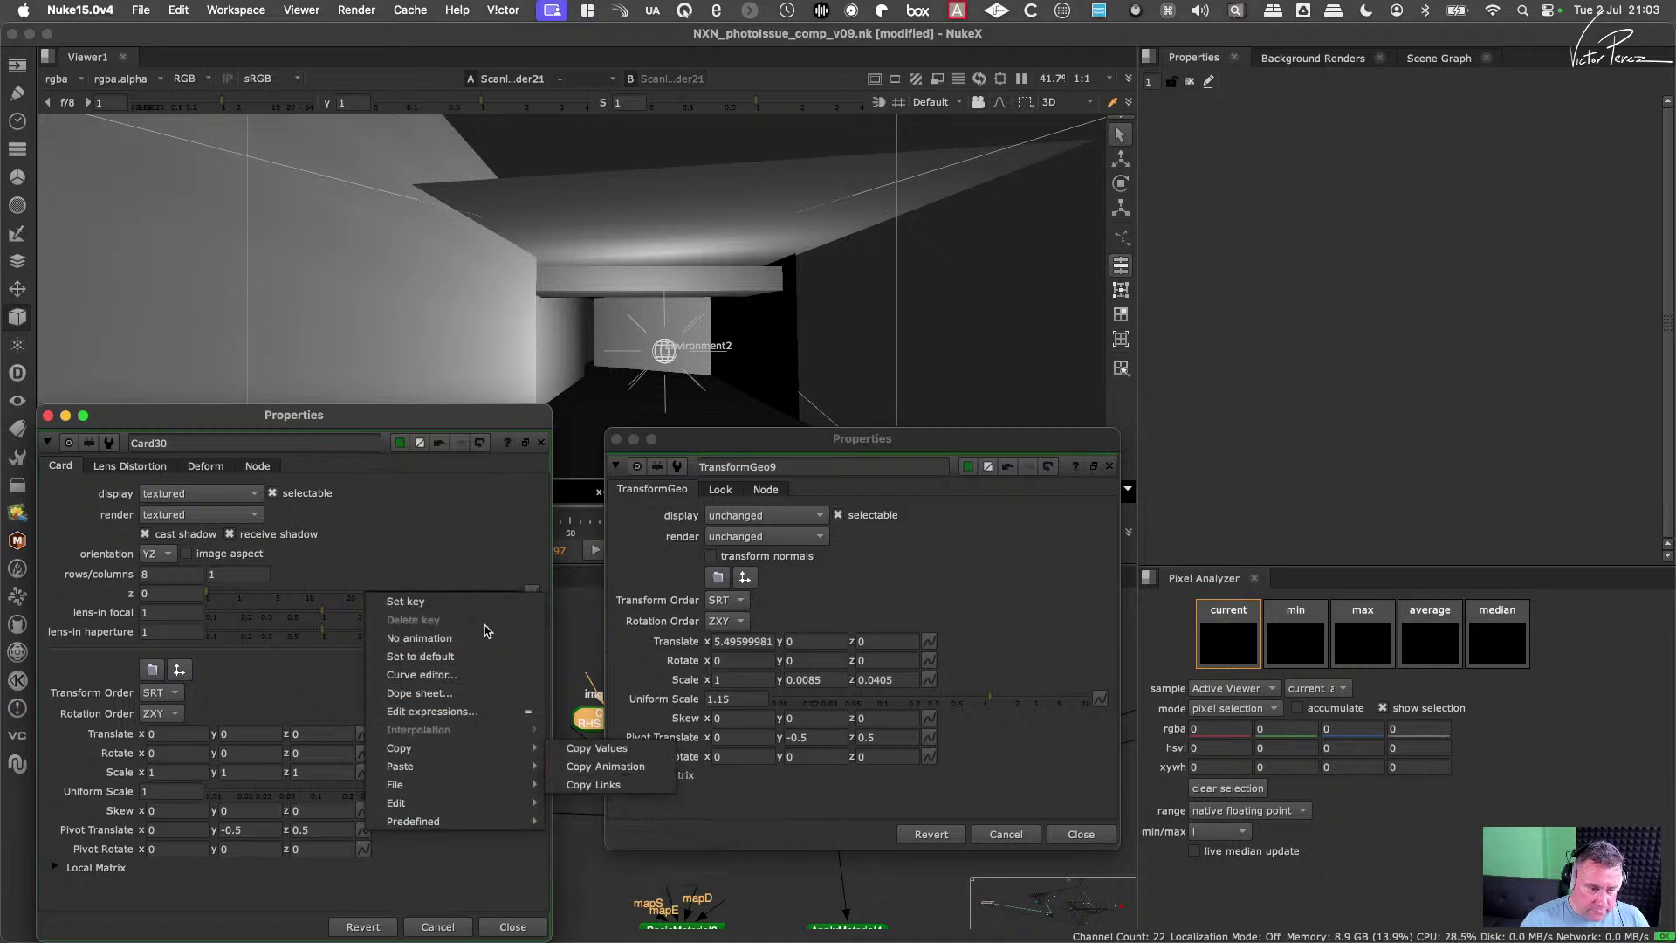
click(465, 656)
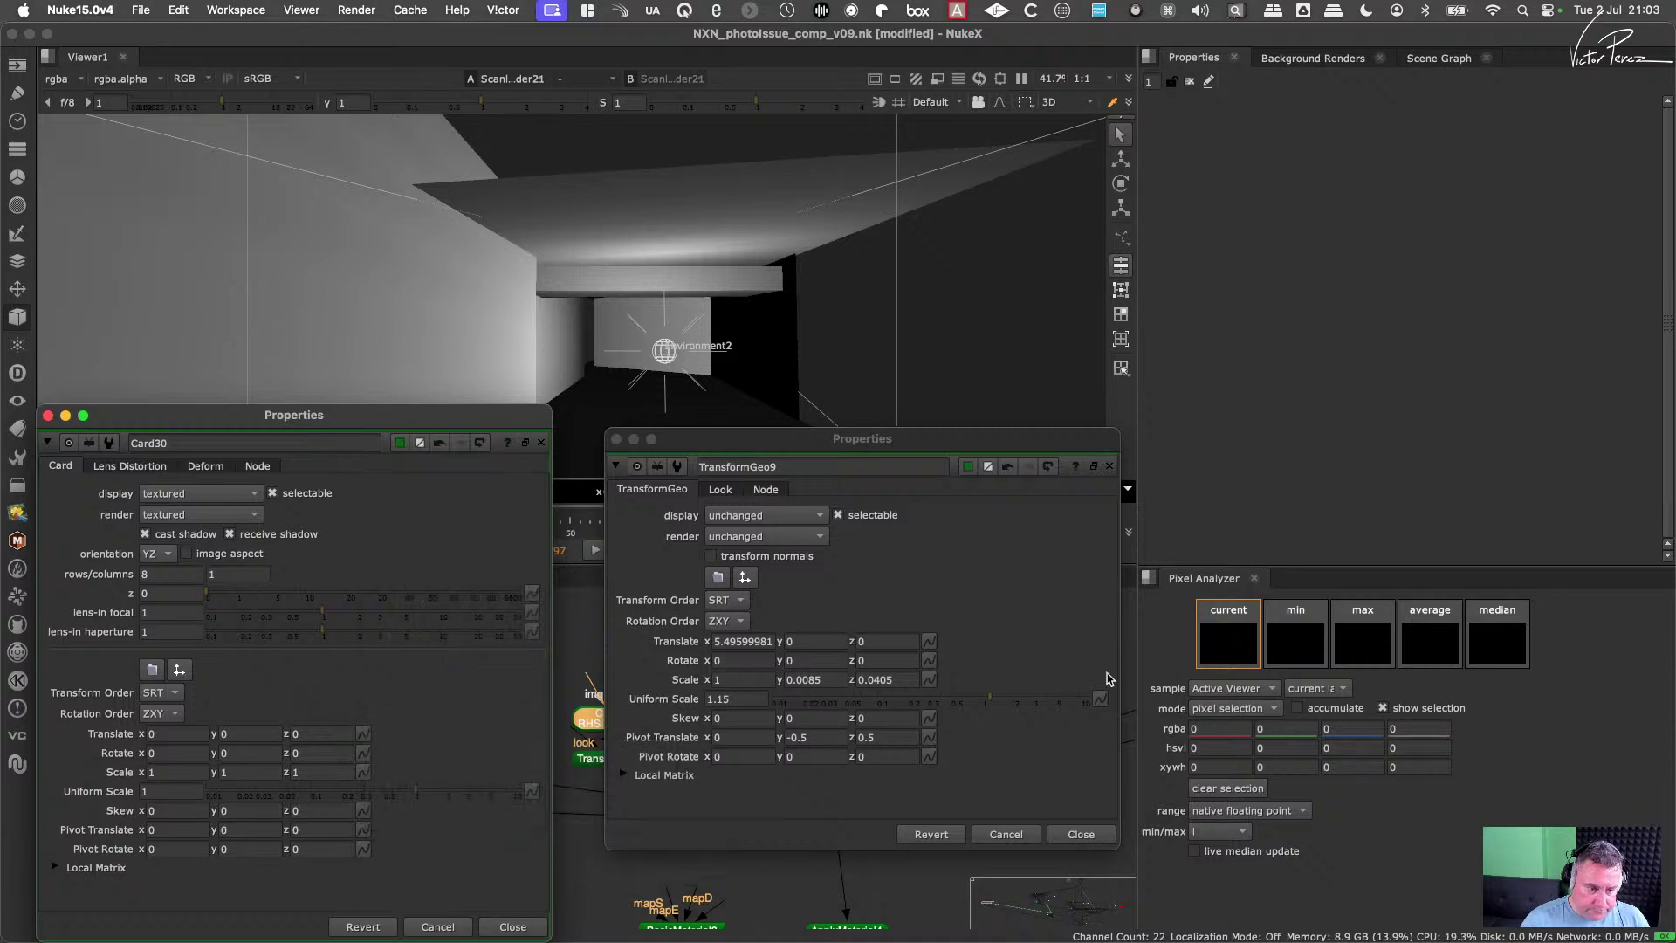
click(1082, 835)
click(513, 926)
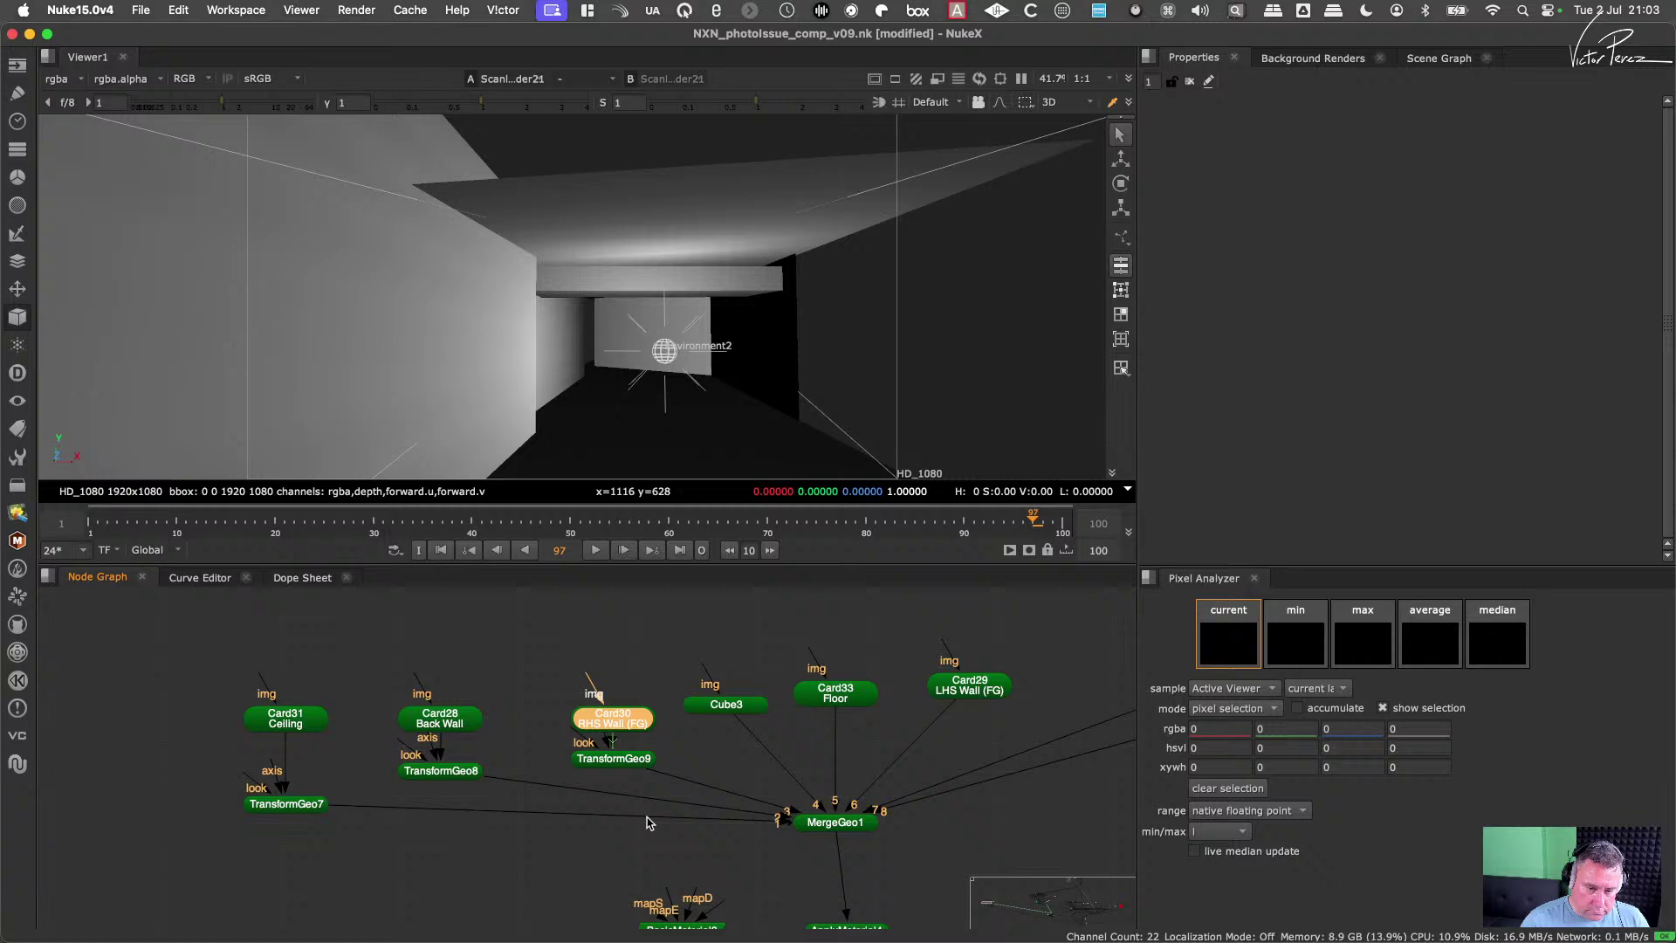
Step: Spread Card30 and TransformGeo9 apart to check their connection, and inspect TransformGeo9's transform and look settings
click(615, 758)
drag(615, 758, 648, 703)
double_click(619, 765)
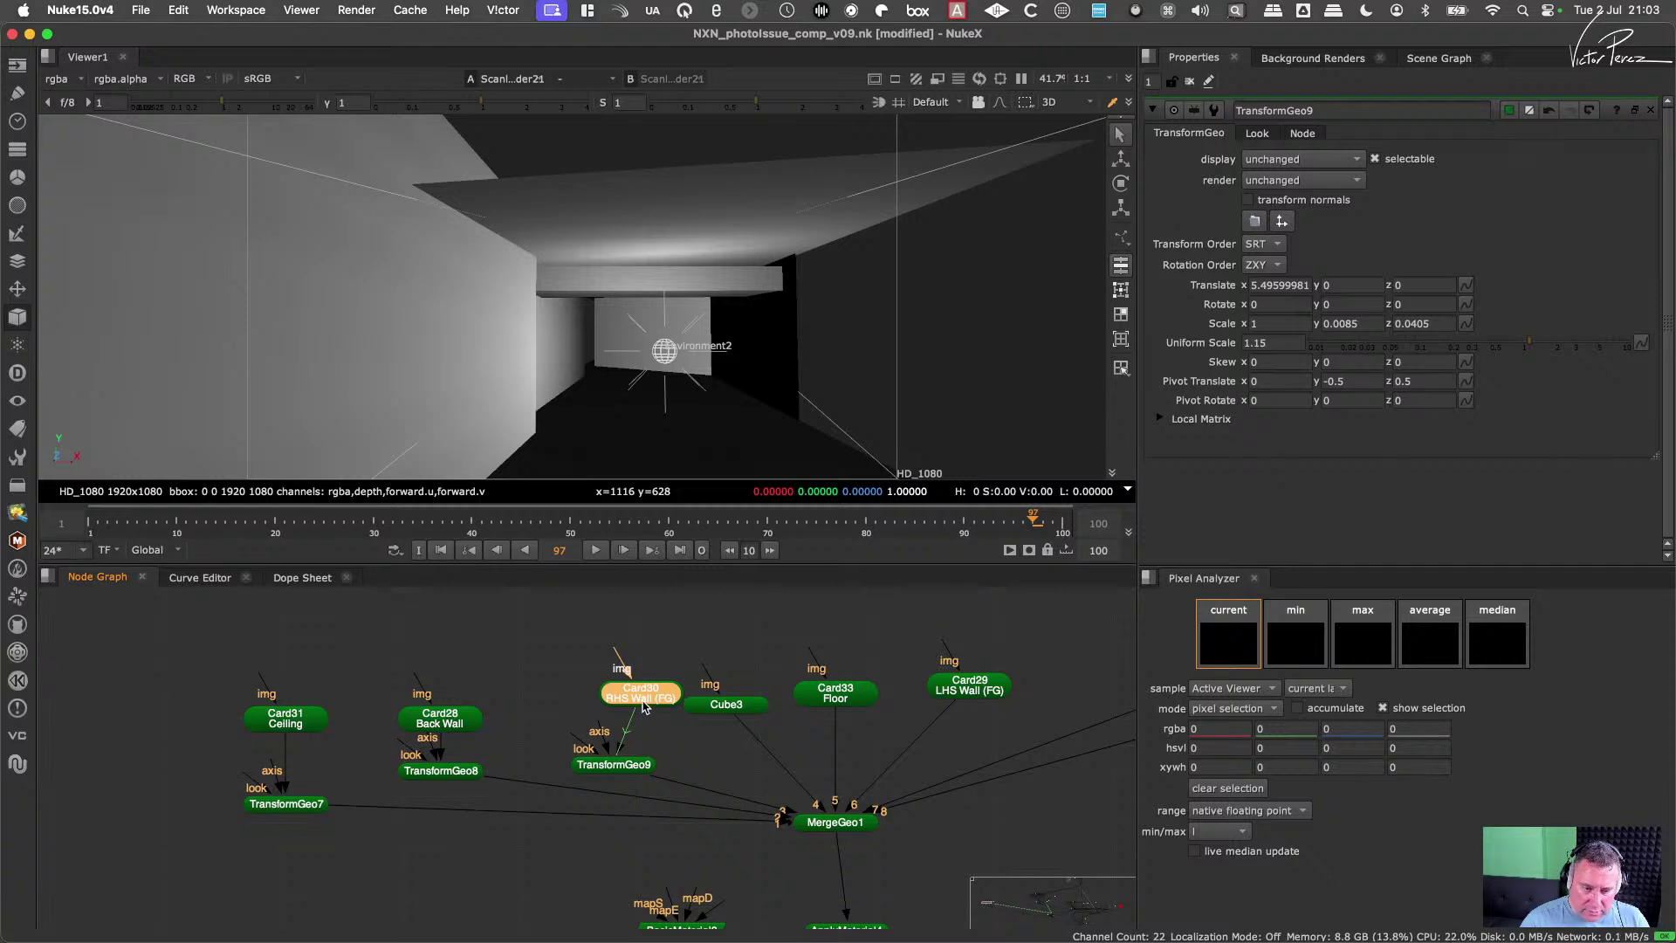
click(1257, 135)
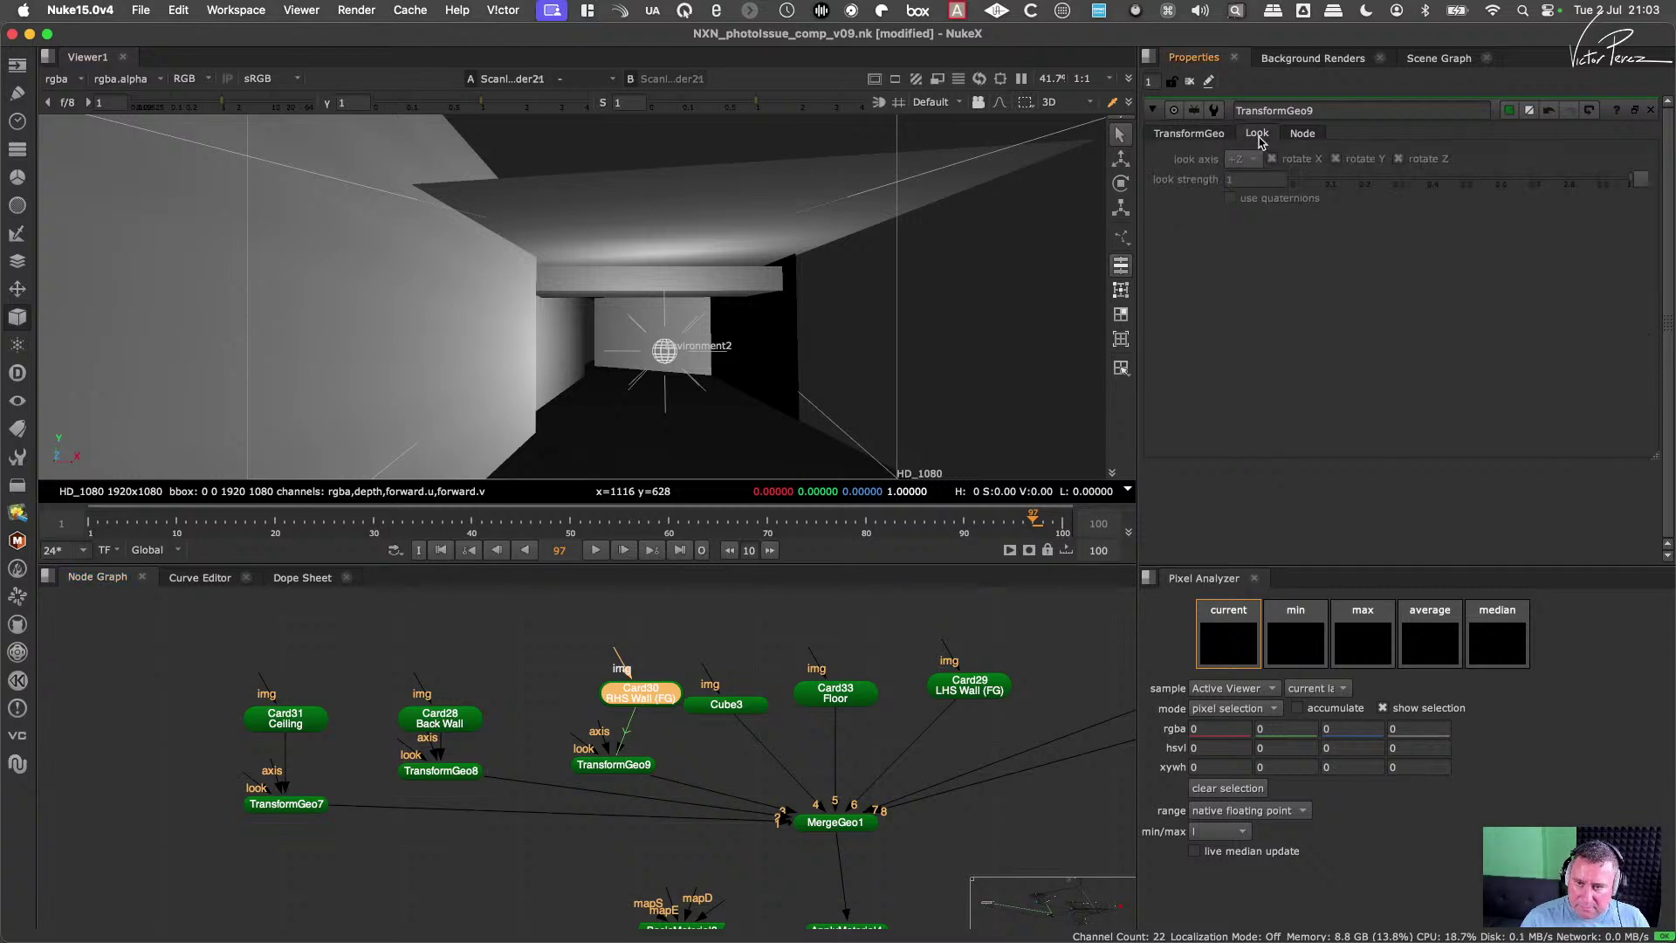
click(1213, 140)
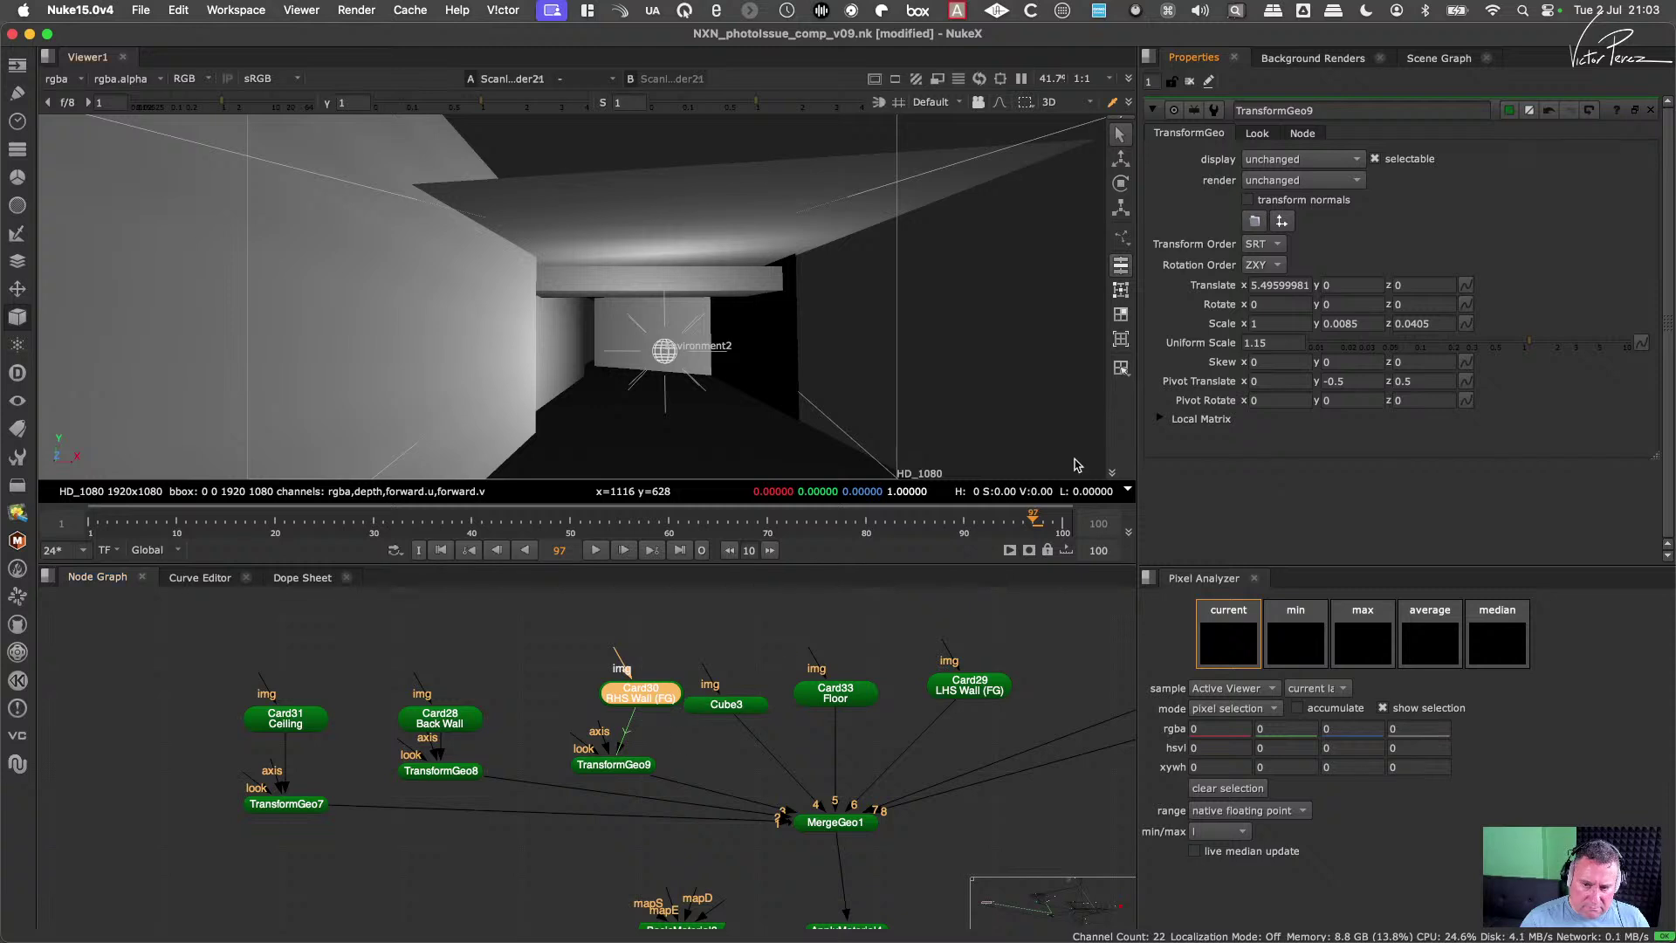
Step: Realign Card30 above TransformGeo9, open Card30's properties and view the card's output on its own
drag(626, 752, 620, 759)
drag(661, 696, 624, 725)
double_click(628, 729)
key(1)
click(611, 719)
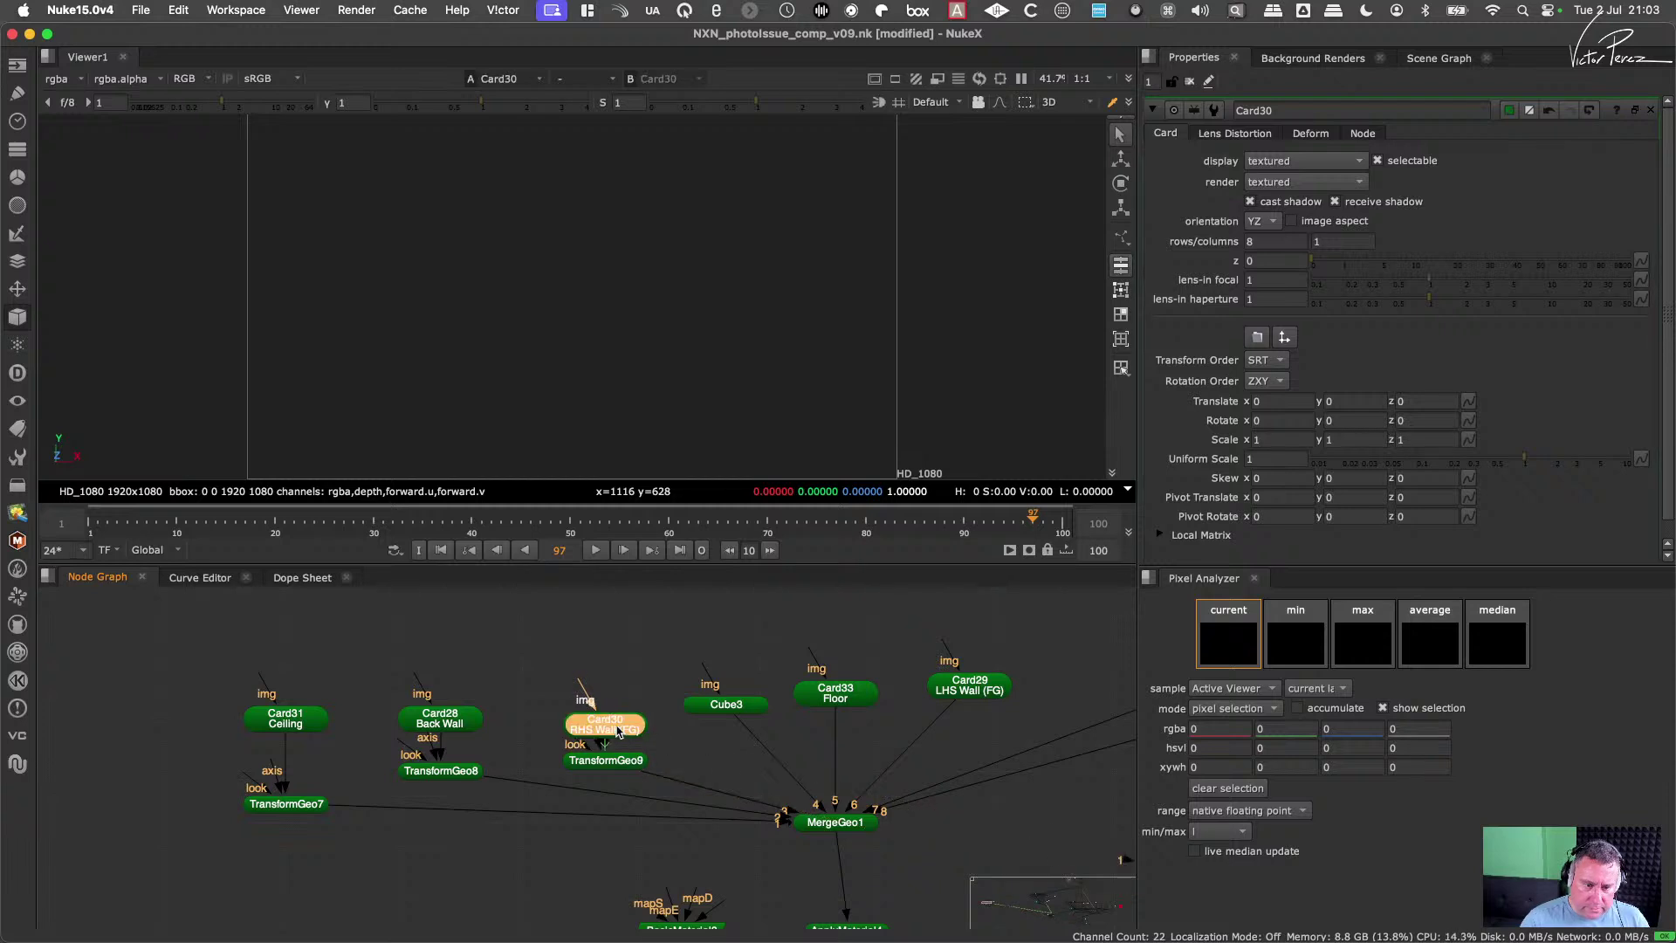
key(1)
click(630, 674)
Step: Undo all the Card30 changes back to before its TransformGeo node was added, and deselect the card
key(super+z)
key(super+z)
key(super+z)
key(super+z)
key(super+z)
key(super+z)
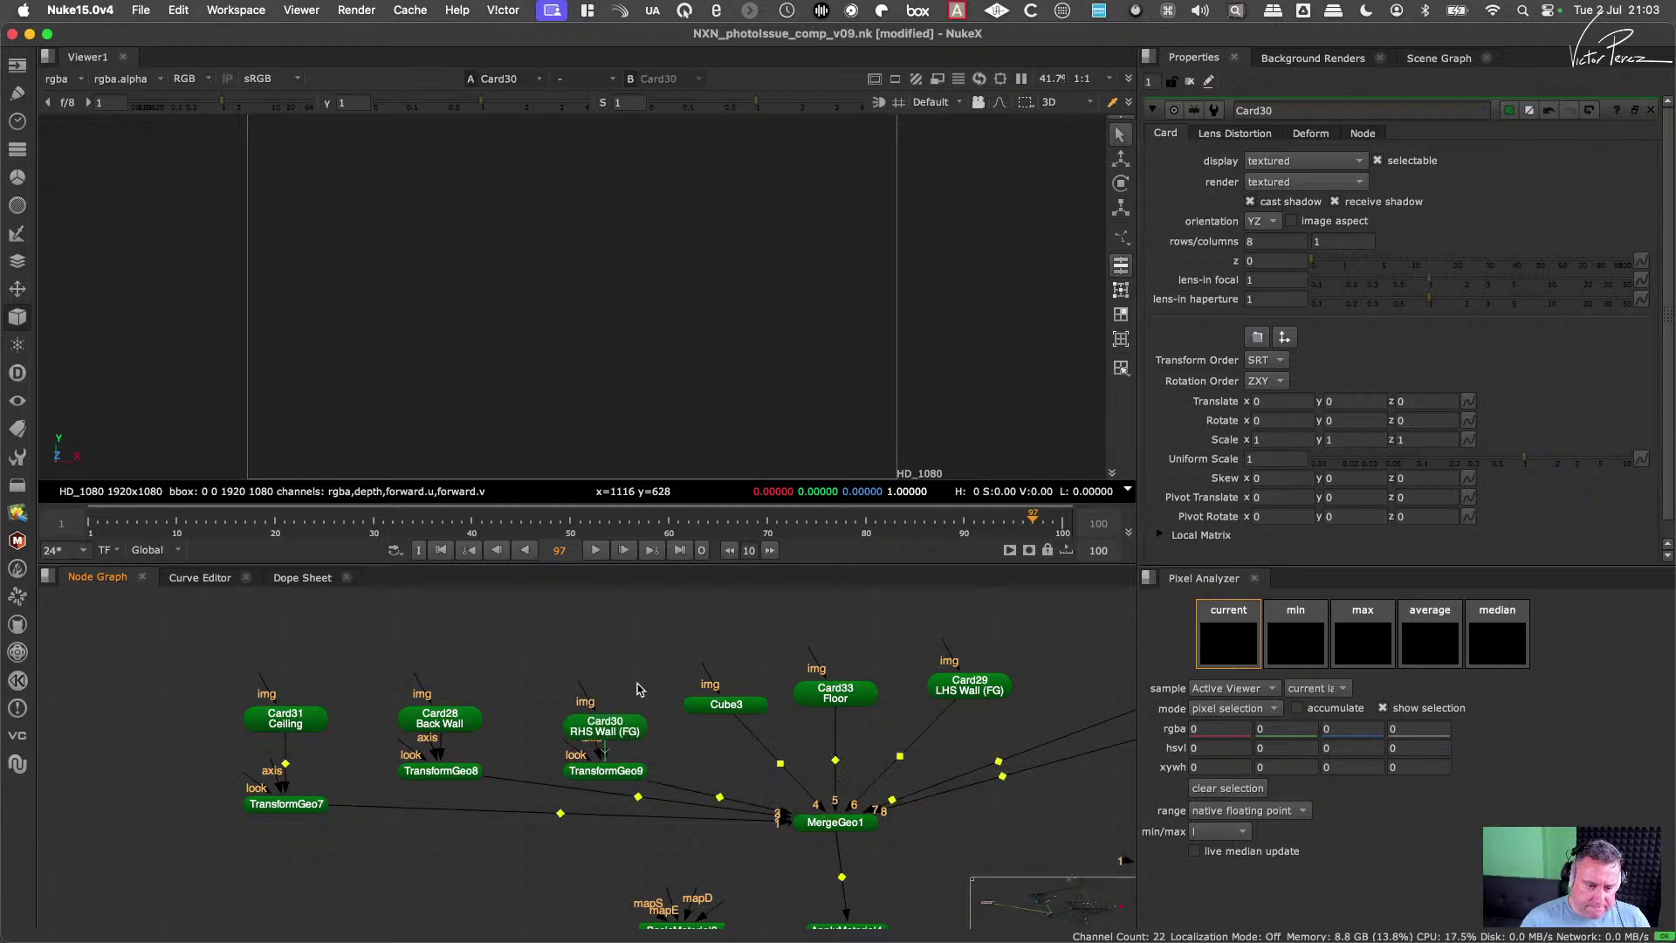
key(super+z)
key(super+z)
key(super+z)
key(super+z)
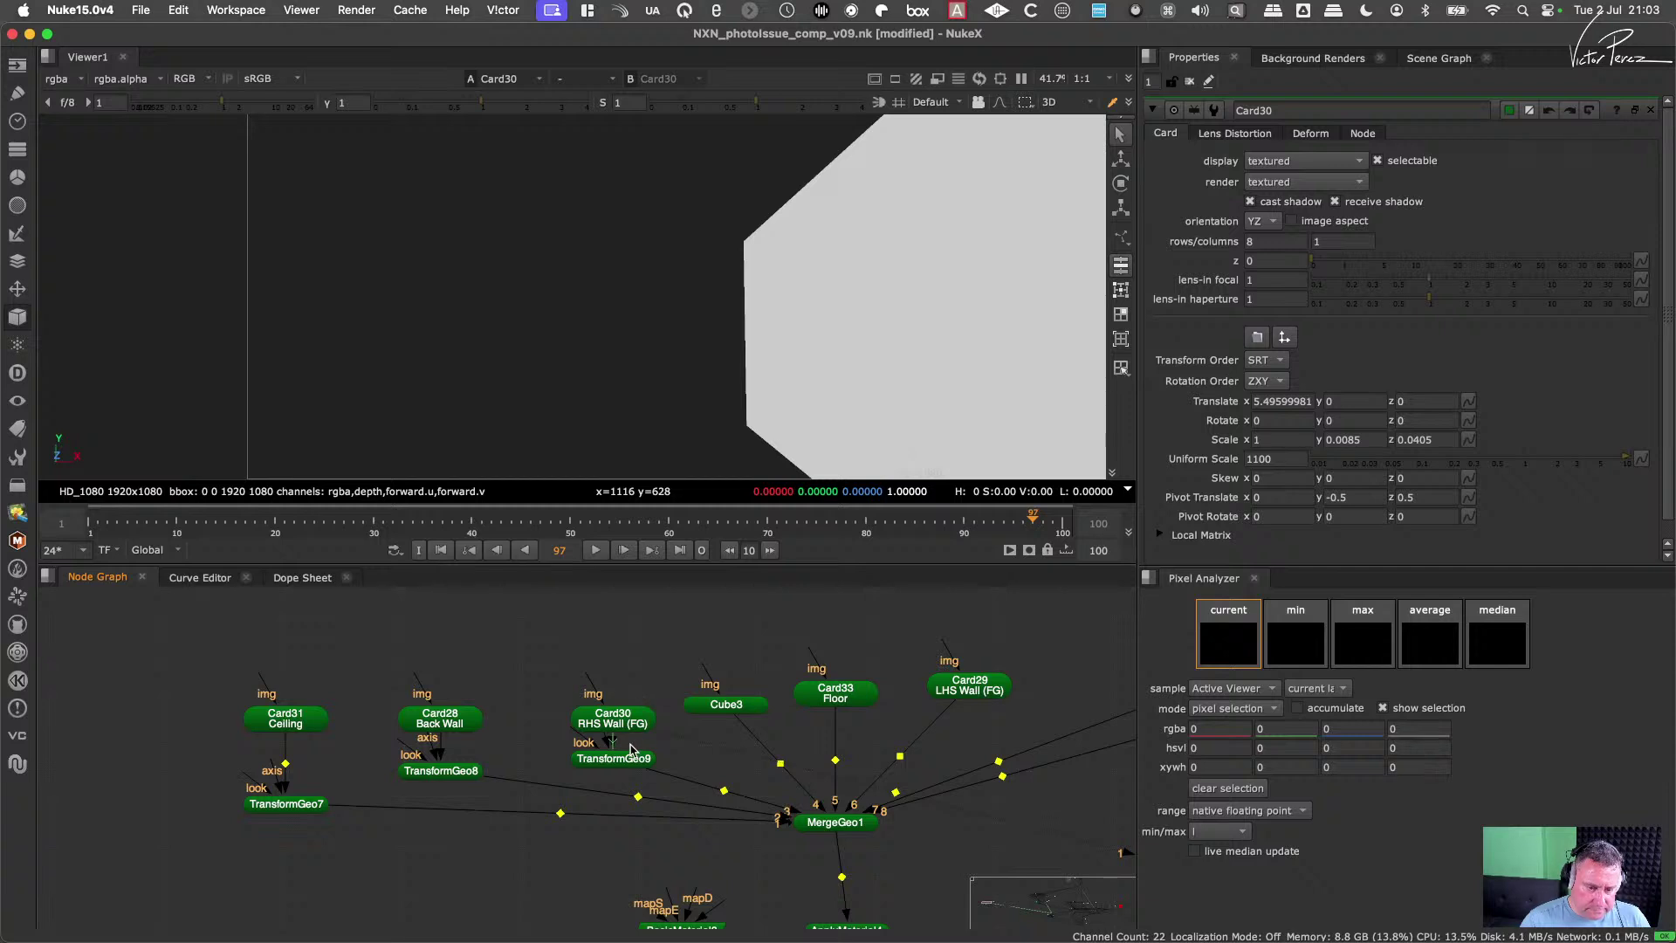
key(super+z)
key(super+z)
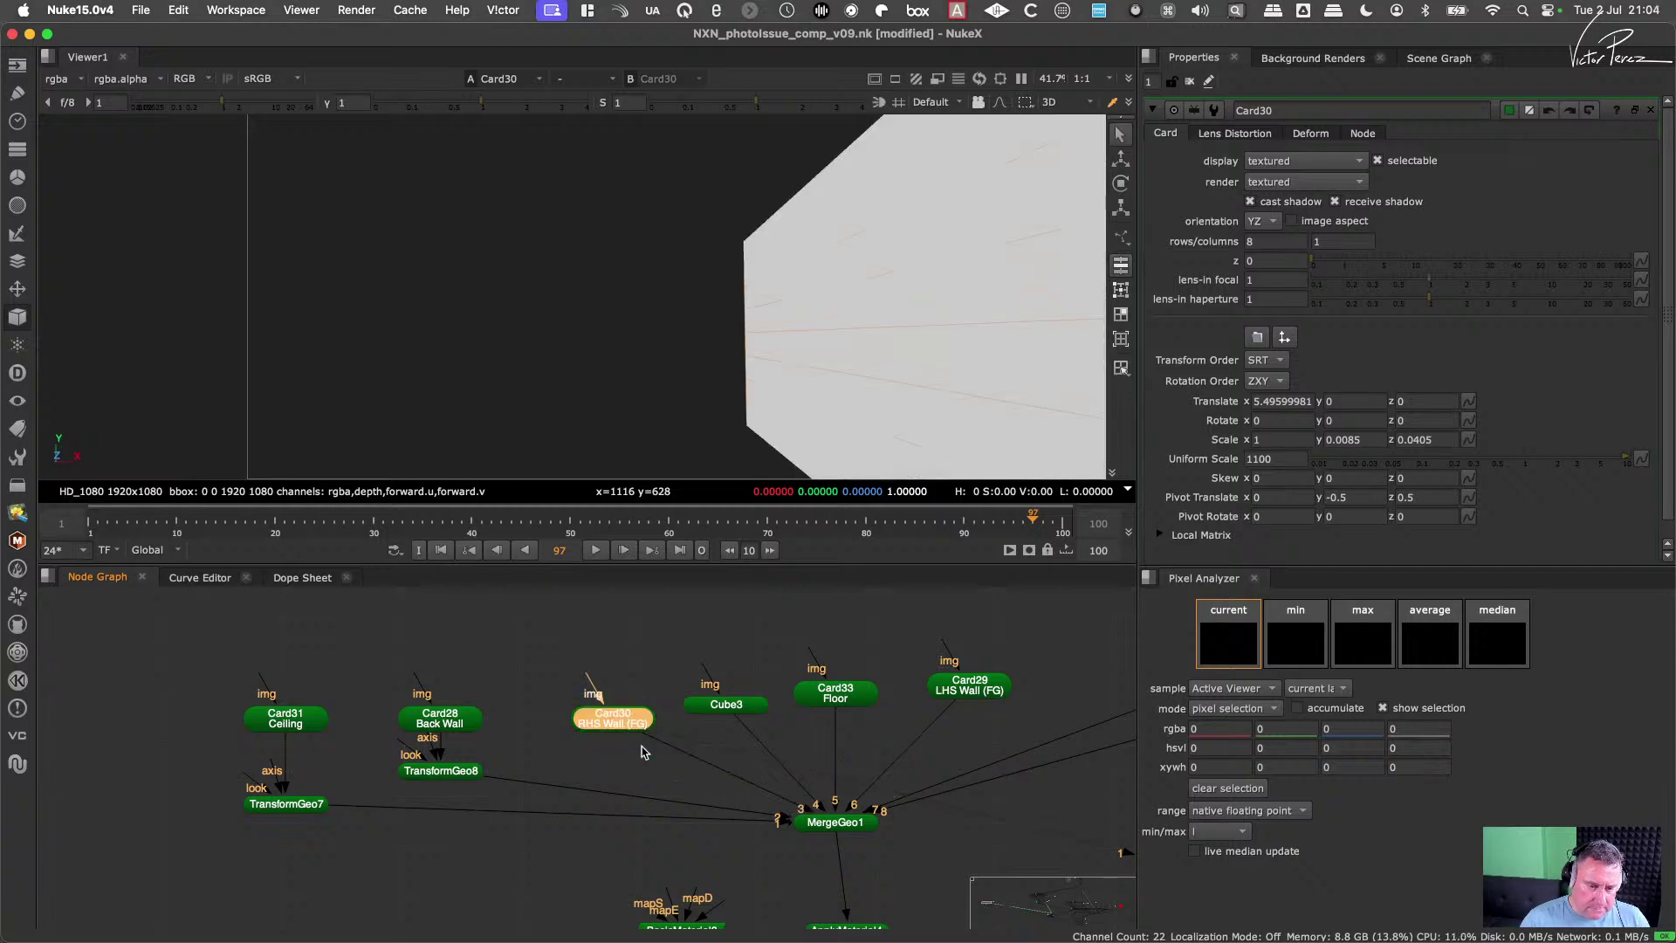
click(616, 668)
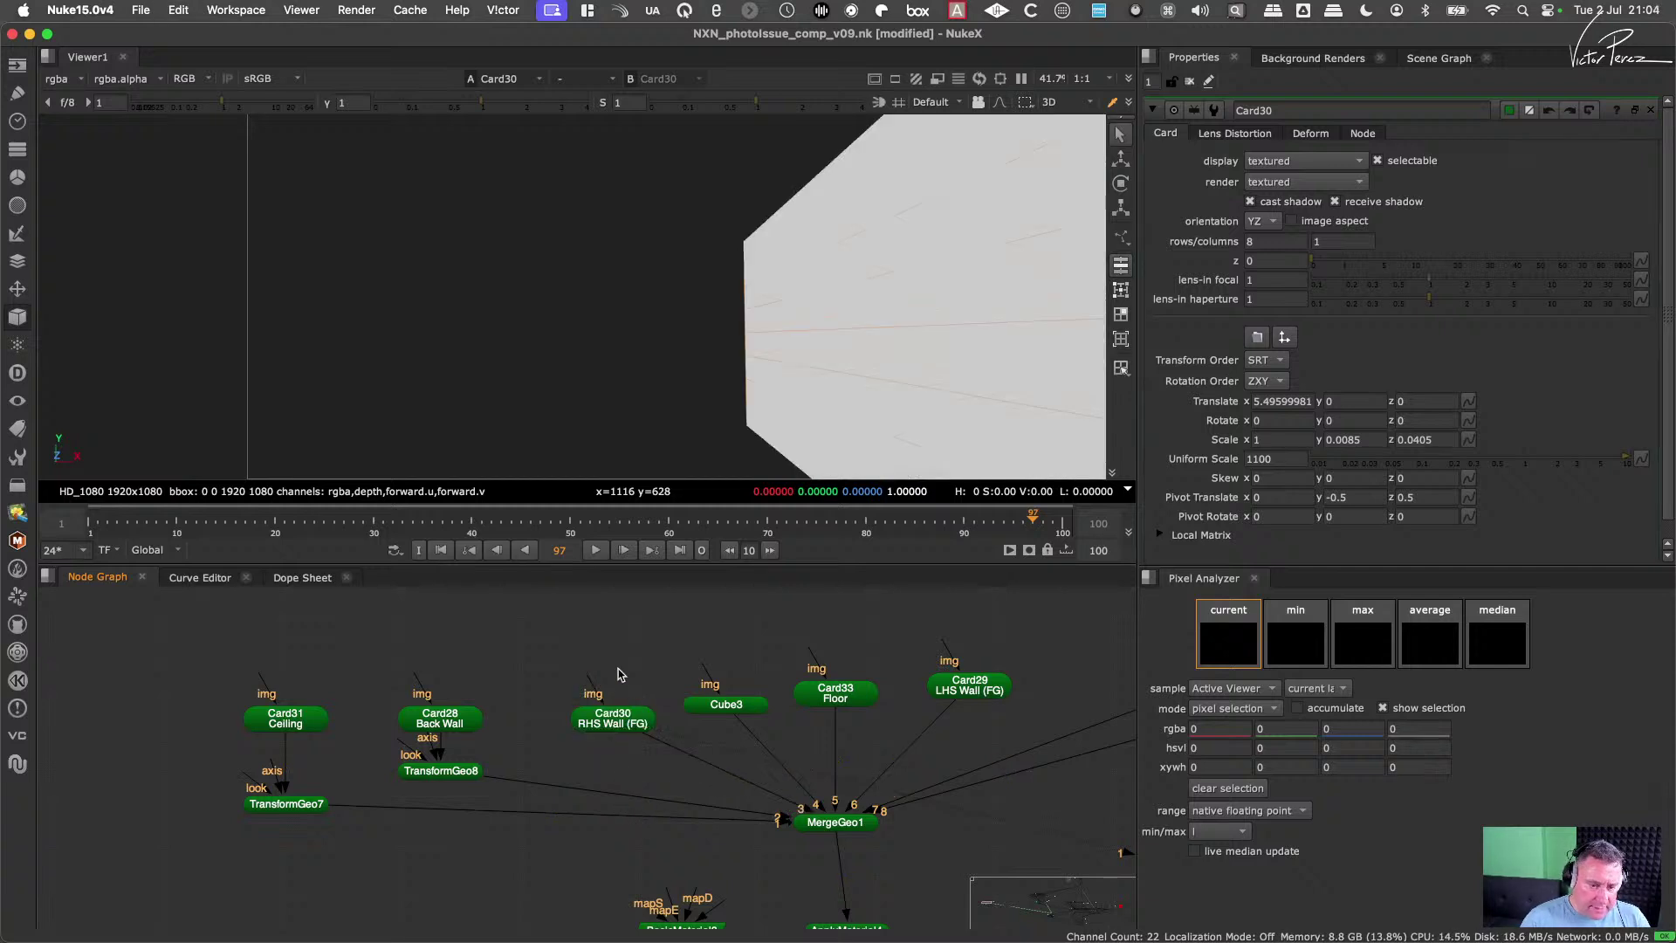
Step: View MergeGeo1's combined card geometry, and switch the viewer to Scene12 to check the lit room
click(624, 726)
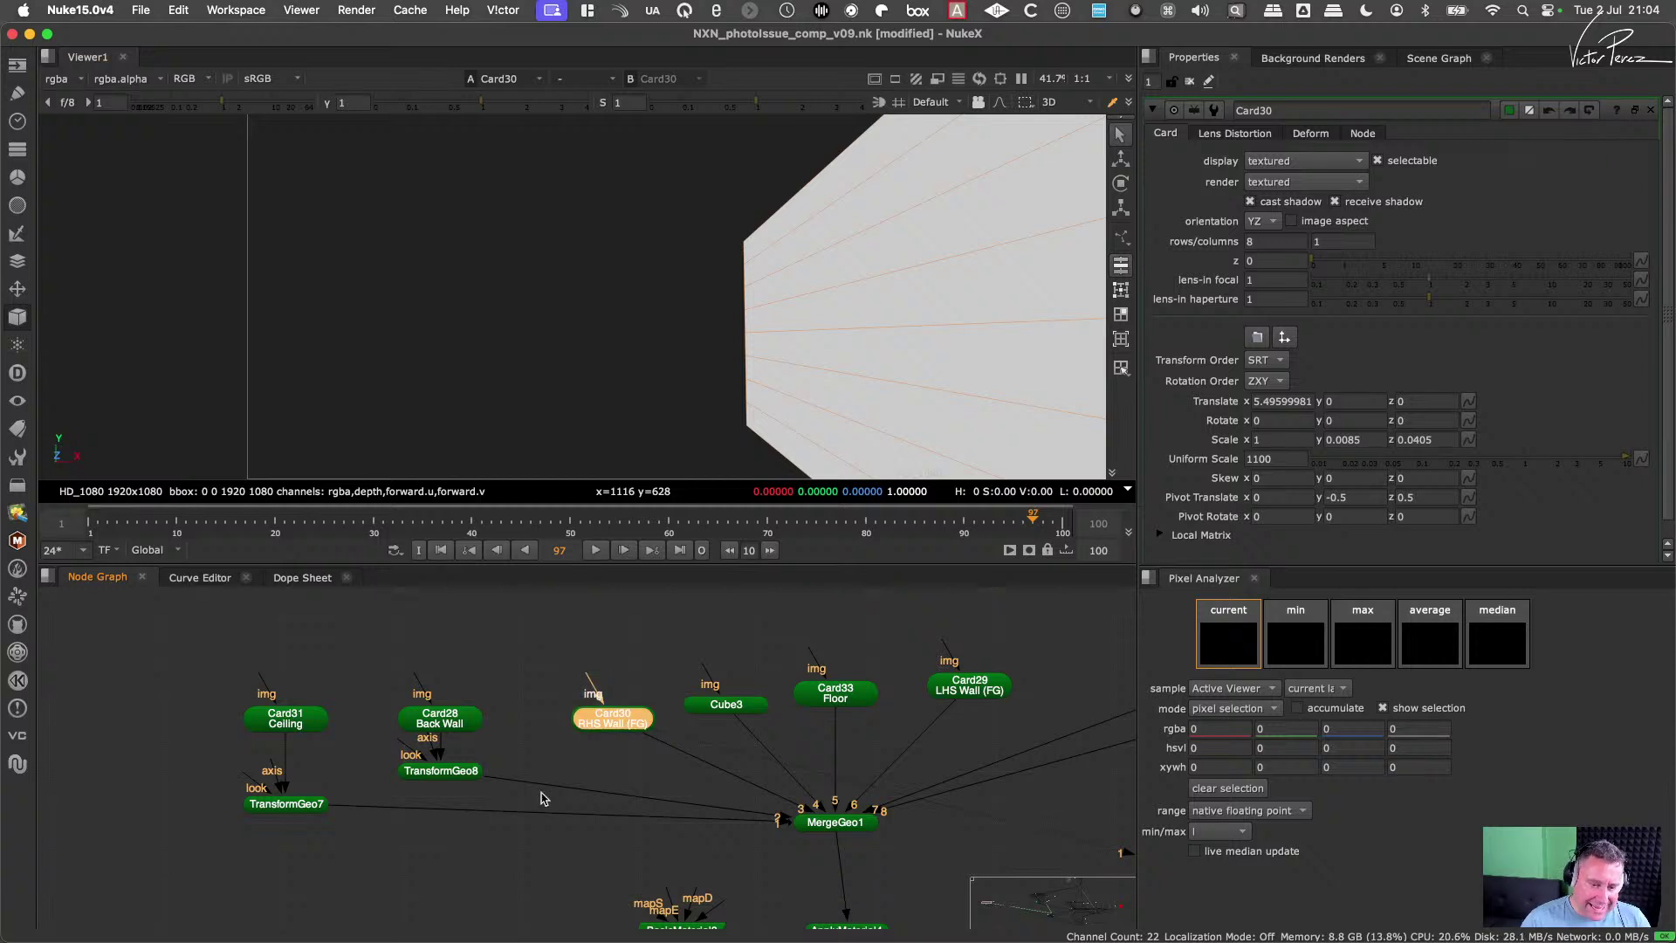
click(608, 781)
scroll(801, 790, down, 3)
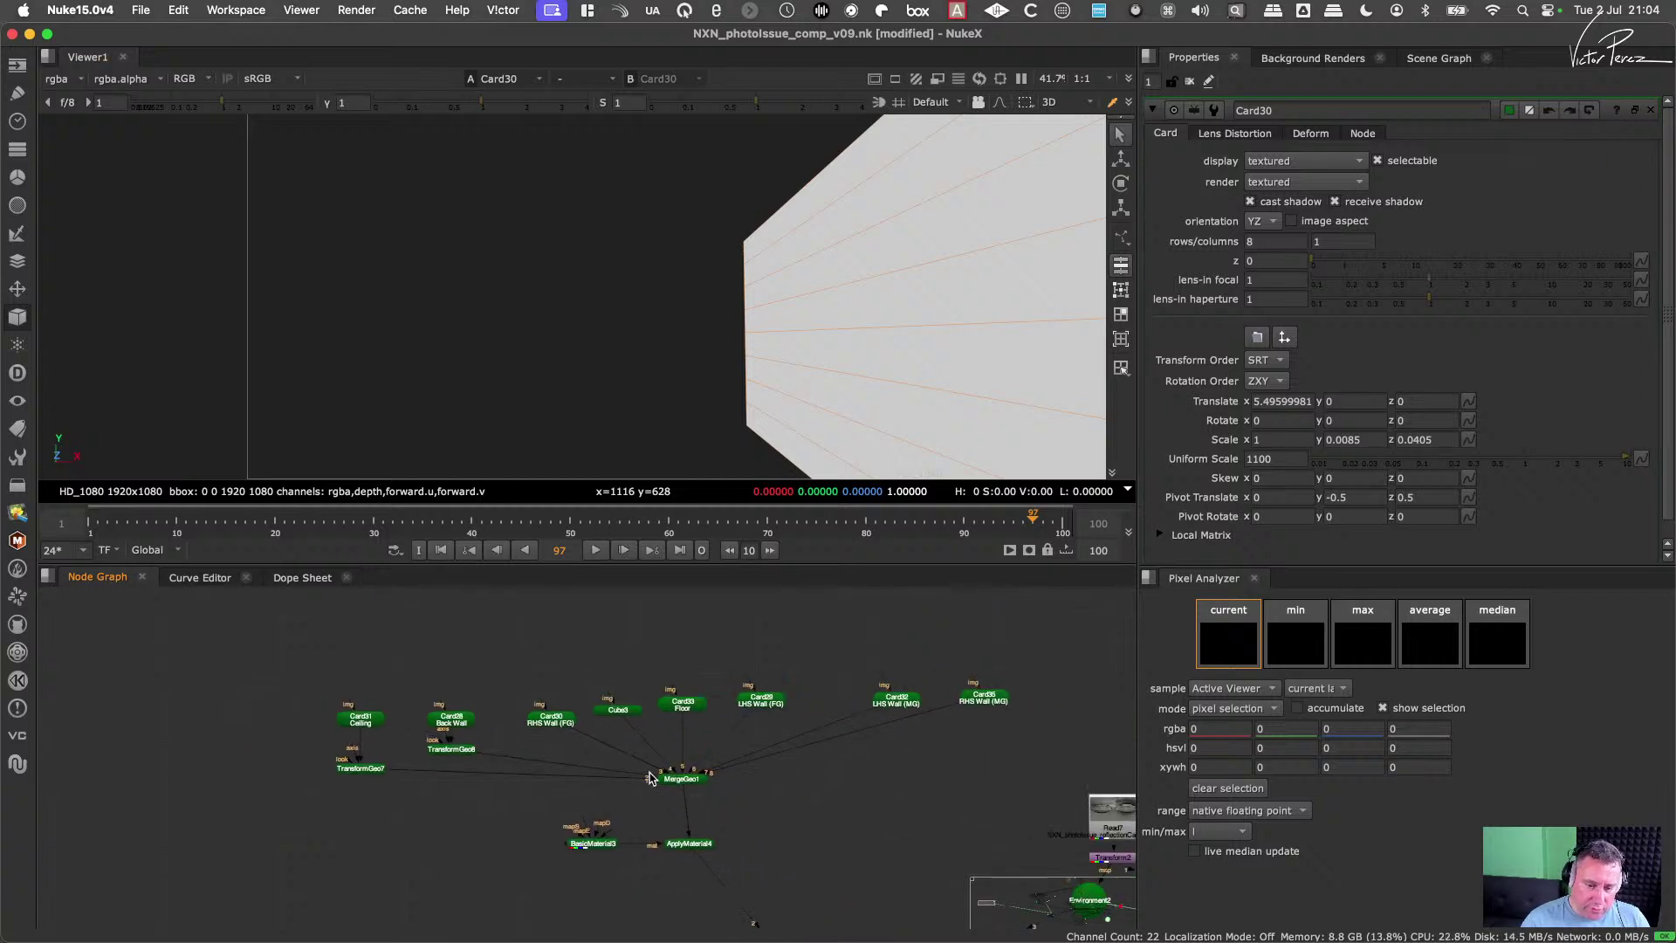
drag(737, 789, 615, 731)
key(1)
scroll(756, 782, down, 3)
middle_drag(766, 866, 669, 777)
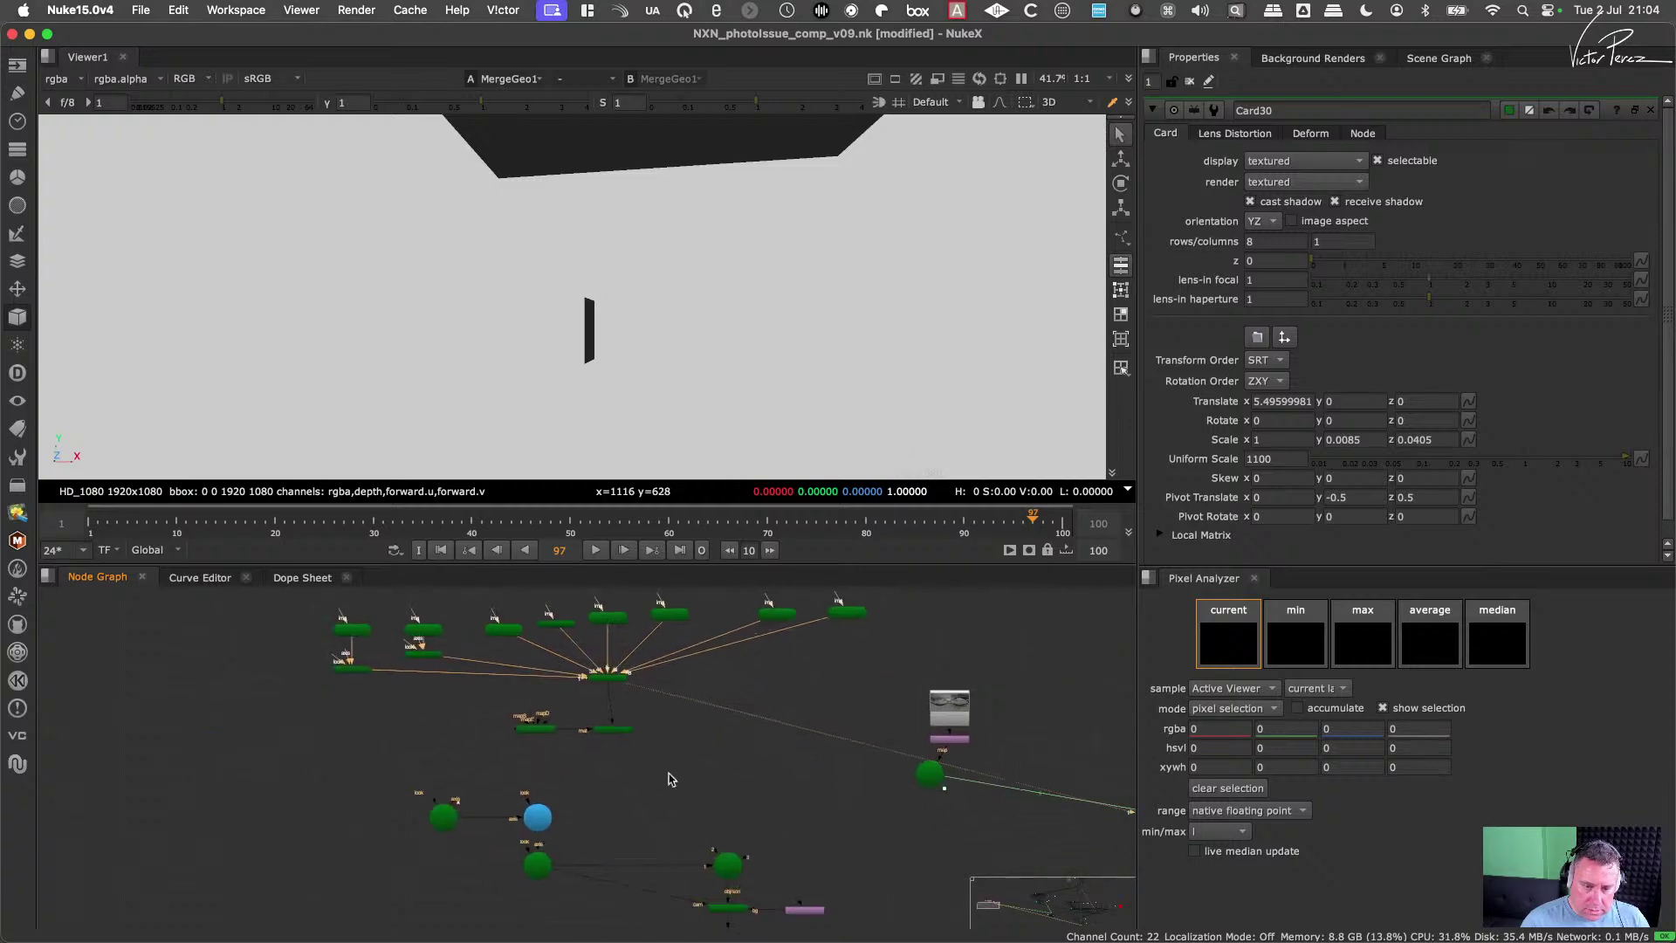
middle_drag(775, 811, 762, 759)
drag(765, 757, 688, 840)
key(1)
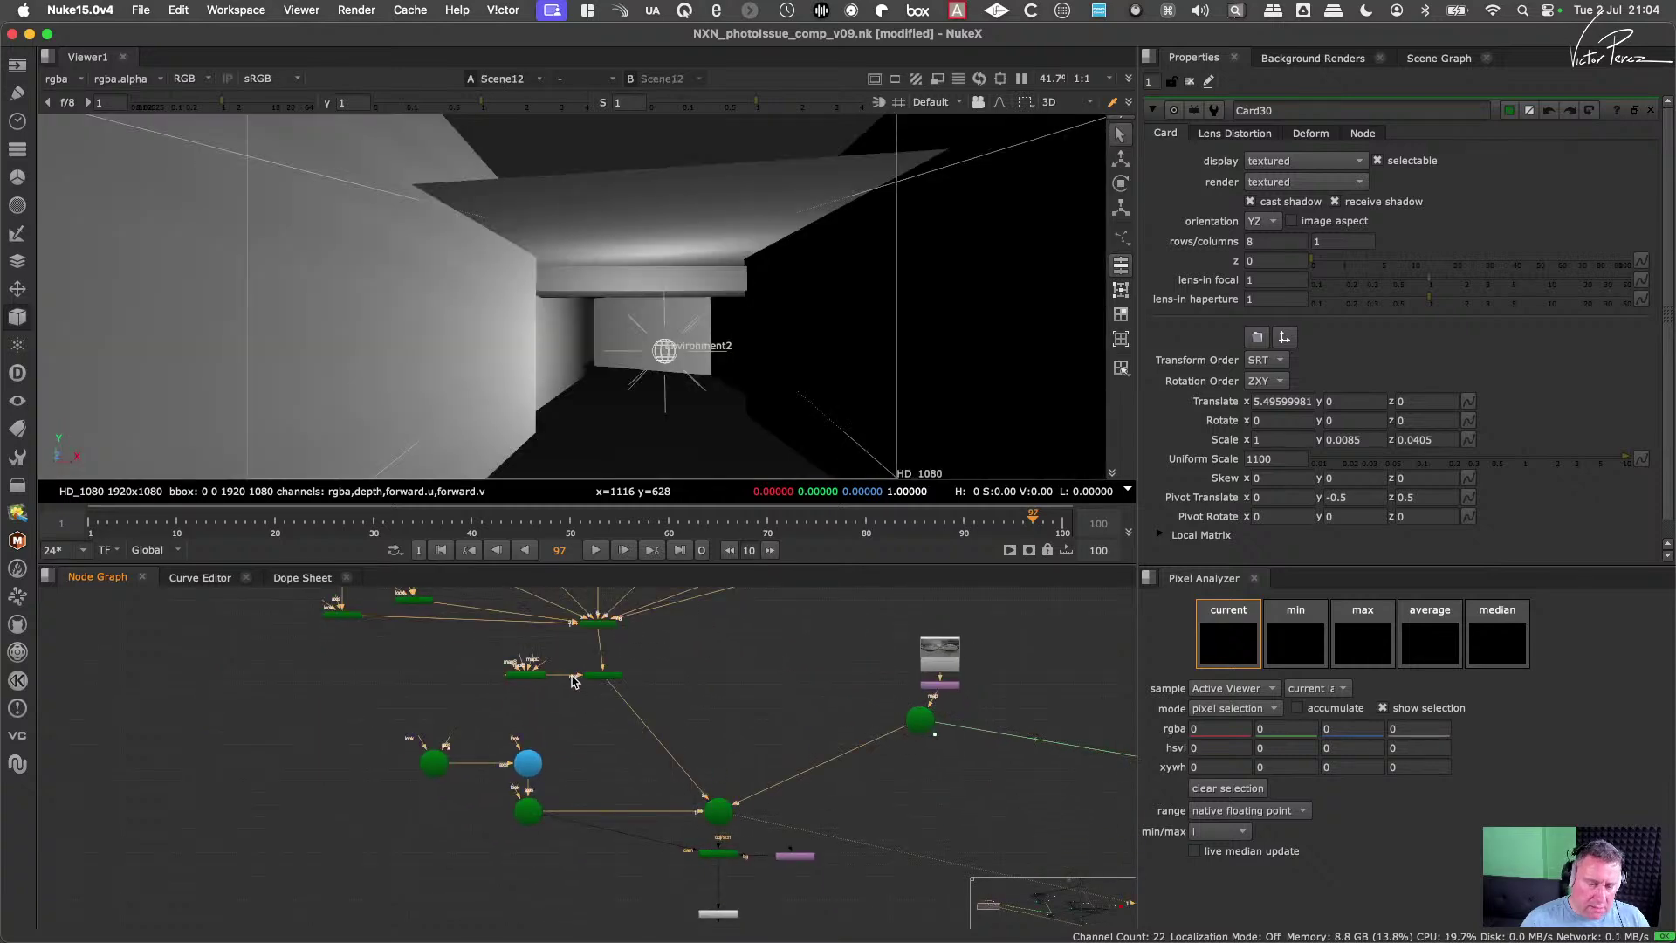
Step: Add a Normals node after Card30 (RHS Wall FG), turn on its invert option and place it just below the card
scroll(571, 681, up, 5)
click(493, 733)
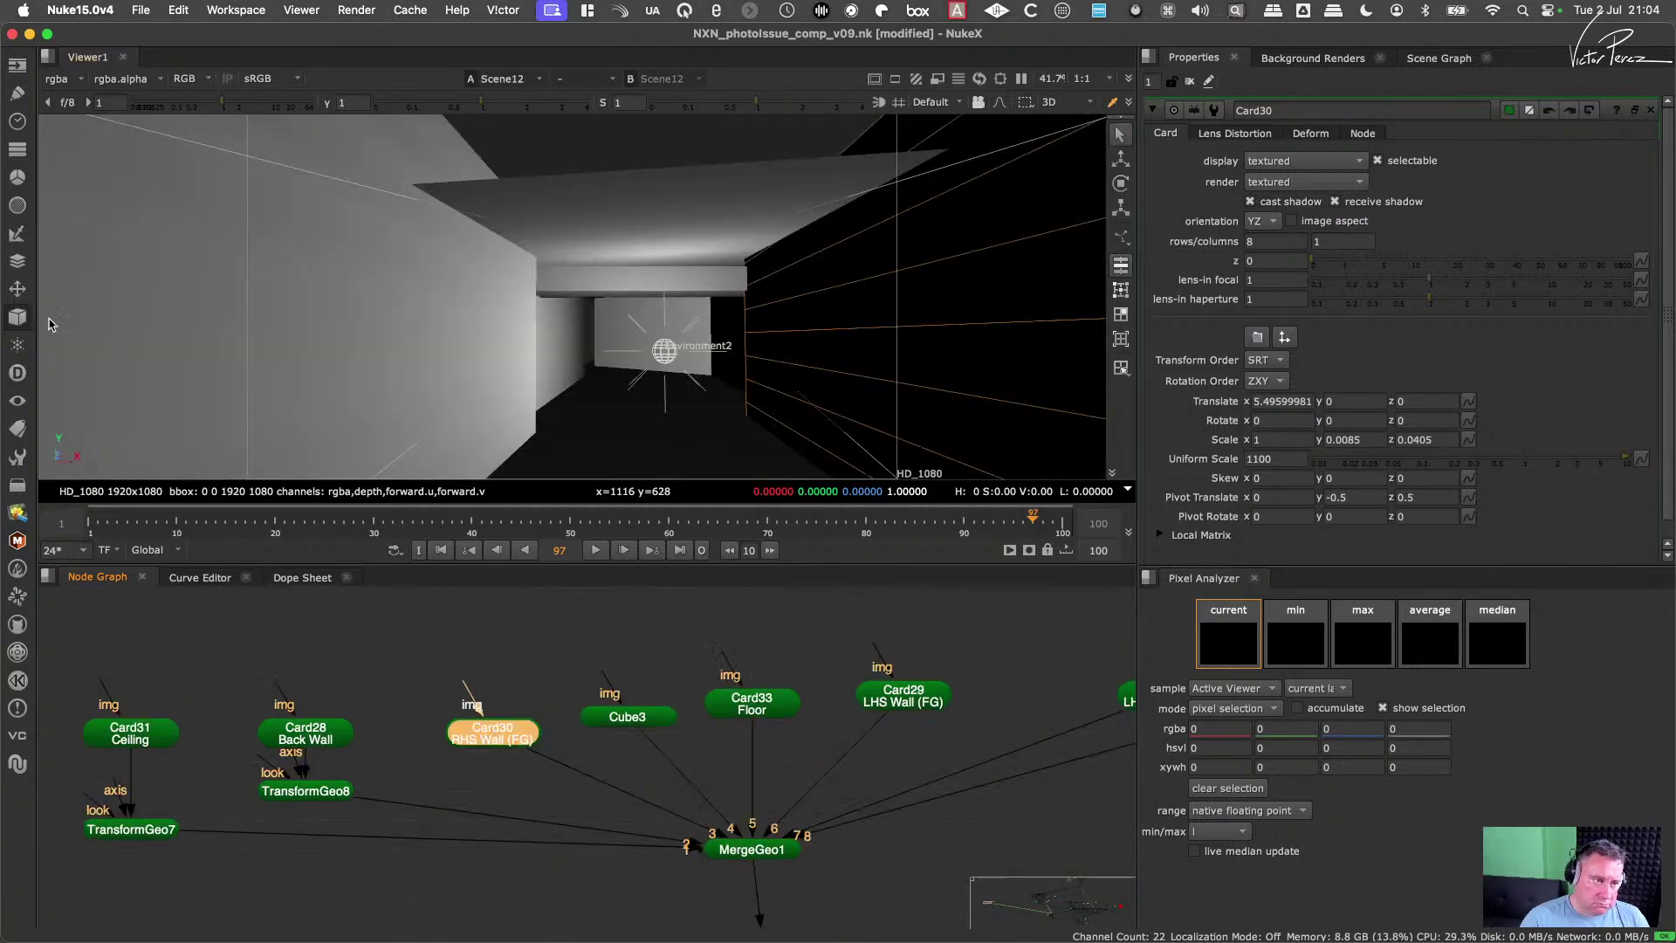
click(17, 317)
mouse_move(111, 345)
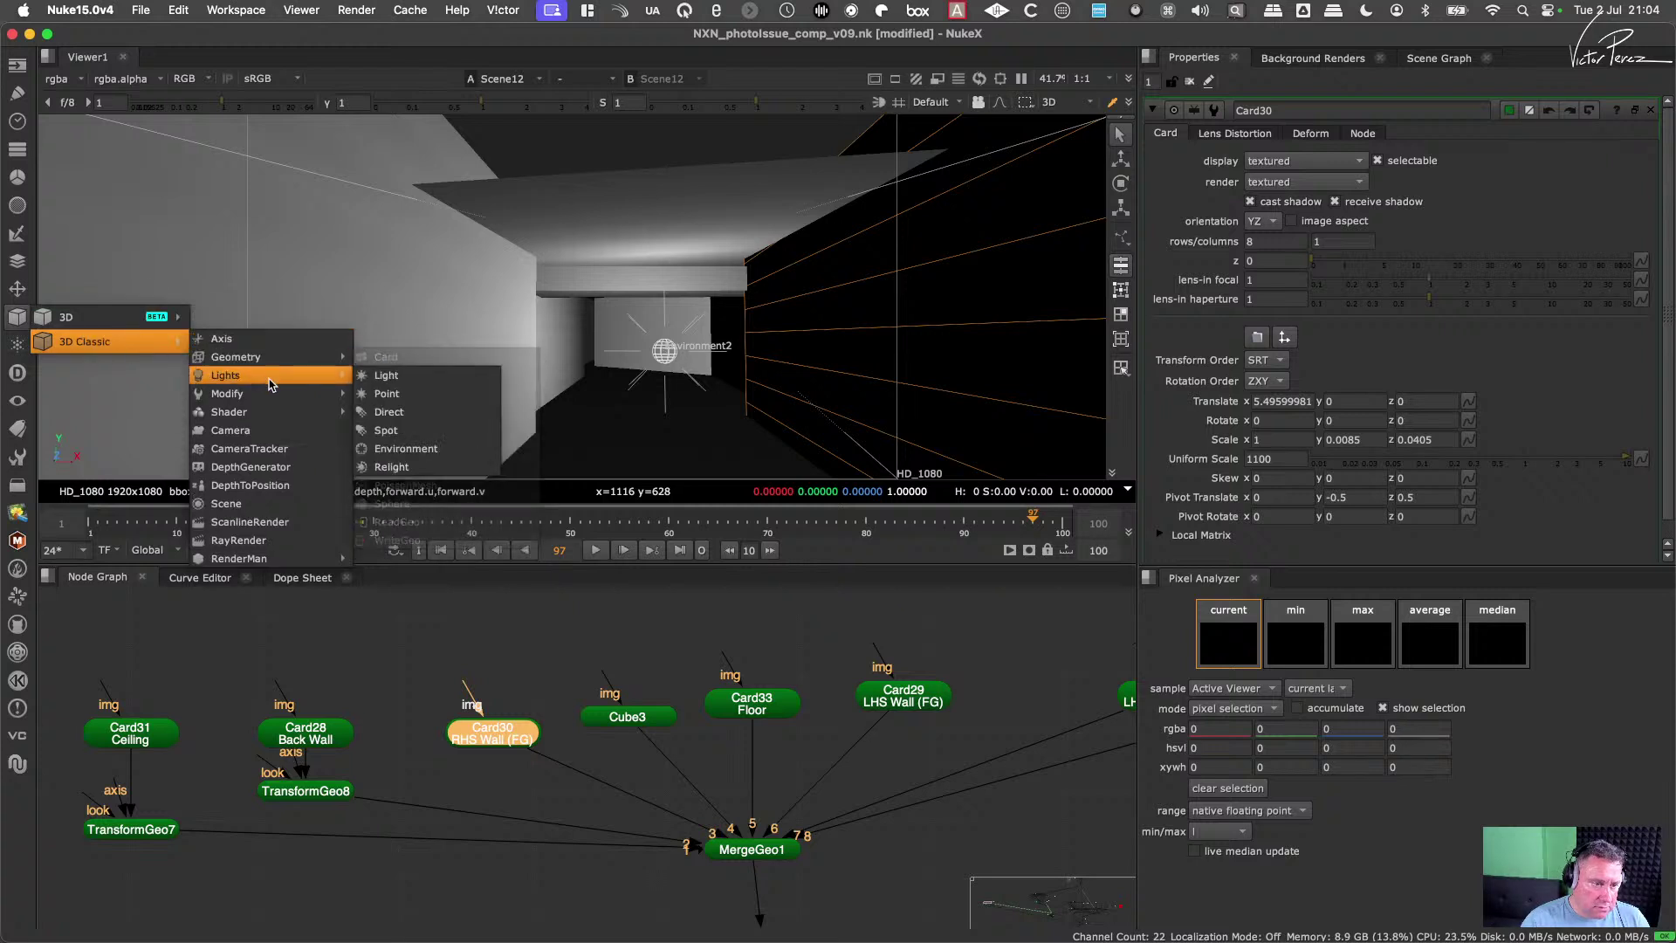
mouse_move(262, 393)
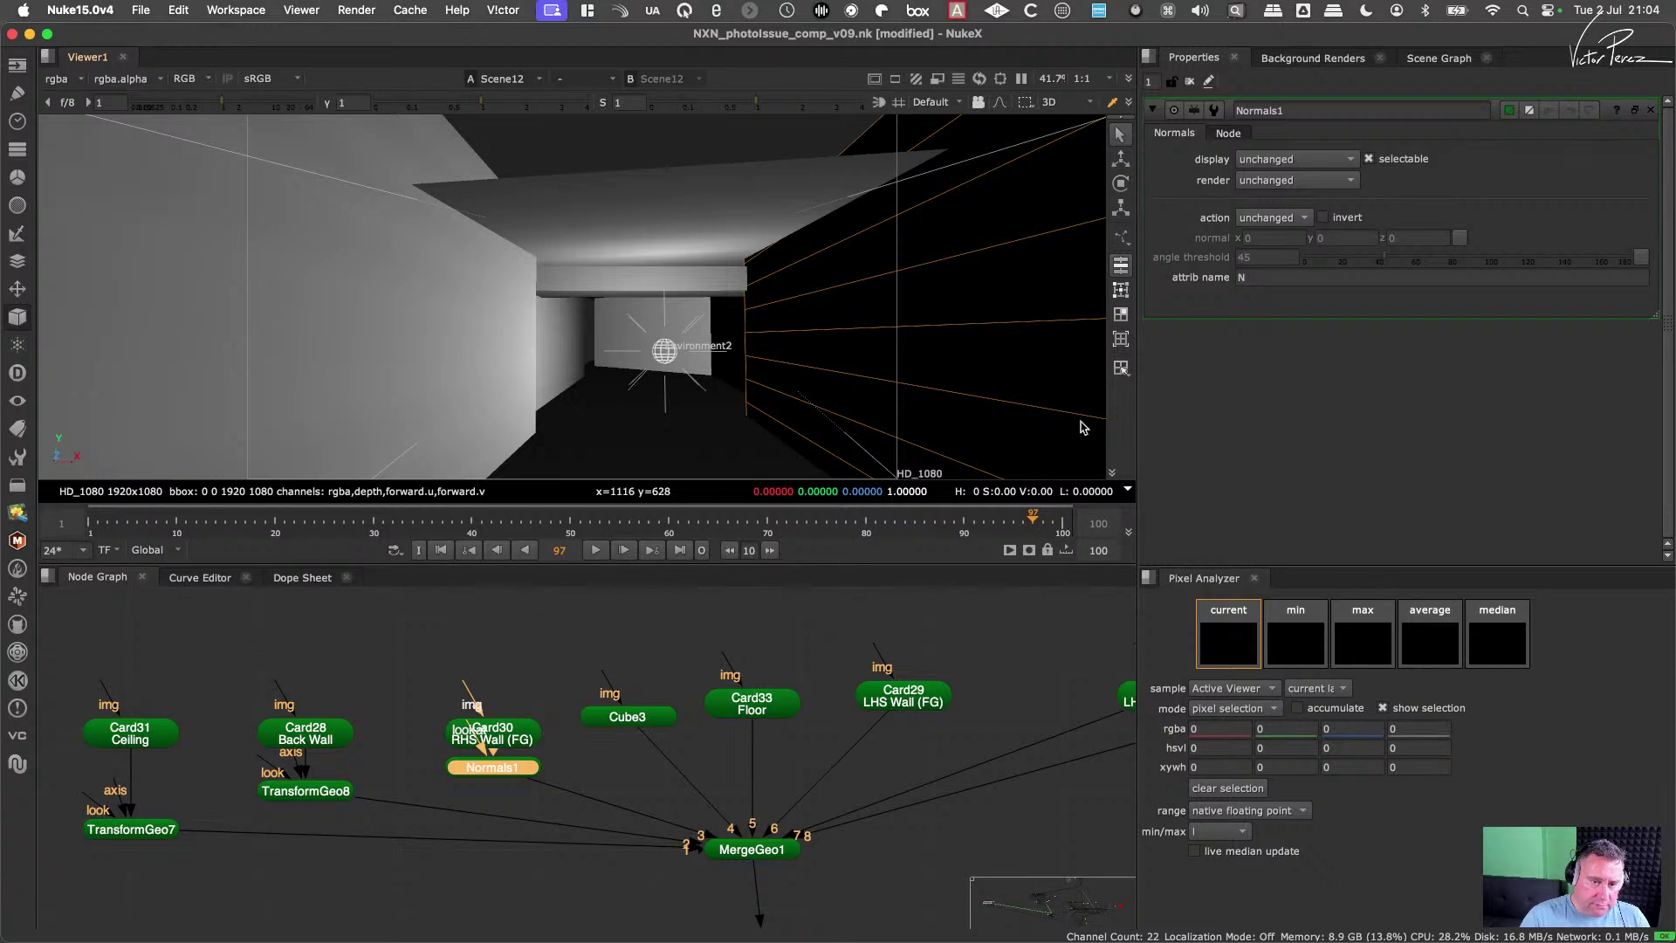
click(1298, 219)
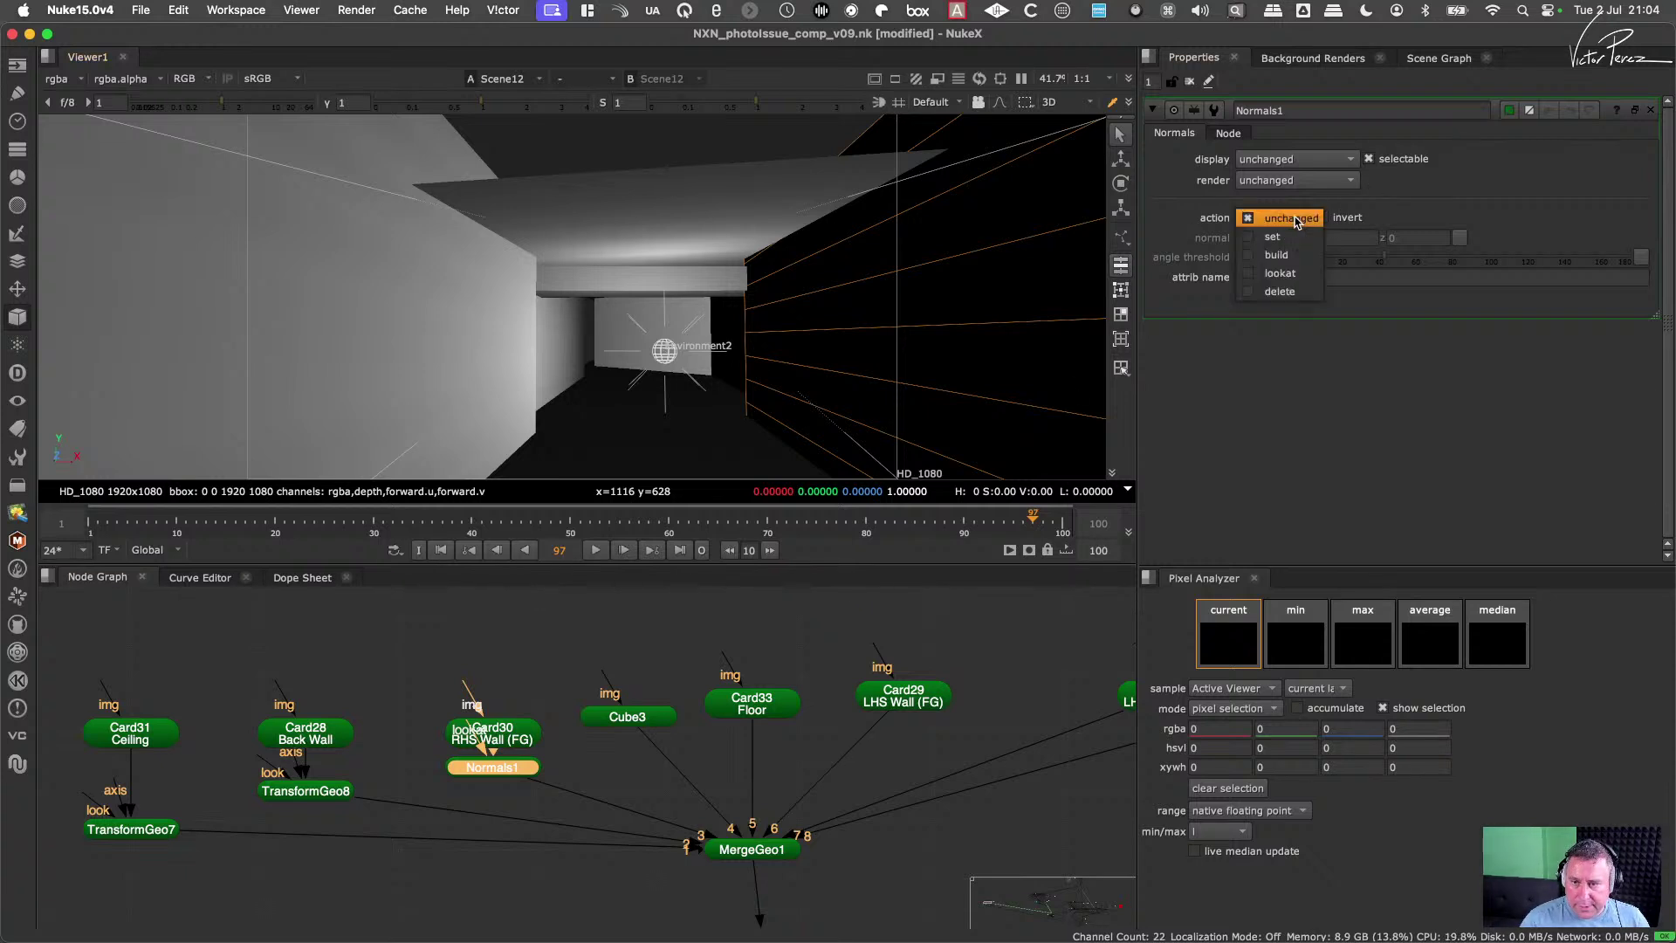
click(1340, 215)
click(1323, 217)
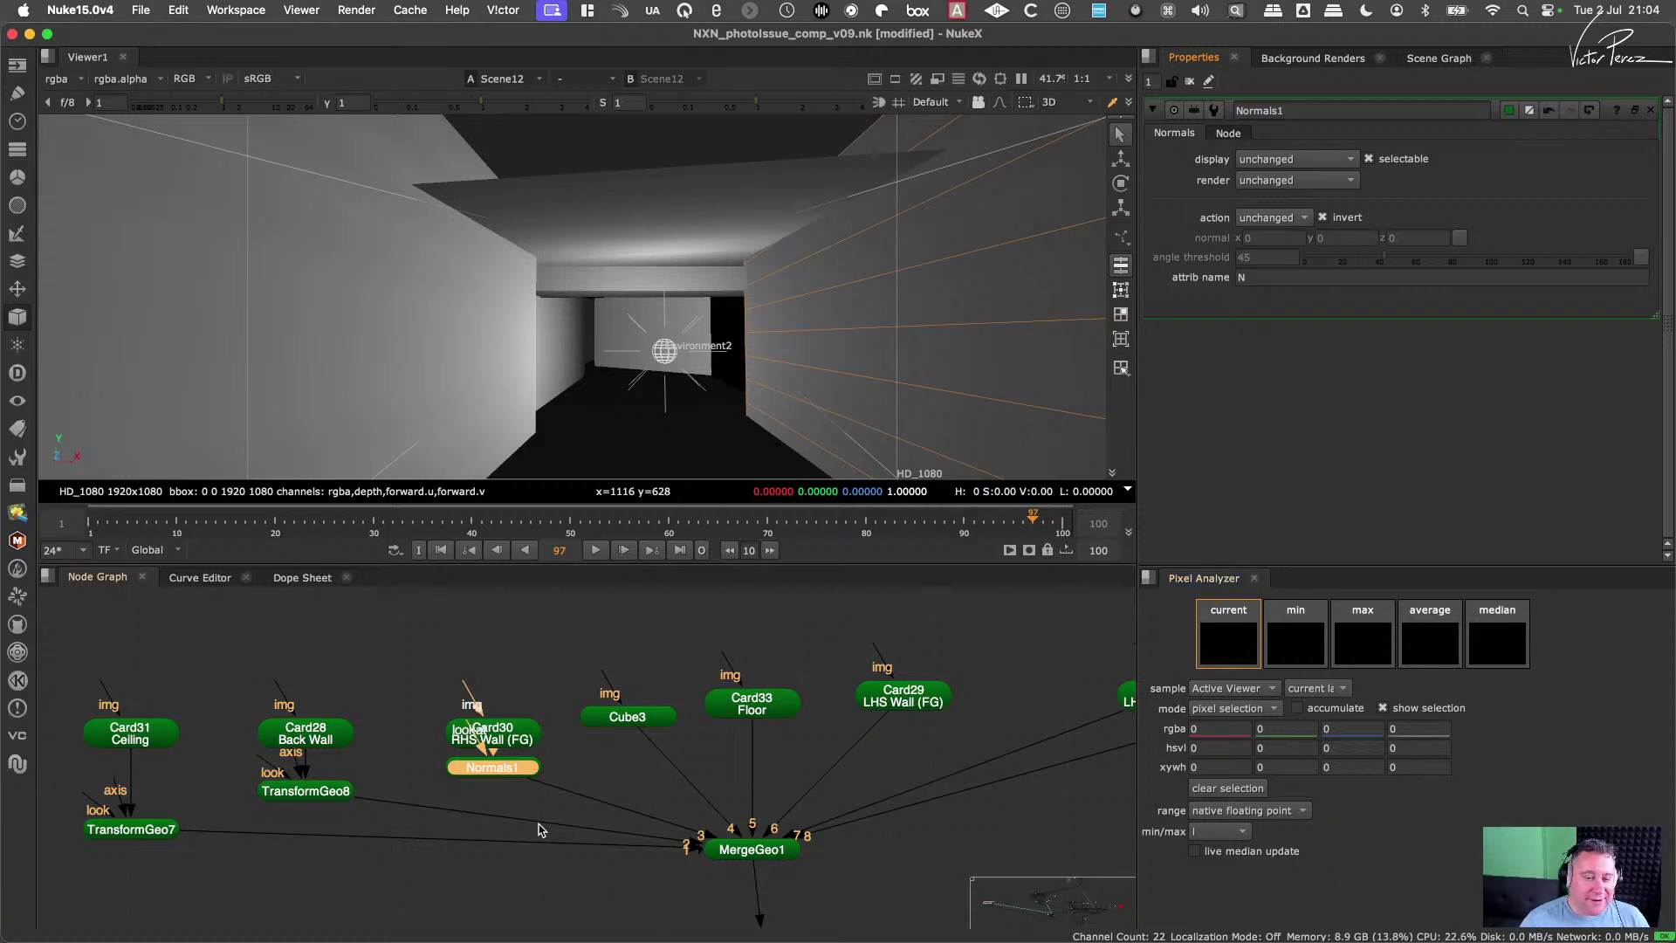
drag(515, 773, 515, 778)
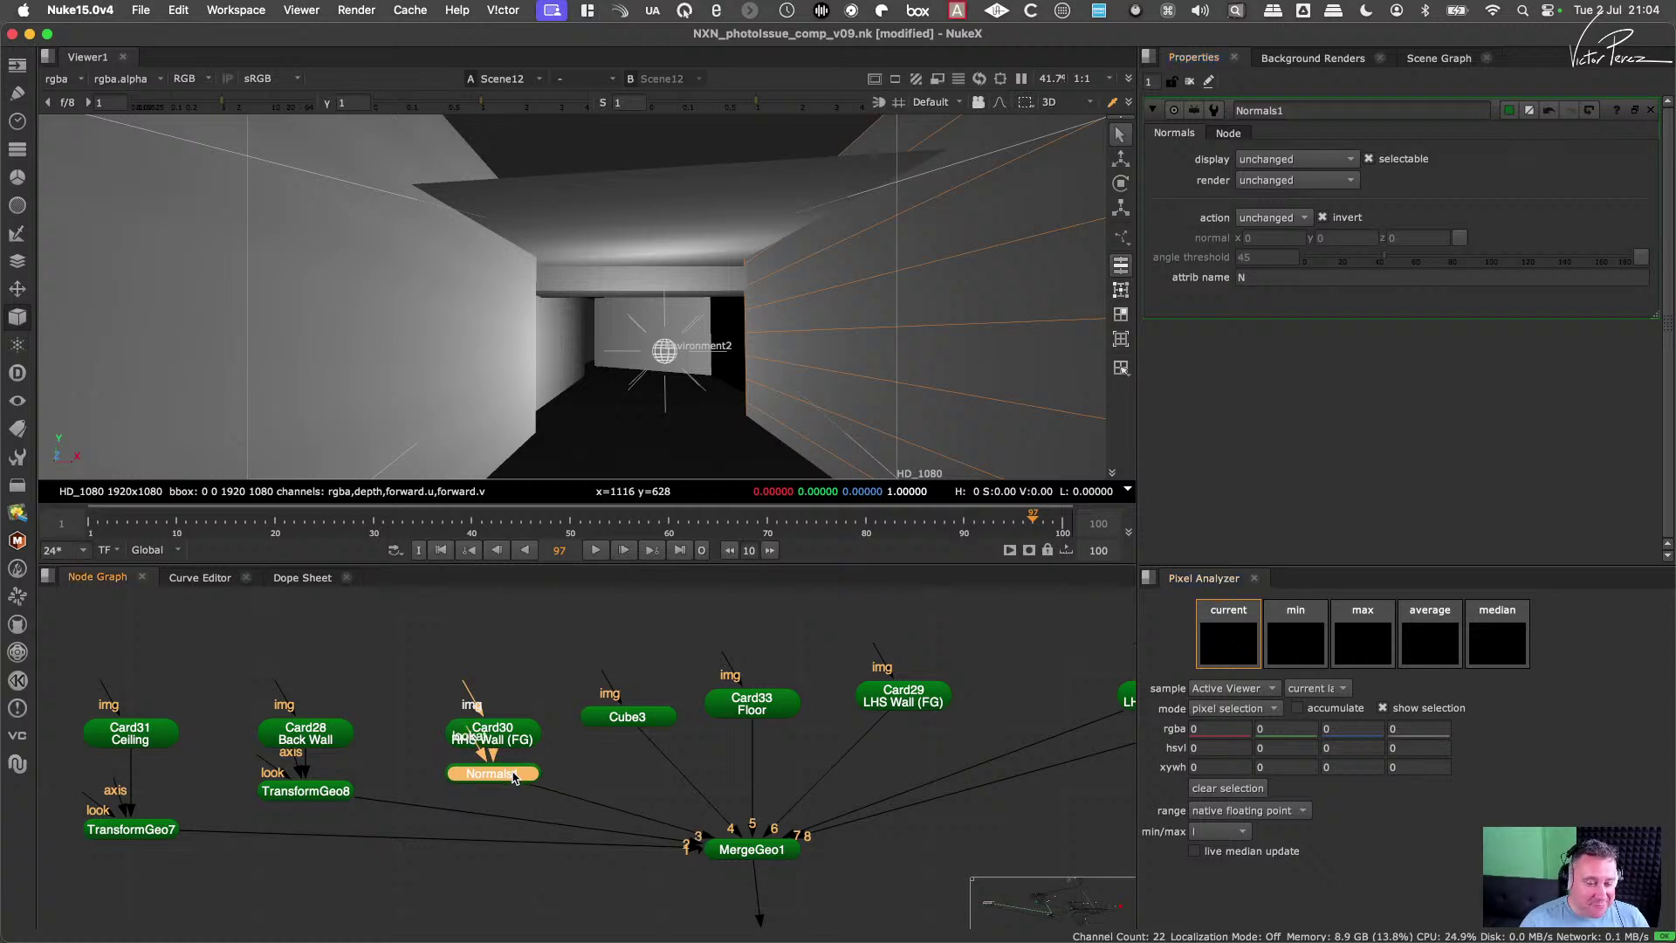
Step: Paste a copy of the inverted Normals node after Card33 (Floor) and space it below the card
scroll(729, 714, right, 5)
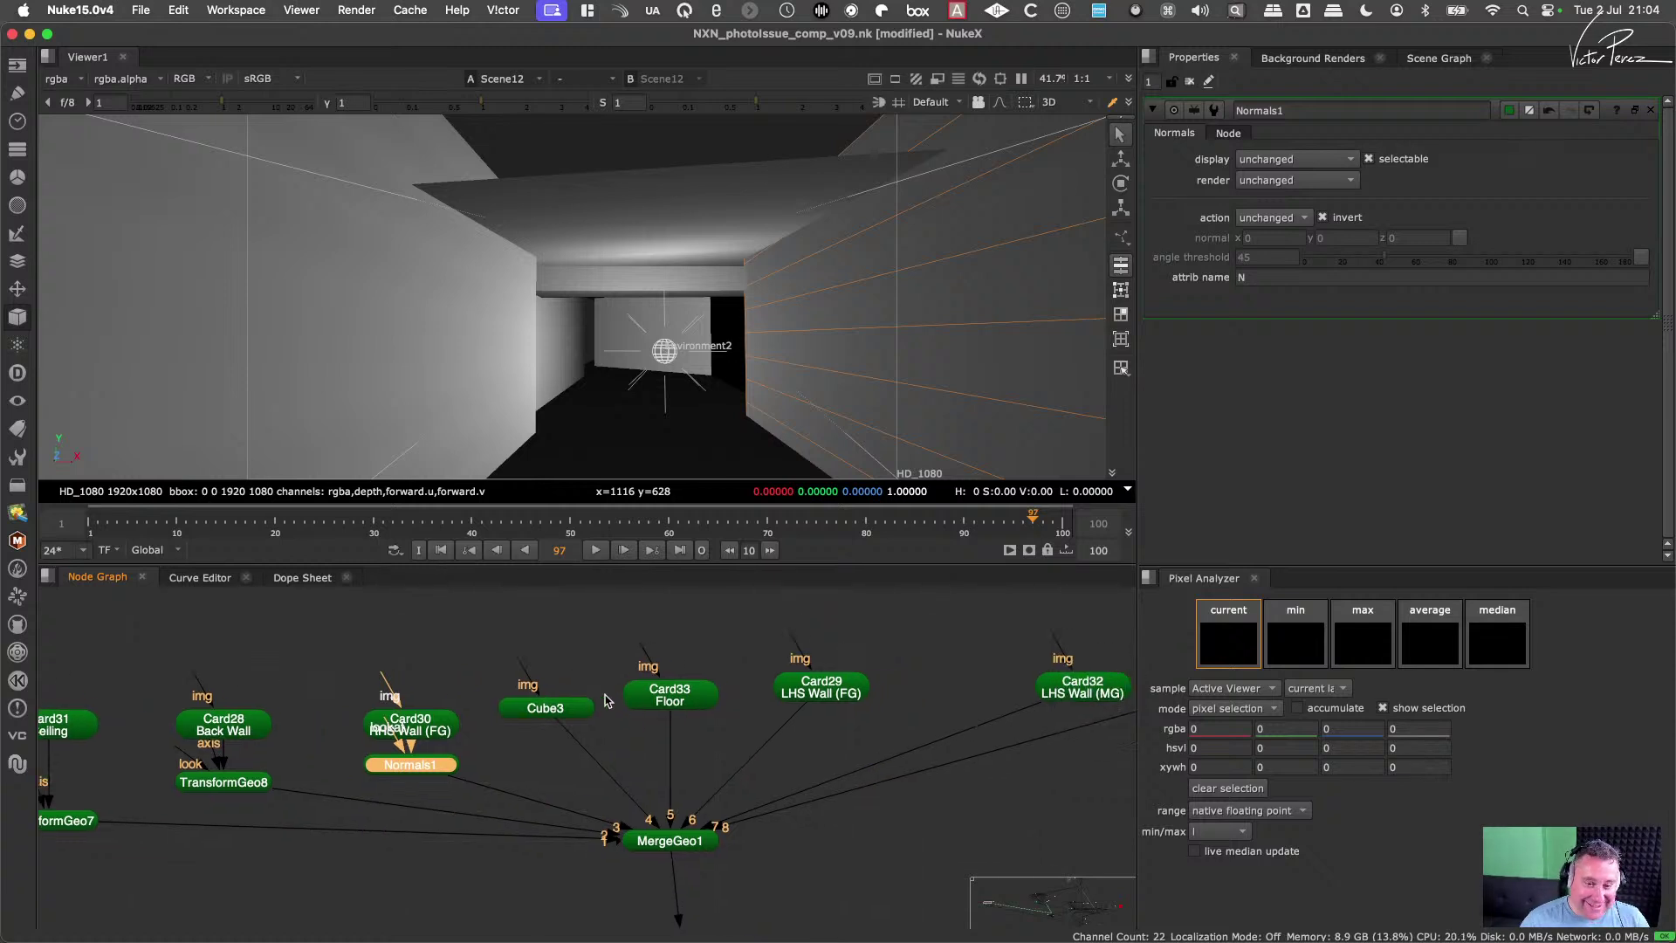
click(663, 688)
key(super+v)
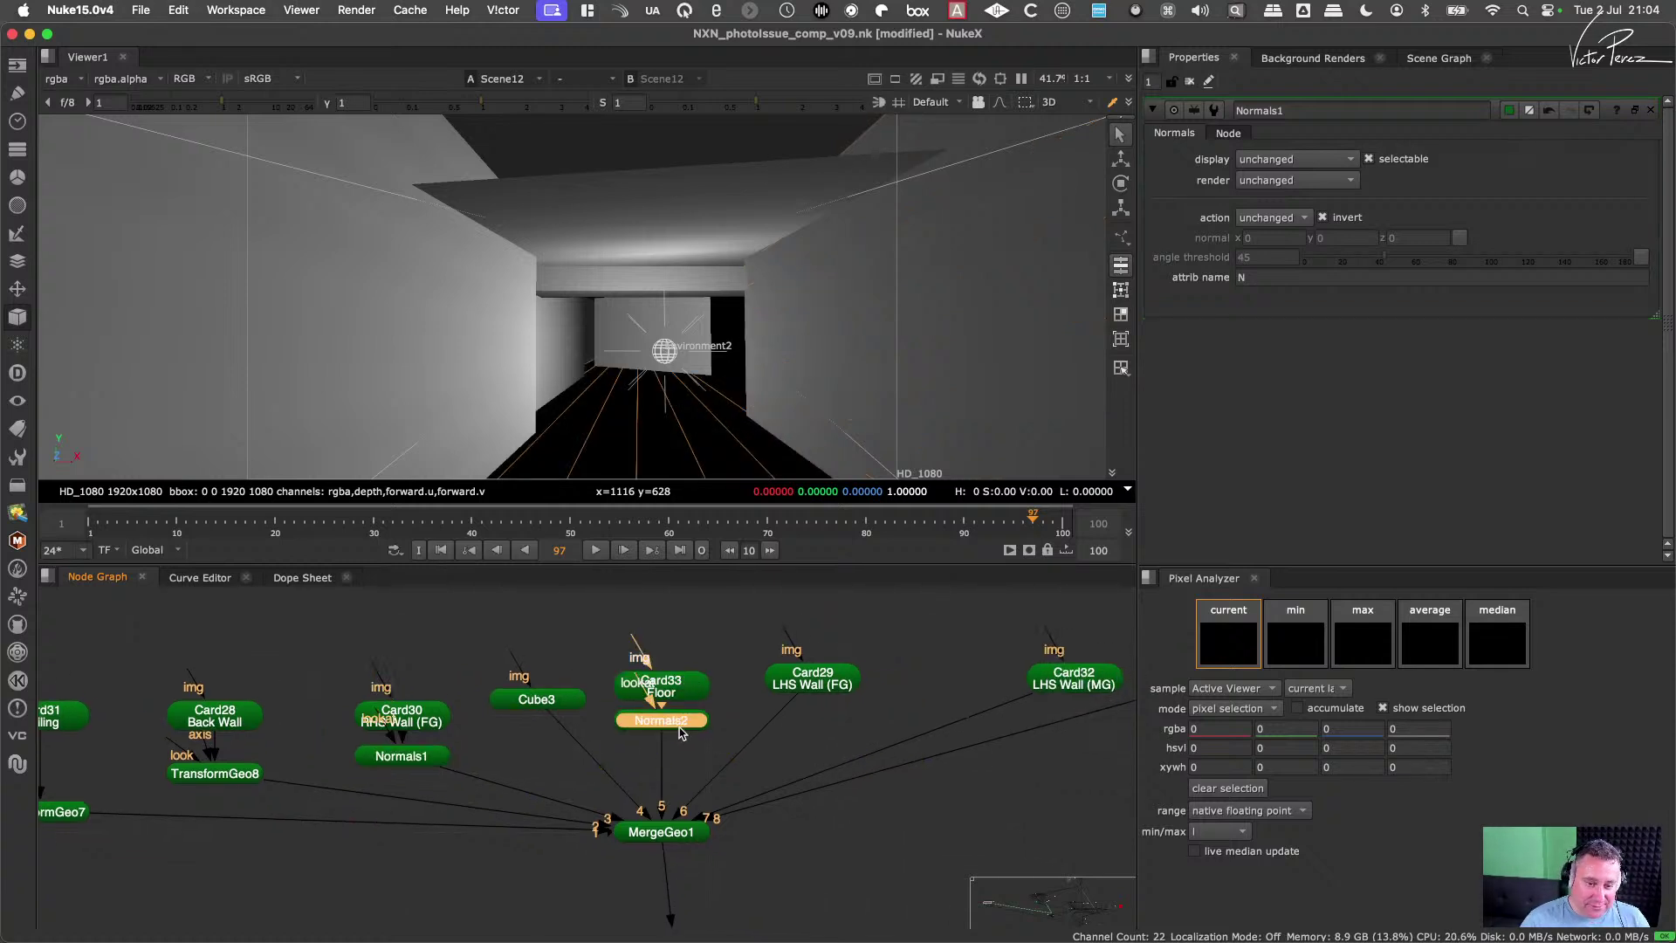
drag(680, 725, 684, 745)
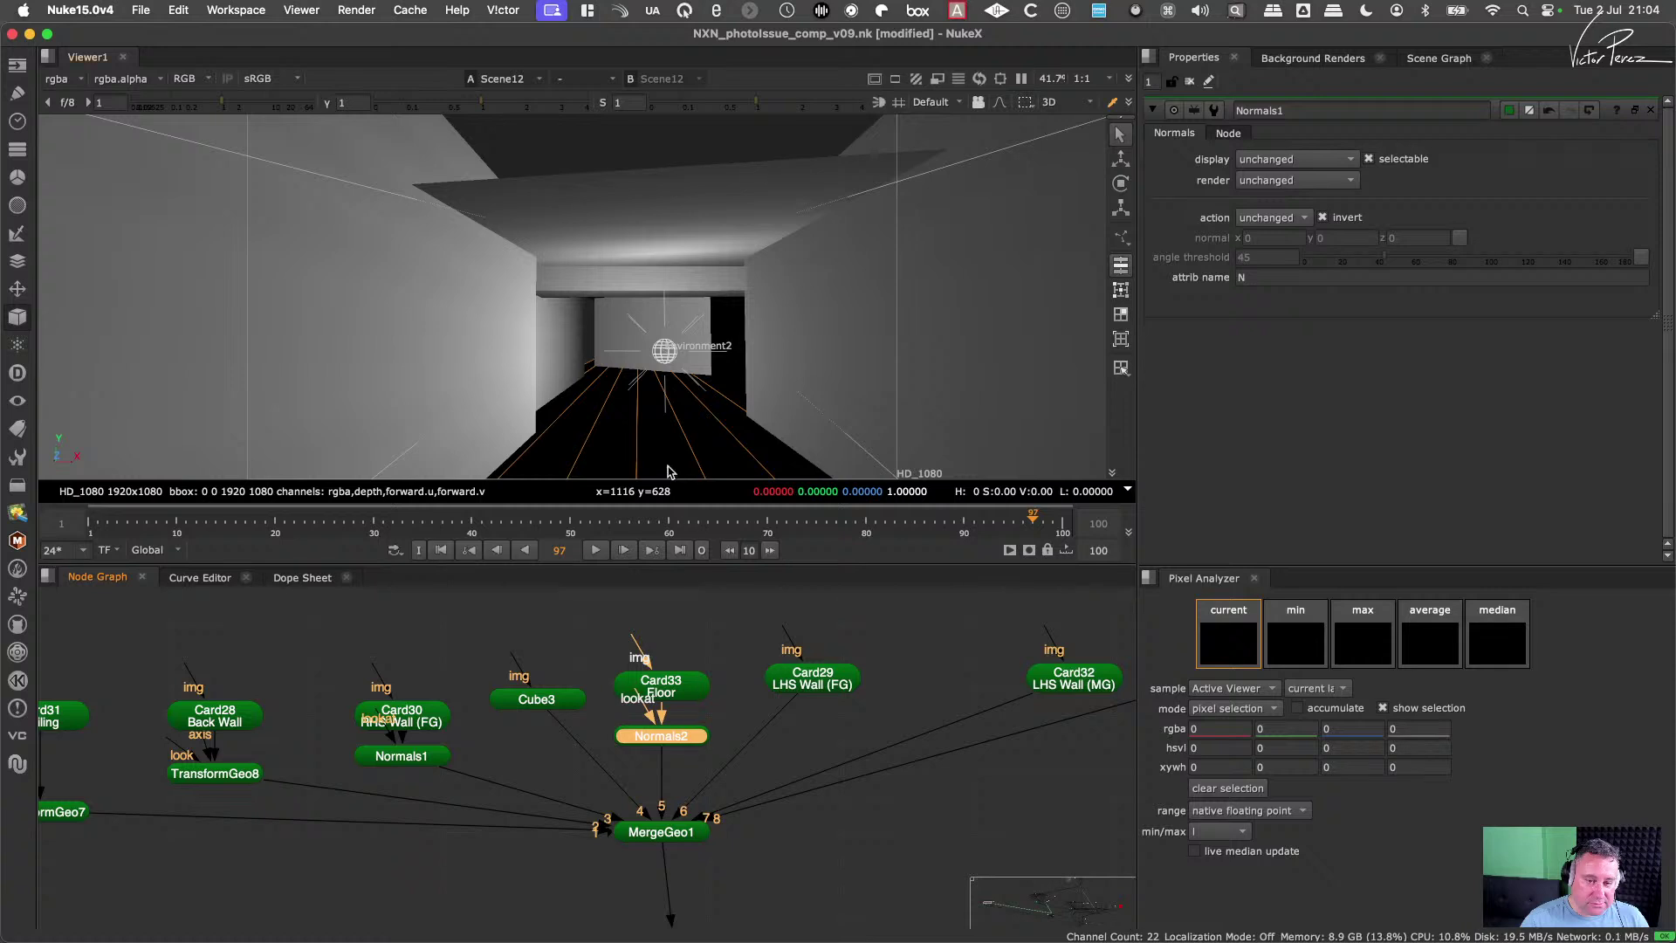
mouse_move(666, 468)
ctrl+mouse_down()
mouse_move(733, 448)
mouse_move(665, 474)
ctrl+mouse_up()
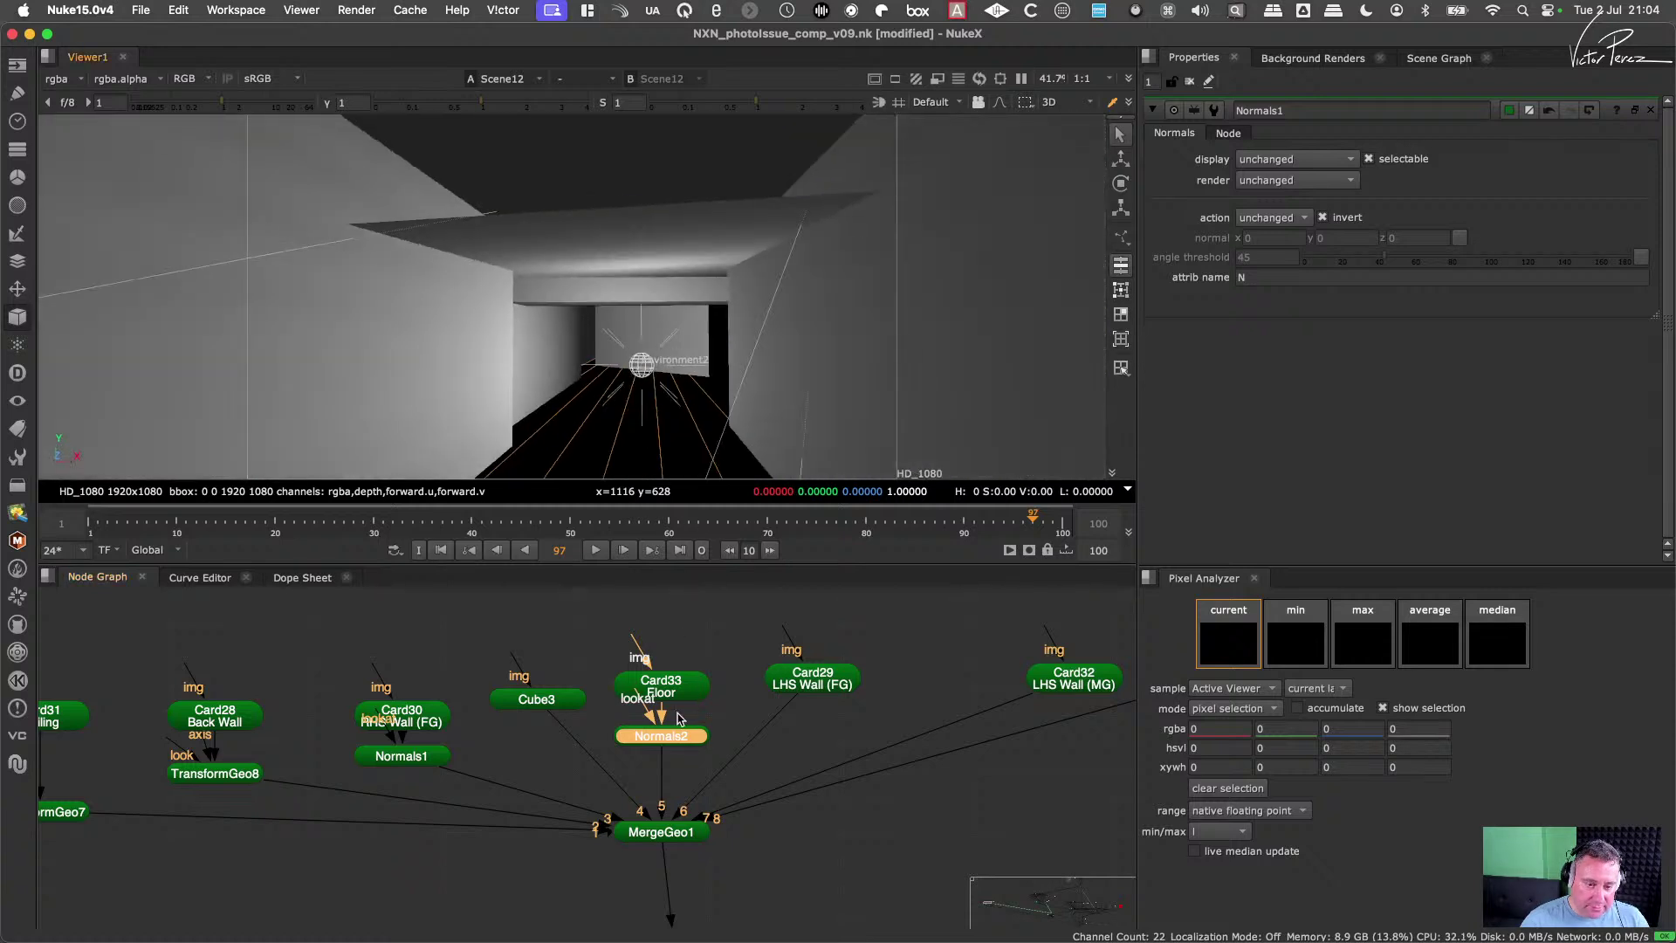
drag(680, 736, 682, 738)
click(708, 758)
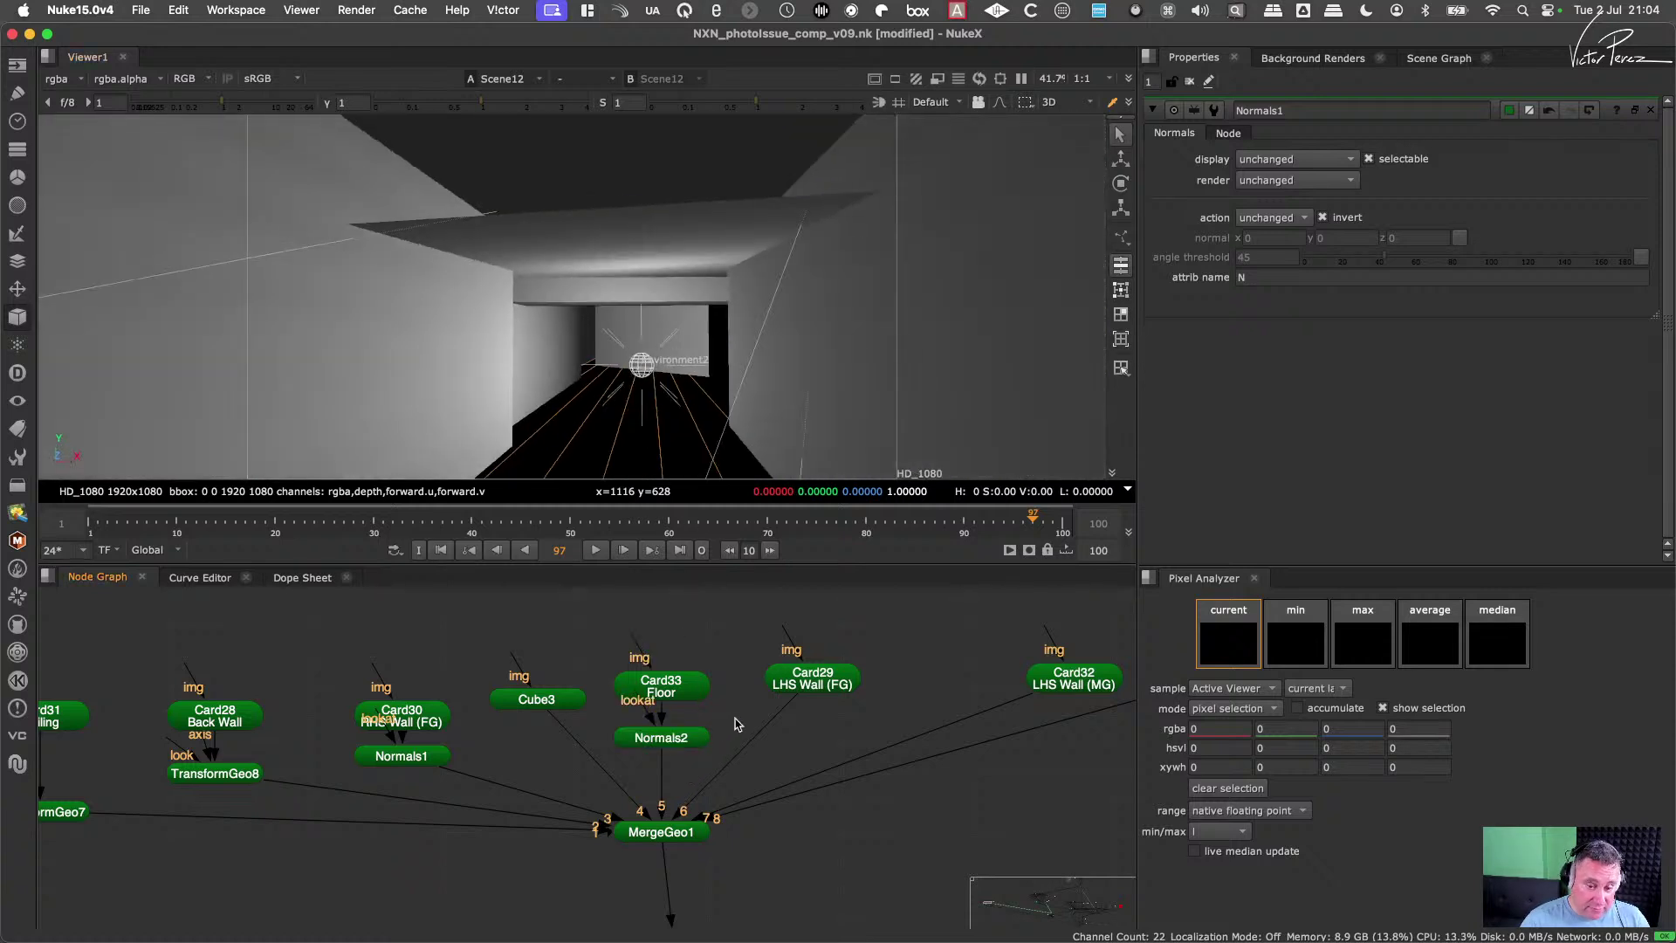
Step: Take the copied Normals node off the floor card and insert it between Card35 (RHS Wall MG) and MergeGeo1
click(680, 738)
drag(690, 748, 1017, 730)
middle_drag(1027, 689, 757, 677)
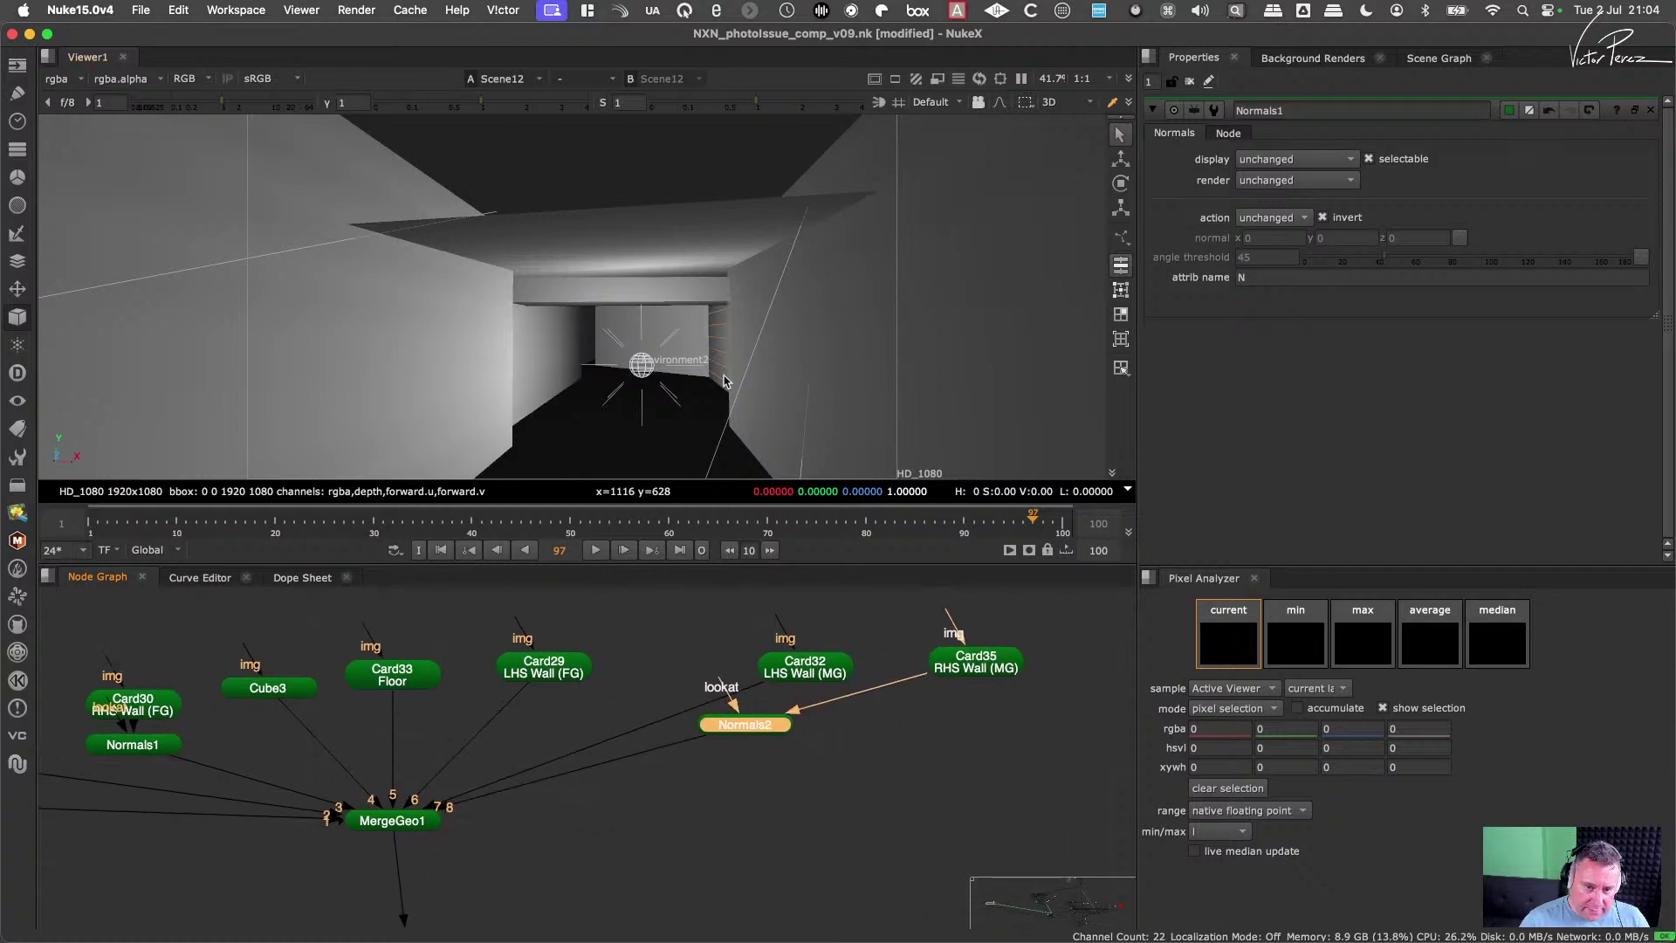
Step: View the ScanlineRender21 output to check the environment lighting on the corrected walls
scroll(580, 796, down, 4)
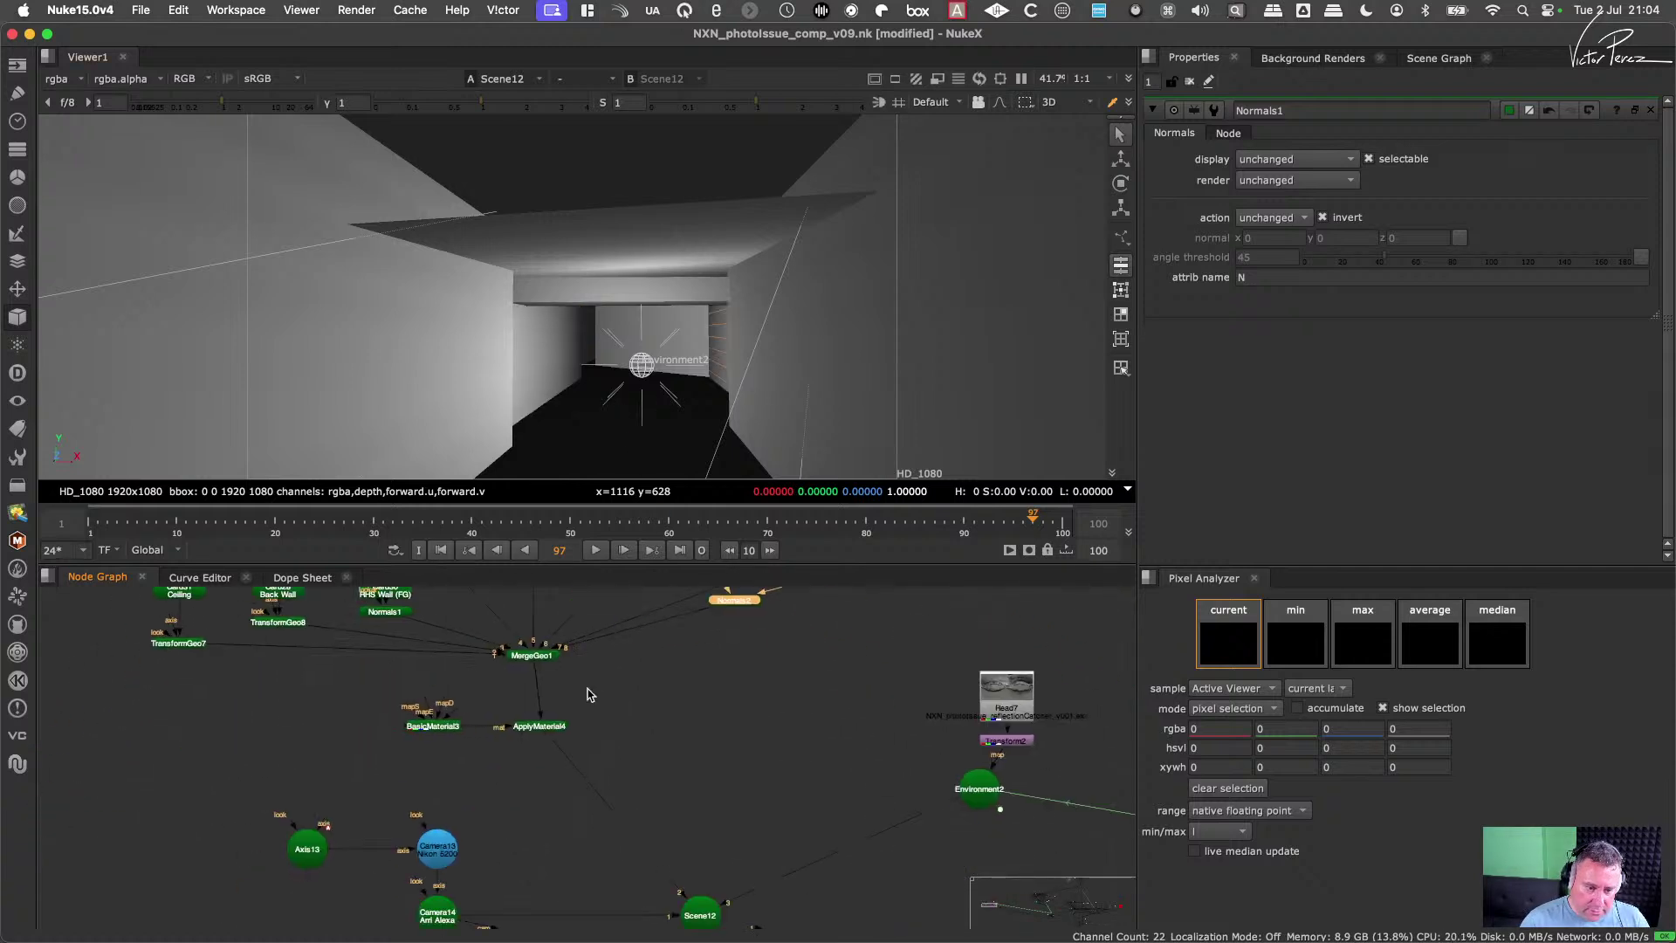
middle_drag(715, 908, 663, 800)
click(641, 833)
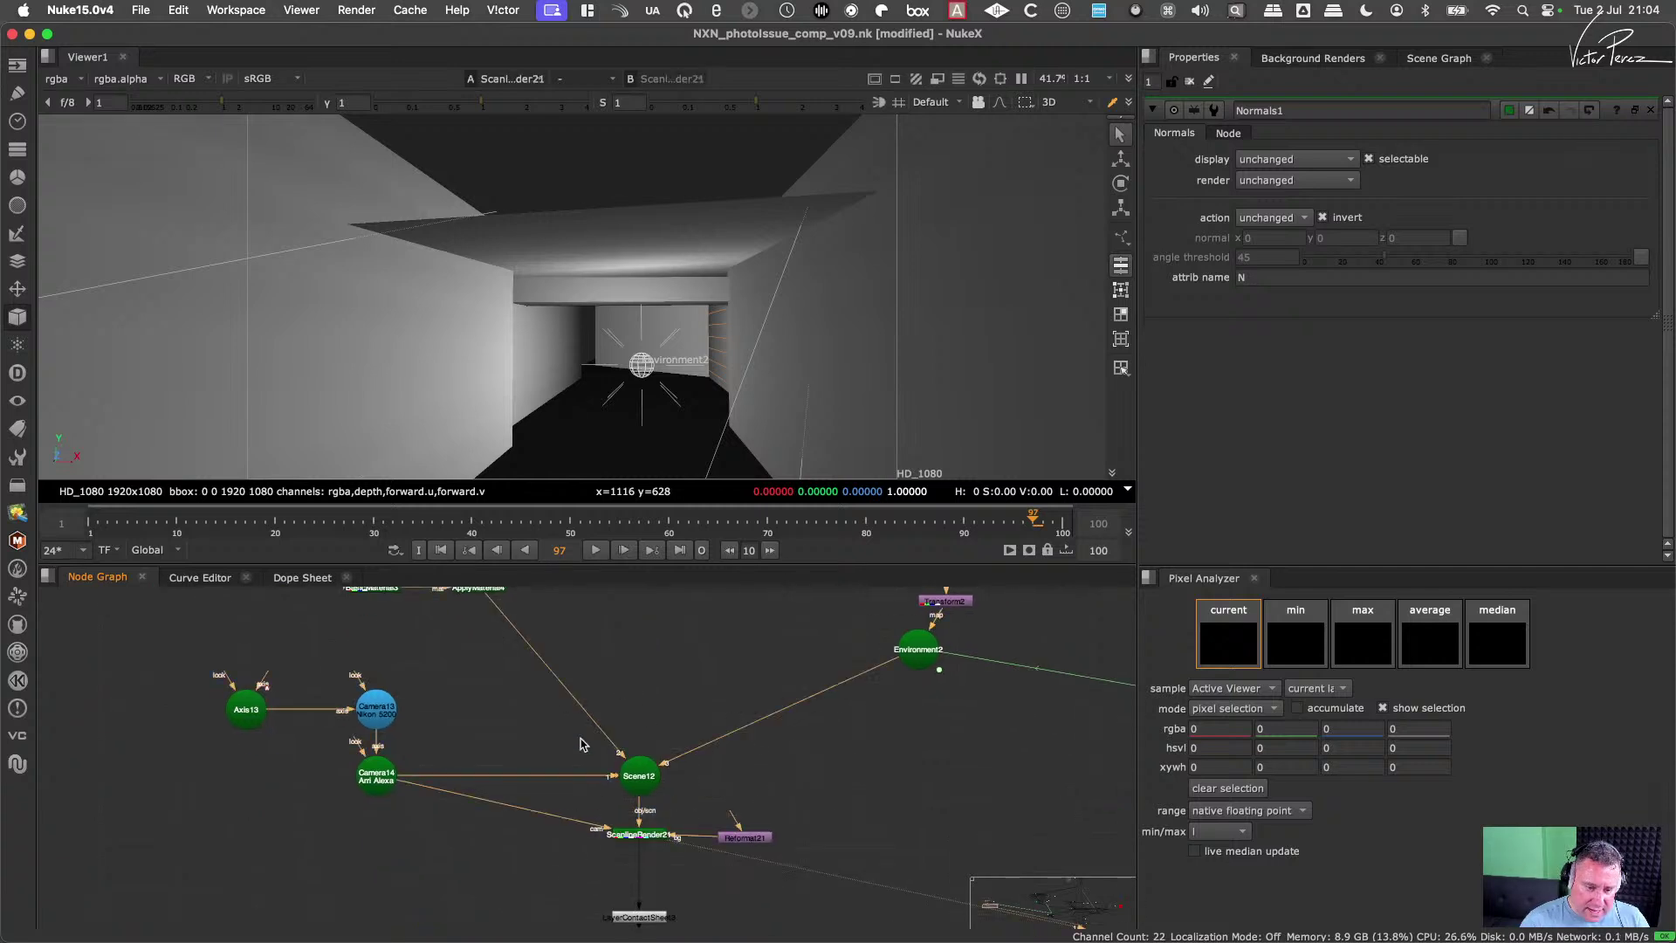
key(1)
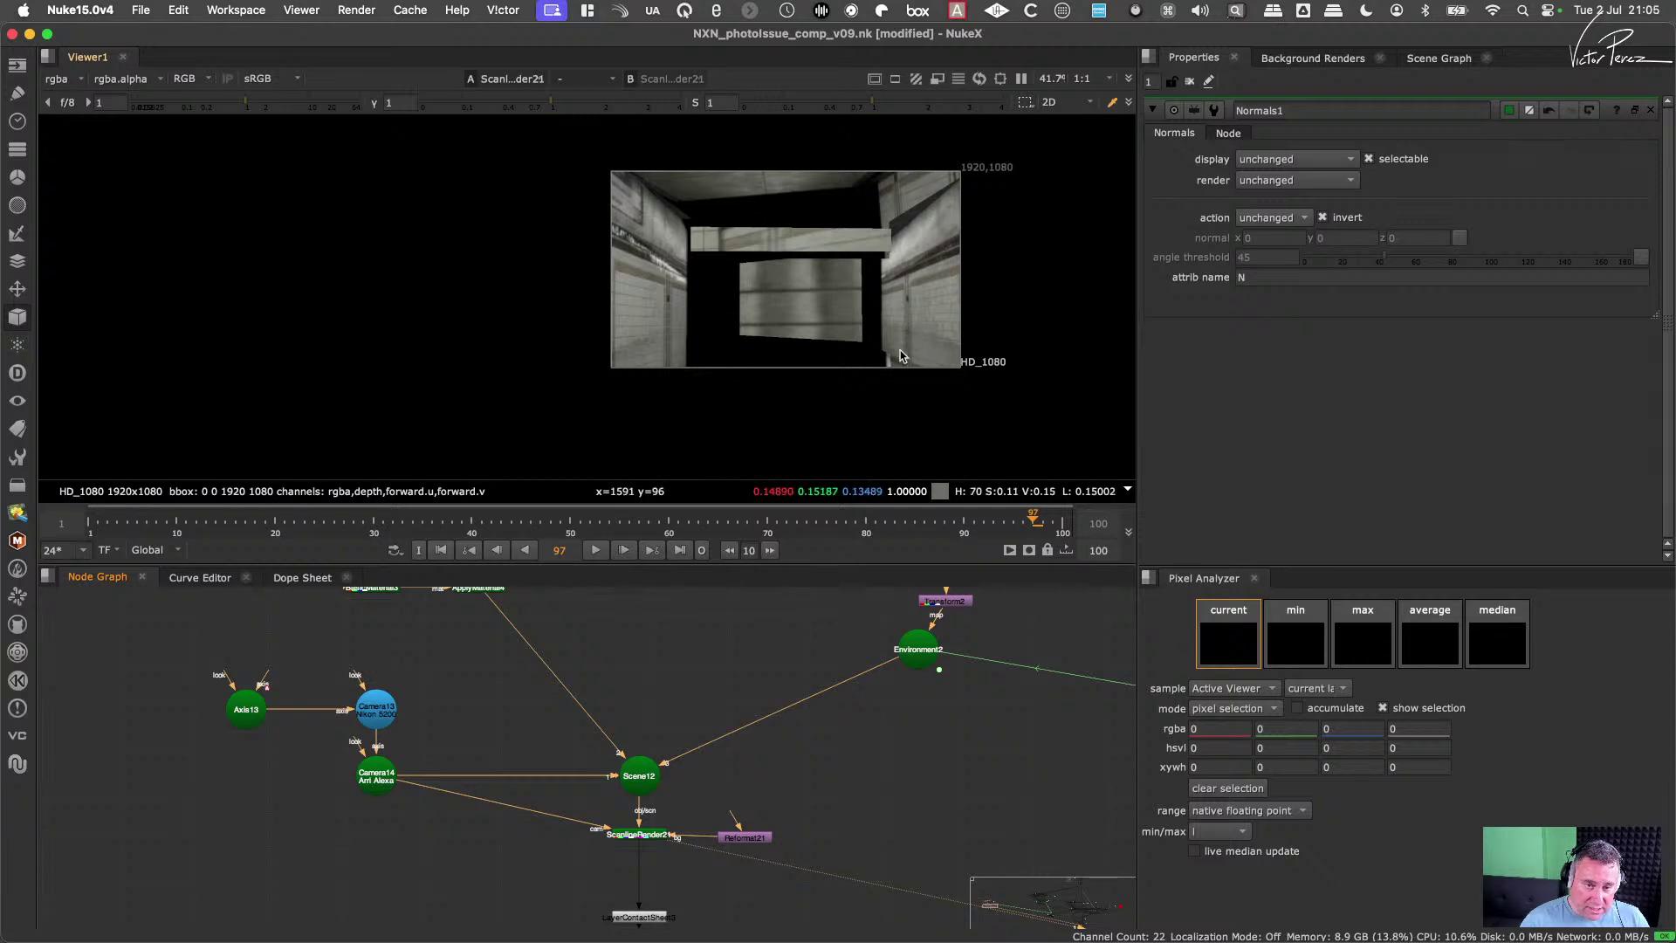
Step: Sweep Environment2's Y rotation up past 50 degrees and back to 0 to test how the lighting moves across the cards
scroll(889, 698, up, 5)
drag(870, 771, 869, 781)
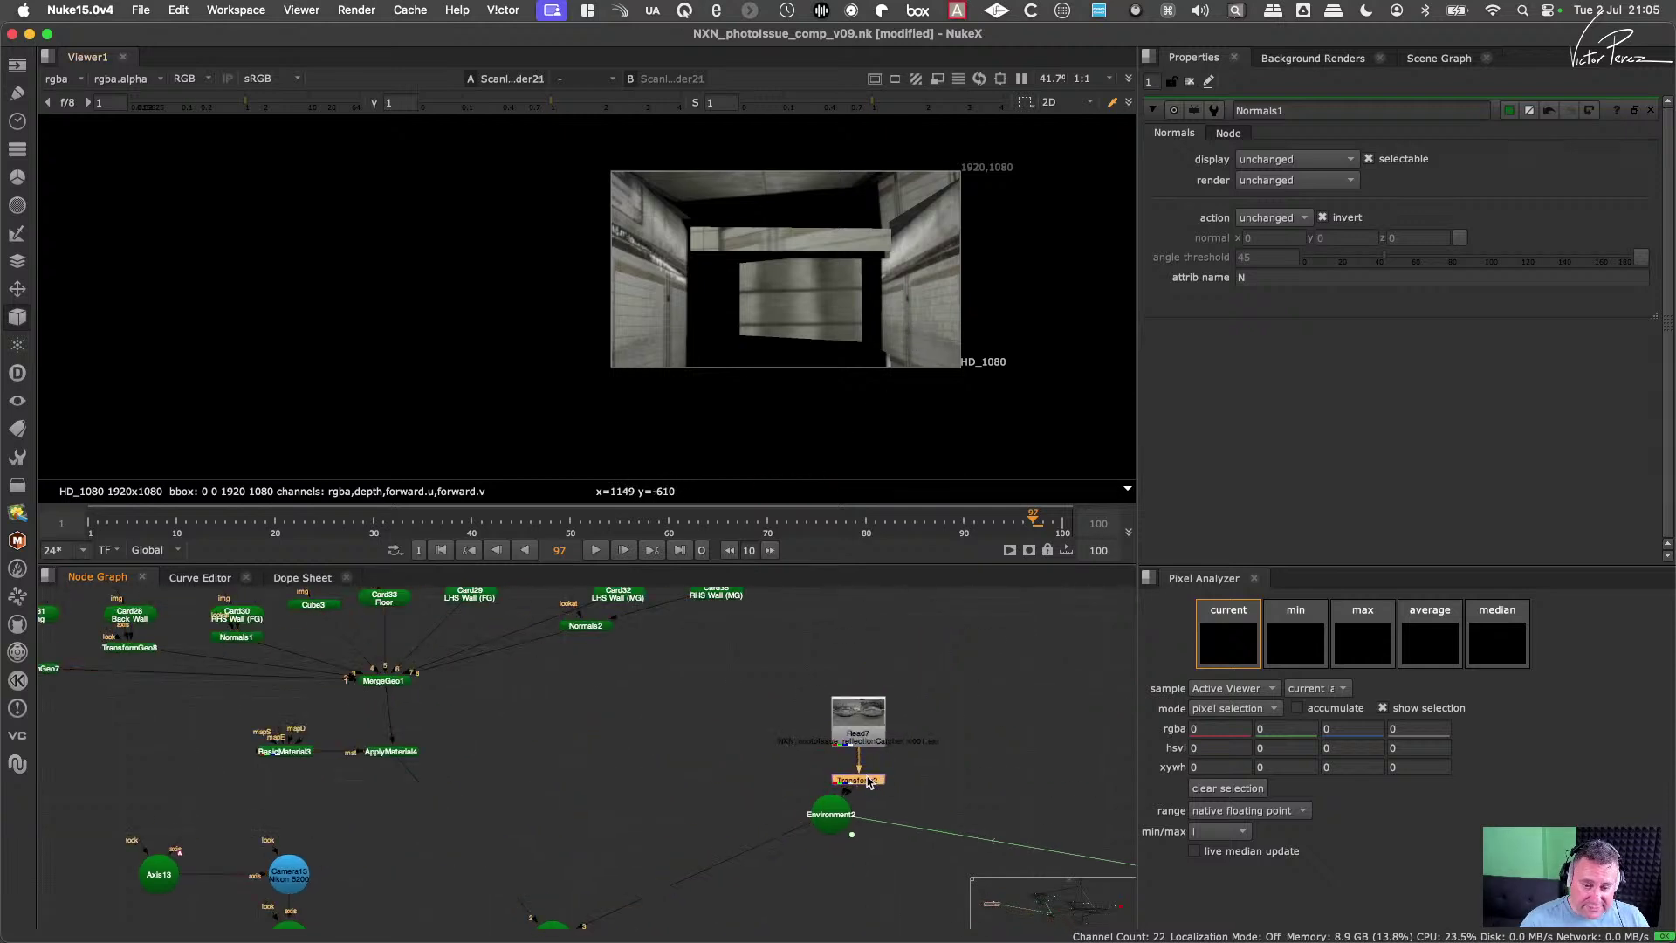
double_click(834, 814)
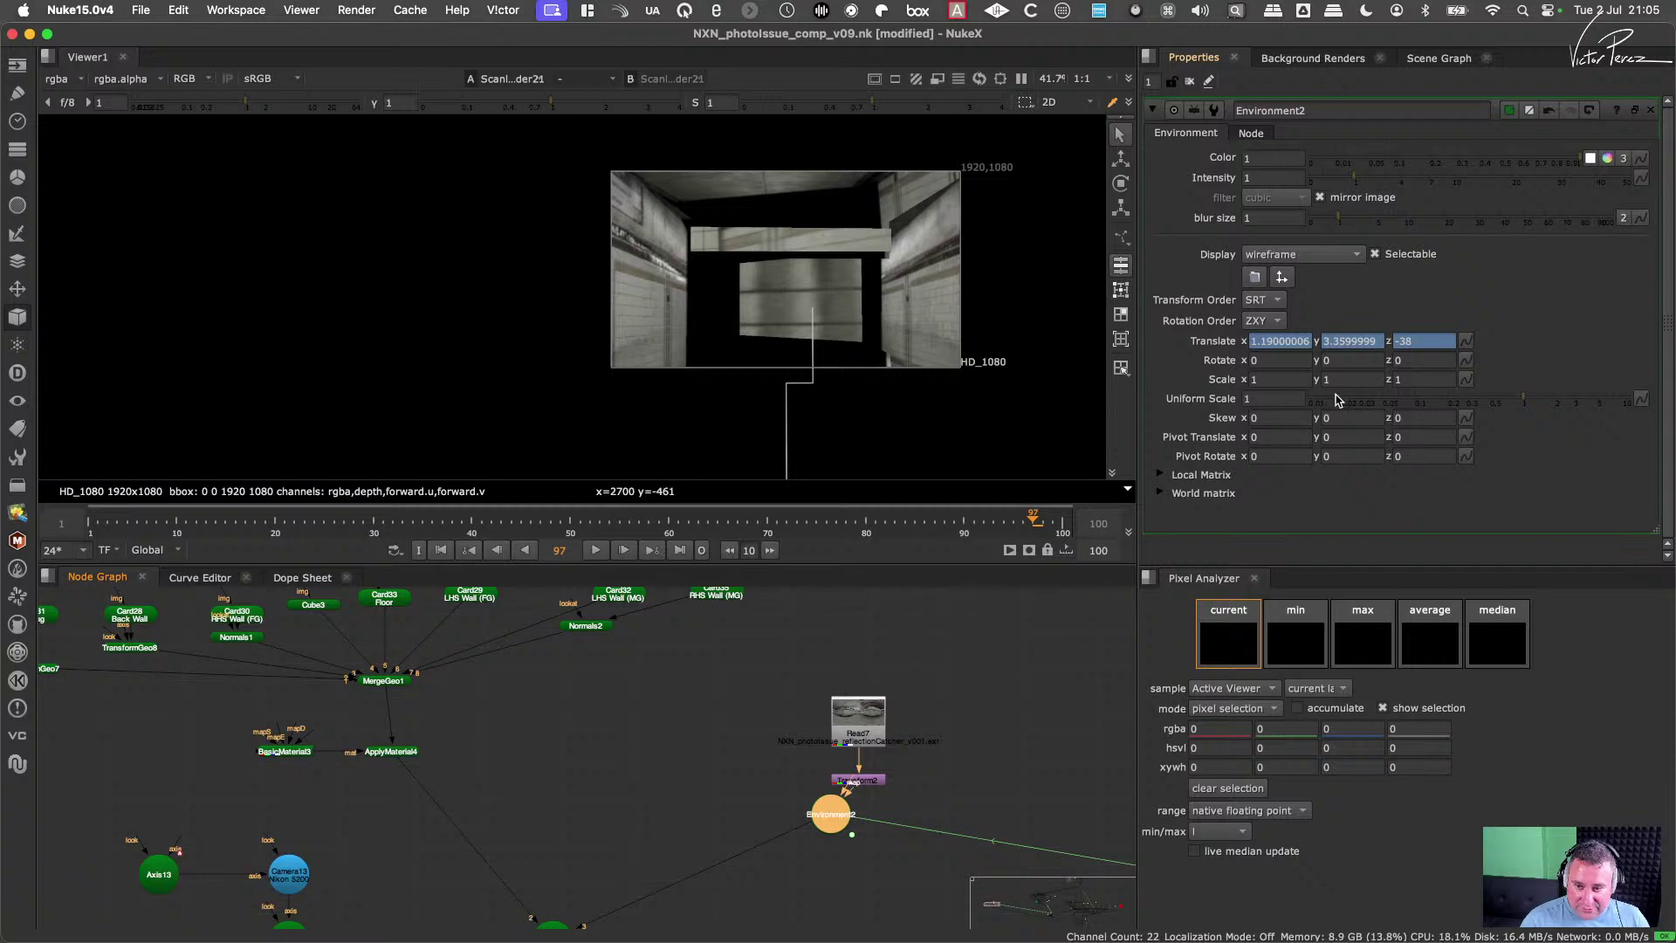
click(1348, 359)
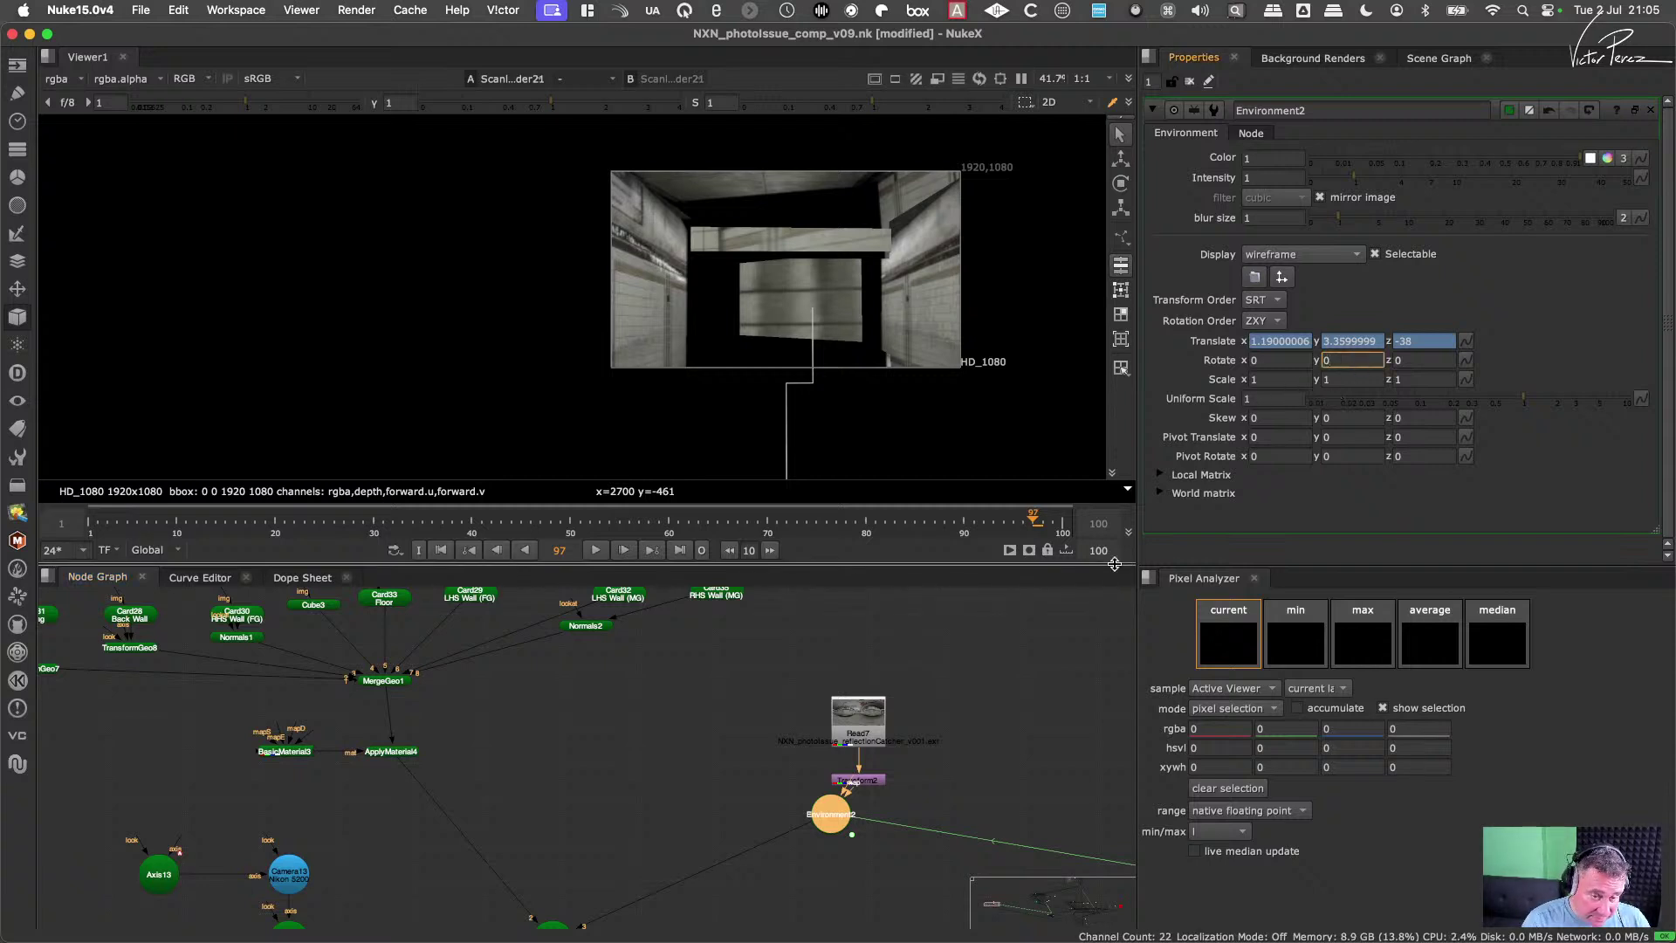
key(Up)
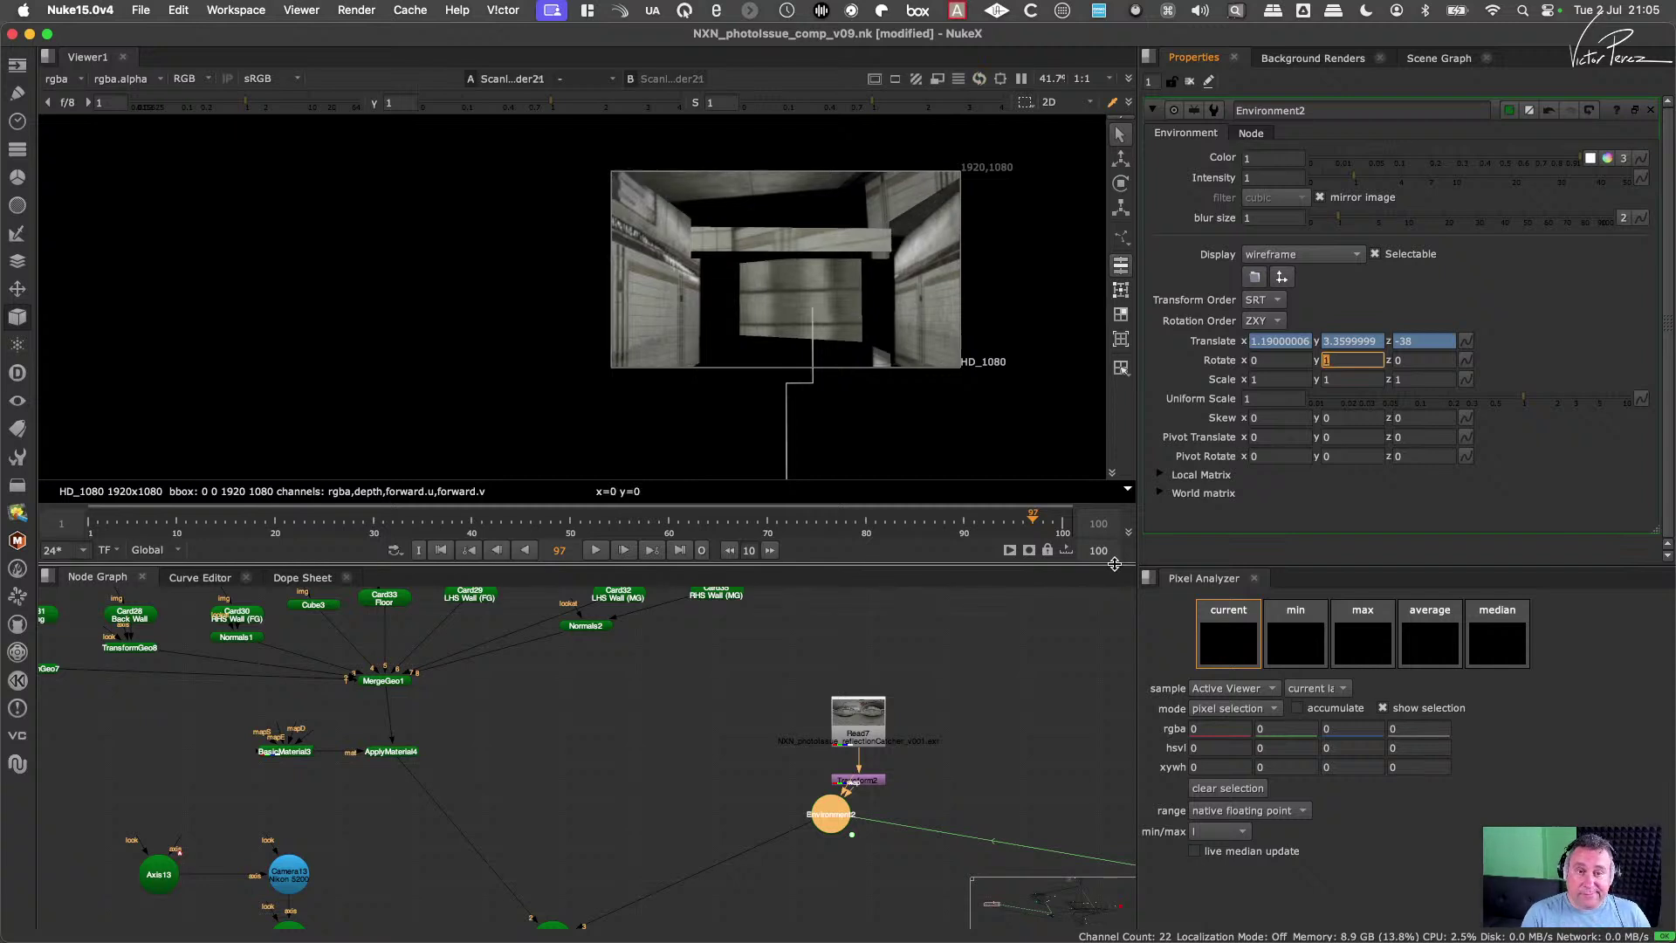
key(Up)
key(Up)
key(Up)
key(Up)
key(Up)
key(Up)
key(Up)
key(Up)
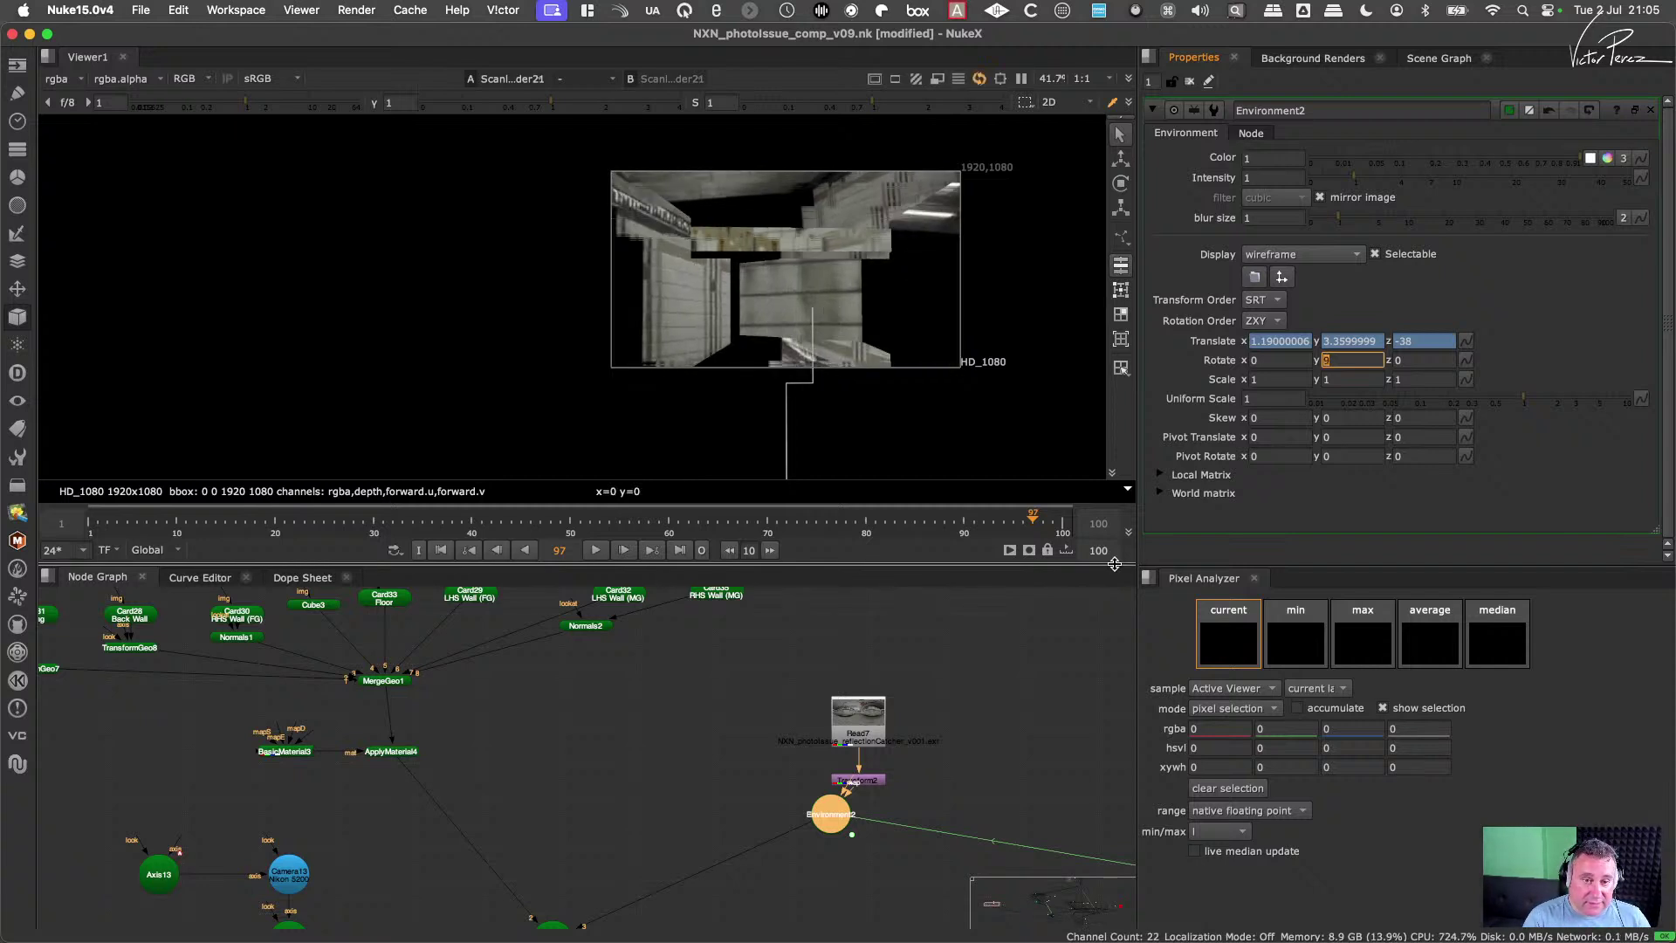
key(Up)
key(Up)
key(Up)
key(Up)
key(Up)
key(Up)
key(Up)
key(Up)
key(Up)
key(Up)
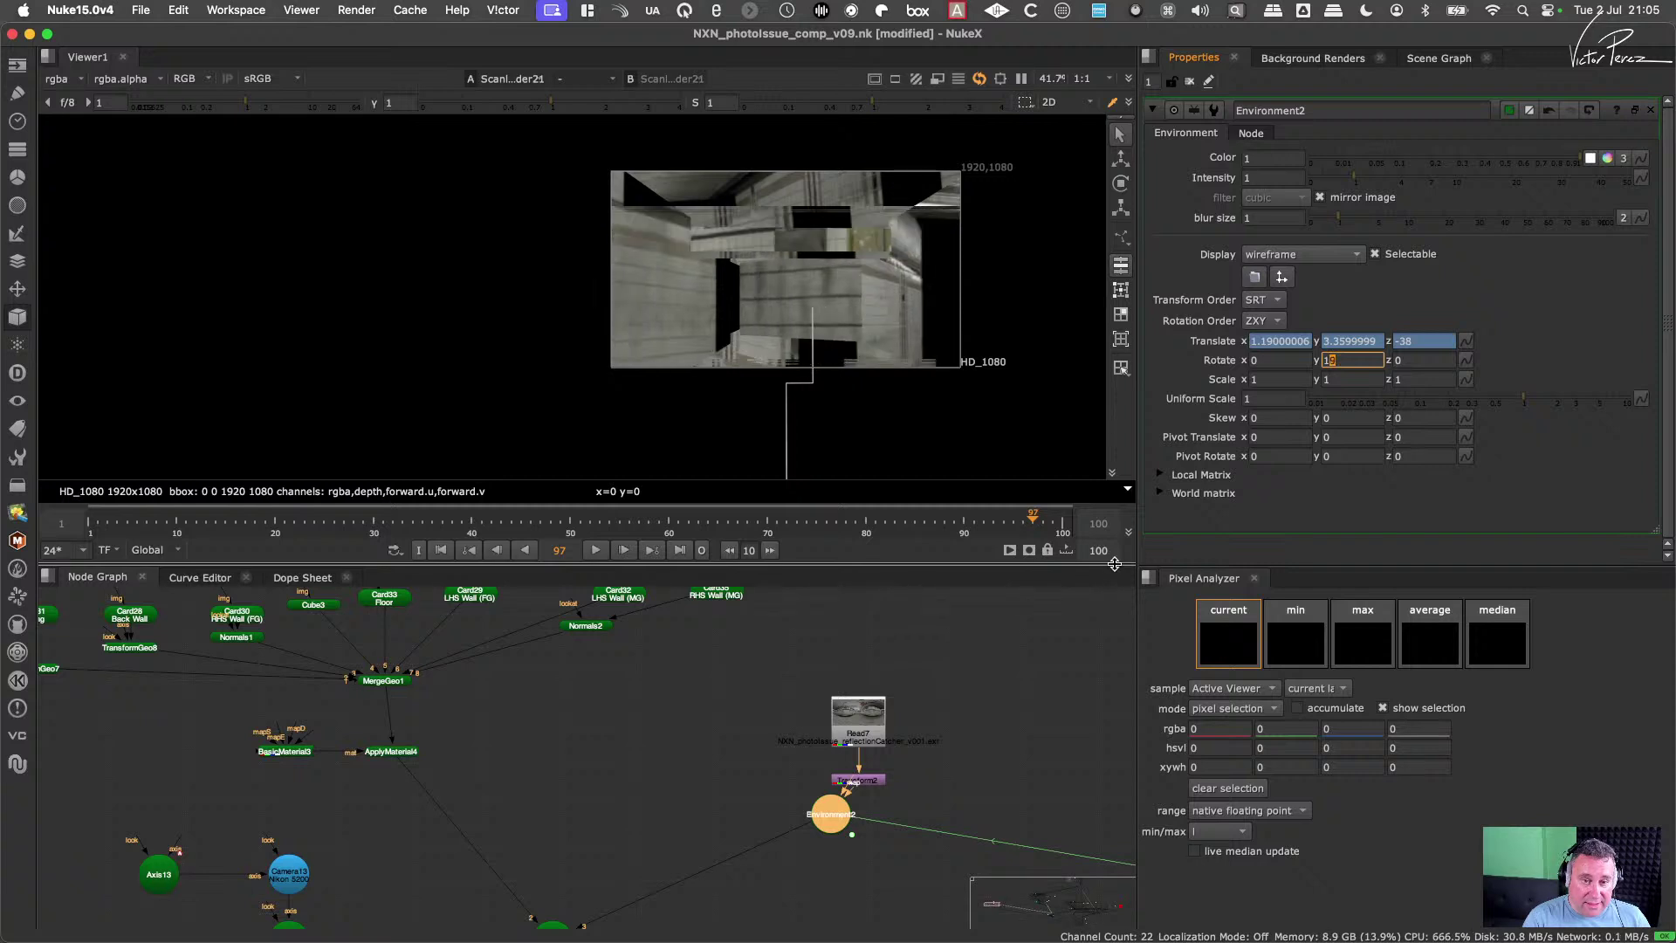
key(Up)
key(Up)
key(Up)
key(Up)
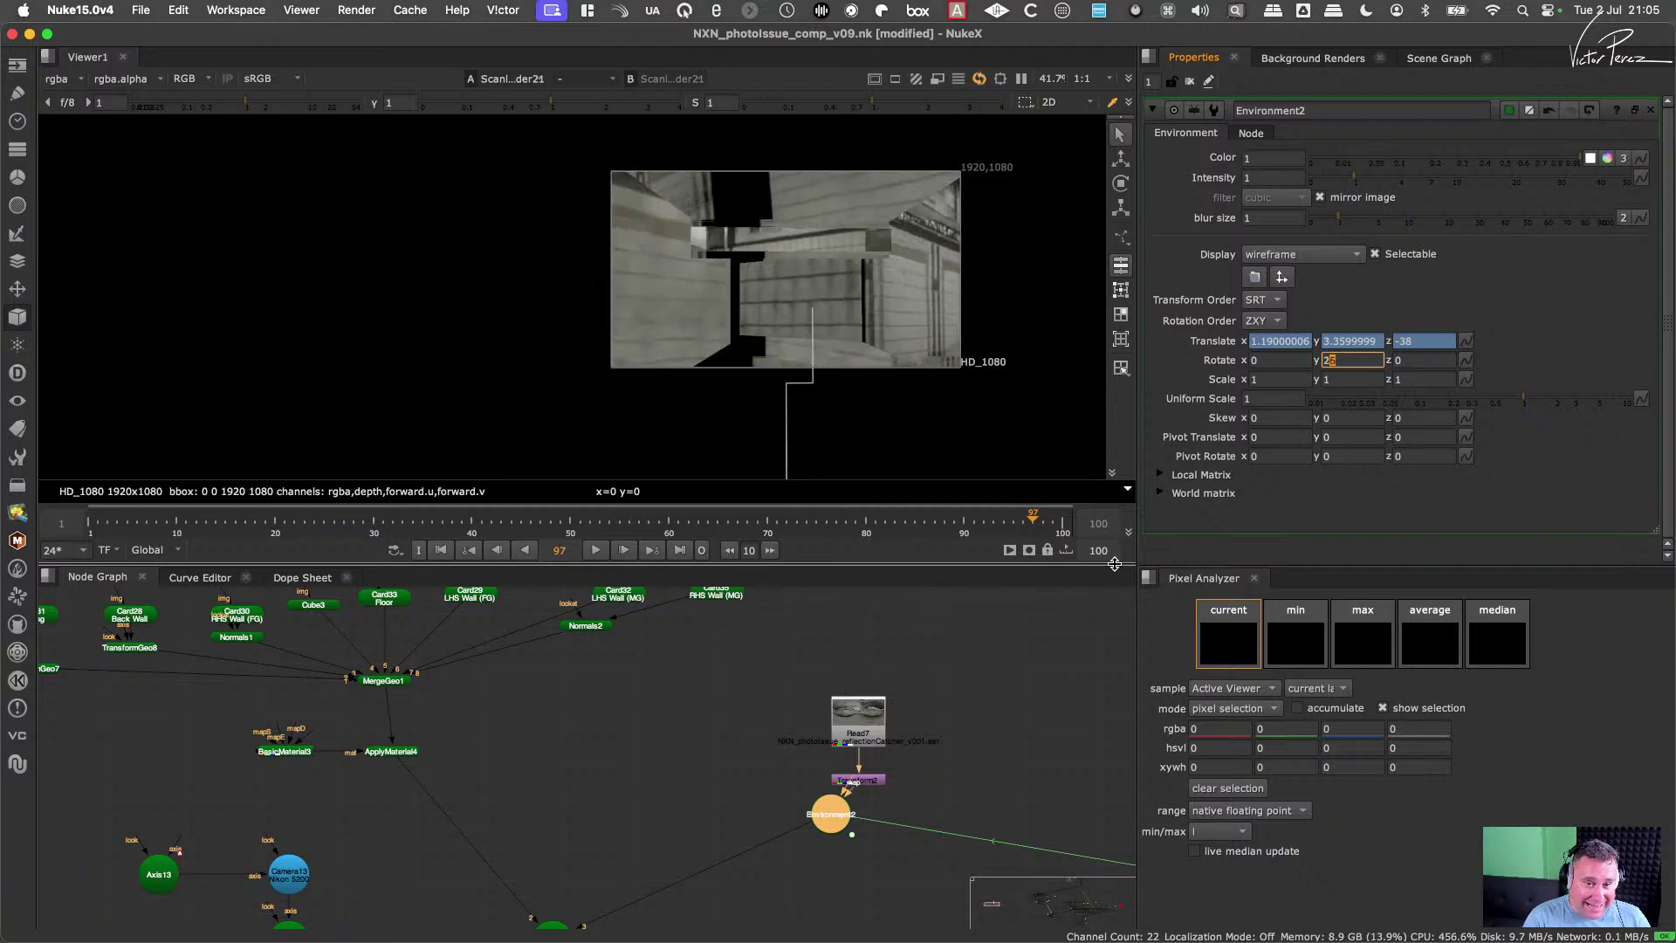
key(Up)
key(Up)
key(Up)
key(Up)
key(Up)
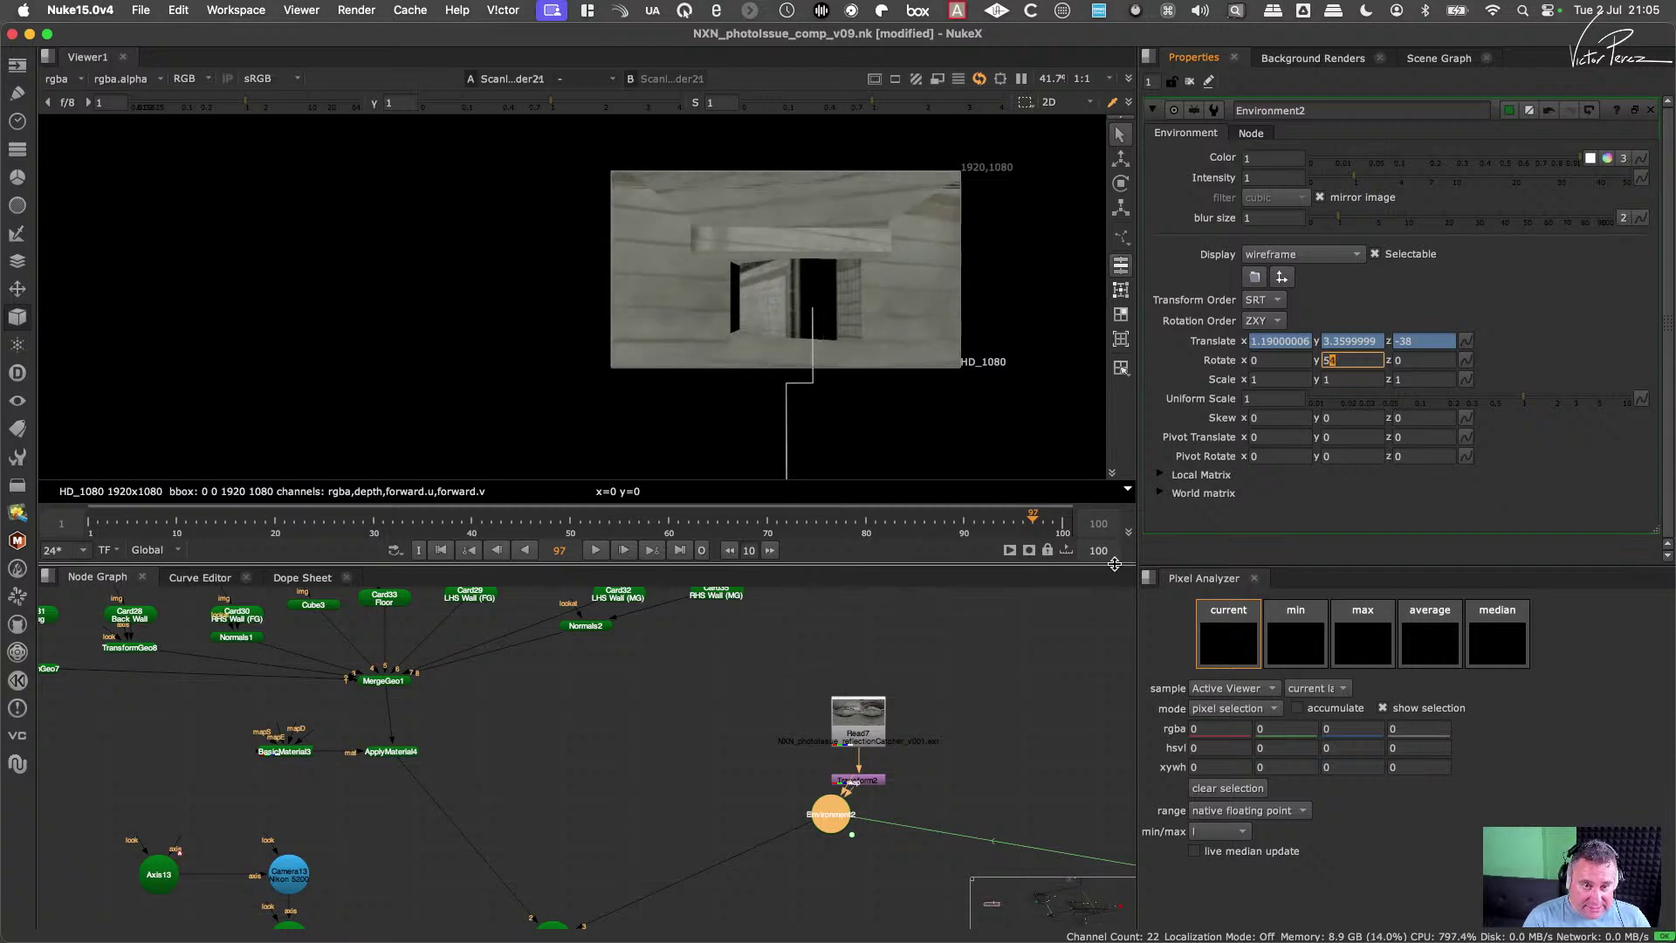
key(Up)
key(Up)
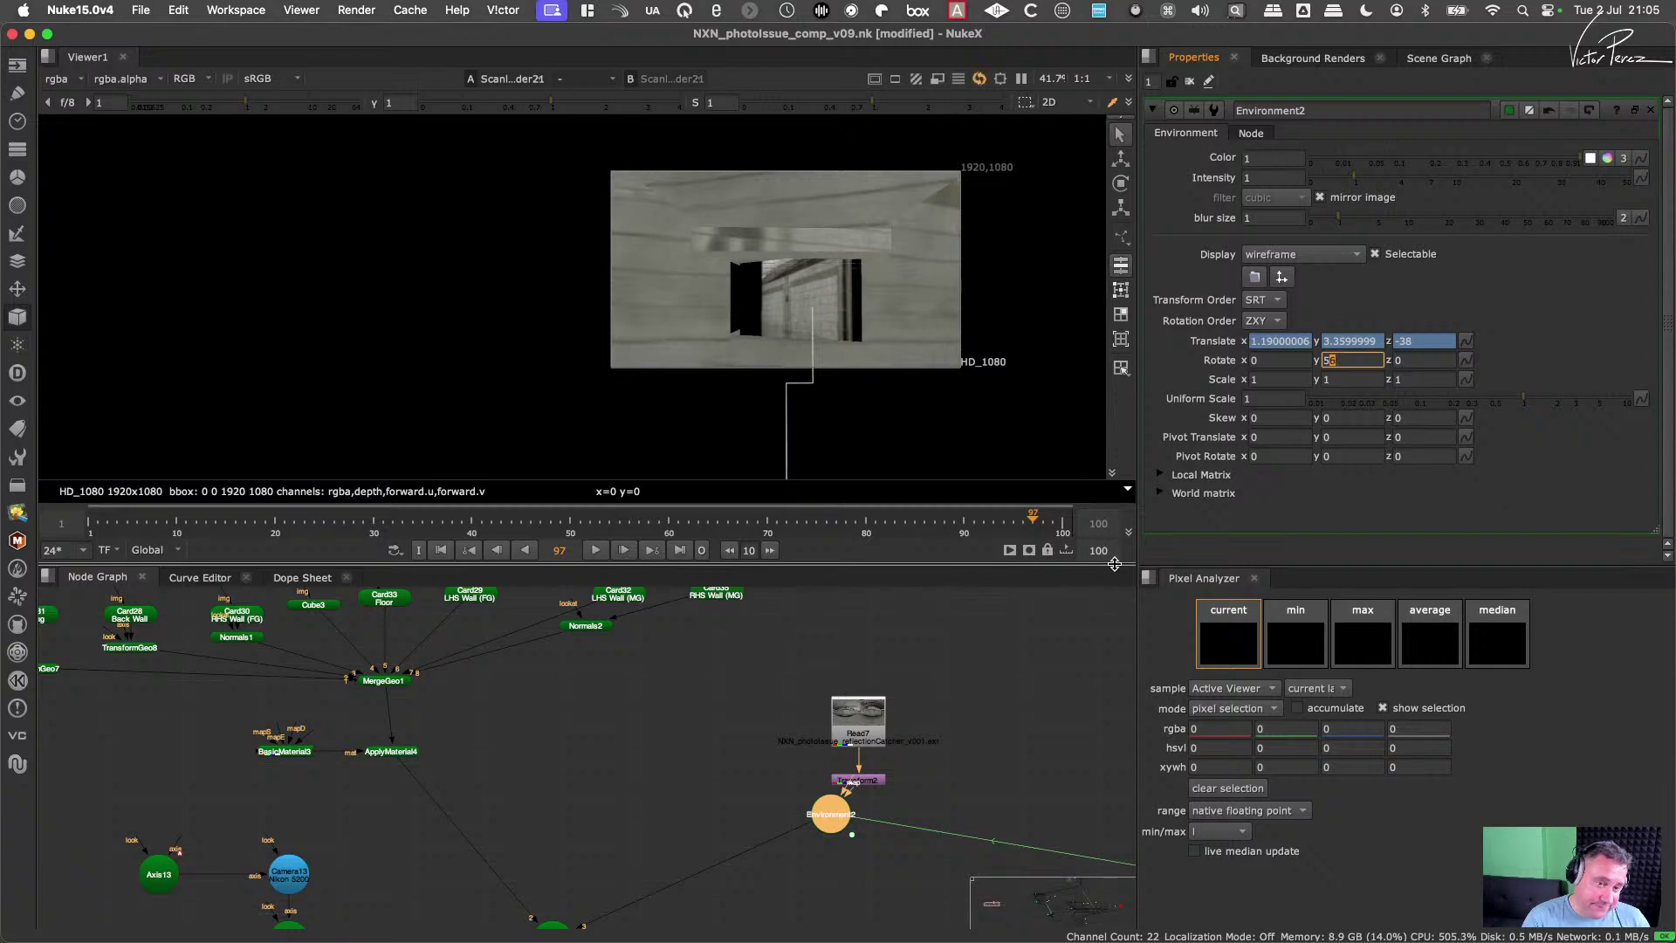
key(Up)
key(Up)
key(Down)
key(Down)
key(Down)
key(Down)
key(Down)
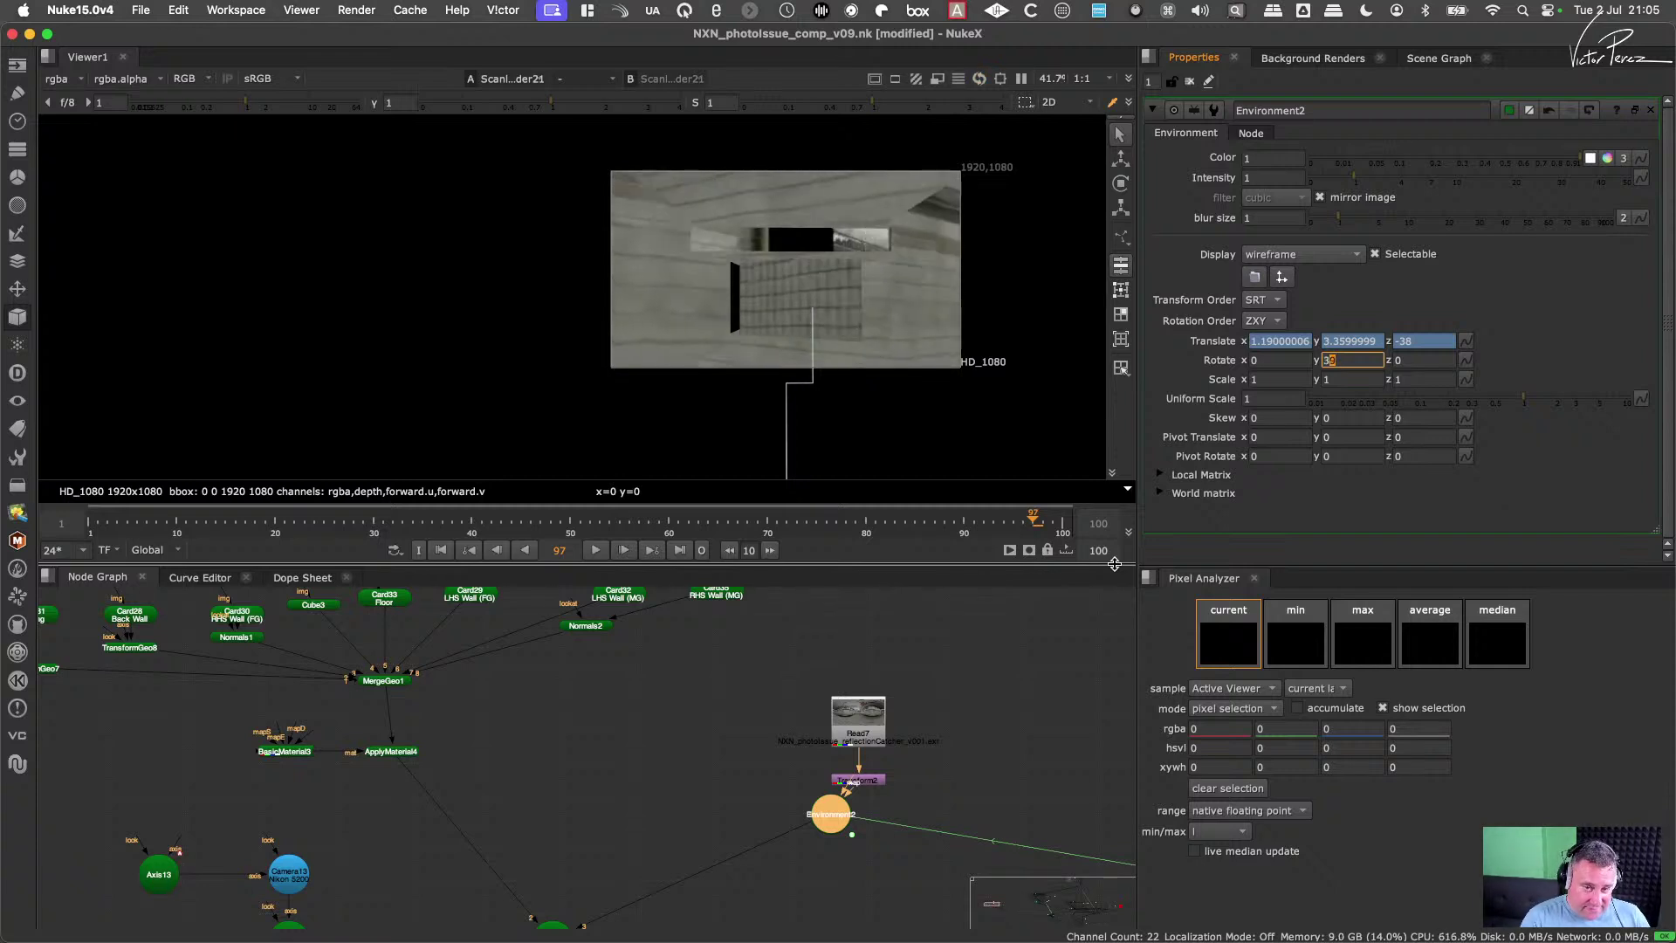
key(Down)
key(Down)
key(Down)
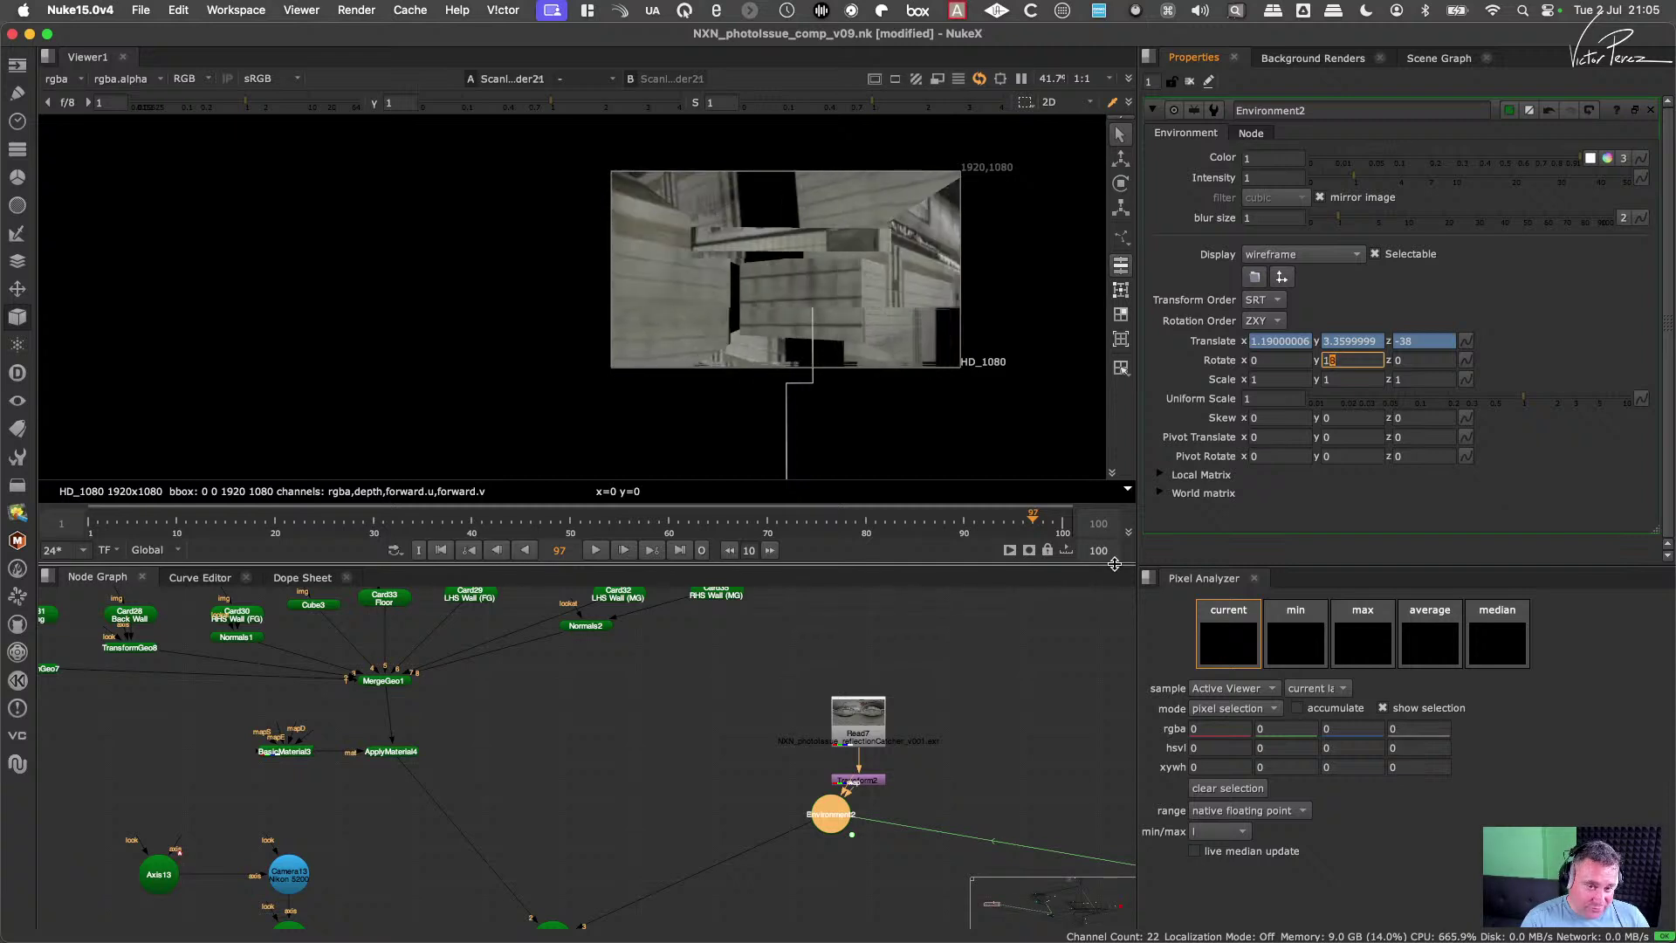
key(Down)
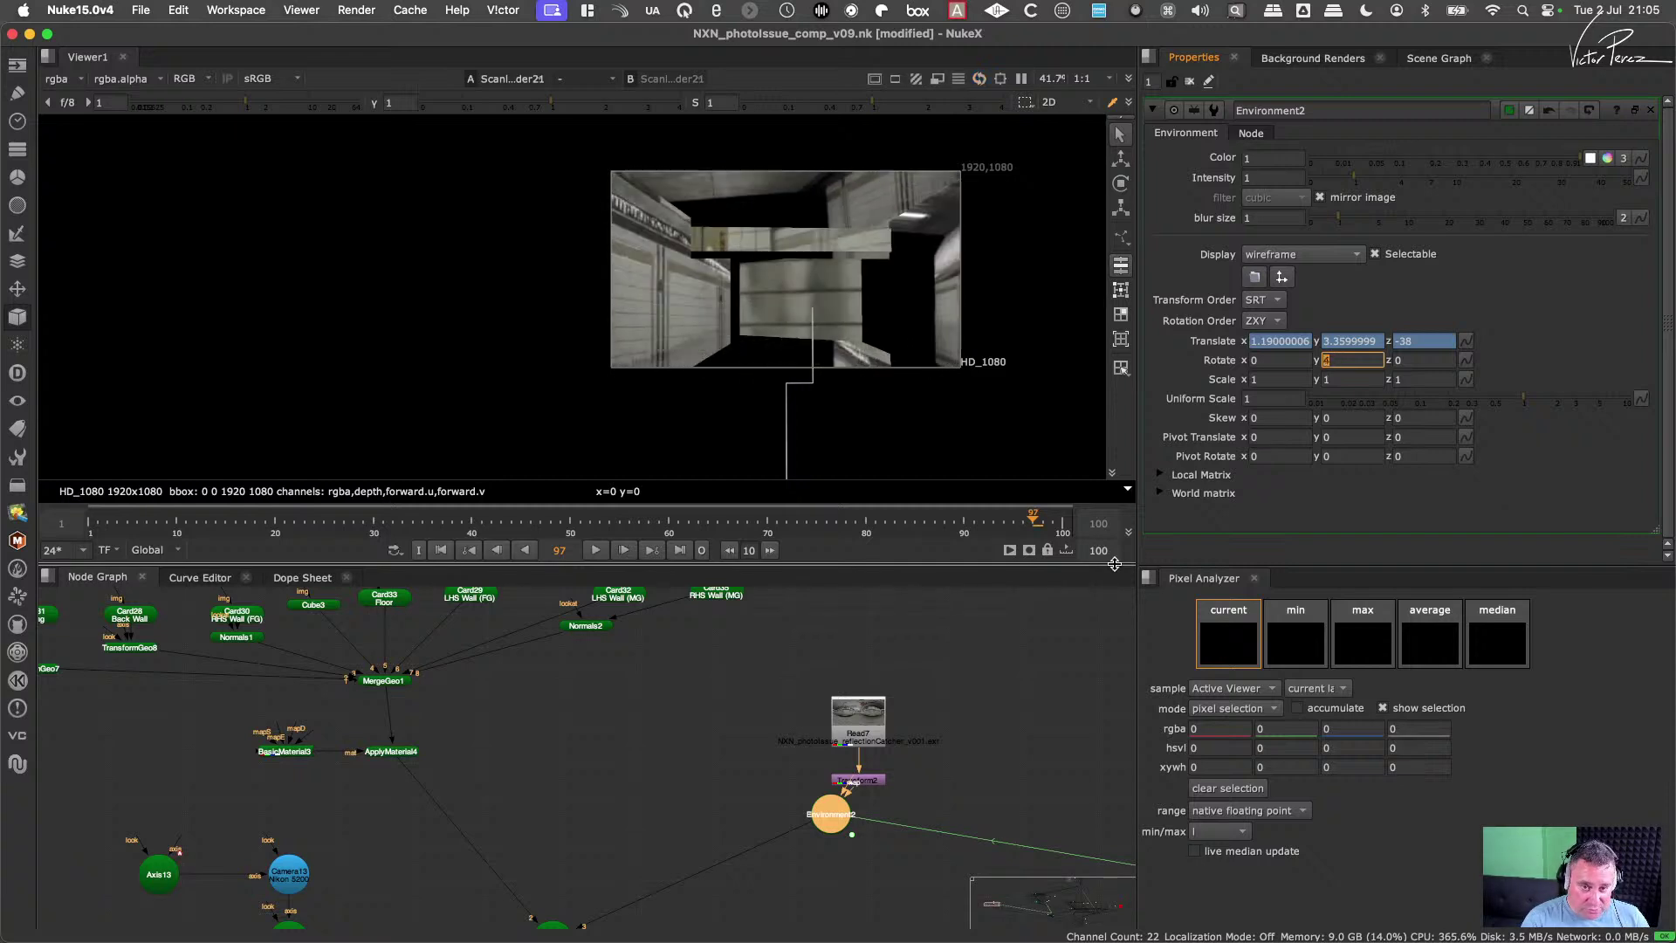
key(Down)
key(Down)
key(Down)
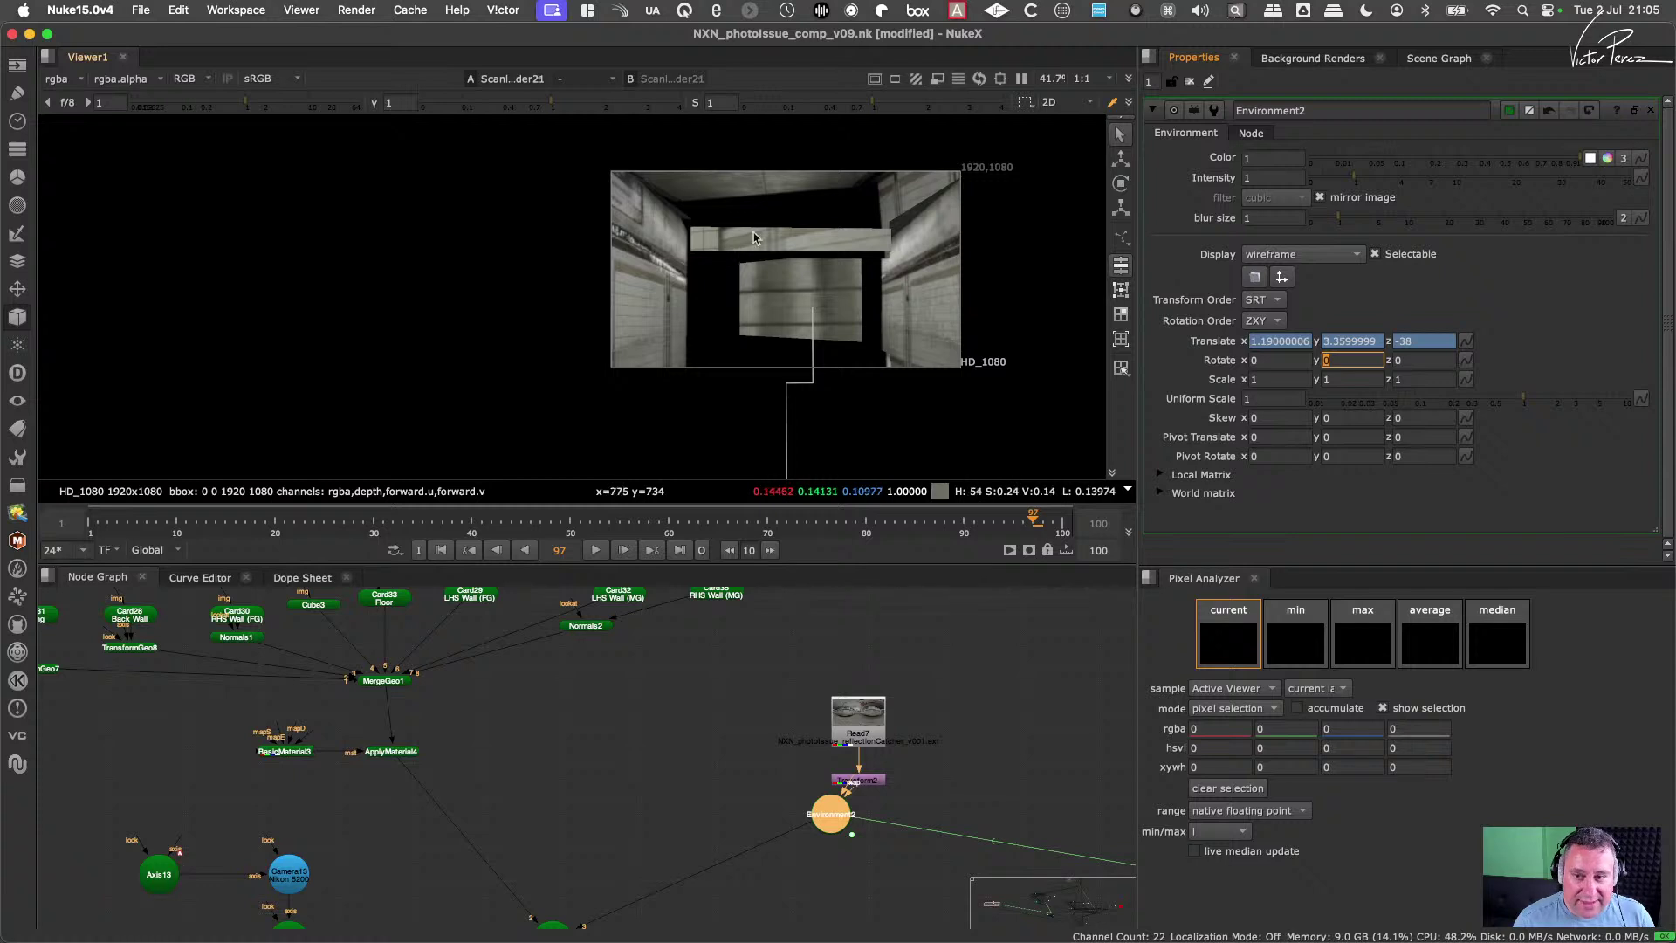
Step: Examine the back wall and surrounding cards up close in the ScanlineRender21 render
scroll(550, 772, down, 3)
middle_drag(535, 815, 536, 768)
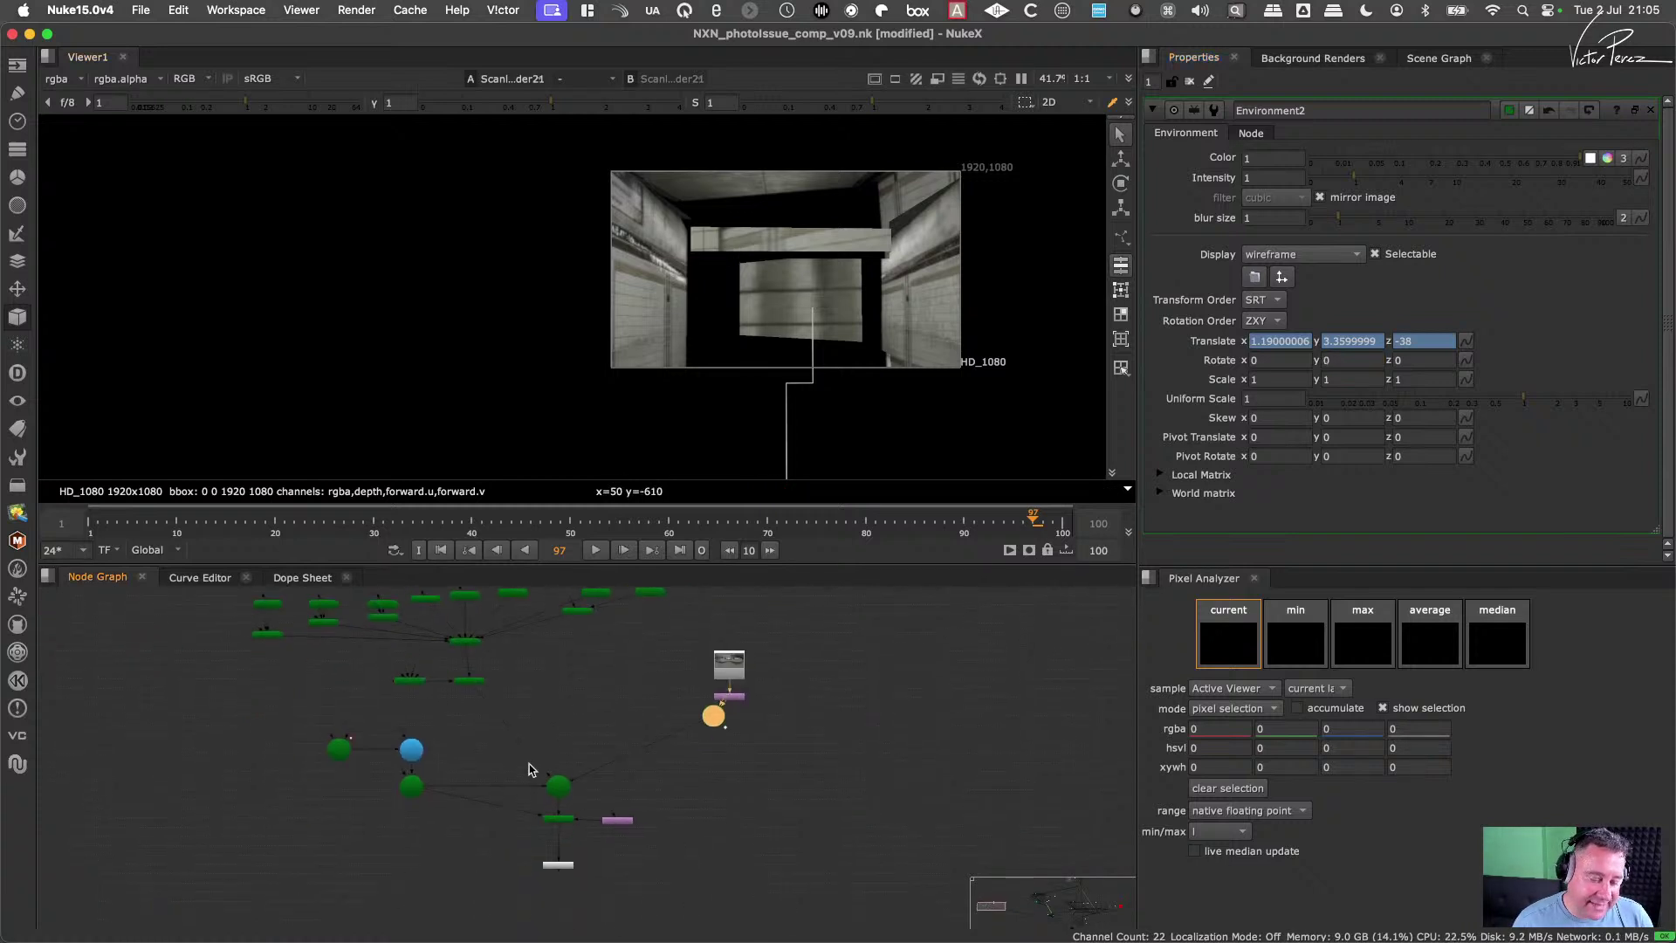
scroll(550, 785, up, 2)
scroll(602, 819, up, 2)
click(683, 815)
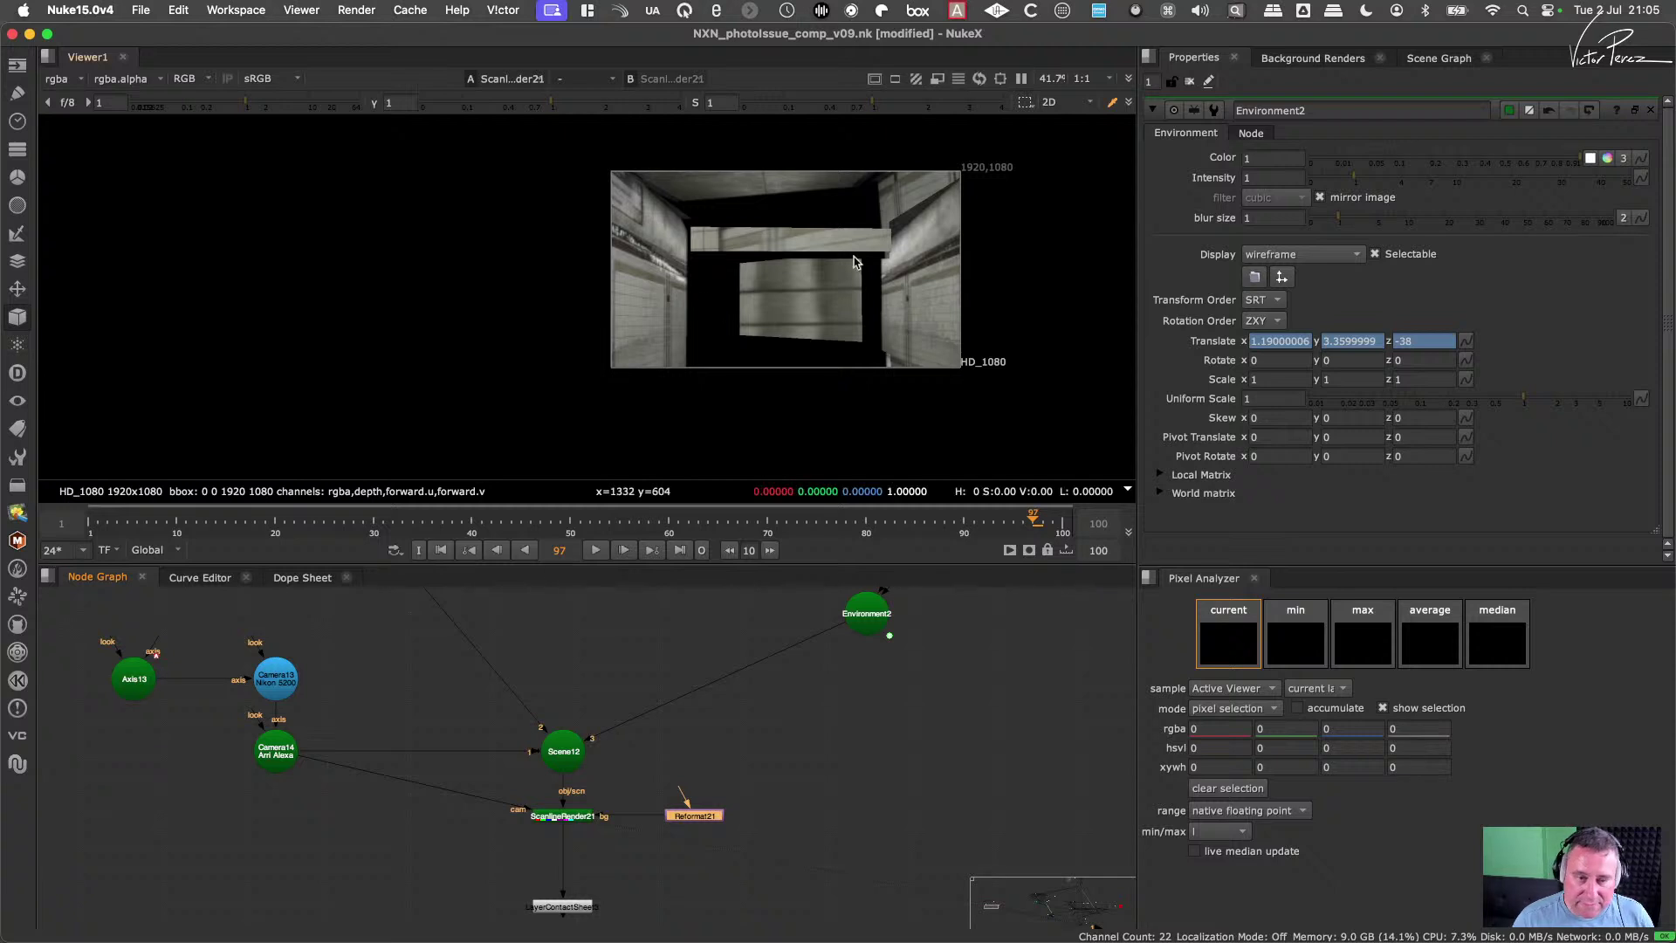
scroll(812, 298, up, 5)
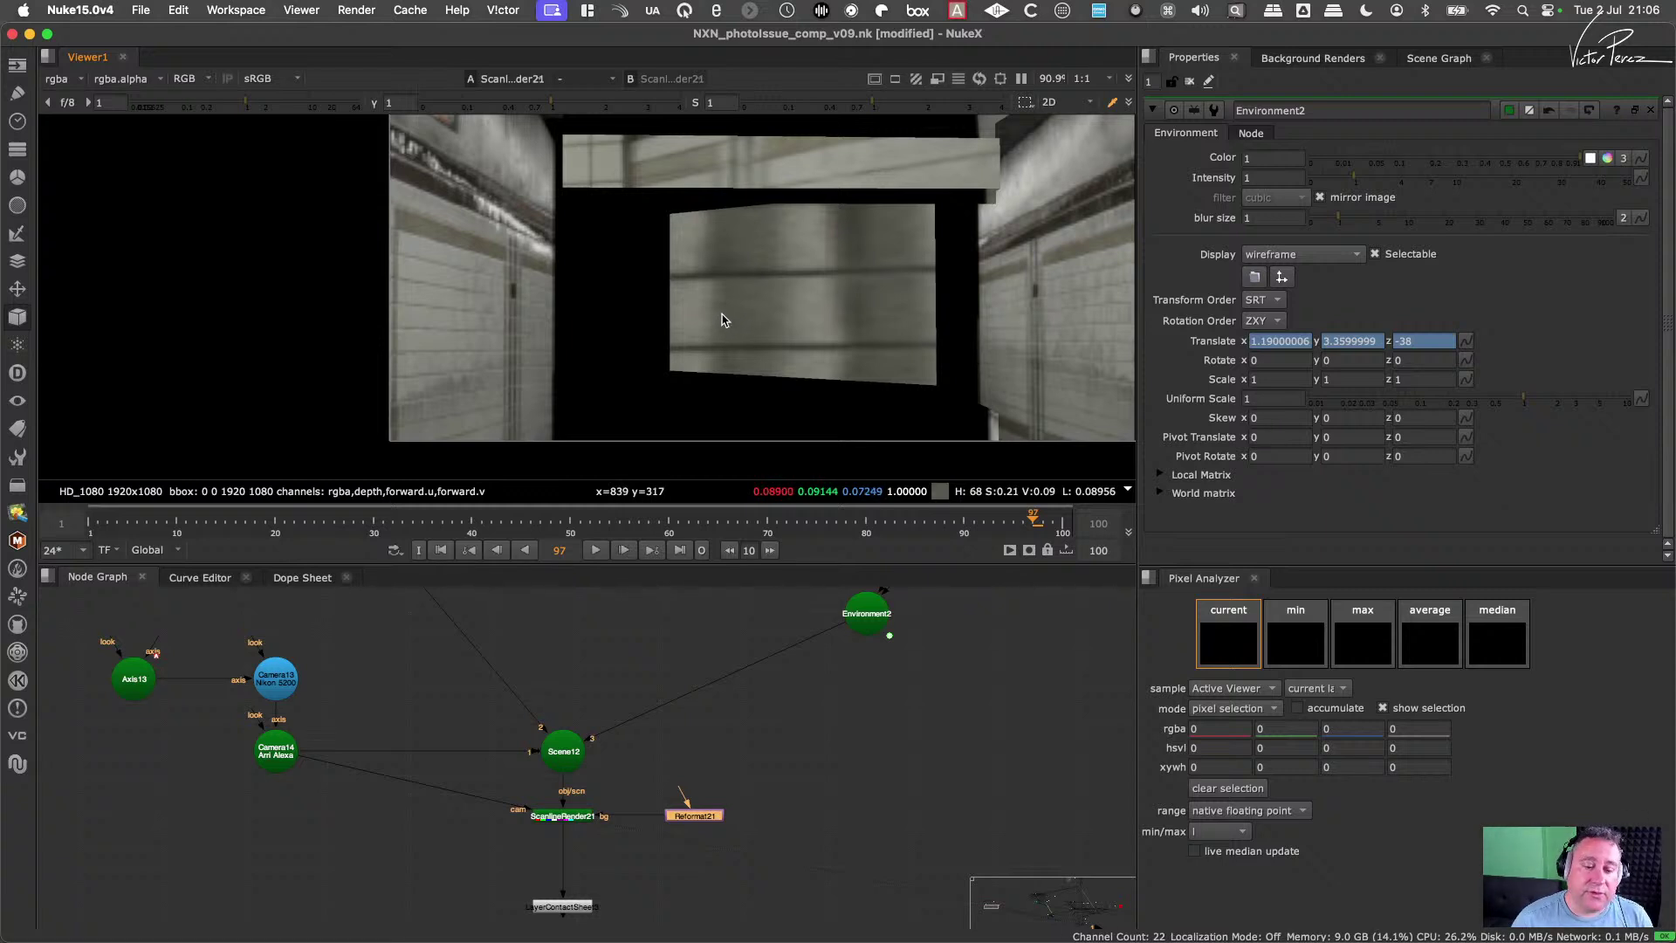
Step: View the ScanlineRender output of the textured corridor scene and examine the back wall and side walls up close
scroll(900, 757, down, 3)
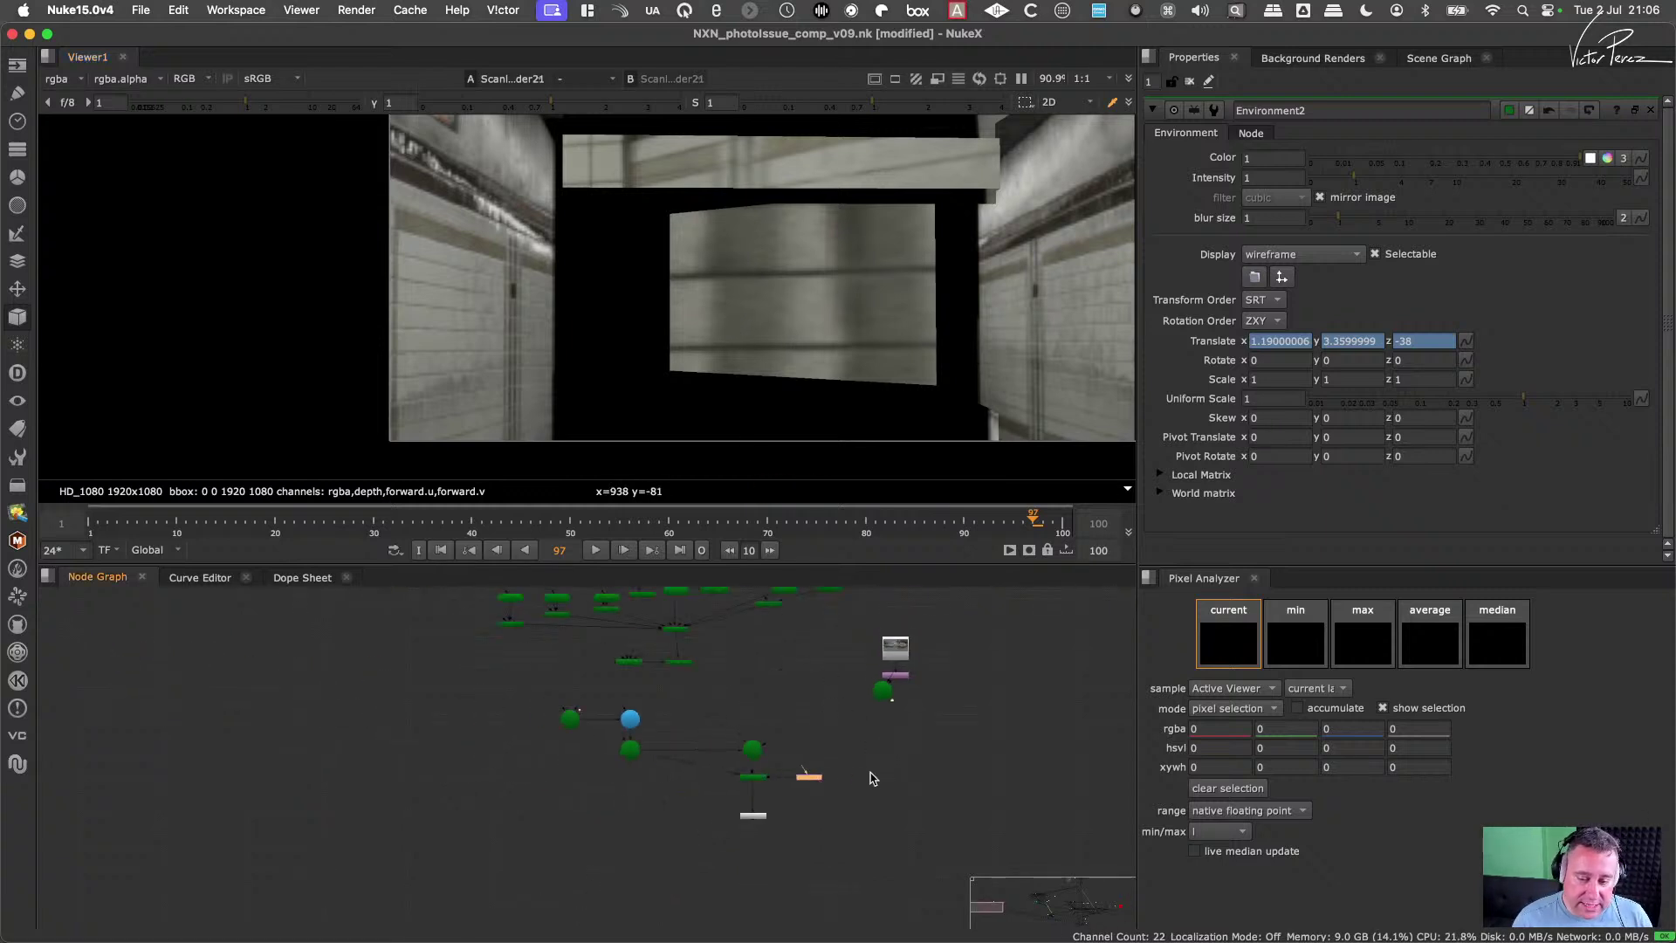
scroll(663, 751, up, 3)
drag(633, 752, 682, 721)
scroll(732, 716, down, 6)
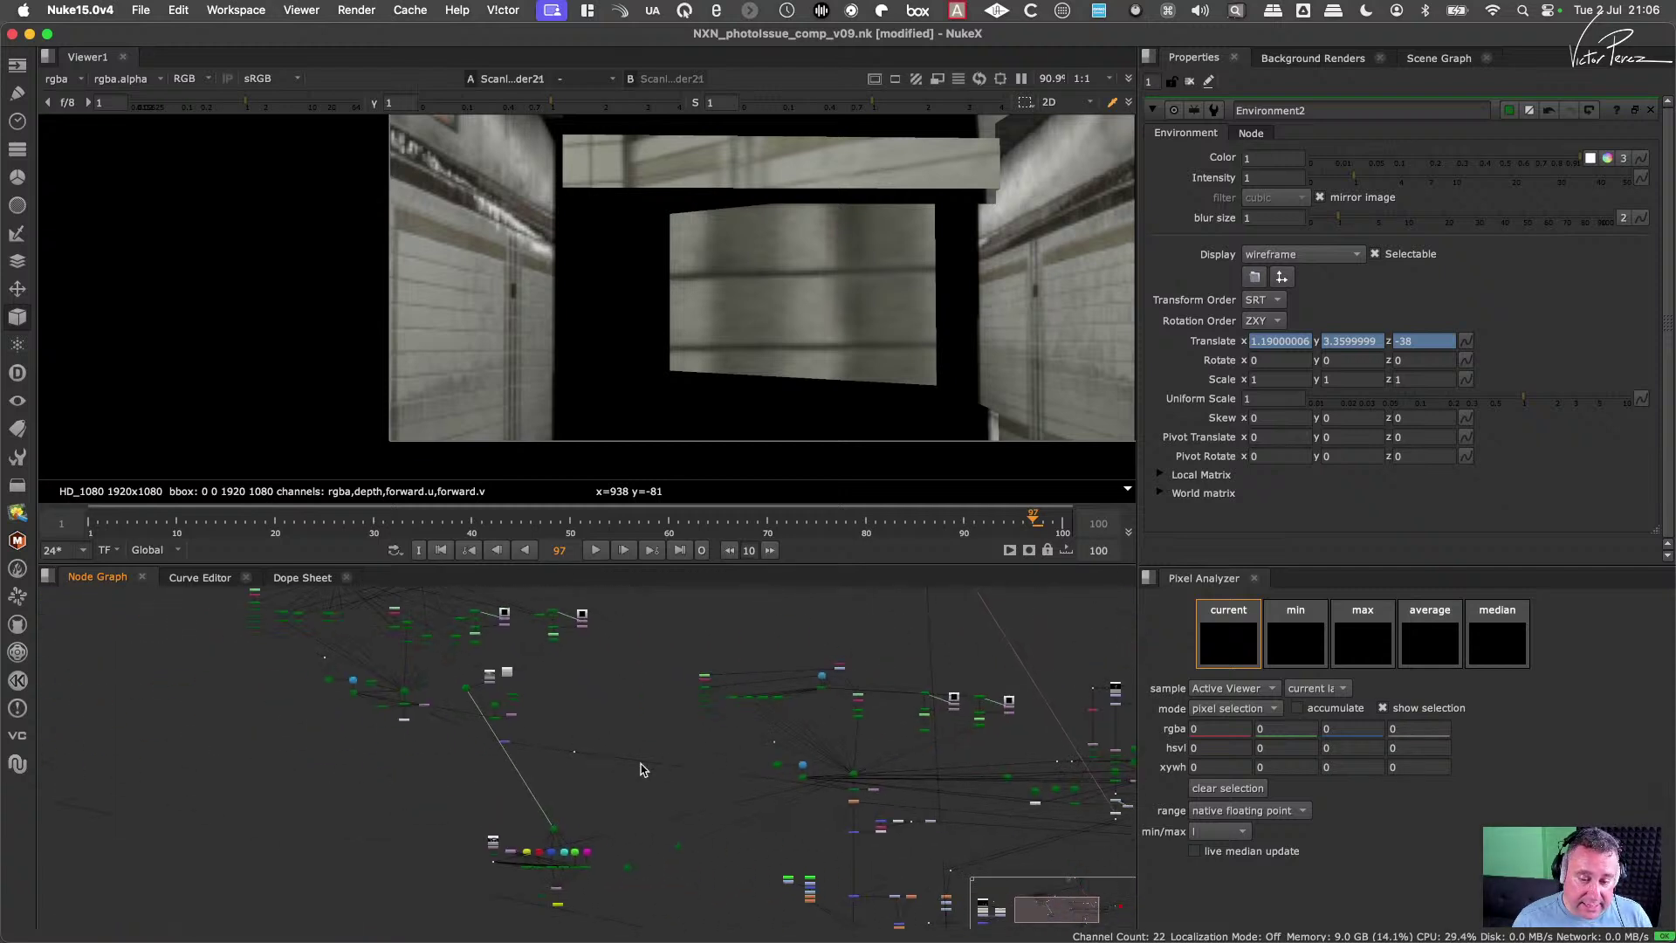
scroll(751, 698, up, 5)
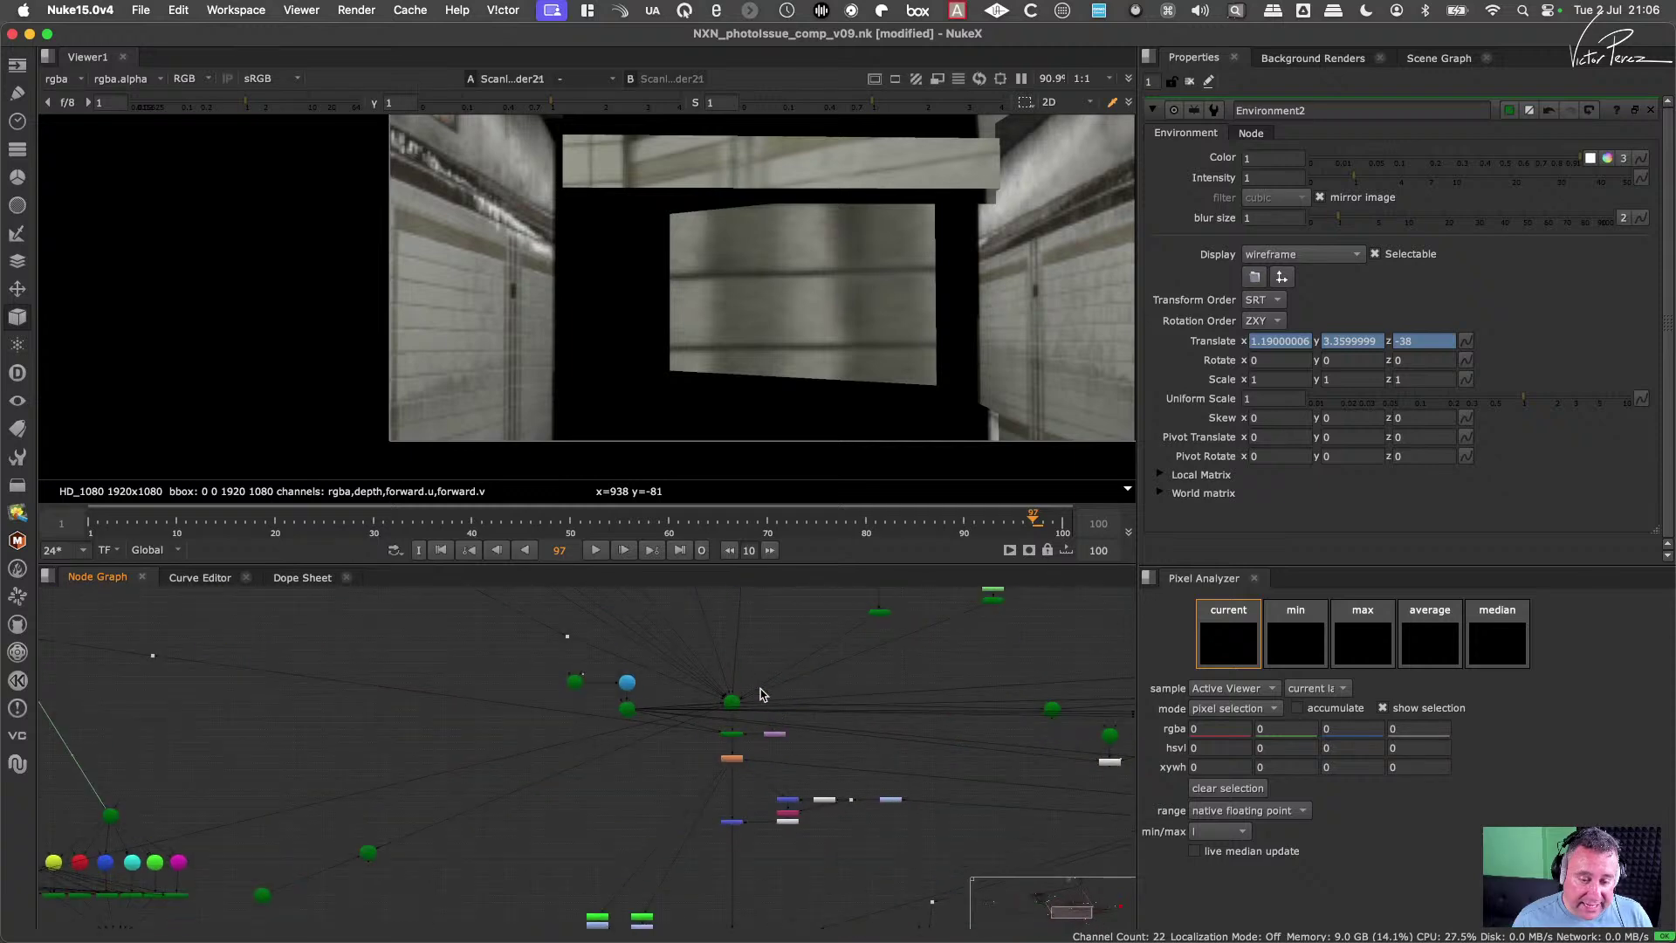
click(733, 733)
key(1)
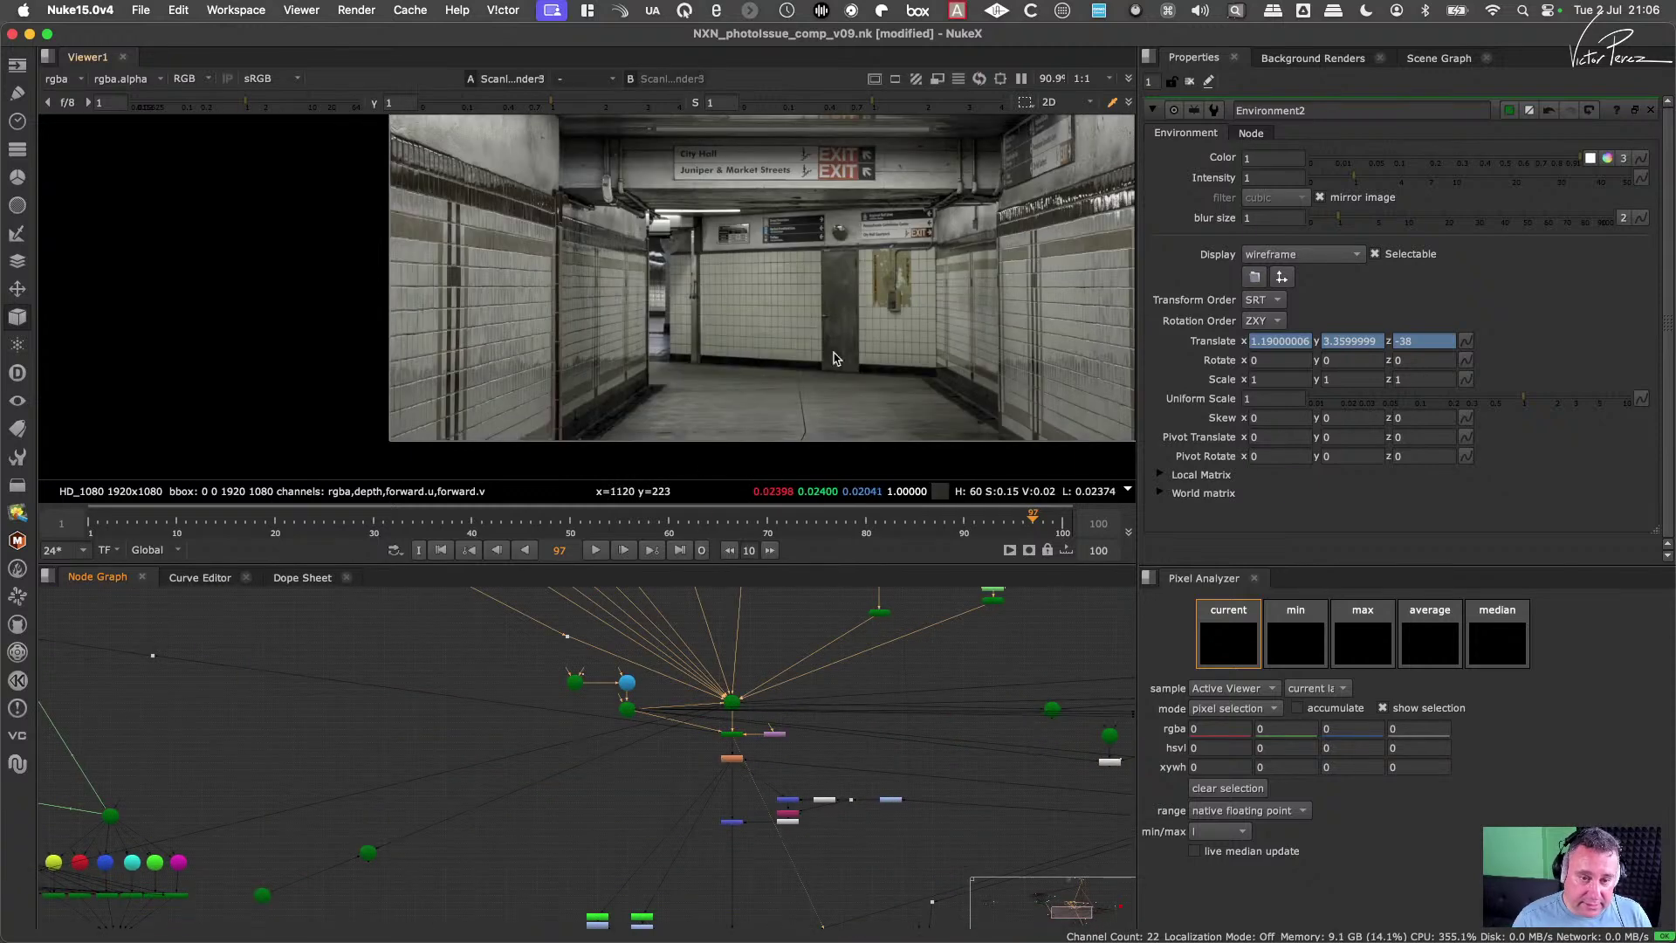
scroll(618, 346, up, 5)
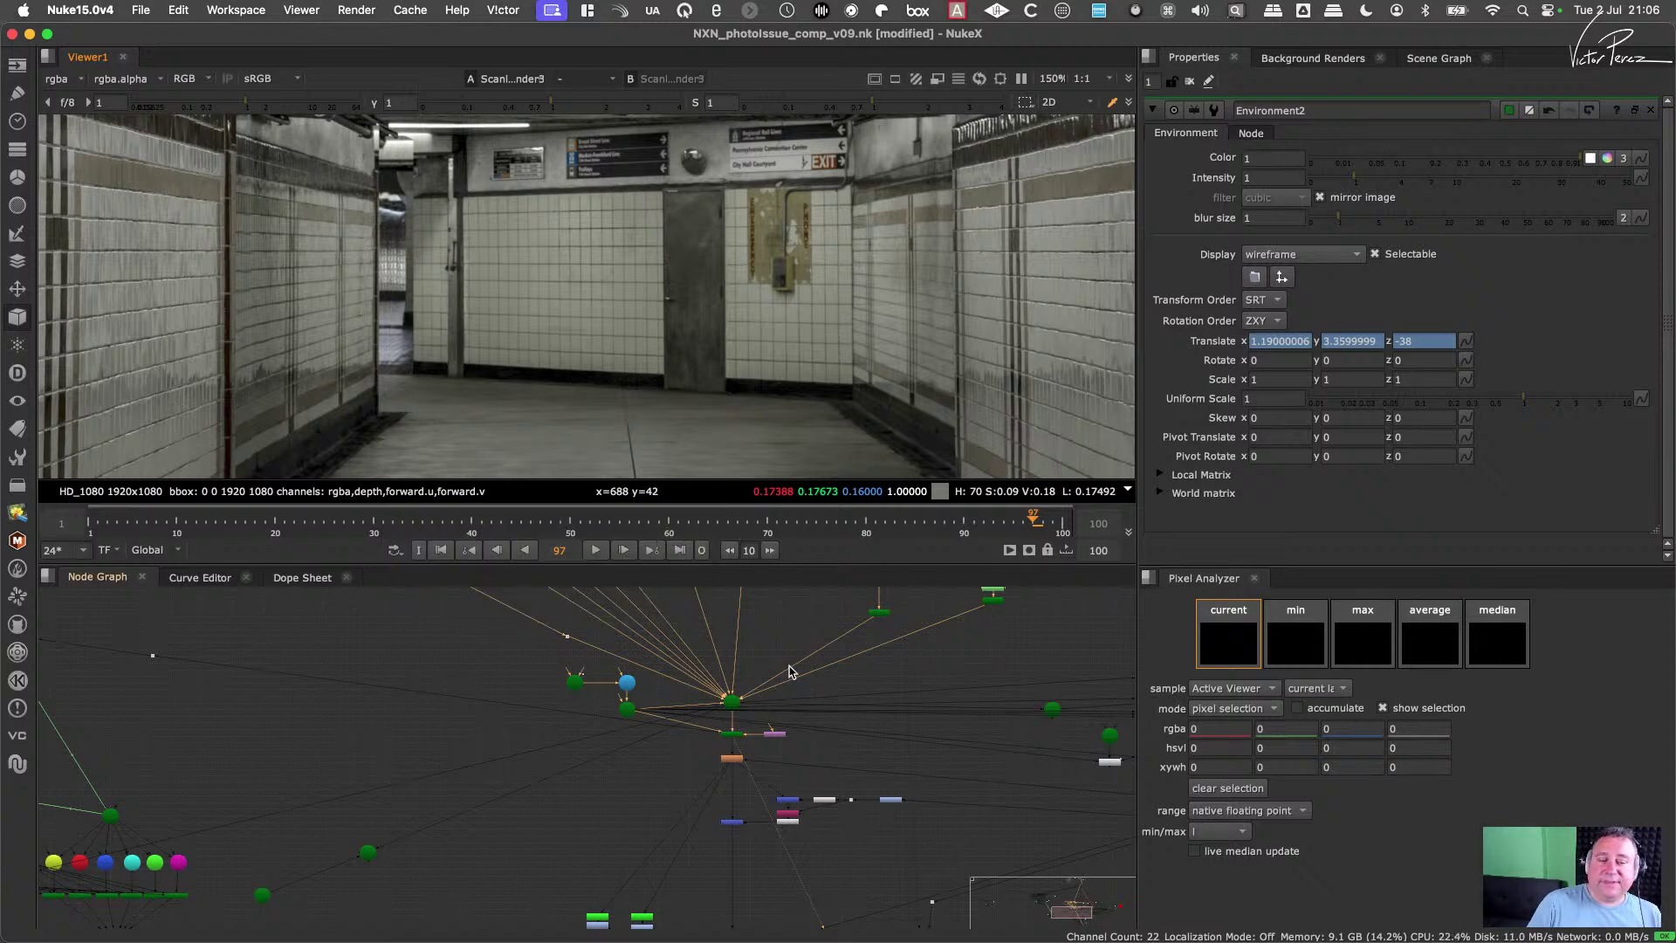
click(746, 685)
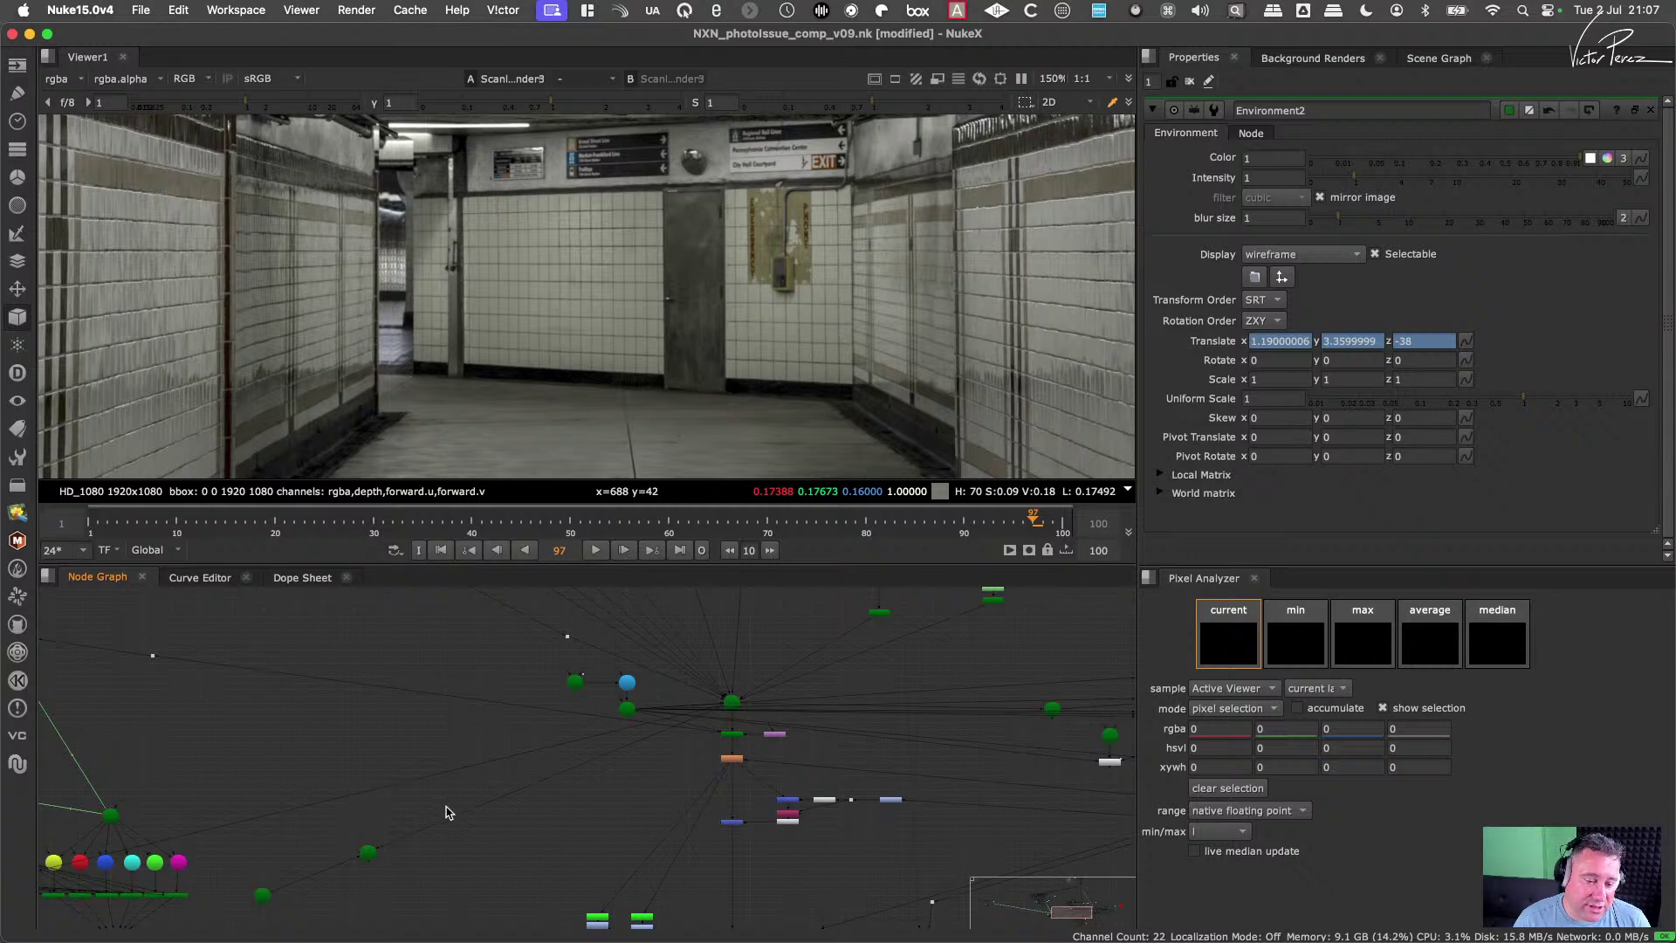
Step: Search the Mac for bunny.obj with Spotlight and show the full results in Finder
scroll(463, 768, down, 5)
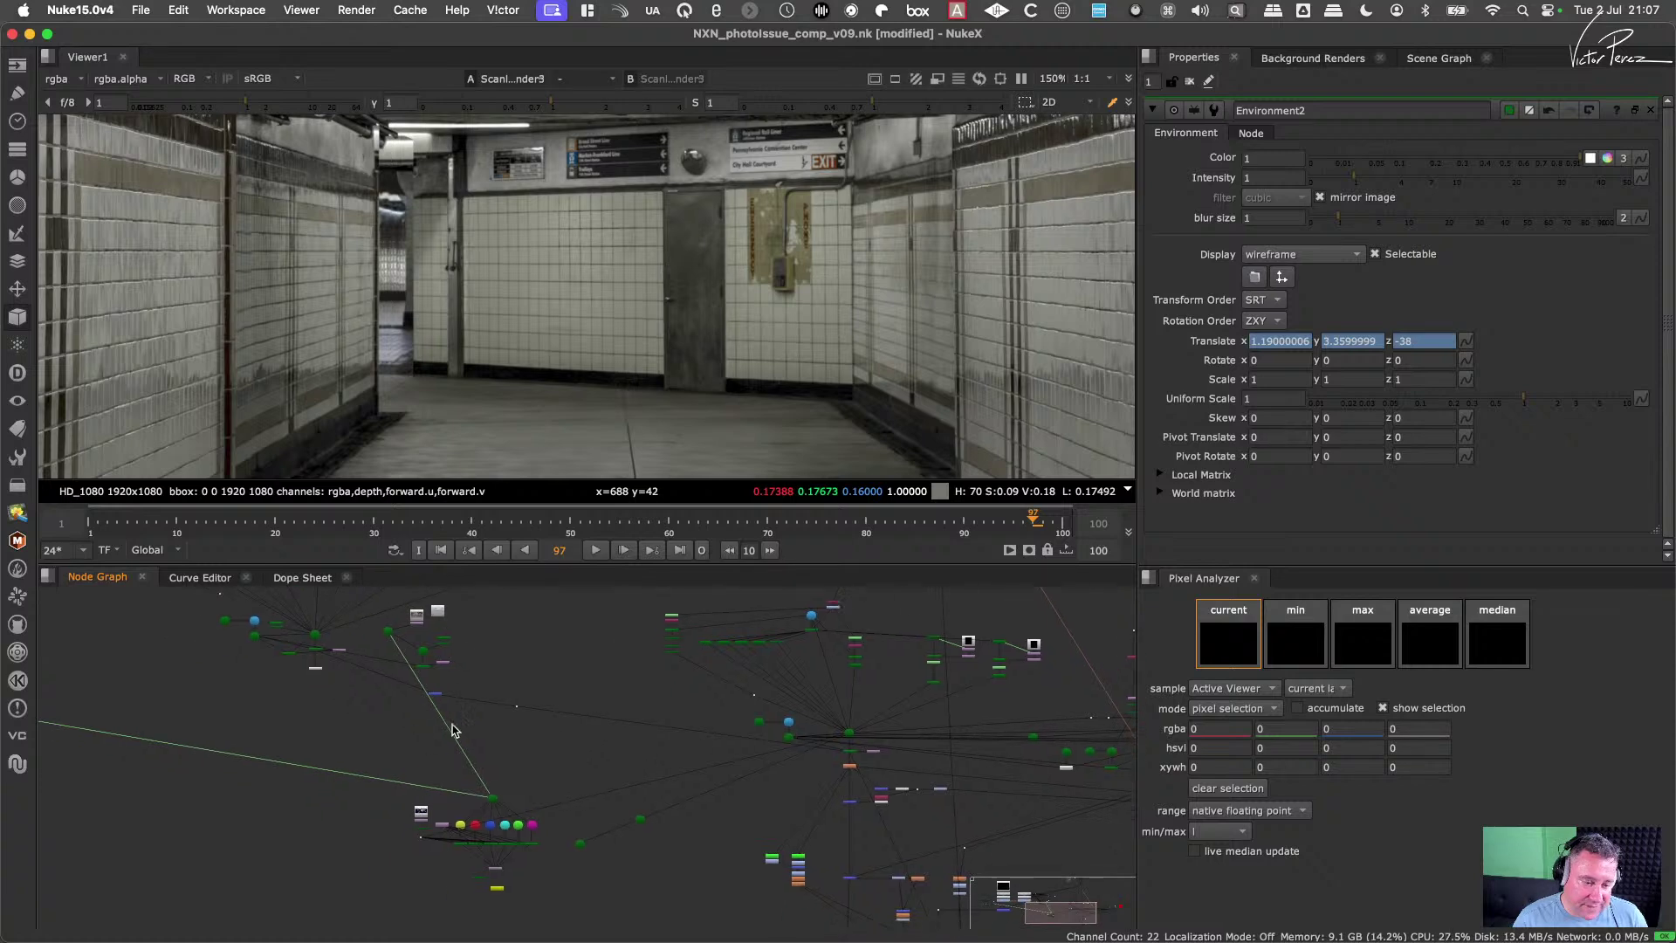
scroll(488, 733, up, 8)
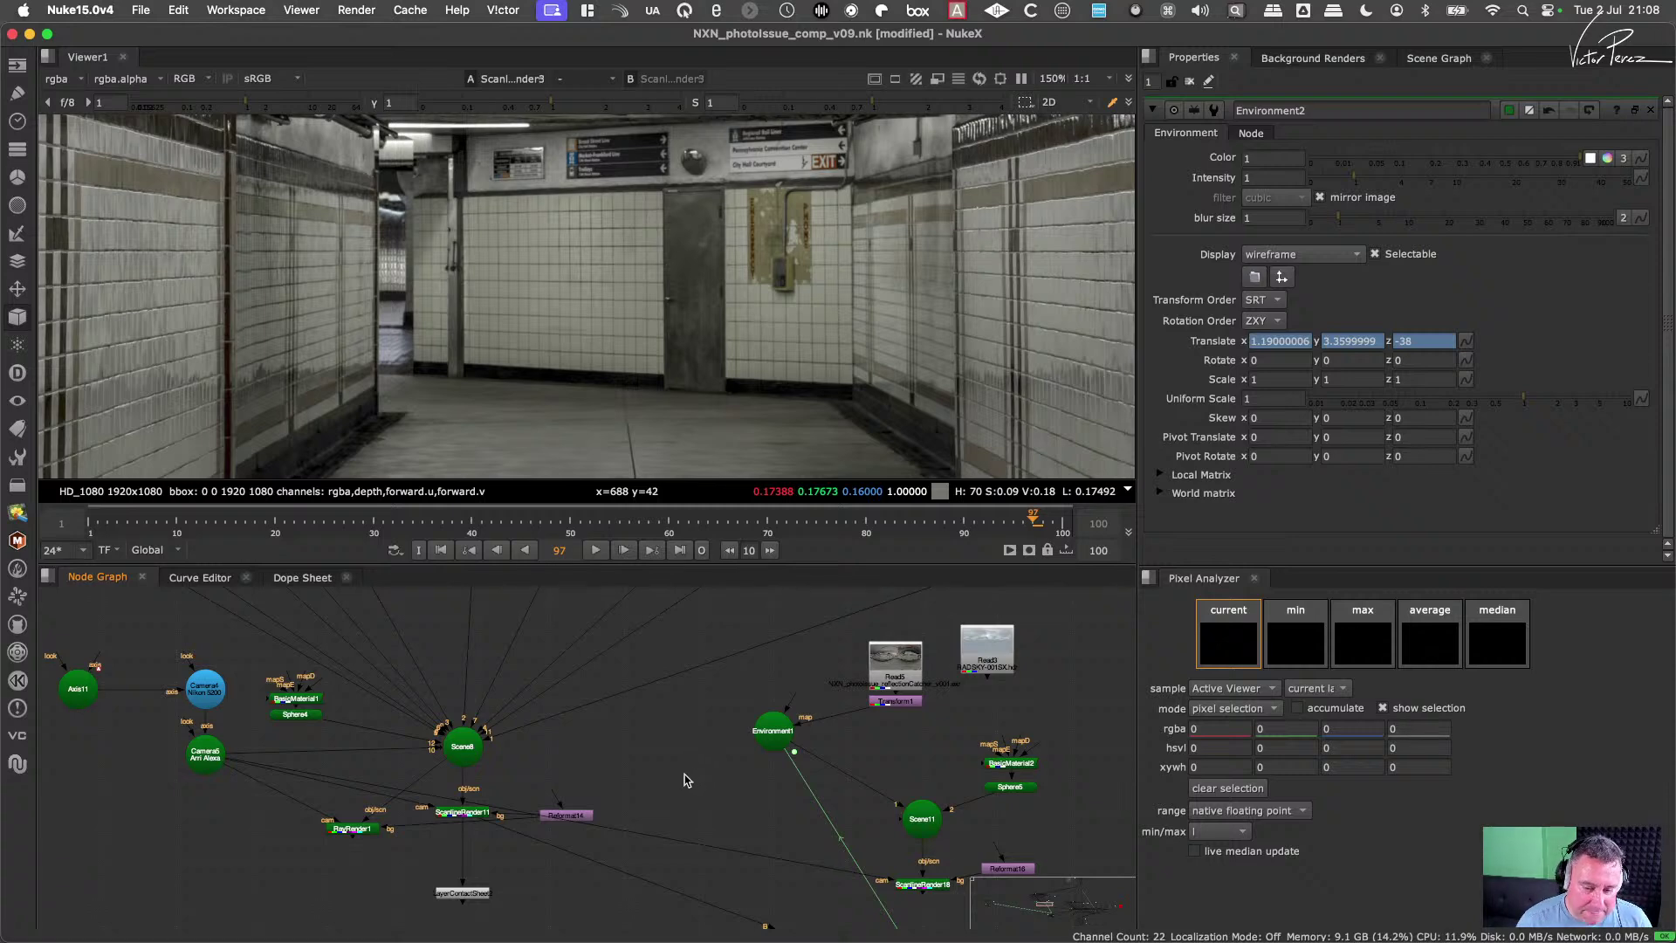
click(1522, 10)
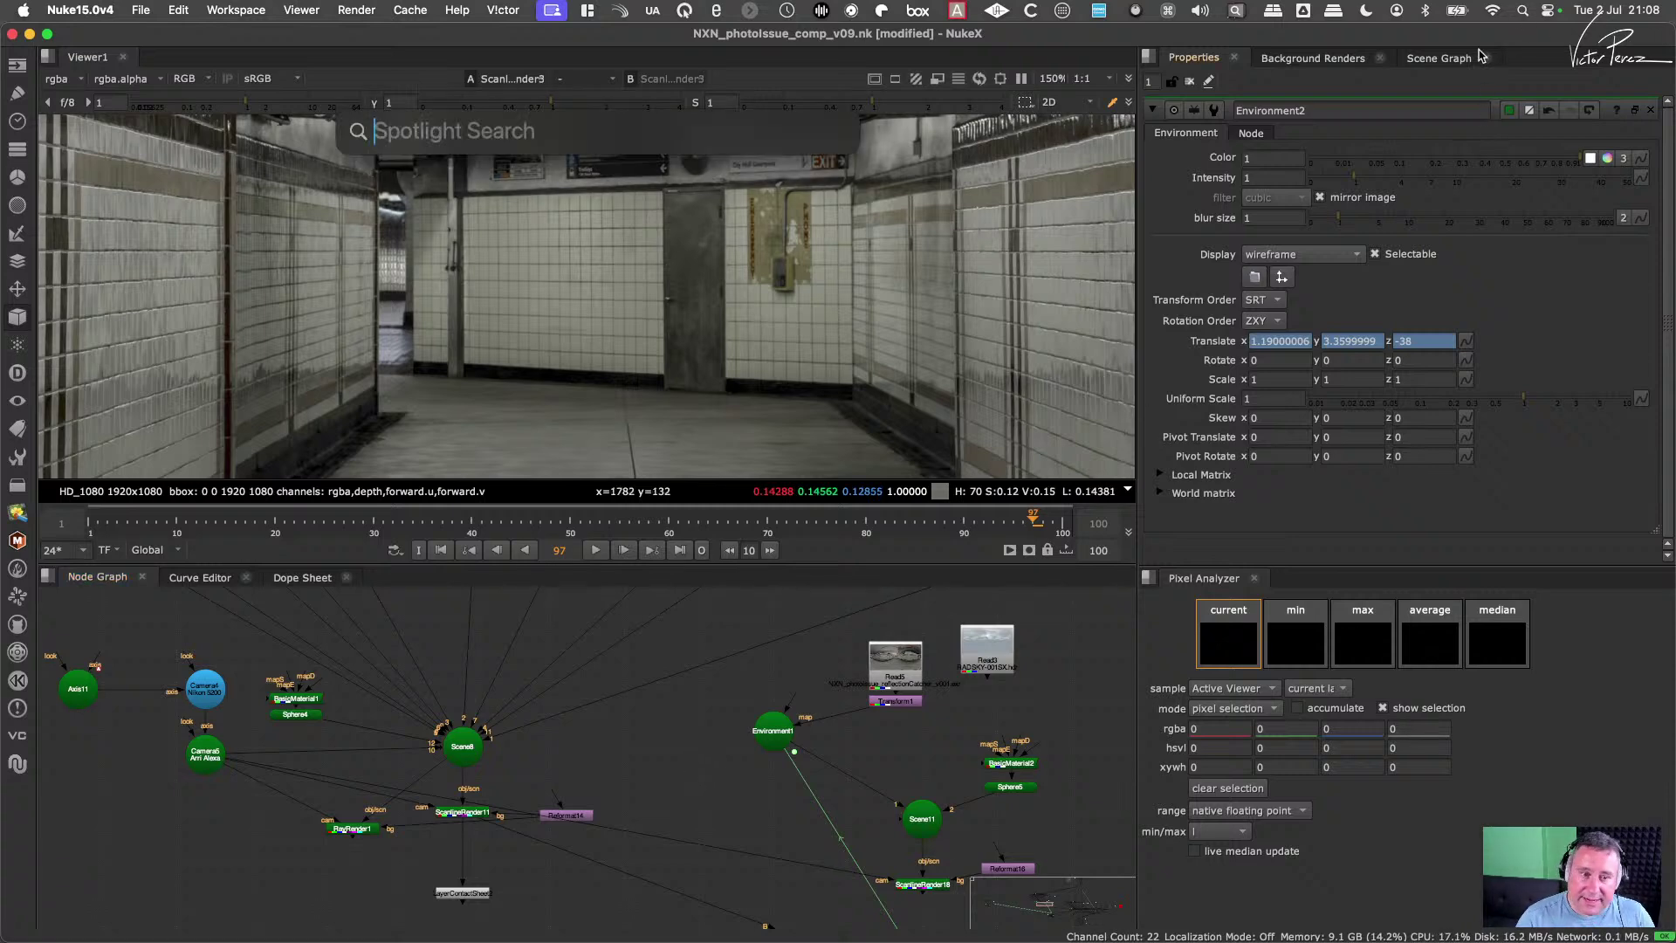
text(bunny)
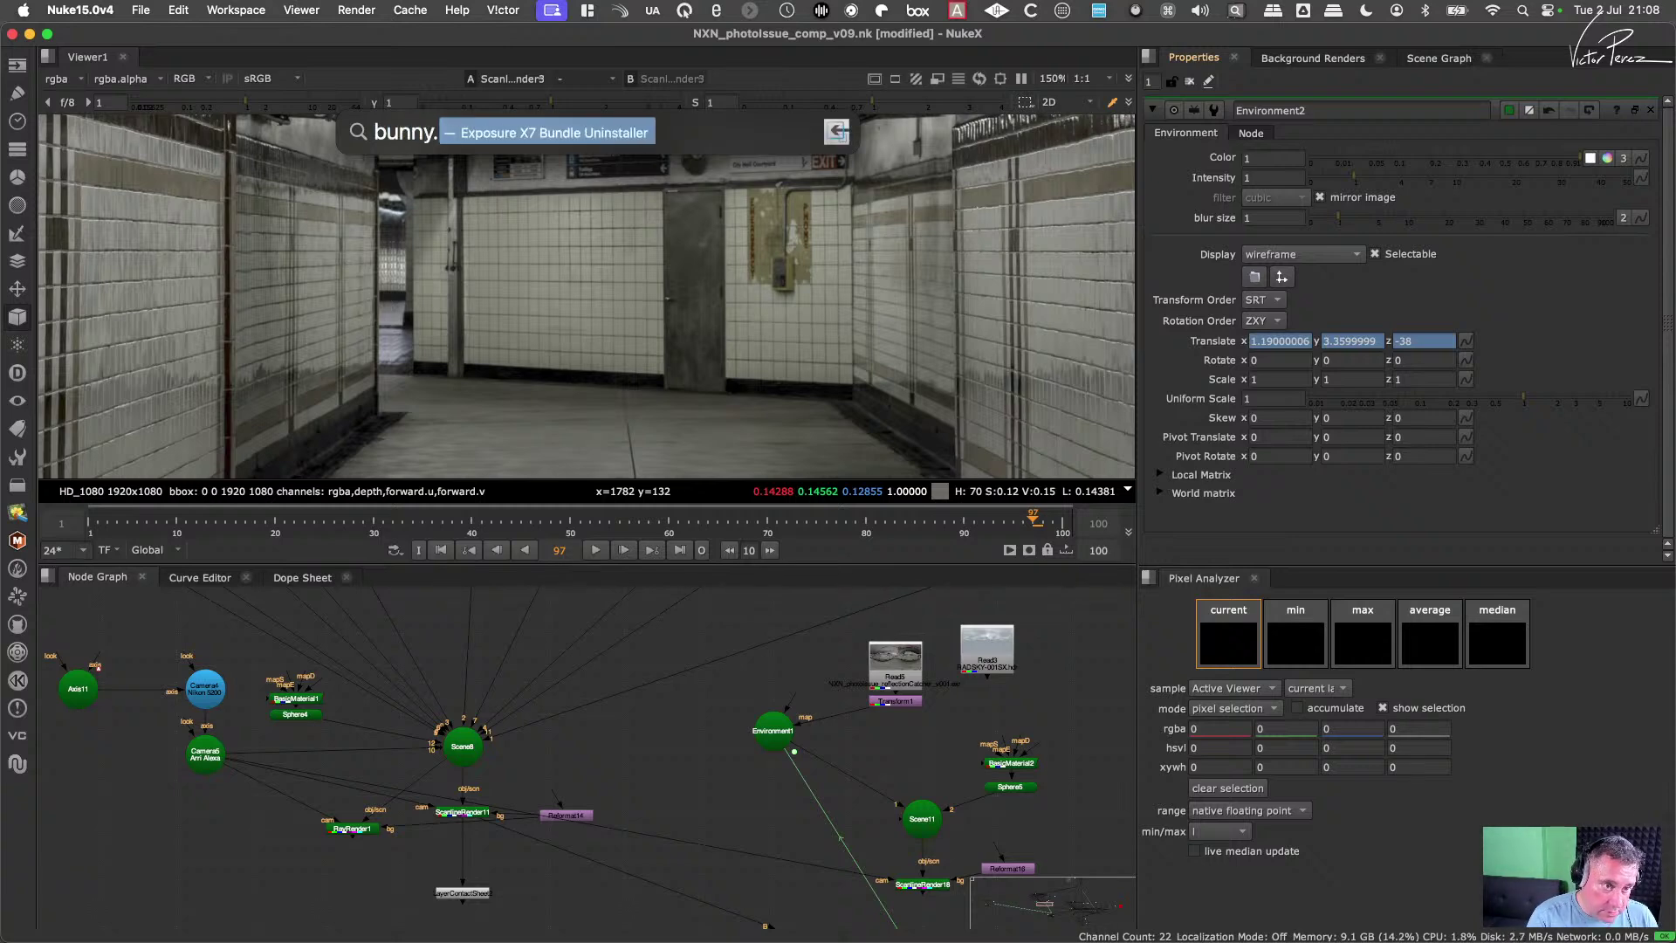
text(.obj)
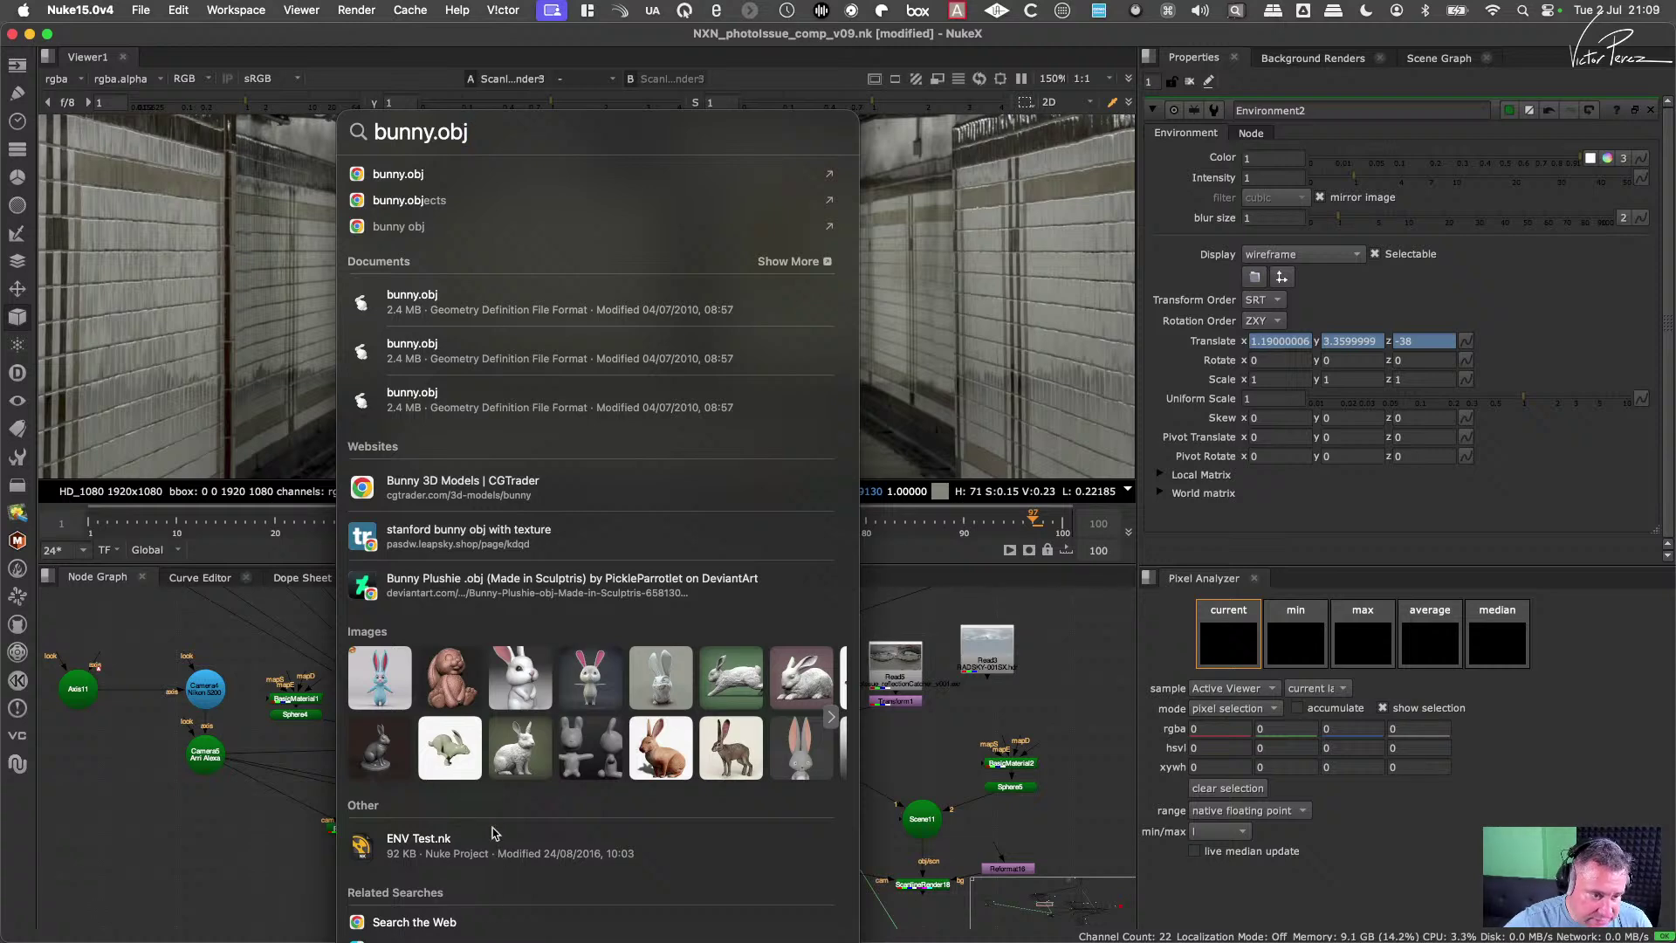
click(426, 304)
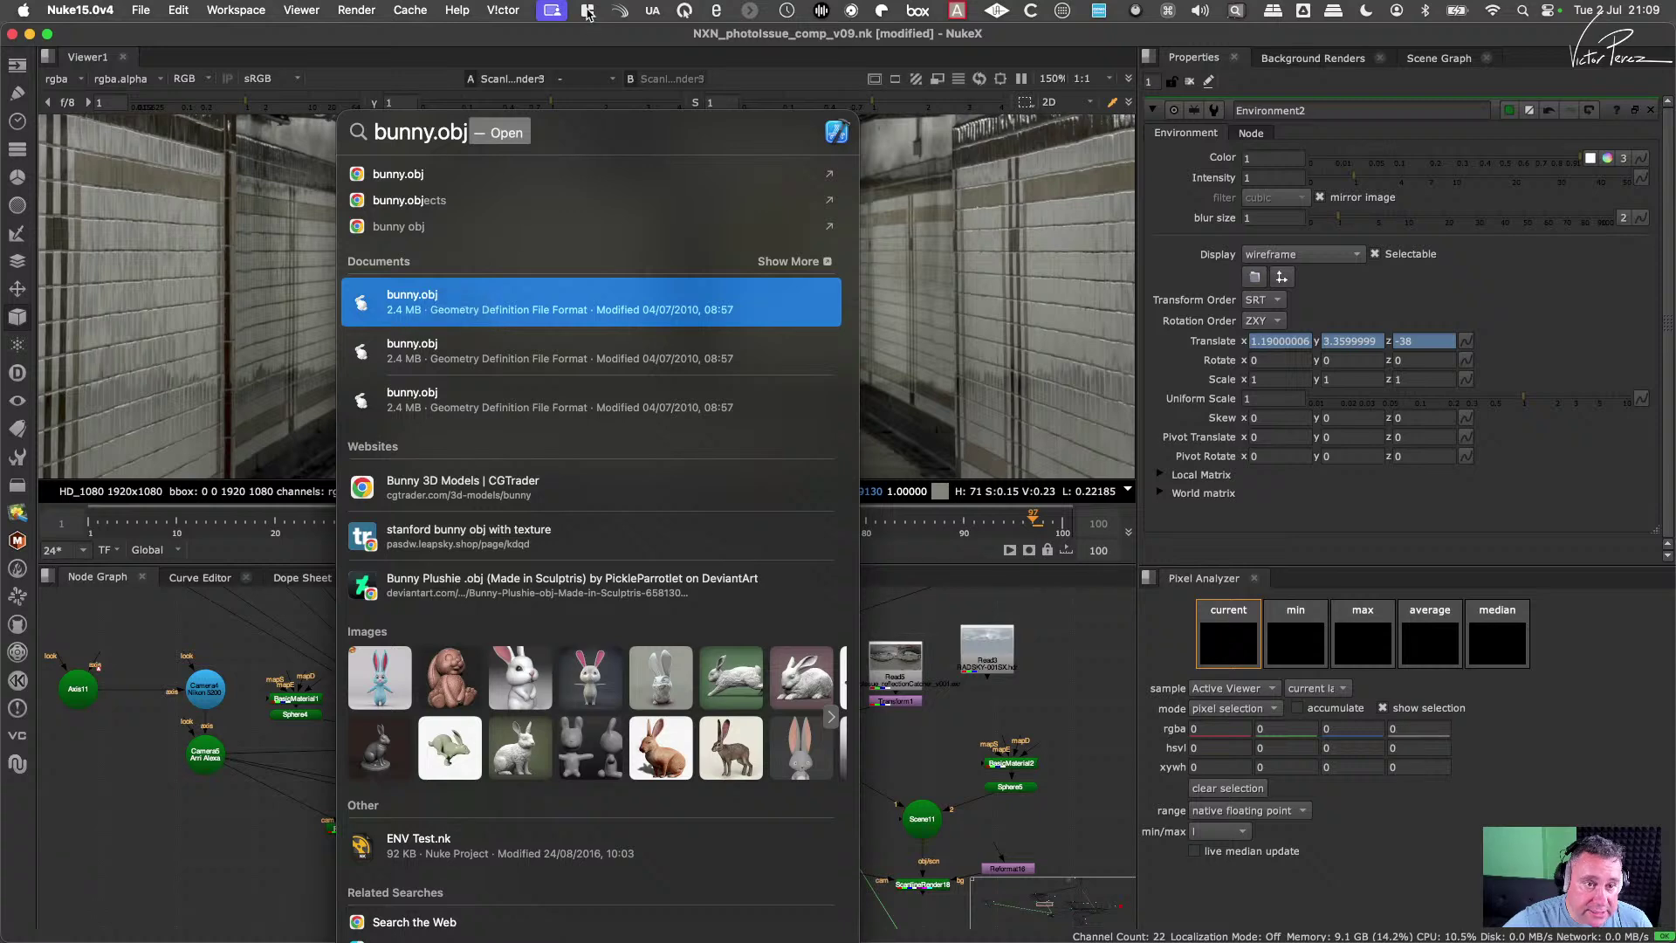
click(358, 938)
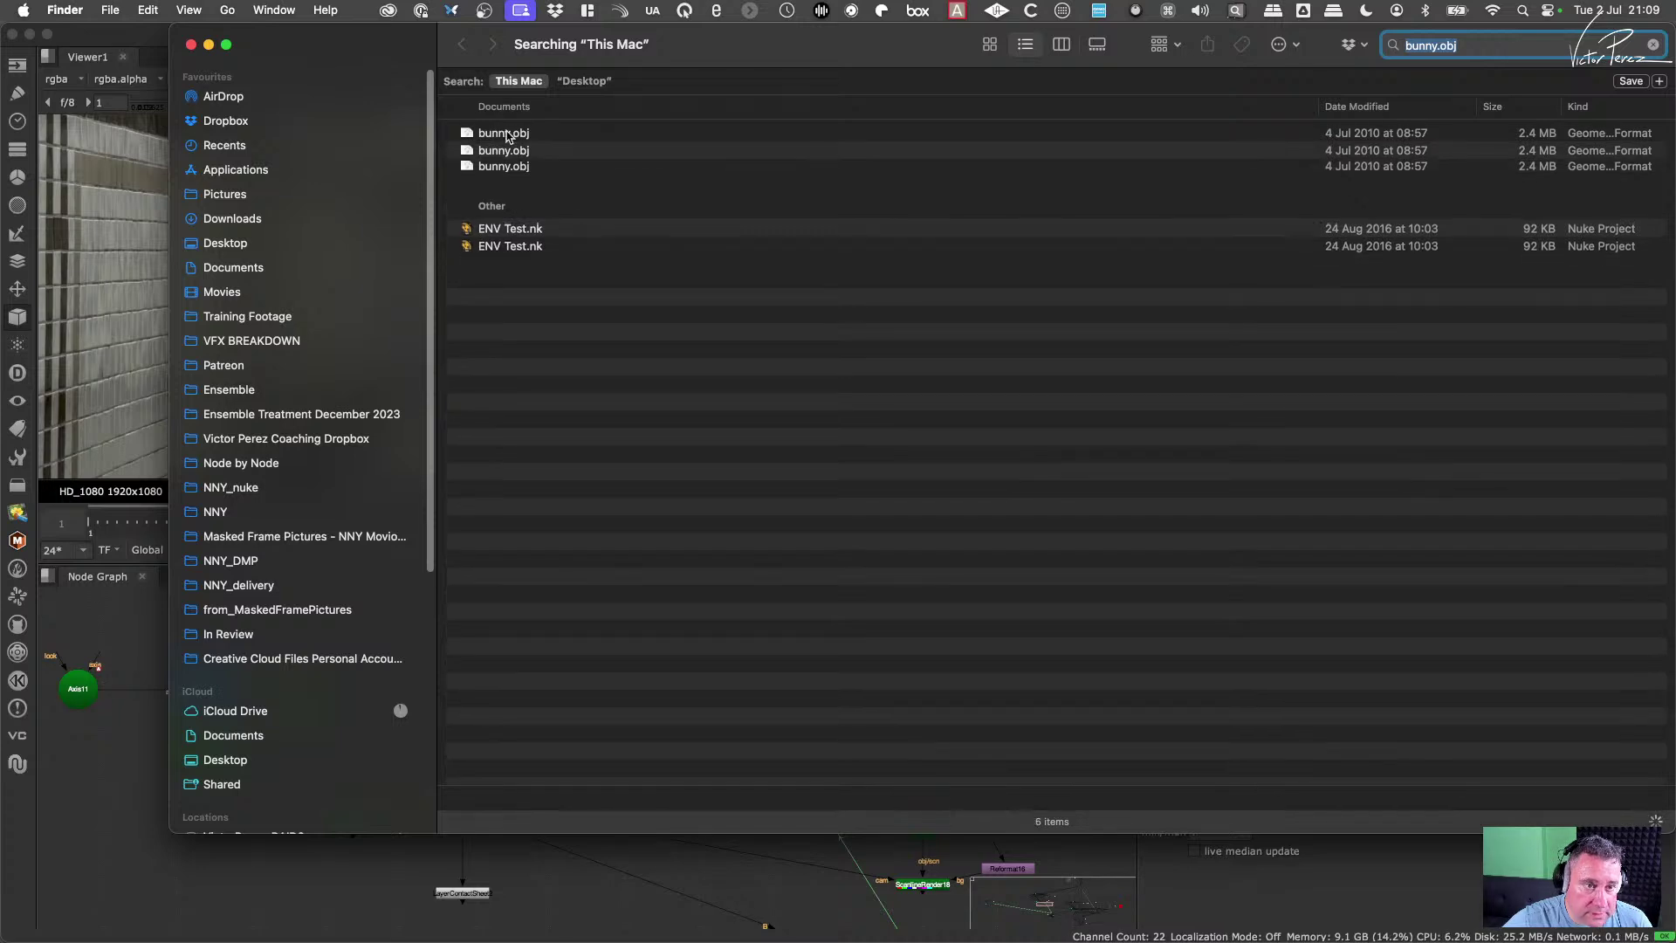
Step: Copy a bunny.obj from the search results into the dotNuke folder in Dropbox
click(505, 134)
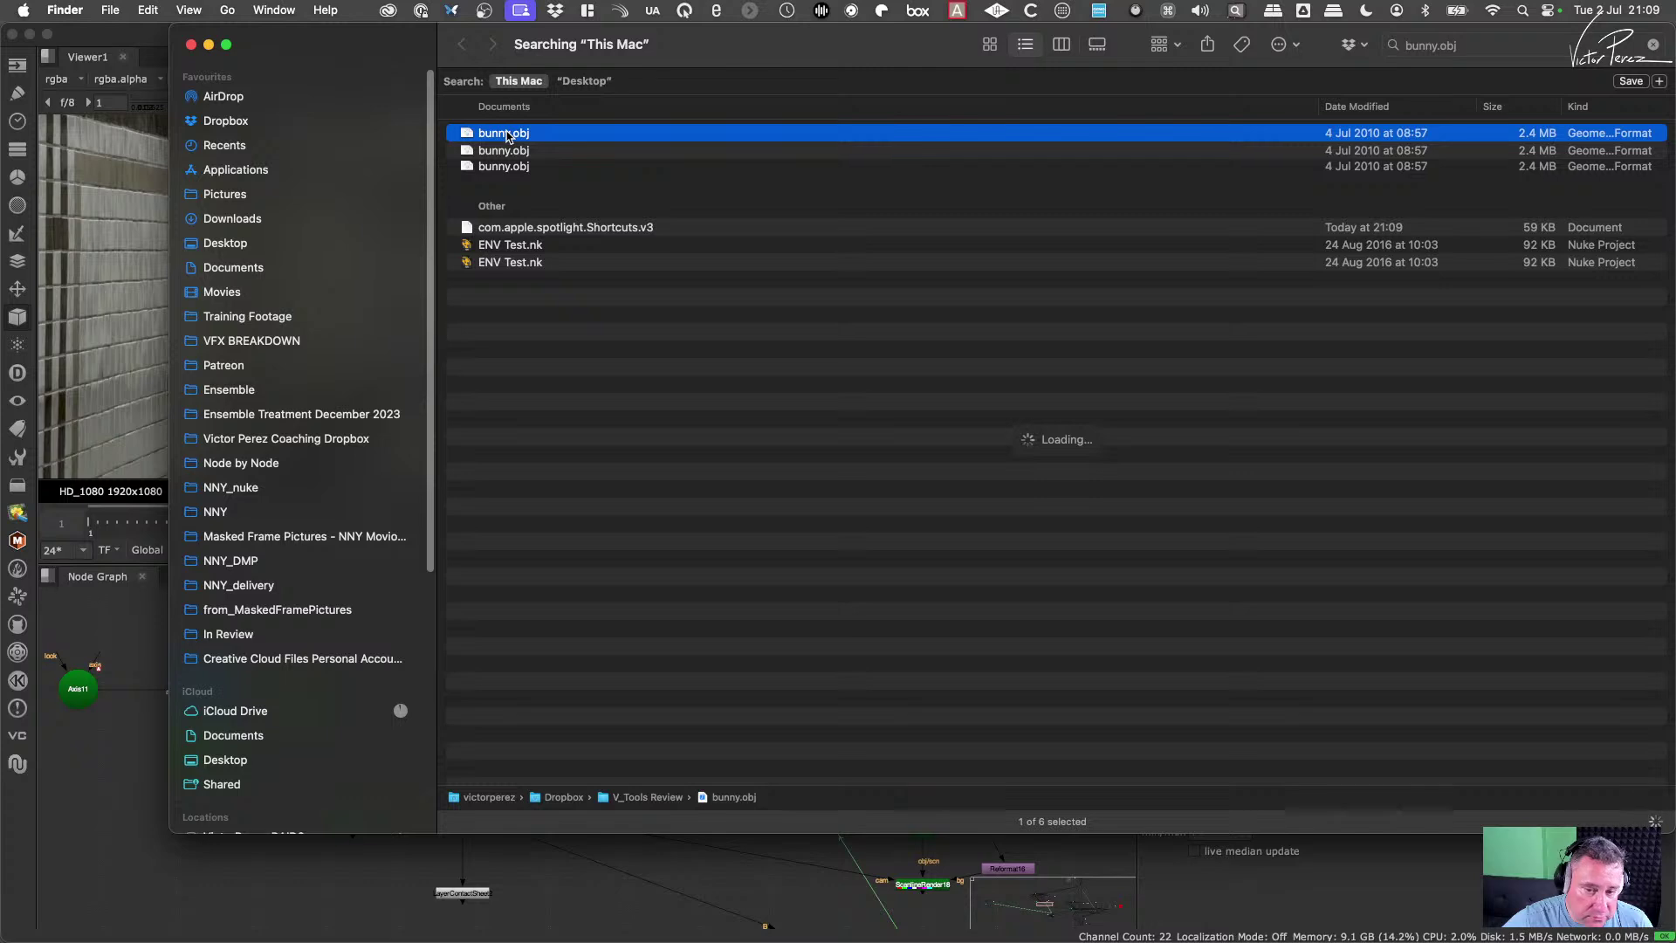
drag(507, 137, 242, 244)
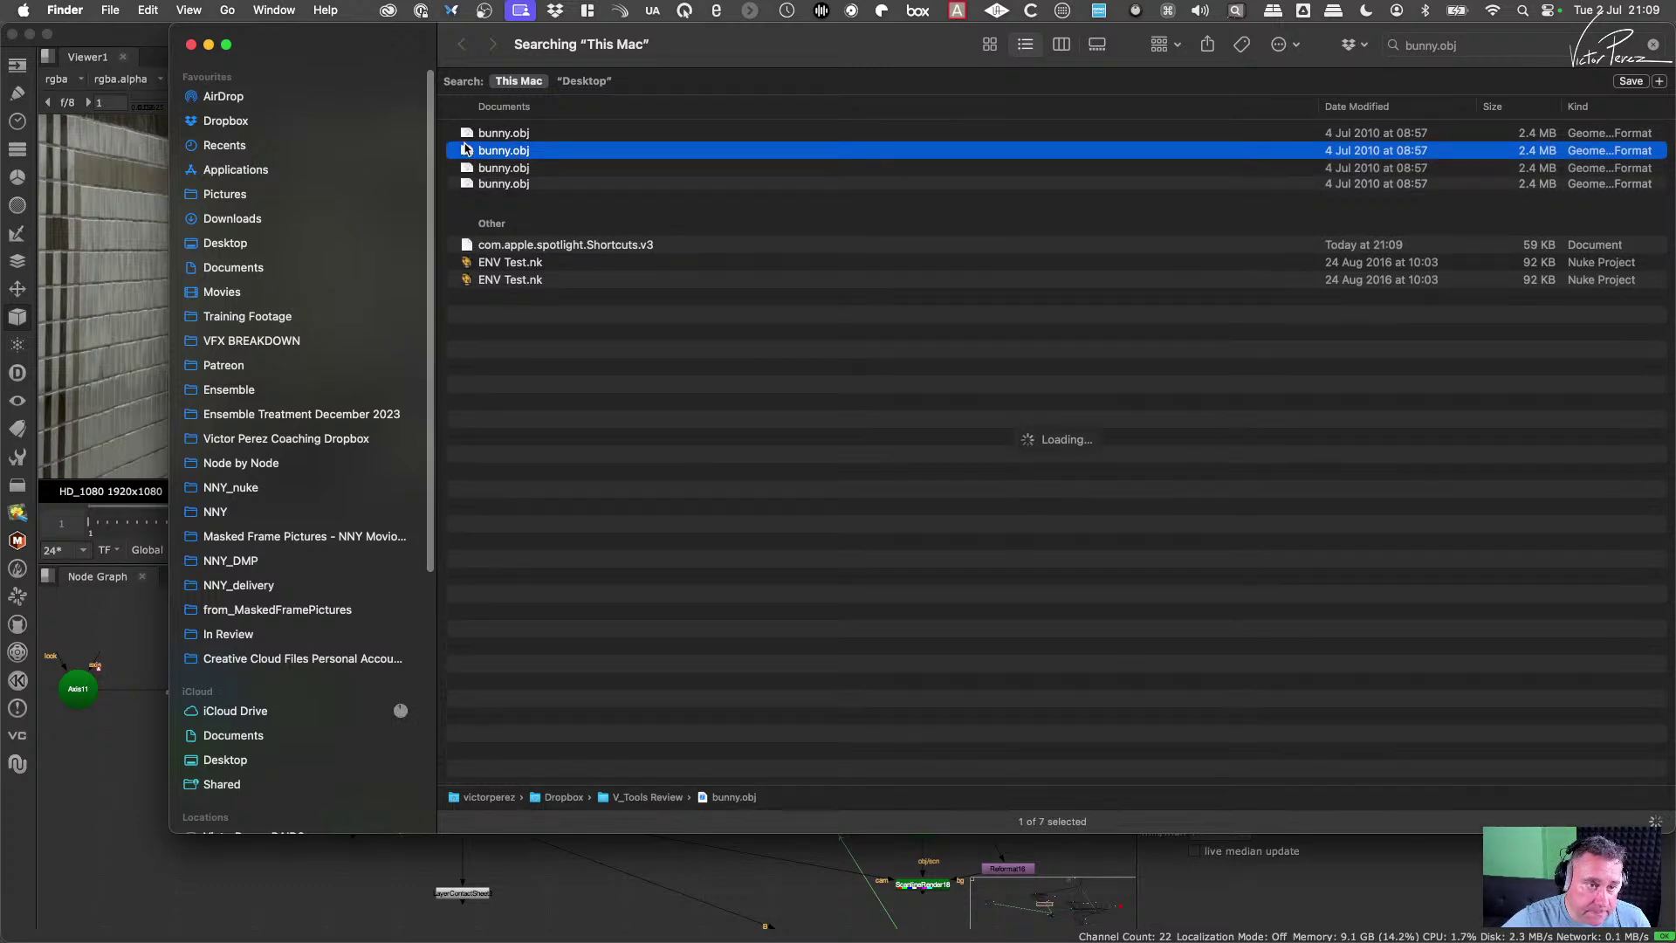
click(245, 122)
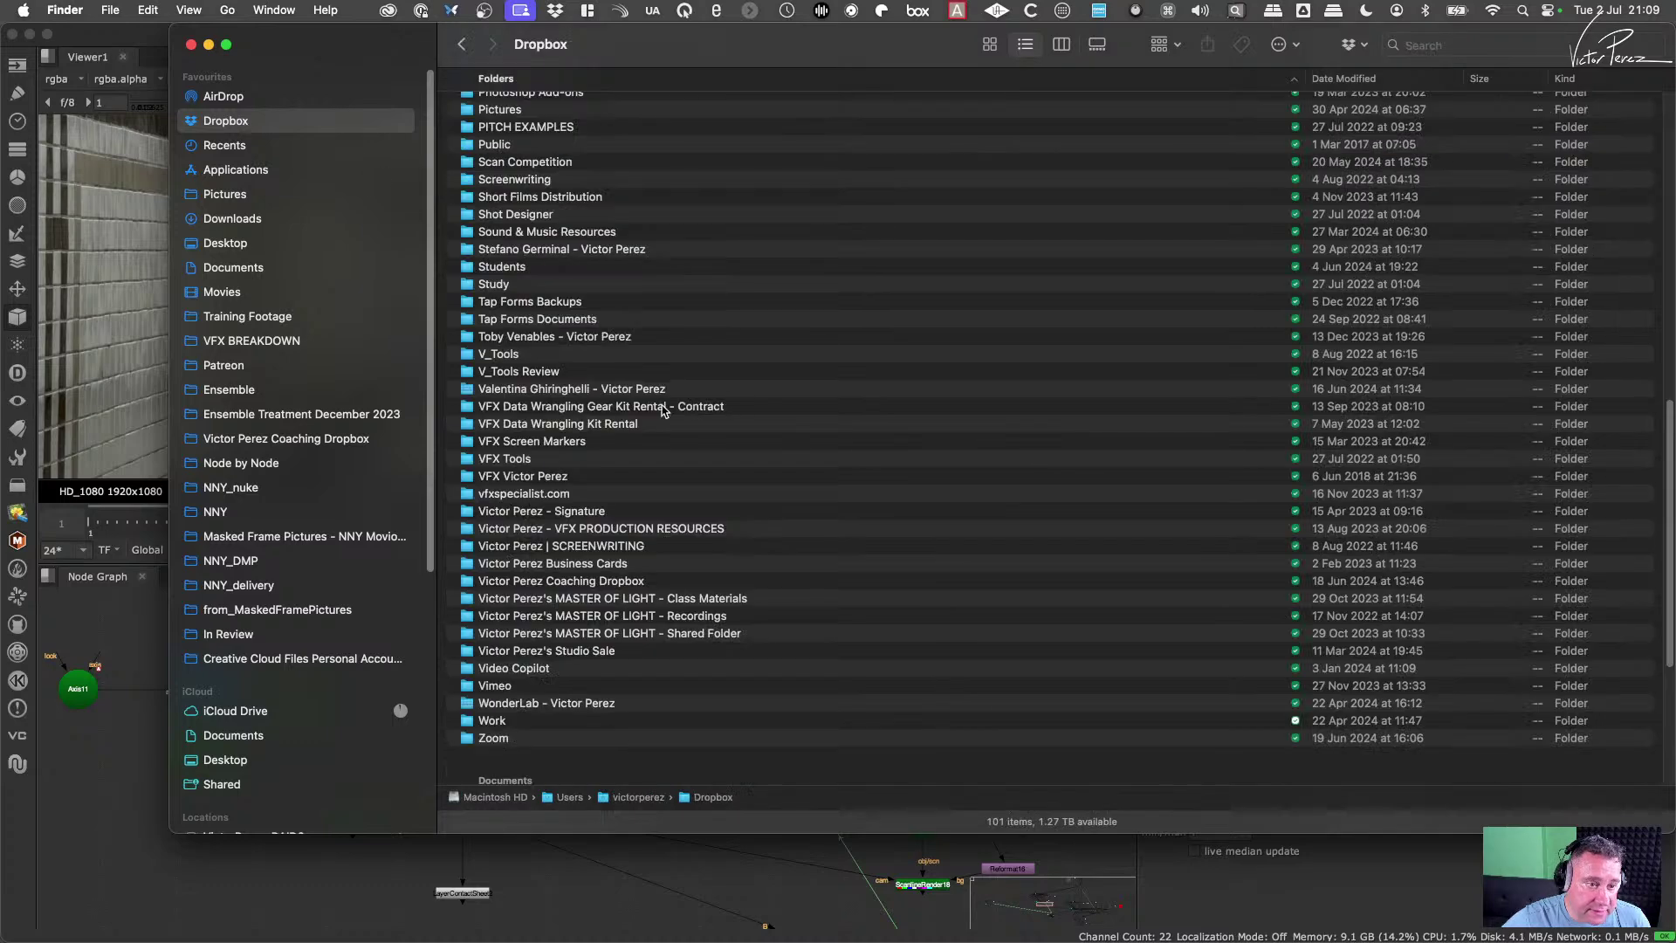
scroll(544, 529, up, 15)
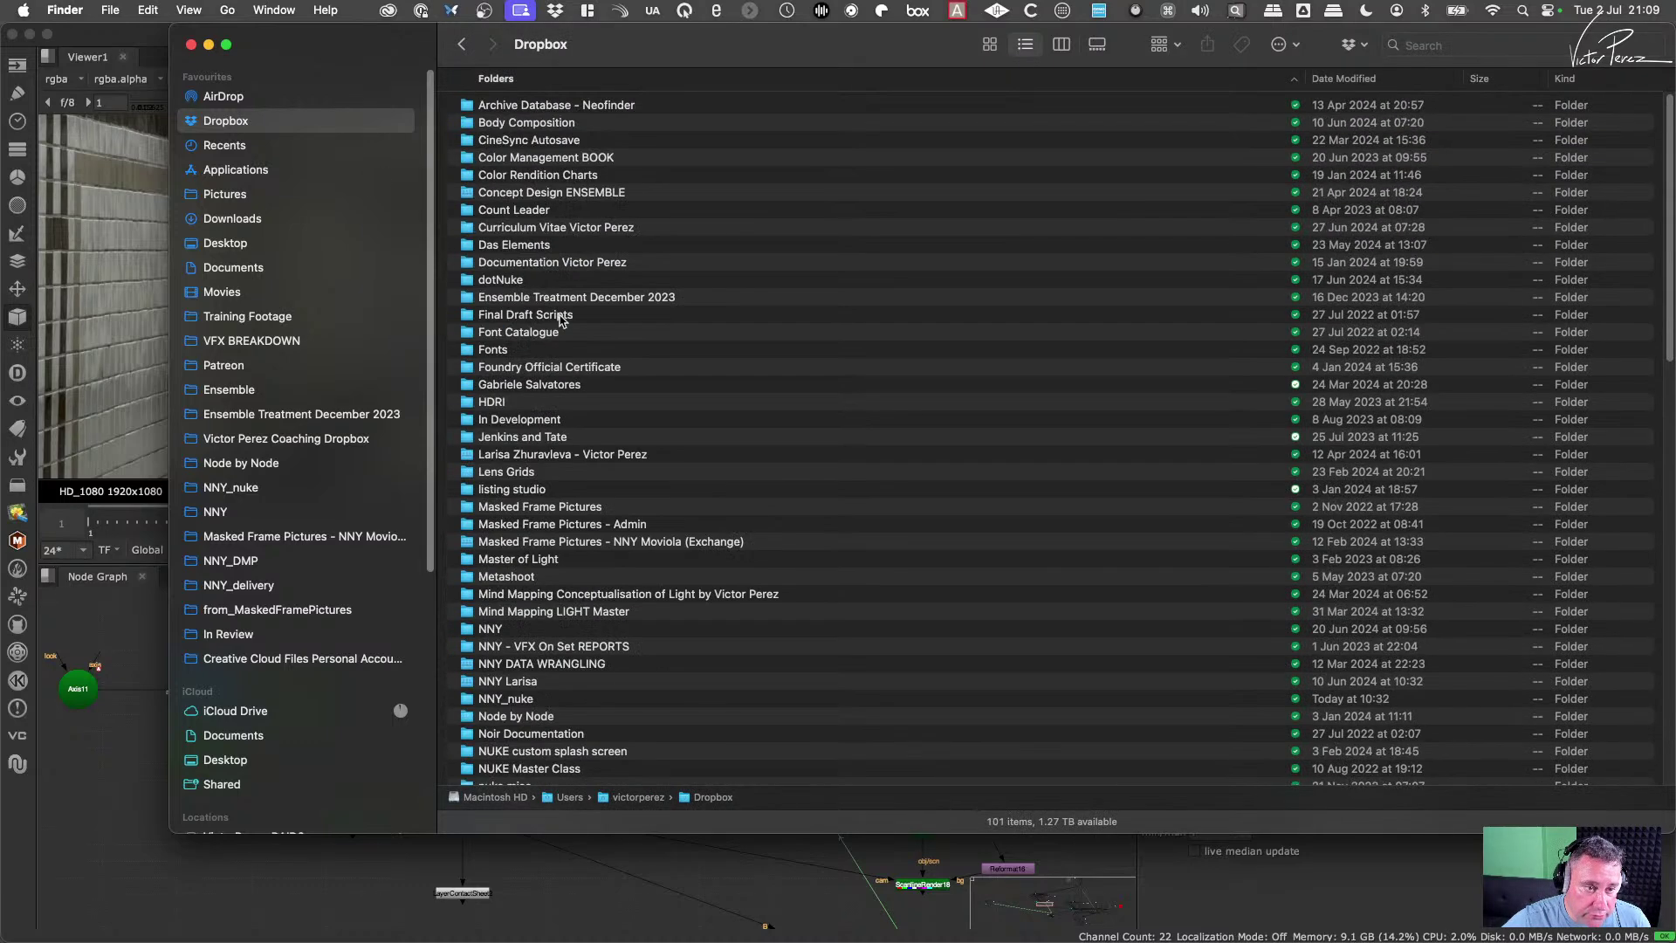
double_click(494, 281)
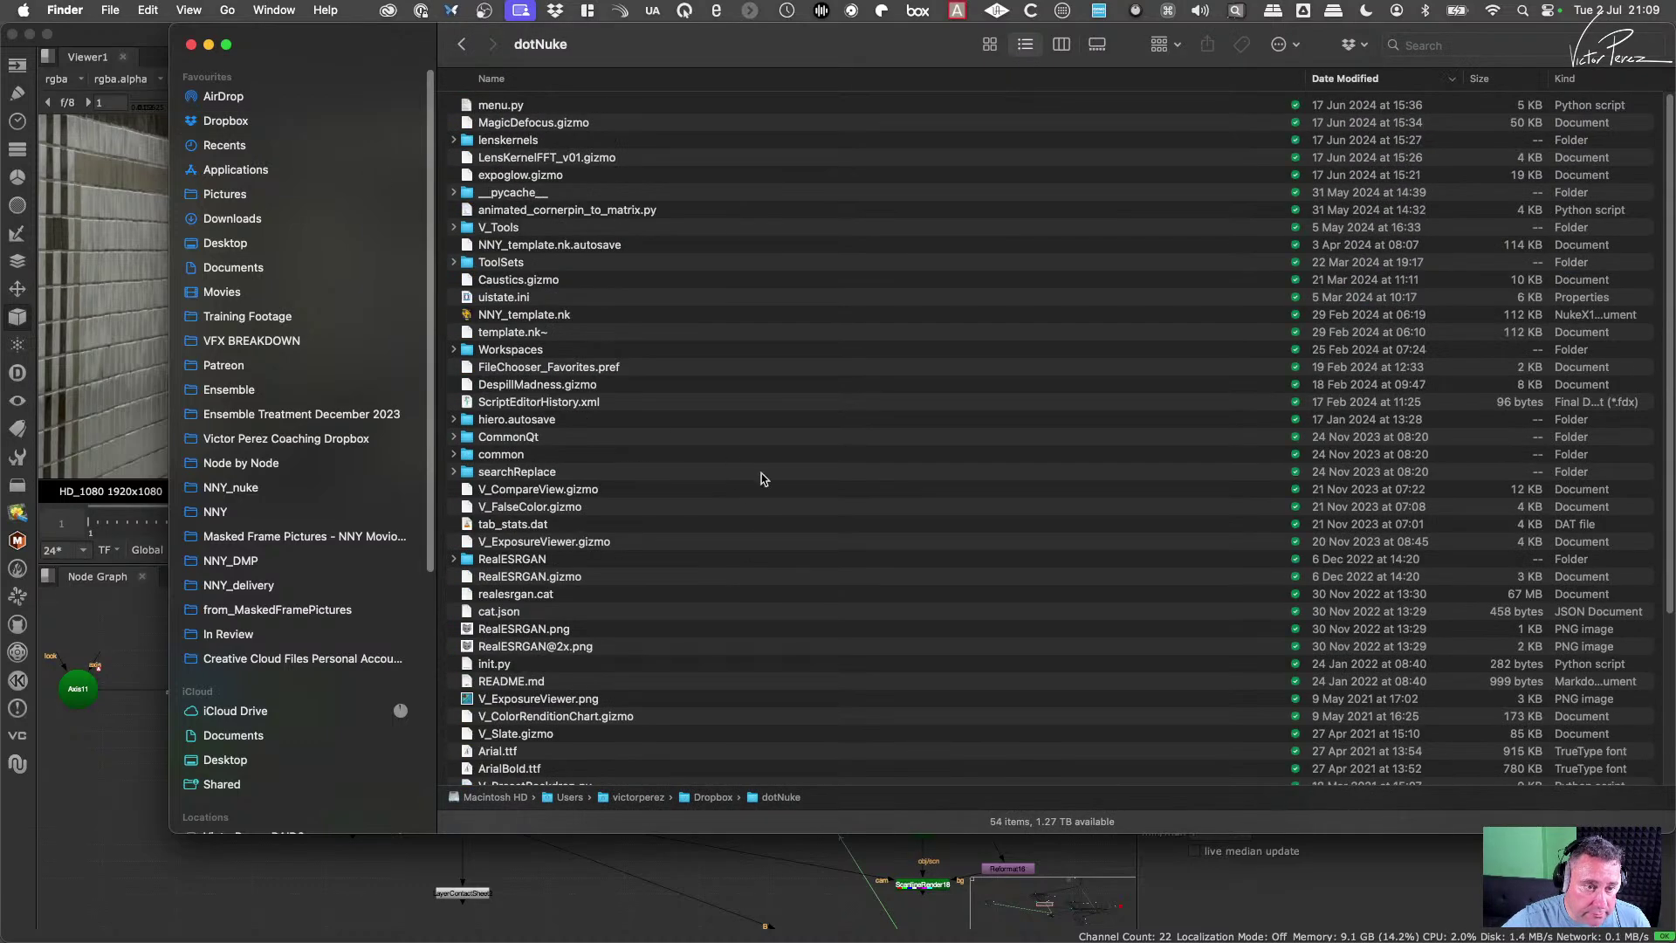
scroll(761, 478, down, 8)
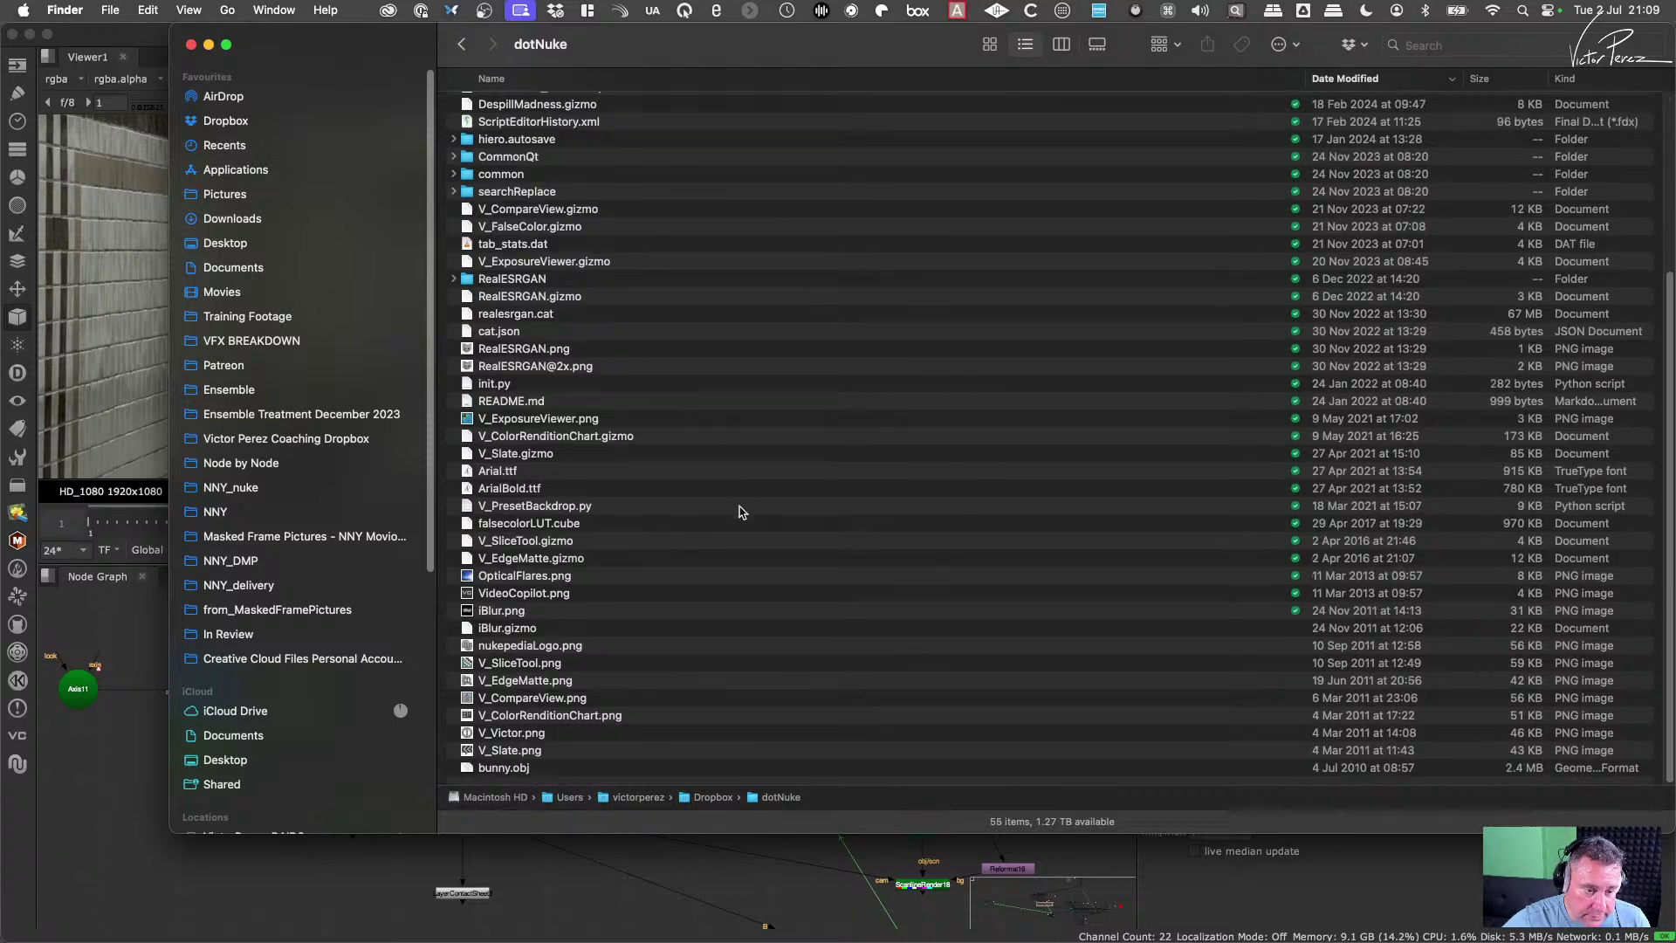
Step: Sort the dotNuke folder by name, select bunny.obj and switch back to Nuke
scroll(738, 511, up, 8)
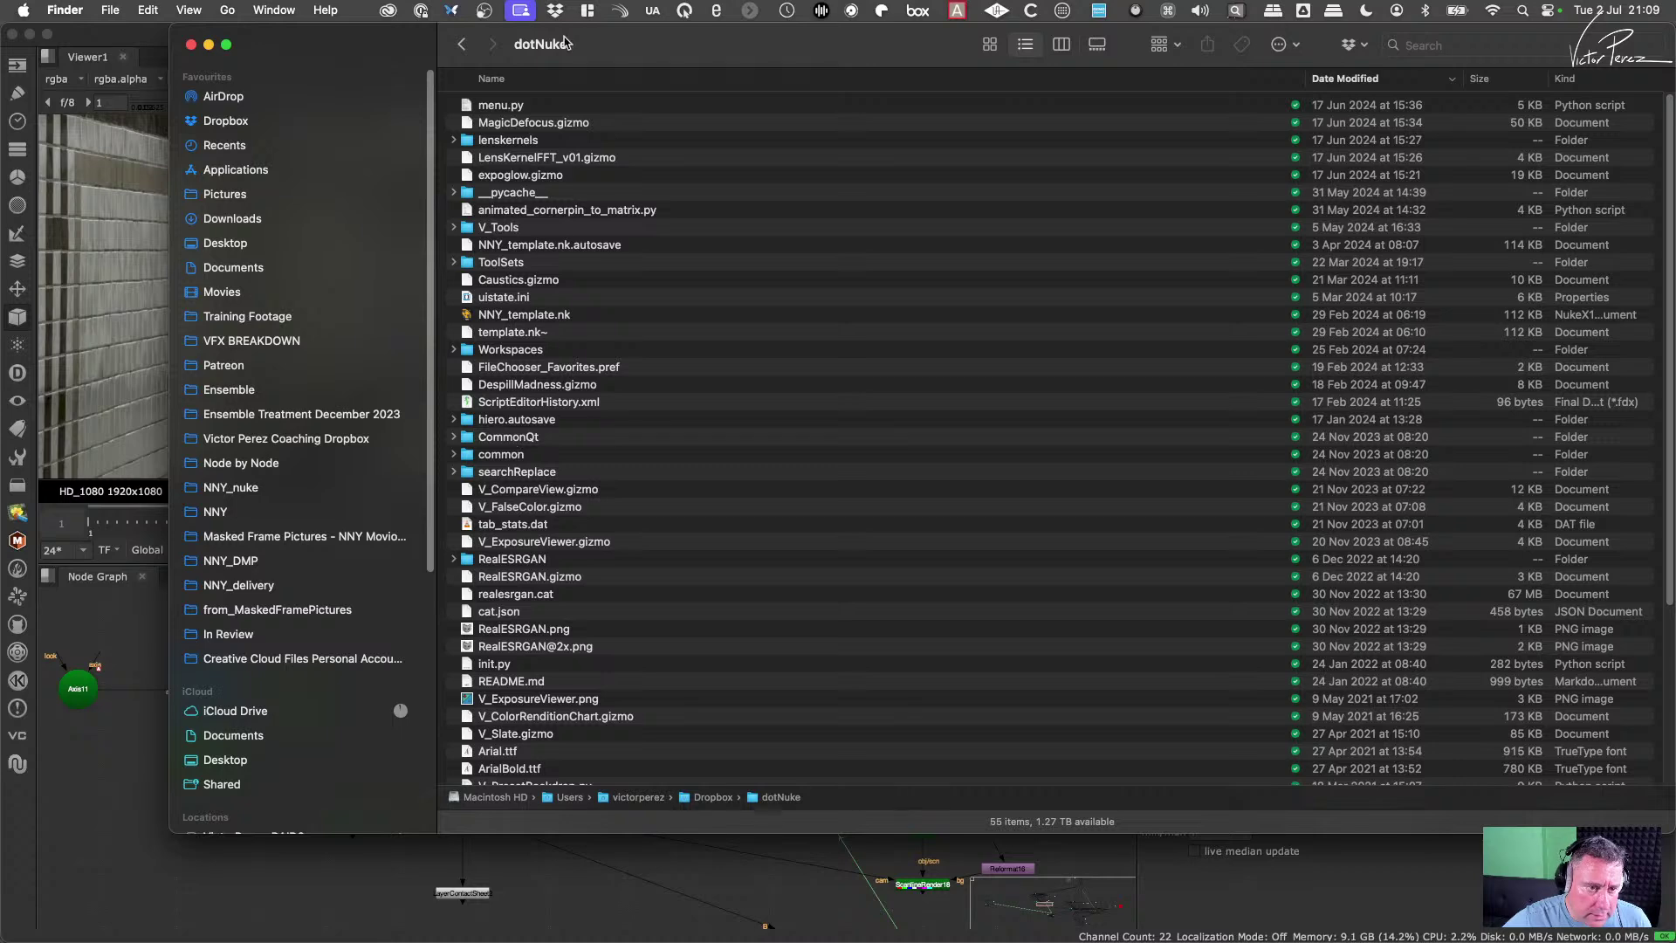
click(552, 77)
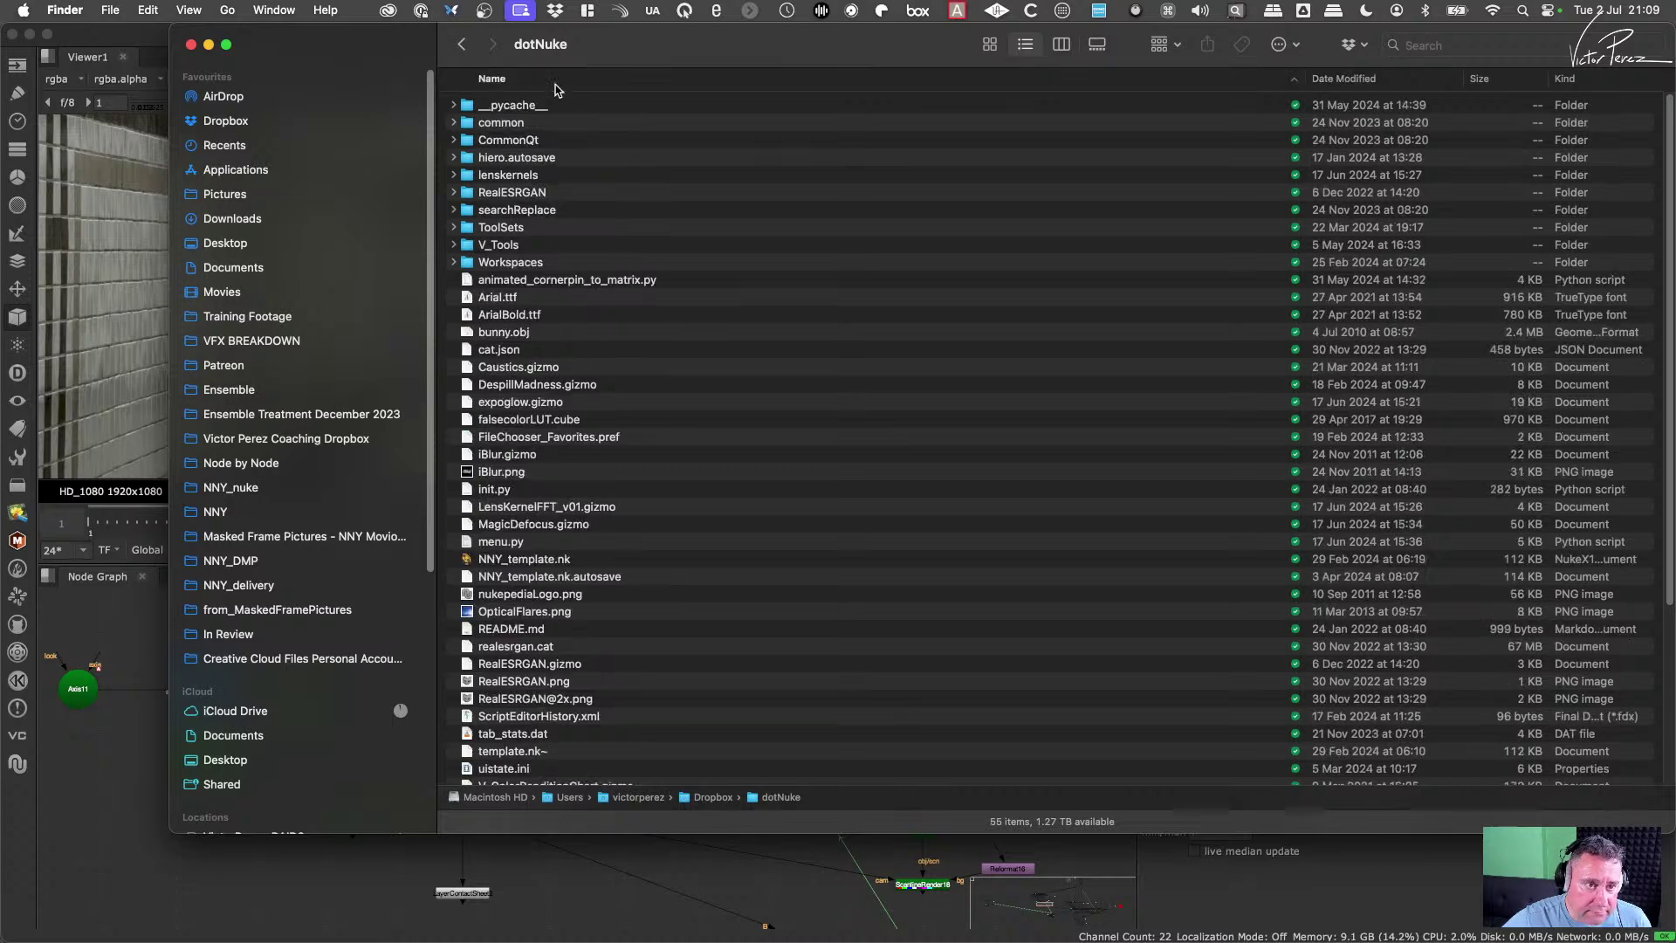
click(512, 337)
click(711, 905)
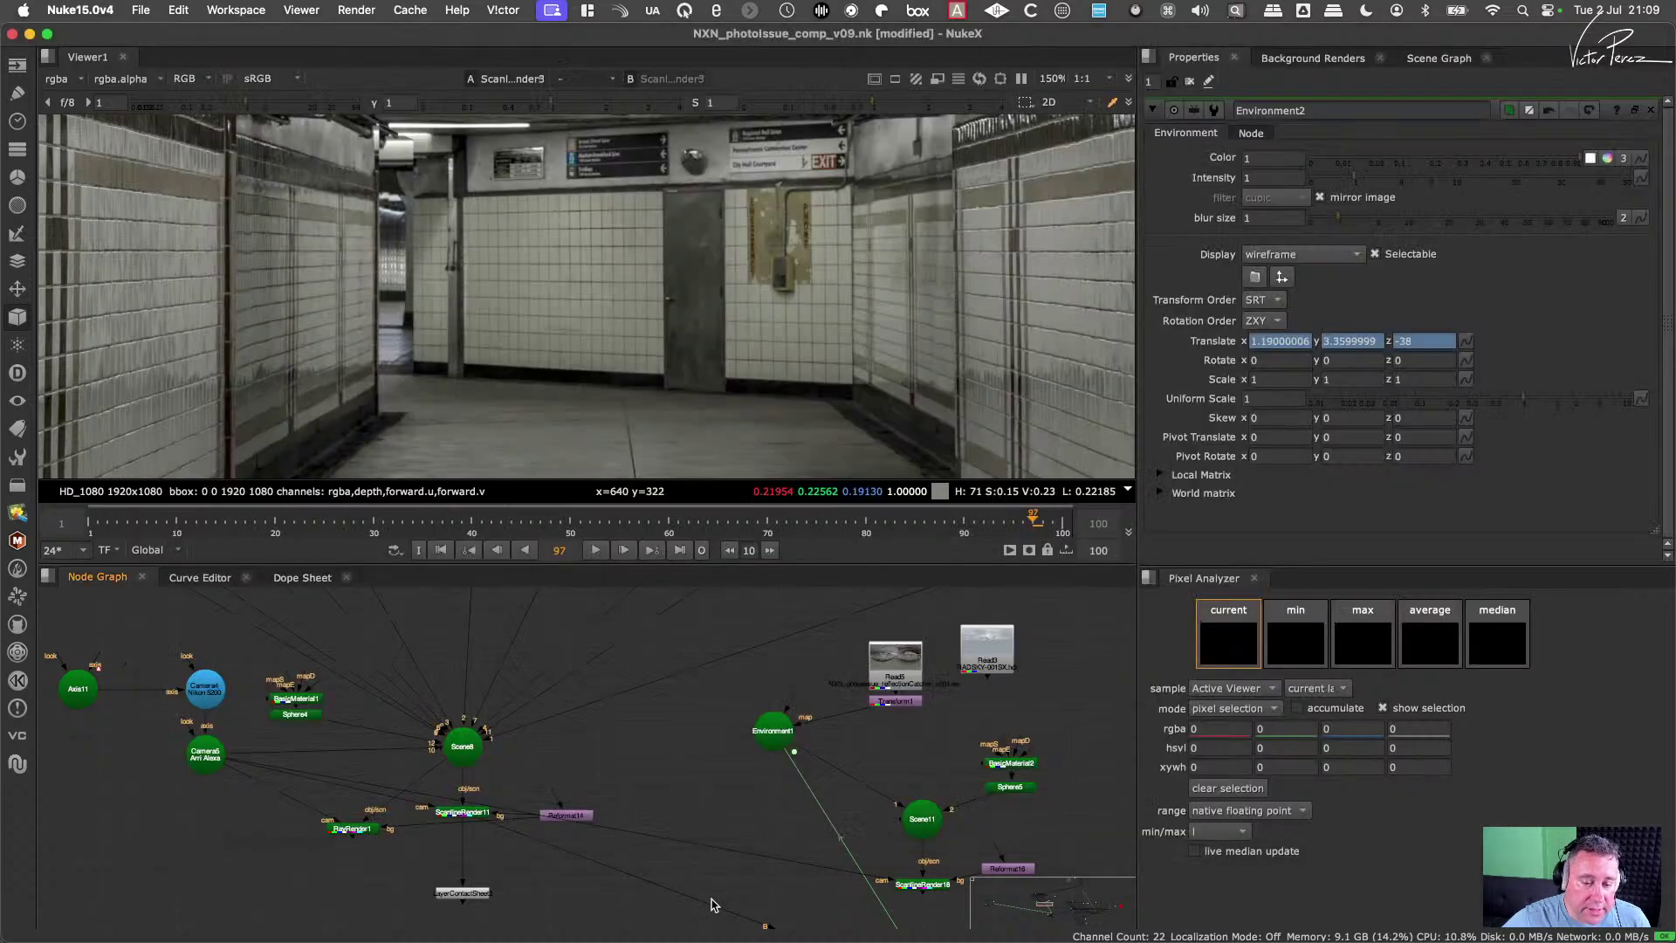
Step: Add a ReadGeo node below Environment1 and load bunny.obj from the dotNuke folder into it
scroll(742, 798, up, 4)
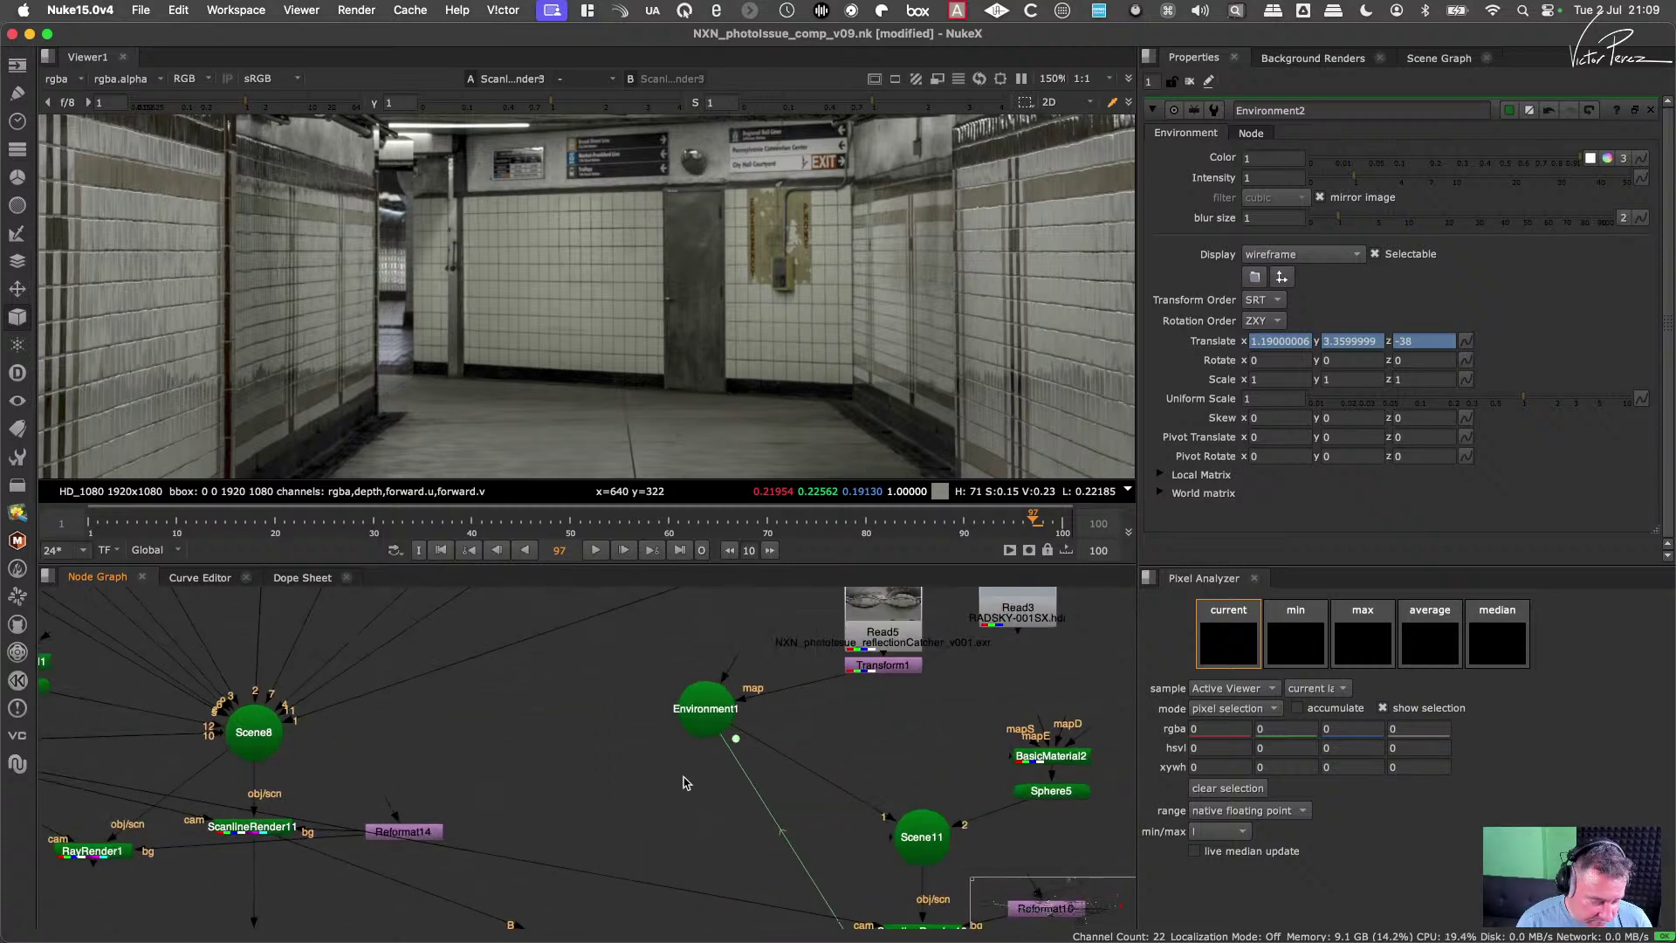
key(Tab)
text(real)
text(d)
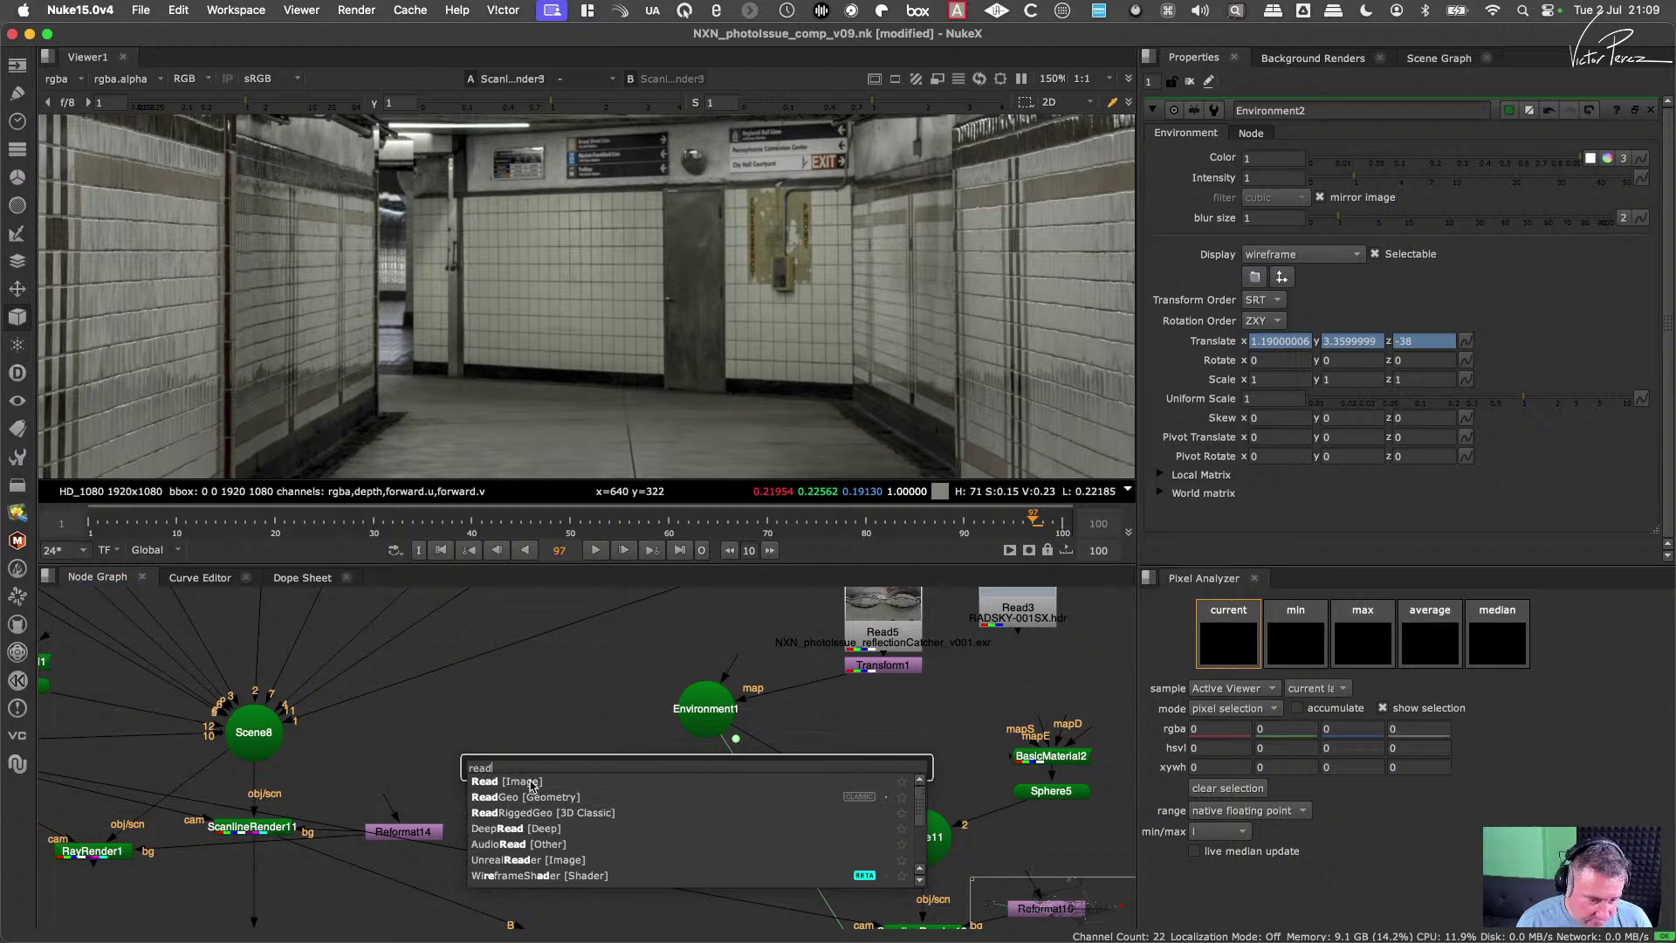
click(507, 798)
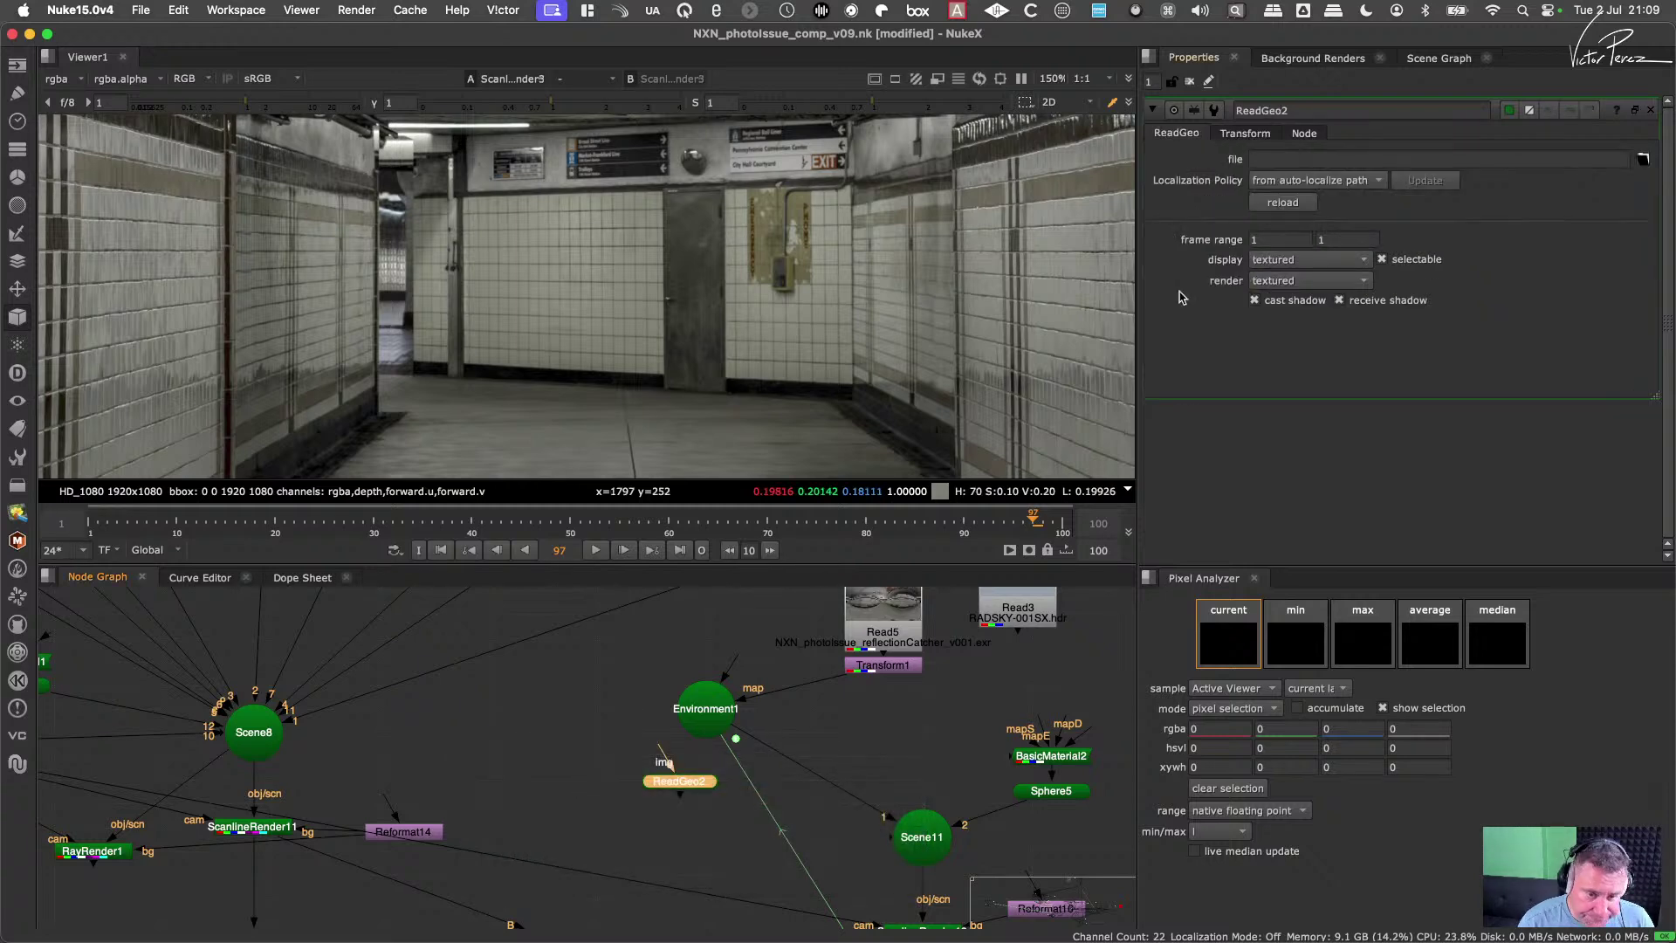
click(1645, 159)
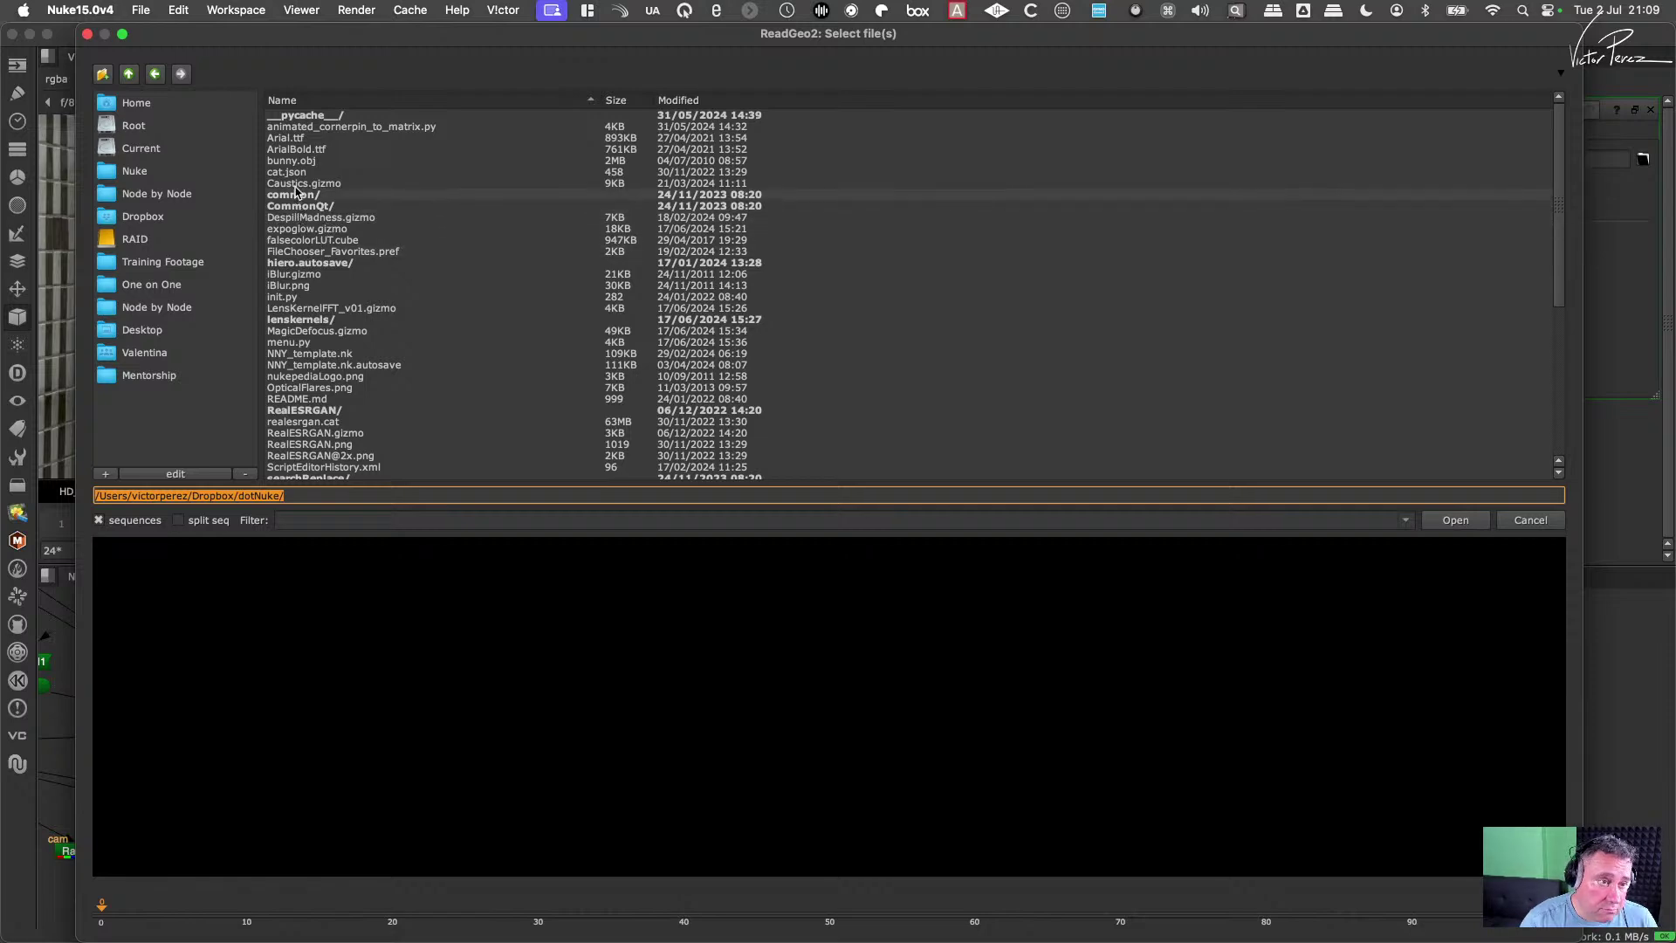
click(293, 161)
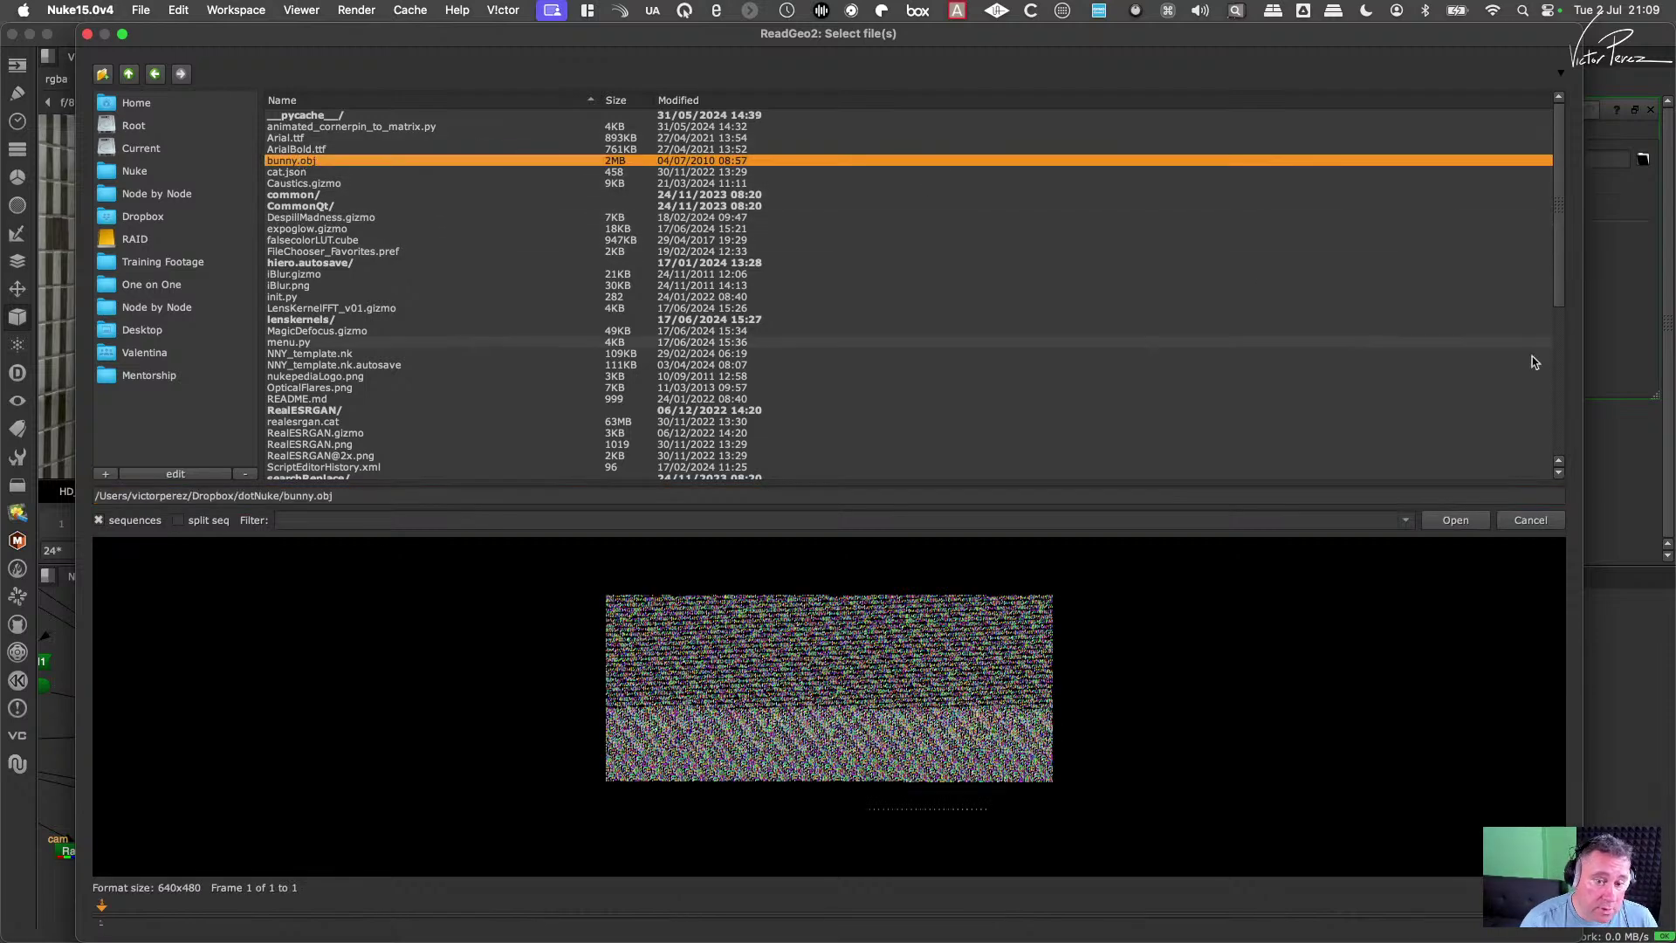
click(1455, 520)
Step: View the bunny ReadGeo2 in the 3D viewer and frame the model
drag(675, 787, 630, 793)
key(1)
key(f)
mouse_move(630, 323)
alt+middle_down()
mouse_move(590, 340)
mouse_move(627, 320)
alt+middle_up()
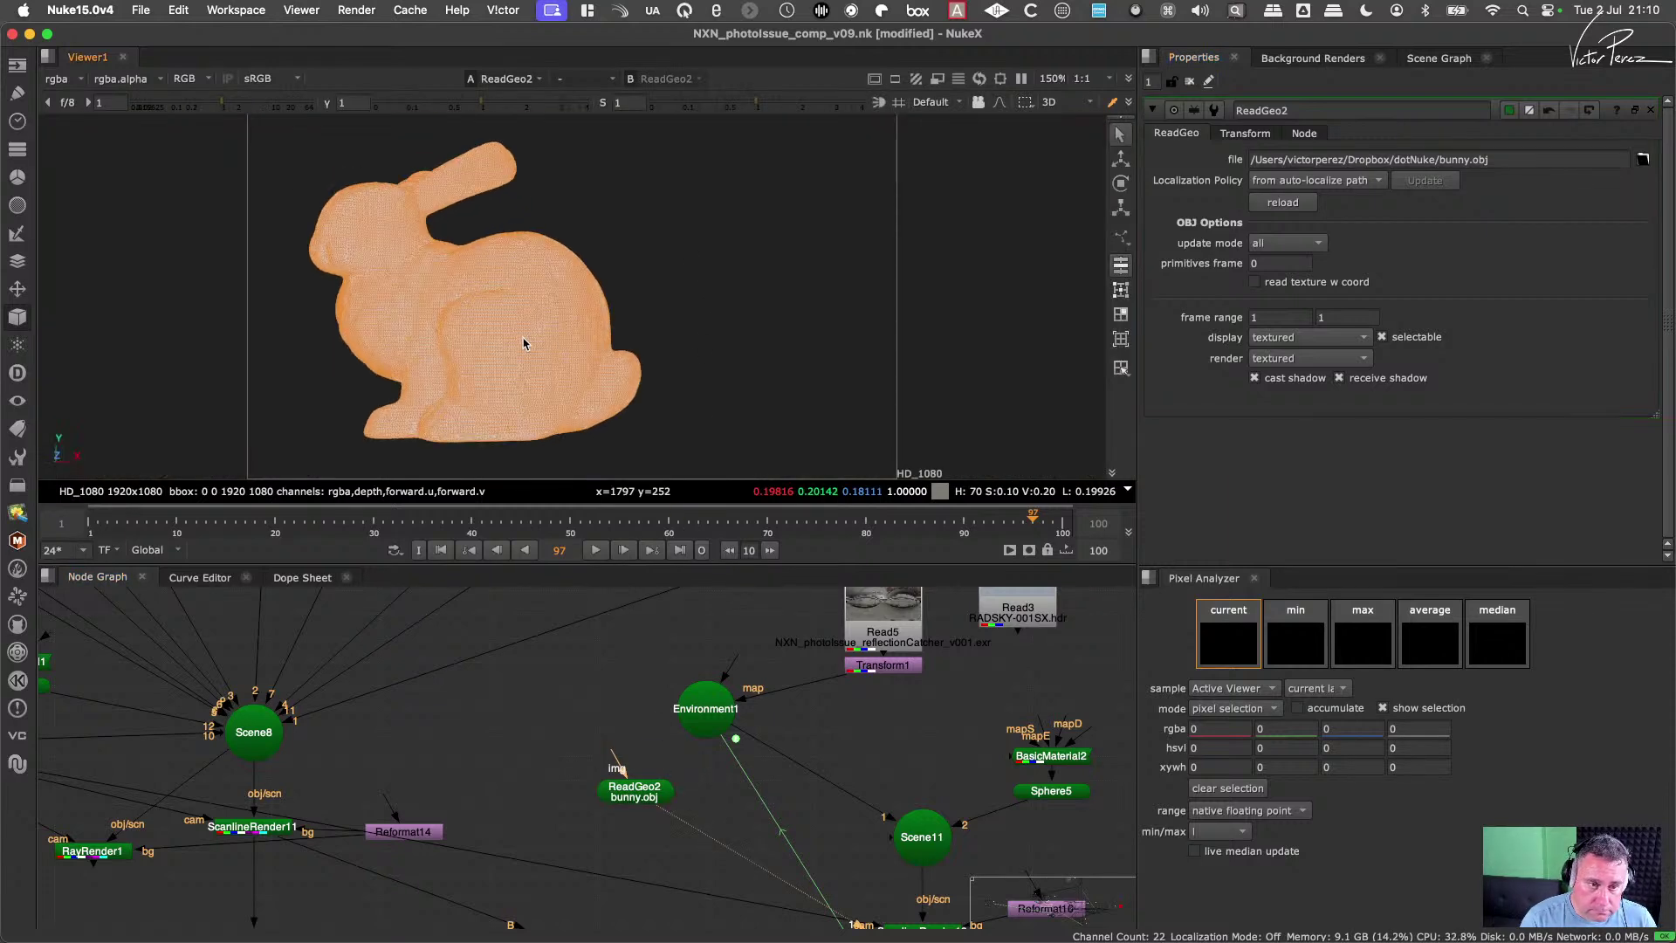
mouse_move(523, 339)
middle_down()
mouse_move(585, 344)
mouse_move(536, 352)
middle_up()
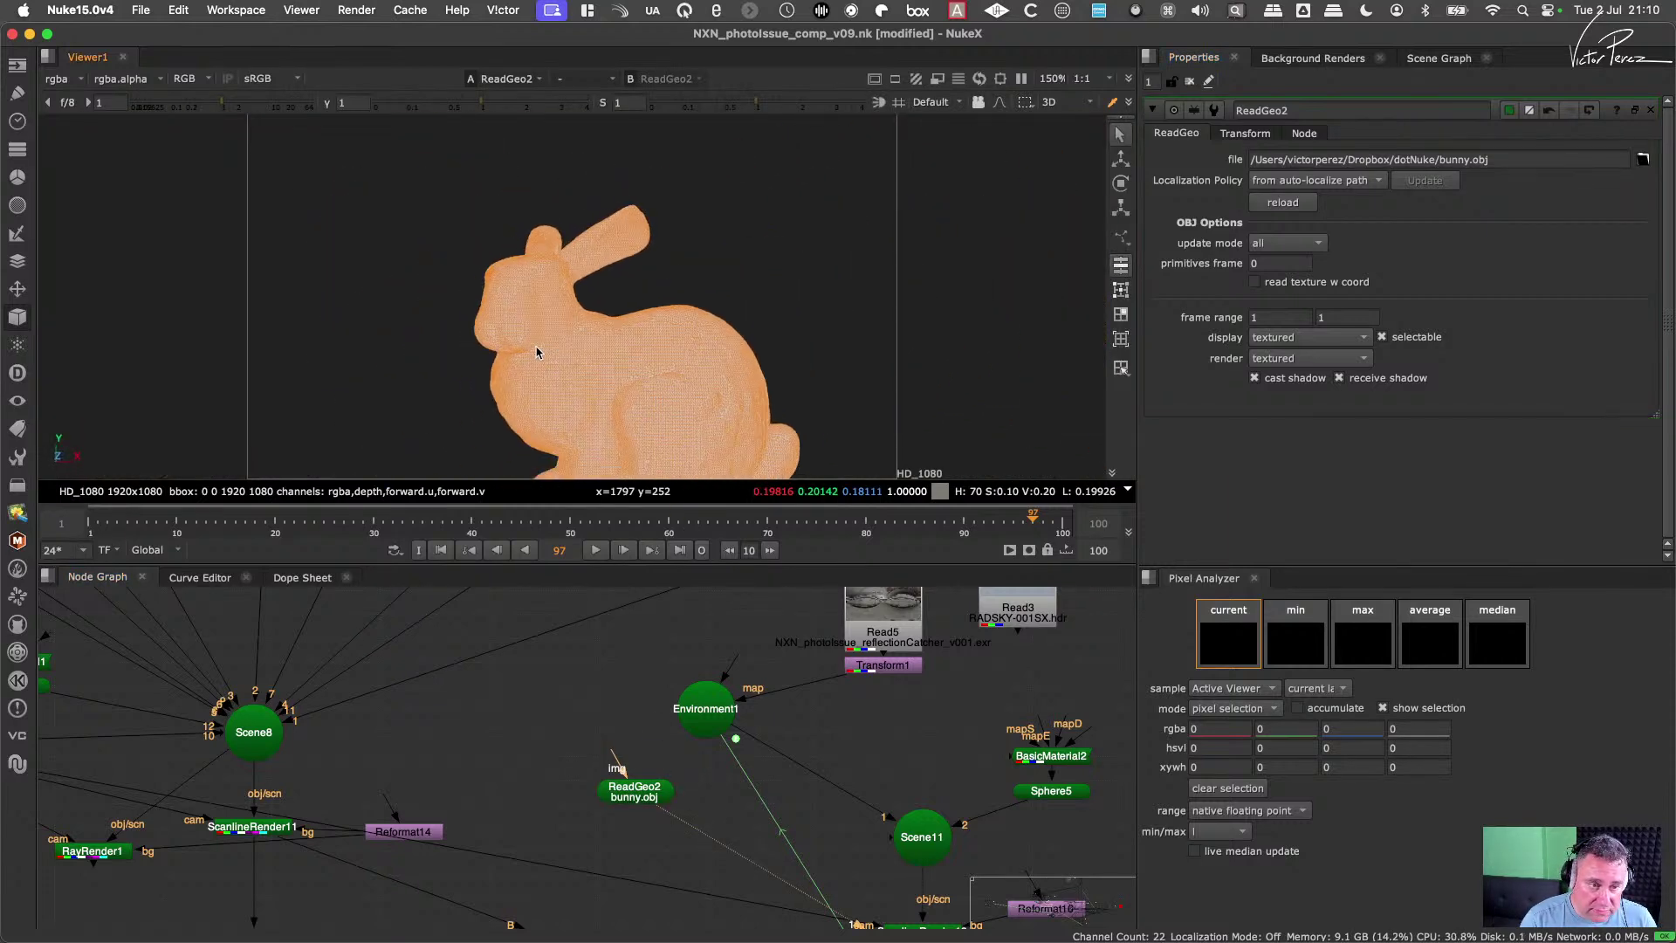
Step: Duplicate the bunny ReadGeo2 beside Sphere5, feeding the copy from BasicMaterial2 and connecting it to Scene11
drag(634, 792, 679, 805)
middle_drag(686, 827, 444, 814)
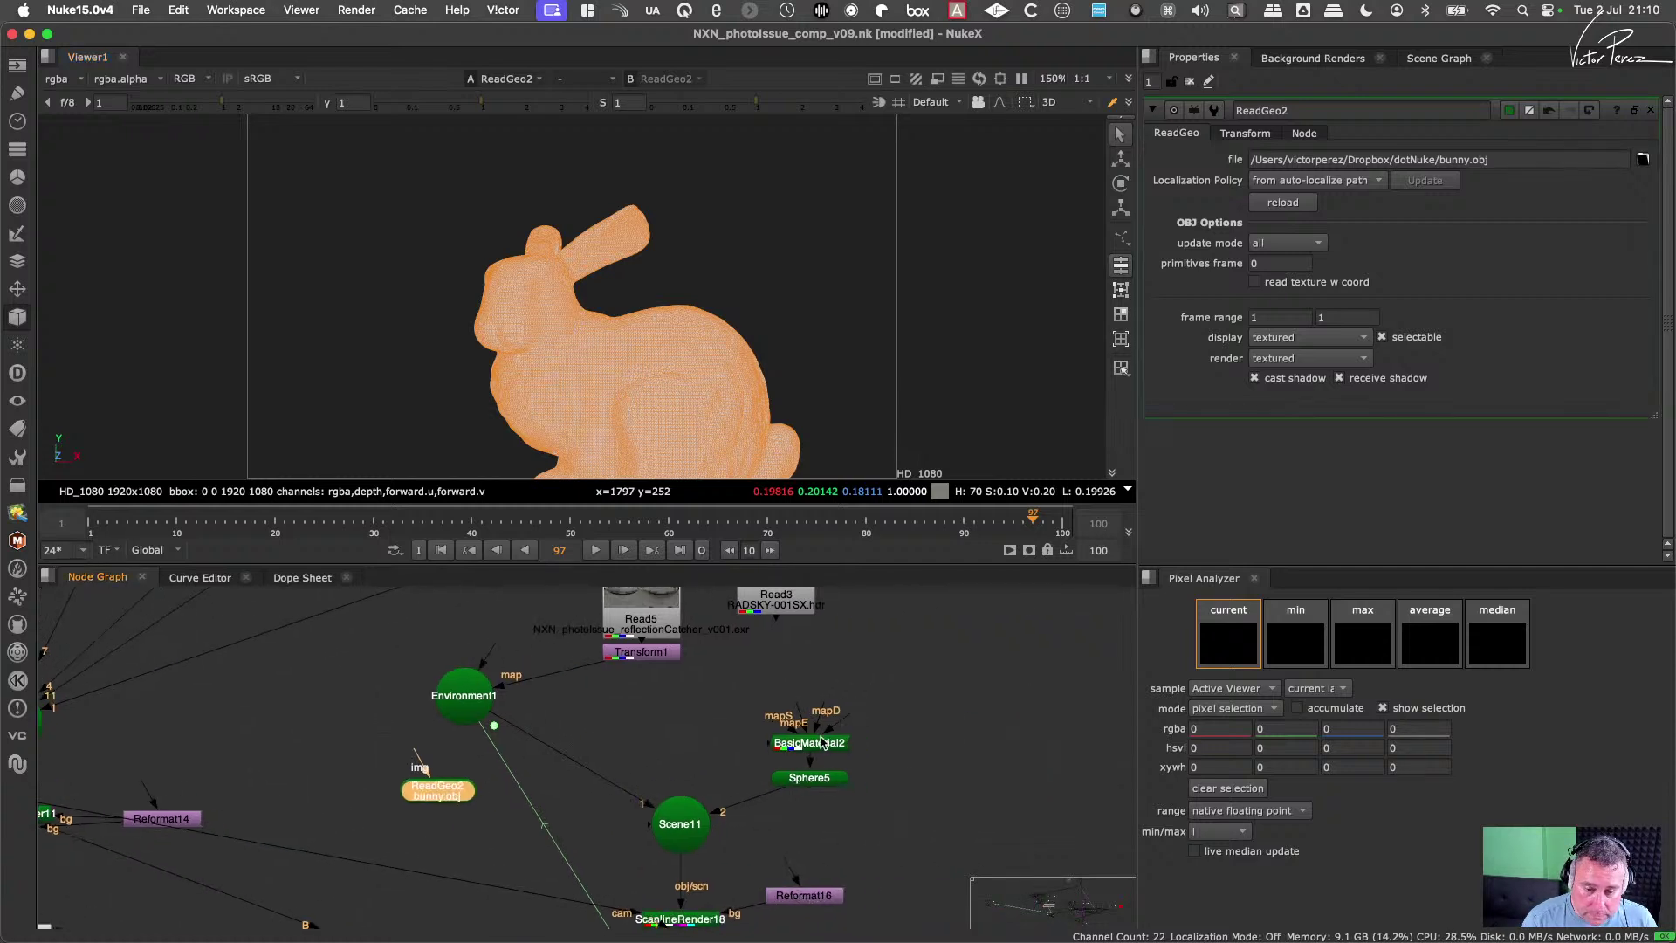
click(436, 790)
key(ctrl+c)
key(ctrl+v)
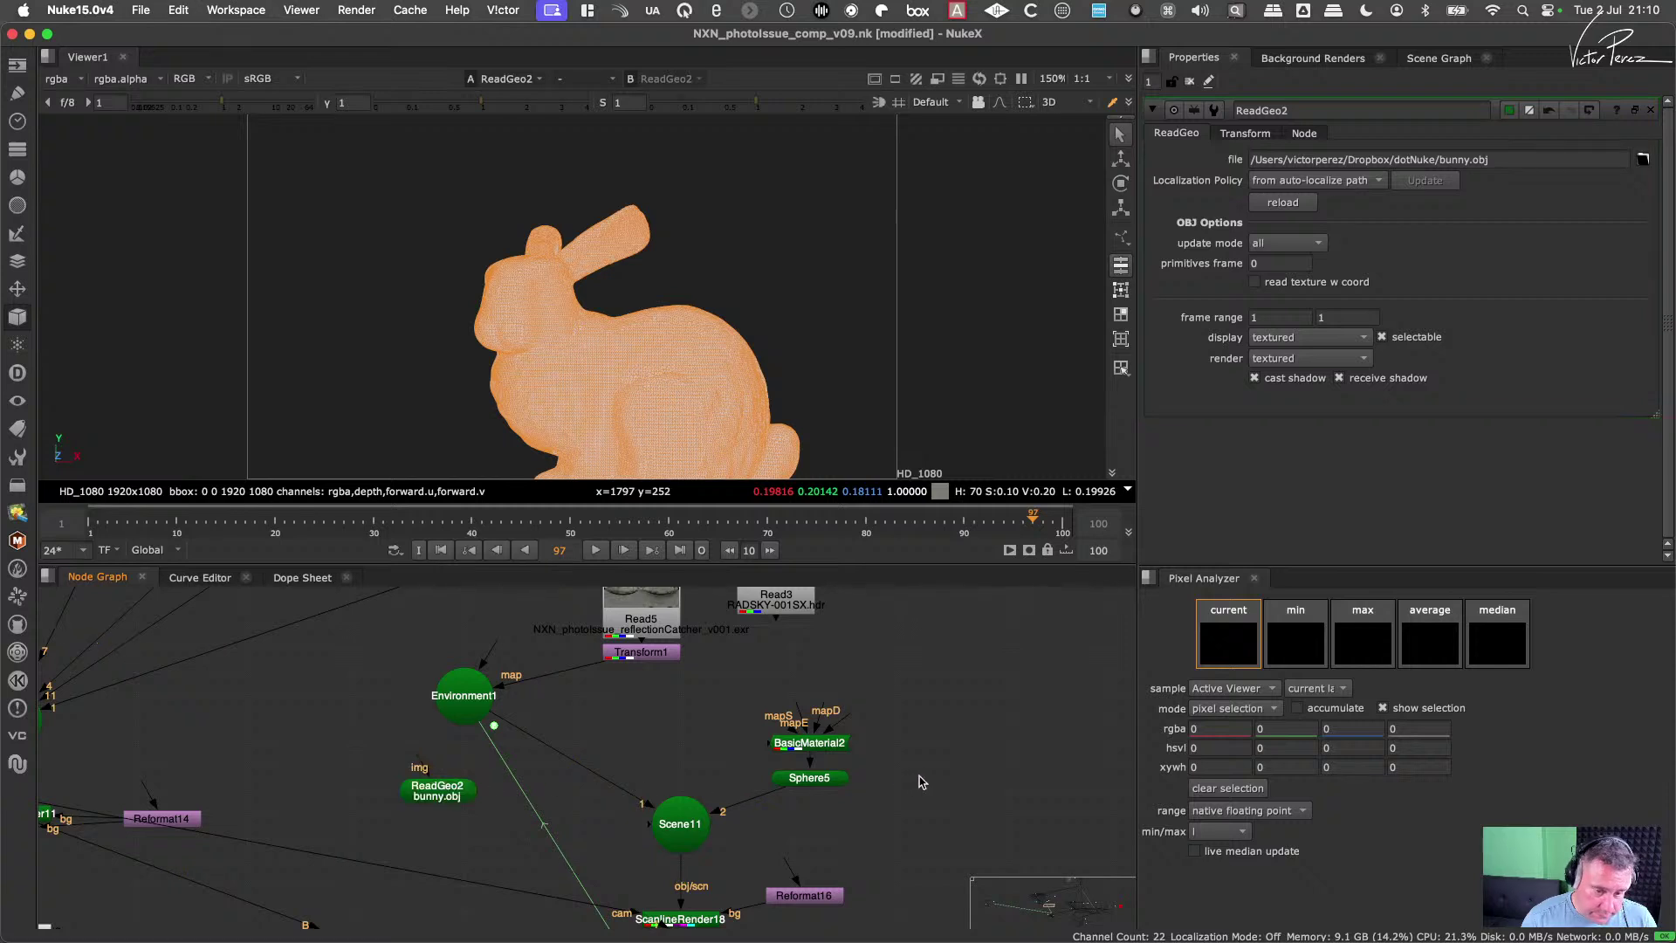
drag(836, 744, 841, 723)
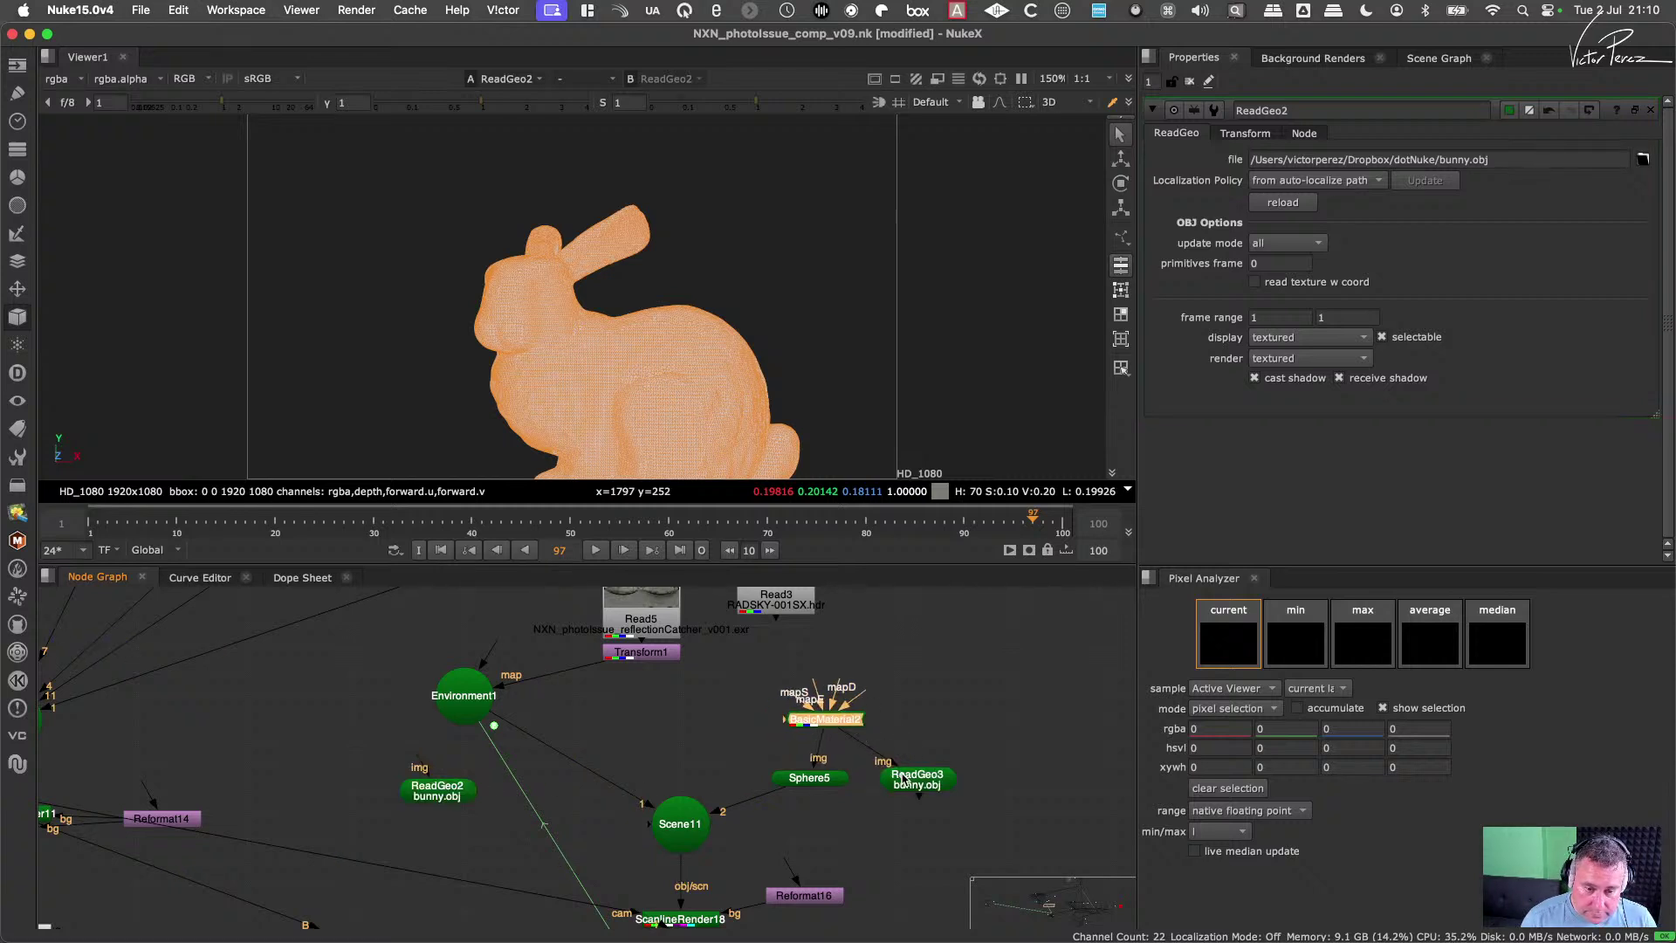
mouse_move(904, 779)
mouse_down()
mouse_move(911, 767)
mouse_move(898, 798)
mouse_move(692, 824)
mouse_move(915, 793)
mouse_up()
middle_drag(707, 886, 707, 805)
Step: View the ScanlineRender18 output and disconnect Sphere5 from Scene11
click(682, 837)
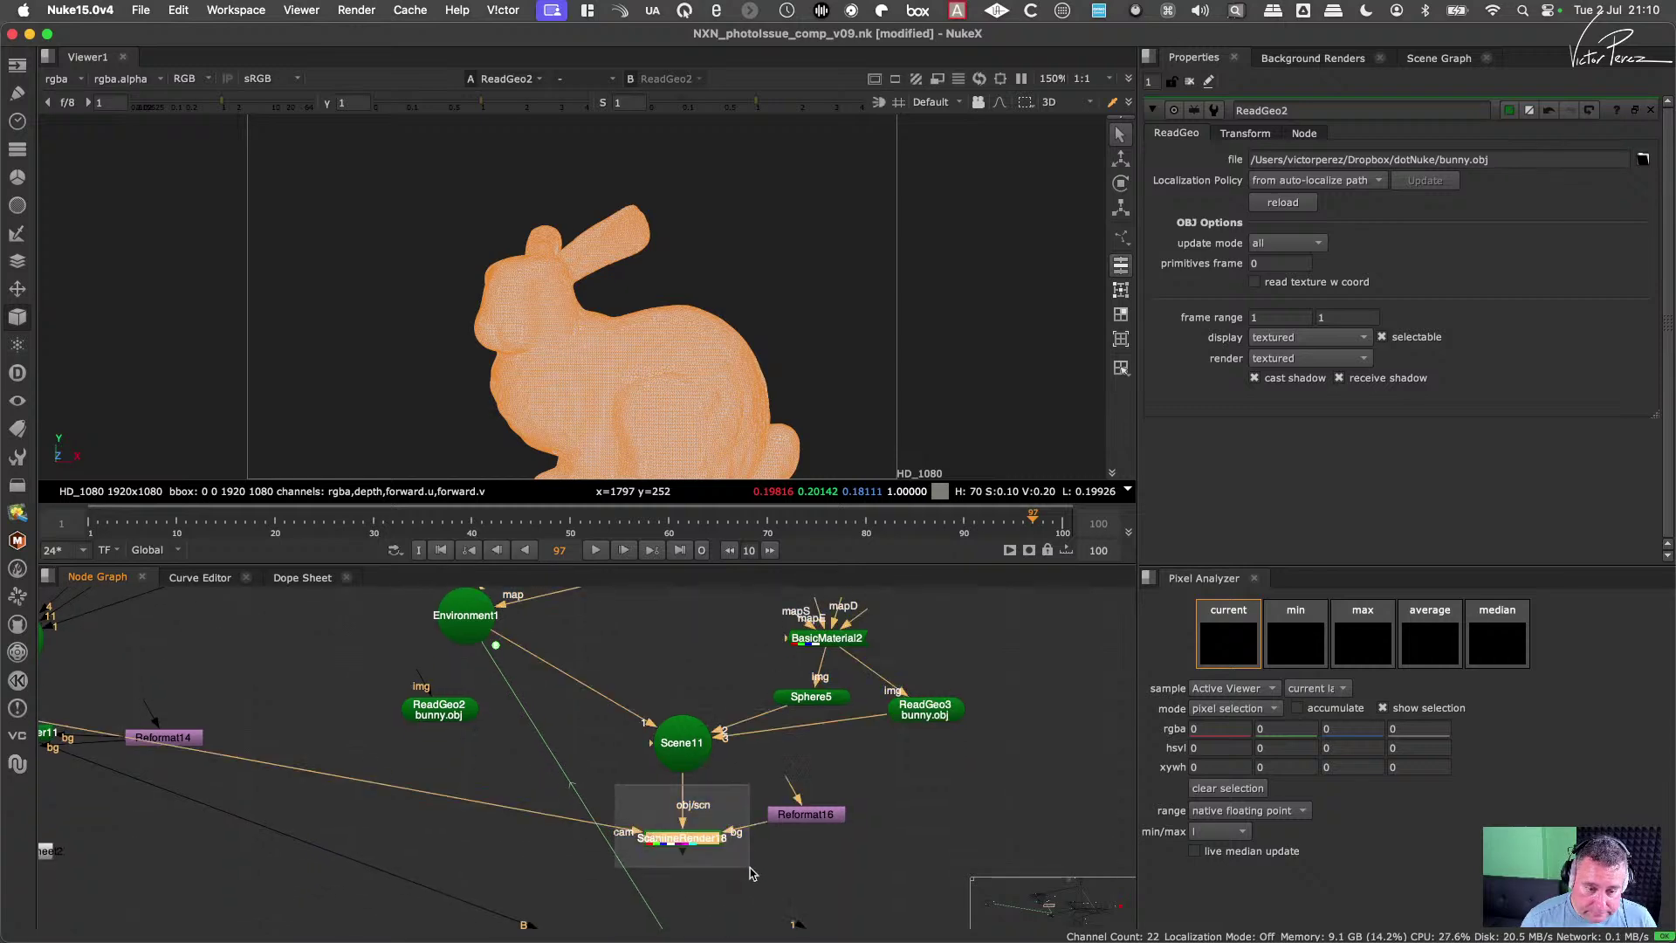
key(1)
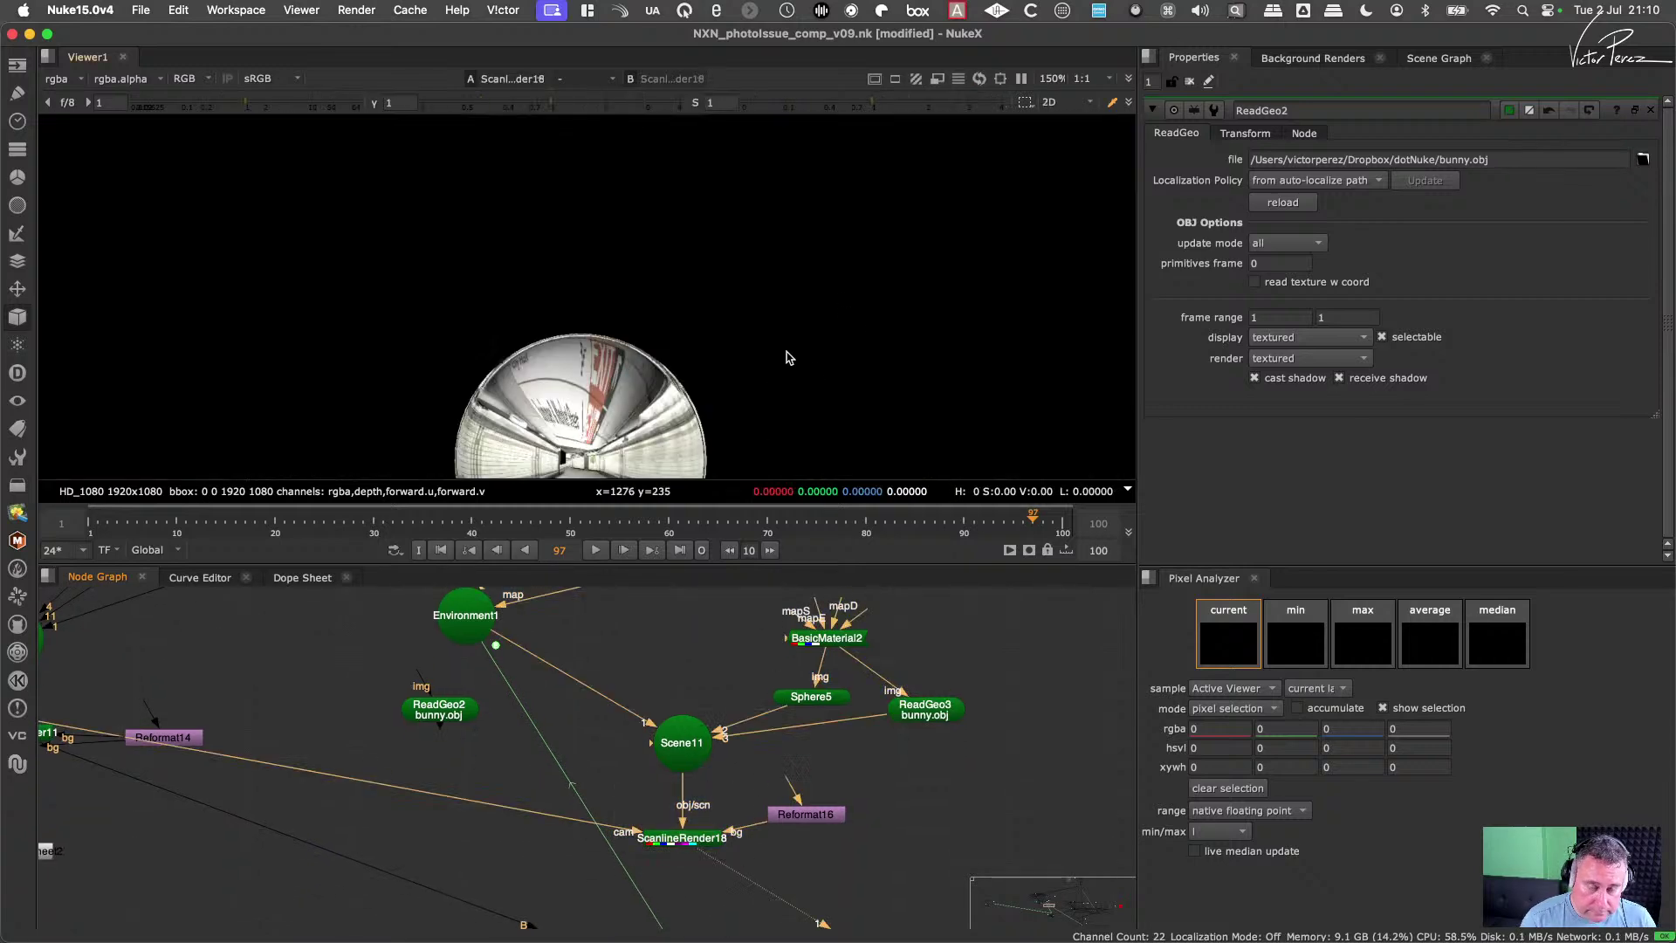
drag(781, 715, 750, 646)
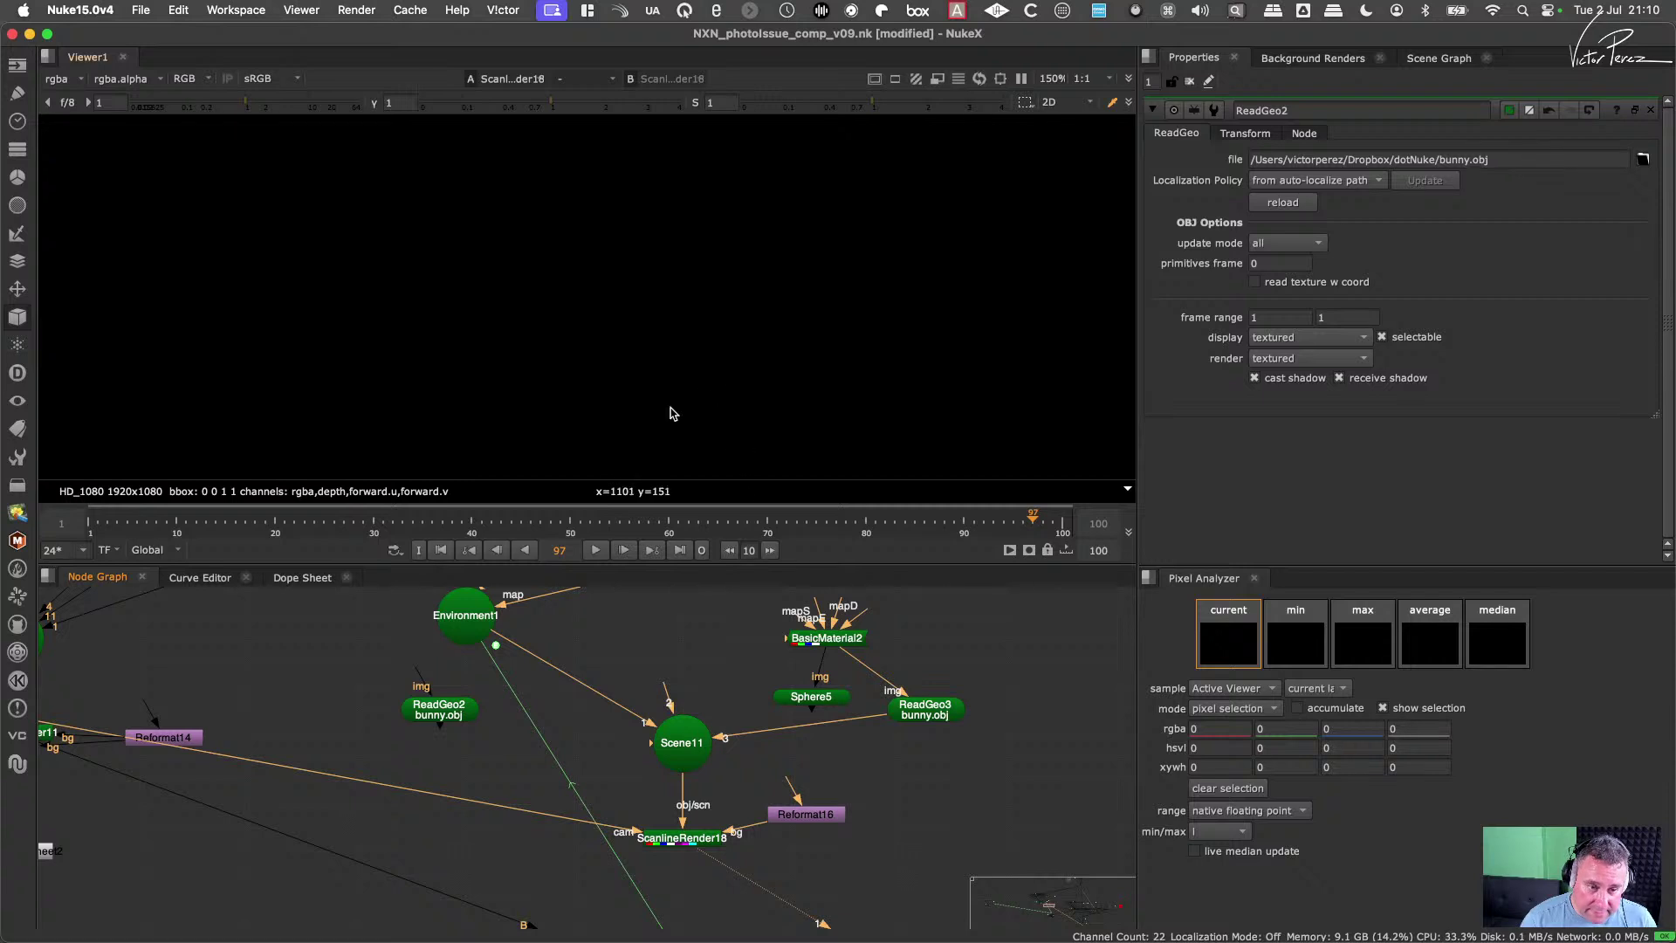
Step: Add a TransformGeo node below the bunny ReadGeo3, between it and Scene11
scroll(744, 329, down, 5)
scroll(650, 370, up, 1)
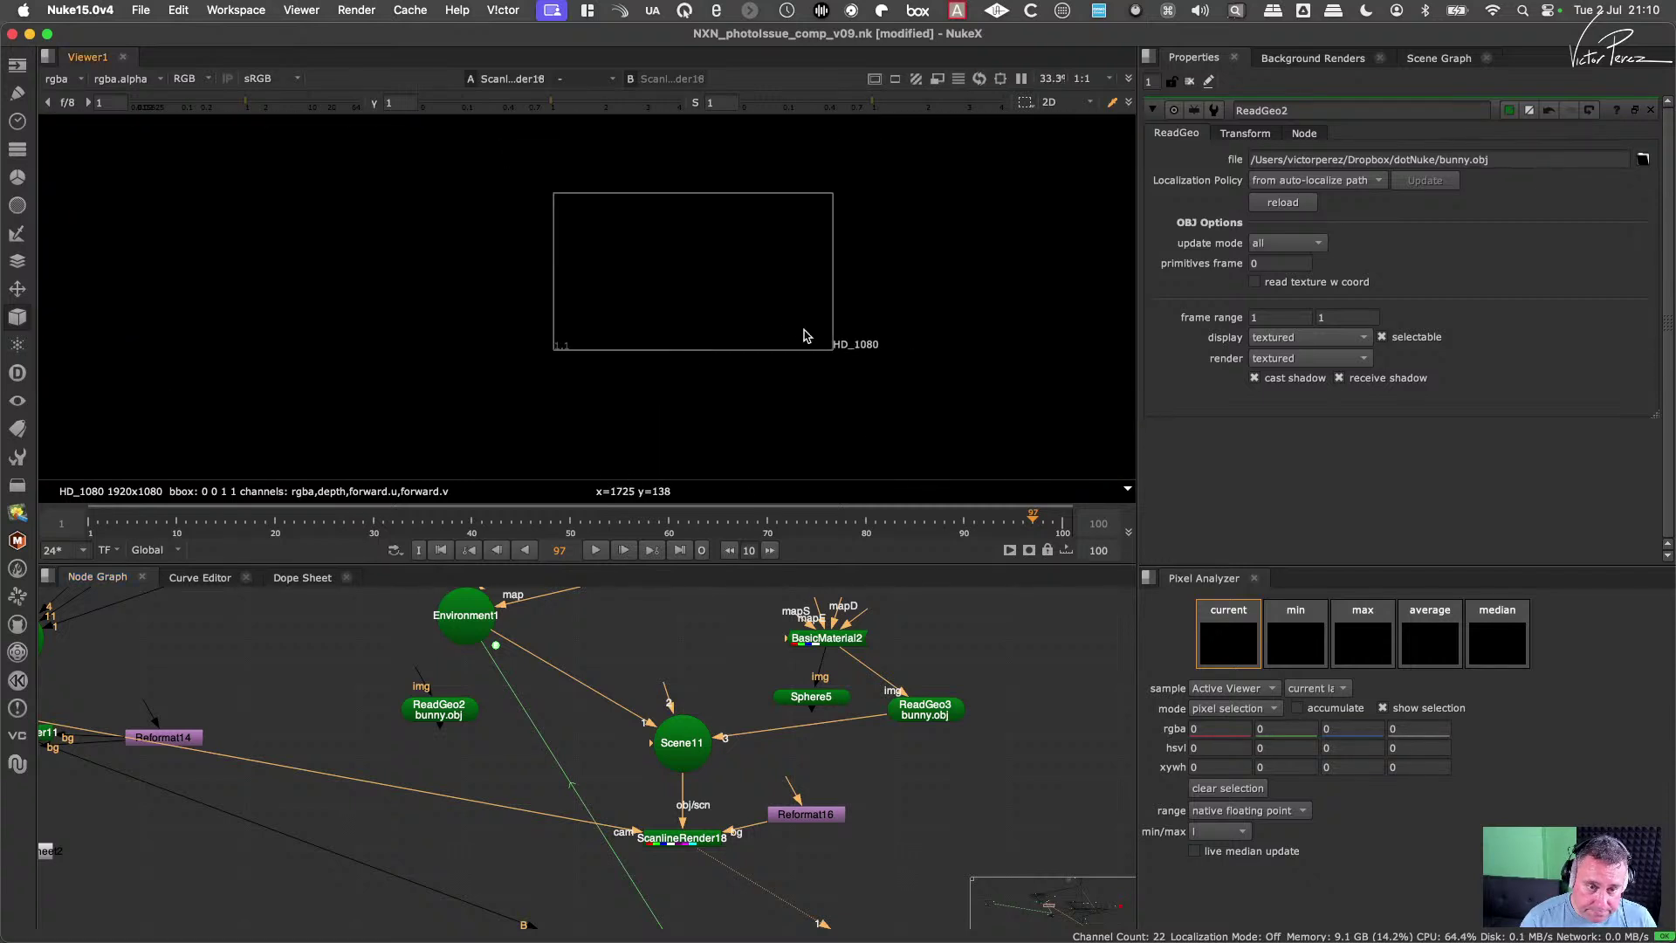
drag(929, 718, 929, 742)
double_click(929, 742)
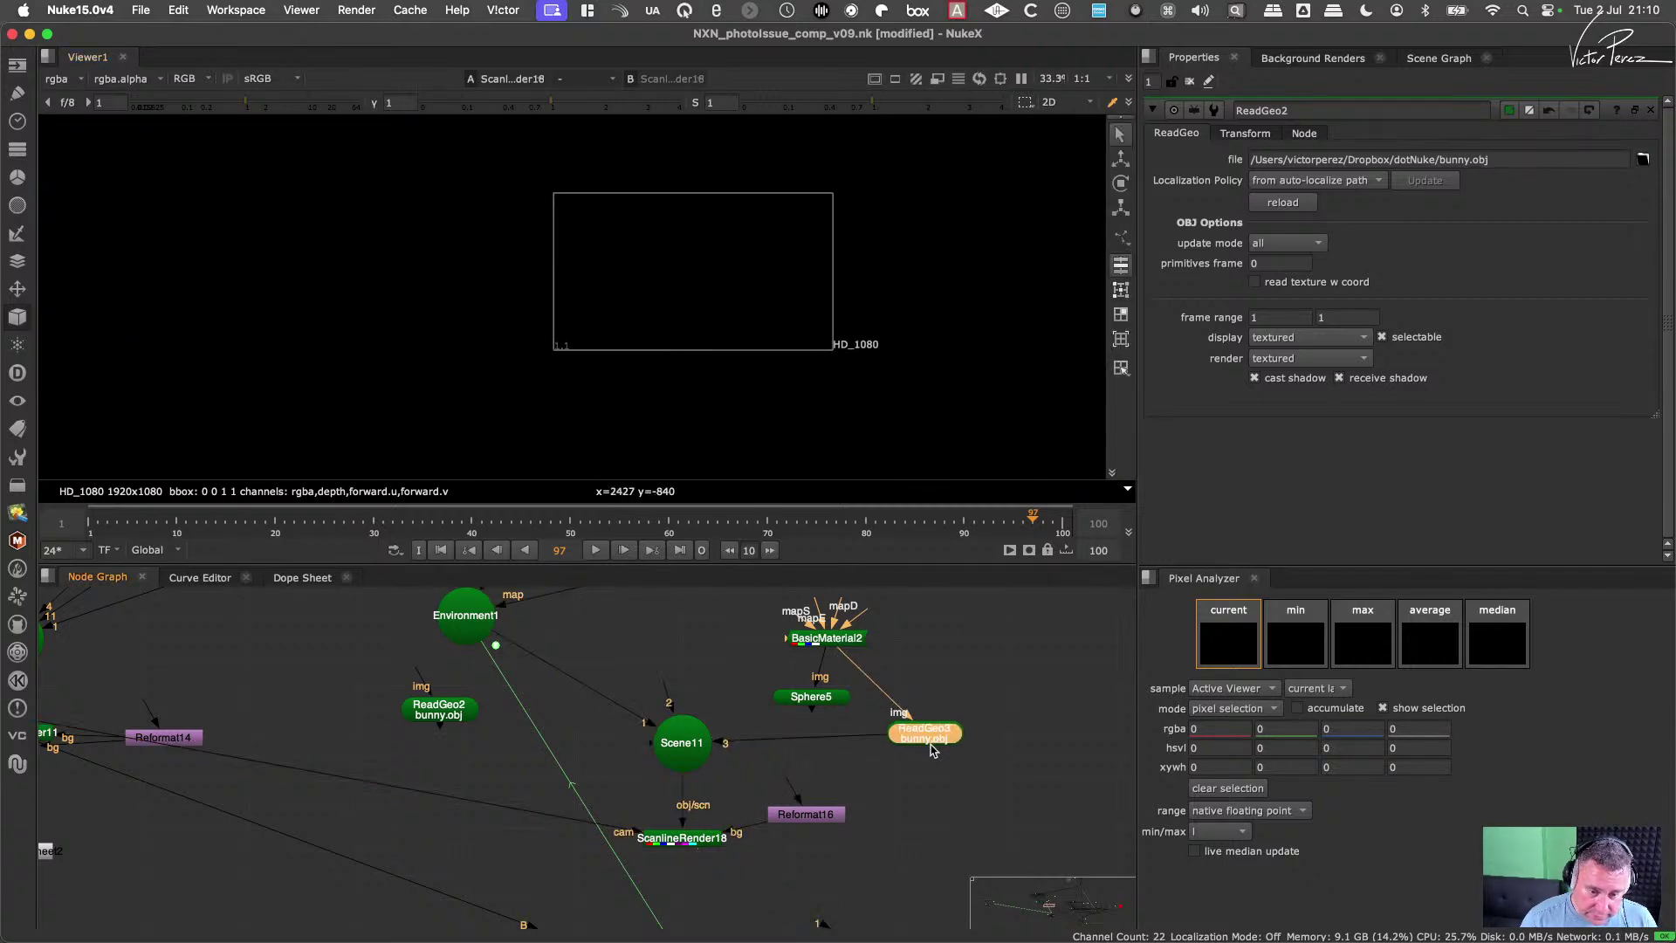
key(Tab)
text(tral)
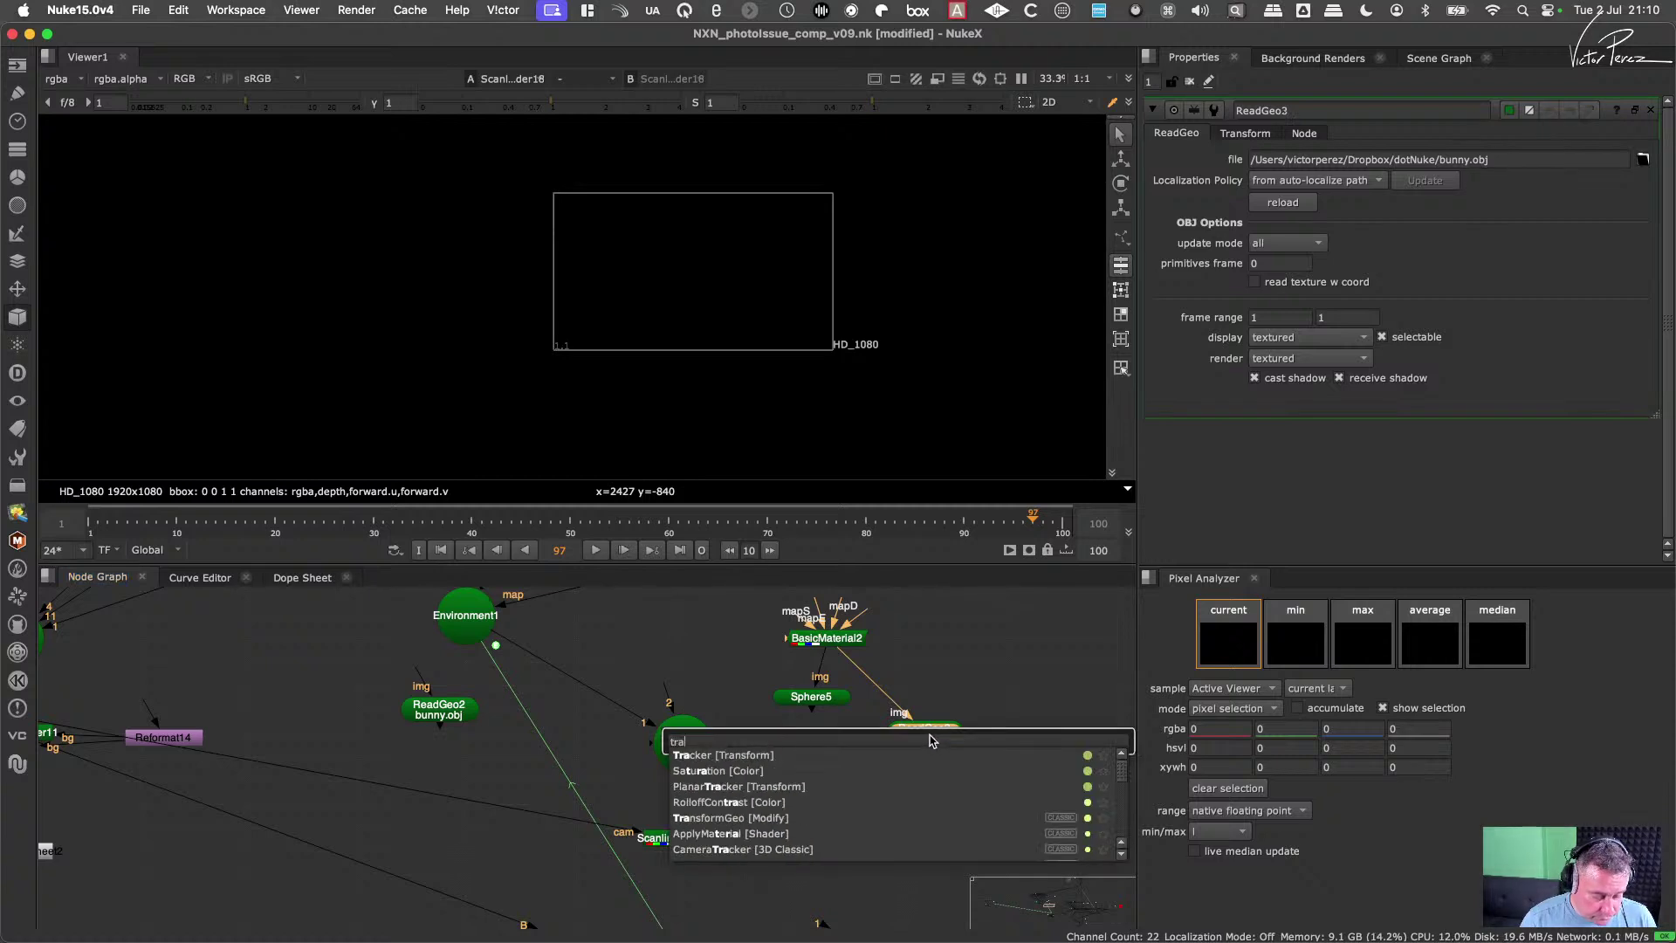
click(711, 818)
Step: View Scene11 in the 3D viewer and connect Camera5 to a free Scene11 input
click(690, 755)
key(1)
click(753, 651)
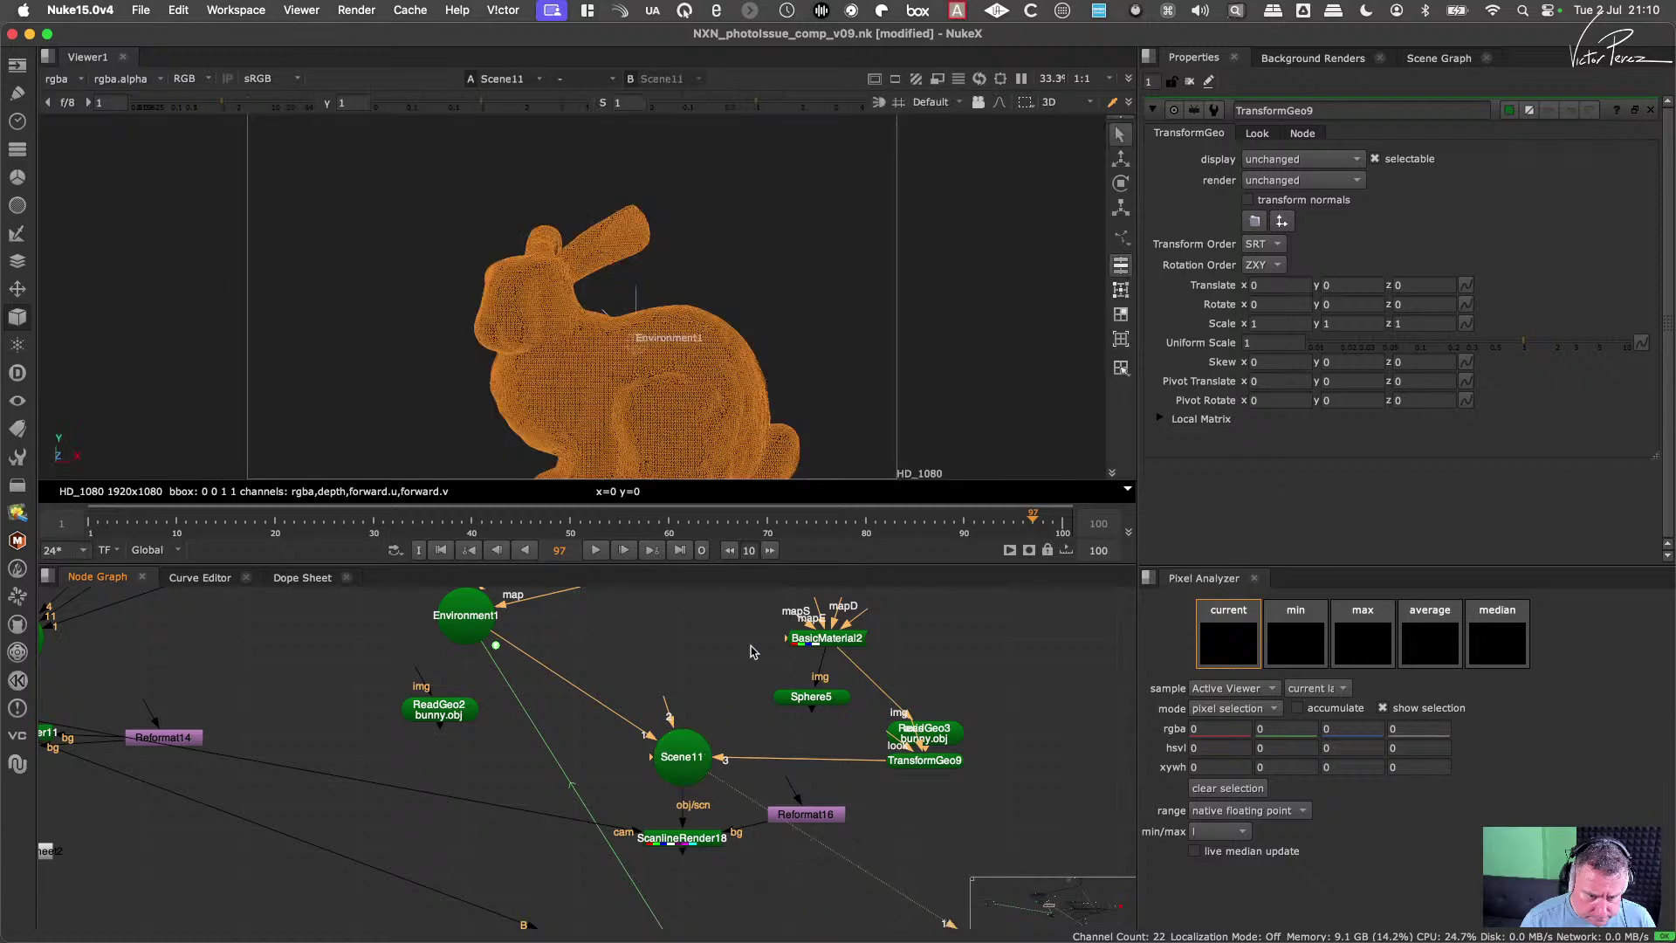
scroll(744, 288, down, 10)
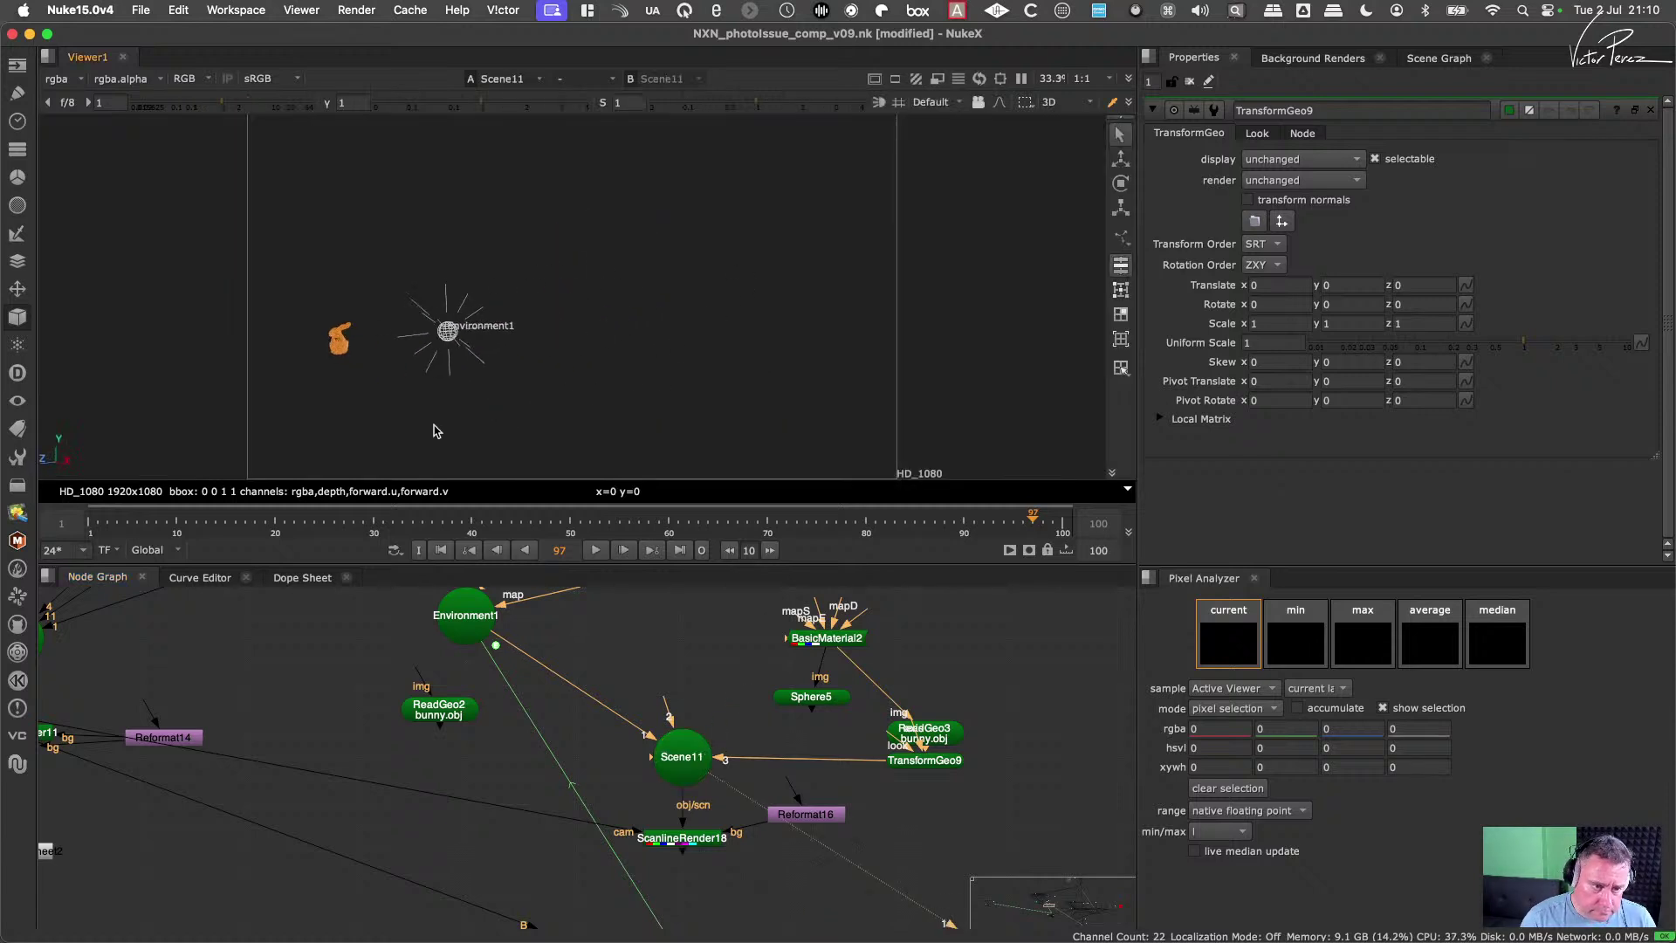
middle_drag(636, 690, 549, 793)
drag(549, 793, 96, 695)
middle_drag(1125, 802, 751, 768)
Step: Move the bunny away from the camera by setting TransformGeo9's Z translation to -140
click(946, 771)
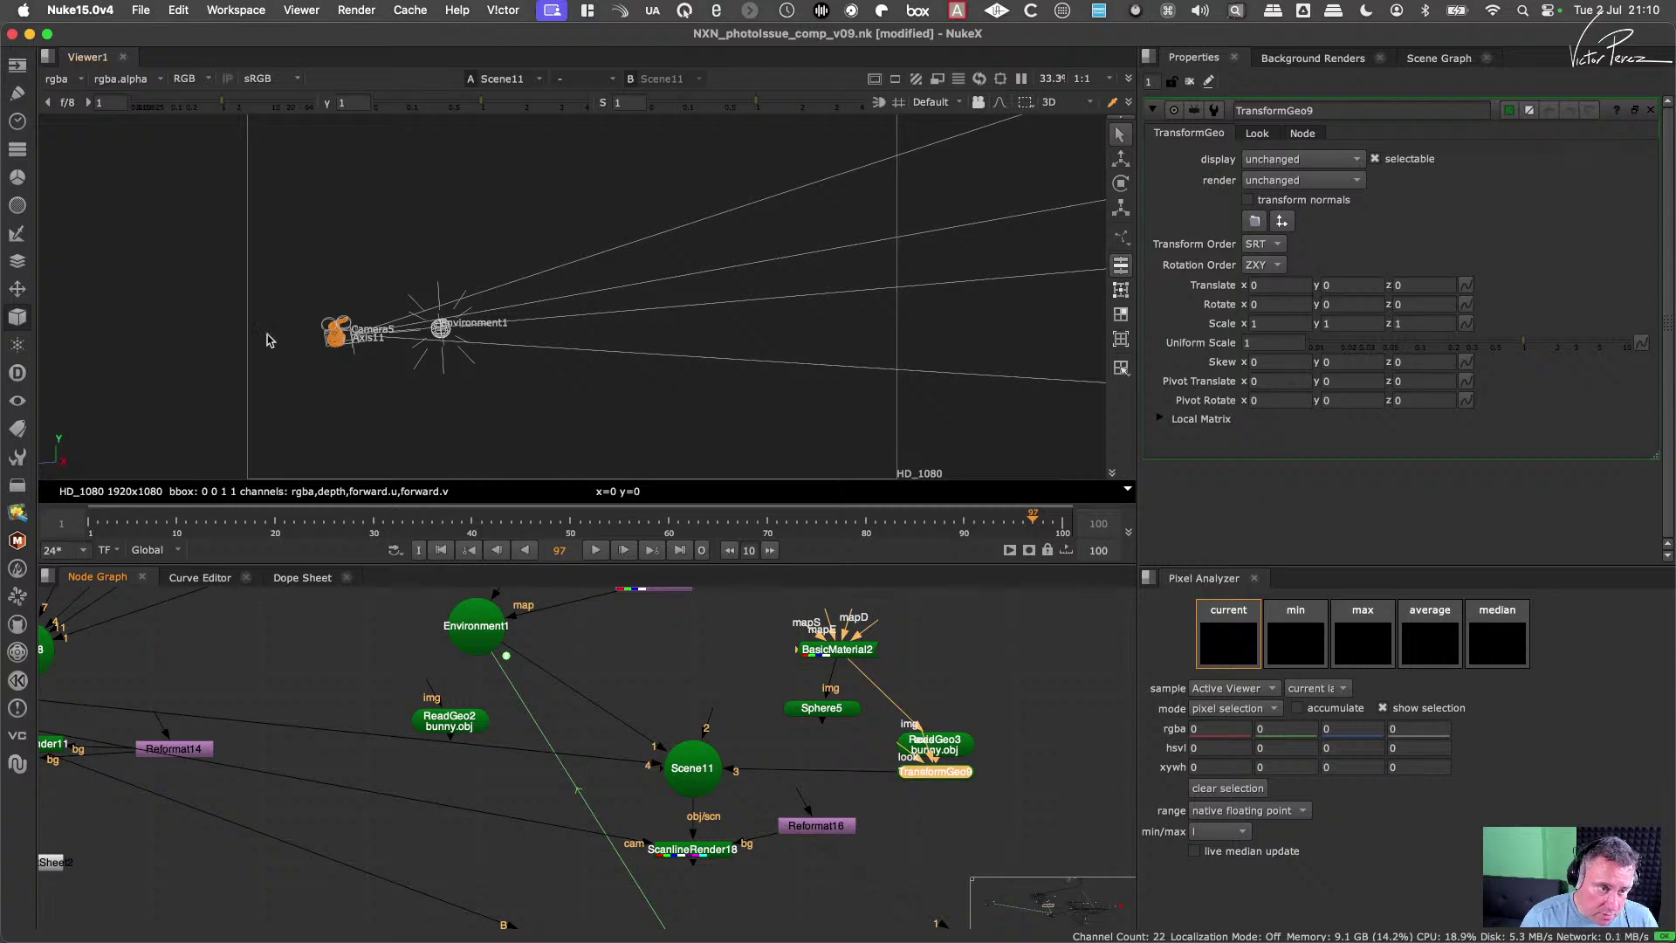
scroll(406, 320, up, 3)
middle_drag(406, 320, 703, 201)
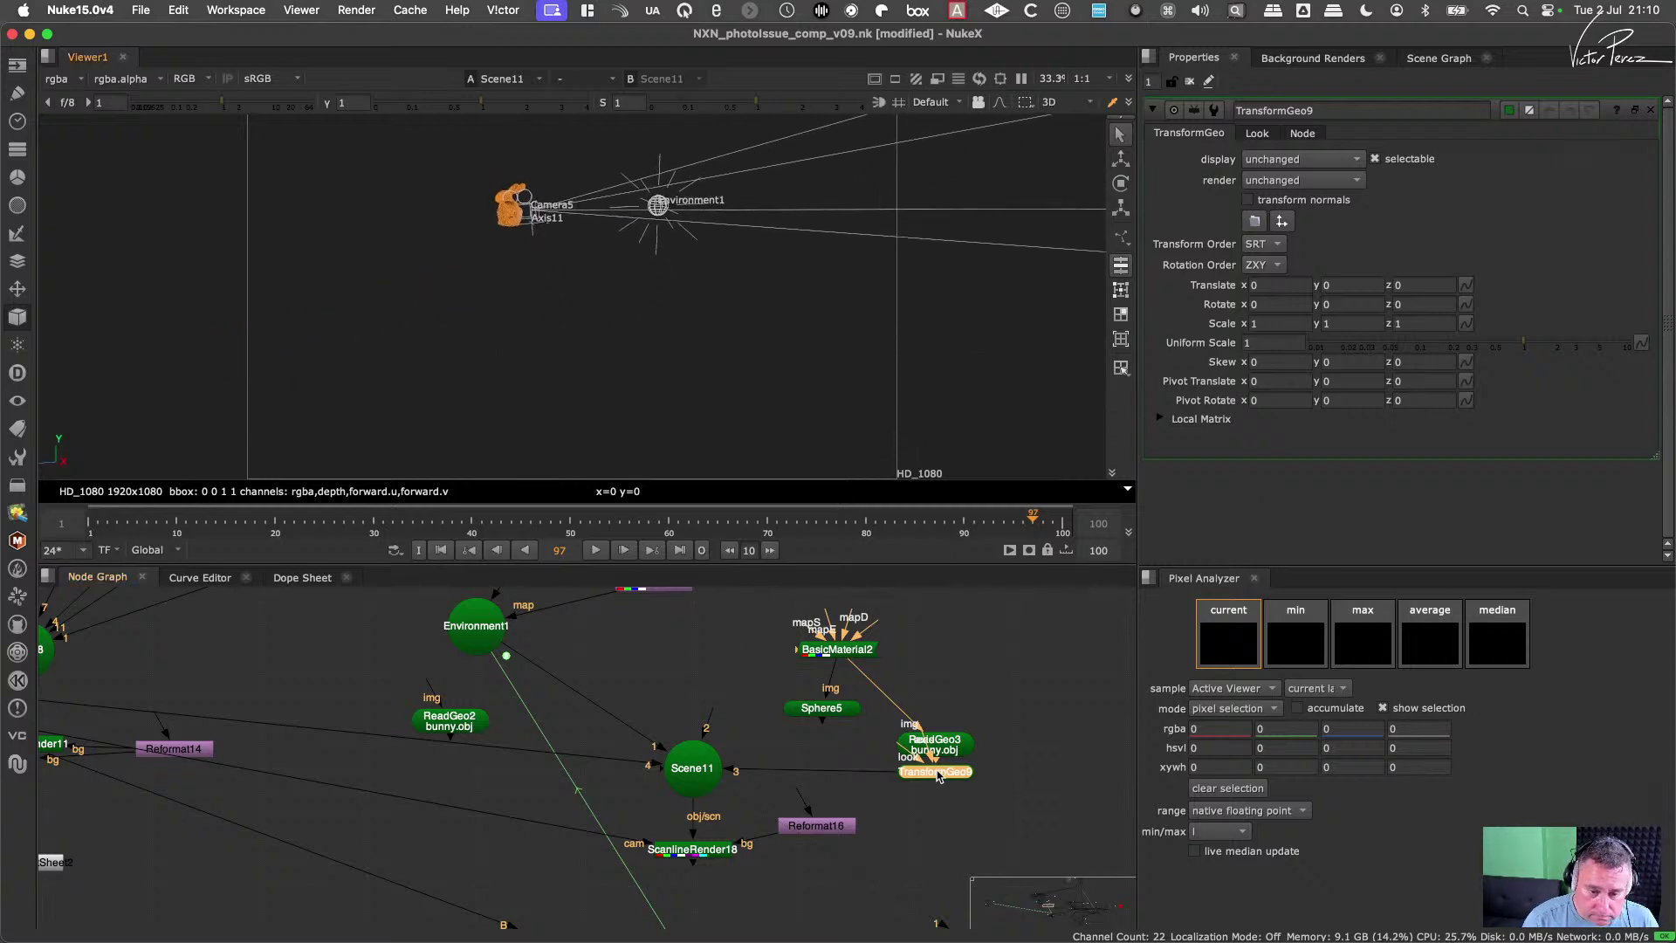
click(1414, 284)
key(Up)
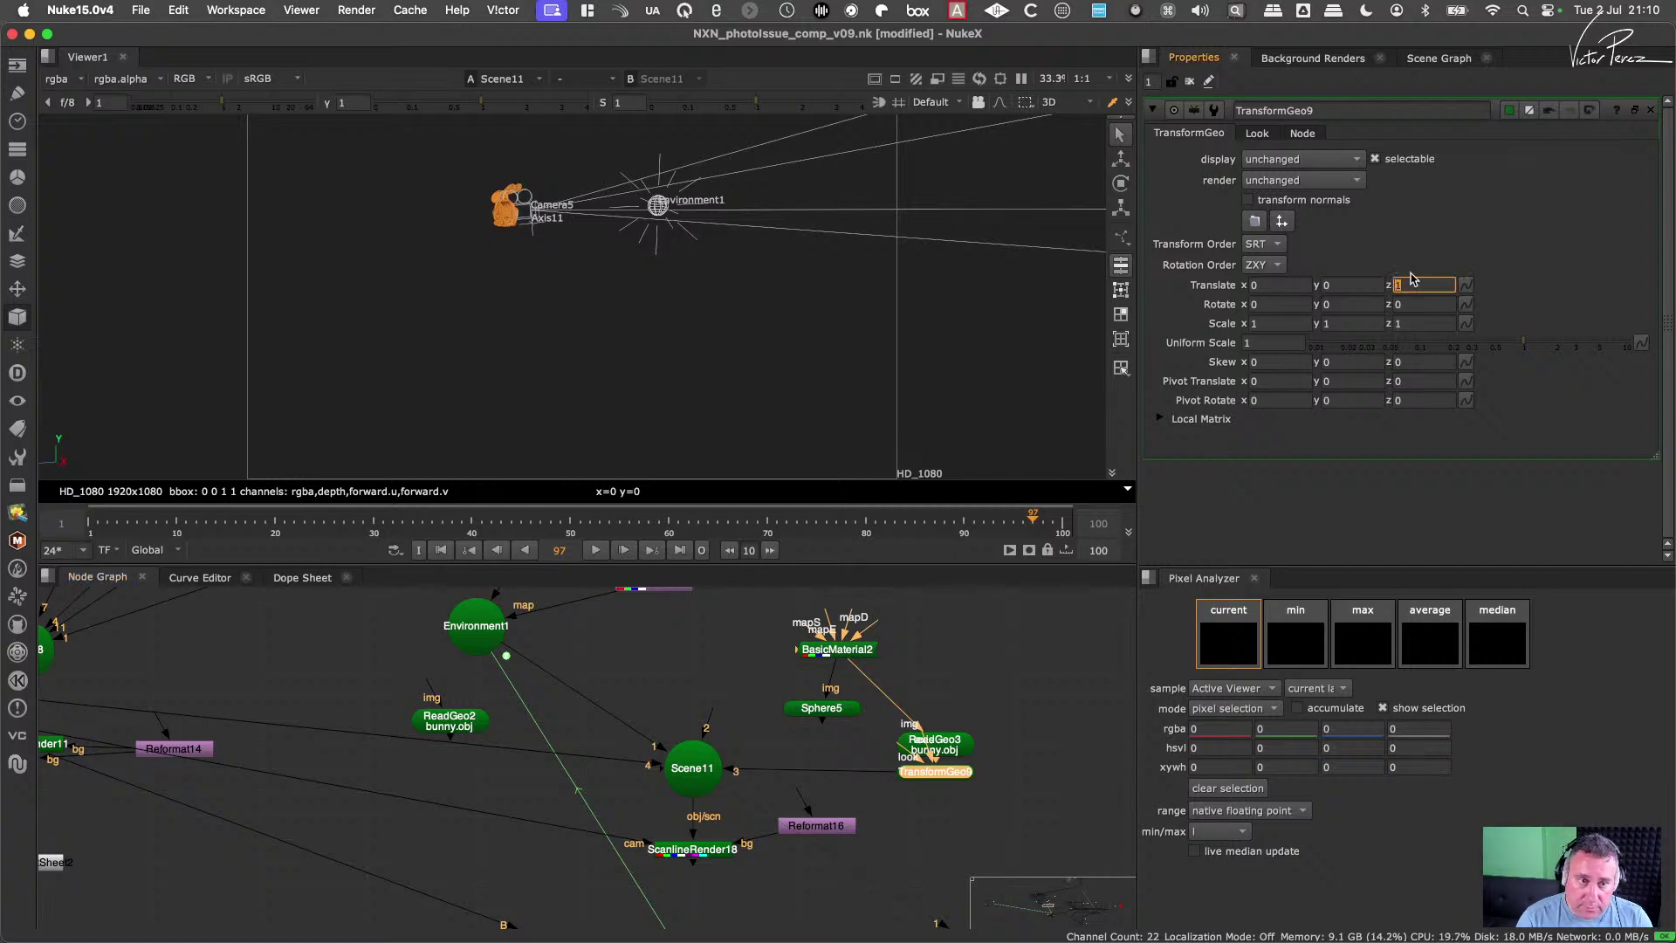
key(Down)
key(Down)
key(Down)
key(Down)
key(Down)
key(Down)
key(Down)
key(Down)
key(Down)
key(Down)
key(Down)
key(Down)
key(Down)
key(Down)
key(Down)
key(Down)
key(Down)
key(Down)
key(Down)
key(Down)
key(Down)
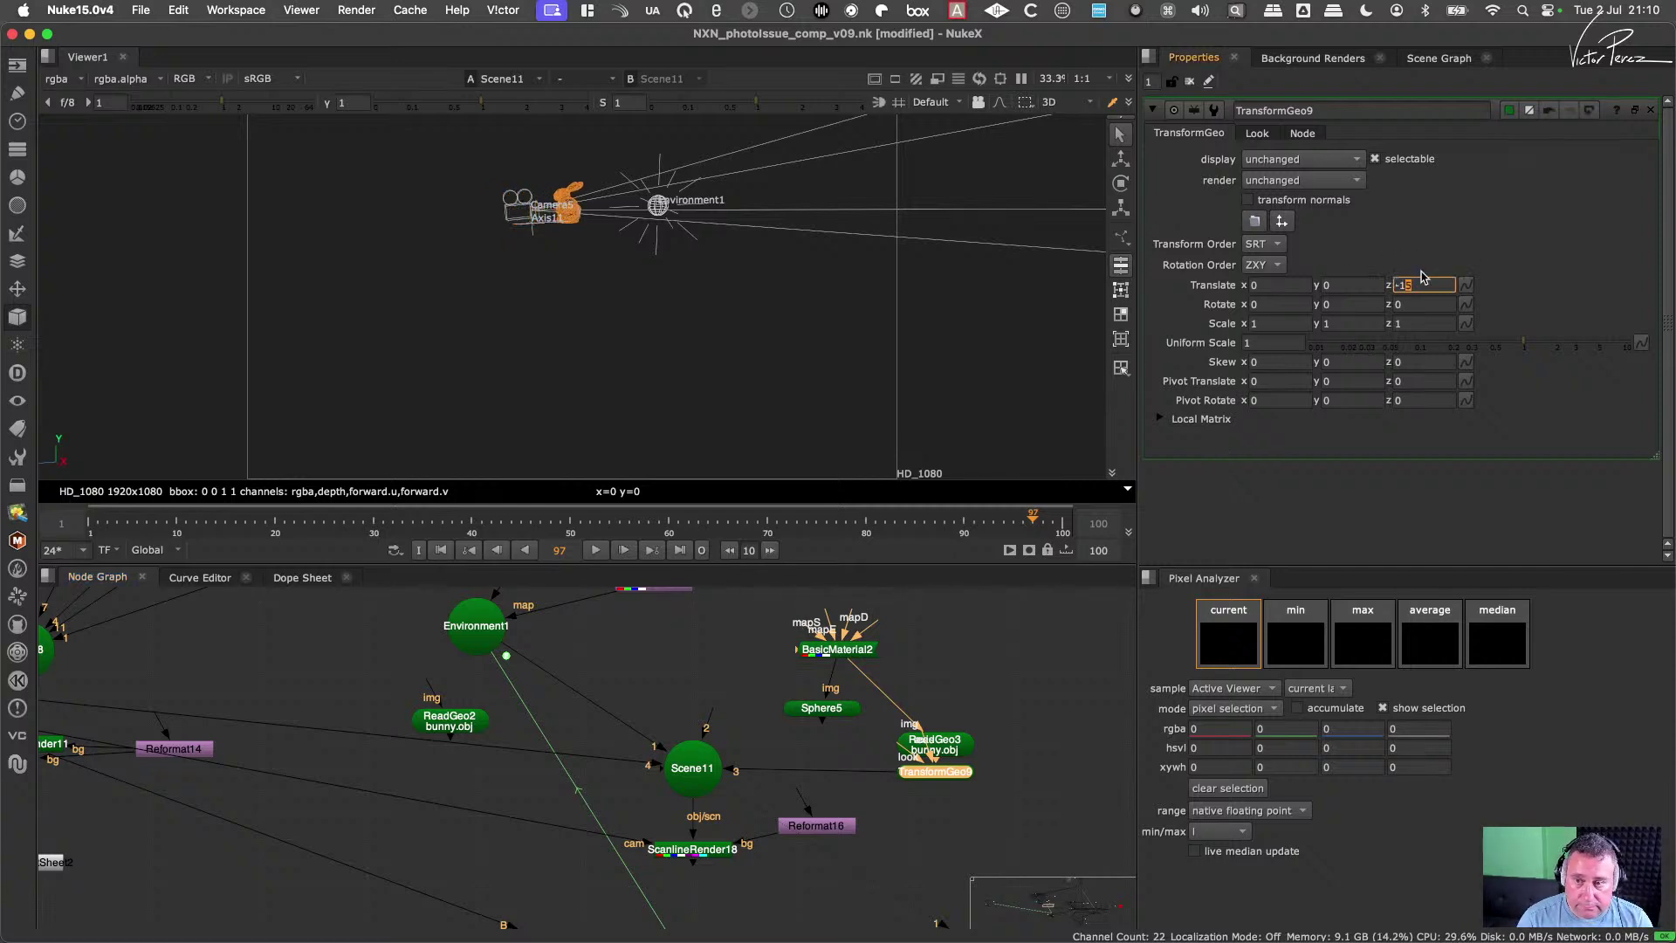
key(Down)
key(Down)
key(Down)
key(Down)
key(Down)
key(Down)
key(Down)
key(Down)
key(Down)
key(Down)
key(Down)
key(Down)
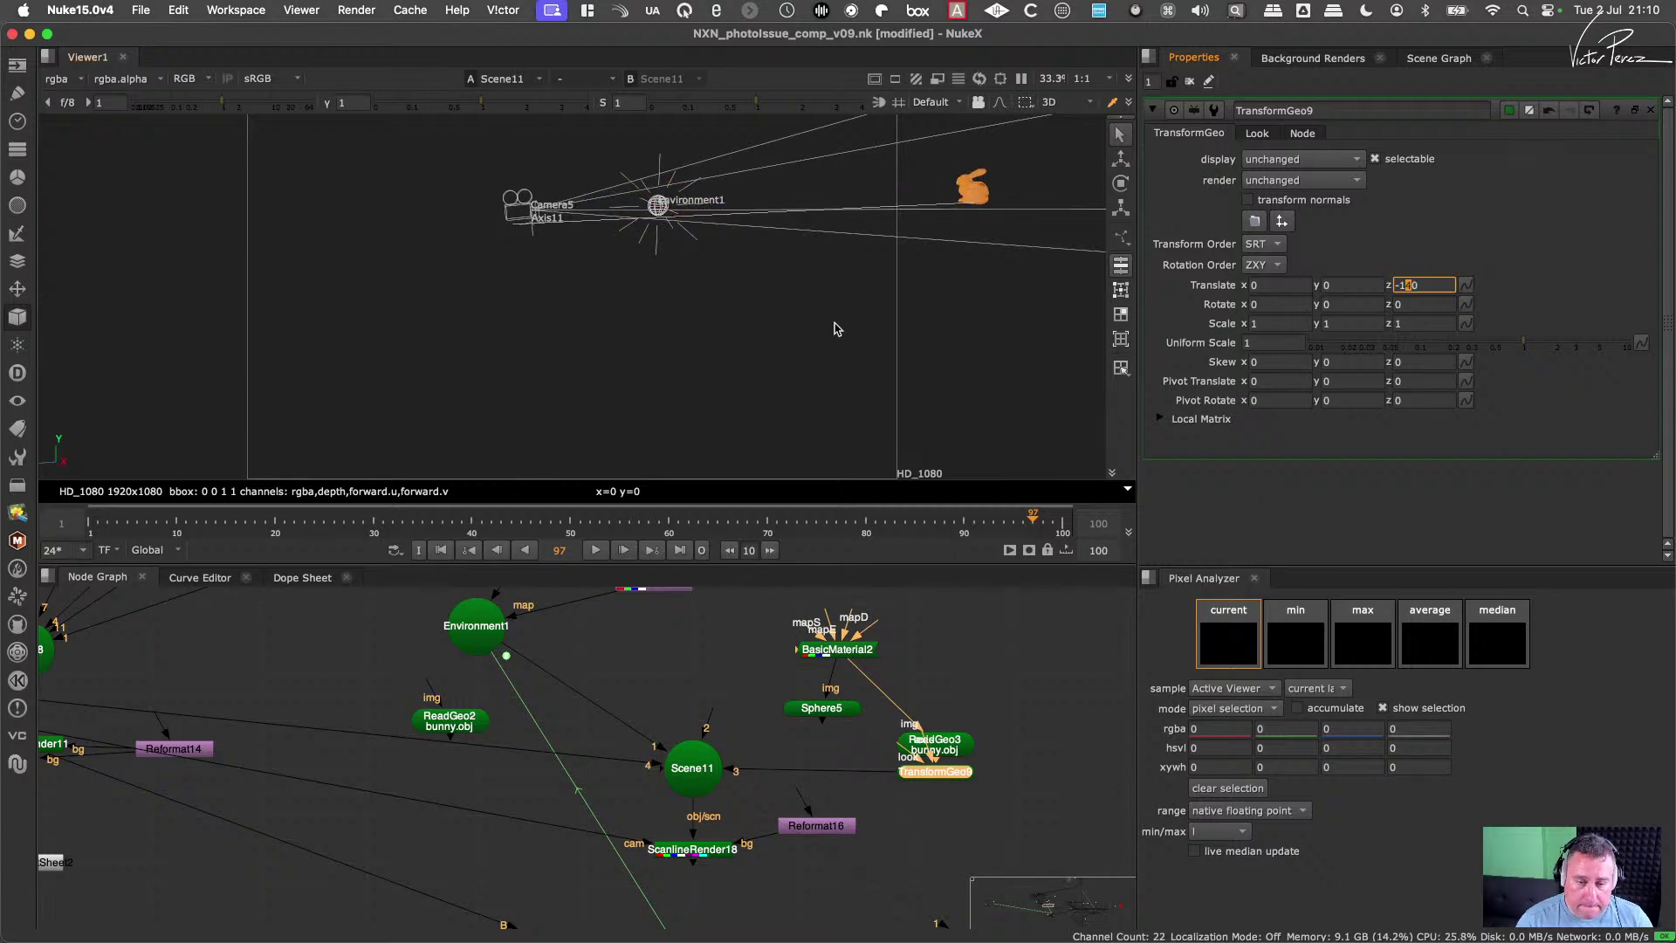
Step: Separate ReadGeo3 from TransformGeo9, connect TransformGeo9 to Scene8 and view Scene8 in 3D
scroll(833, 325, down, 5)
scroll(927, 819, down, 3)
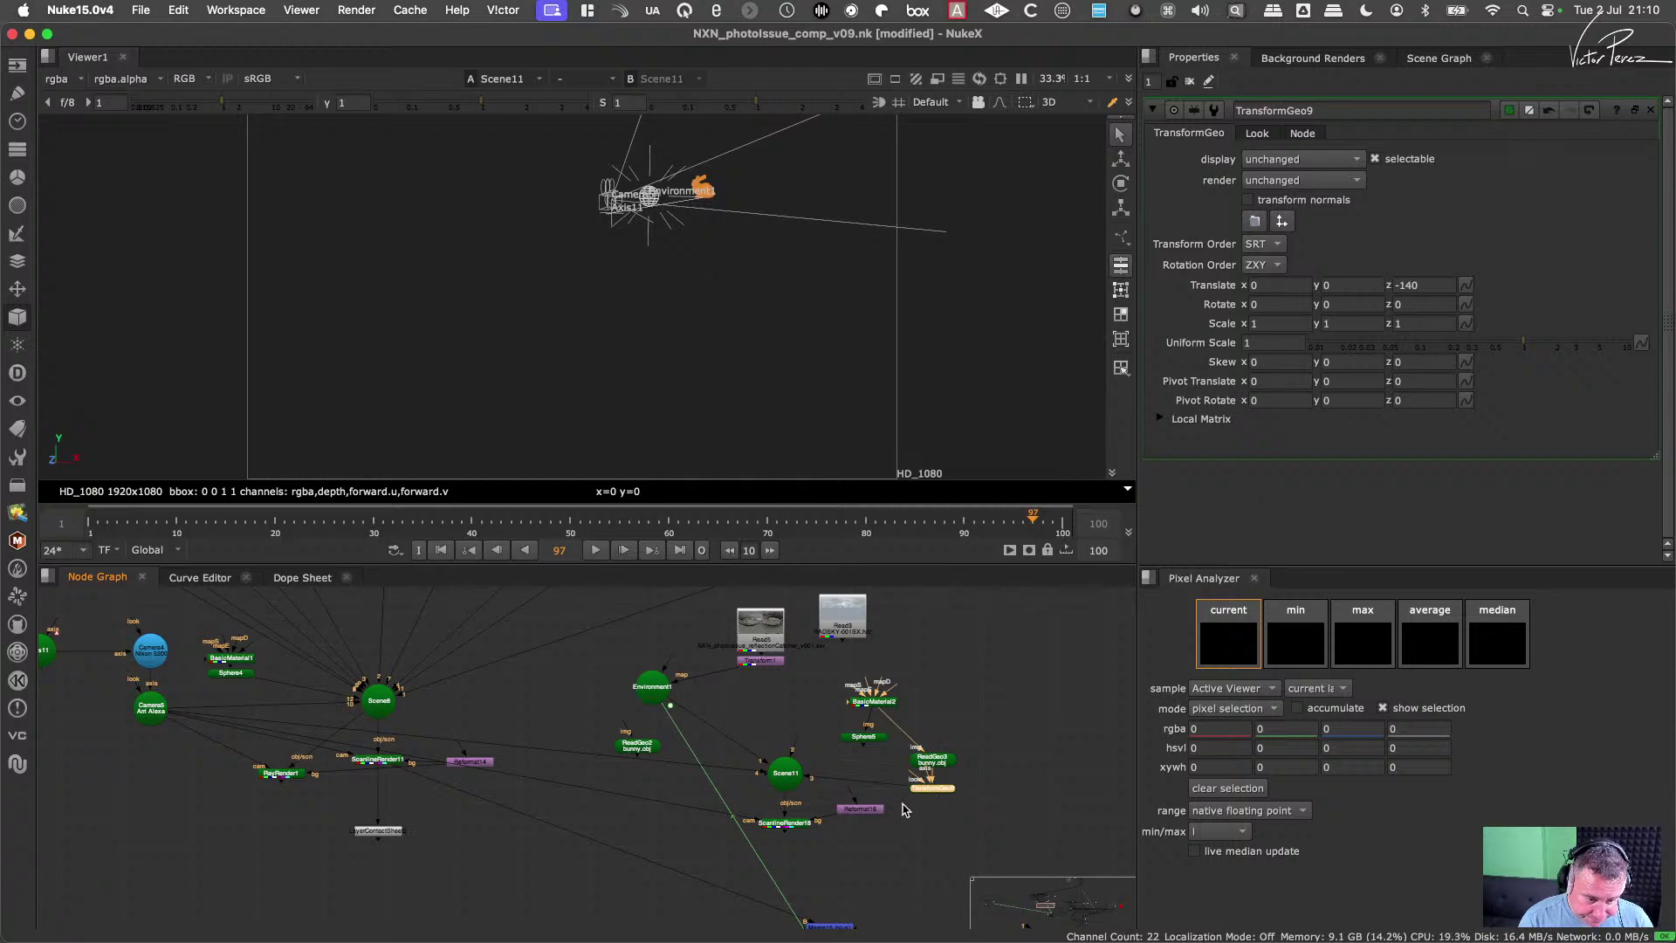
middle_drag(891, 809, 997, 829)
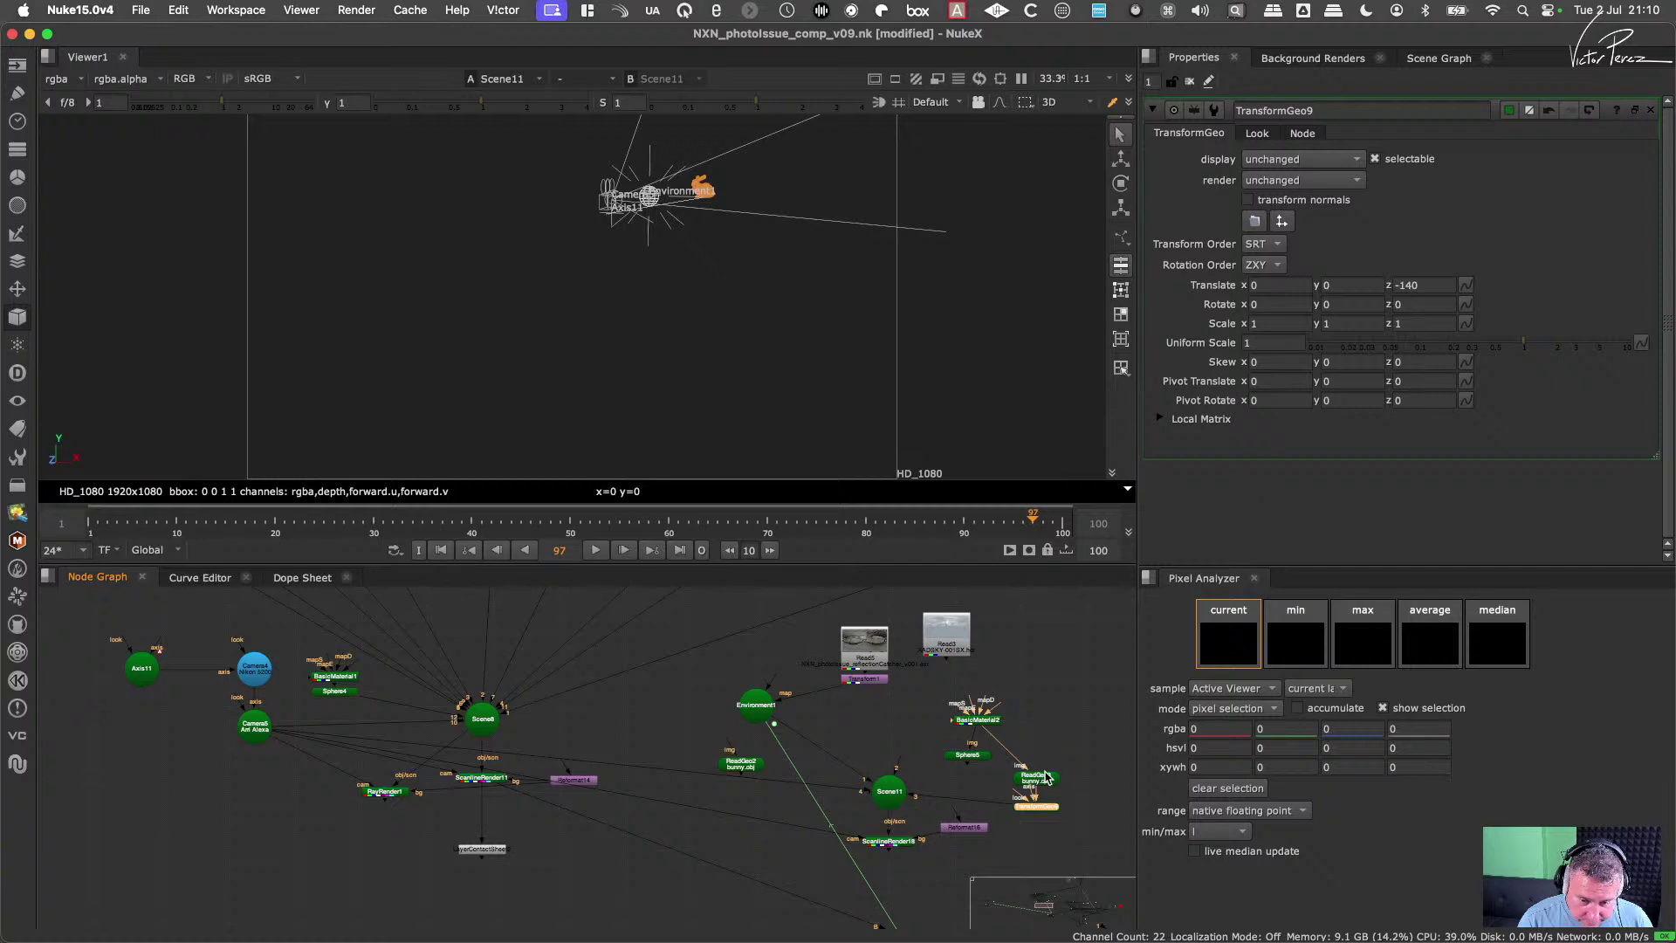
drag(1047, 776, 1054, 748)
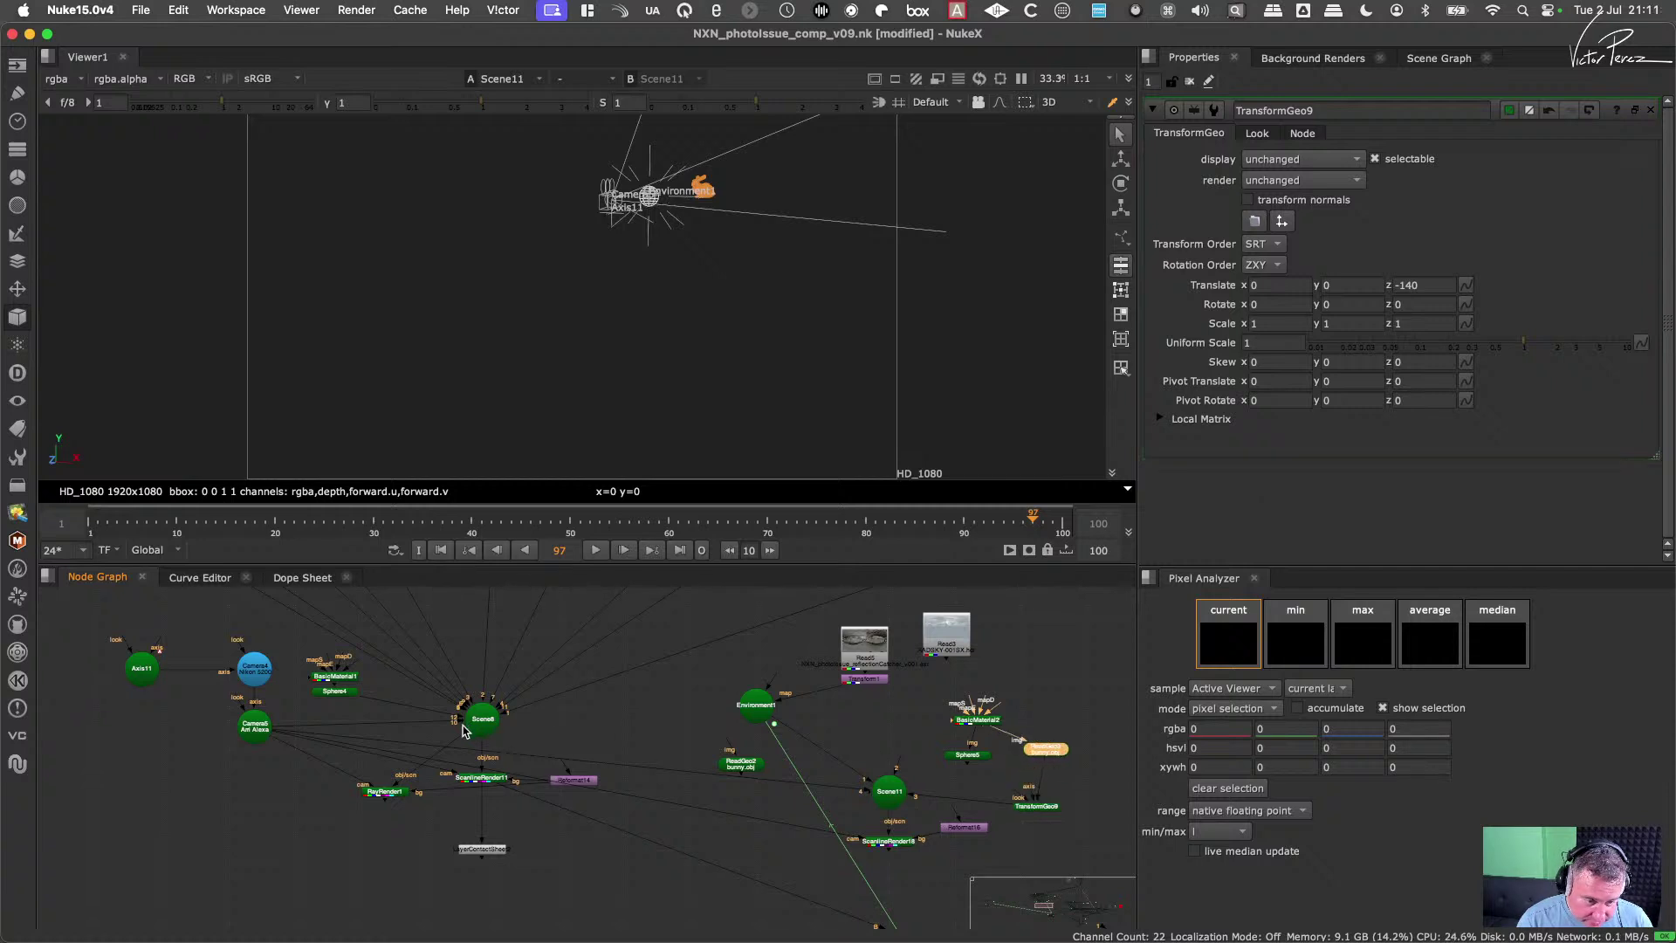
drag(462, 731, 1038, 808)
drag(664, 839, 481, 698)
key(1)
ctrl+drag(711, 212, 778, 268)
Step: Bring the bunny back into the corridor by setting TransformGeo9's Z translation to -30
click(1038, 808)
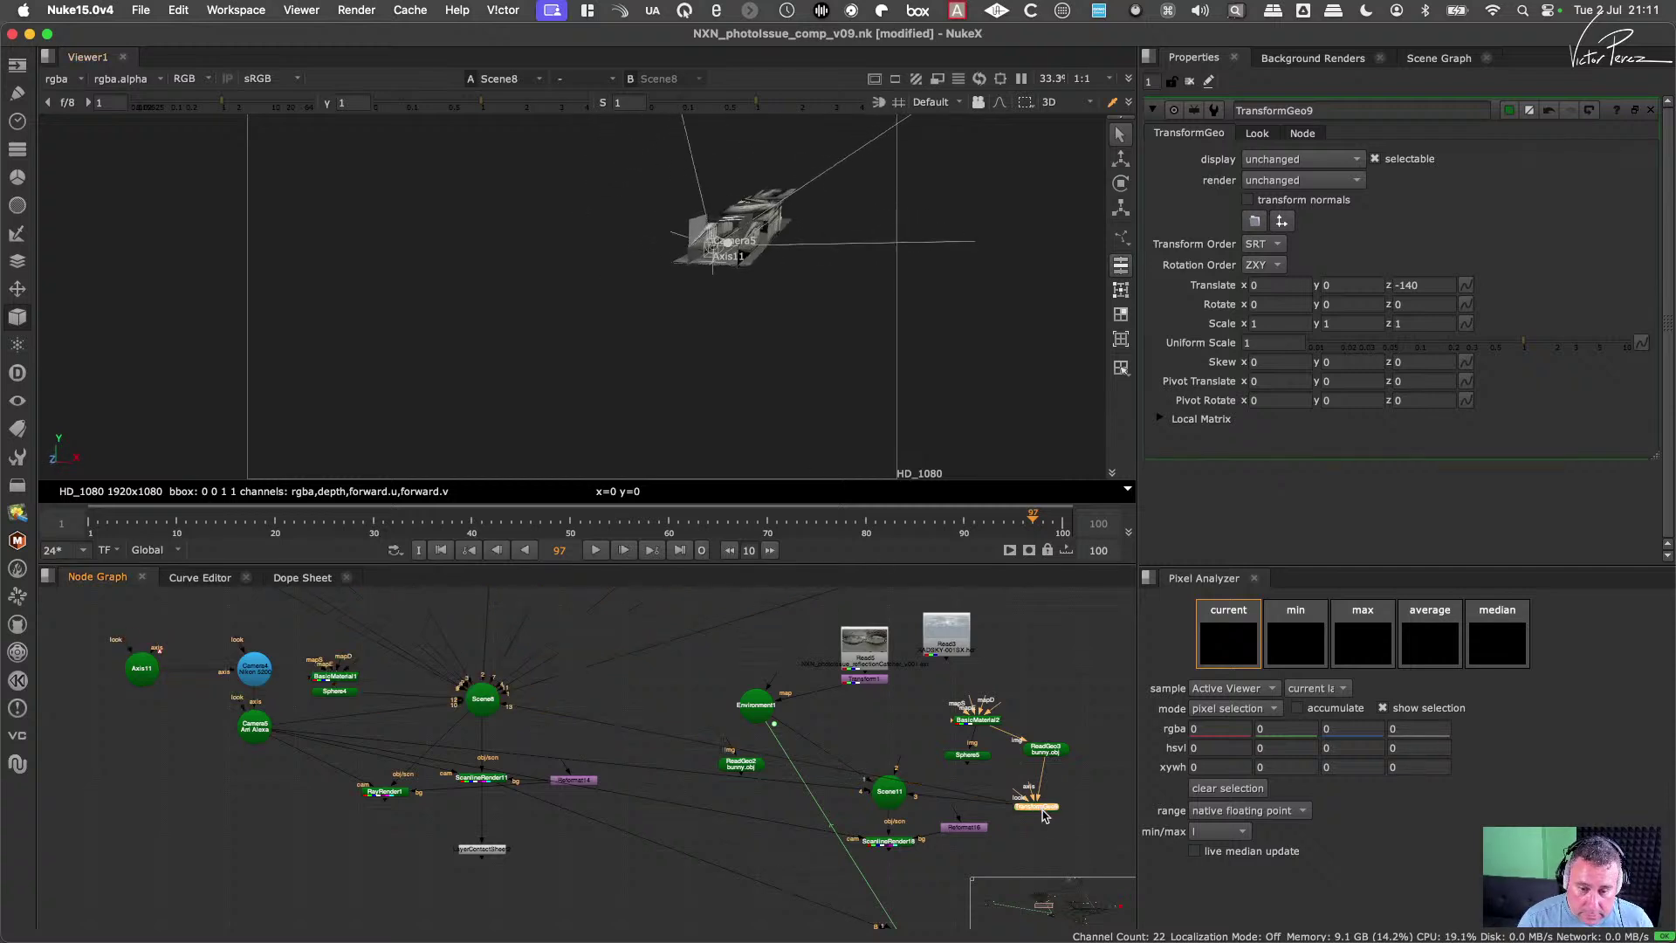
click(1426, 281)
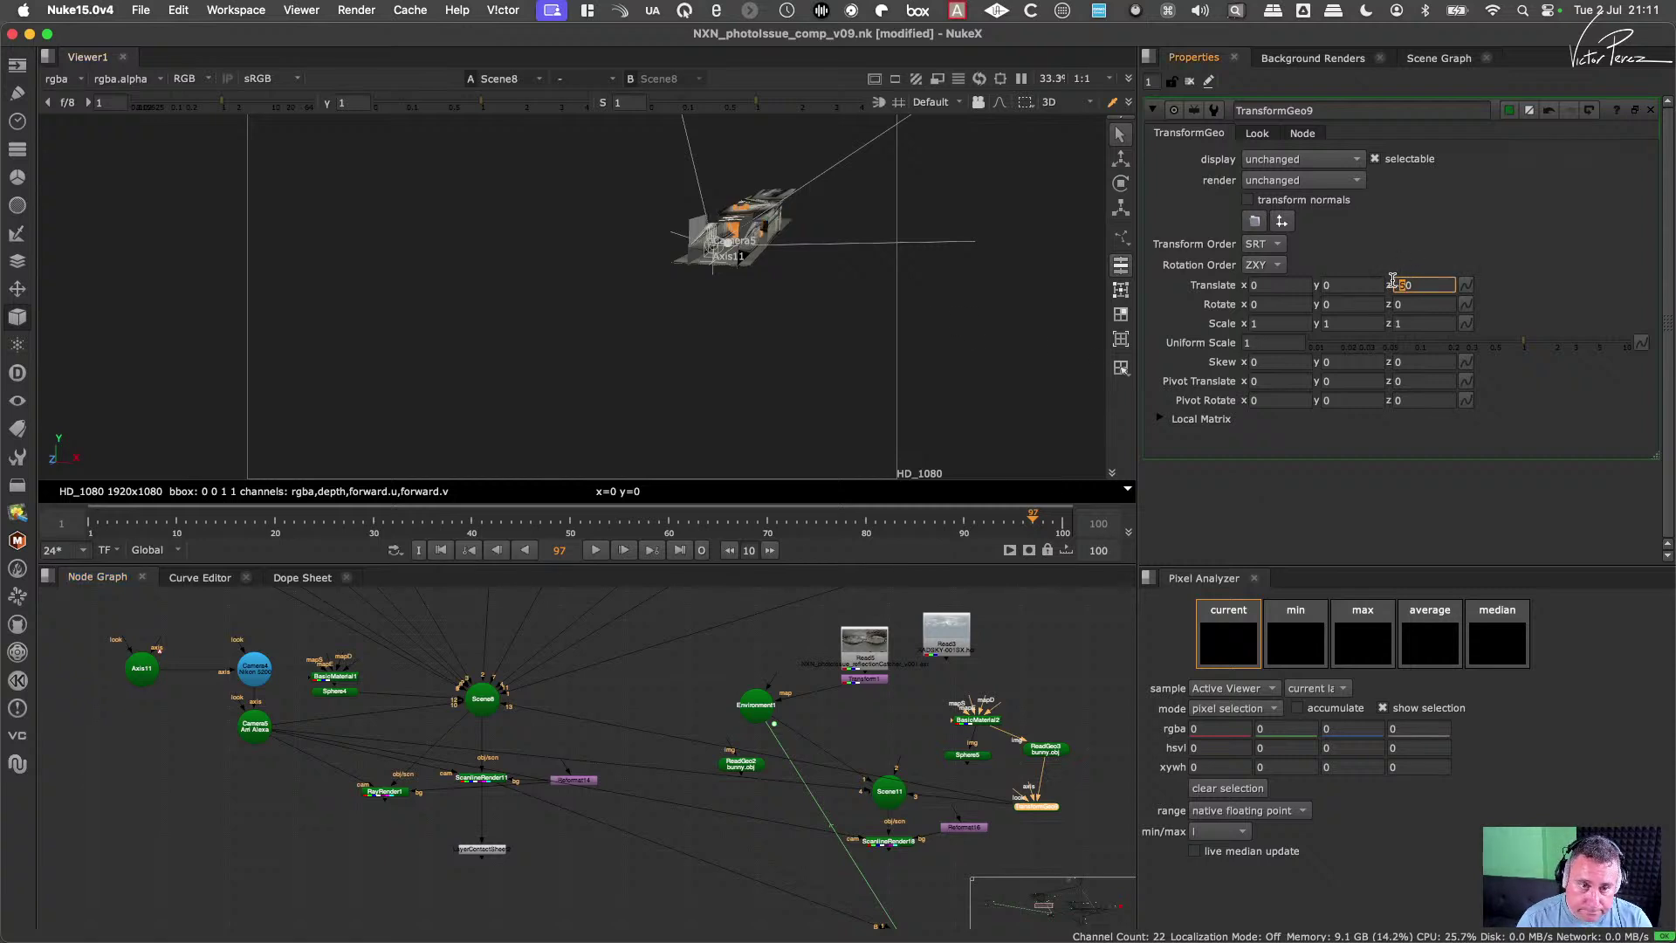
alt+drag(1393, 280, 1377, 276)
mouse_move(784, 258)
ctrl+mouse_down()
mouse_move(890, 202)
mouse_move(776, 237)
mouse_move(882, 217)
mouse_move(768, 261)
mouse_move(792, 267)
ctrl+mouse_up()
scroll(776, 237, up, 3)
scroll(842, 238, up, 5)
click(1415, 284)
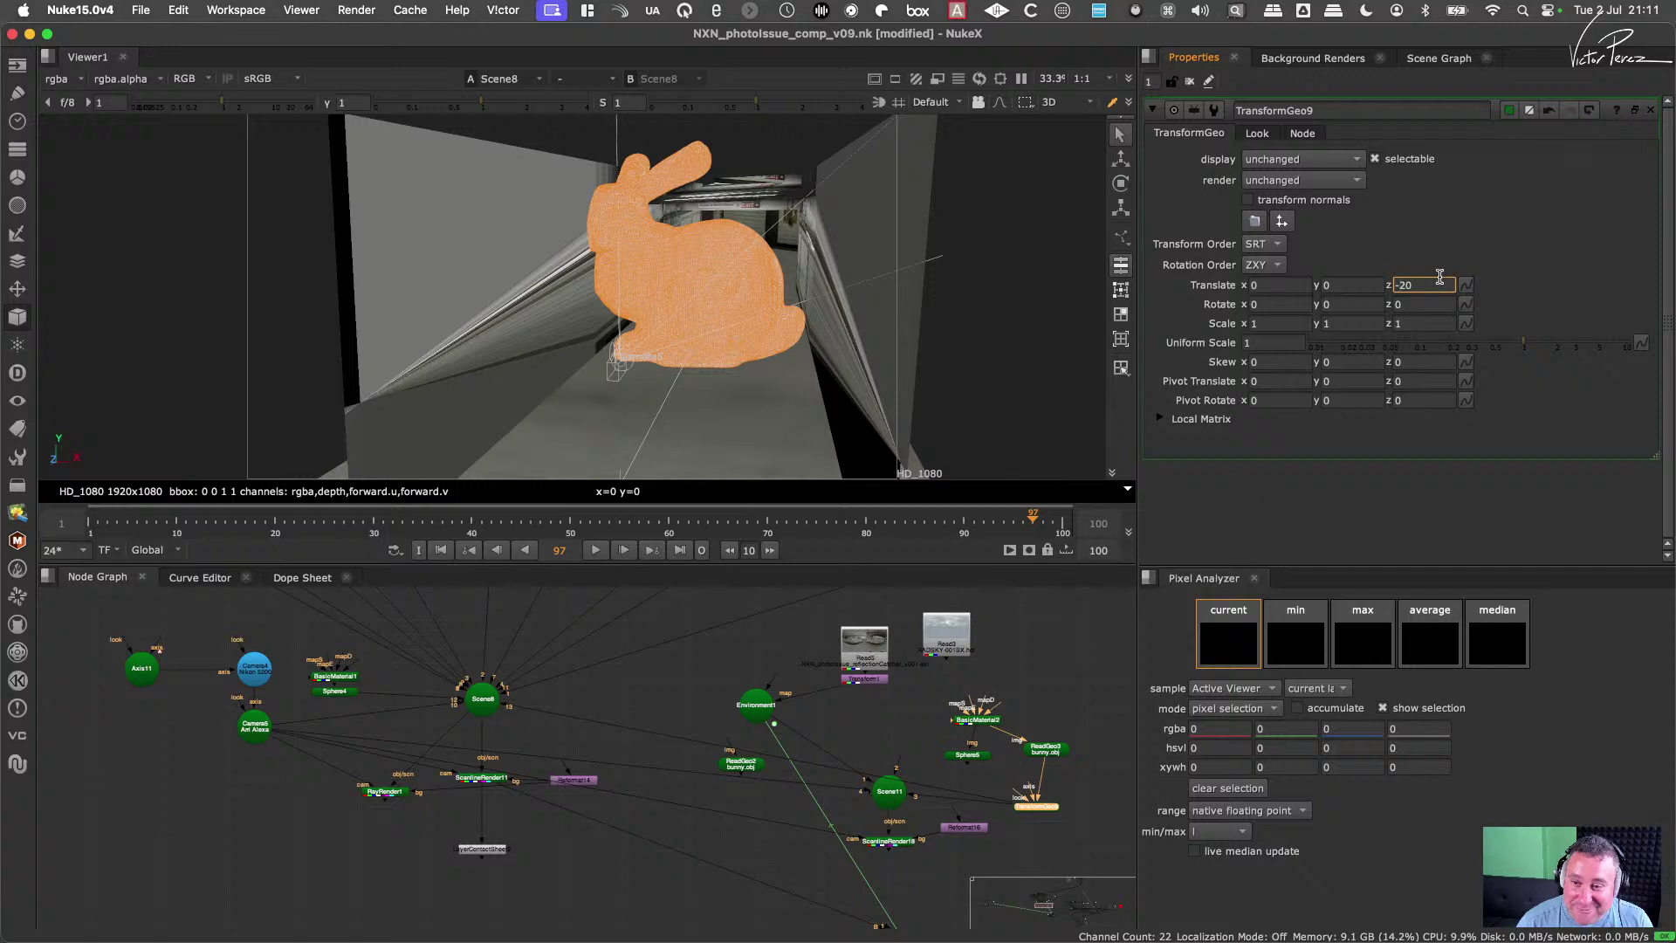
key(Down)
key(Down)
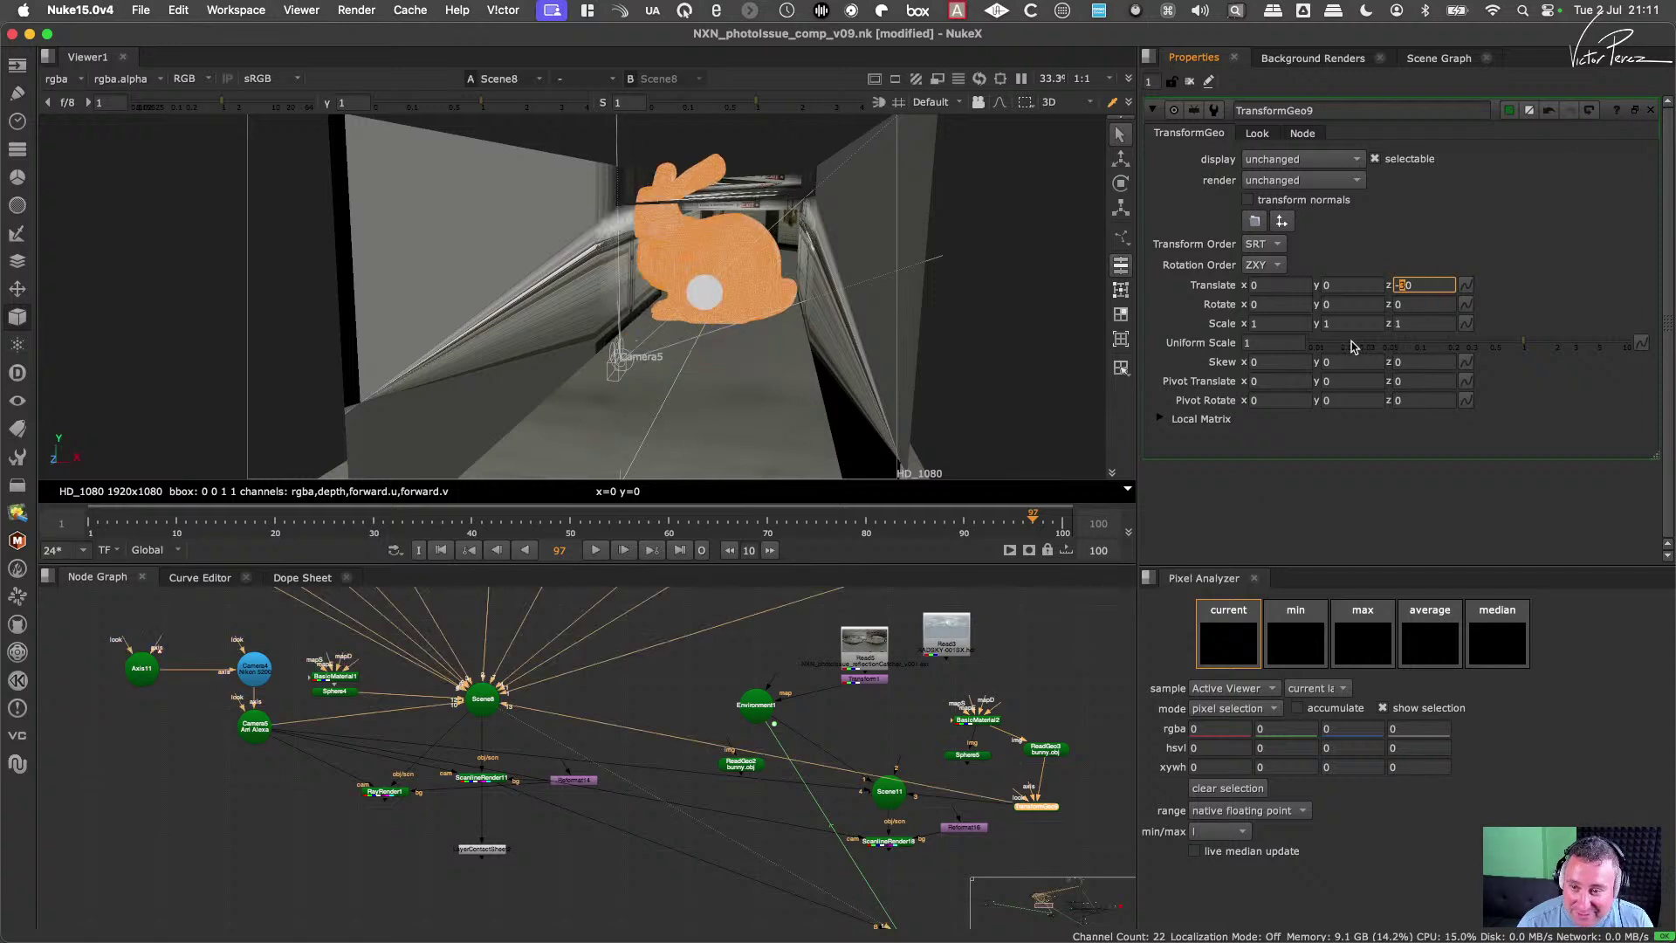
Step: Set TransformGeo9's uniform scale to 0.2 and its Z translation to -40
click(1298, 337)
key(Down)
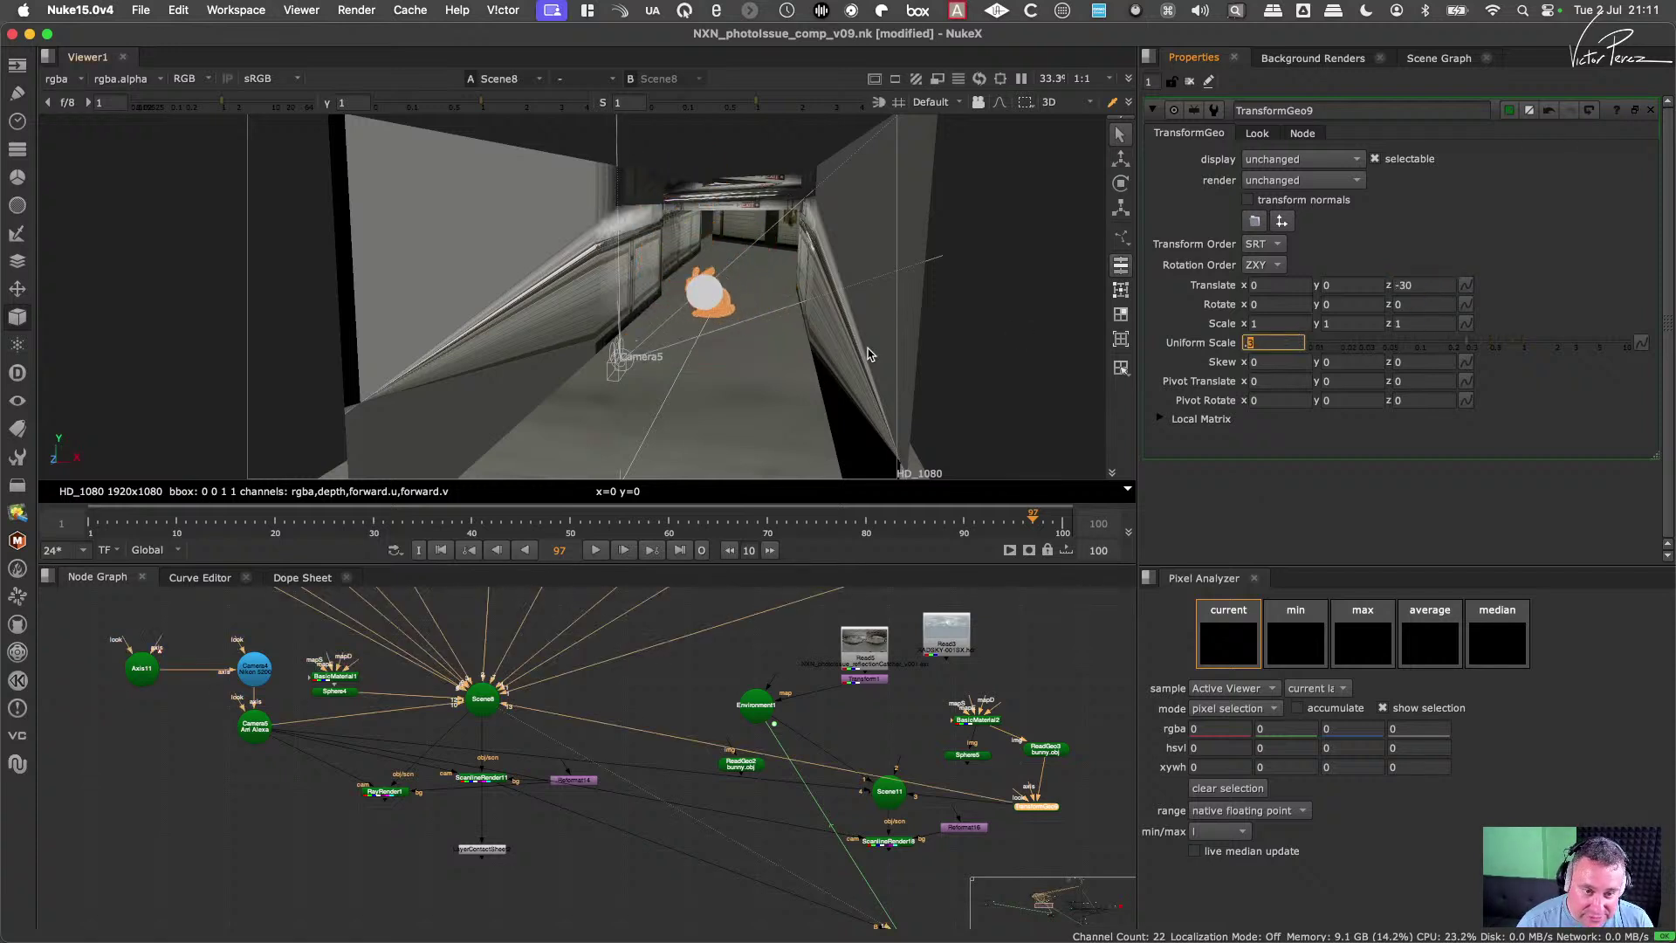
scroll(765, 349, down, 5)
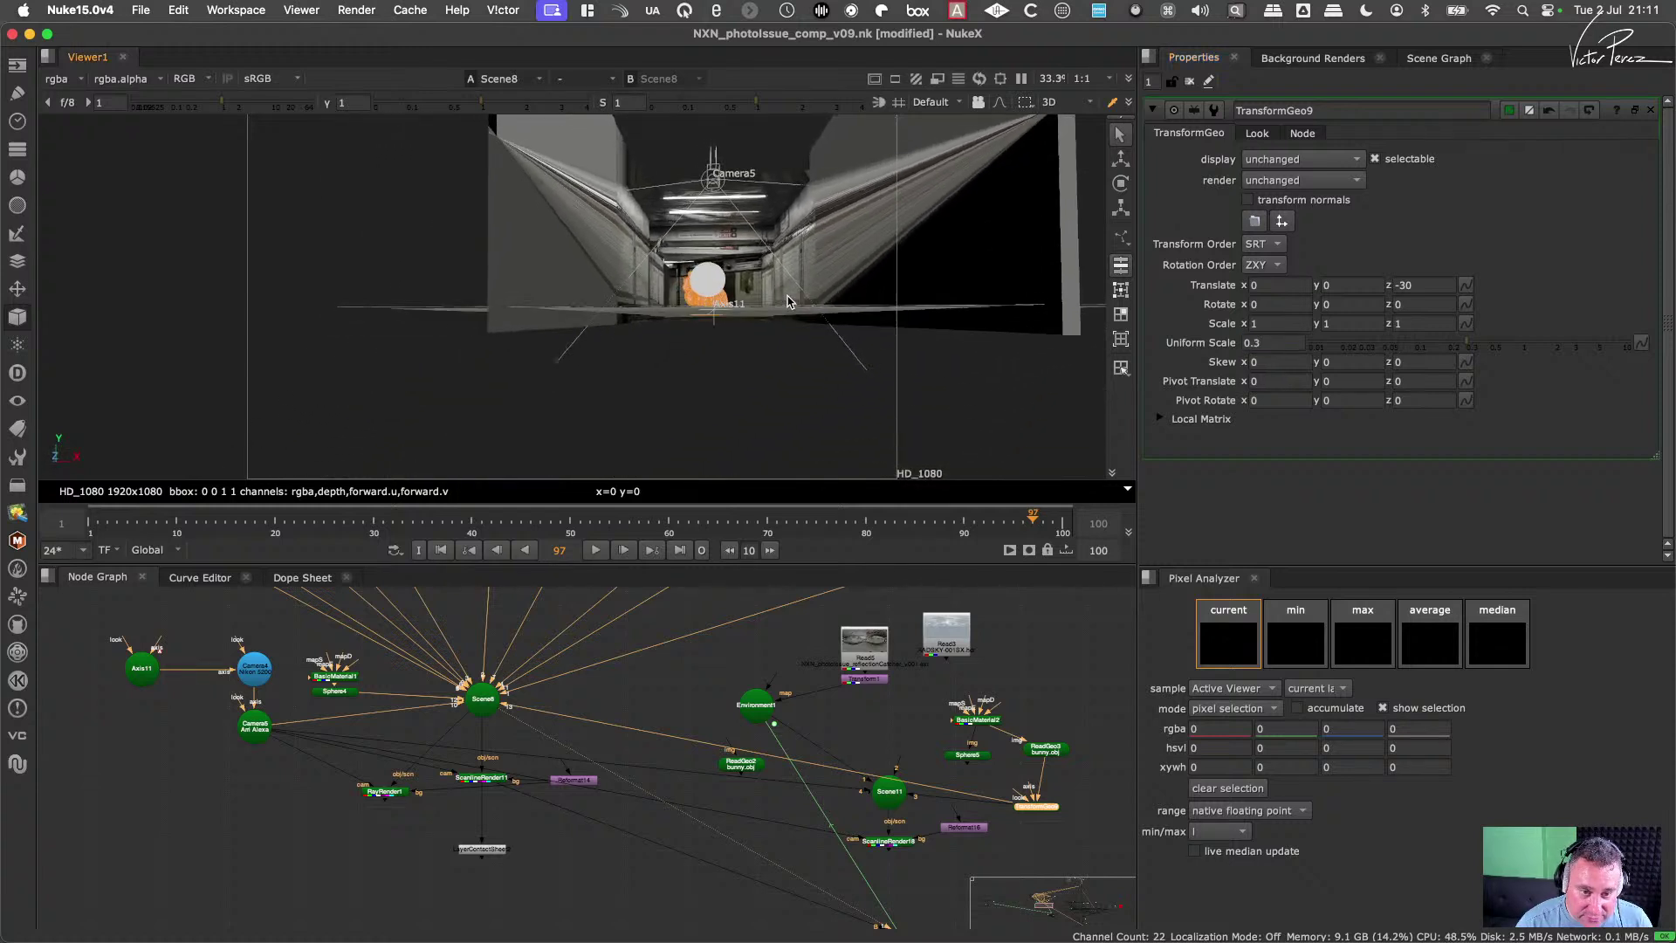
scroll(760, 337, up, 5)
ctrl+drag(761, 337, 767, 355)
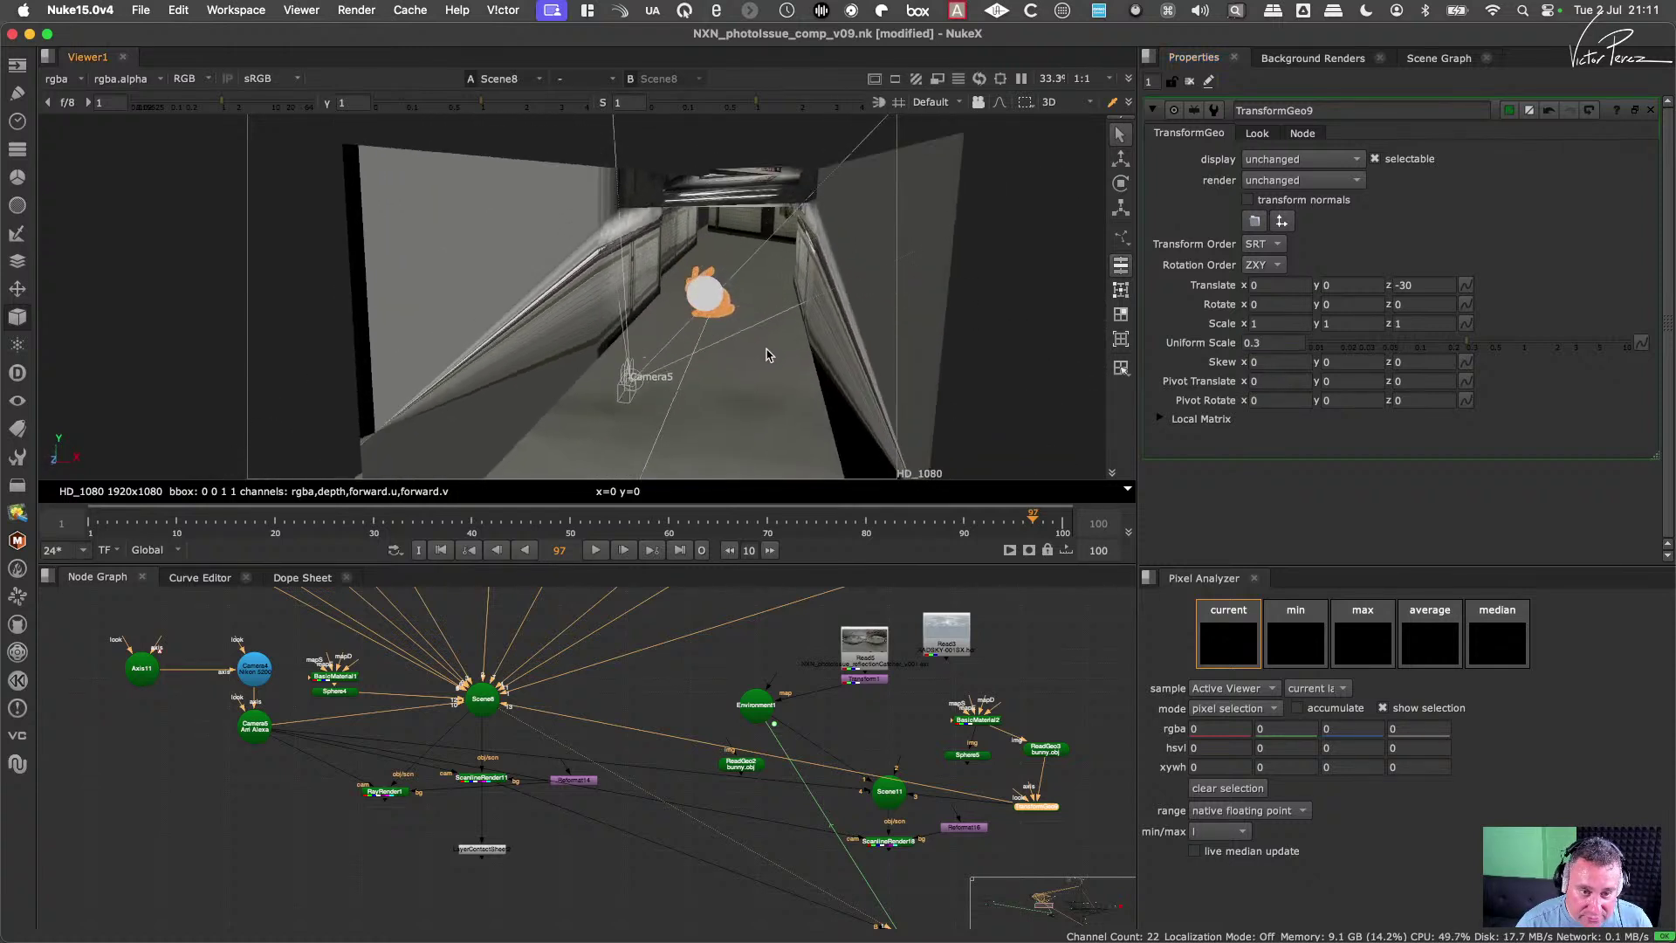
click(1416, 305)
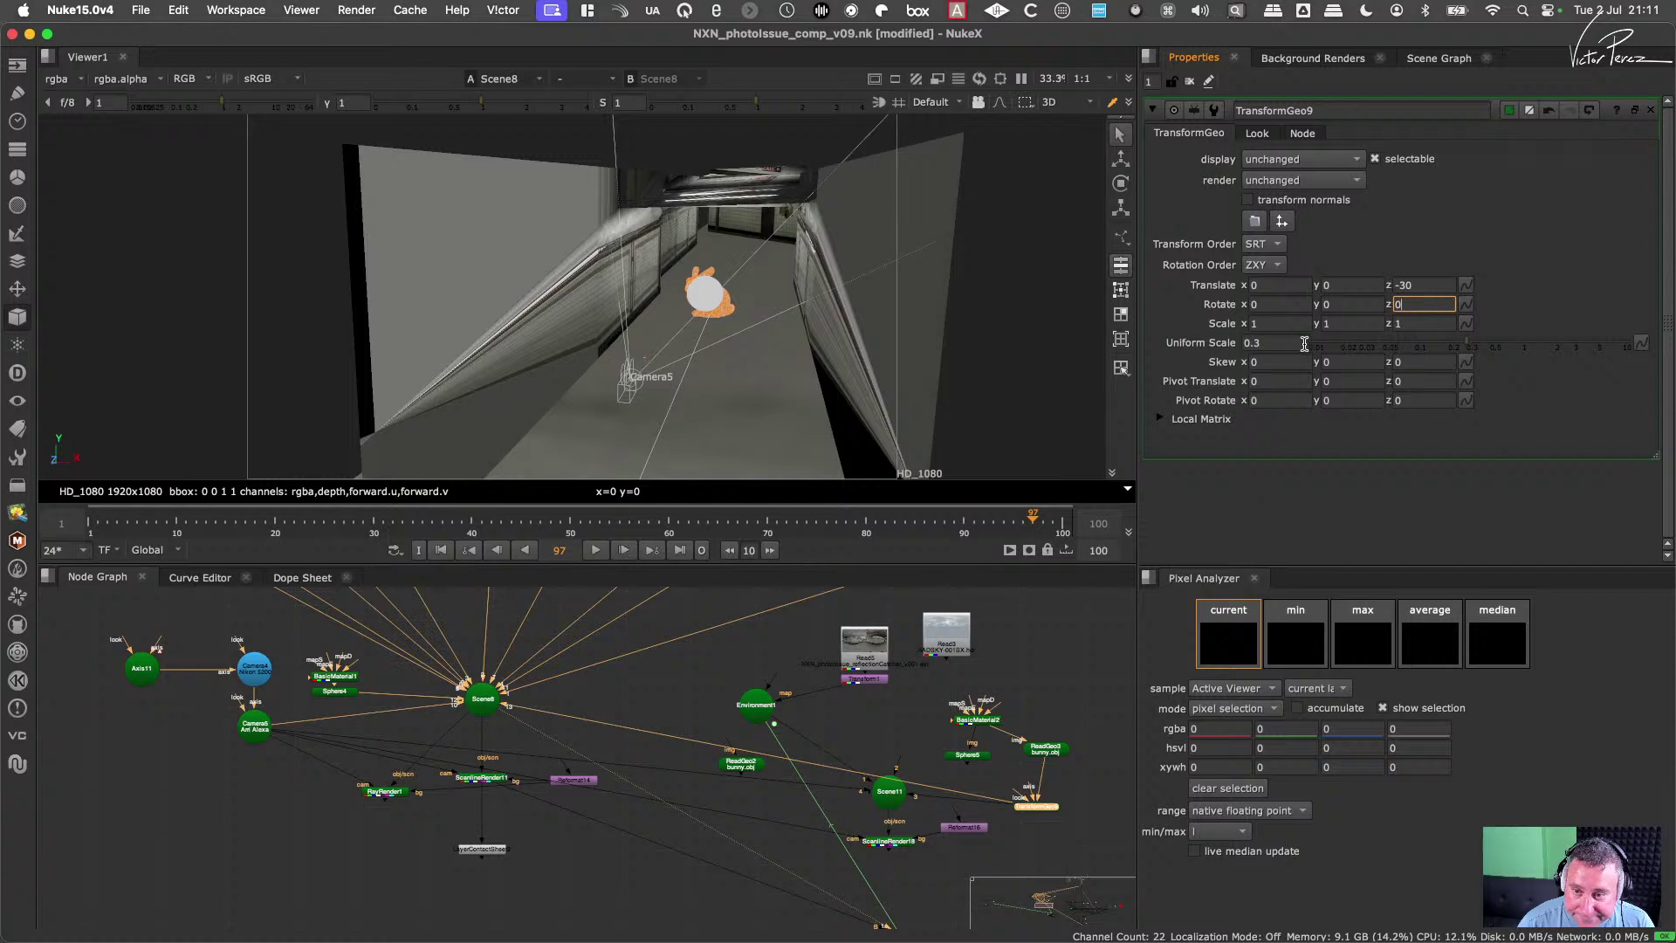
click(1304, 344)
key(Down)
click(1429, 285)
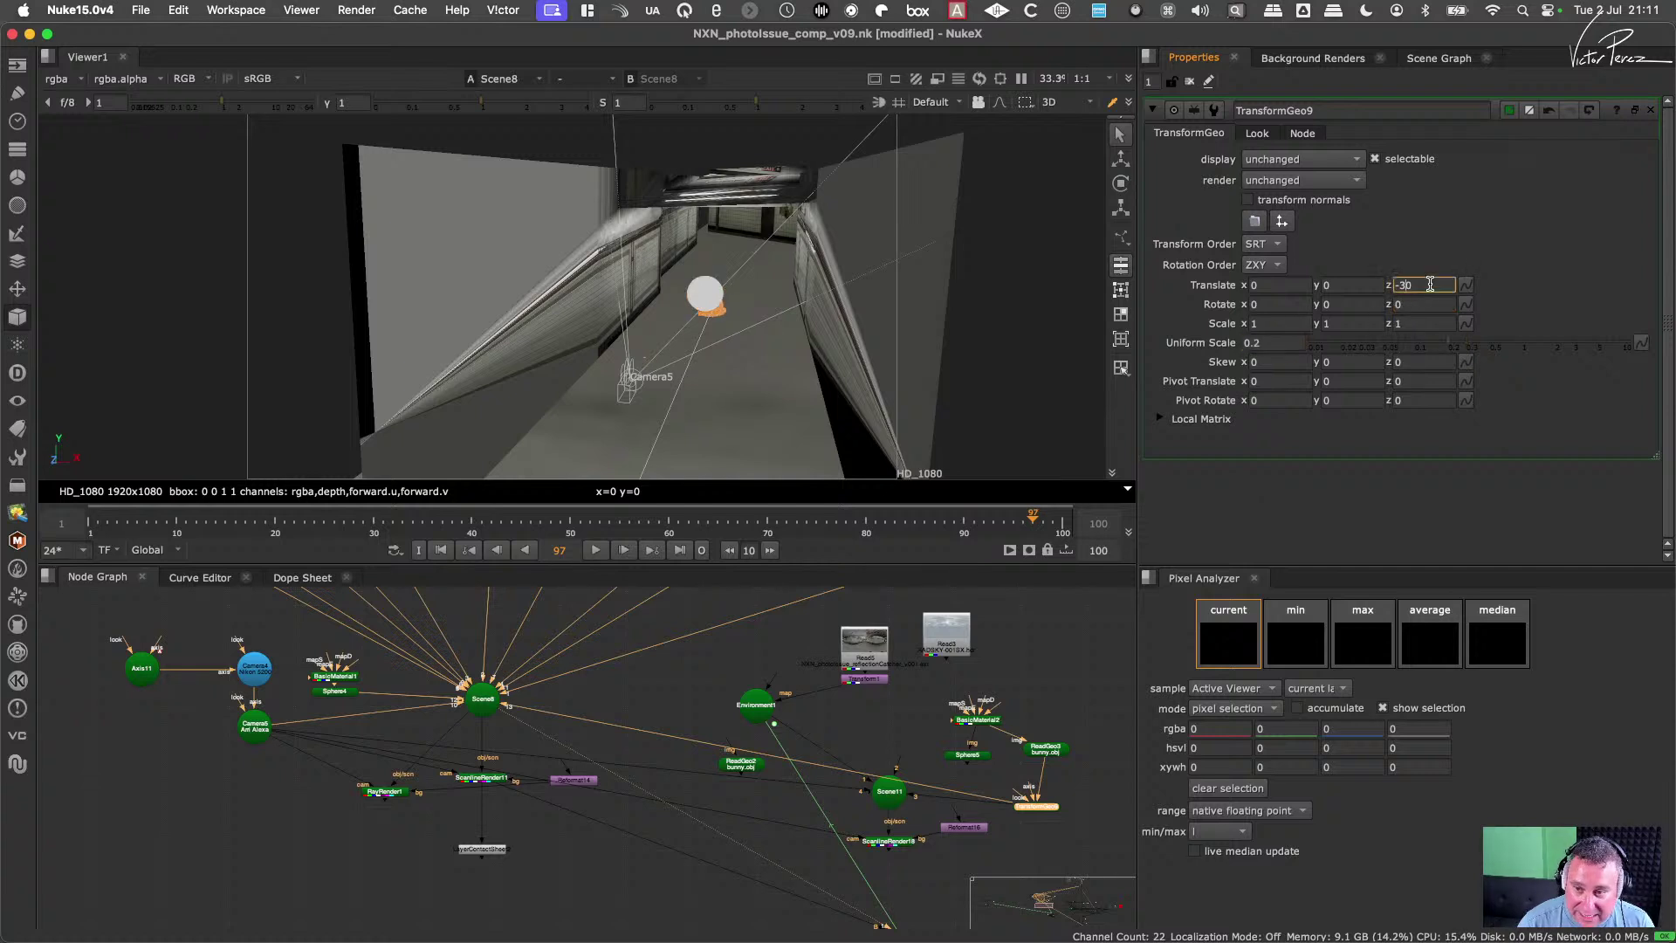
key(Down)
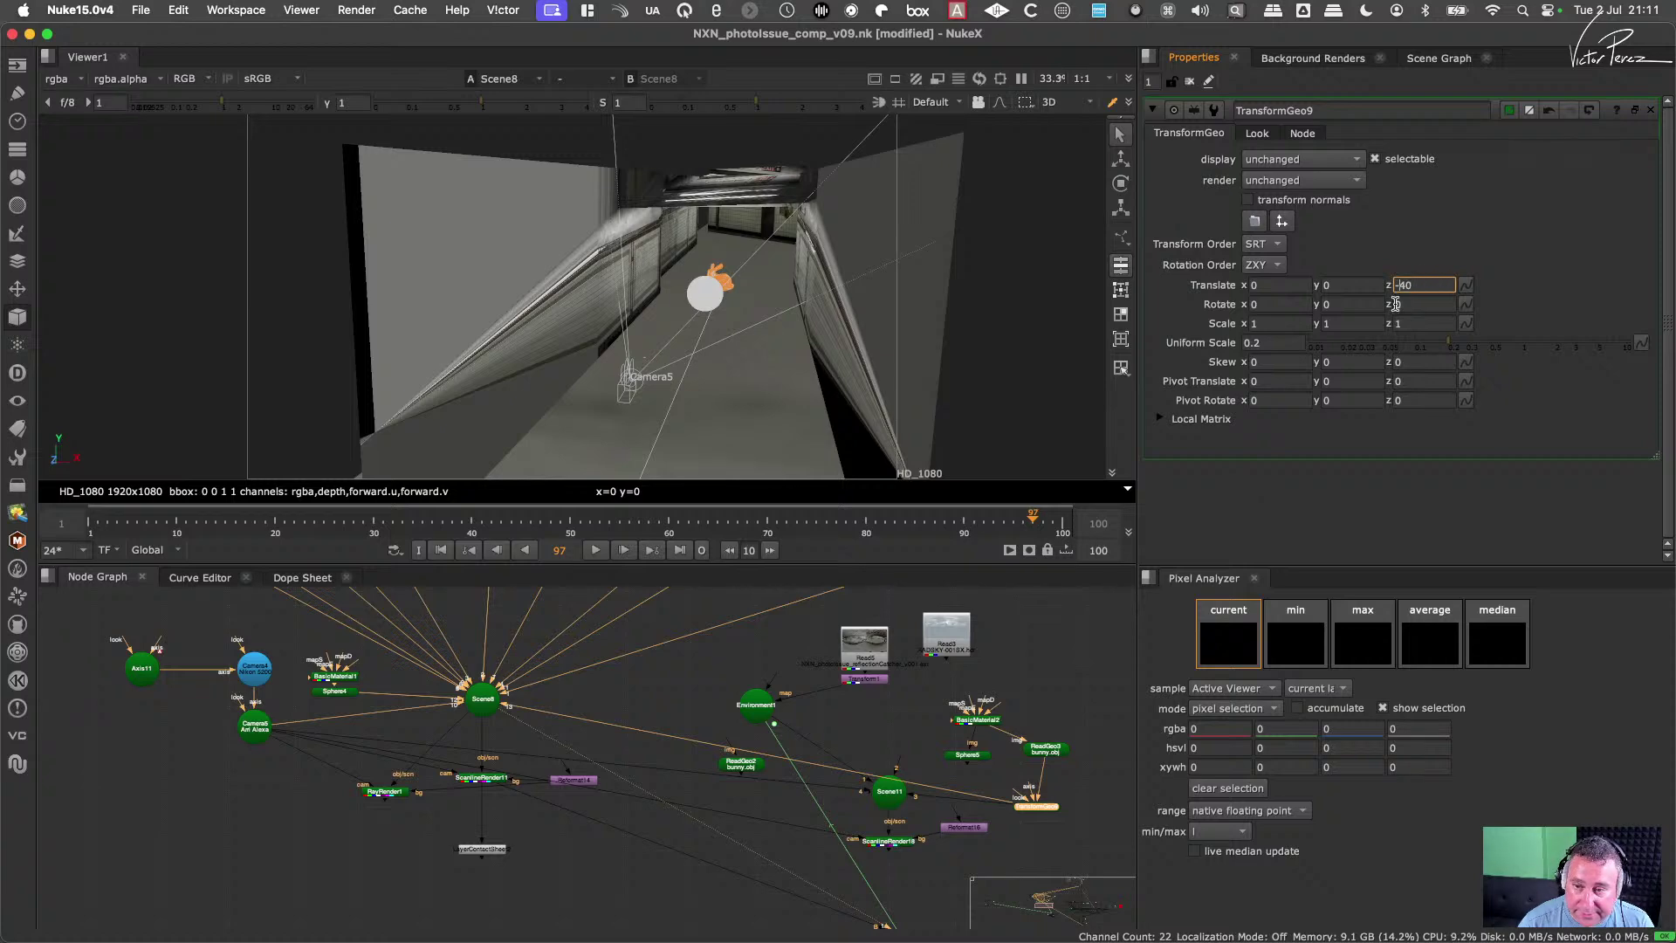
Step: Delete the unused Sphere5 below BasicMaterial2, and the BasicMaterial1 and Sphere4 nodes beside Scene8
scroll(954, 713, up, 5)
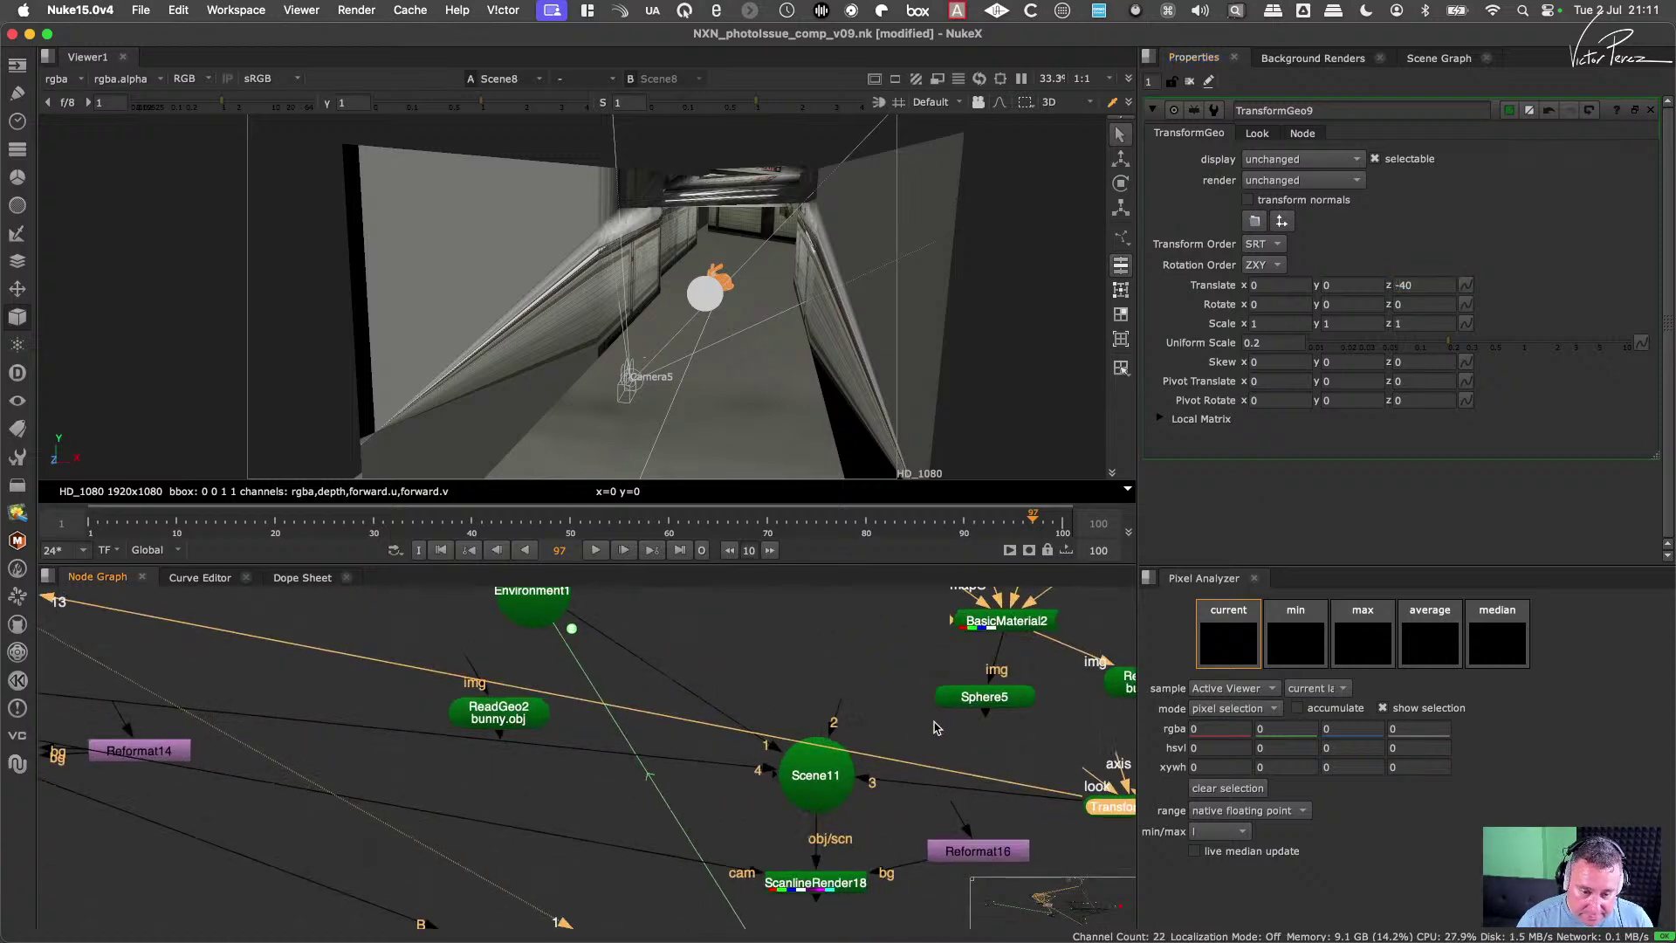
click(907, 755)
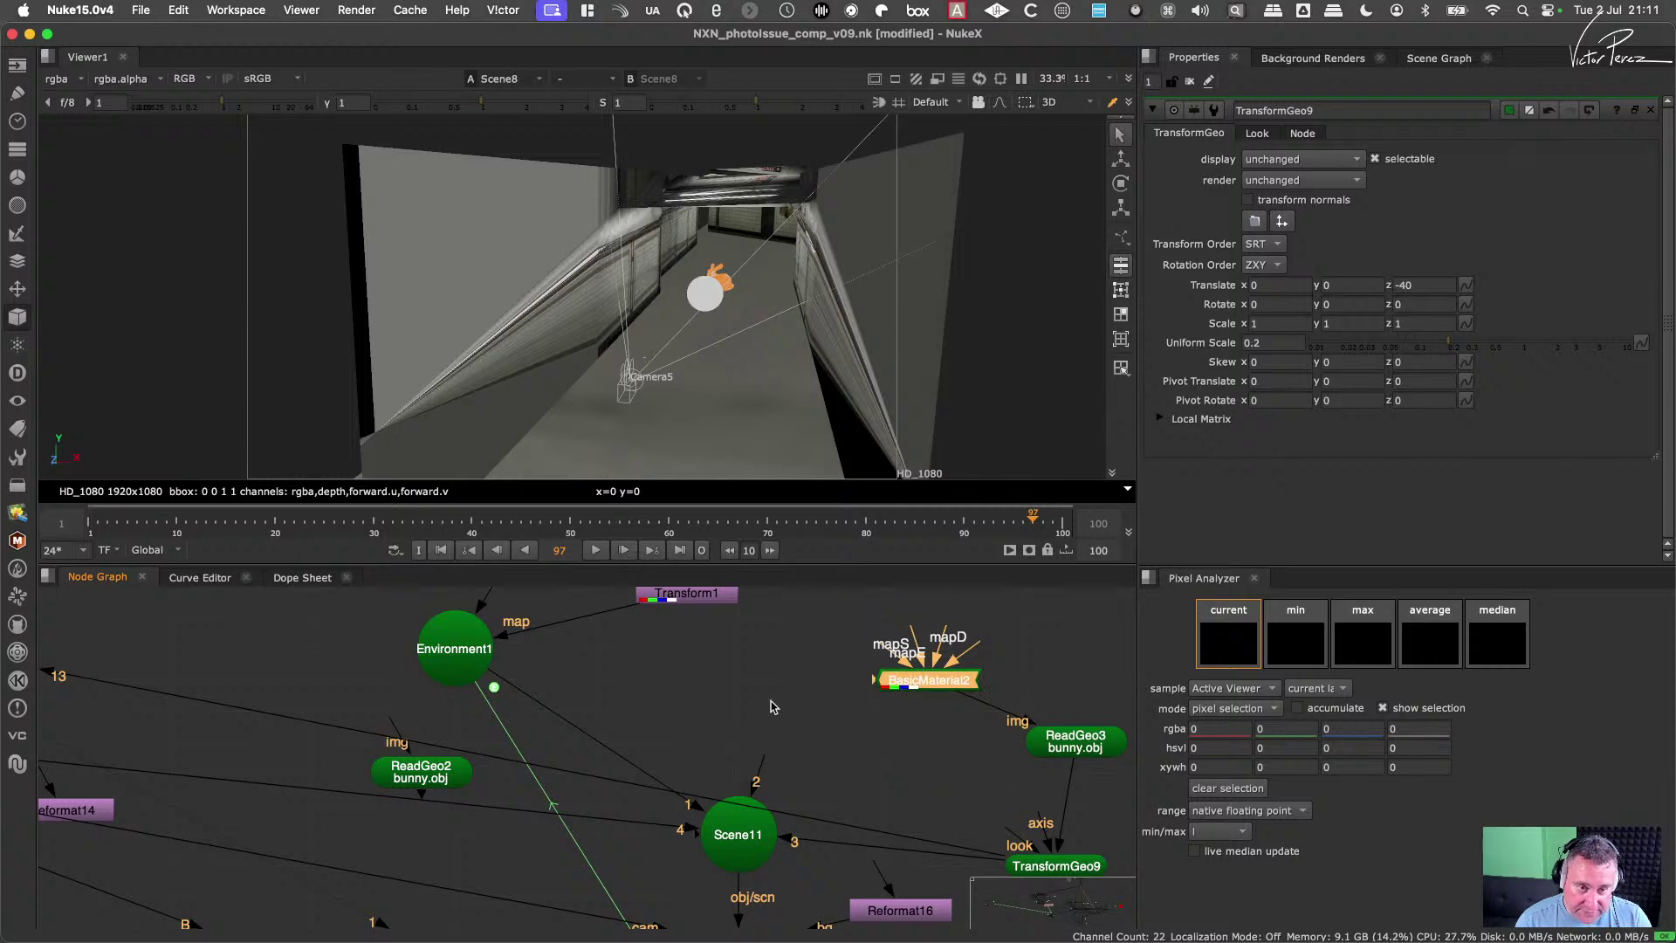
middle_drag(513, 730, 787, 695)
scroll(787, 696, down, 4)
scroll(534, 695, up, 2)
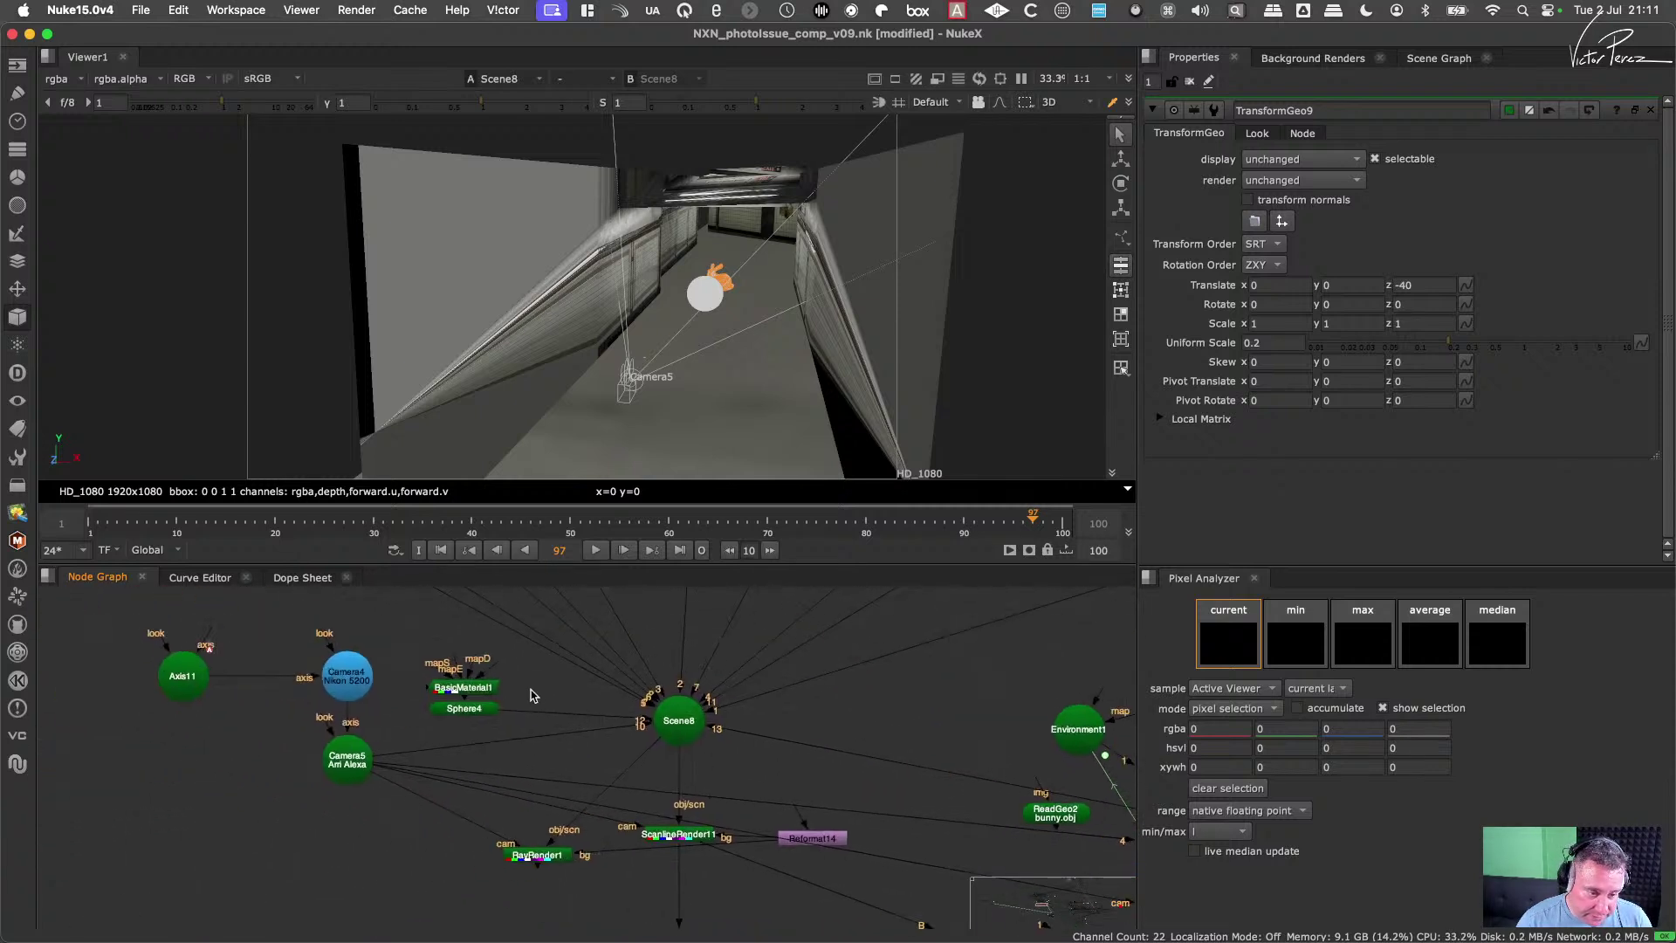
drag(500, 688, 416, 743)
key(Delete)
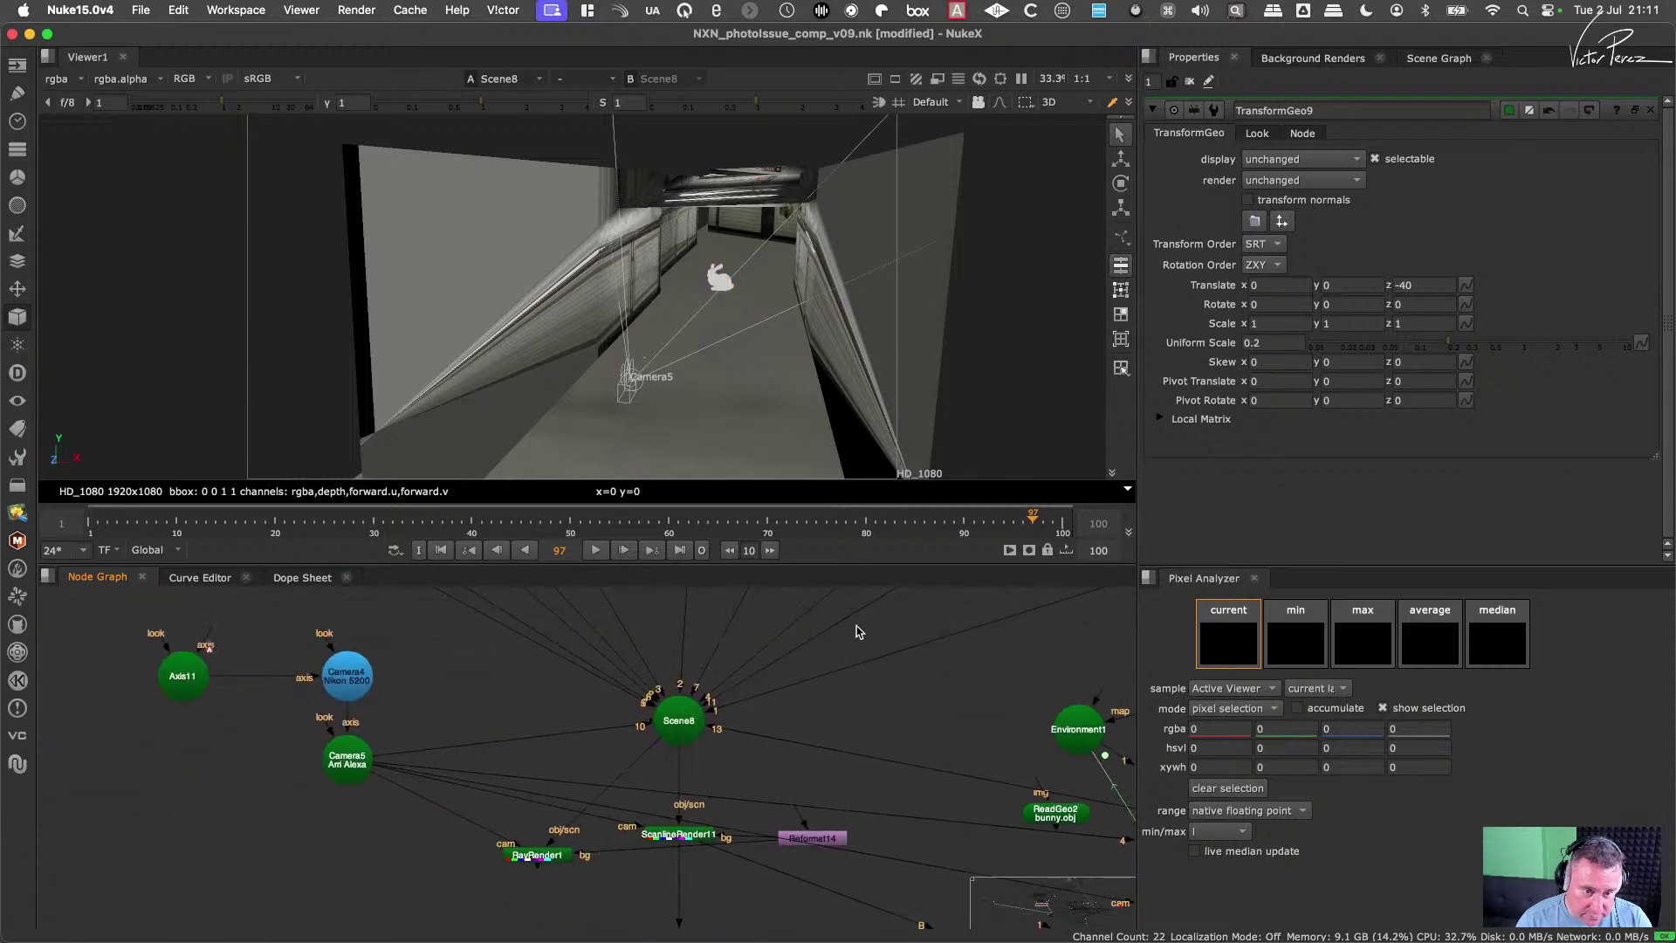
Step: View the ScanlineRender18 output in 2D near the start of the shot and examine the bunny's reflections
middle_drag(936, 701, 741, 657)
scroll(967, 702, down, 4)
scroll(814, 711, up, 3)
middle_drag(1017, 745, 864, 773)
click(864, 813)
key(1)
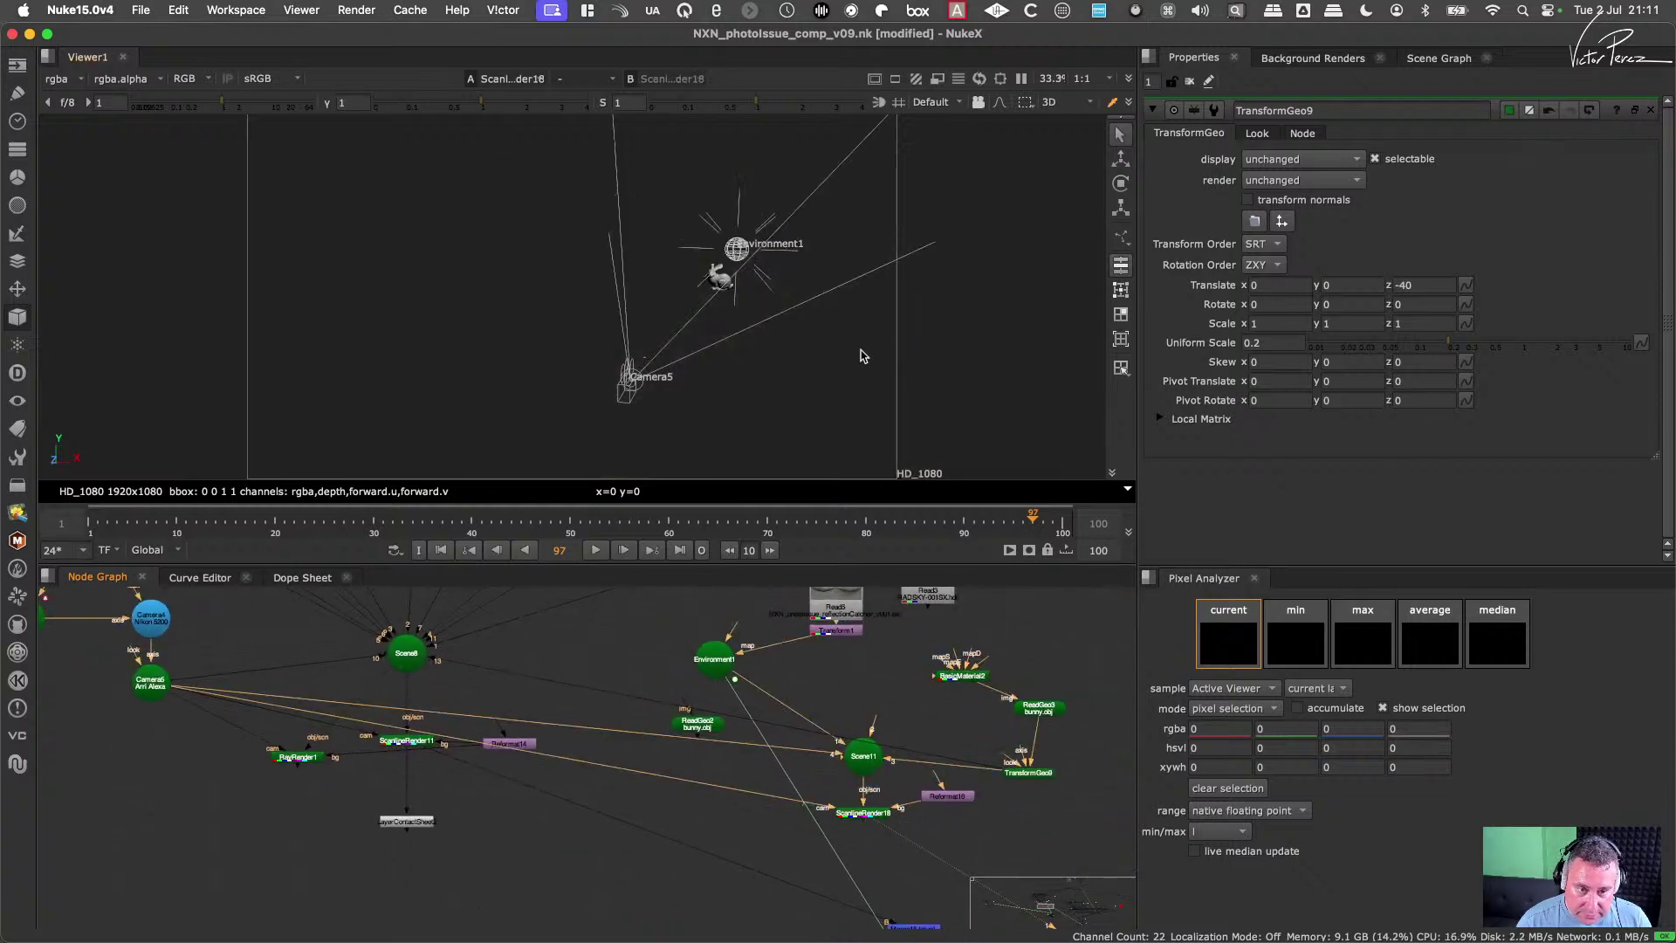
key(Tab)
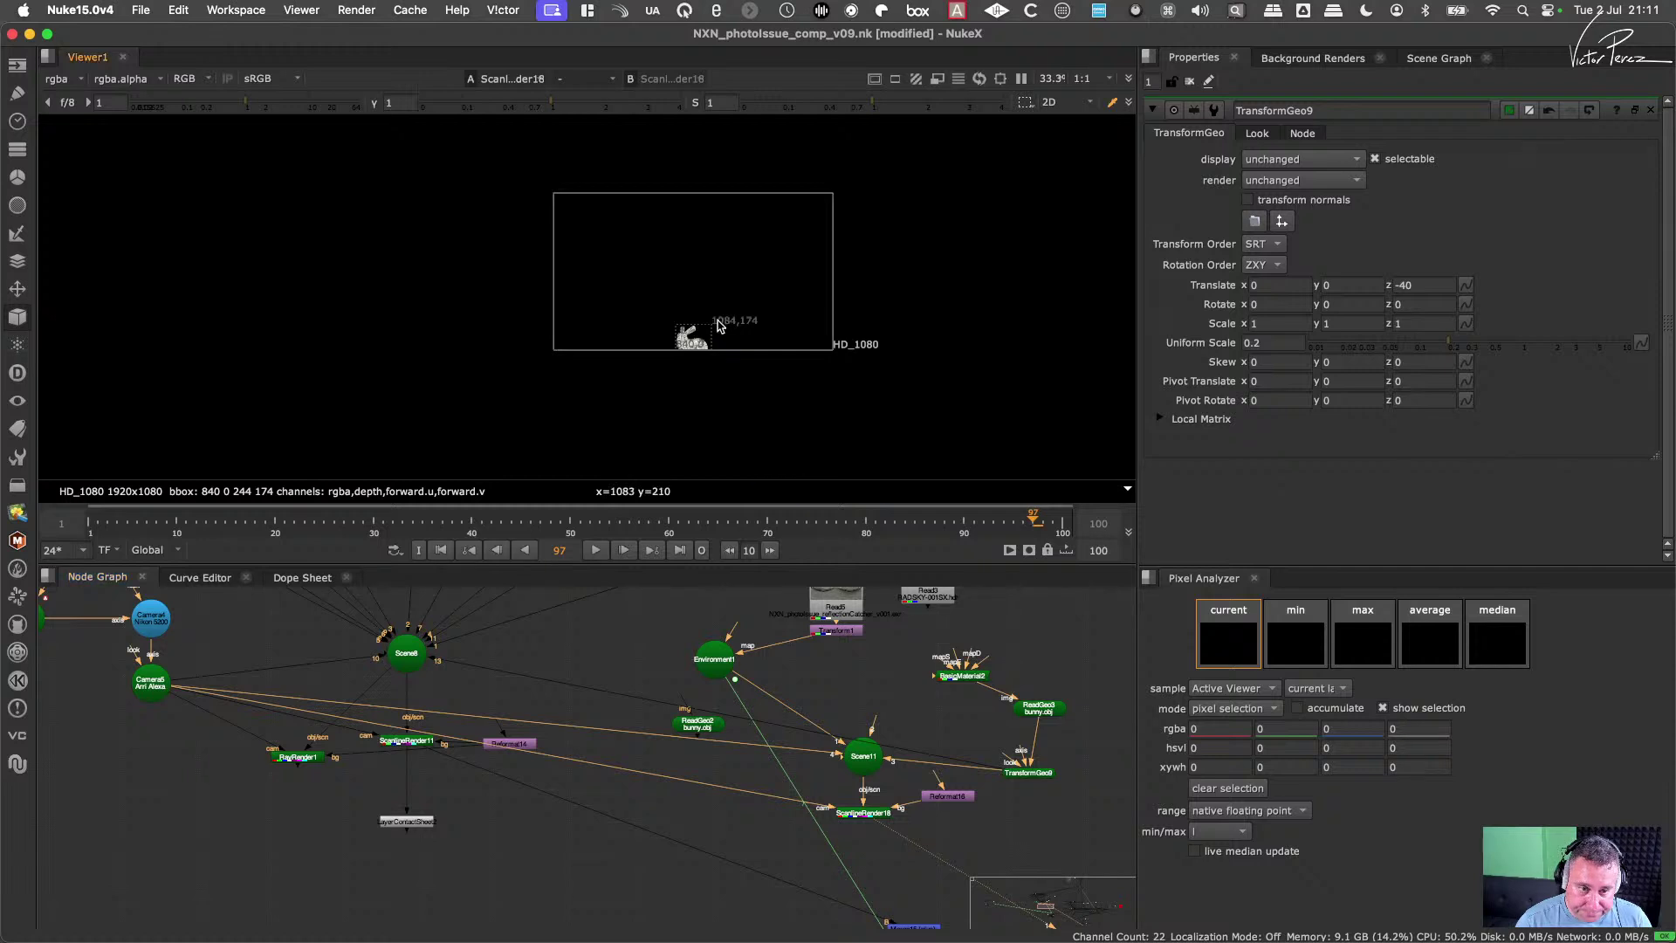
scroll(776, 288, up, 5)
click(104, 522)
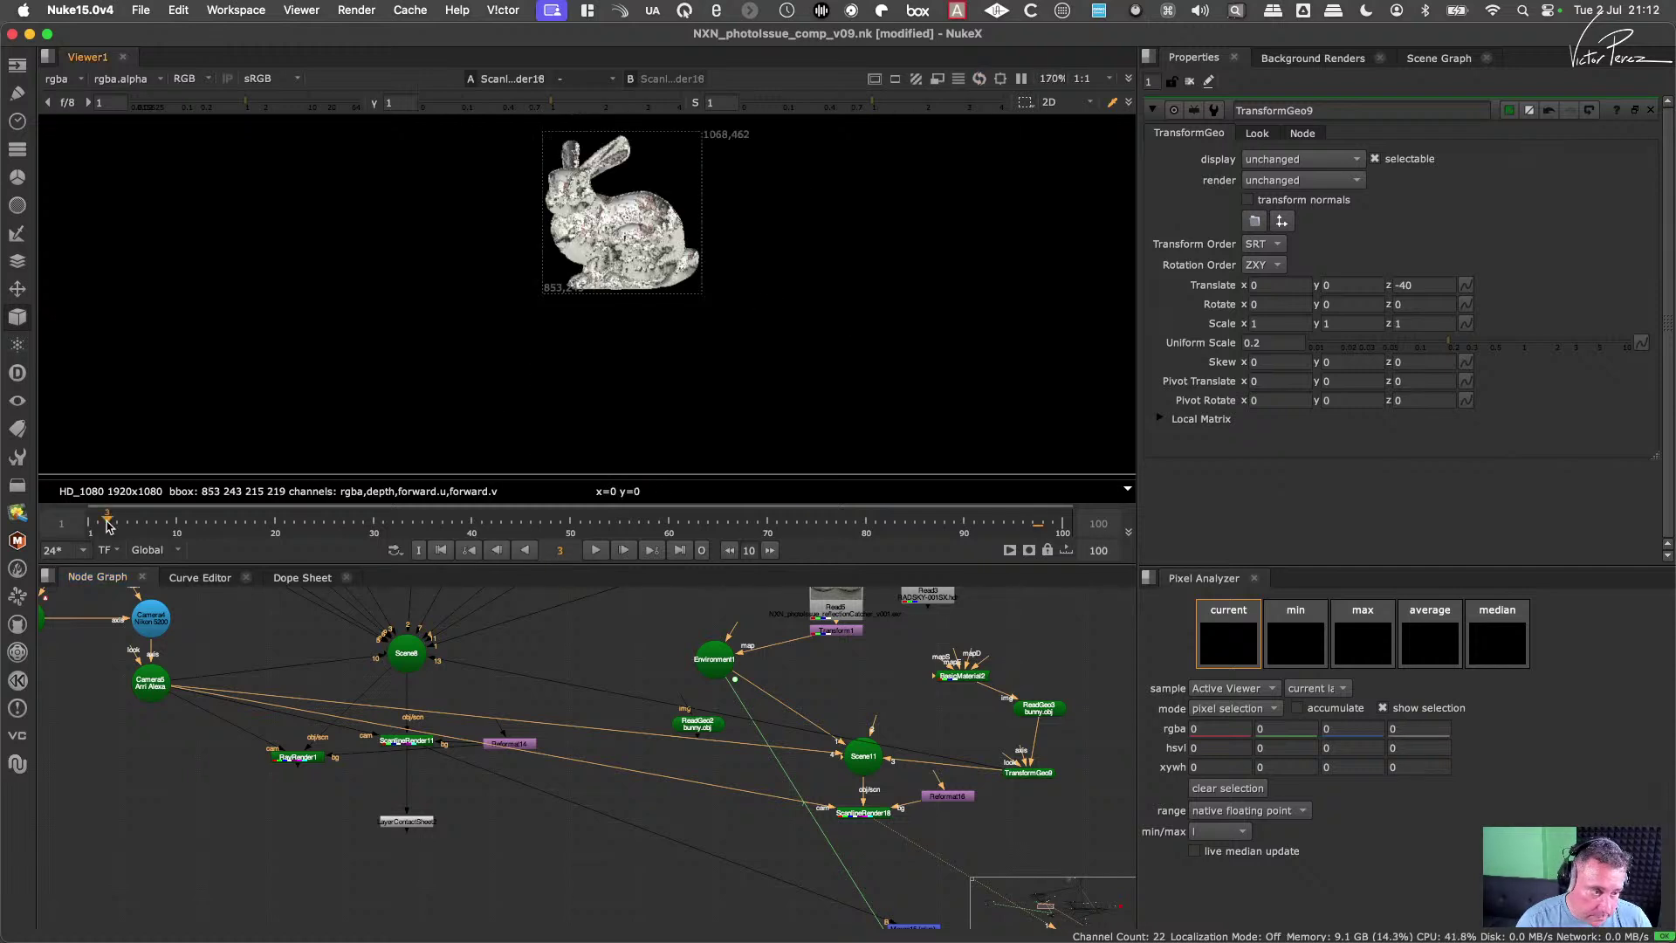
Step: Tidy the bunny branch by placing TransformGeo9 directly below ReadGeo3 and BasicMaterial2 directly above it
scroll(628, 822, up, 3)
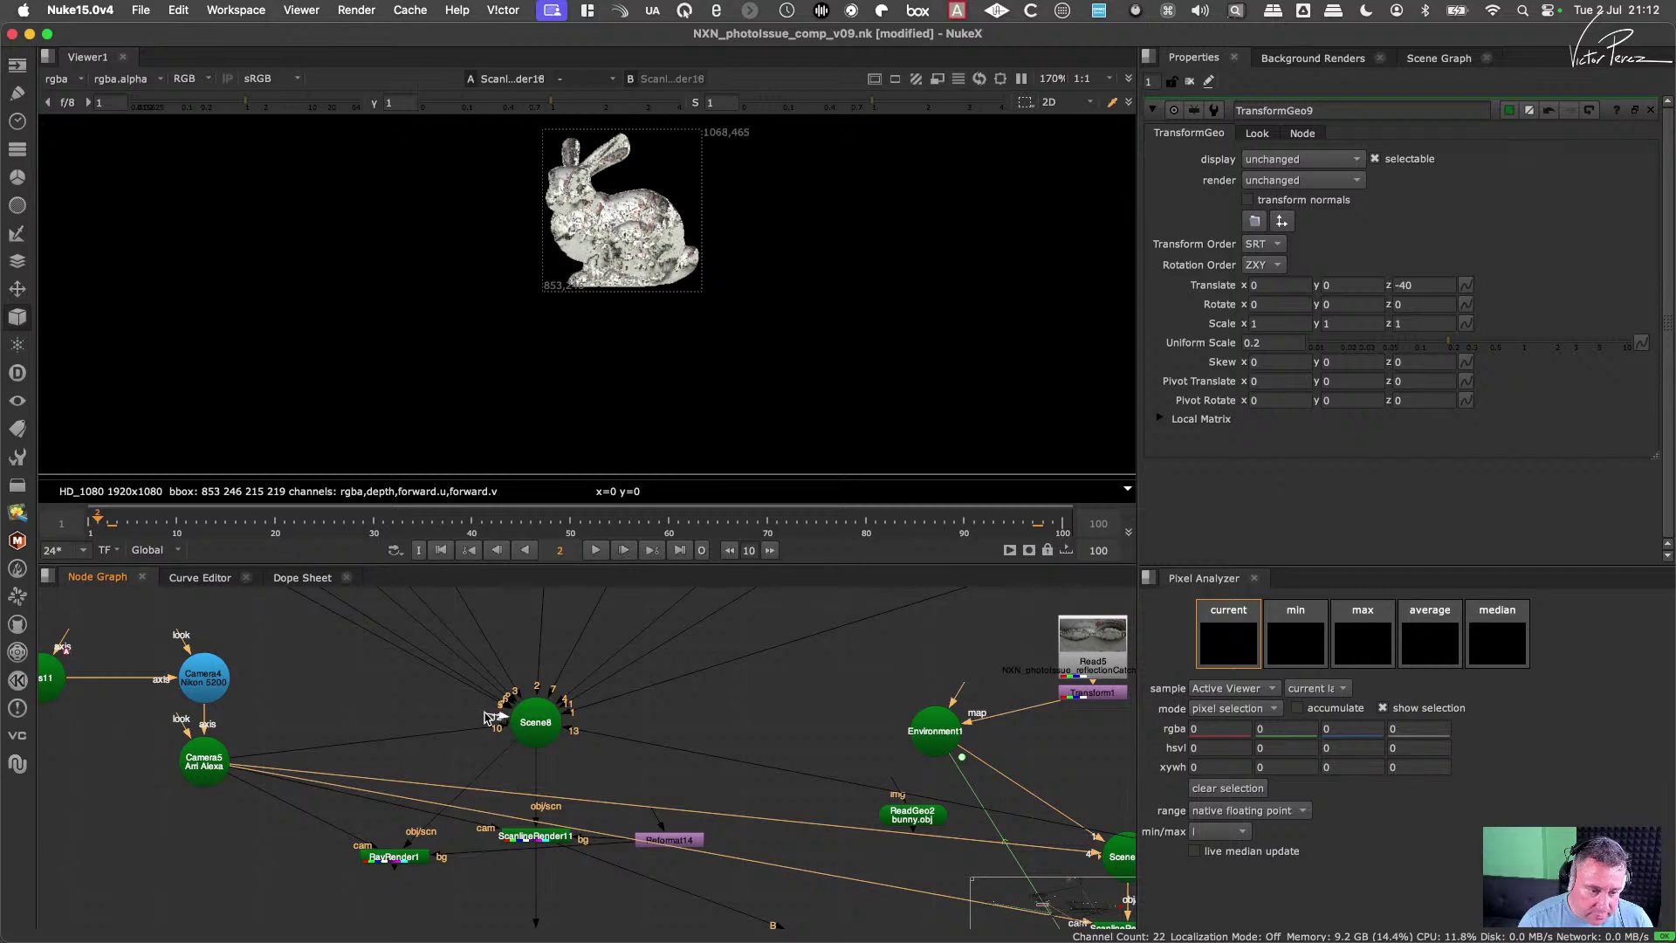
middle_drag(750, 768, 279, 710)
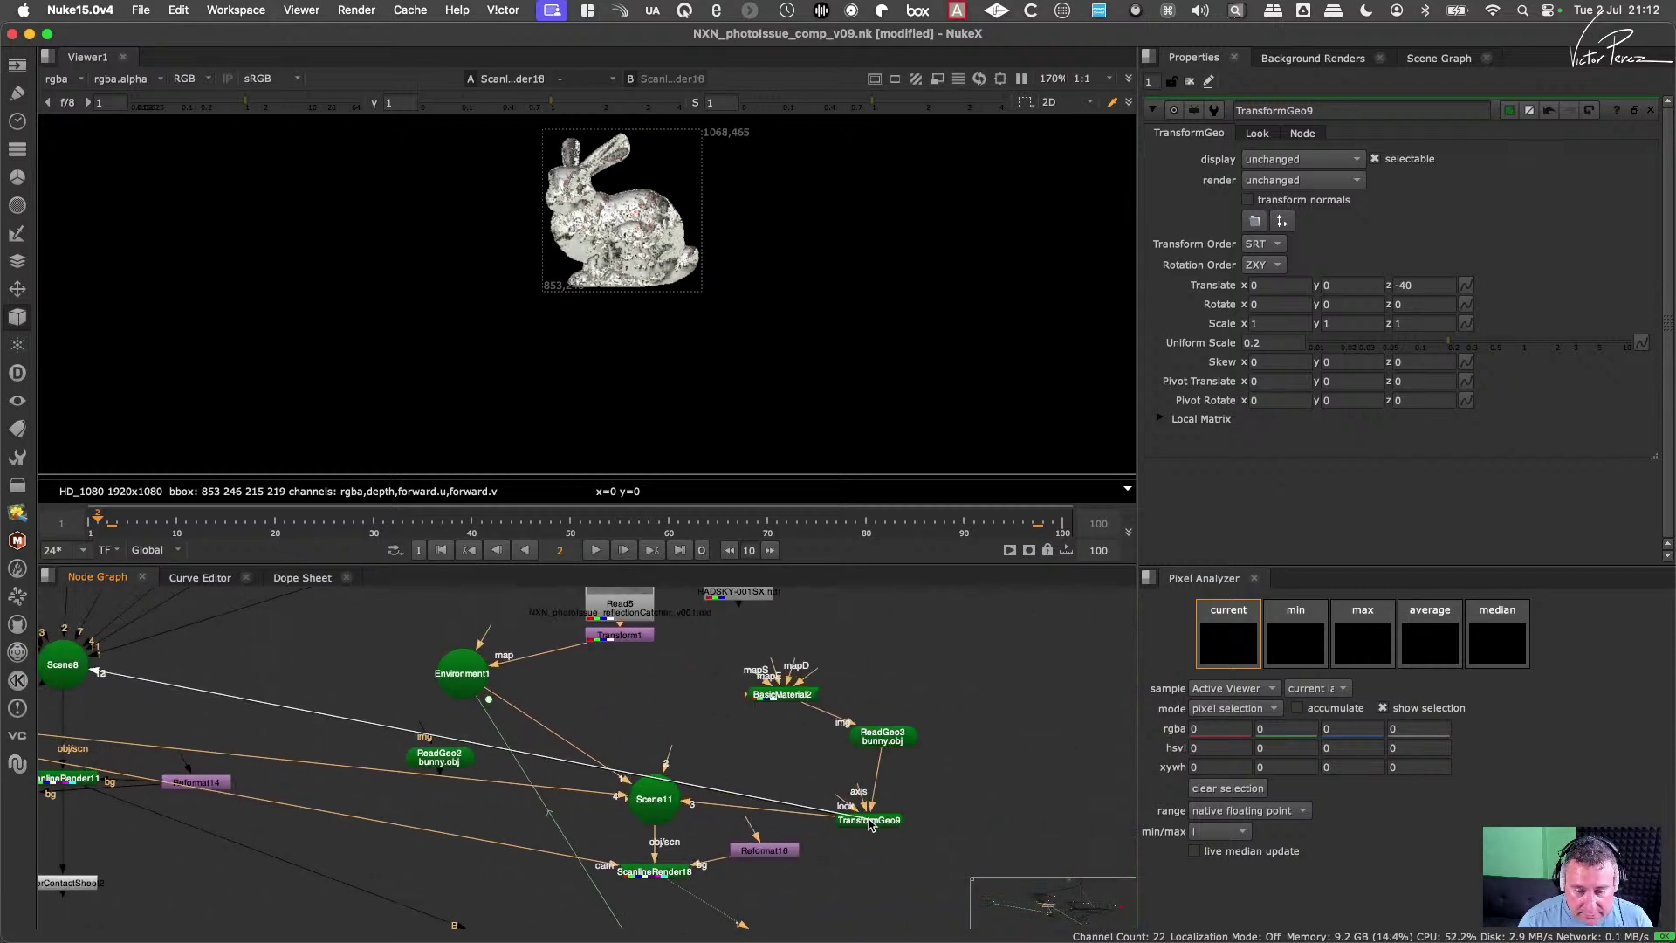
drag(870, 825, 892, 776)
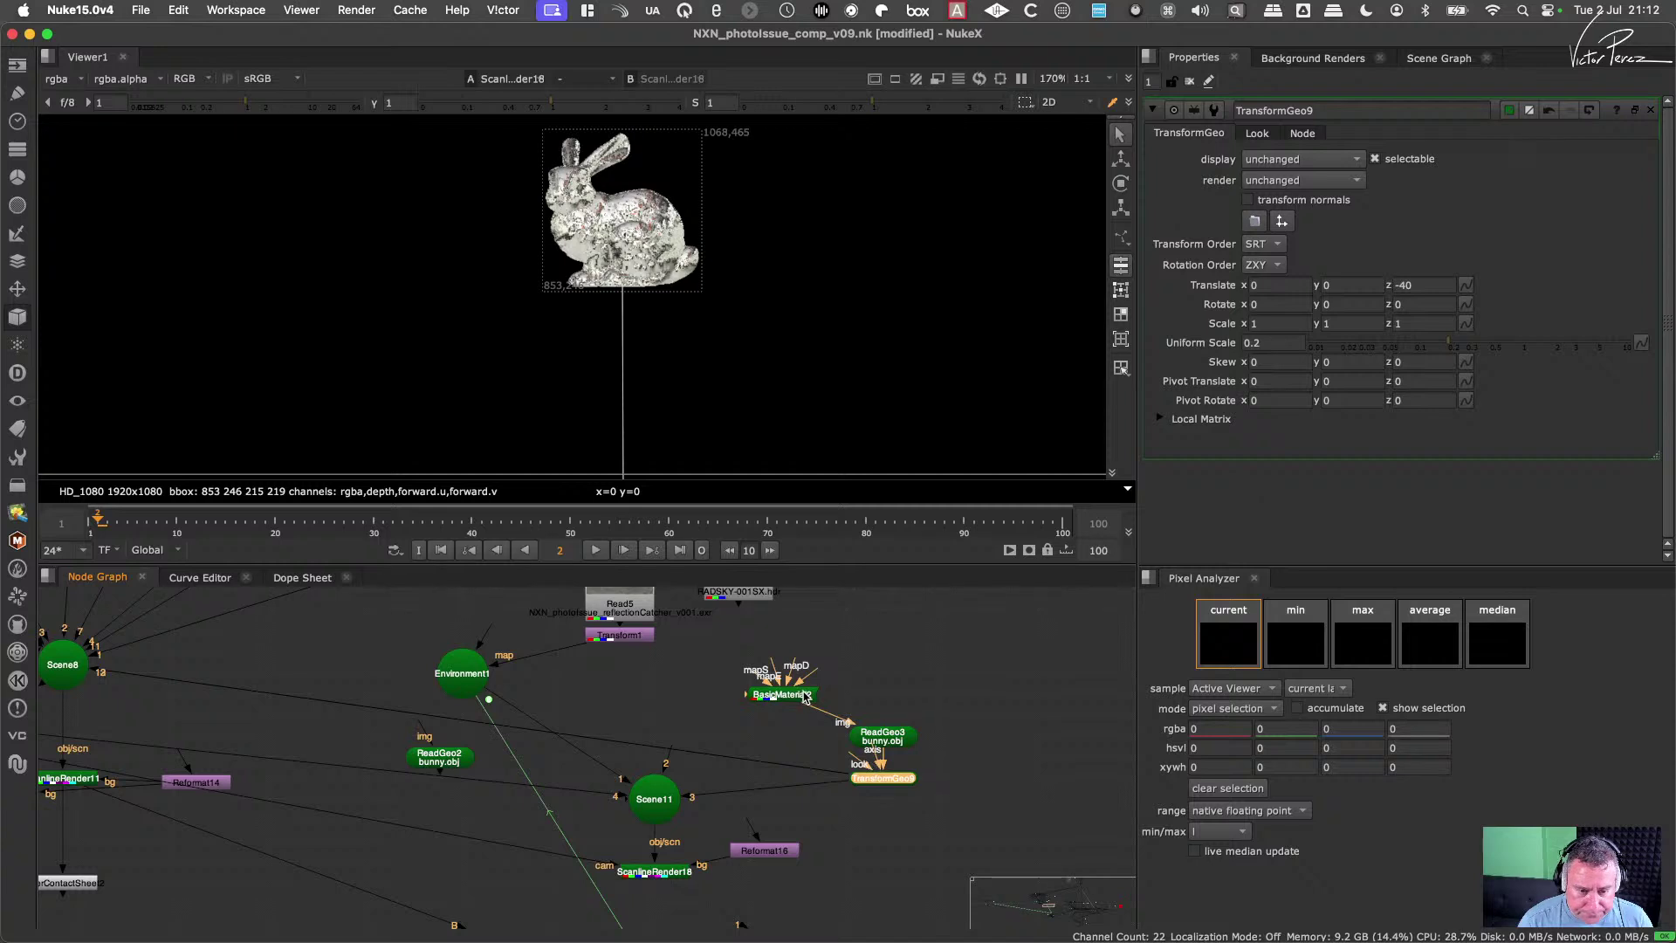
drag(805, 696, 902, 698)
Step: View the ScanlineRender11 output to check the bunny inside the projected corridor
middle_drag(145, 823, 544, 787)
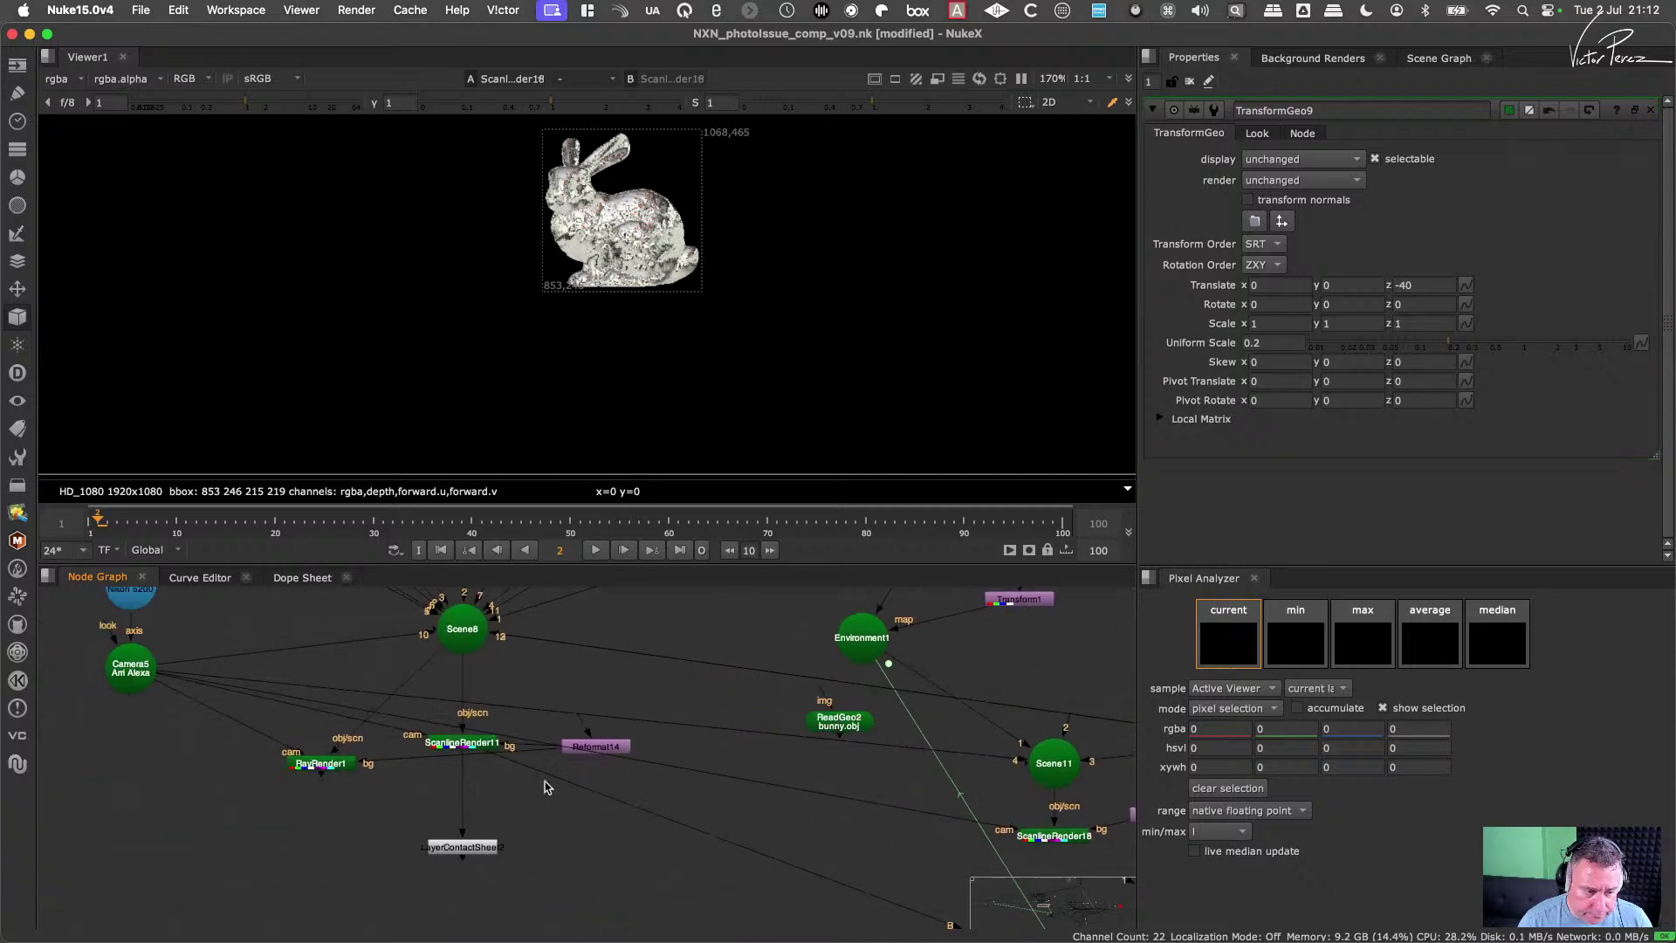
click(467, 751)
key(1)
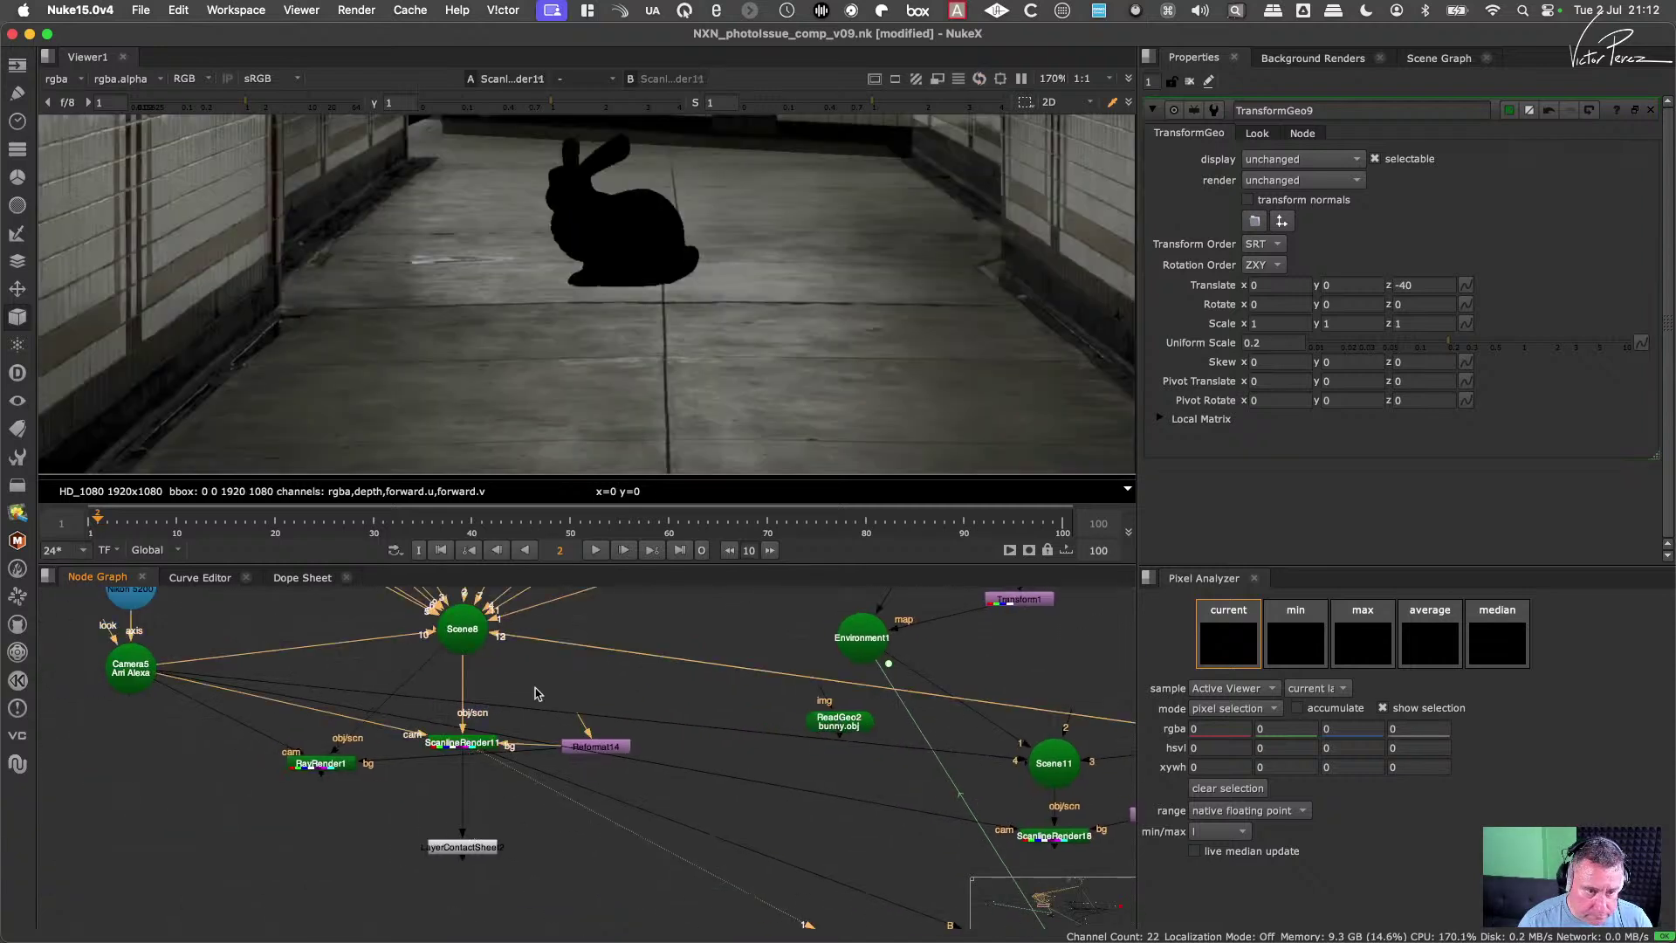
Step: Disconnect the bunny's TransformGeo9 from Scene8, keeping its connection to Scene11
middle_drag(706, 781, 684, 827)
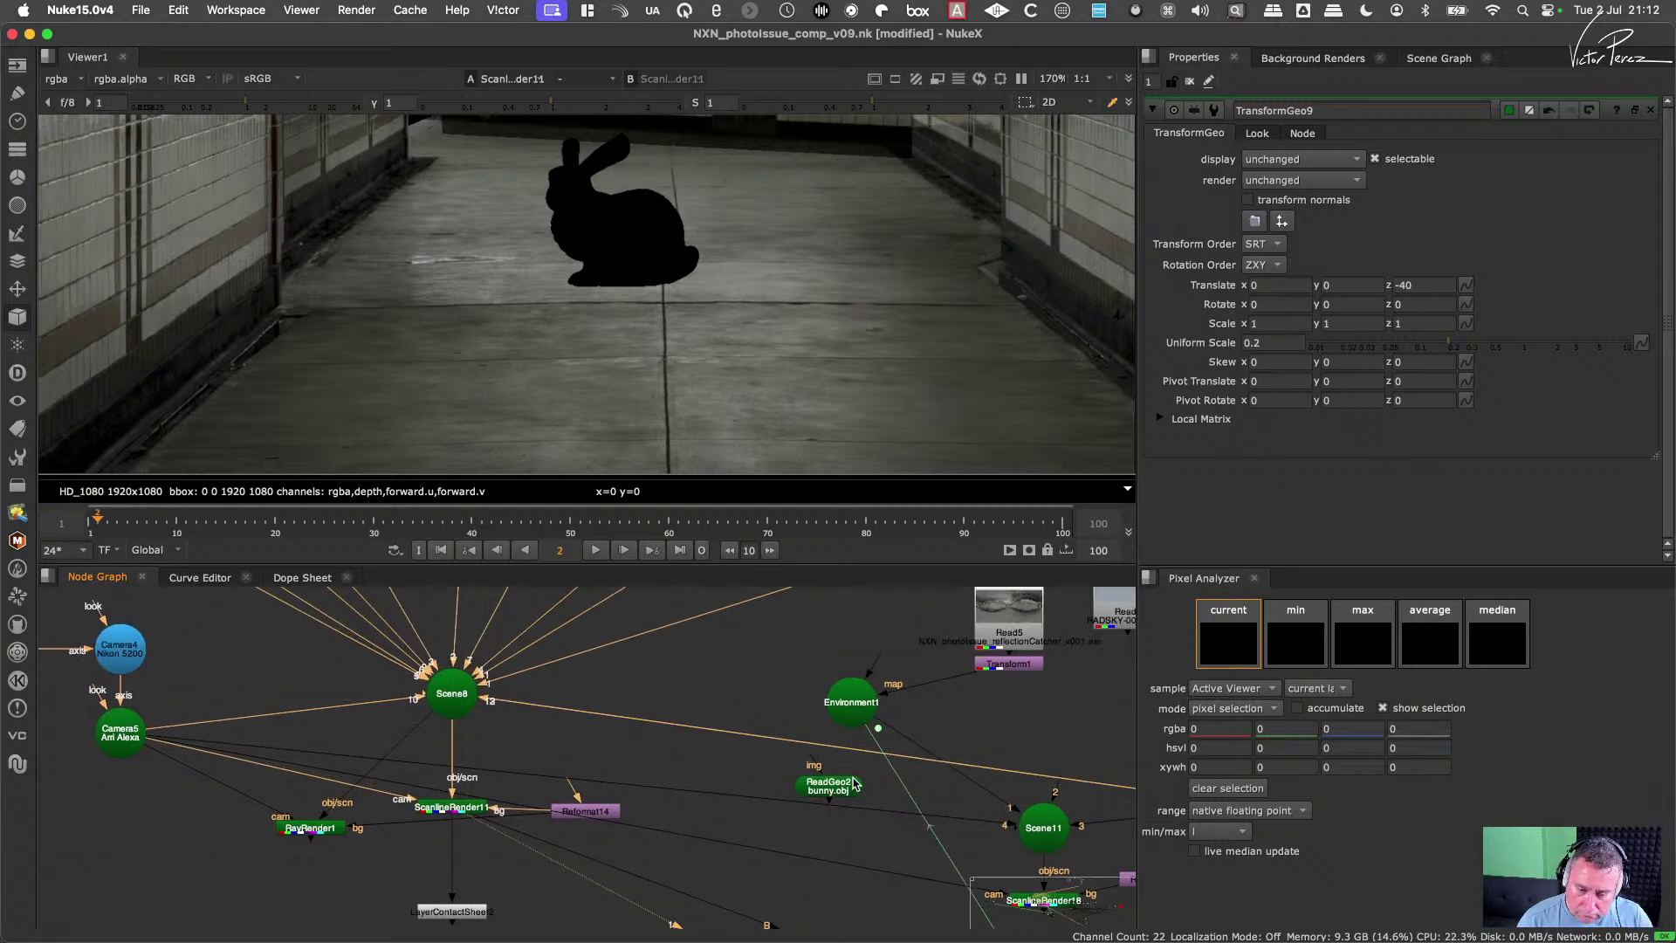
scroll(712, 818, down, 3)
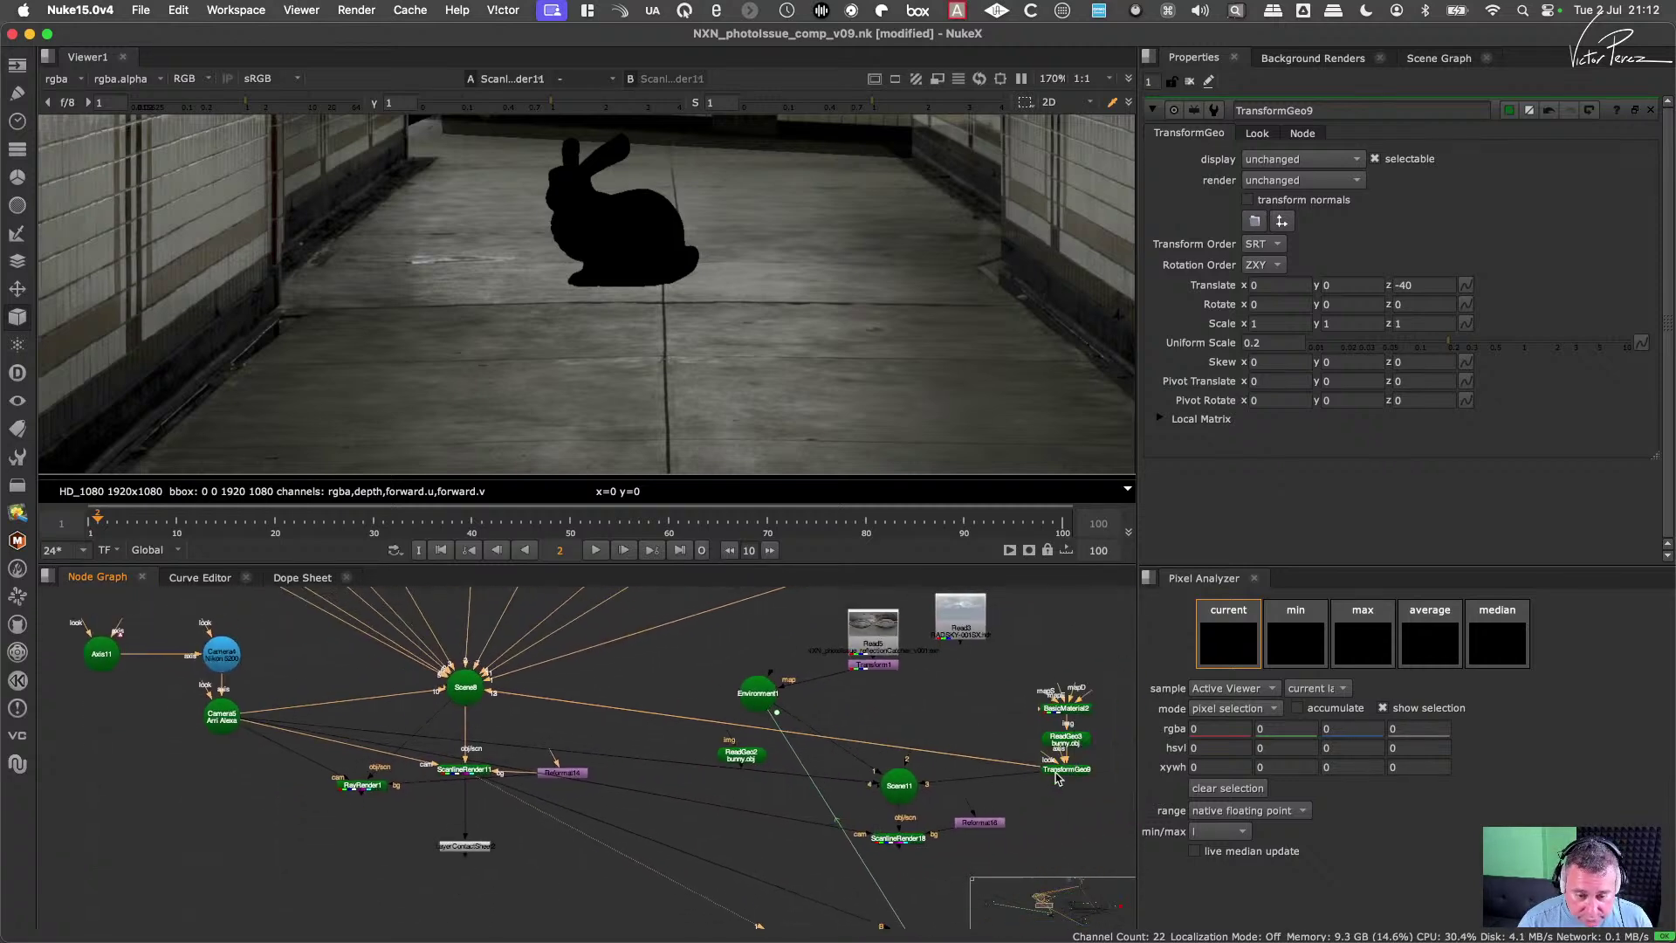
scroll(1056, 775, up, 2)
middle_drag(1047, 776, 953, 783)
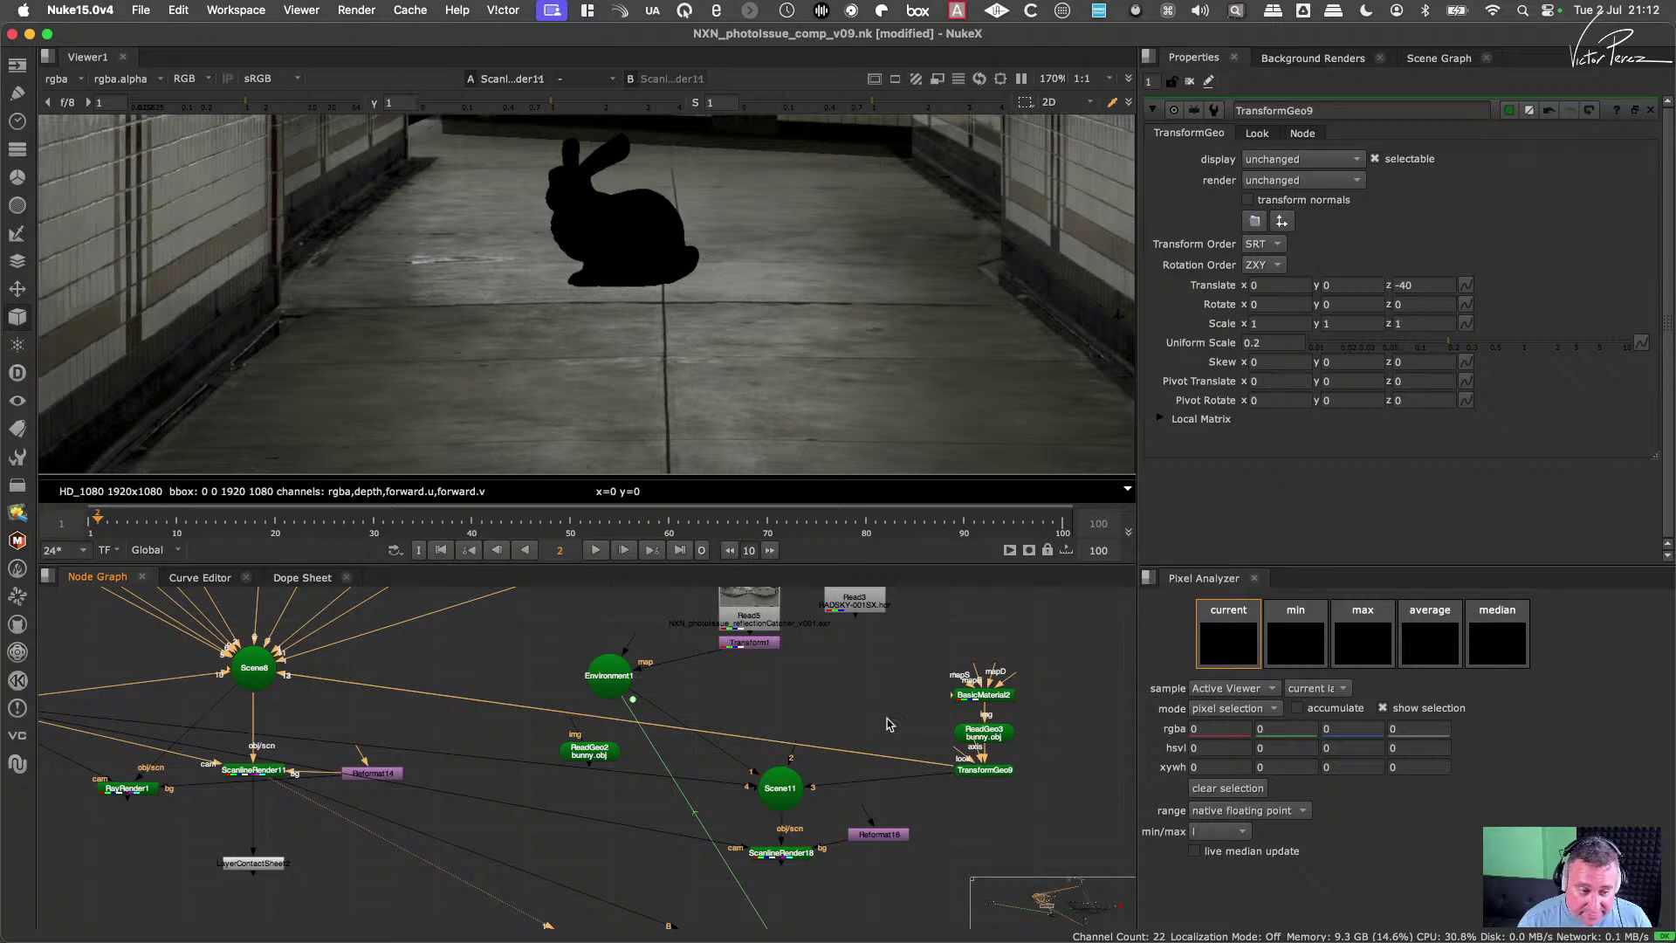
middle_drag(887, 723, 904, 739)
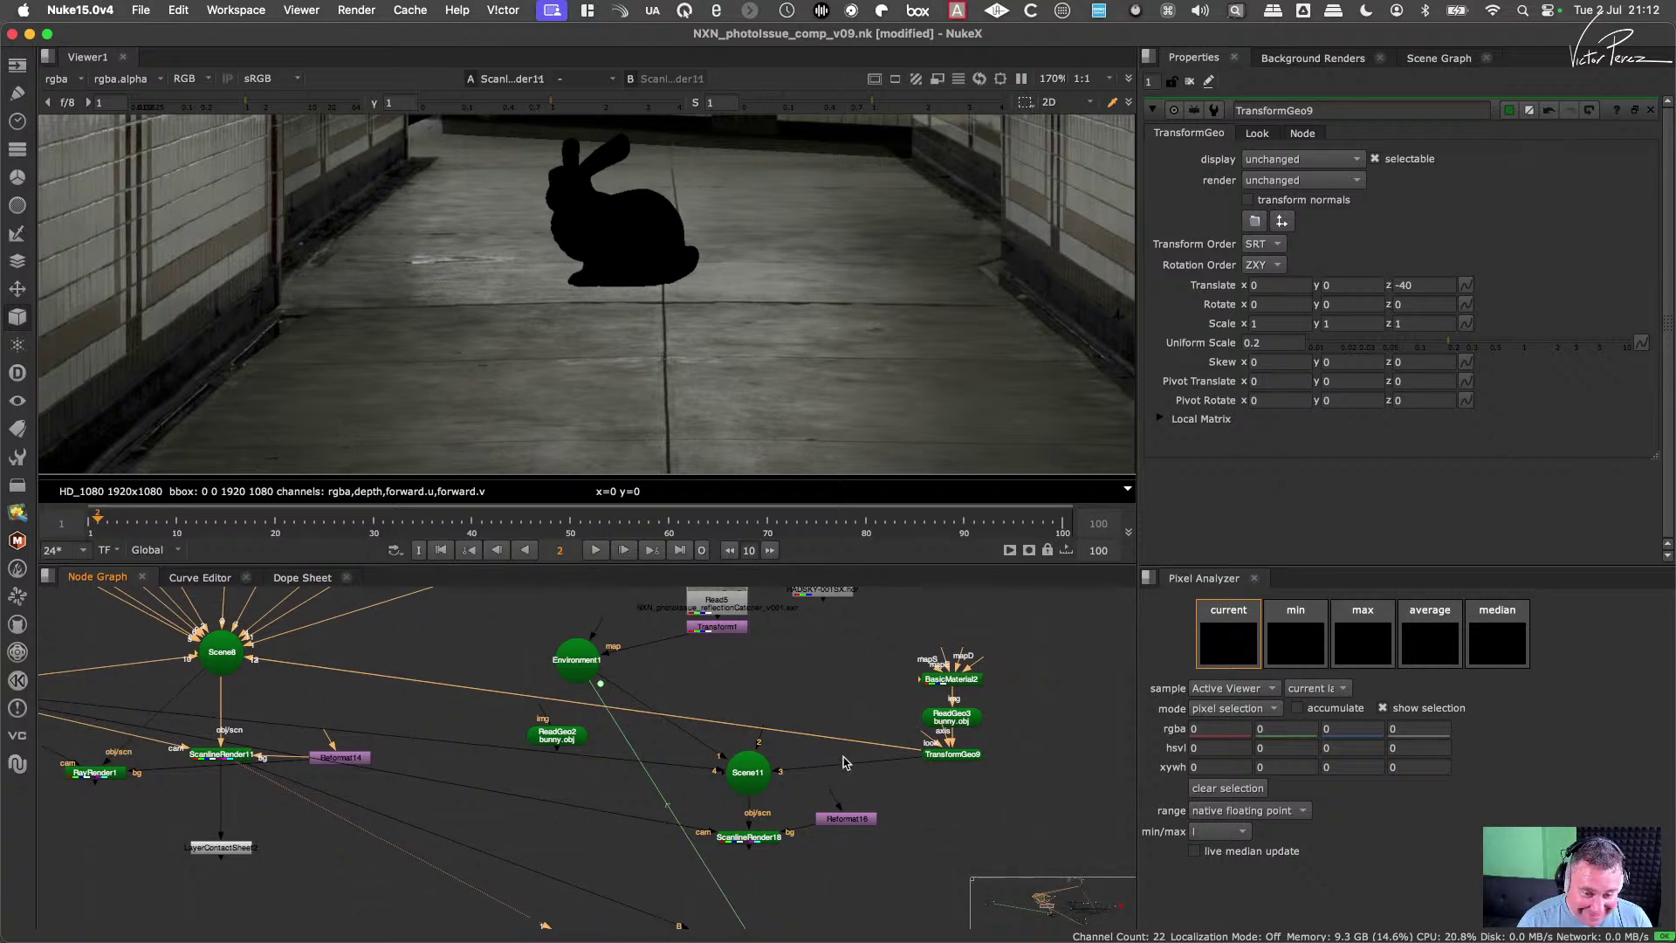
drag(903, 752, 449, 662)
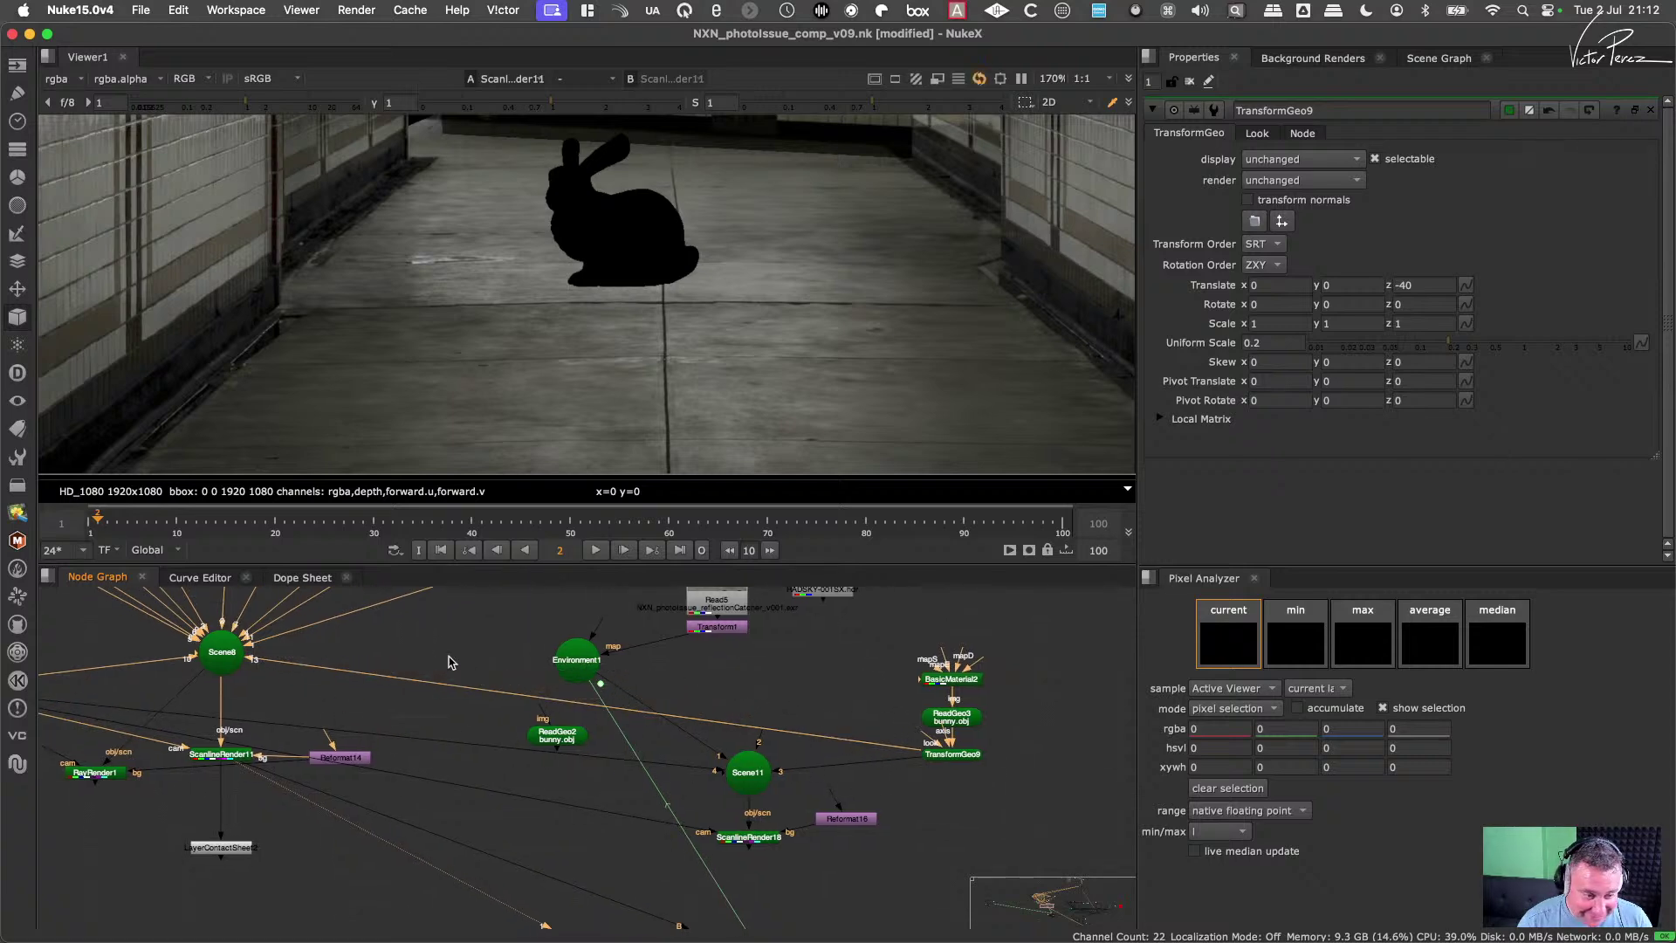
drag(886, 754, 752, 661)
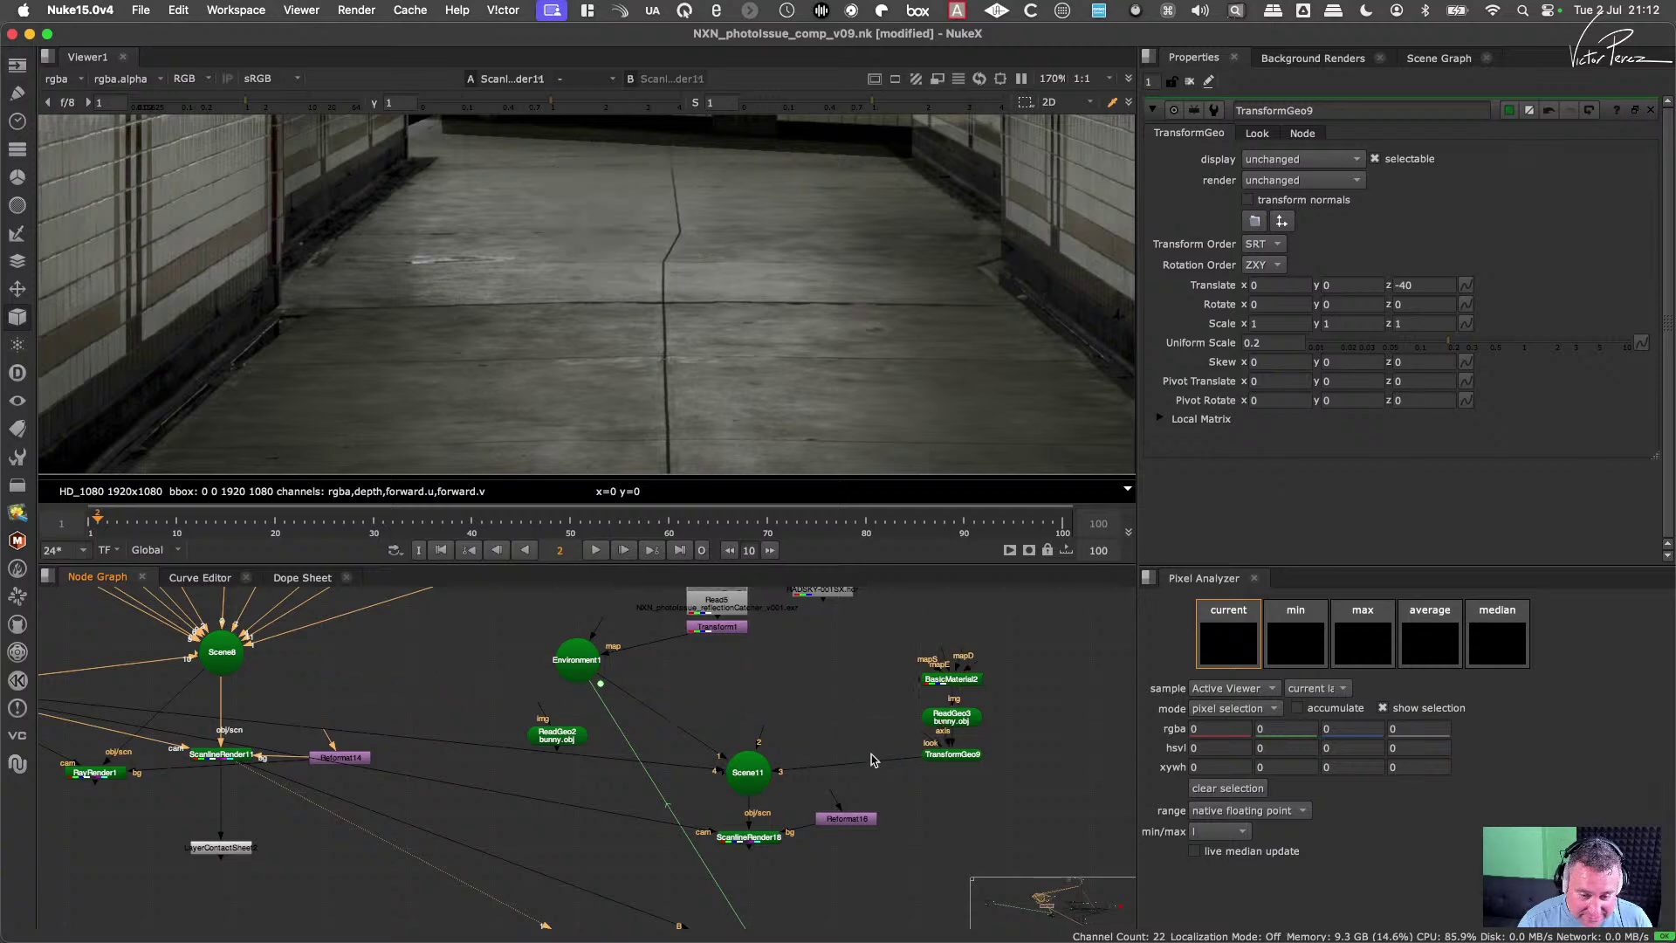
Step: View the ScanlineRender18 output to check the reflective bunny on its own
middle_drag(871, 756, 861, 724)
click(740, 803)
key(1)
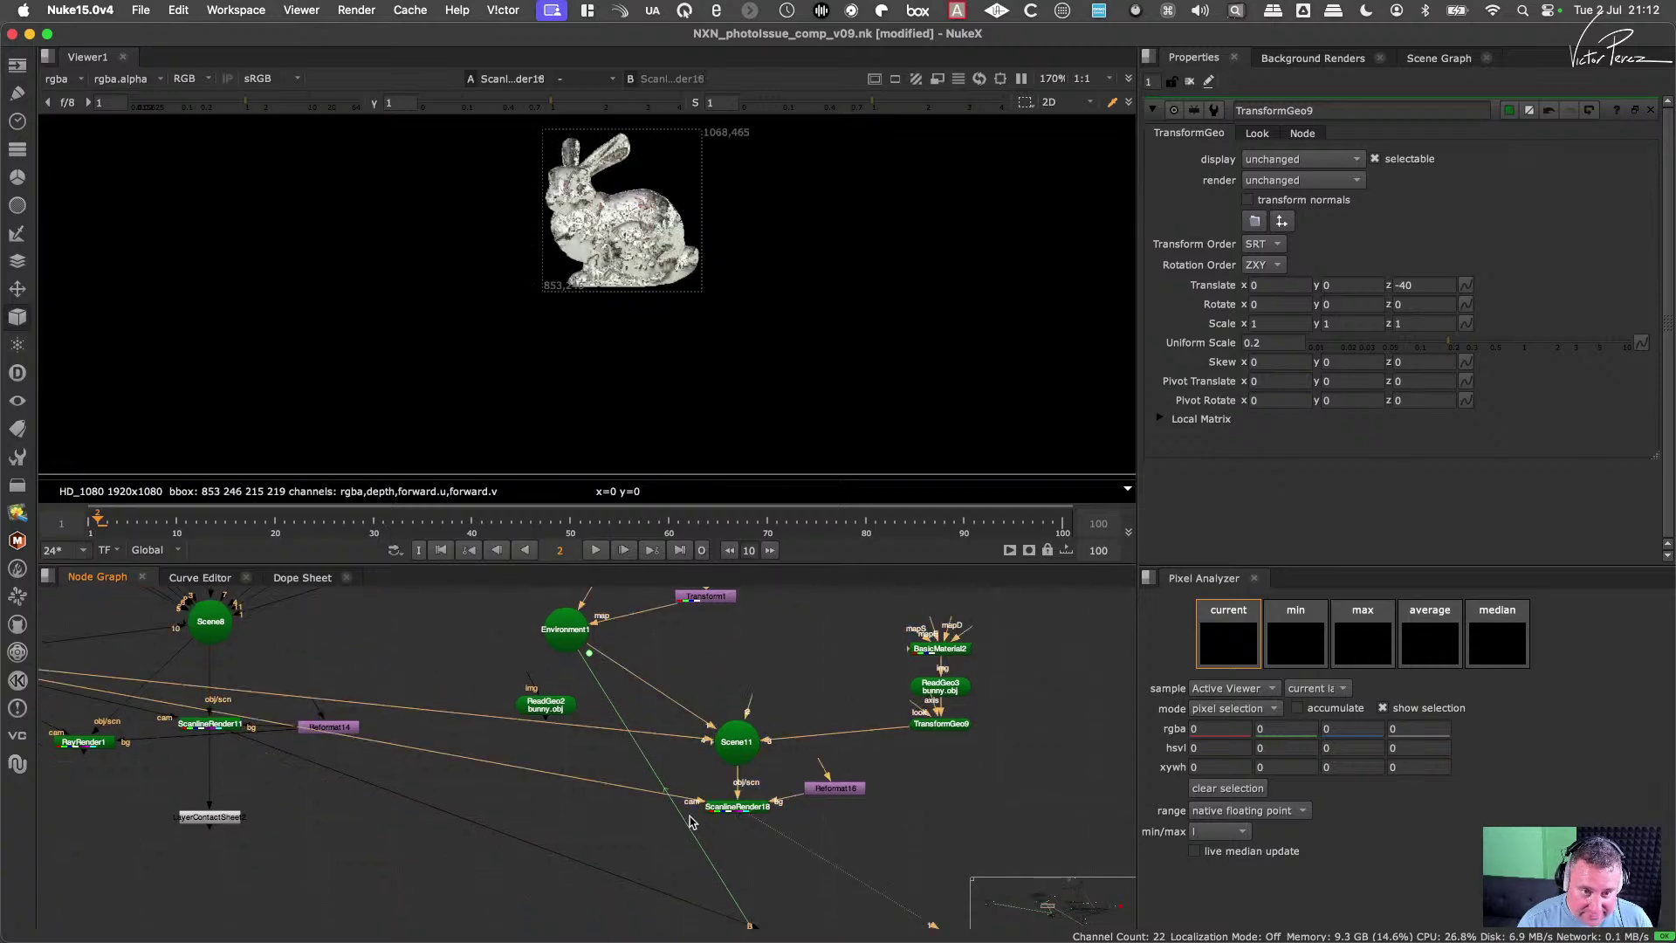
Step: Move the LayerContactSheet aside, then merge ScanlineRender18 over ScanlineRender11 with a new Merge node and view the composite
scroll(608, 839, down, 1)
middle_drag(548, 841, 715, 819)
drag(480, 780, 321, 842)
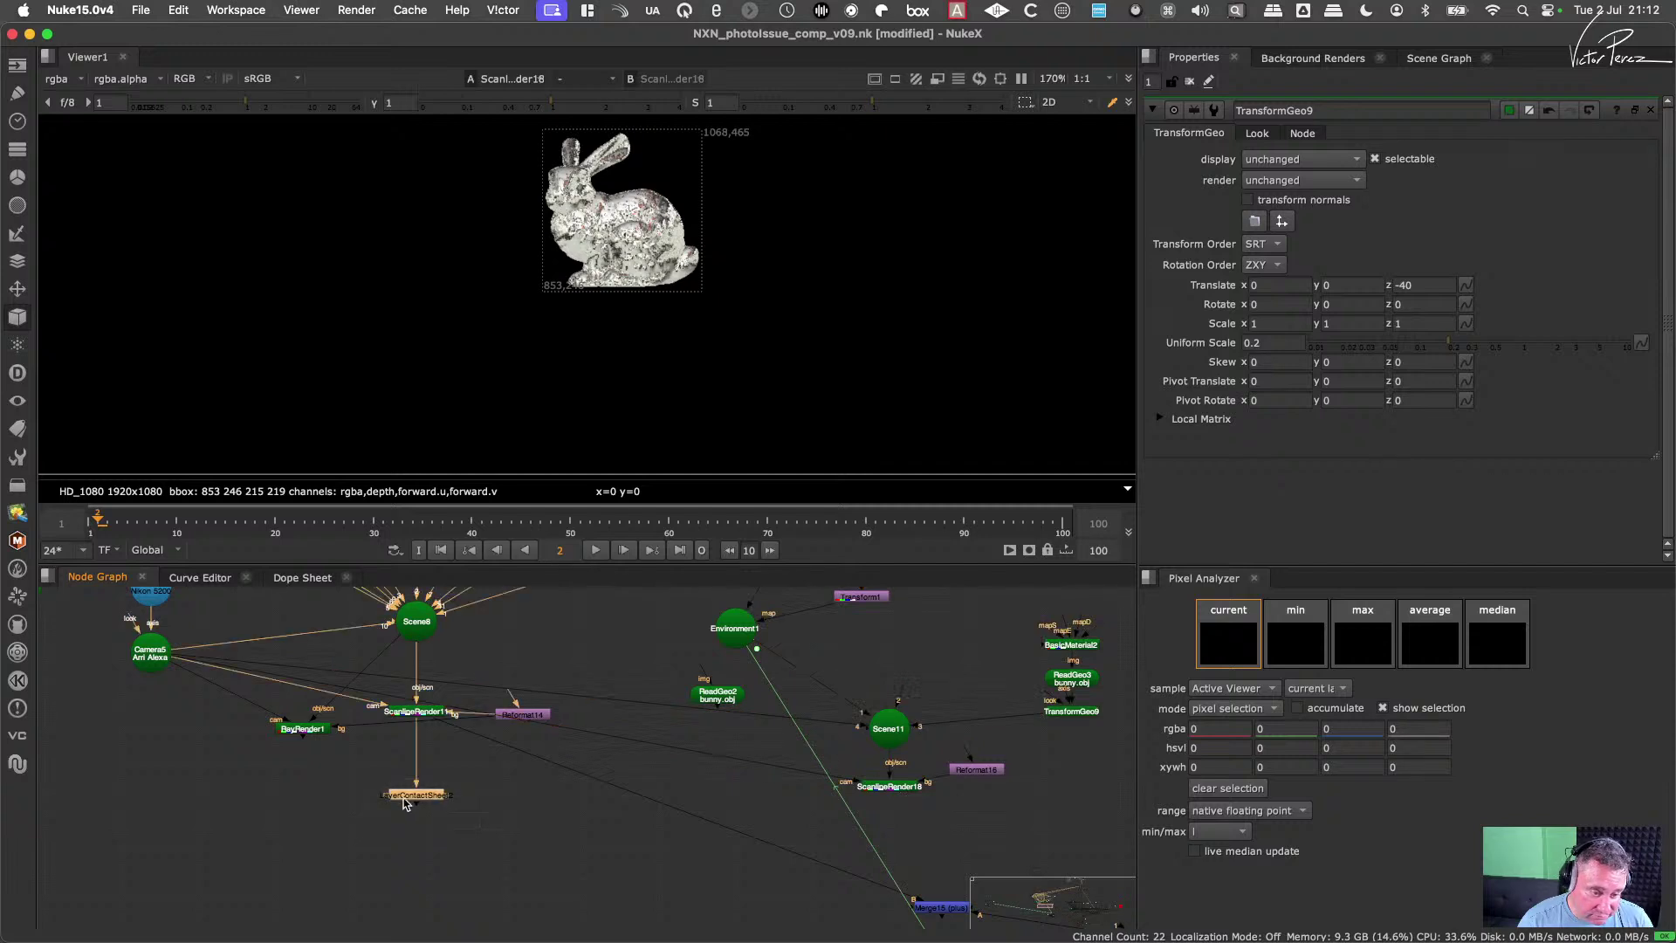
drag(413, 796, 332, 855)
click(569, 879)
key(m)
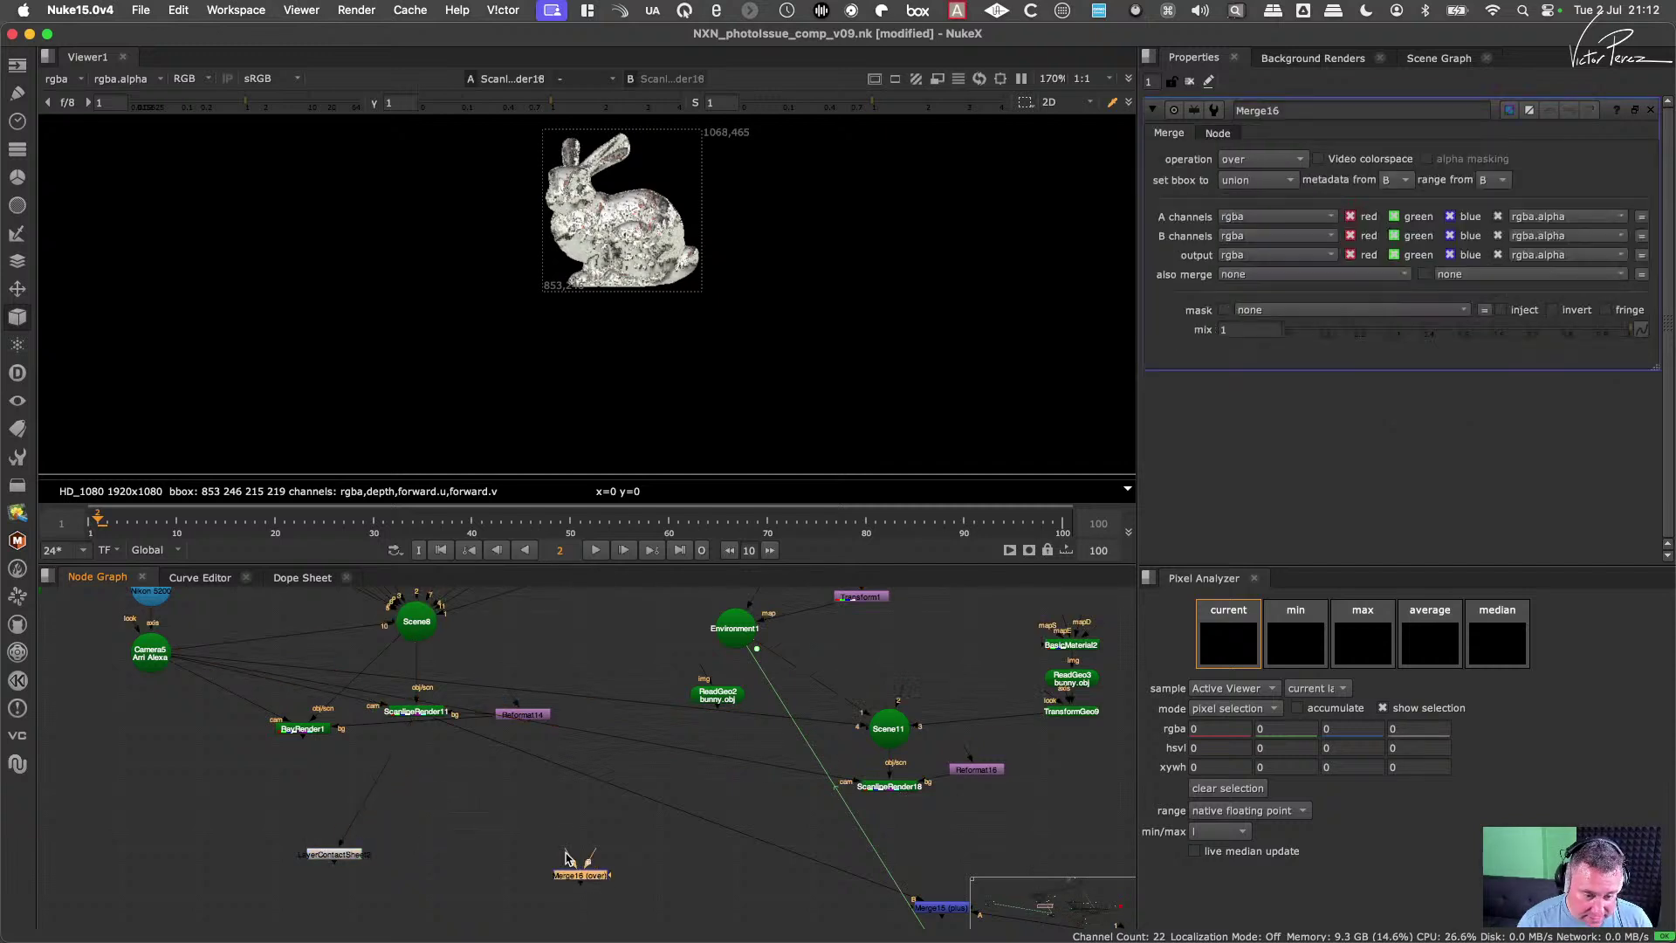
drag(567, 860, 889, 786)
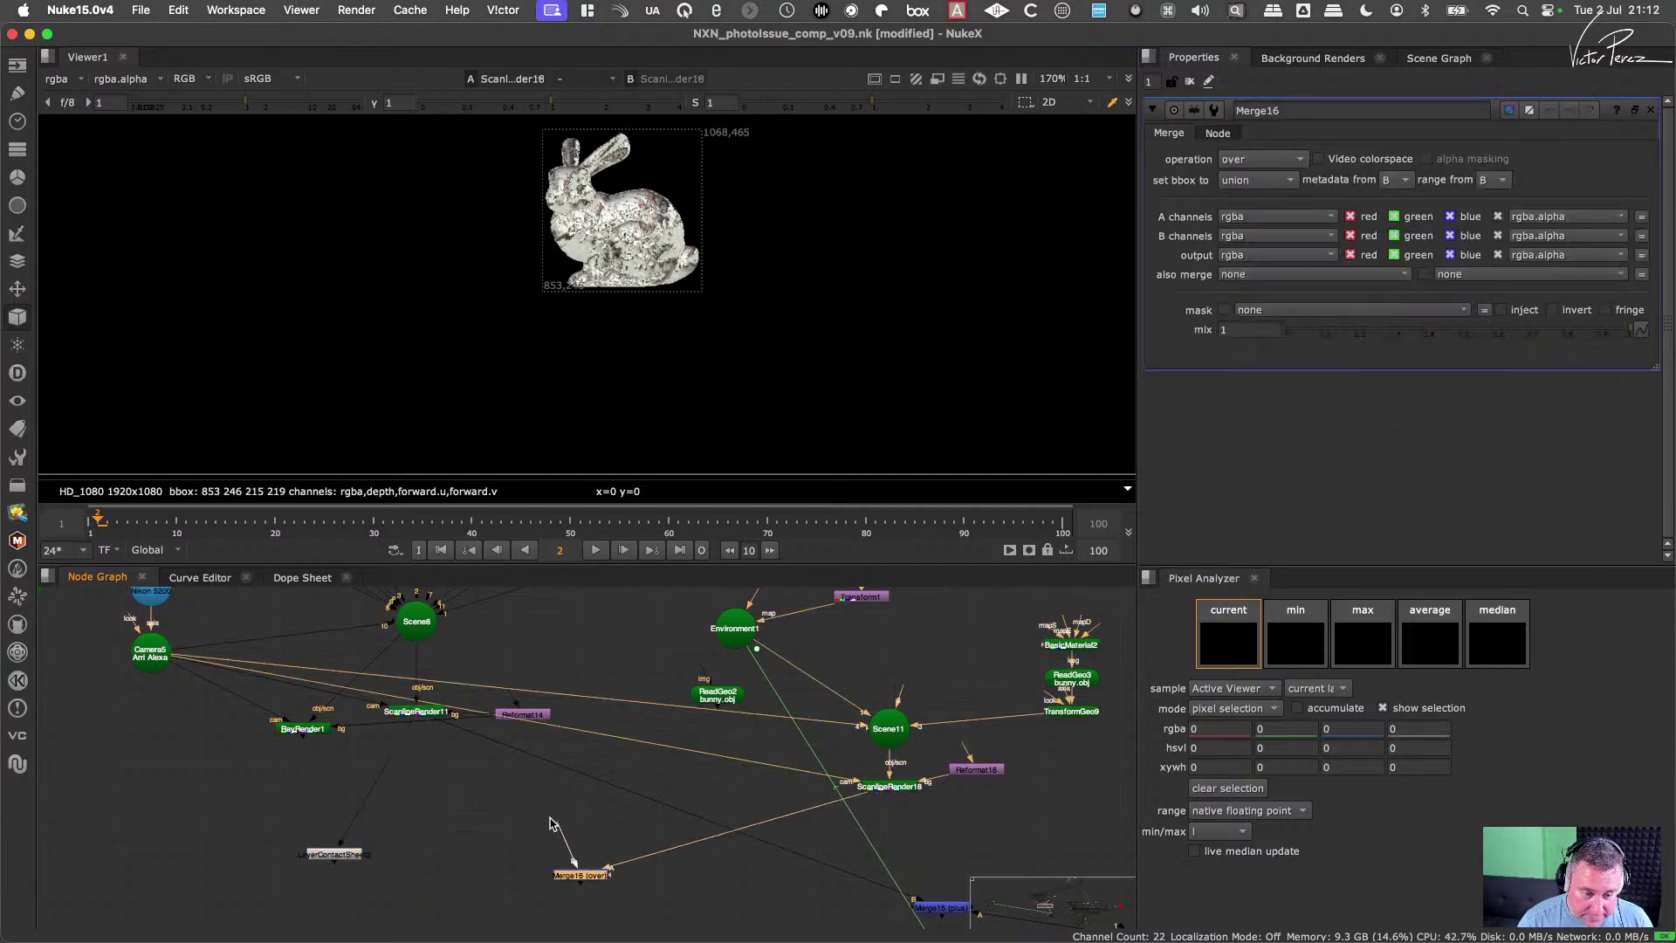
drag(552, 823, 418, 711)
drag(580, 874, 626, 868)
key(1)
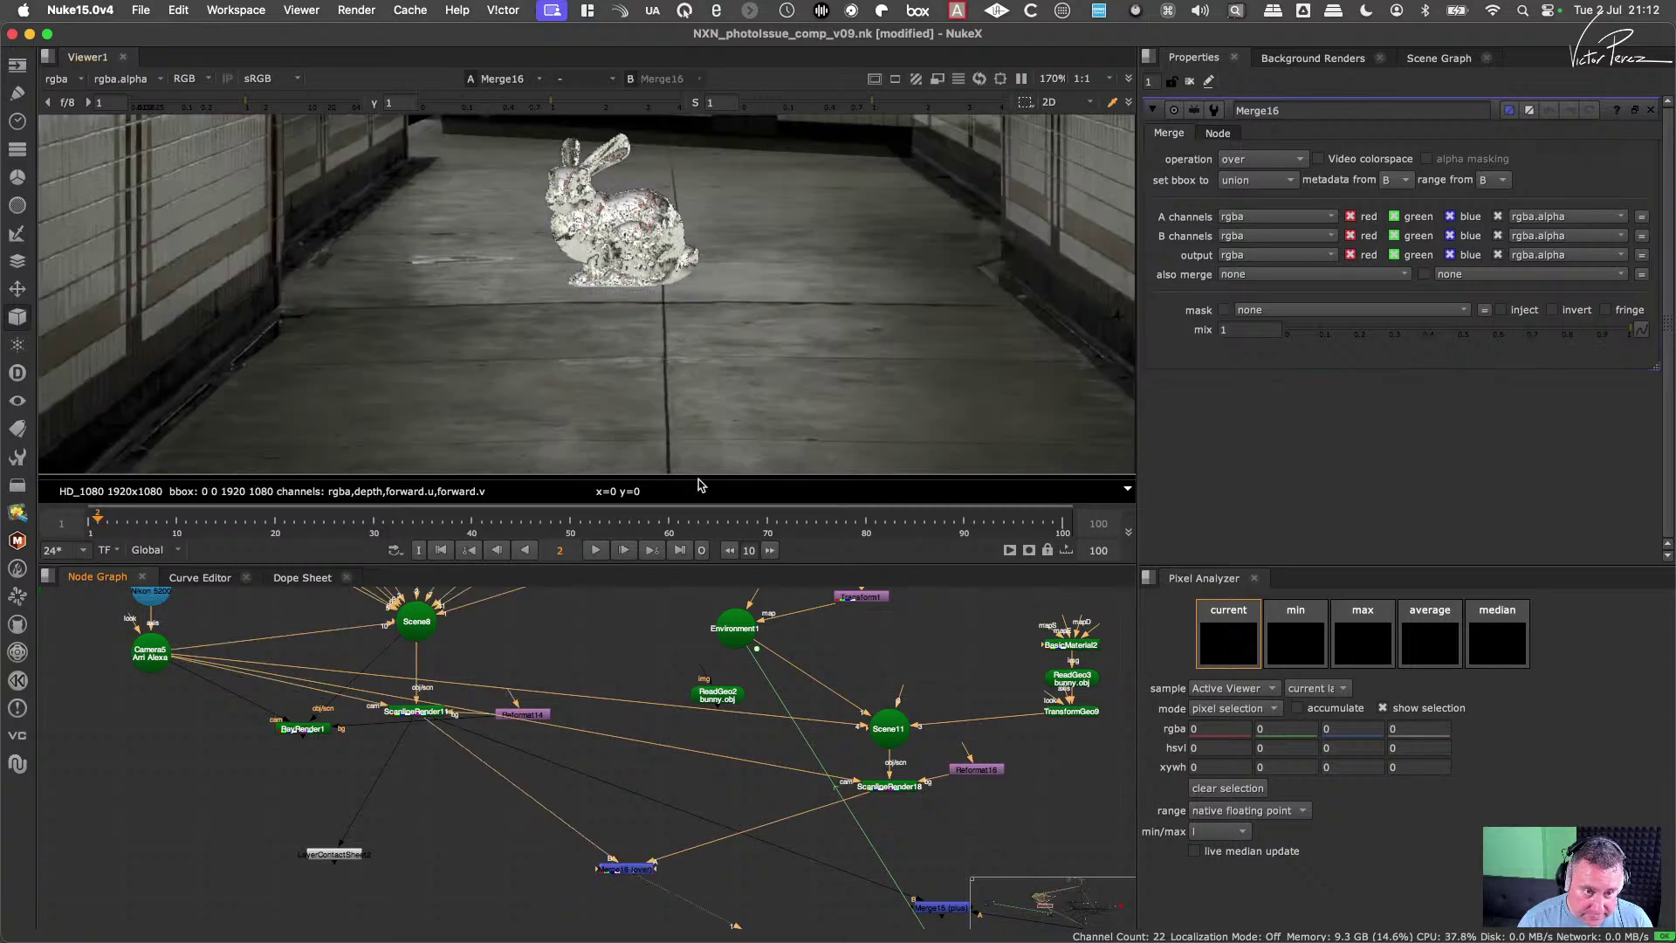
Step: Examine the reflective bunny against the corridor in the merged composite, both close up and in the full frame
scroll(768, 297, up, 4)
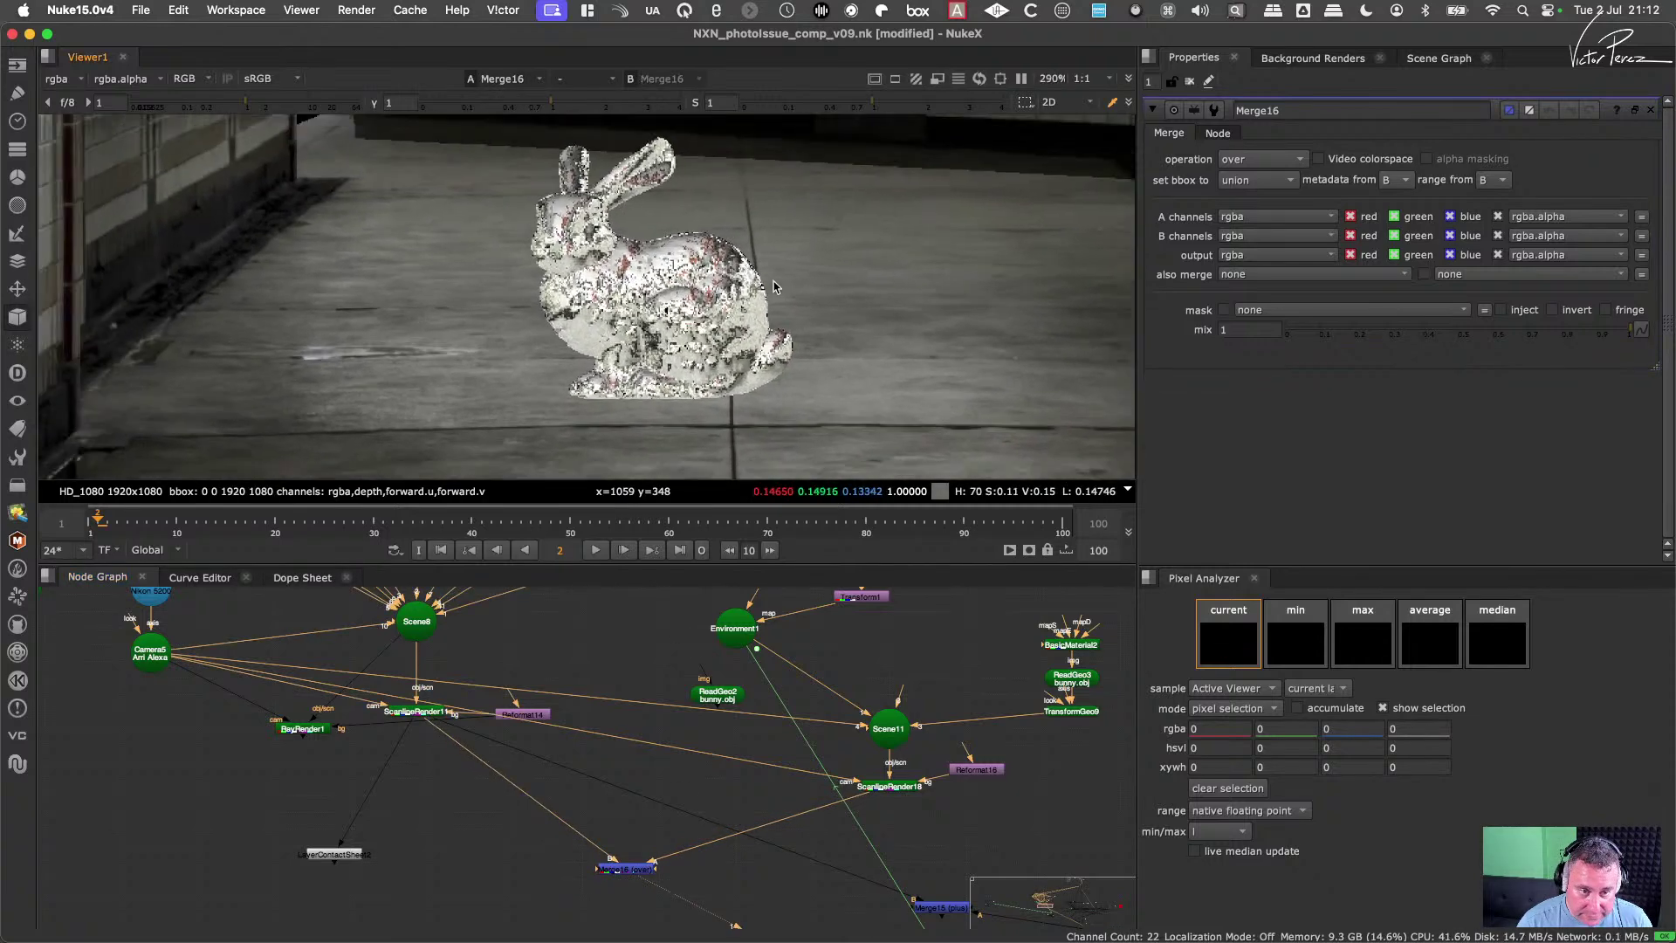
scroll(773, 288, down, 6)
scroll(785, 367, up, 3)
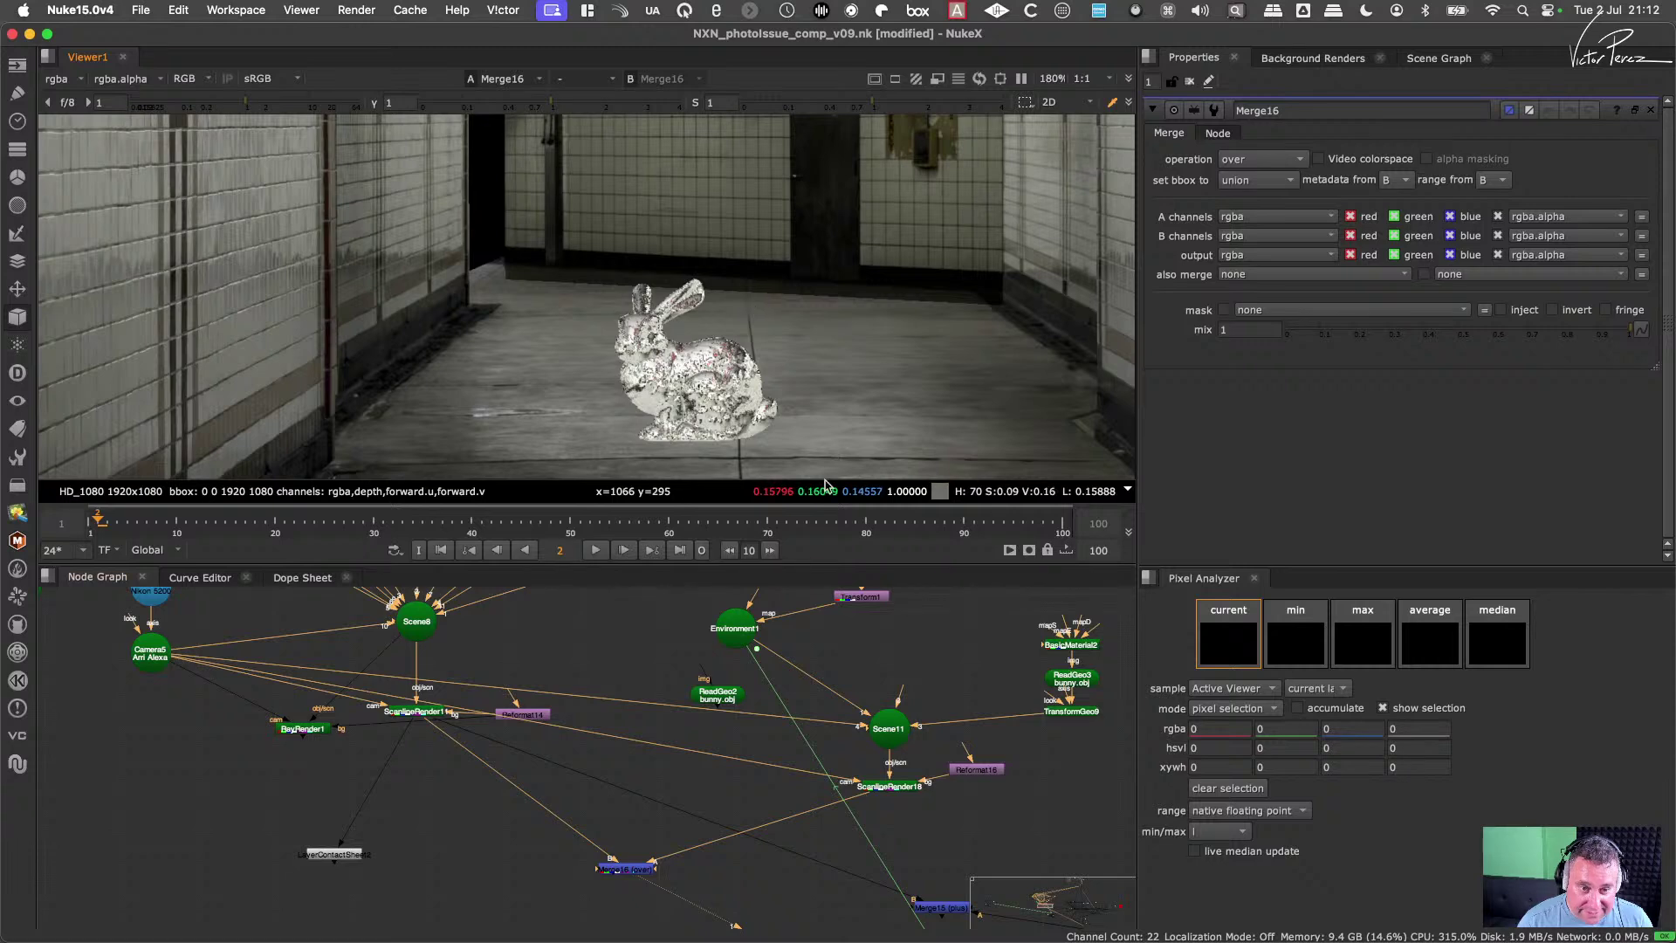
scroll(786, 349, up, 4)
scroll(785, 349, down, 5)
scroll(791, 346, up, 5)
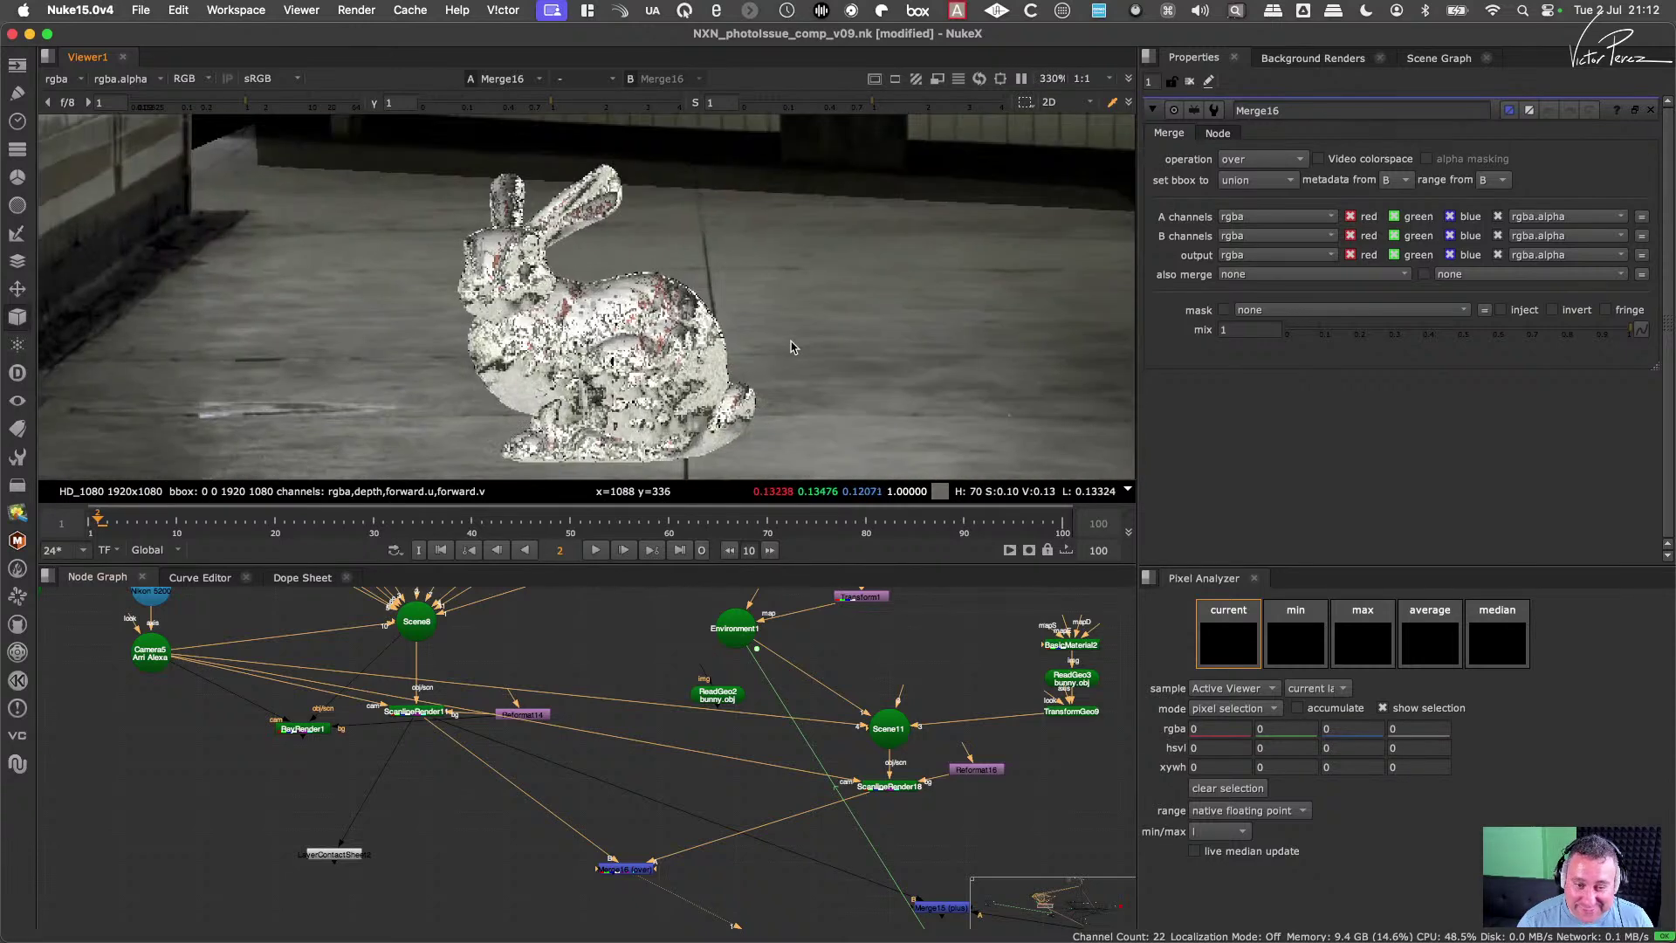
scroll(772, 397, down, 4)
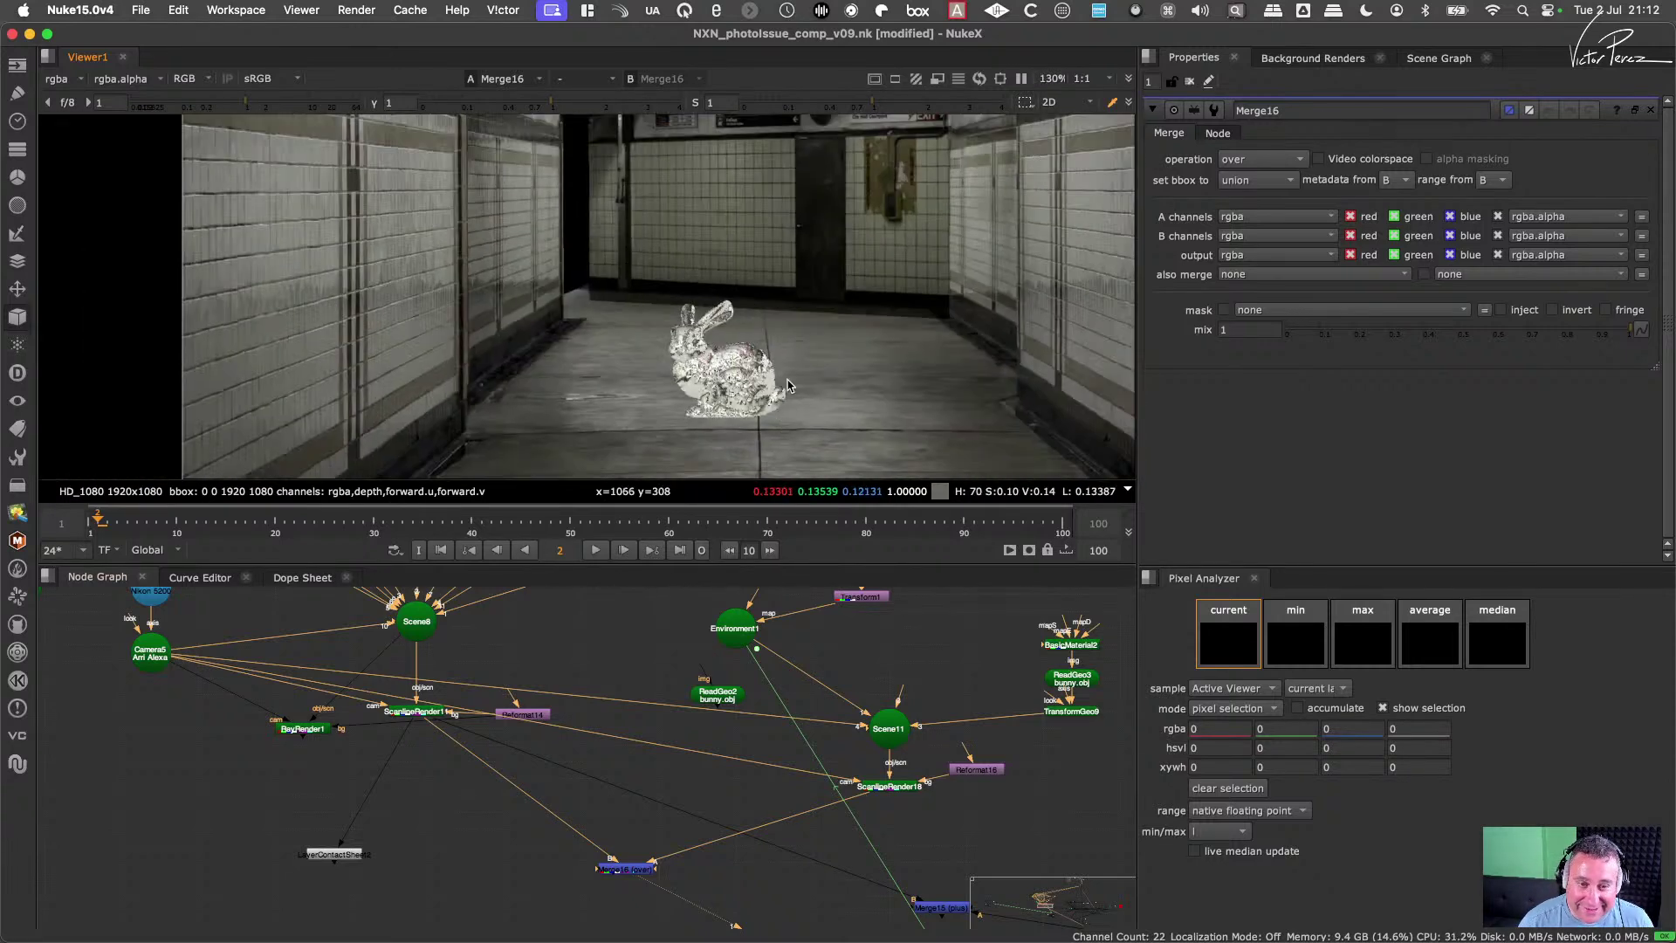
middle_drag(1015, 731, 972, 746)
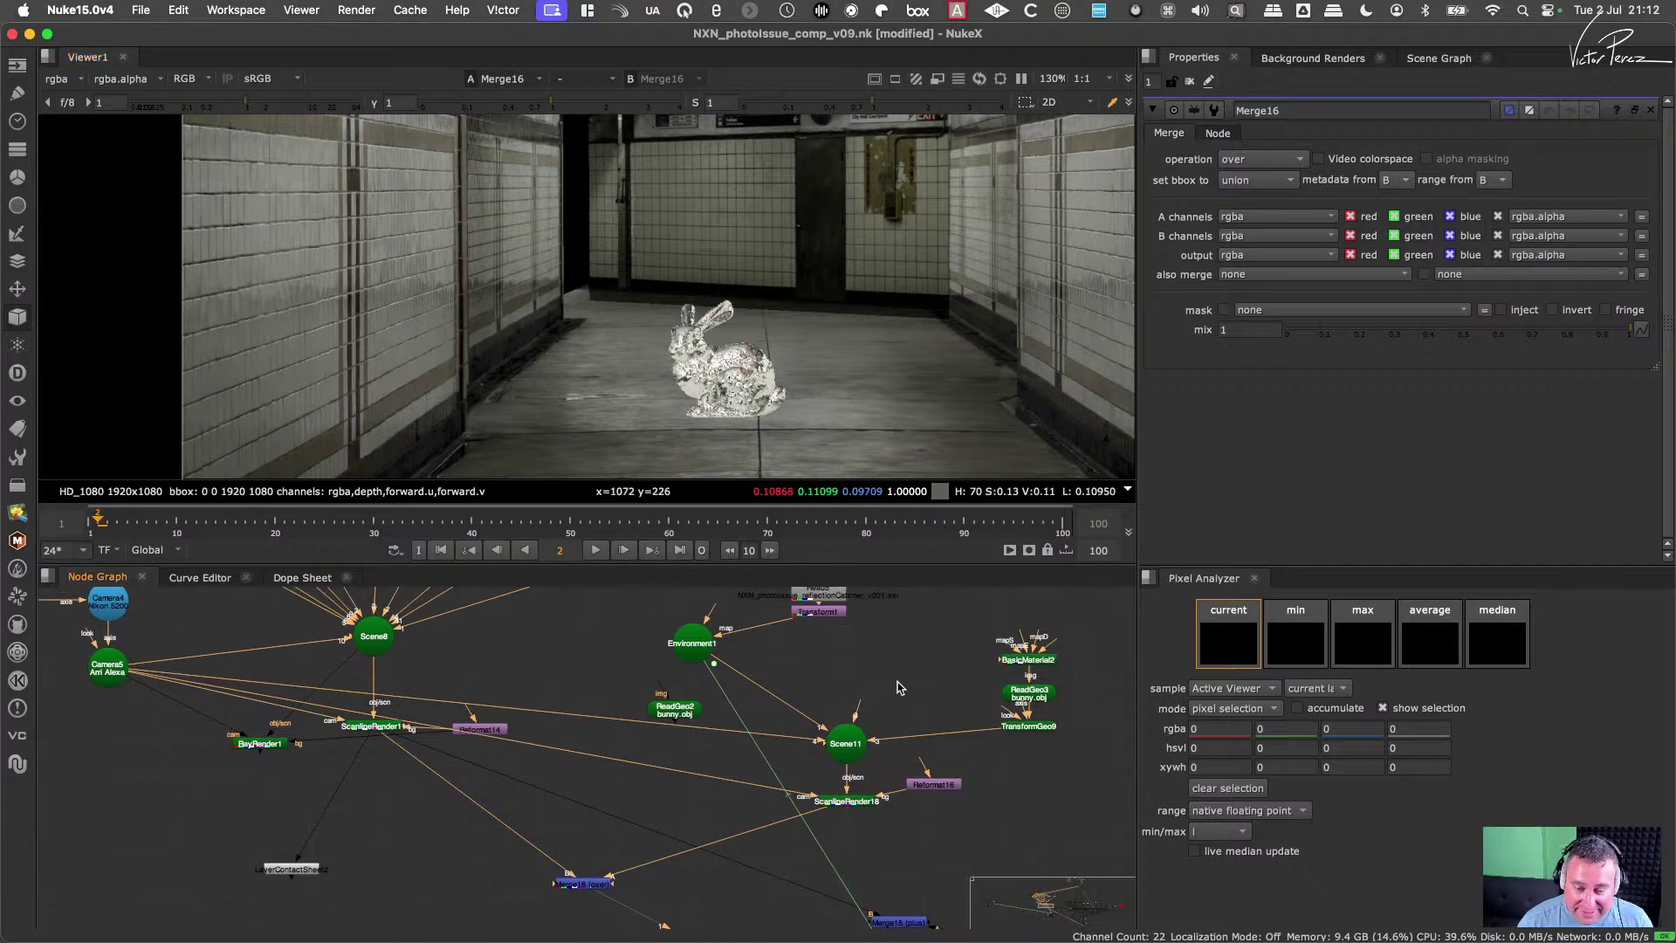
scroll(770, 365, up, 4)
scroll(770, 366, down, 2)
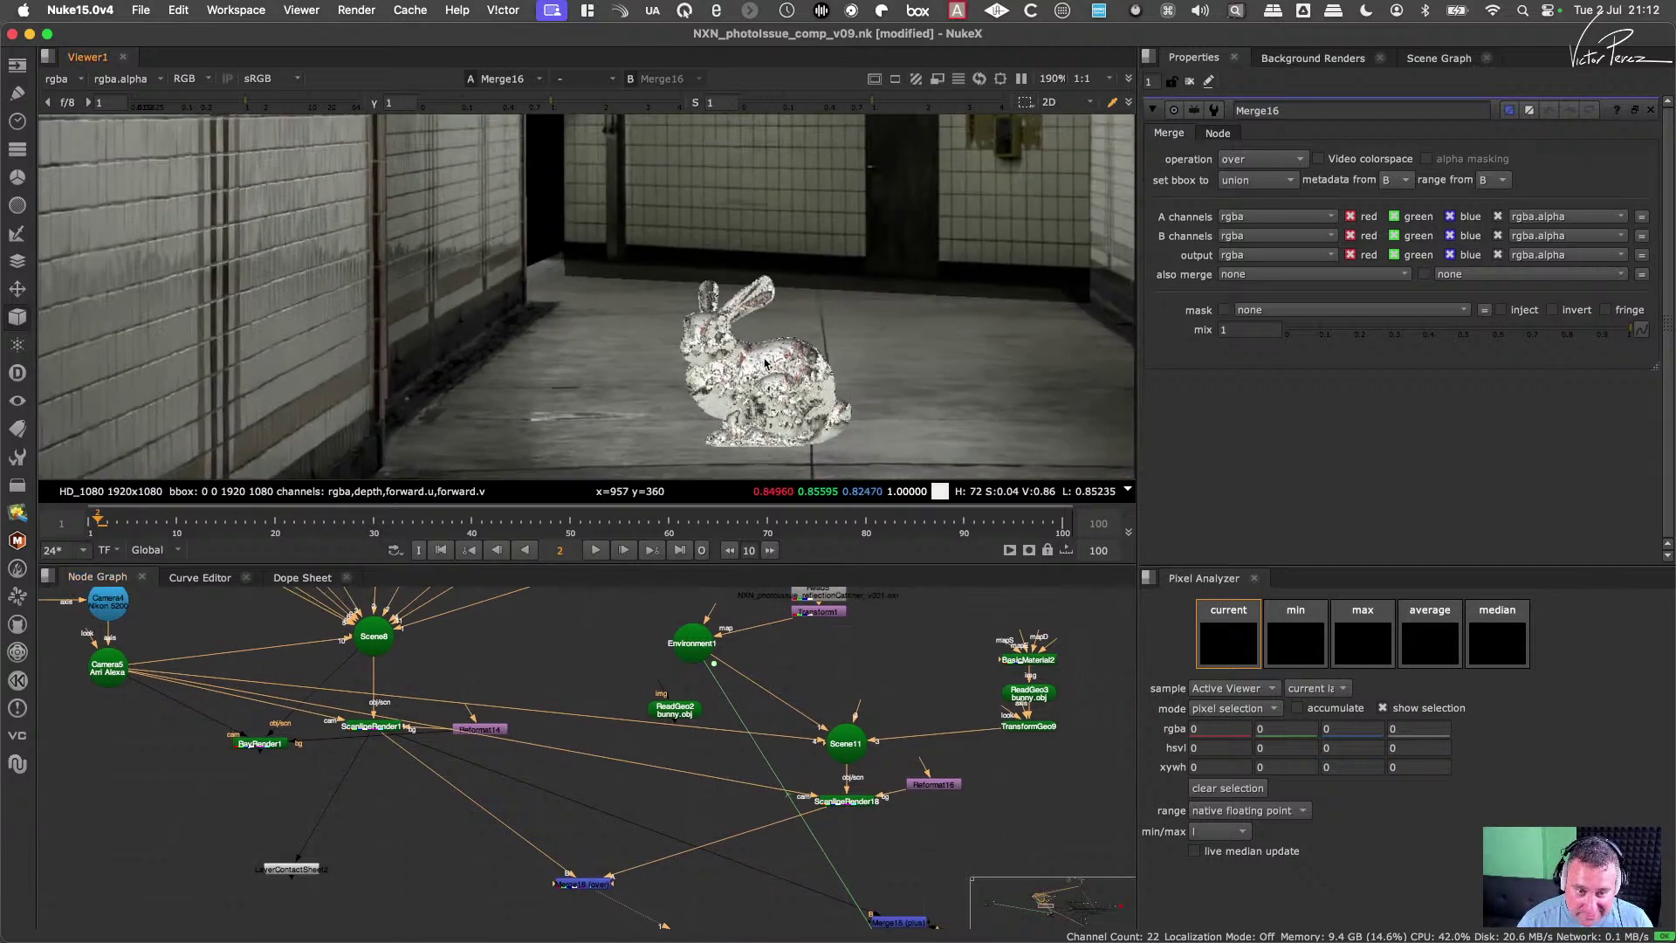
scroll(770, 366, up, 3)
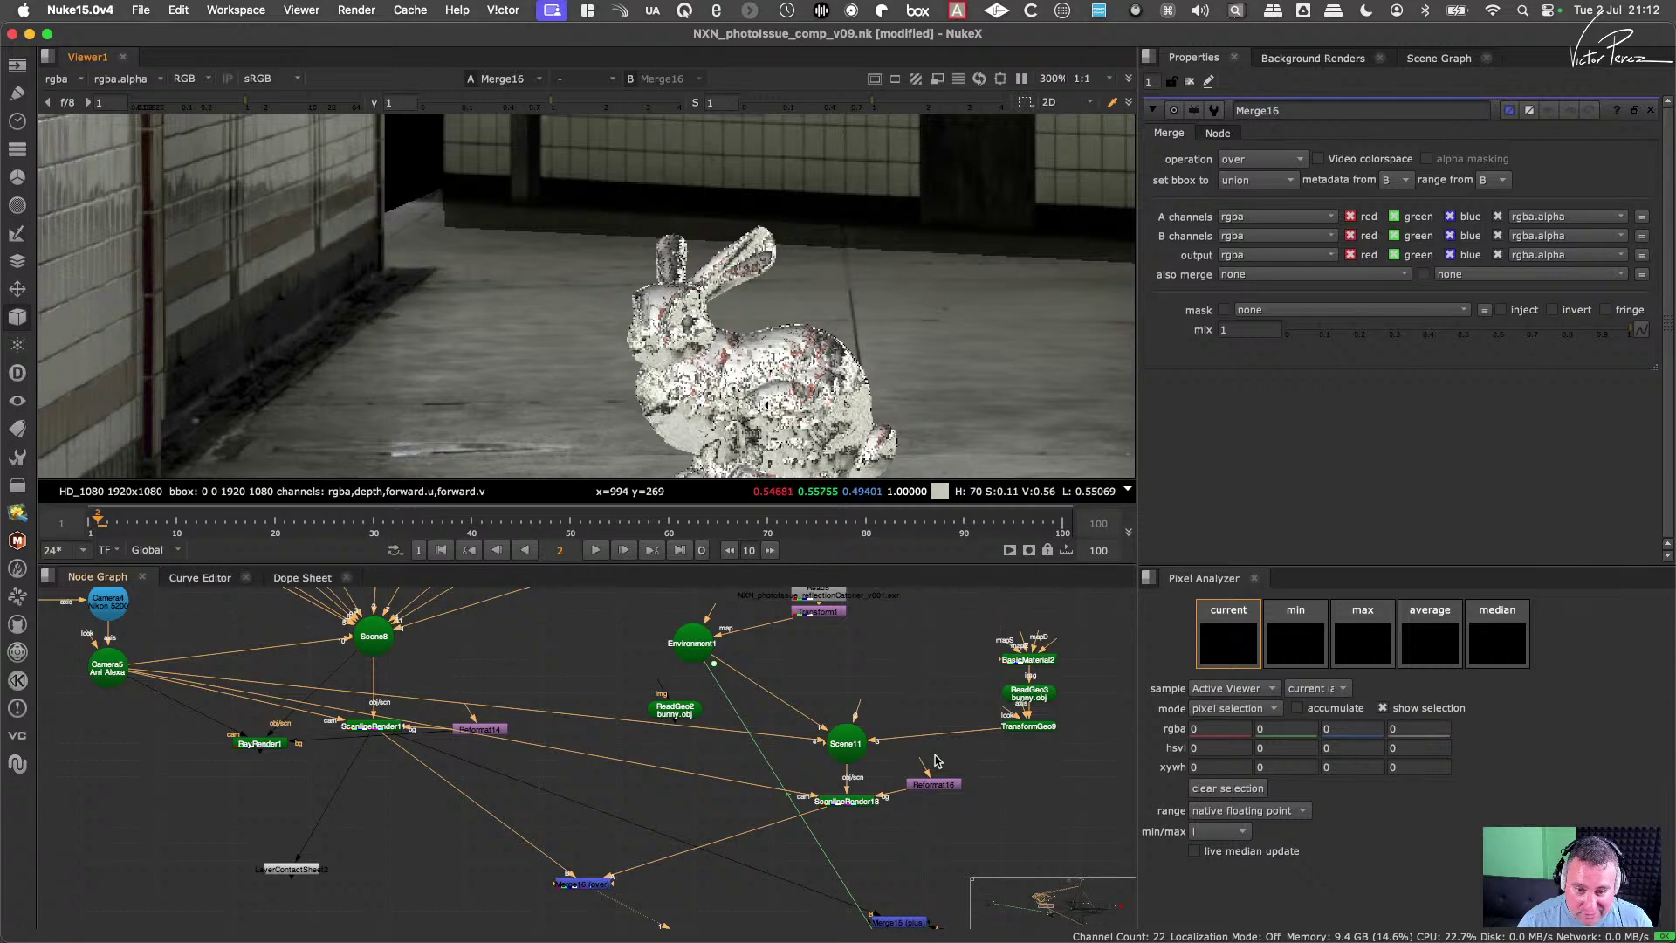
Step: Set the ScanlineRender18 antialiasing to high and check the bunny's edges and reflections in the composite
scroll(877, 804, up, 1)
double_click(878, 805)
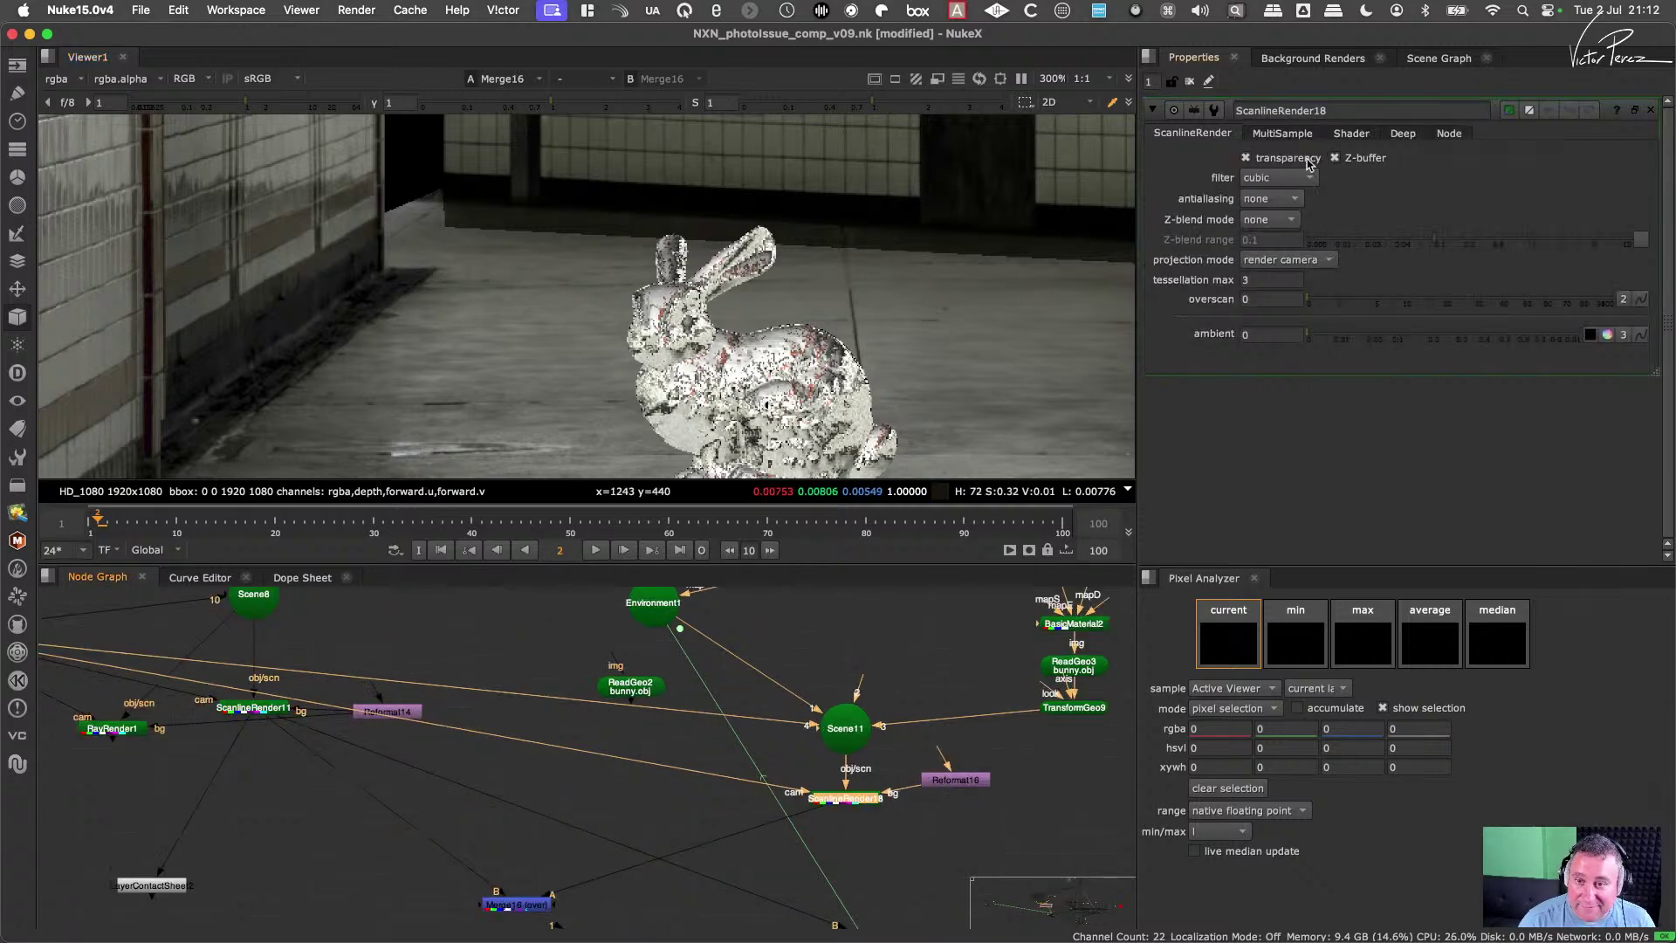
click(1264, 206)
click(1287, 259)
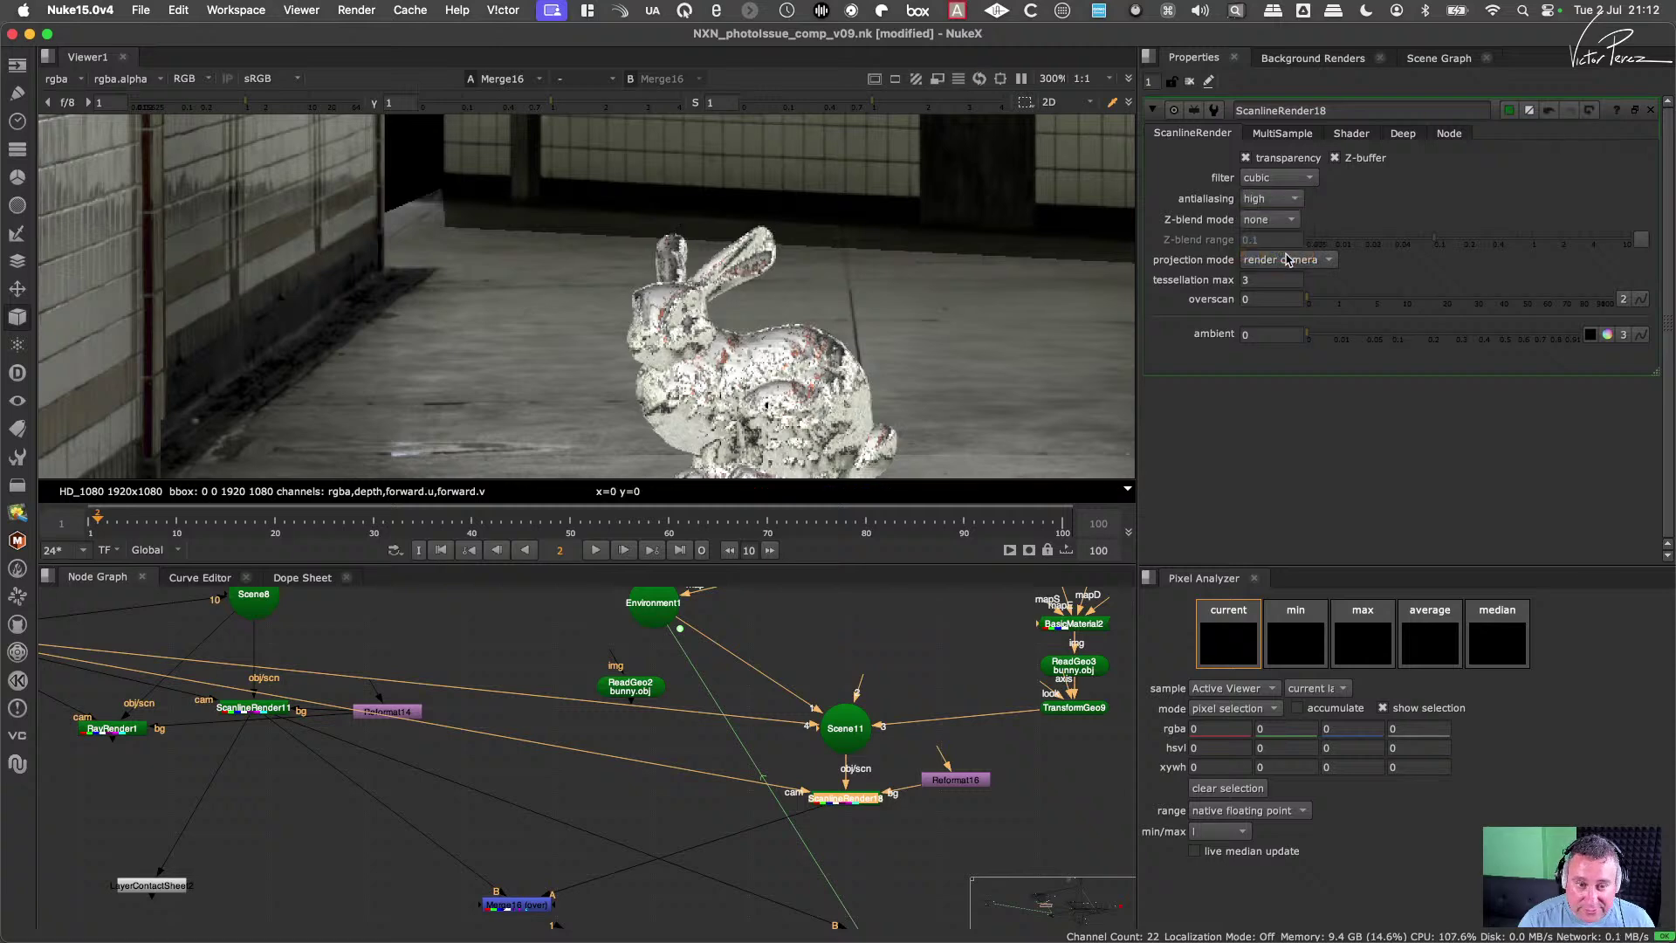
scroll(868, 285, down, 5)
scroll(869, 286, up, 5)
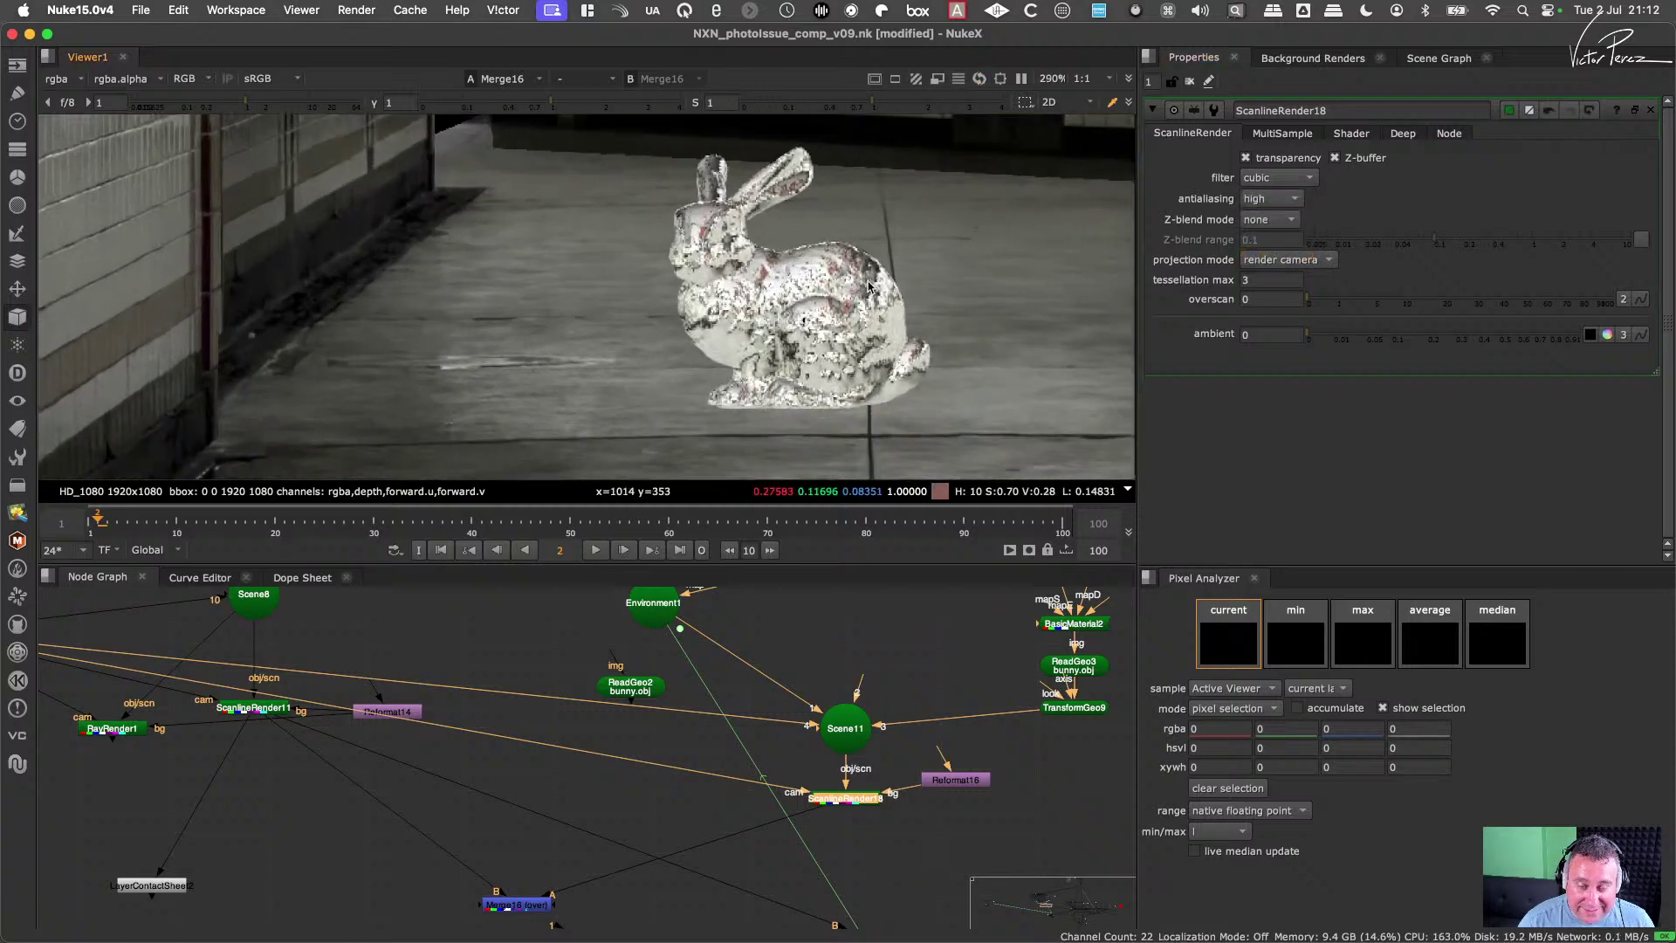
scroll(868, 285, down, 5)
Step: Disable the Transform between Read5 and Environment1, and place Environment1 directly below it with its properties open
middle_drag(953, 732, 921, 859)
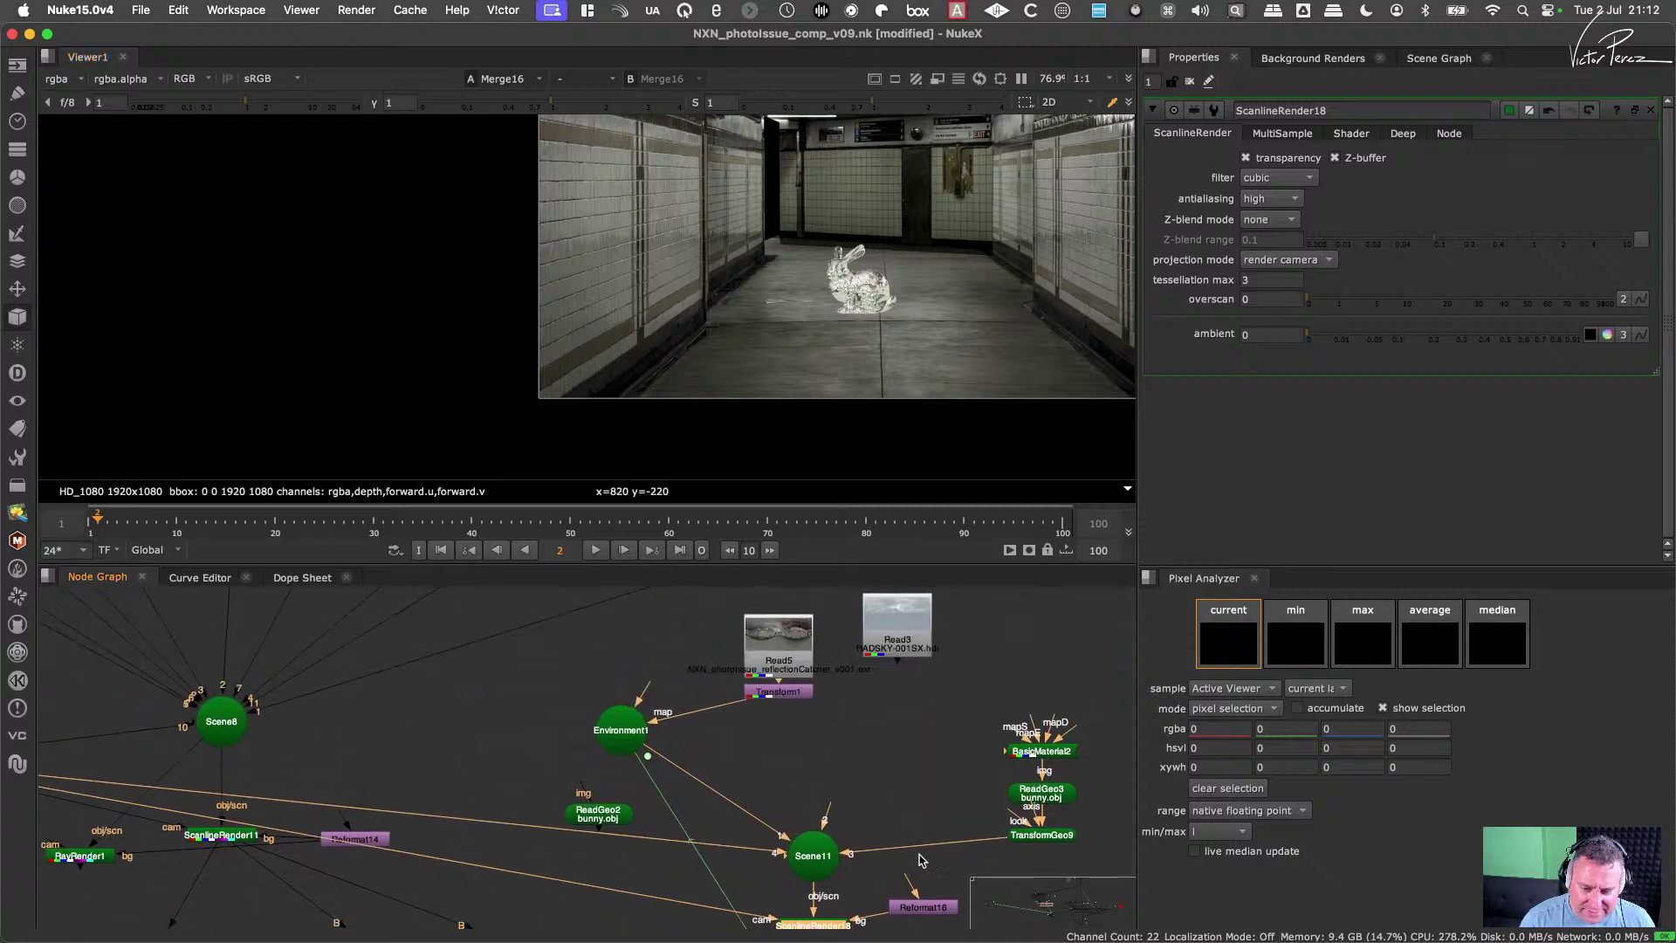
click(779, 694)
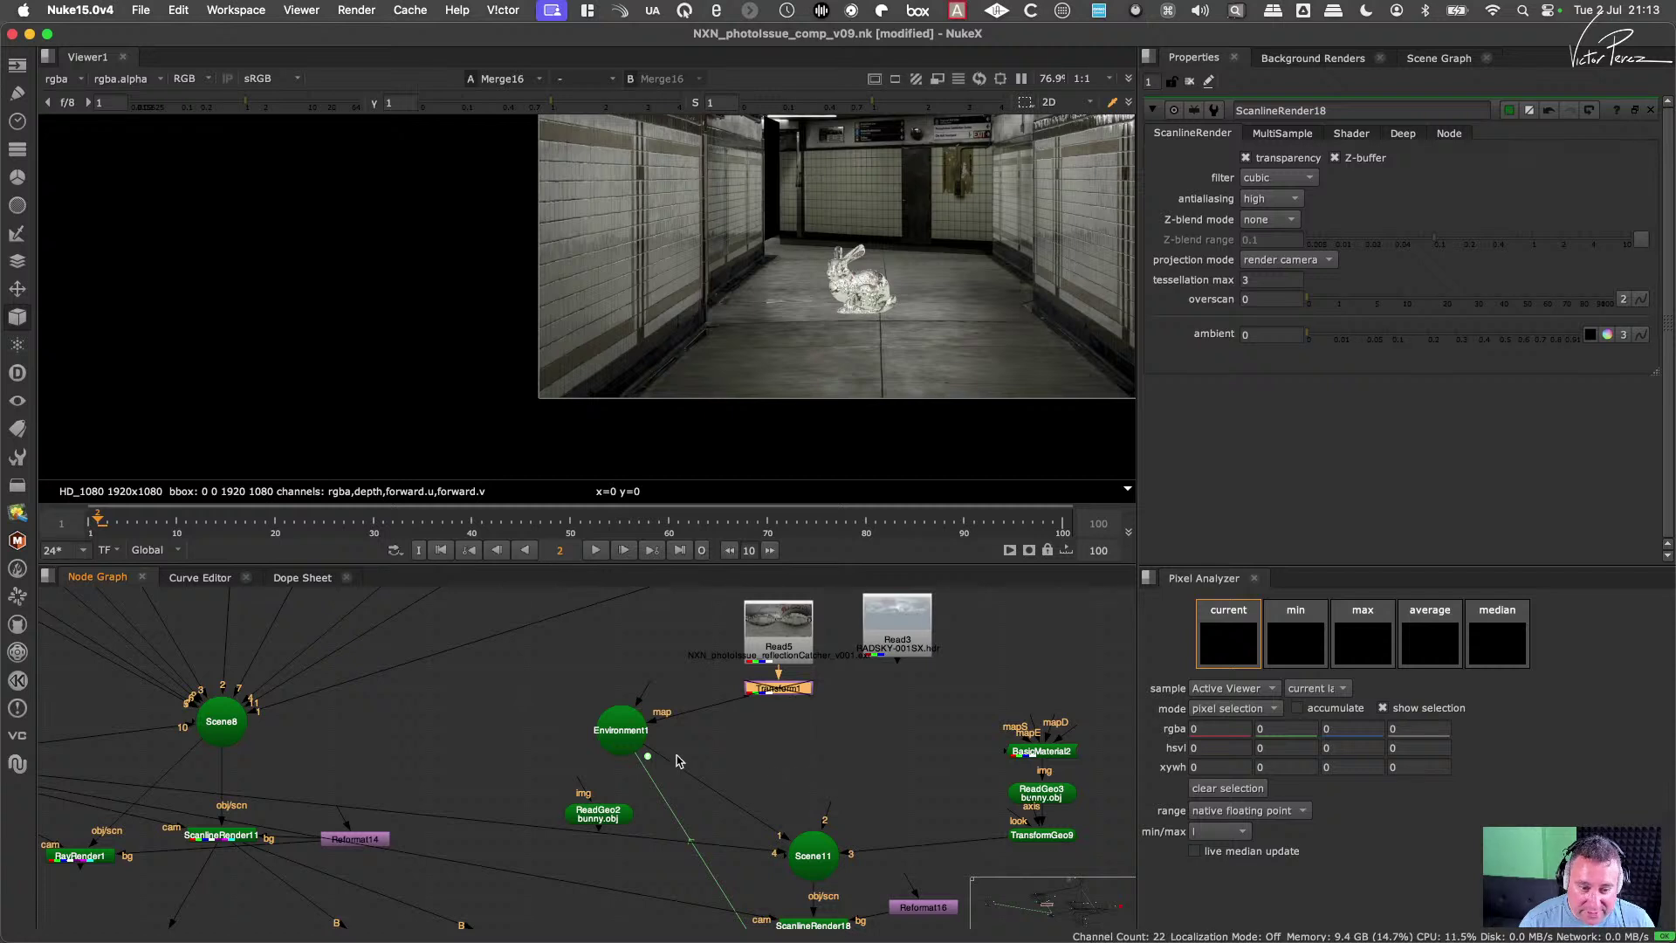
drag(626, 738, 783, 759)
double_click(783, 759)
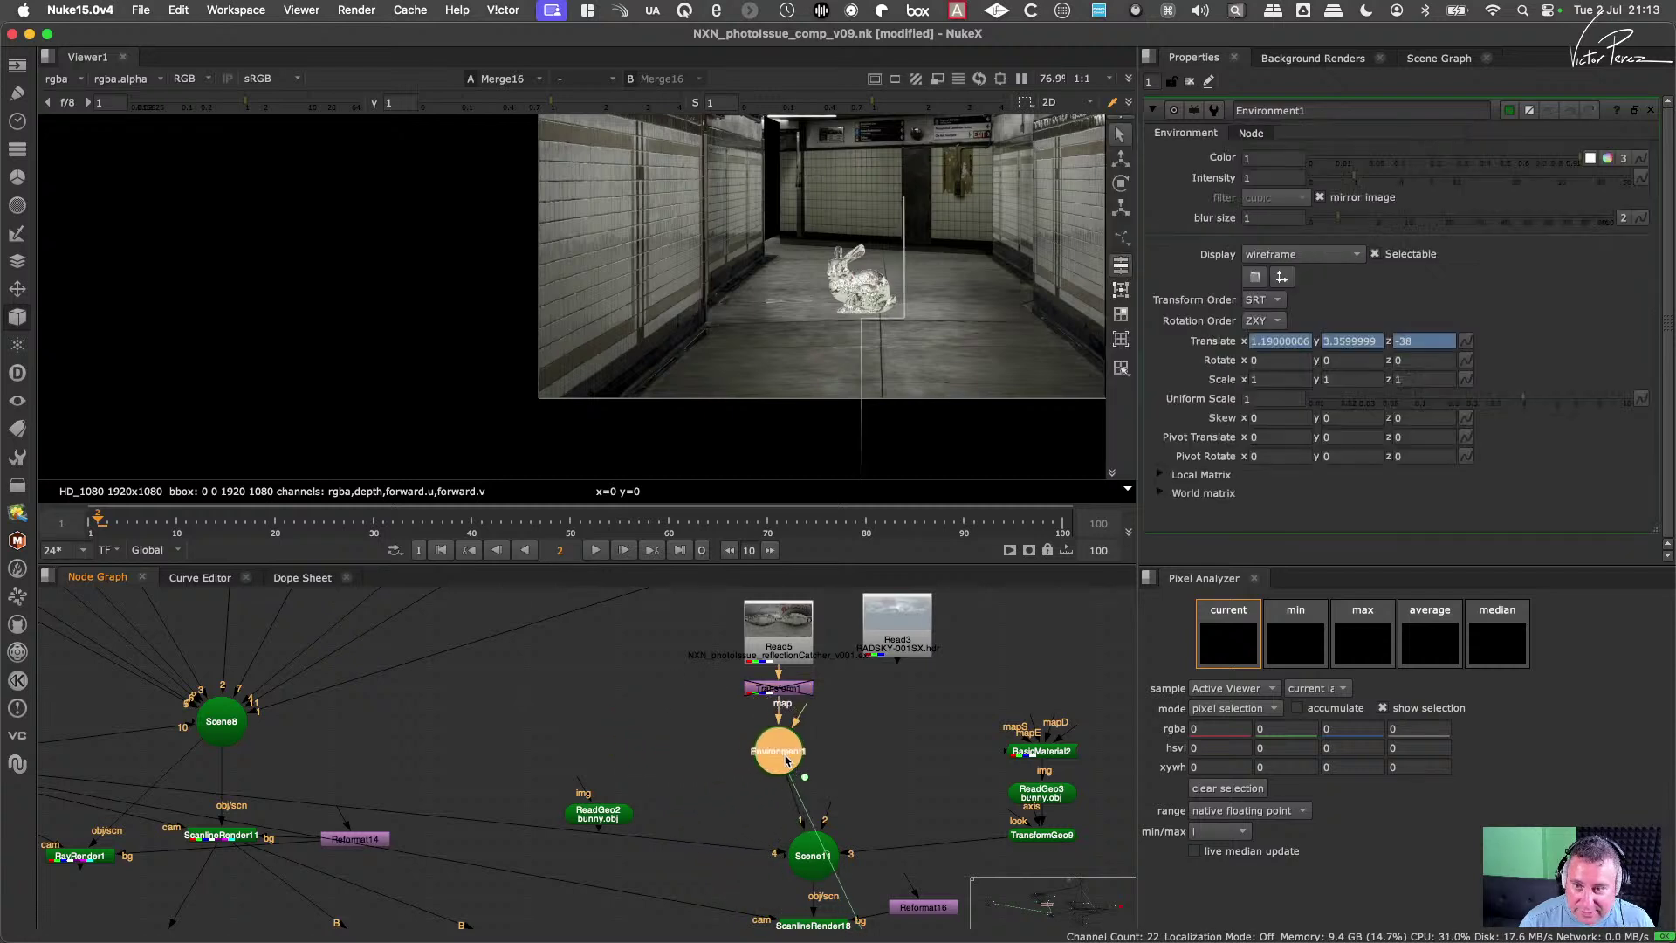
Step: Set the specular value of the bunny's BasicMaterial2 to 1
scroll(853, 768, down, 2)
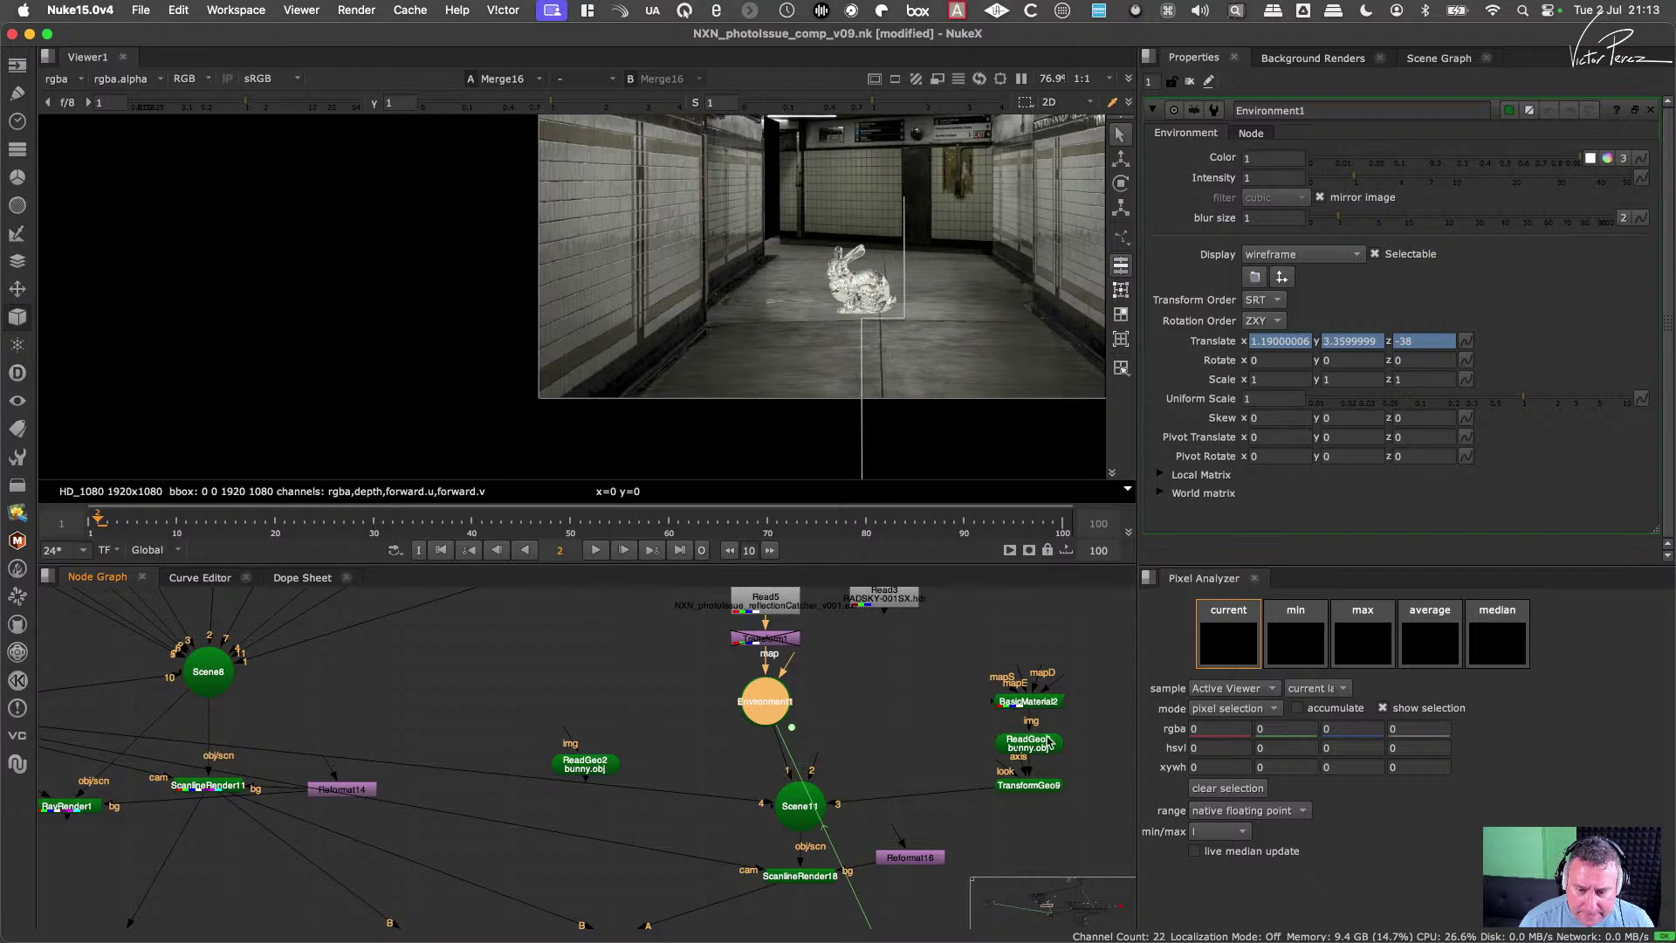
double_click(1028, 701)
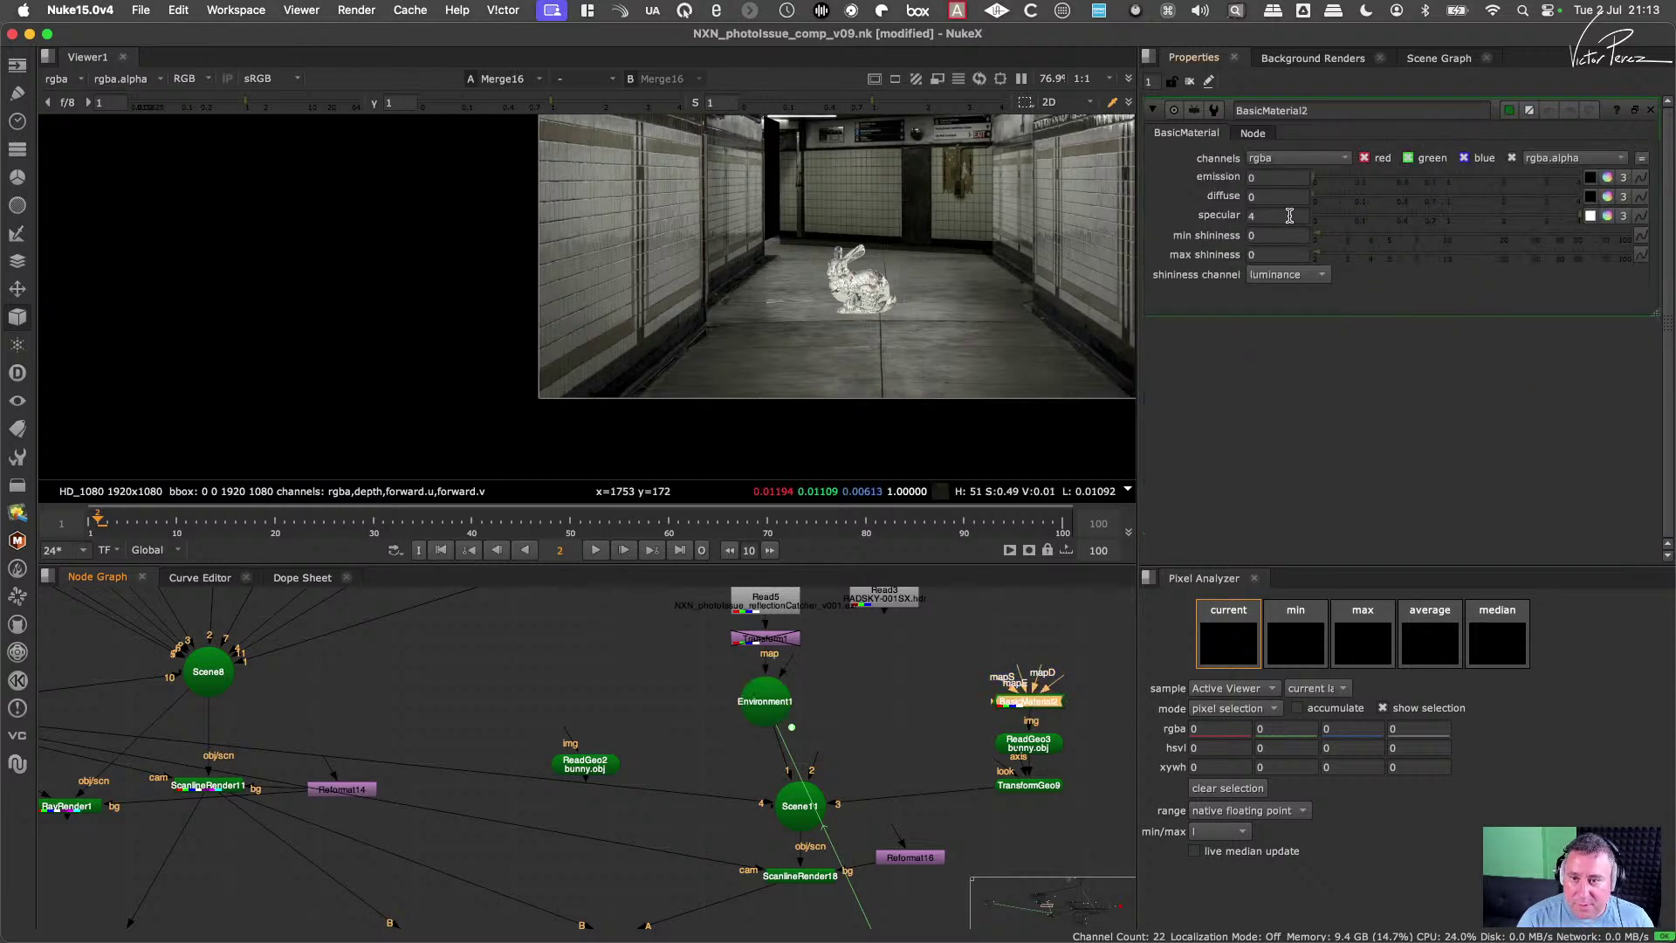
click(1289, 216)
key(Return)
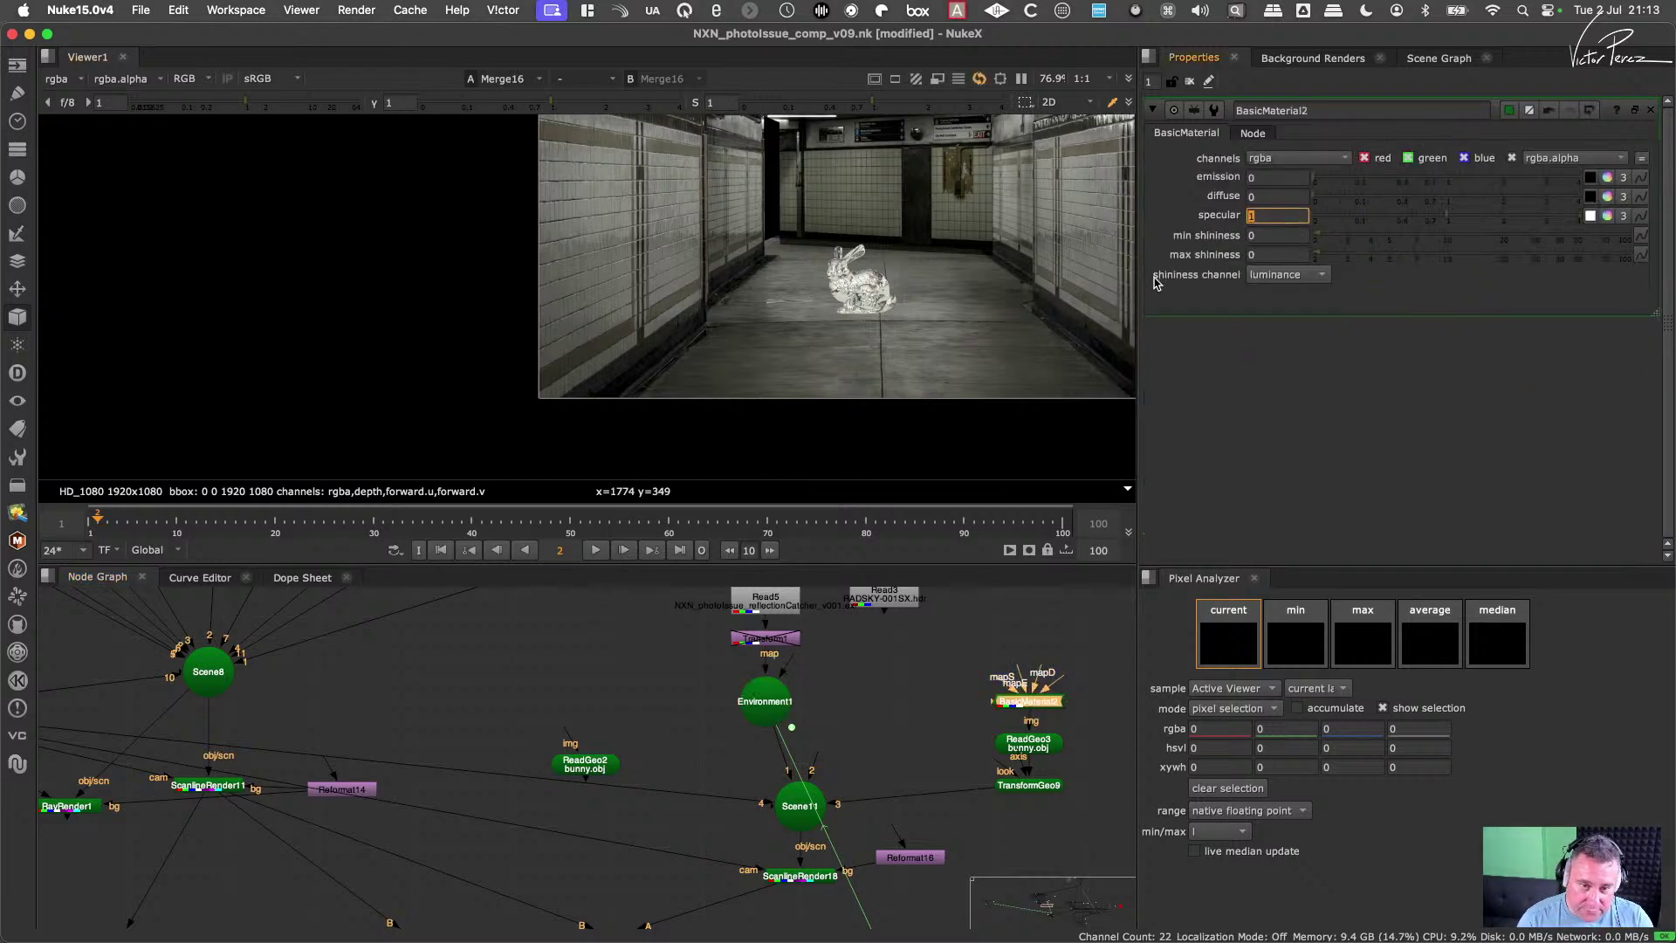
Step: Examine the bunny's reflections against the corridor floor and walls, and the Read5 reflection map feeding Environment1
scroll(871, 260, up, 6)
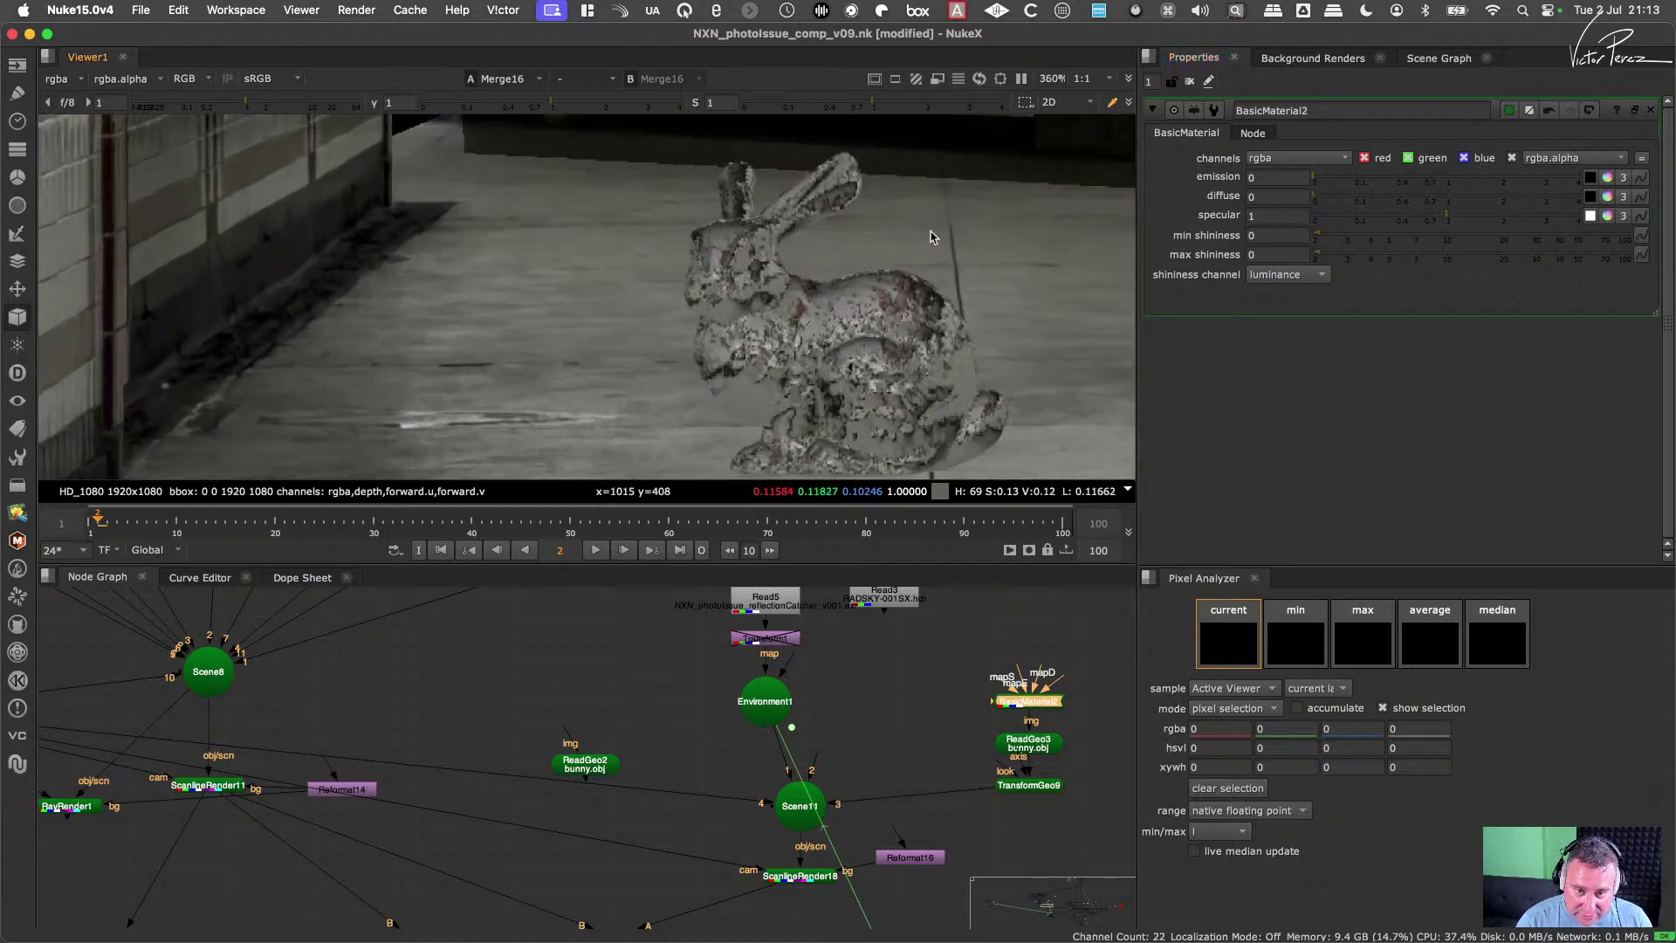
scroll(878, 270, up, 1)
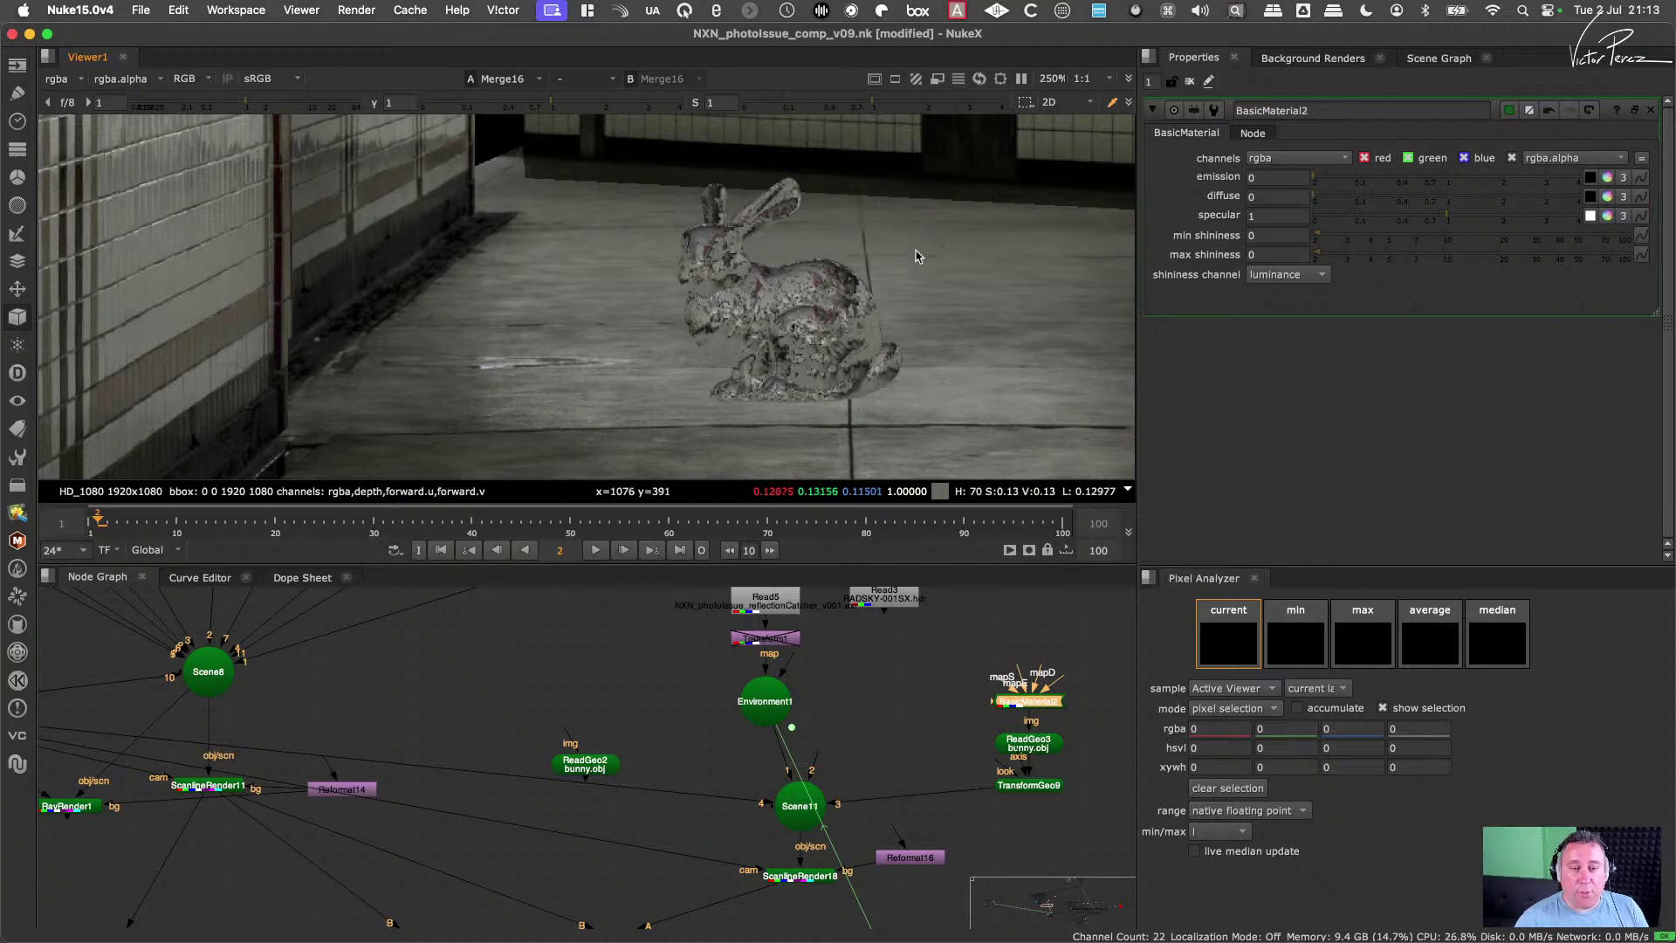
scroll(916, 284, down, 7)
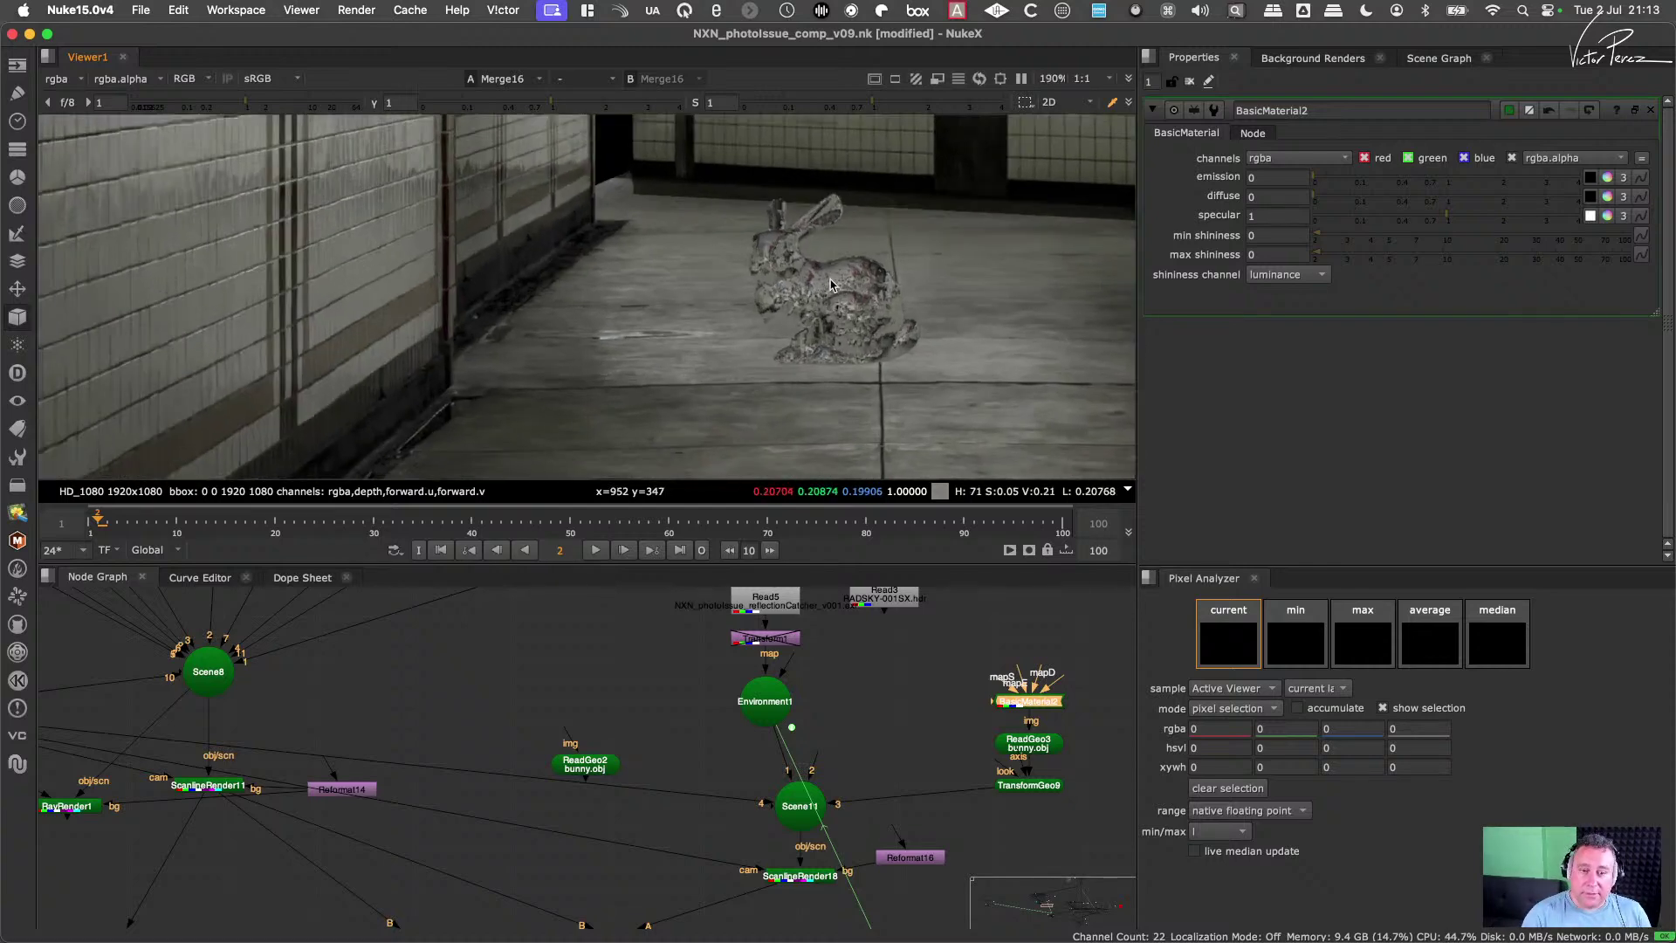
scroll(820, 327, up, 5)
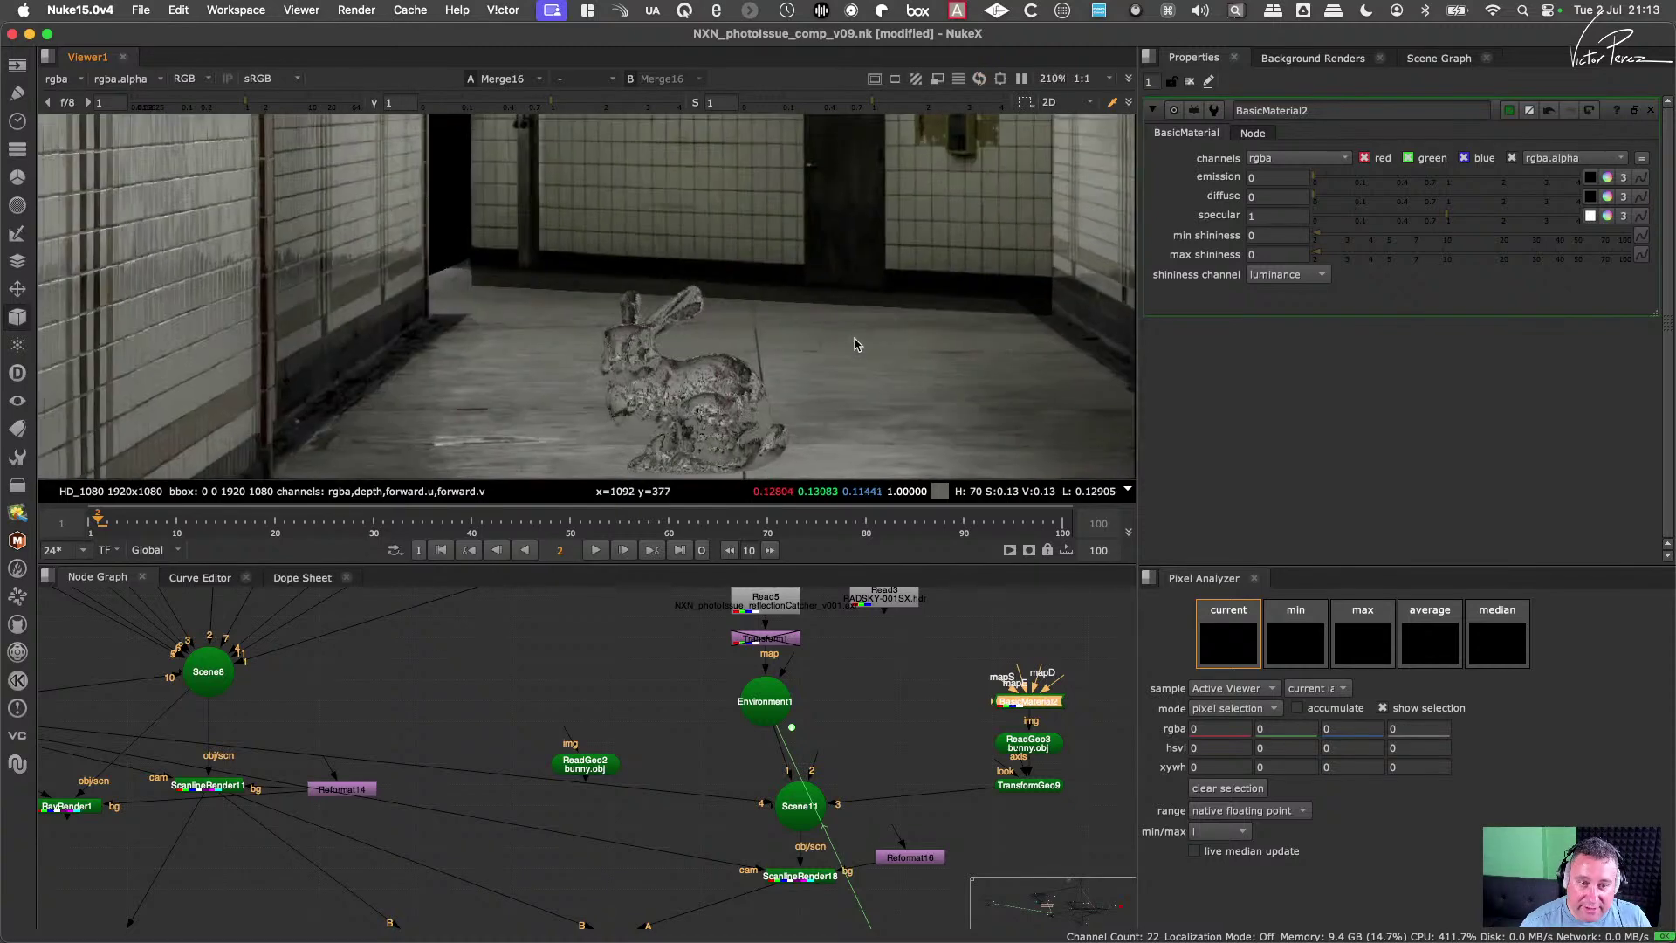
scroll(825, 384, up, 1)
middle_drag(831, 381, 869, 305)
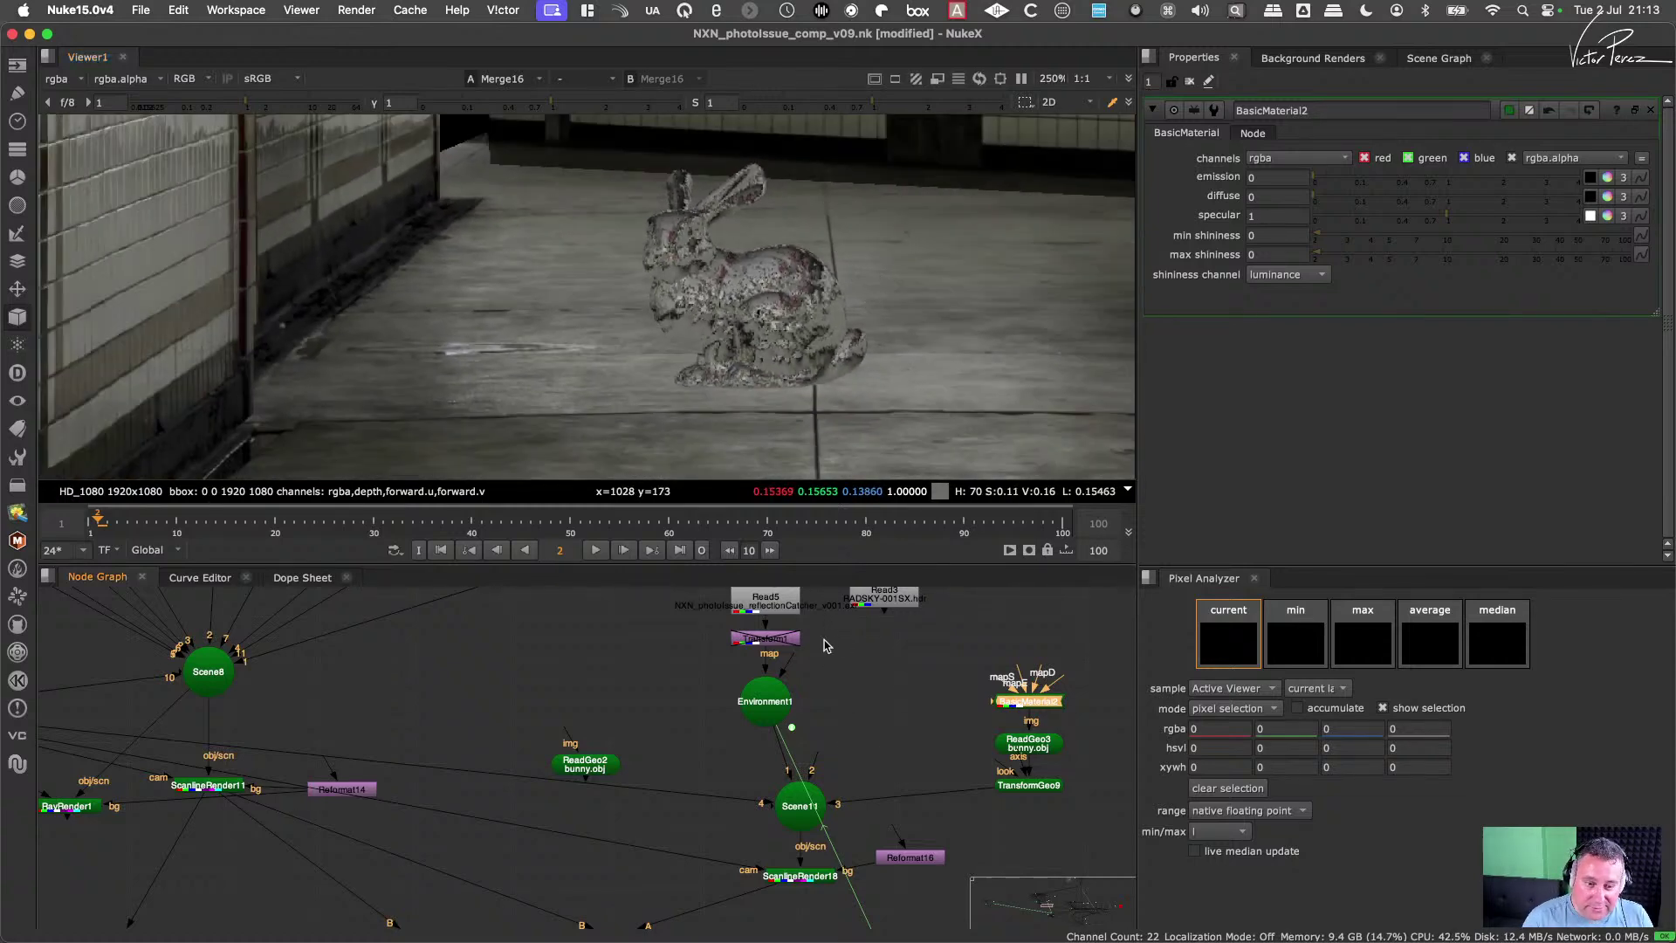
scroll(792, 692, up, 3)
middle_drag(886, 374, 850, 367)
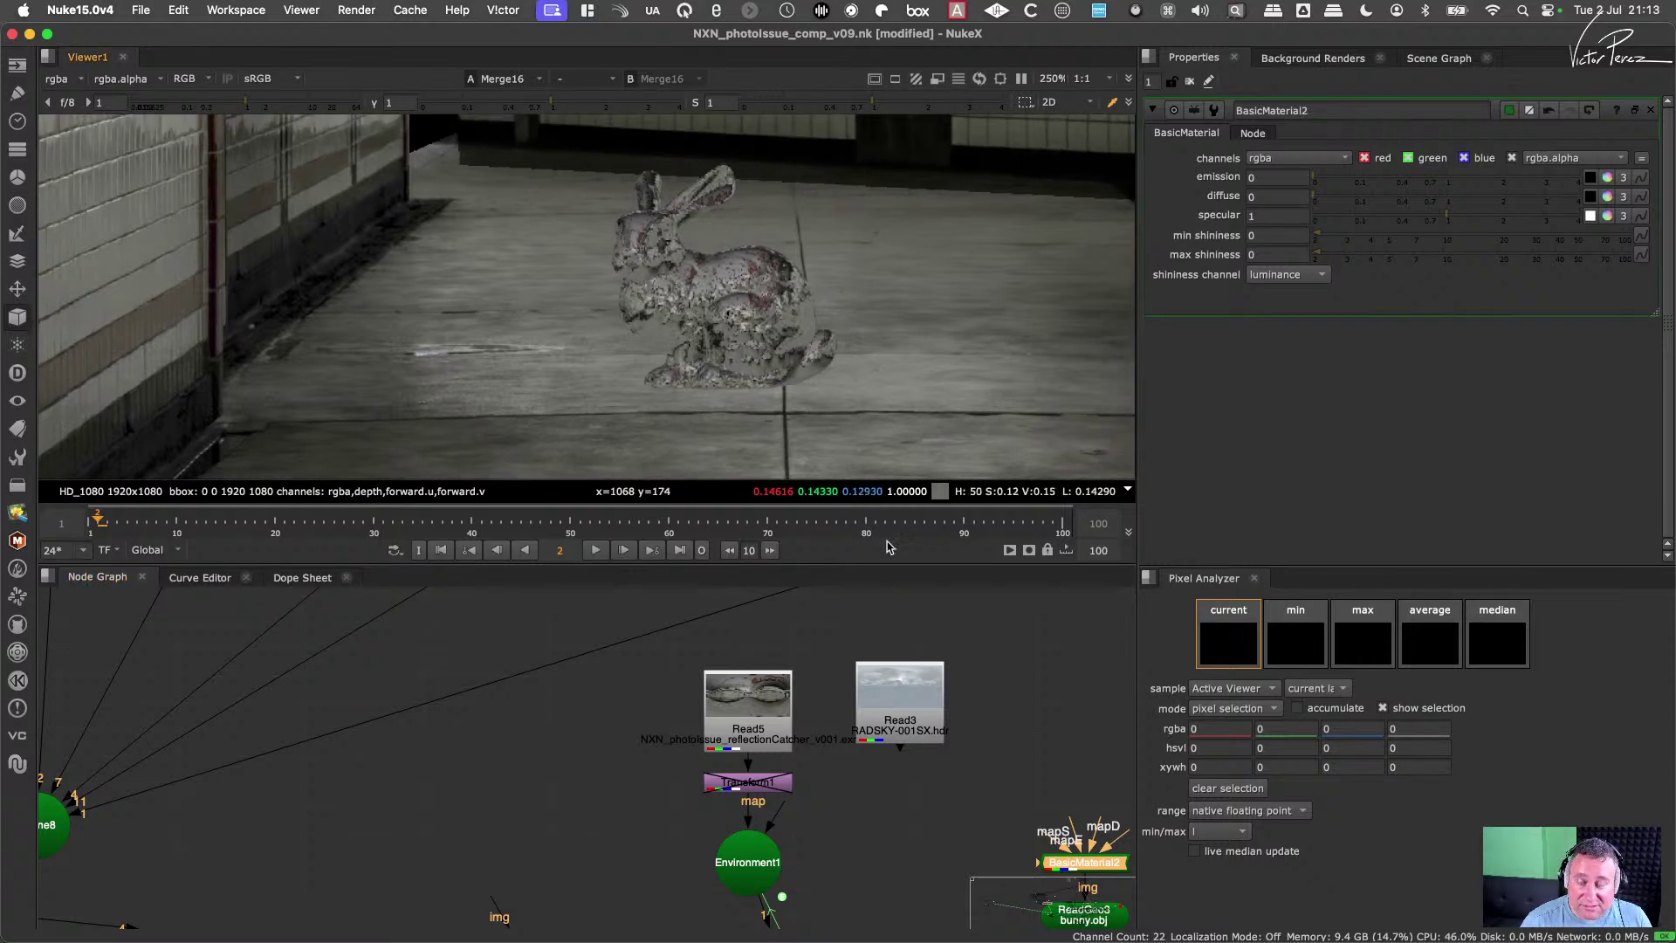
scroll(931, 773, down, 2)
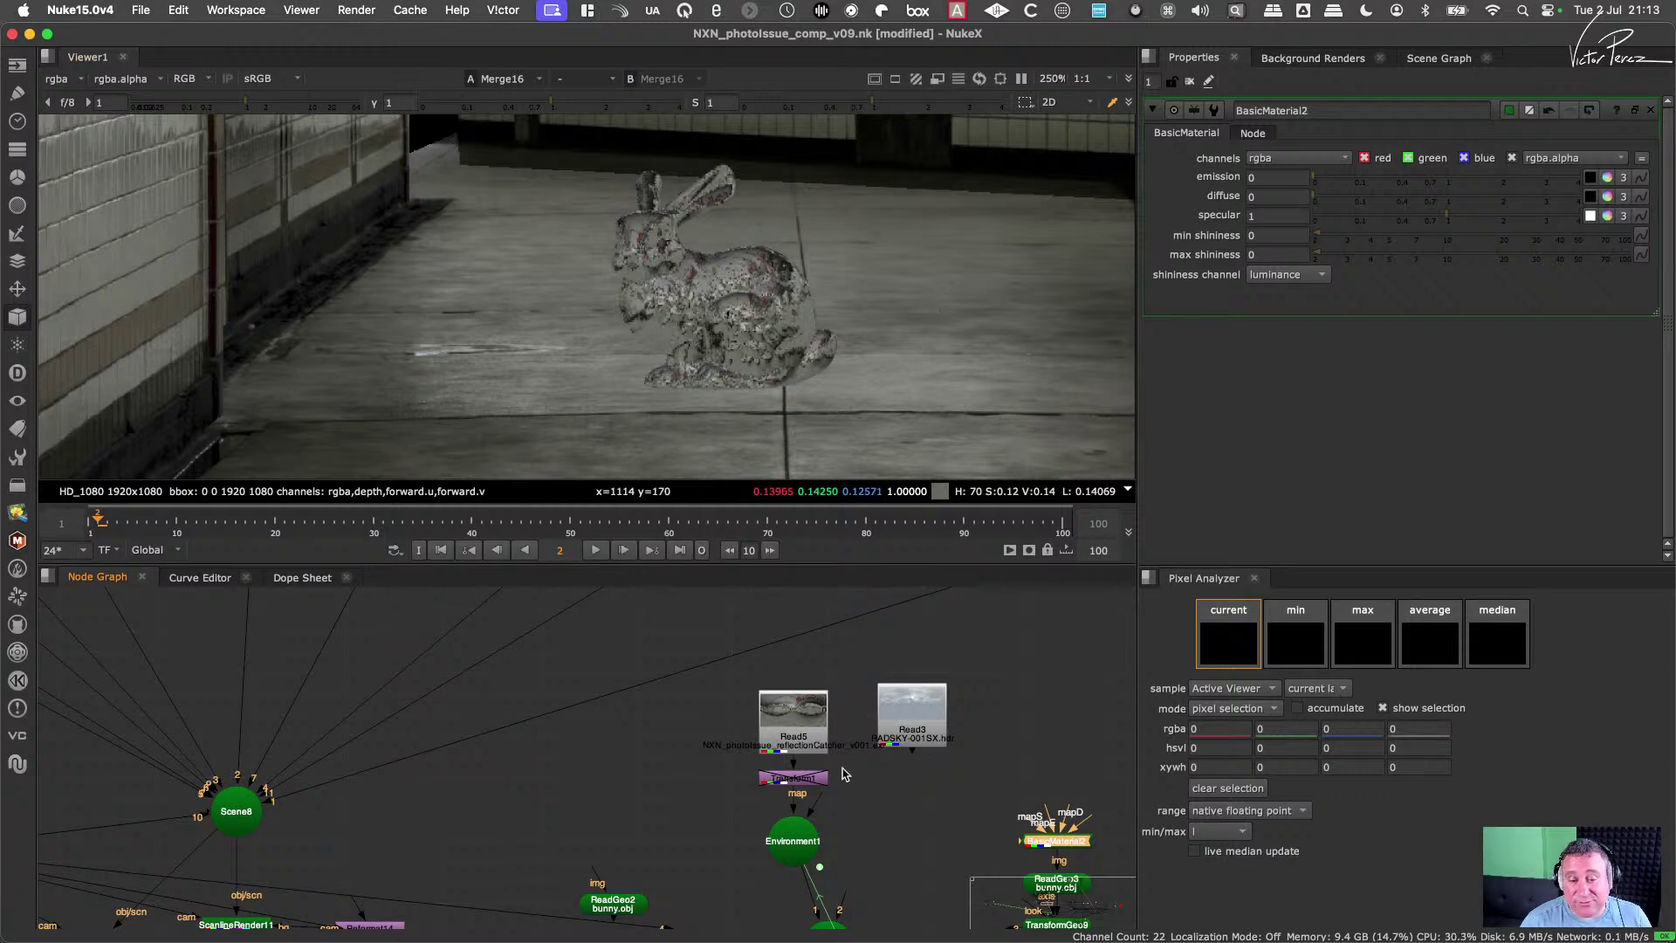
scroll(796, 746, up, 2)
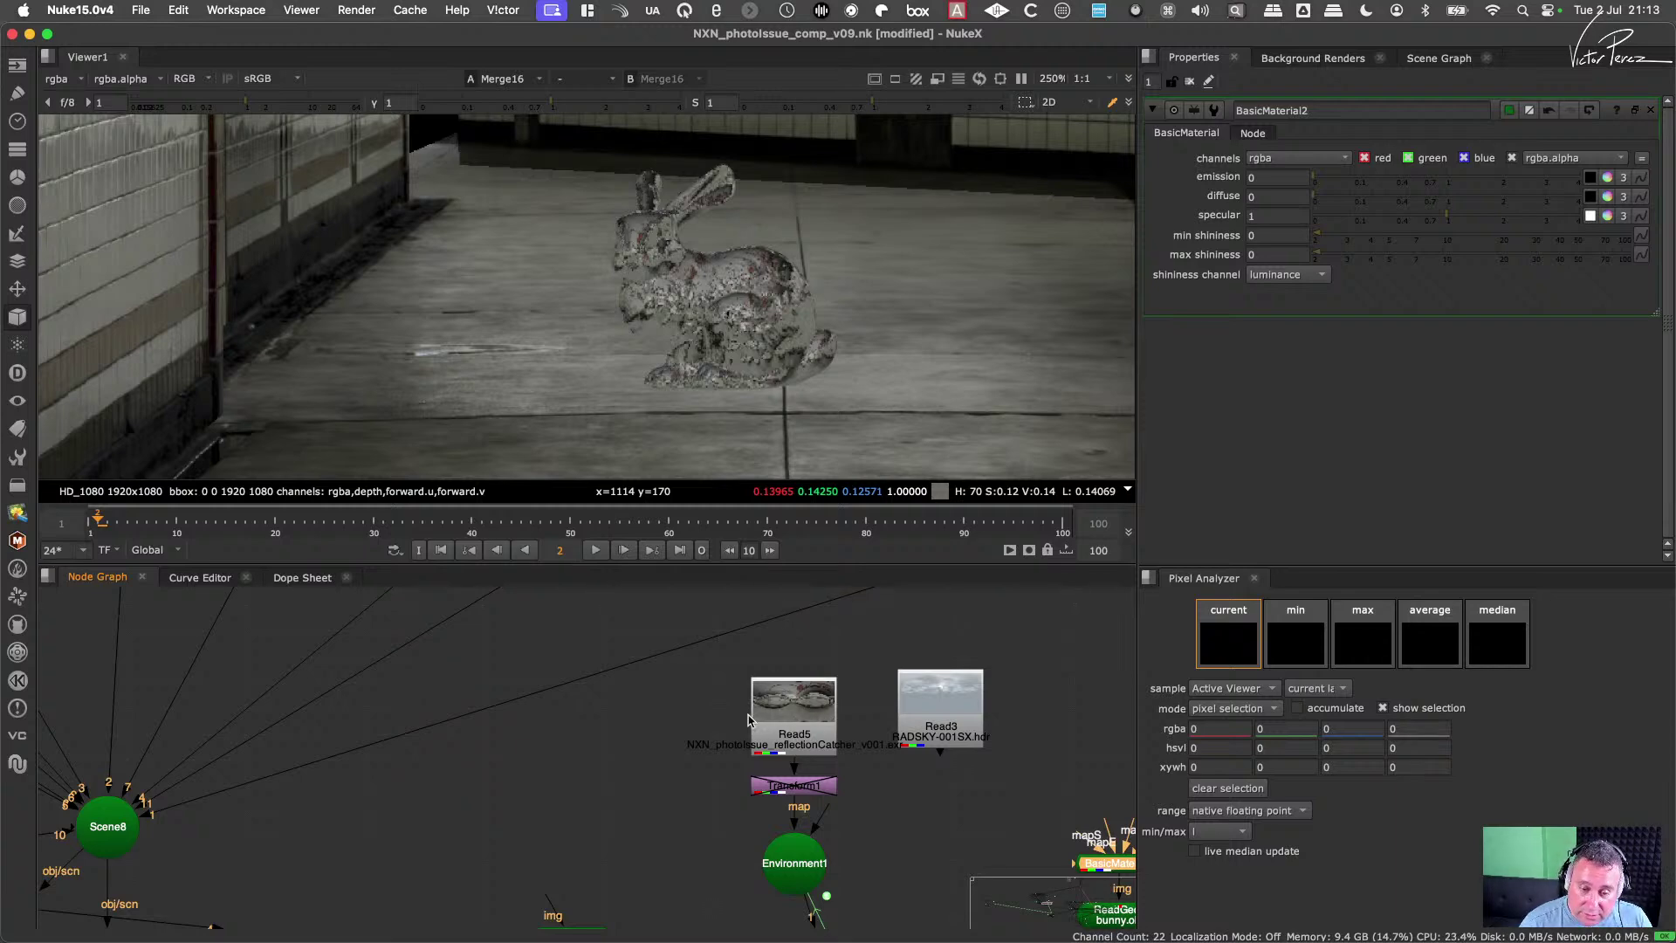
Step: Locate Axis12, the parent of the six coloured cube-map cameras, and open its properties
scroll(883, 757, down, 5)
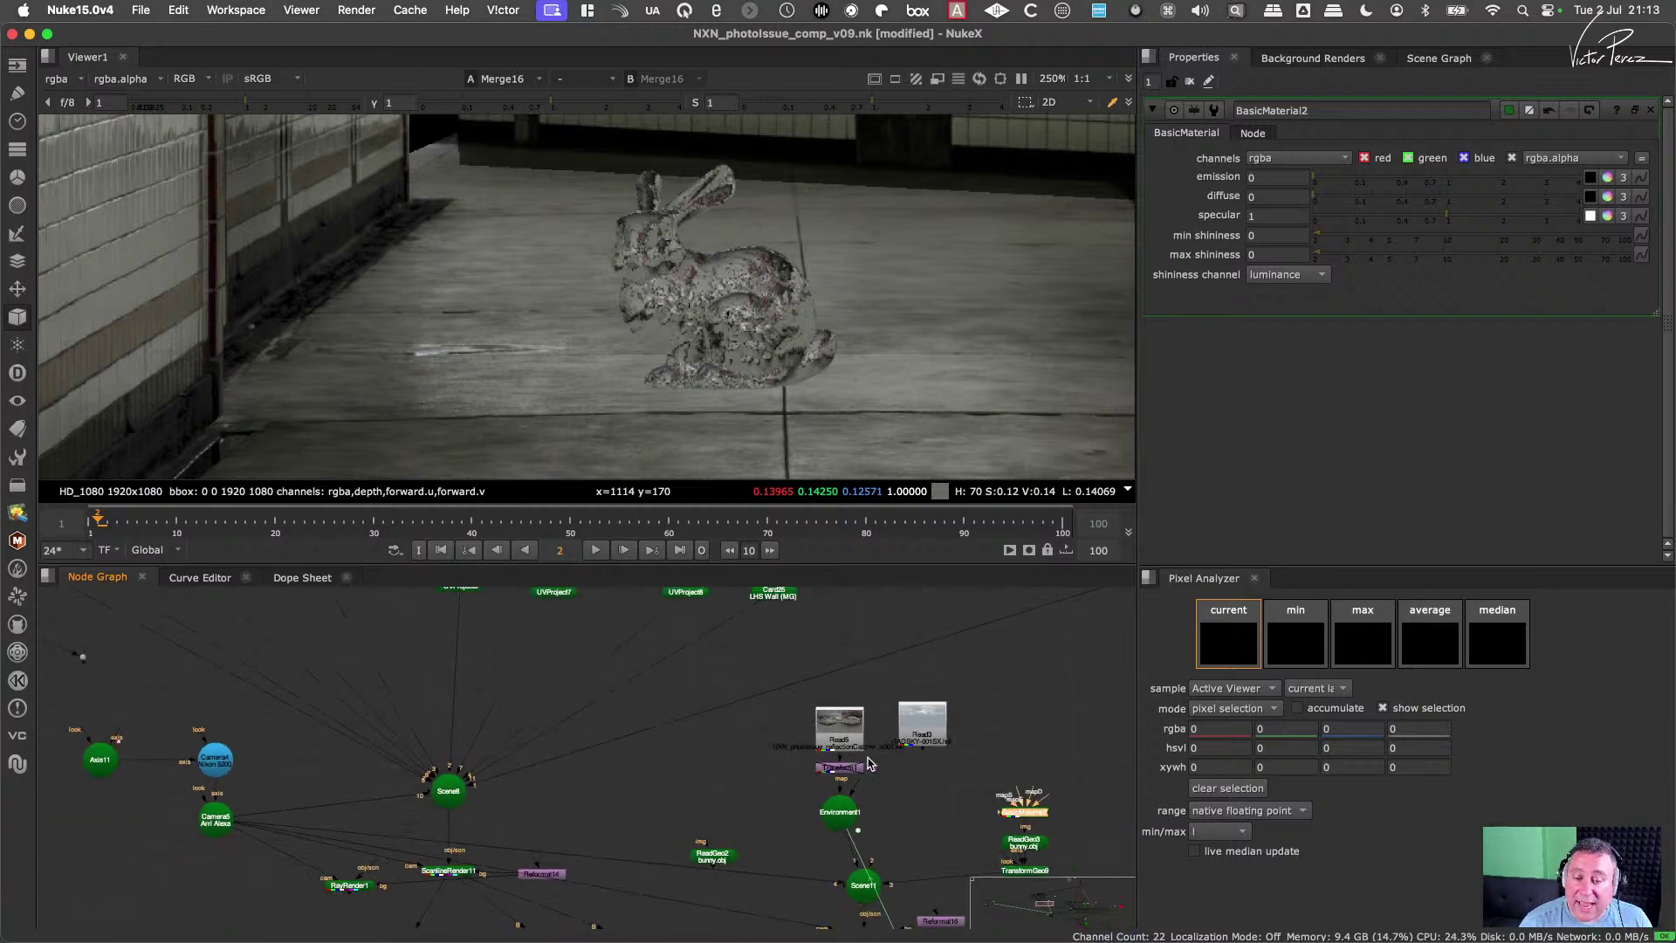
scroll(888, 782, down, 2)
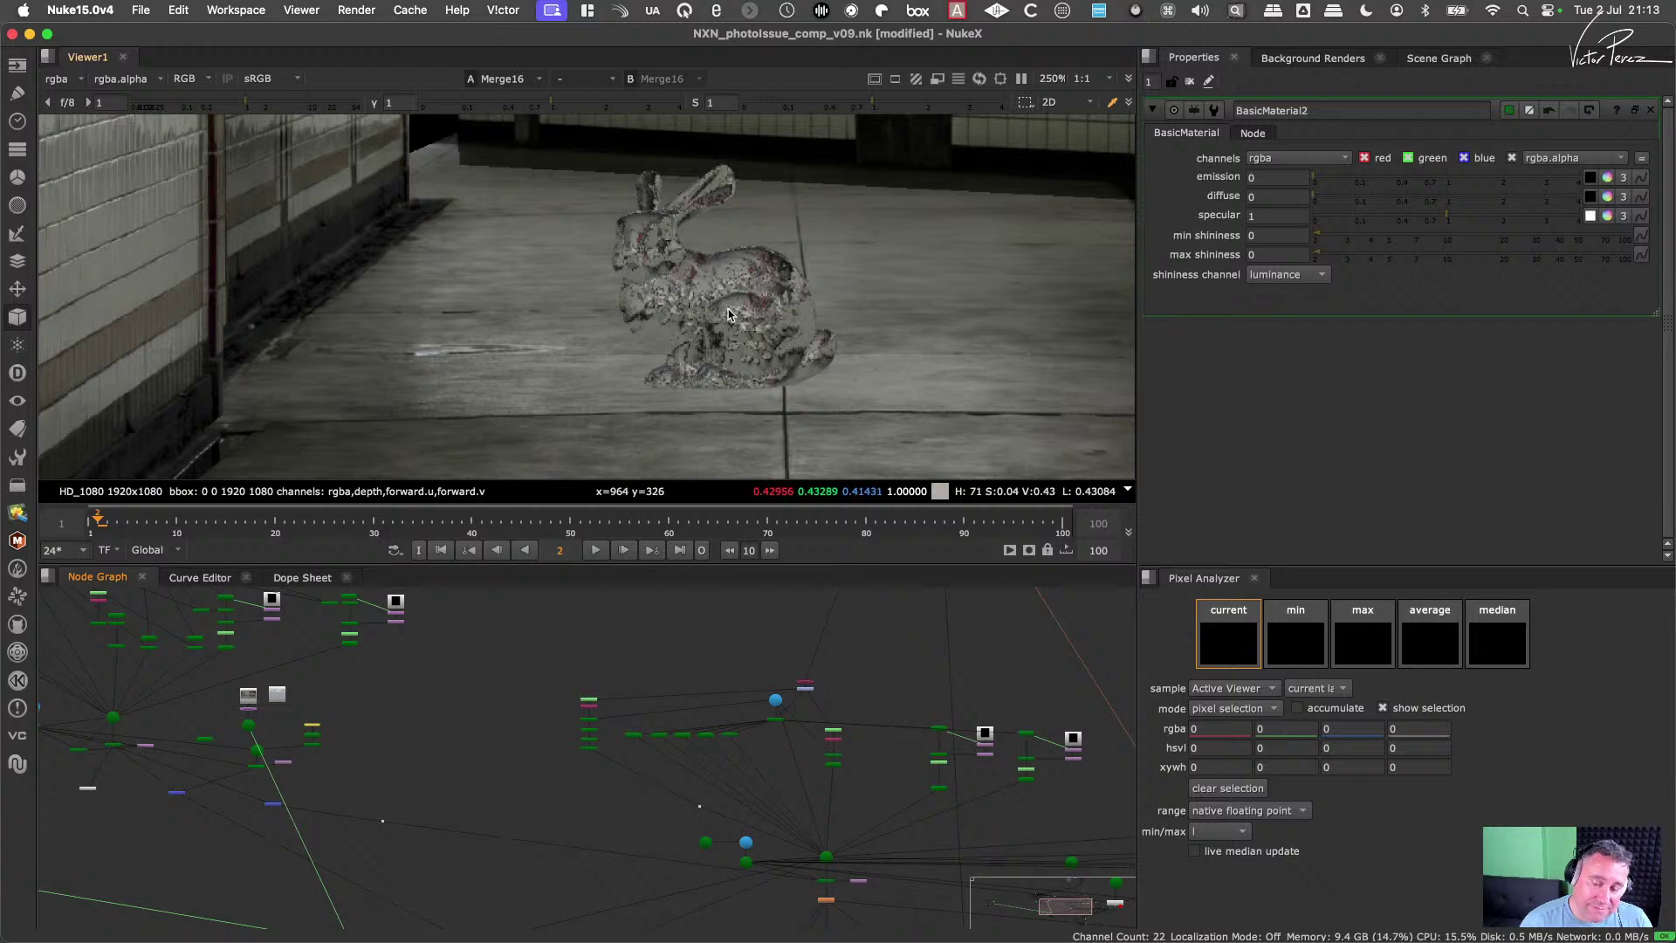
middle_drag(901, 790, 796, 762)
scroll(764, 818, up, 5)
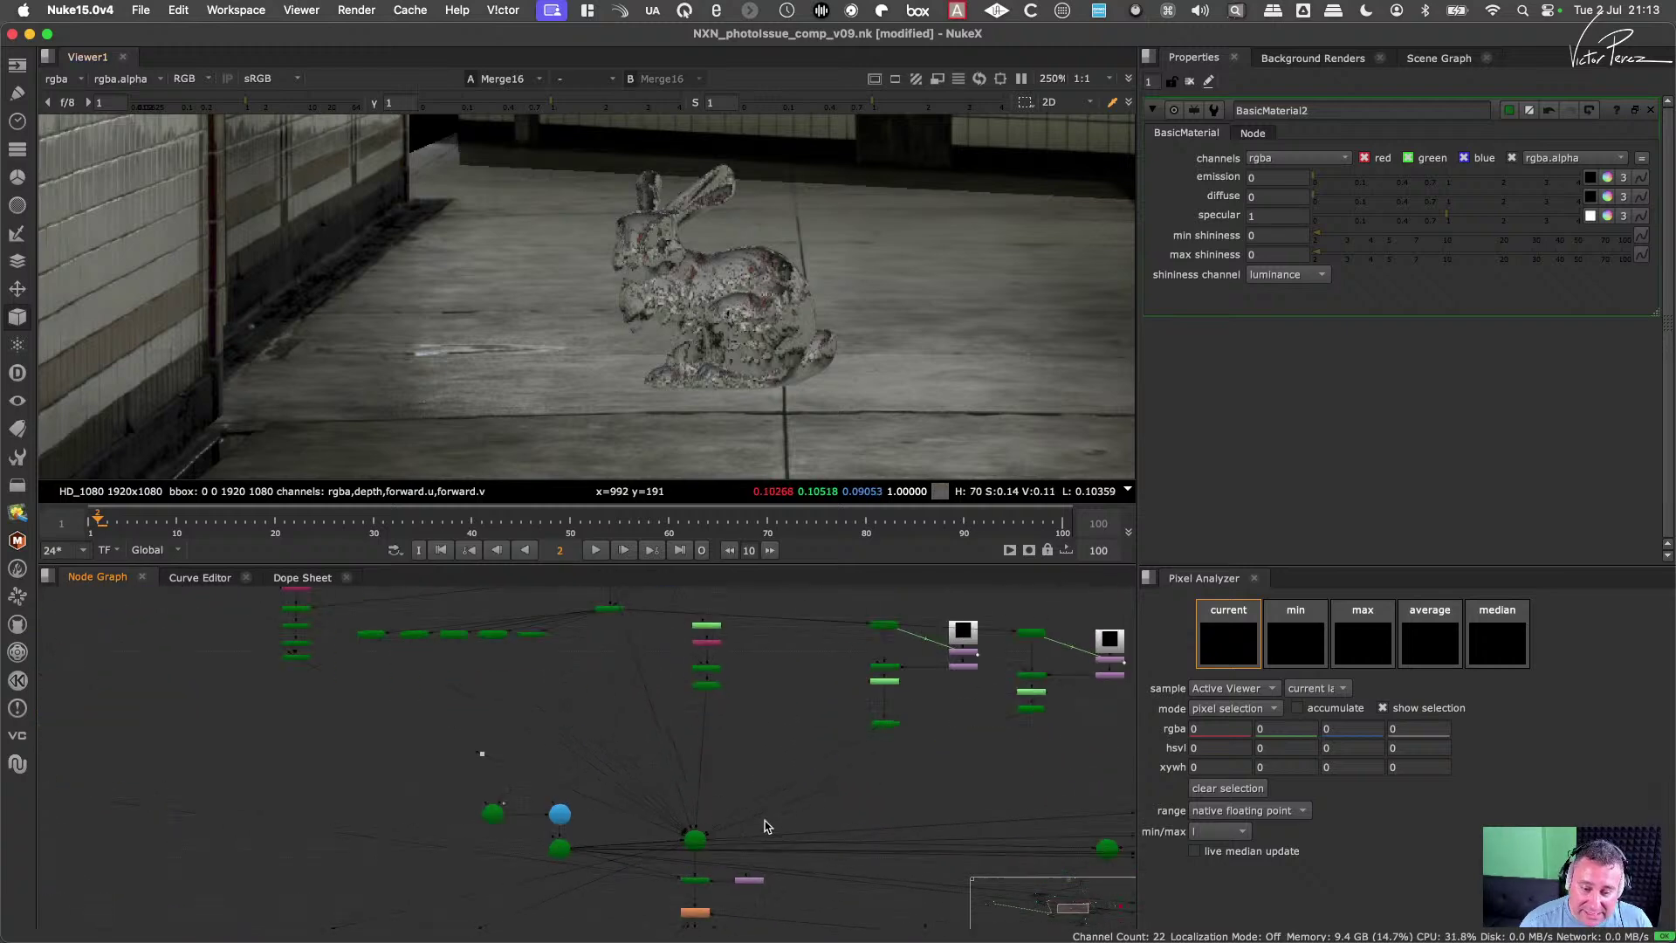
scroll(875, 754, down, 5)
middle_drag(1058, 645, 822, 616)
alt+middle_drag(849, 787, 915, 804)
middle_drag(1091, 742, 851, 738)
alt+middle_drag(850, 738, 681, 797)
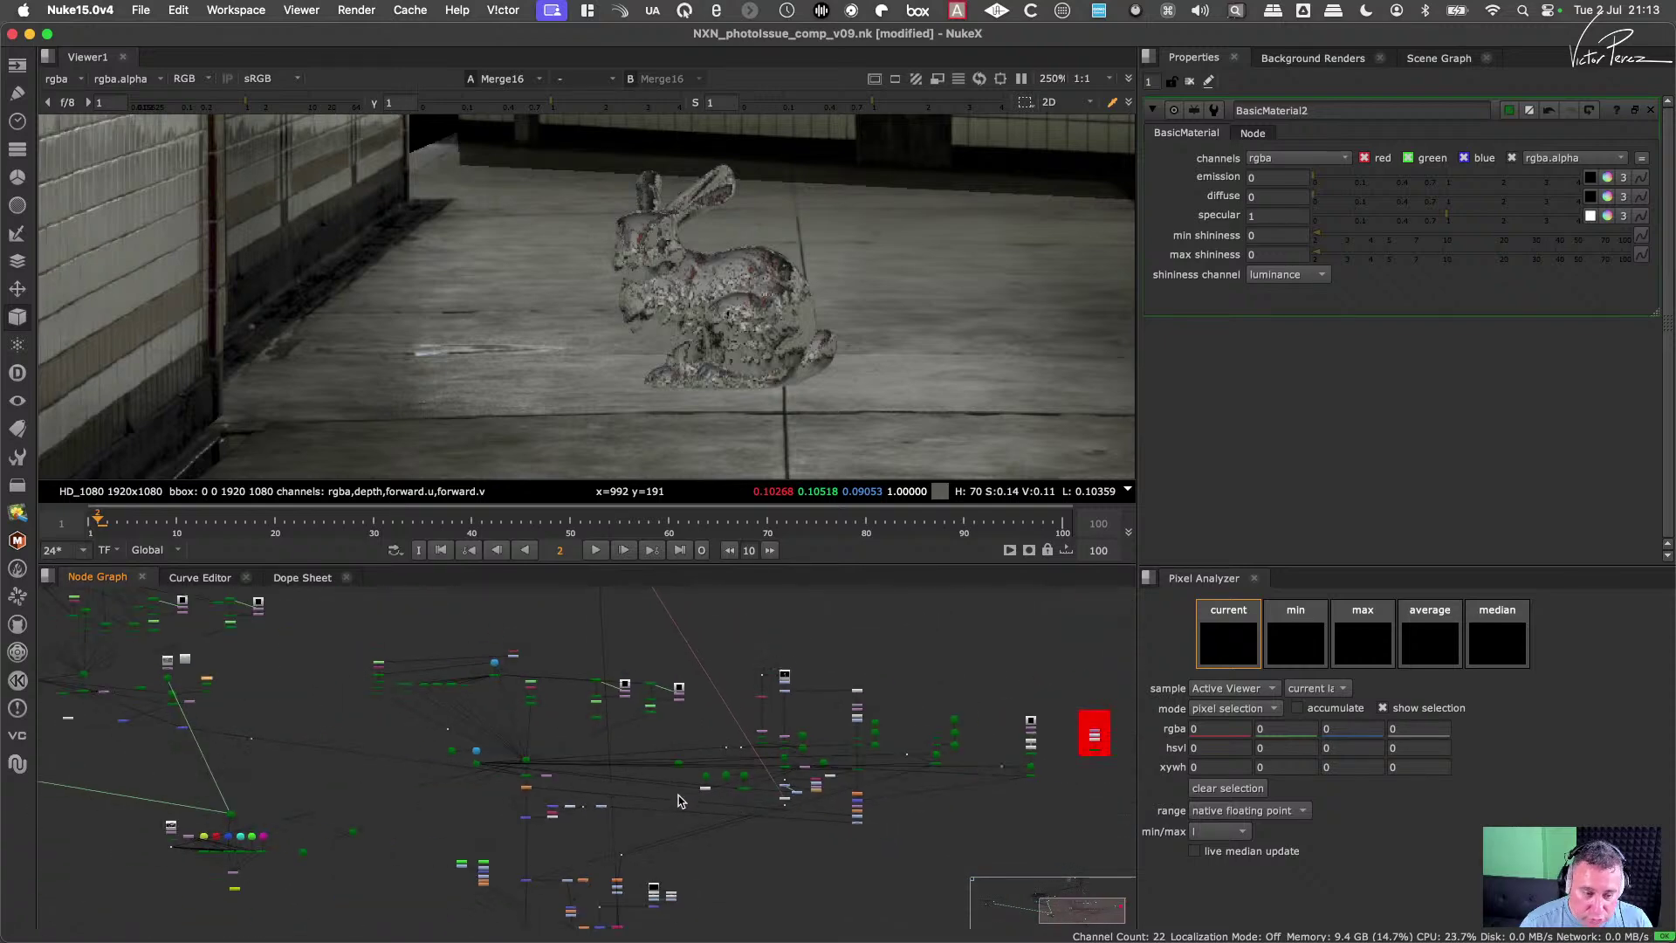
middle_drag(488, 858, 748, 755)
middle_drag(541, 753, 705, 721)
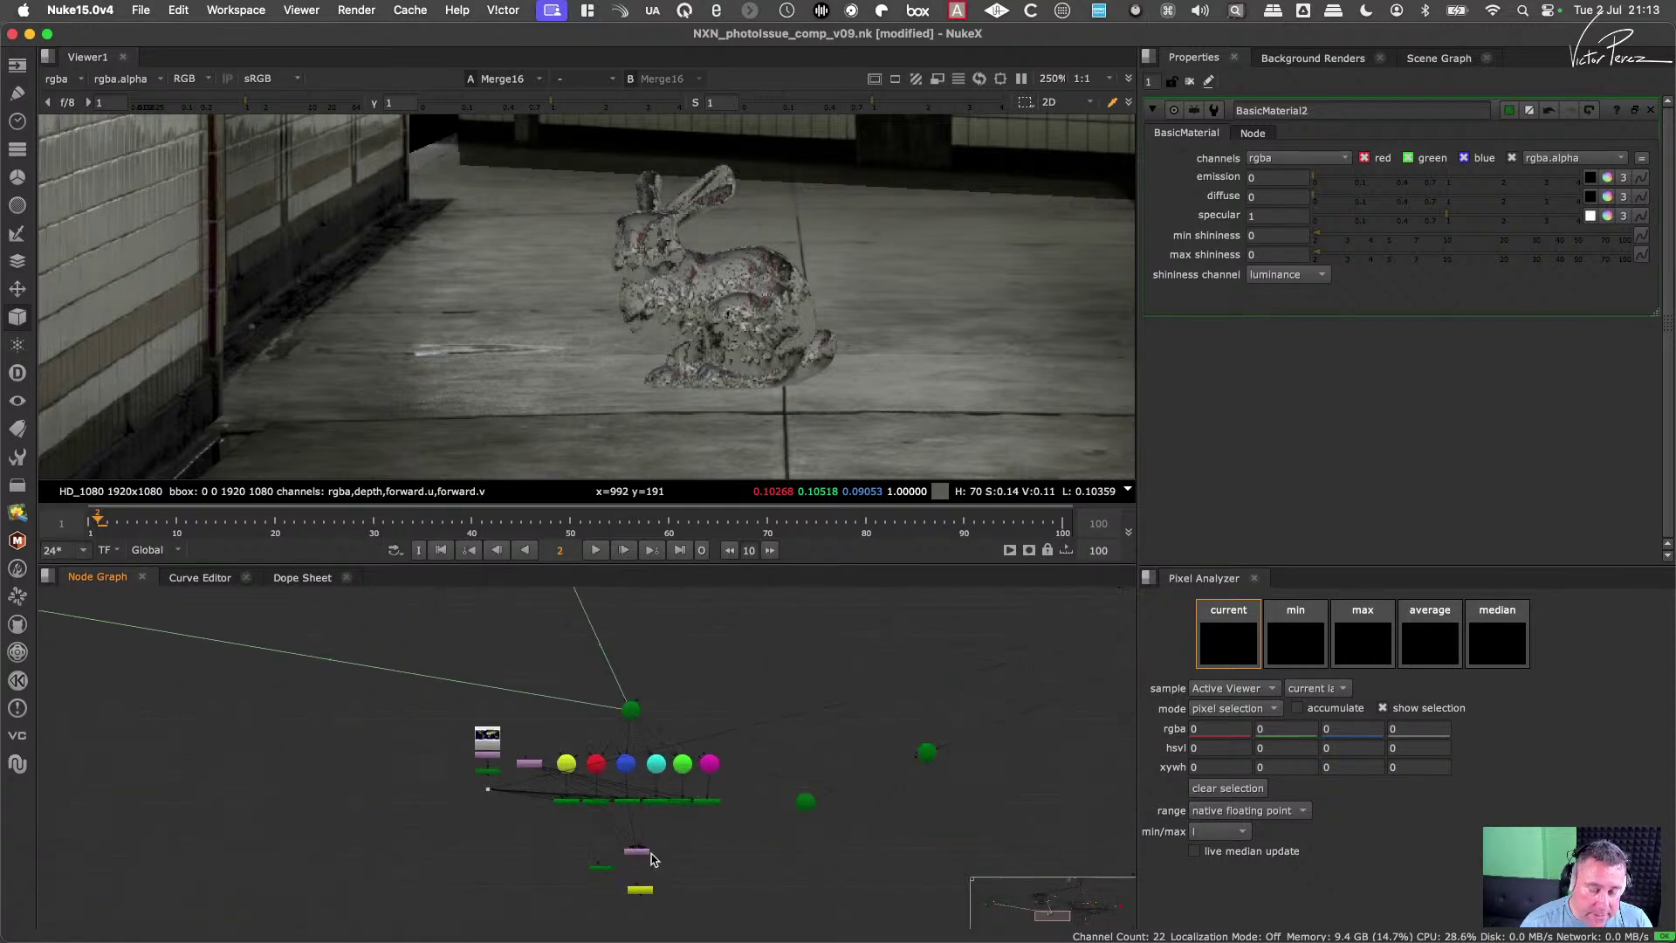
alt+middle_drag(650, 854, 725, 889)
middle_drag(448, 731, 515, 804)
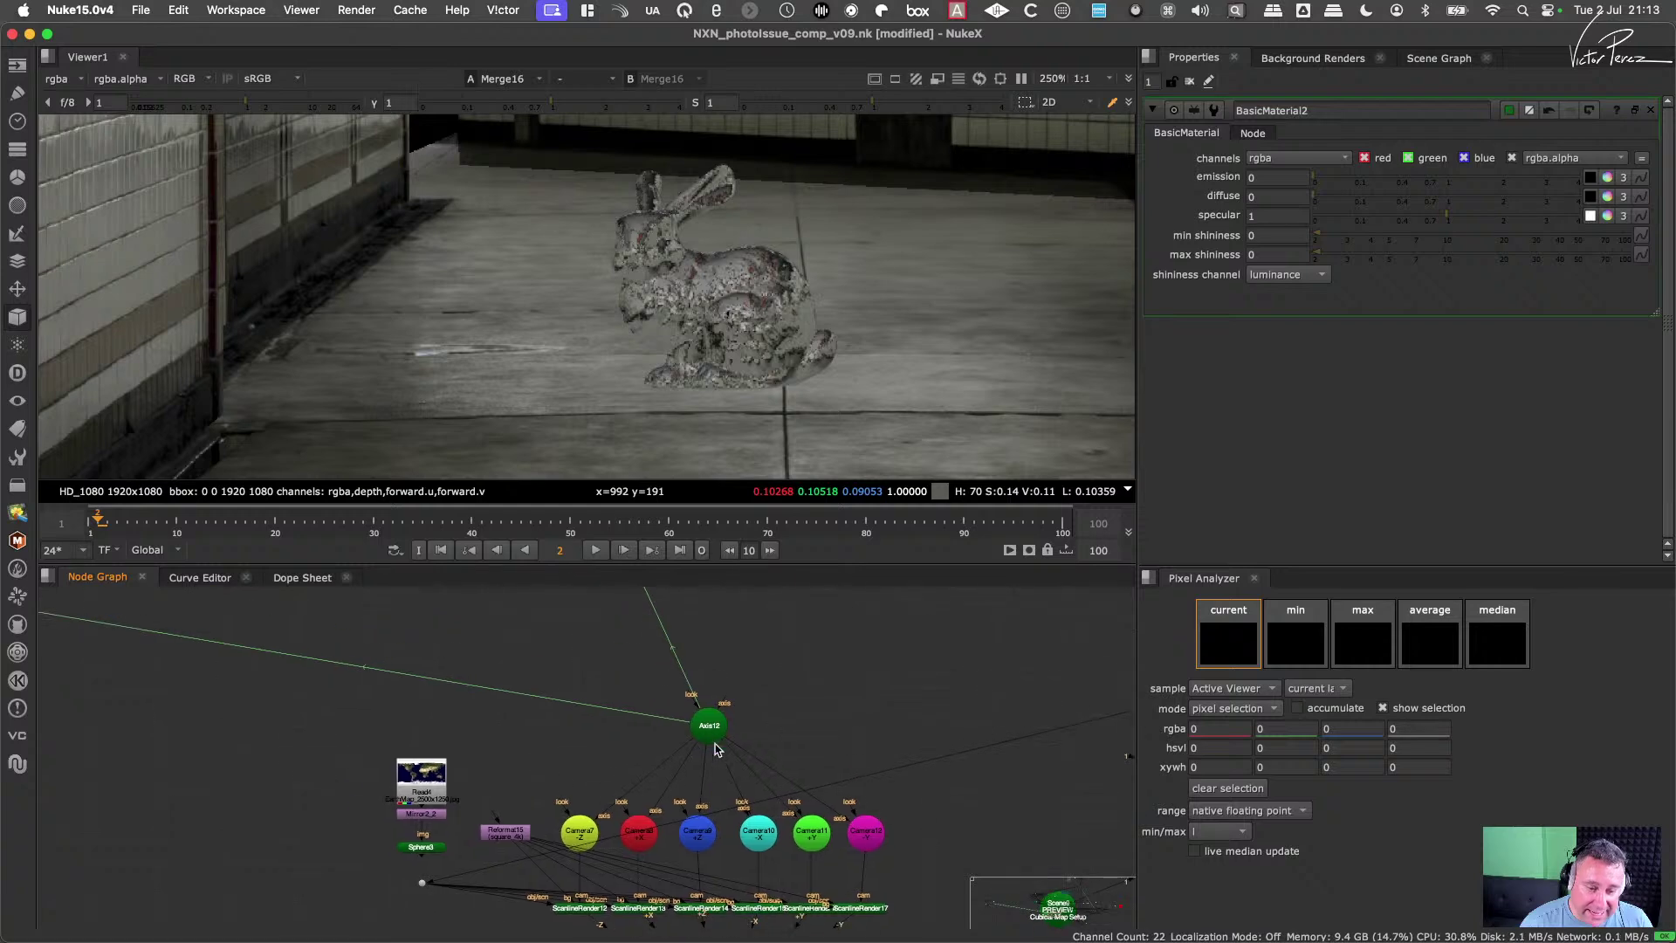
scroll(716, 749, up, 2)
click(712, 727)
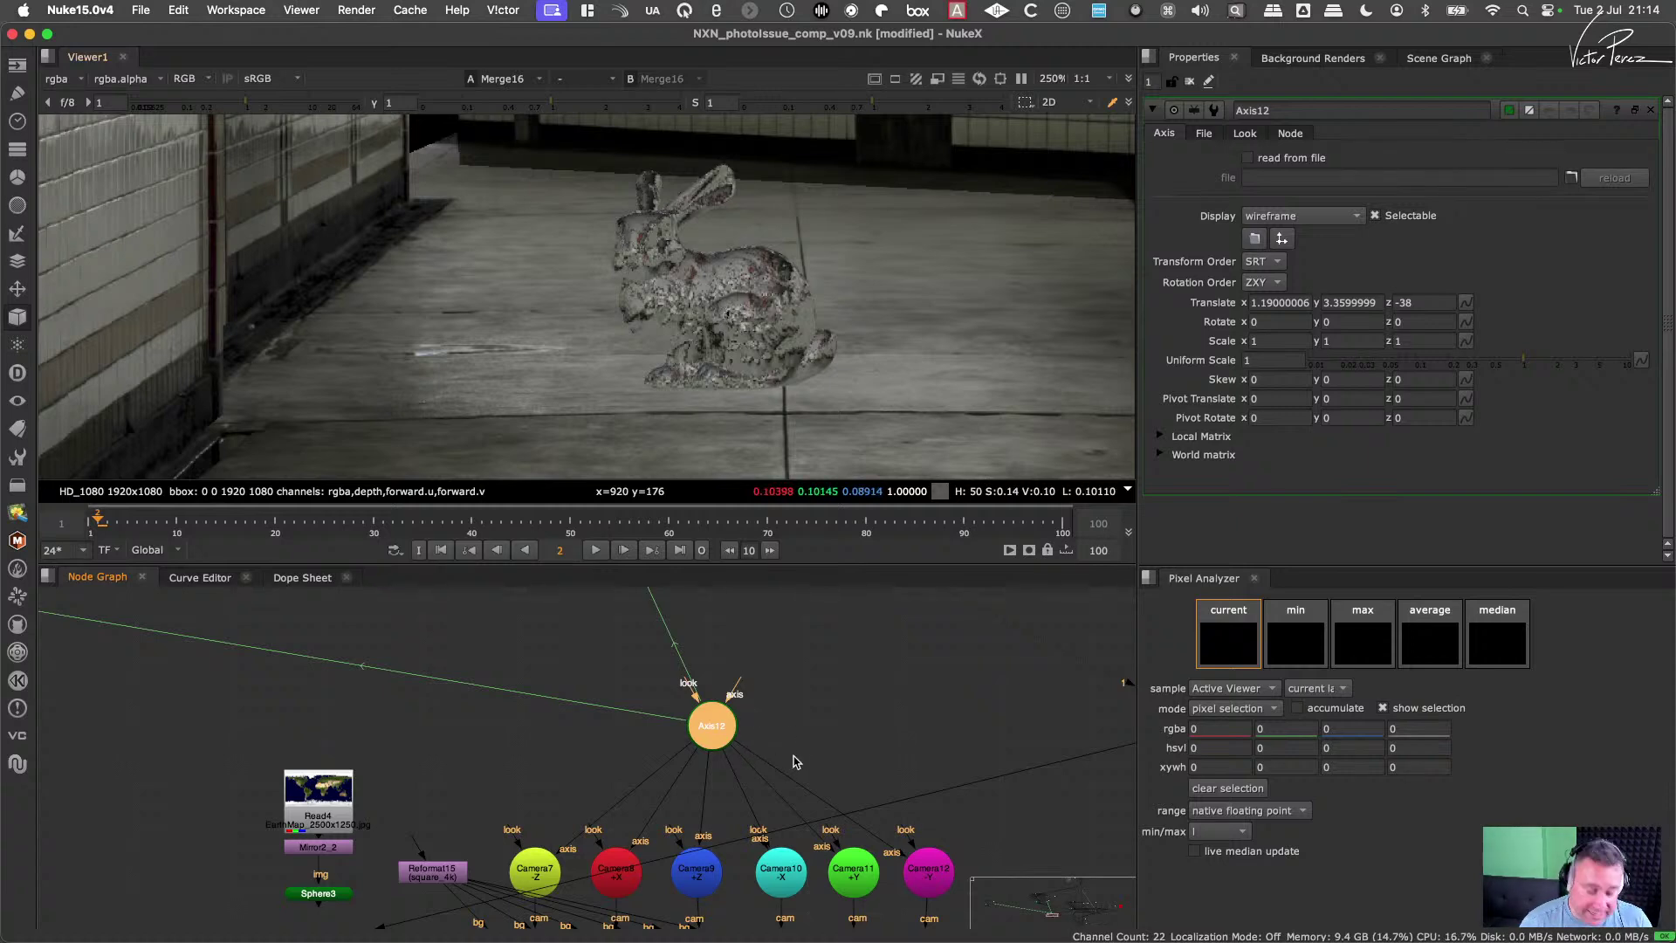
Step: Return to the bunny's nodes and stack ReadGeo3 and TransformGeo9 closely beneath BasicMaterial2
scroll(793, 761, down, 10)
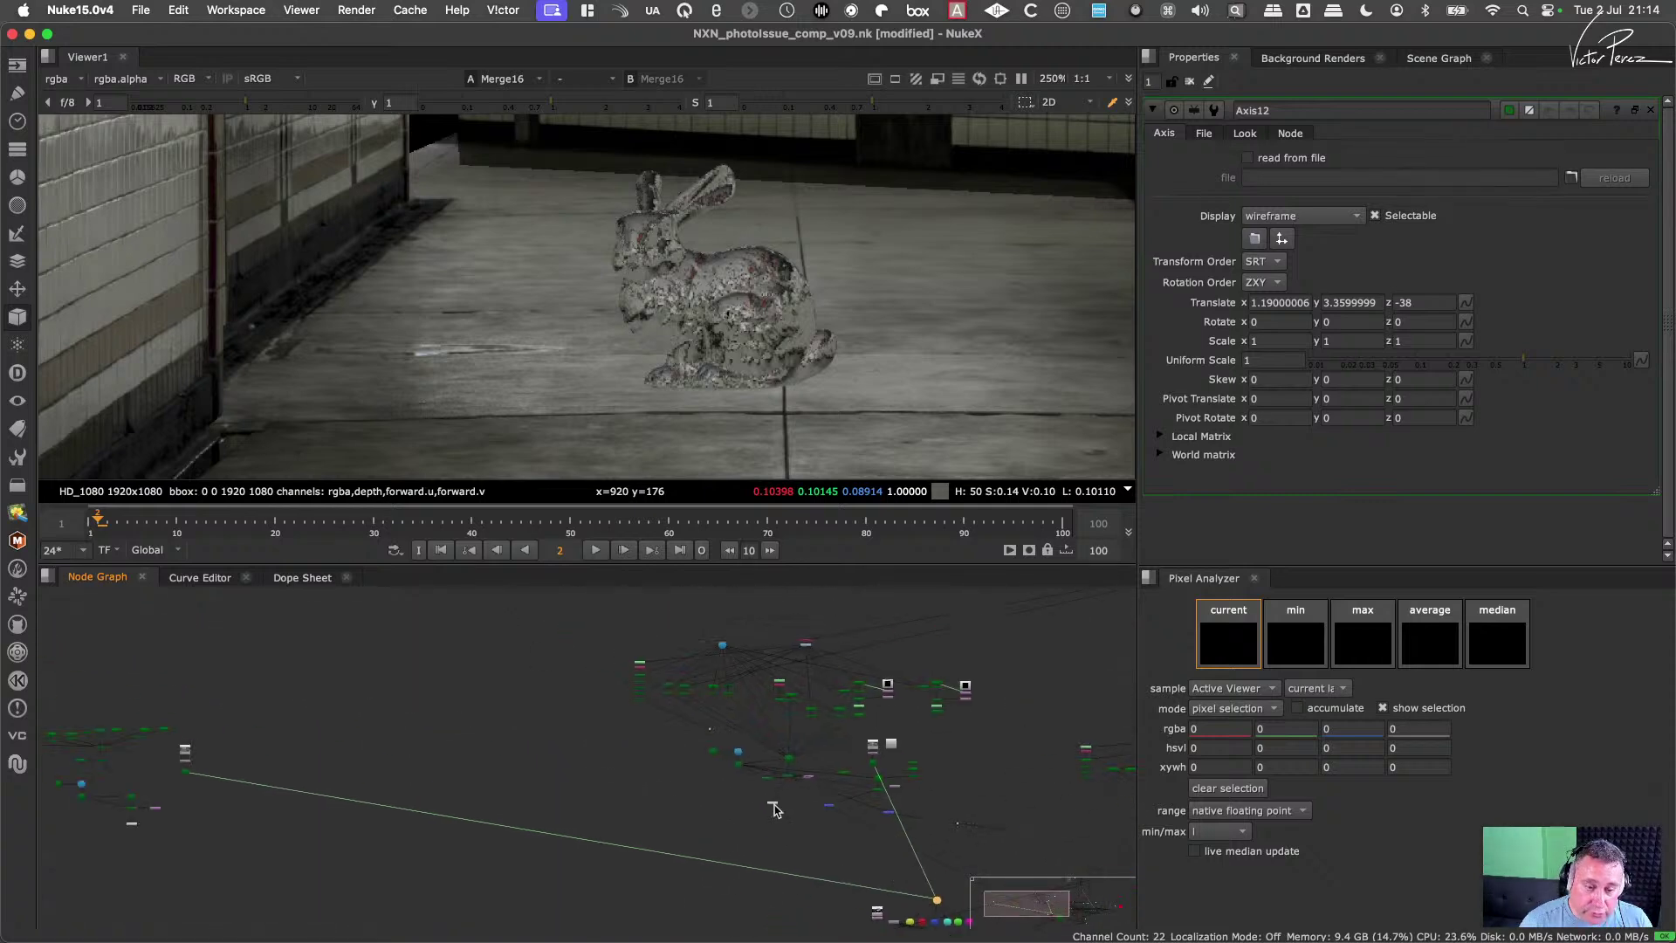
middle_drag(773, 810, 787, 824)
scroll(587, 789, up, 6)
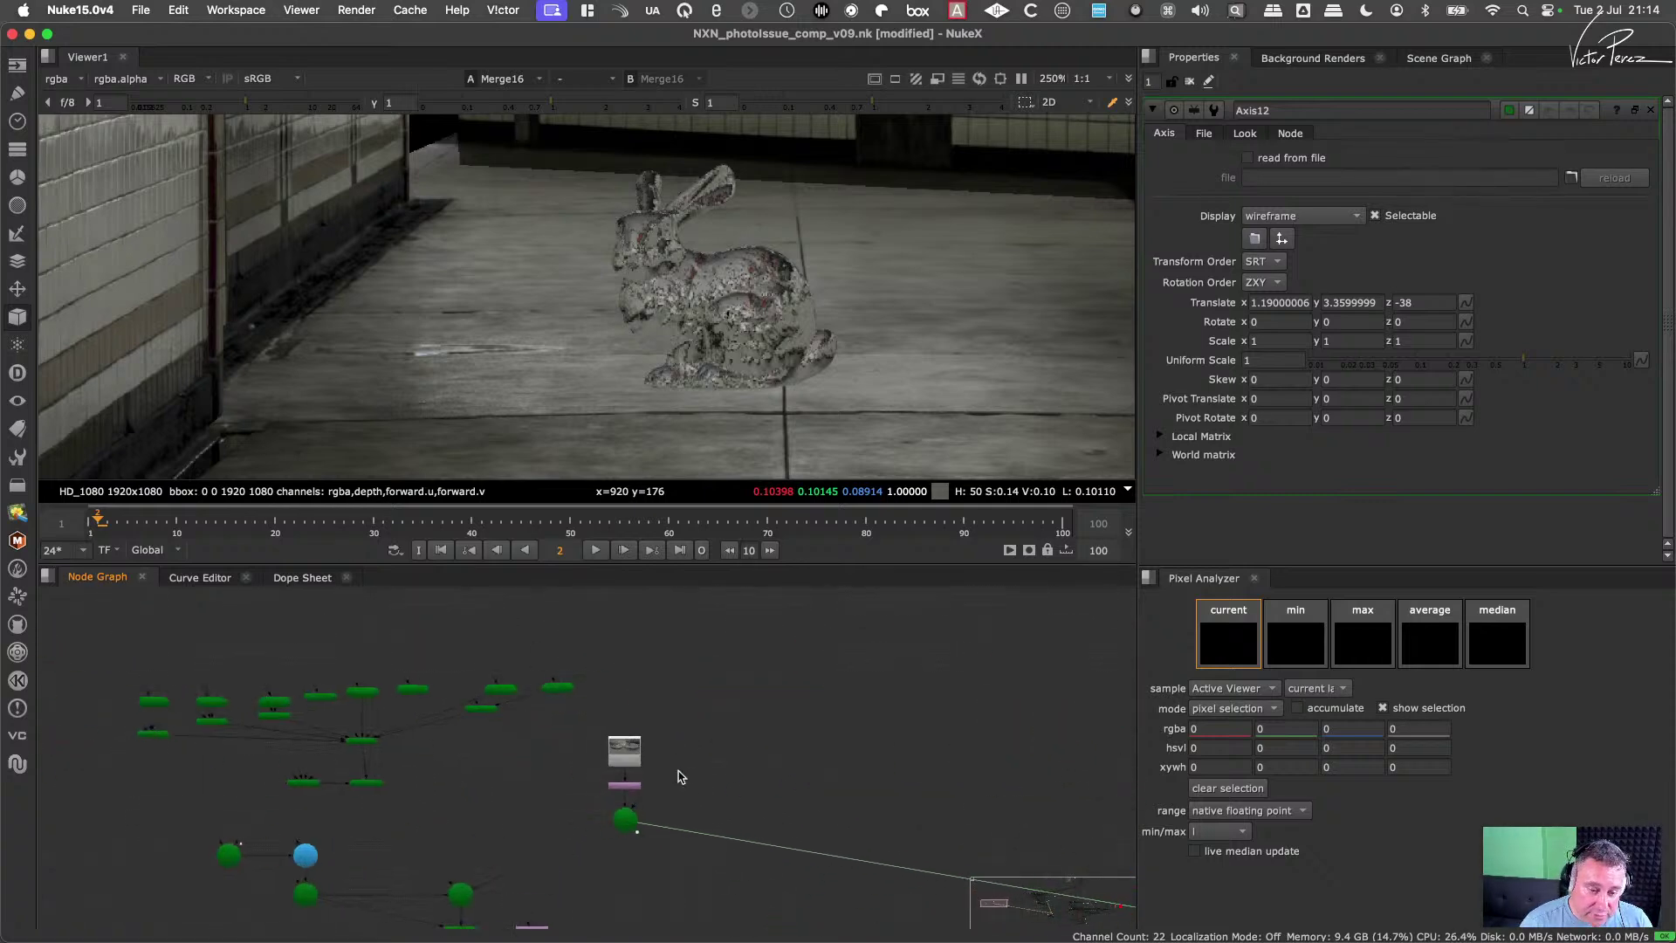
scroll(600, 816, down, 2)
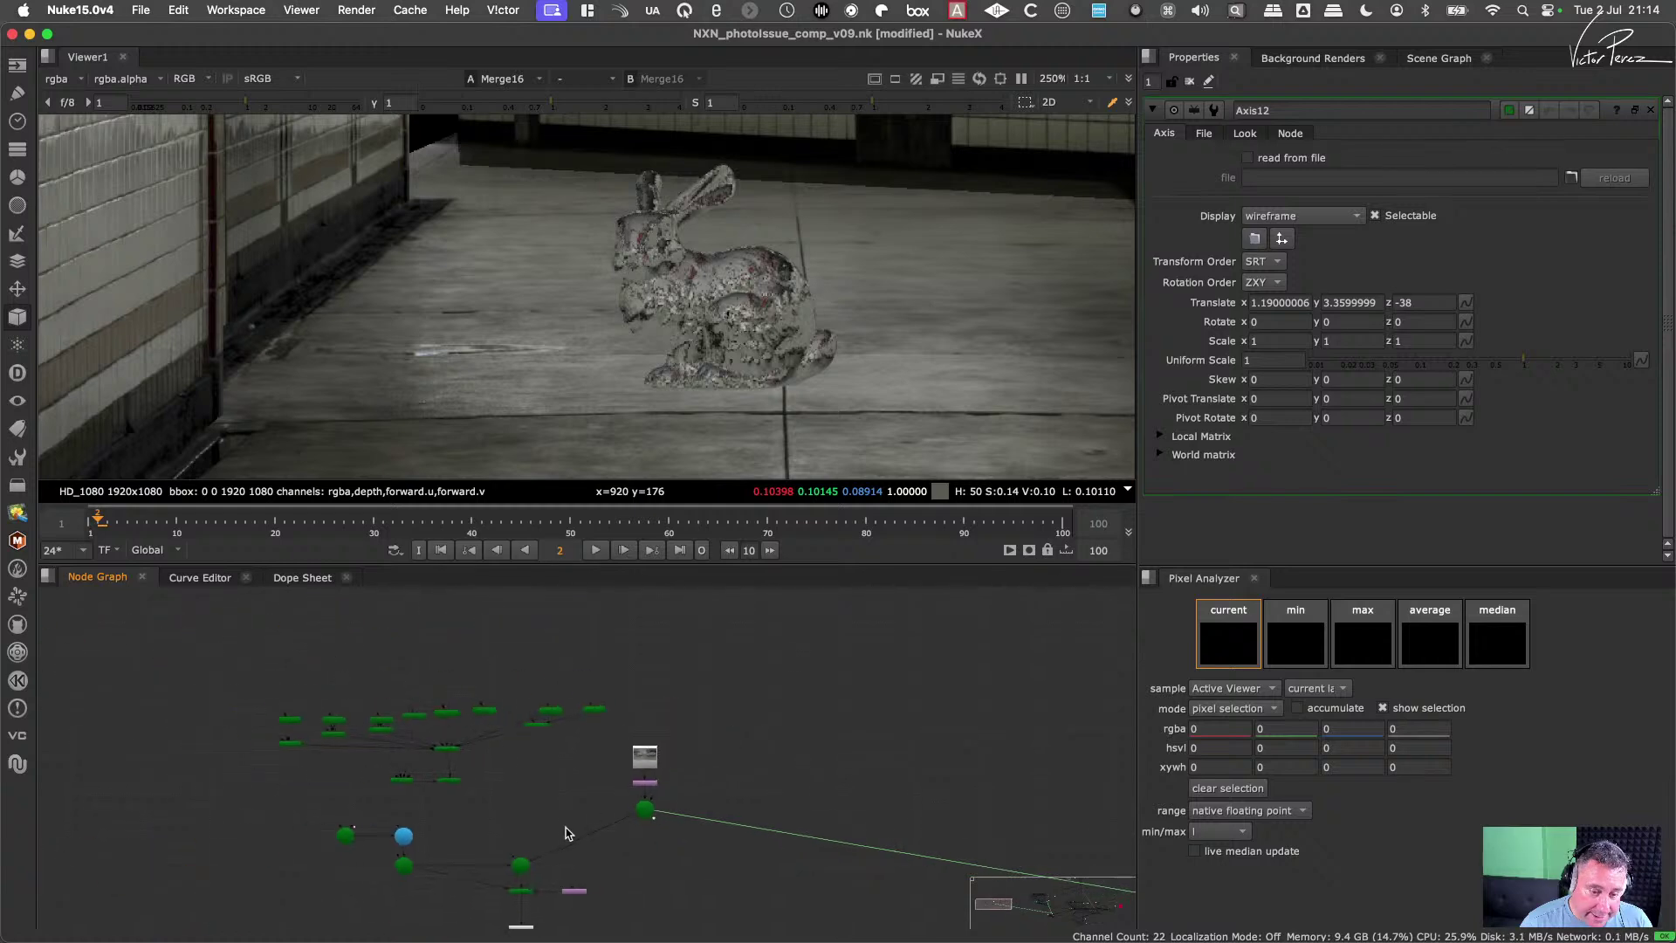
middle_drag(441, 802, 625, 752)
scroll(625, 752, down, 5)
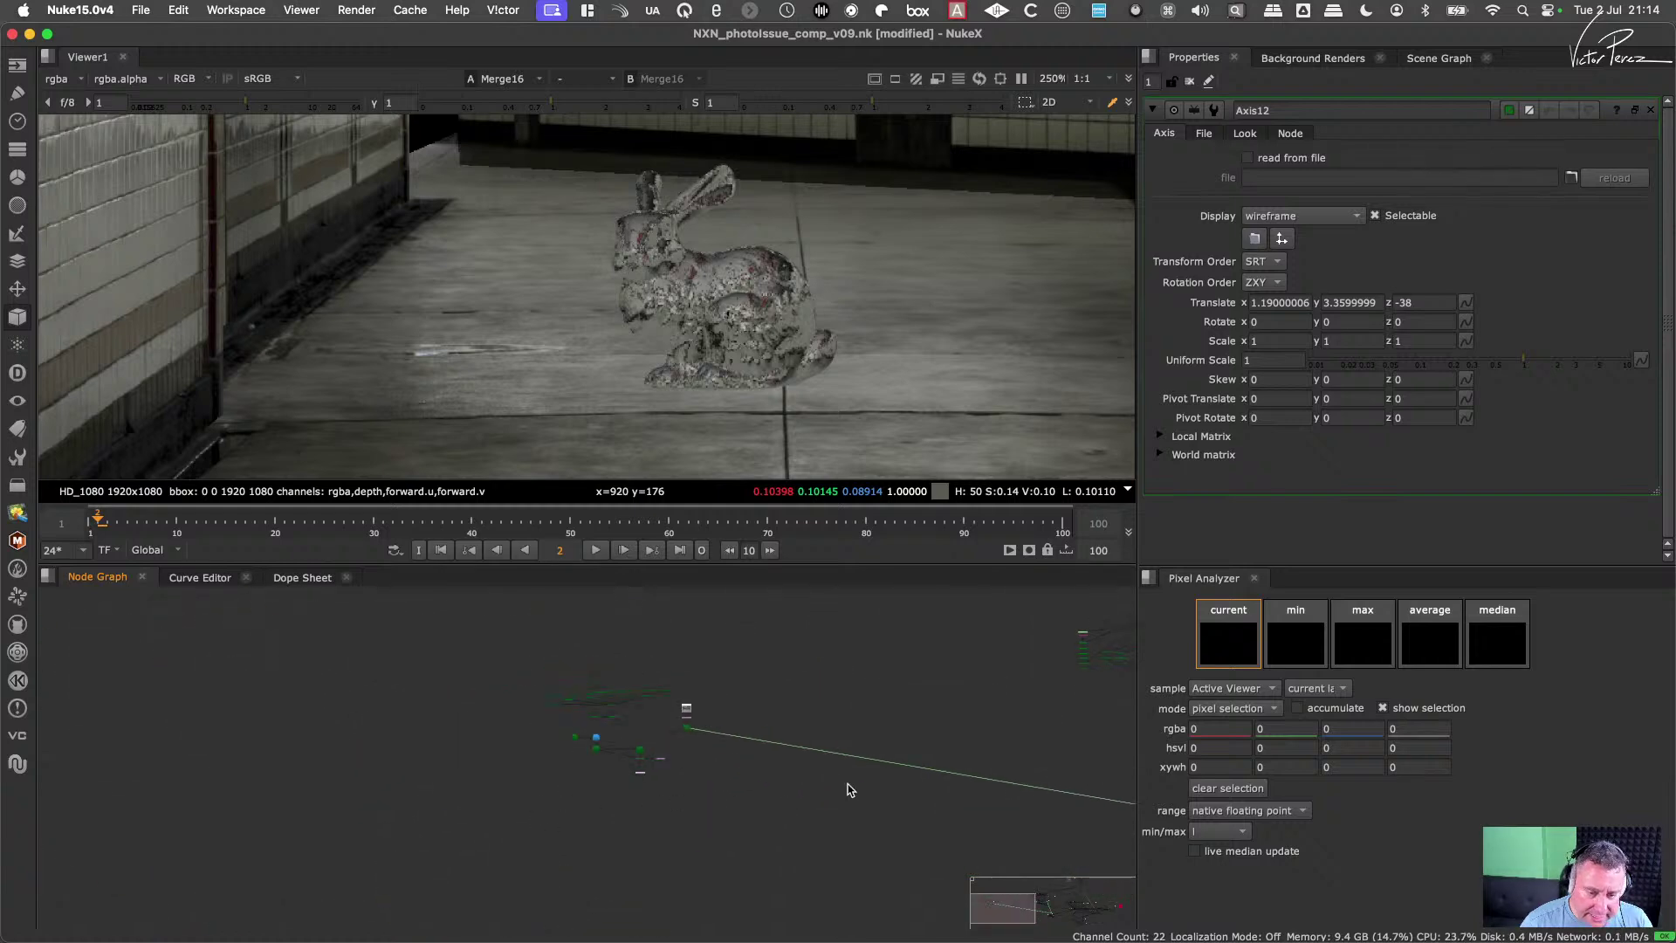
middle_drag(849, 789, 393, 825)
middle_drag(800, 804, 681, 771)
scroll(681, 771, up, 4)
middle_drag(847, 750, 781, 760)
scroll(779, 755, up, 5)
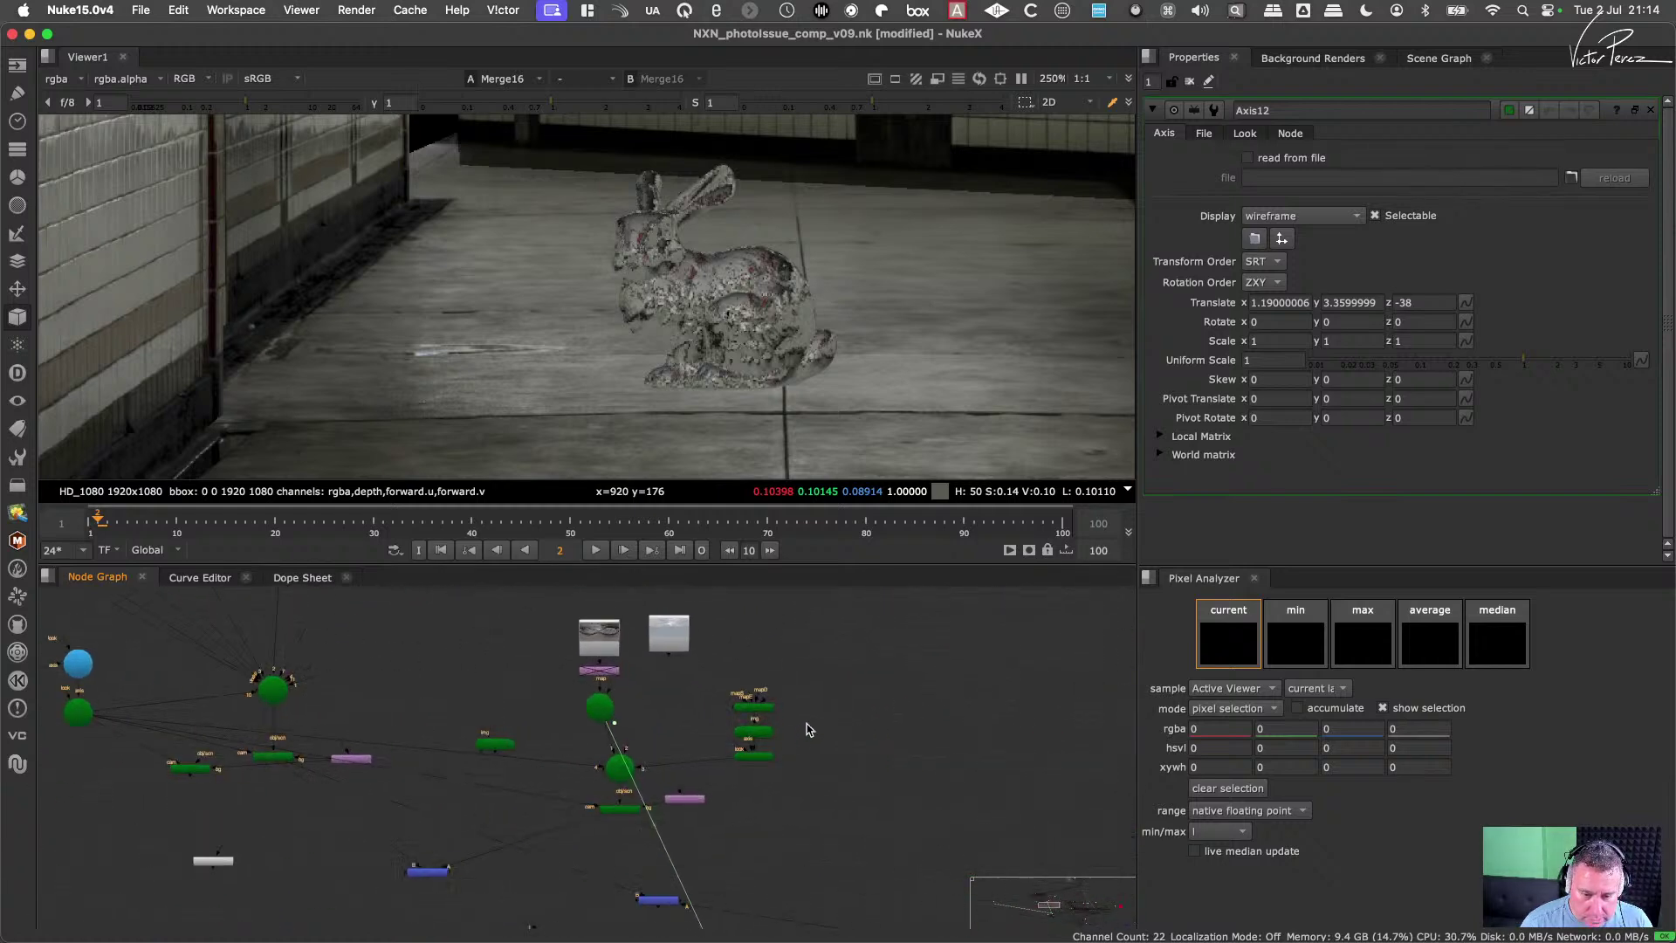
click(779, 738)
drag(781, 739, 784, 723)
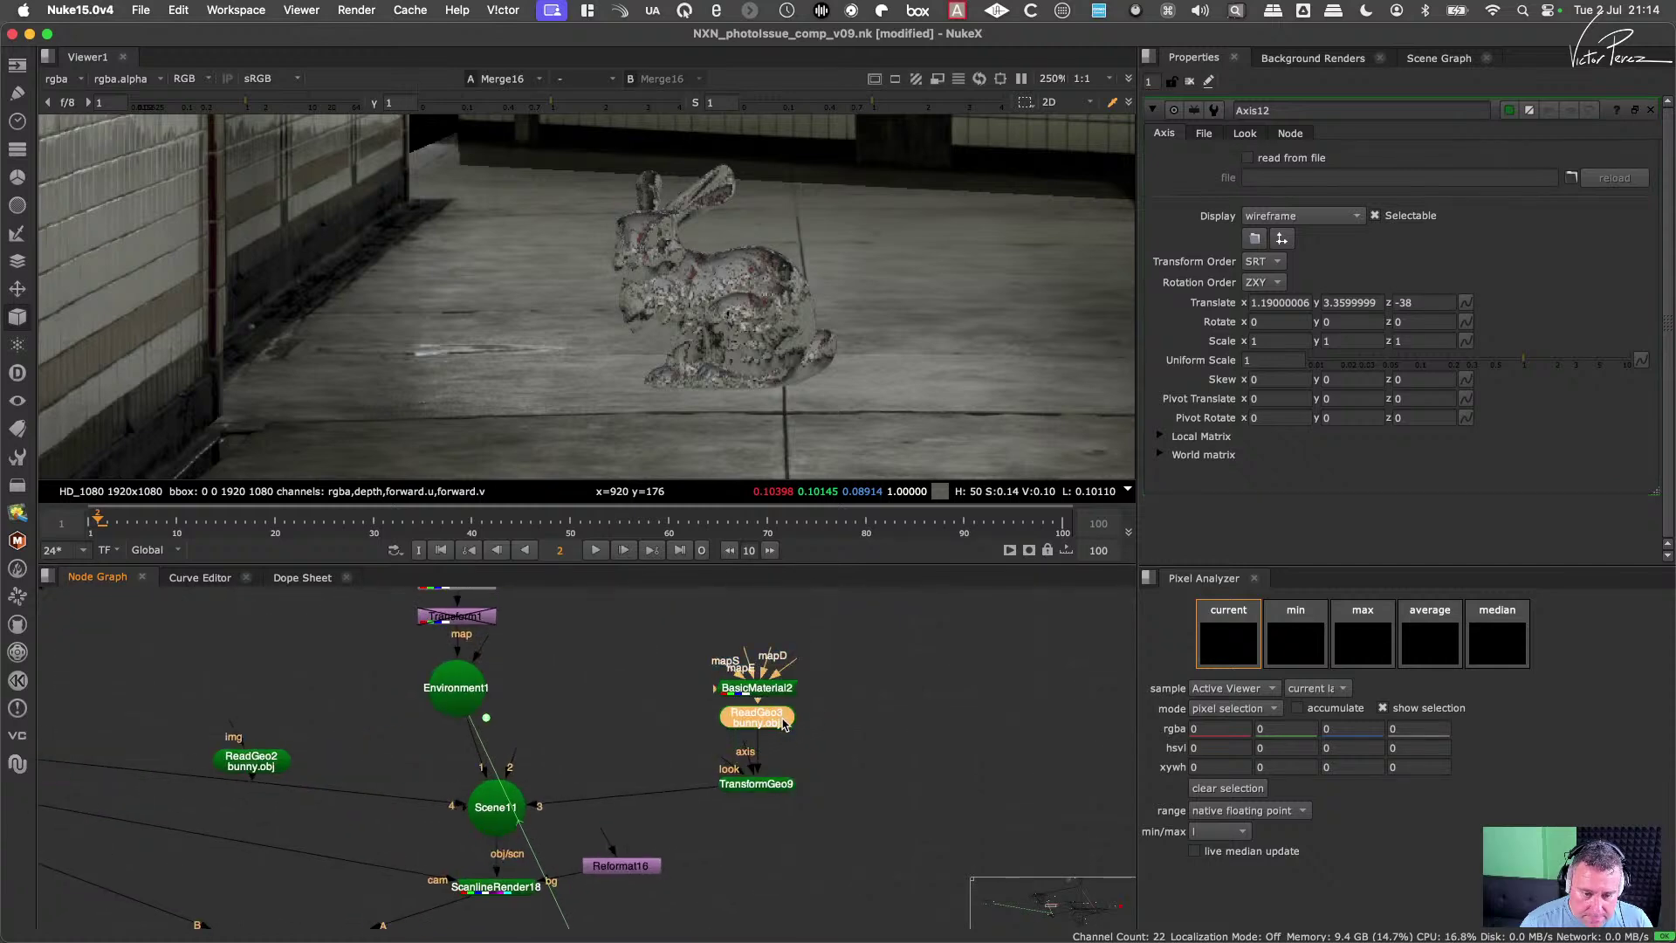
drag(767, 789, 765, 775)
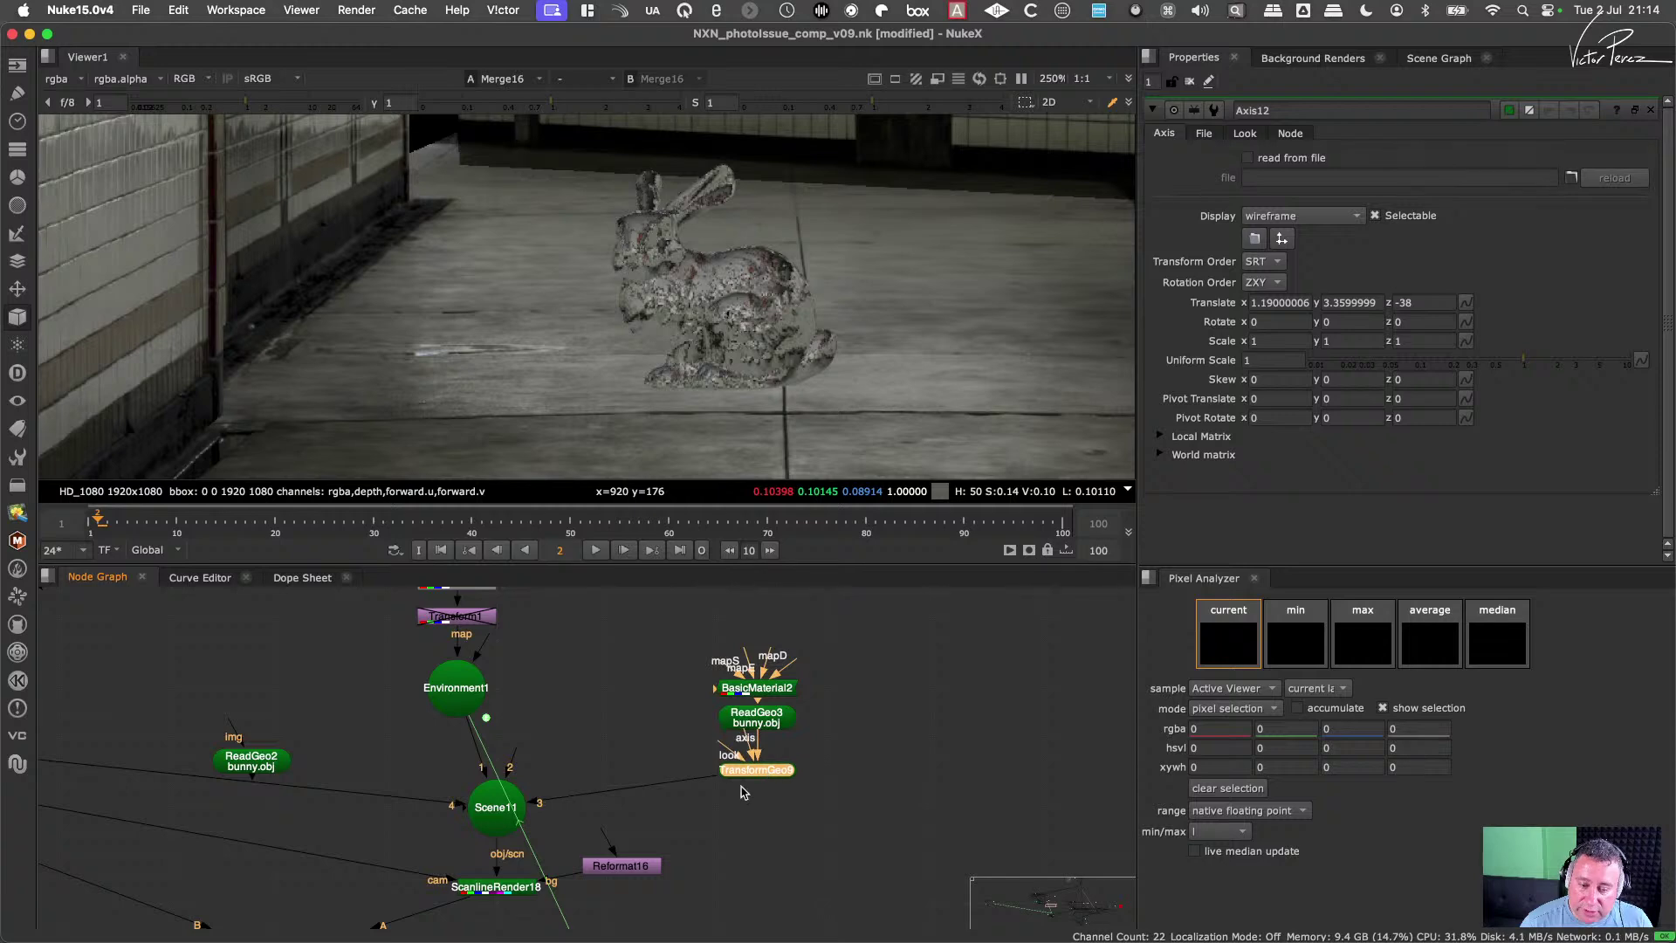
click(1466, 299)
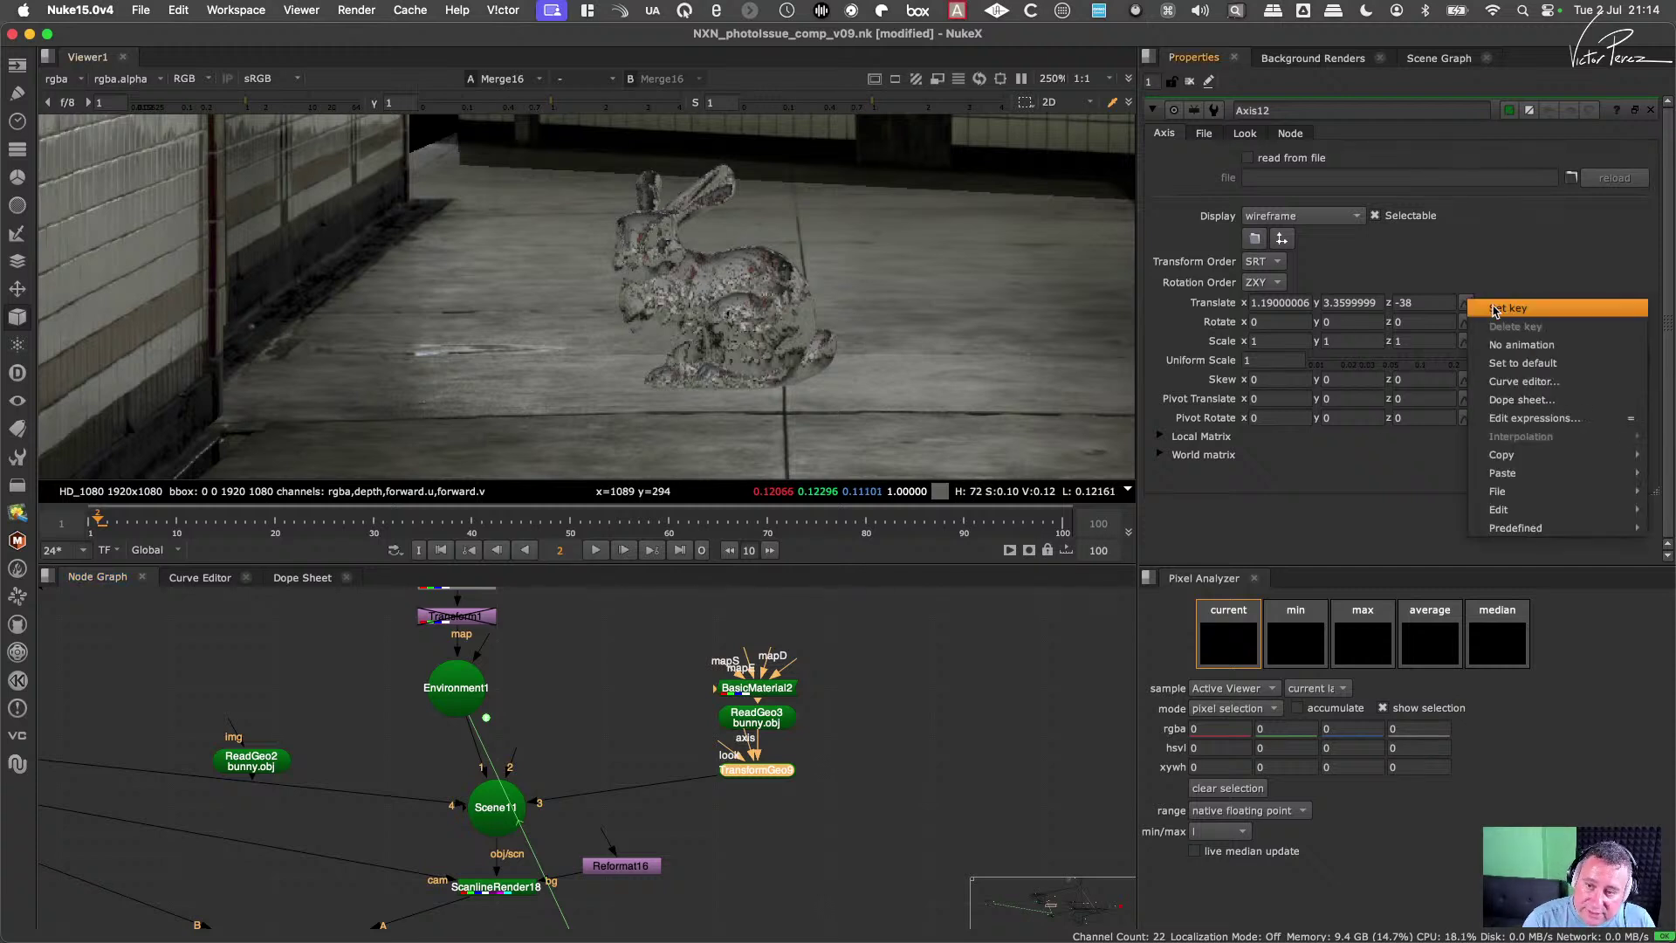
click(1539, 364)
mouse_move(721, 752)
mouse_down()
mouse_move(763, 864)
mouse_move(738, 873)
mouse_move(716, 720)
mouse_up()
key(super+z)
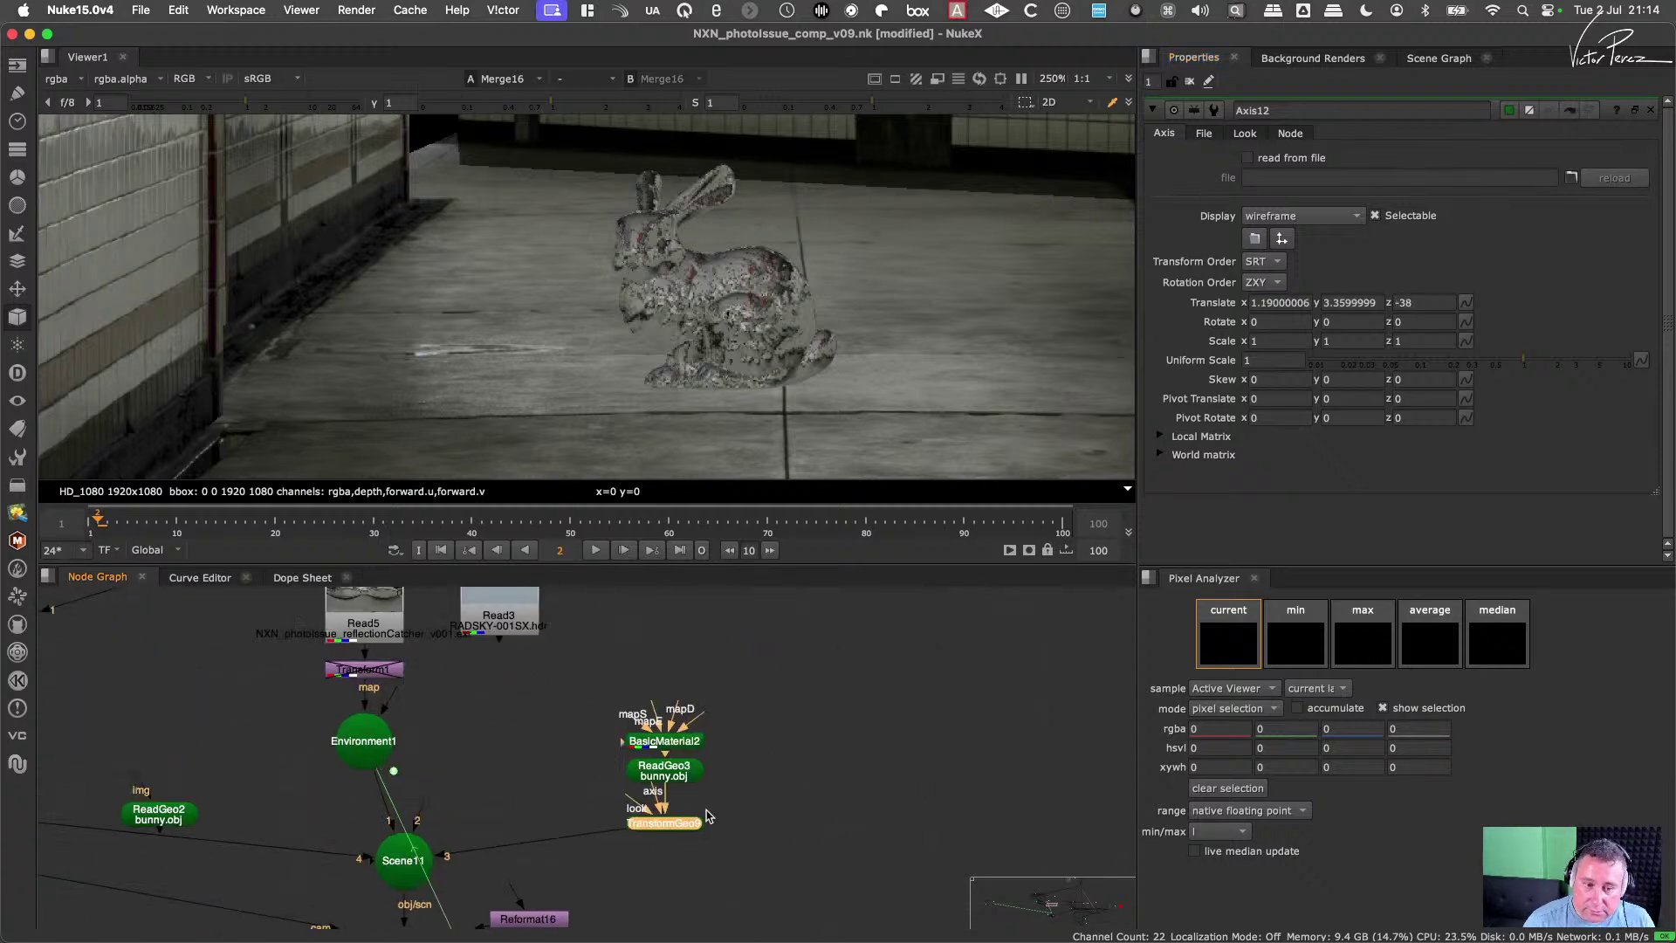
Step: Open the bunny's TransformGeo9 properties and reset its translate values to default
scroll(707, 816, up, 3)
double_click(676, 860)
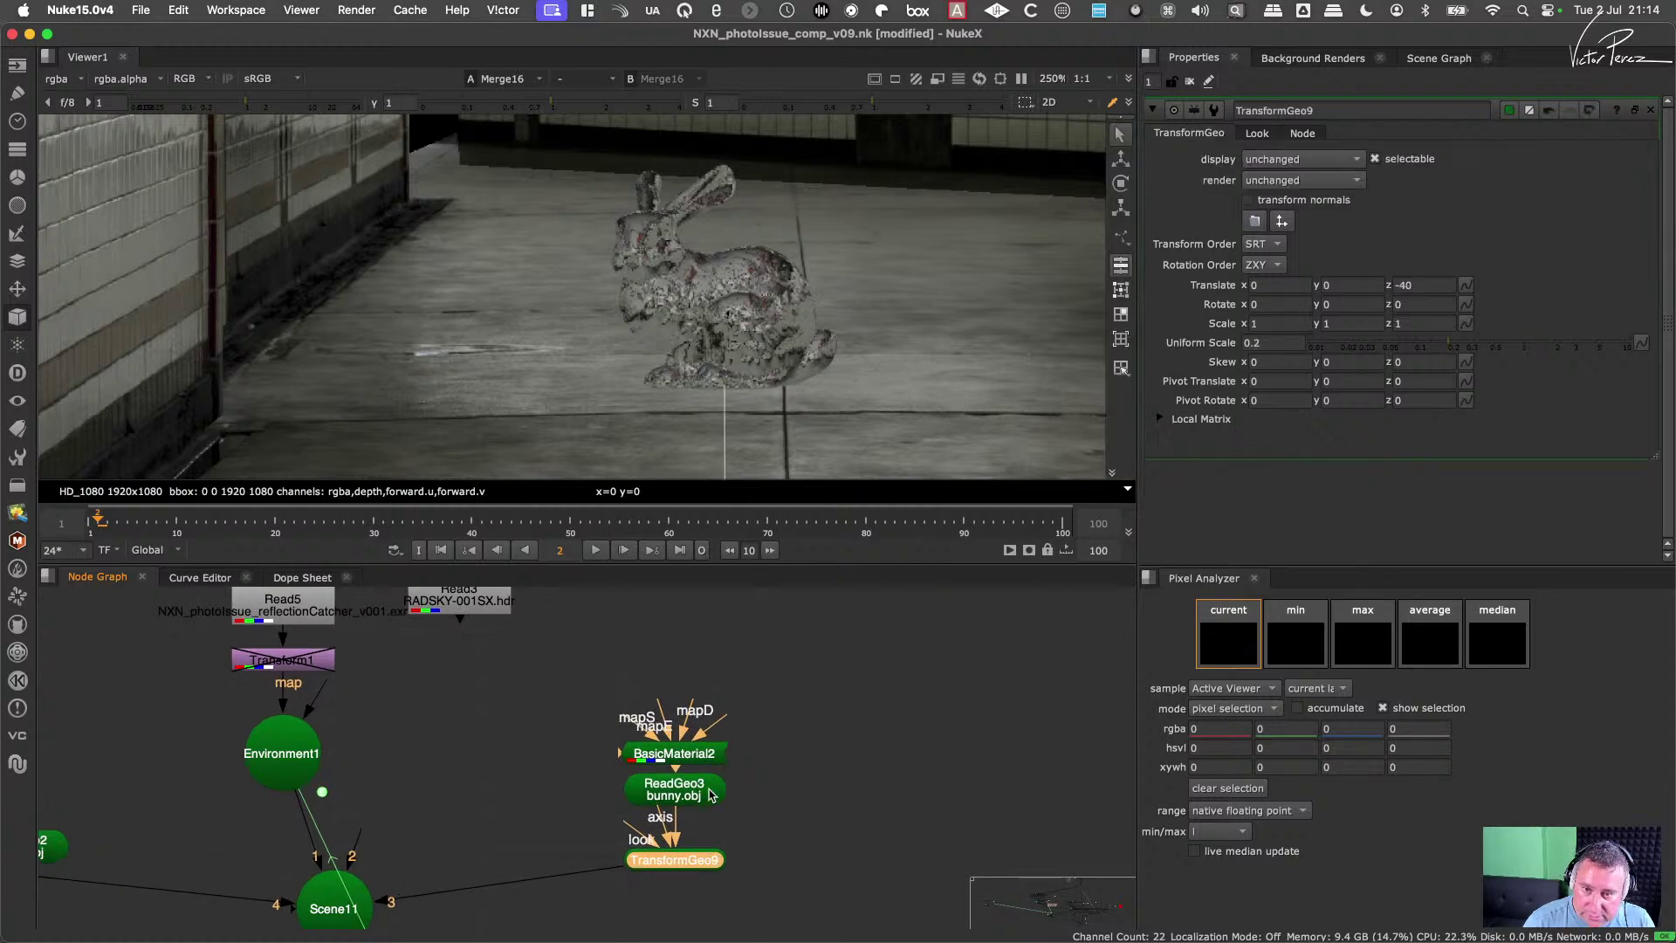
click(1465, 284)
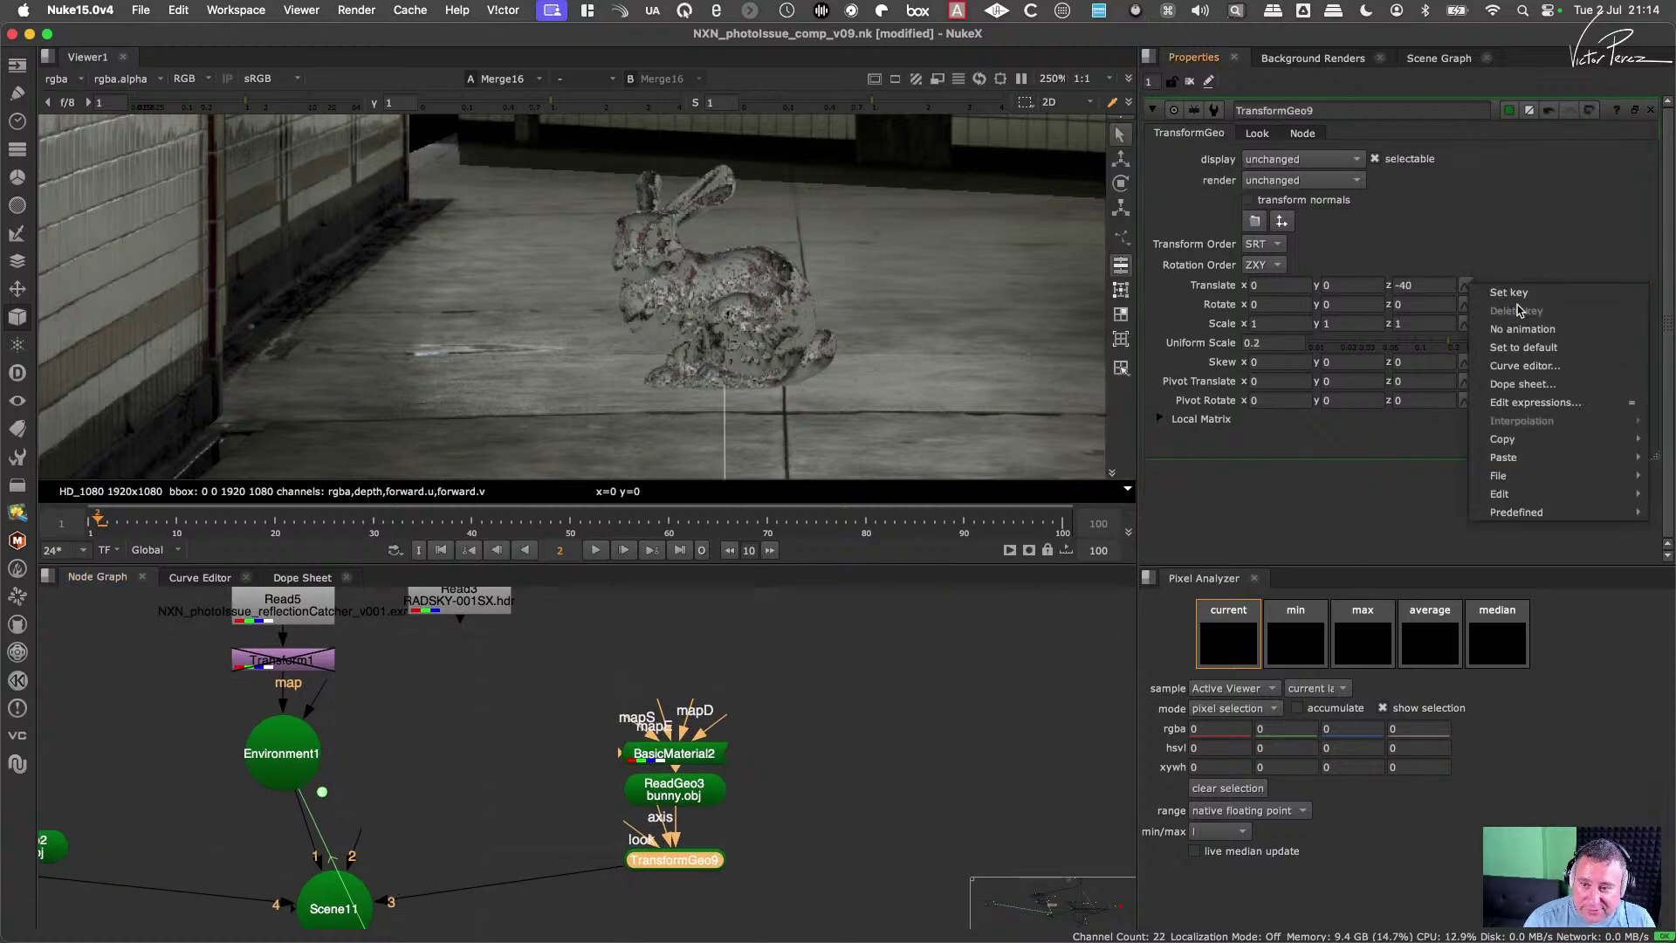
click(1536, 349)
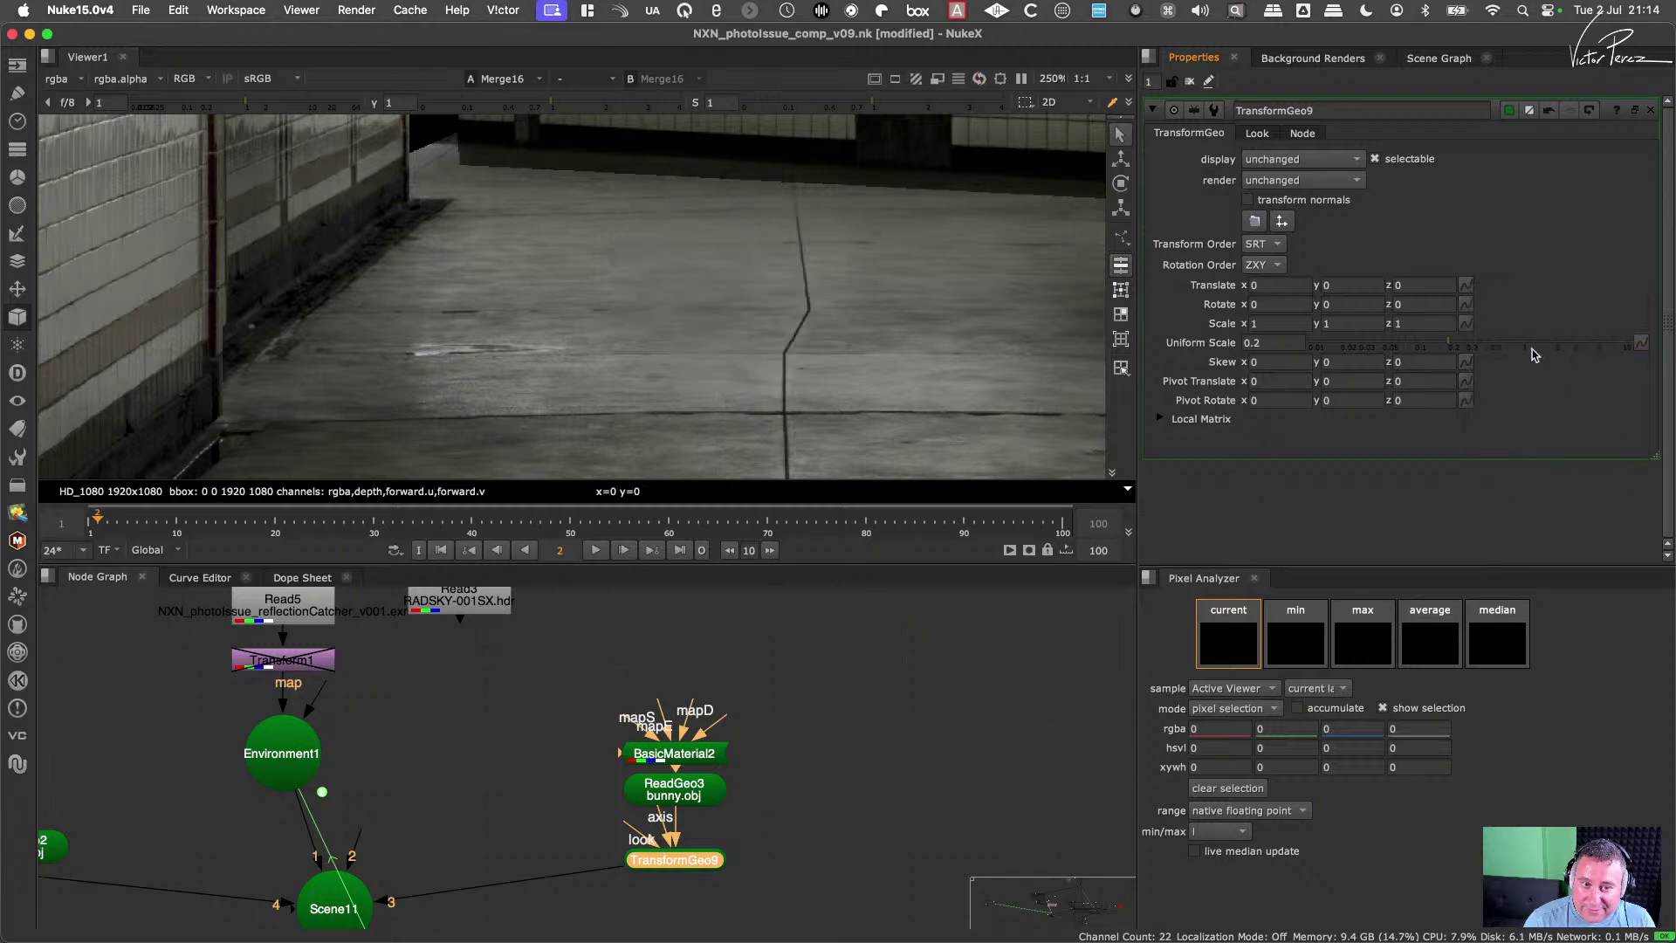
Step: Connect TransformGeo9's axis input to Axis12 and check the bunny's new position in the corridor
mouse_move(665, 824)
mouse_down()
mouse_move(667, 842)
mouse_move(685, 733)
mouse_move(666, 673)
mouse_move(722, 852)
mouse_move(778, 871)
mouse_move(768, 829)
mouse_move(523, 798)
mouse_move(647, 816)
mouse_up()
scroll(647, 816, down, 5)
scroll(653, 724, up, 2)
scroll(749, 386, down, 8)
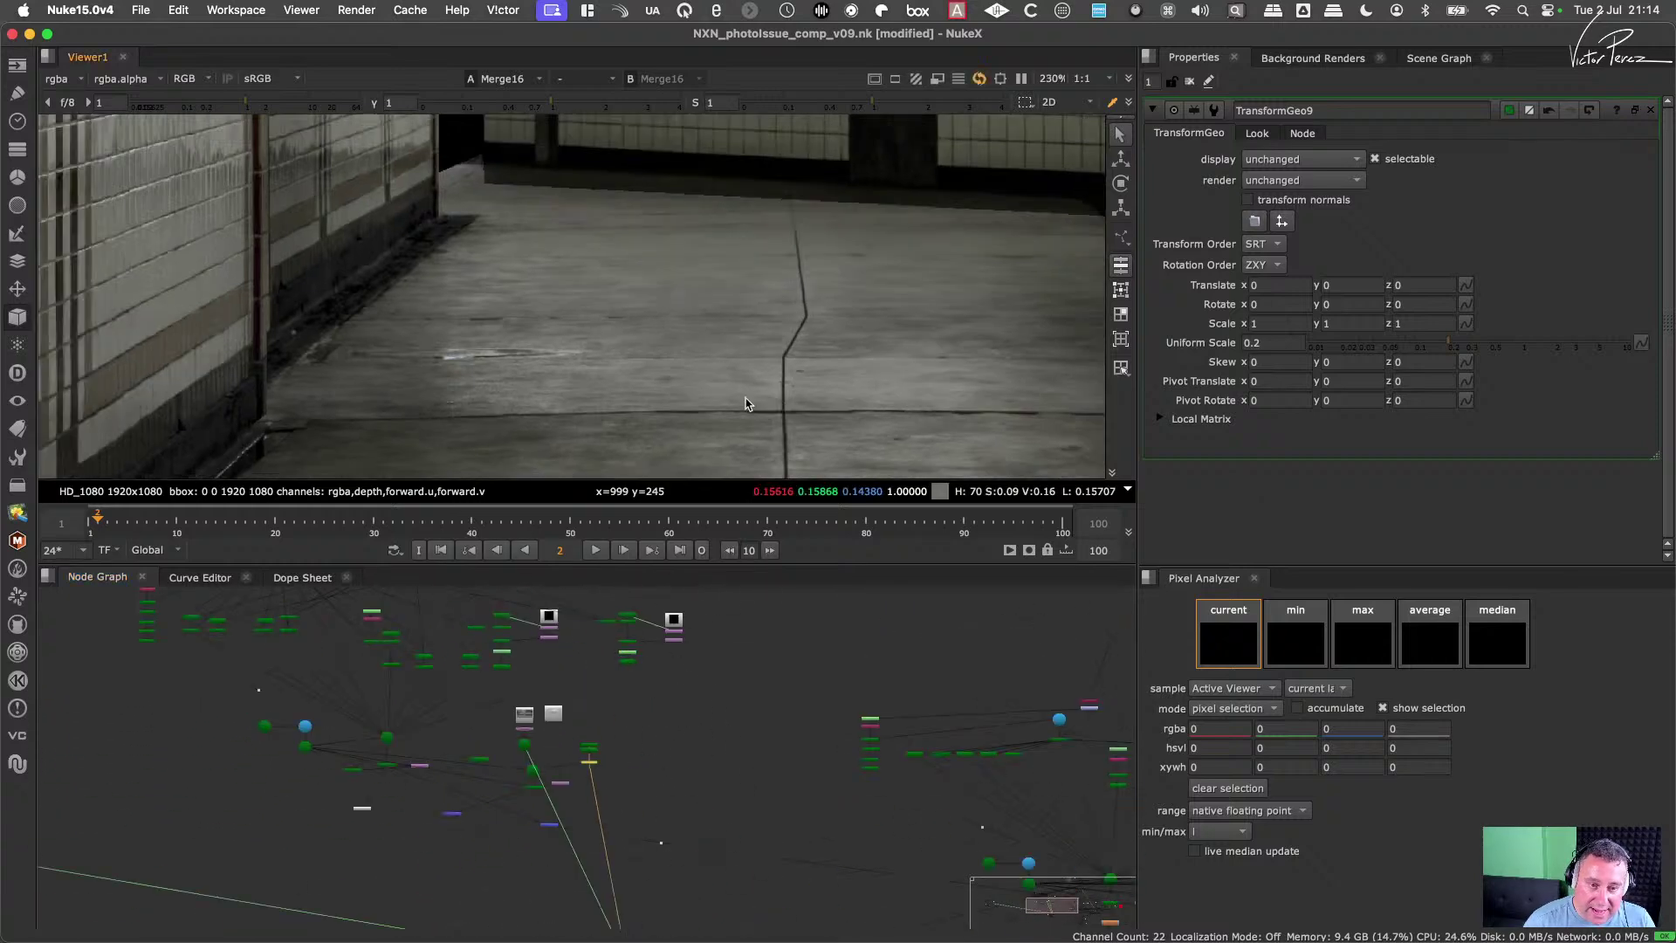
scroll(748, 387, up, 8)
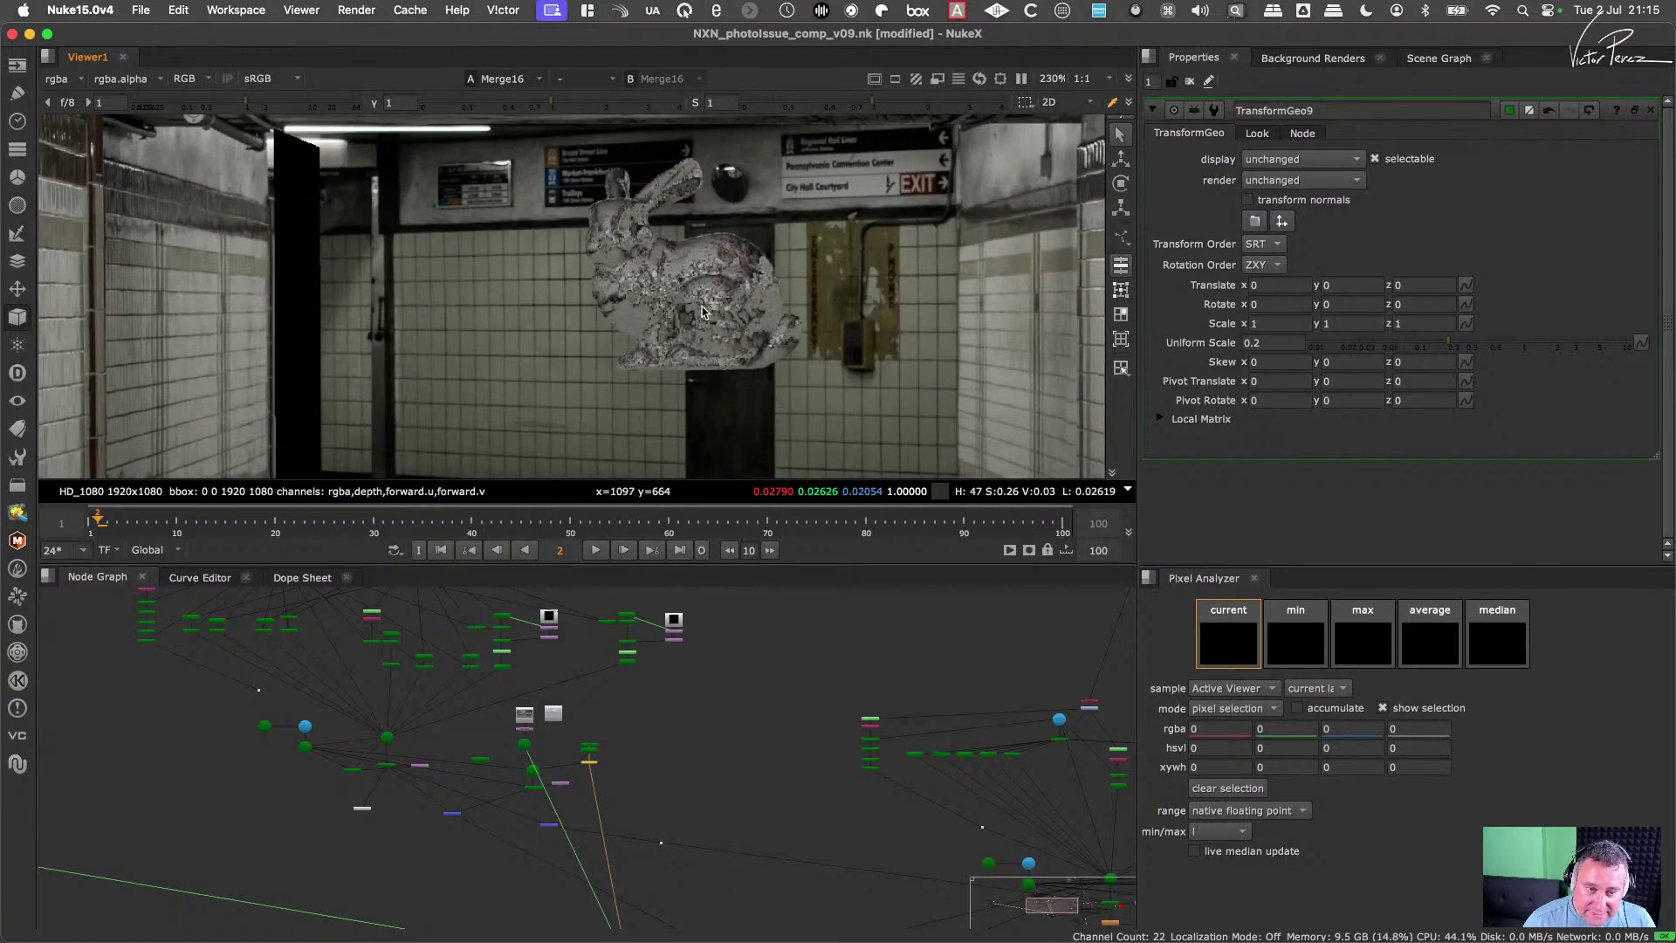
scroll(714, 315, down, 5)
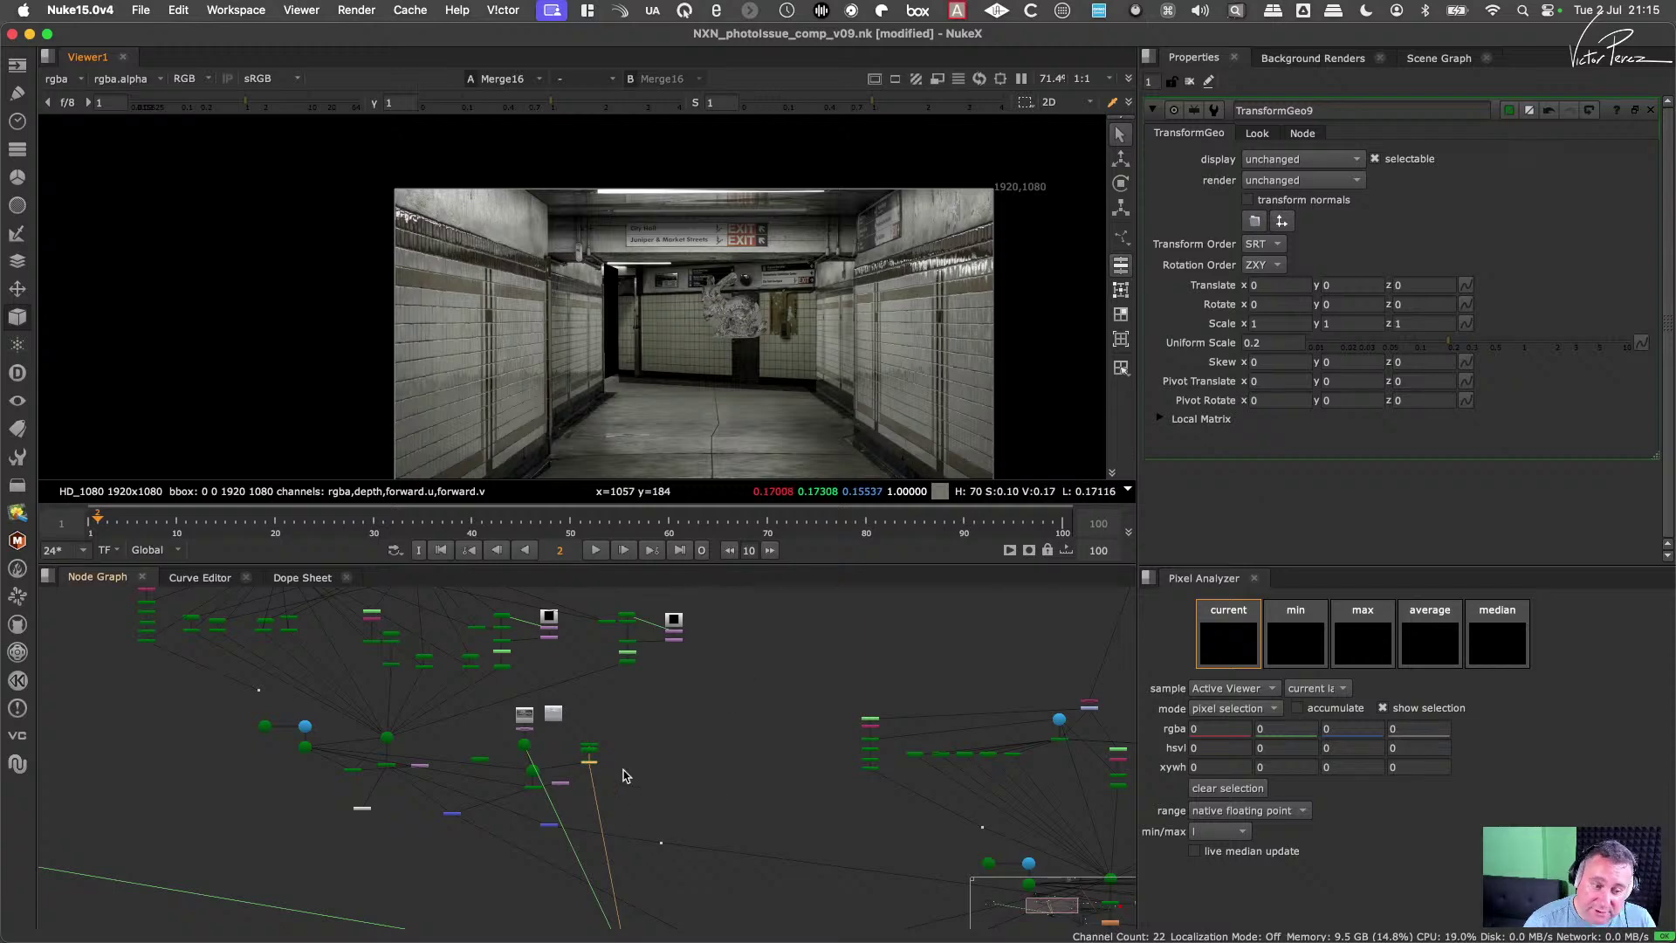
Step: Reopen Axis12's properties and set its translate Y to 0 to lower the bunny to the floor
scroll(625, 774, up, 4)
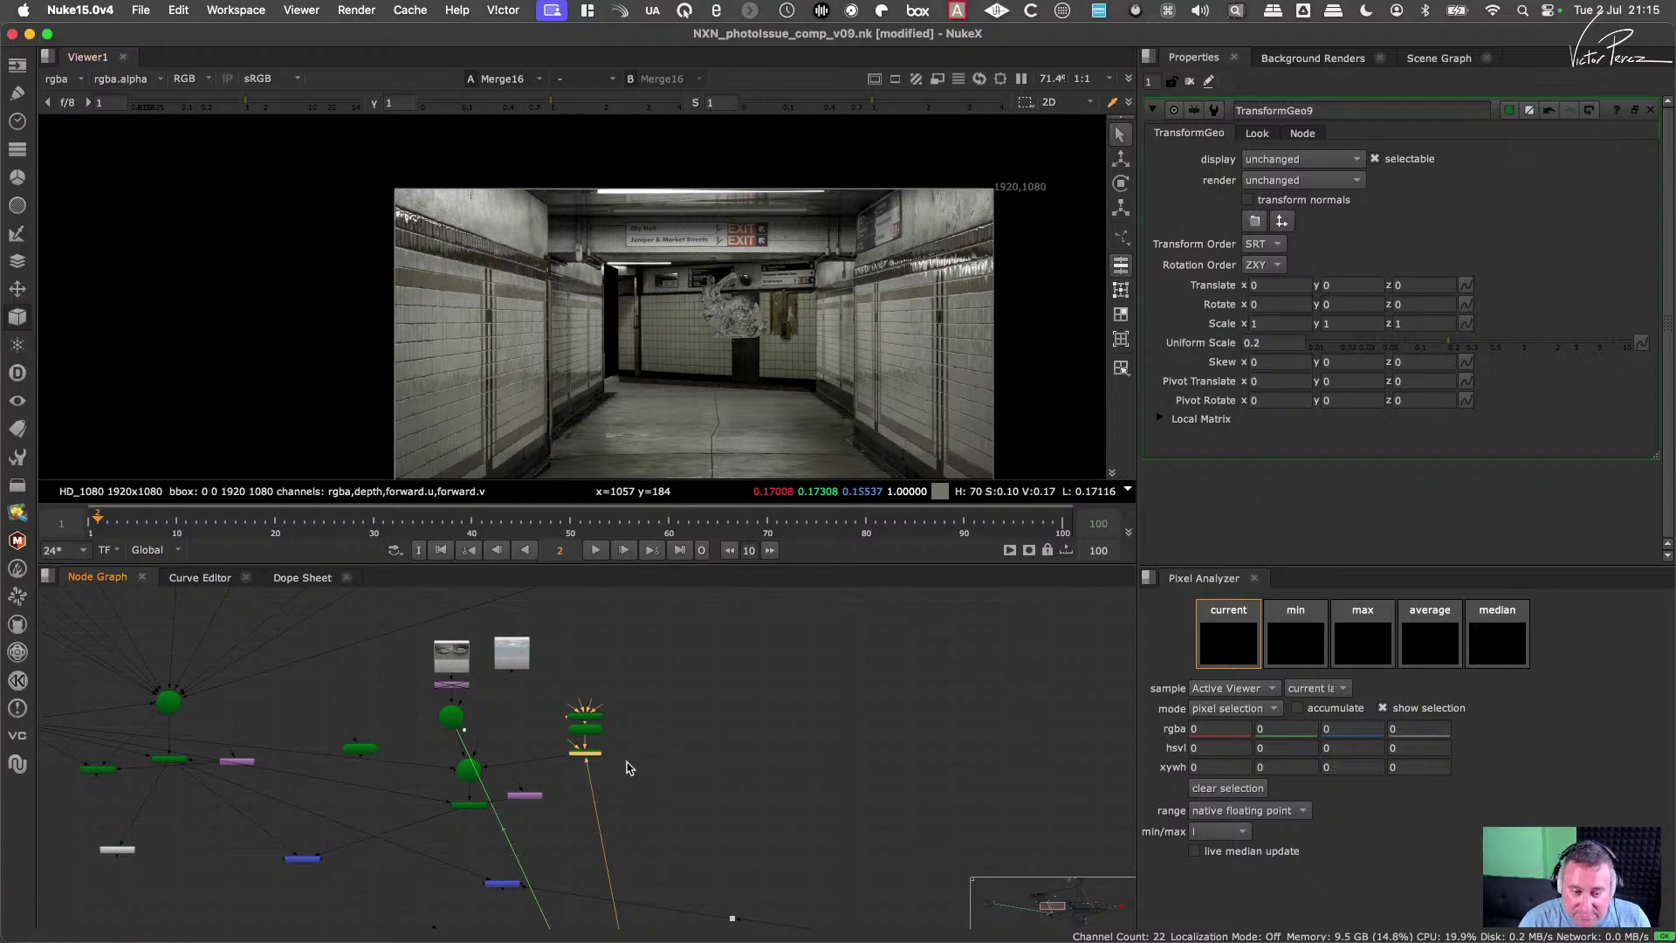
scroll(585, 771, up, 2)
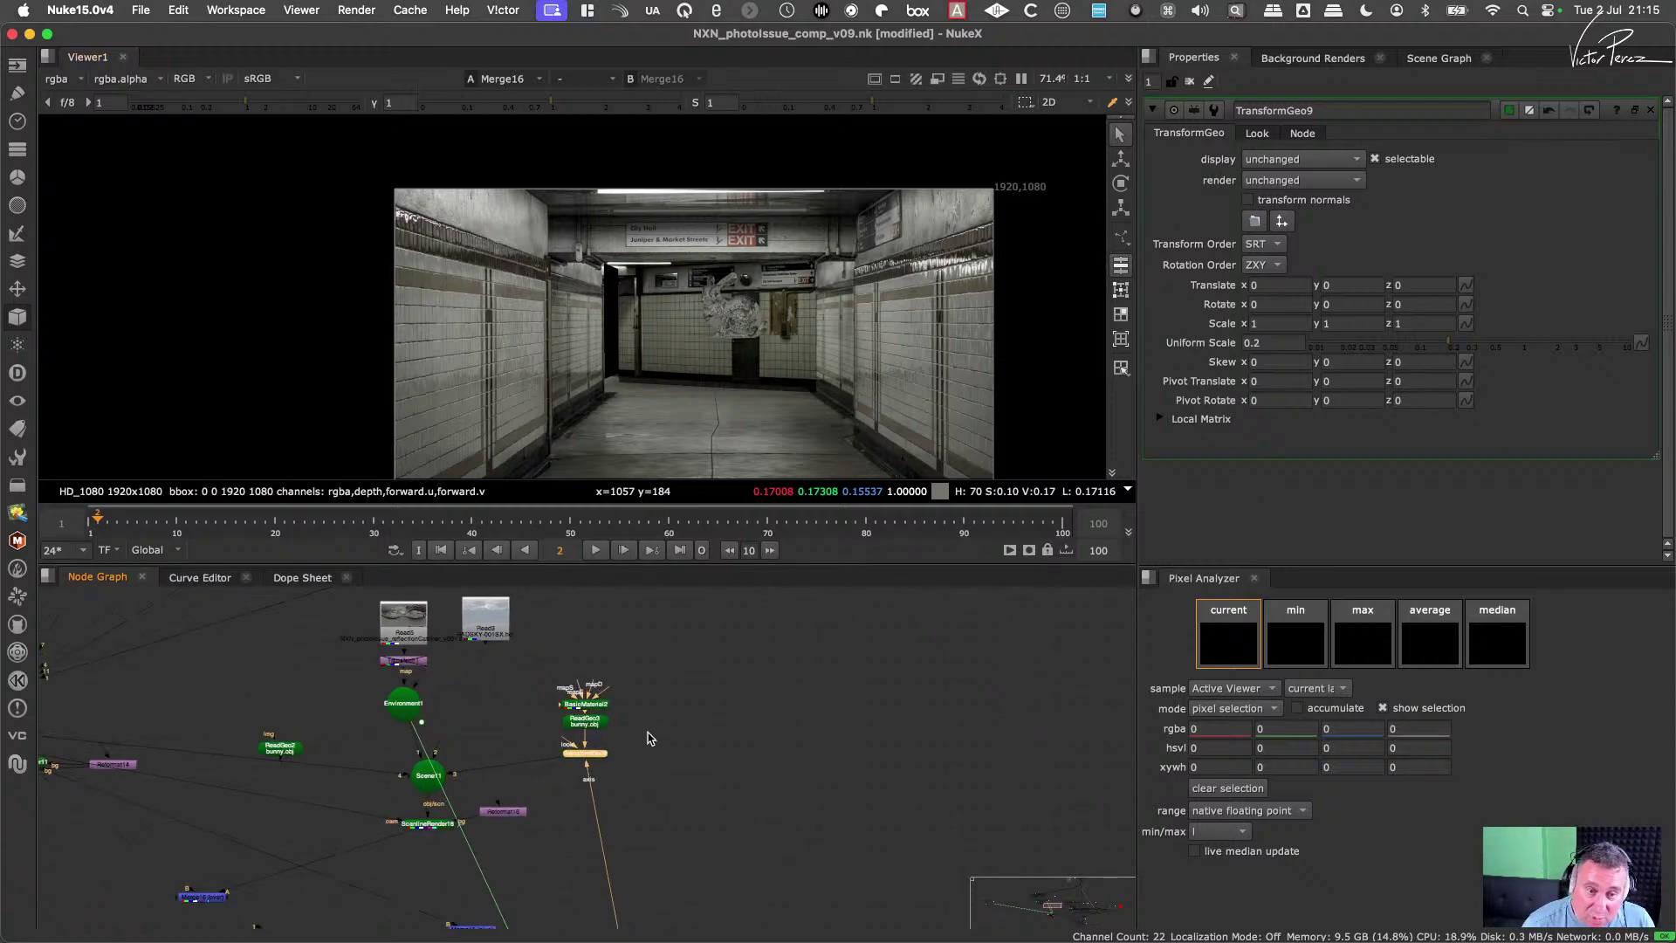
scroll(596, 765, up, 8)
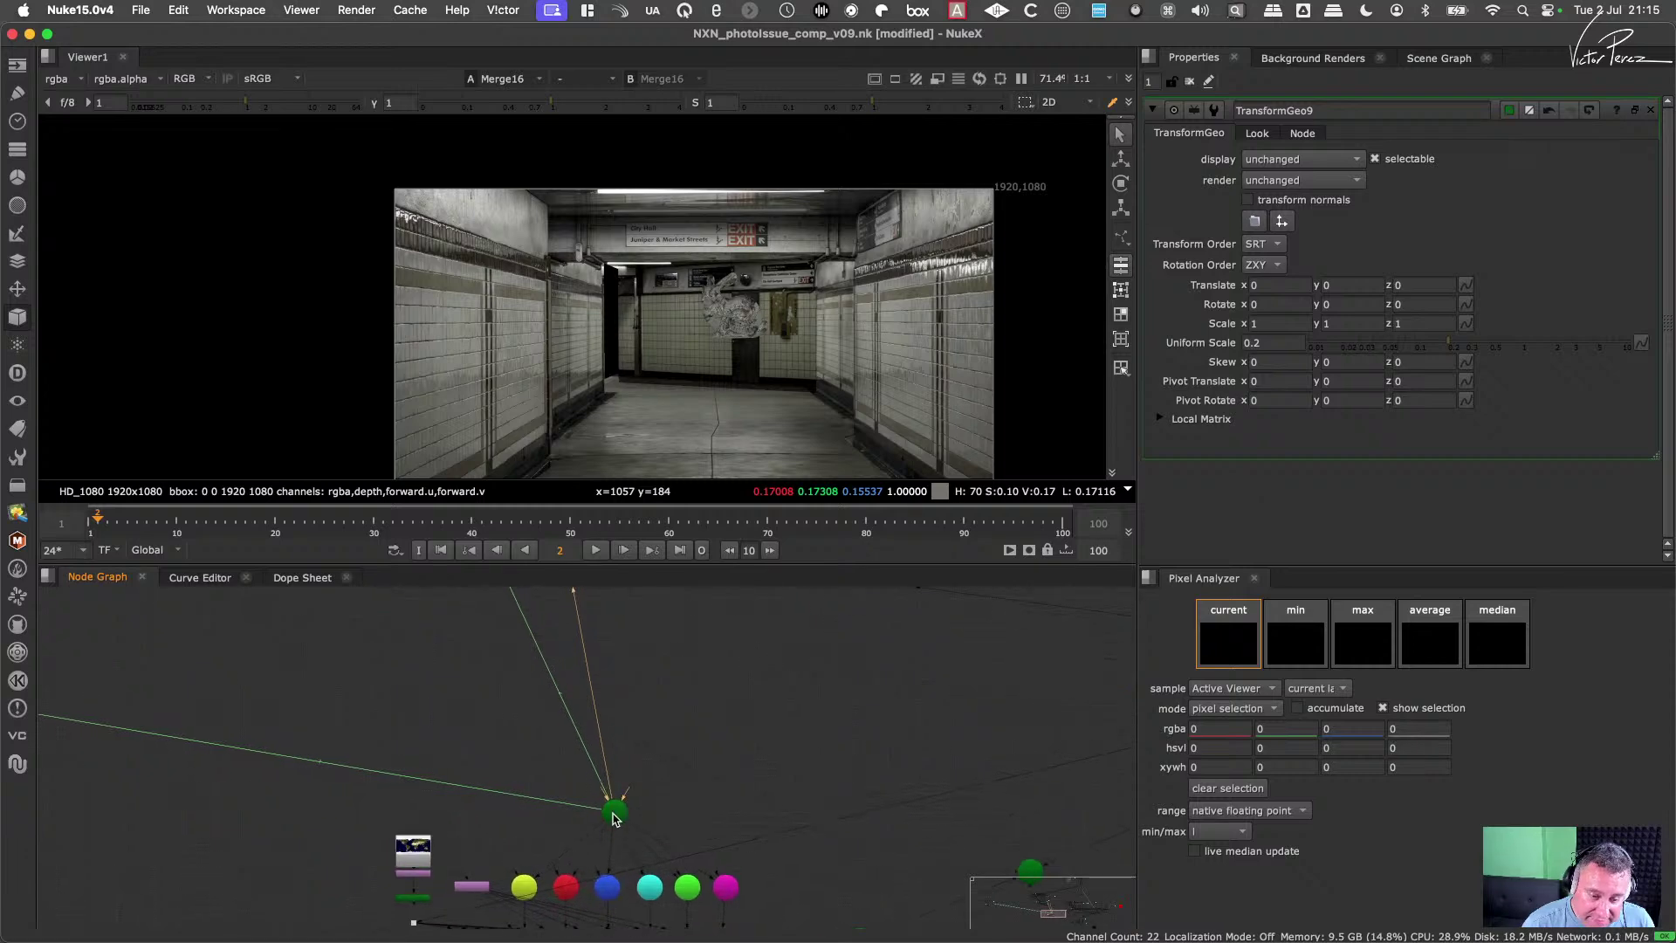
double_click(615, 815)
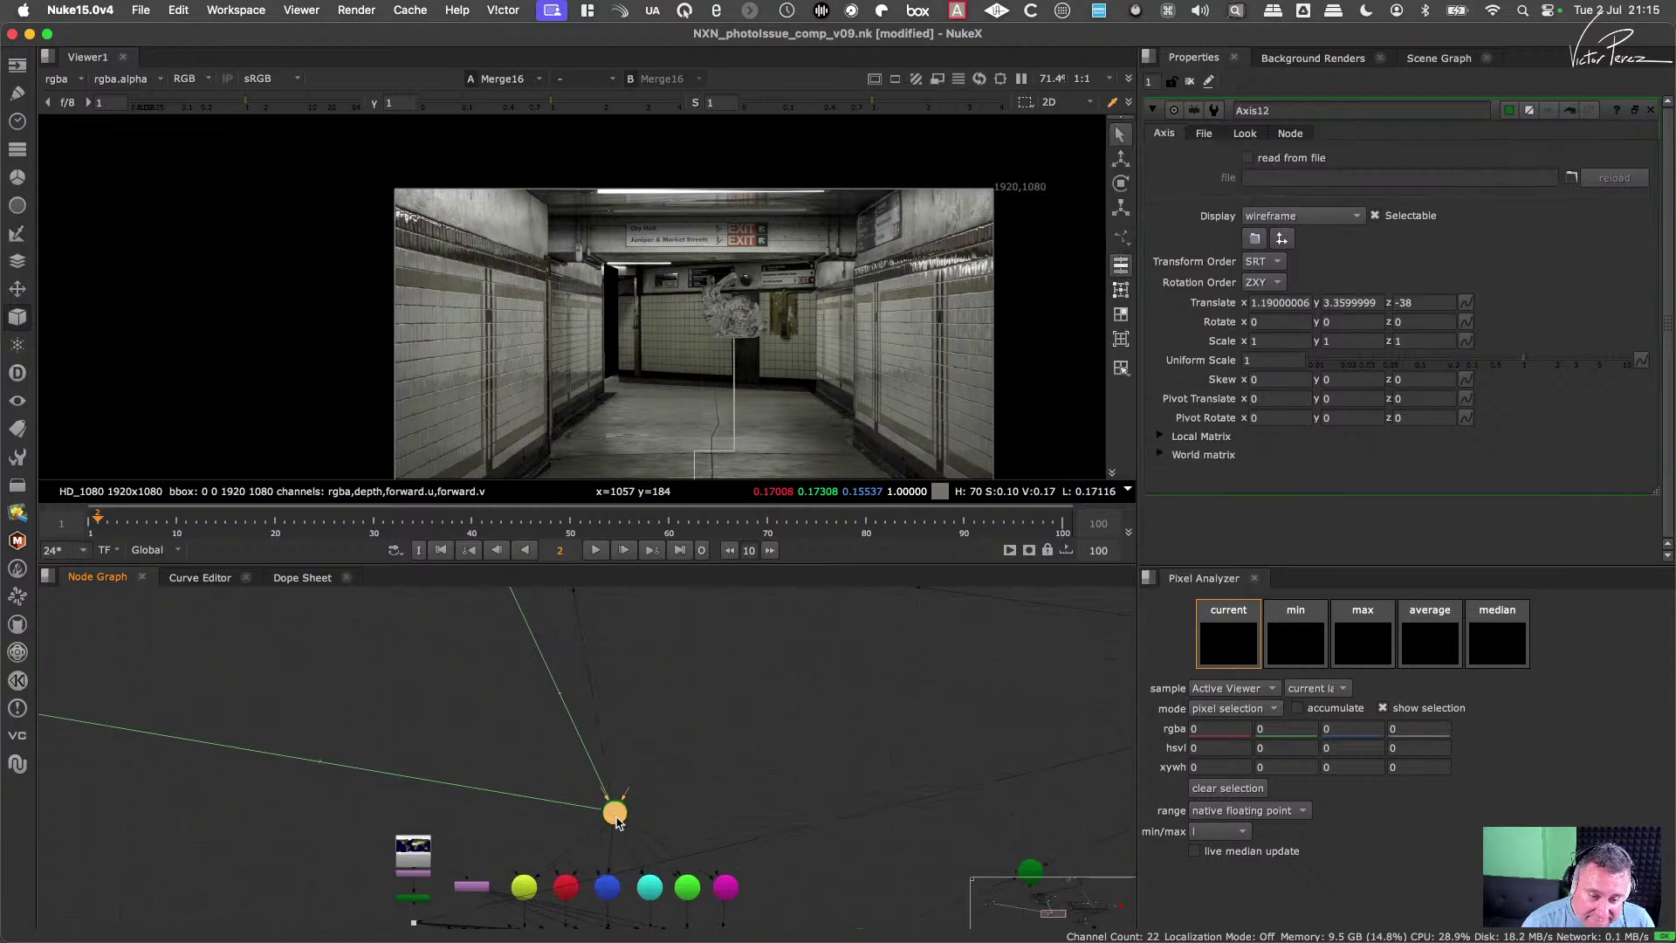
click(1377, 303)
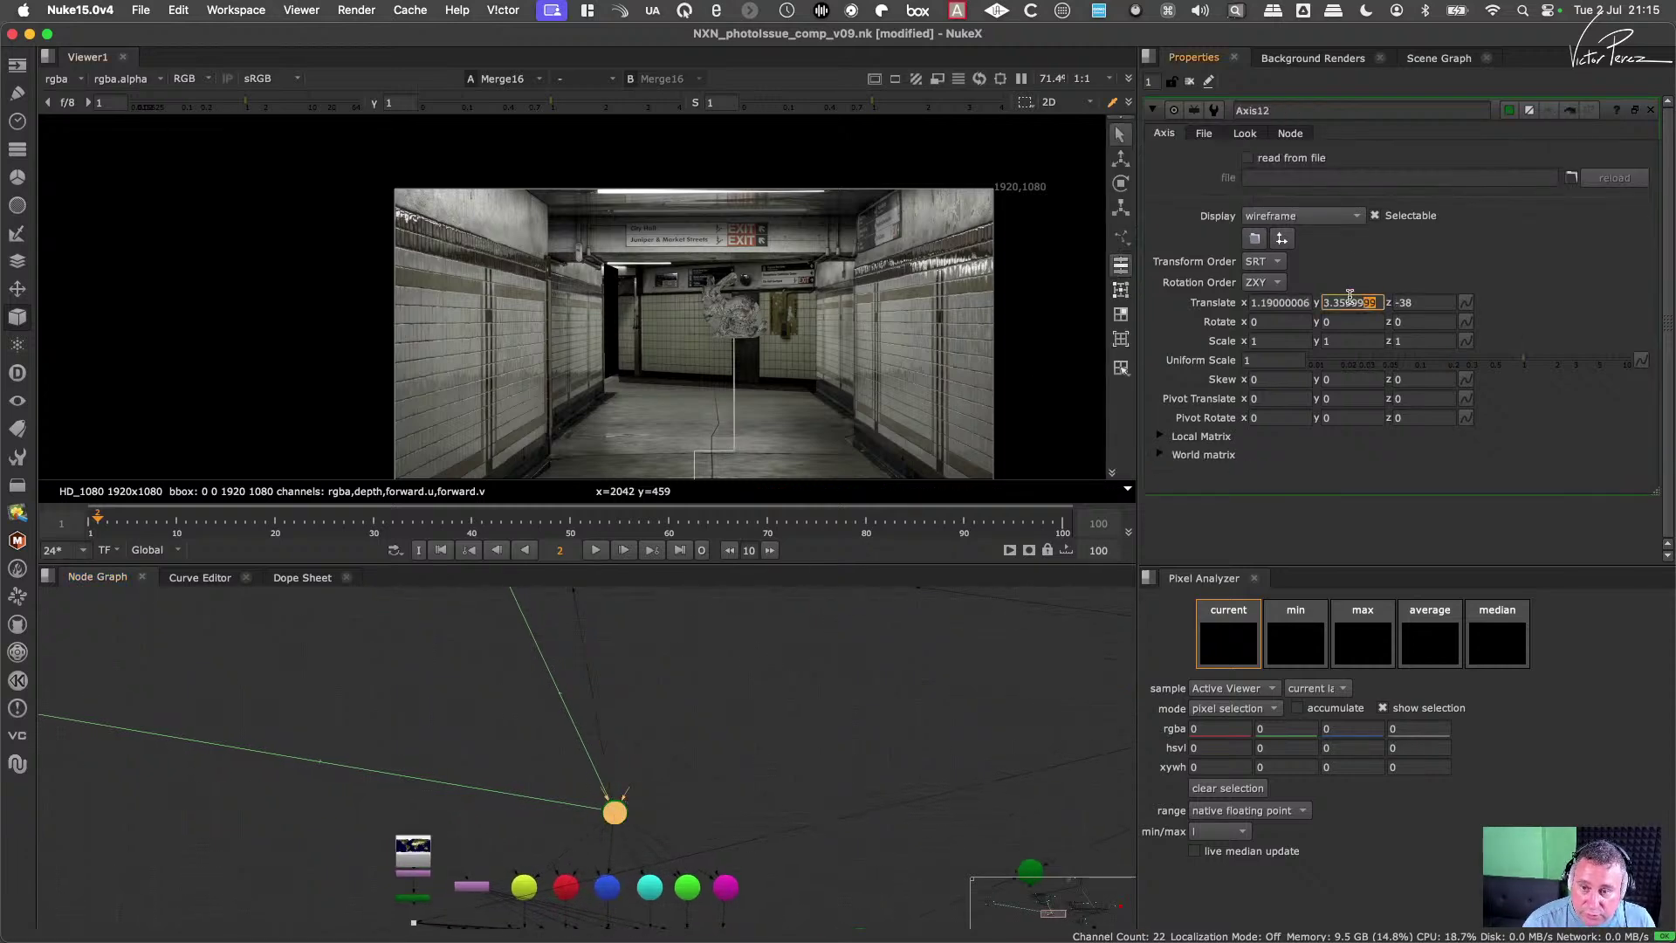
drag(1349, 297, 1078, 201)
text(0)
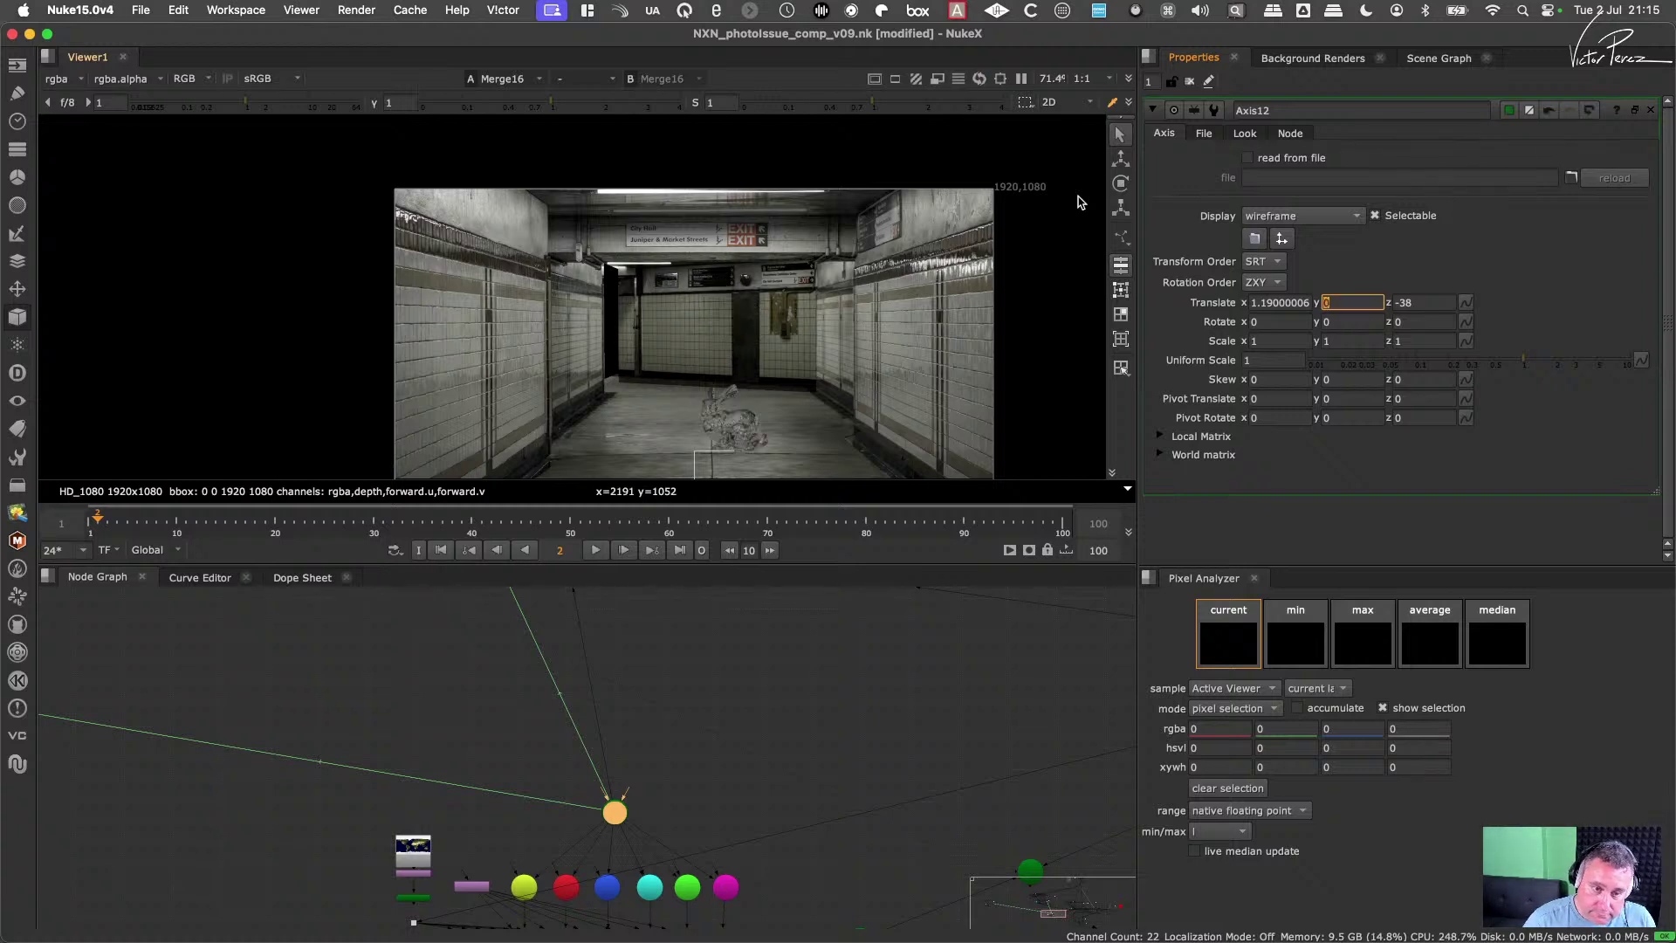
Step: Move Axis12 along X towards both corridor walls to test the reflections, ending with translate X at 0.19
click(1280, 302)
scroll(1275, 296, up, 2)
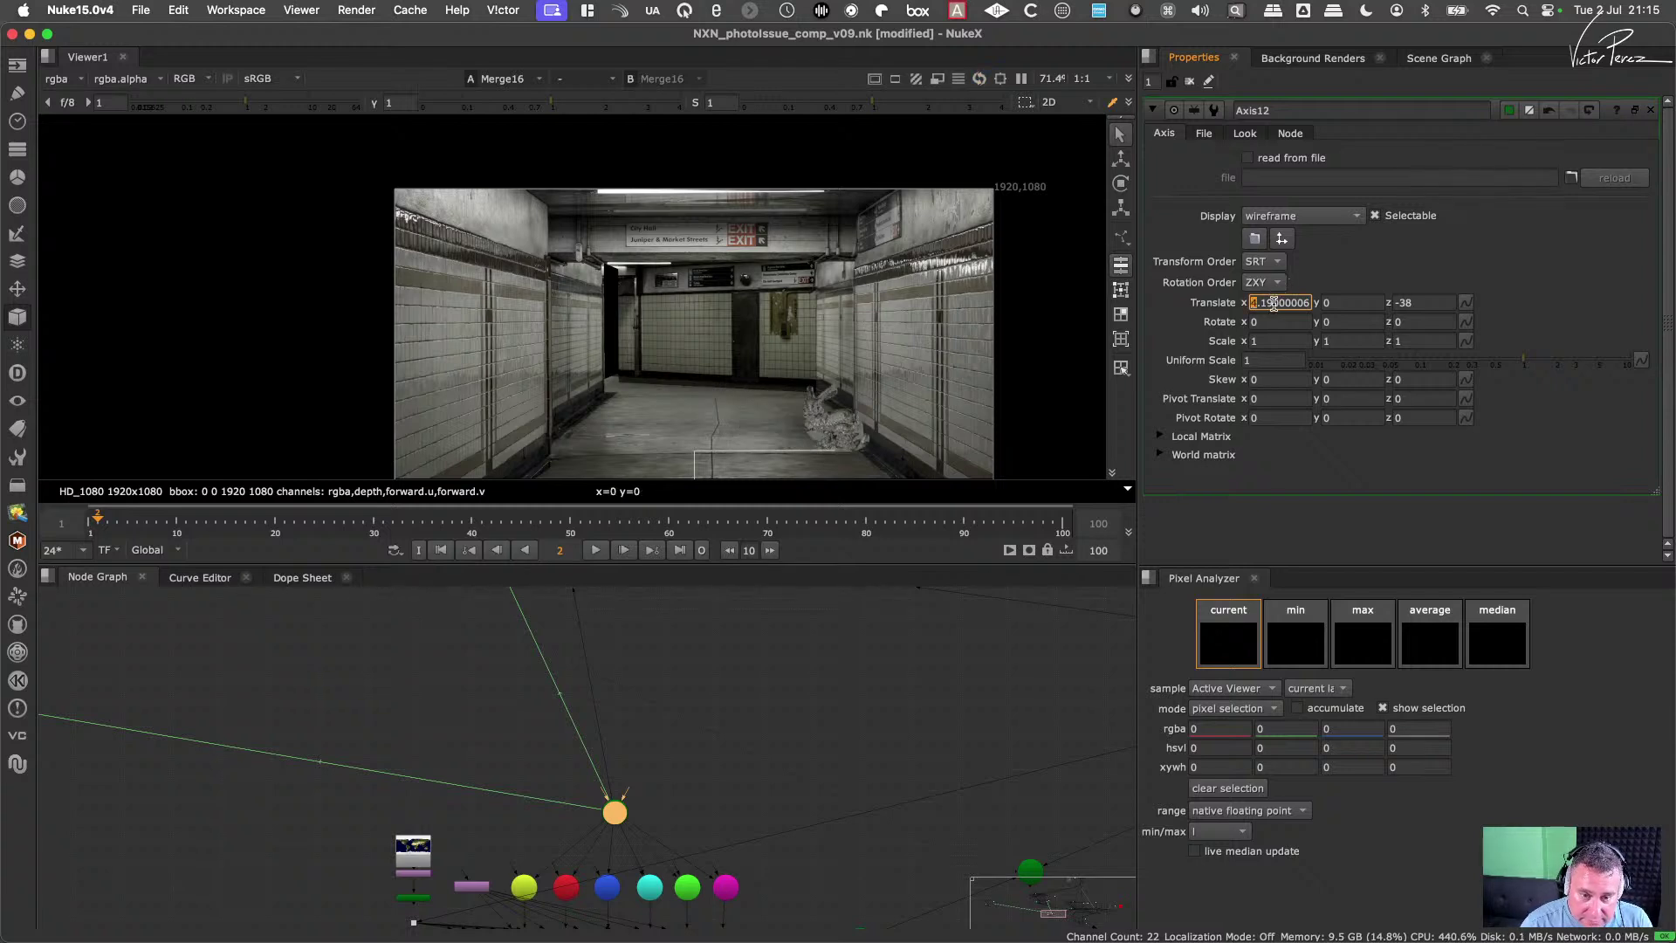
scroll(1273, 302, down, 4)
scroll(1274, 302, down, 2)
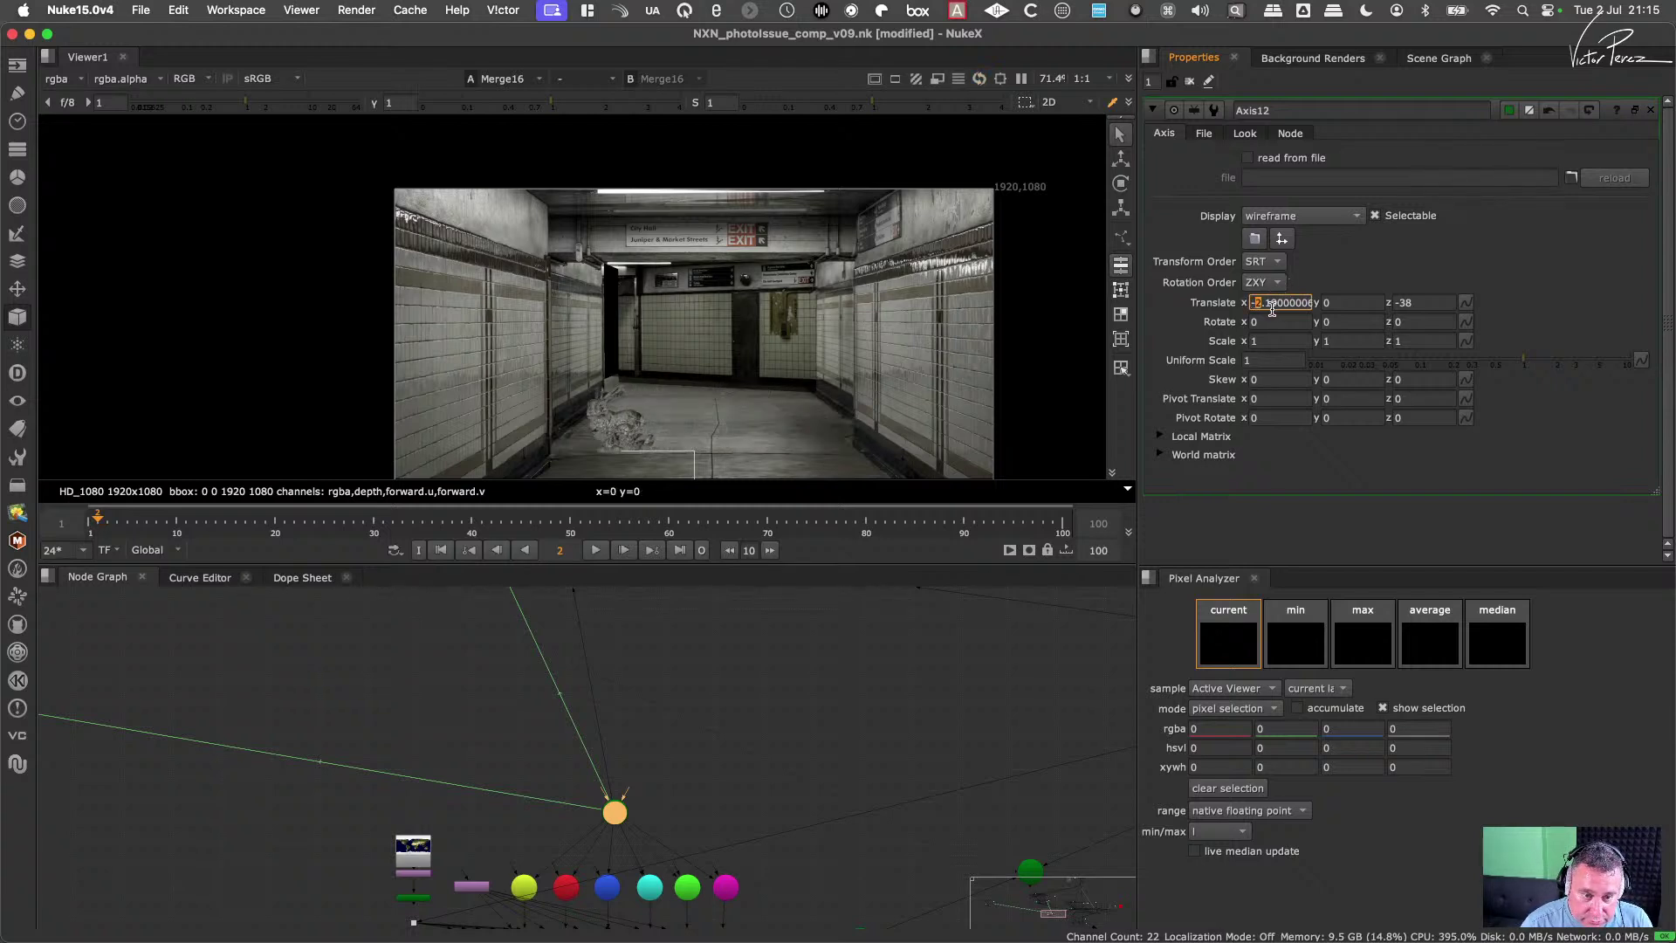
key(Up)
key(Up)
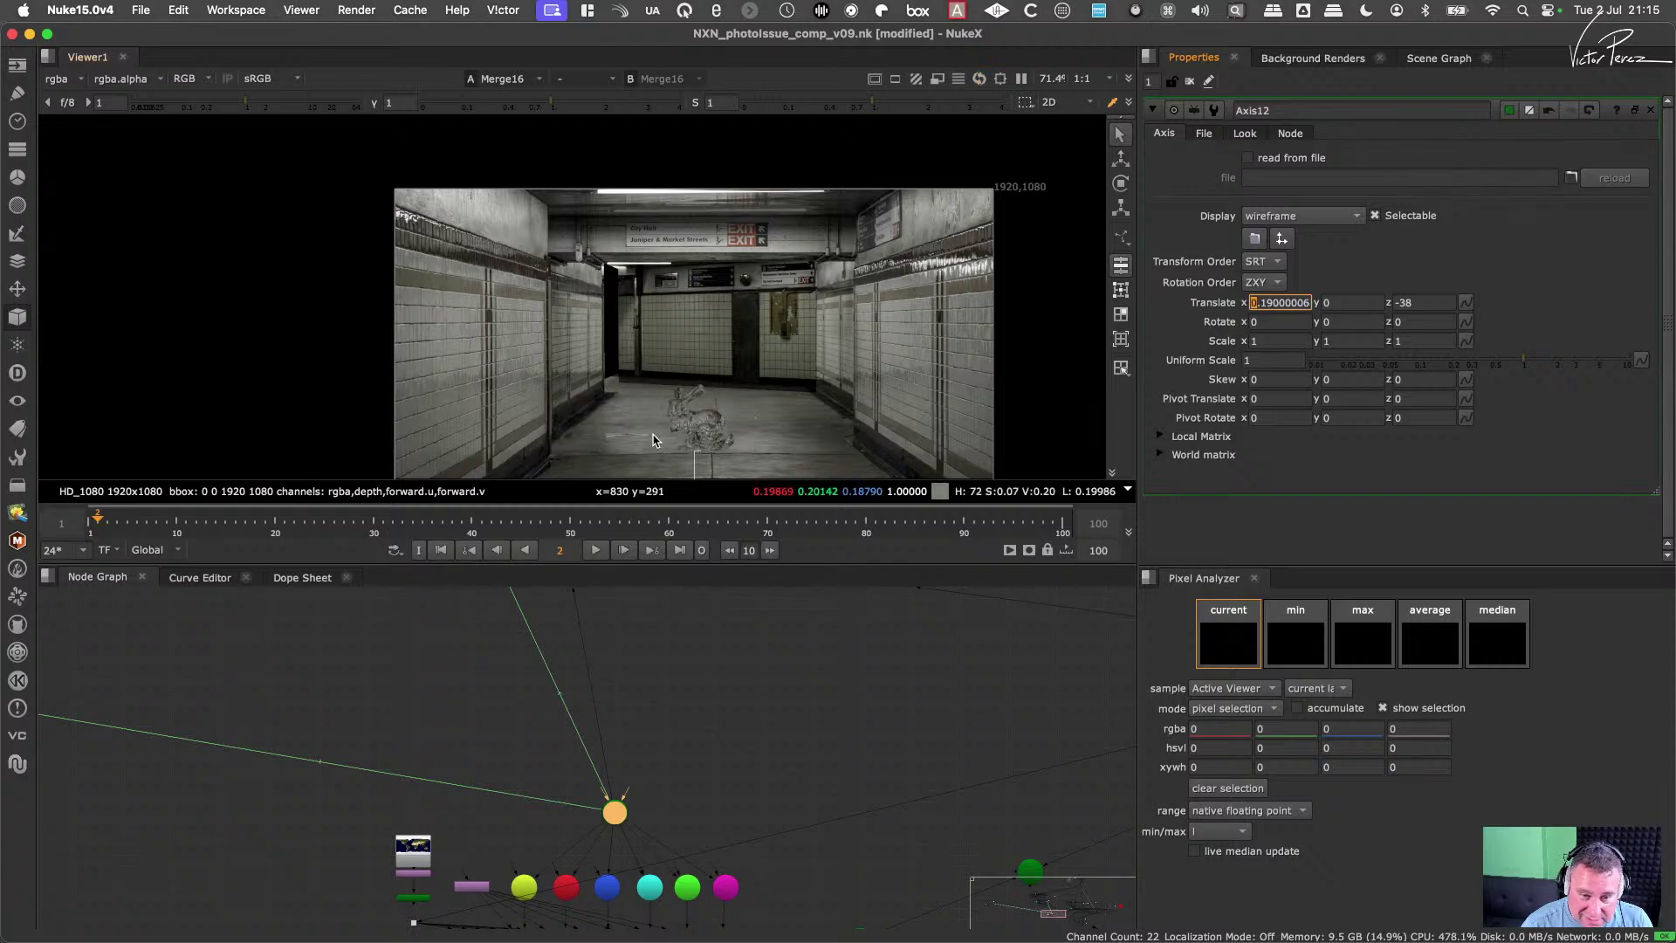
Step: Inspect the bunny's reflections close up while shifting Axis12 along X to the right-hand wall and back to translate X 0.19
scroll(794, 431, up, 6)
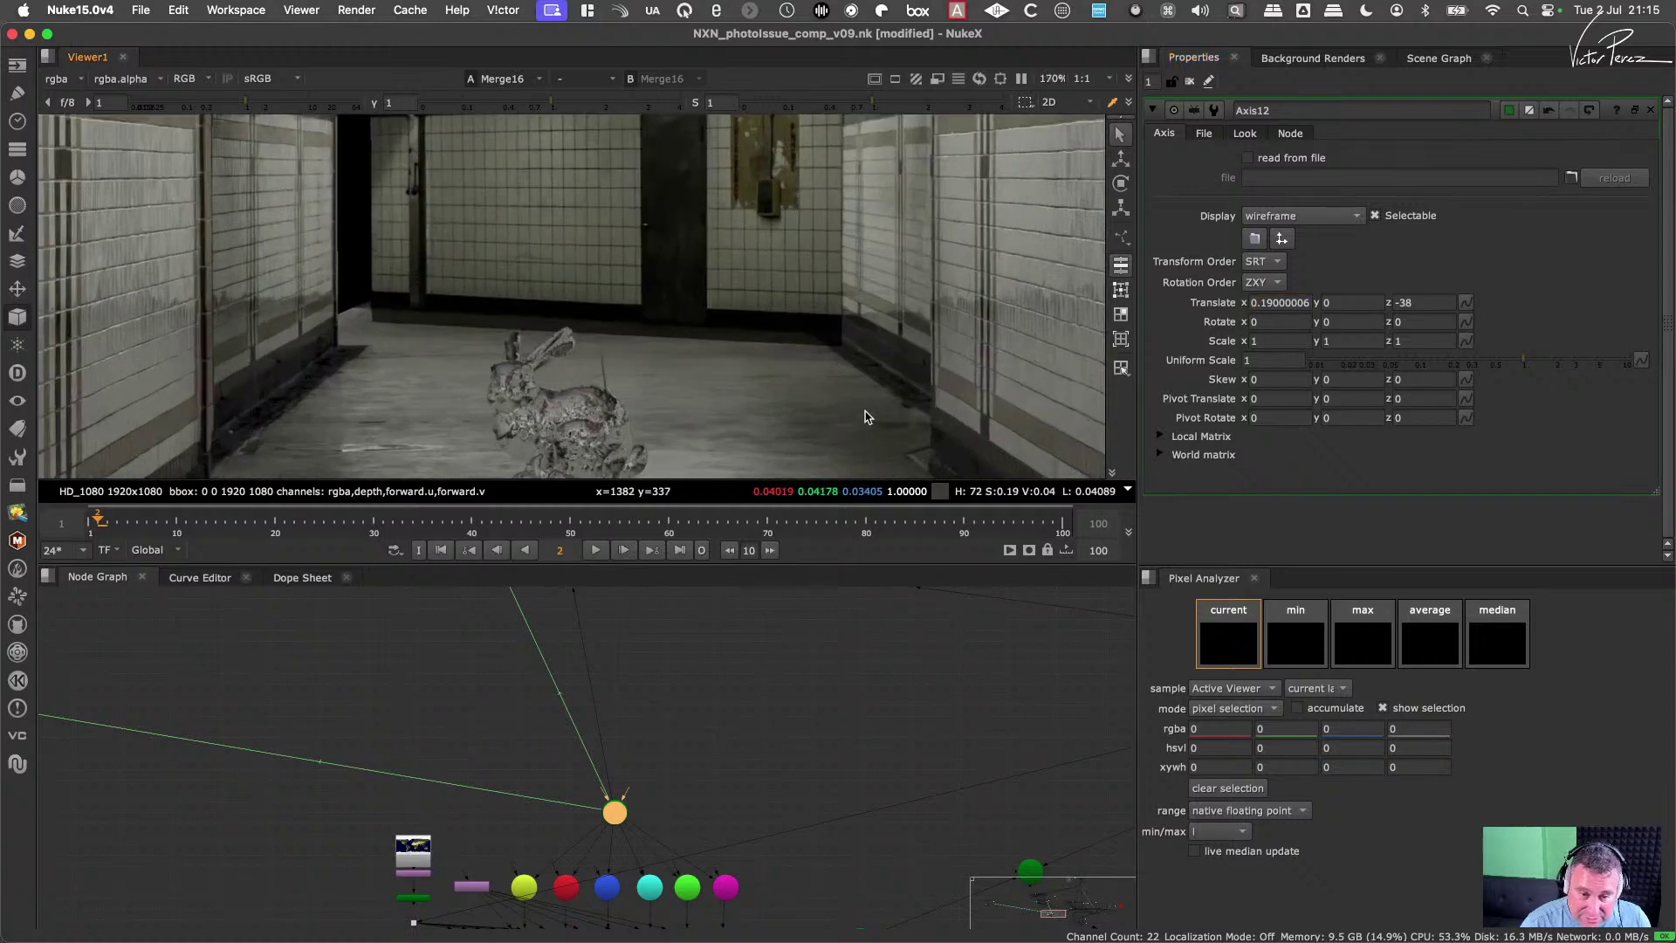
click(1279, 298)
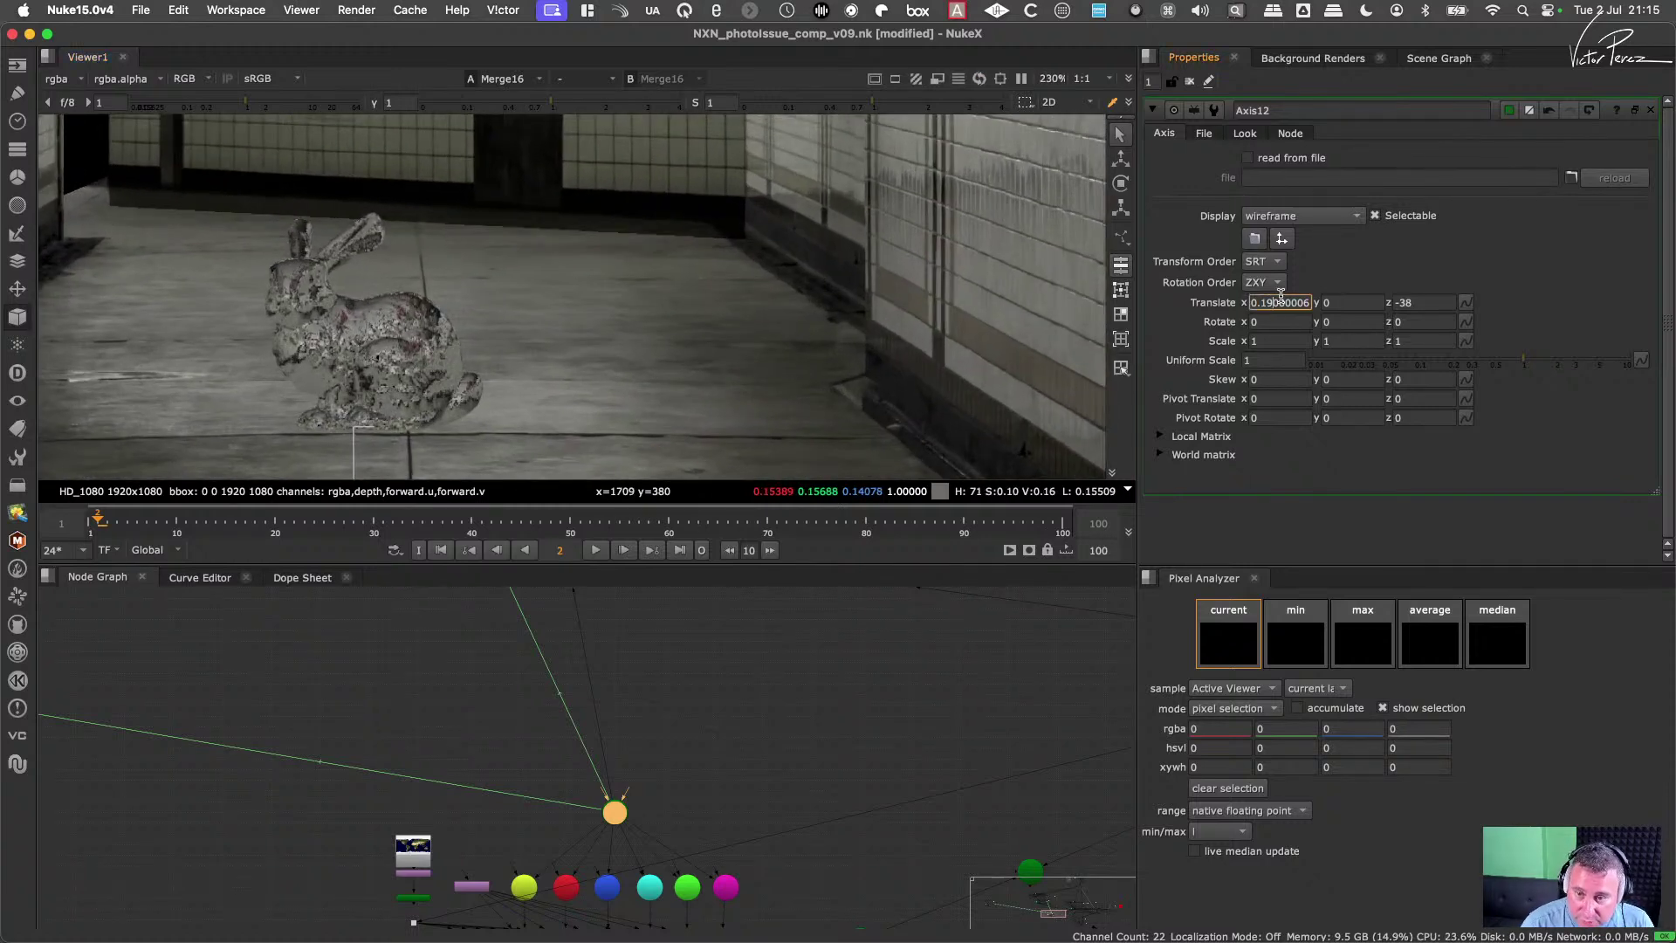
key(Up)
key(Up)
key(Up)
key(Up)
key(Up)
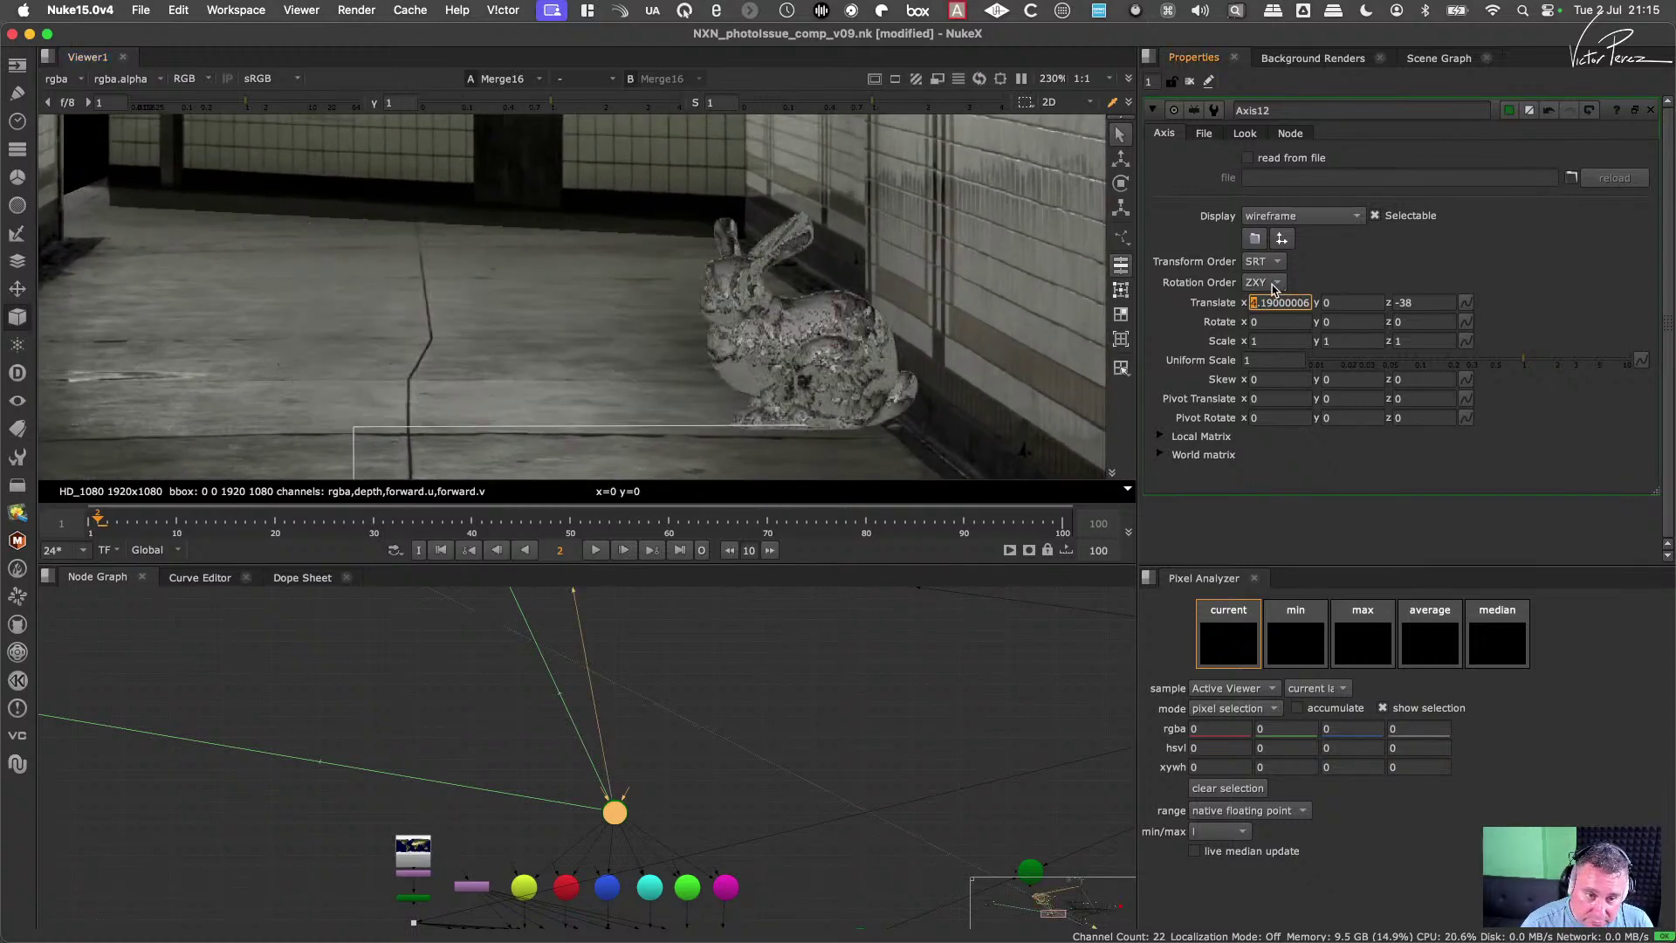
key(Up)
key(Up)
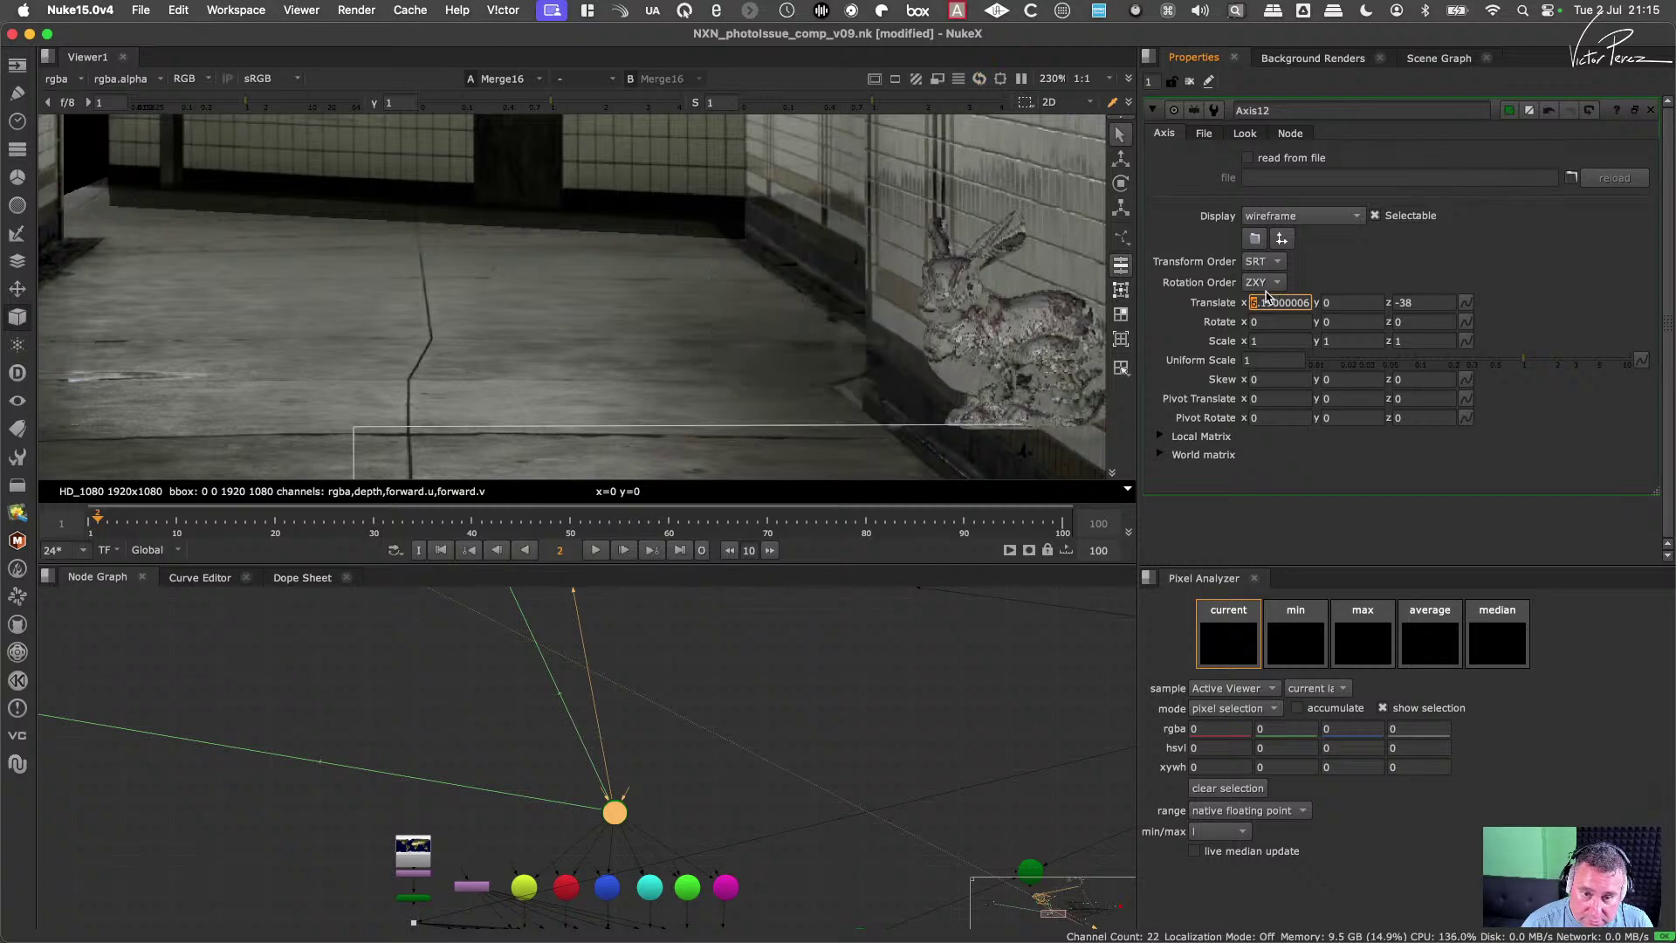
key(Down)
key(Down)
key(Down)
key(Down)
key(Down)
key(Down)
key(Up)
key(Up)
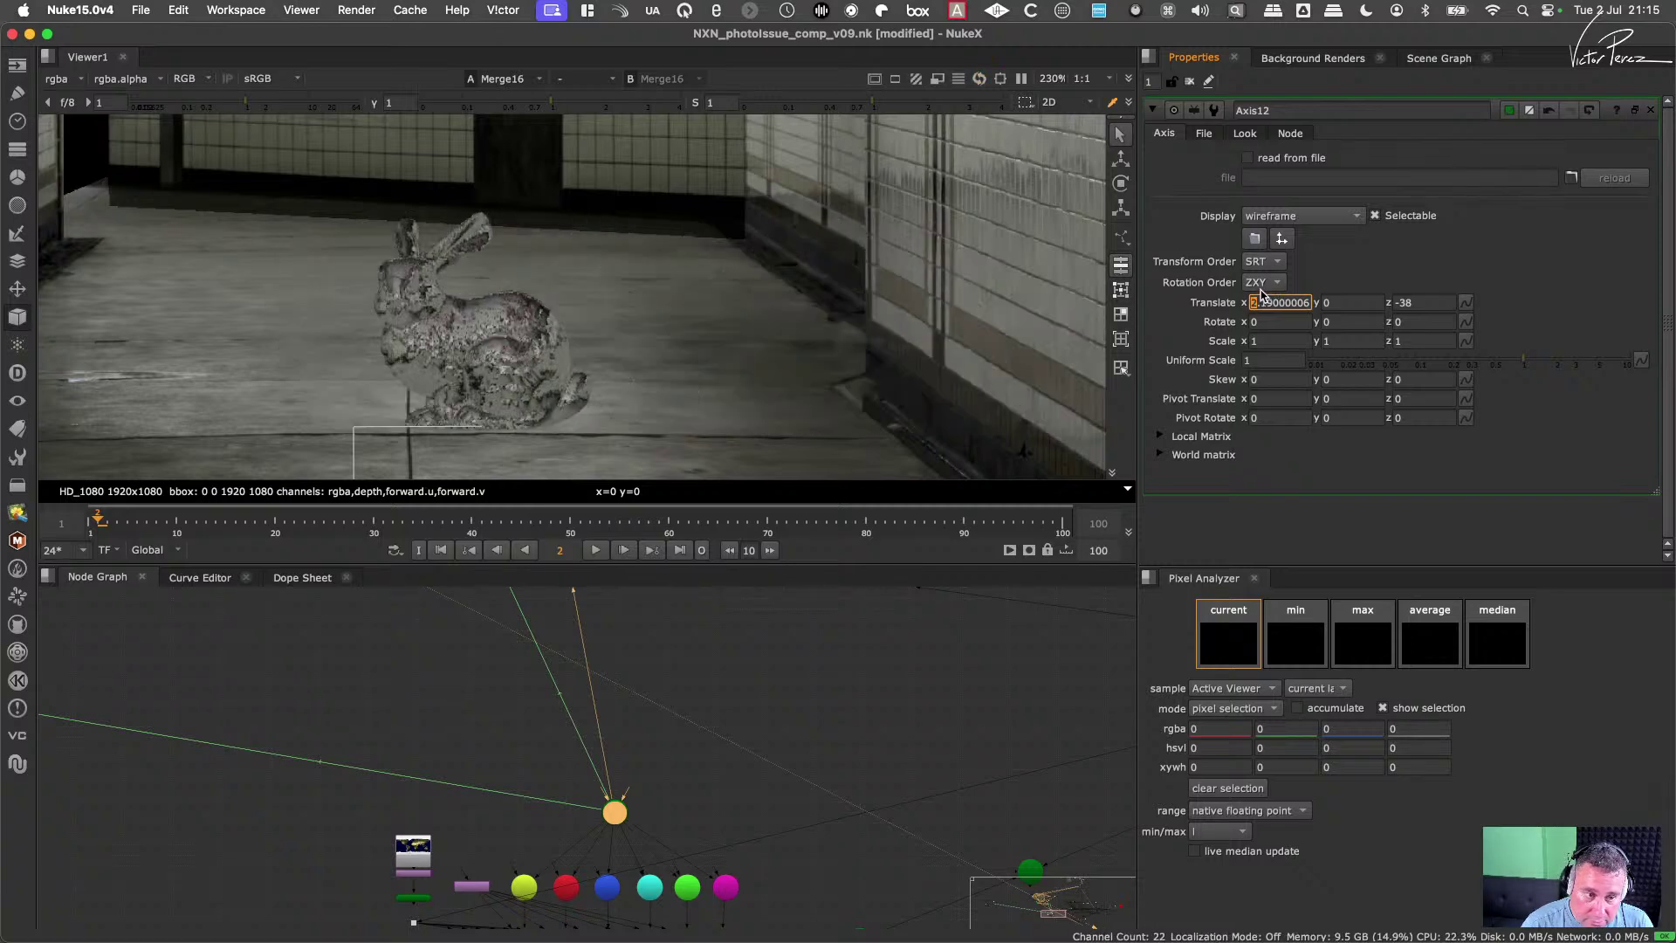
key(Down)
key(Down)
key(Down)
key(Up)
key(Up)
key(Up)
key(Down)
key(Down)
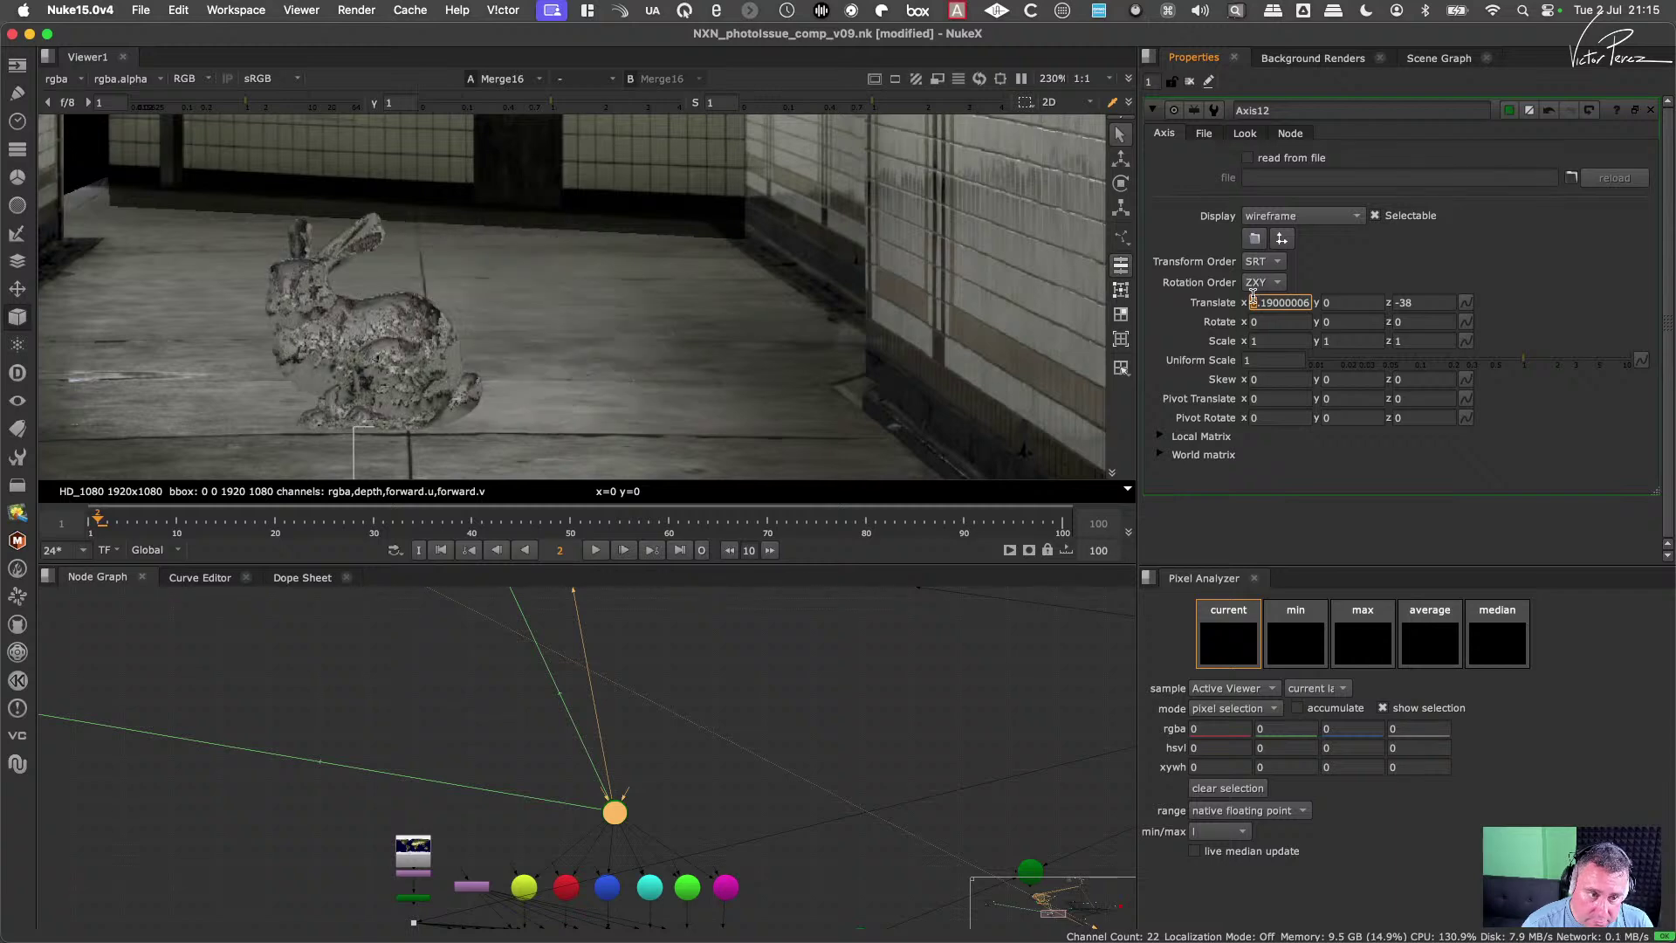
Step: Connect Environment1's map input directly to the SphericalTransform node below the six coloured cameras
middle_drag(615, 829, 610, 650)
scroll(626, 820, down, 3)
scroll(626, 820, up, 2)
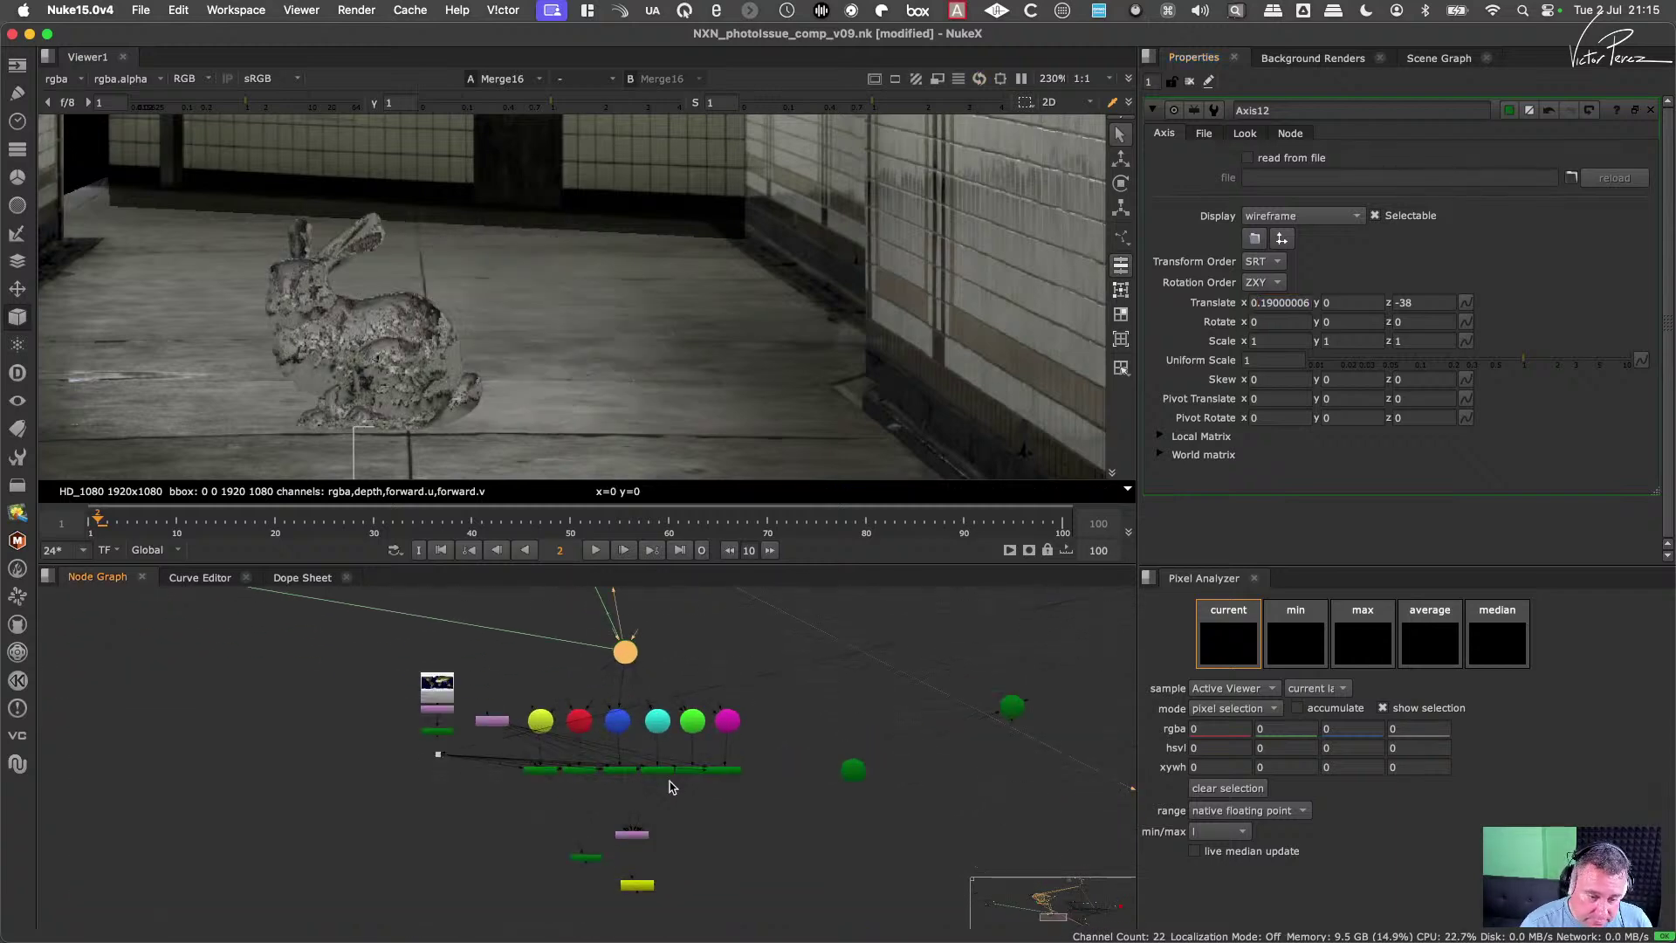
drag(632, 841, 479, 698)
middle_drag(436, 611, 526, 820)
drag(480, 699, 611, 855)
middle_drag(498, 717, 611, 855)
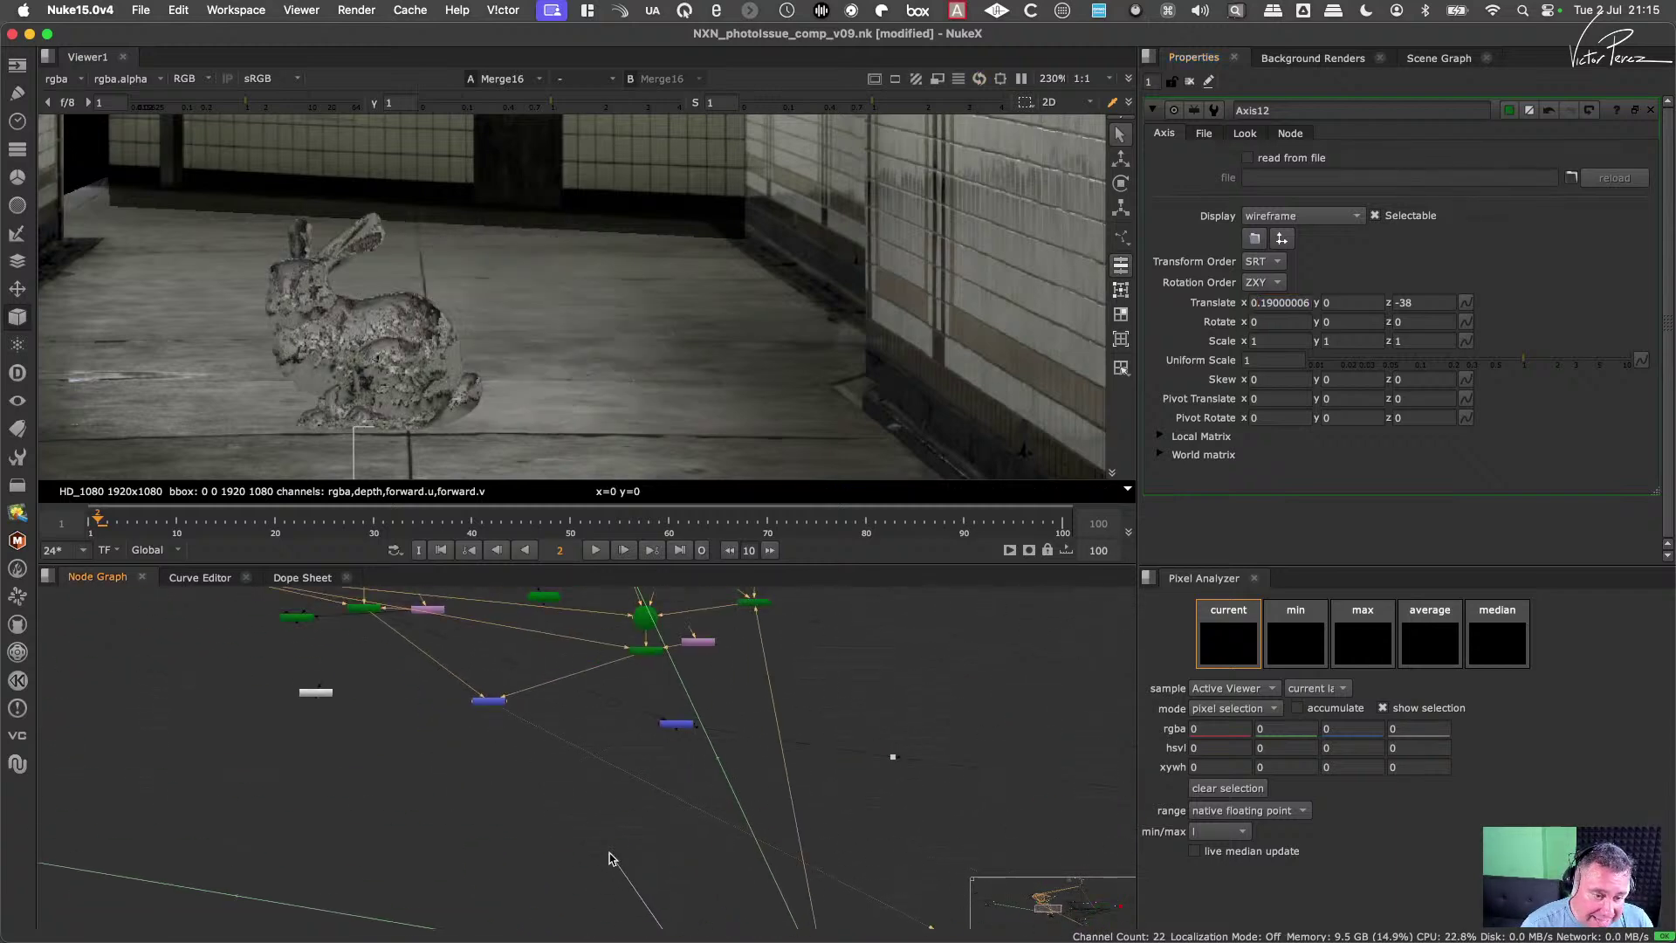
drag(610, 856, 582, 772)
middle_drag(589, 656, 582, 772)
drag(582, 772, 625, 674)
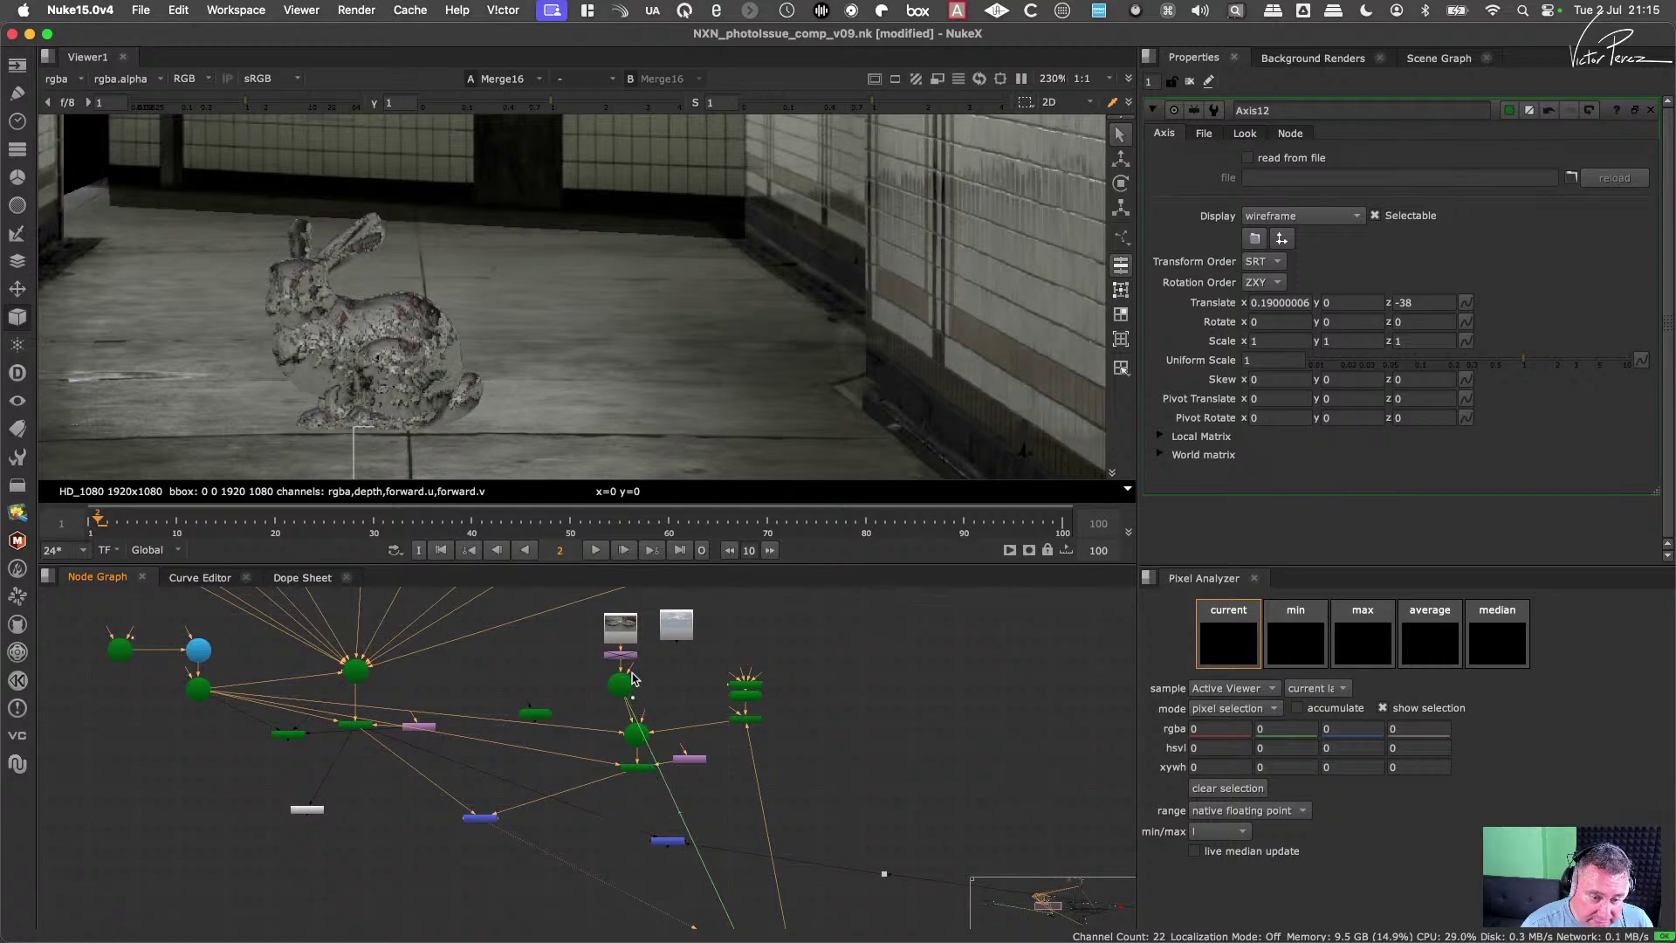
scroll(624, 657, up, 2)
scroll(631, 700, up, 2)
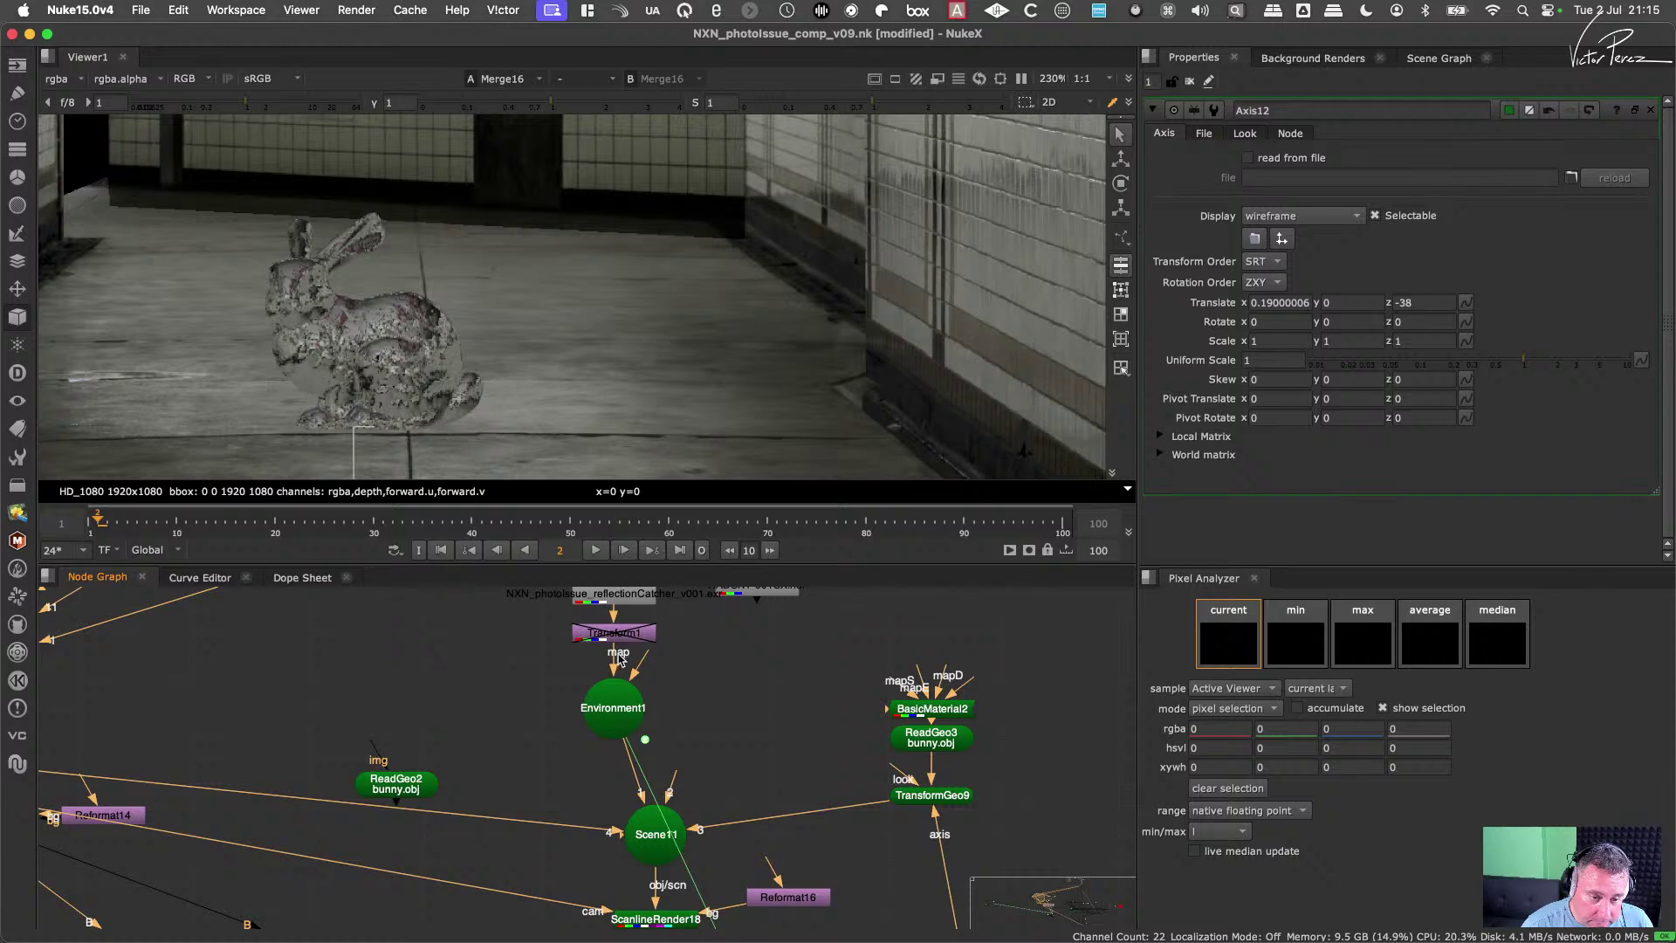
scroll(624, 668, up, 8)
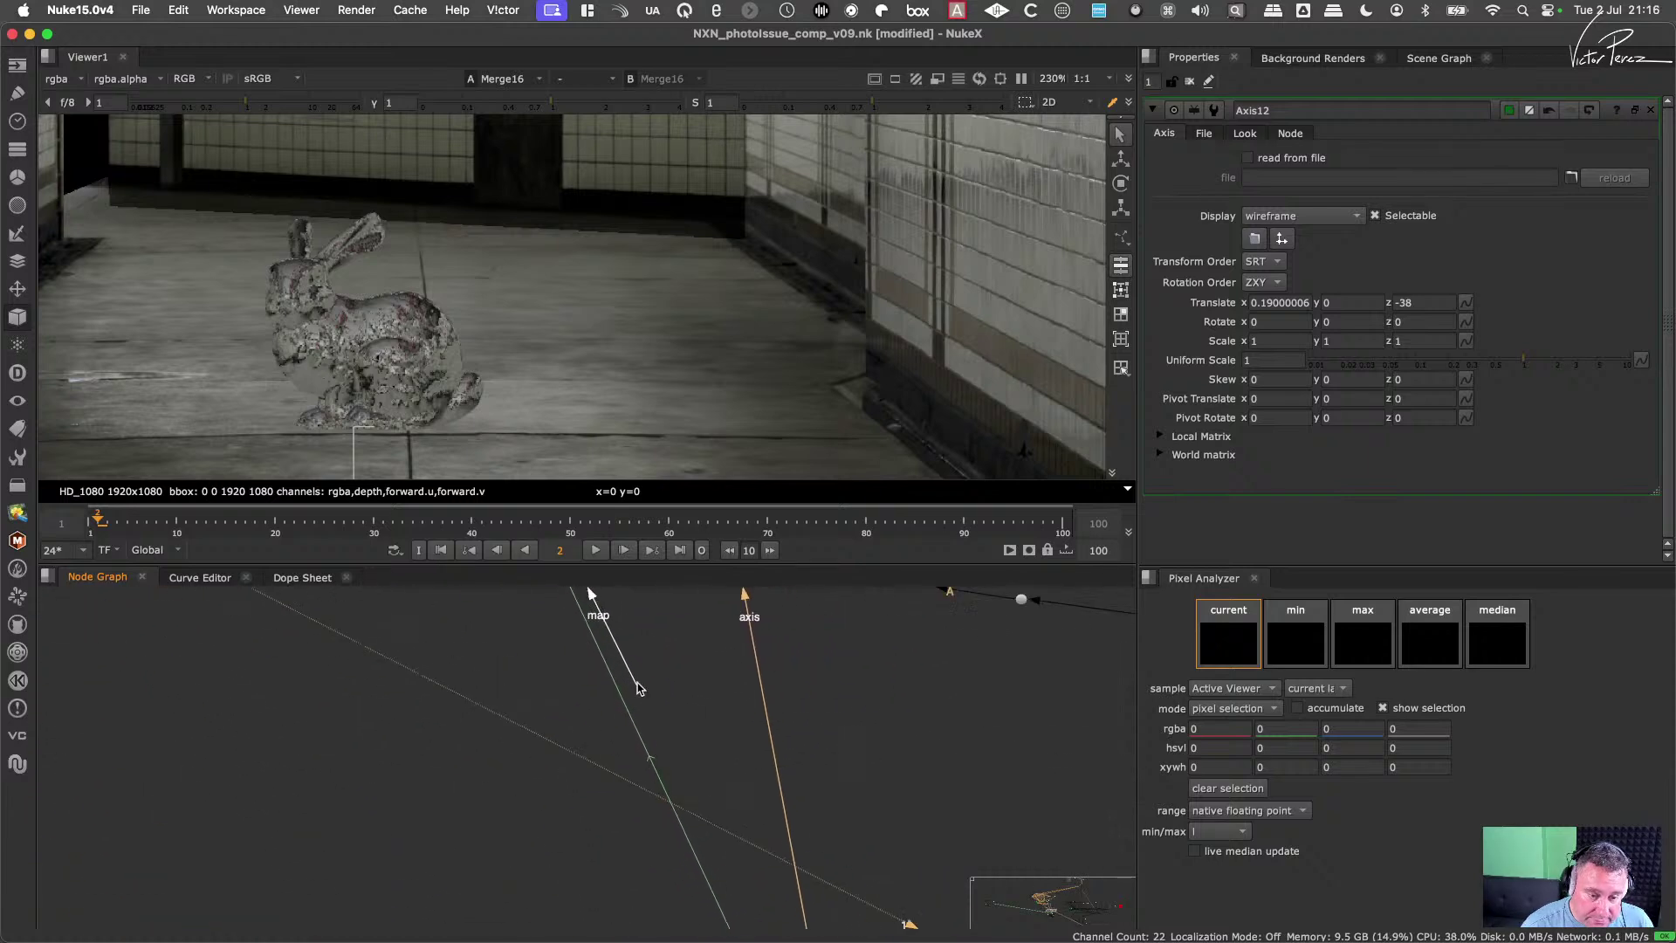
mouse_move(638, 689)
mouse_down()
mouse_move(613, 857)
mouse_move(628, 691)
mouse_up()
scroll(641, 742, down, 8)
middle_drag(604, 918, 629, 691)
drag(628, 691, 600, 710)
alt+middle_drag(634, 698, 587, 690)
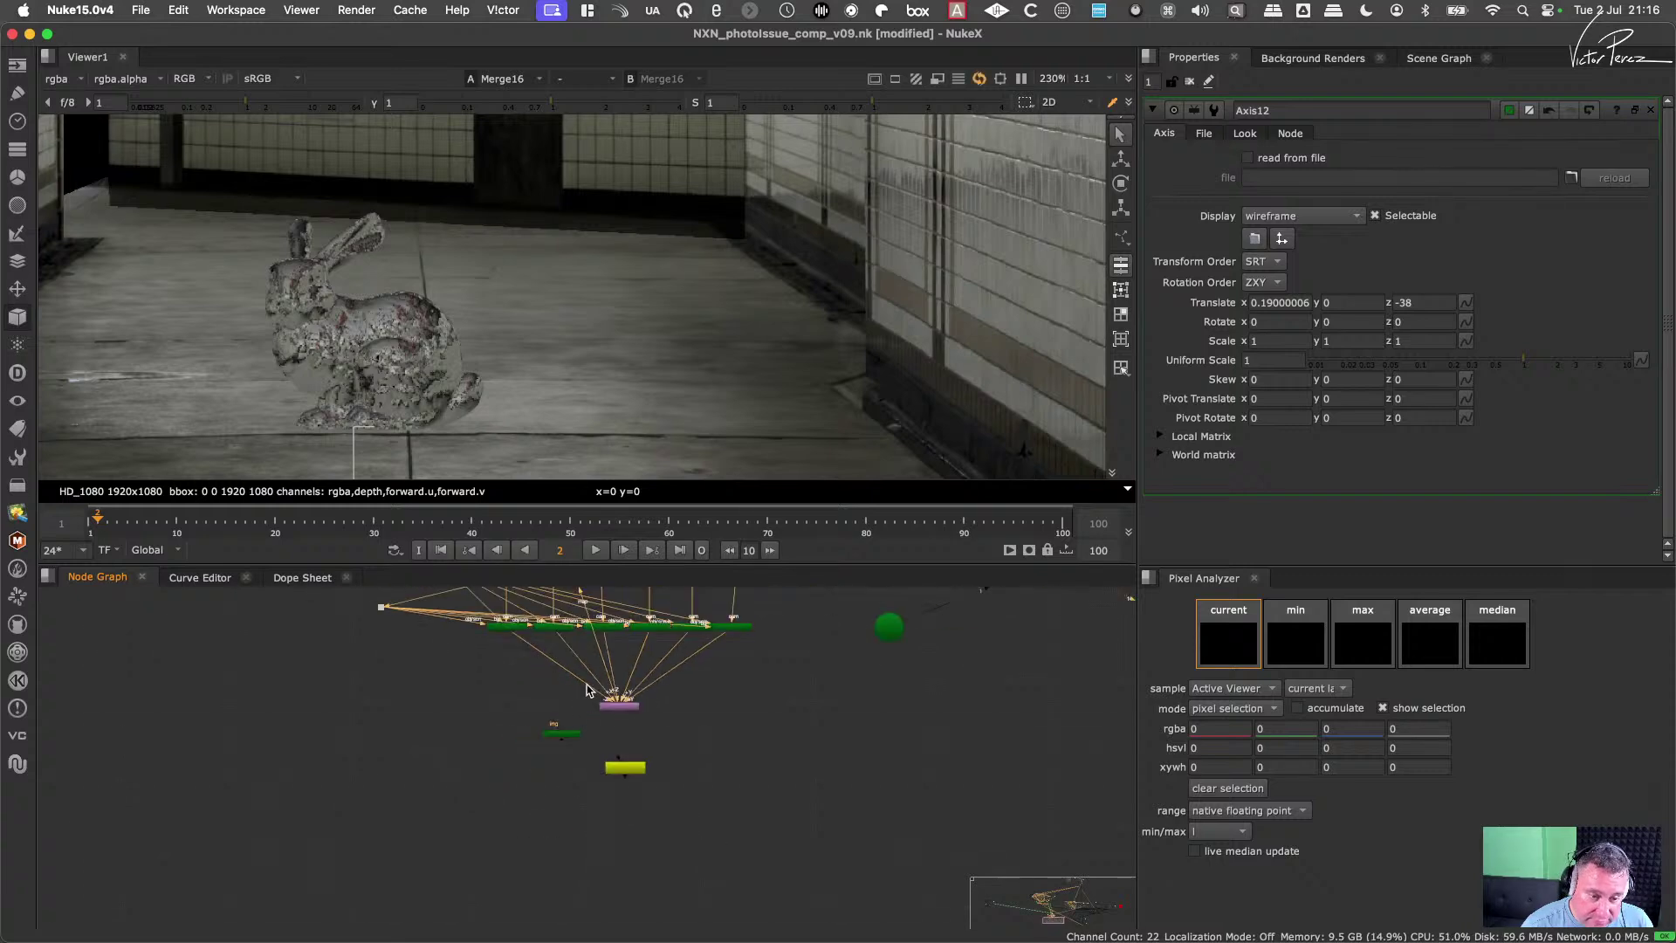
Step: Examine the Environment1 and Axis12 node connections and the bunny's updated reflections in the corridor composite
scroll(585, 694, up, 5)
scroll(624, 693, down, 3)
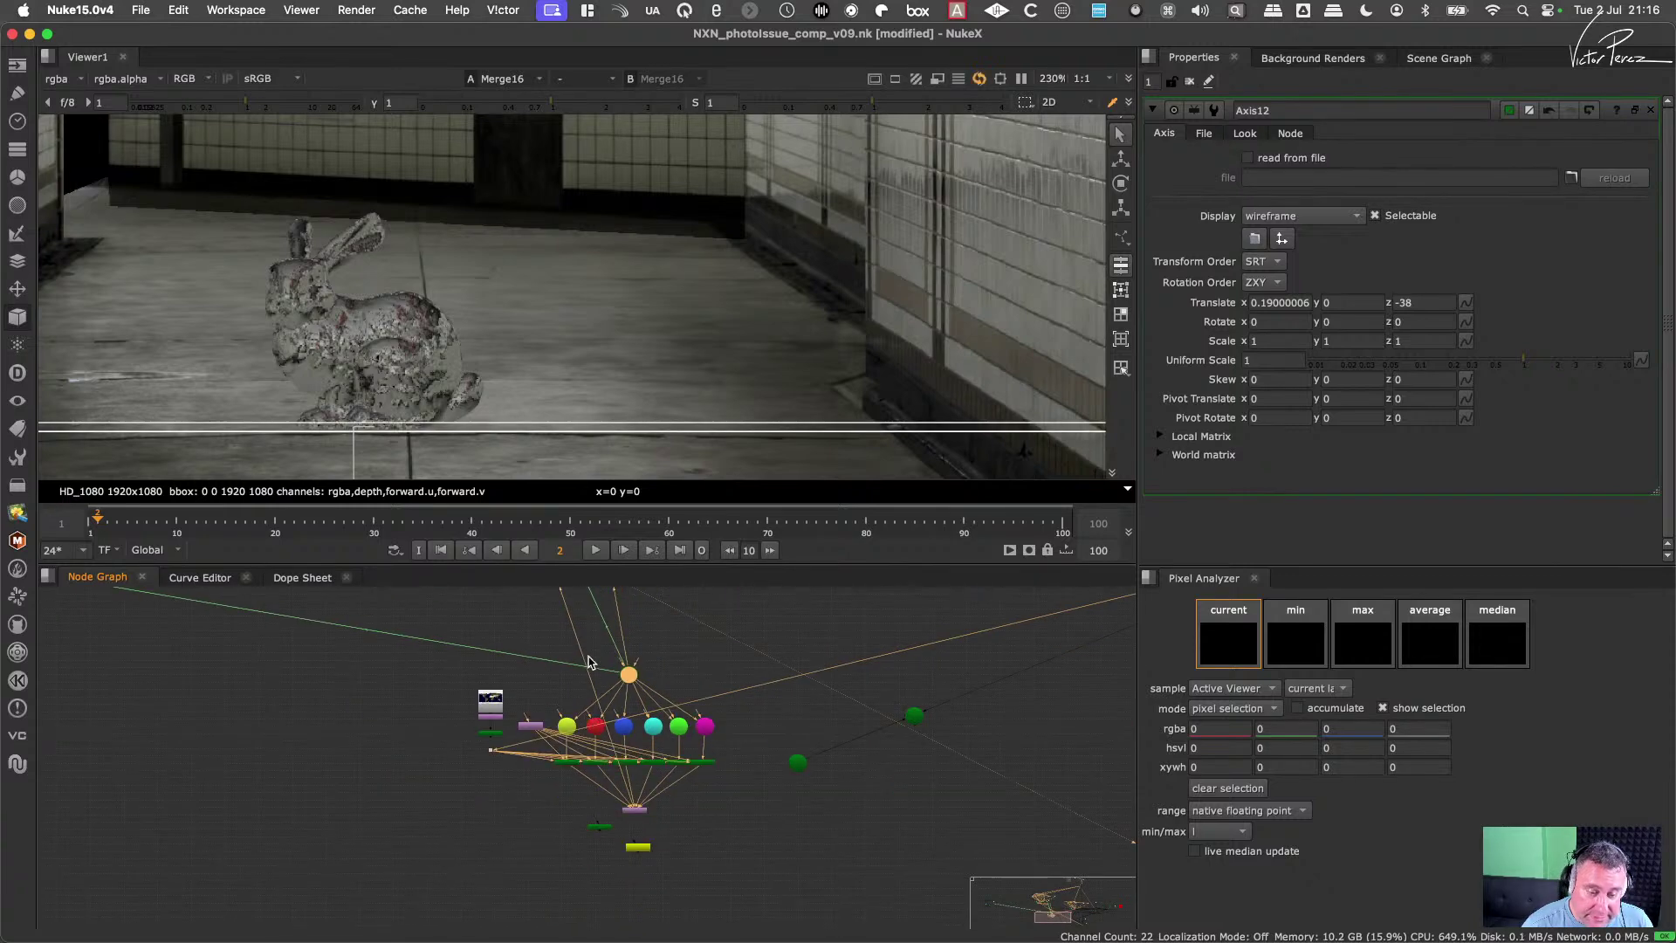
scroll(644, 837, up, 5)
middle_drag(613, 896, 618, 791)
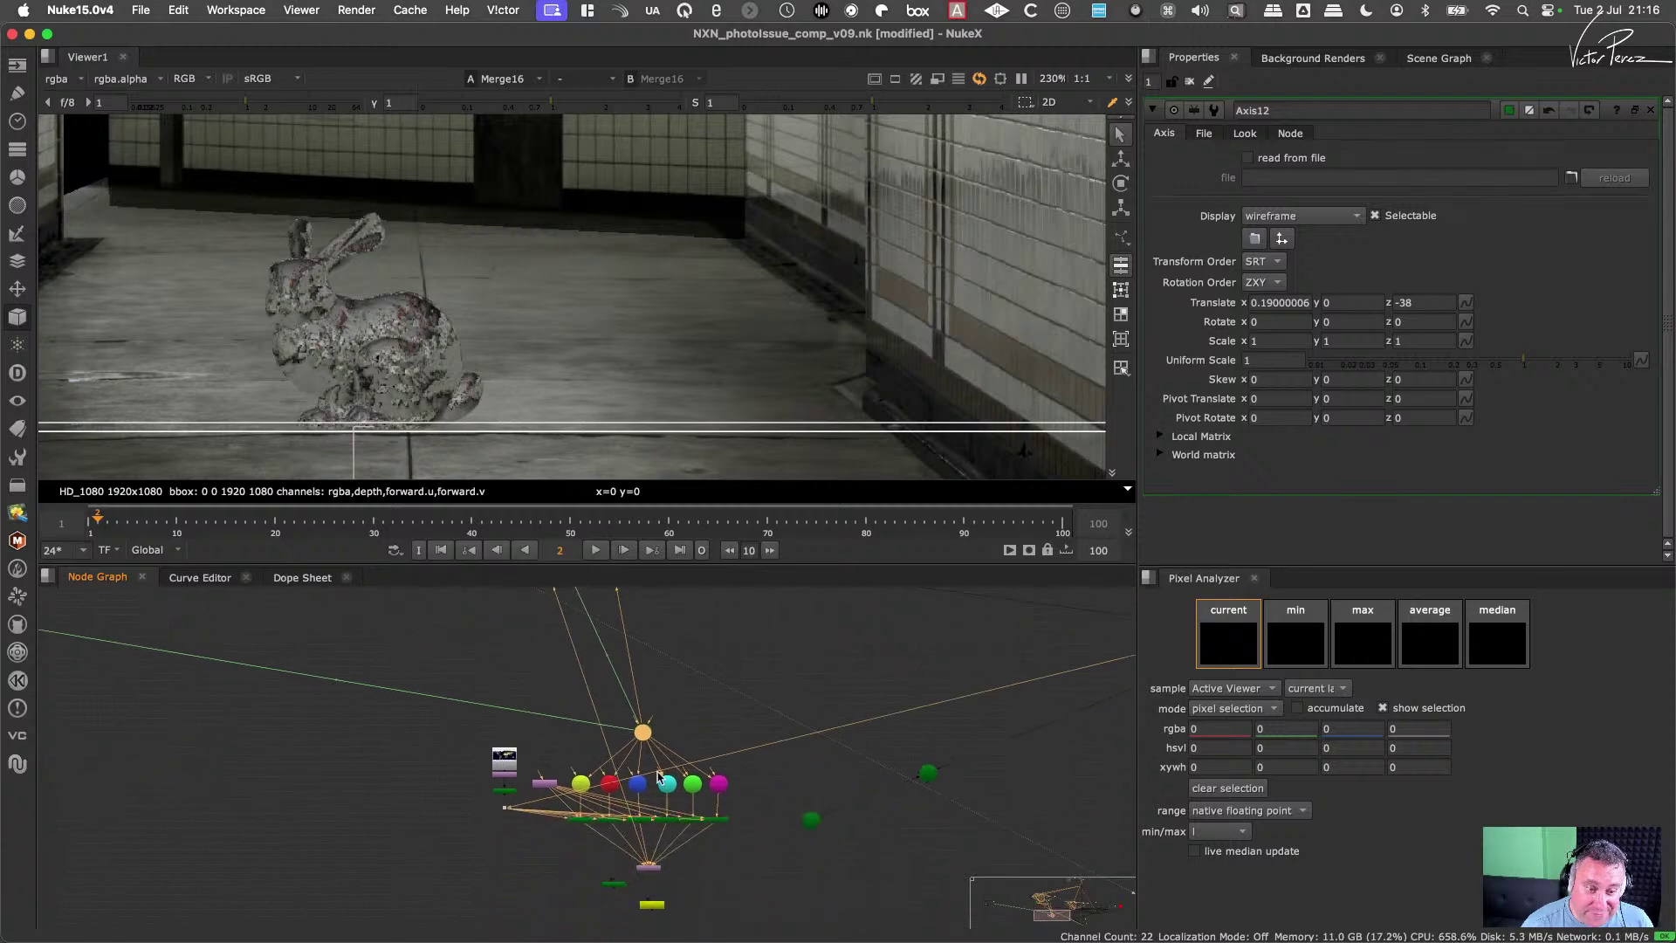
scroll(621, 735, up, 8)
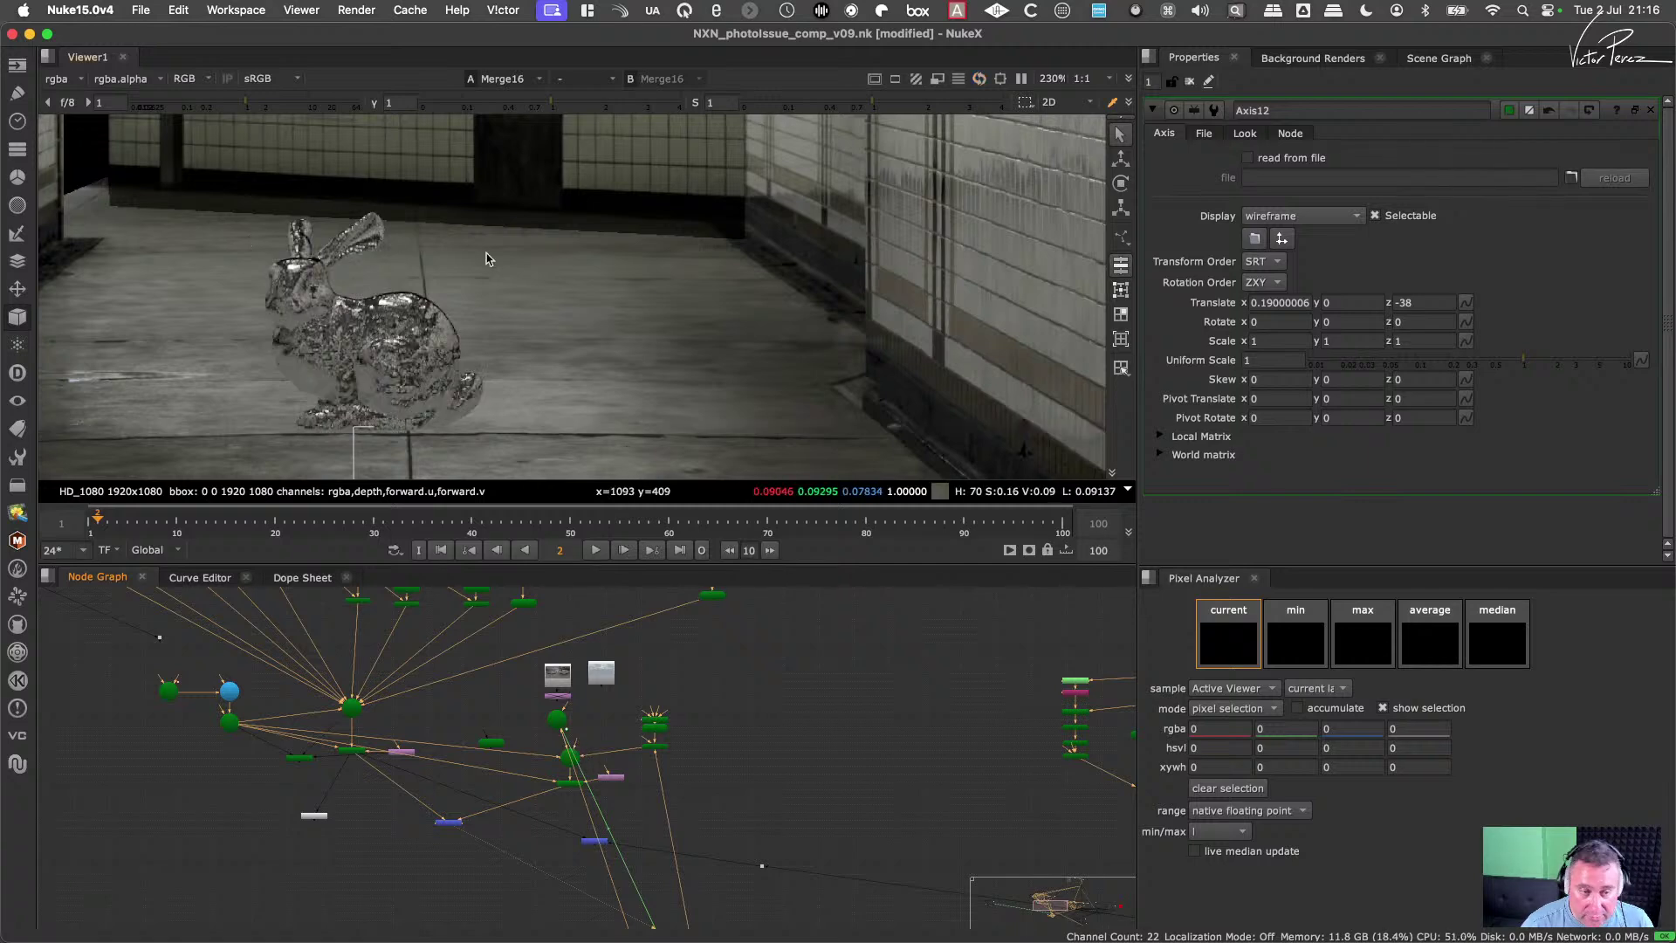
scroll(545, 358, down, 5)
scroll(625, 353, up, 3)
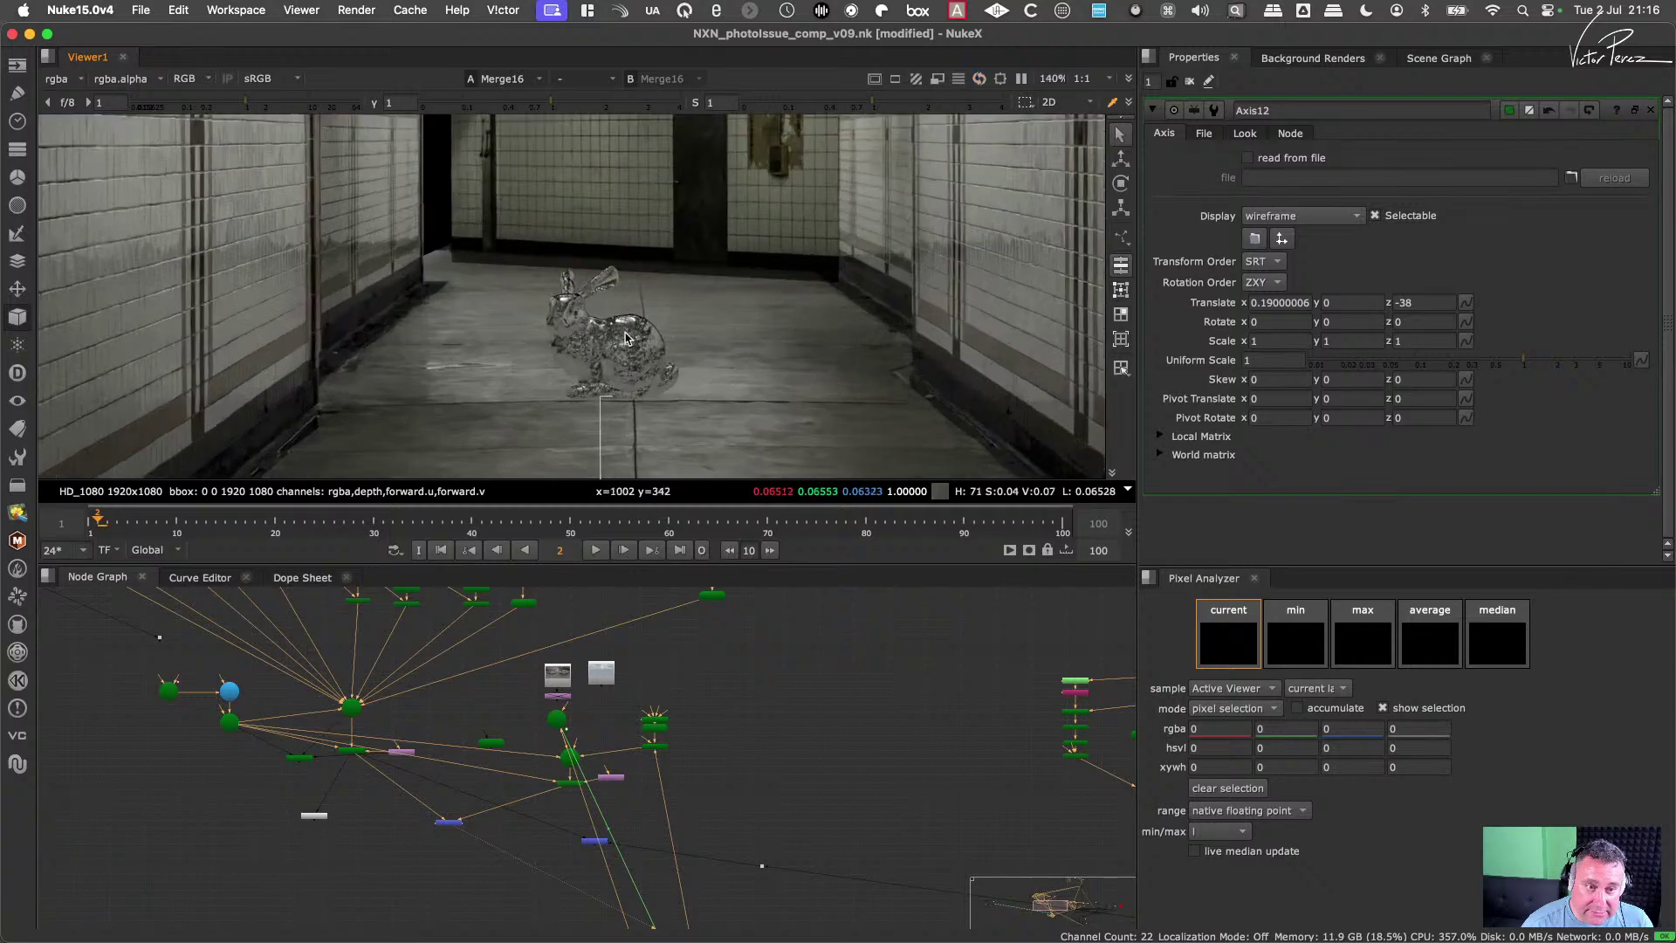
scroll(637, 703, down, 3)
scroll(627, 756, up, 6)
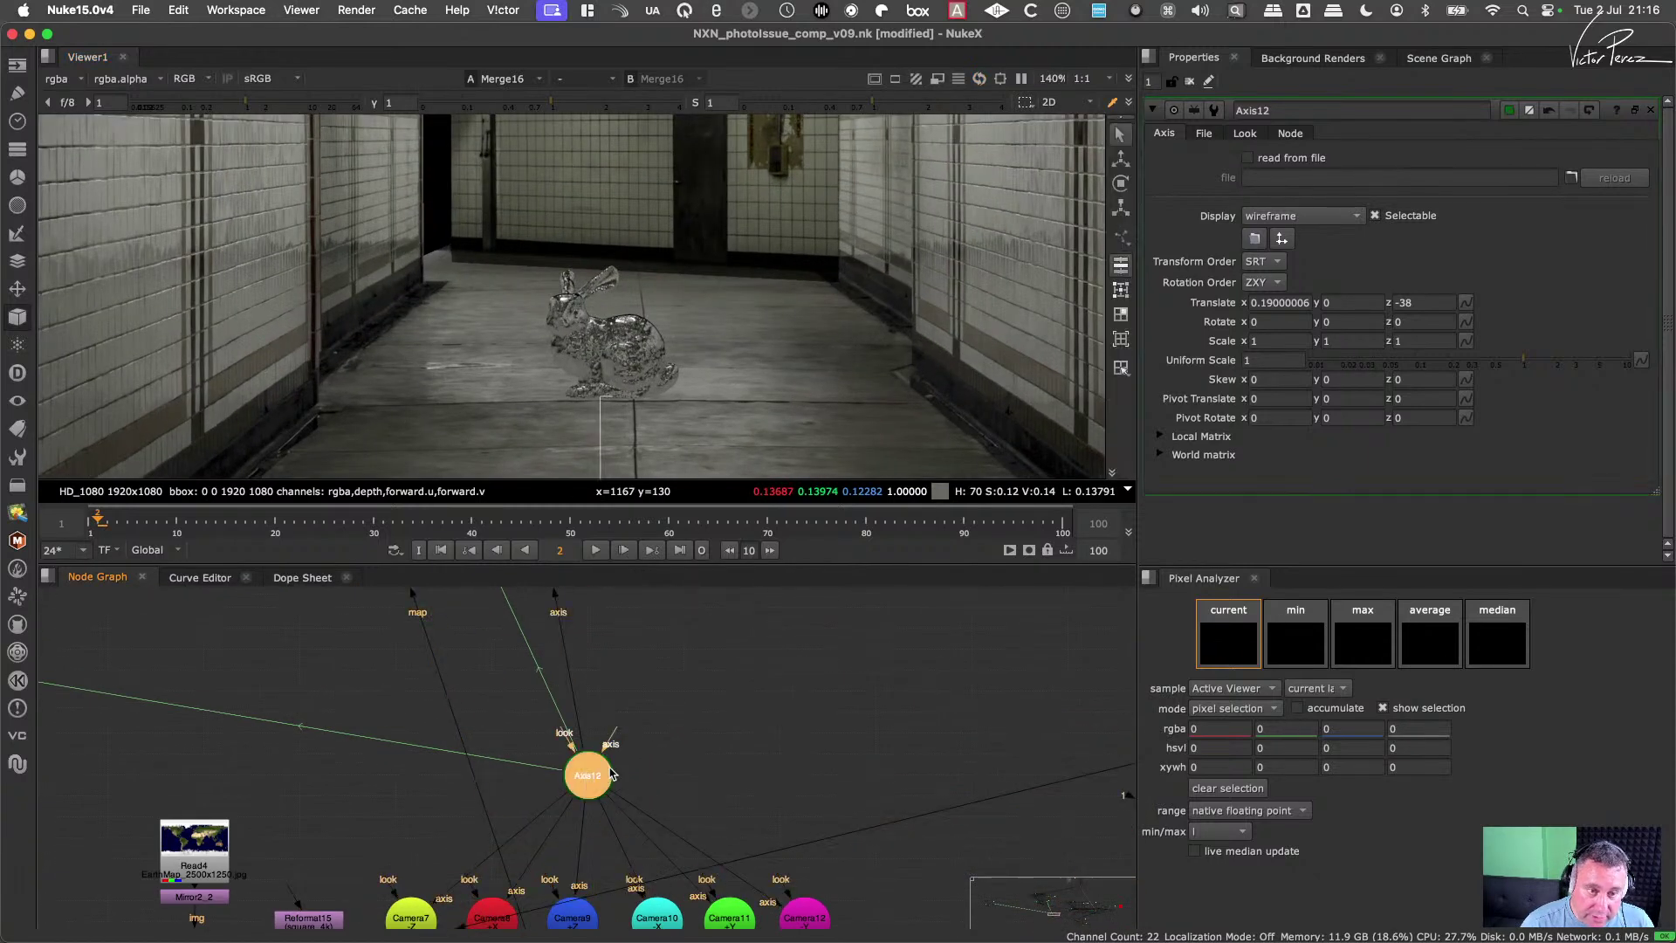
Step: Set Axis12's translate X to 4.19 to bring the bunny close to the right-hand wall
scroll(646, 765, down, 4)
middle_drag(555, 611, 580, 775)
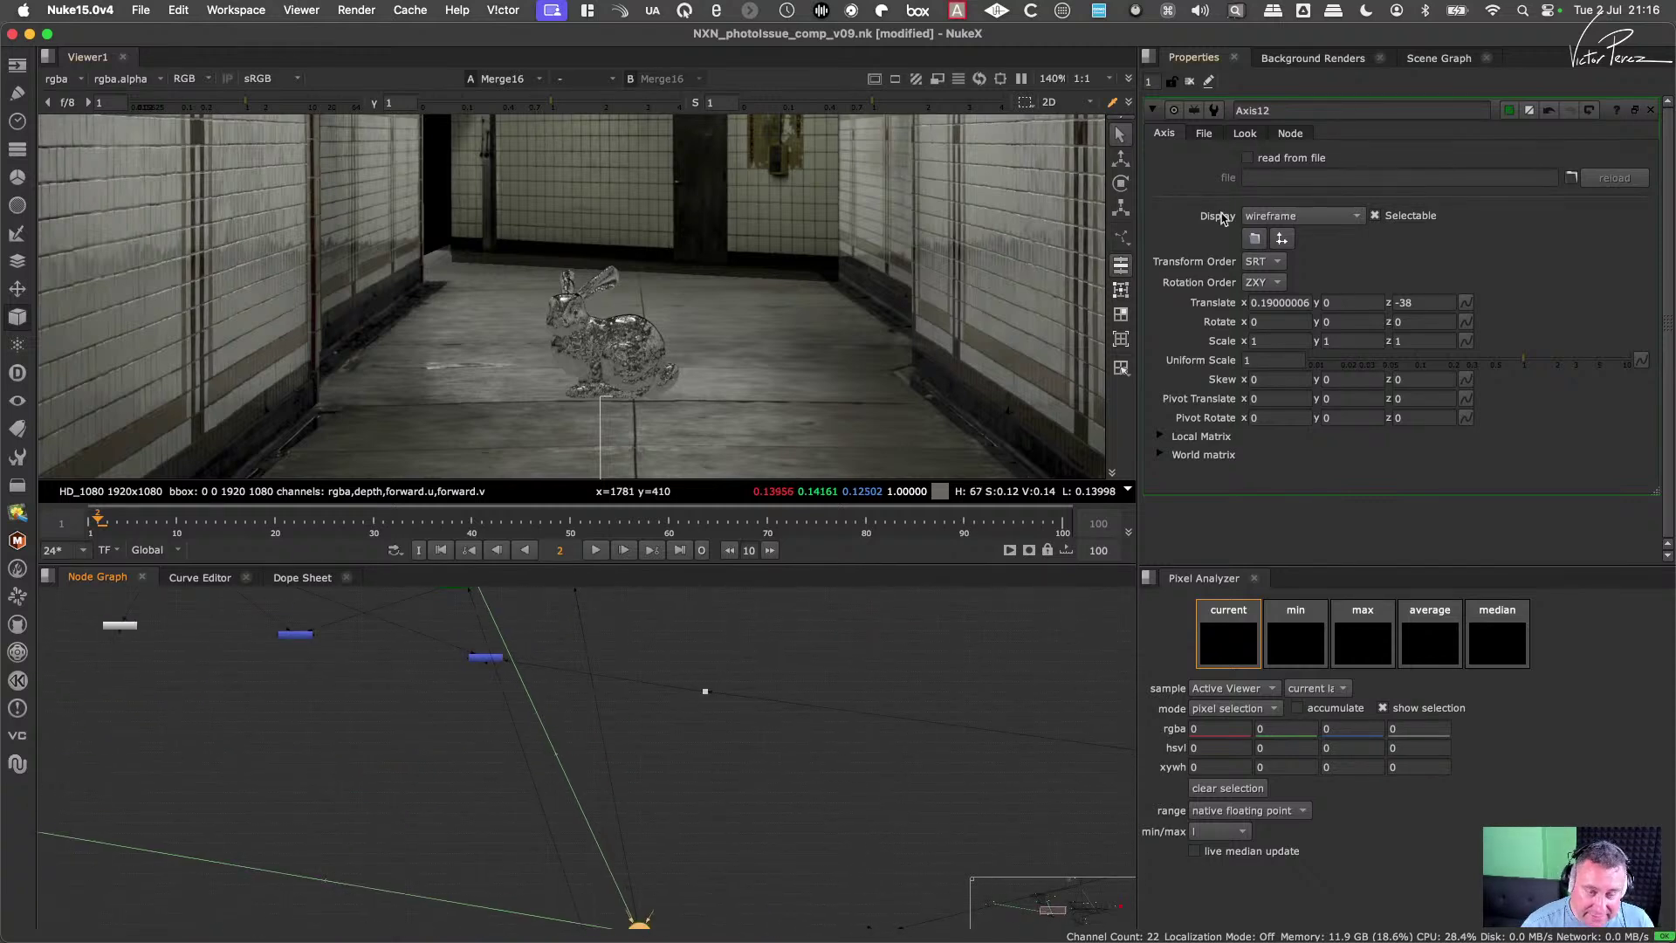
click(1278, 302)
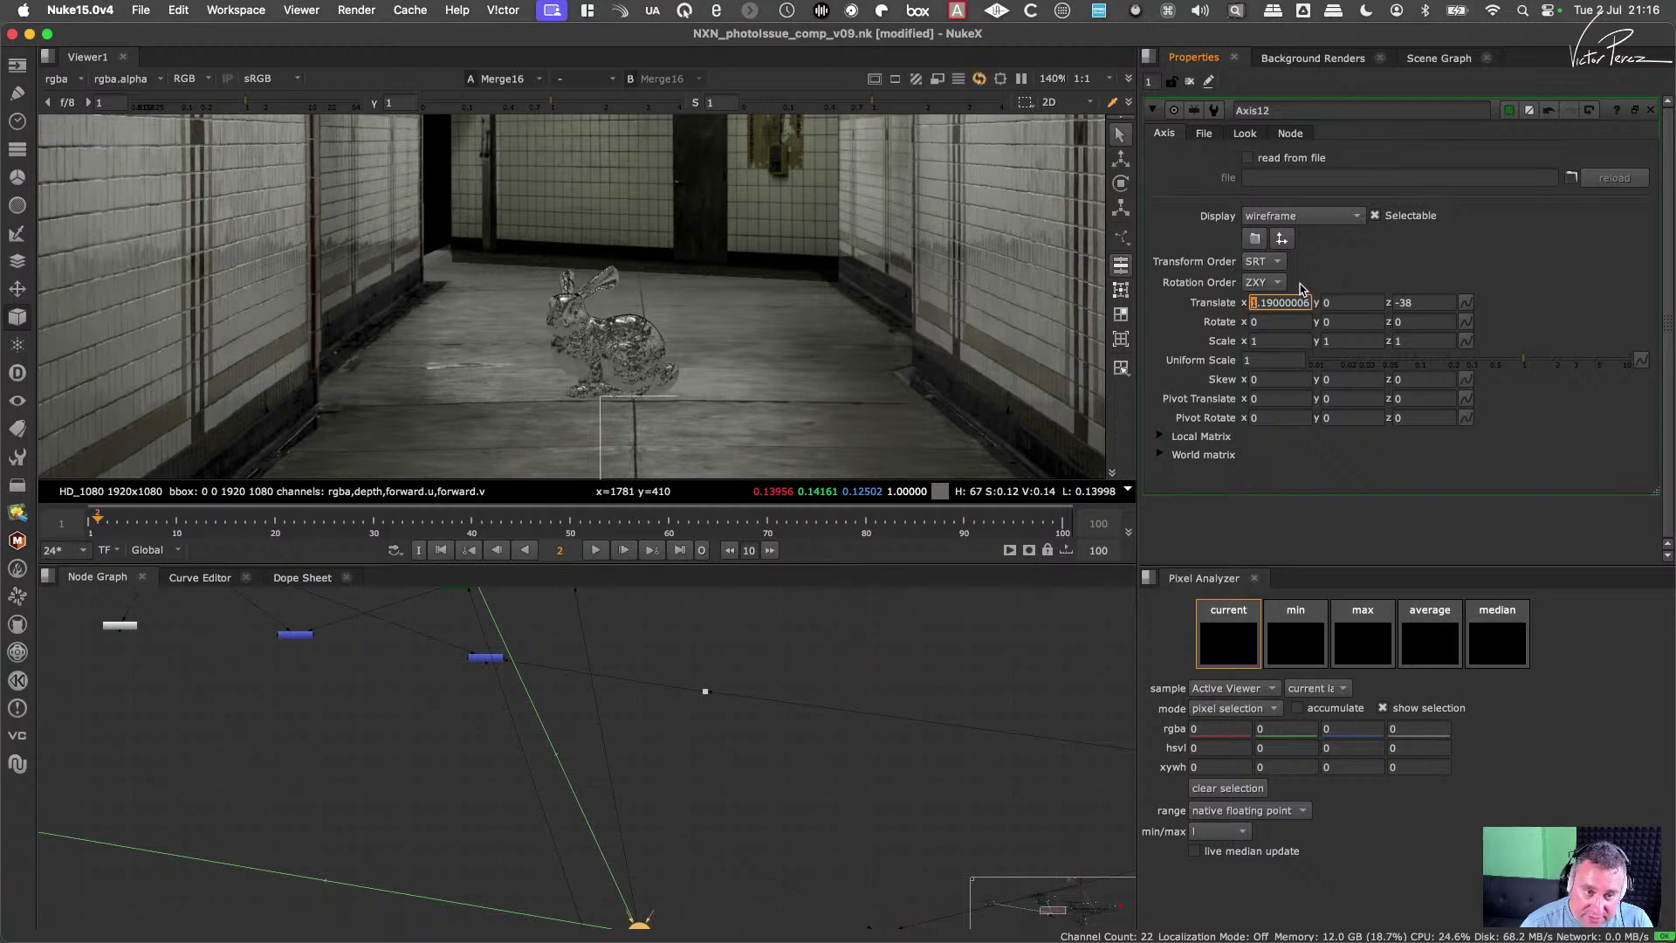
key(Up)
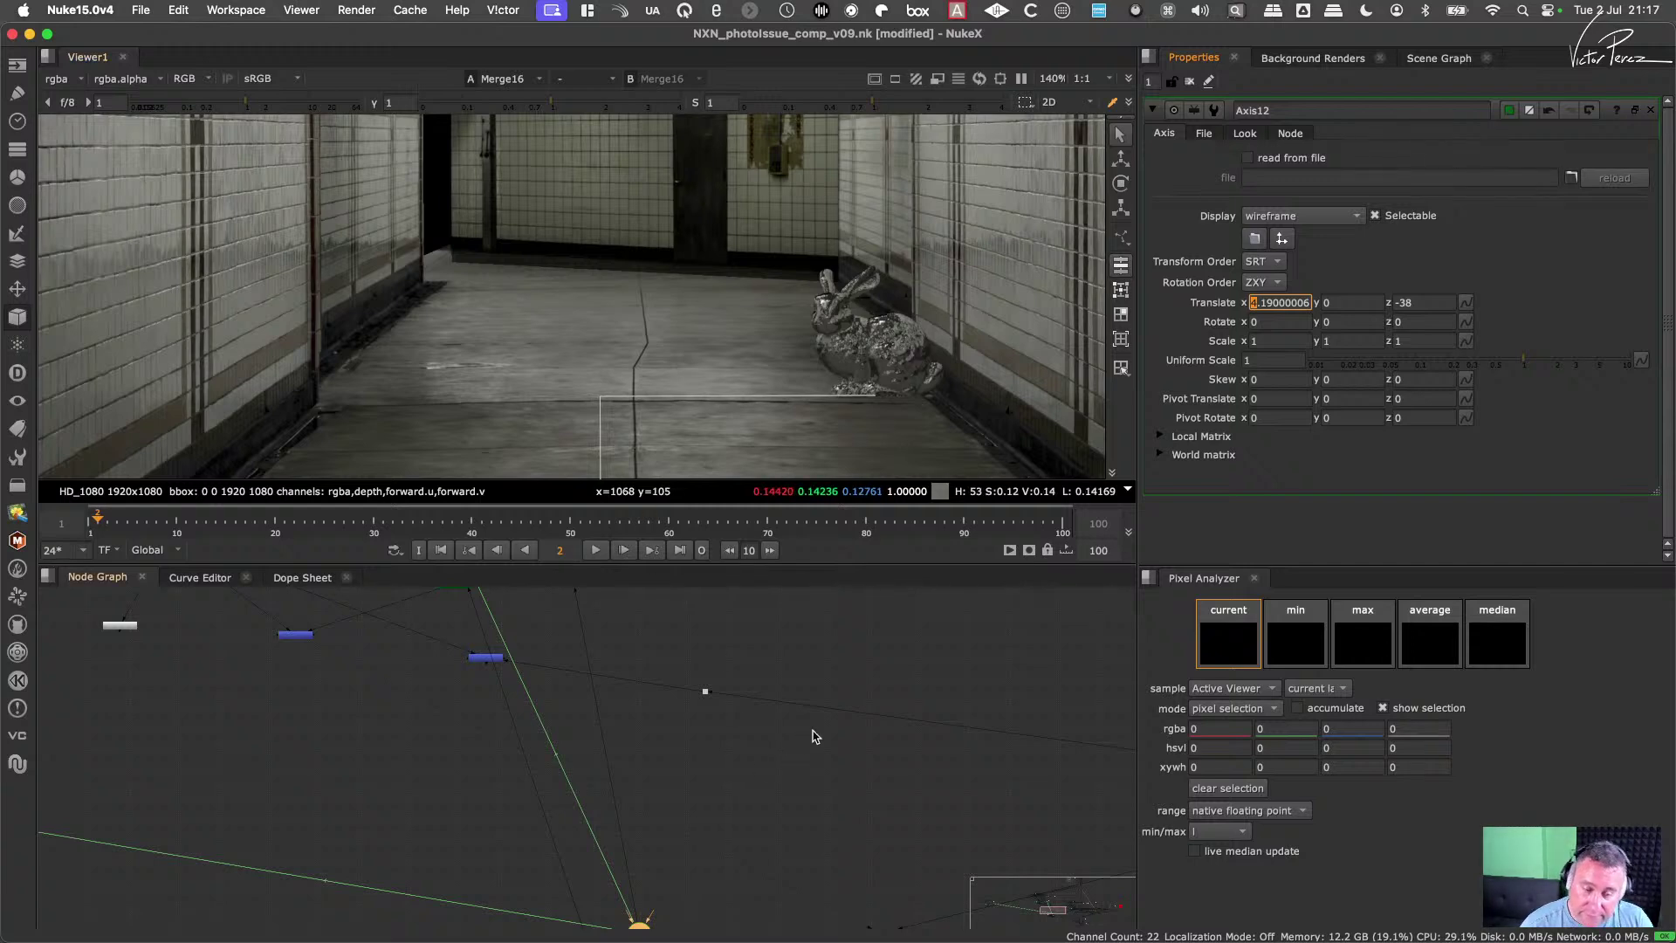
Step: Display the lat-long output of the SphericalTransform node fed by the six camera renders
scroll(812, 738, down, 4)
middle_drag(762, 872, 675, 840)
scroll(673, 742, up, 5)
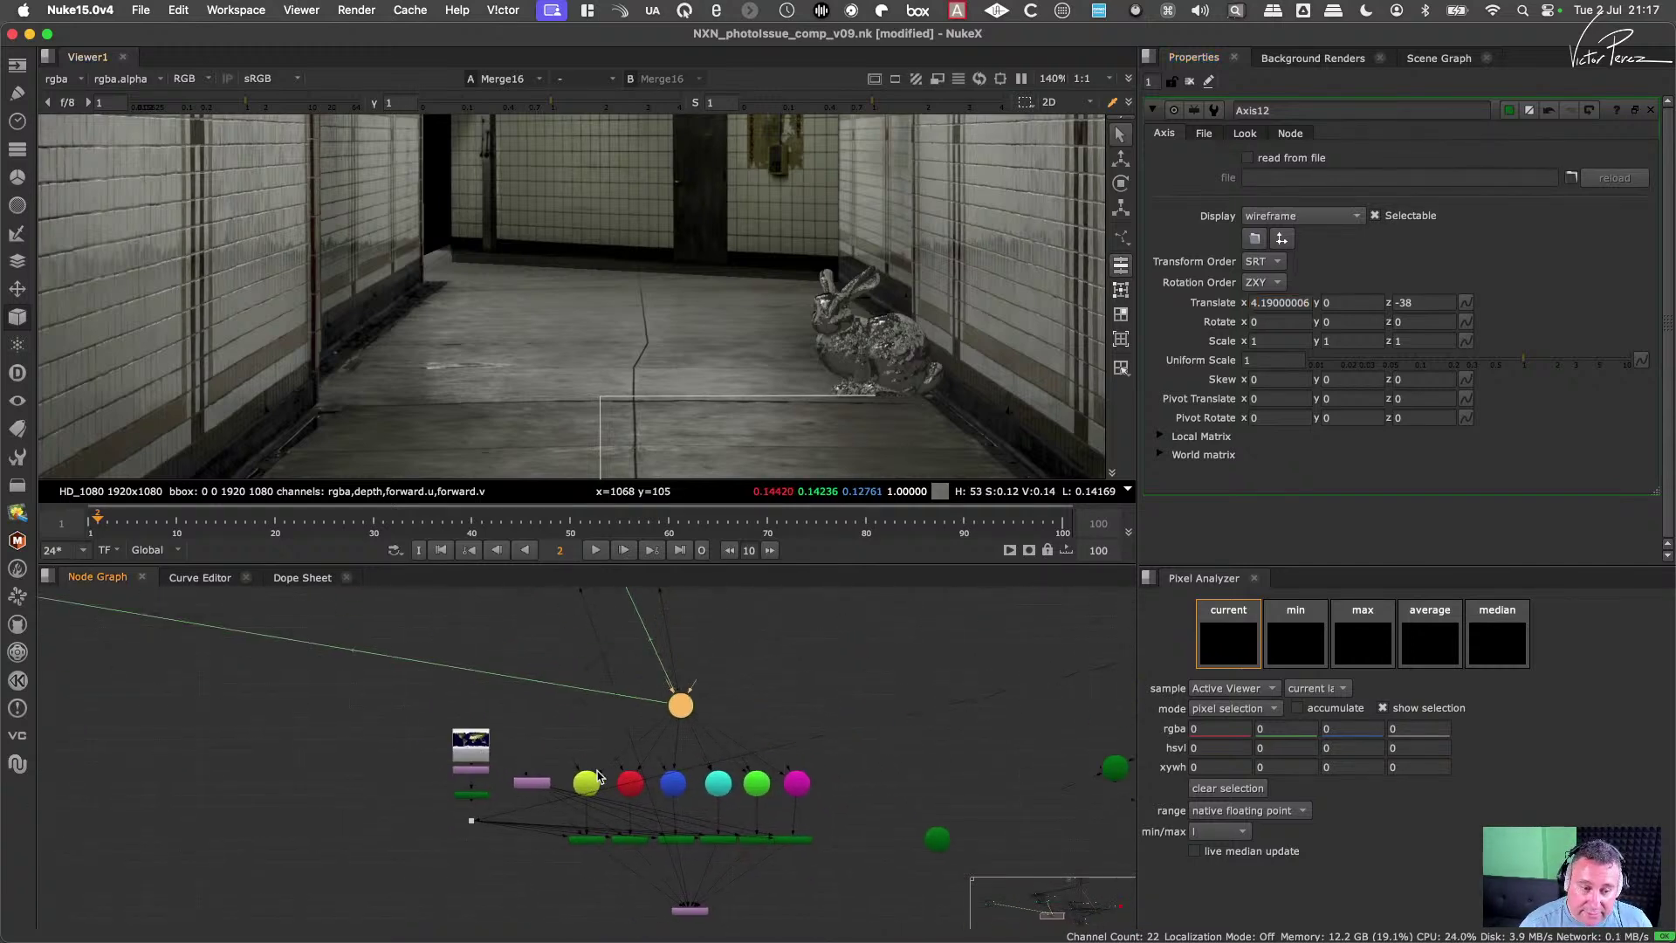
scroll(628, 692, down, 5)
middle_drag(583, 630, 628, 704)
scroll(564, 724, up, 5)
scroll(642, 768, up, 3)
scroll(661, 770, down, 5)
middle_drag(725, 903, 684, 637)
middle_drag(778, 916, 731, 764)
scroll(709, 722, up, 2)
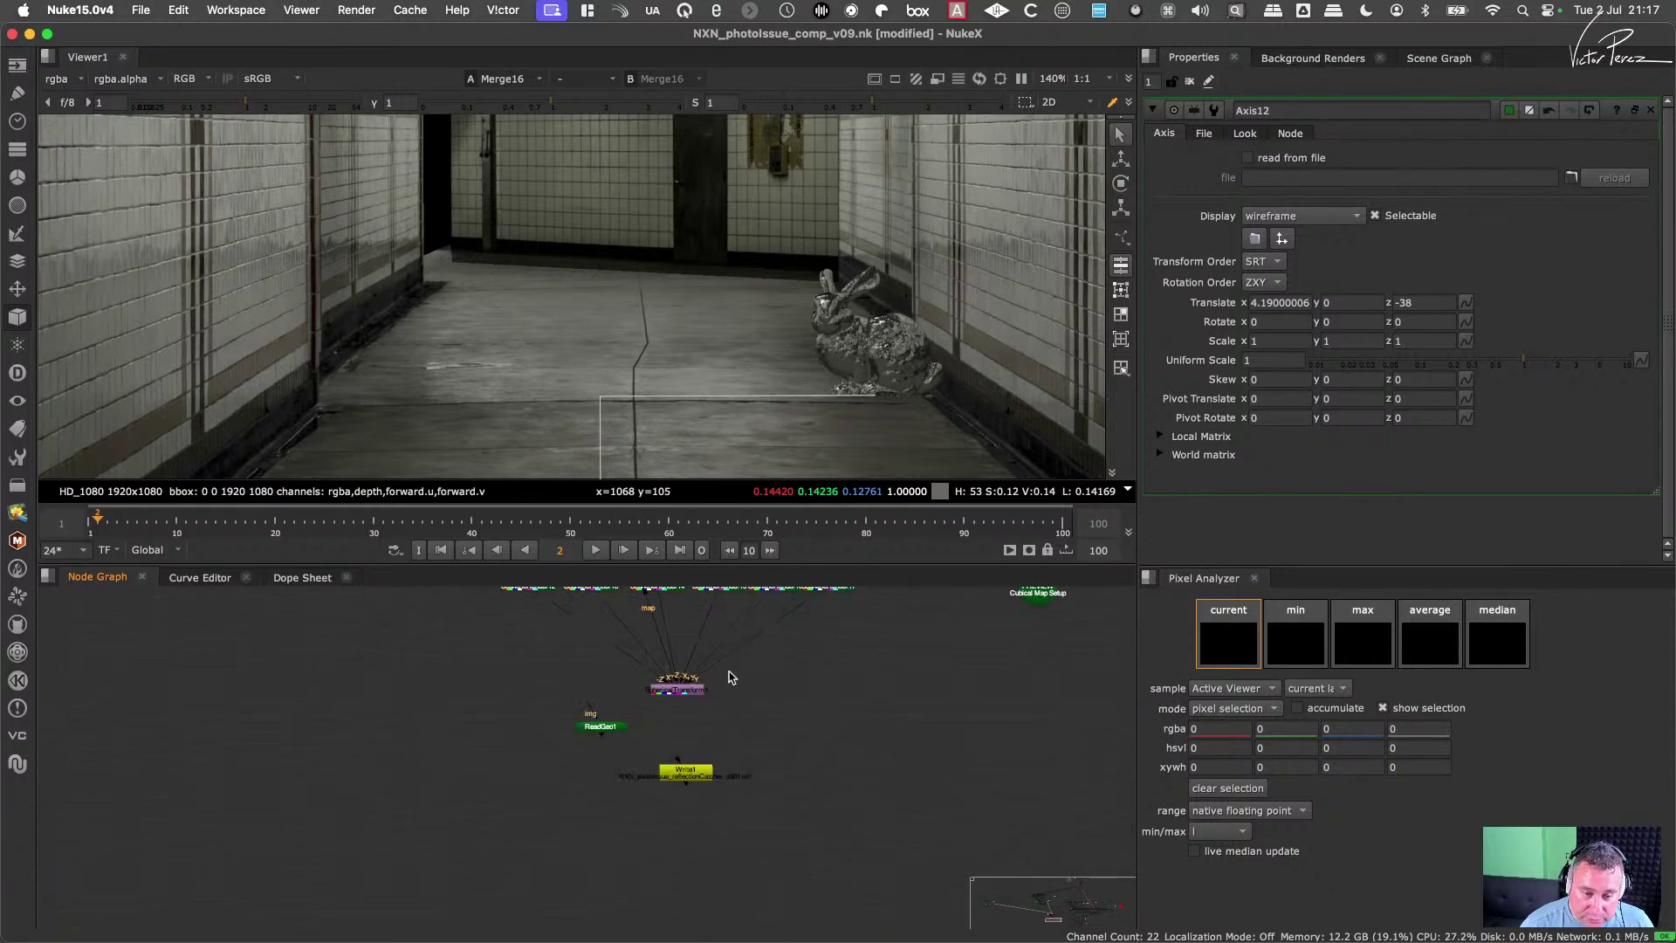
click(675, 685)
key(1)
drag(763, 212, 821, 395)
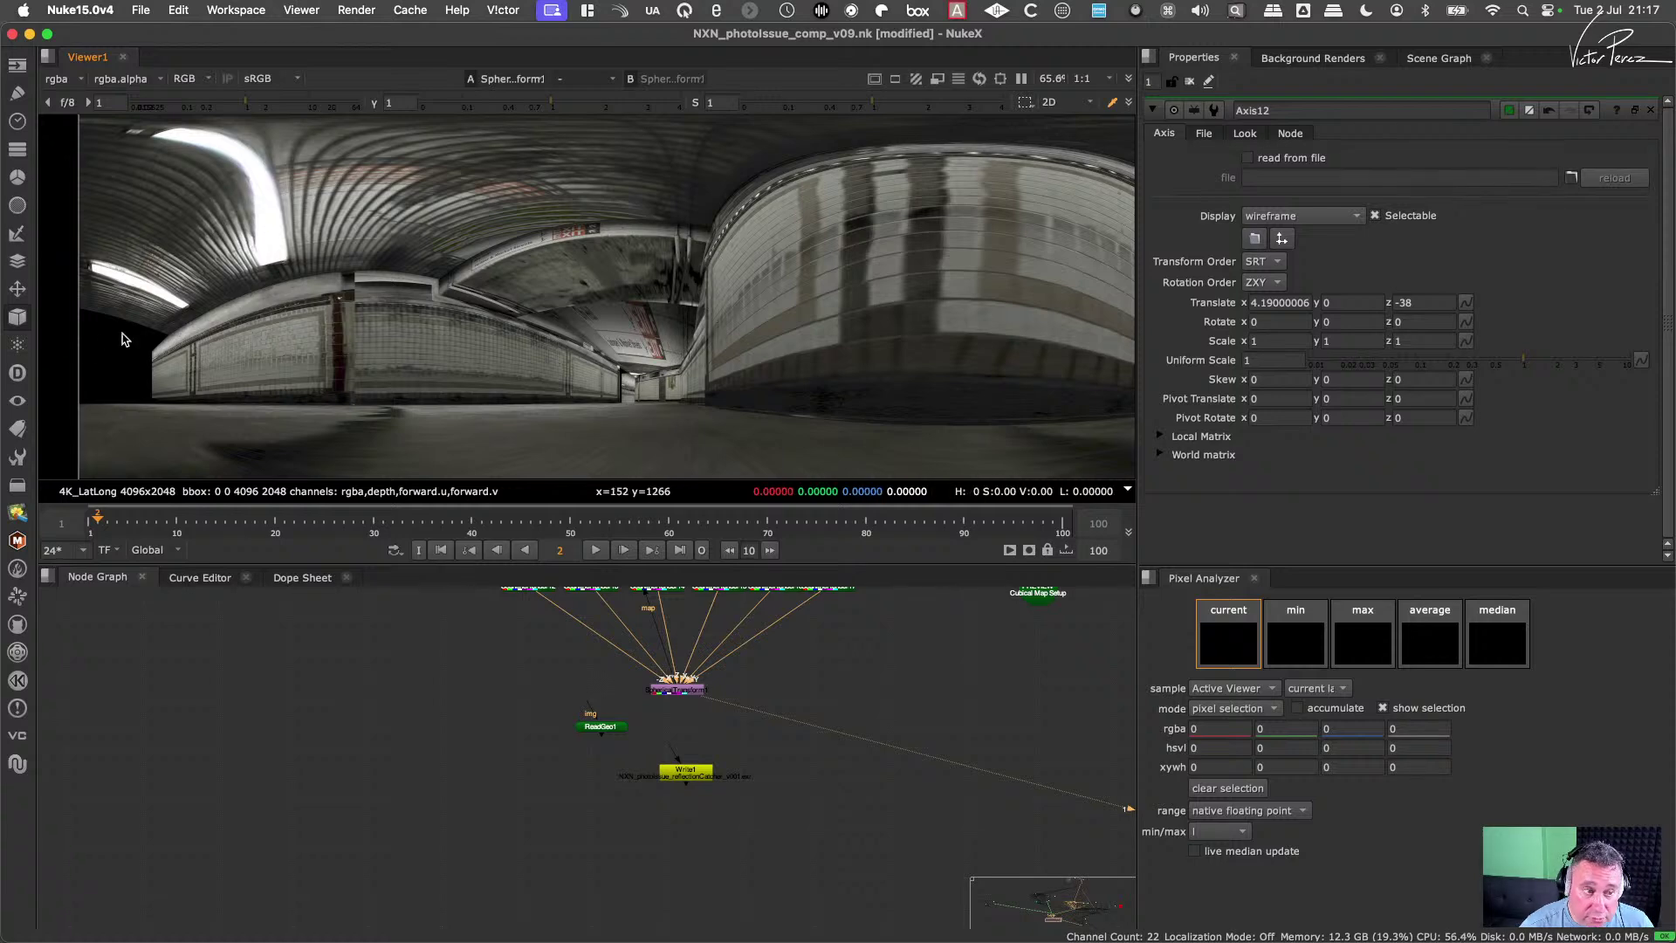
Step: Compare the whole lat-long map's alpha channel with its colour image to examine the areas without projection coverage
scroll(511, 353, down, 5)
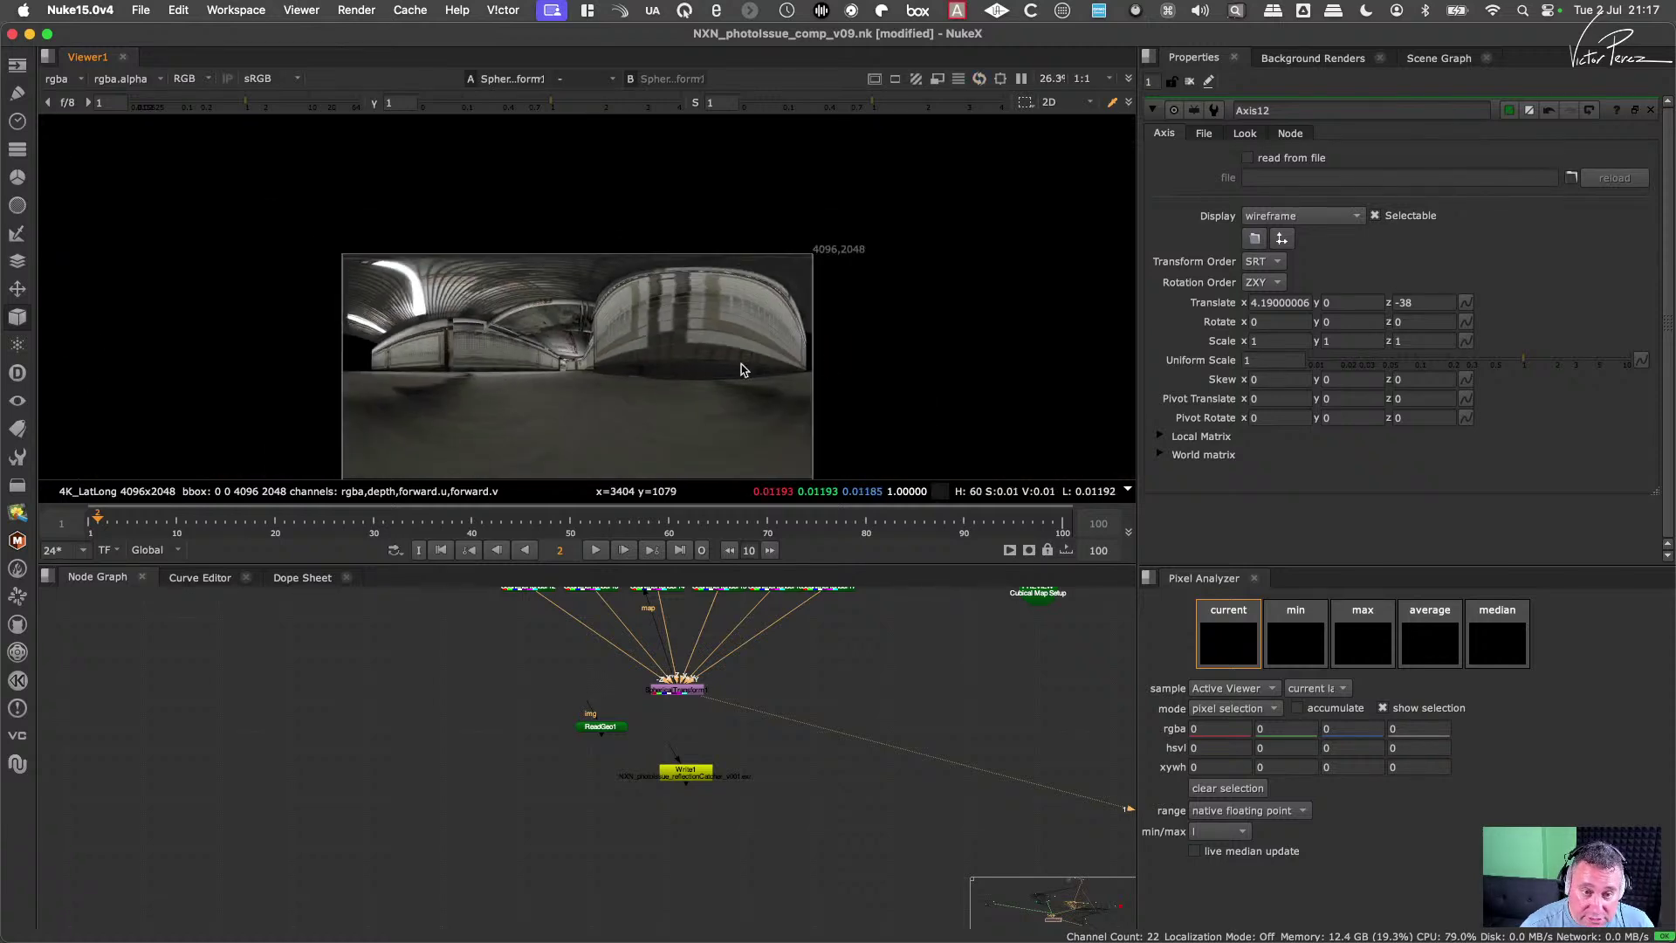
scroll(622, 731, down, 5)
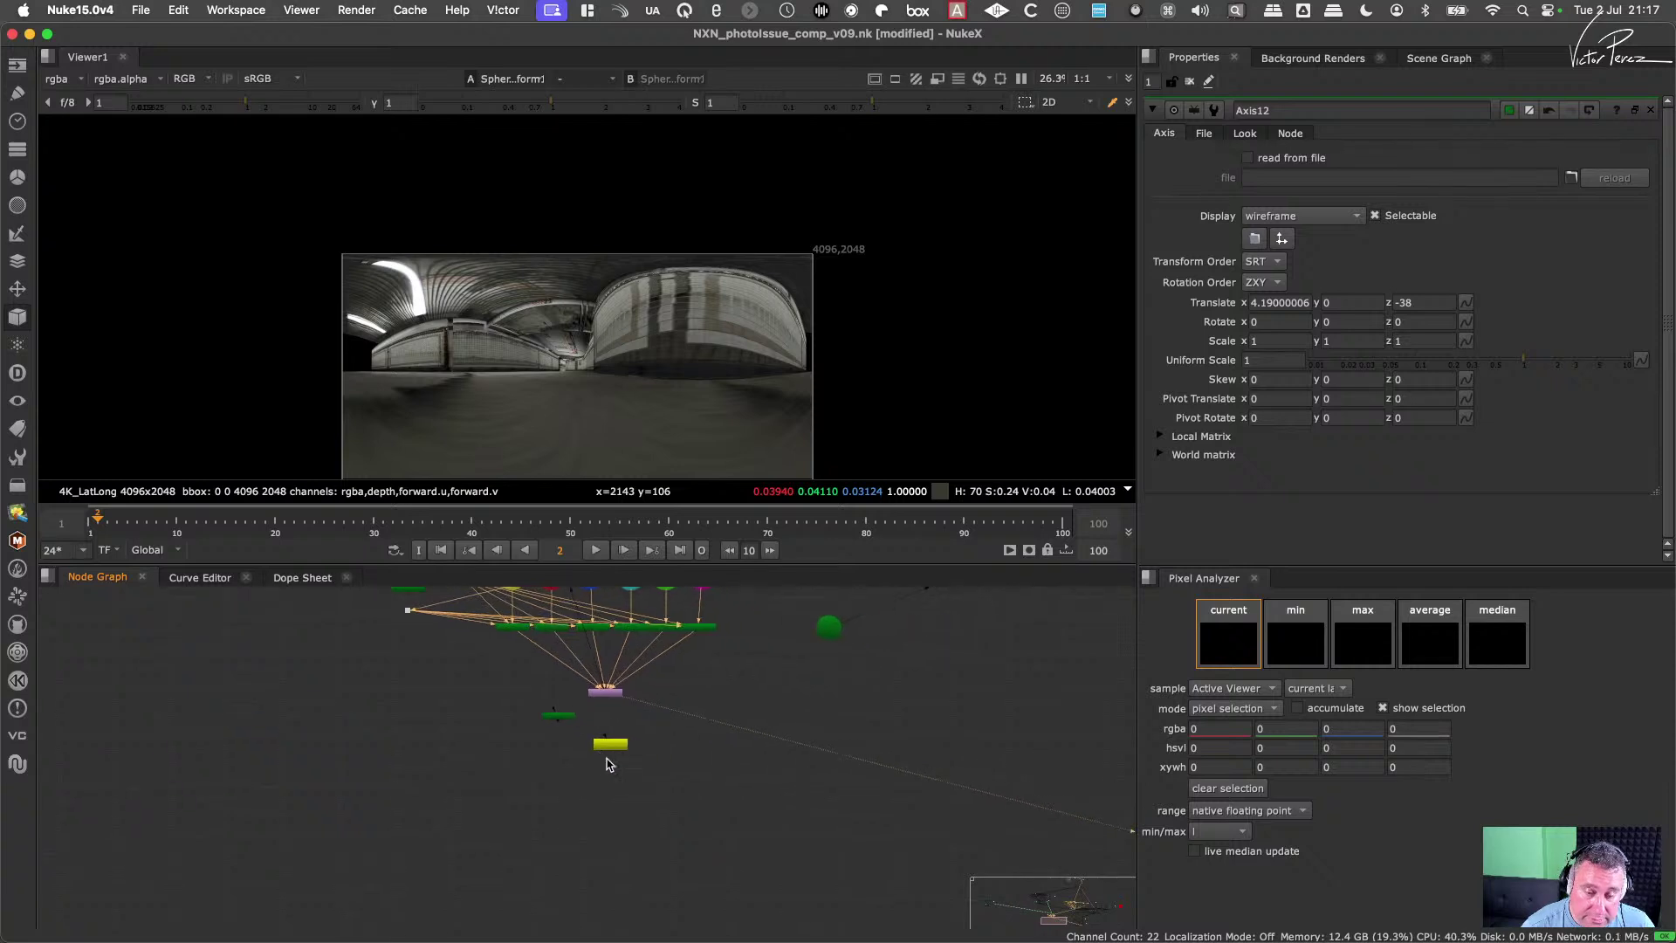
scroll(619, 883, up, 5)
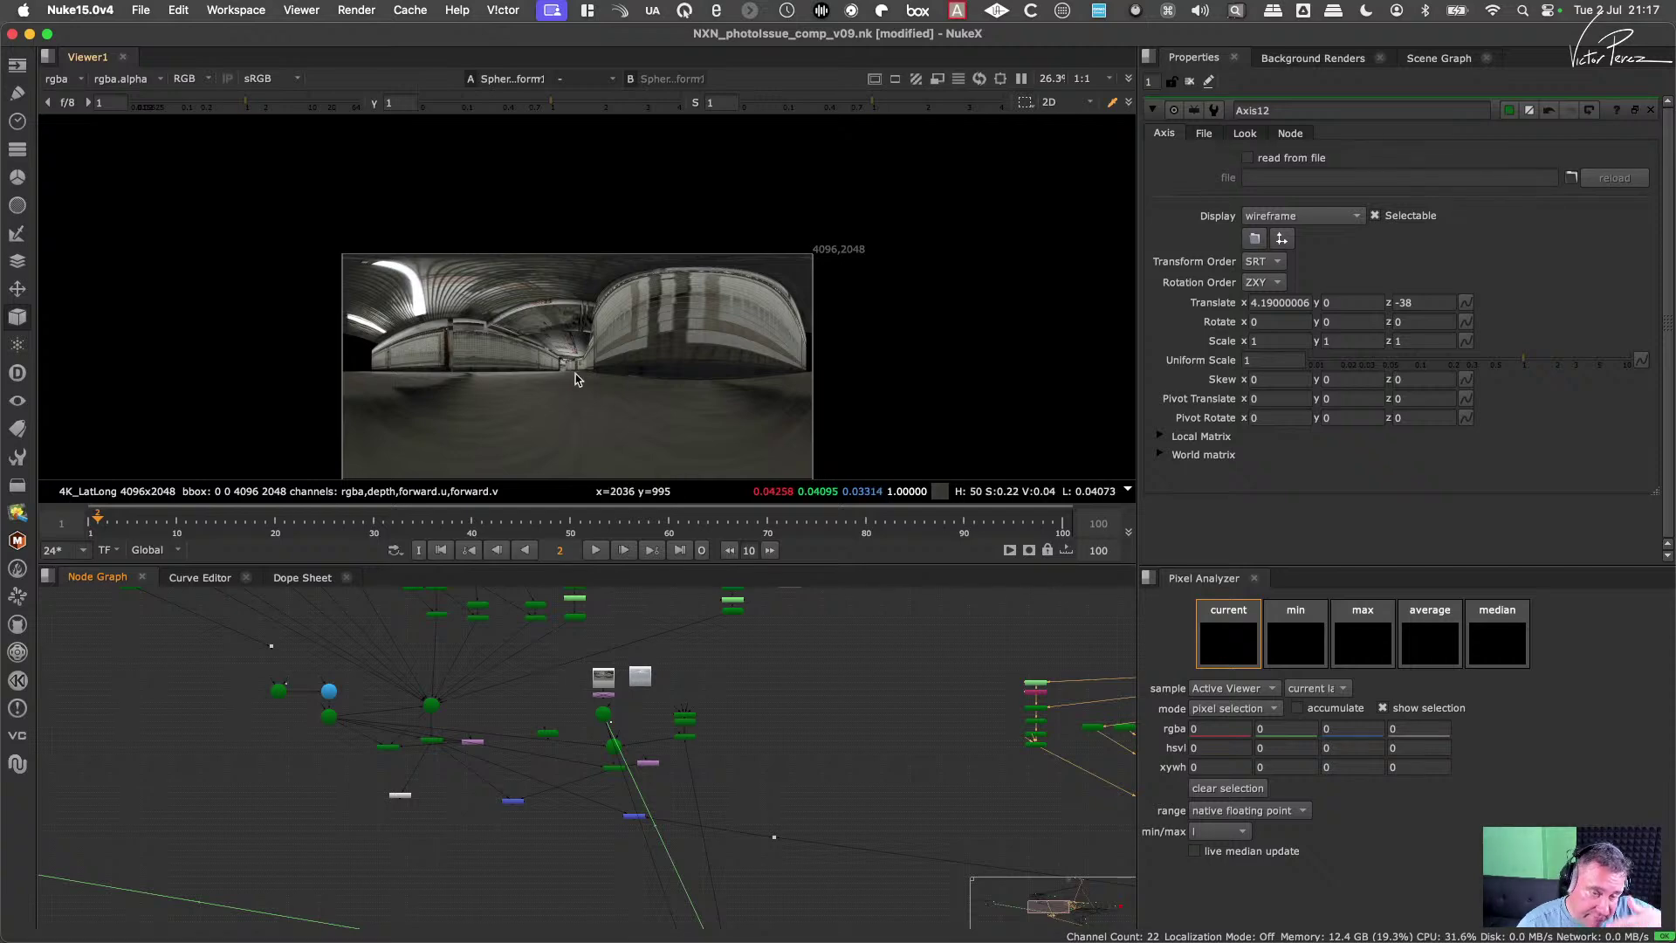
key(a)
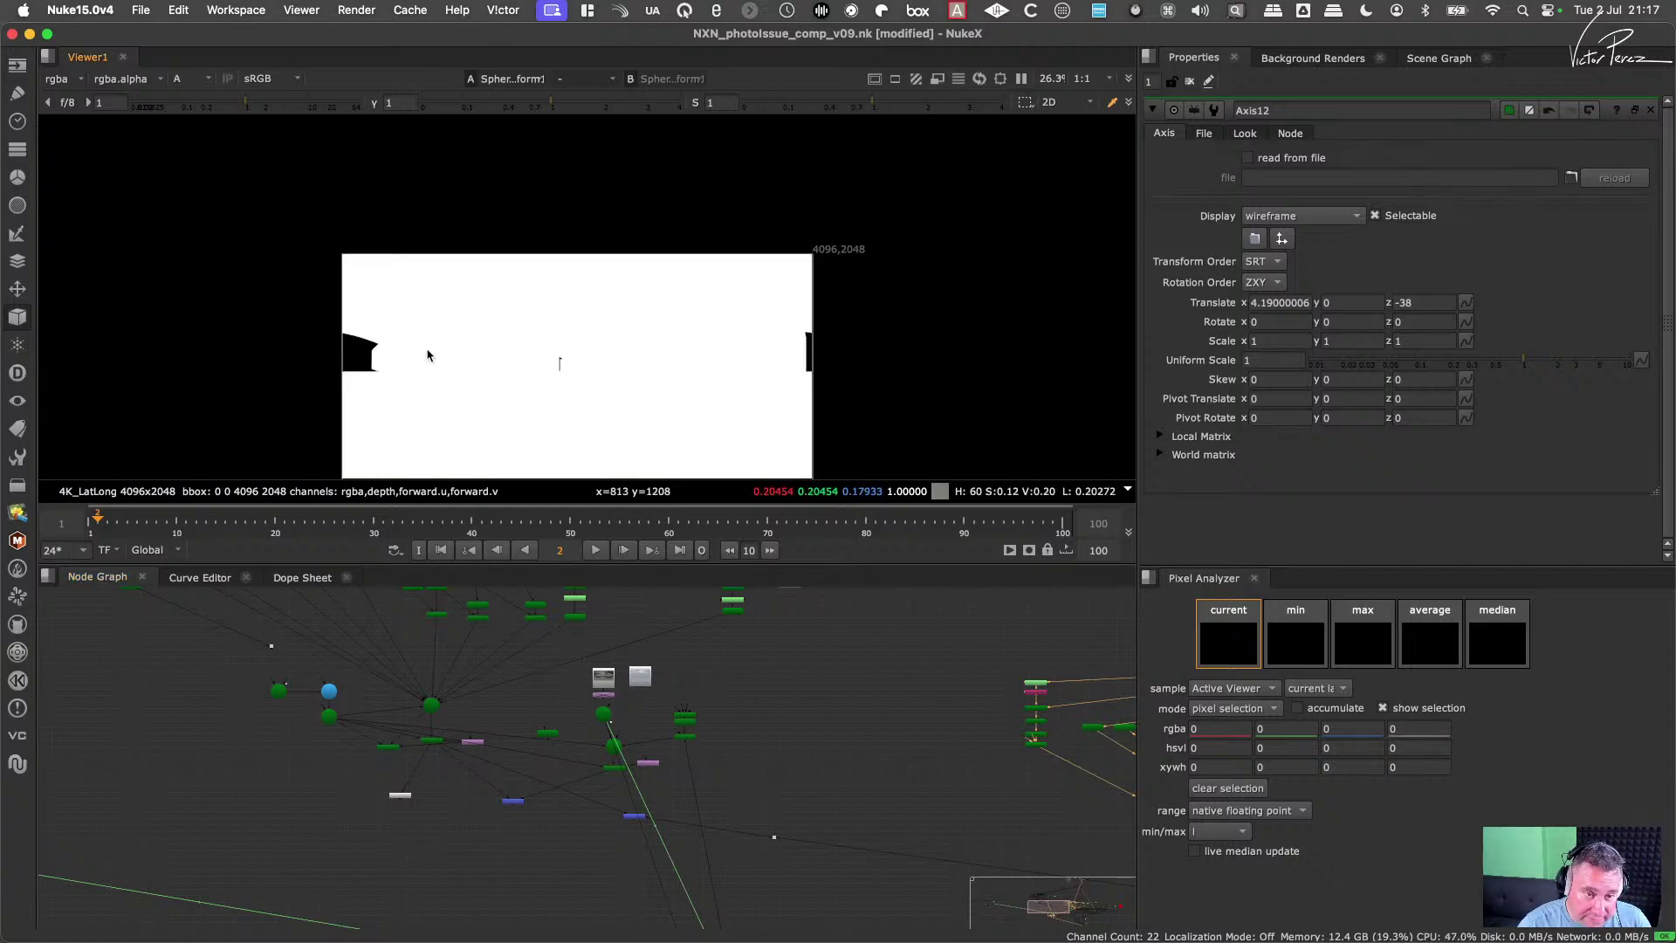
key(a)
key(a)
key(a)
key(a)
key(a)
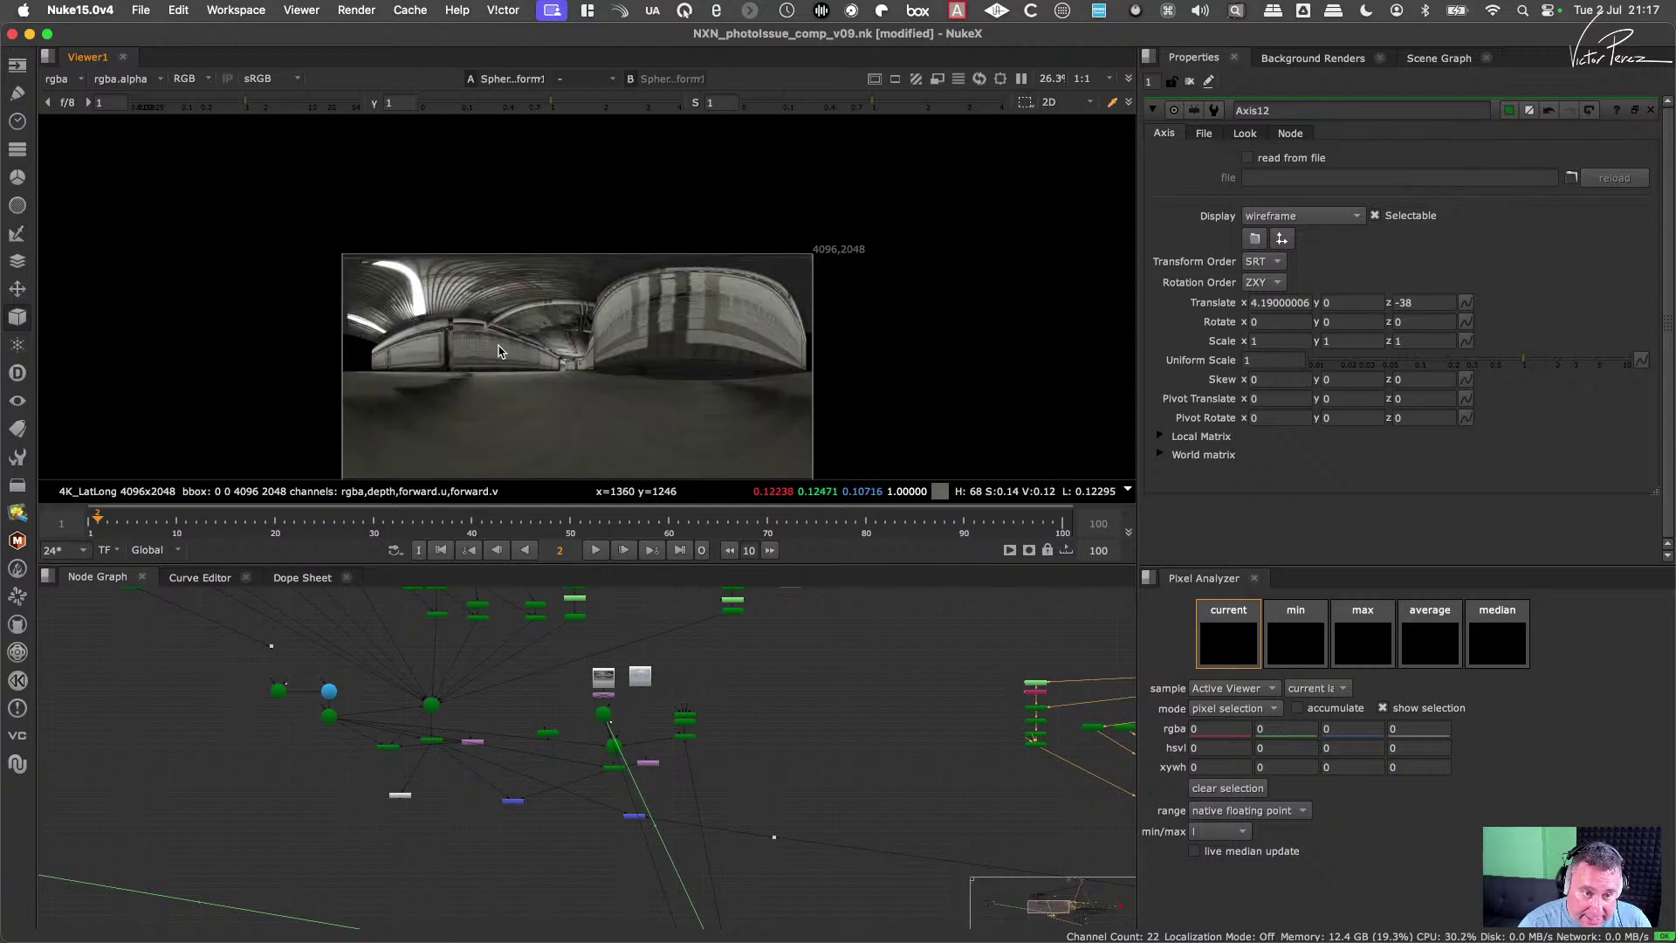
key(a)
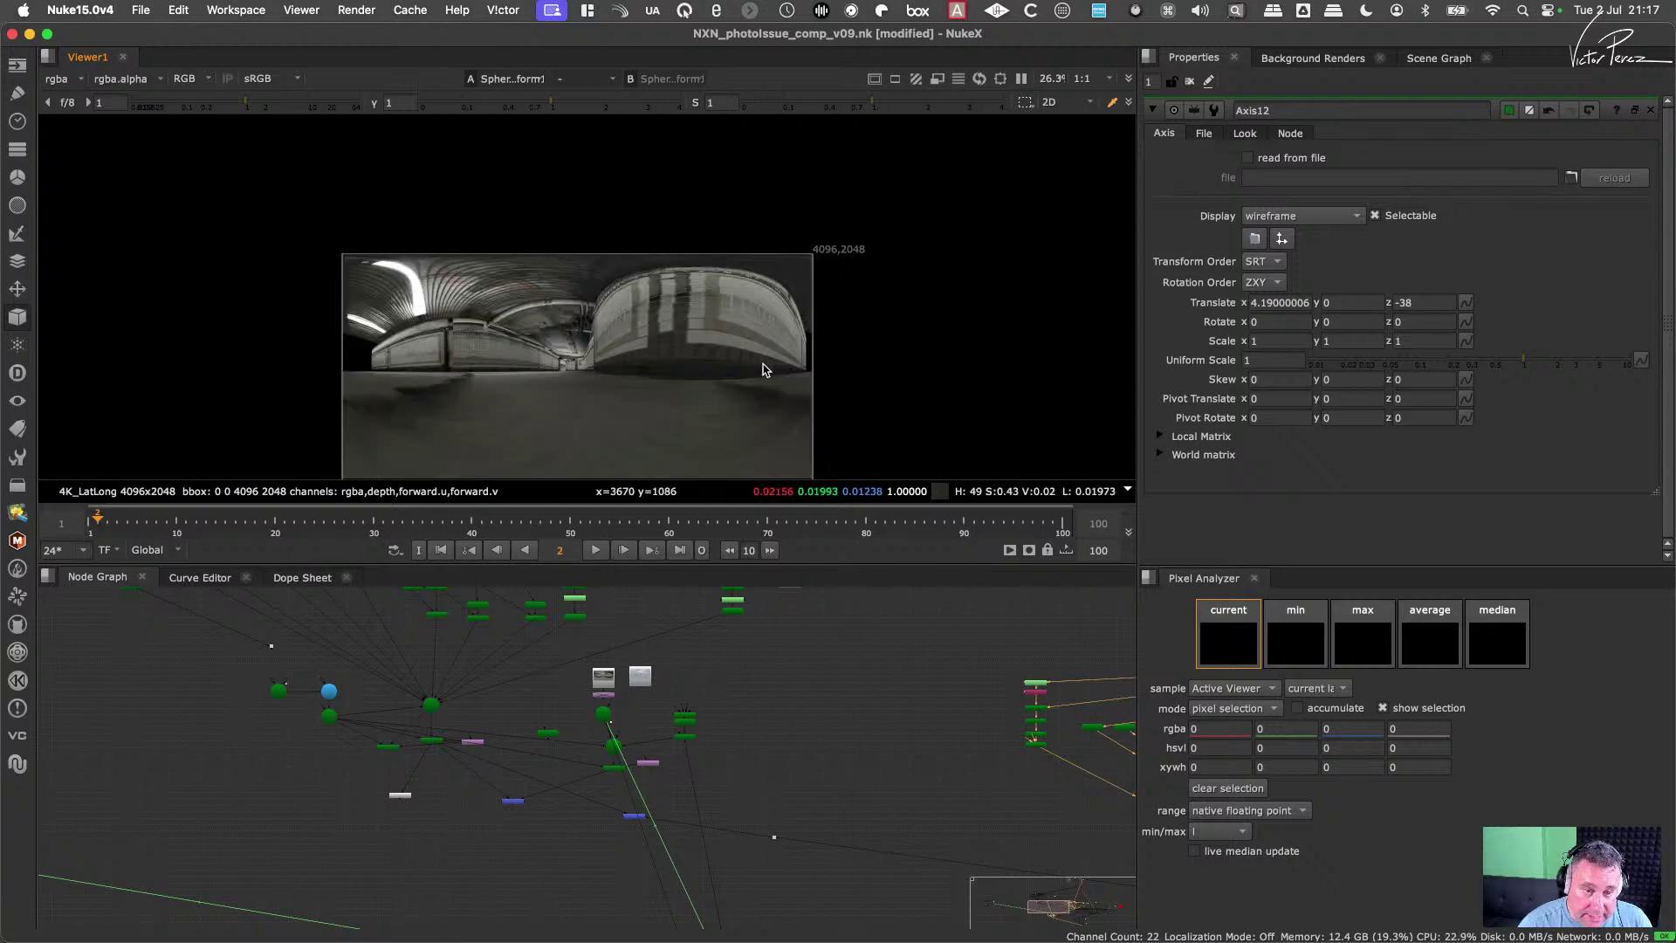
key(a)
key(a)
key(a)
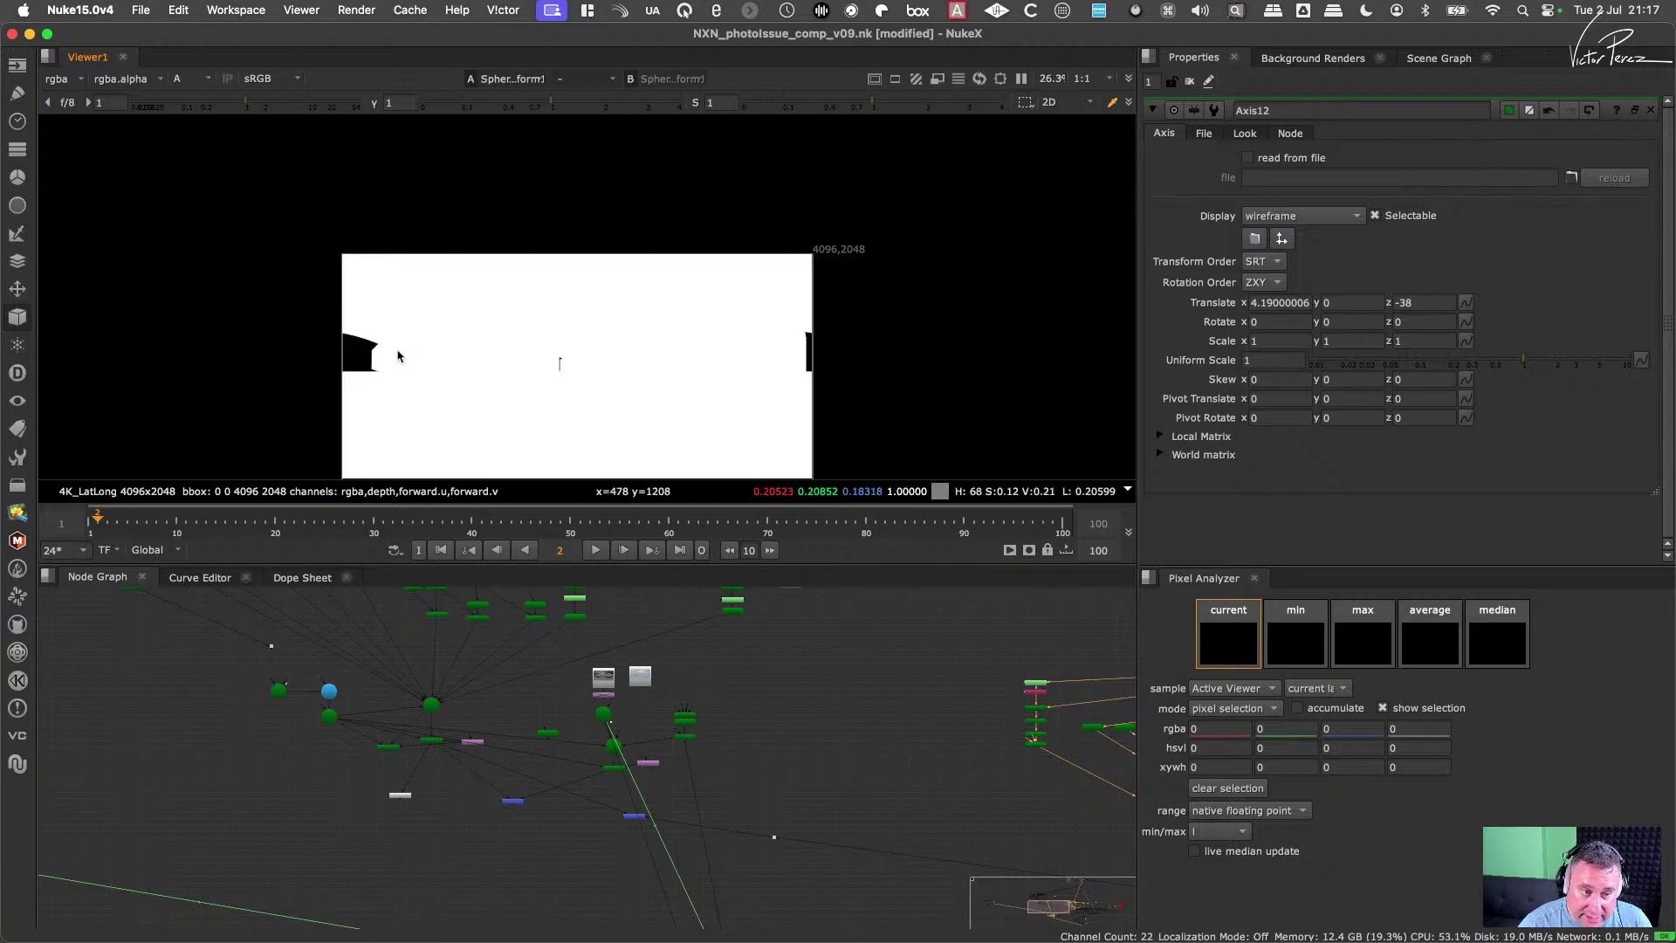
key(a)
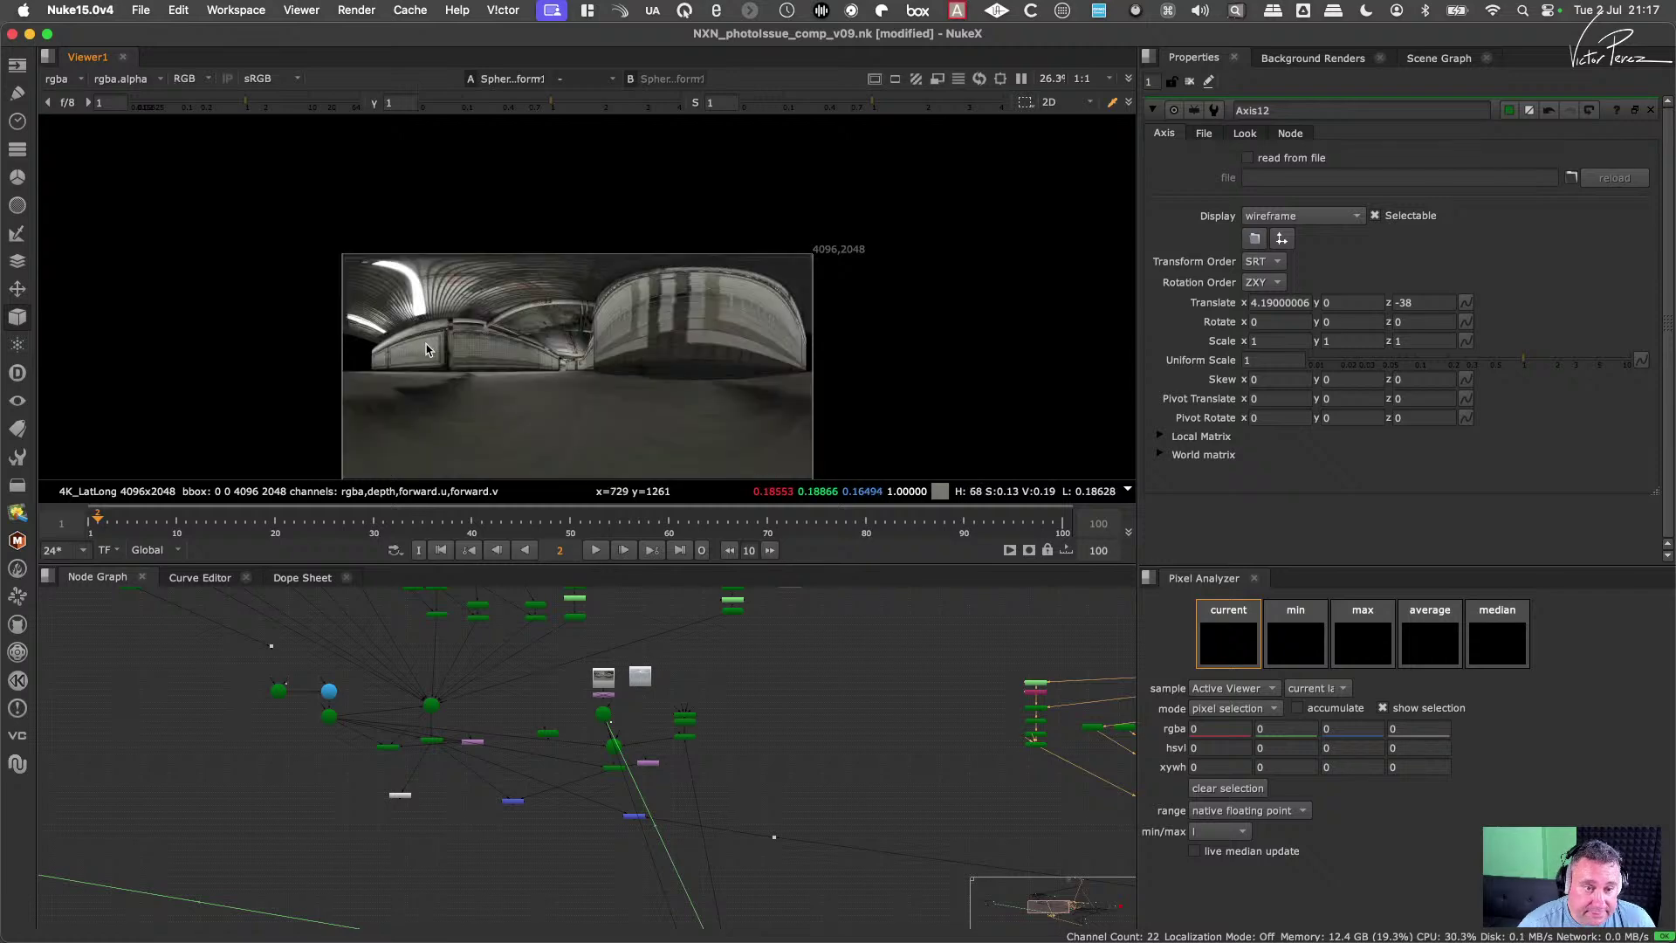
Step: Display the Merge16 composite of the bunny in the corridor again
scroll(623, 786, down, 2)
scroll(622, 787, up, 4)
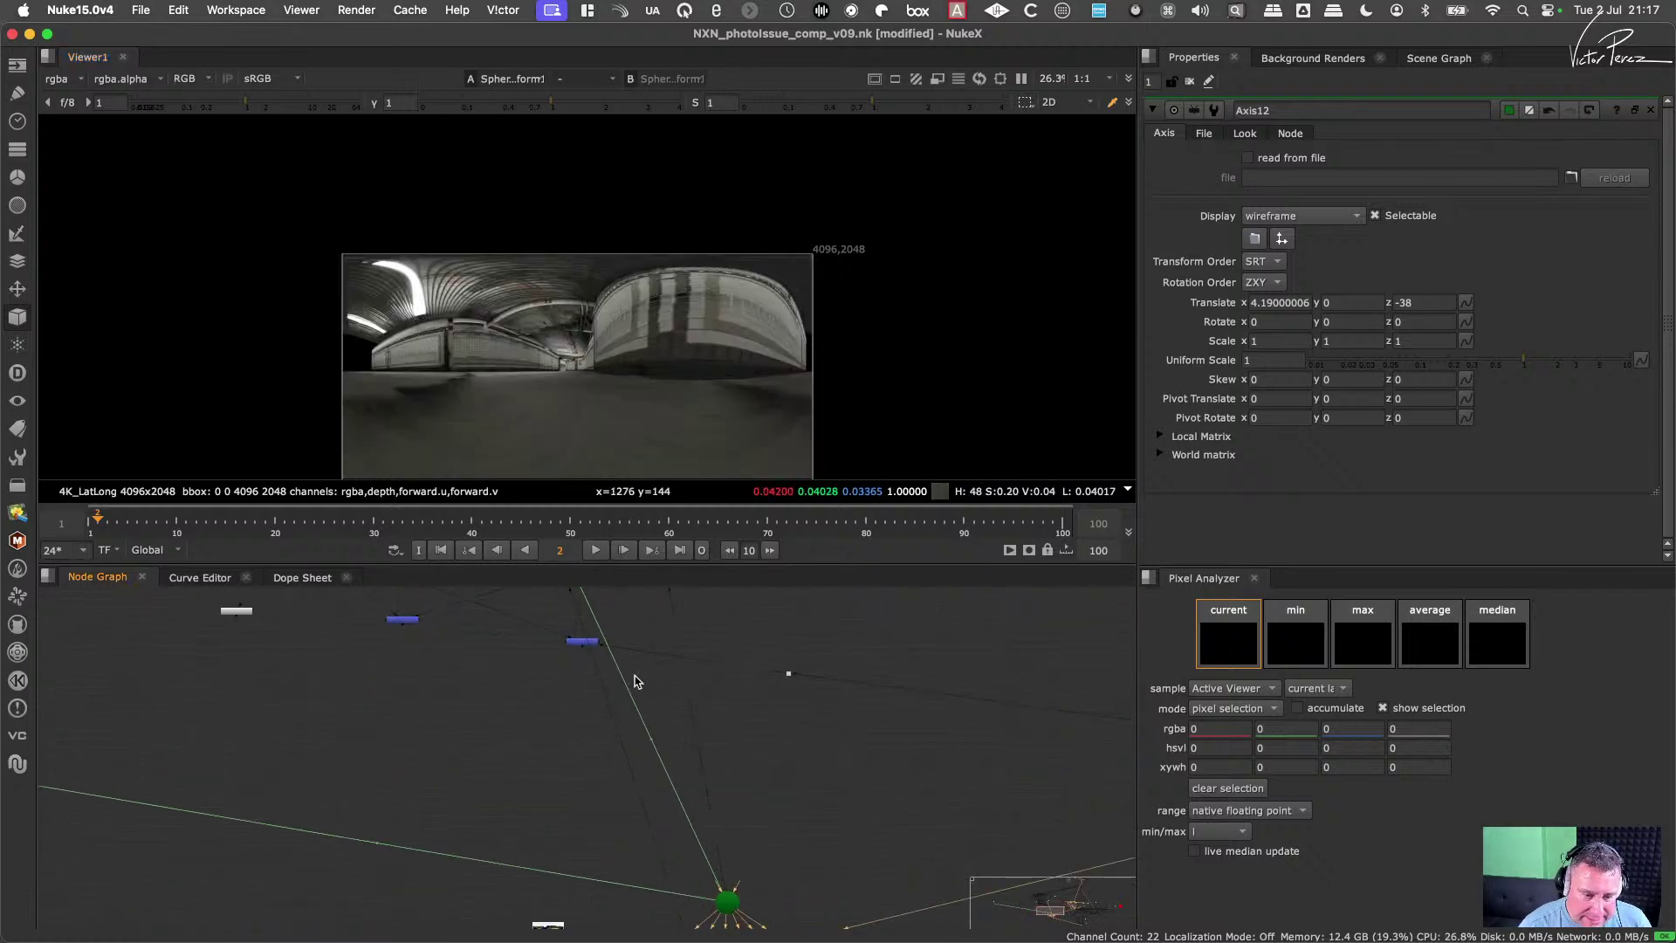
scroll(650, 759, down, 4)
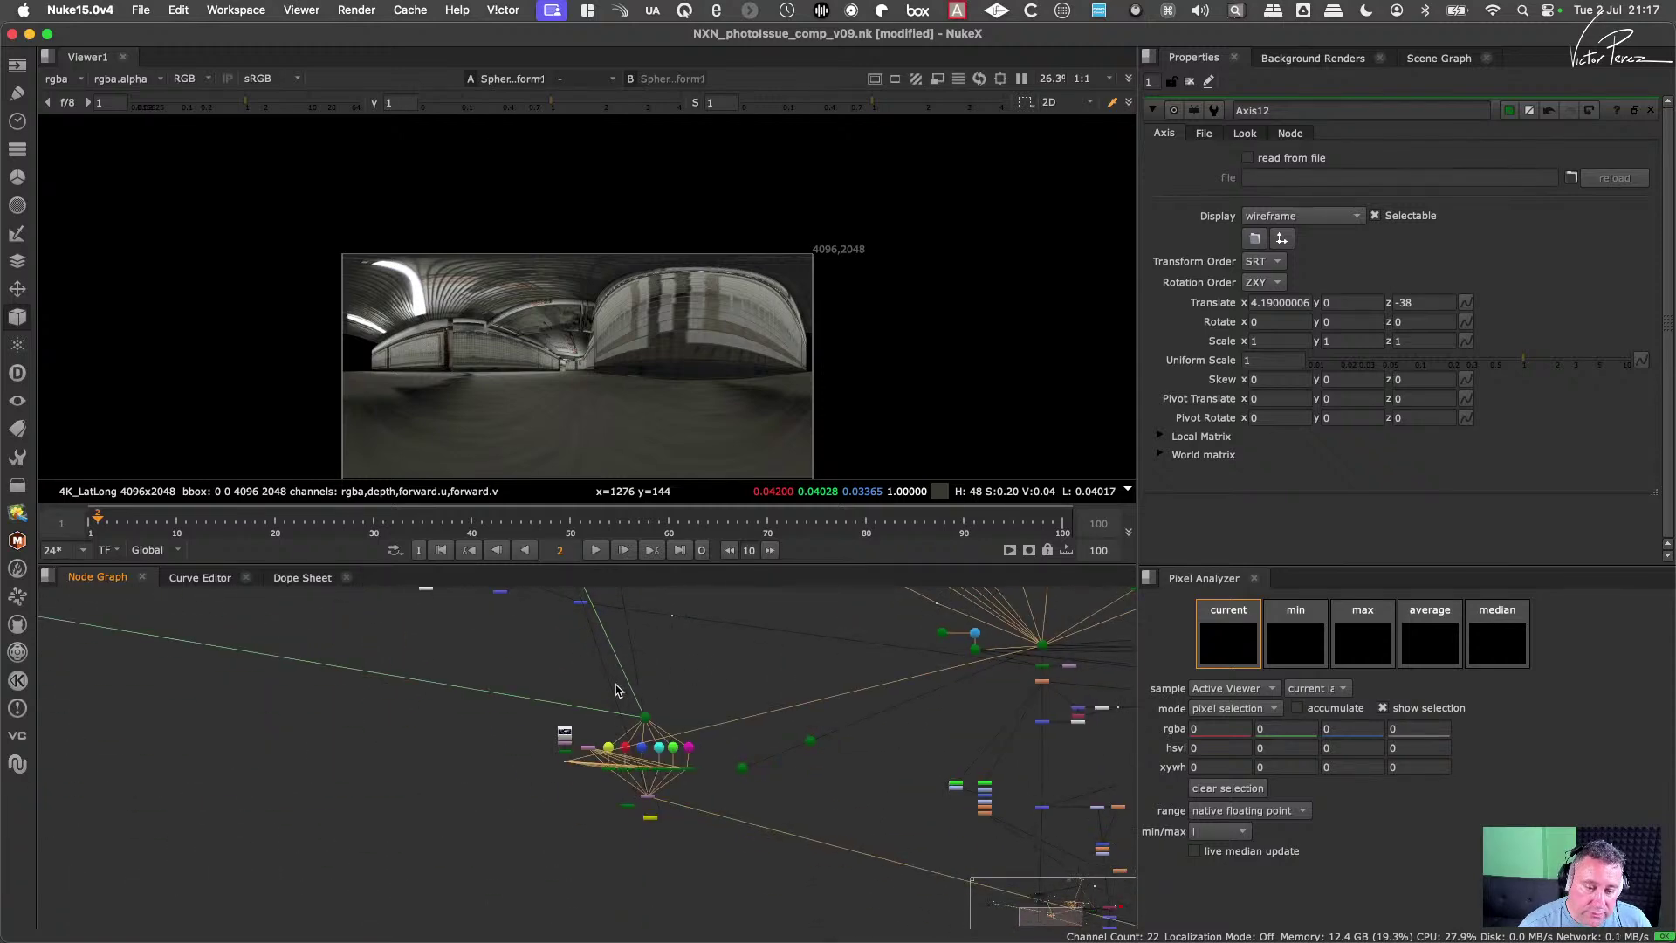
middle_drag(615, 689, 527, 729)
scroll(526, 730, up, 3)
scroll(650, 814, up, 3)
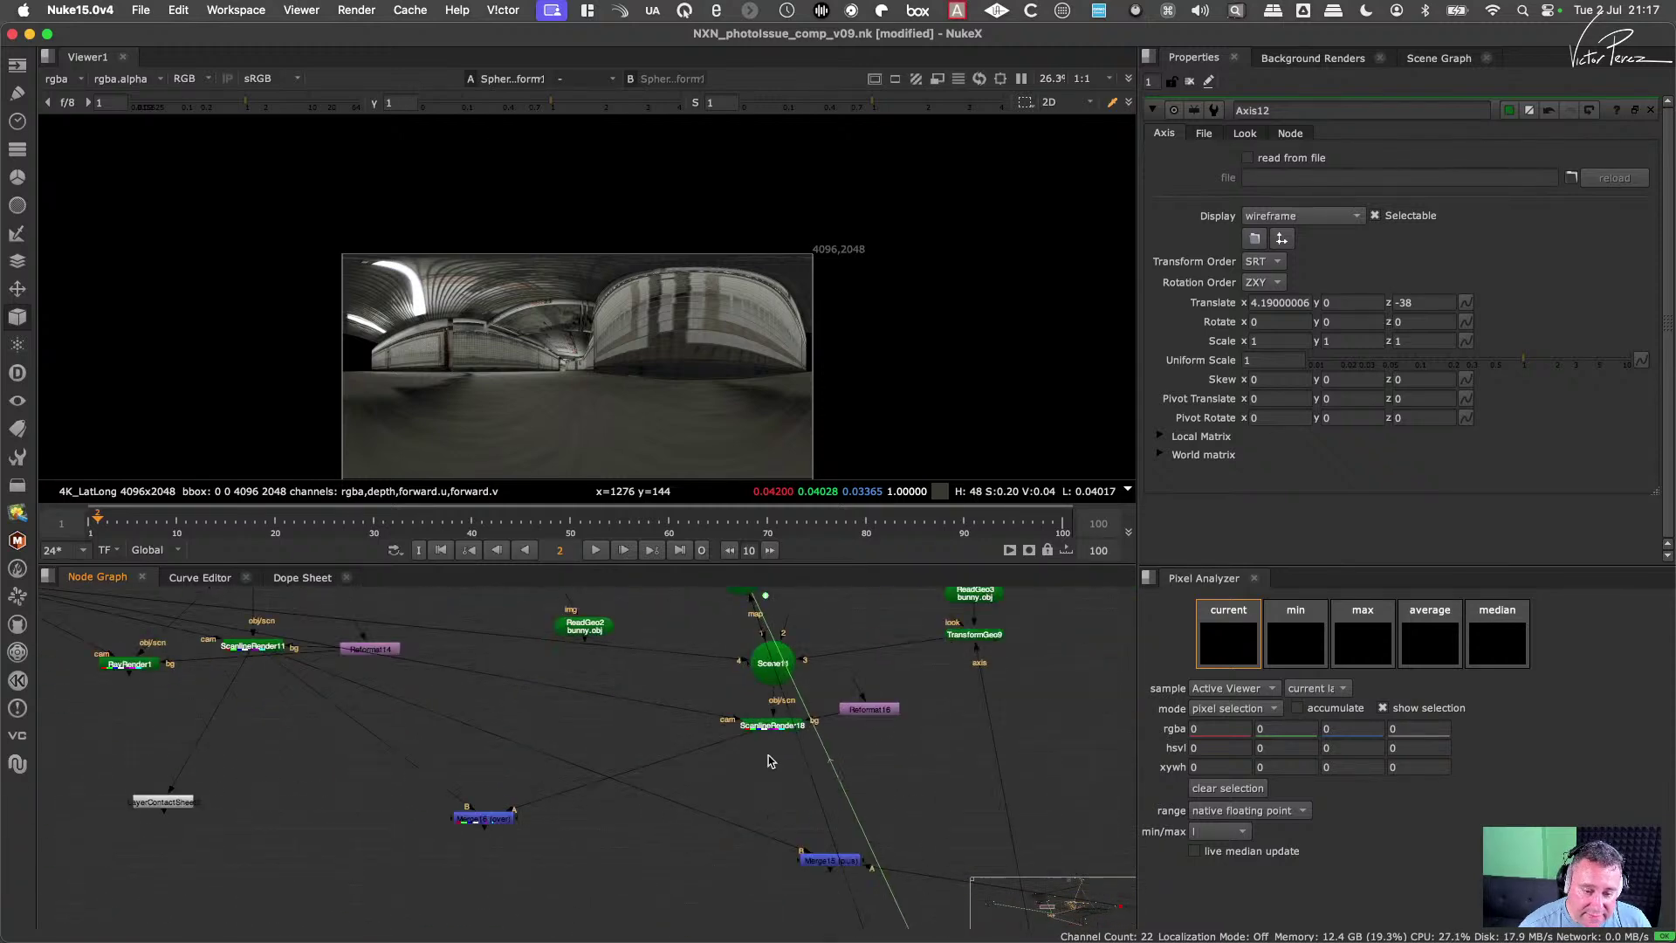
click(484, 818)
key(1)
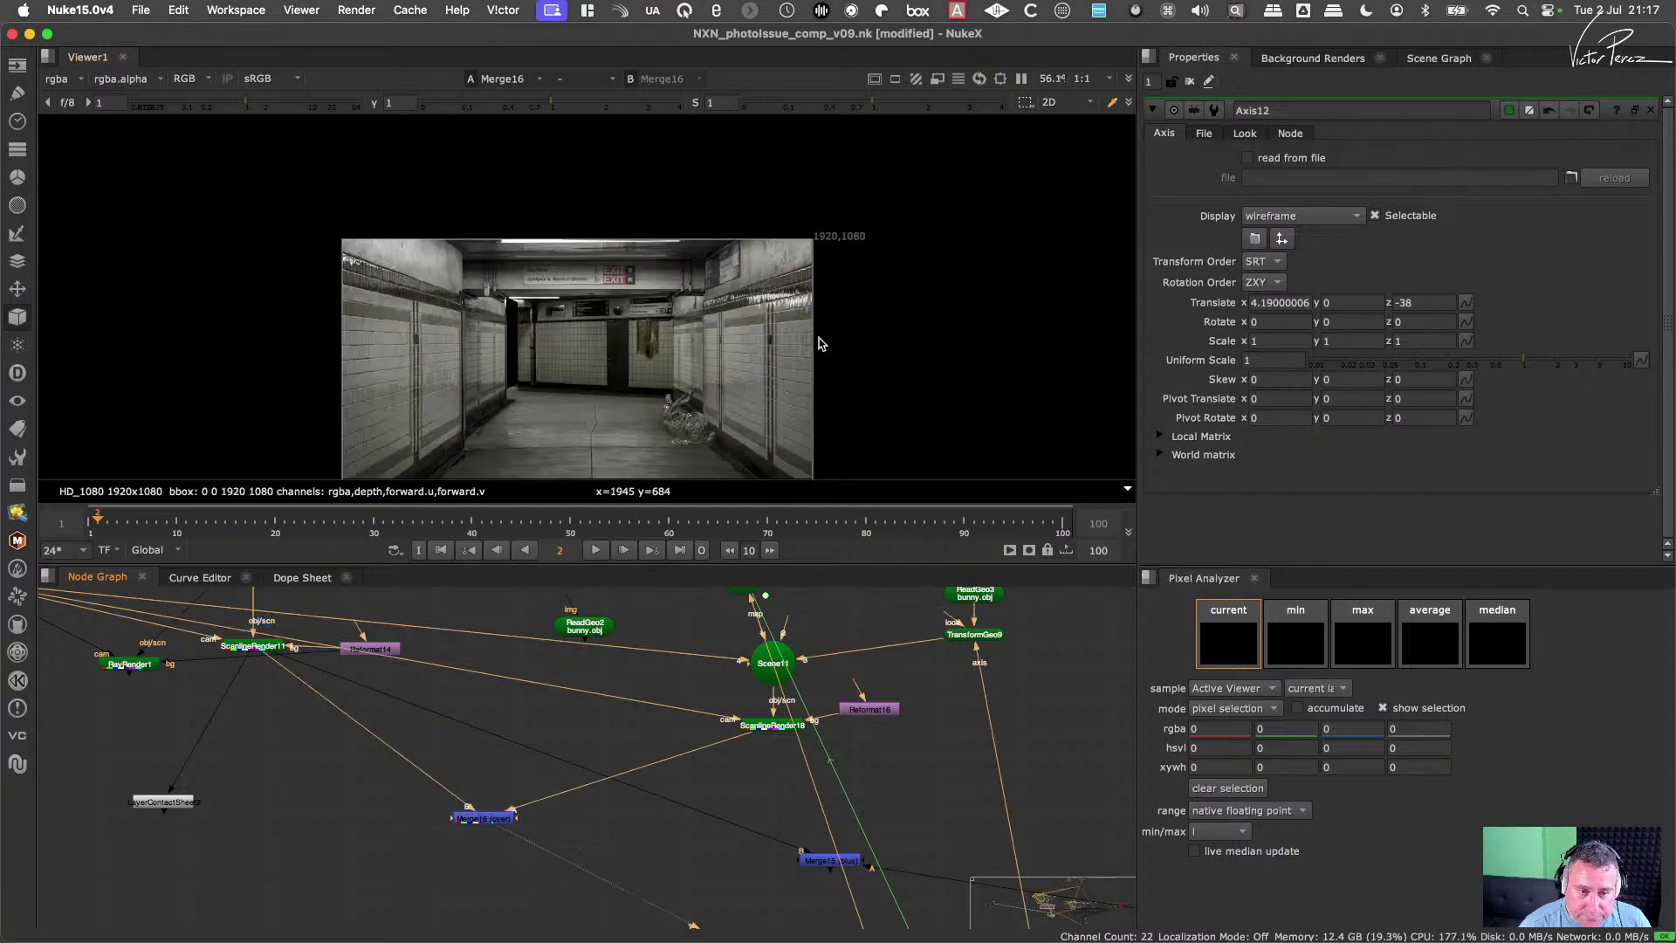
Step: Set Axis12's translate X to -2 to move the bunny towards the corridor's left-hand wall
scroll(733, 419, up, 4)
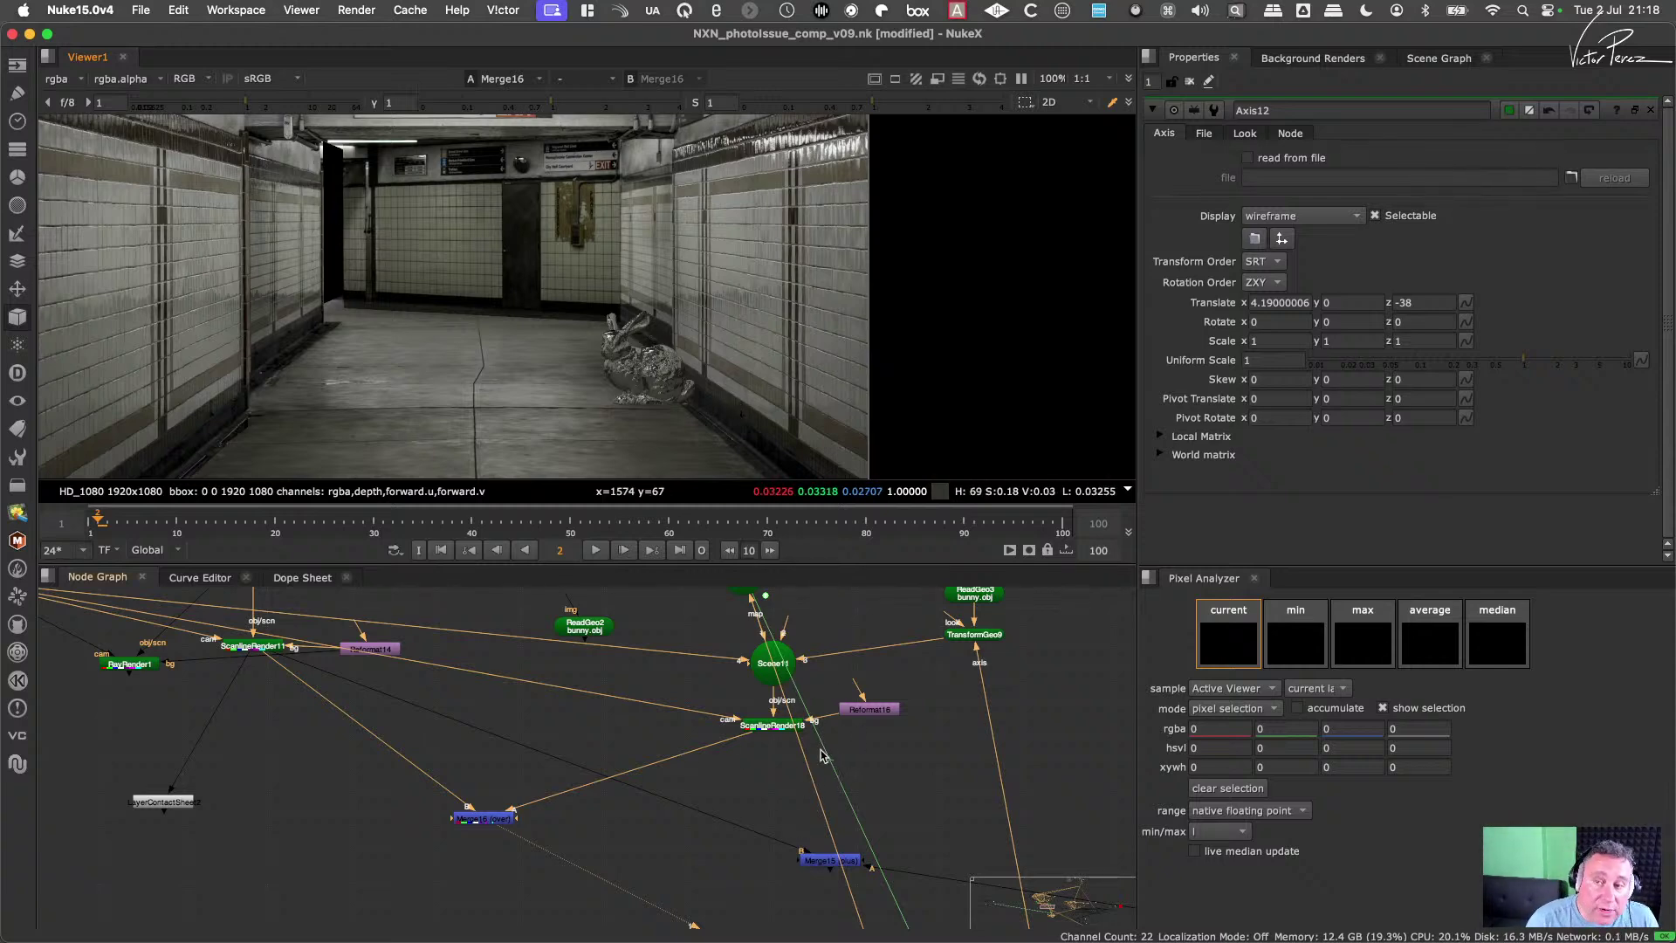
scroll(698, 777, down, 6)
scroll(750, 877, up, 2)
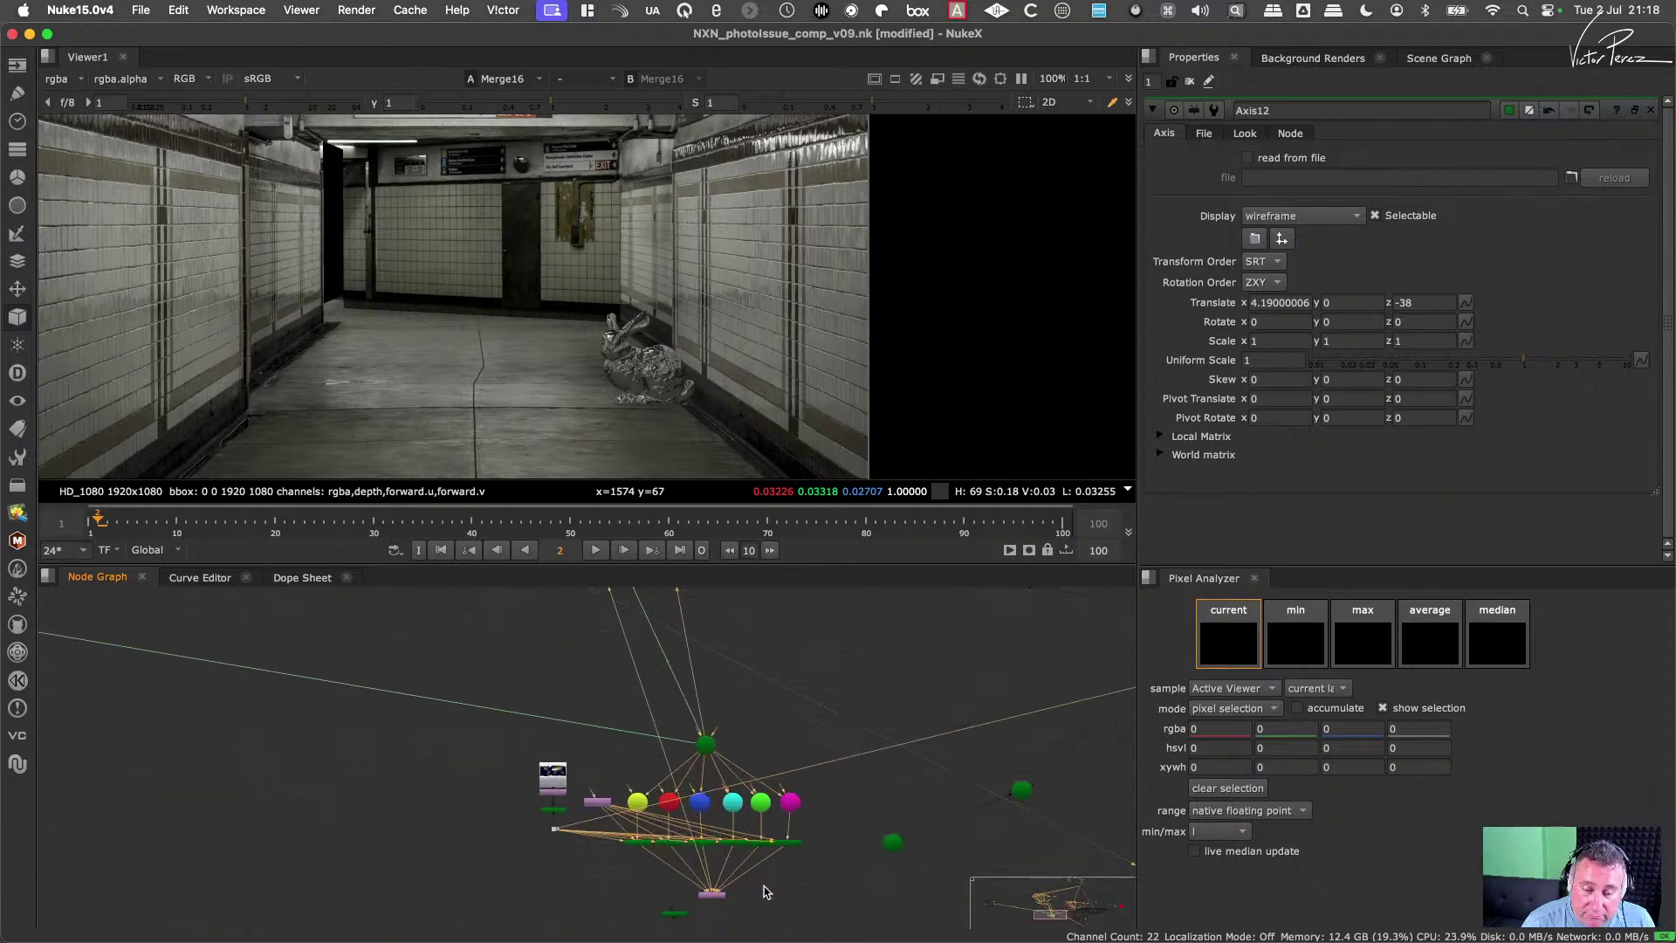
scroll(708, 733, up, 3)
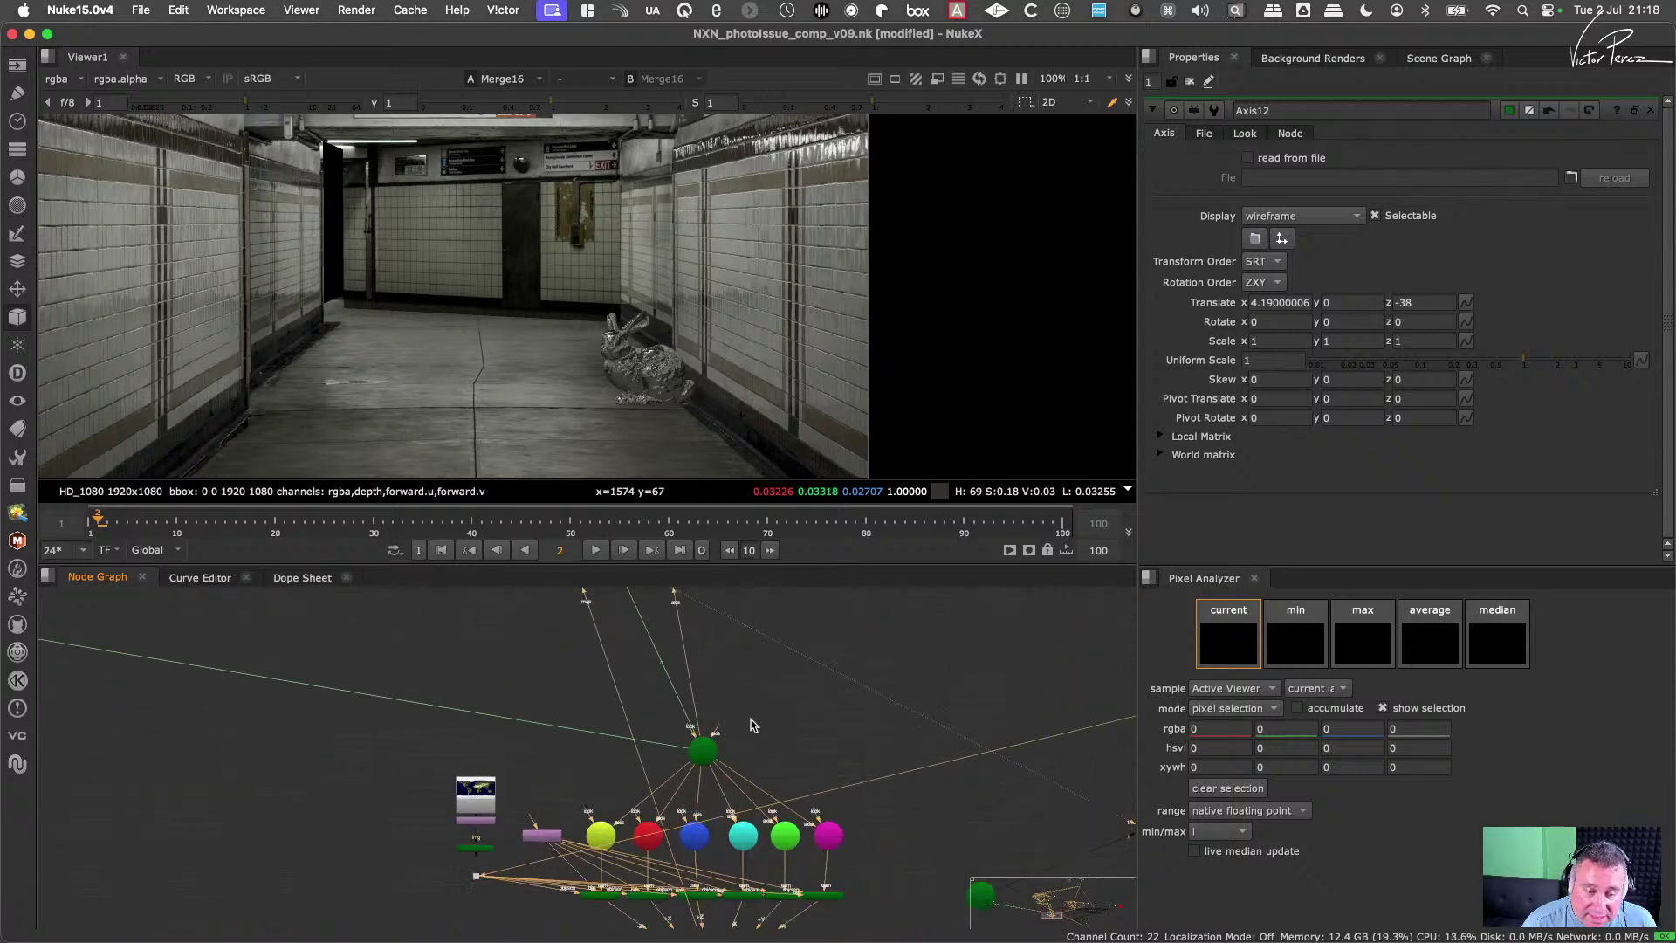
click(702, 760)
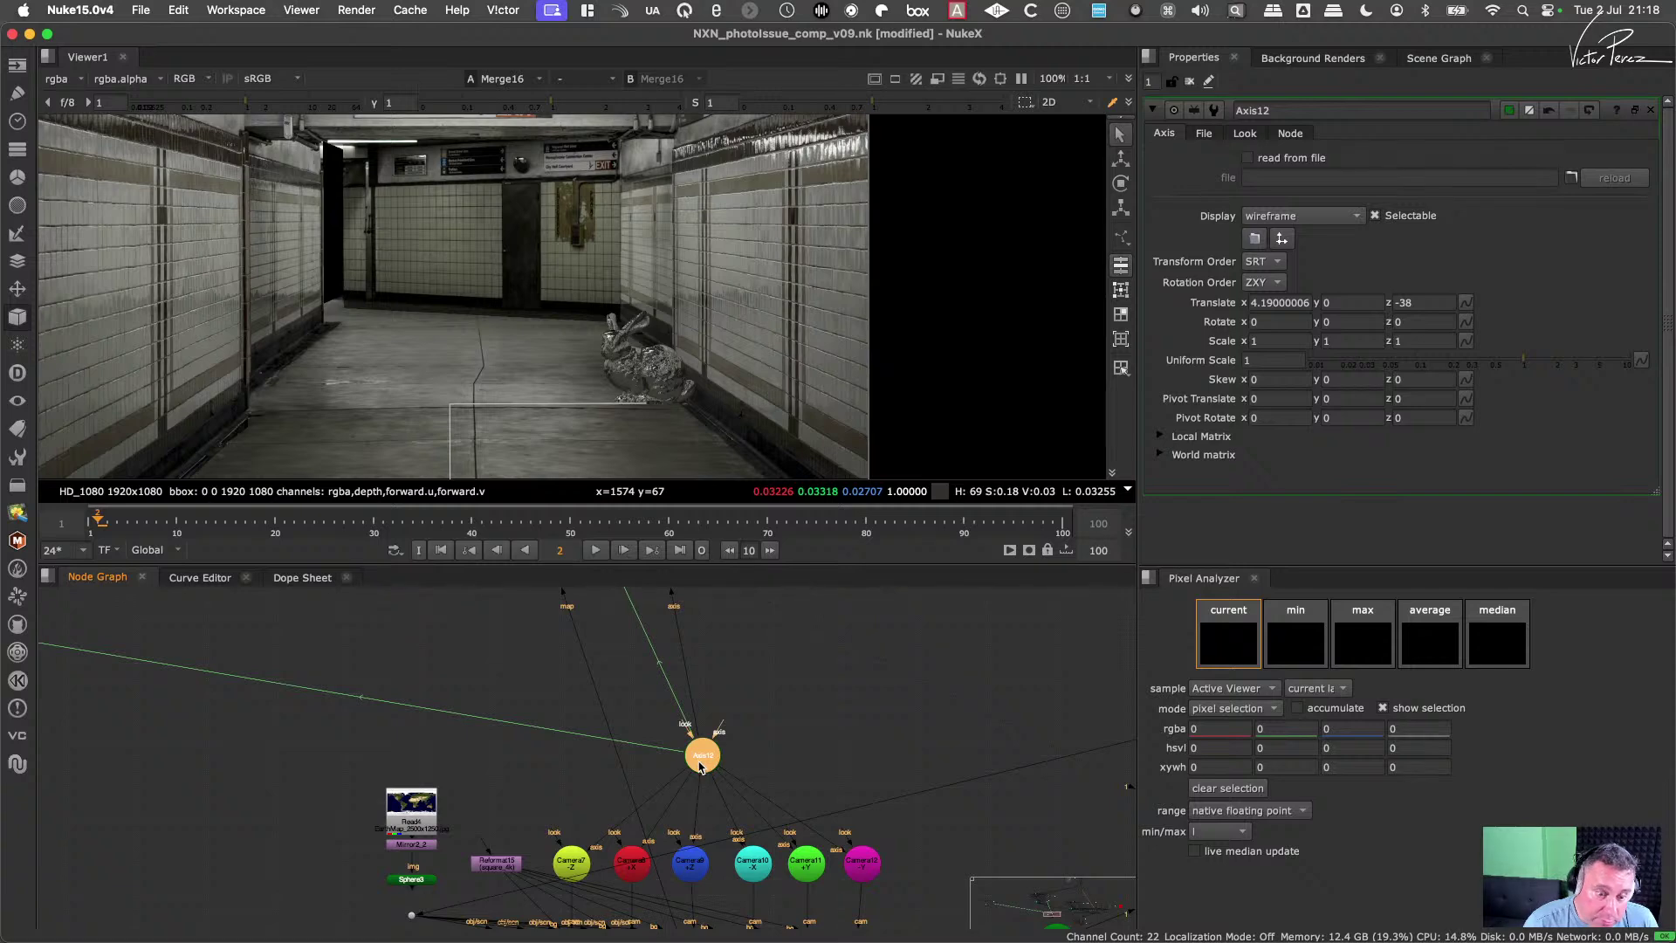
double_click(1261, 302)
text(0)
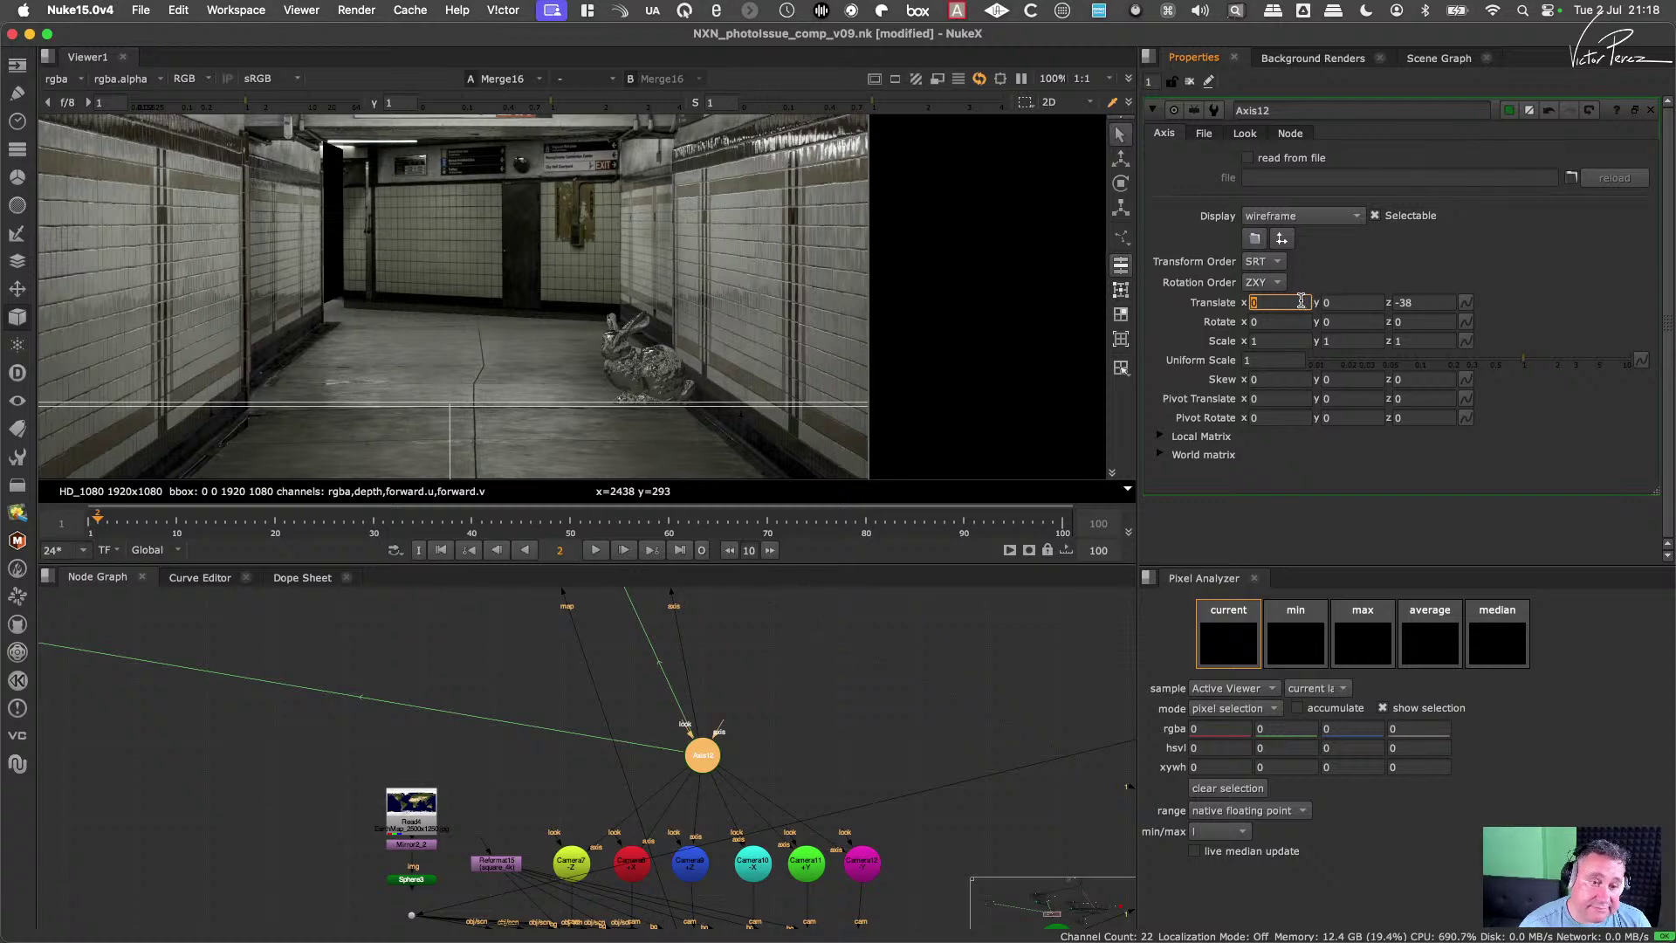
key(Return)
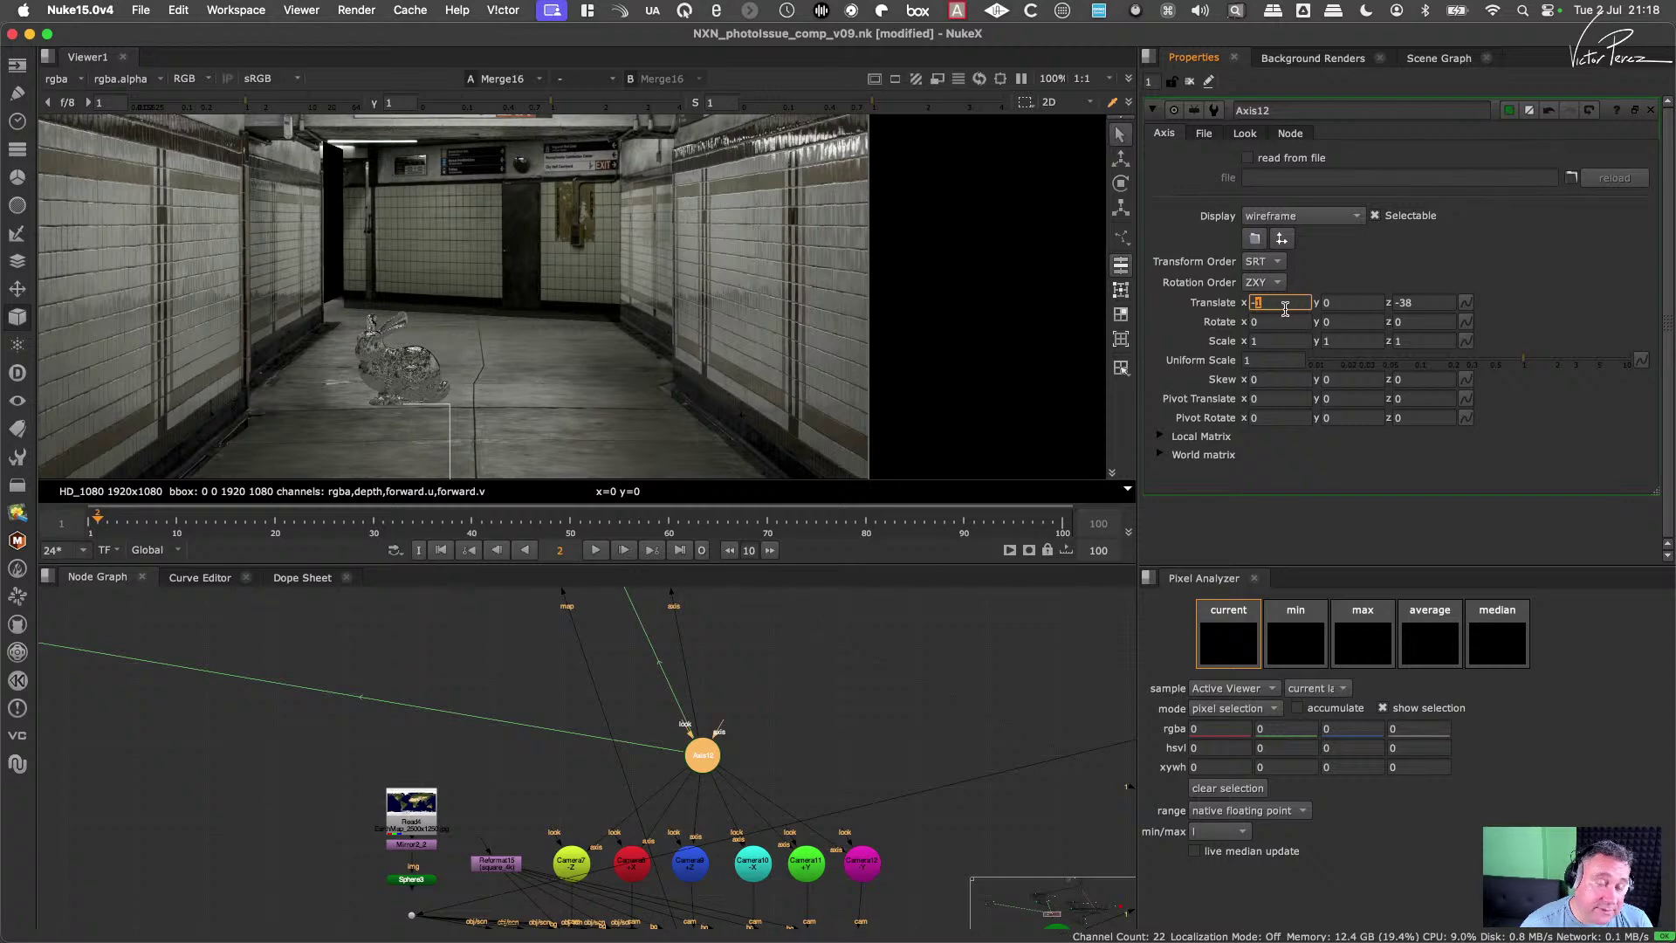
key(Down)
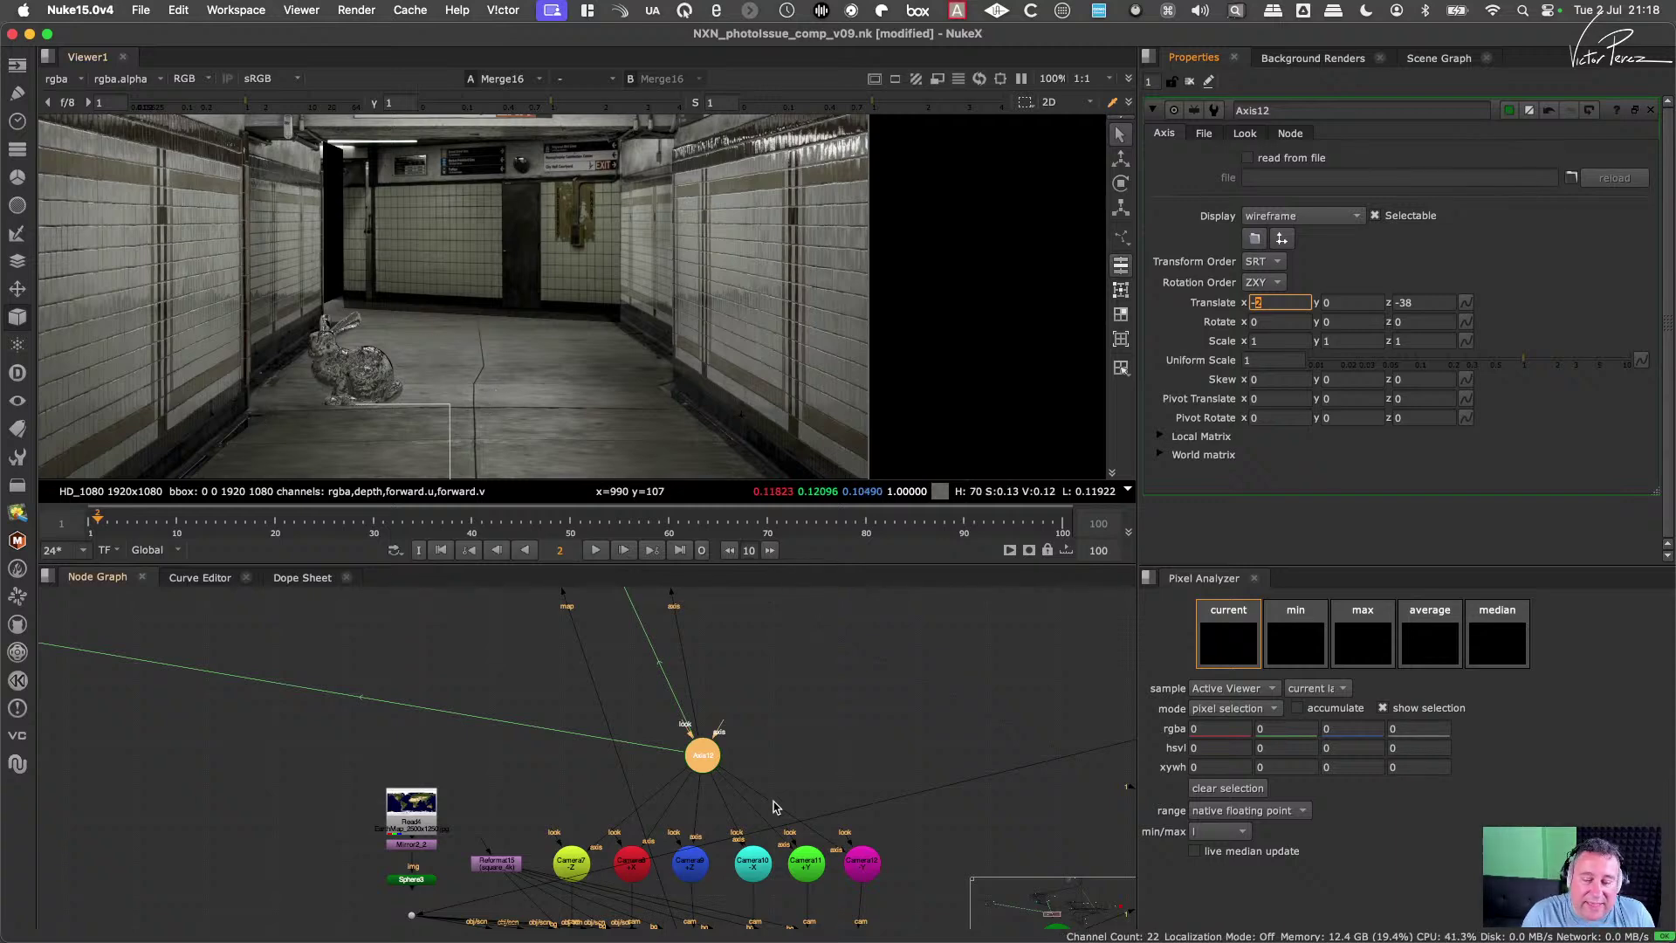
scroll(828, 772, down, 4)
middle_drag(793, 782, 684, 752)
scroll(679, 754, up, 4)
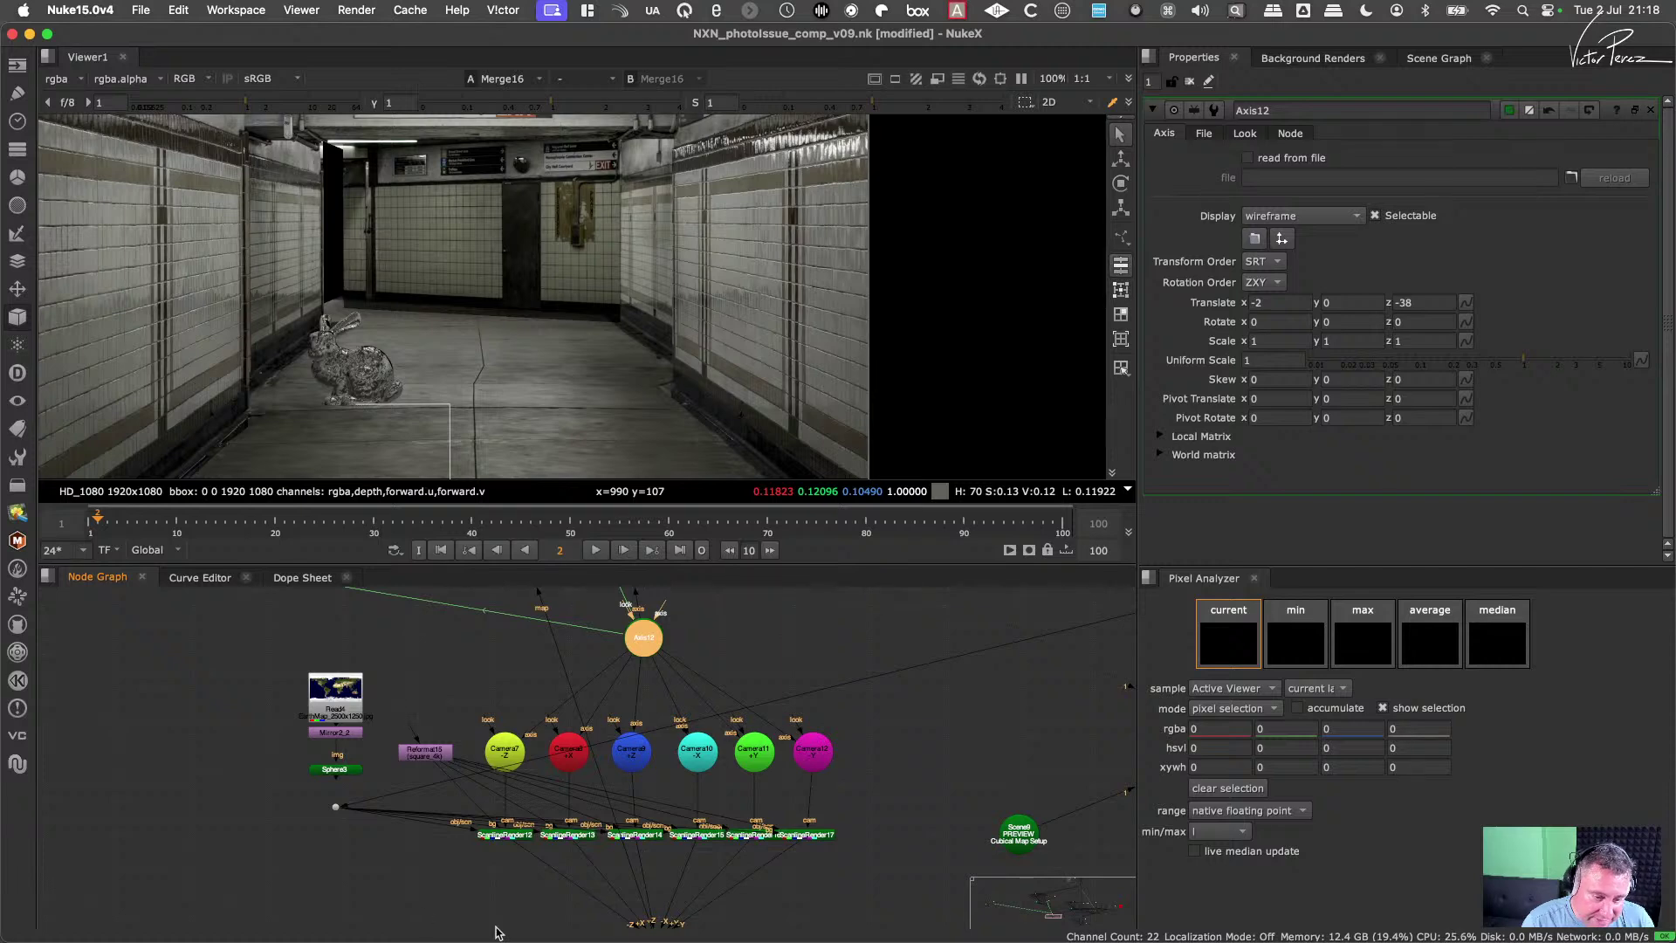
scroll(758, 754, down, 2)
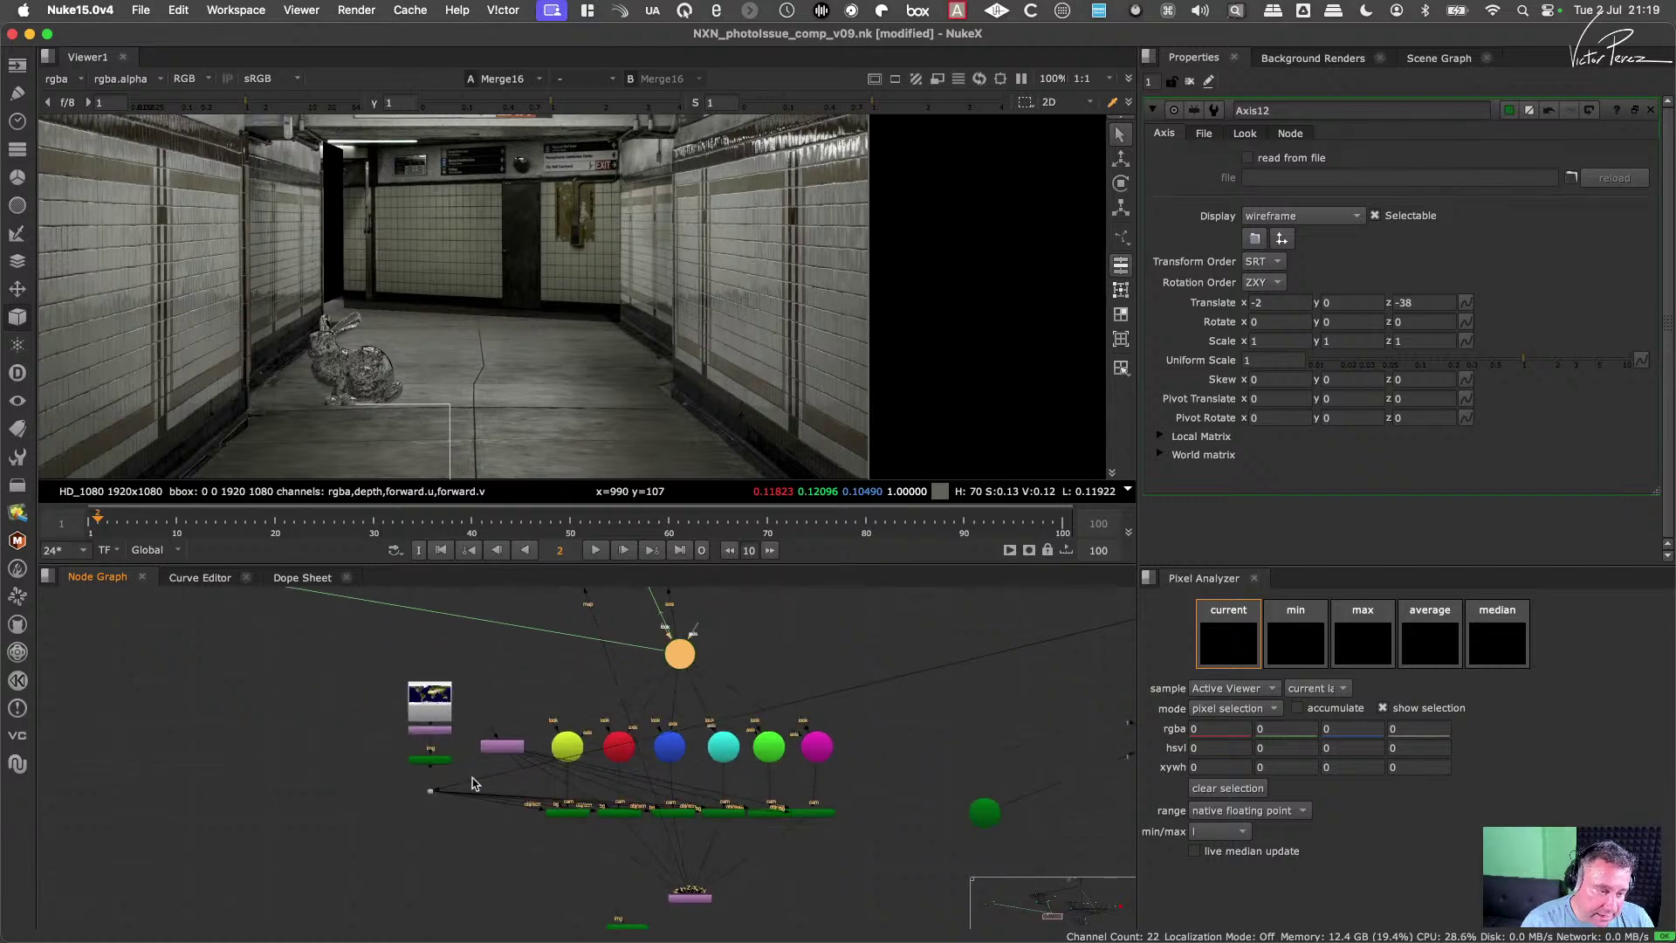
click(17, 457)
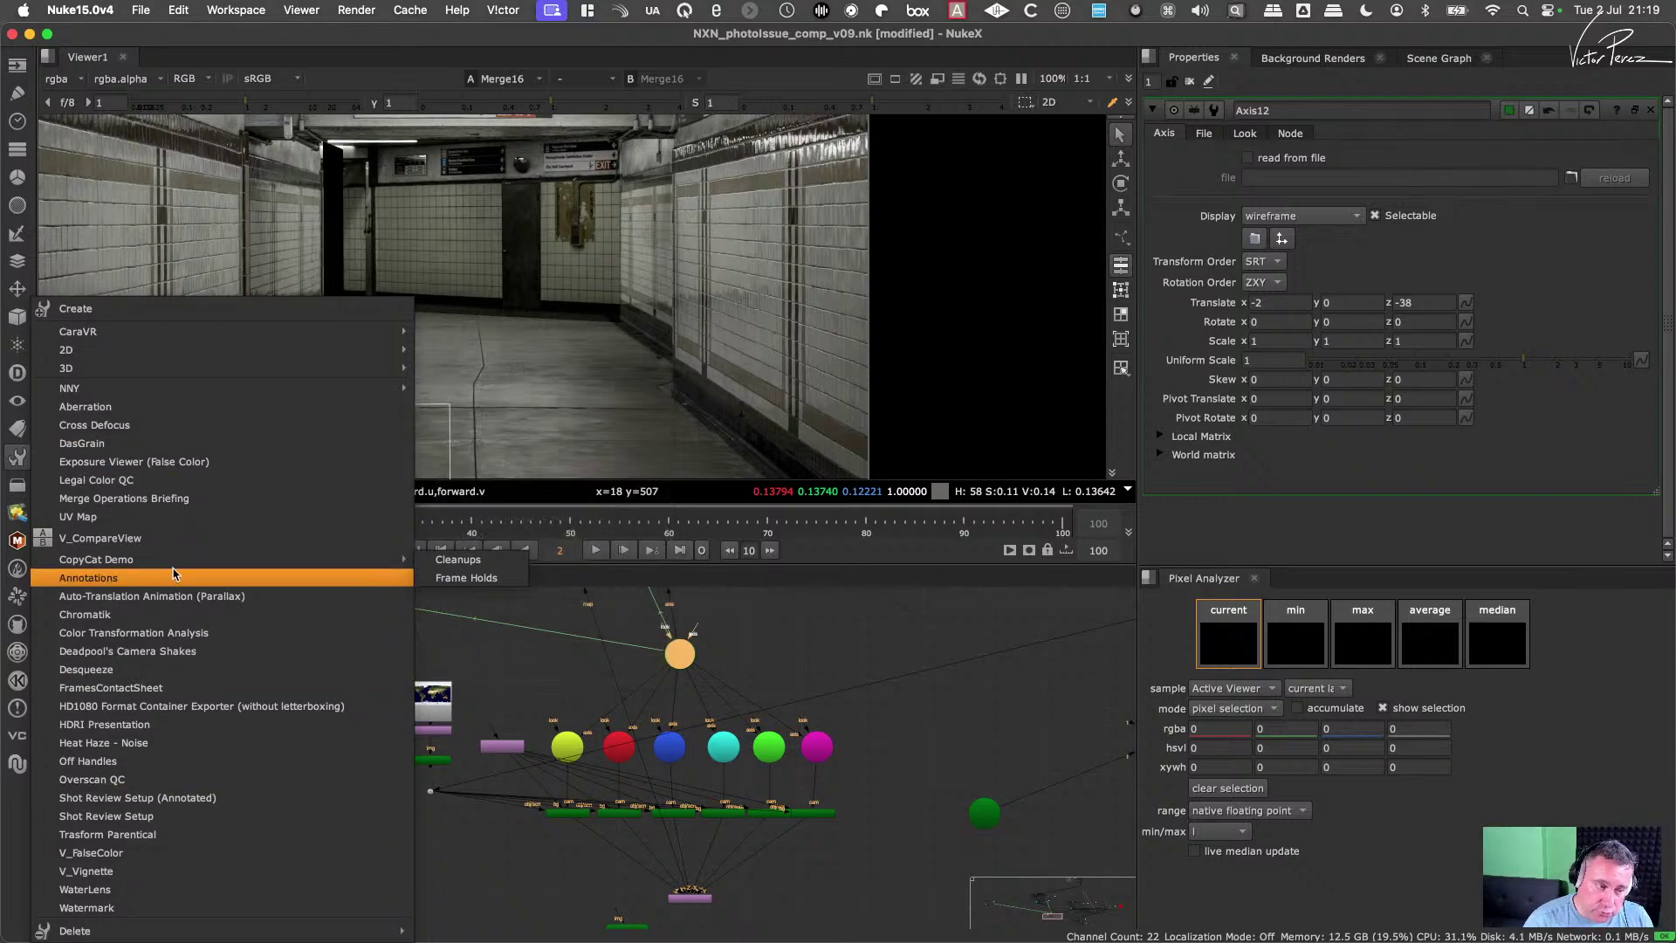
click(803, 667)
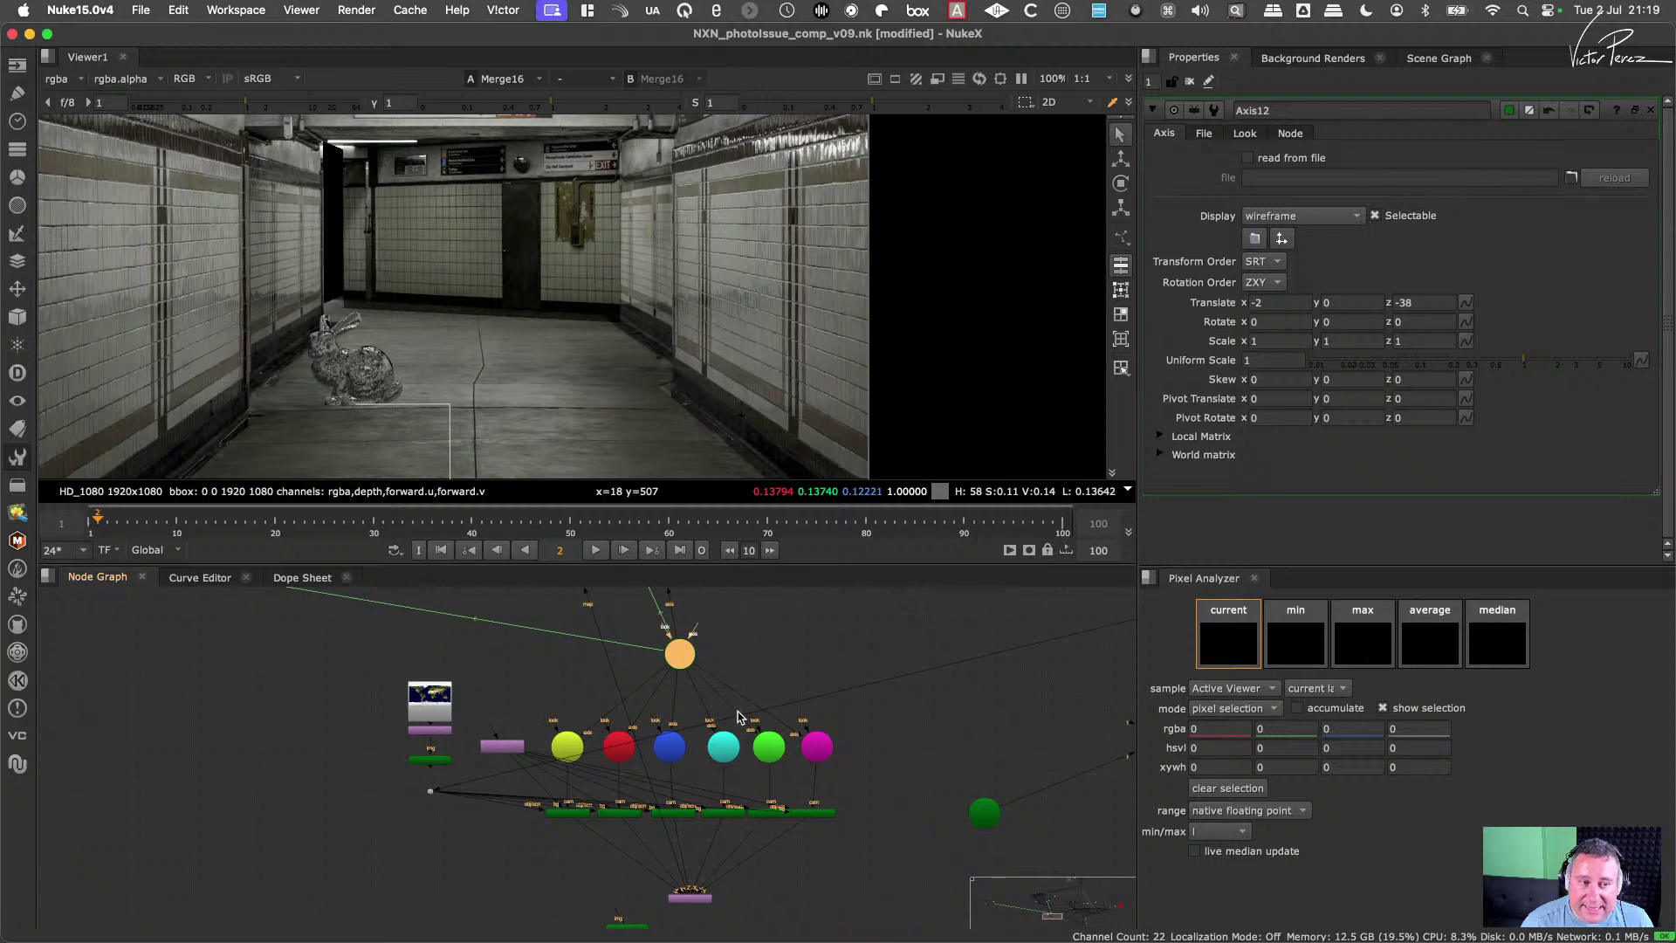
Step: Display the six cubic-map cameras, Camera7 to Camera12, one after another in the viewer to examine their directions
scroll(725, 748, up, 5)
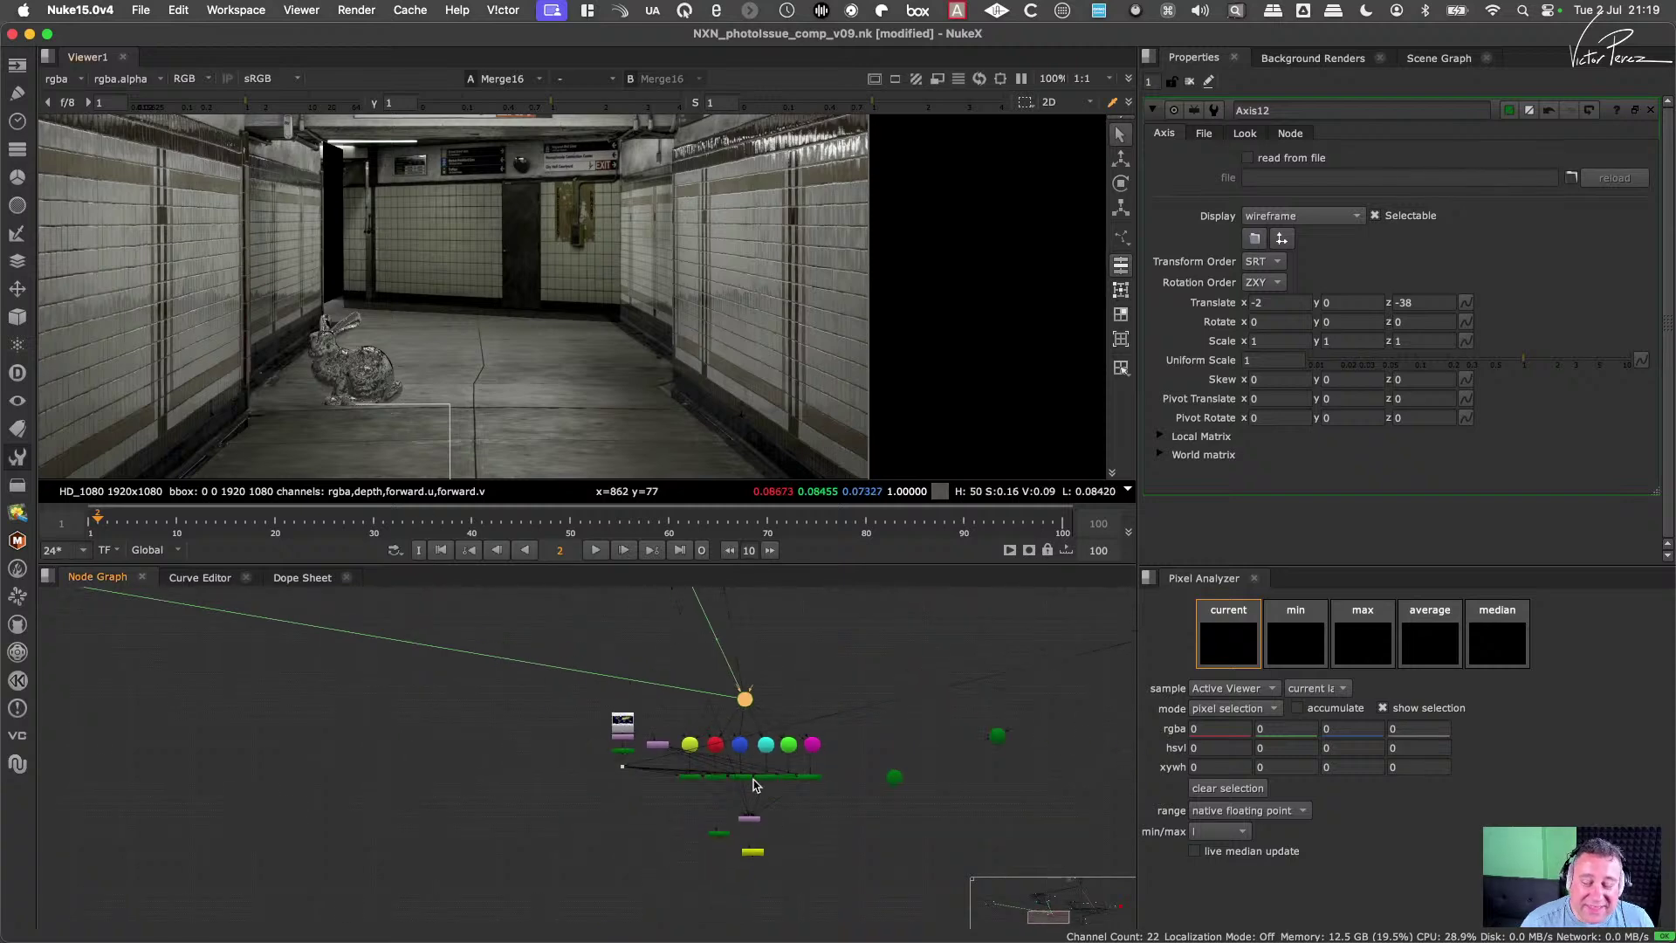
scroll(731, 755, up, 2)
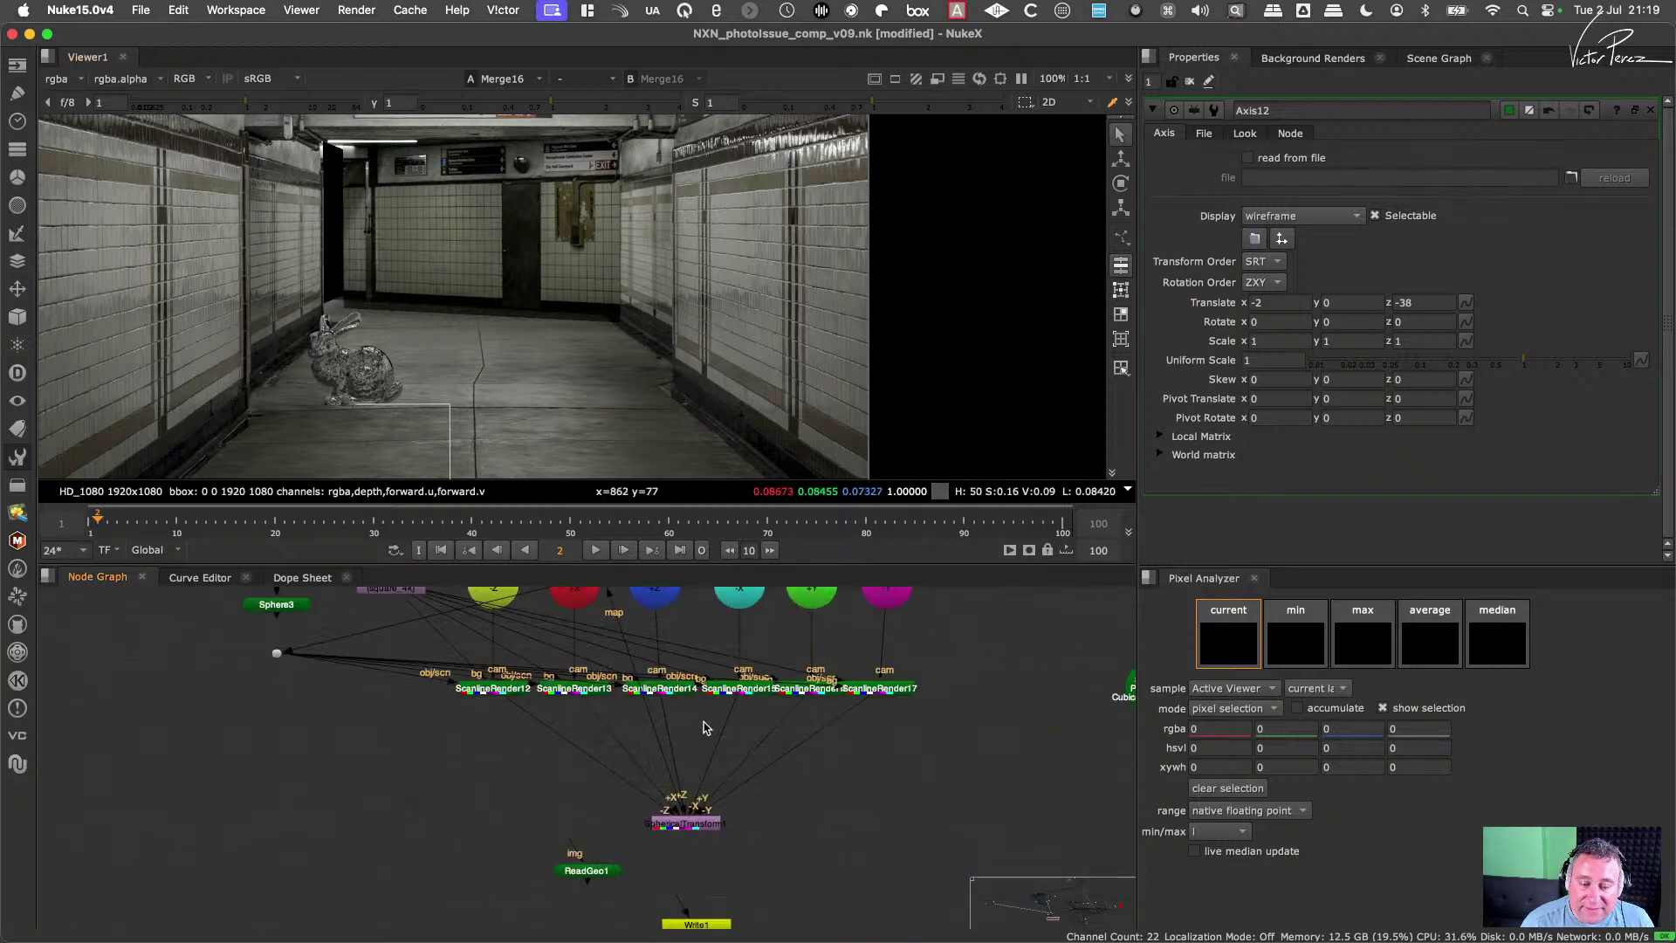
middle_drag(519, 672, 542, 781)
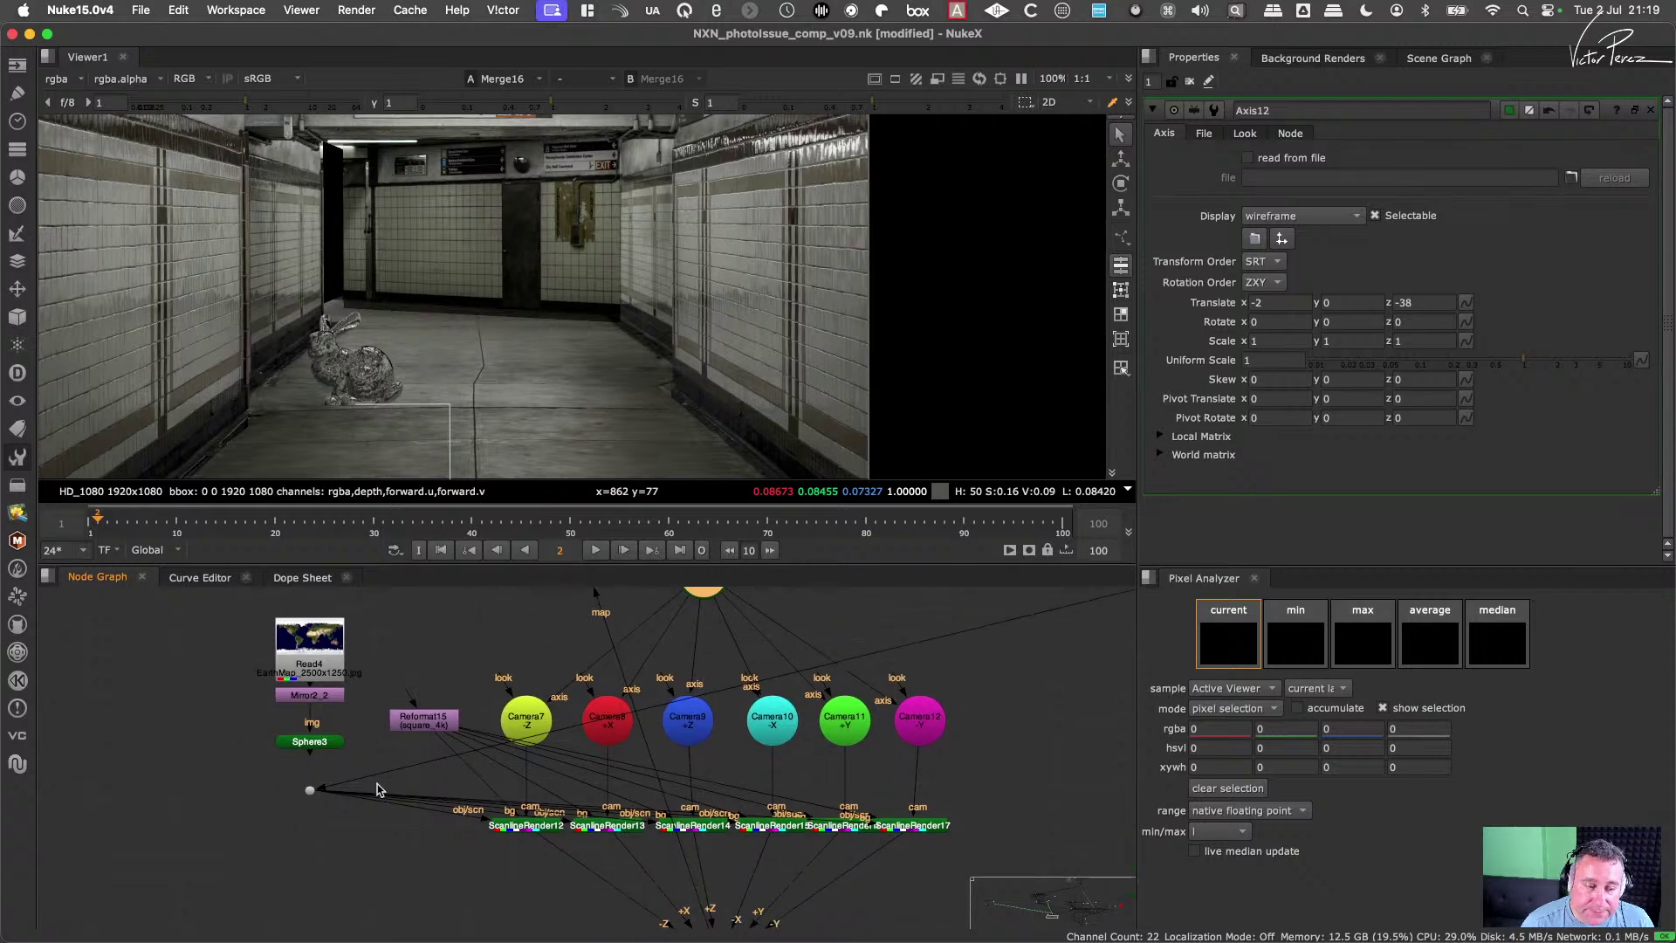
click(310, 789)
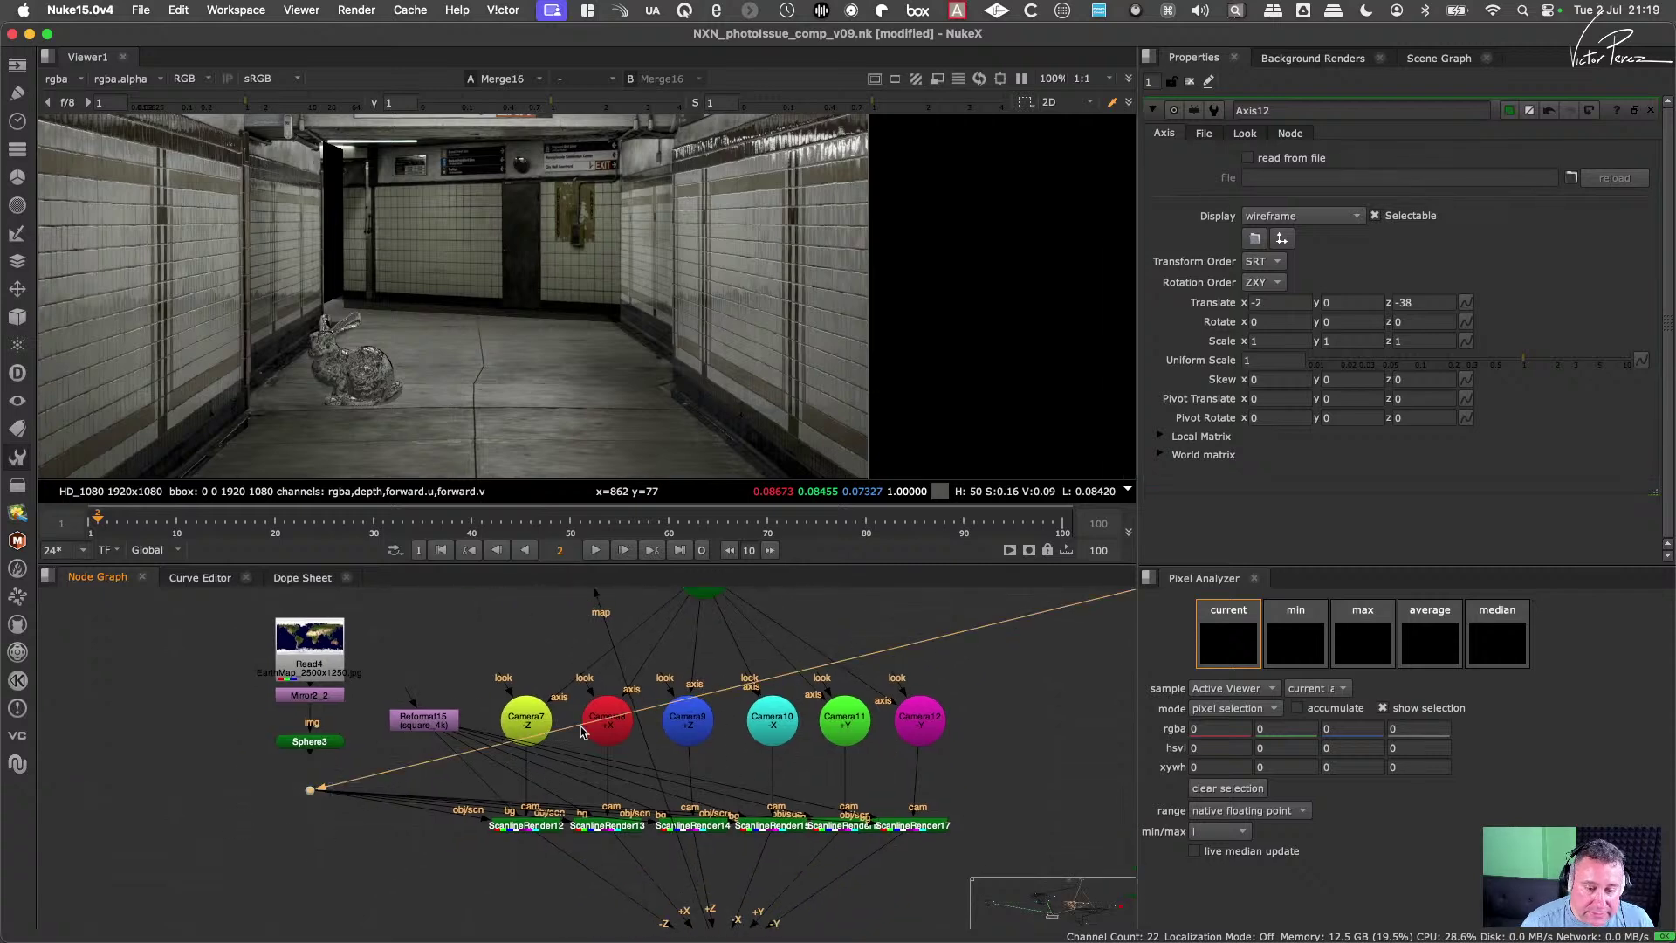
click(518, 723)
key(1)
click(602, 721)
key(1)
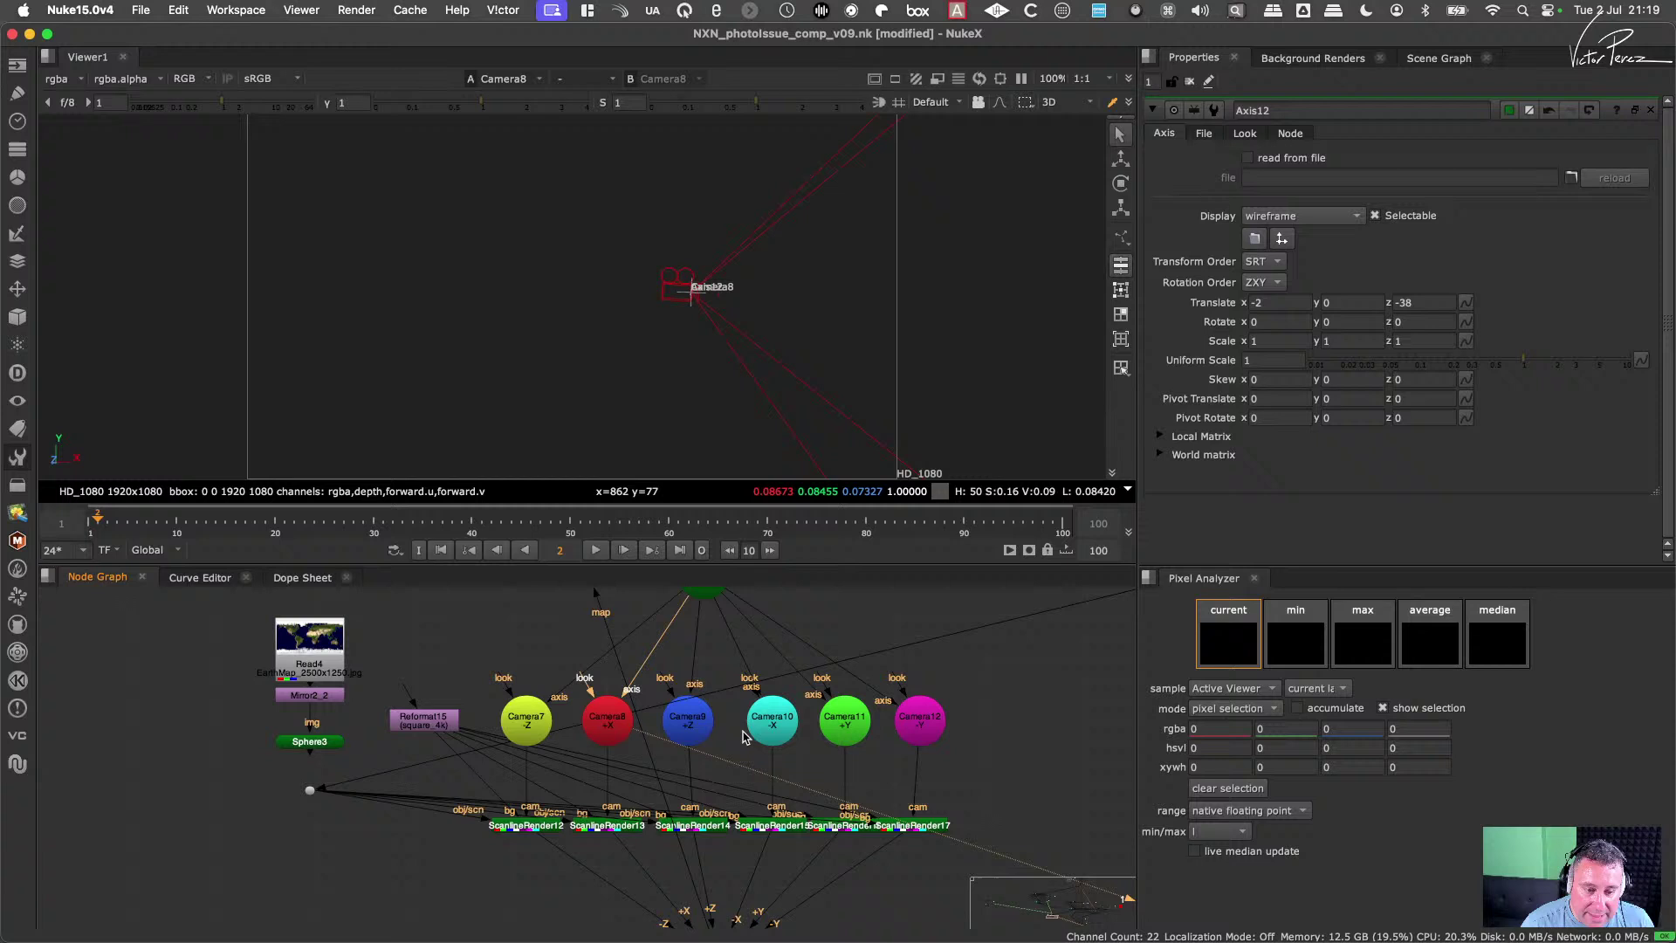
click(694, 721)
key(1)
click(788, 727)
key(1)
click(844, 721)
key(1)
click(919, 720)
key(1)
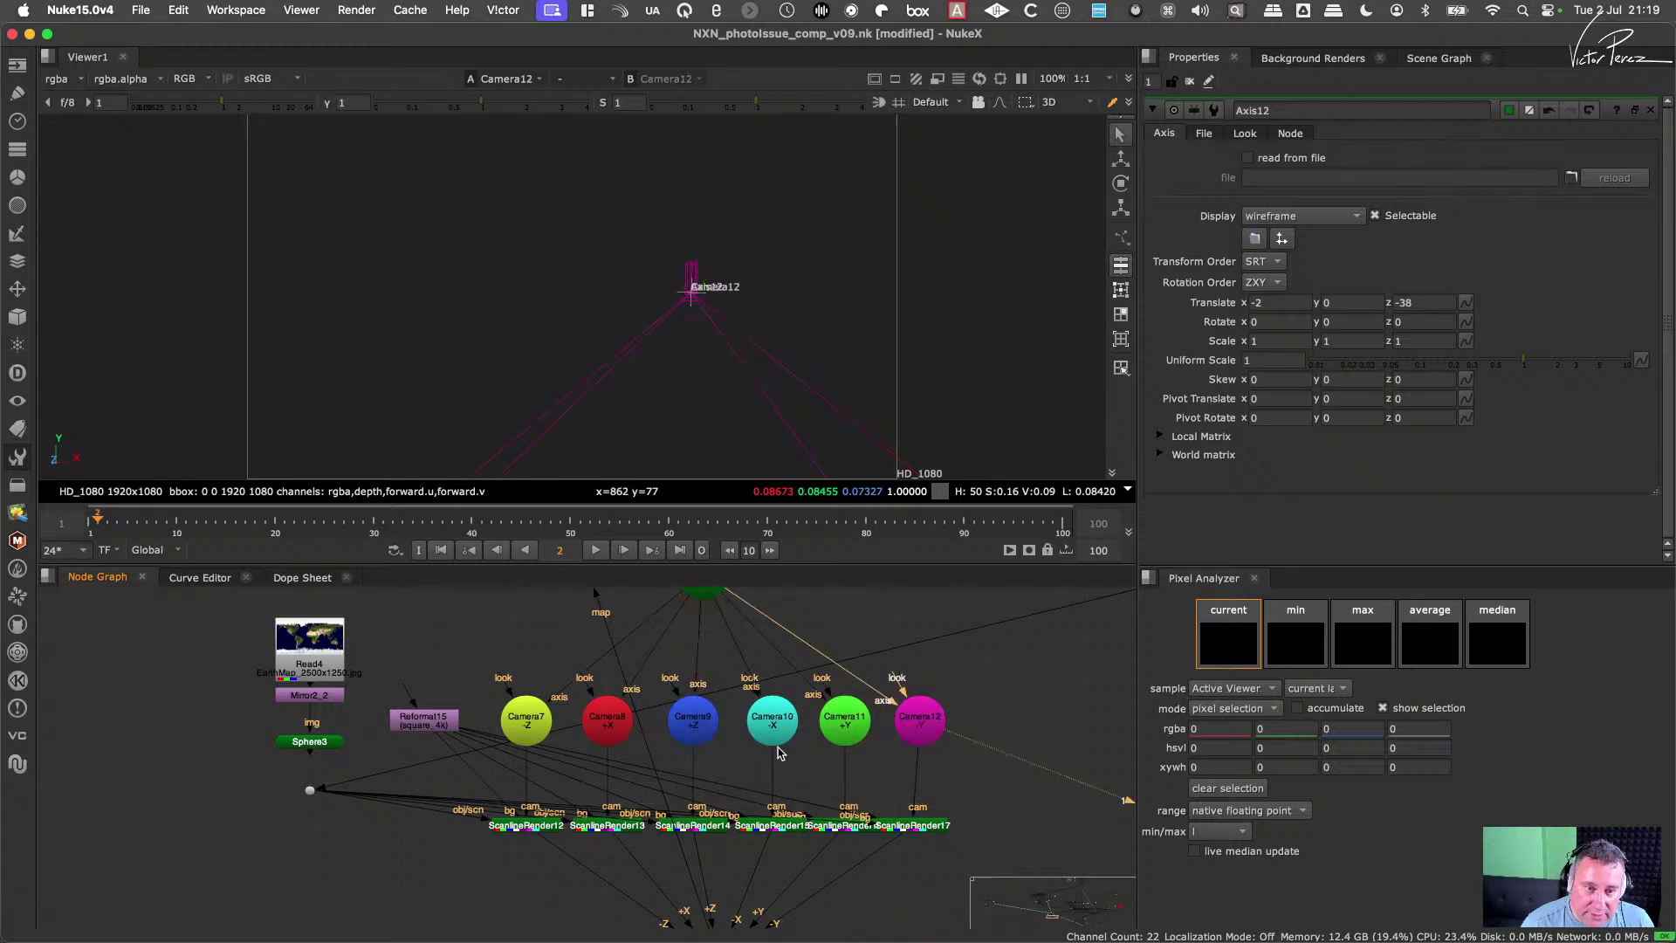
Step: Display the Environment1 light in the 3D view to examine its place in the projection scene
scroll(785, 733, down, 5)
middle_drag(701, 718, 627, 793)
scroll(646, 776, up, 8)
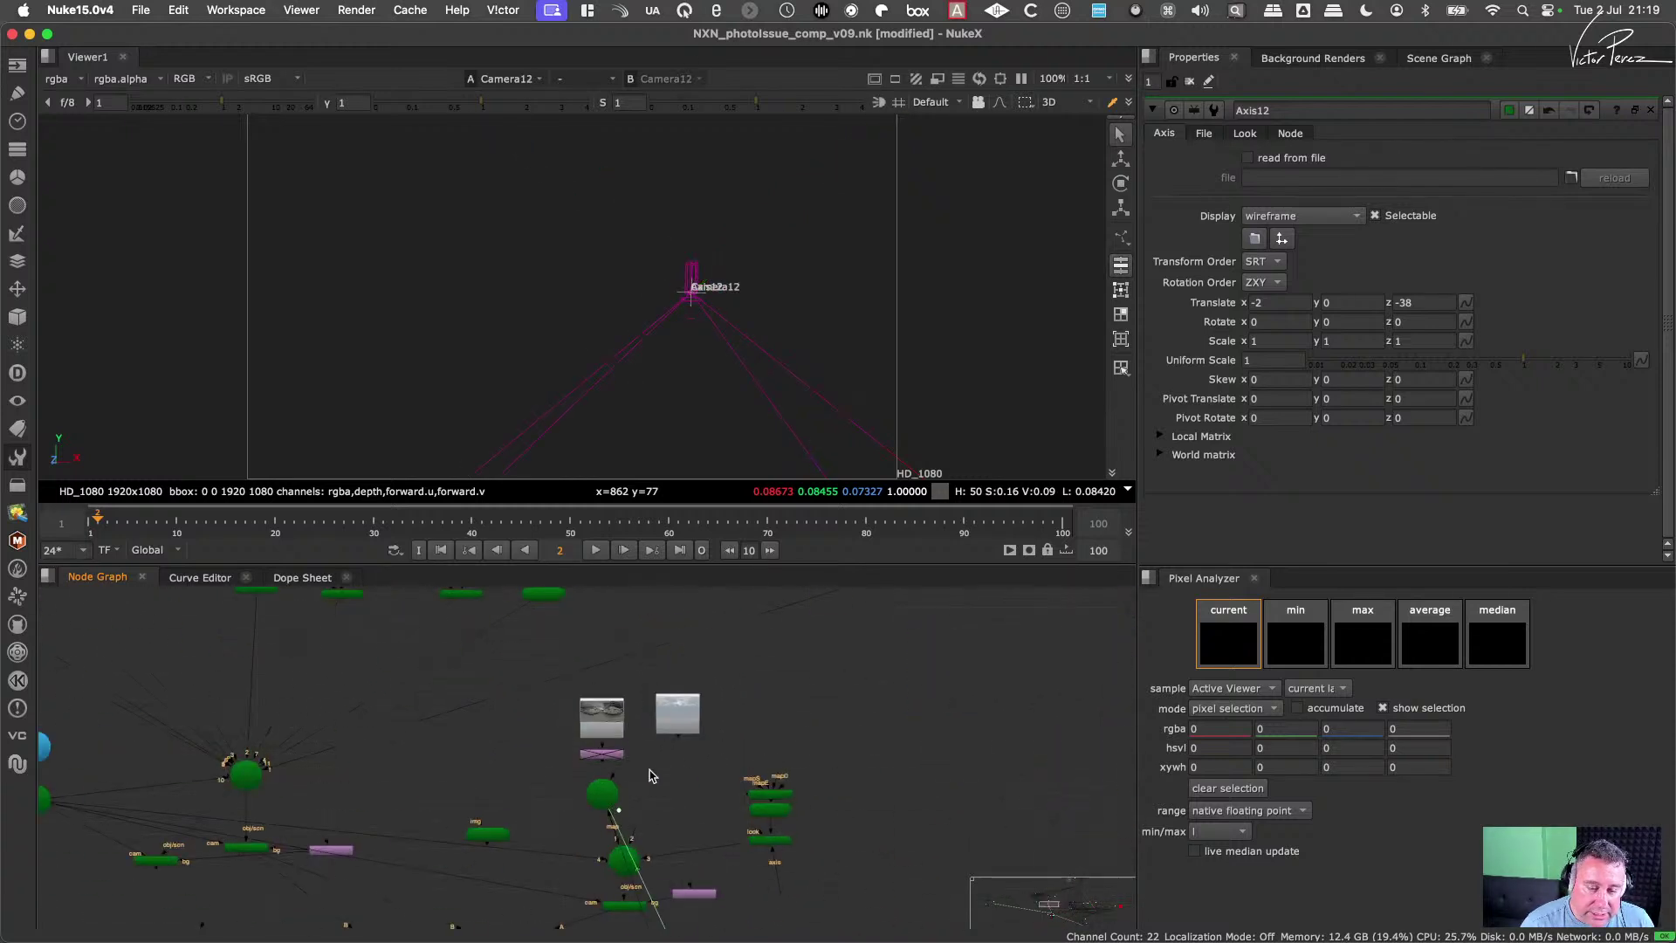
click(584, 797)
key(1)
middle_drag(672, 891, 694, 714)
scroll(694, 714, up, 3)
drag(725, 671, 558, 794)
scroll(648, 736, down, 5)
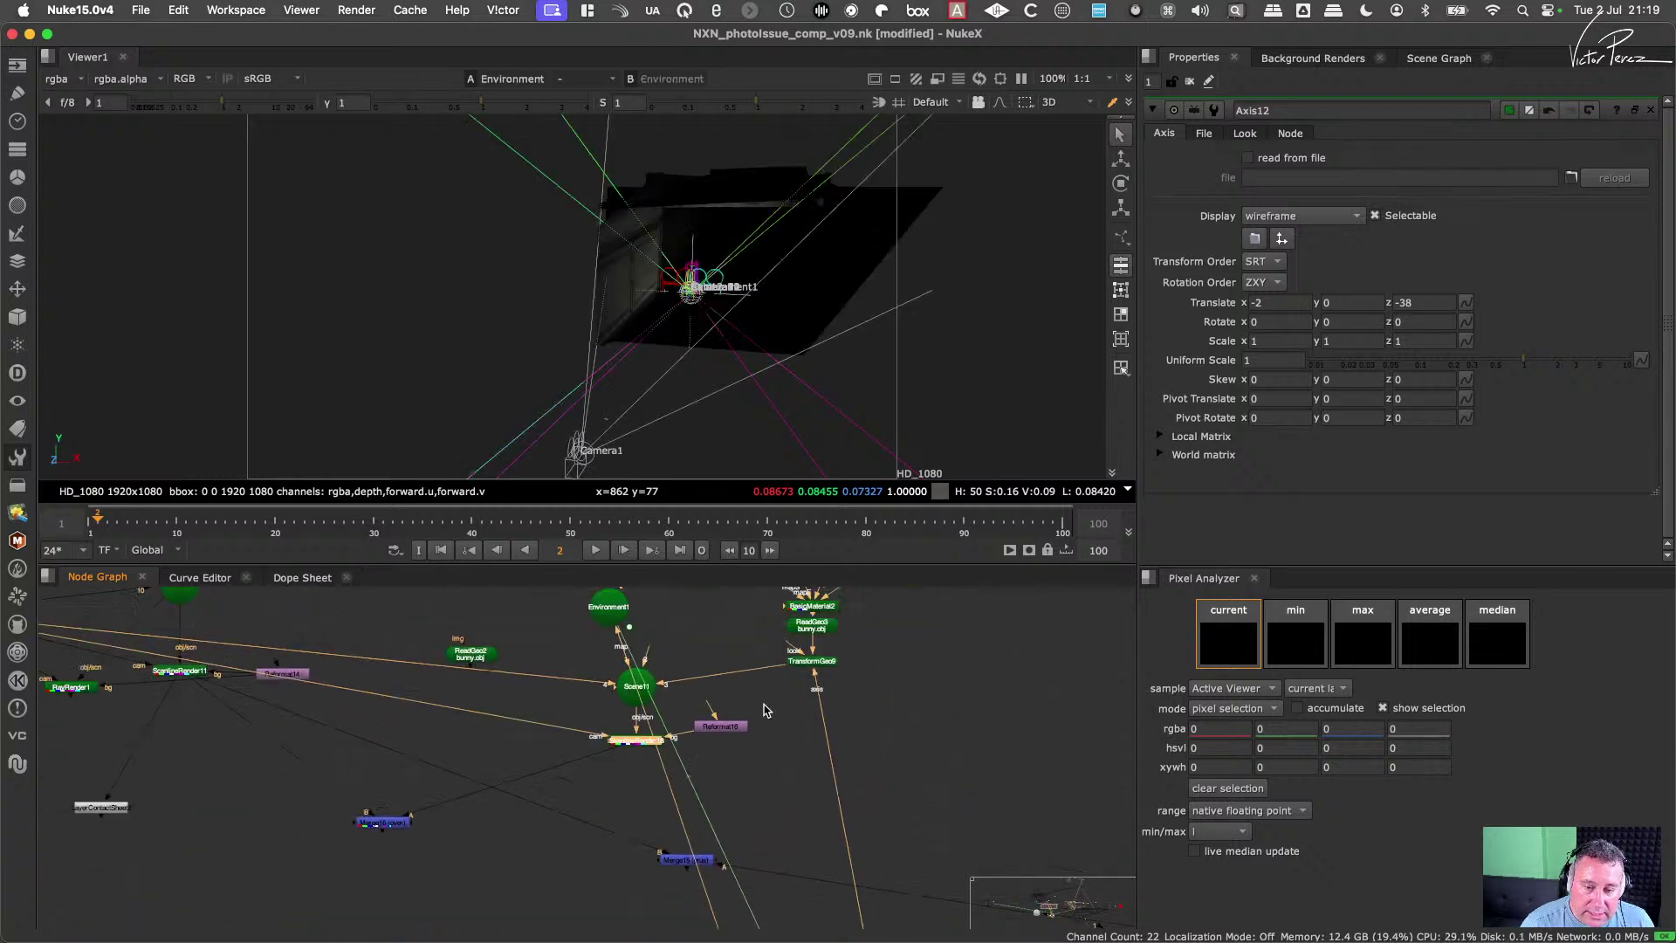
Step: Open the properties of BasicMaterial2, the bunny's material, to review its emission, diffuse, specular and shininess values
middle_drag(861, 613, 782, 679)
scroll(782, 679, up, 4)
scroll(781, 680, up, 2)
click(696, 661)
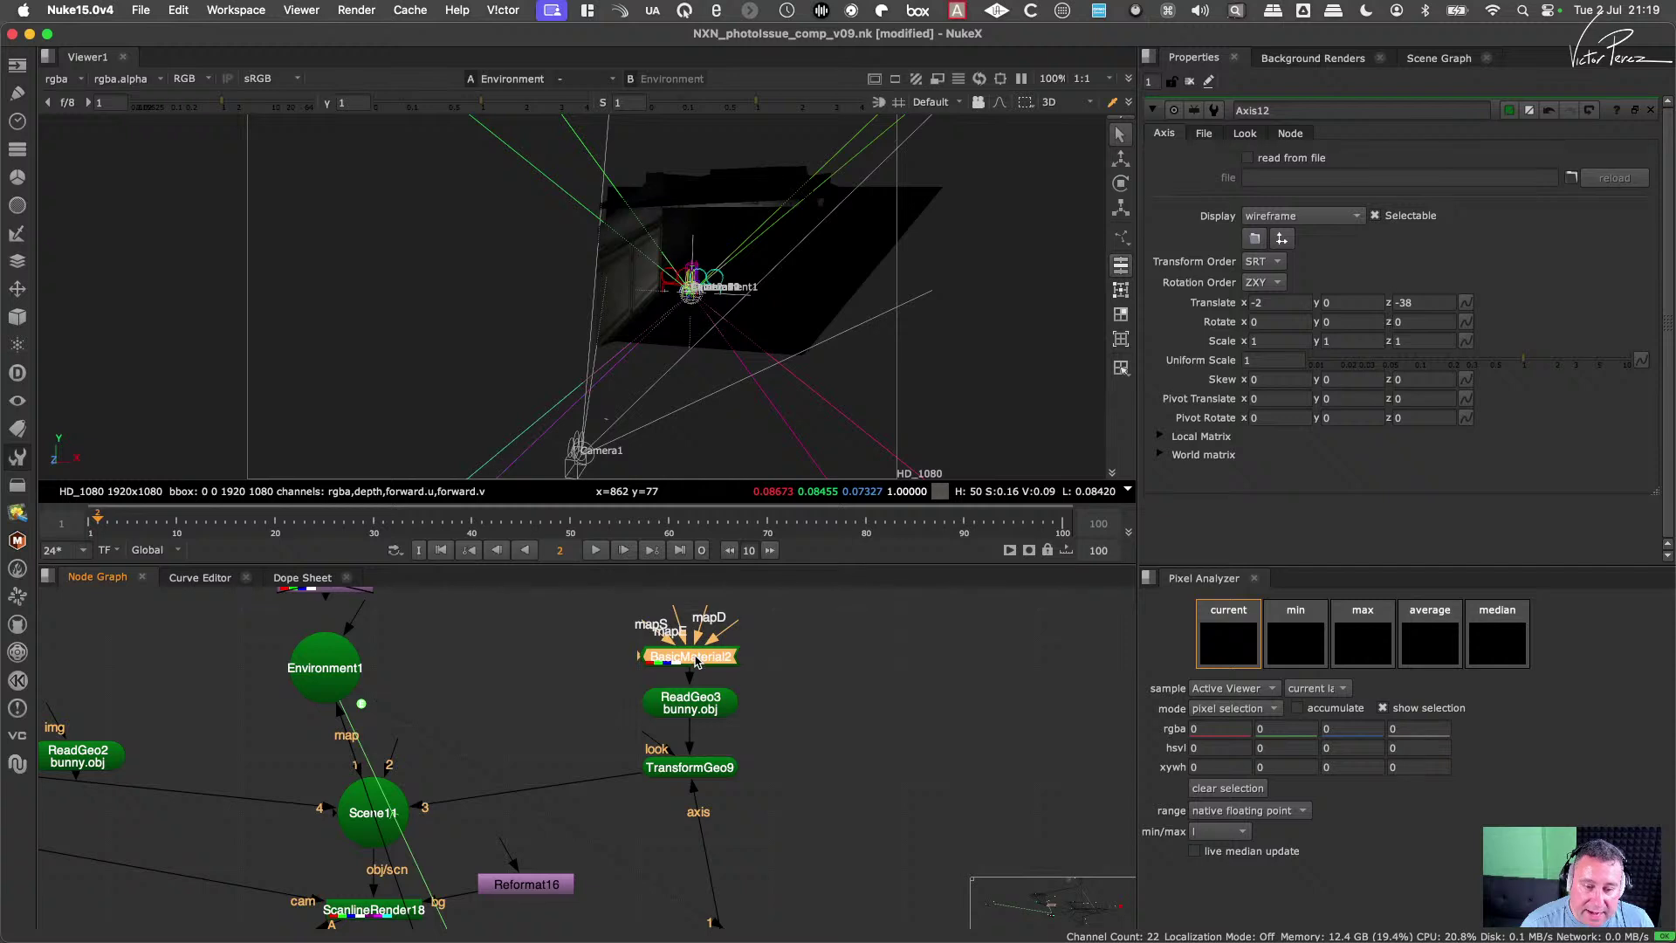
double_click(703, 669)
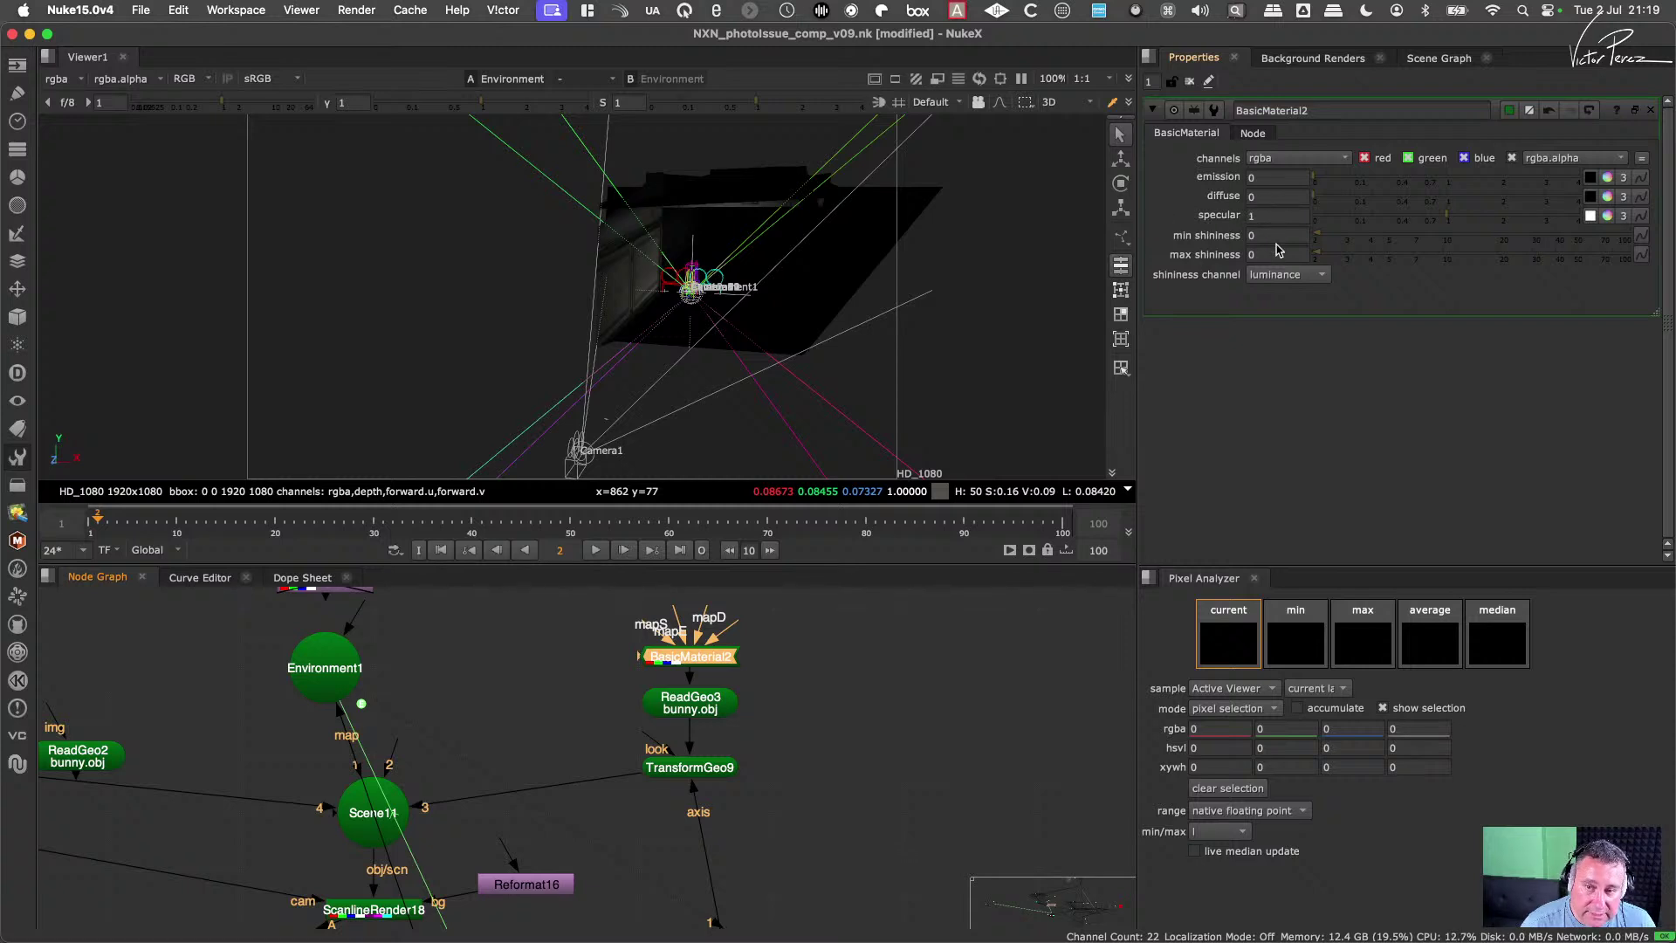
Step: Display ScanlineRender18's output and examine the rendered bunny's reflections up close
scroll(669, 725, down, 10)
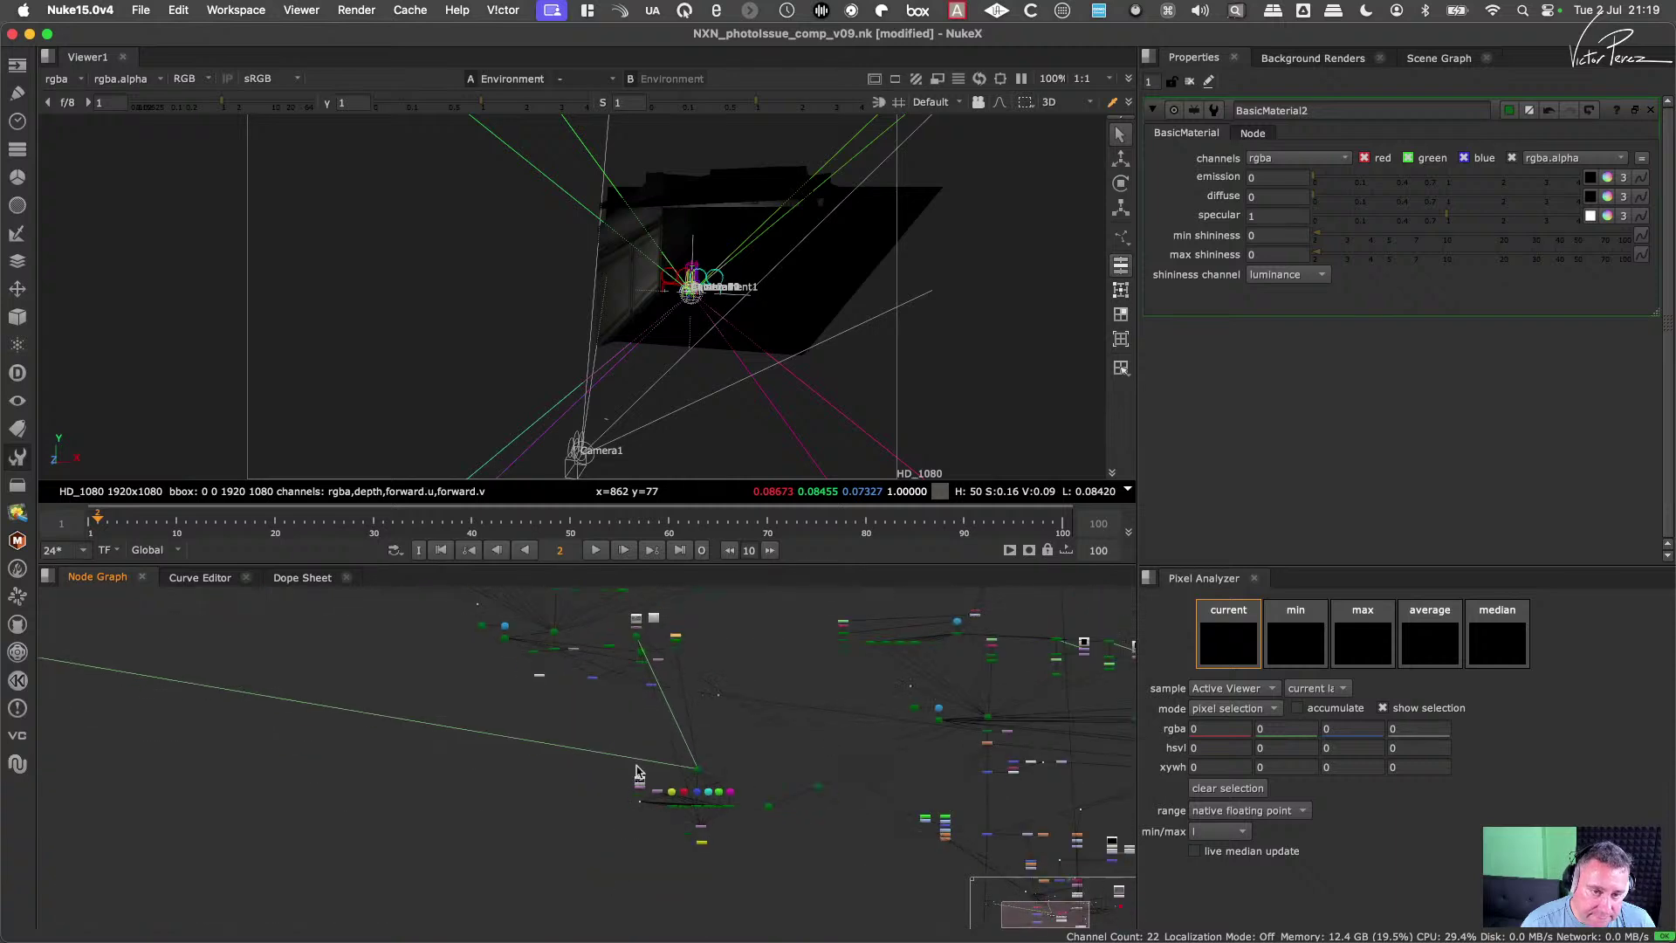
scroll(648, 698, up, 10)
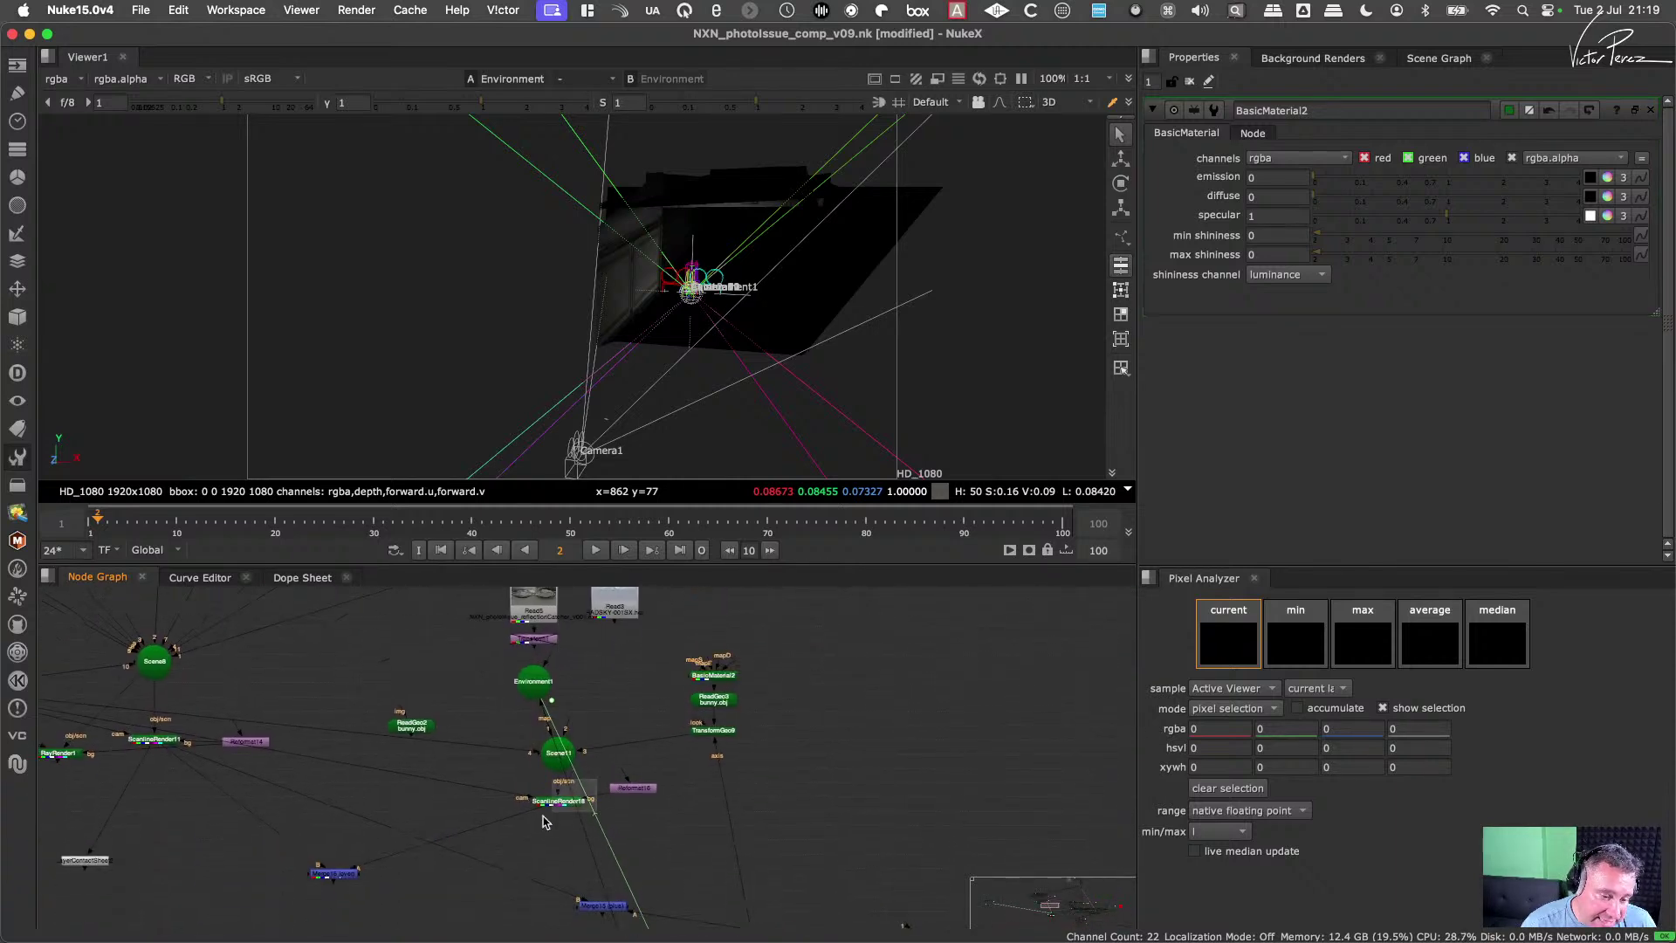
click(559, 801)
key(1)
key(Tab)
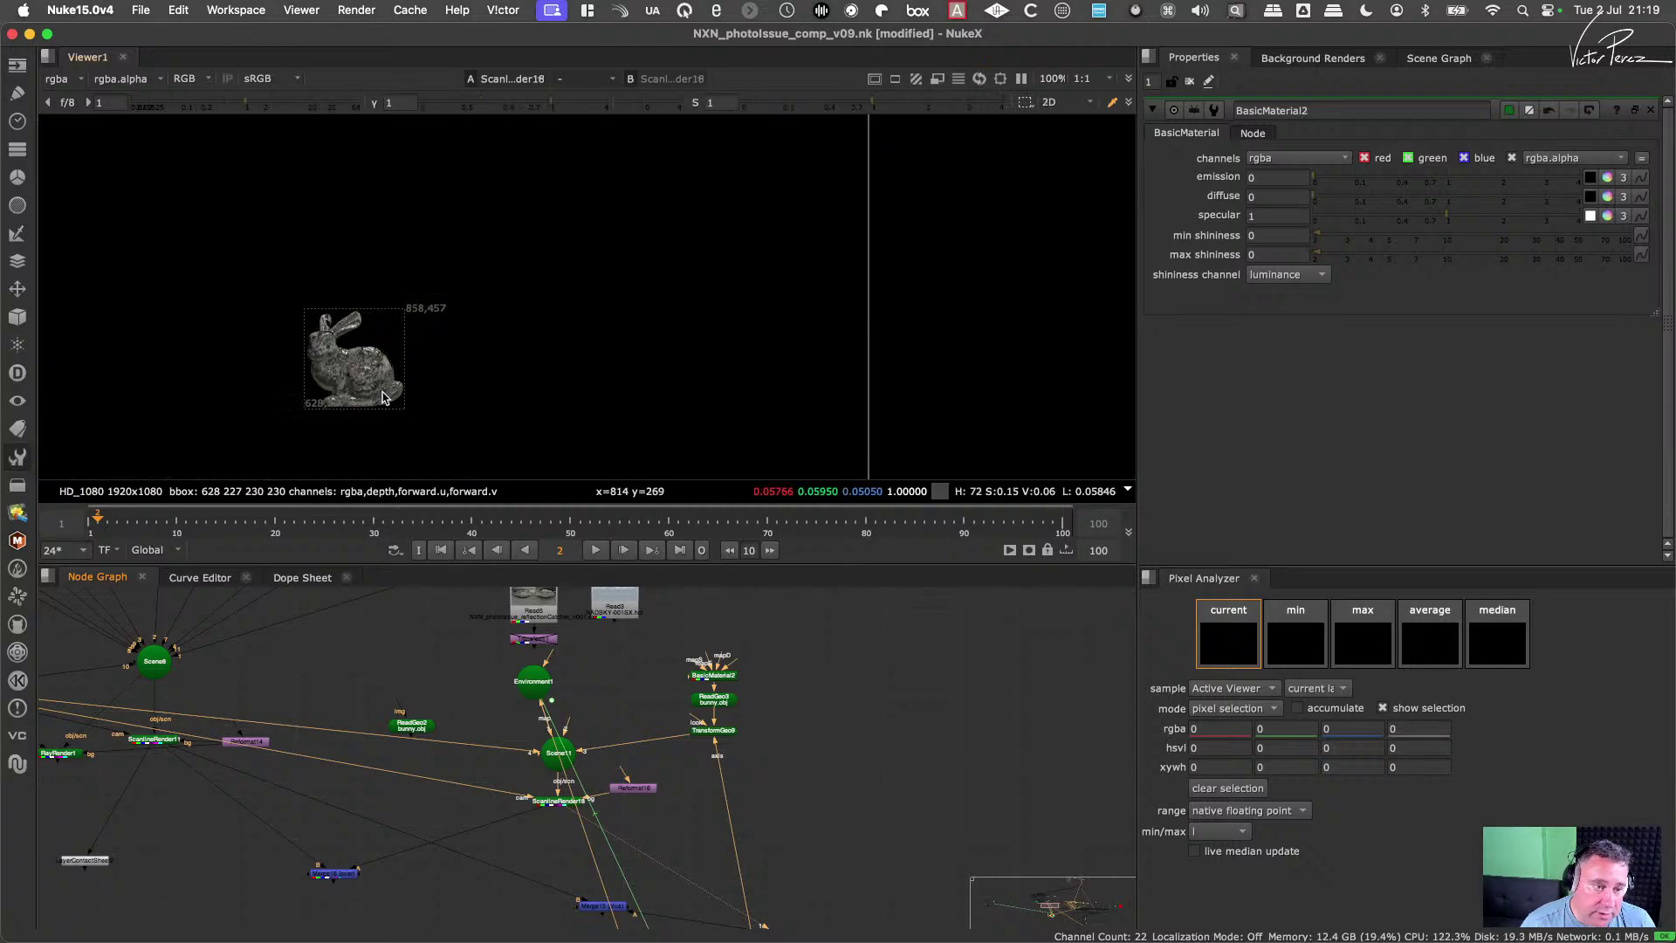
scroll(349, 358, up, 6)
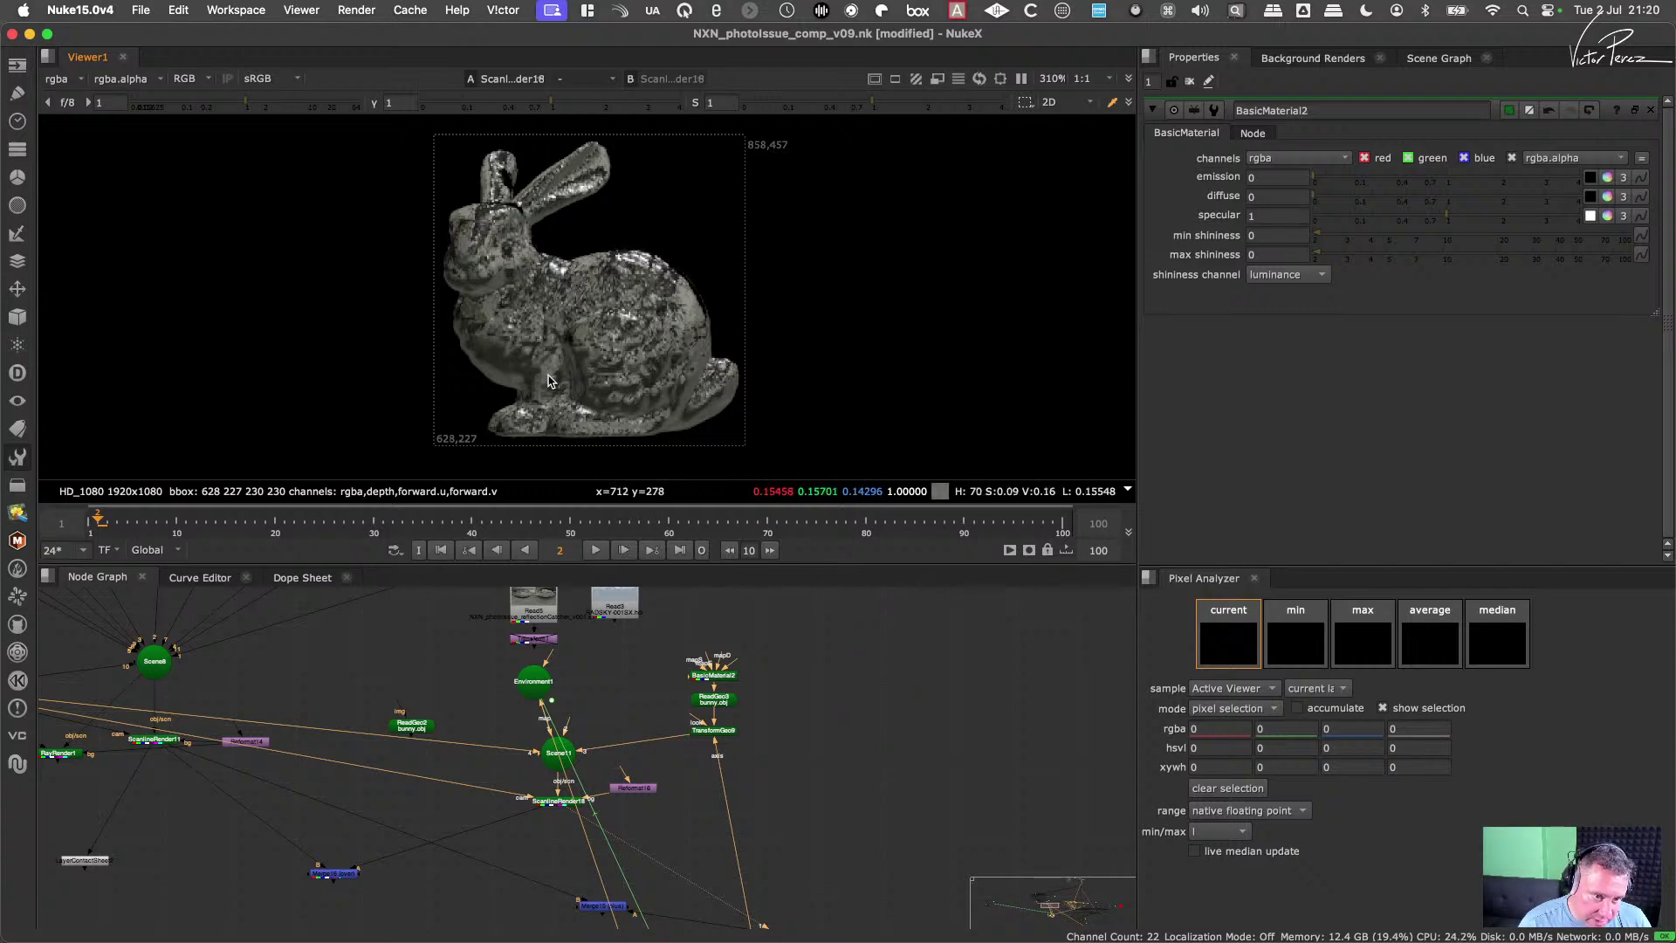
Step: Try the impulse filter on ScanlineRender18 and settle on notch as its filter
scroll(557, 803, up, 3)
double_click(562, 796)
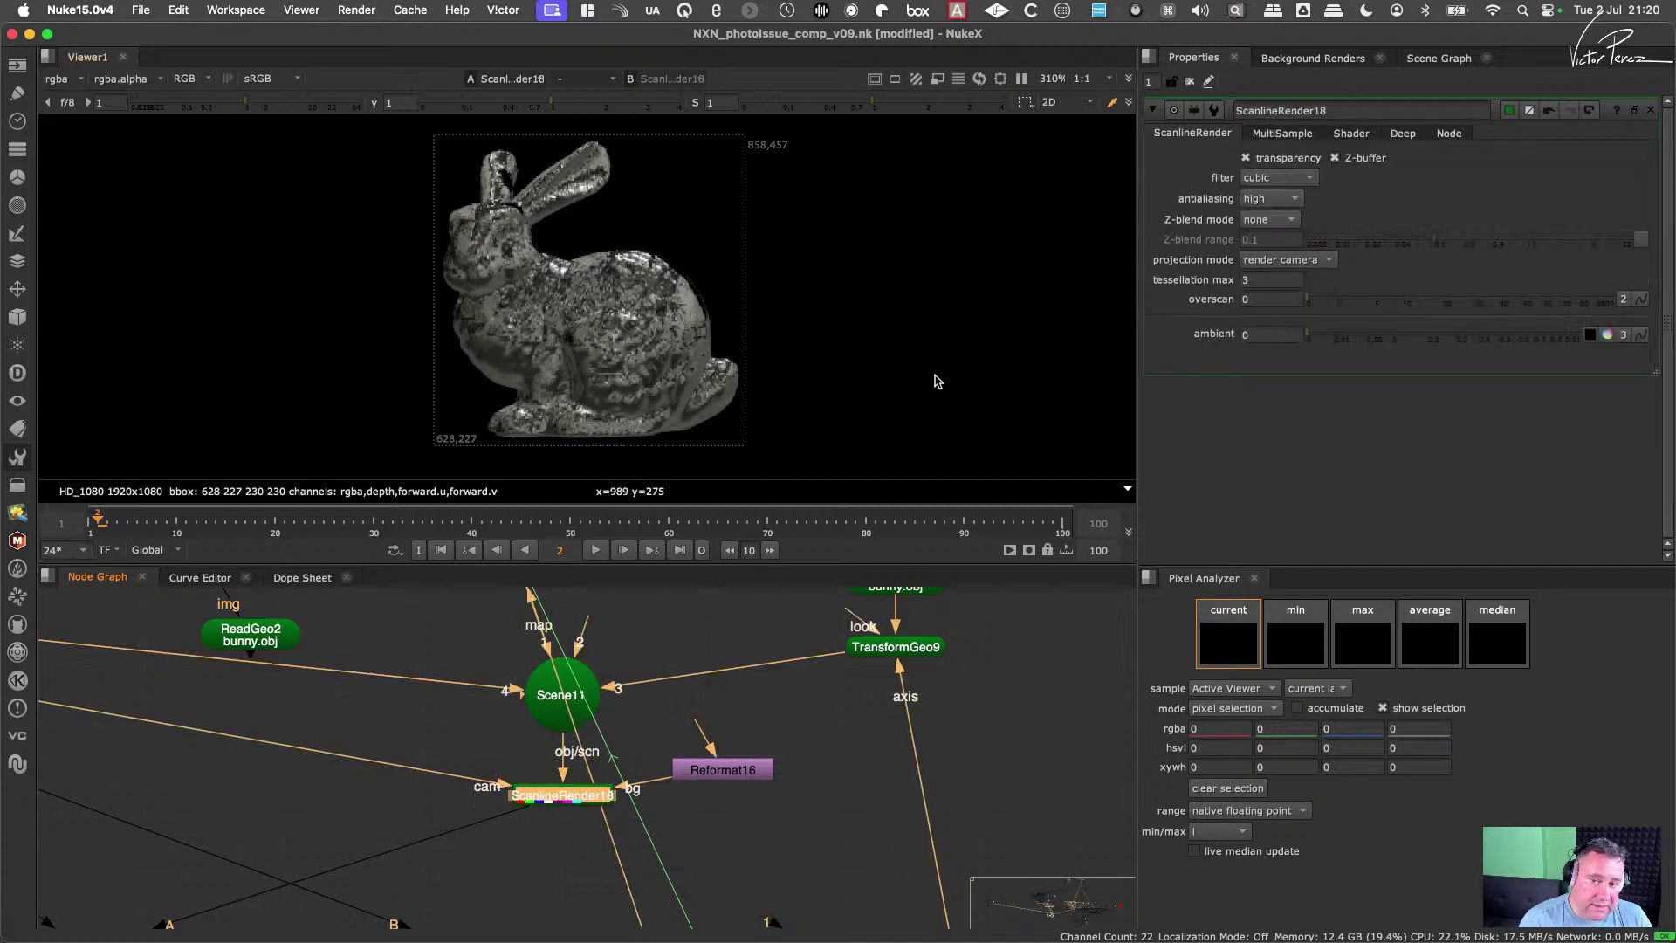
click(1276, 179)
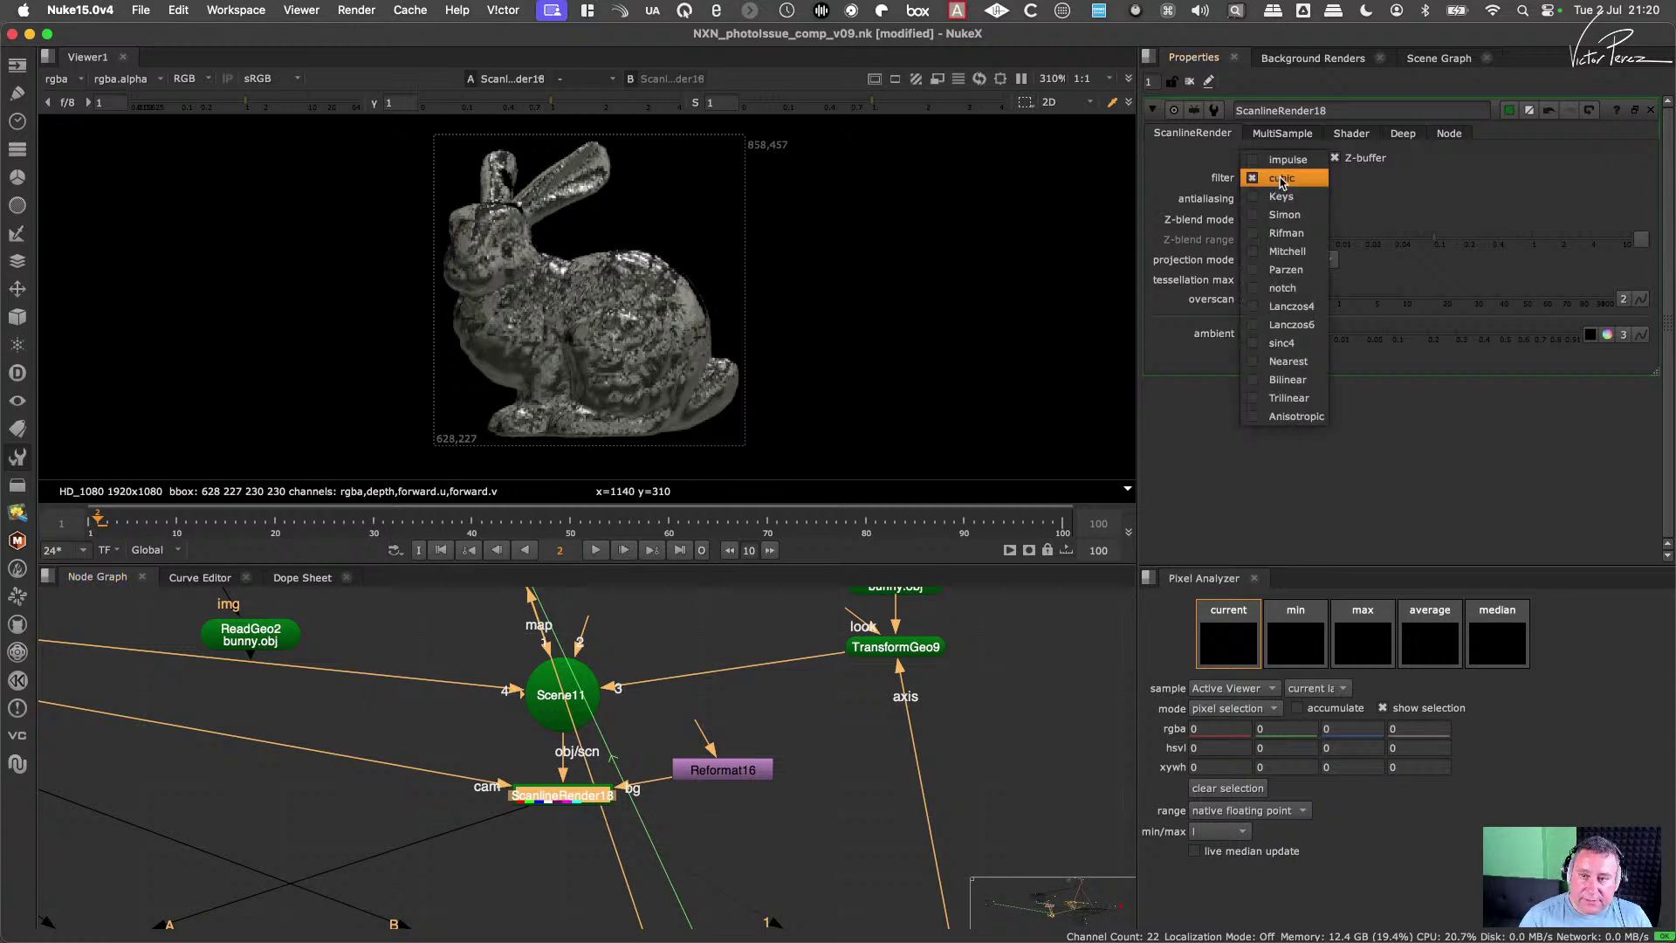
click(1290, 288)
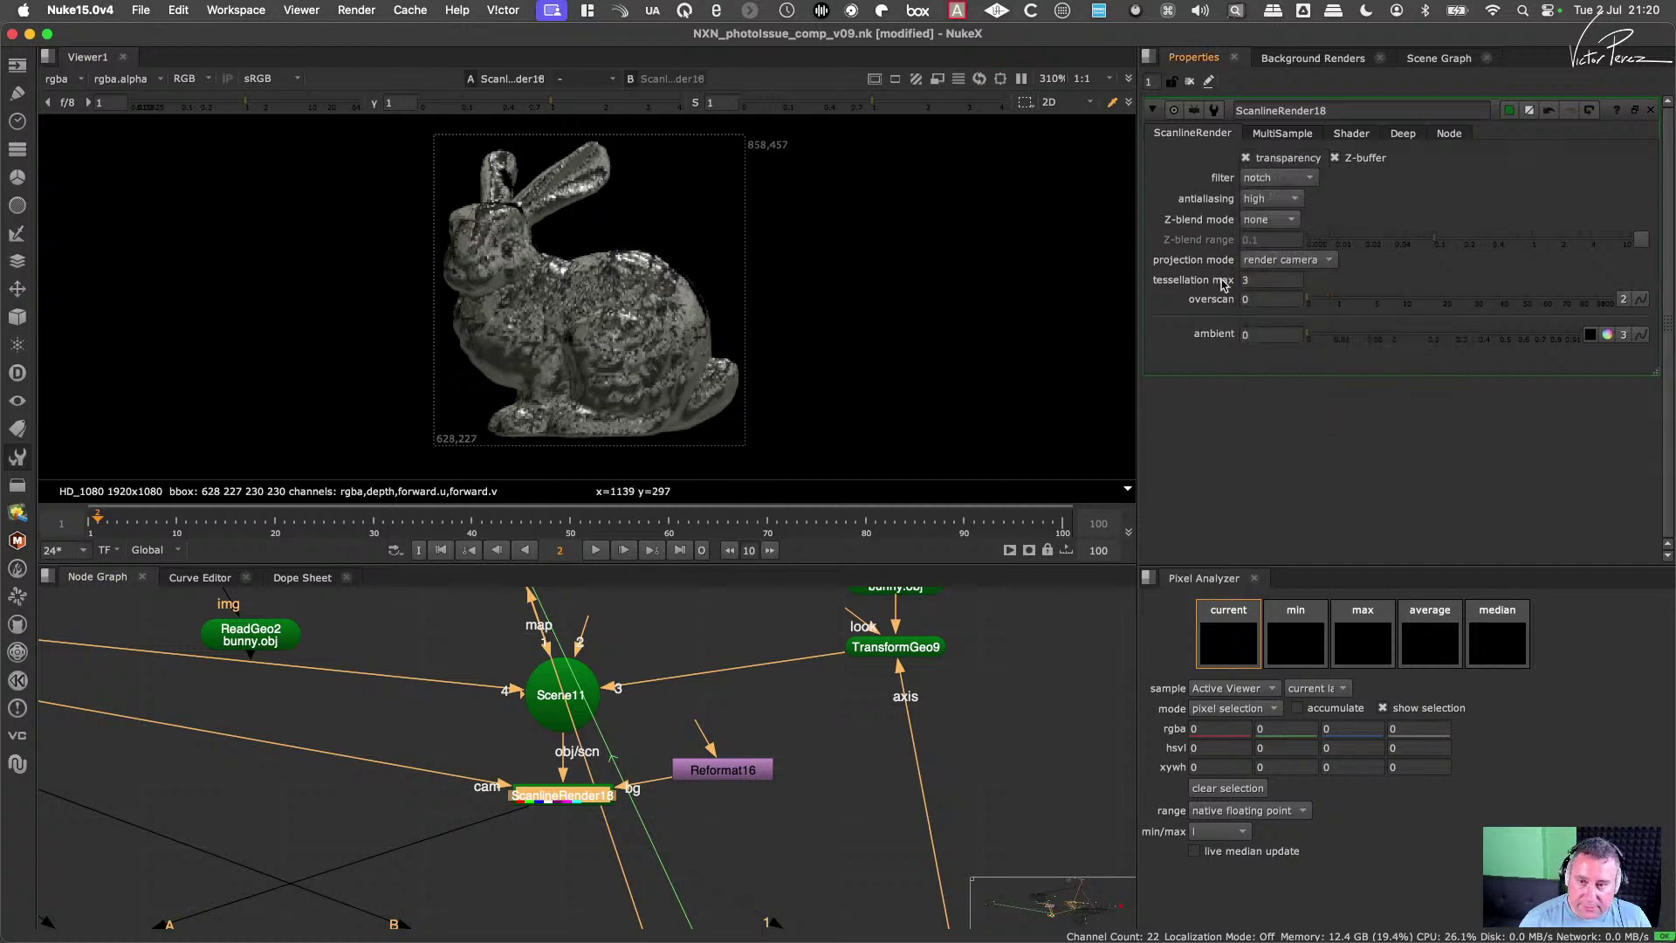
click(1274, 179)
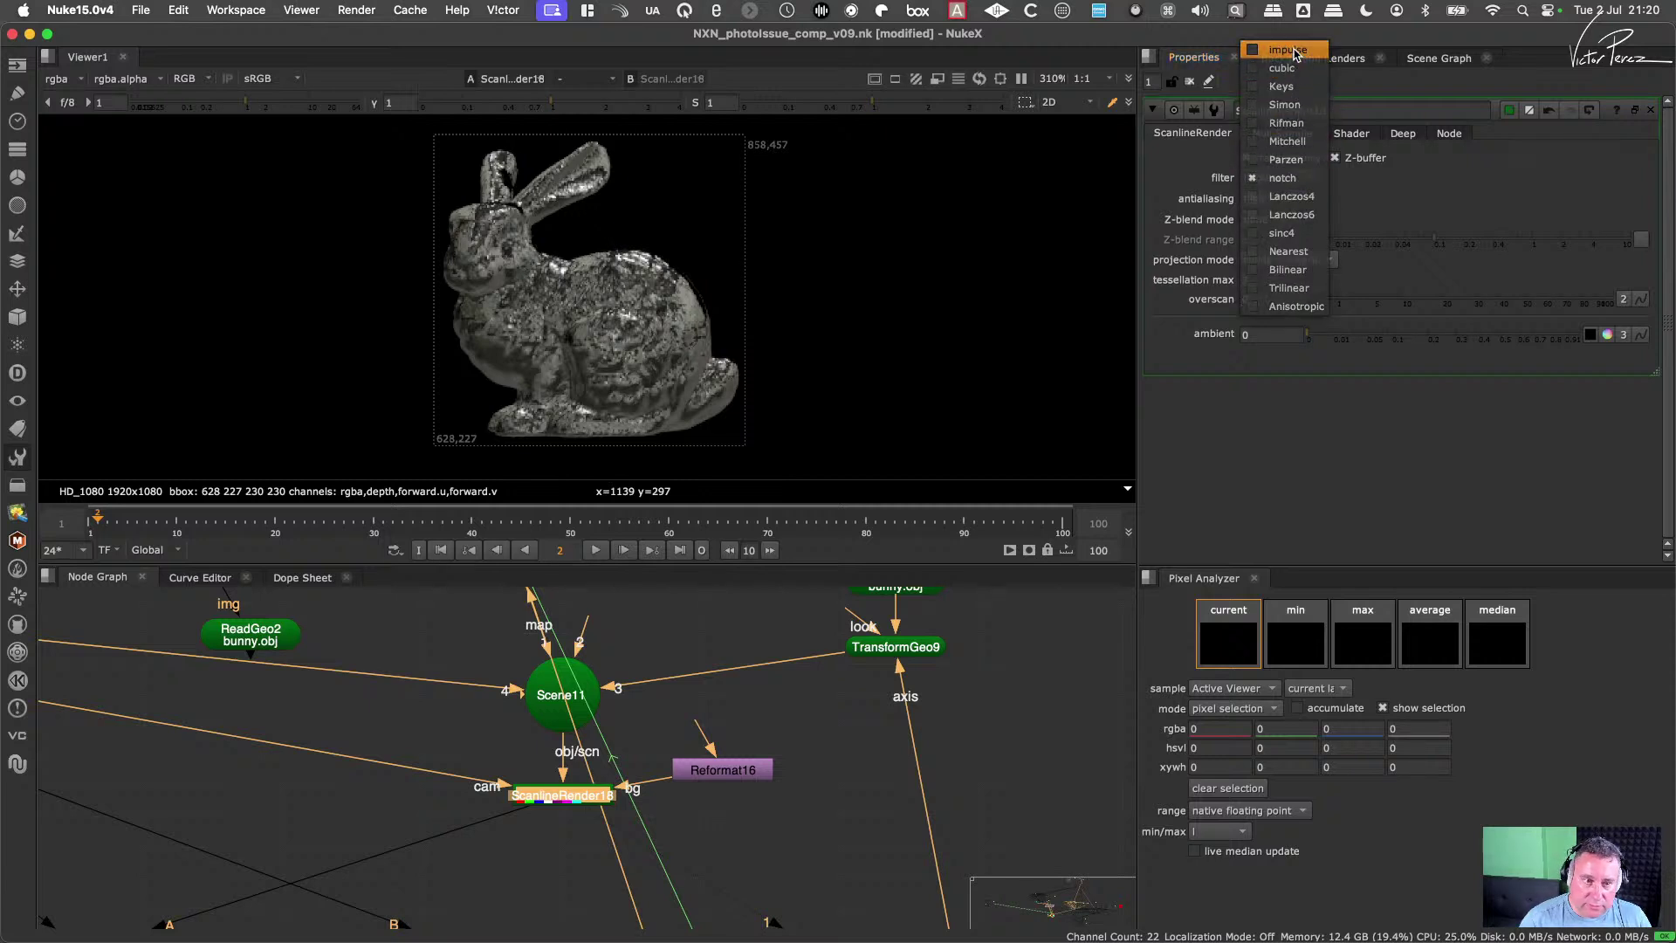
click(1288, 50)
click(1292, 185)
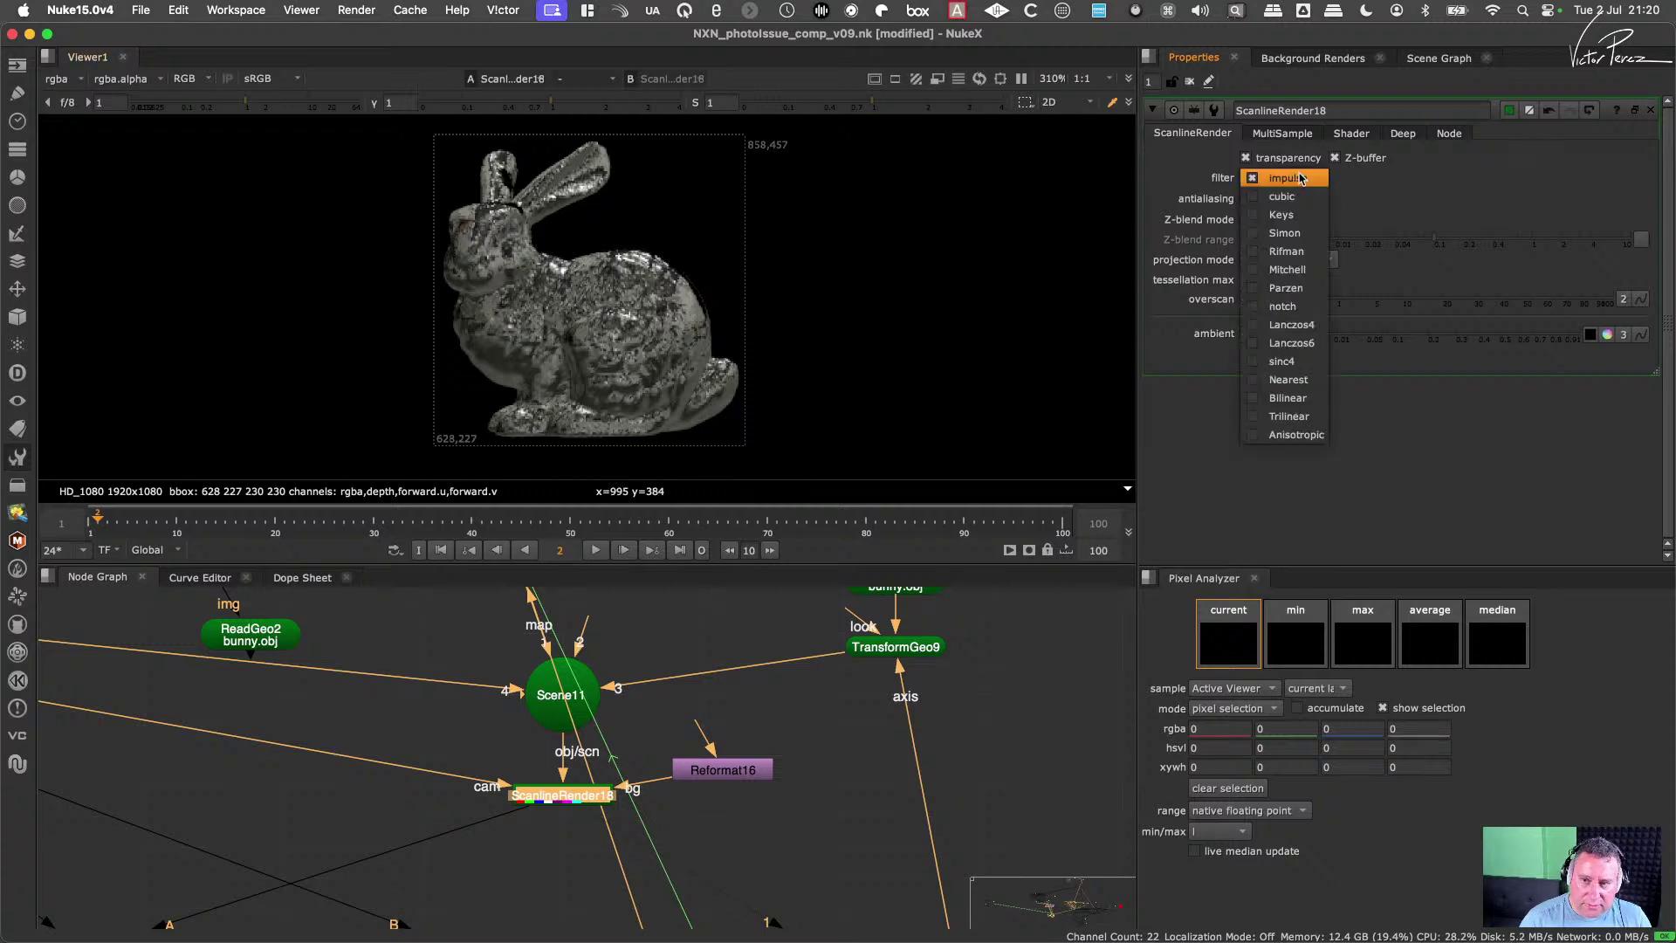
click(1299, 308)
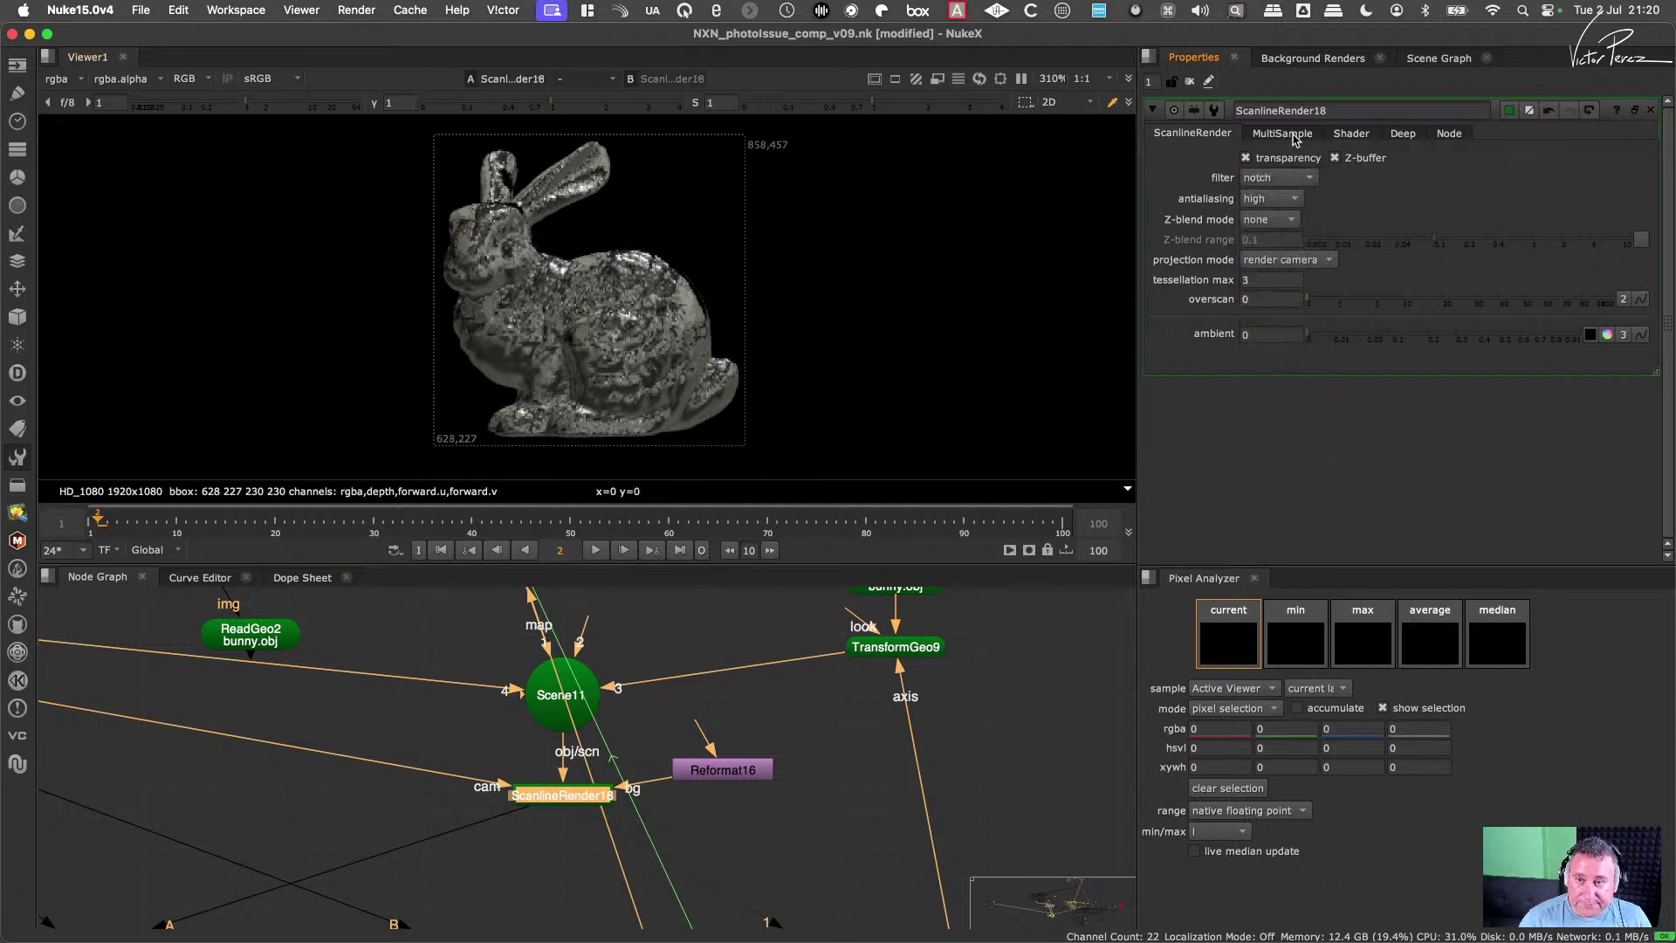
Step: Set ScanlineRender18's multisample samples to 5 to smooth the bunny render
click(1290, 133)
drag(1292, 159, 1110, 168)
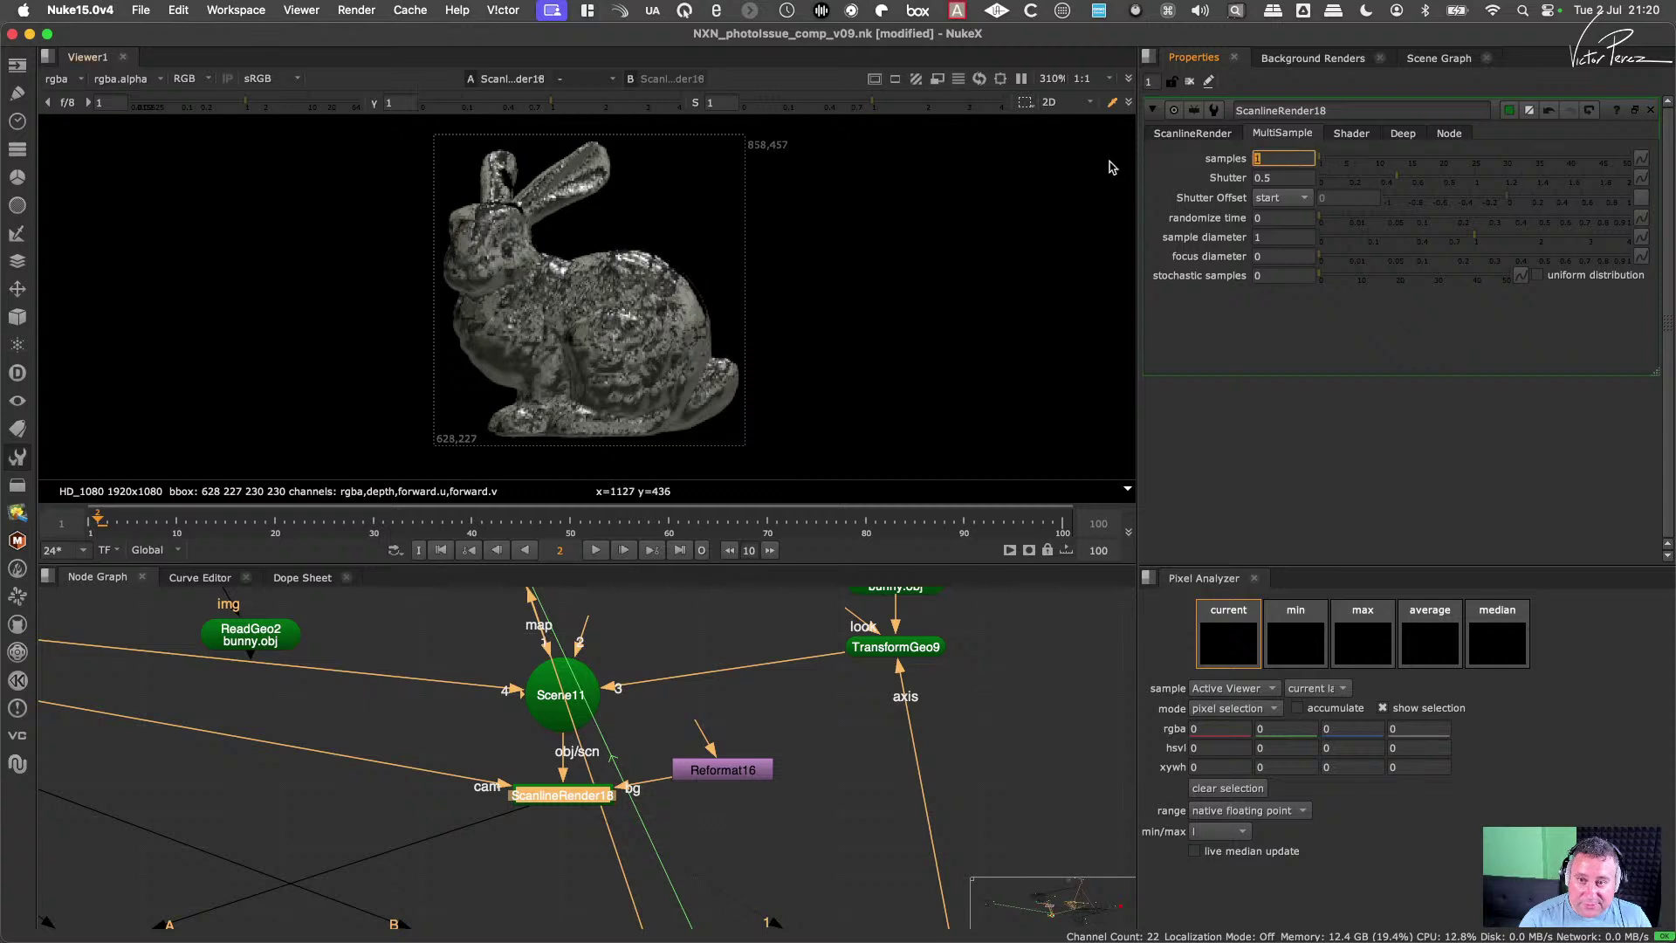
text(5)
key(Return)
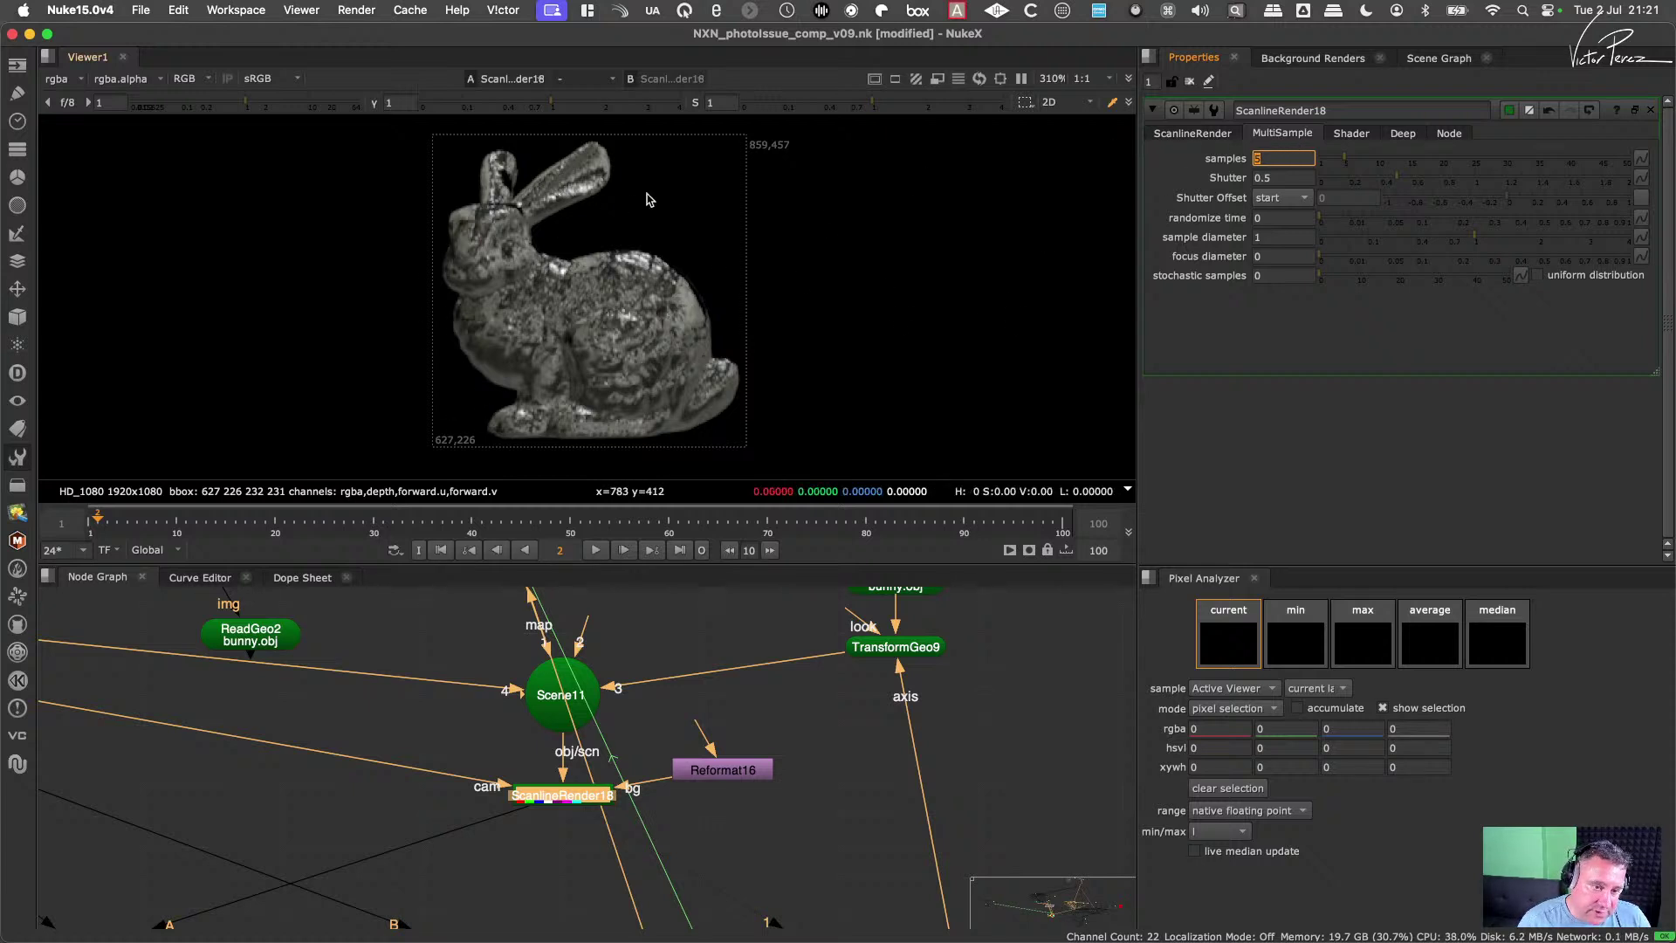
scroll(830, 400, down, 8)
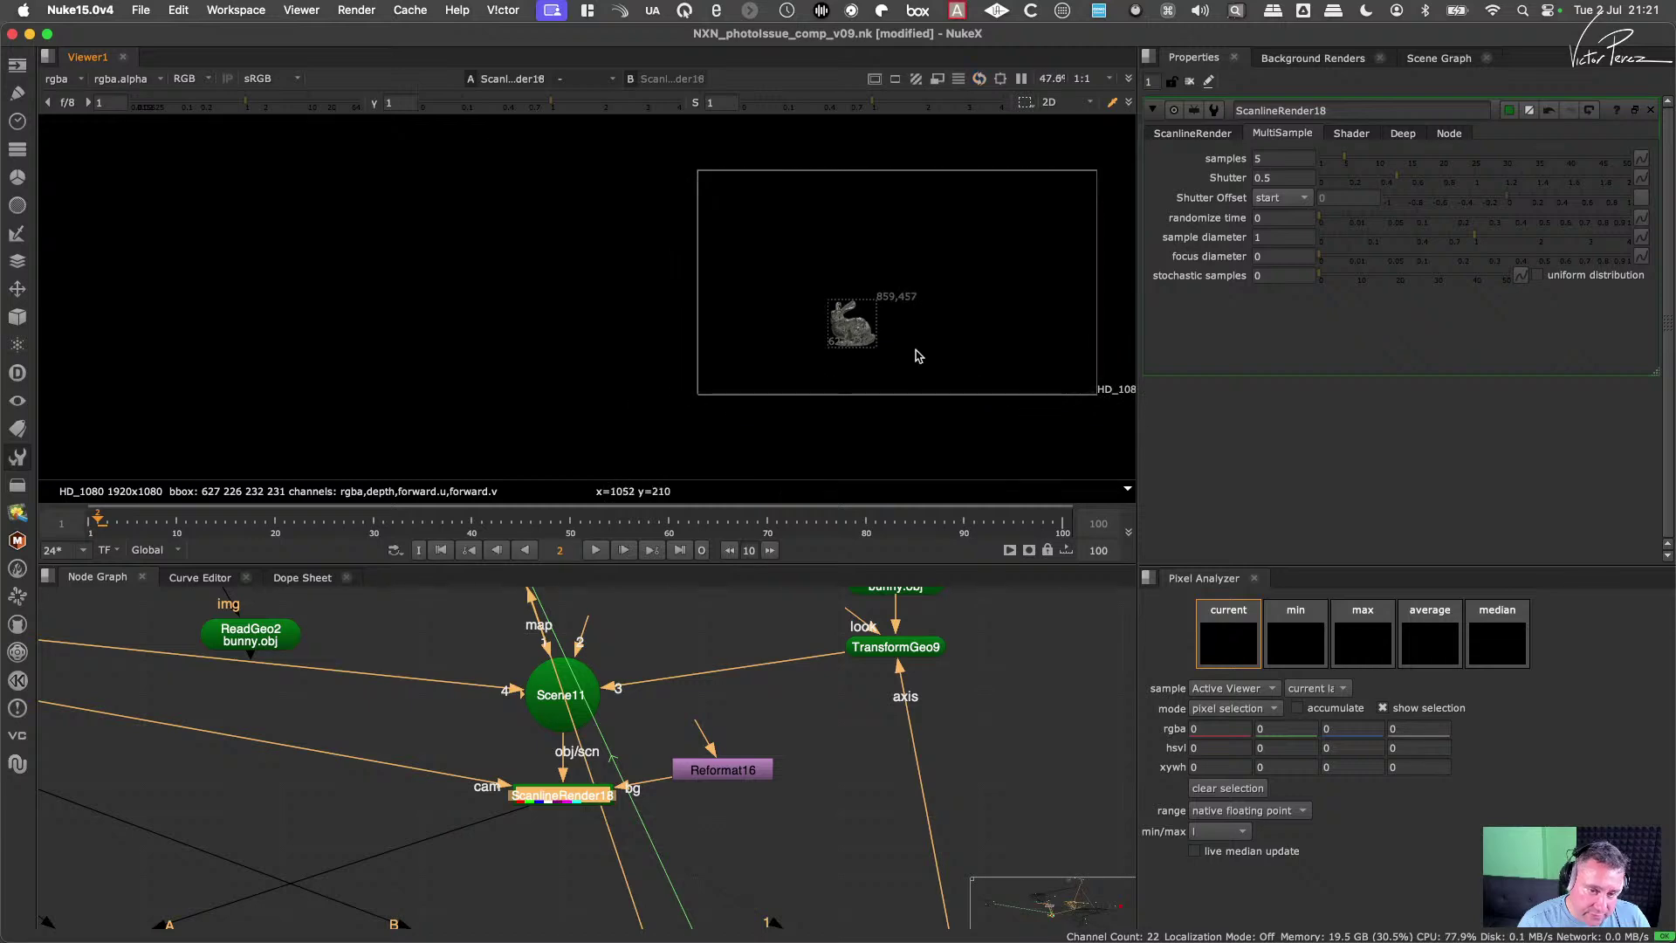
scroll(680, 736, down, 6)
scroll(681, 736, up, 5)
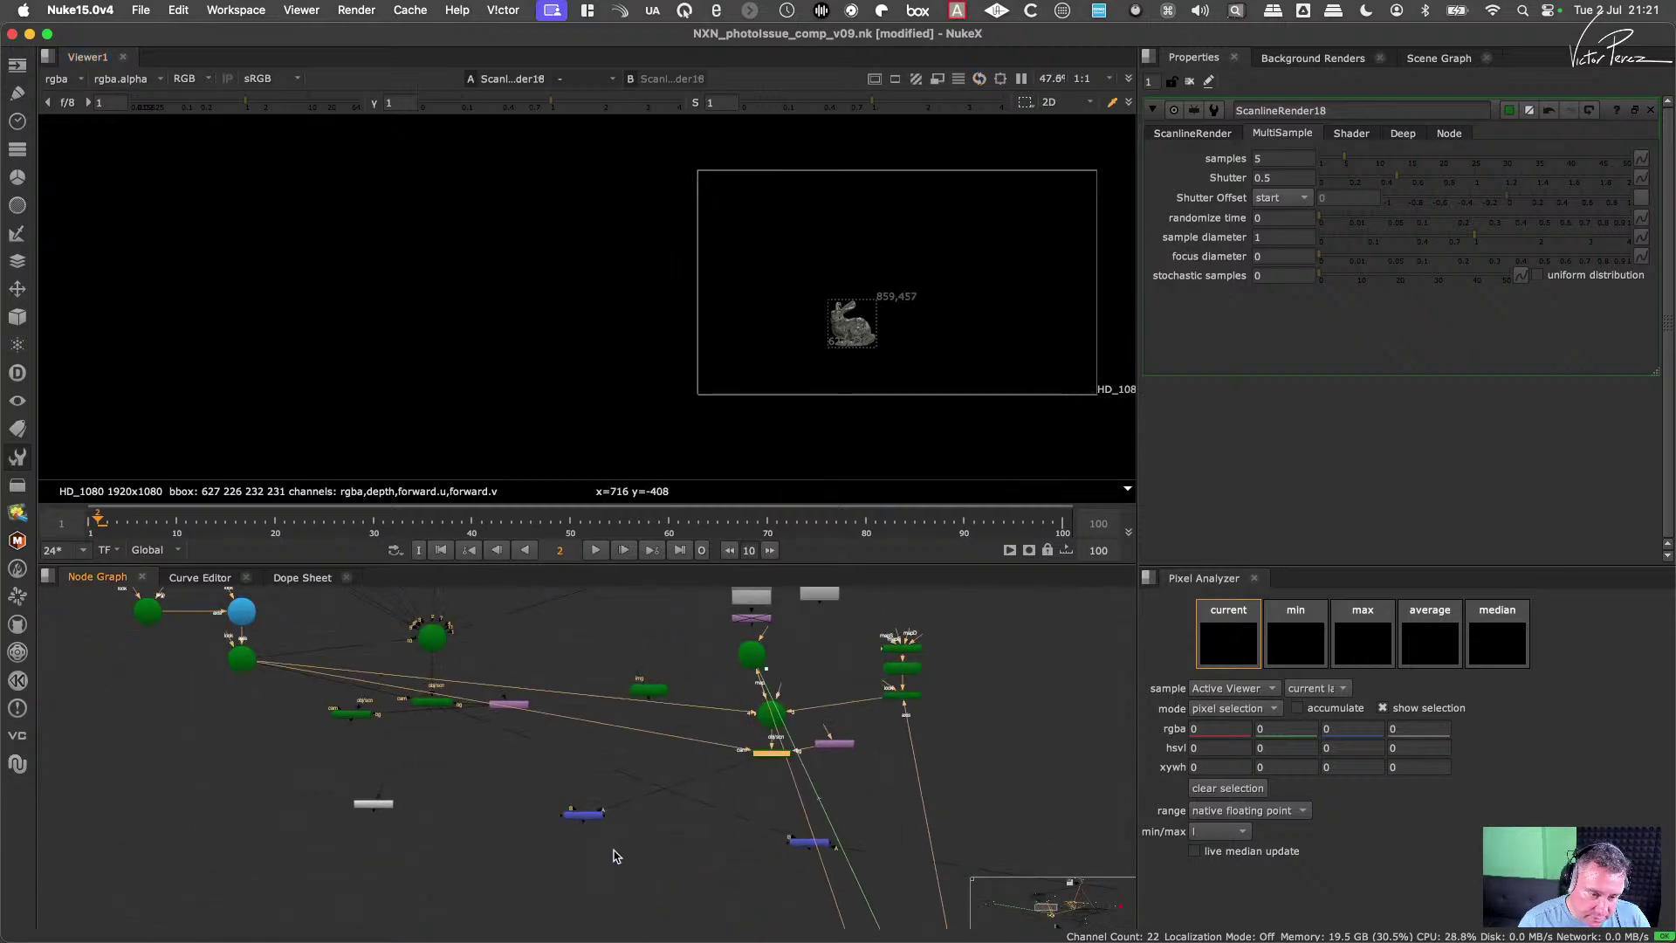
Step: Display Merge16's corridor composite and set ScanlineRender18's multisample samples to 1
click(583, 813)
key(1)
scroll(891, 344, up, 10)
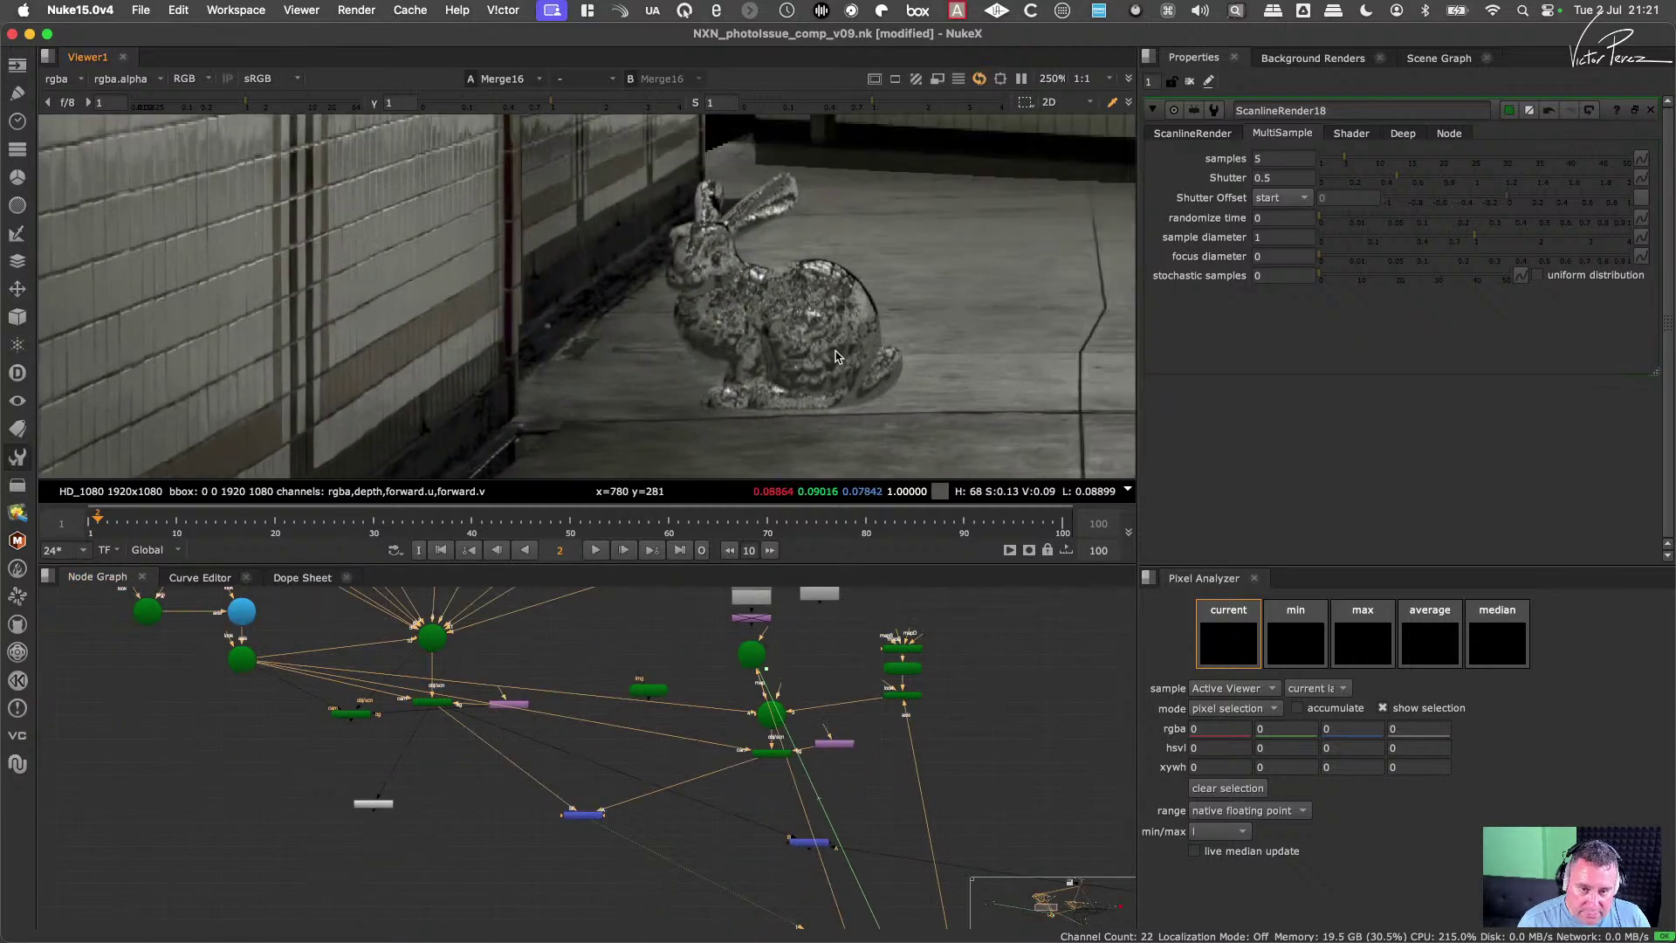
double_click(1280, 158)
text(1)
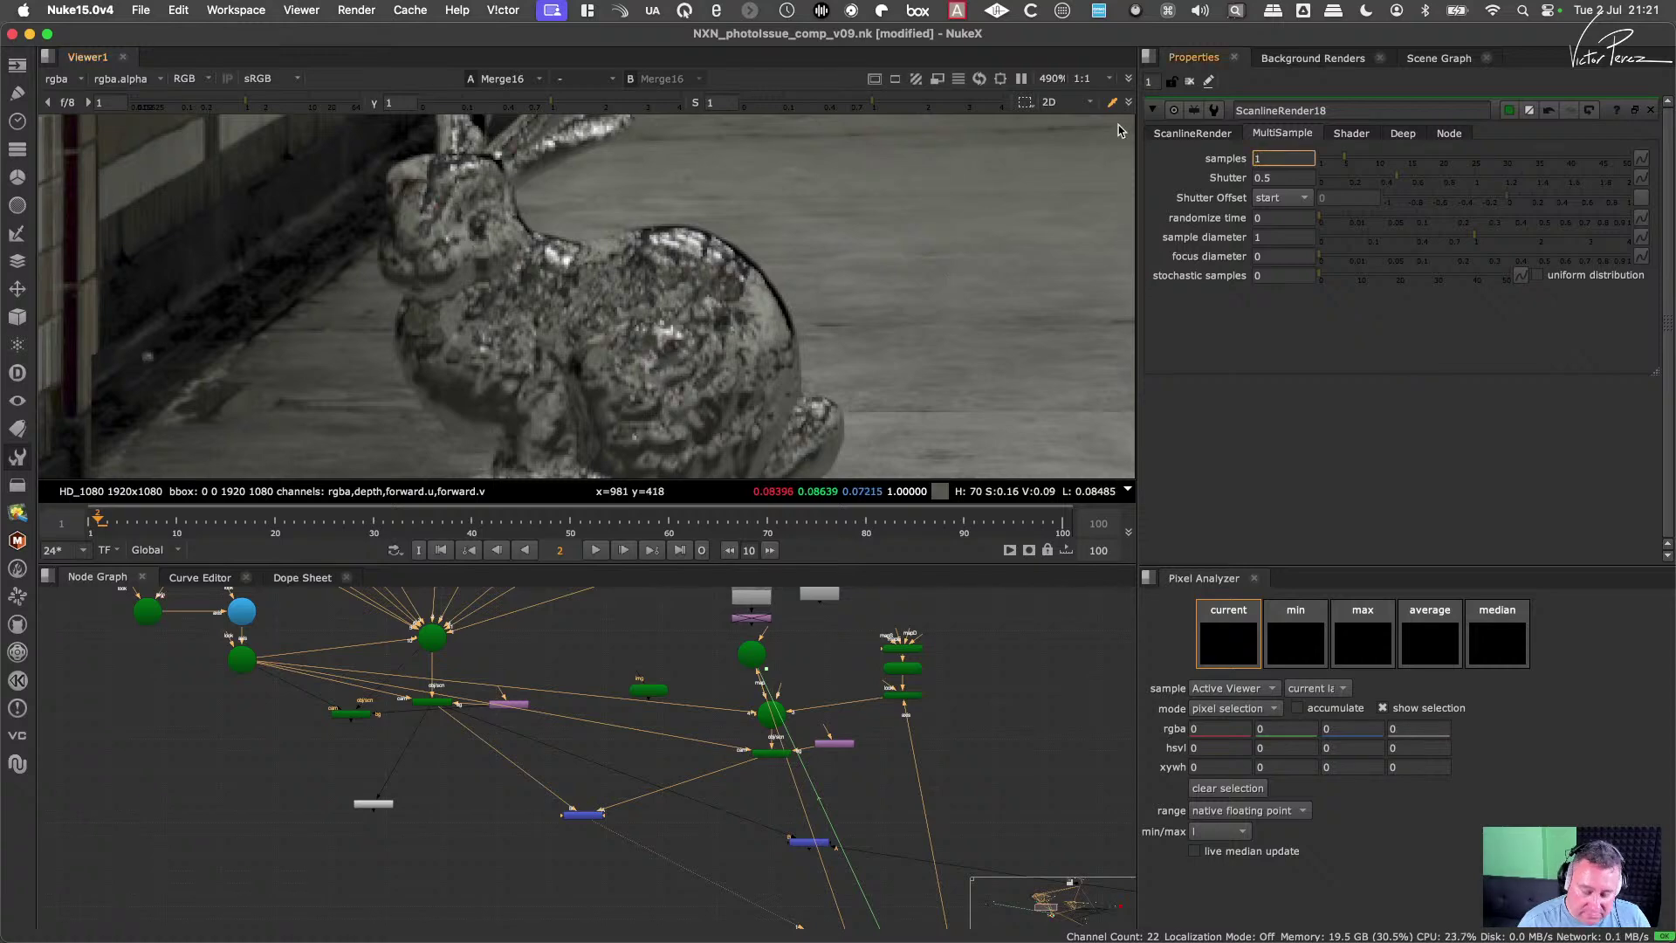
key(Return)
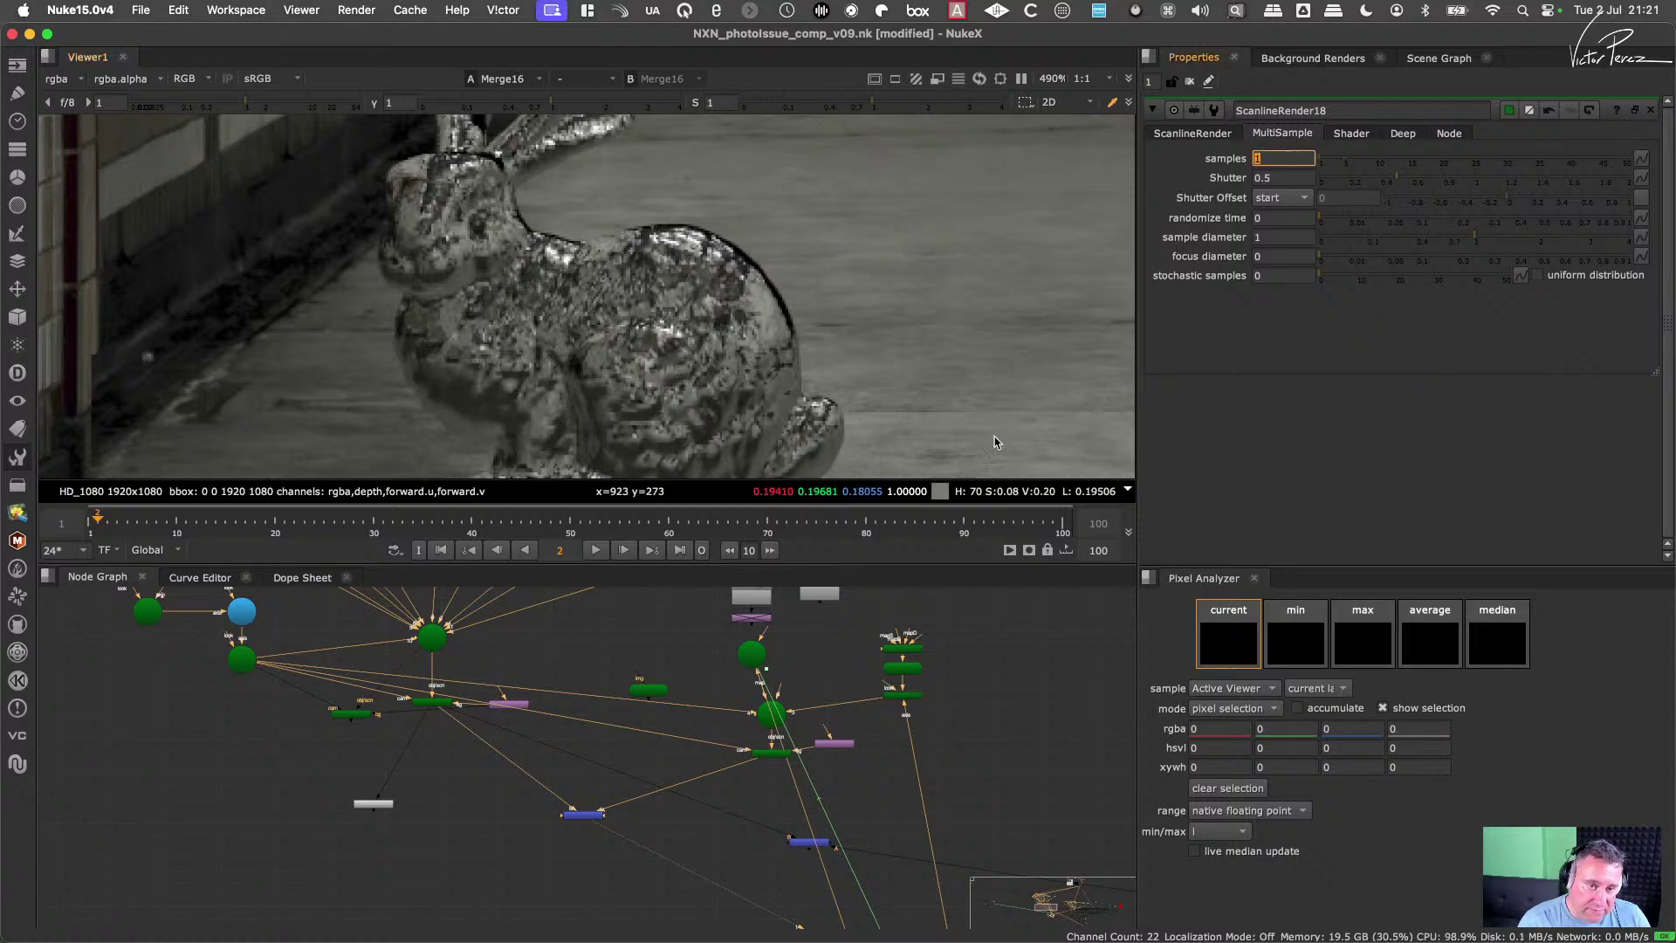
scroll(990, 441, down, 3)
Step: Insert a Blur node between ScanlineRender18 and Merge16's A input, with its size set to 1
scroll(799, 718, up, 4)
click(610, 754)
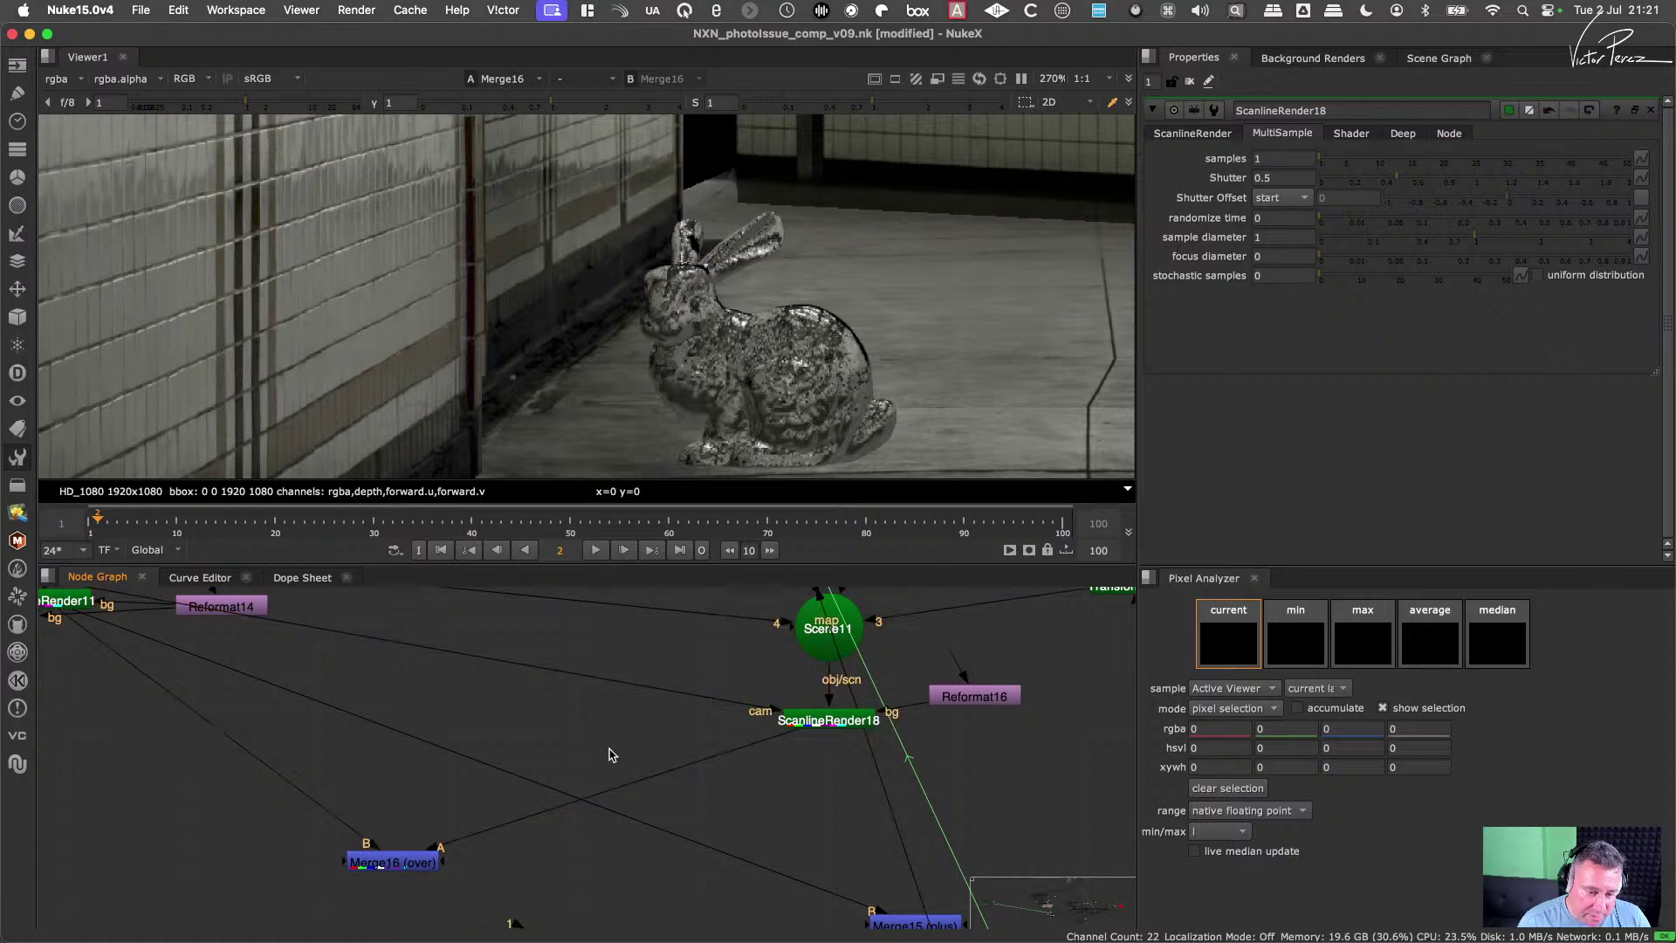
key(b)
drag(618, 761, 733, 796)
click(1222, 177)
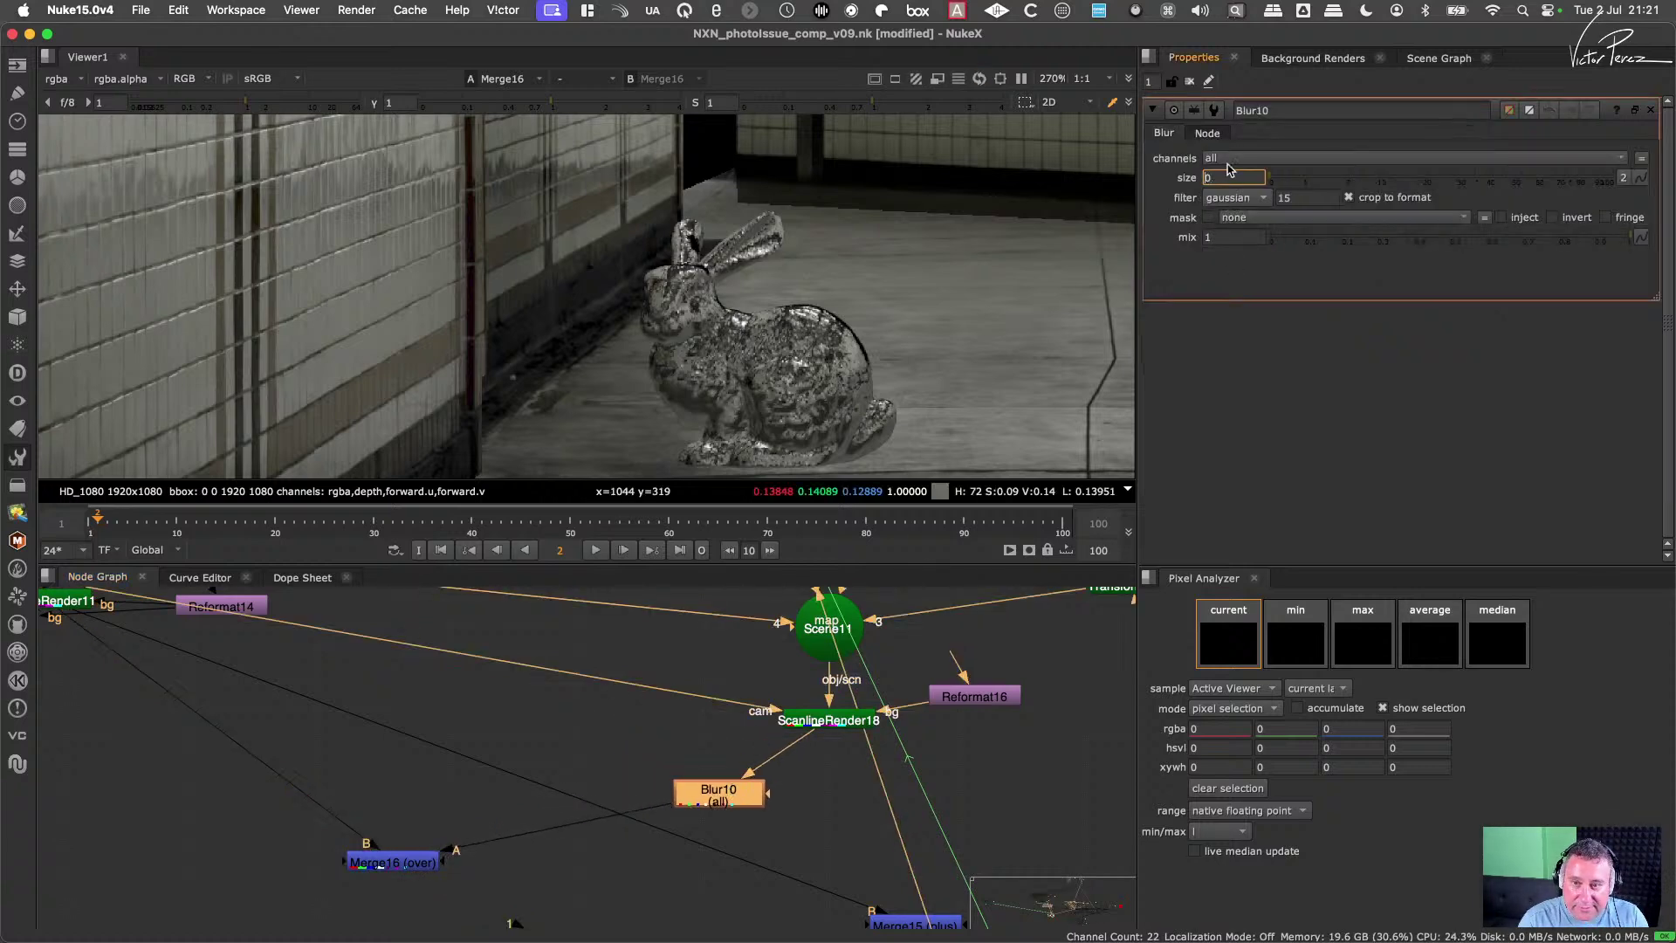
text(1)
key(BackSpace)
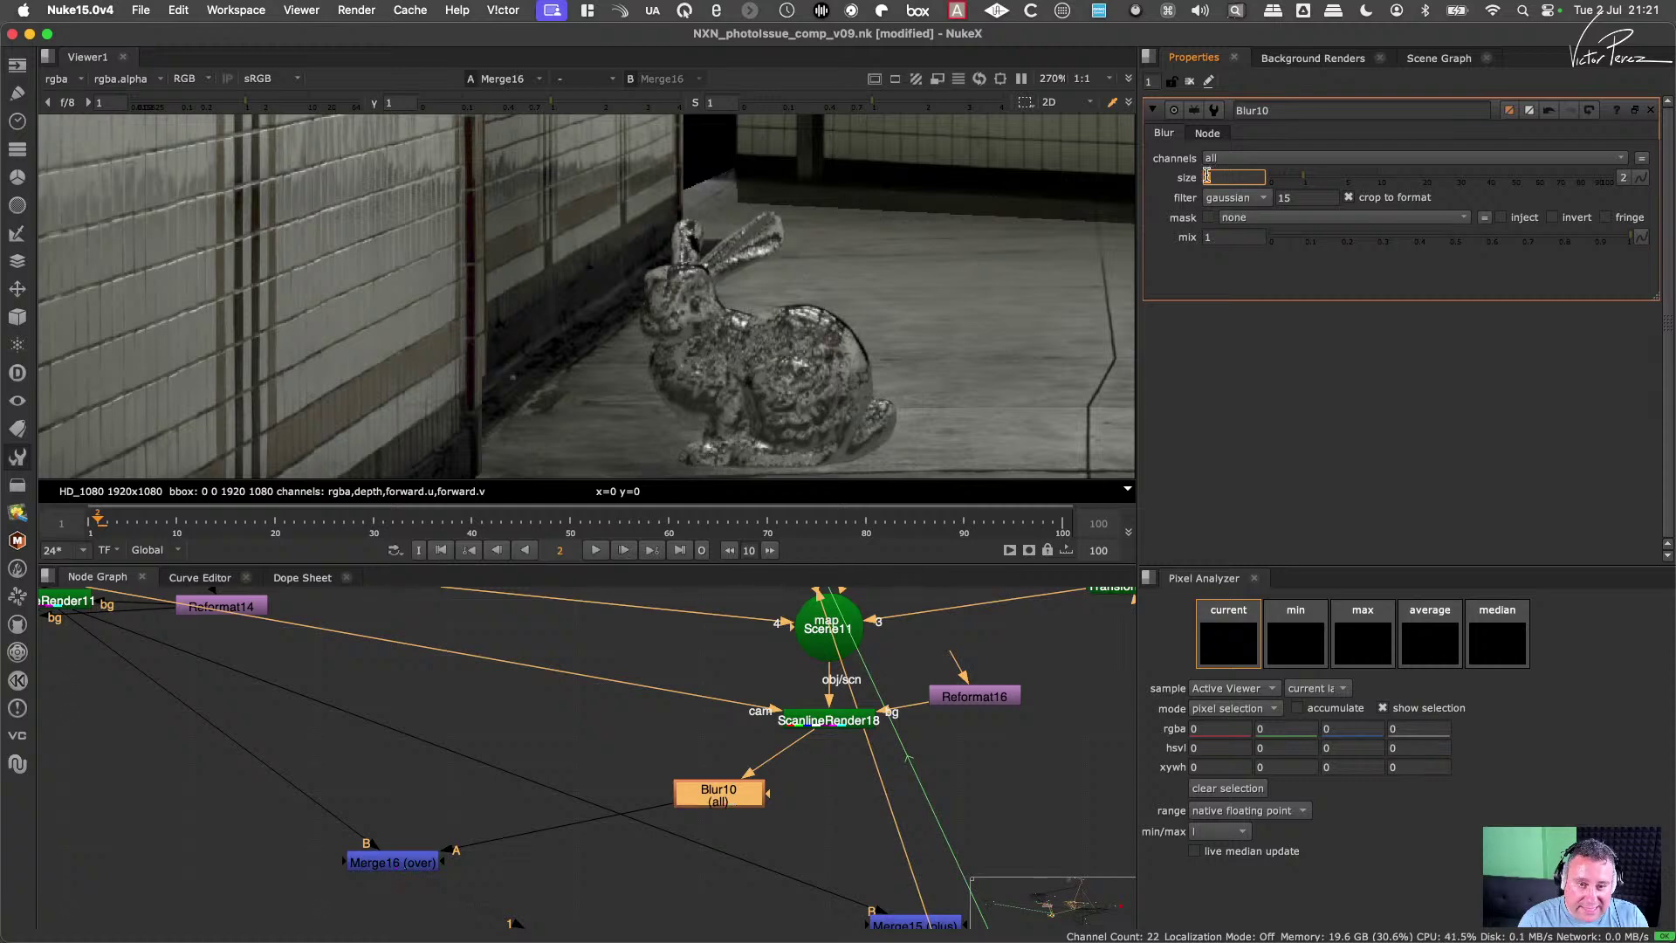
Step: Examine the softened bunny in the corridor composite, both up close and within the full frame
scroll(871, 330, down, 3)
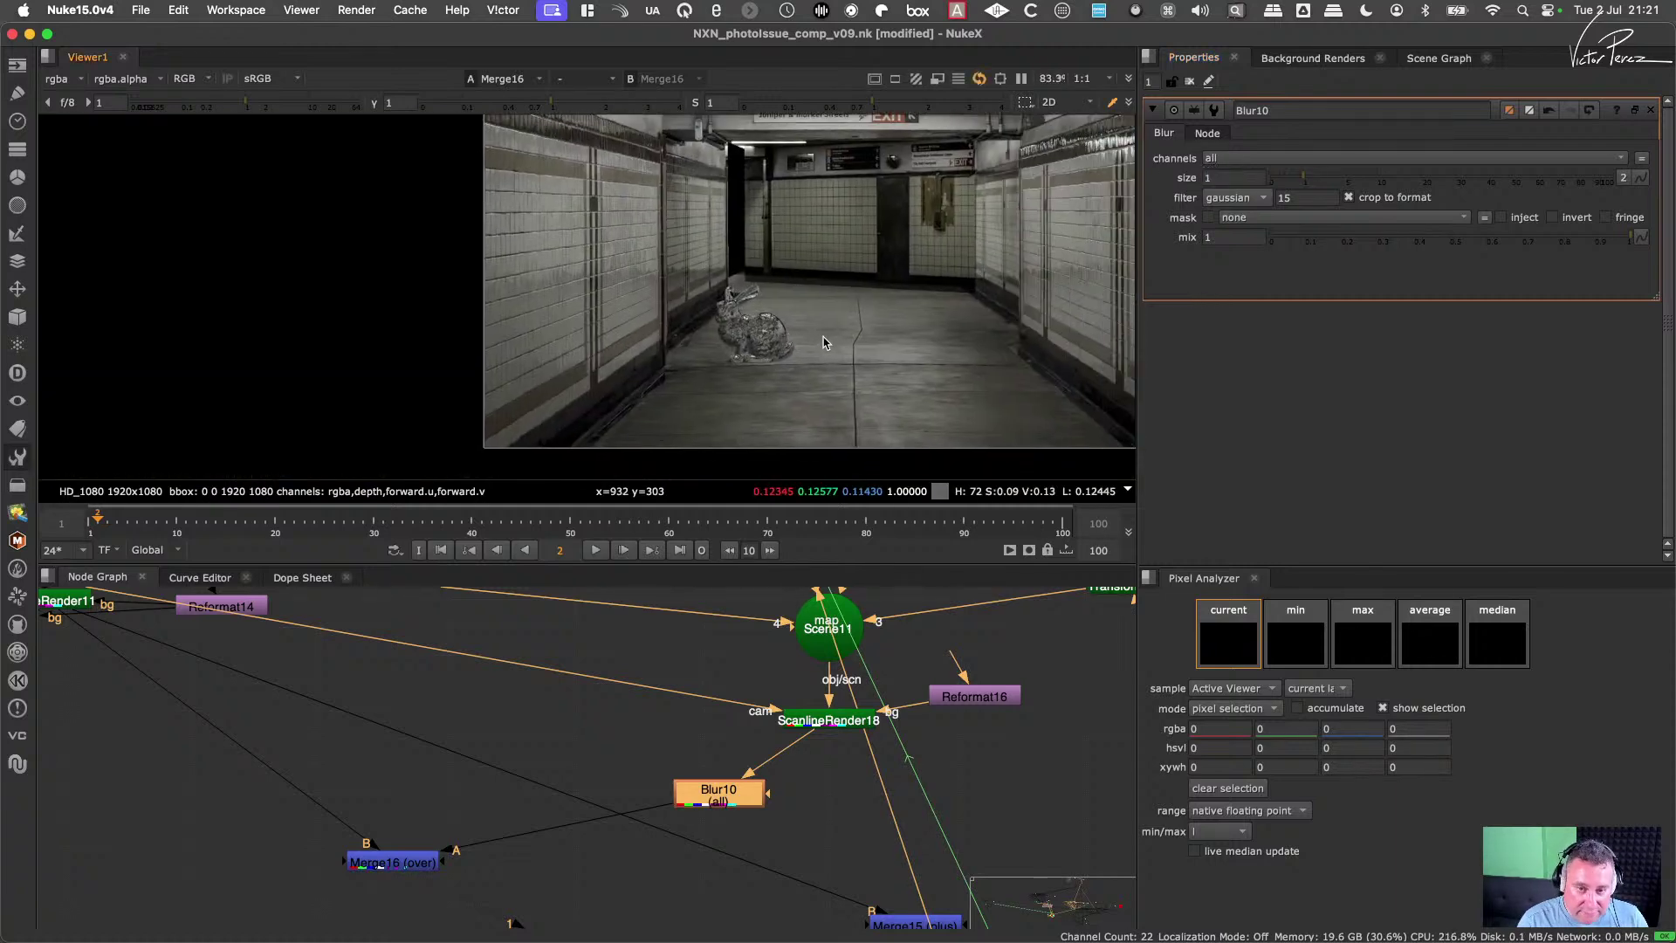
scroll(871, 330, down, 5)
scroll(767, 347, up, 6)
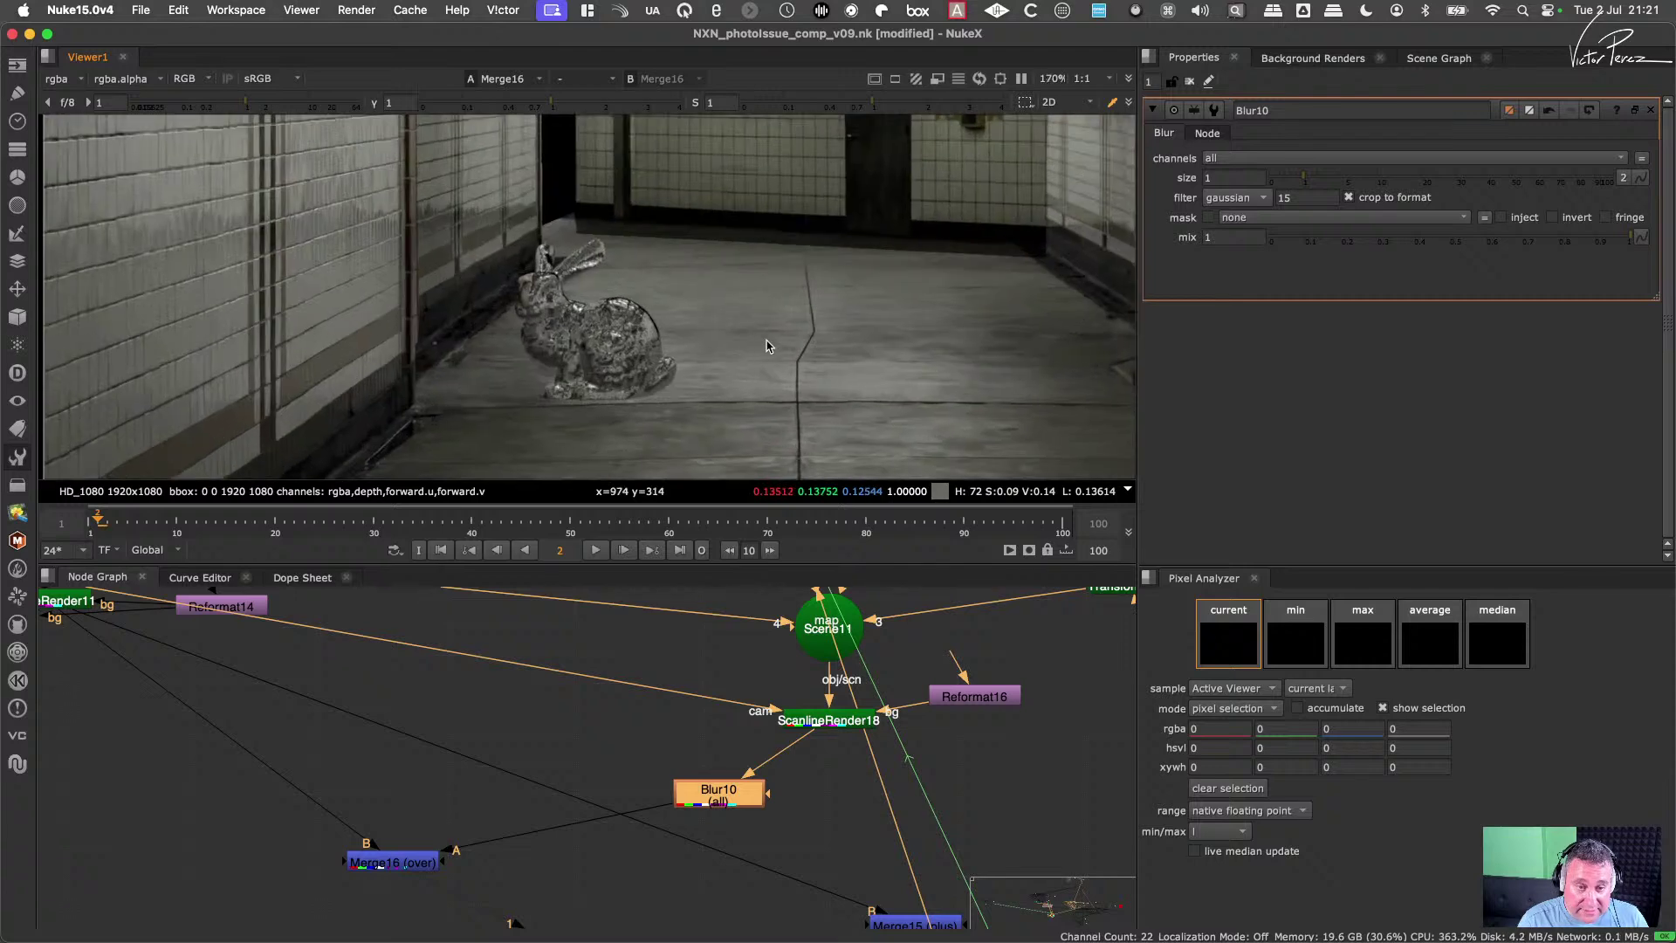
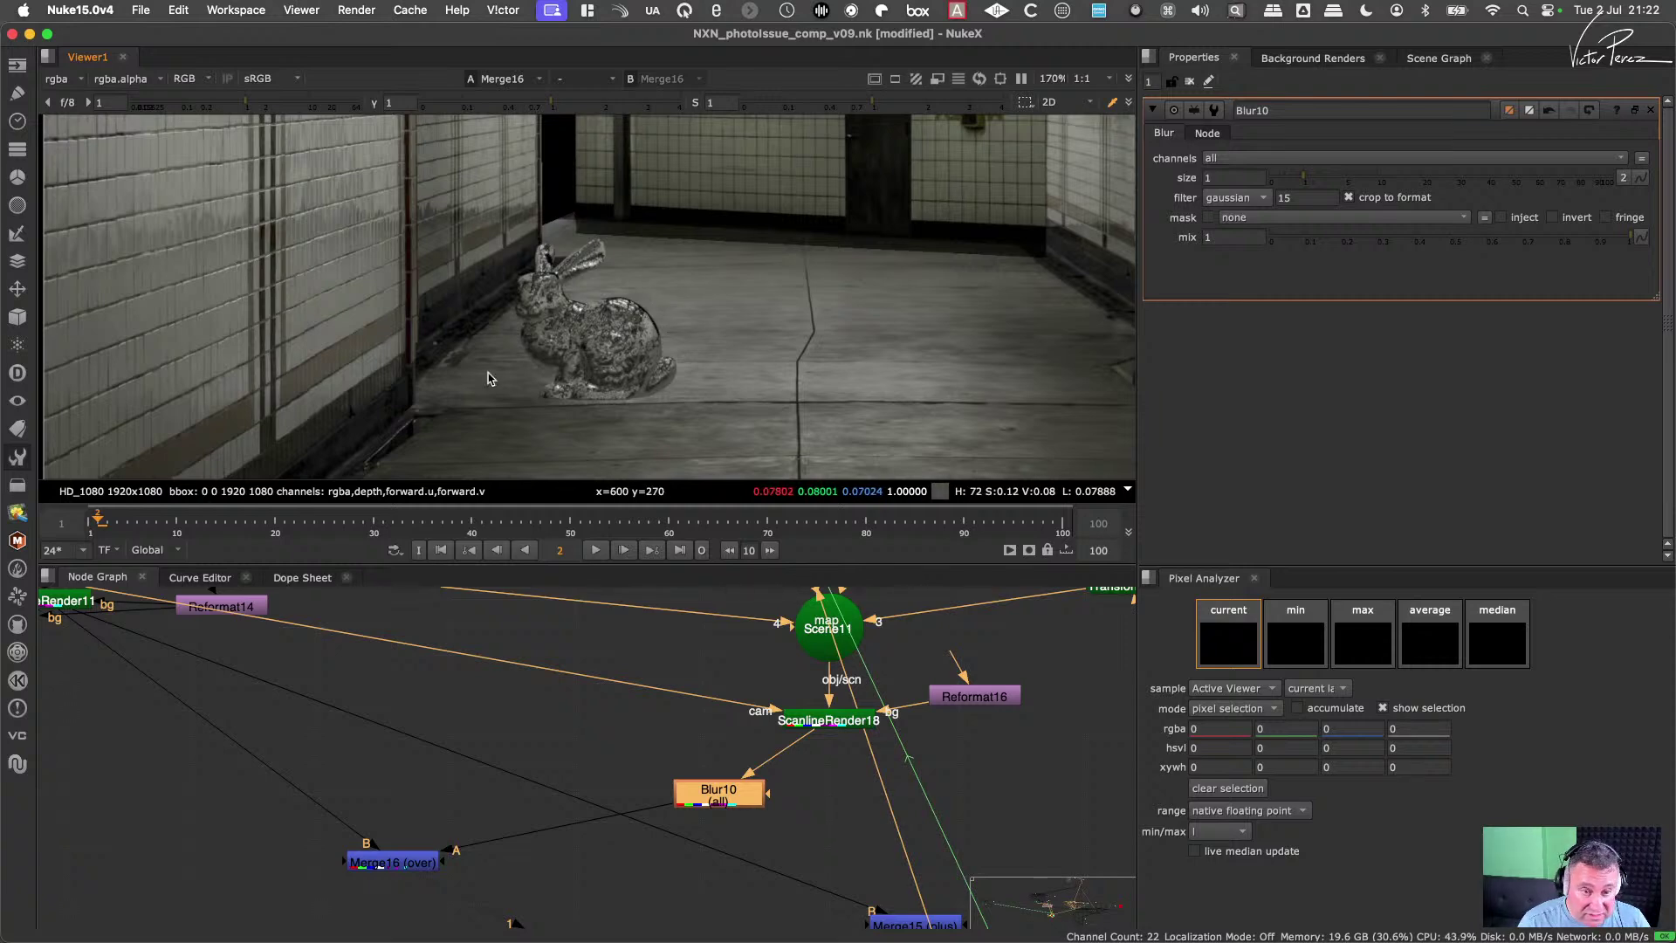
scroll(689, 318, down, 3)
scroll(692, 305, up, 3)
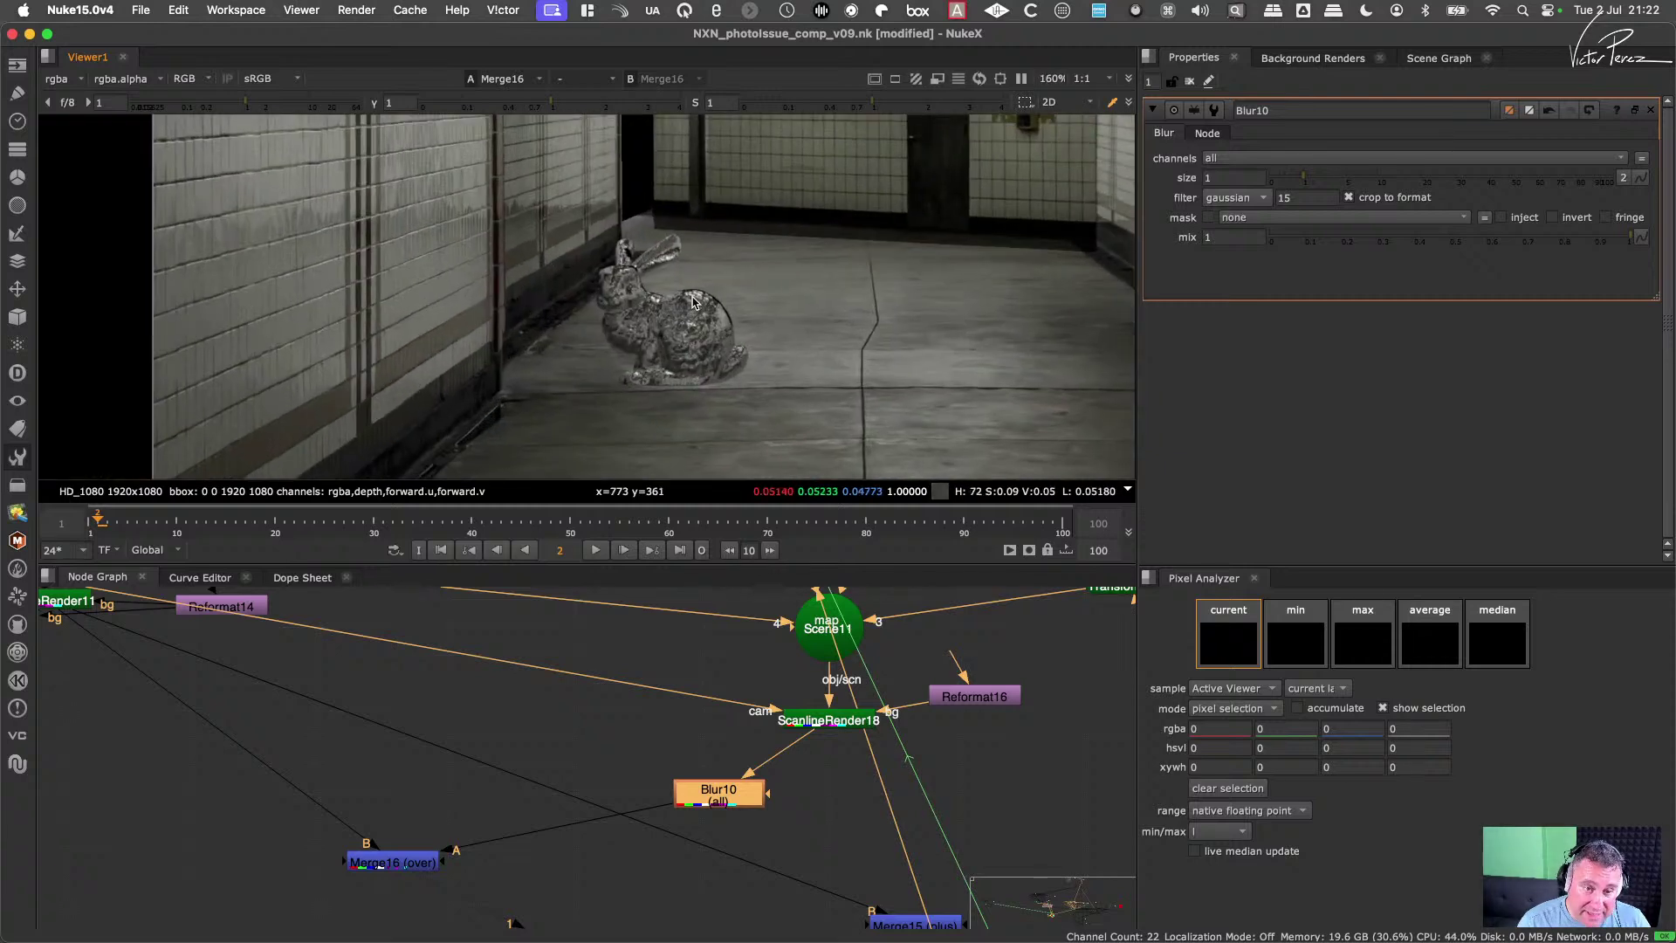
scroll(765, 298, down, 3)
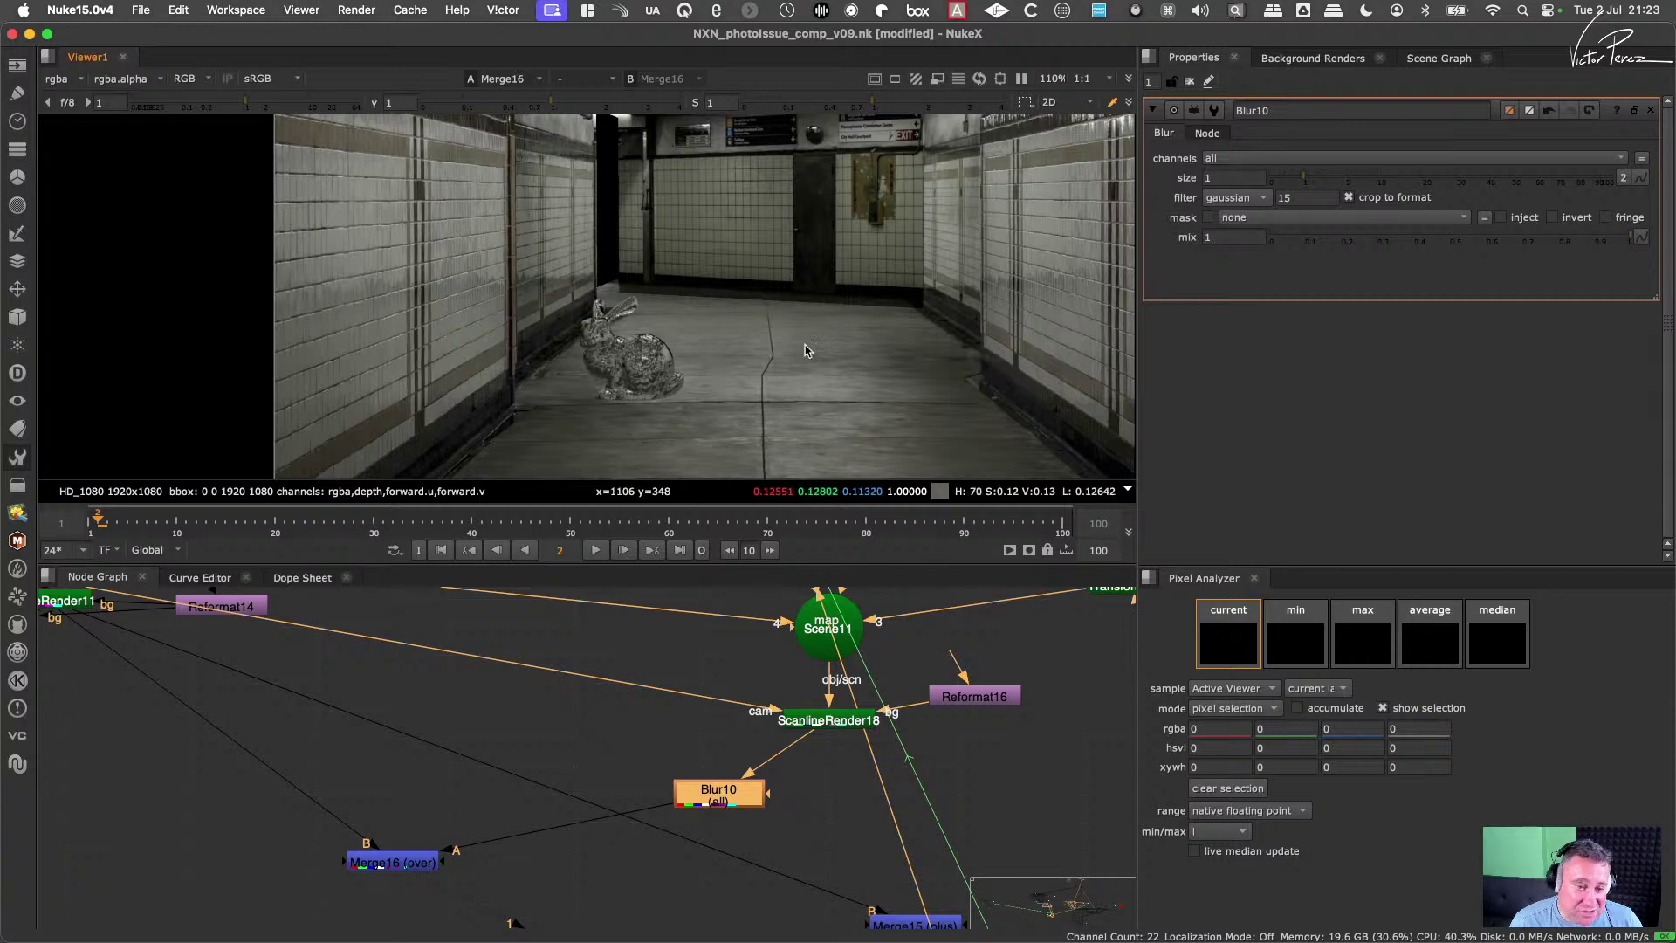
scroll(805, 350, down, 8)
scroll(789, 351, up, 4)
scroll(781, 351, down, 2)
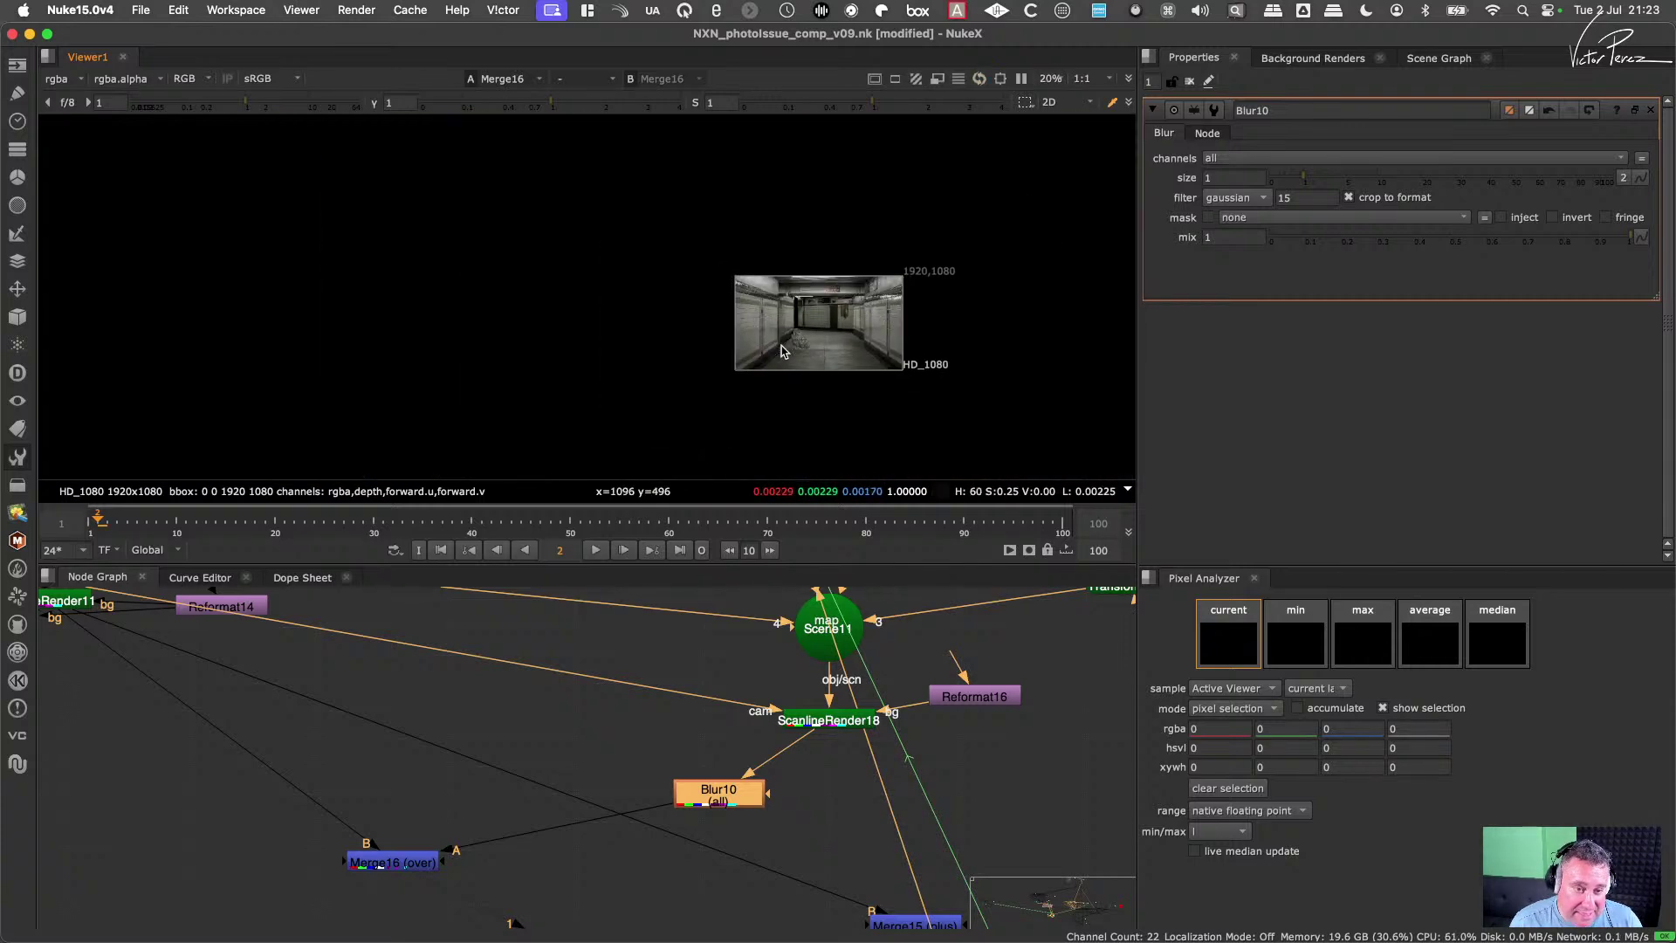
scroll(786, 352, up, 4)
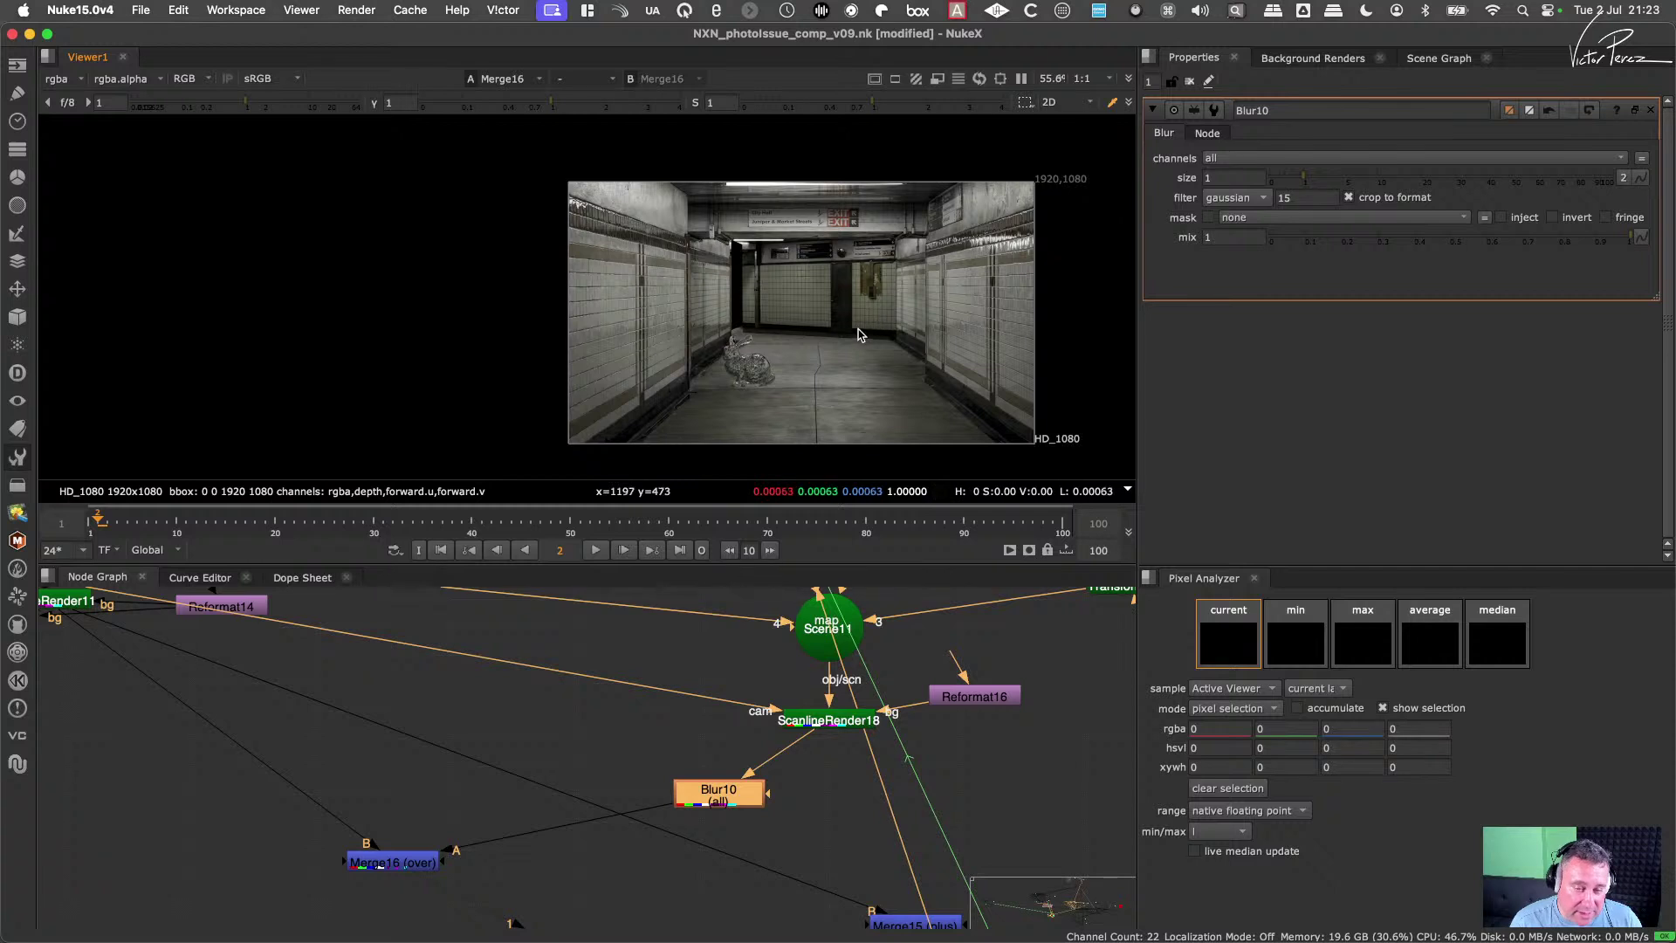
scroll(818, 353, up, 1)
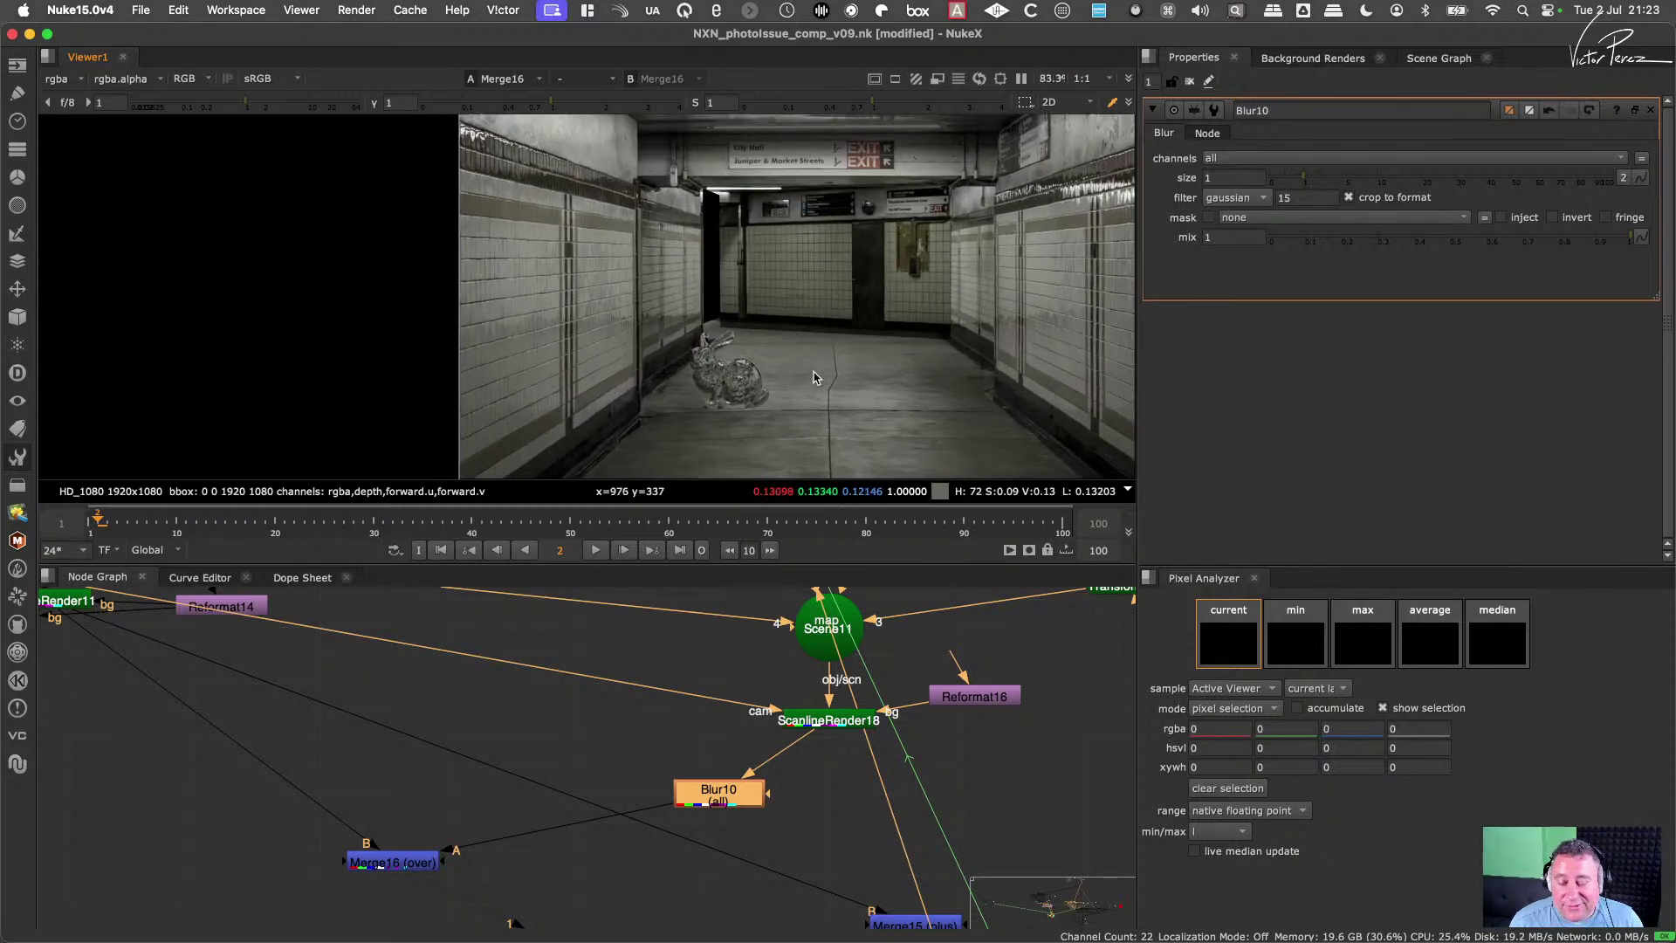
Step: Save the composite script and deselect the Blur node
key(super+s)
click(833, 814)
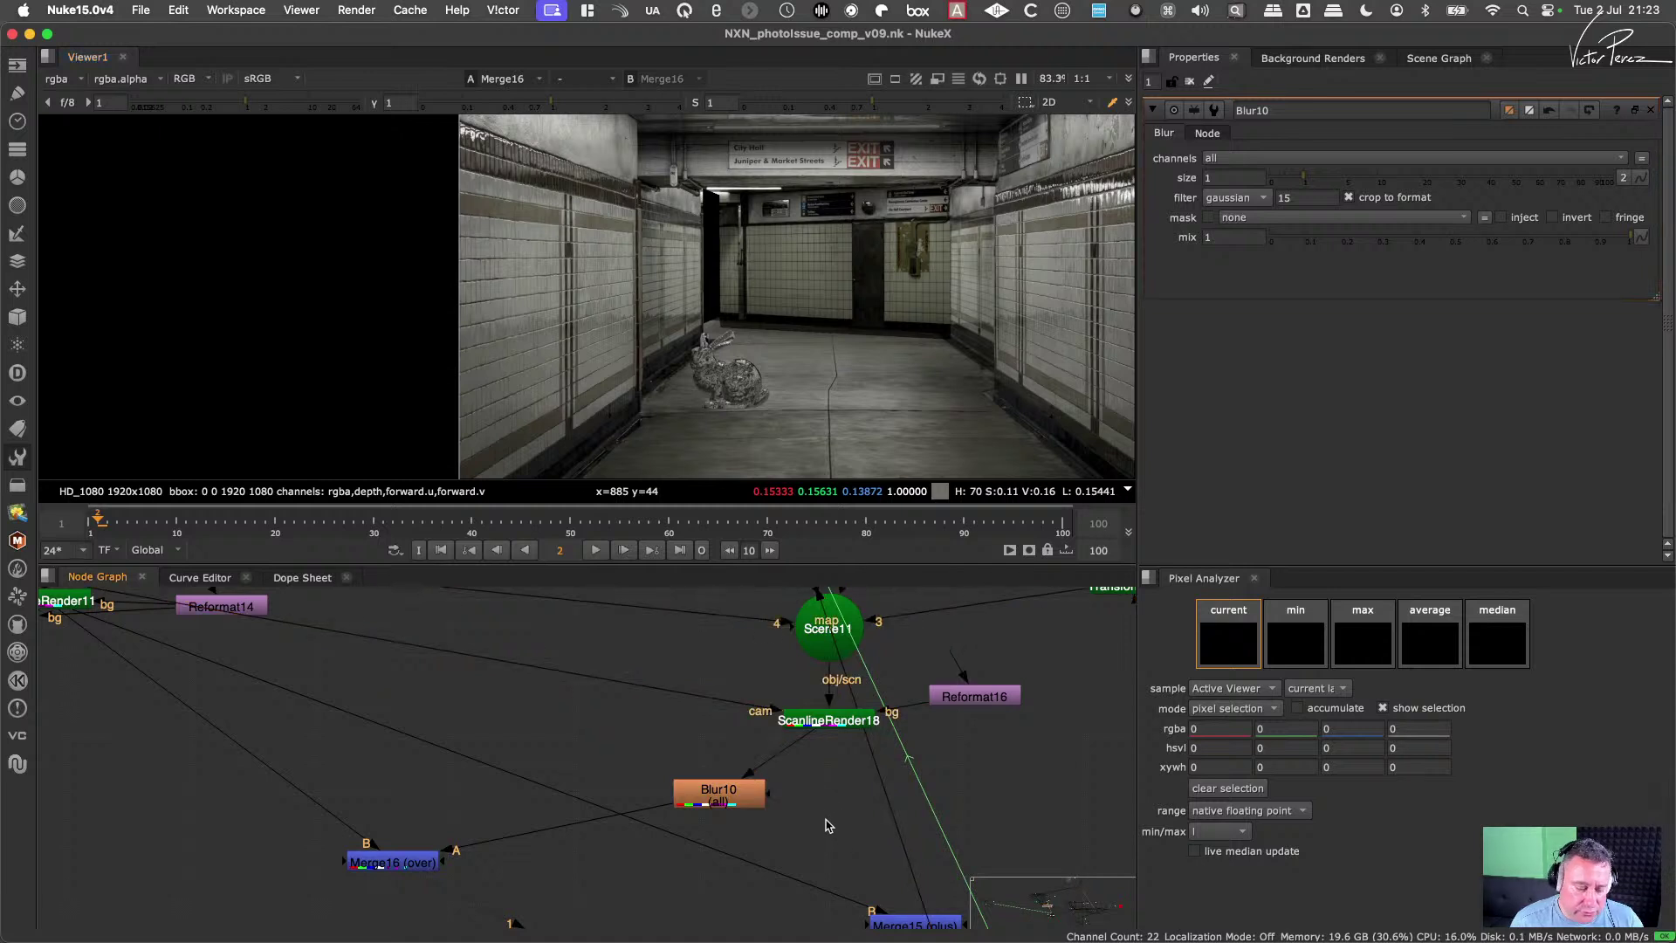